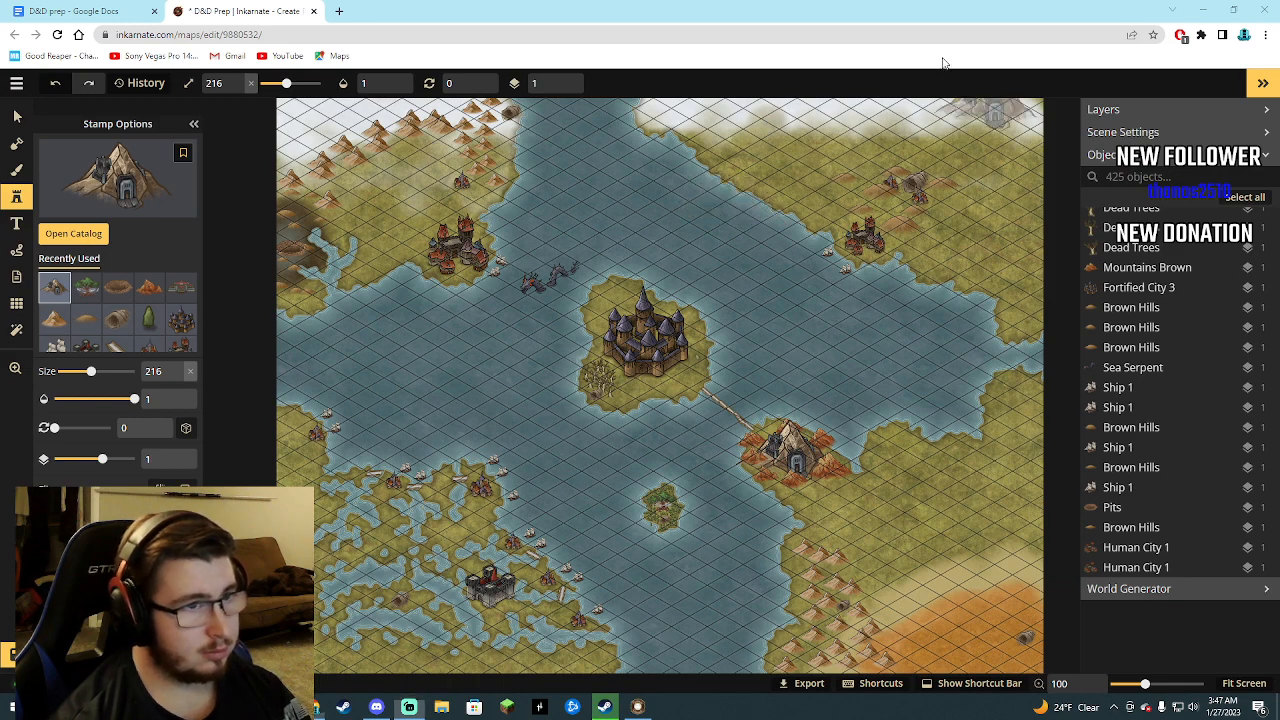
Switch the map editor to full screen and open the stamp catalog with the Fantasy Battlemaps folders expanded.
key("F11")
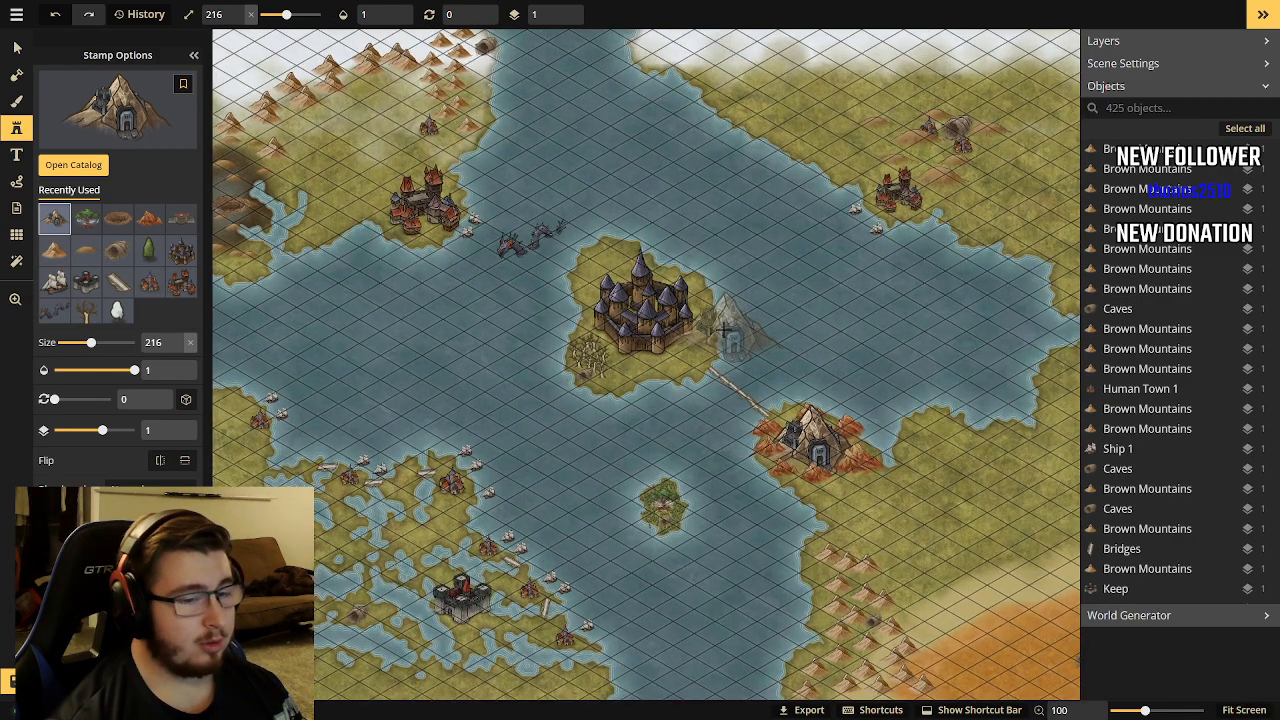
scroll(738, 341, "down", 1)
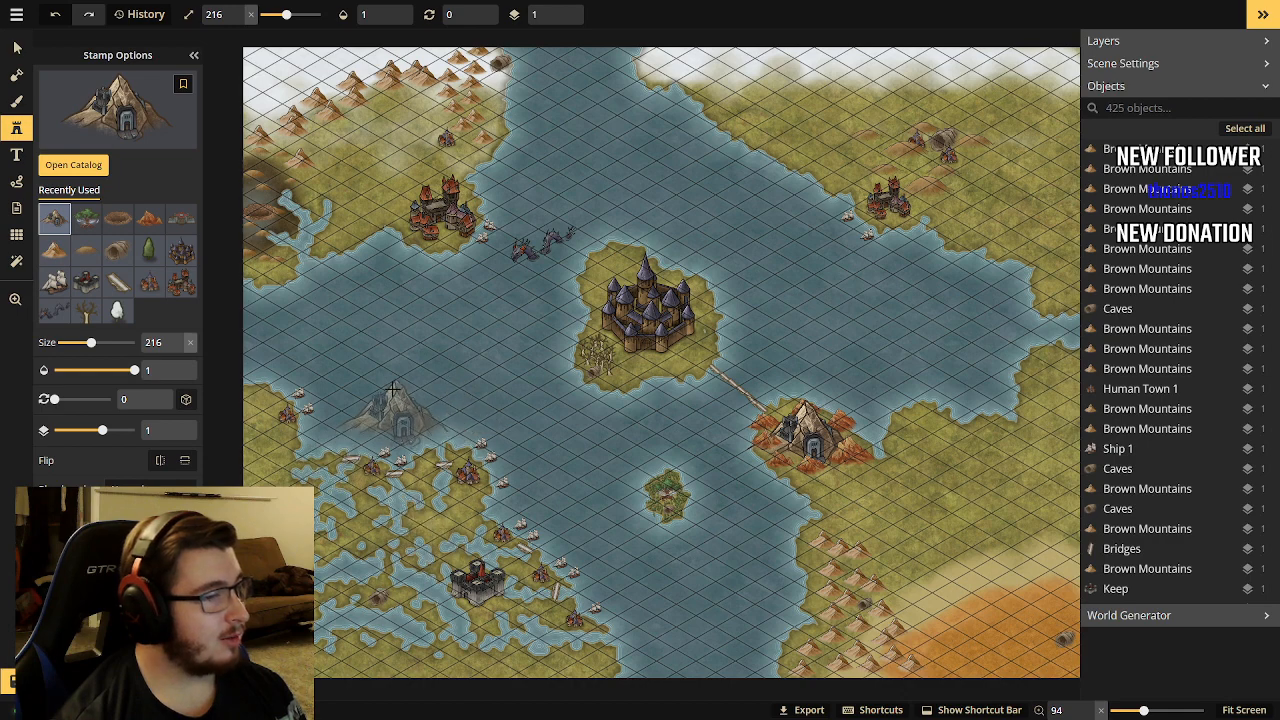
left_click(88, 170)
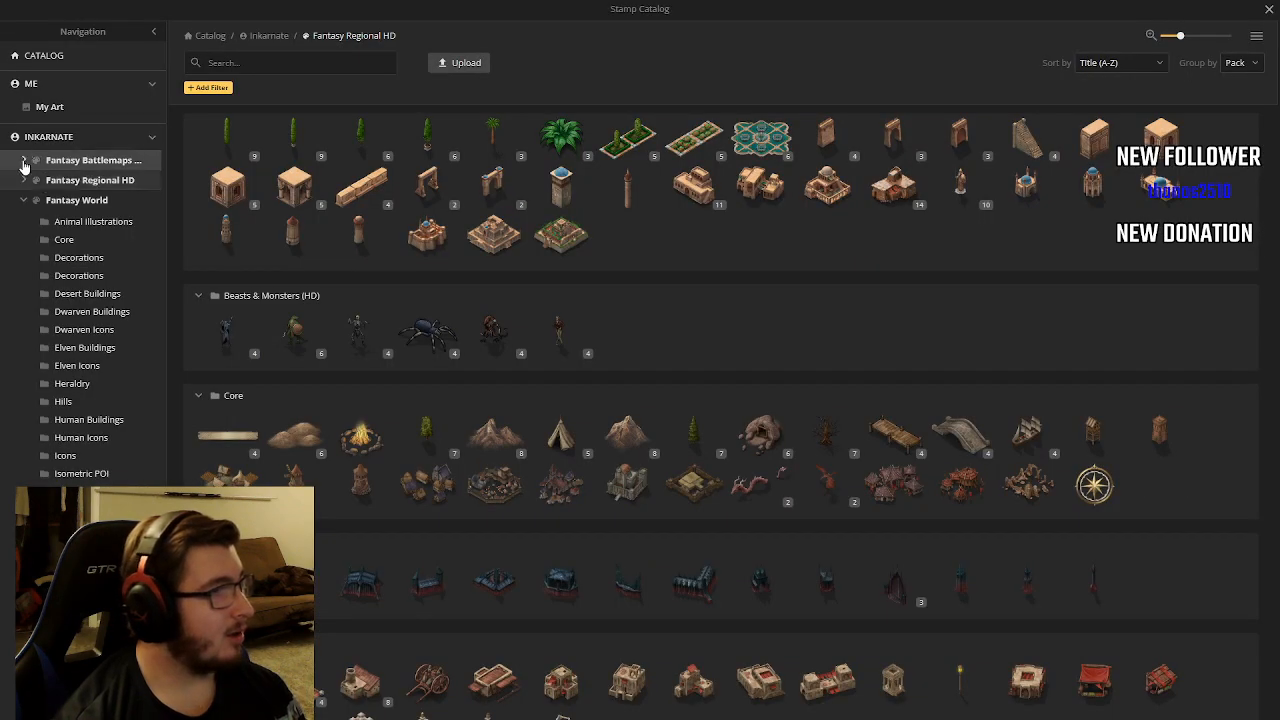
left_click(24, 162)
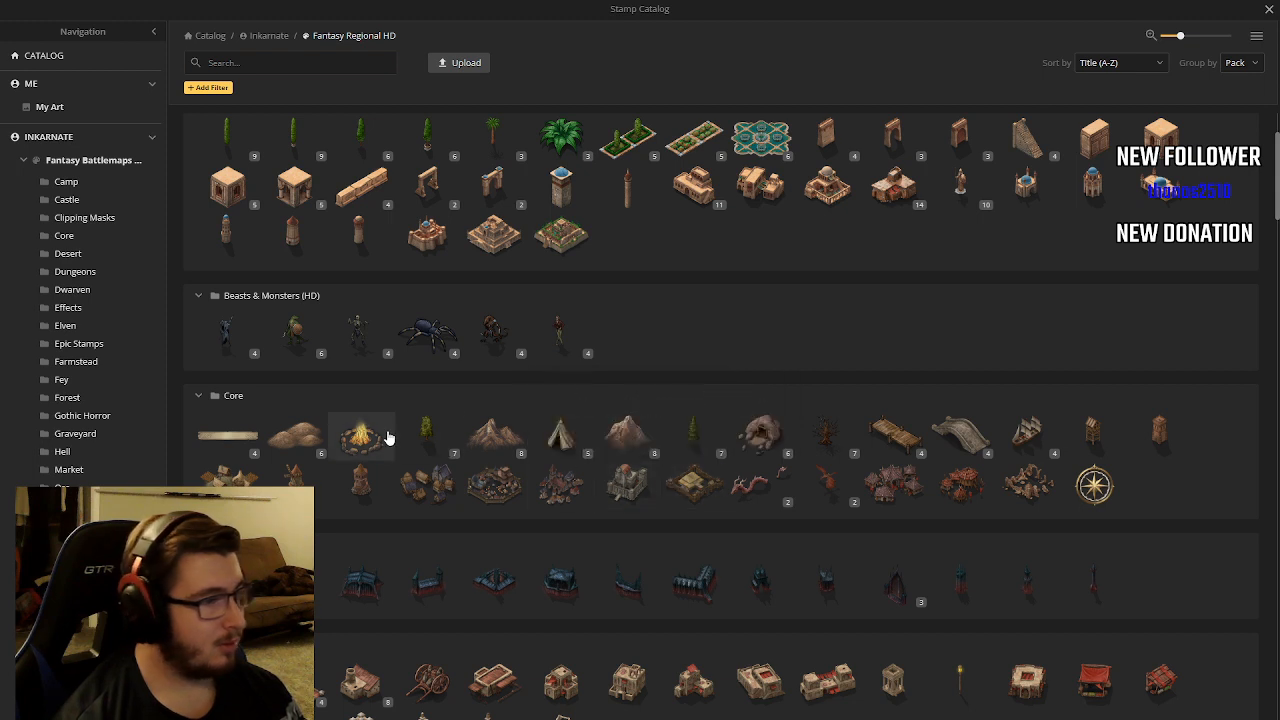
Choose the Snow Mountains (Large) stamp from the Mountains group of the Fantasy Regional HD catalog.
scroll(282, 435, "down", 1)
scroll(272, 426, "down", 2)
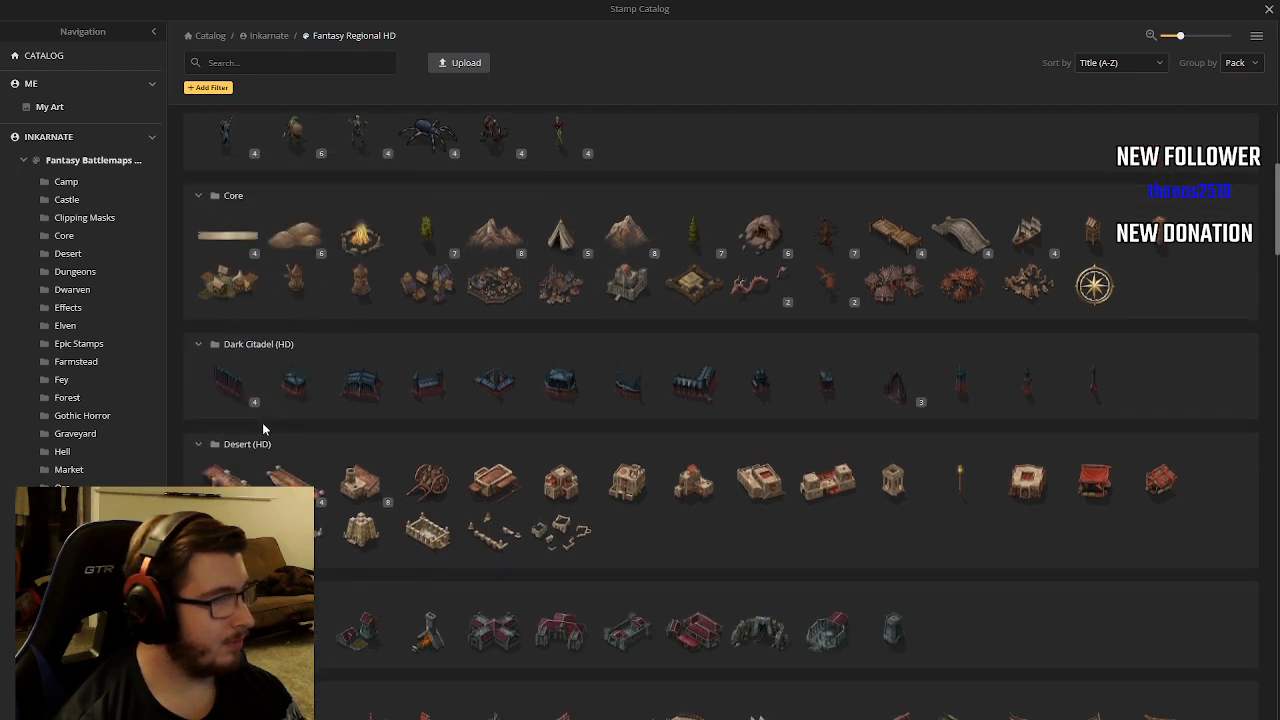
scroll(262, 422, "down", 1)
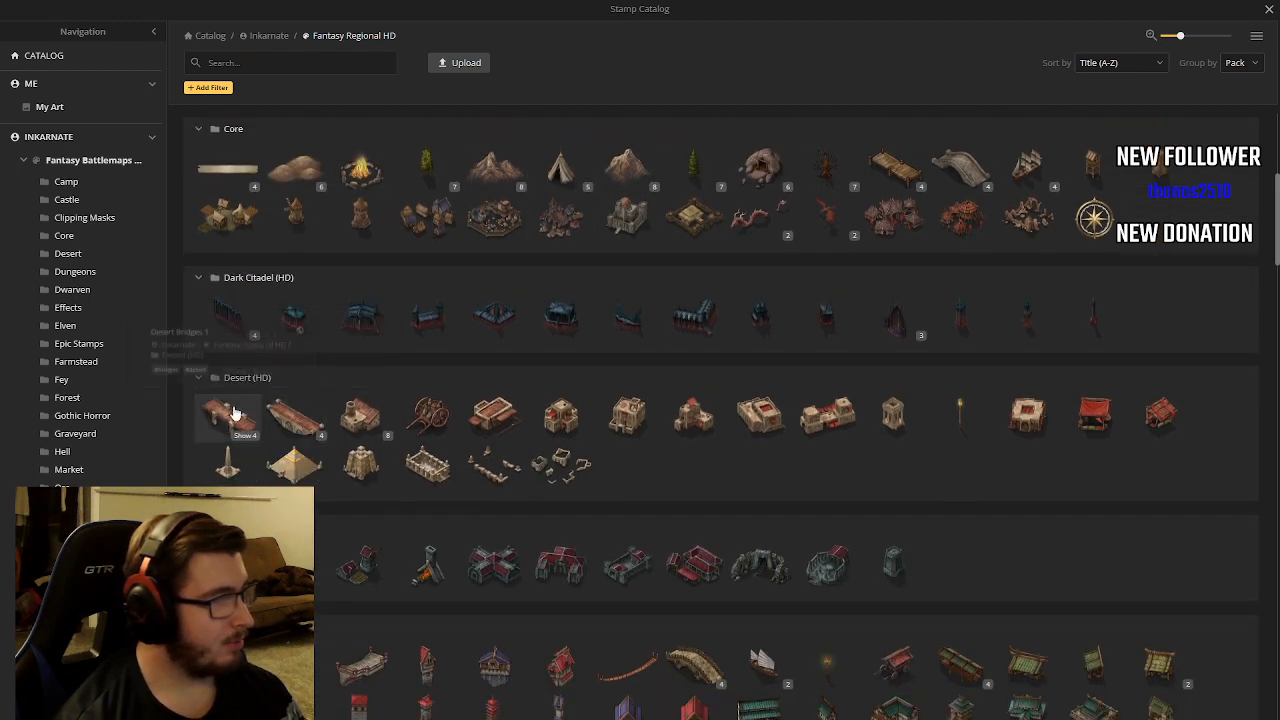
scroll(251, 413, "down", 1)
scroll(251, 413, "down", 3)
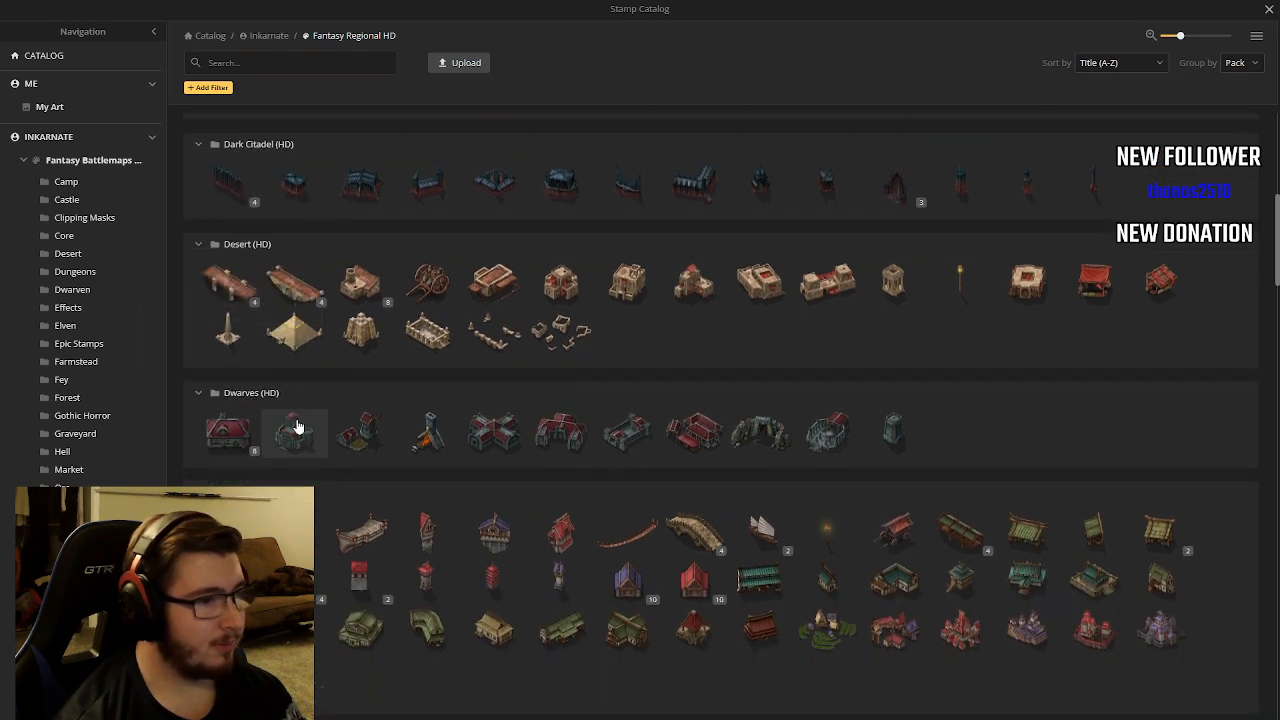
mouse_move(257, 374)
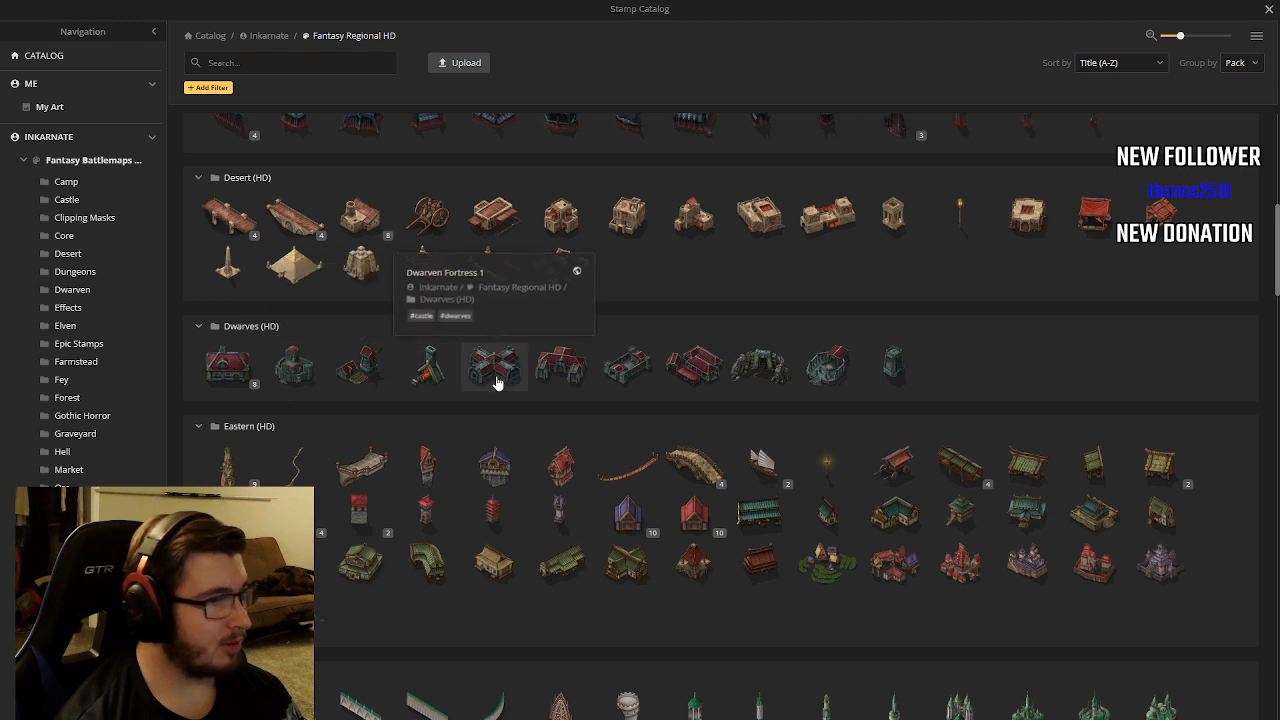
scroll(538, 425, "down", 7)
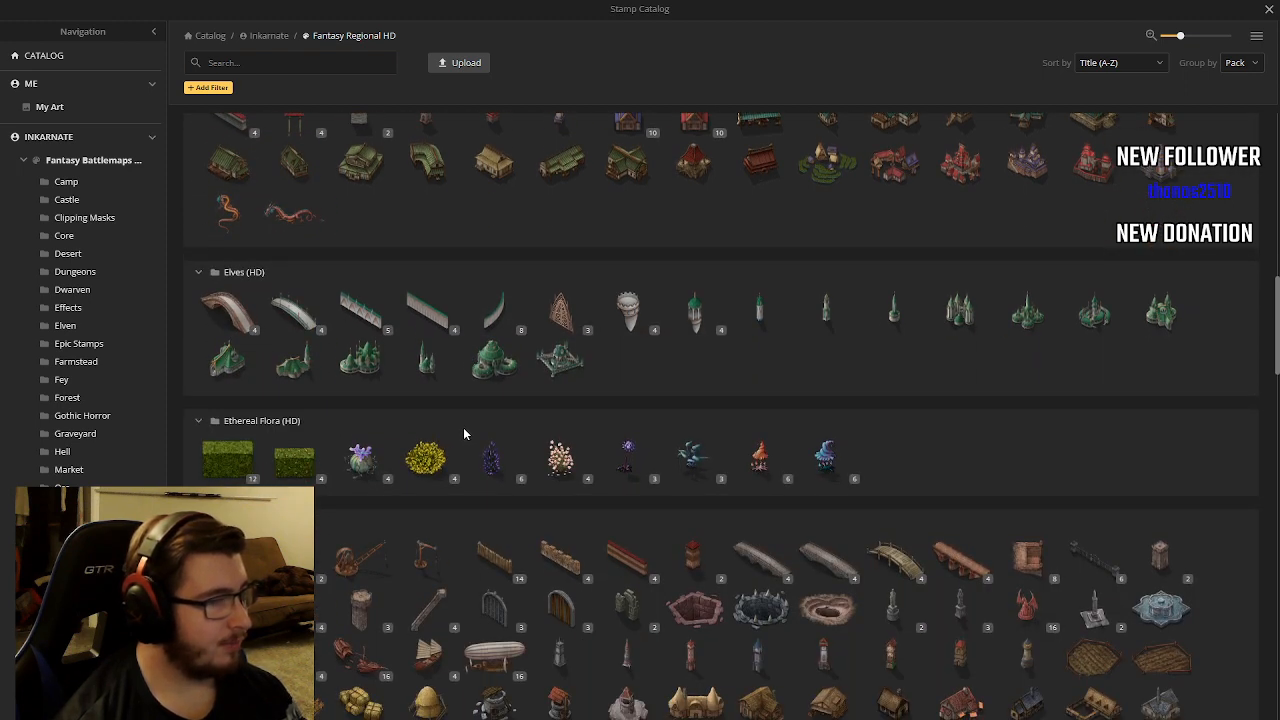
scroll(458, 418, "down", 4)
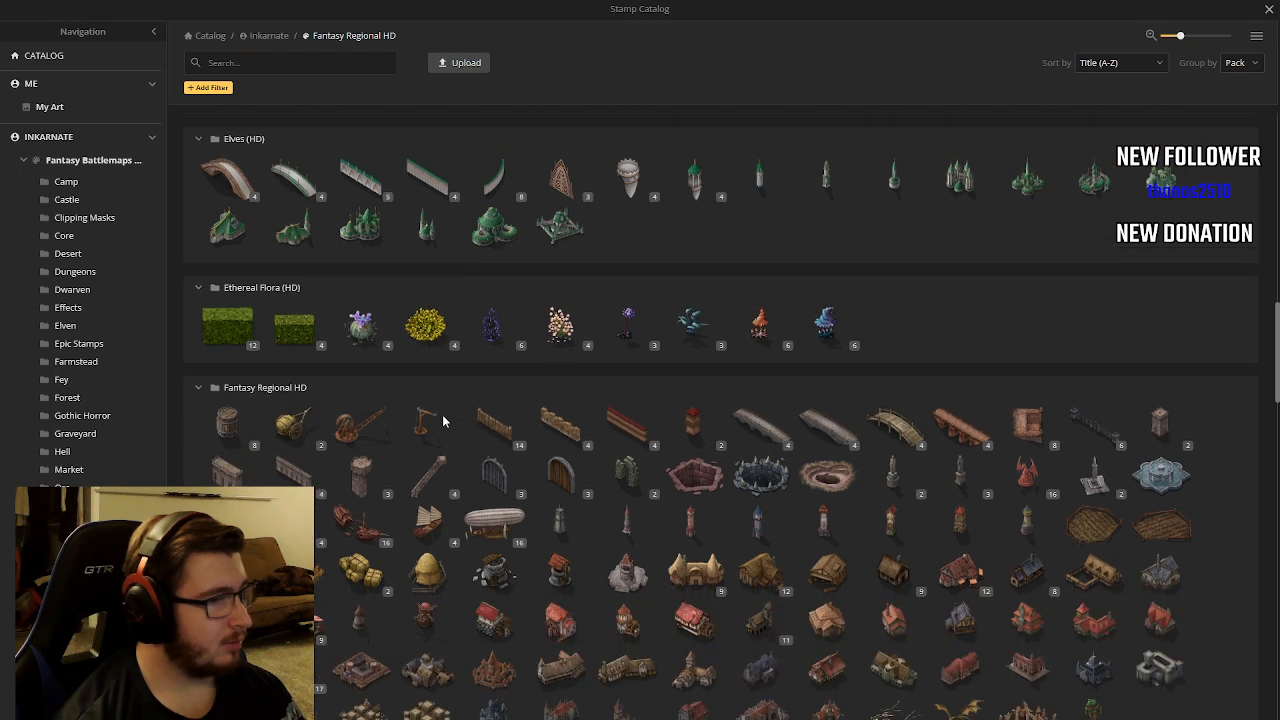
mouse_move(440, 422)
scroll(445, 420, "down", 4)
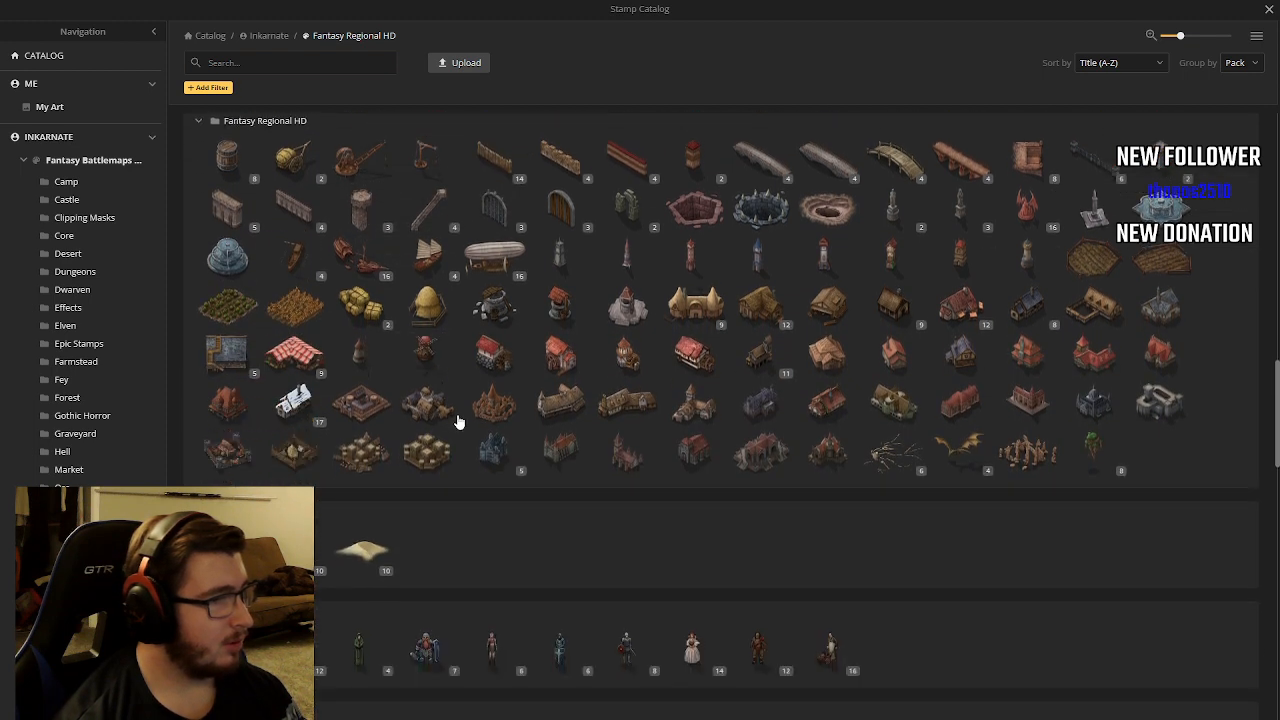
scroll(457, 418, "down", 4)
scroll(450, 418, "down", 5)
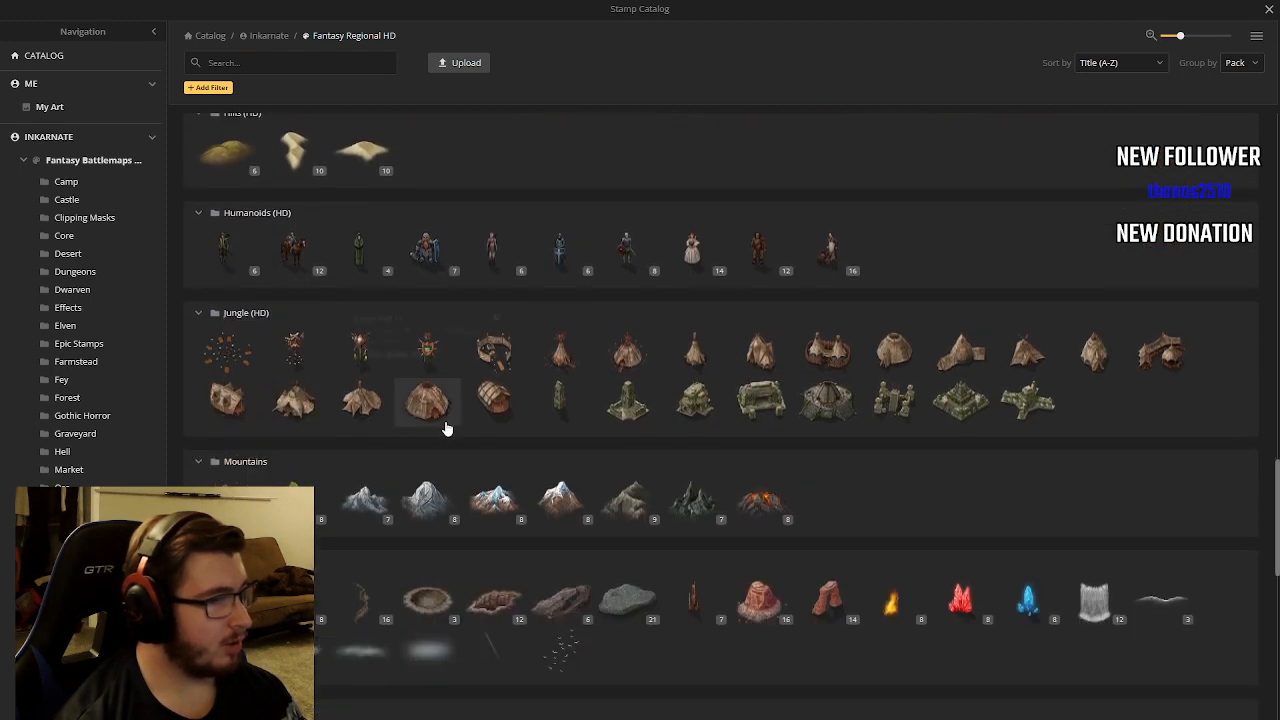
mouse_move(515, 432)
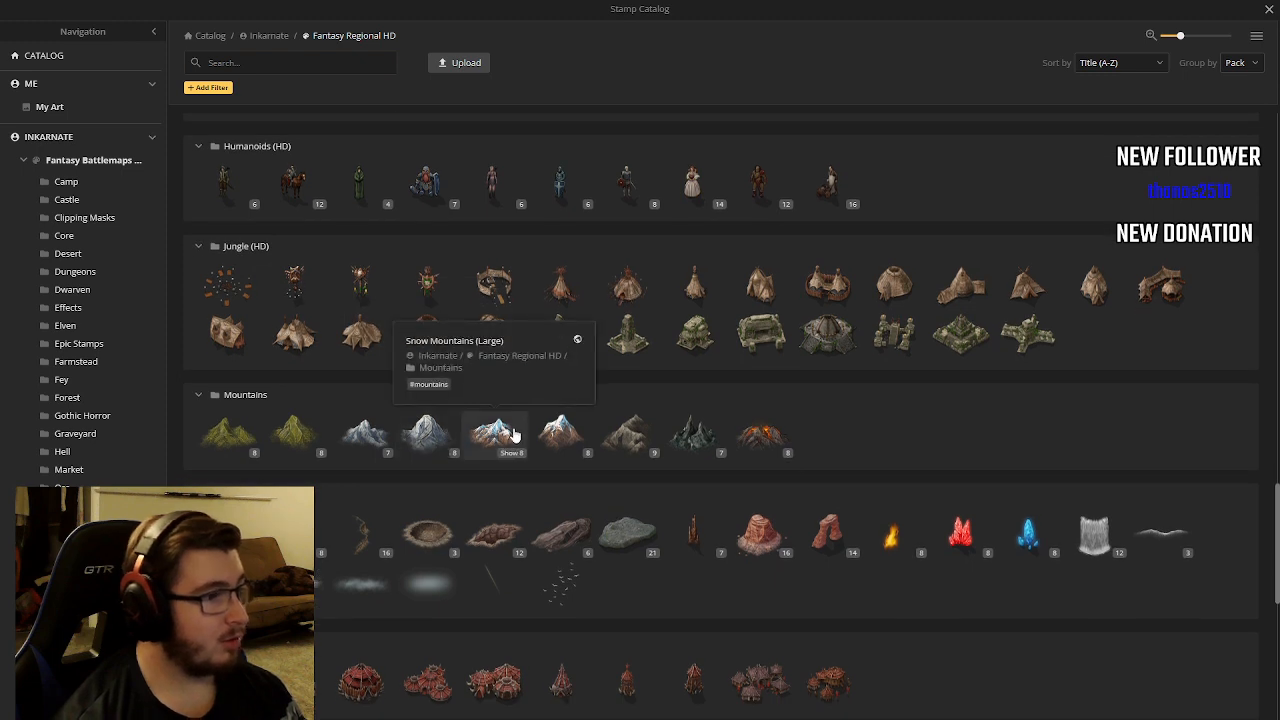
mouse_move(553, 440)
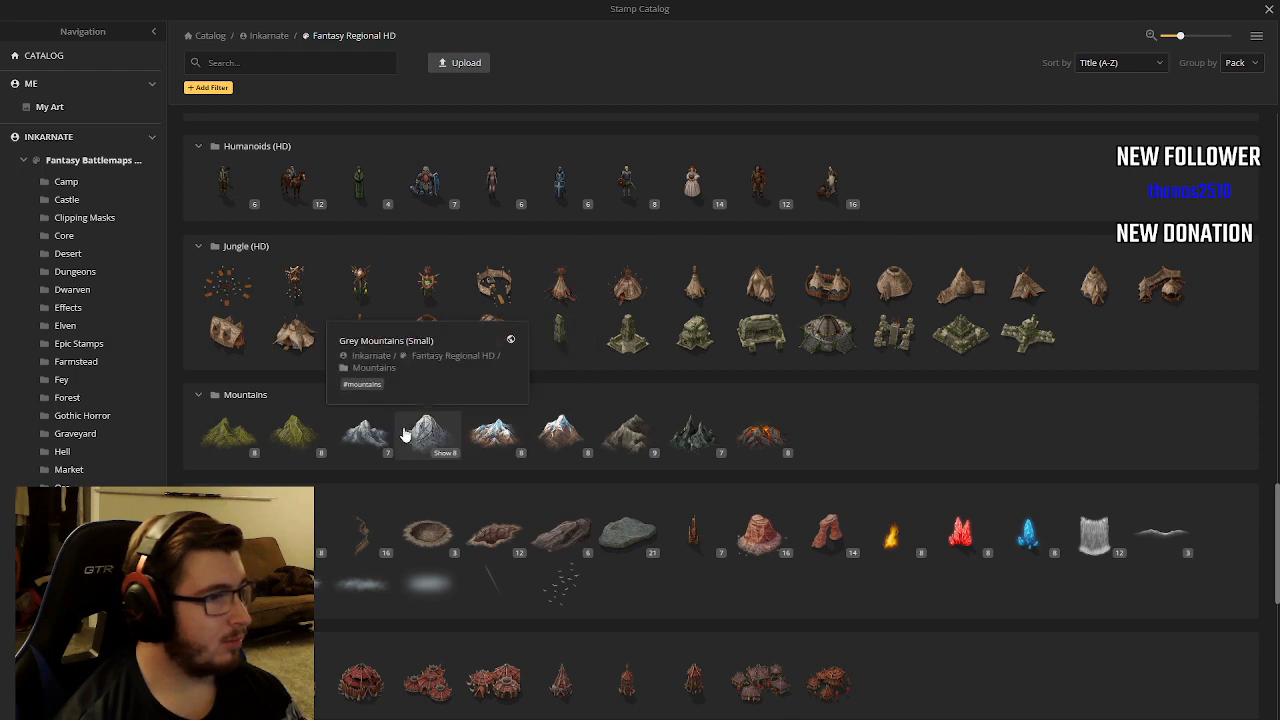
left_click(493, 435)
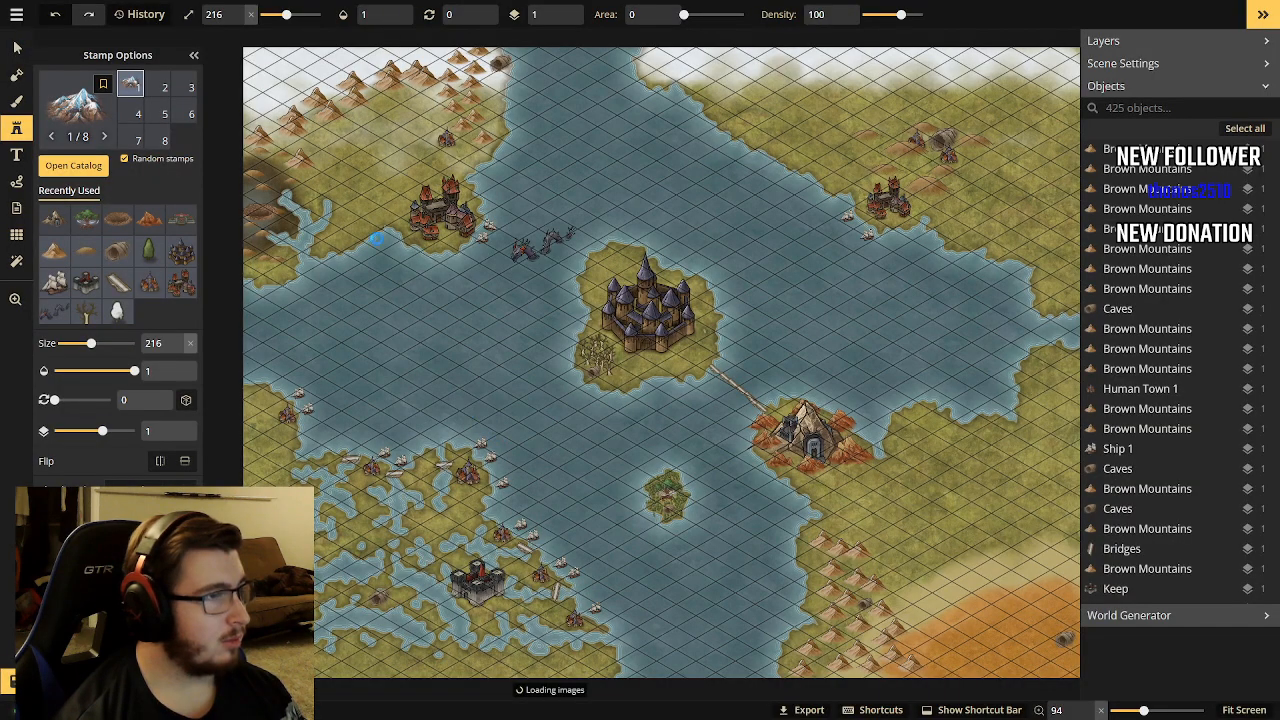
Set the stamp size to 25 and place five snow mountains along the snowy northwest edge of the map.
scroll(455, 256, "down", 1)
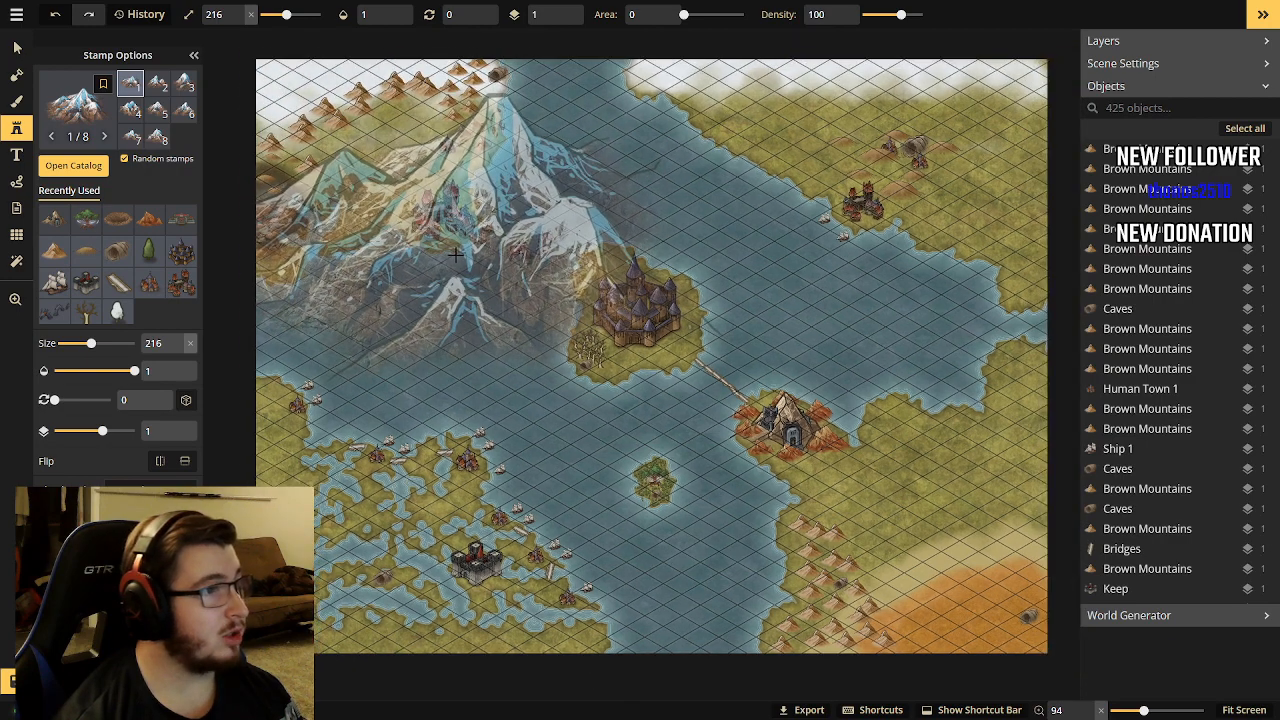
left_click_drag(91, 343, 60, 343)
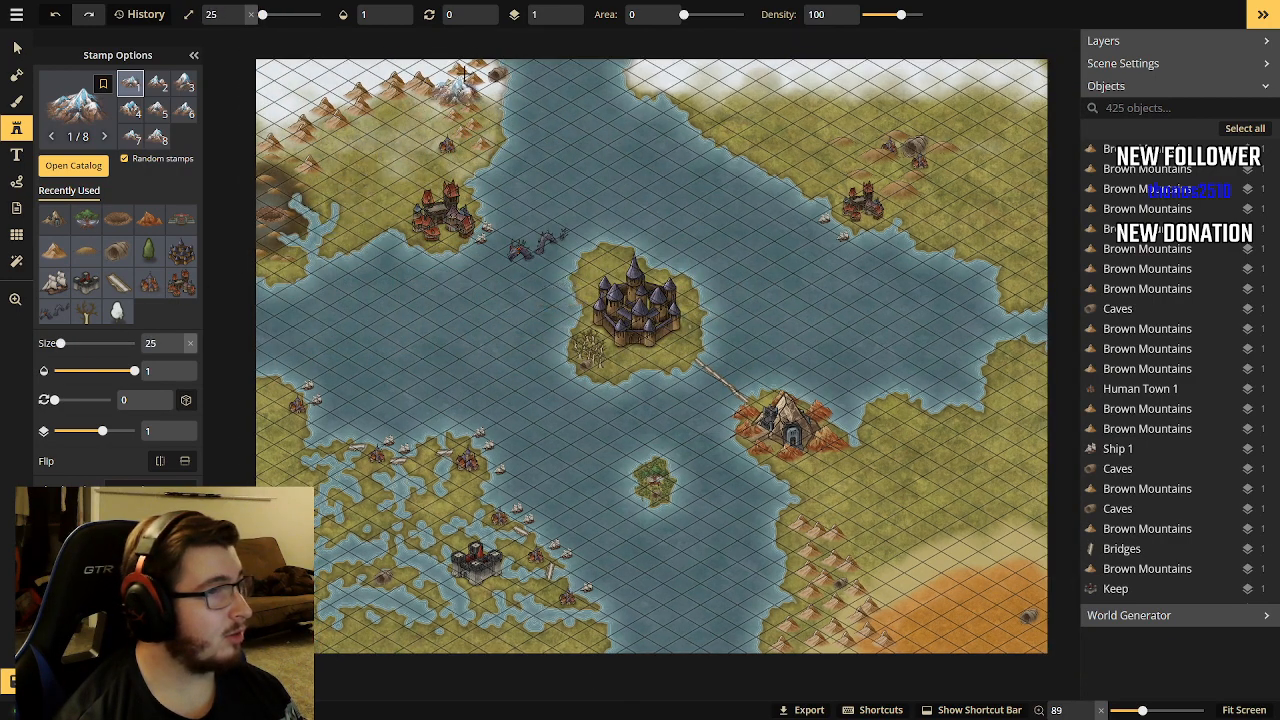
left_click(428, 73)
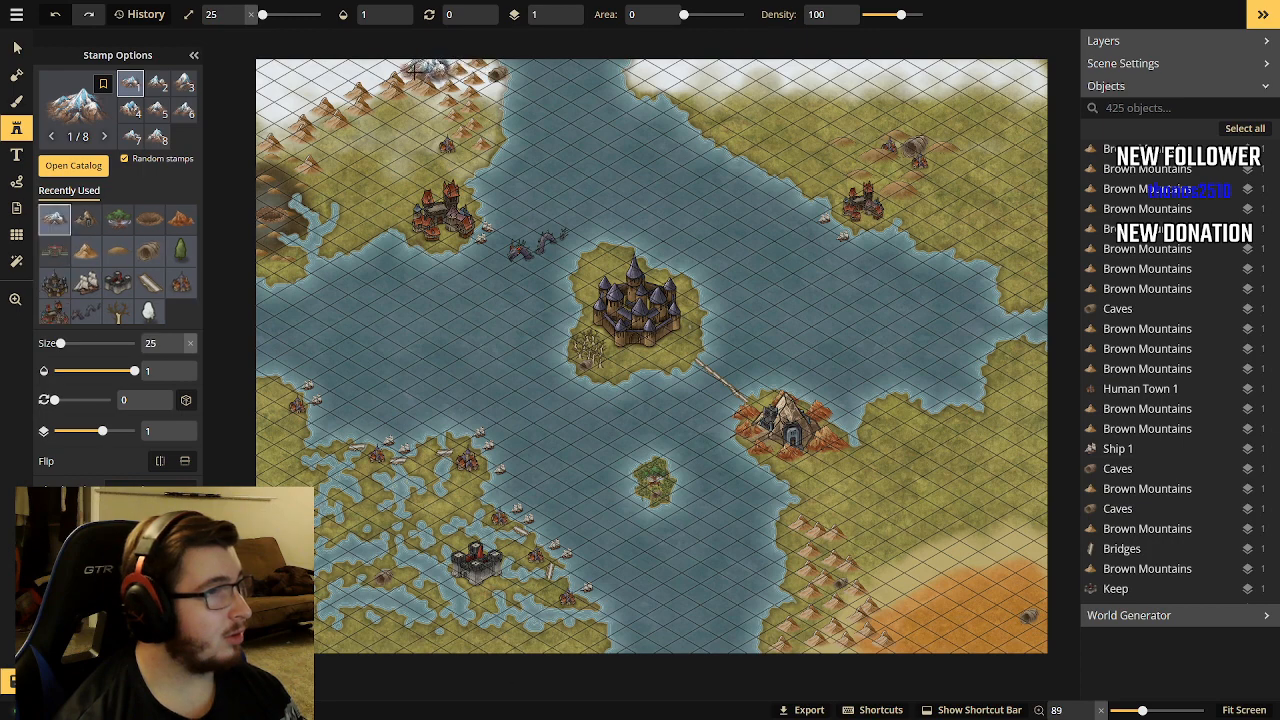
left_click(355, 70)
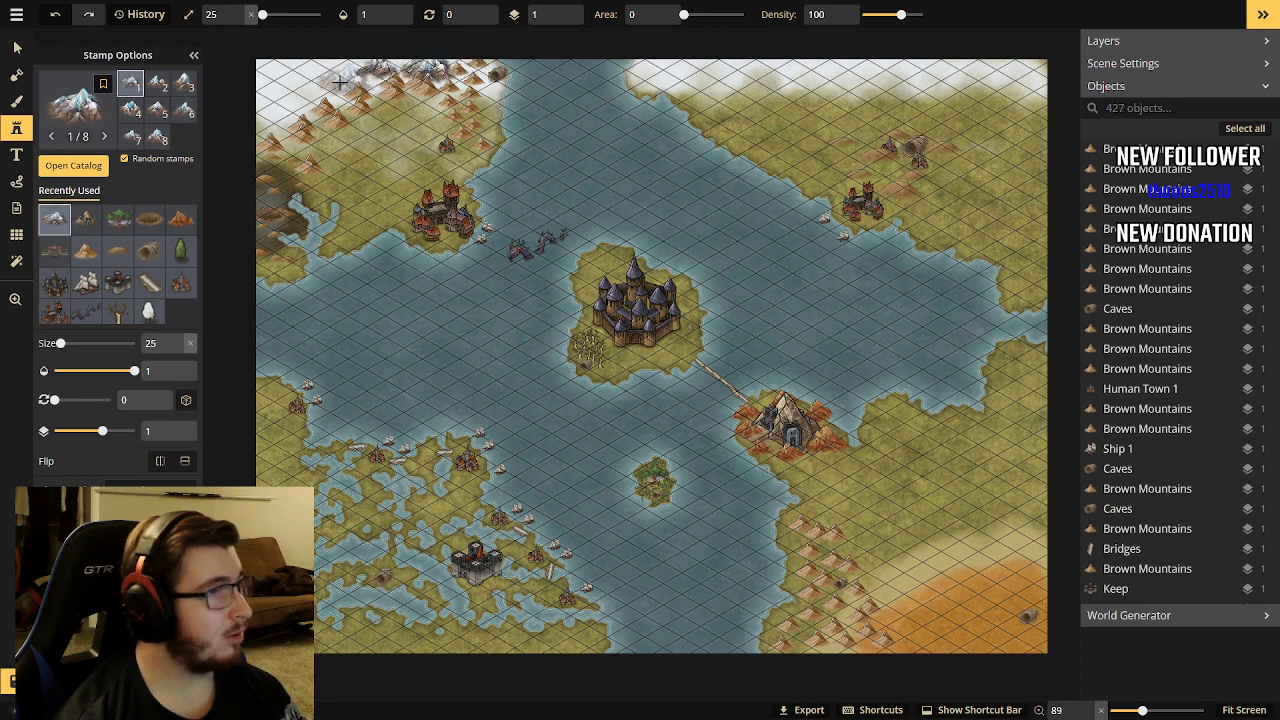
left_click(298, 76)
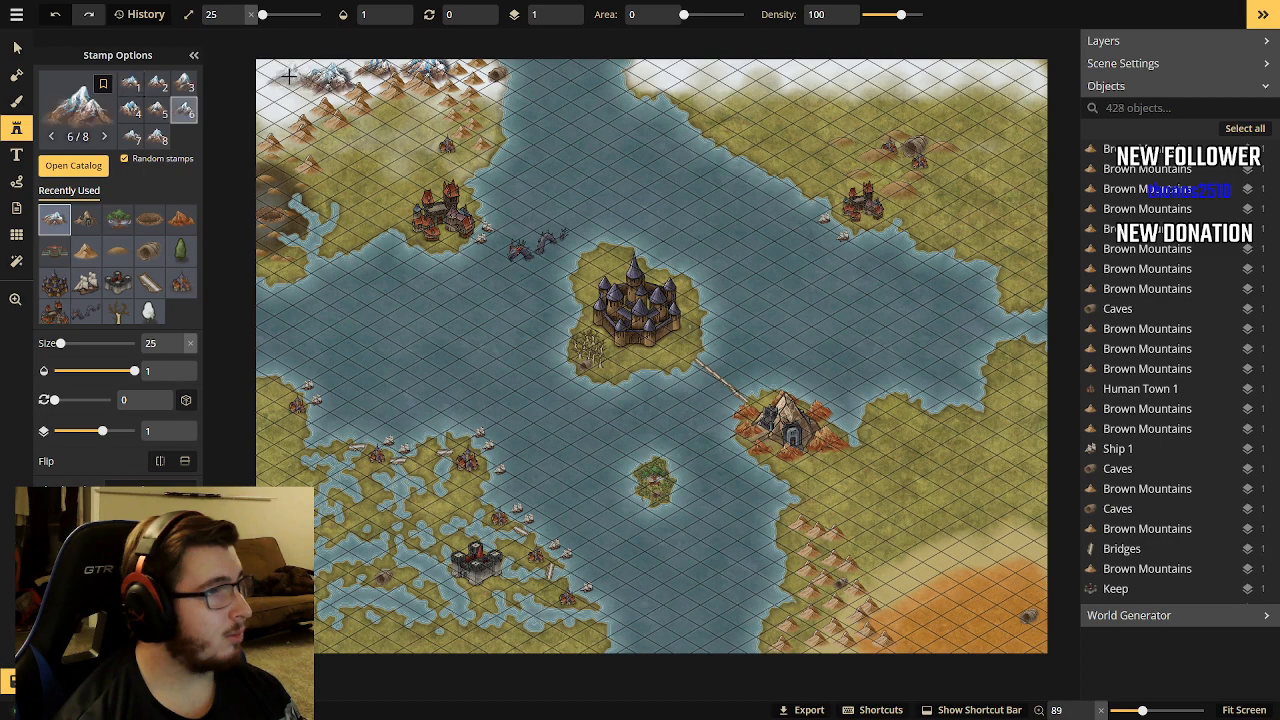
left_click(278, 100)
left_click(280, 105)
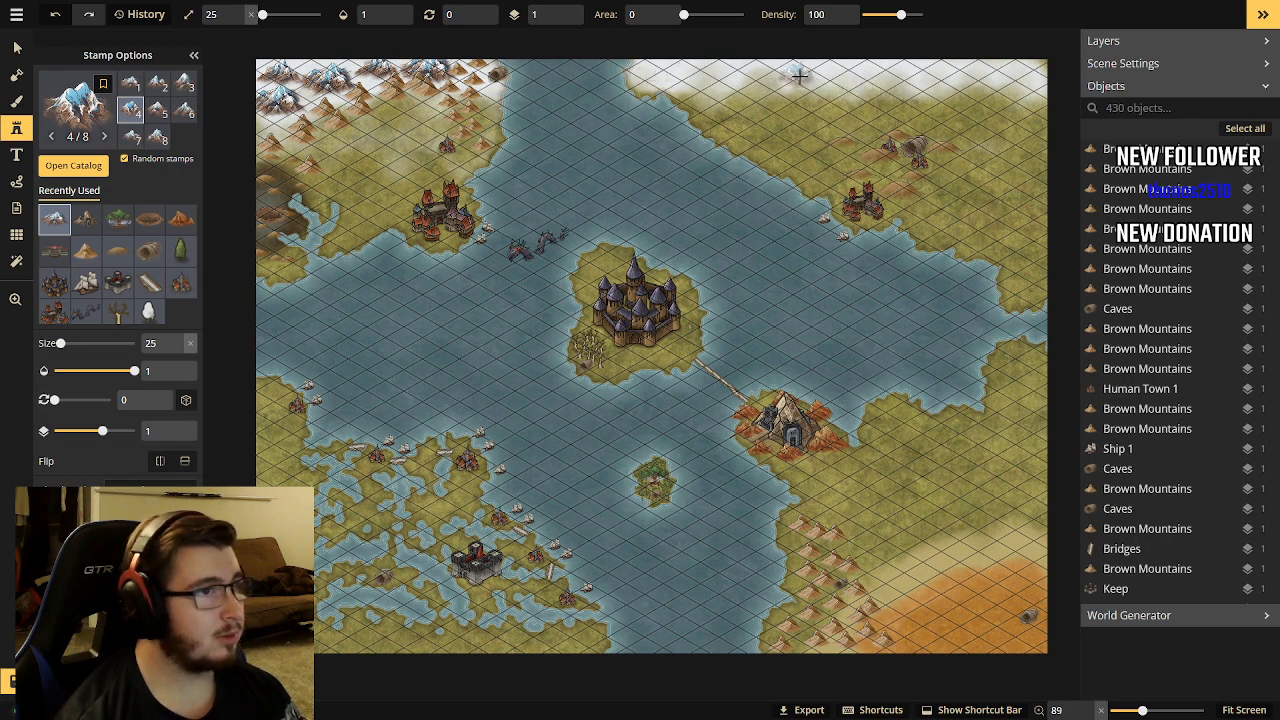
Place a row of ten snow mountains along the snowy northern edge of the northeast landmass.
left_click(654, 66)
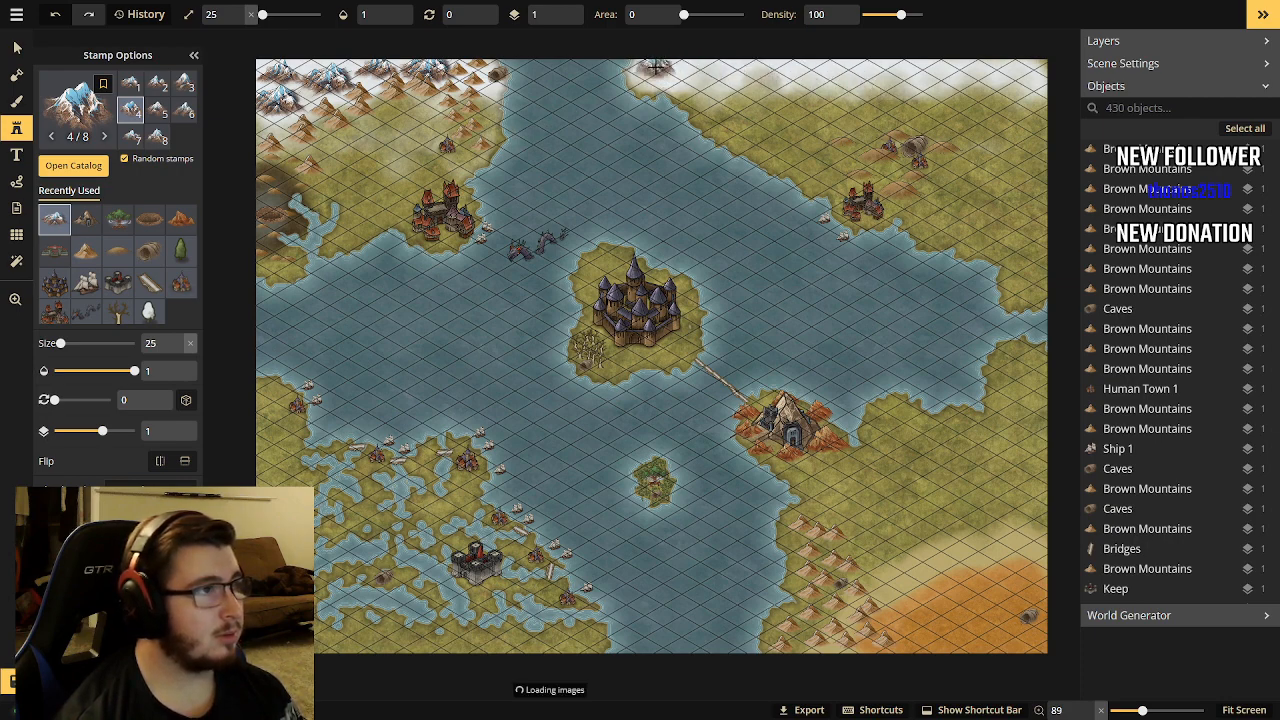
left_click(700, 70)
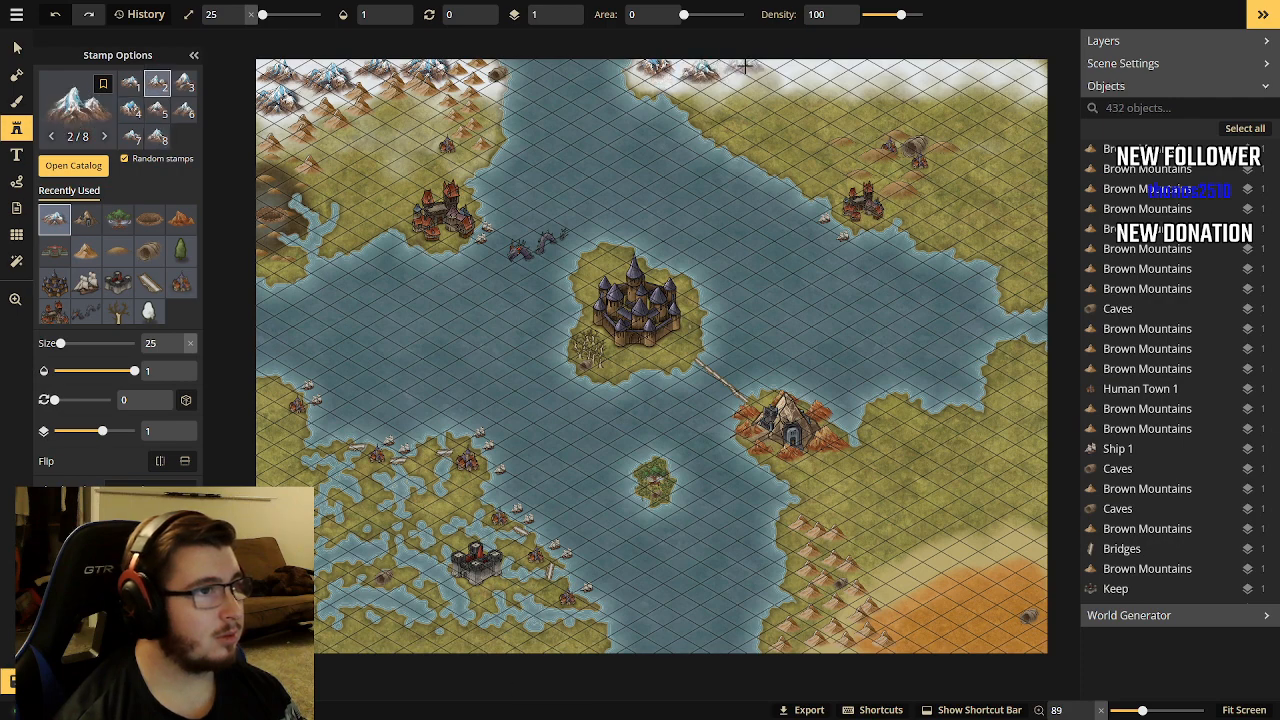
left_click(750, 68)
left_click(792, 70)
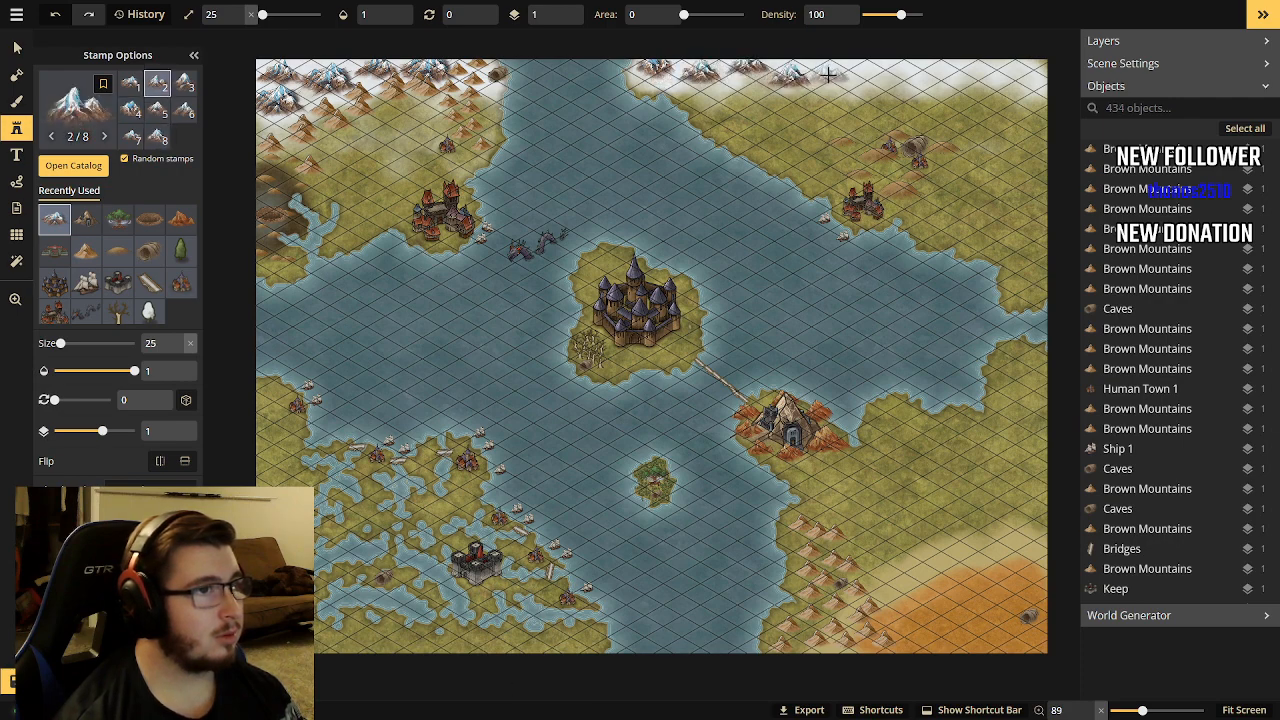
left_click(828, 69)
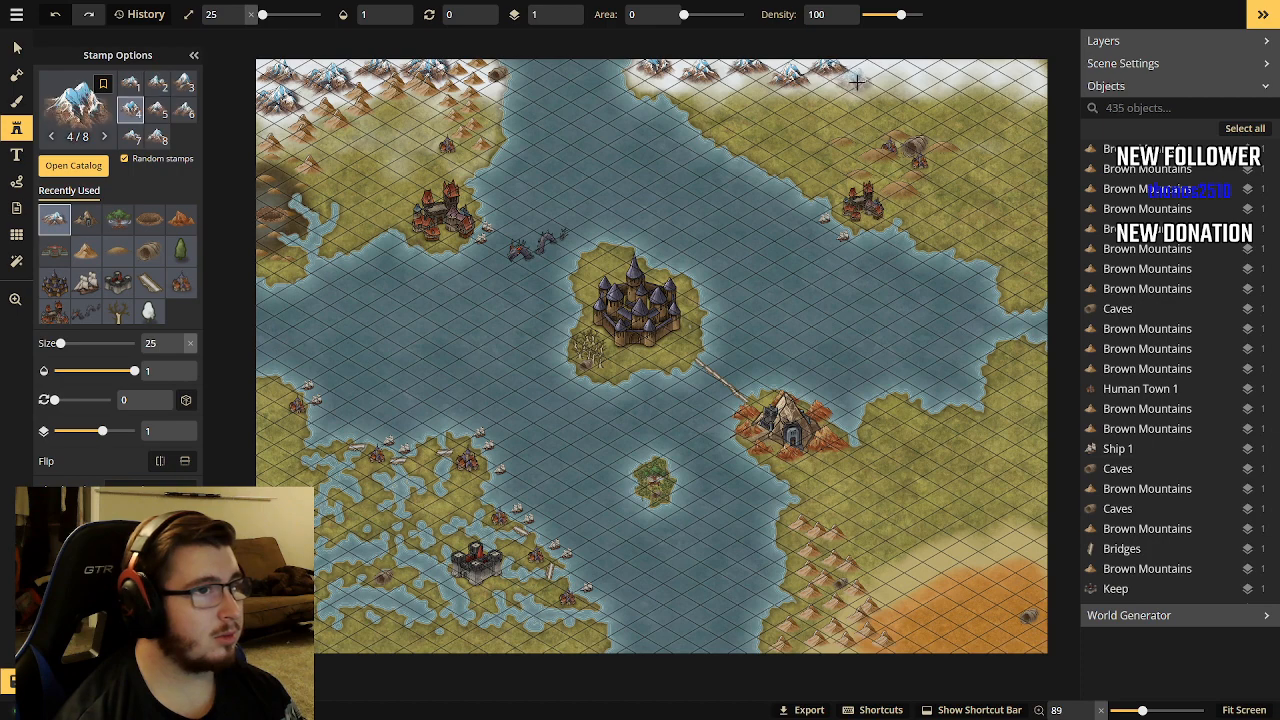
left_click(862, 72)
left_click(910, 72)
left_click(950, 70)
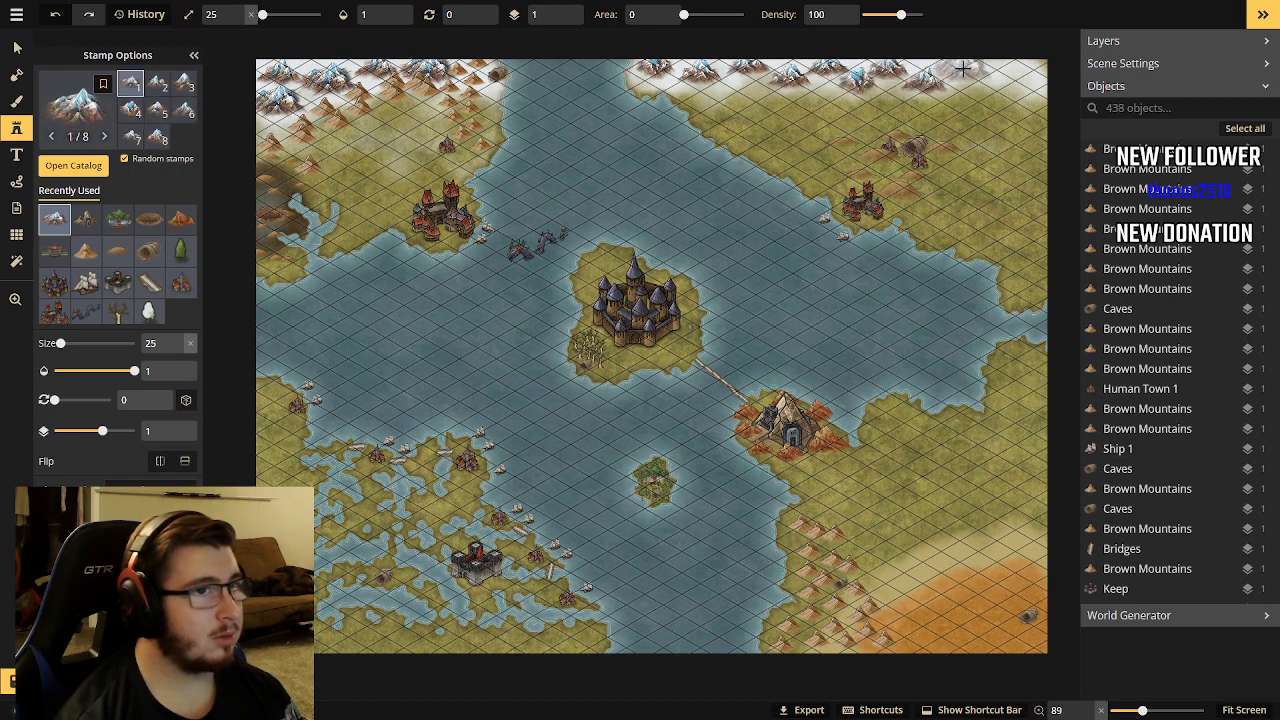
left_click(990, 70)
left_click(1015, 80)
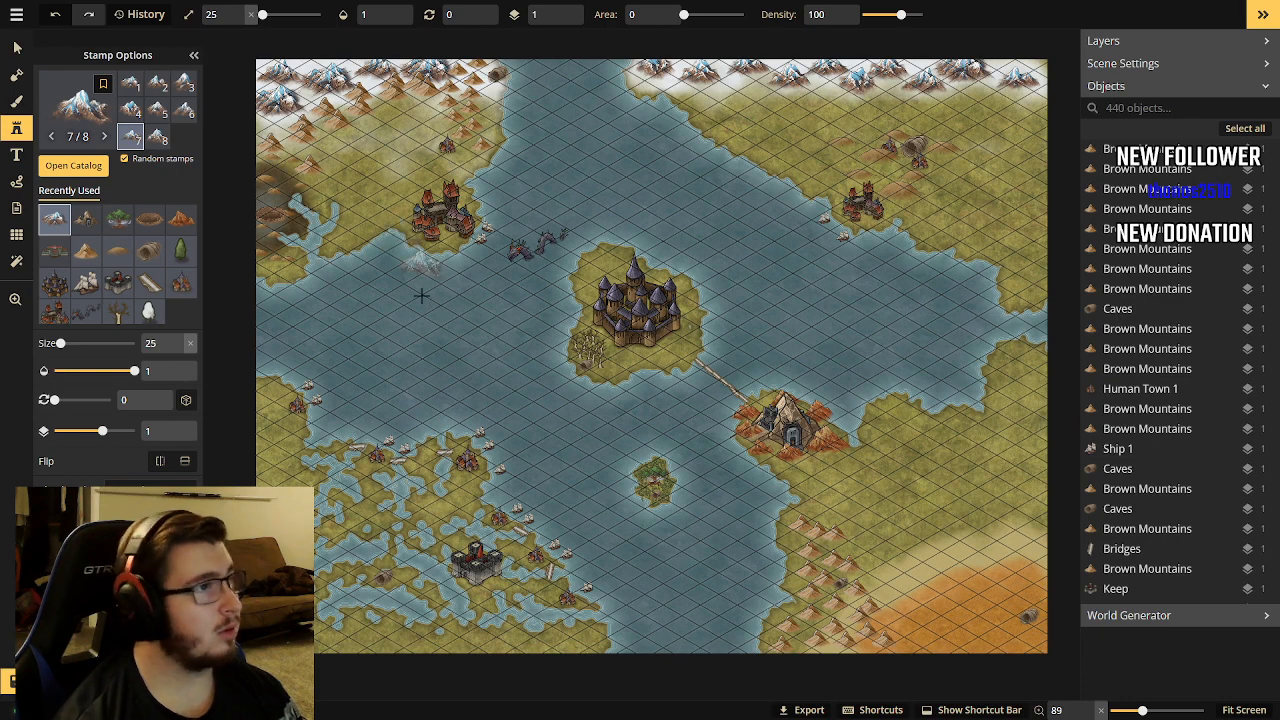
Choose the Mesas stamp from the Nature (HD) group of the stamp catalog.
scroll(426, 298, "down", 1)
scroll(425, 300, "up", 1)
scroll(426, 298, "up", 1)
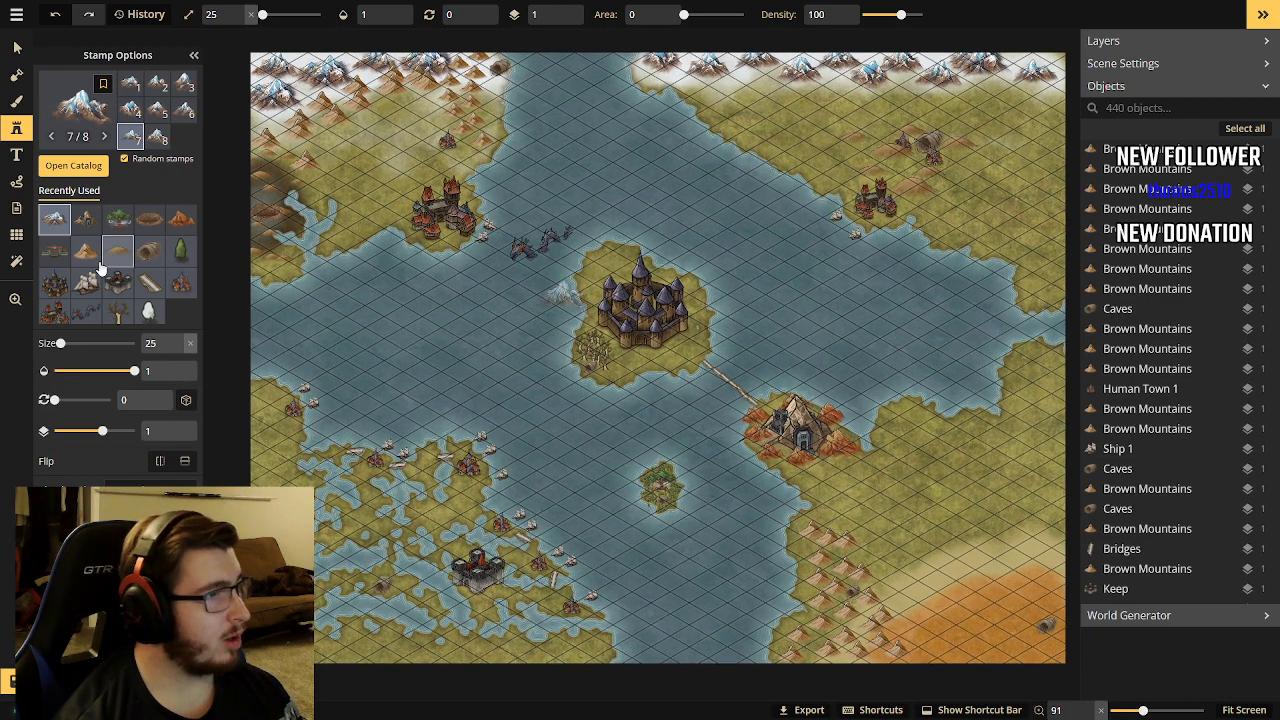
left_click(92, 168)
scroll(781, 407, "down", 1)
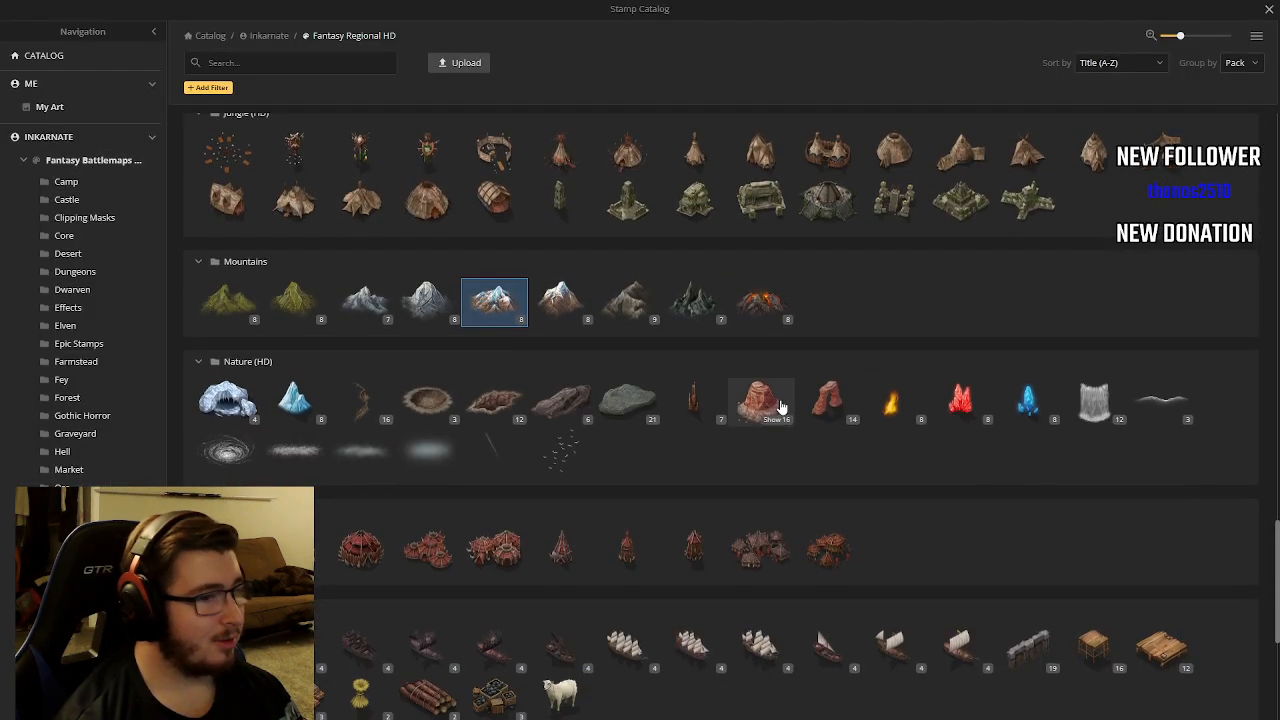
left_click(762, 402)
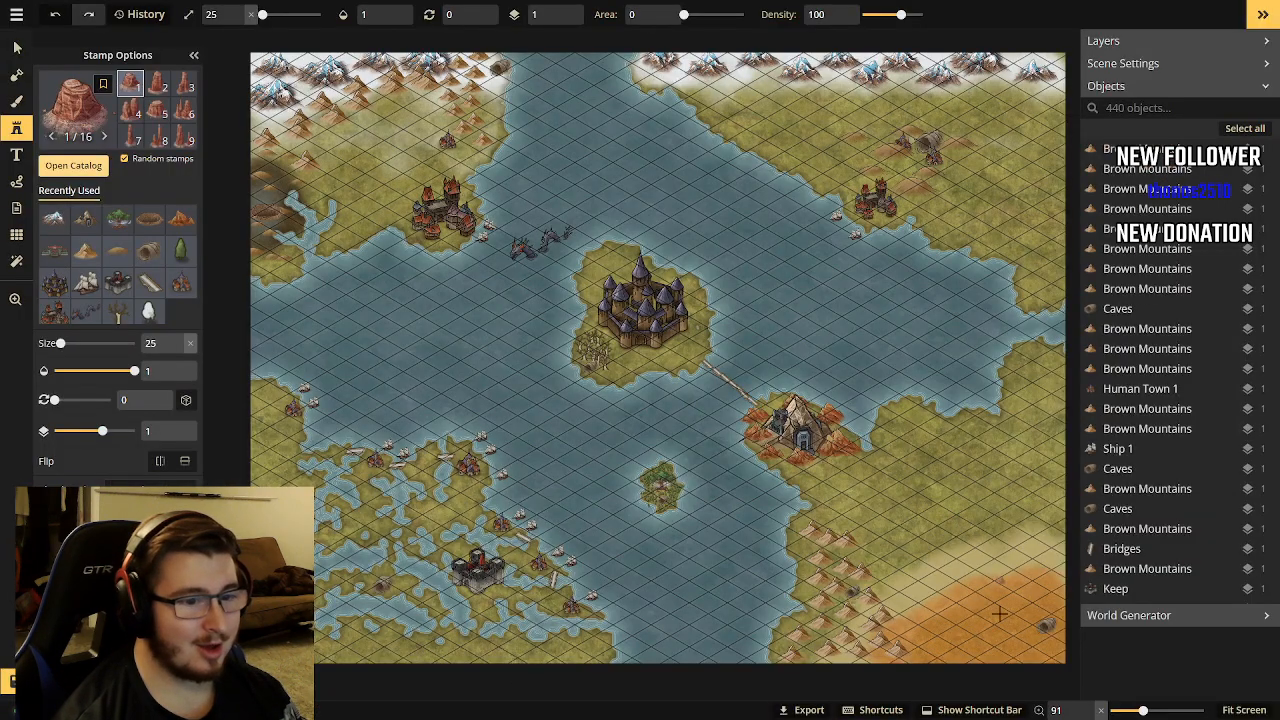
Set the stamp size to 57 and place seven mesas across the orange desert in the map's southeast corner.
left_click_drag(60, 343, 65, 343)
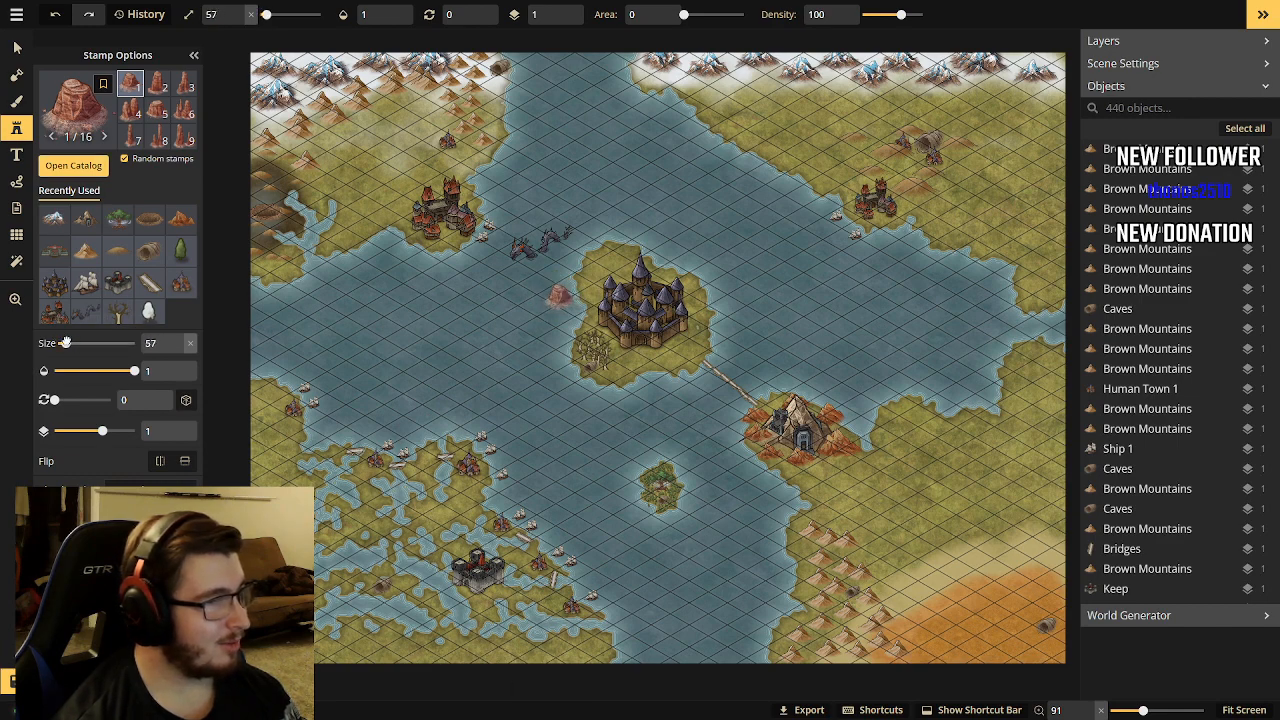
left_click(958, 651)
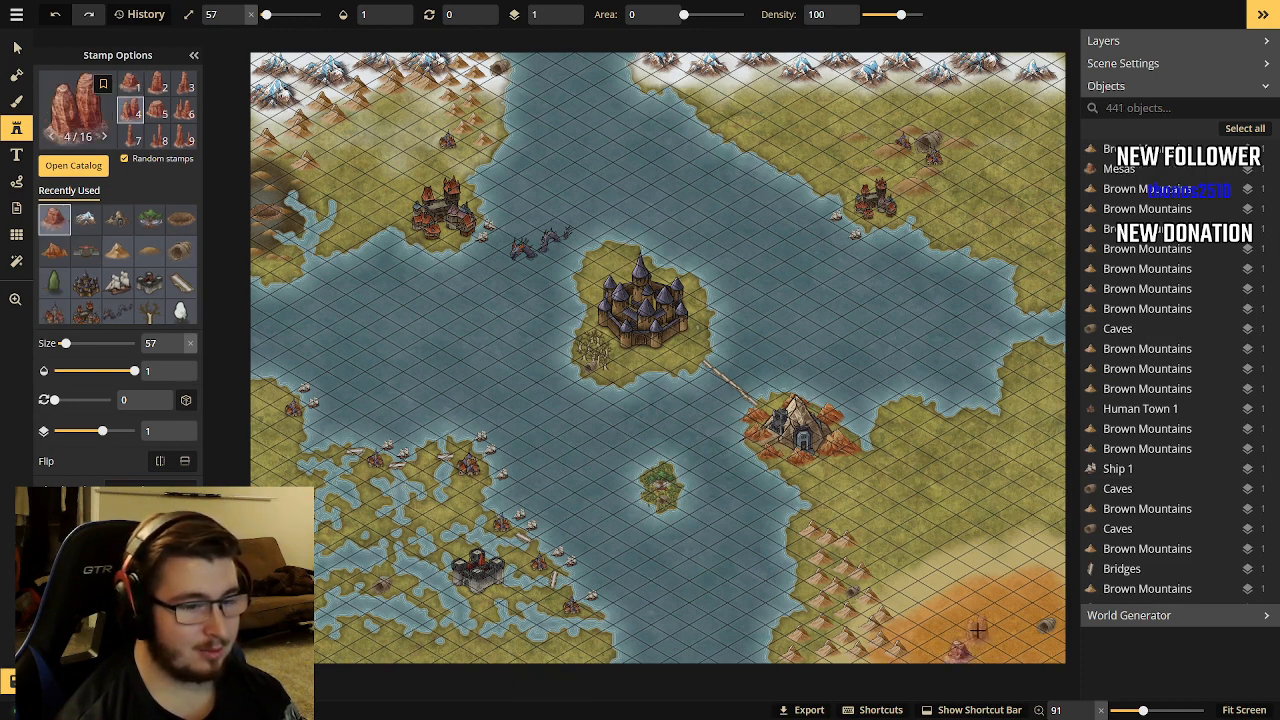
left_click(976, 630)
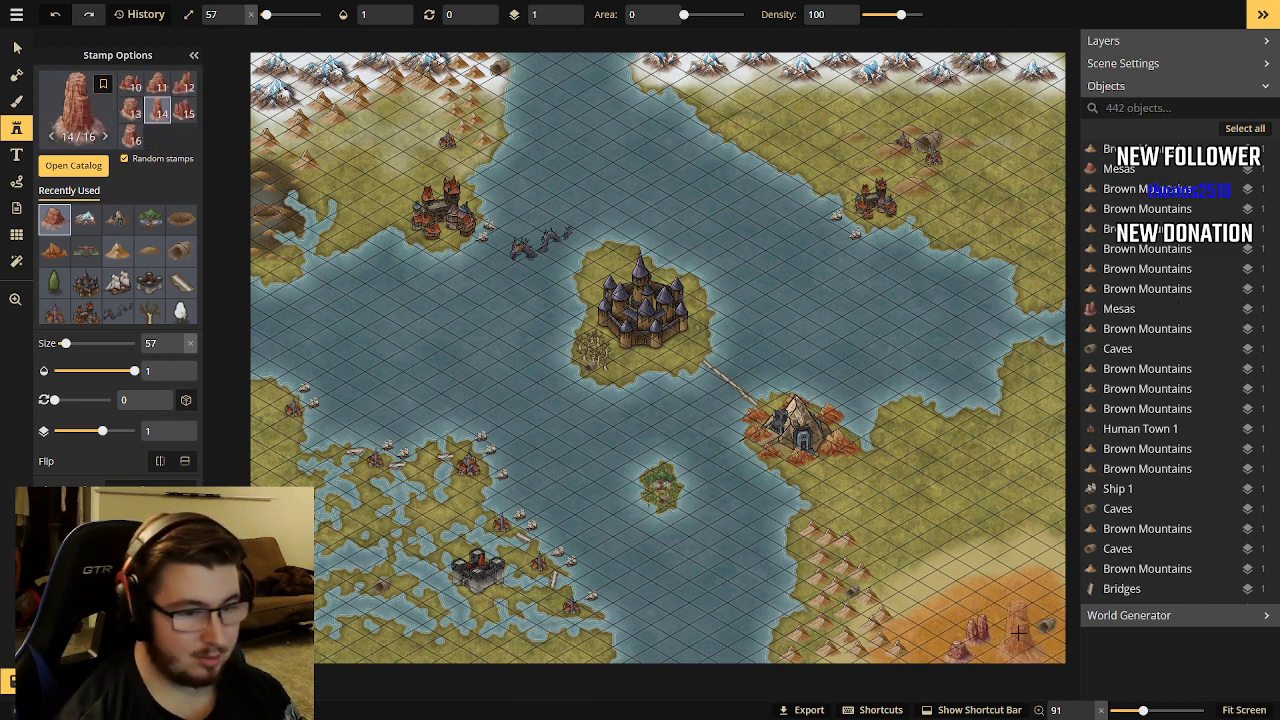
left_click(1018, 630)
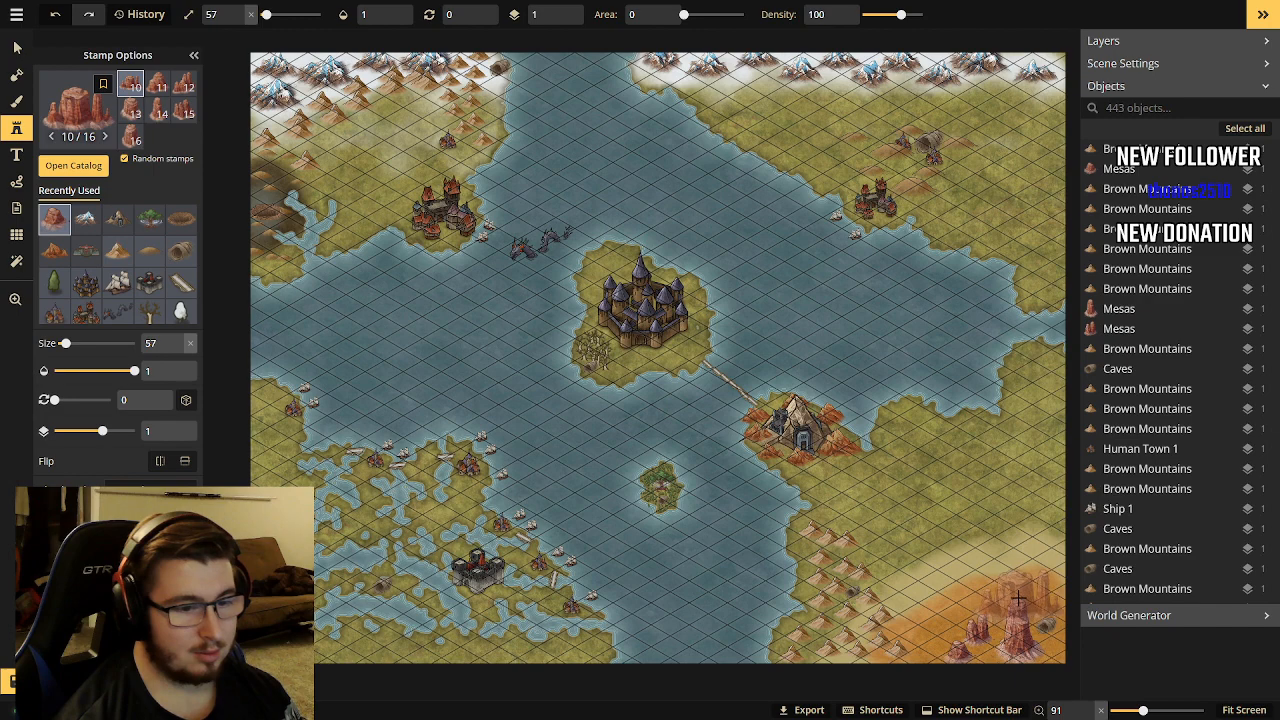
left_click(1001, 596)
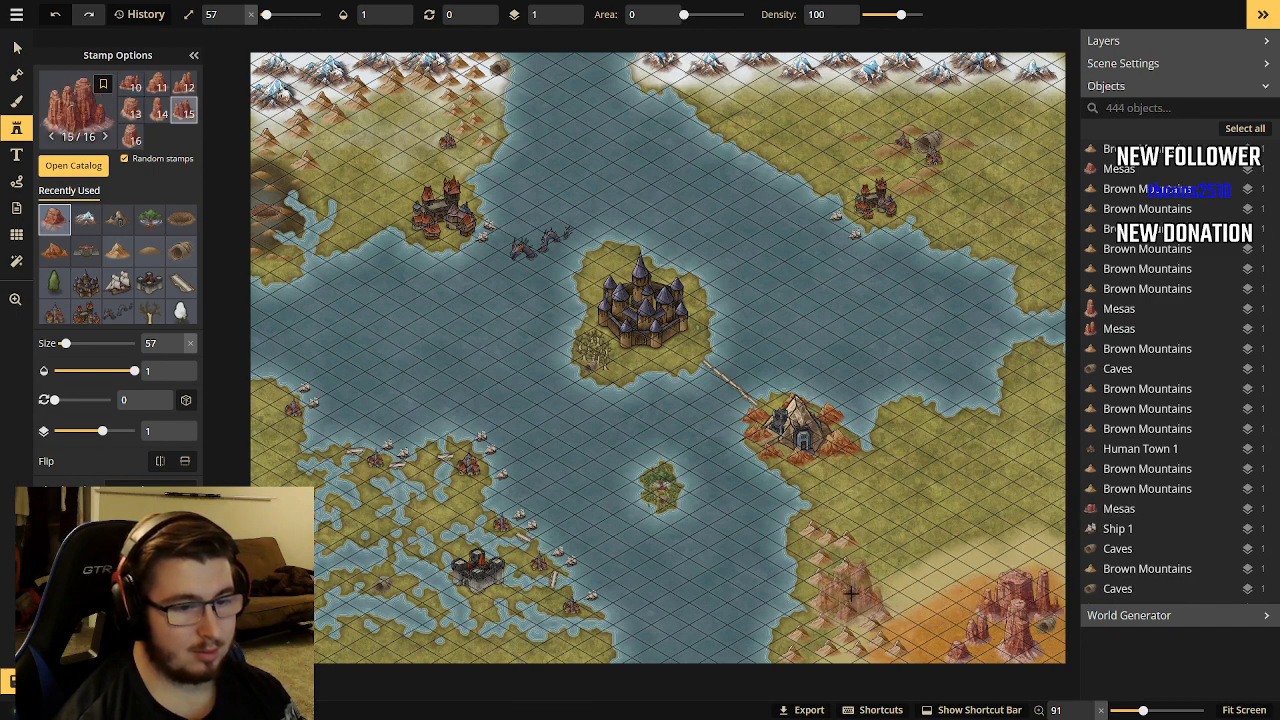
left_click(935, 617)
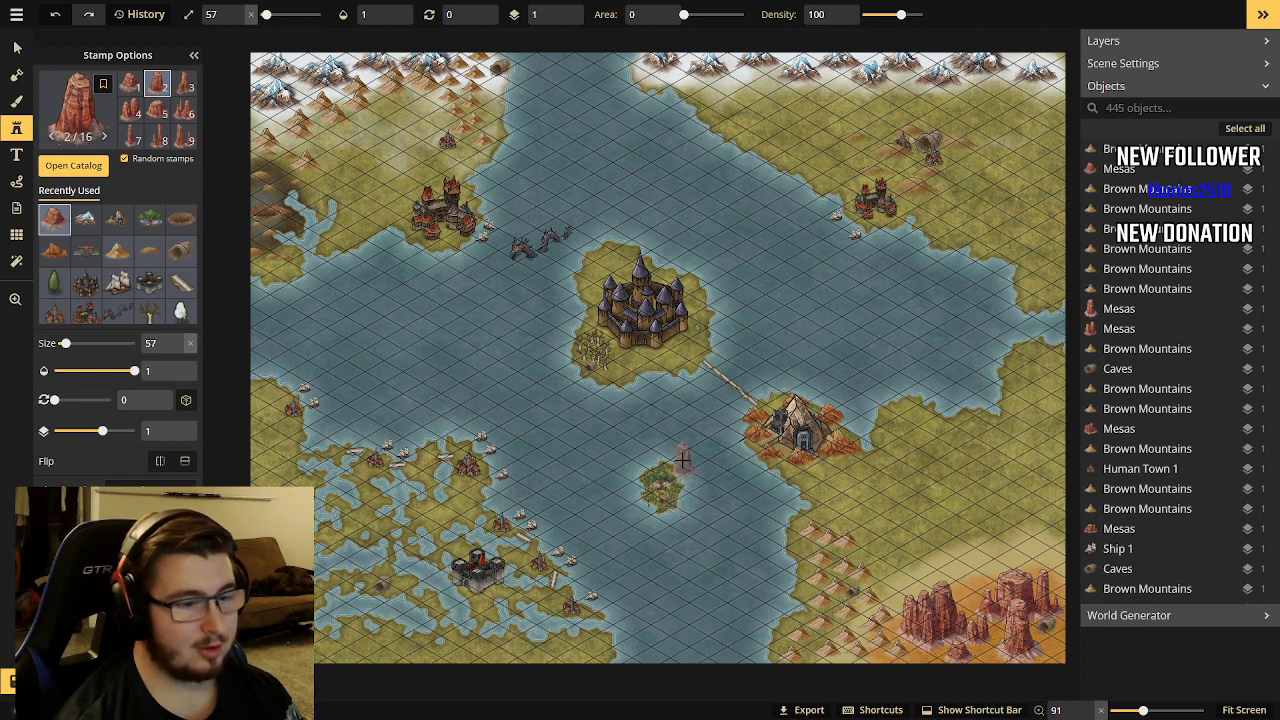
left_click(962, 590)
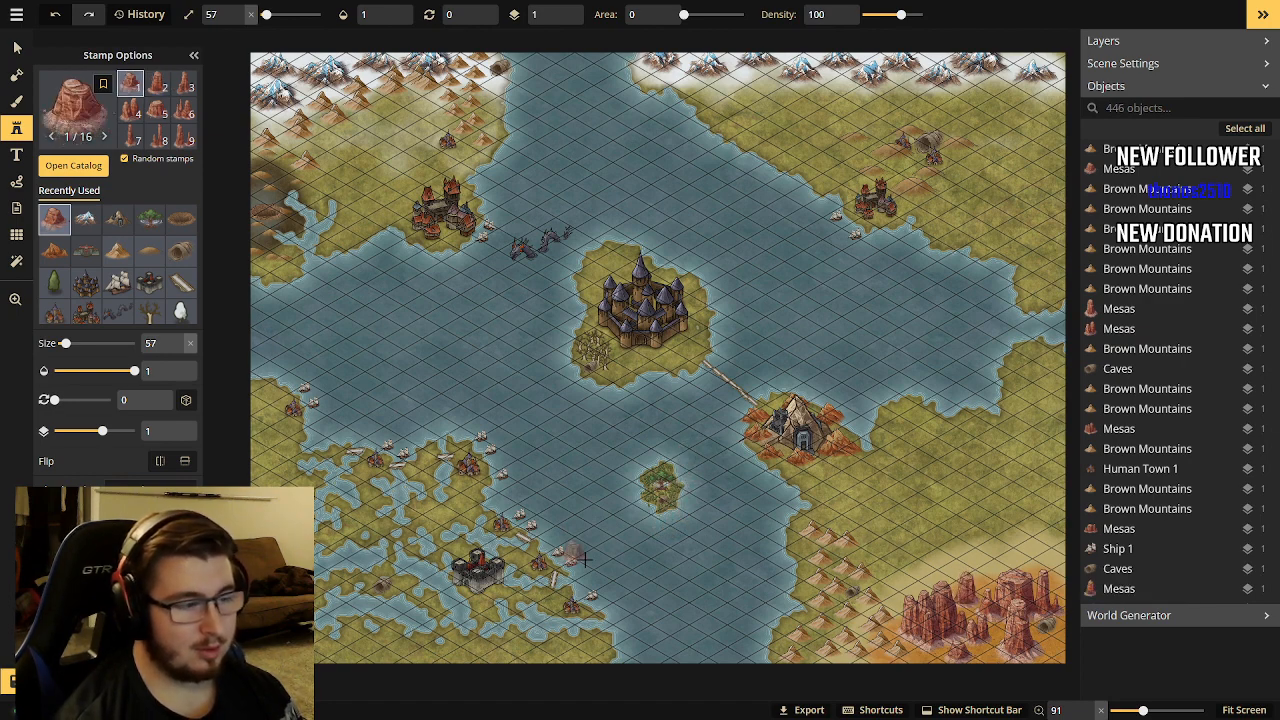
left_click(1046, 578)
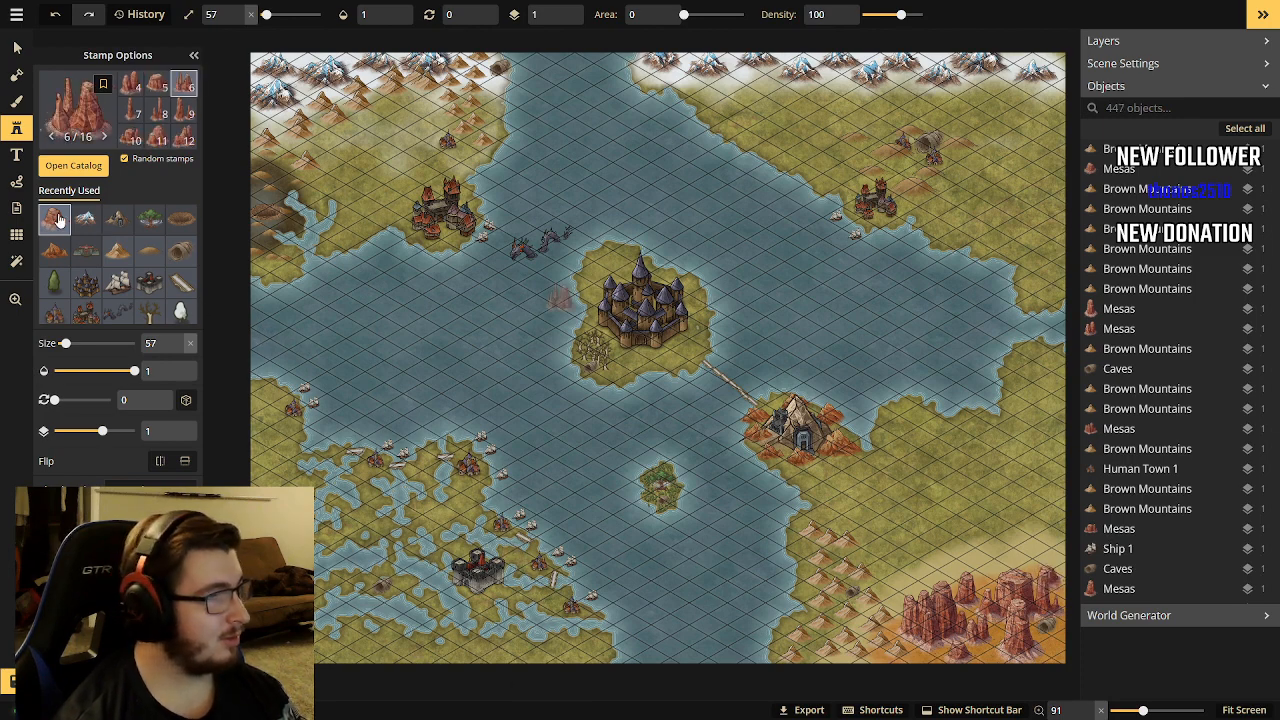
left_click(73, 165)
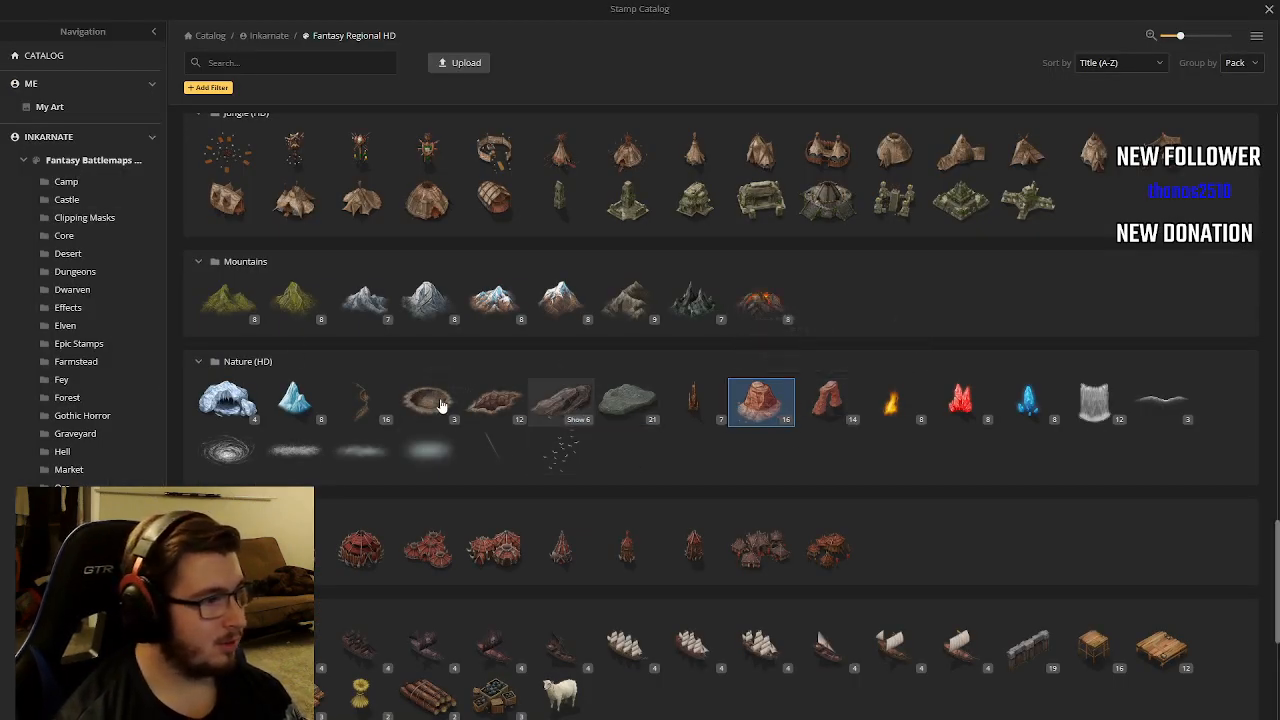
scroll(325, 468, "down", 3)
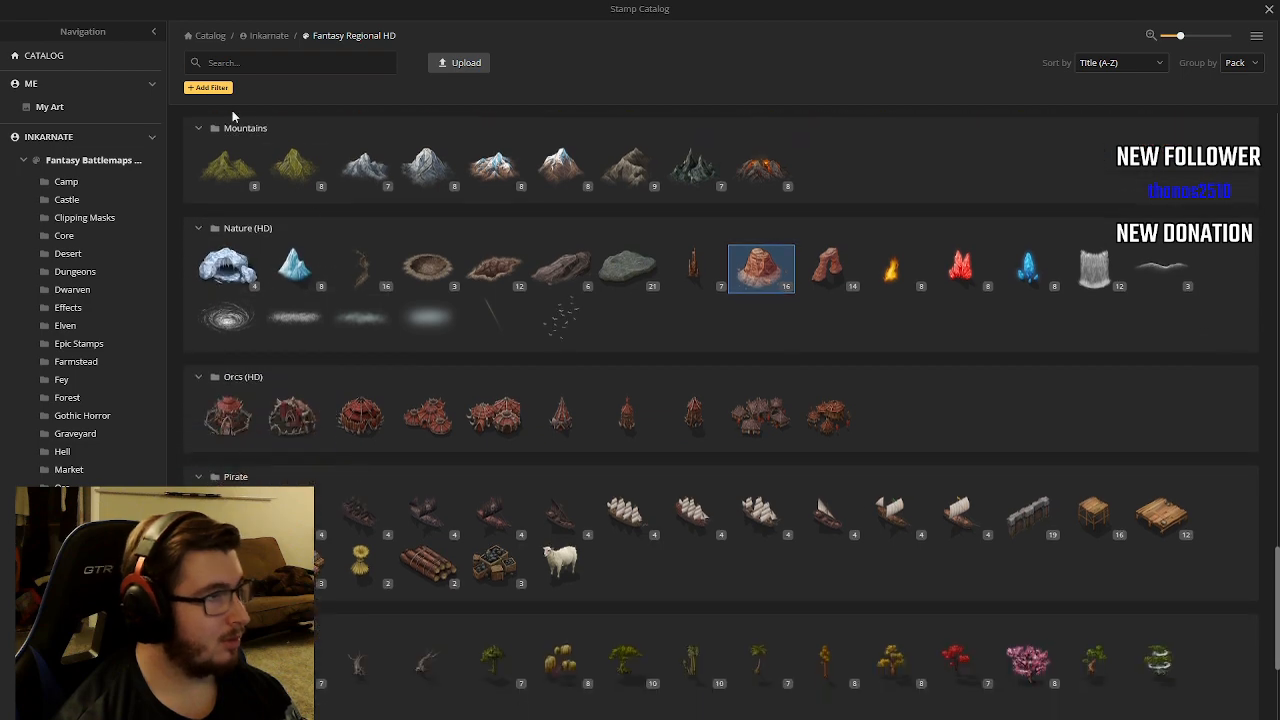
left_click(153, 32)
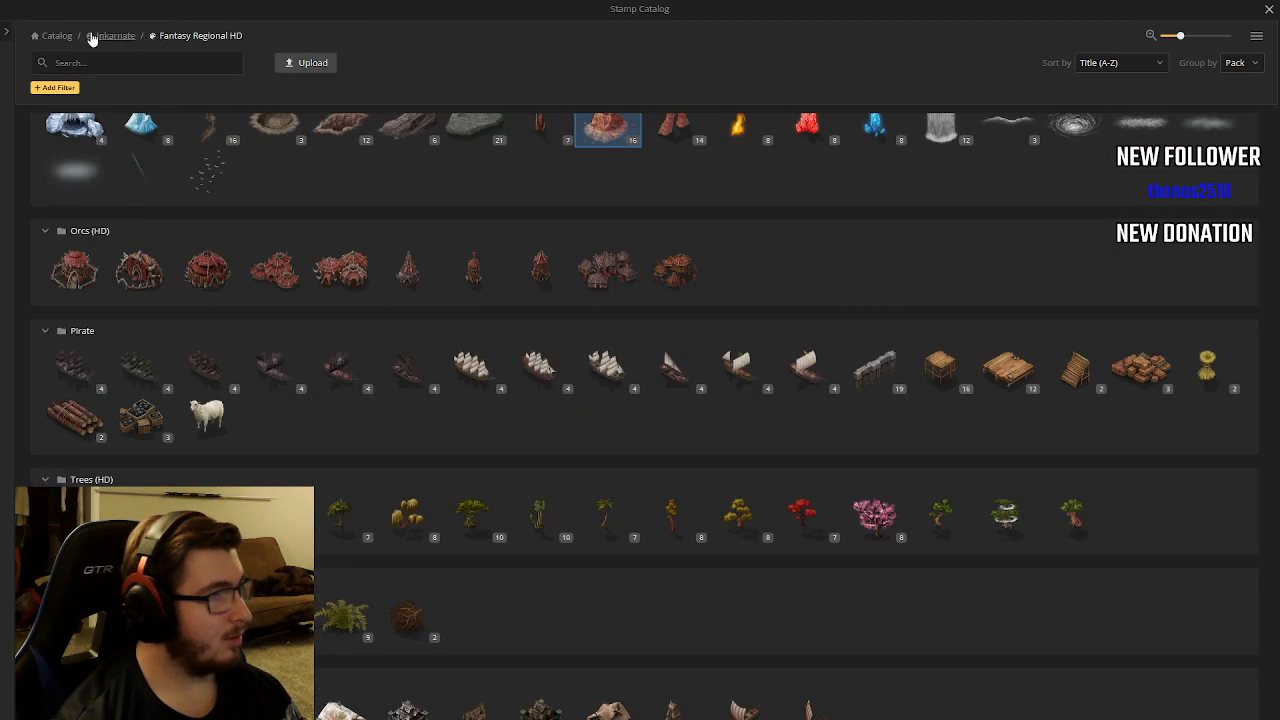
left_click(5, 36)
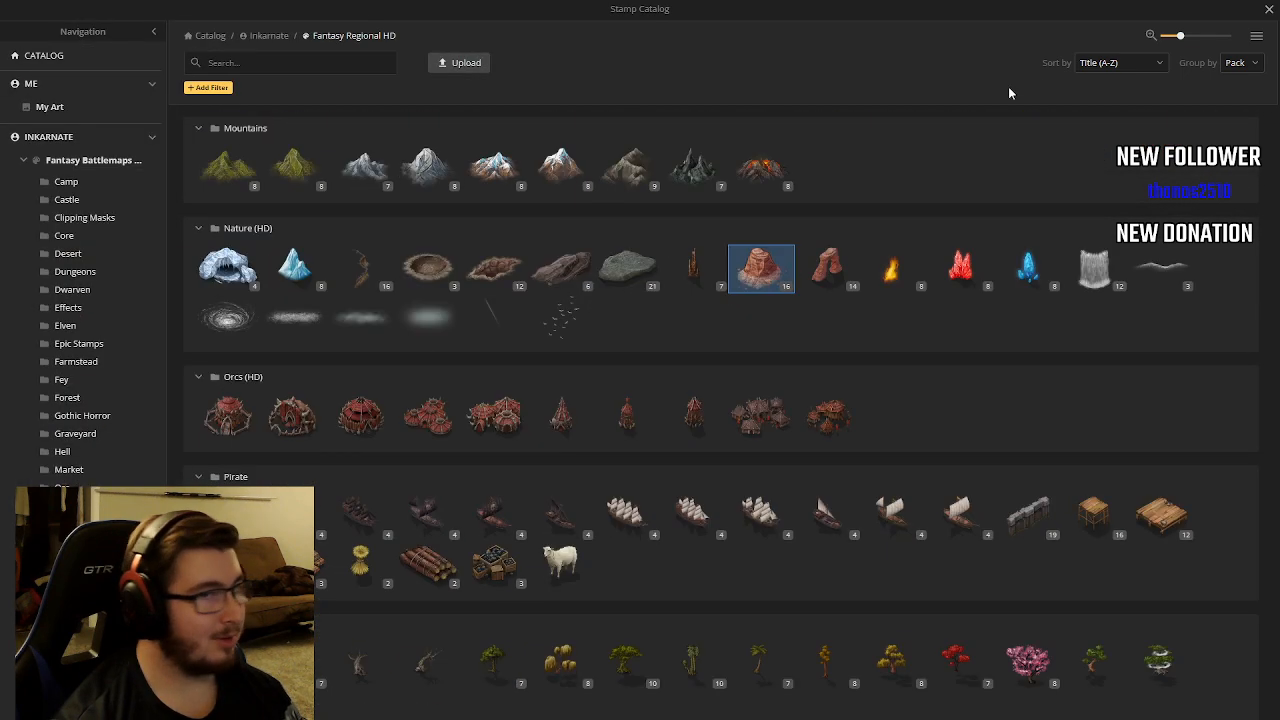
left_click(1270, 10)
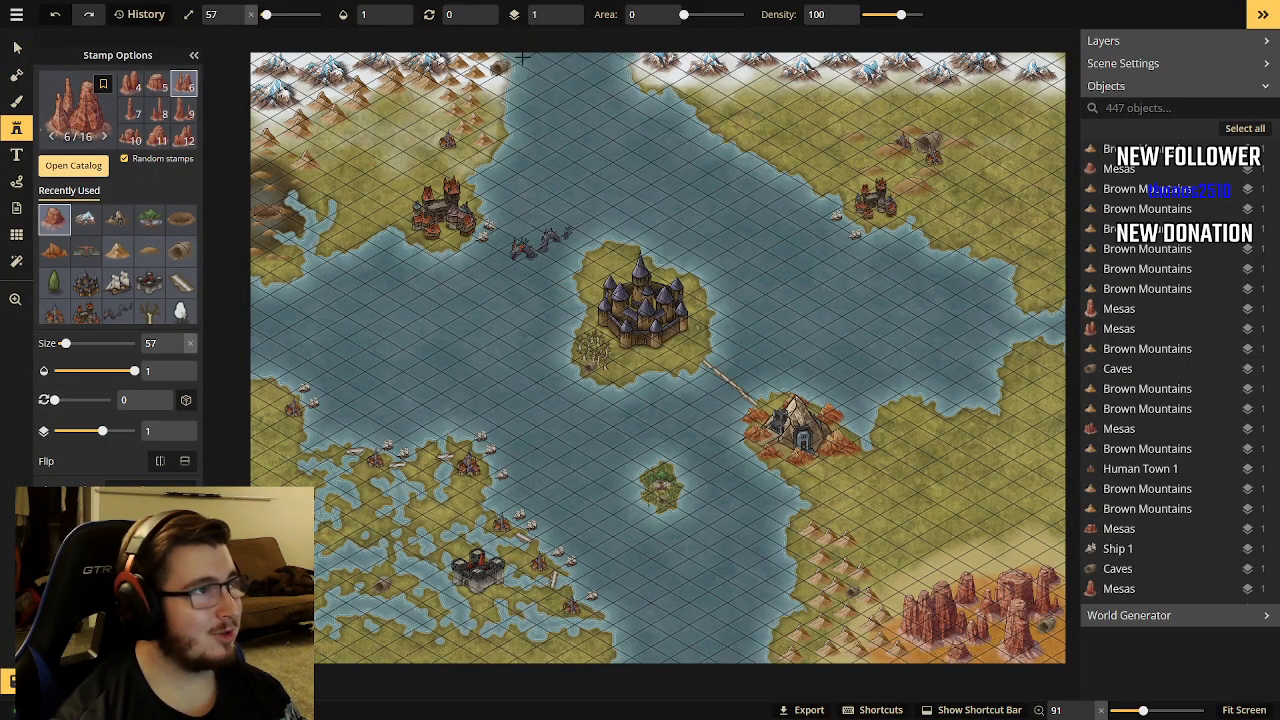
Leave full screen, read the dungeon and monument descriptions in the D&D prep Google Docs document, and return to the Inkarnate map.
key("F11")
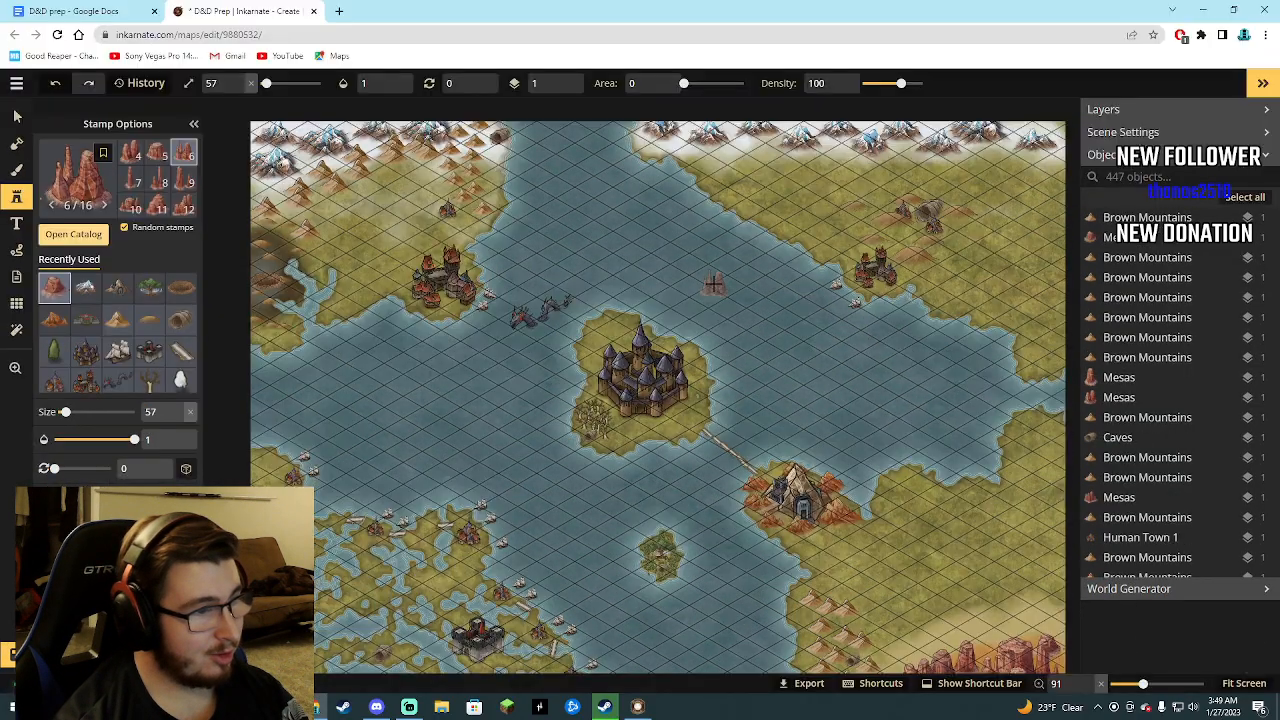
left_click(112, 10)
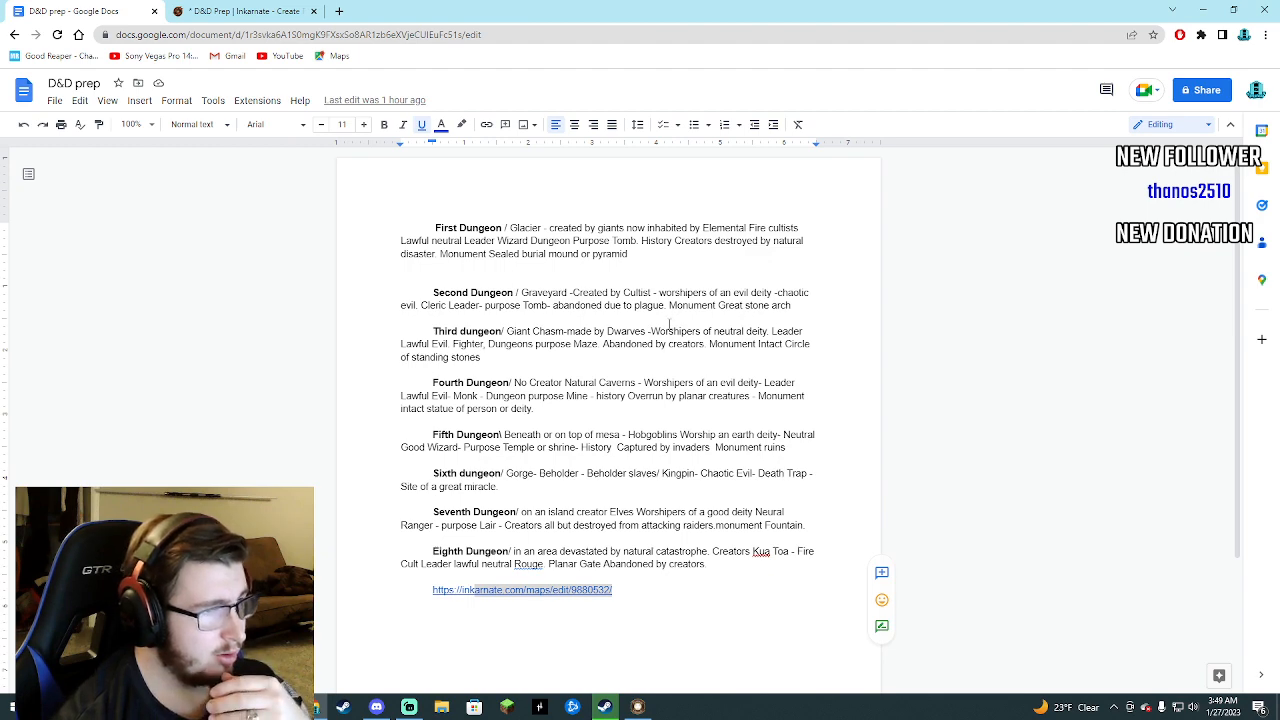
left_click(247, 14)
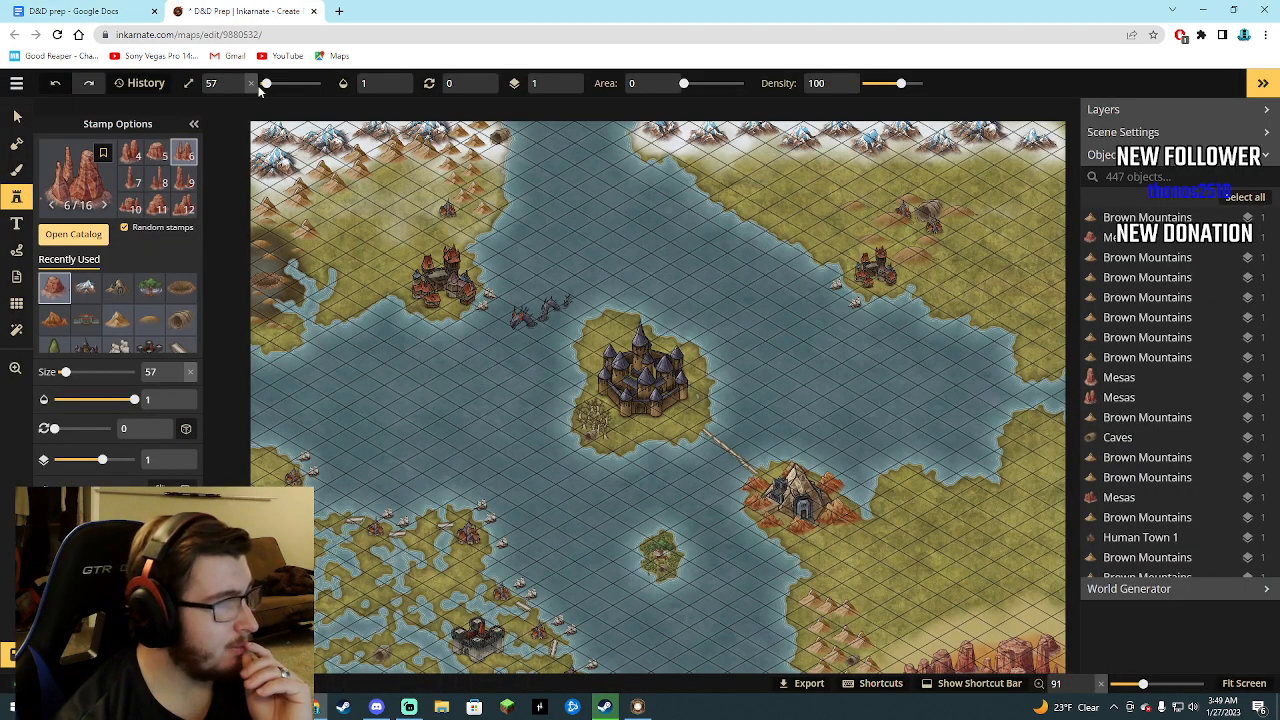
Search the stamp catalog for "arch" and place one Stone Arch at size 57 beside the graveyard on the central castle island.
left_click(75, 234)
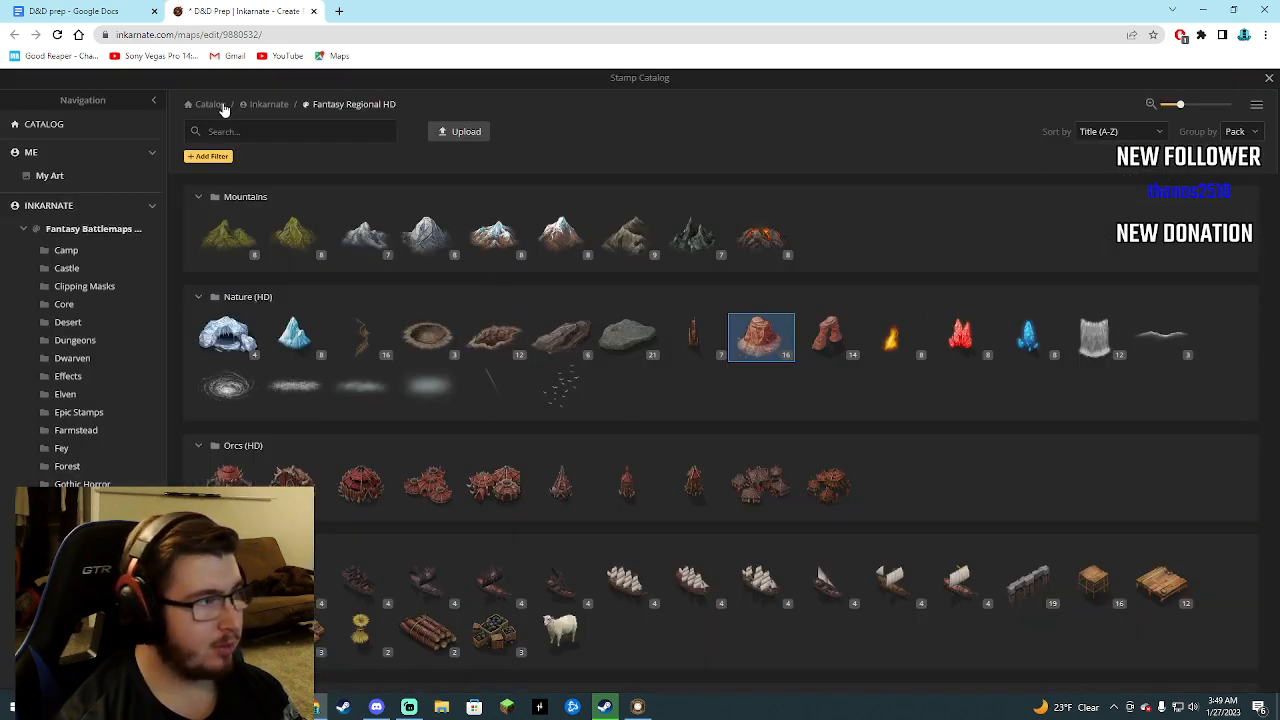
left_click(261, 131)
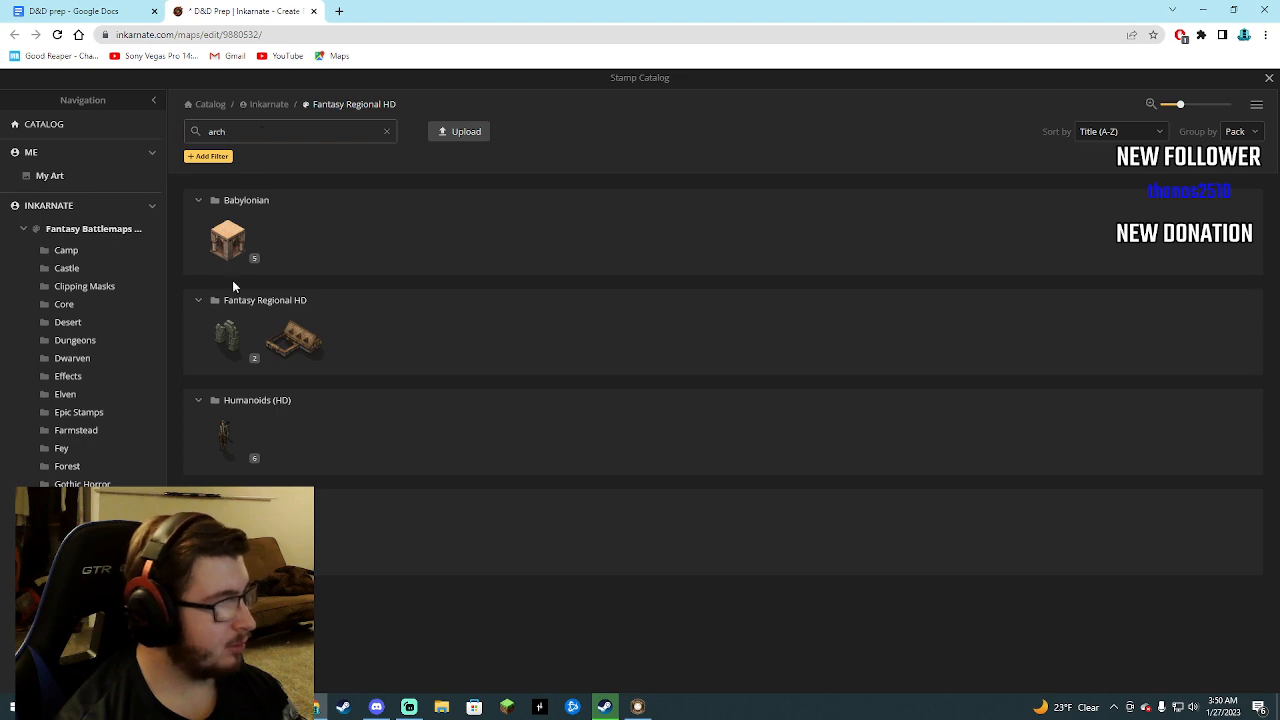
mouse_move(224, 355)
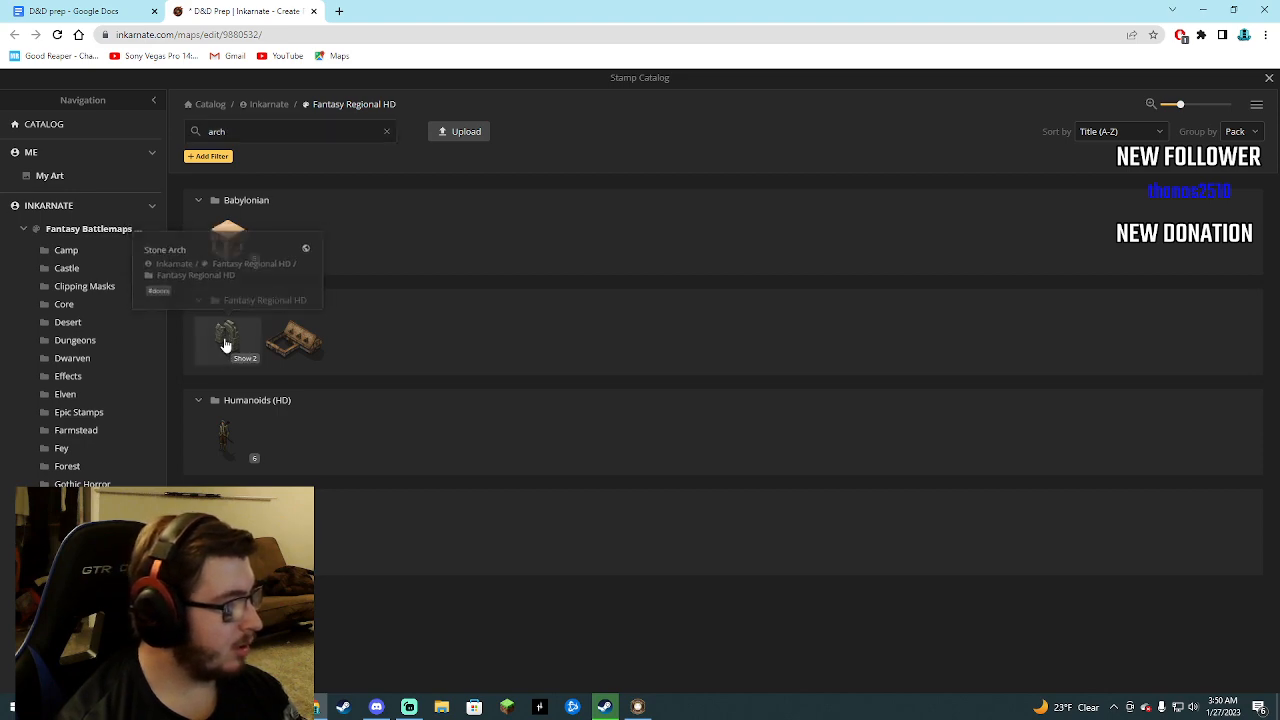
left_click(226, 348)
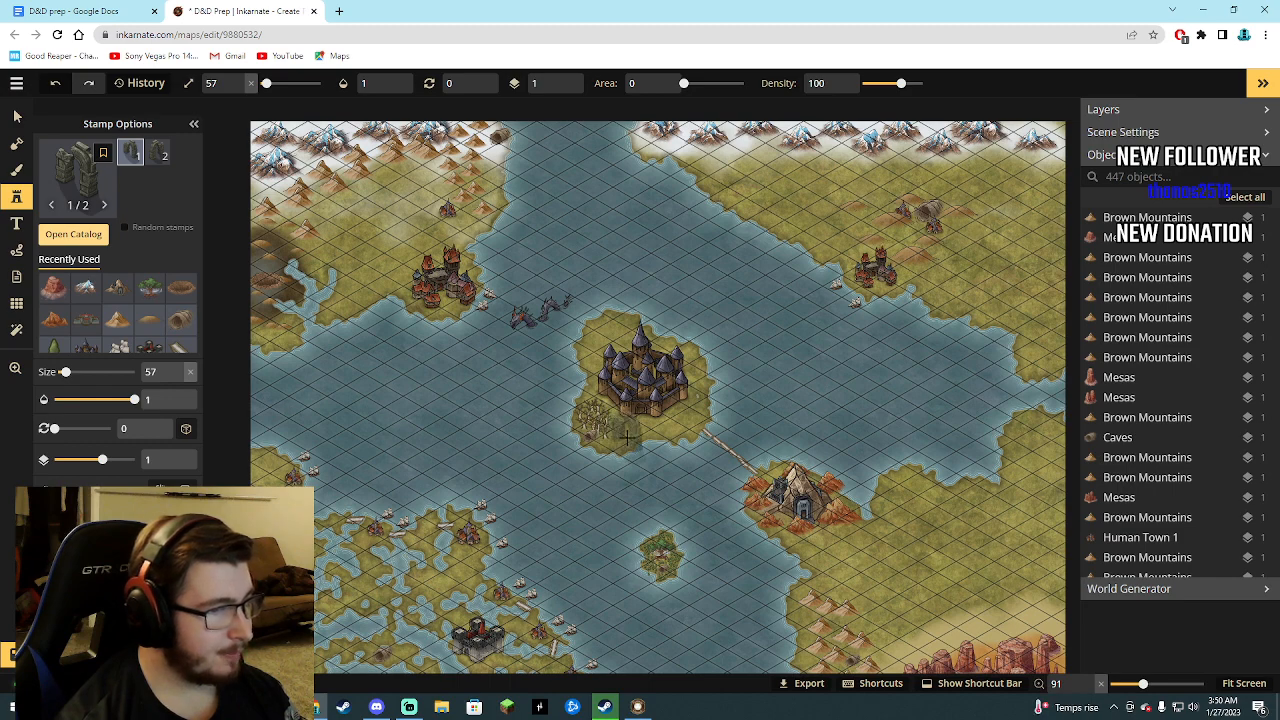
scroll(617, 437, "up", 2)
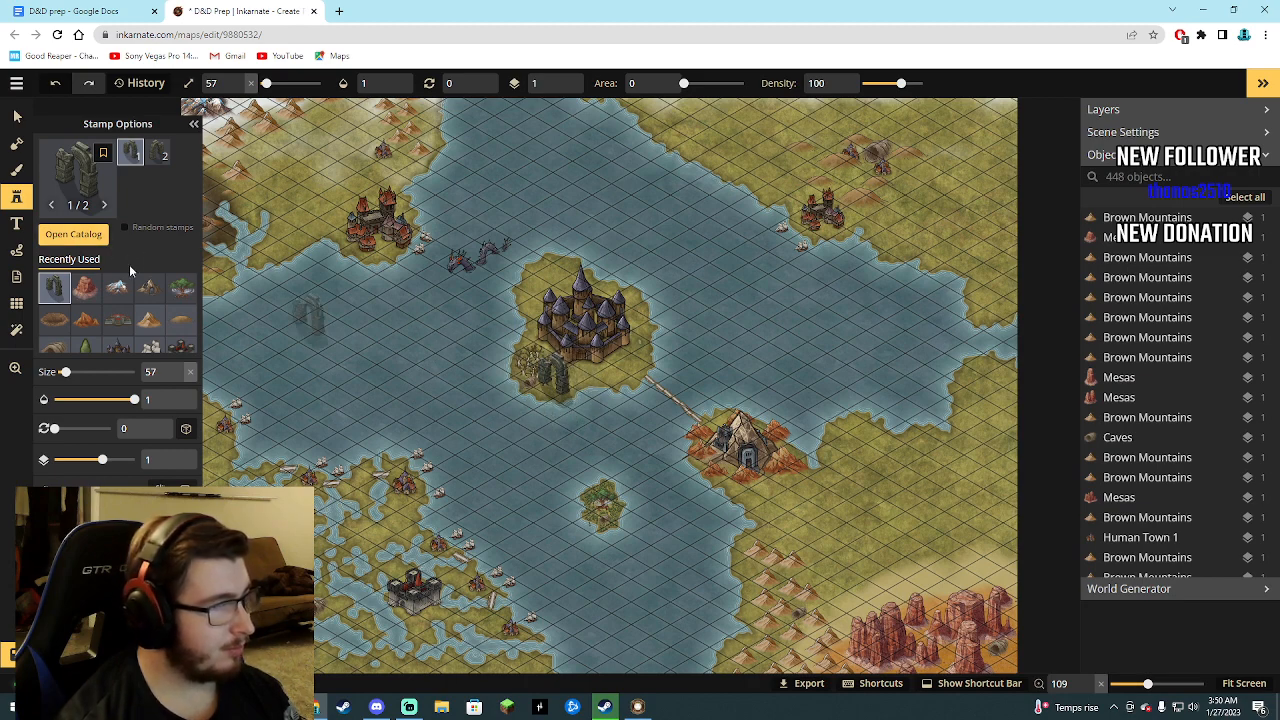
Filter the map's object list by "ar" and select the stone arch on the central island.
left_click(73, 234)
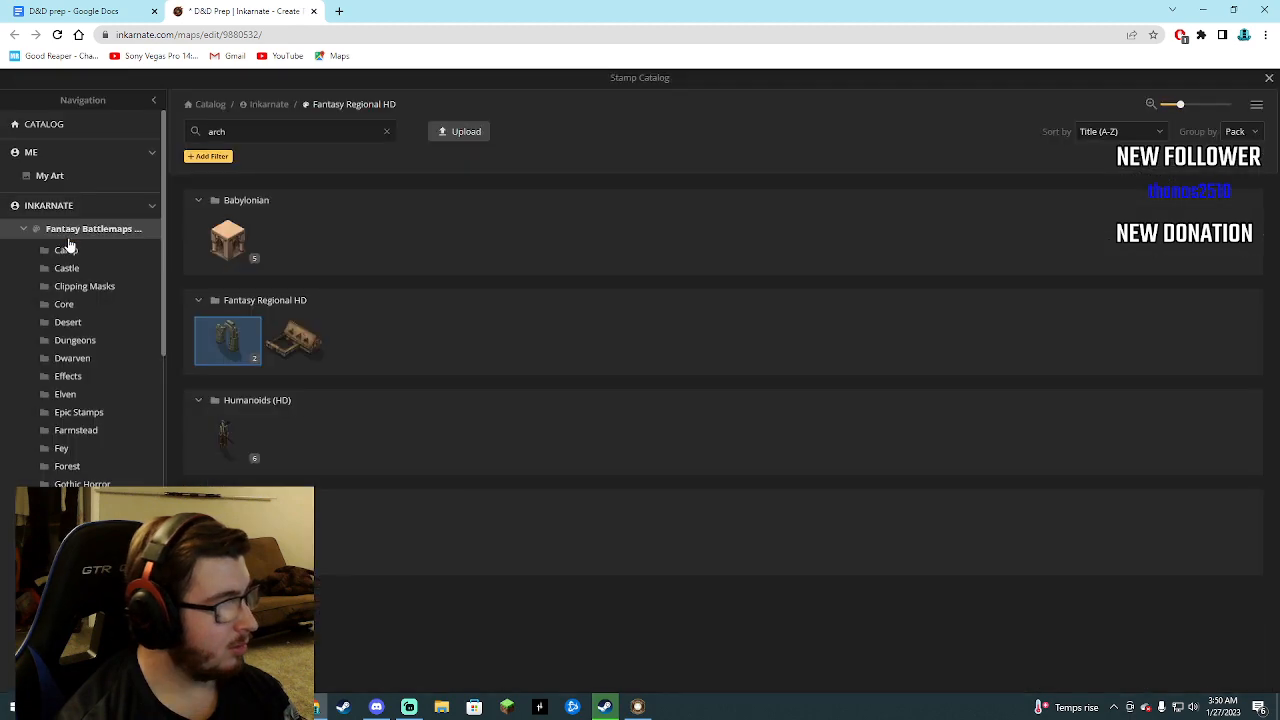
left_click(1269, 79)
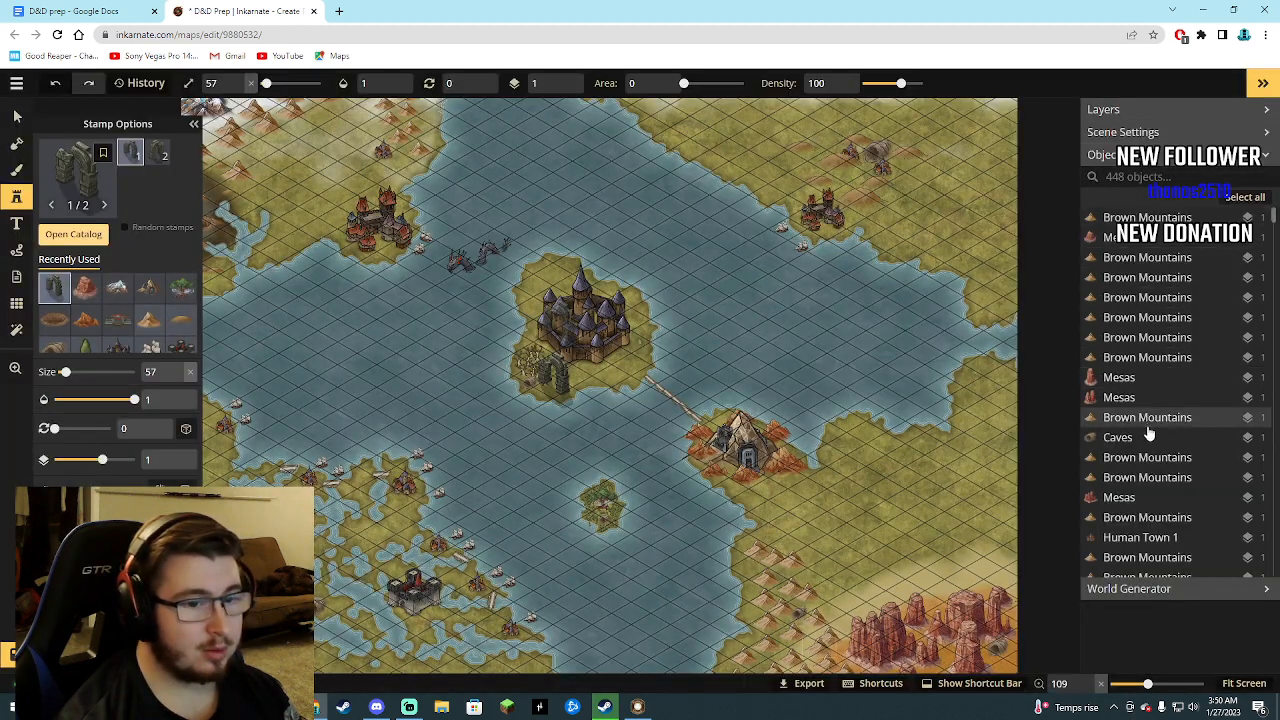
scroll(1150, 440, "down", 3)
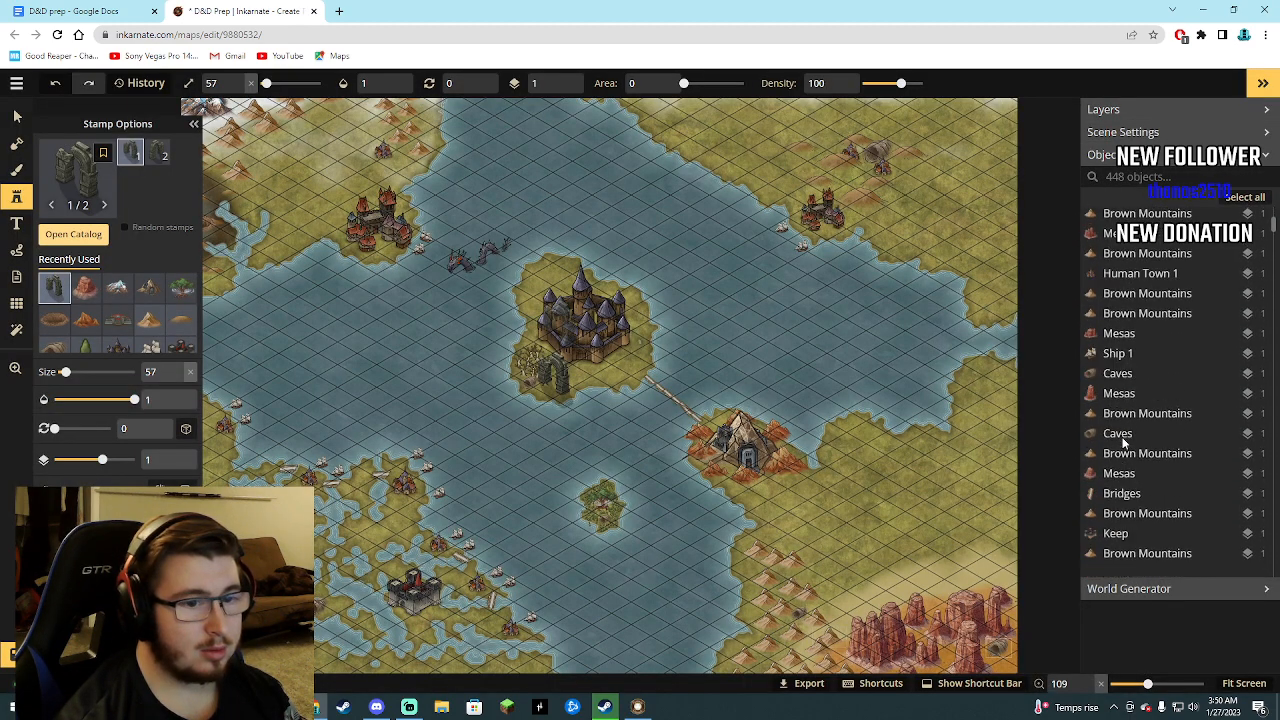
scroll(1180, 420, "up", 5)
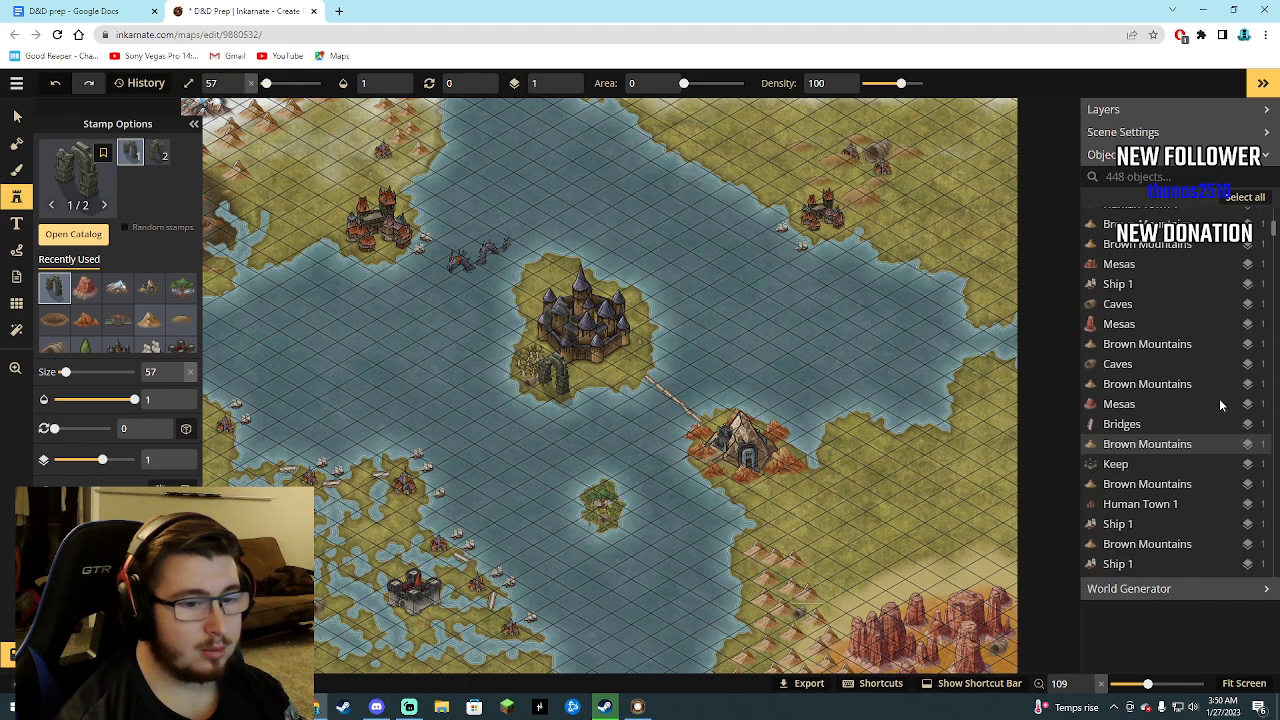
left_click(1140, 177)
type("a")
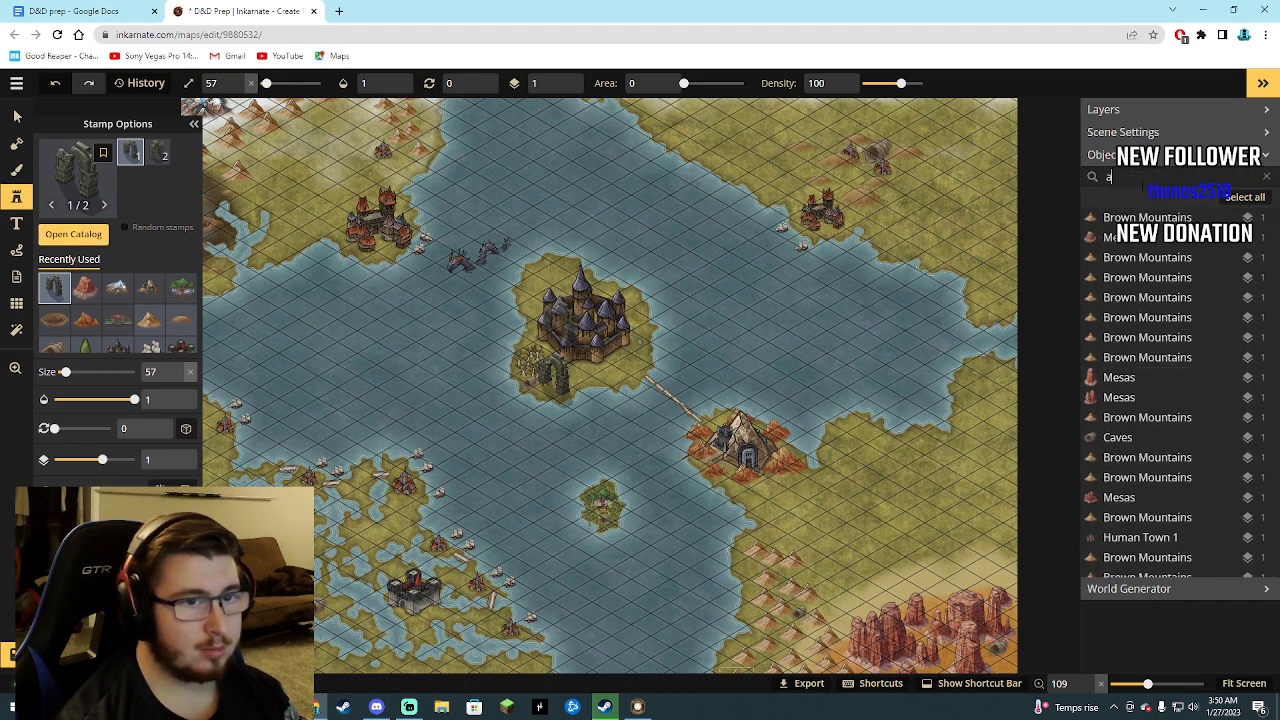
type("r")
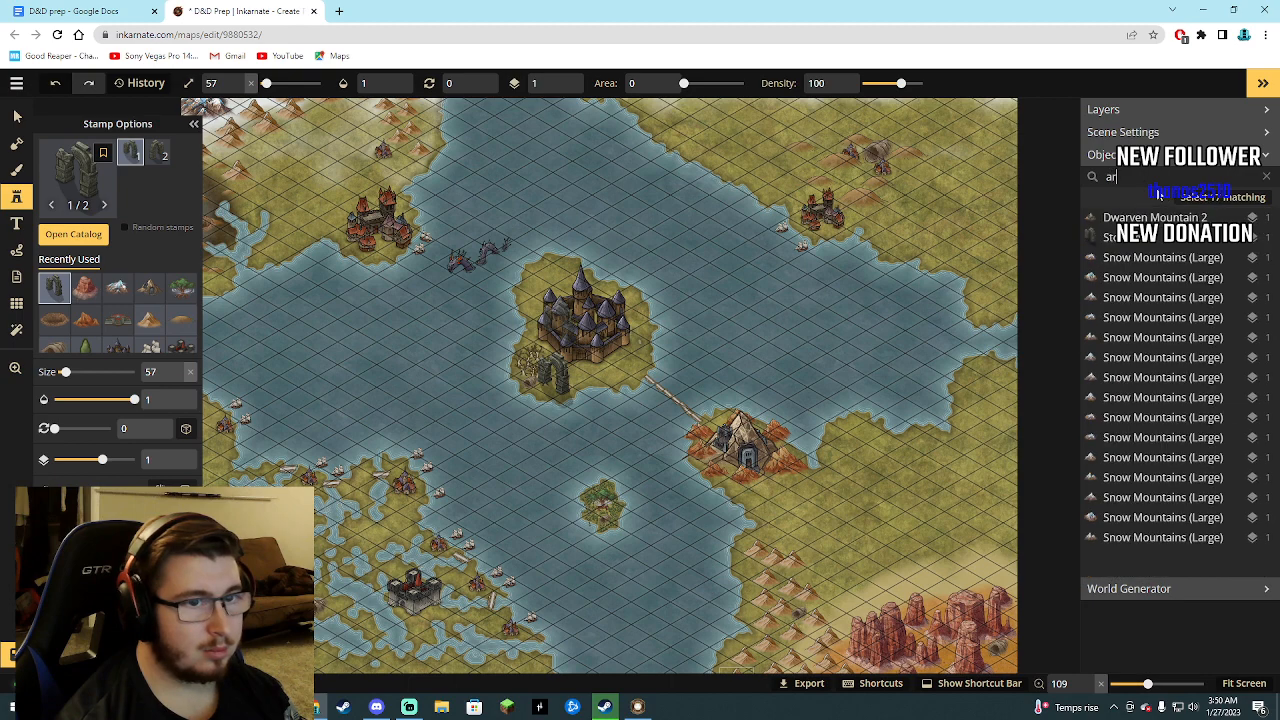
left_click(563, 388)
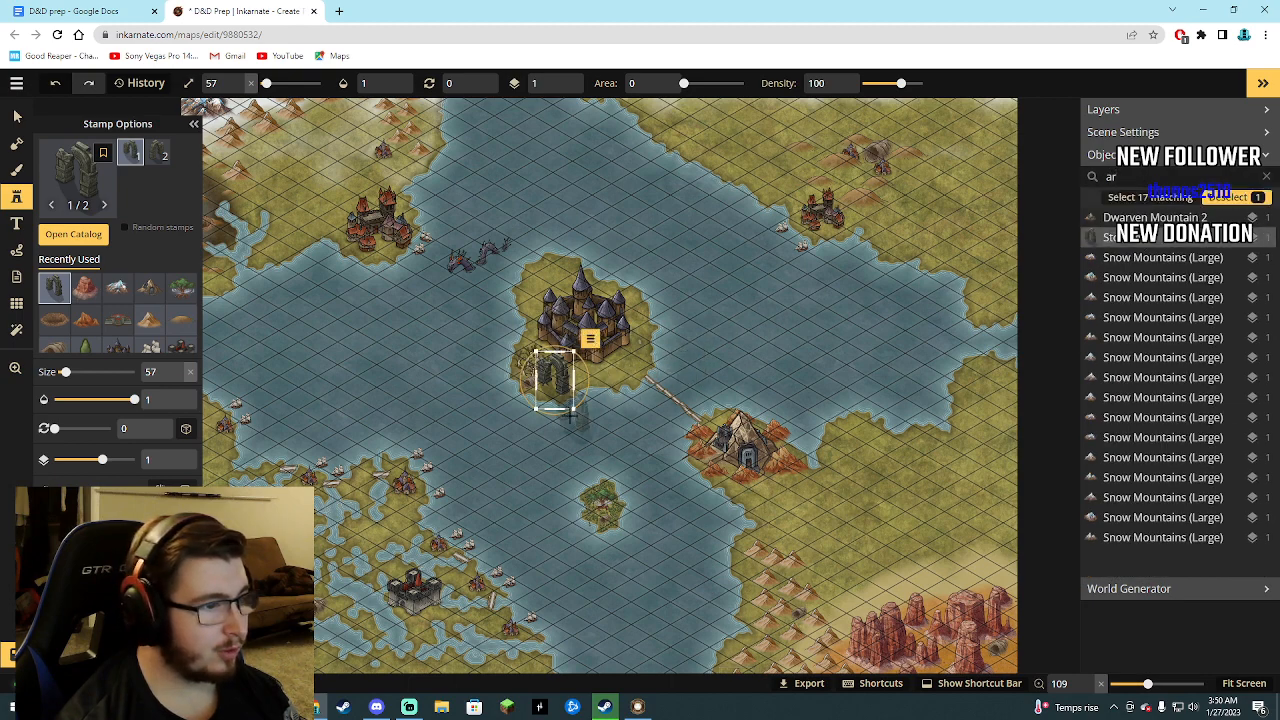
Flip the selected stone arch horizontally, rotate it to 2 and shrink it to size 33.
mouse_move(564, 414)
left_mouse_down()
mouse_move(610, 392)
mouse_move(571, 414)
left_mouse_up()
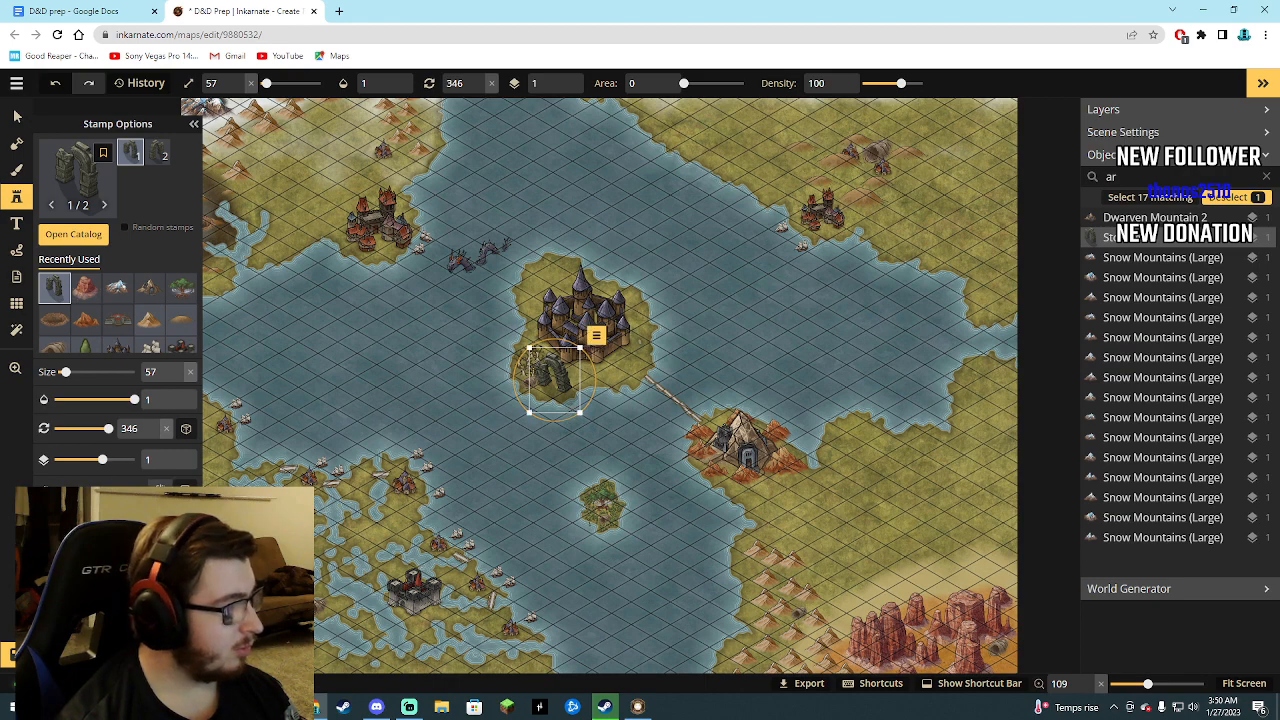
left_click(160, 488)
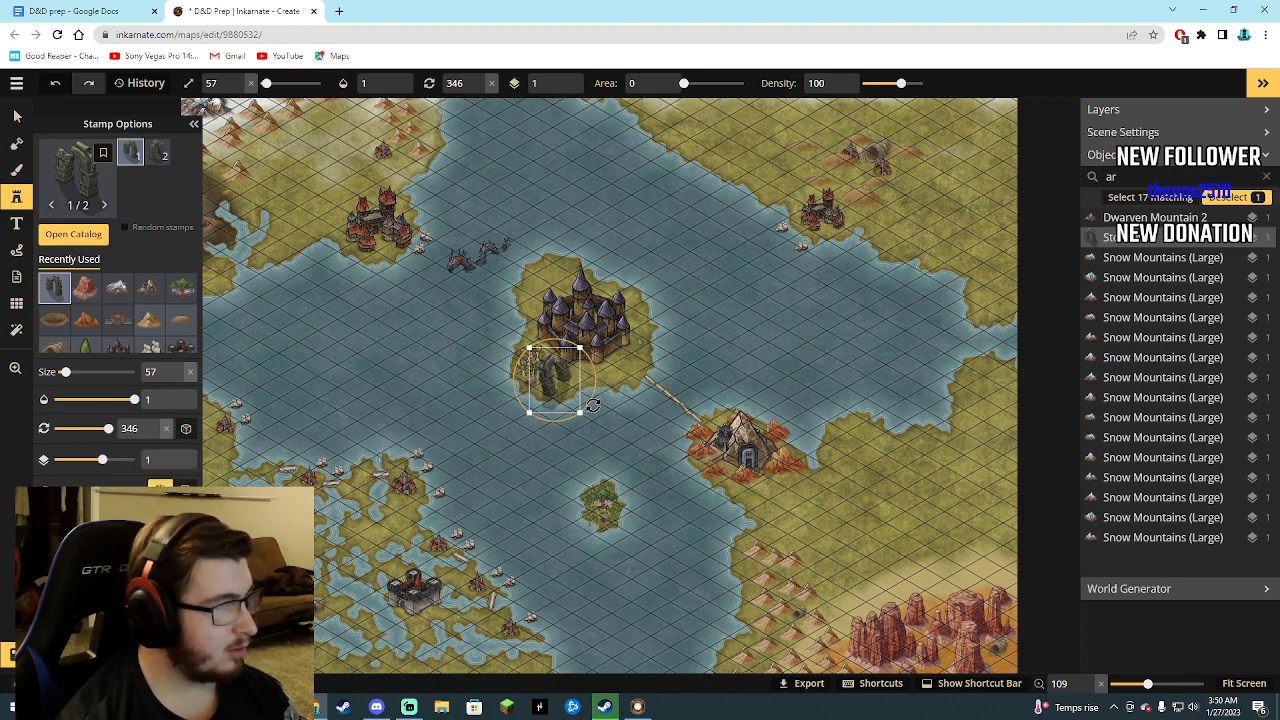
left_click_drag(593, 405, 584, 410)
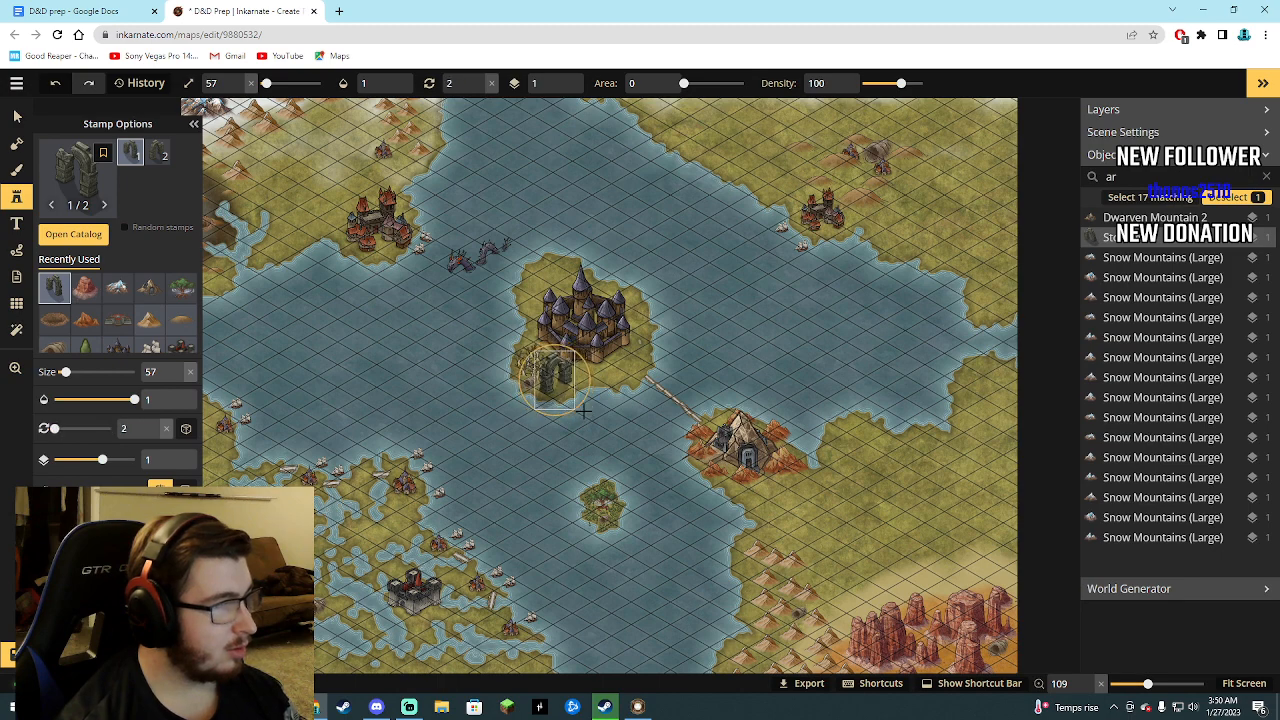
left_click_drag(521, 346, 547, 377)
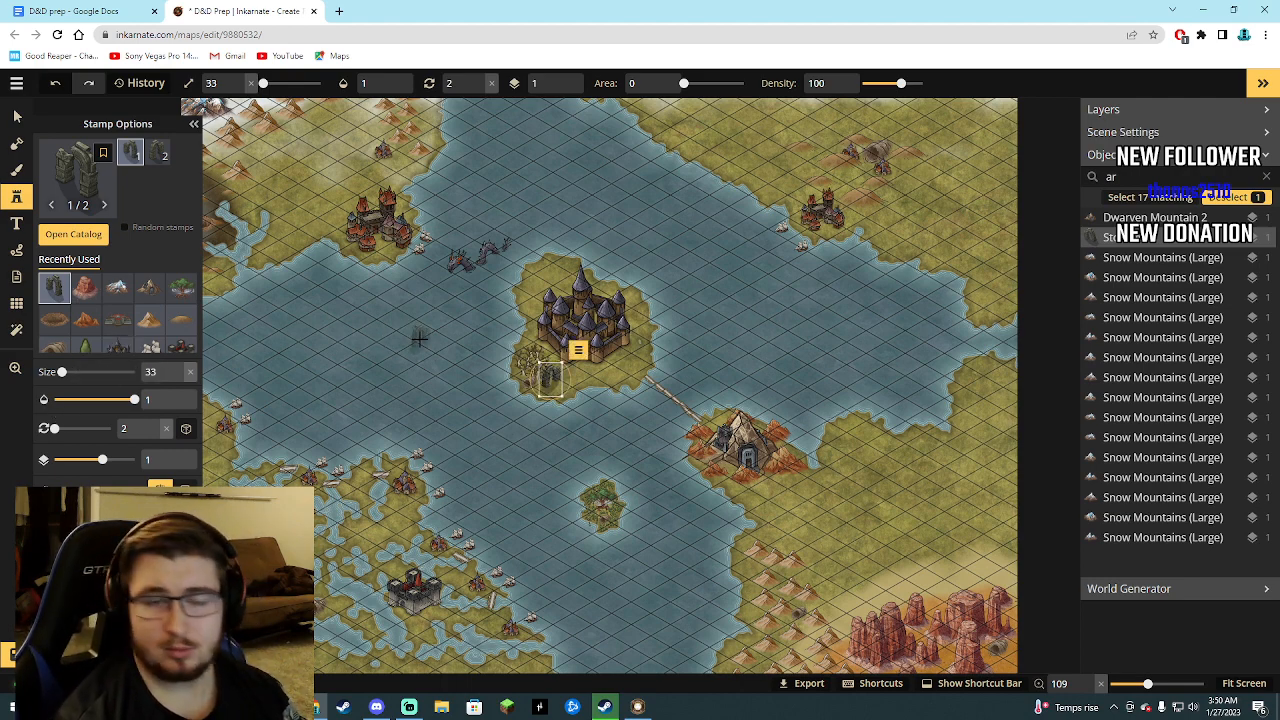
Check the D&D prep document against the map to see which dungeon sites and monuments are still needed.
left_click(100, 12)
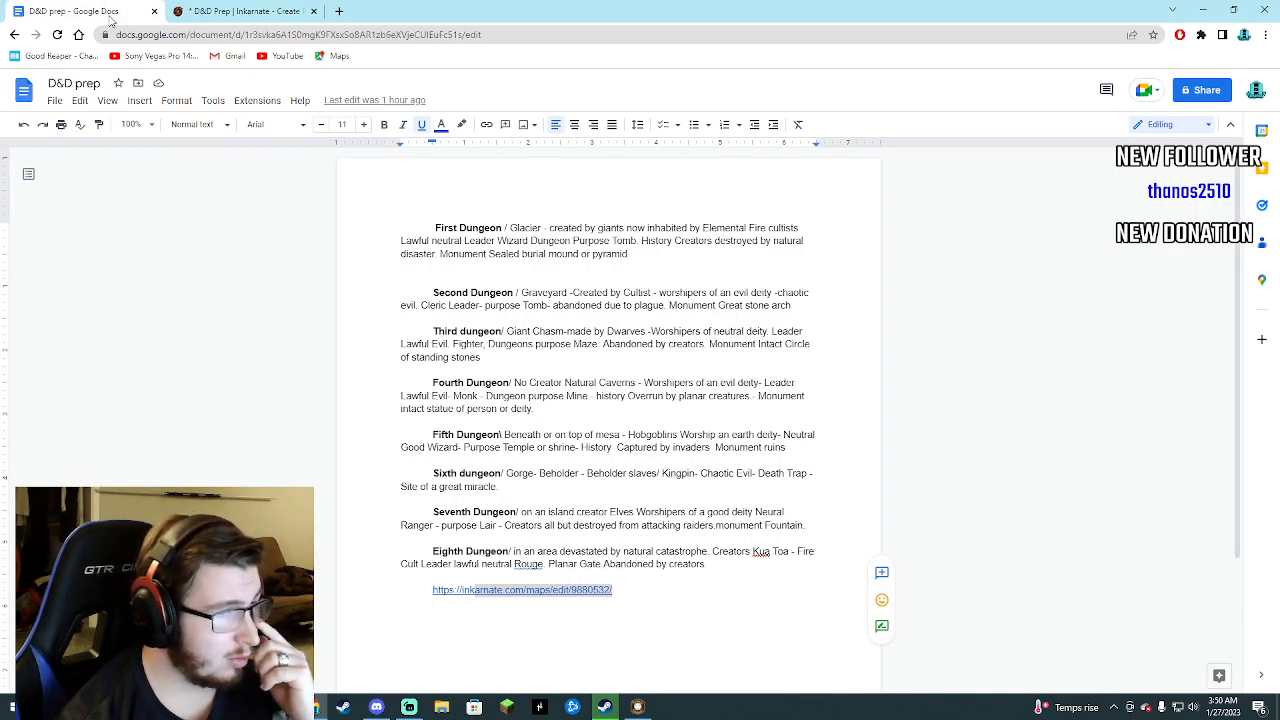
left_click(237, 10)
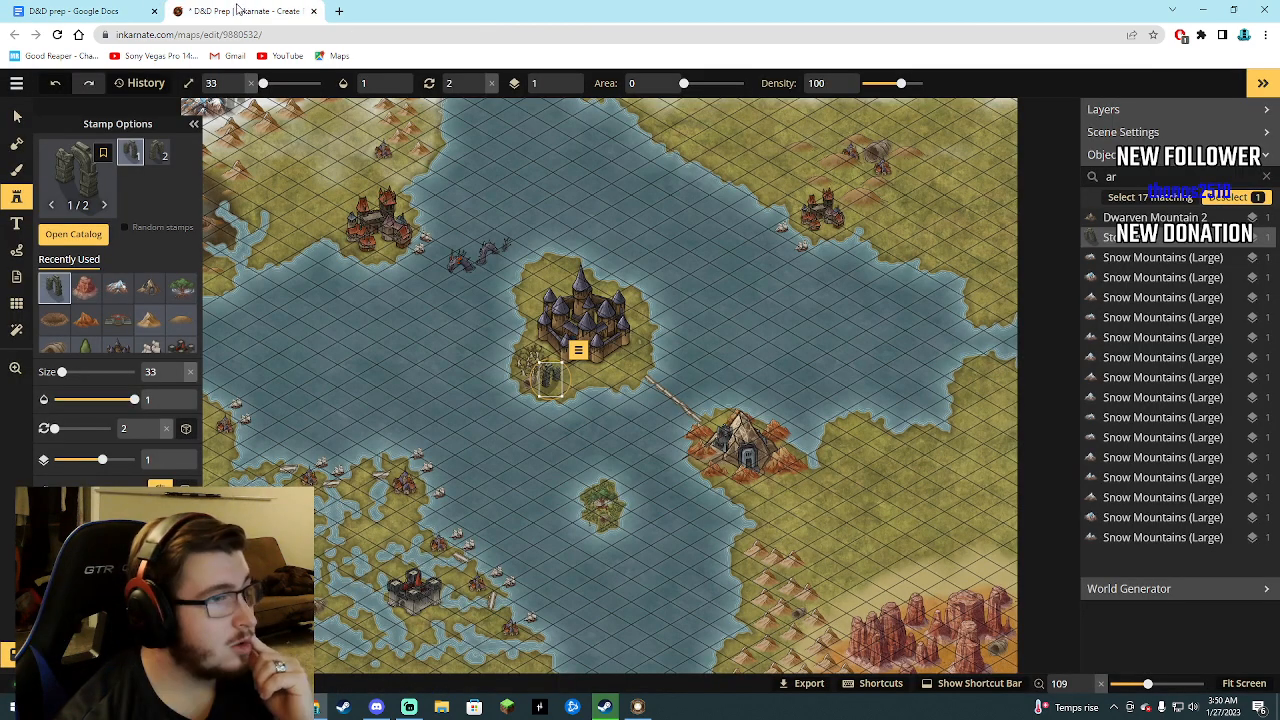
left_click(92, 9)
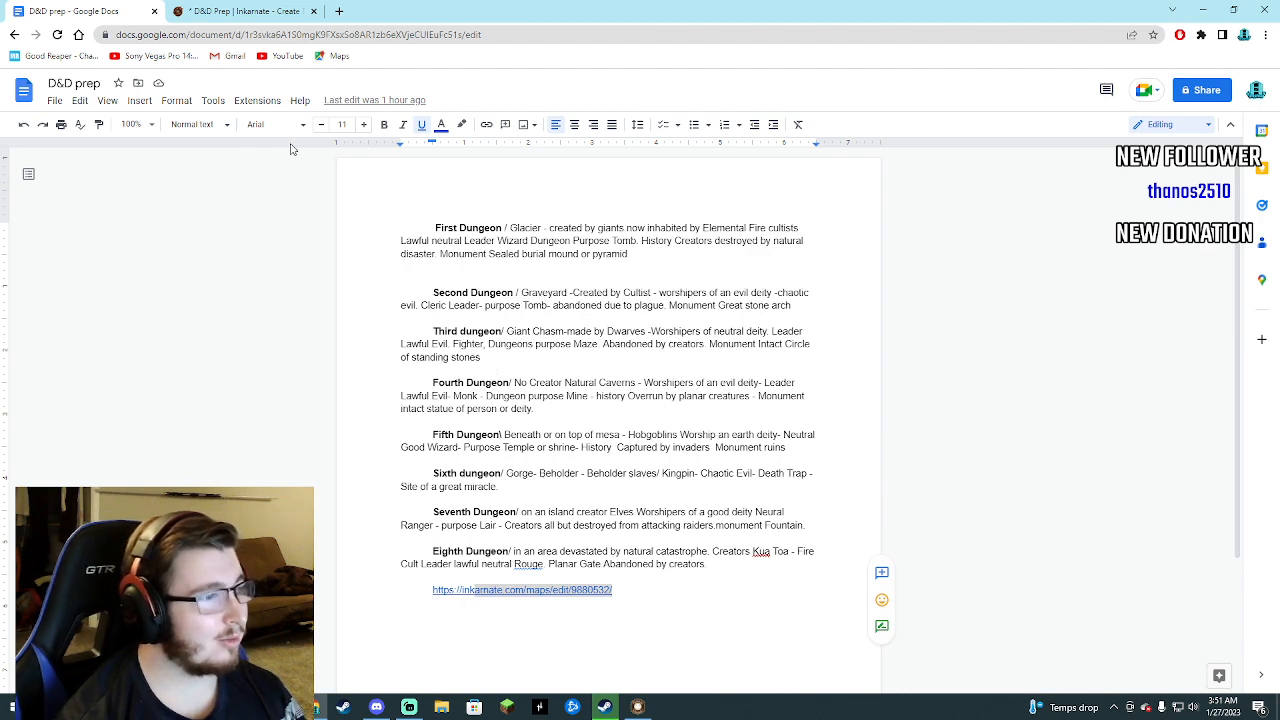
Switch back to the Inkarnate map, search the stamp catalog for "cir" and clear the search again.
left_click(265, 10)
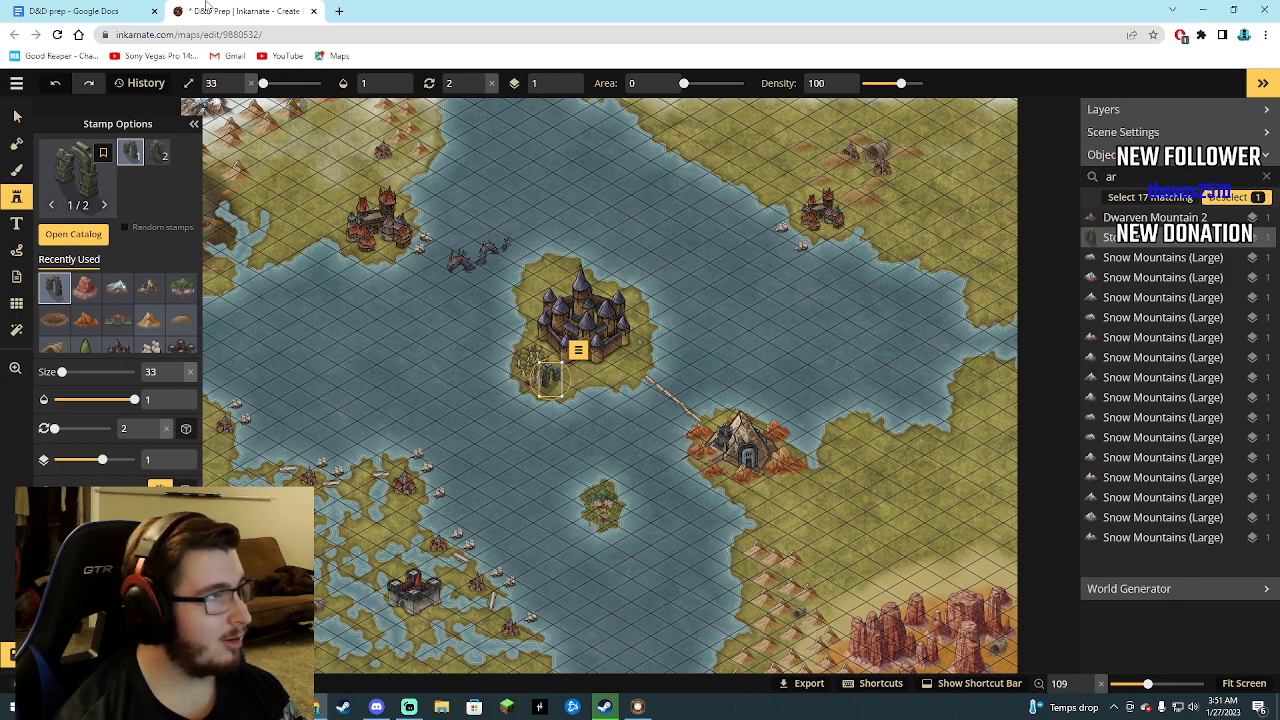
left_click(130, 10)
left_click(245, 10)
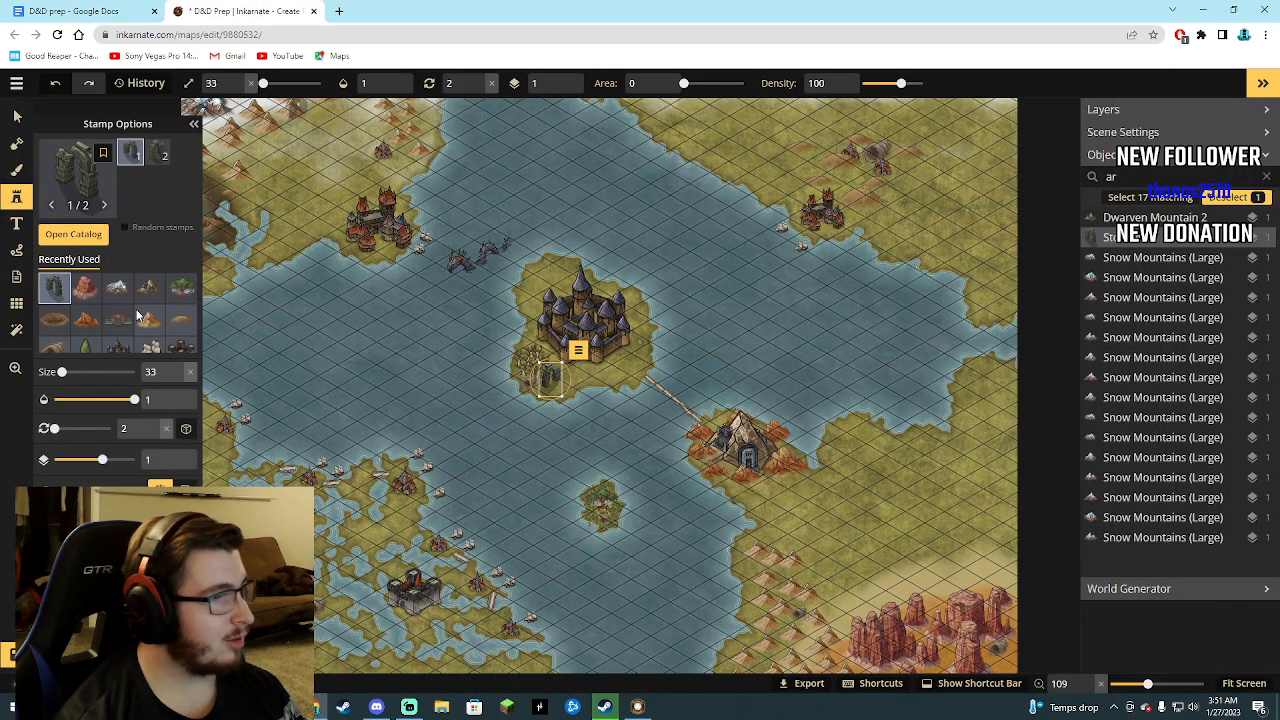
left_click(74, 234)
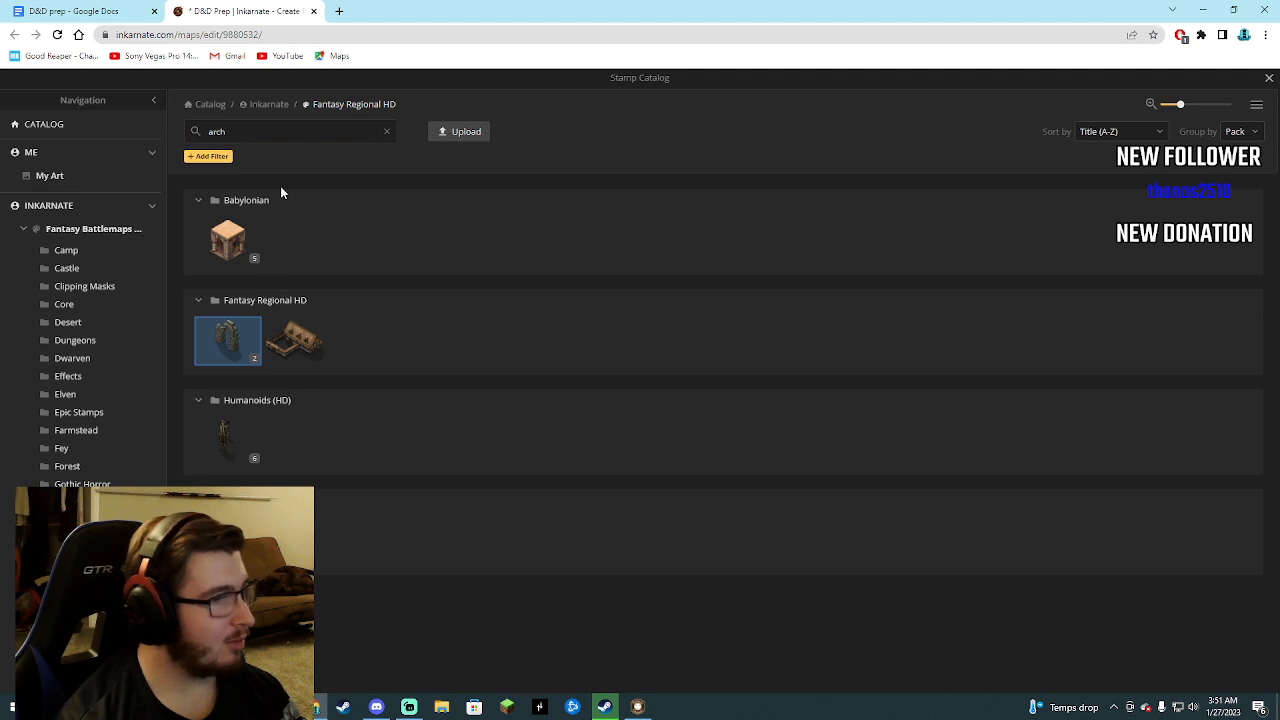
left_click(244, 131)
type("c")
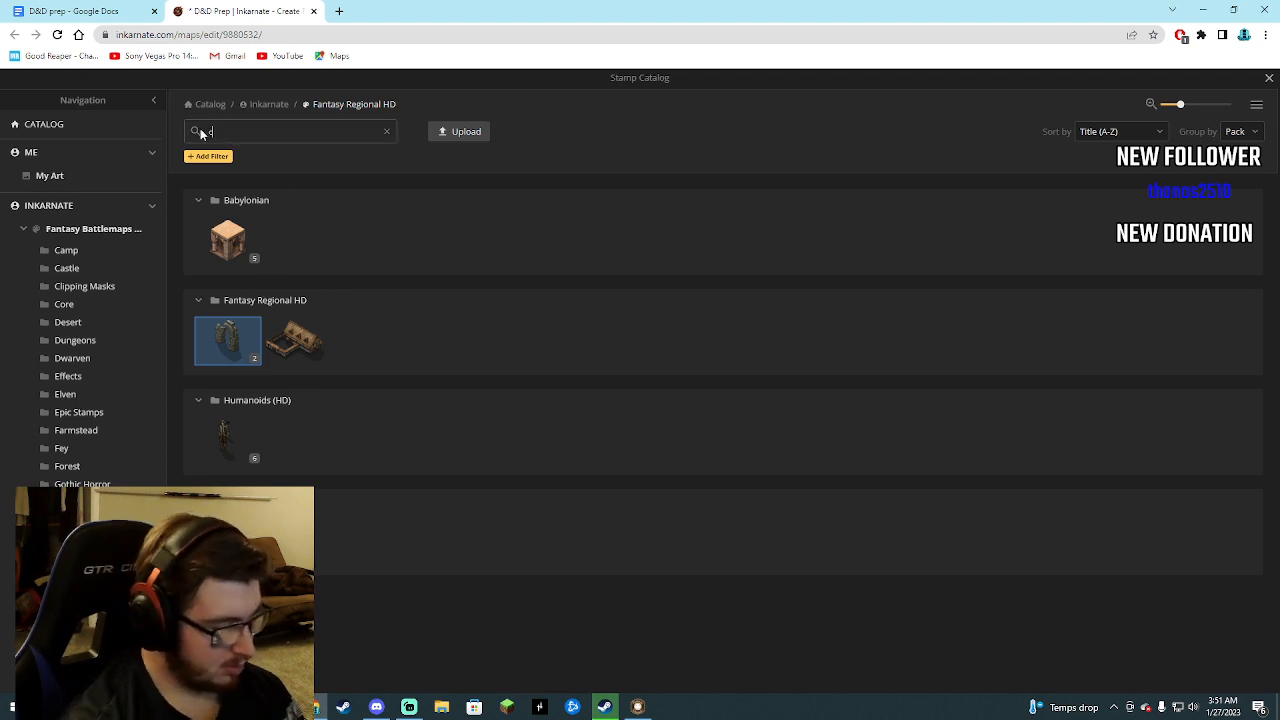
type("ir")
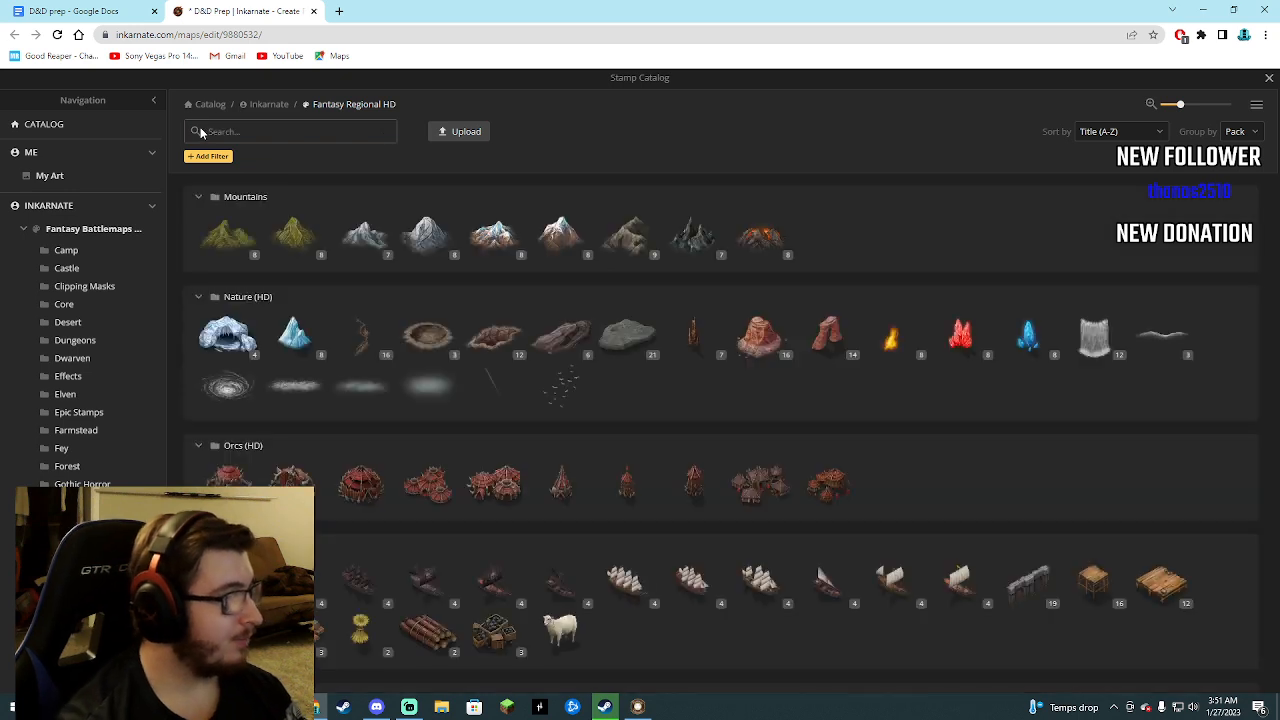
Look through the whole Fantasy Regional HD stamp collection for a circle of standing stones or similar monument.
scroll(440, 310, "down", 4)
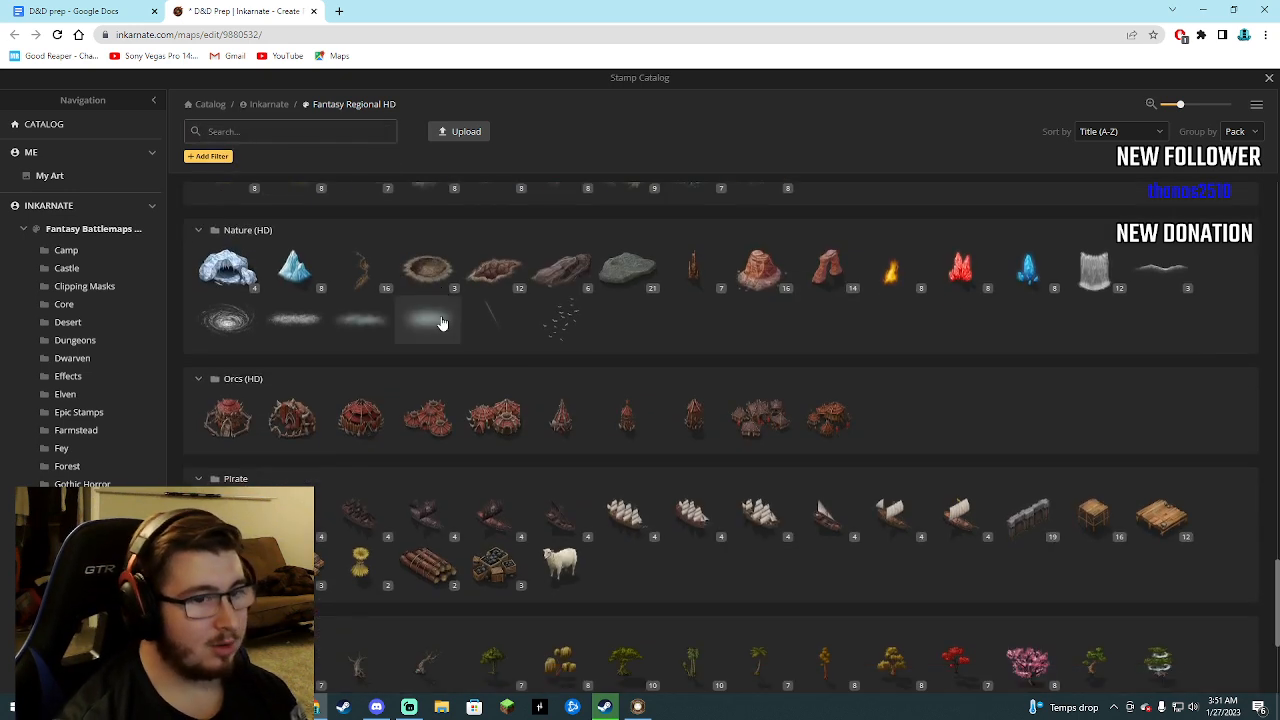
scroll(524, 517, "up", 6)
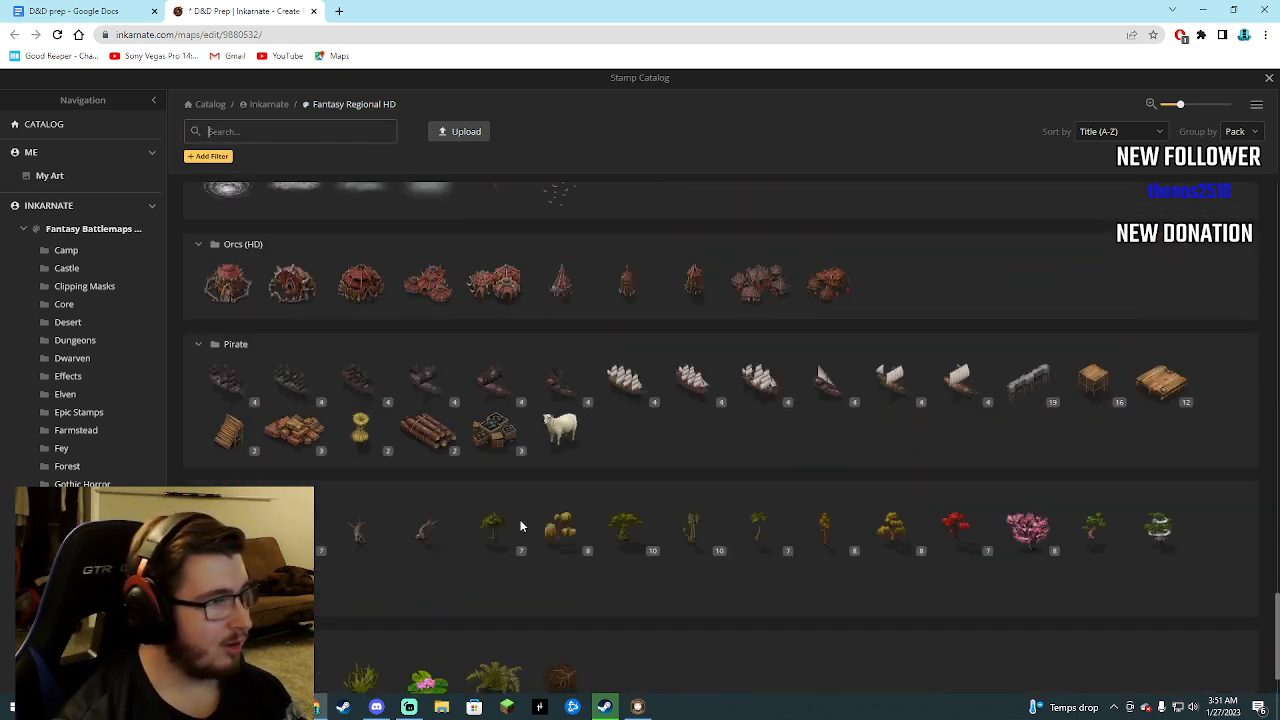
scroll(511, 537, "down", 6)
mouse_move(510, 545)
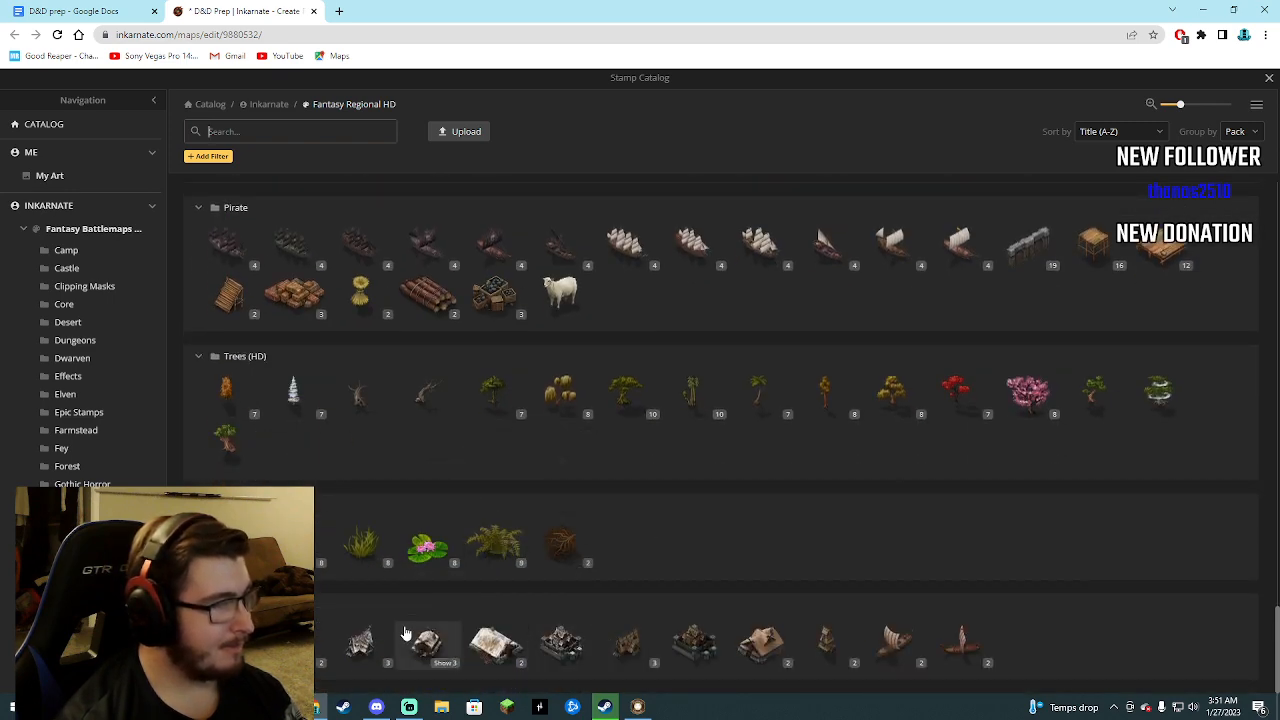
scroll(440, 620, "up", 5)
scroll(460, 615, "up", 5)
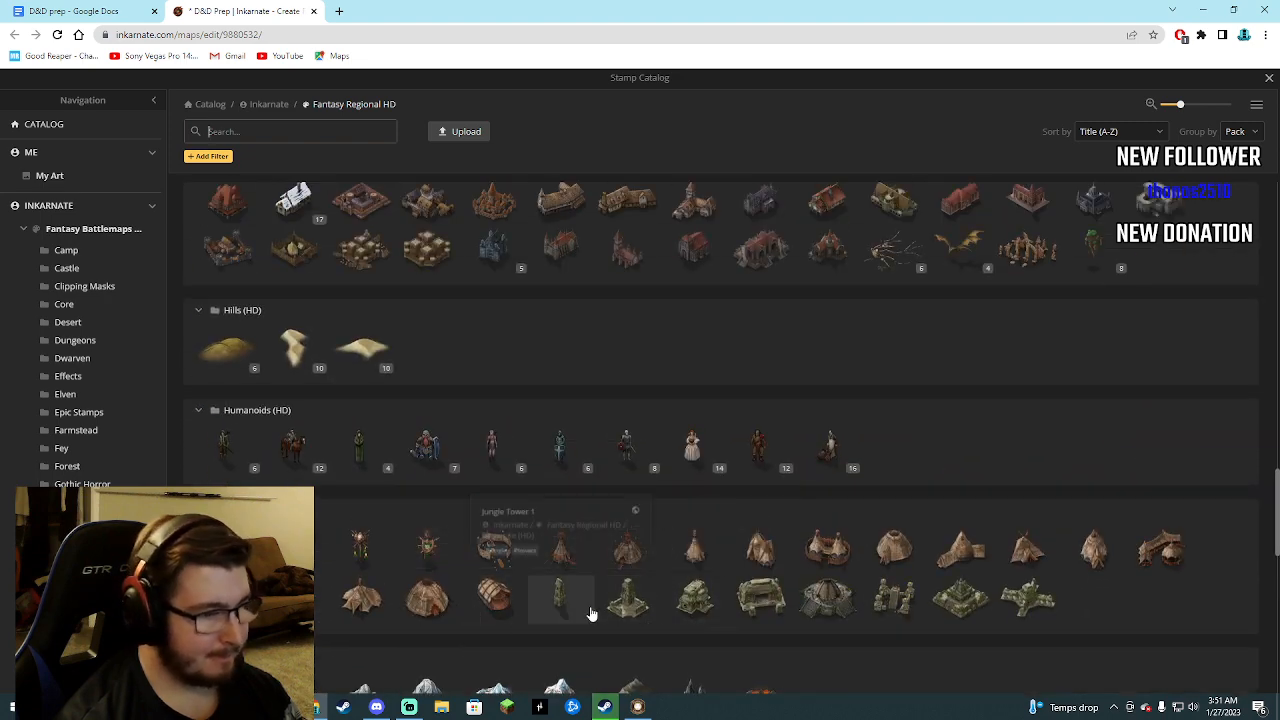
scroll(620, 569, "up", 3)
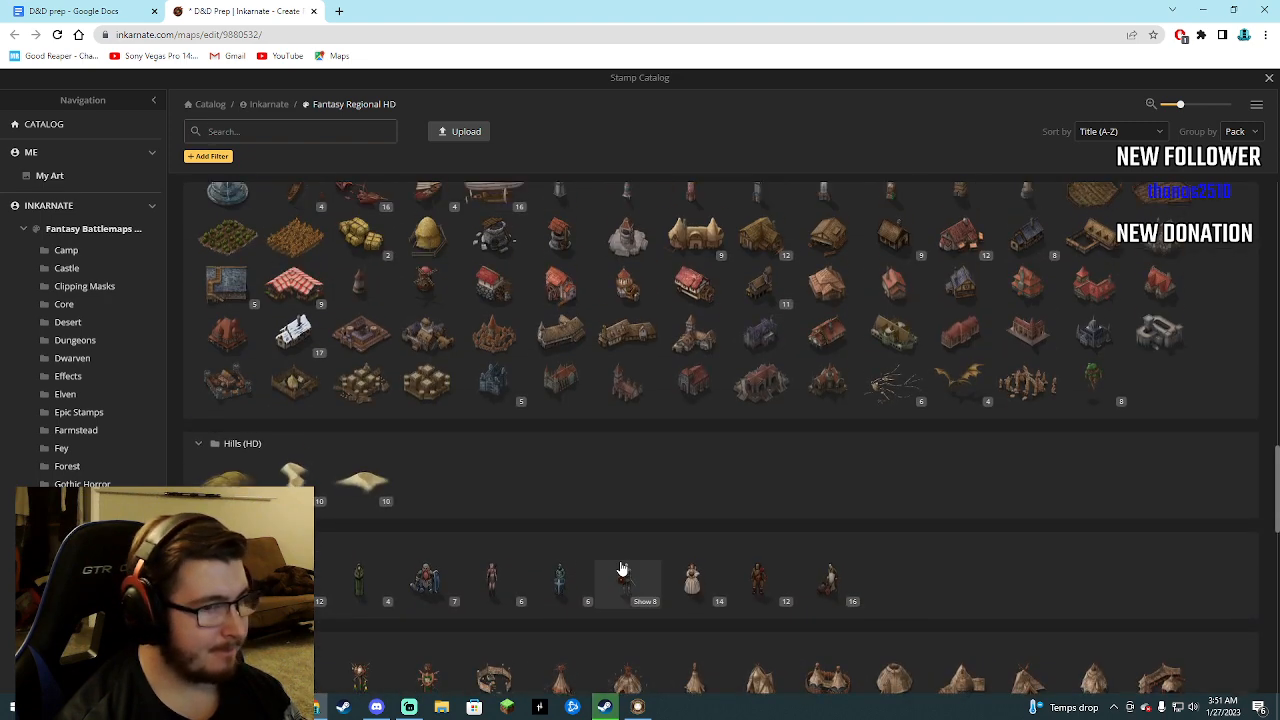
scroll(561, 597, "up", 2)
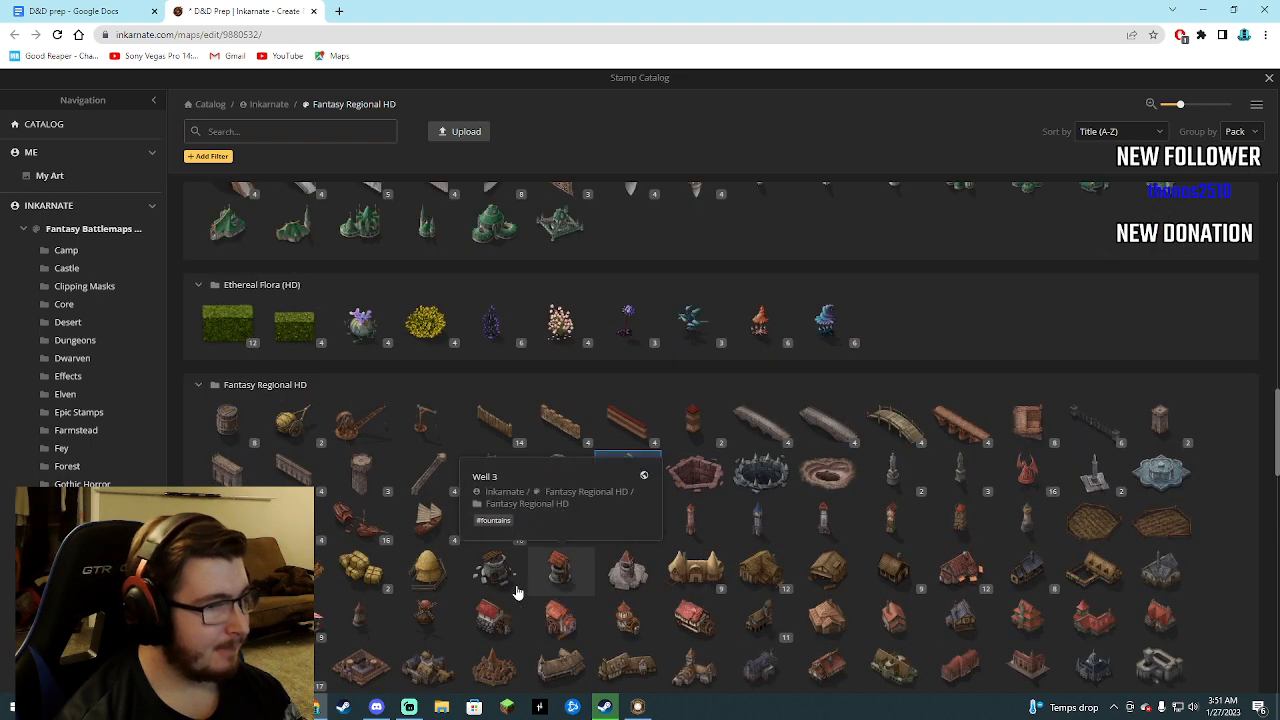
scroll(905, 365, "up", 3)
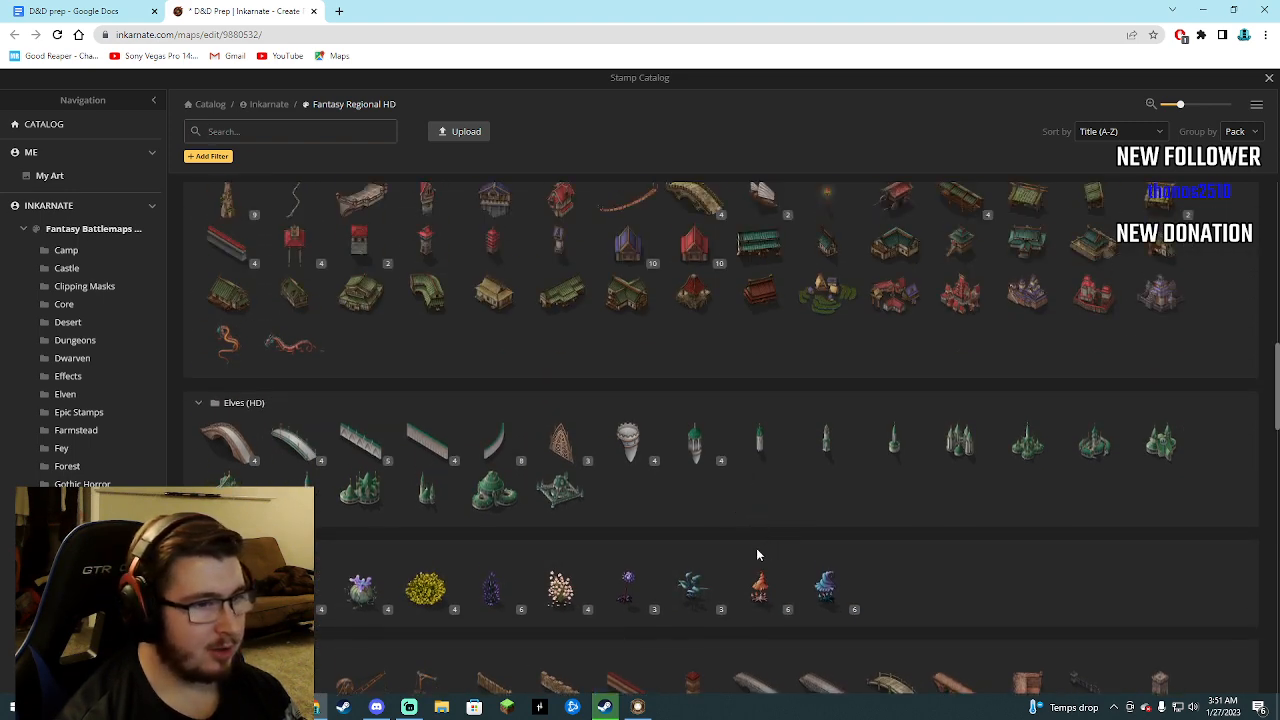
scroll(612, 552, "up", 3)
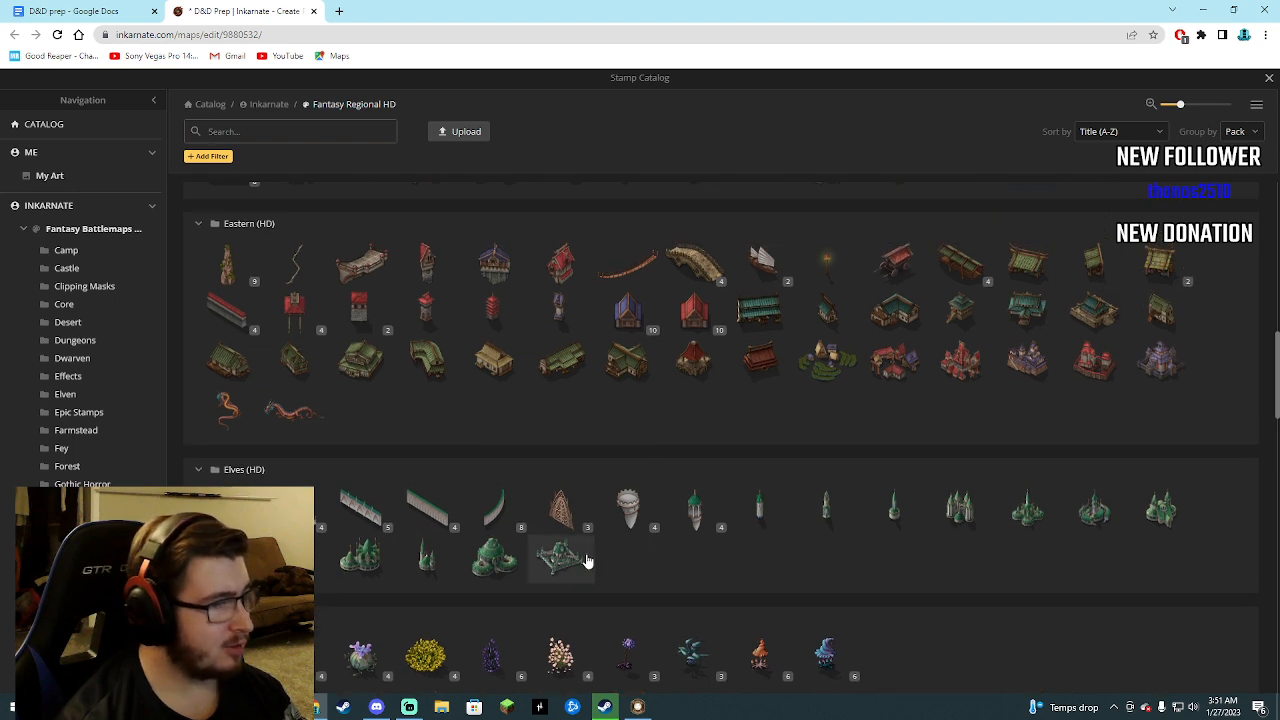
scroll(587, 560, "up", 1)
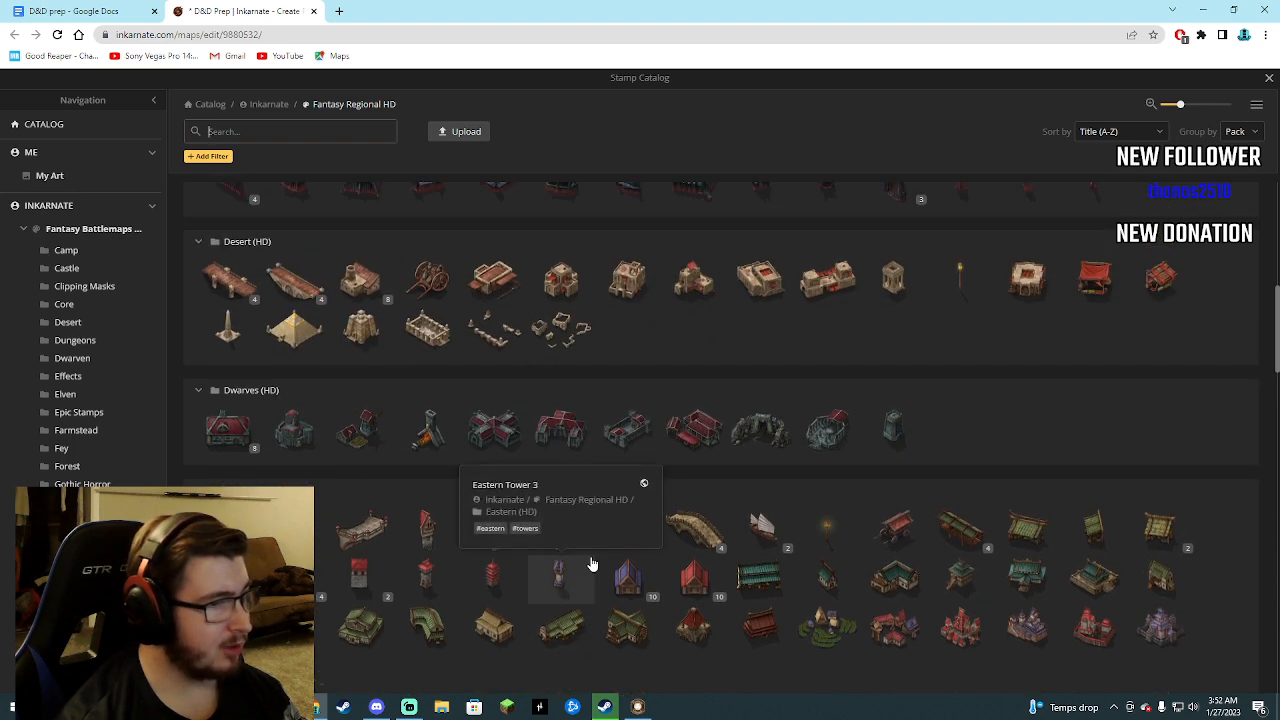
scroll(637, 509, "up", 1)
scroll(628, 520, "up", 3)
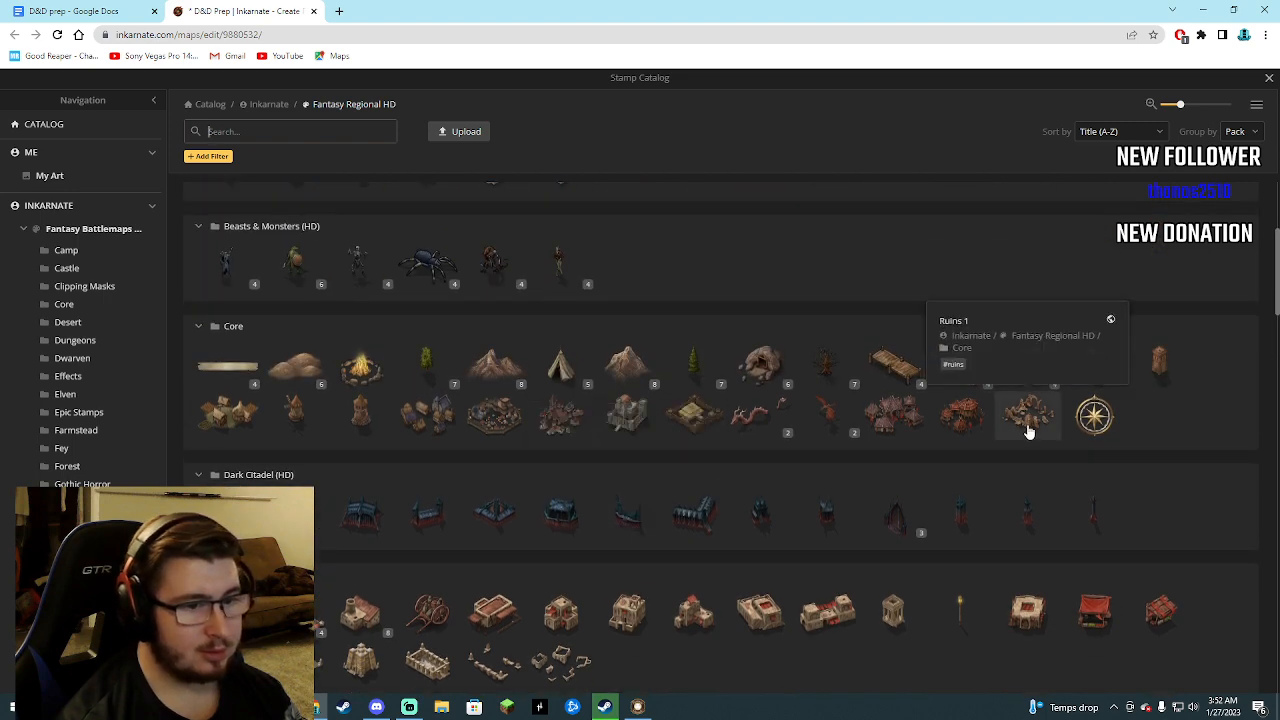
scroll(540, 458, "up", 3)
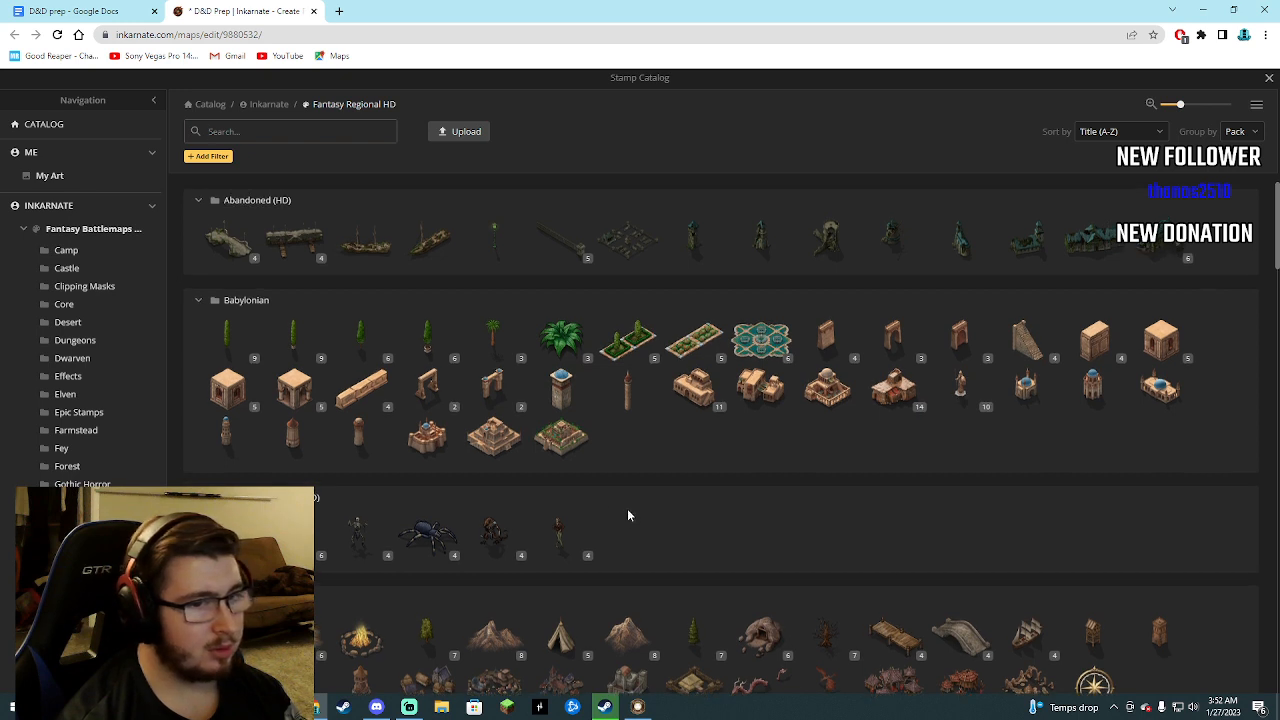
Open the Fantasy Battlemaps 2.0 collection and examine its stamps for a suitable monument.
left_click(24, 229)
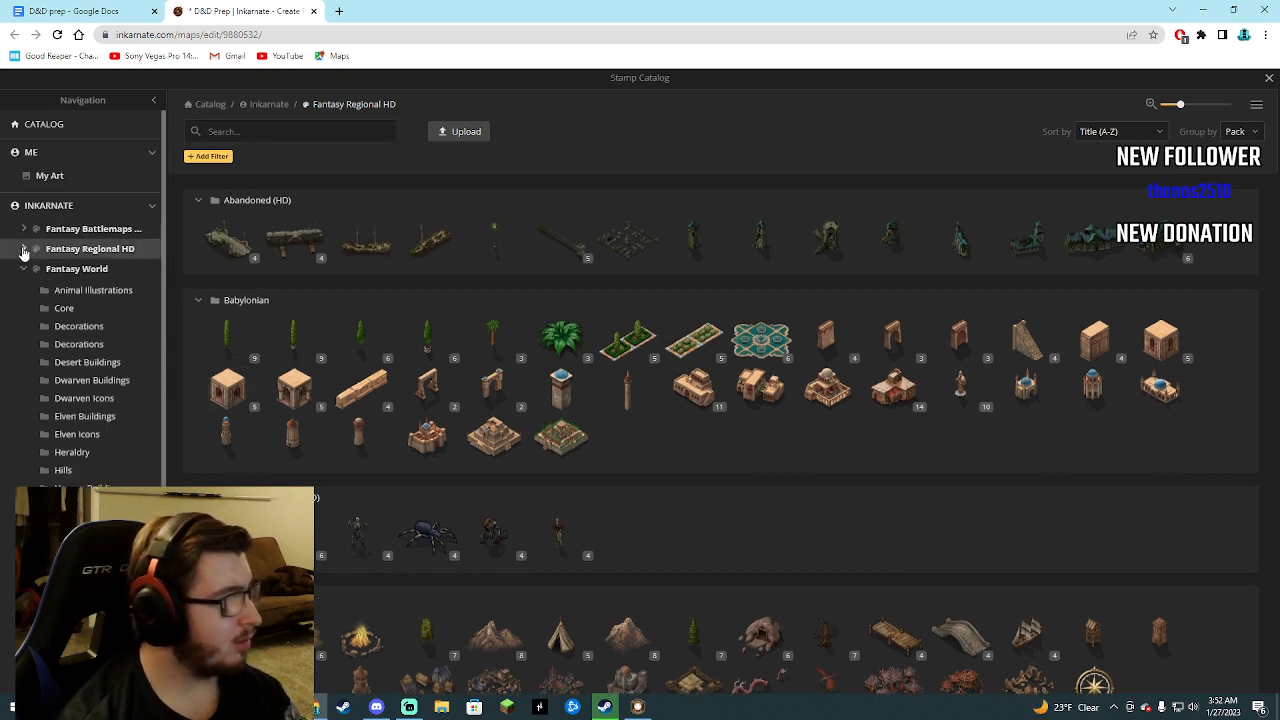
left_click(24, 249)
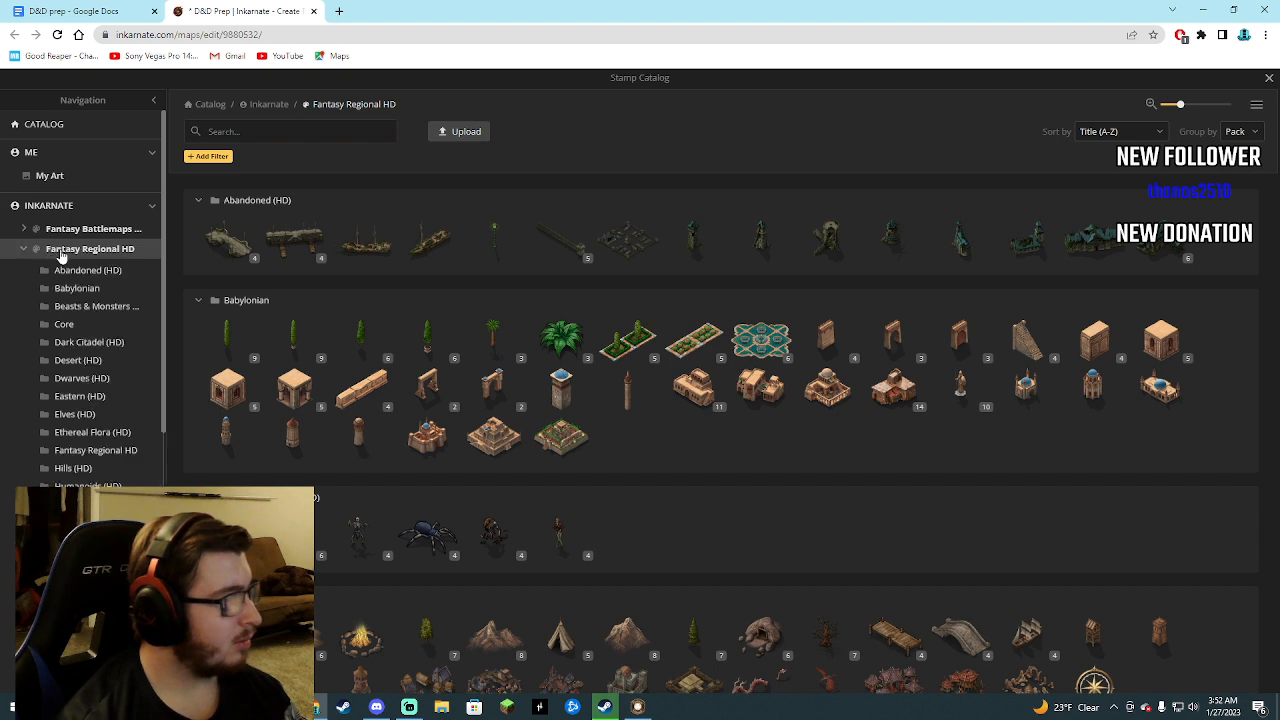
left_click(69, 233)
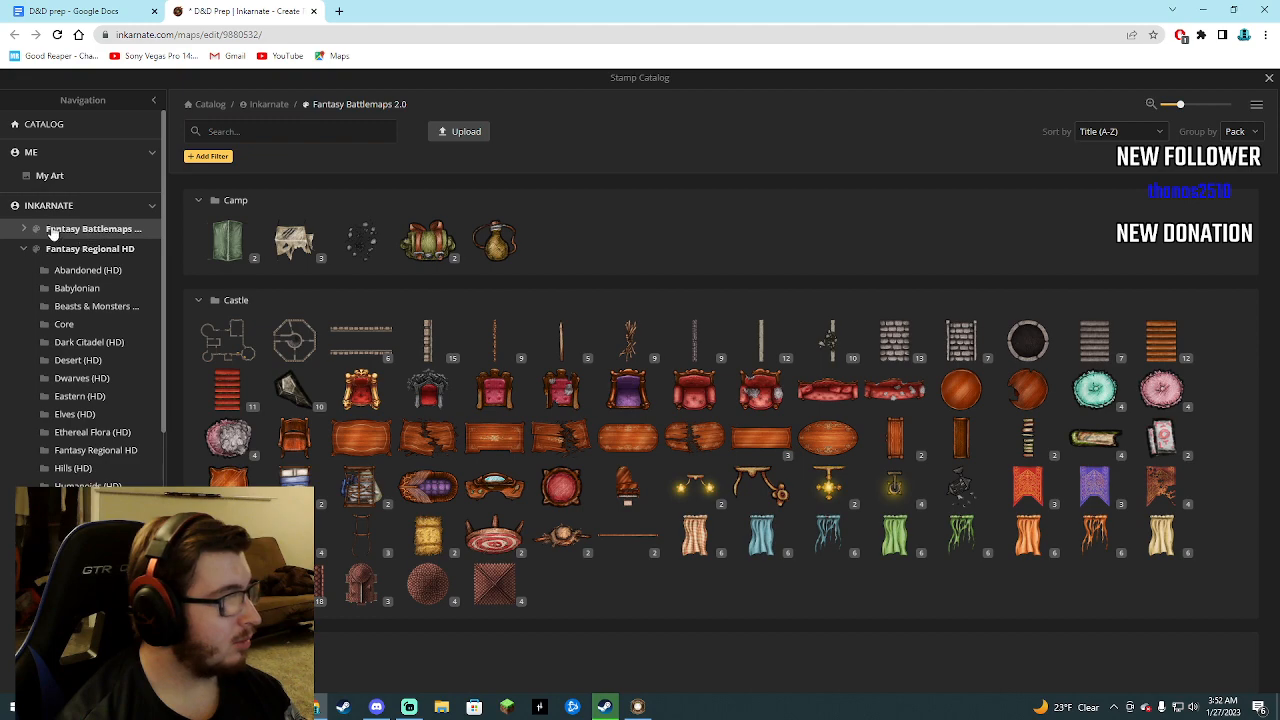
scroll(374, 408, "down", 15)
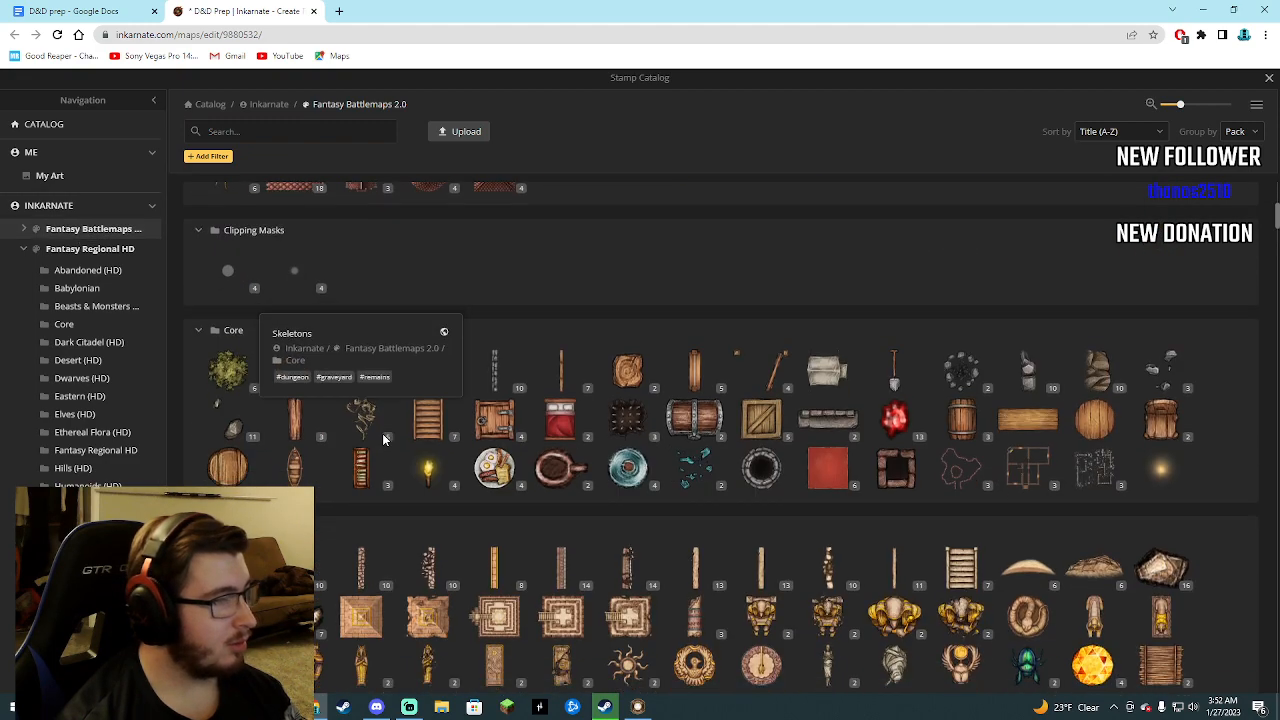
scroll(390, 435, "down", 10)
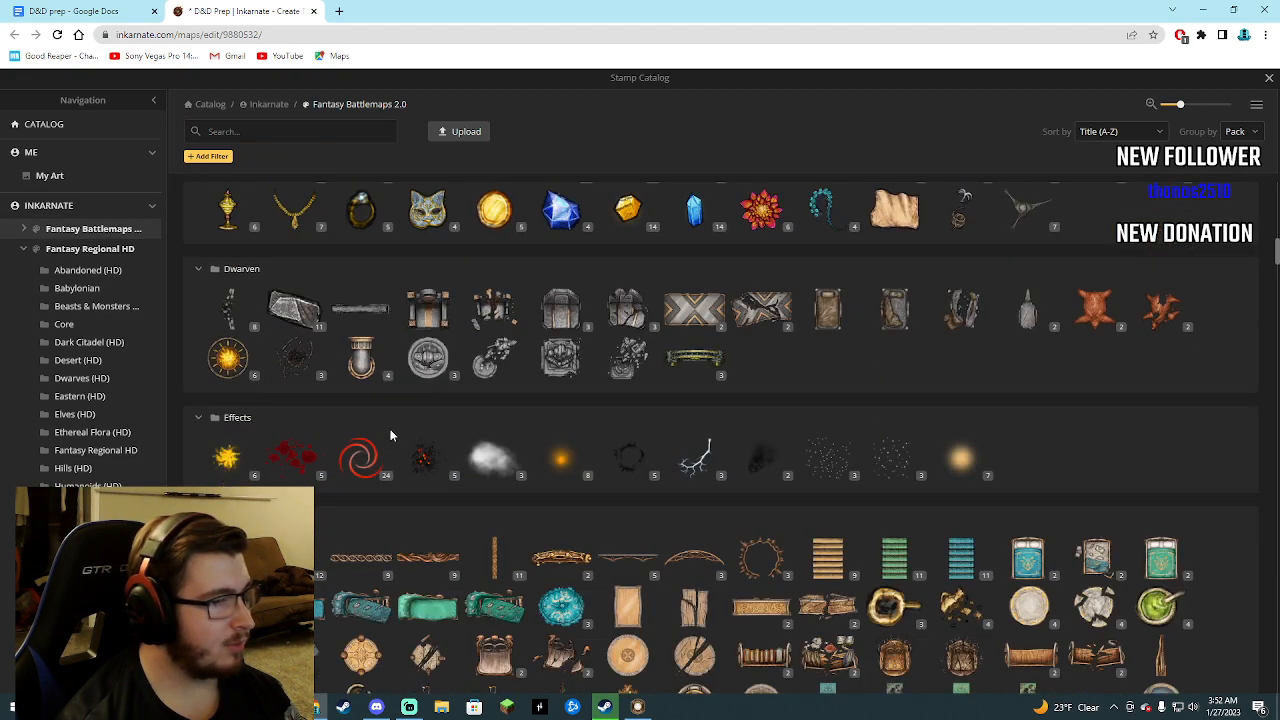
scroll(397, 420, "up", 20)
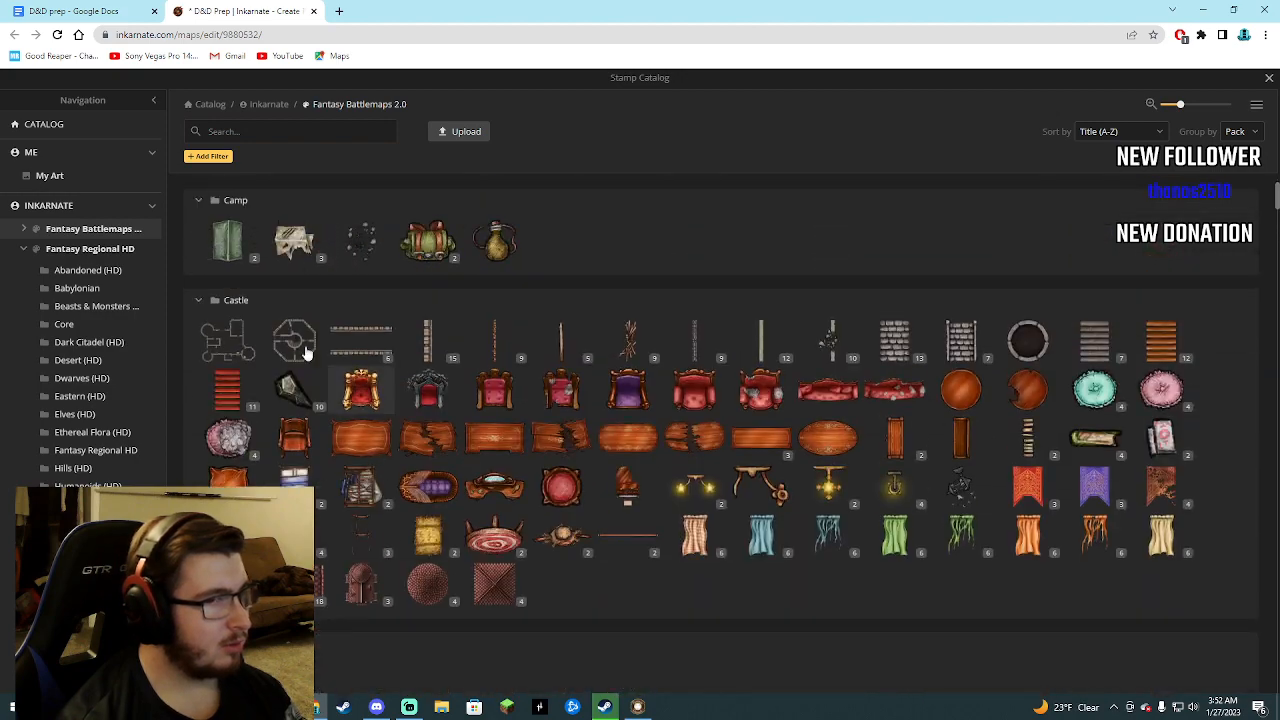
Open the Fantasy World collection and examine its stamps, from Animal Illustrations through POI Icons and Terrain.
left_click(24, 228)
scroll(15, 260, "down", 1)
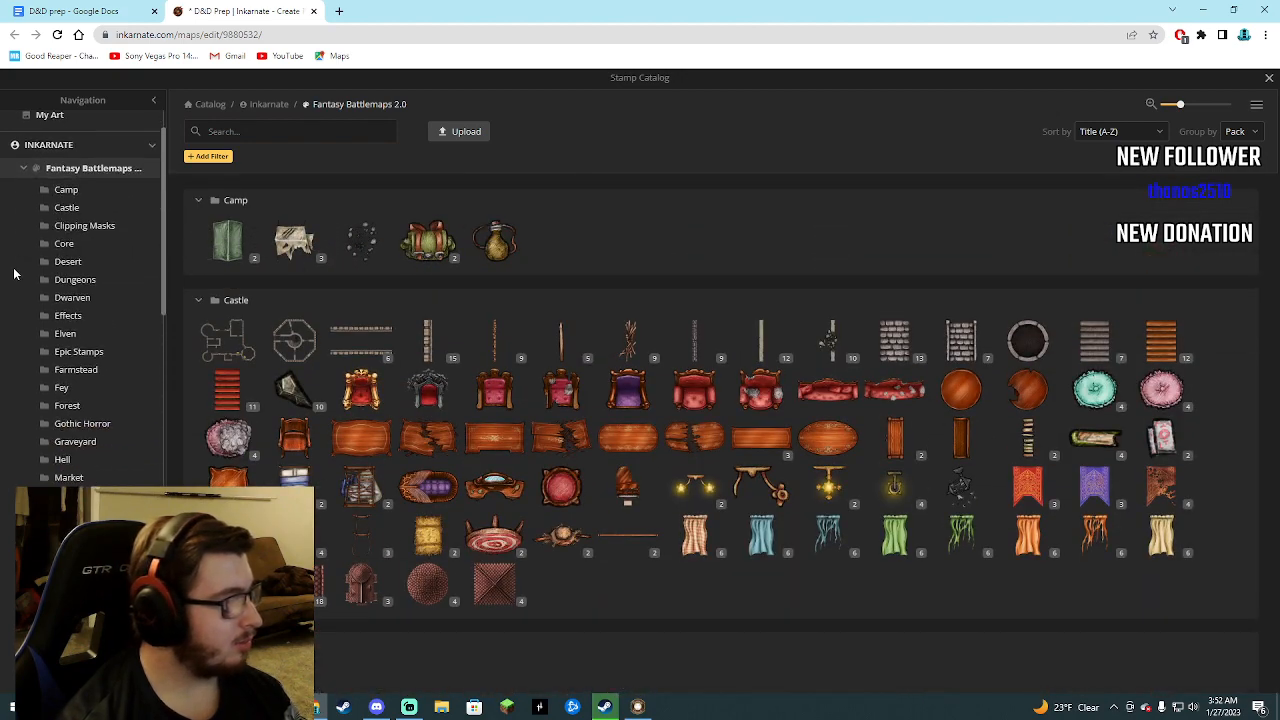
left_click(24, 162)
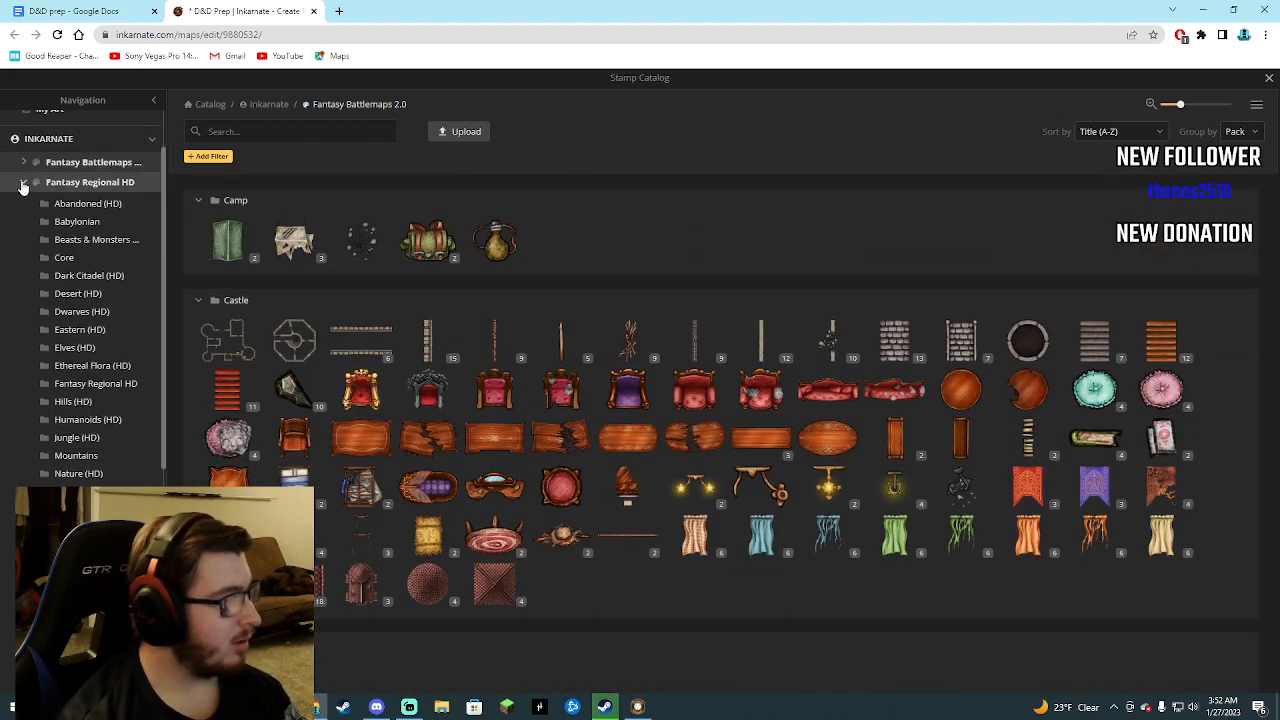
left_click(22, 184)
left_click(25, 202)
left_click(48, 204)
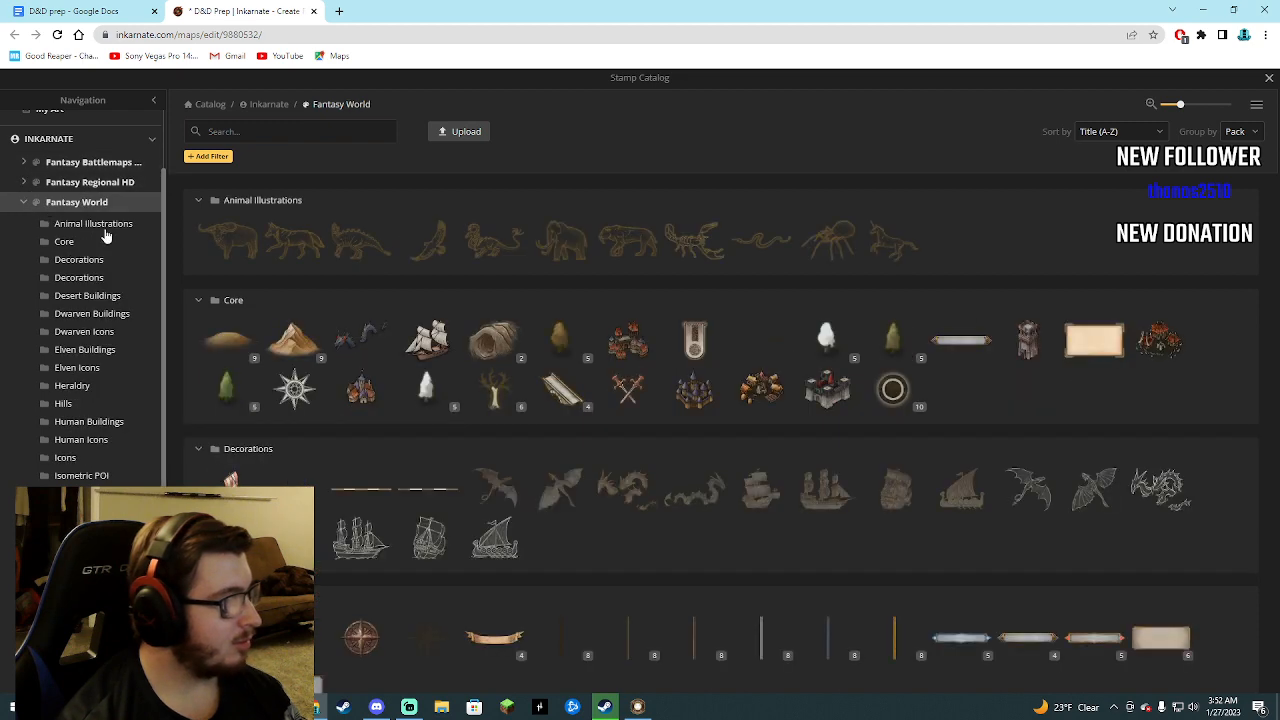
scroll(523, 430, "down", 7)
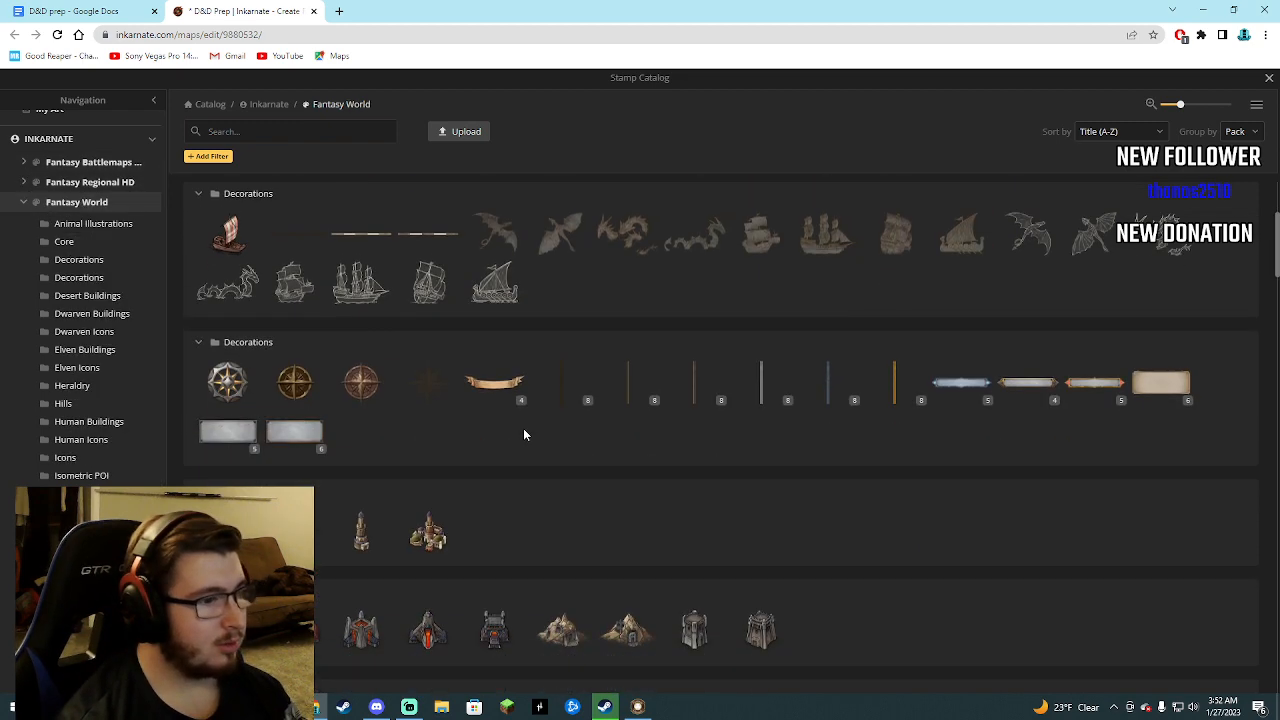
scroll(544, 495, "down", 7)
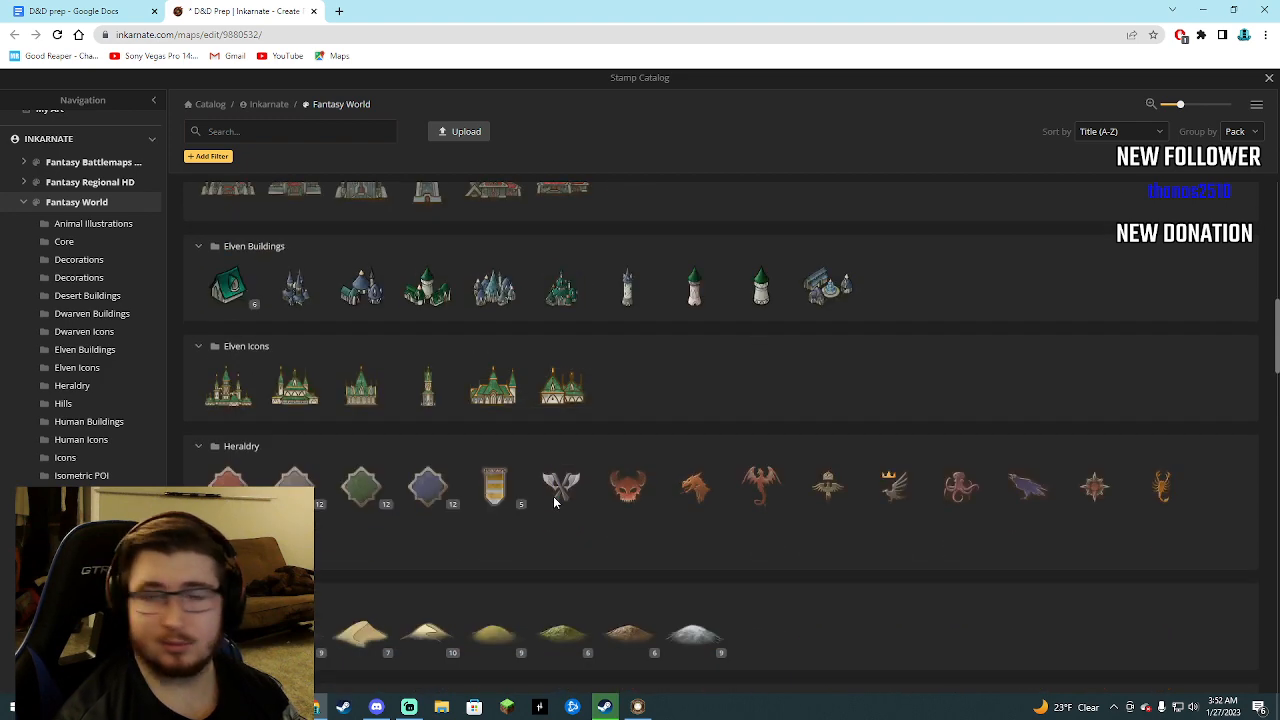
scroll(553, 500, "down", 5)
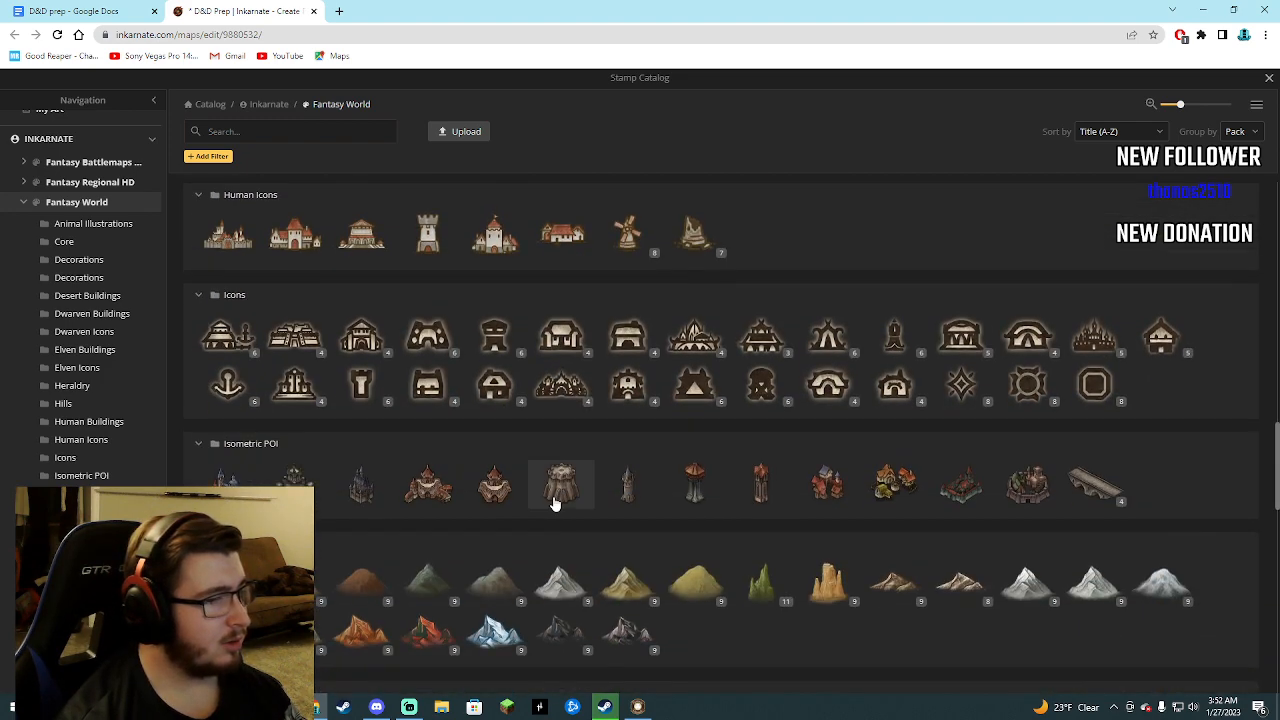
scroll(560, 500, "down", 5)
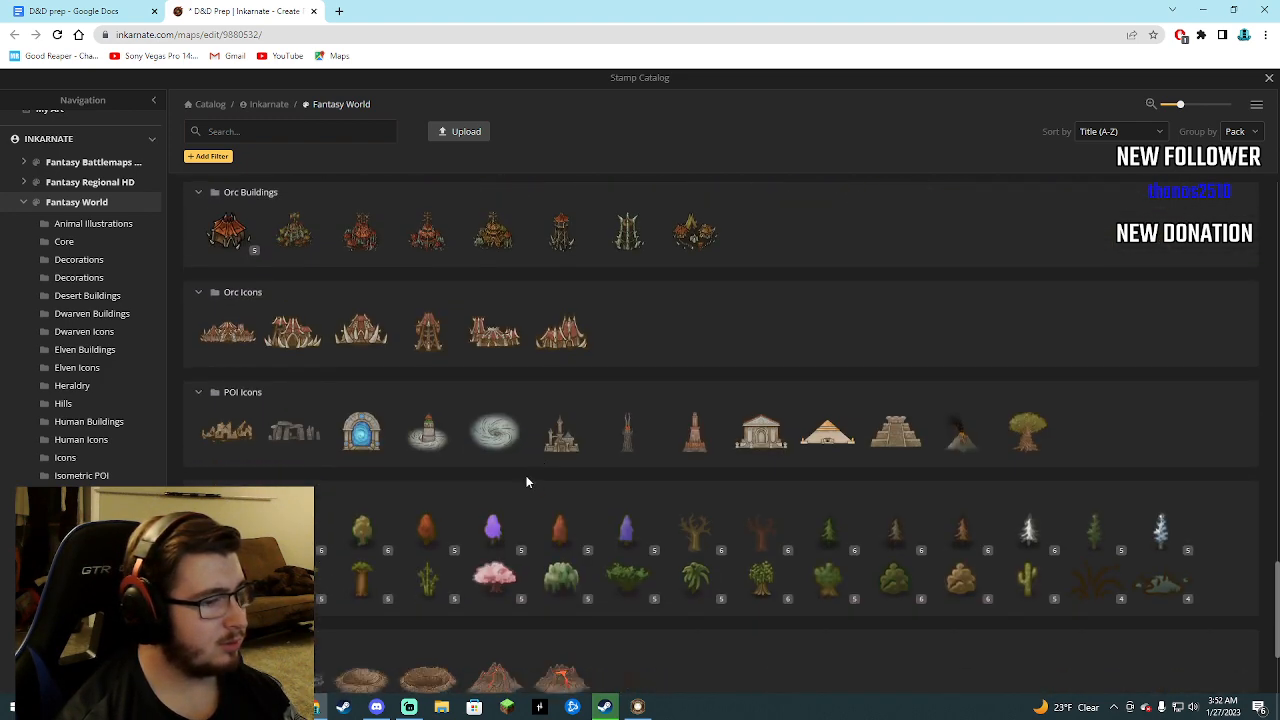
left_click(55, 205)
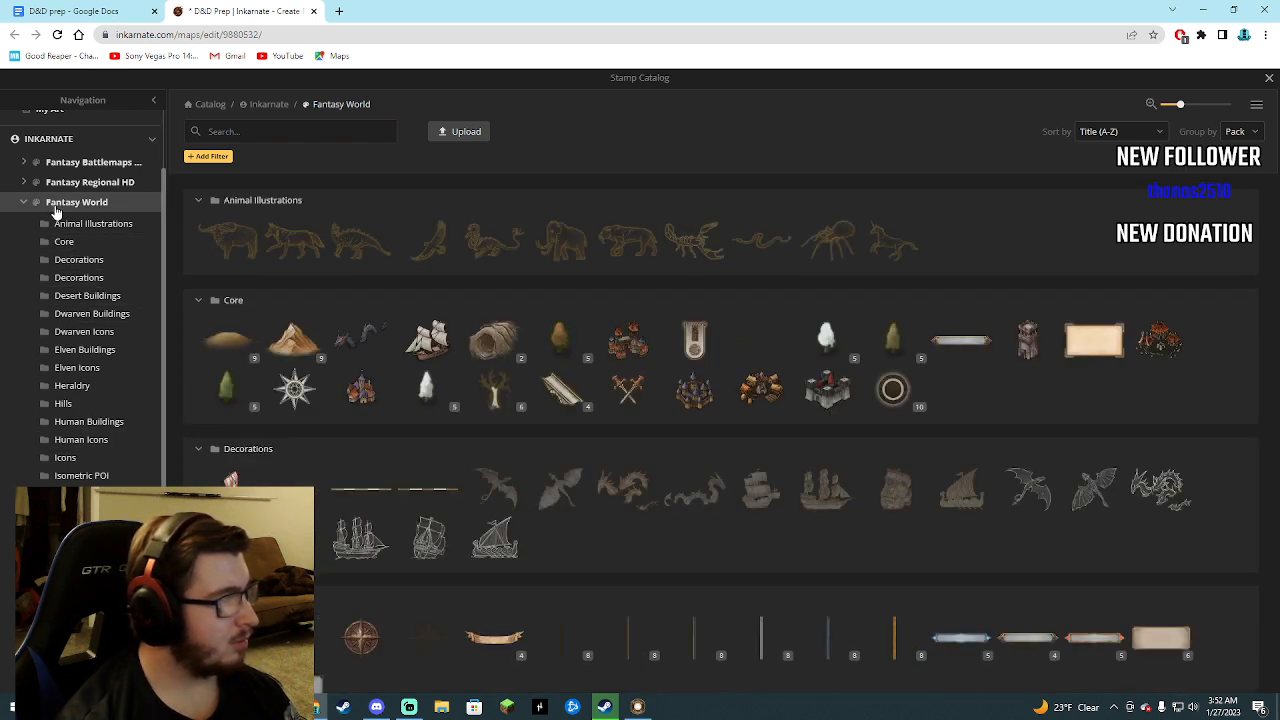
Open the Parchment World collection and examine its stamps for a circle of standing stones.
scroll(60, 300, "down", 1)
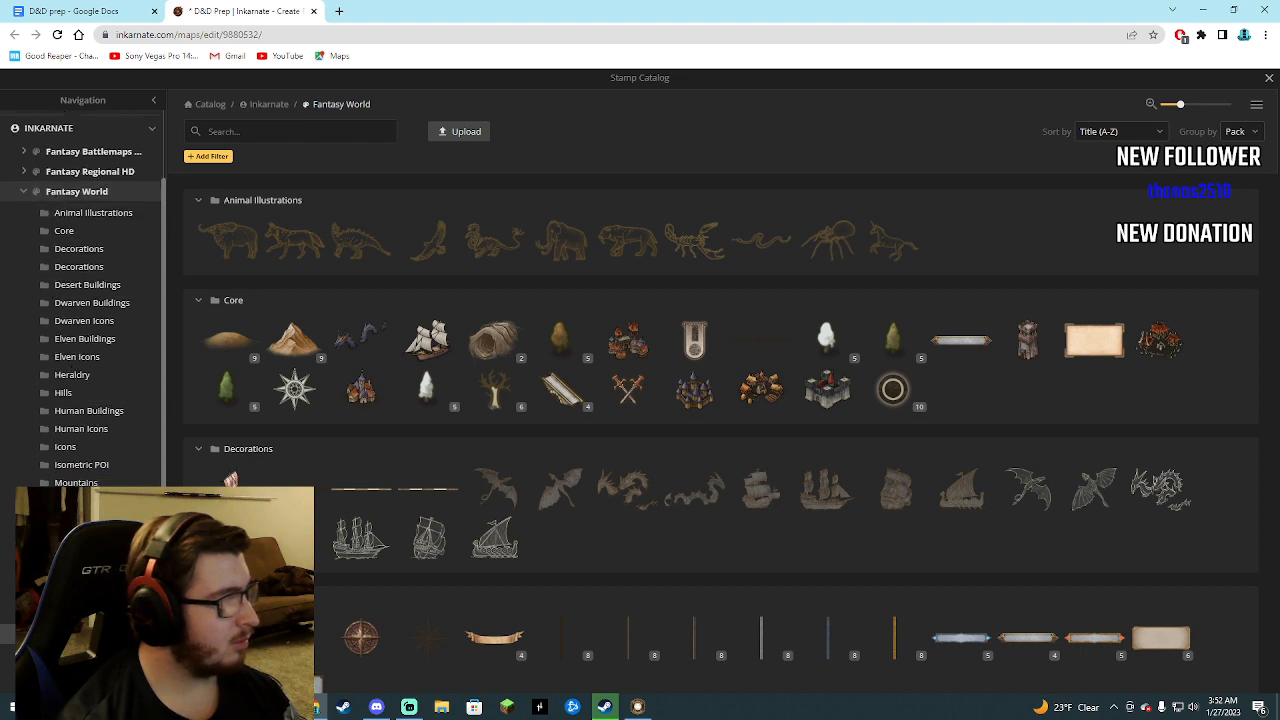
left_click(76, 634)
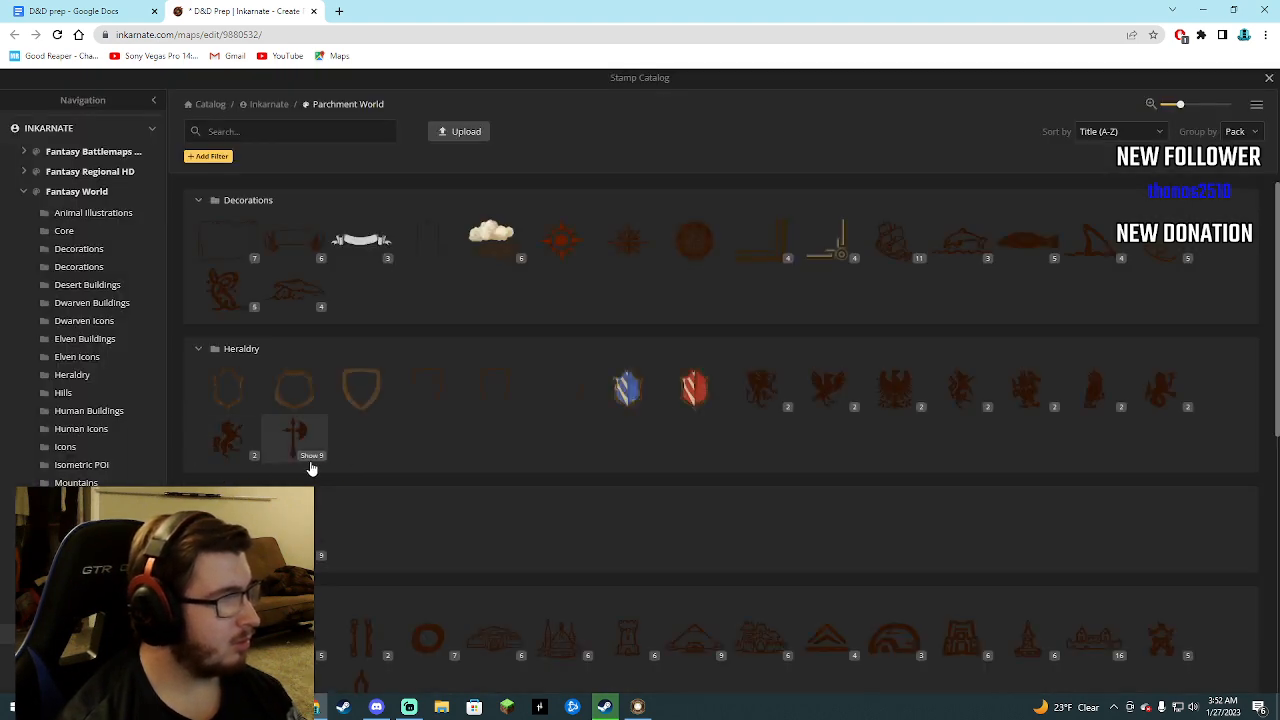
scroll(390, 495, "down", 5)
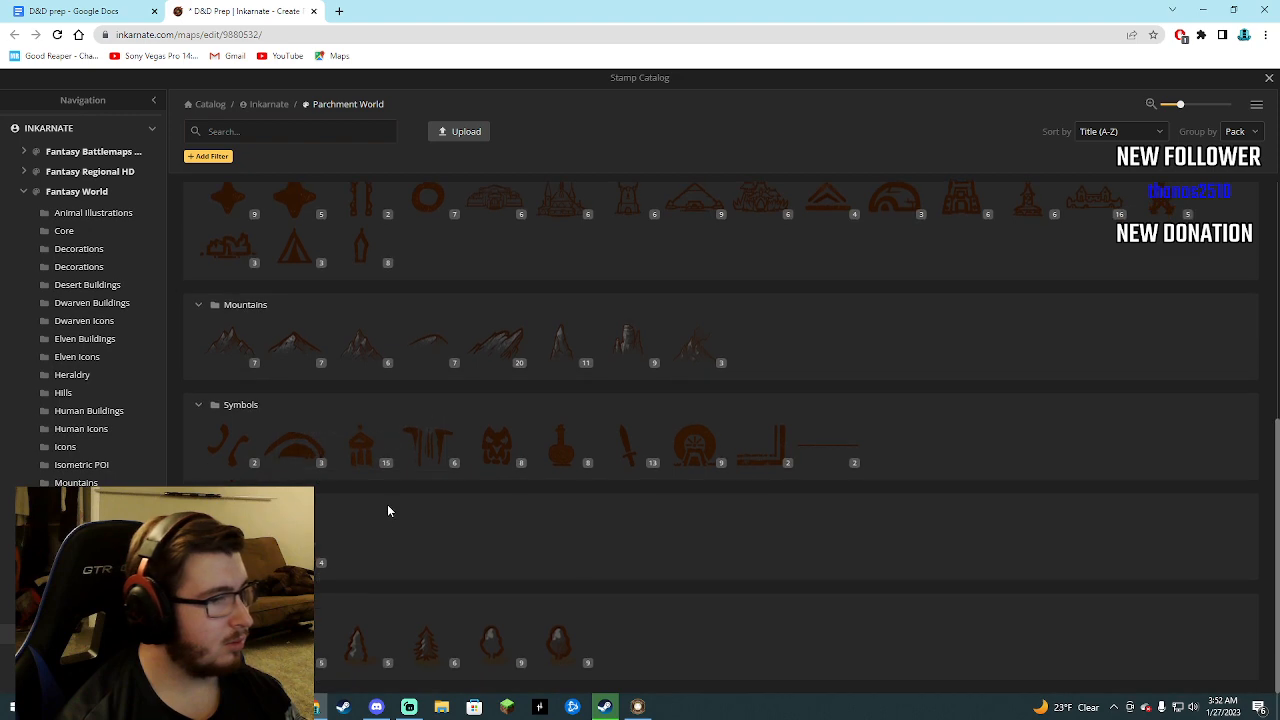
Open the Watercolor Battlemaps collection and look through its stamps, from Core and Dungeon down to Wizard, for a suitable monument.
left_click(76, 654)
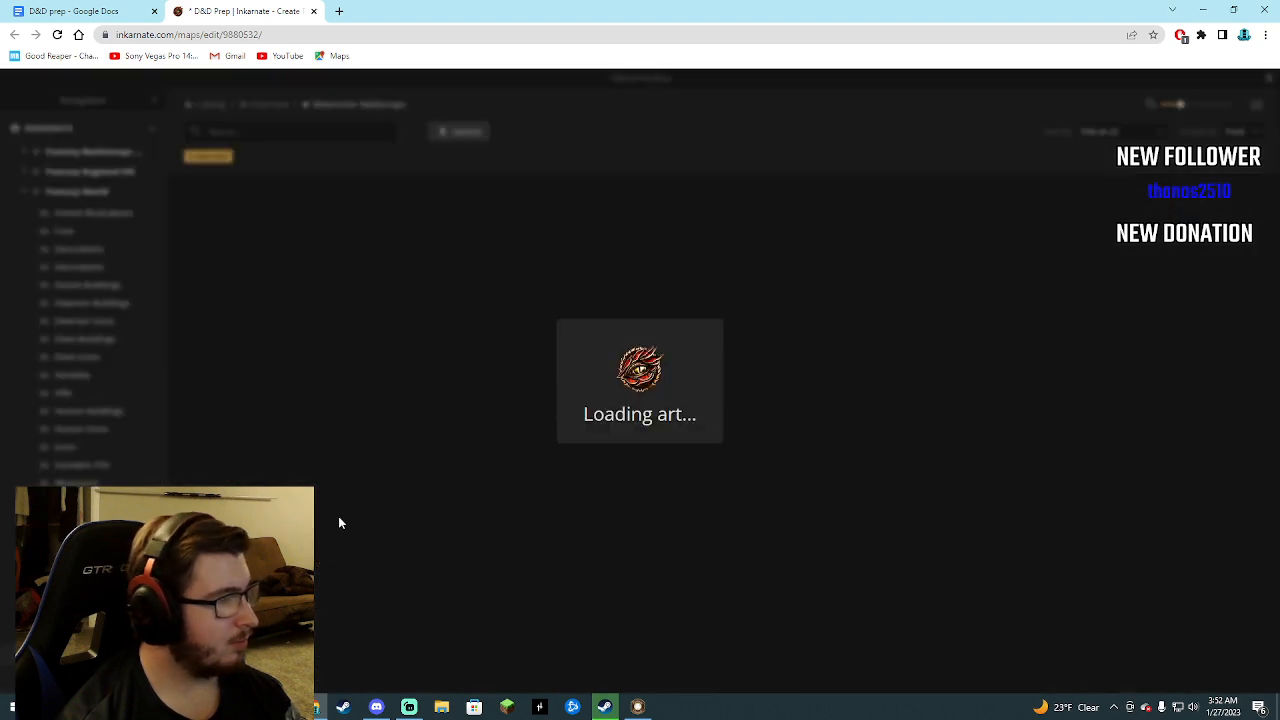
scroll(640, 450, "down", 2)
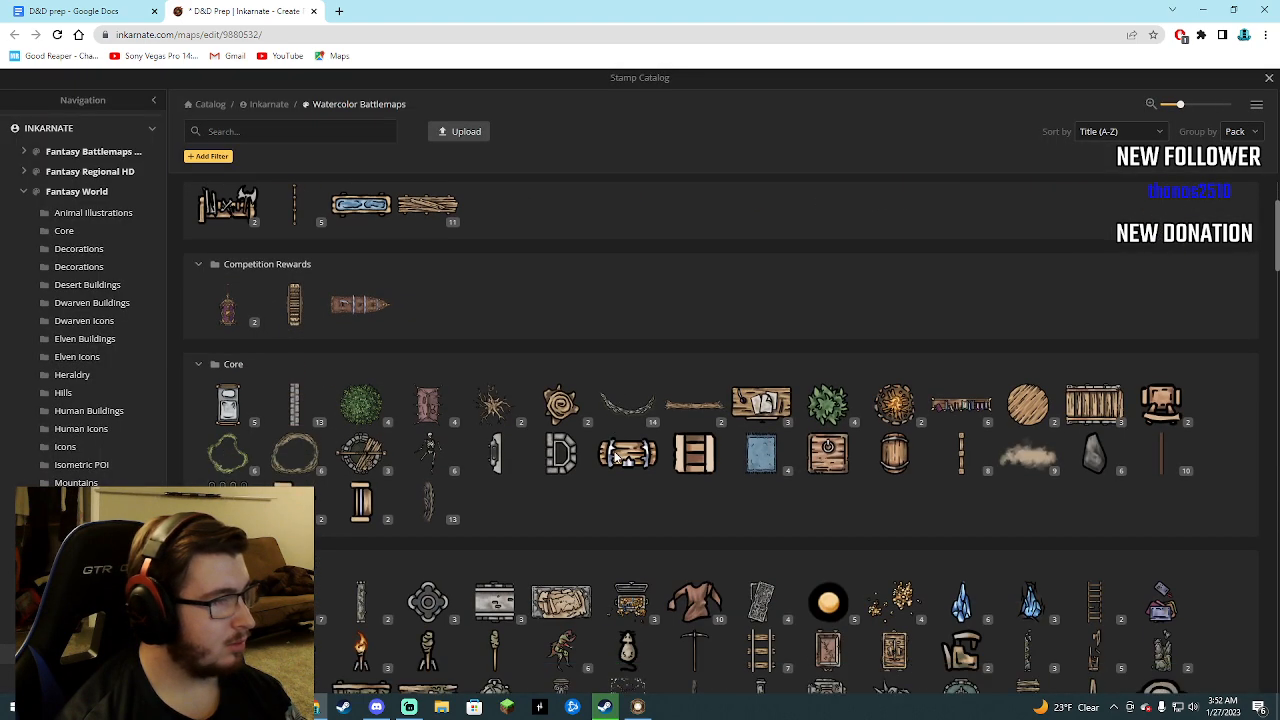
scroll(577, 517, "down", 2)
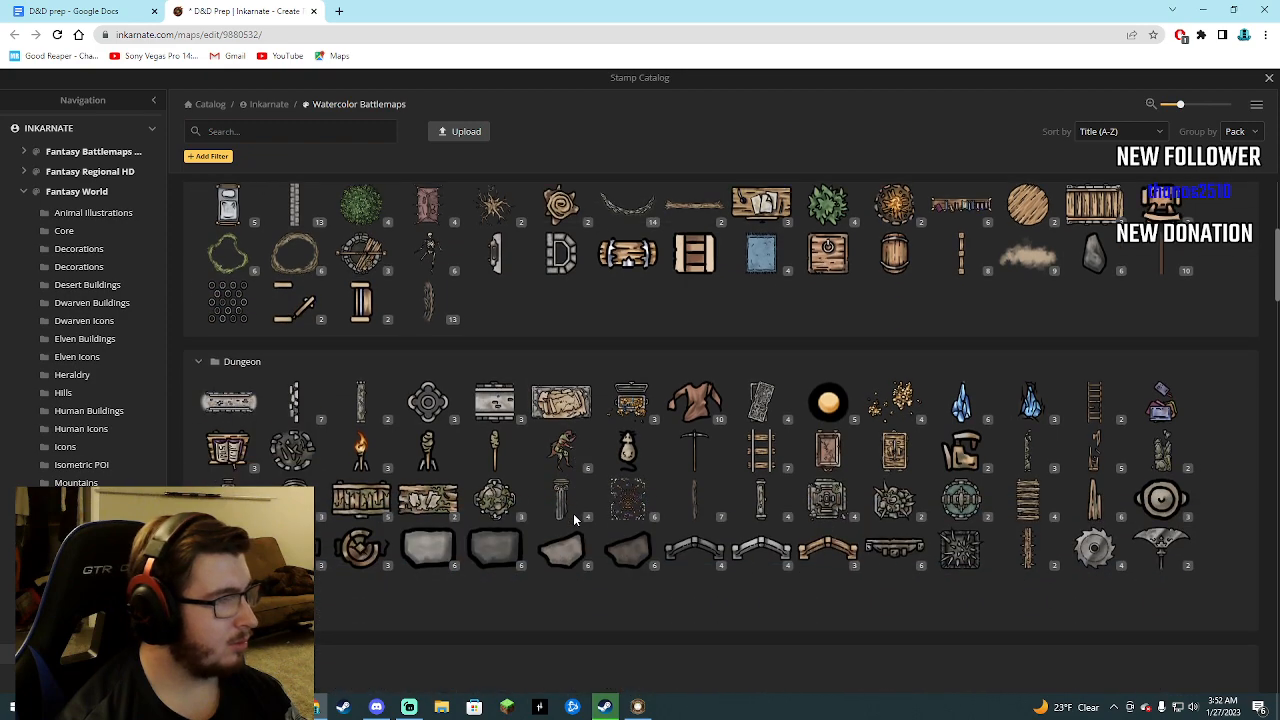
scroll(590, 515, "down", 6)
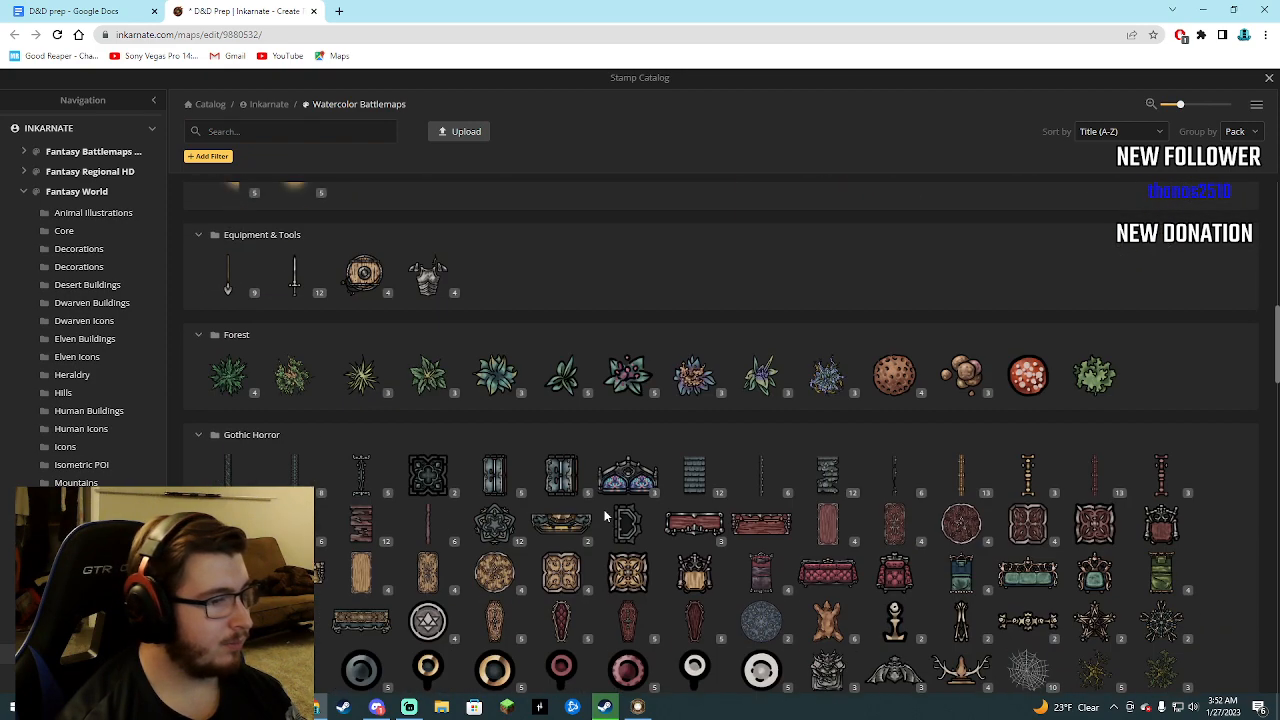
scroll(605, 516, "down", 1)
scroll(607, 515, "down", 2)
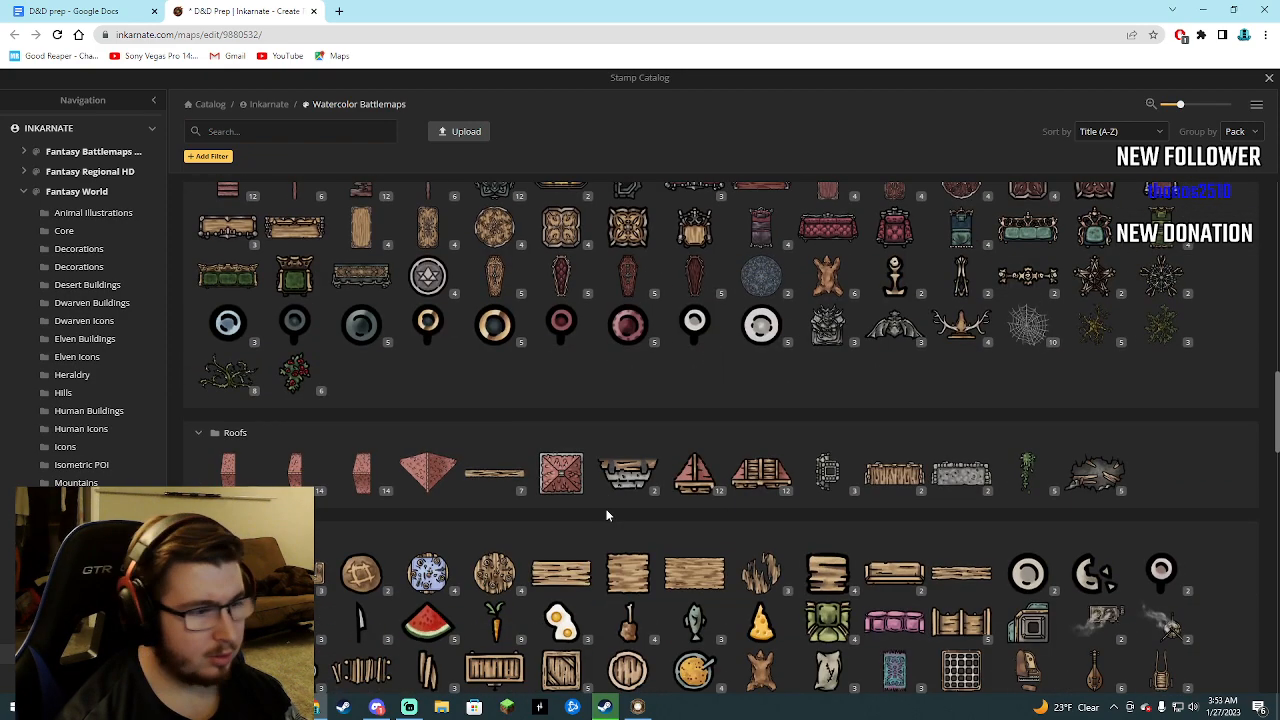
scroll(608, 510, "down", 2)
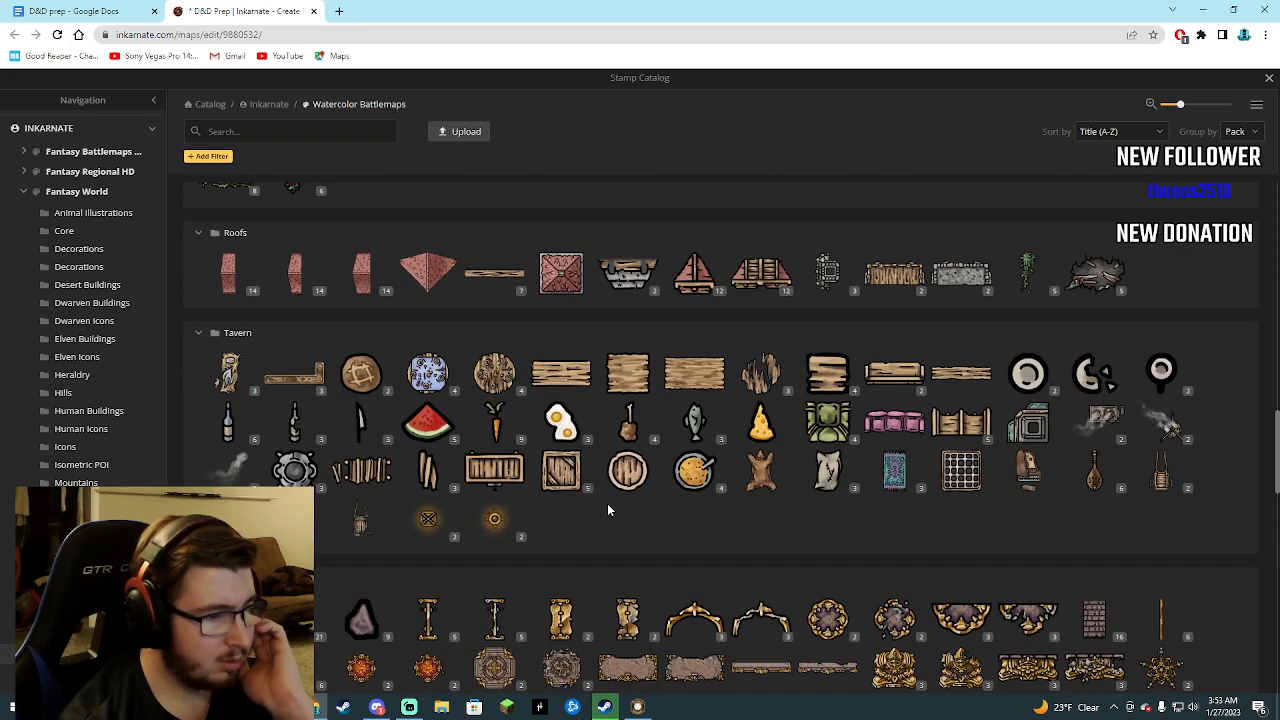
scroll(607, 510, "down", 7)
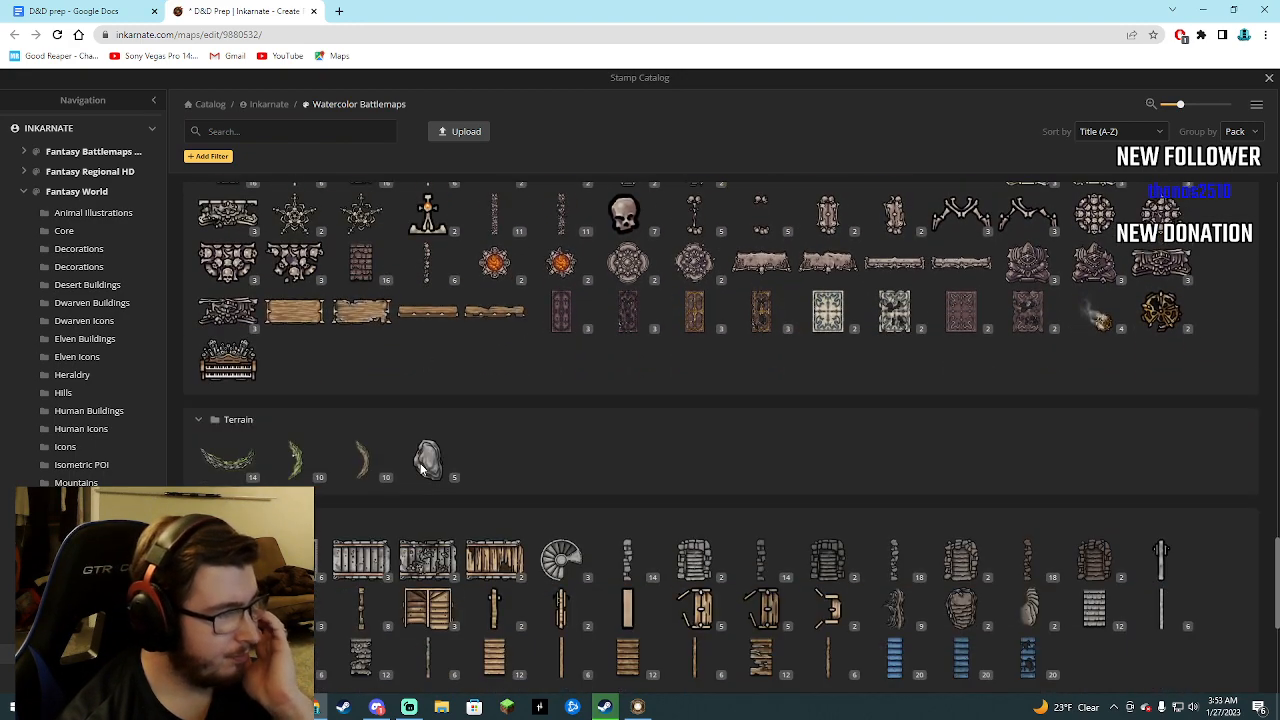
scroll(423, 468, "down", 2)
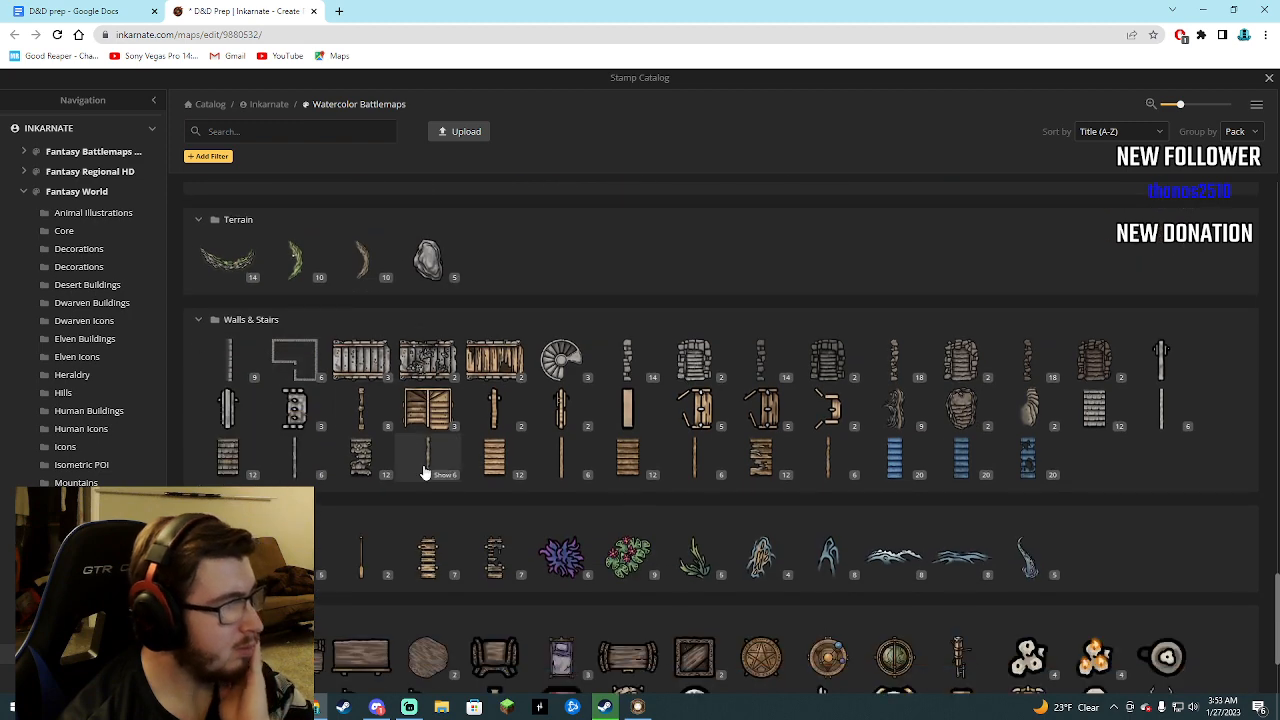
scroll(423, 470, "down", 1)
scroll(599, 446, "down", 1)
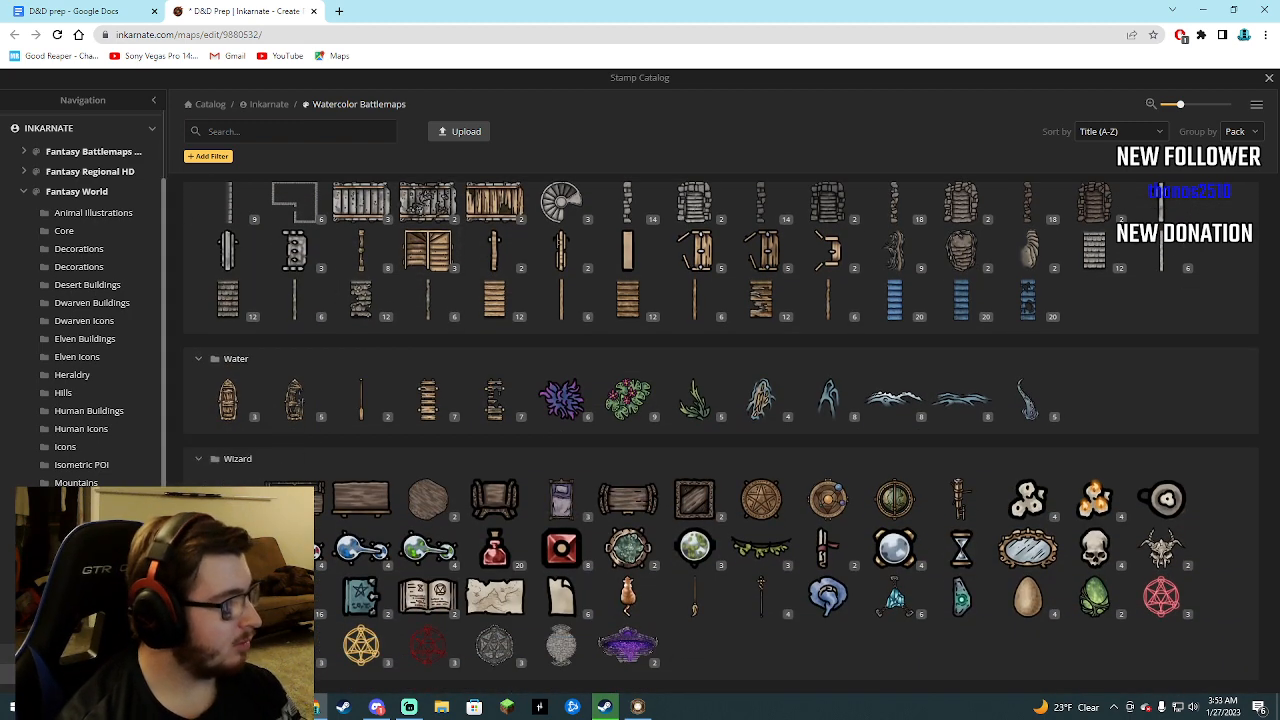
Return to the Fantasy World collection and choose the standing-stone circle stamp from POI Icons.
scroll(82, 300, "up", 1)
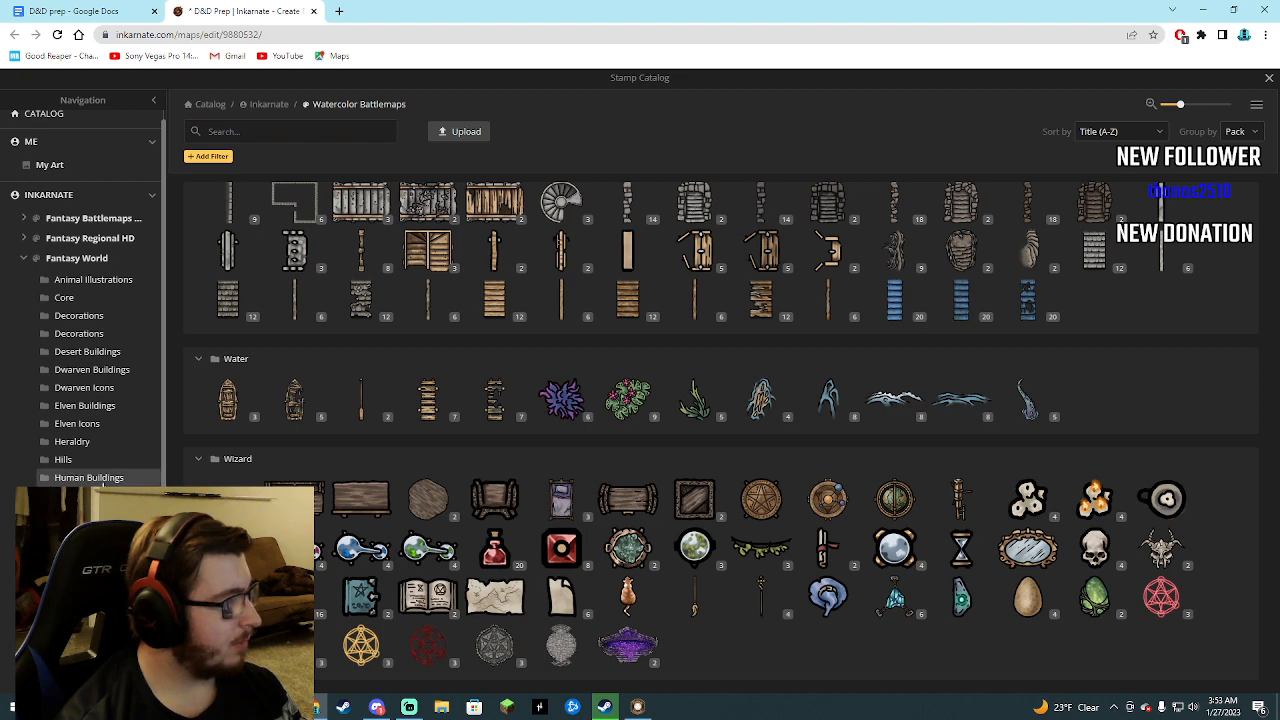
left_click(89, 477)
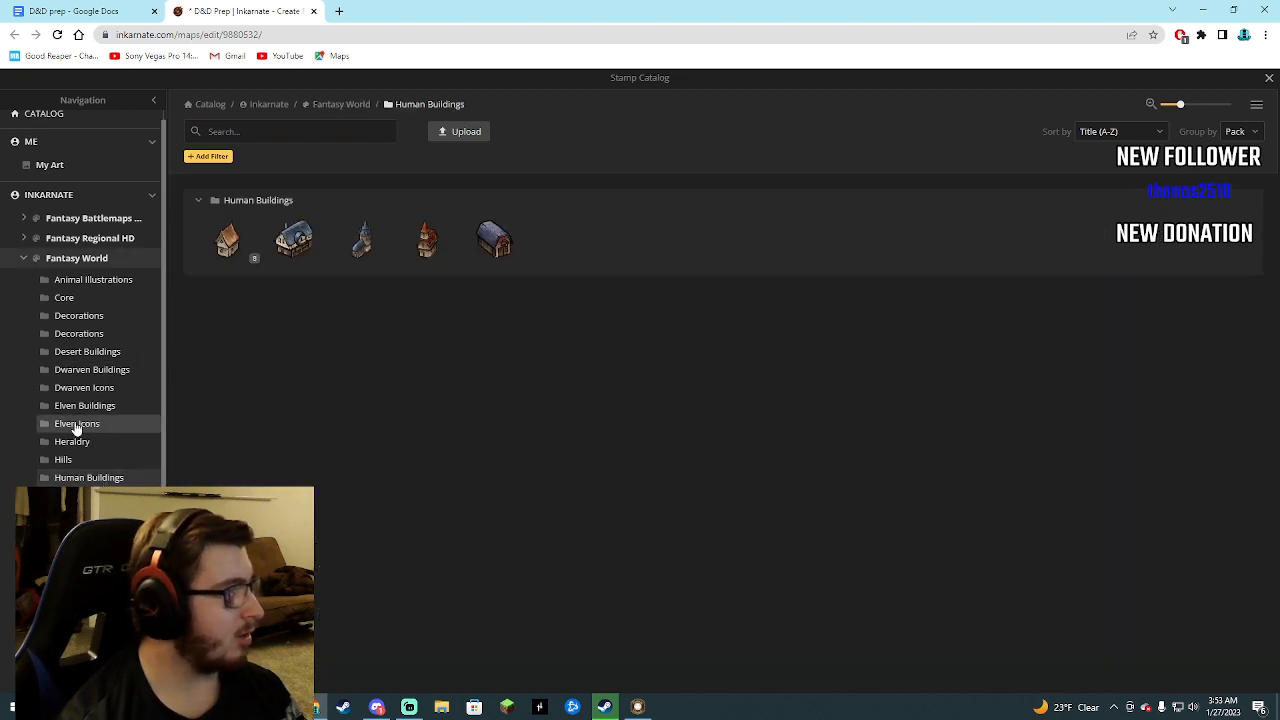
left_click(84, 260)
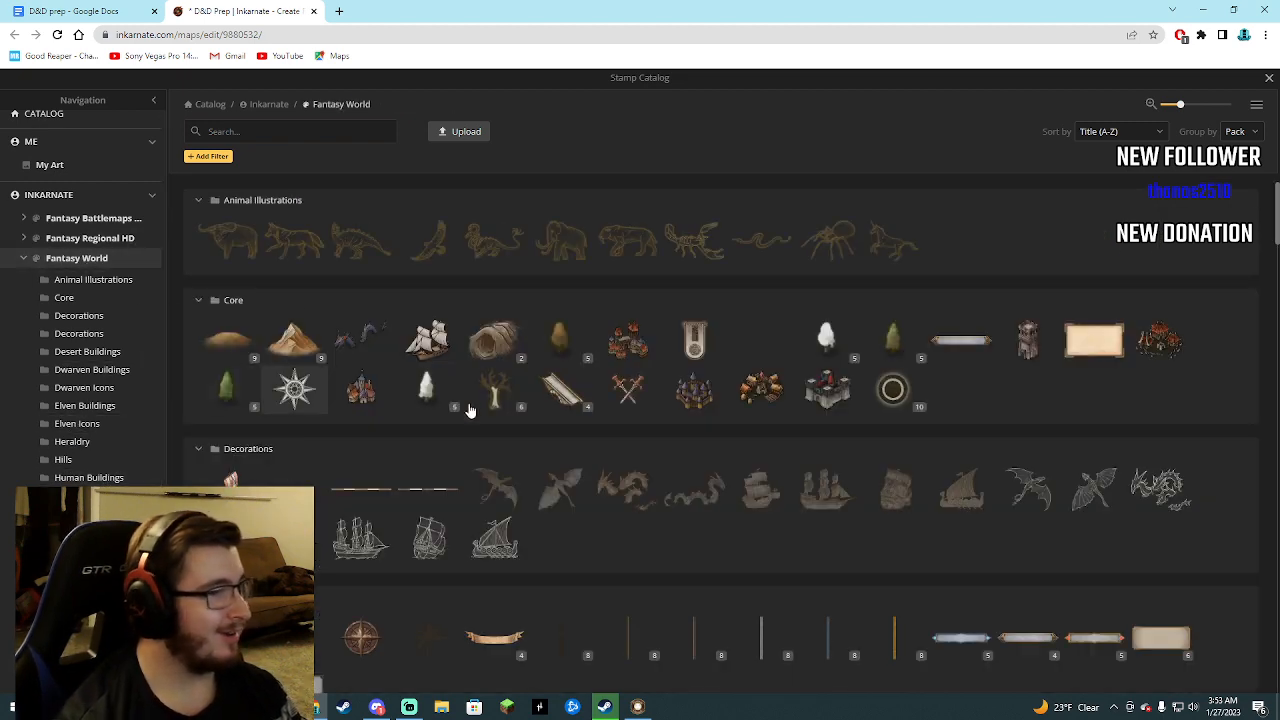
scroll(620, 385, "down", 2)
scroll(627, 390, "down", 8)
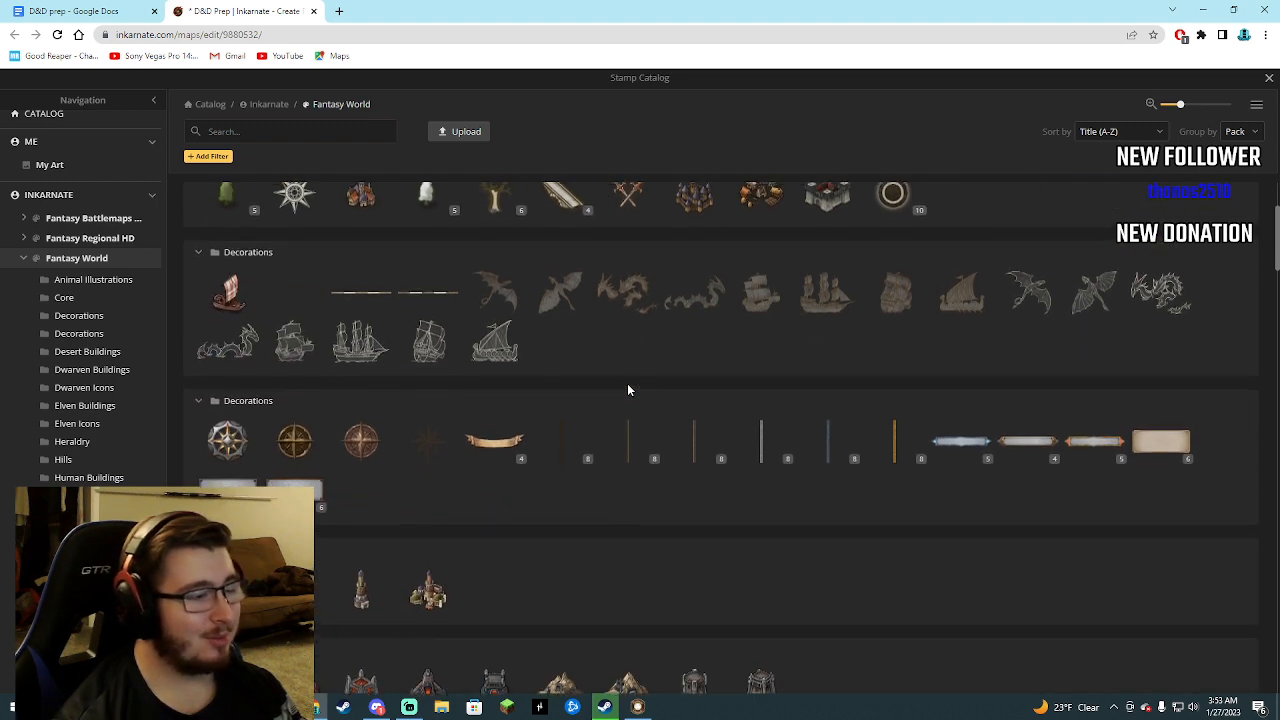
scroll(620, 395, "down", 8)
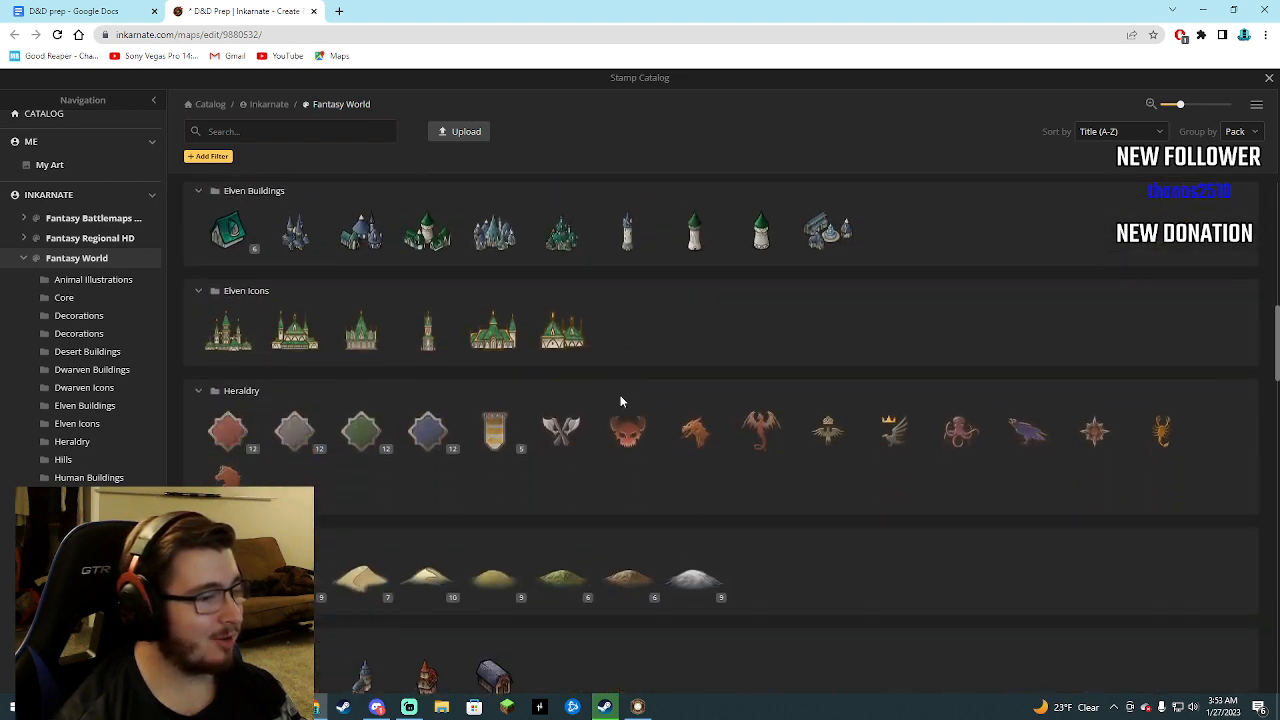
scroll(598, 428, "down", 1)
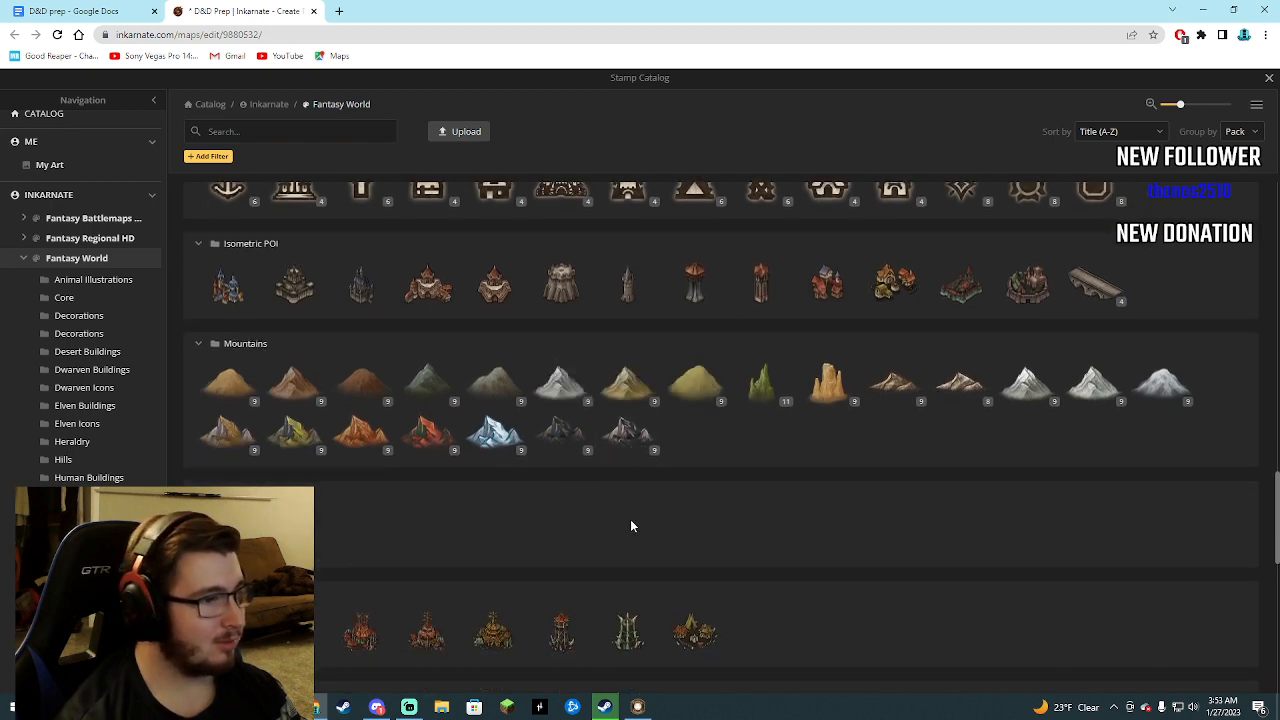
scroll(600, 527, "down", 3)
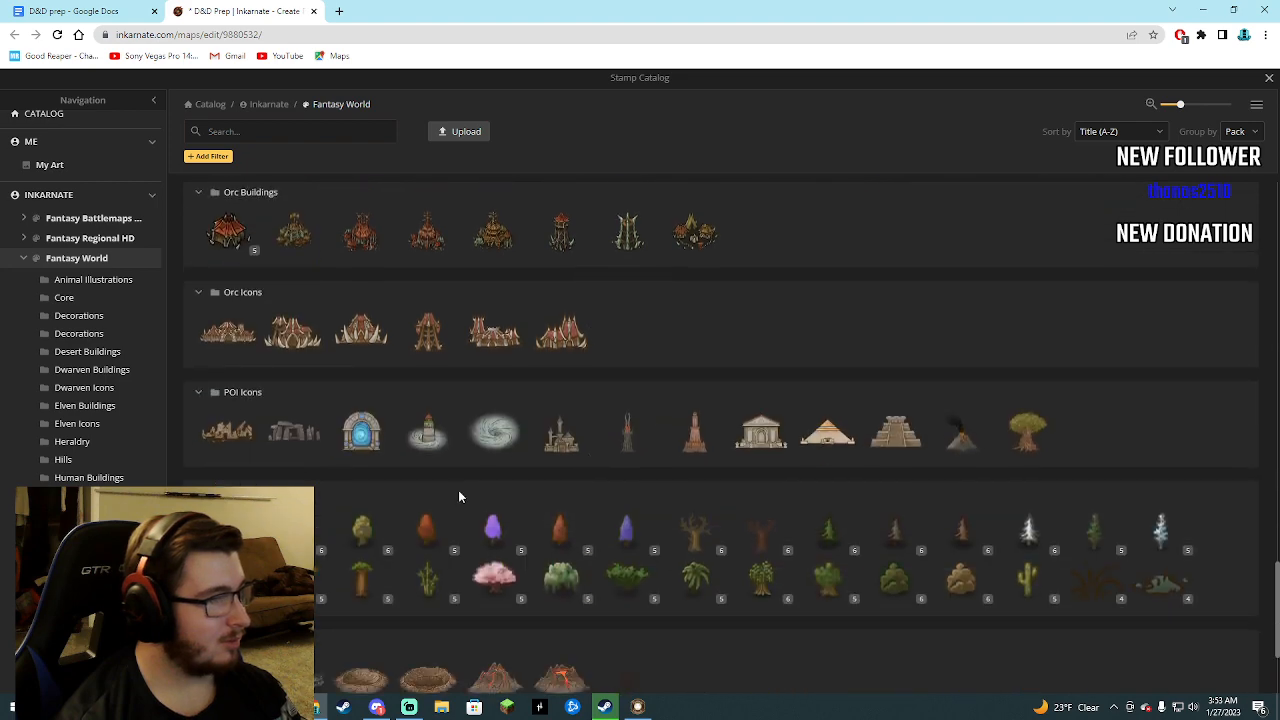
left_click(291, 440)
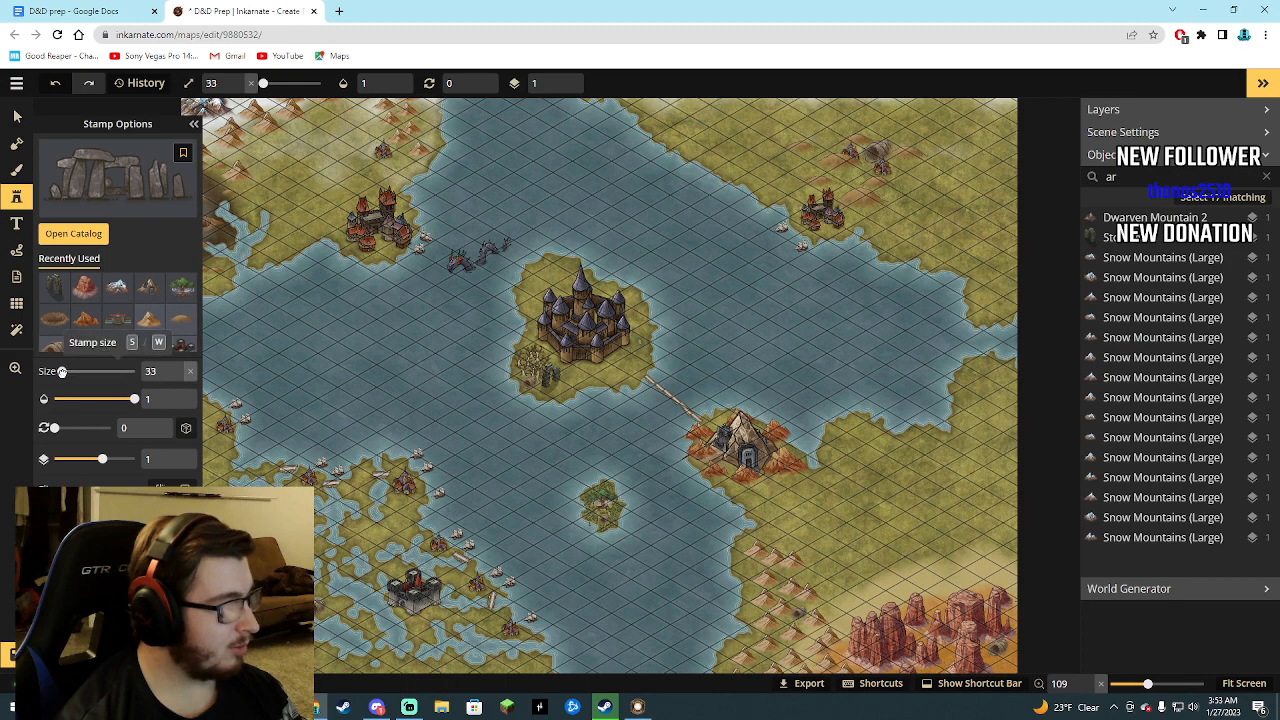
Place the standing-stone stamp among the small brown peaks west of the red mesas and set its size to 70.
left_click_drag(60, 370, 70, 371)
scroll(786, 567, "up", 5)
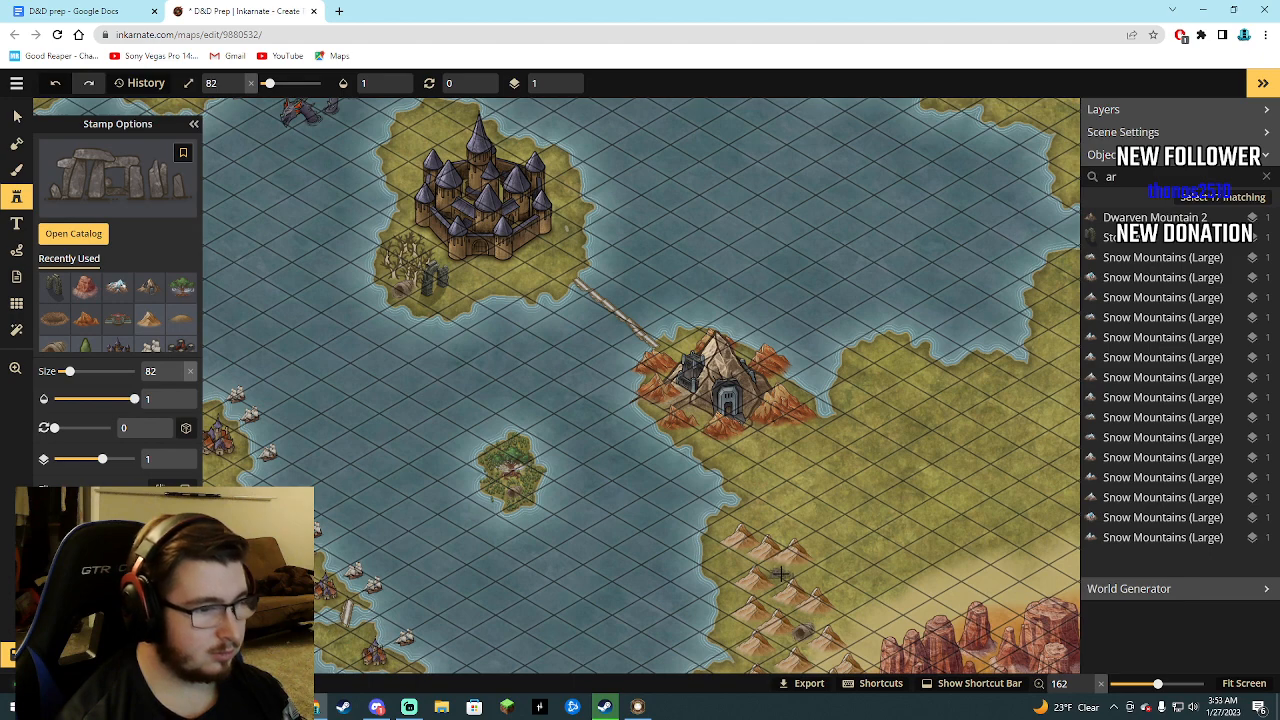
left_click(780, 573)
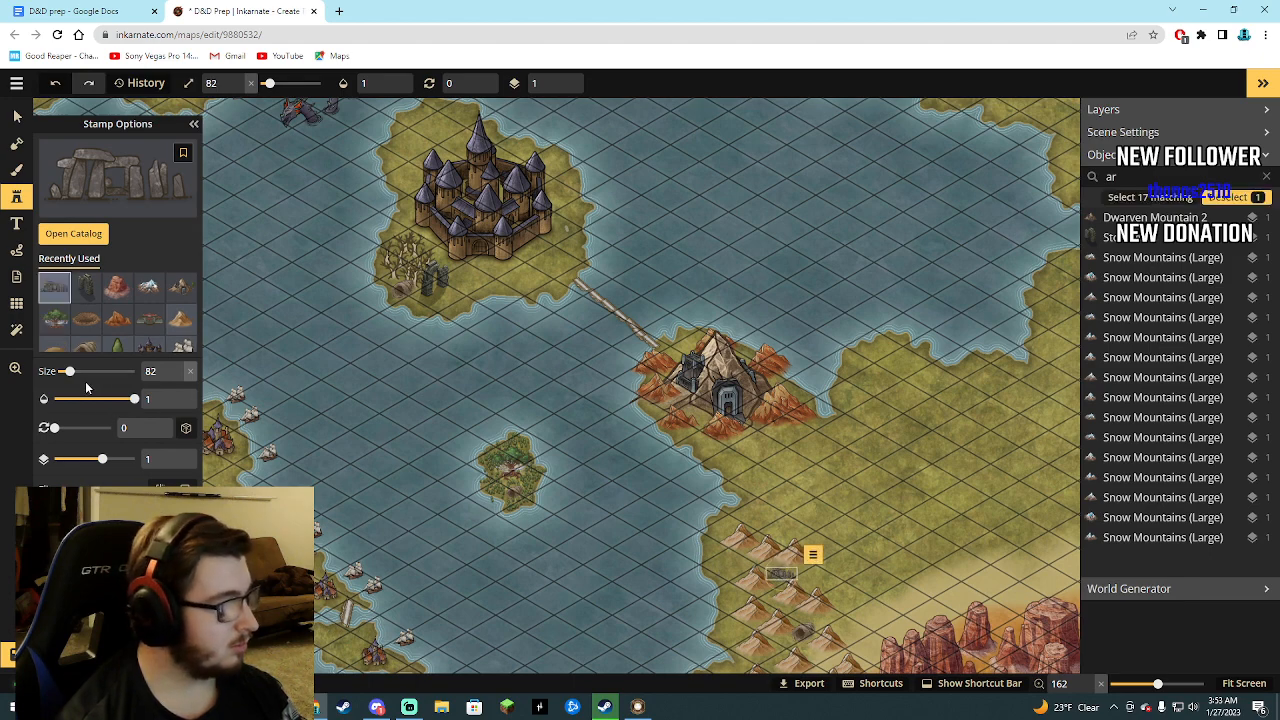
left_click_drag(69, 371, 67, 372)
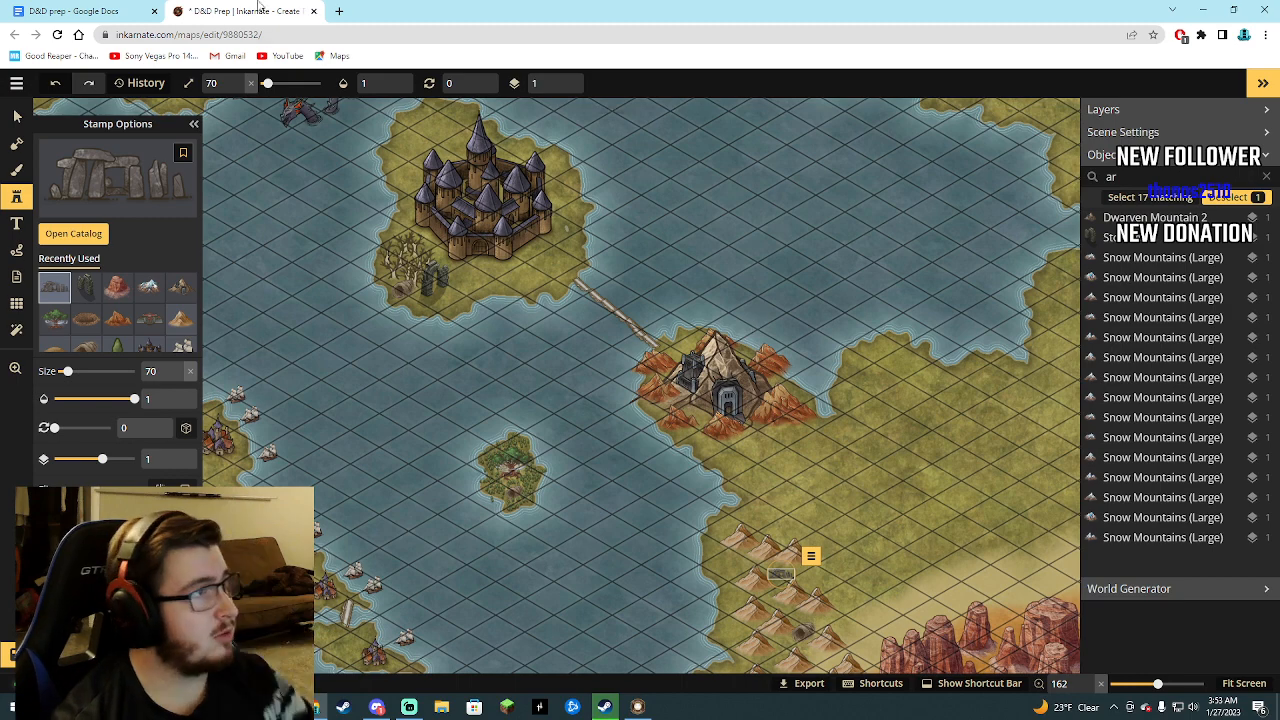
Switch to the D&D prep document, read the dungeon notes through the sixth dungeon, and return to the Inkarnate map.
left_click(113, 8)
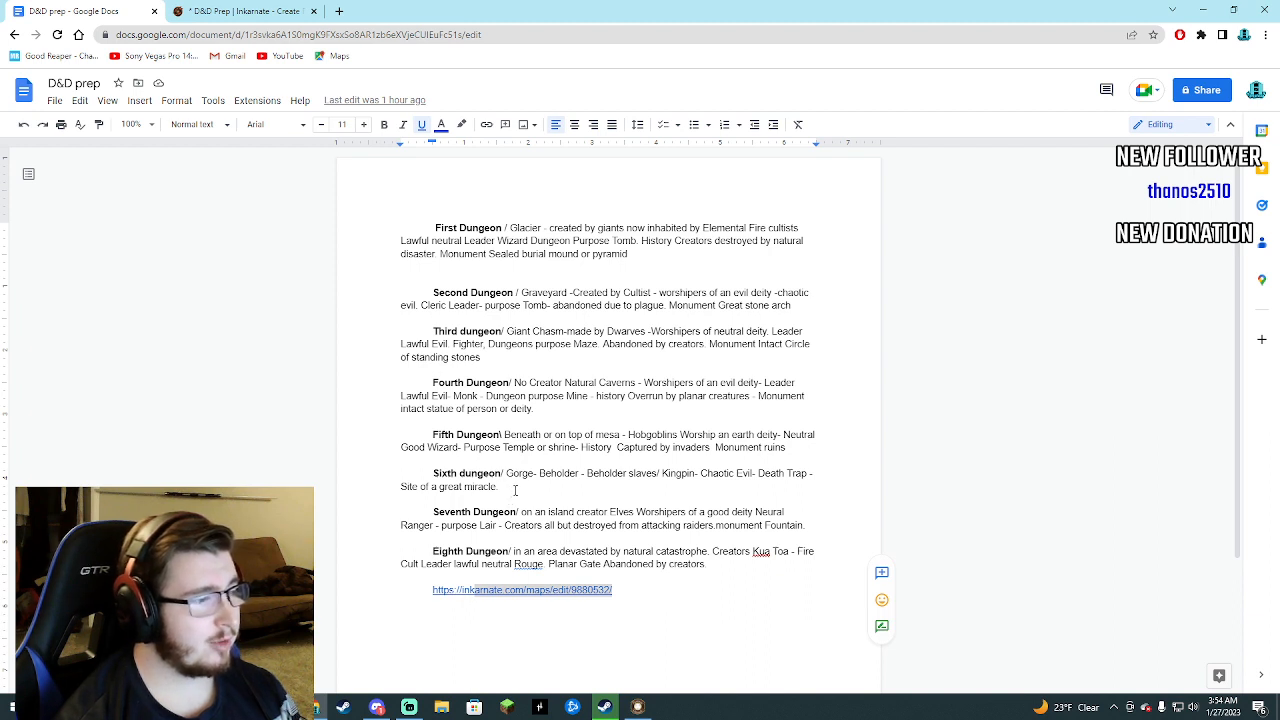
left_click(517, 487)
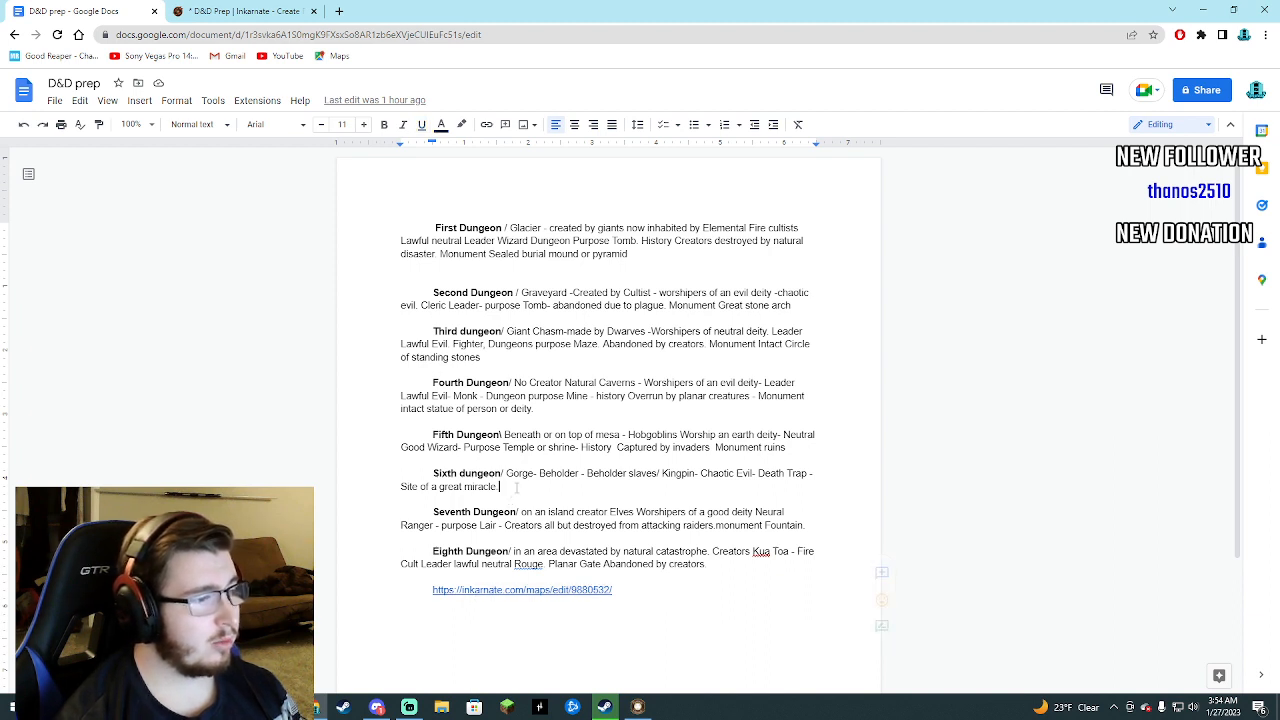
left_click(235, 11)
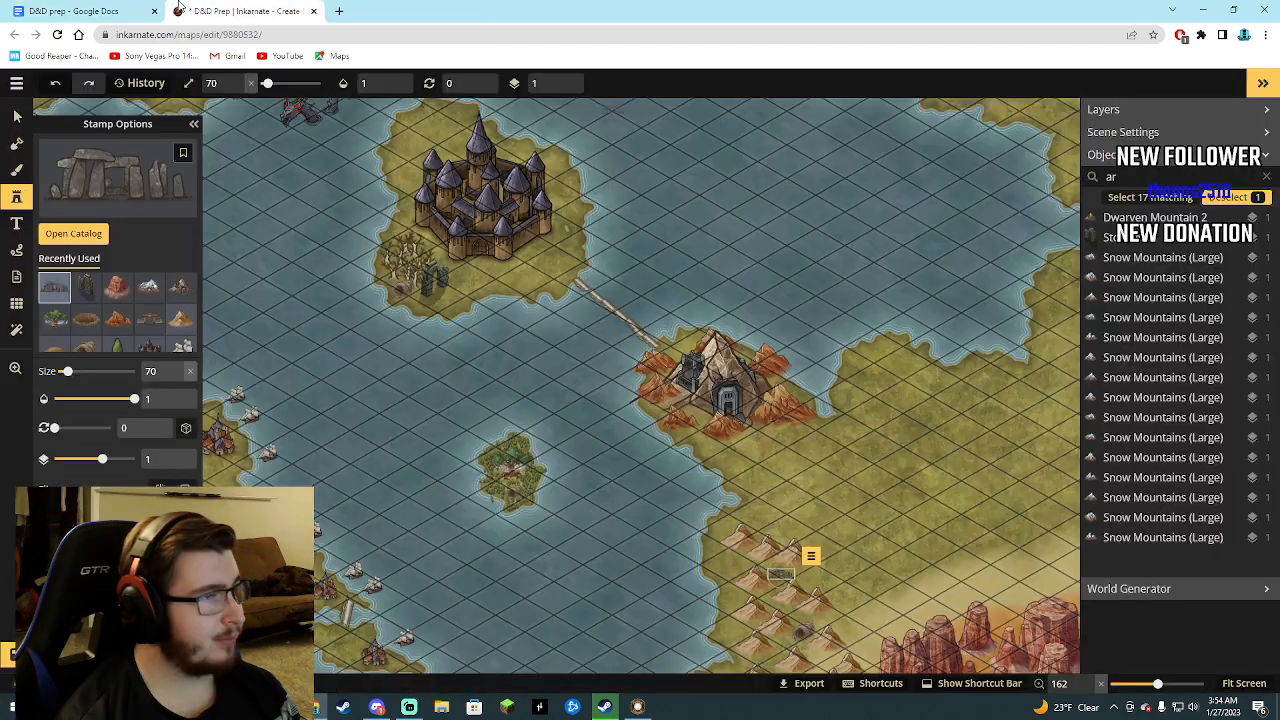
Filter the map's objects by "hills" and delete the Brown Hills stamp just east of the northeastern red-roofed castle.
scroll(756, 453, "down", 5)
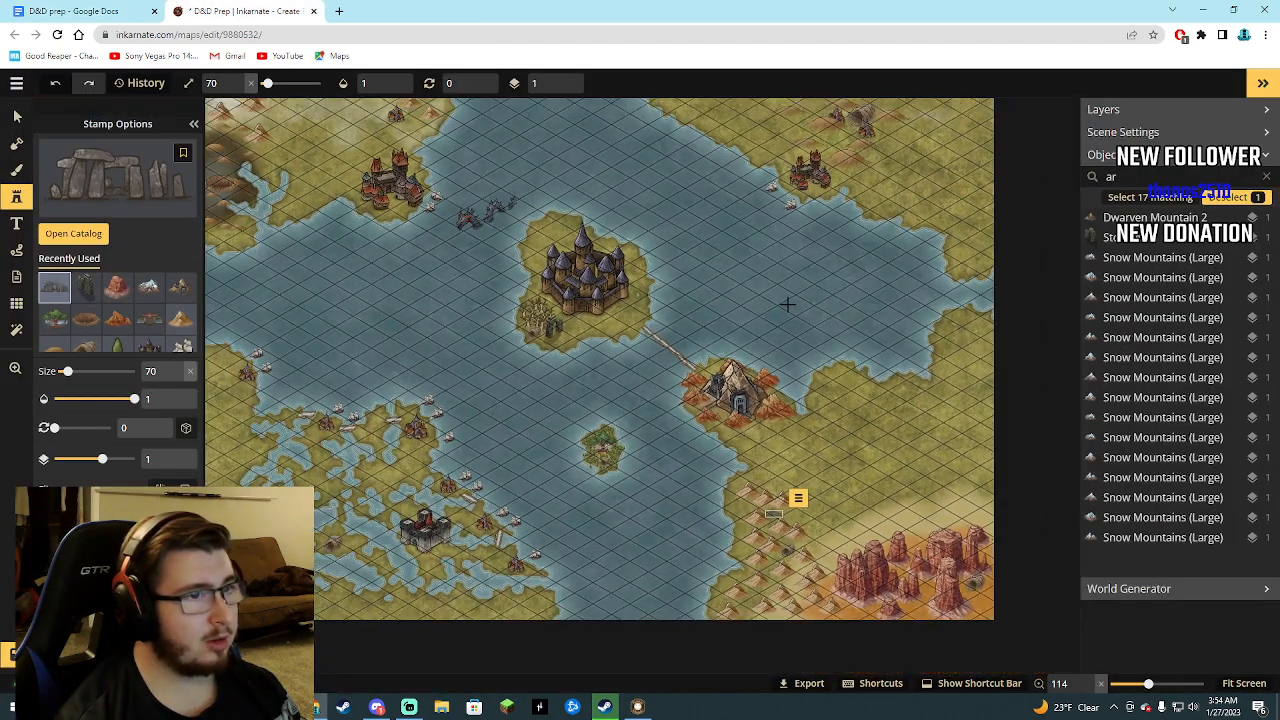
scroll(784, 307, "down", 1)
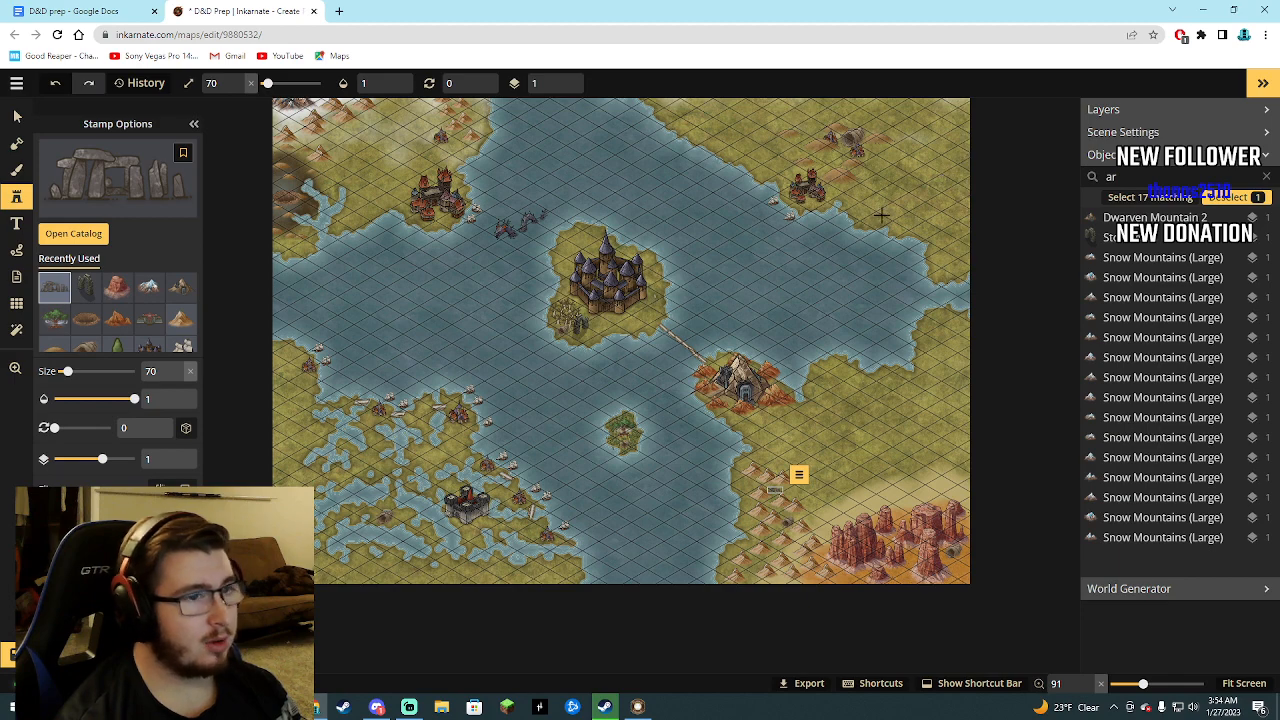
scroll(856, 291, "down", 1)
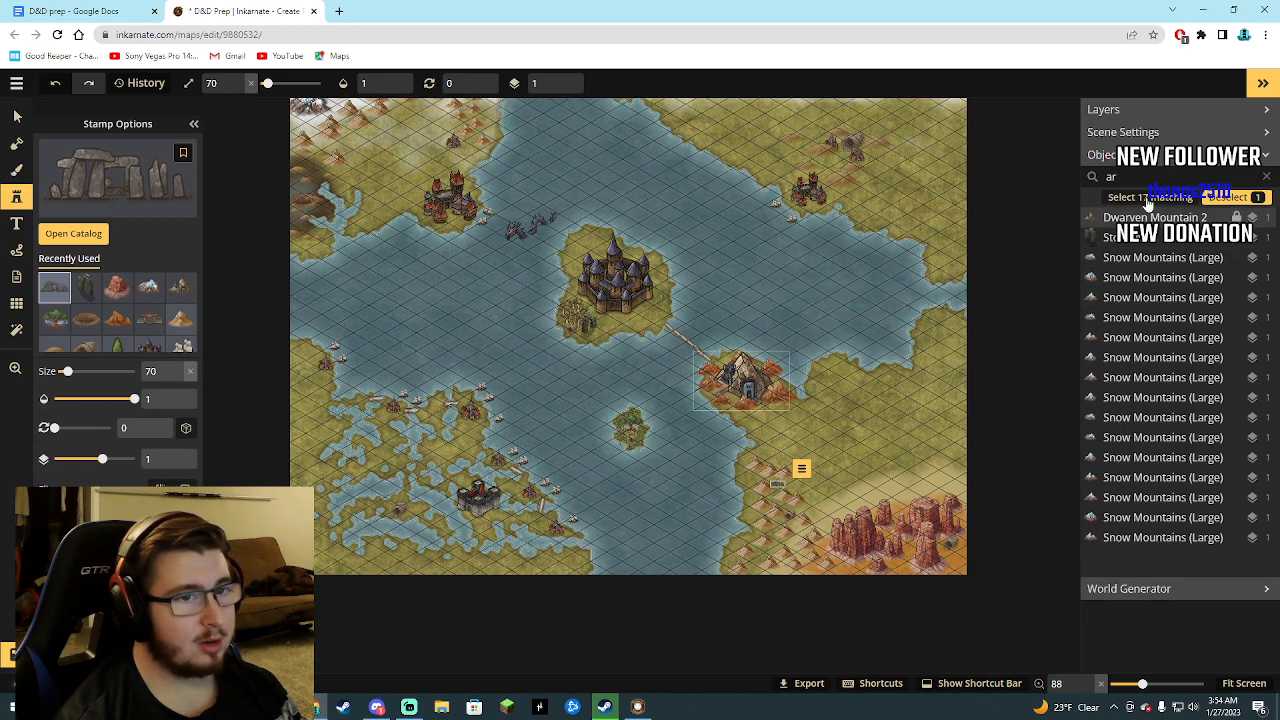
left_click_drag(1134, 179, 1096, 183)
type("hills")
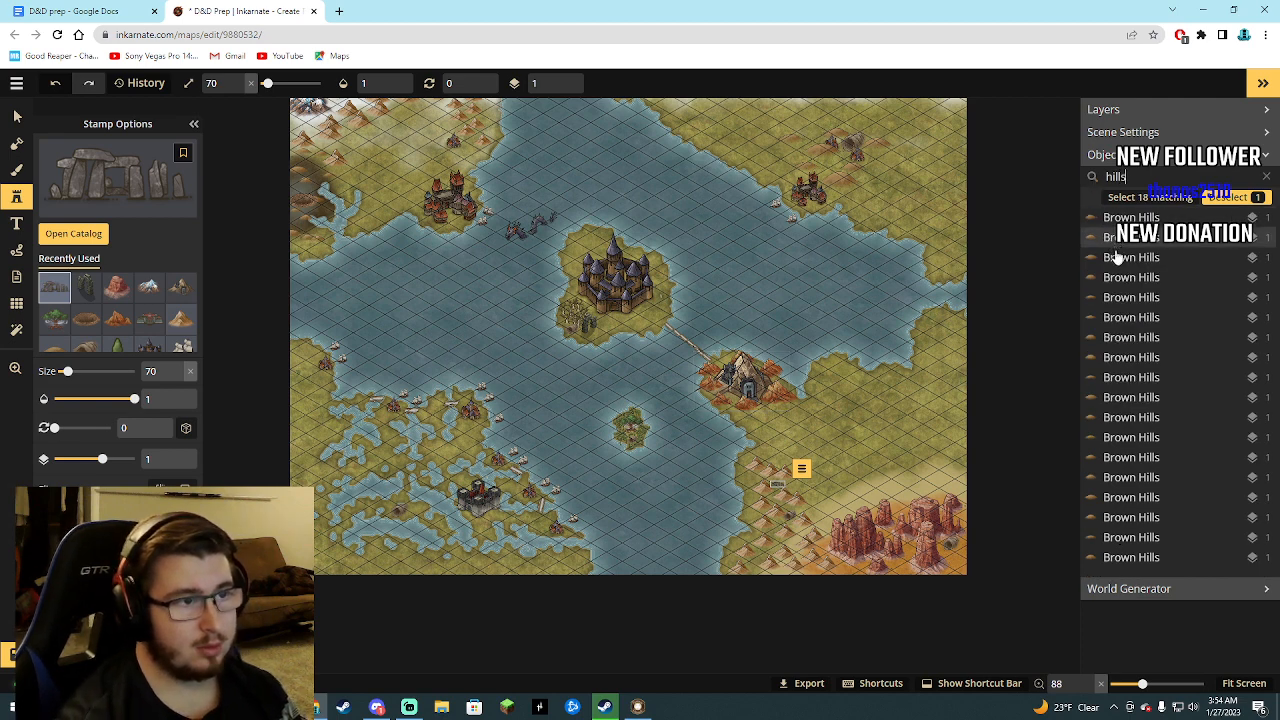
left_click(1141, 364)
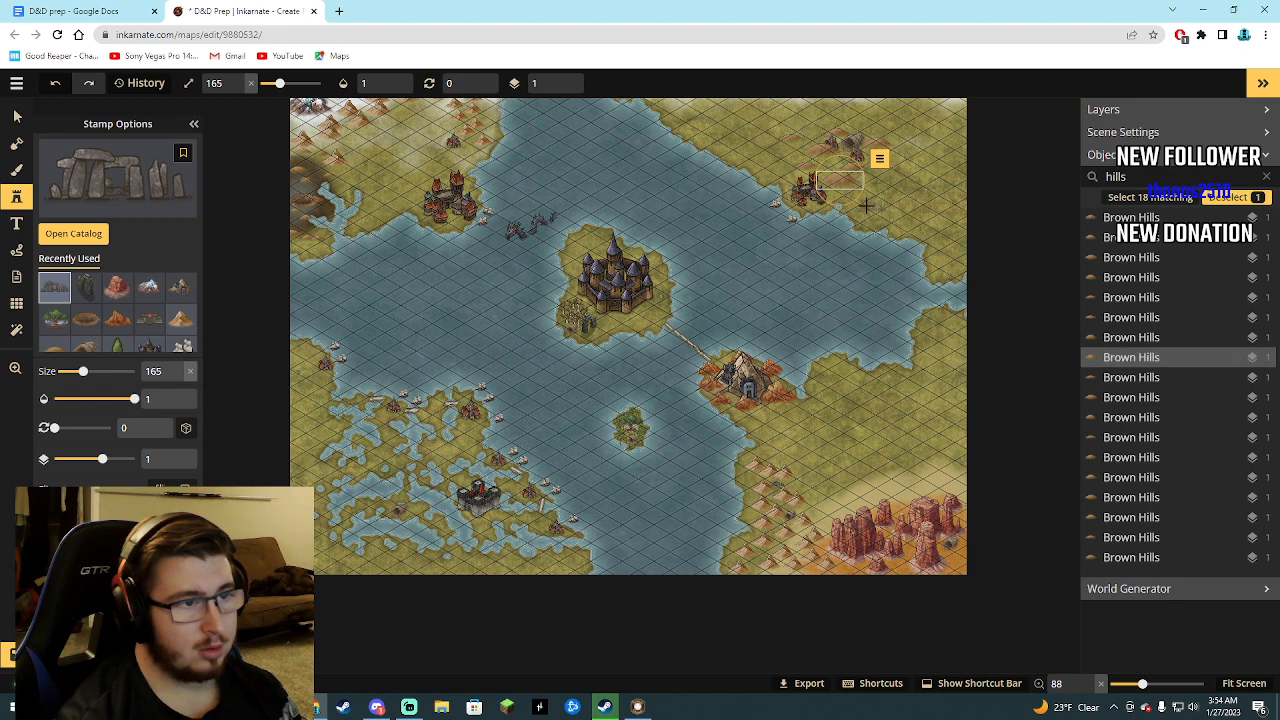
left_click(879, 158)
left_click(929, 360)
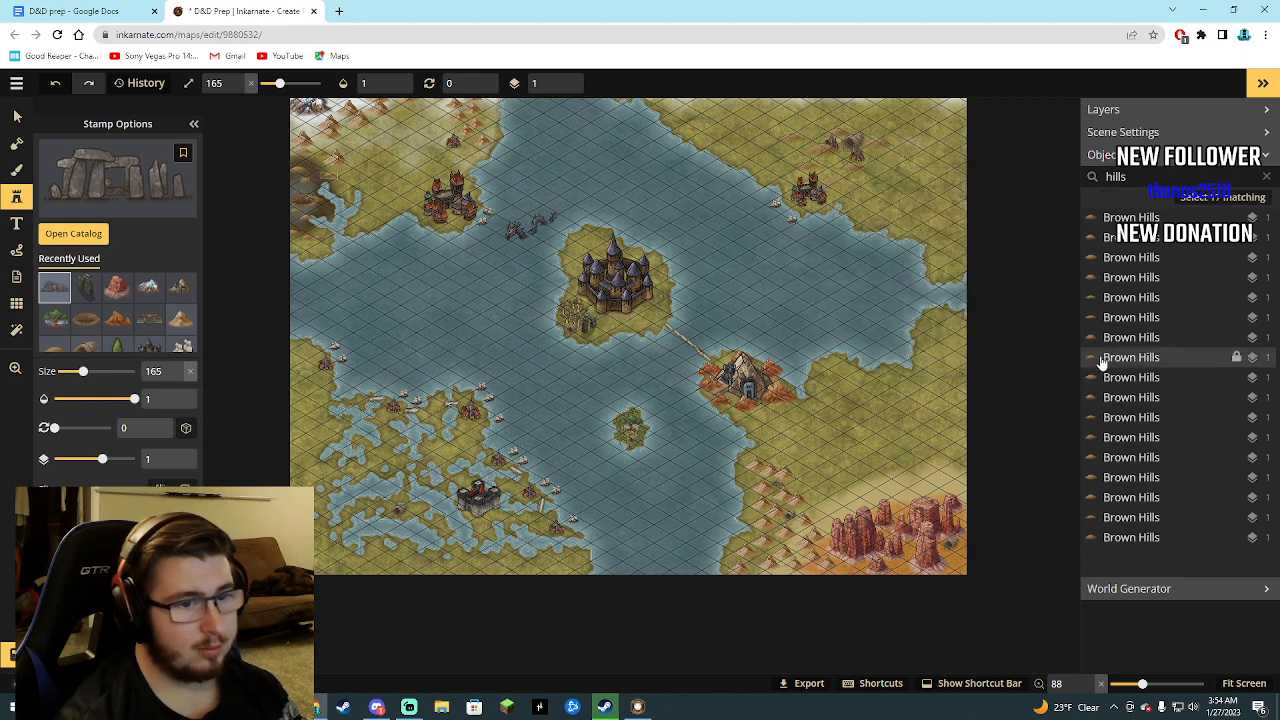
Delete two Brown Hills stamps from the filtered objects: the one below the northeastern ruins and the one above the northeastern red-roofed castle.
left_click(1117, 404)
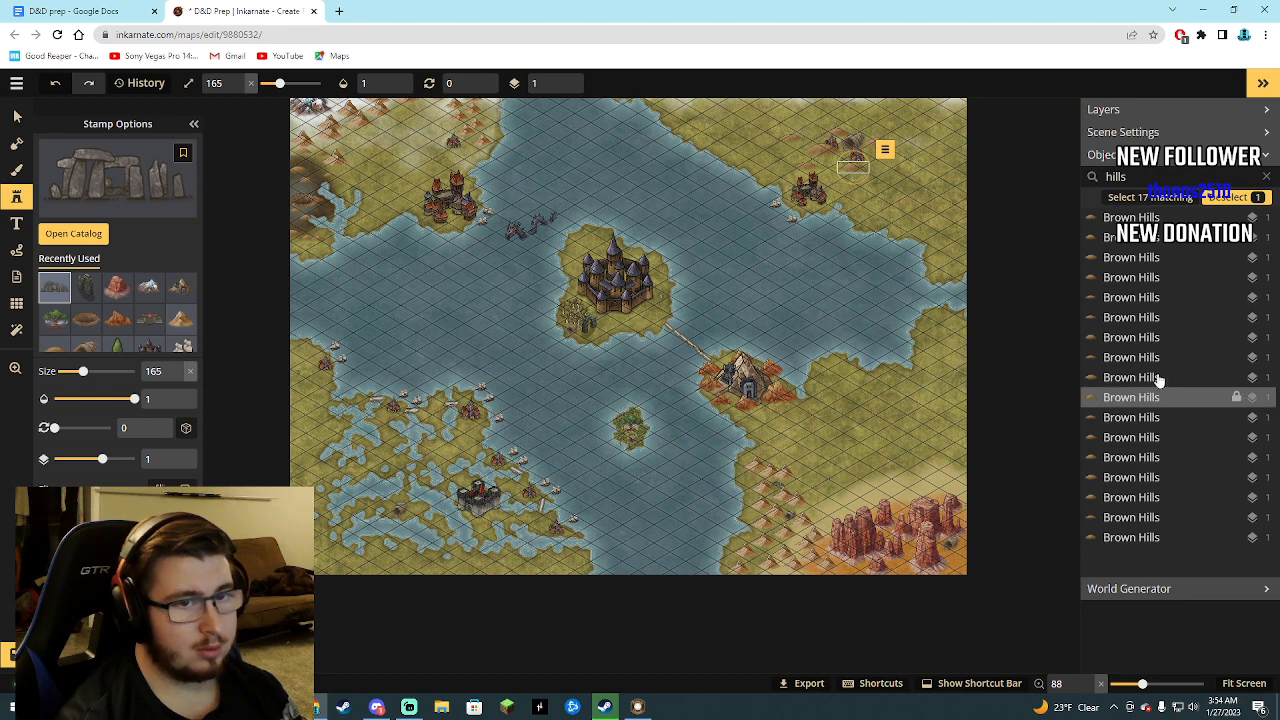
left_click(857, 173)
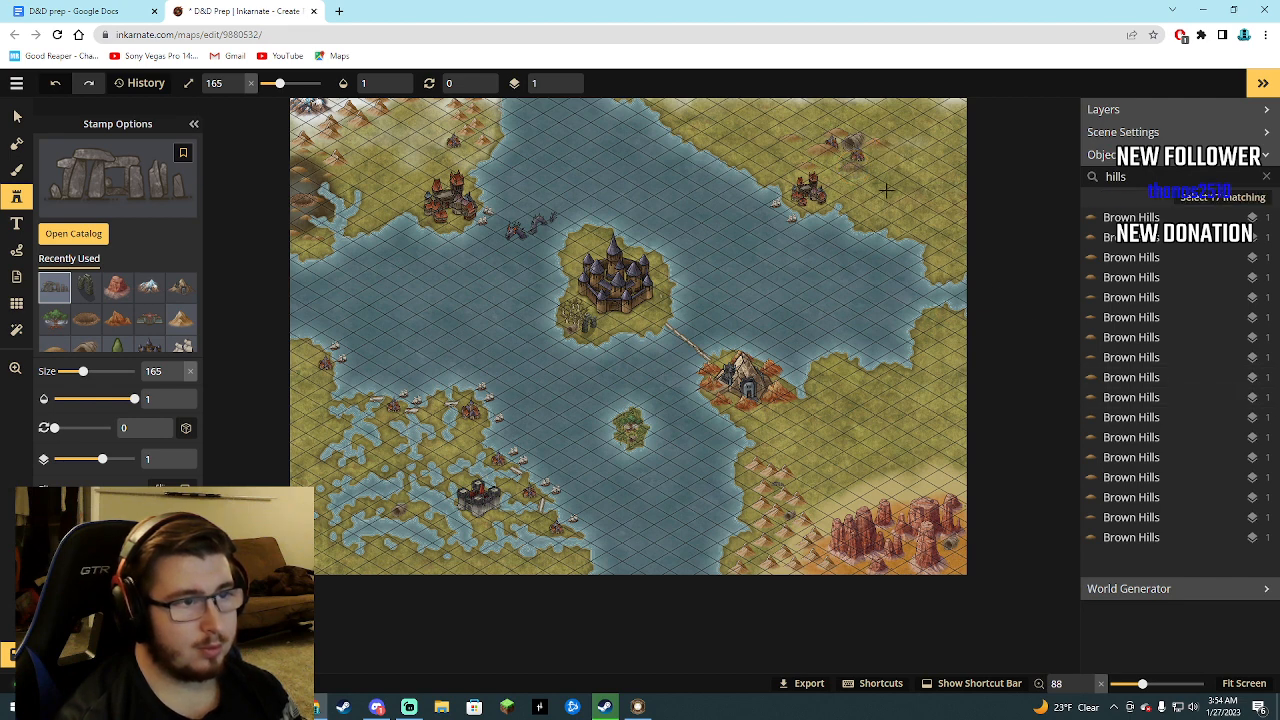
left_click(1119, 402)
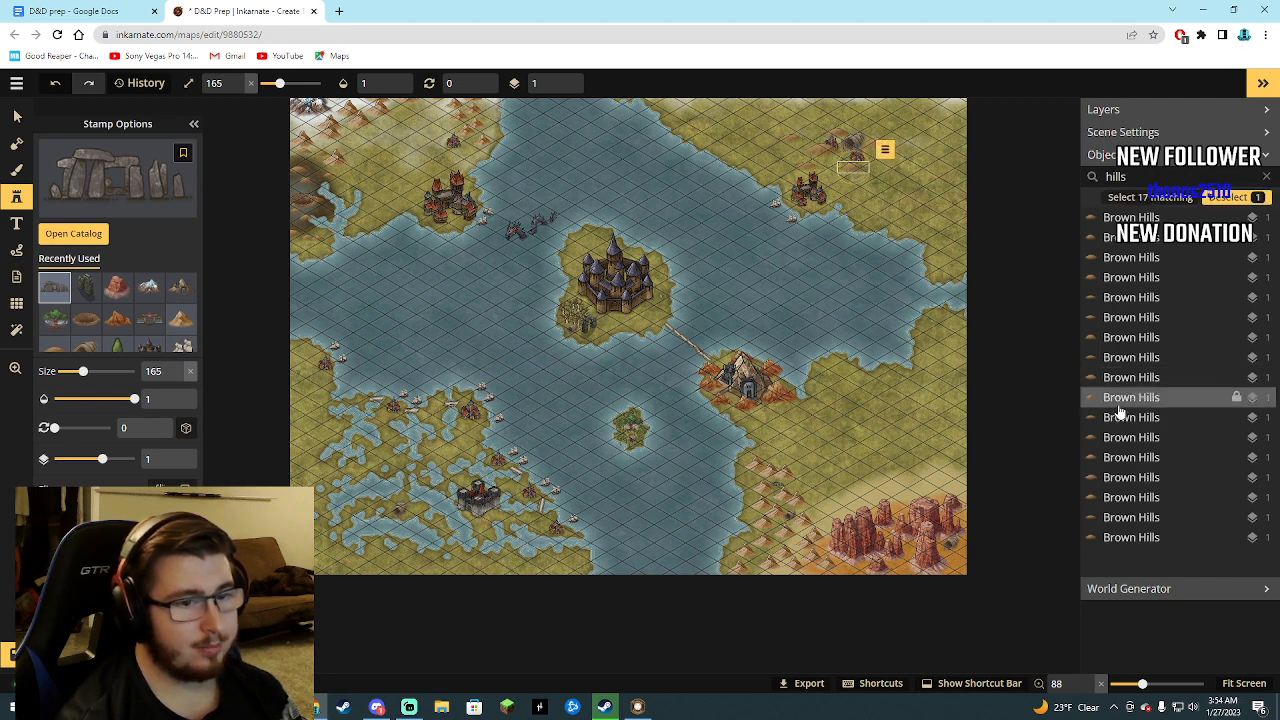
left_click(884, 149)
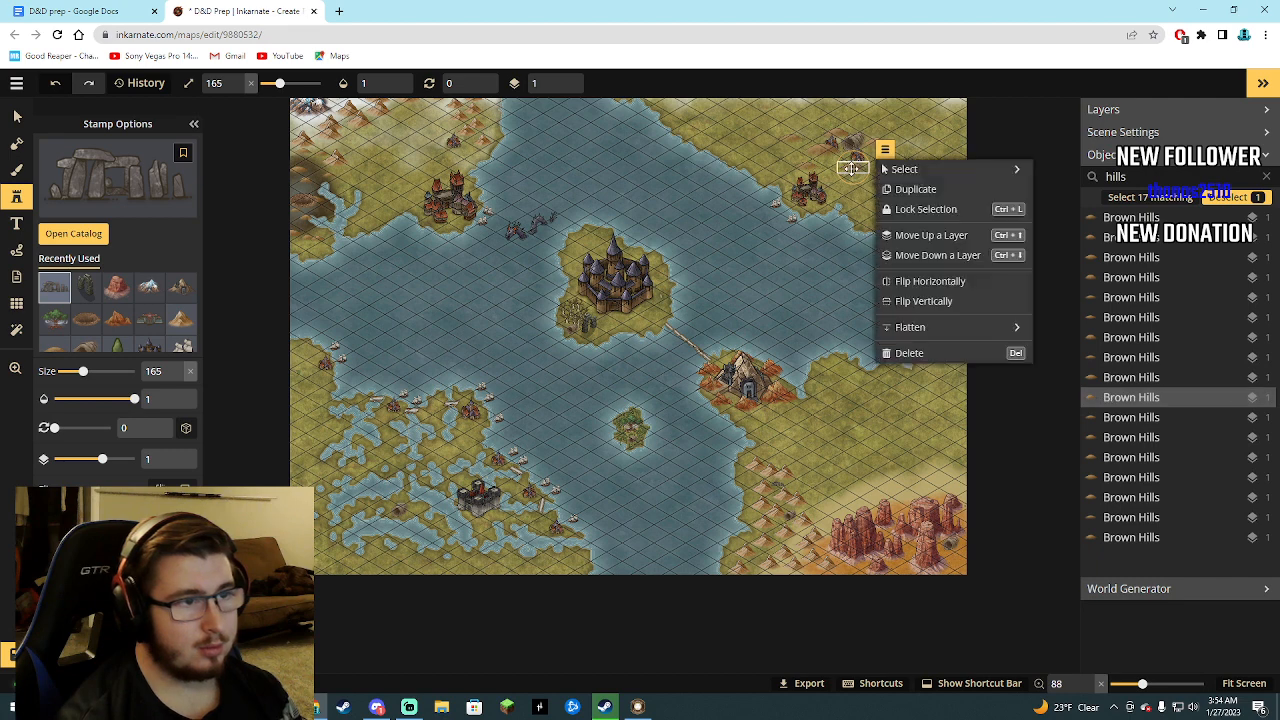
left_click(905, 349)
left_click(1133, 400)
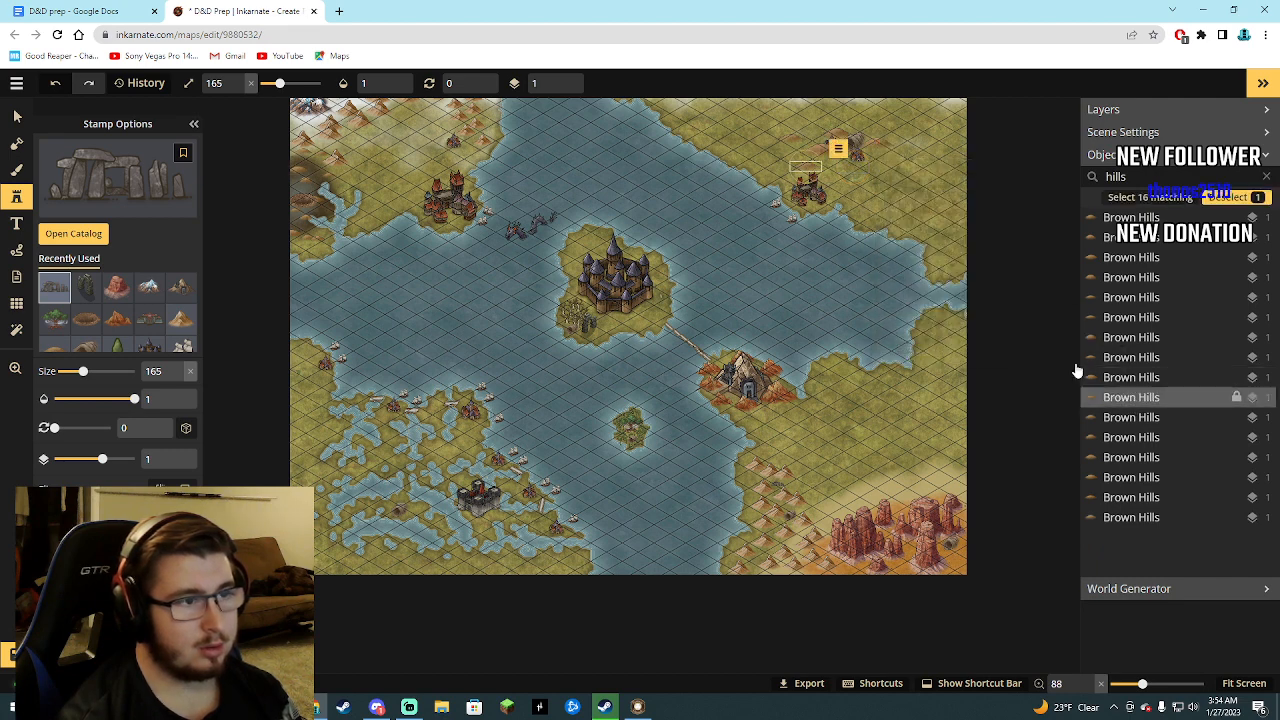
left_click(838, 149)
left_click(918, 350)
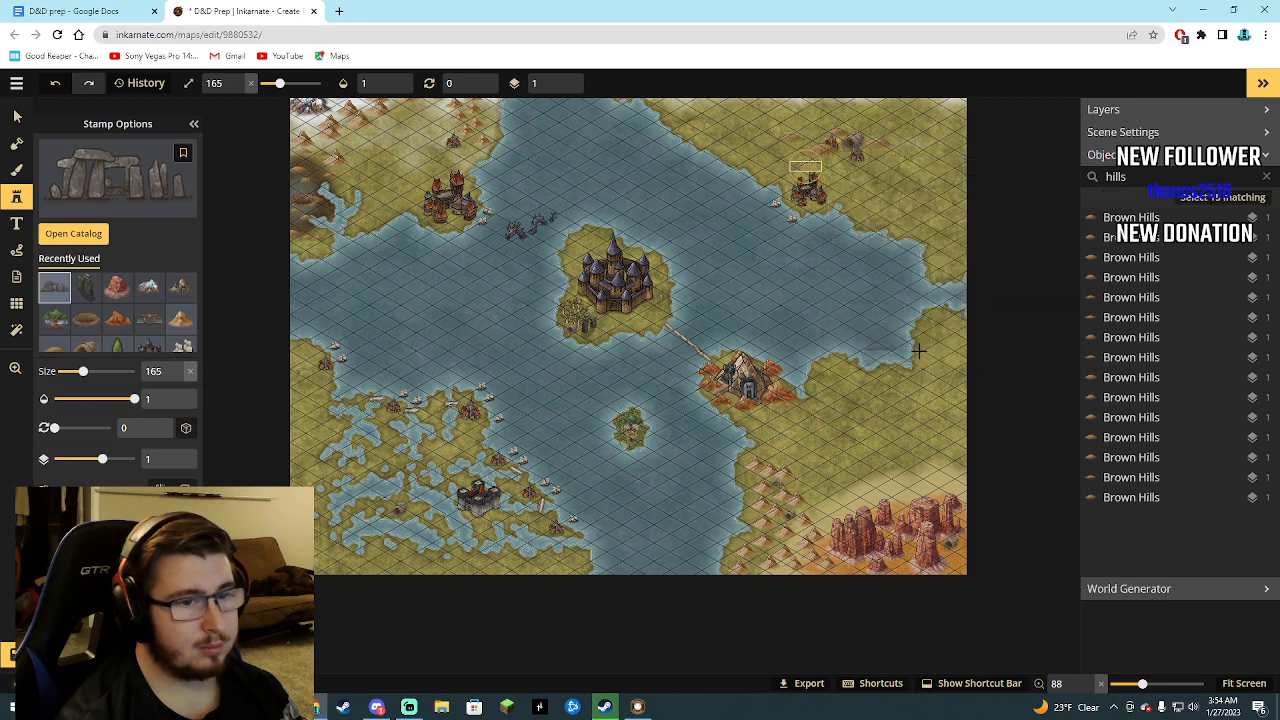
Check further Brown Hills entries on the map and delete four more of these stamps around the northeastern ruins.
left_click(1122, 398)
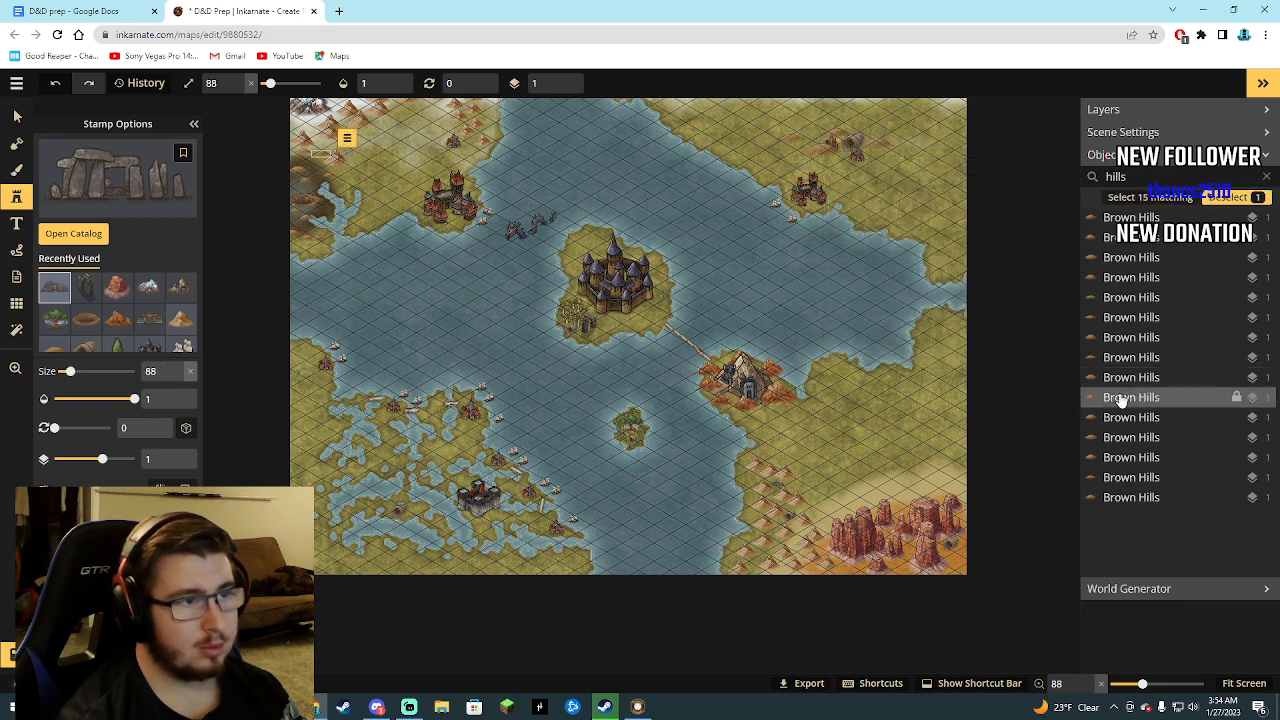
left_click(1121, 421)
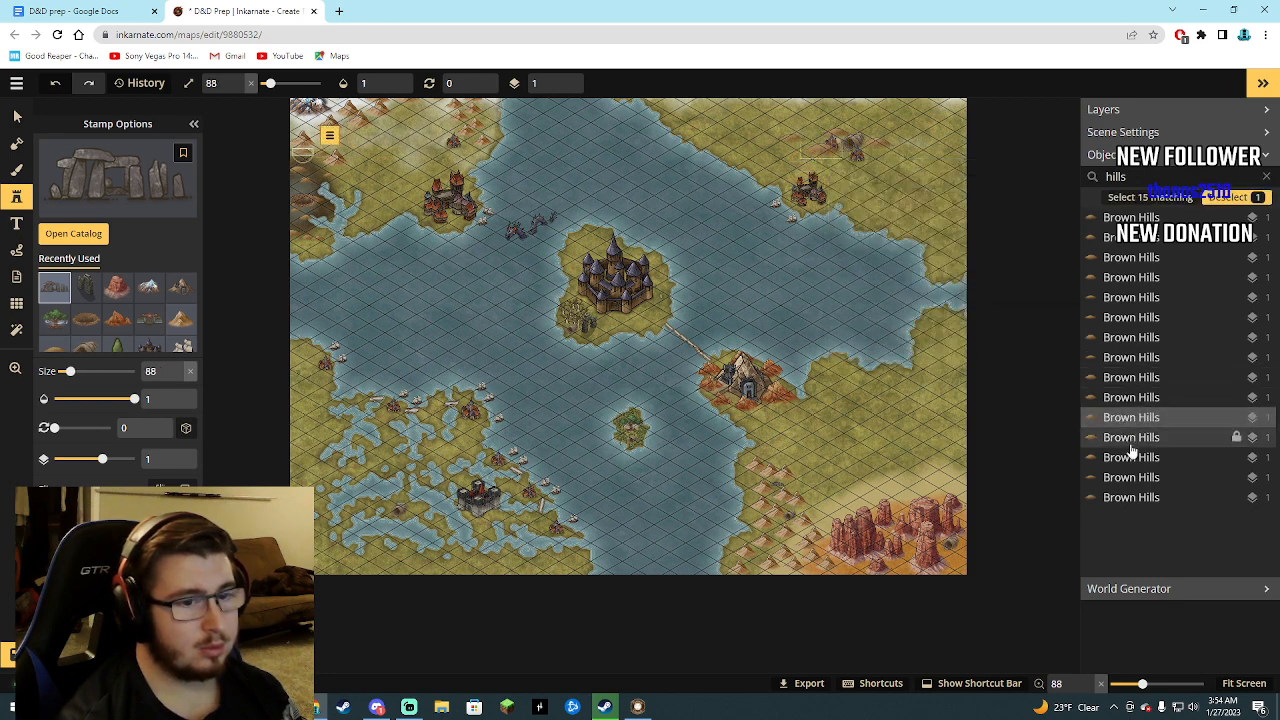
left_click(1131, 440)
key("Delete")
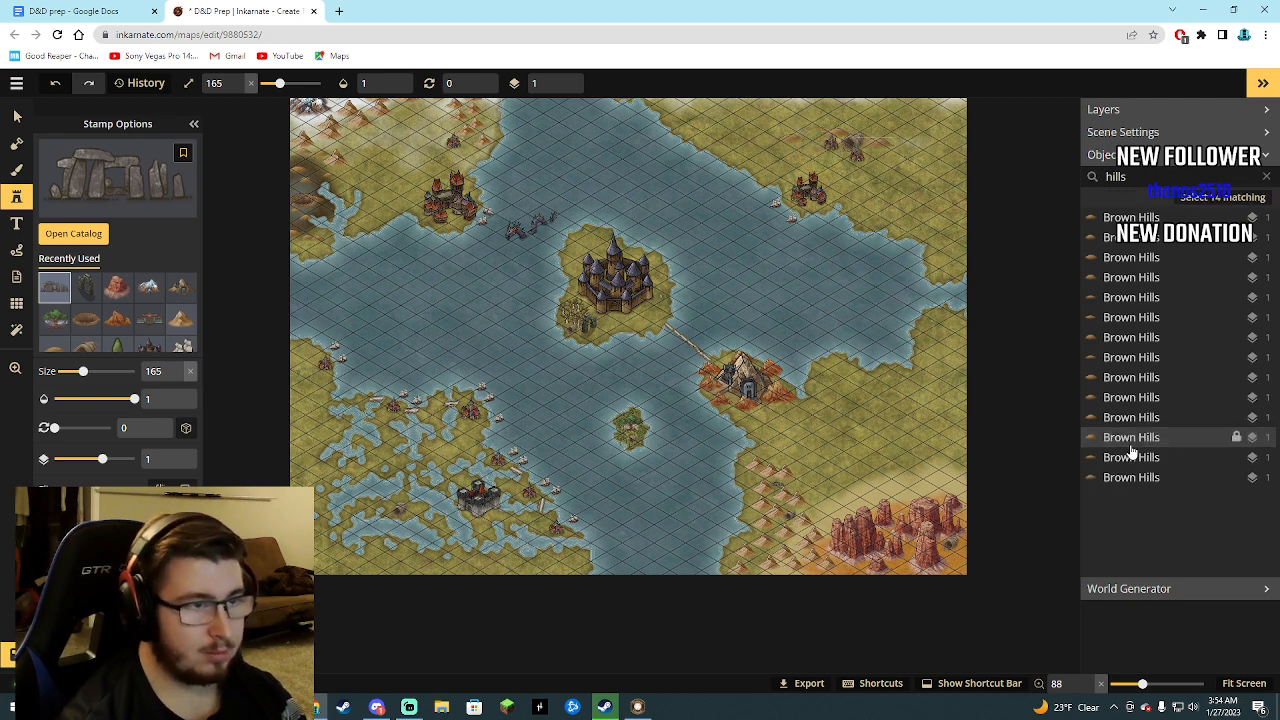
left_click(1133, 440)
key("Delete")
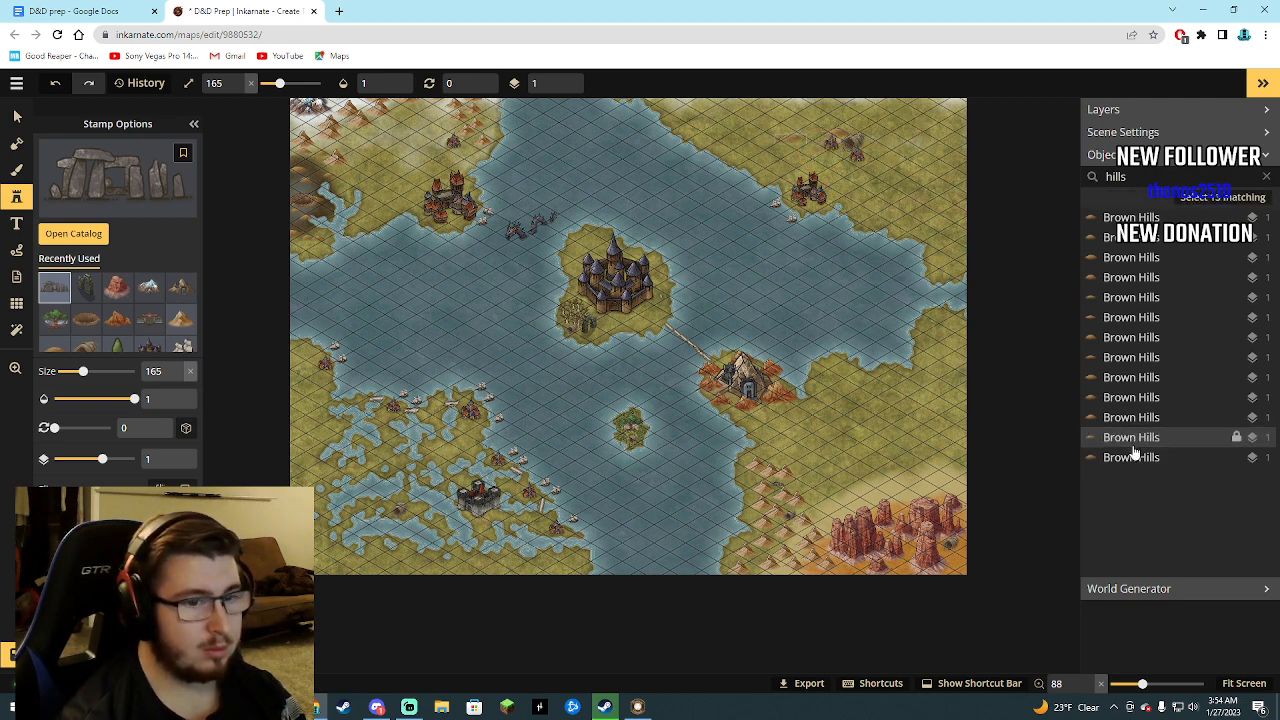
left_click(1137, 443)
key("Delete")
left_click(1137, 443)
key("Delete")
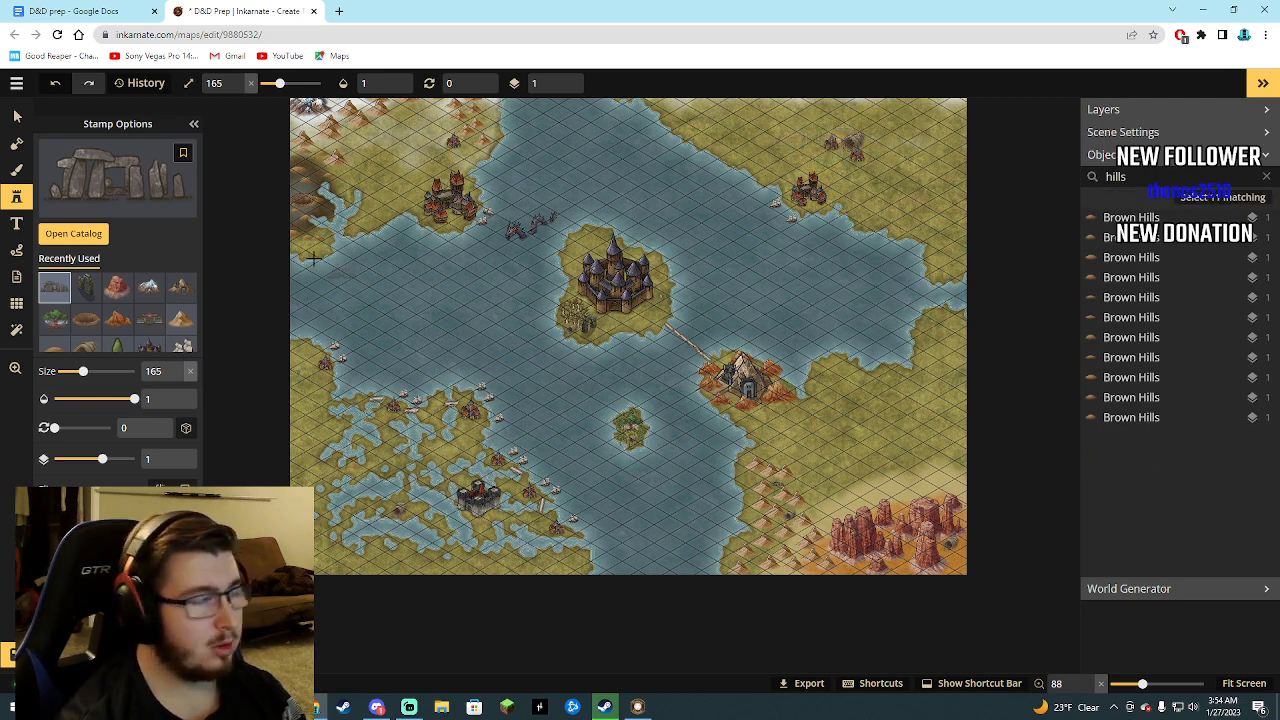
Browse the Fantasy Regional HD stamp collection and choose the winding ground-crack stamp from Nature (HD).
left_click(73, 233)
scroll(414, 390, "down", 5)
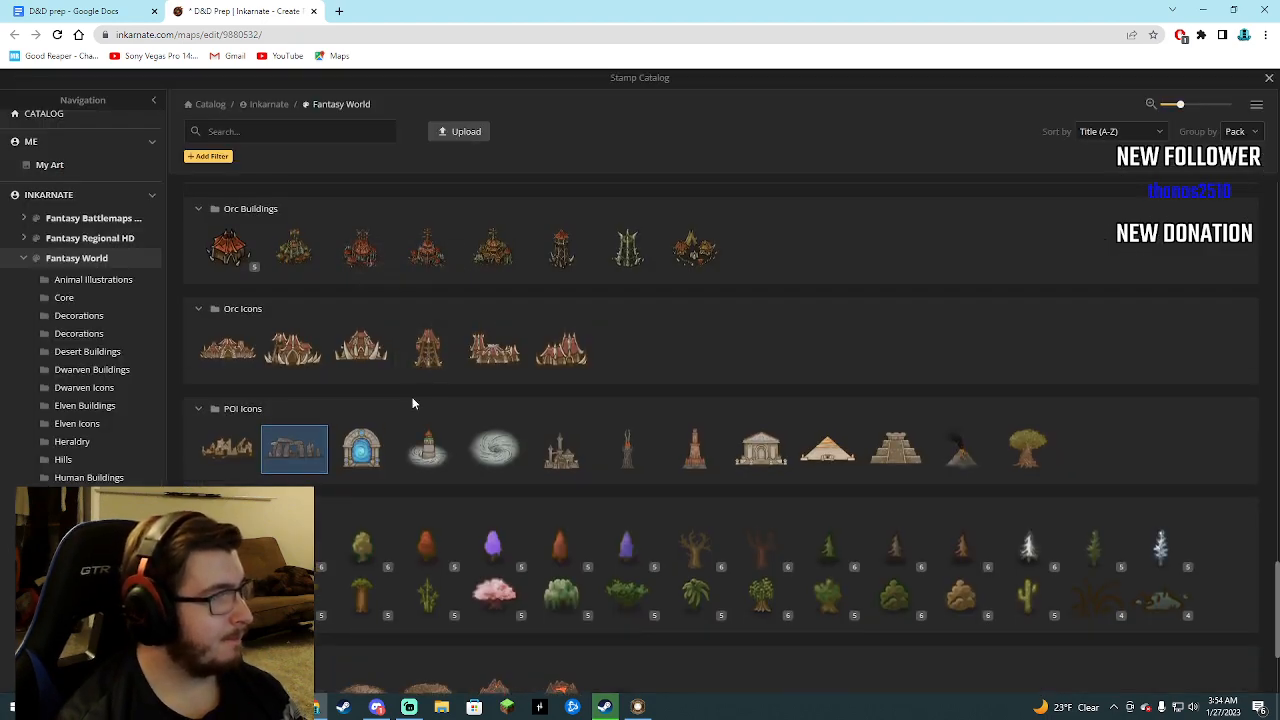
left_click(96, 241)
scroll(343, 330, "down", 1)
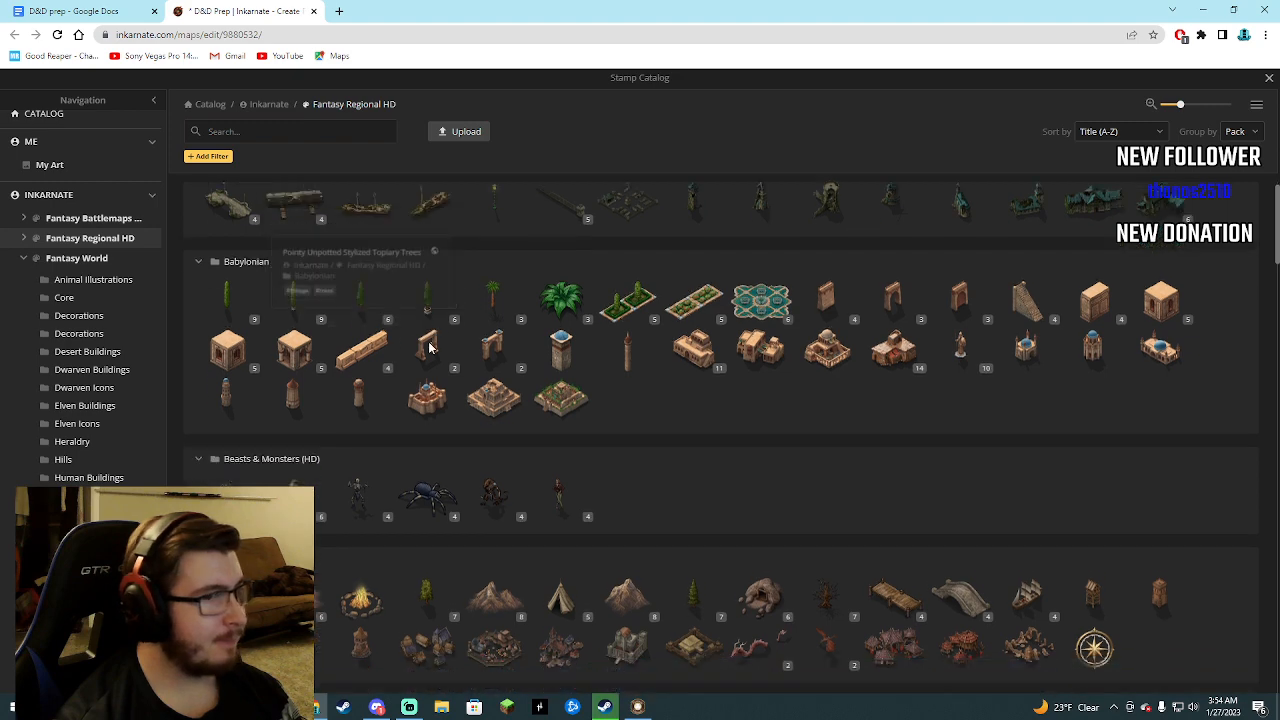
scroll(506, 450, "down", 2)
scroll(497, 449, "down", 3)
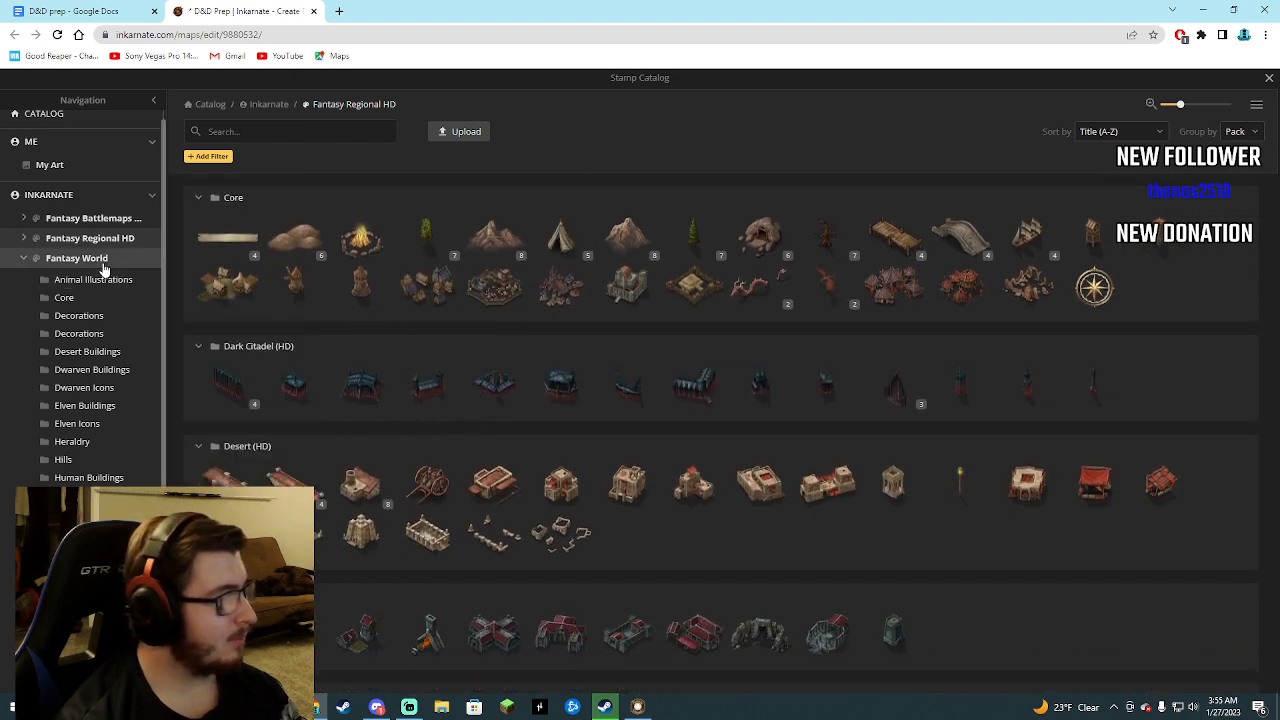
scroll(419, 383, "down", 1)
scroll(419, 383, "down", 10)
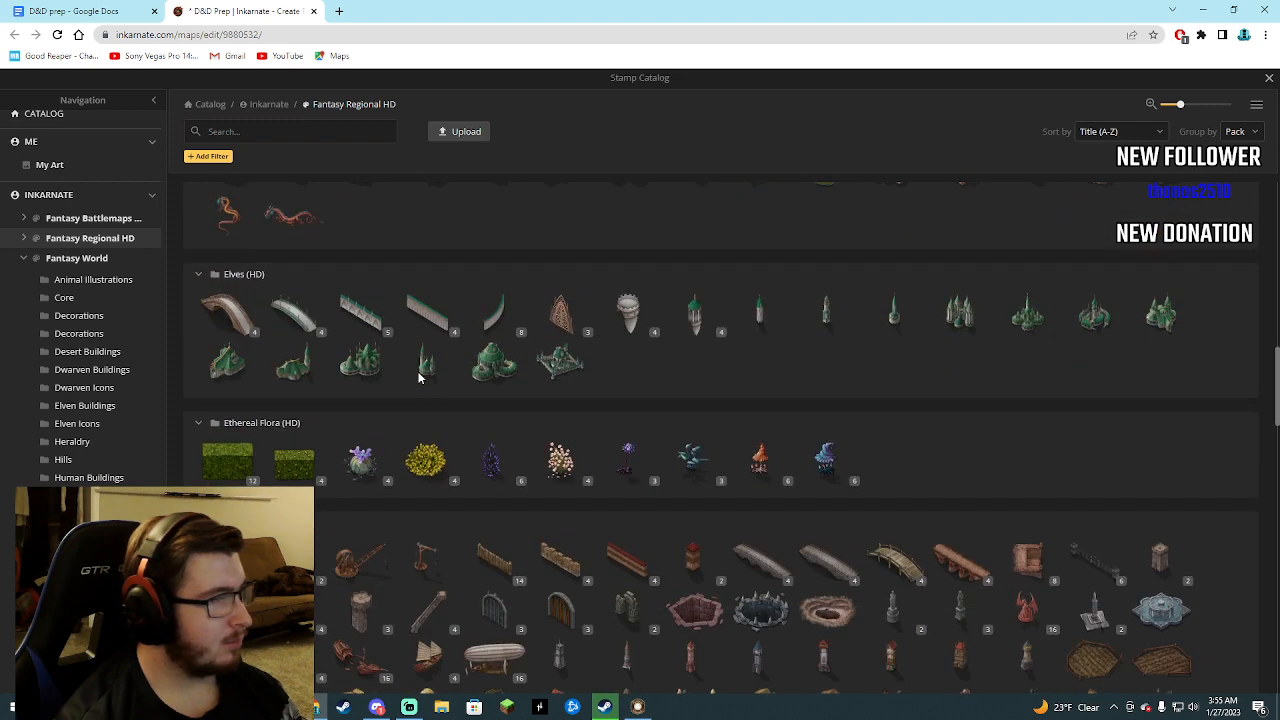
scroll(419, 378, "down", 3)
scroll(419, 378, "down", 2)
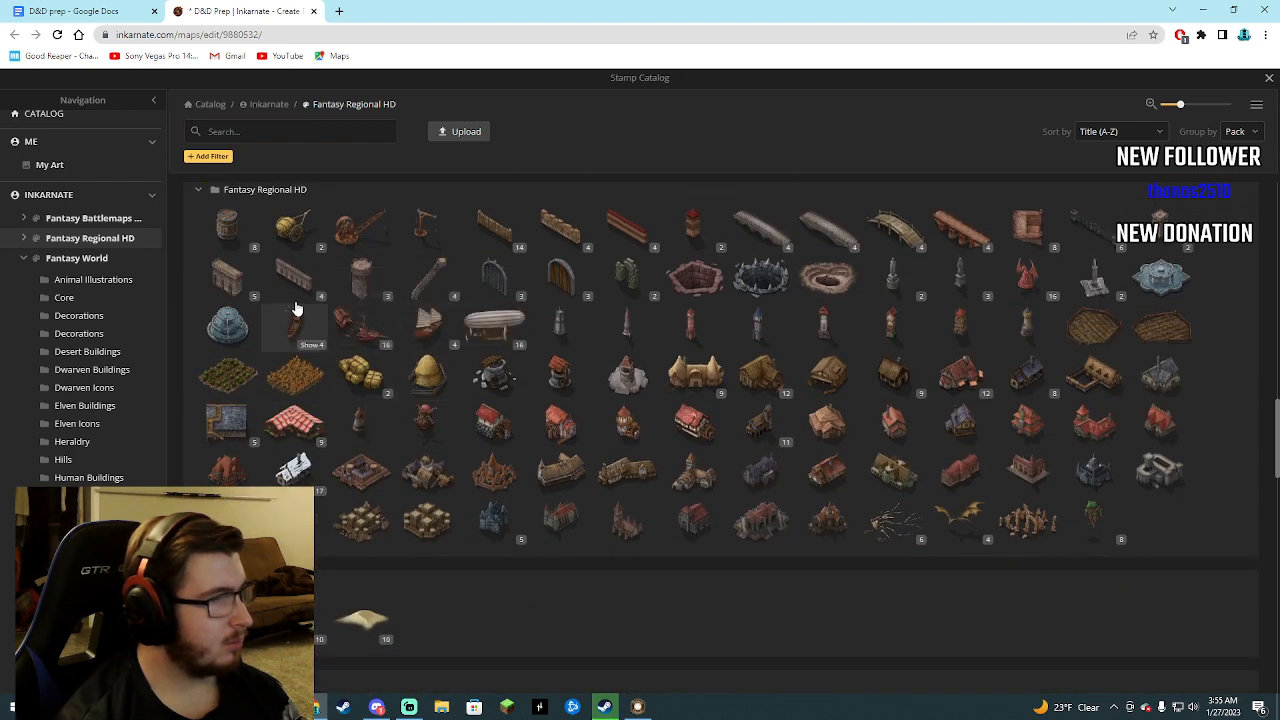
scroll(375, 400, "down", 15)
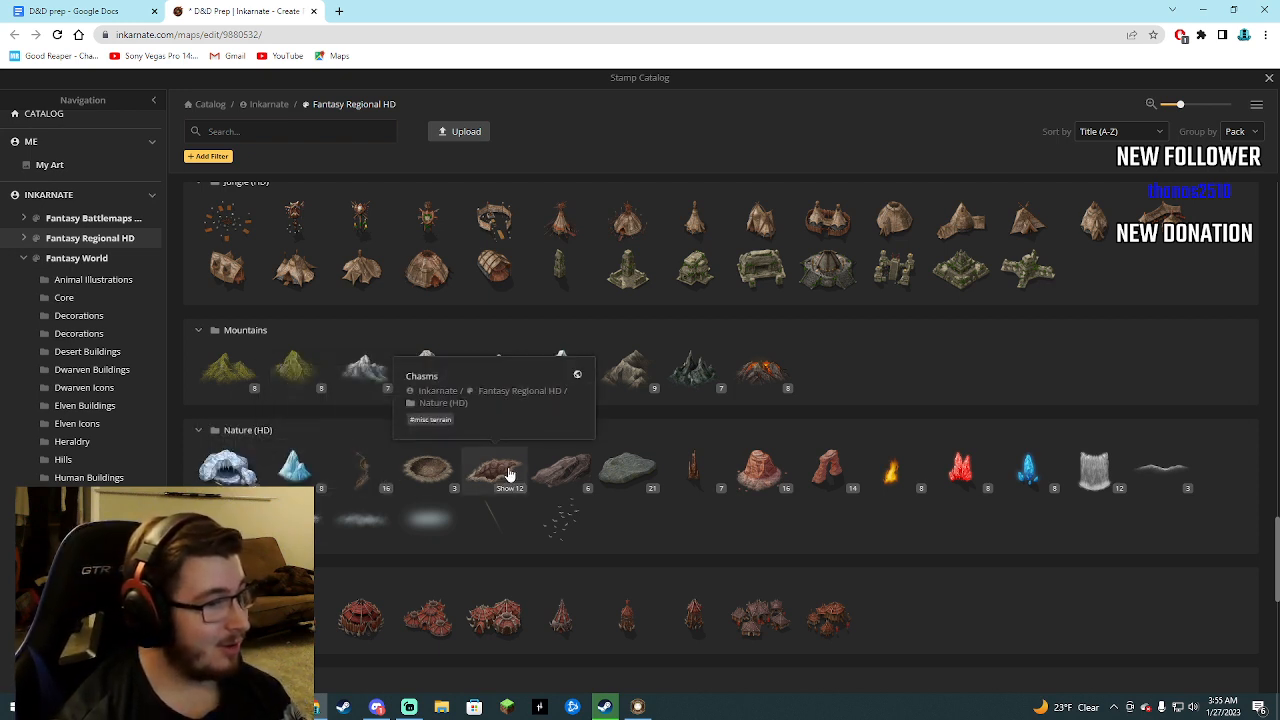
left_click(364, 472)
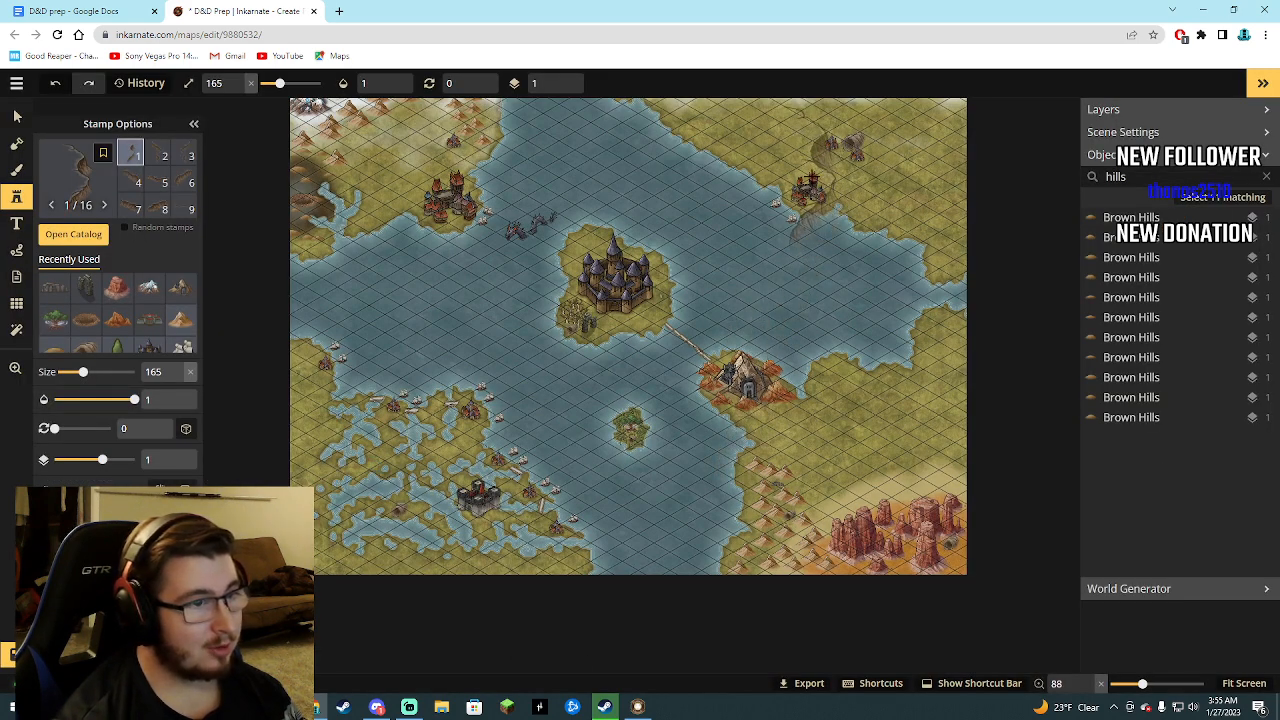
Place a crack stamp by the northeastern castle, rotate it to 47, reduce its size to 57, and move it beside the ruins.
left_click(813, 175)
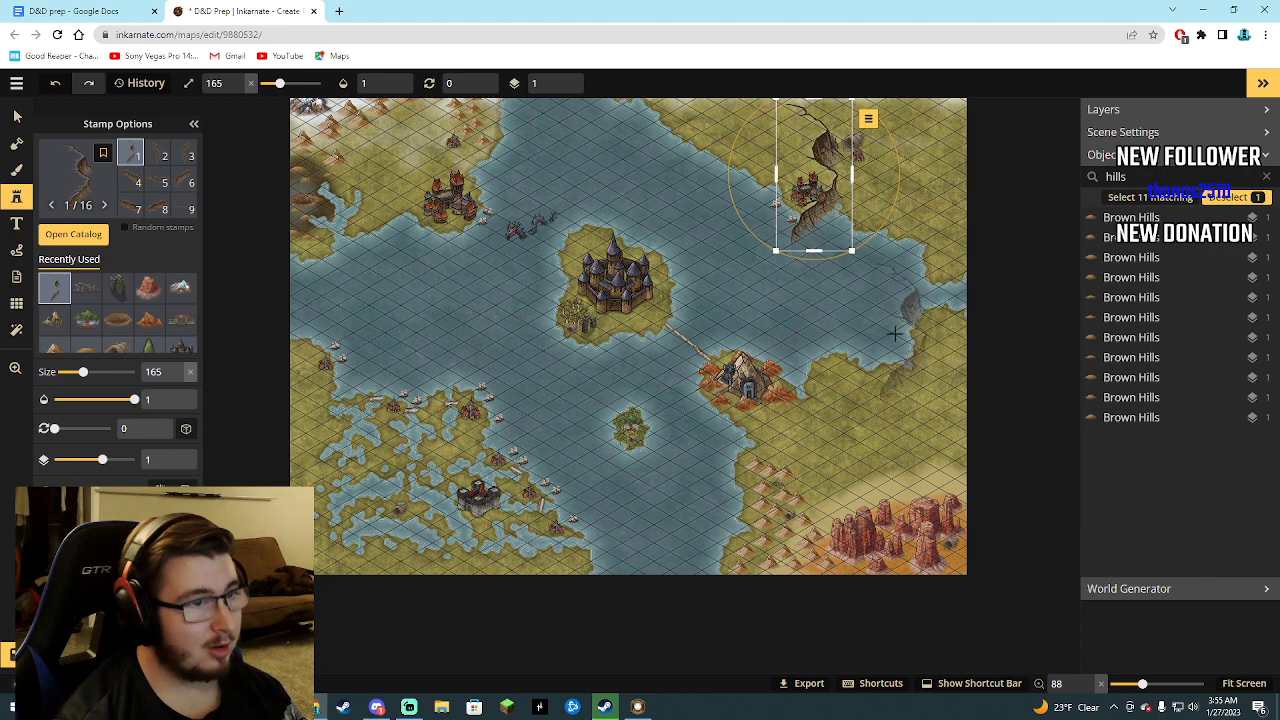
scroll(866, 265, "down", 2)
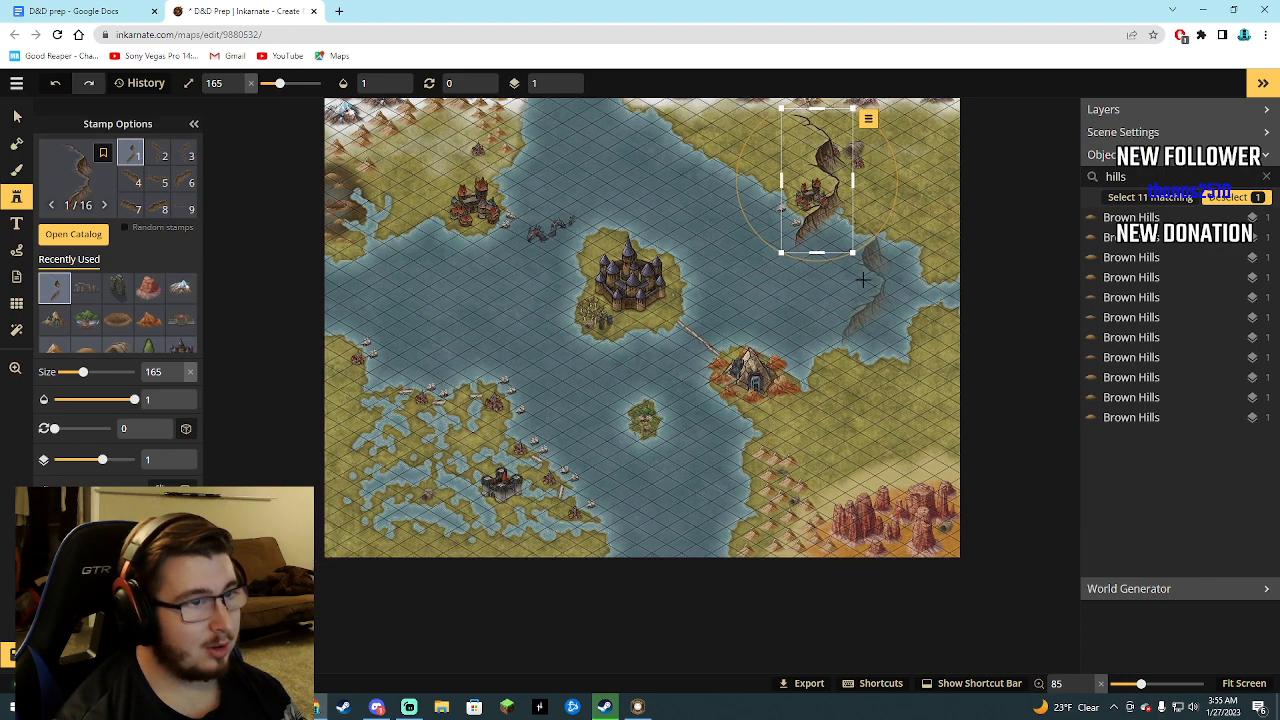
left_click(1244, 683)
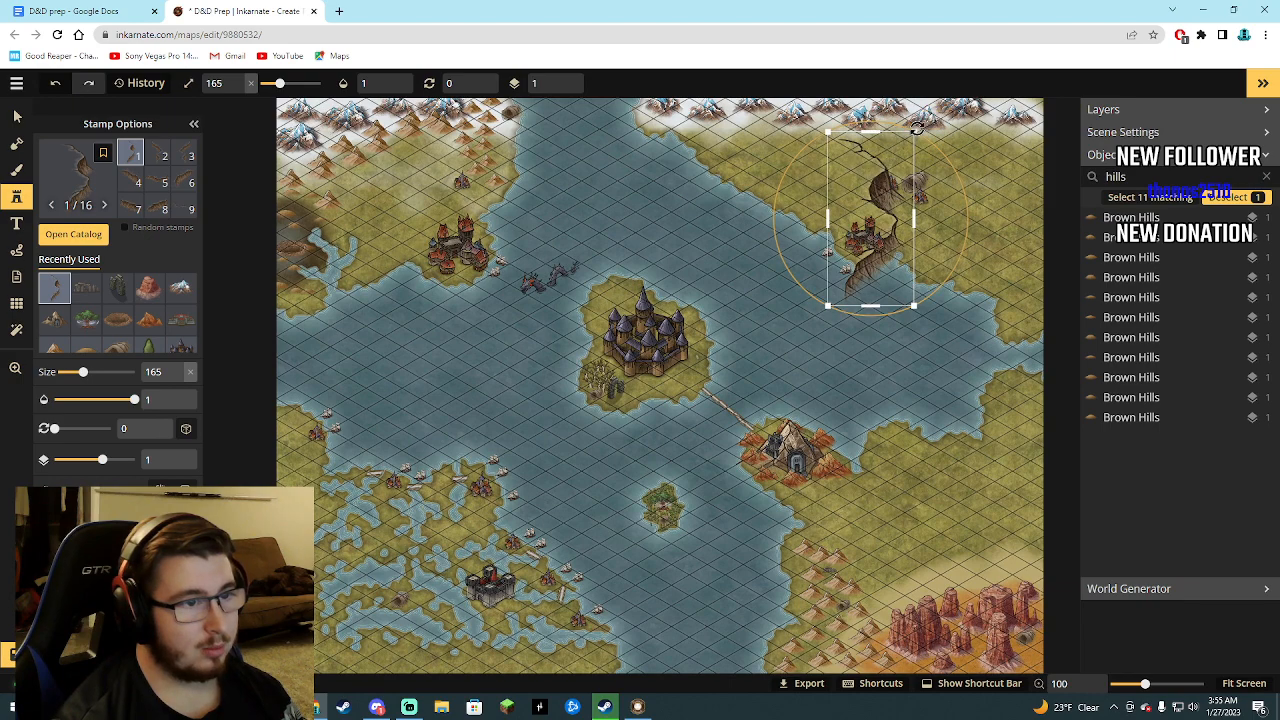
left_click_drag(930, 118, 986, 190)
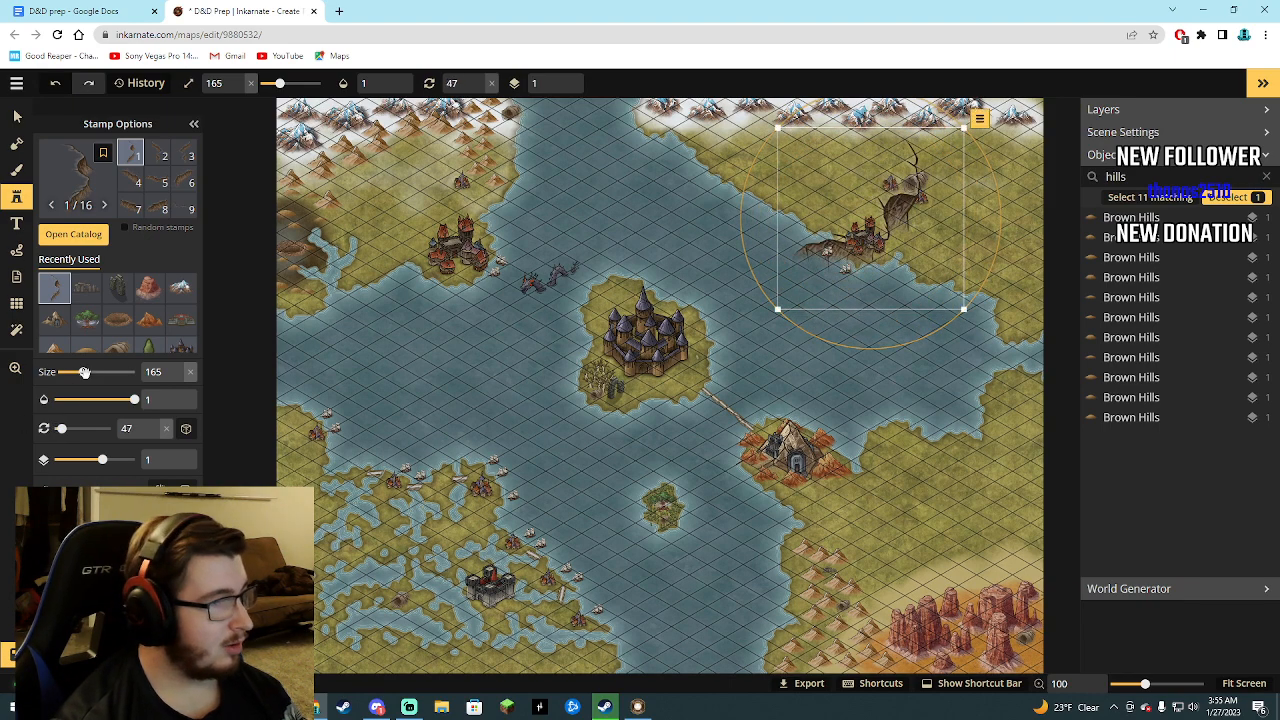
left_click_drag(83, 372, 65, 372)
left_click_drag(872, 227, 895, 200)
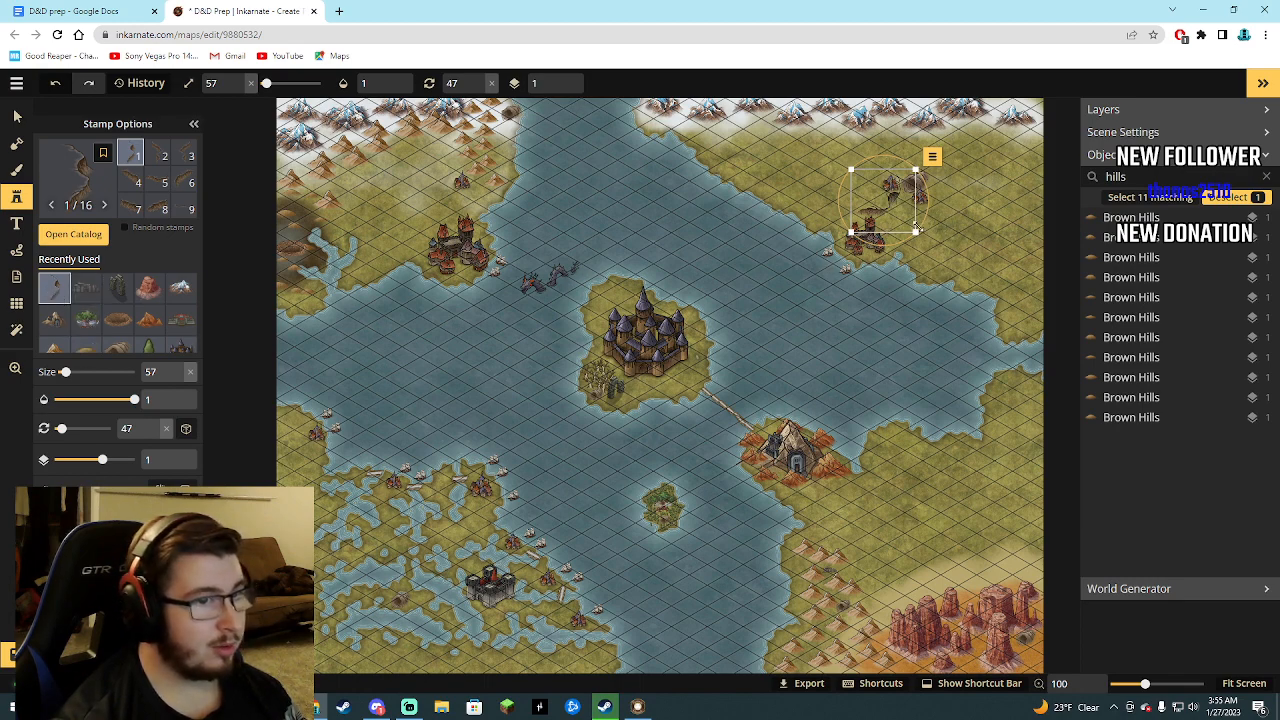
Add a second crack stamp just below the northeastern ruins and delete the extra crack stamp overlapping the castle.
left_click(929, 235)
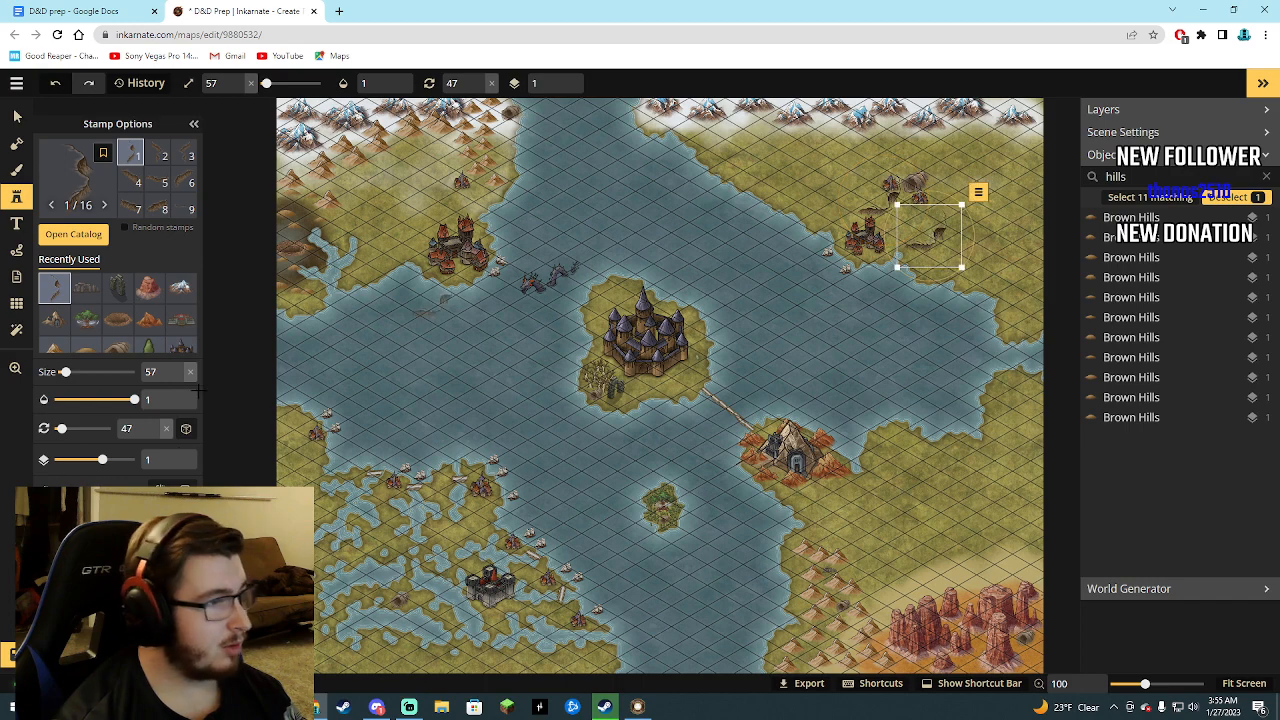
left_click_drag(918, 246, 915, 224)
left_click(875, 206)
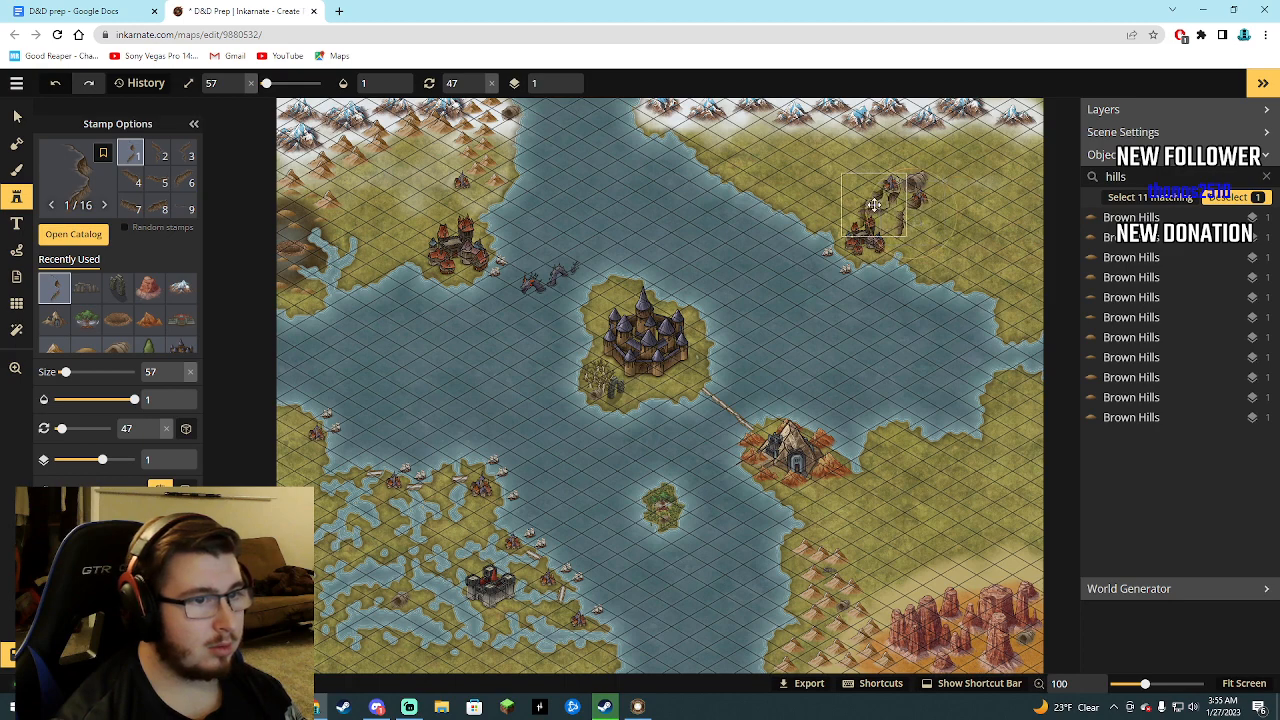
left_click(874, 205)
left_click(922, 160)
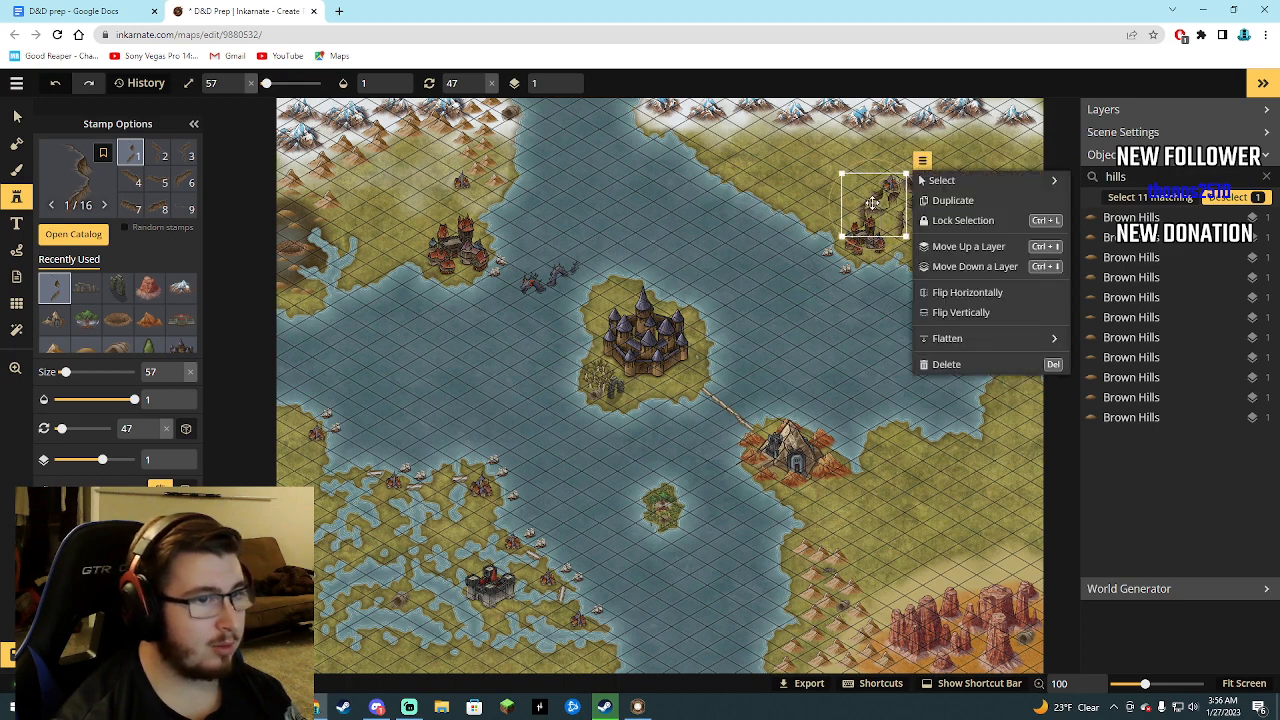
left_click(932, 364)
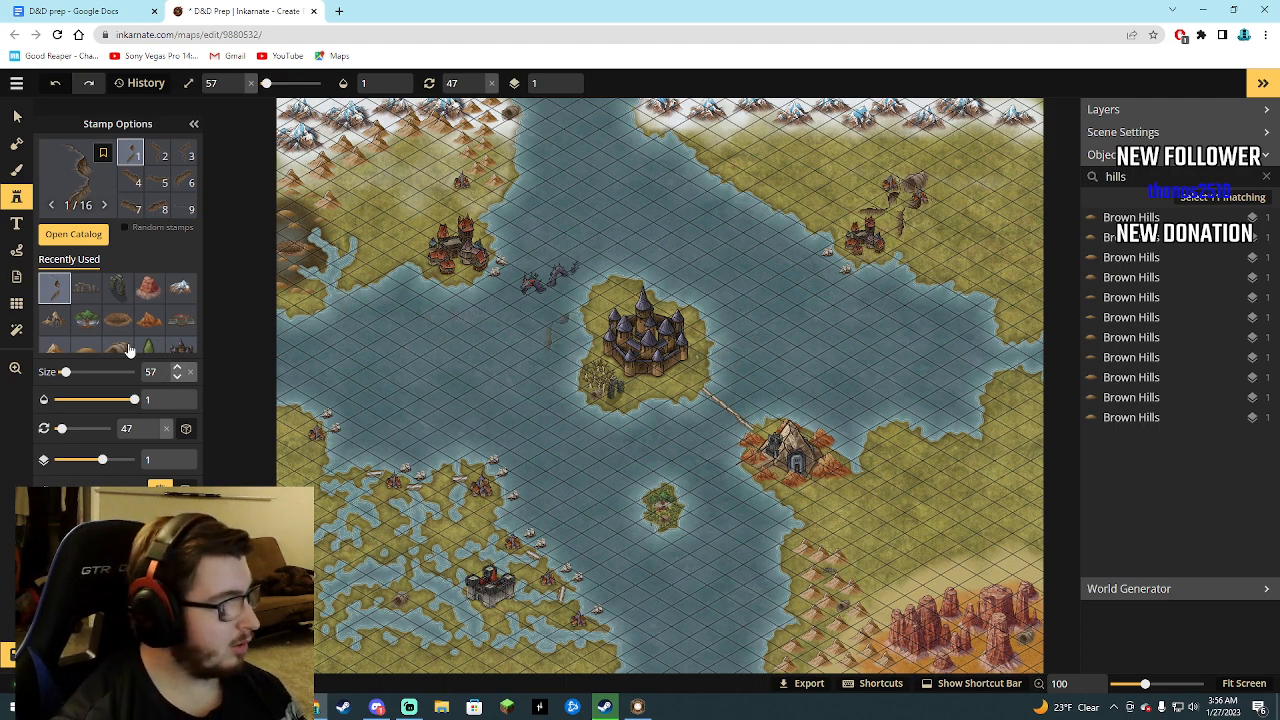
Return to the stamp catalog and choose the Chasms stamp from Nature (HD).
scroll(118, 330, "down", 2)
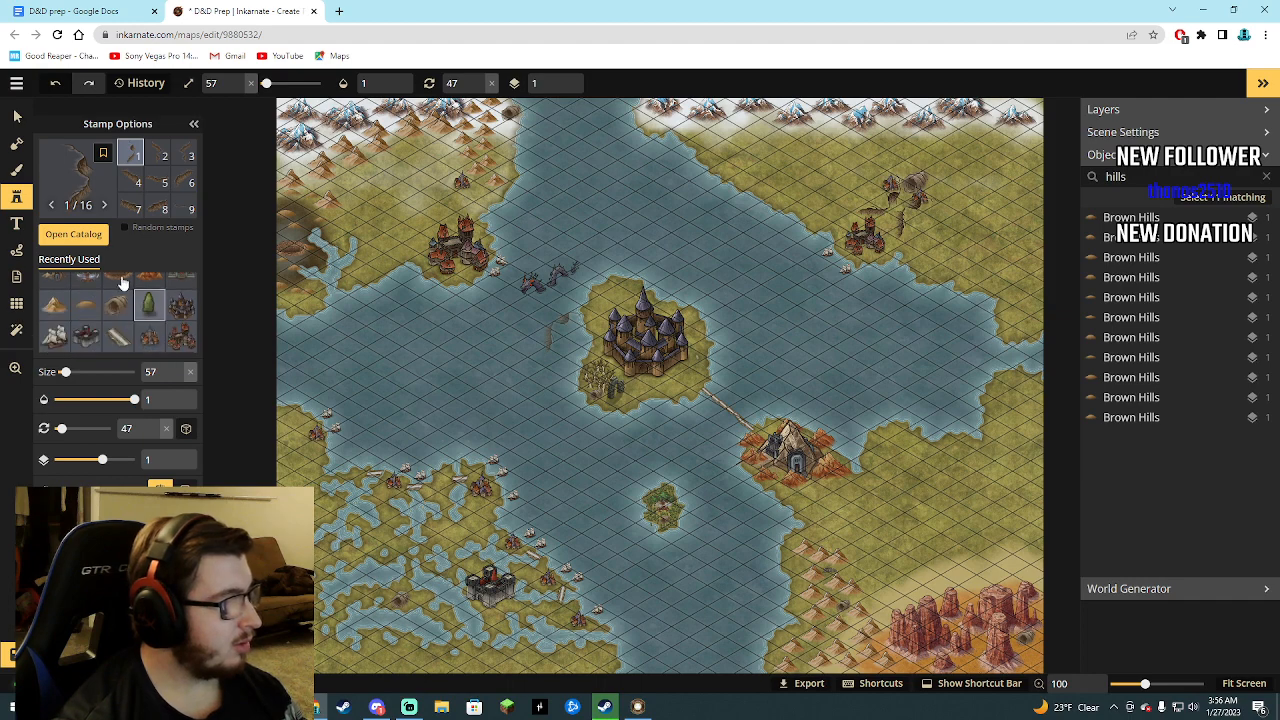
left_click(88, 240)
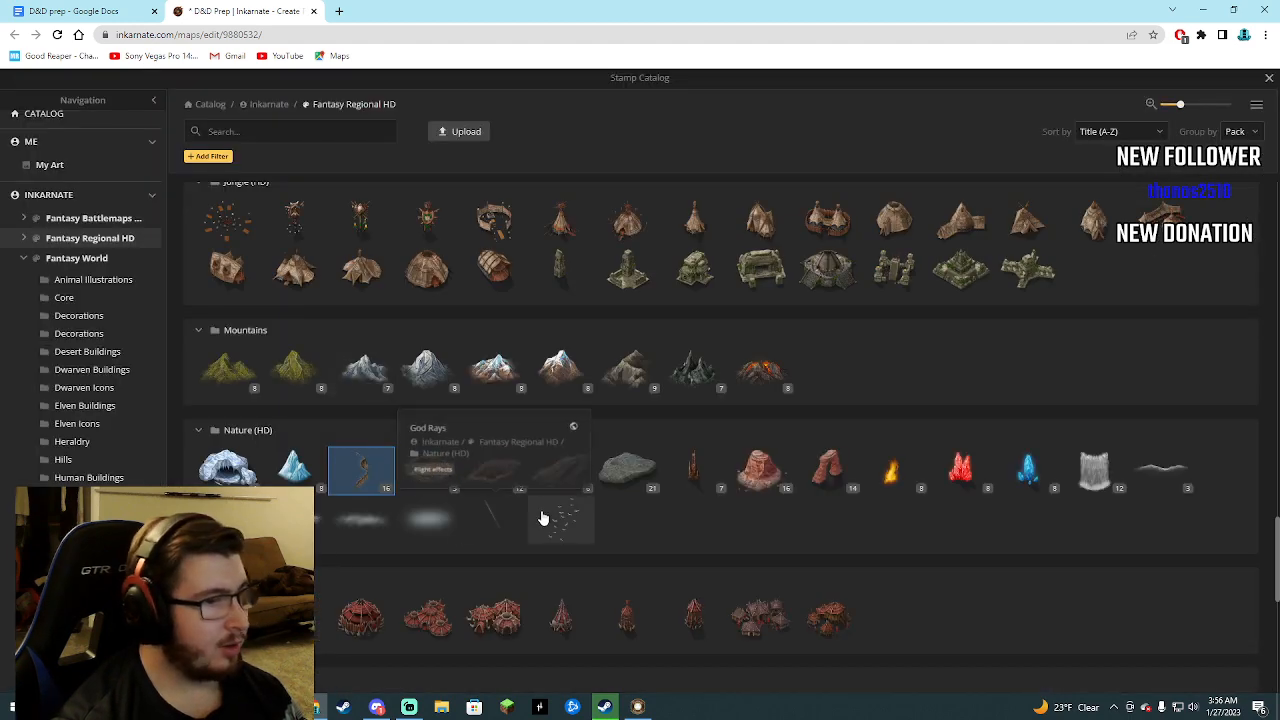
scroll(548, 519, "down", 1)
scroll(556, 521, "down", 1)
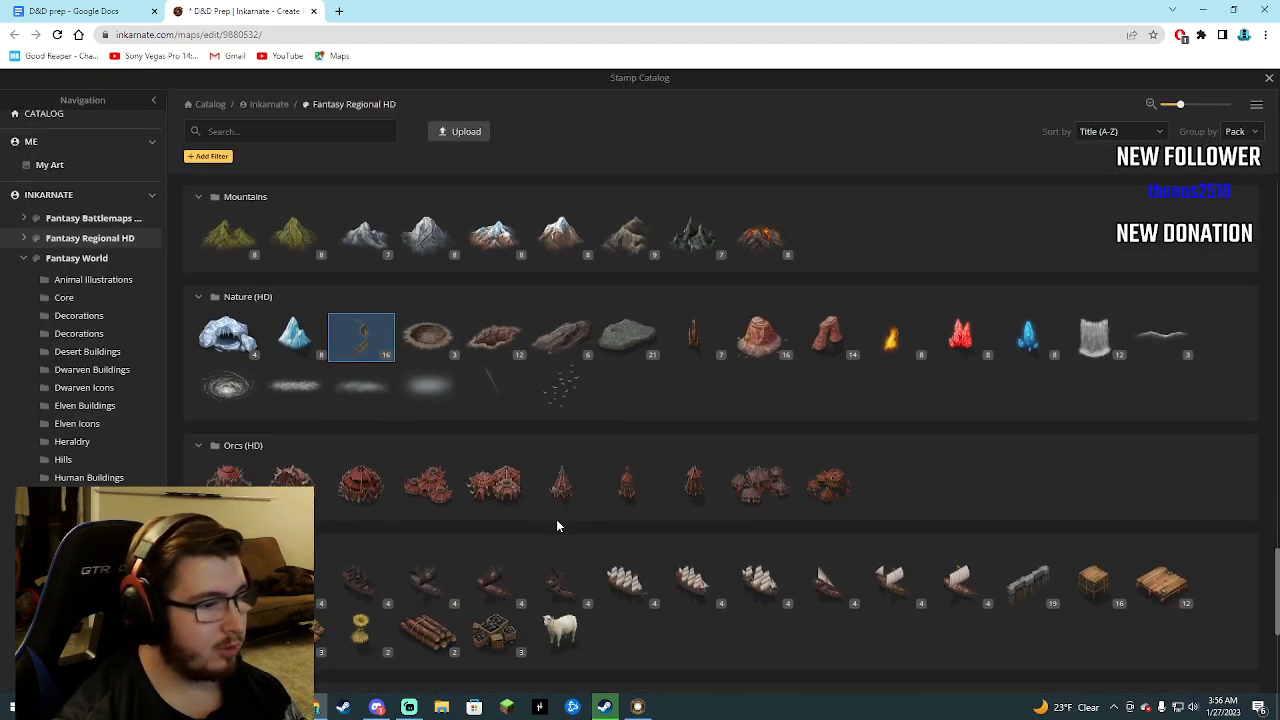
left_click(494, 337)
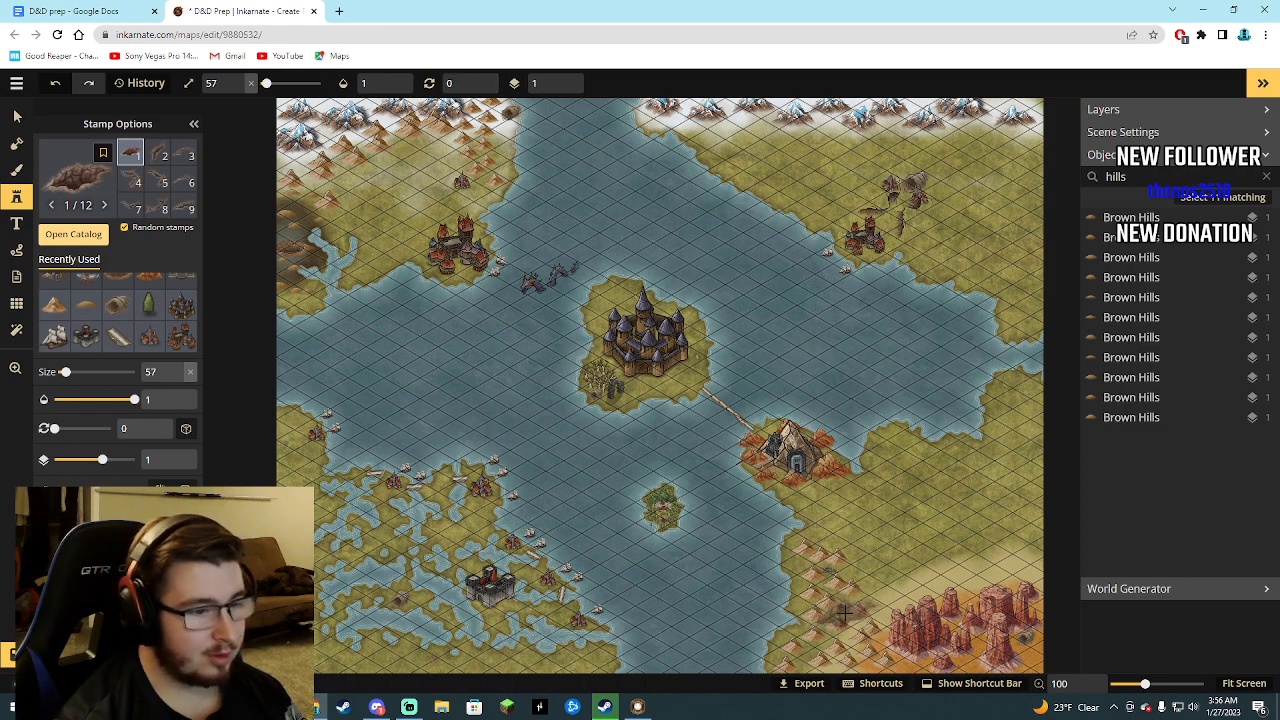
Filter the map's objects by "cave" and delete the Caves stamp among the small brown peaks west of the red mesas.
left_click_drag(1138, 178, 1091, 181)
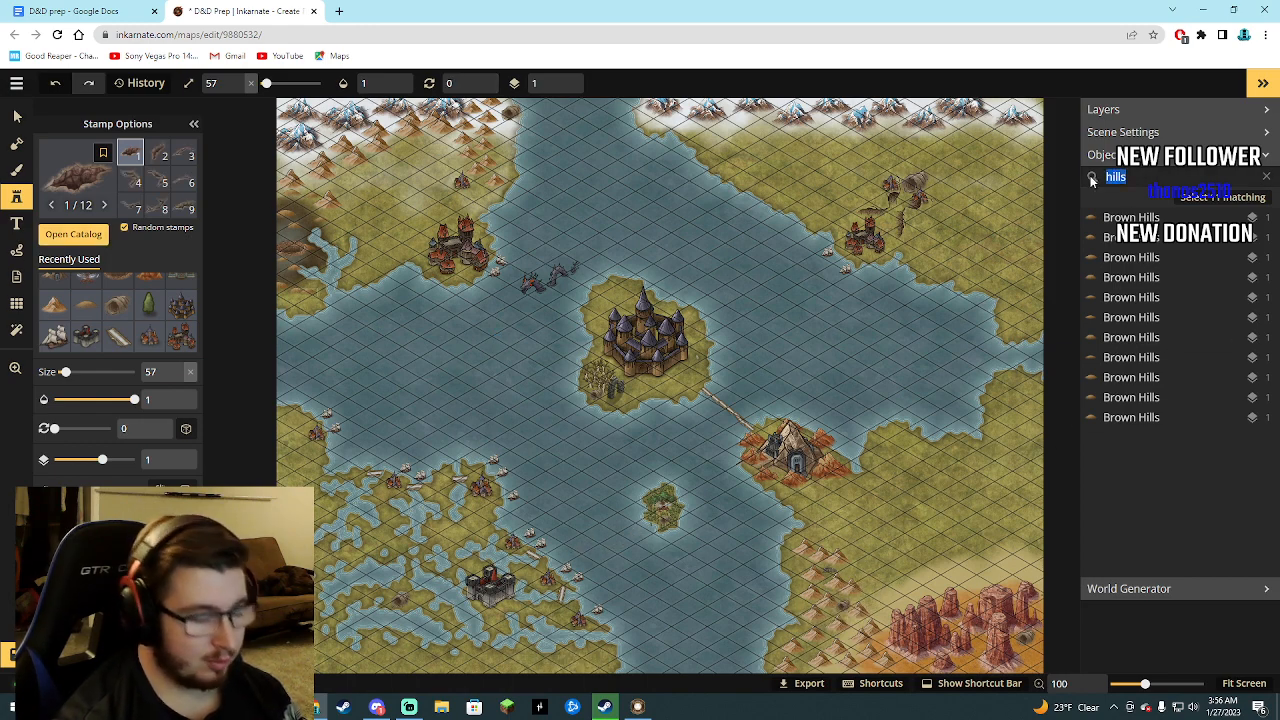
key("BackSpace")
type("cave")
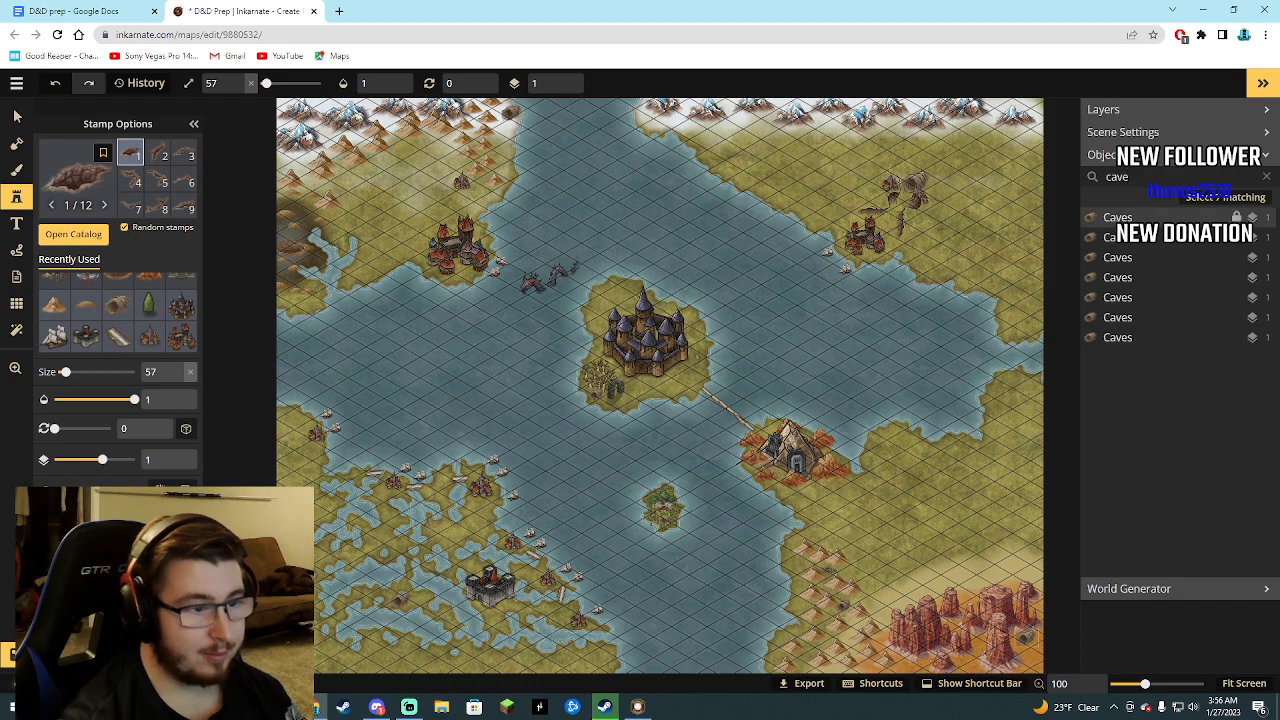
left_click(1117, 218)
left_click(1120, 243)
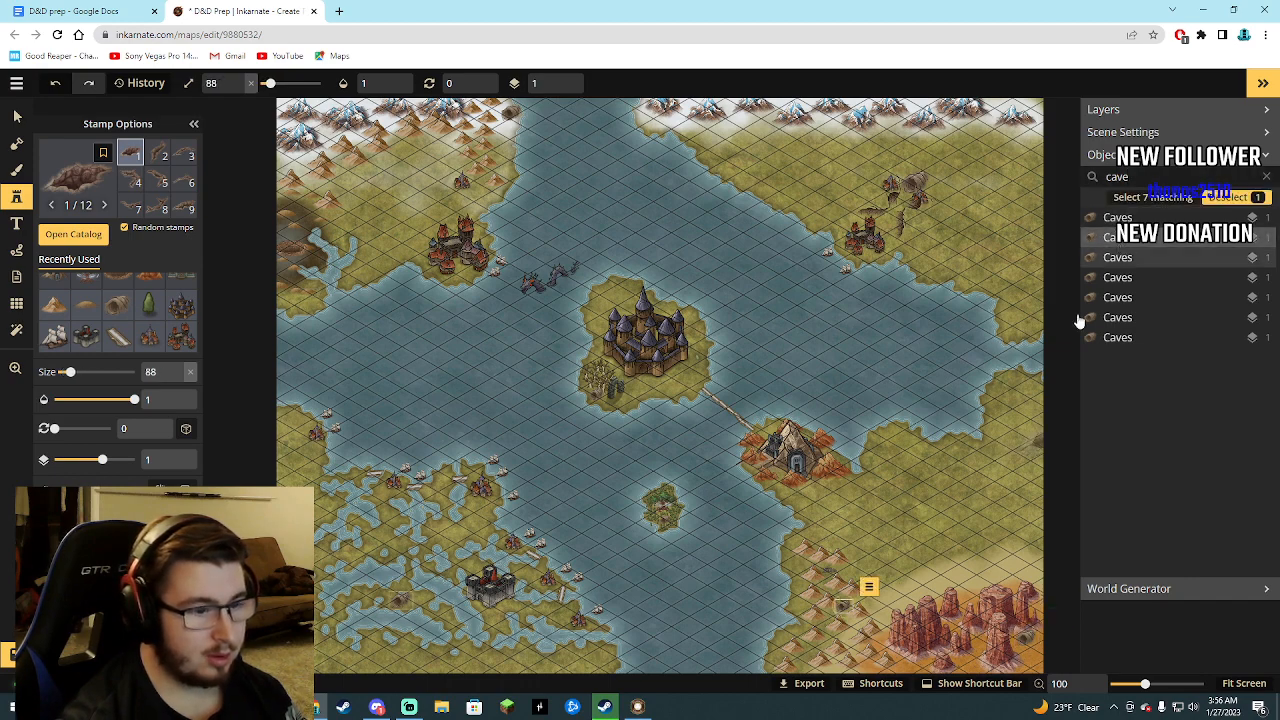
key("Delete")
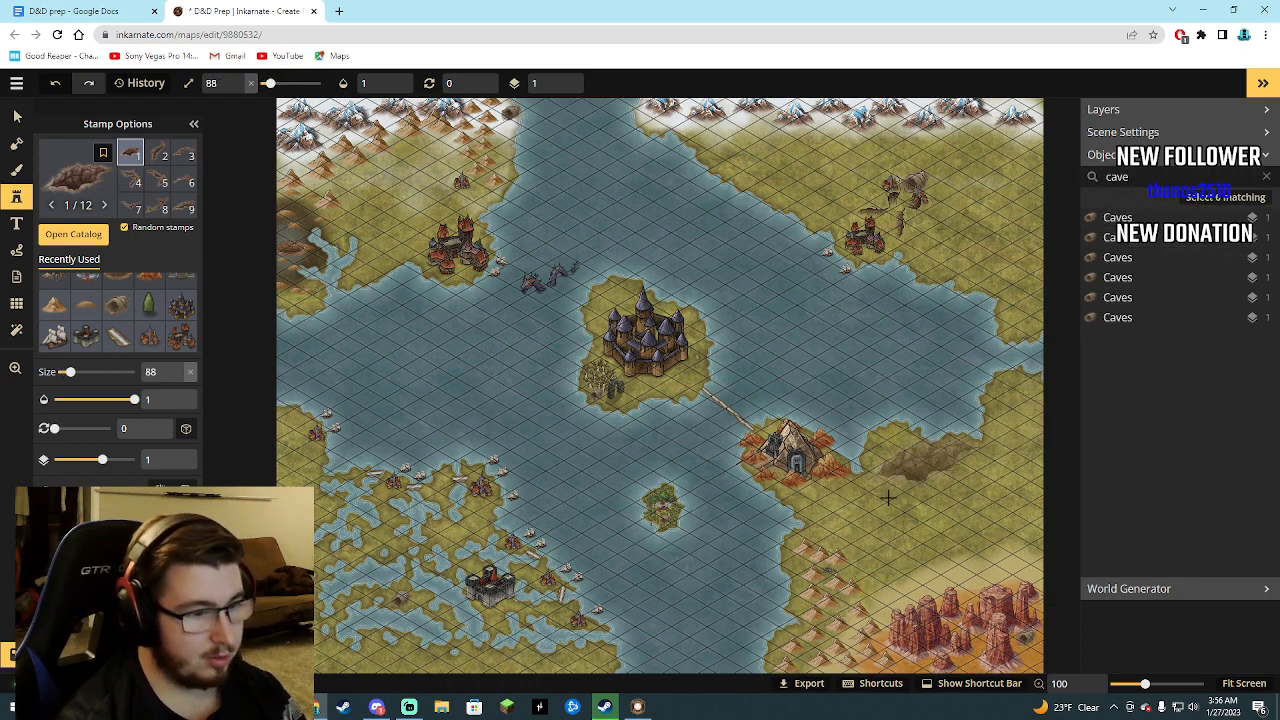
Place a Chasms stamp among the brown peaks west of the red mesas, rotate it to 299, and reduce its size to 56.
left_click(828, 611)
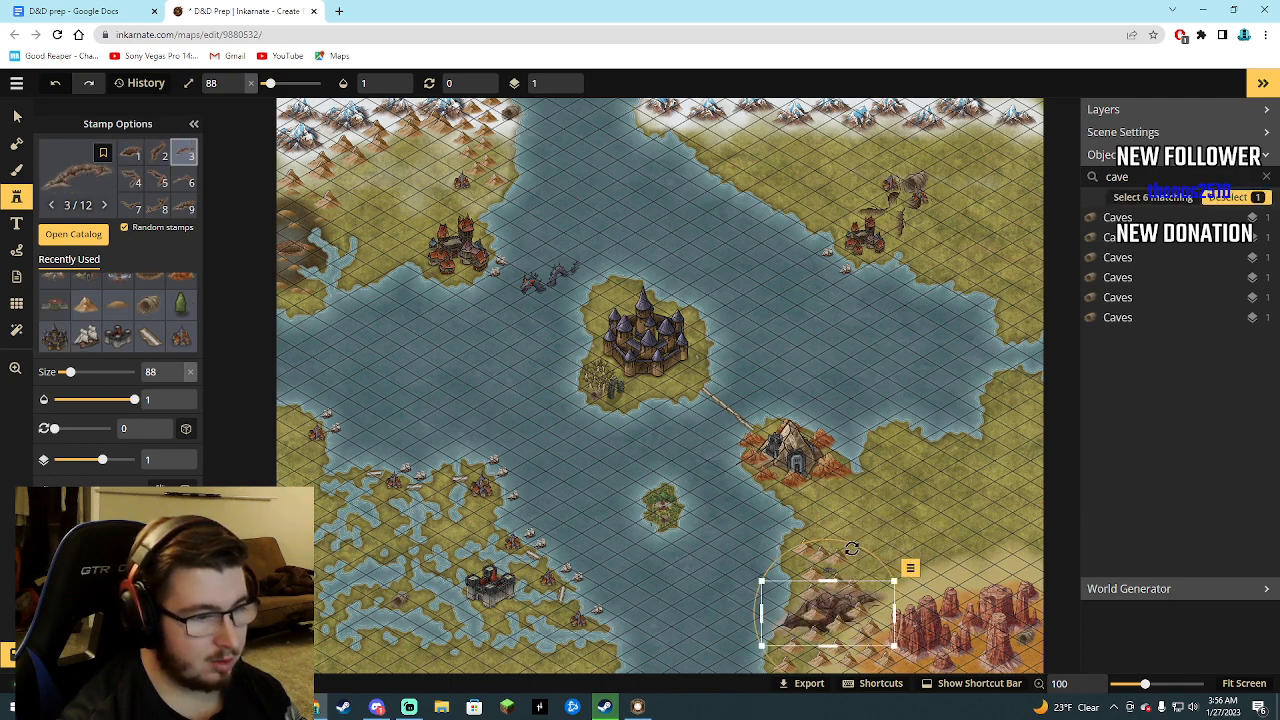
left_click_drag(851, 549, 800, 577)
left_click_drag(853, 611, 838, 609)
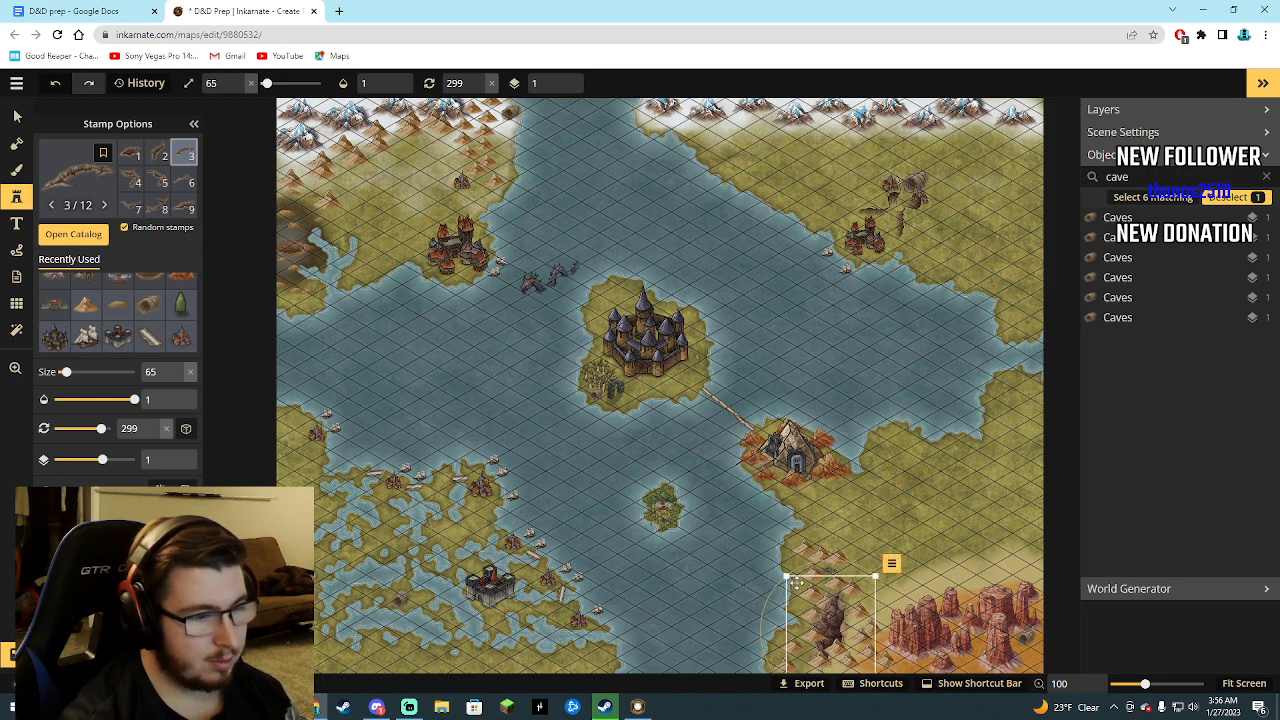
left_click_drag(783, 575, 786, 578)
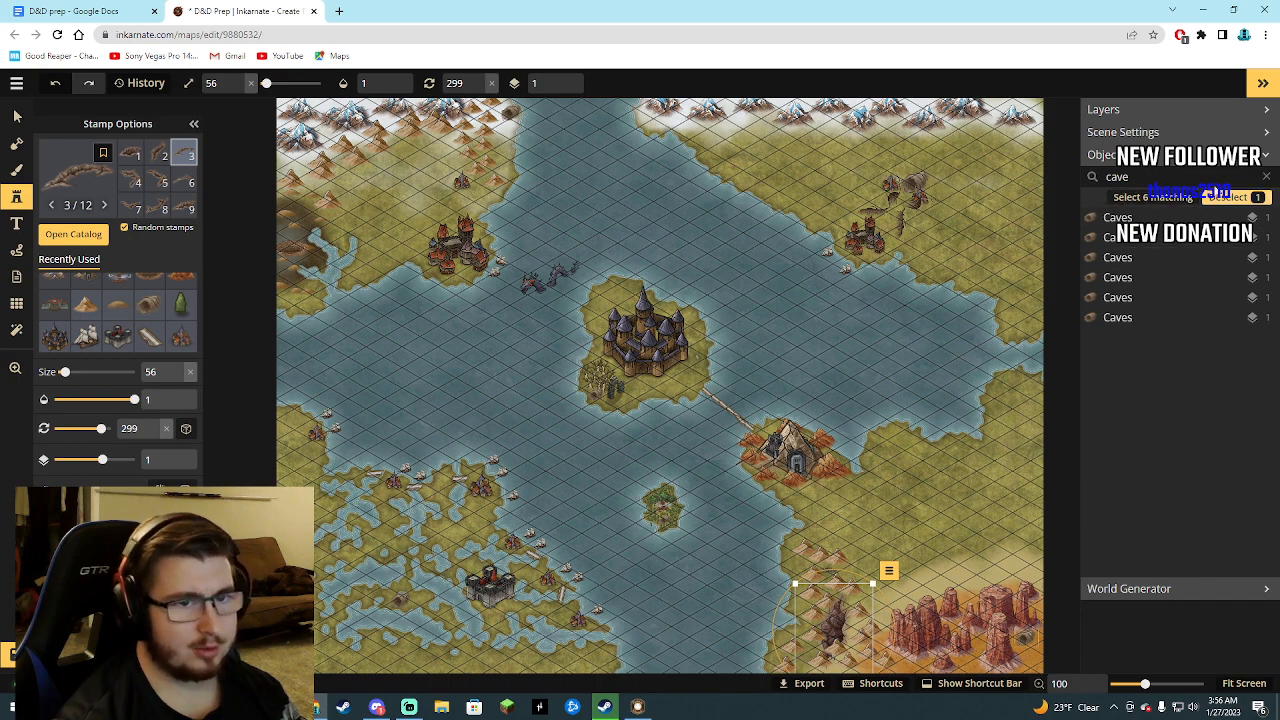
Clear the object filter and choose the Swamp Trees stamp from Trees (HD) with its size set to 10.
left_click_drag(1132, 177, 1097, 181)
key("BackSpace")
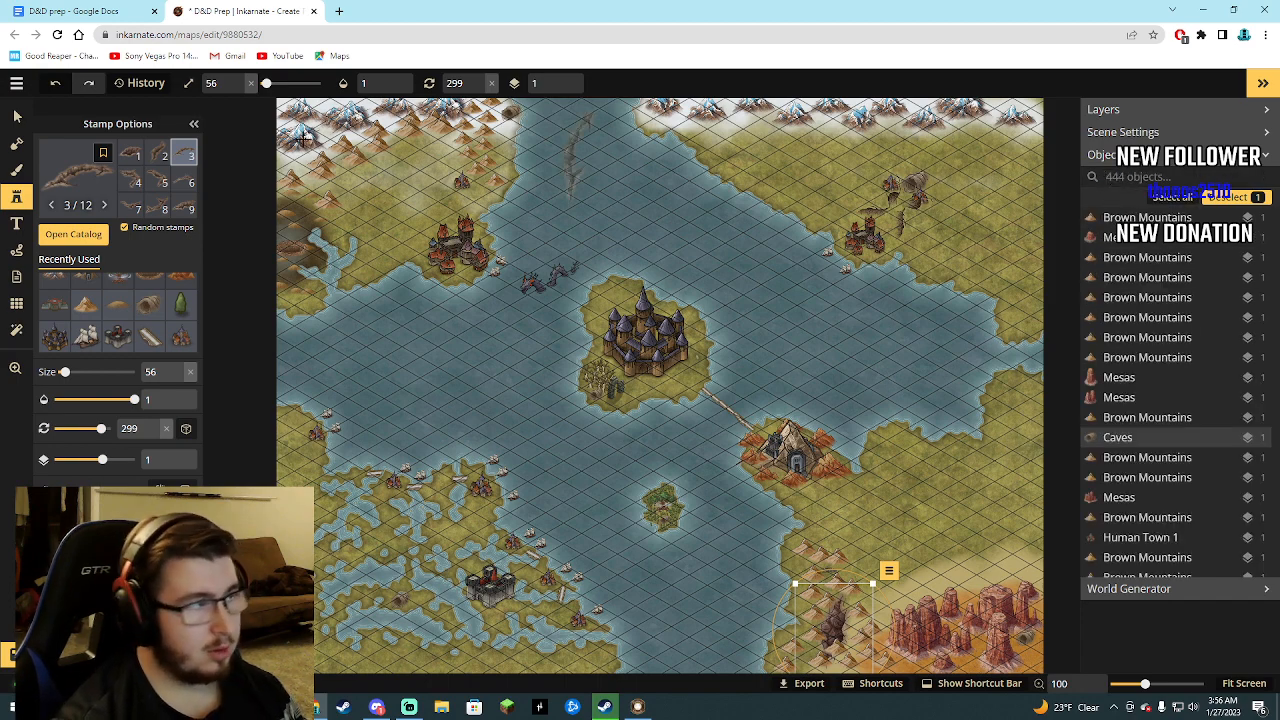
left_click(78, 240)
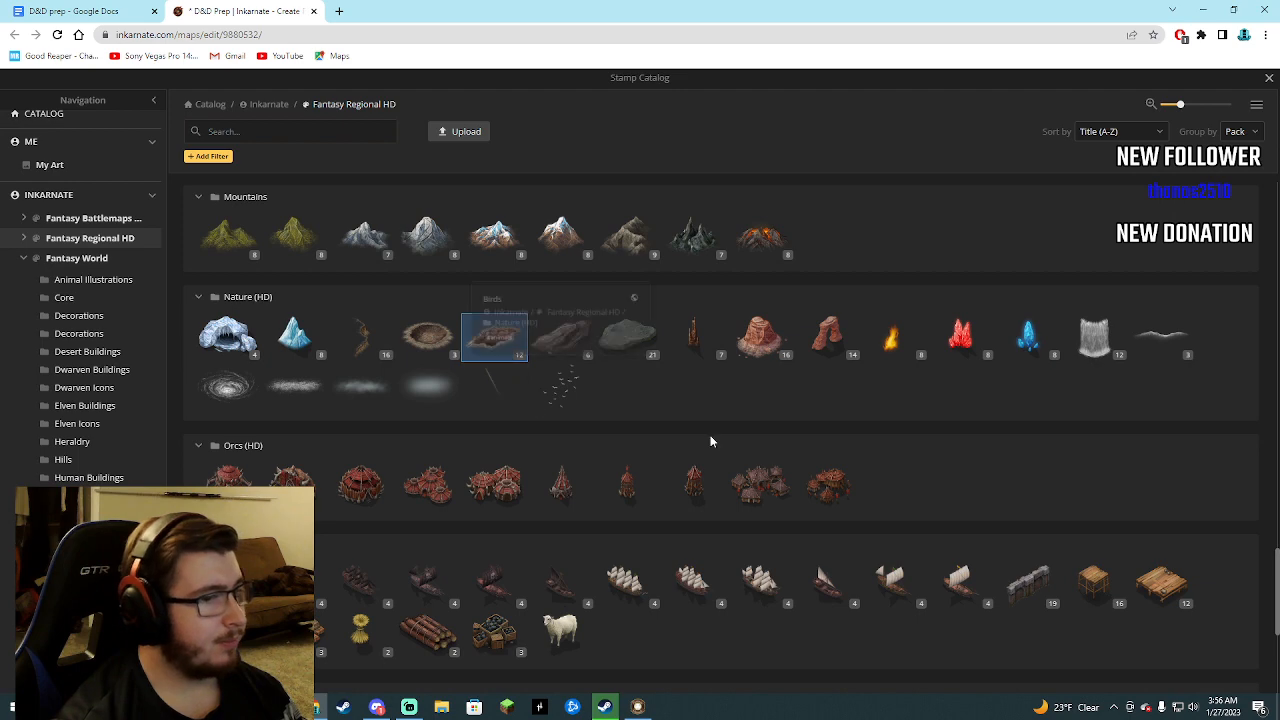
scroll(603, 429, "down", 2)
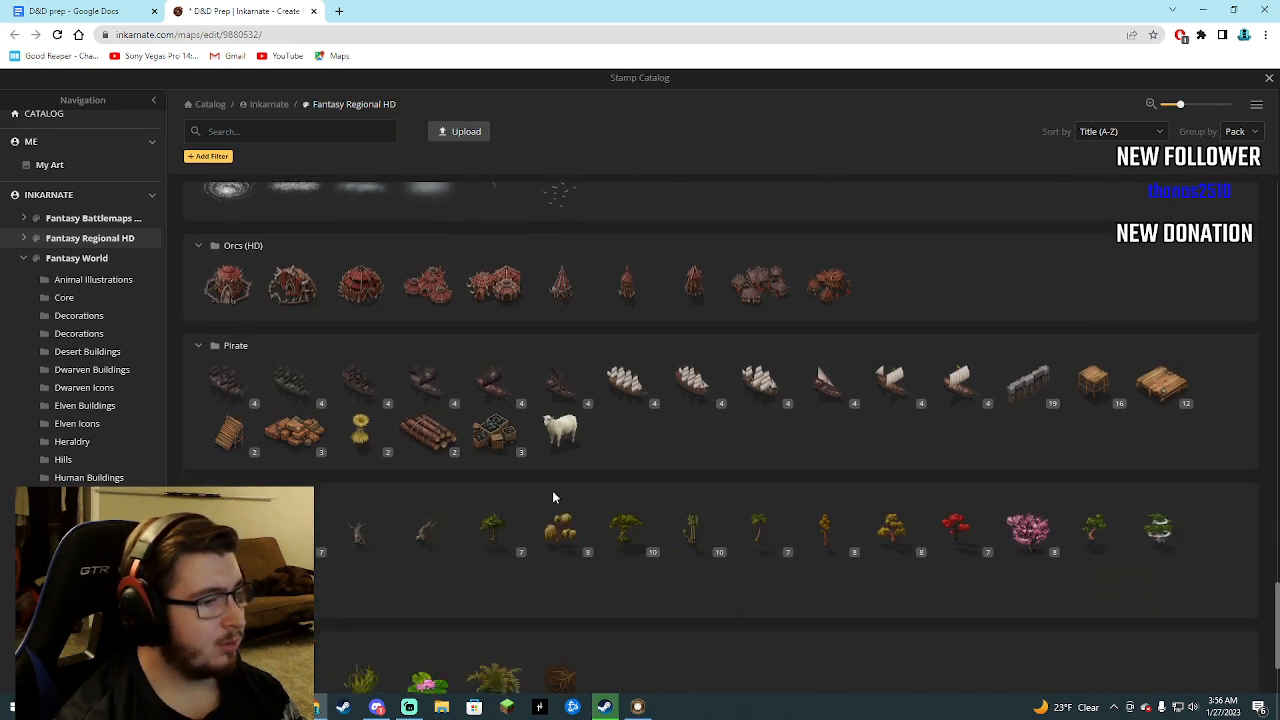
left_click(493, 530)
scroll(428, 546, "up", 5)
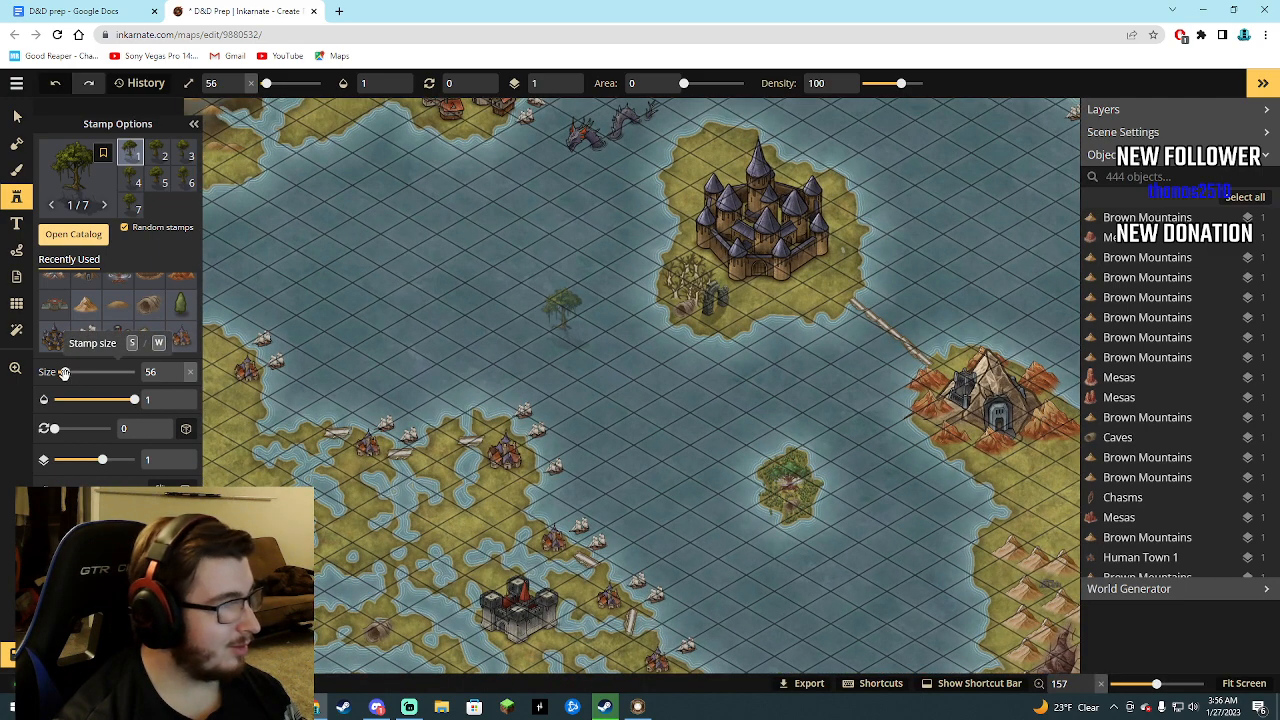
left_click_drag(64, 372, 57, 378)
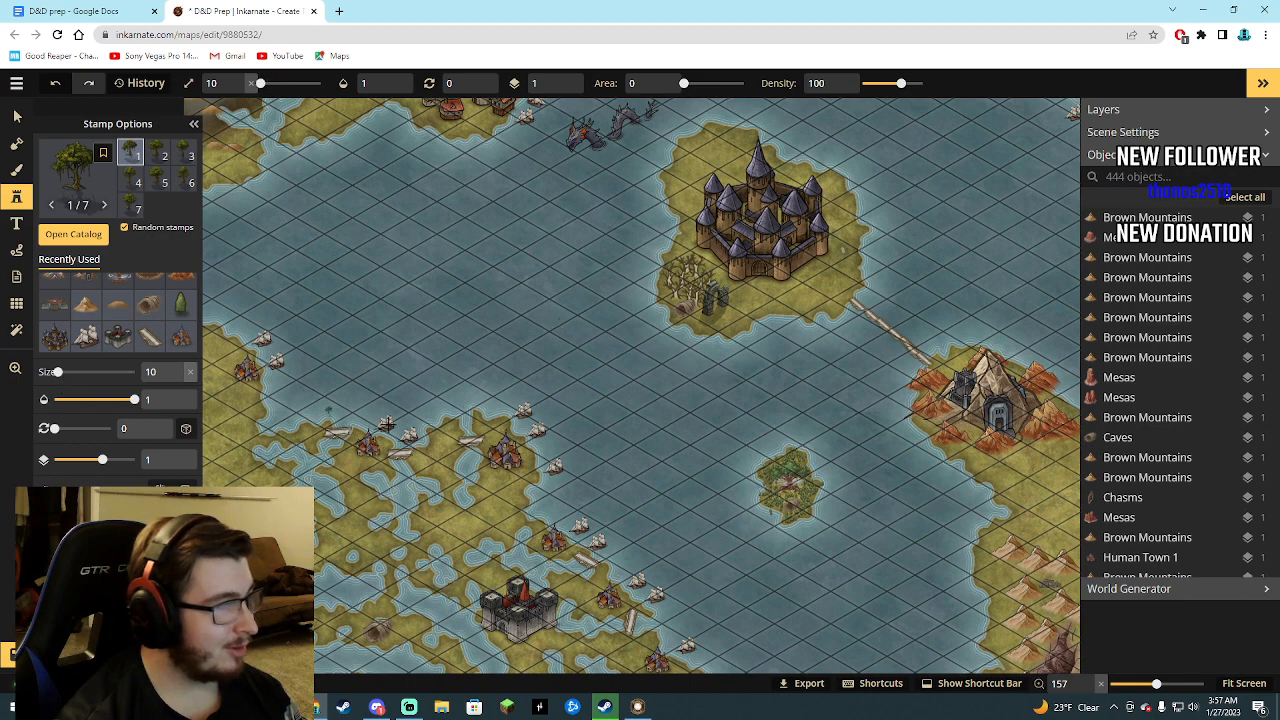
Scatter swamp trees around the cave west of the black fortress and along the marsh strip running to the west.
scroll(492, 487, "up", 5)
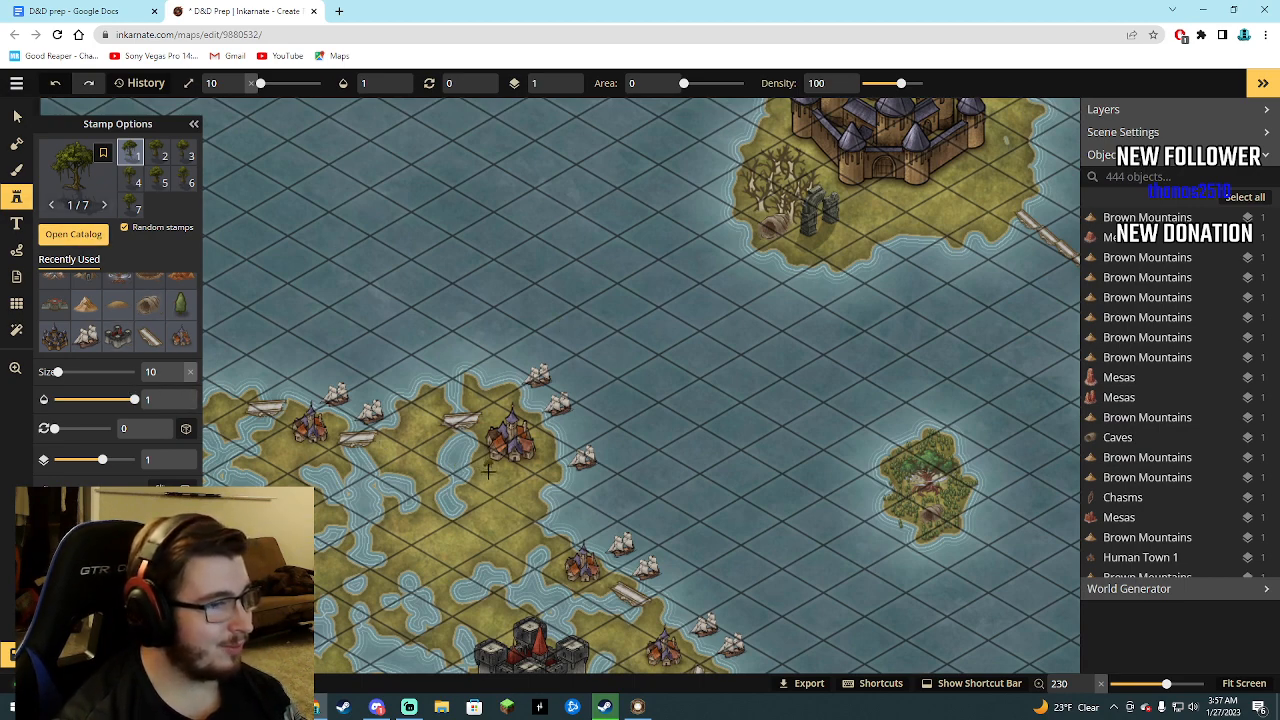
scroll(488, 475, "down", 1)
scroll(484, 553, "down", 2)
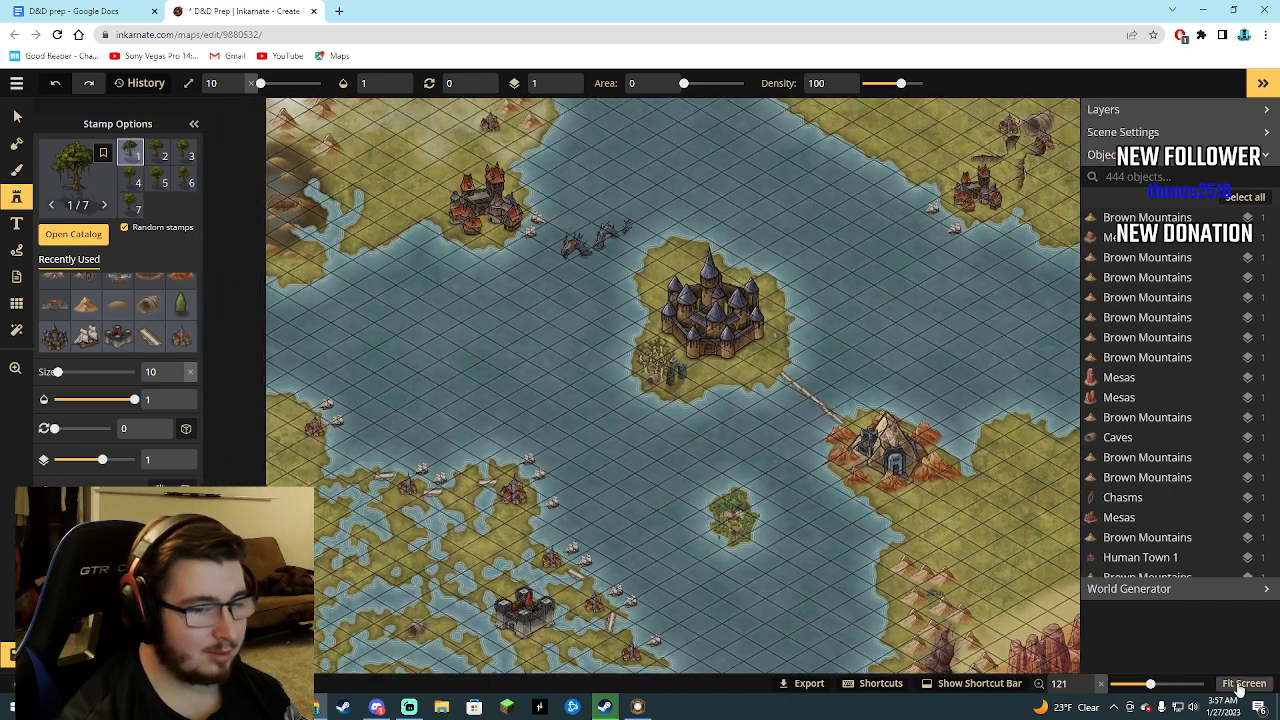
scroll(322, 586, "down", 3)
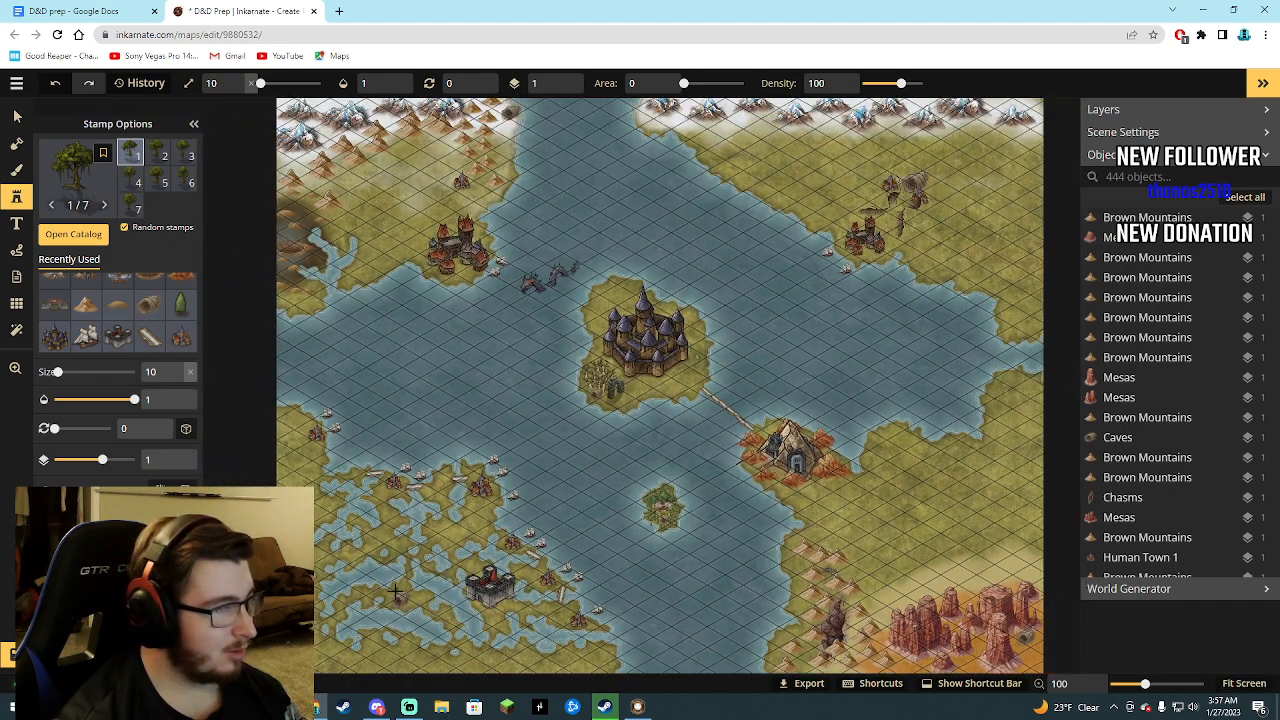
left_click(406, 578)
left_click(398, 588)
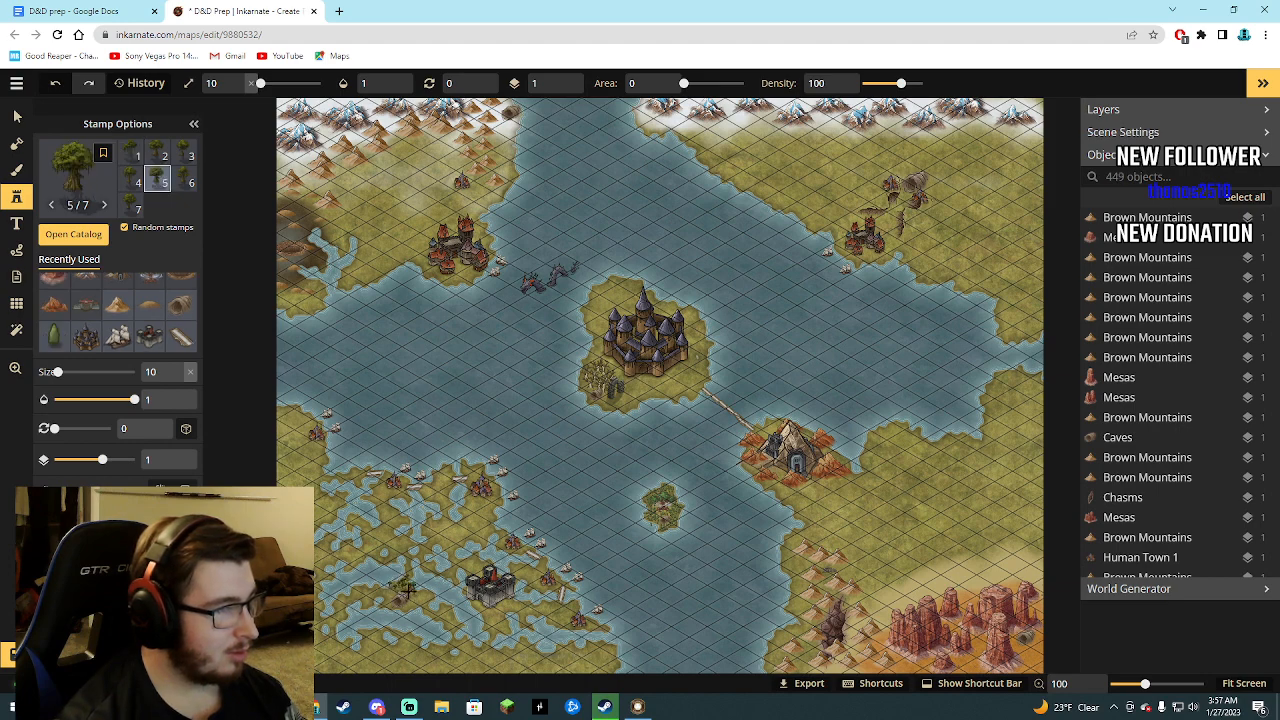
left_click(388, 593)
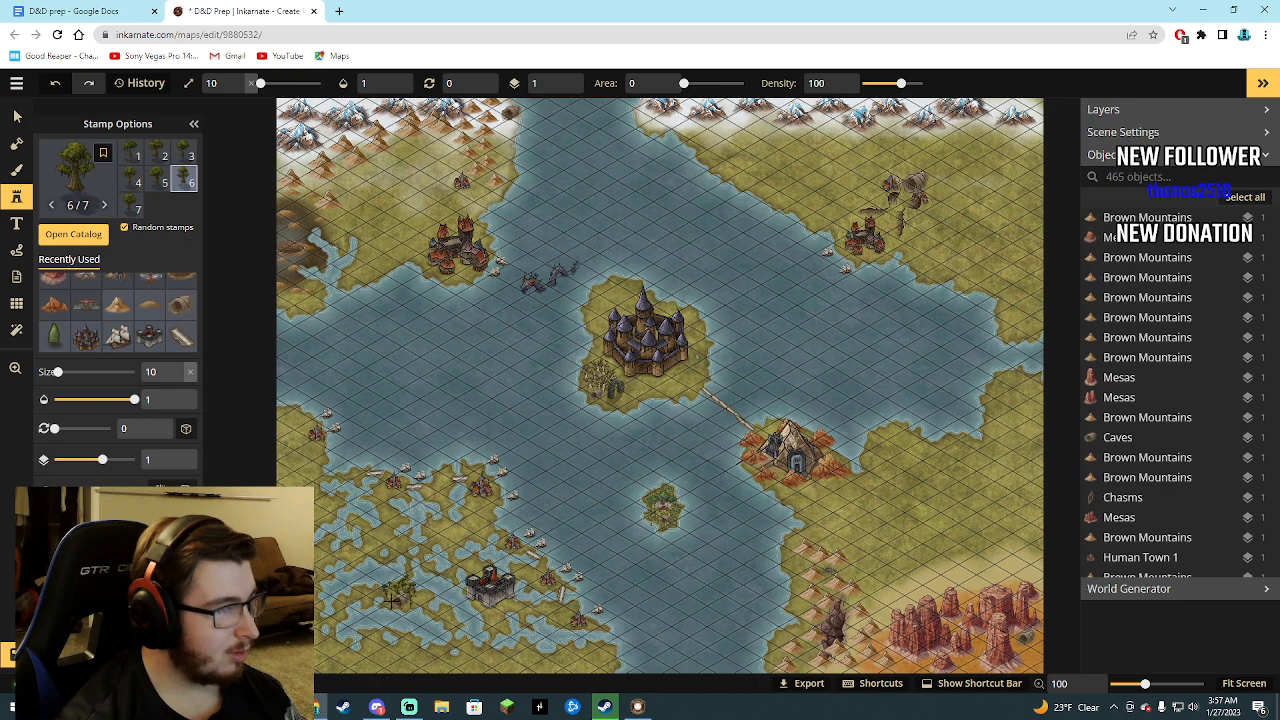
left_click(370, 591)
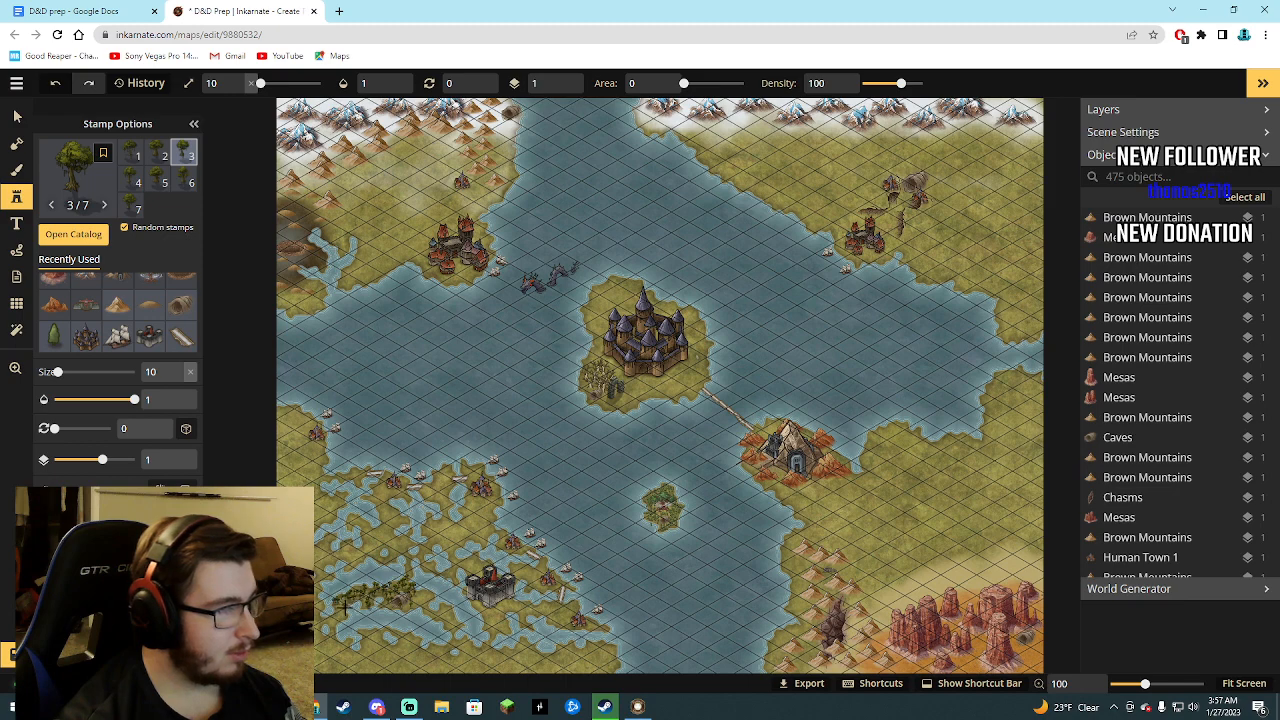
left_click(338, 604)
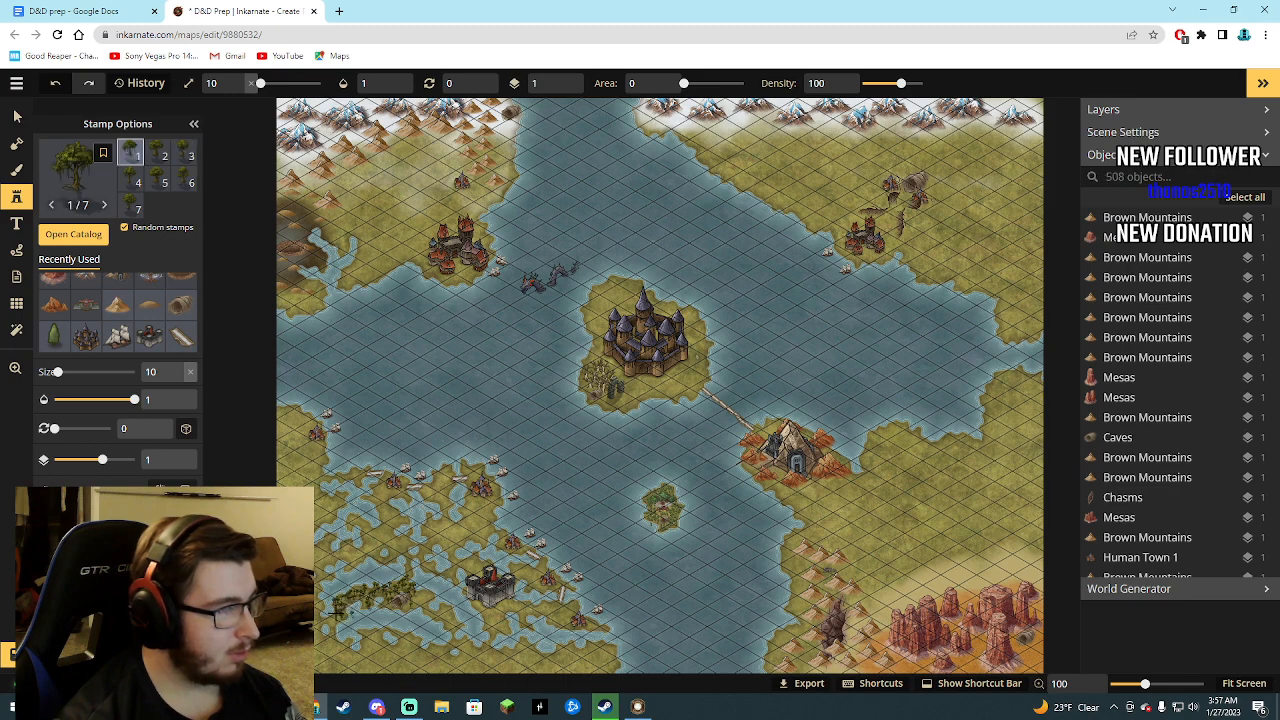
left_click(337, 617)
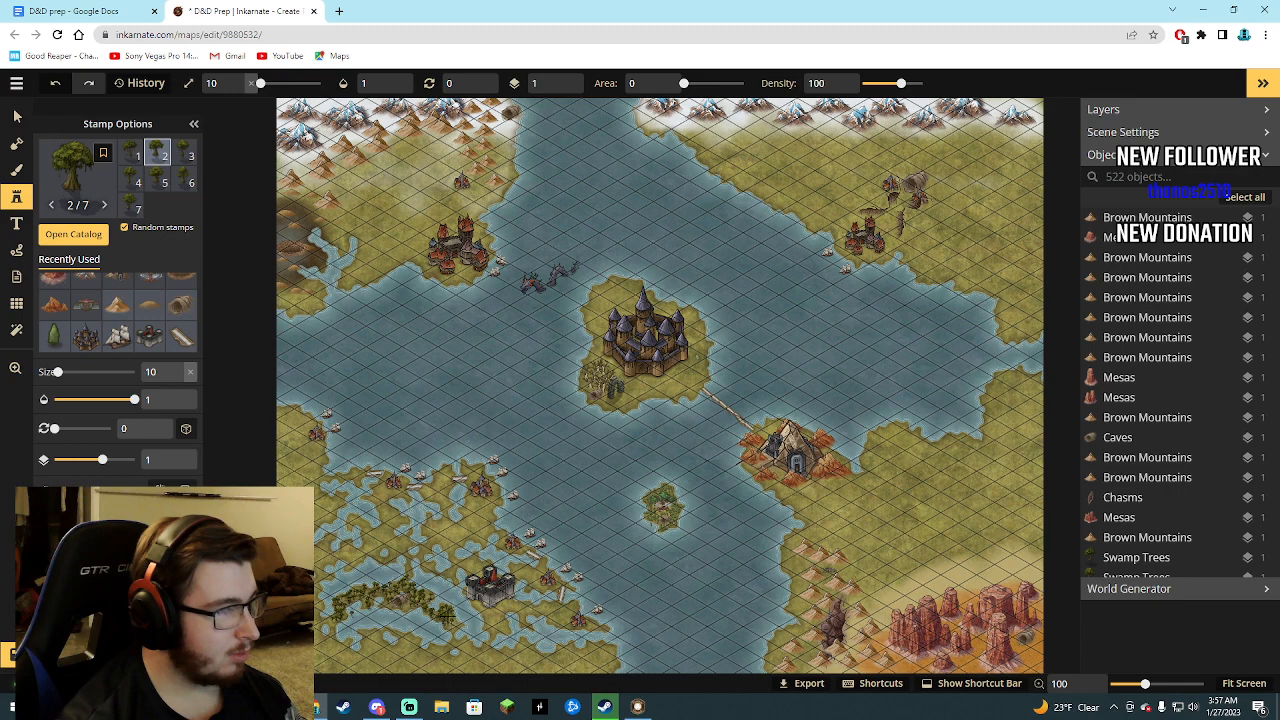
Extend the swamp trees down to the small southern islet and up the land strip just west and northwest of the black fortress.
left_click_drag(448, 618, 449, 621)
left_click(450, 650)
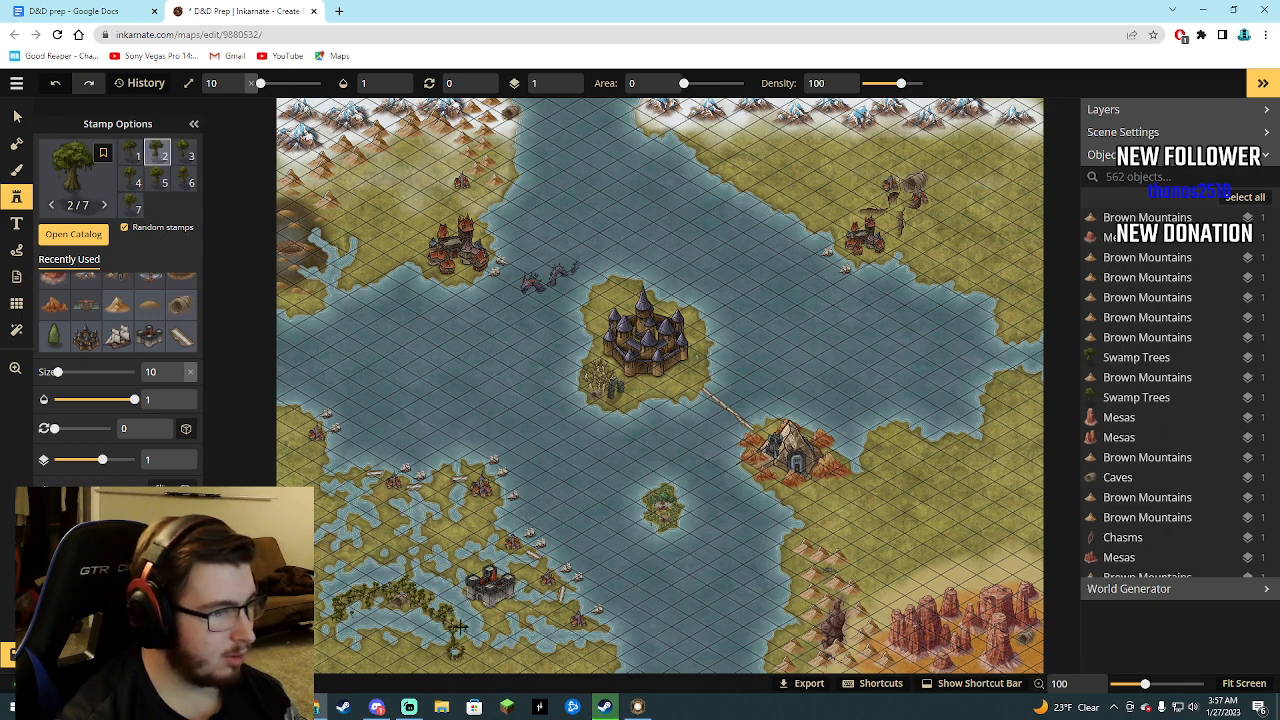
left_click(448, 622)
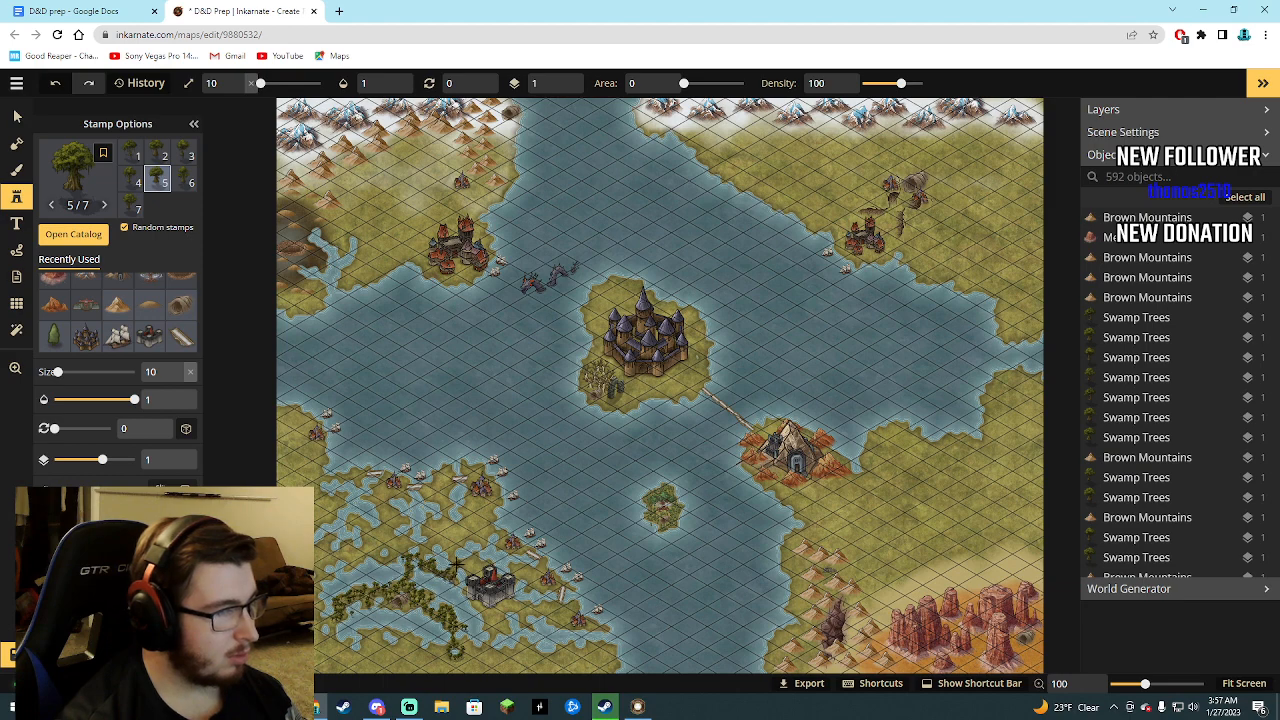
left_click(455, 567)
left_click(463, 566)
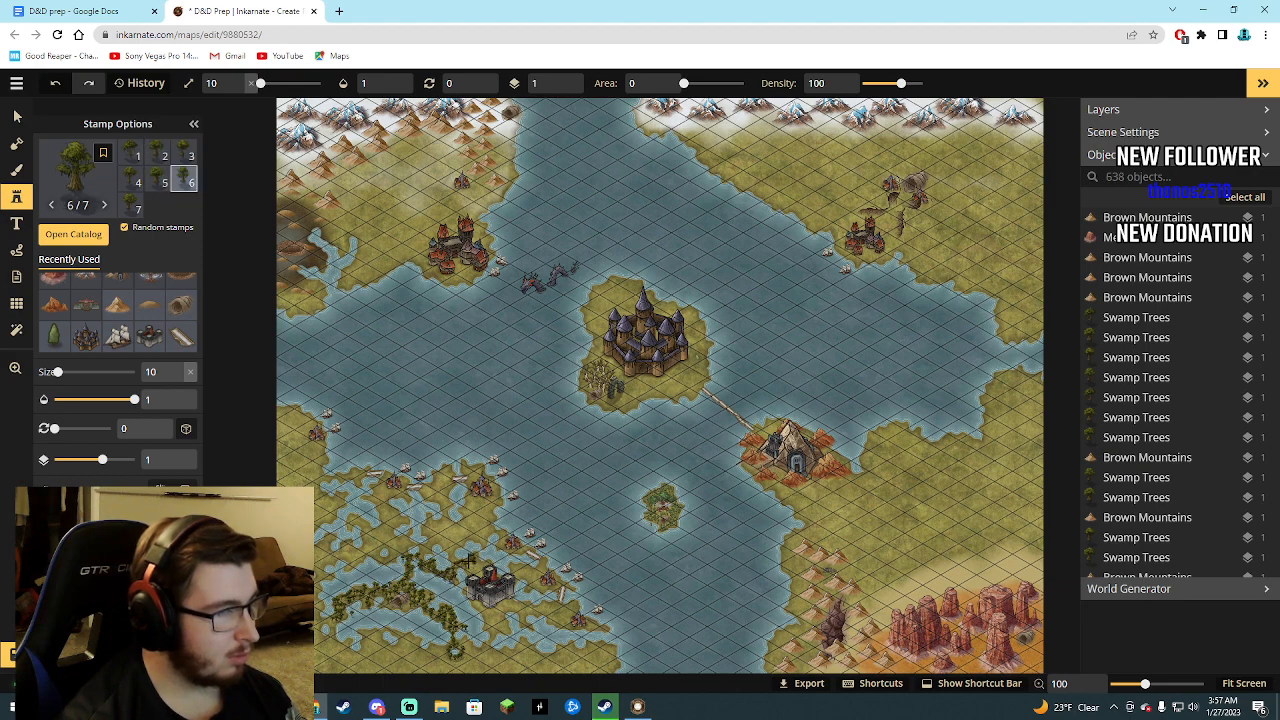
left_click(455, 588)
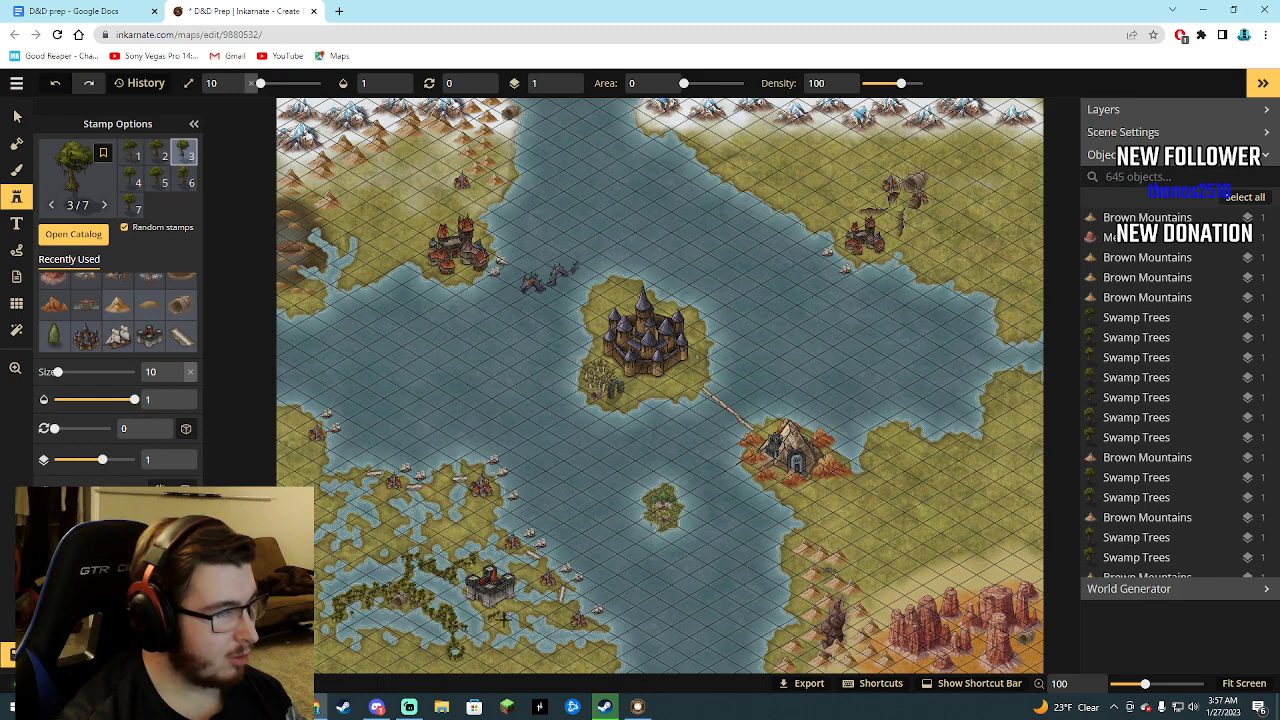
Cover the land just south of the black fortress and the marsh's whole southern coast with dense swamp trees.
left_click(493, 620)
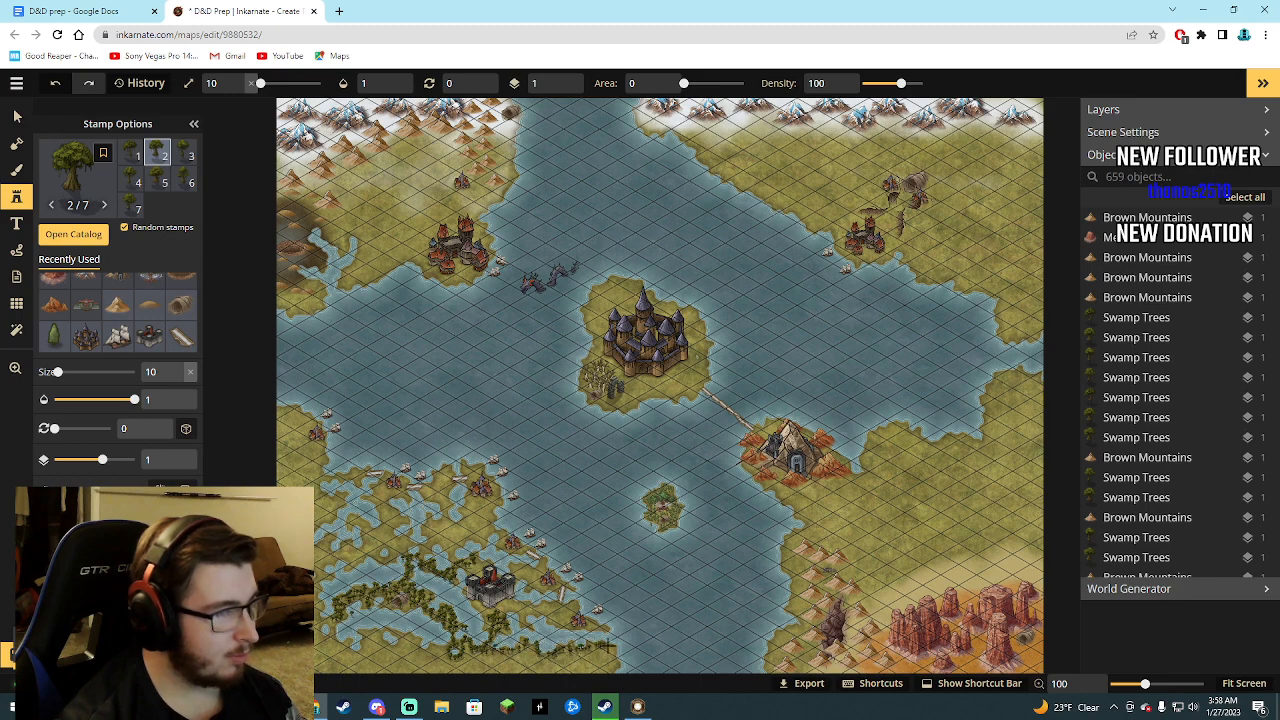
left_click_drag(607, 668, 609, 668)
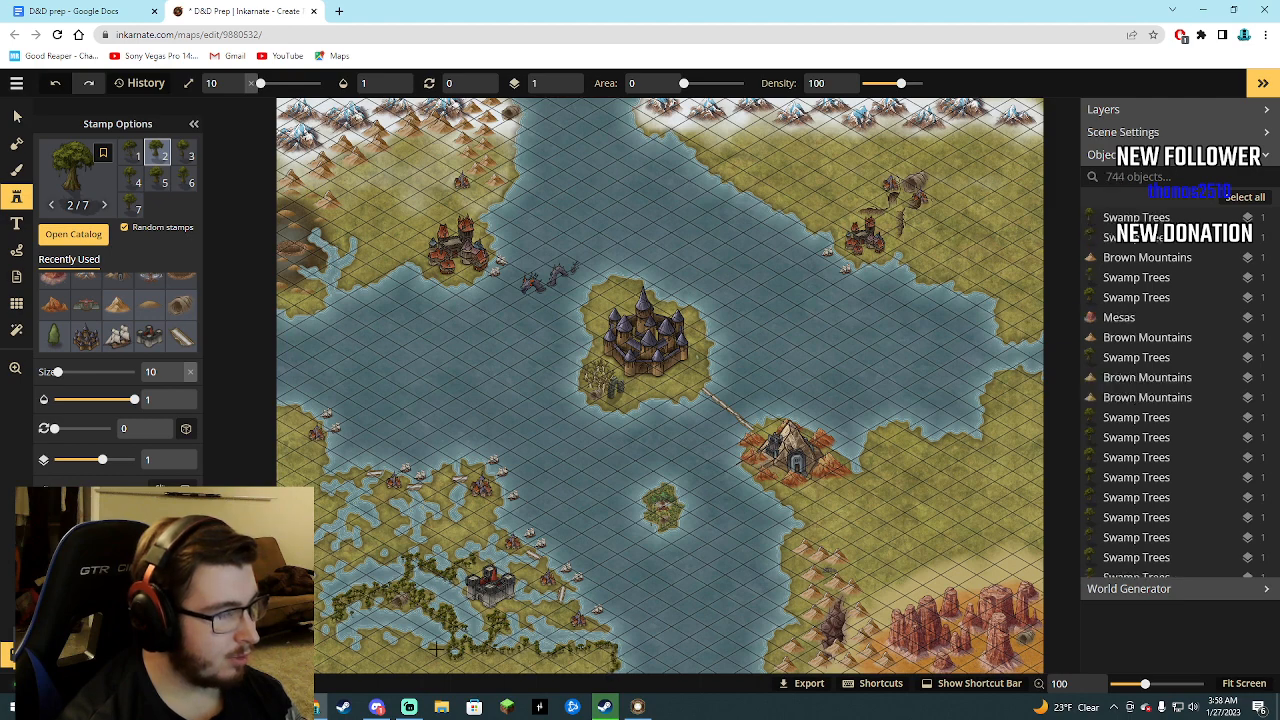
left_click_drag(338, 640, 345, 646)
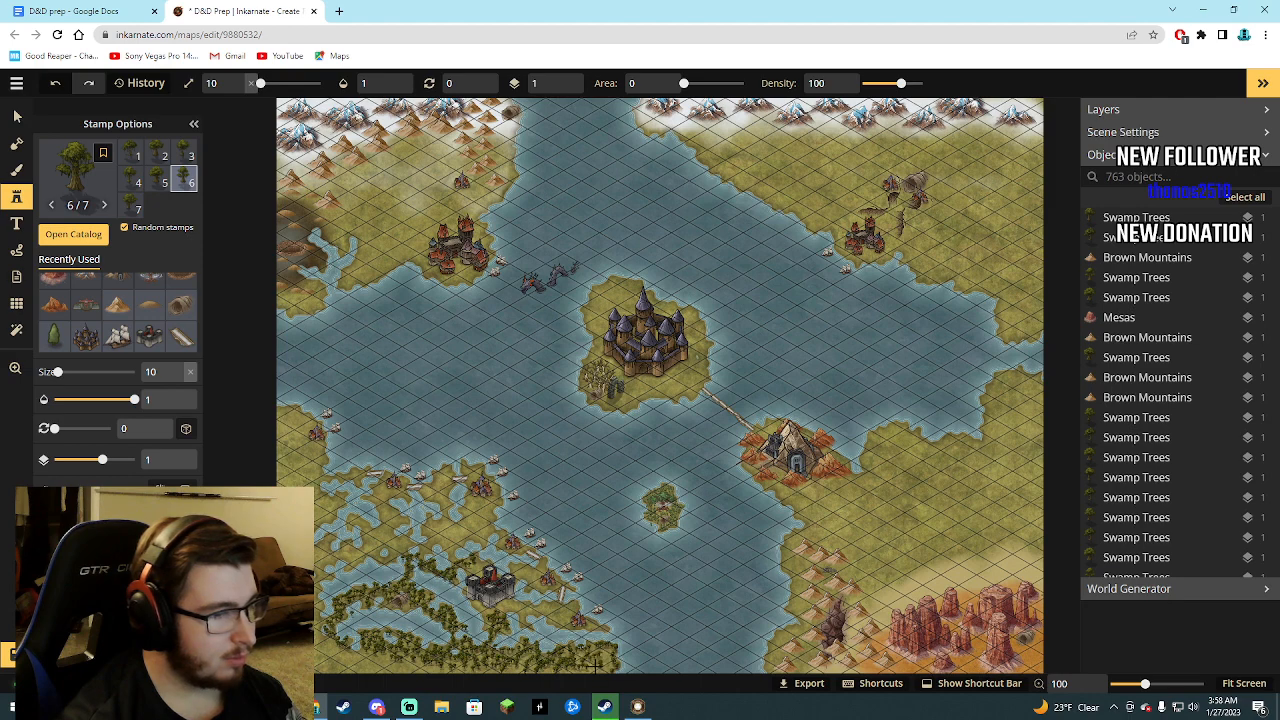
left_click_drag(597, 654, 600, 655)
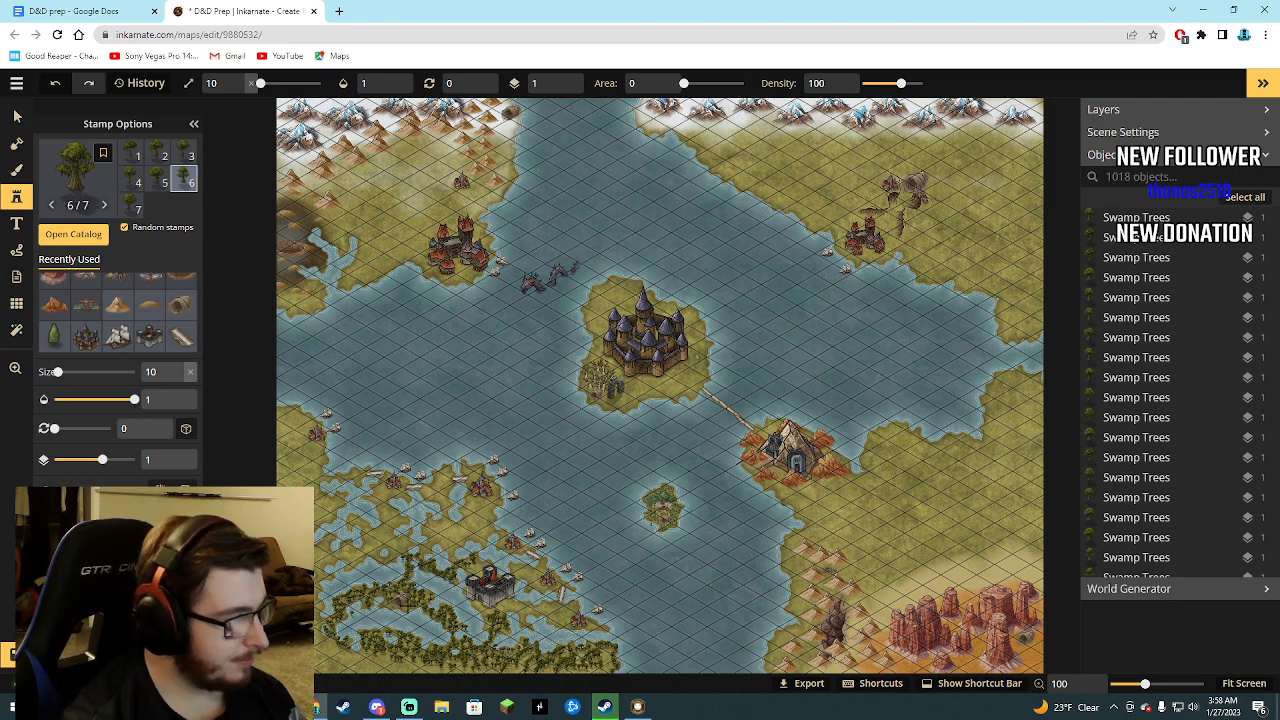
Add swamp trees southeast and east of the black fortress, between it and the coastal towns.
left_click(522, 615)
left_click(525, 611)
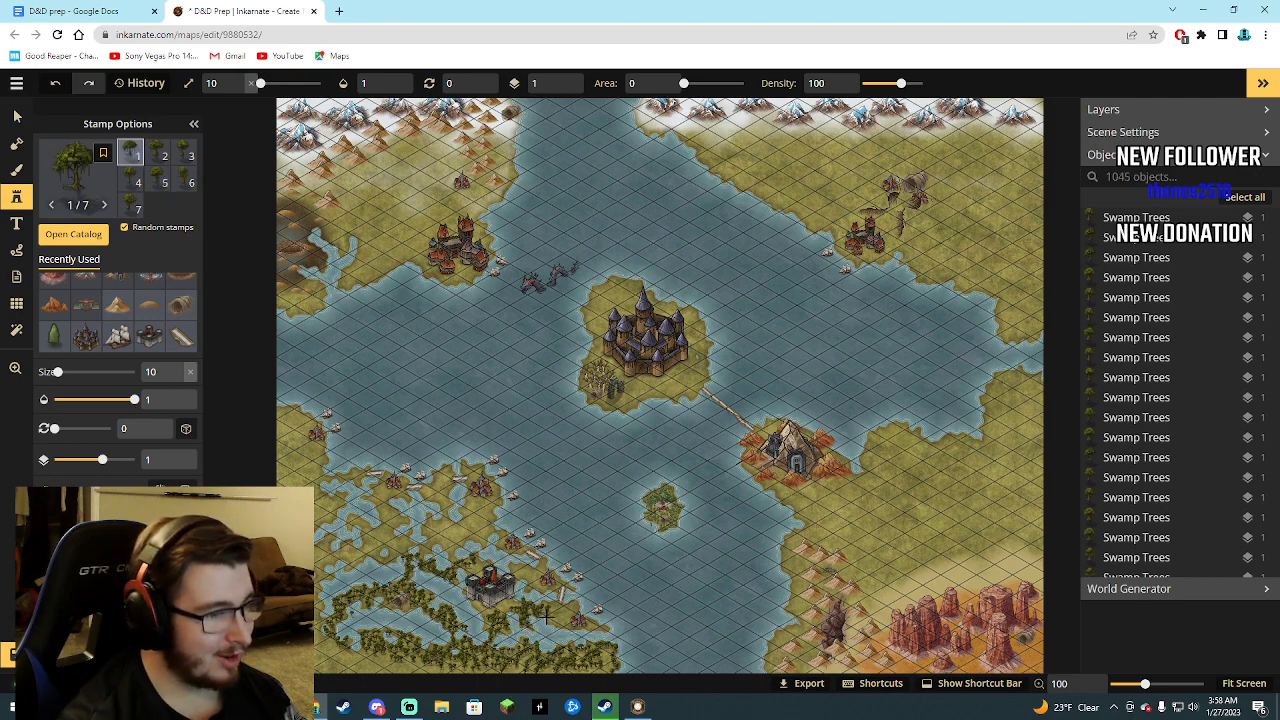
left_click_drag(560, 626, 552, 616)
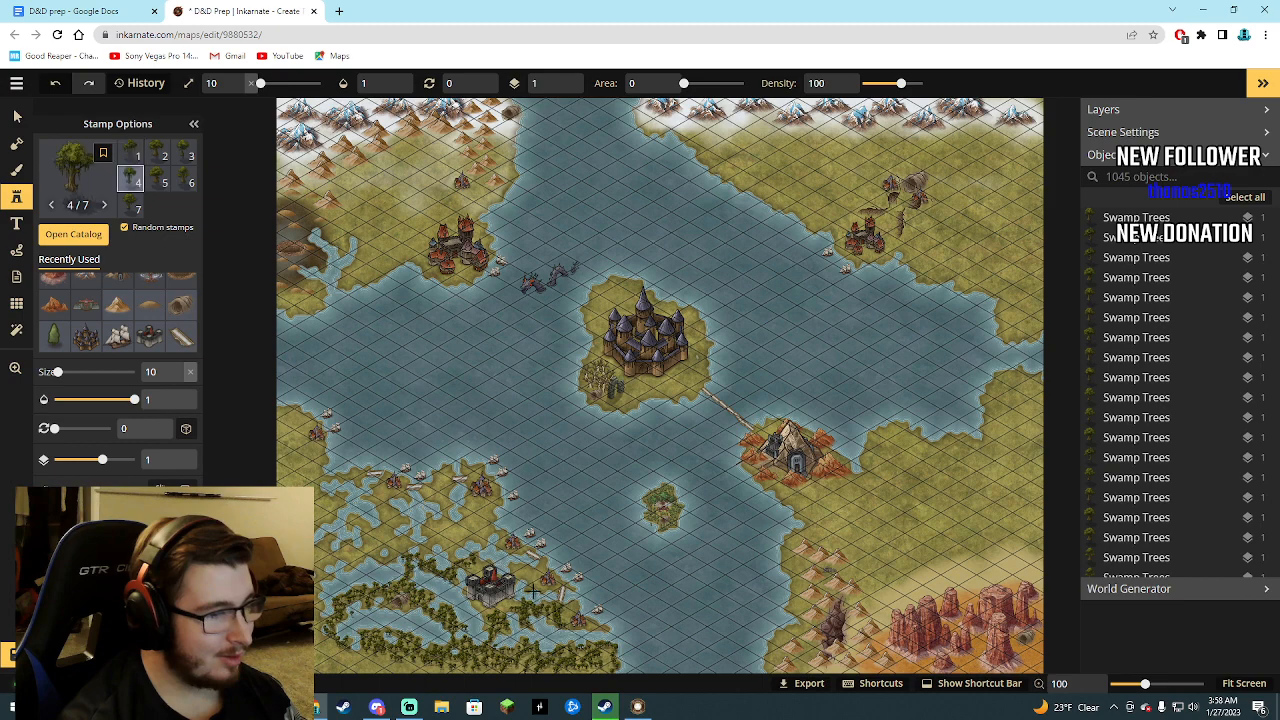
left_click(519, 565)
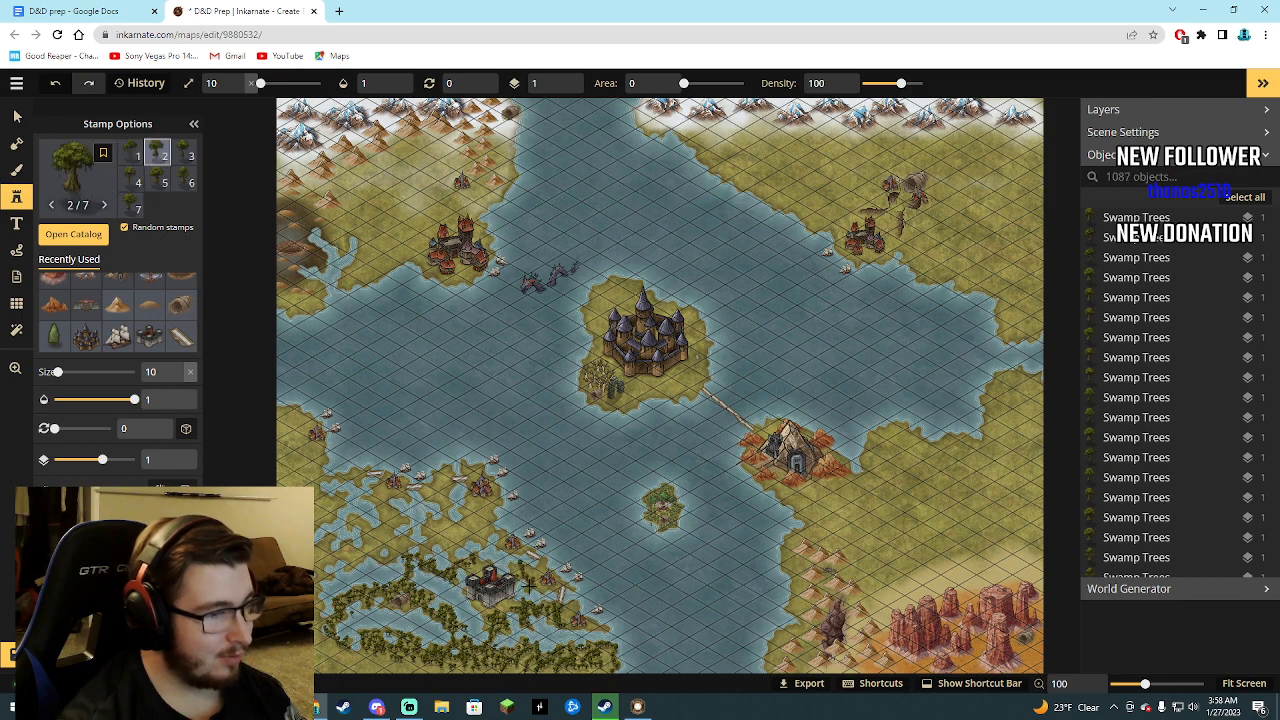
left_click(535, 571)
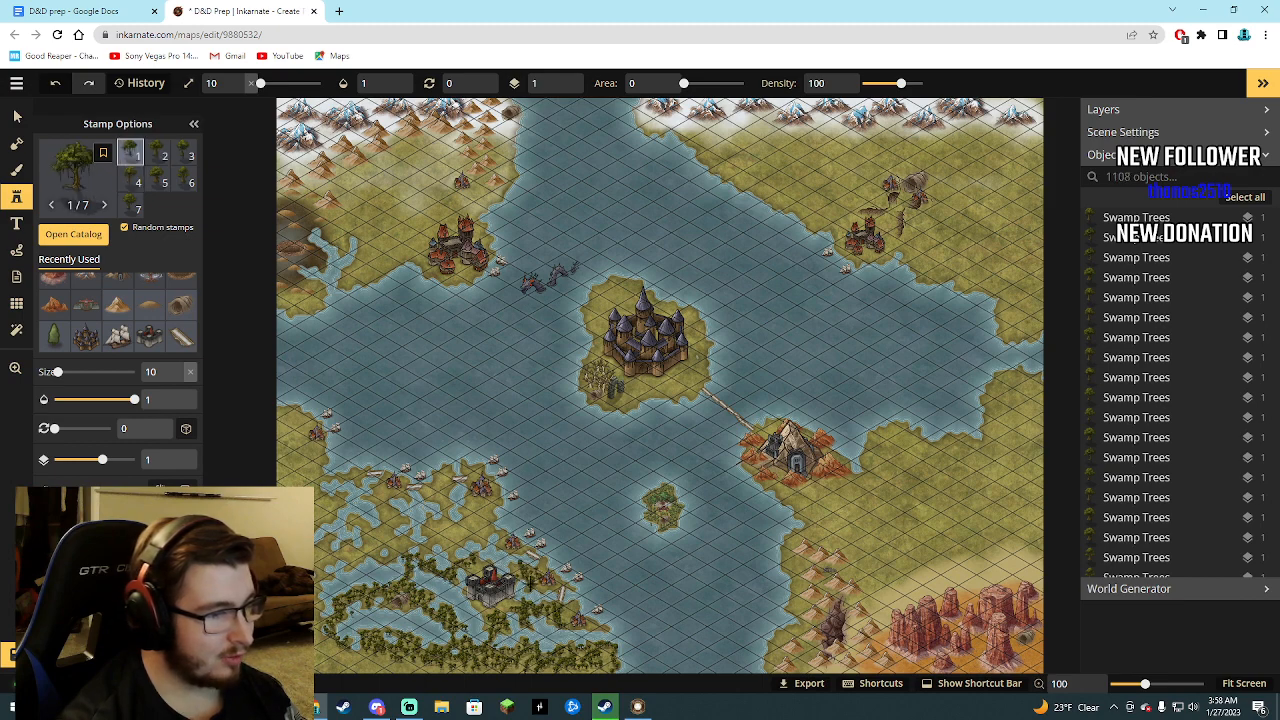
Fill the land north of the black fortress with swamp trees, up to and around the northern harbor town.
left_click(499, 559)
left_click(473, 528)
left_click(480, 541)
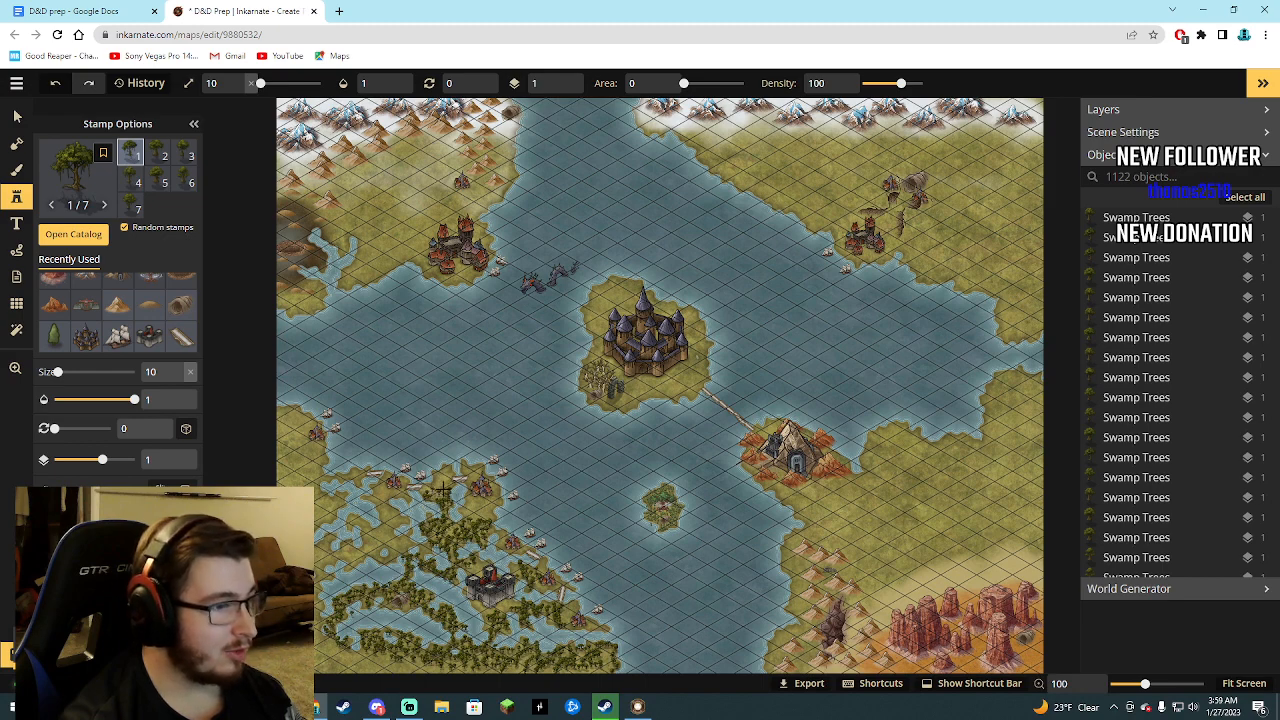
left_click(438, 490)
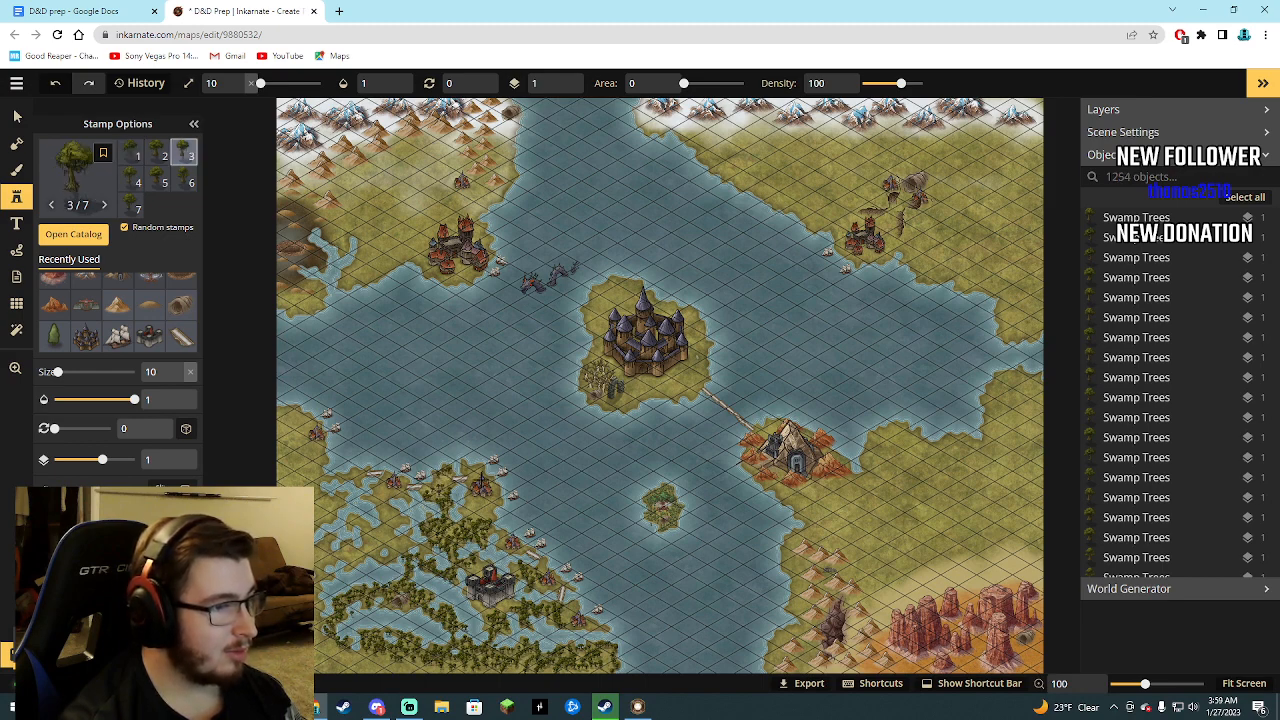
left_click_drag(481, 485, 464, 464)
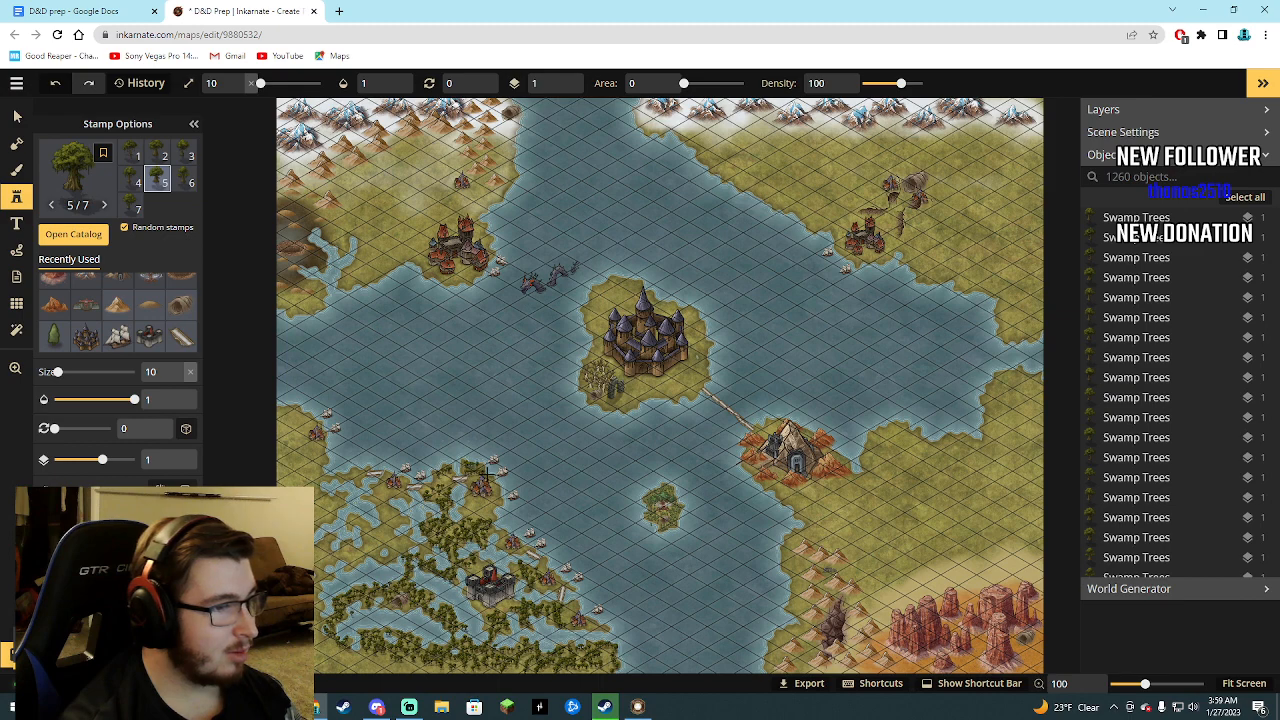
left_click(496, 502)
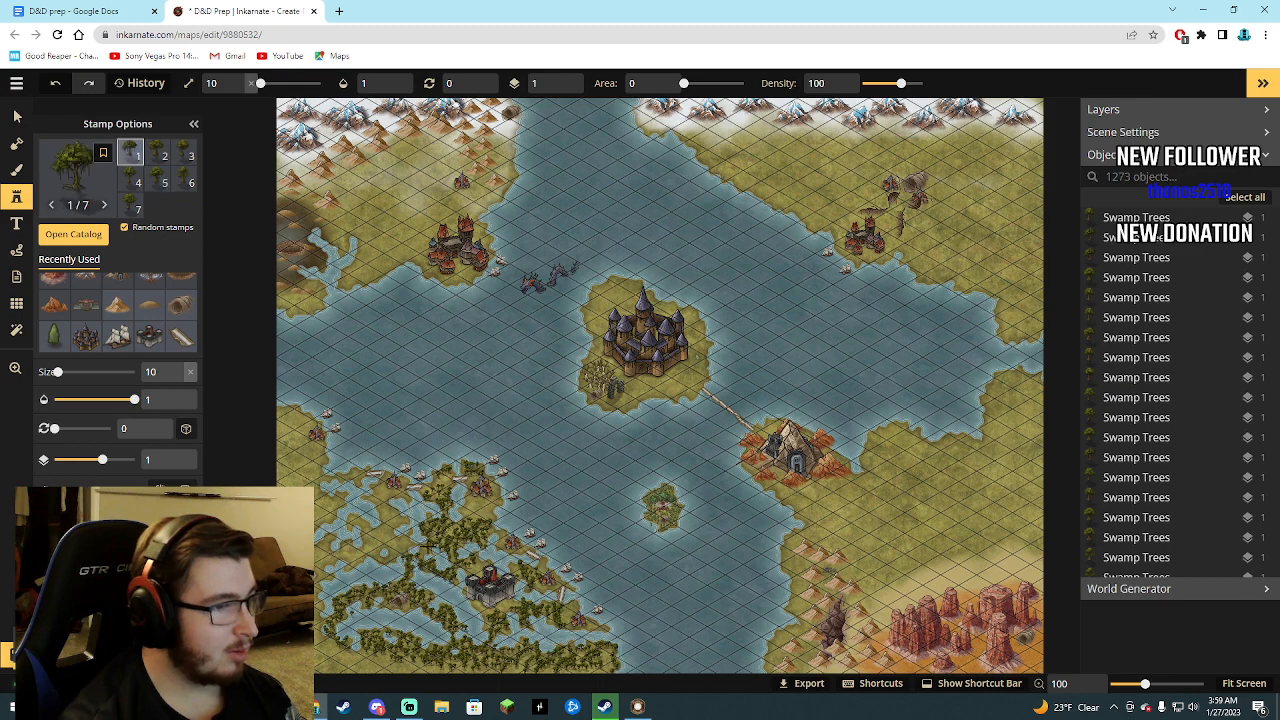
Cover the northwestern marshland, below the western harbor town and across its broken islands, with swamp trees.
left_click(385, 493)
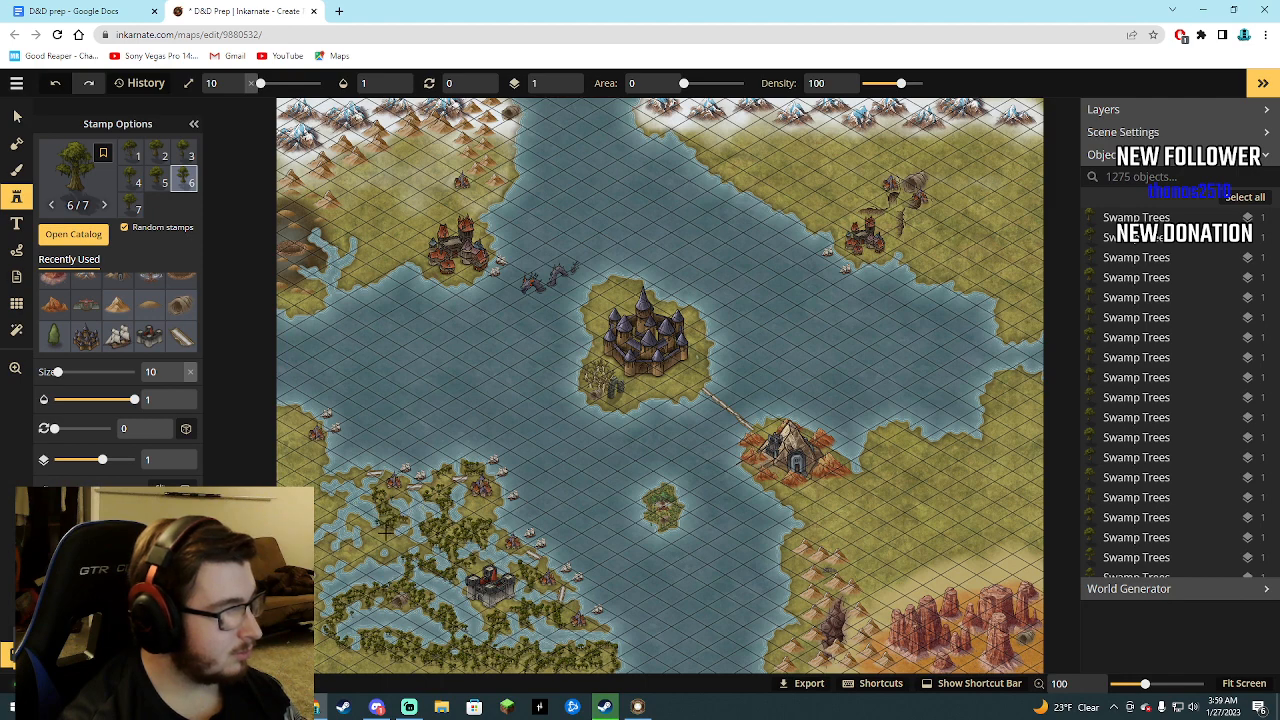
left_click_drag(425, 554, 374, 527)
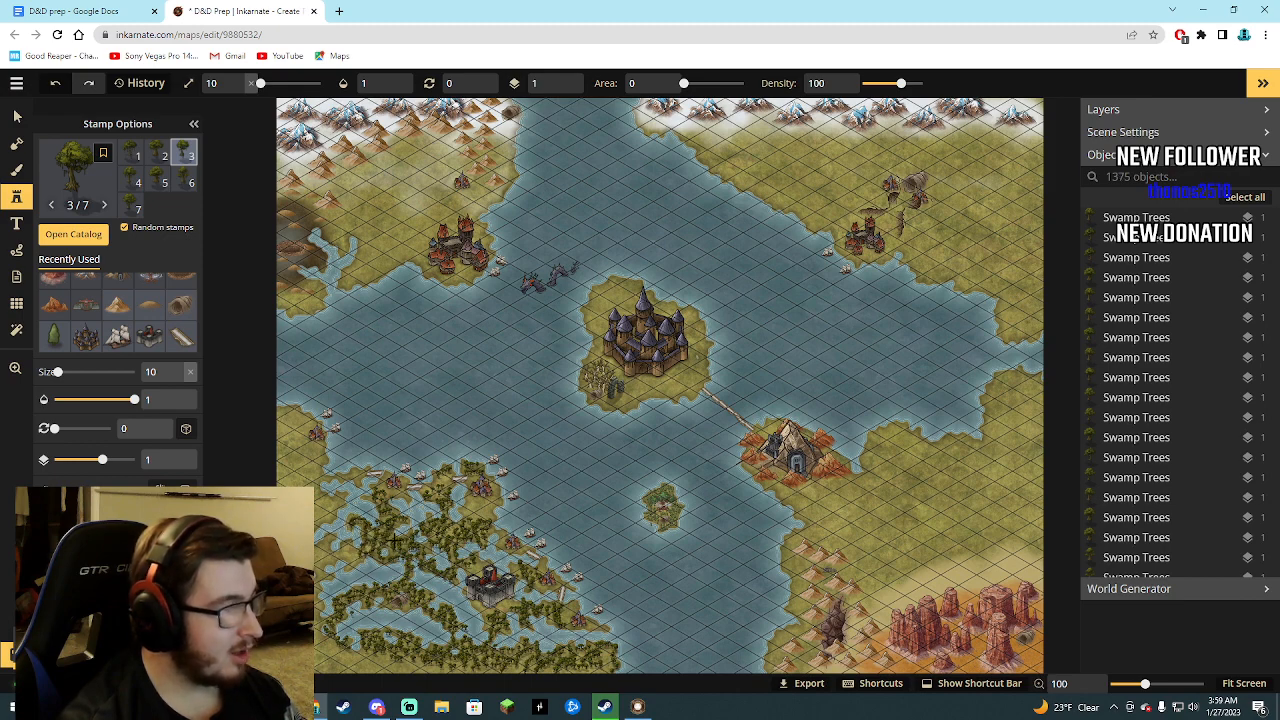
left_click_drag(386, 515, 384, 501)
left_click(338, 546)
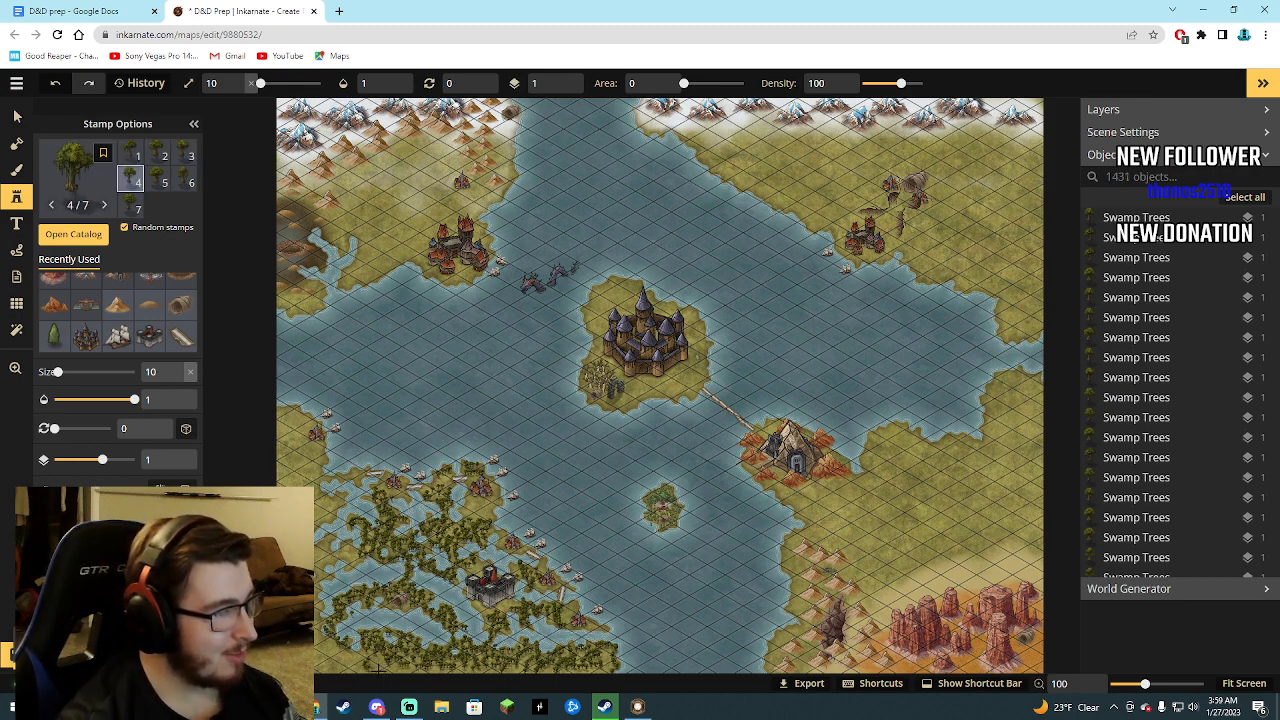
Look through the Fantasy World ground textures for the brush, from Barren Lands to Lava.
left_click(22, 178)
left_click(73, 244)
scroll(340, 502, "down", 5)
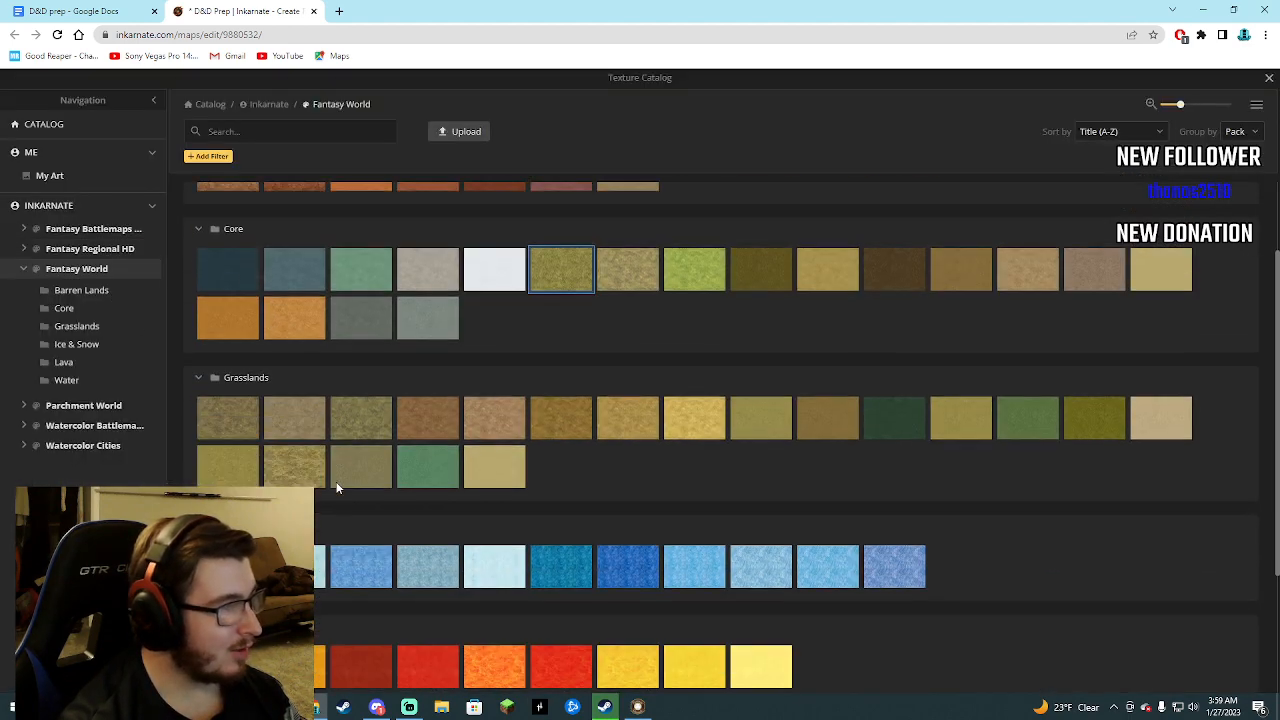
scroll(340, 502, "up", 3)
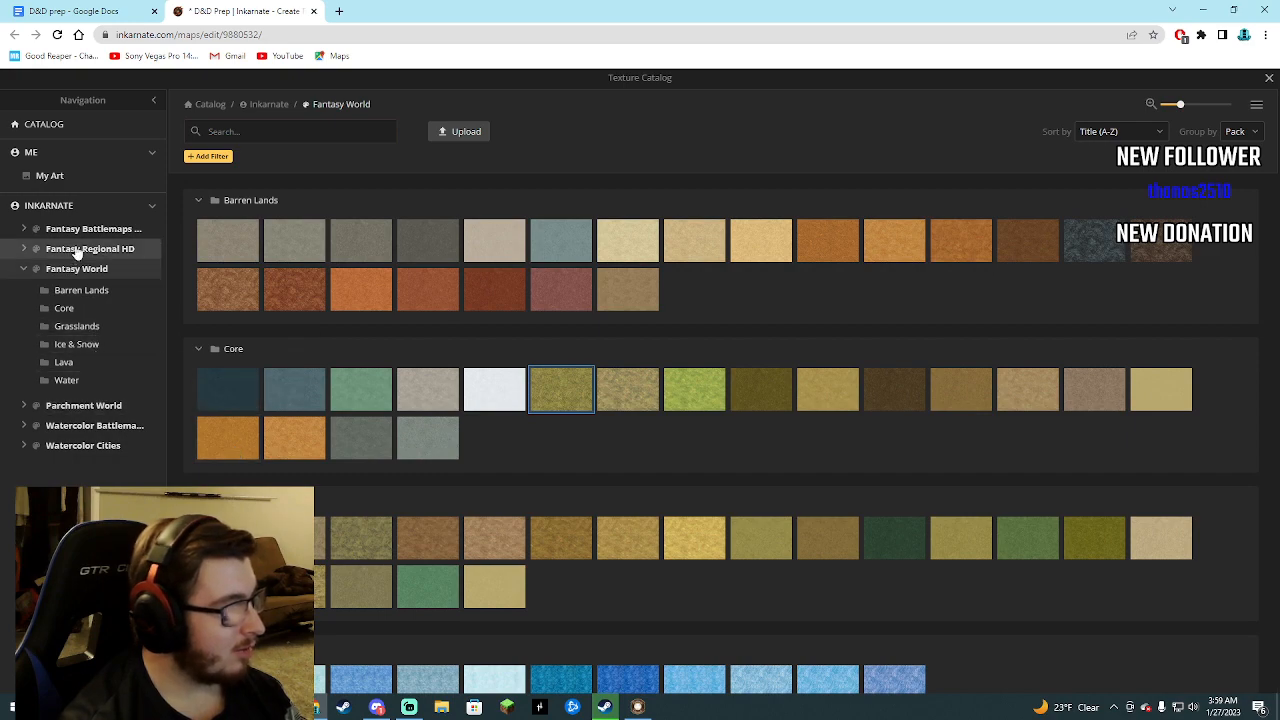
left_click(1269, 77)
left_click(16, 197)
left_click(16, 143)
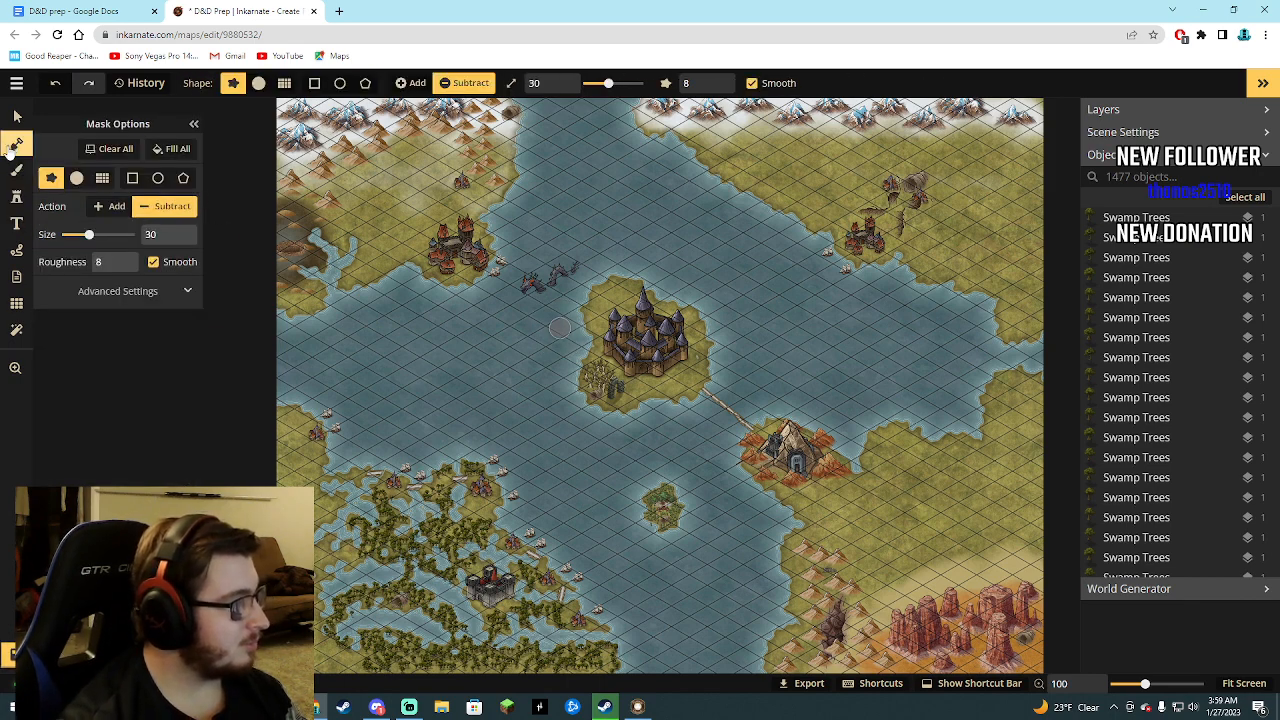
Fill the bare land in the marsh's far southwest corner and along its western side with swamp trees at size 10.
left_click(16, 197)
scroll(336, 545, "down", 2)
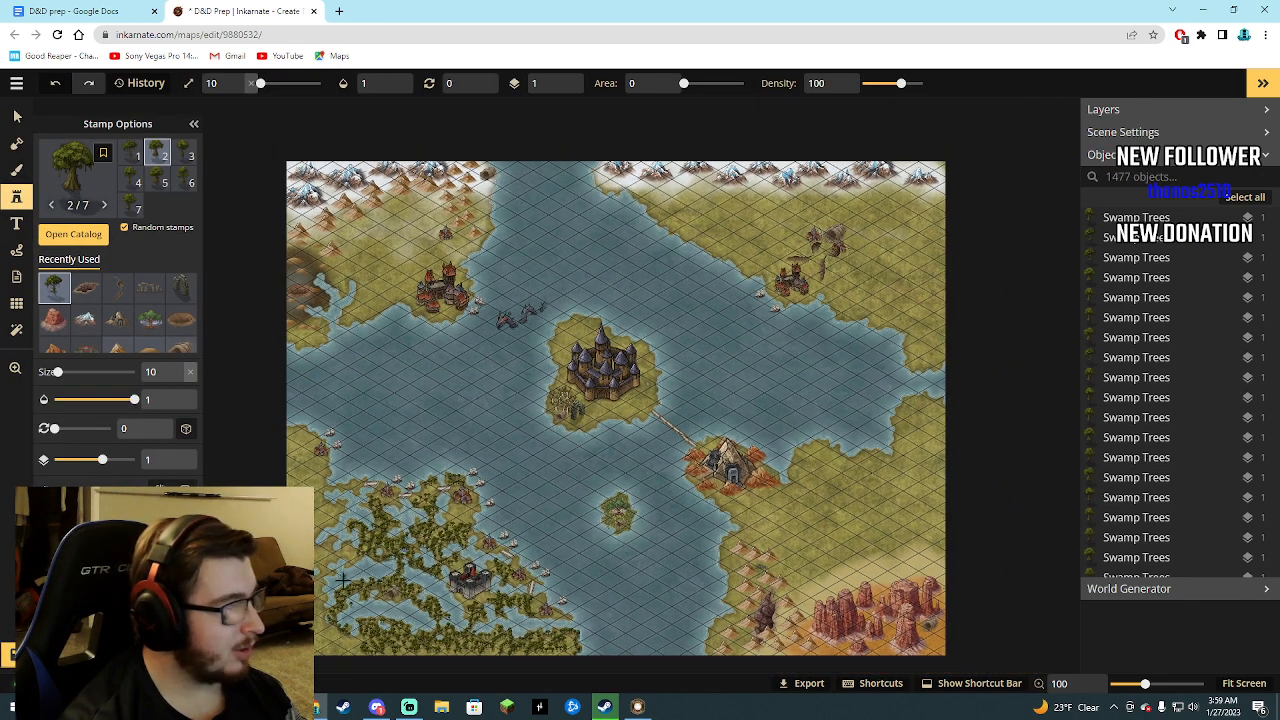
scroll(345, 590, "up", 3)
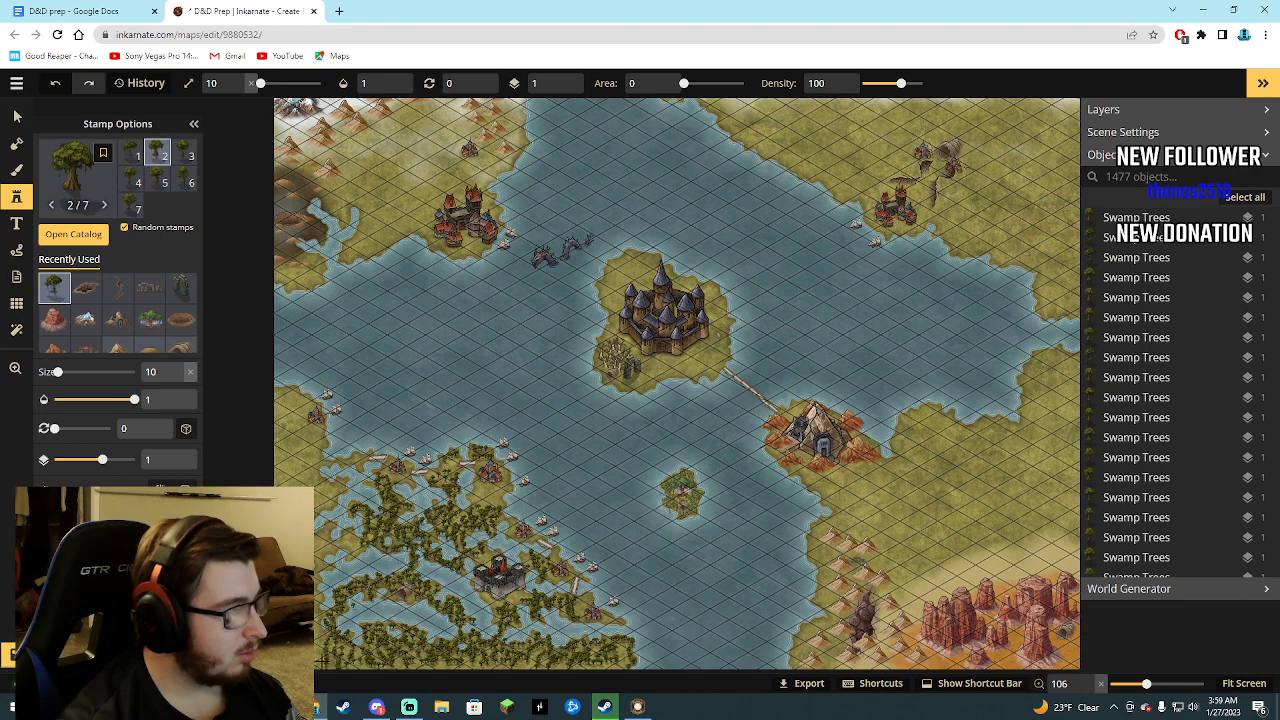
left_click(321, 640)
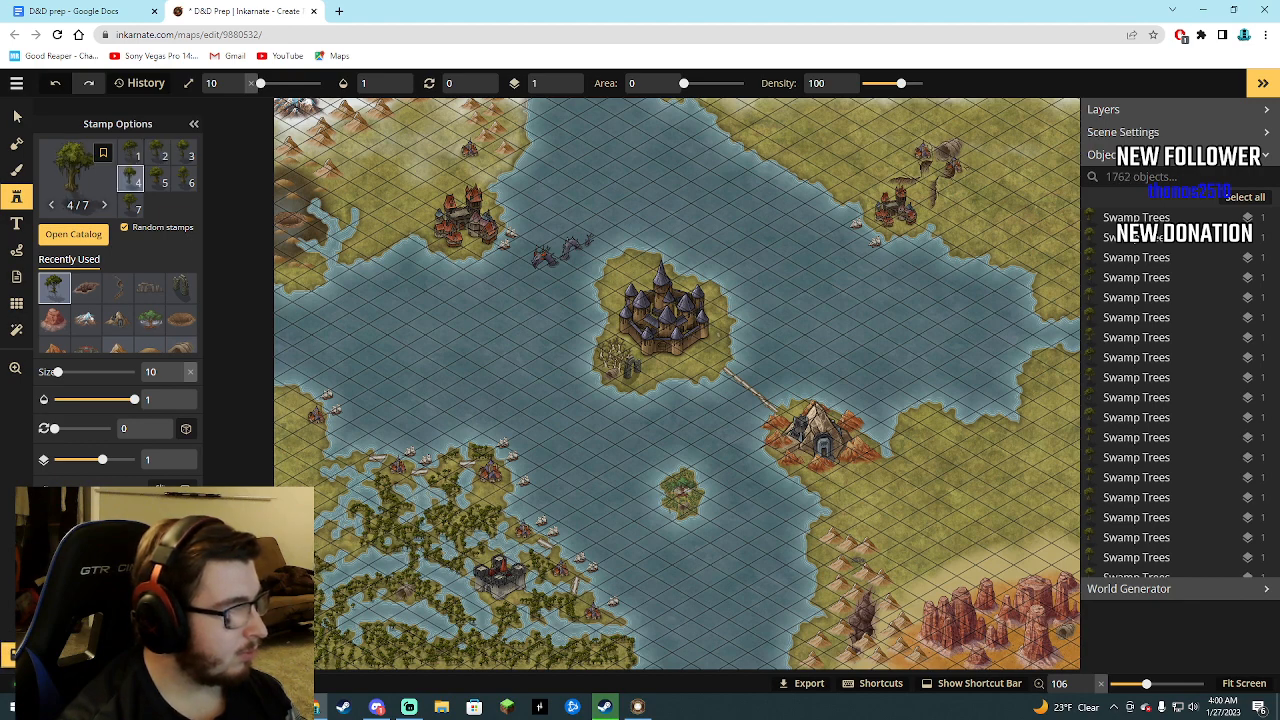
left_click(305, 555)
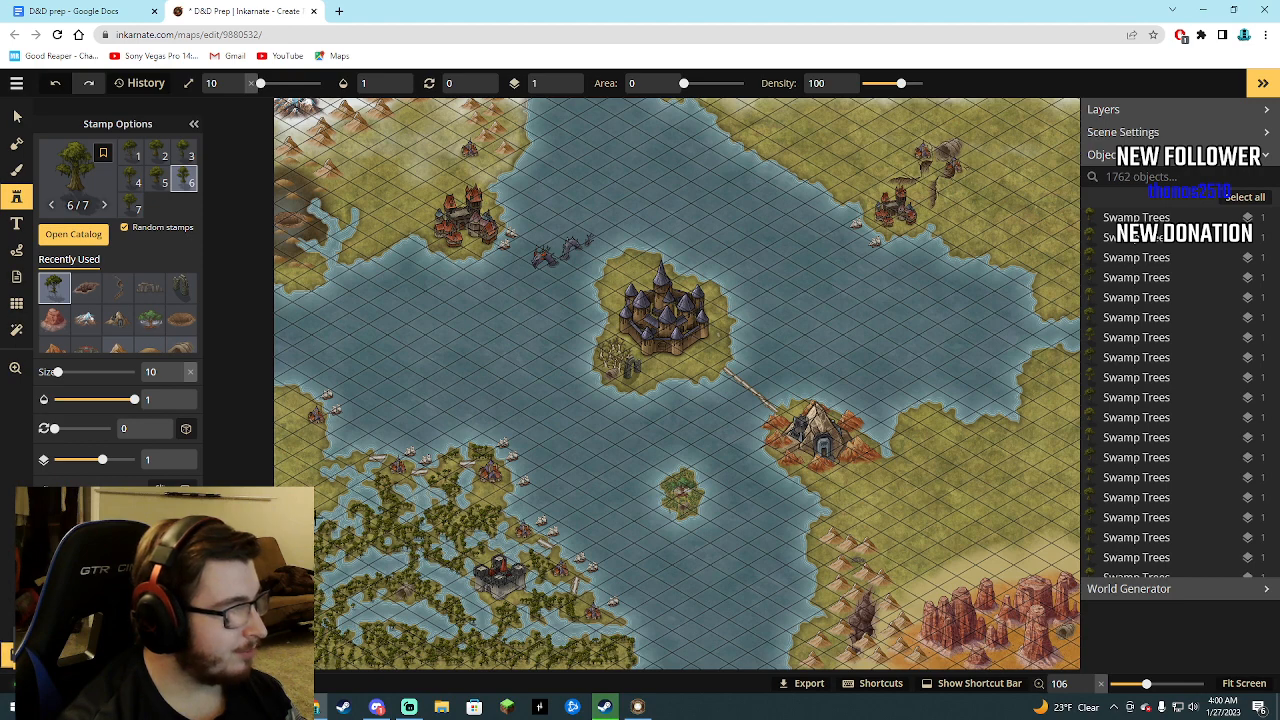
left_click(341, 489)
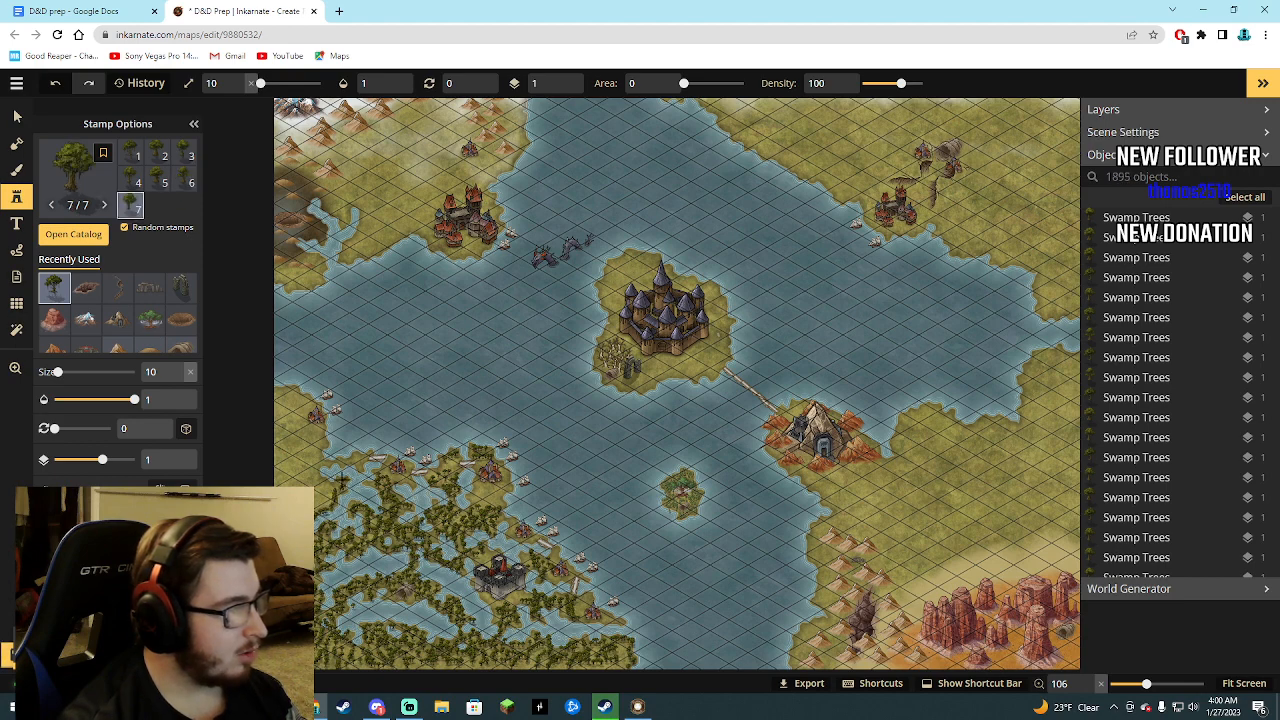
Cover the land around the western harbor town and the coast just south of it with dense swamp trees.
mouse_move(318, 471)
left_mouse_down()
mouse_move(331, 495)
mouse_move(312, 484)
mouse_move(318, 496)
left_mouse_up()
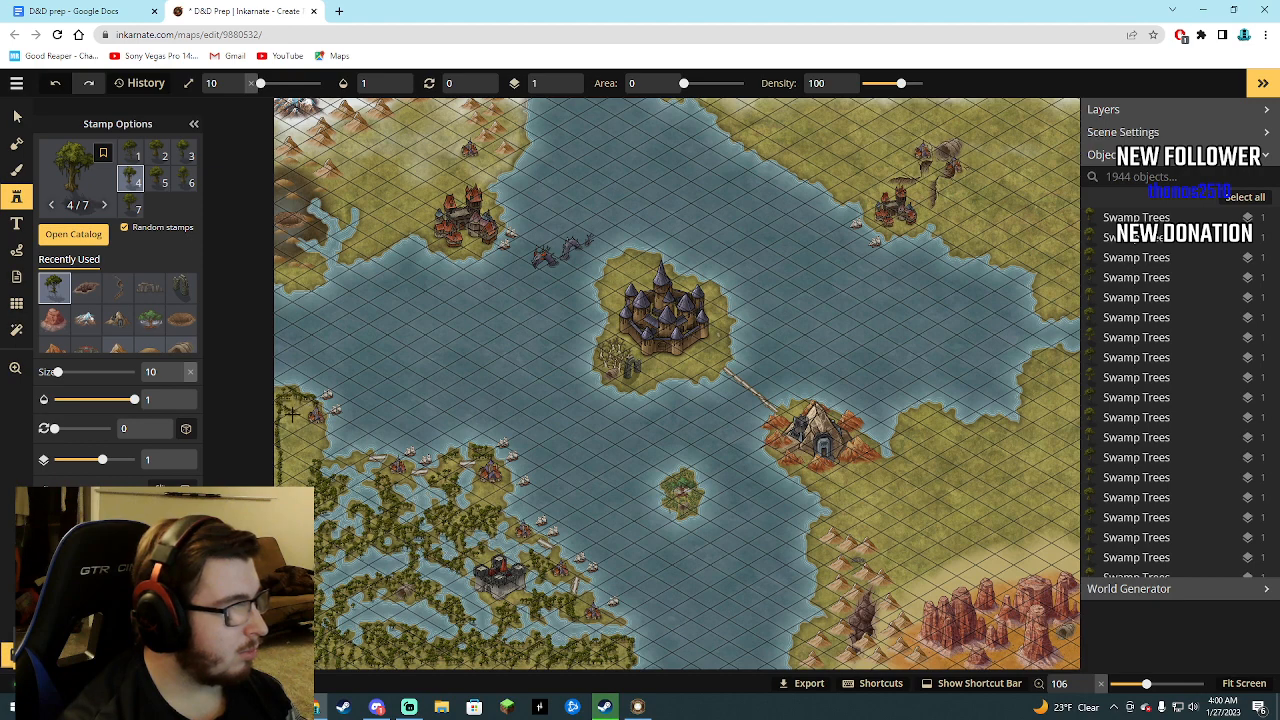
mouse_move(294, 408)
left_mouse_down()
mouse_move(290, 440)
mouse_move(308, 468)
left_mouse_up()
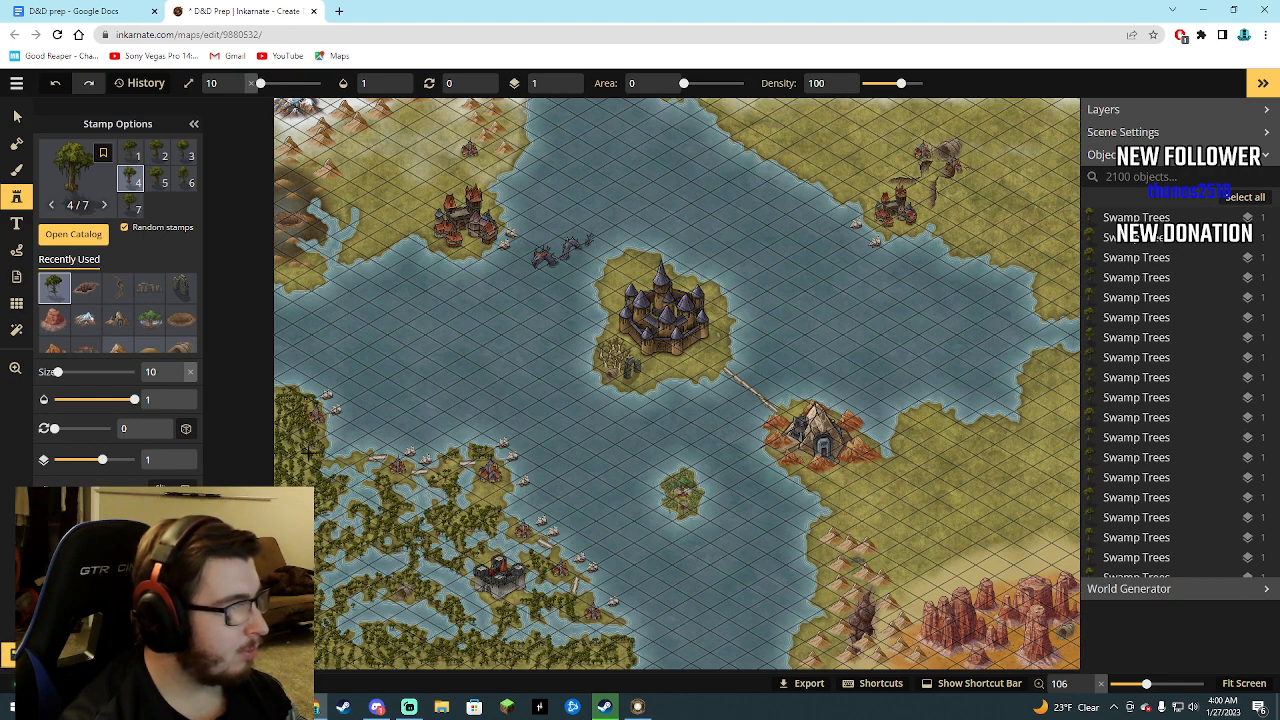
left_click(308, 456)
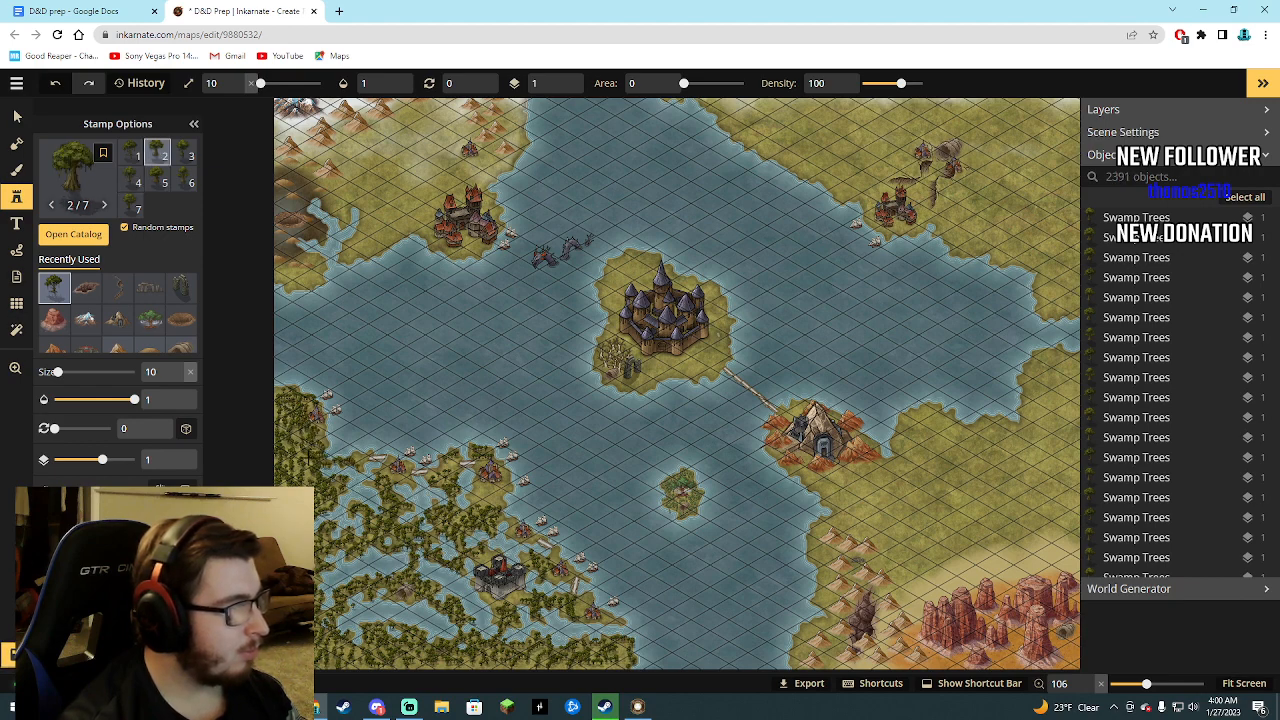
left_click(304, 477)
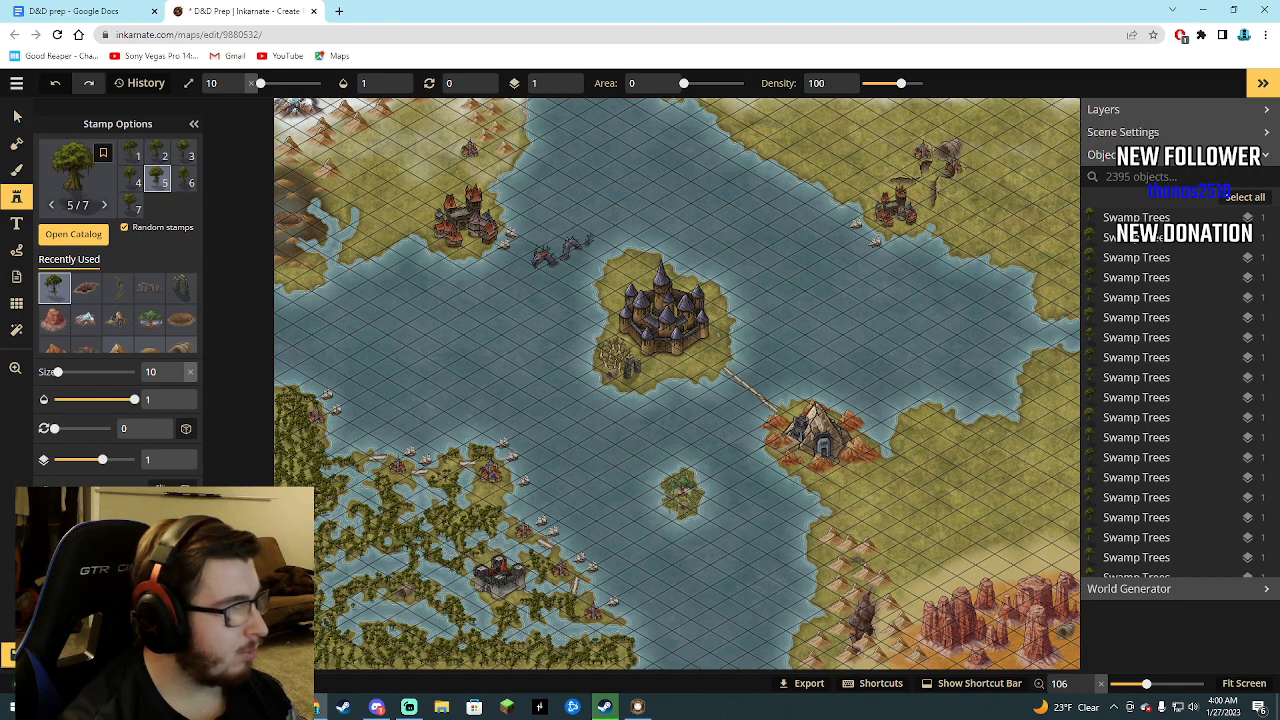
left_click(316, 484)
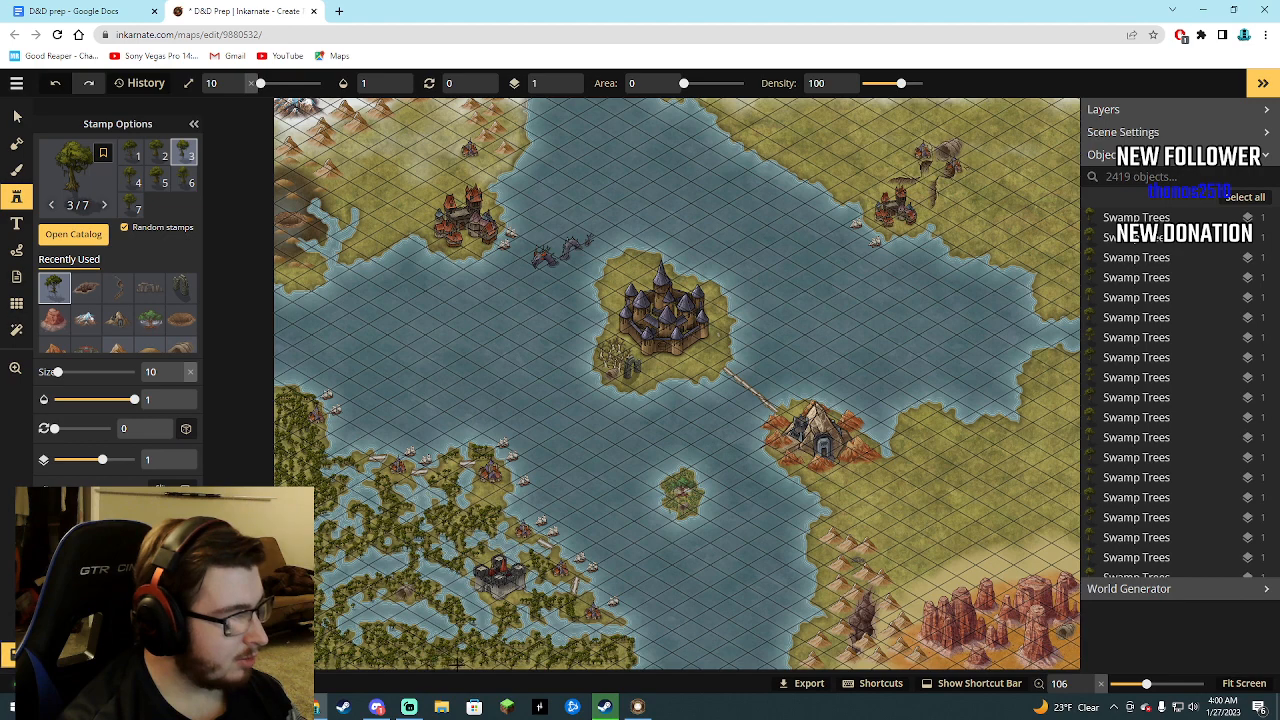
Fill the remaining gaps west and southwest of the black fortress, around the small cave mound, with swamp trees.
left_click(449, 590)
scroll(440, 596, "up", 5)
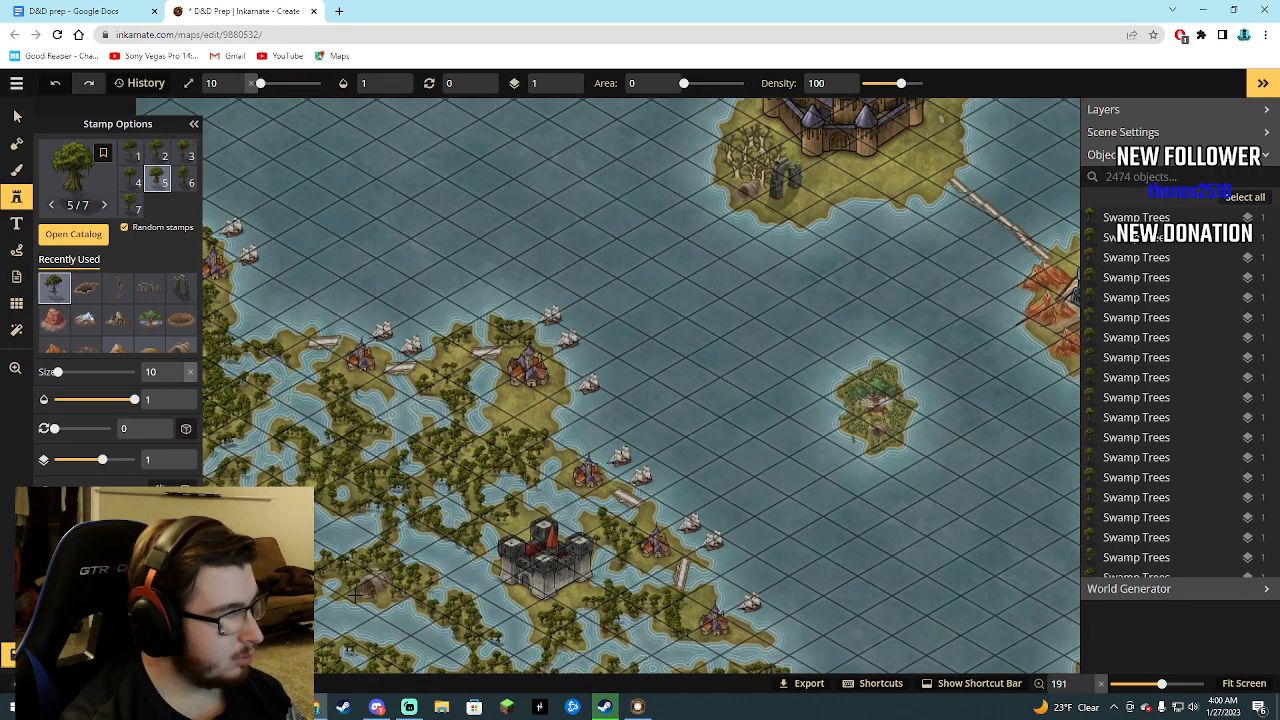
left_click(342, 594)
left_click(344, 571)
scroll(344, 571, "down", 4)
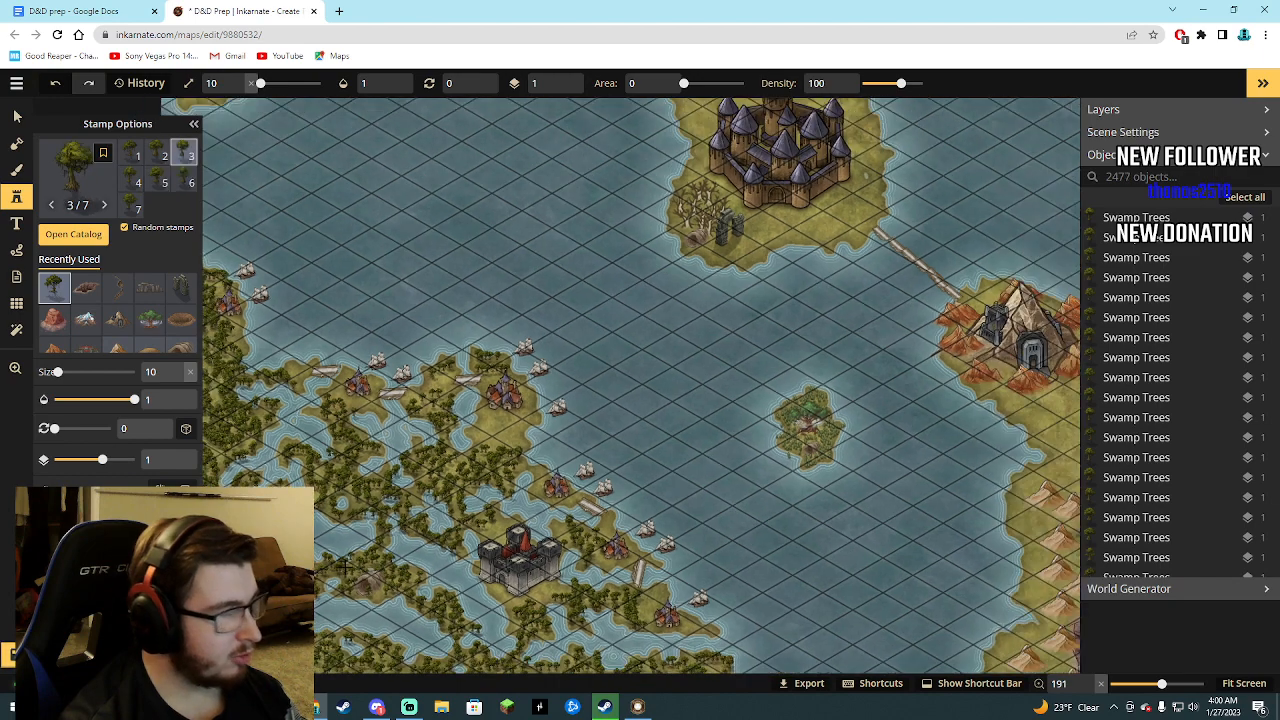
scroll(344, 567, "down", 2)
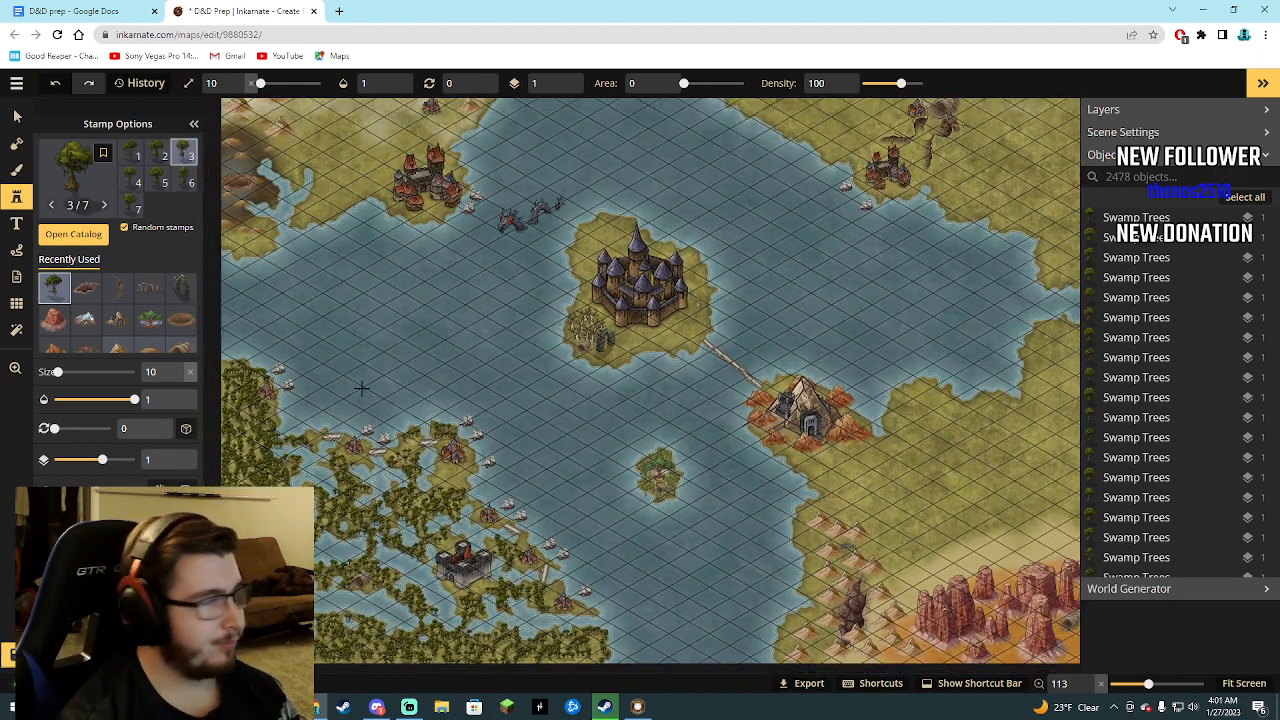
left_click(60, 236)
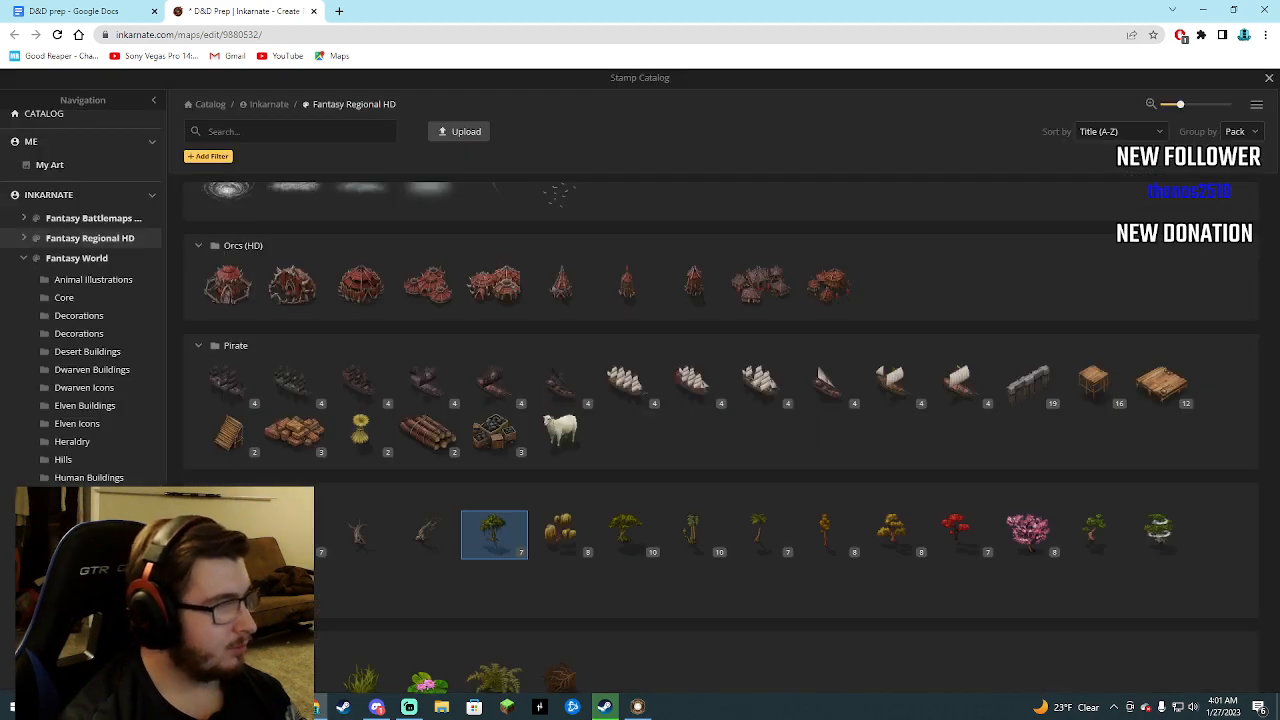
scroll(389, 517, "down", 2)
scroll(389, 524, "down", 1)
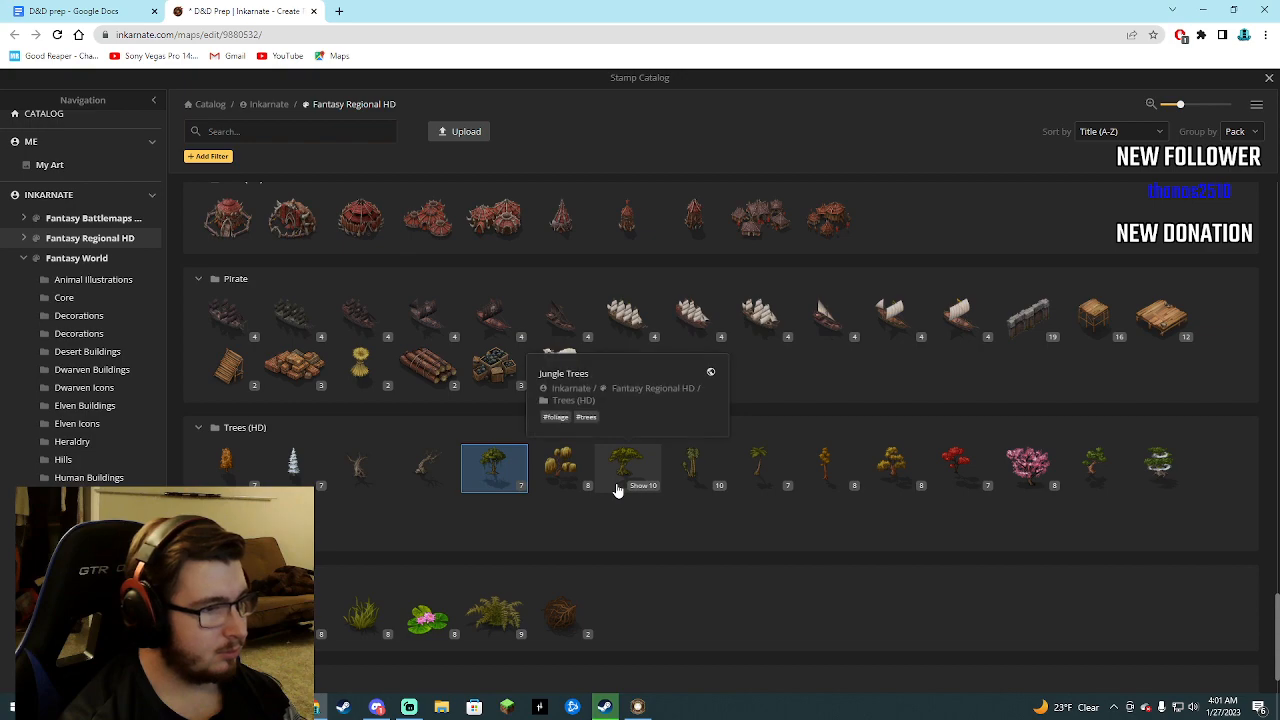
left_click(716, 470)
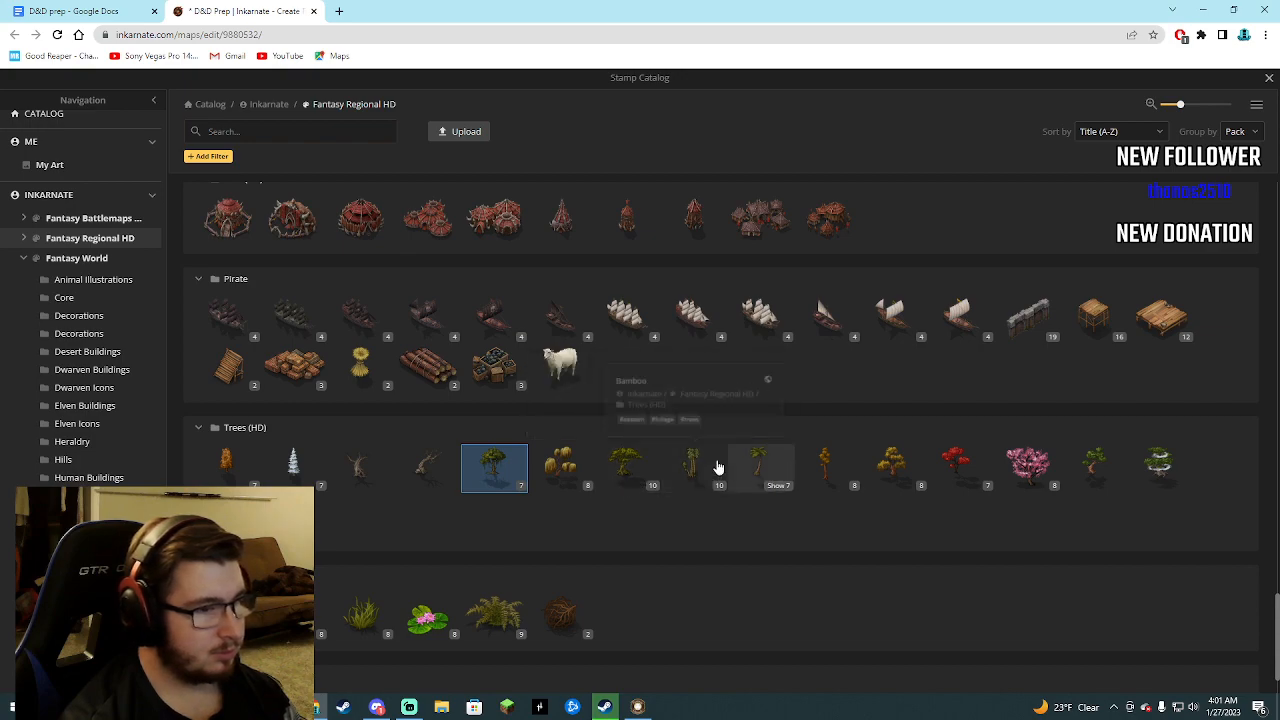
Stamp Jungle Trees from the Trees (HD) set at size 26 among the swamp trees across the southwestern marsh.
left_click(73, 234)
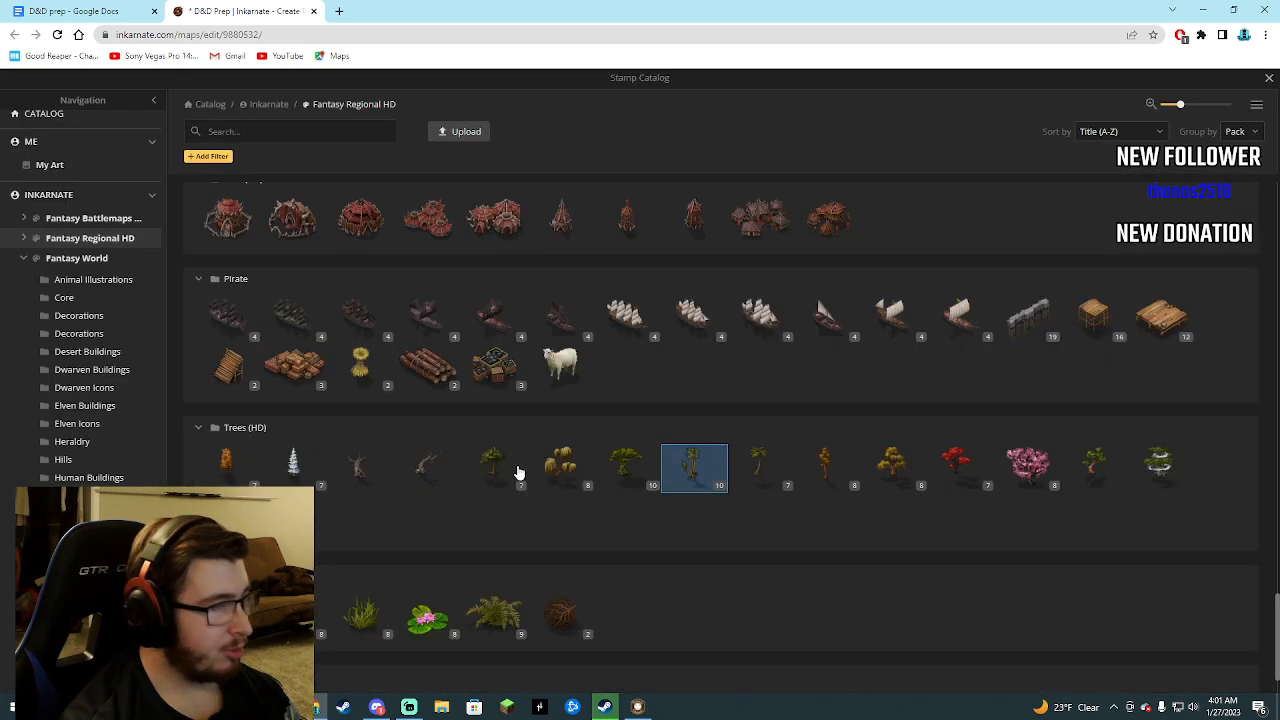
left_click(630, 480)
scroll(332, 323, "down", 1)
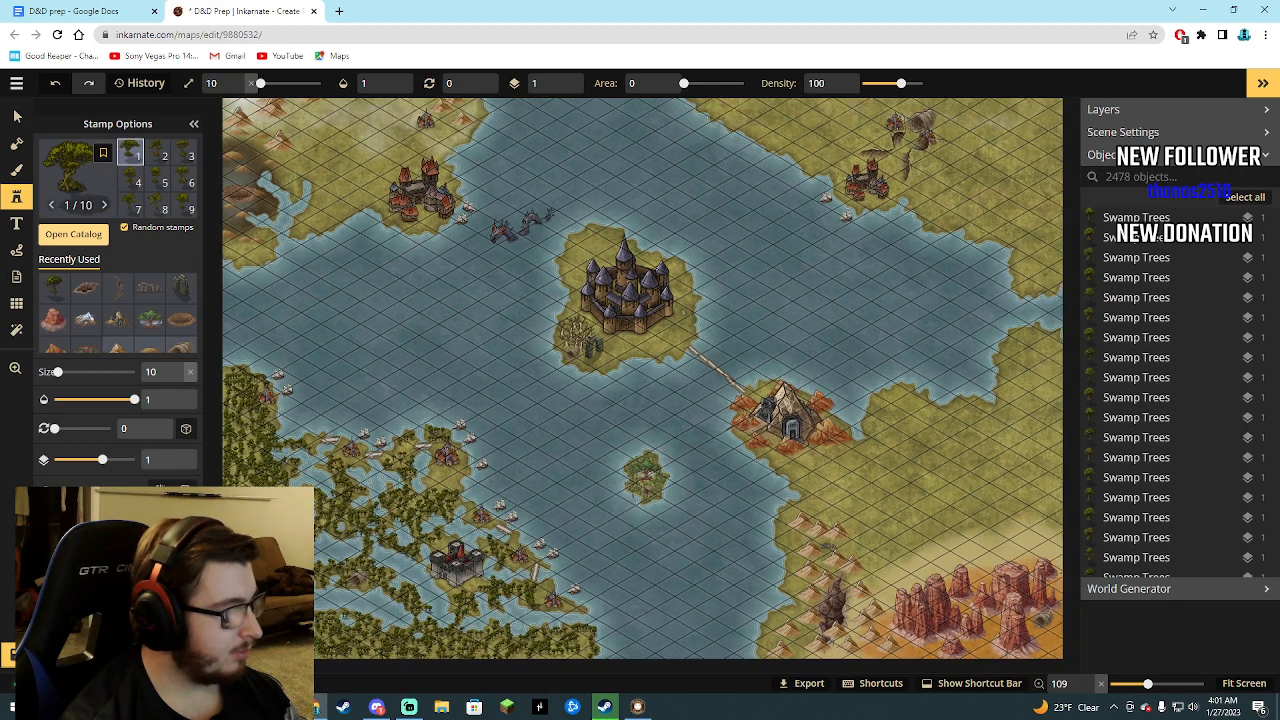
left_click_drag(58, 373, 60, 372)
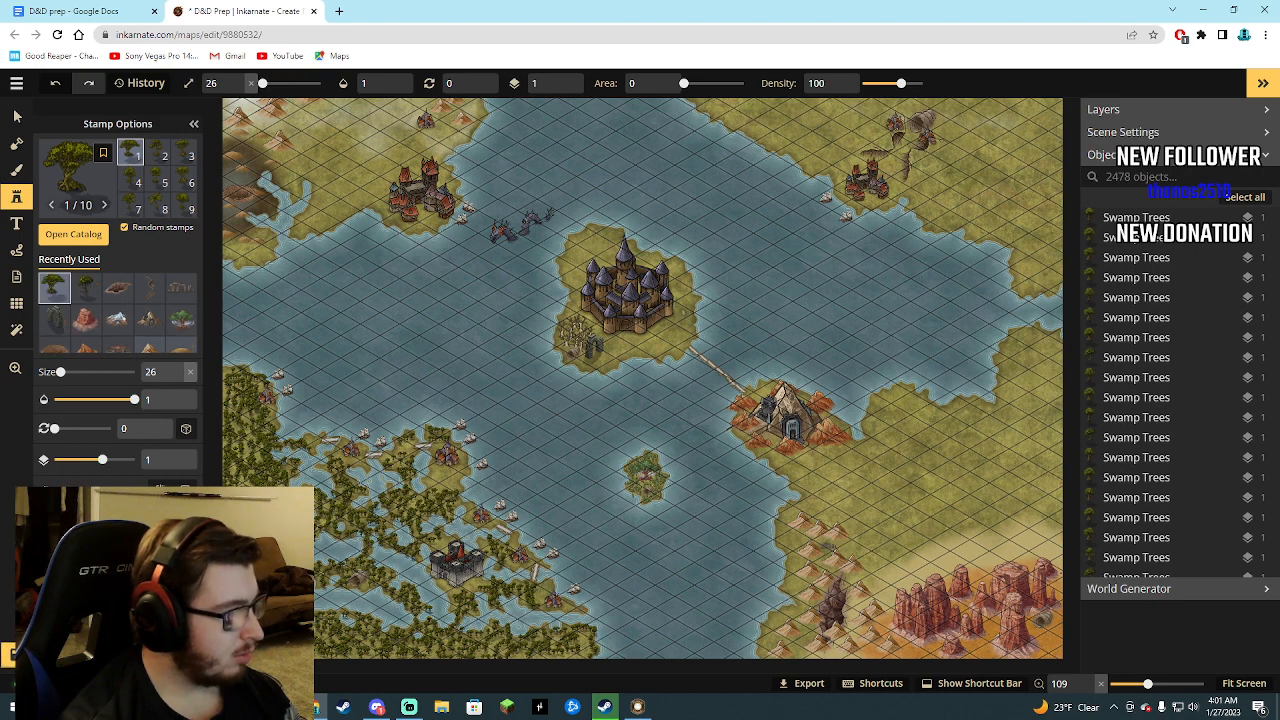
mouse_move(255, 545)
left_mouse_down()
mouse_move(275, 580)
mouse_move(270, 610)
left_mouse_up()
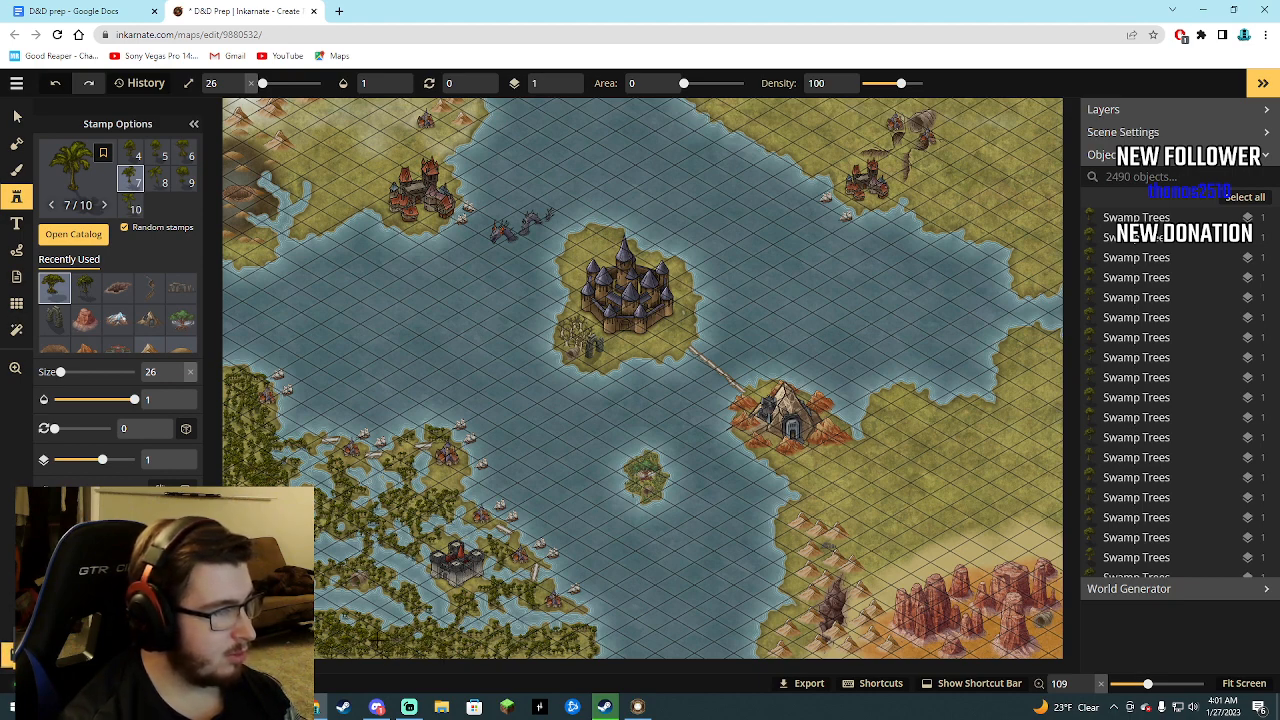
left_click_drag(350, 612, 326, 643)
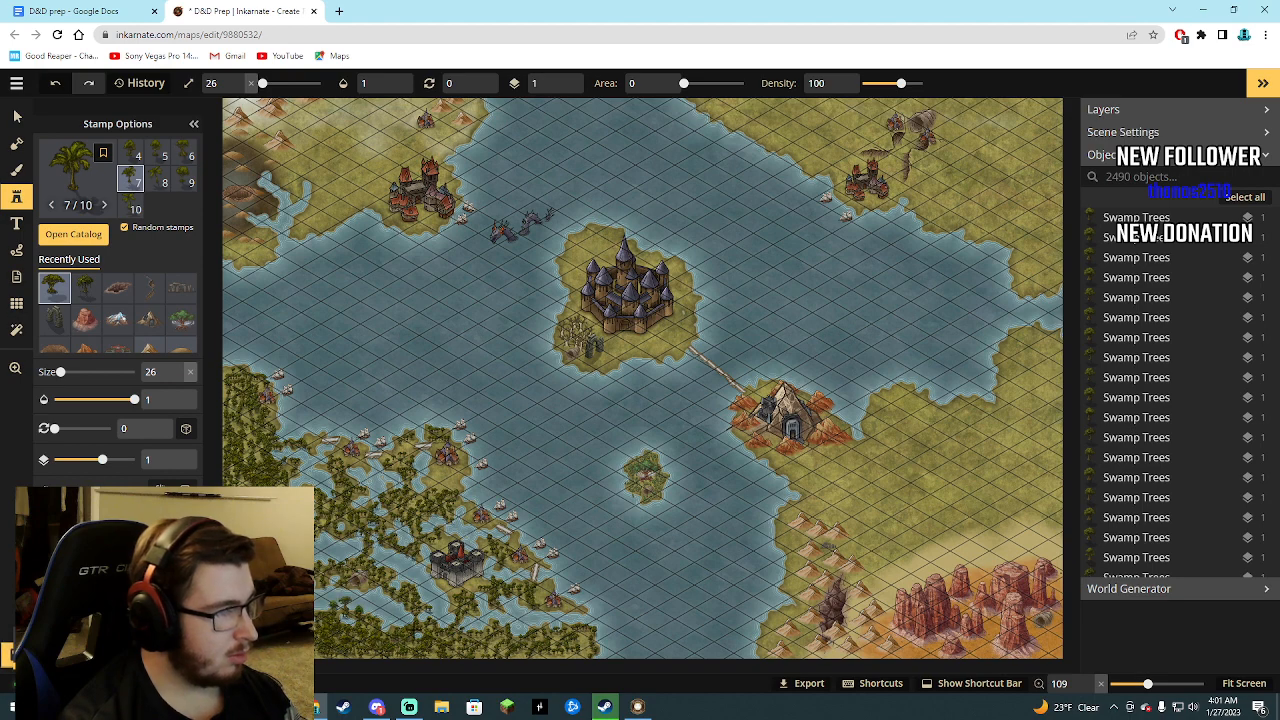
mouse_move(428, 622)
left_mouse_down()
mouse_move(444, 642)
mouse_move(438, 603)
left_mouse_up()
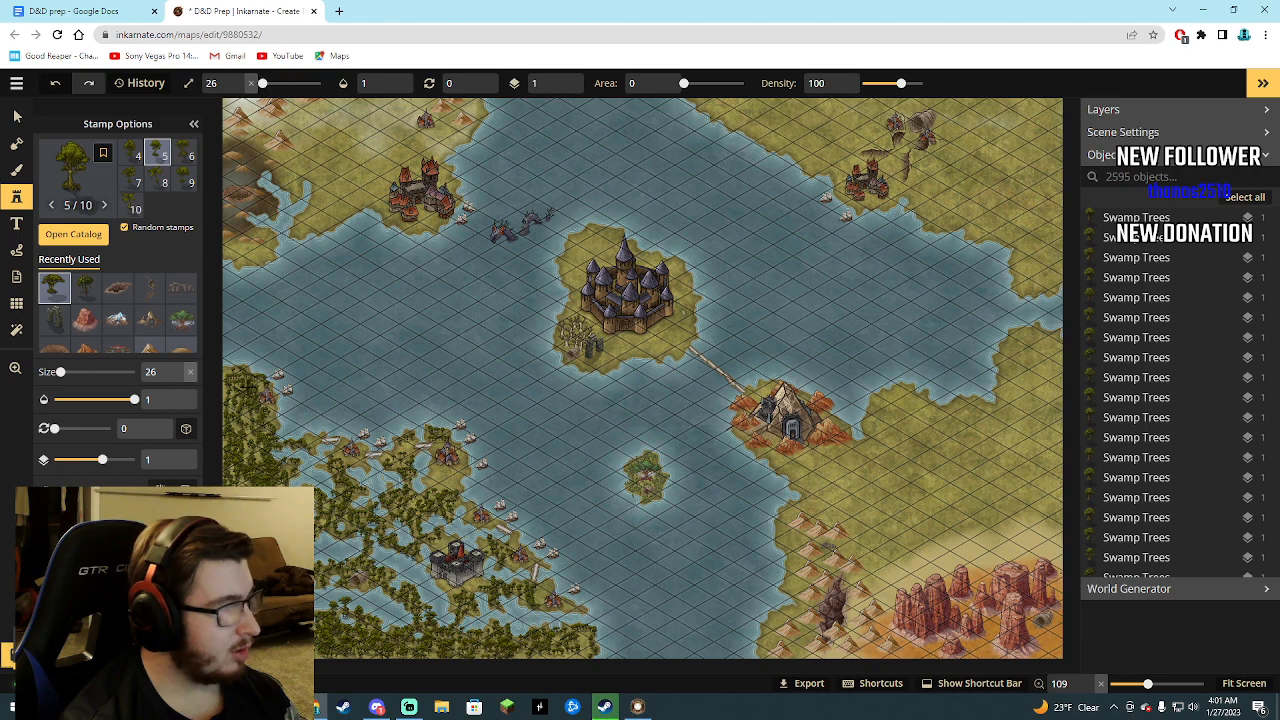
Switch to the D&D prep document in Google Docs and reread the dungeon descriptions.
left_click(73, 234)
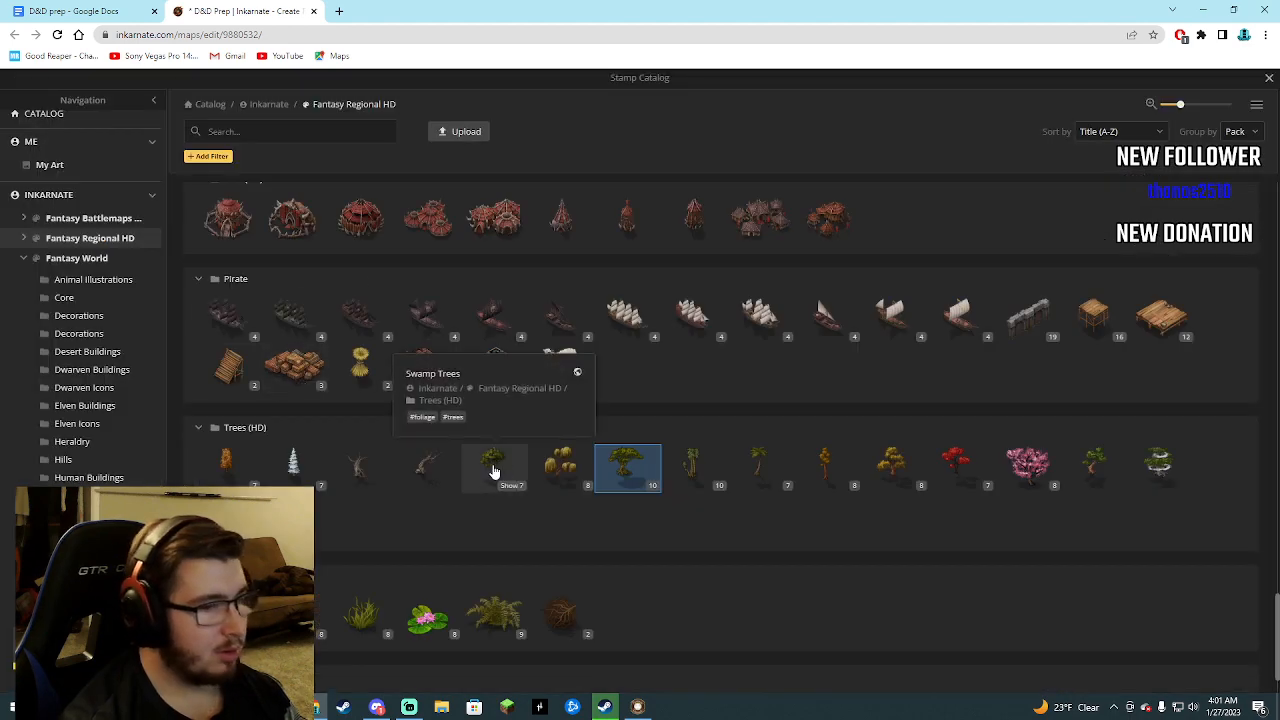
left_click(80, 11)
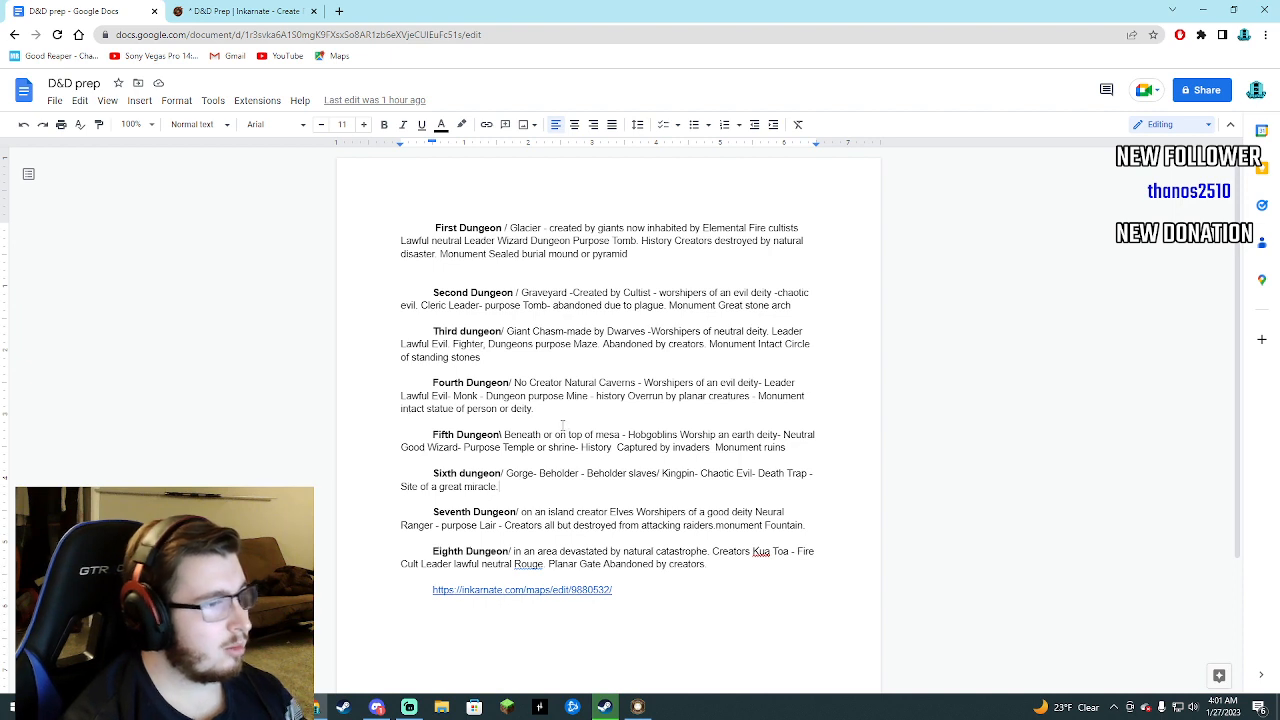
type(".")
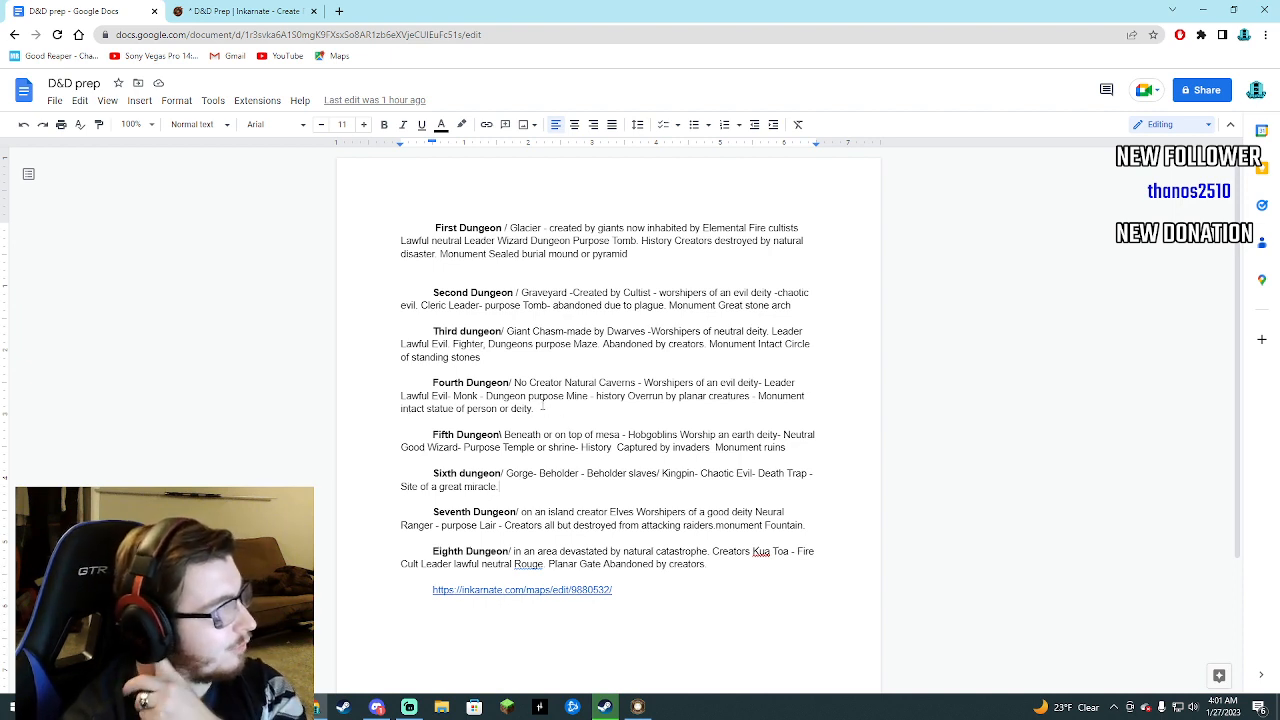
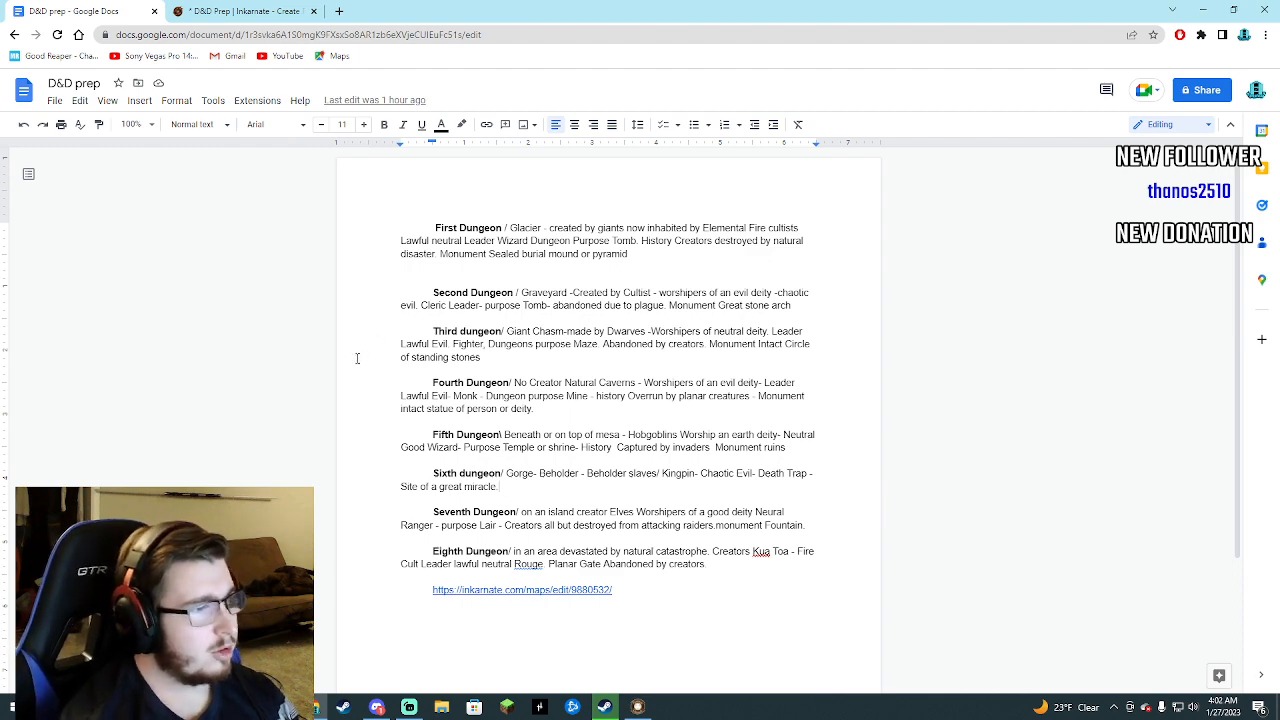
Switch to the D&D Prep map in Inkarnate and close the stamp catalog.
left_click(203, 10)
left_click(76, 10)
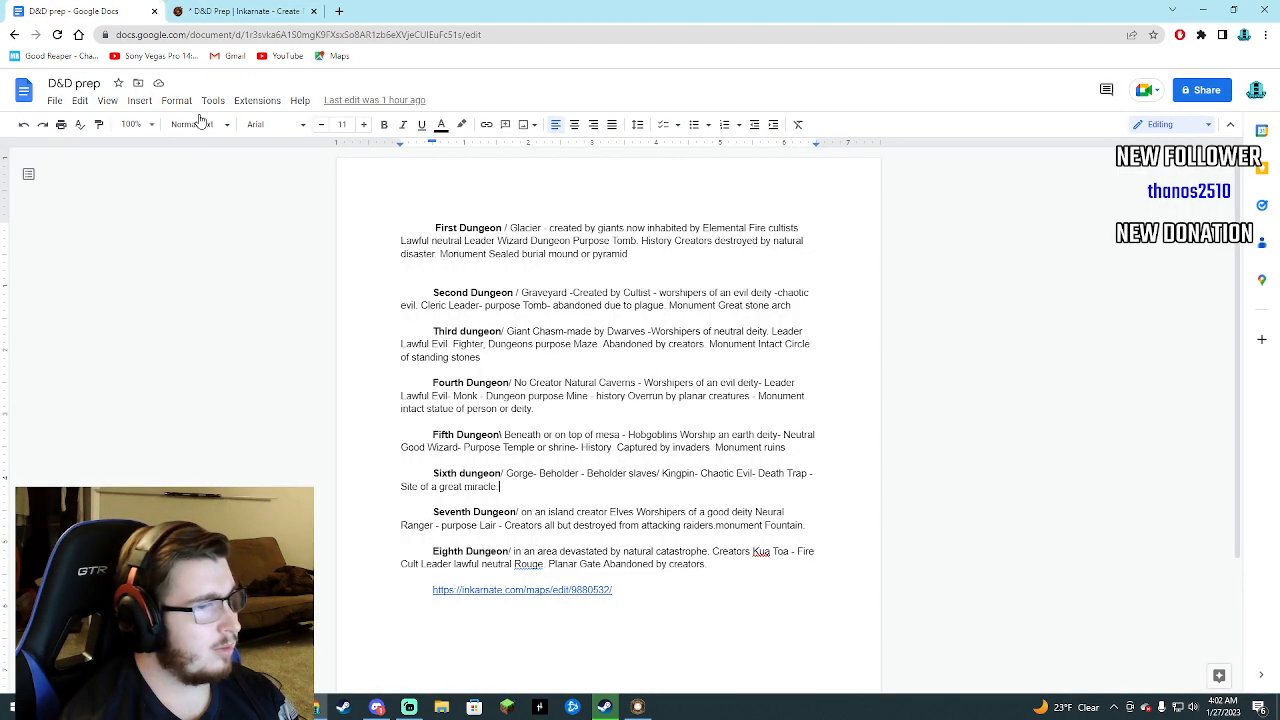
left_click(210, 10)
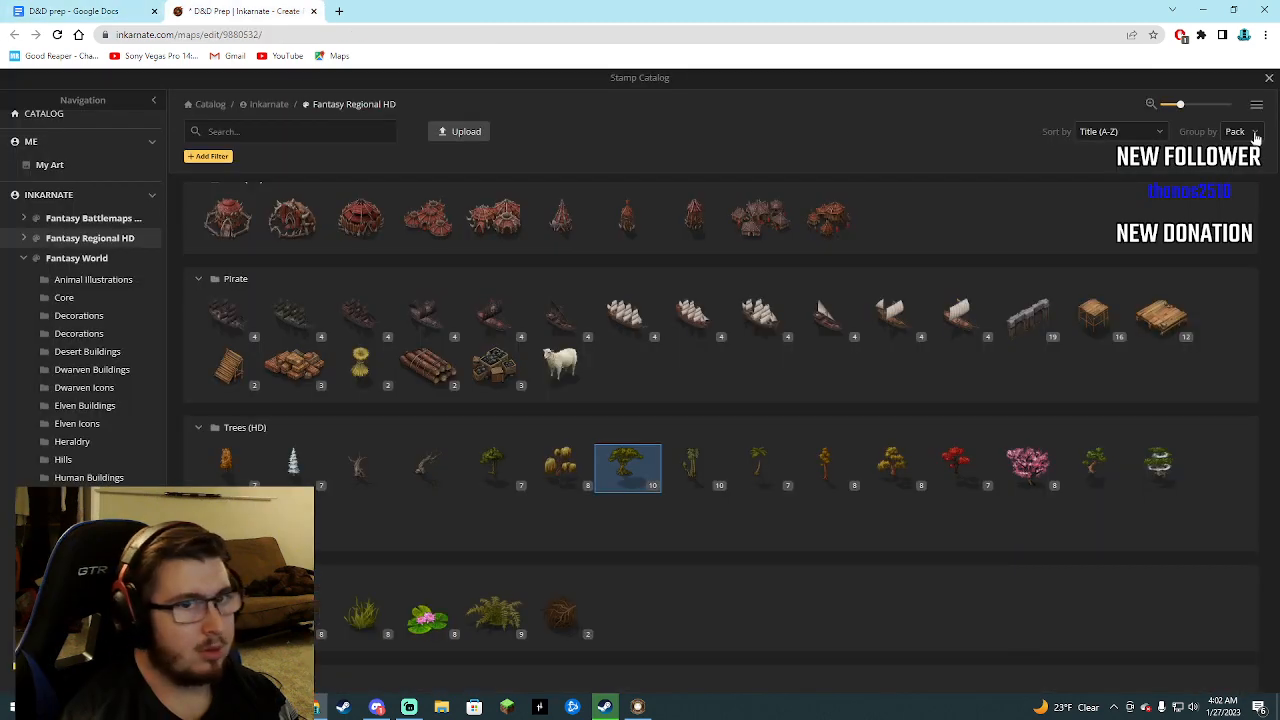
left_click(1269, 77)
scroll(535, 393, "down", 2)
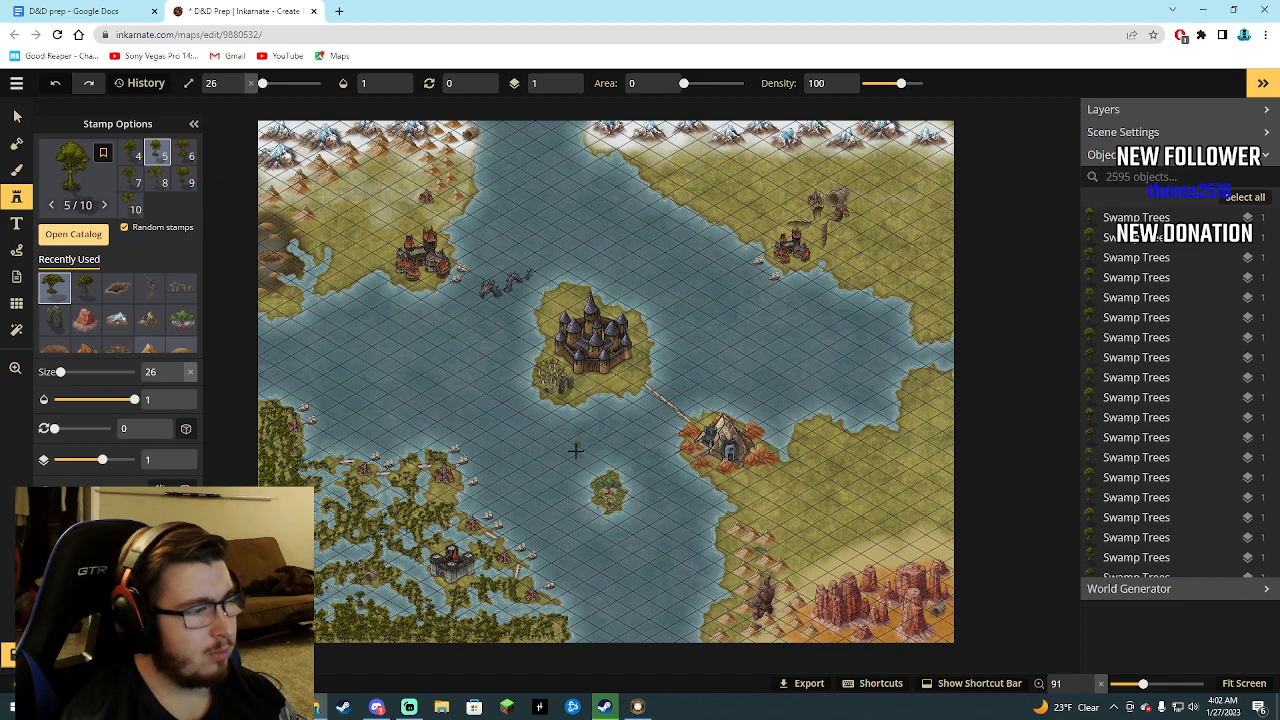
In the Google Docs dungeon notes, add the word "swamp" at the start of the Fourth Dungeon's description.
left_click(90, 10)
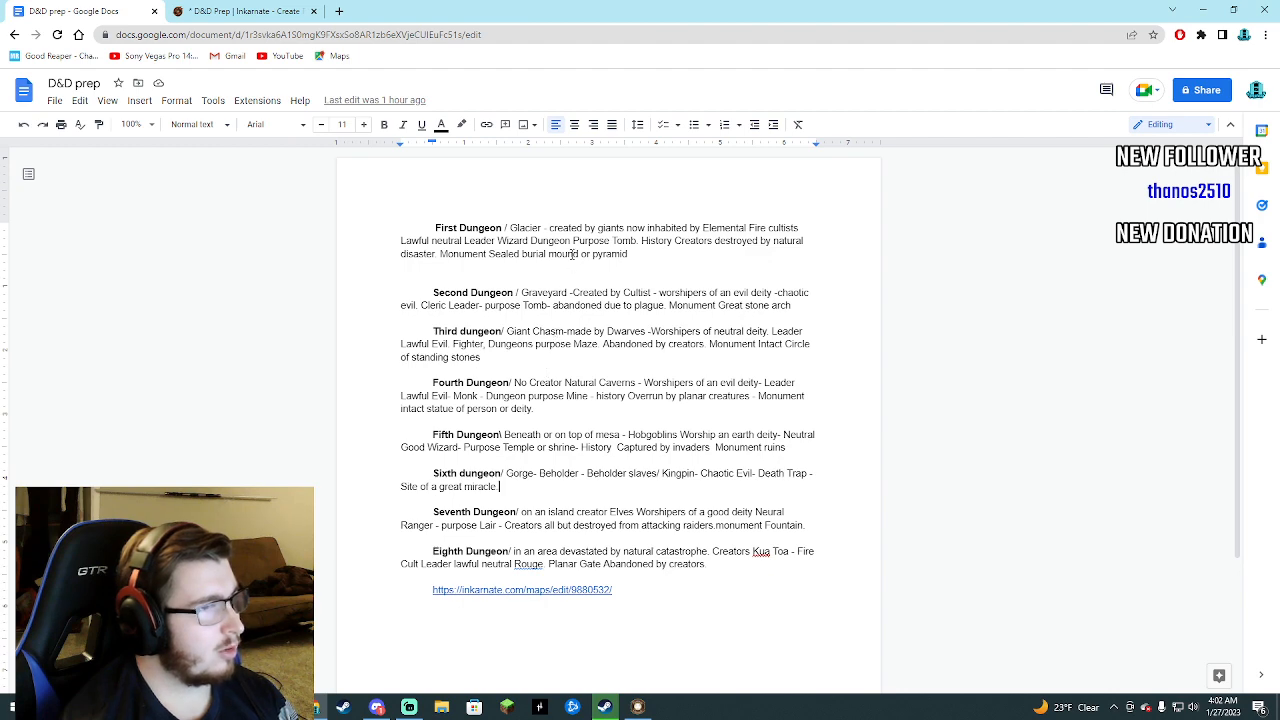
left_click(216, 11)
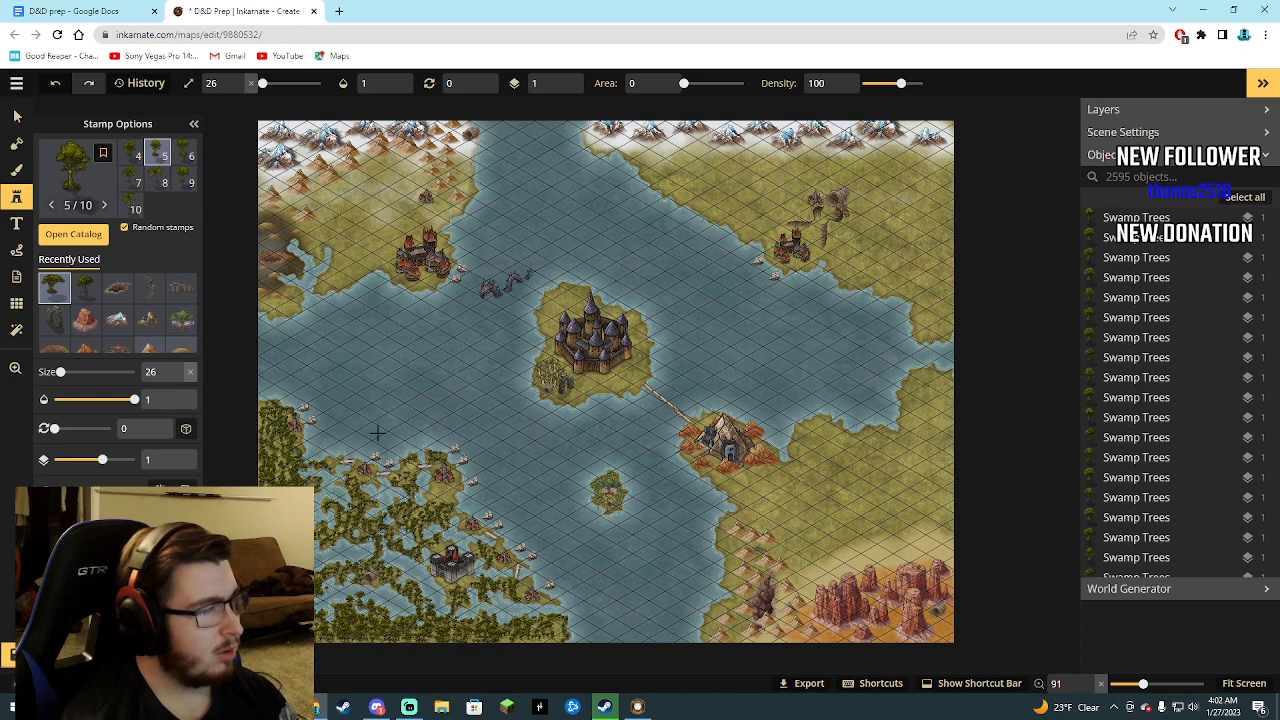
left_click(104, 14)
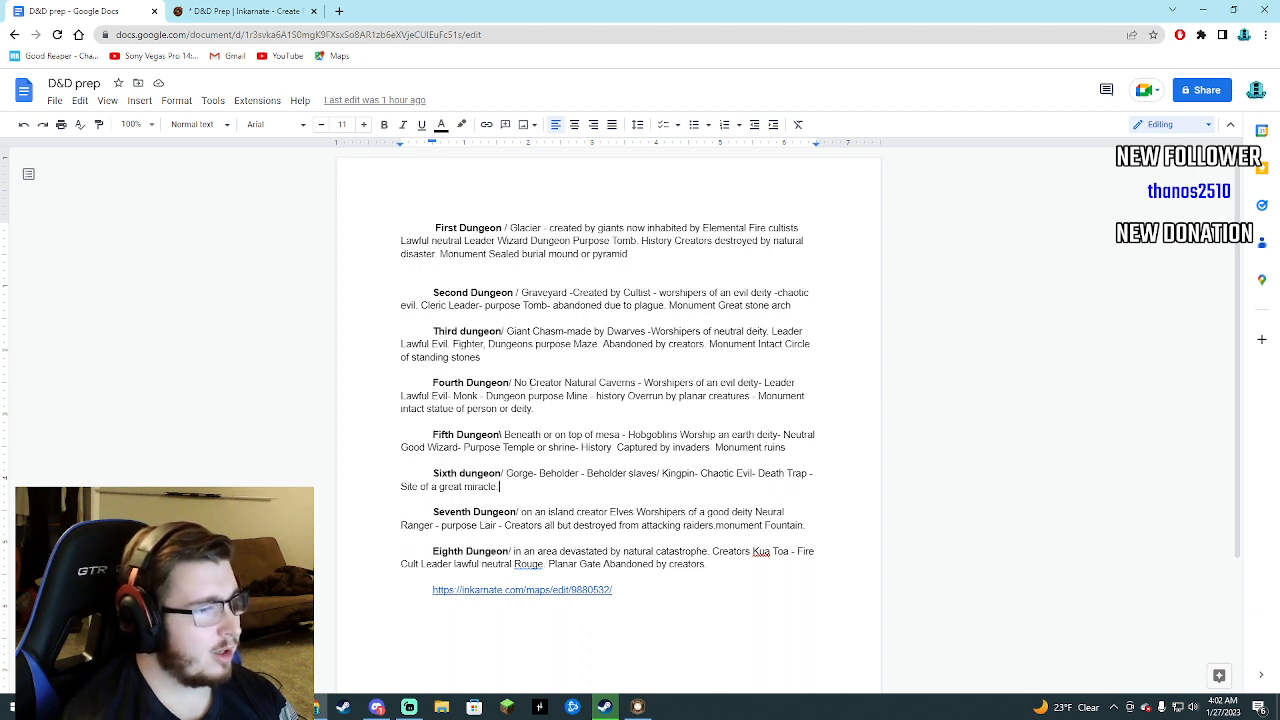
type("swamp")
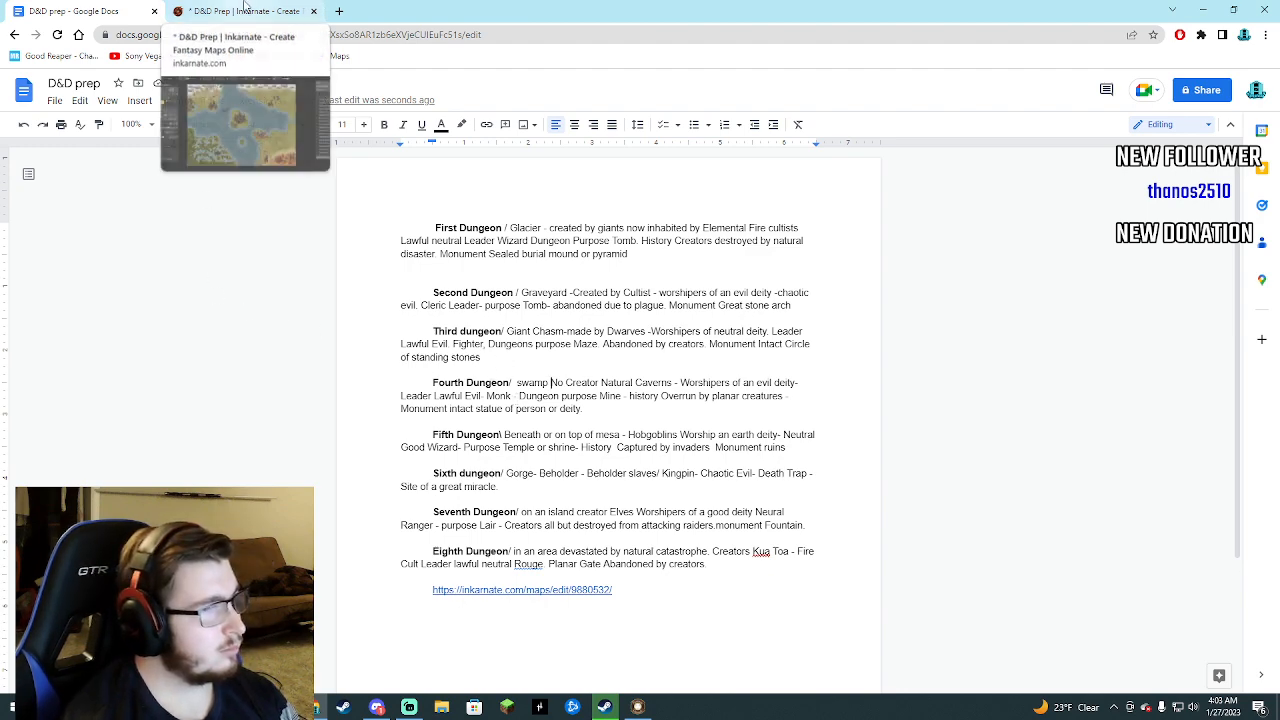
left_click(245, 8)
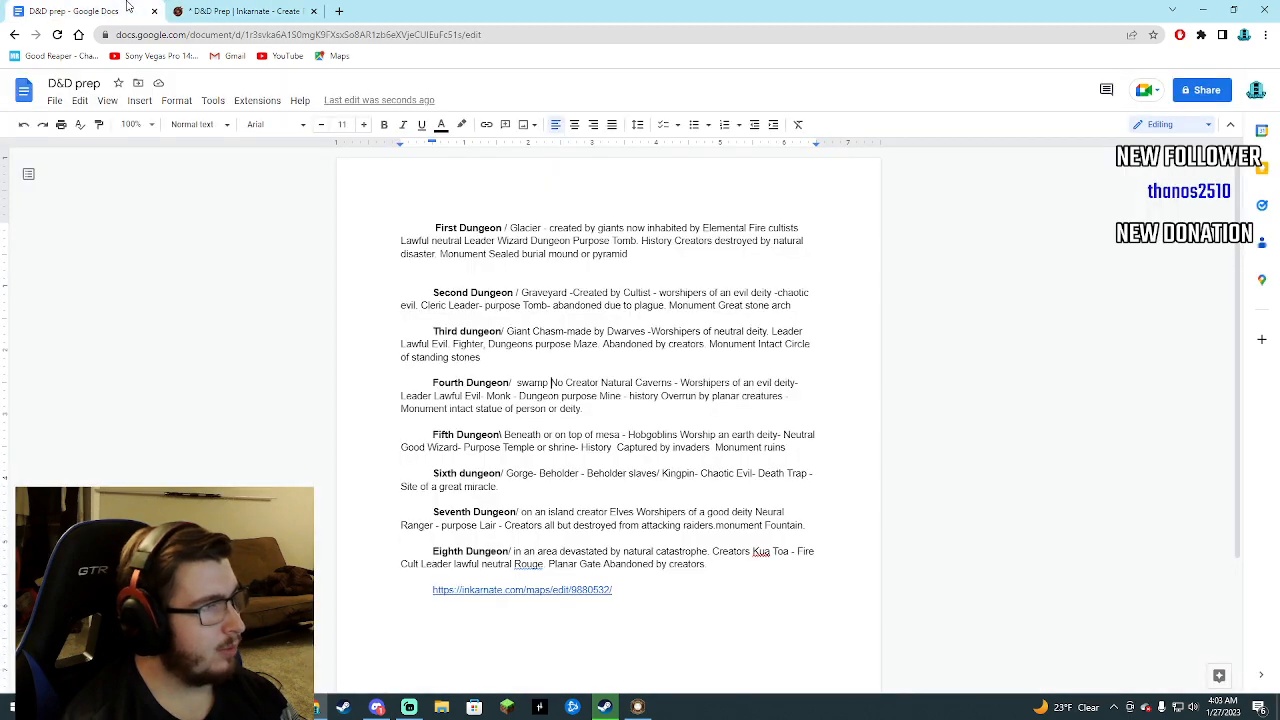
left_click(144, 9)
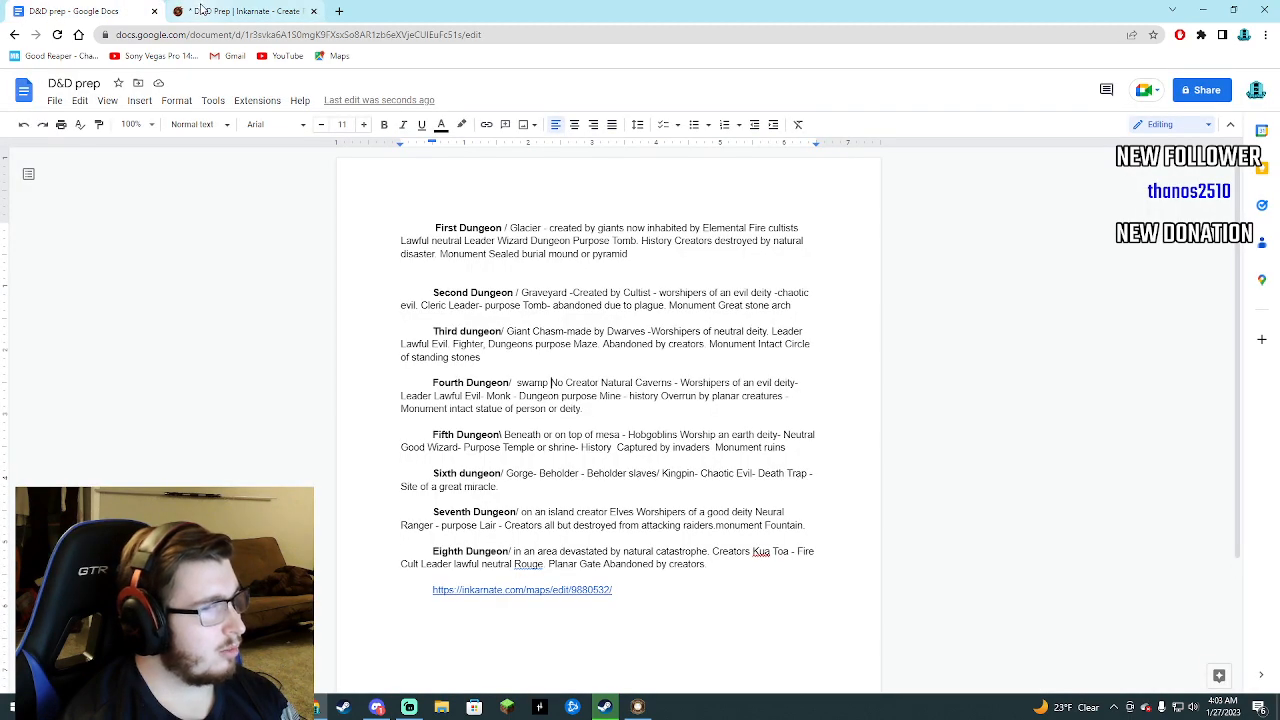
Back in Inkarnate, search the Fantasy Regional HD stamps for "stat" and choose the Babylonian Statues stamp.
left_click(240, 10)
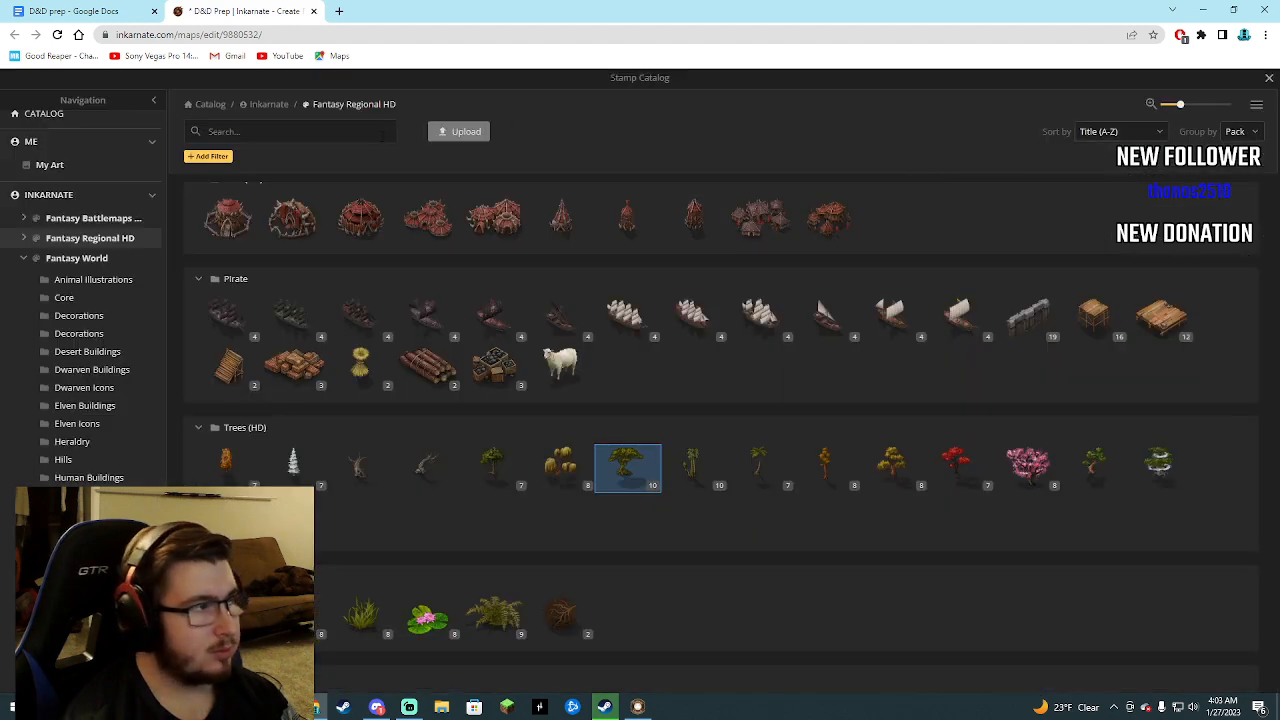
left_click(383, 134)
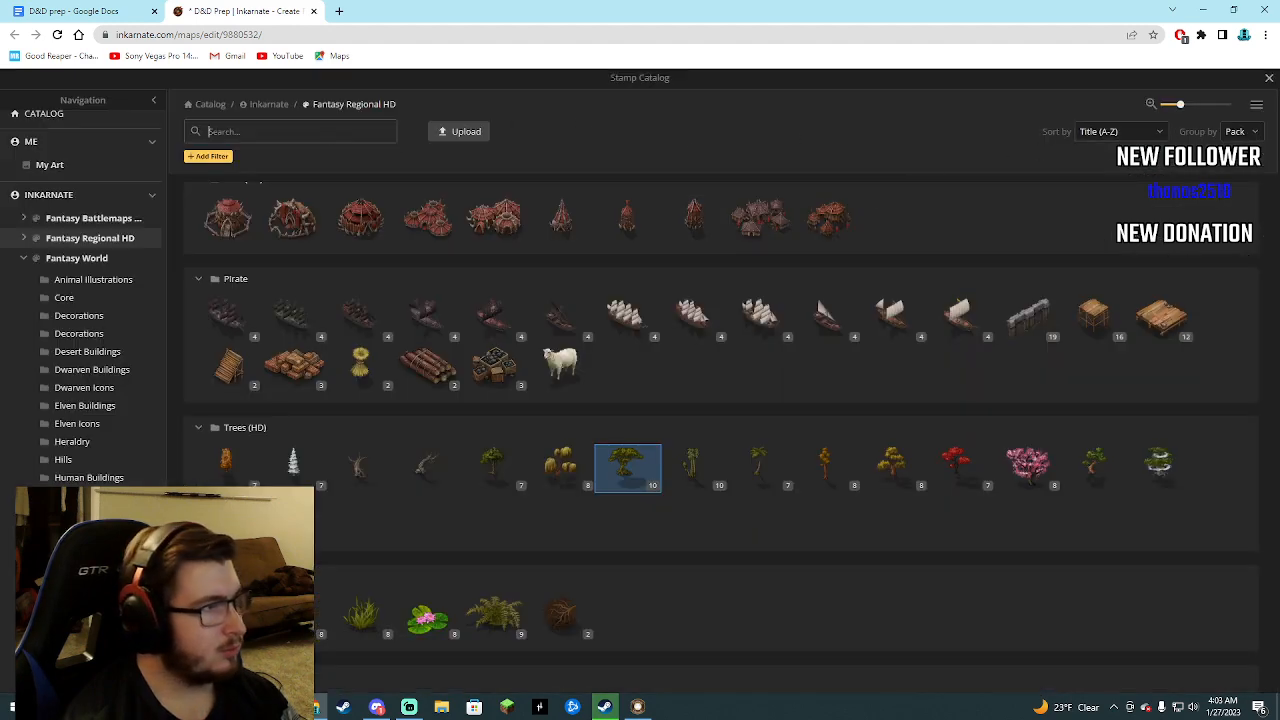
type("stat")
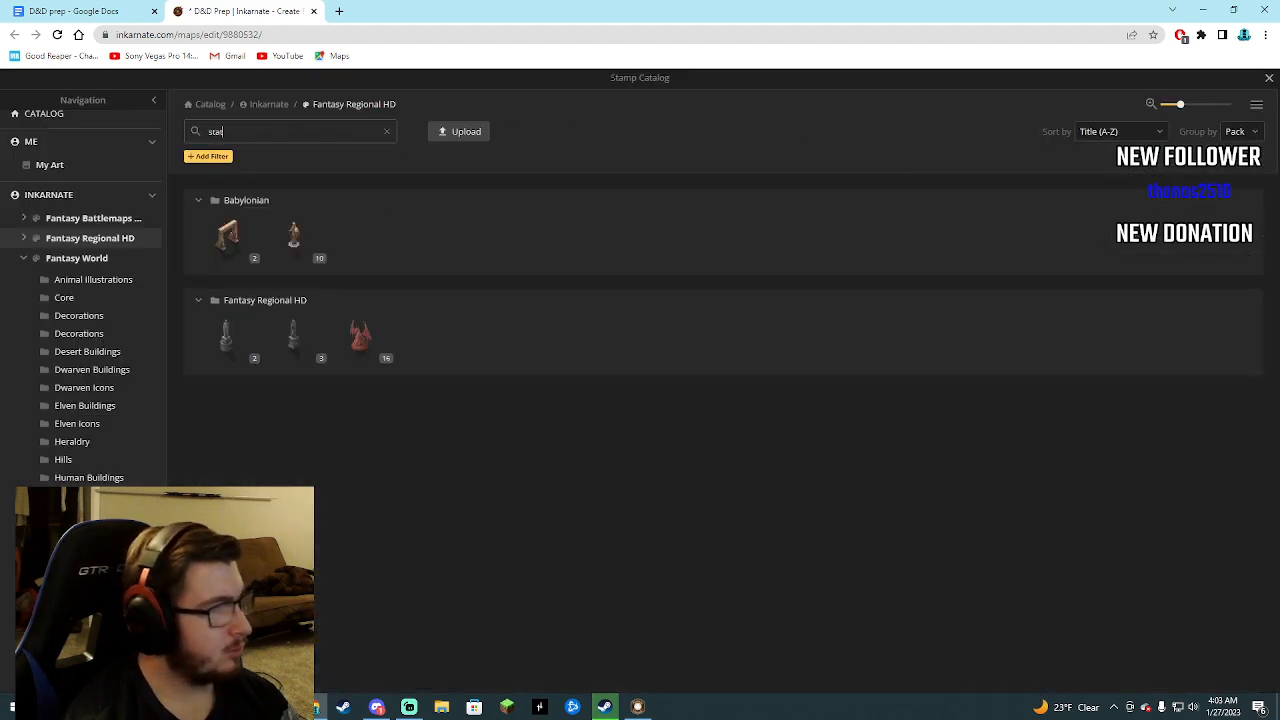
mouse_move(294, 243)
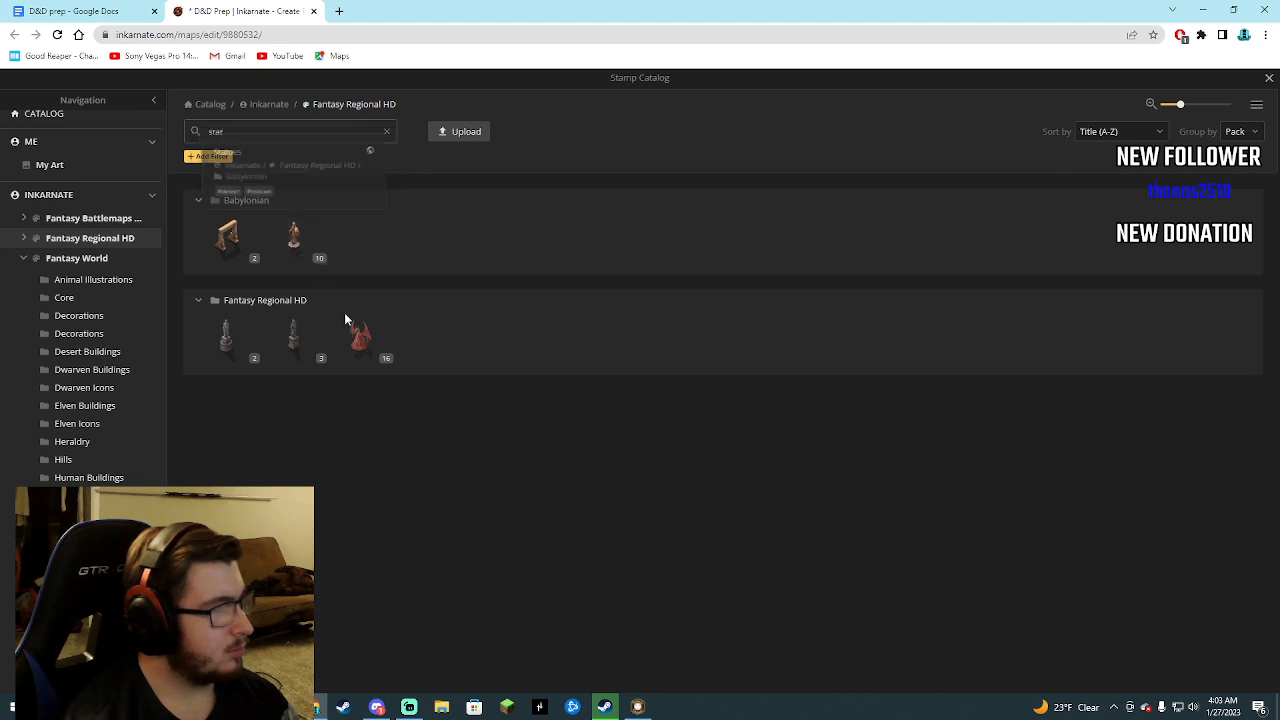
mouse_move(361, 346)
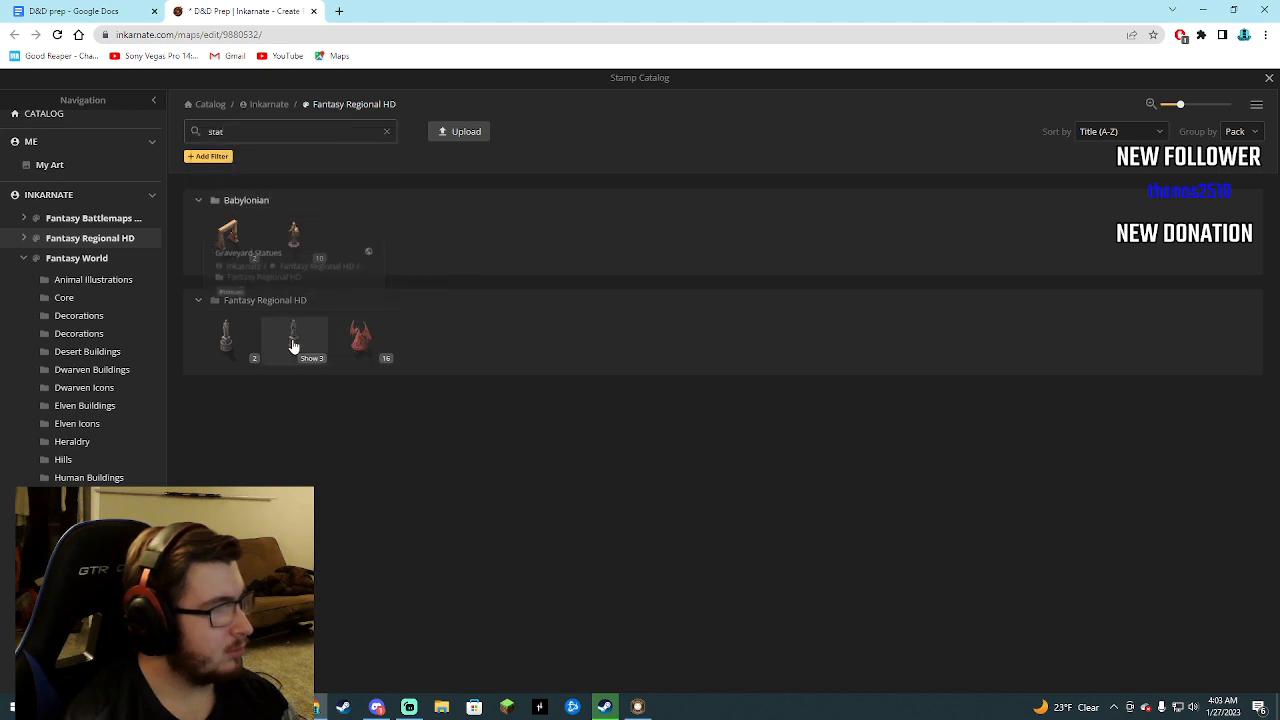
mouse_move(266, 318)
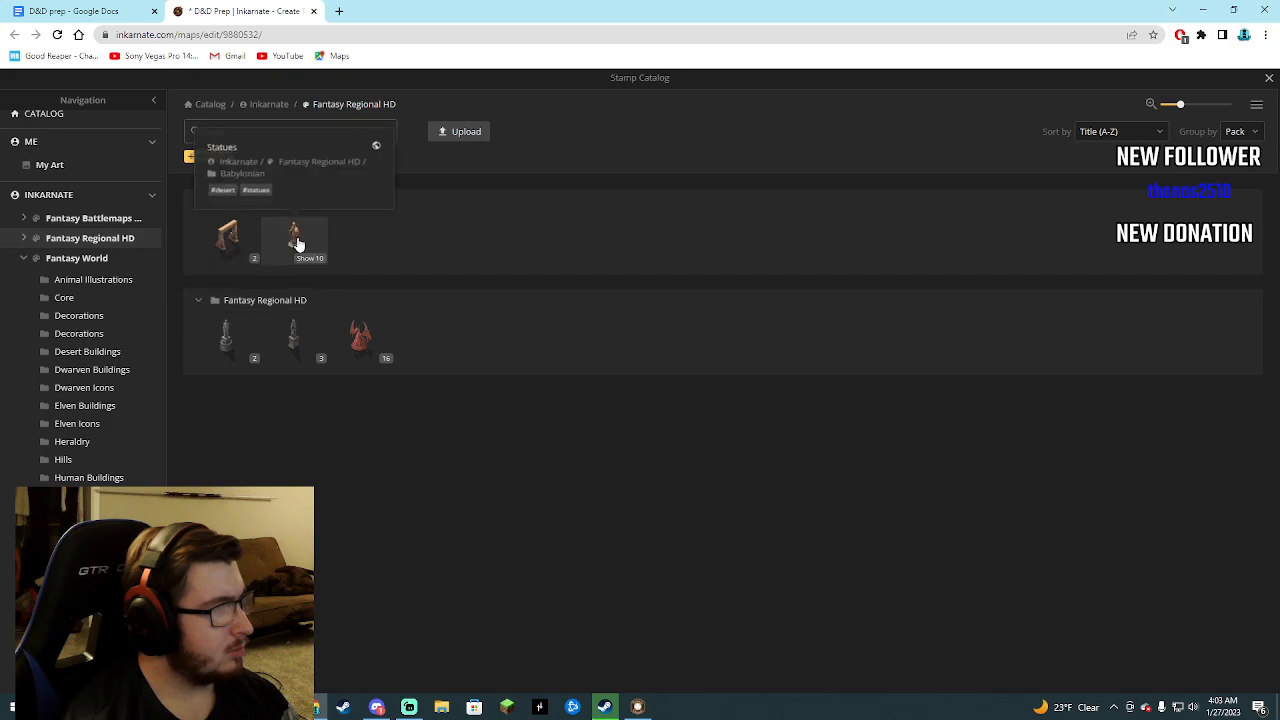
left_click(297, 240)
Place a Babylonian statue at size 36 in the southwestern swamp, northeast of the small cave mound and west of the black fortress.
scroll(335, 565, "up", 6)
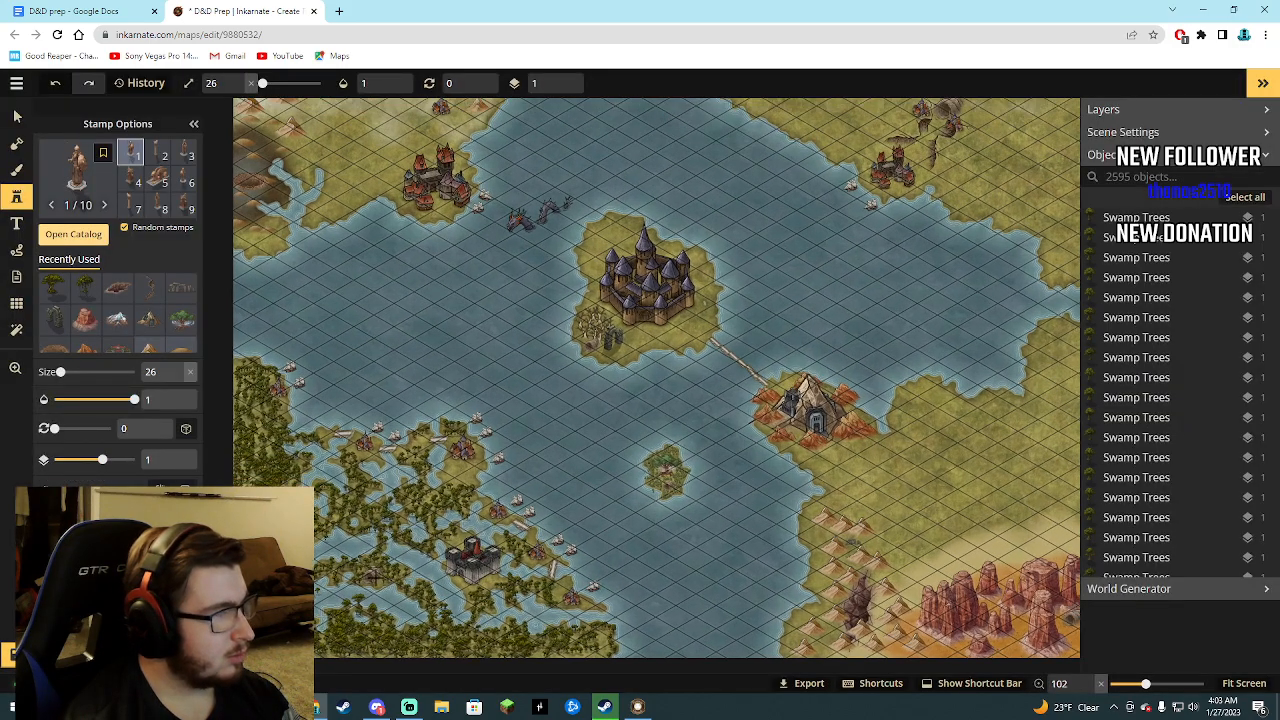
scroll(388, 565, "up", 5)
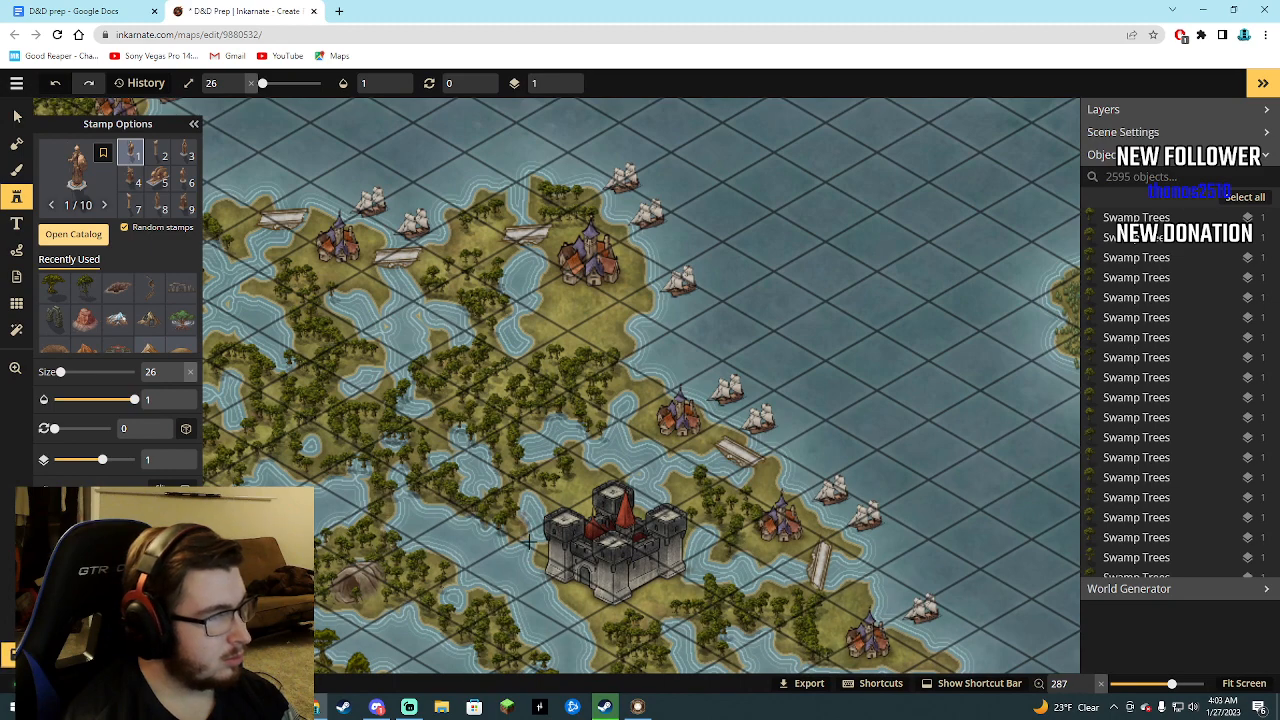
scroll(433, 448, "down", 5)
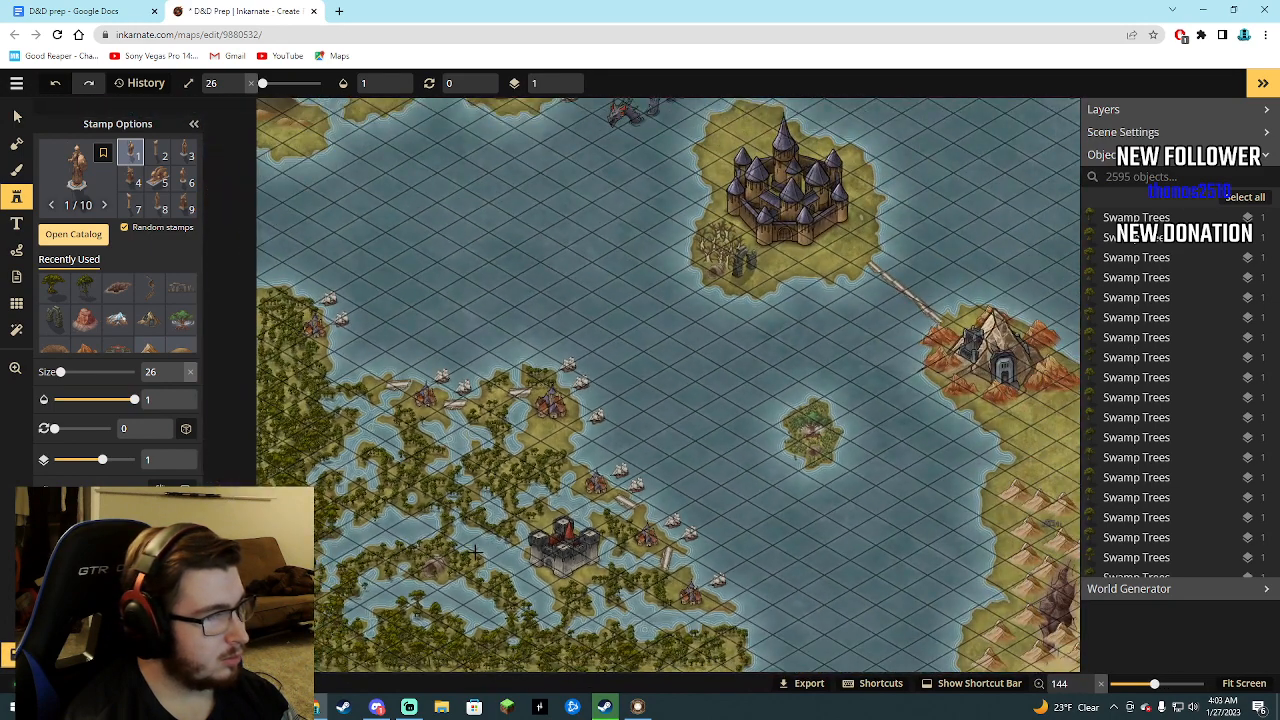
scroll(474, 552, "down", 2)
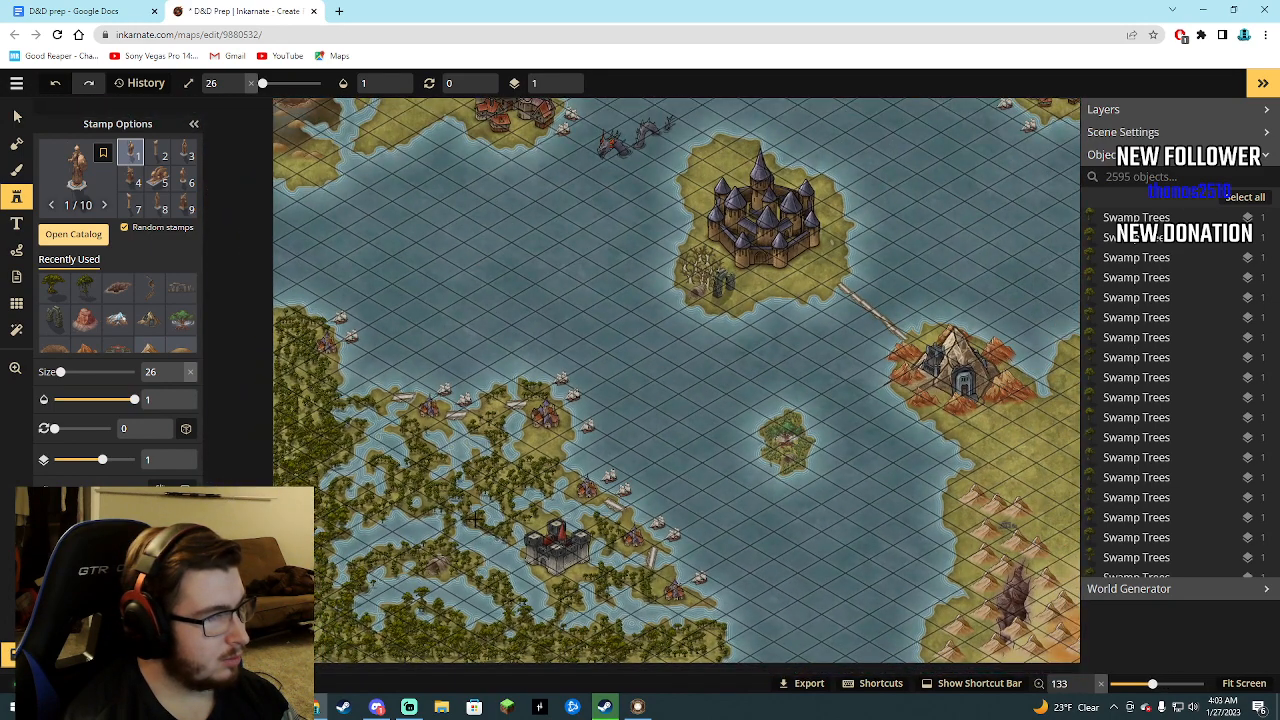
scroll(444, 530, "up", 5)
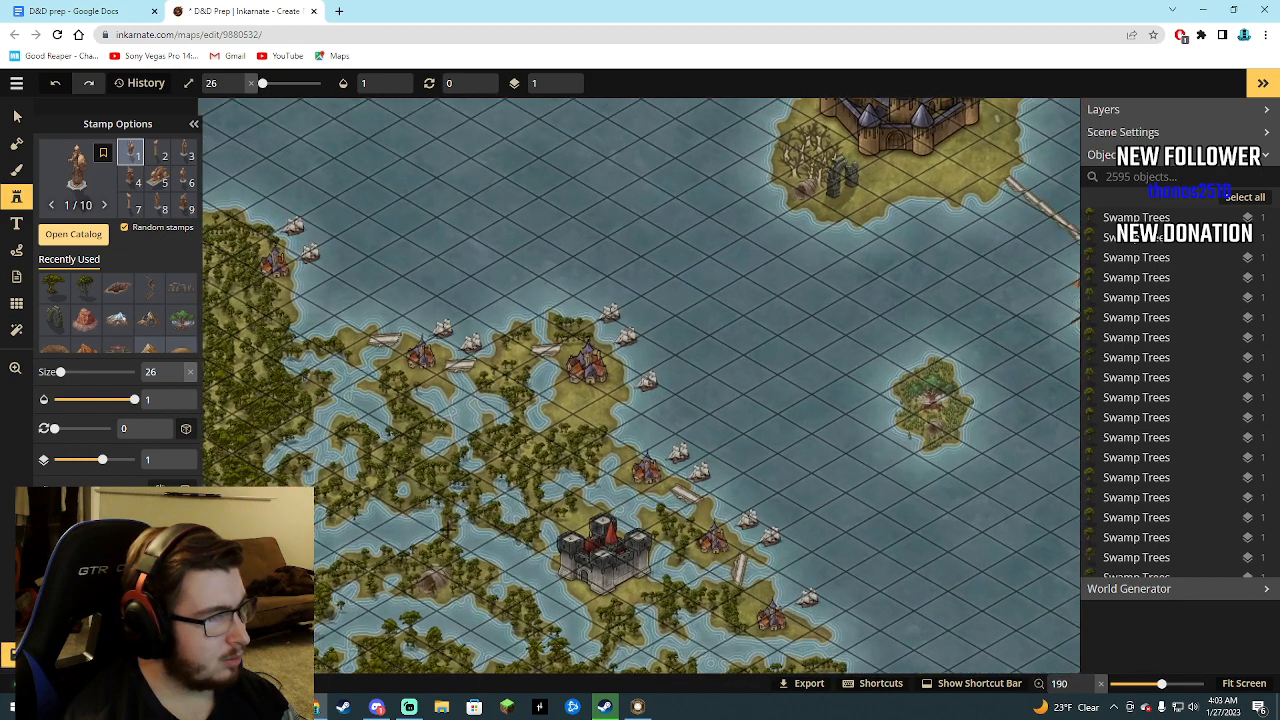
scroll(436, 522, "up", 5)
left_click(447, 525)
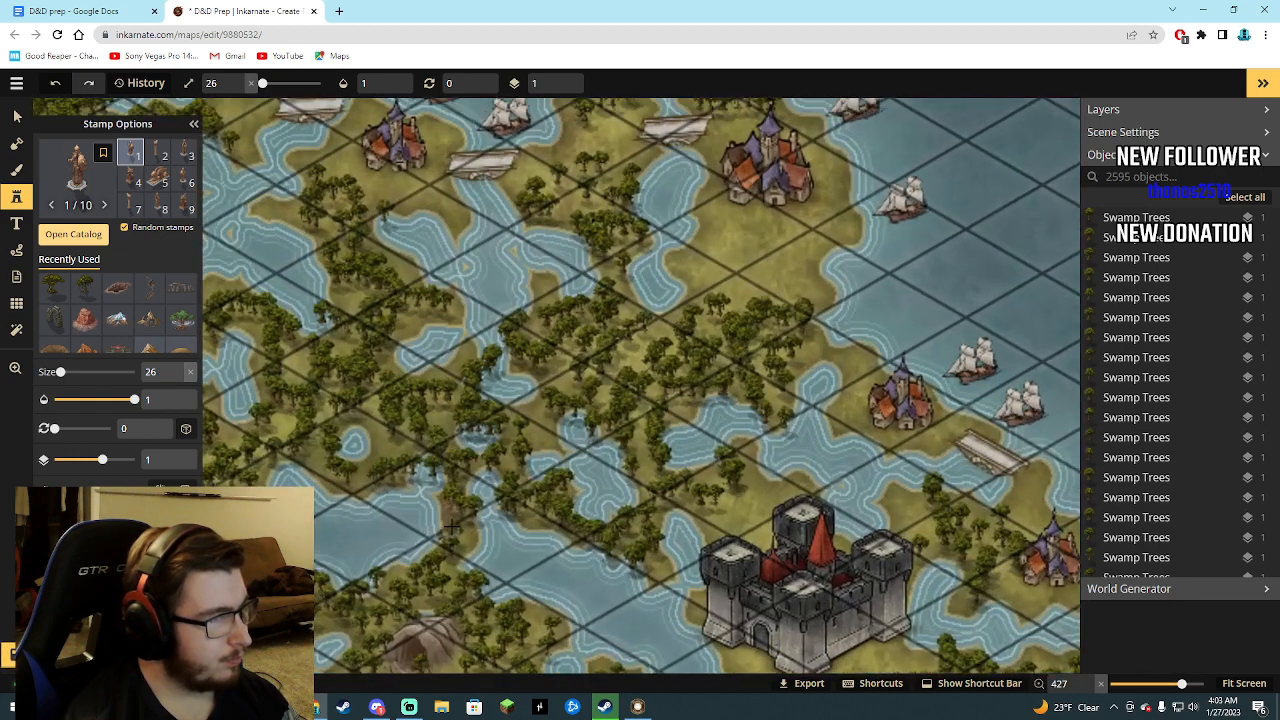
left_click_drag(435, 490, 508, 552)
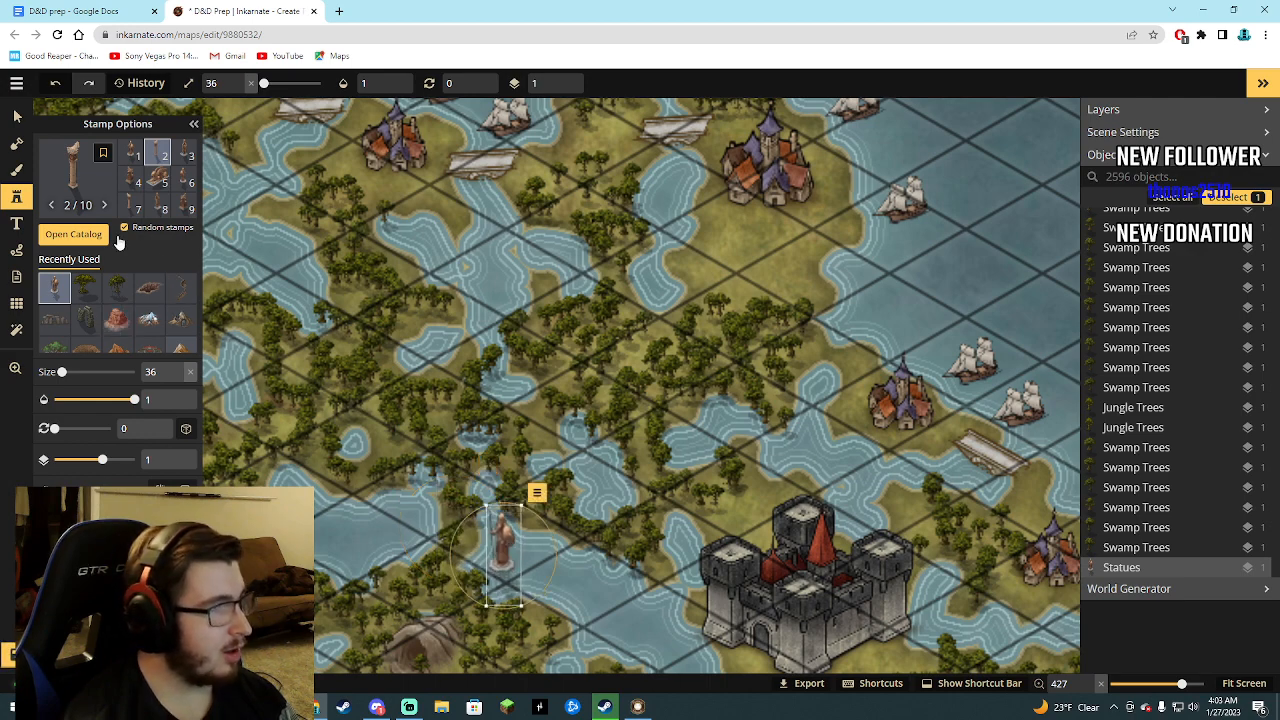
Try the fifth and tenth variants of the Babylonian Statues stamp.
left_click(156, 180)
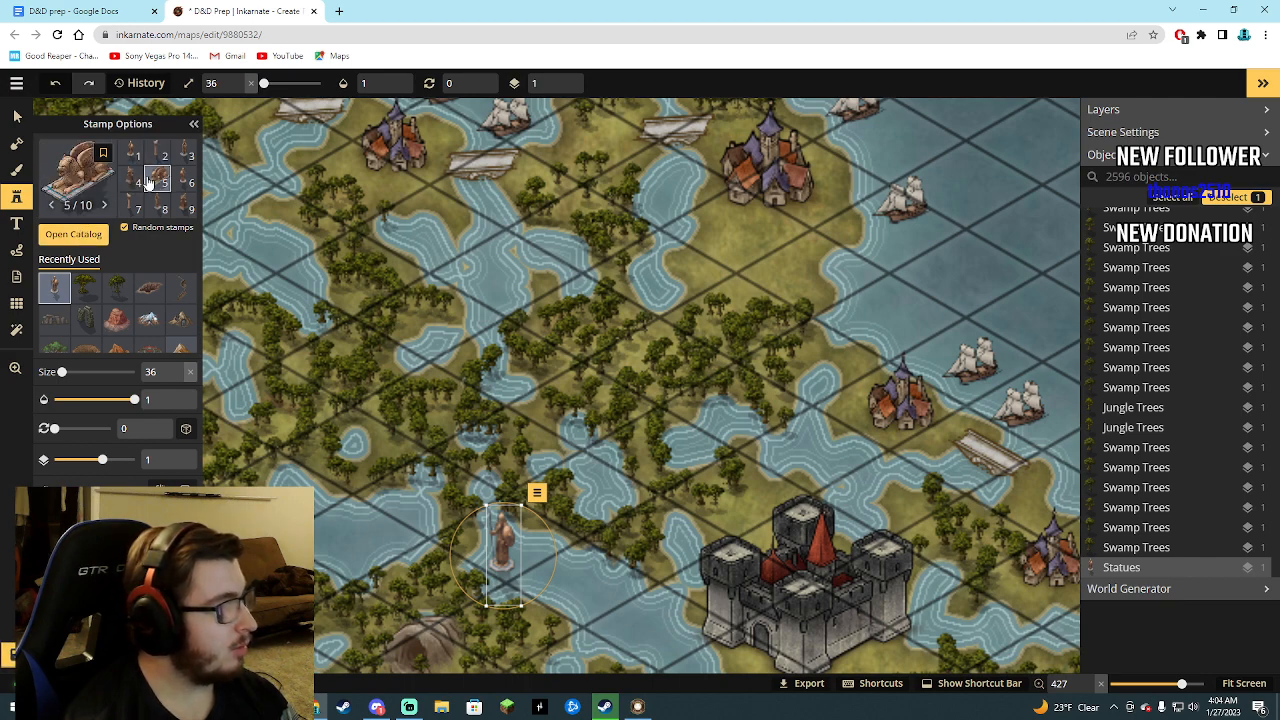
scroll(148, 182, "down", 1)
left_click(134, 206)
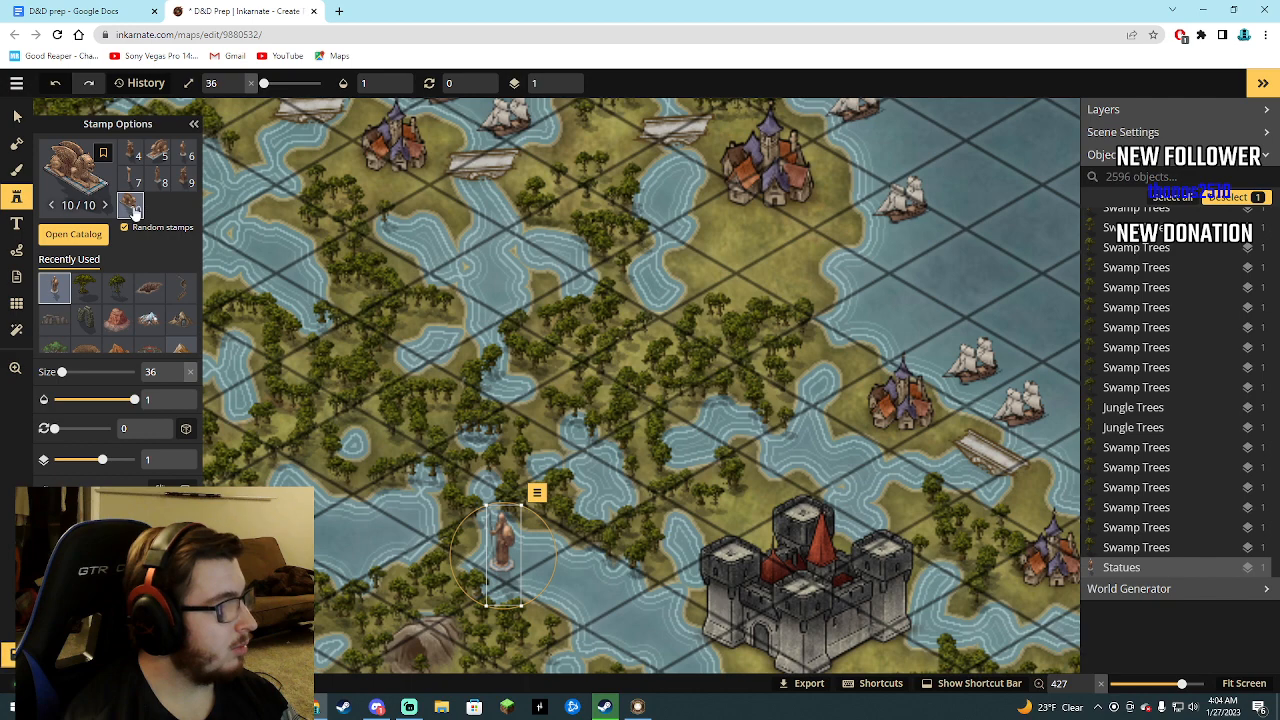
Check the dungeon notes for the Fifth Dungeon's monument, and pick the Fantasy Regional HD ruins stamp by searching for "ruins".
left_click(62, 15)
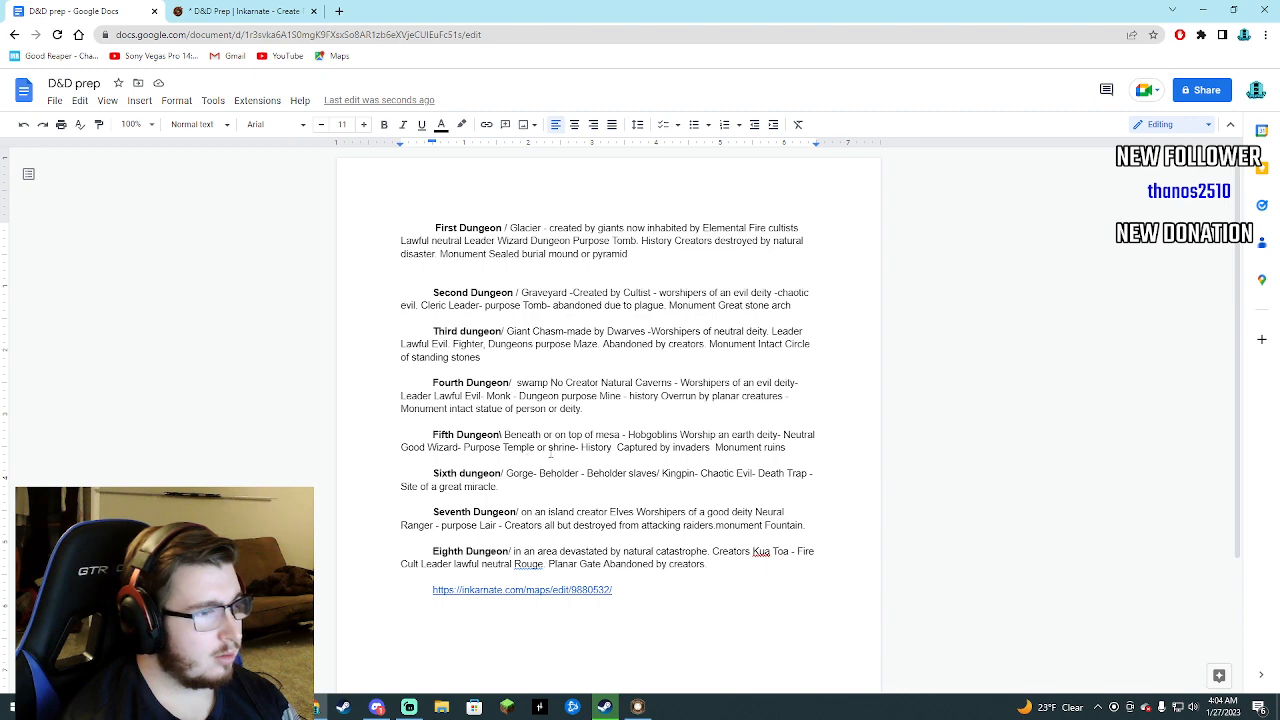
left_click(234, 10)
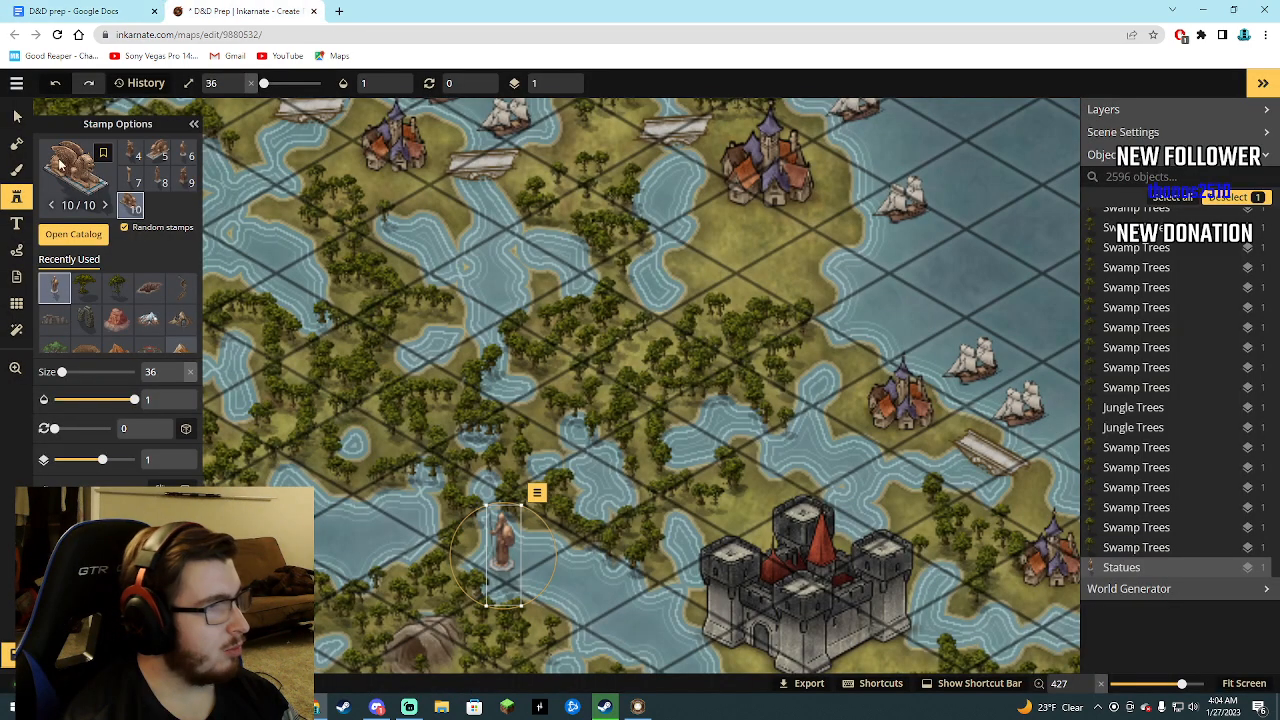
key("f")
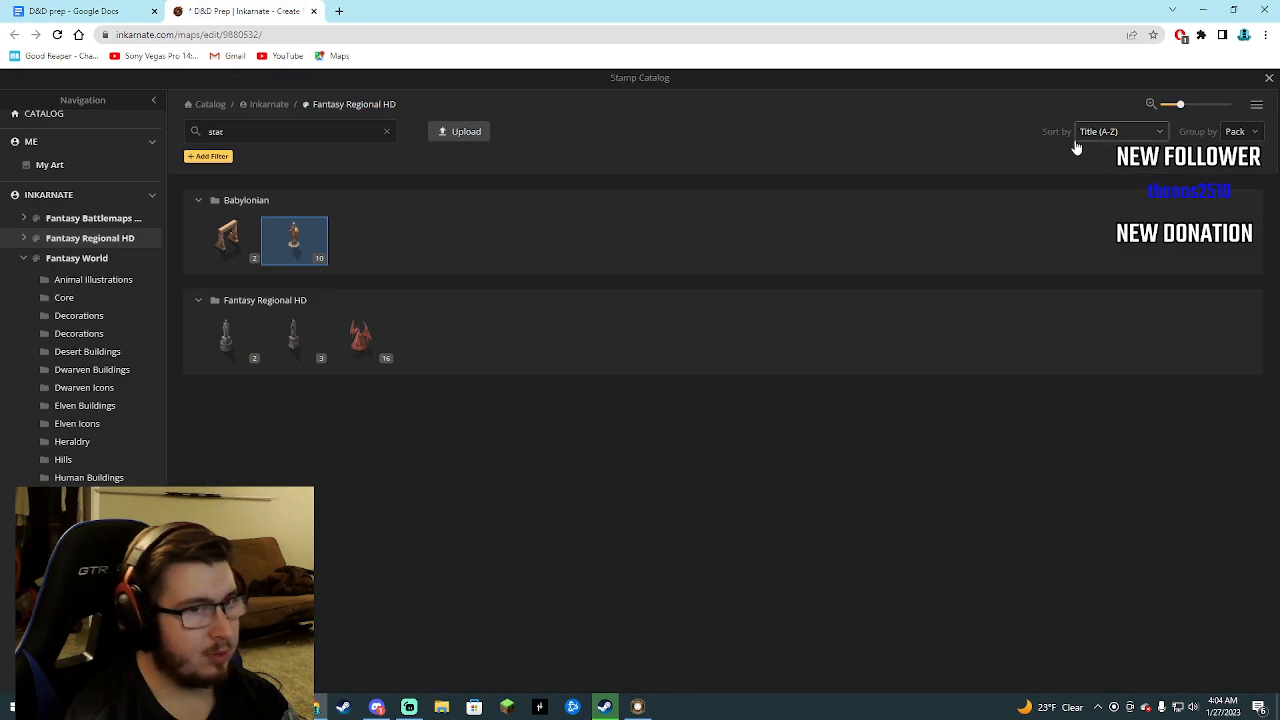
left_click_drag(262, 133, 188, 136)
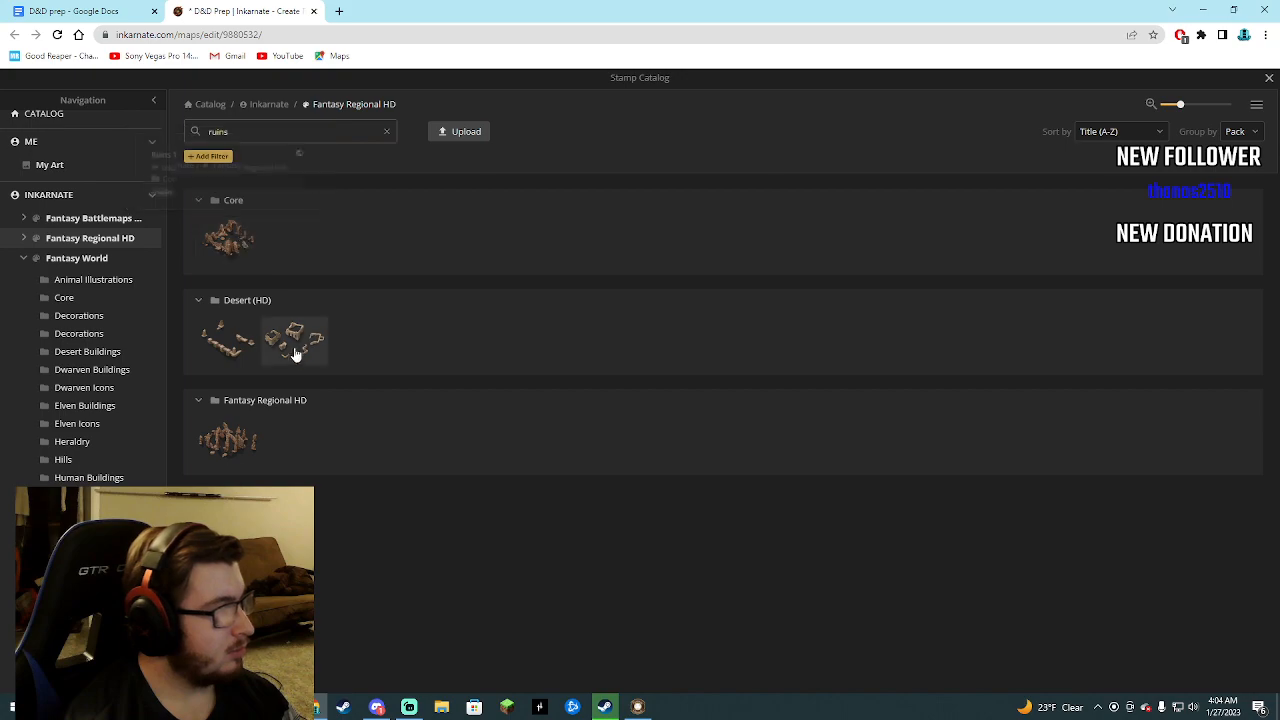
left_click(240, 443)
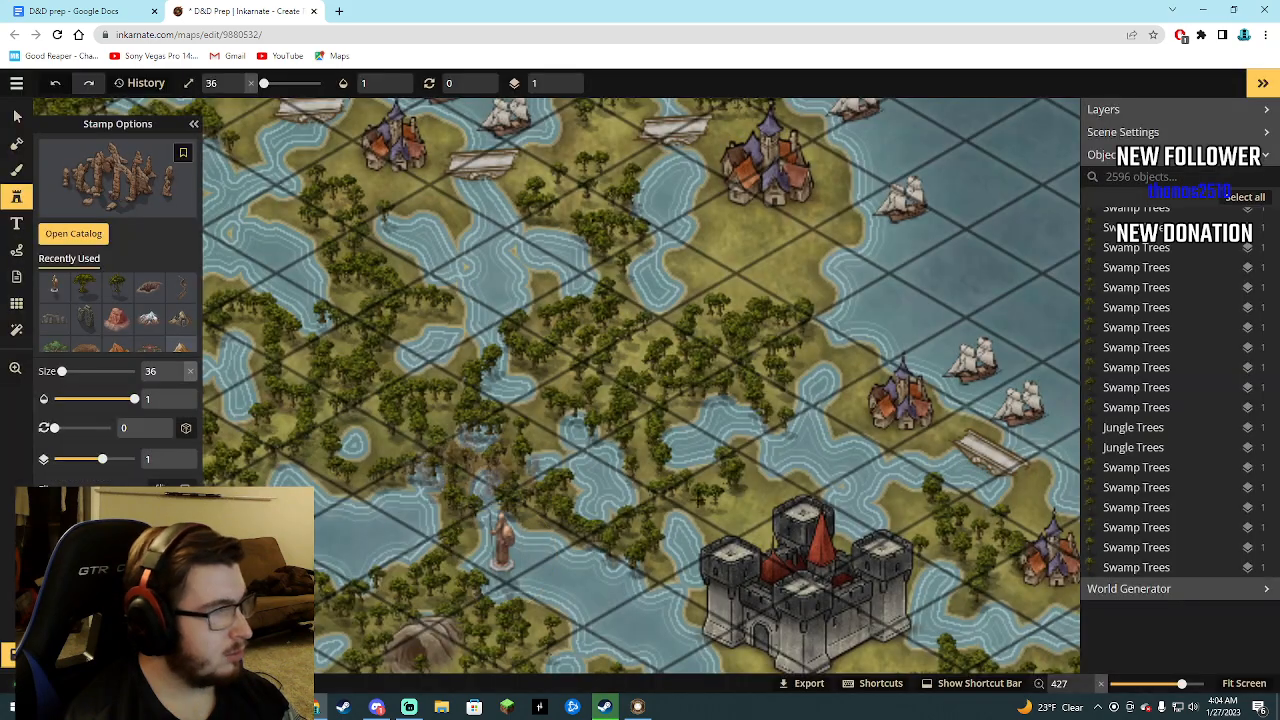
Place the ruins stamp at size 36 and opacity 0.9 among the red mesas in the map's southeastern desert.
scroll(833, 493, "up", 5)
scroll(833, 494, "down", 5)
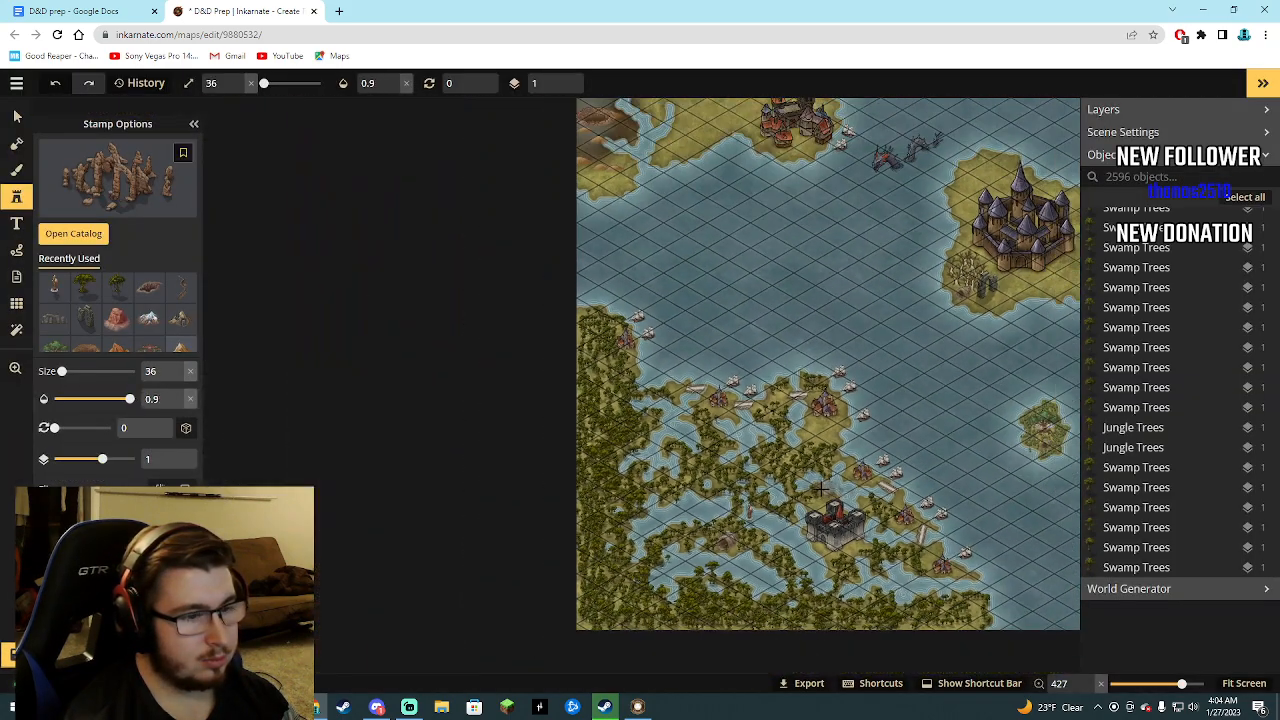
left_click(1244, 683)
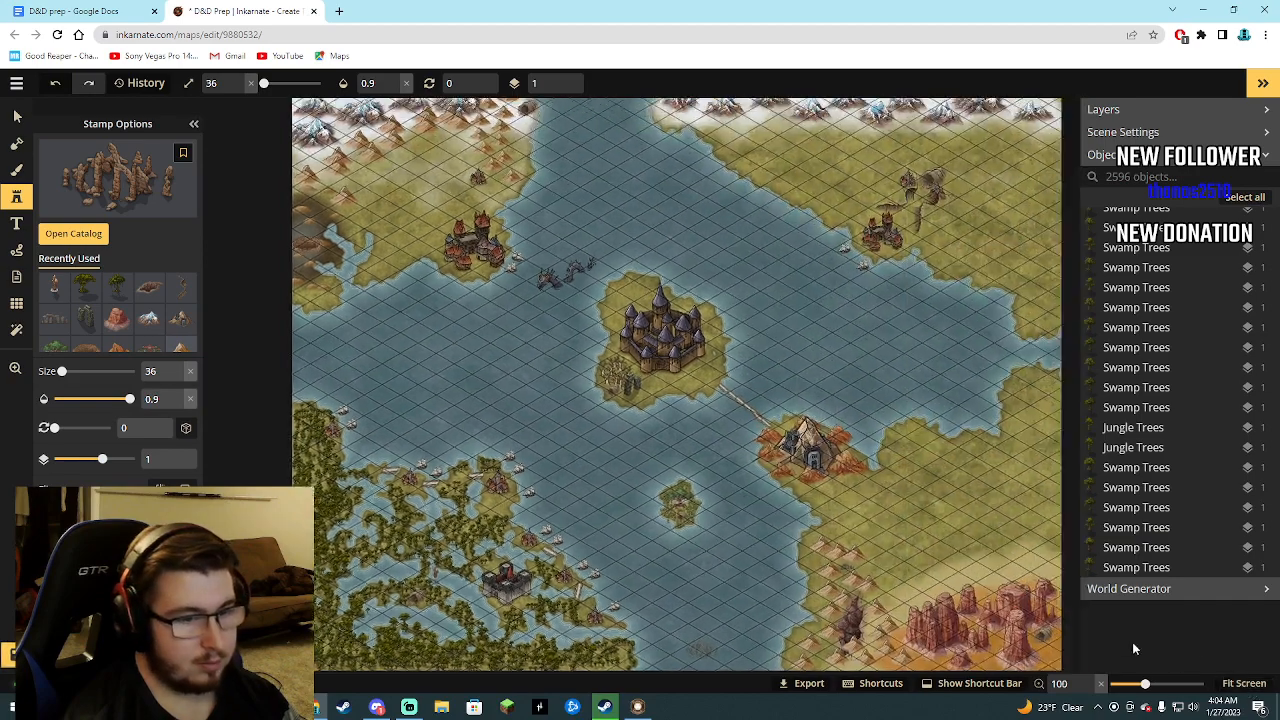
scroll(995, 588, "up", 3)
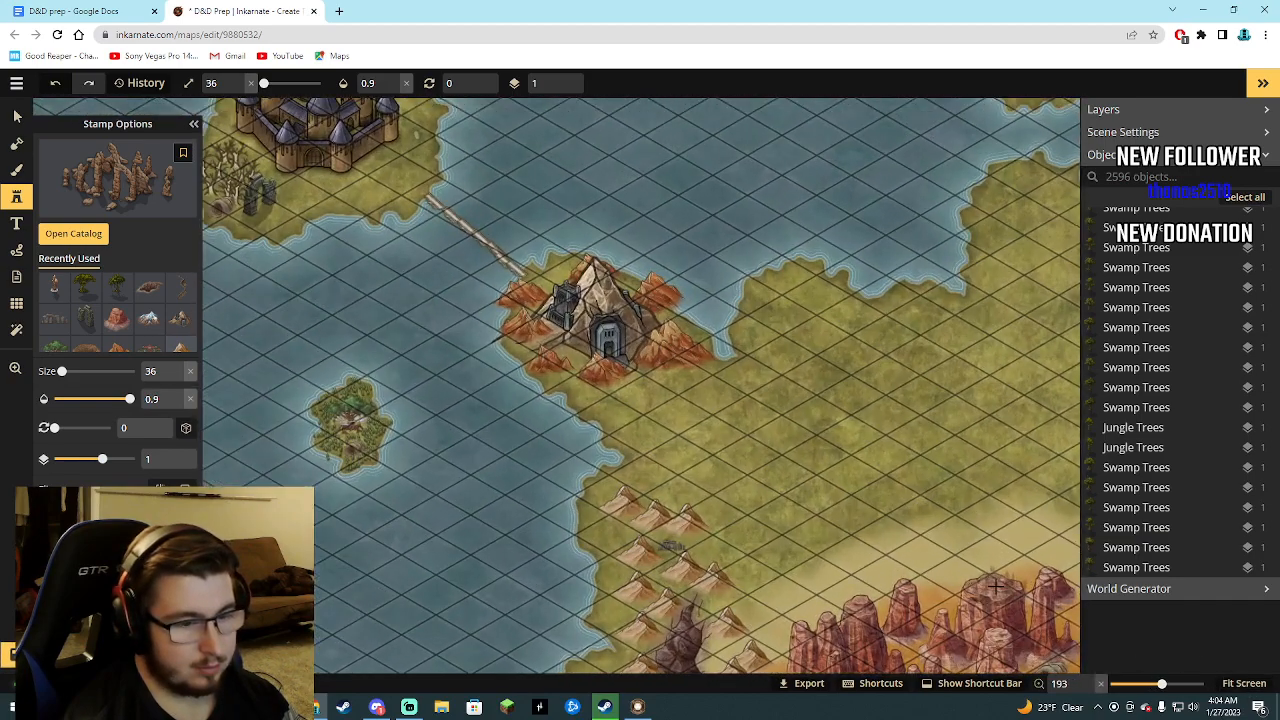
left_click(995, 588)
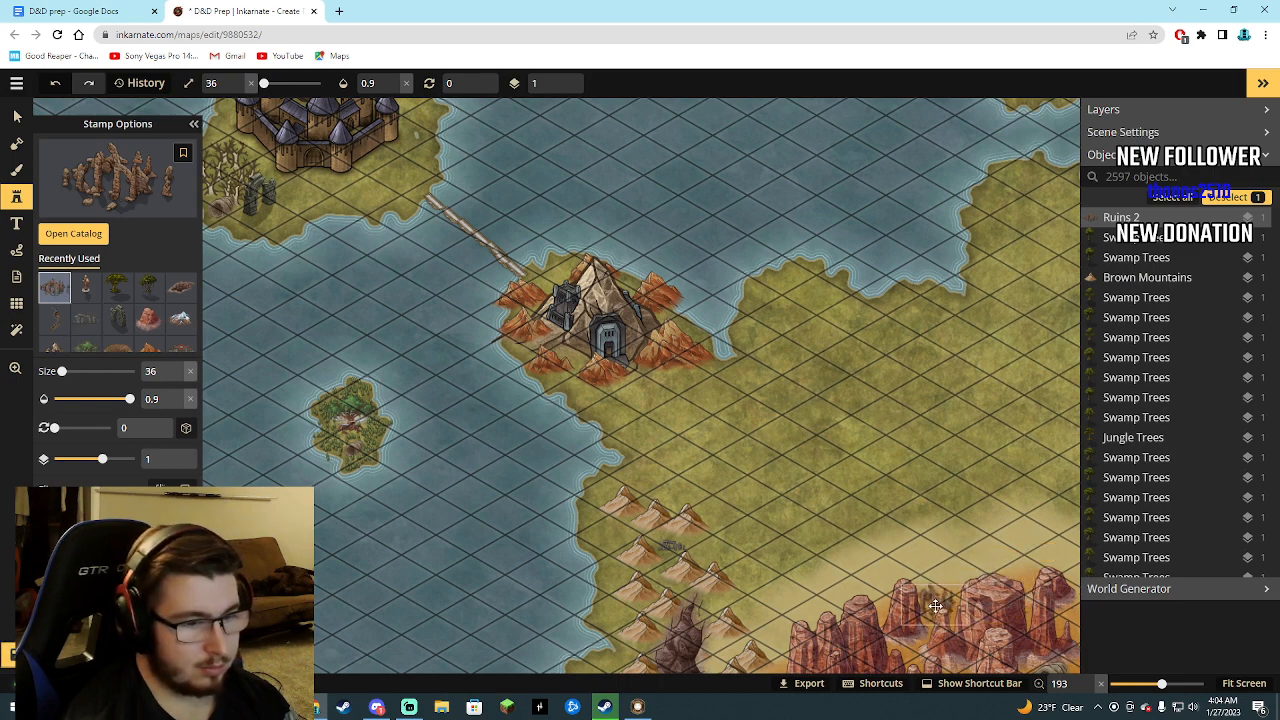
scroll(935, 605, "down", 1)
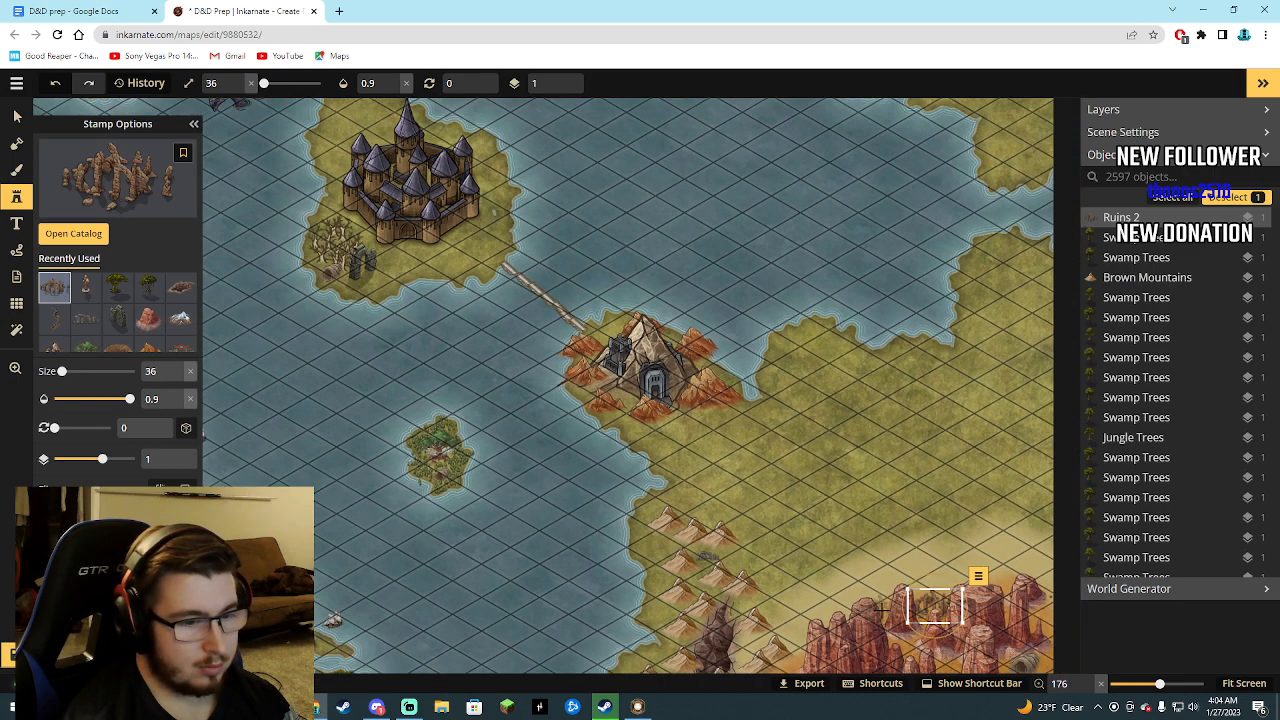
scroll(935, 605, "down", 2)
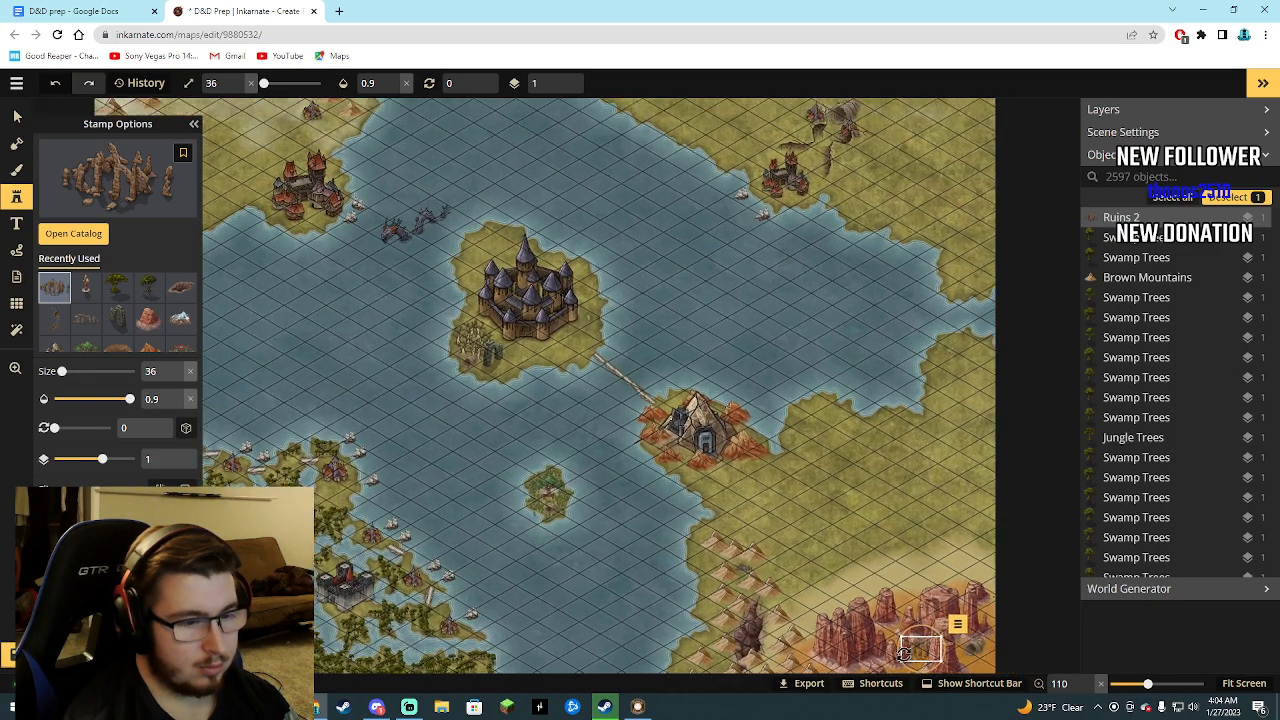
scroll(890, 650, "up", 3)
scroll(873, 640, "down", 5)
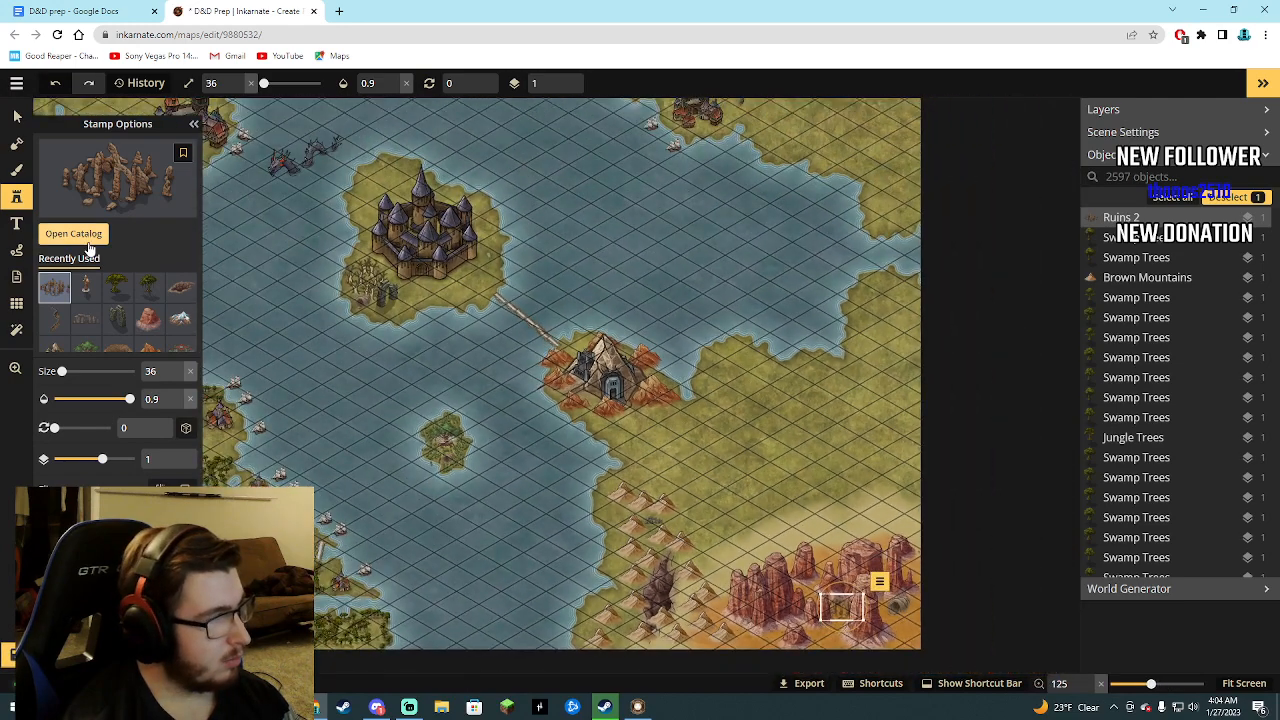
left_click(86, 234)
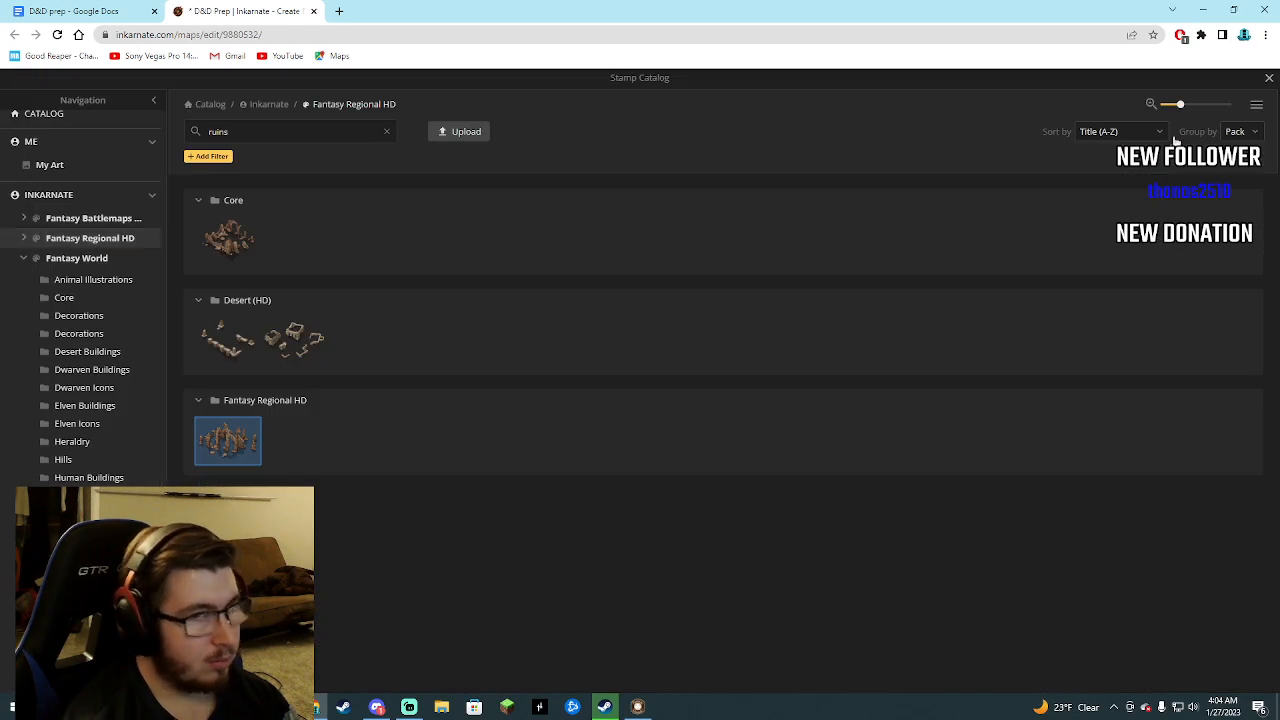
left_click(1269, 82)
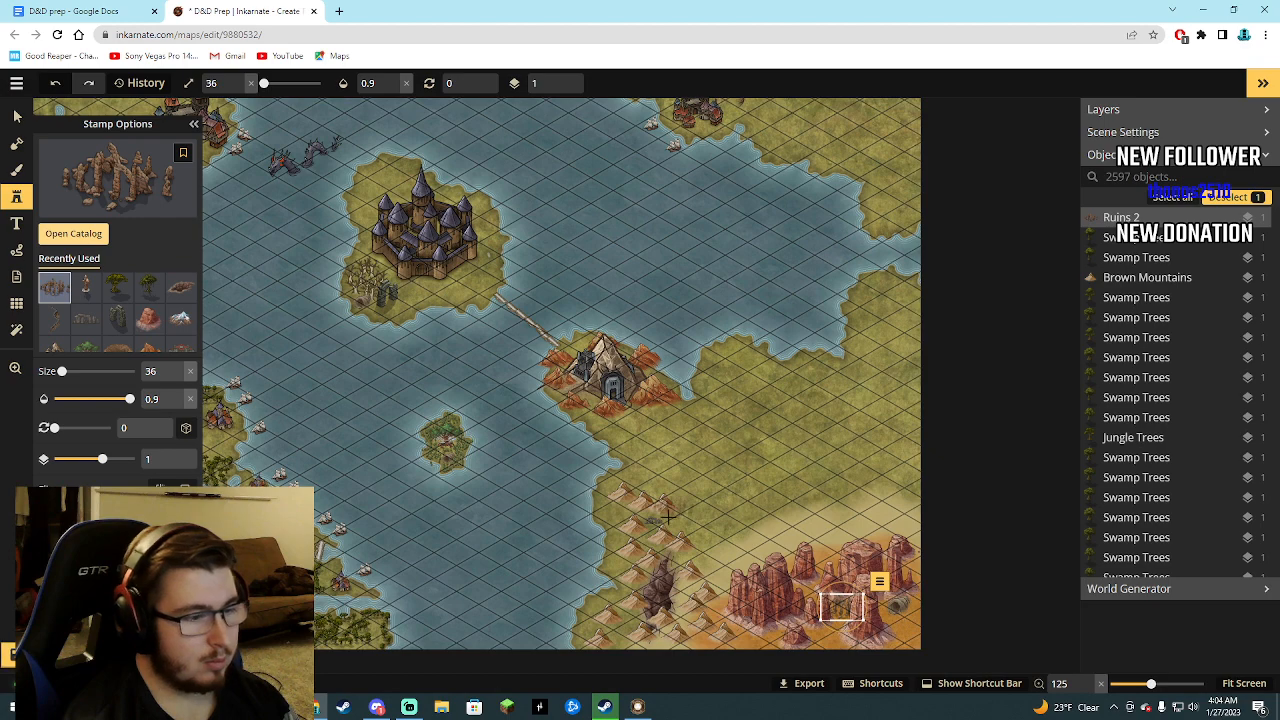
left_click(1180, 397)
scroll(783, 484, "up", 5)
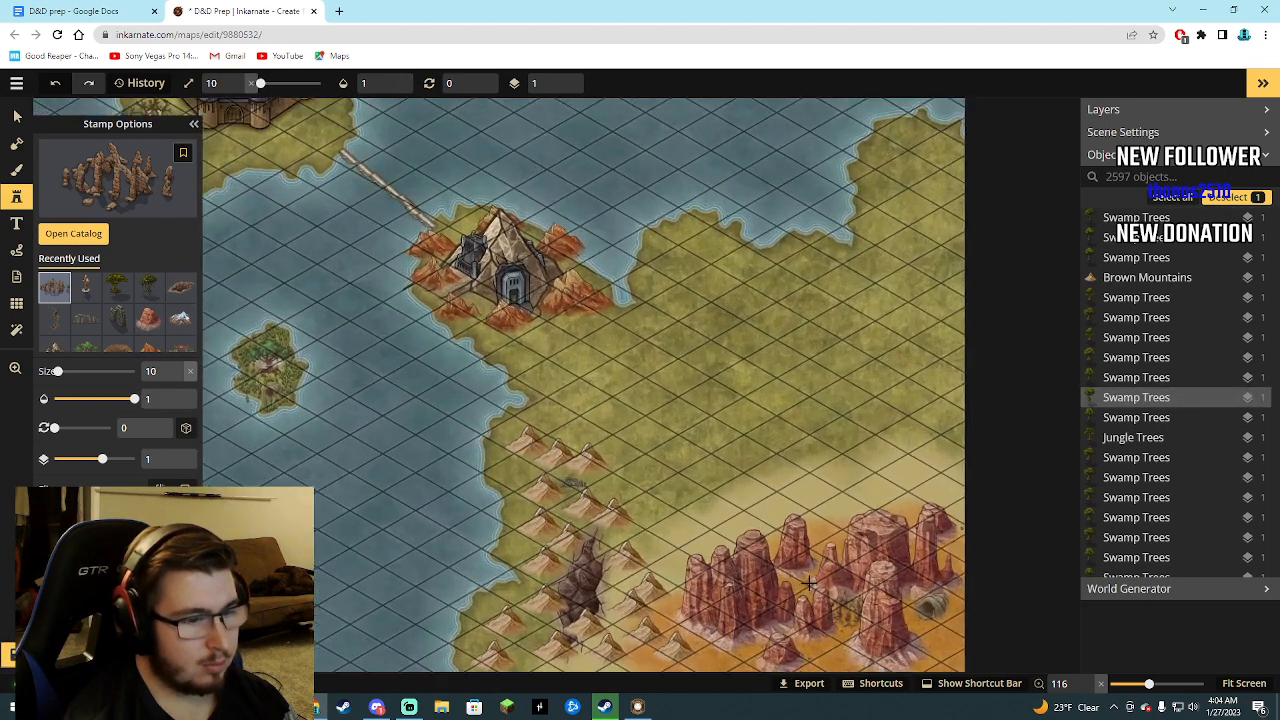
scroll(790, 590, "down", 5)
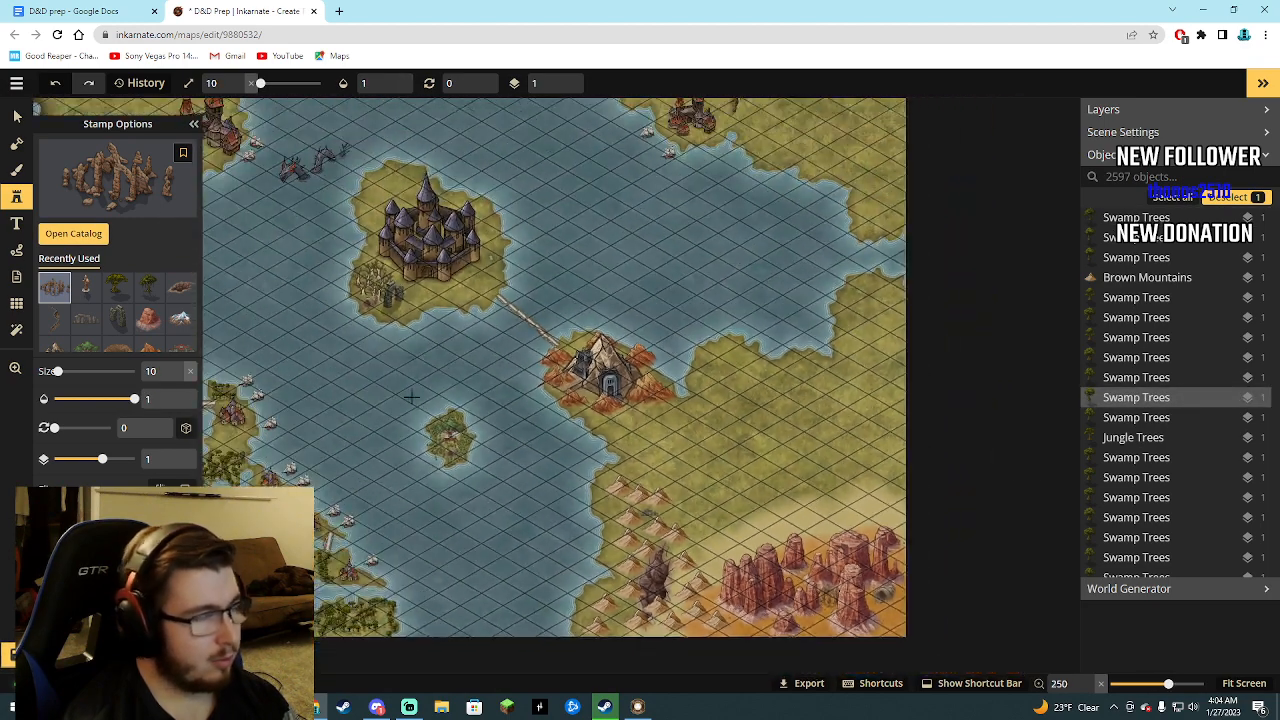
Check the dungeon notes for the Seventh Dungeon's monument, and pick the Fountain 1 stamp by searching the catalog for "fountain".
left_click(66, 238)
left_click(83, 10)
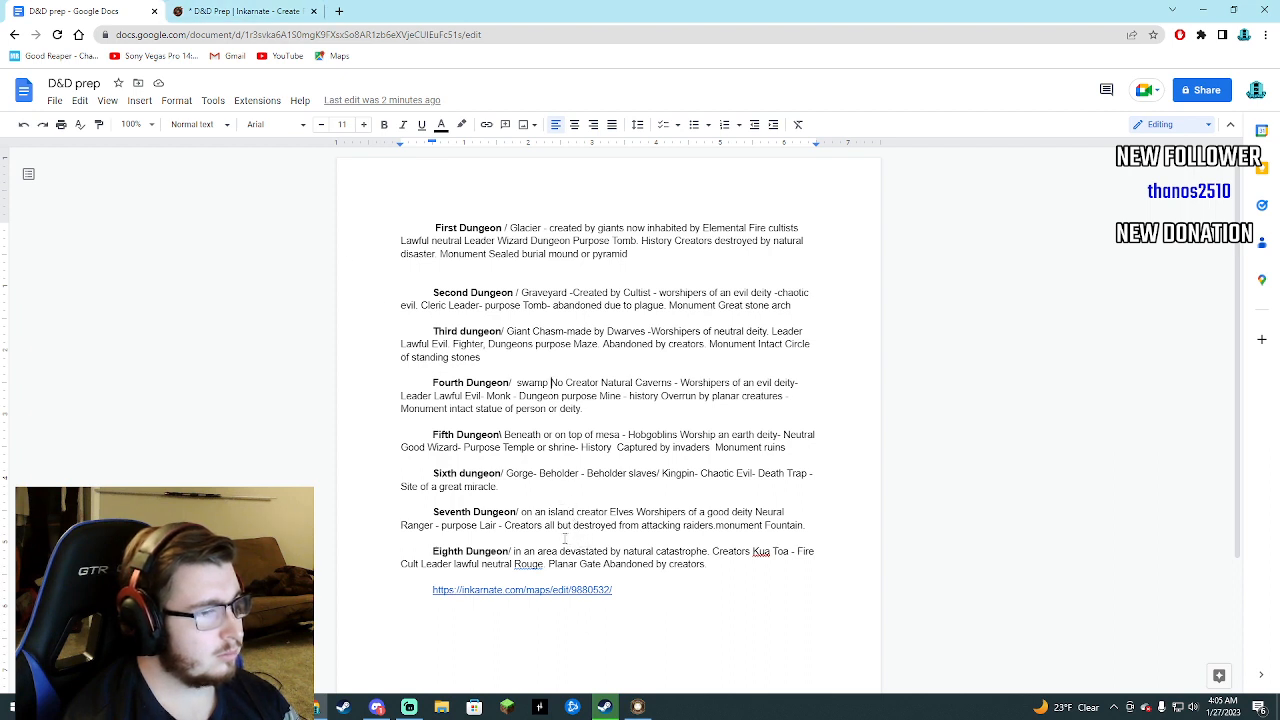
left_click(186, 10)
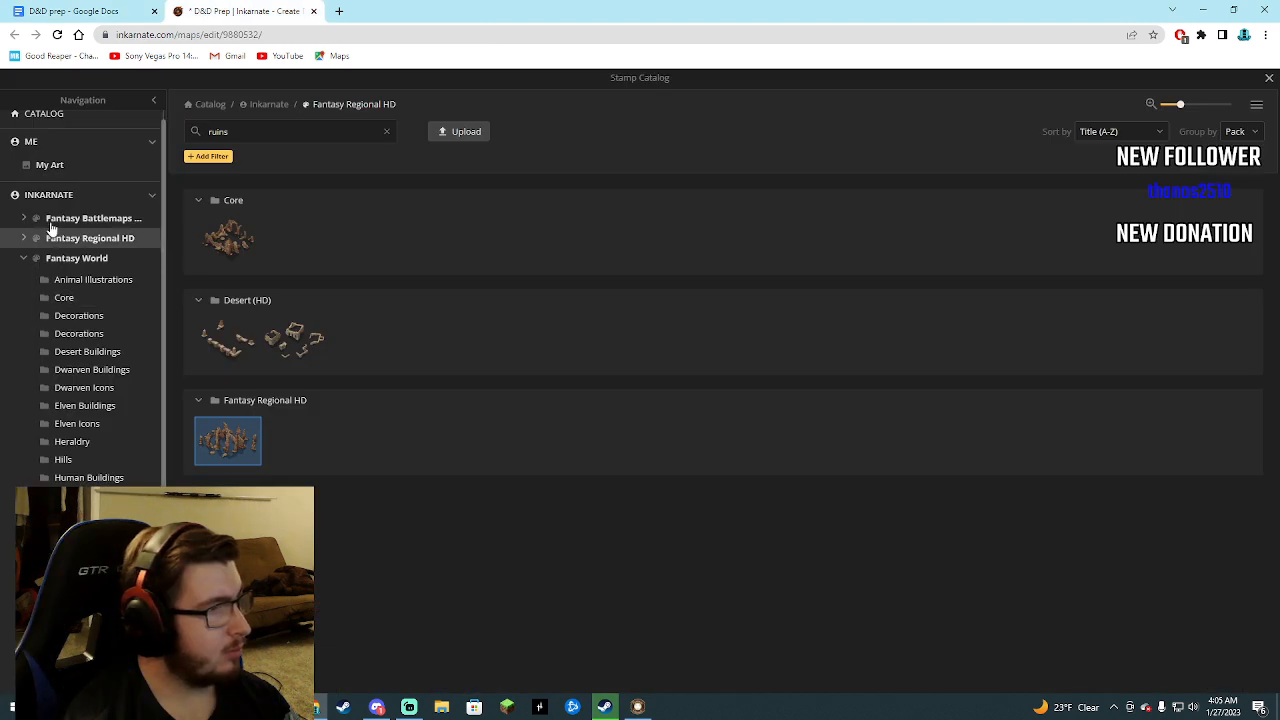
left_click(195, 137)
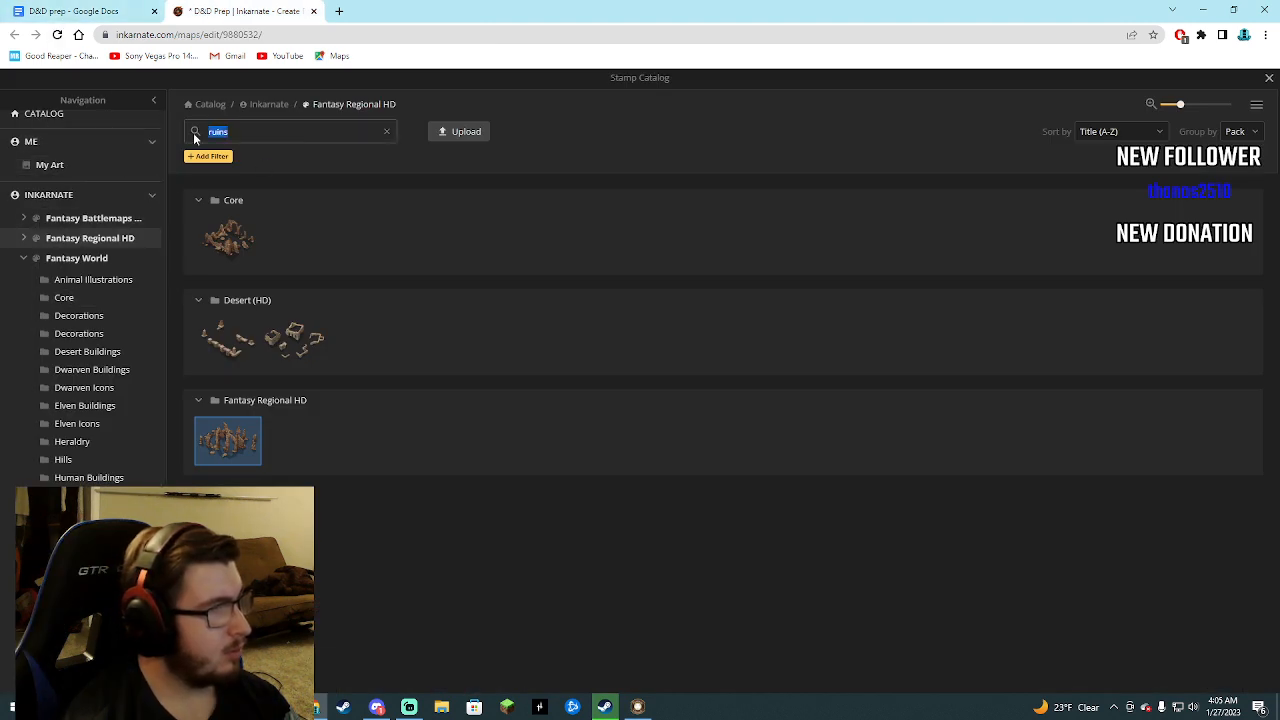
type("four")
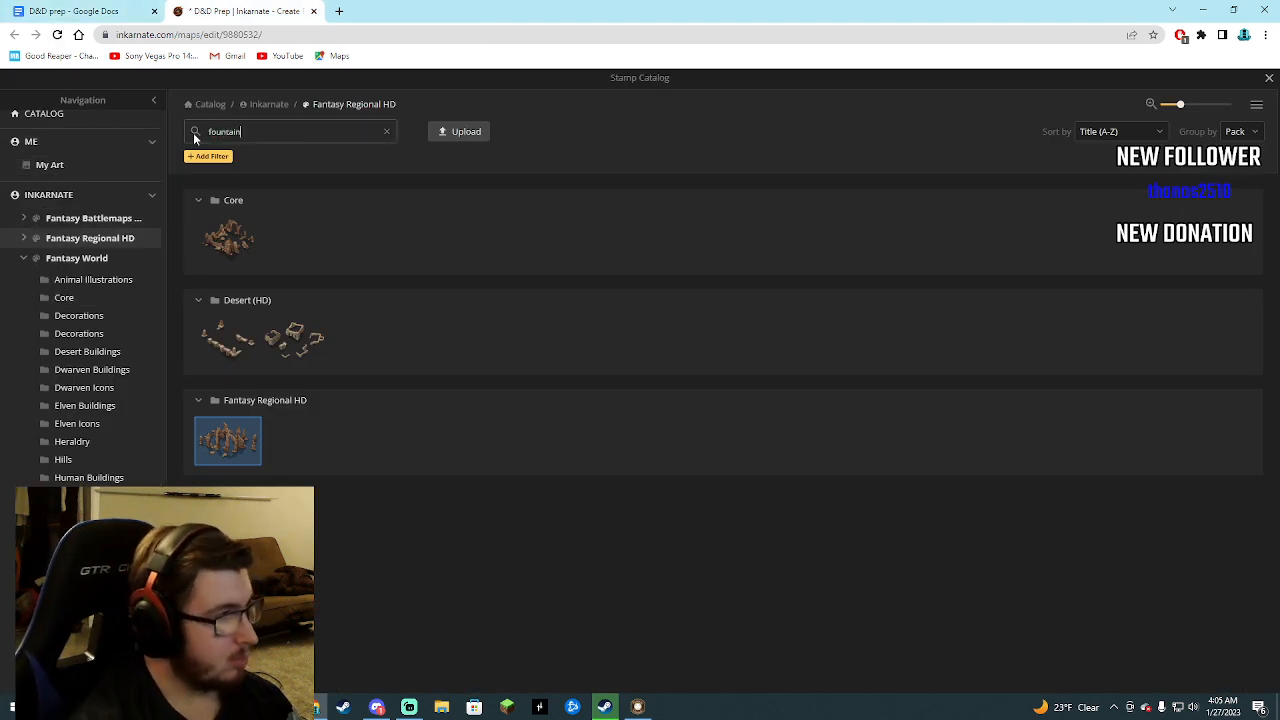
type("tain")
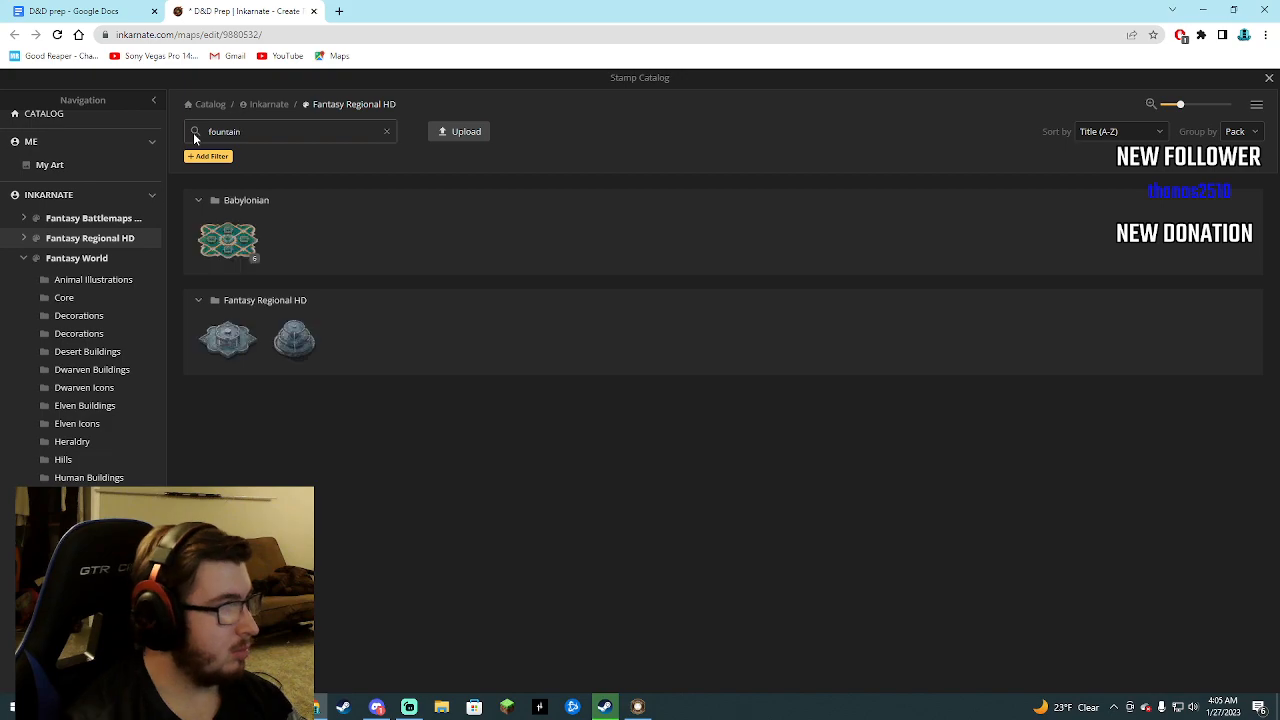
left_click(235, 342)
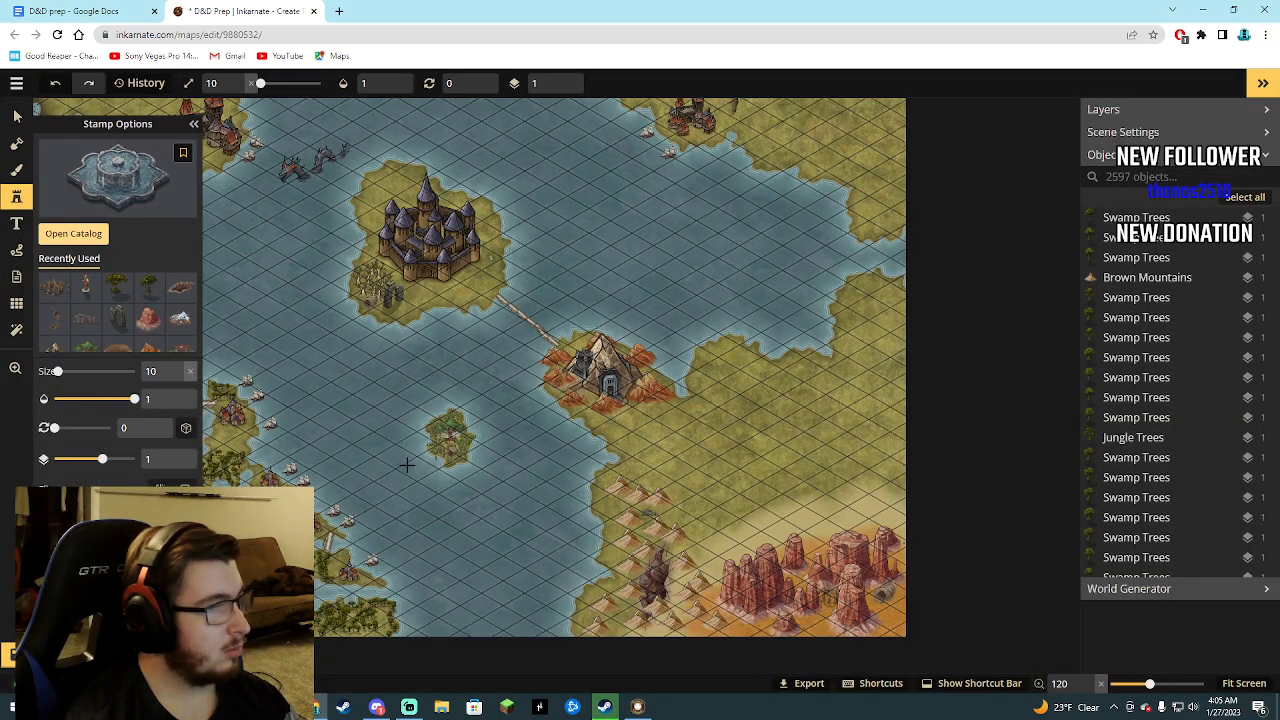
Place the fountain on the small forested island, just below the large tree, and set its size to 12.
scroll(443, 457, "up", 3)
scroll(443, 457, "up", 5)
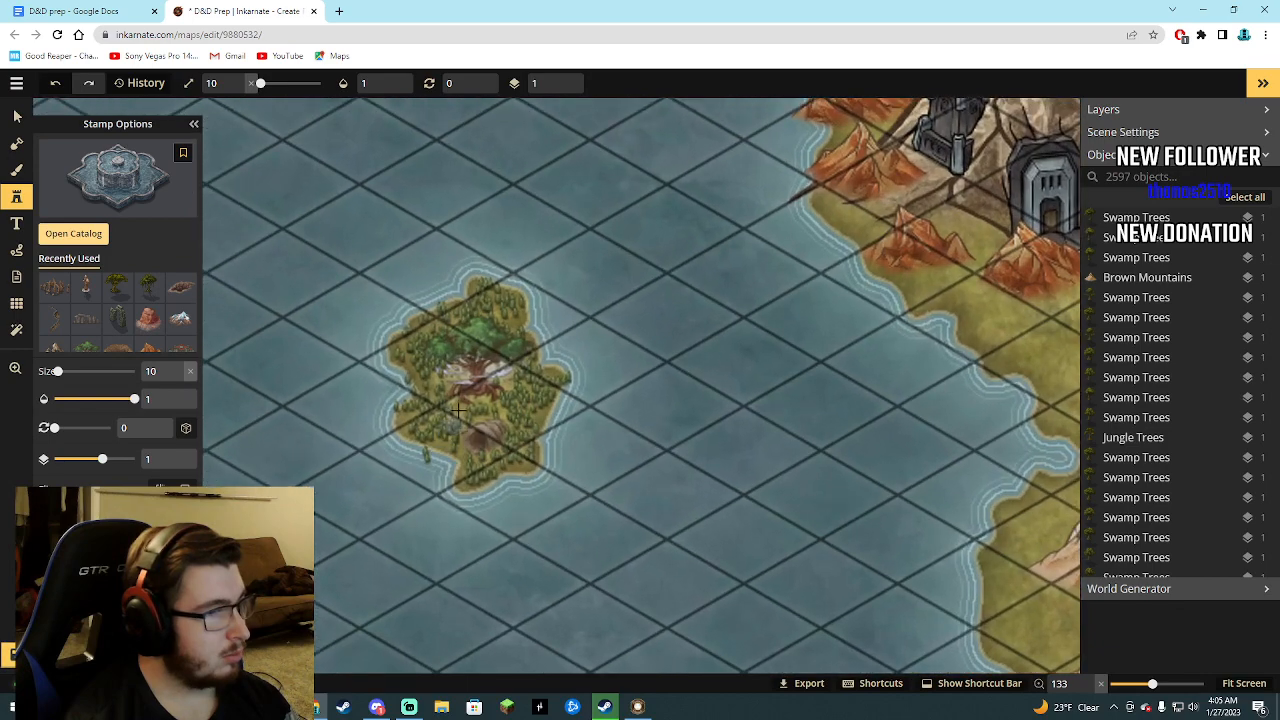
left_click(478, 409)
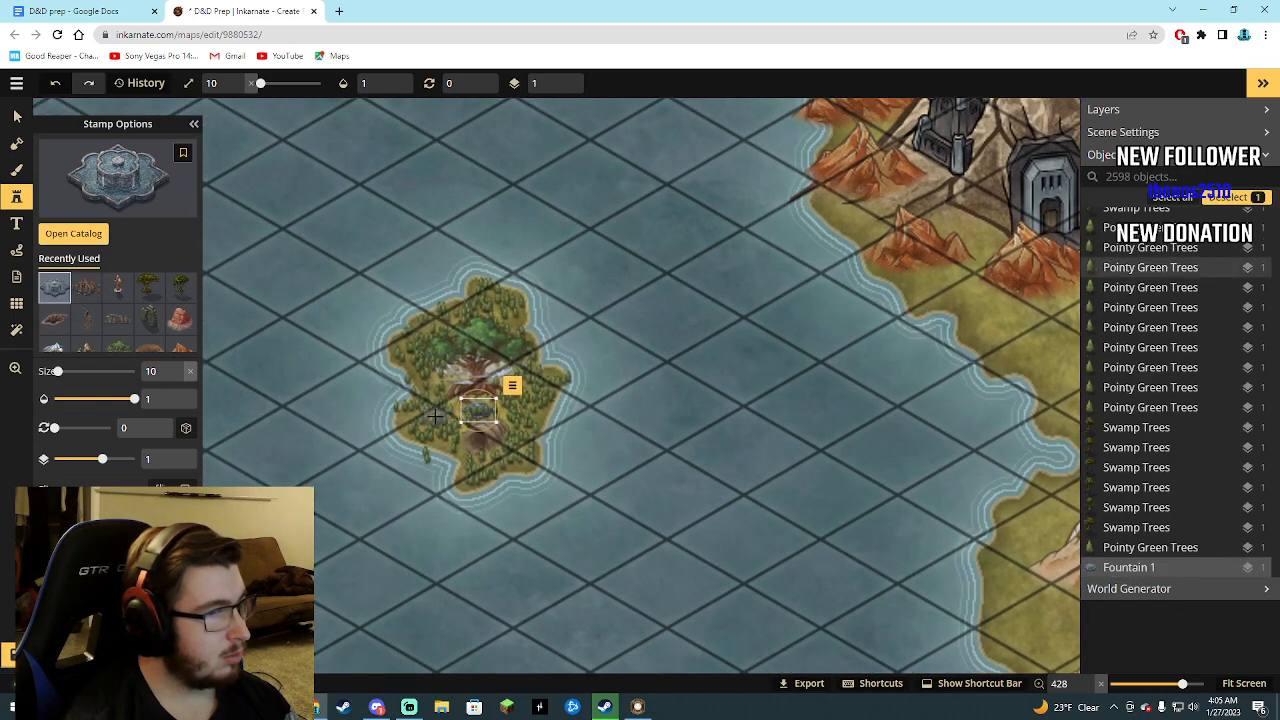
left_click_drag(464, 399, 478, 402)
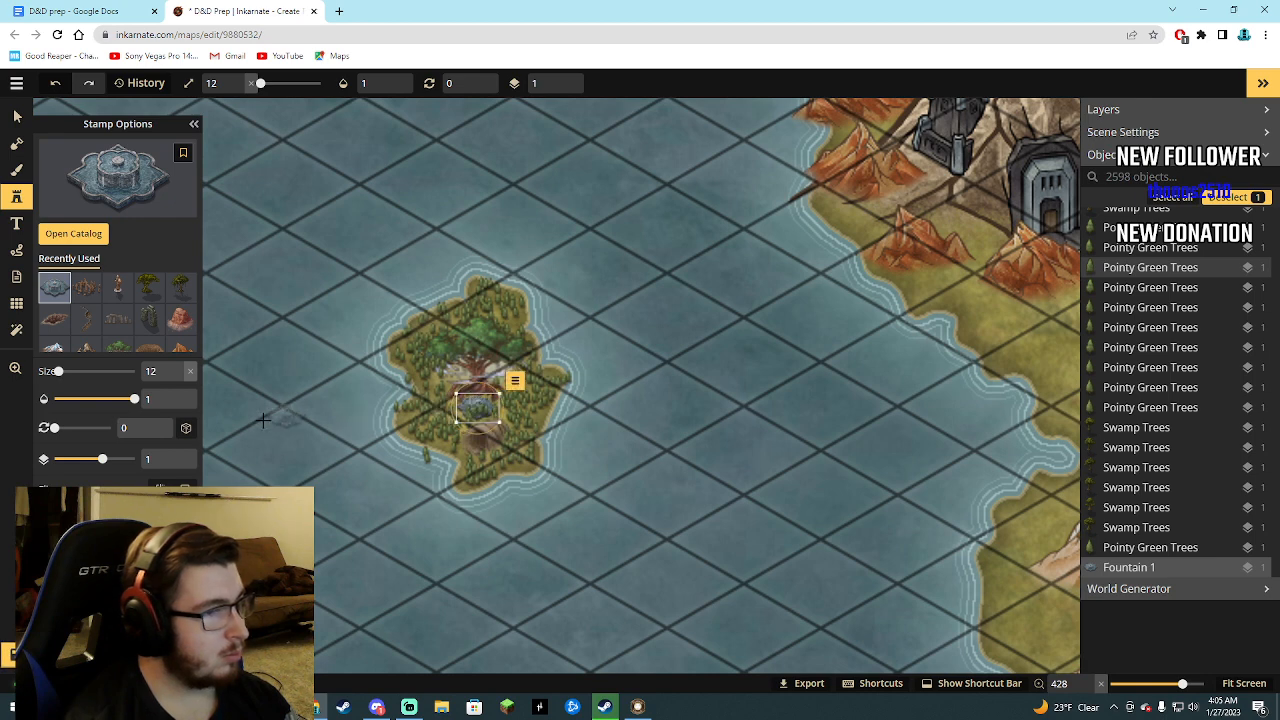
Review the dungeon notes down to the Eighth Dungeon entry, and return to the map's stamp catalog.
left_click(72, 243)
key("ctrl+Tab")
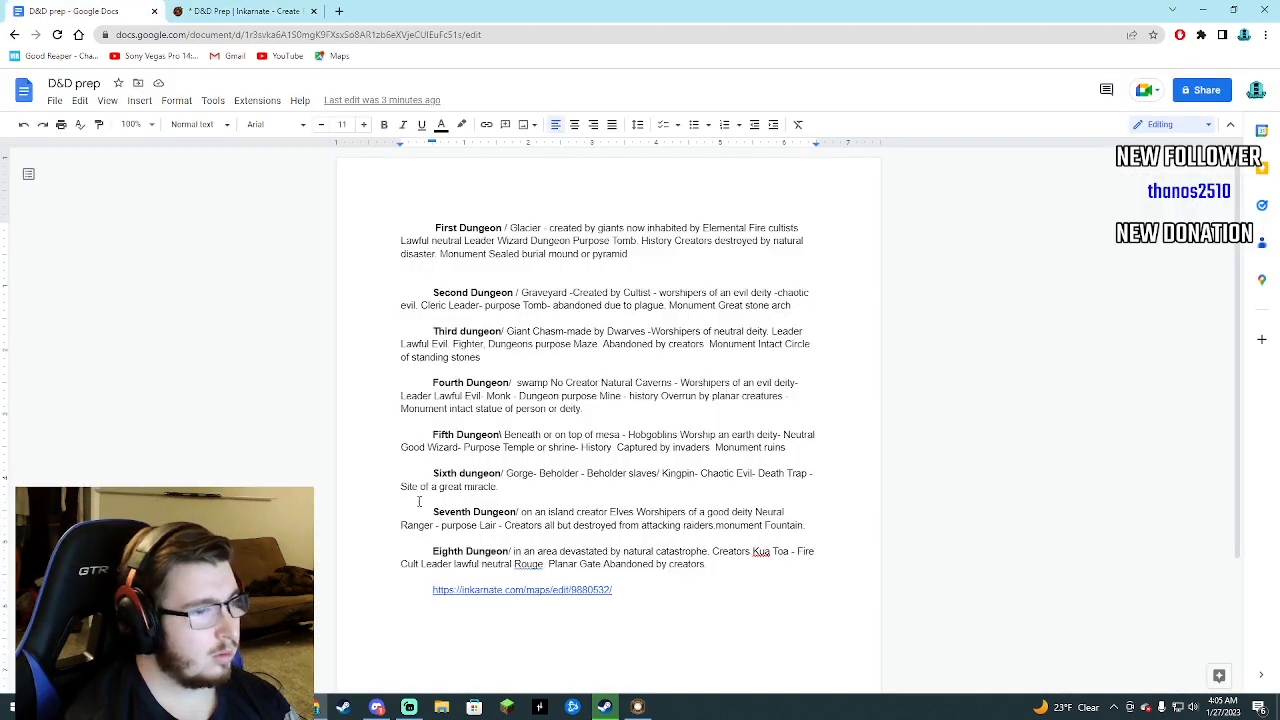
scroll(419, 501, "down", 1)
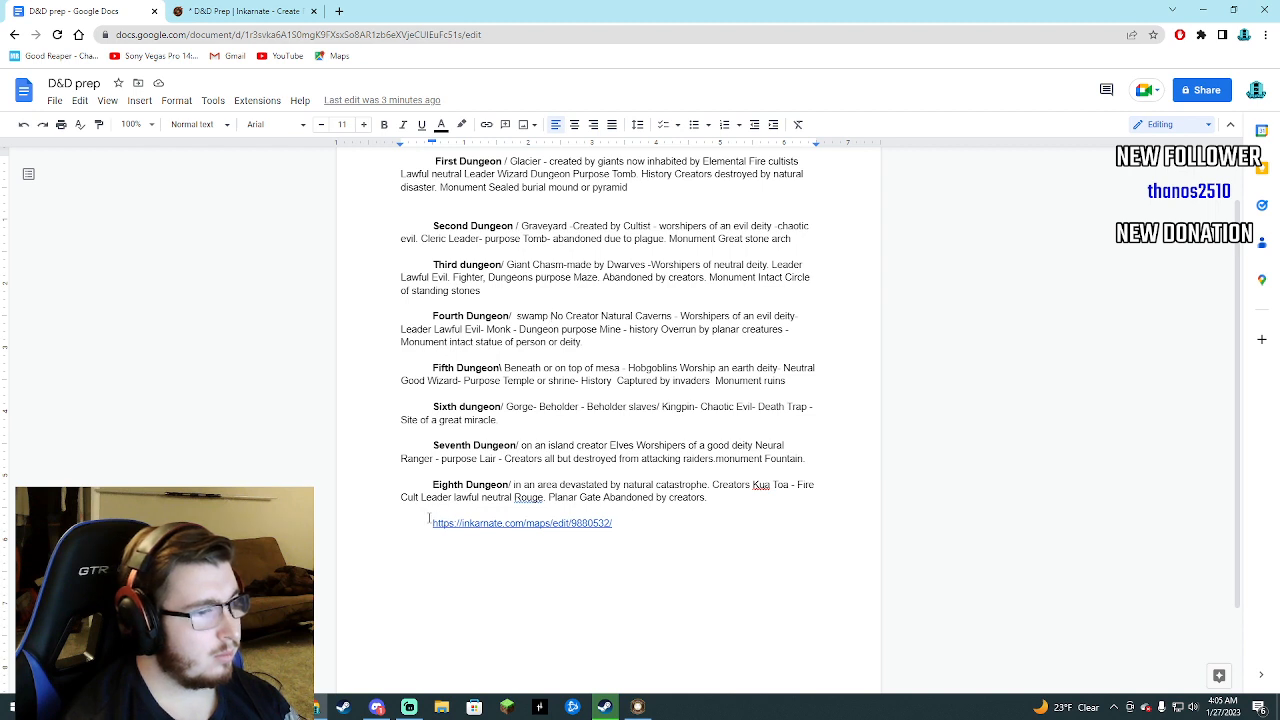
left_click(203, 9)
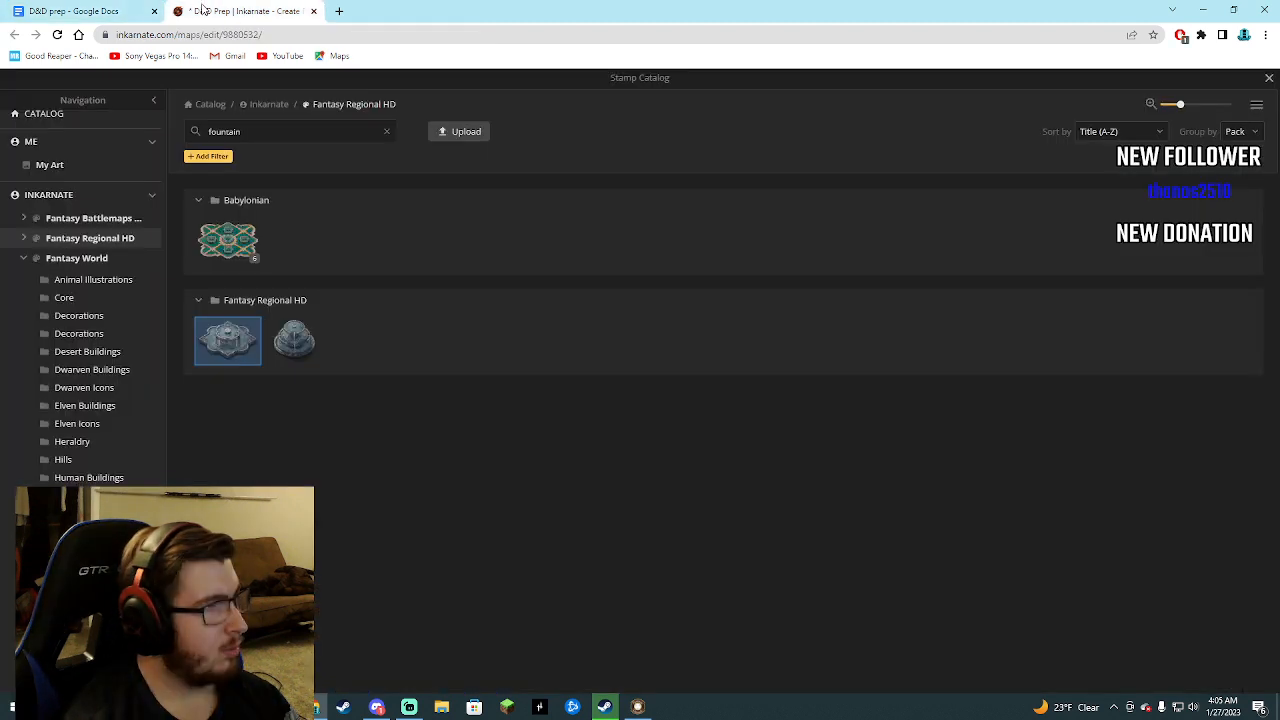
Clear the catalog search, browse the stamp packs, and pick the Bones stamp from Fantasy Regional HD.
left_click_drag(241, 131, 225, 131)
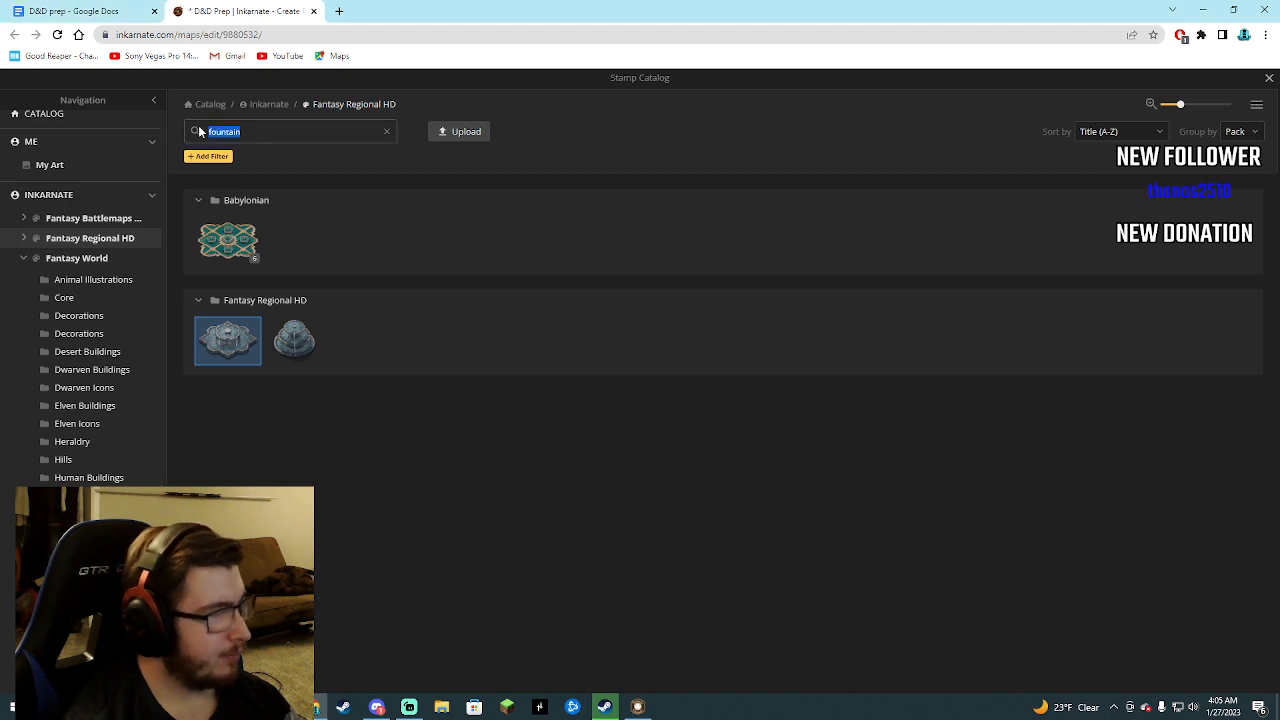
key("BackSpace")
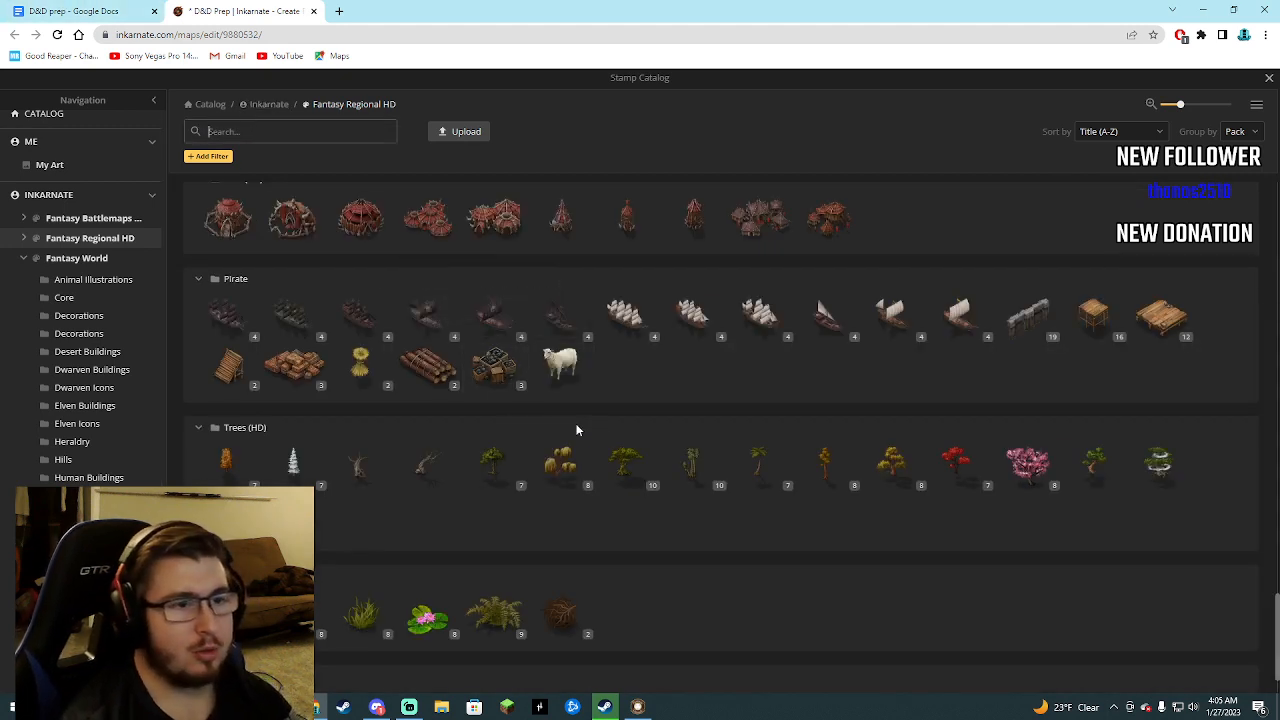
scroll(582, 428, "down", 1)
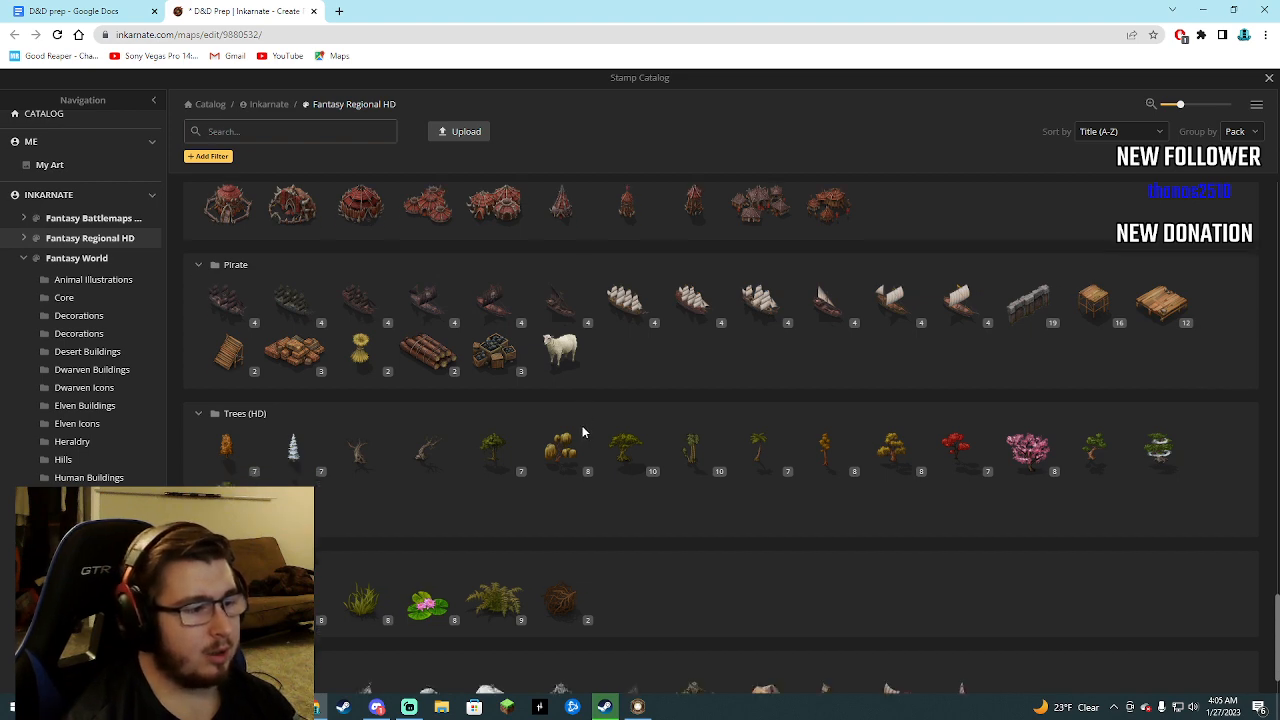
scroll(578, 486, "up", 1)
scroll(592, 488, "up", 10)
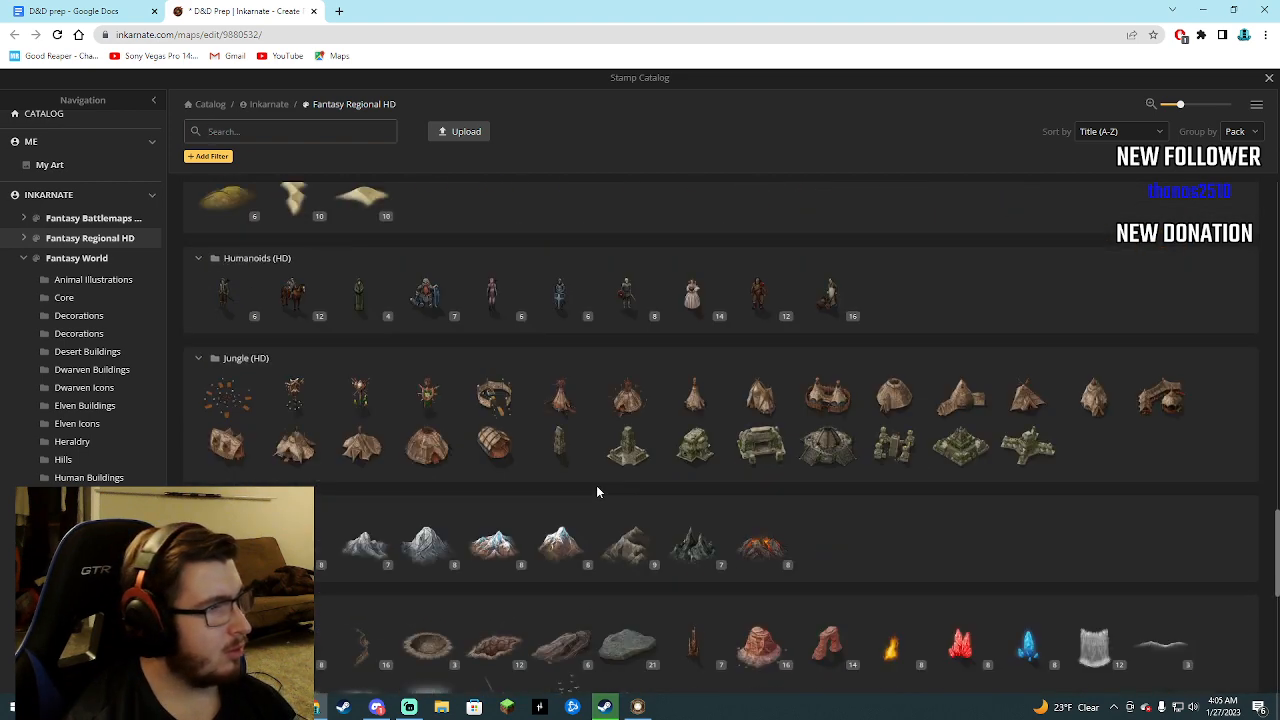
scroll(613, 507, "down", 1)
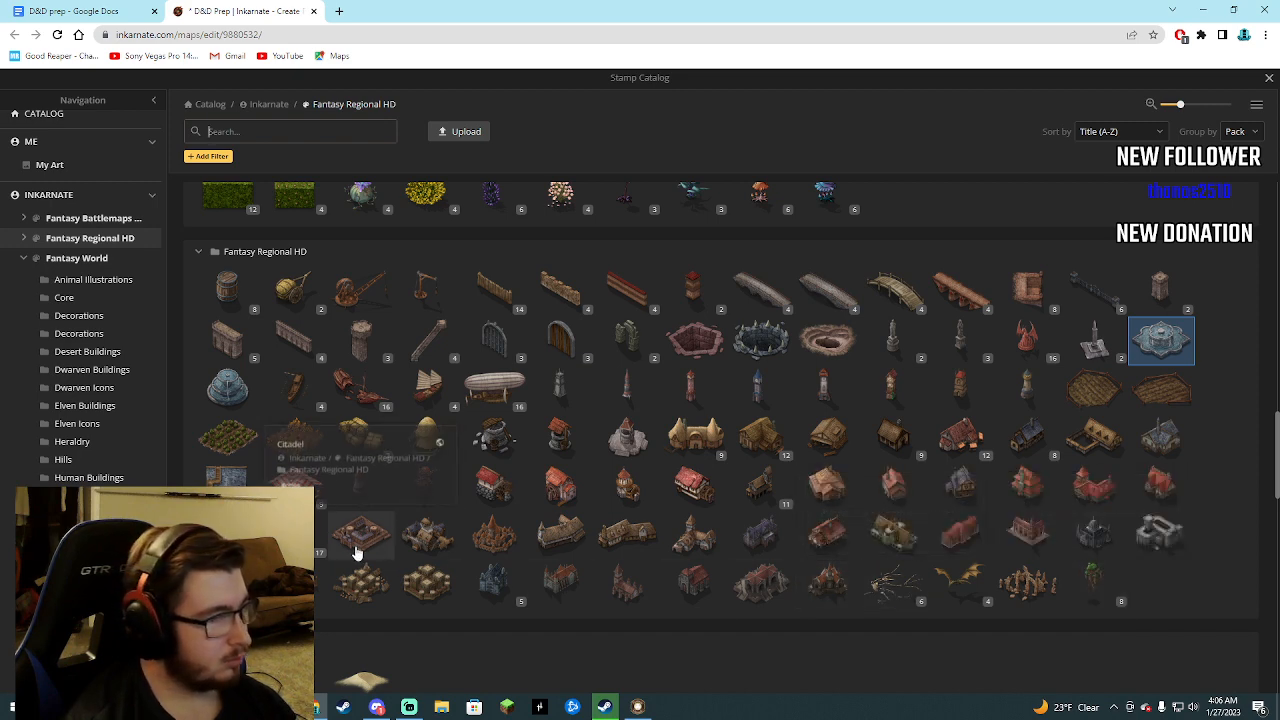
left_click(890, 590)
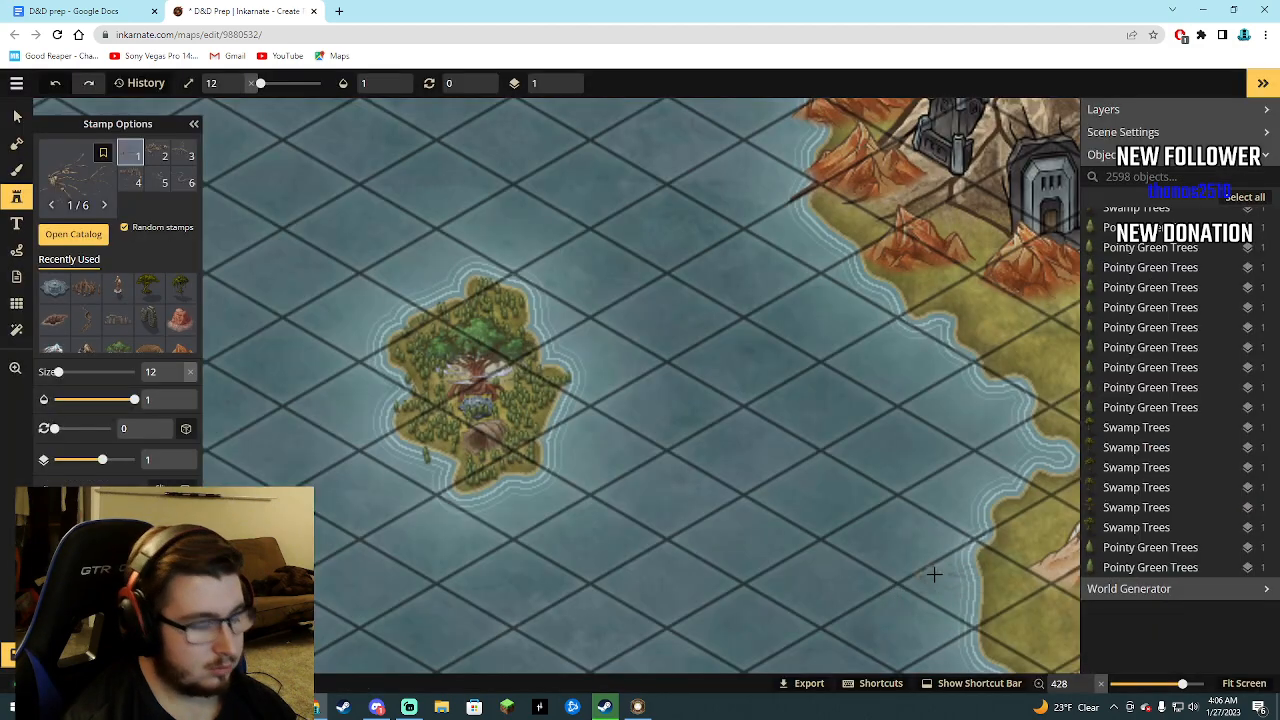
Place a Bones stamp at size 12 and opacity 0.8 on the sand just north of the red mesas in the southeast.
scroll(771, 531, "down", 6)
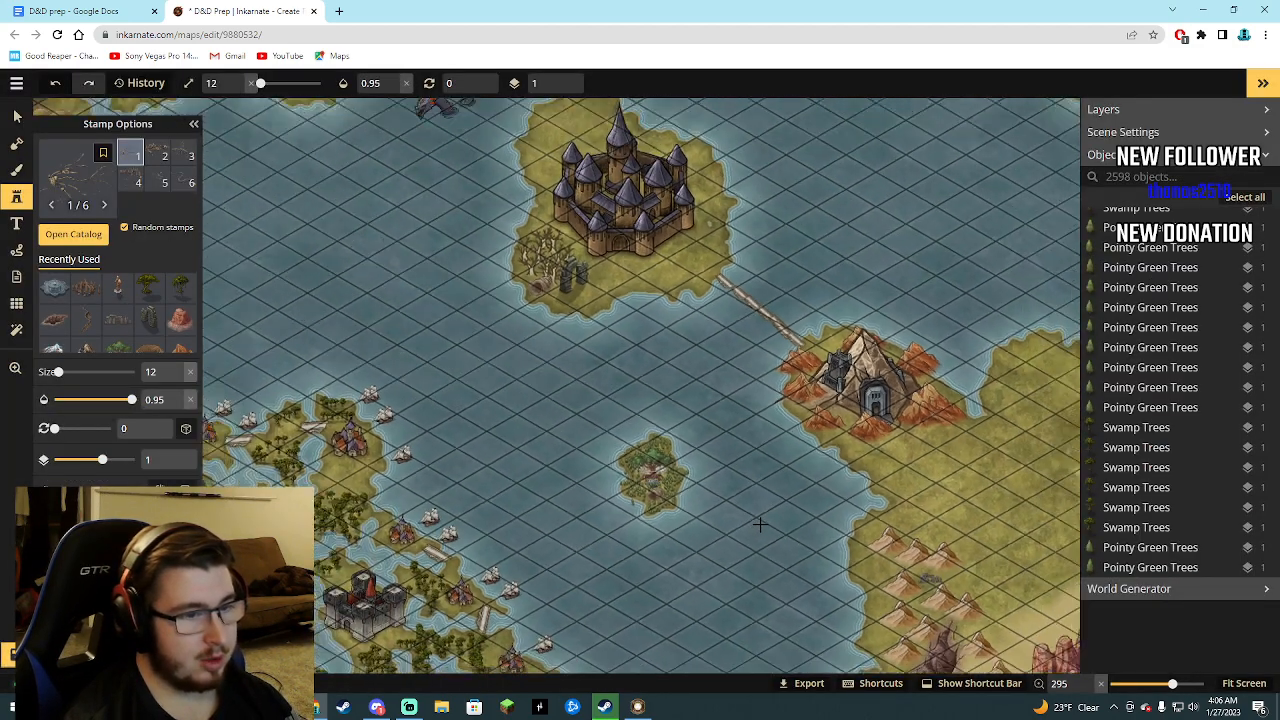
scroll(760, 524, "down", 10)
scroll(1043, 578, "up", 4)
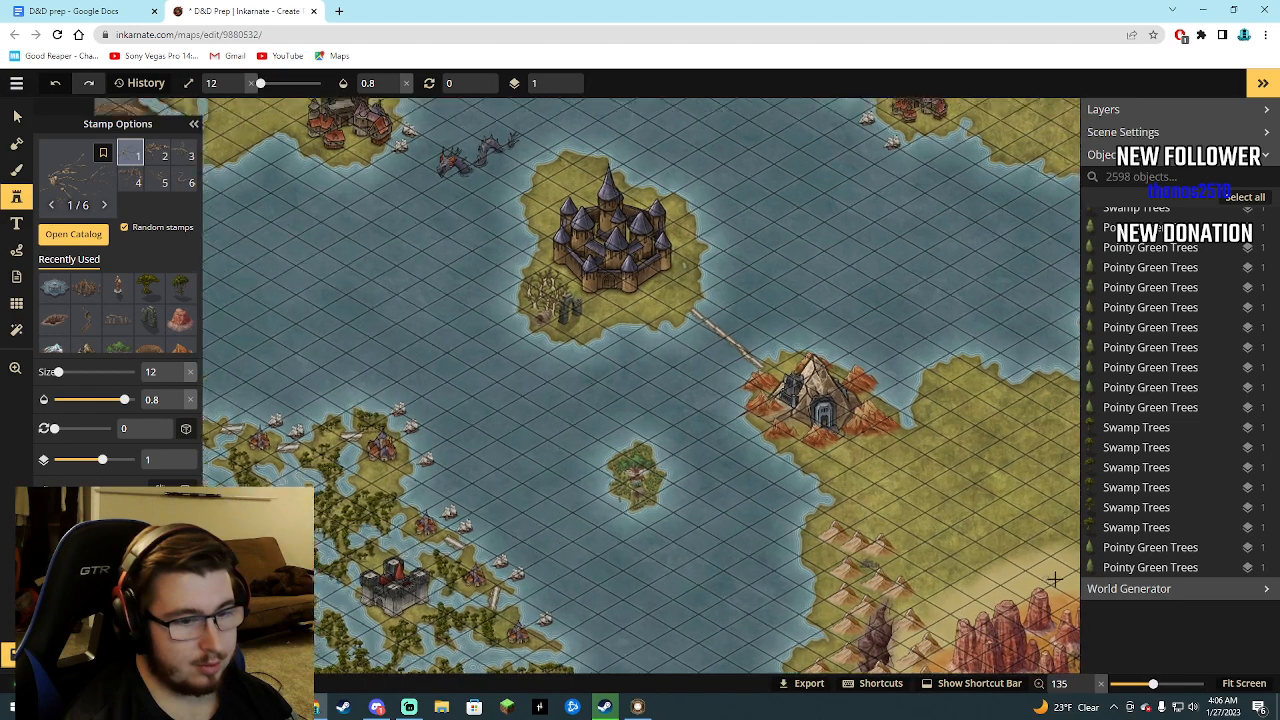
left_click(1055, 572)
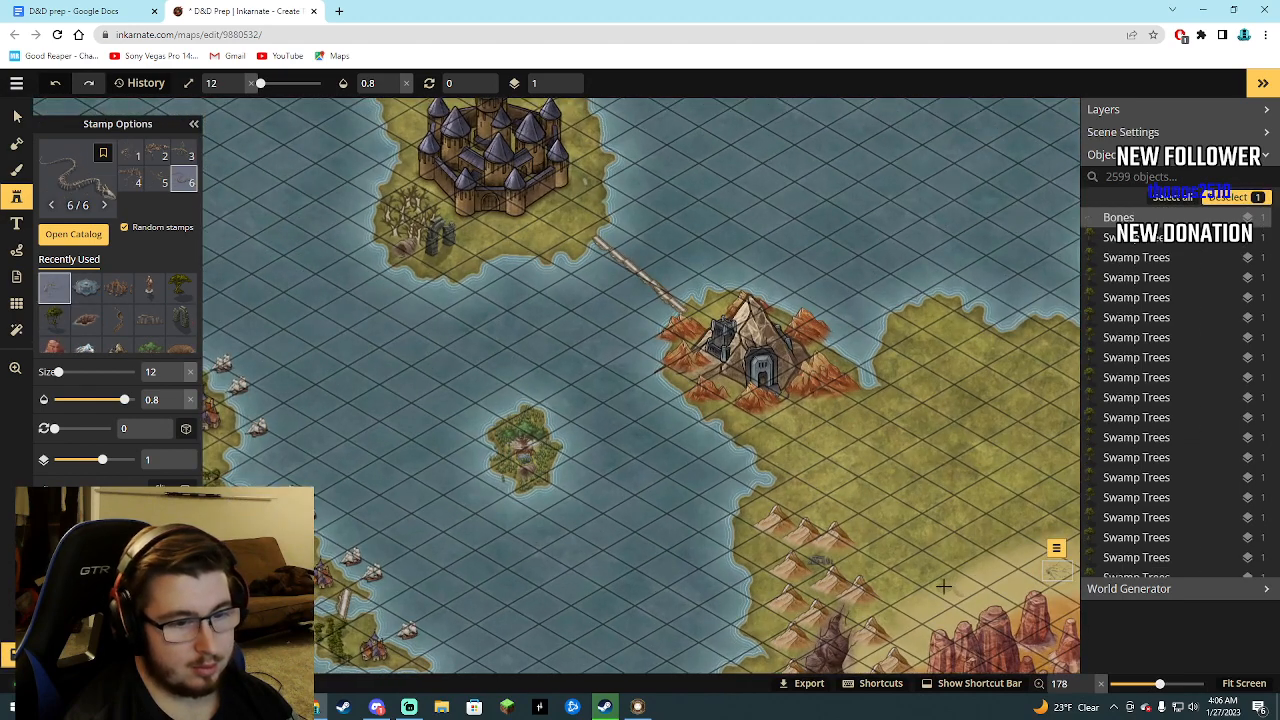
scroll(1014, 572, "down", 5)
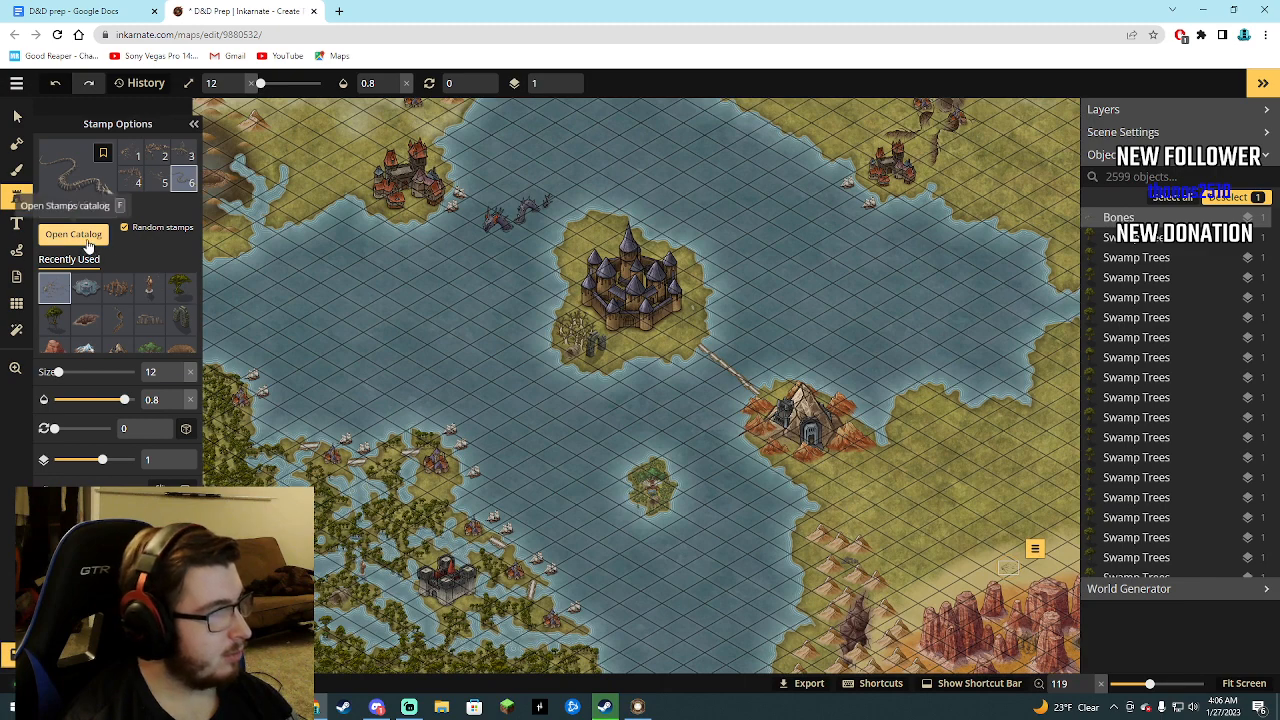
Pick the Airships stamp from Fantasy Regional HD, place one at the castle's northeast side, and set its size to 29.
left_click(76, 236)
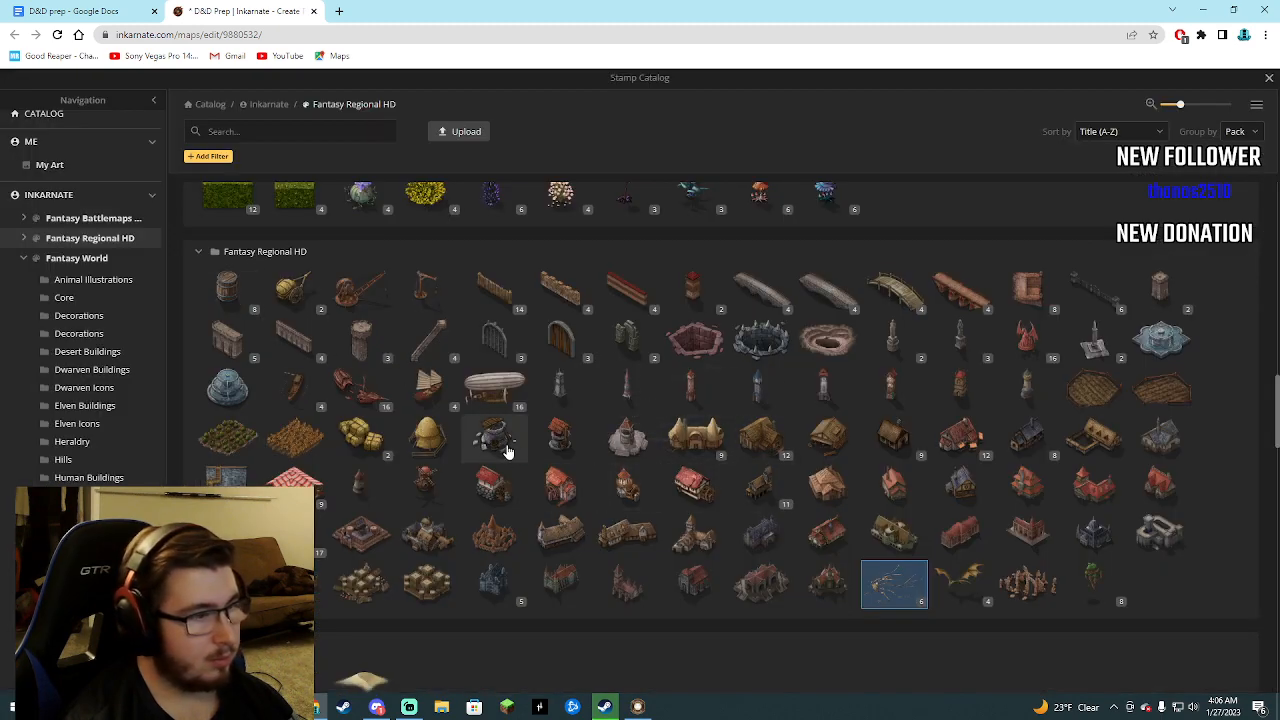
left_click(463, 398)
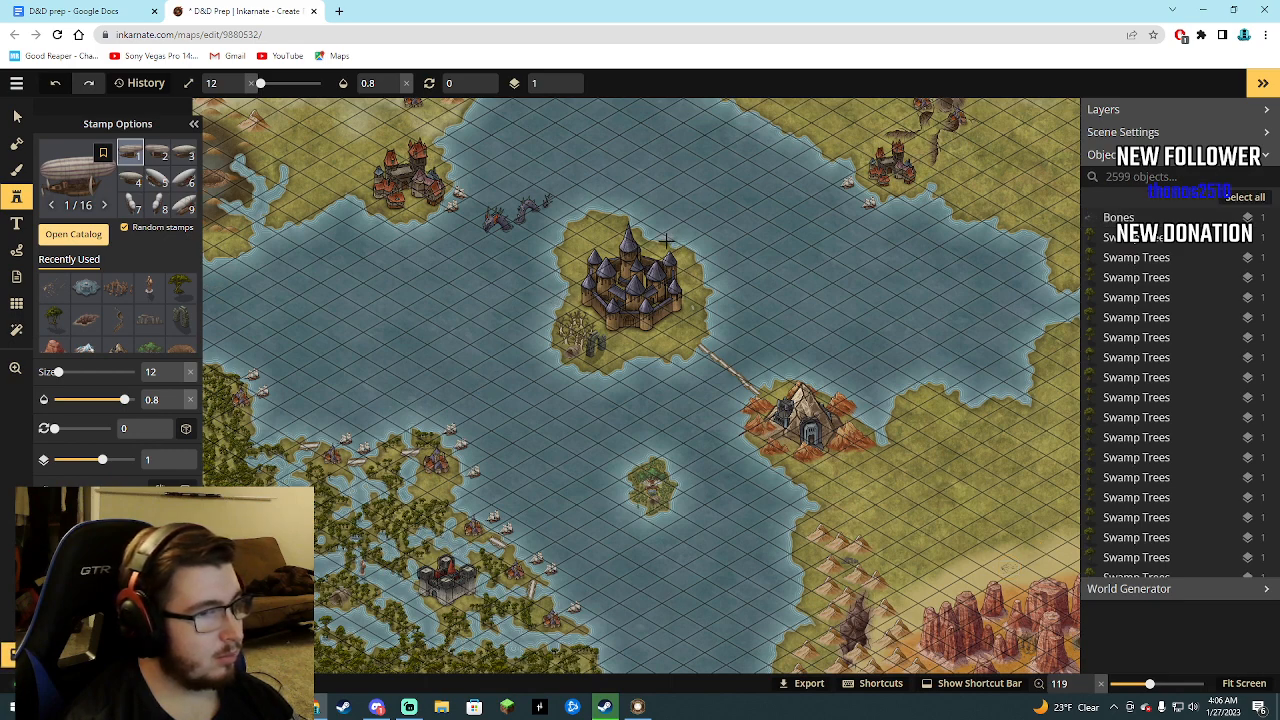
scroll(665, 241, "down", 1)
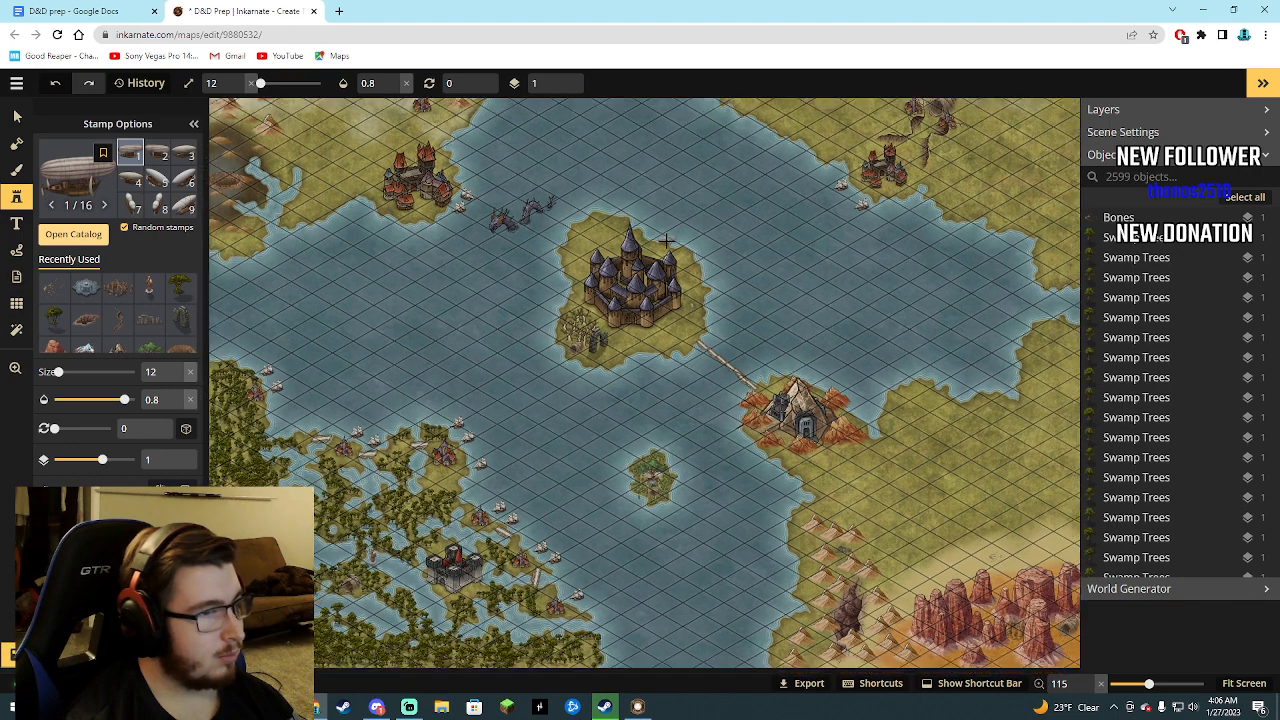
left_click(665, 241)
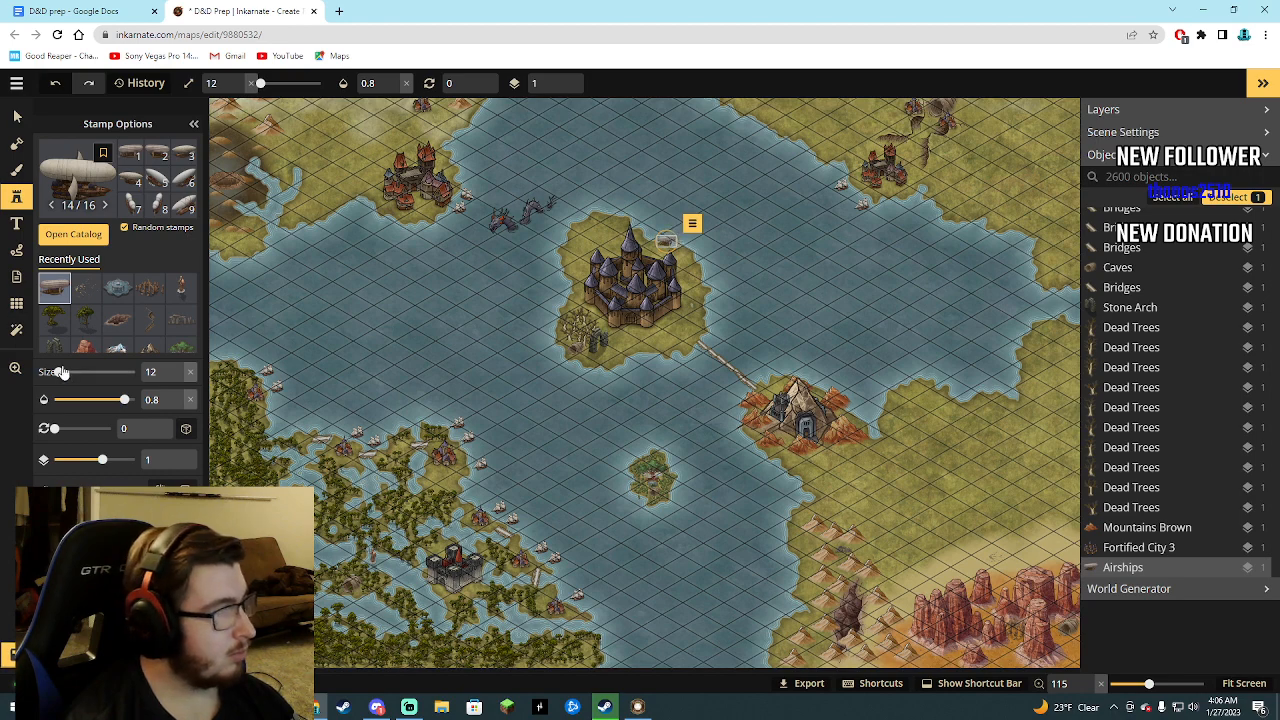
left_click_drag(58, 372, 64, 373)
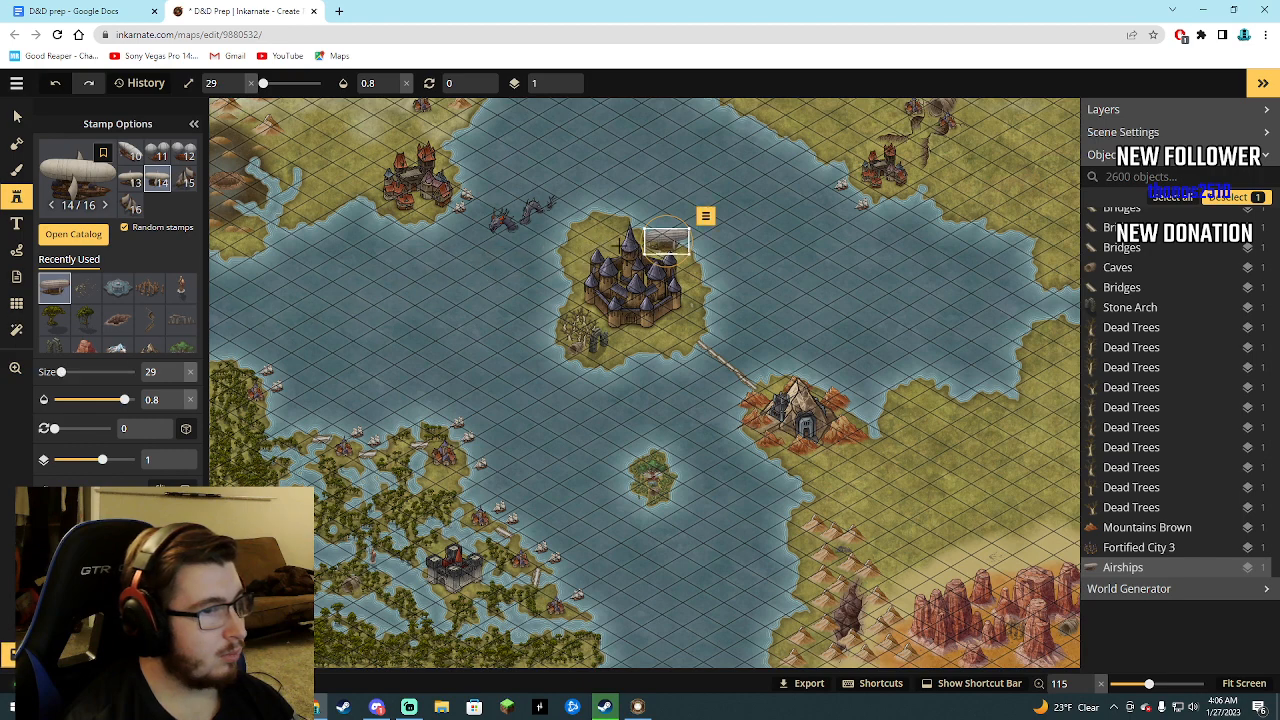
Place a second airship west of the central castle, resize it to 25, and add a third at that size southeast of the castle.
left_click(557, 282)
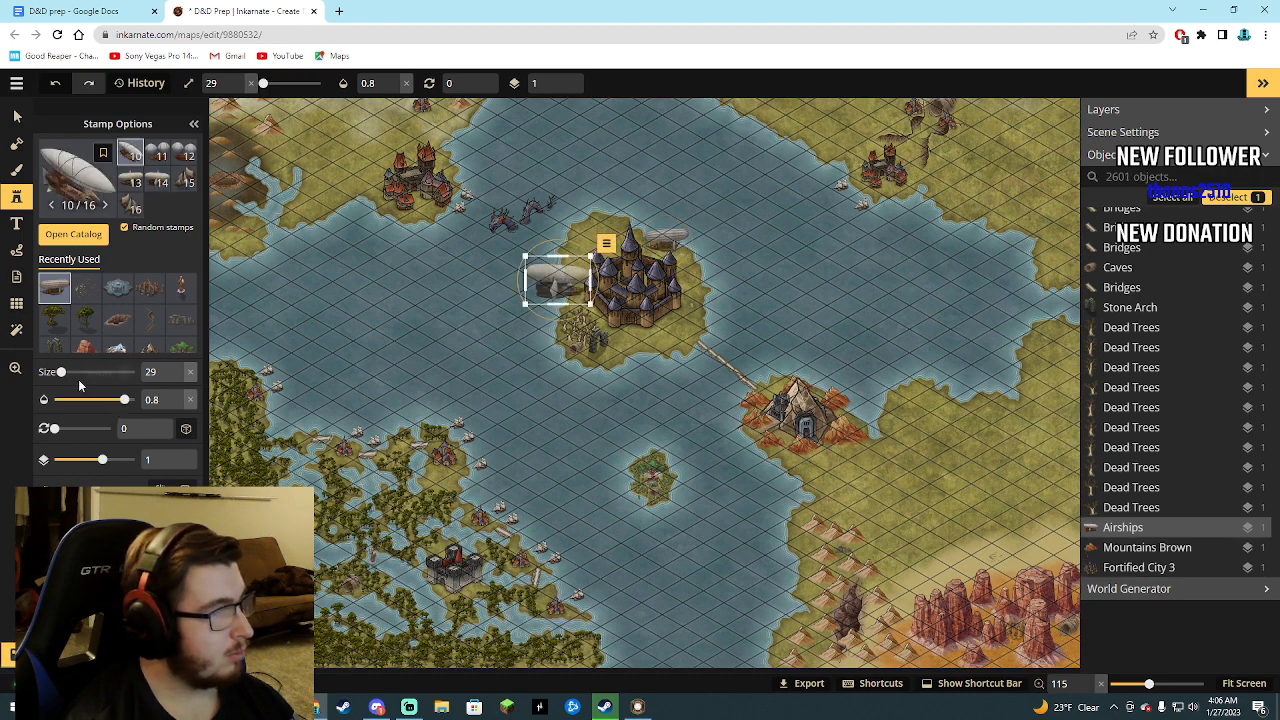
left_click_drag(61, 372, 61, 372)
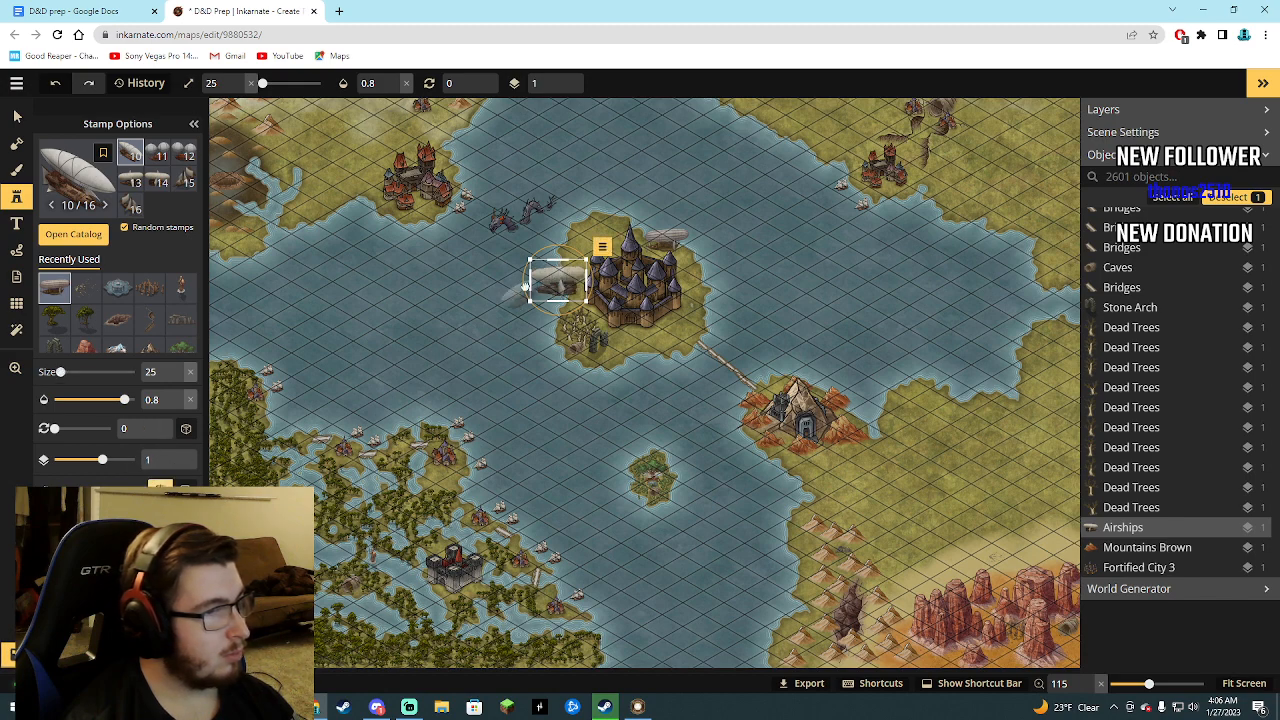
left_click(653, 338)
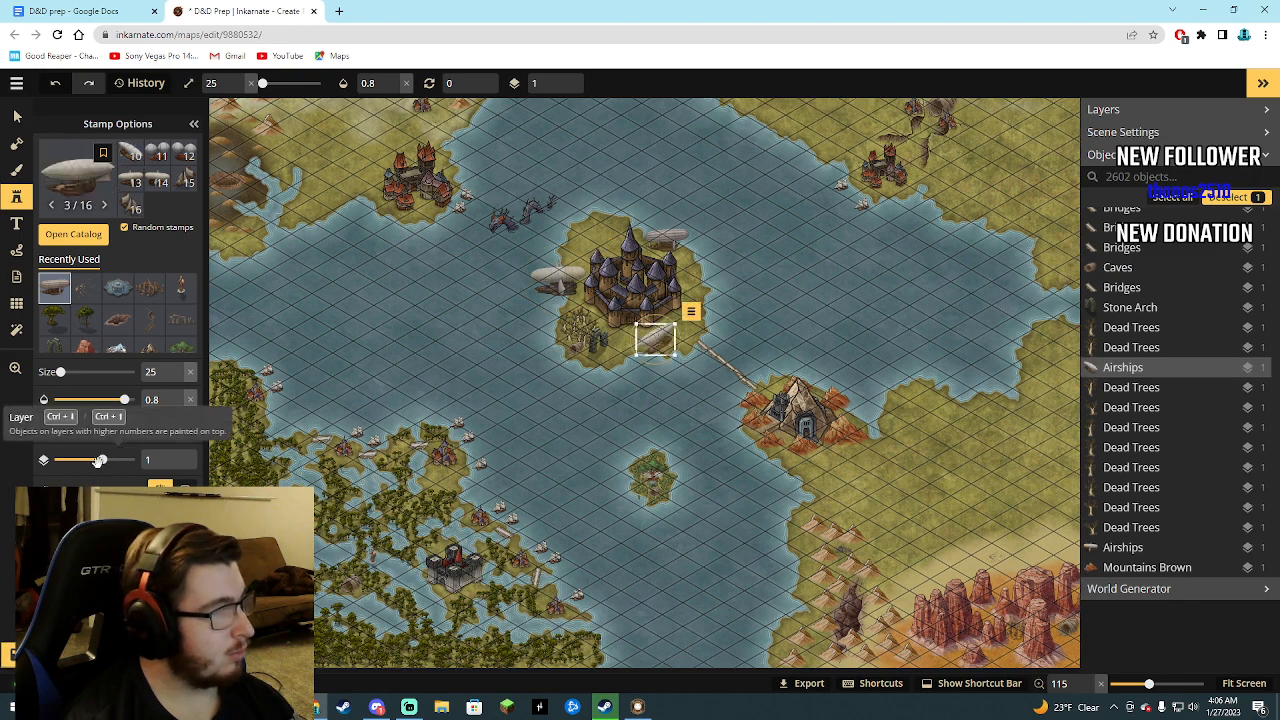
Pick the Ships 2 stamp from Fantasy Regional HD and place two size-25 ships along the southwestern swamp's north coast.
left_click(73, 236)
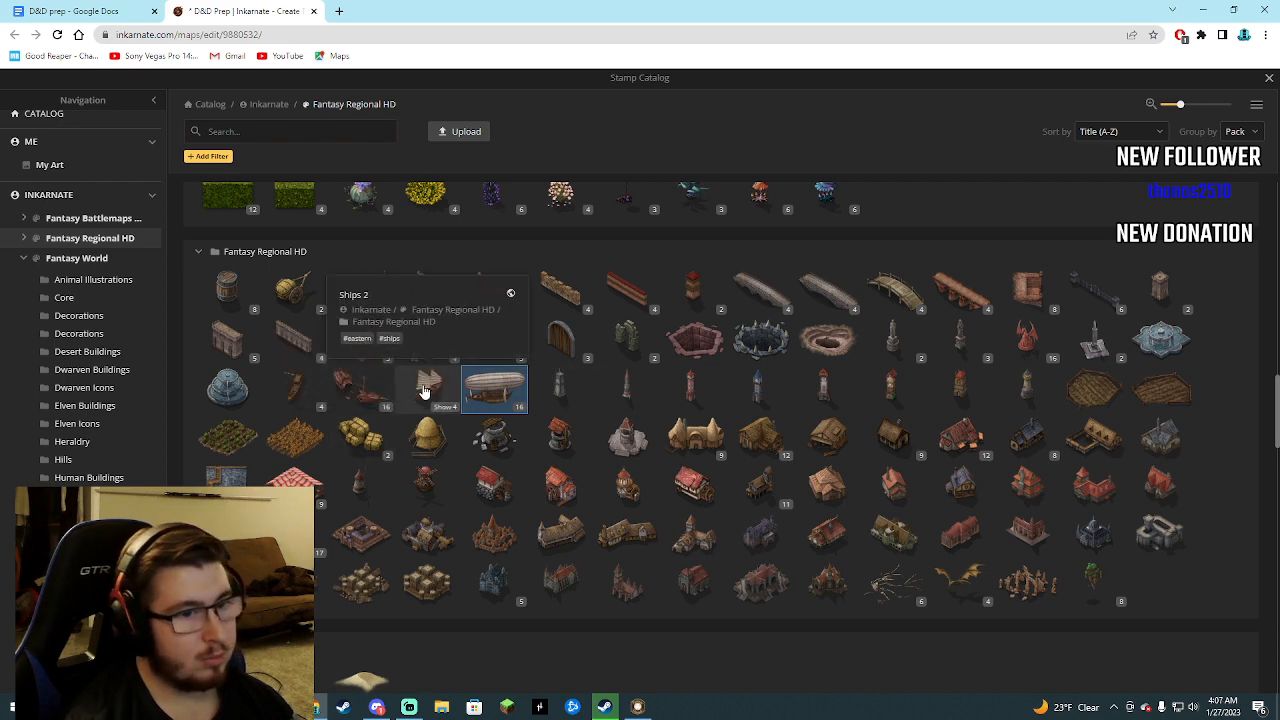
left_click(420, 393)
scroll(547, 445, "up", 5)
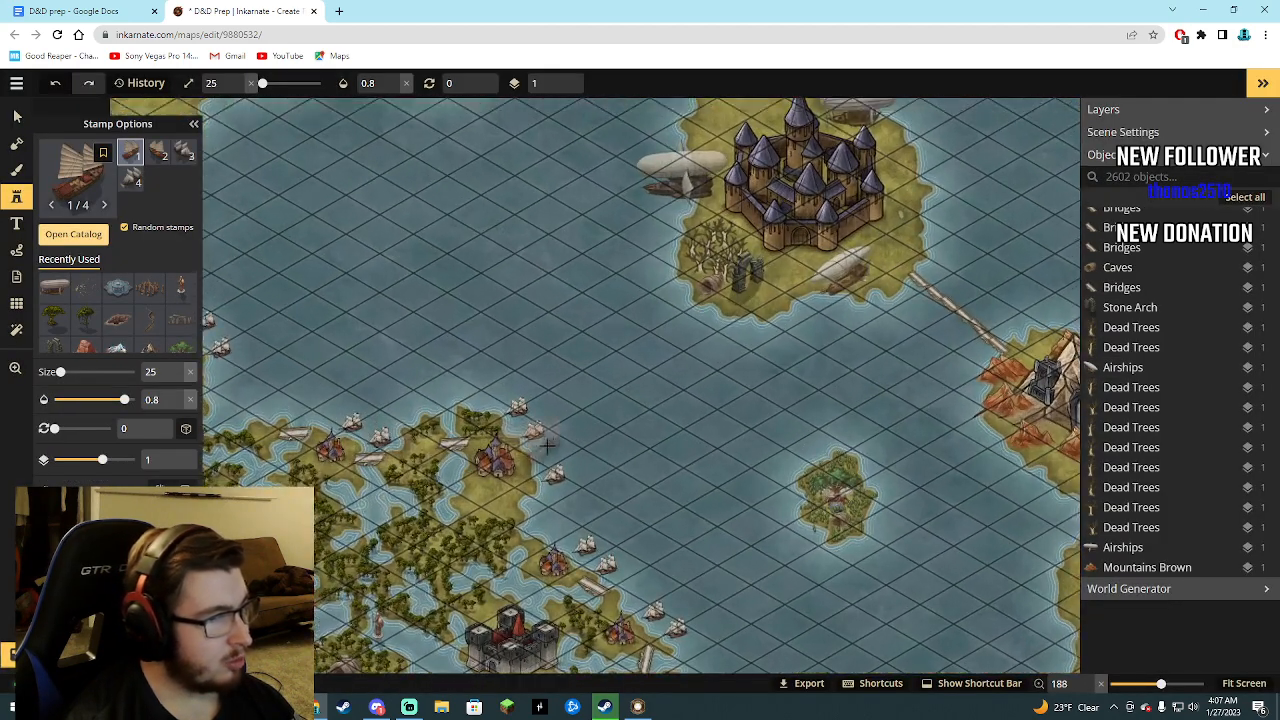
left_click(557, 443)
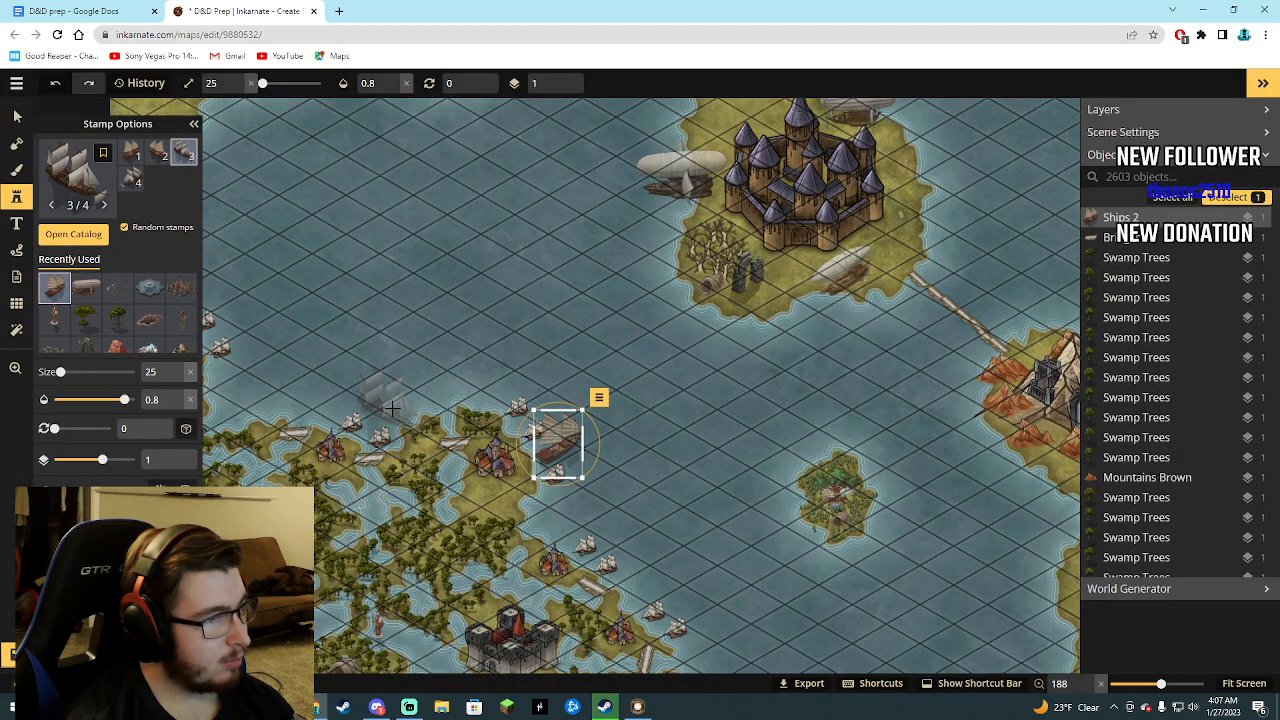
left_click(315, 395)
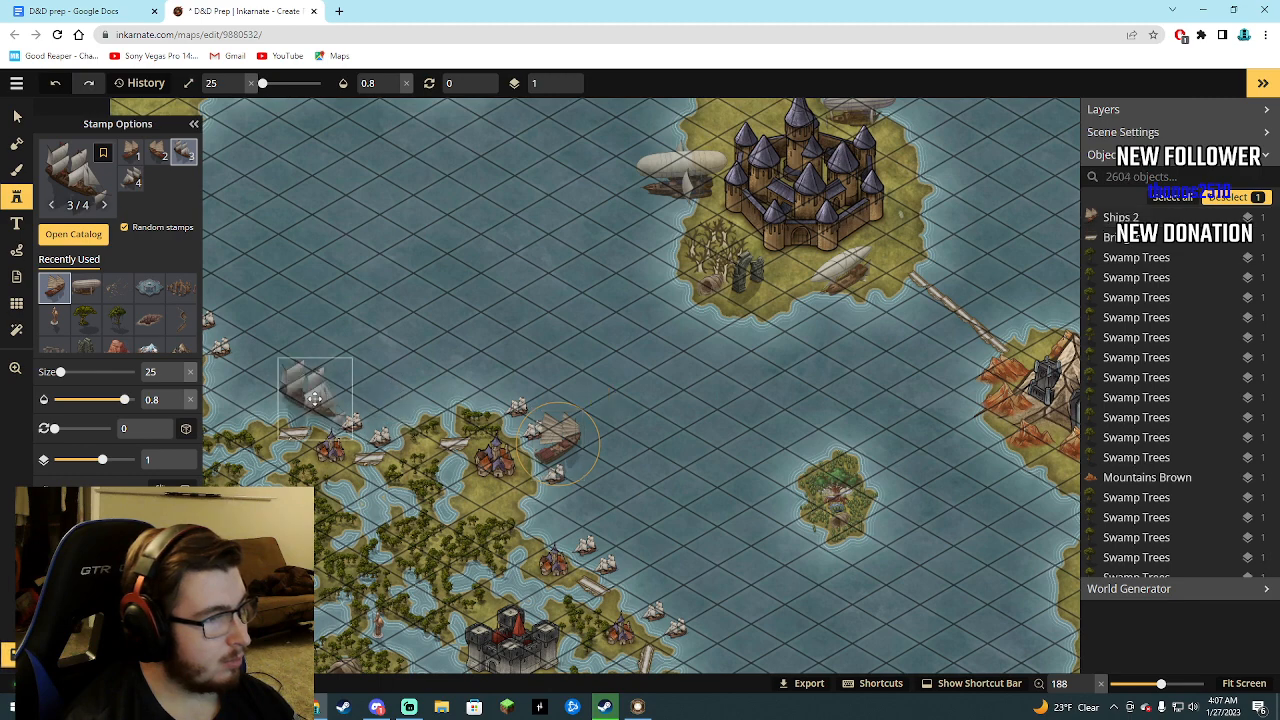
Place a third ship slightly offshore east of the swamp fortress, and a fourth off the swamp's northwest corner.
scroll(300, 380, "down", 3)
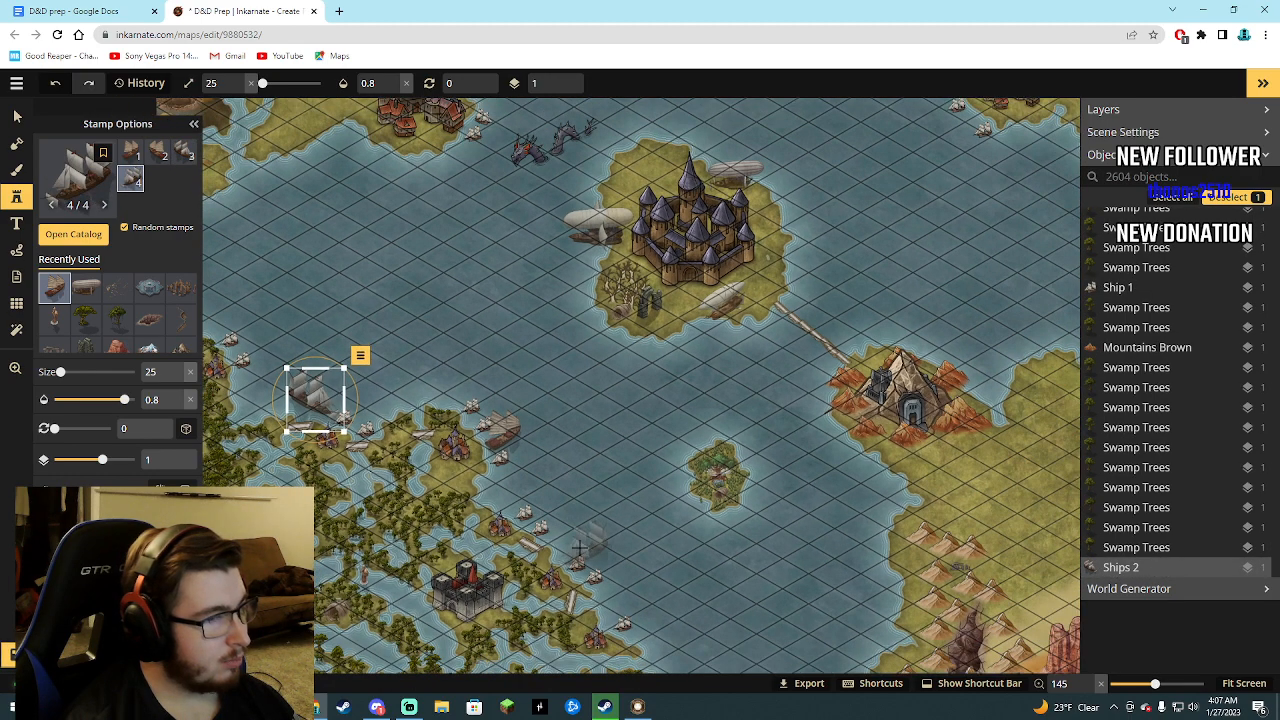
scroll(580, 540, "down", 1)
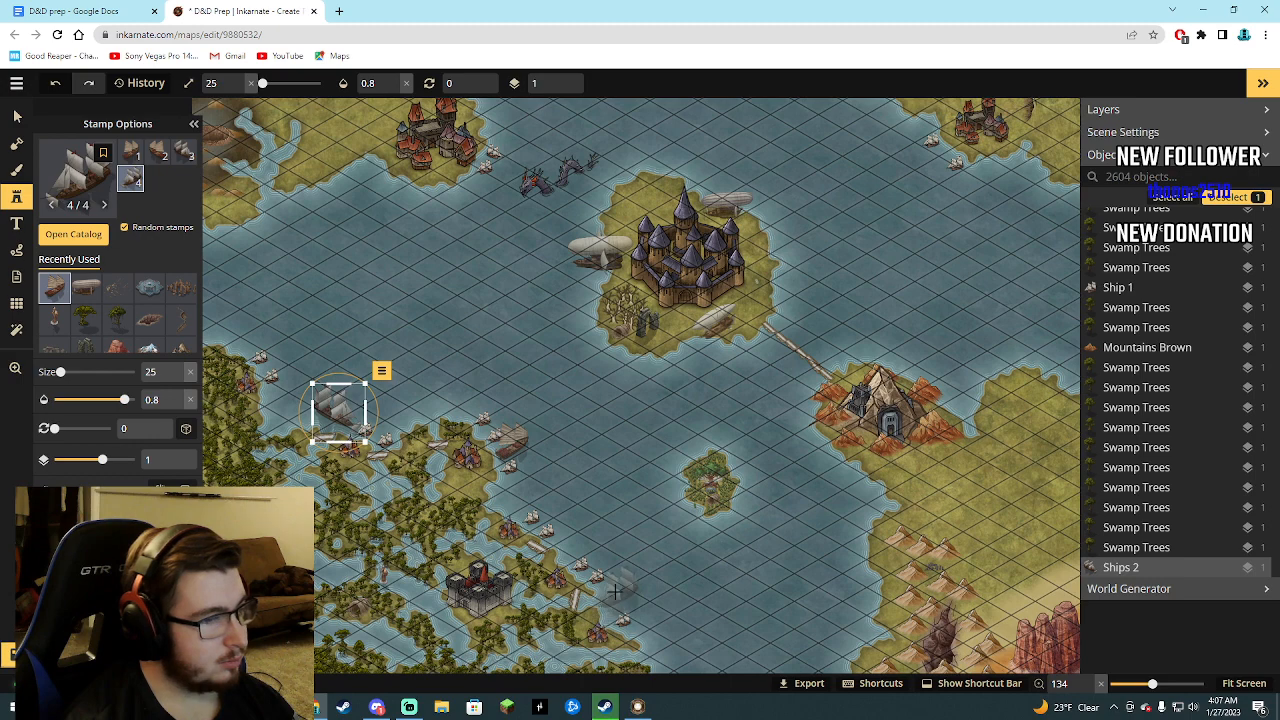
left_click(616, 593)
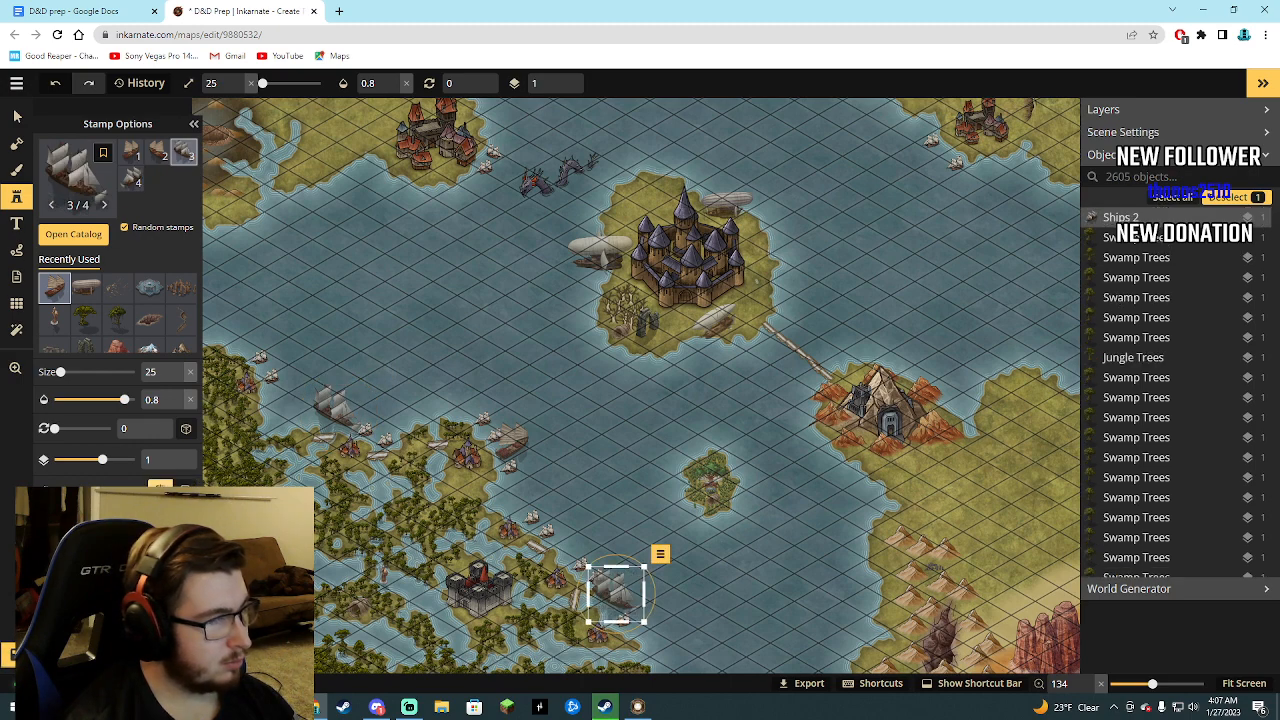
left_click_drag(614, 593, 643, 597)
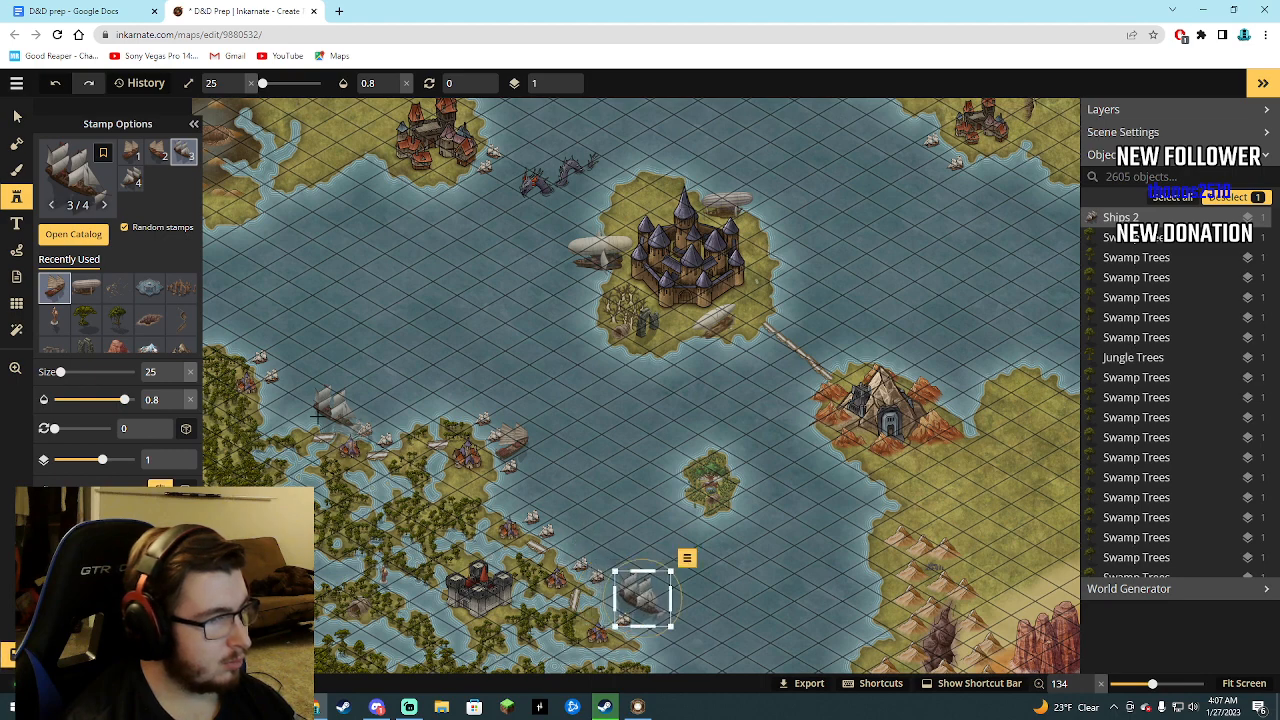
left_click(256, 330)
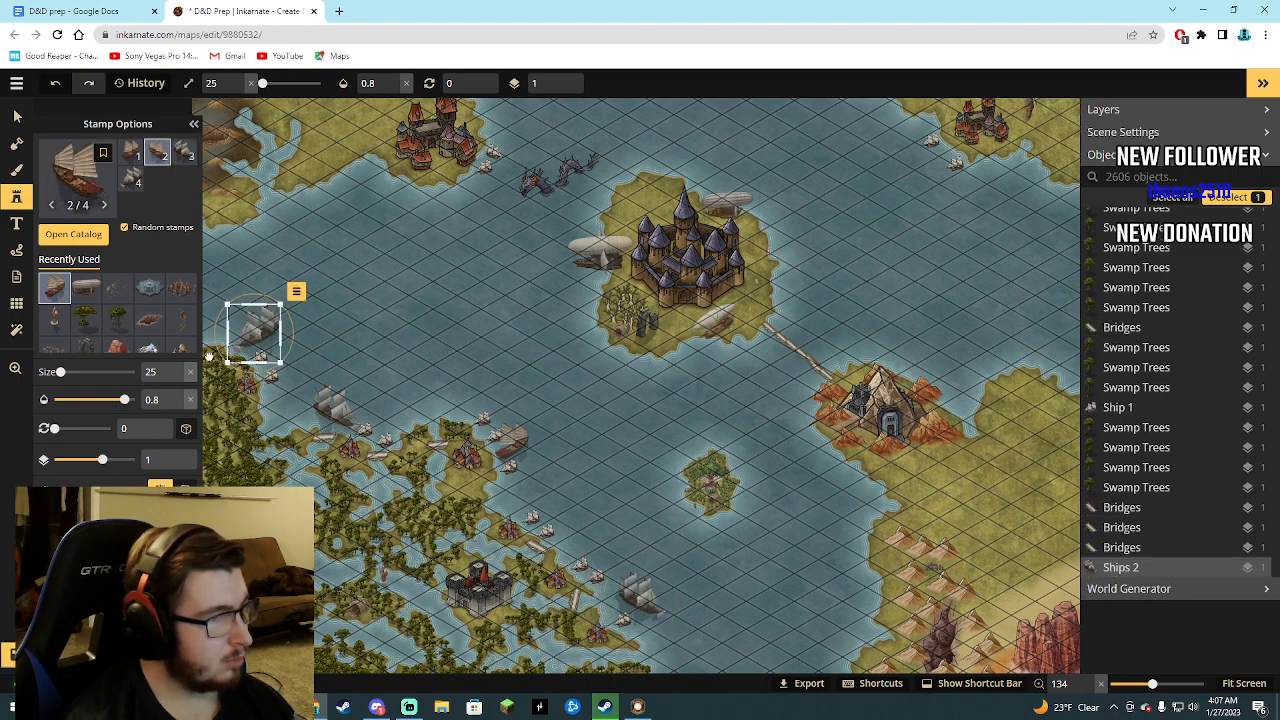
scroll(490, 517, "down", 1)
scroll(490, 517, "down", 1)
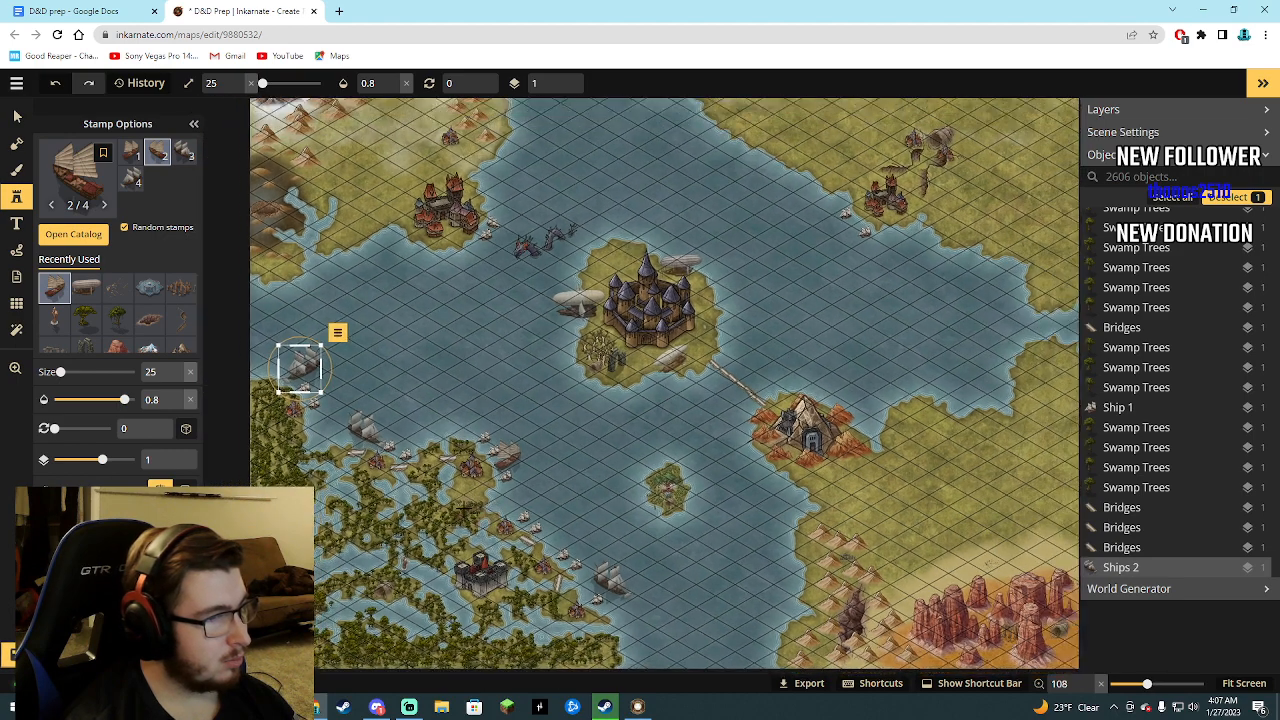
scroll(462, 507, "up", 1)
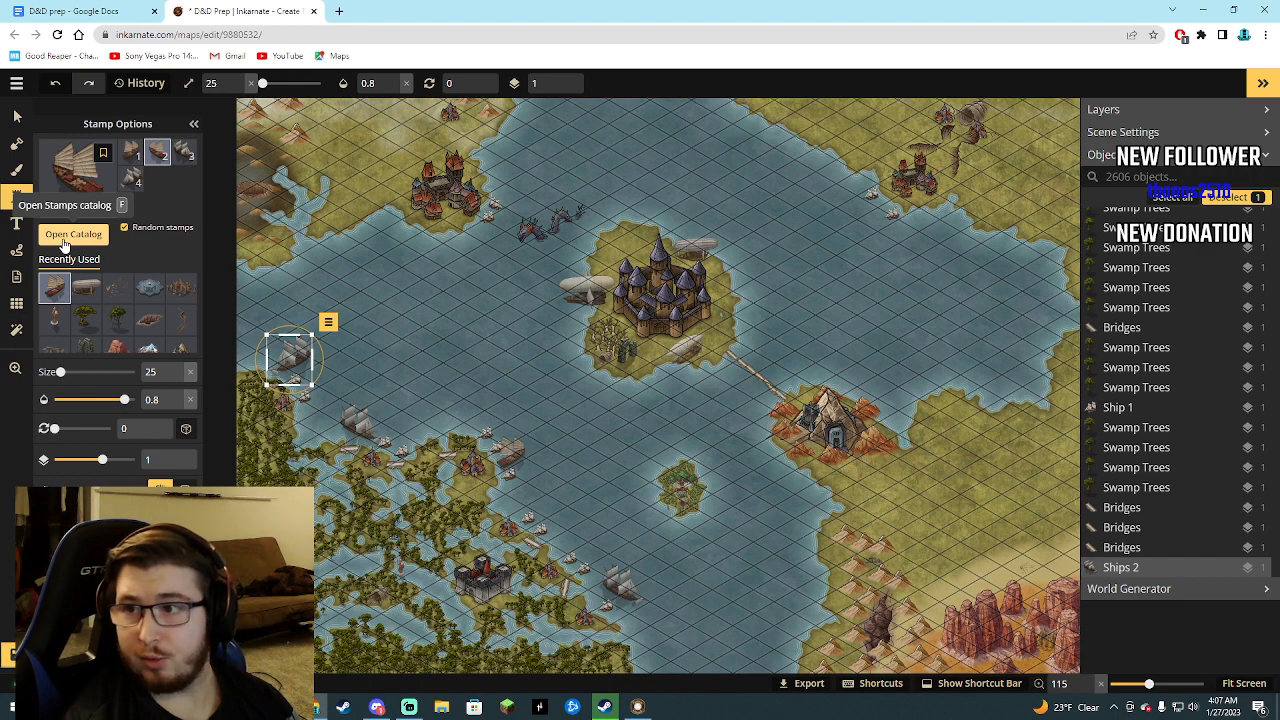
Review the whole map and compare it with the dungeon notes in the D&D prep Google Docs document.
mouse_move(53, 205)
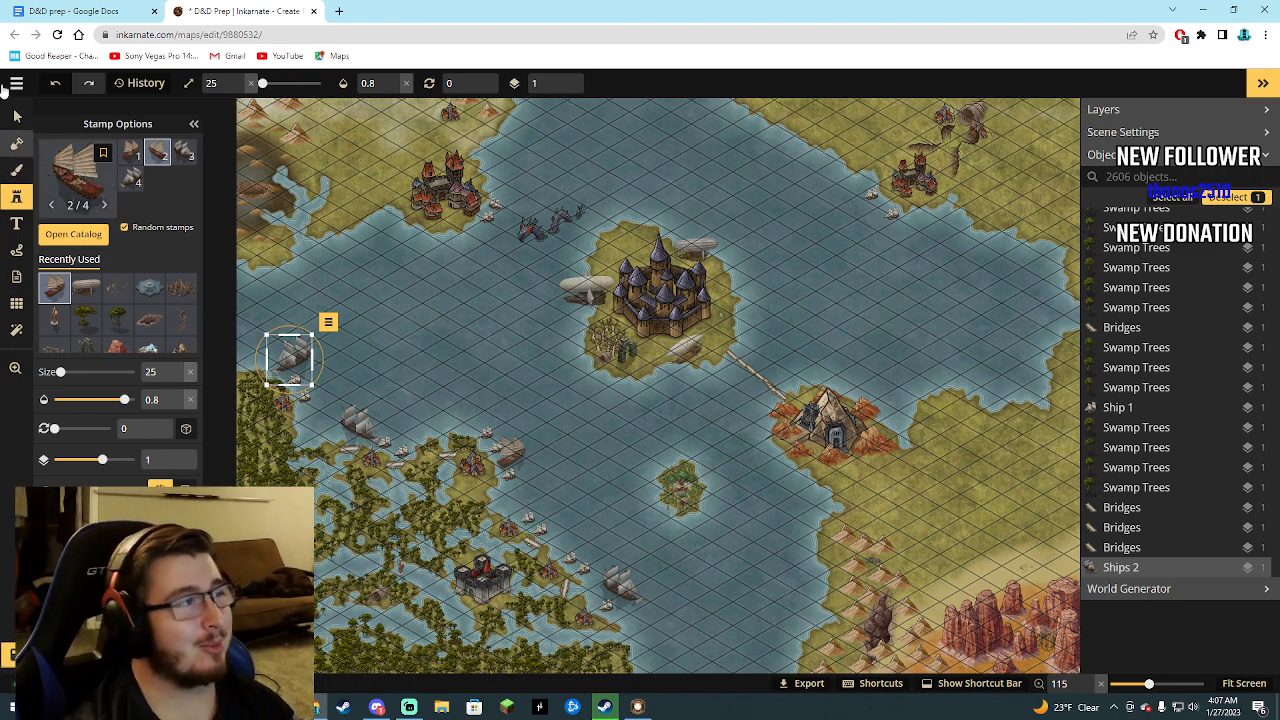
scroll(421, 370, "down", 5)
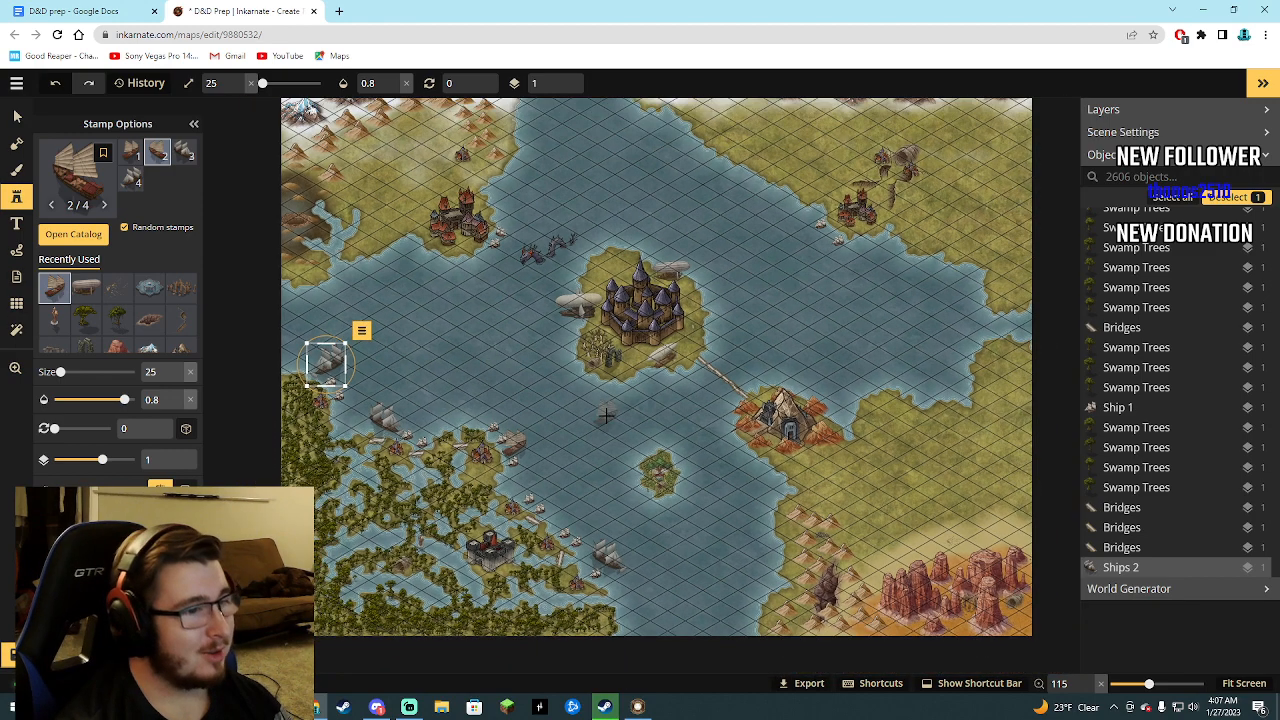
scroll(558, 441, "down", 2)
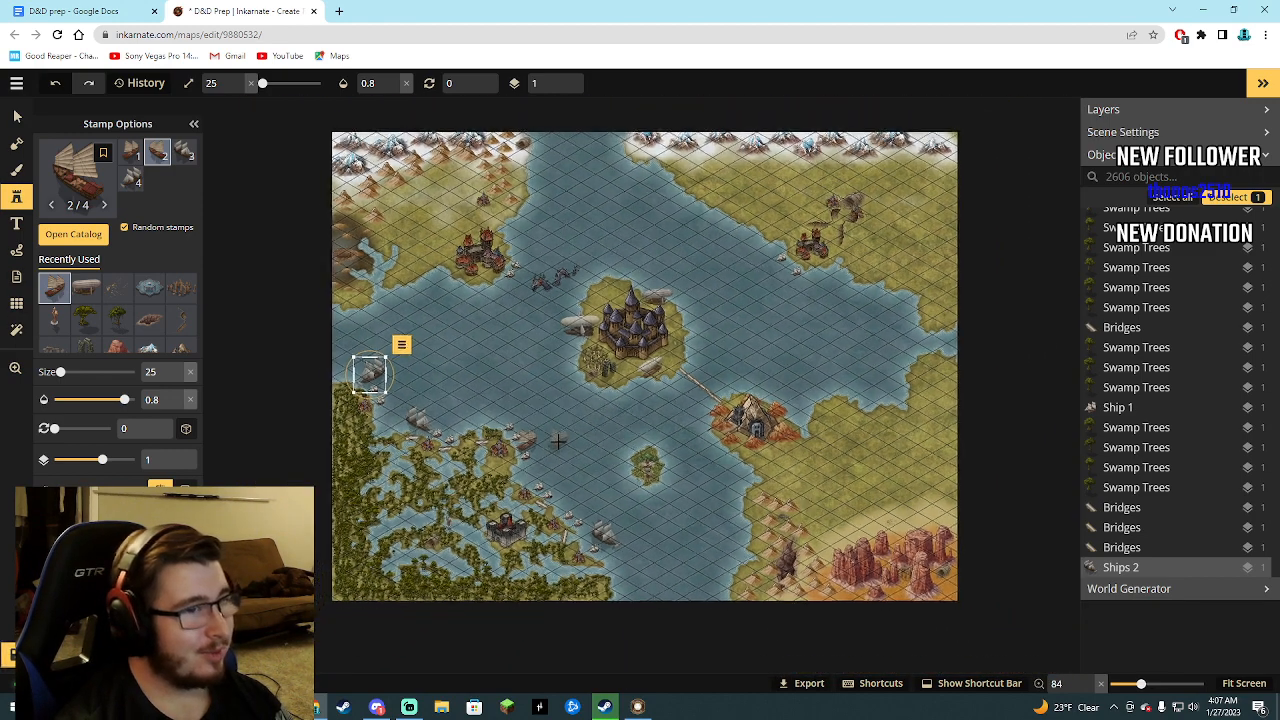
scroll(558, 441, "up", 3)
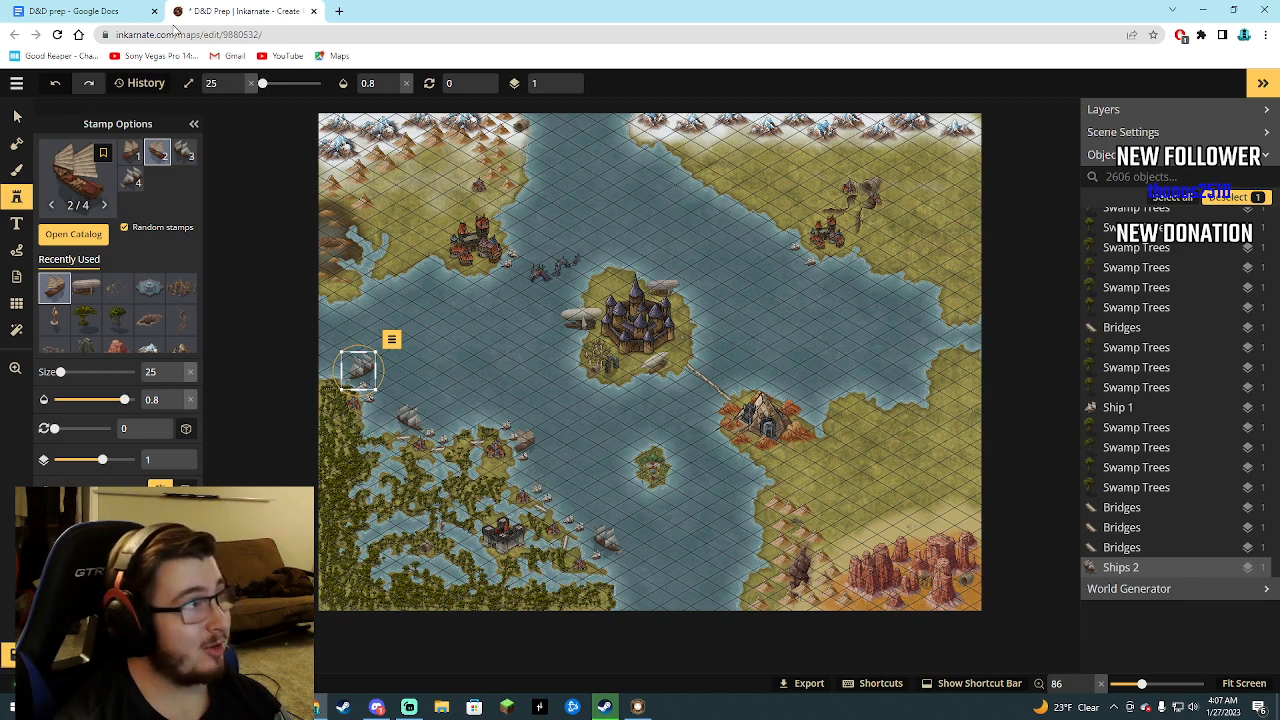
left_click(87, 10)
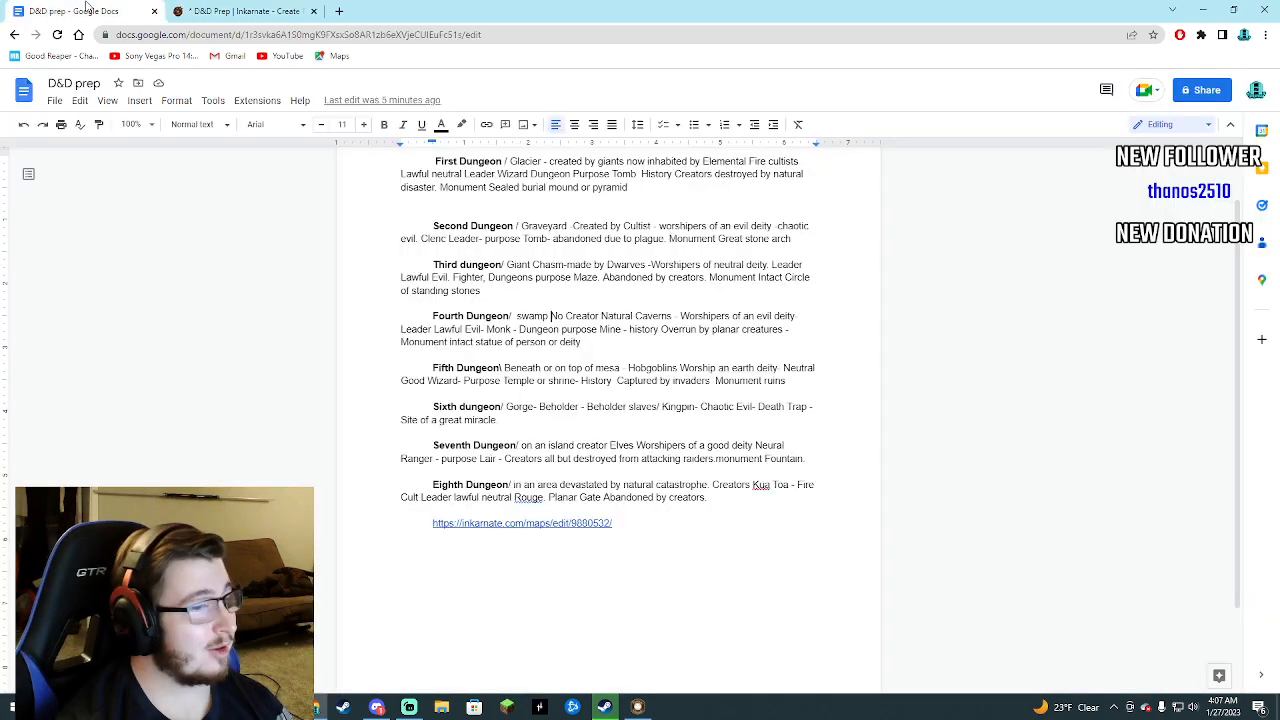
left_click(215, 12)
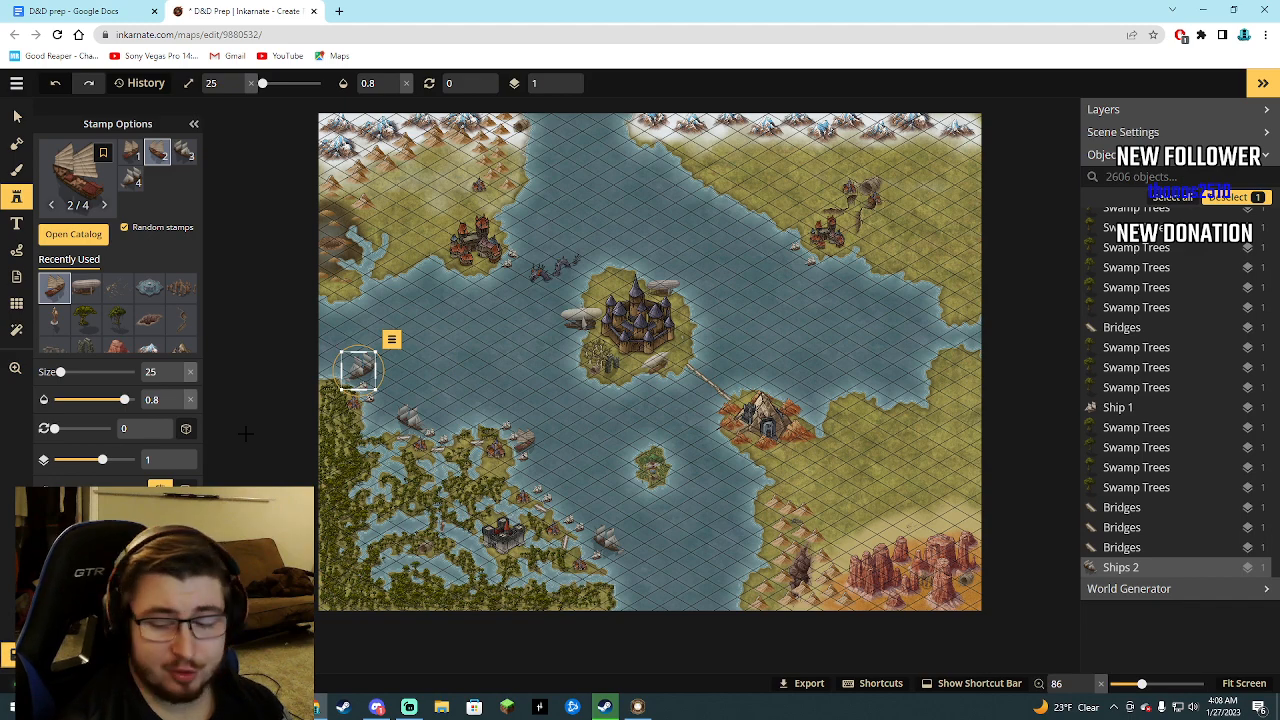
scroll(484, 268, "down", 2)
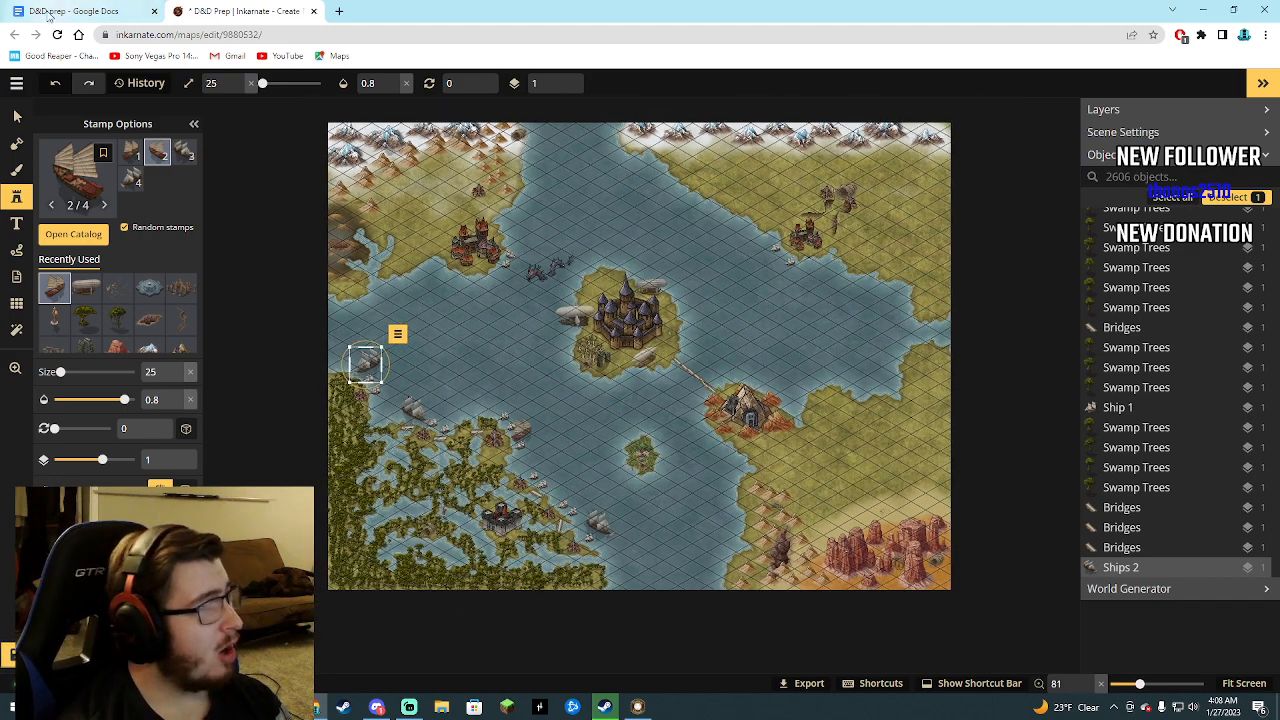
left_click(49, 12)
left_click(253, 7)
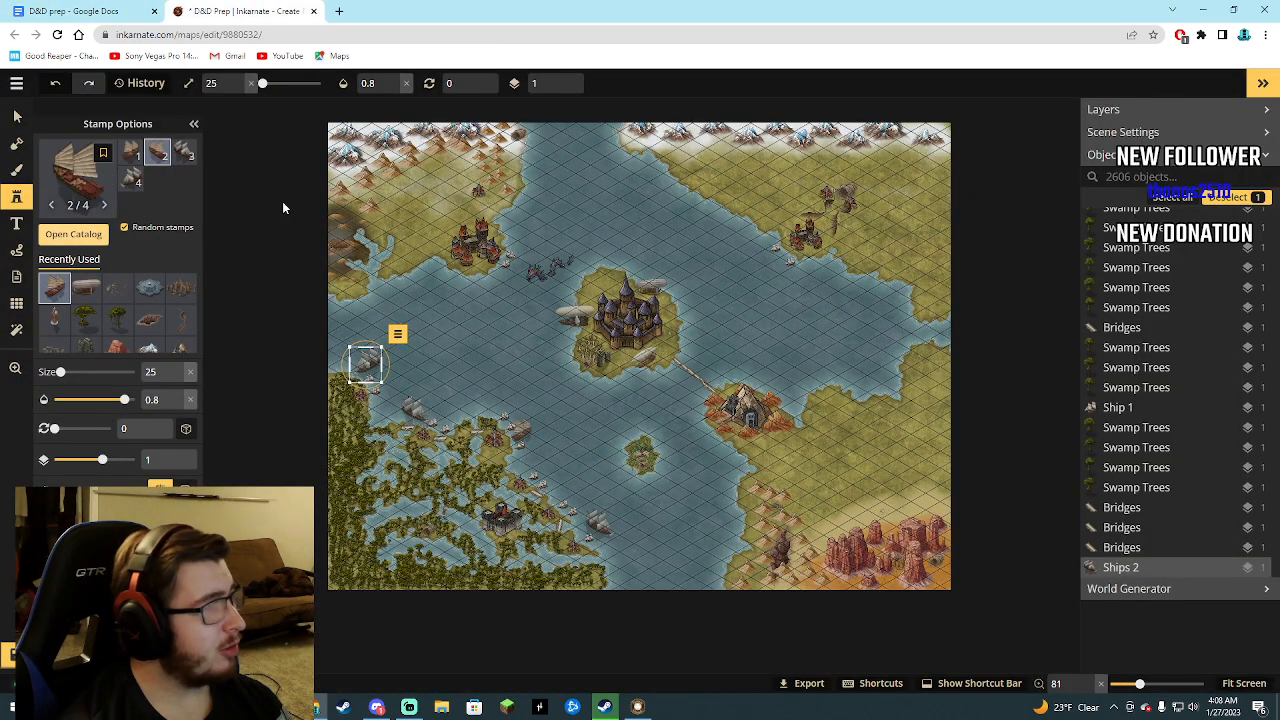
Search the stamp catalog for "glacier" in the Fantasy Regional HD and Fantasy World packs.
left_click(73, 233)
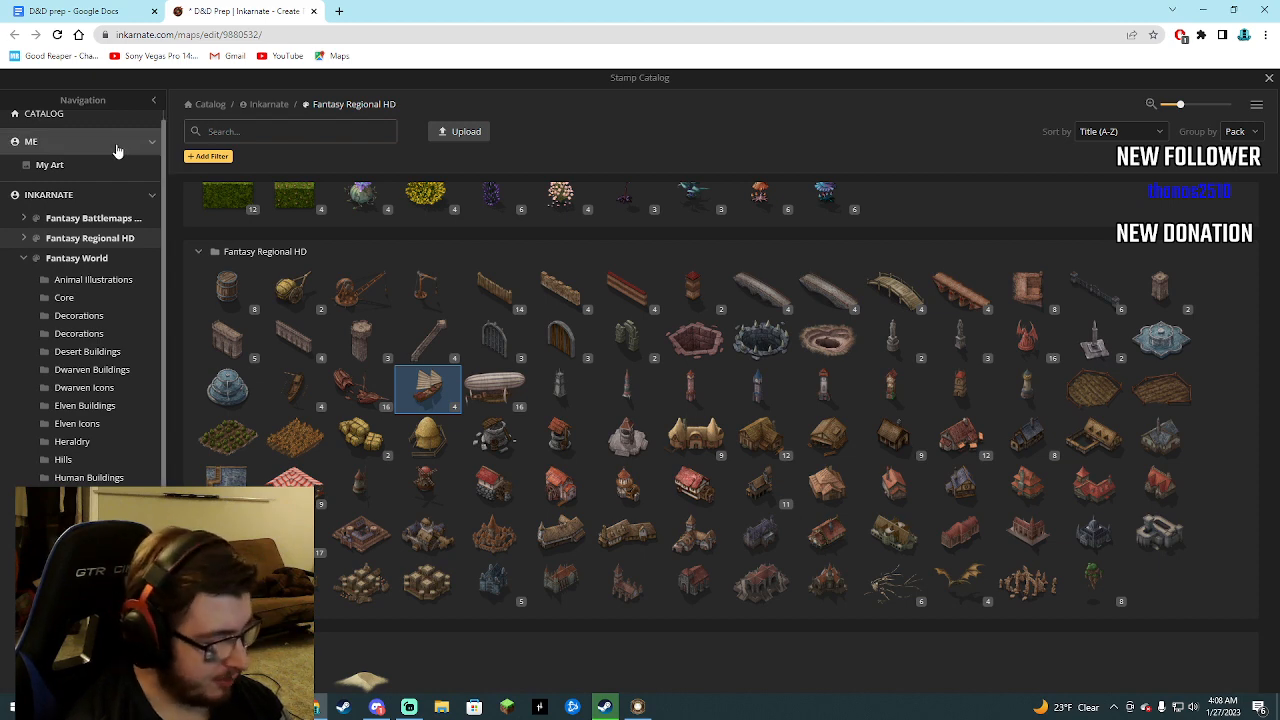
type("gla")
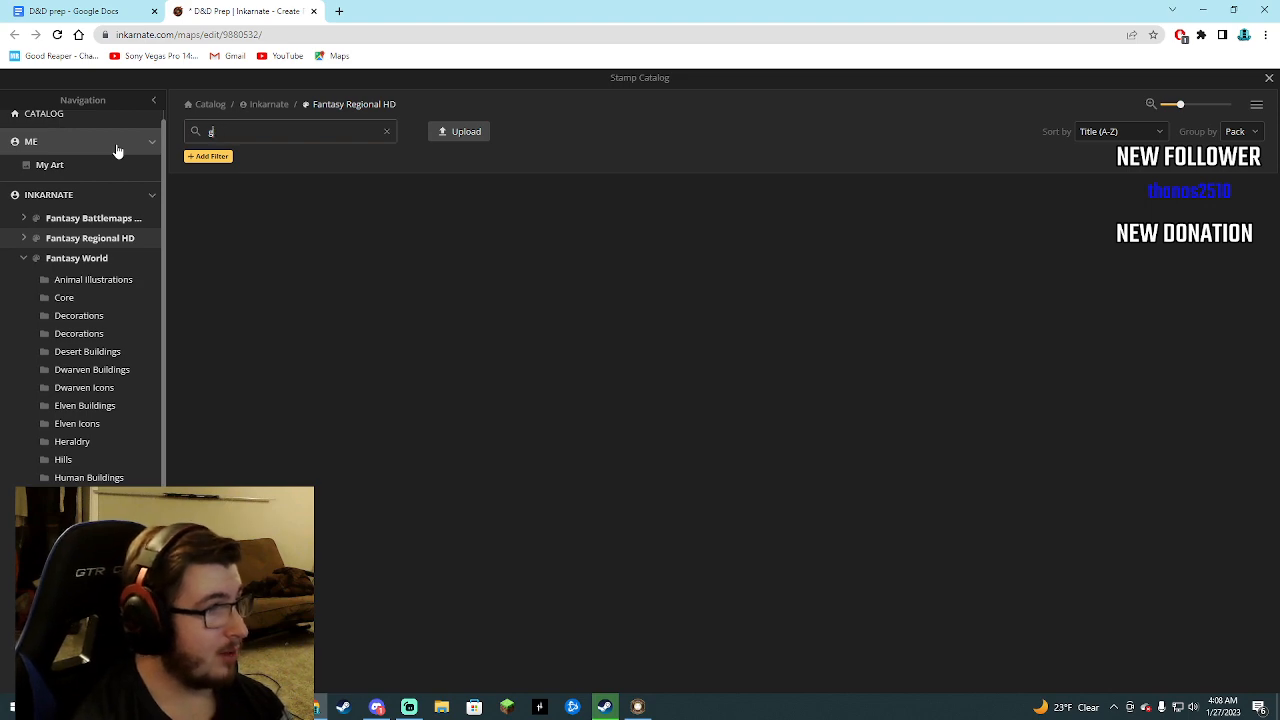
scroll(330, 385, "down", 10)
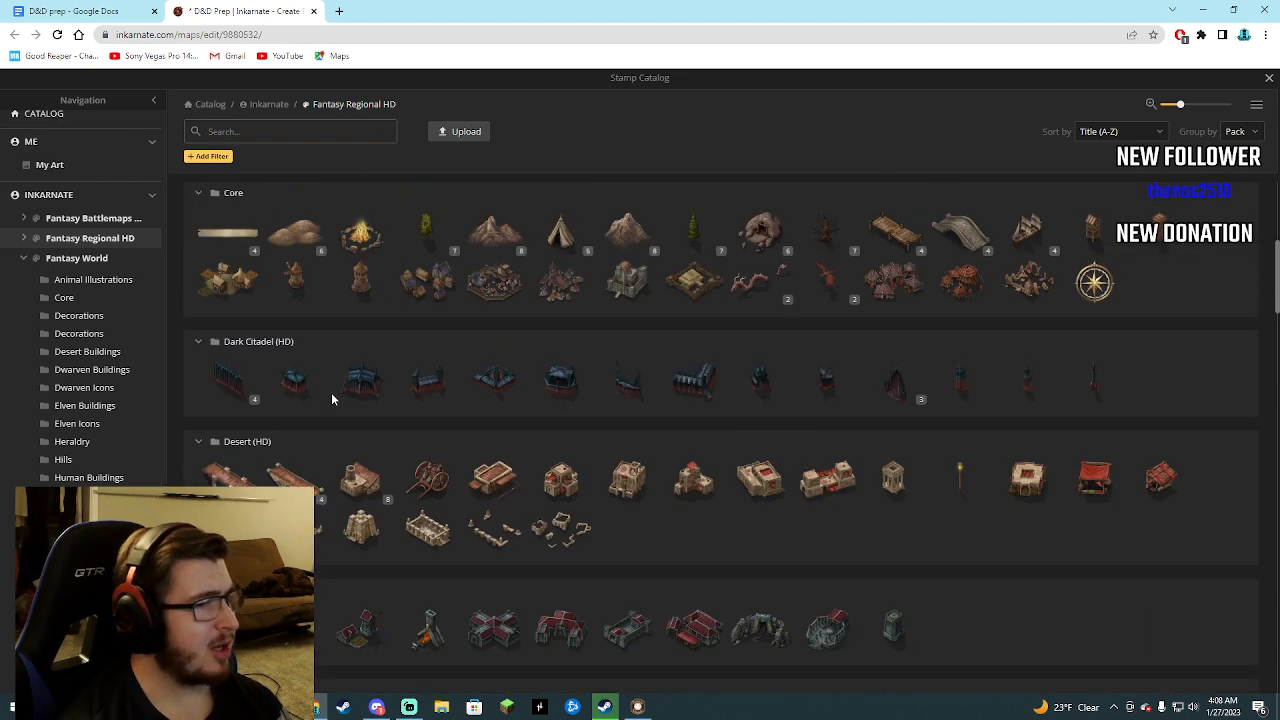
left_click(65, 220)
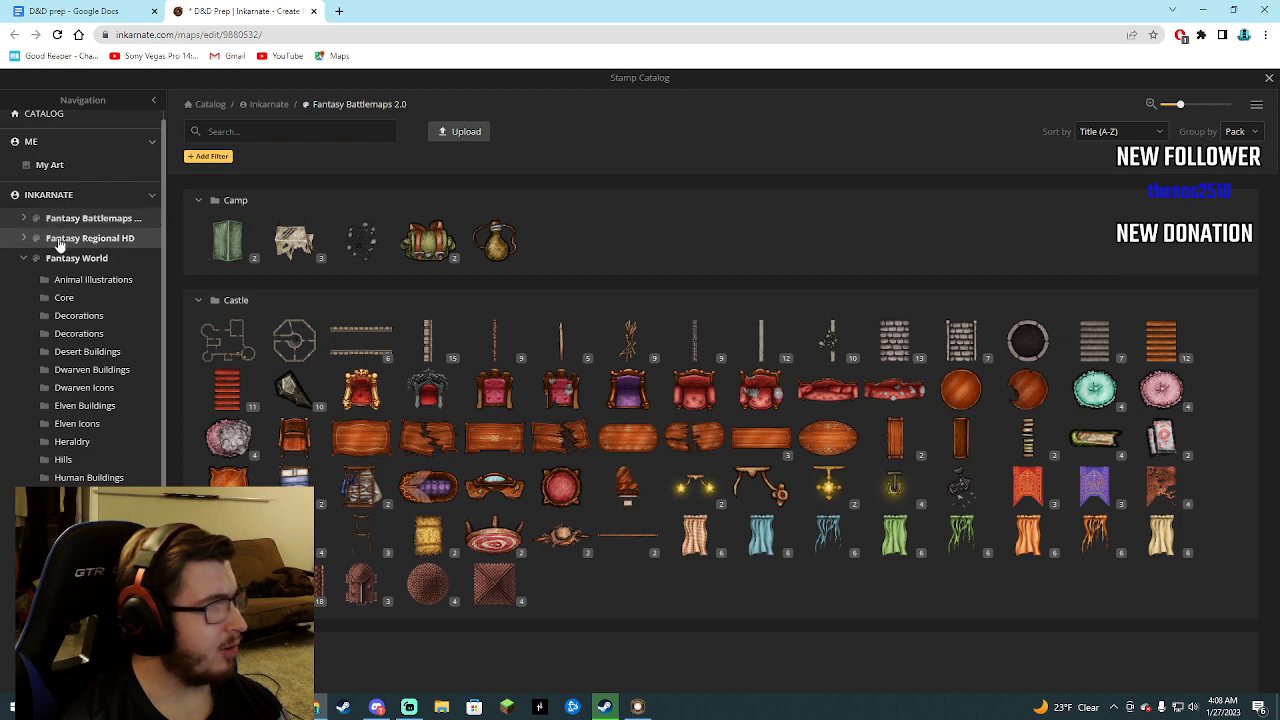
left_click(62, 240)
left_click(264, 131)
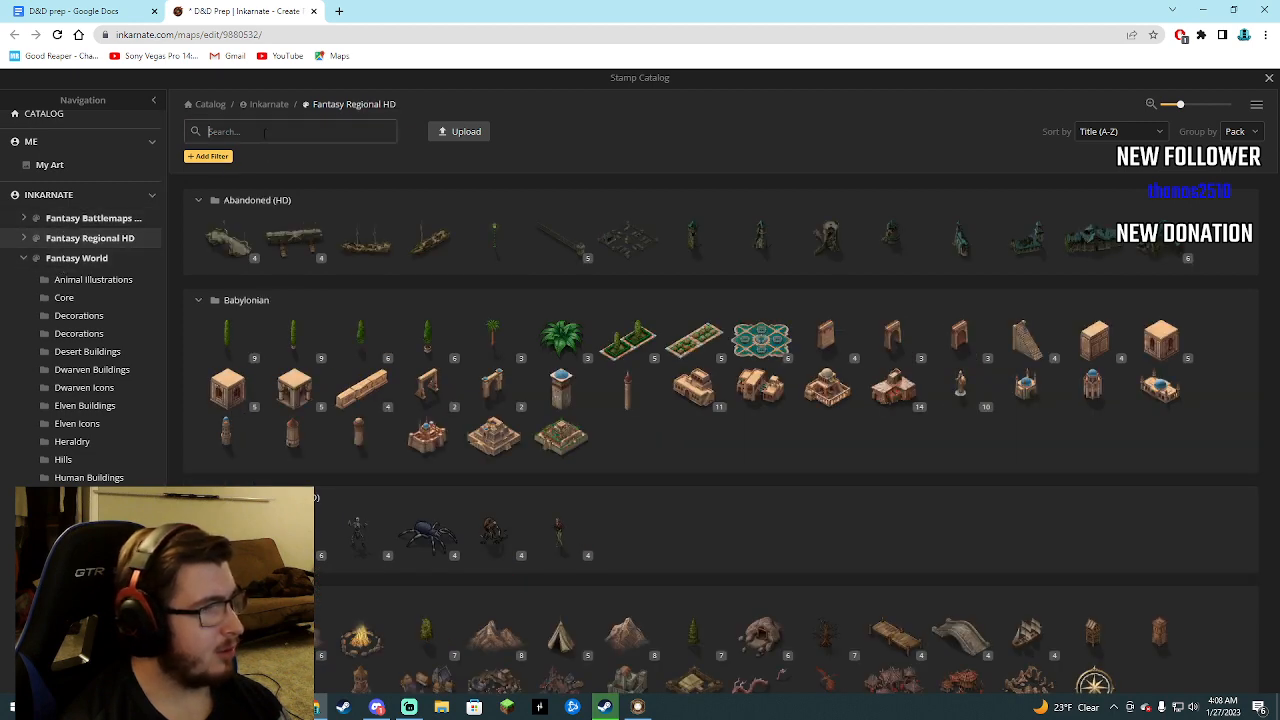
type("glacie")
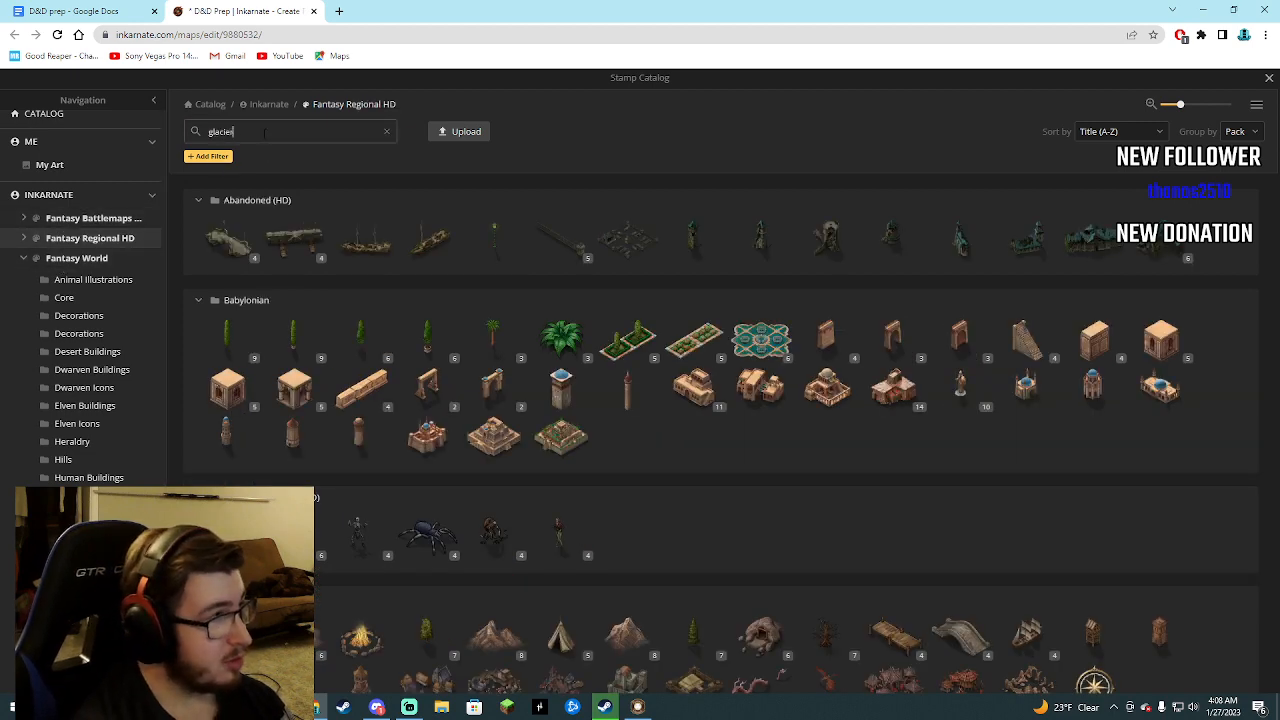
type("r")
left_click(80, 257)
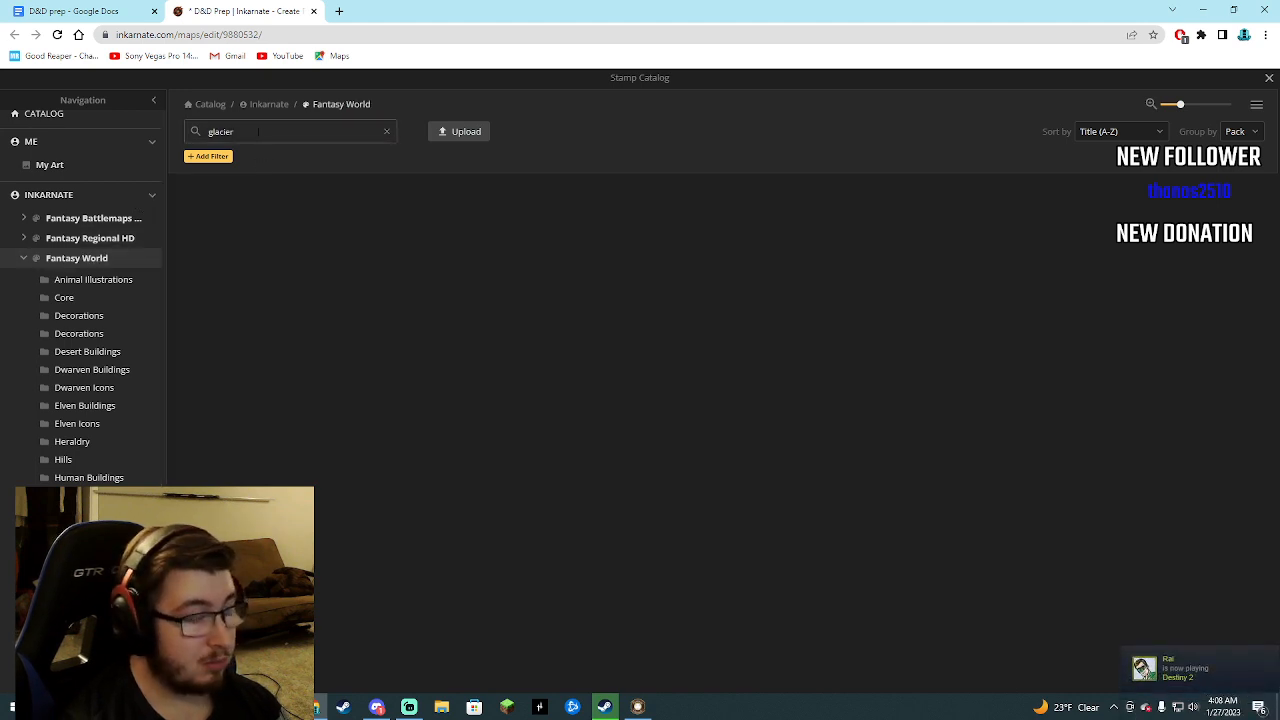
scroll(97, 271, "down", 1)
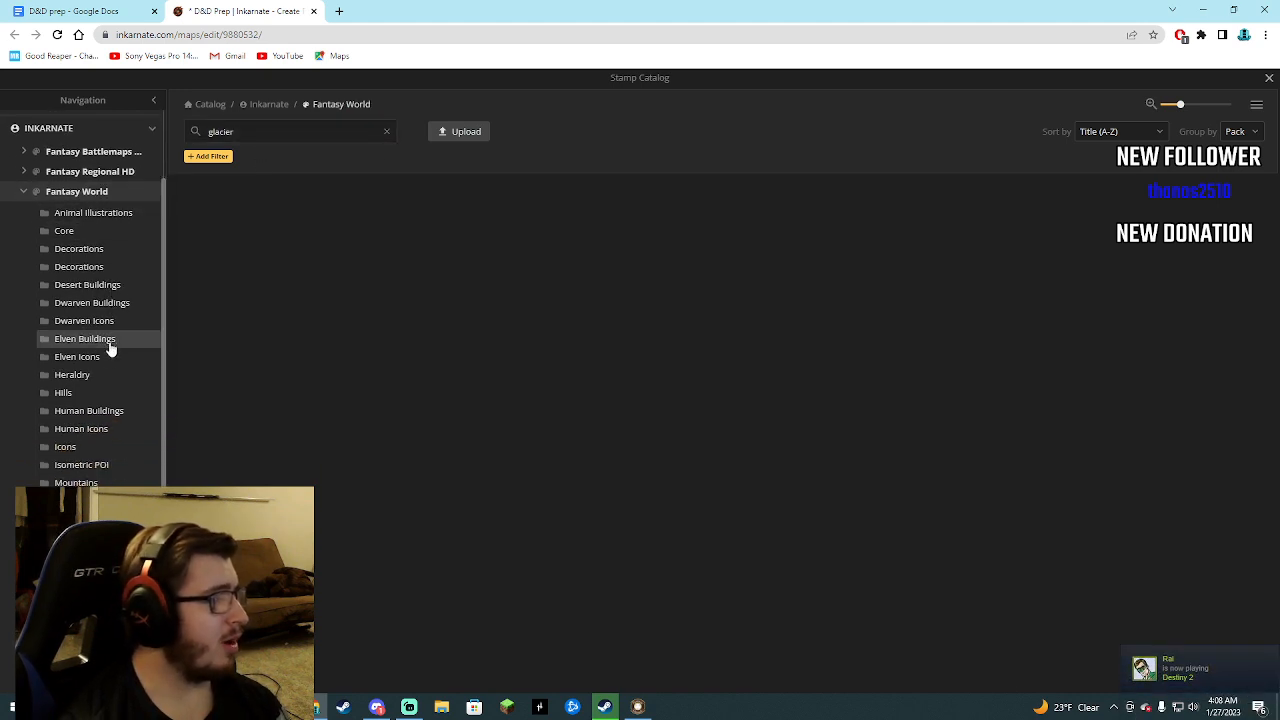
scroll(110, 347, "up", 1)
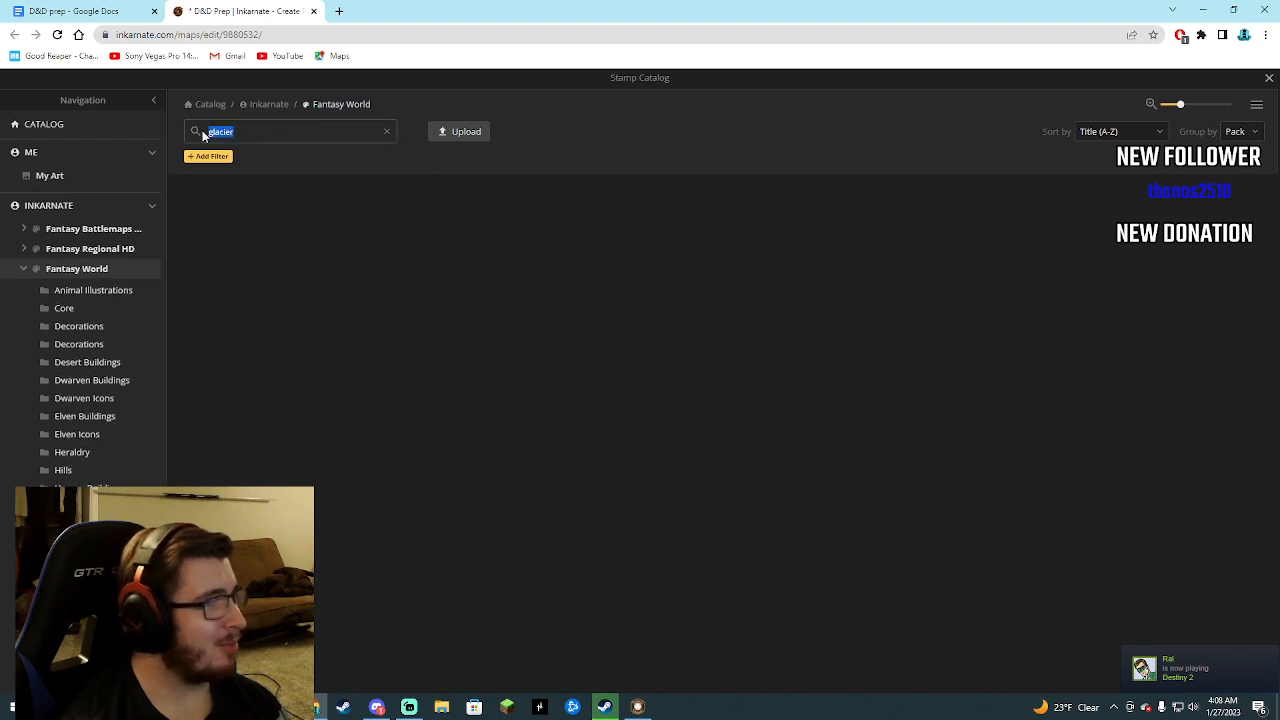
Clear the catalog search and pick the Mountains Snow stamp from the Fantasy World pack for the northern waters.
key("BackSpace")
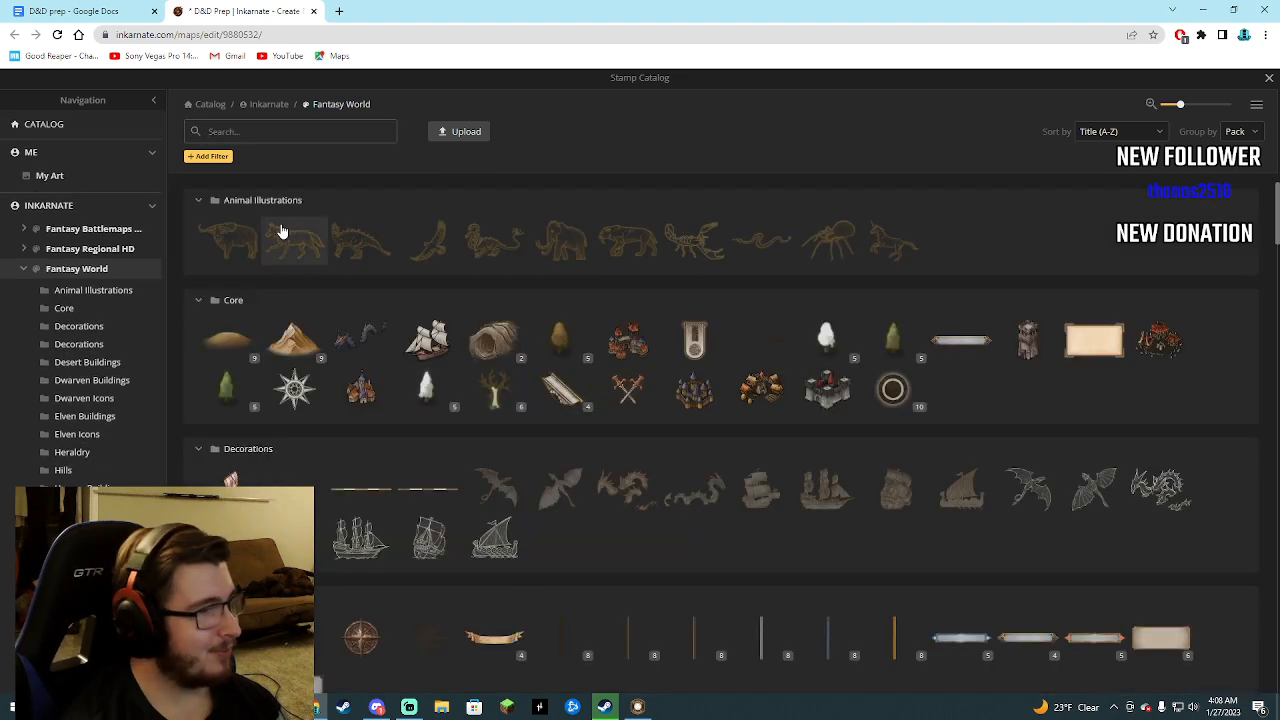
scroll(355, 318, "down", 20)
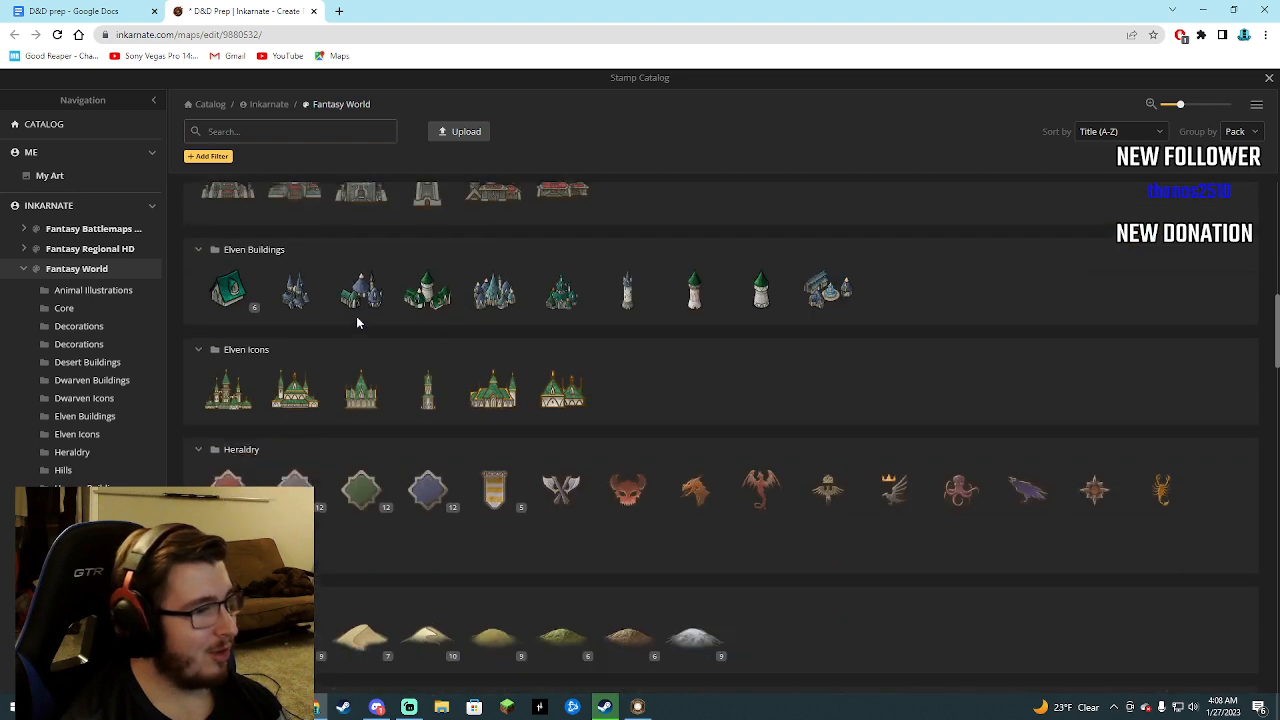
scroll(360, 325, "down", 12)
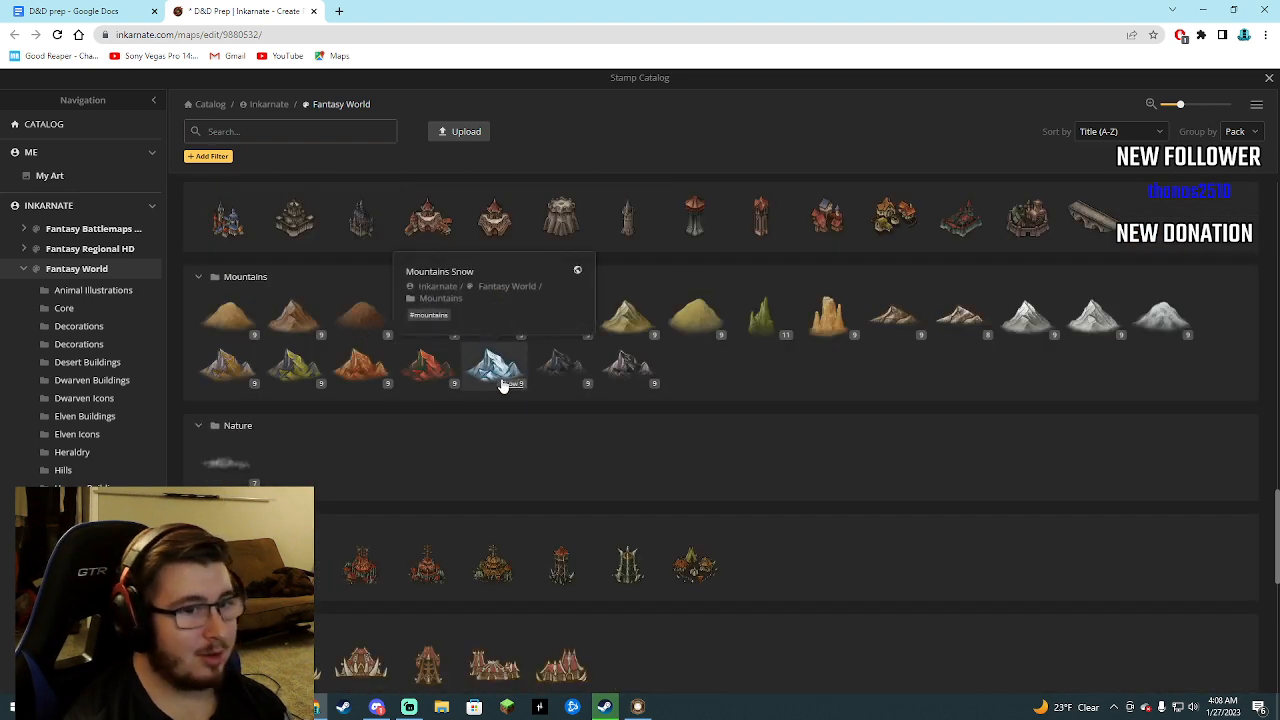
scroll(504, 384, "down", 8)
scroll(510, 384, "up", 5)
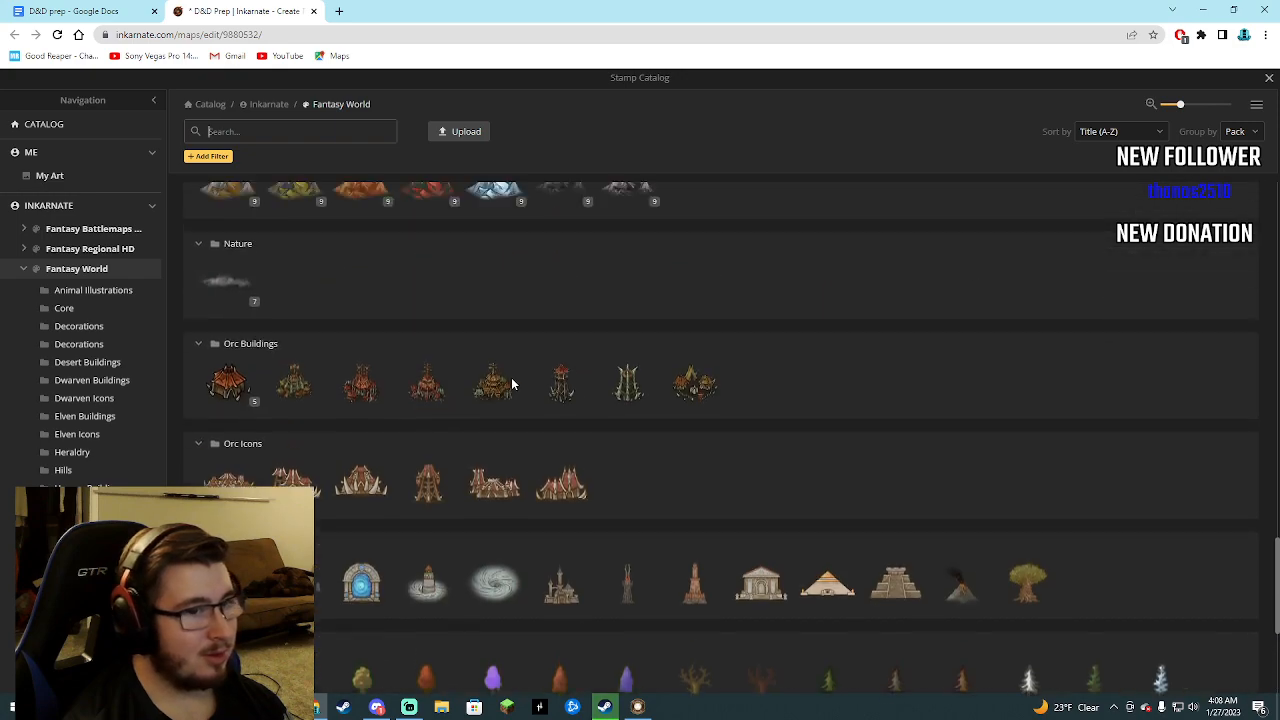
scroll(515, 378, "down", 5)
left_click(491, 582)
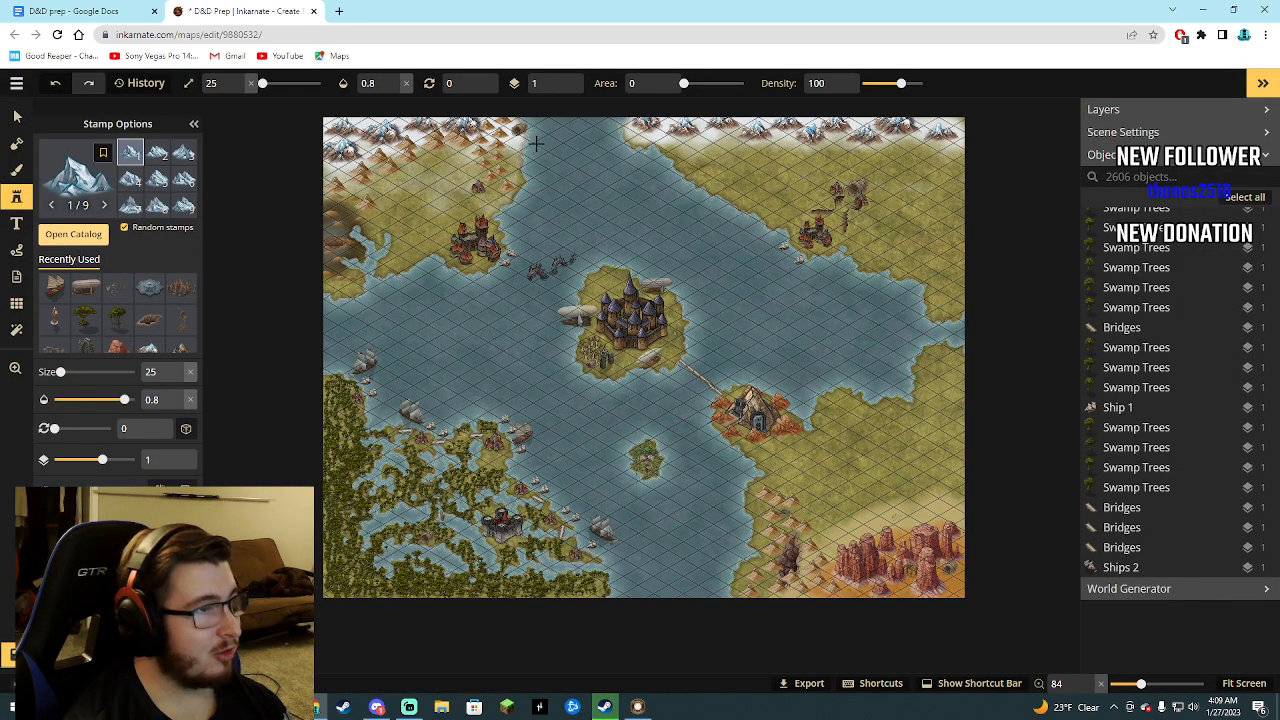
scroll(535, 143, "up", 5)
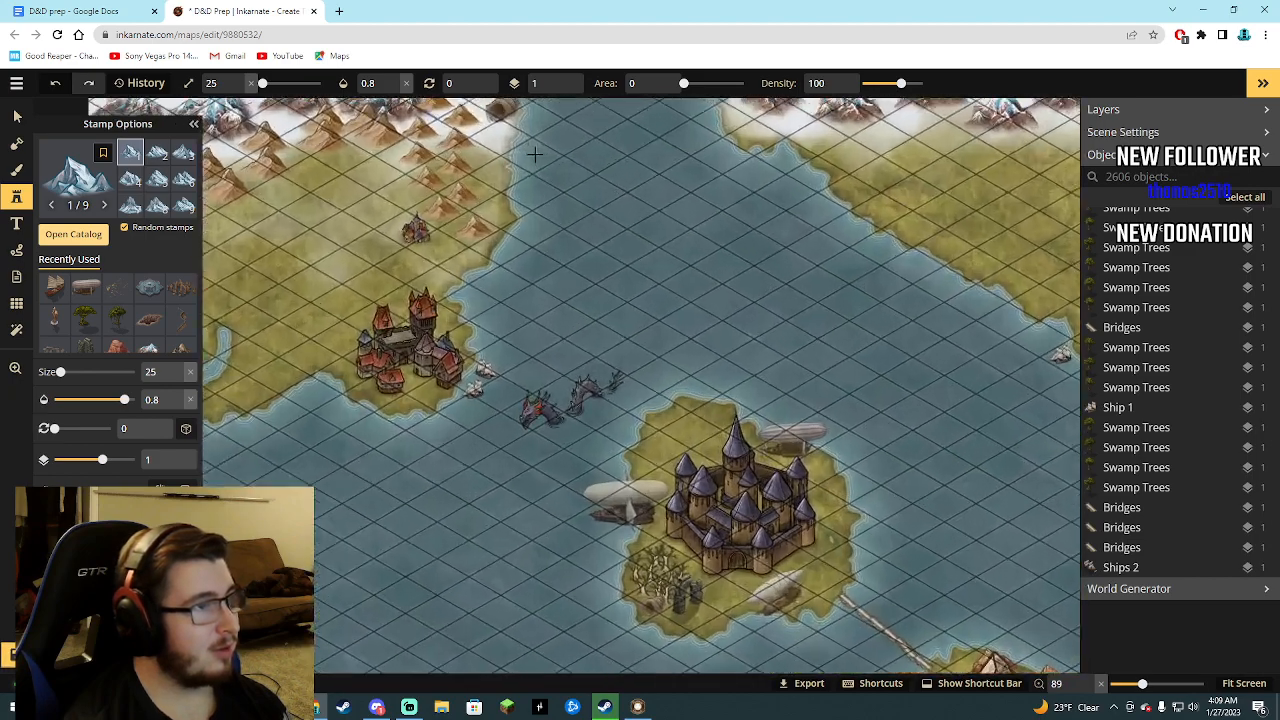
scroll(535, 153, "up", 5)
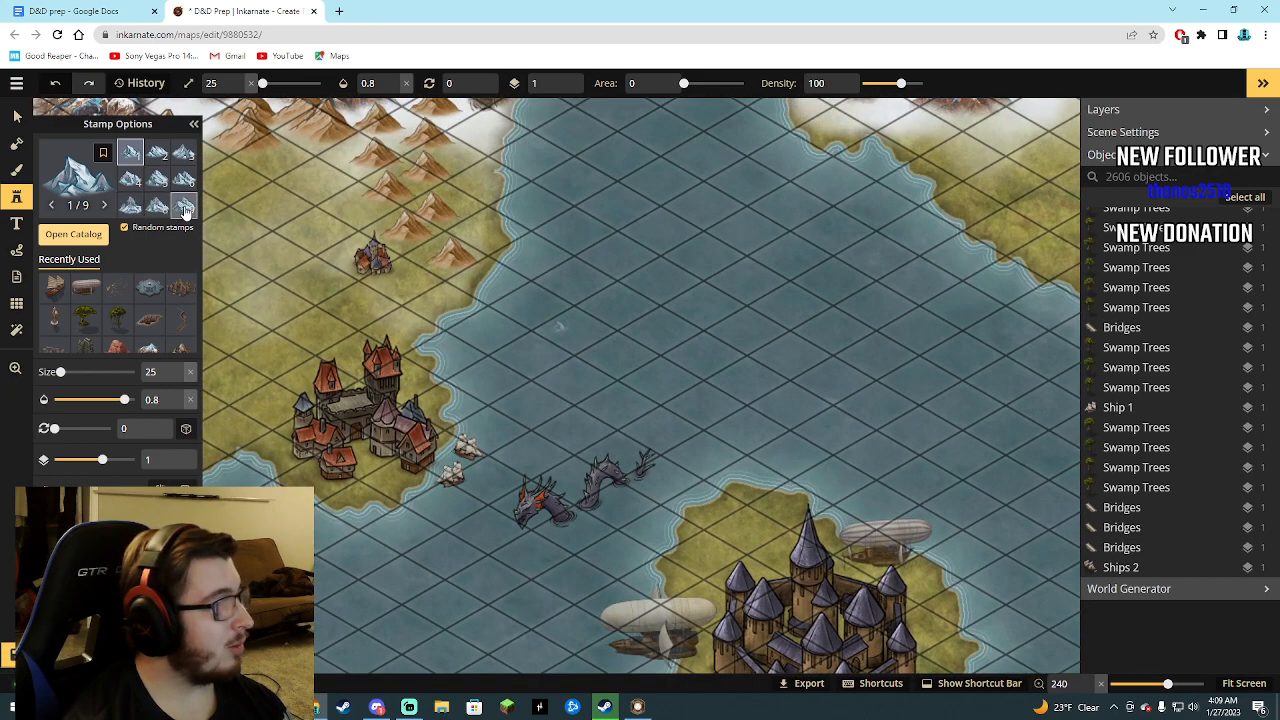
Place the ninth Mountains Snow variant at size 88 in the channel at the map's north edge, beside the cave.
left_click(185, 207)
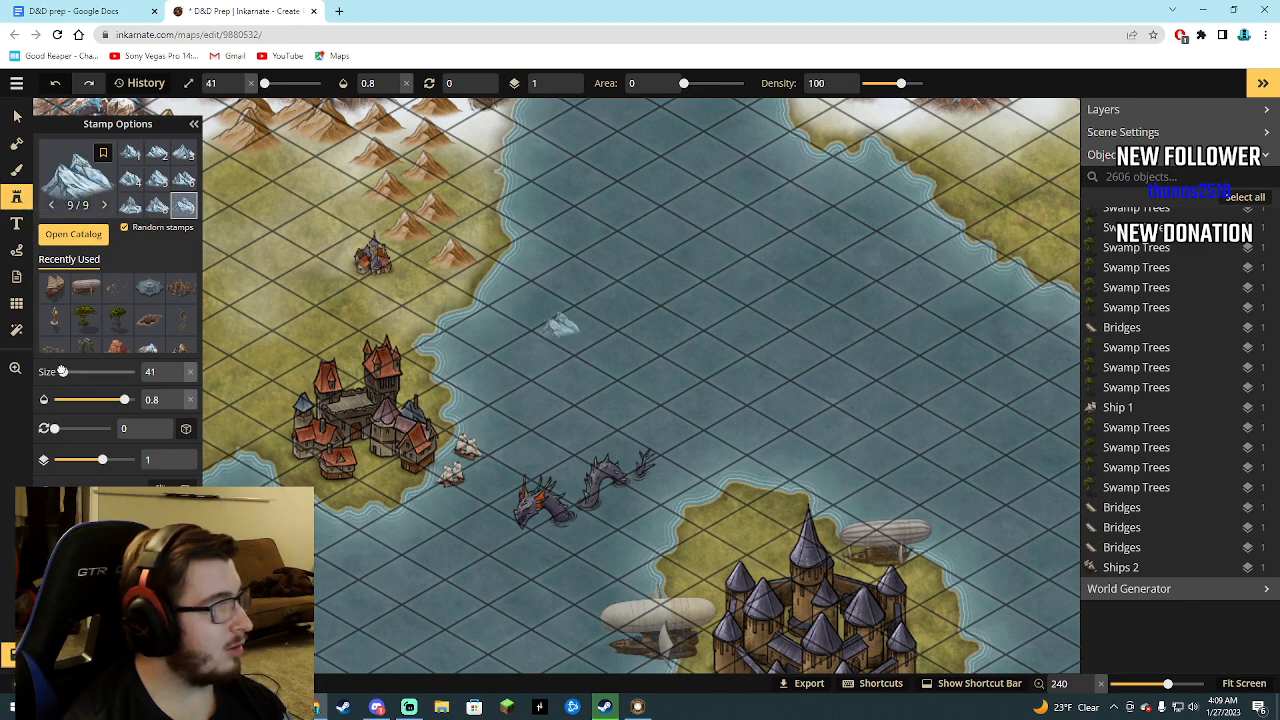
left_click_drag(58, 370, 63, 371)
scroll(548, 175, "down", 2)
scroll(548, 175, "down", 3)
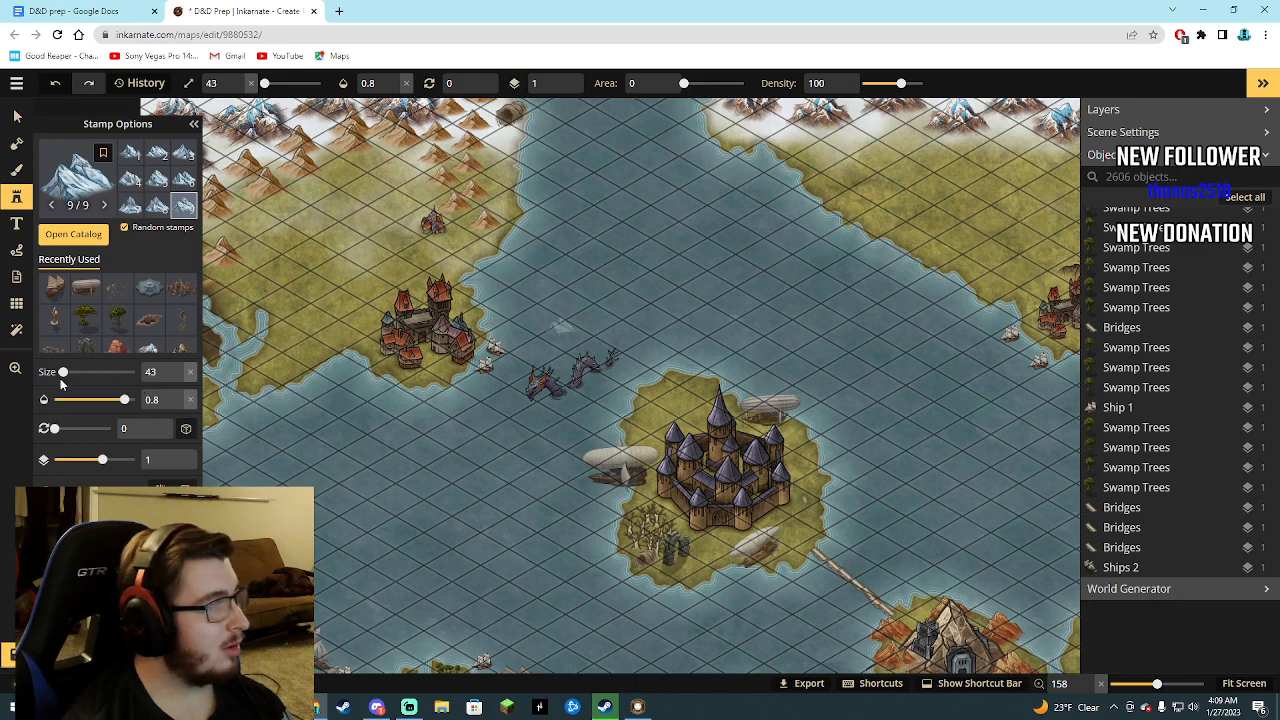
left_click_drag(63, 371, 70, 372)
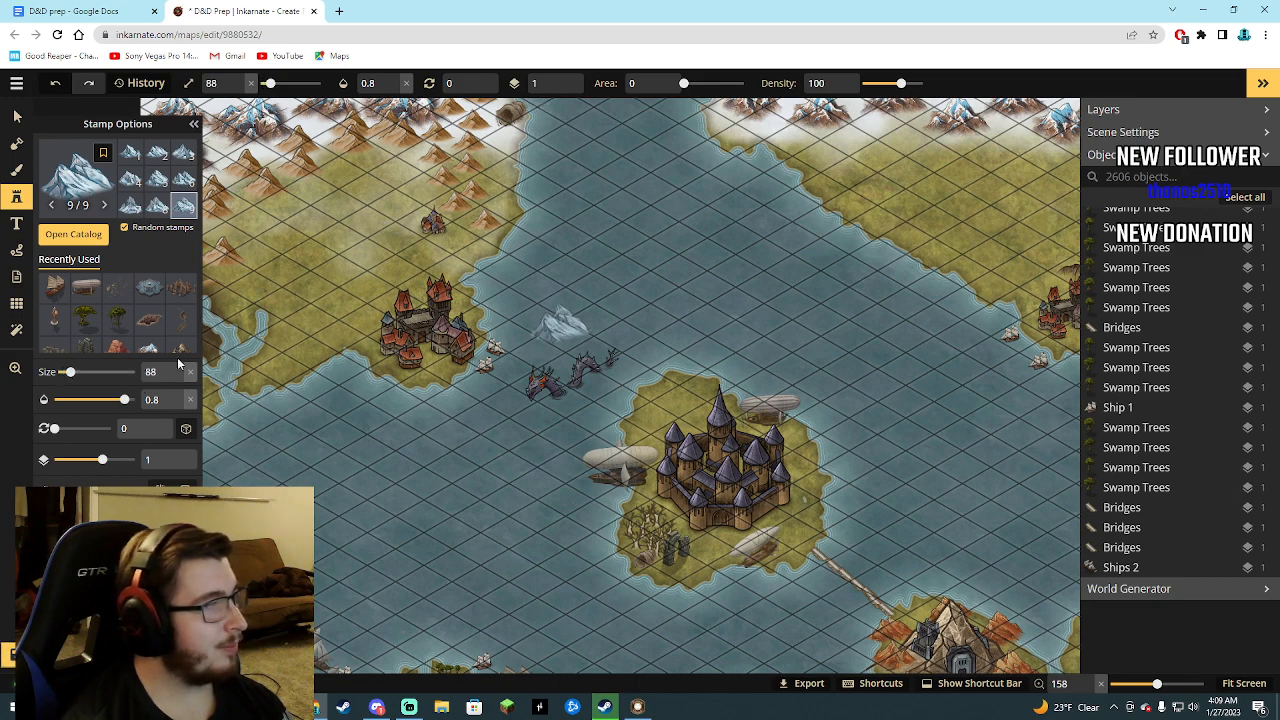
scroll(548, 117, "down", 1)
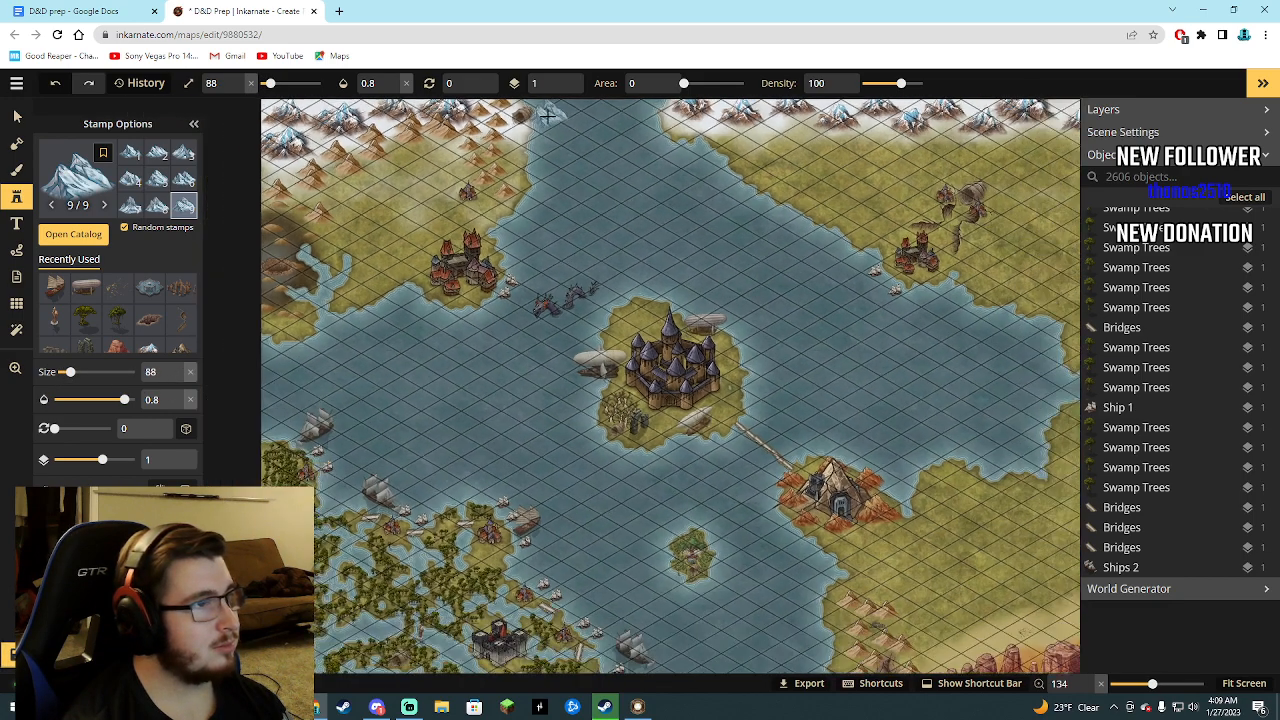
scroll(548, 117, "down", 1)
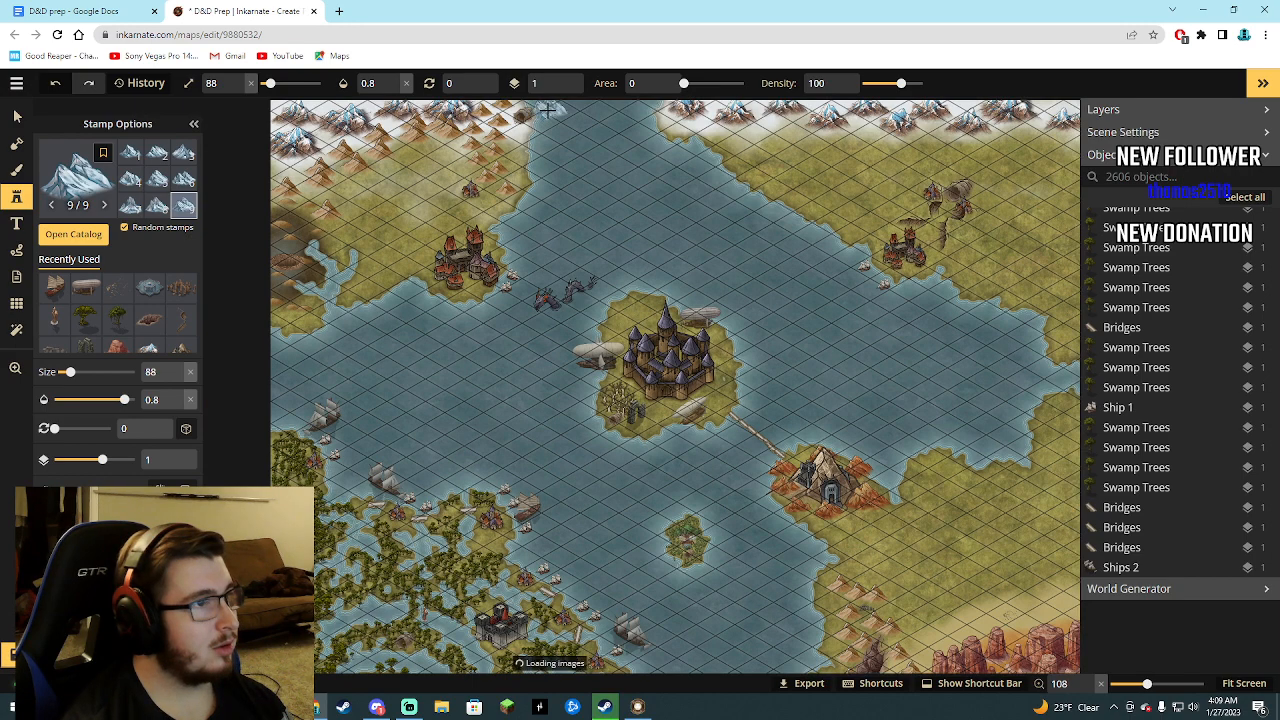
left_click(538, 112)
Filter the object list by "ca" and delete the cave next to the snow mountain at the map's north edge.
left_click(1135, 176)
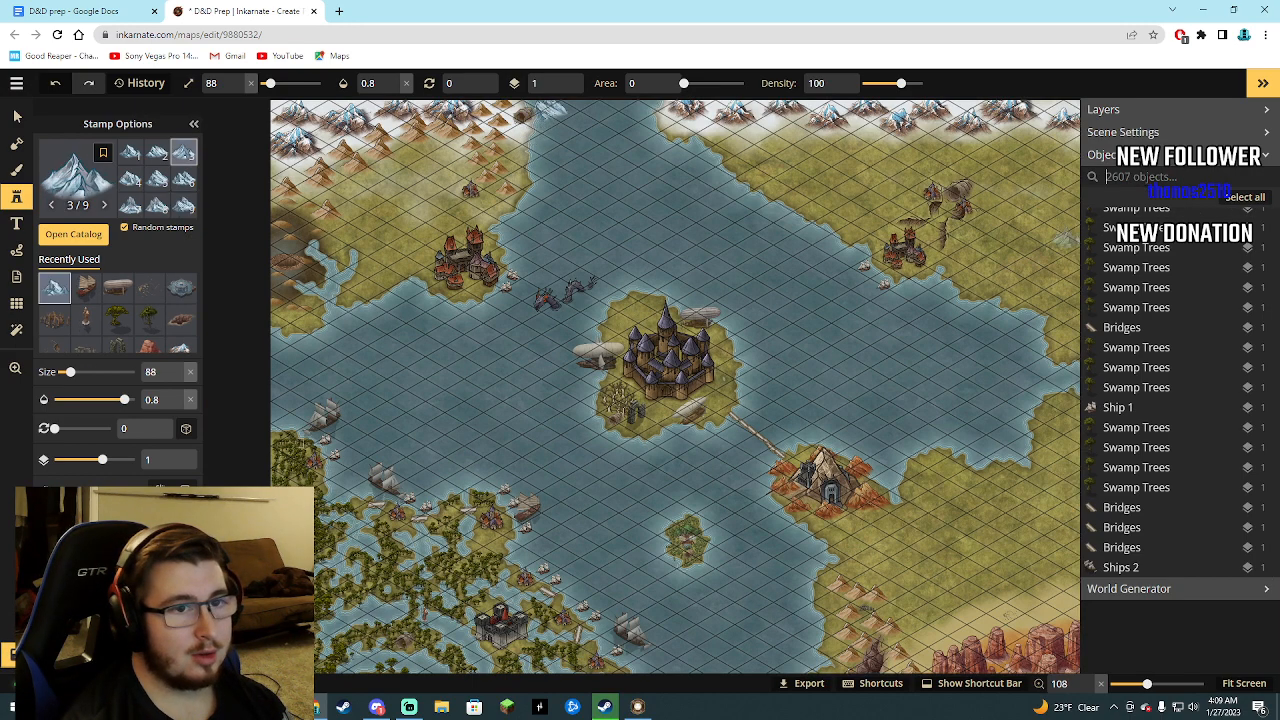
type("ca")
left_click(1117, 257)
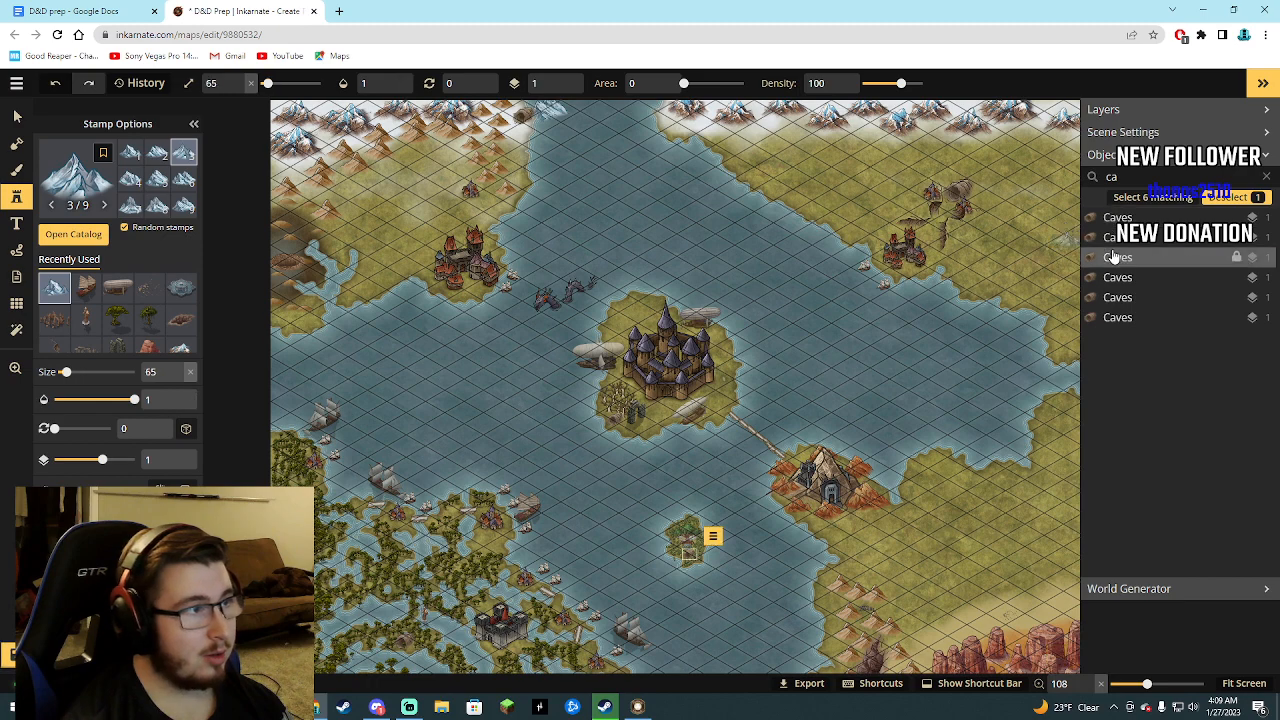
left_click(1115, 237)
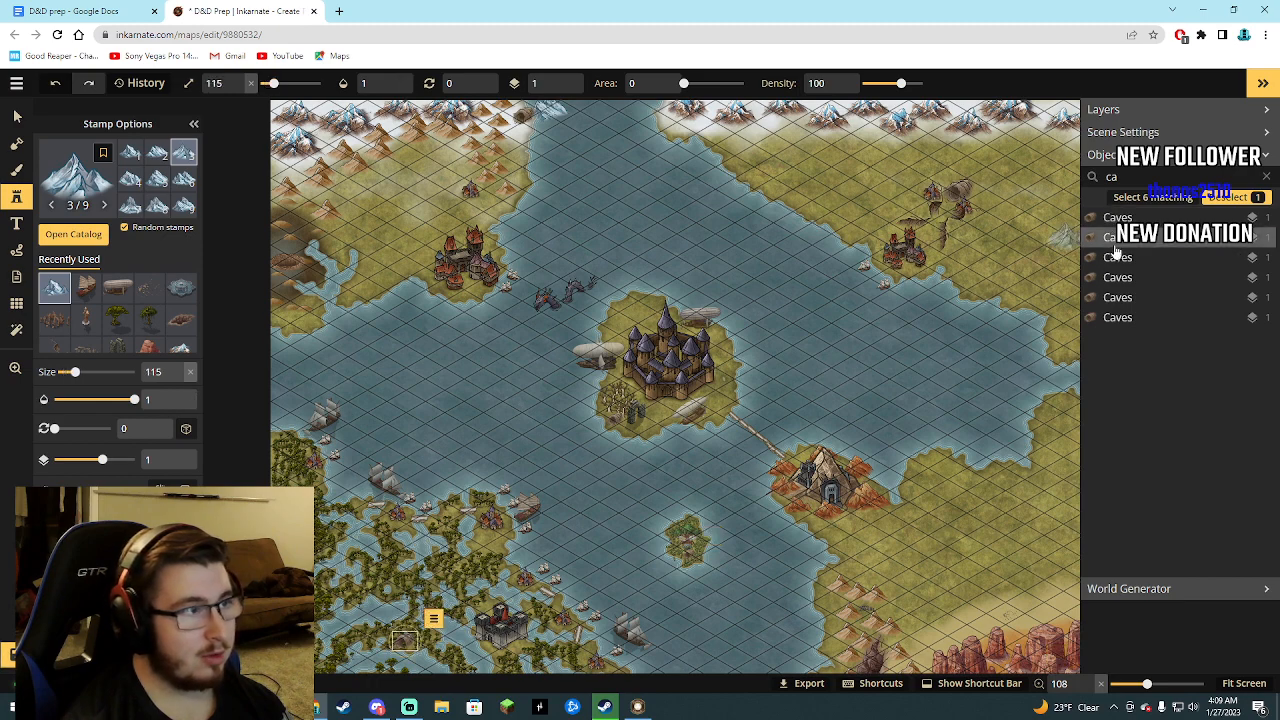
left_click(1112, 317)
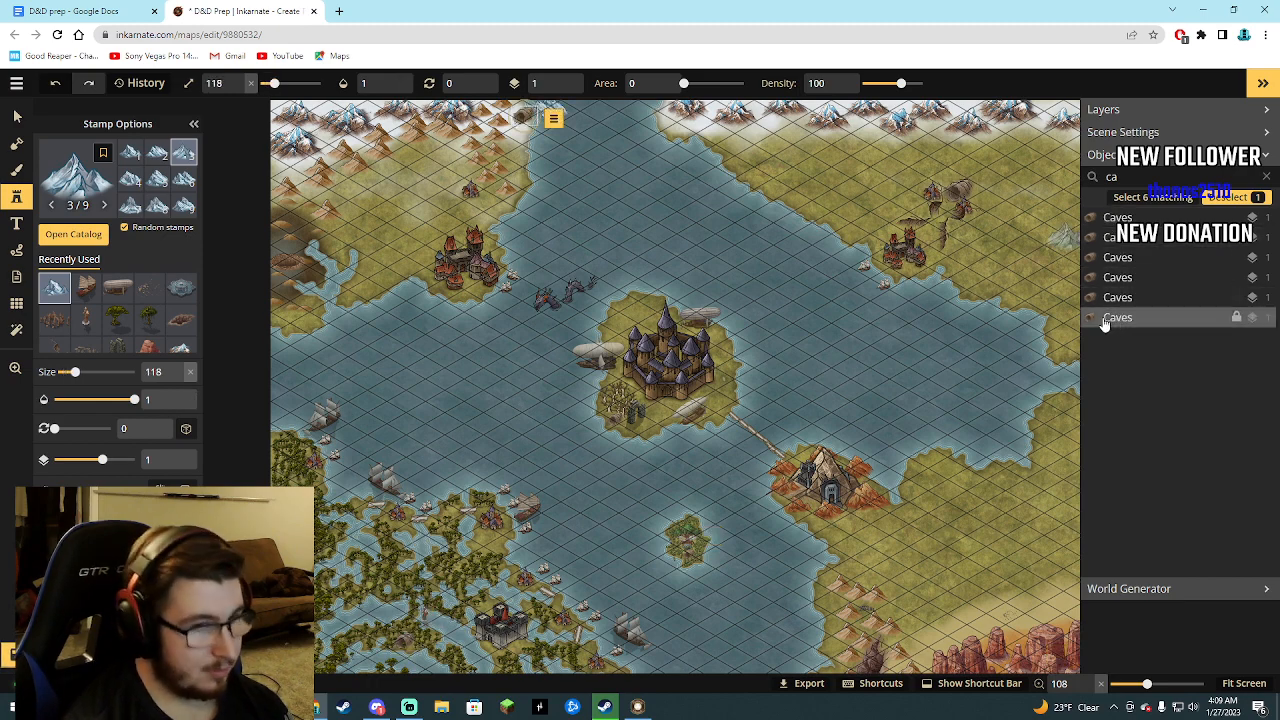
key("Delete")
Browse the Fantasy World stamp catalog from the mountains and POI icons back to the animal illustrations, and close it.
scroll(549, 230, "down", 2)
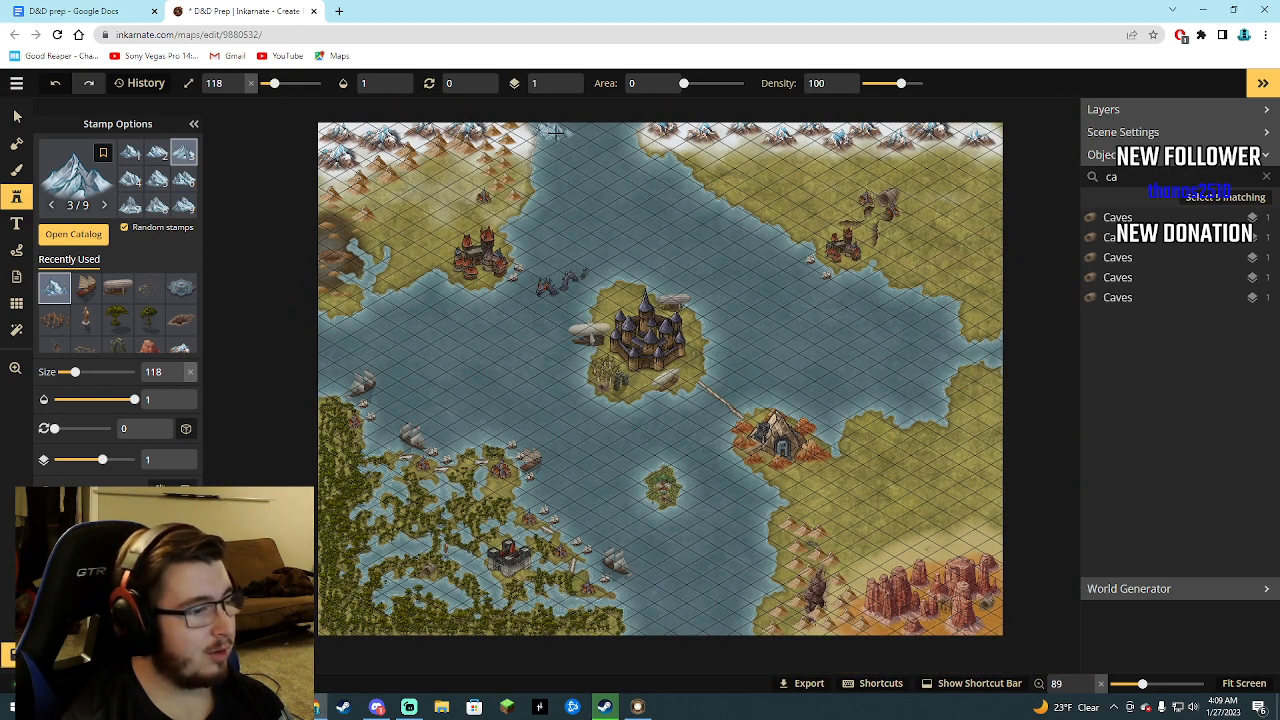
scroll(93, 310, "down", 2)
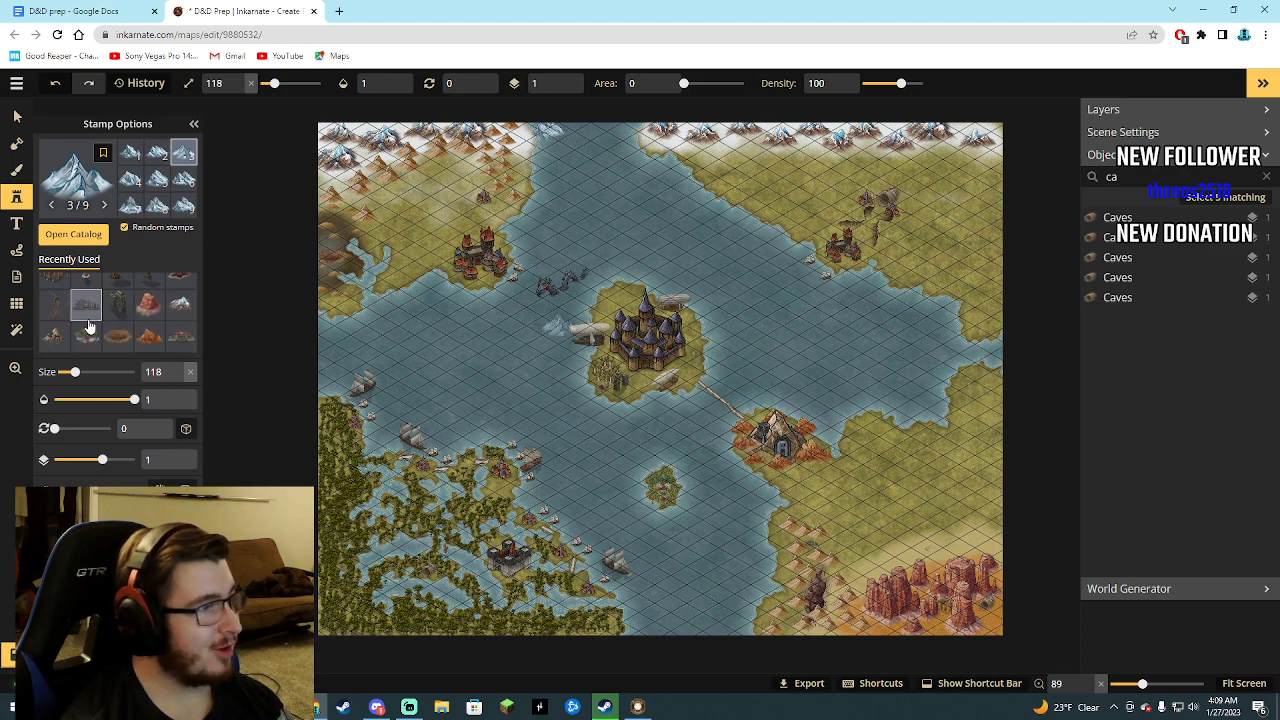
left_click(73, 234)
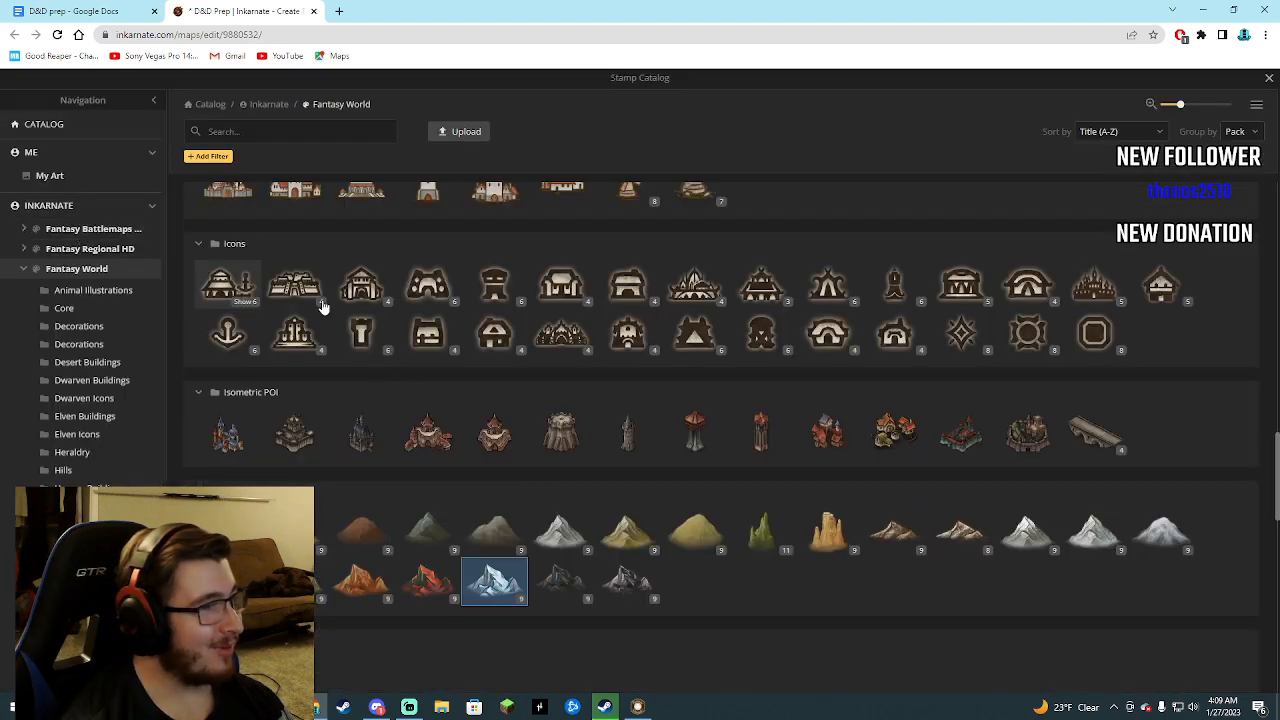
scroll(450, 420, "down", 4)
scroll(565, 460, "up", 1)
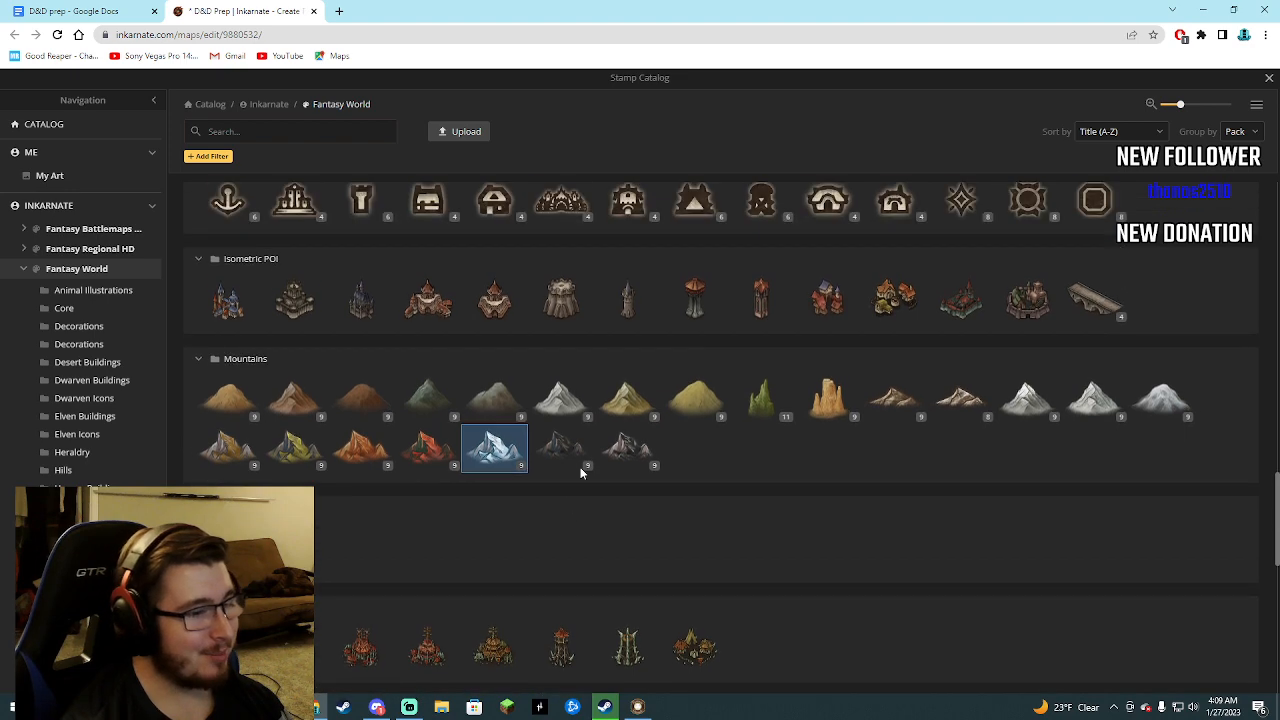
scroll(581, 469, "down", 4)
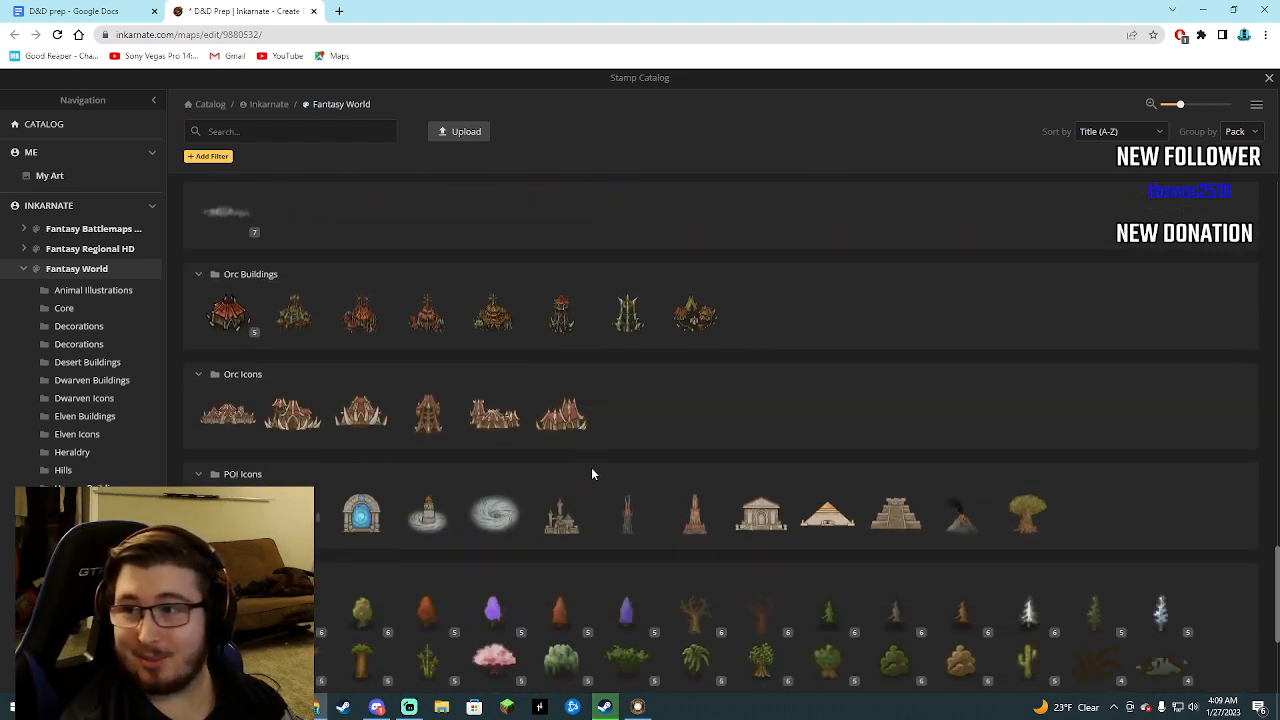
scroll(591, 474, "up", 15)
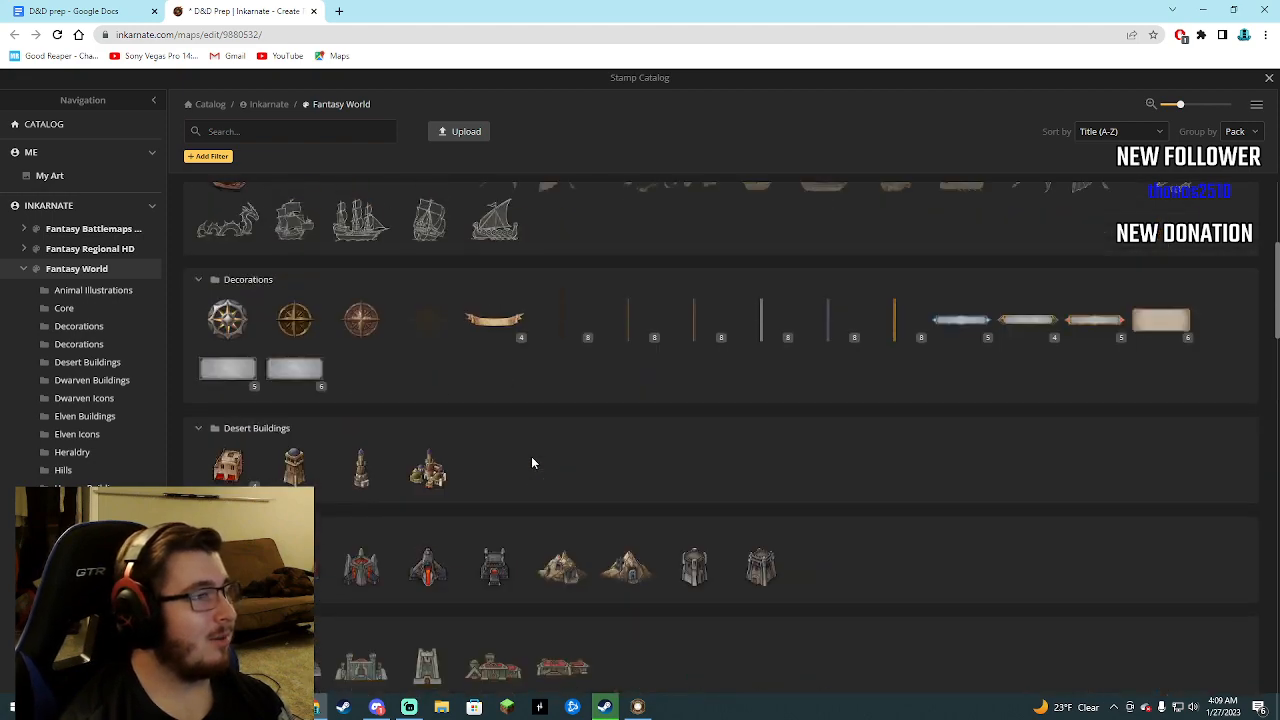
scroll(531, 463, "up", 3)
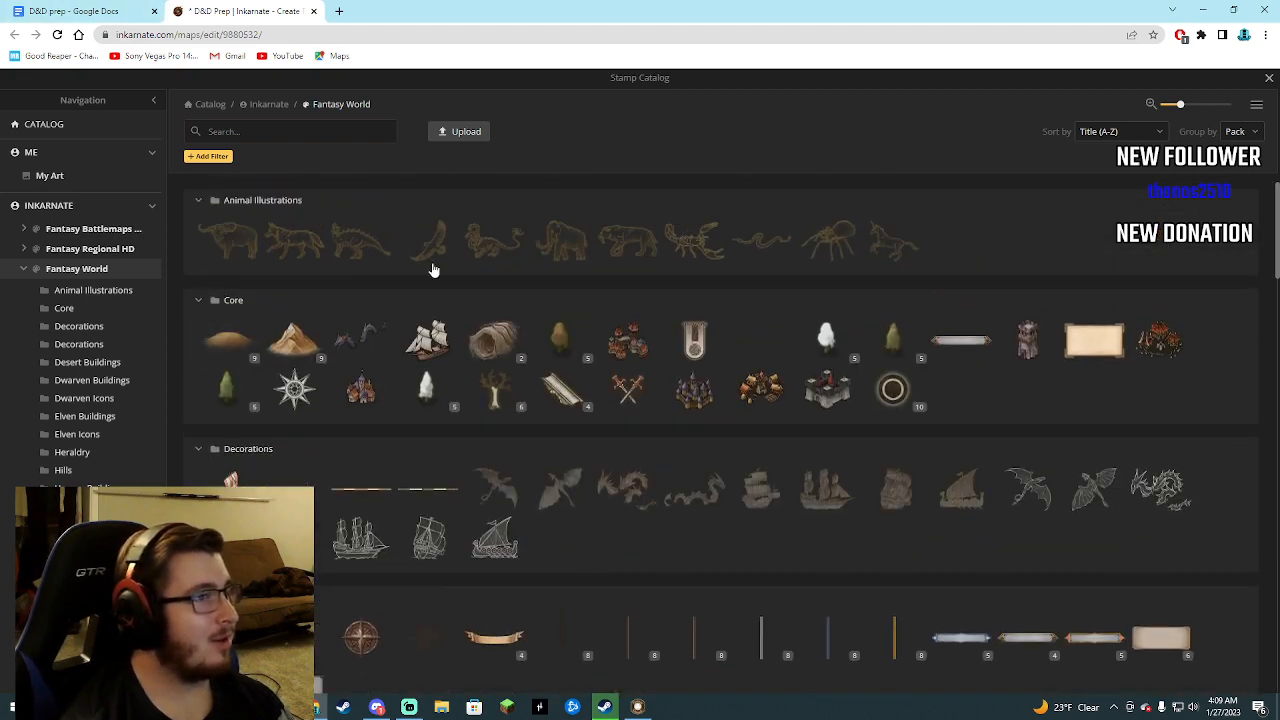
left_click(1268, 78)
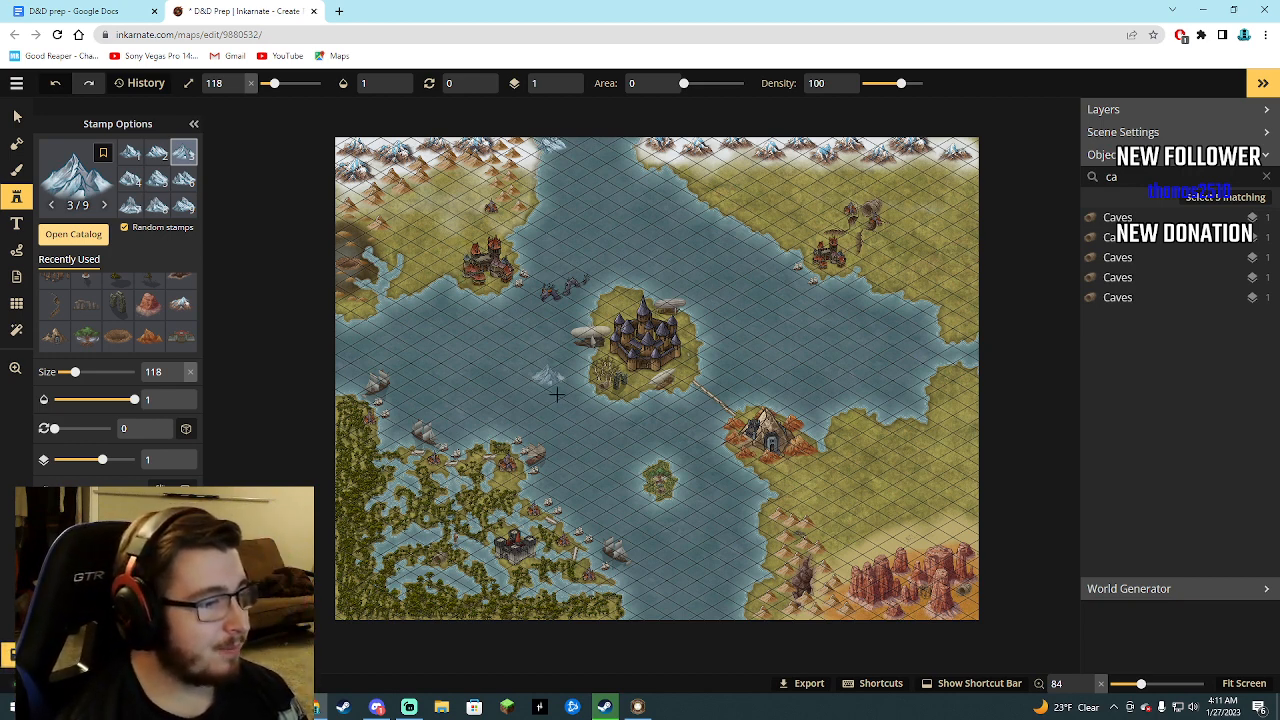
Look over the whole map and read the dungeon entries in the D&D prep Google Docs document.
scroll(568, 478, "up", 3)
scroll(572, 508, "down", 3)
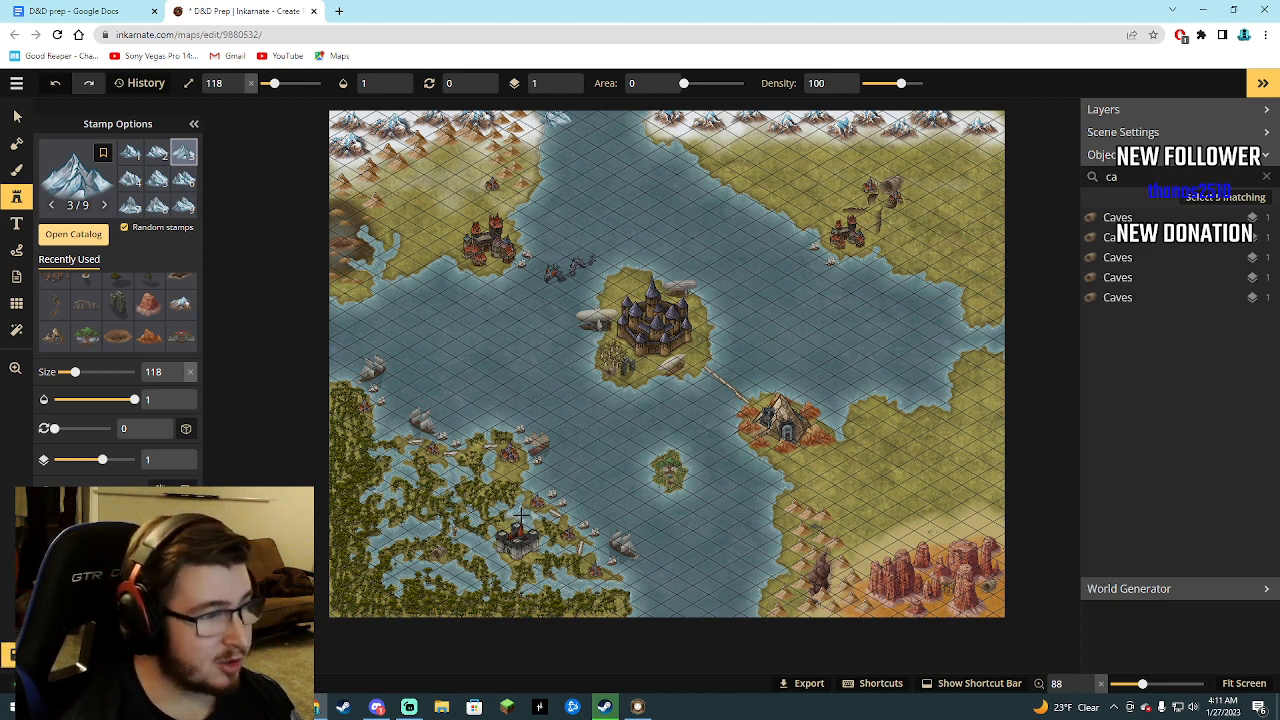
scroll(522, 515, "down", 2)
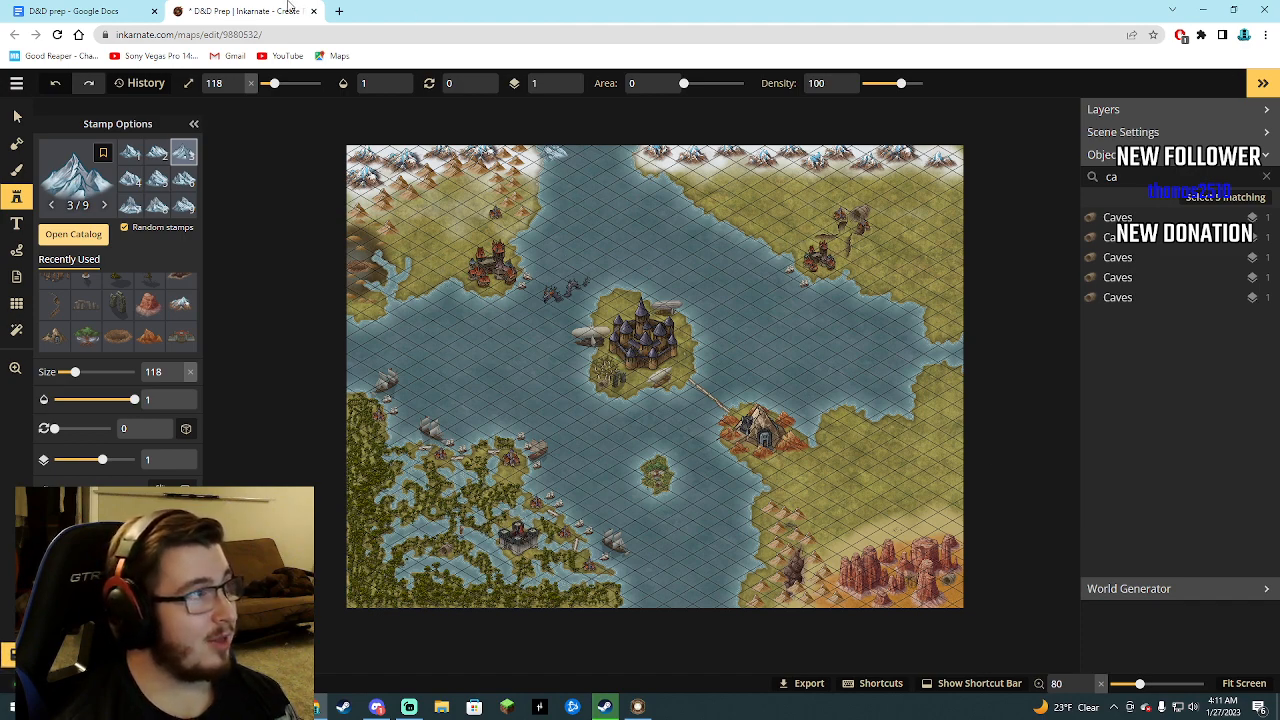
left_click(110, 10)
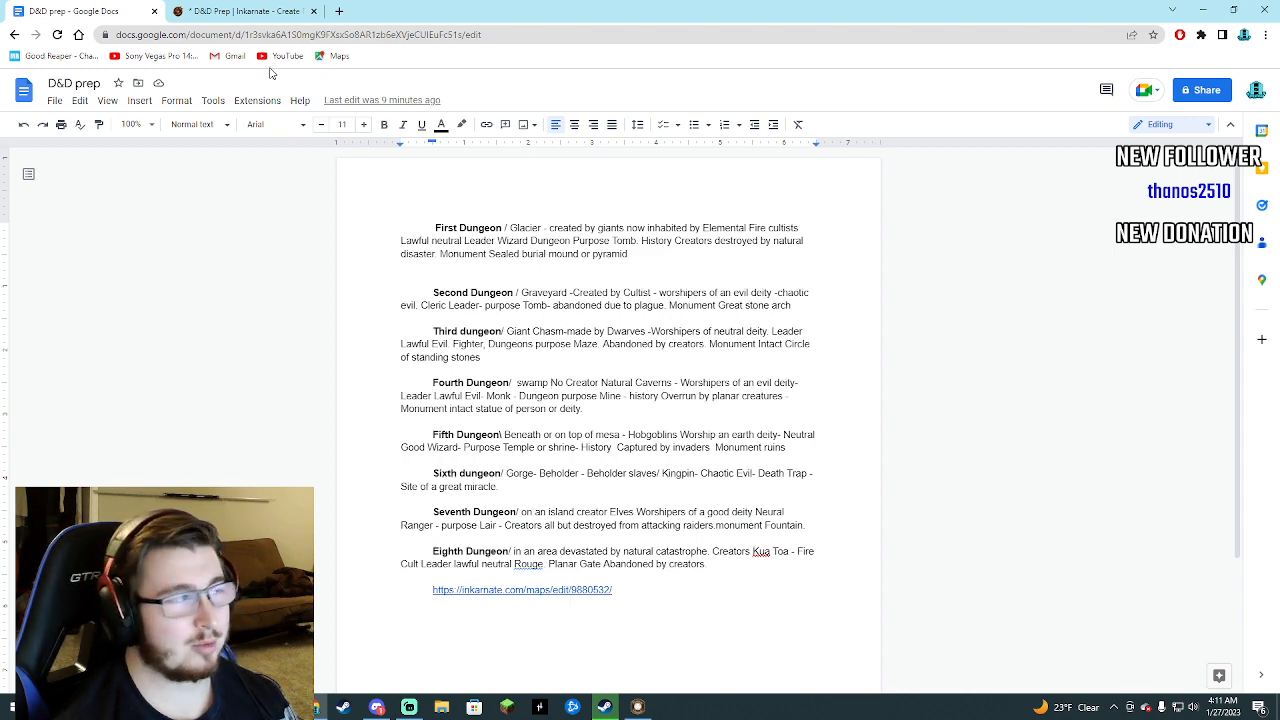
left_click(230, 11)
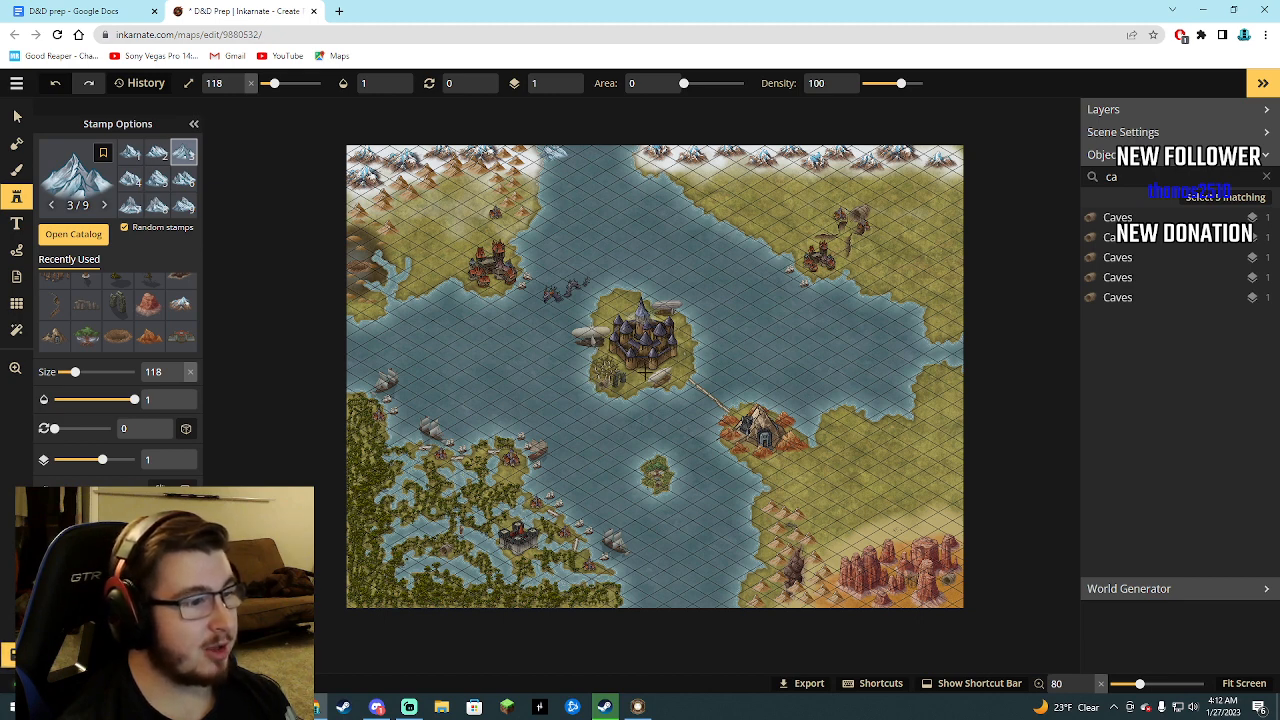
Examine the central castle island, the pyramid and the swamp coast on the map, rechecking the dungeon notes in Google Docs.
left_click(591, 335)
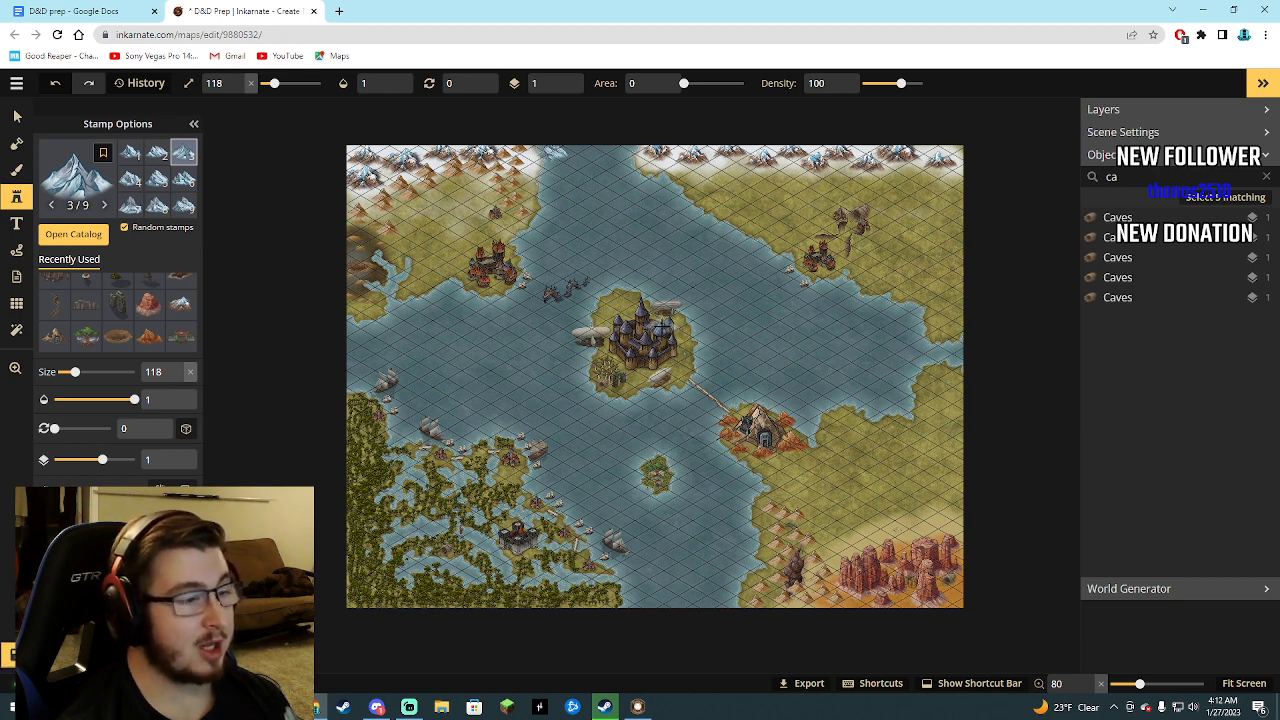
scroll(577, 443, "up", 4)
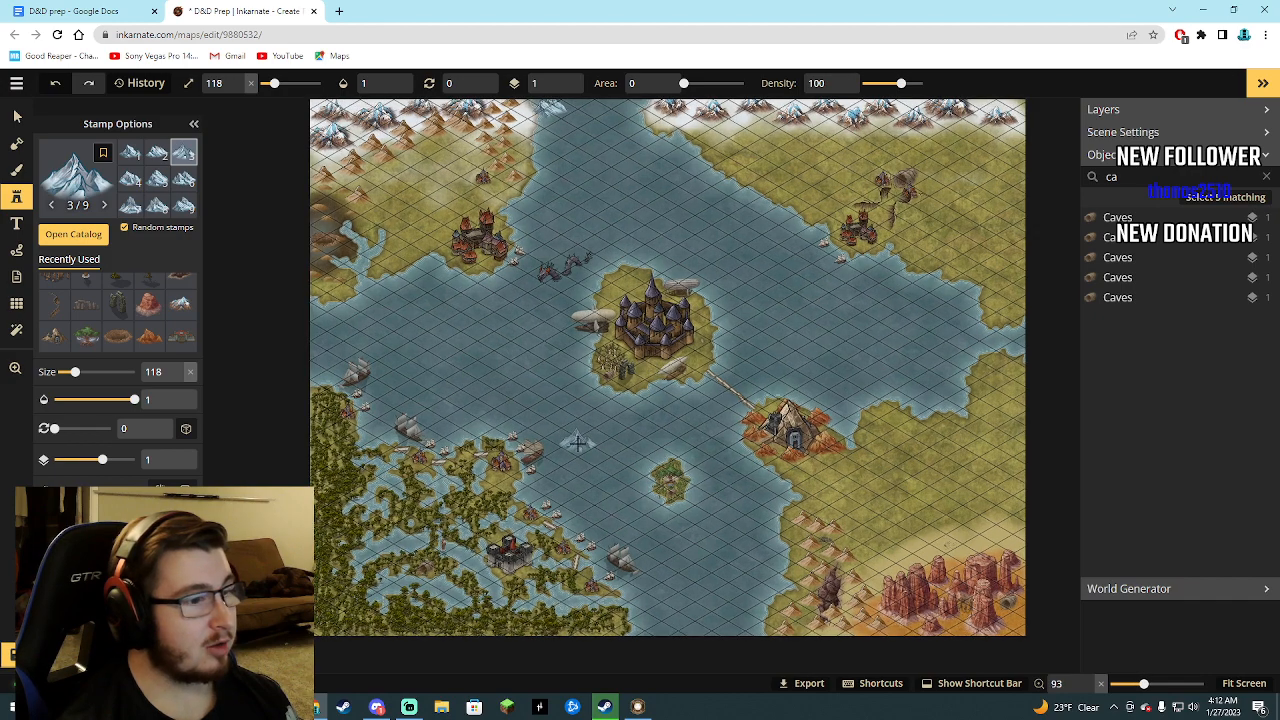
scroll(665, 312, "down", 3)
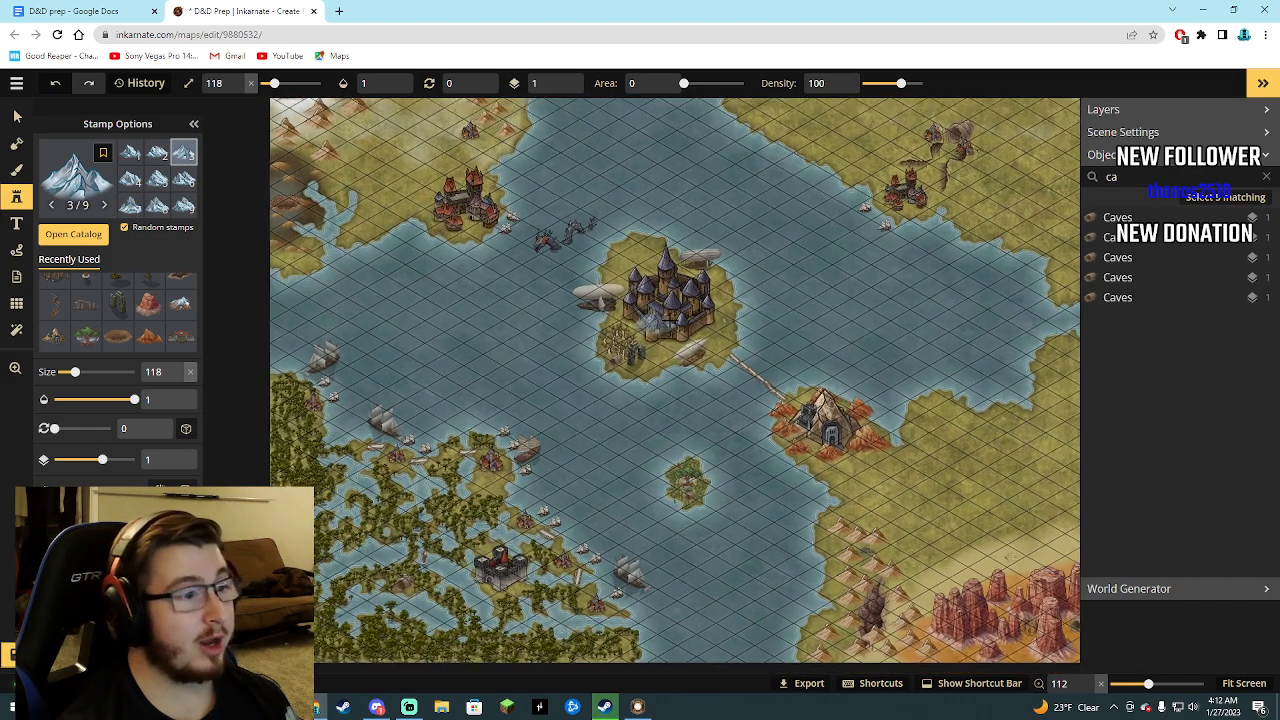
scroll(669, 317, "down", 1)
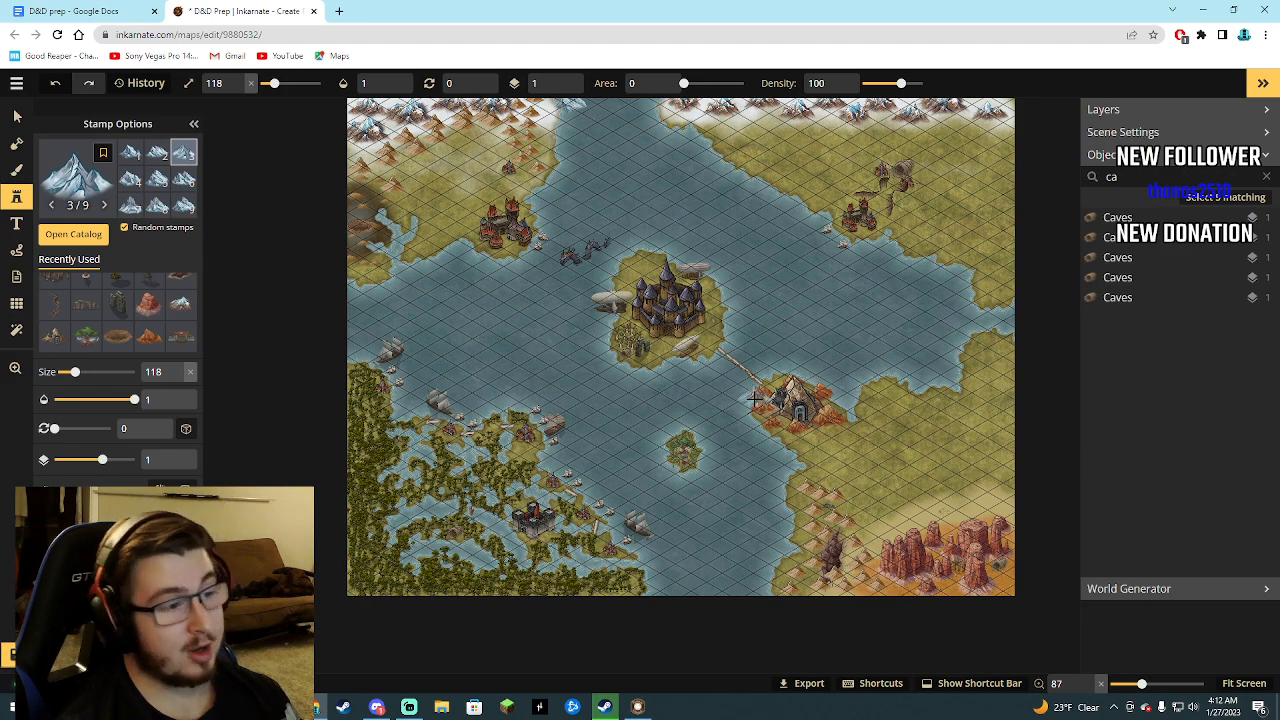
scroll(755, 398, "up", 5)
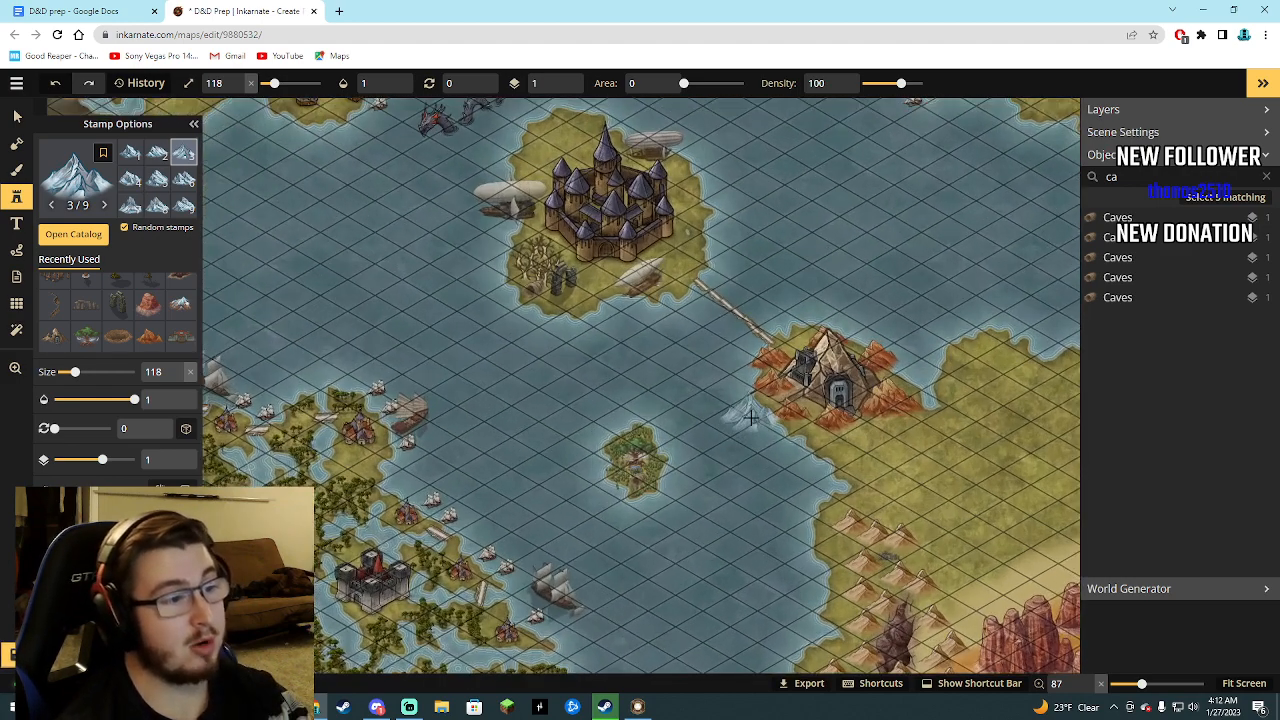
scroll(750, 415, "up", 3)
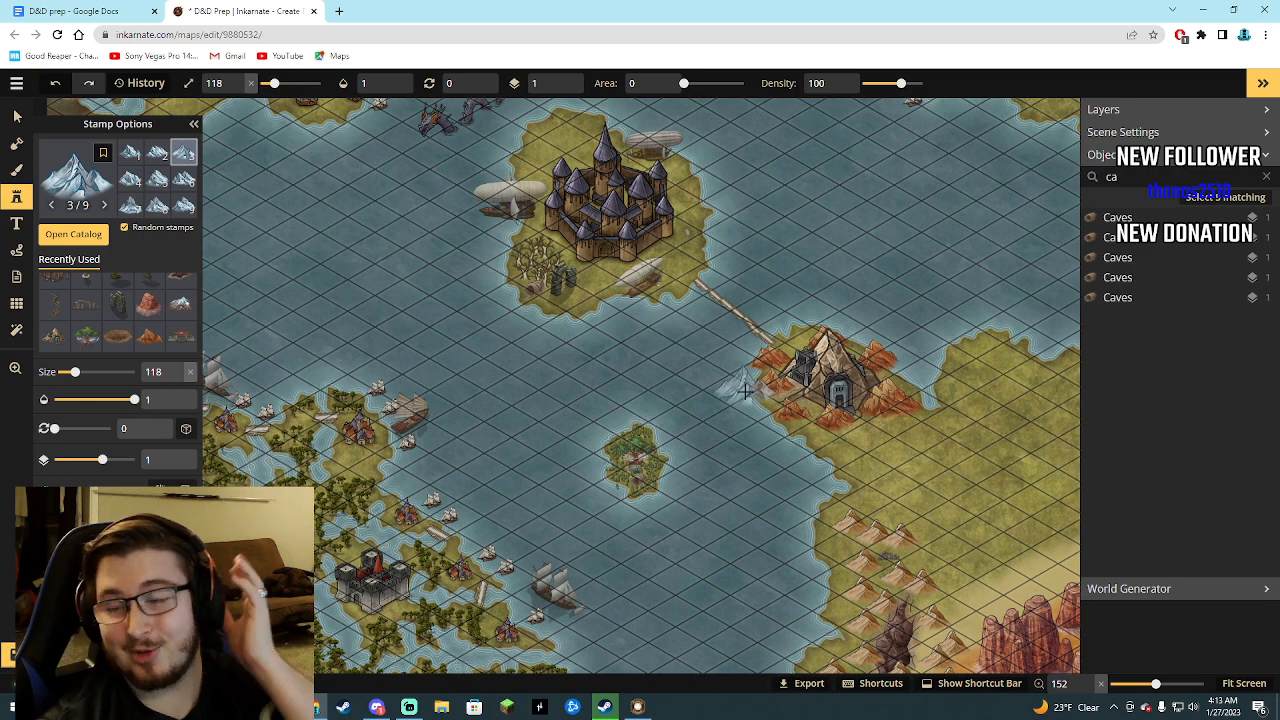
scroll(750, 380, "down", 2)
scroll(757, 370, "down", 2)
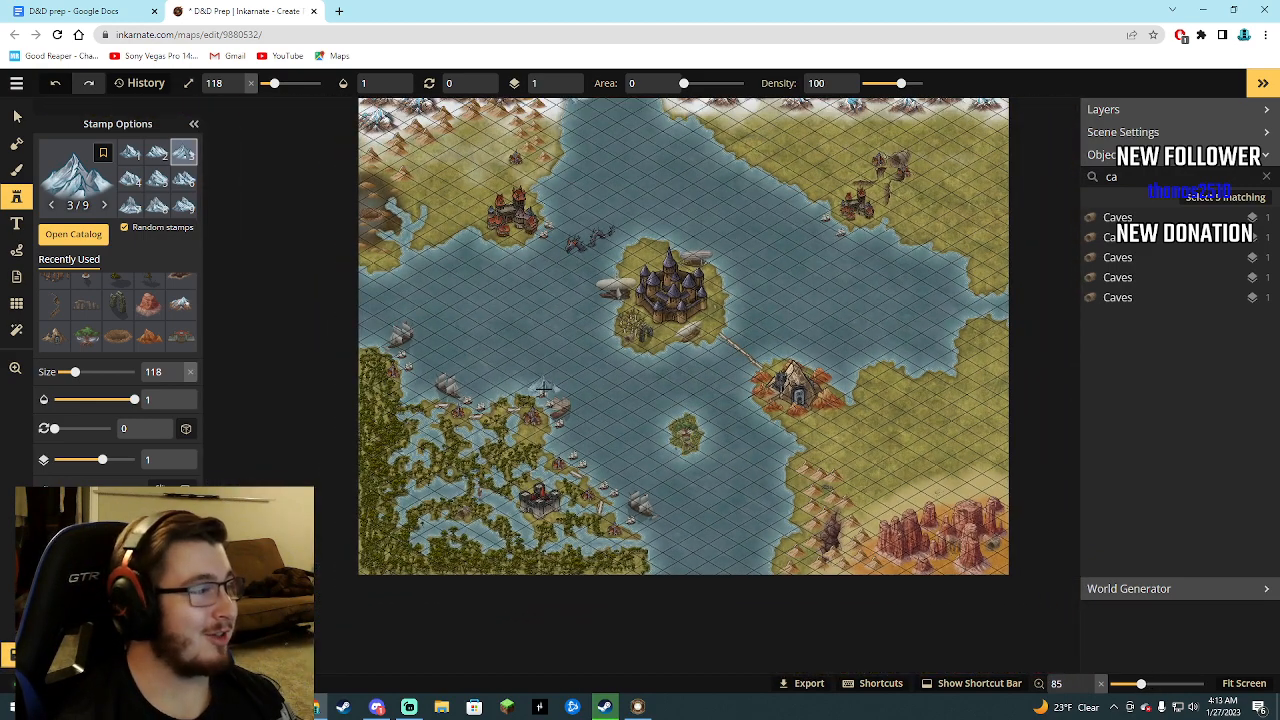
scroll(718, 484, "down", 1)
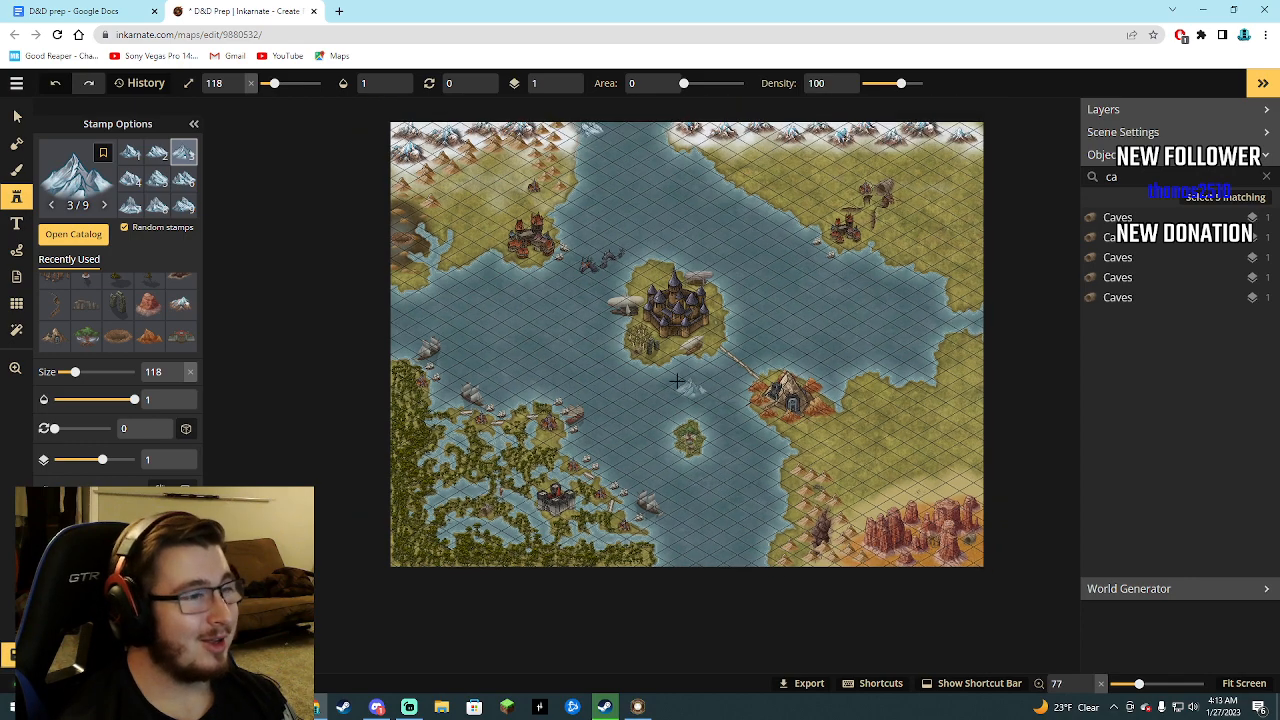
scroll(580, 110, "up", 2)
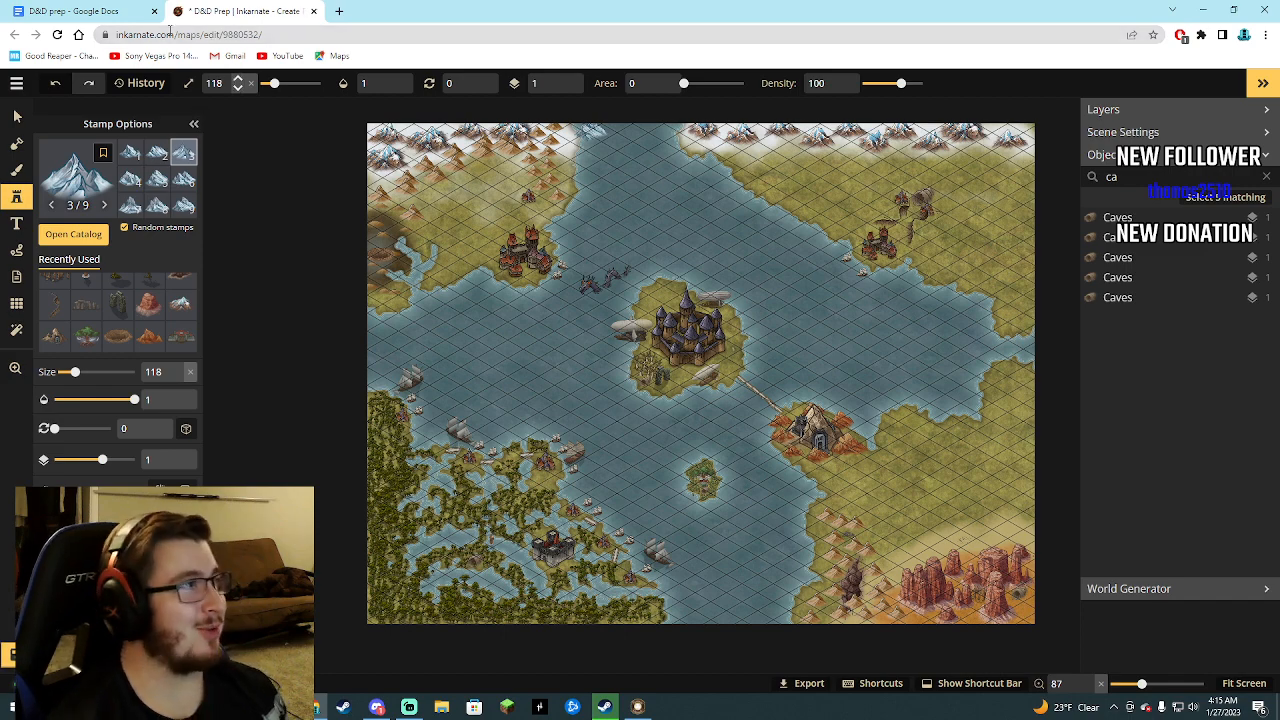
left_click(120, 11)
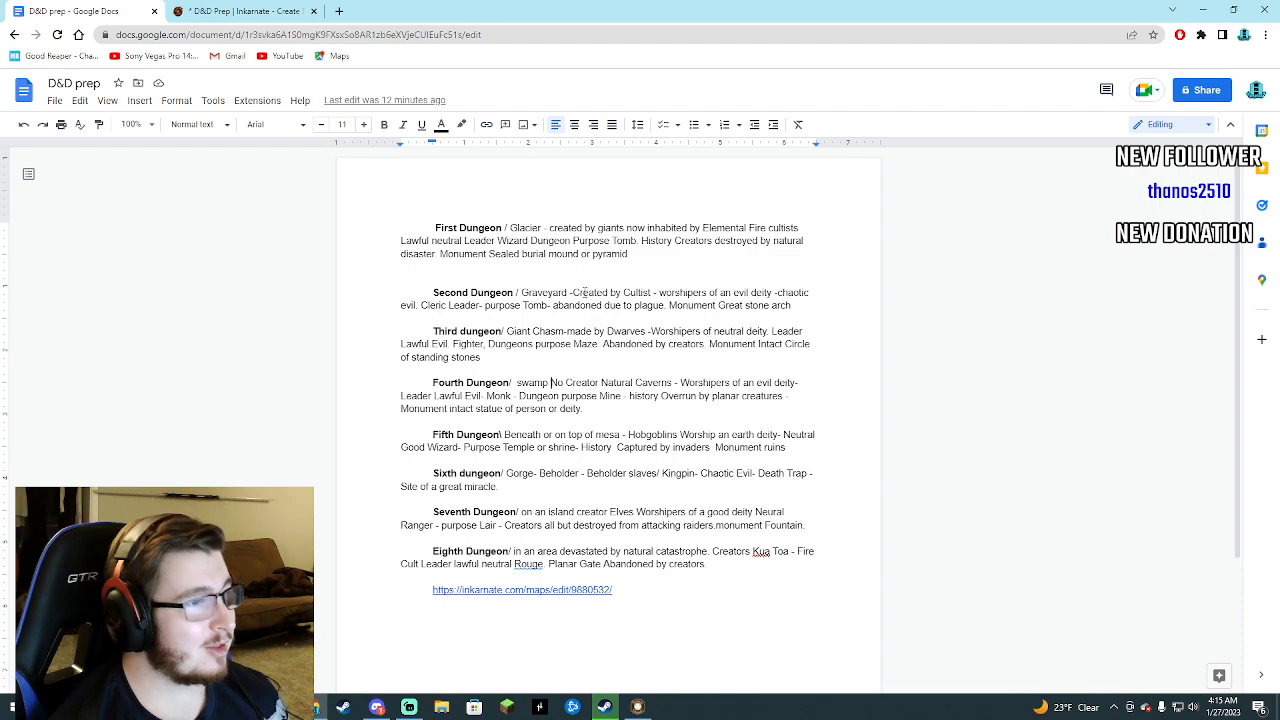
left_click(242, 11)
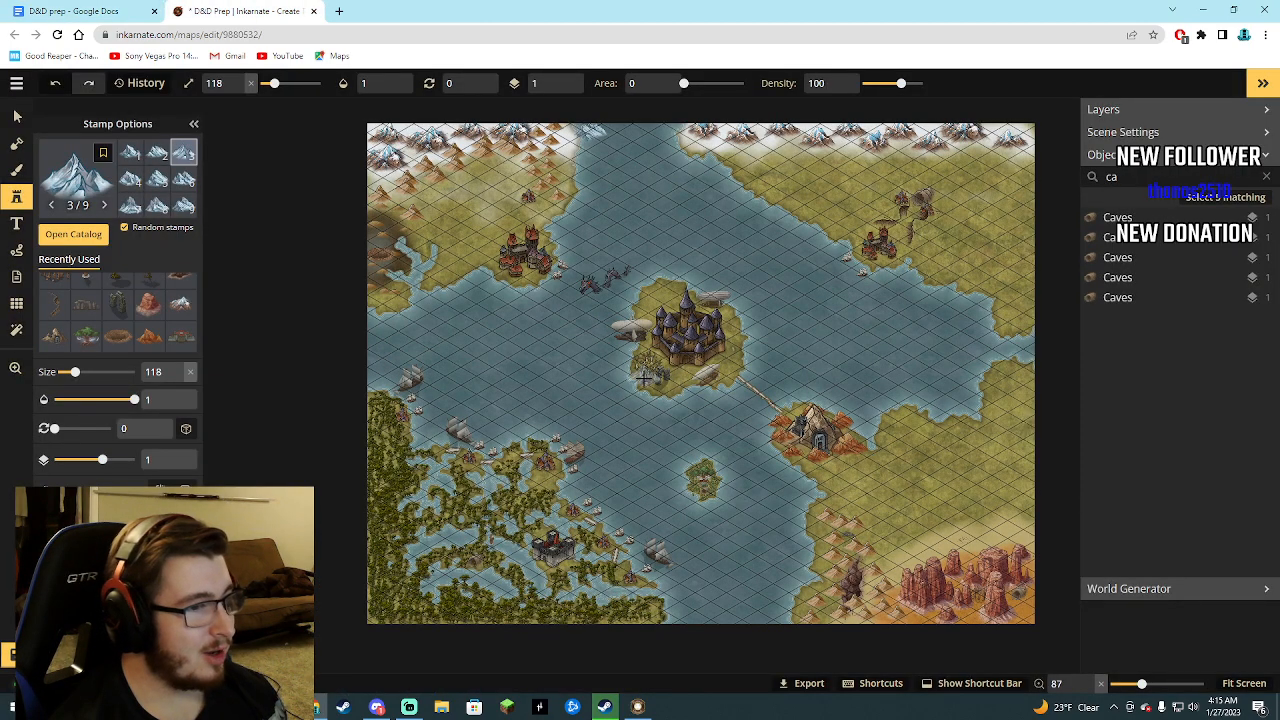
scroll(644, 377, "up", 4)
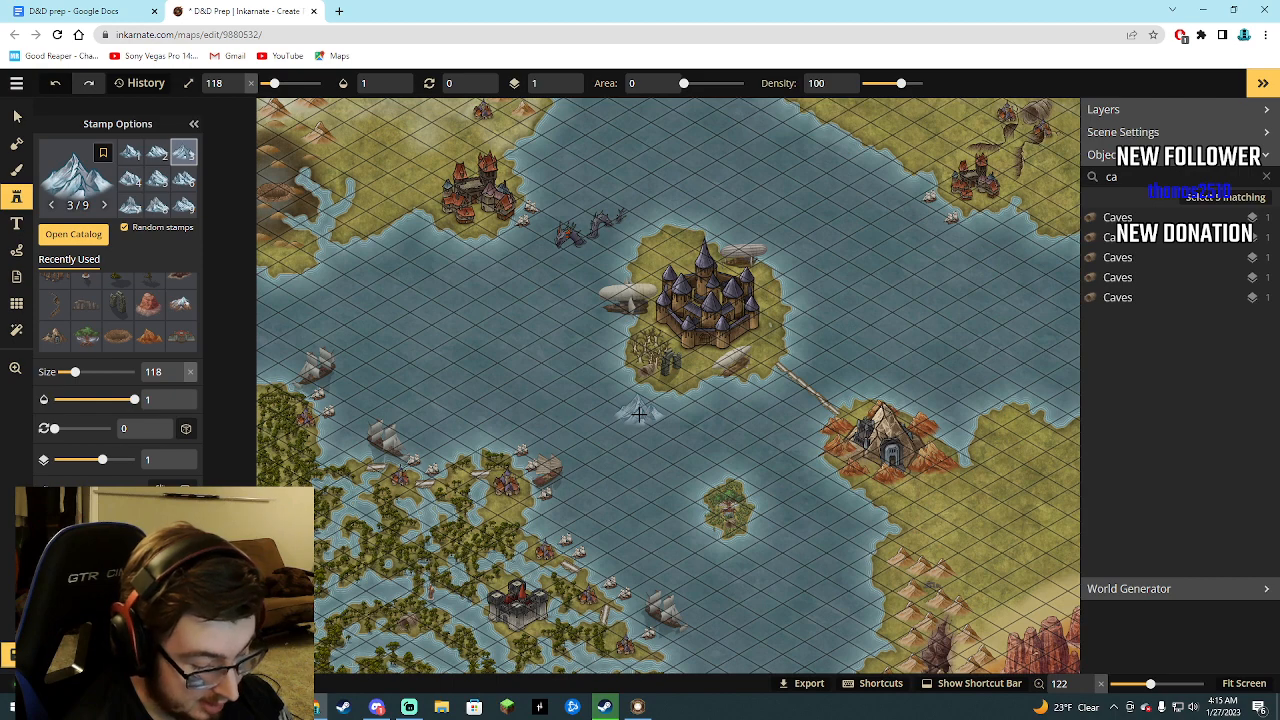
In the D&D prep Google Docs document, extend the Fourth Dungeon's monument text with "Lolioth god of spiders and Lies".
left_click(135, 8)
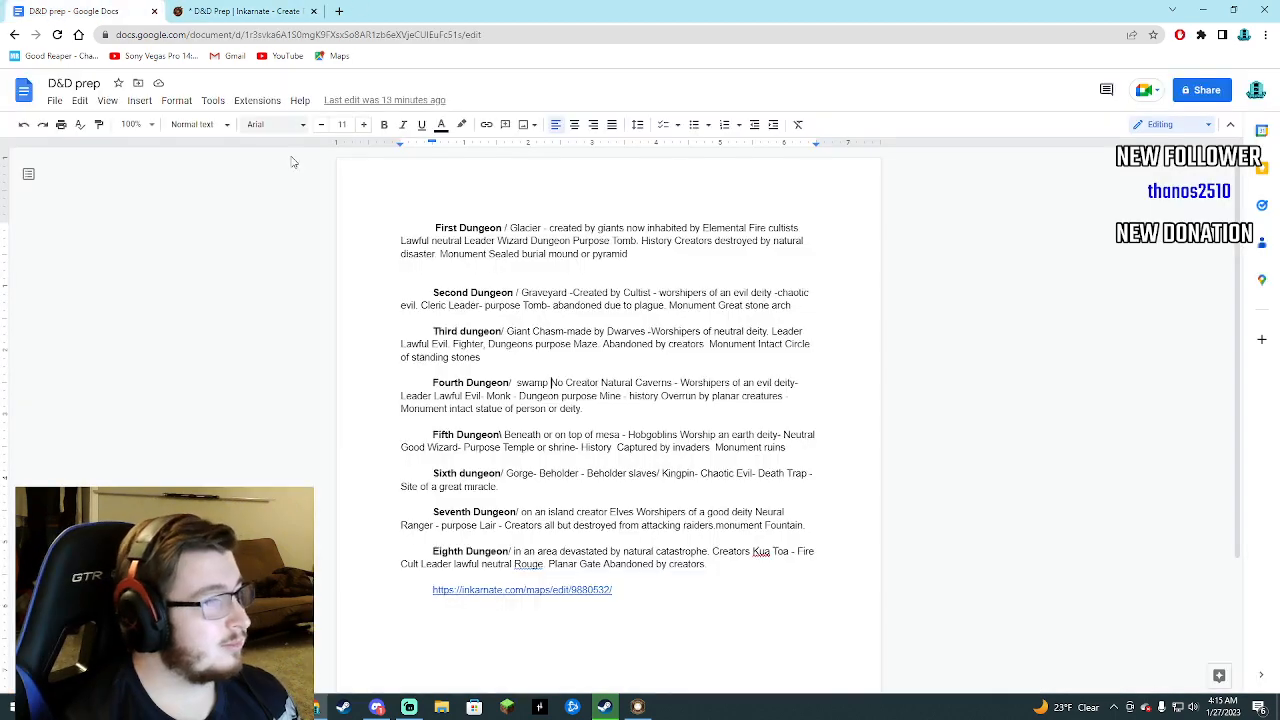
left_click(590, 412)
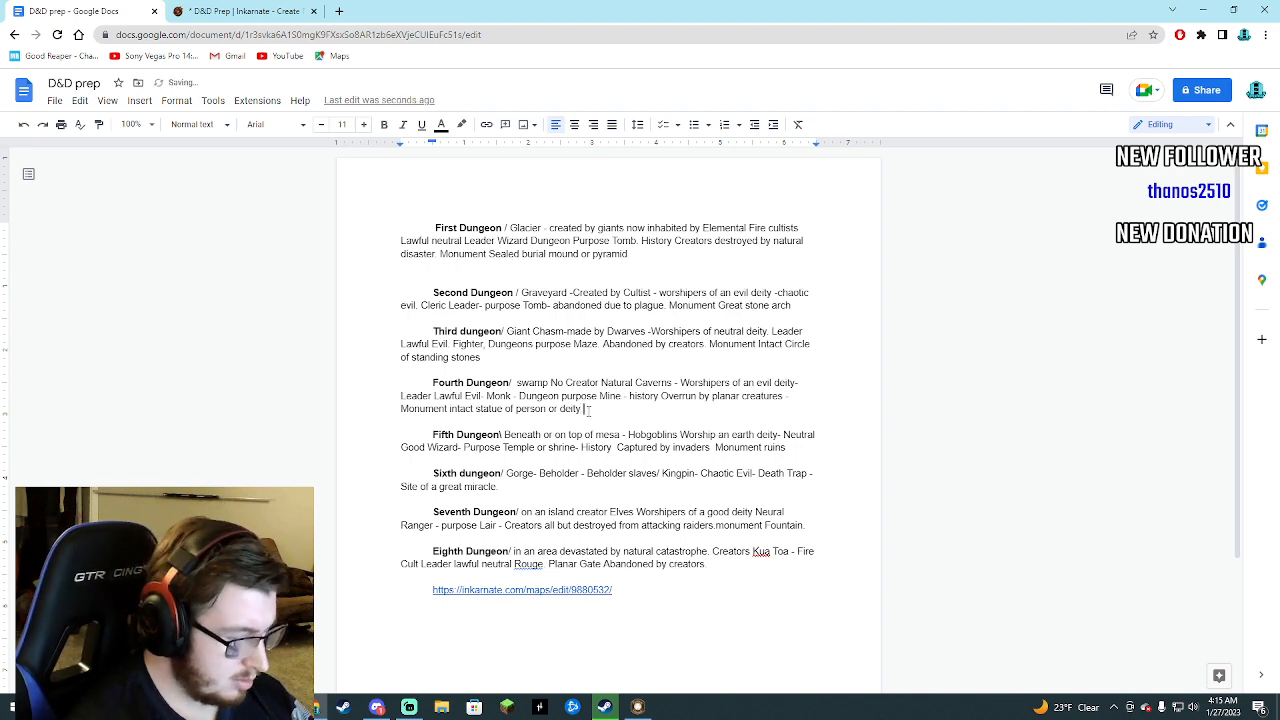
type("Lo")
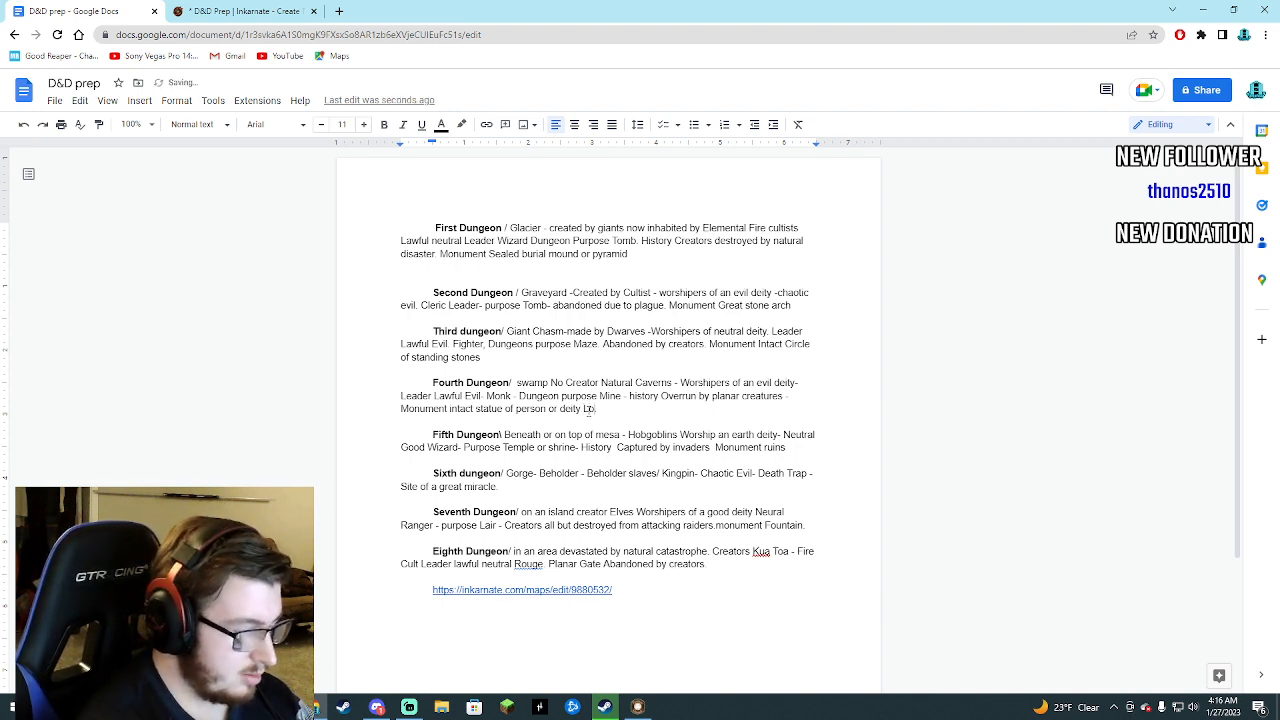
type("lioth god ")
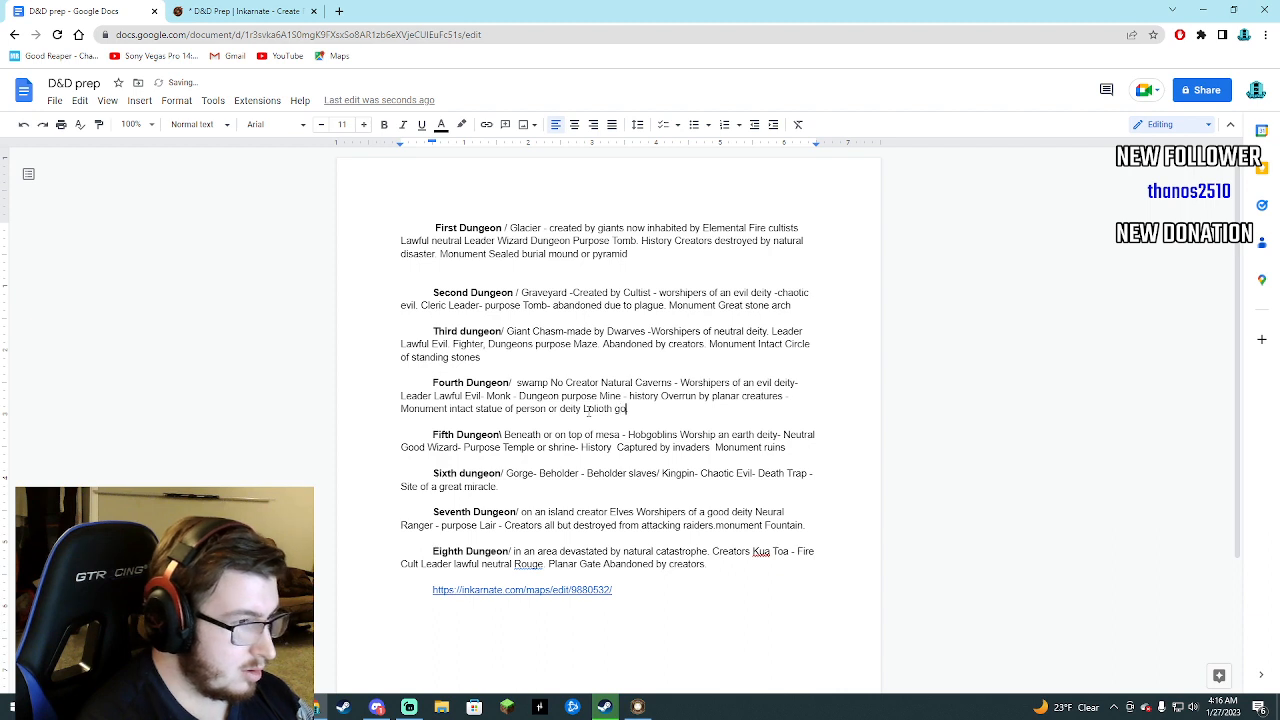
type("of sp")
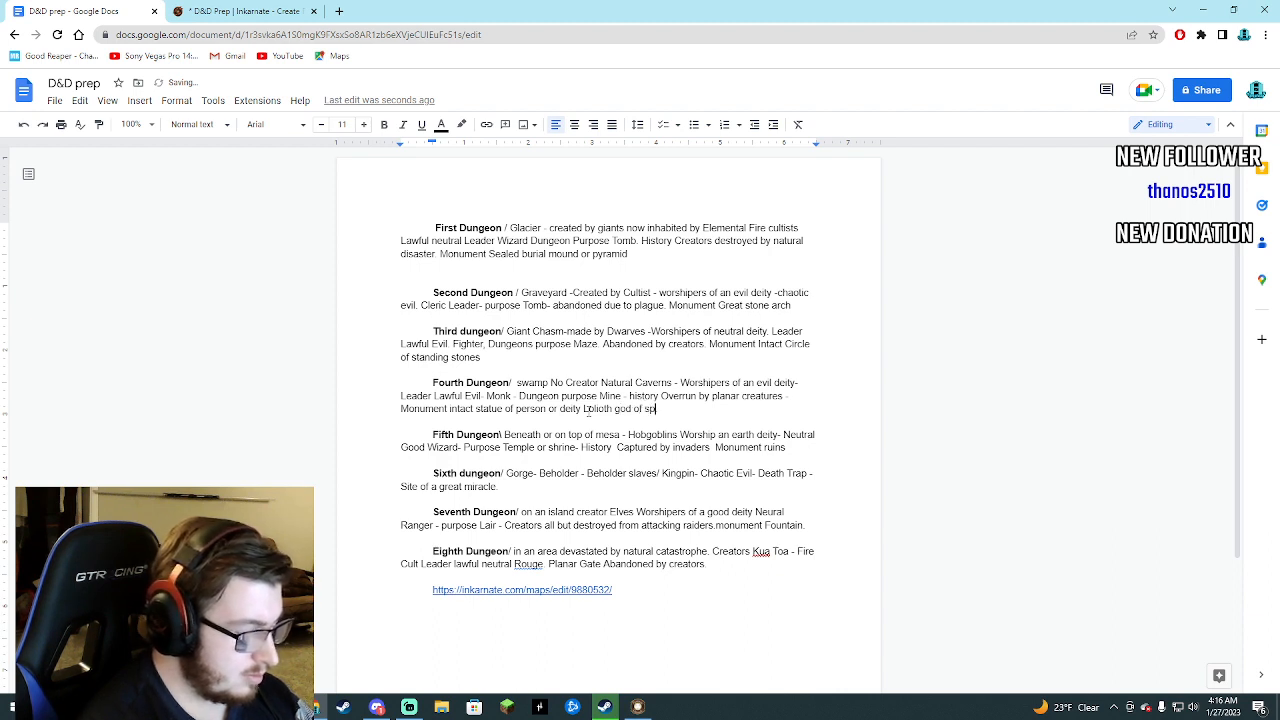
type("iders and Lies")
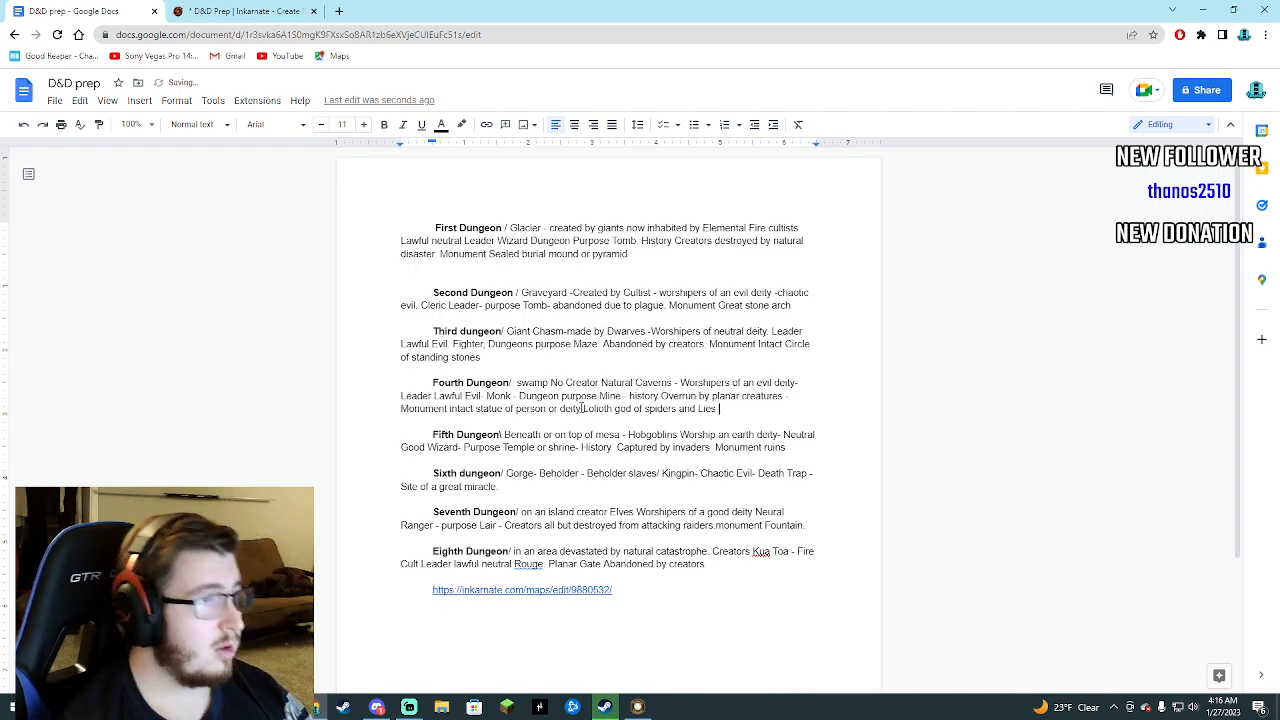
Look over the whole Inkarnate map and recheck the dungeon notes in Google Docs.
left_click(233, 11)
scroll(512, 360, "down", 5)
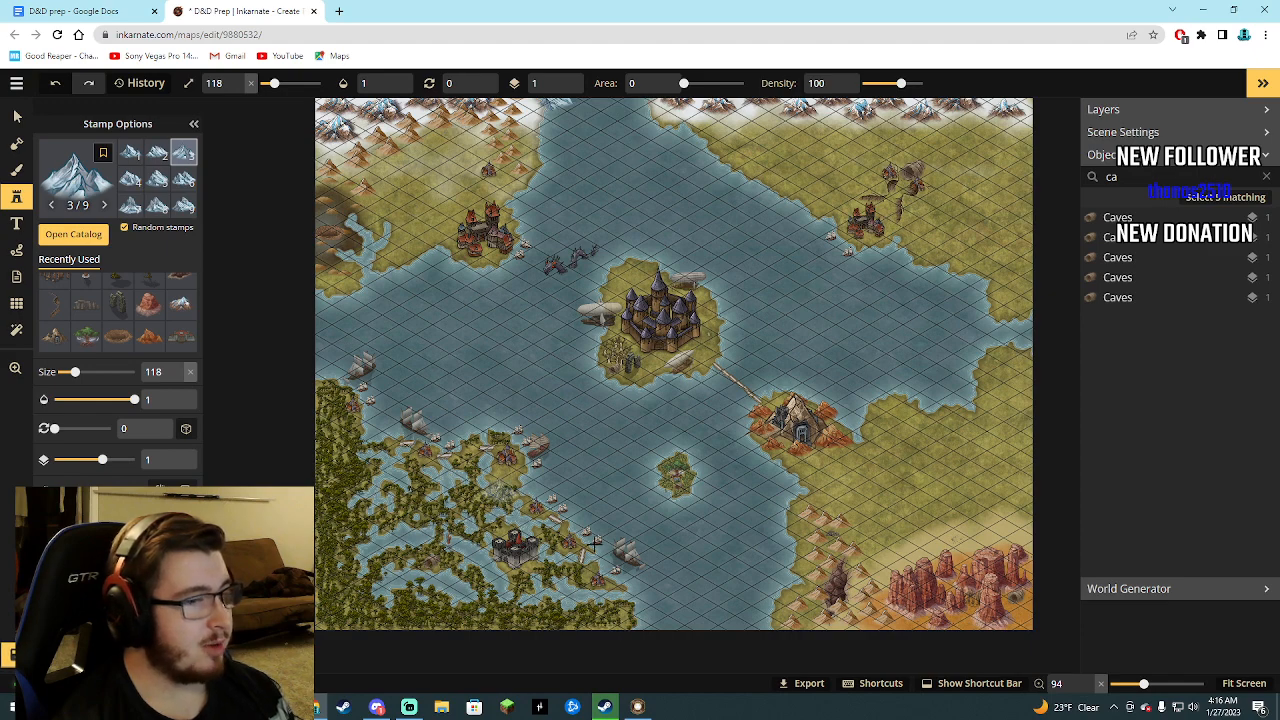
left_click(110, 11)
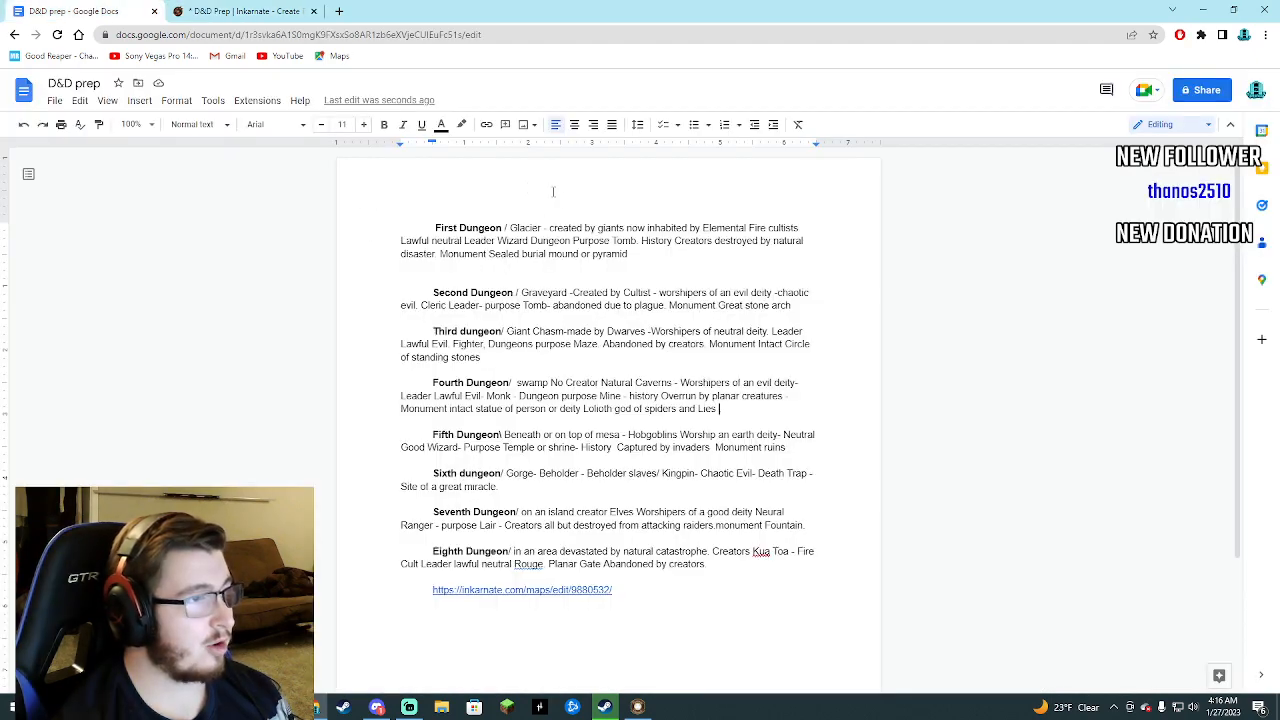
left_click(244, 19)
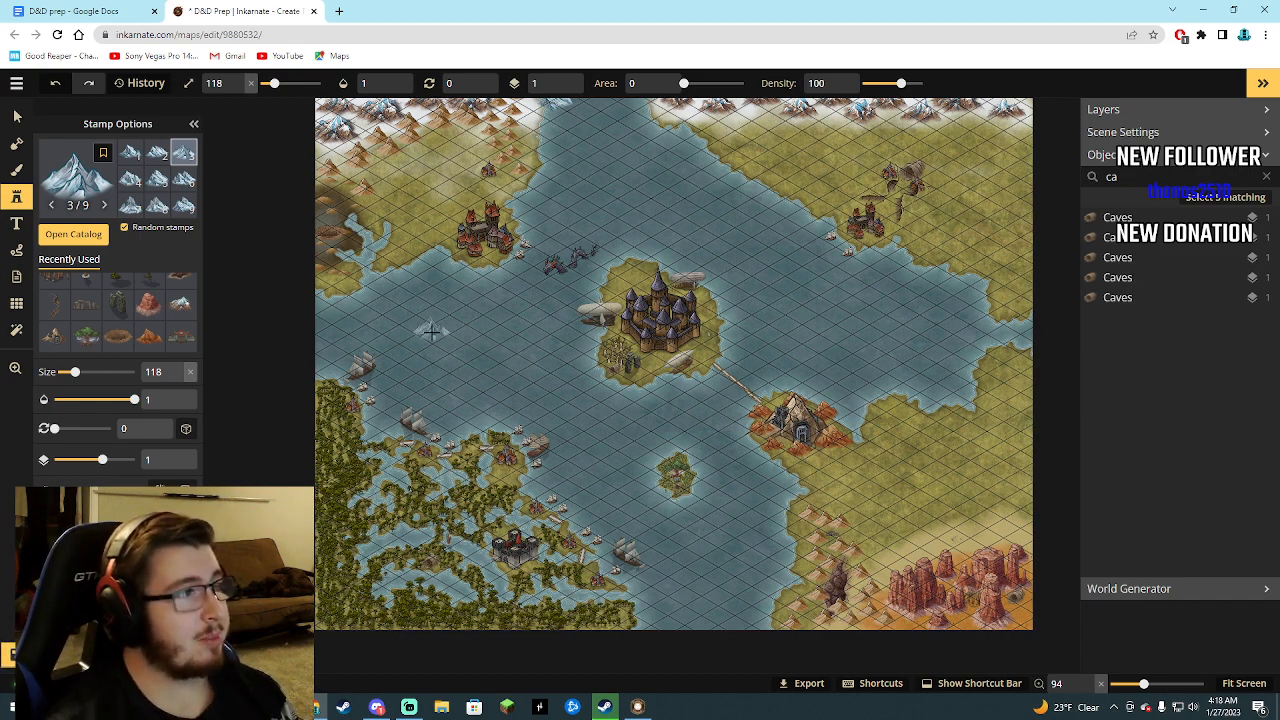
scroll(432, 328, "down", 3)
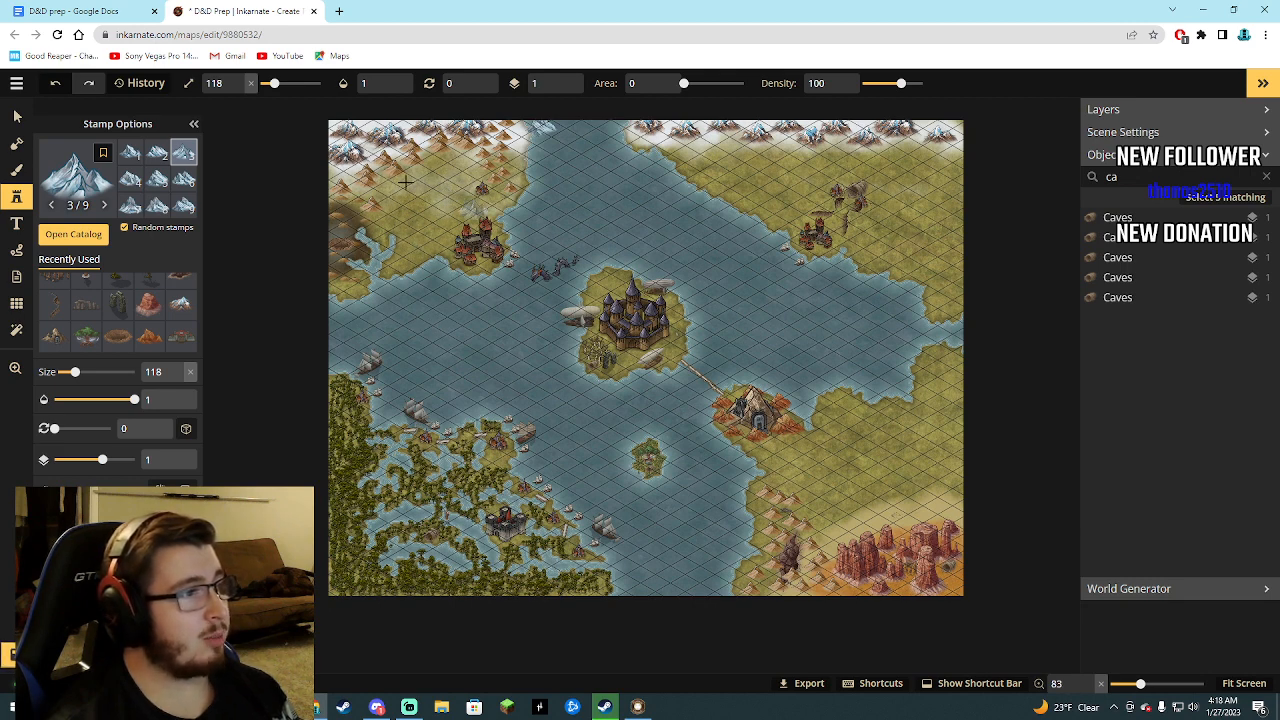
scroll(461, 236, "up", 1)
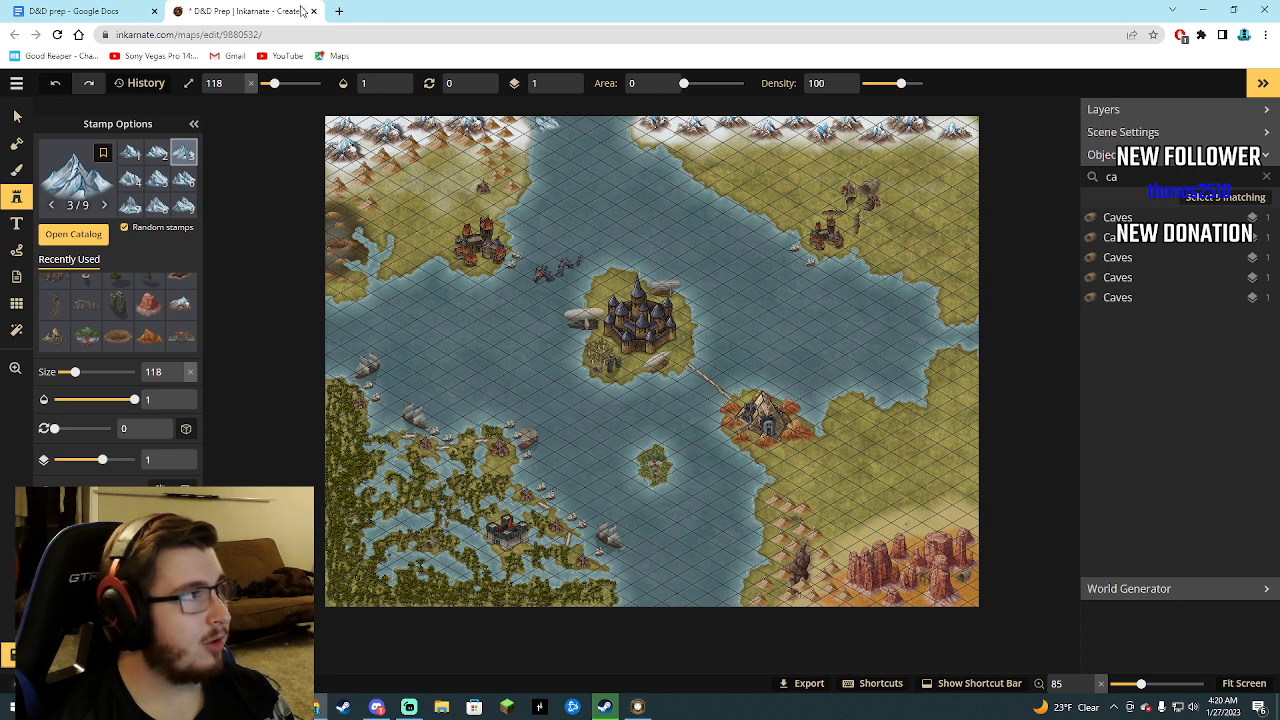
Search Google for "fantasy country name generator" in a new browser tab.
left_click(339, 11)
left_click(562, 275)
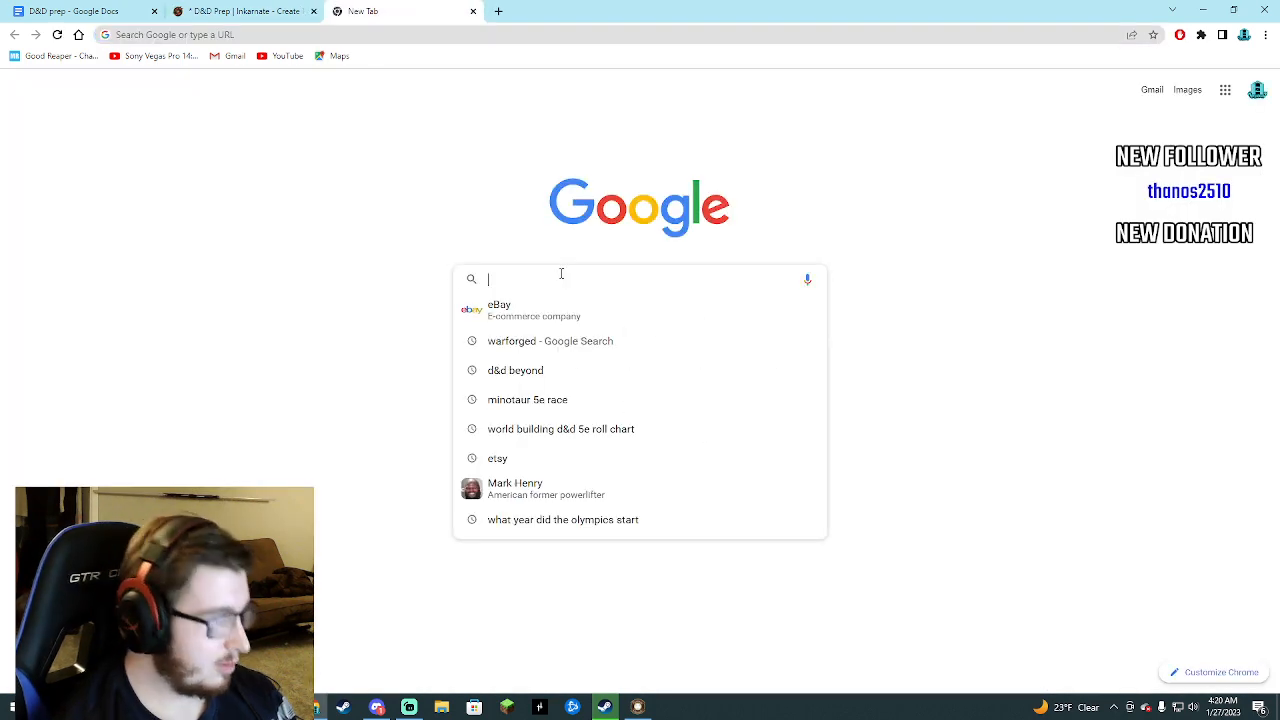
type("Fantas")
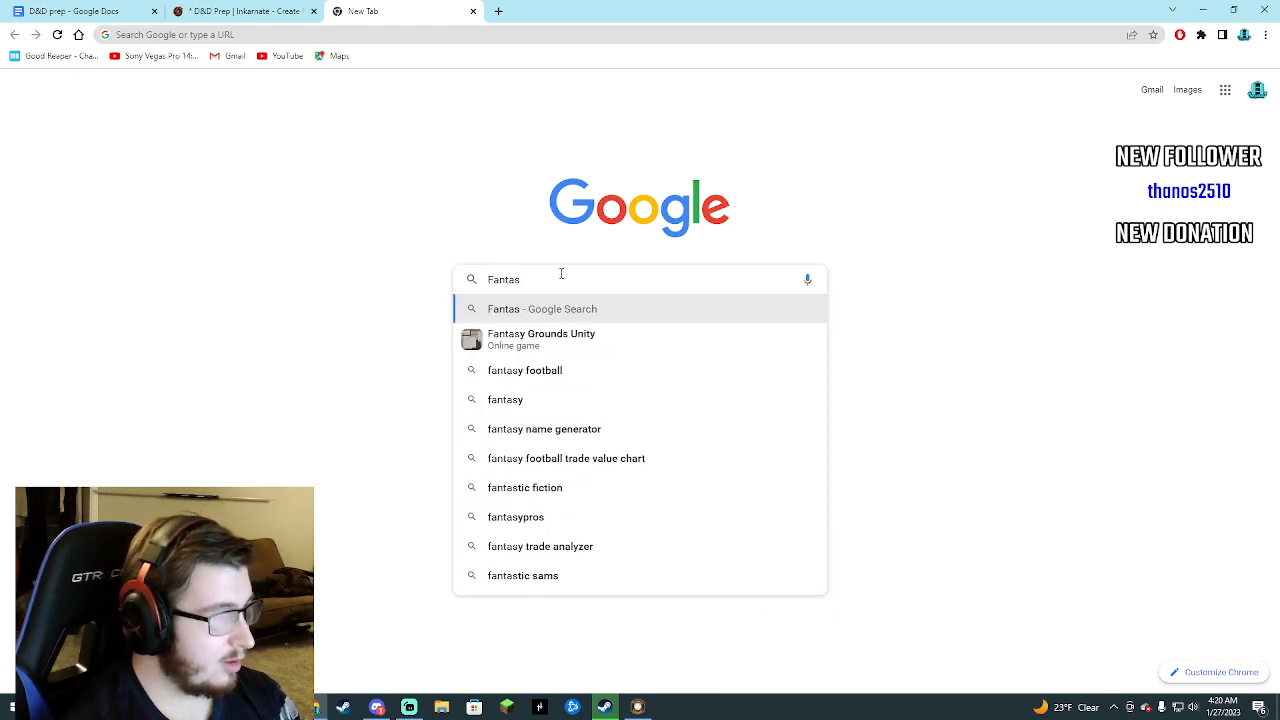
type("y")
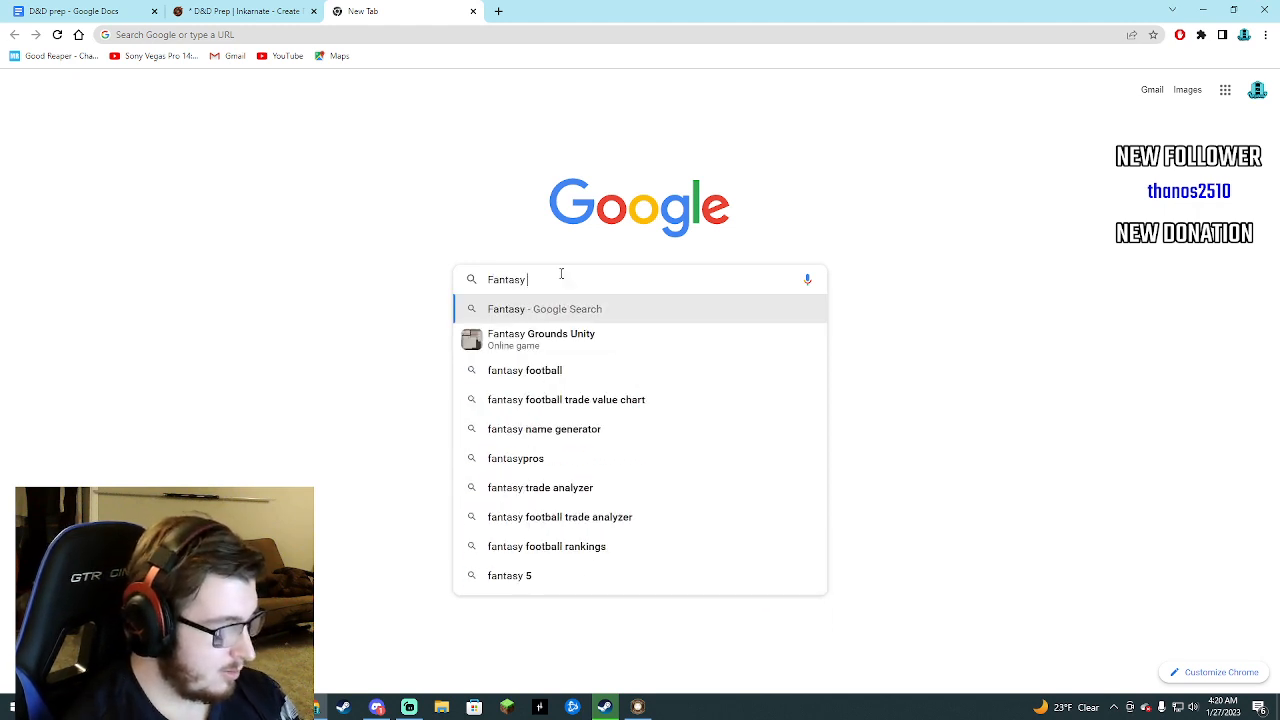
type(" country")
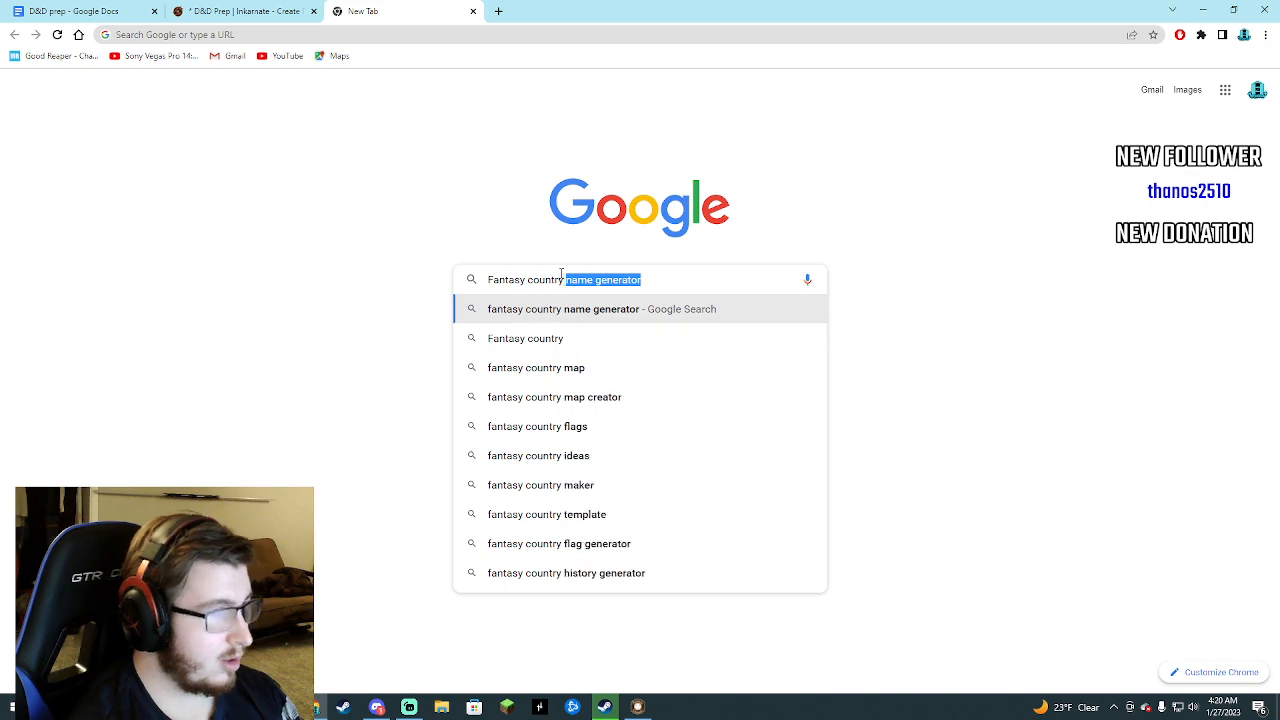
key("Return")
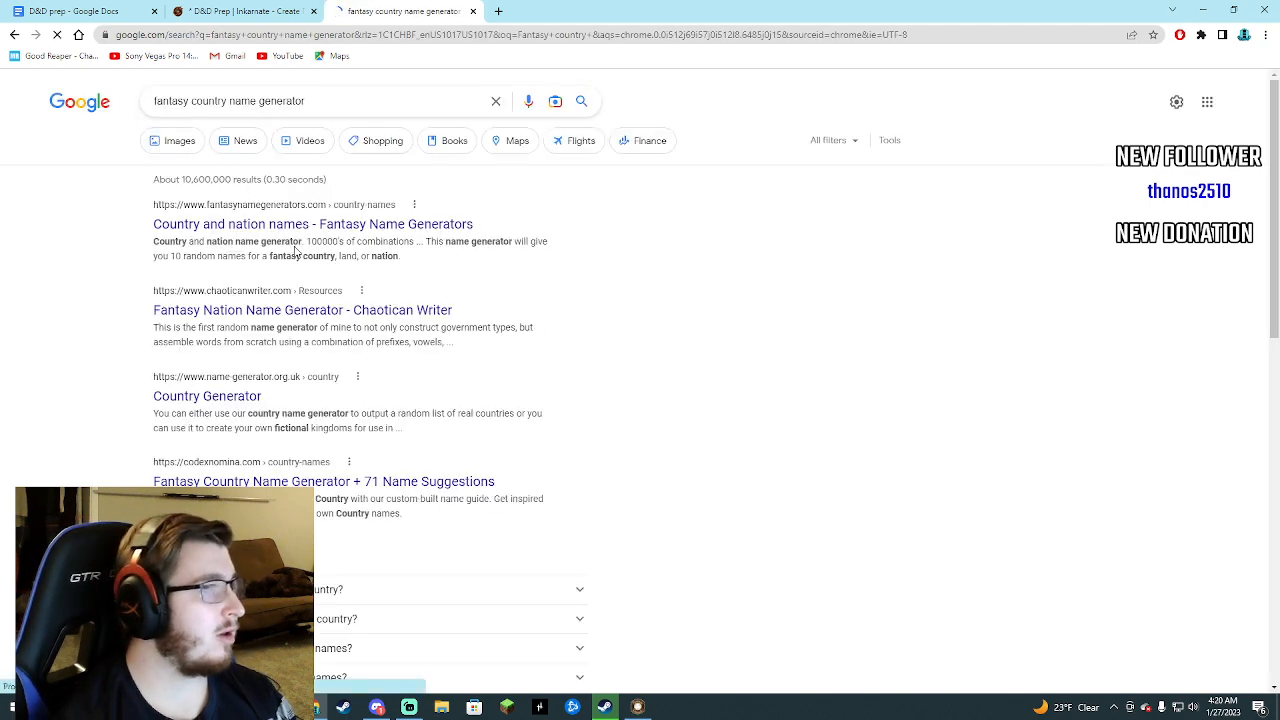
Open the Fantasy Name Generators page for country and nation names and generate several batches of names.
left_click(267, 232)
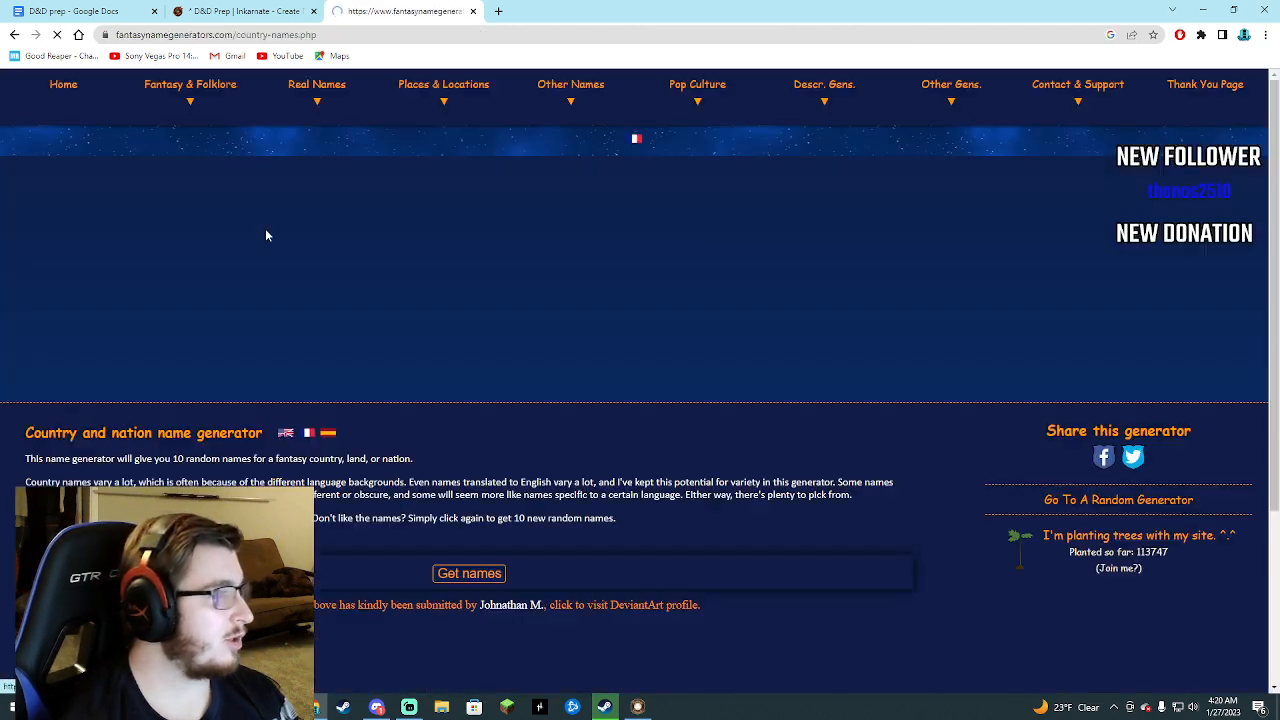
scroll(440, 330, "down", 3)
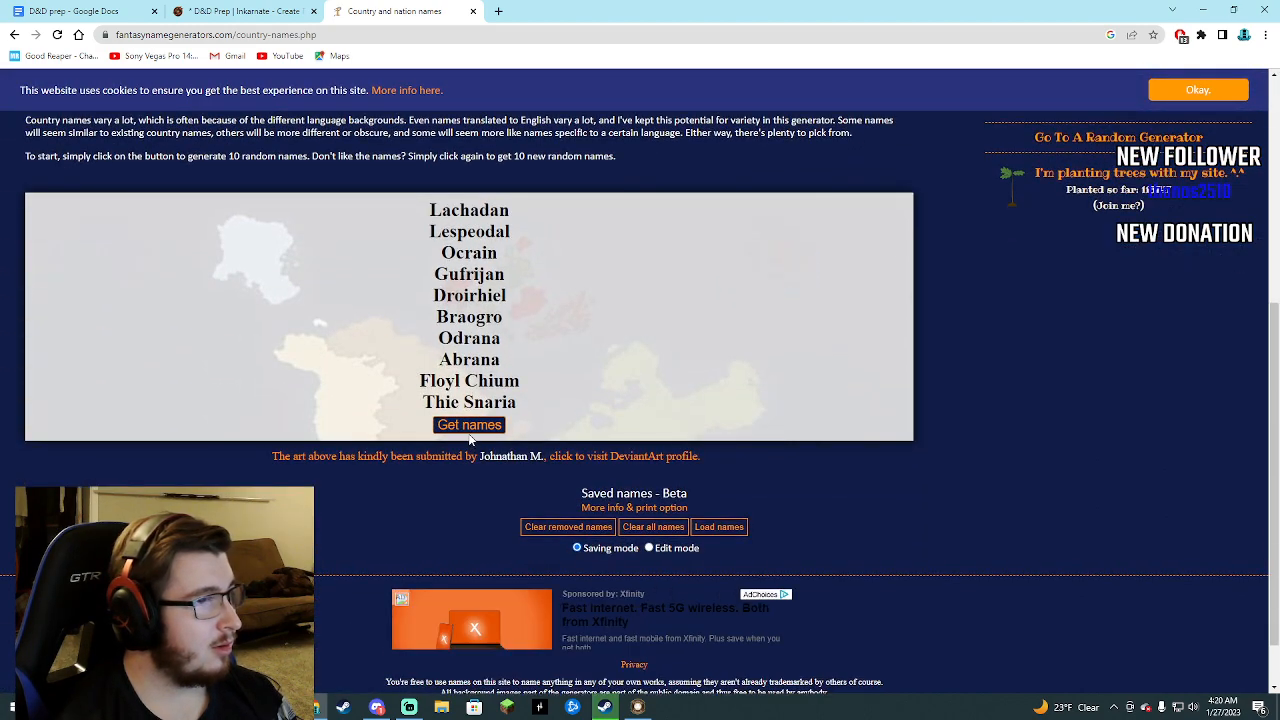
left_click(474, 430)
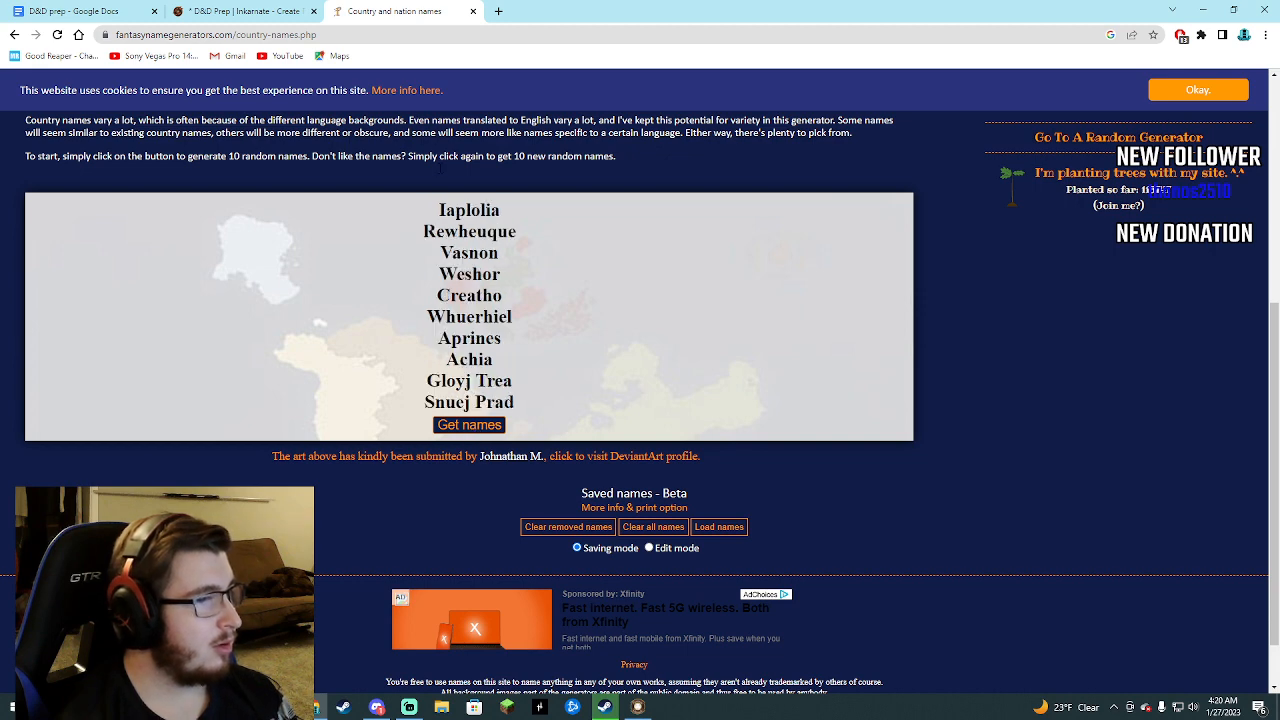
left_click(472, 427)
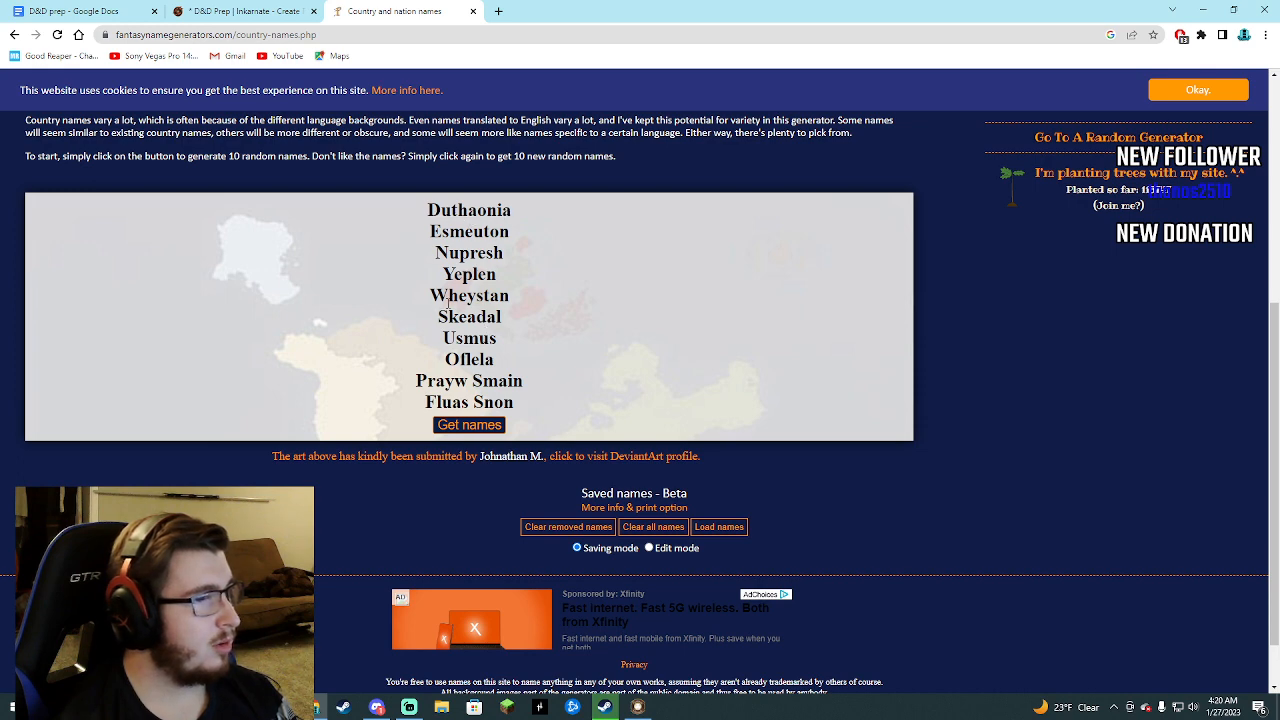
left_click(465, 428)
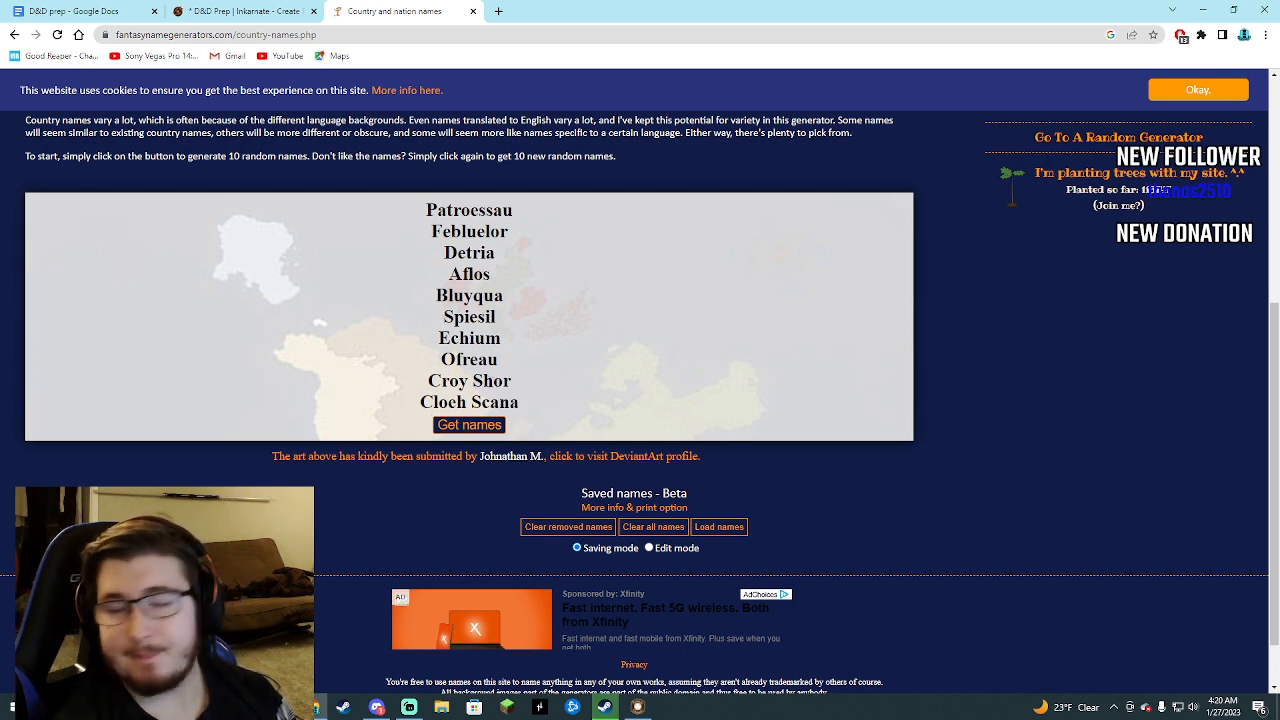
Return to the search results, open Chaotican Writer's Fantasy Nation Name Generator in a new tab, and generate two sets of grand names.
left_click(14, 34)
right_click(290, 403)
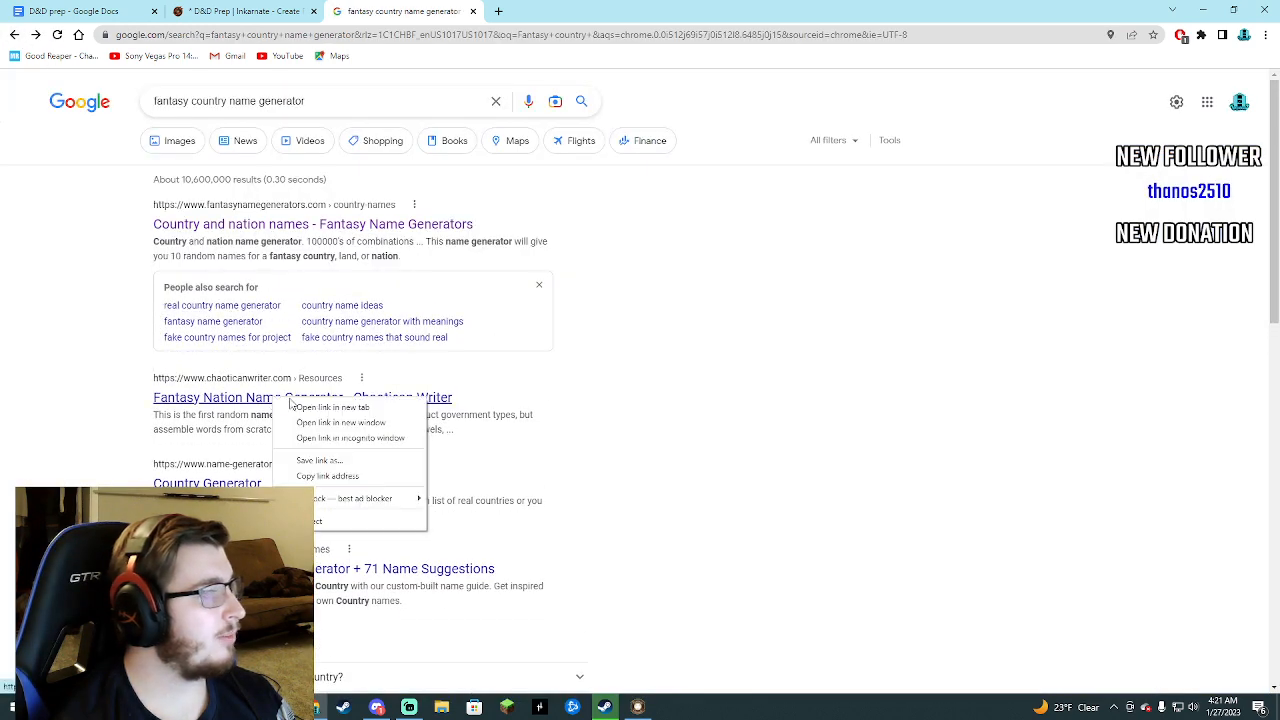
left_click(302, 408)
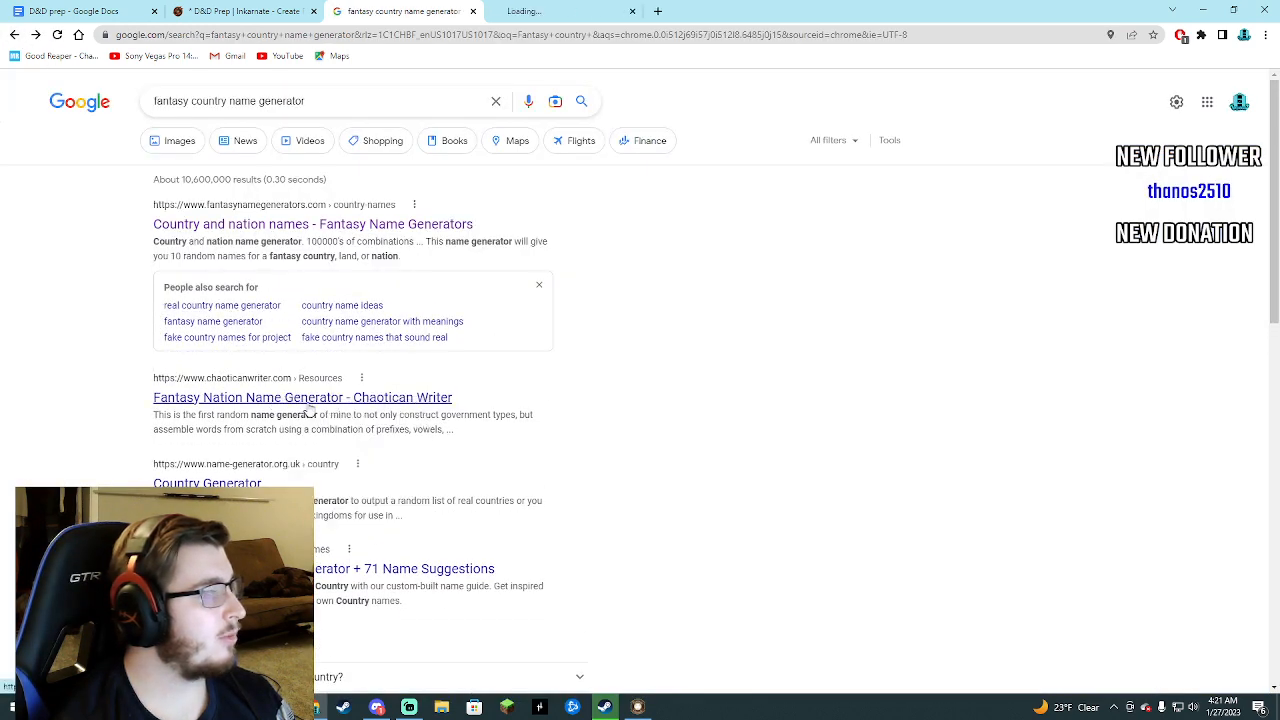
left_click(527, 10)
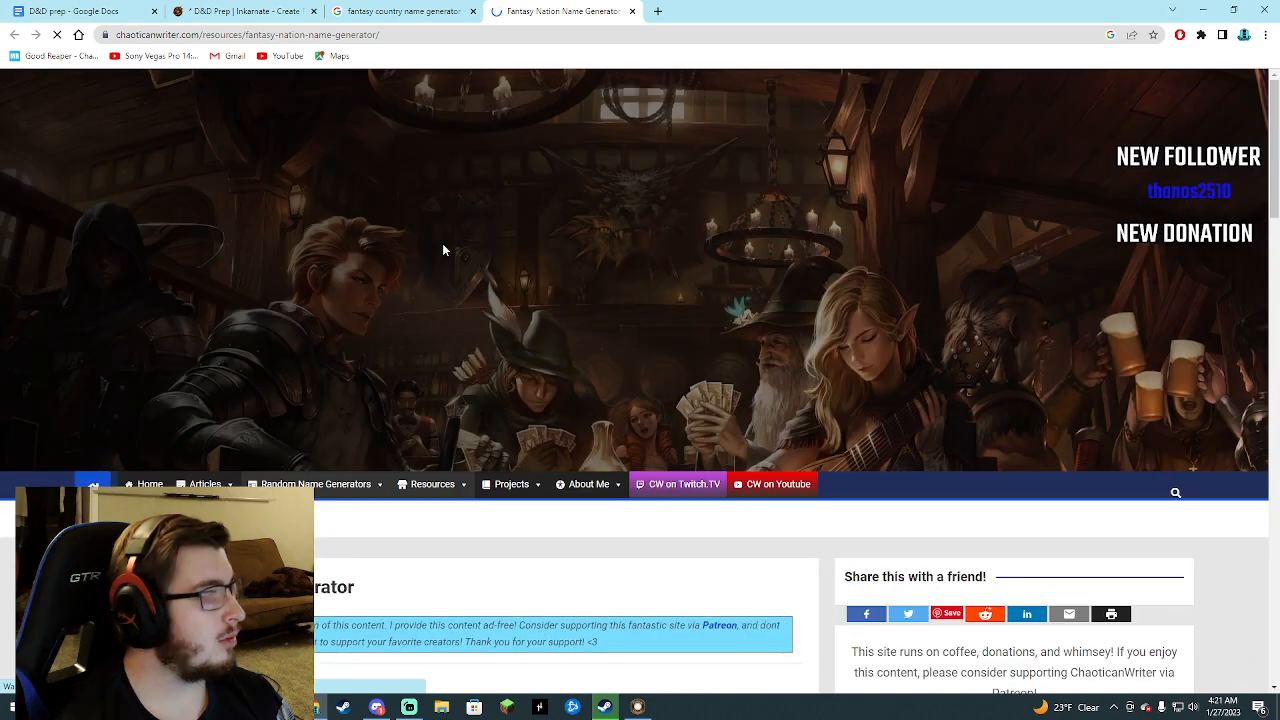
scroll(371, 343, "down", 2)
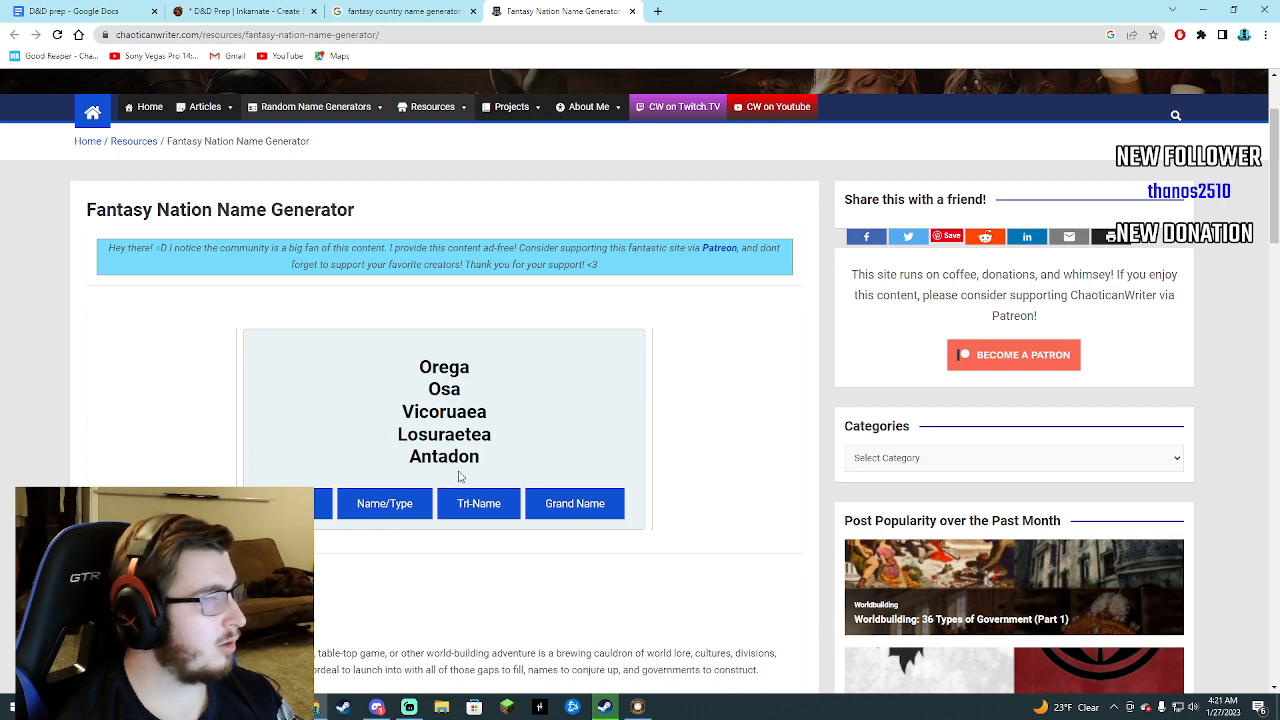
left_click(549, 510)
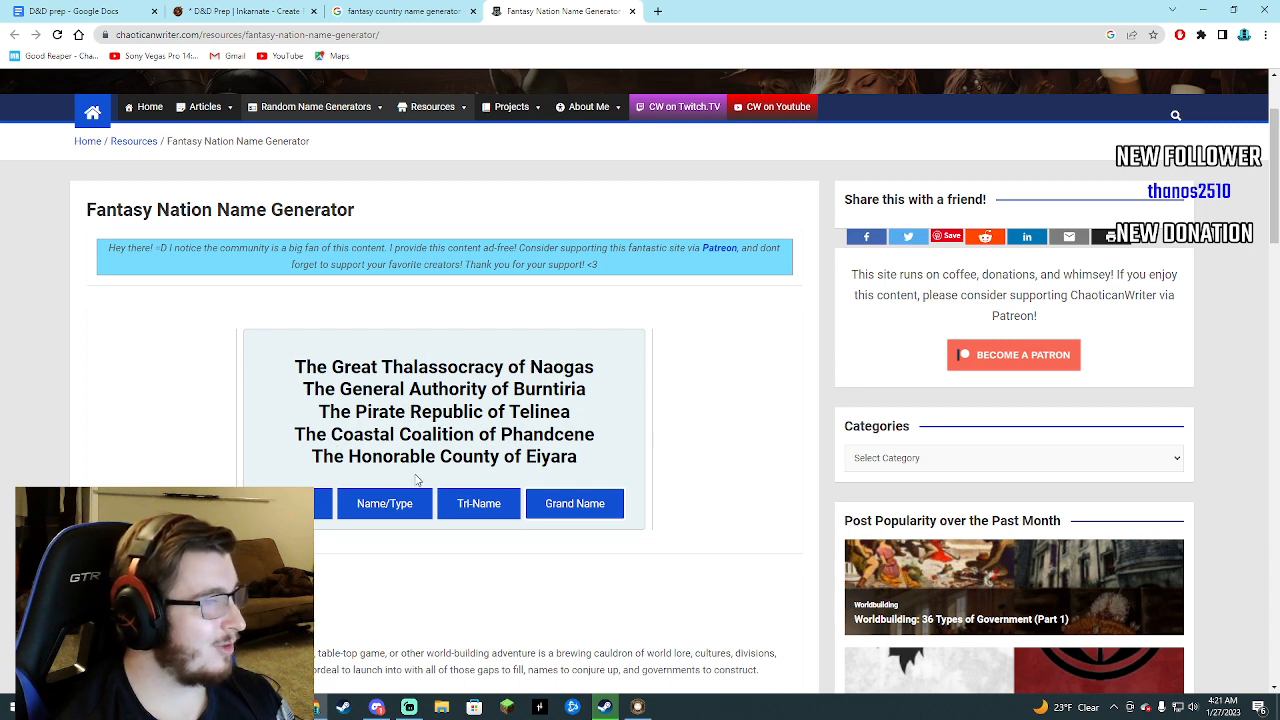
left_click(566, 503)
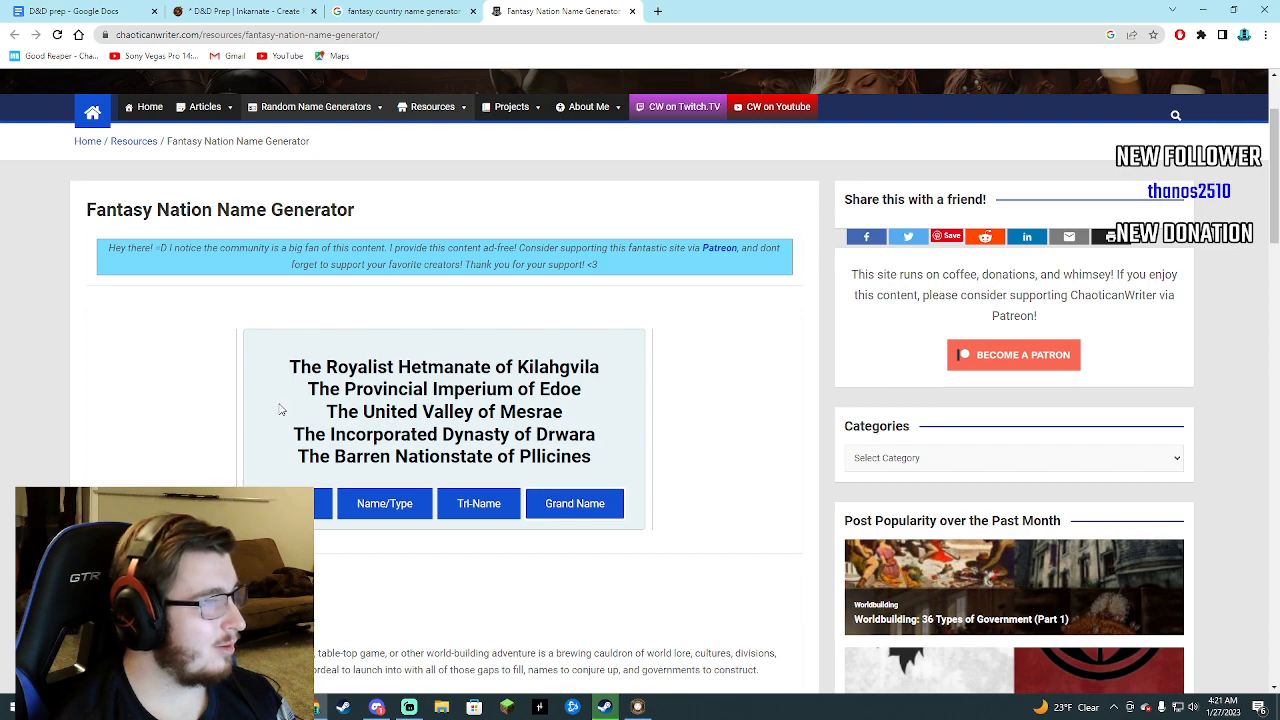
Review the Inkarnate map alongside the generated nation names, the search results and the dungeon notes.
left_click(400, 11)
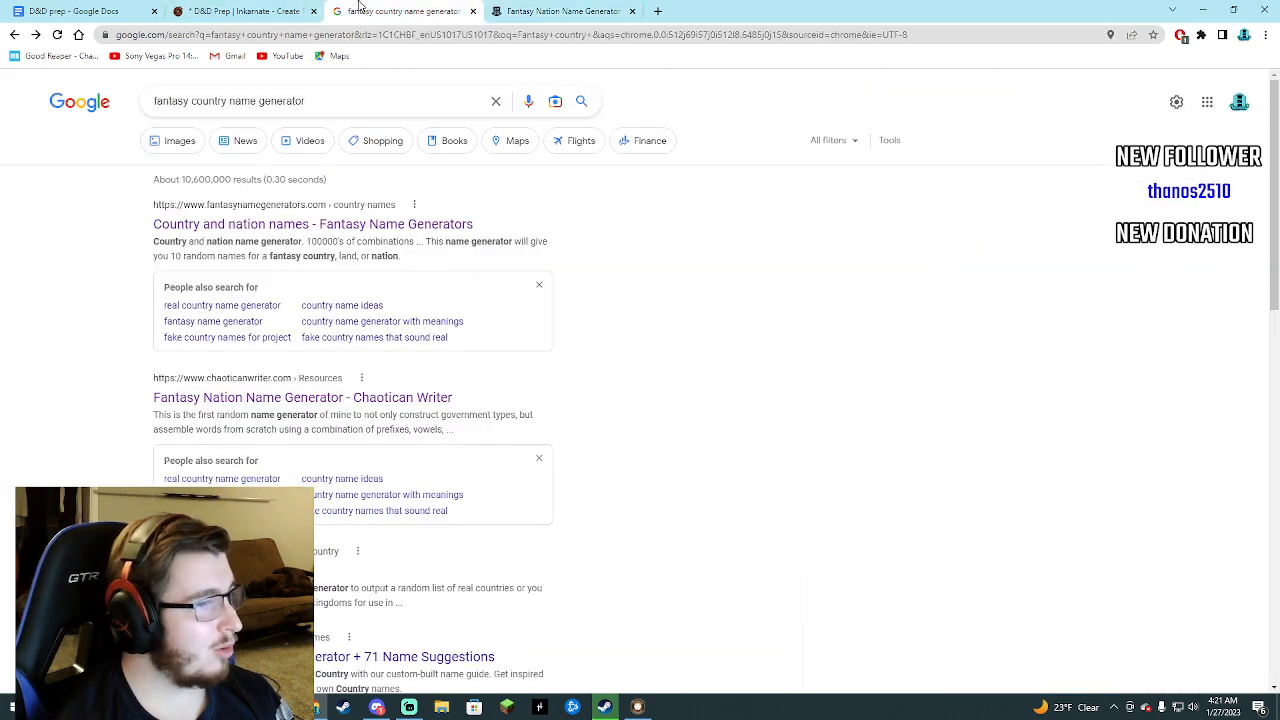
left_click(262, 10)
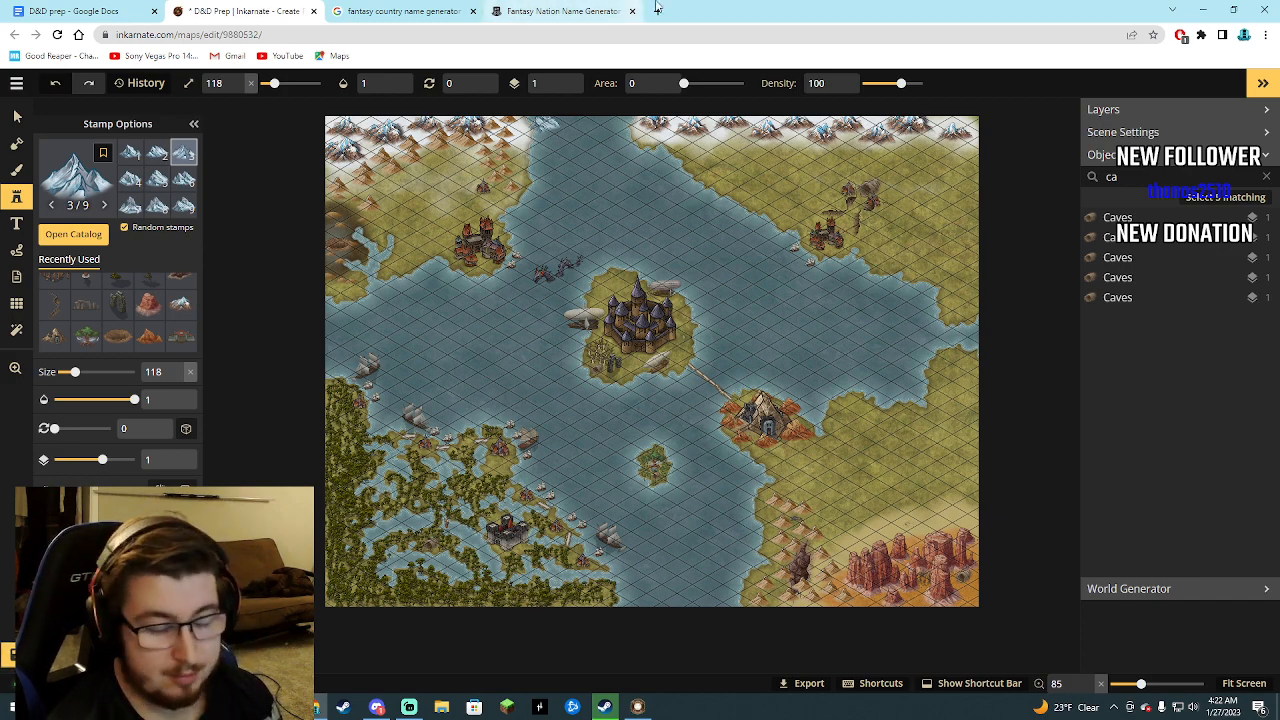
left_click(540, 10)
left_click(390, 12)
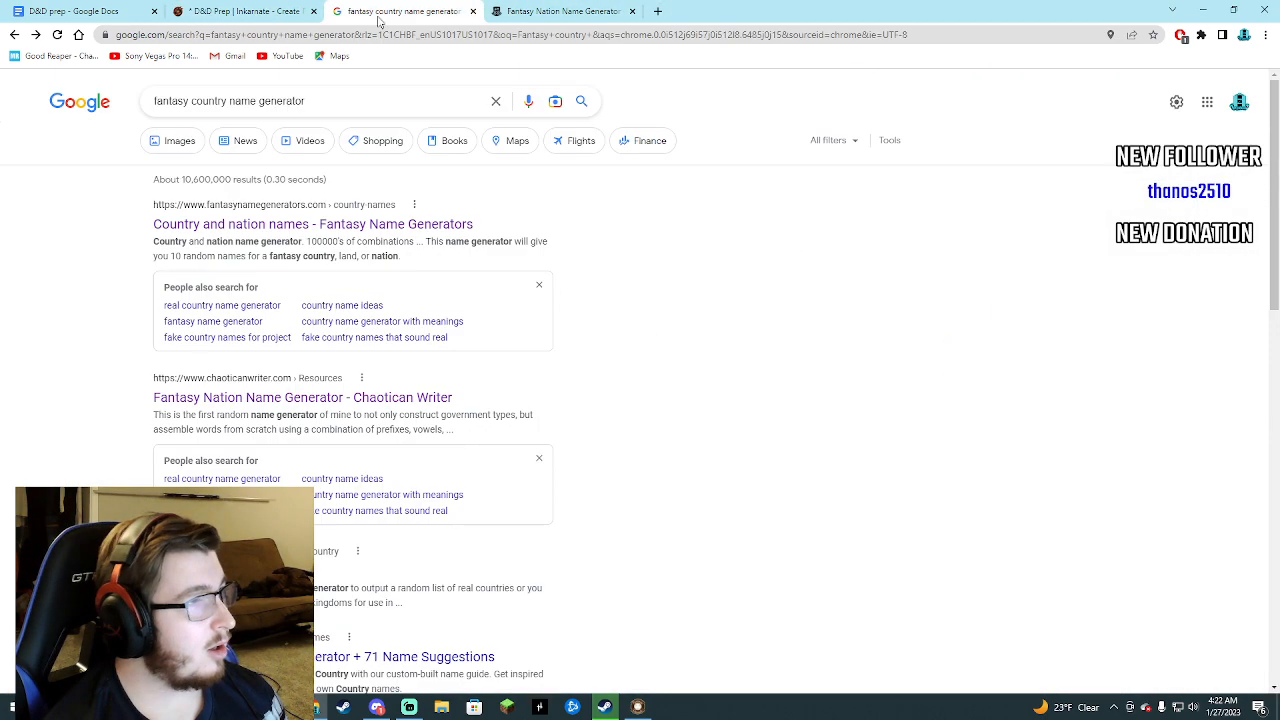
left_click(548, 10)
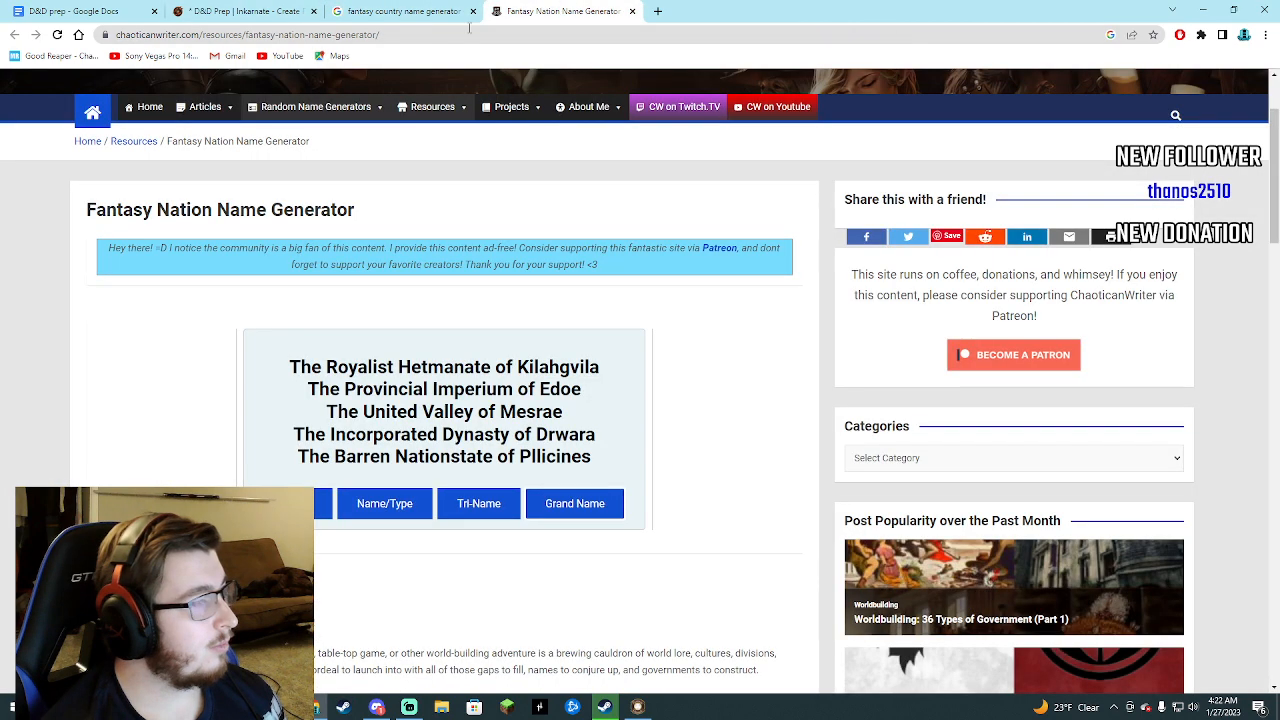
left_click(90, 11)
left_click(230, 11)
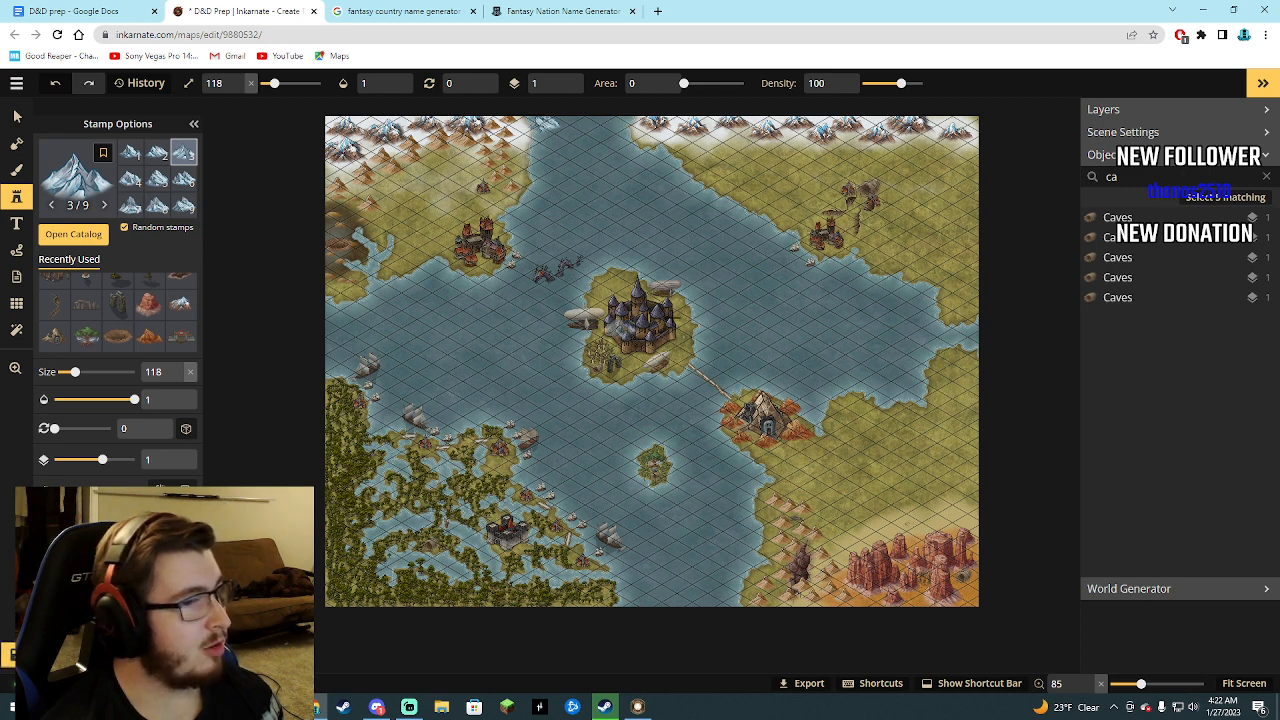
left_click(521, 8)
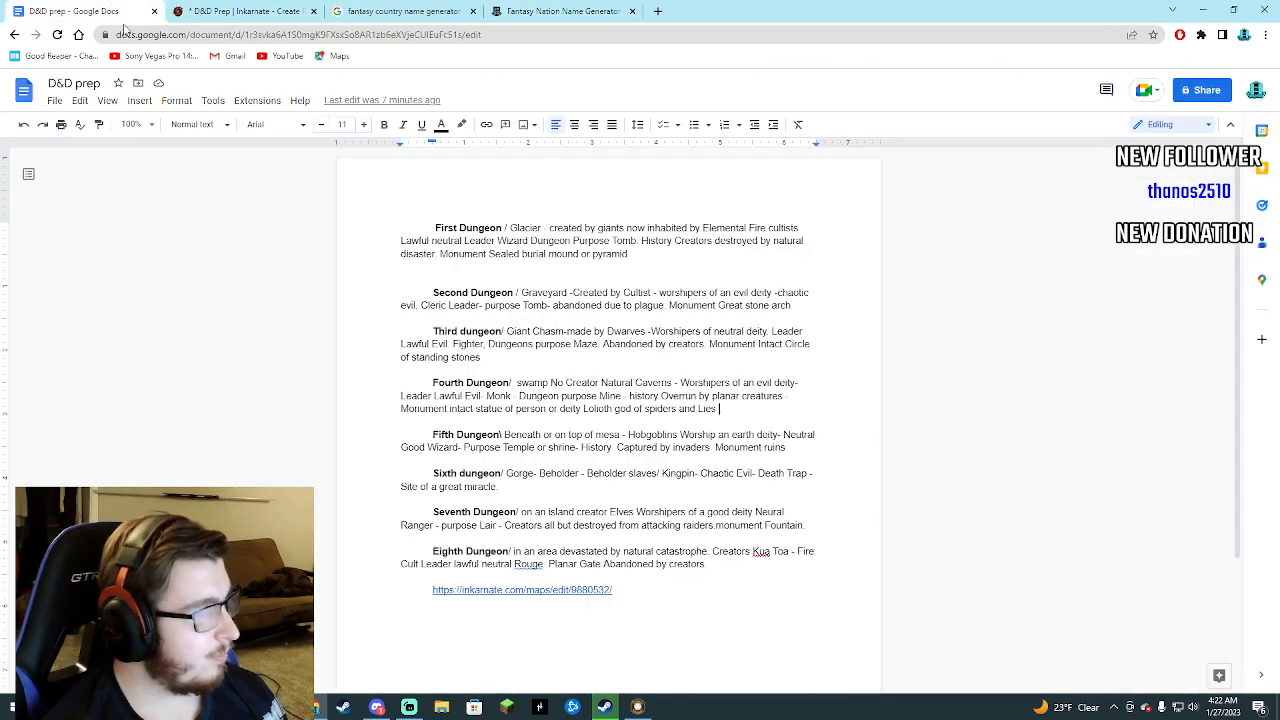
In the D&D prep document, insert an empty line above the First Dungeon entry for a heading.
left_click(75, 11)
left_click(434, 224)
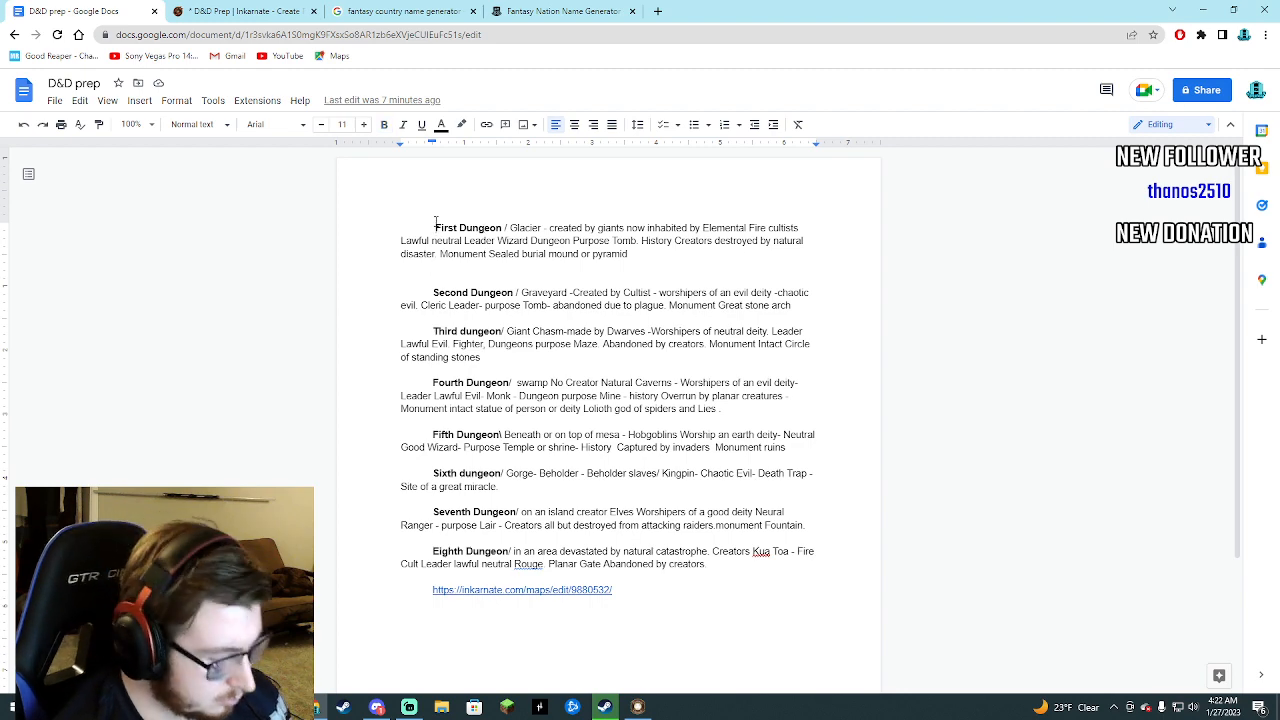
key("Return")
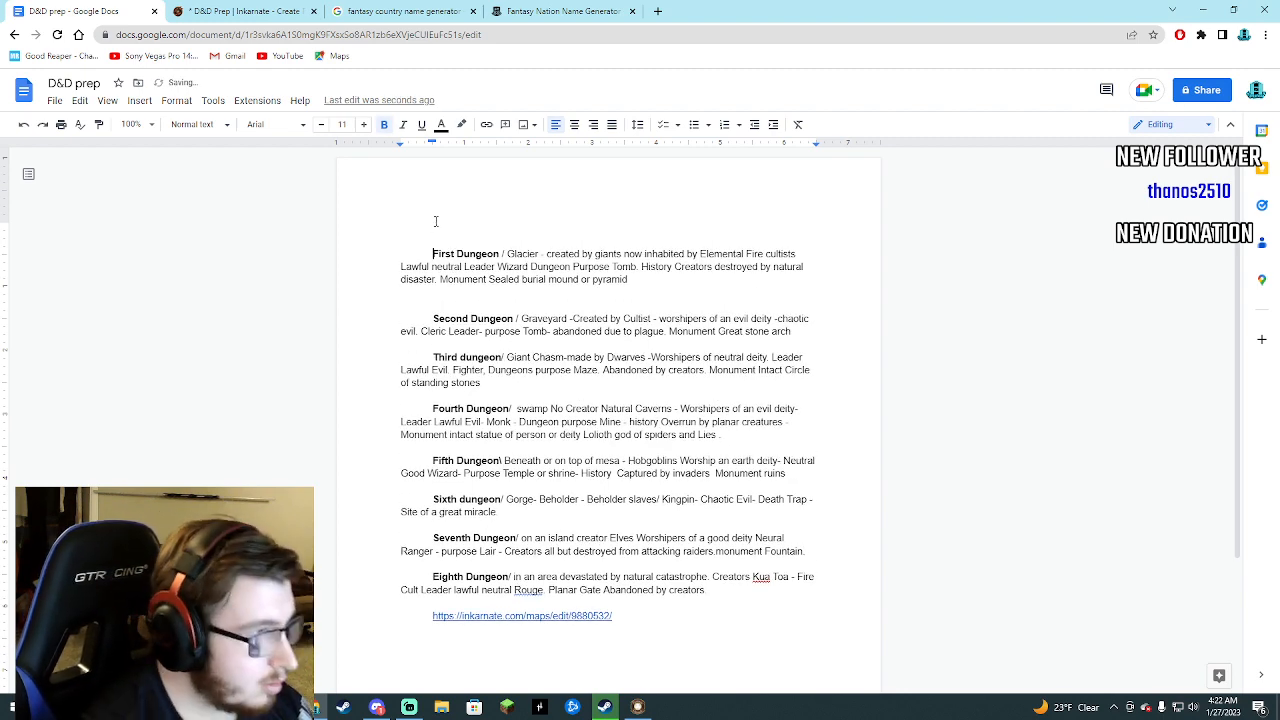
left_click(435, 222)
Generate another set of grand nation names and write "The Imperium of Welvora" on the empty line above the First Dungeon entry.
left_click(560, 11)
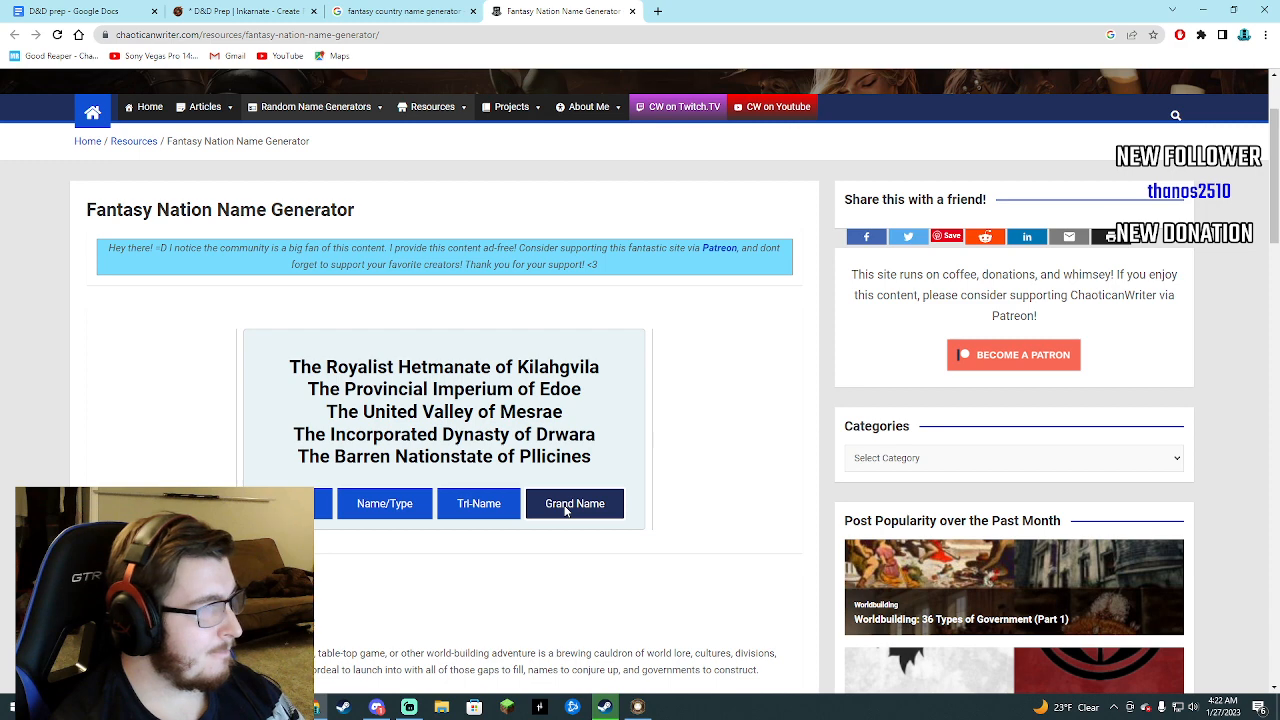
left_click(566, 510)
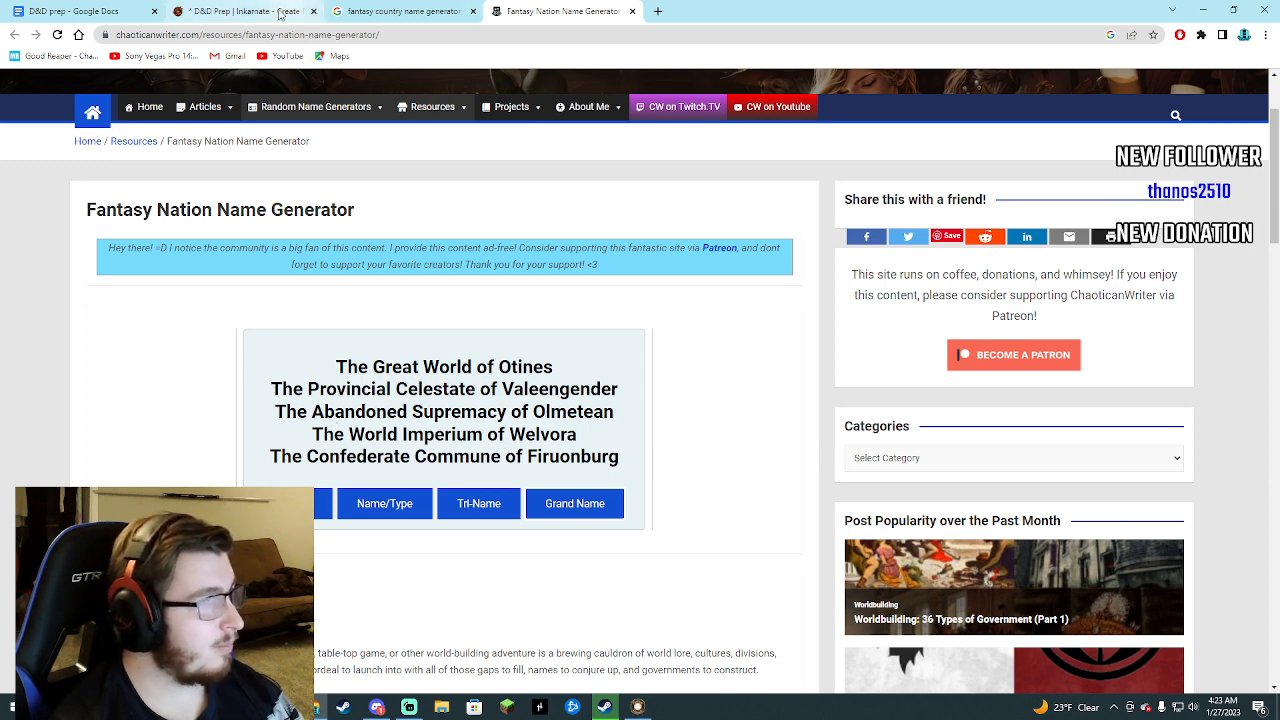
left_click(90, 11)
left_click(505, 230)
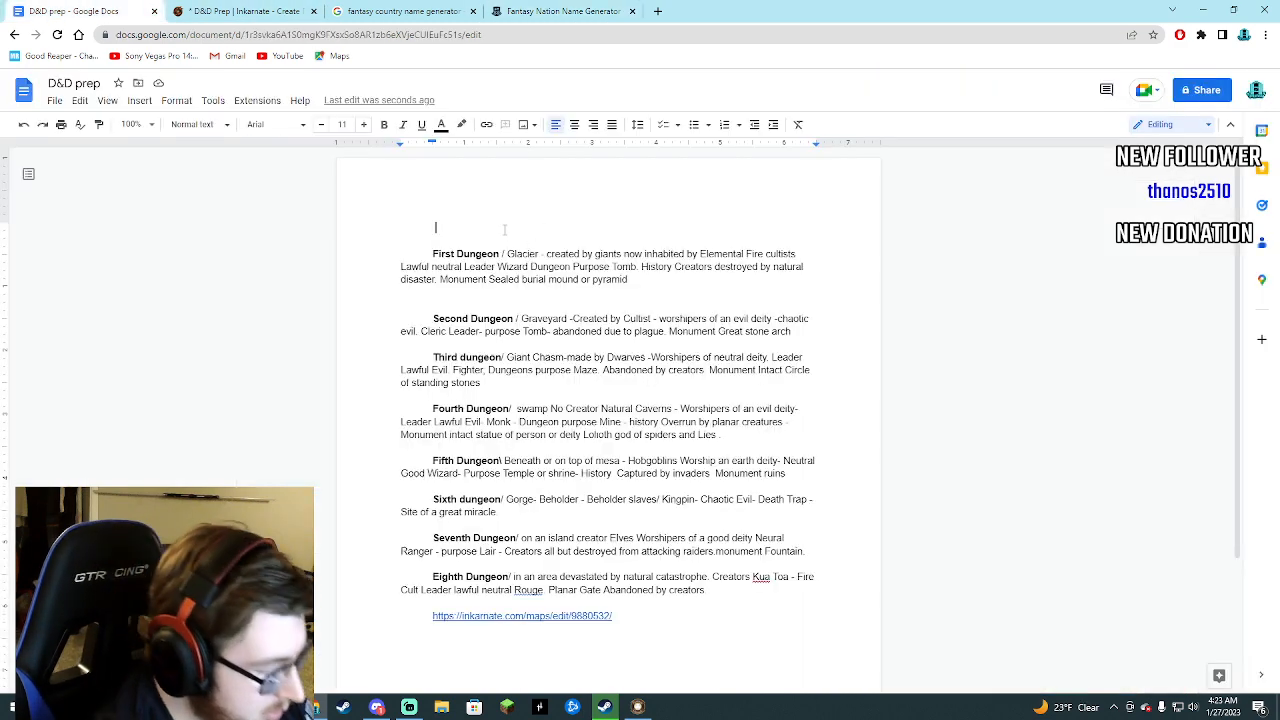
type("The I")
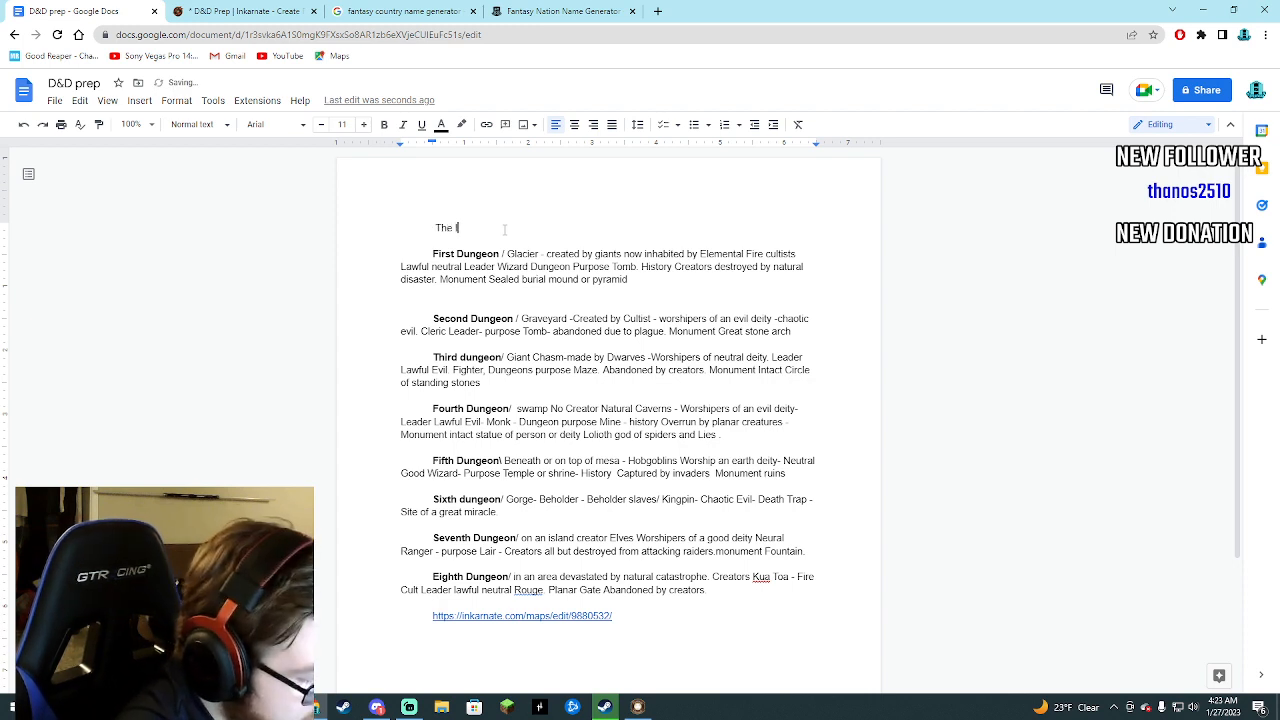
type("mperiu")
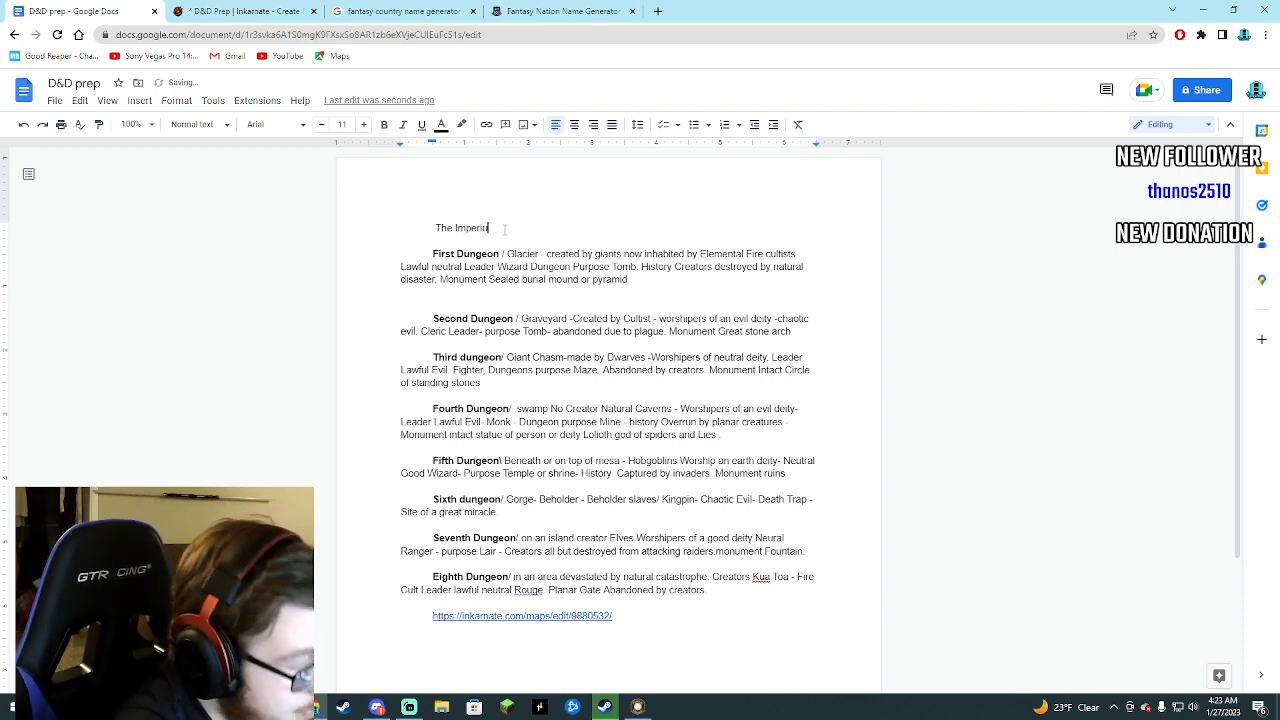
type("m of Welvora")
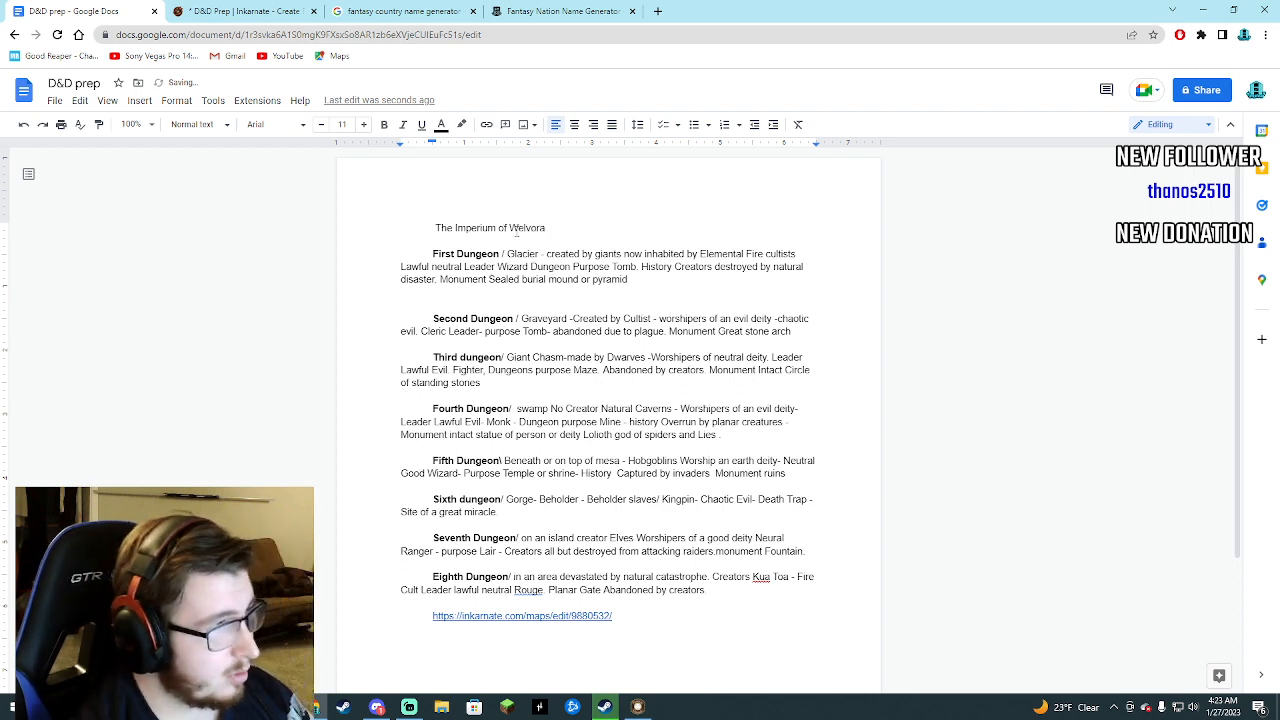
Make the heading "The Imperium of Welvora" bold.
left_click_drag(547, 228, 435, 230)
left_click(384, 124)
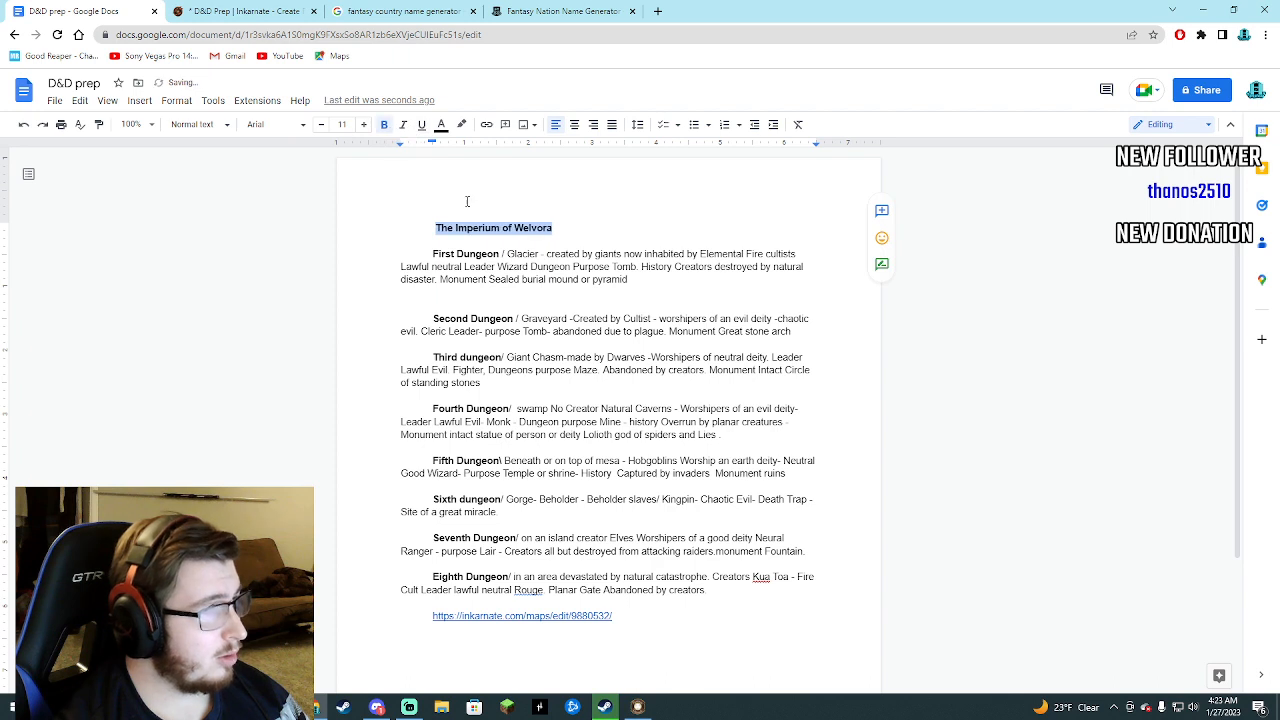
left_click(573, 233)
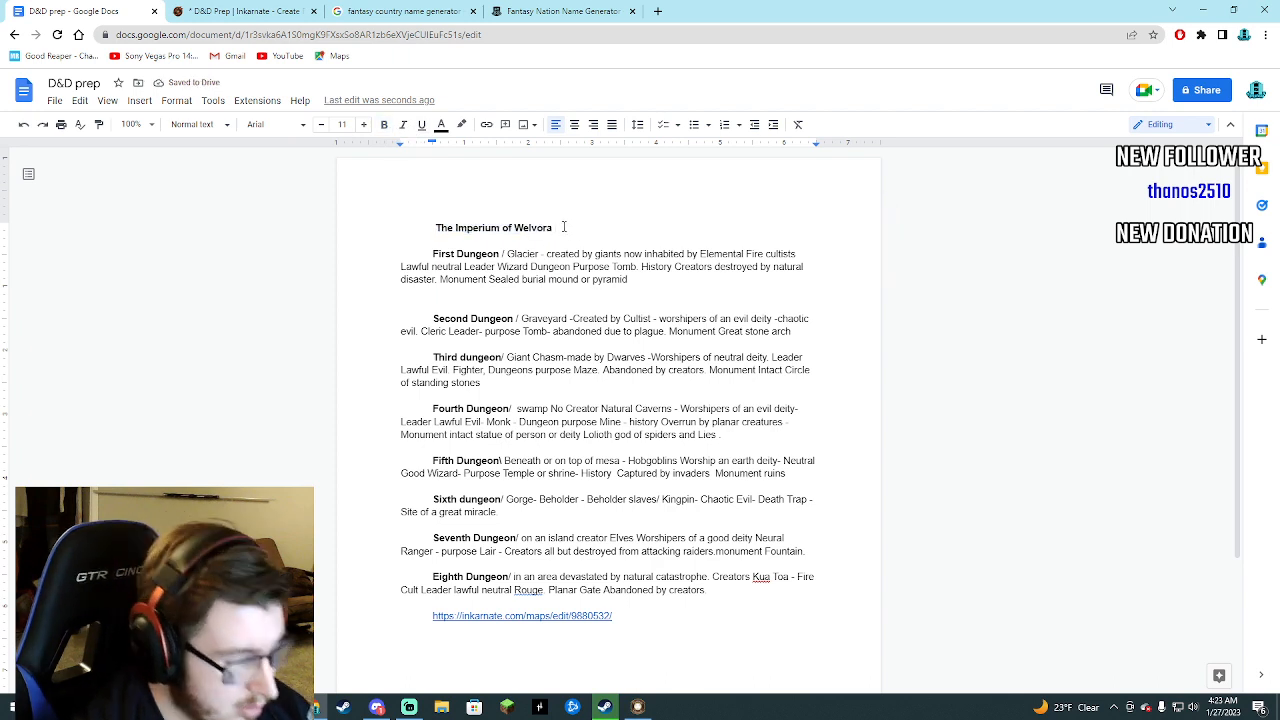
Append the government type "( bureaucracy )" directly after Welvora in the heading.
key("BackSpace")
key("BackSpace")
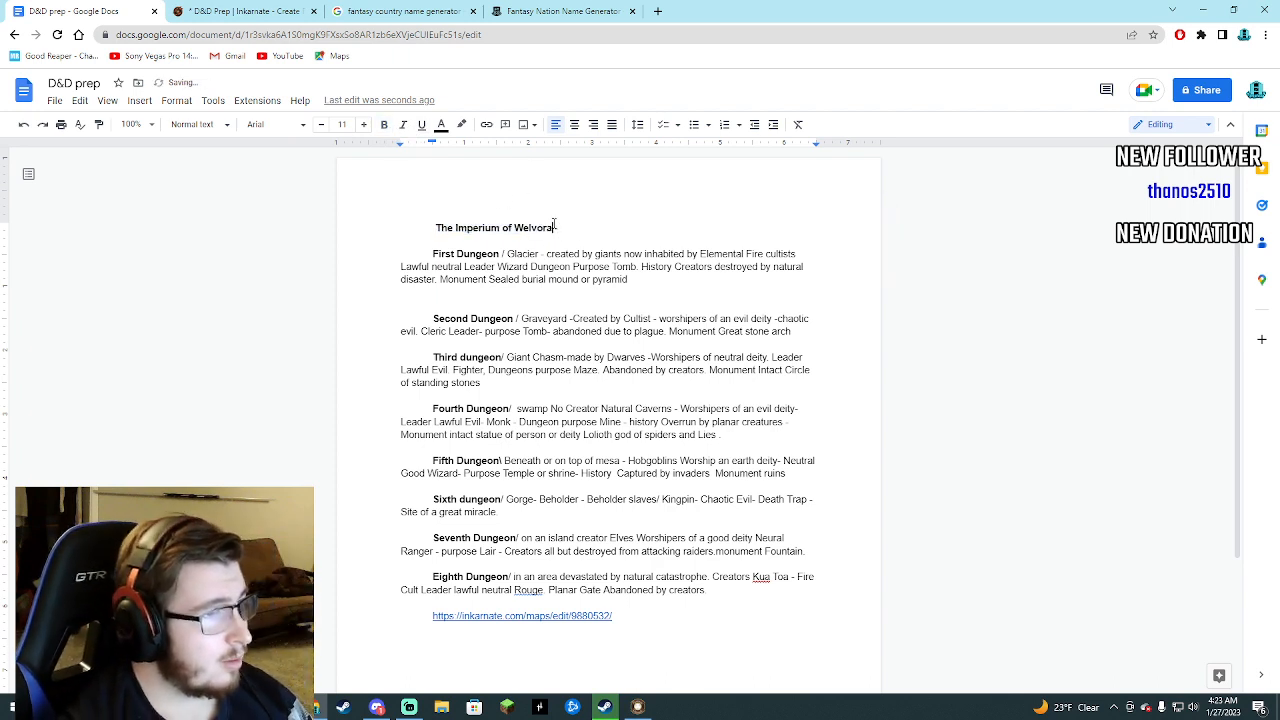
type("(")
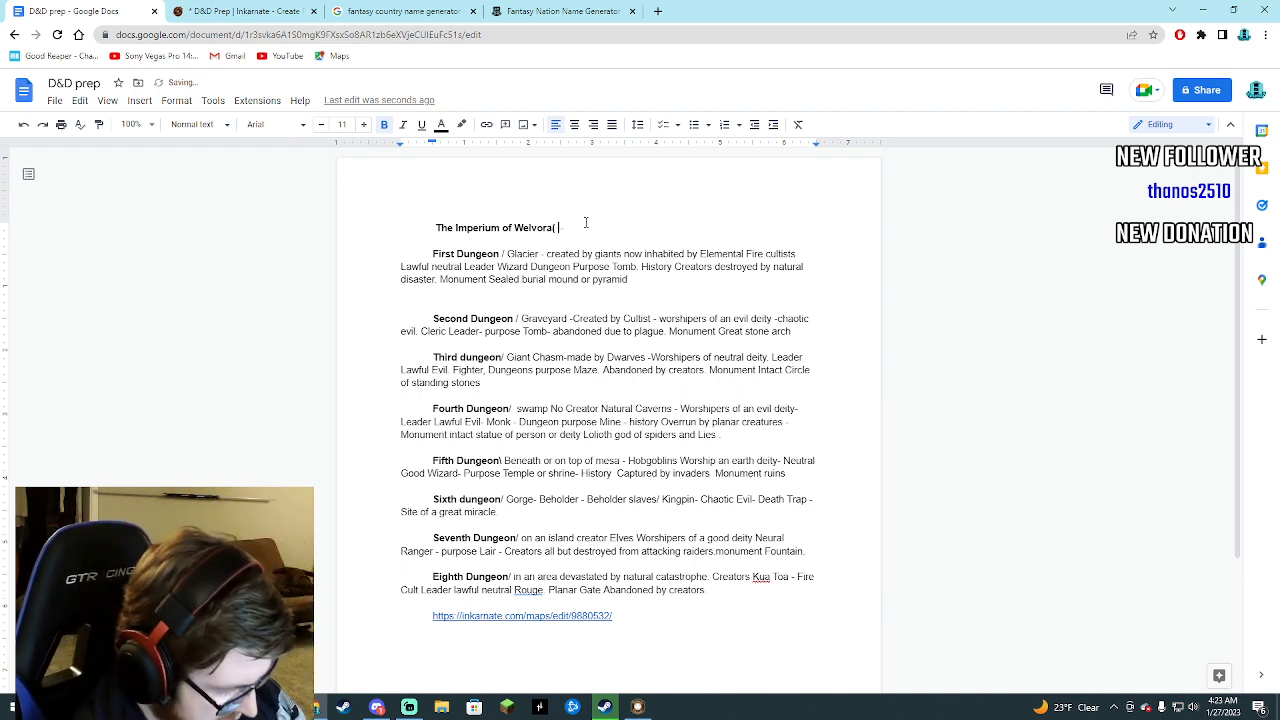
type(" b")
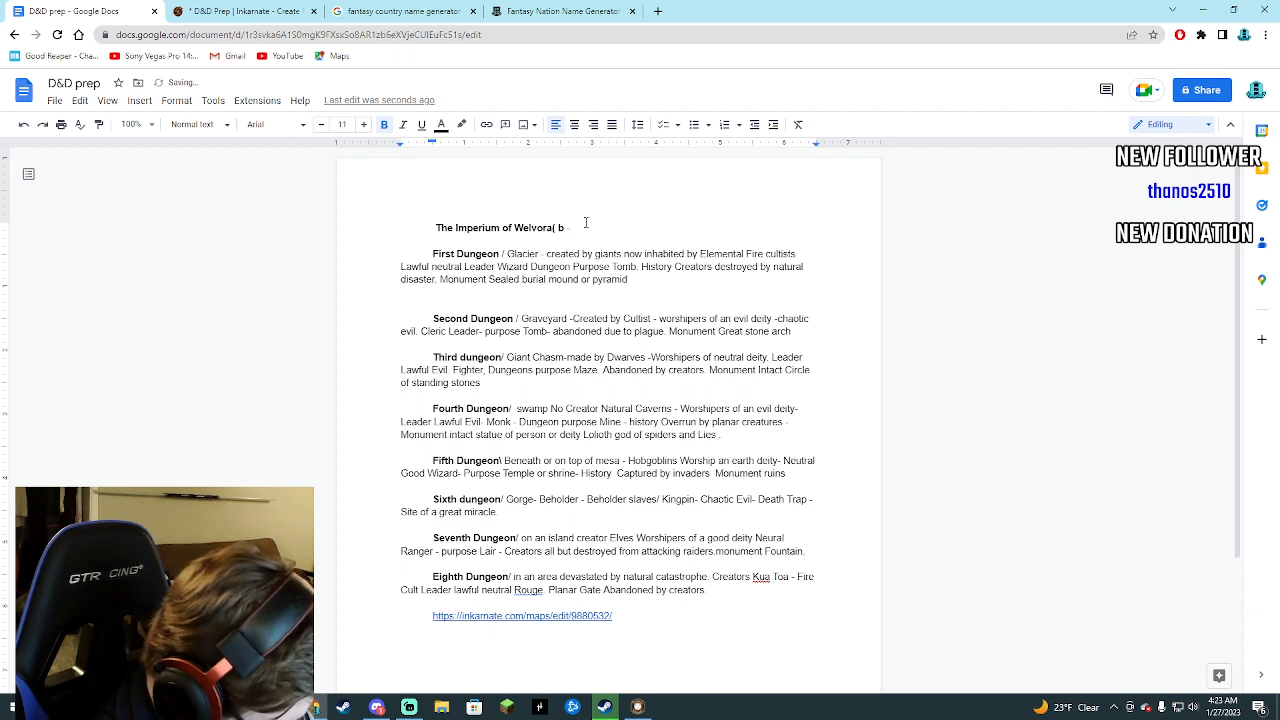
type("ur")
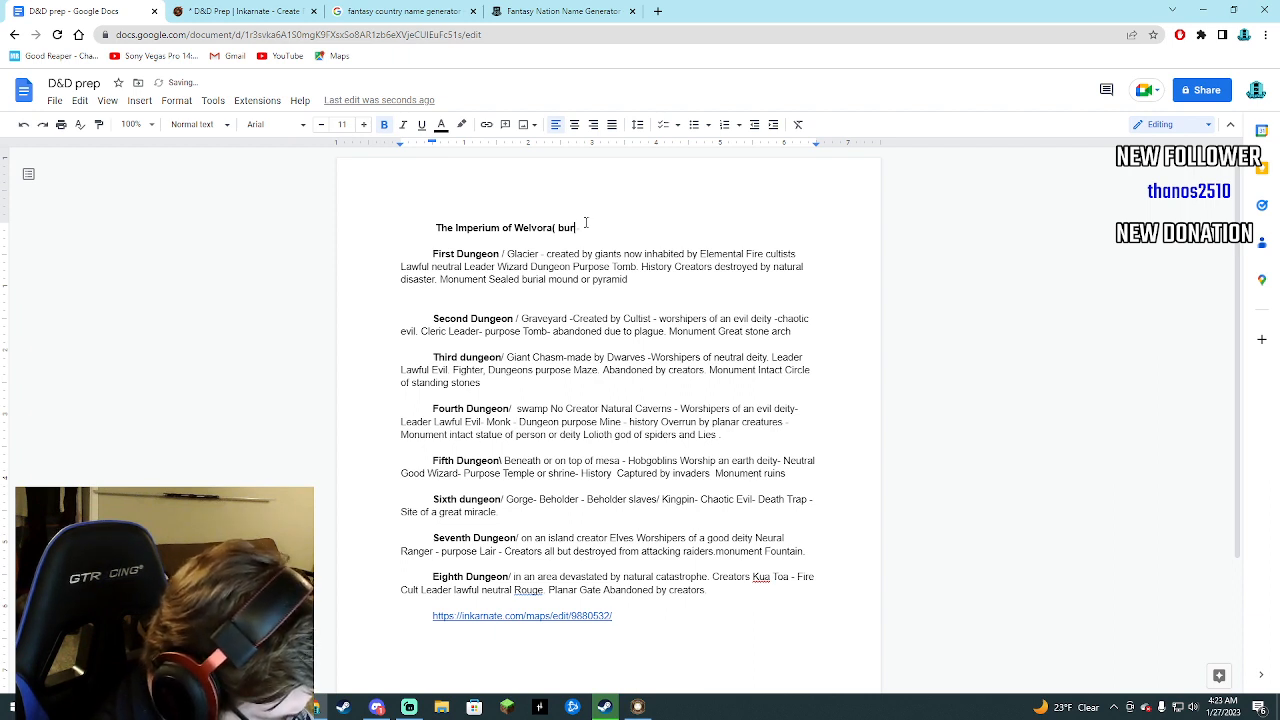
type("ea")
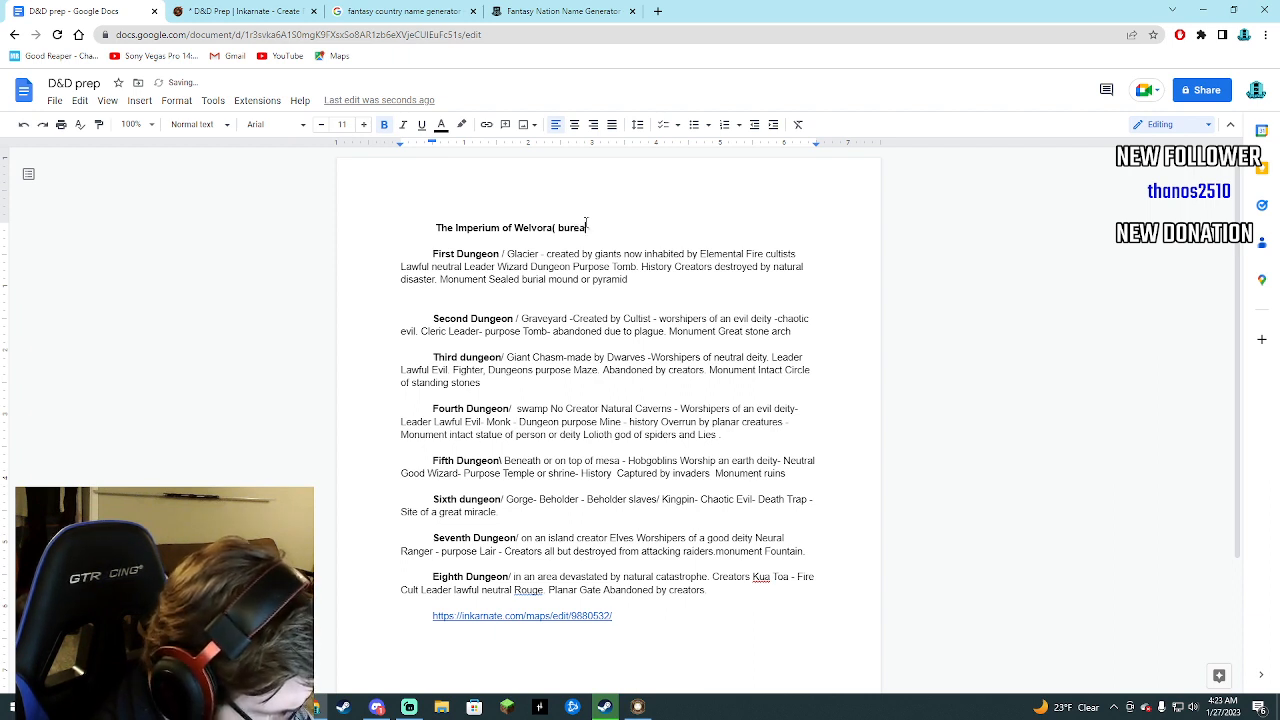
type("ucracy")
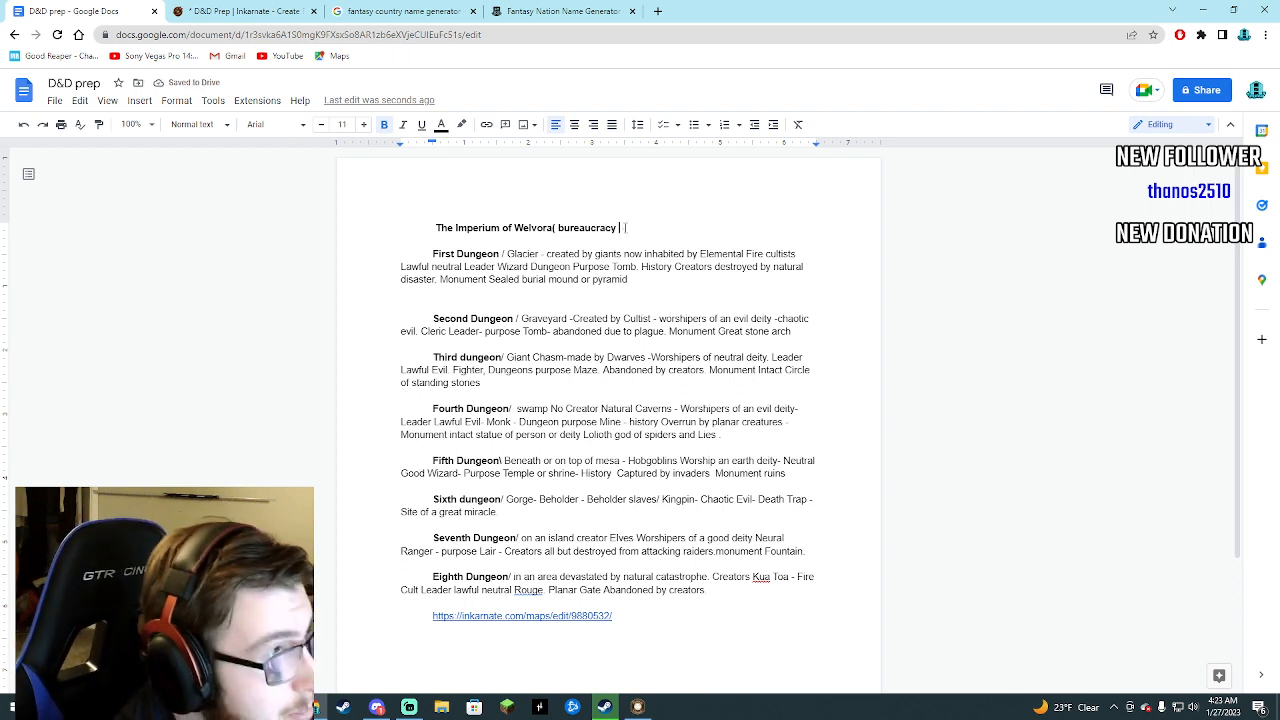
type(")")
left_click(661, 222)
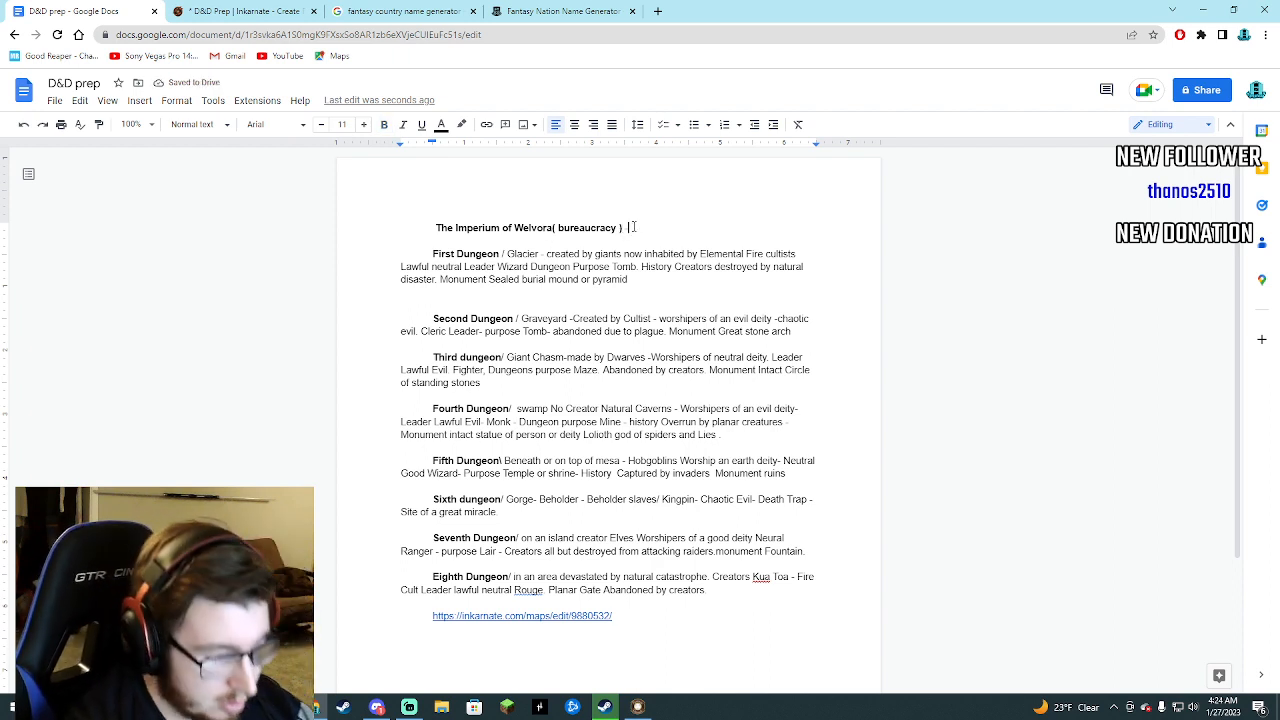
Add a new line below the Imperium of Welvora heading and enclose the heading text in square brackets.
key("Return")
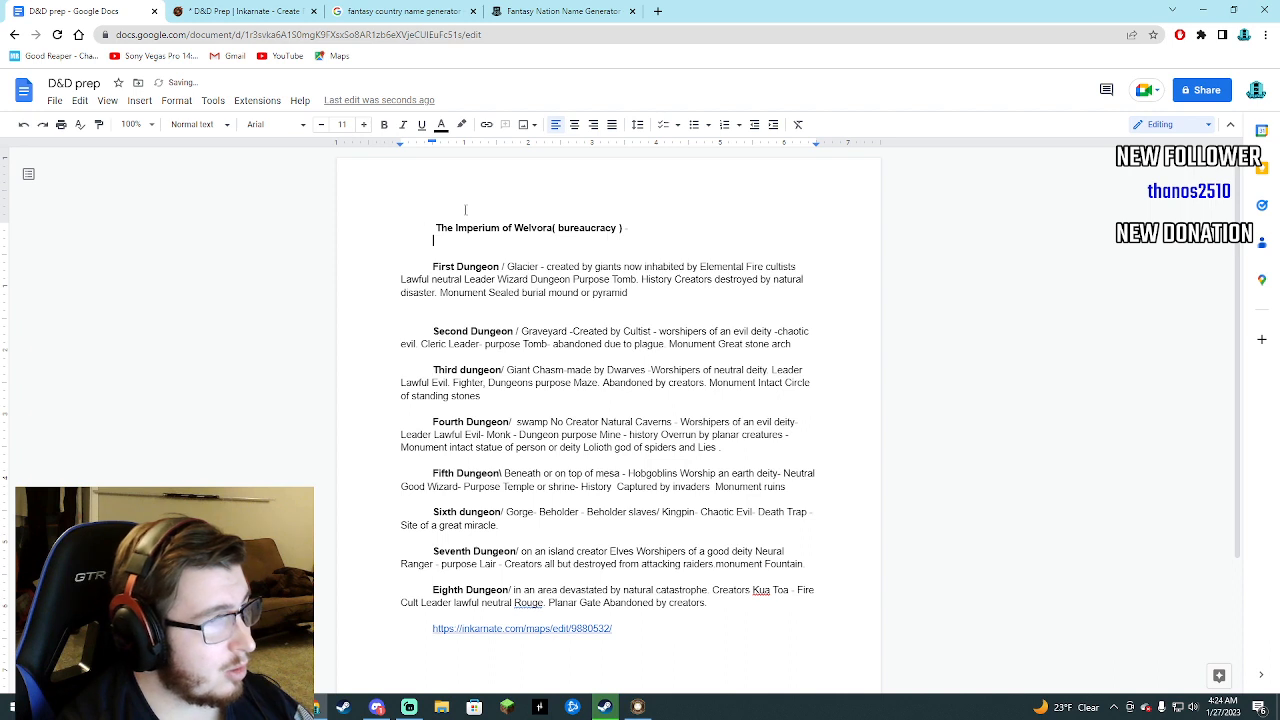
key("Up")
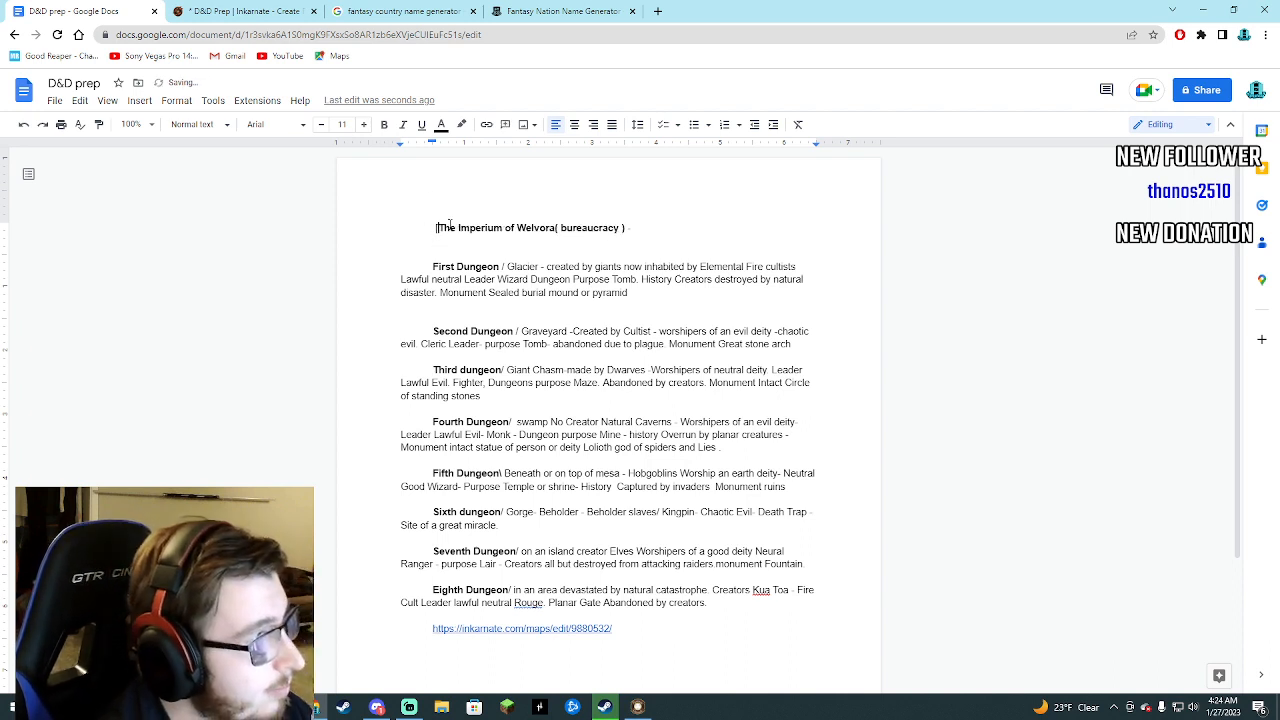
left_click(632, 227)
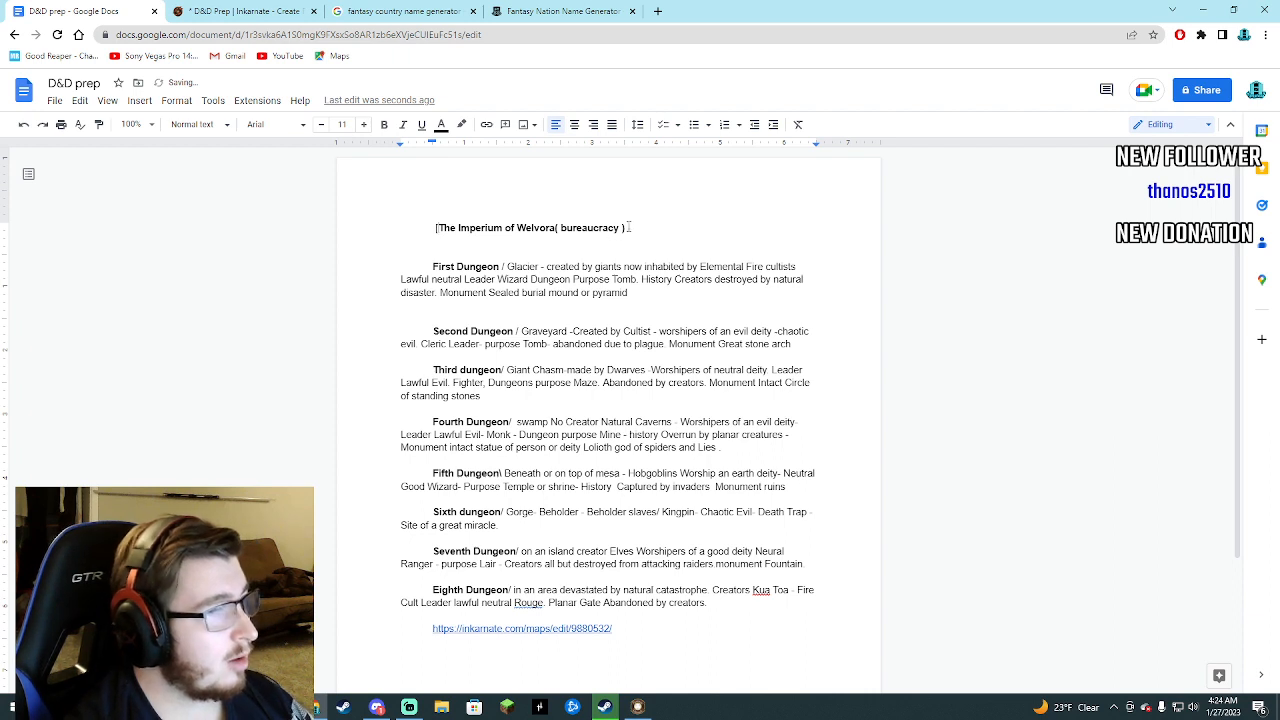
type("]")
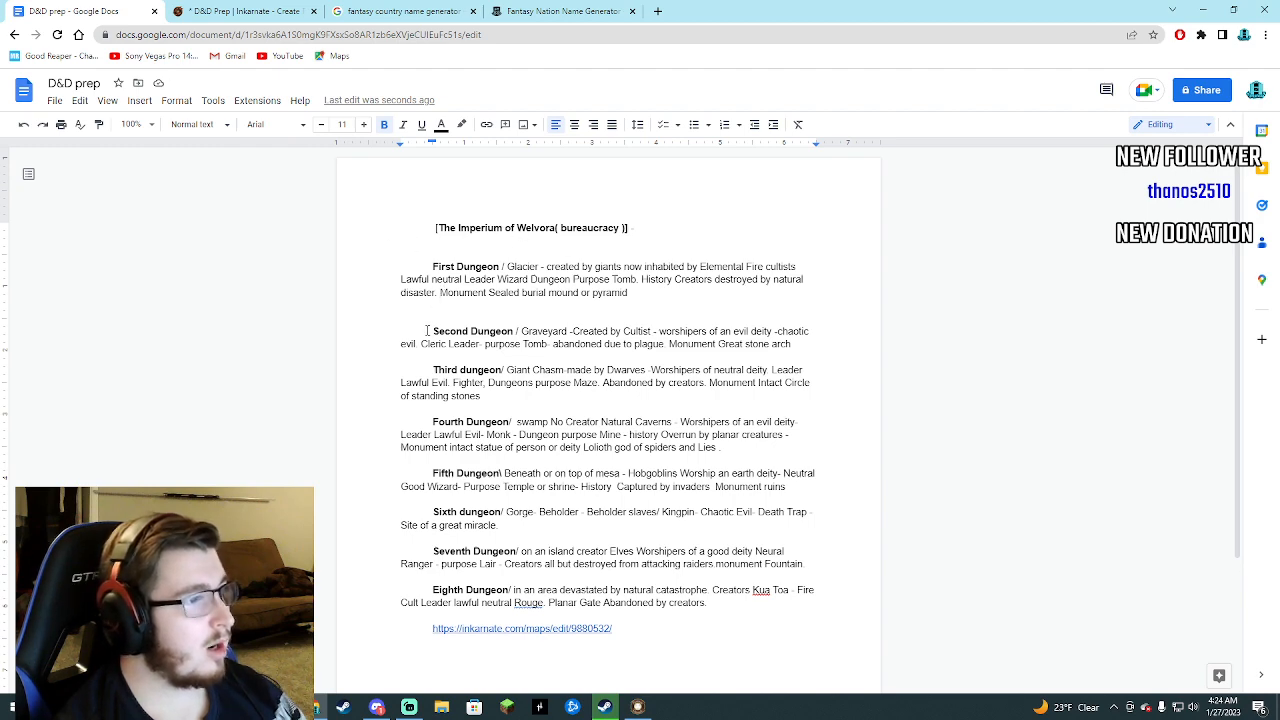
Compare the dungeon notes with the Inkarnate map and the generated nation names to see which dungeons belong to Welvora.
scroll(426, 360, "down", 1)
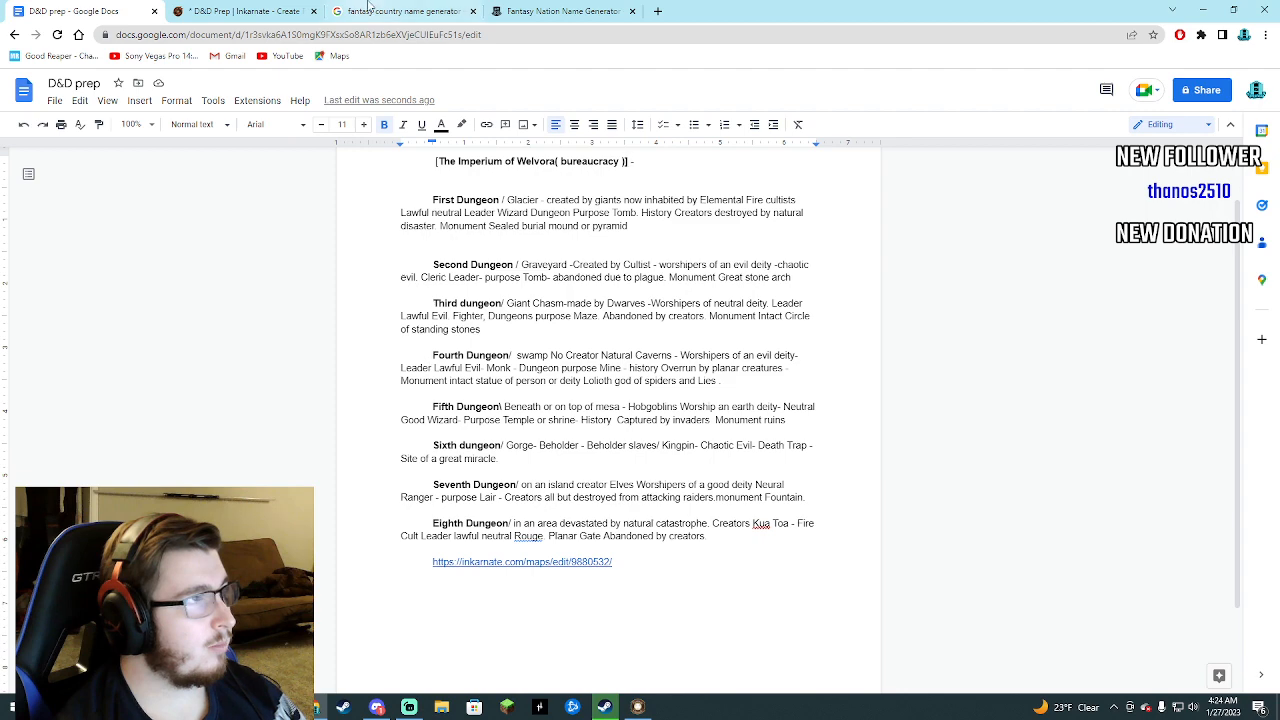
left_click(534, 9)
left_click(405, 11)
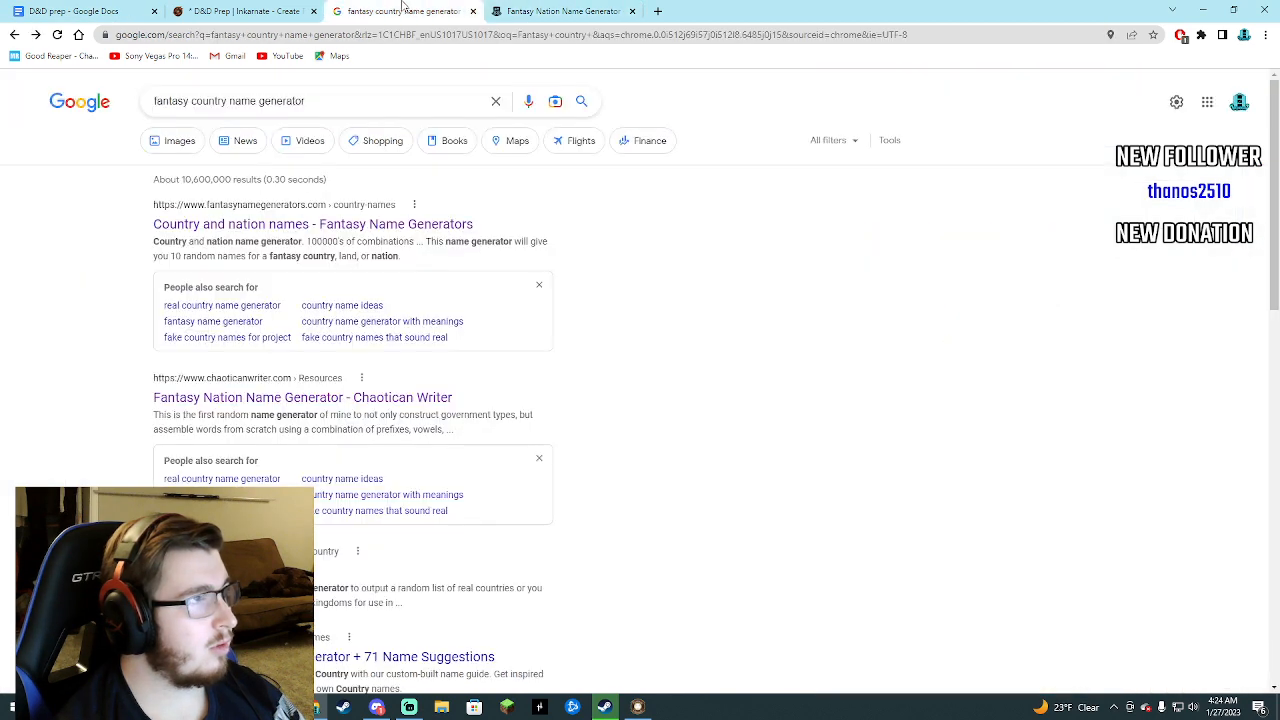
left_click(240, 11)
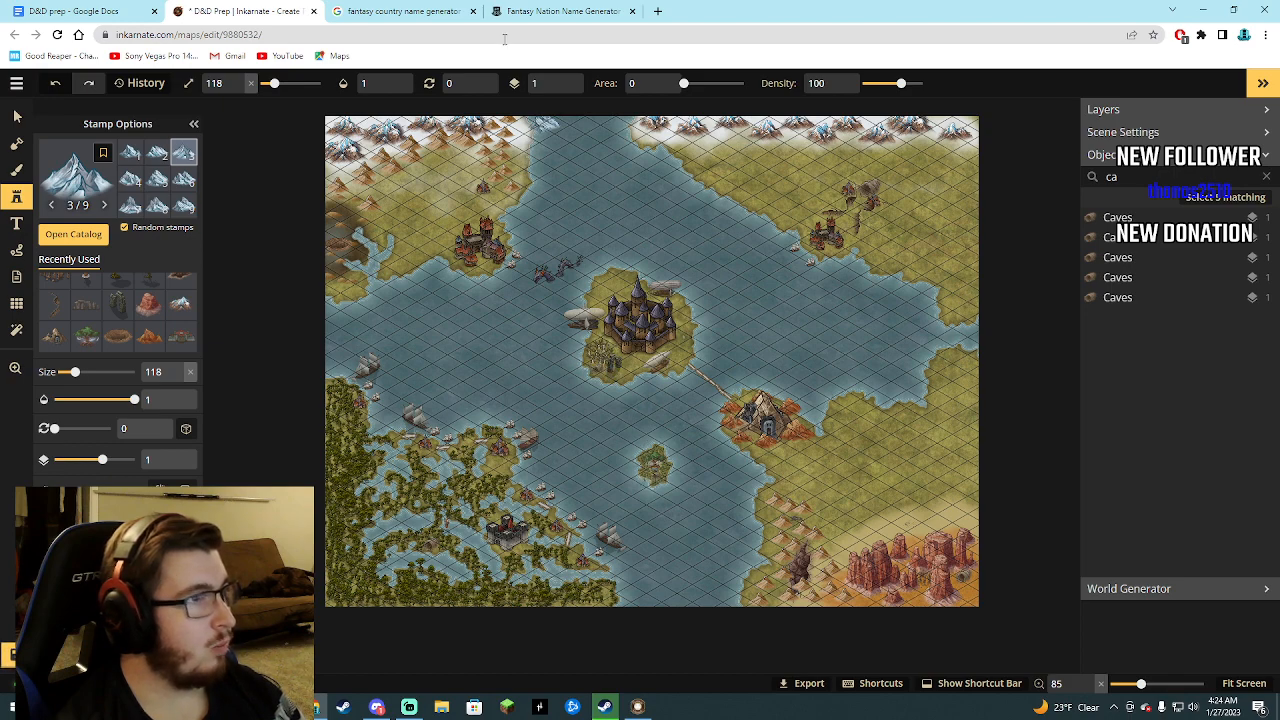
left_click(530, 12)
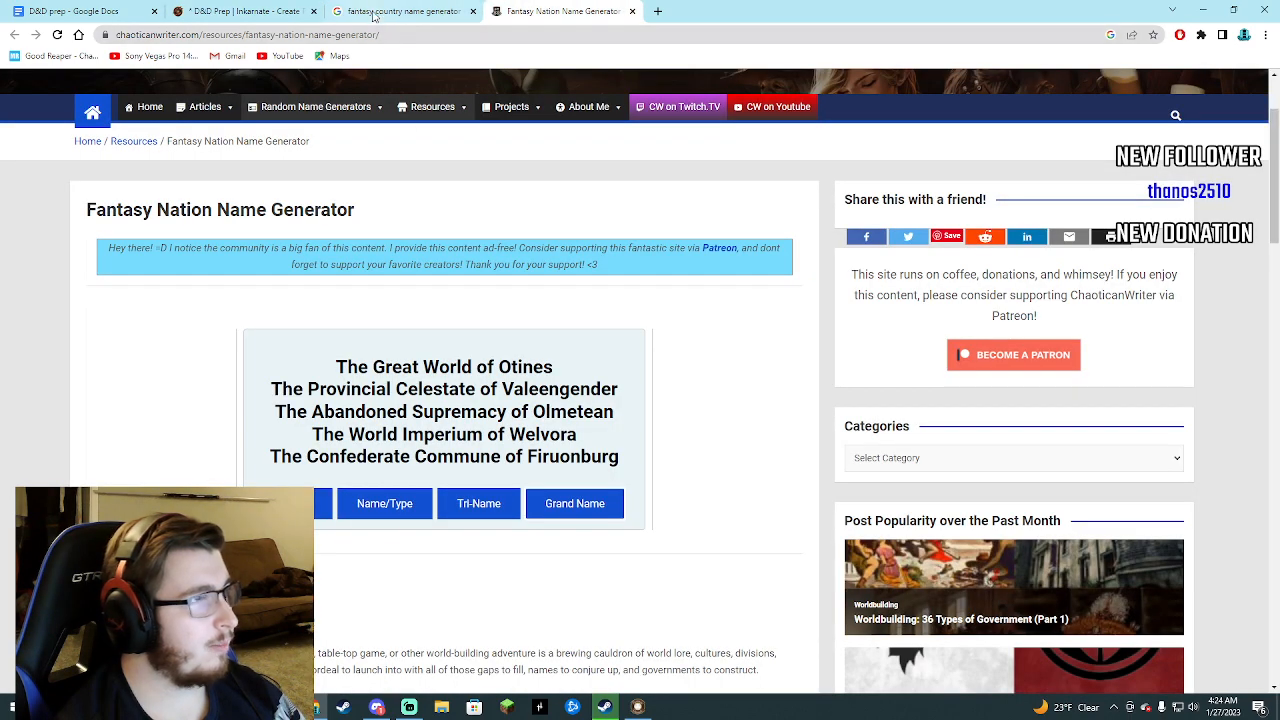
left_click(371, 12)
left_click(250, 11)
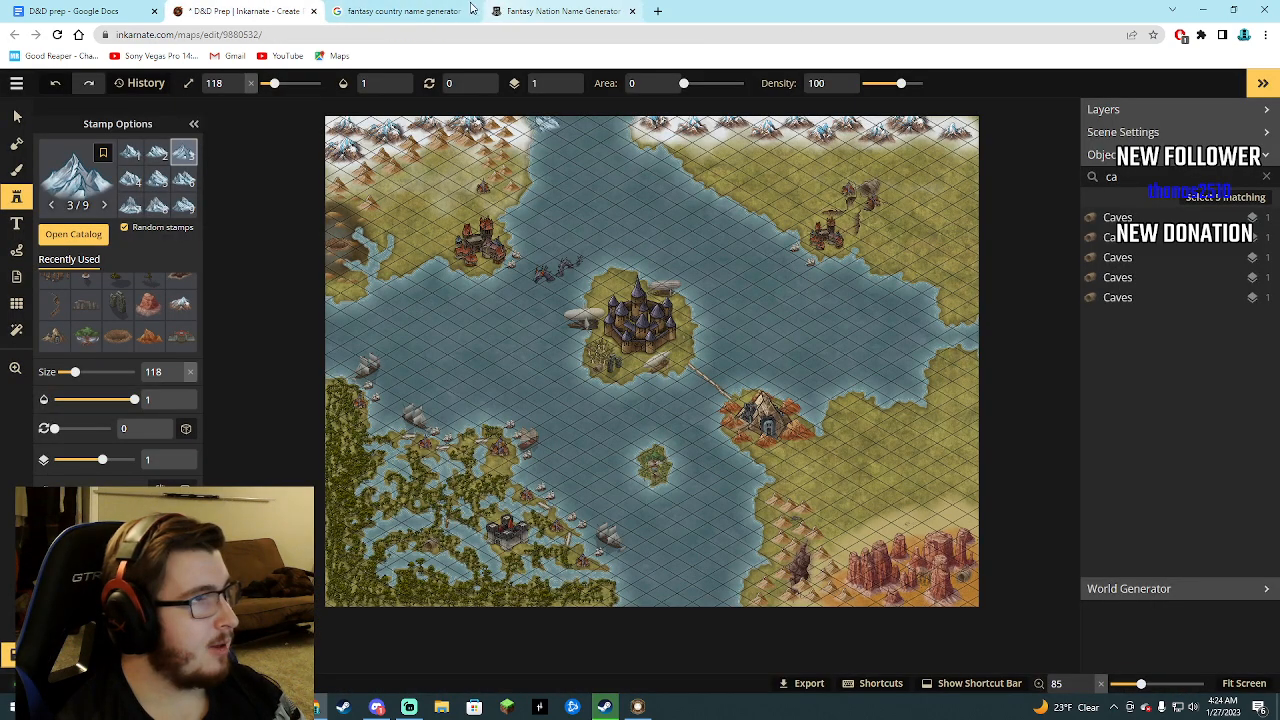
left_click(40, 8)
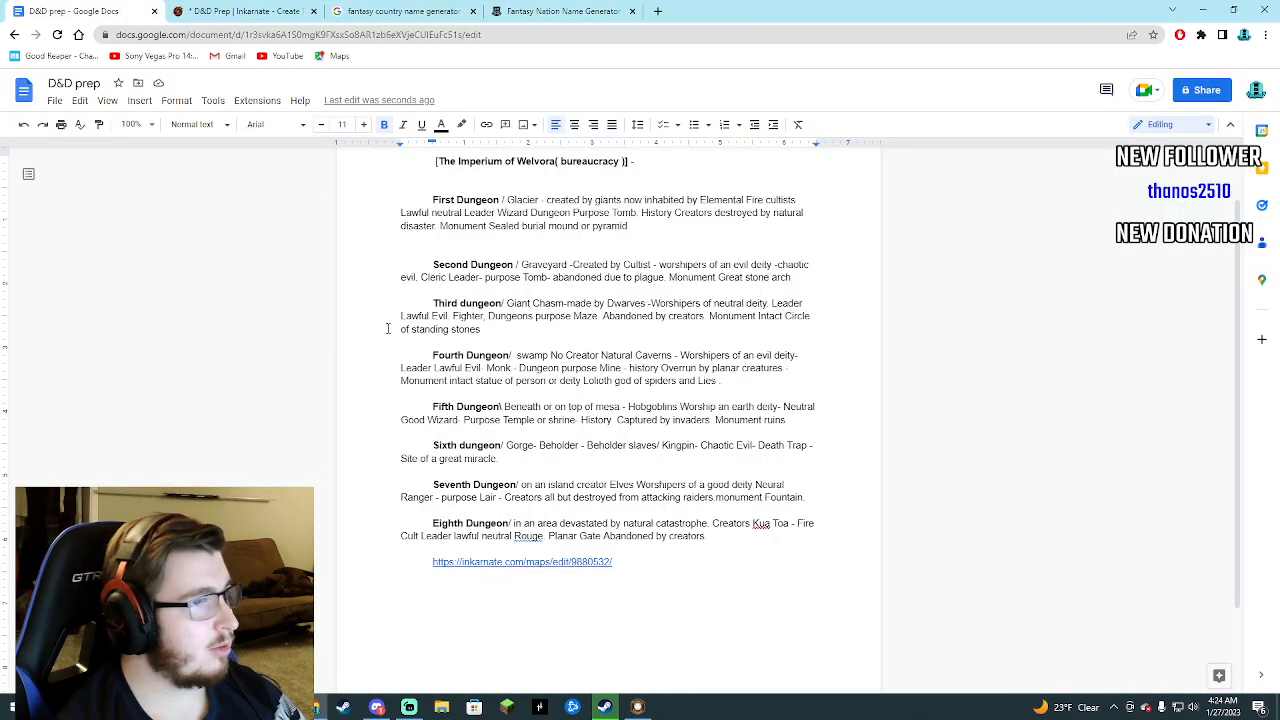
Move the Second Dungeon paragraph directly below the Imperium of Welvora heading.
scroll(388, 328, "up", 1)
left_click_drag(436, 318, 580, 352)
right_click(650, 340)
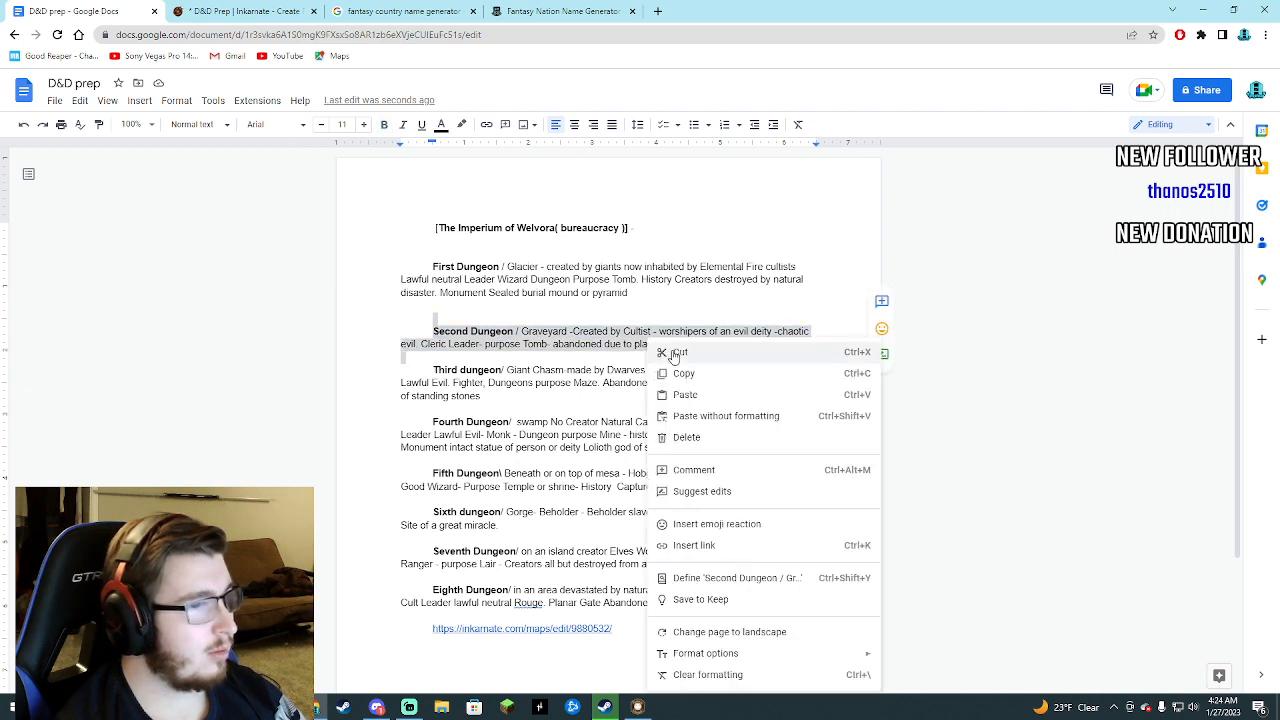
left_click(680, 352)
left_click(626, 243)
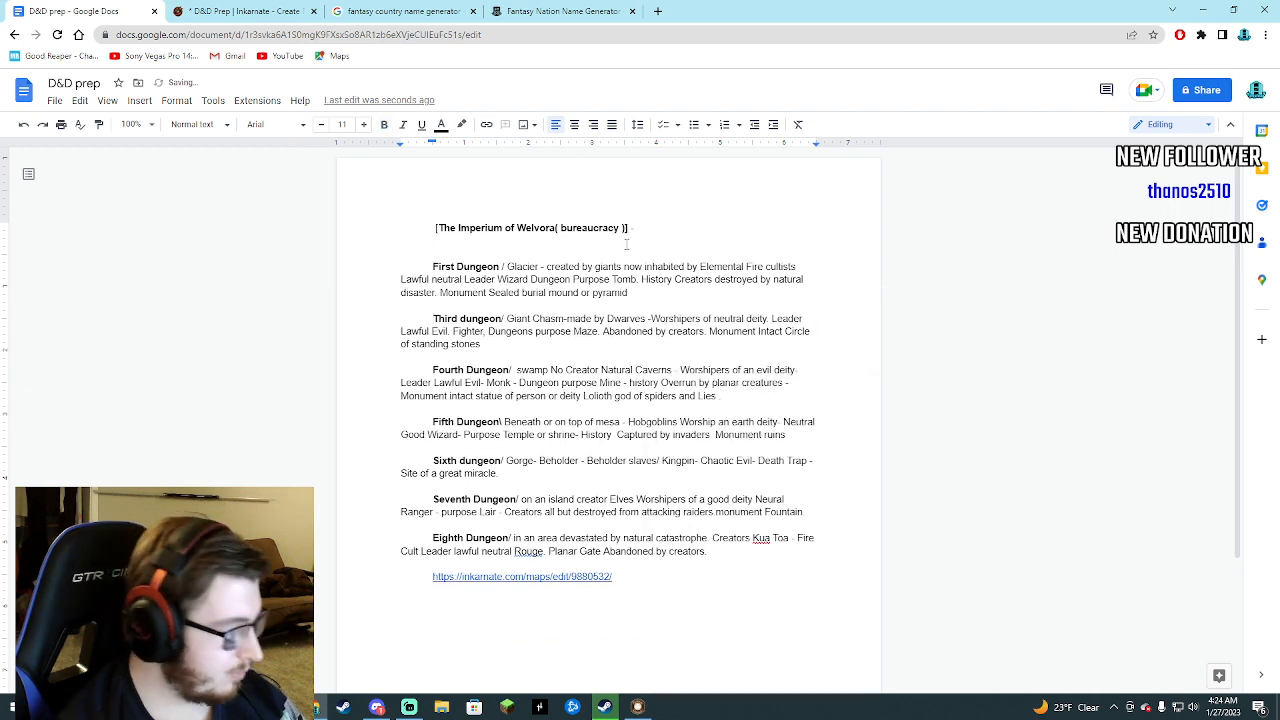
key("ctrl+v")
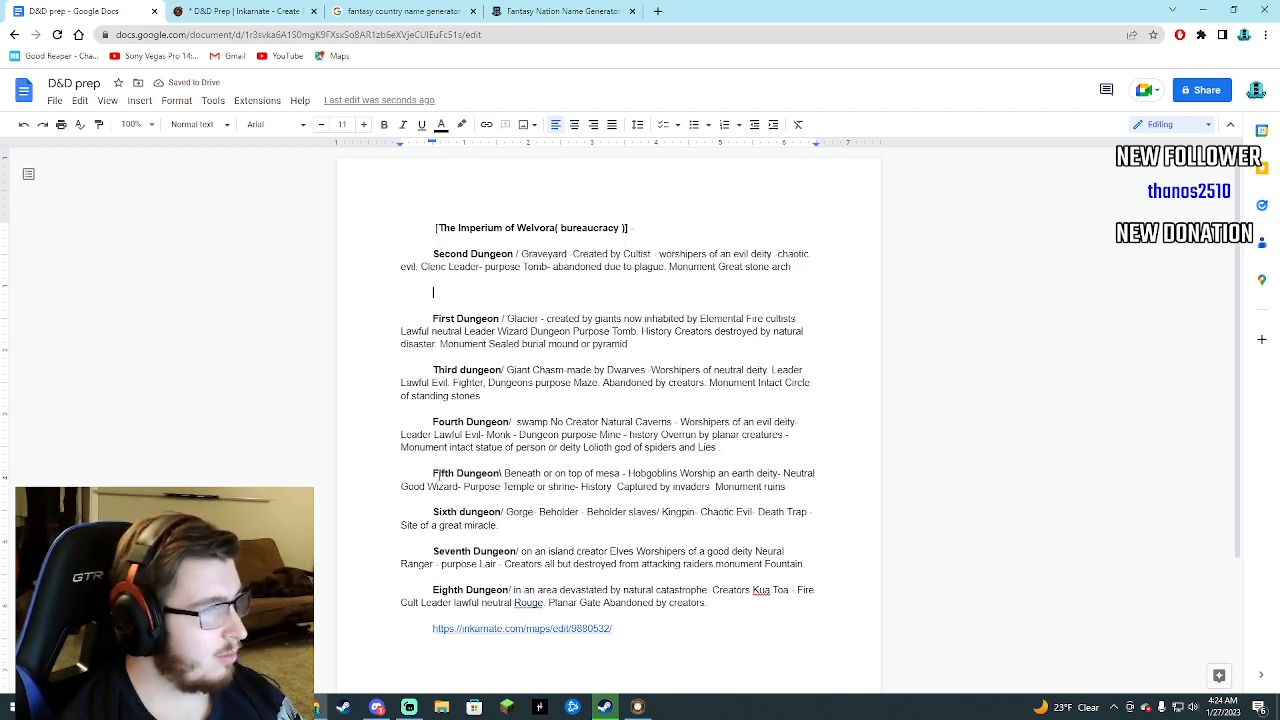
Move the Seventh Dungeon paragraph below the Second Dungeon entry and insert a blank line between the two.
mouse_move(433, 551)
left_mouse_down()
mouse_move(770, 566)
mouse_move(730, 574)
mouse_move(806, 566)
mouse_move(433, 552)
left_mouse_up()
right_click(466, 556)
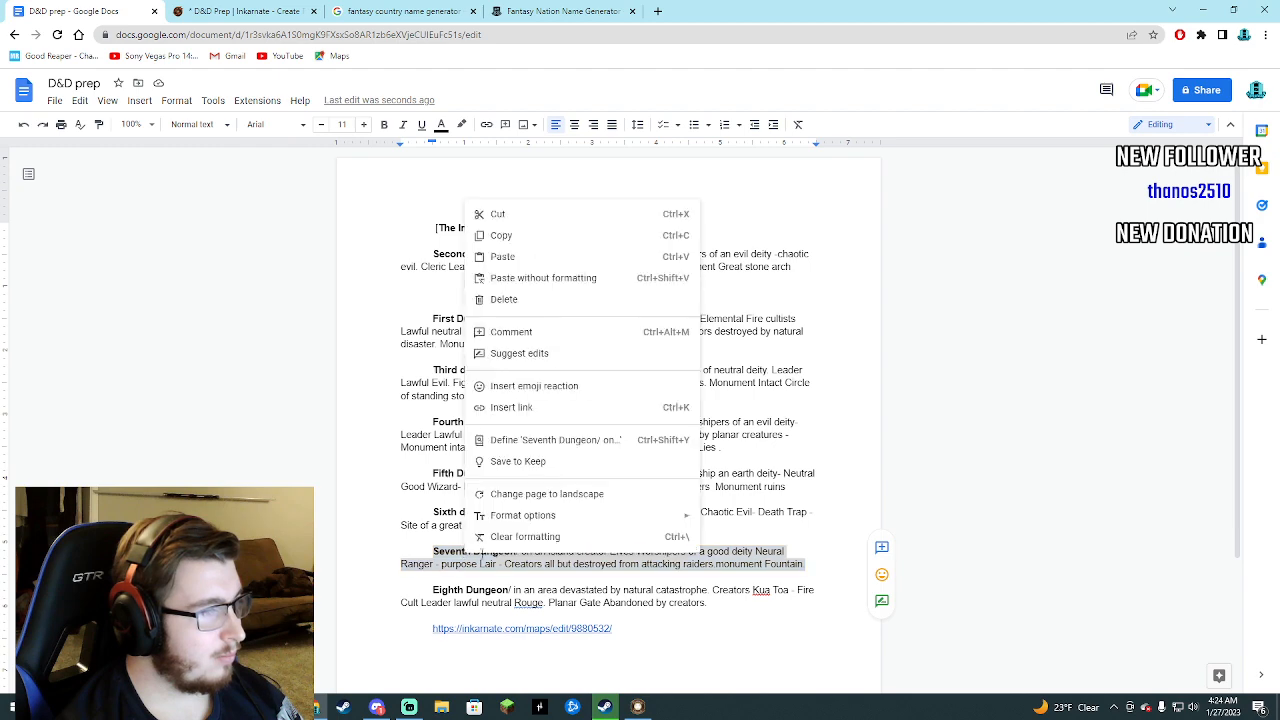
left_click(512, 225)
left_click(508, 283)
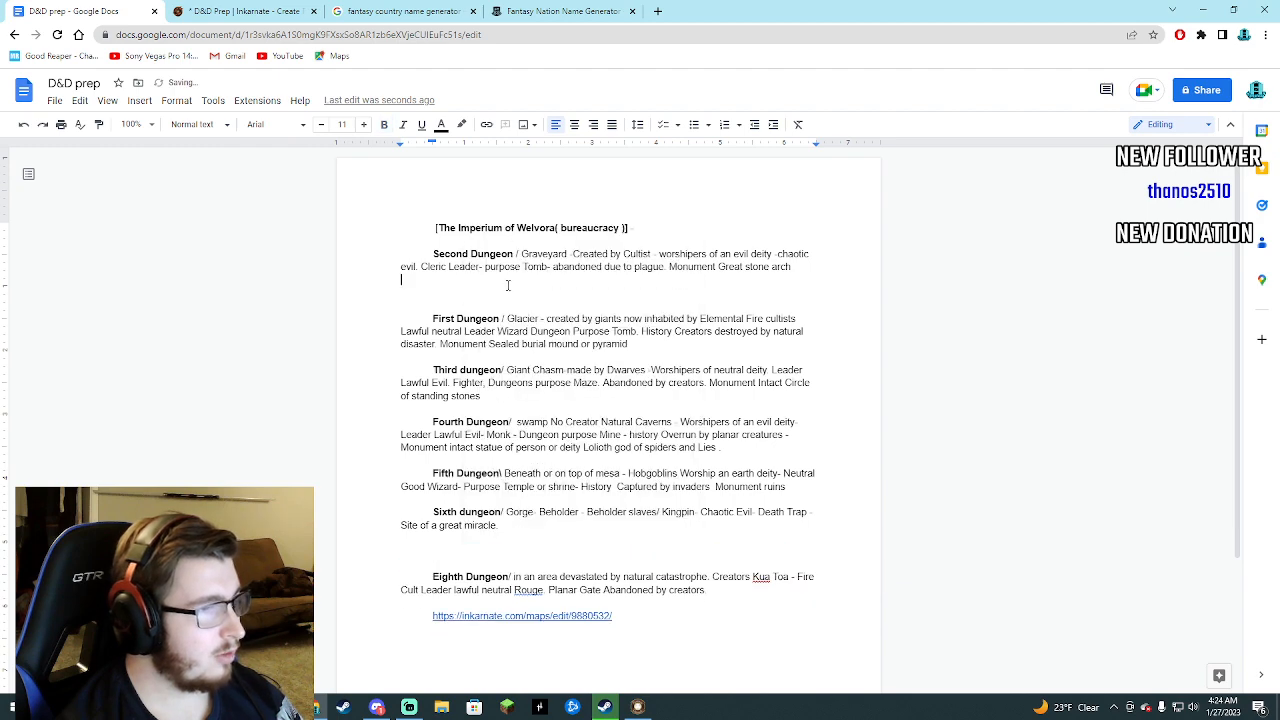
key("ctrl+v")
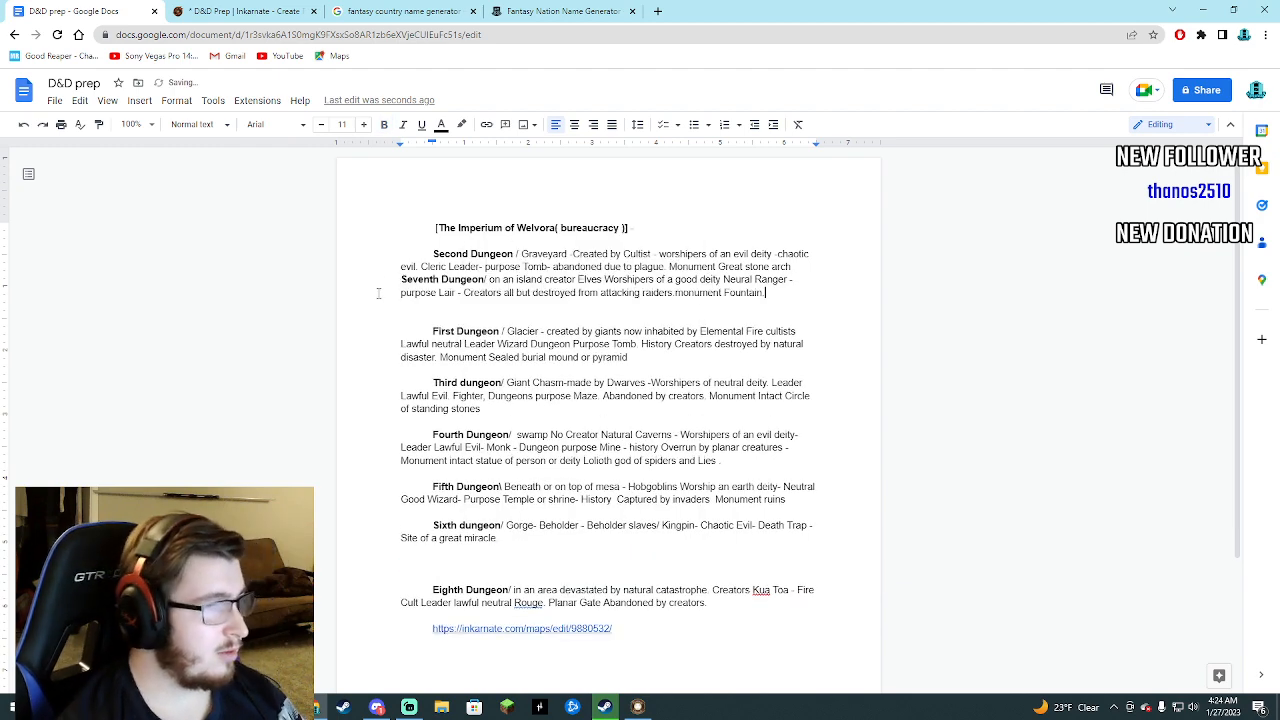
left_click(803, 271)
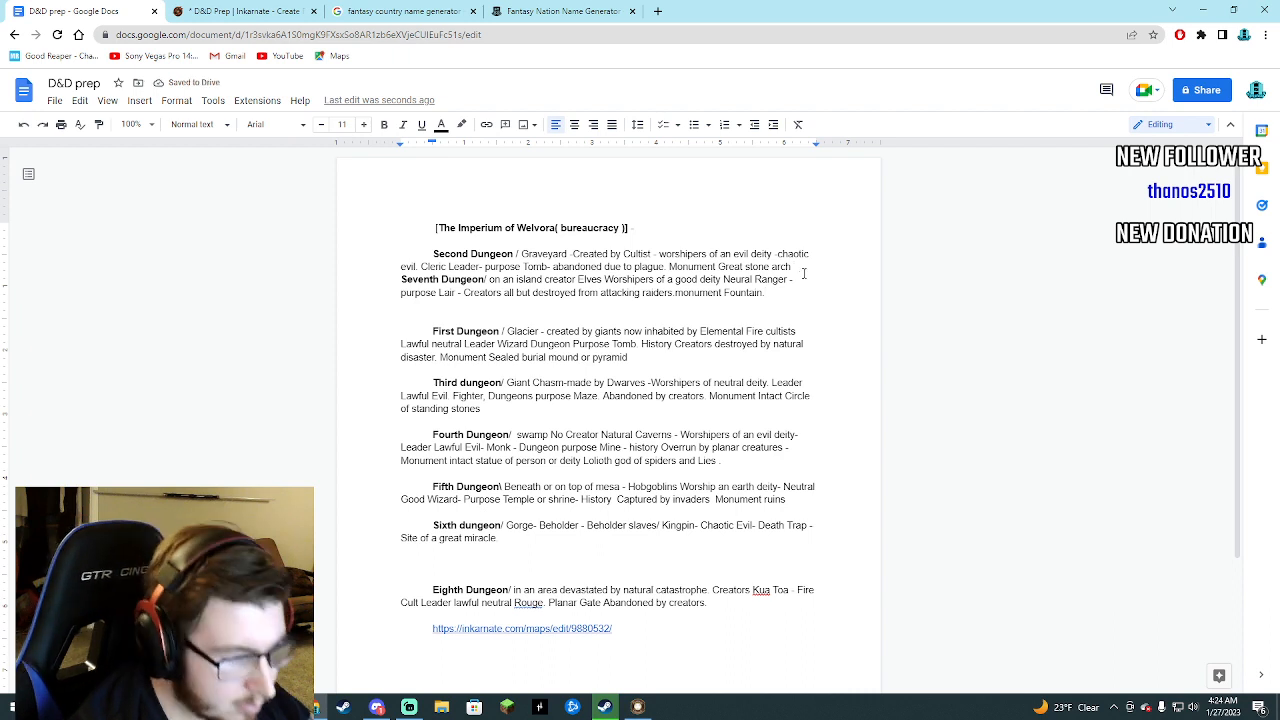
key("Return")
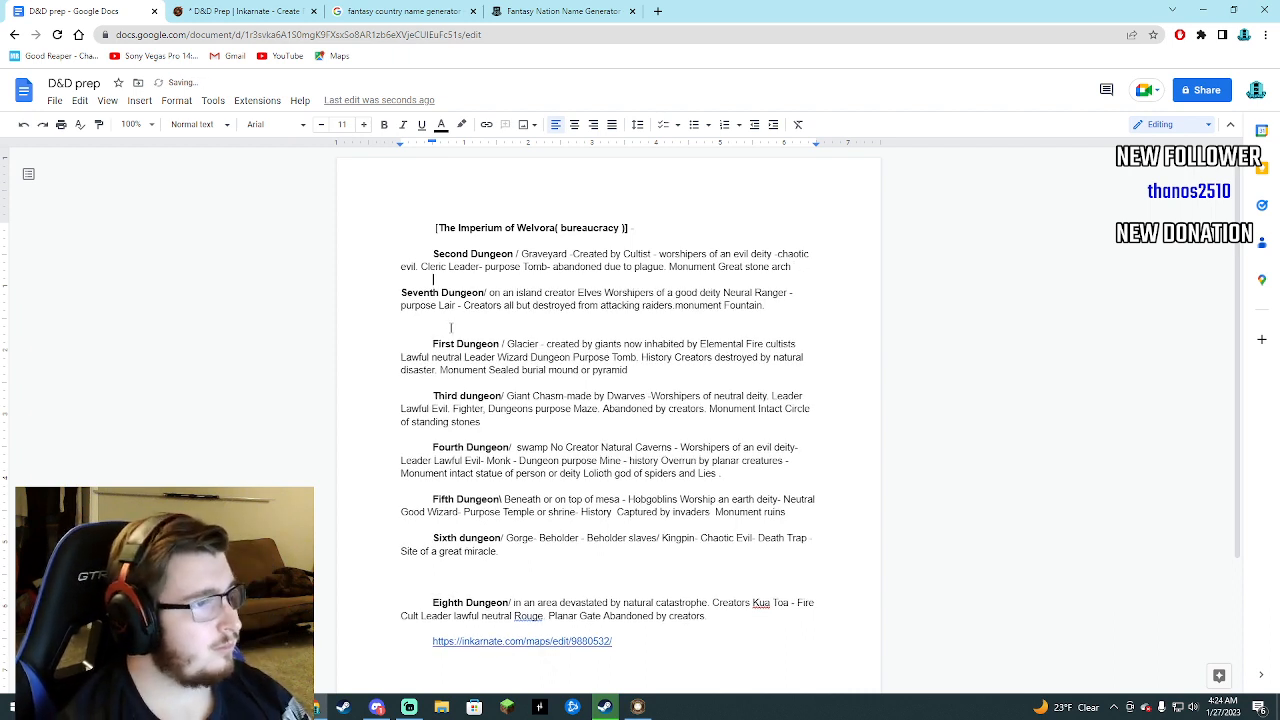
left_click(520, 317)
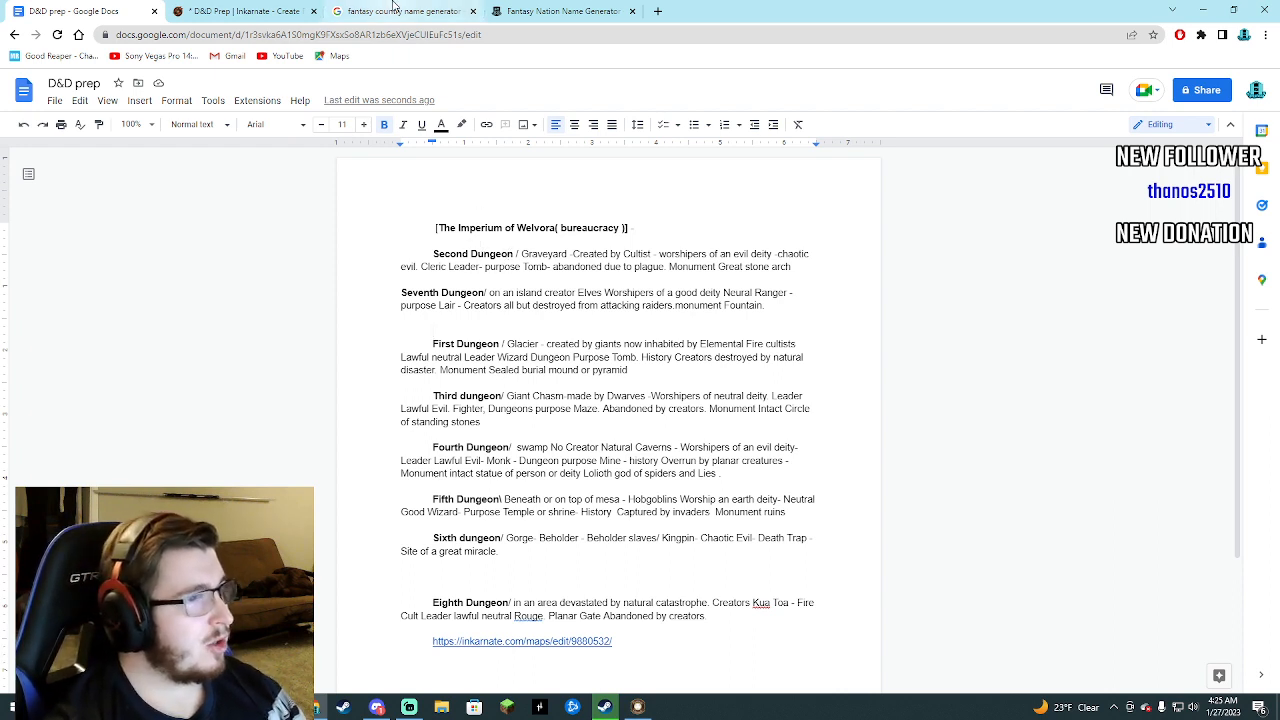
mouse_move(395, 5)
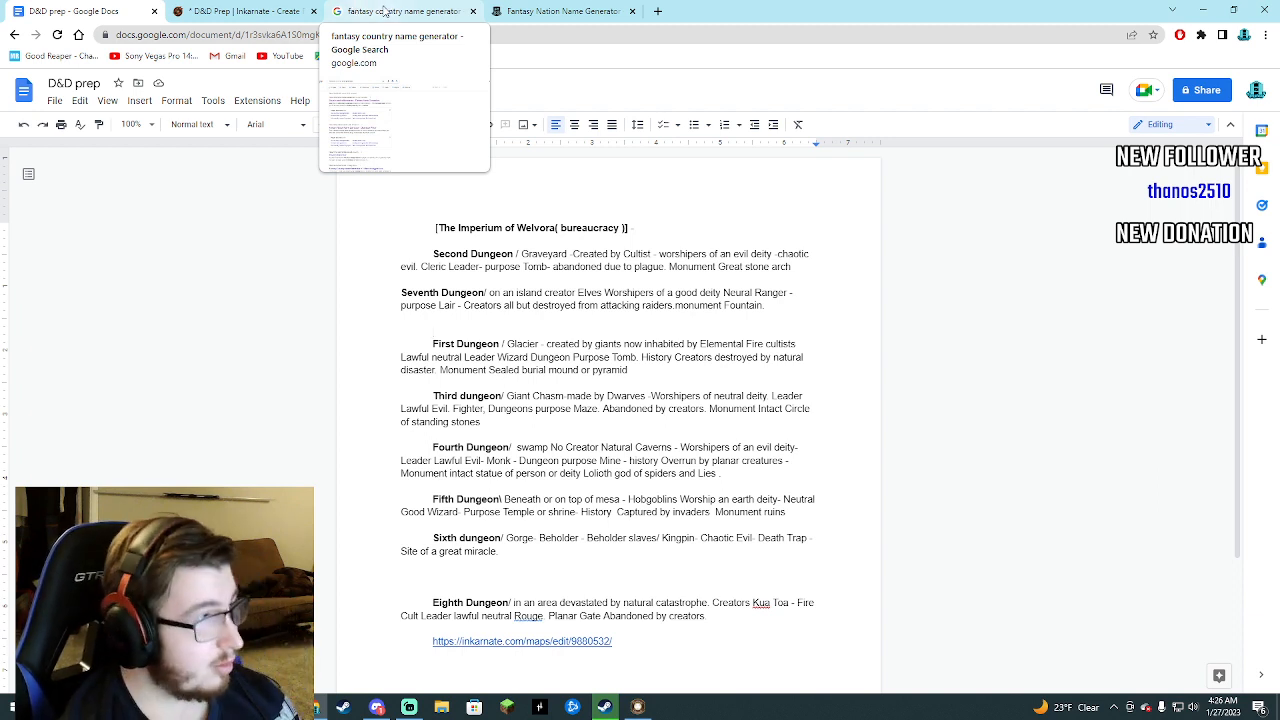
left_click(474, 330)
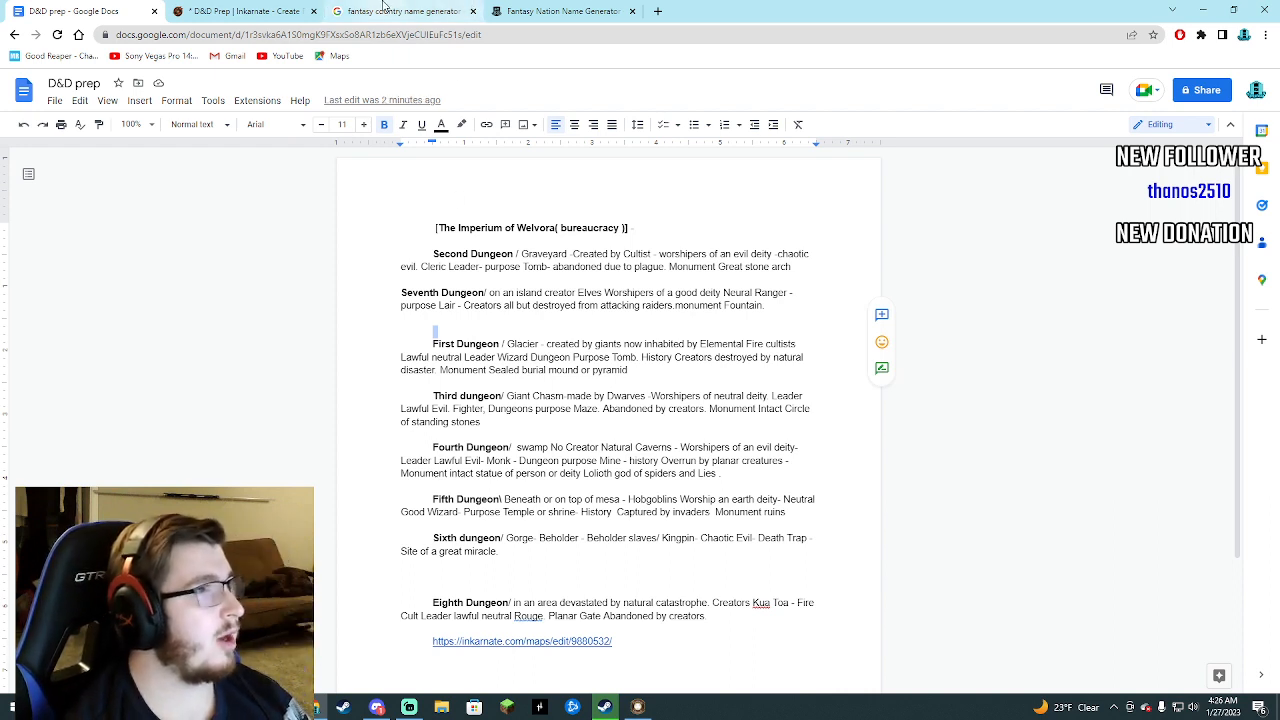
Close the fantasy country name search page and generate fresh nation names in several styles, finishing with a set of grand names.
left_click(540, 11)
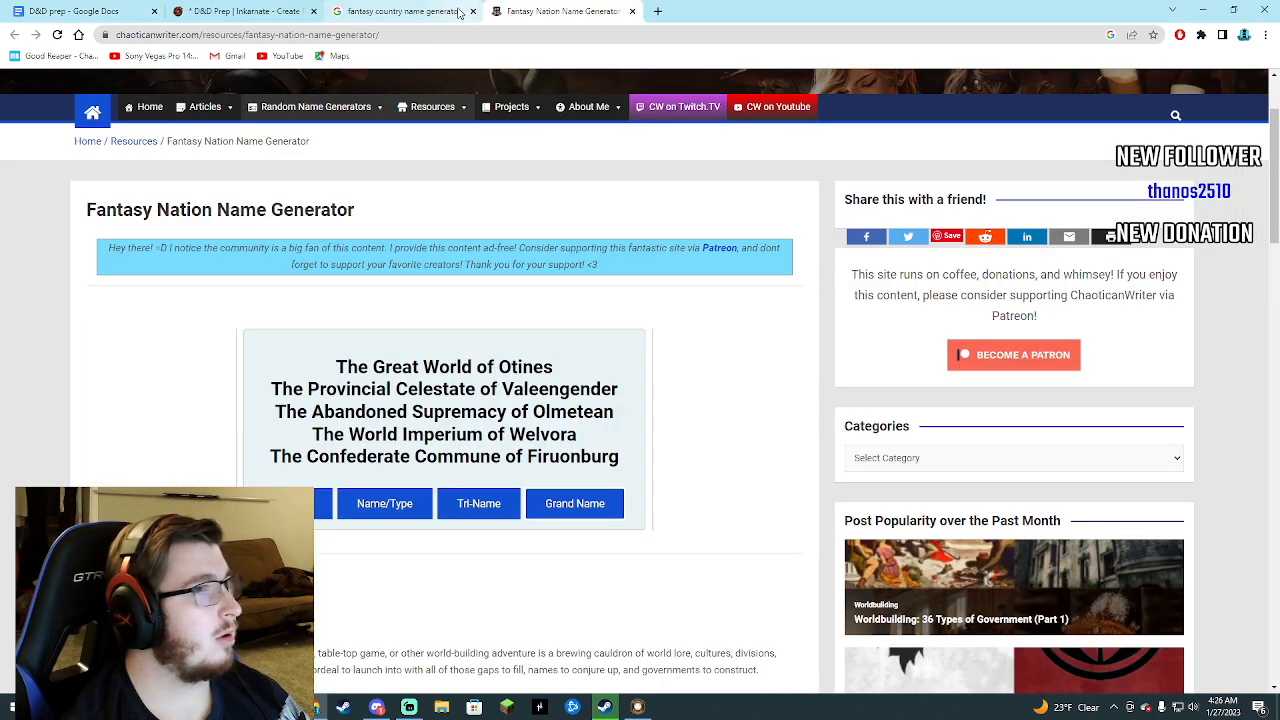
left_click(461, 12)
left_click(472, 11)
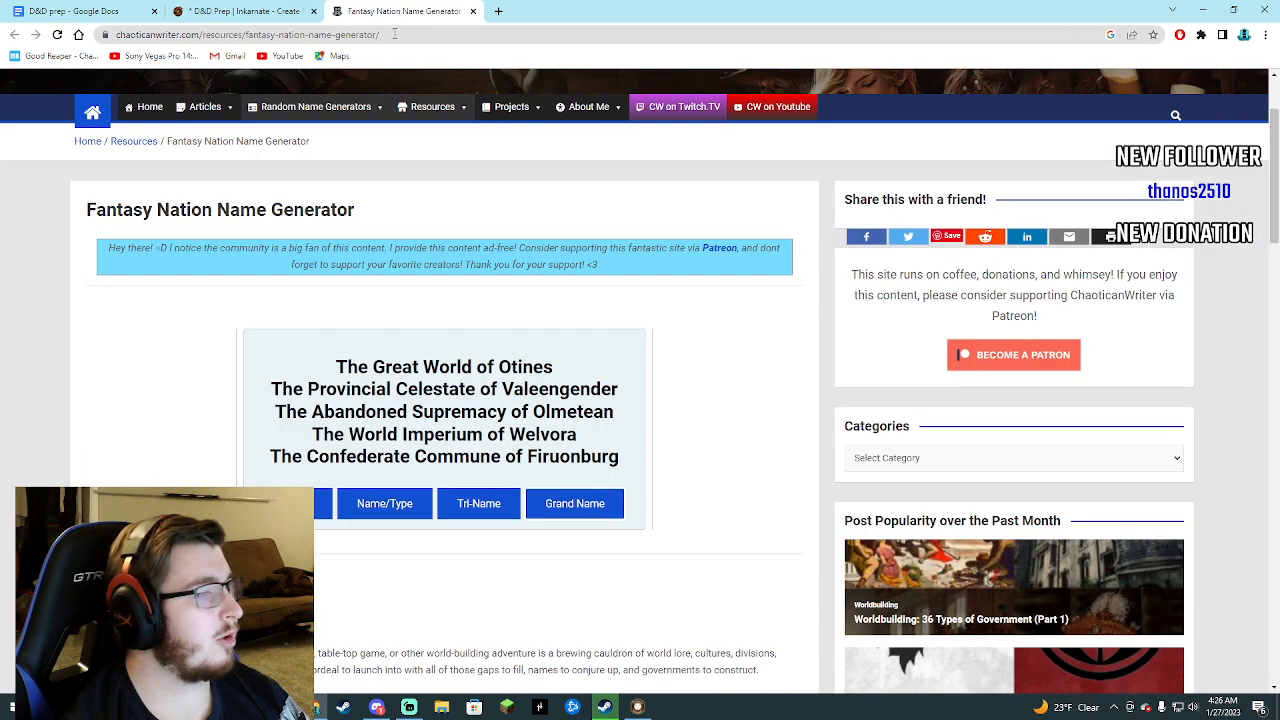
left_click(390, 504)
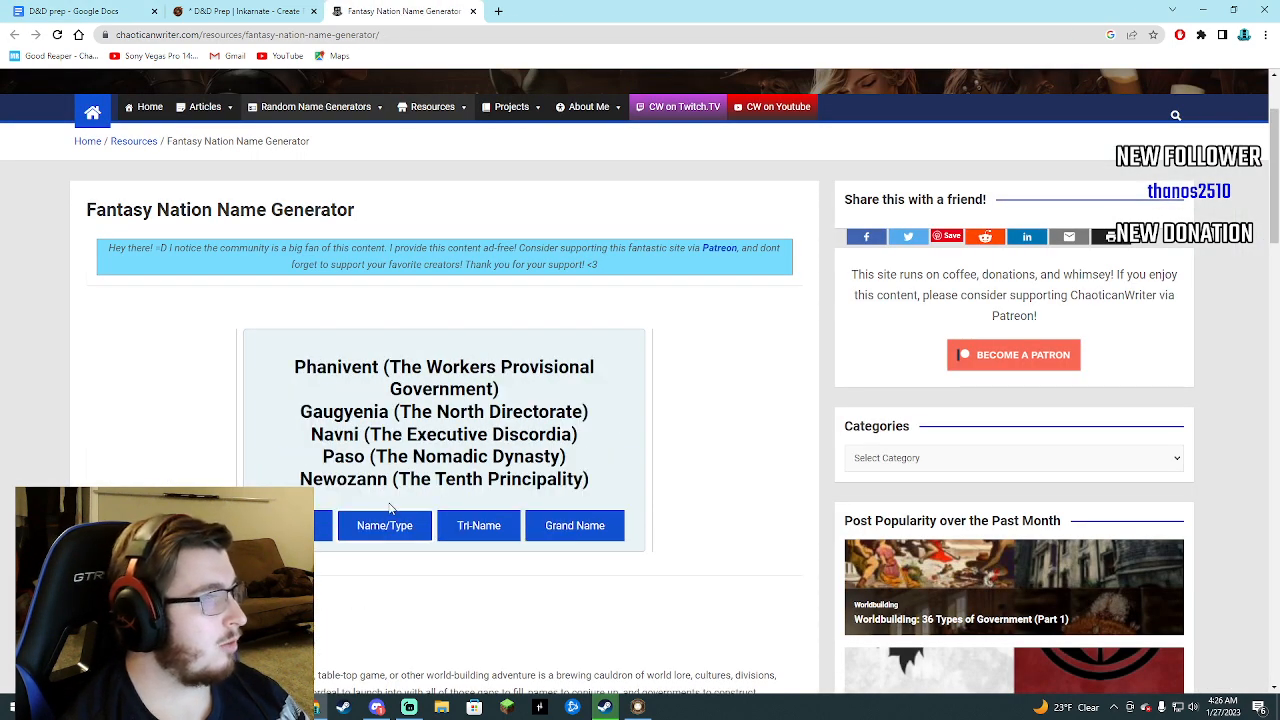
left_click(471, 524)
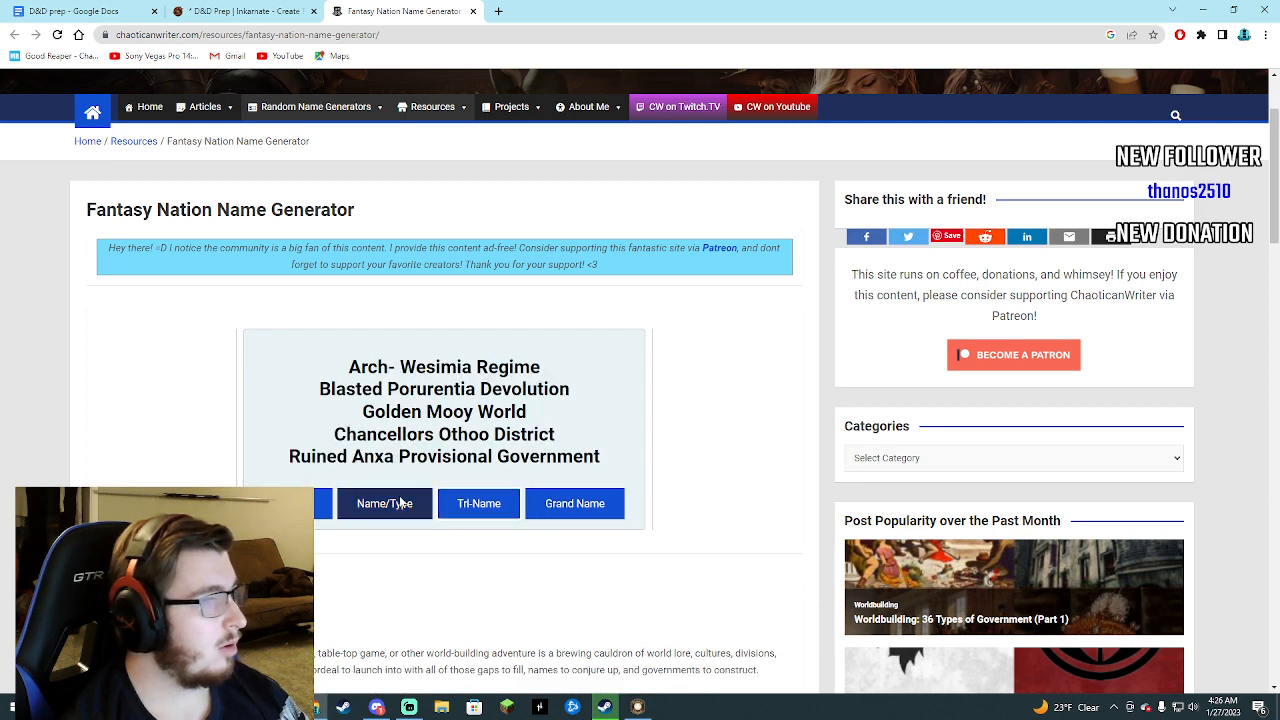
left_click(323, 505)
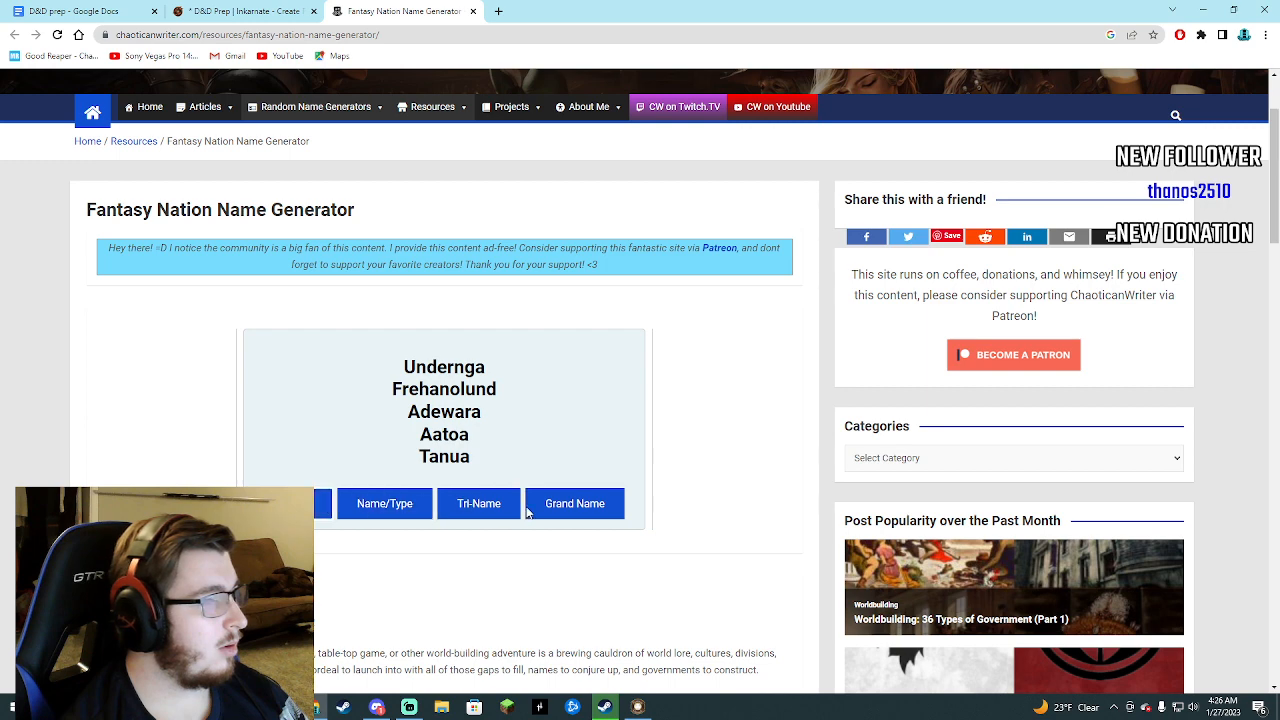
left_click(561, 506)
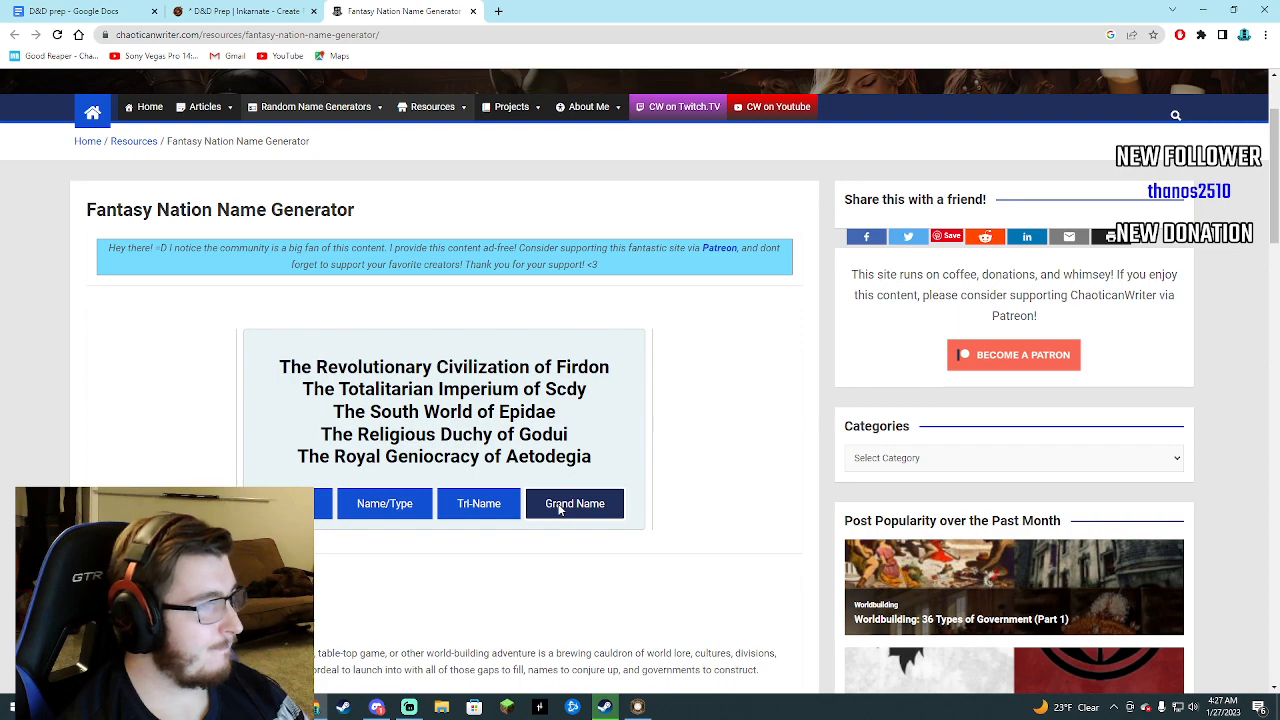
Copy "The Royal Geniocracy of Aetodegia" from the name generator and paste it below the Inkarnate link in the D&D prep document.
left_click_drag(297, 457, 607, 466)
right_click(593, 466)
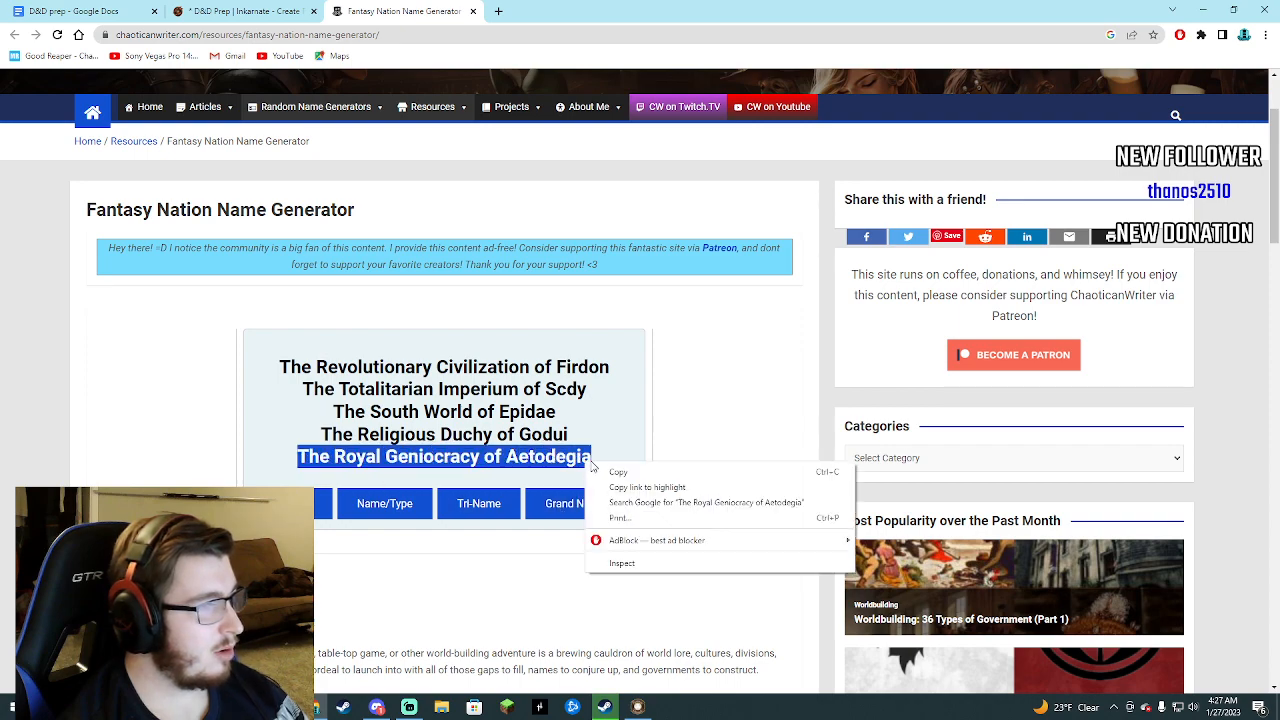
left_click(618, 471)
key("ctrl+shift+Tab")
key("ctrl+shift+Tab")
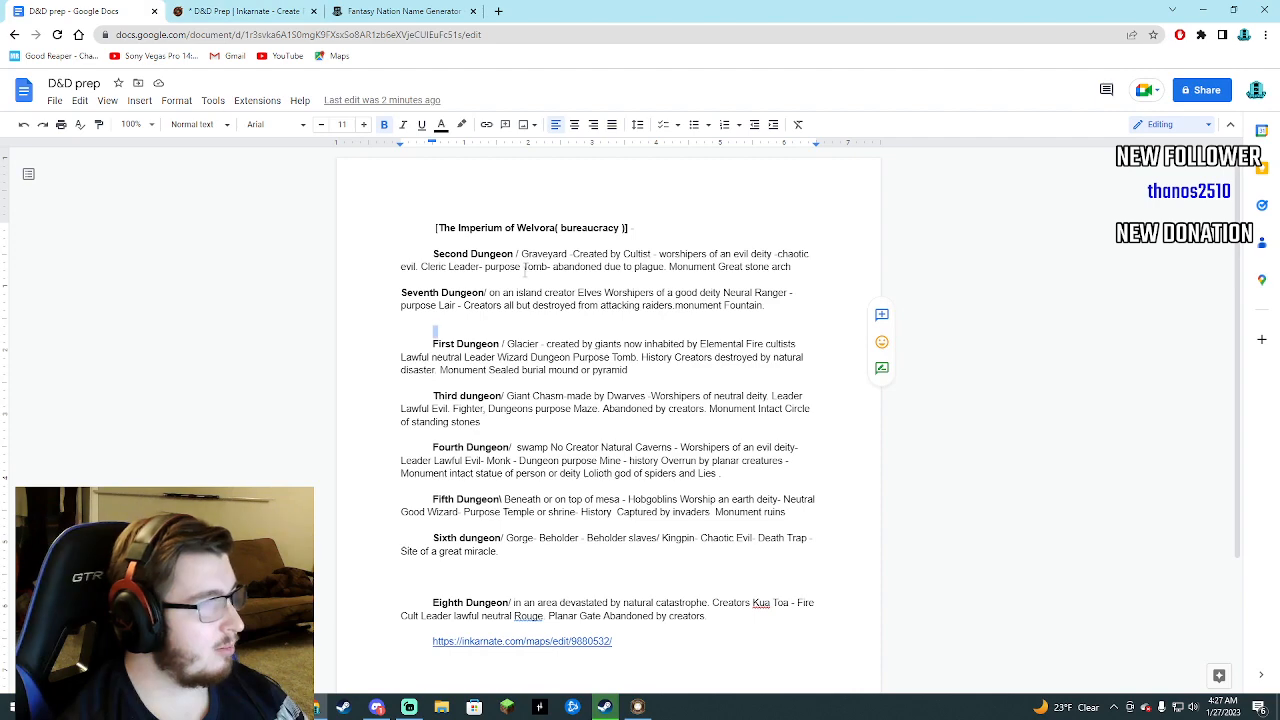
right_click(655, 652)
left_click(687, 478)
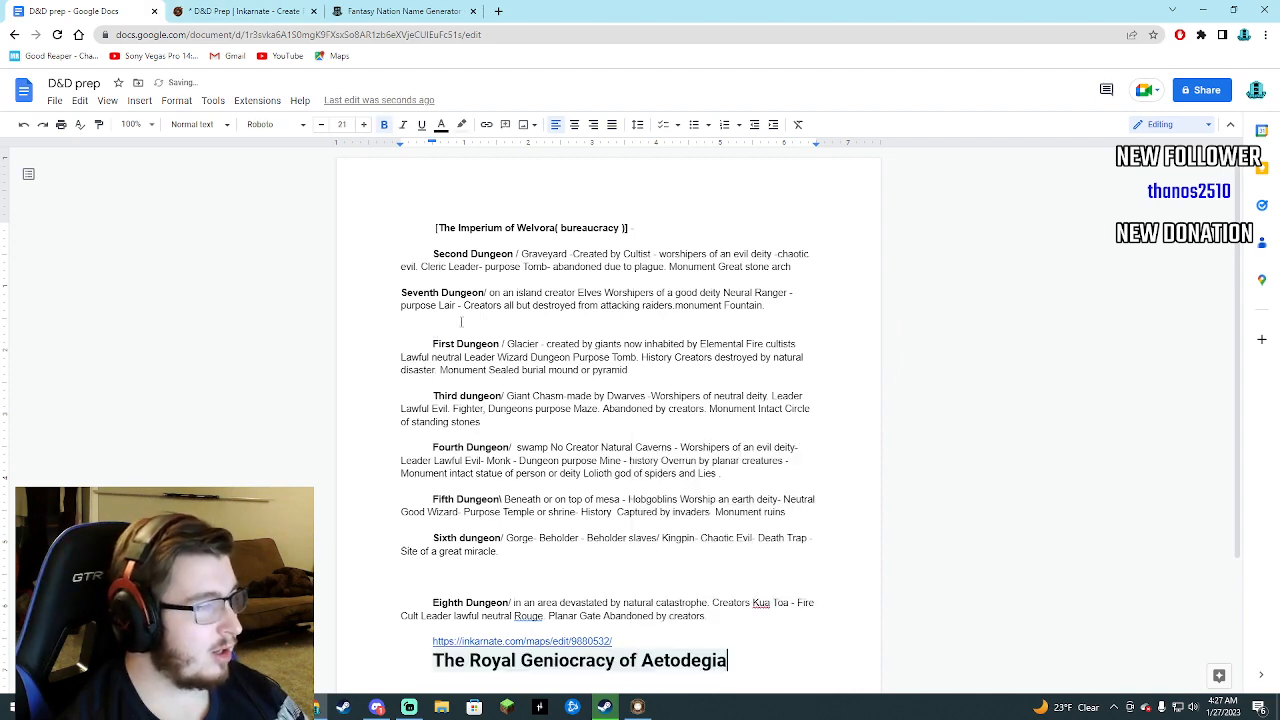
Generate another set of grand names in the Fantasy Nation Name Generator and copy "The Alabaster Cheifdom of Nordunid".
left_click(347, 18)
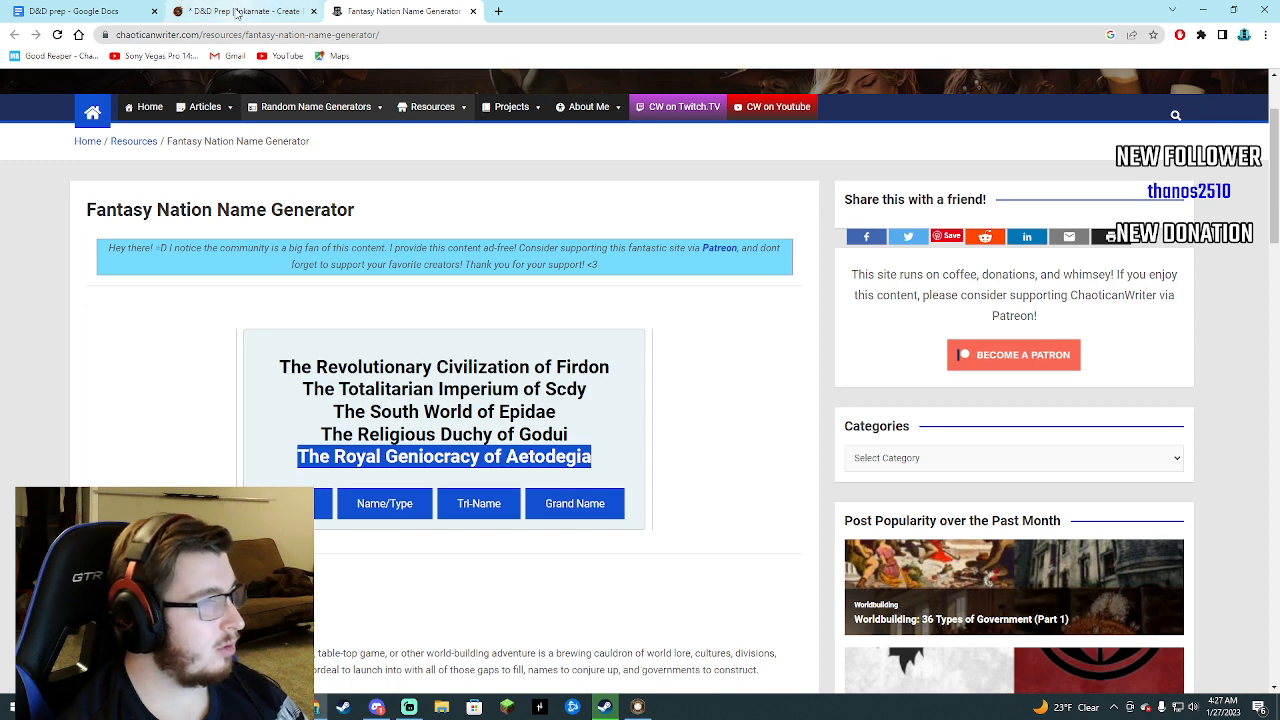
left_click(572, 503)
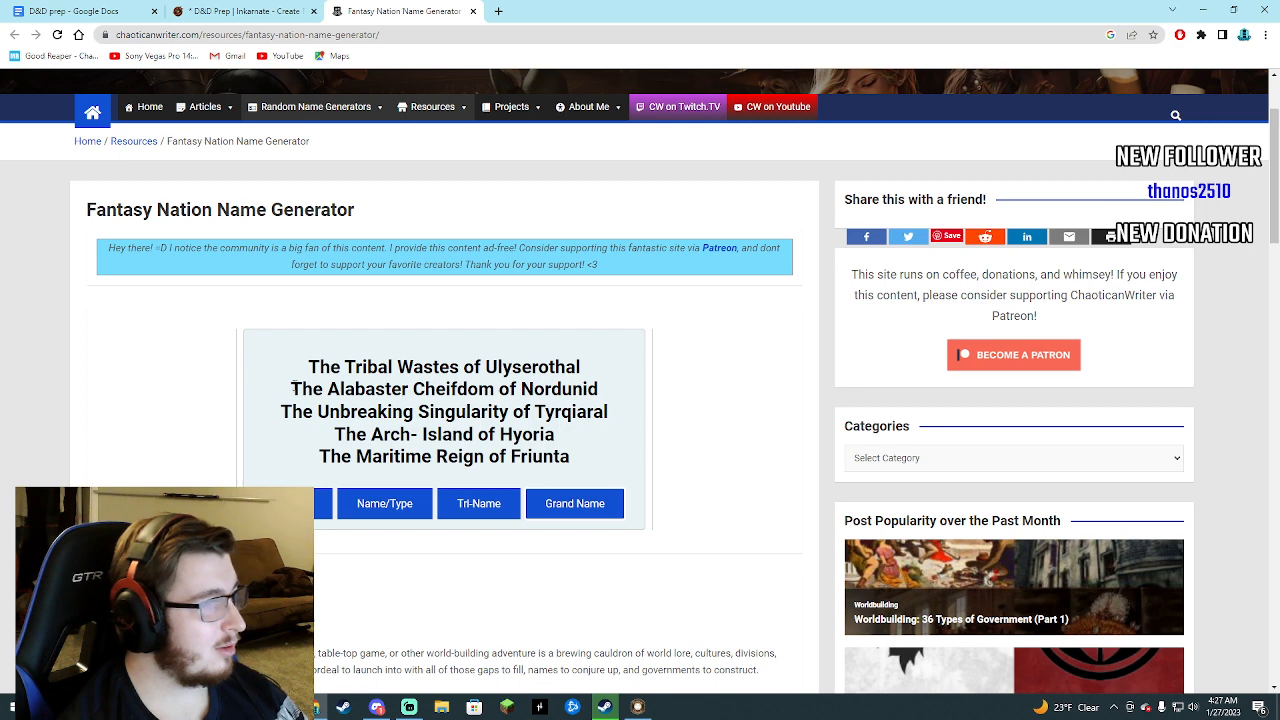
left_click_drag(292, 387, 604, 404)
right_click(532, 400)
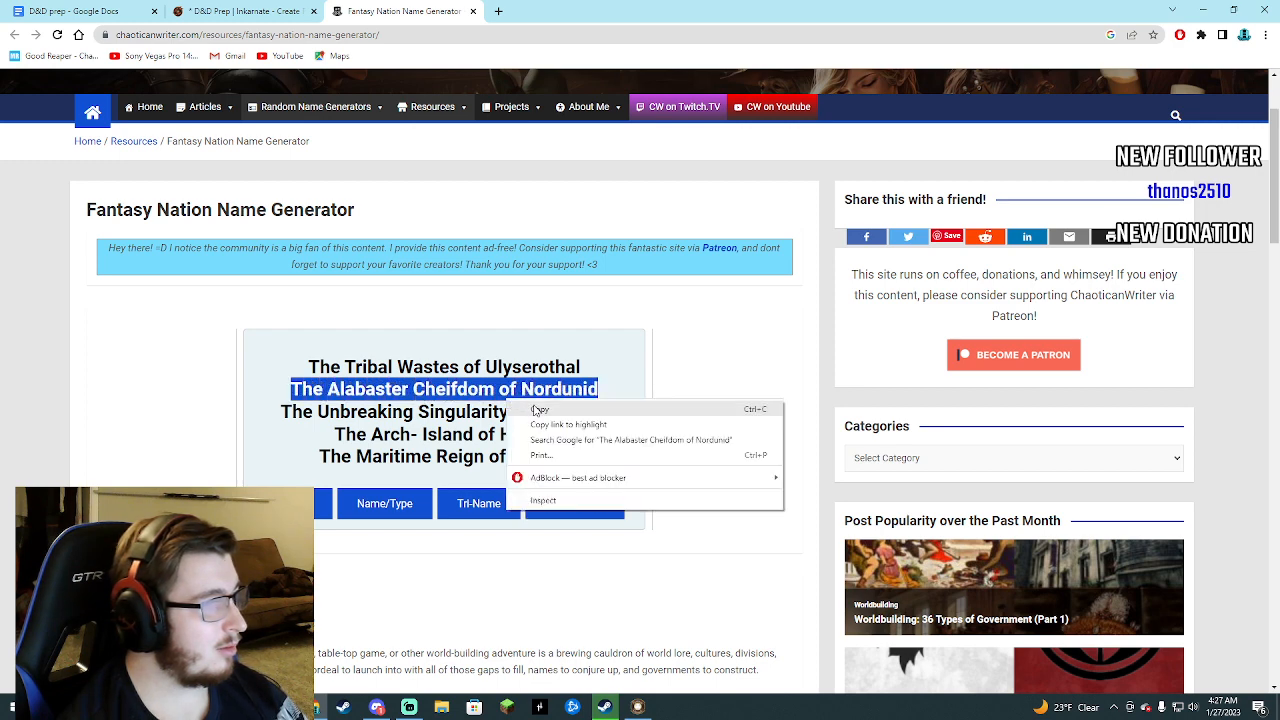
left_click(535, 408)
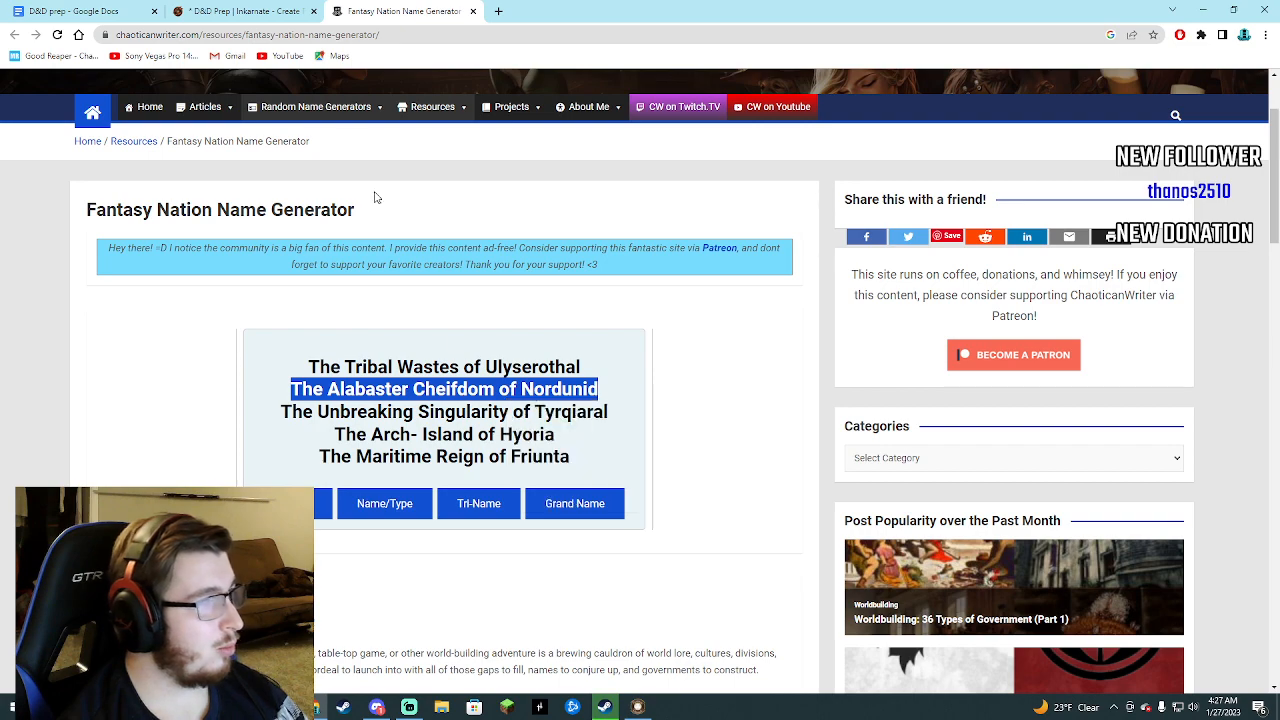
Compare the dungeon notes with the Inkarnate map and the latest generated nation names.
key("ctrl+shift+Tab")
key("ctrl+shift+Tab")
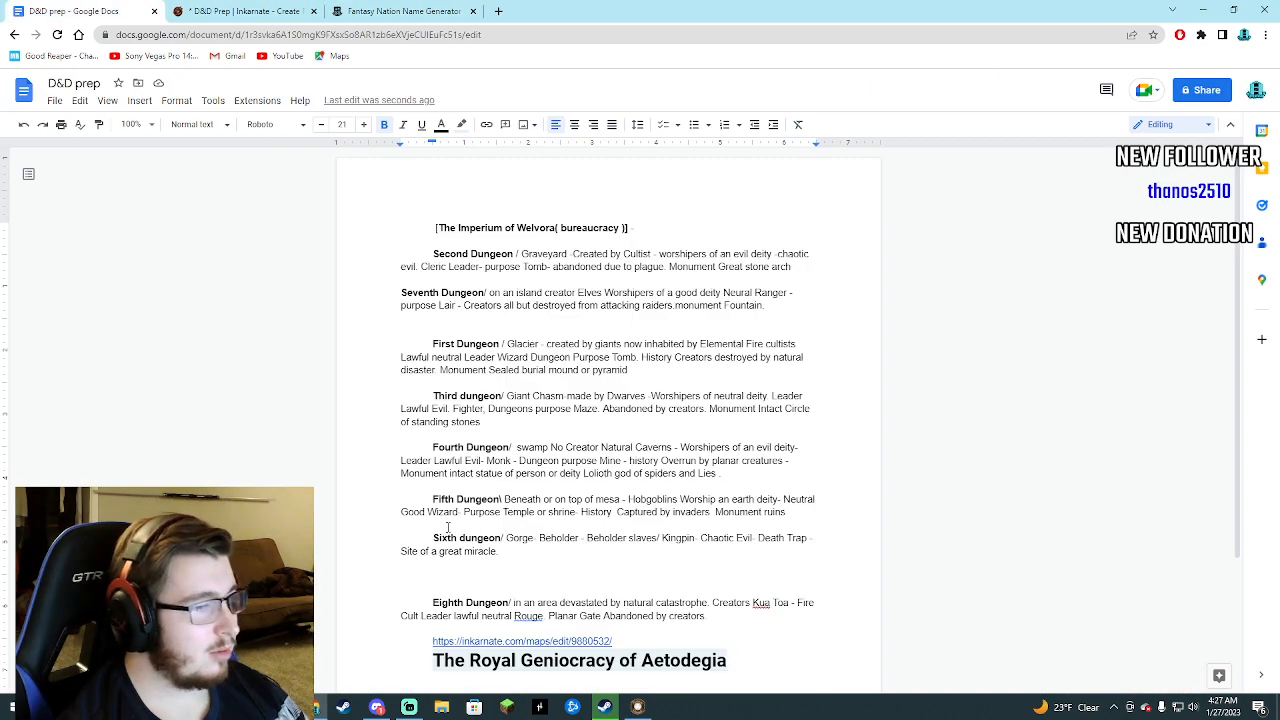
scroll(450, 527, "down", 1)
scroll(494, 560, "up", 1)
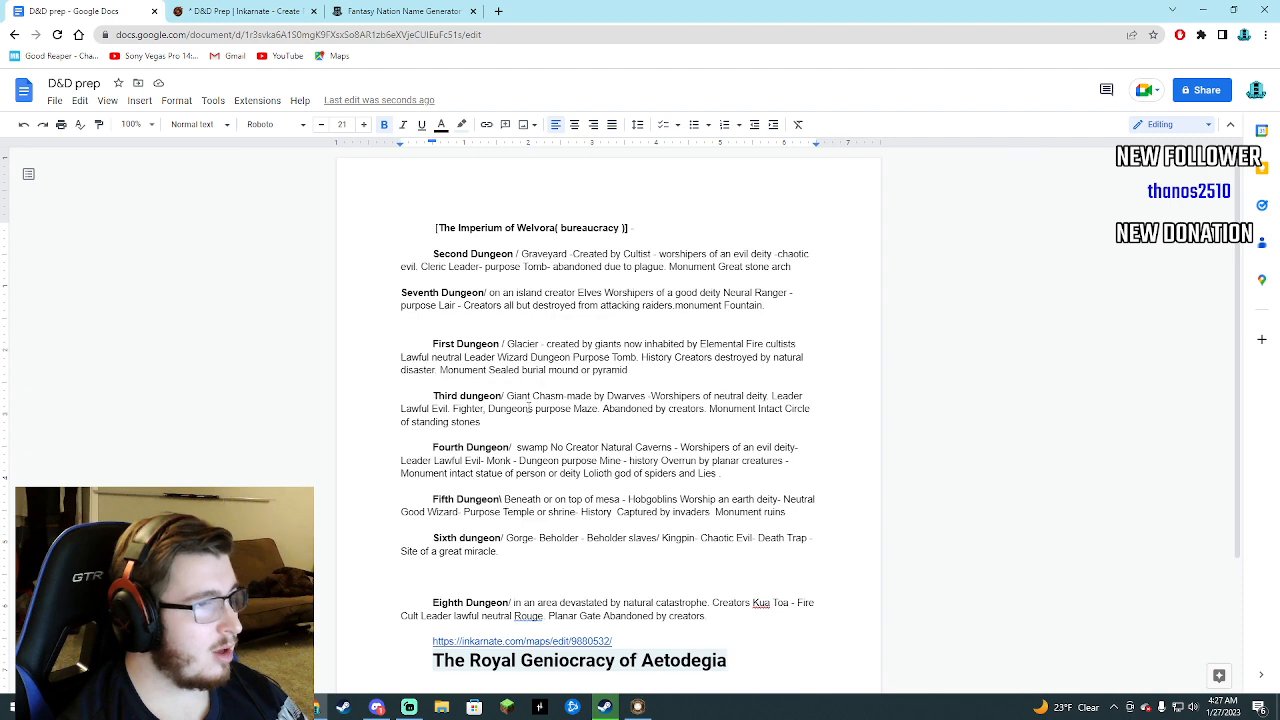
left_click(215, 12)
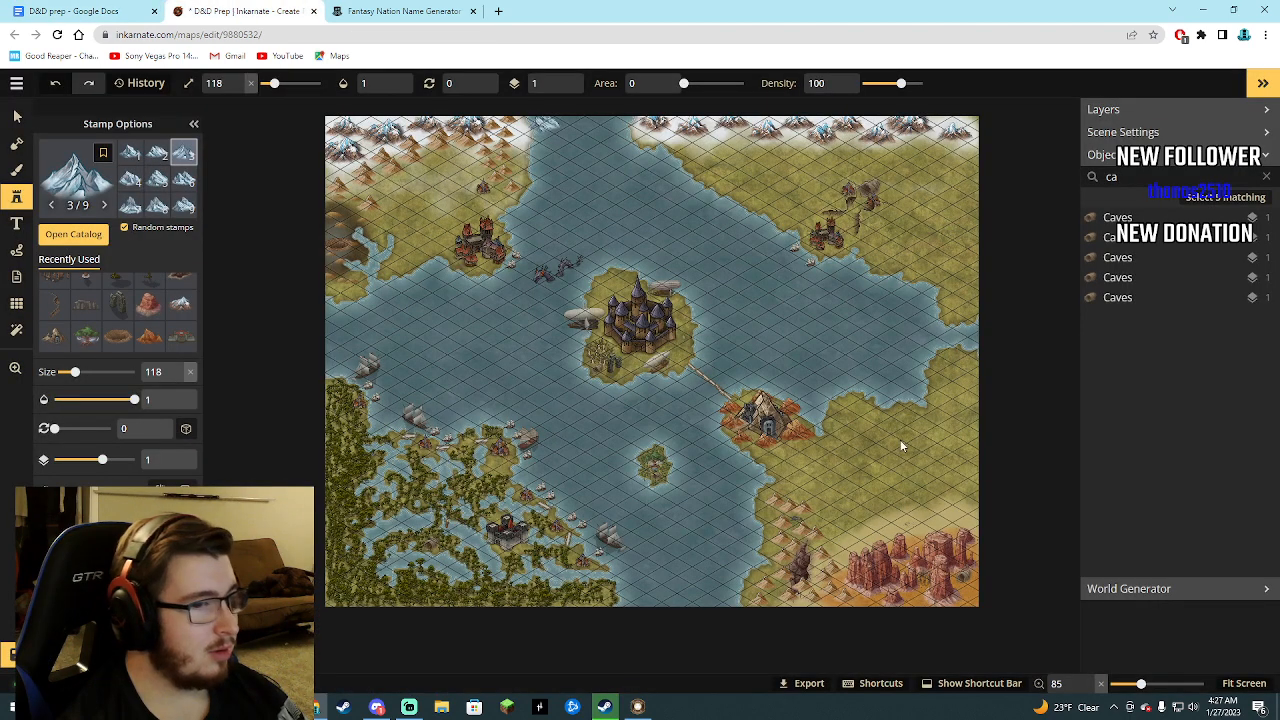
left_click(375, 10)
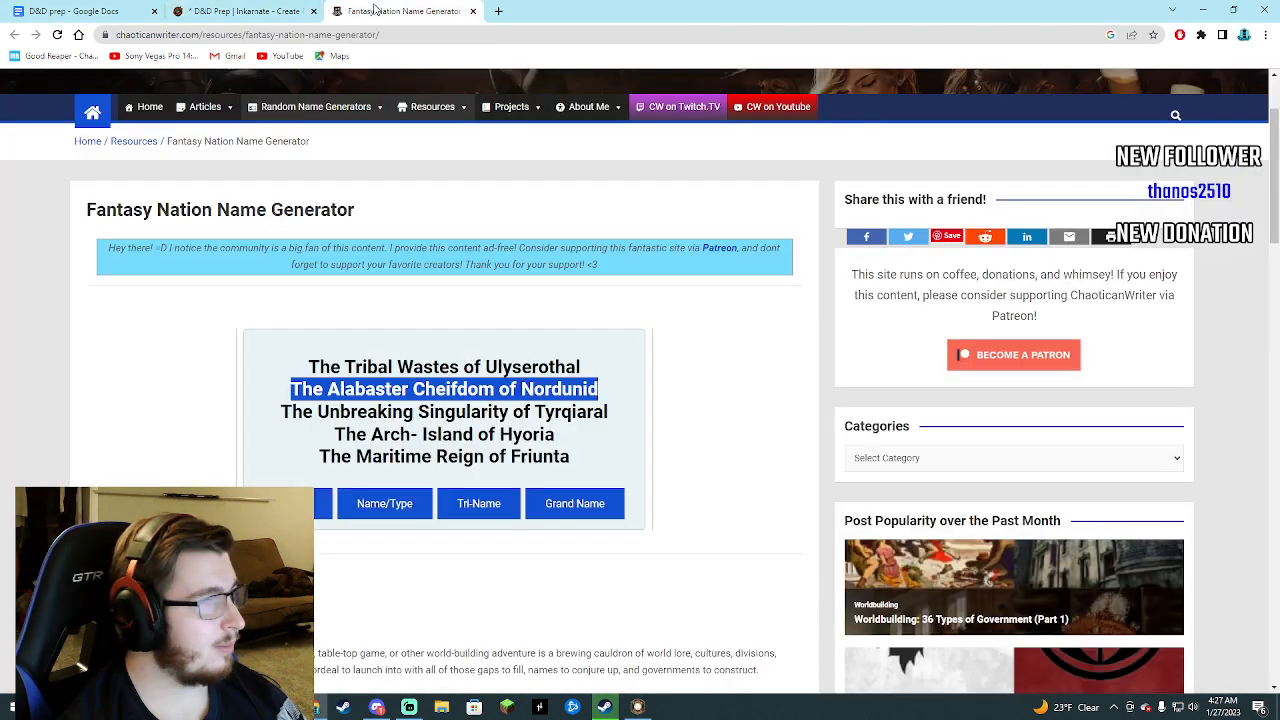
left_click(75, 11)
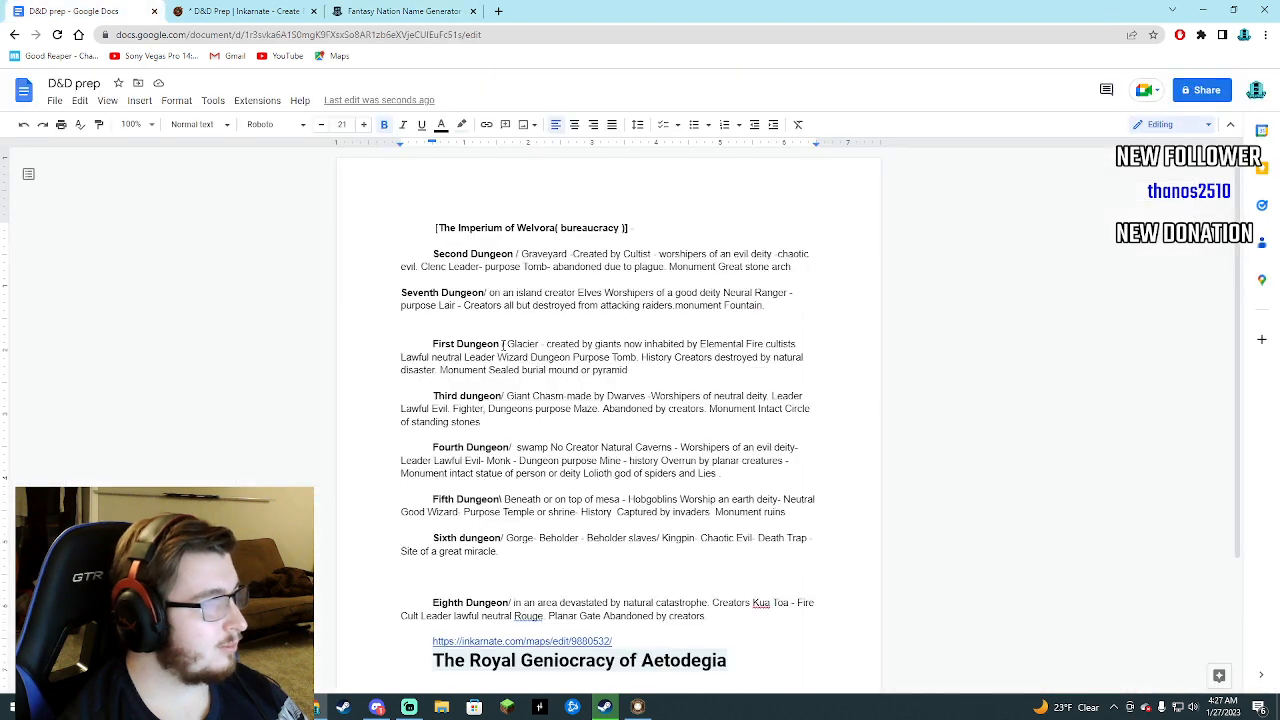
Write "The Alabasta of Nundier Hierarchy" as a nation heading on the blank line below the Seventh Dungeon entry.
left_click(486, 321)
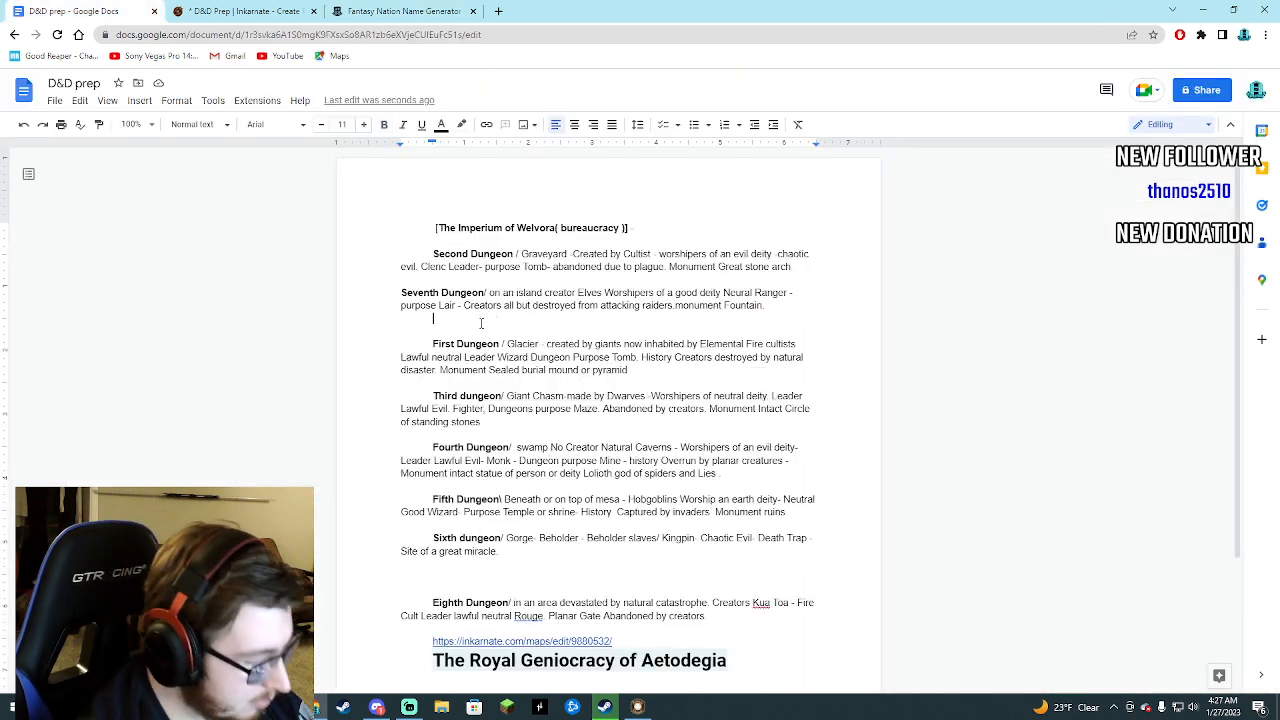
type("The")
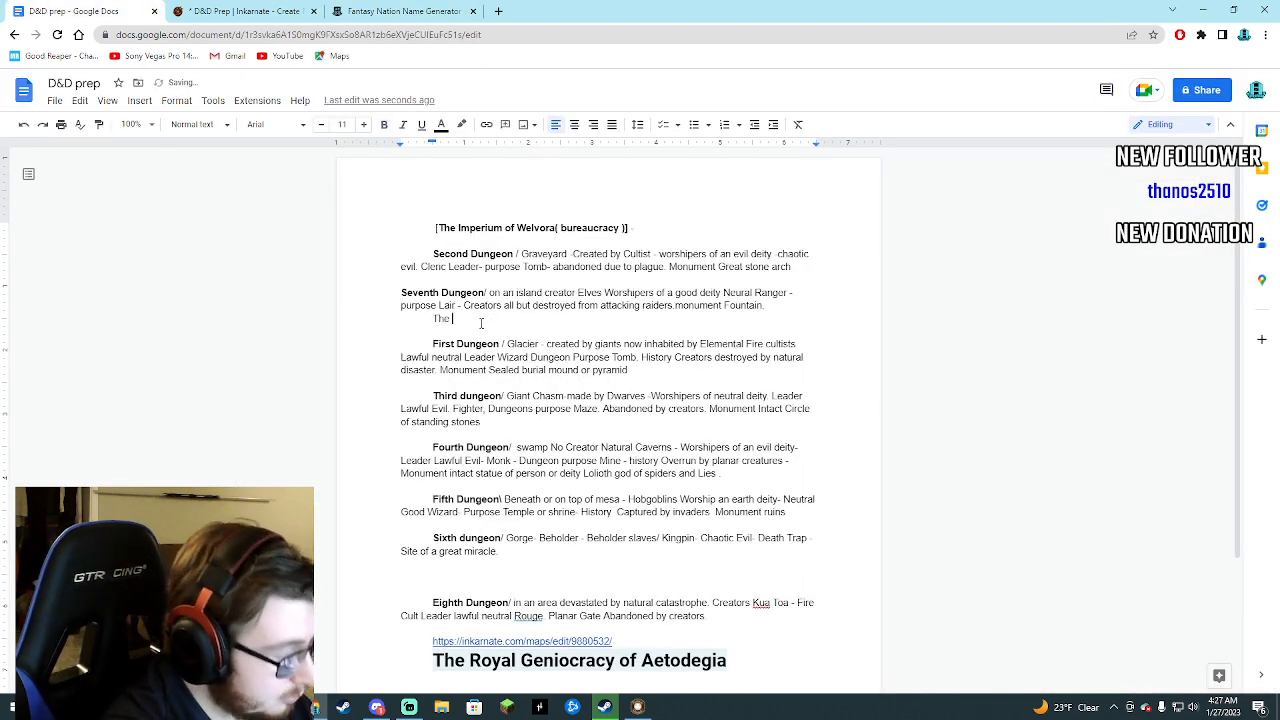
type(" Alabasta of")
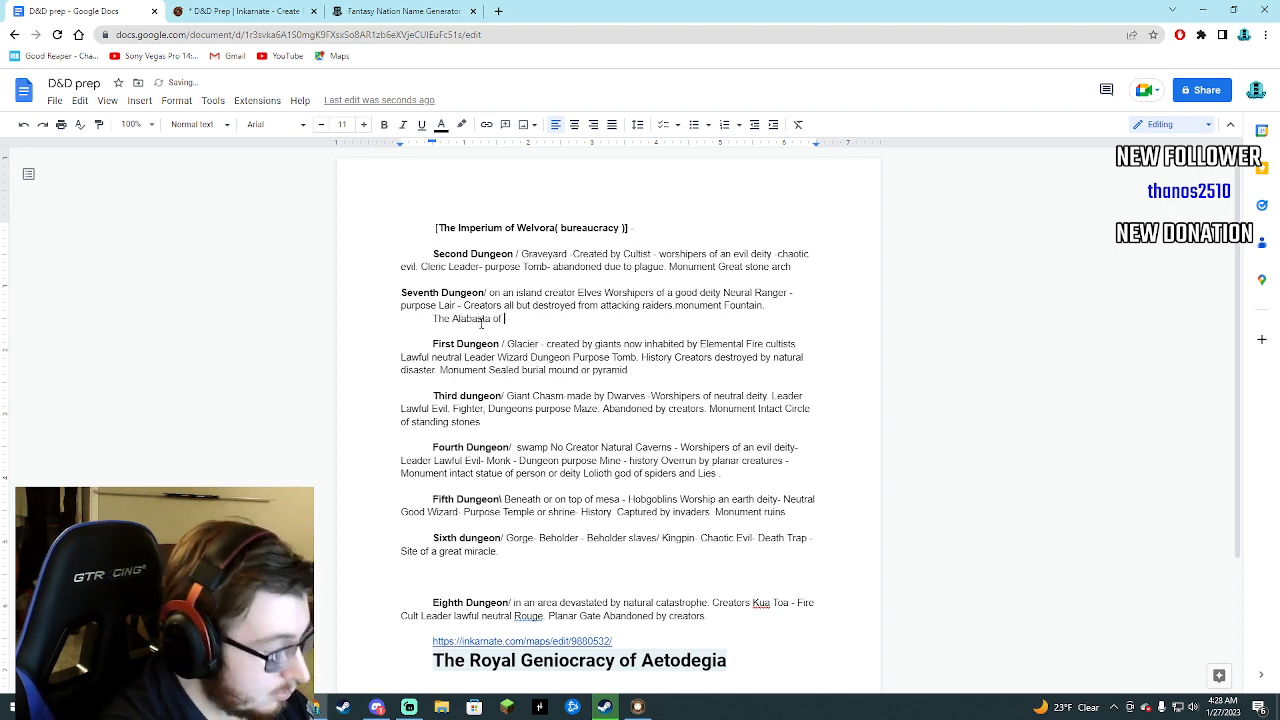
type(" Nundie")
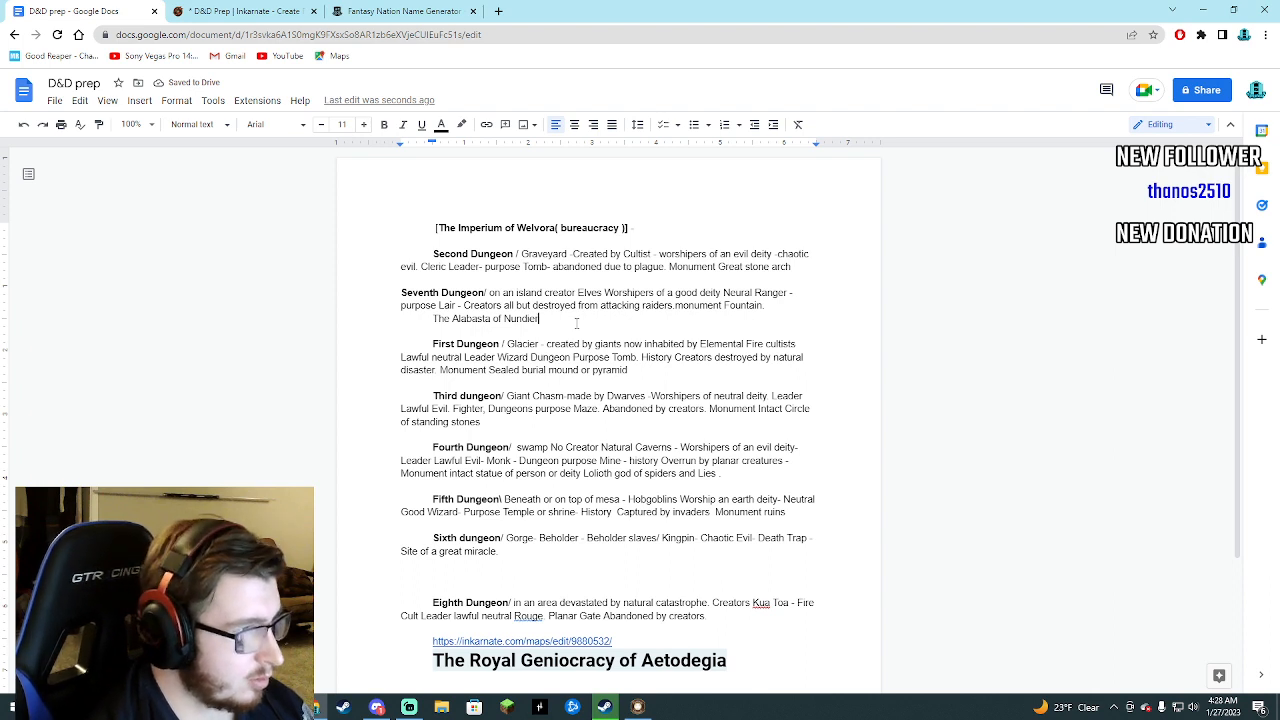
type("r")
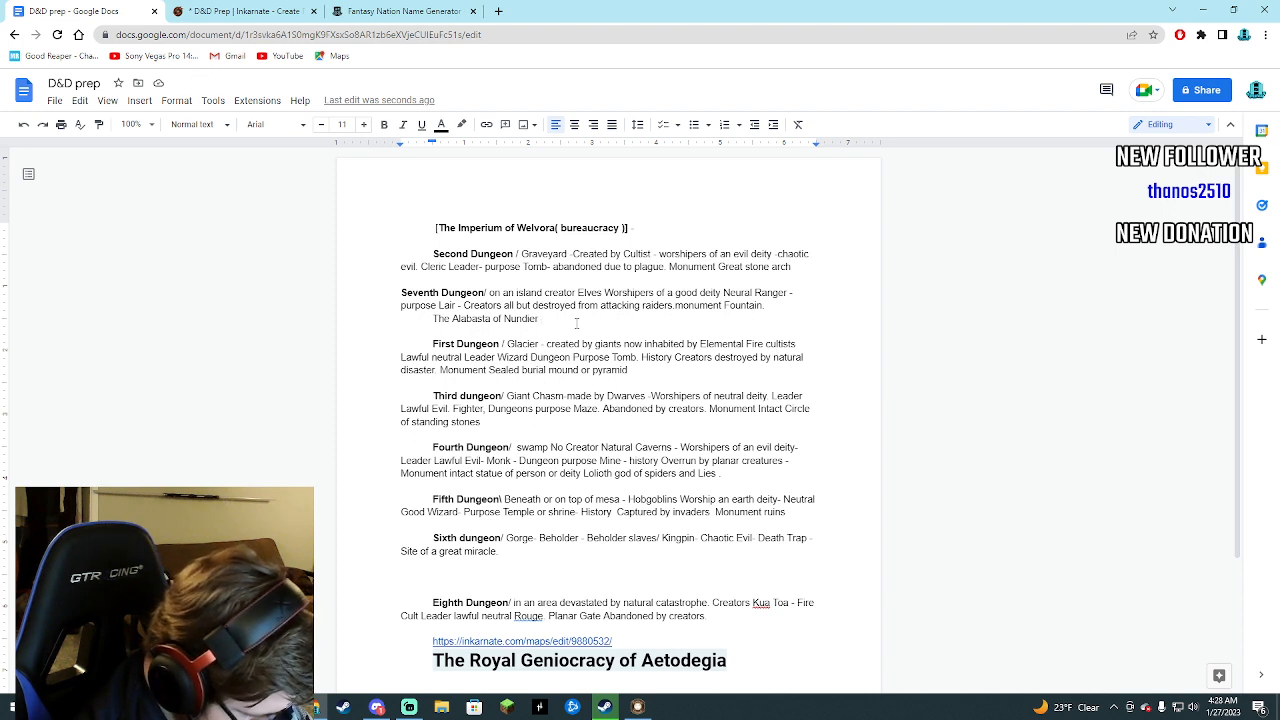
type("H")
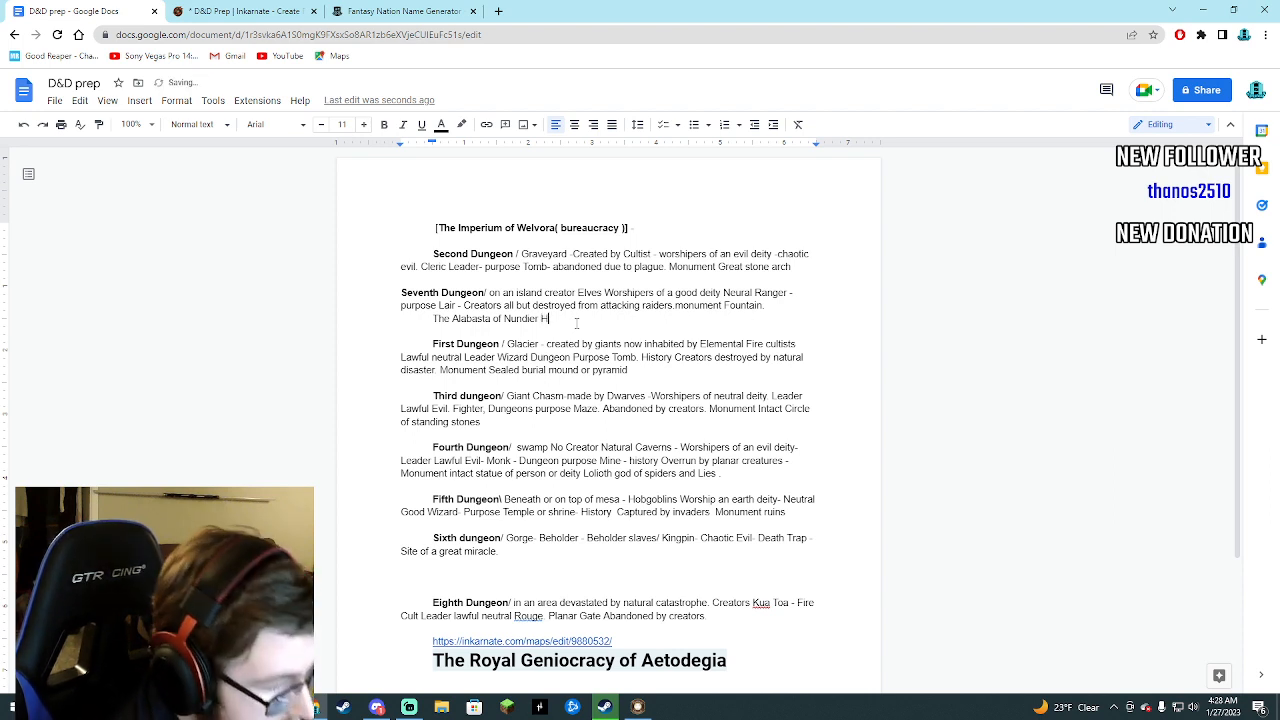
type("ier")
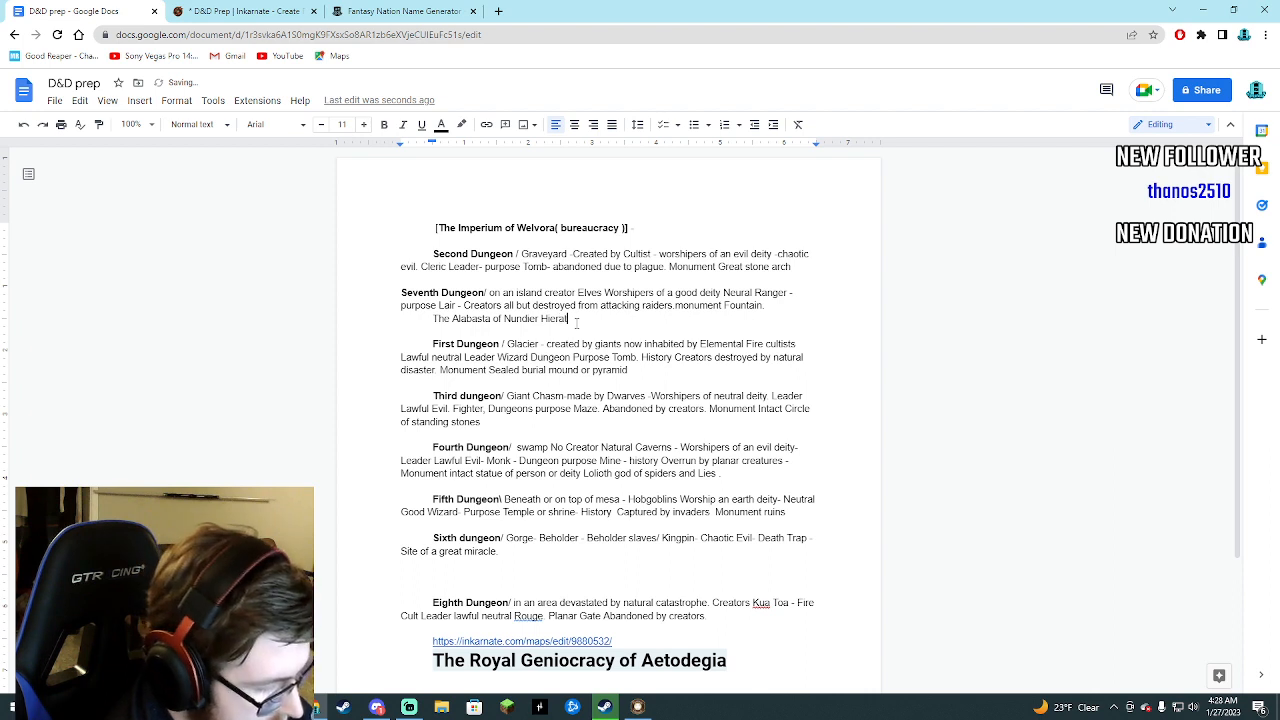
type("archy")
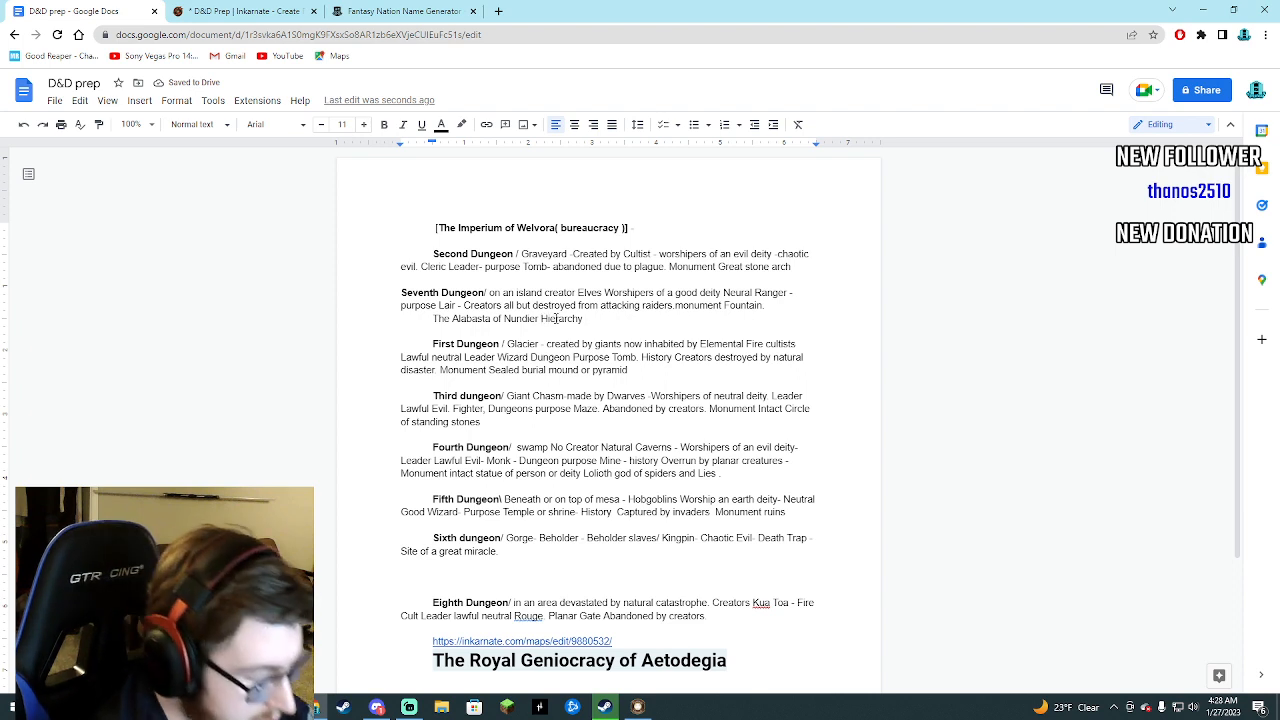
Put Hierarchy in parentheses and enclose the whole Alabasta of Nundier heading in square brackets.
key("ctrl+Left")
type("(")
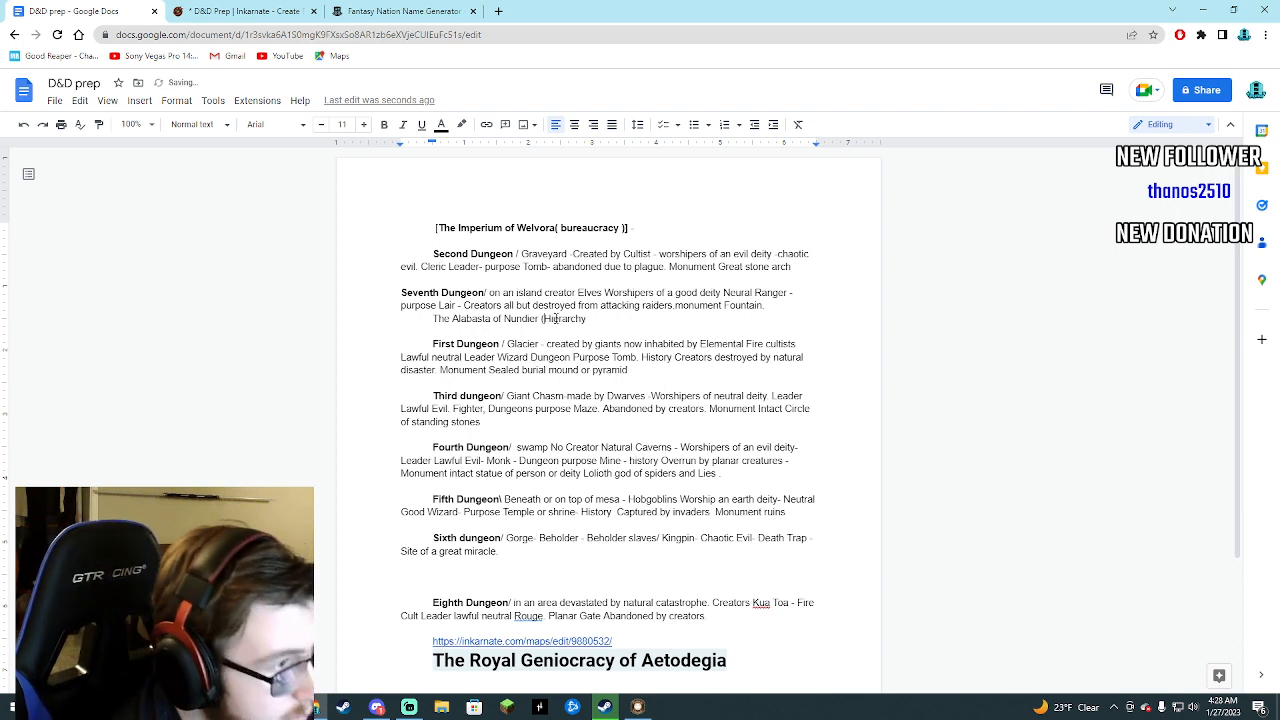
type(")")
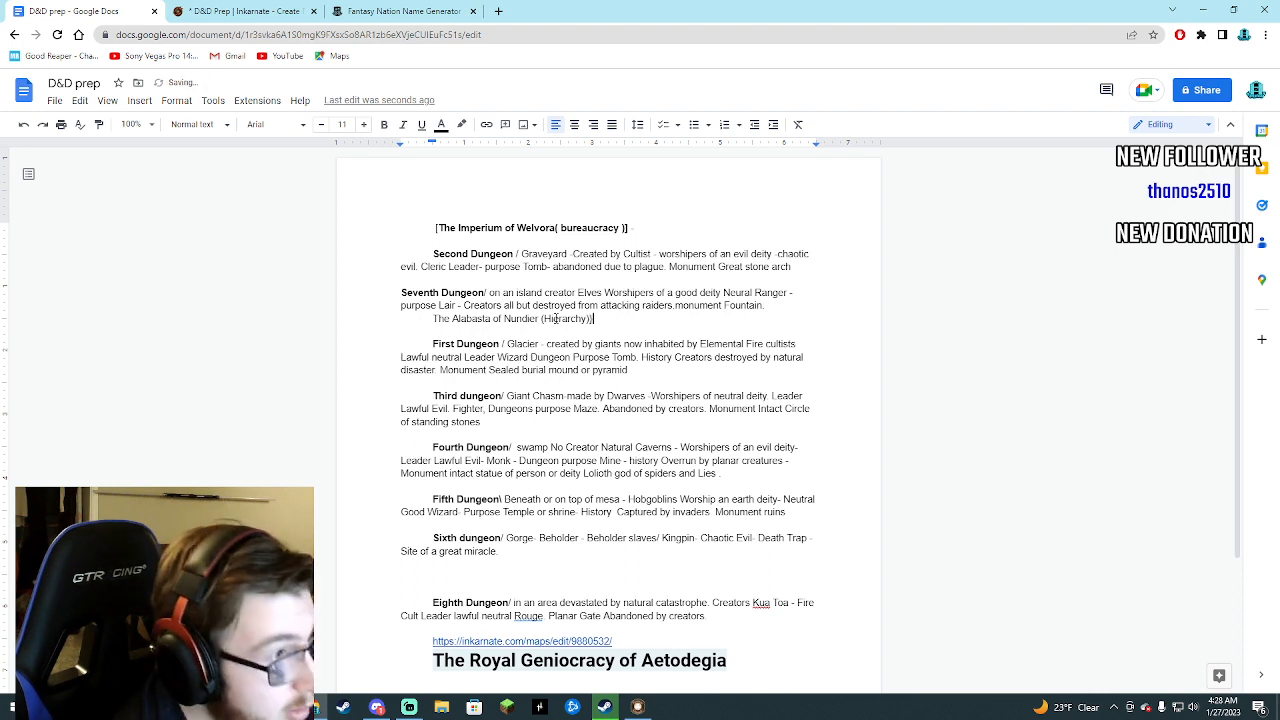
key("BackSpace")
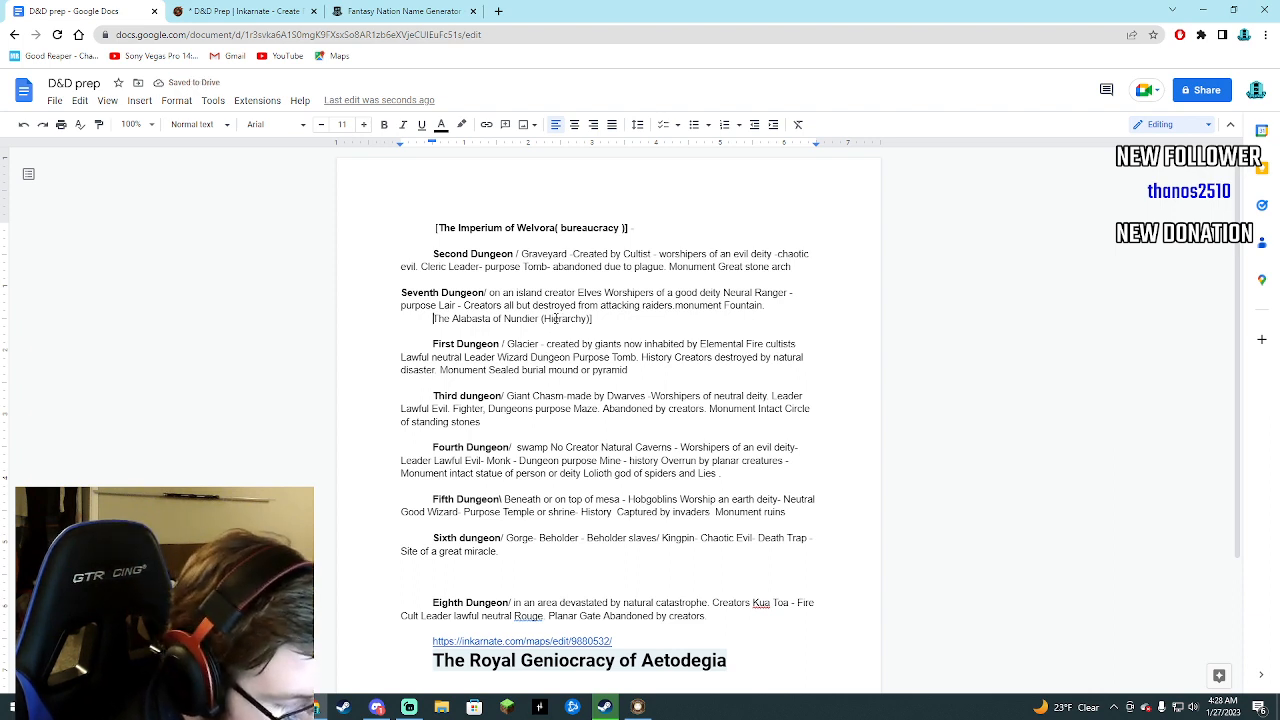
type("[")
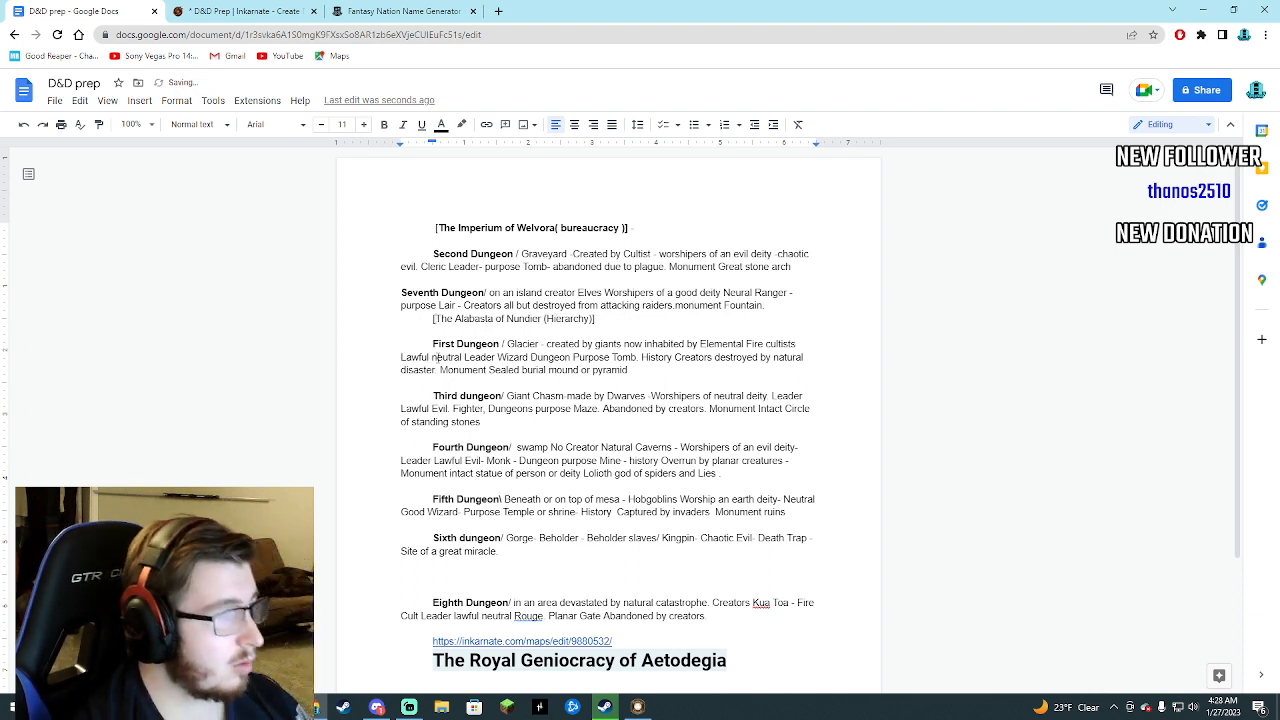
Make the bracketed Alabasta of Nundier heading bold.
left_click_drag(433, 318, 600, 319)
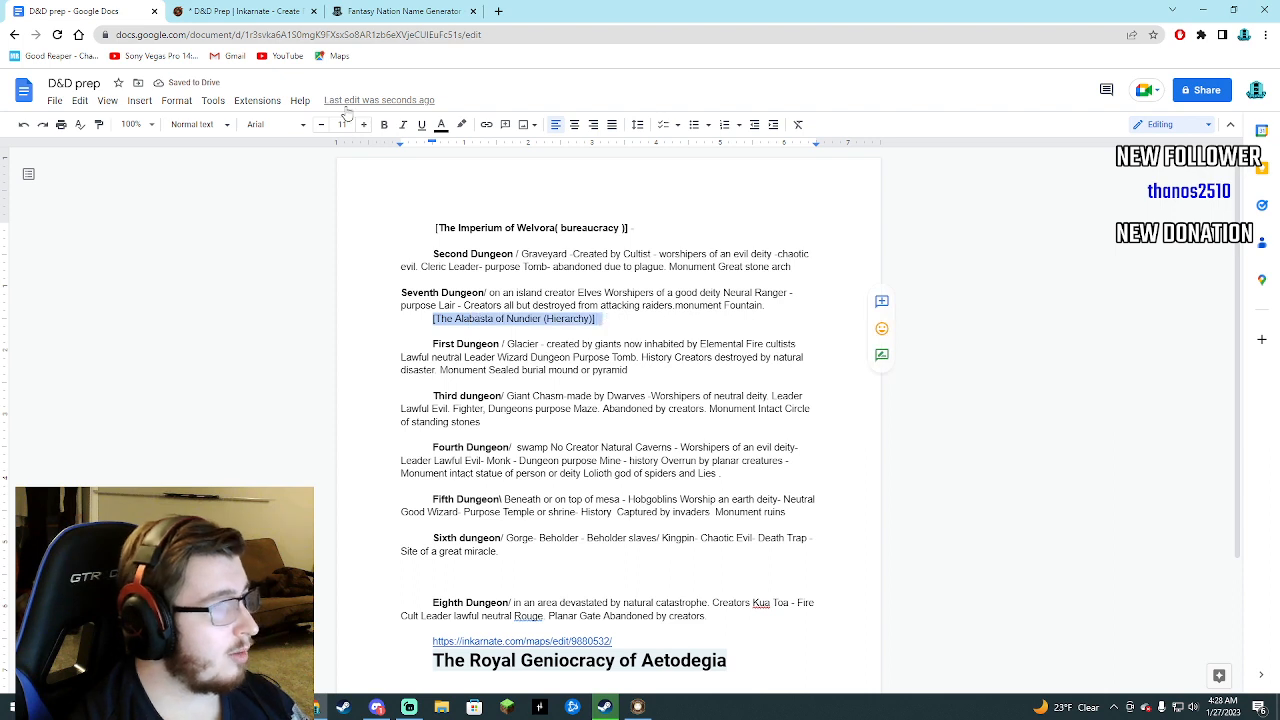
left_click(385, 124)
key("Right")
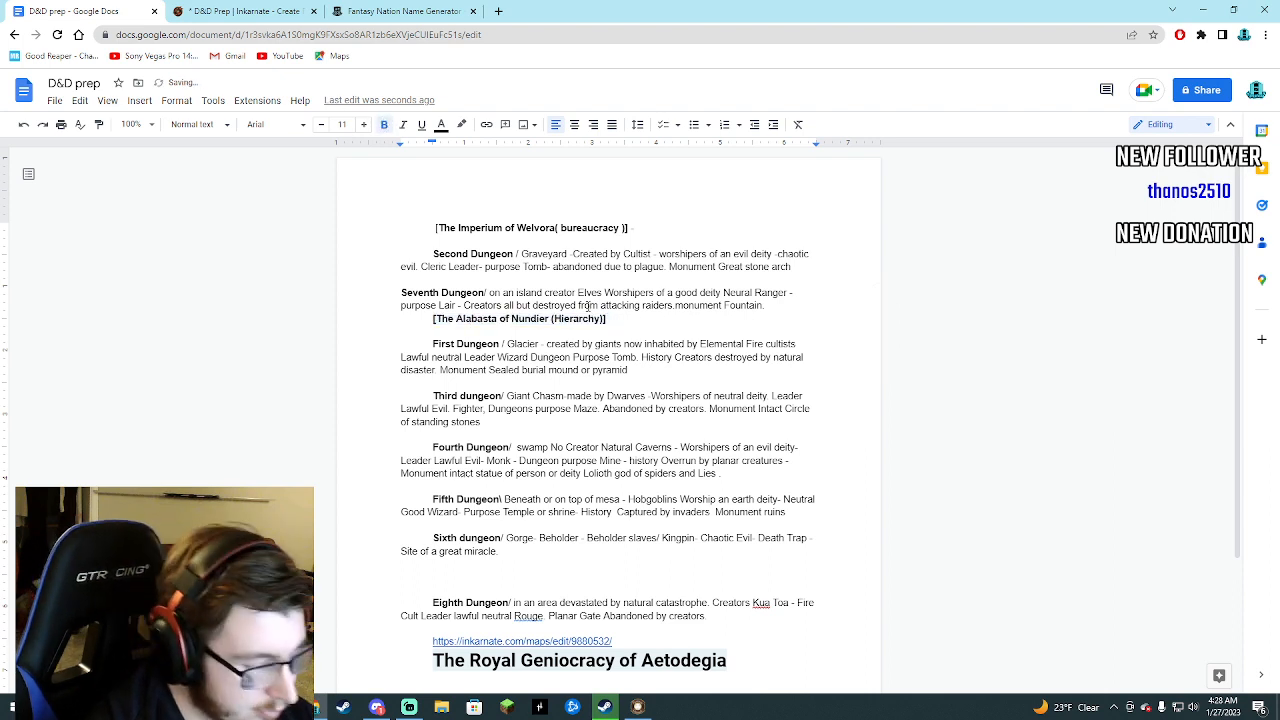
Insert a blank line between the Seventh Dungeon entry and the Alabasta of Nundier heading.
left_click(788, 308)
key("Return")
left_click(630, 333)
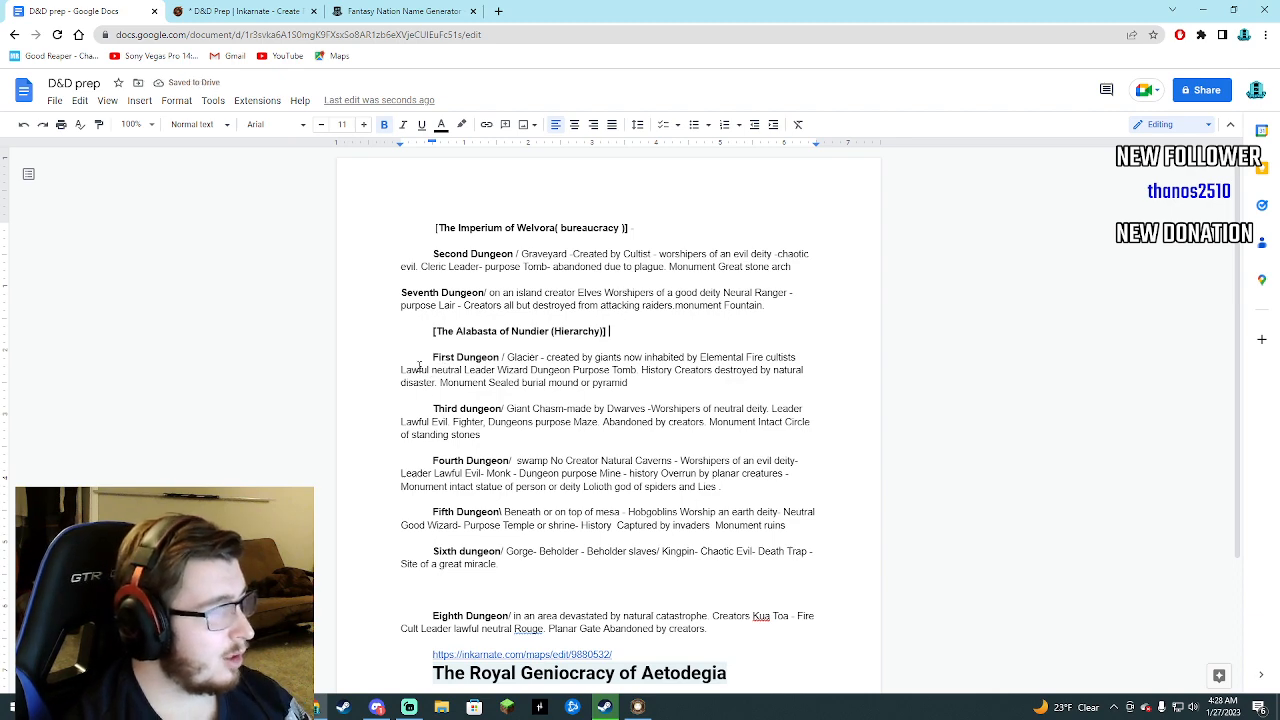
Check the Inkarnate map to see which dungeons lie in the Alabasta of Nundier territory, returning to the dungeon notes.
left_click(290, 11)
left_click(337, 11)
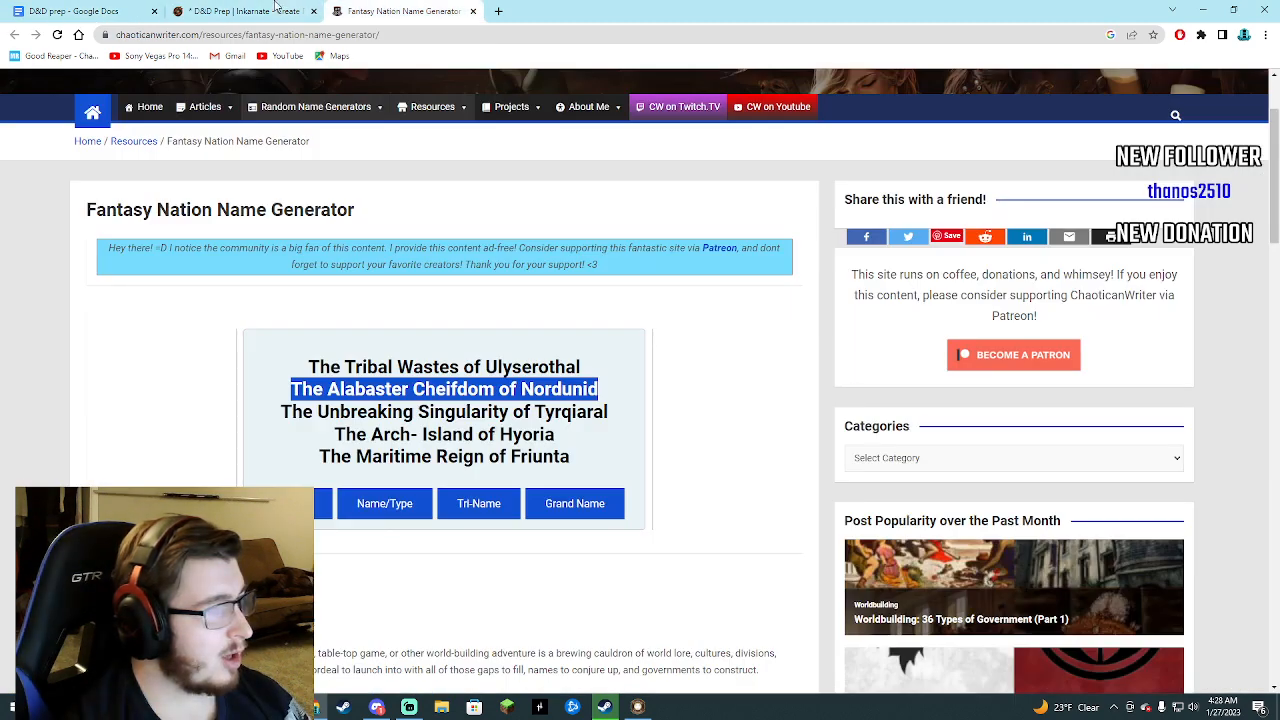
left_click(240, 11)
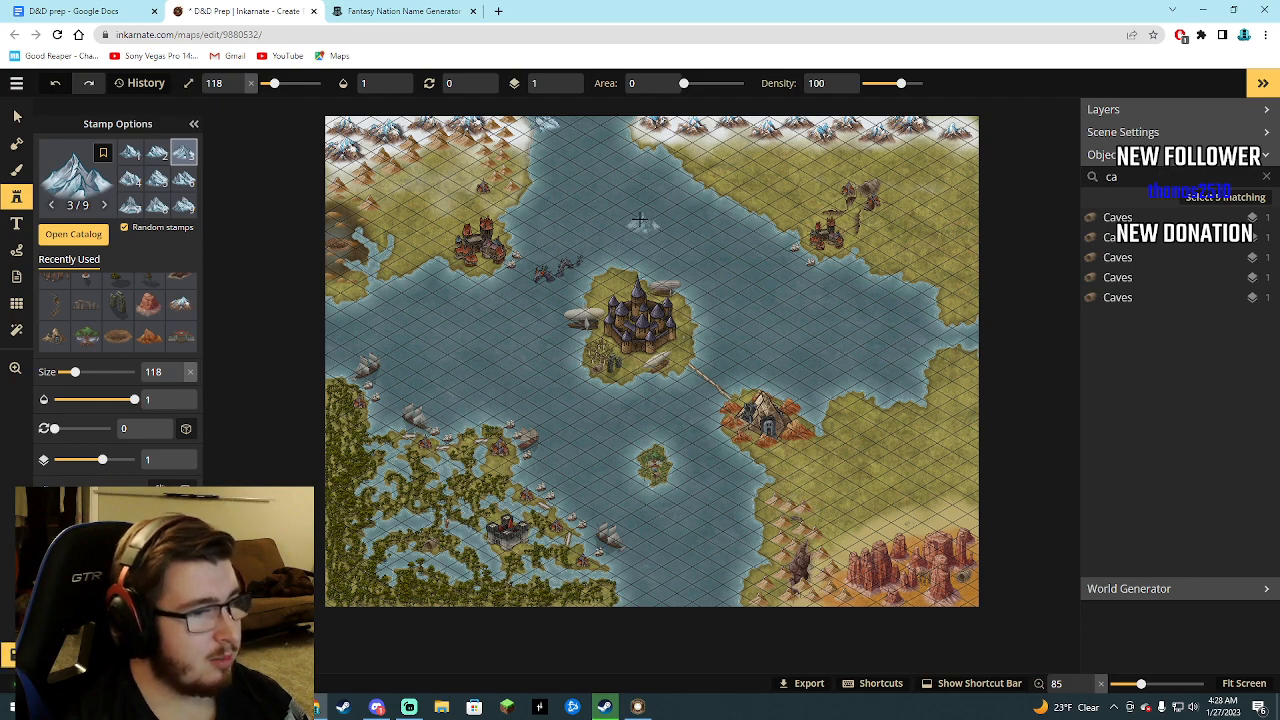
left_click(88, 11)
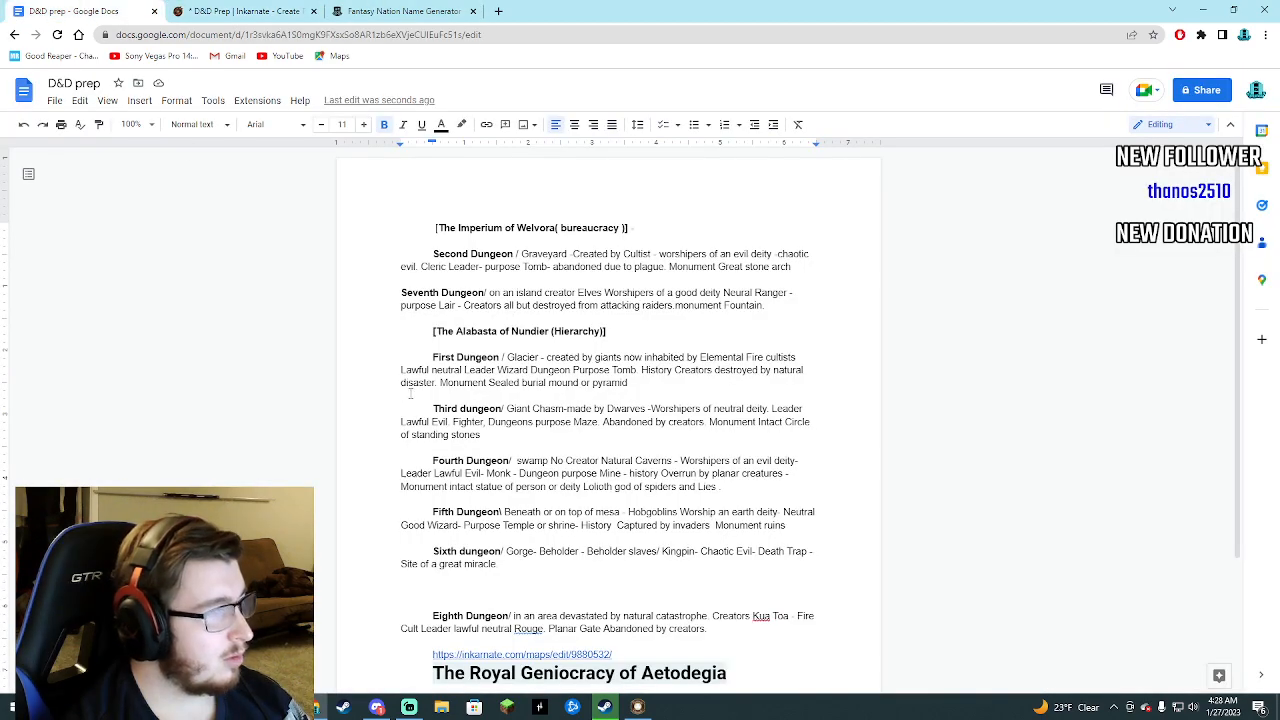
left_click_drag(430, 408, 482, 435)
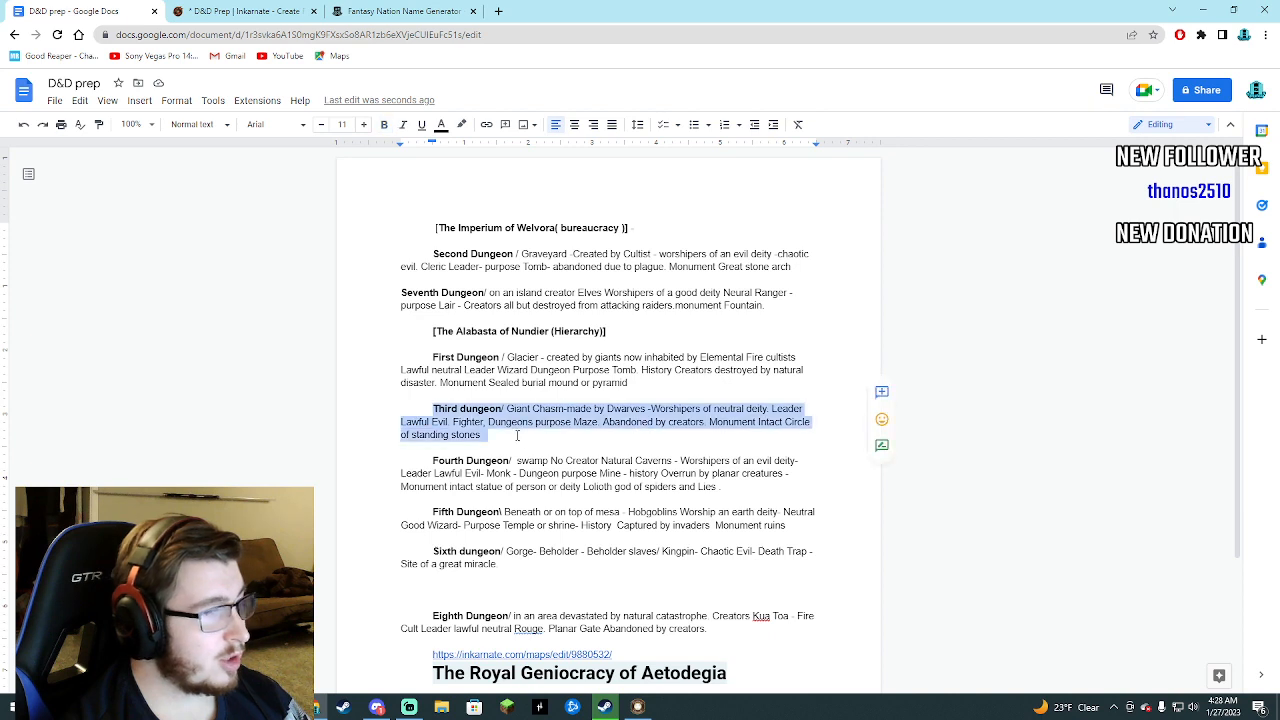
right_click(512, 421)
left_click(394, 390)
Move the First Dungeon entry to the blank line directly below the Sixth dungeon entry.
left_click_drag(432, 357, 661, 401)
key("ctrl+c")
right_click(612, 376)
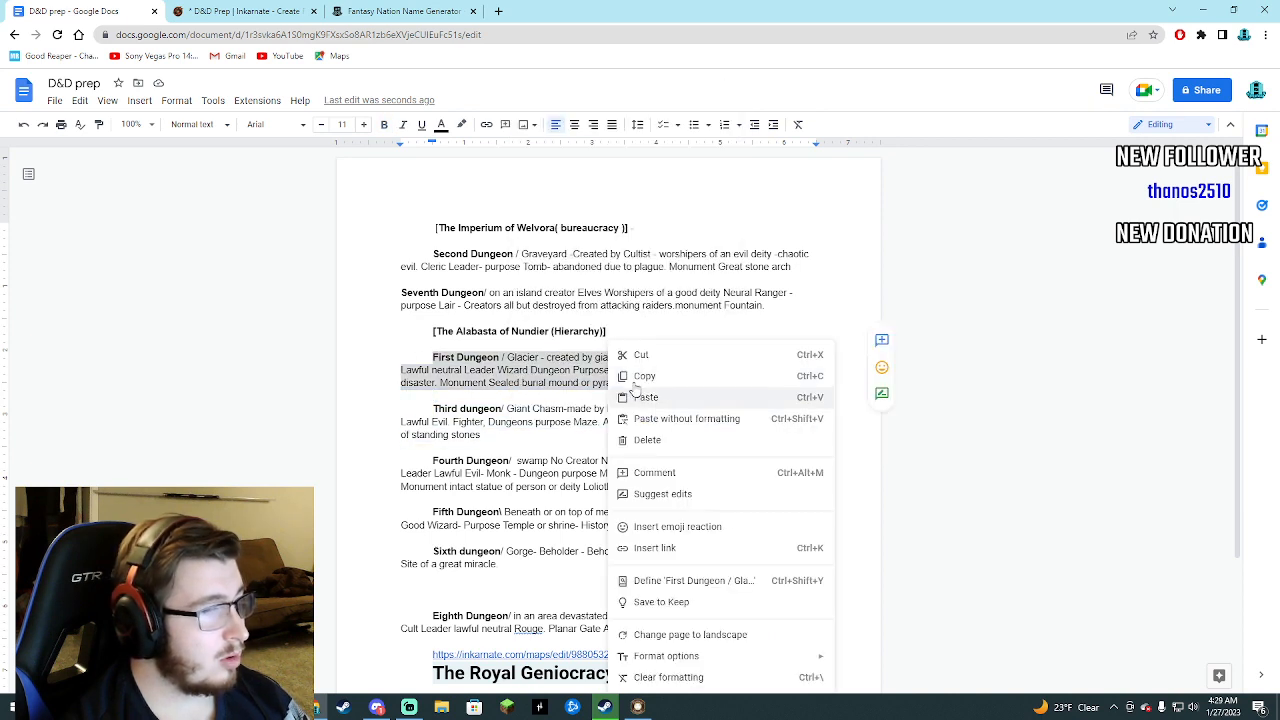
left_click(640, 357)
left_click(514, 543)
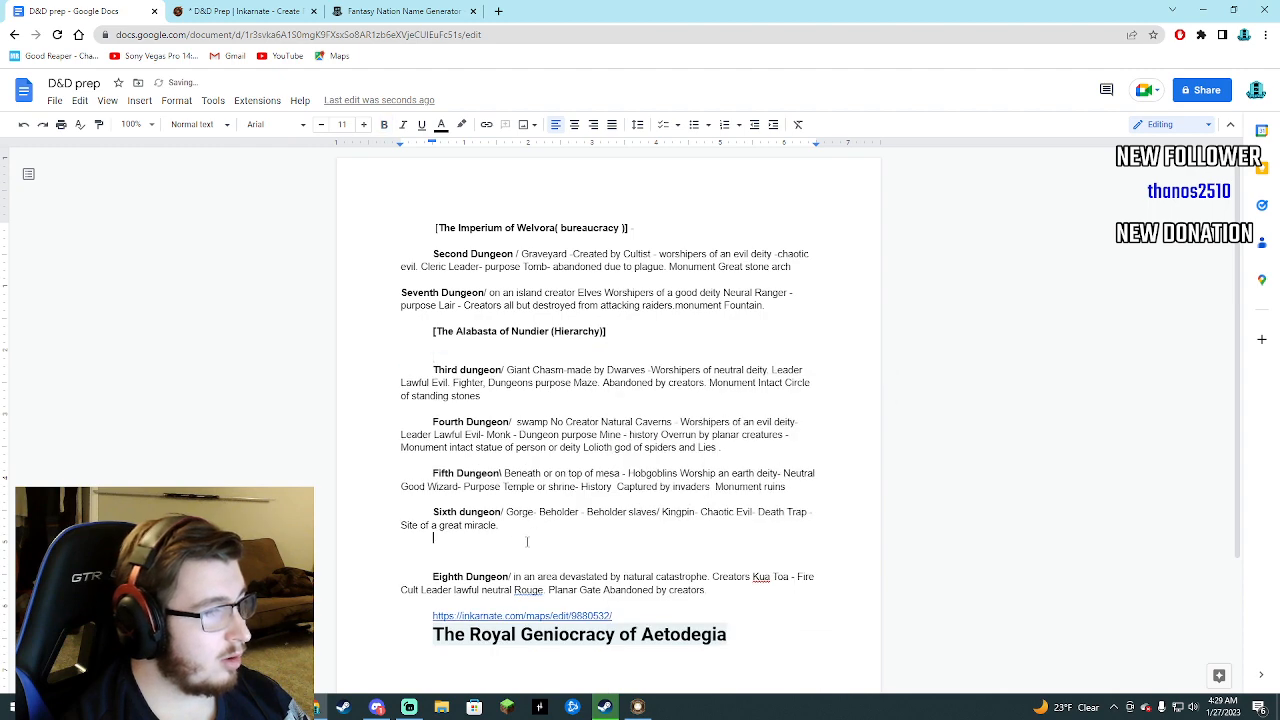
right_click(527, 541)
left_click(565, 366)
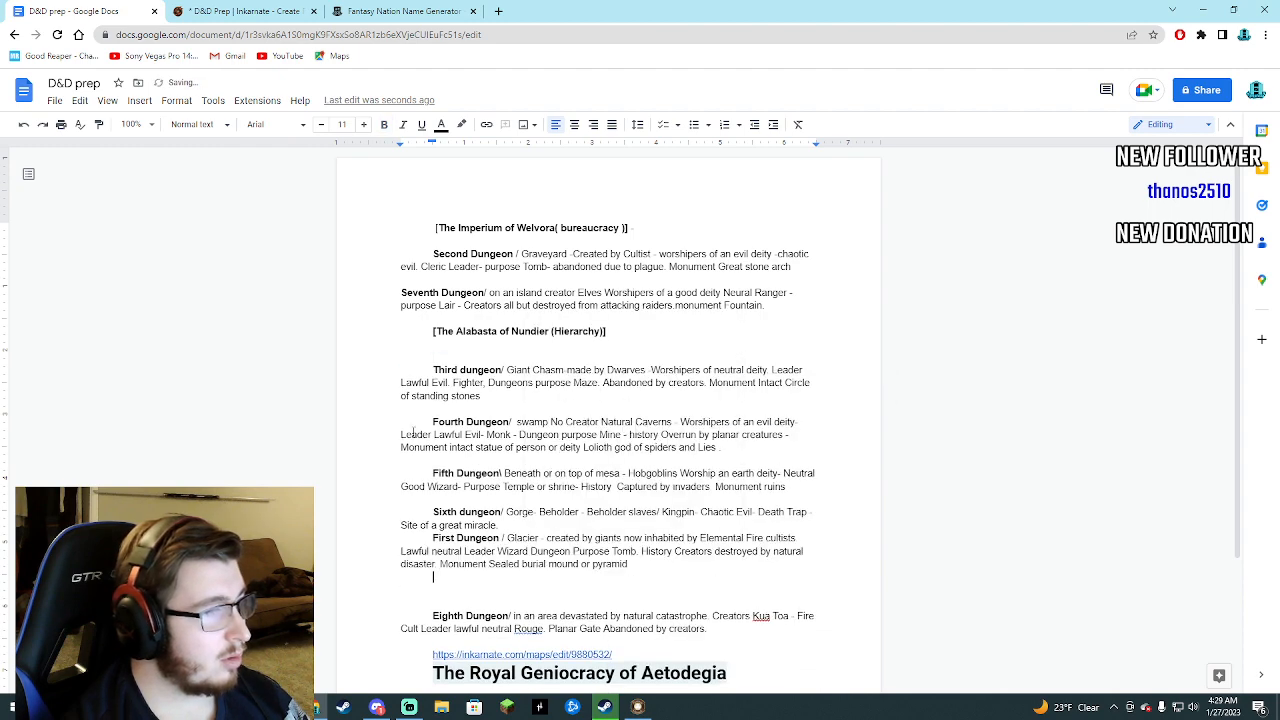
Move the Fourth Dungeon entry to the blank line just above the Eighth Dungeon entry.
left_click_drag(433, 421, 718, 460)
right_click(680, 445)
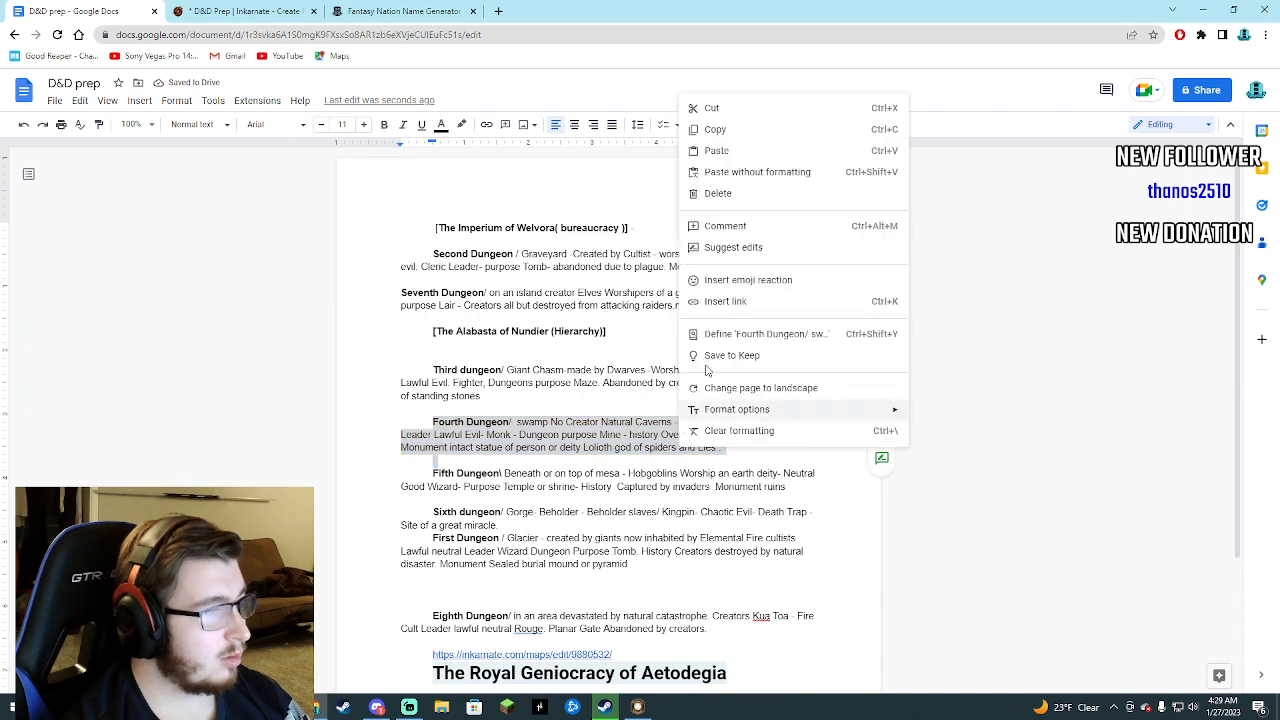
left_click(715, 108)
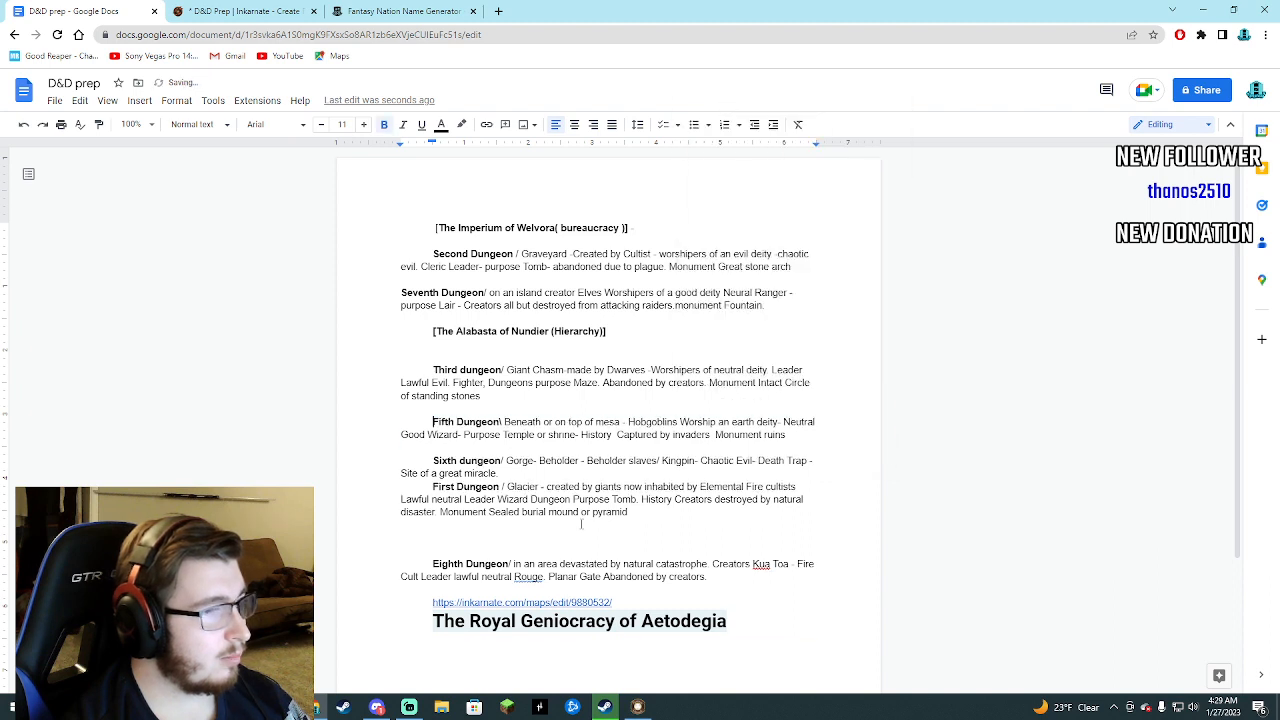
right_click(548, 549)
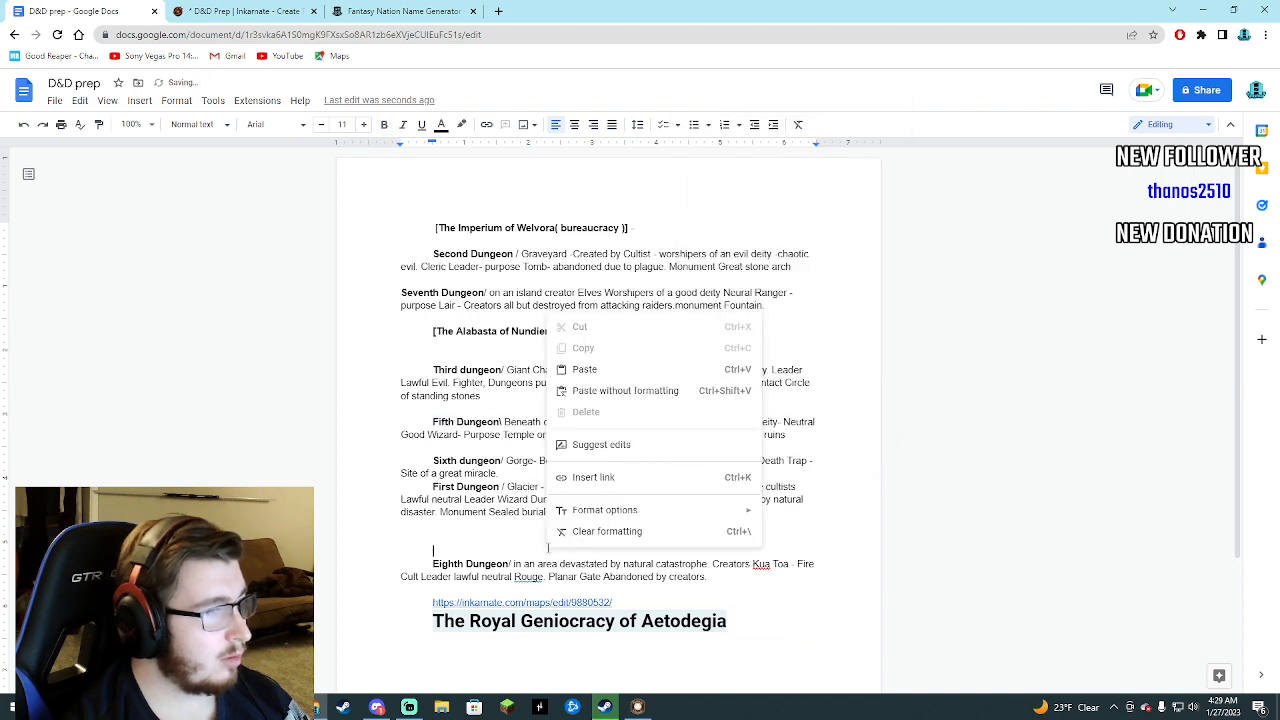
left_click(584, 370)
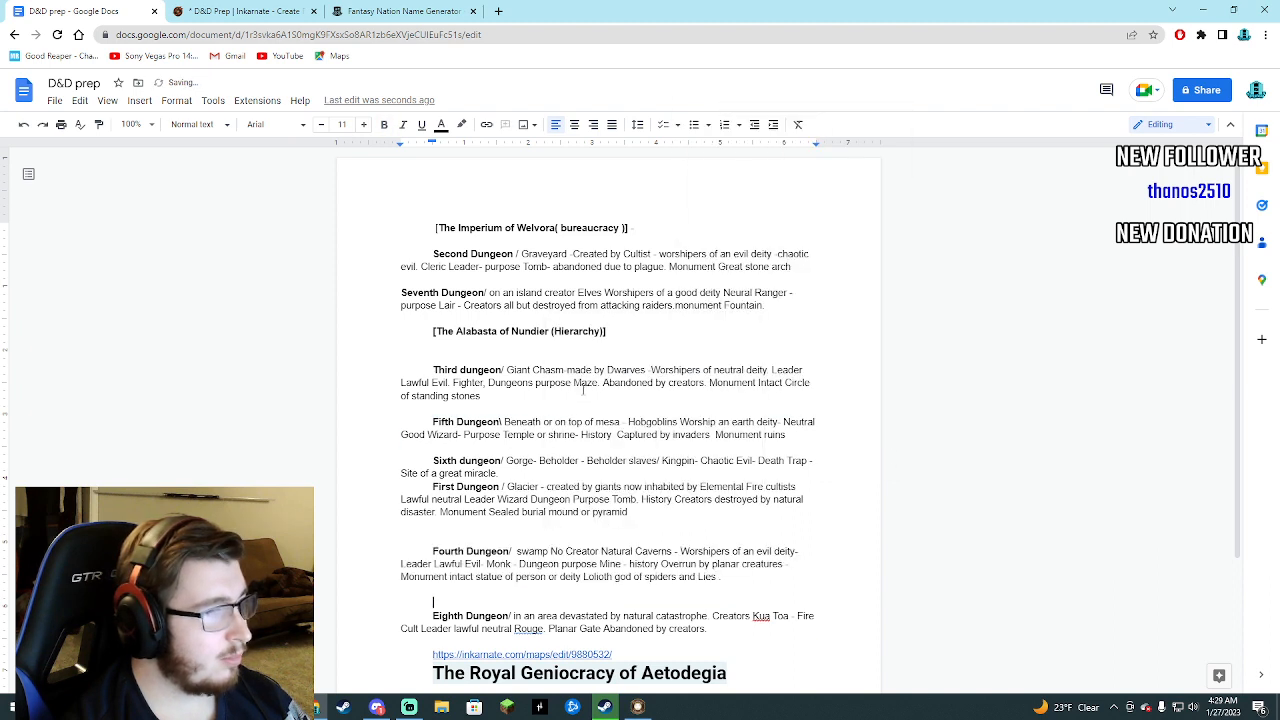
Remove the surplus blank line between the Alabasta of Nundier heading and the Third dungeon entry.
left_click(438, 357)
key("BackSpace")
key("BackSpace")
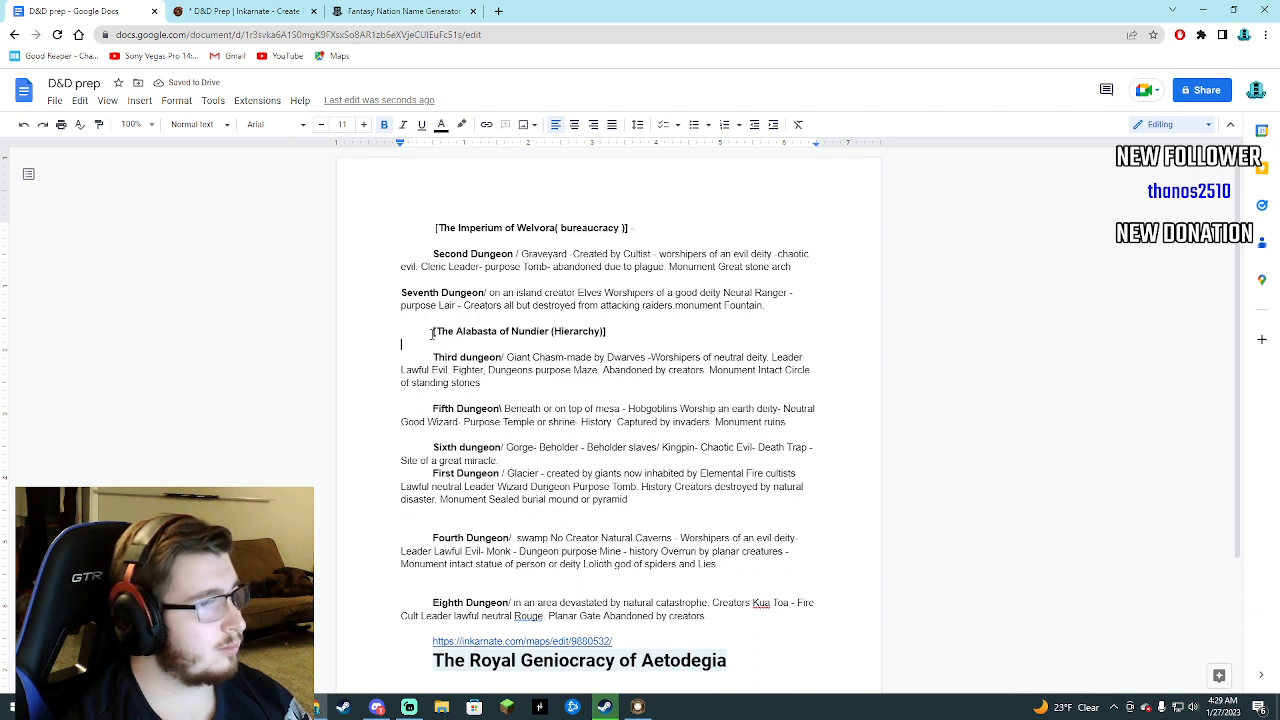
Set the Imperium of Welvora heading to font size 13 and enlarge the Alabasta of Nundier heading to match.
left_click_drag(436, 228, 634, 229)
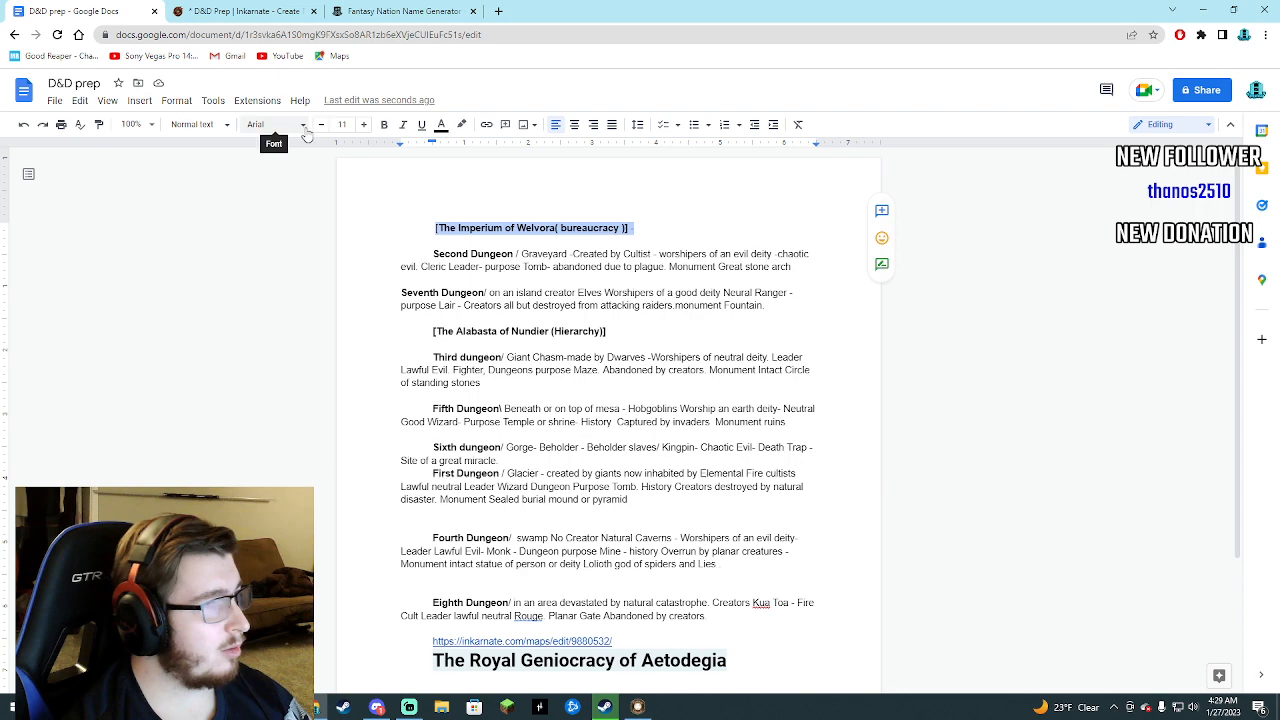
left_click(364, 126)
left_click(364, 126)
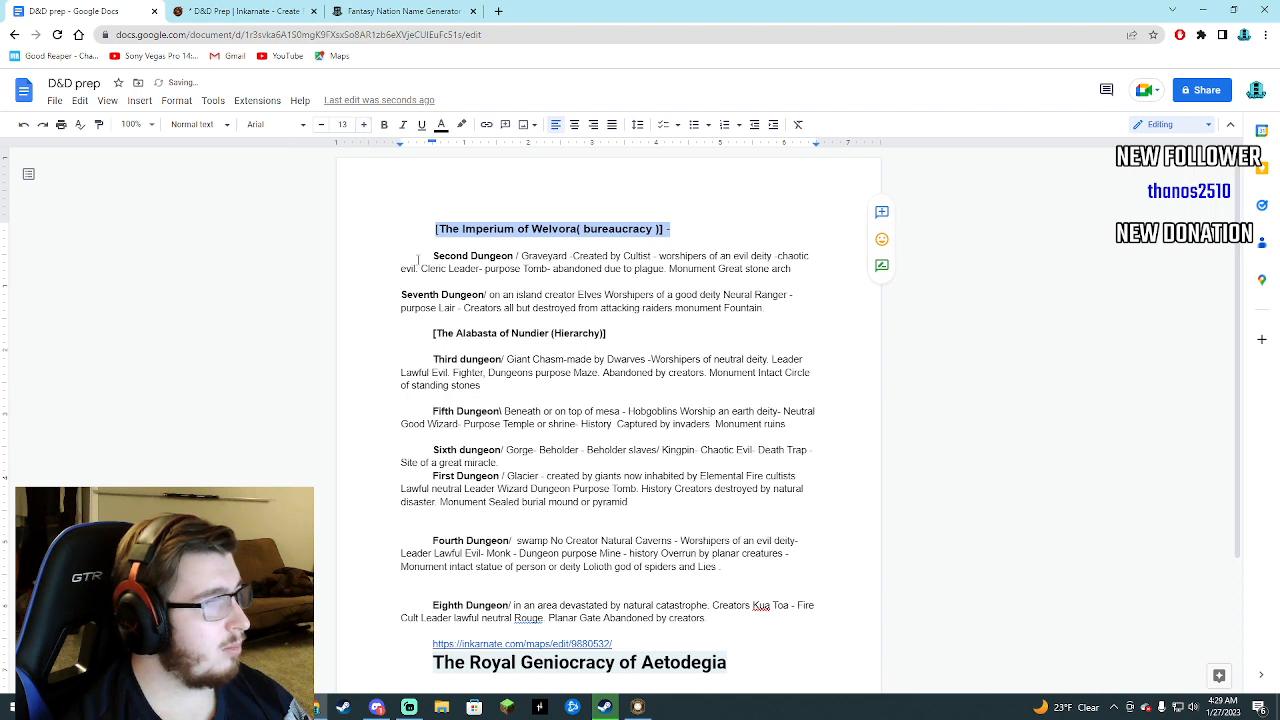
left_click(425, 325)
left_click_drag(426, 333, 612, 334)
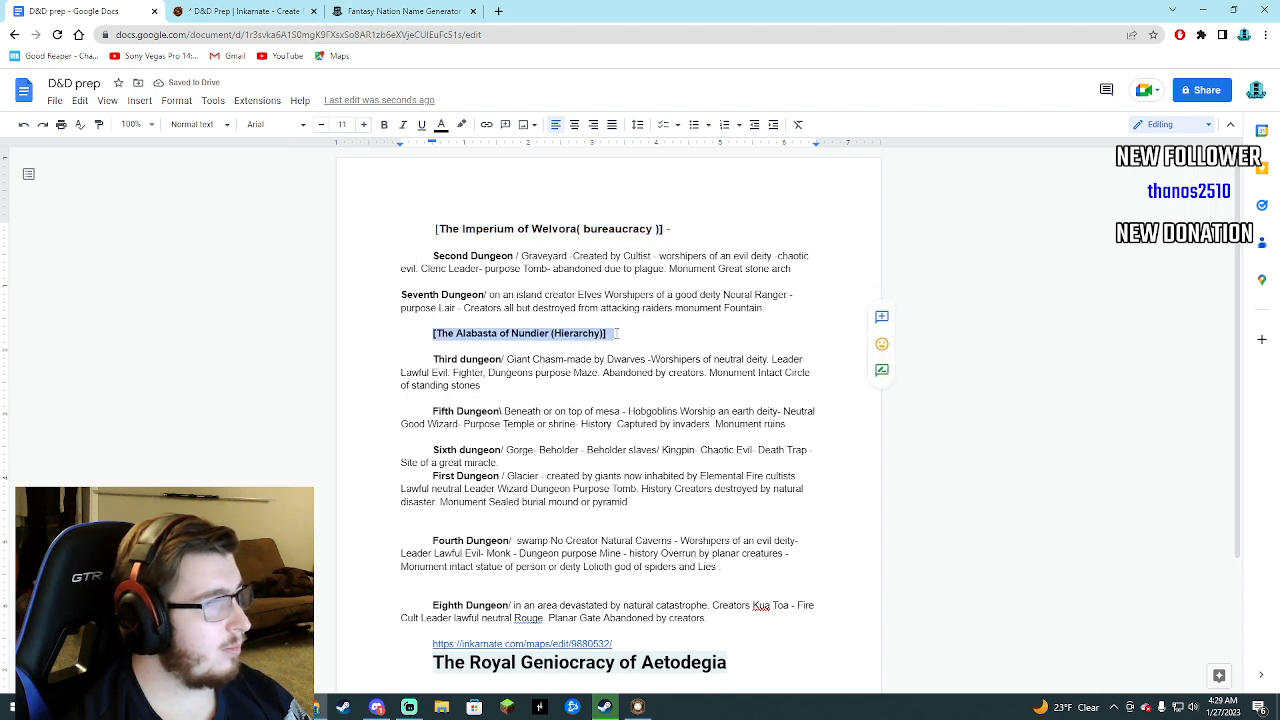
left_click(364, 124)
left_click(364, 124)
Change the font of the whole document to Times New Roman.
left_click_drag(400, 212, 745, 589)
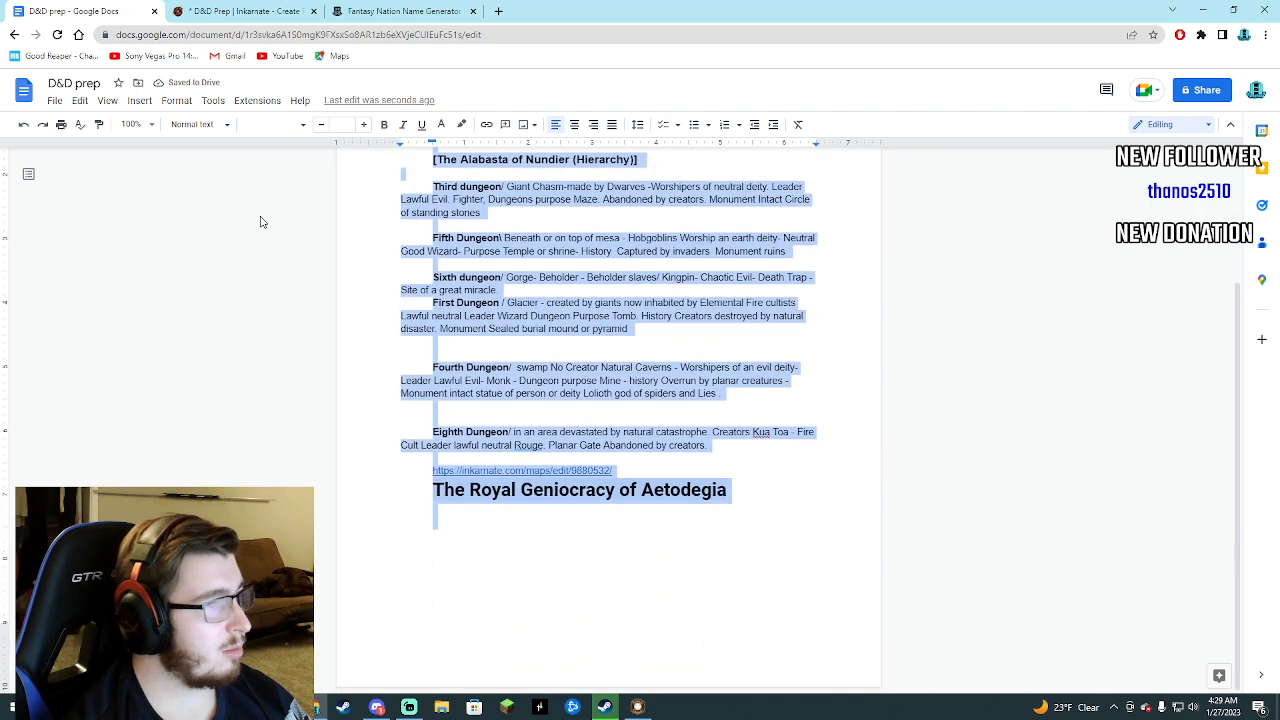
left_click(272, 126)
left_click(300, 222)
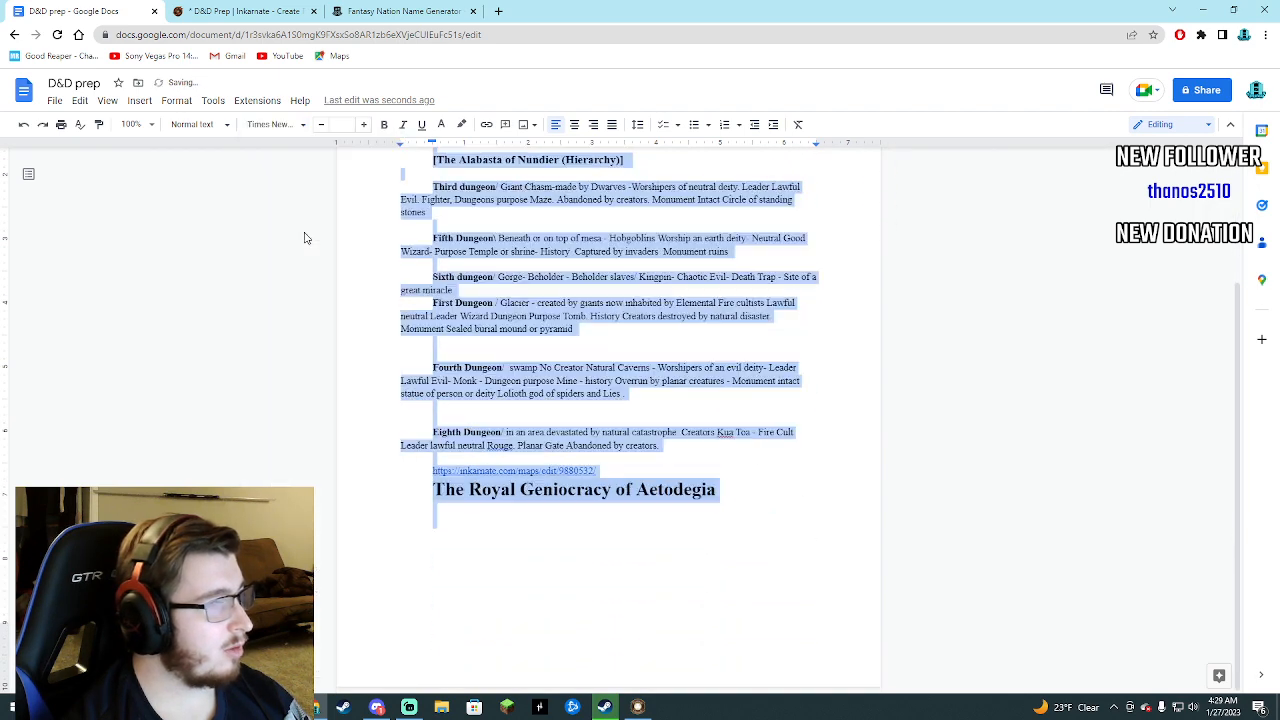
left_click(340, 320)
scroll(383, 368, "up", 3)
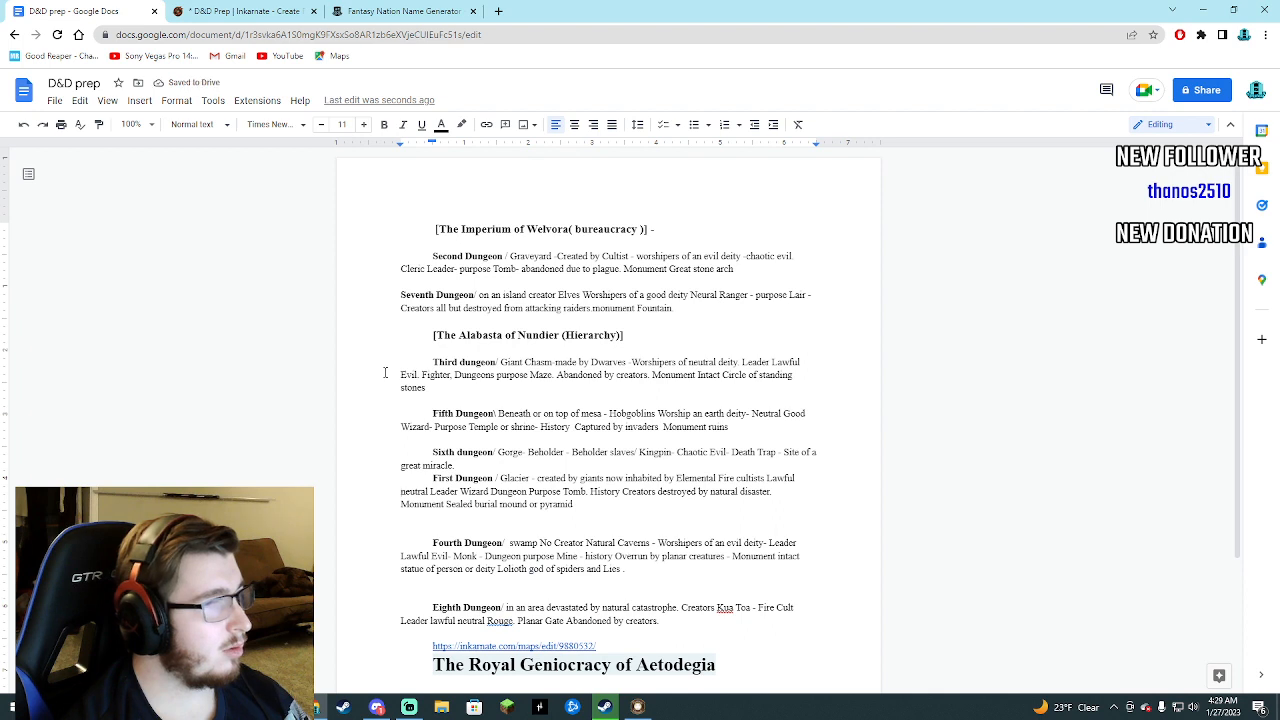
left_click(288, 125)
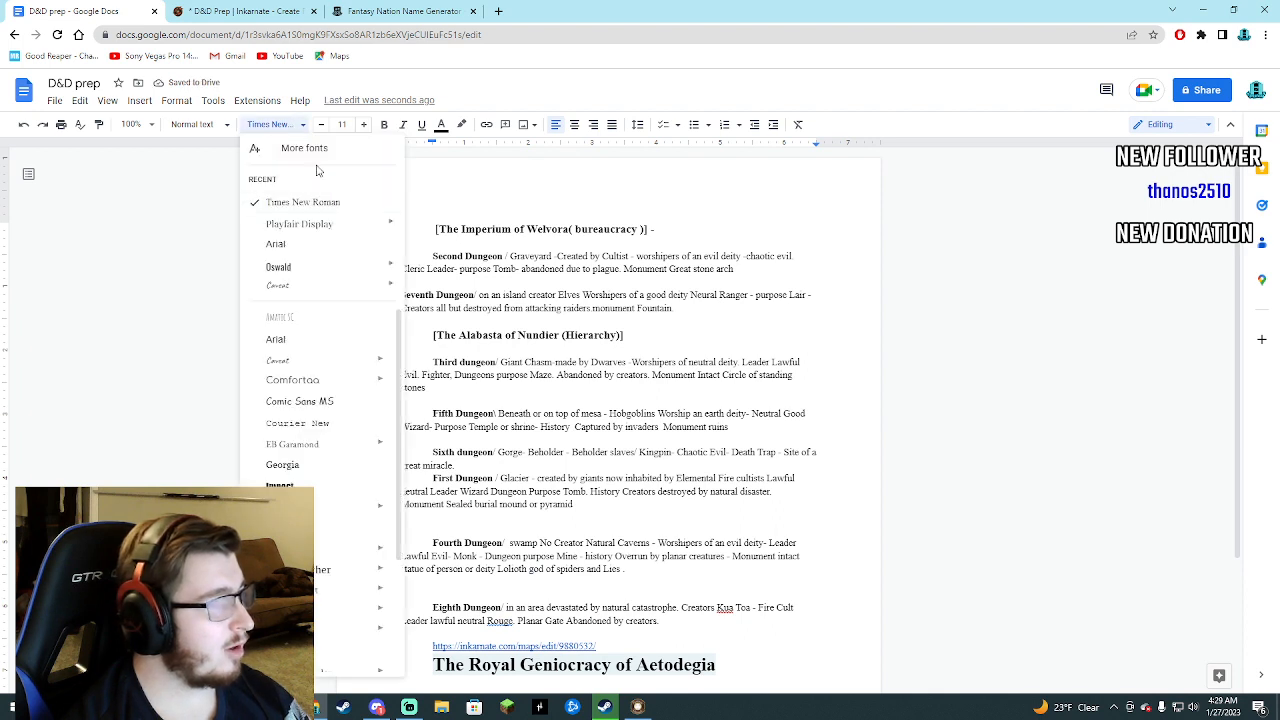
left_click(430, 210)
Set the text of all eight dungeon entries to font size 12, leaving the nation headings as they are.
left_click_drag(434, 229, 690, 316)
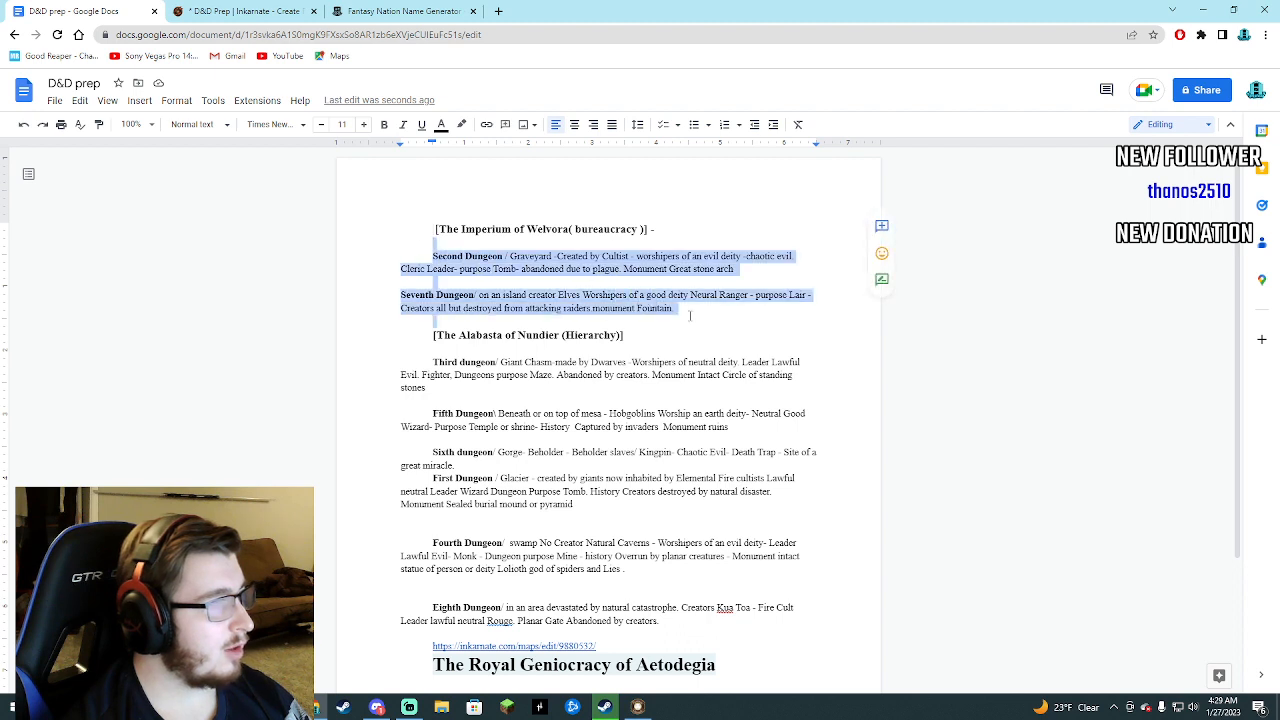
left_click(363, 124)
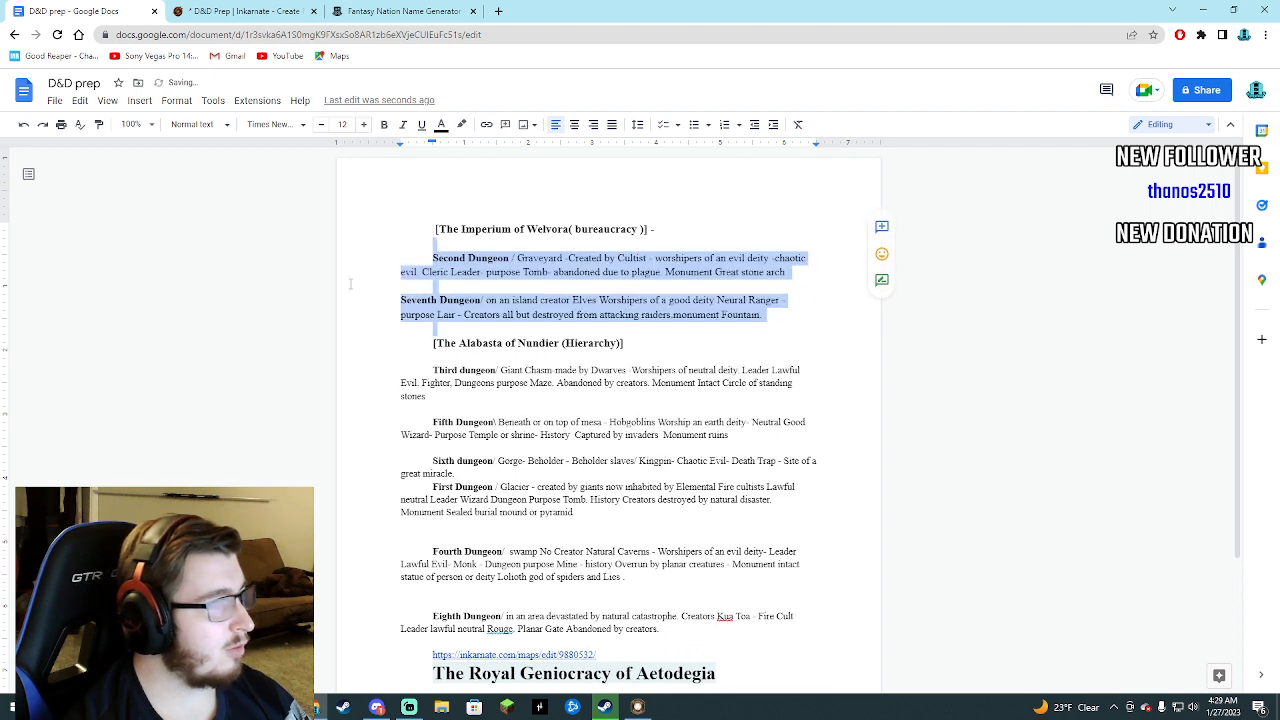
left_click_drag(418, 367, 576, 512)
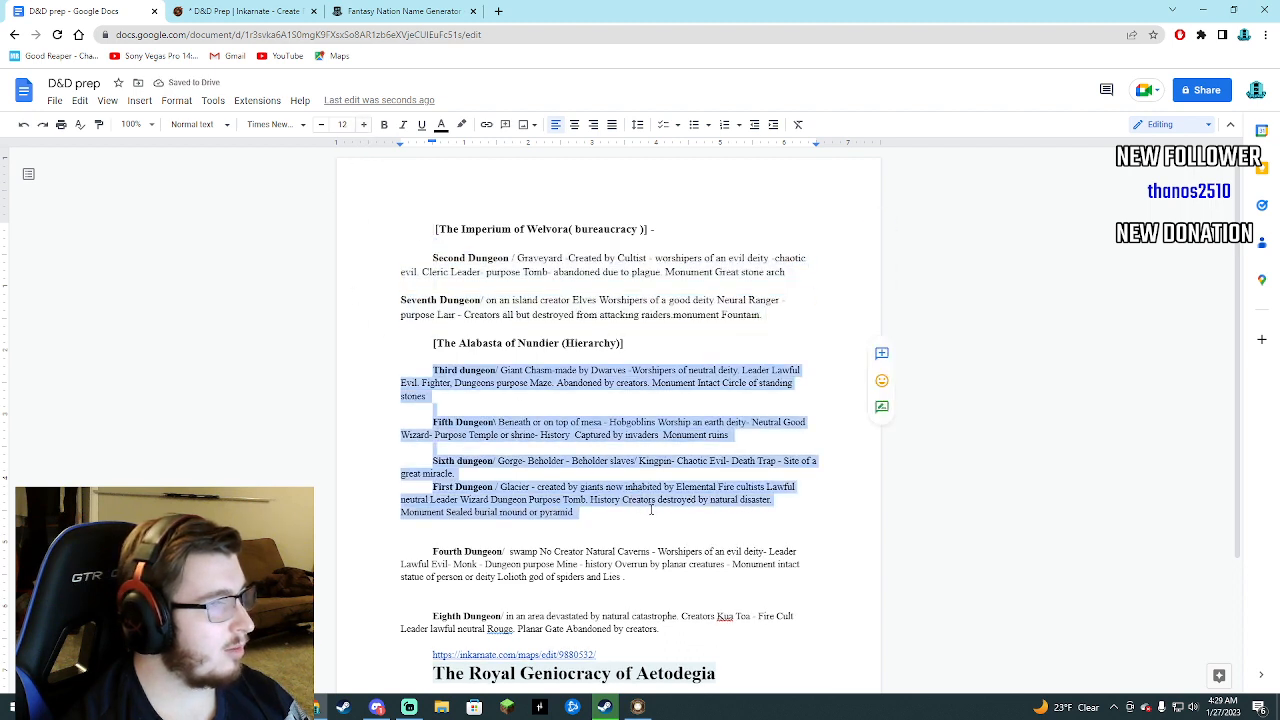
left_click(363, 124)
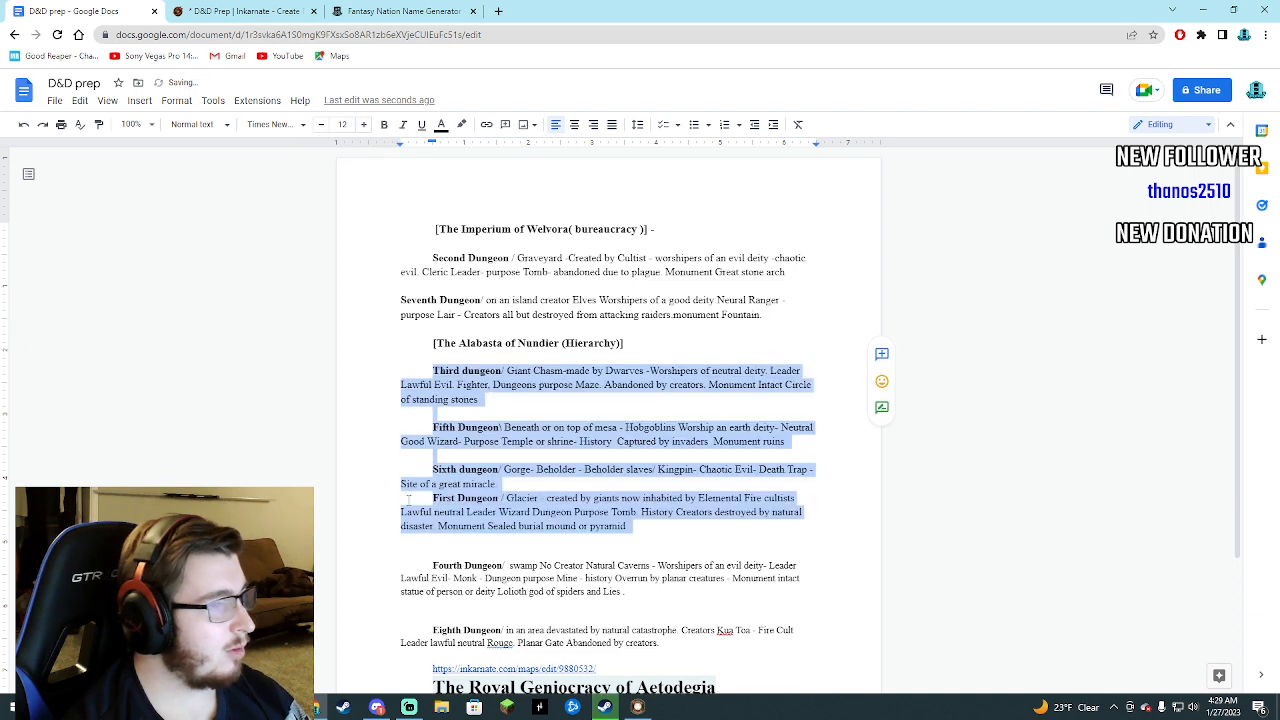
left_click_drag(440, 565, 662, 645)
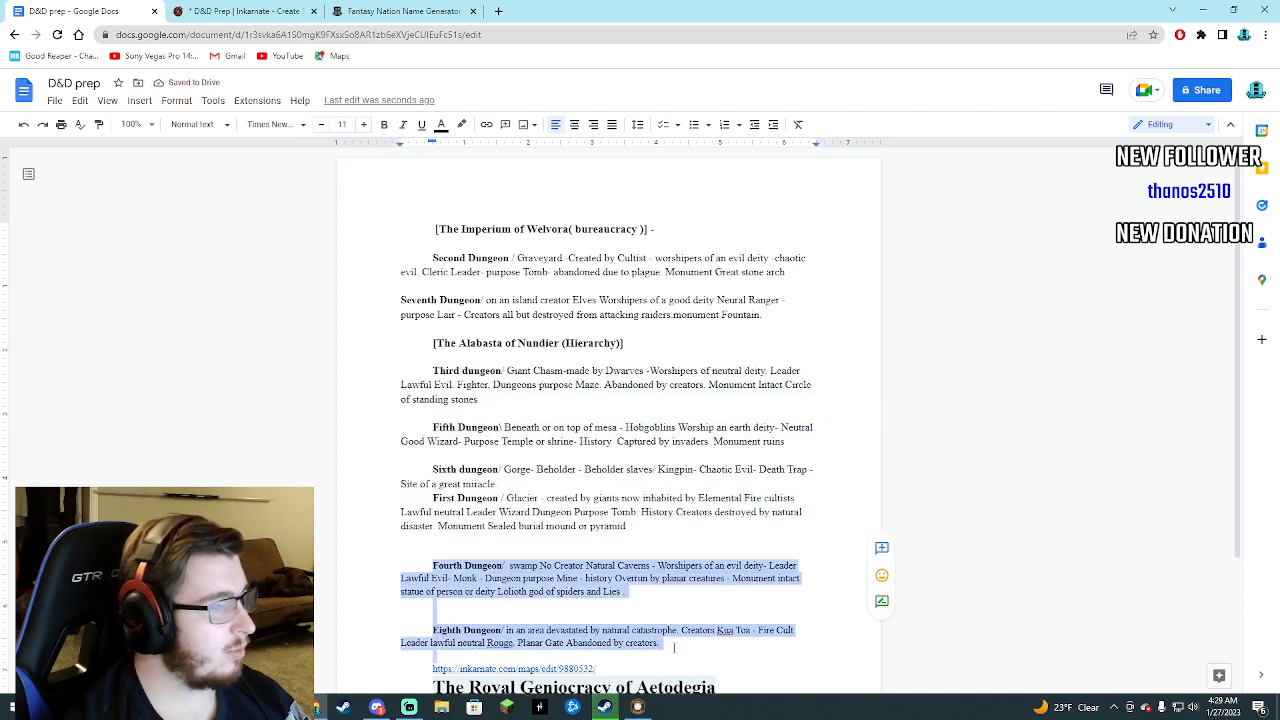
left_click(363, 124)
scroll(285, 306, "down", 1)
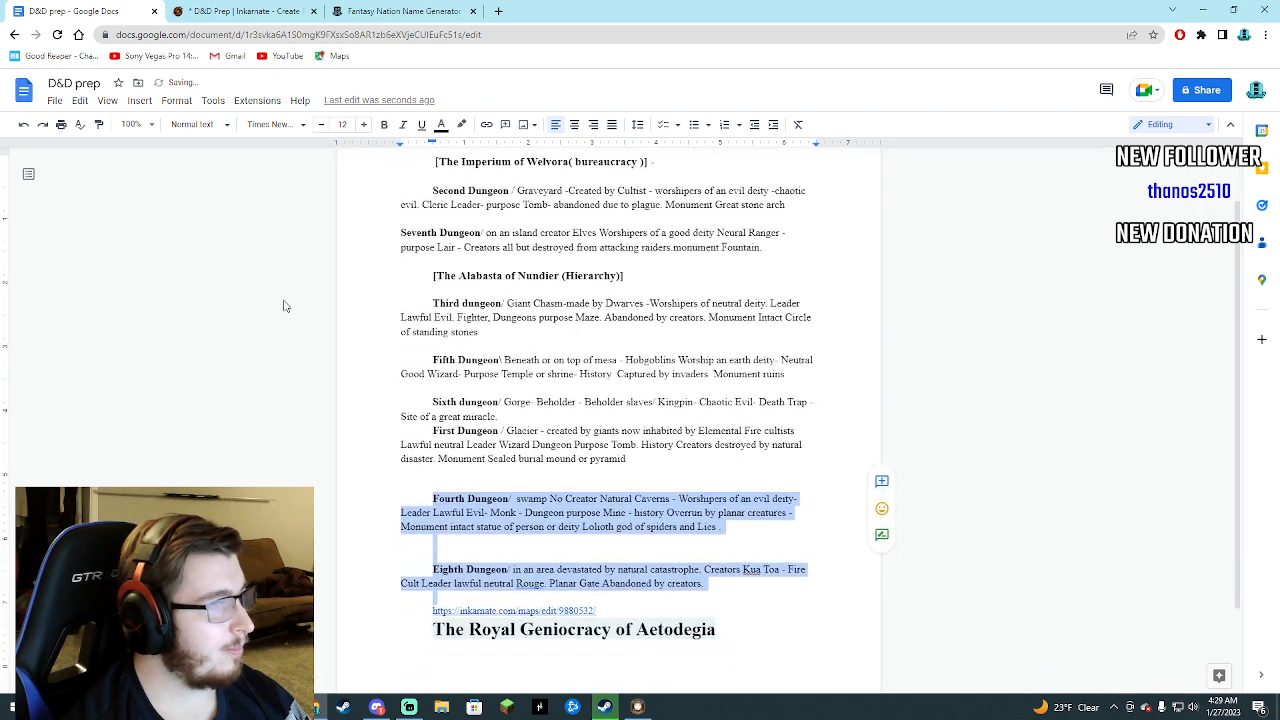
scroll(285, 306, "down", 1)
scroll(384, 388, "up", 2)
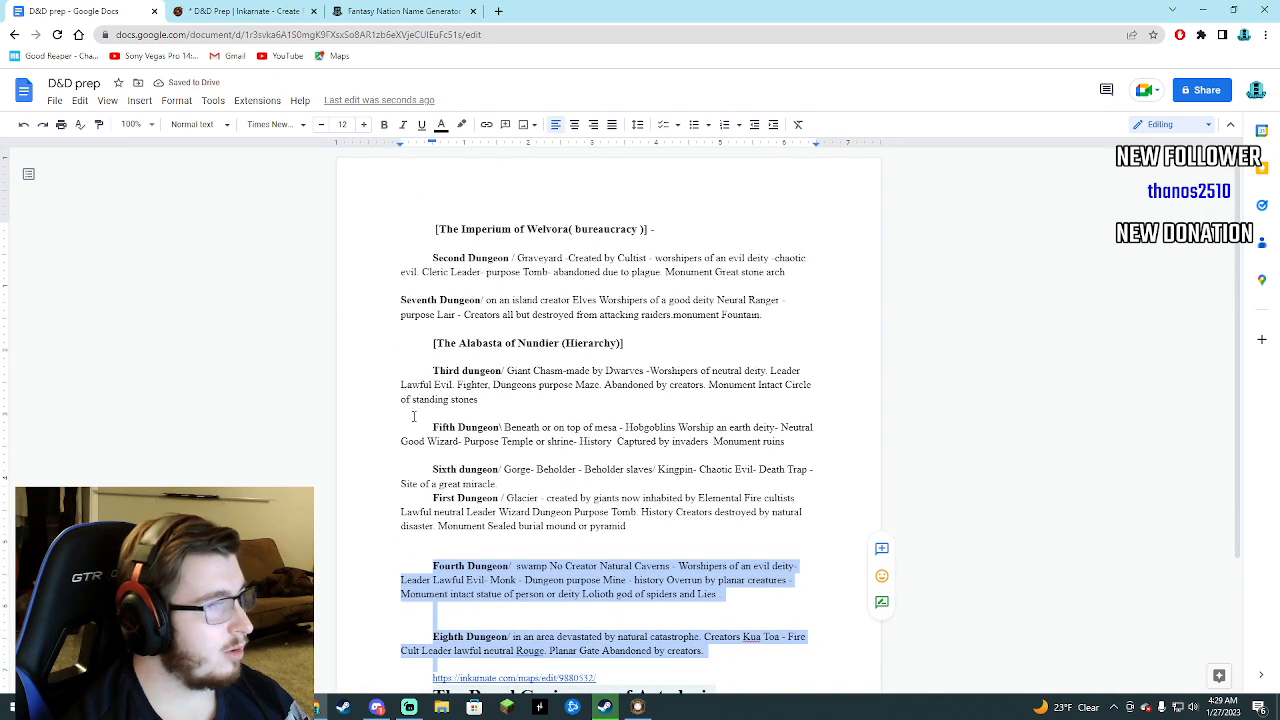
left_click(430, 427)
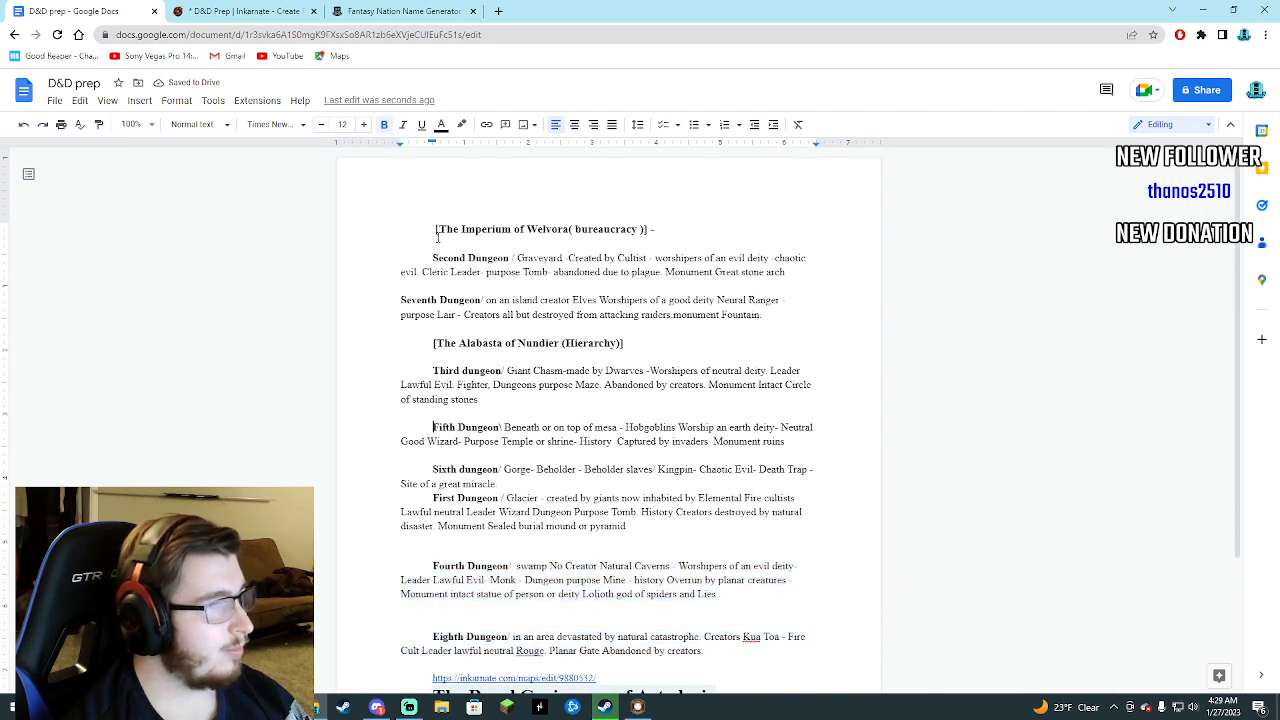
Set the Imperium of Welvora and Alabasta of Nundier headings in the Oswald Bold font.
left_click_drag(436, 229, 658, 230)
left_click(302, 124)
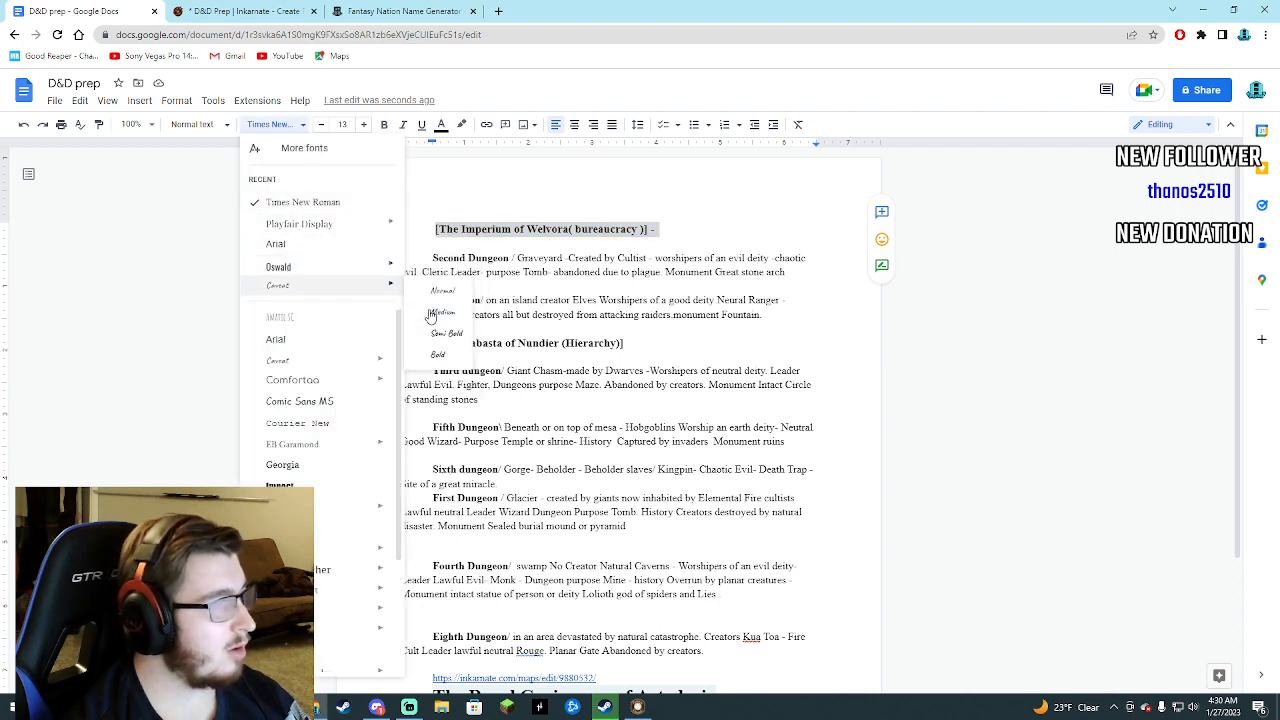
left_click(445, 386)
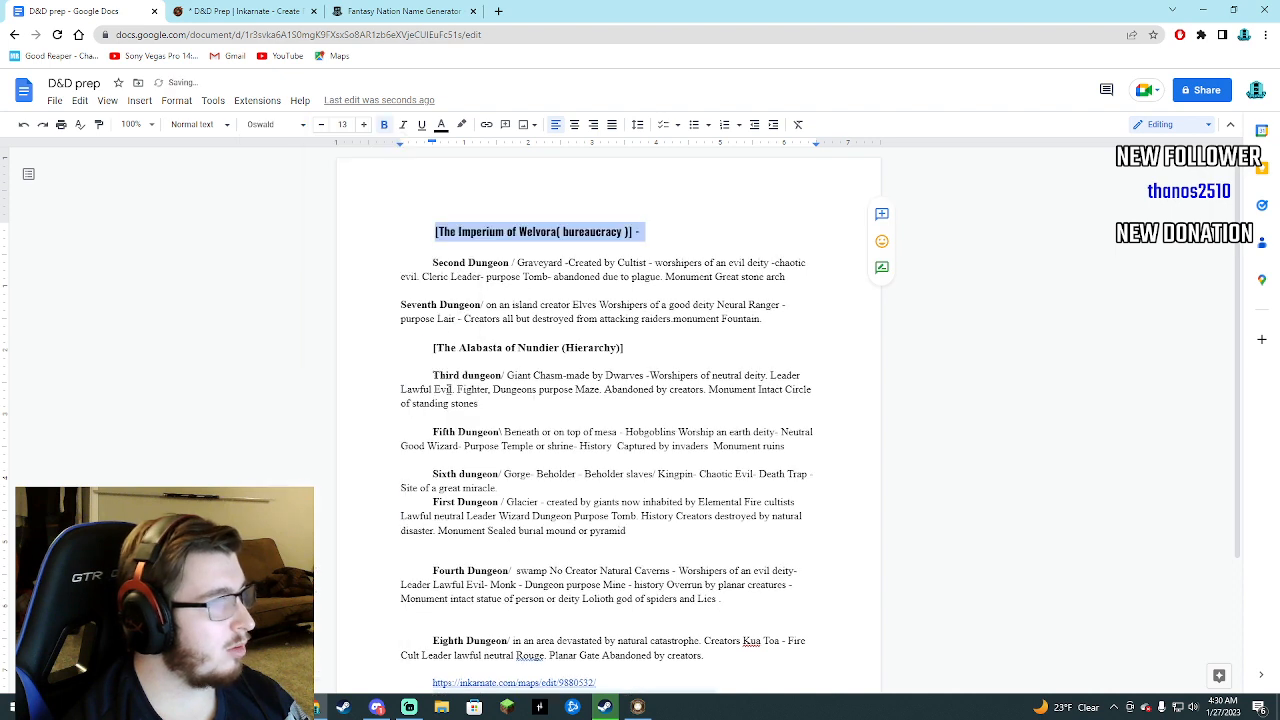
mouse_move(424, 356)
left_mouse_down()
mouse_move(455, 350)
mouse_move(402, 362)
left_mouse_up()
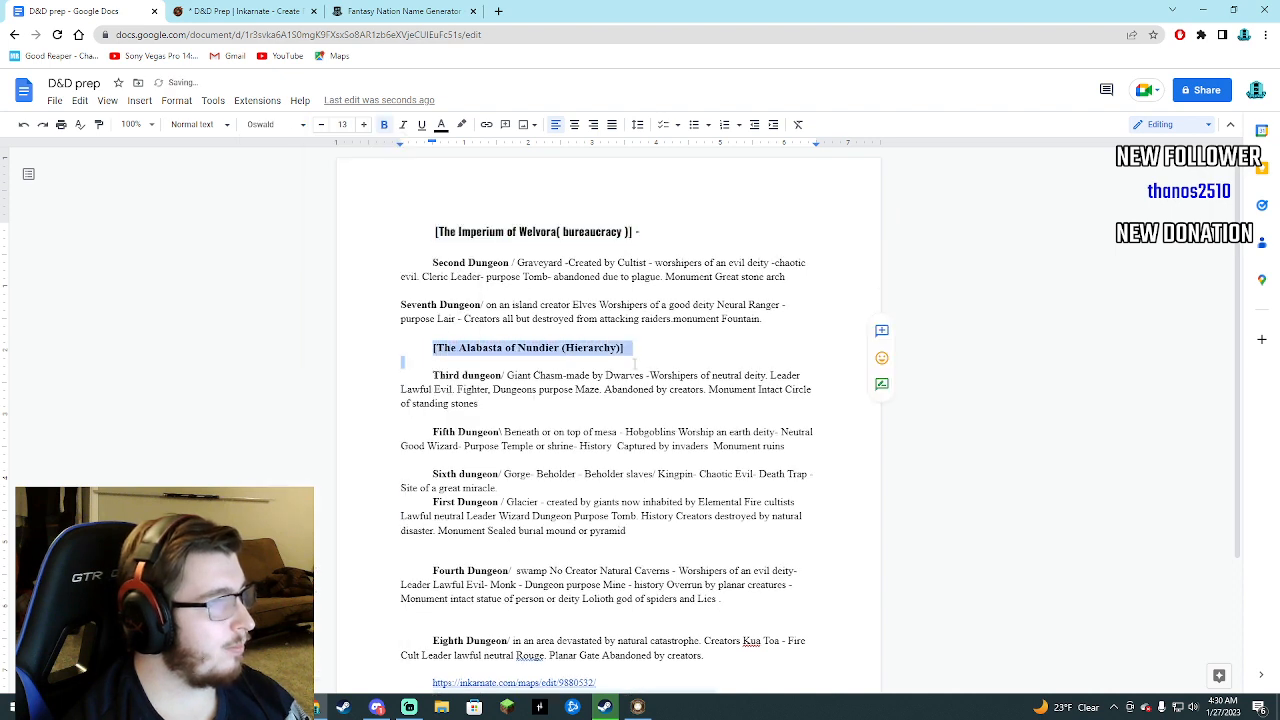
left_click(303, 124)
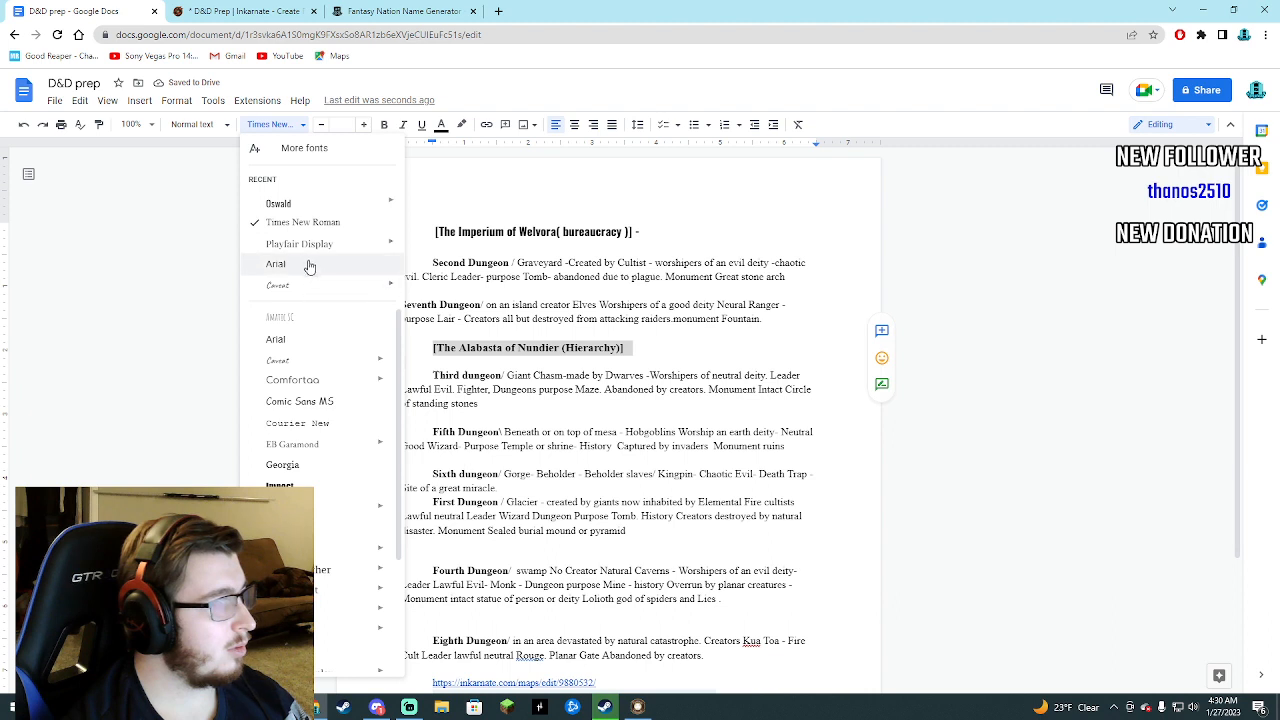
mouse_move(293, 207)
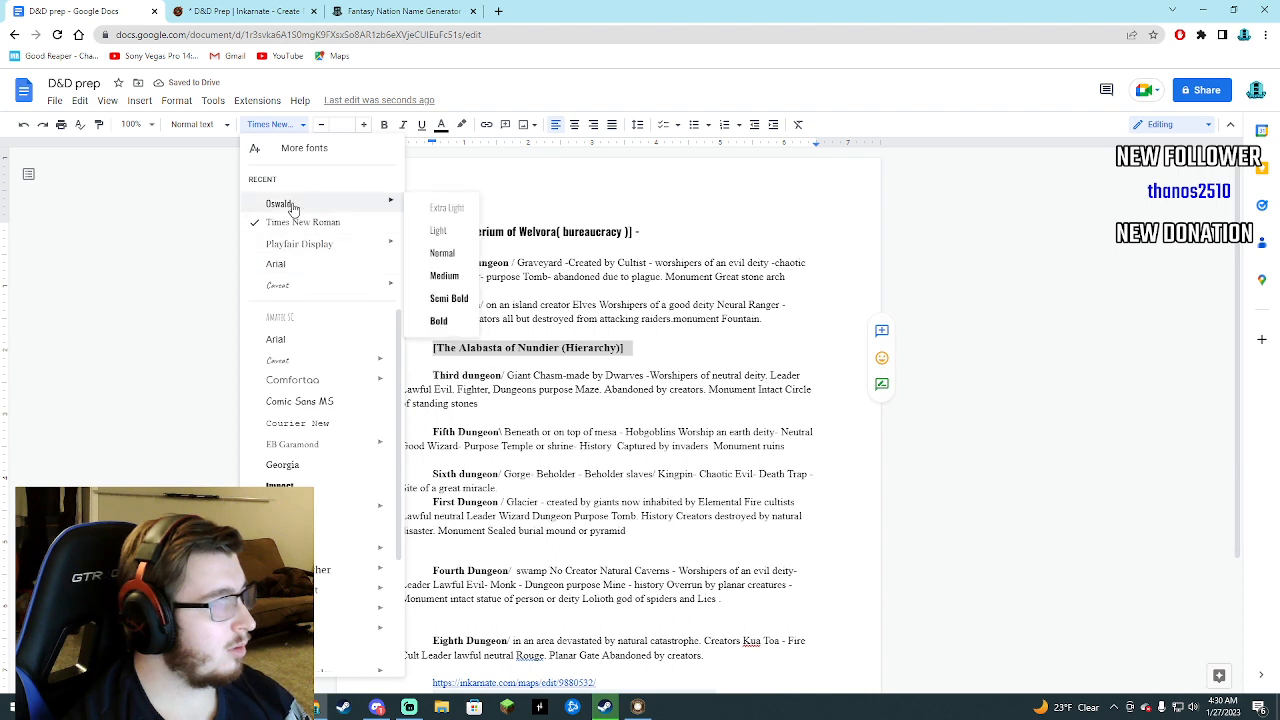
left_click(440, 320)
left_click(371, 413)
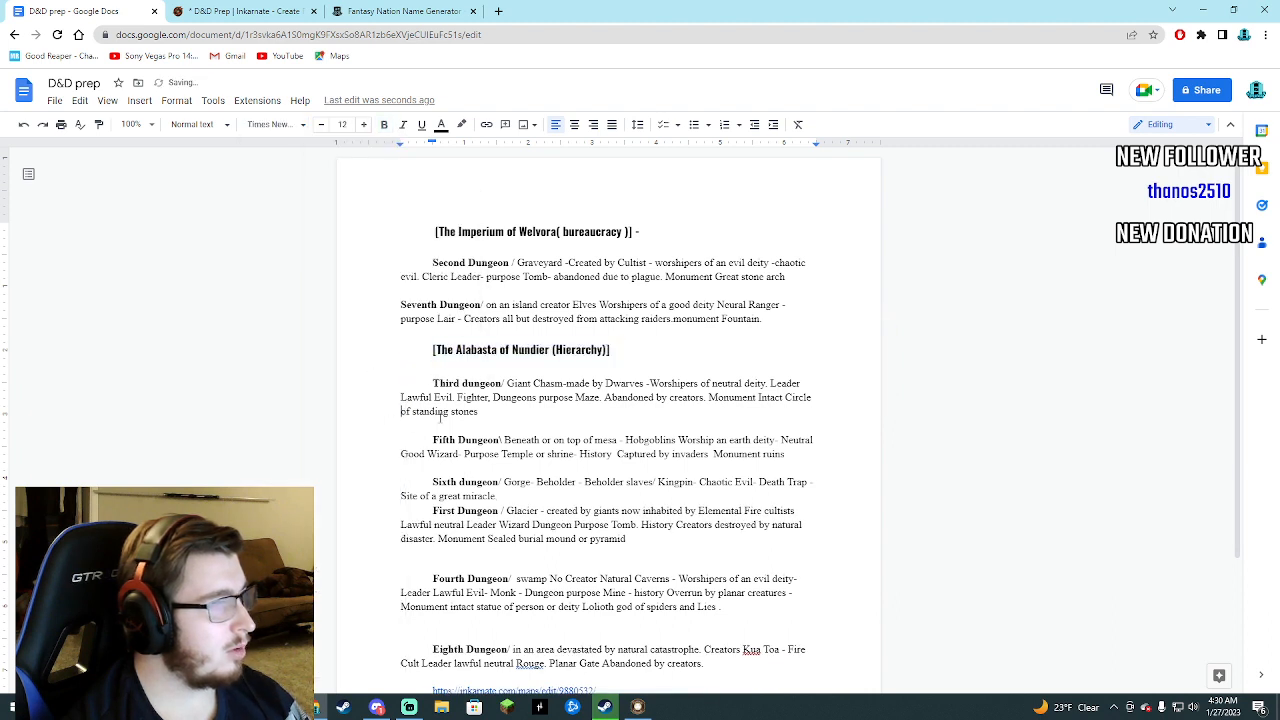
Insert an extra blank line between the Fifth Dungeon and Sixth dungeon entries.
left_click(797, 460)
key("Return")
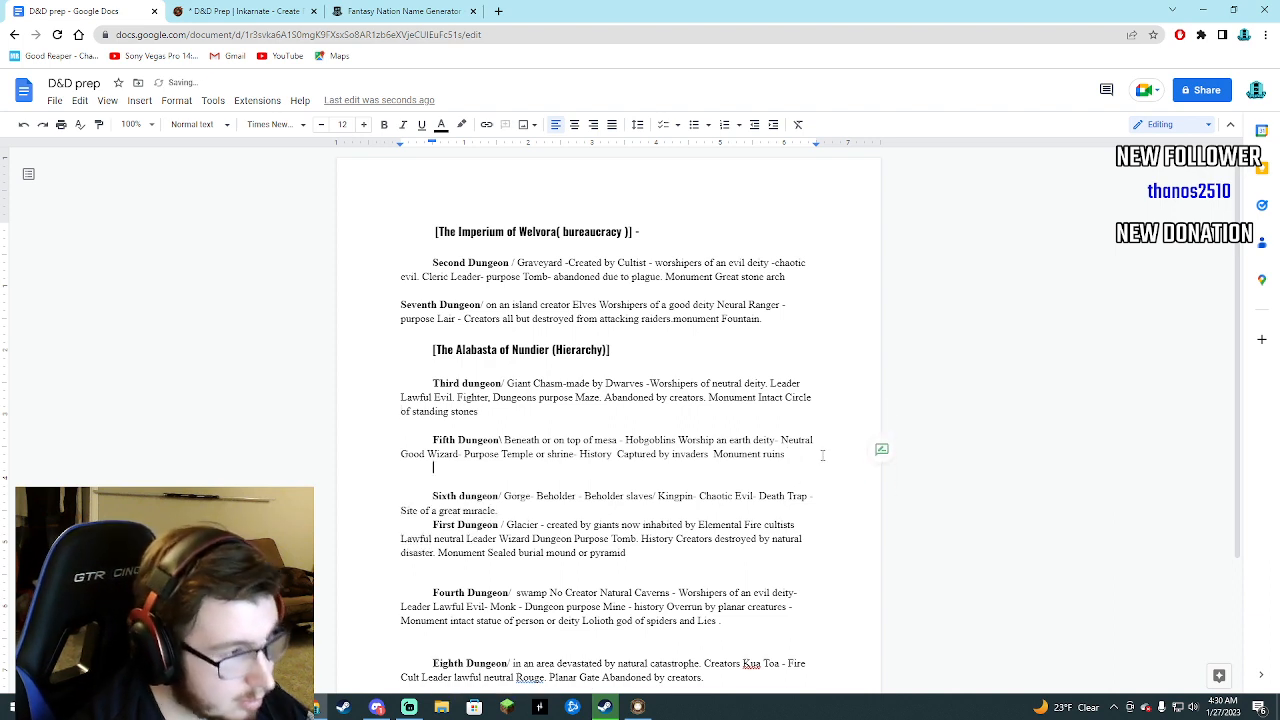
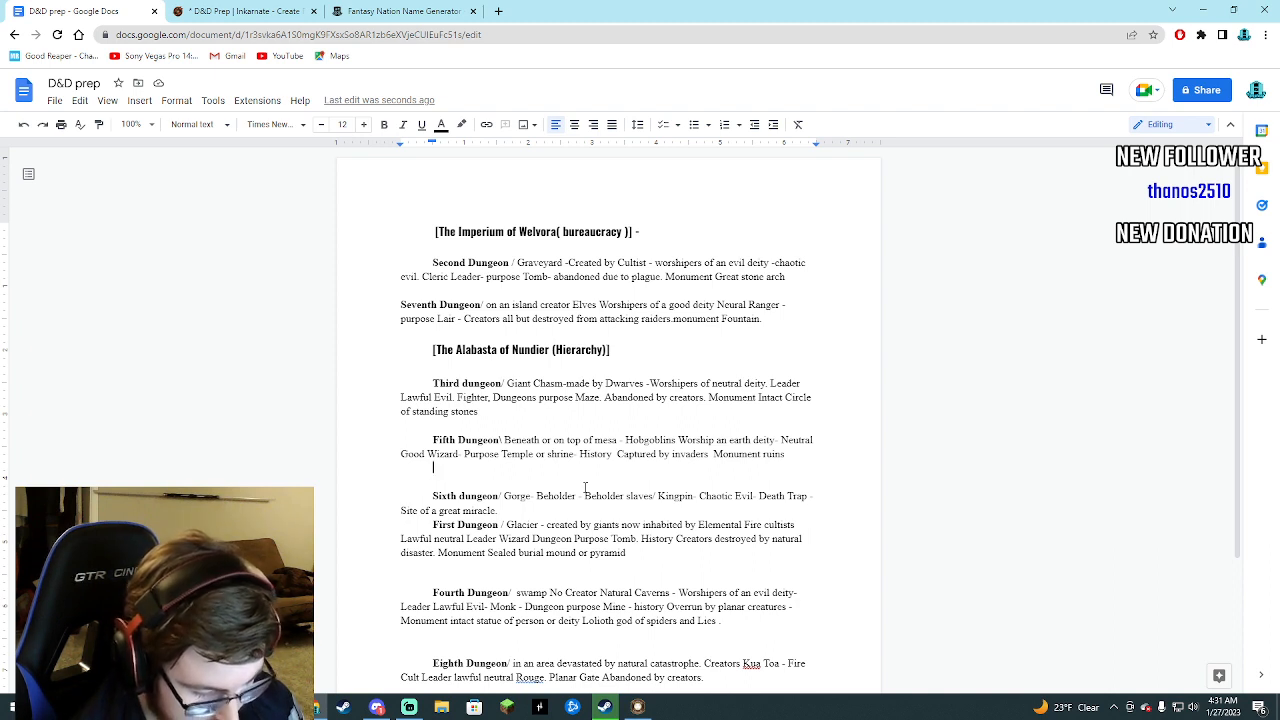
Generate new grand names in the Fantasy Nation Name Generator and copy "The Supreme Collective of Pormei".
left_click(362, 8)
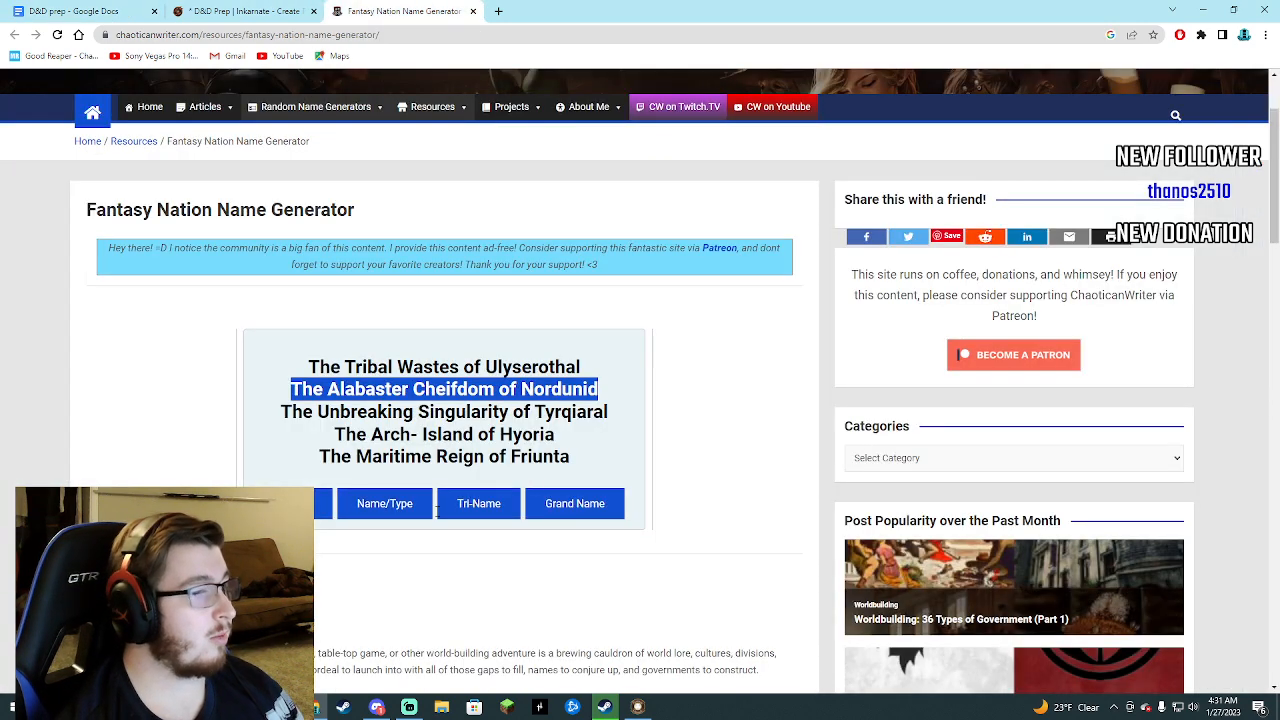
left_click(537, 505)
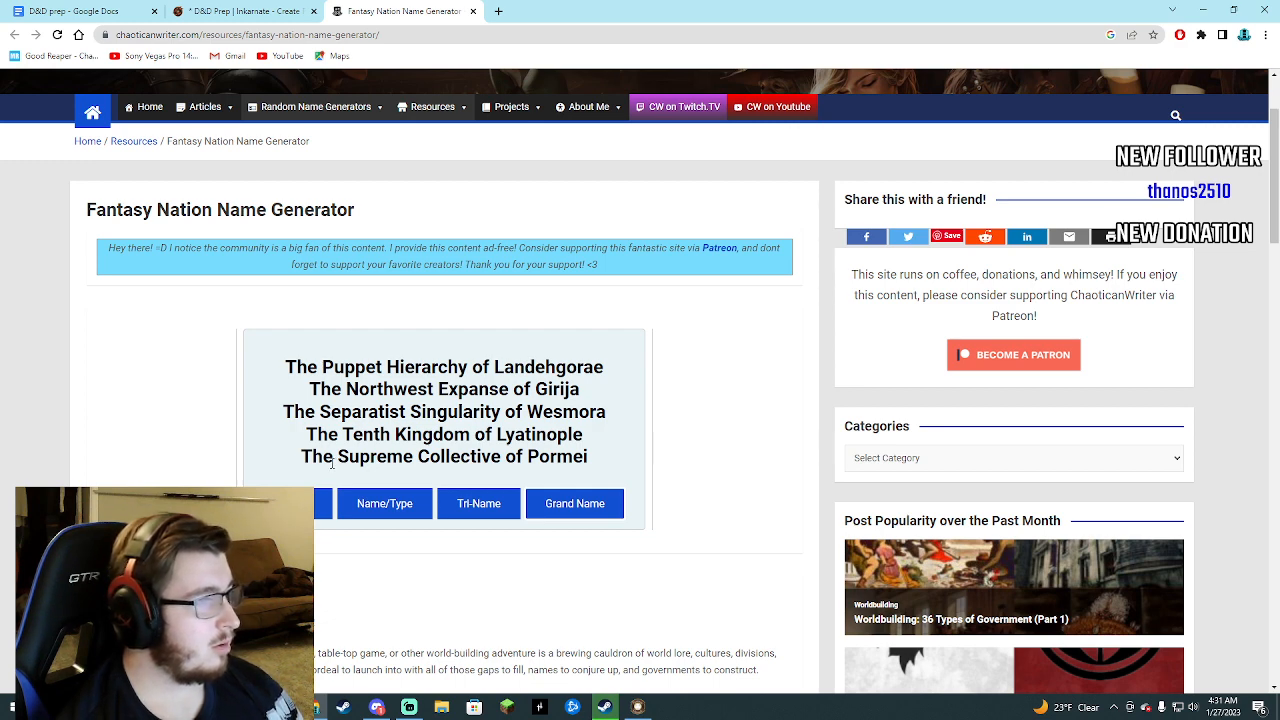
left_click_drag(300, 457, 621, 454)
right_click(621, 454)
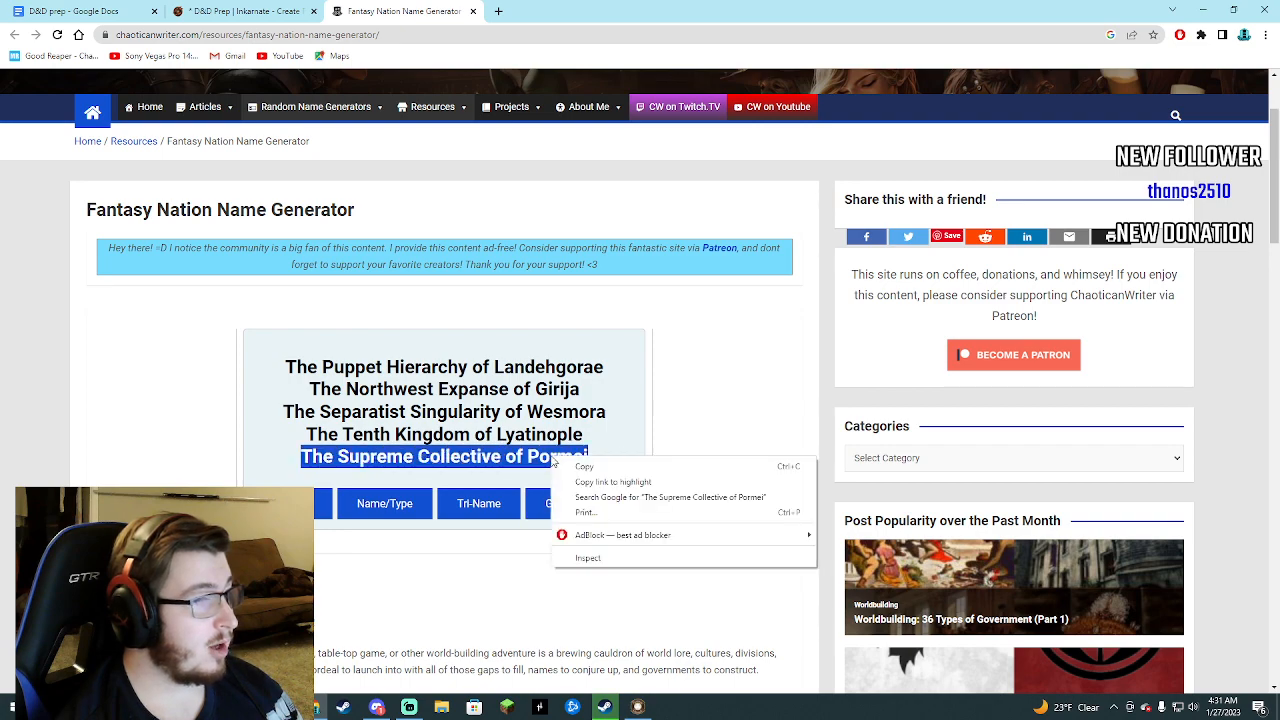
left_click(576, 465)
Paste the copied nation name into the blank line above the Sixth dungeon entry in the D&D prep document.
left_click(250, 11)
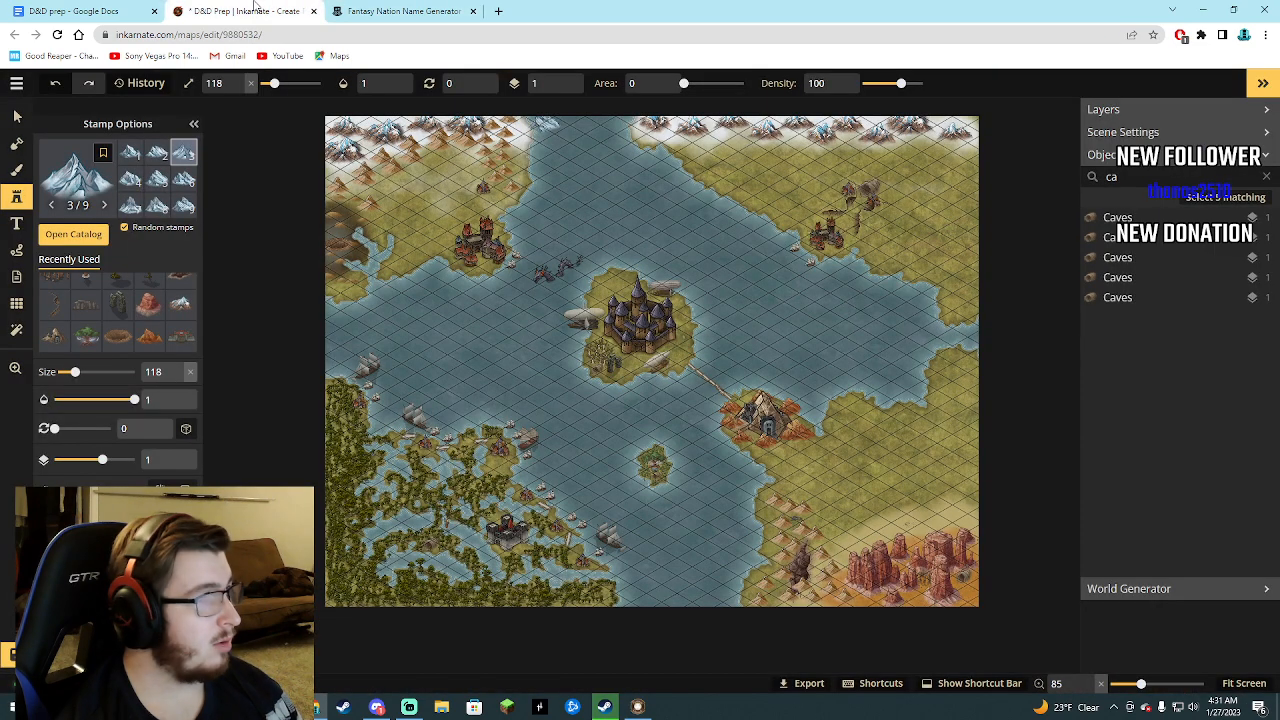
left_click(110, 11)
right_click(475, 478)
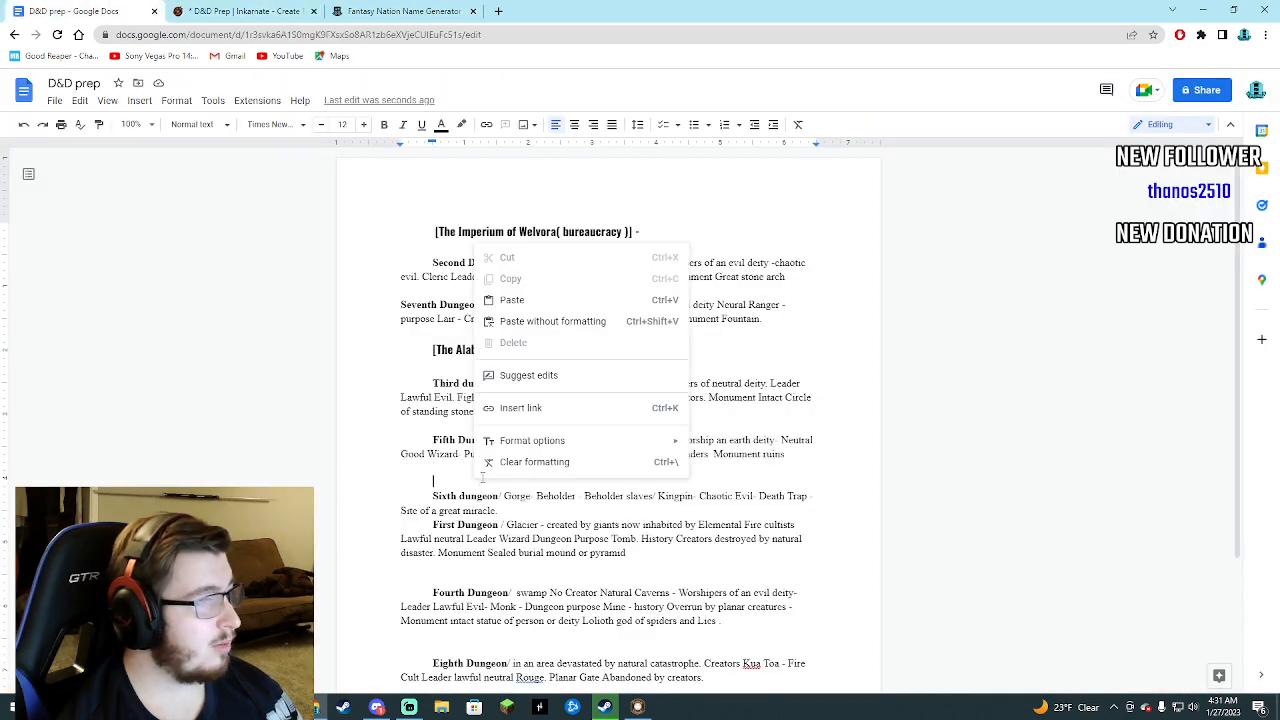
left_click(521, 296)
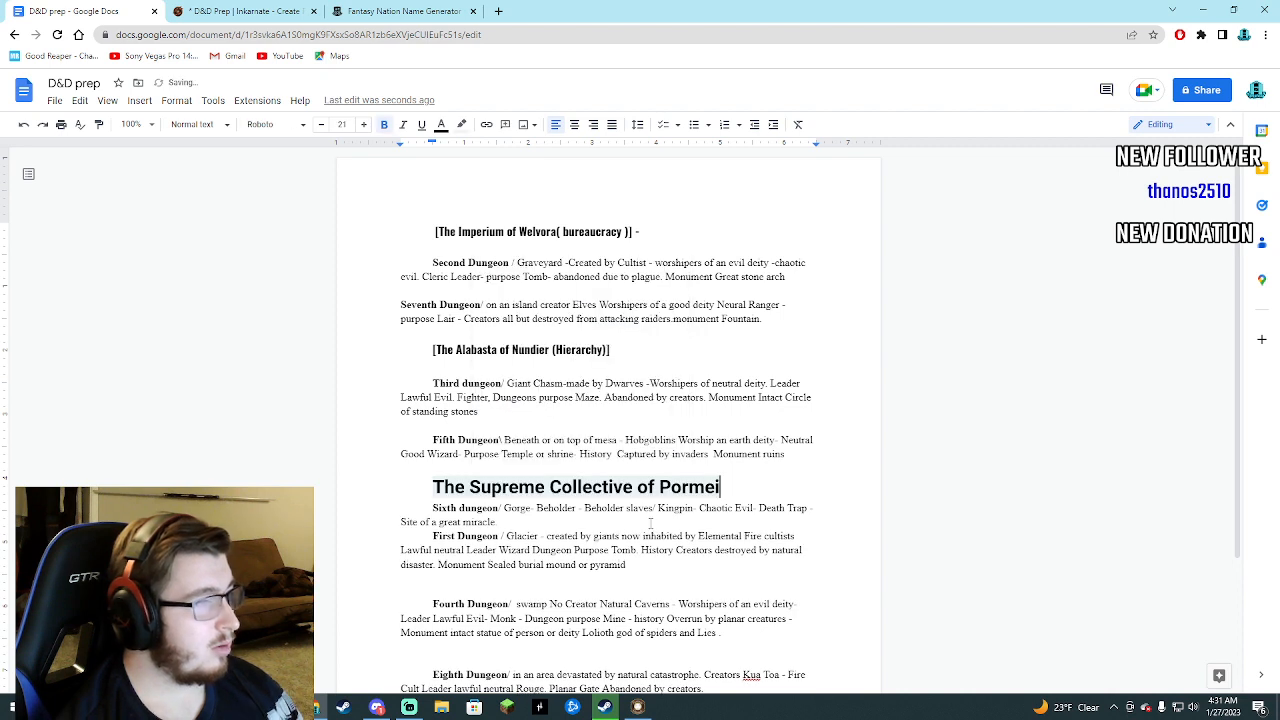
Set the Supreme Collective of Pormei heading in the Oswald Bold font.
left_click_drag(720, 487, 439, 467)
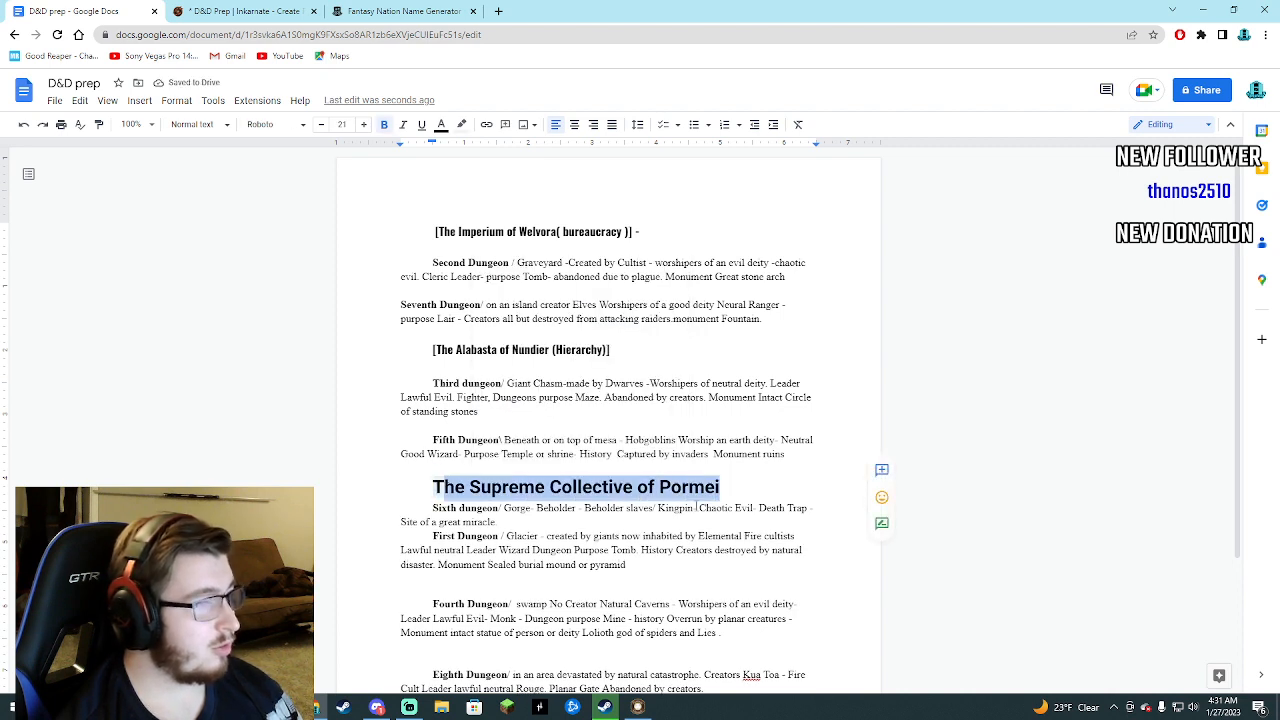
left_click_drag(720, 487, 430, 487)
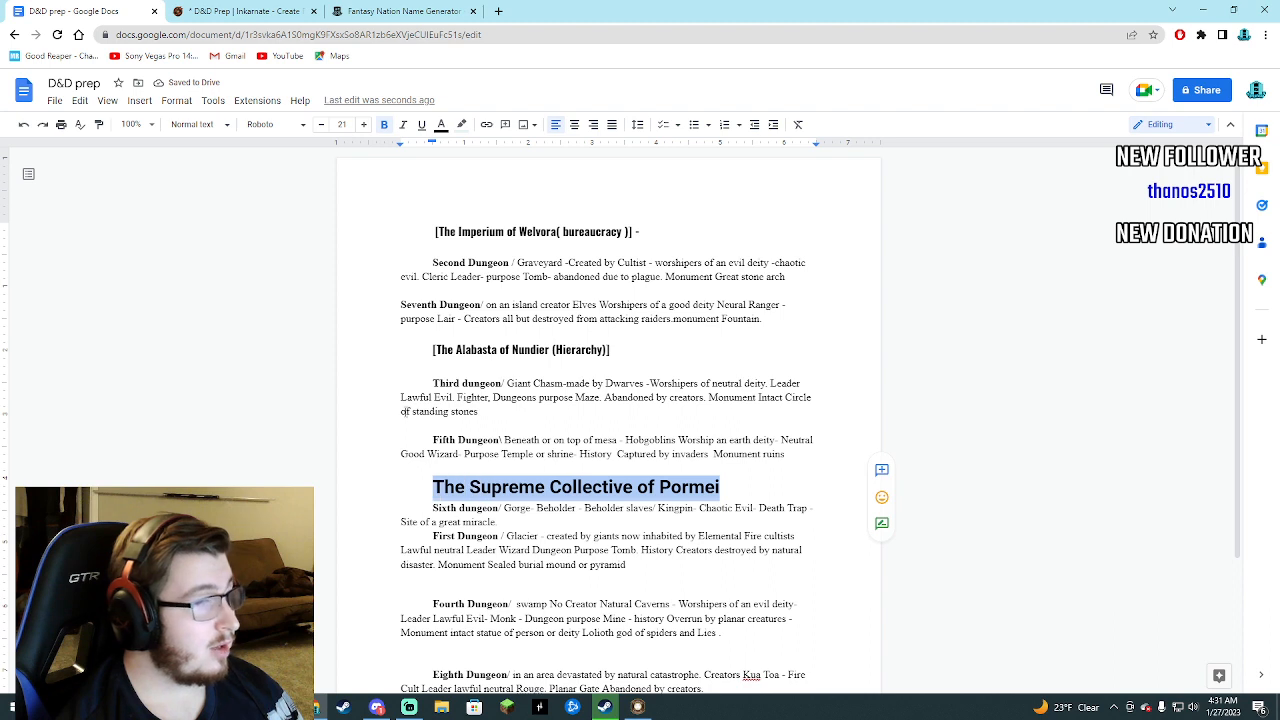
left_click(296, 125)
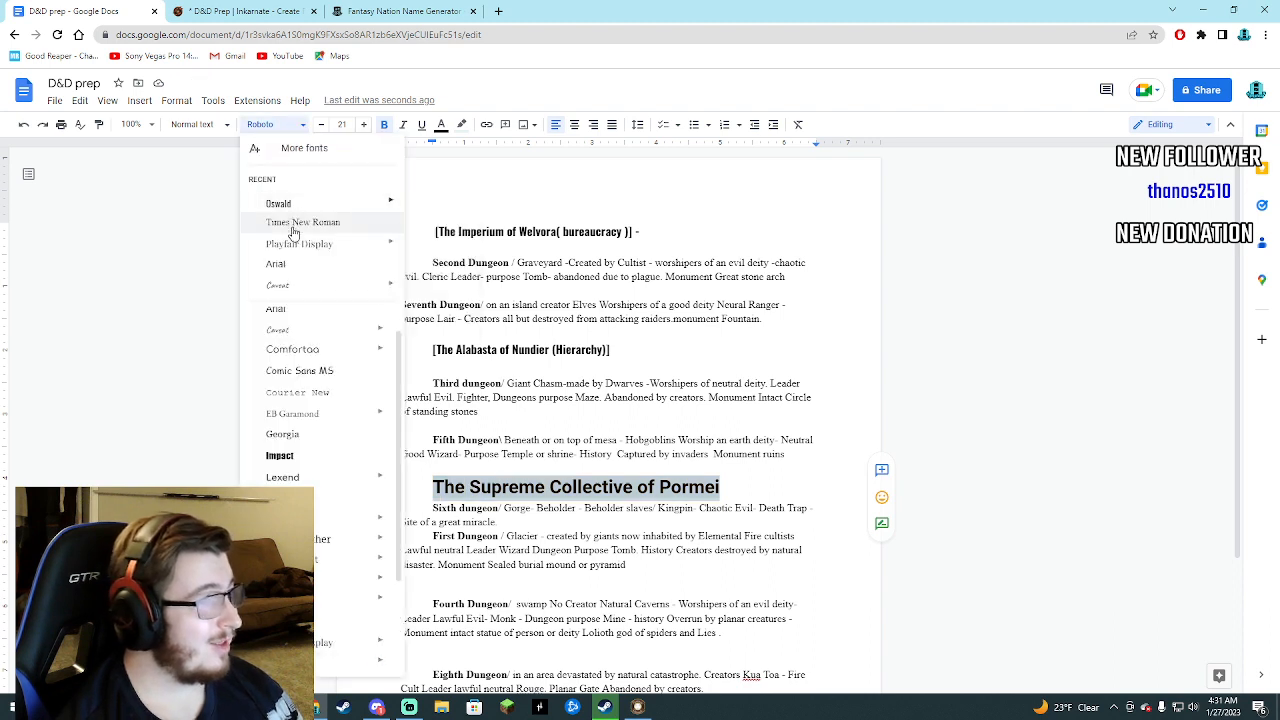
left_click(293, 229)
left_click(272, 125)
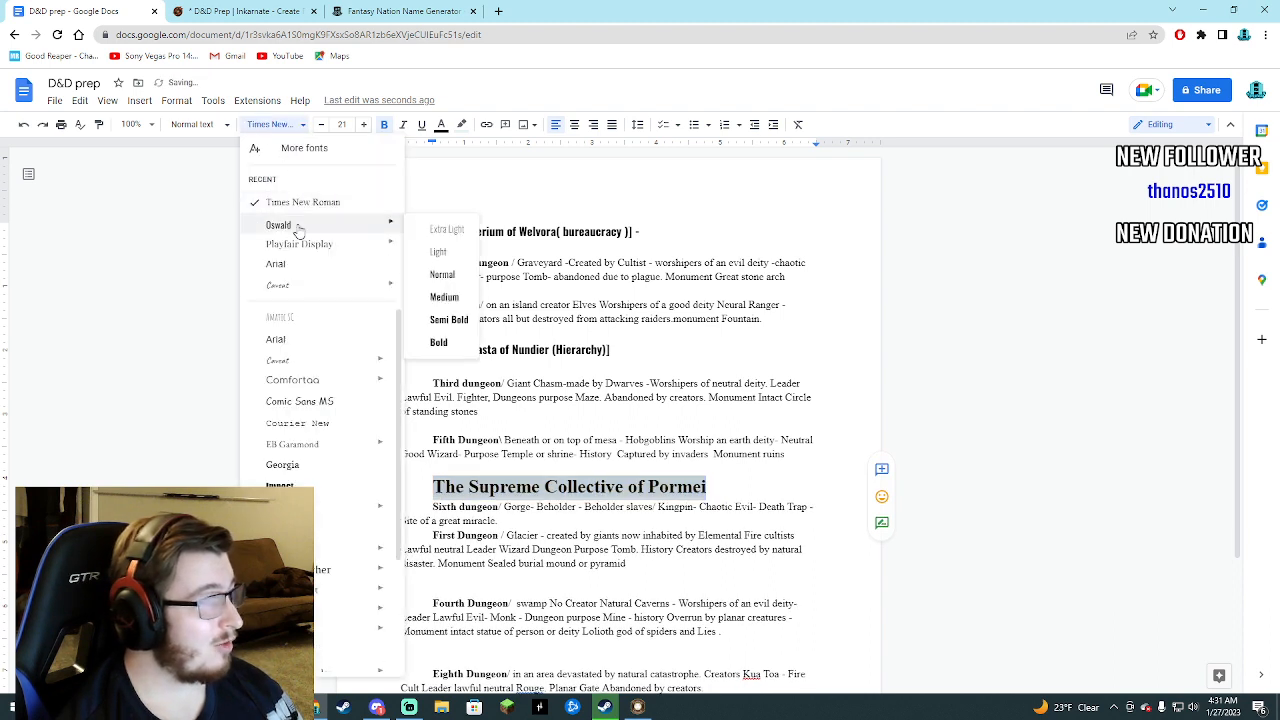
mouse_move(330, 244)
mouse_move(300, 225)
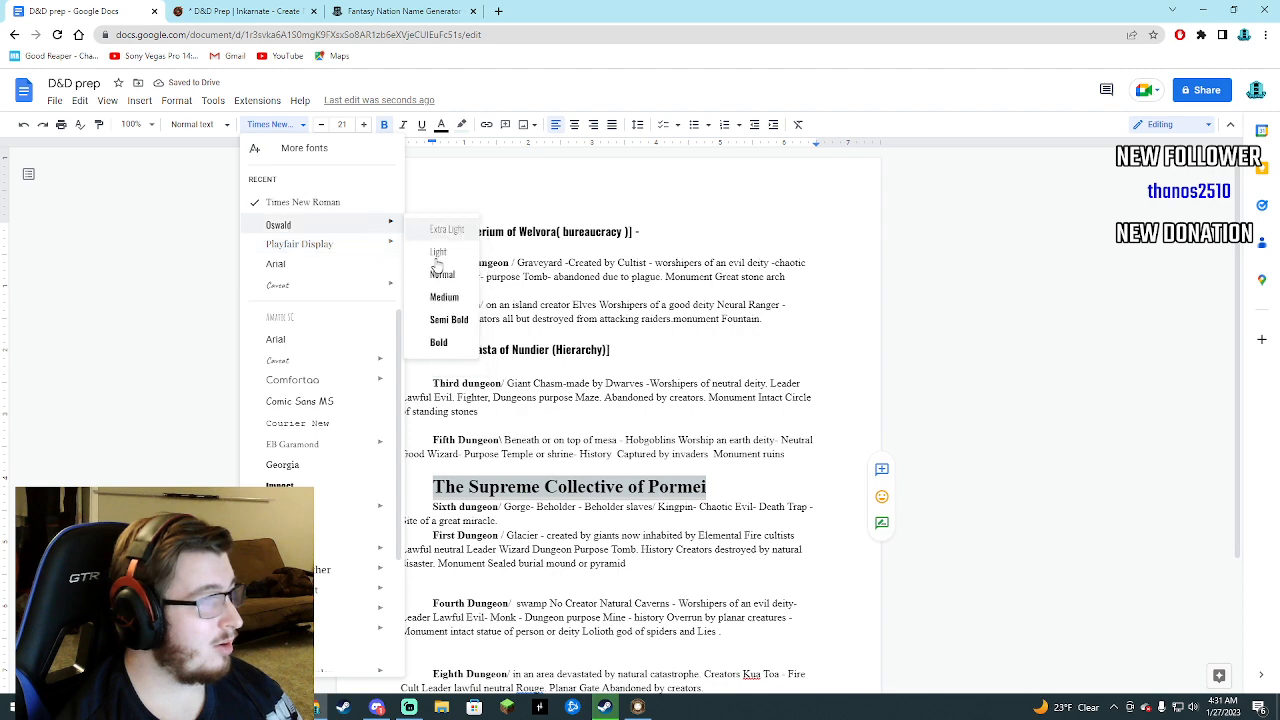
left_click(442, 343)
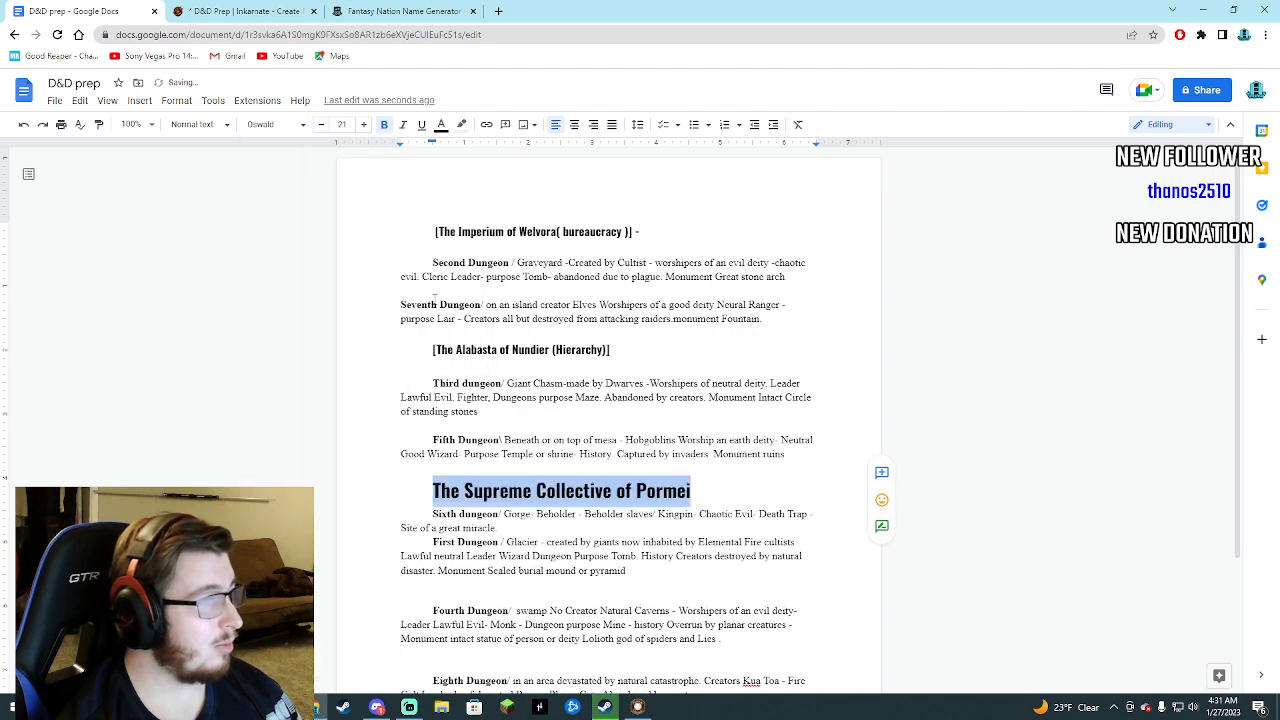
Reduce the Supreme Collective of Pormei heading to font size 13.
left_click(321, 125)
left_click(321, 125)
left_click(321, 125)
left_click(321, 125)
left_click(321, 125)
left_click(321, 125)
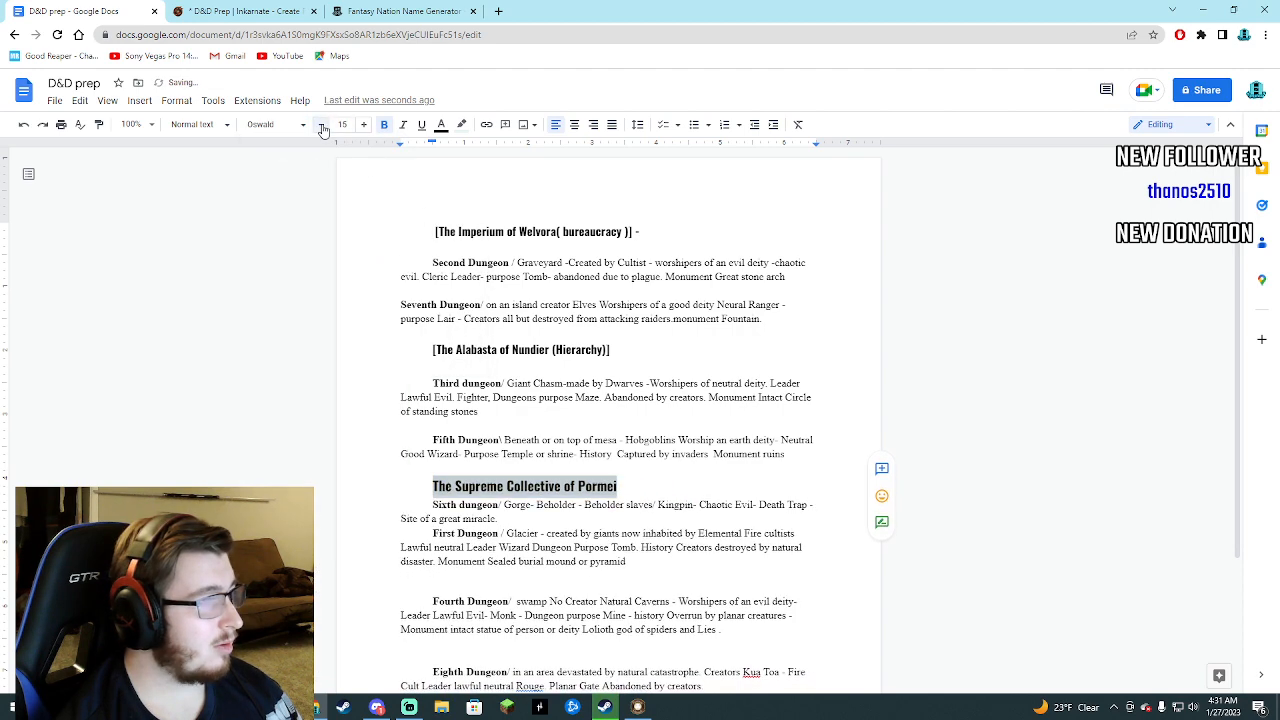
left_click(321, 125)
left_click(321, 125)
left_click(446, 340)
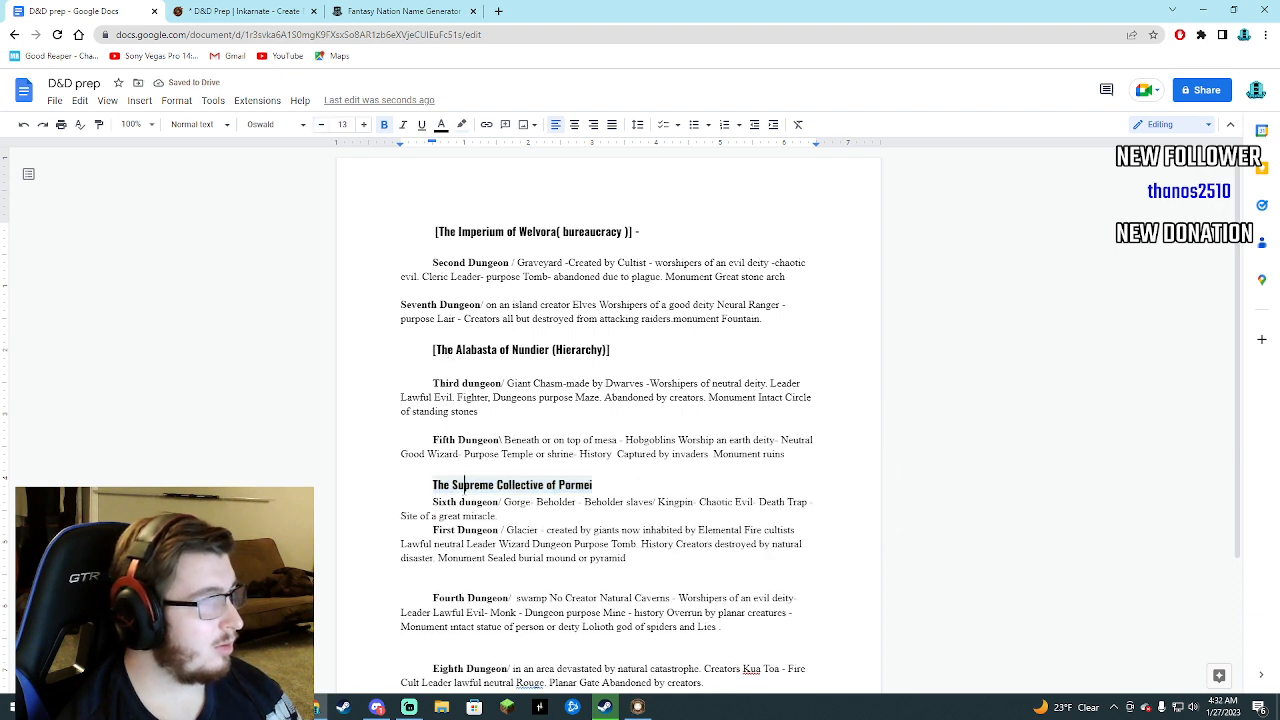
Change the highlight colour of the Supreme Collective of Pormei heading to white.
left_click_drag(591, 489, 432, 487)
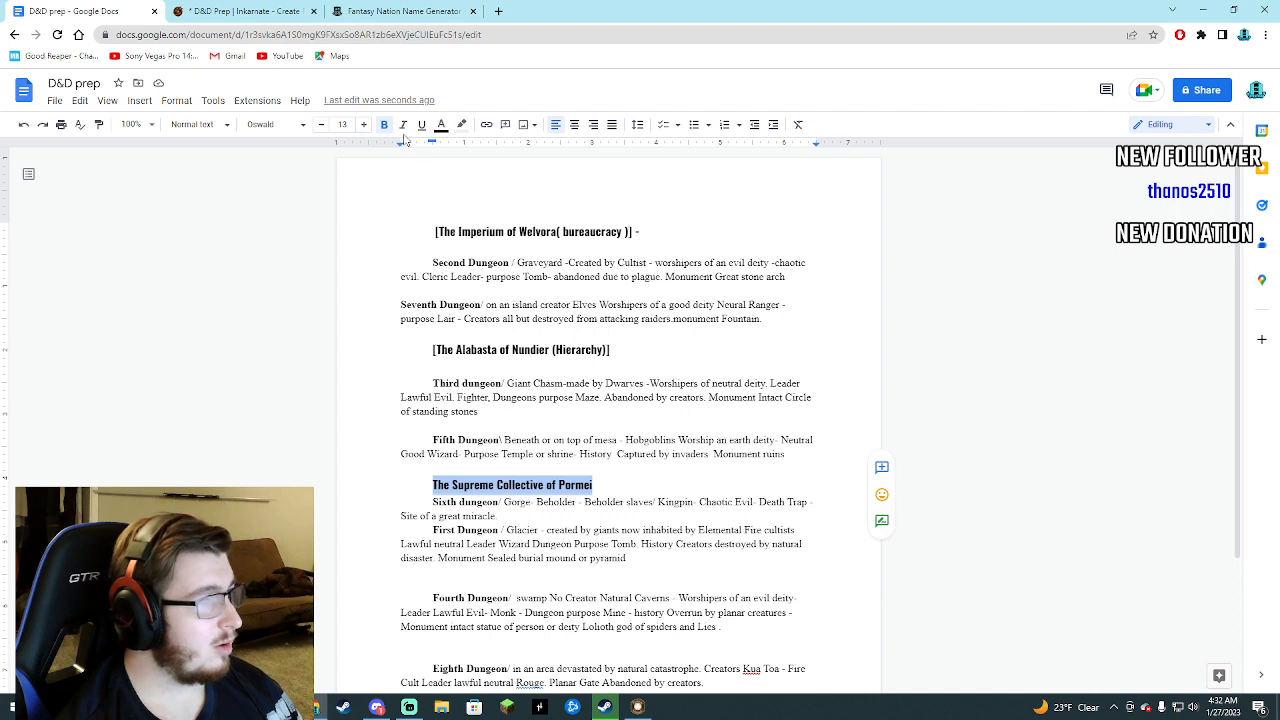
left_click(461, 124)
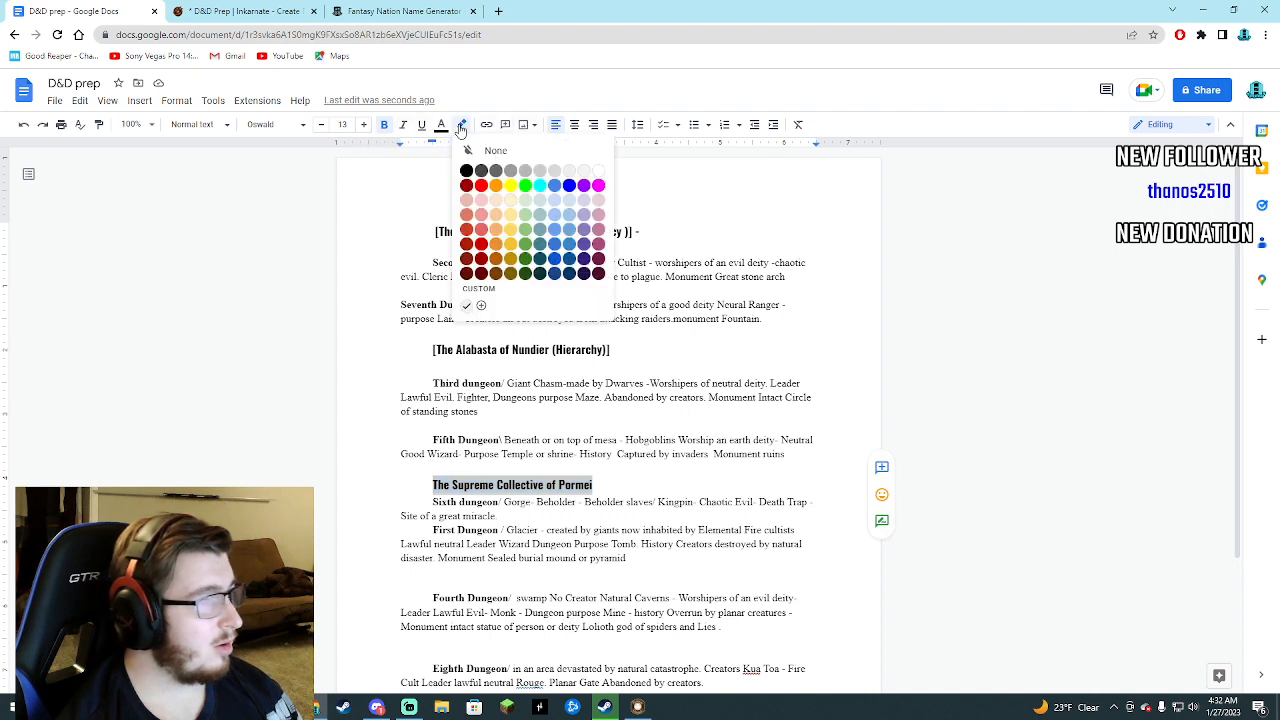
left_click(603, 172)
left_click(433, 383)
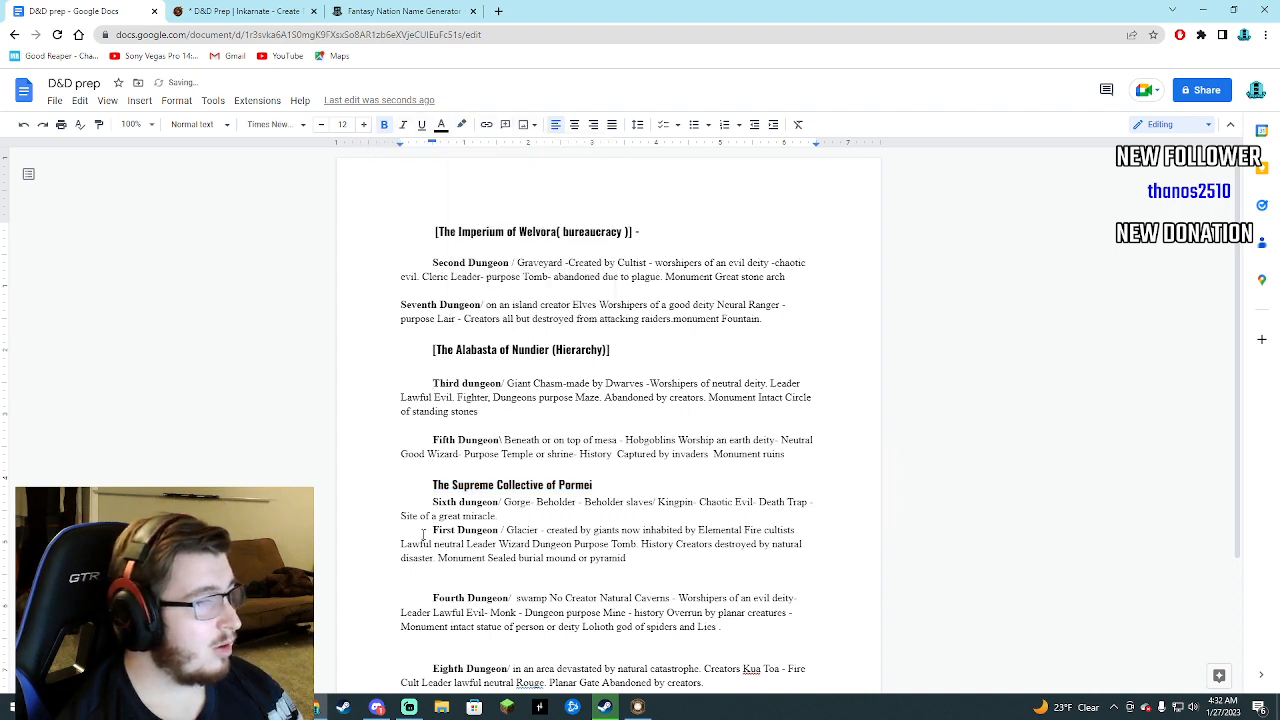
Check the Inkarnate map, and move the Sixth dungeon entry from under the Pormei heading to below the Eighth Dungeon entry.
scroll(386, 523, "down", 1)
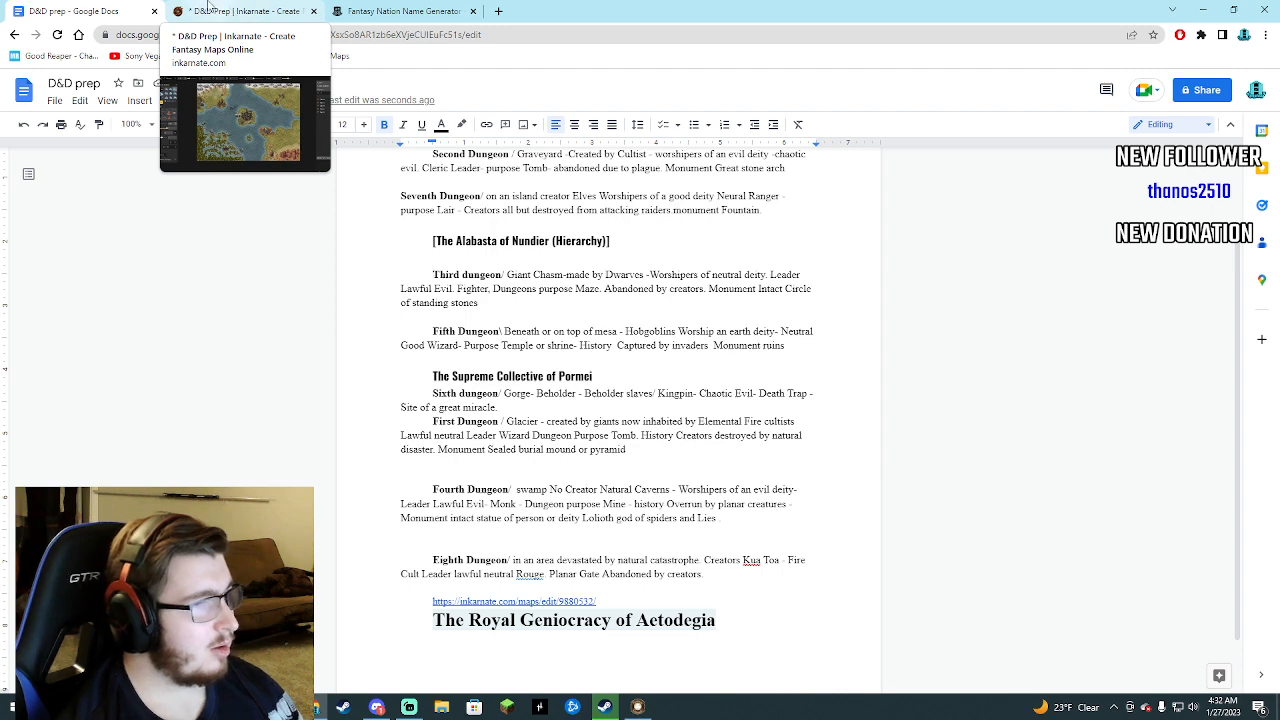
left_click(352, 8)
left_click(245, 8)
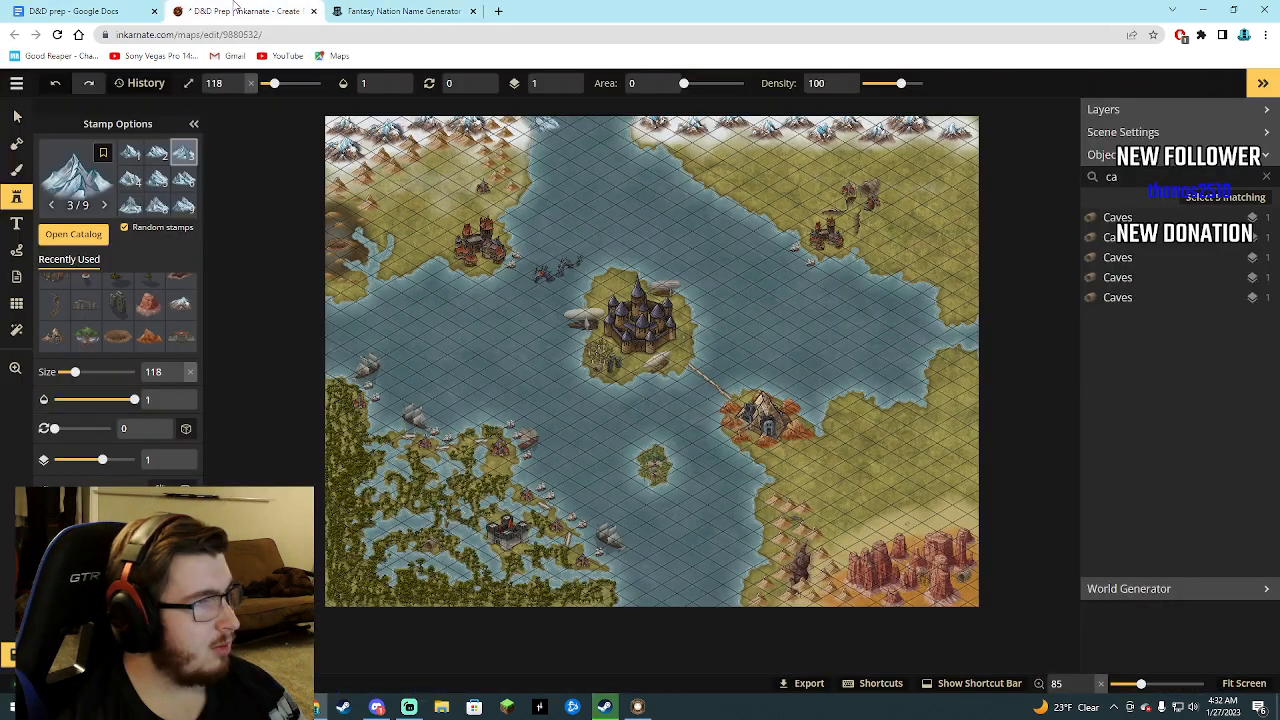
left_click(380, 8)
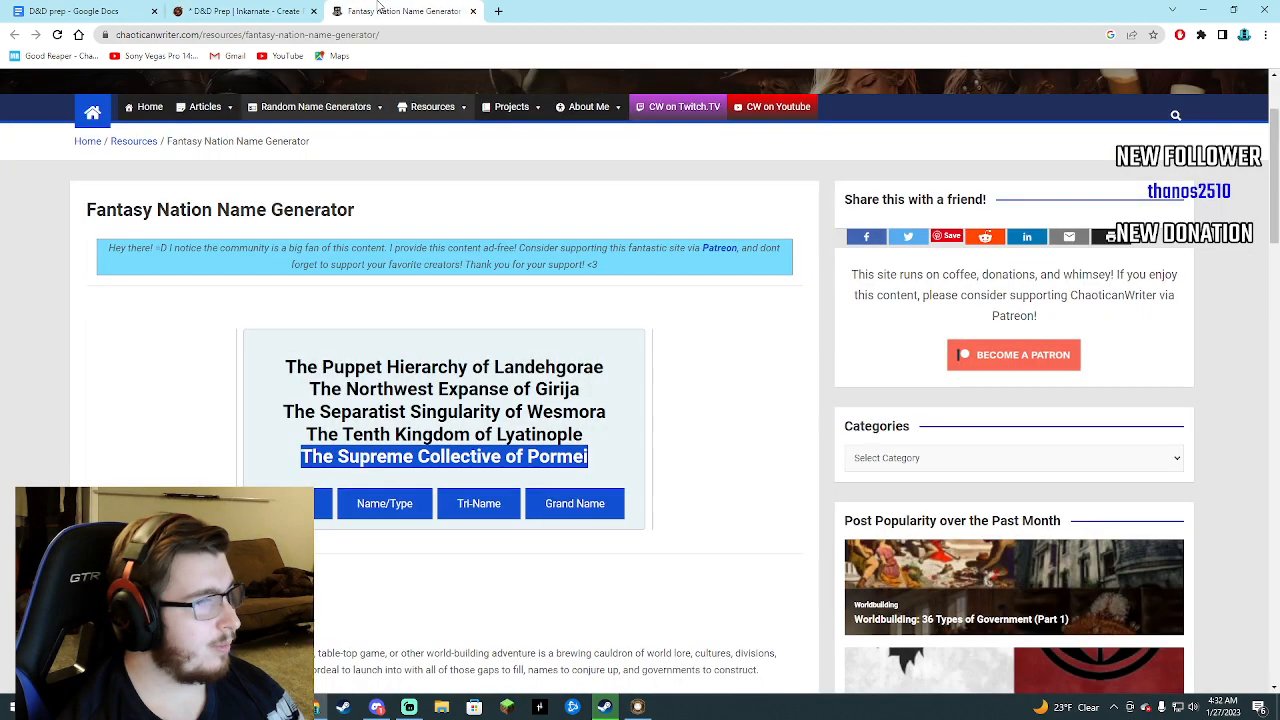
left_click(80, 11)
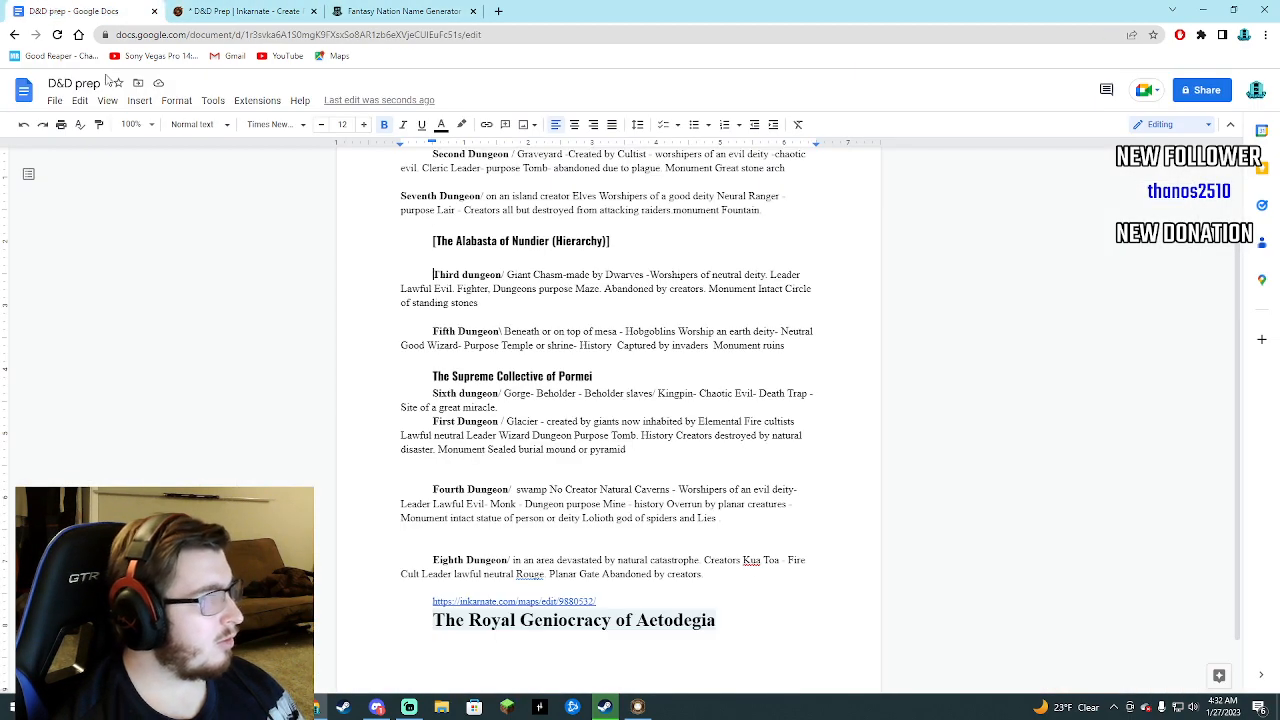
triple_click(436, 394)
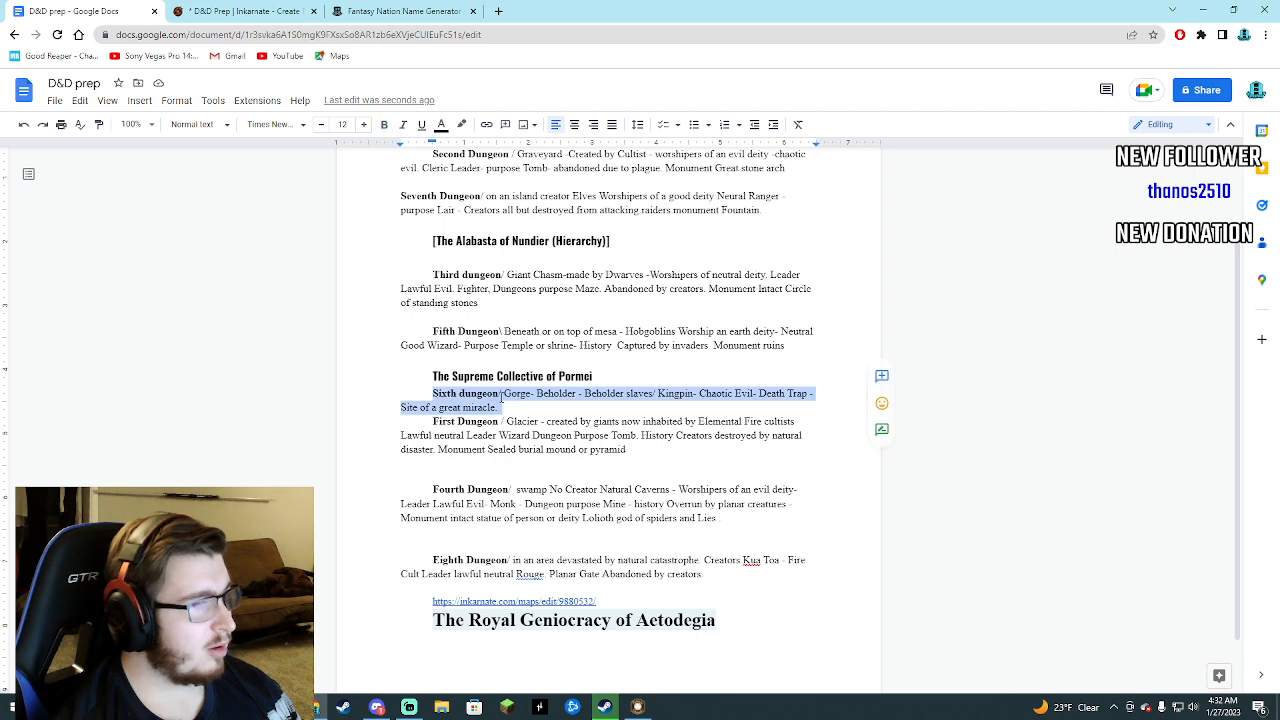
right_click(500, 395)
left_click(540, 354)
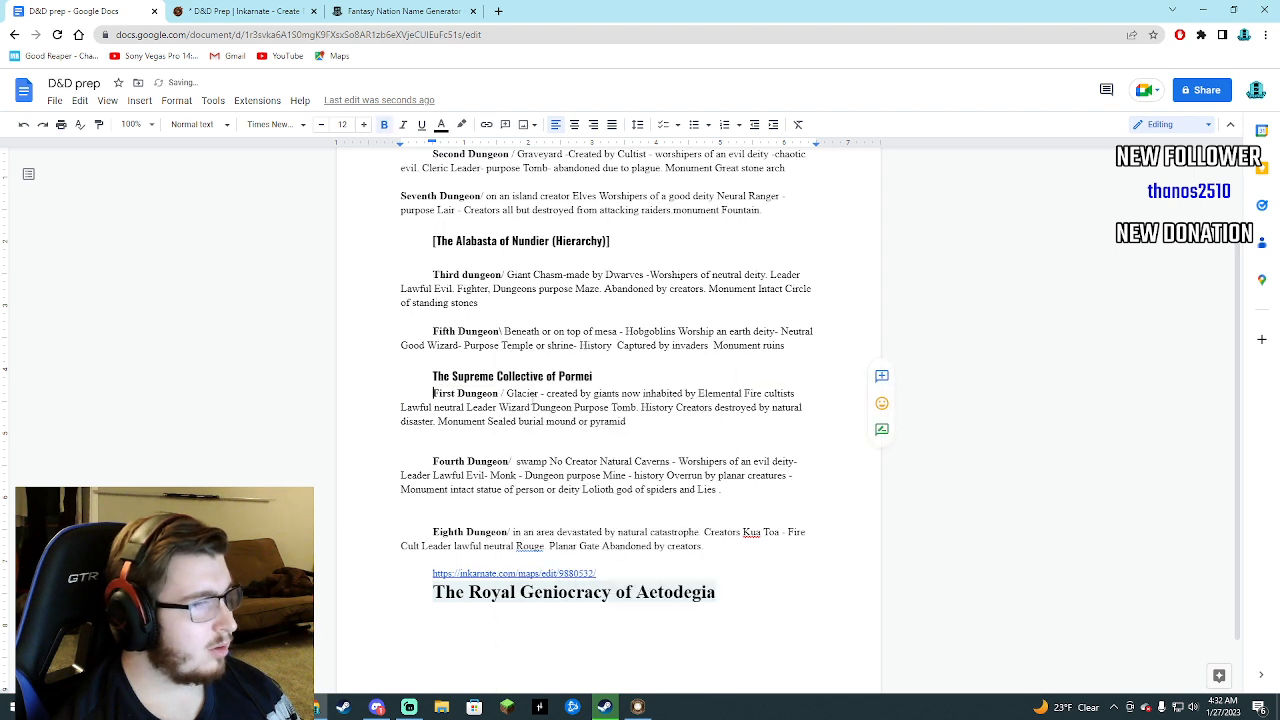
left_click(583, 510)
left_click_drag(685, 570, 654, 562)
right_click(652, 562)
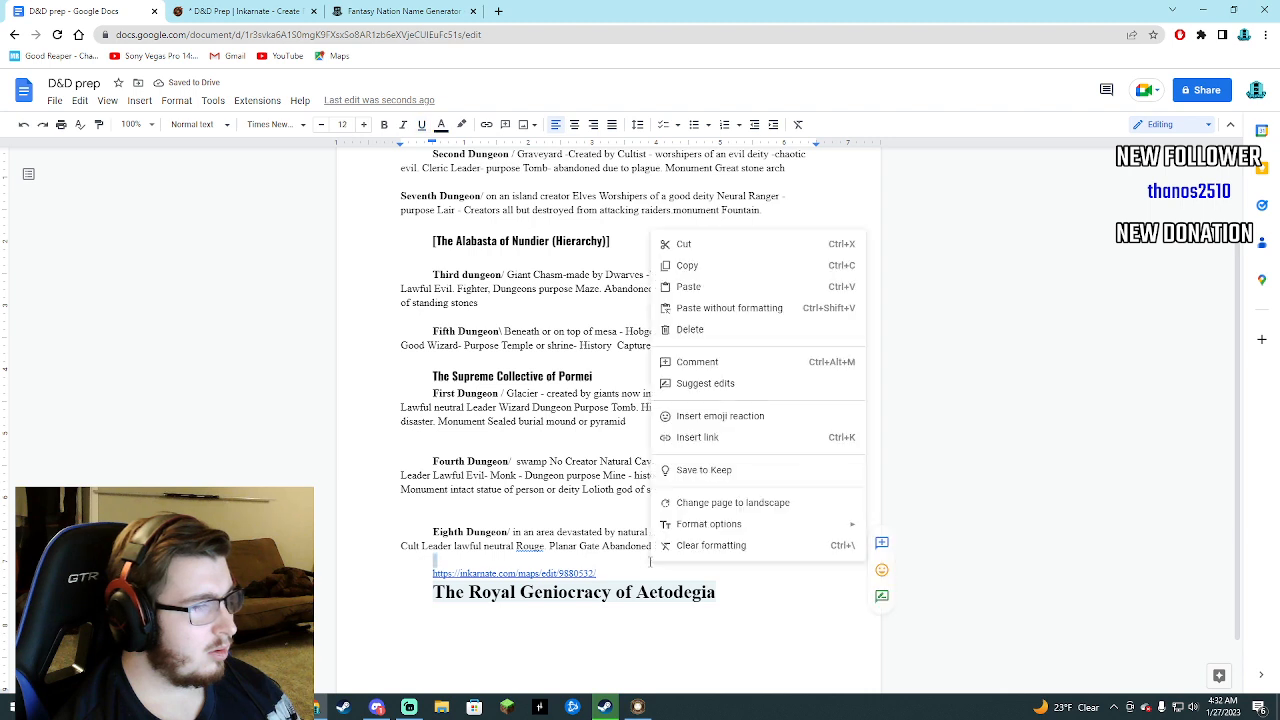
left_click(688, 286)
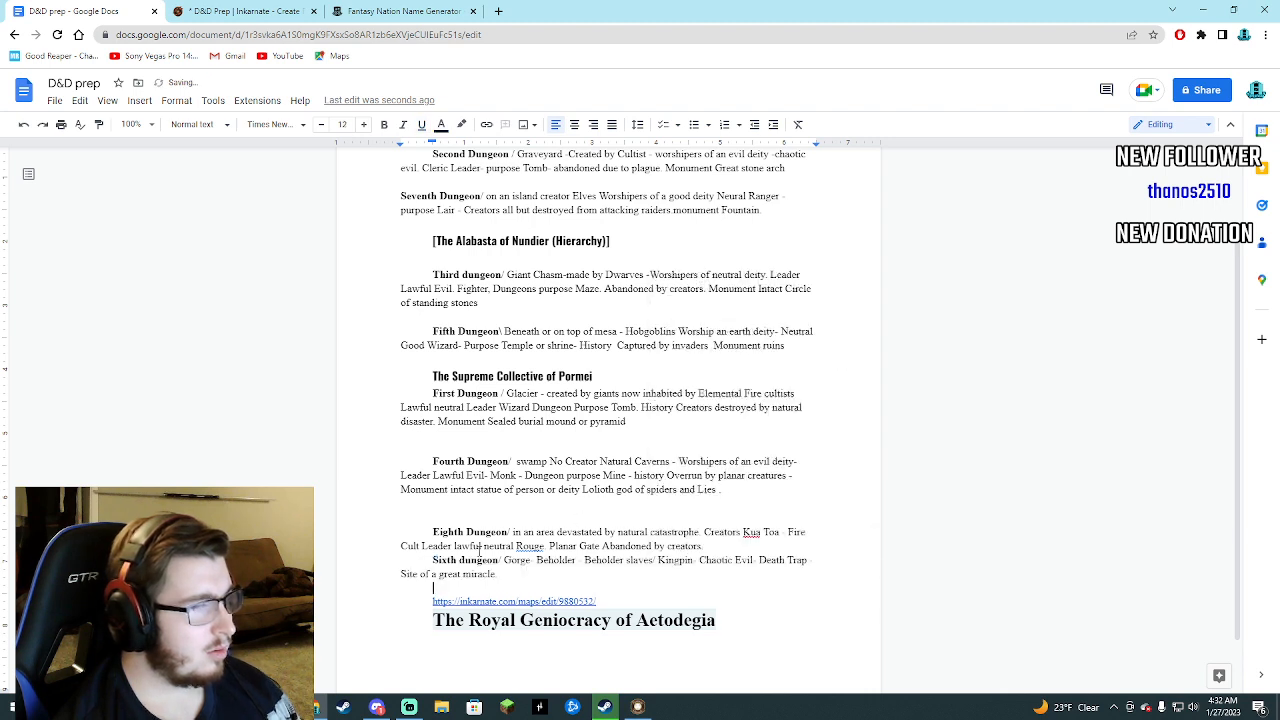
Move the Eighth Dungeon entry directly below the First Dungeon entry and separate the two with a blank line.
left_click_drag(433, 532, 750, 548)
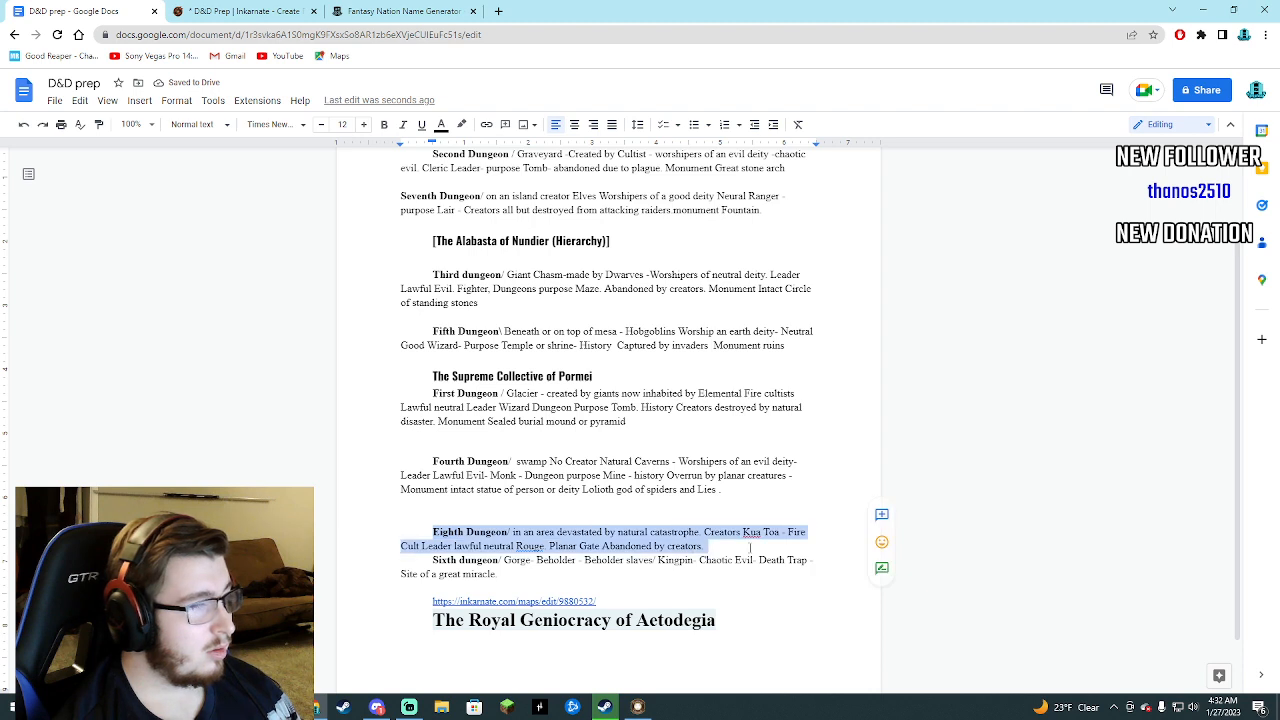
left_click(427, 530)
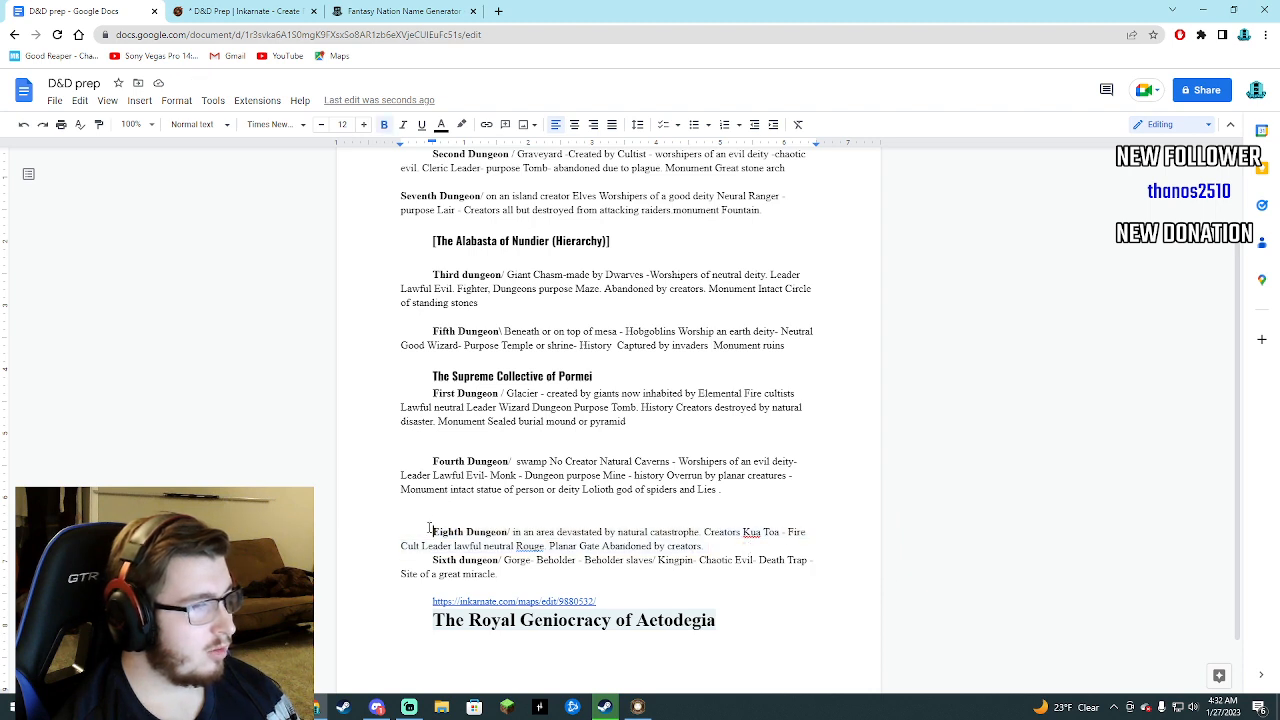
left_click_drag(423, 530, 705, 546)
right_click(663, 540)
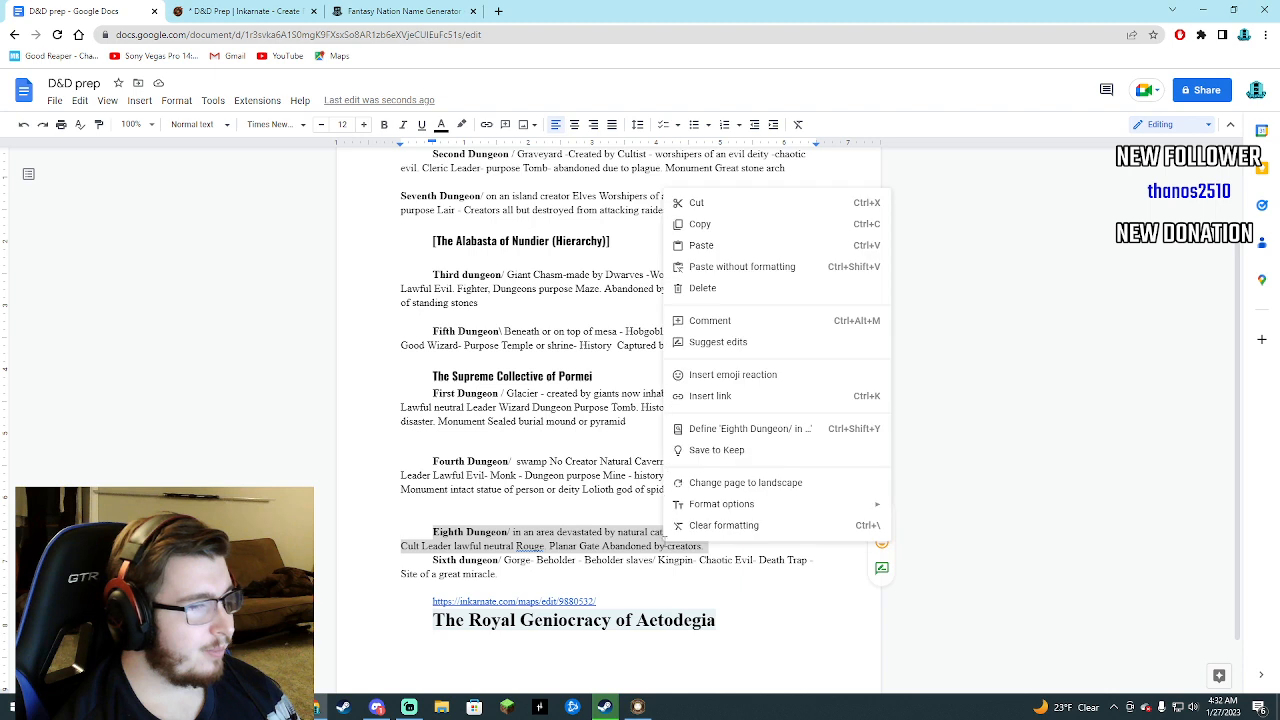
left_click(697, 203)
left_click(576, 435)
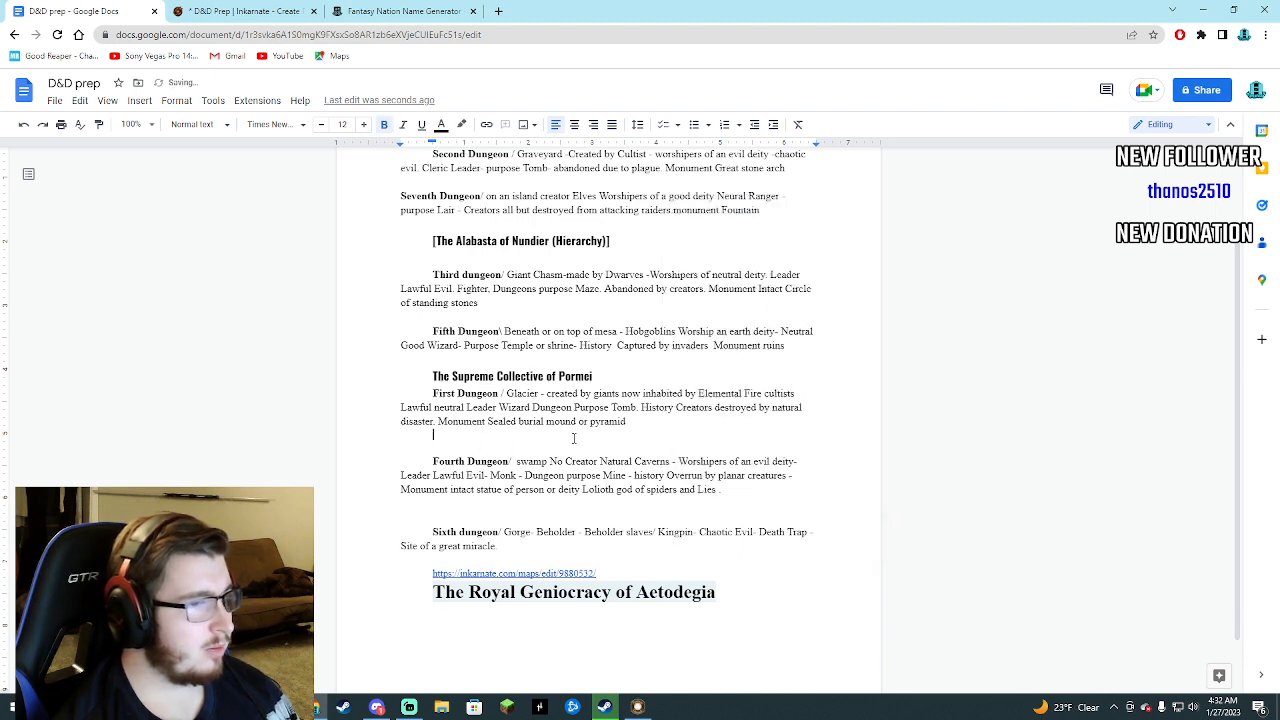
right_click(577, 440)
left_click(604, 495)
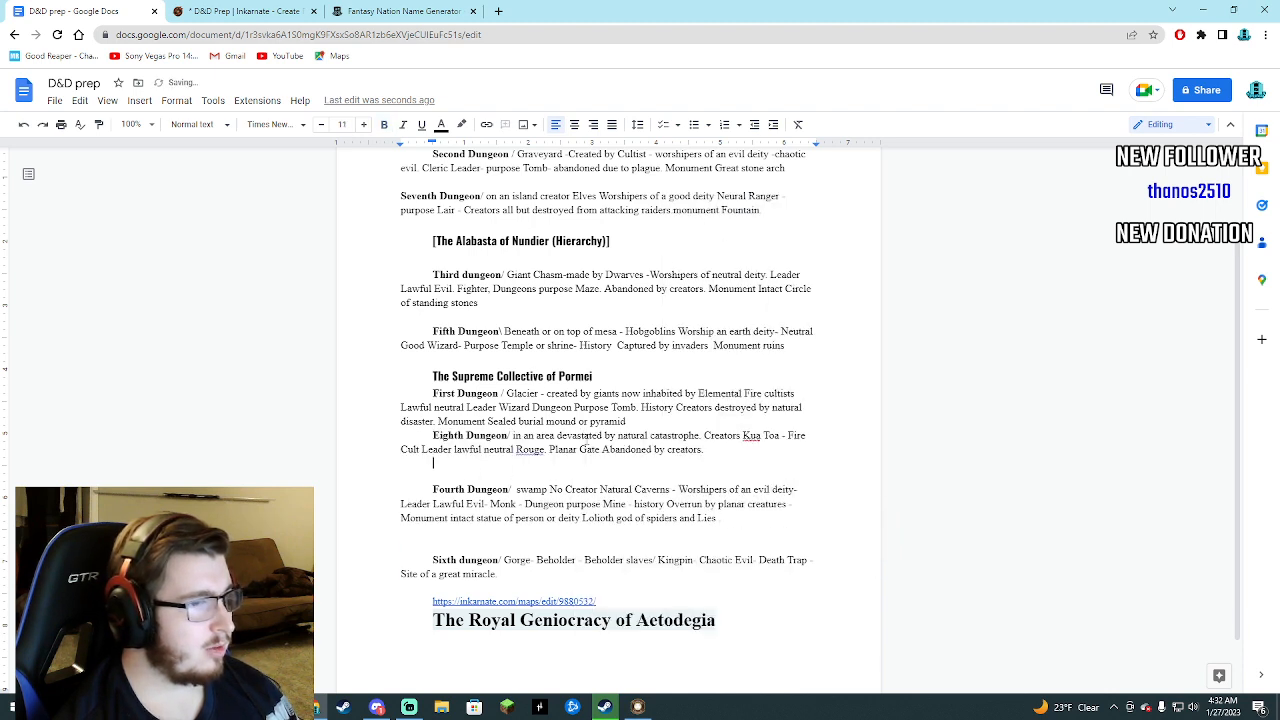
key("Return")
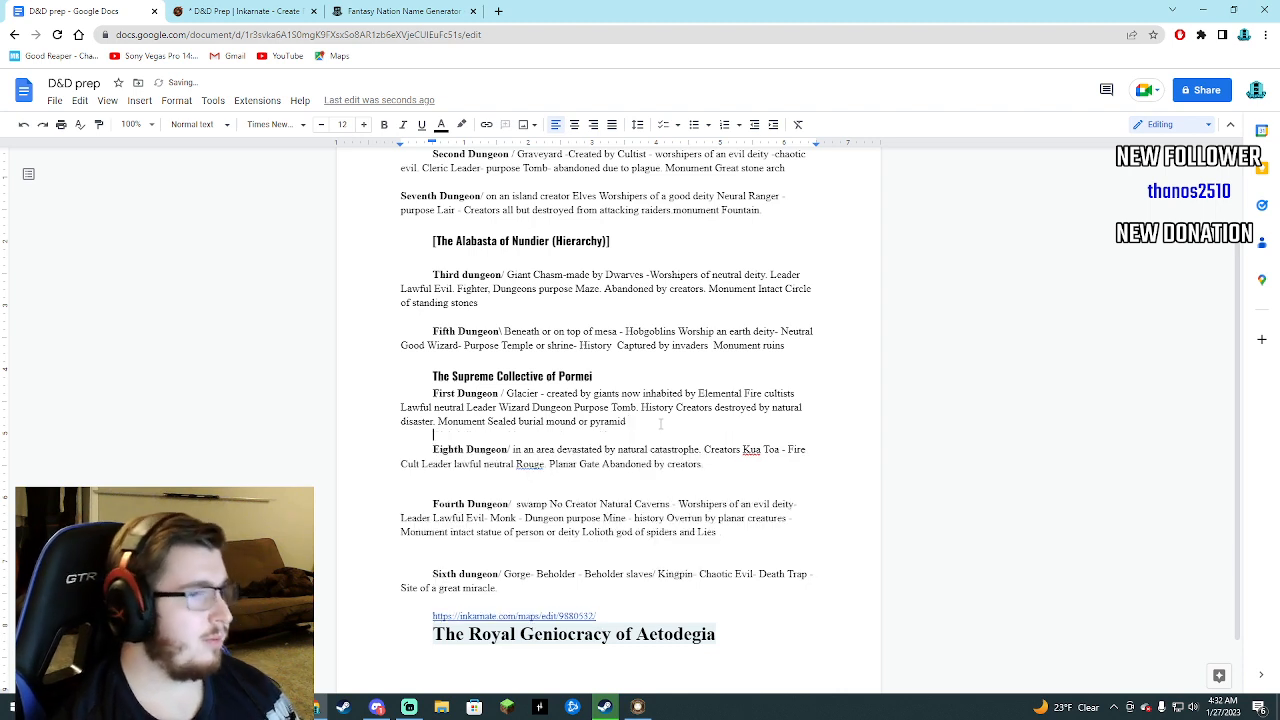
Remove the extra blank line between the Fourth Dungeon and Sixth dungeon entries.
left_click(430, 505)
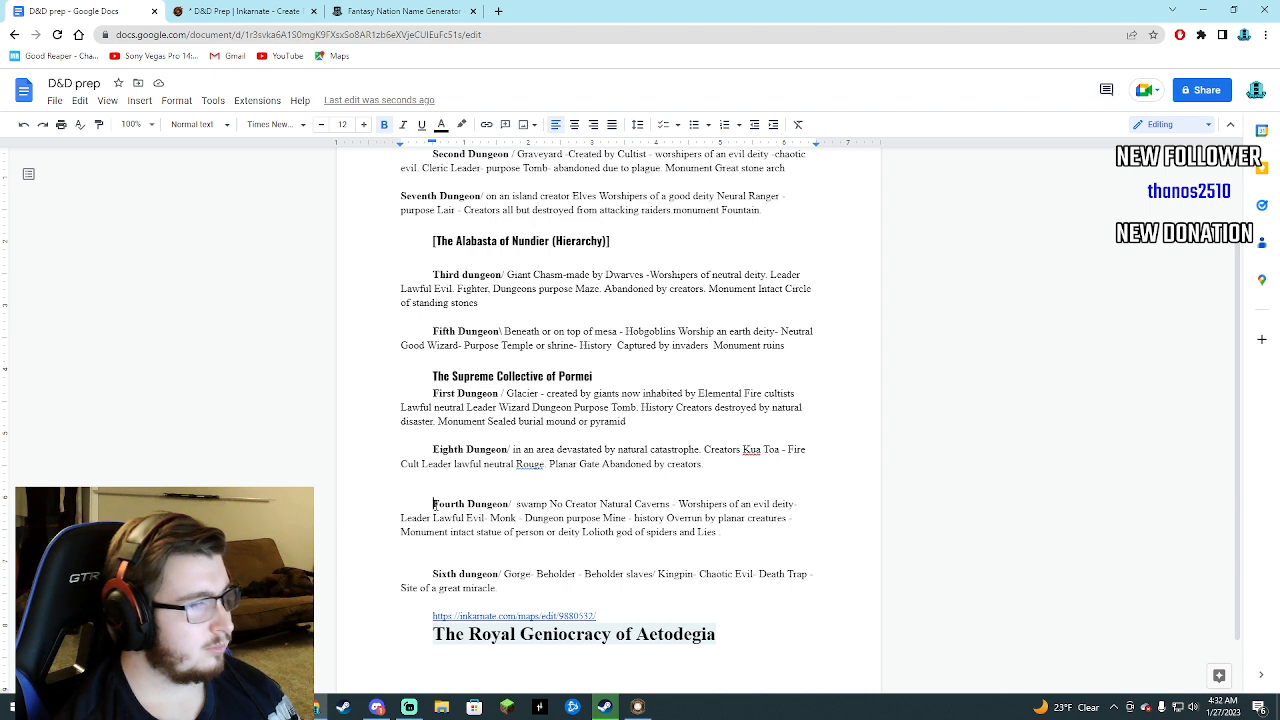
left_click(426, 556)
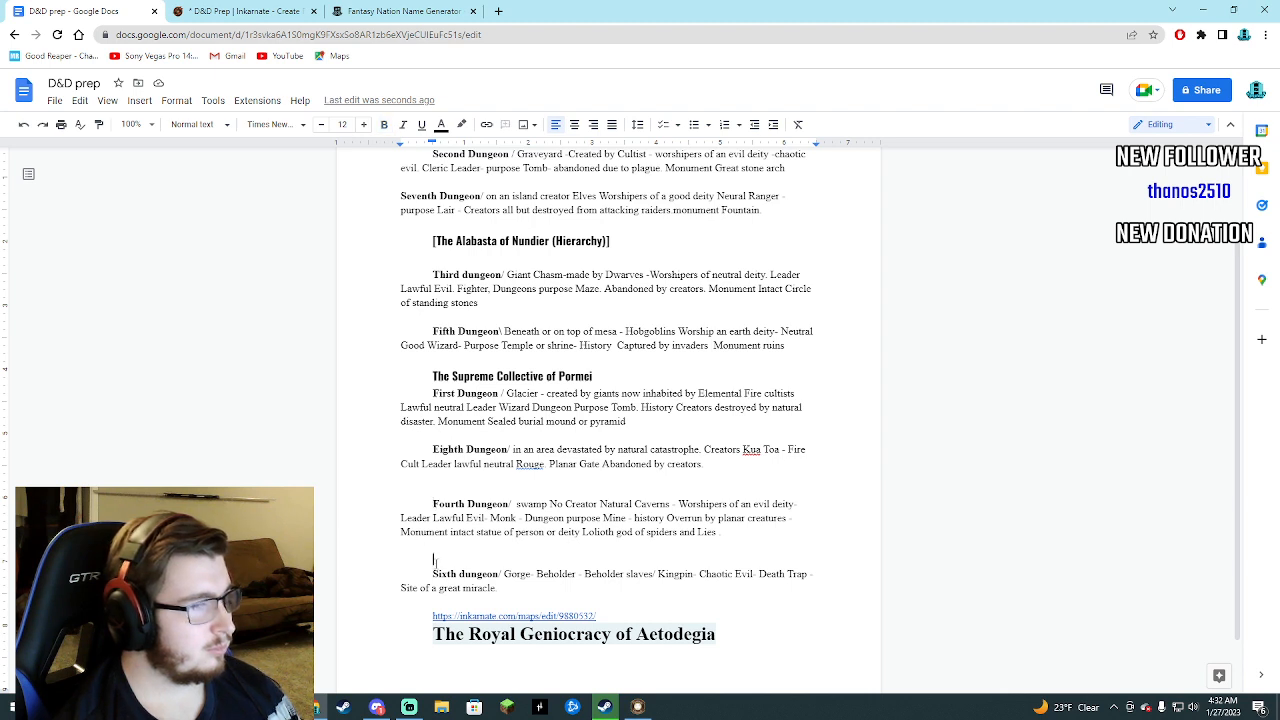
key("BackSpace")
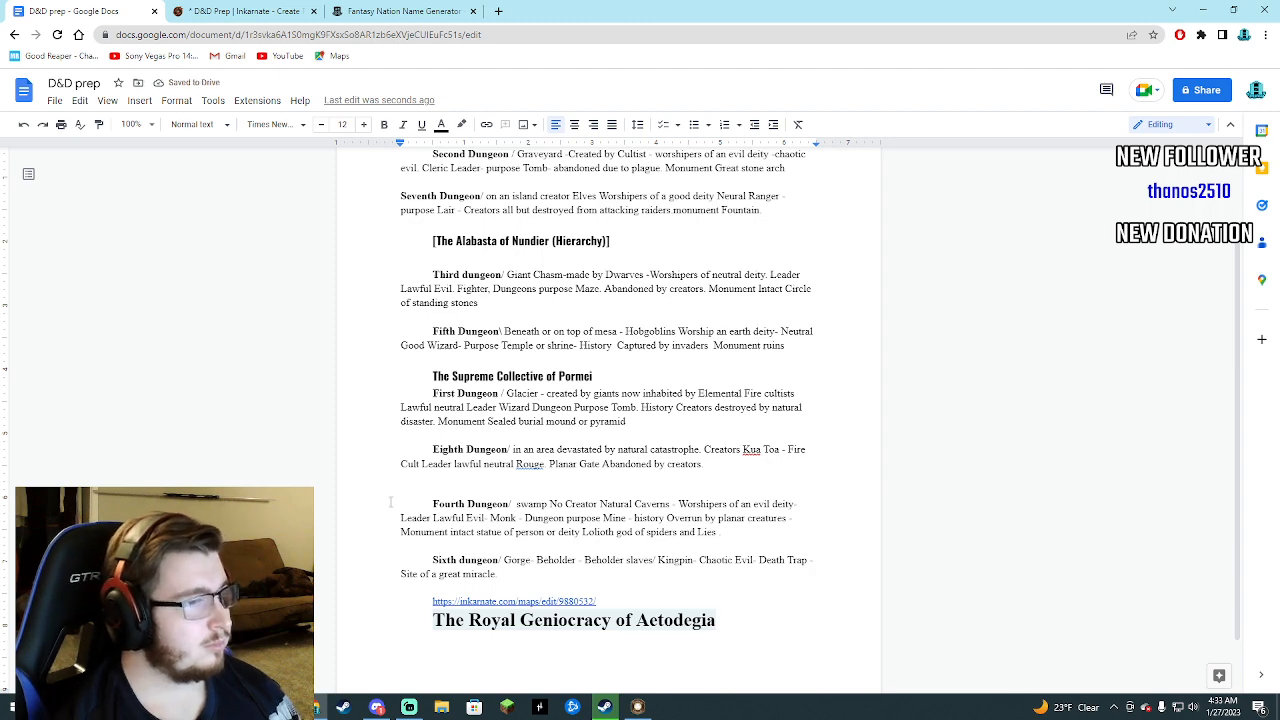
scroll(390, 520, "up", 1)
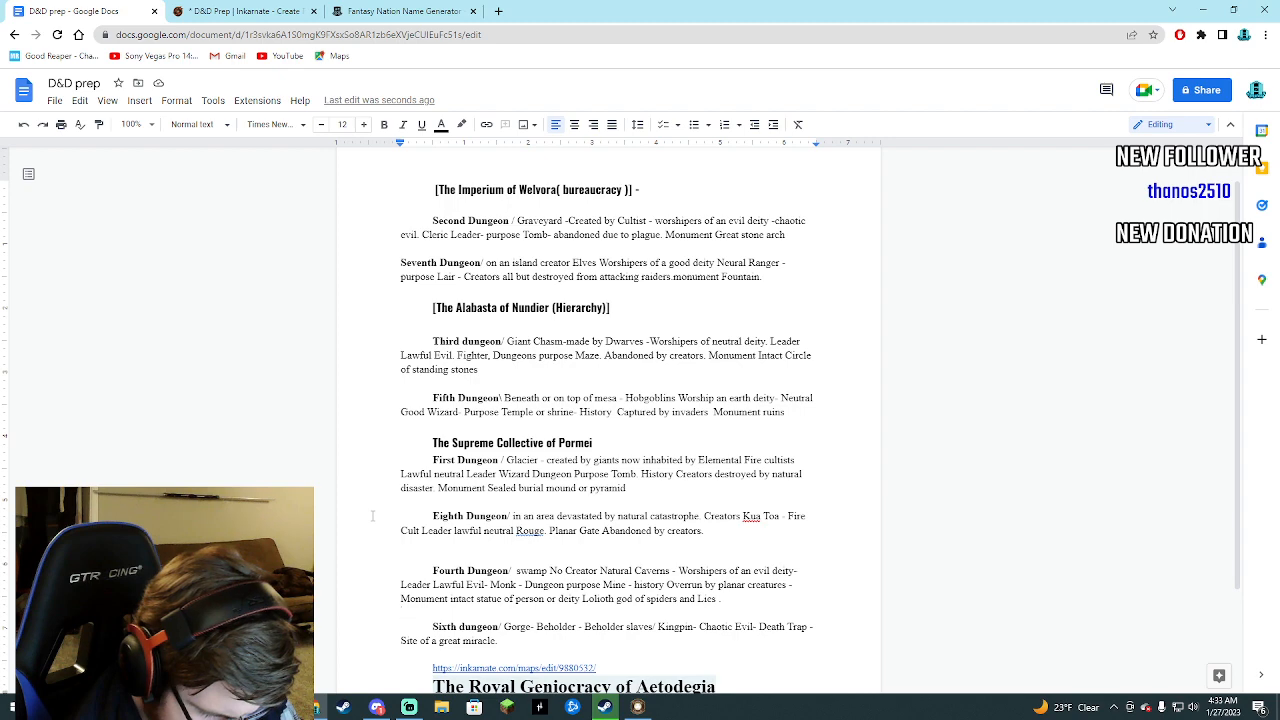
Switch to the Fantasy Nation Name Generator and generate new sets of grand names until the list includes The Autonomous Empire of Falna.
left_click(387, 10)
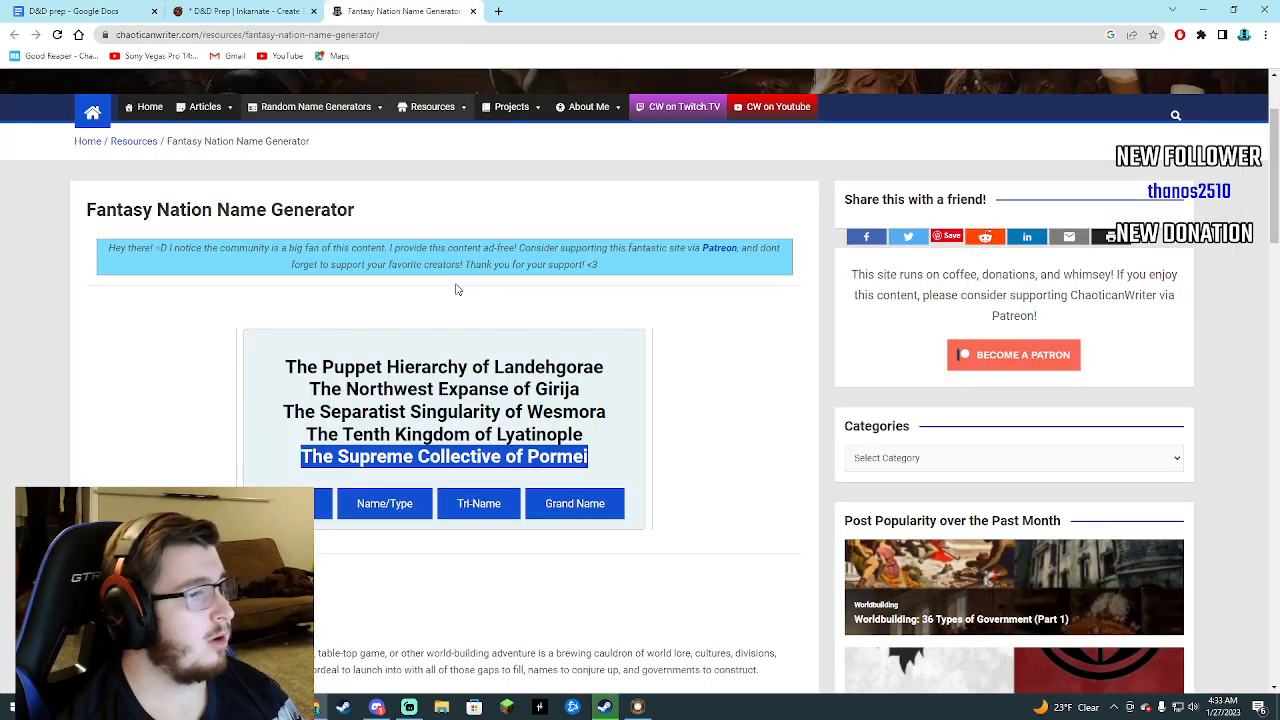
left_click(600, 505)
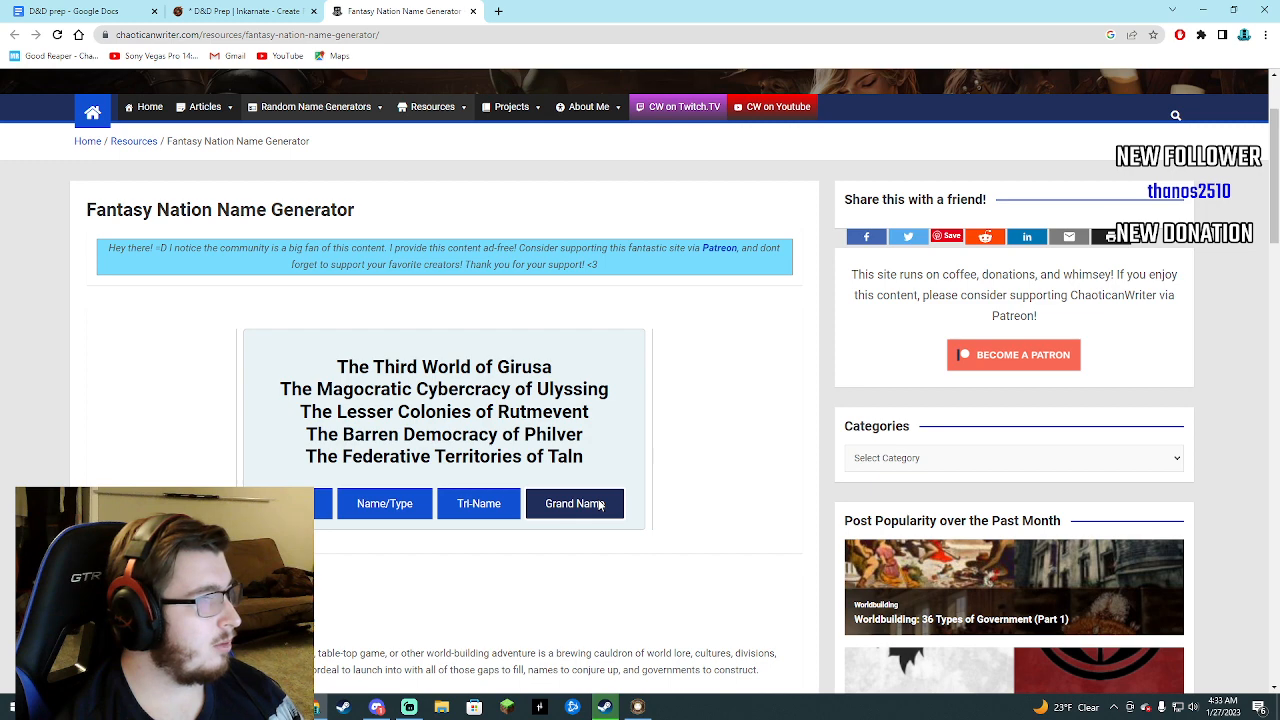
left_click(600, 505)
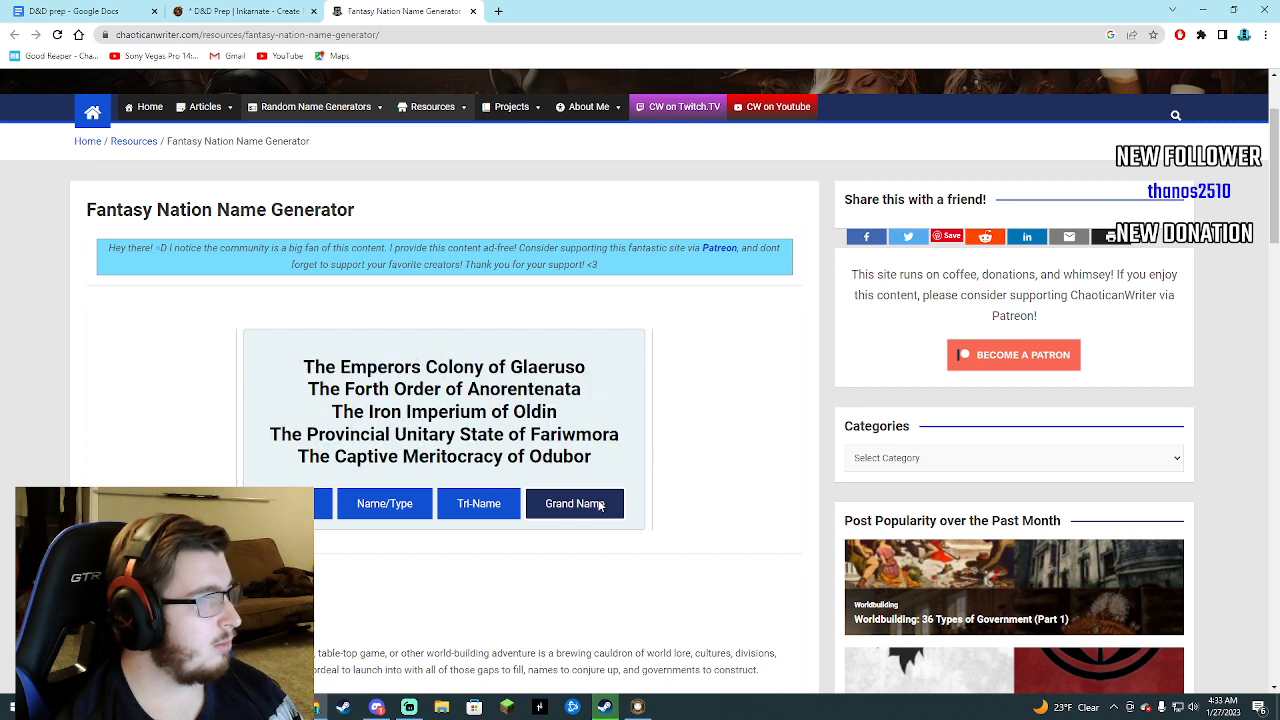
left_click(600, 505)
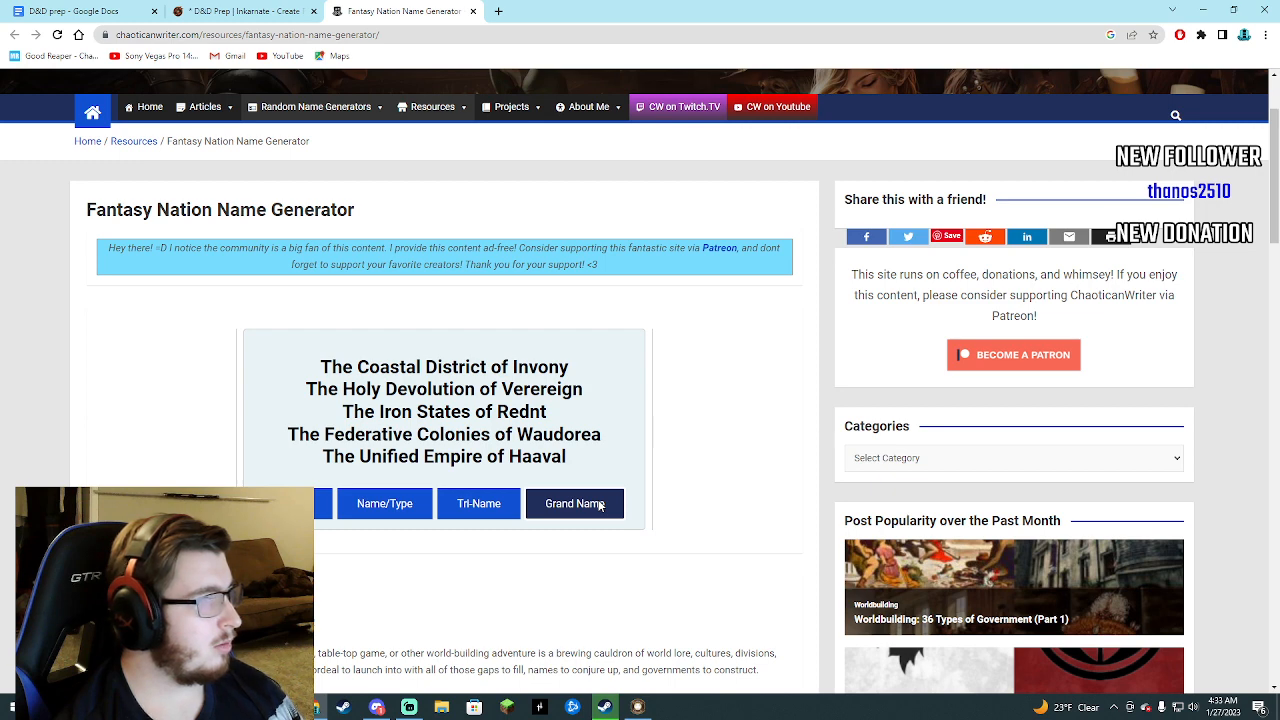
left_click(600, 505)
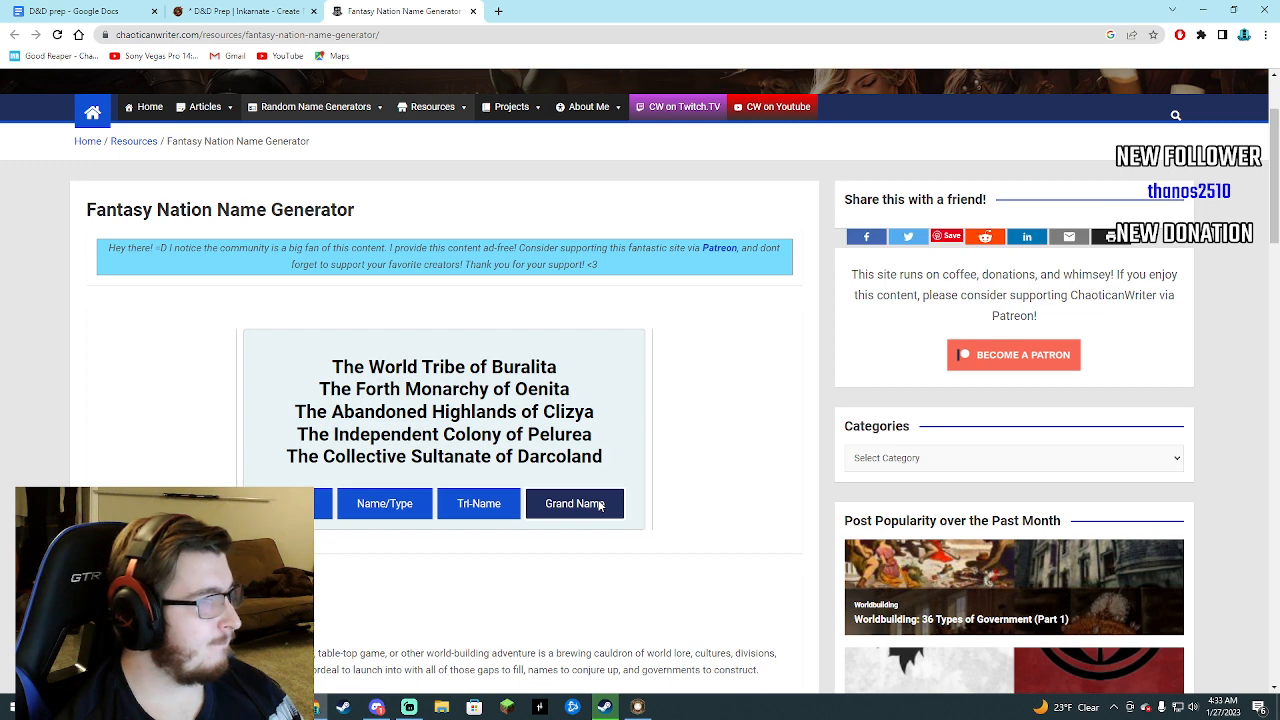
left_click(600, 506)
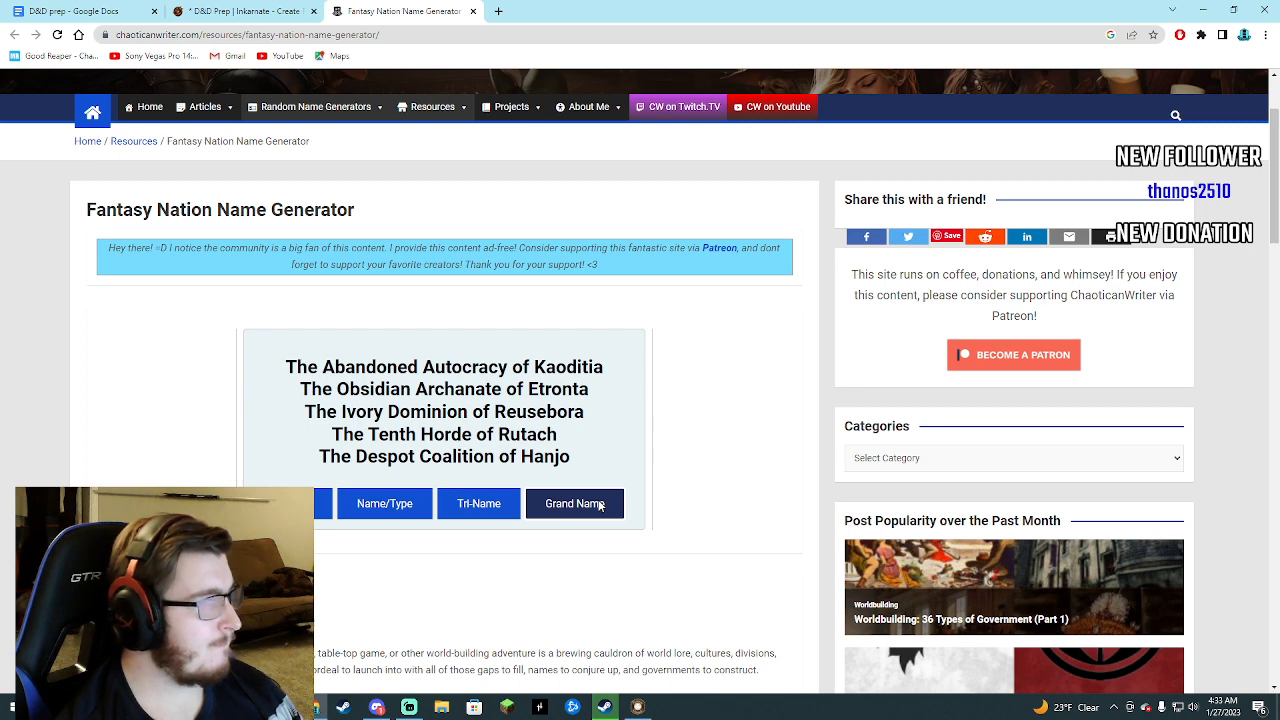
left_click(600, 506)
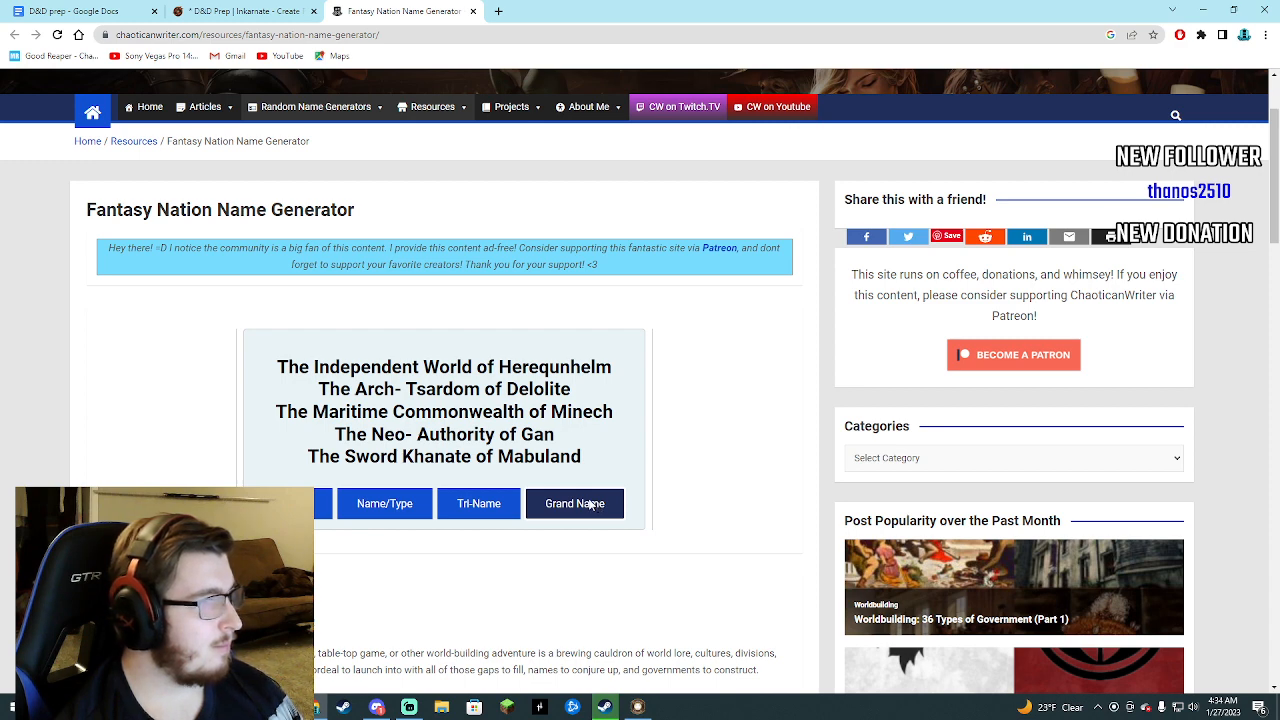
left_click(591, 506)
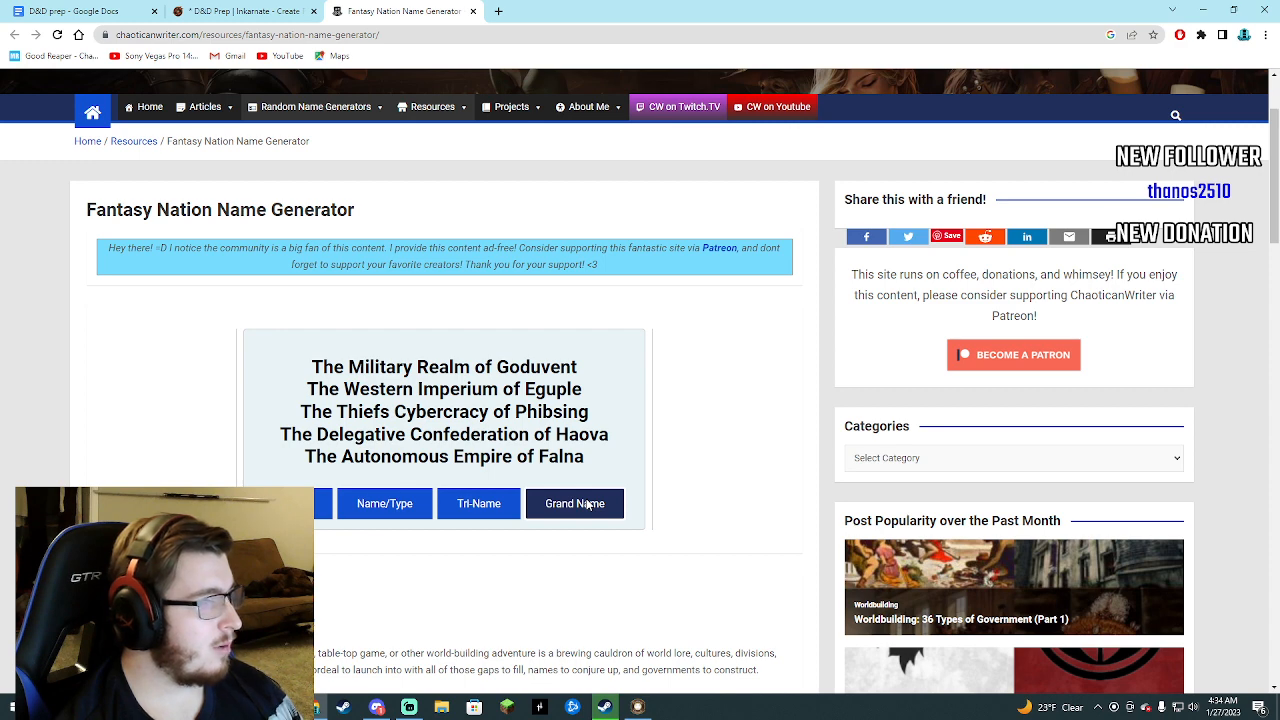
left_click(301, 8)
left_click(375, 12)
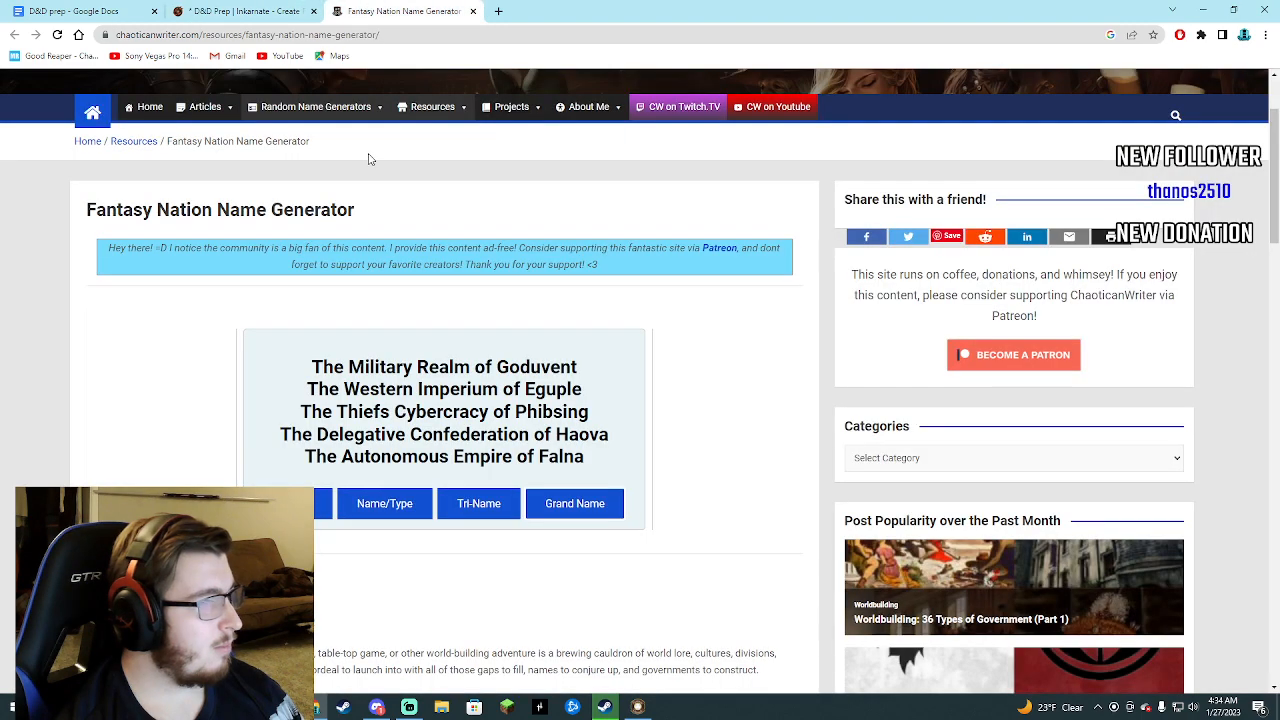
Return to the D&D prep document and enter the heading The Republic of Falna on the blank line above the Fourth Dungeon entry.
left_click(119, 8)
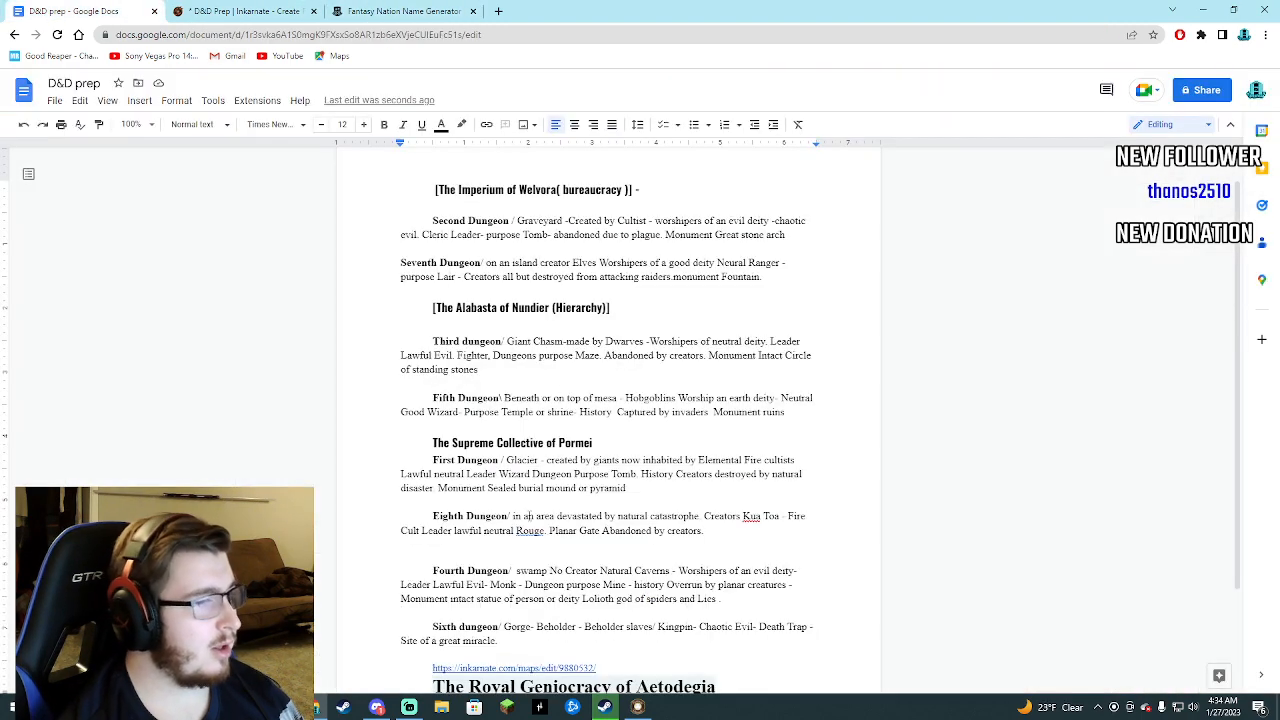
left_click(486, 558)
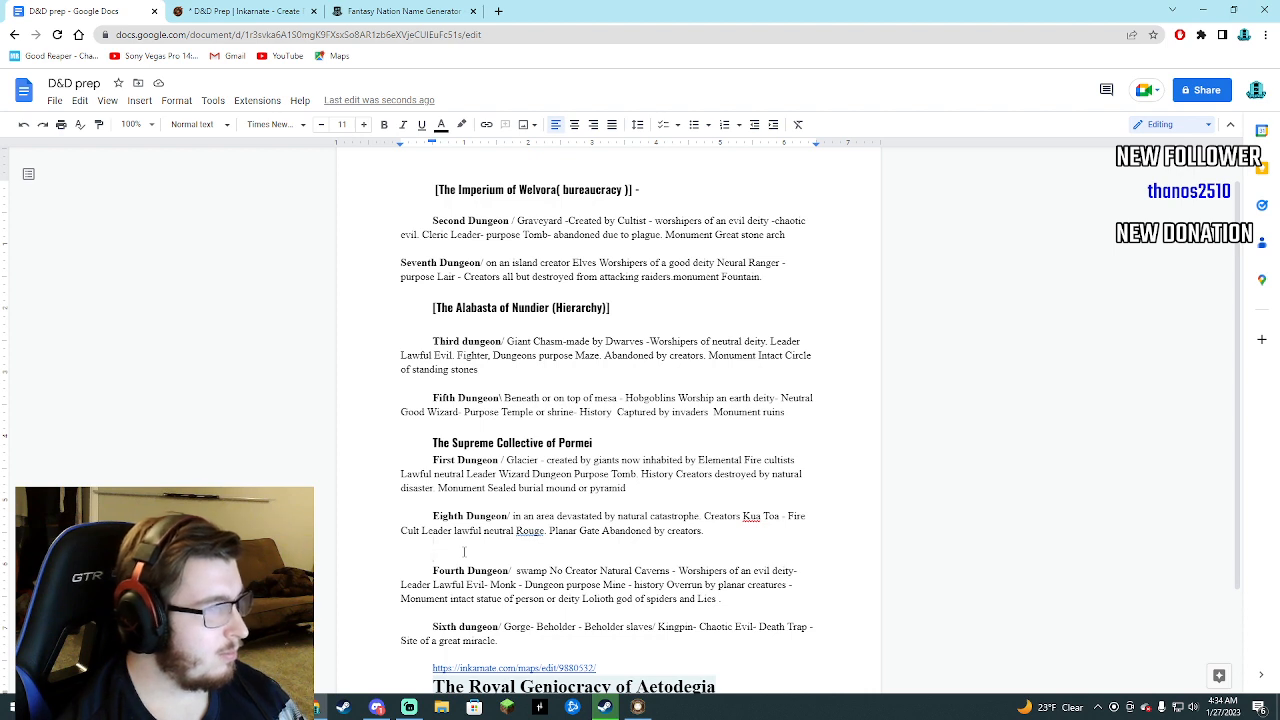
type("The R")
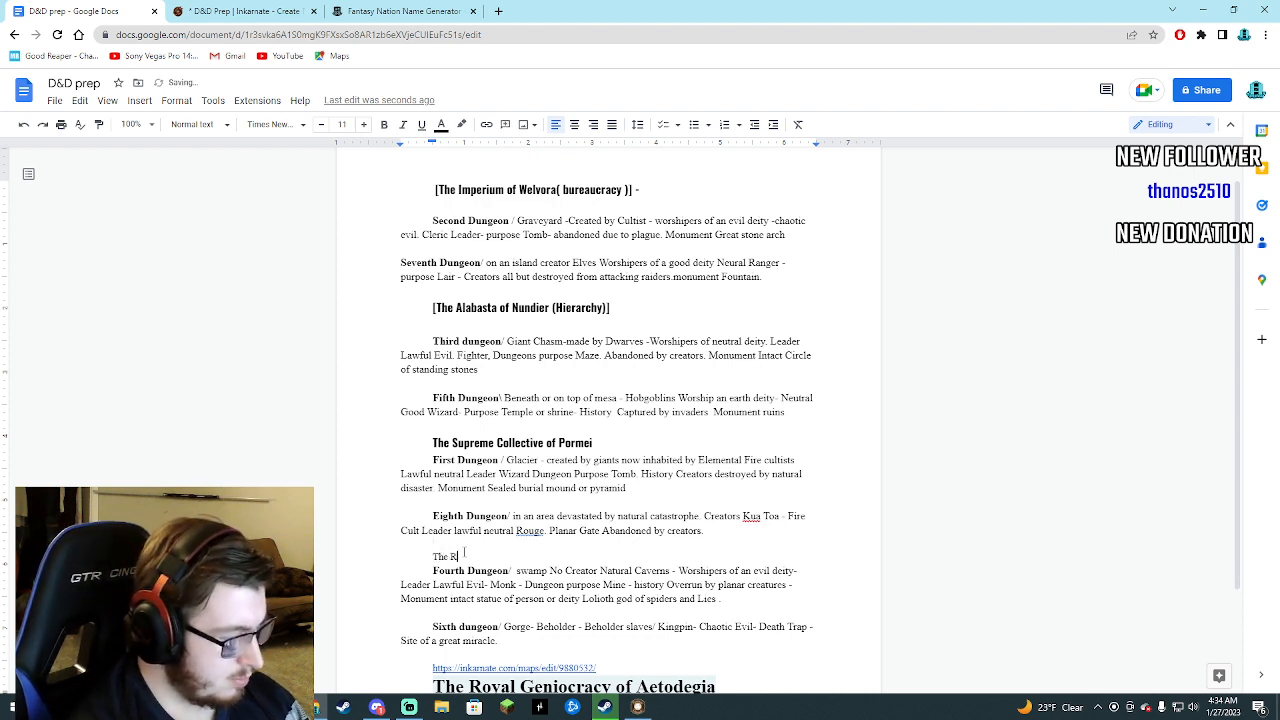
type("epubli")
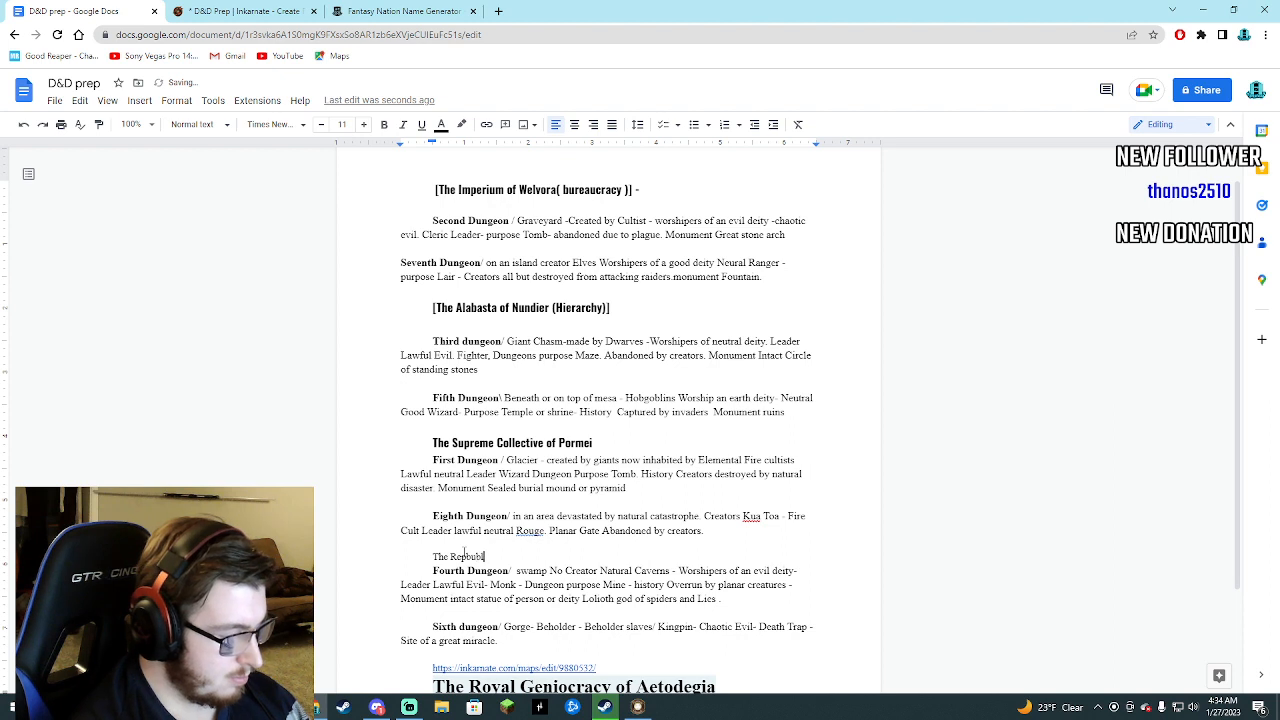
type("c of F")
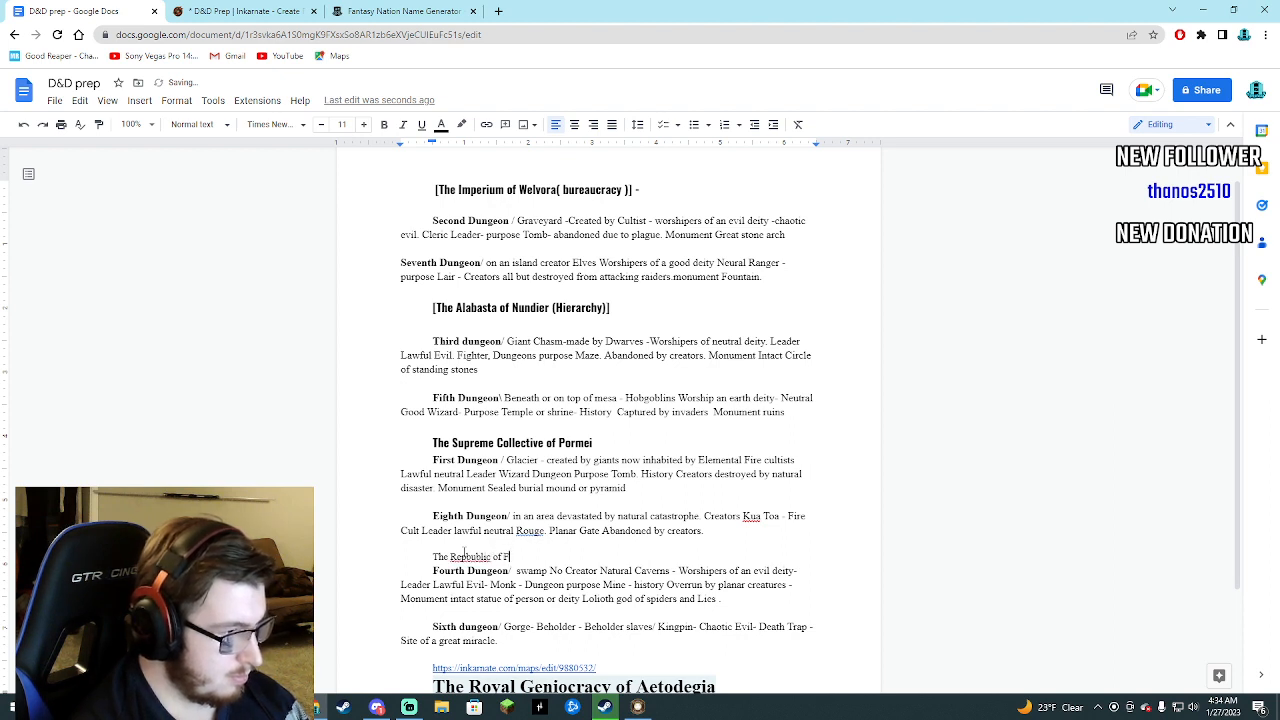
type("l")
type("alma")
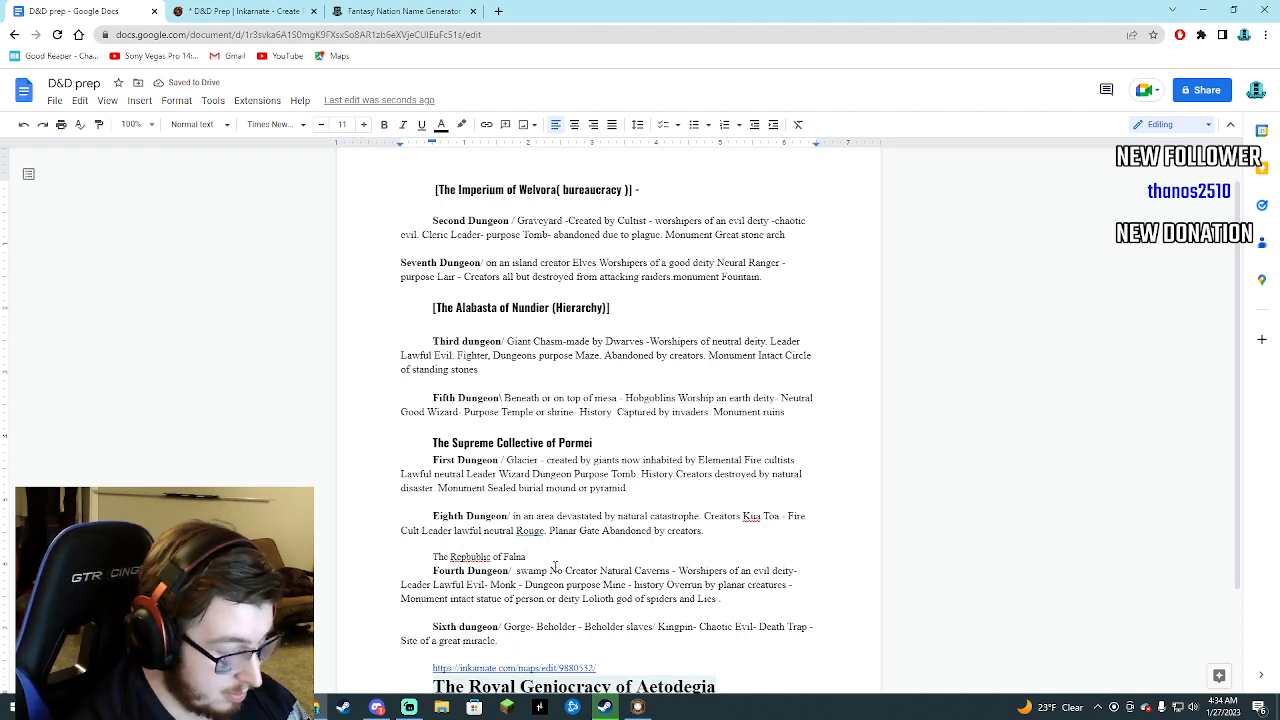
type(" (Republic")
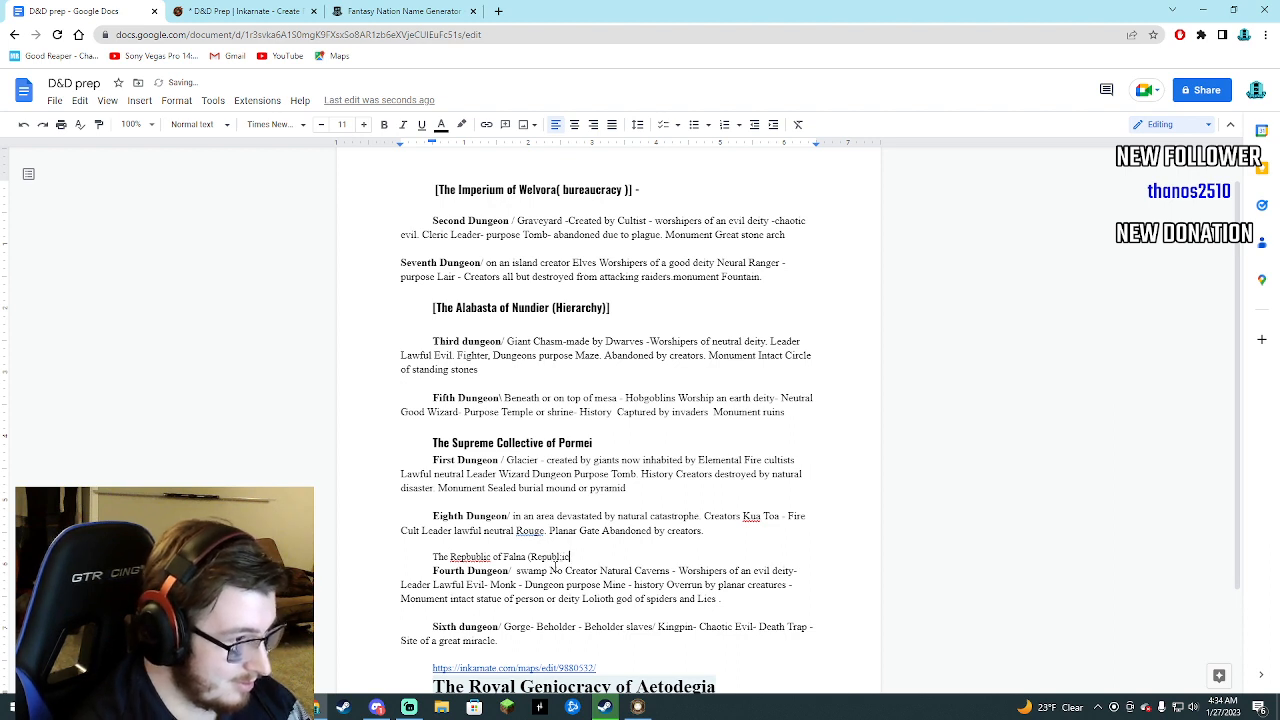
Append the government type (Republic) to the Falna heading and enclose the whole heading in square brackets.
key("BackSpace")
key("BackSpace")
key("BackSpace")
type("lic)")
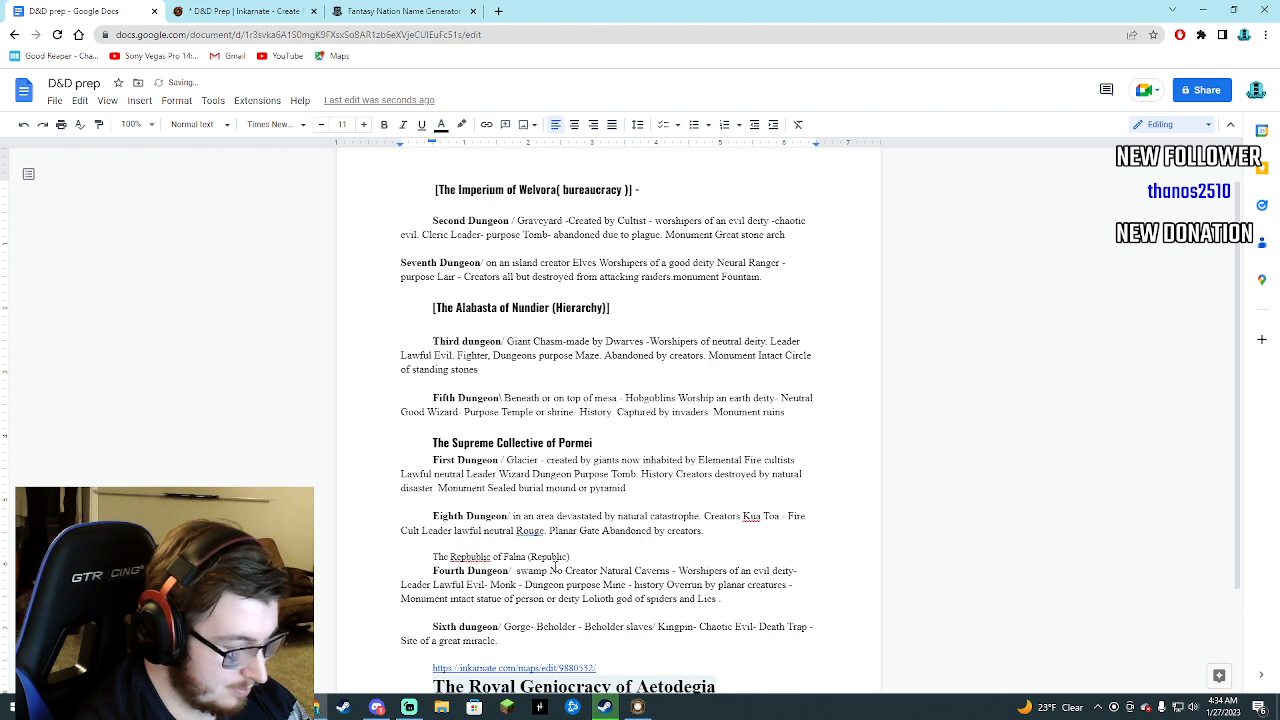
key("Left")
key("Left")
key("Left")
key("Left")
key("Left")
key("Left")
key("Left")
key("Left")
key("Left")
key("Left")
key("Left")
key("Left")
key("Left")
key("Left")
key("Left")
key("Left")
key("Left")
key("Left")
key("Left")
key("Left")
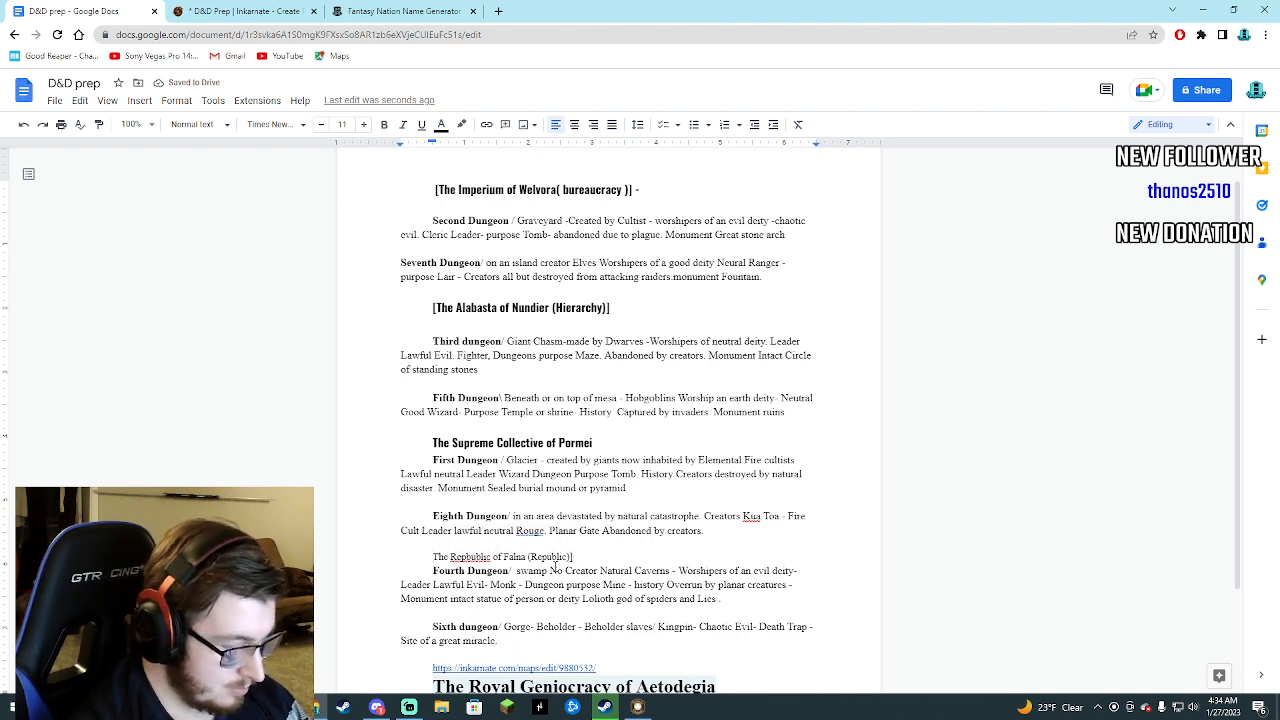
type("[")
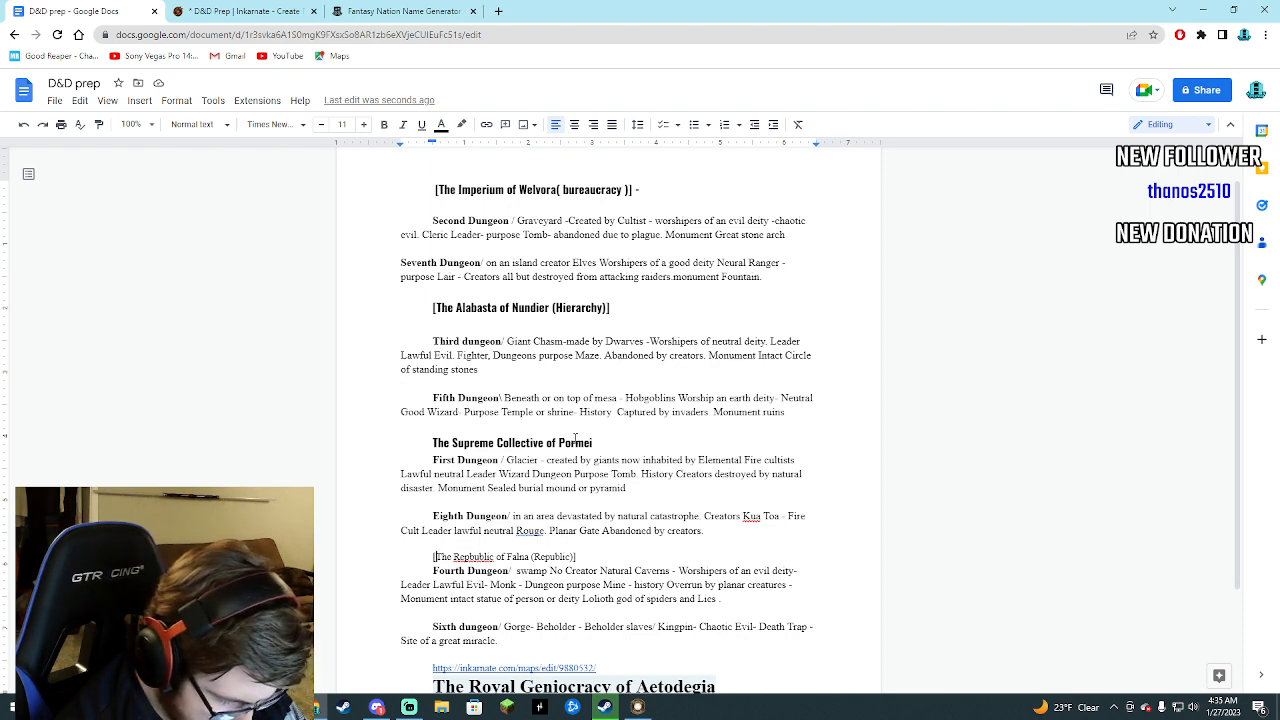
Add the government type oligarchy after The Supreme Collective of Pormei heading, correcting its spelling with the suggested word.
left_click(596, 443)
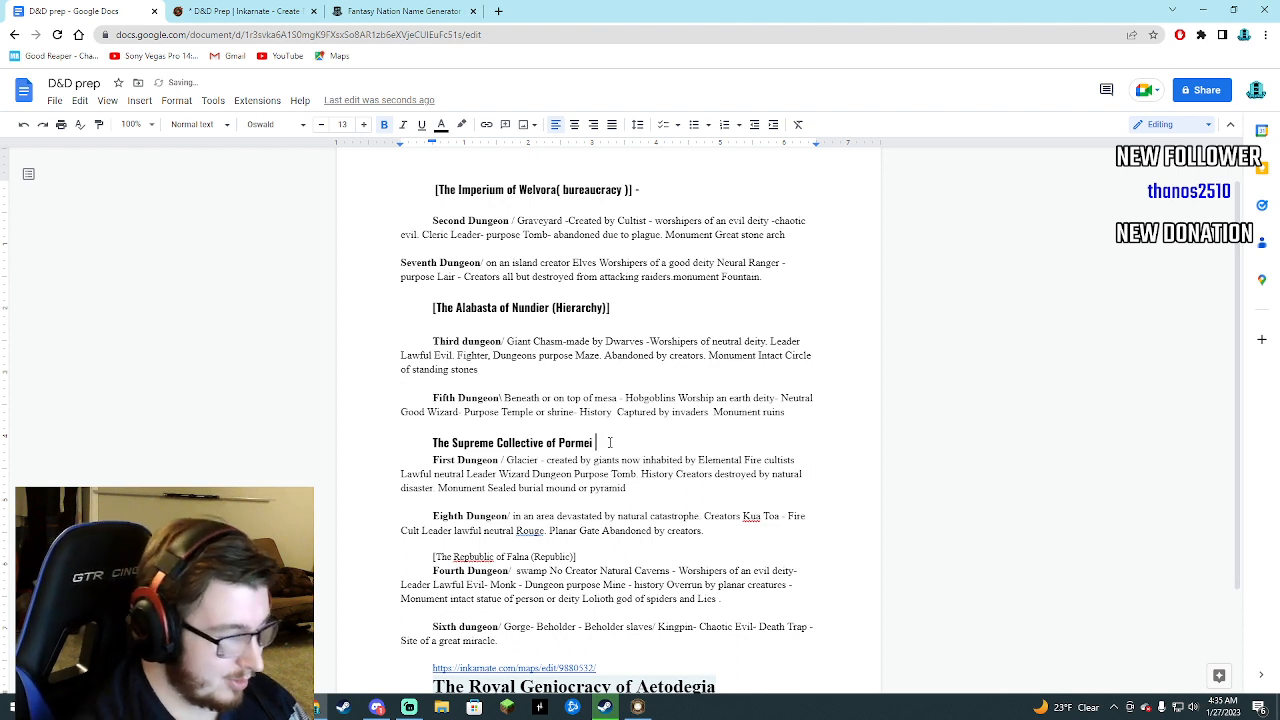
type("oigaca")
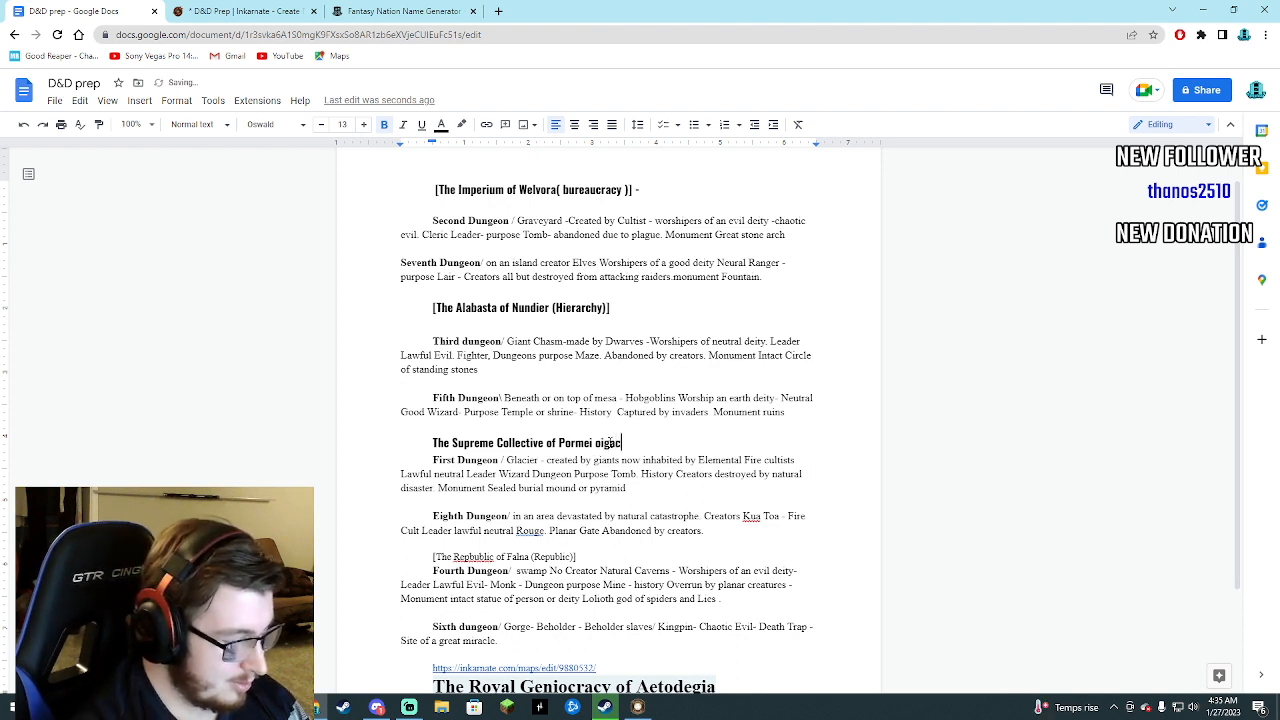
type("cy")
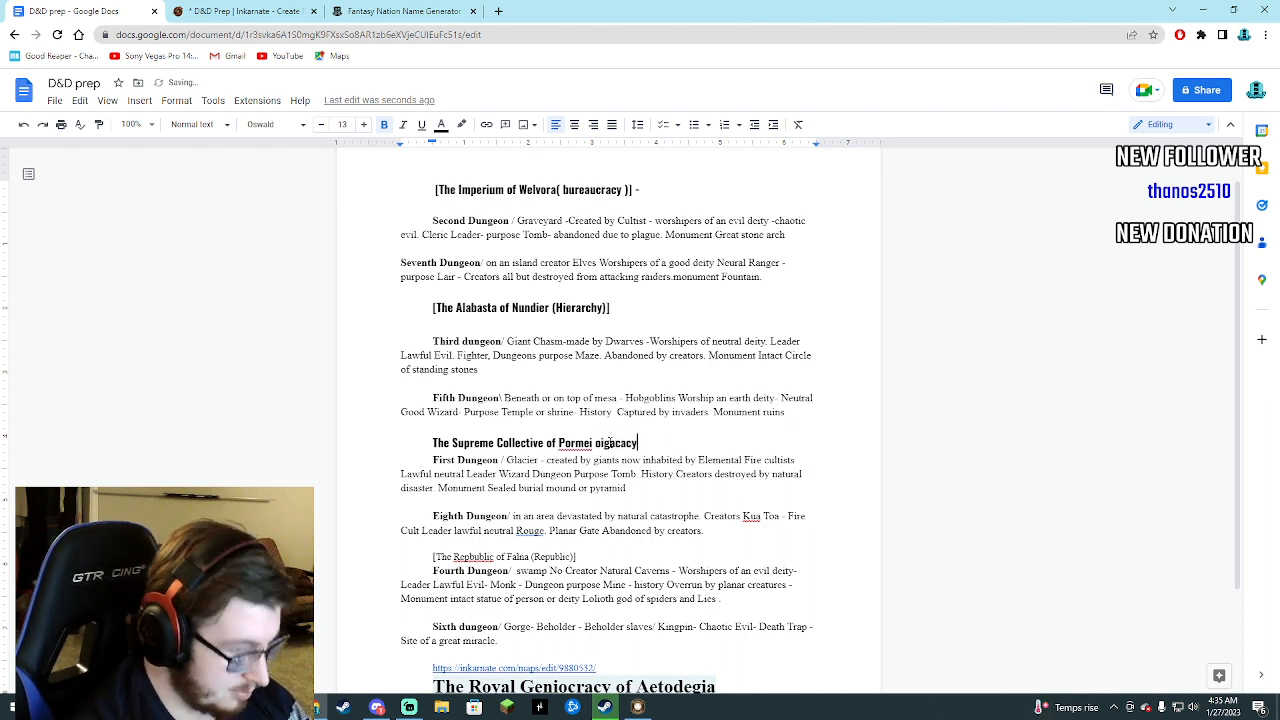
right_click(623, 443)
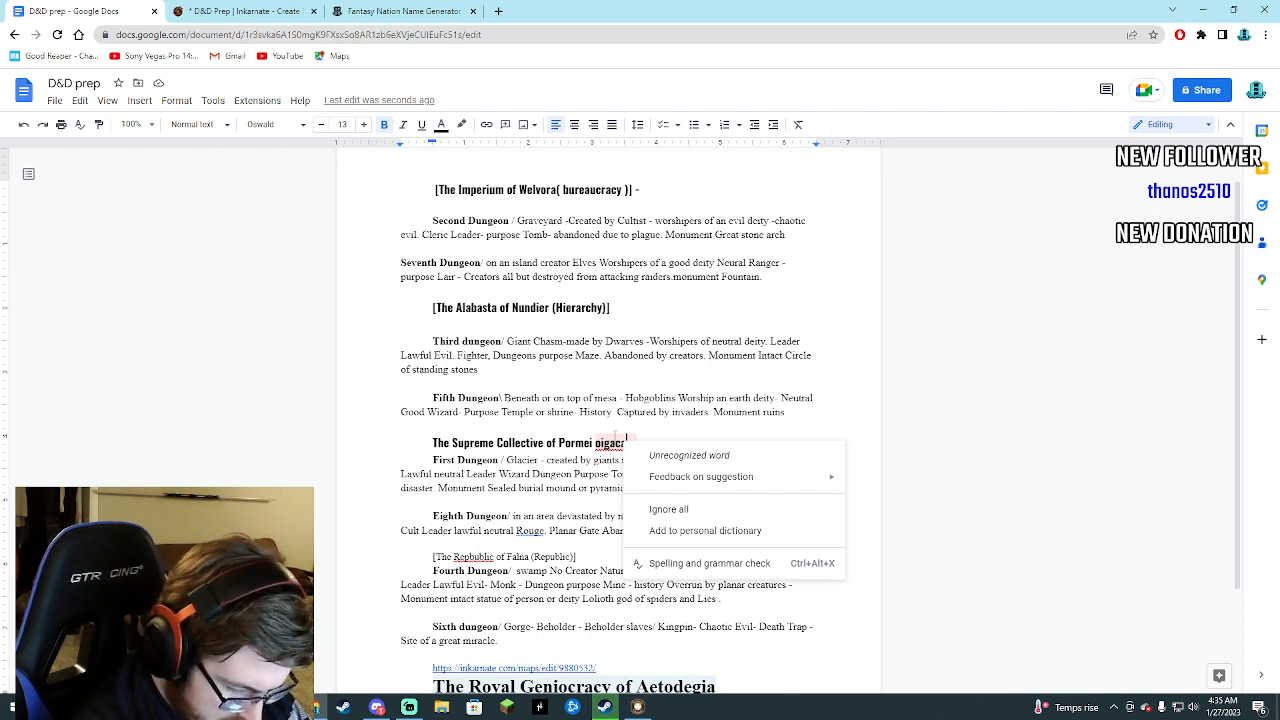
left_click(651, 431)
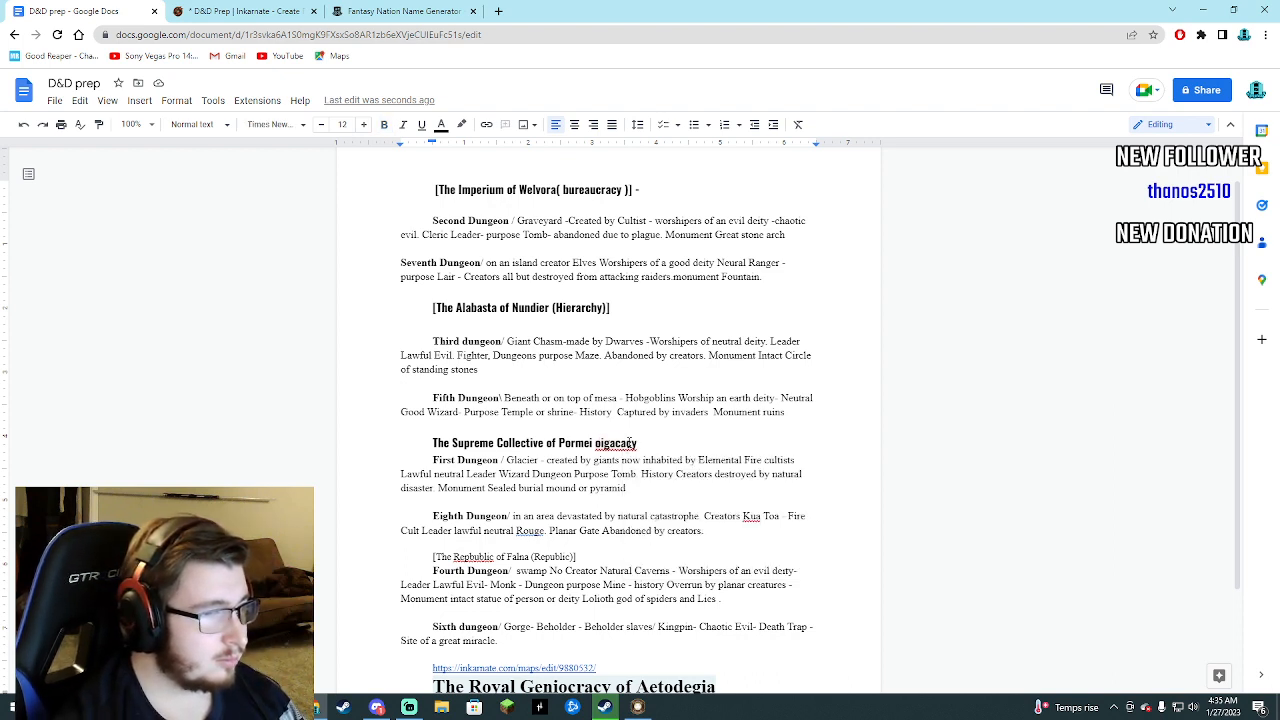
left_click(617, 442)
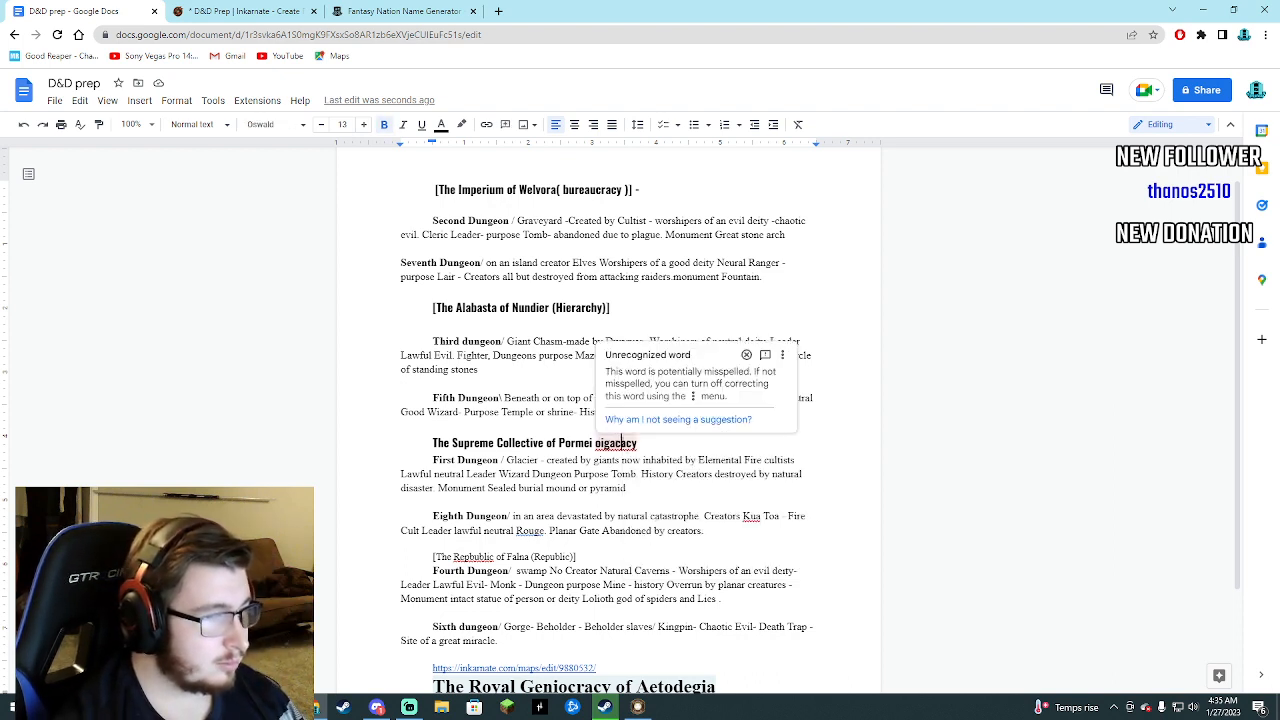
key("Delete")
type("r")
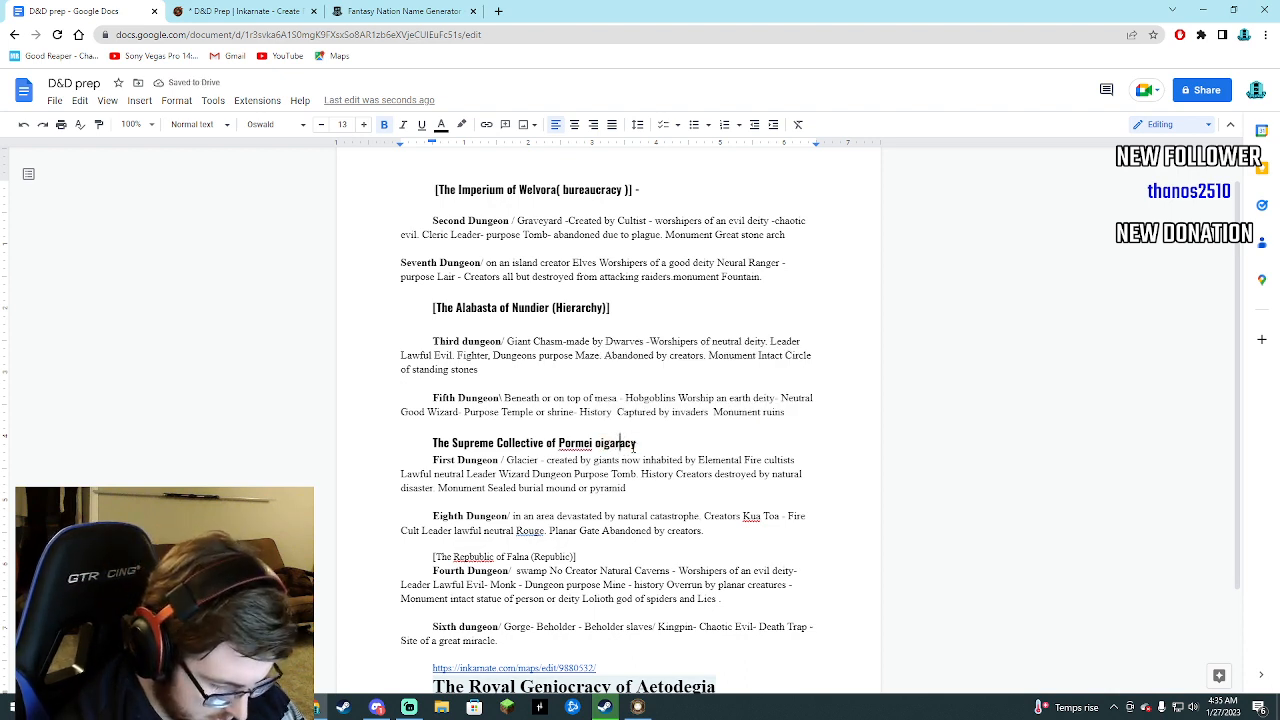
left_click(603, 442)
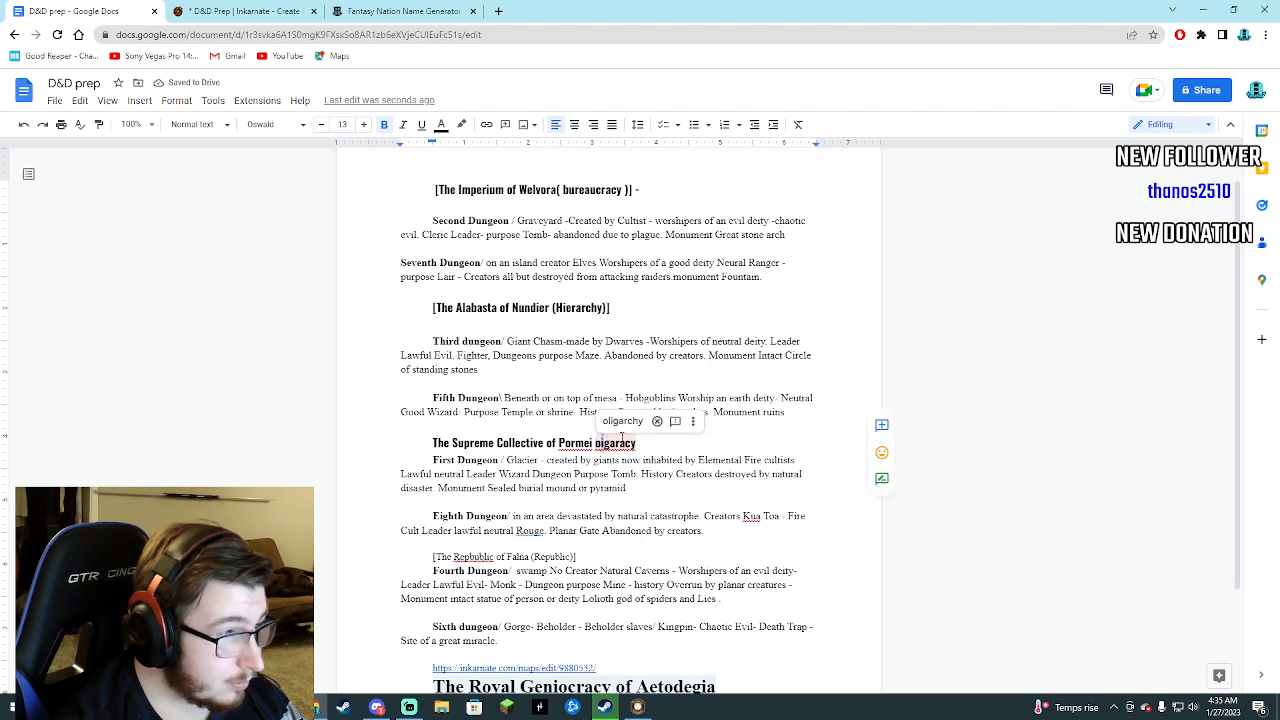
left_click(612, 427)
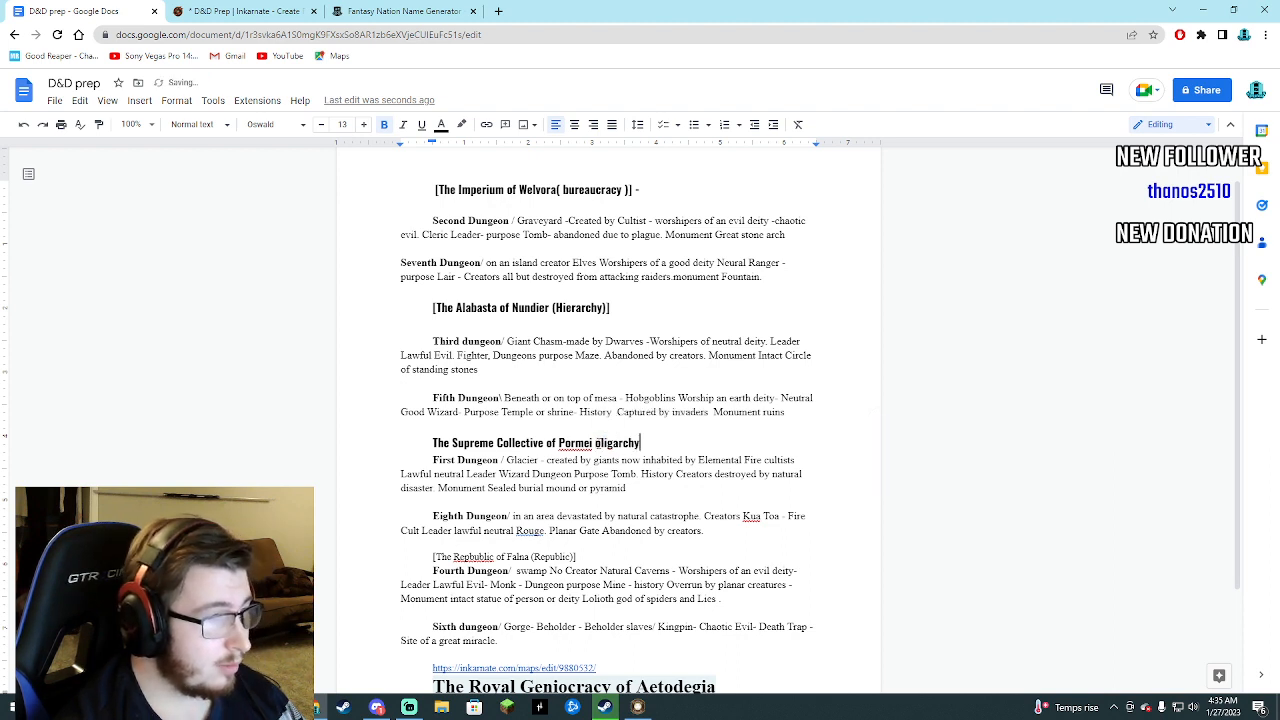
Capitalize Oligarchy in the Pormei heading and enclose the word in parentheses.
left_click(600, 442)
key("BackSpace")
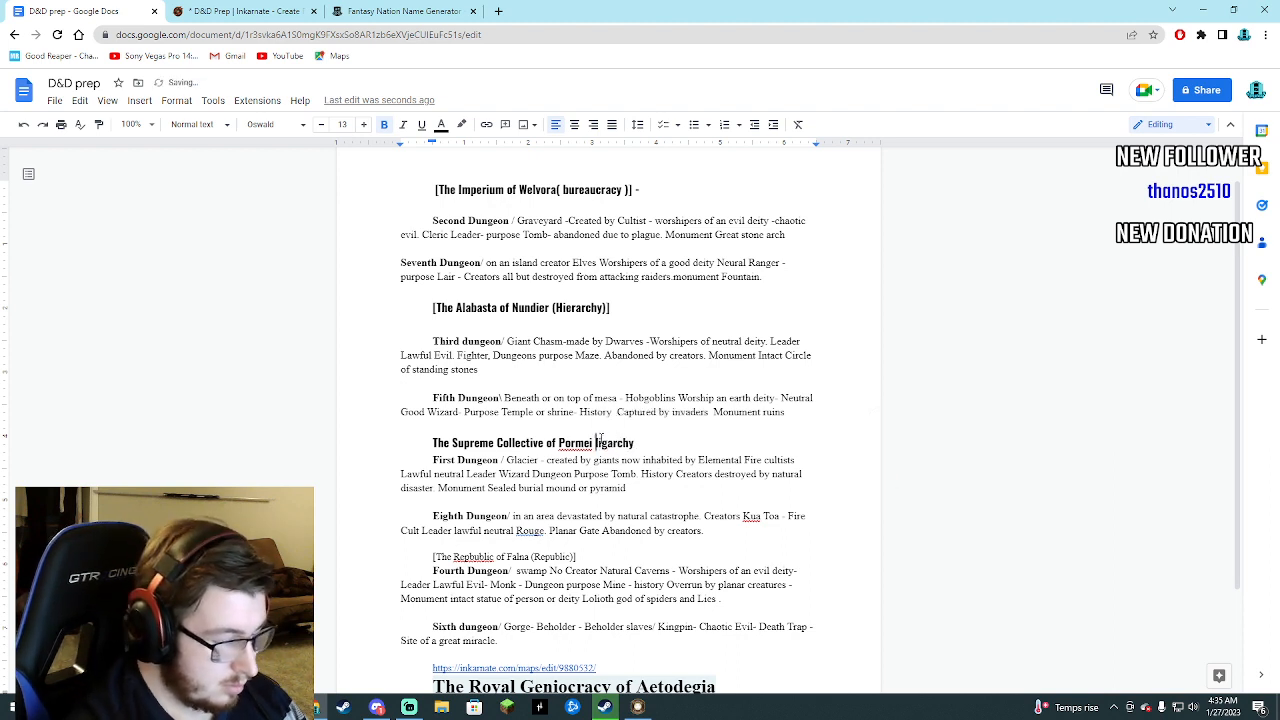
type("O")
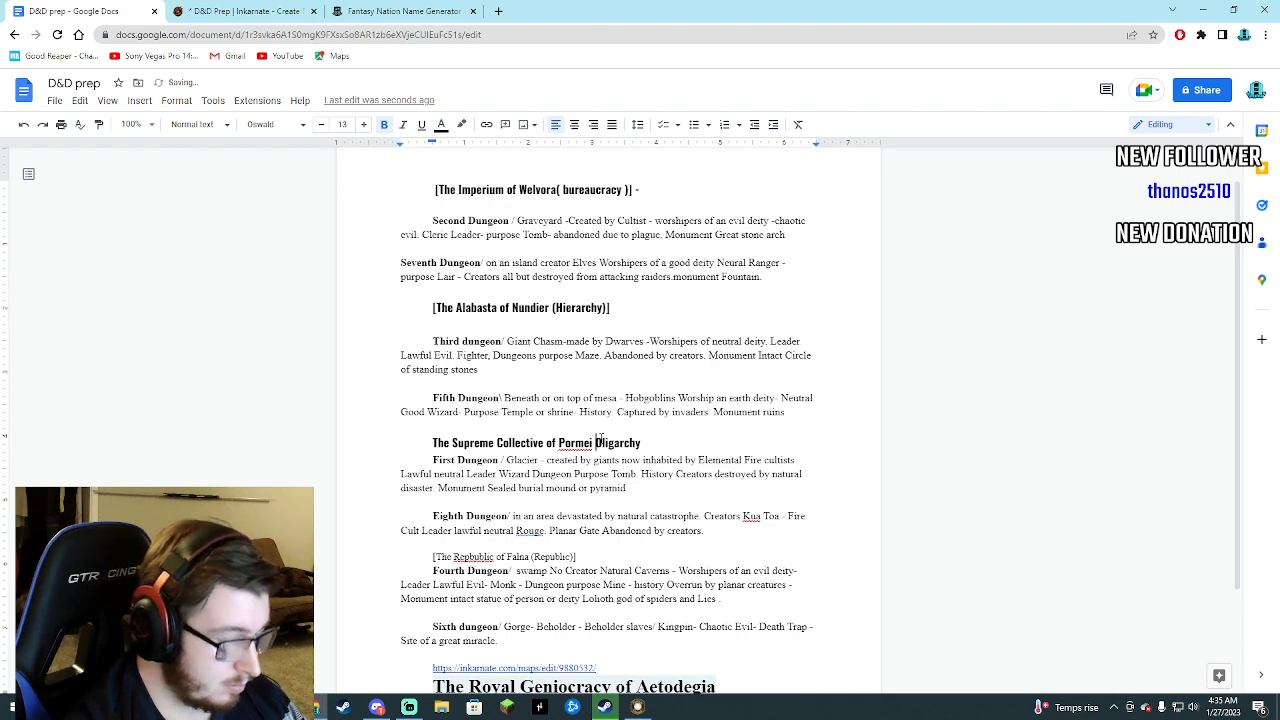
type("(")
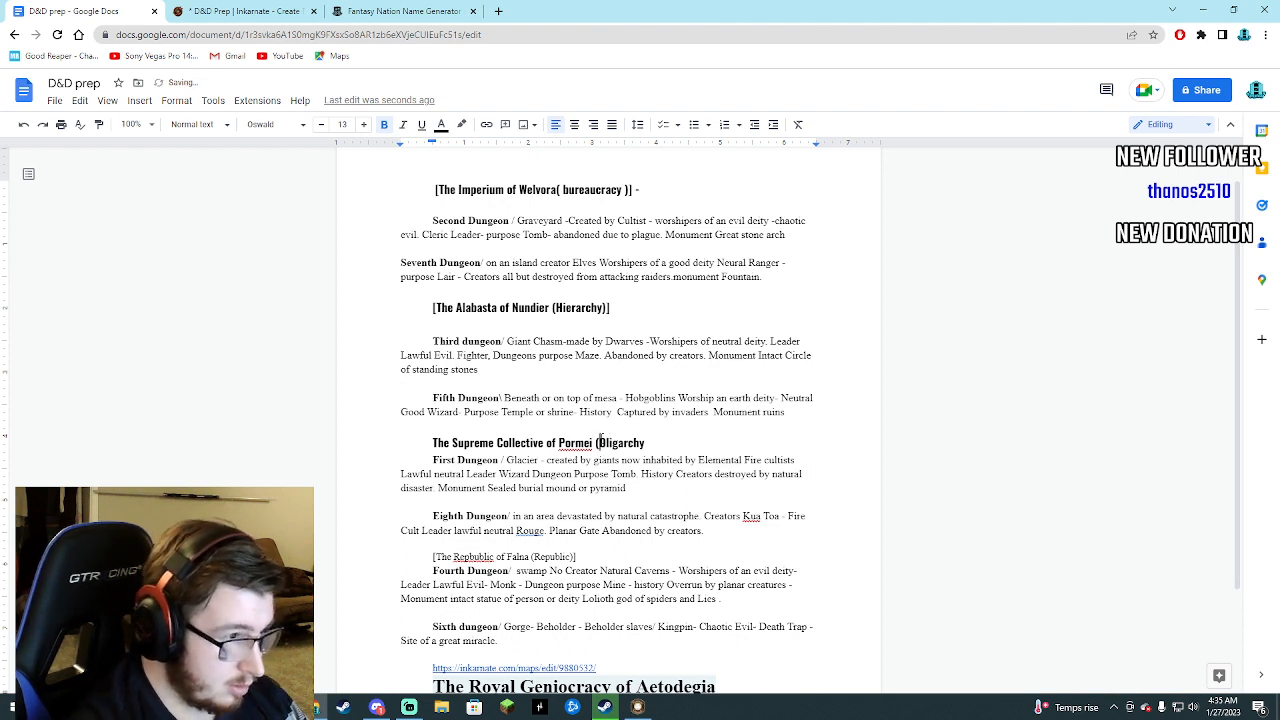
key("End")
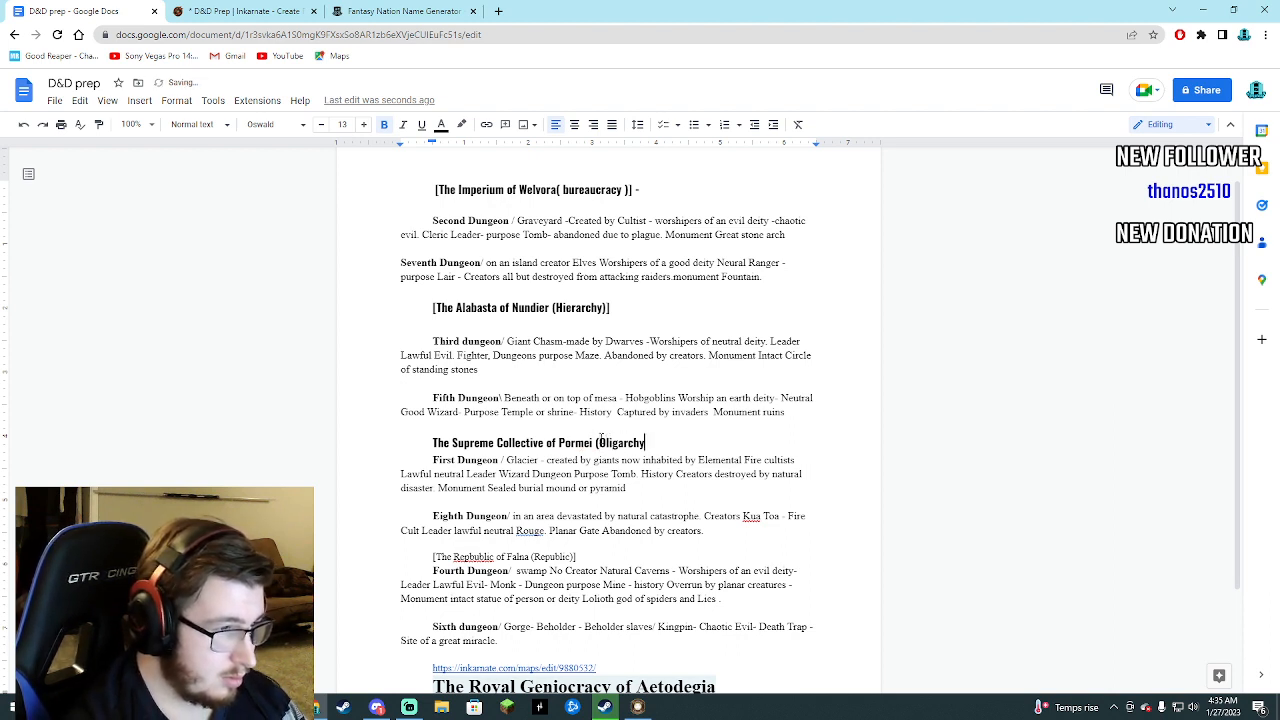
type(")")
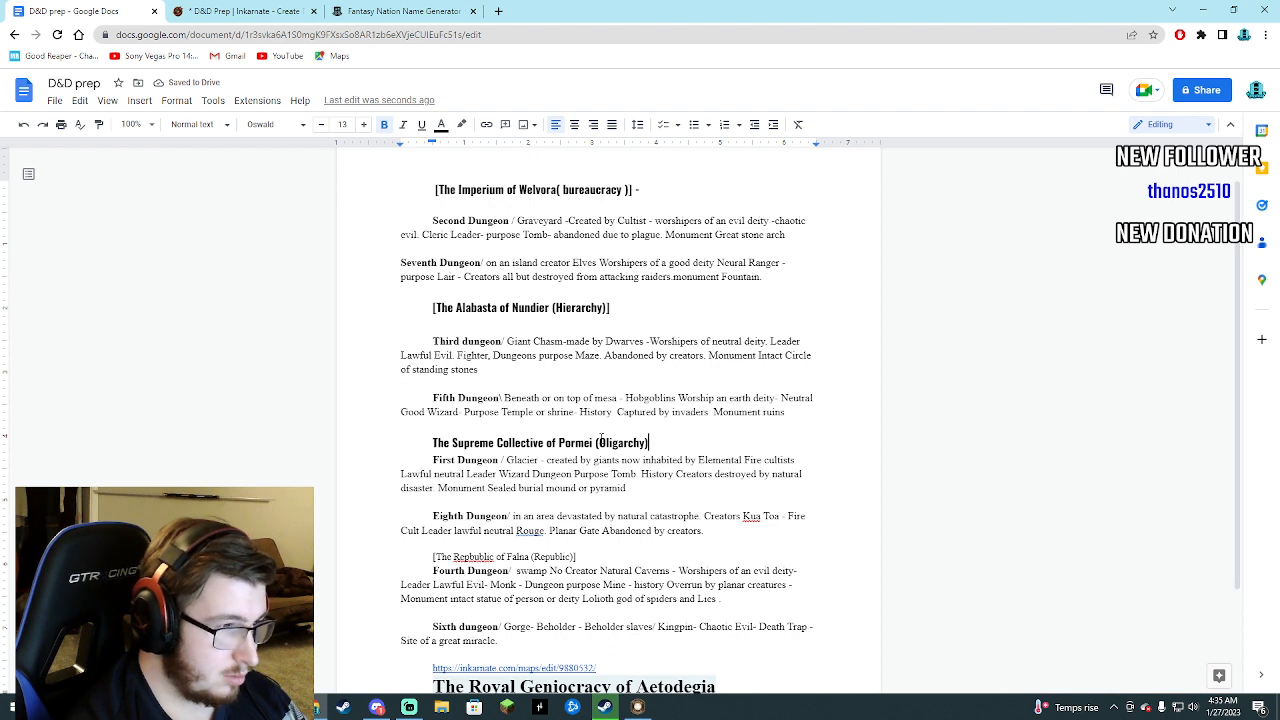
Enclose the whole Supreme Collective of Pormei (Oligarchy) heading in square brackets.
type(")")
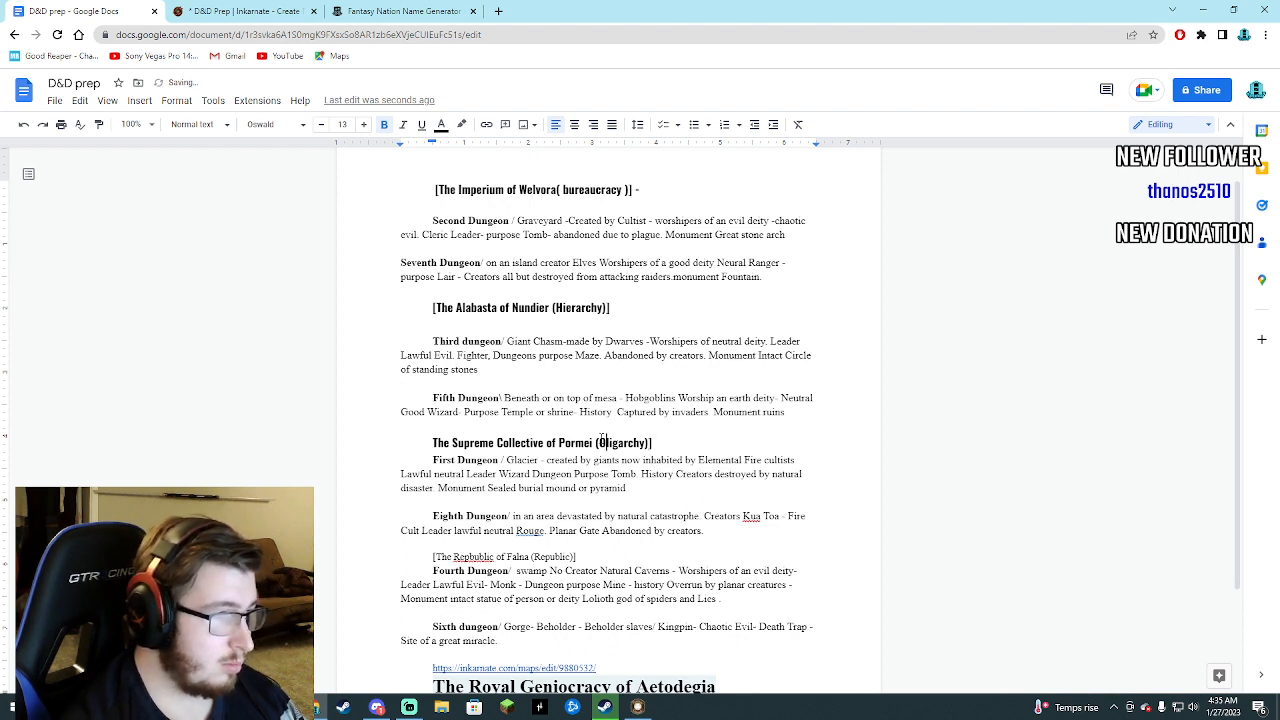
key("Left")
key("Left")
key("Left")
key("Left")
key("Left")
key("Left")
key("Left")
key("Left")
key("Left")
key("Left")
key("Left")
key("Left")
key("Left")
key("Left")
key("Left")
key("Left")
key("Left")
key("Left")
key("Left")
key("Left")
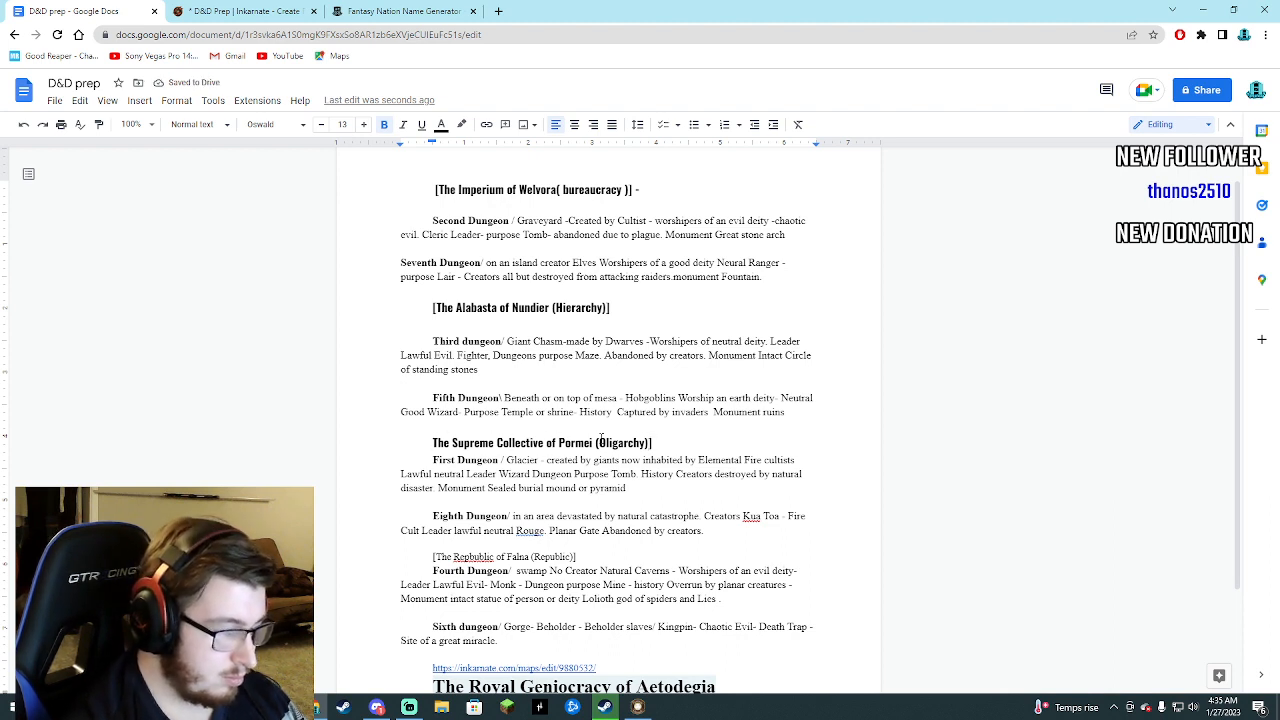
type("[")
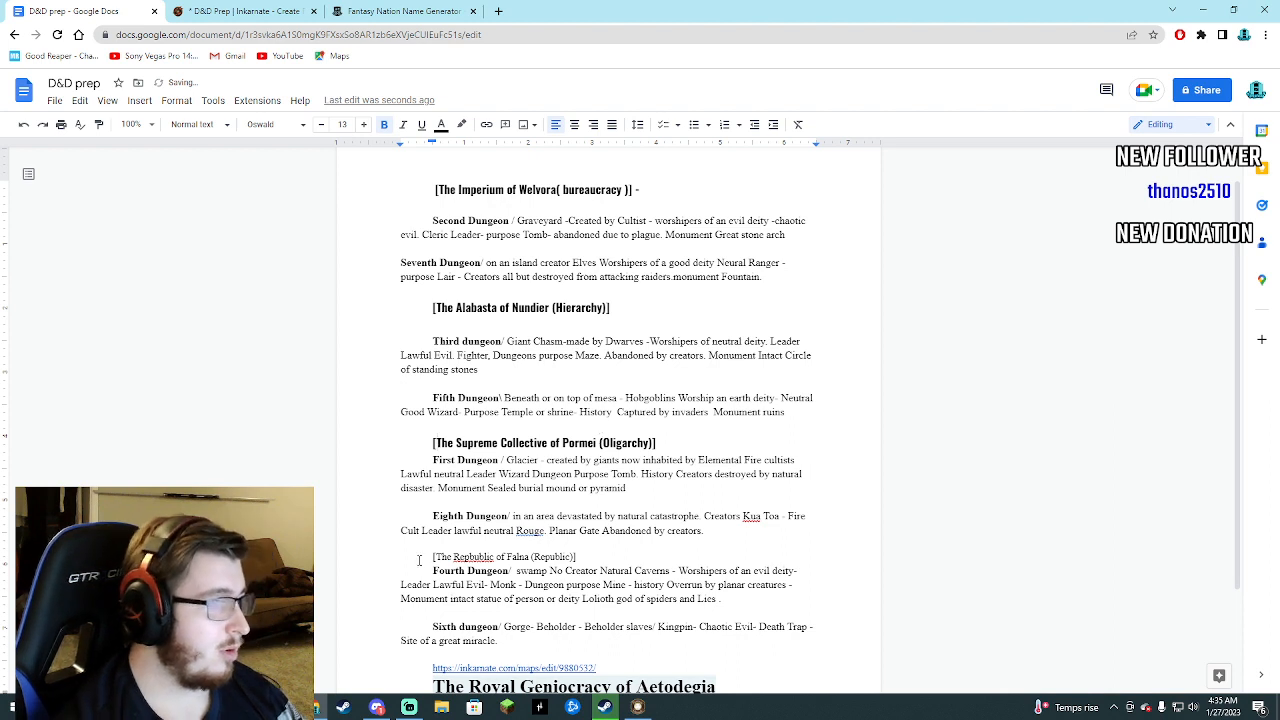
Format the bracketed Republic of Falna heading in Oswald Bold at size 13.
left_click_drag(432, 557, 603, 560)
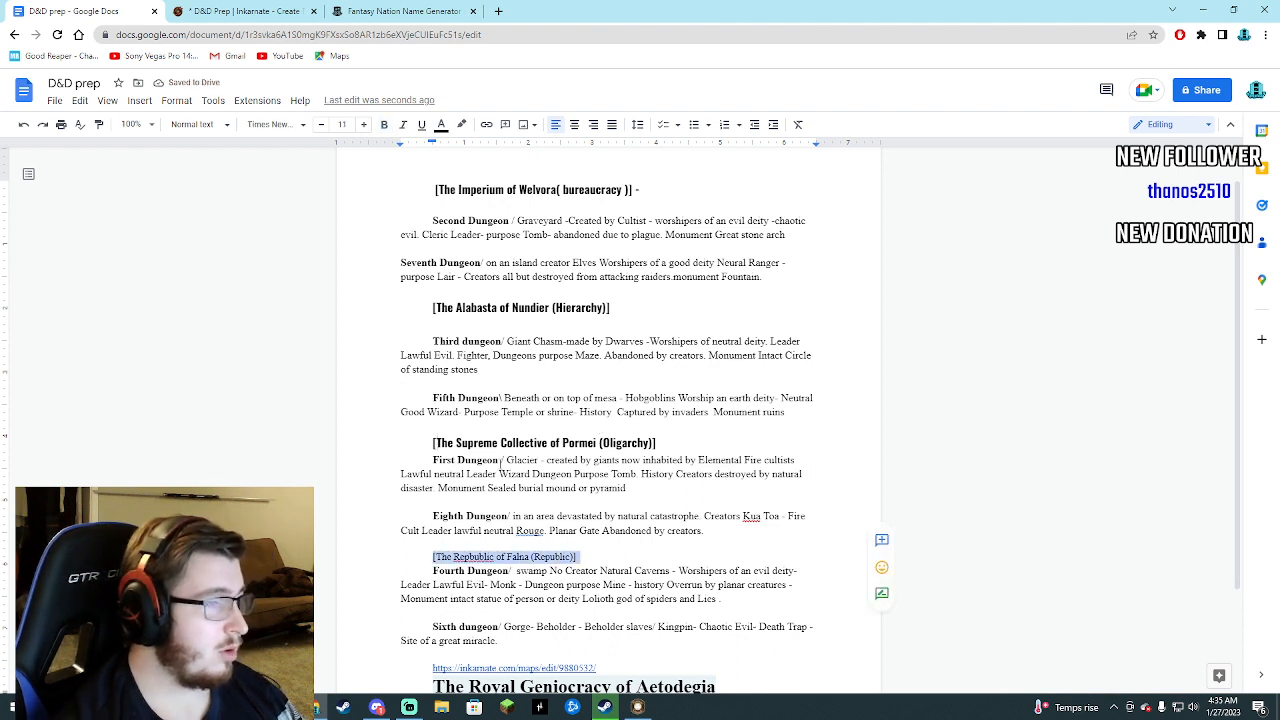
left_click(275, 124)
mouse_move(363, 206)
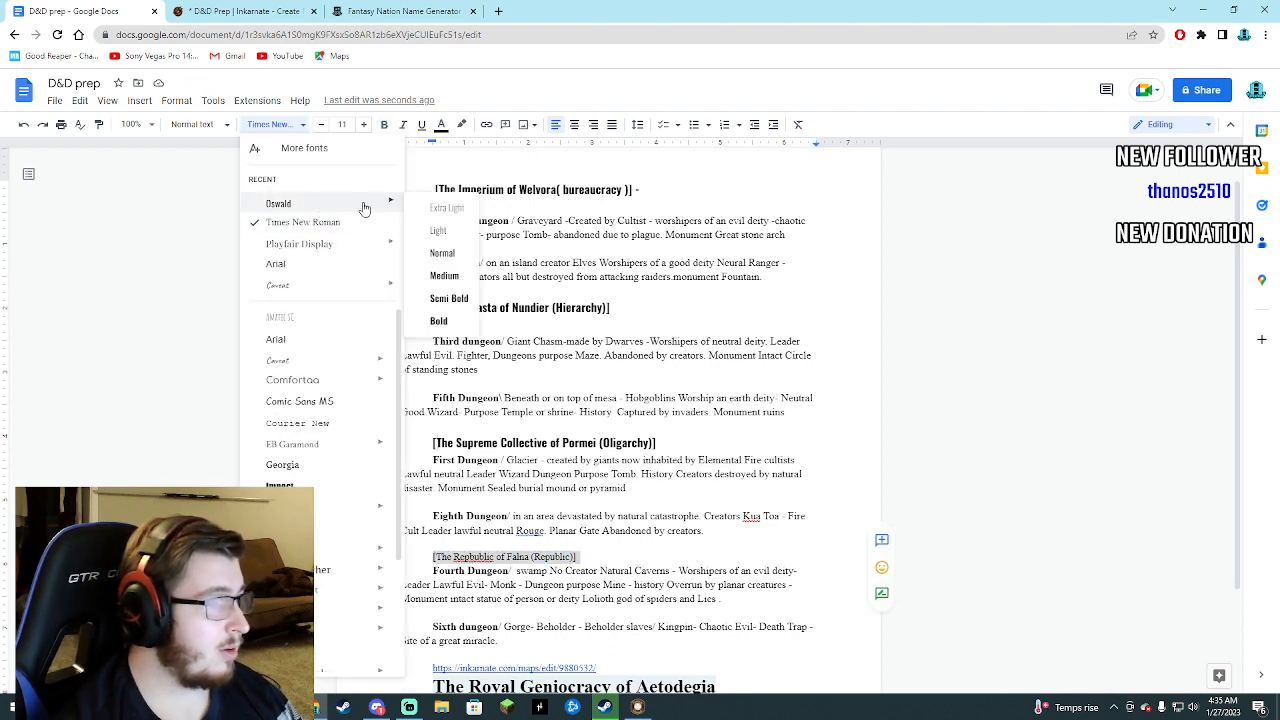
left_click(440, 324)
left_click(363, 124)
left_click(363, 124)
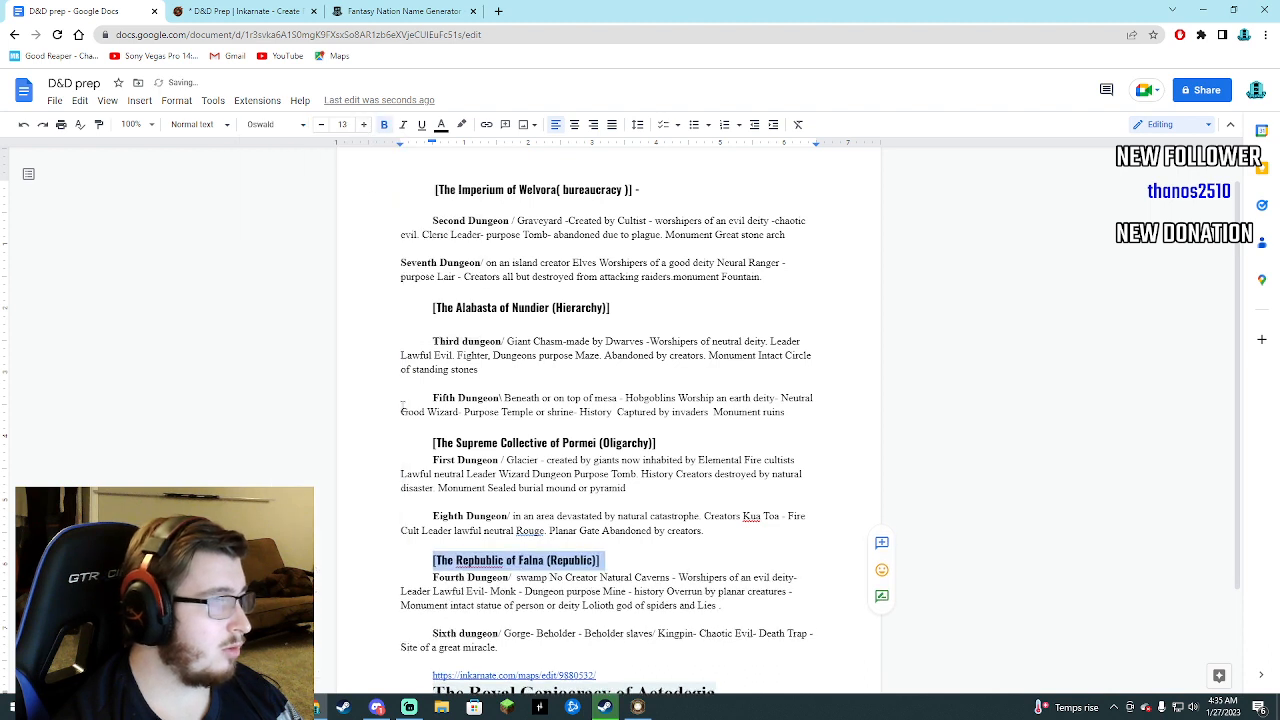
Correct the misspelled first word Republic in the Falna heading using the suggested spelling.
left_click(482, 560)
right_click(482, 560)
left_click(523, 418)
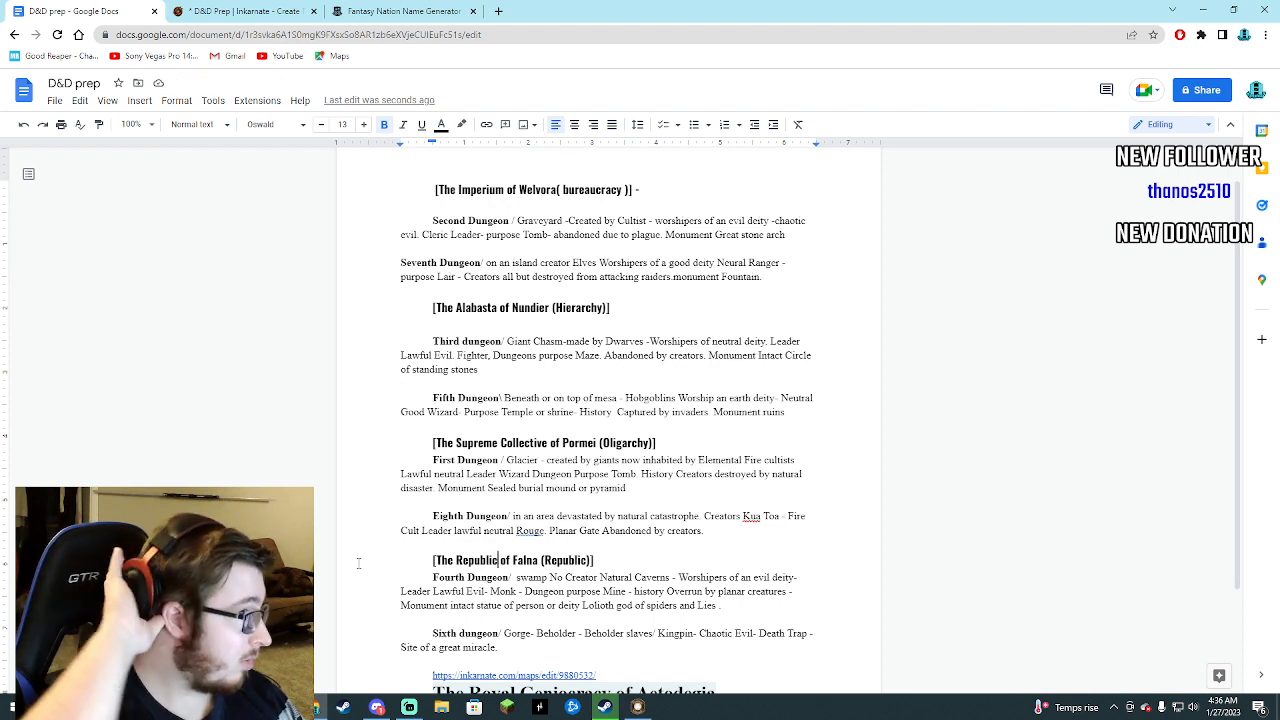
Insert two new lines after the Fourth Dungeon entry to make room for a heading above the Sixth dungeon.
scroll(339, 553, "down", 3)
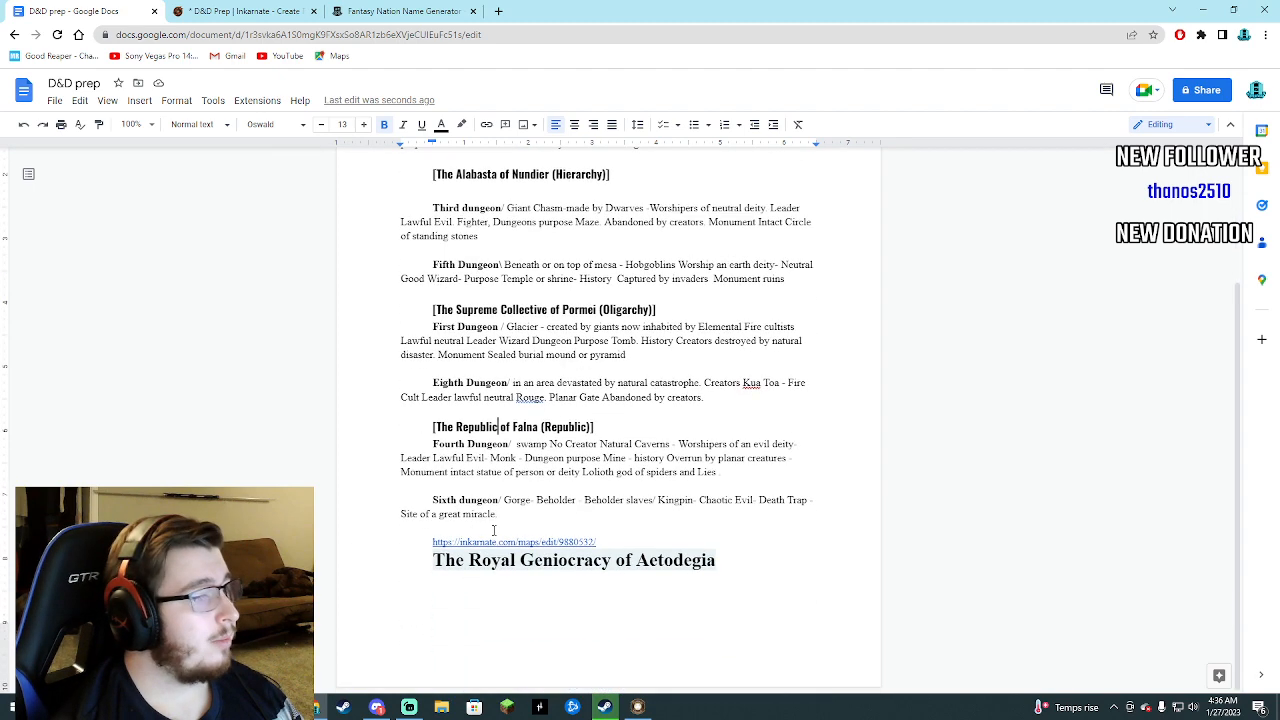
left_click(733, 476)
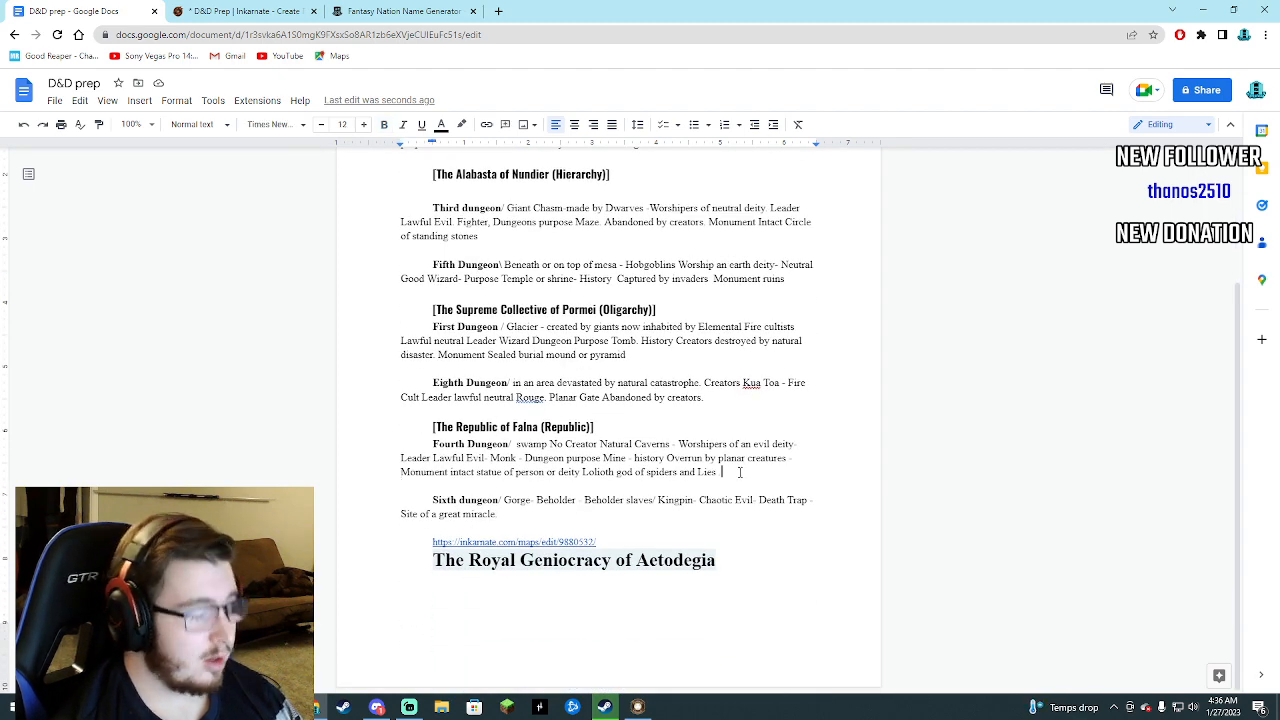
key("Return")
key("Return")
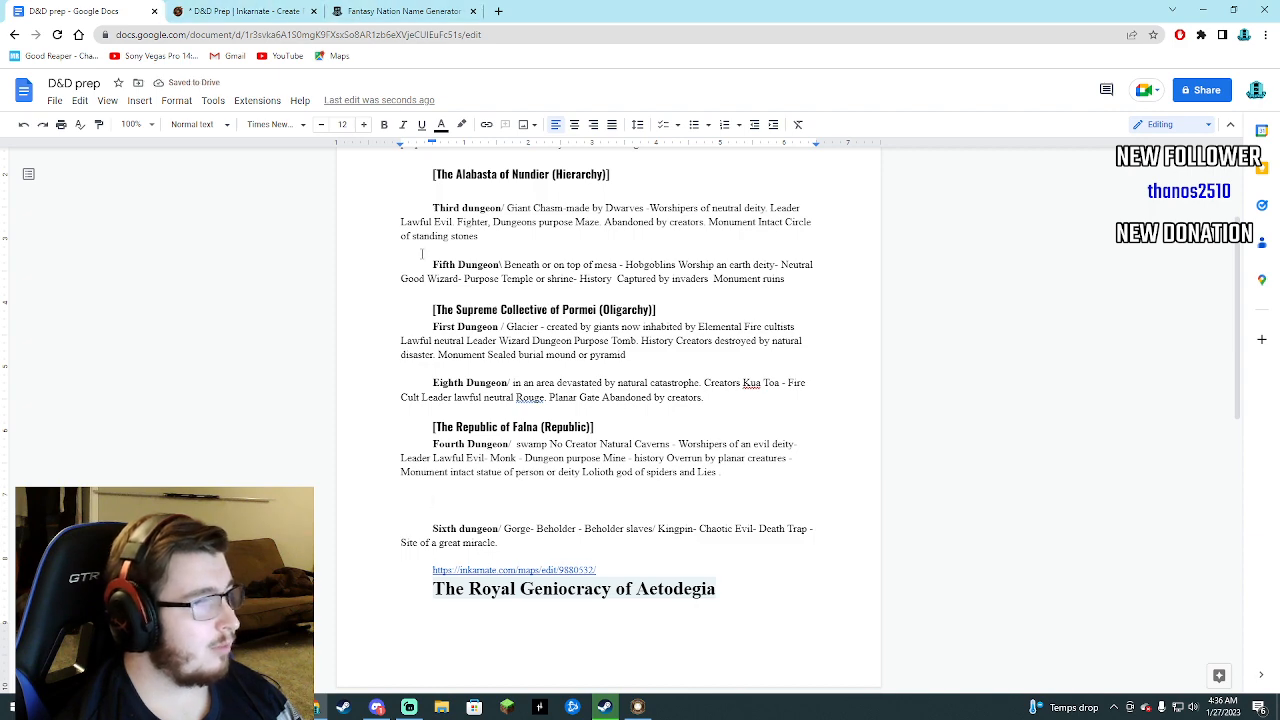
Review the nation headings in the document, the Inkarnate world map and the names in the nation name generator.
scroll(470, 330, "up", 4)
scroll(477, 345, "down", 2)
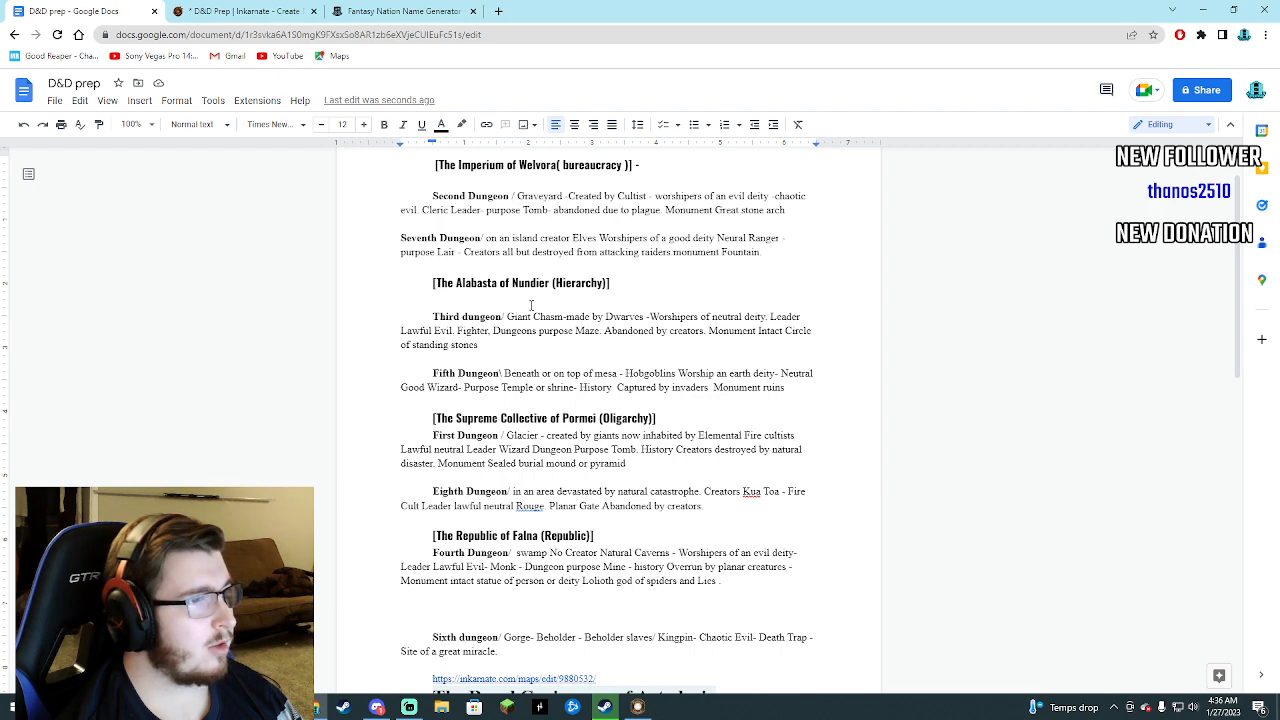
scroll(477, 316, "down", 1)
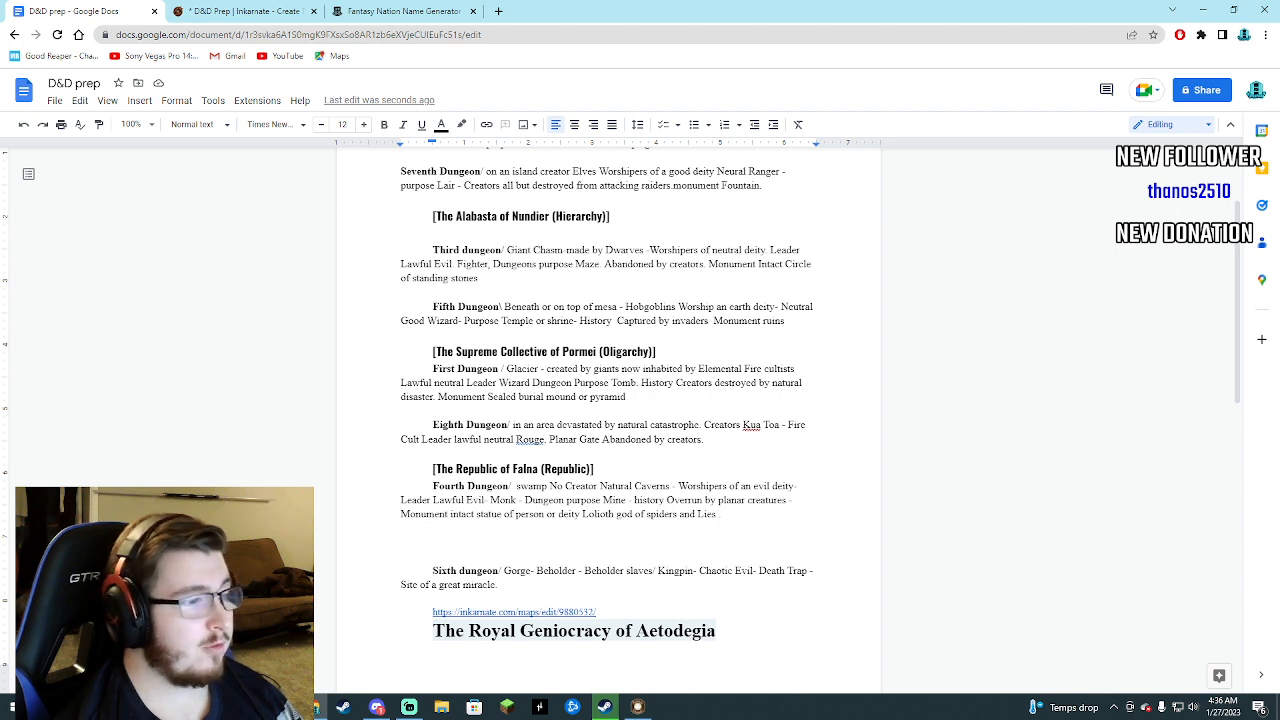
left_click(220, 11)
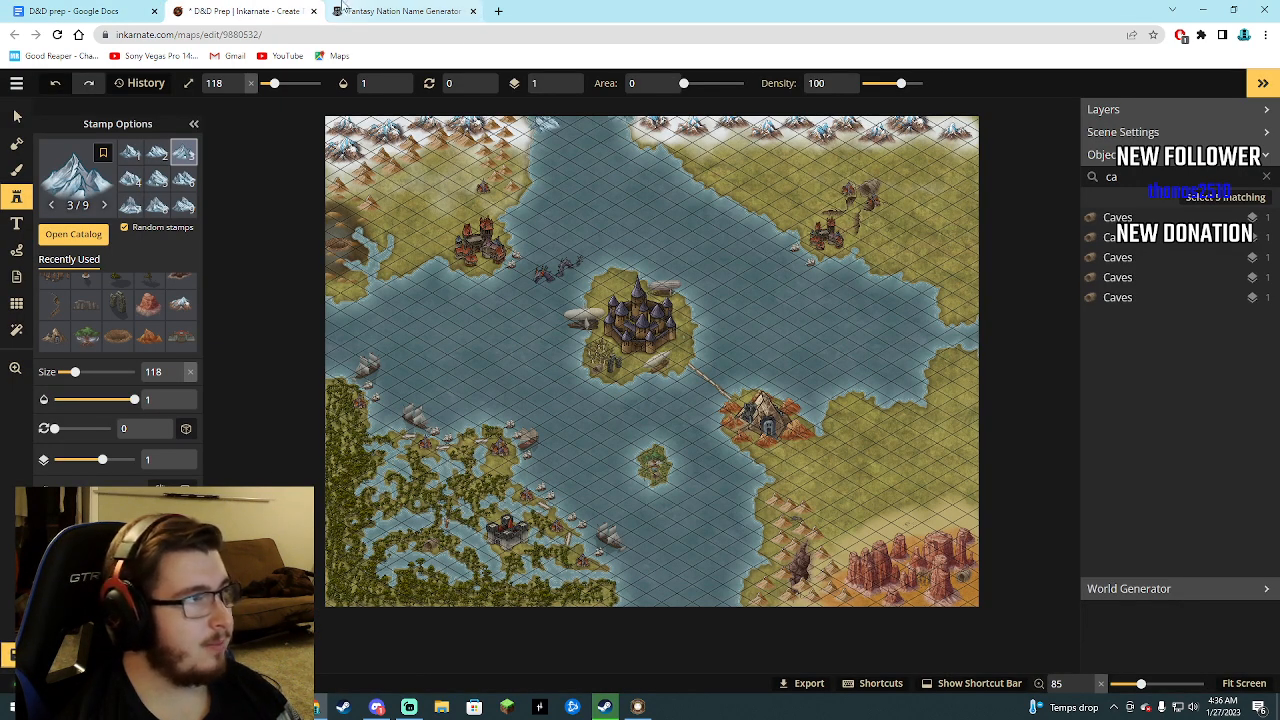
mouse_move(338, 9)
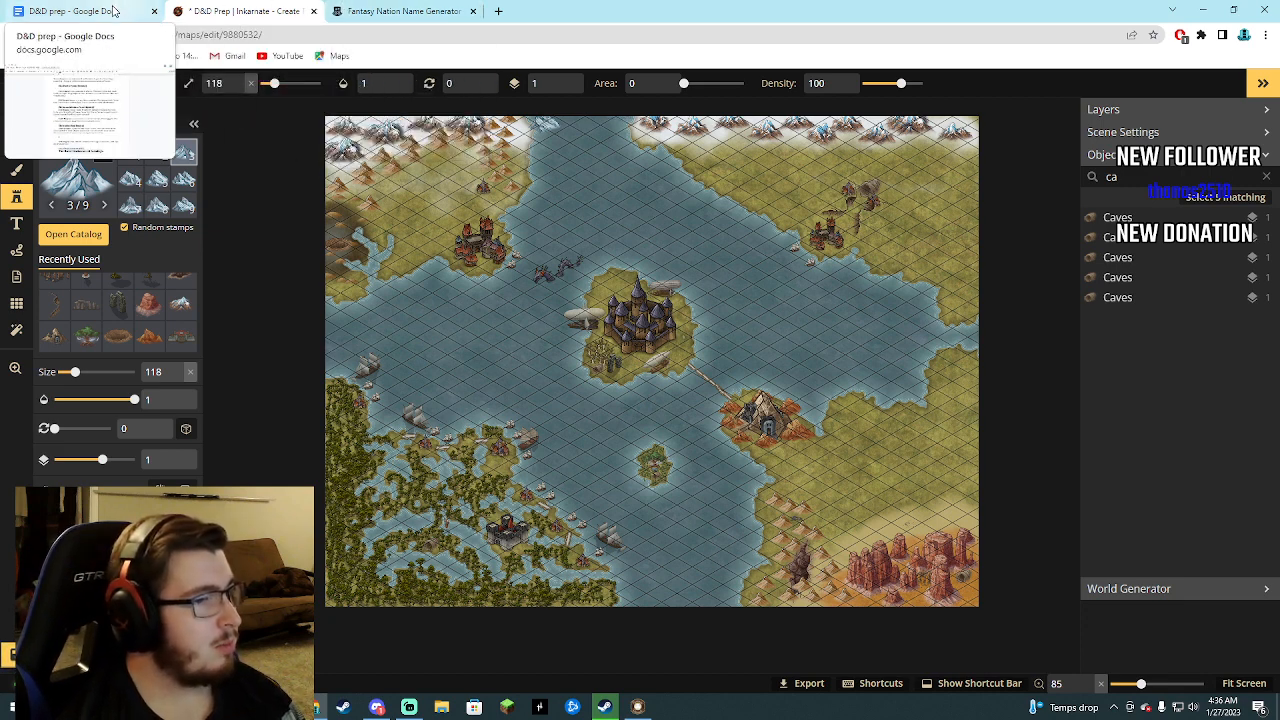
left_click(390, 11)
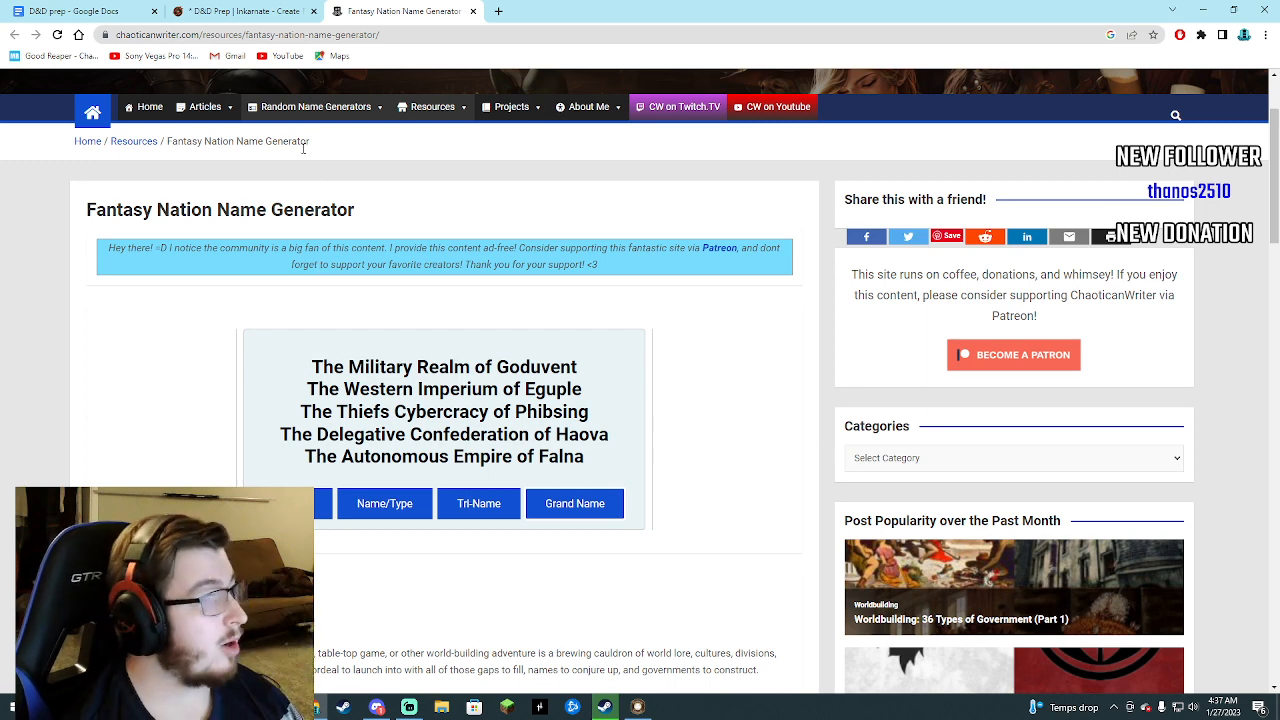
left_click(240, 11)
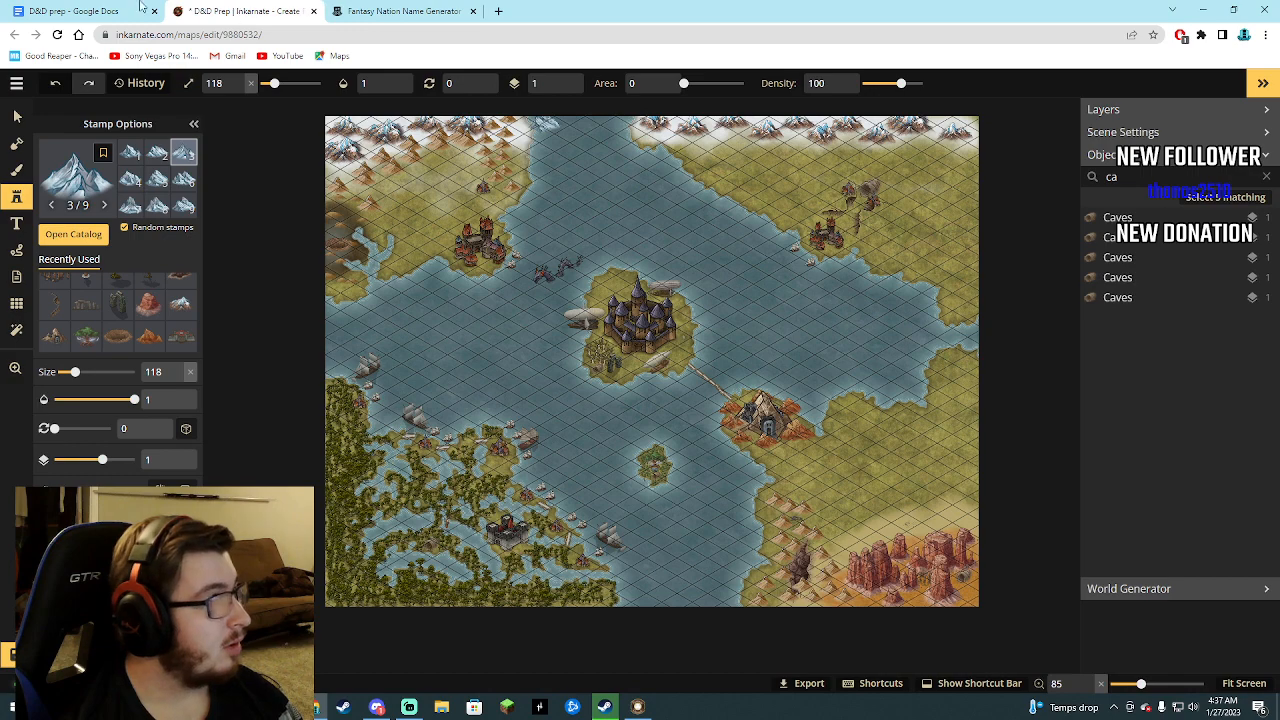
left_click(80, 11)
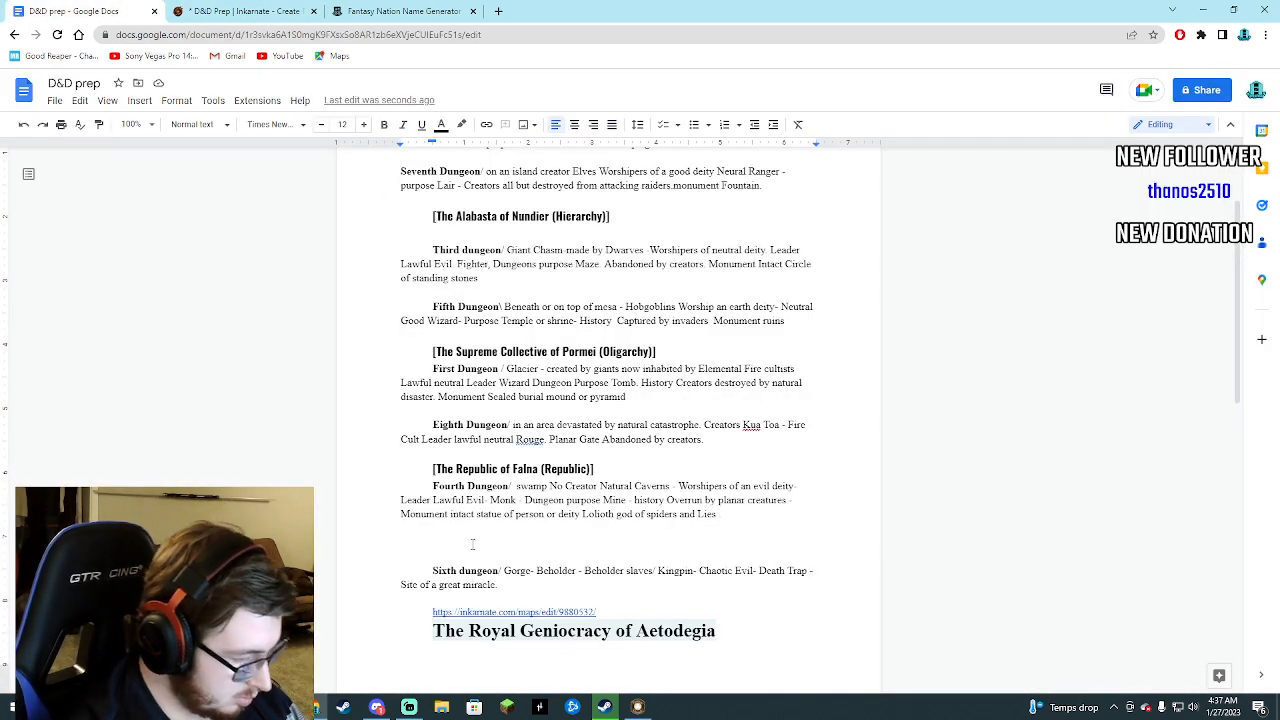
Enter the government type (Gerontocracy) in parentheses on the blank line above the Sixth dungeon entry.
type("9")
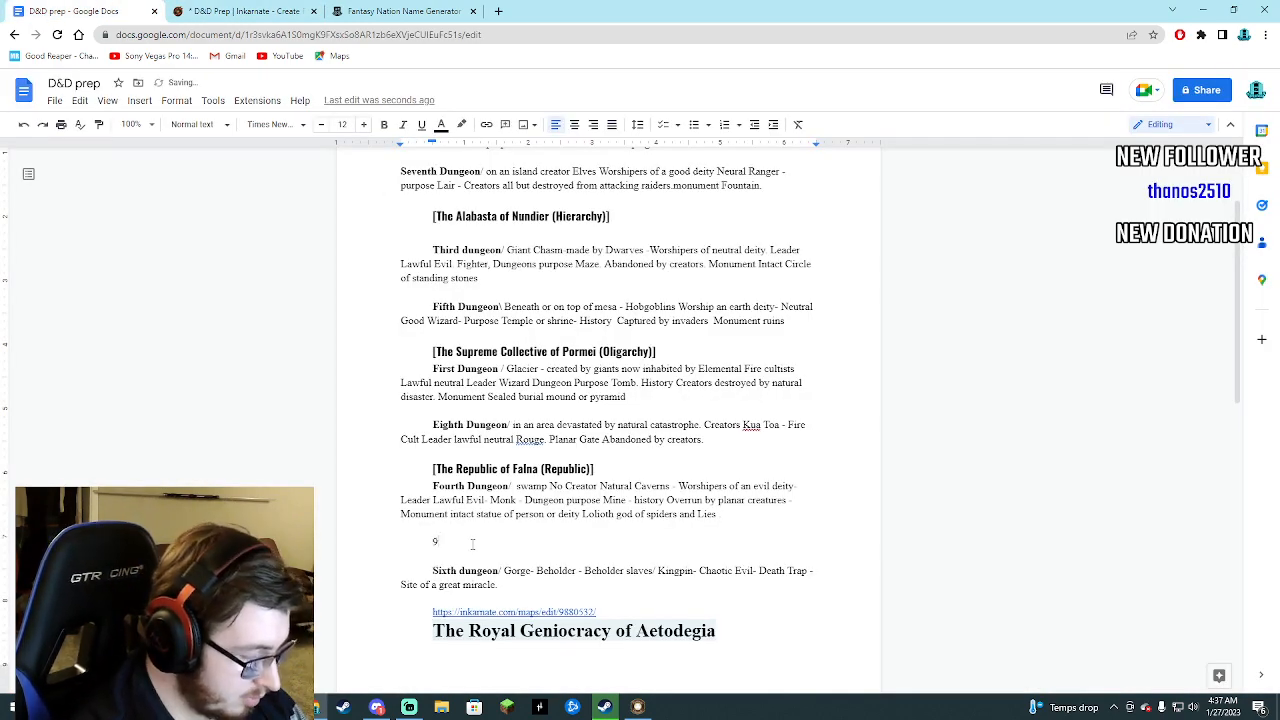
key("BackSpace")
type("(")
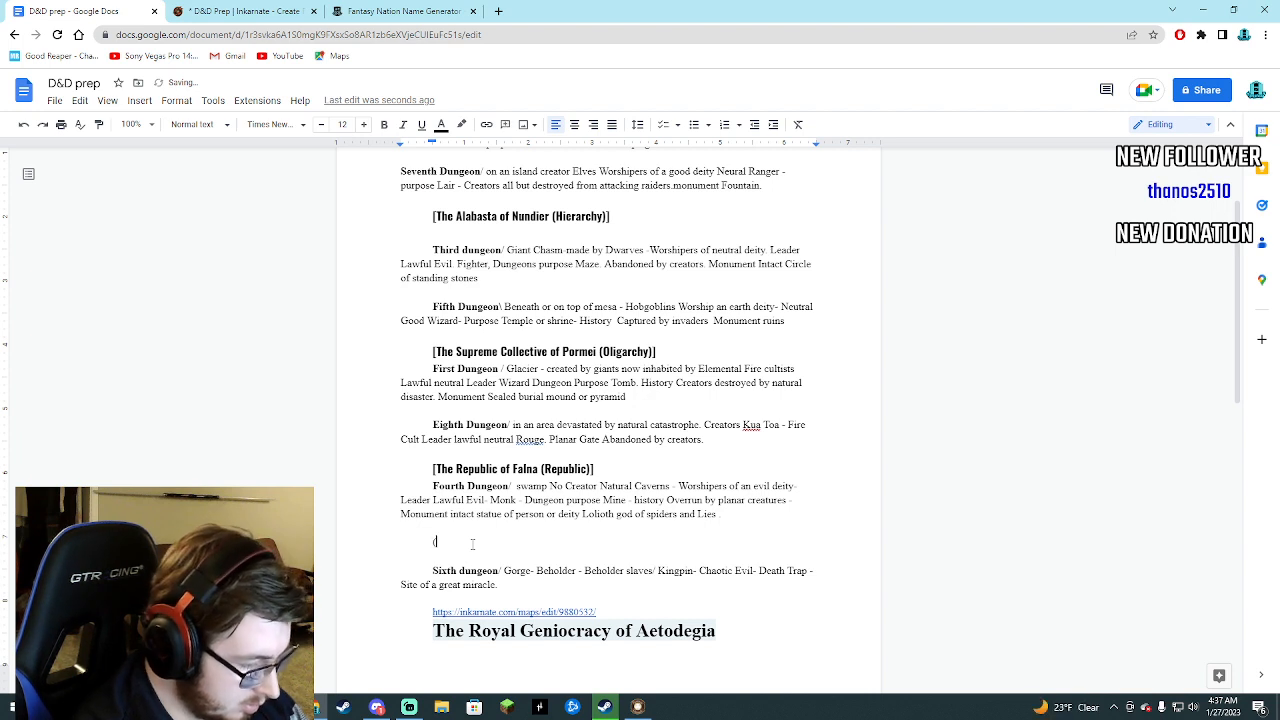
type("Ge")
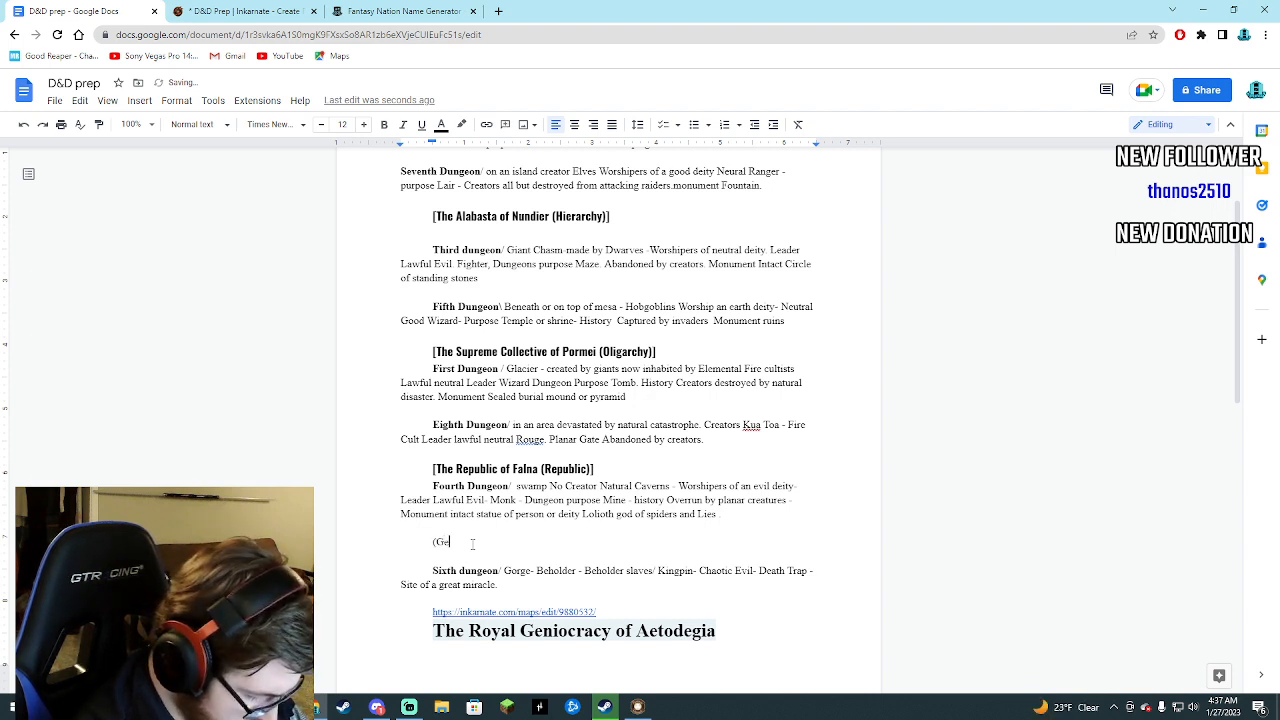
type("n")
key("BackSpace")
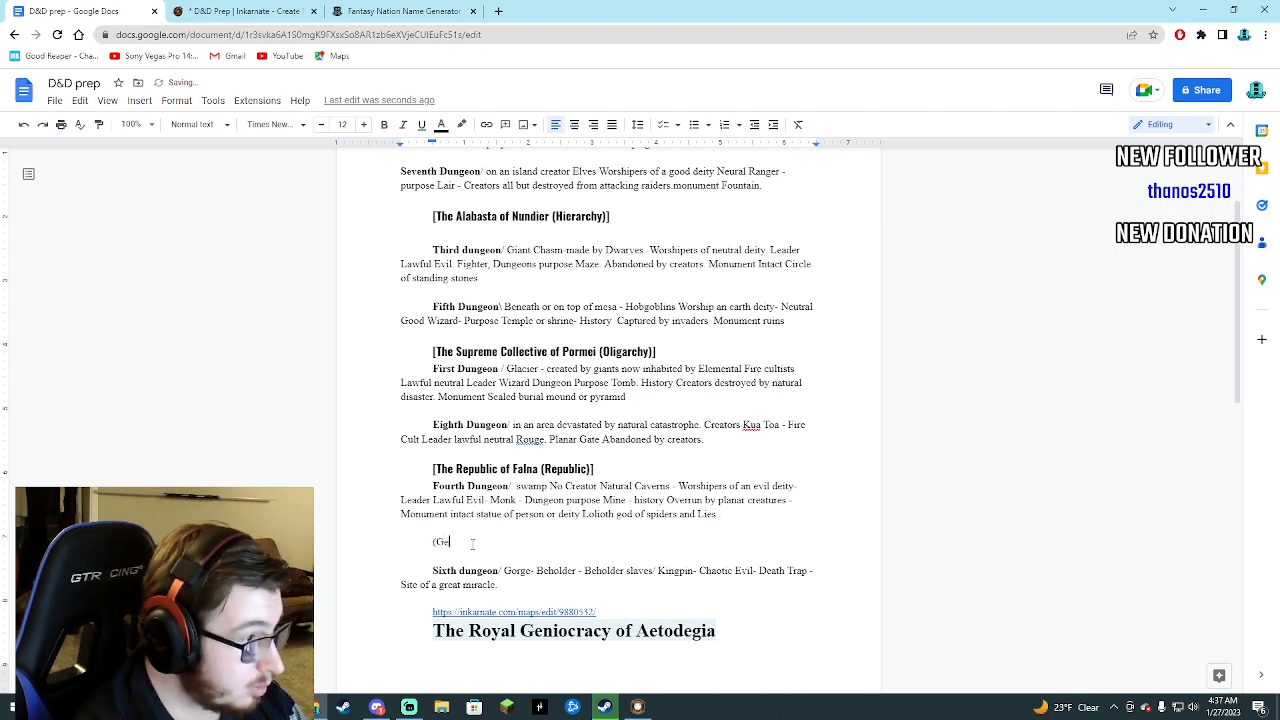
type("r")
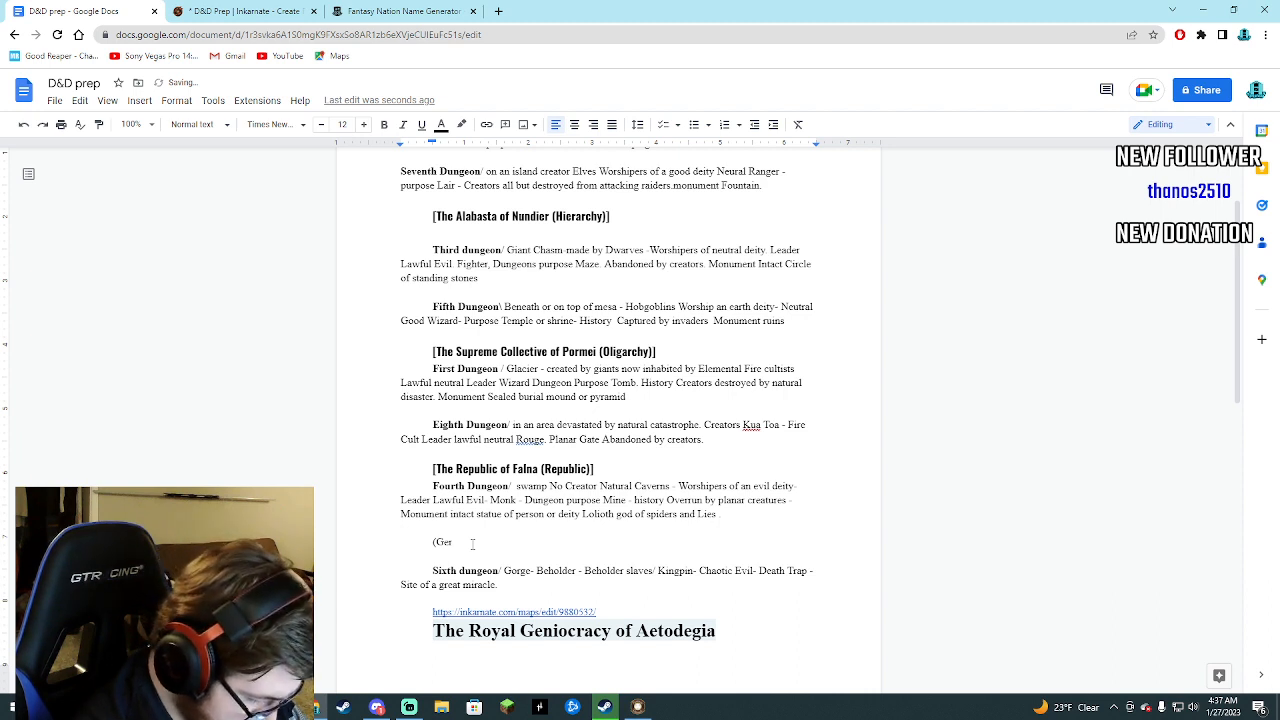
type("onto")
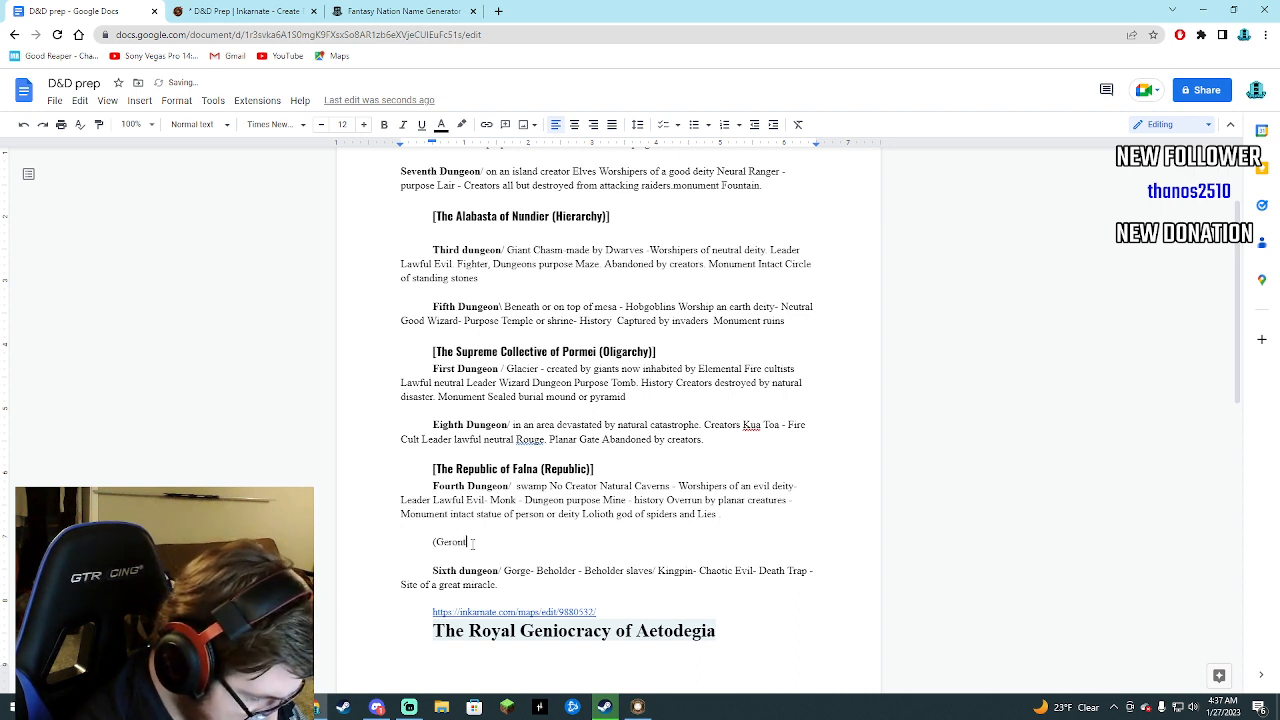
type("cracy")
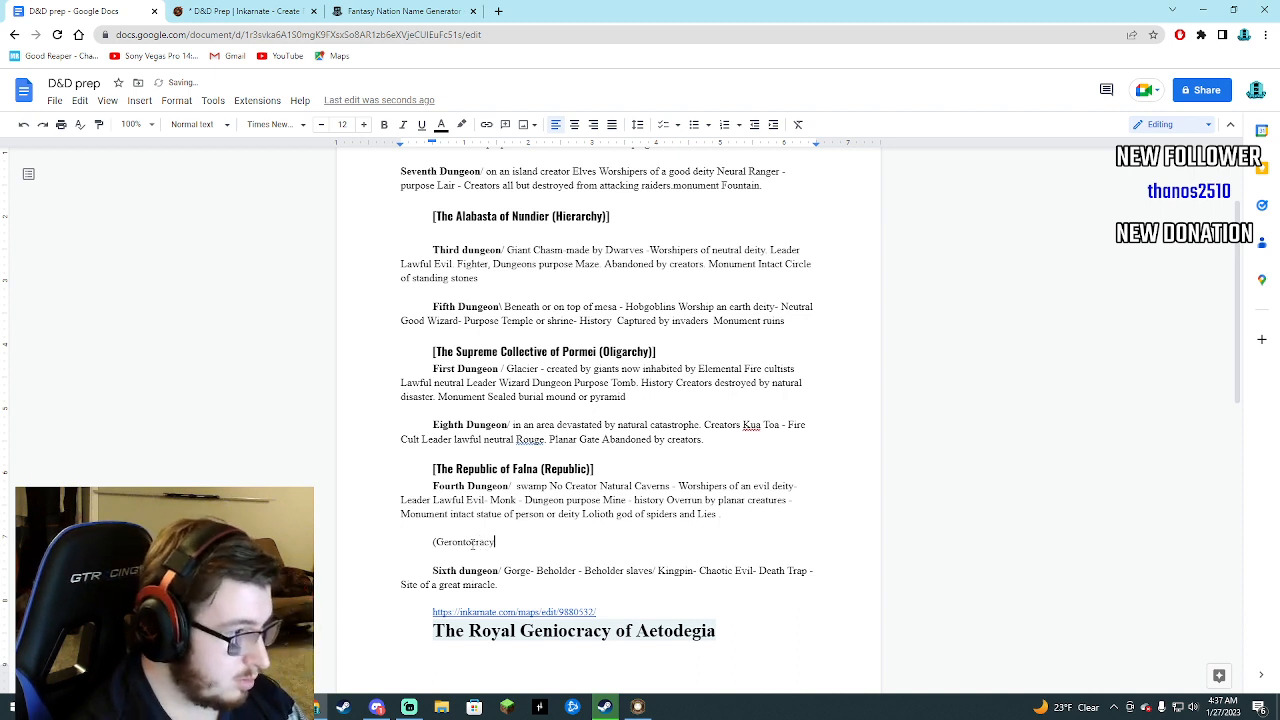
type(")")
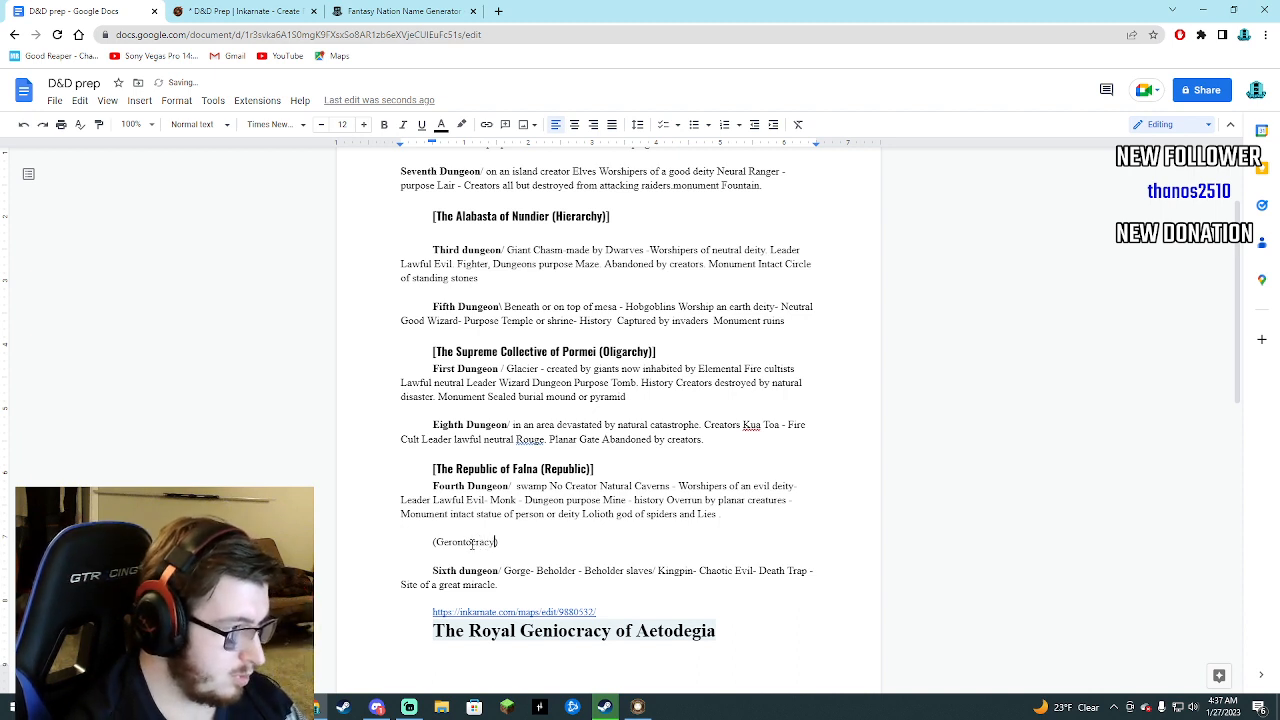
Switch to the Fantasy Nation Name Generator, generate several new sets of grand names, and compare with the Inkarnate map.
left_click(433, 11)
left_click(600, 509)
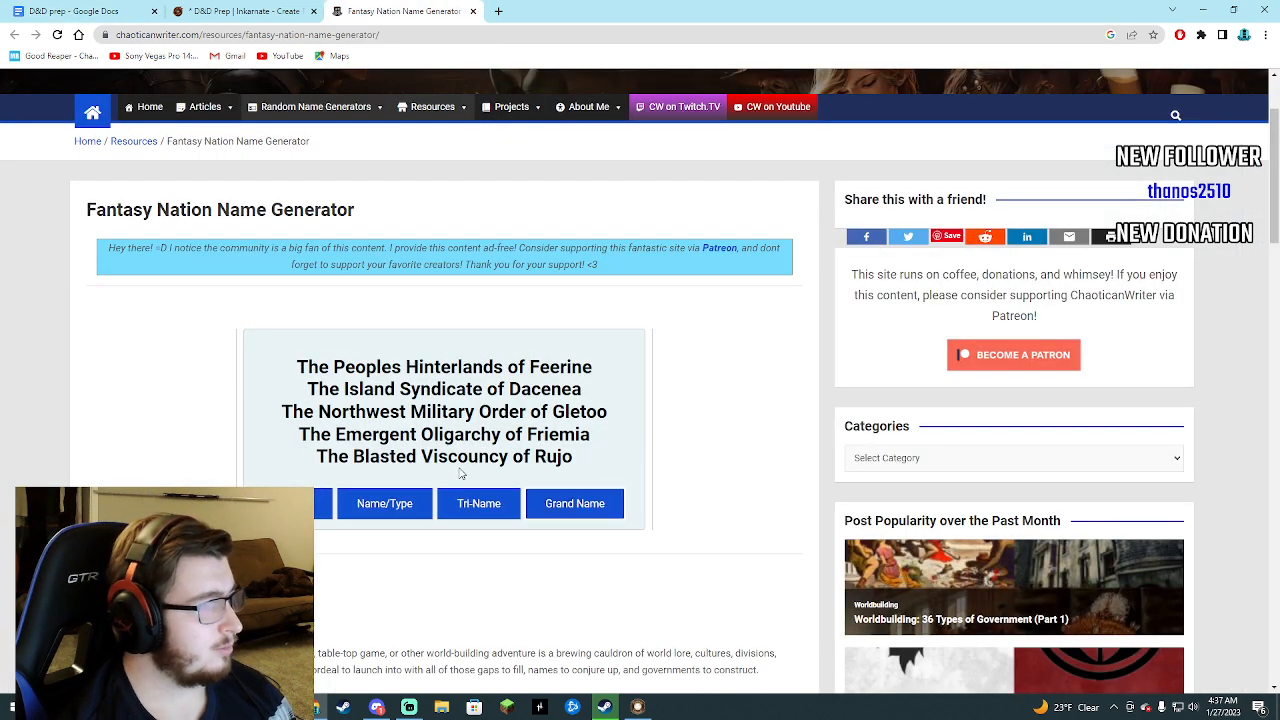
left_click(577, 513)
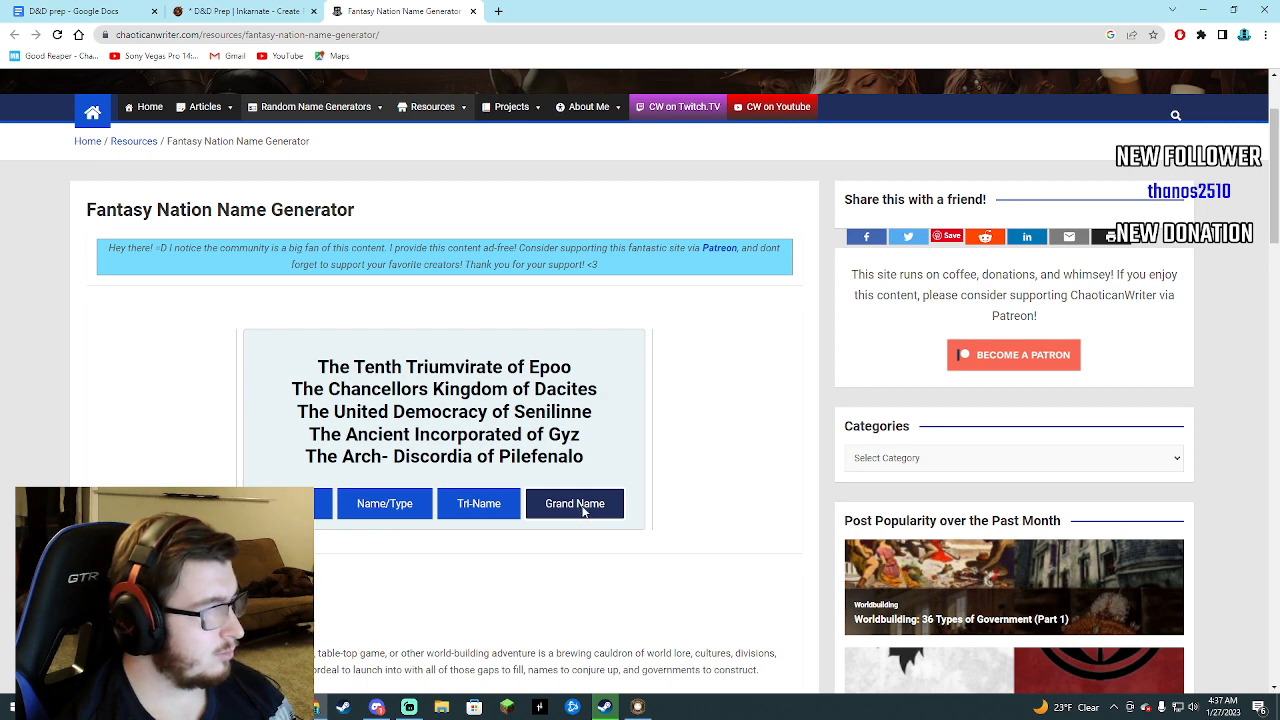
left_click(582, 511)
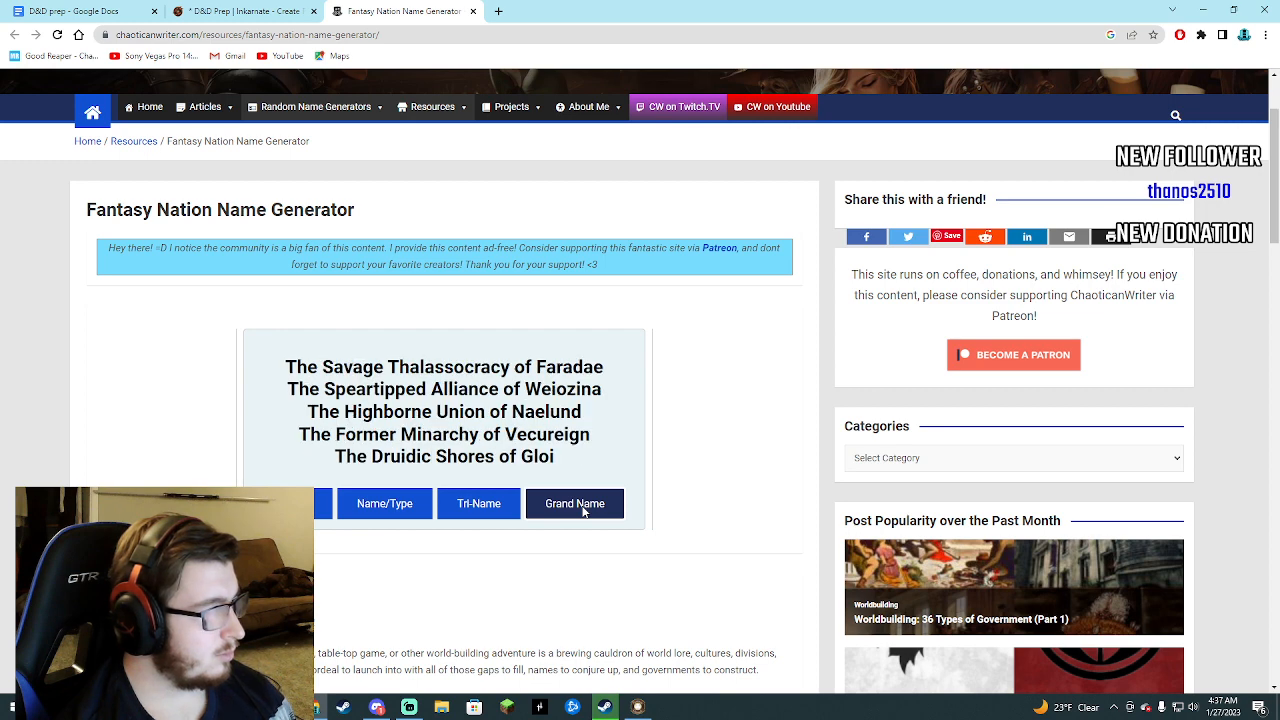
left_click(584, 511)
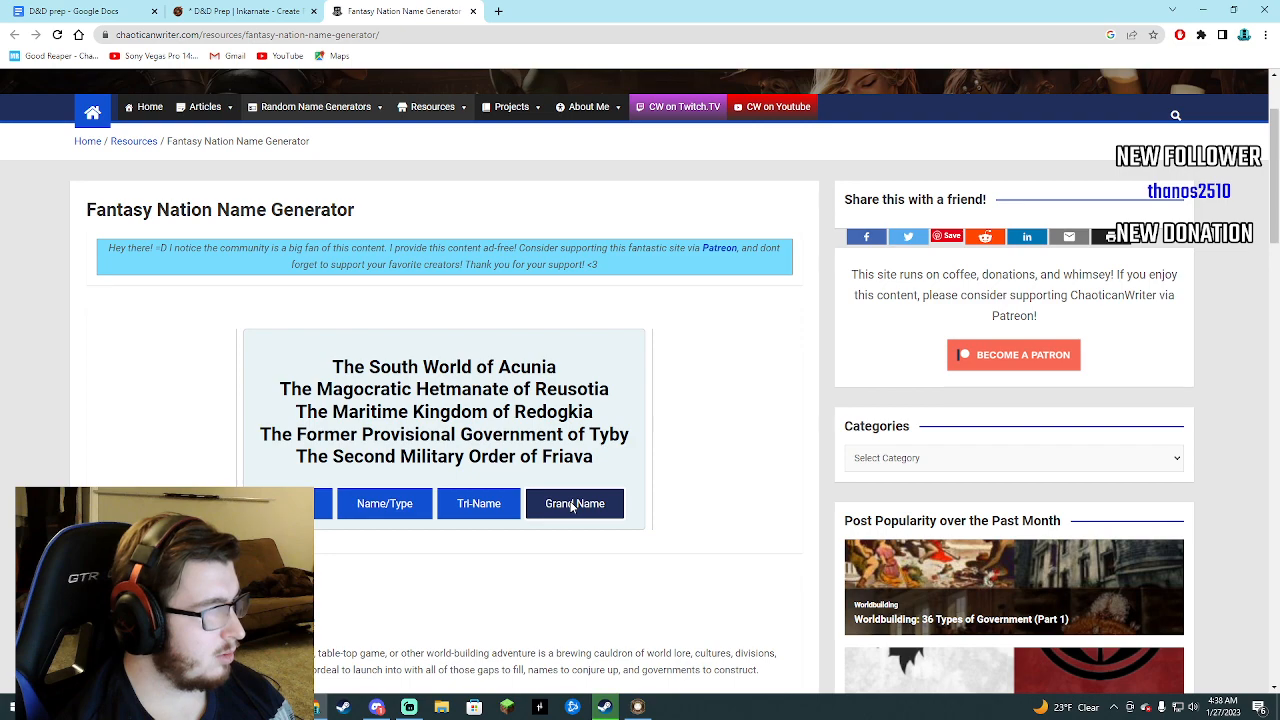
left_click(237, 11)
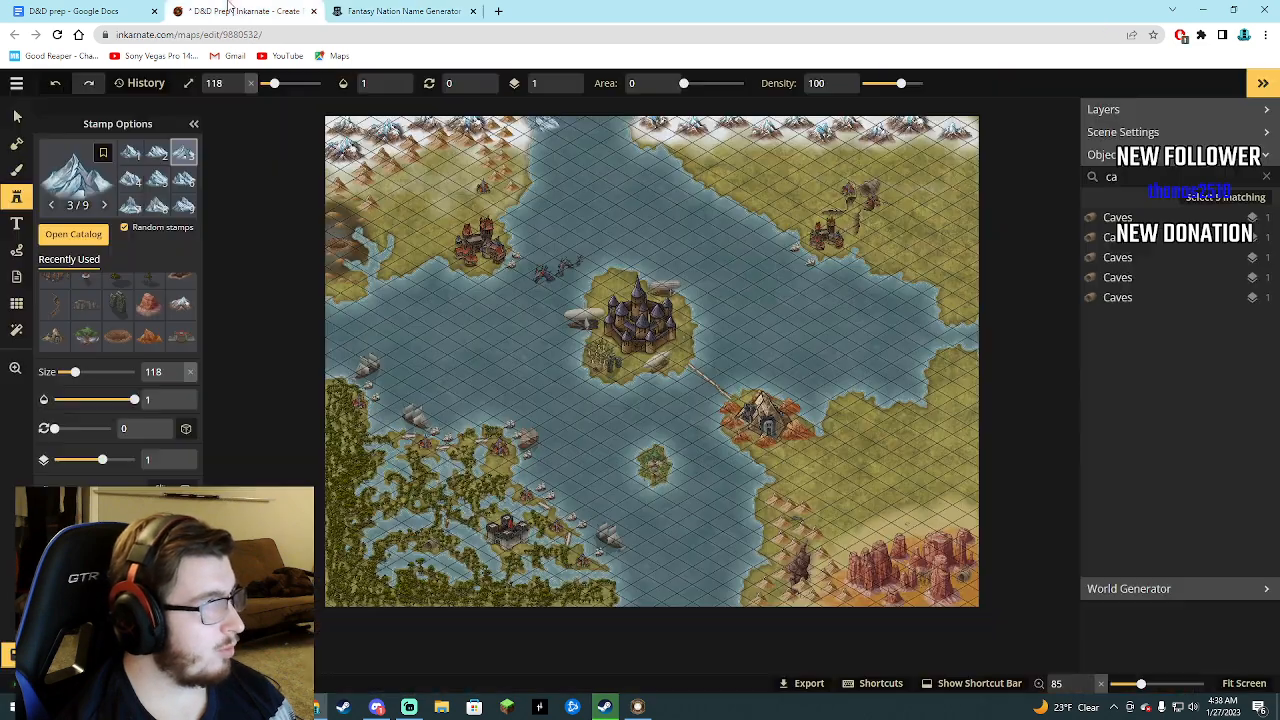
left_click(353, 13)
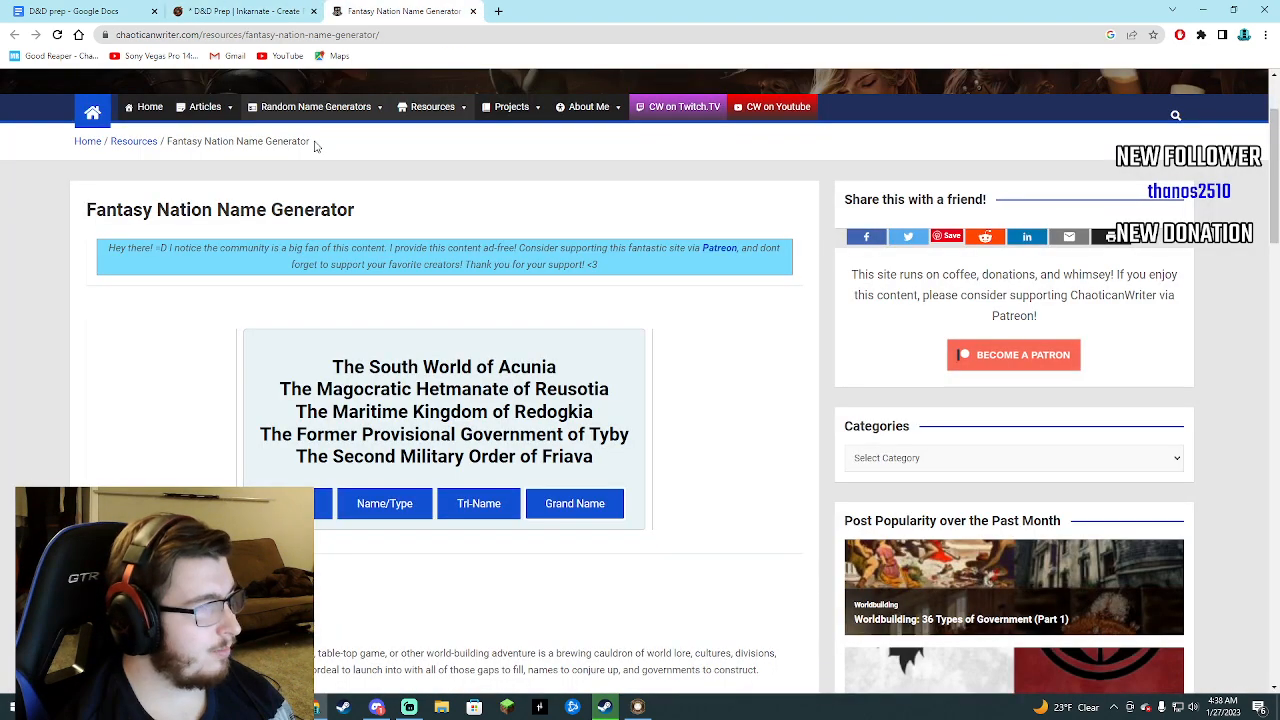
Return to the D&D prep document and enter The King of Rendokia in front of (Gerontocracy).
left_click(120, 11)
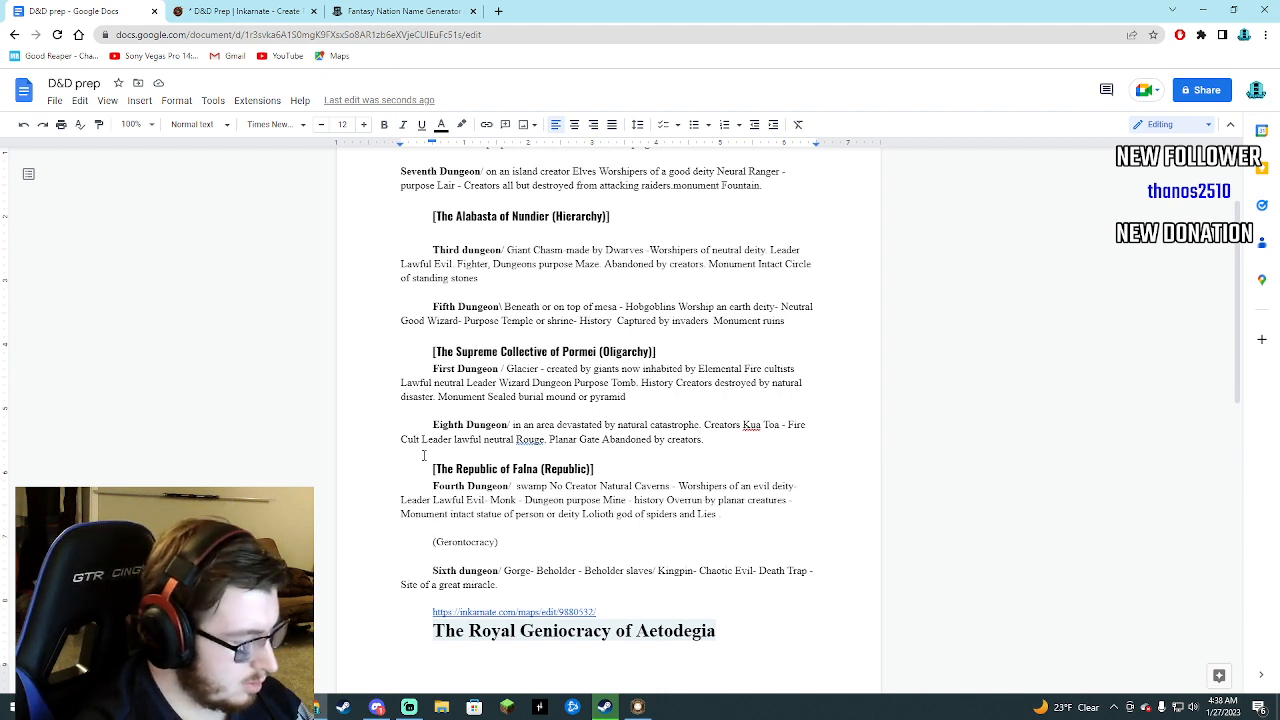
type("The (")
type("G")
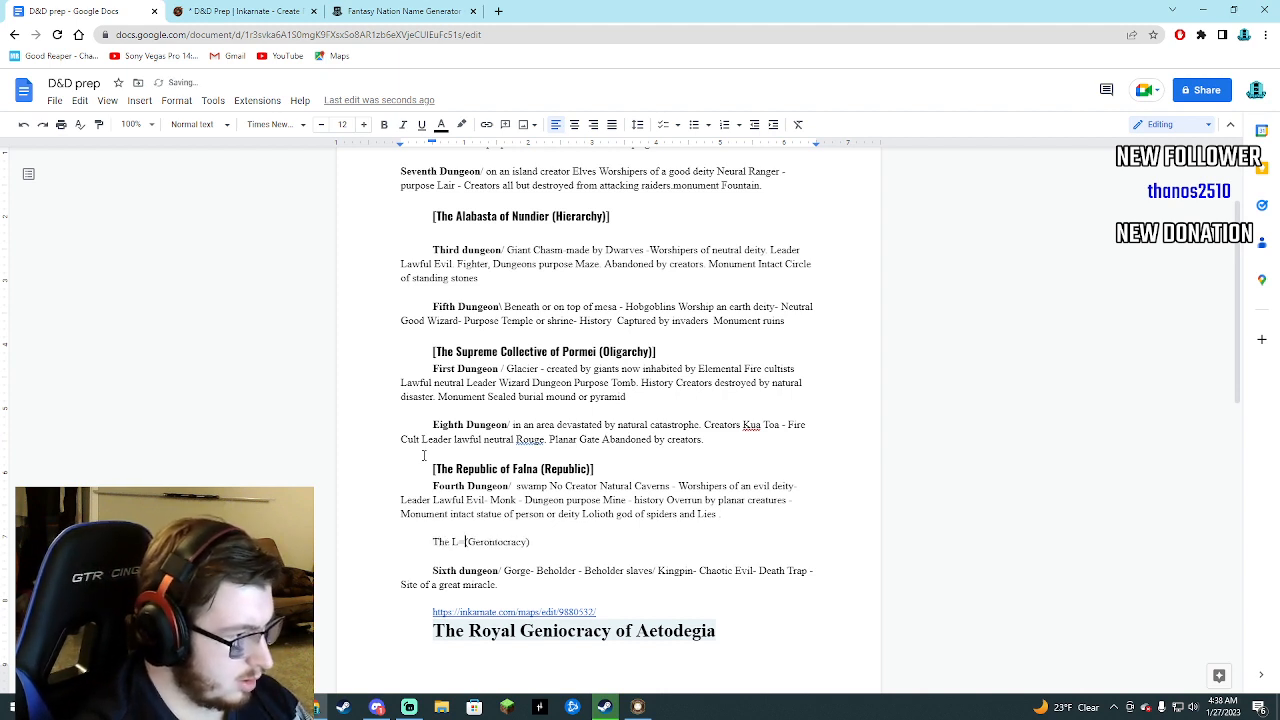
key("BackSpace")
type("King of Re")
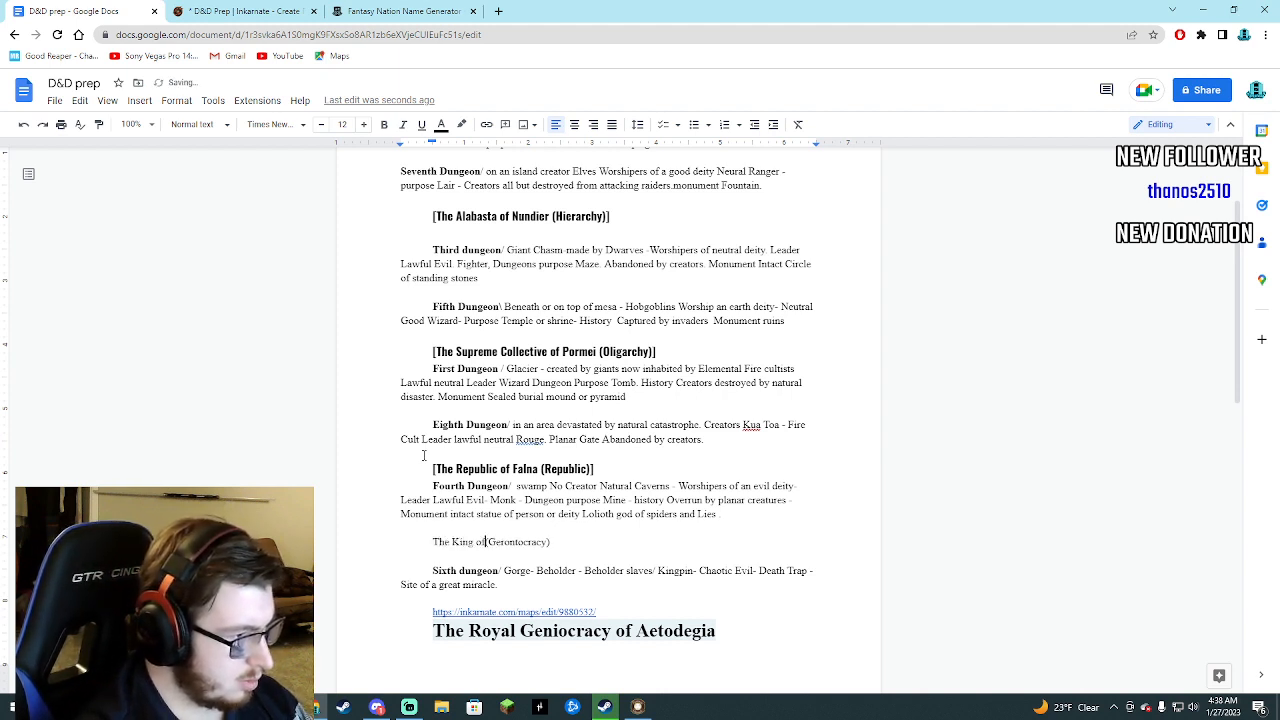
type("ndokia")
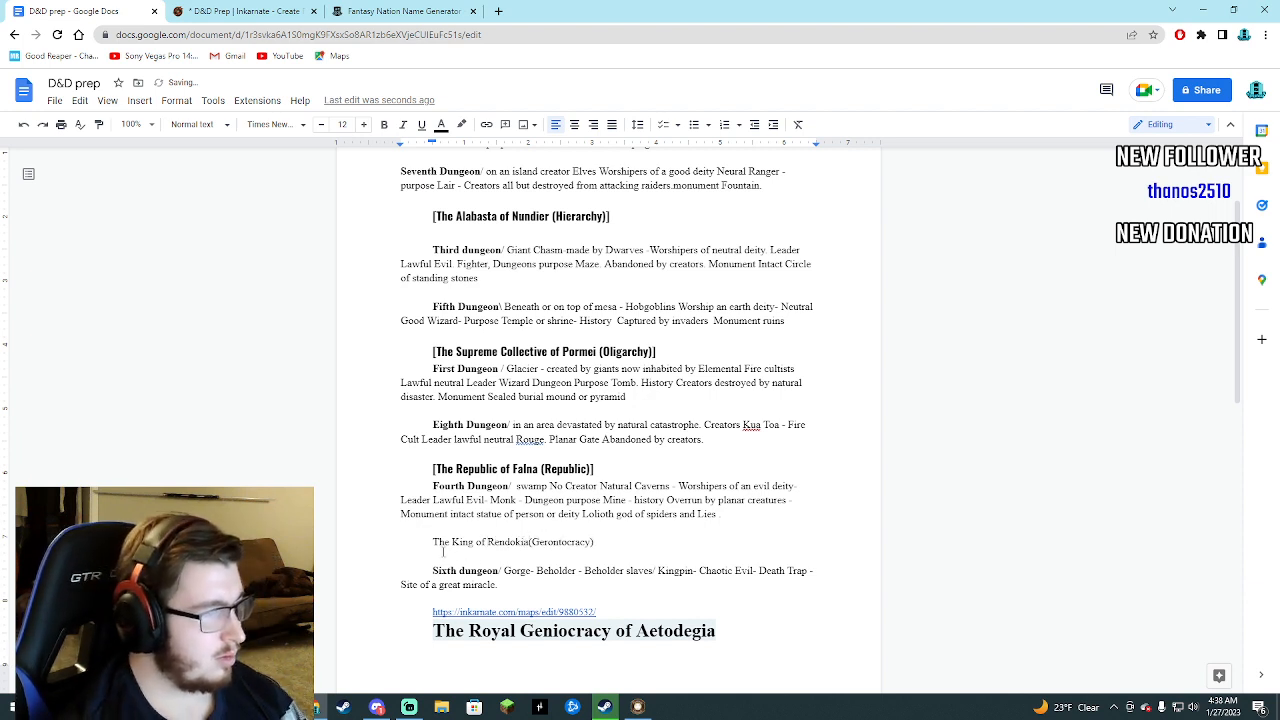
Format the Rendokia heading in bold Oswald at size 13 and change King to Kingdom.
left_click_drag(432, 543, 636, 554)
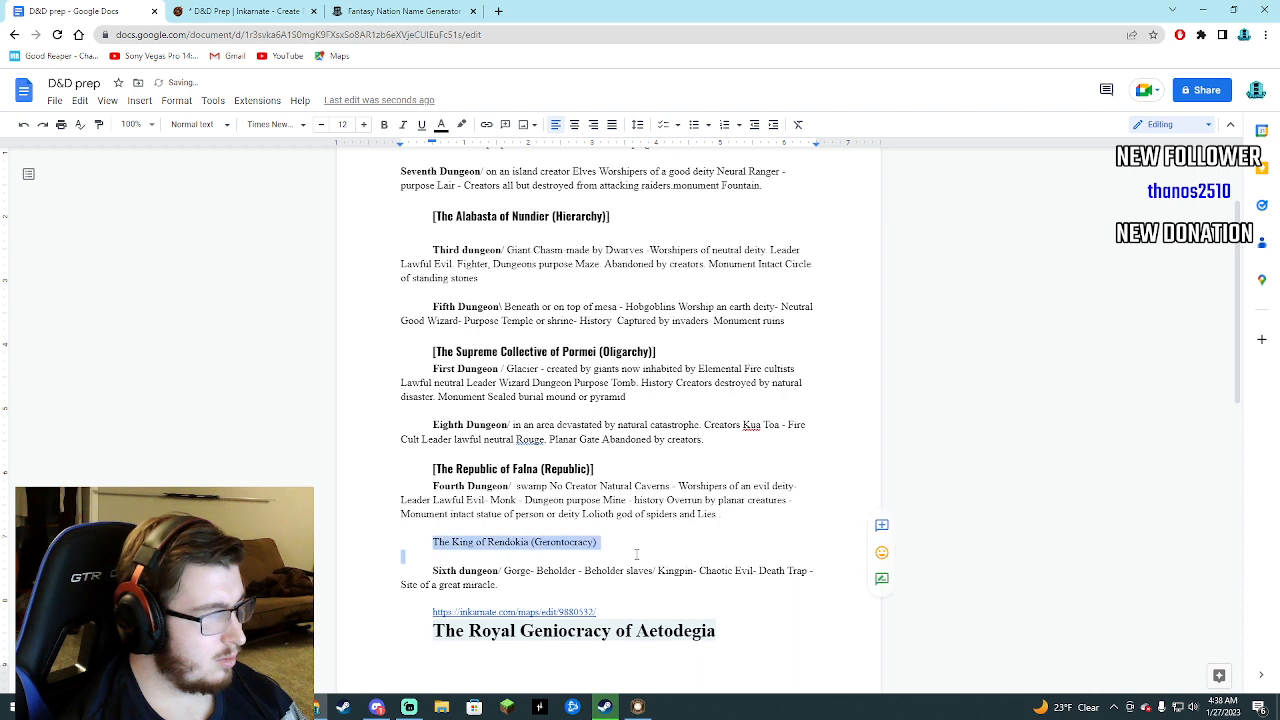
left_click_drag(432, 543, 602, 543)
left_click(275, 124)
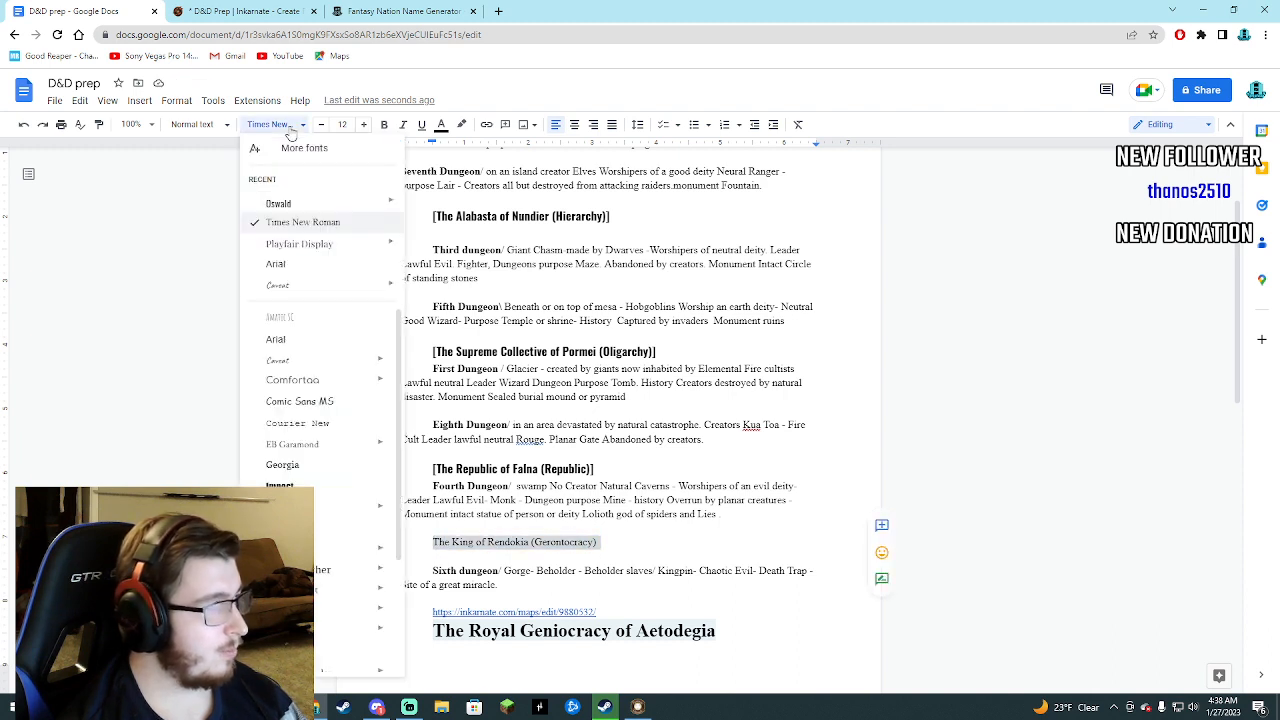
mouse_move(306, 207)
left_click(438, 321)
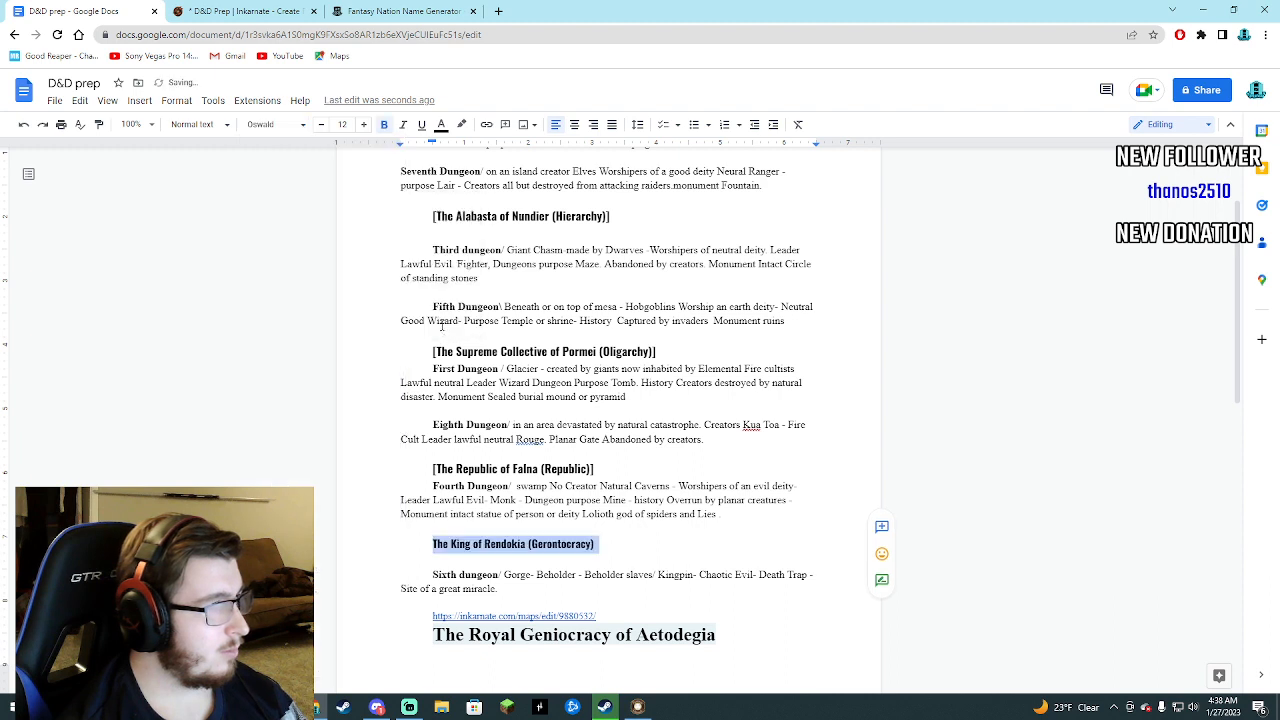
left_click(412, 546)
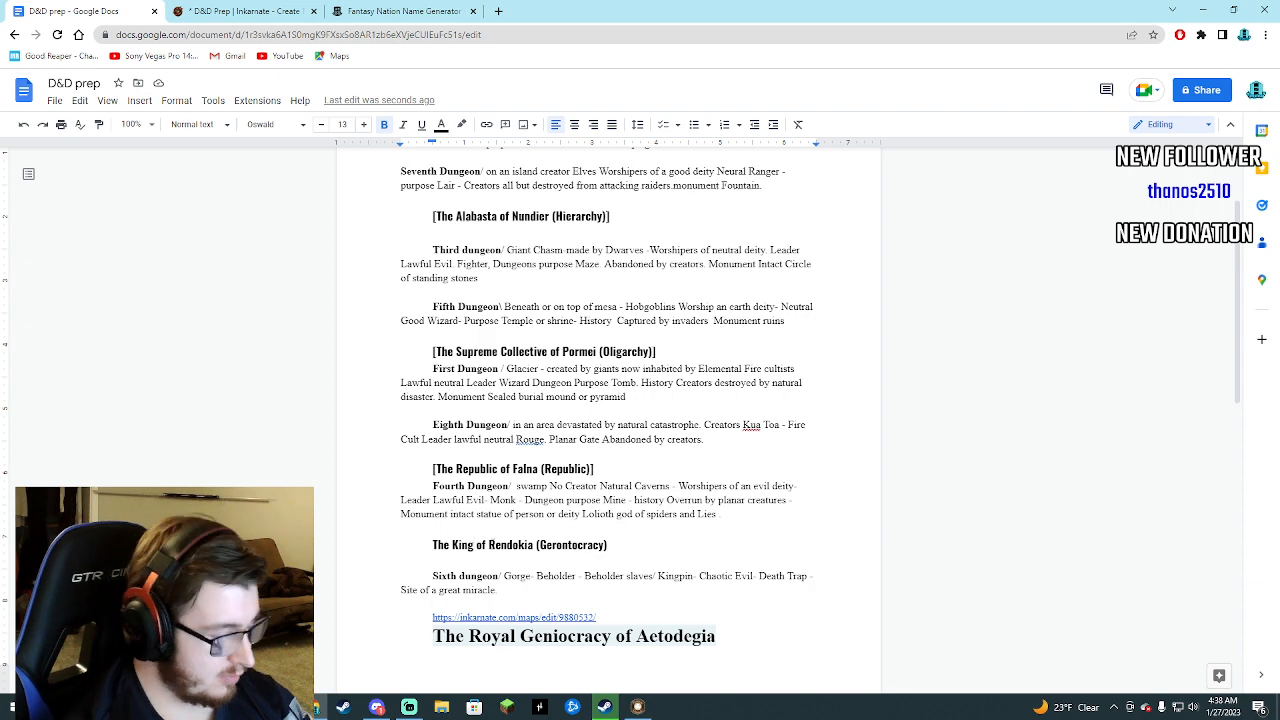
type("dom")
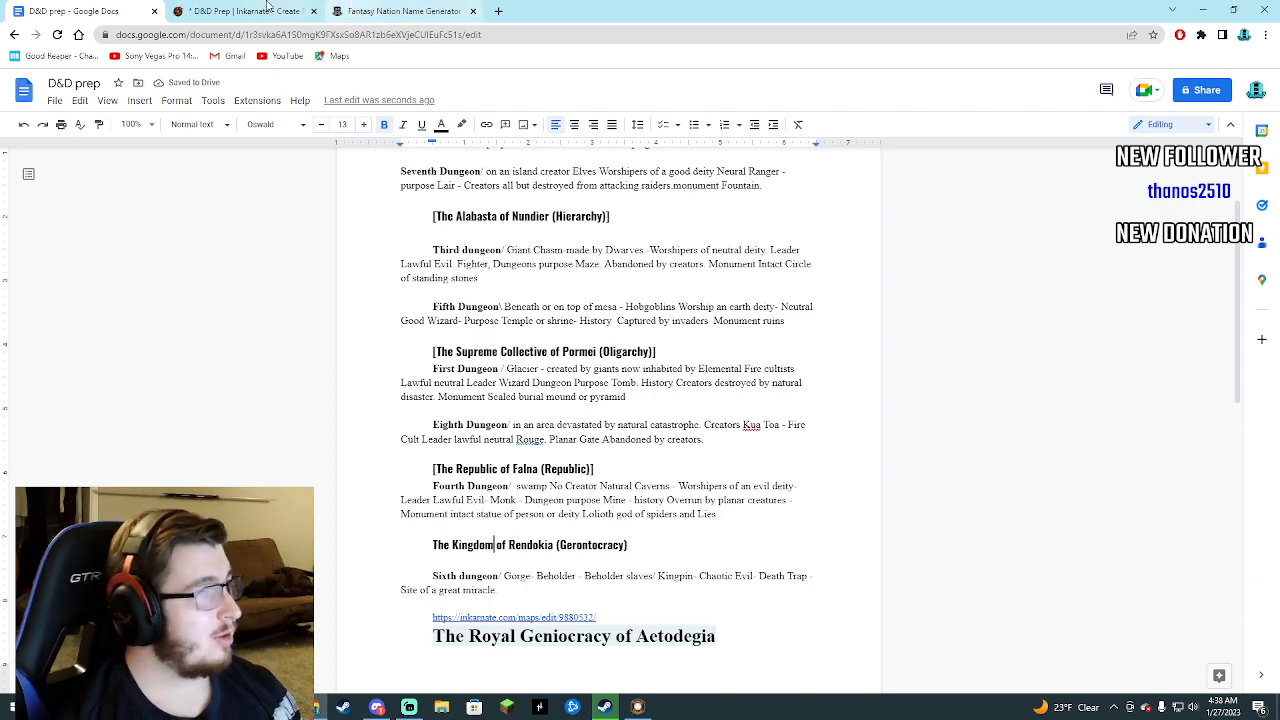
Switch to the Inkarnate map, look into the brush texture catalog, and return to the Stamp tool.
key("ctrl+Tab")
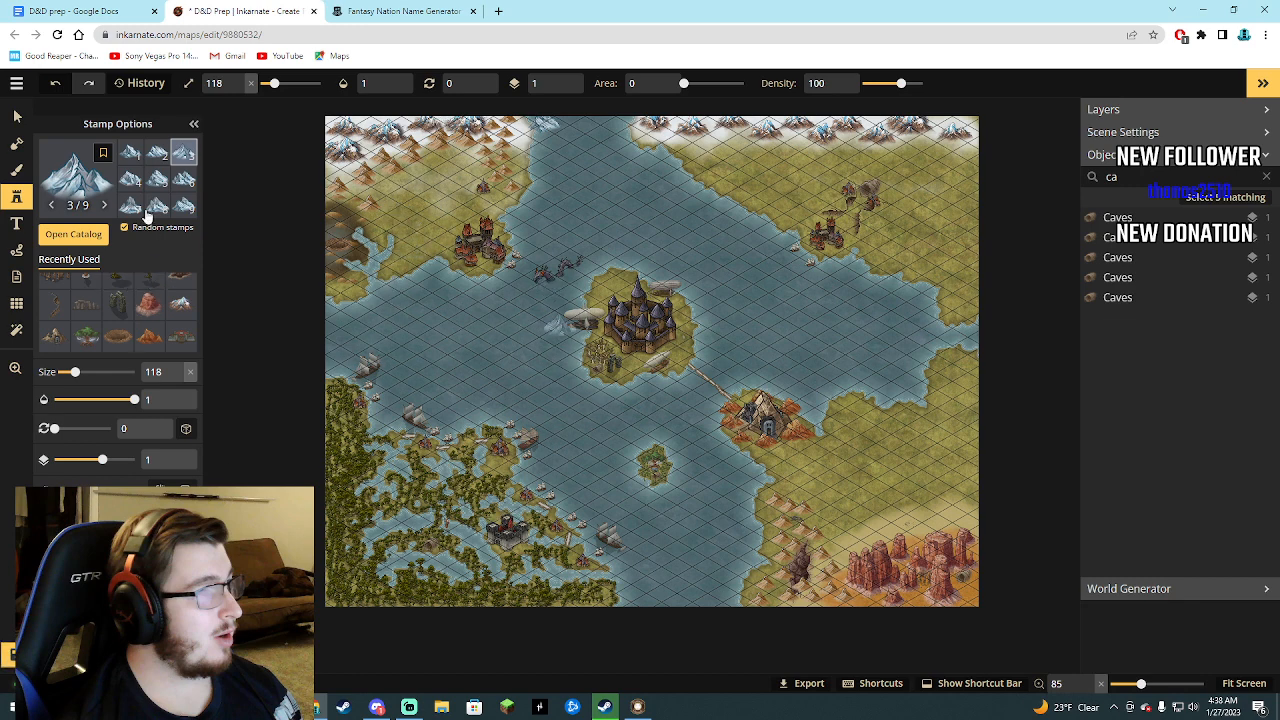
left_click(17, 168)
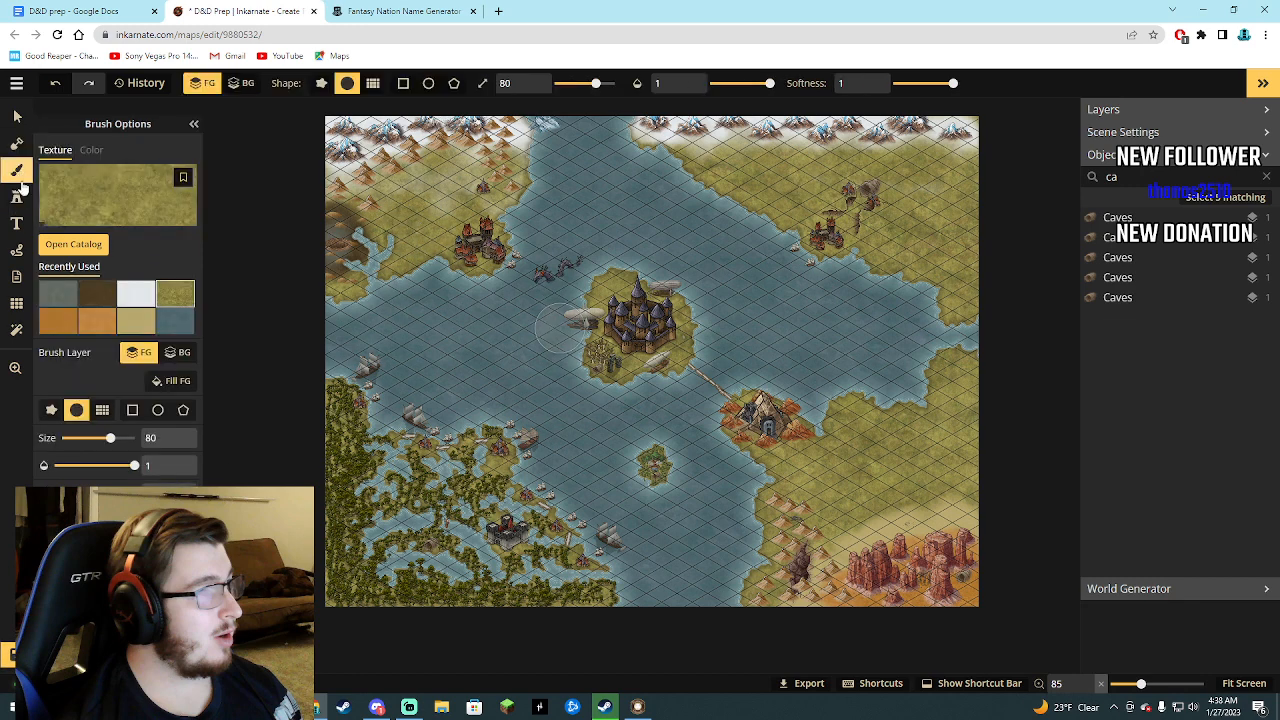
left_click(73, 244)
left_click(1269, 77)
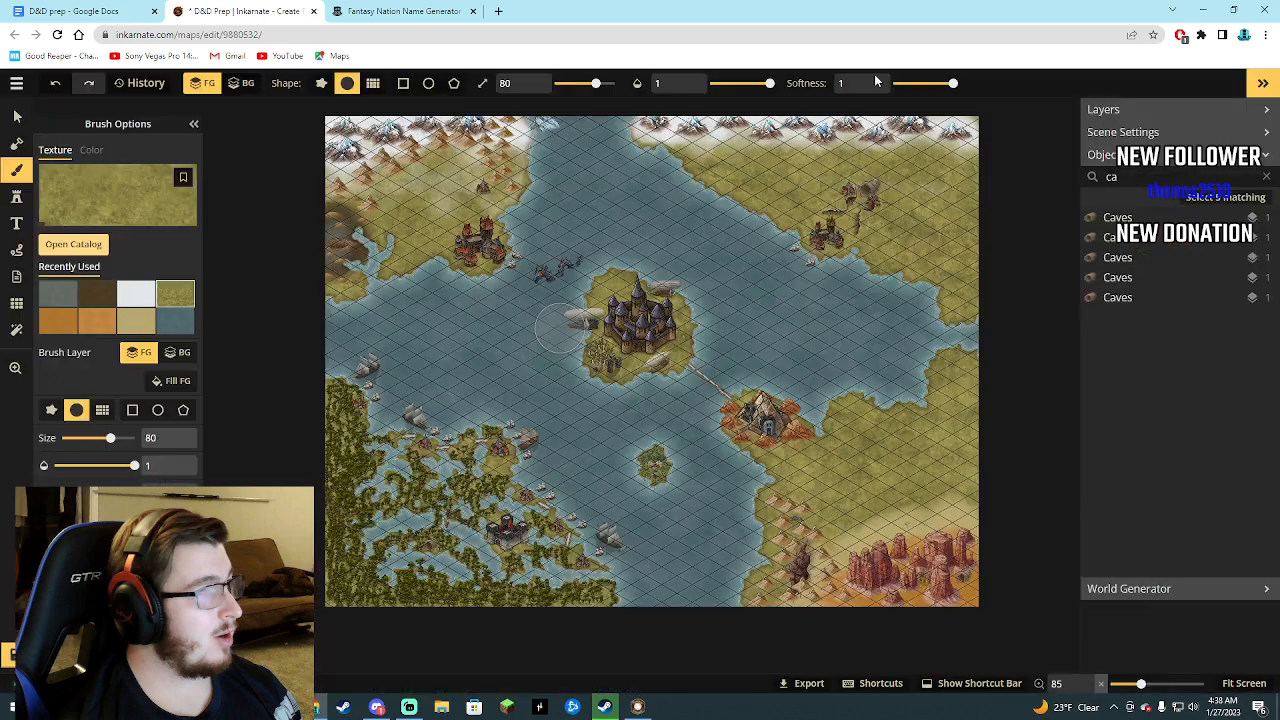
left_click(17, 197)
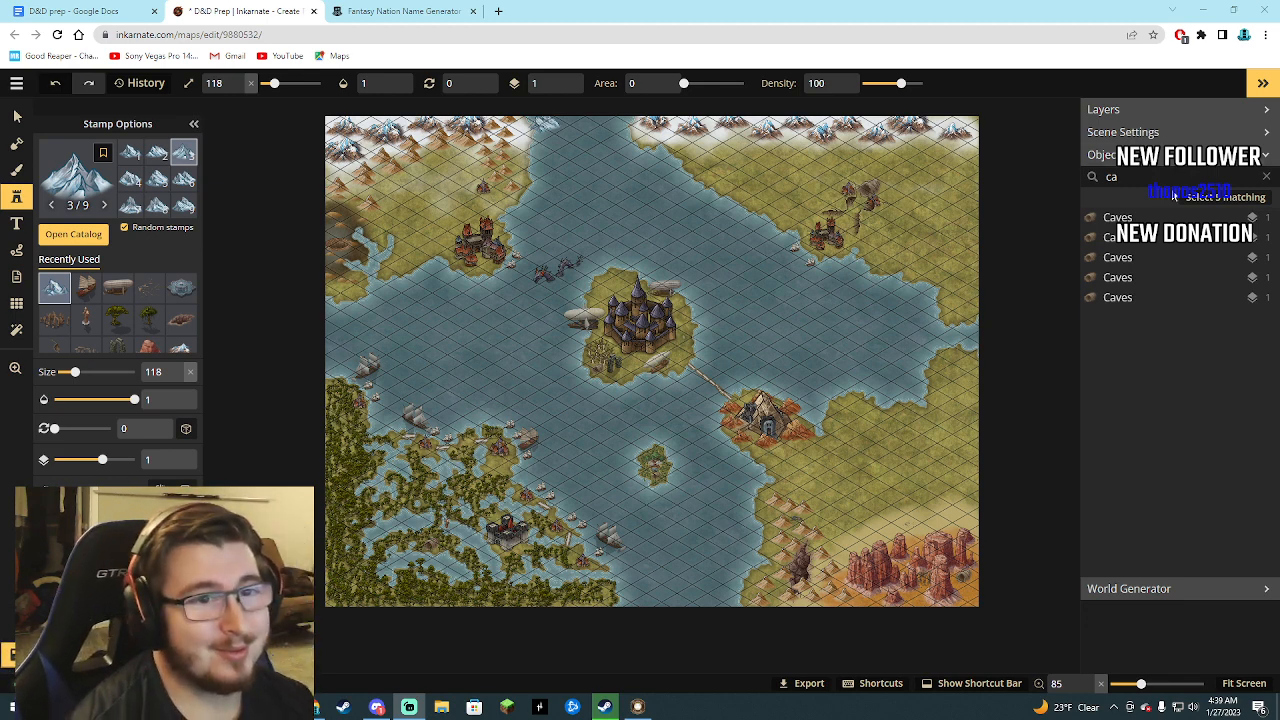
Clear the object search and place four icy mountain stamps at size 118 in the sea along the map's northern edge.
left_click_drag(1137, 178, 1077, 187)
key("BackSpace")
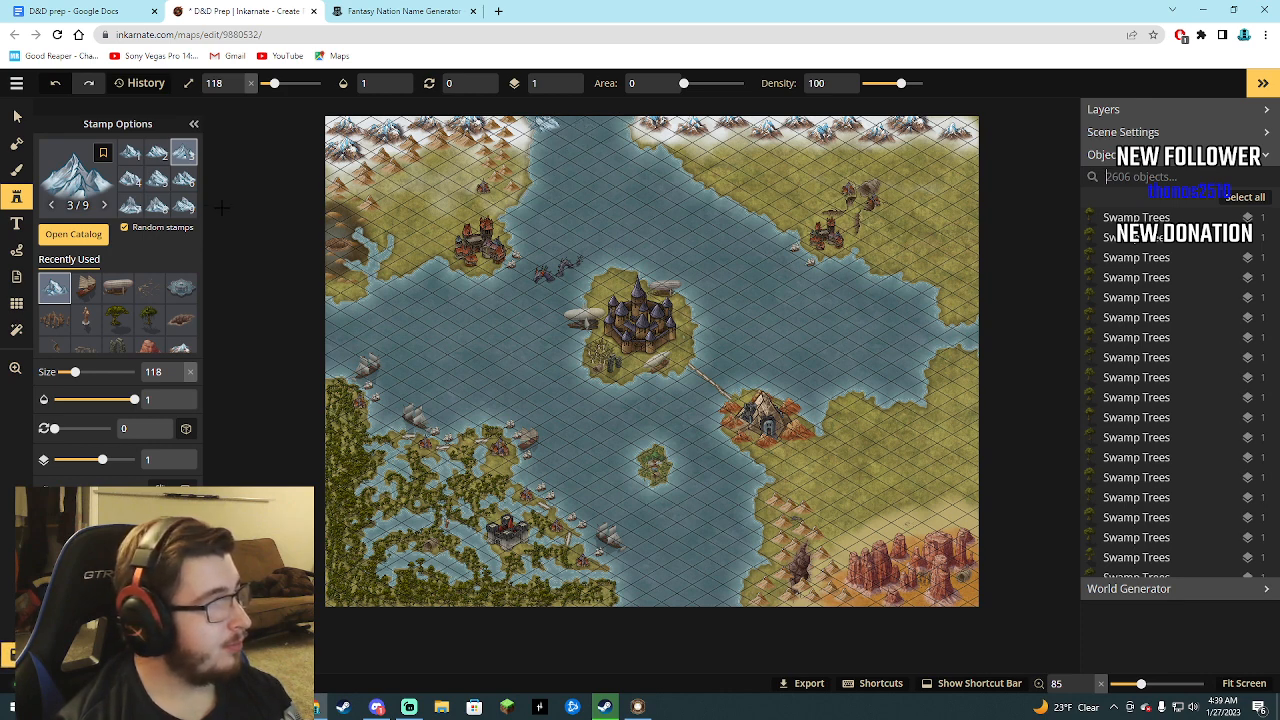
left_click(157, 205)
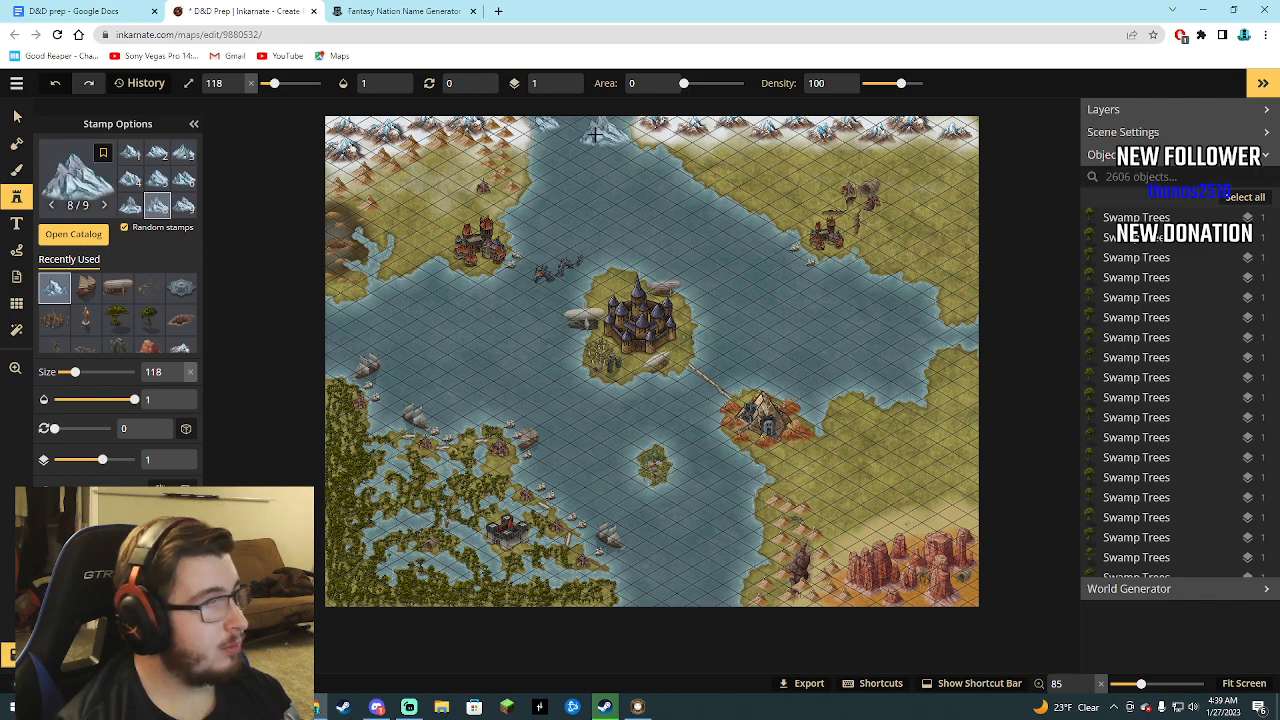
scroll(590, 122, "down", 2)
scroll(591, 121, "down", 3)
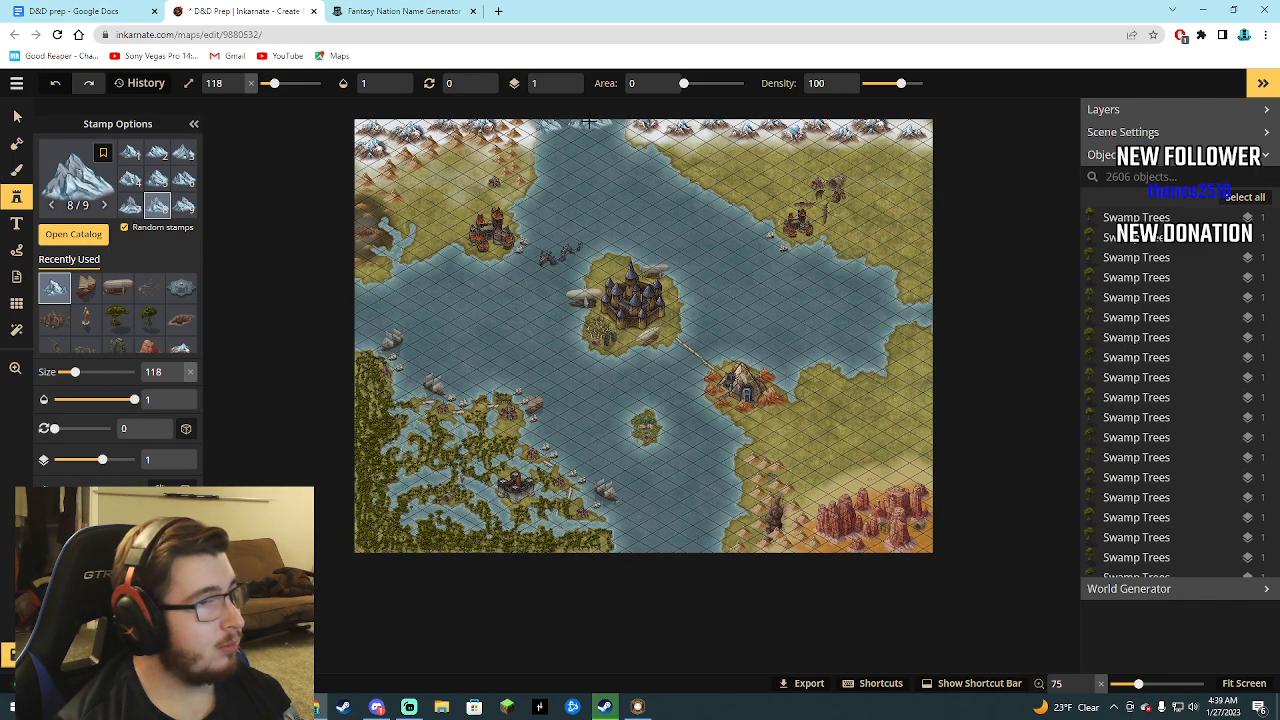
left_click(591, 123)
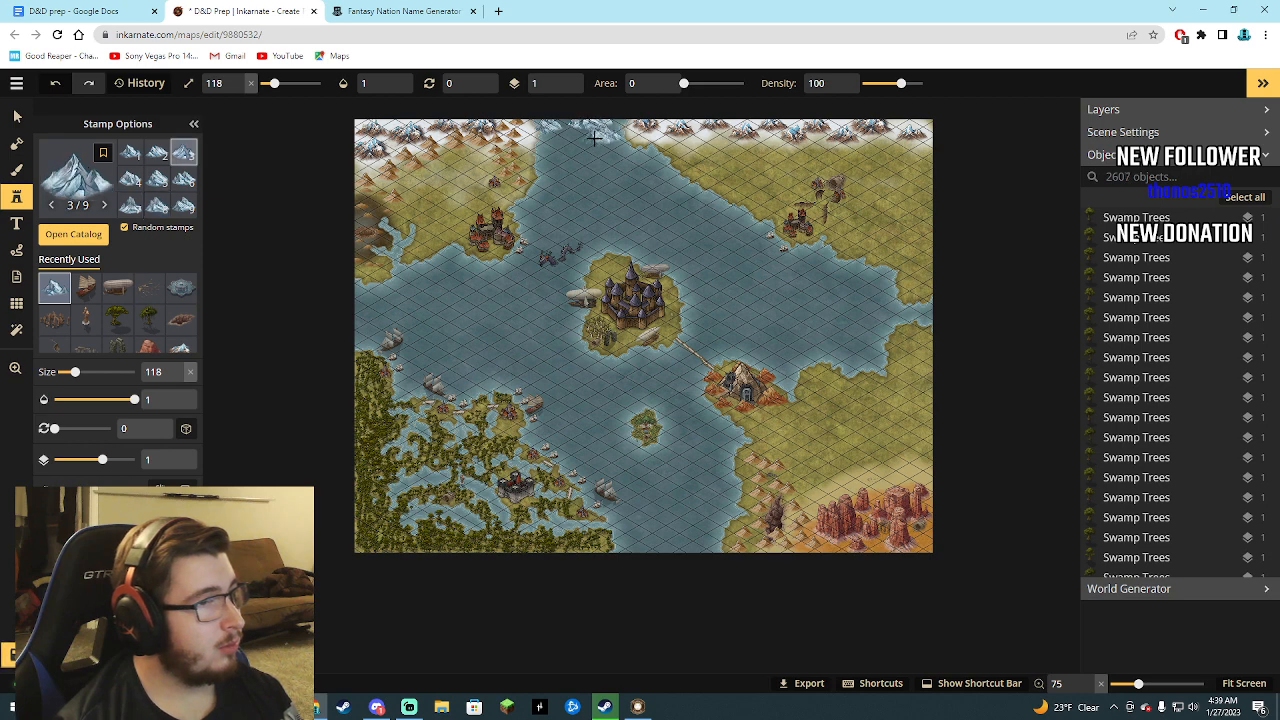
left_click(594, 138)
left_click(577, 137)
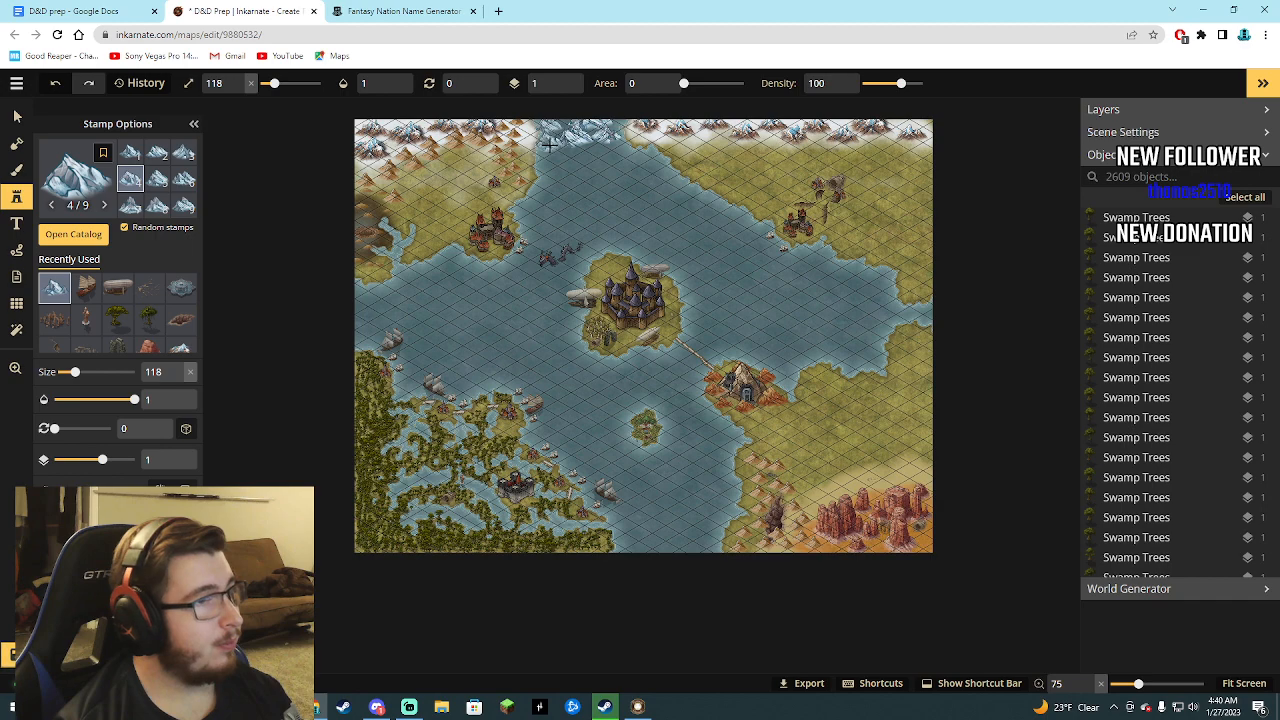
left_click(549, 144)
scroll(386, 260, "down", 2)
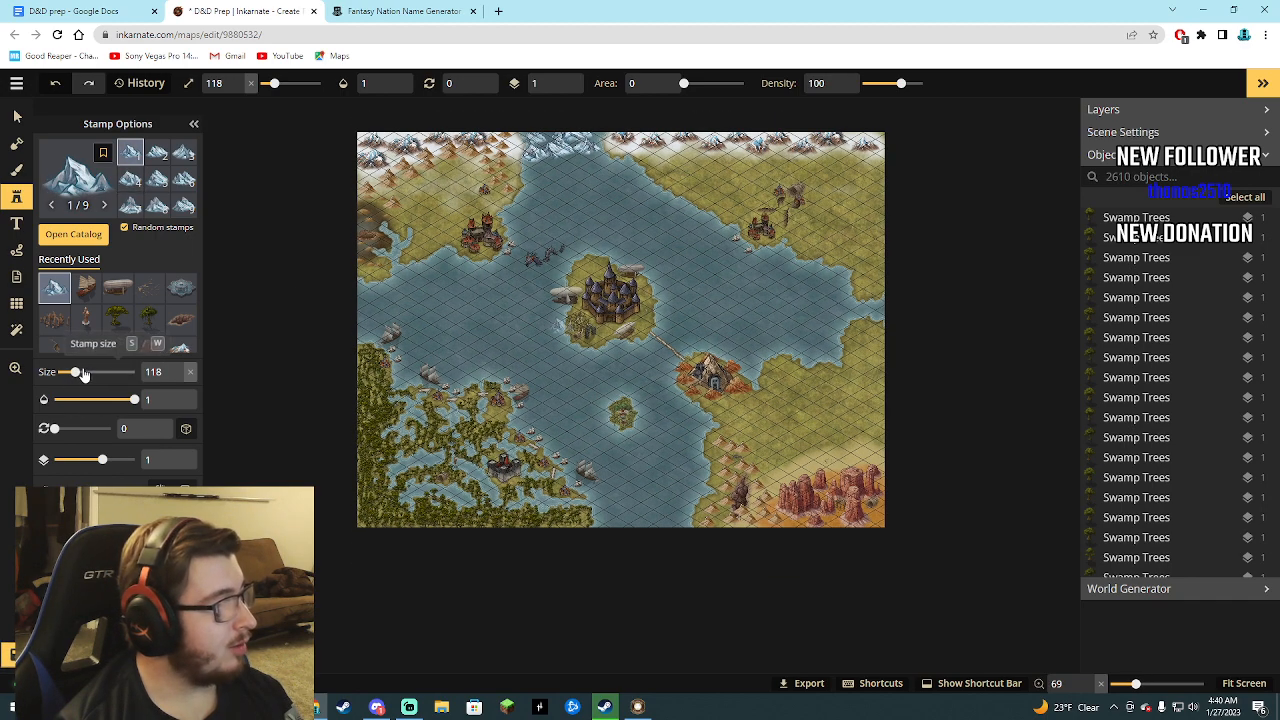
Try a Silver Titles banner from the Fantasy World stamp catalog on the map's northwestern land, and delete it.
left_click(73, 233)
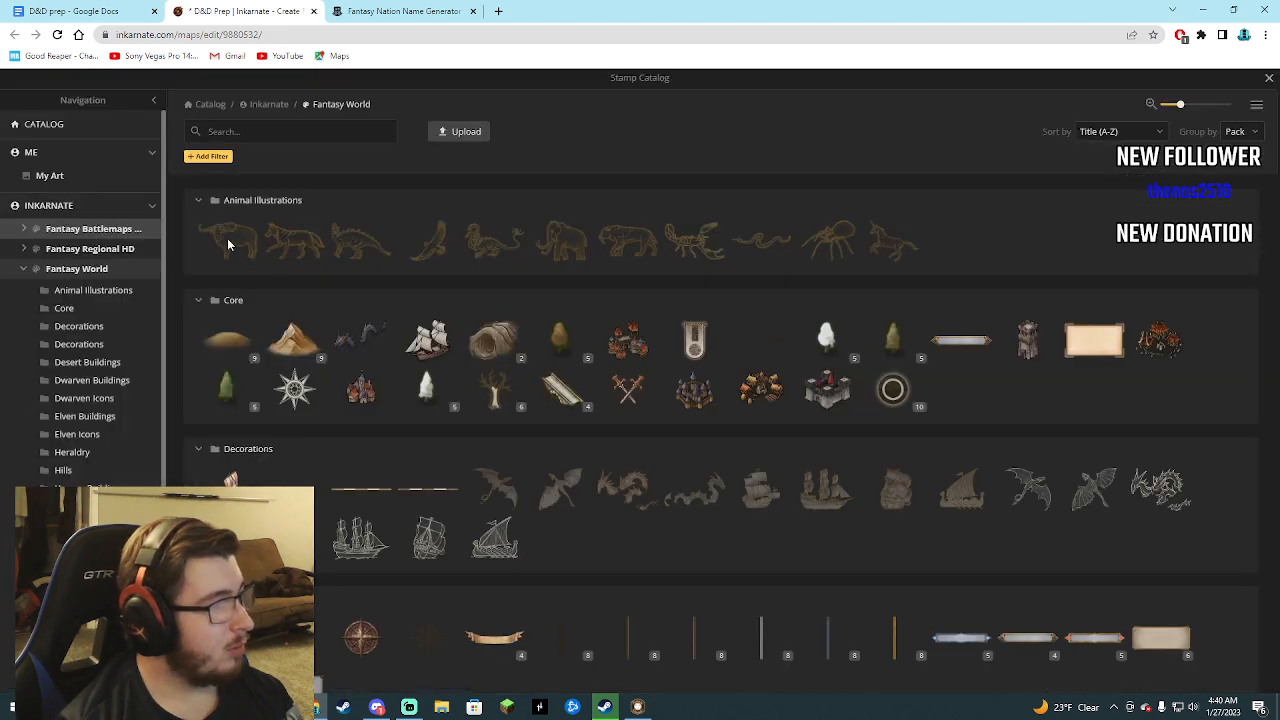
scroll(543, 468, "down", 1)
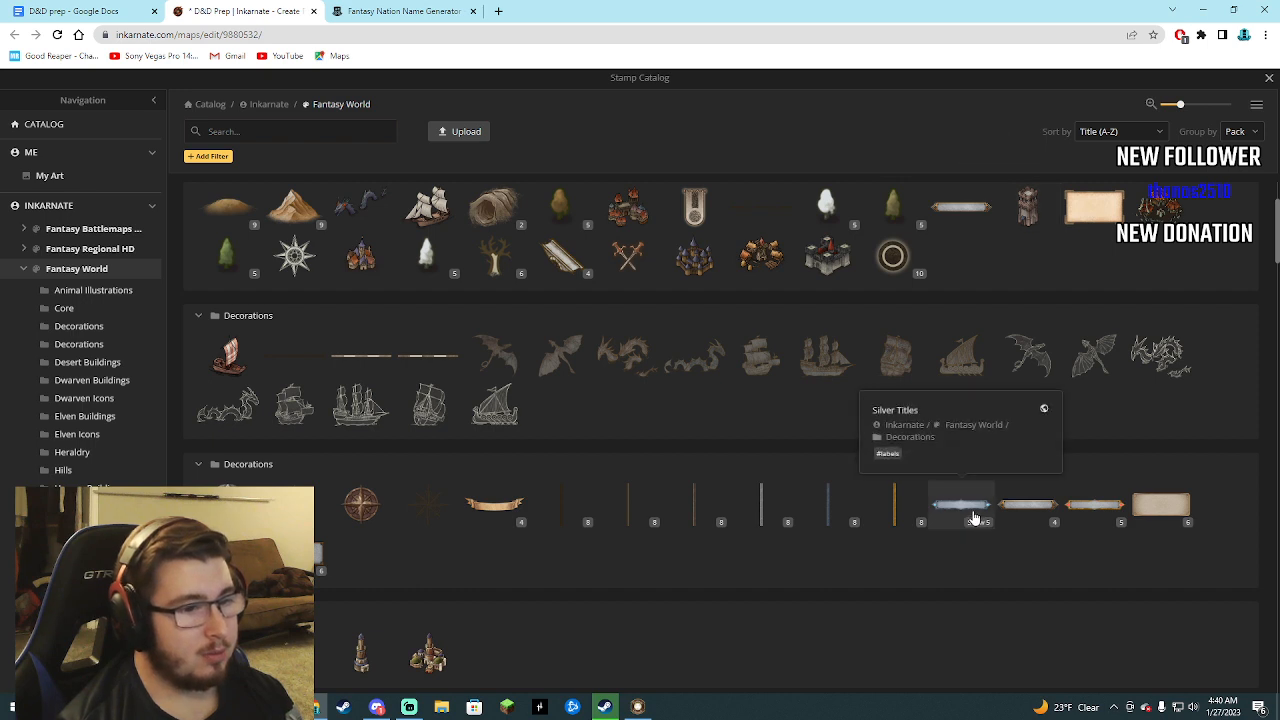
scroll(975, 518, "down", 3)
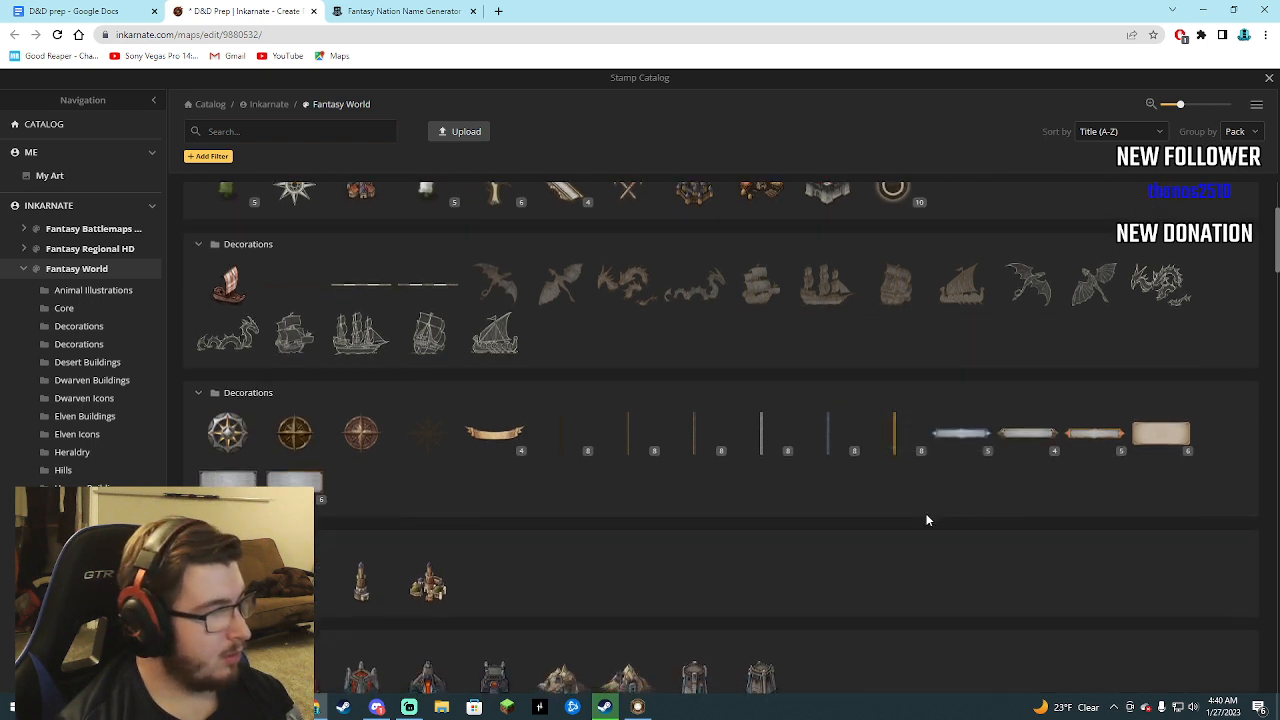
scroll(448, 440, "down", 2)
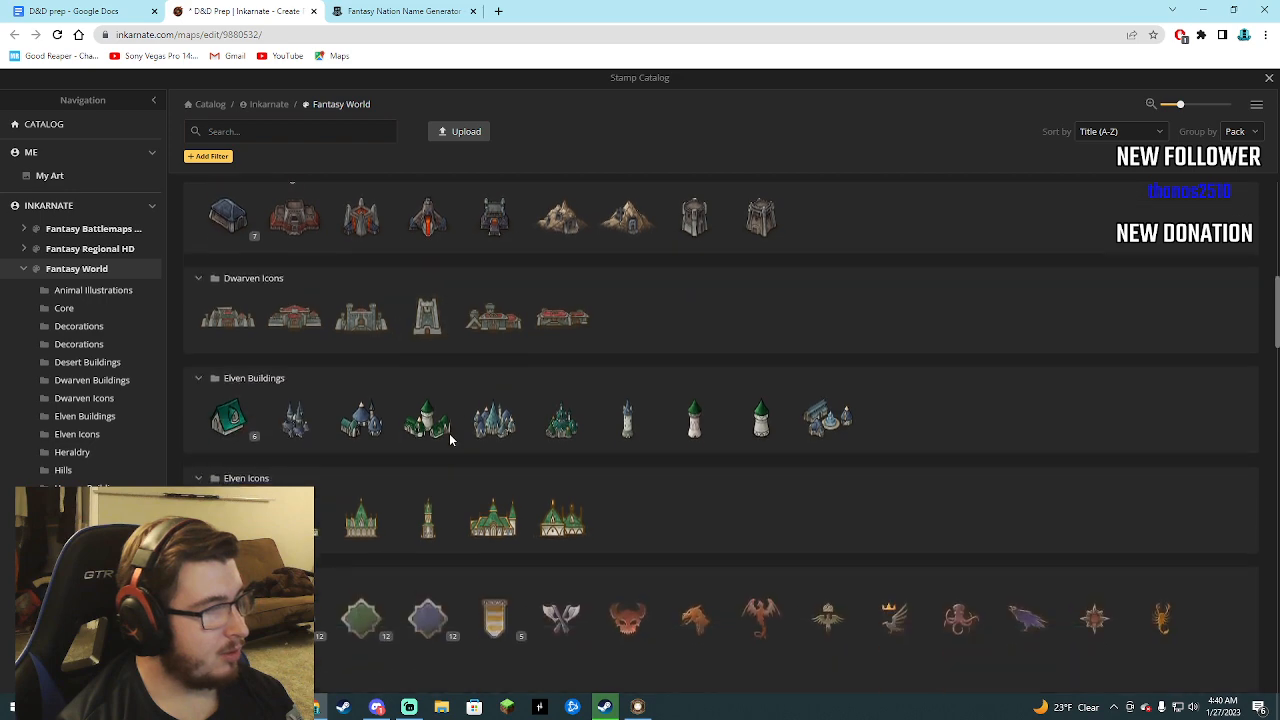
scroll(460, 477, "up", 7)
left_click(940, 572)
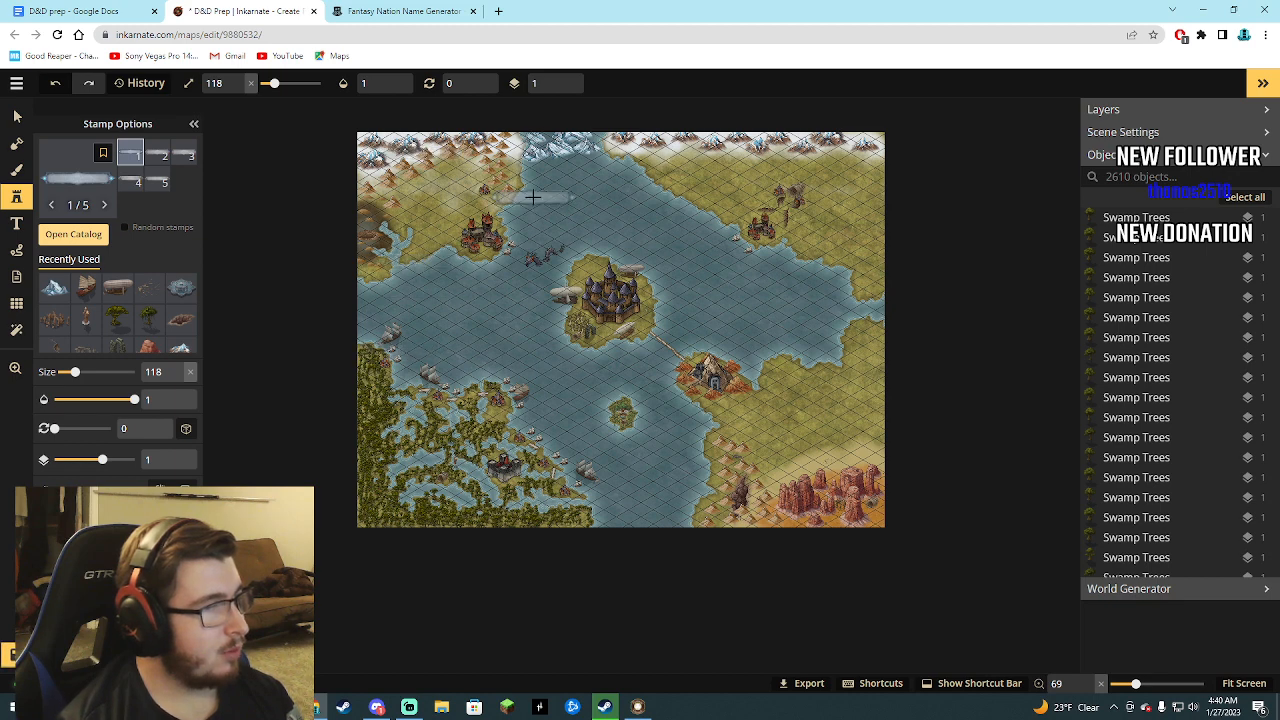
scroll(416, 346, "up", 1)
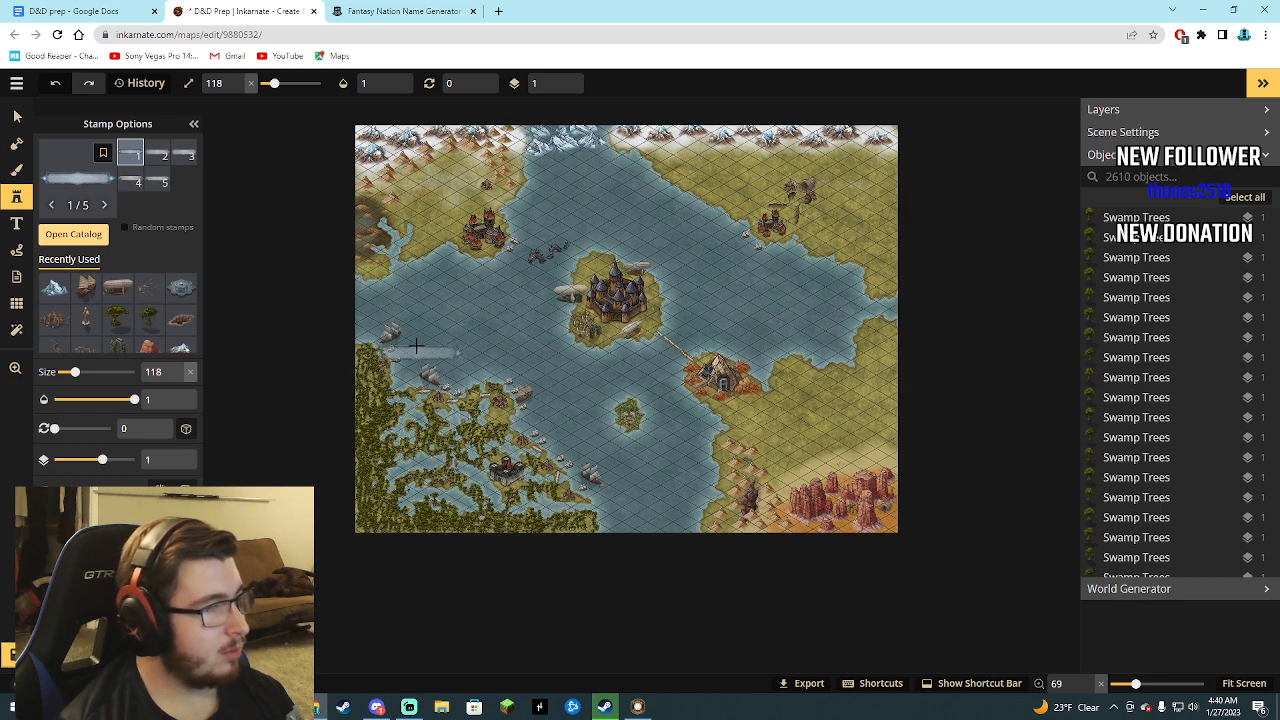
scroll(416, 346, "up", 2)
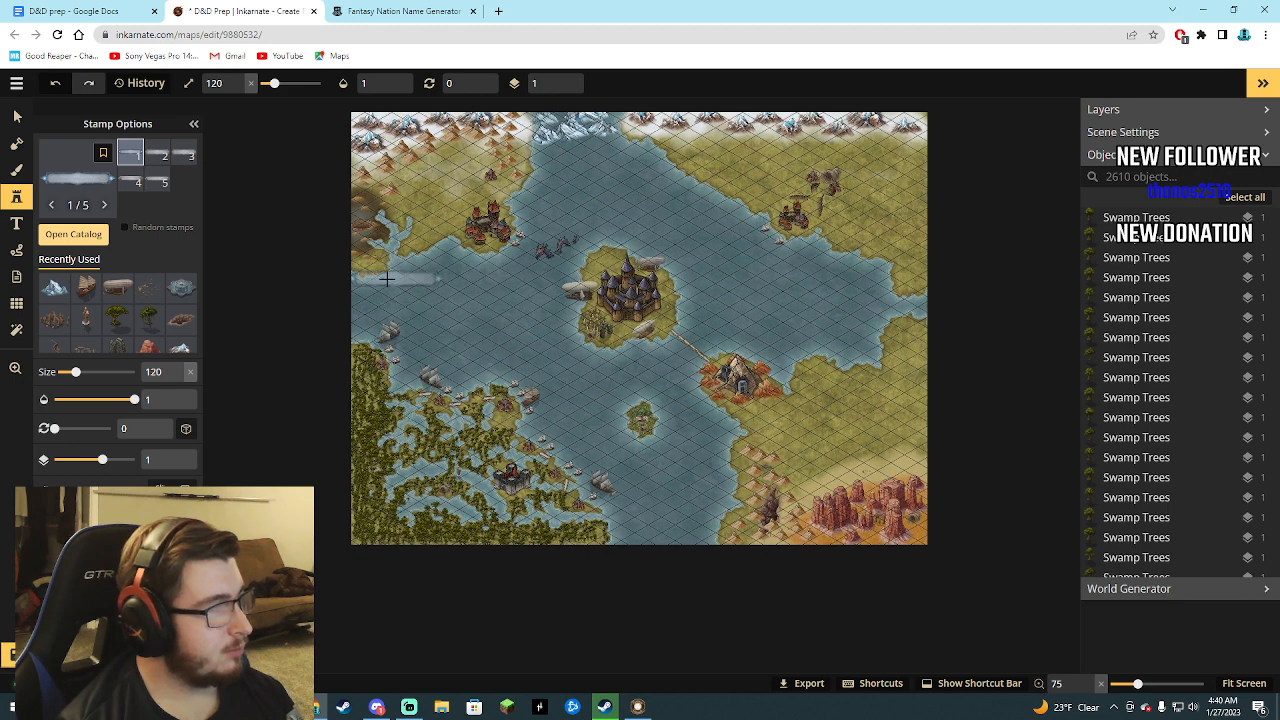
left_click(441, 166)
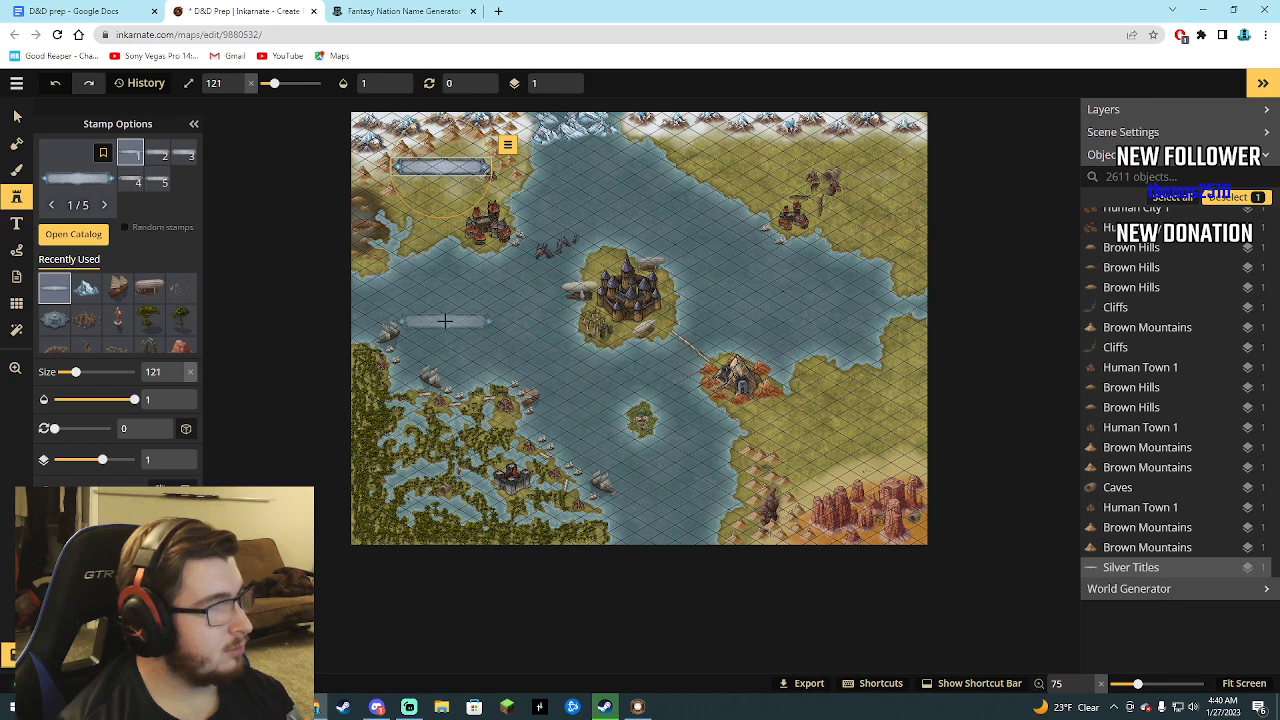
scroll(445, 320, "down", 2)
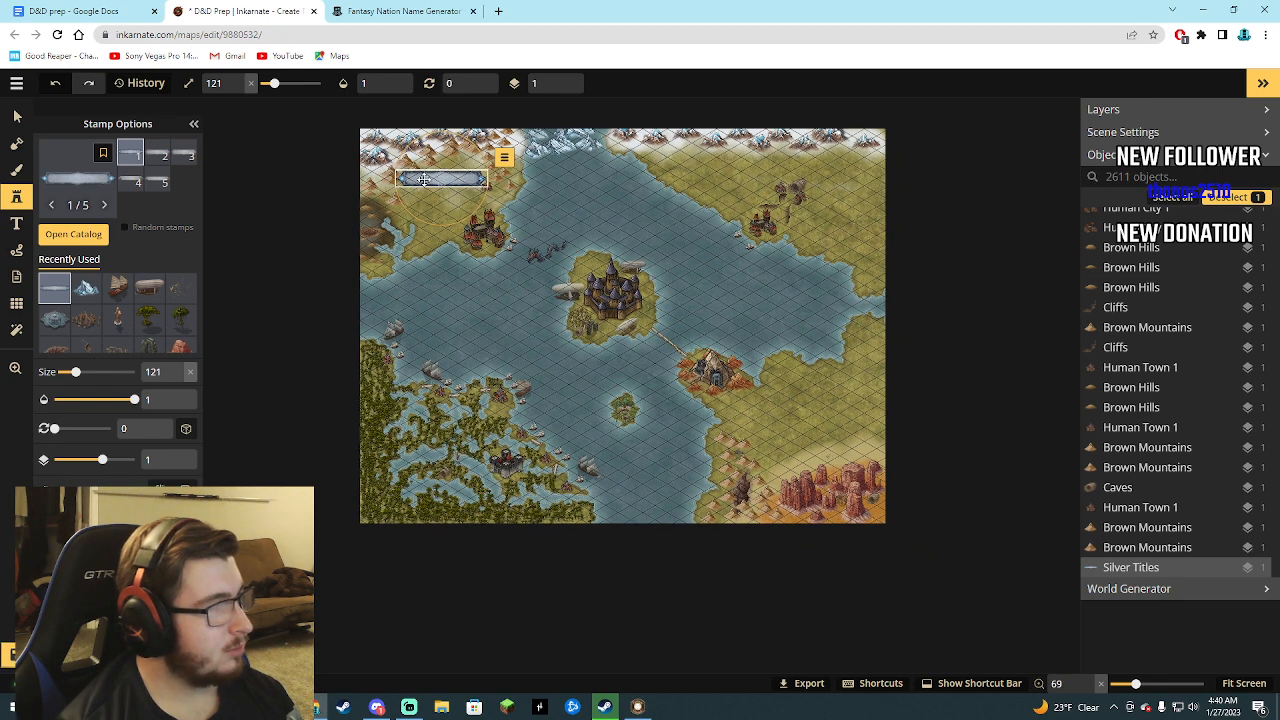
key("Delete")
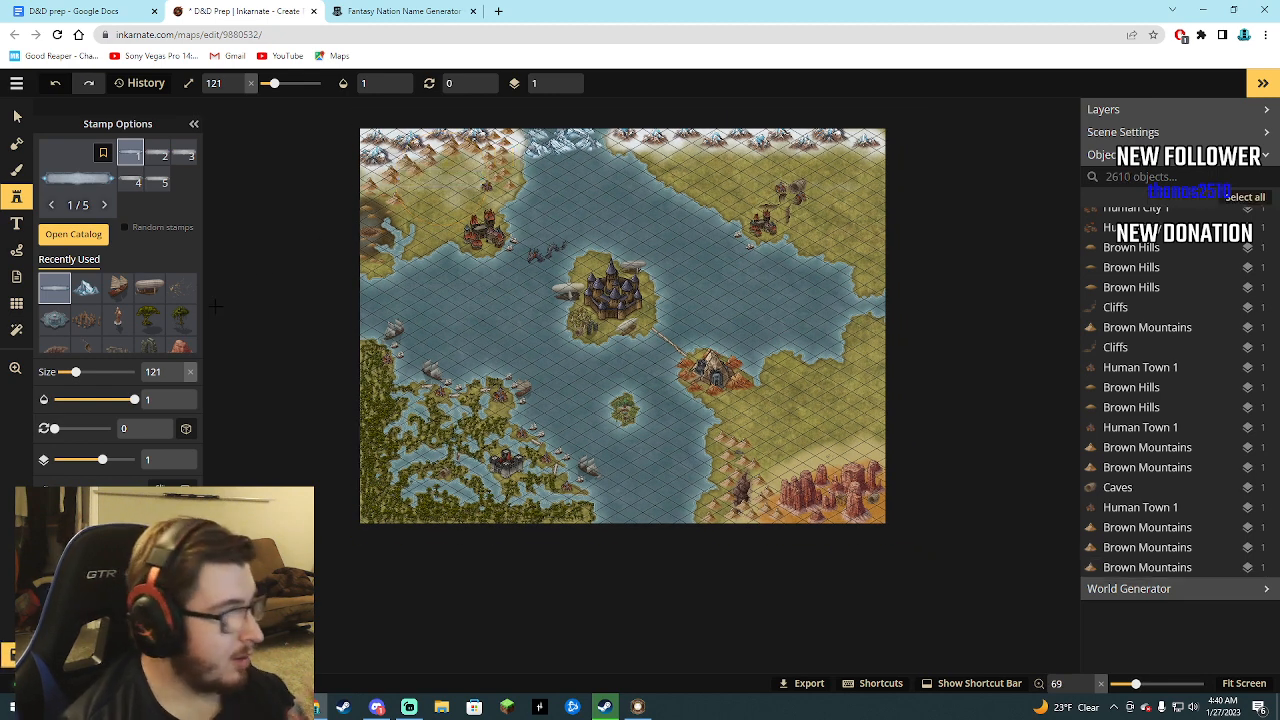
Start a text label on the map, select its placeholder text, and check the nation names in the D&D prep document.
left_click(16, 223)
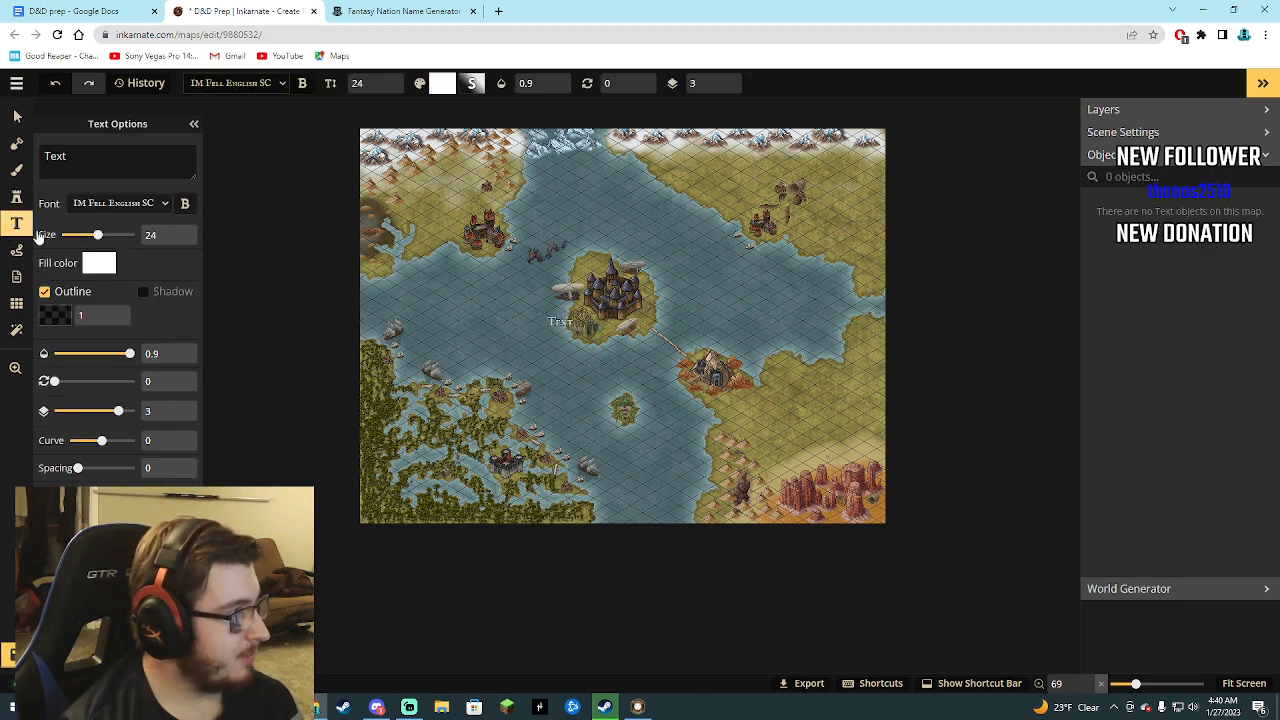
left_click_drag(67, 157, 35, 167)
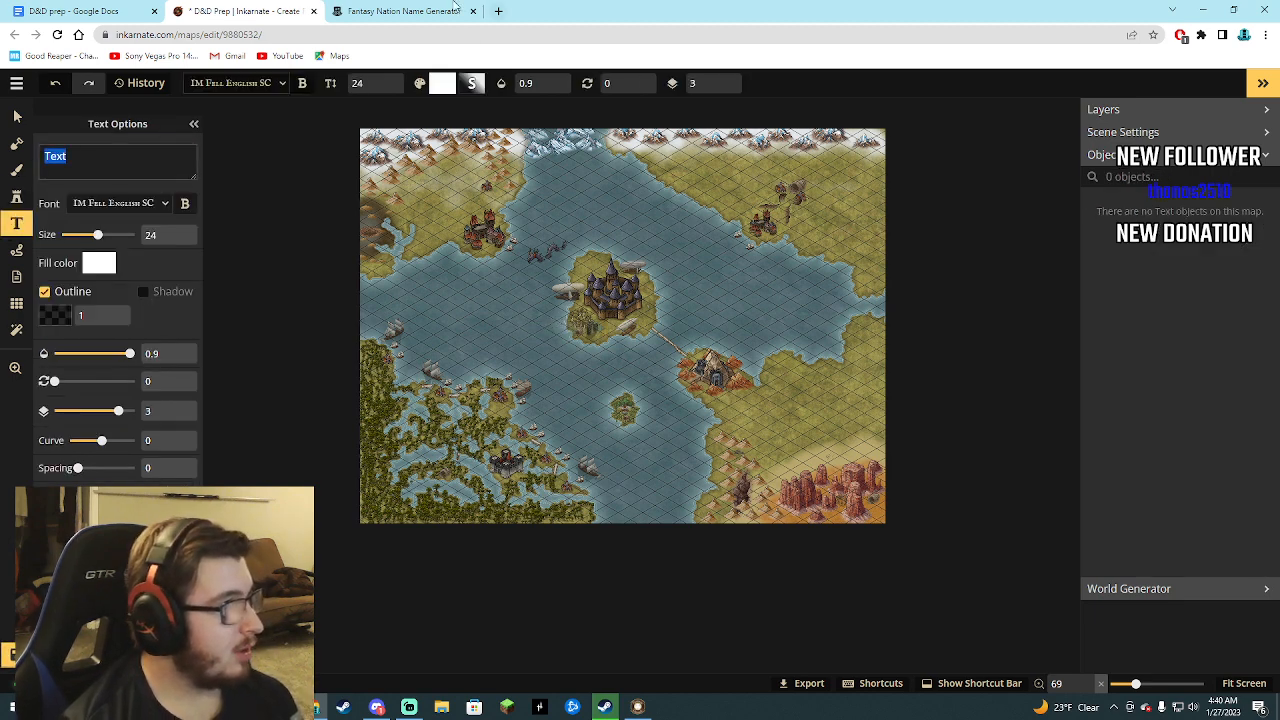
left_click(55, 11)
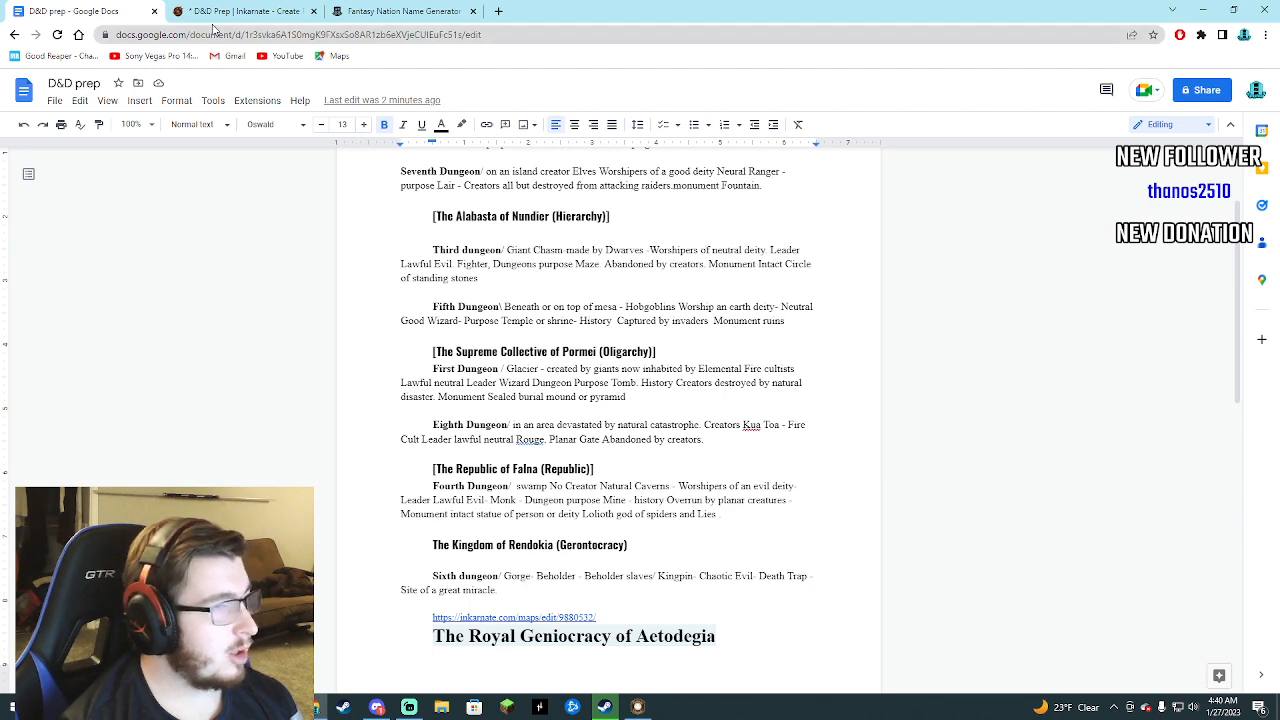
left_click(400, 11)
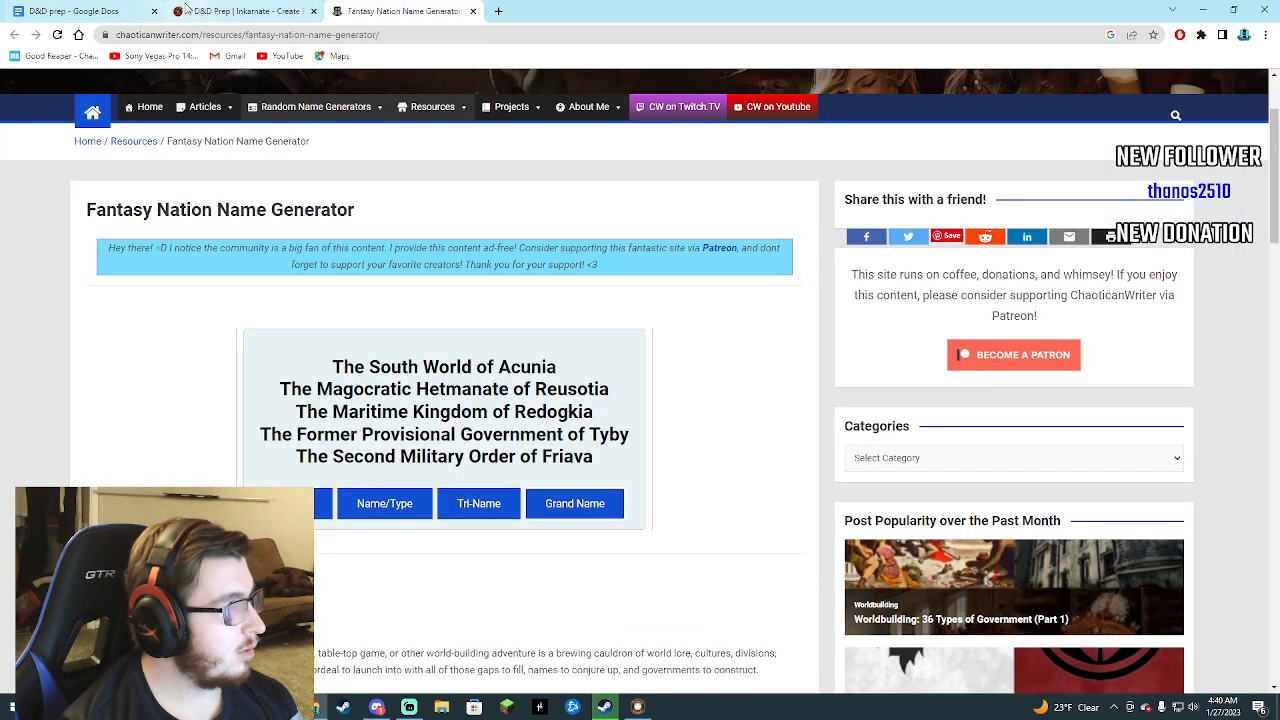
left_click(240, 11)
Replace the placeholder label text with The Kingdom of Rendokia.
type("The")
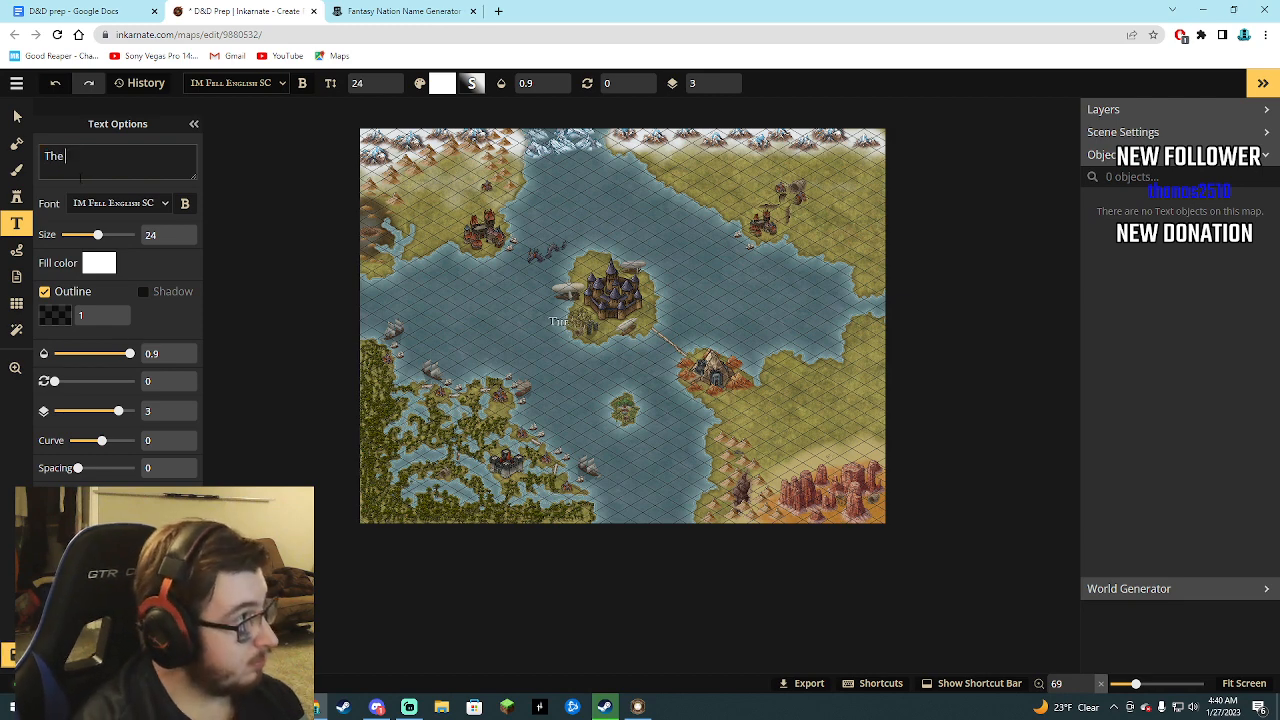
type(" Kingdom")
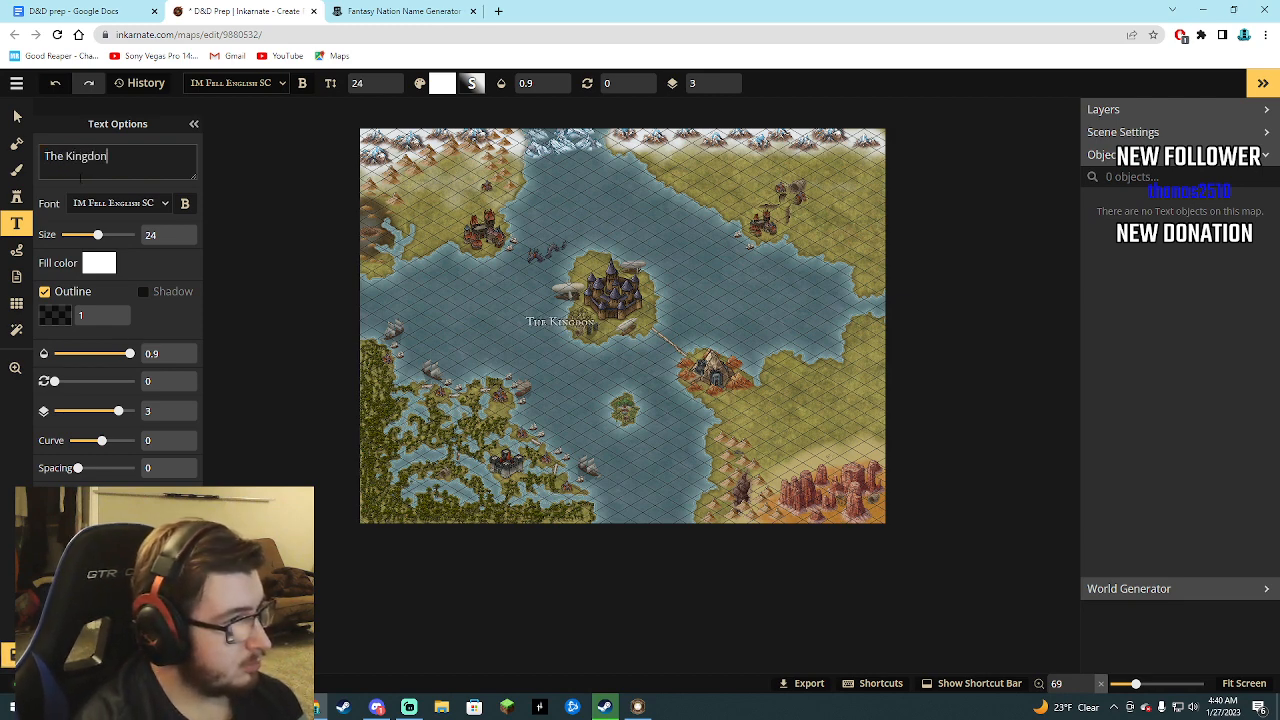
key("BackSpace")
key("BackSpace")
key("BackSpace")
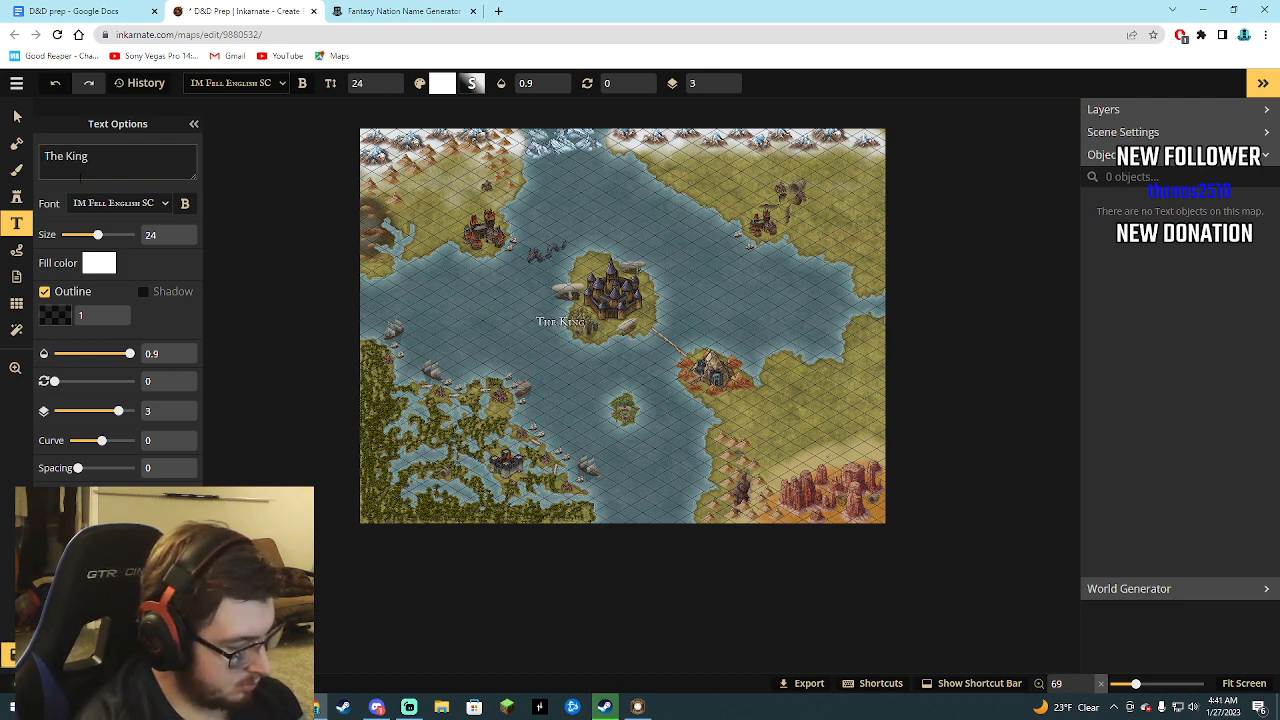
type("dom O")
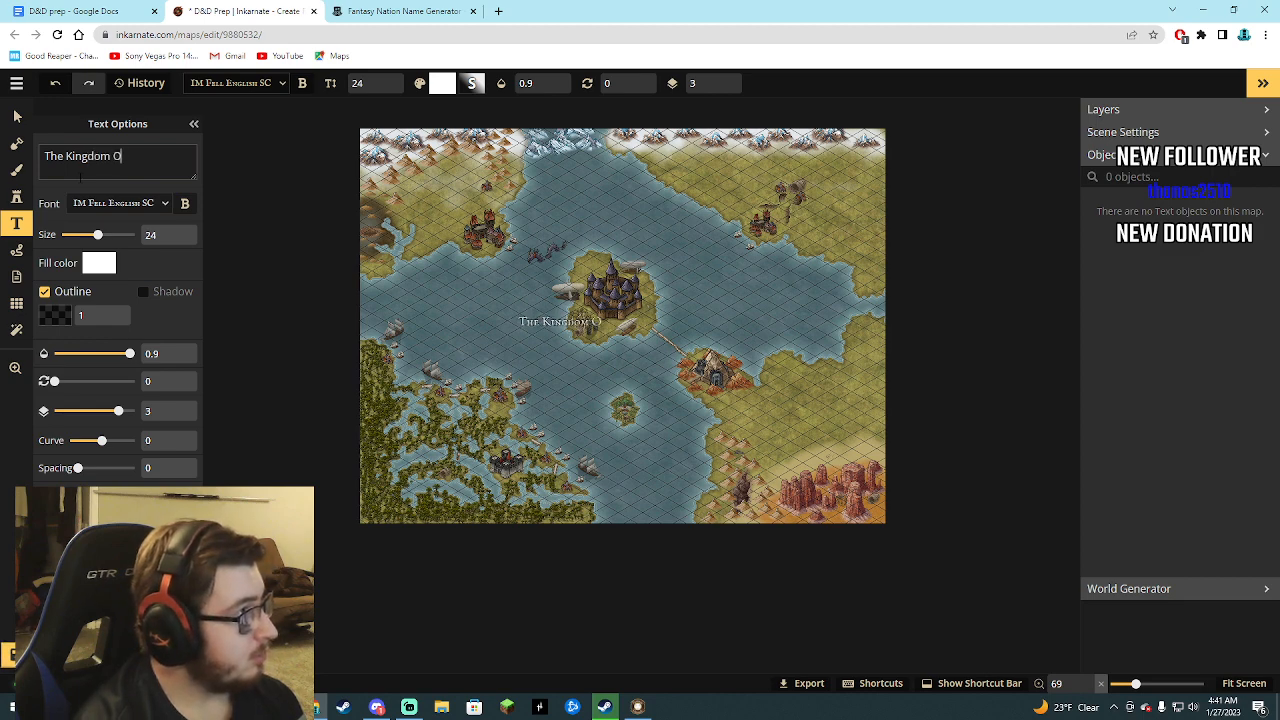
key("BackSpace")
type("of")
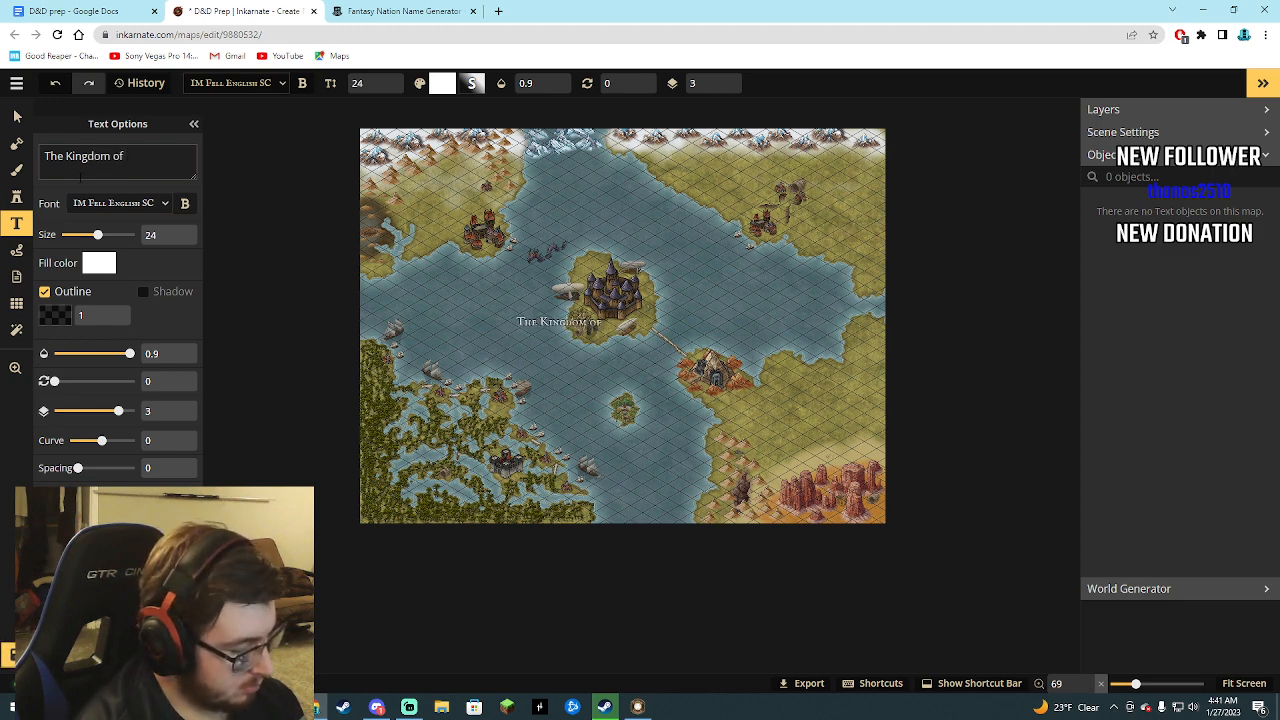
type(" Rendokia")
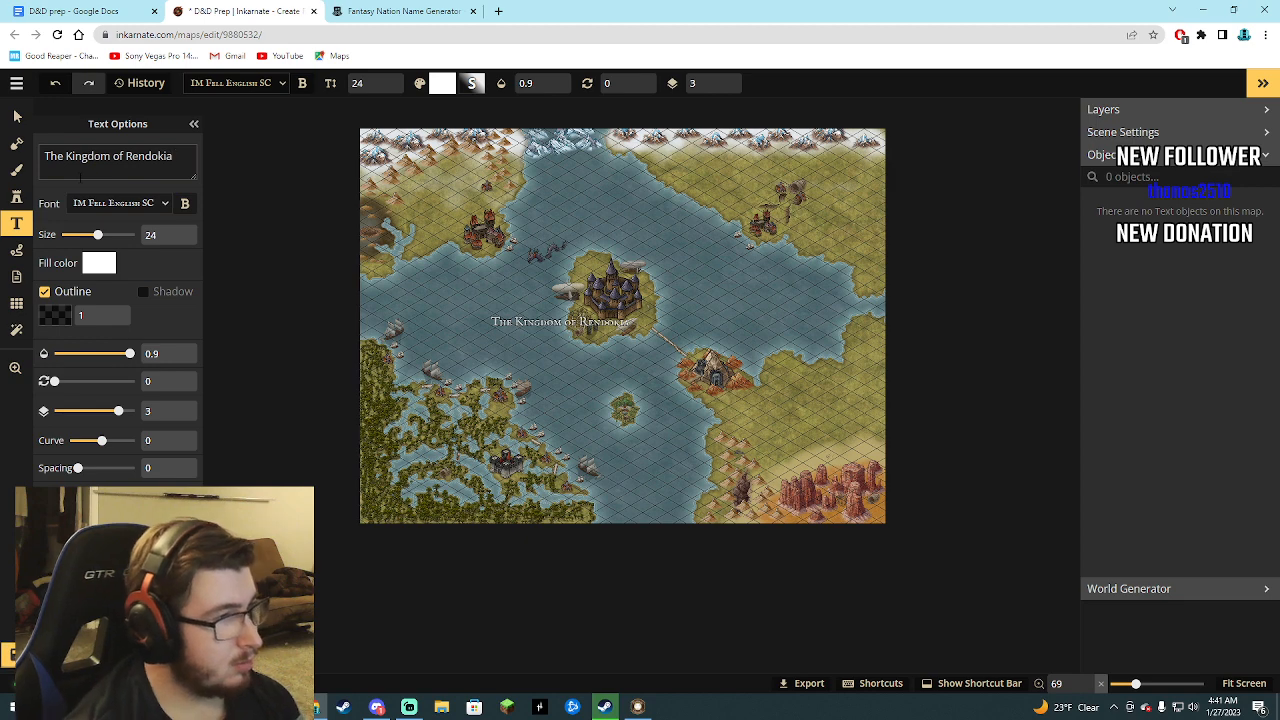
Place The Kingdom of Rendokia label on the map's northeastern land, and check the nation names in the D&D prep document.
left_click(738, 172)
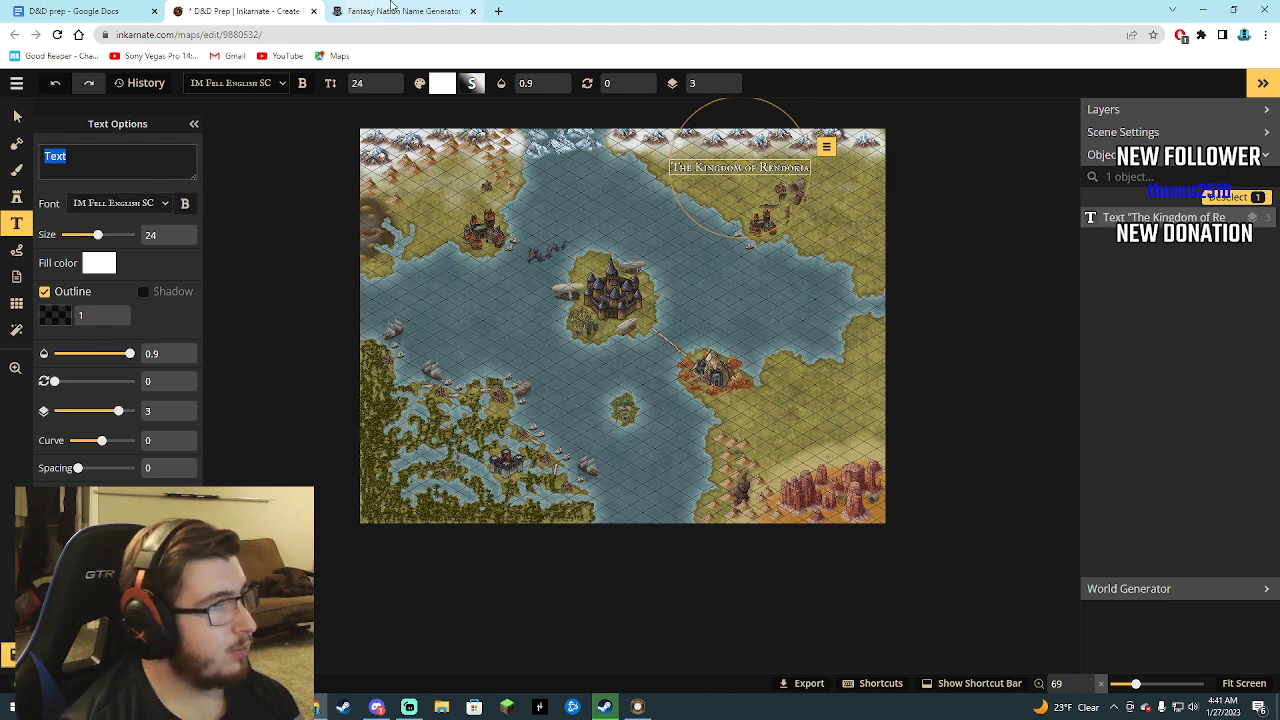
left_click(393, 10)
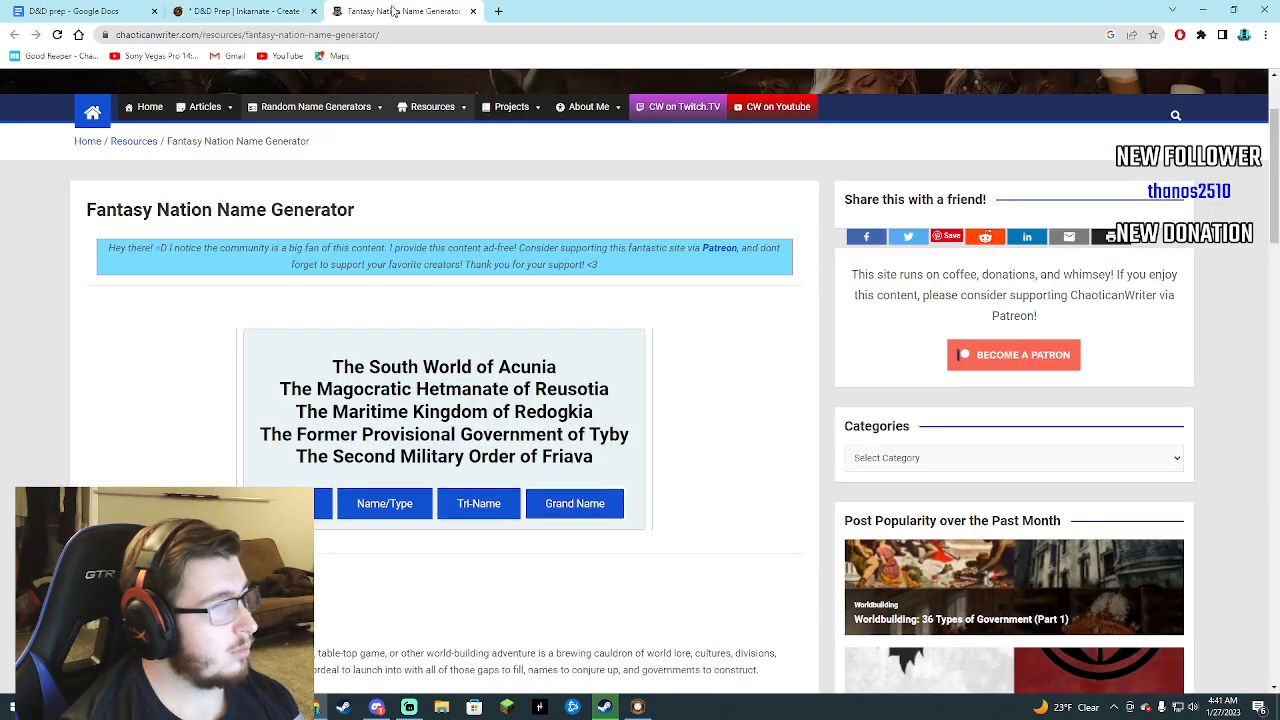
left_click(70, 9)
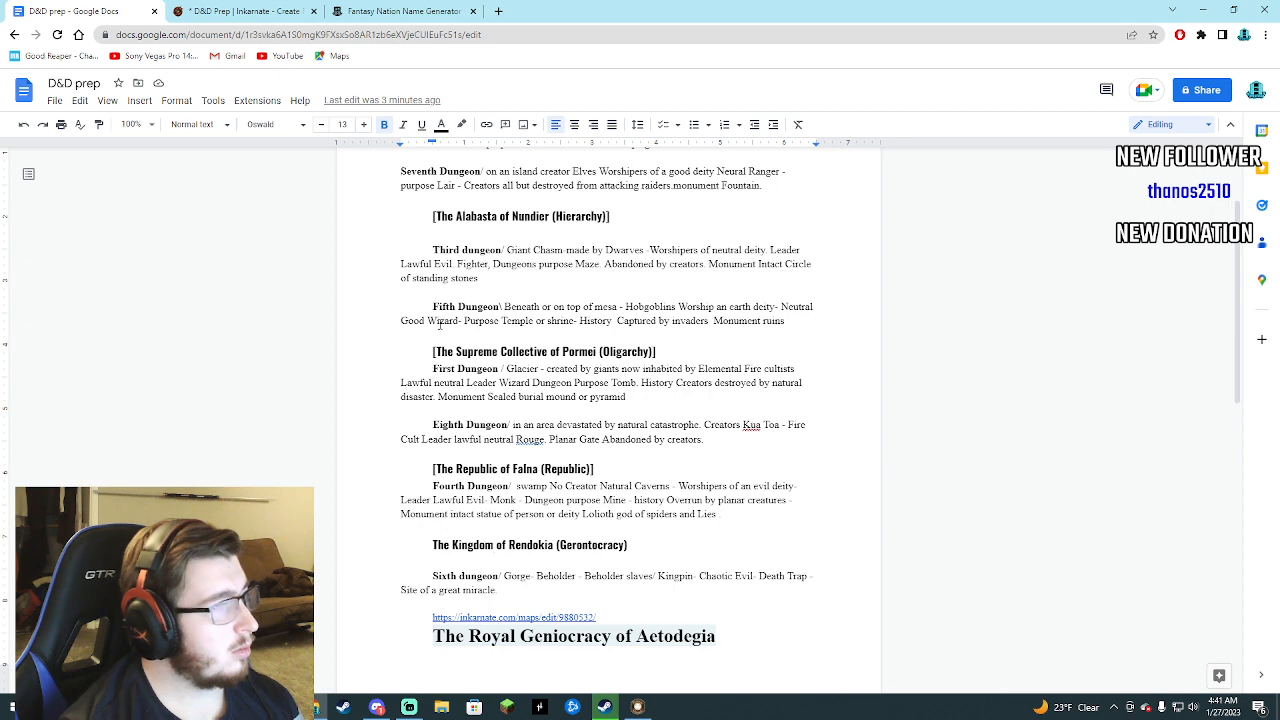
left_click(395, 11)
left_click(232, 10)
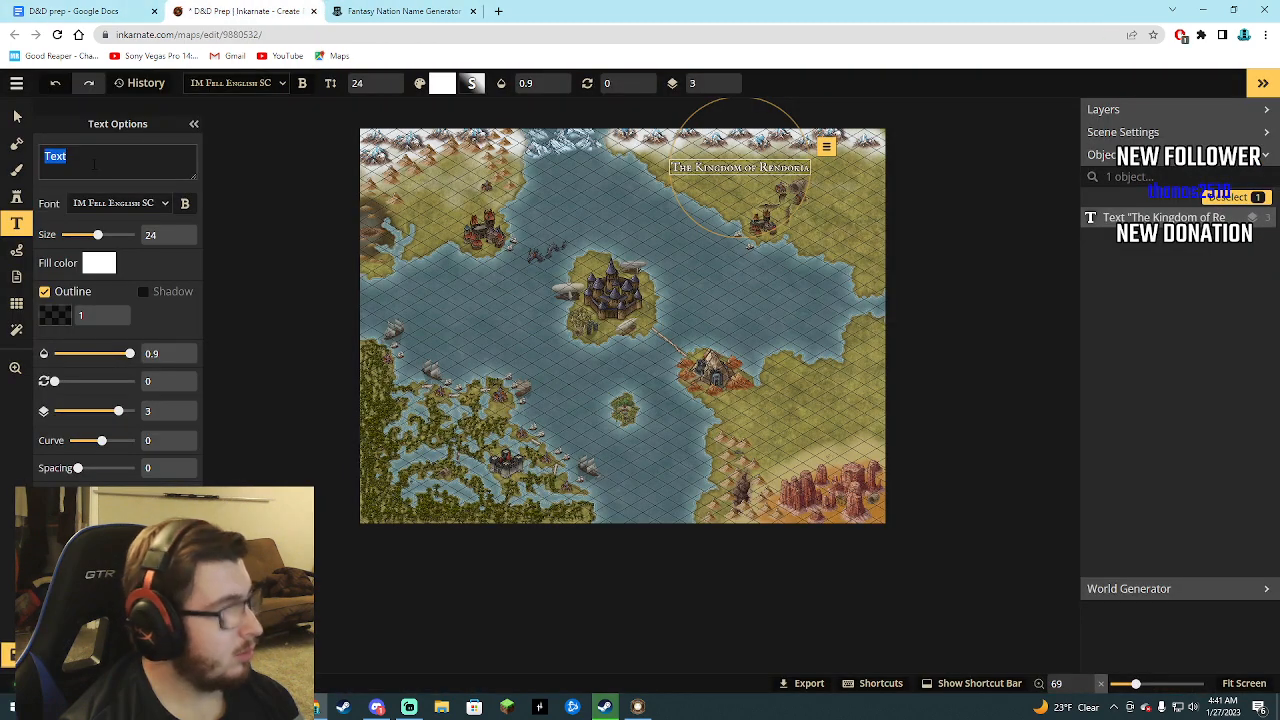
type("The su")
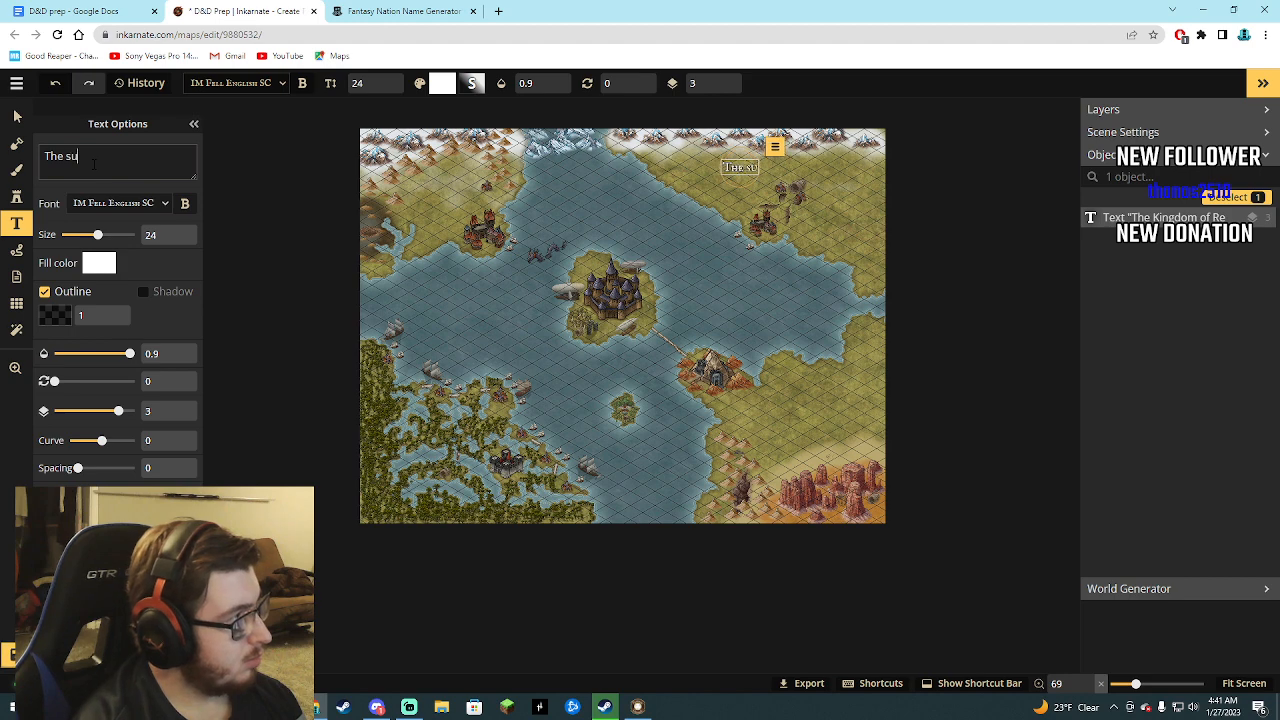
key("BackSpace")
key("BackSpace")
type("Su")
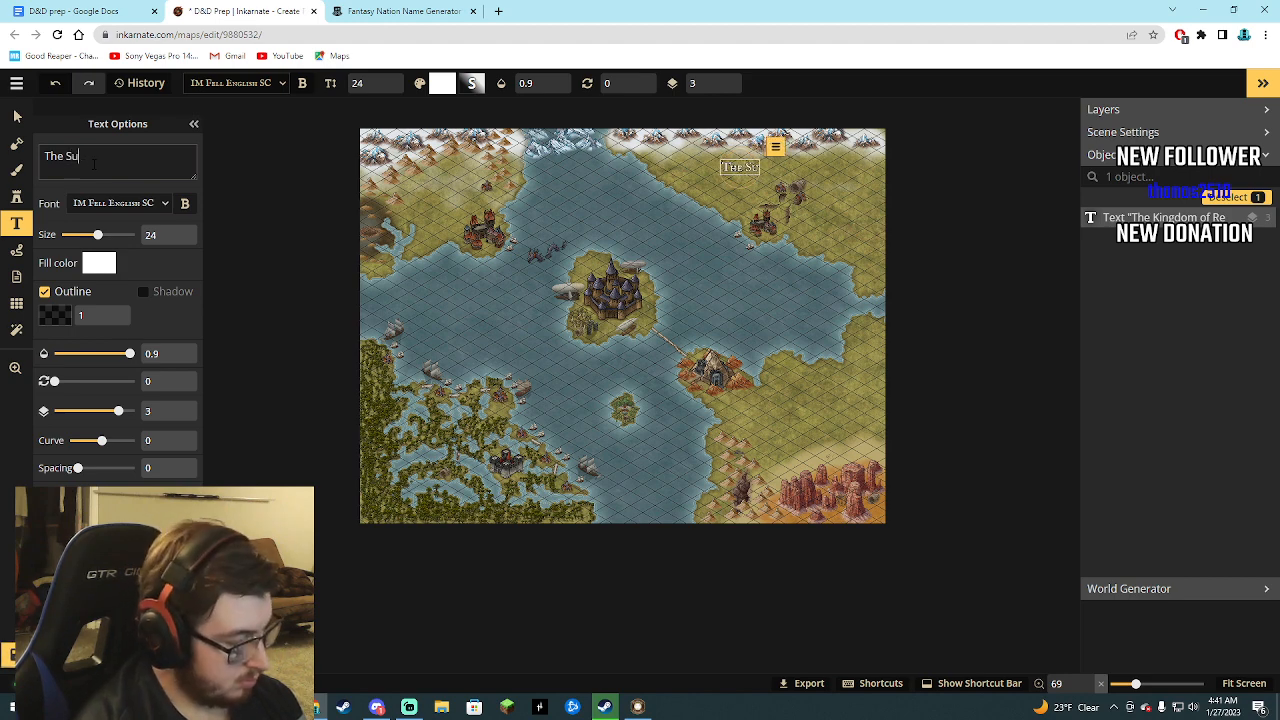
key("BackSpace")
key("BackSpace")
key("BackSpace")
key("BackSpace")
key("BackSpace")
key("BackSpace")
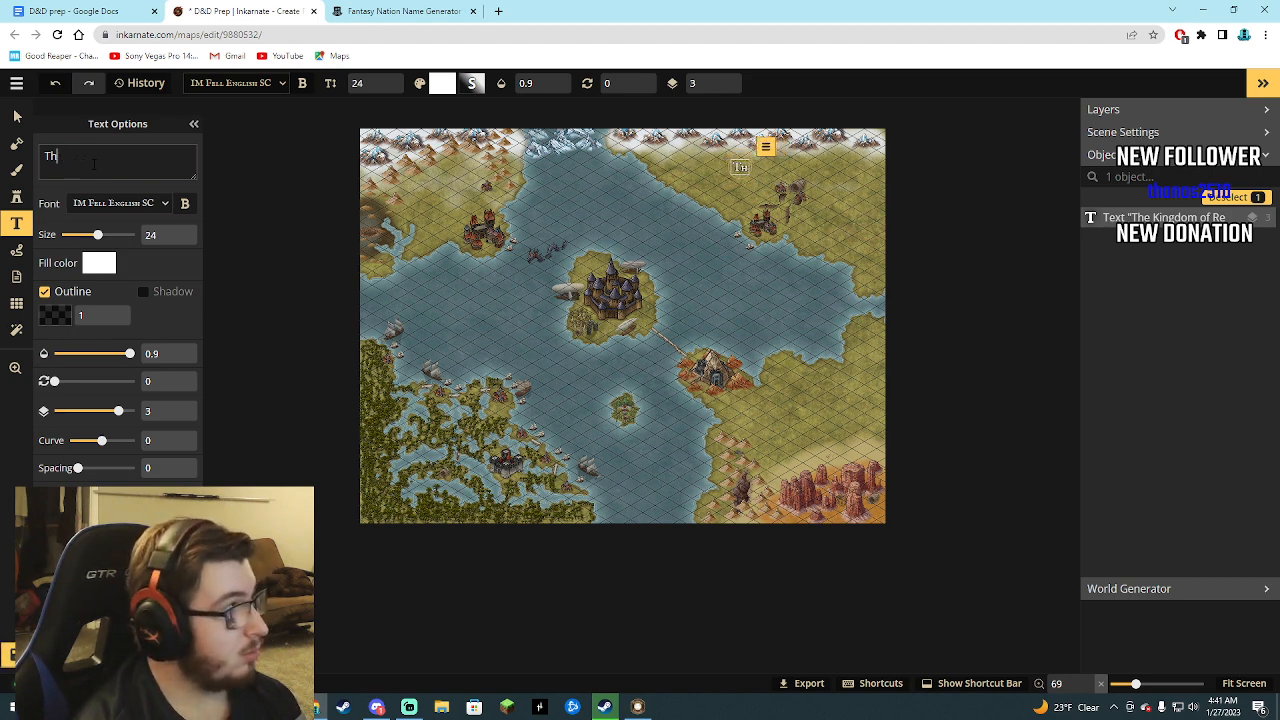
Set the northeastern label's text to The Kingdom of Rendokia.
type("The s")
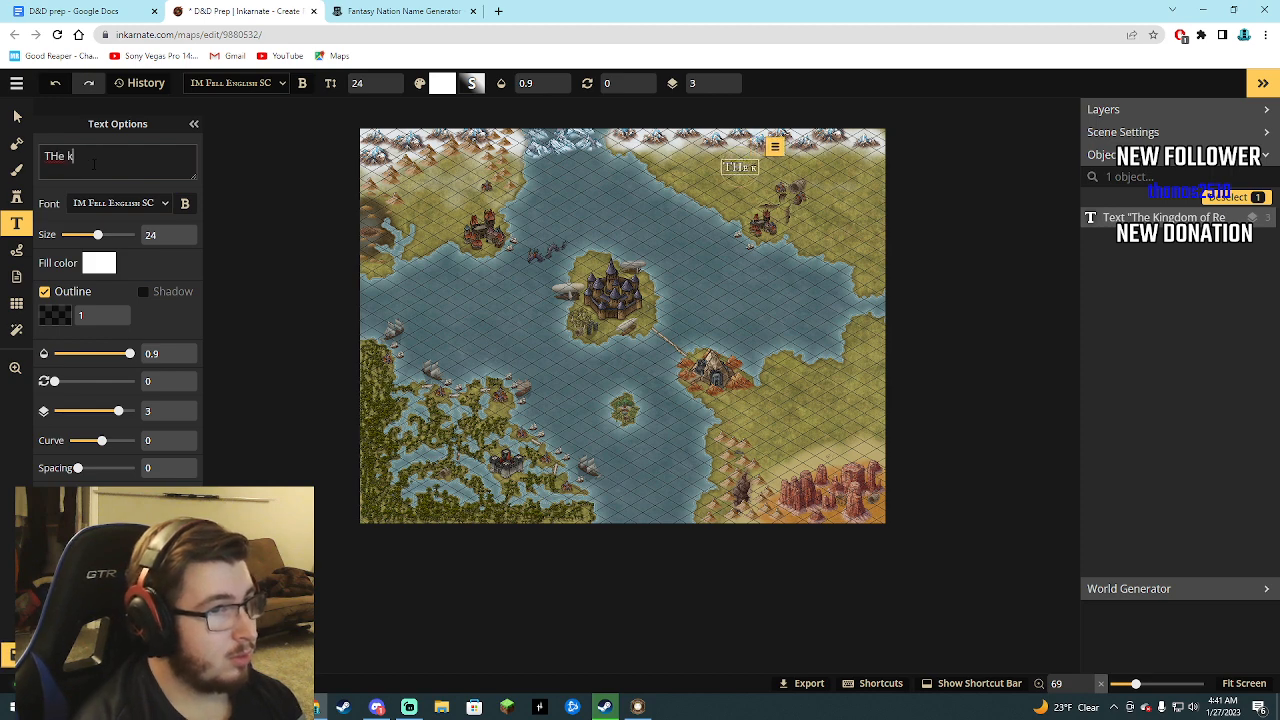
key("BackSpace")
key("BackSpace")
key("BackSpace")
key("BackSpace")
type("he Kingdom ")
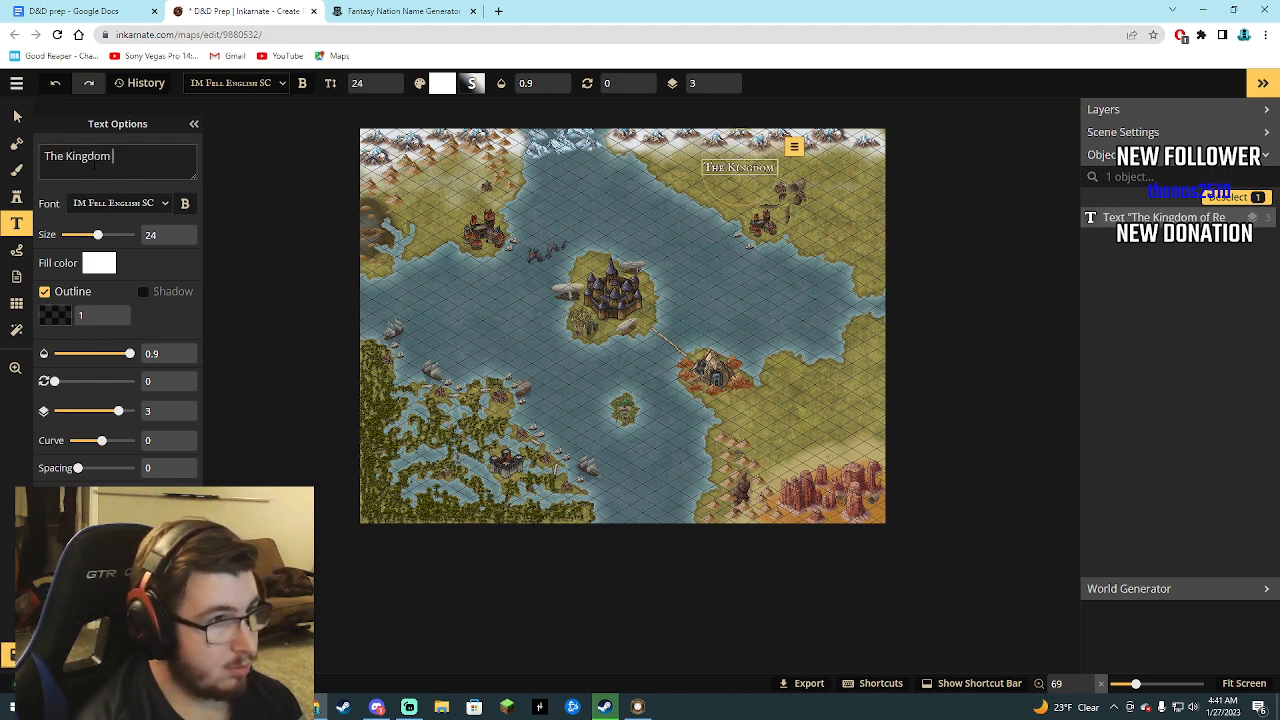
type("of R")
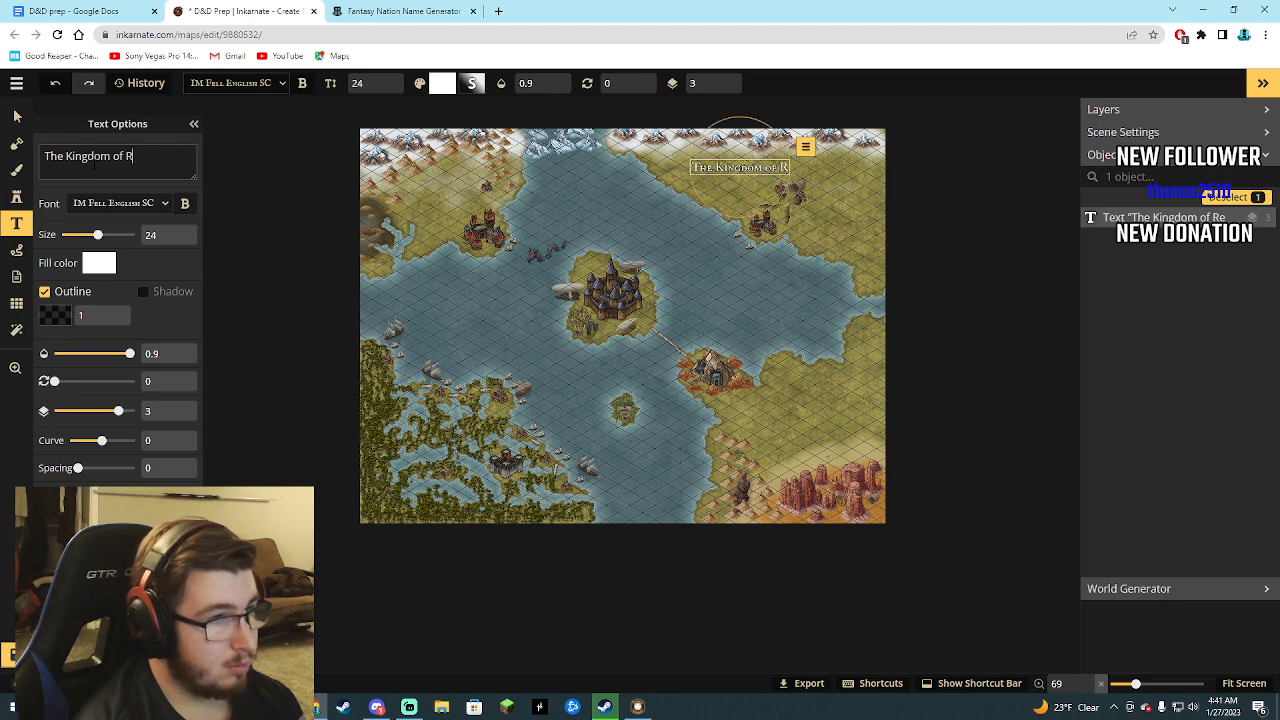
type("endokia")
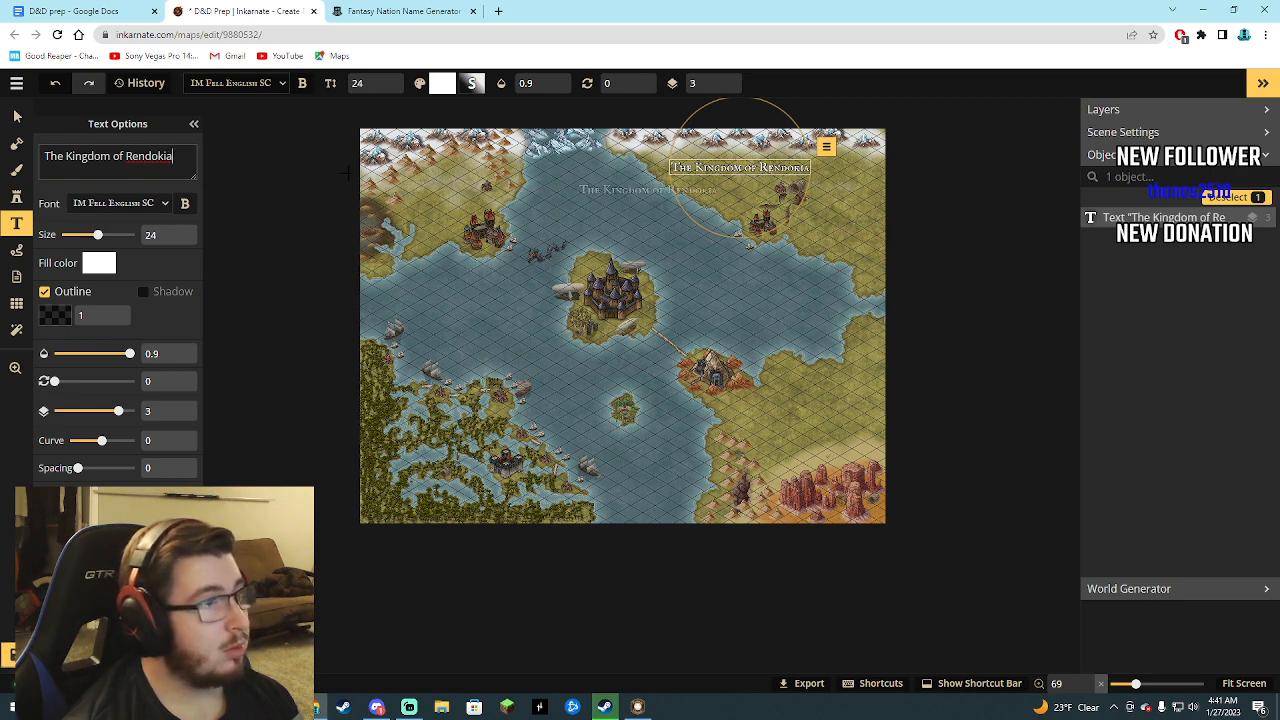
Deselect the northeastern label, place another one on the southwestern swamp land, and check its nation name in the D&D prep document.
left_click(195, 124)
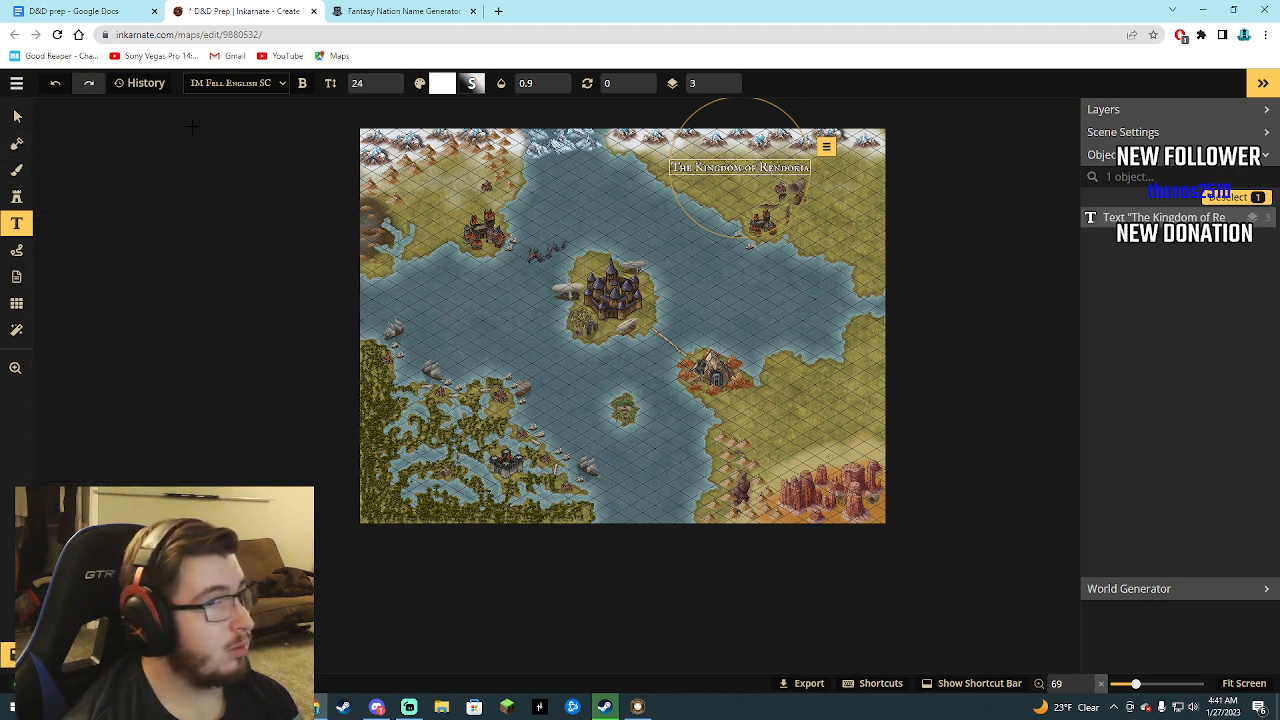
left_click(17, 224)
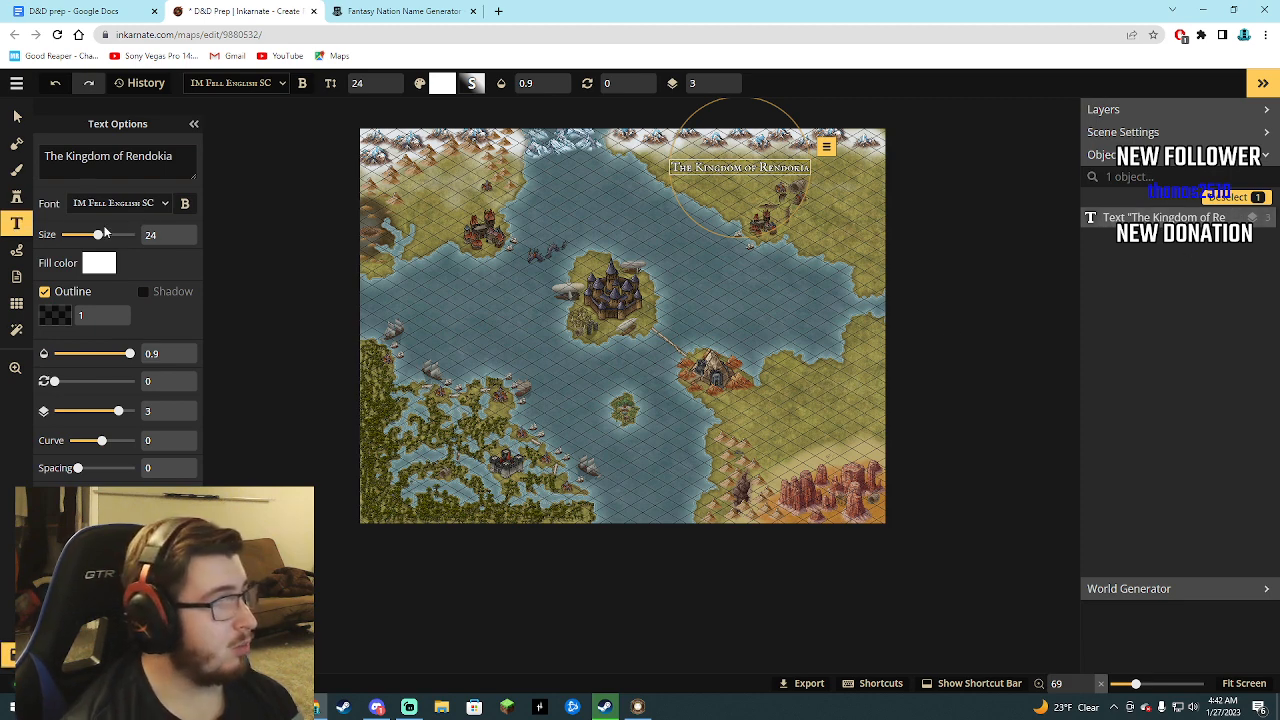
left_click(16, 197)
left_click(17, 226)
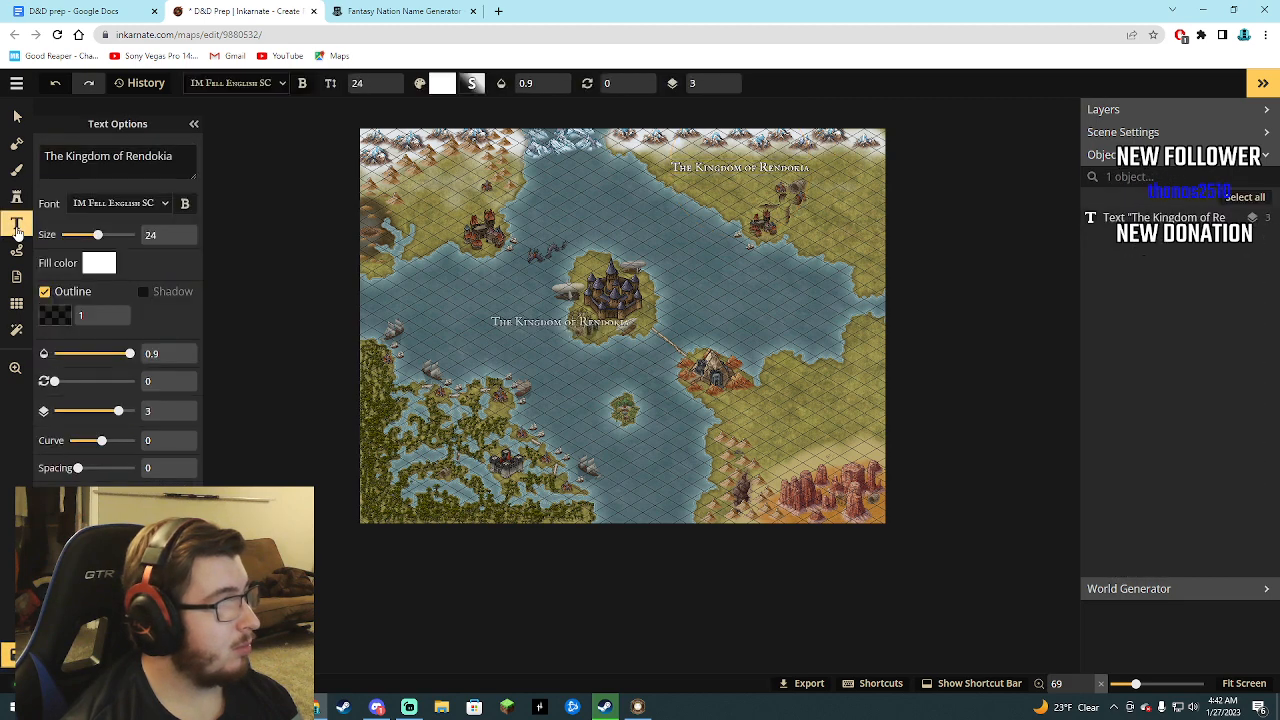
left_click(437, 437)
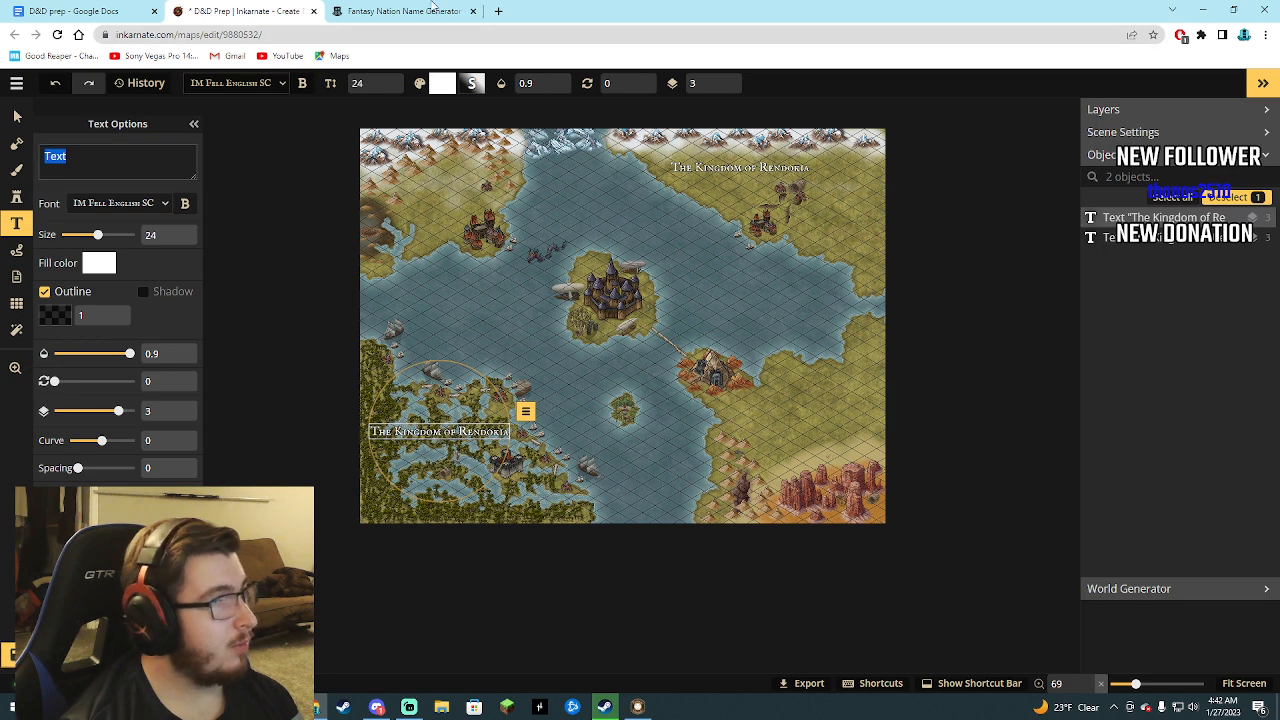
left_click(425, 10)
left_click(112, 8)
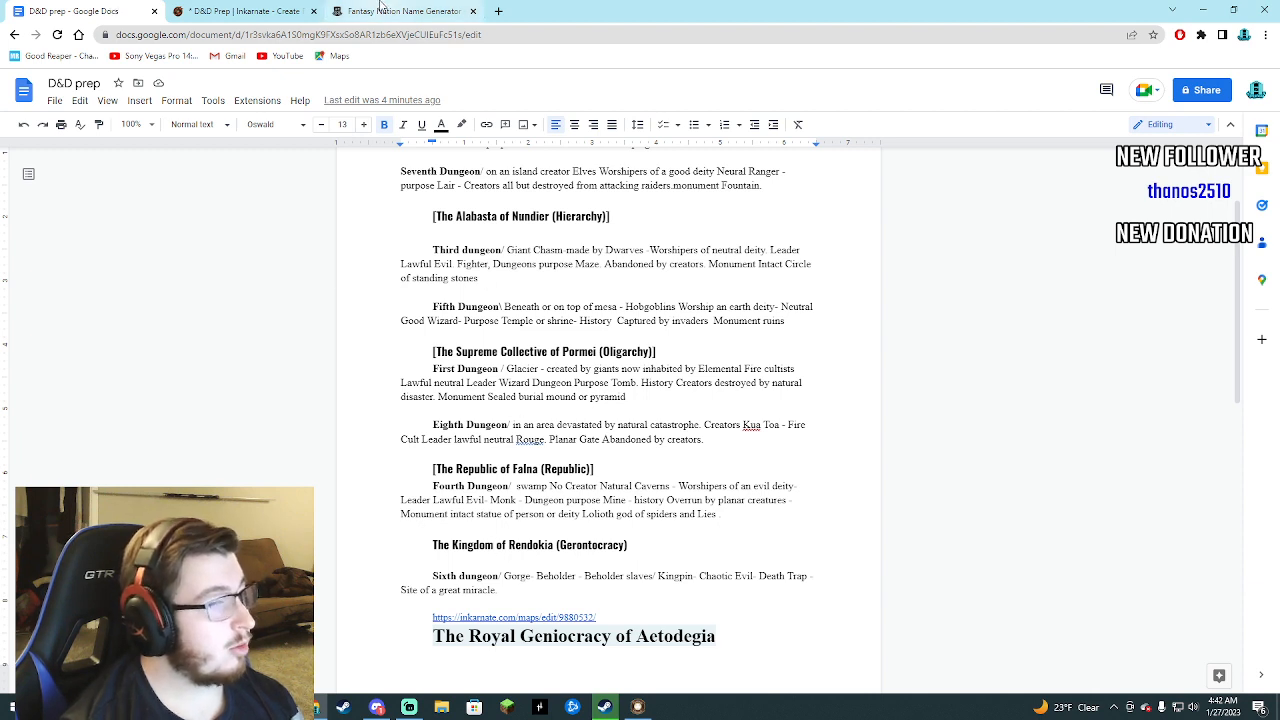
left_click(240, 11)
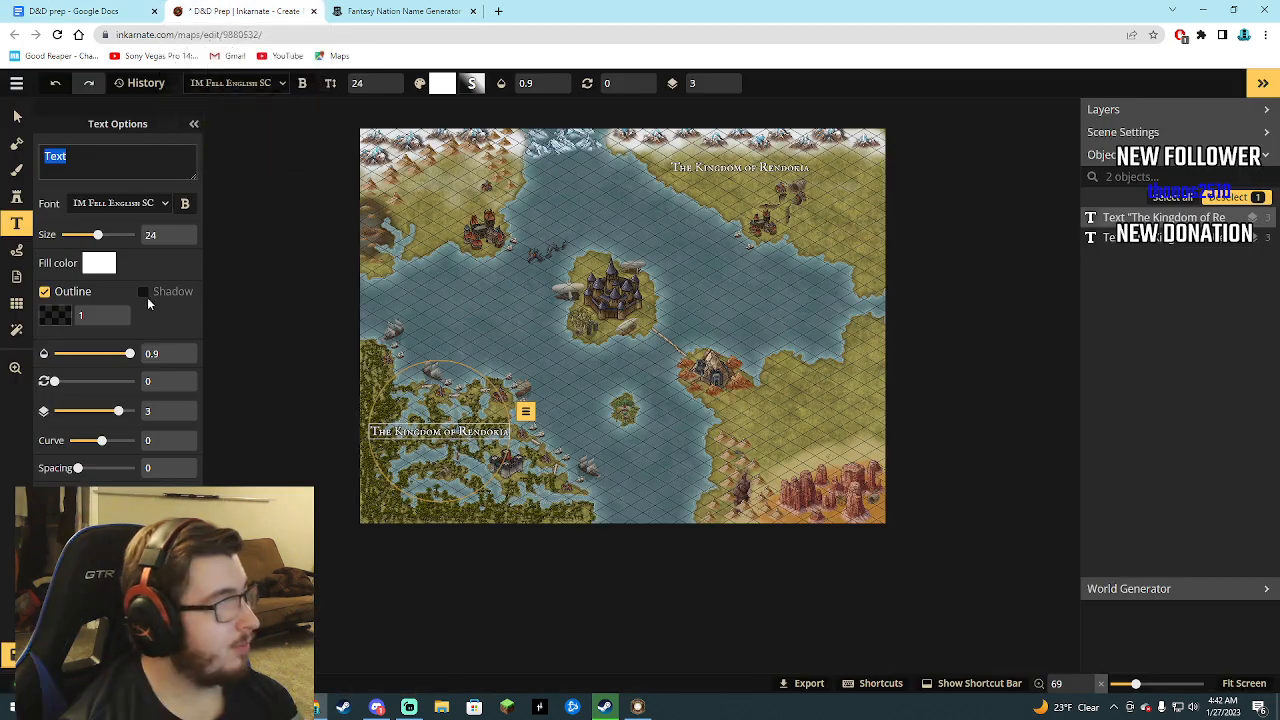
Replace the southwestern label's placeholder text with The Republic of Falna.
type("The Re")
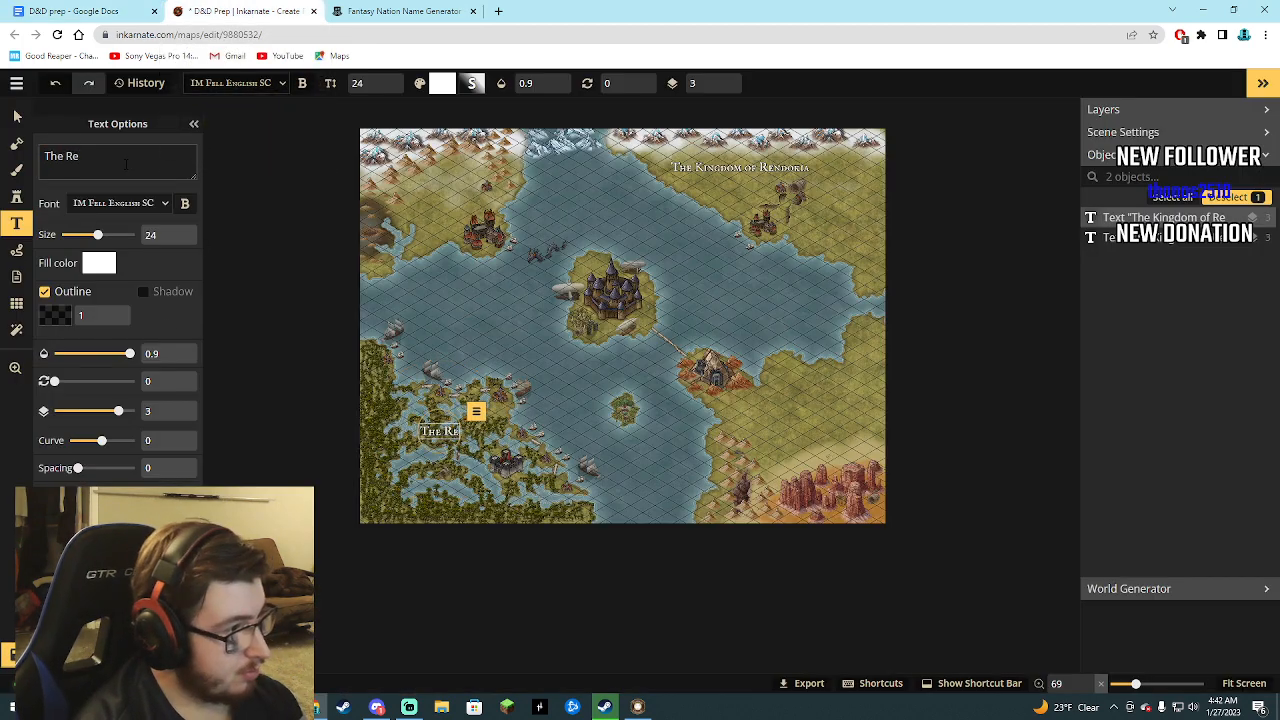
type("public")
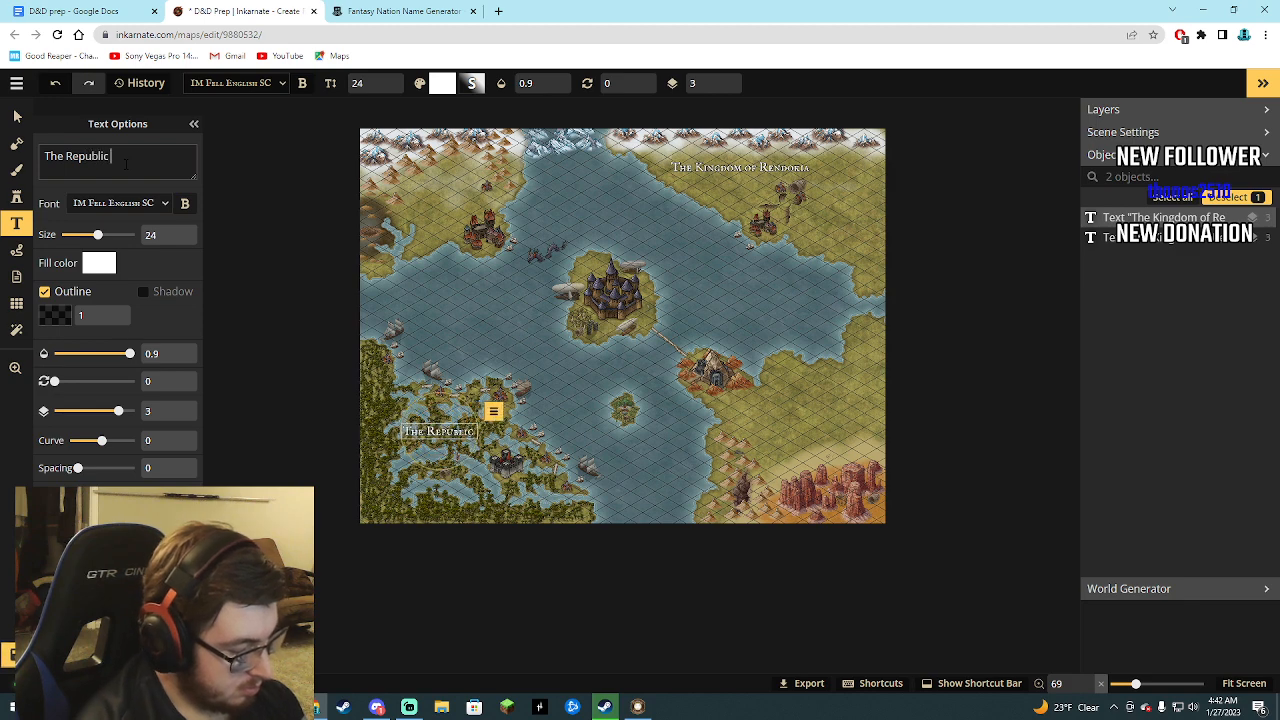
type(" of Fi")
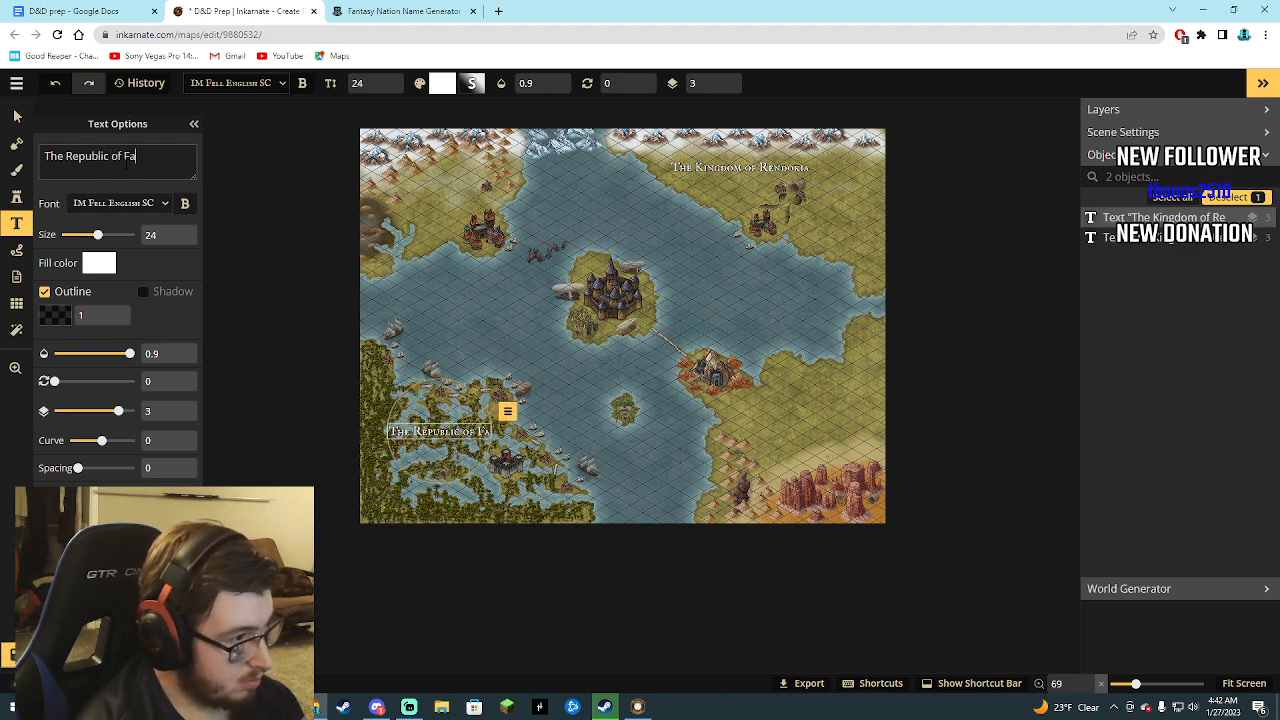
type("lna")
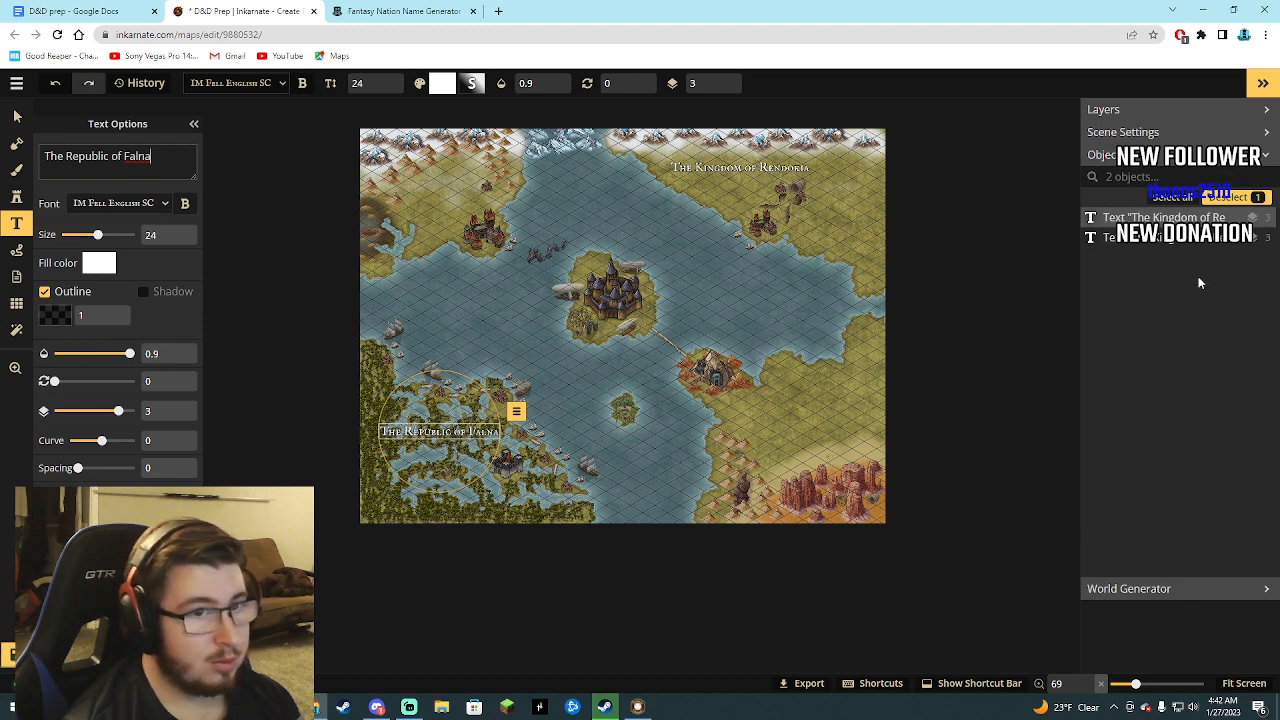
left_click(1156, 240)
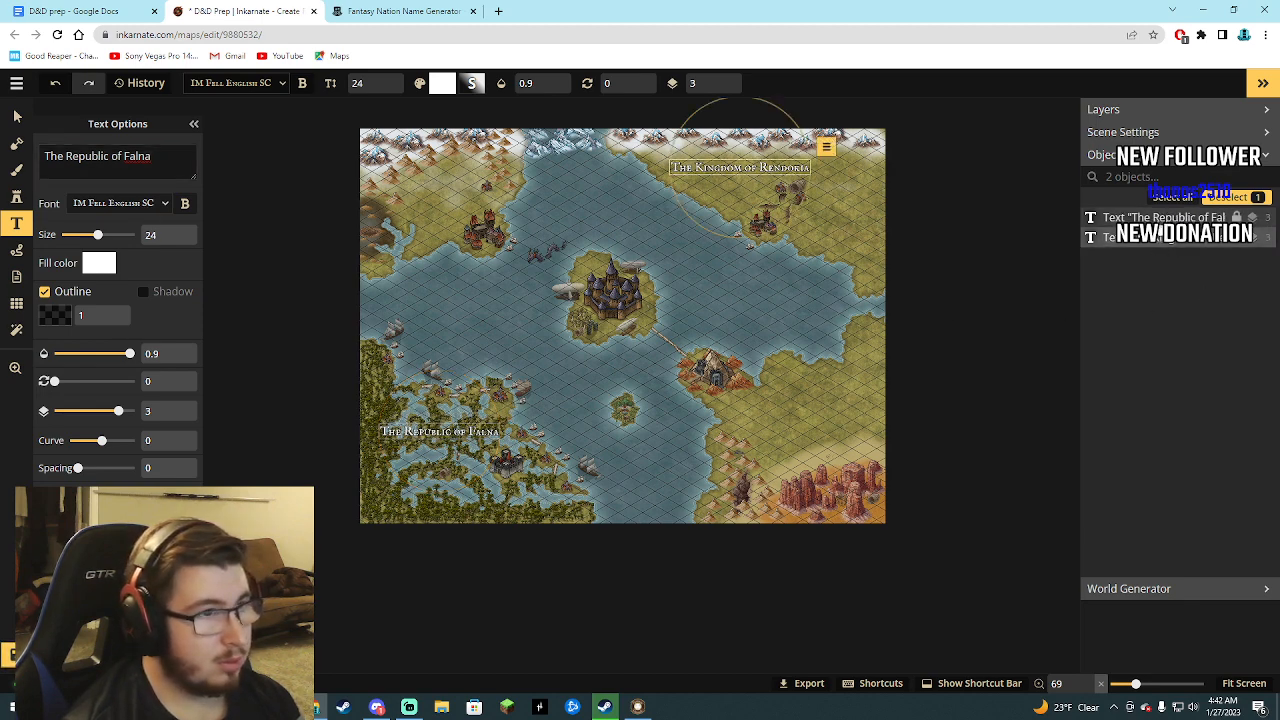
left_click(1150, 238)
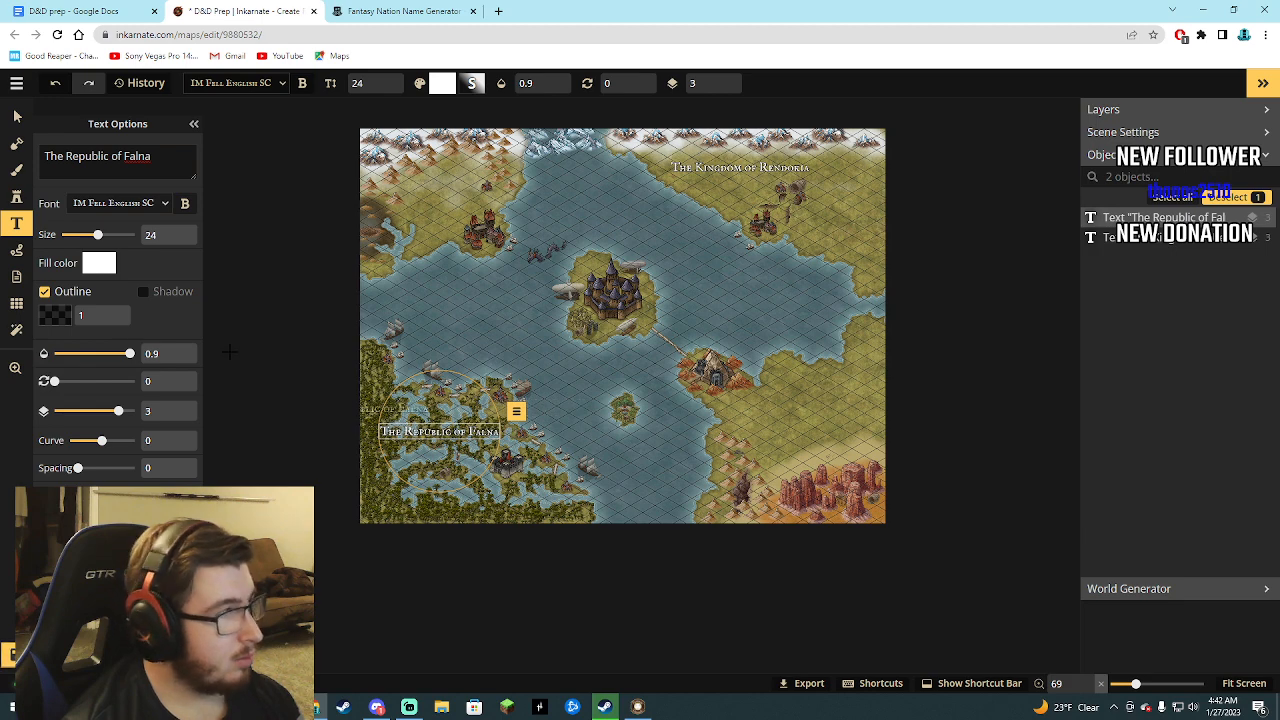
left_click(438, 437)
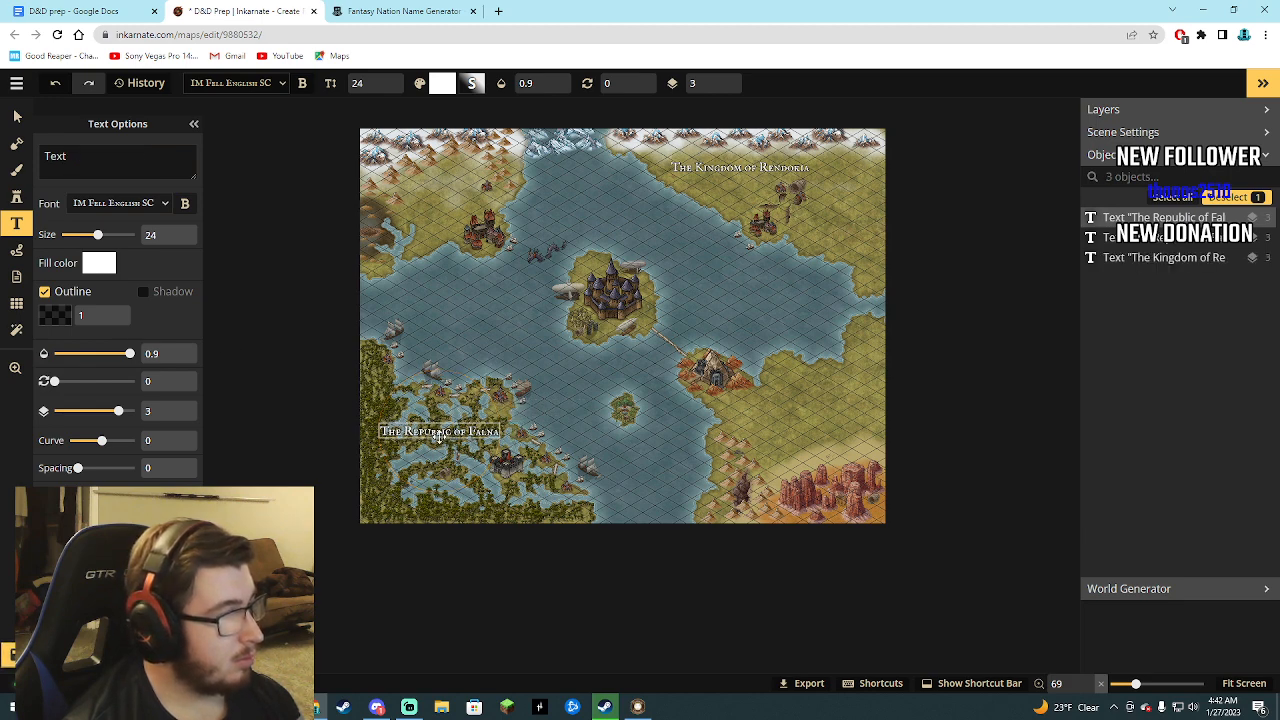
left_click_drag(438, 434, 281, 386)
left_click(357, 383)
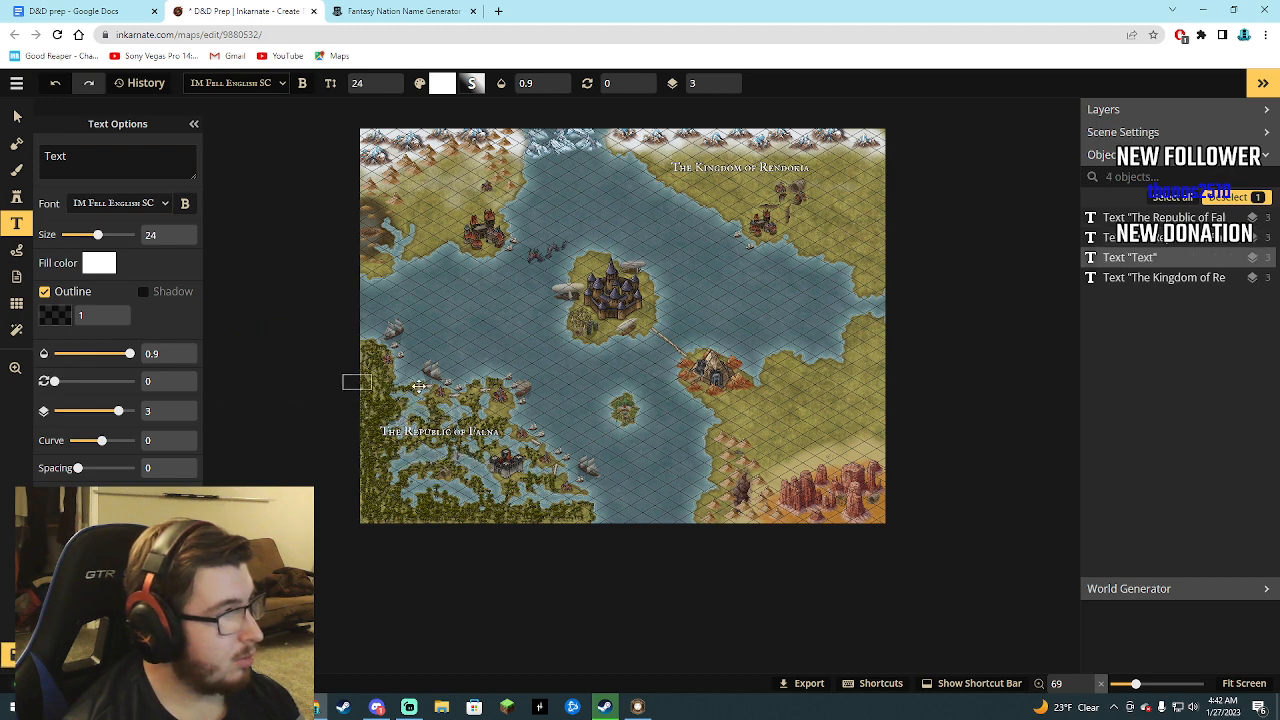
left_click_drag(419, 386, 450, 383)
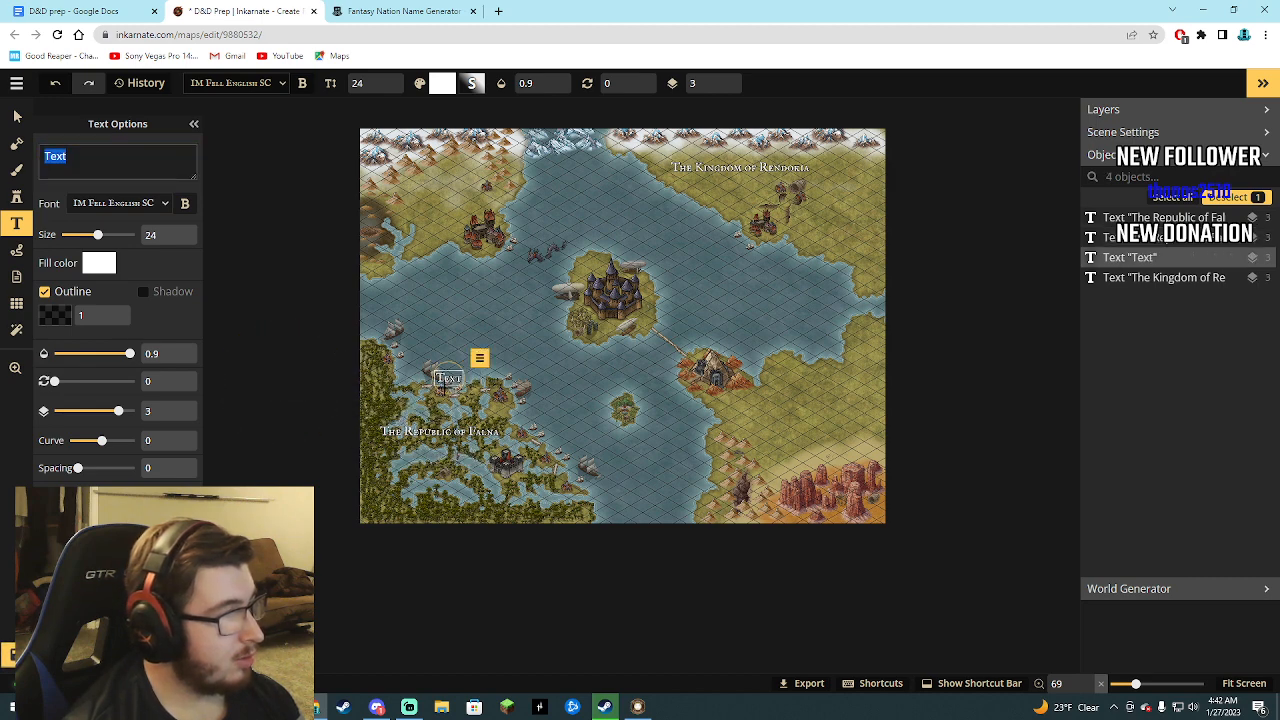
key("BackSpace")
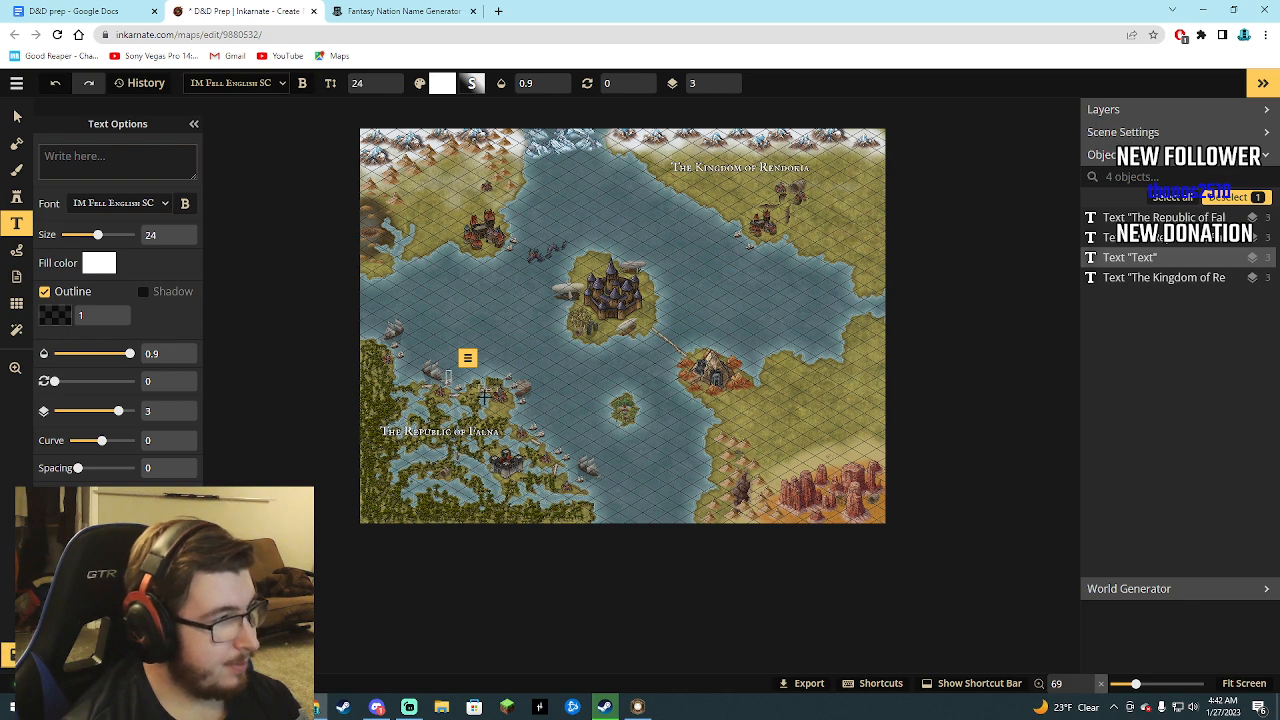
left_click(1136, 279)
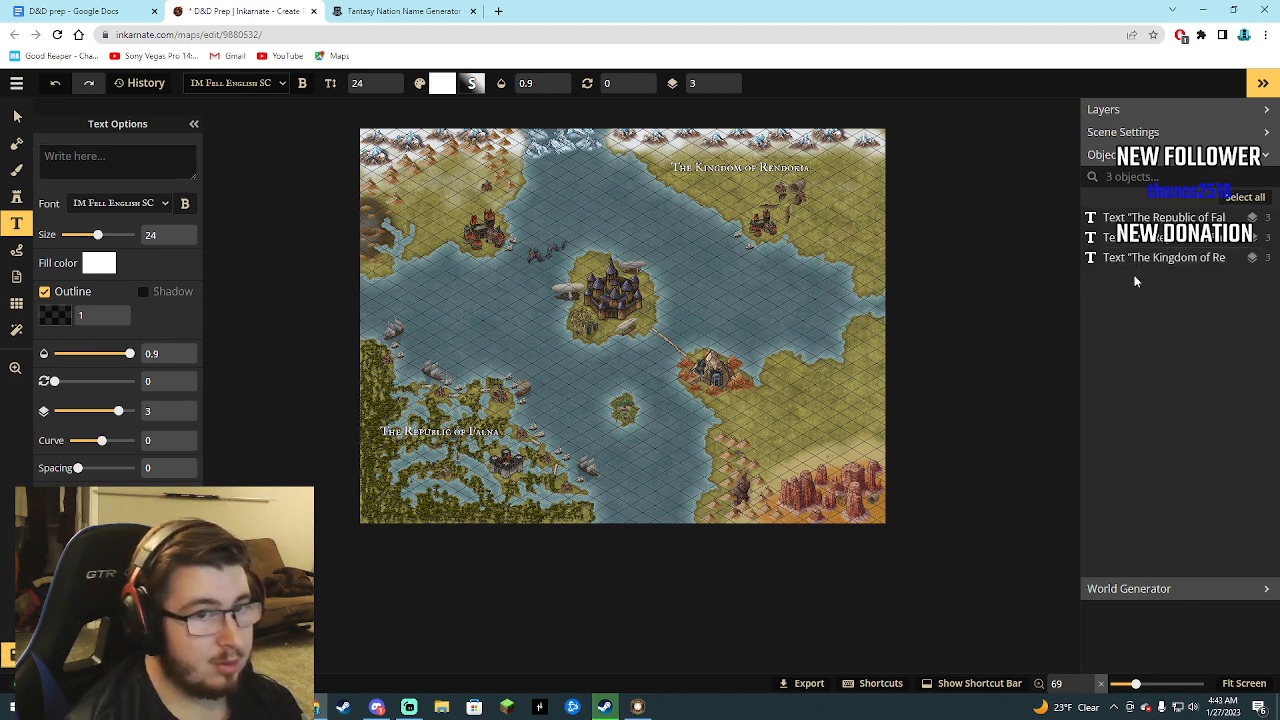
left_click(1142, 262)
left_click(1144, 238)
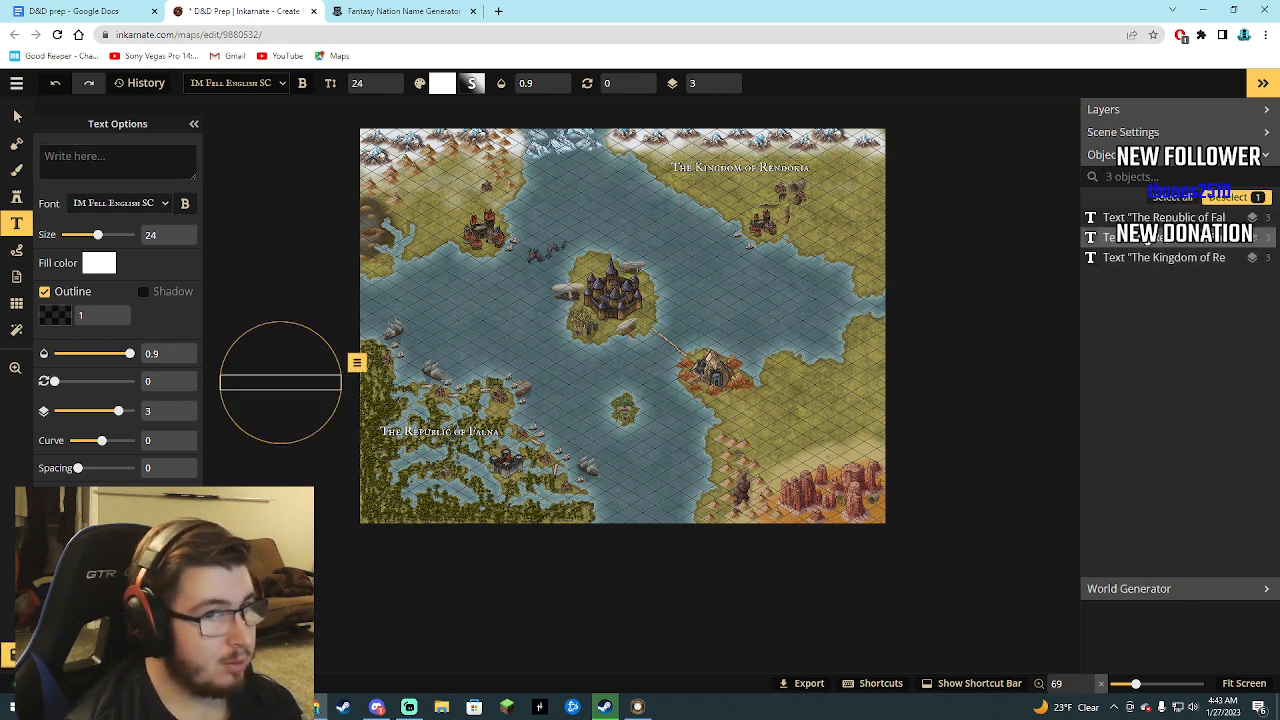
key("Delete")
Try to edit the text of The Republic of Falna label, and delete the label.
left_click(1146, 246)
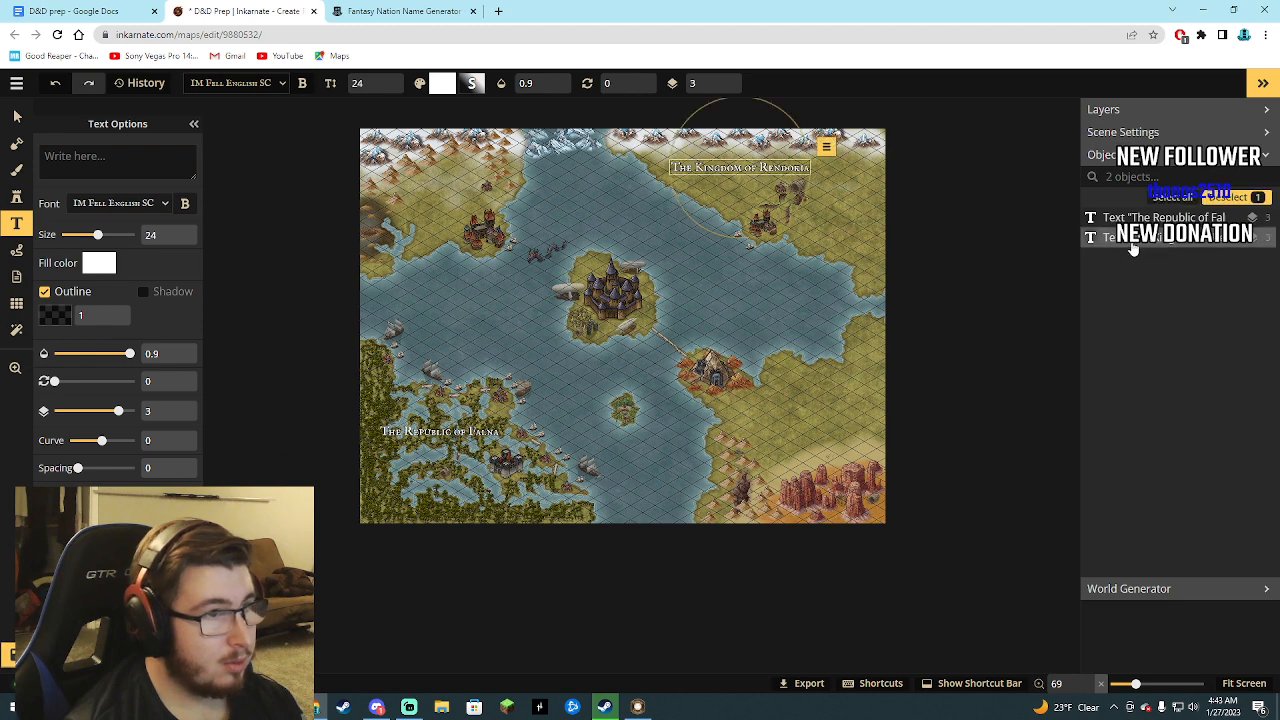
left_click(1142, 217)
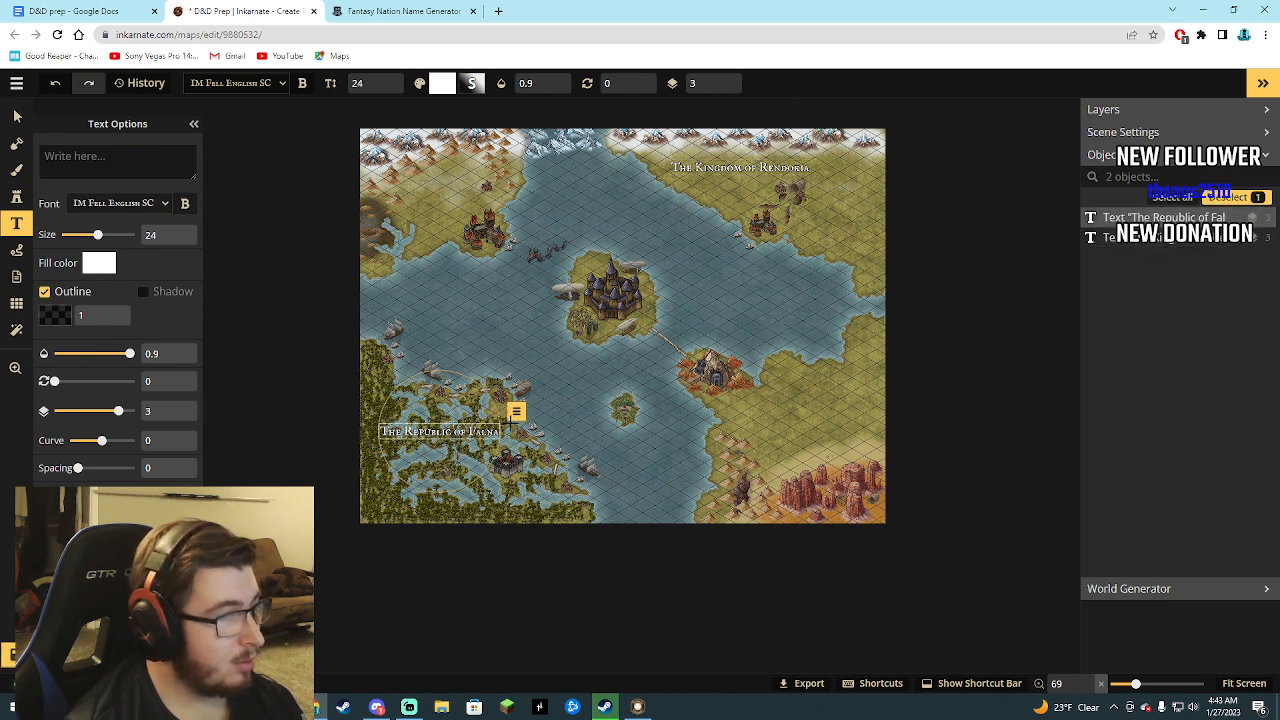
left_click(516, 411)
mouse_move(540, 438)
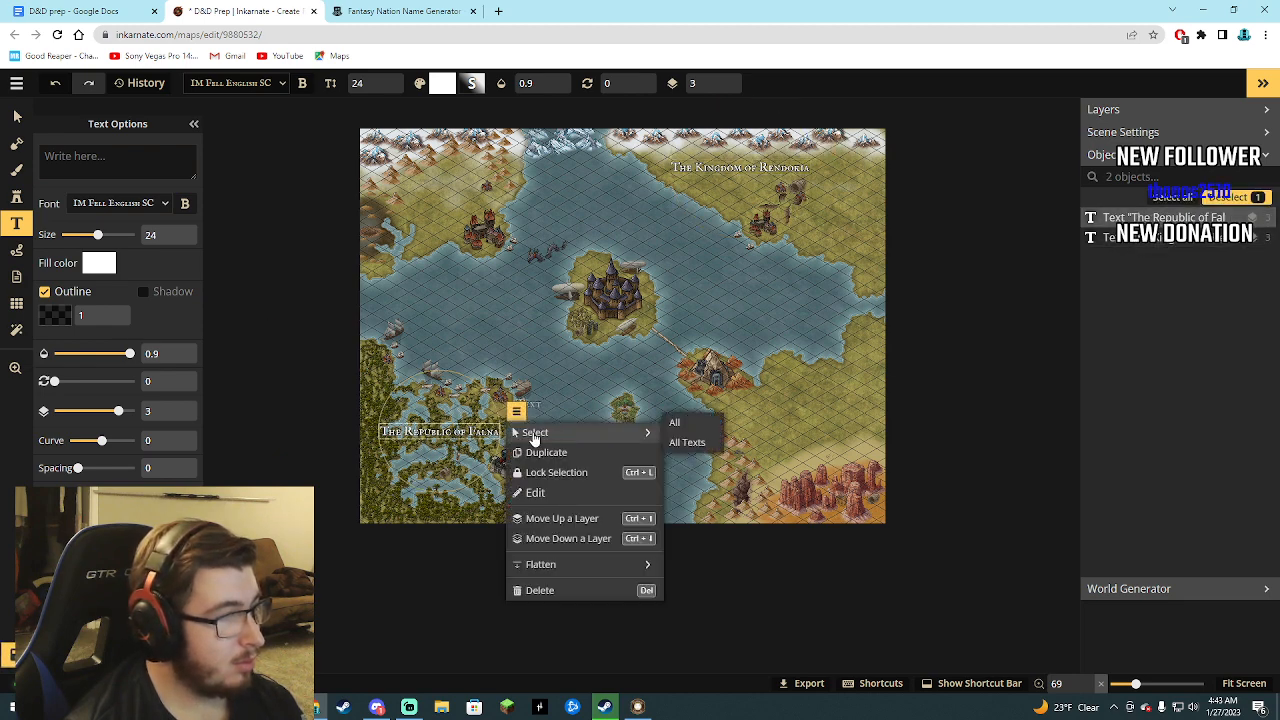
left_click(541, 493)
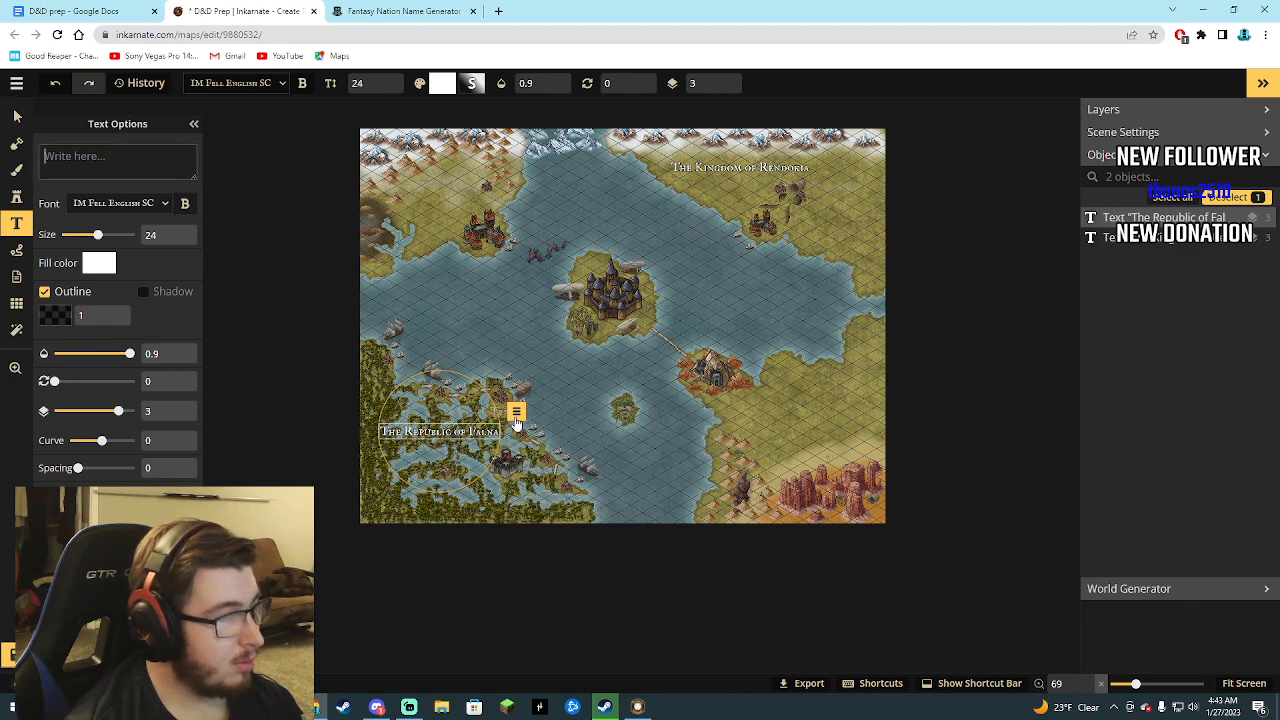
key("Delete")
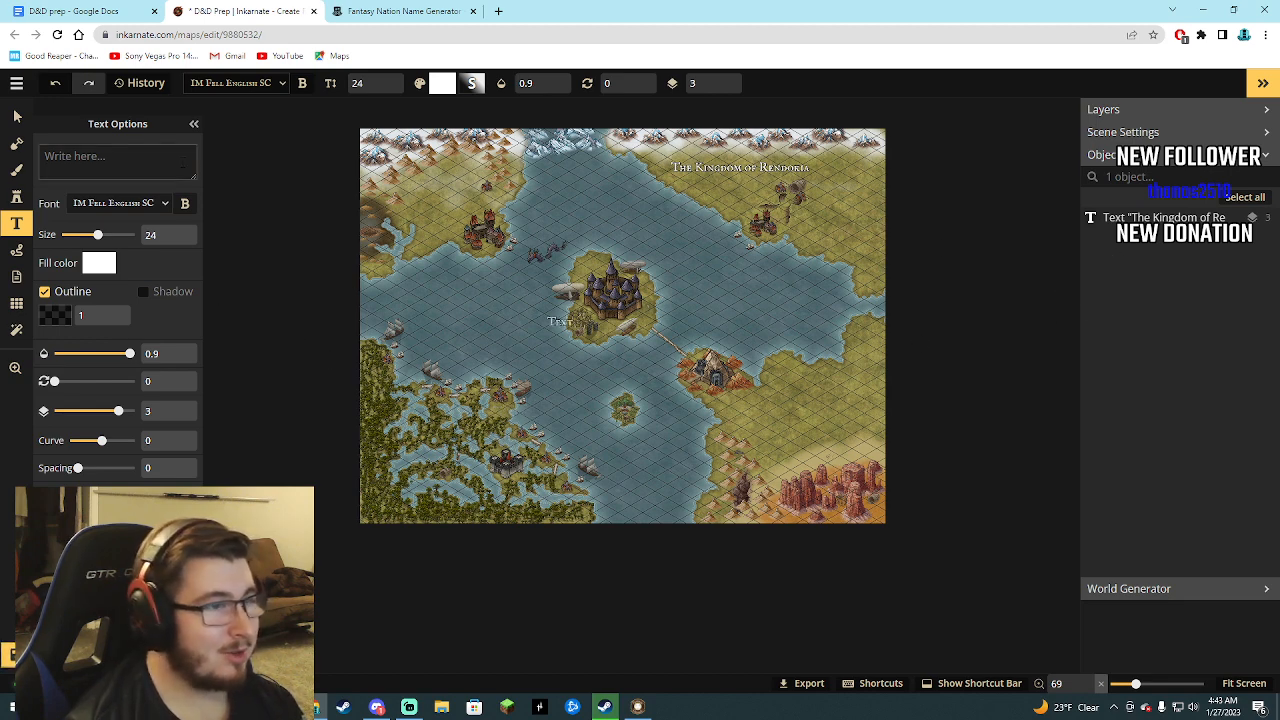
type("Z")
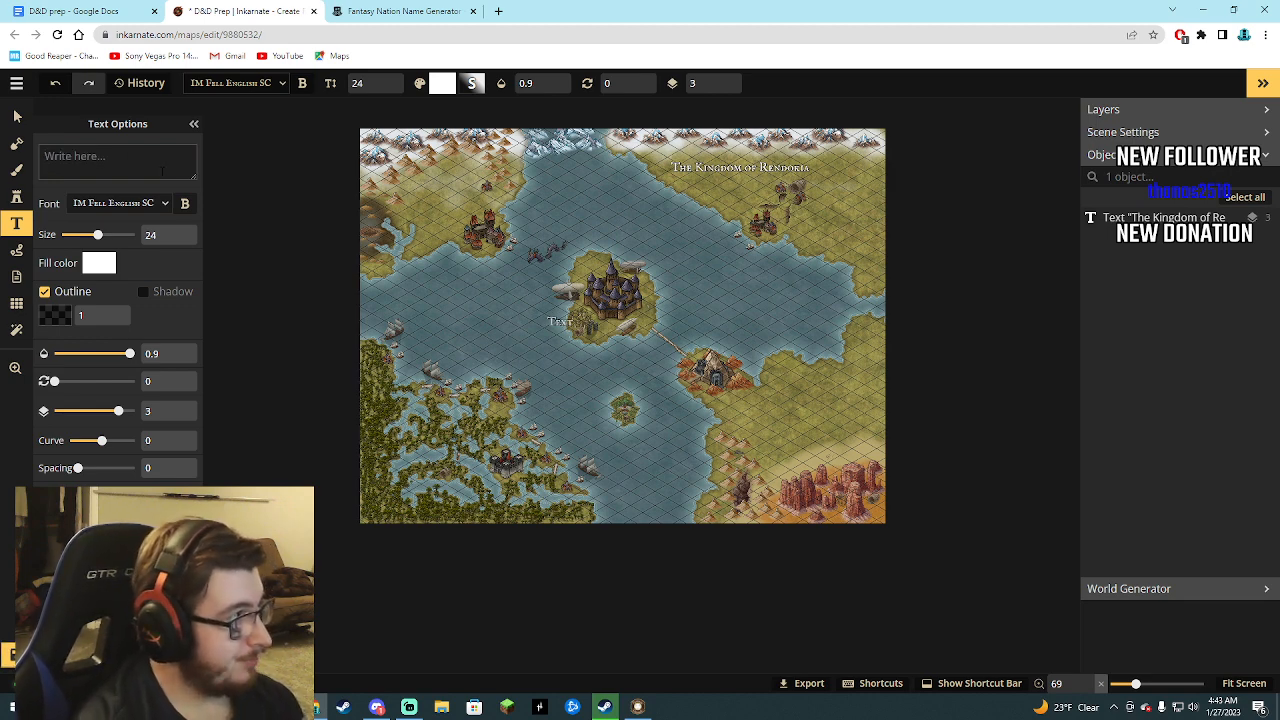
Enter The Republic of Falna as the new label's text and place it at the southwestern corner of the swamp land.
type("The re")
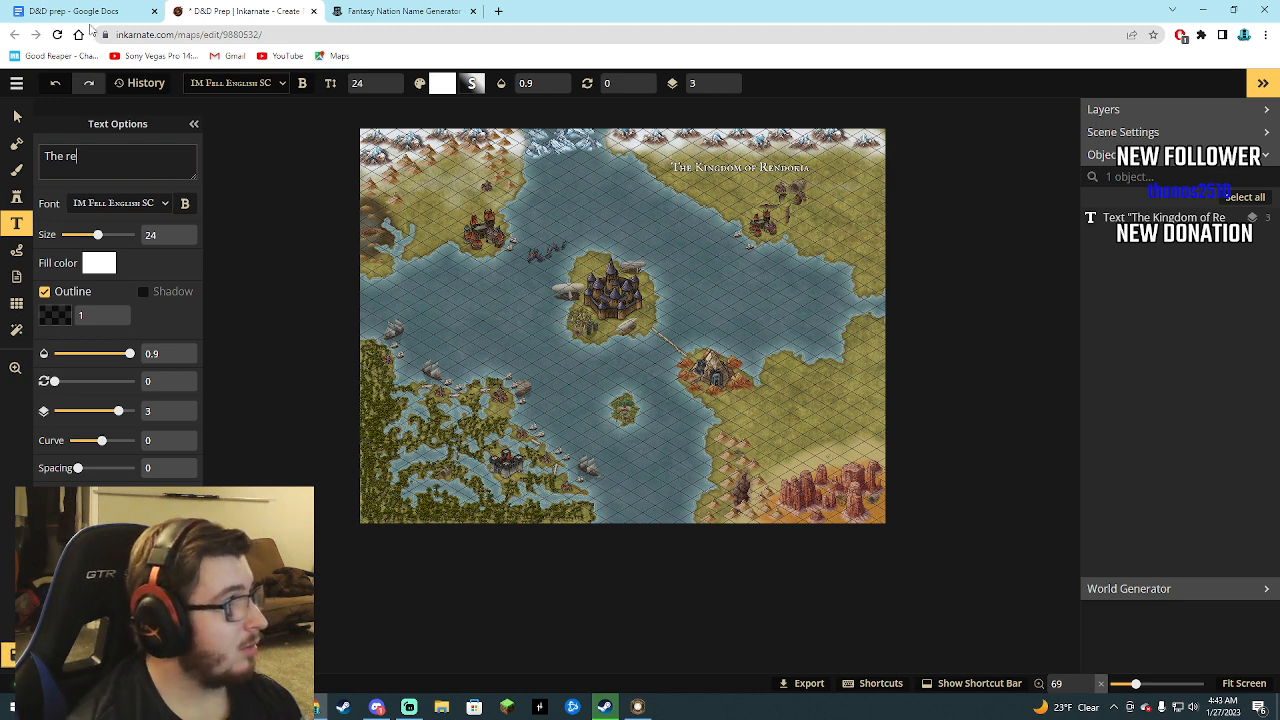
left_click(90, 12)
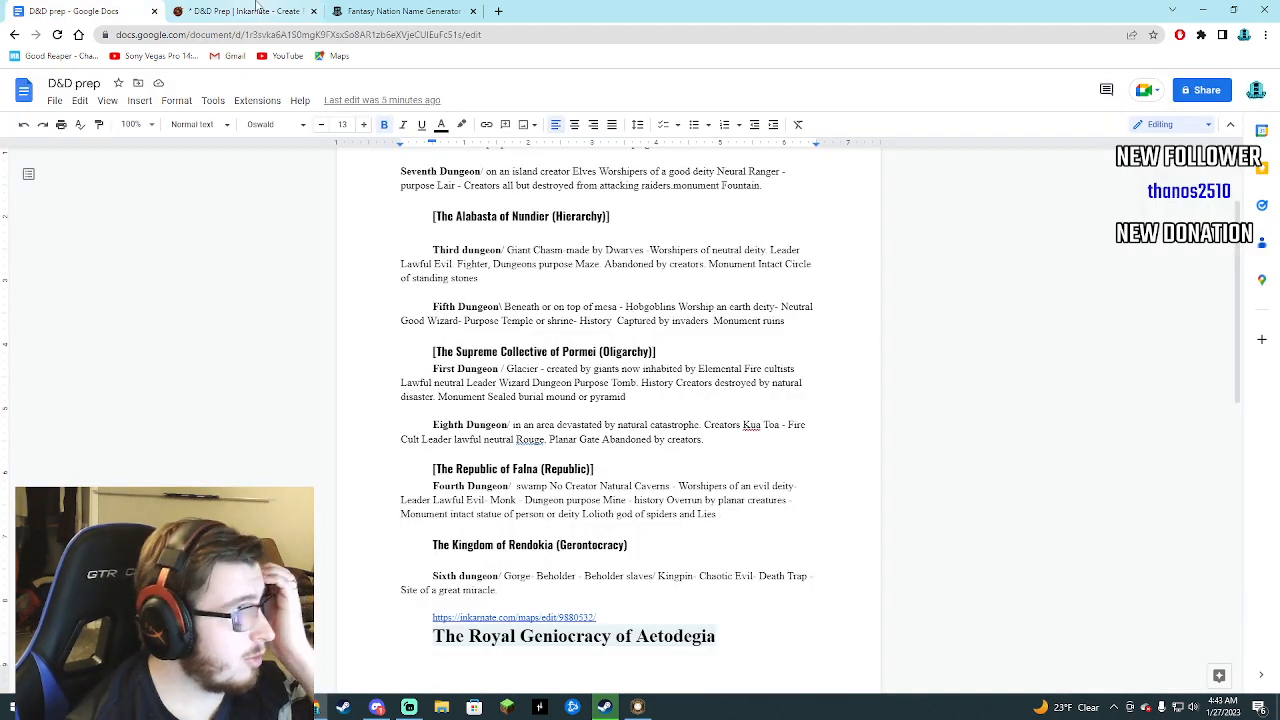
left_click(289, 8)
key("BackSpace")
key("BackSpace")
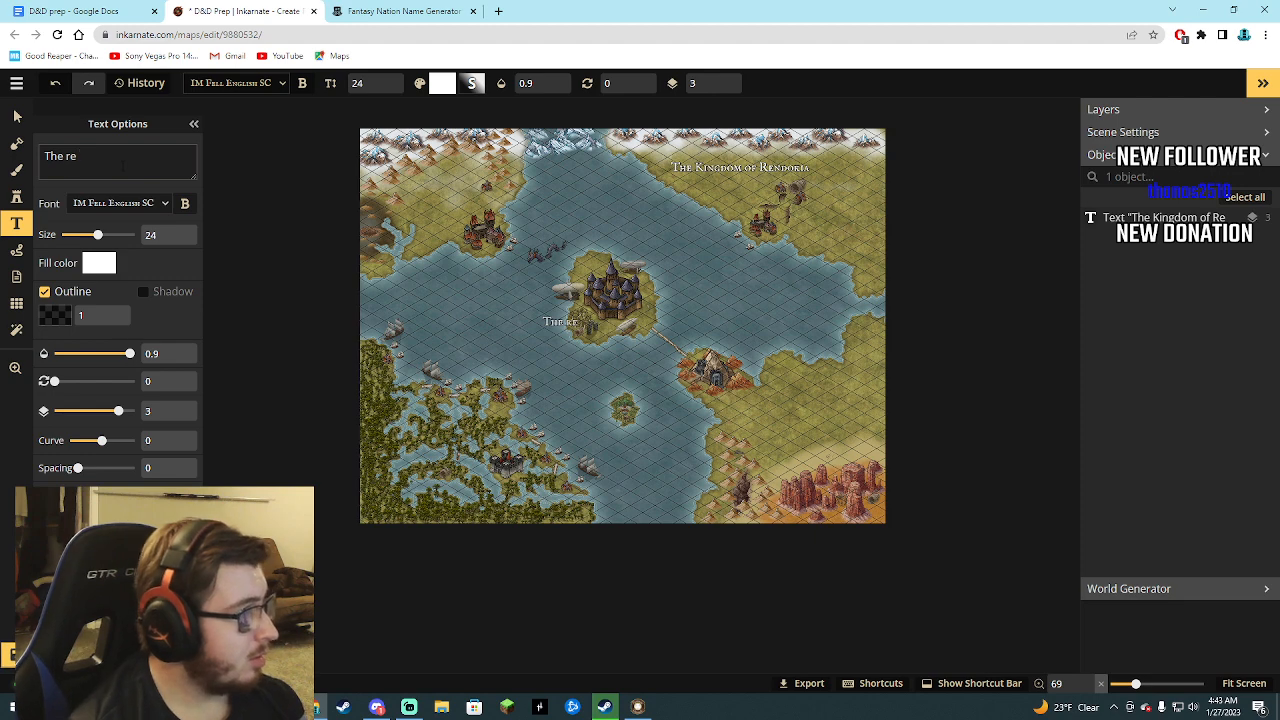
type("Re")
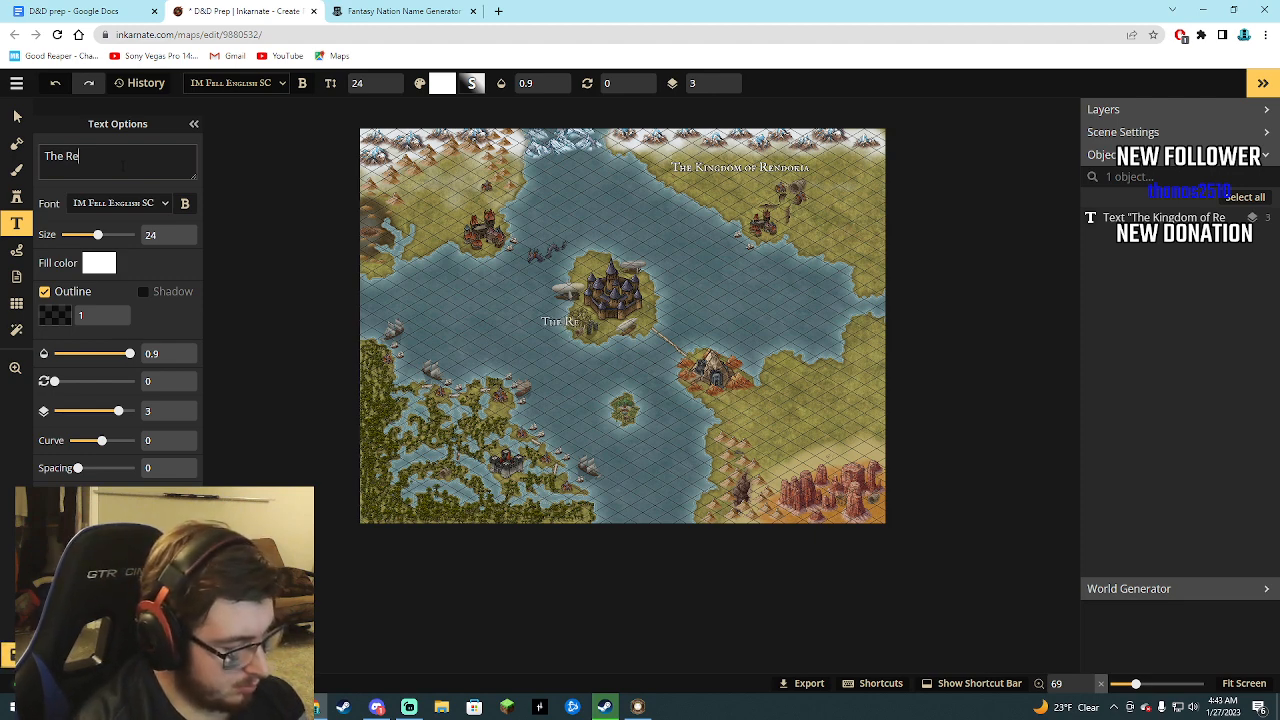
type("public of Falan")
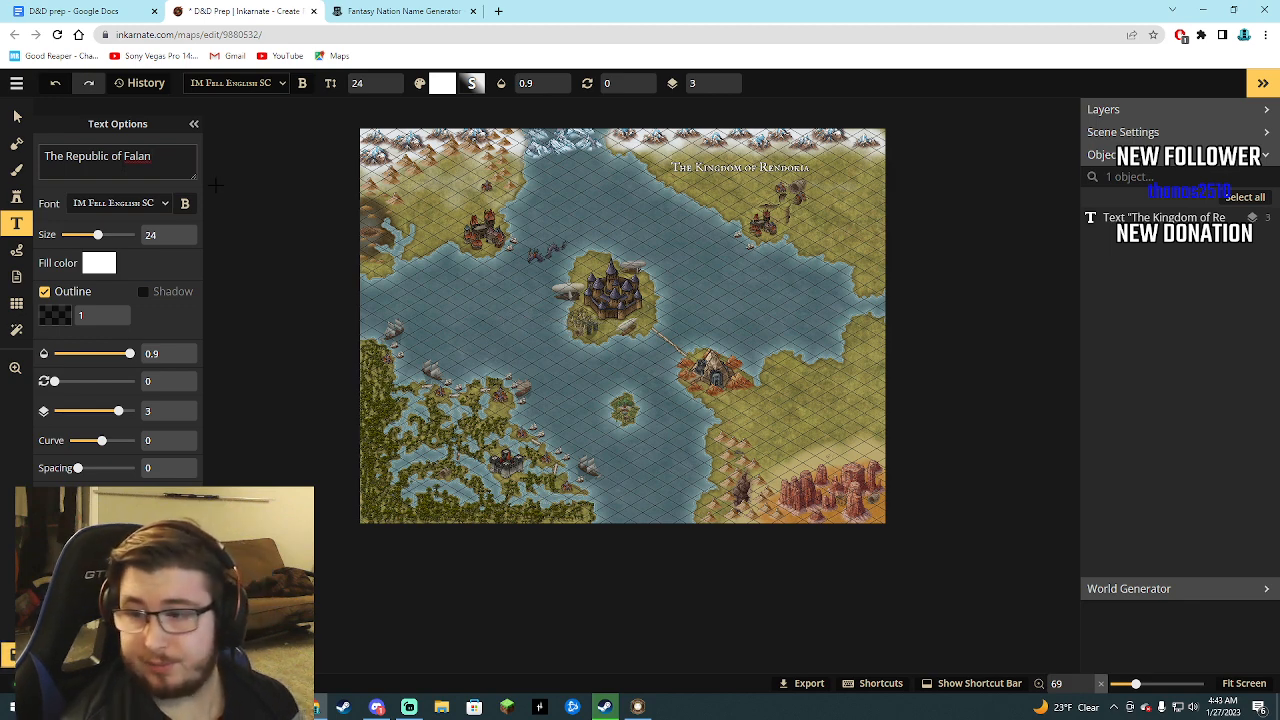
key("BackSpace")
key("BackSpace")
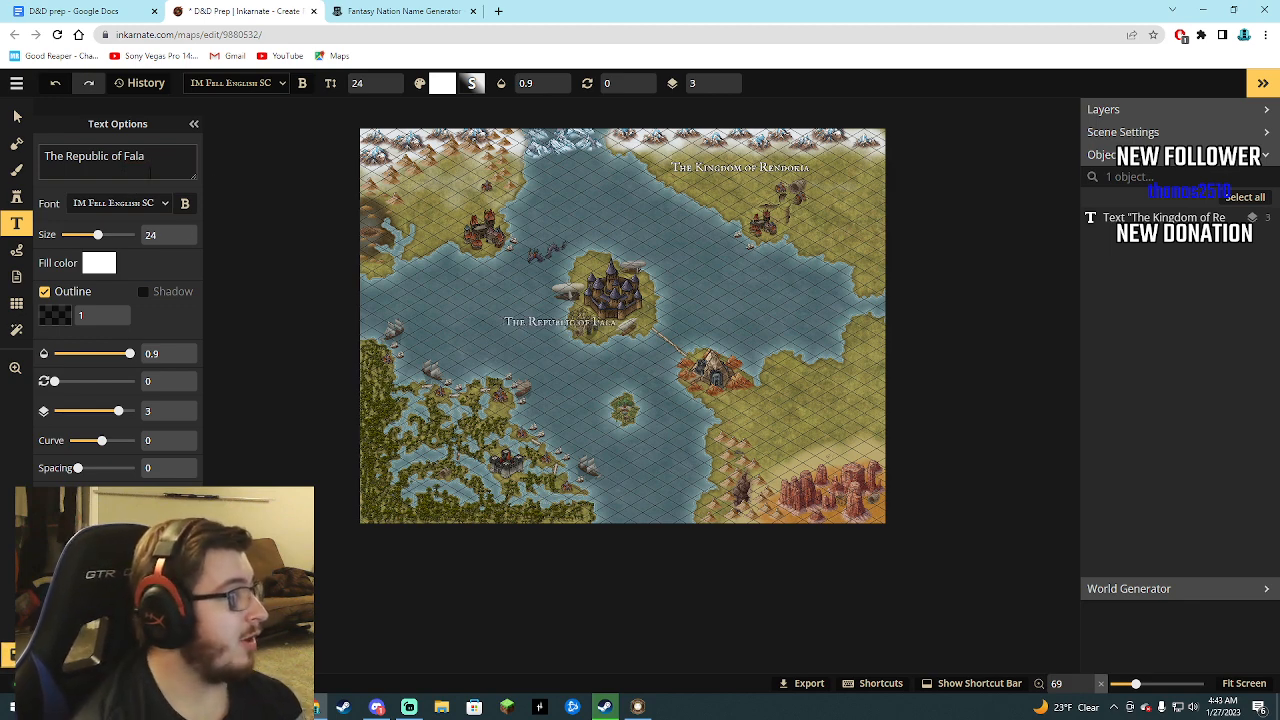
type("na")
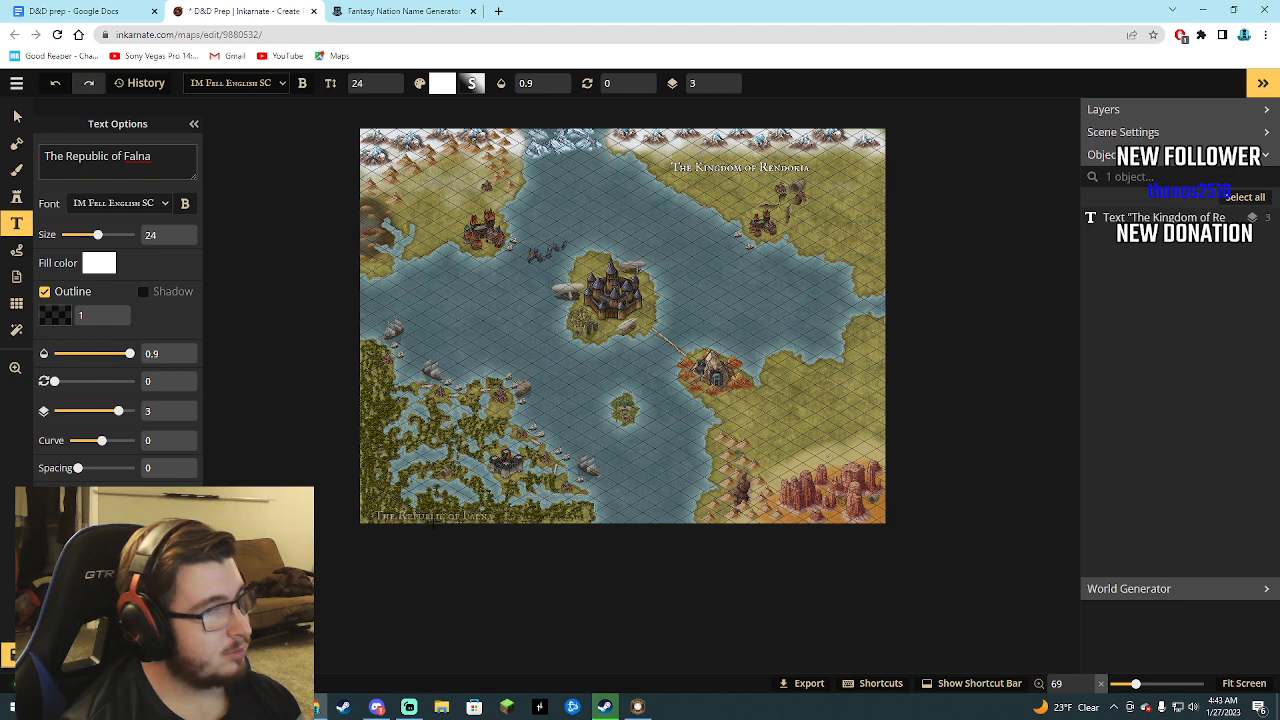
left_click(437, 516)
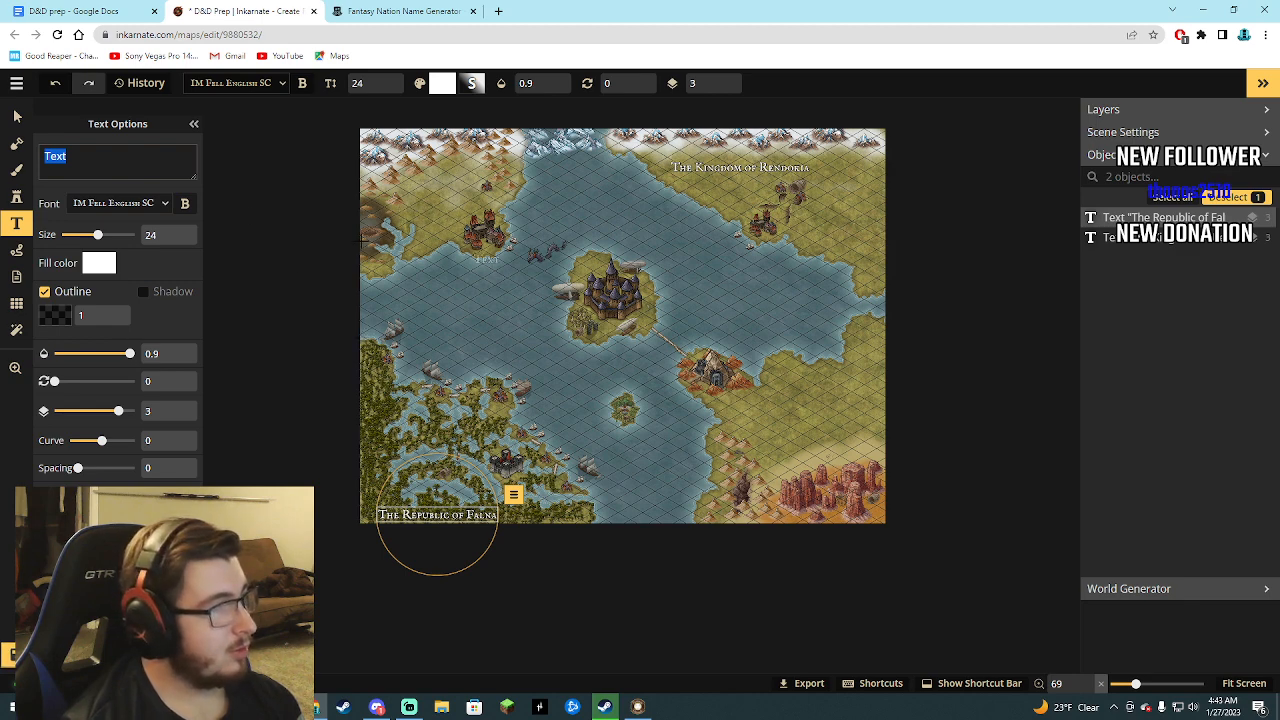
Place a text label in the sea west of the central island and check the nation names in the D&D prep document.
left_click(526, 280)
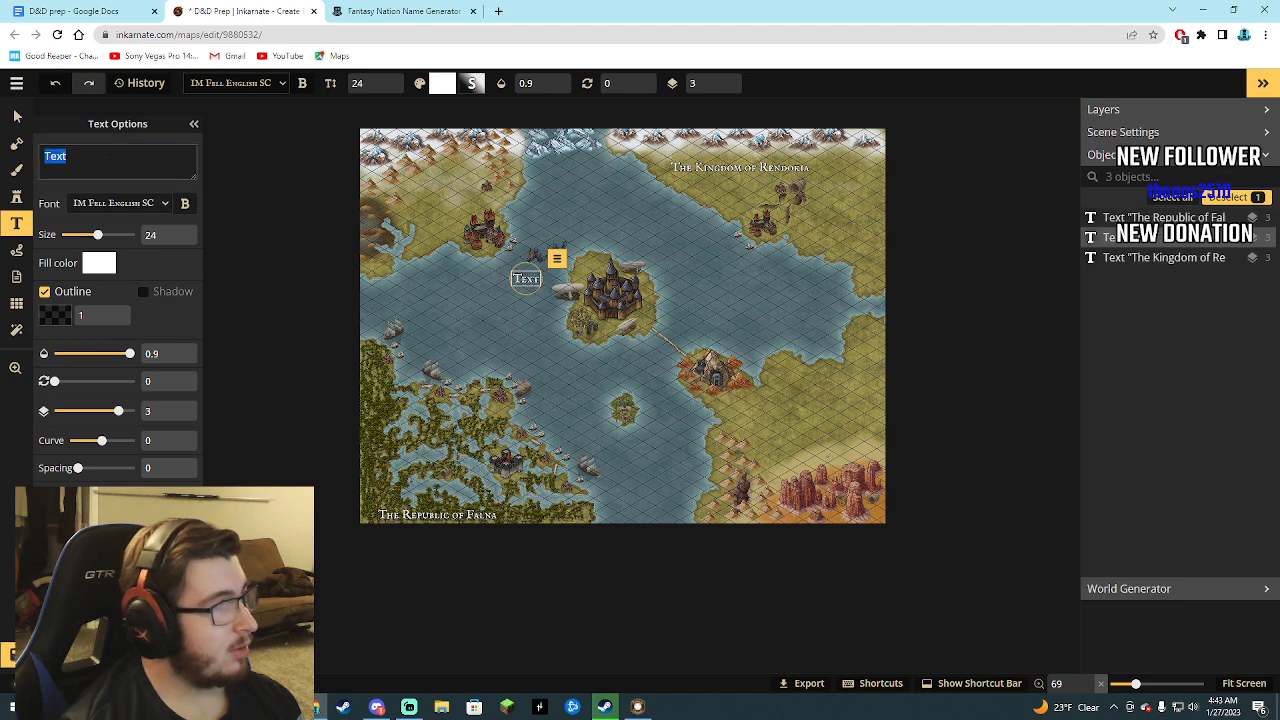
left_click(392, 11)
left_click(120, 10)
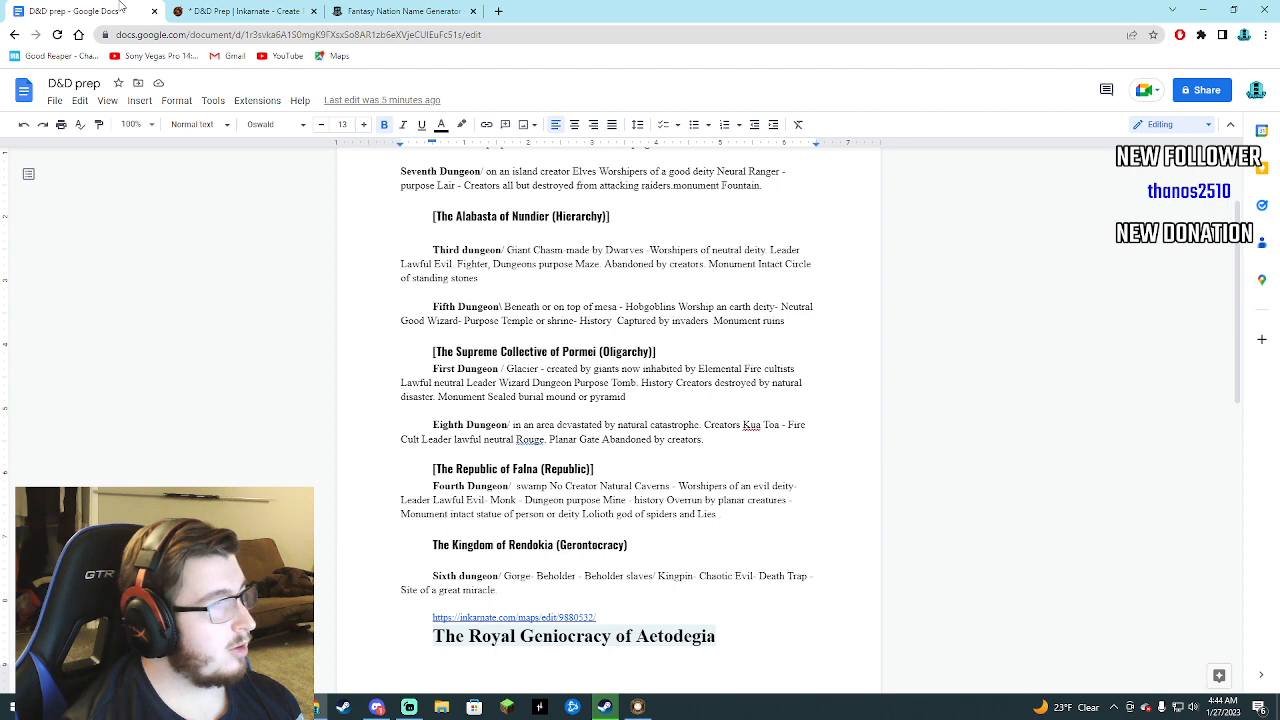
left_click(400, 11)
left_click(245, 11)
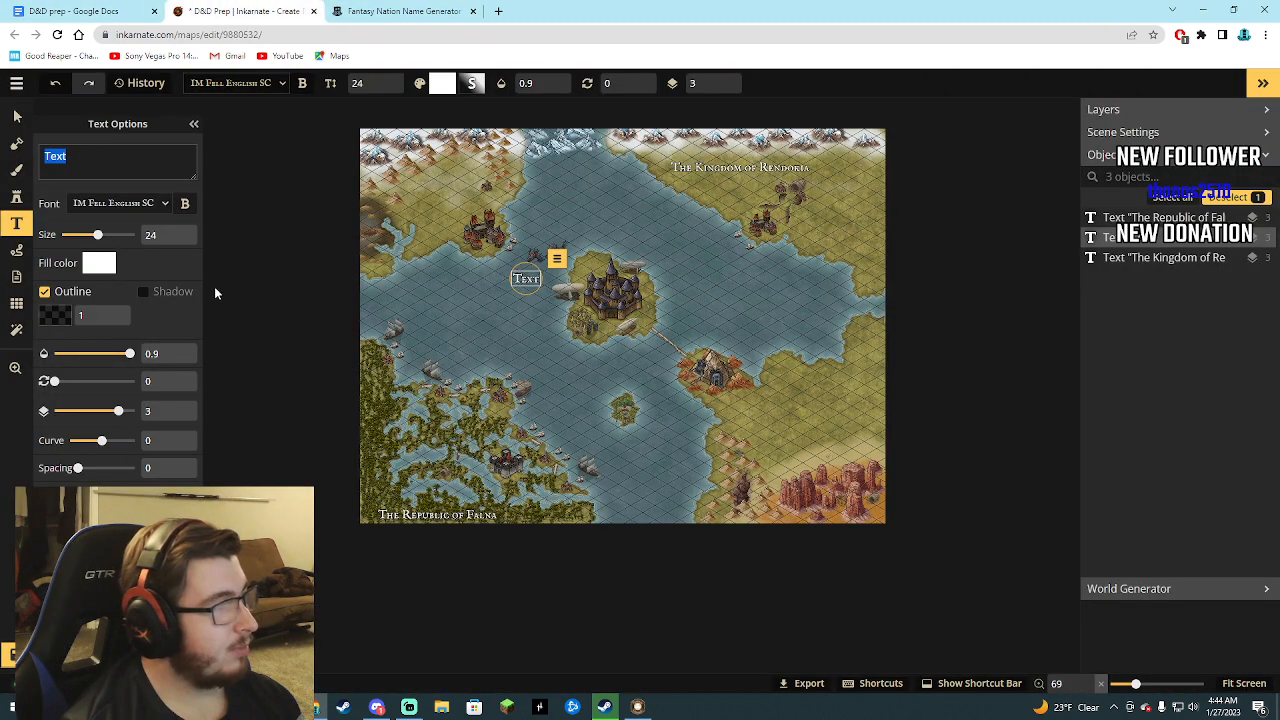
Replace the placeholder text of the label west of the central island with The Alabasta of Nundier.
type("The A")
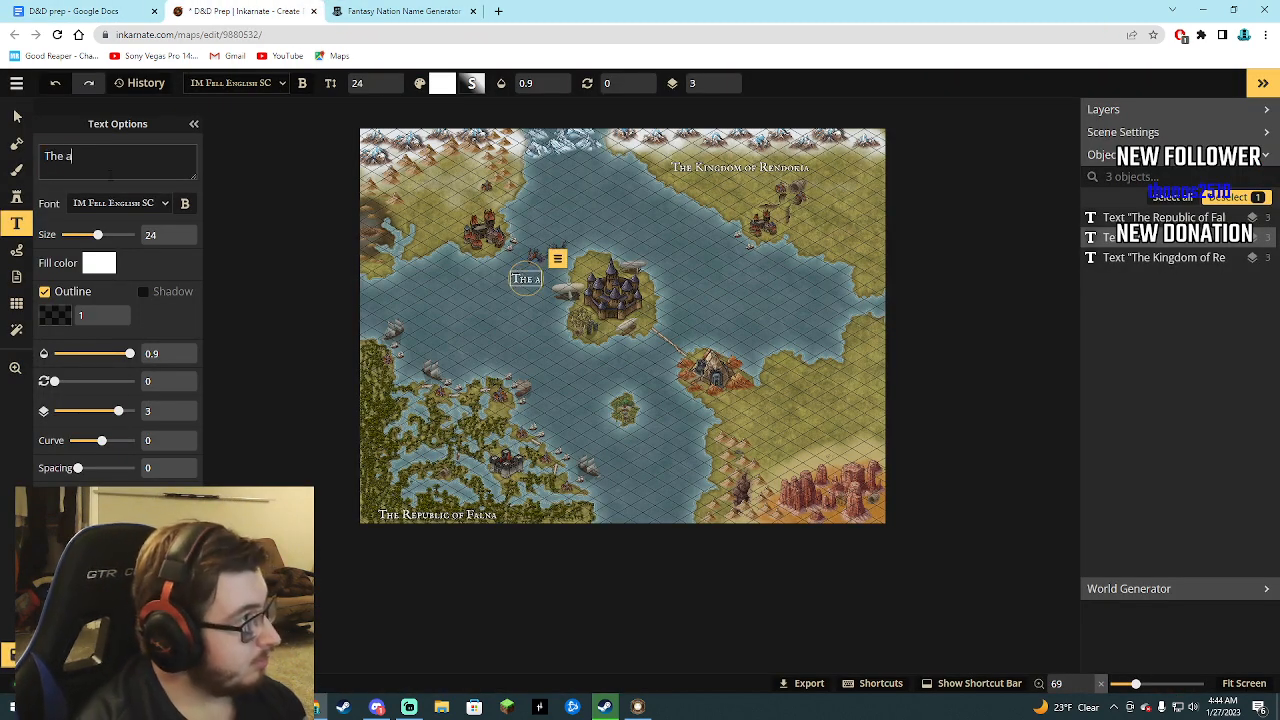
type("labasta")
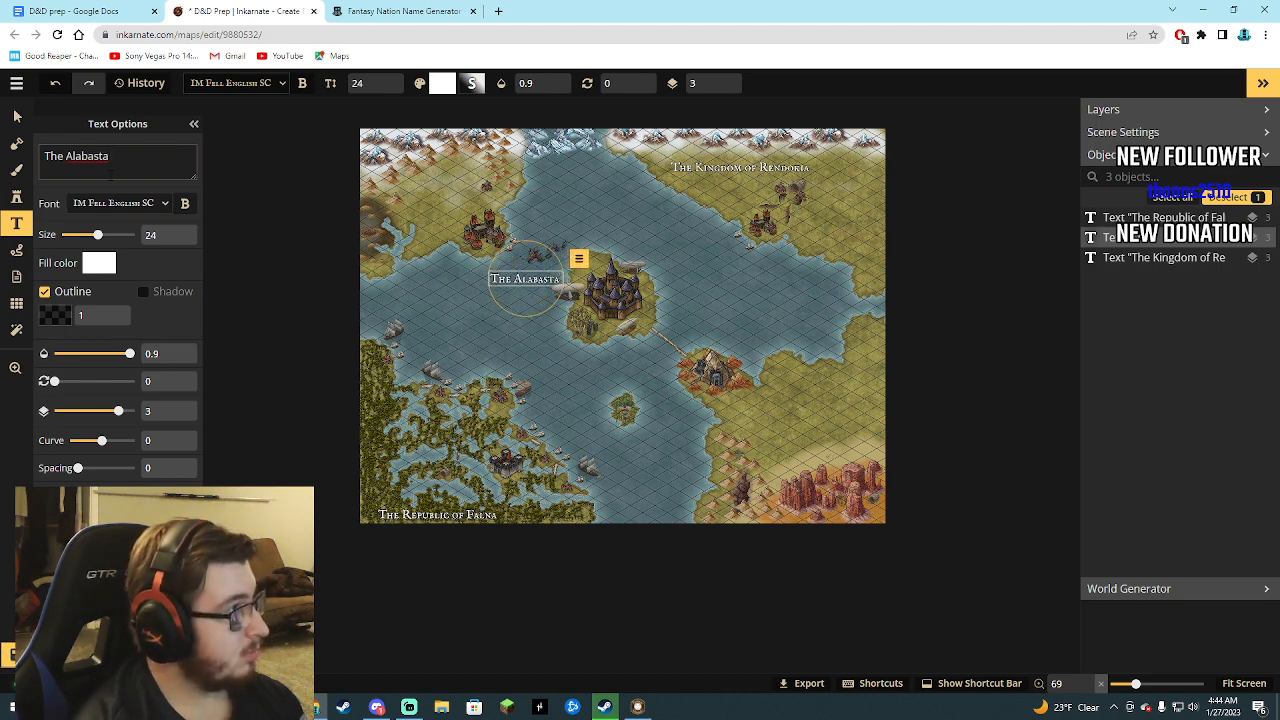
key("BackSpace")
type("a o")
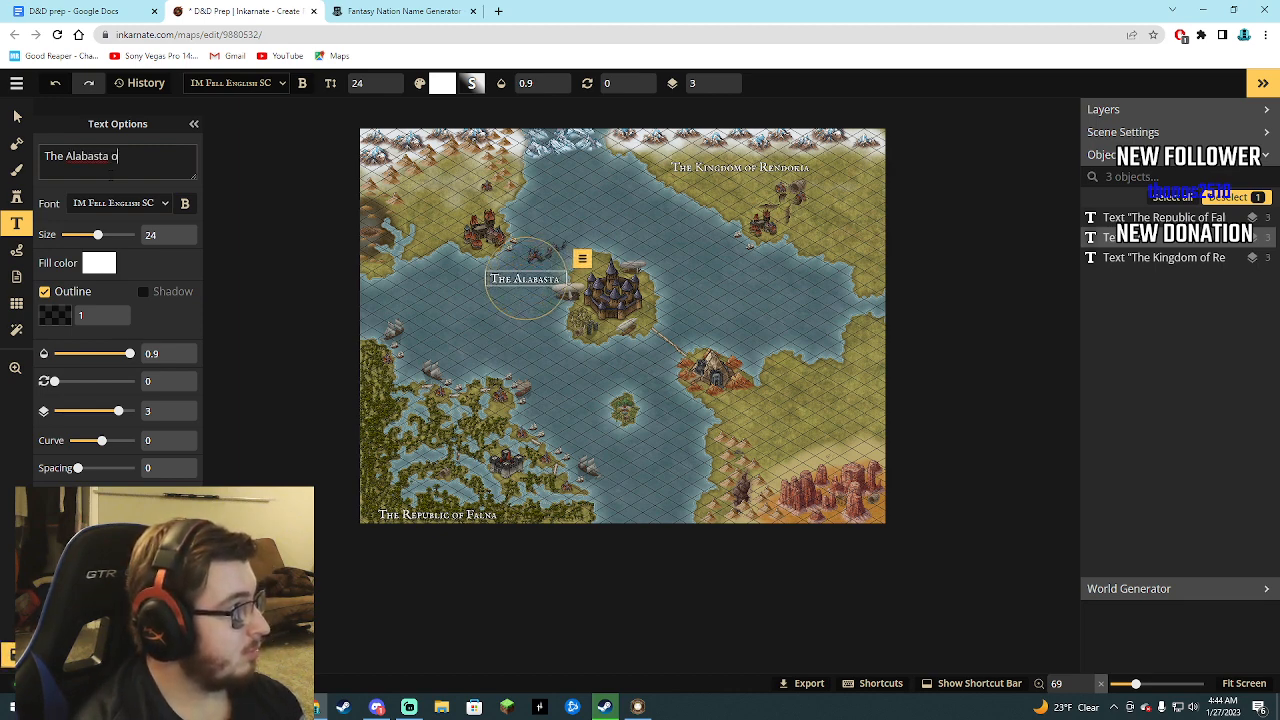
type("f Nundier")
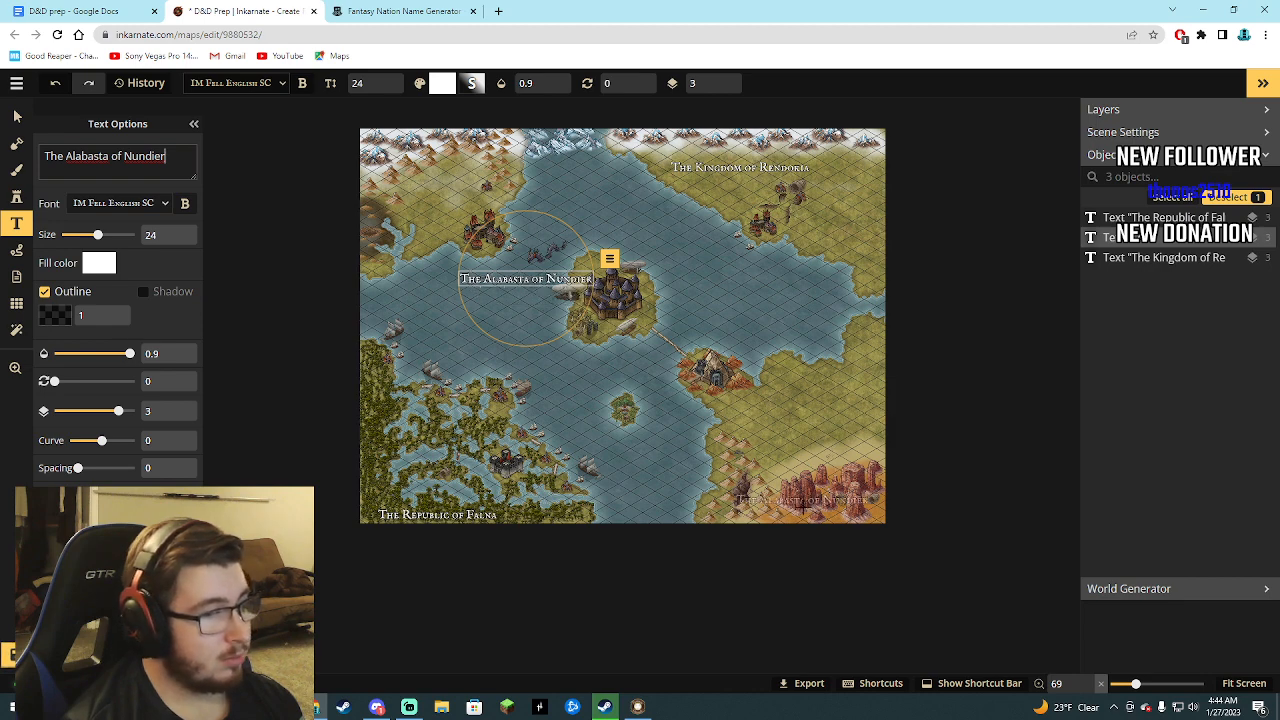
Place The Alabasta of Nundier label on the southeastern land and delete its duplicate west of the central island.
left_click(796, 404)
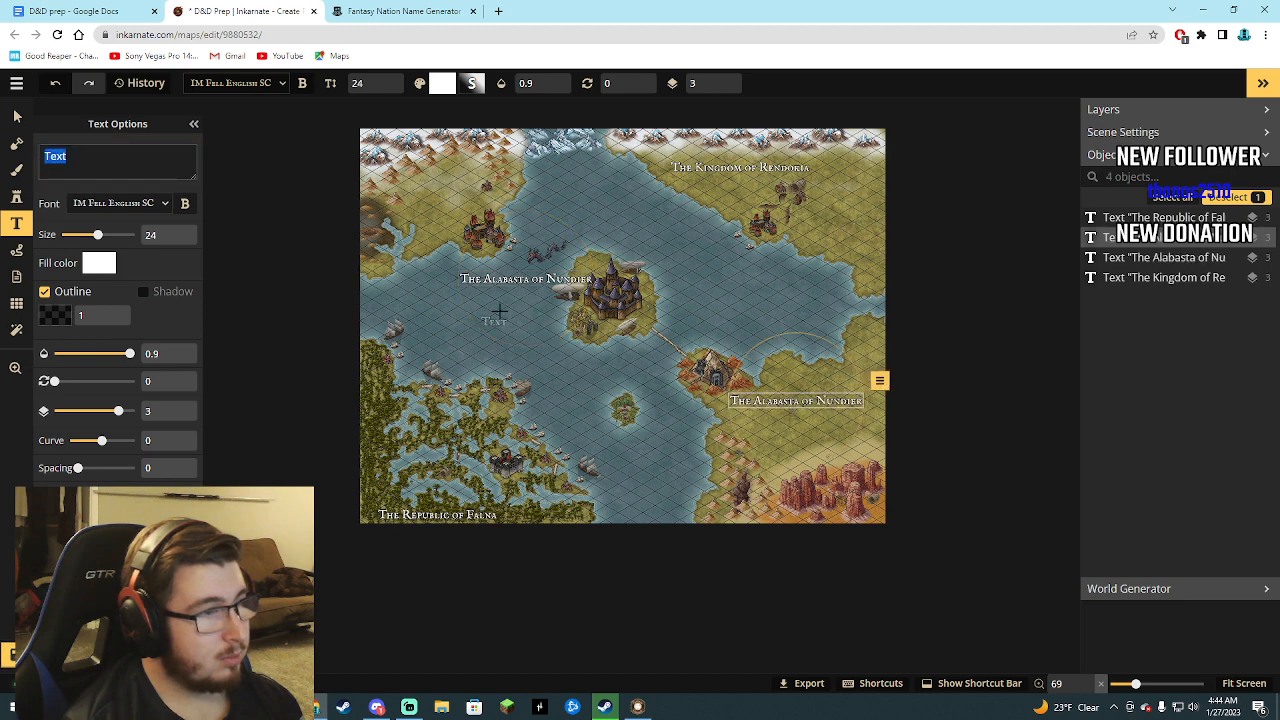
left_click(1146, 258)
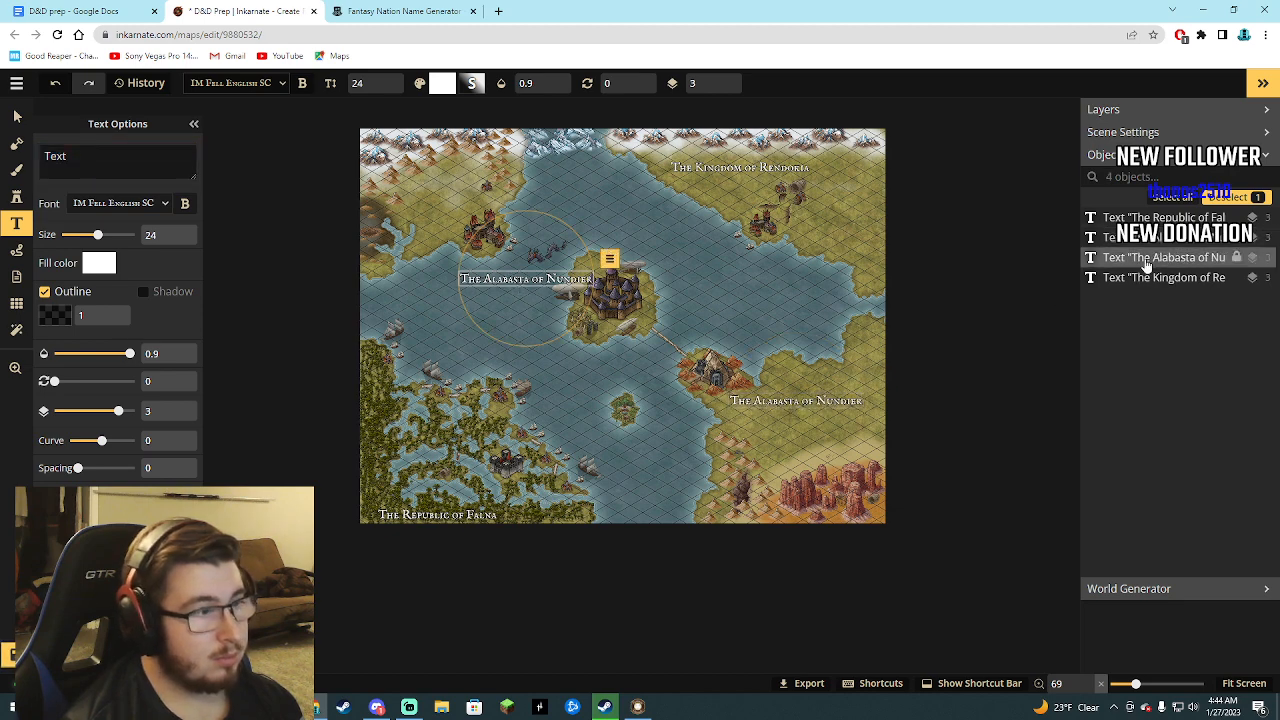
key("Delete")
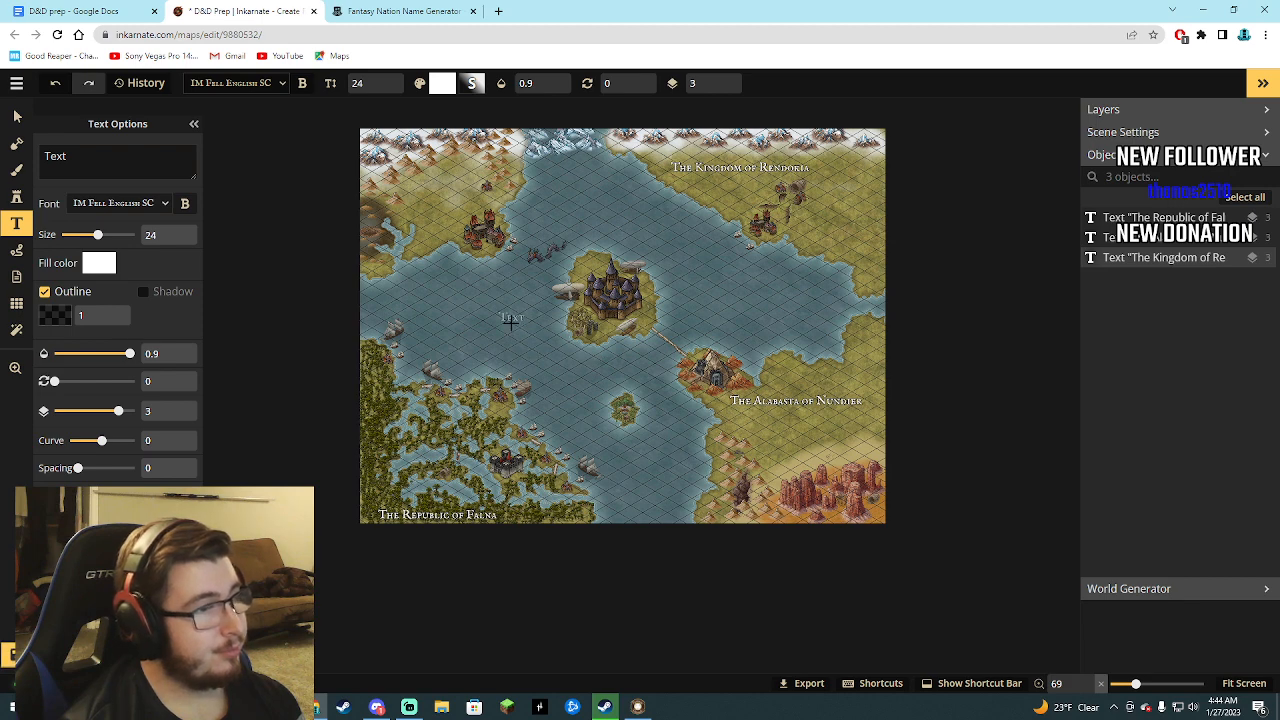
Check the nation headings in the D&D prep document and place a text label above the central island's castle on the map.
left_click(400, 11)
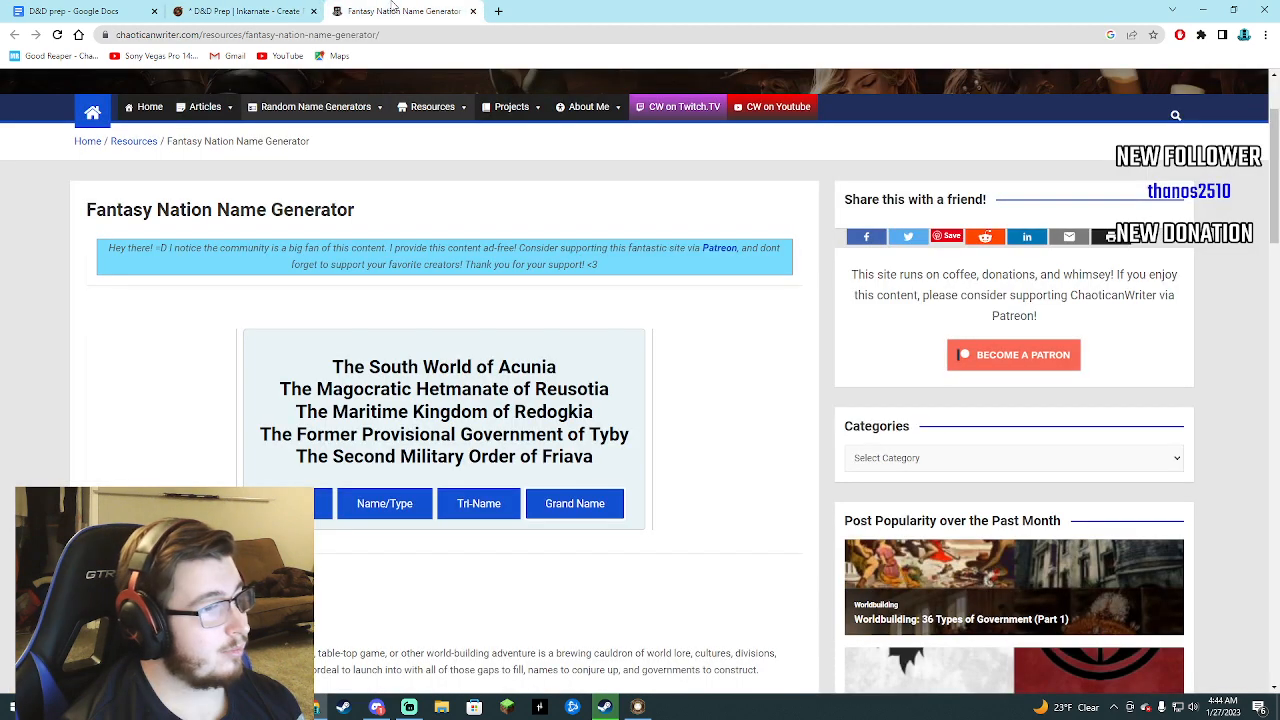
left_click(62, 10)
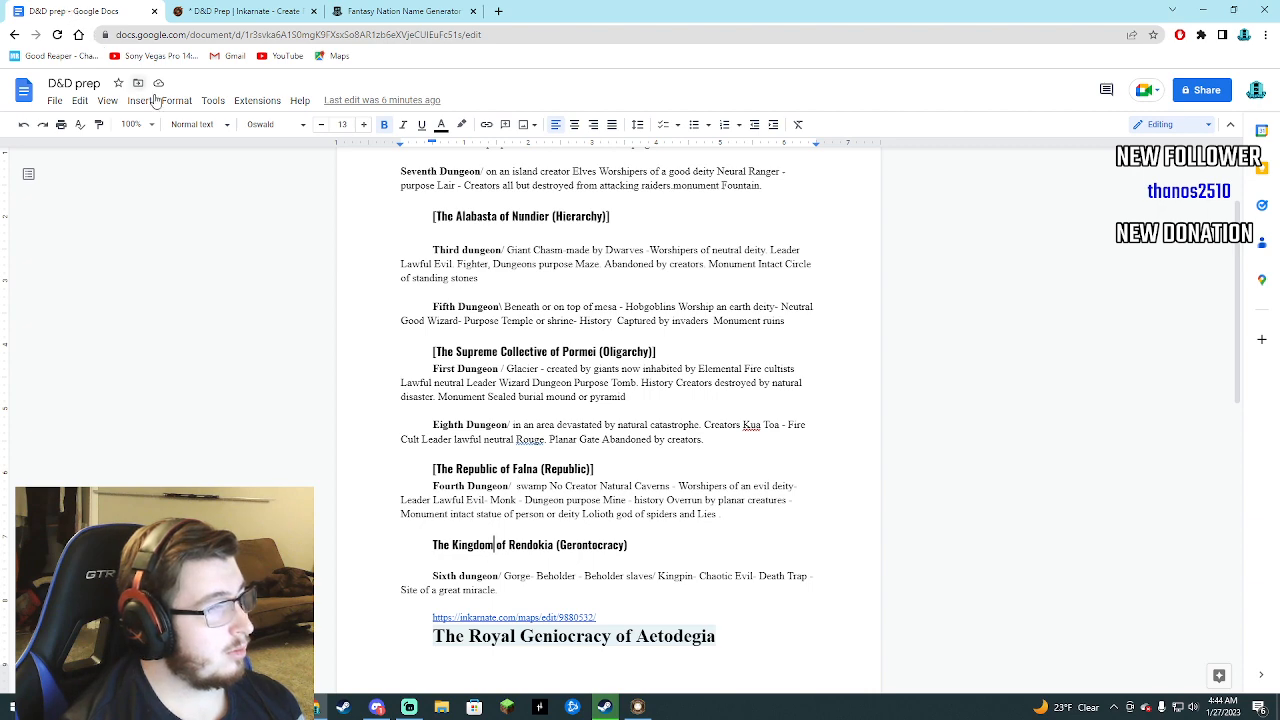
scroll(405, 447, "up", 2)
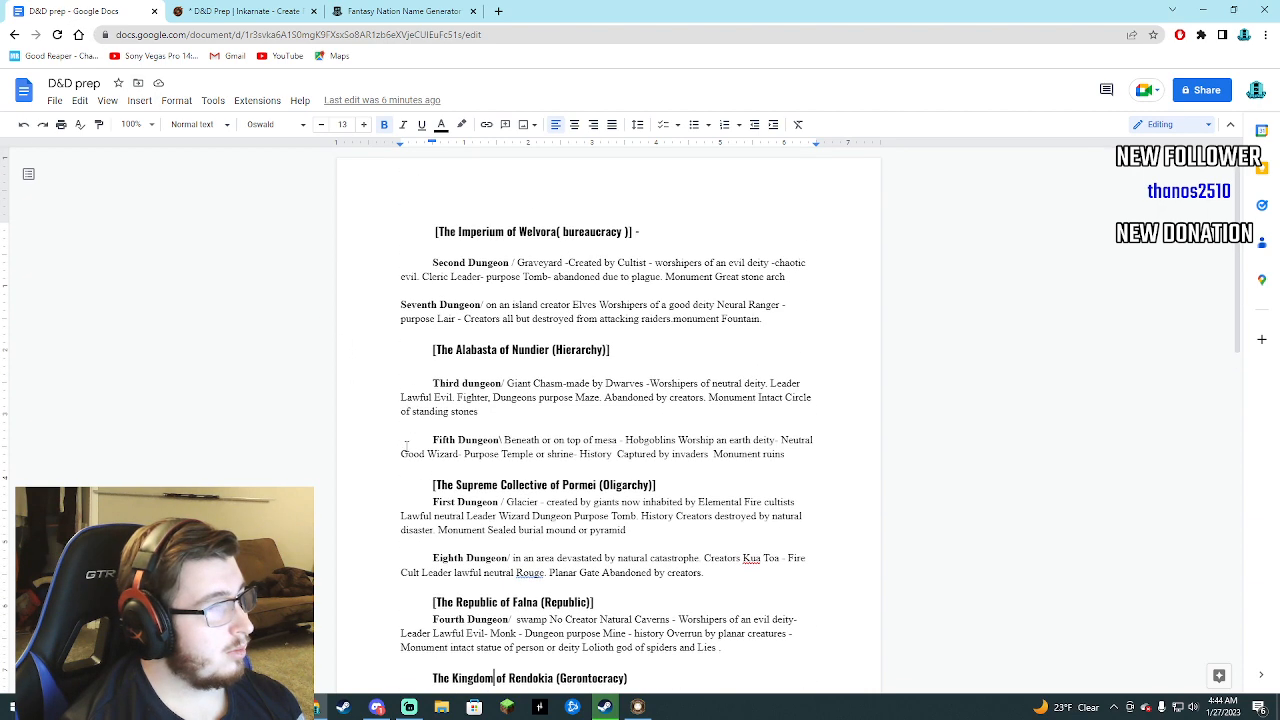
scroll(405, 447, "down", 1)
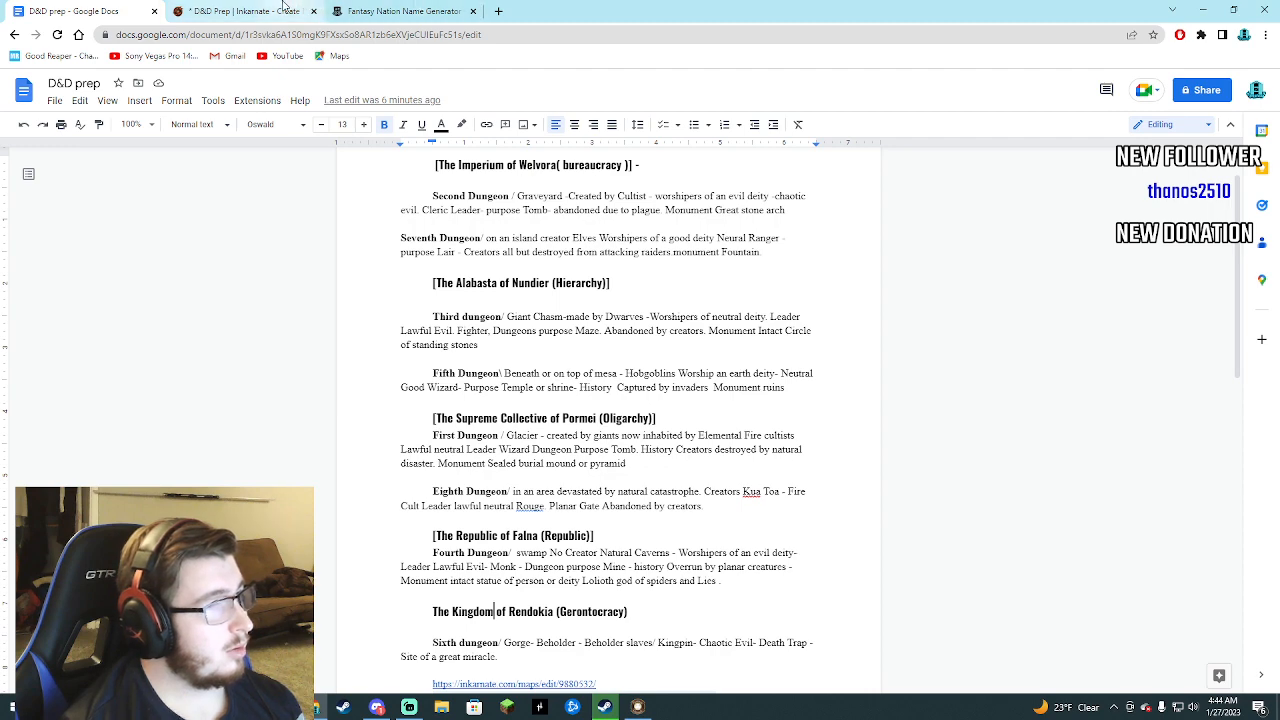
left_click(400, 11)
left_click(240, 10)
left_click(85, 170)
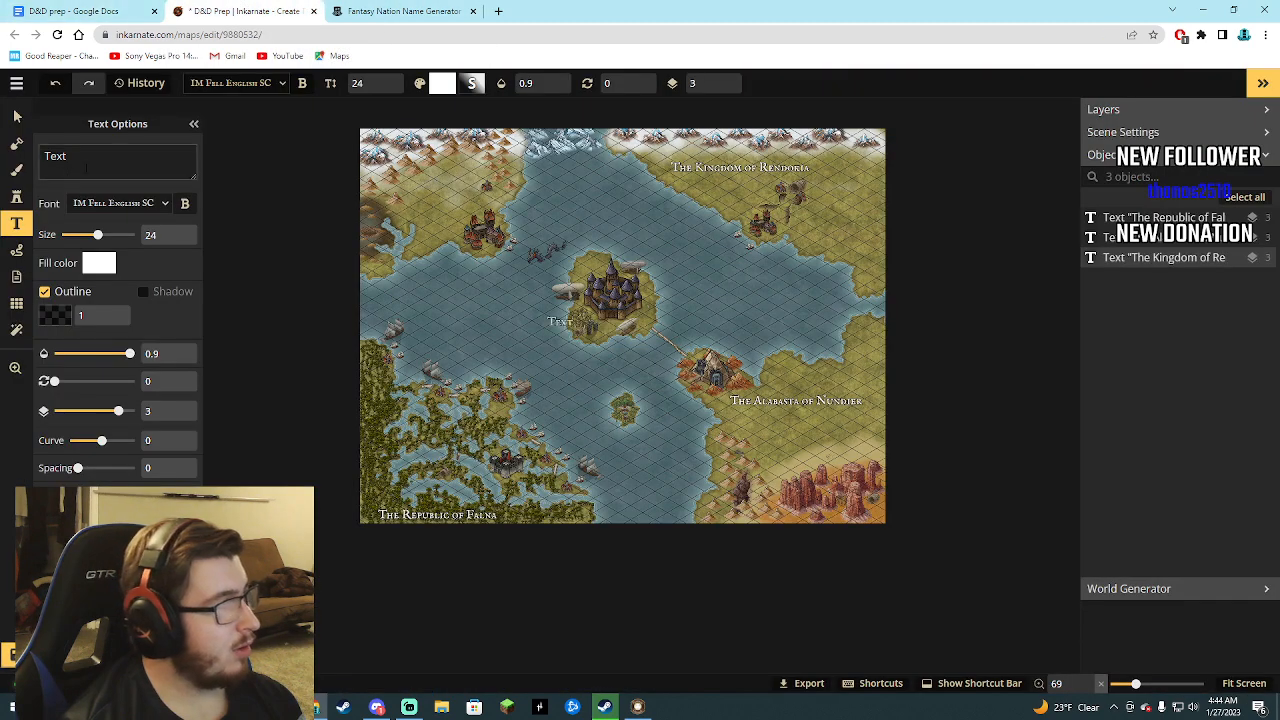
left_click(597, 262)
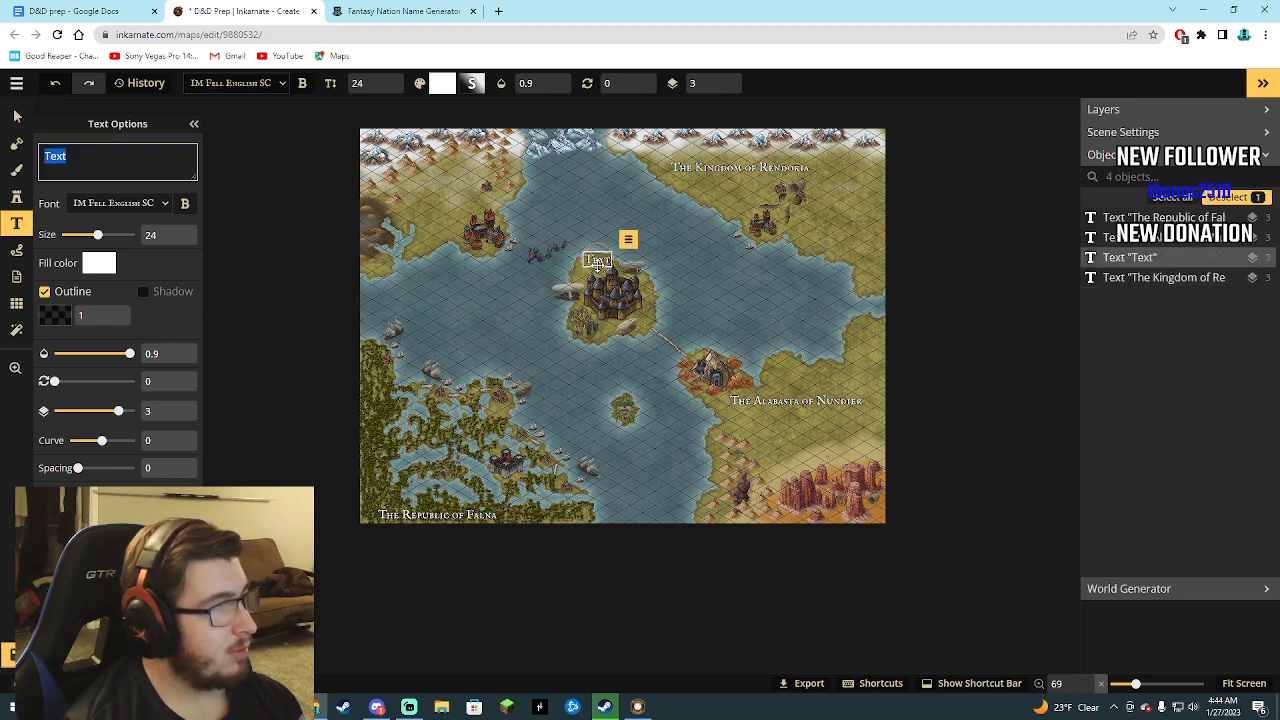
Set the central island label's text to The Imperium of Welvora and move it just below the island.
type("The")
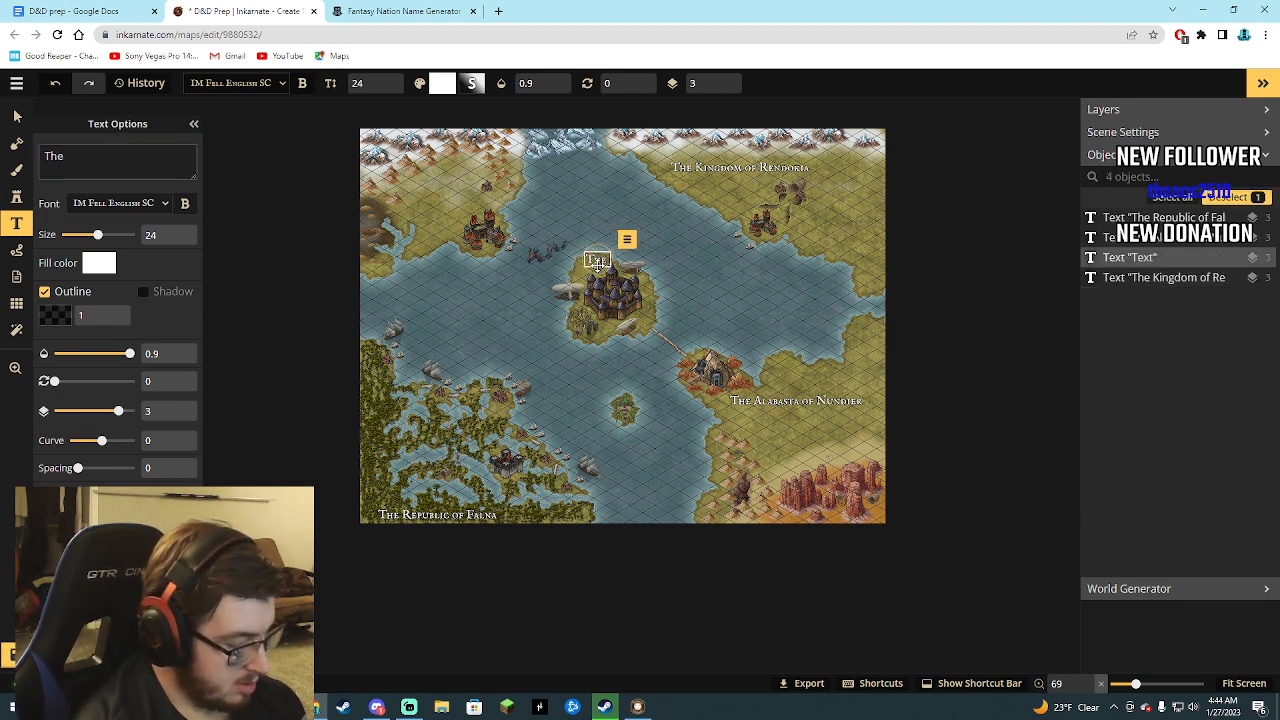
type(" Imperiu")
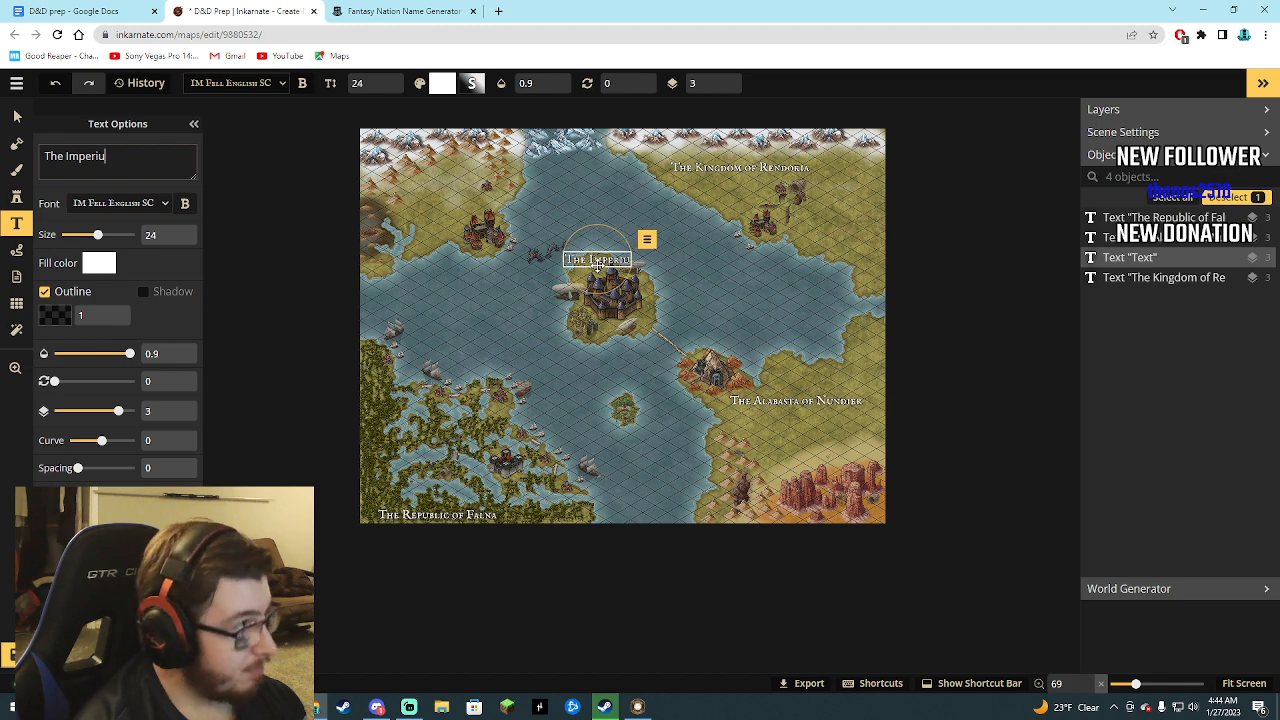
type("m of Wl")
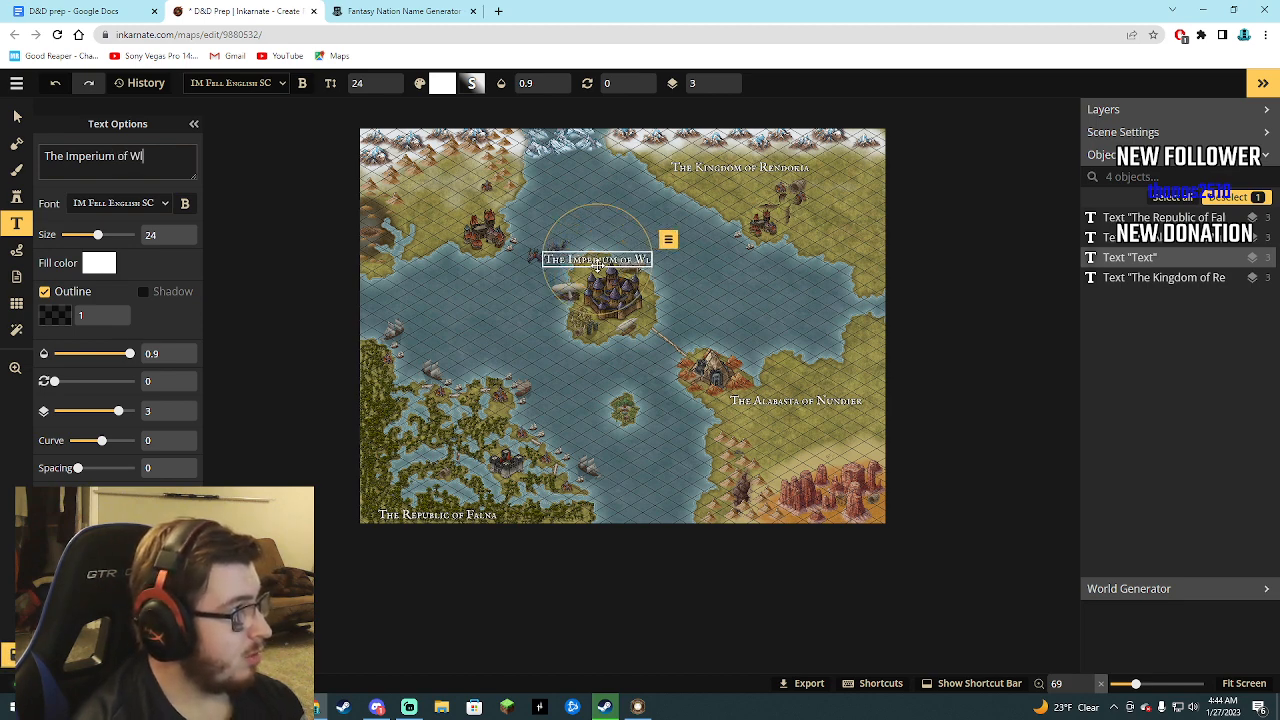
key("BackSpace")
type("elvora")
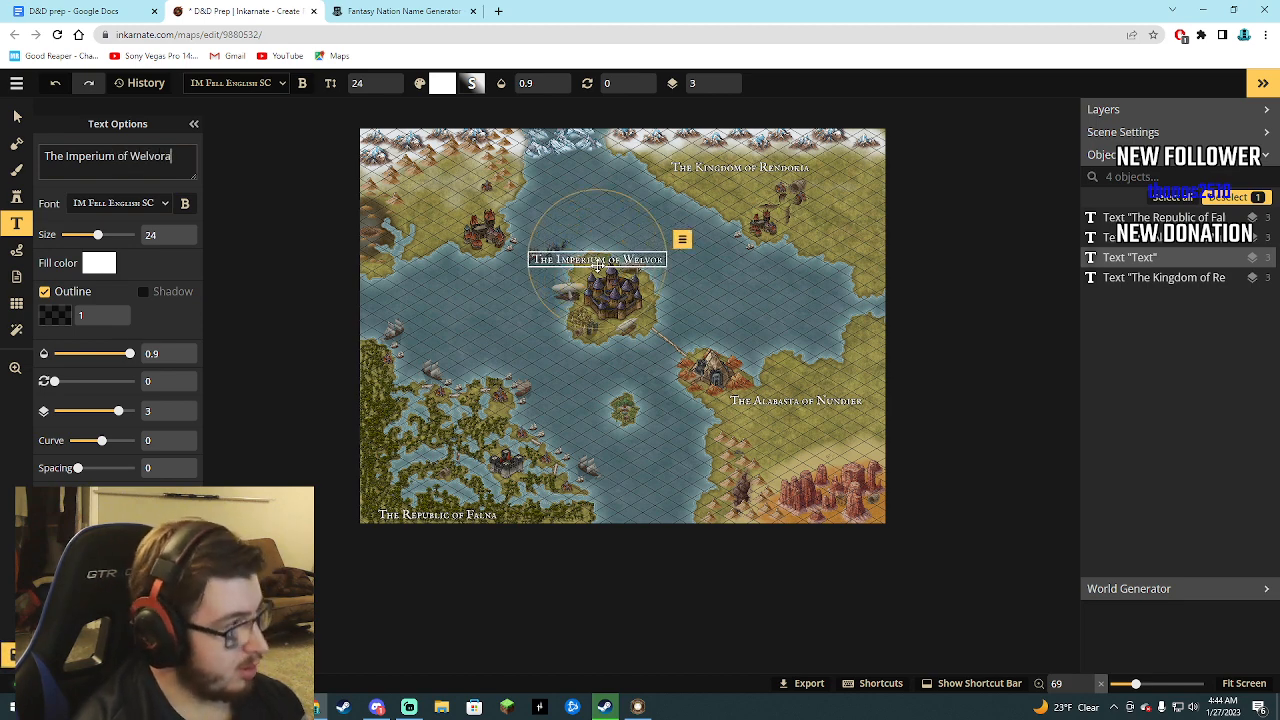
left_click_drag(592, 259, 606, 343)
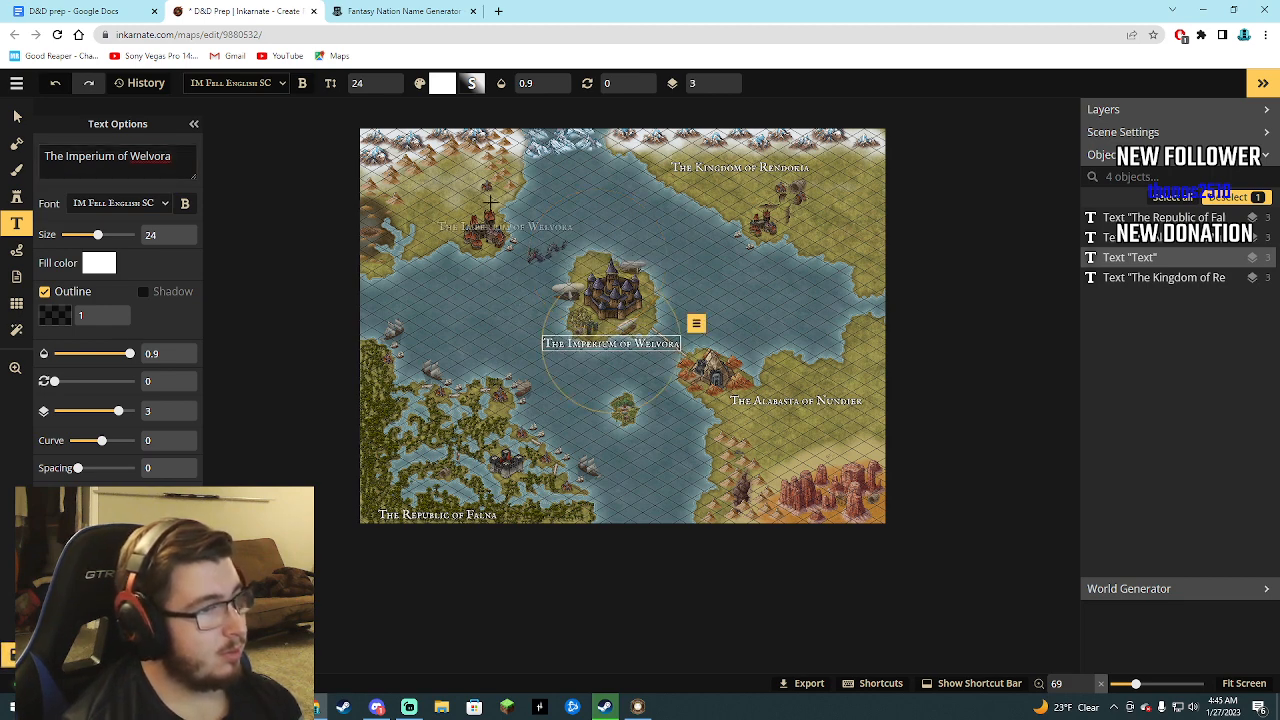
Place another label on the northwestern land and look up its nation name in the D&D prep document.
left_click(446, 167)
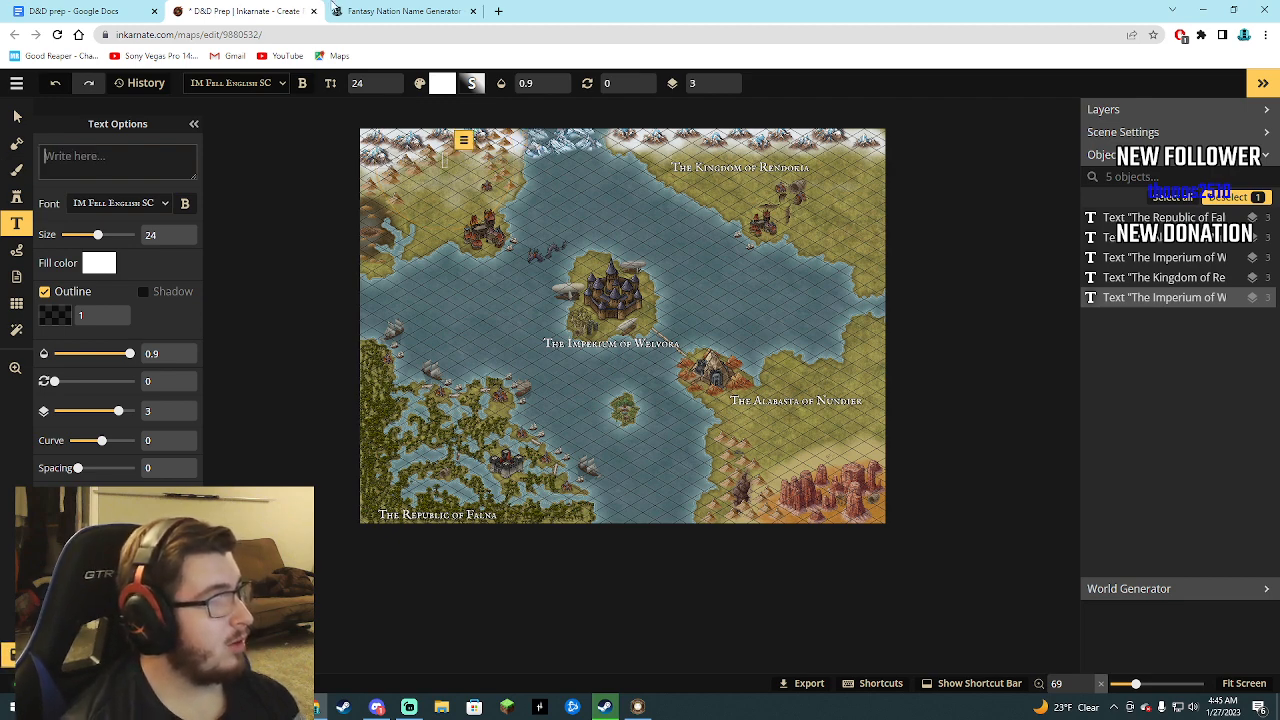
left_click(88, 10)
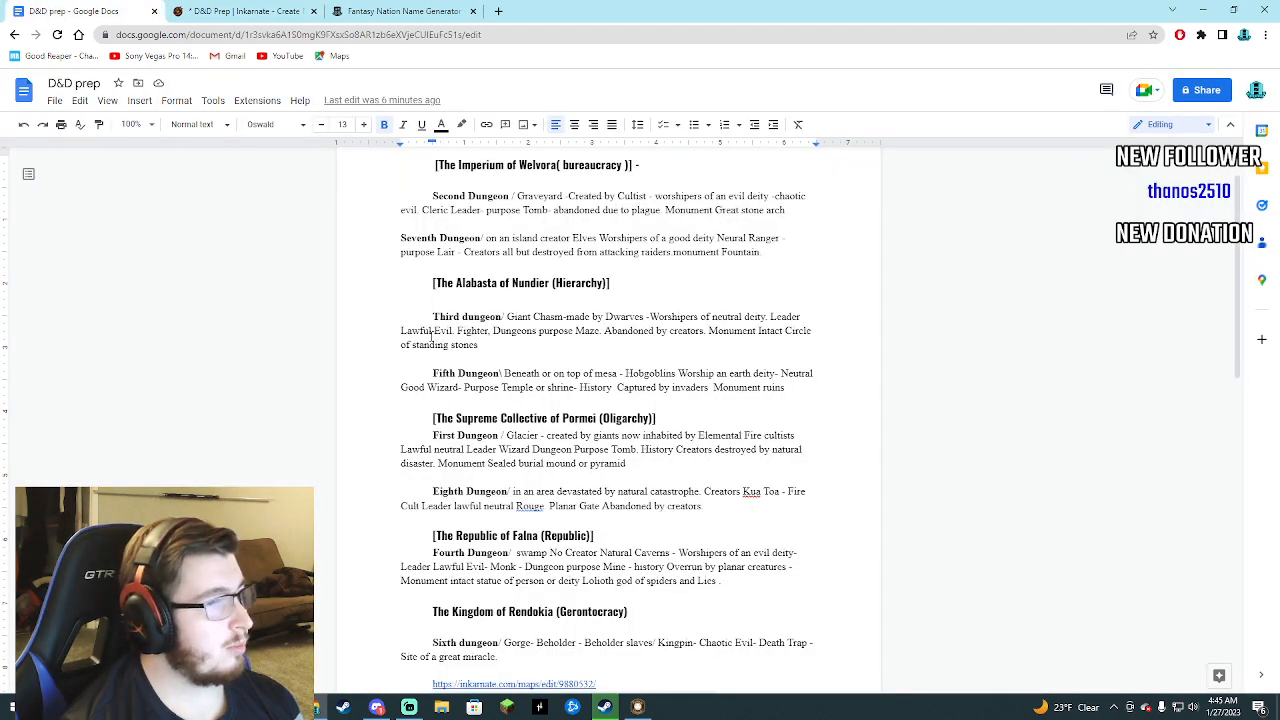
left_click(240, 11)
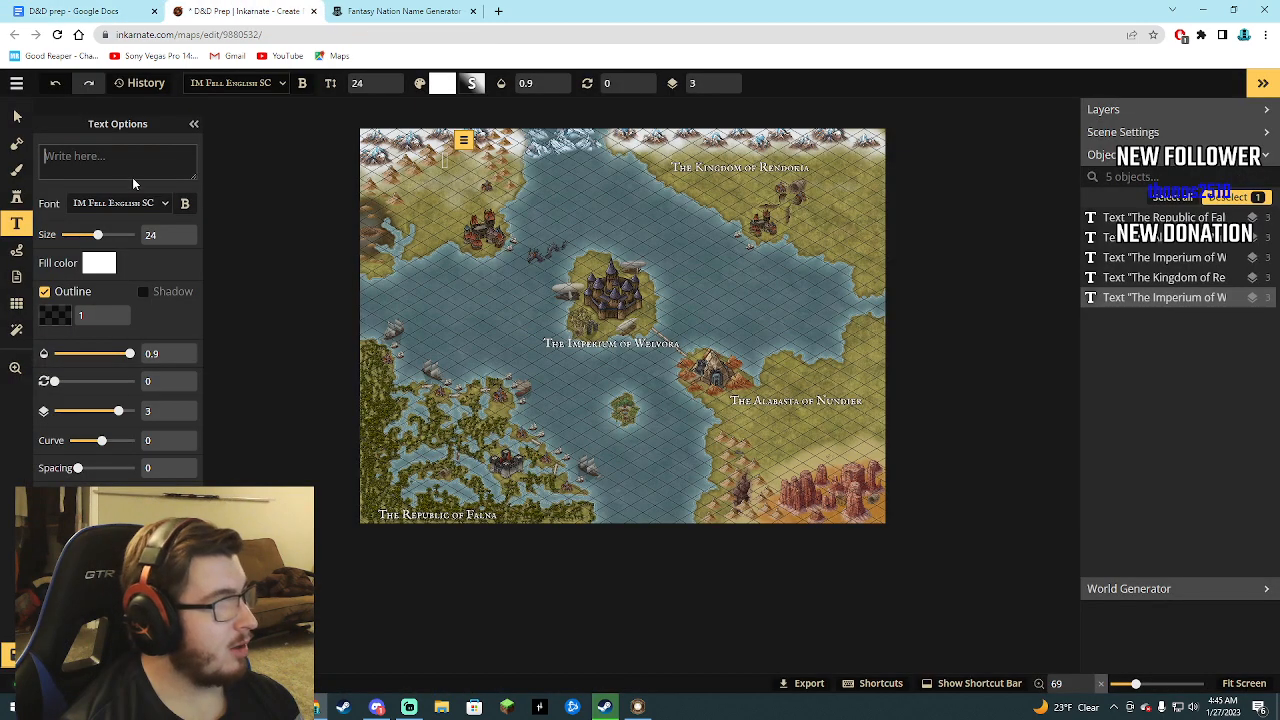
Enter The Supreme Collective of as the start of the northwestern nation label's text.
type("The su")
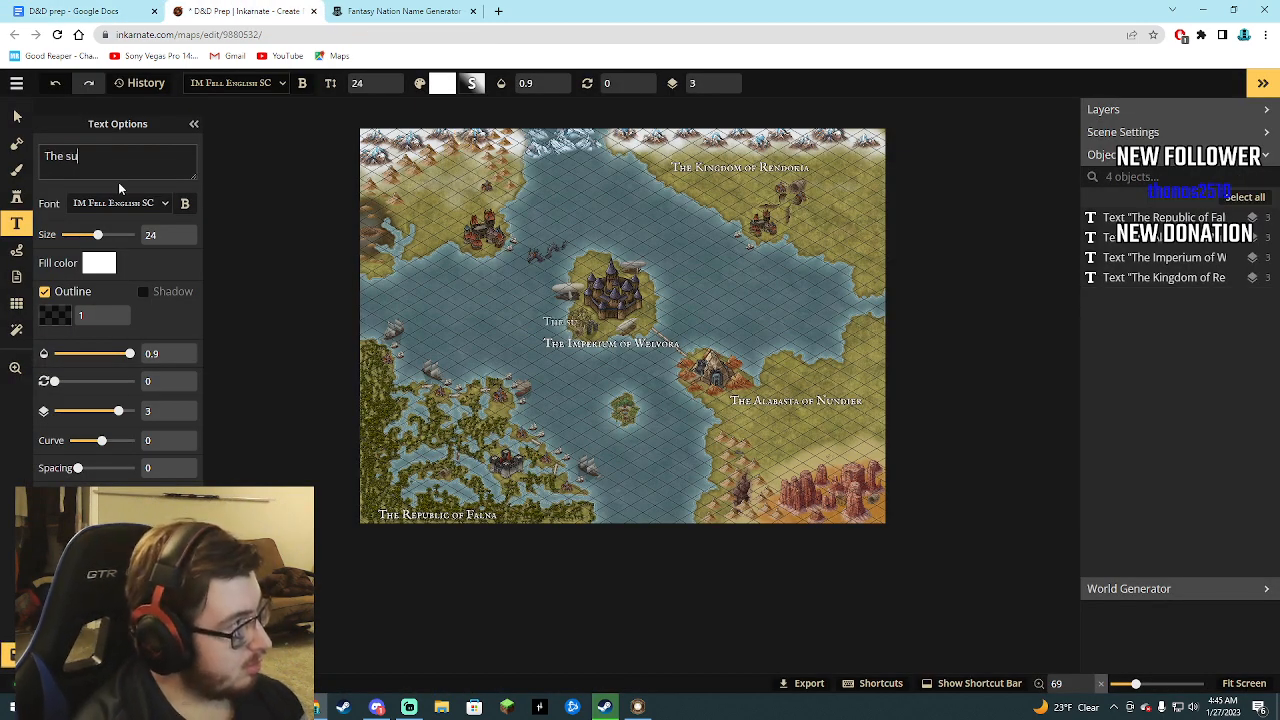
key("BackSpace")
key("BackSpace")
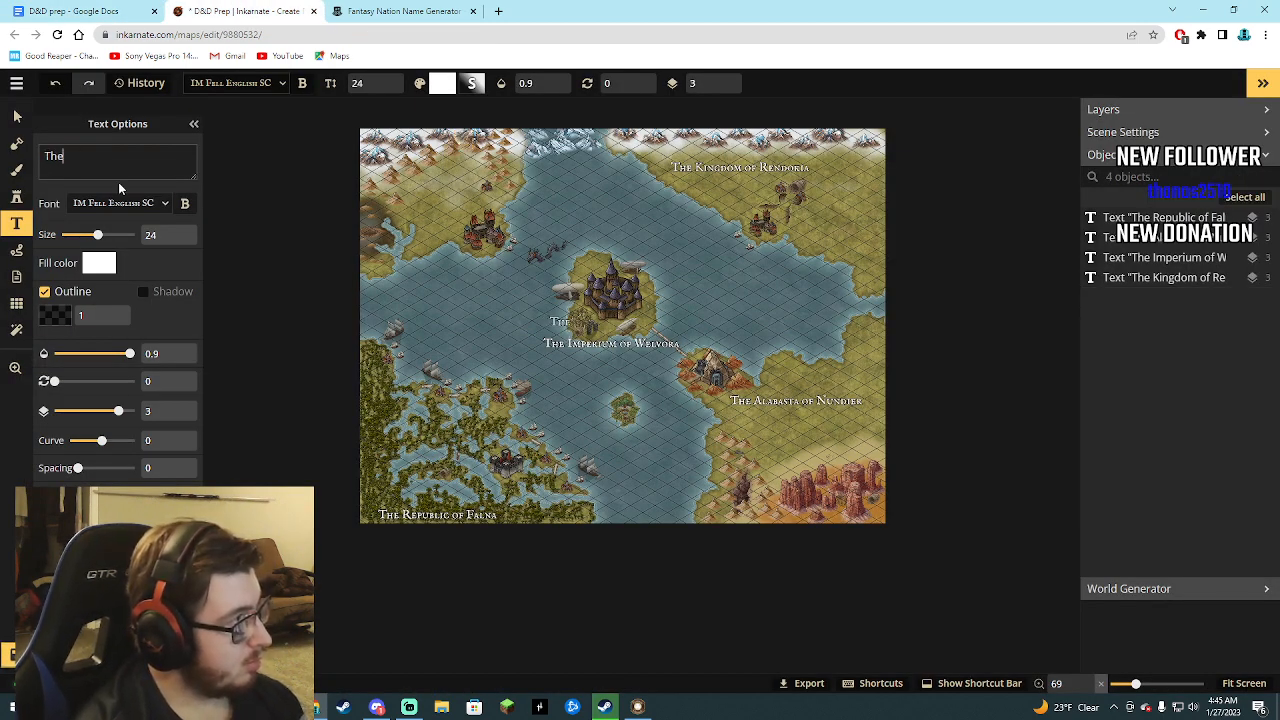
type("Supreme ")
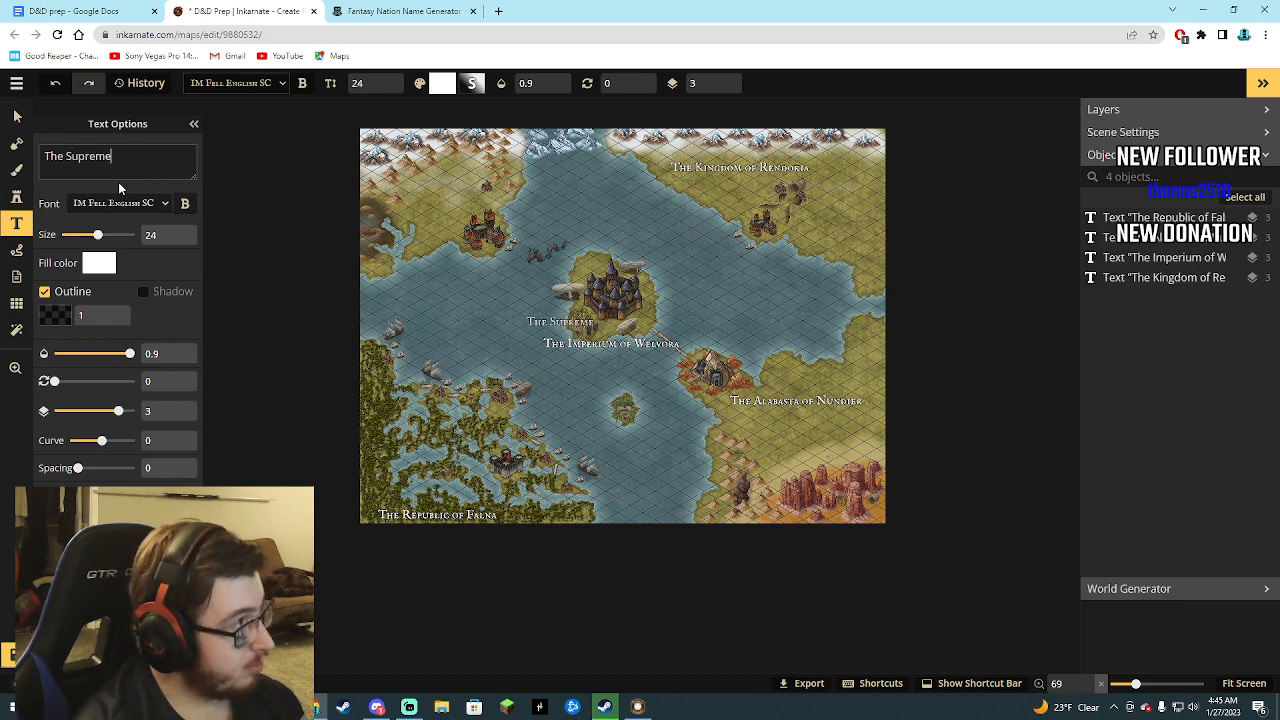
type("Colle")
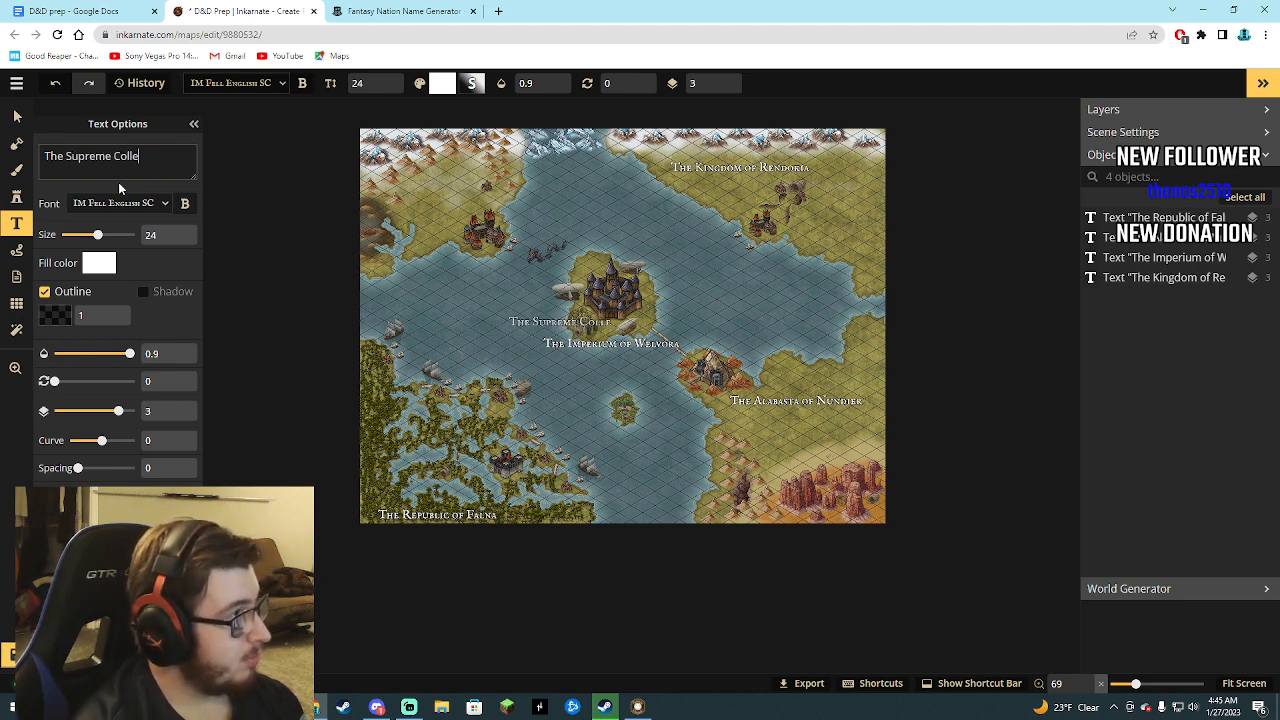
type("ctiv")
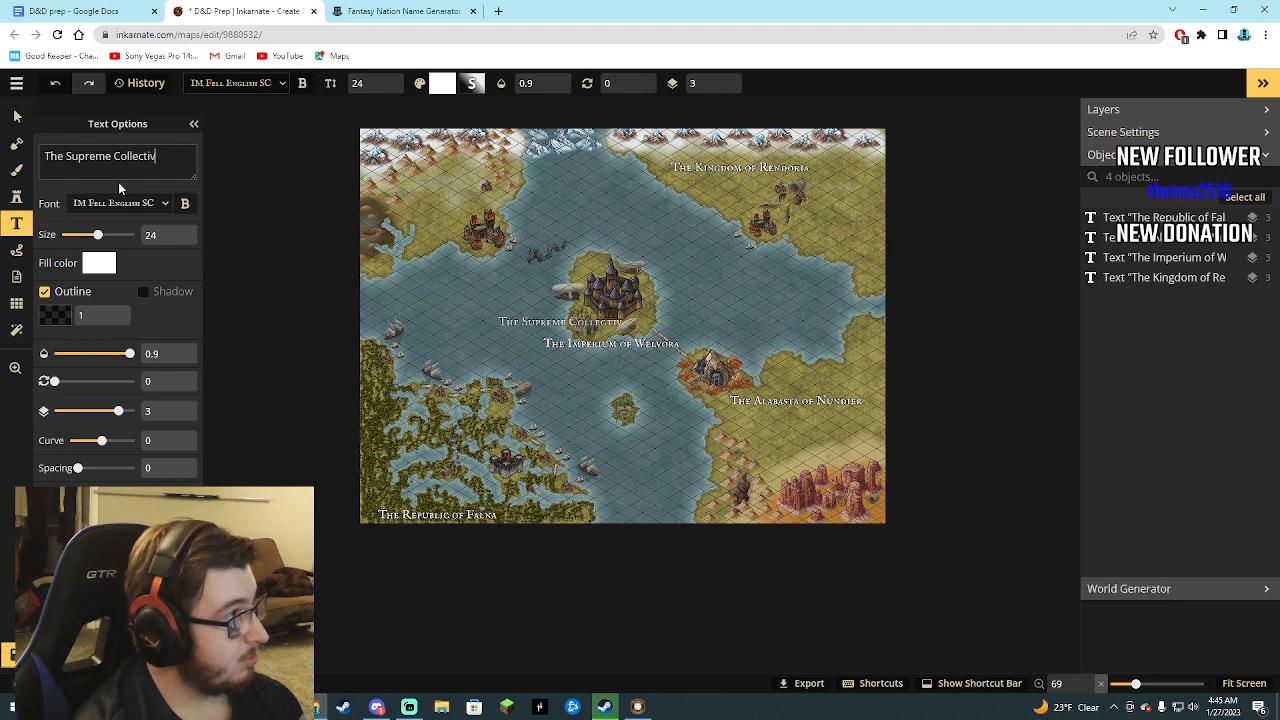
type("e of")
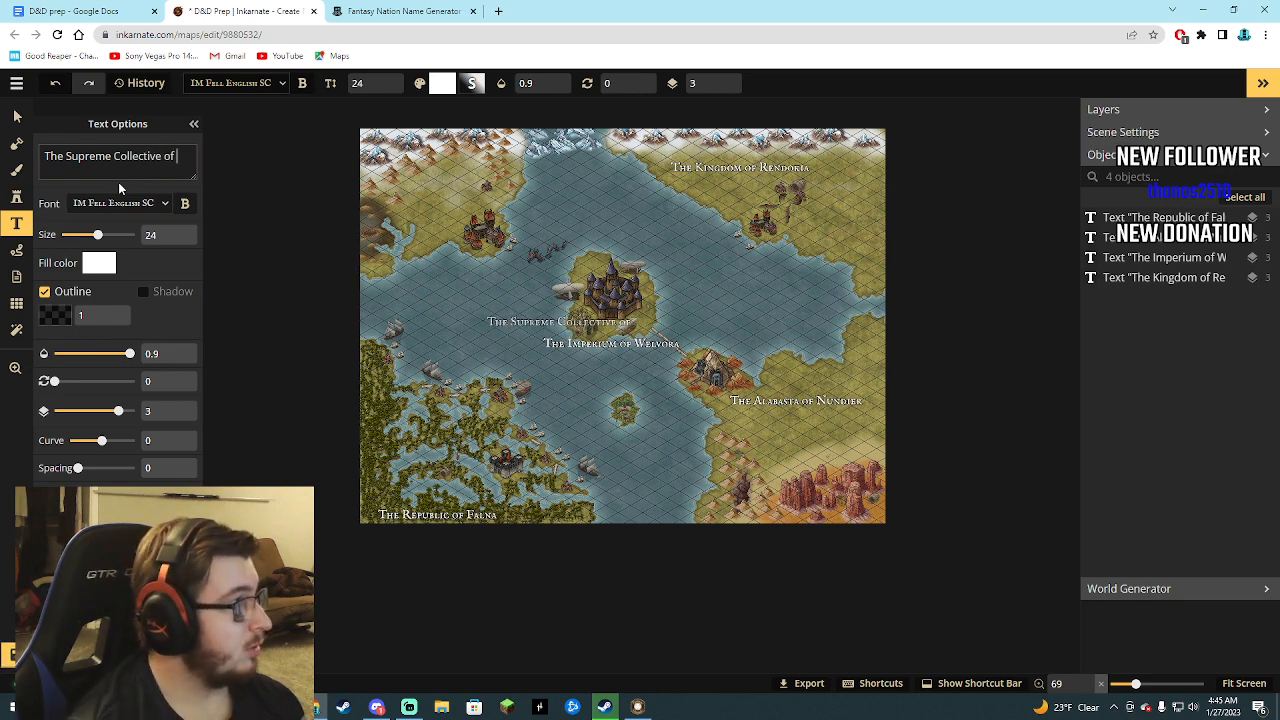
Look up the Supreme Collective's name in the D&D prep document and complete the label's text as The Supreme Collective of Promei.
left_click(82, 8)
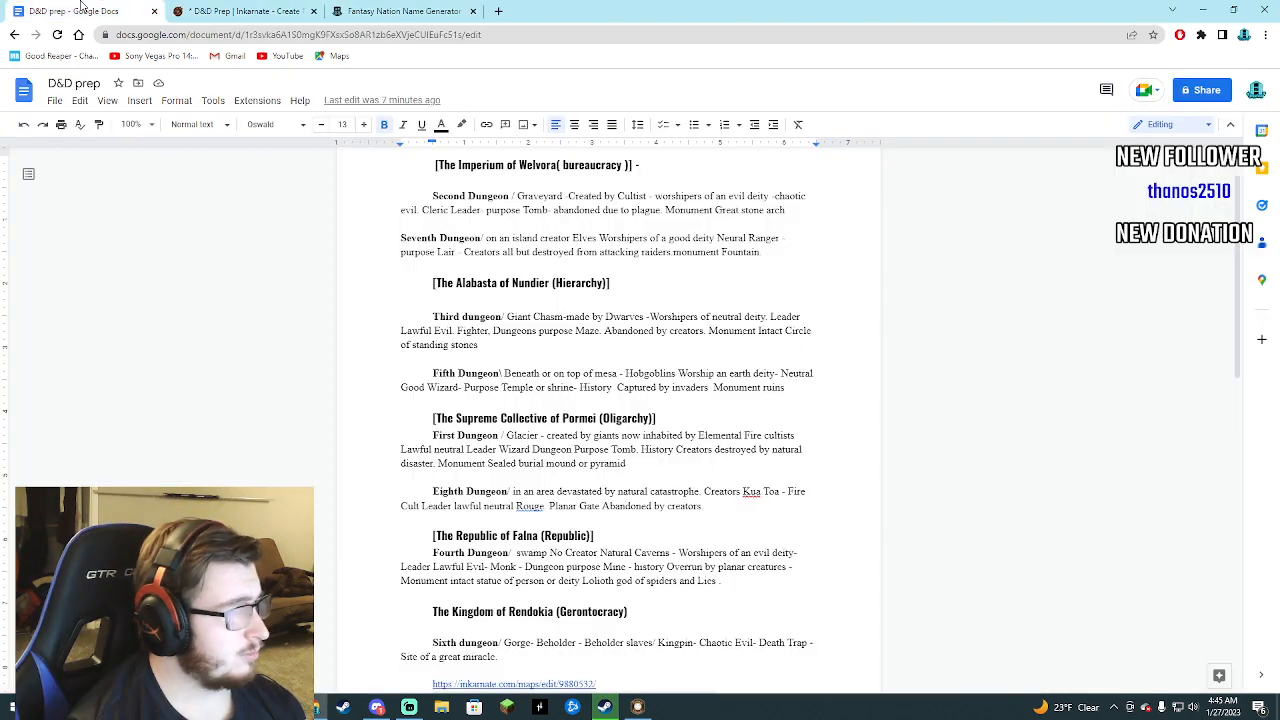
left_click(222, 8)
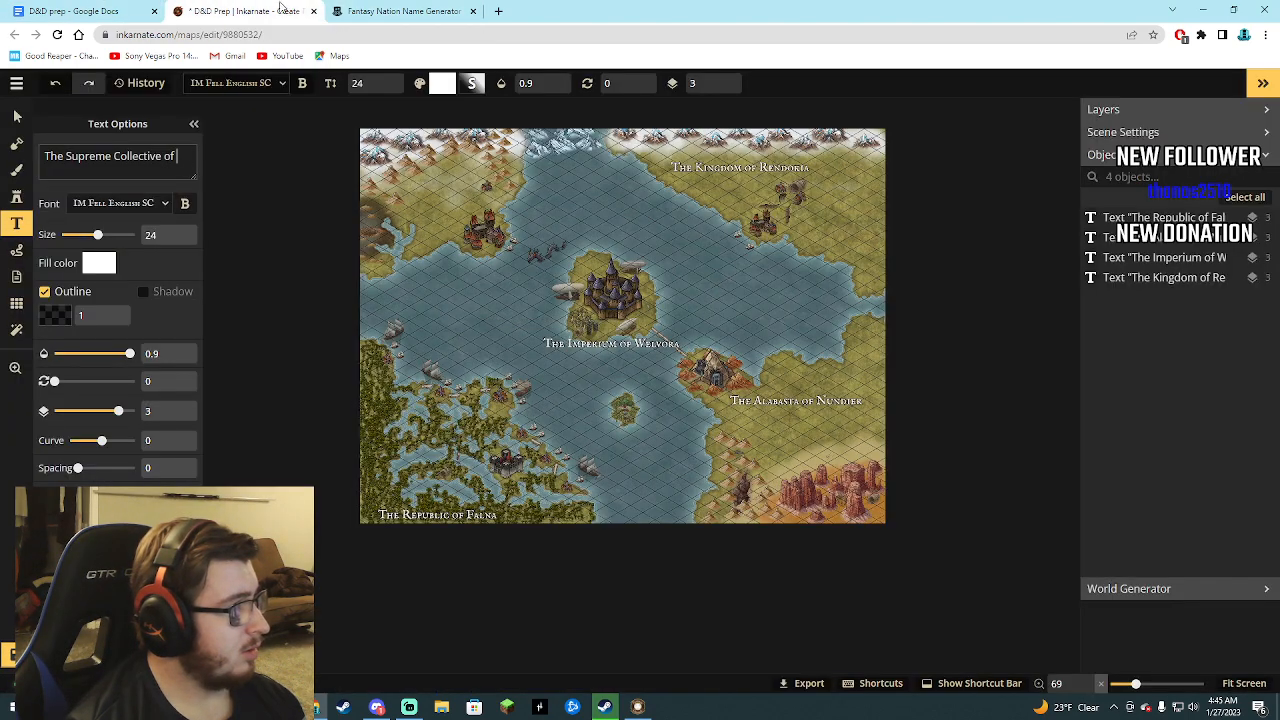
left_click(55, 8)
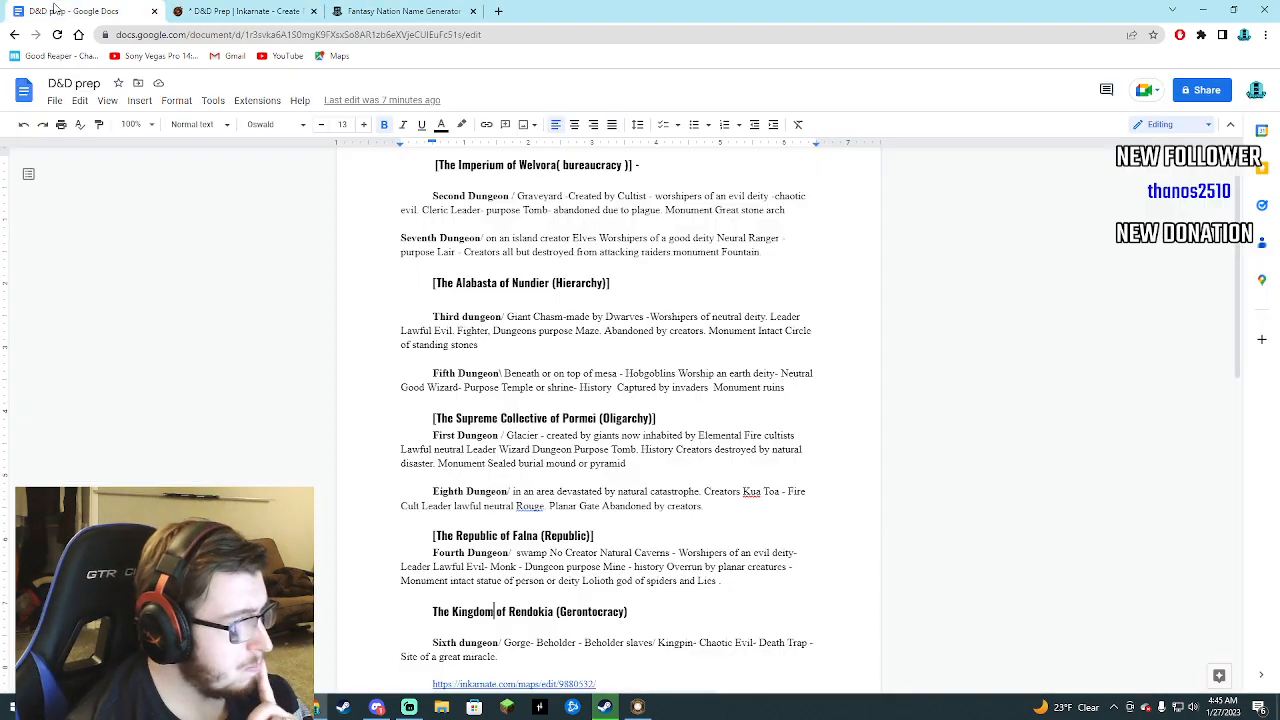
left_click(195, 10)
type("Promet")
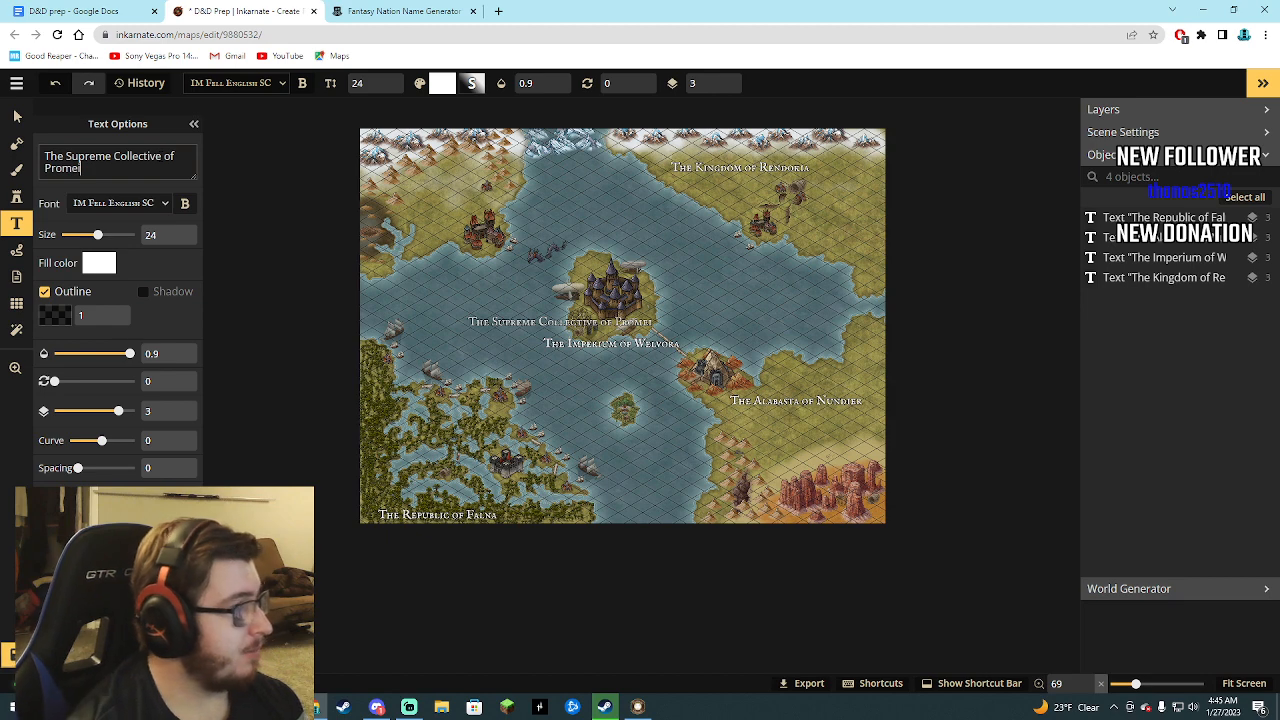
Shorten the label's text to The Collective of Promei and place it on the northwestern land above the red castle.
left_click_drag(541, 324, 432, 175)
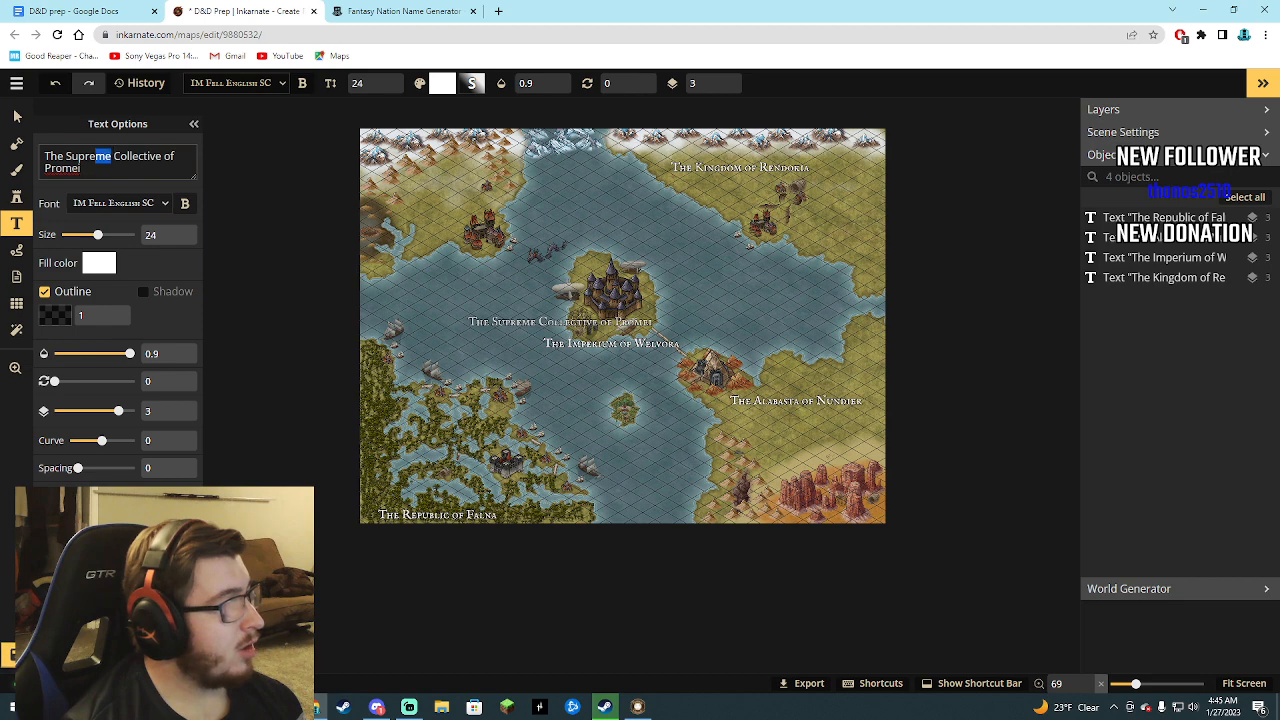
key("shift+Left")
key("shift+Left")
key("shift+Left")
key("shift+Left")
key("BackSpace")
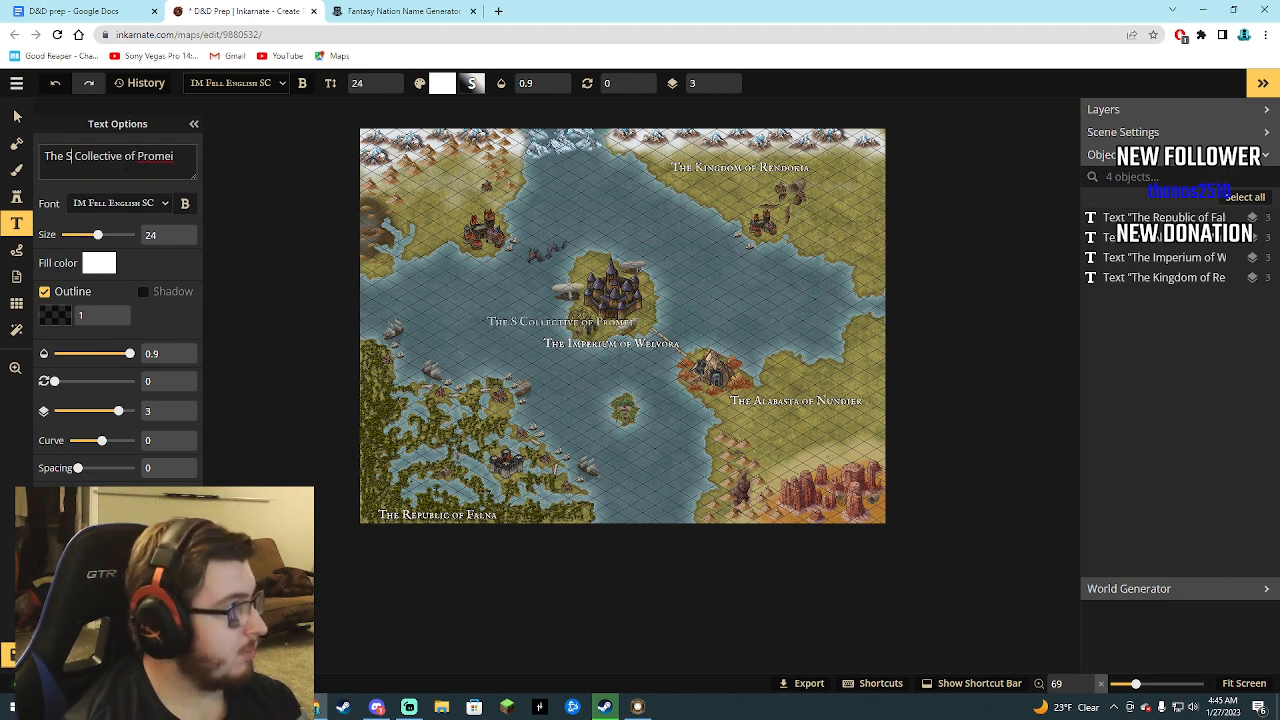
key("BackSpace")
key("BackSpace")
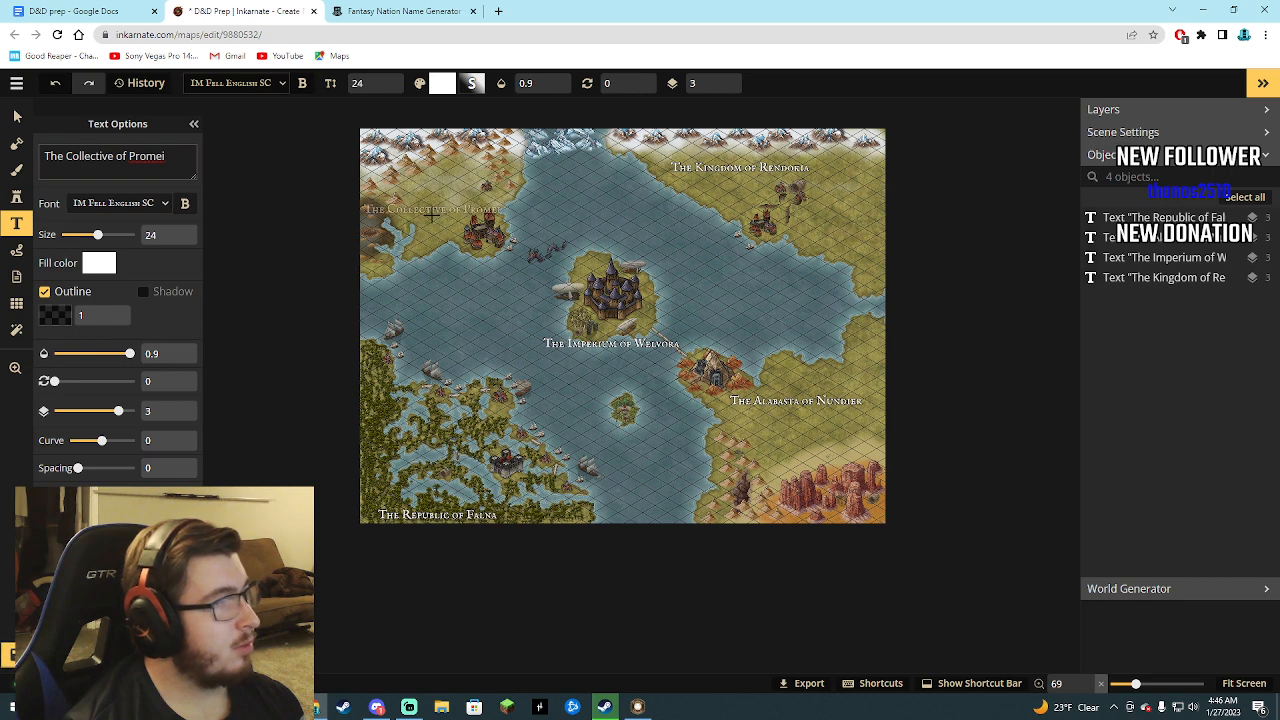
left_click(432, 210)
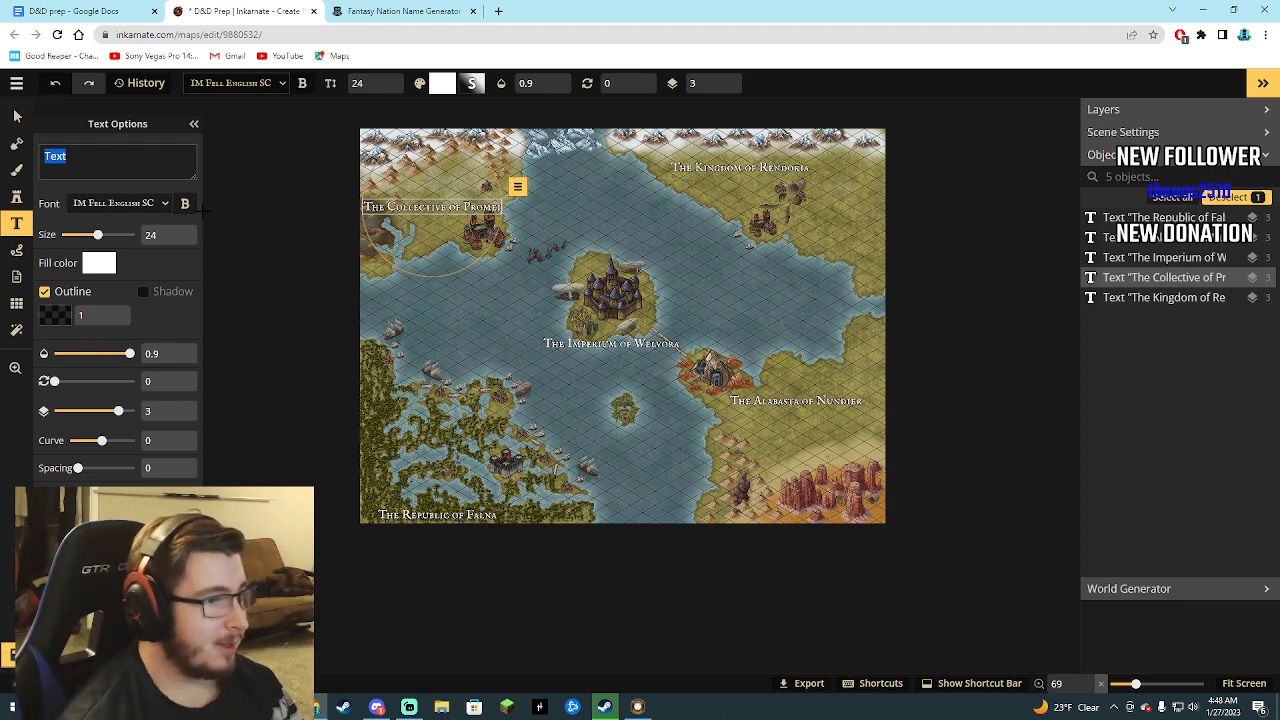
Replace the northwestern label's text with The Collective of Pormei.
key("BackSpace")
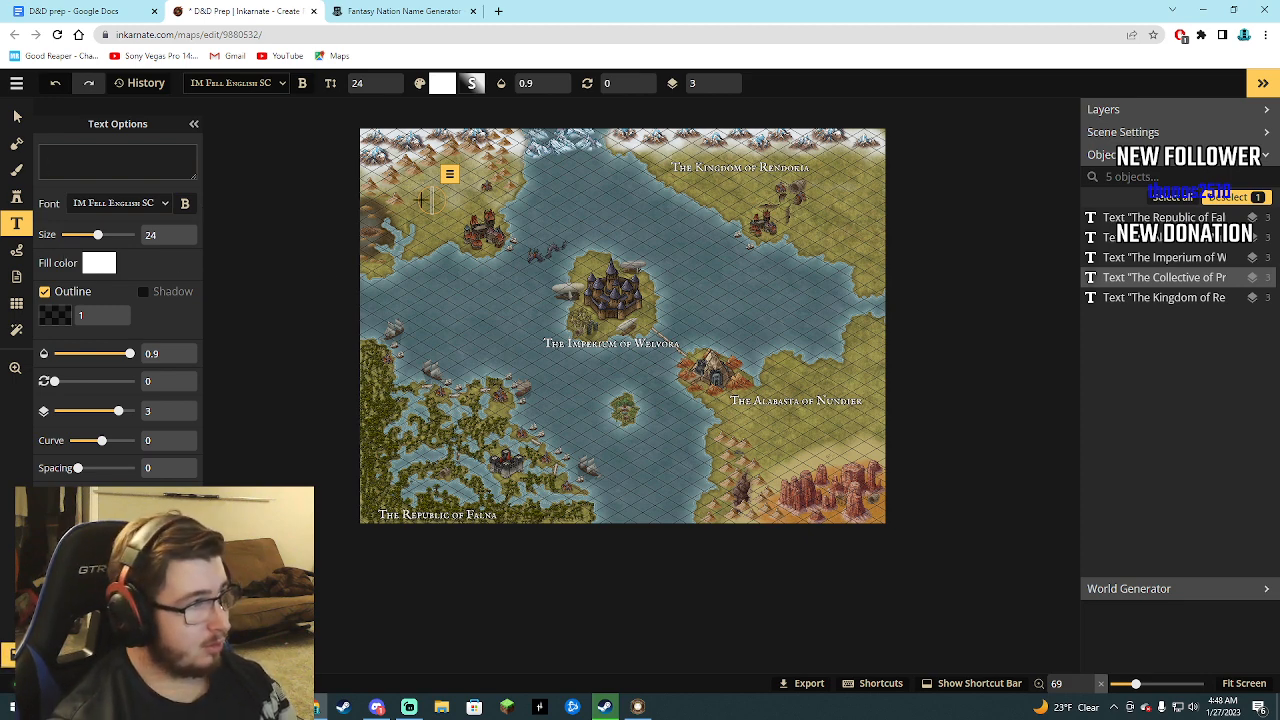
key("BackSpace")
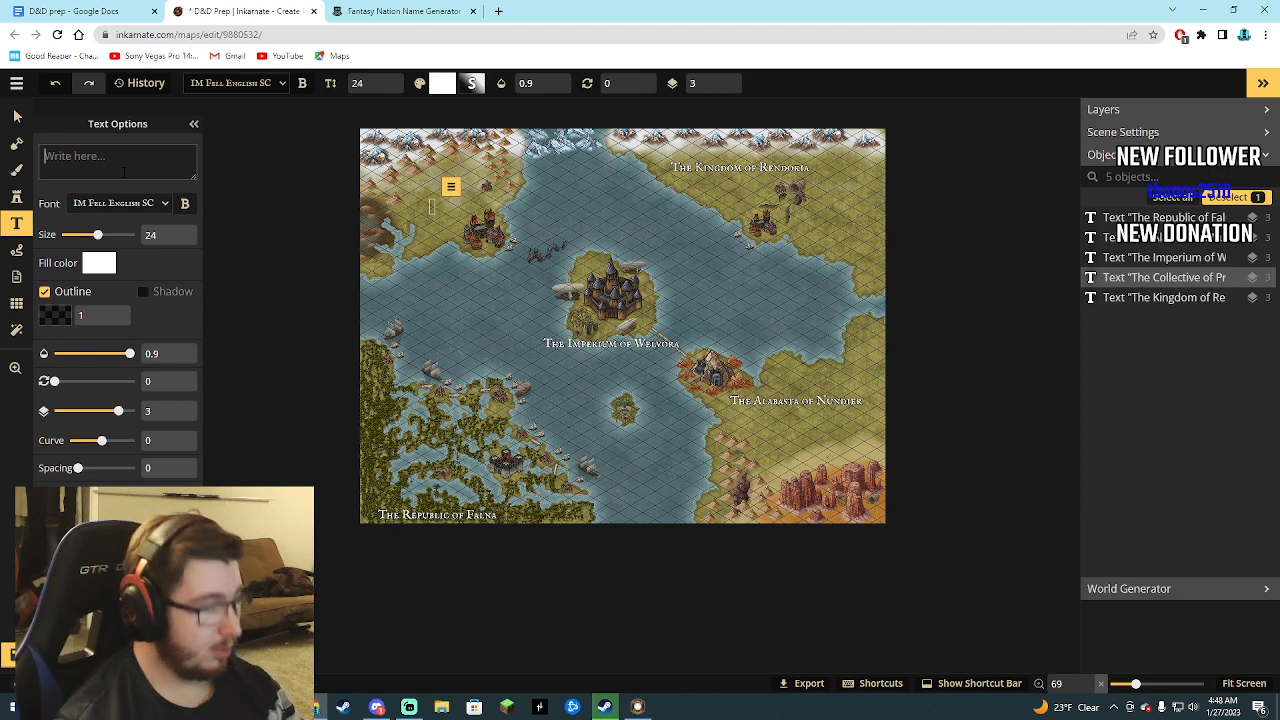
type("The Coll")
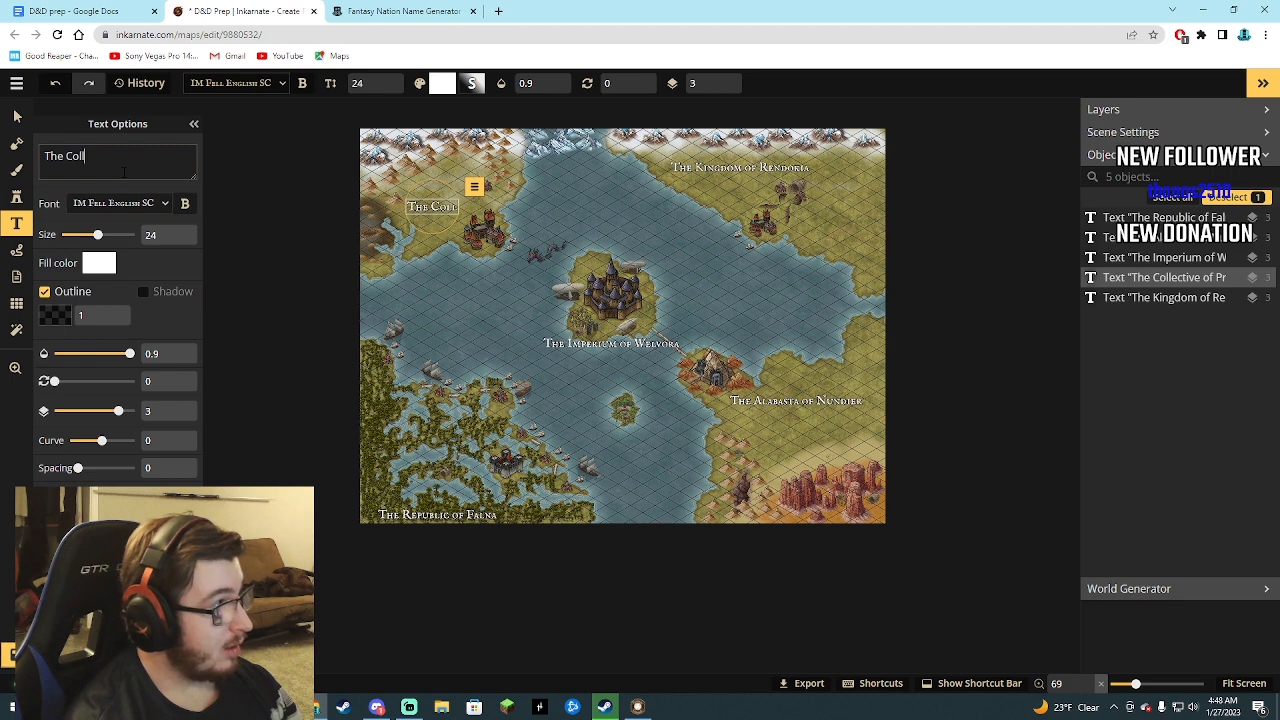
type("ective of")
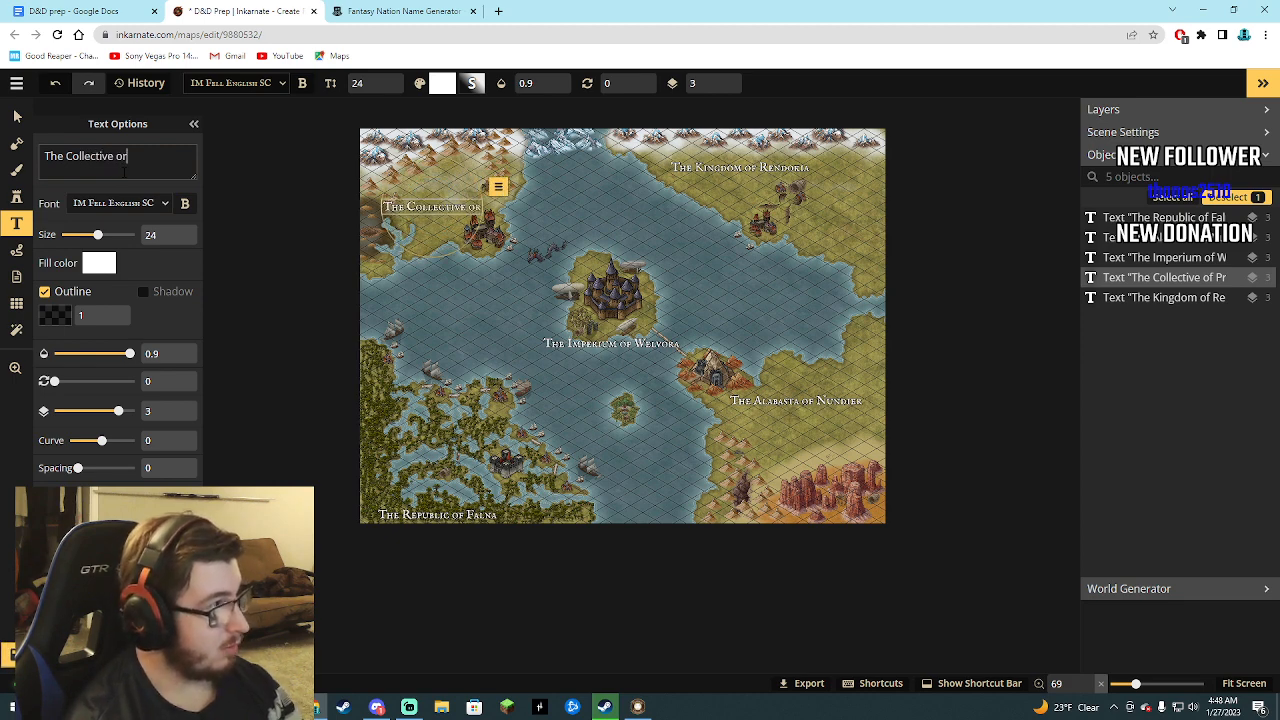
type(" Pormei")
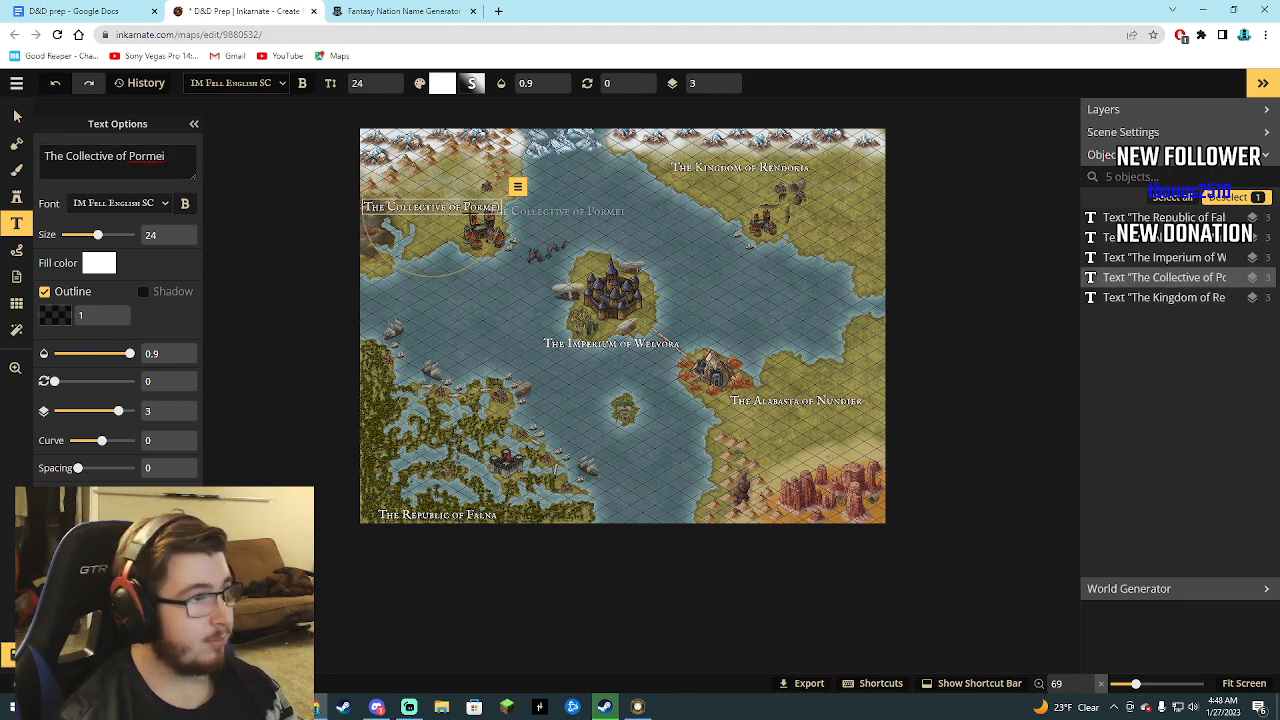
Place The Collective of Pormei label higher on the northwestern land, just below the snowy mountains, and delete the lower duplicate.
left_click(438, 174)
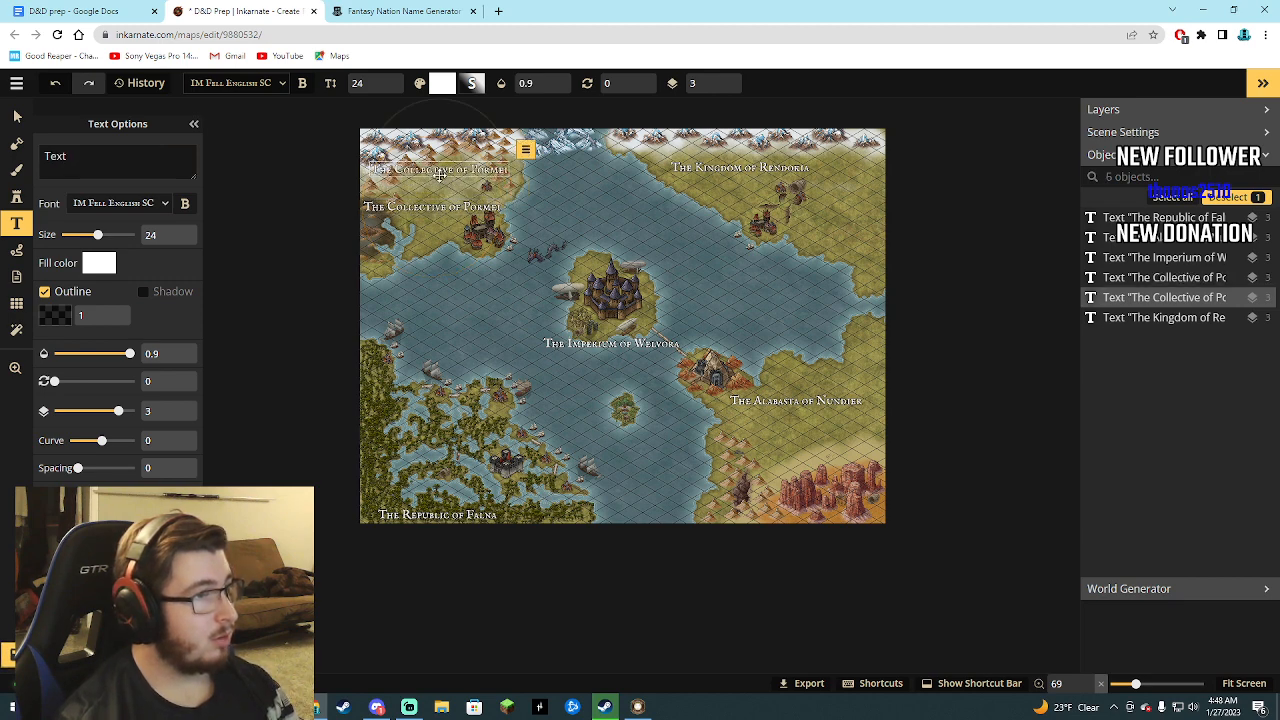
left_click(1158, 284)
key("Delete")
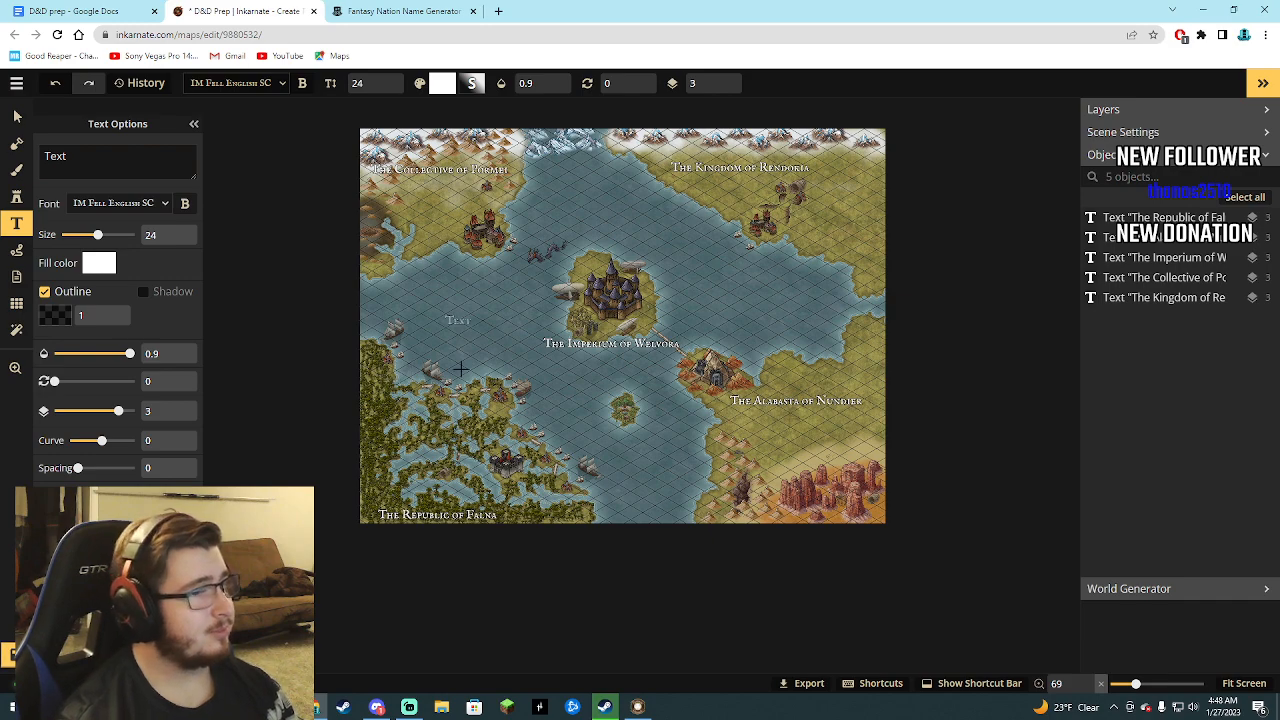
scroll(500, 398, "up", 1)
scroll(485, 398, "down", 1)
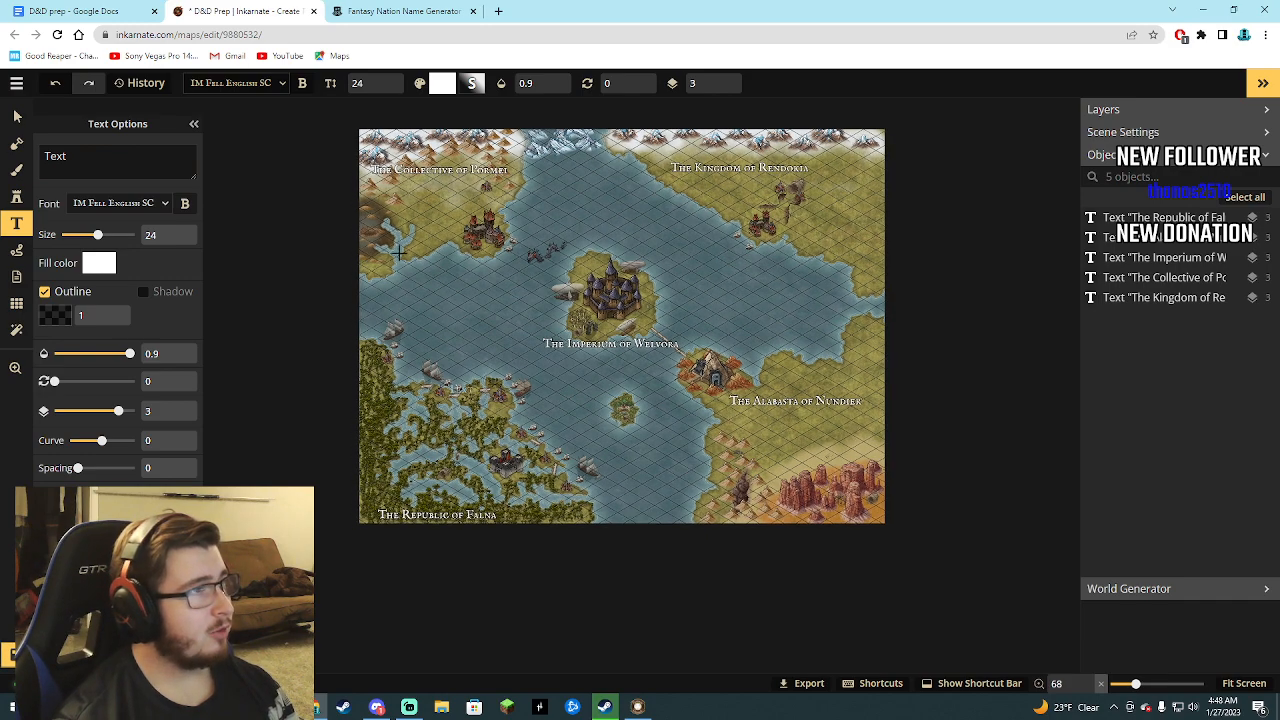
Return to the D&D prep document and search Google in a new tab for is there a google docs dark mode.
left_click(90, 11)
scroll(668, 211, "up", 2)
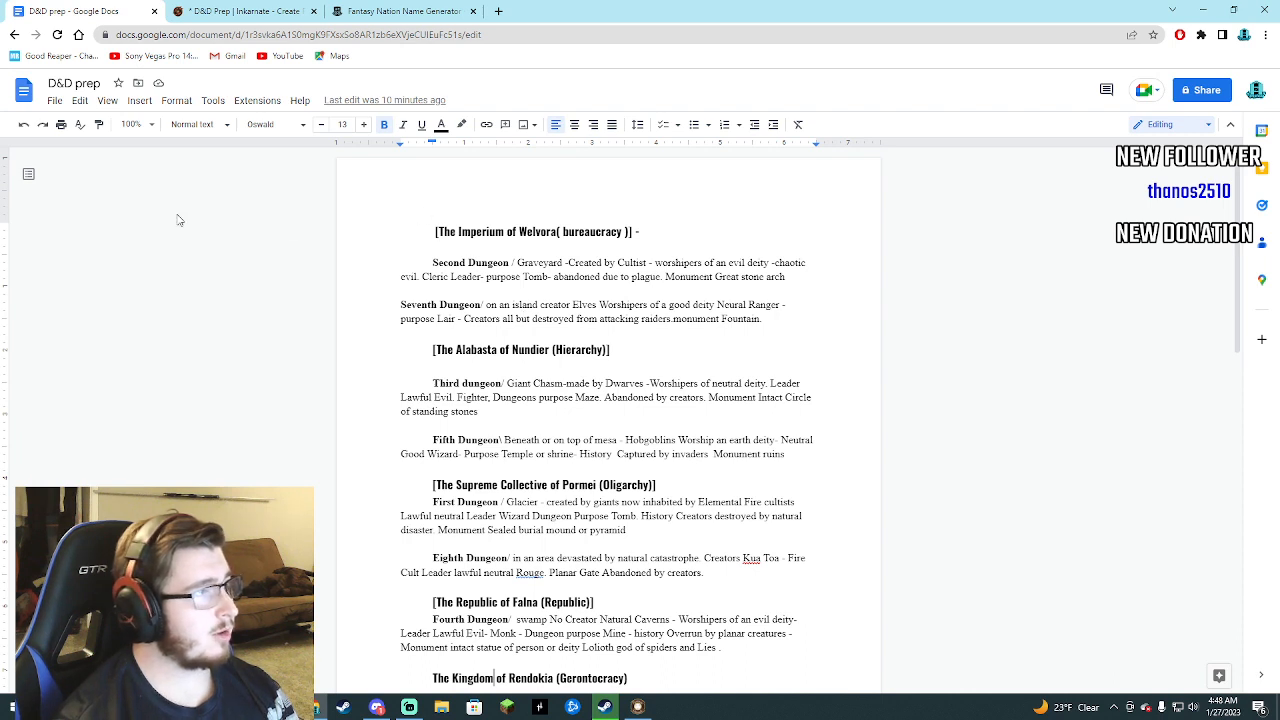
left_click(498, 11)
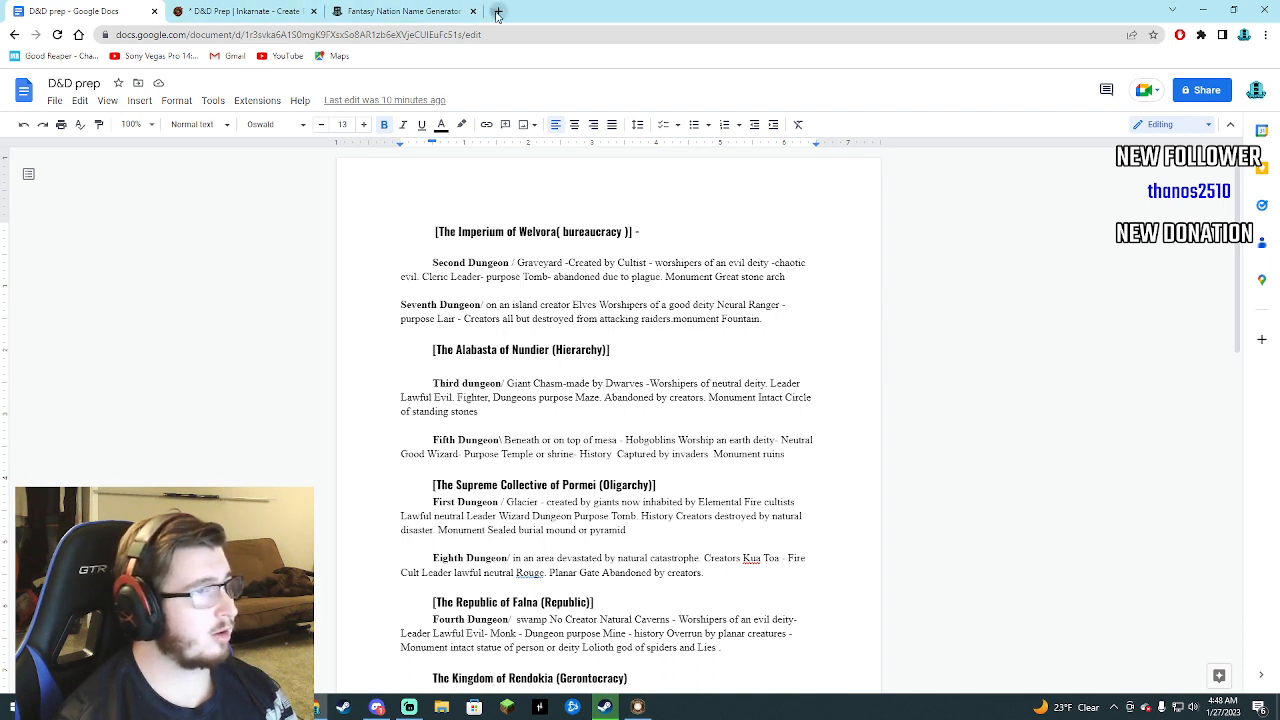
left_click(610, 273)
type("is ther e a")
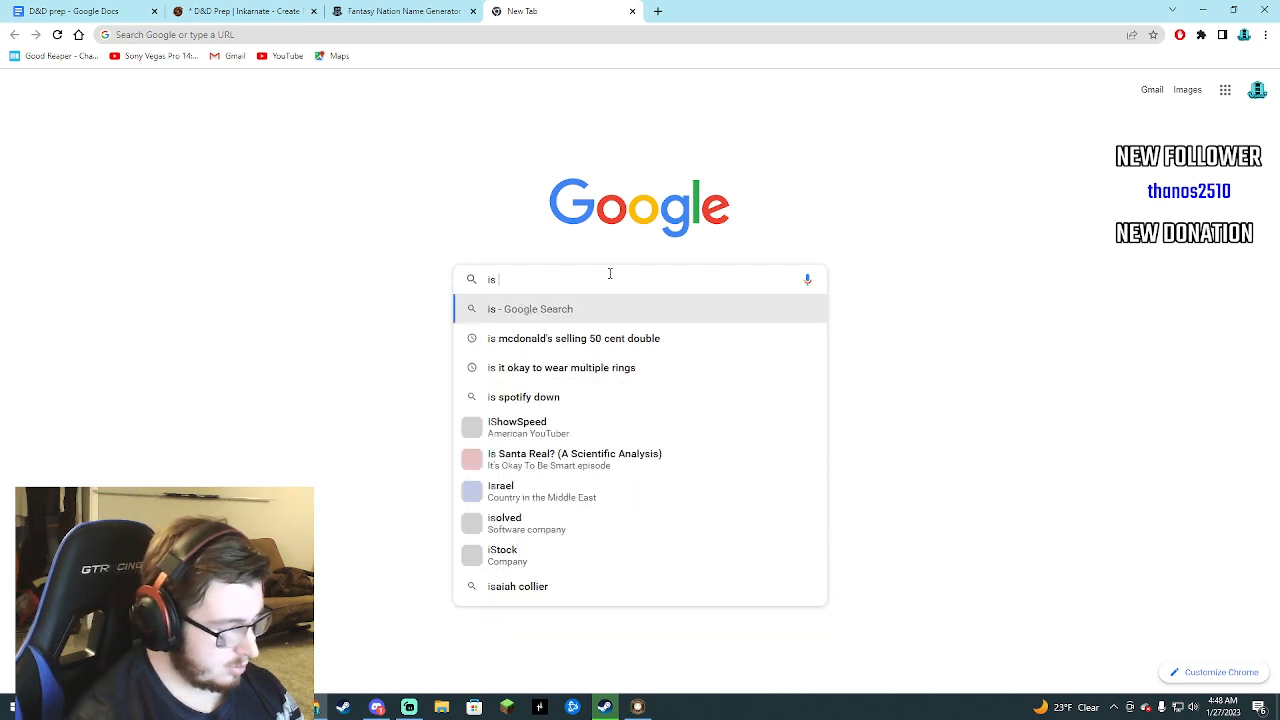
key("BackSpace")
key("BackSpace")
key("BackSpace")
key("BackSpace")
key("BackSpace")
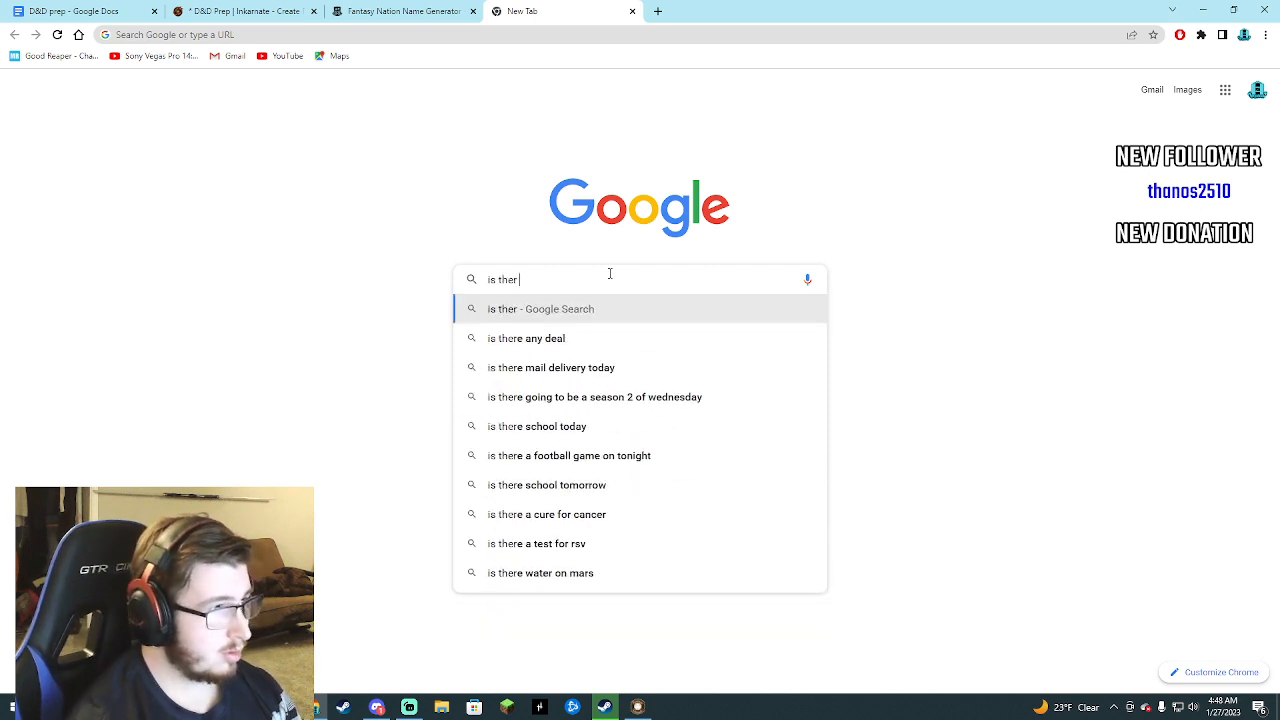
type("re a google do")
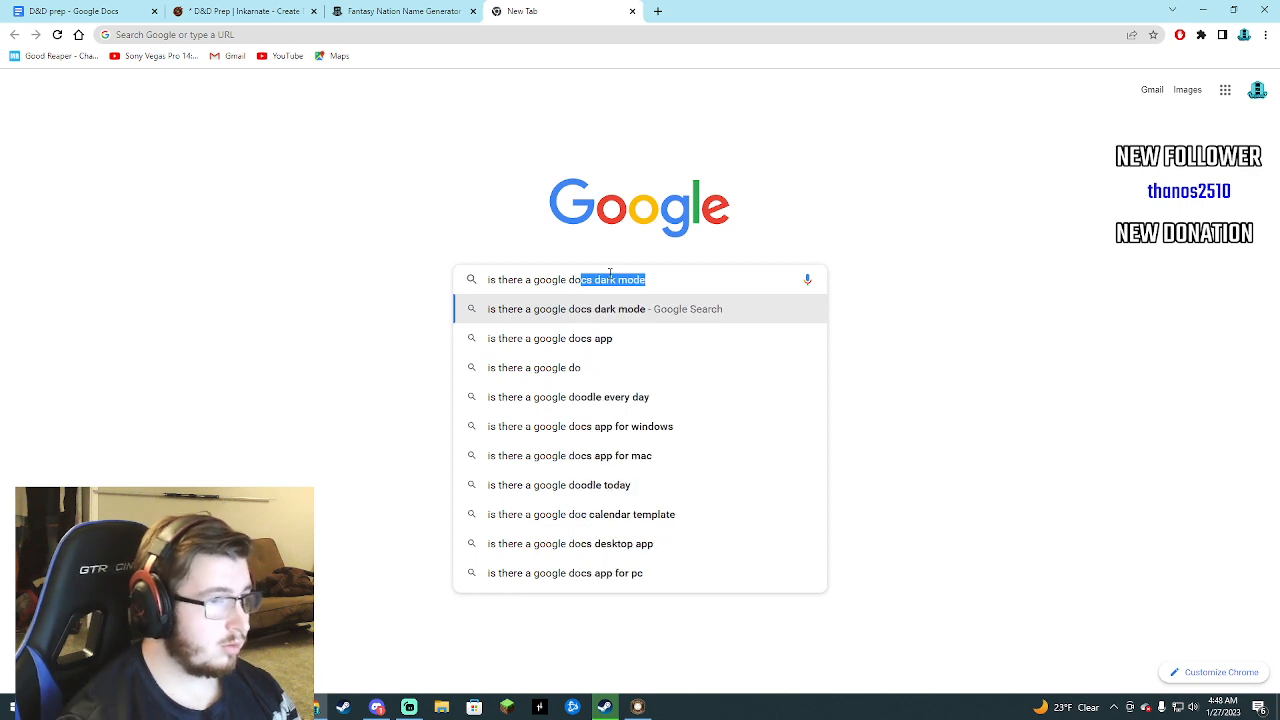
left_click(606, 316)
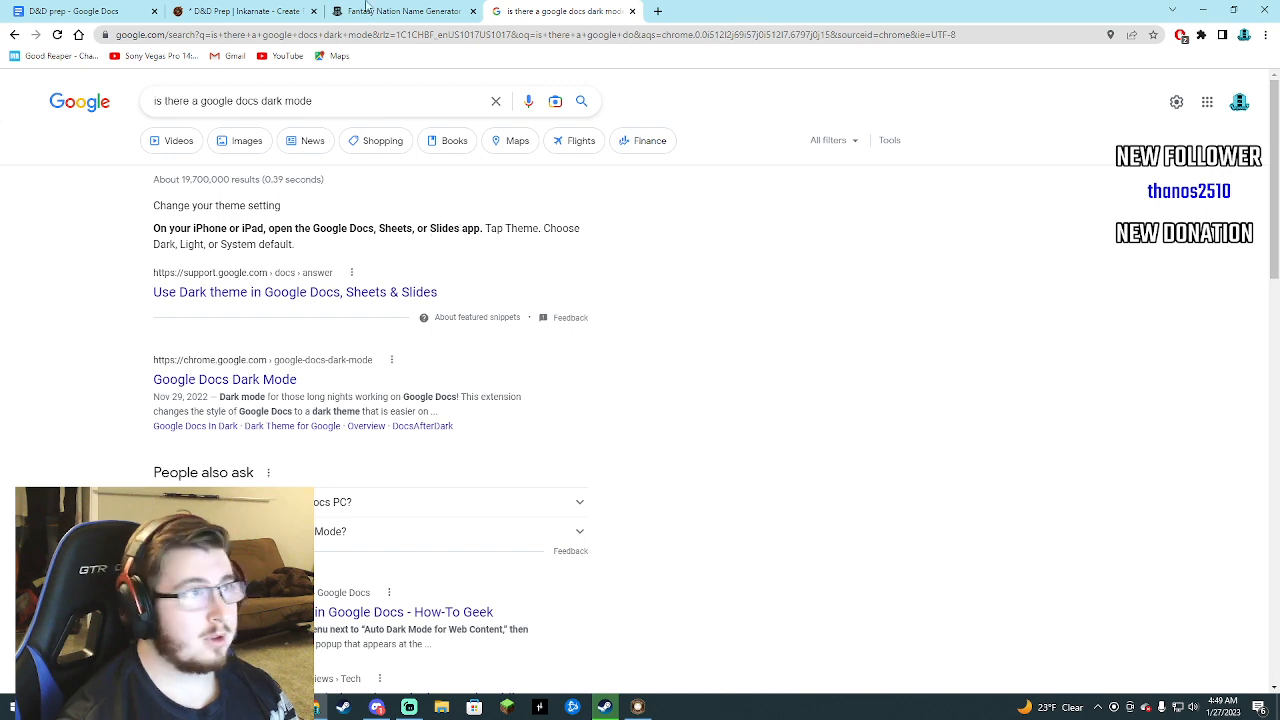
Check the D&D prep document's file options for a theme setting and open the Google Docs home page in a new tab.
left_click(88, 11)
left_click(54, 101)
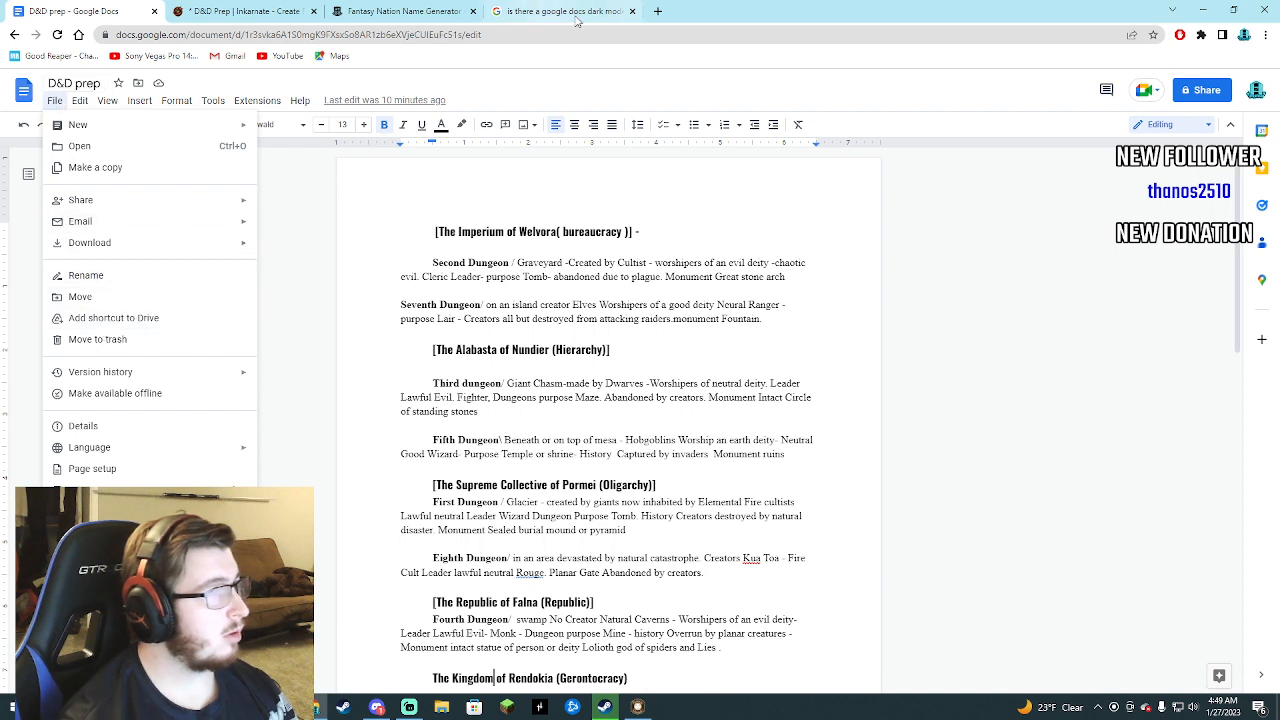
left_click(659, 12)
left_click(1226, 91)
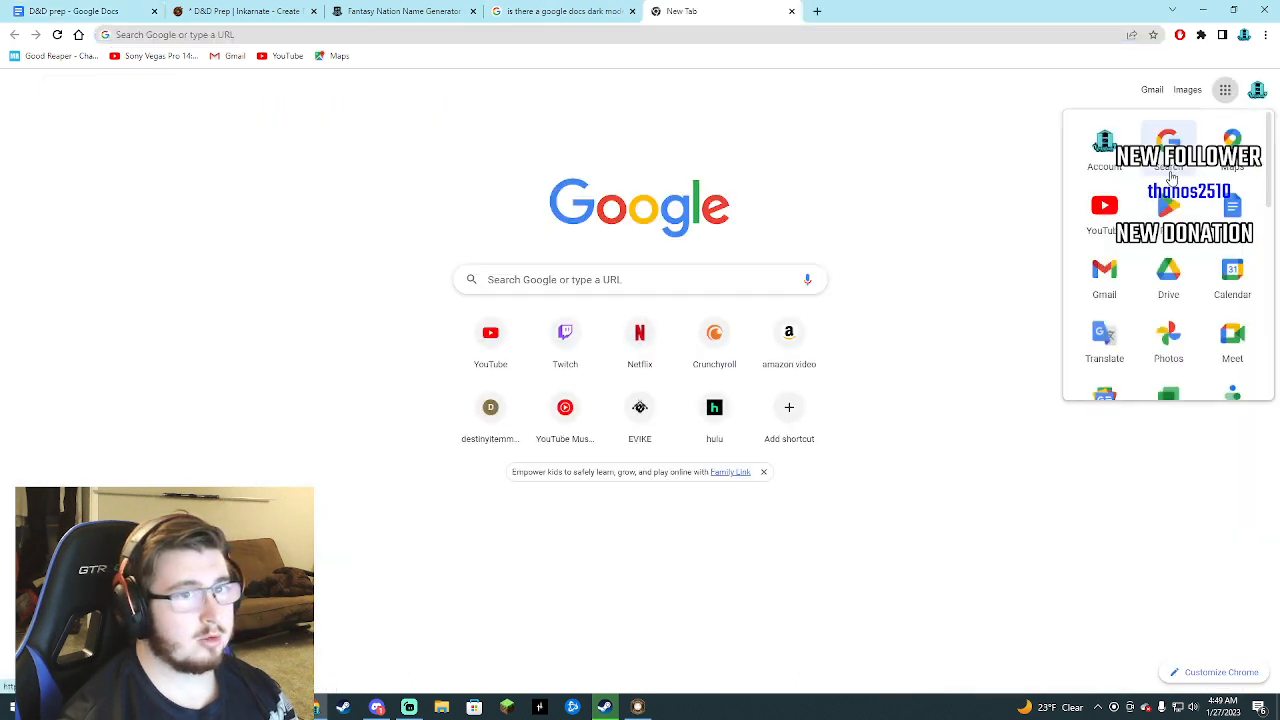
left_click(1233, 210)
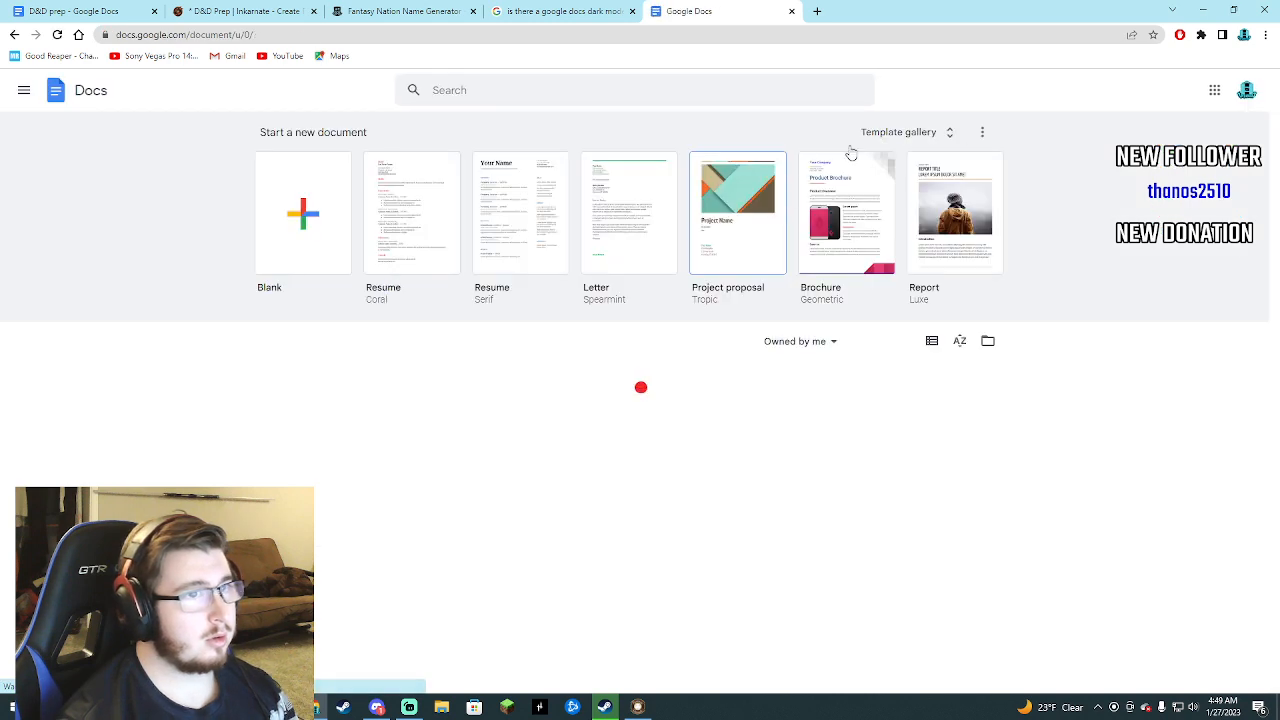
Check the Google Docs home settings for a dark theme option, including the activity dashboard setting, and close the settings.
left_click(24, 92)
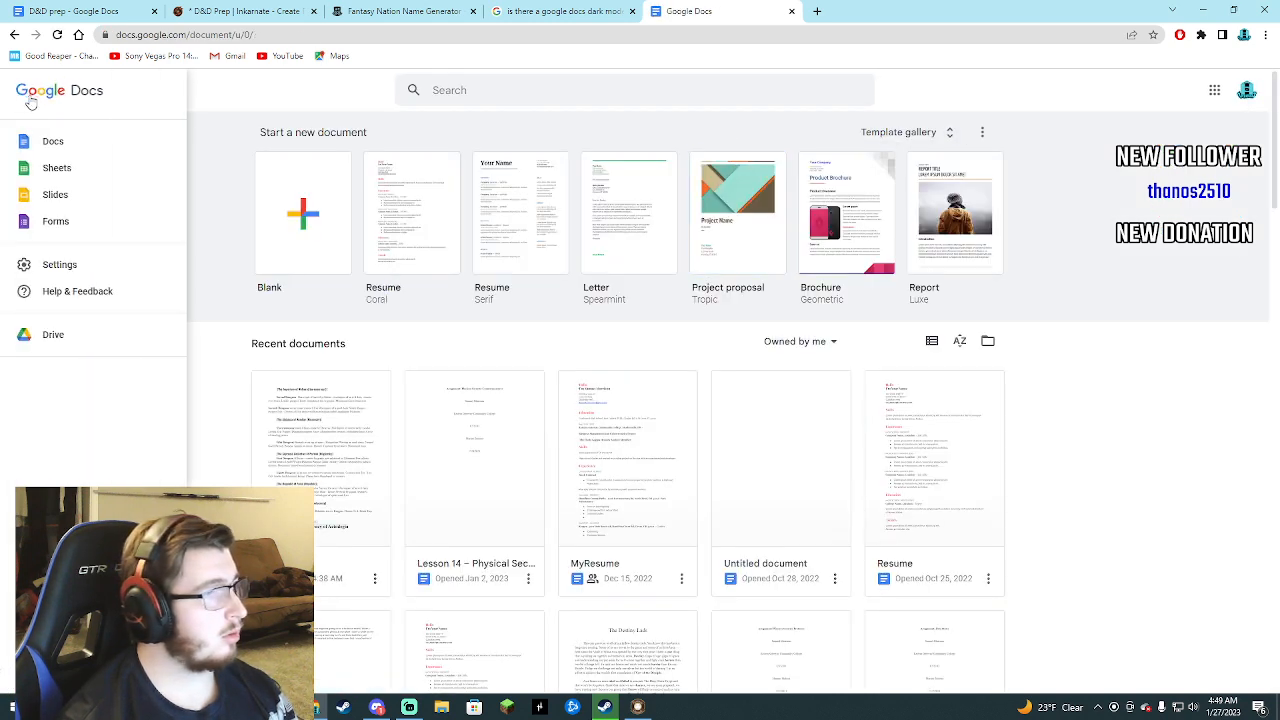
left_click(68, 258)
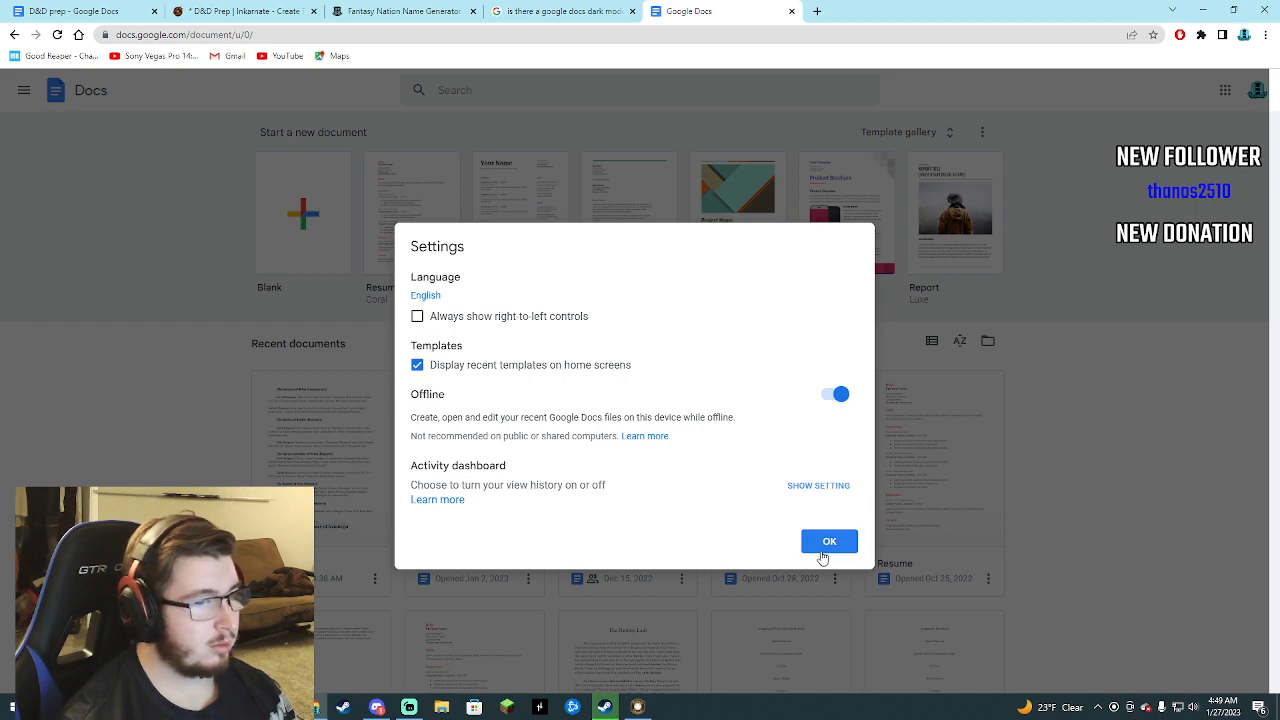
left_click(816, 487)
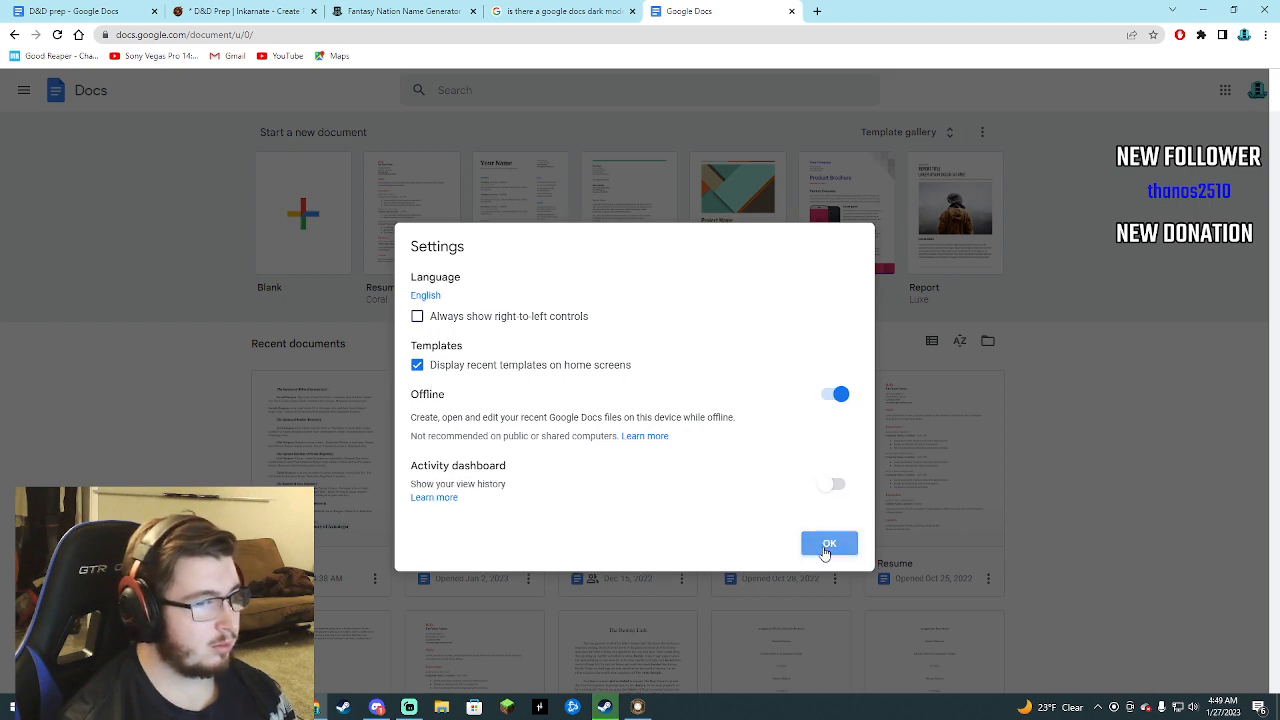
left_click(826, 545)
Look through the Google account options and the Google apps list for a theme setting, closing both.
left_click(1244, 93)
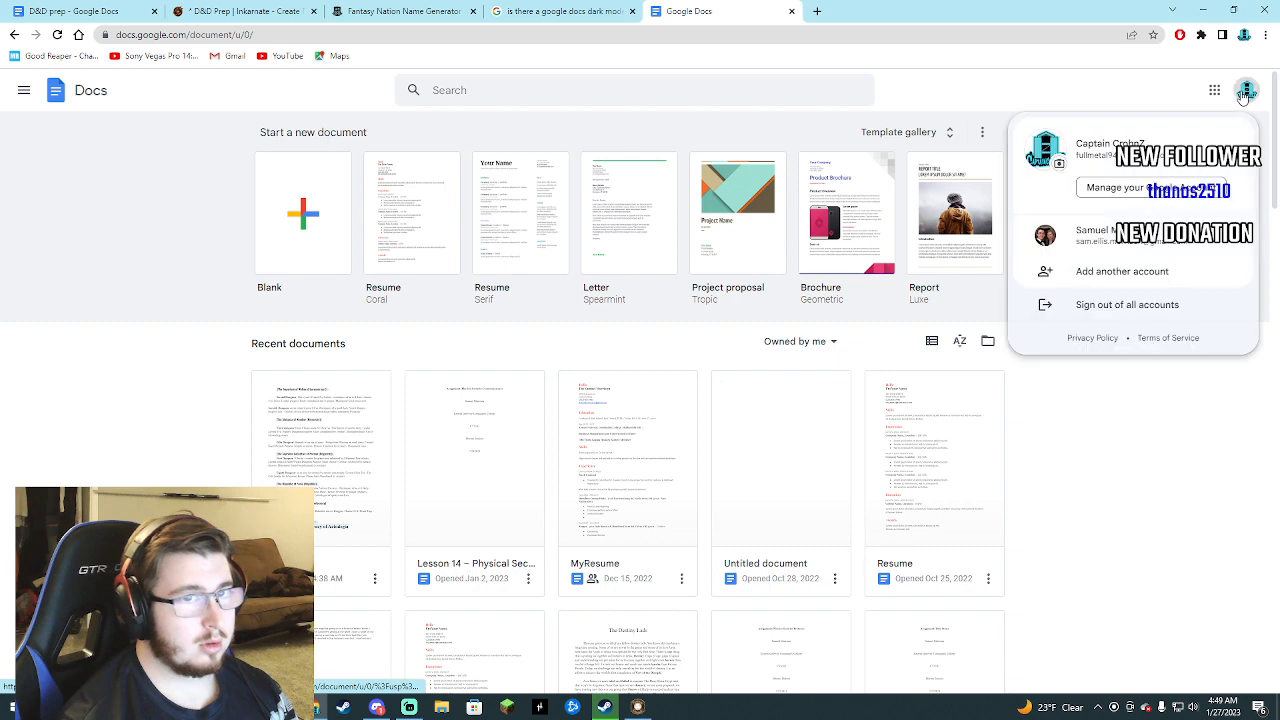
left_click(1212, 91)
scroll(1158, 255, "down", 5)
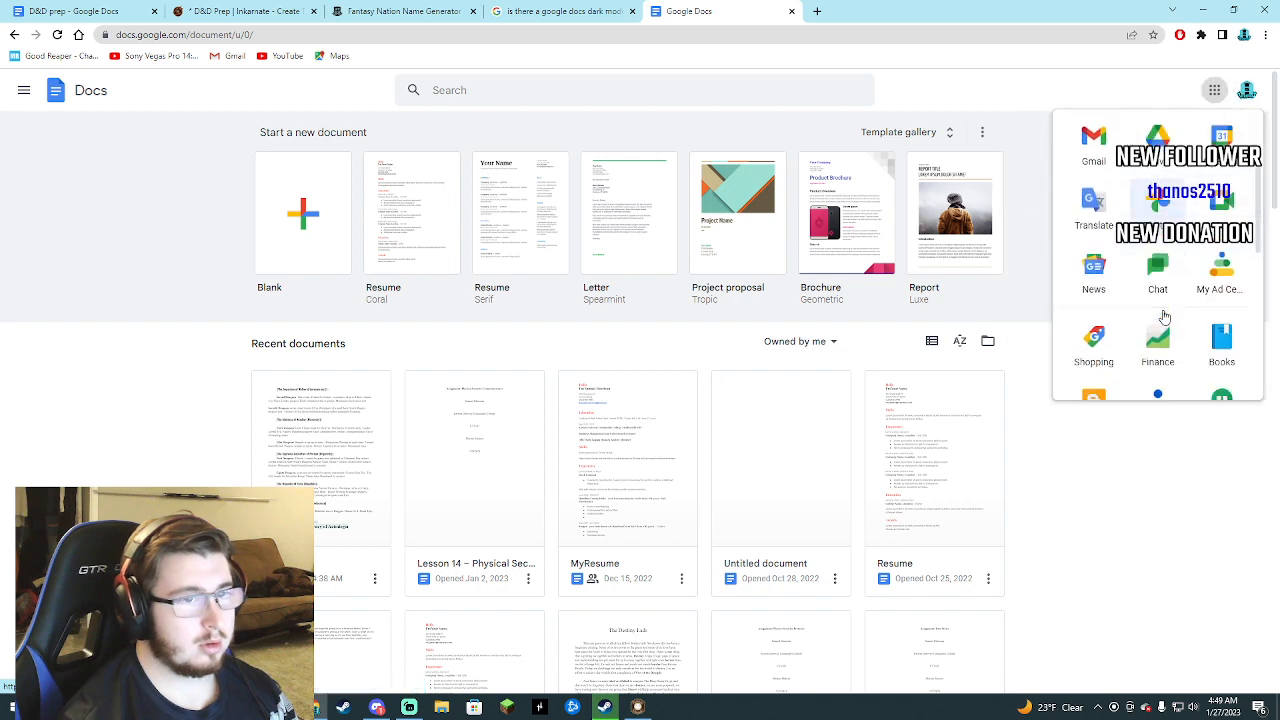
left_click(1126, 467)
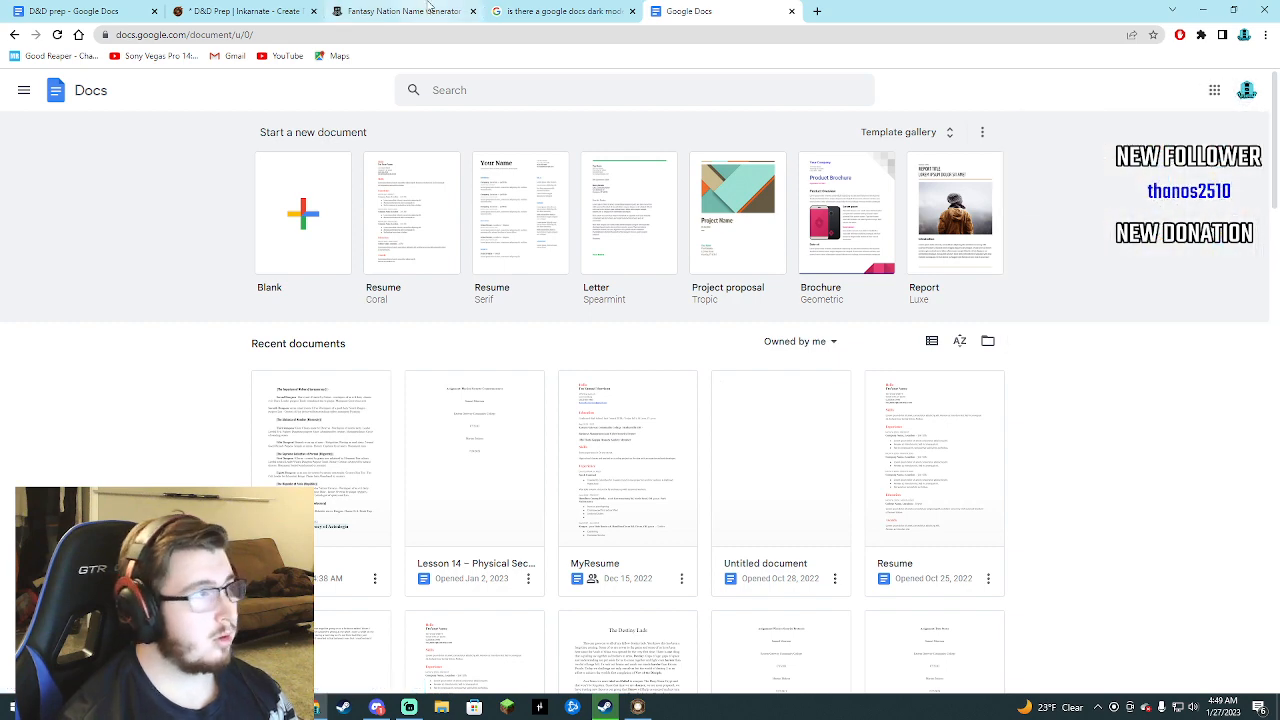
Close the Google Docs home tab and return to the Inkarnate world map to review its nation labels.
left_click(560, 11)
left_click(791, 12)
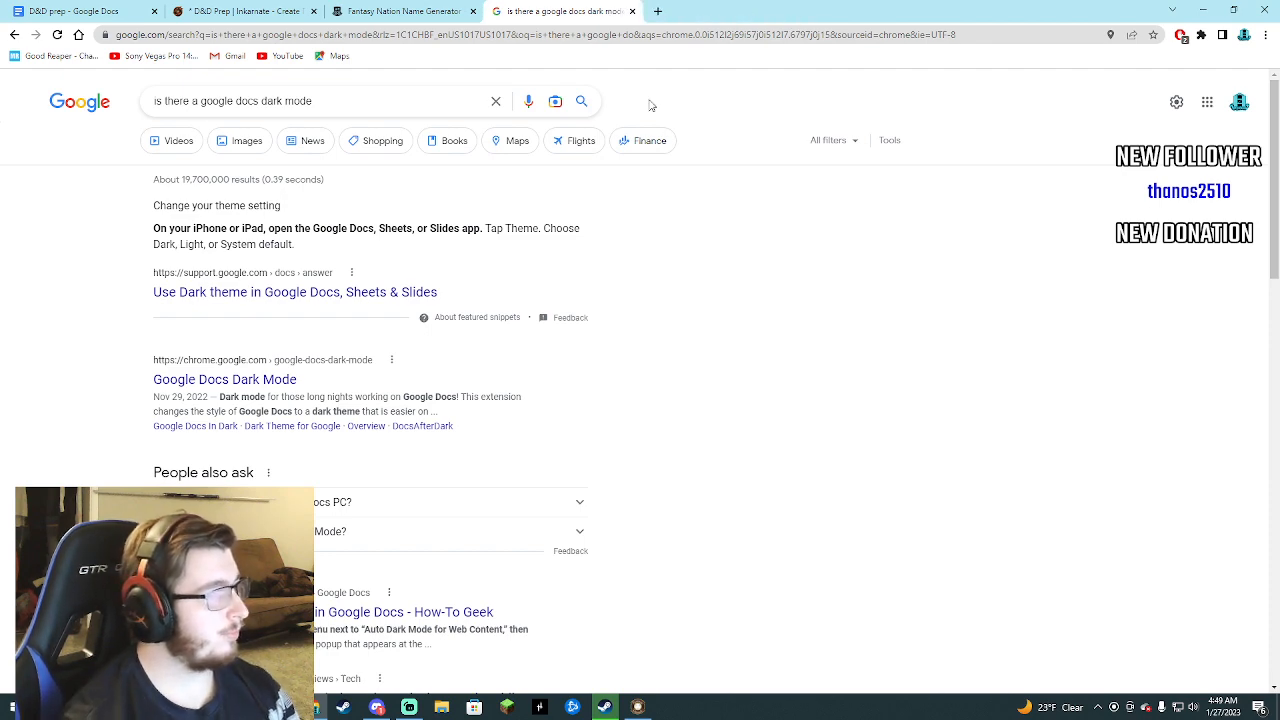
left_click(85, 11)
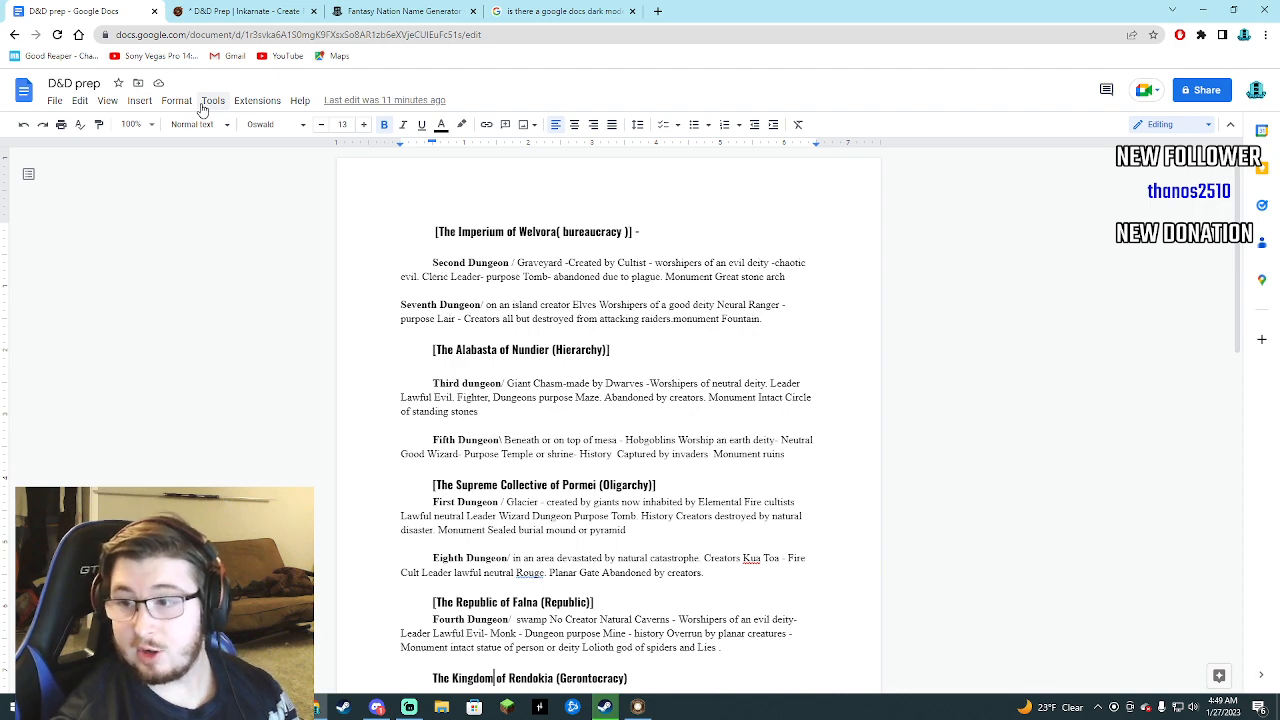
left_click(232, 10)
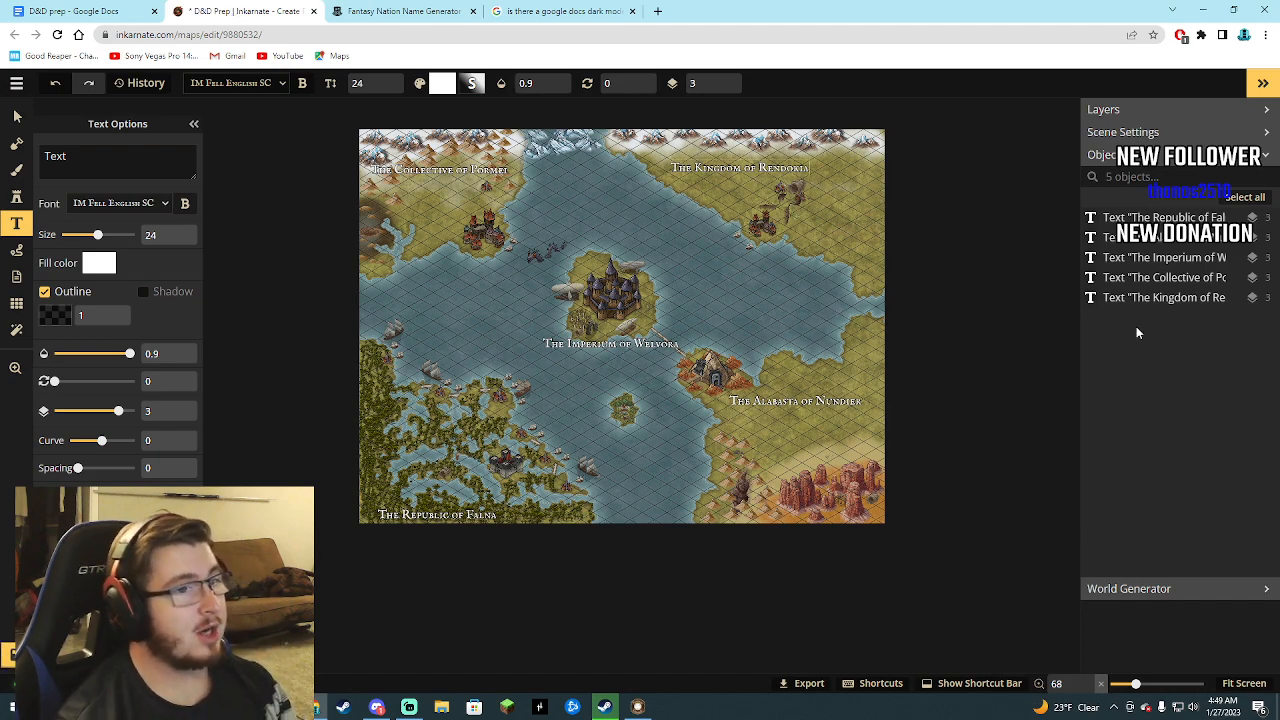
scroll(398, 198, "up", 3)
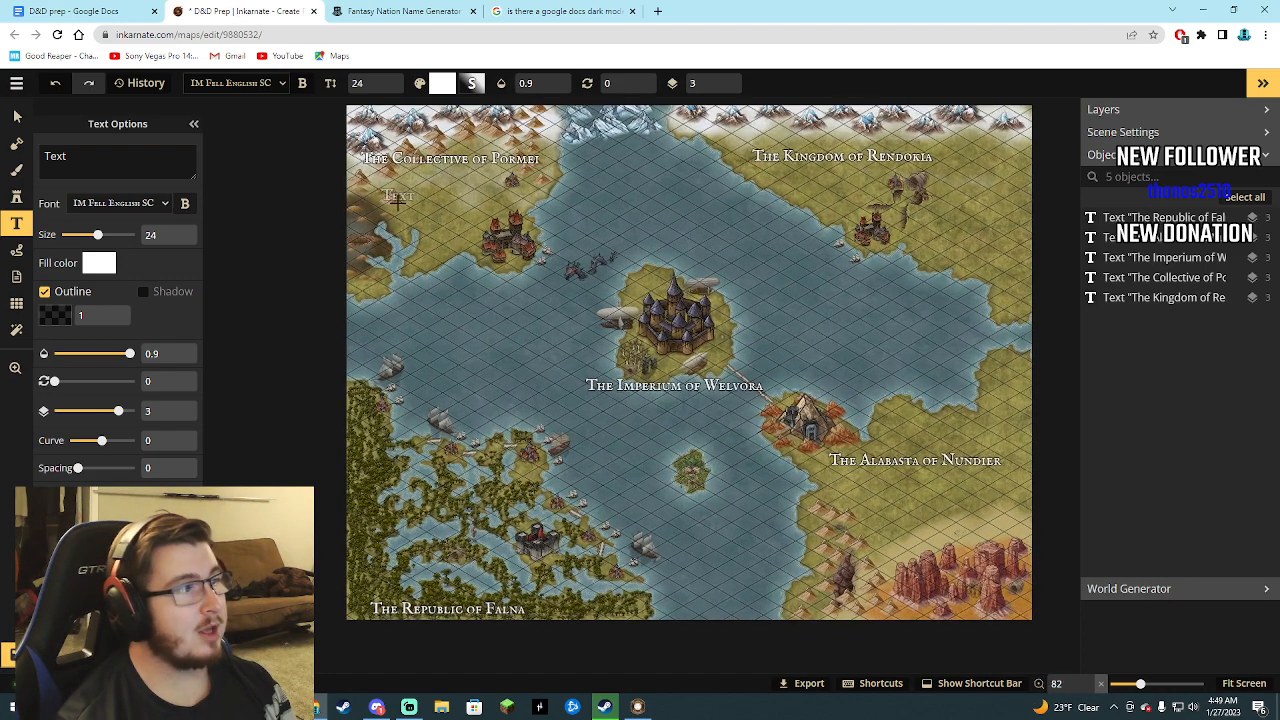
scroll(398, 198, "down", 3)
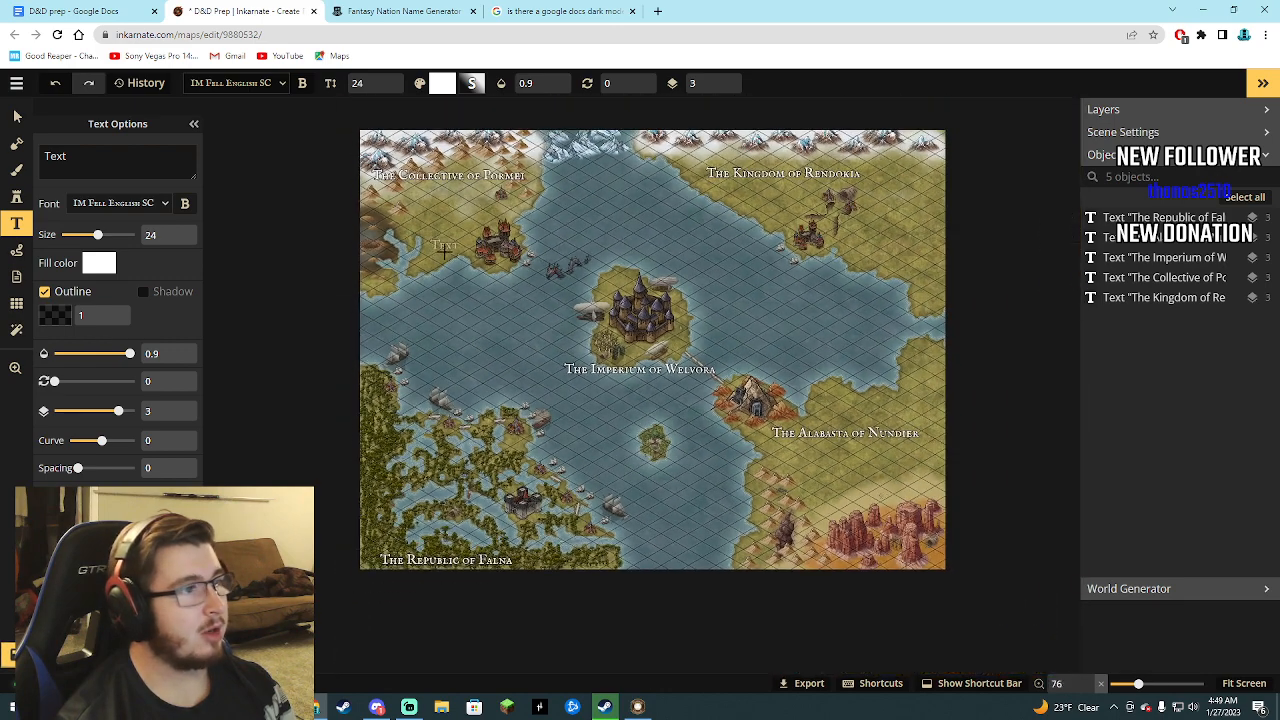
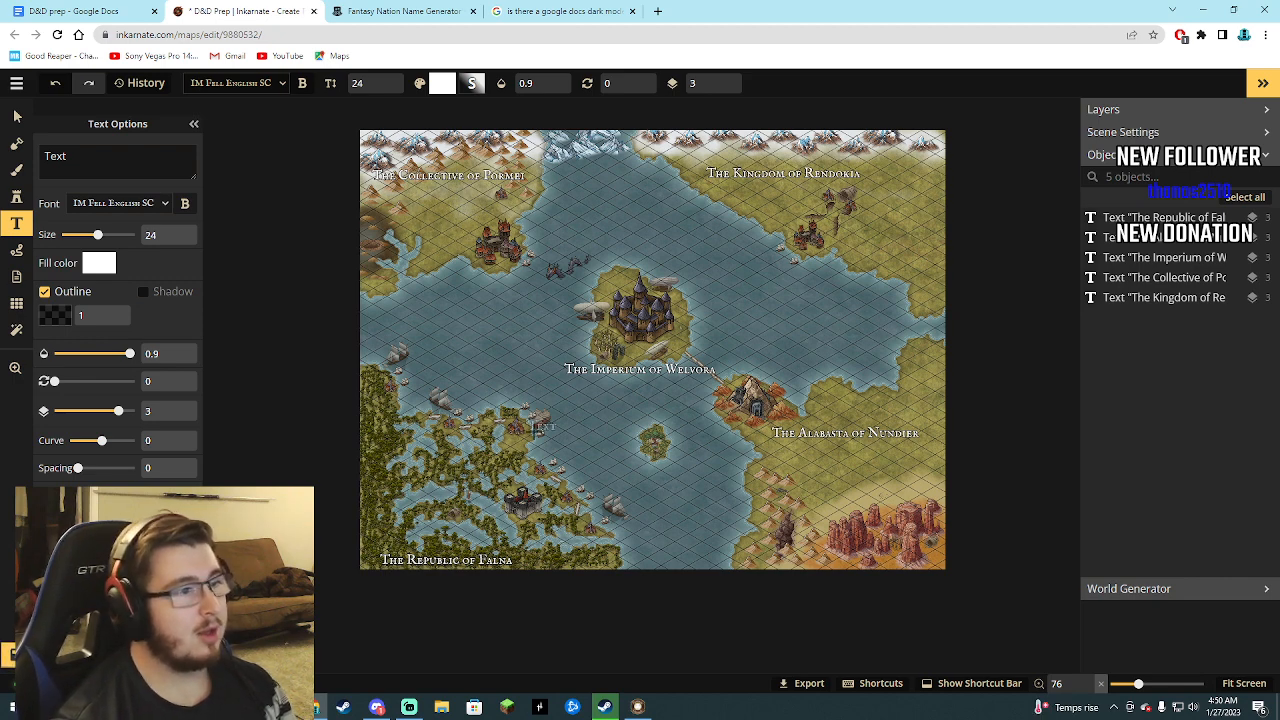
scroll(465, 372, "down", 2)
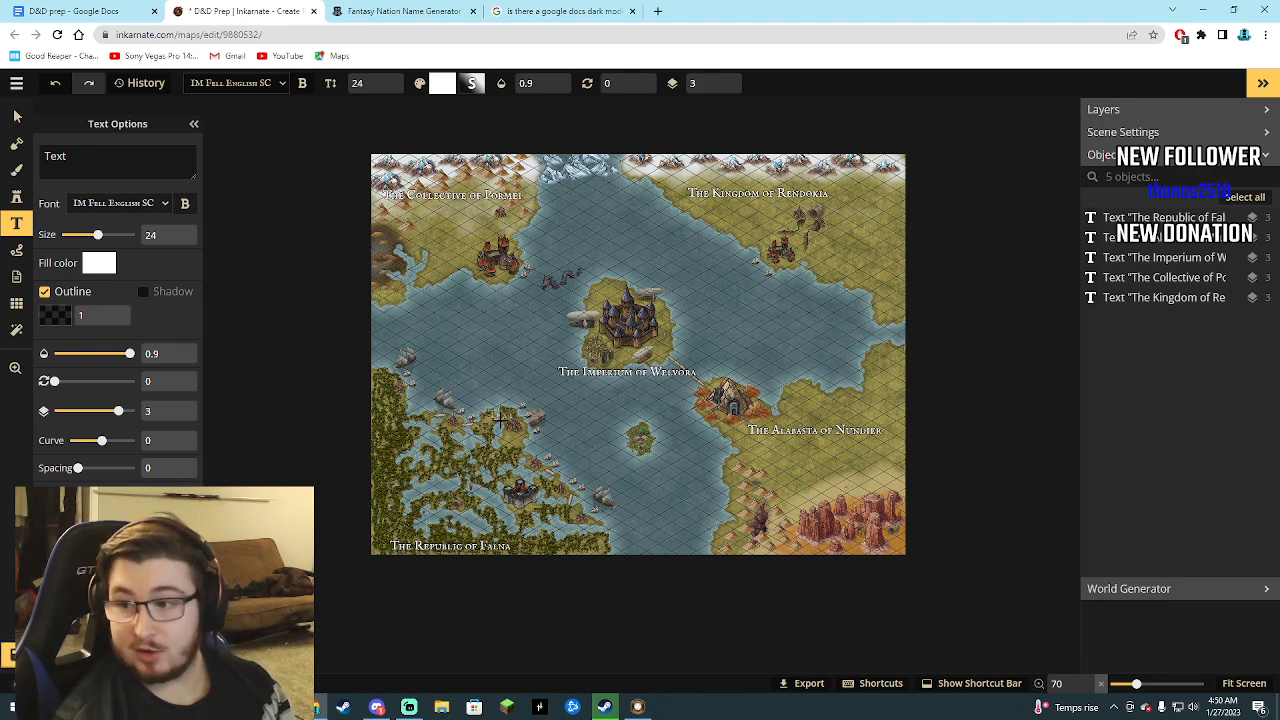
scroll(452, 262, "up", 3)
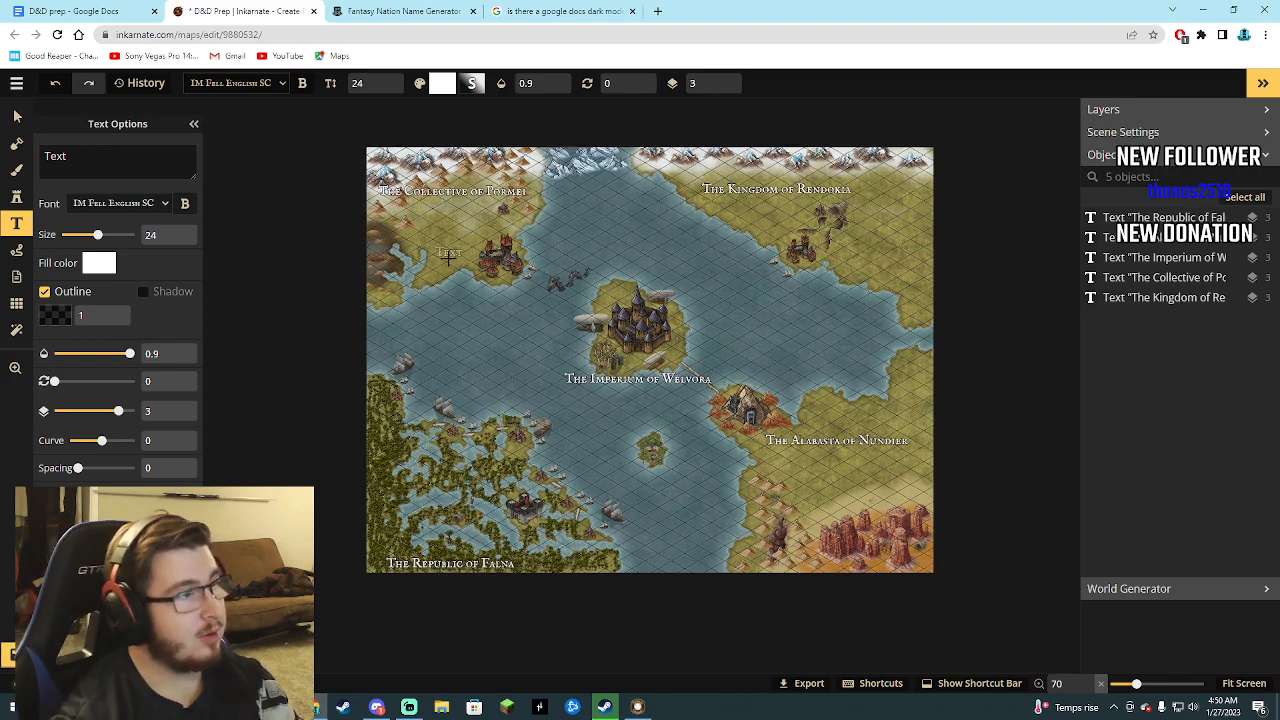
scroll(608, 356, "down", 1)
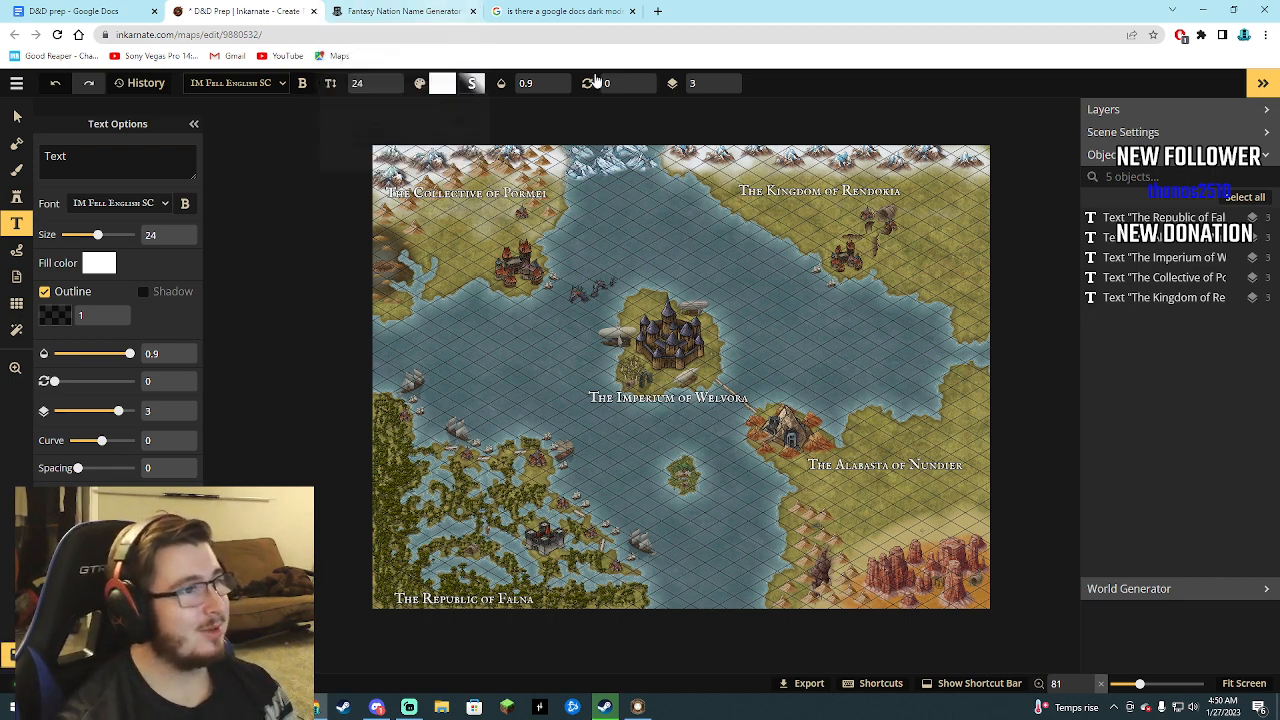
Return to the Google Docs dark mode search results and open YouTube in that same tab.
left_click(424, 10)
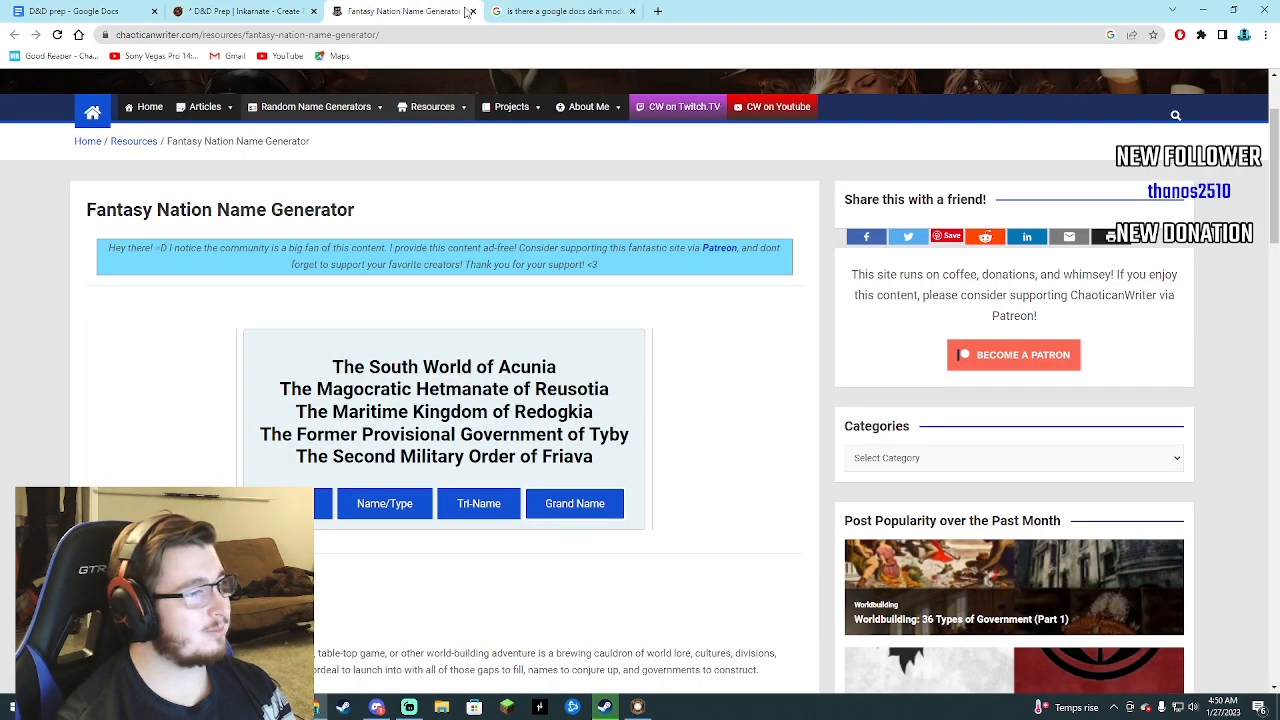
left_click(540, 11)
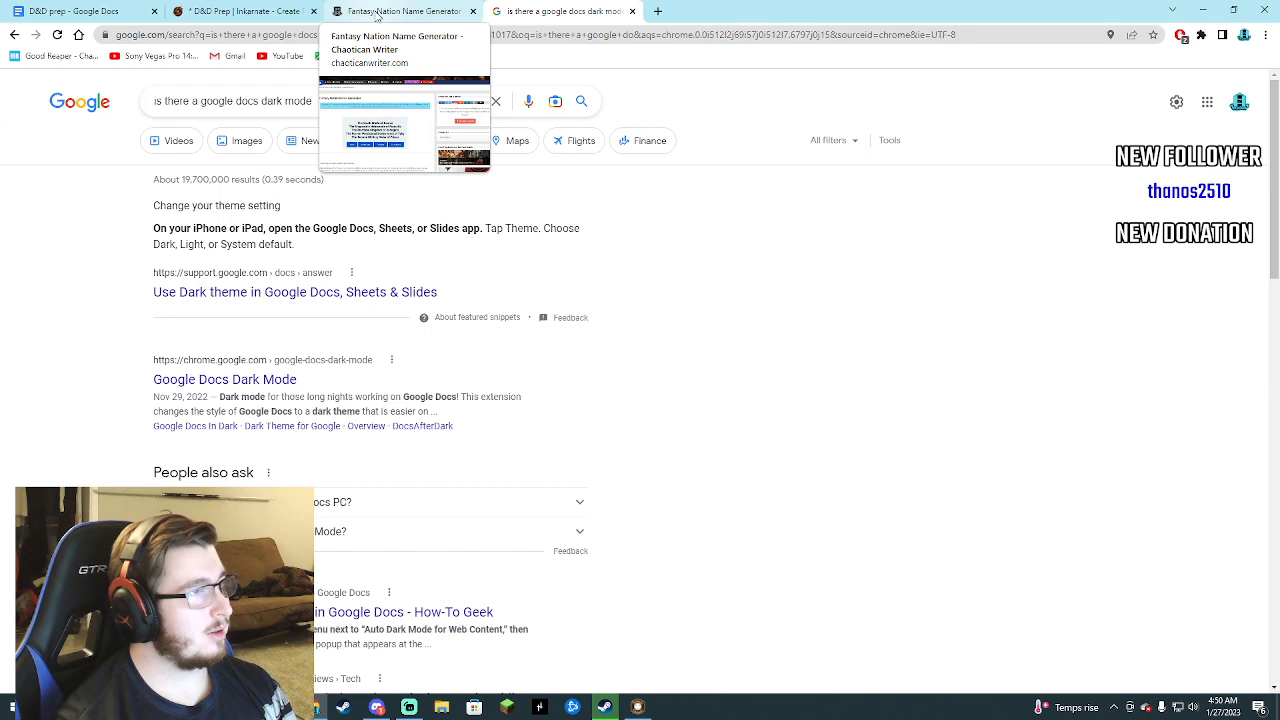
left_click(287, 56)
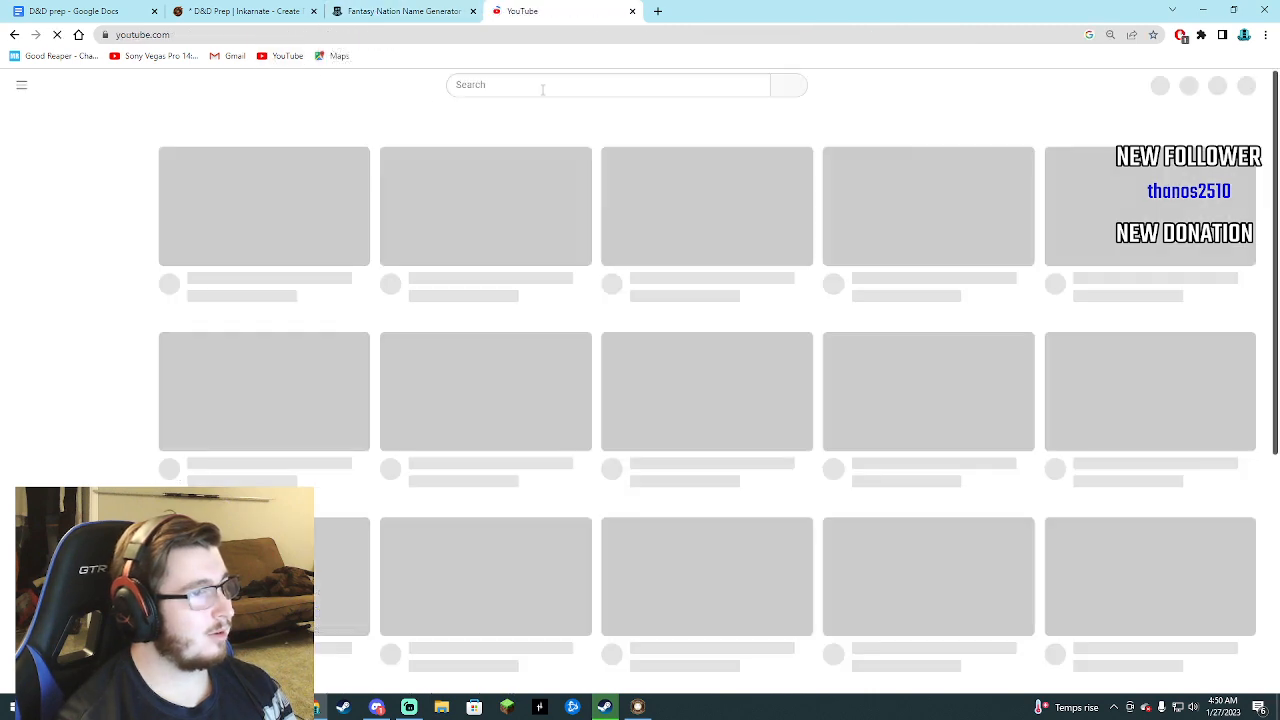
Search YouTube for "darth theme google docs".
left_click(541, 84)
type("actu")
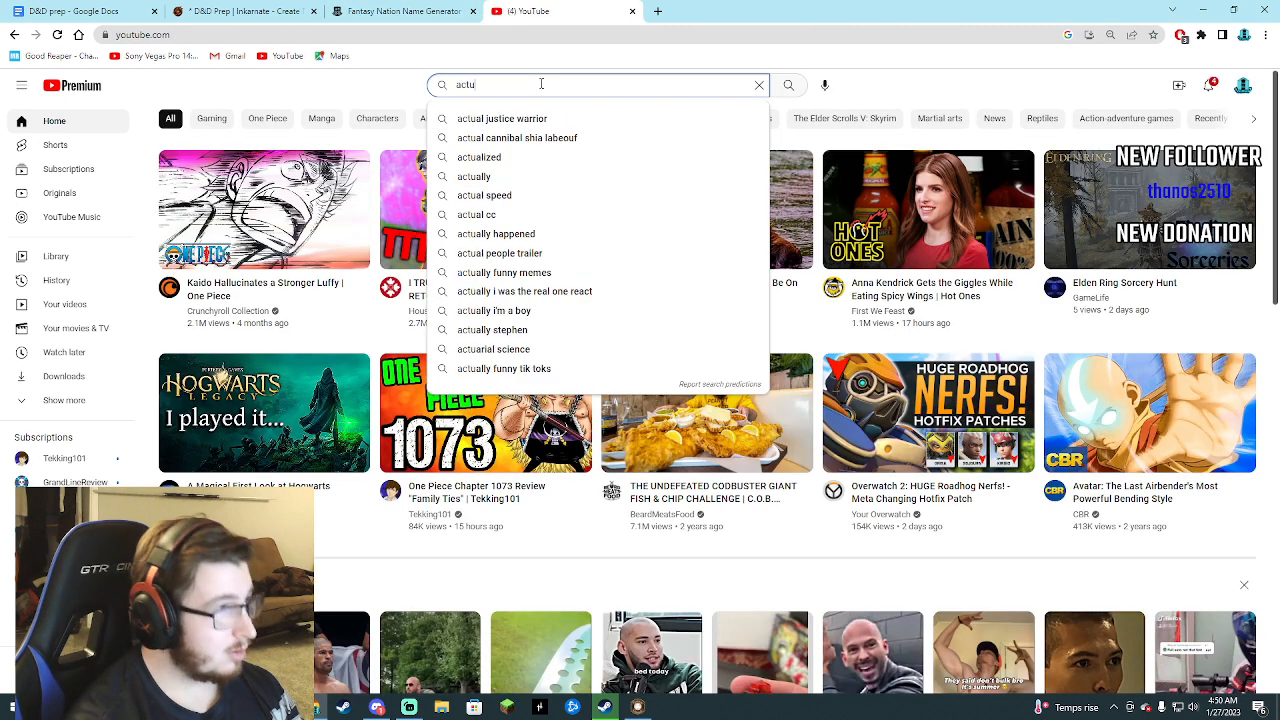
key("BackSpace")
key("BackSpace")
key("BackSpace")
key("BackSpace")
type("darth theme ")
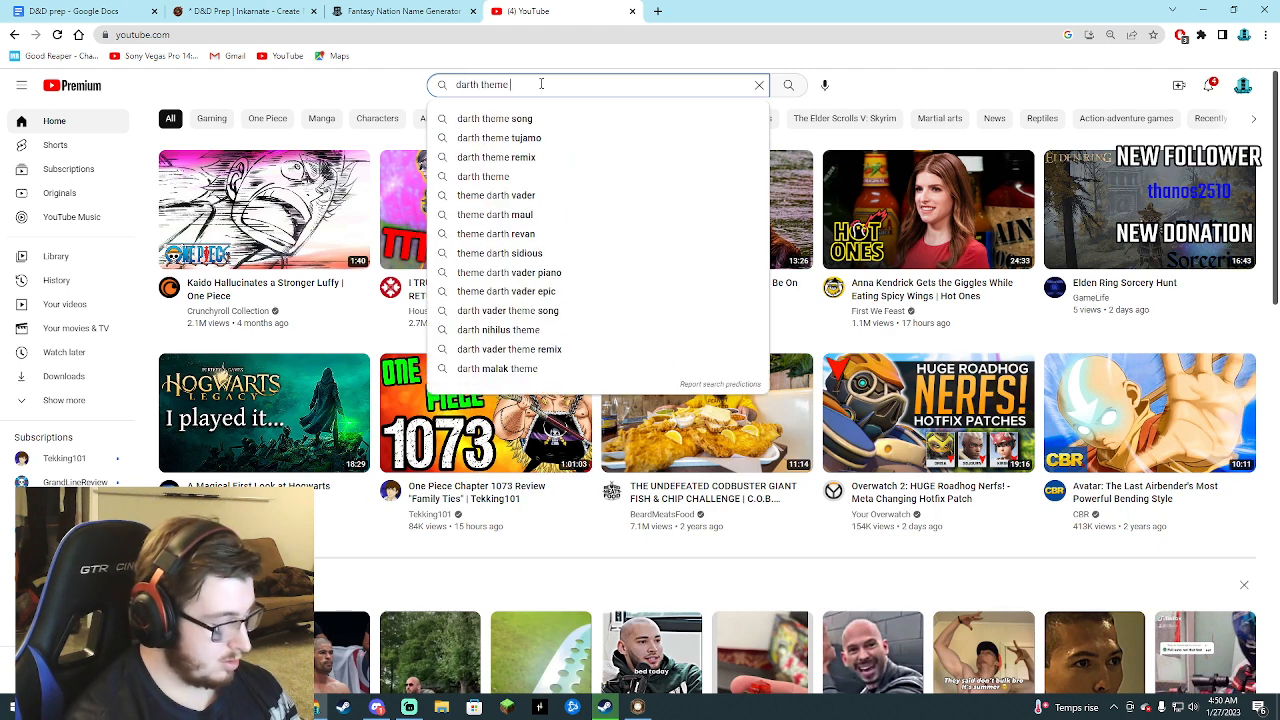
type("google do")
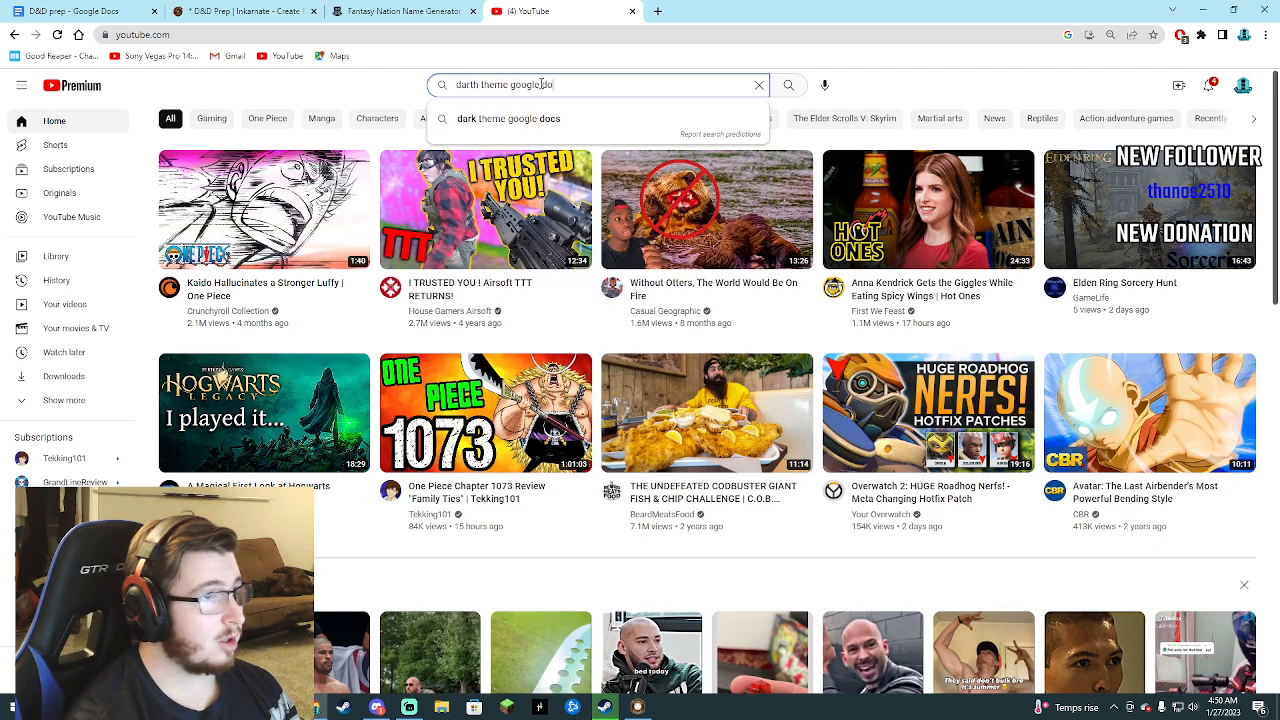
type("cs")
key("Return")
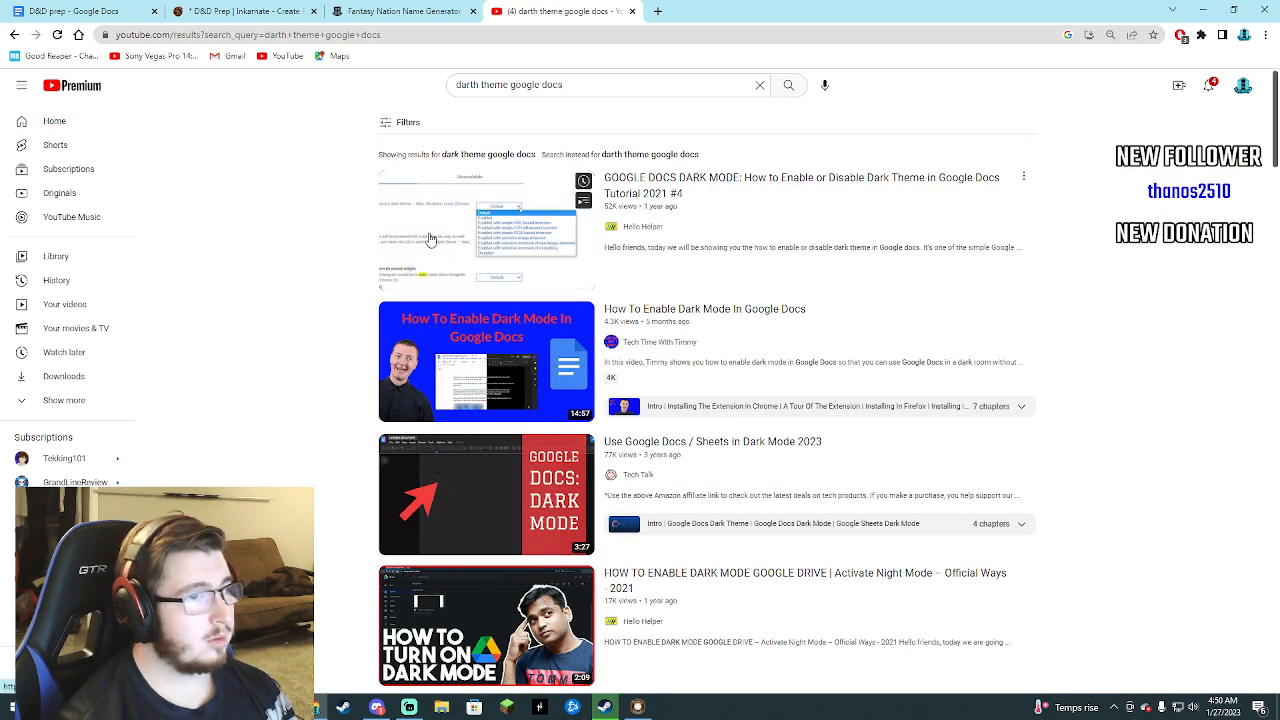
Play the first Google Docs dark mode tutorial in full screen and skip ahead through the Chrome flags instructions.
left_click(429, 241)
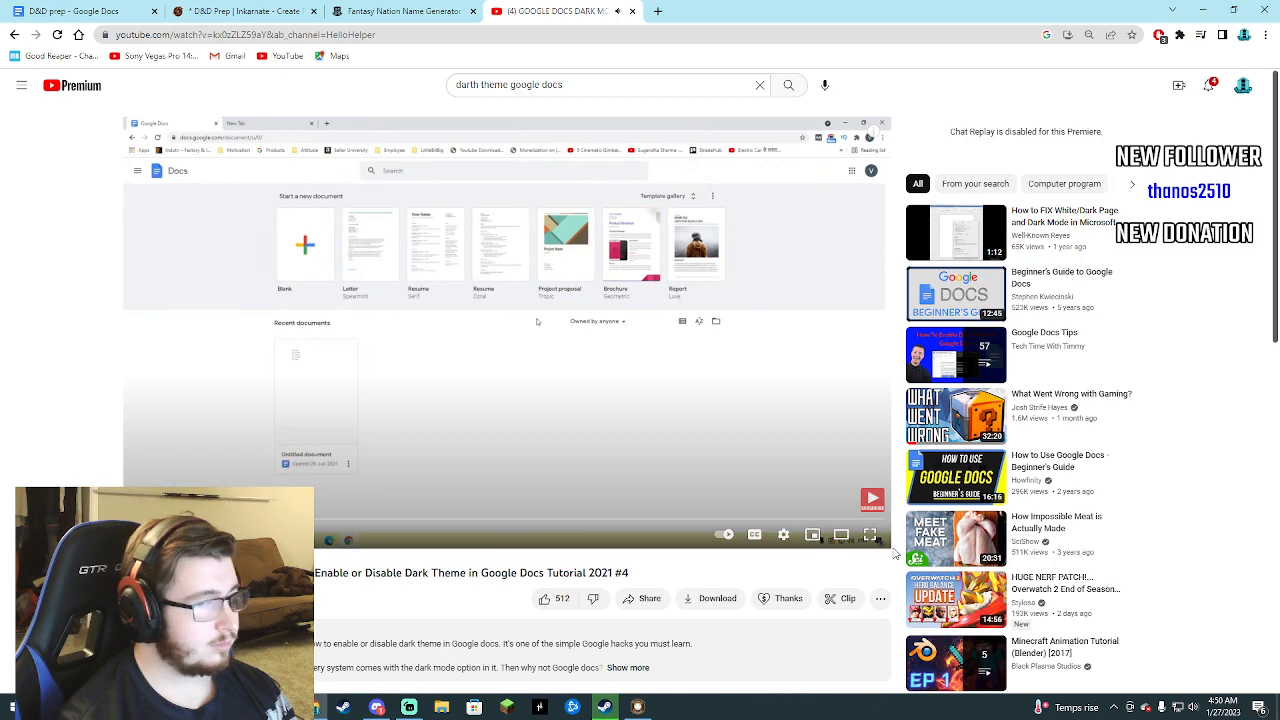
double_click(536, 321)
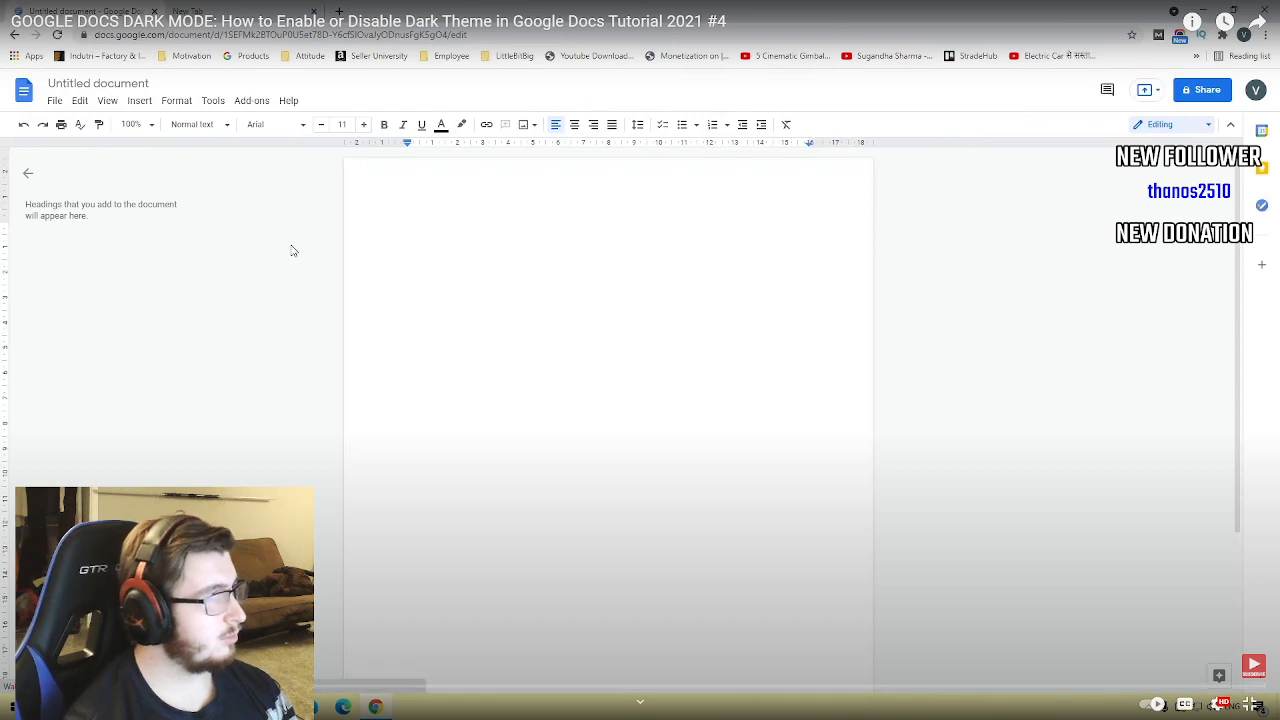
key("Right")
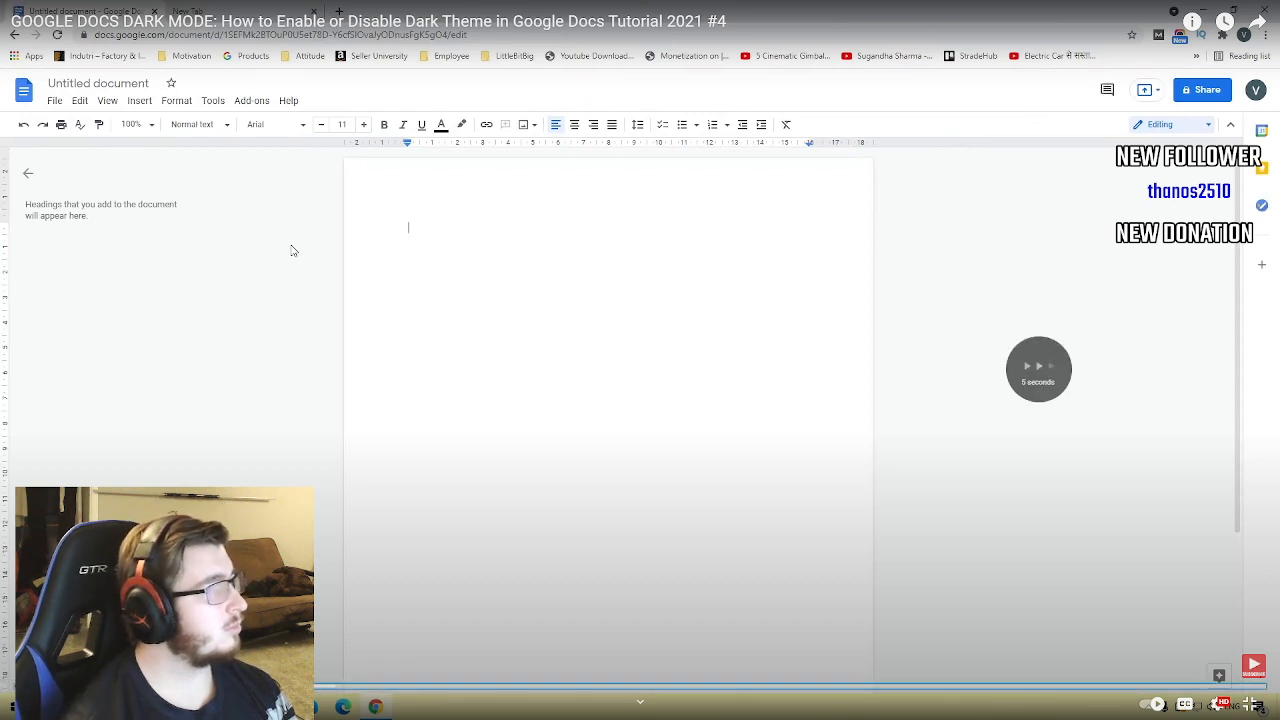
key("Right")
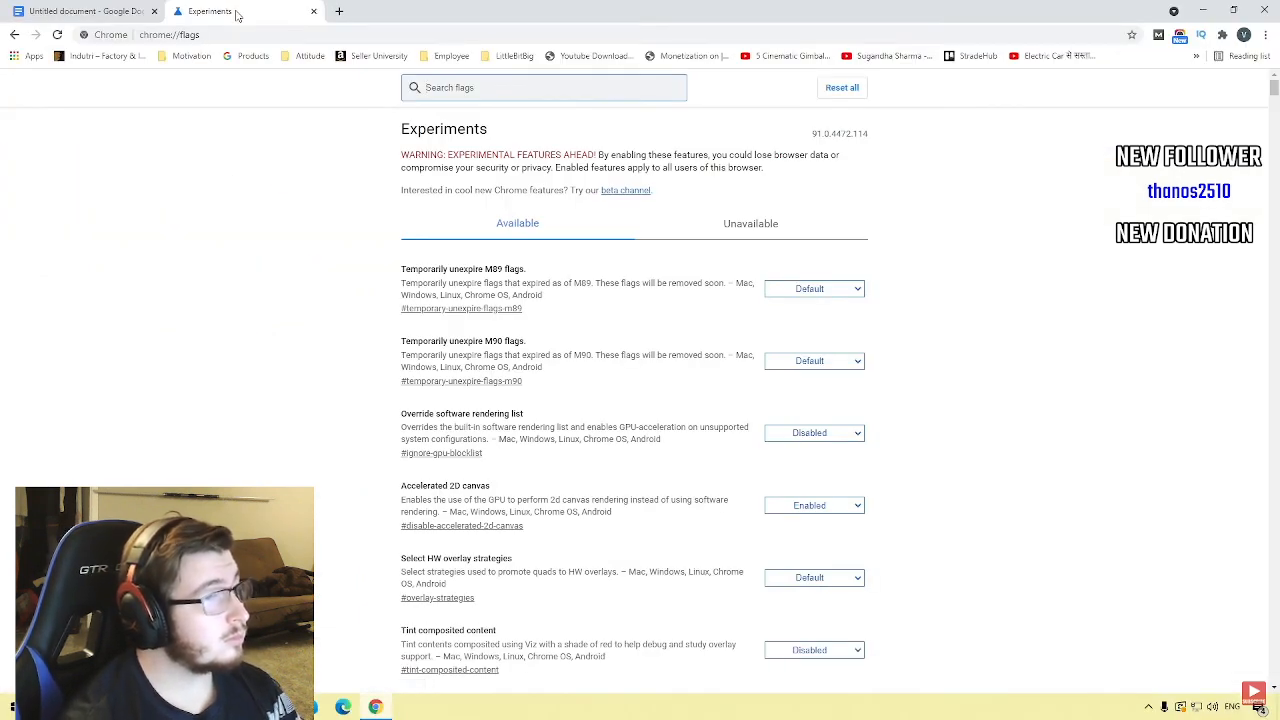
key("Right")
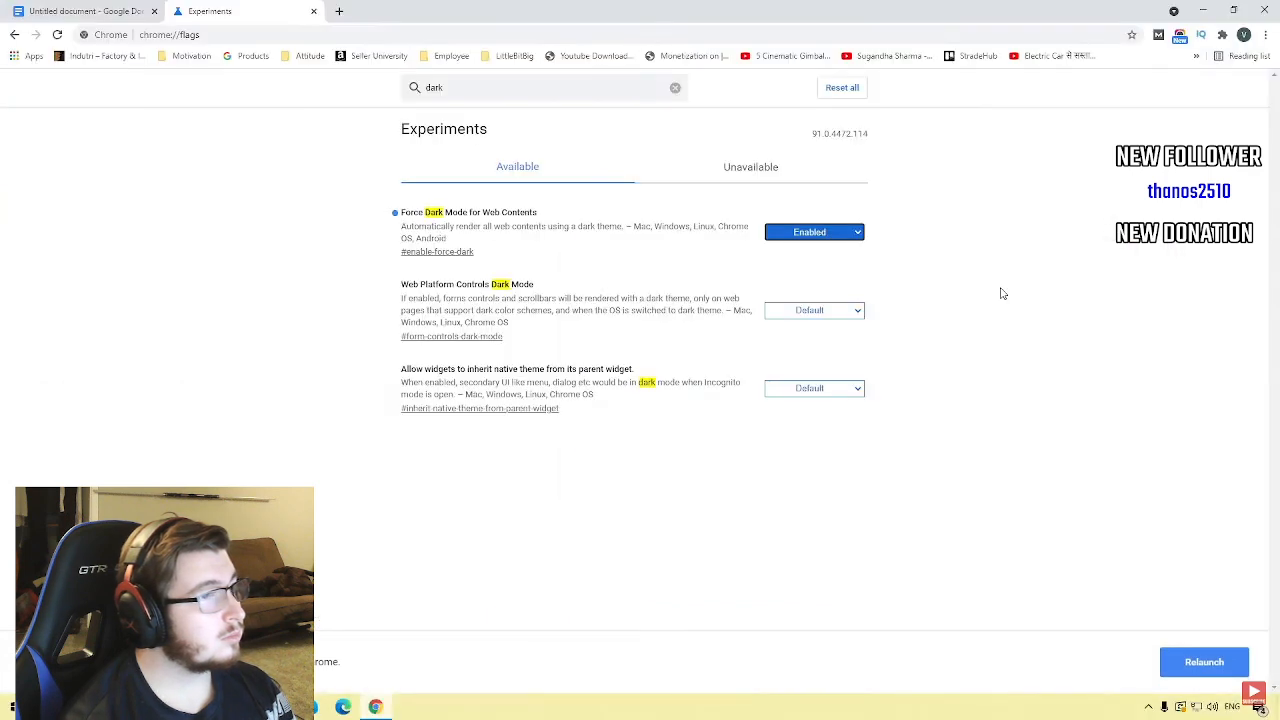
Rewind the tutorial to where the Chrome flags page is opened, pause it and leave full screen.
key("Left")
key("Left")
key("Left")
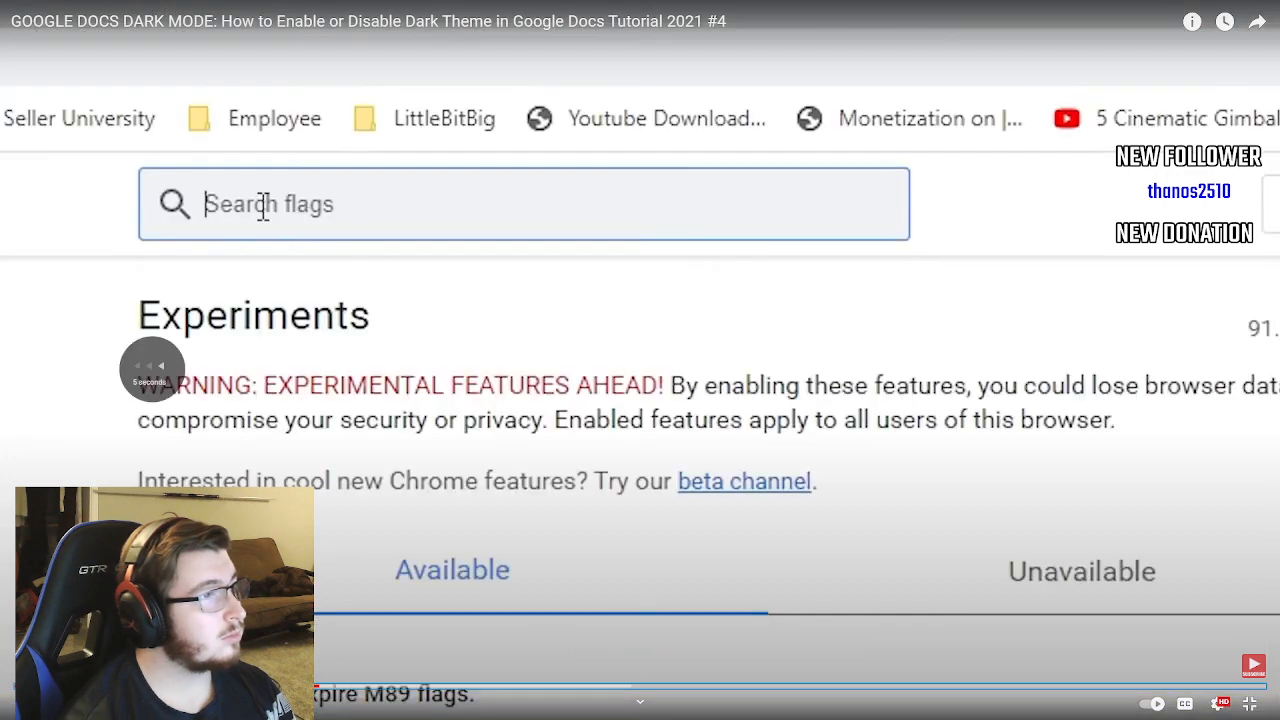
key("Left")
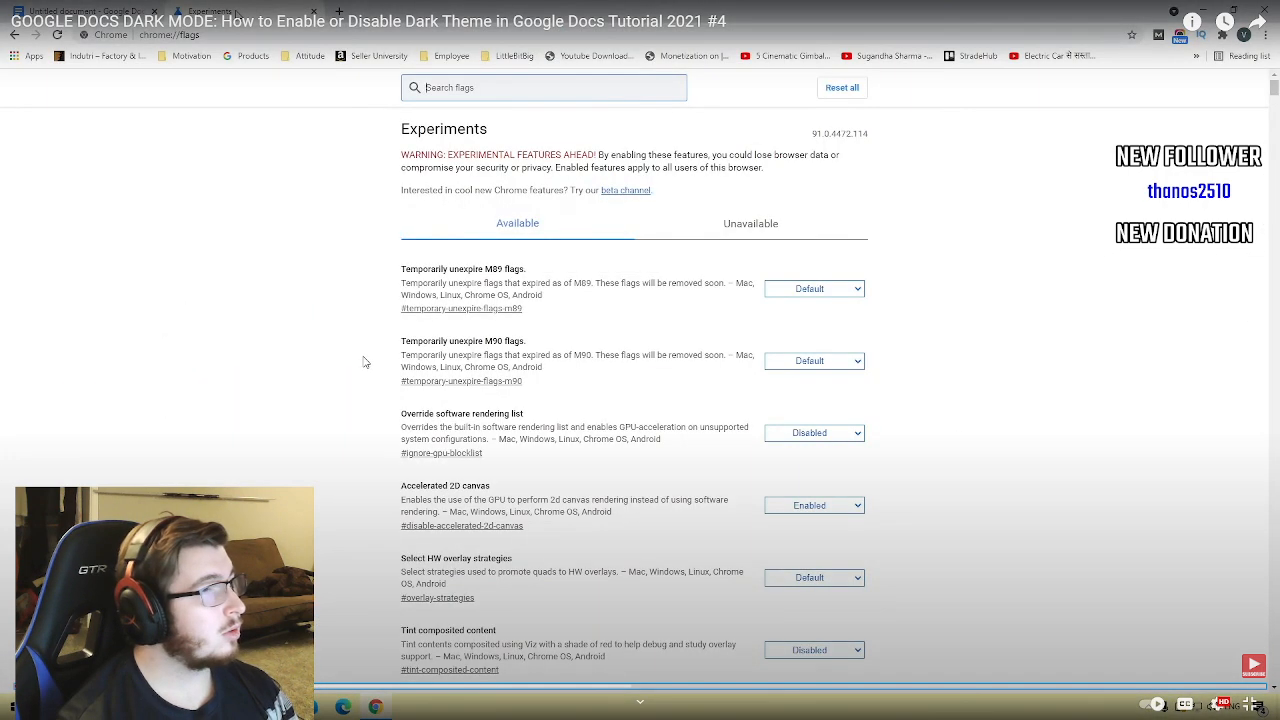
left_click(580, 408)
left_click(1249, 705)
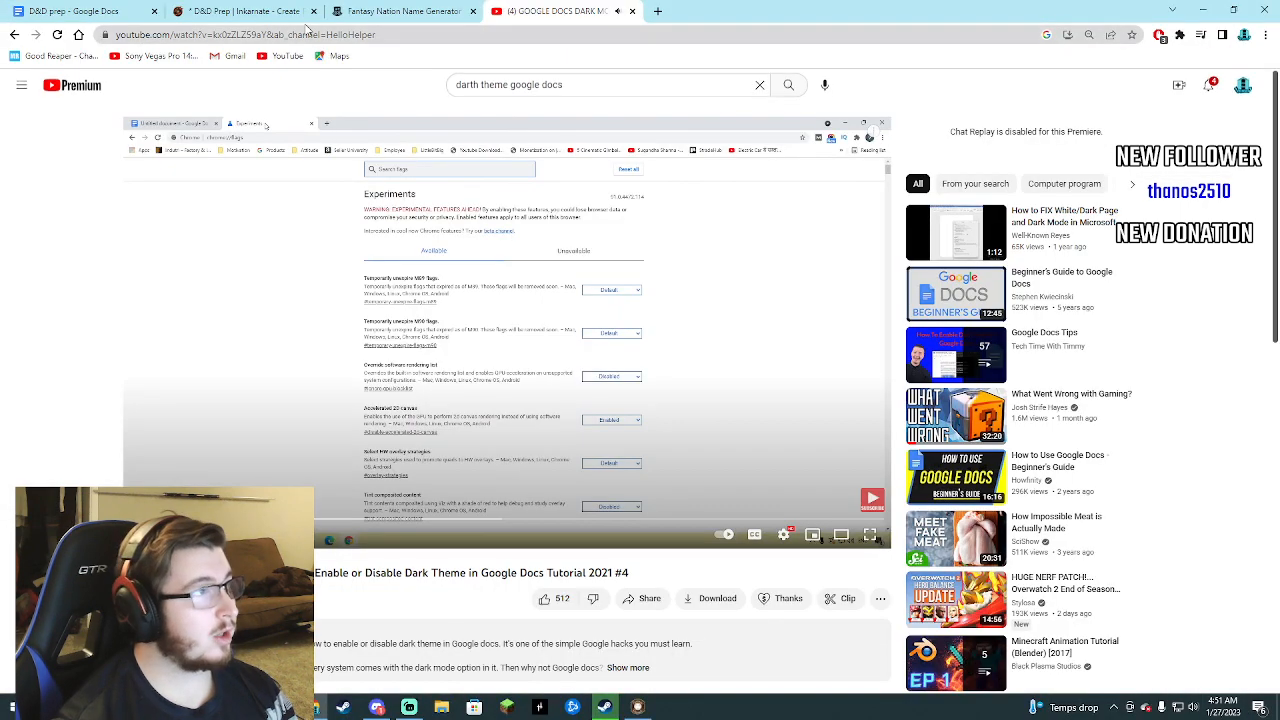
Open a new tab and look up "chrome//flags".
left_click(658, 12)
left_click(645, 35)
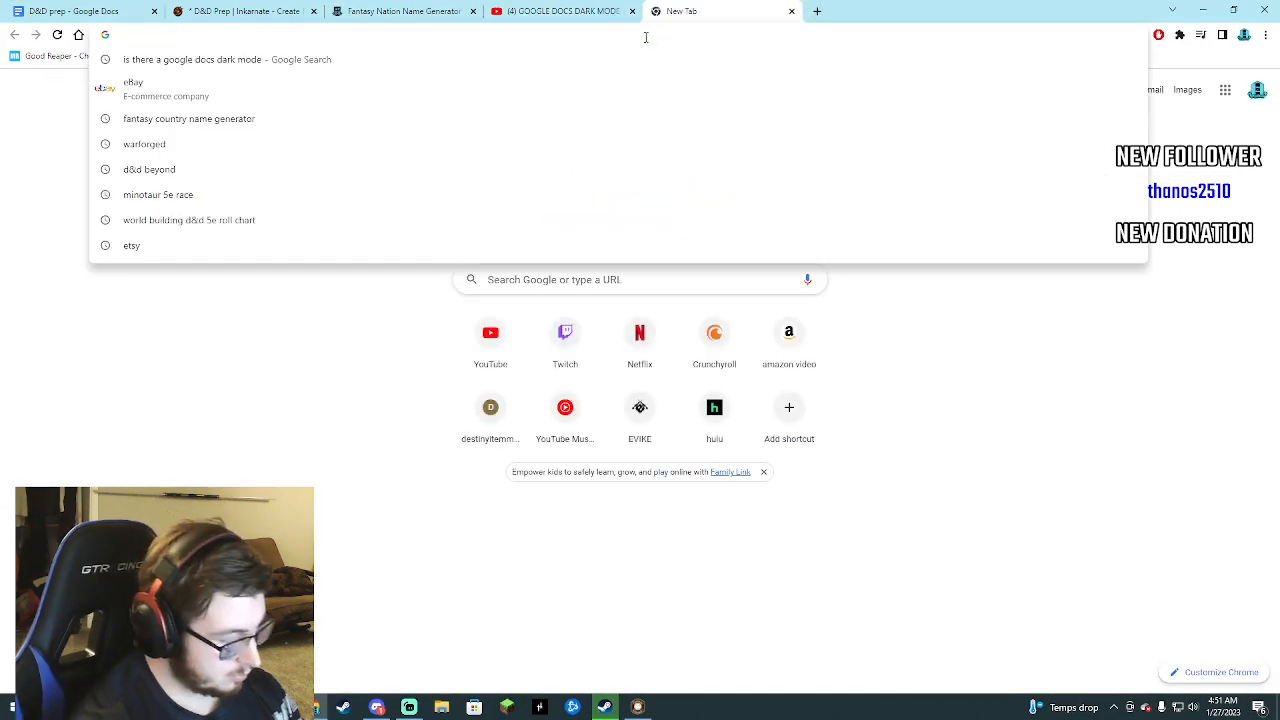
type("chrome//")
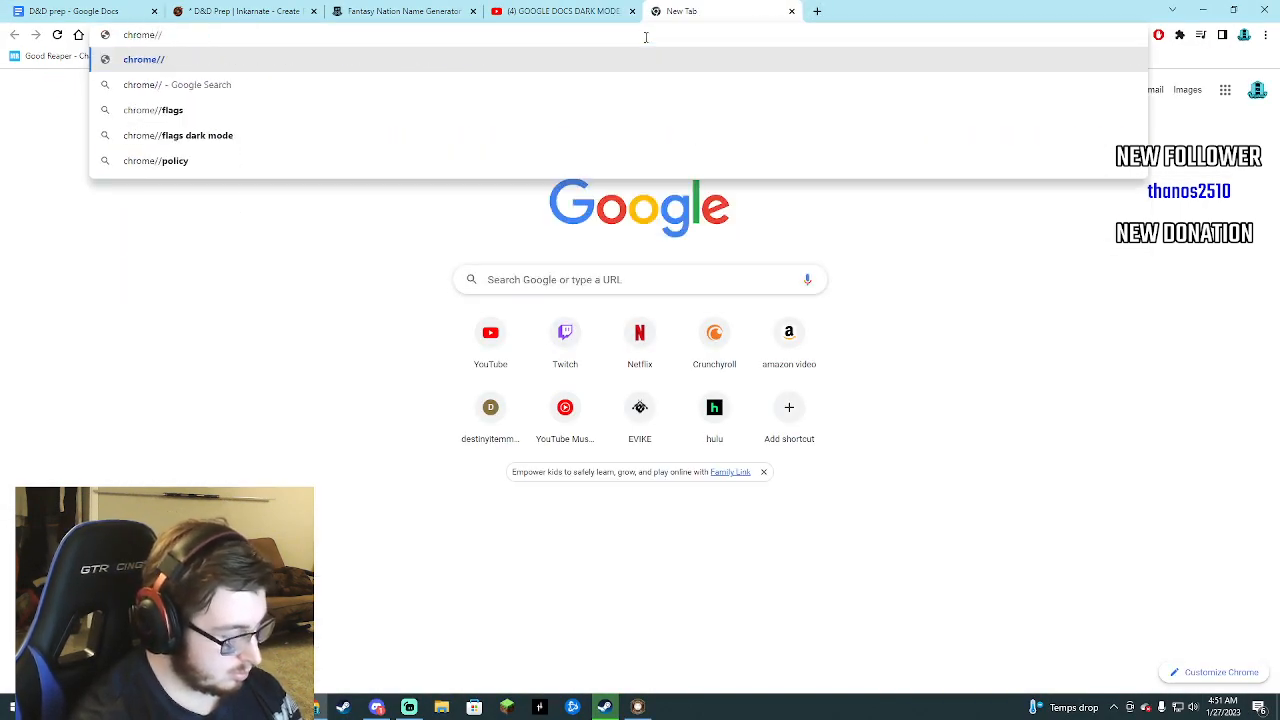
type("flags")
key("Return")
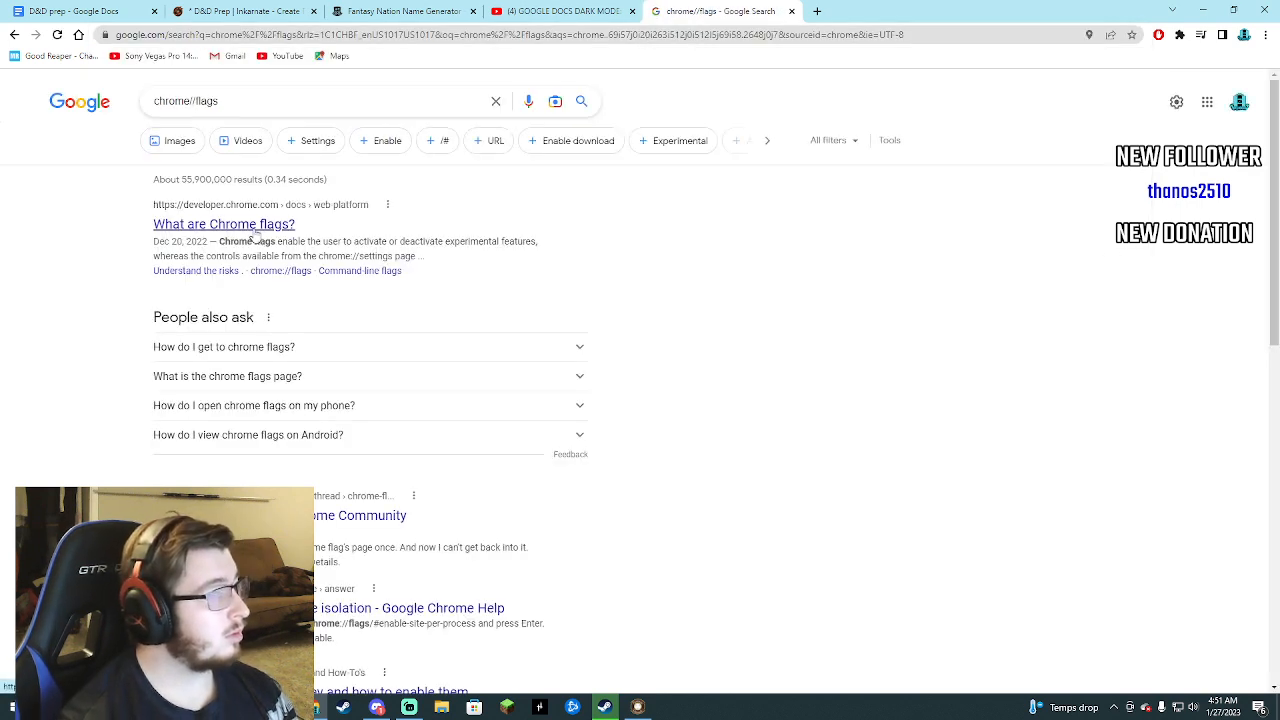
Check the "What are Chrome flags?" article, then go back and read the Chrome flags community thread.
left_click(255, 230)
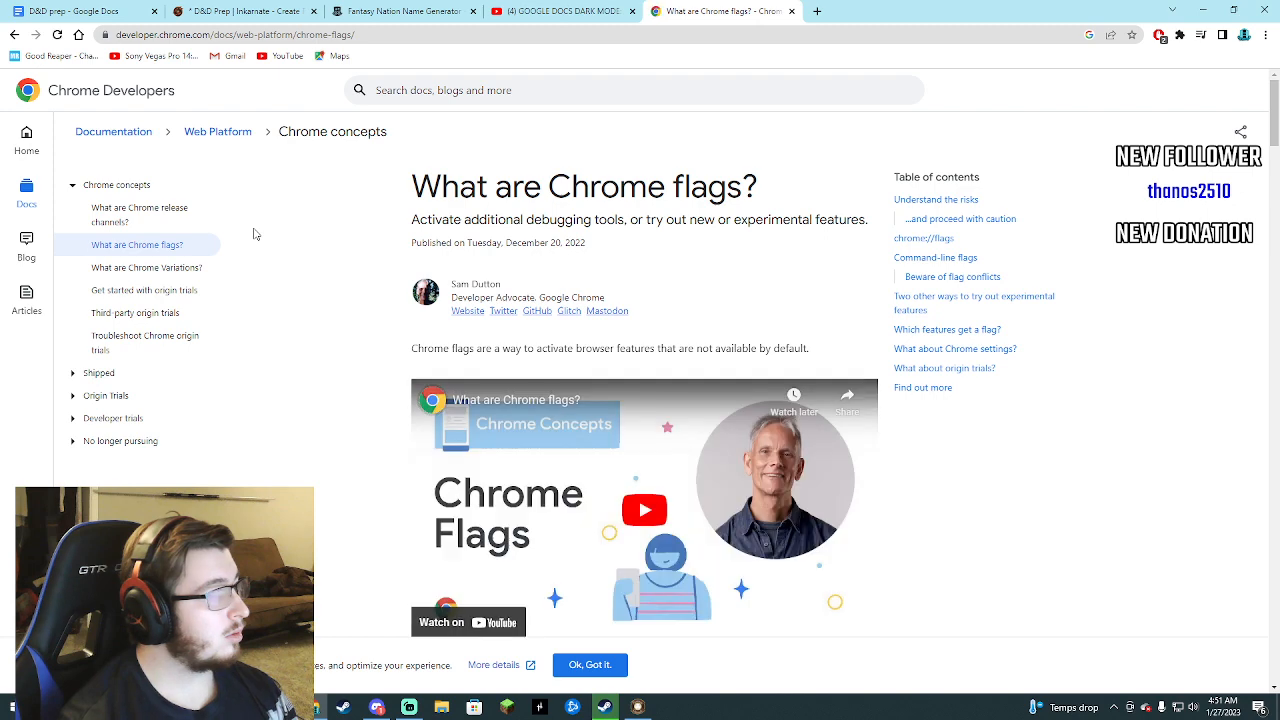
left_click(14, 34)
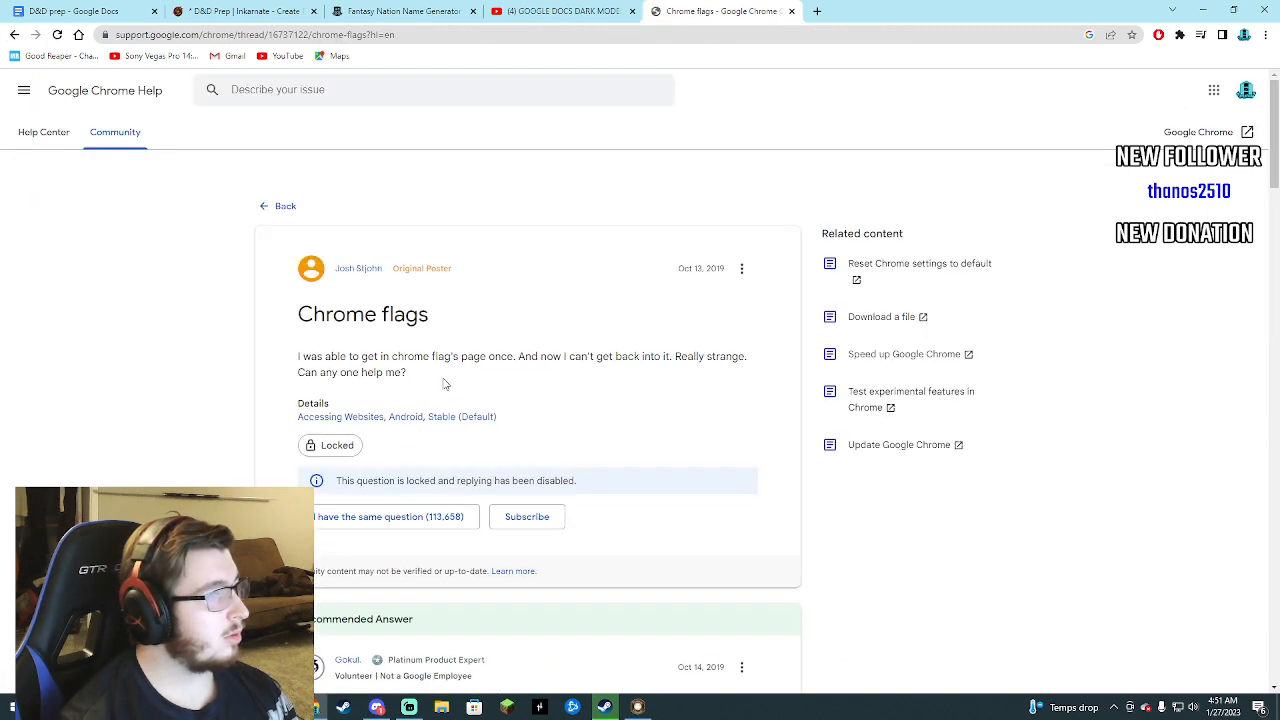
scroll(445, 383, "down", 1)
scroll(430, 318, "up", 2)
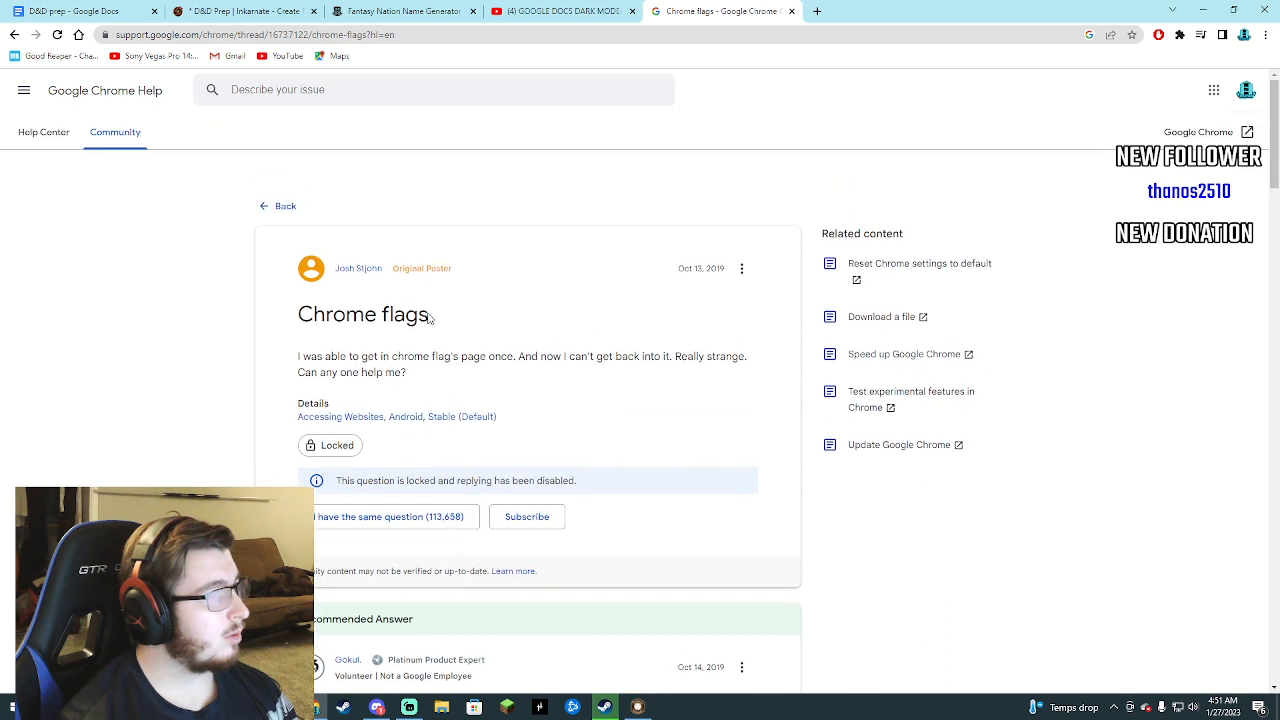
Search Google Chrome Help for "dark" and look through the results for a way to enable dark mode.
left_click(314, 95)
type("dark")
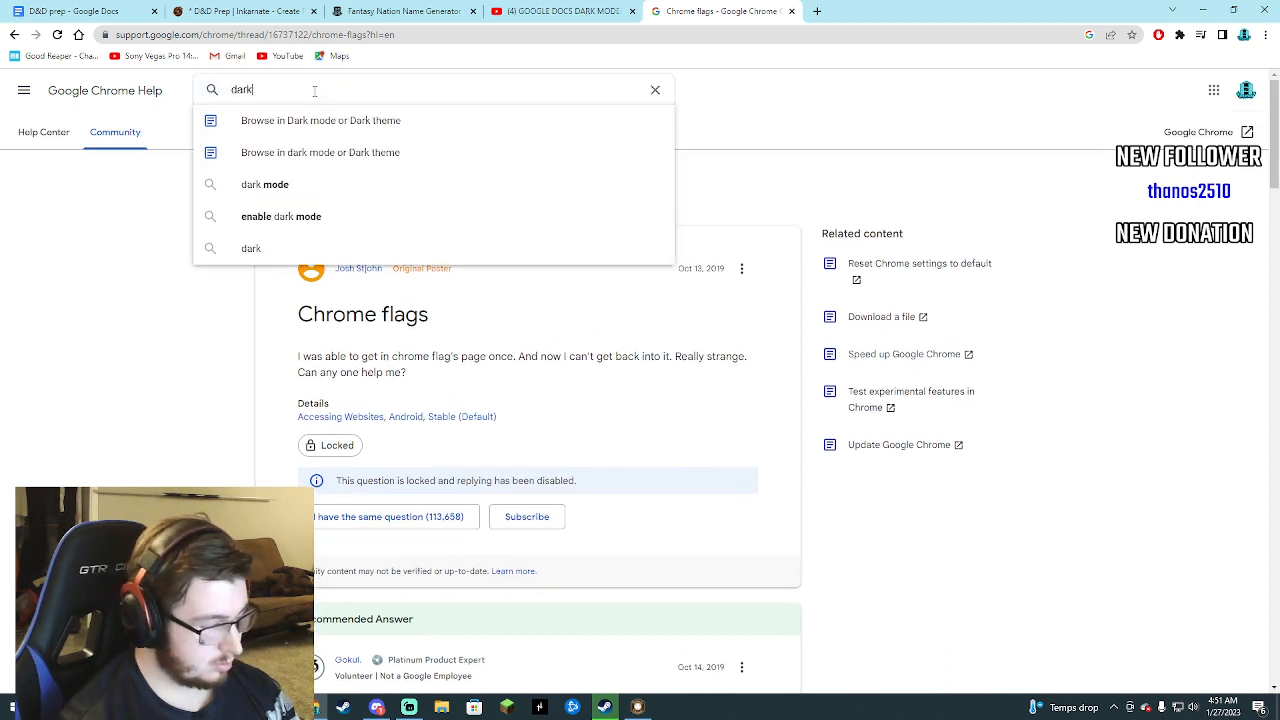
key("Return")
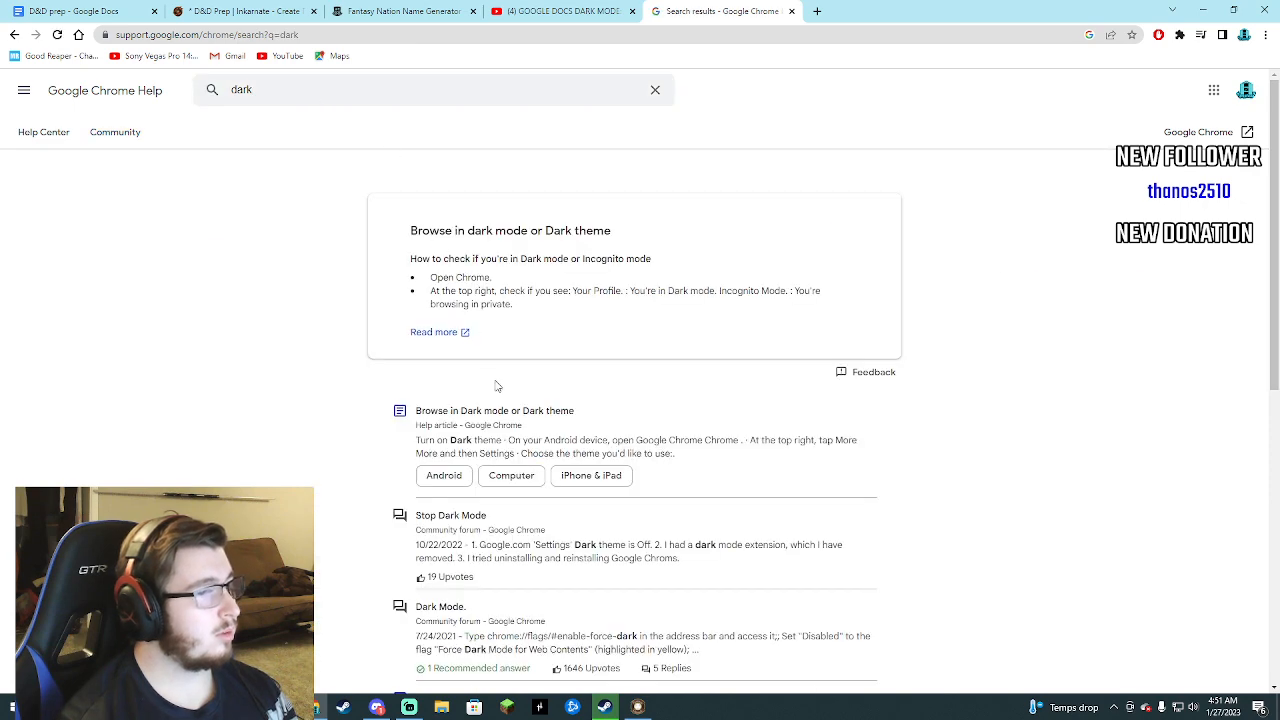
scroll(495, 386, "down", 1)
scroll(474, 397, "down", 1)
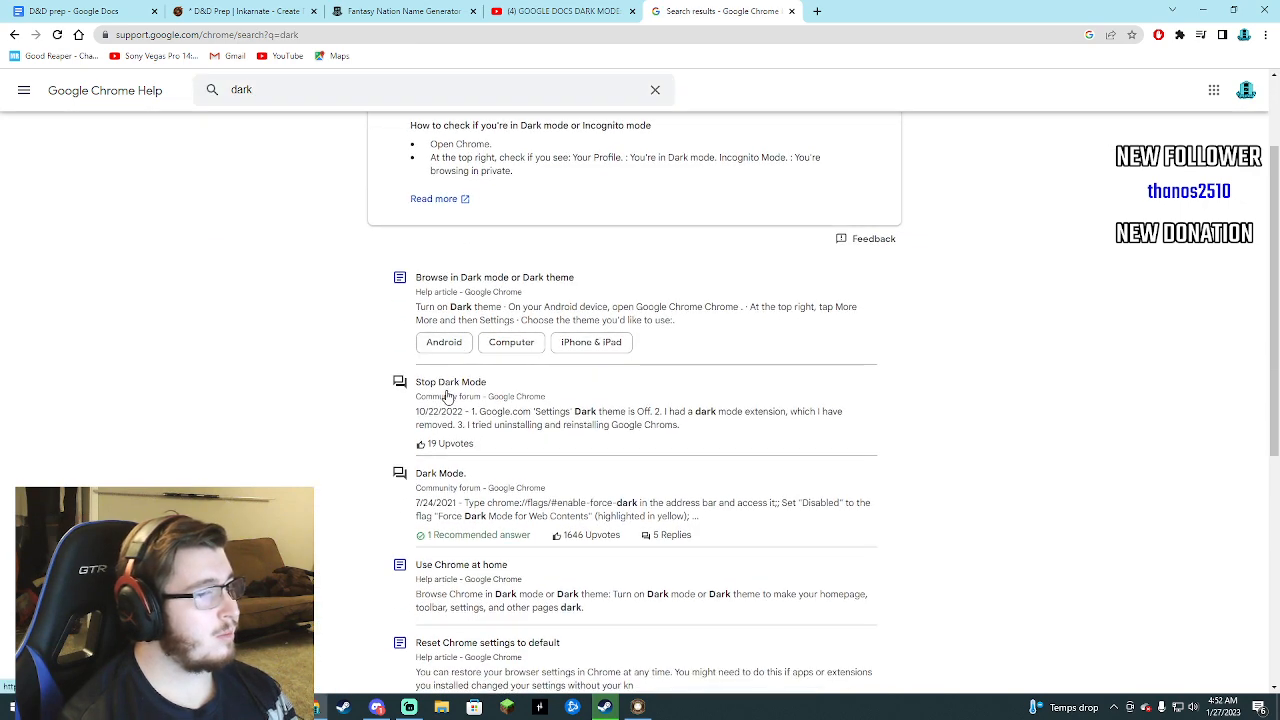
scroll(447, 397, "down", 2)
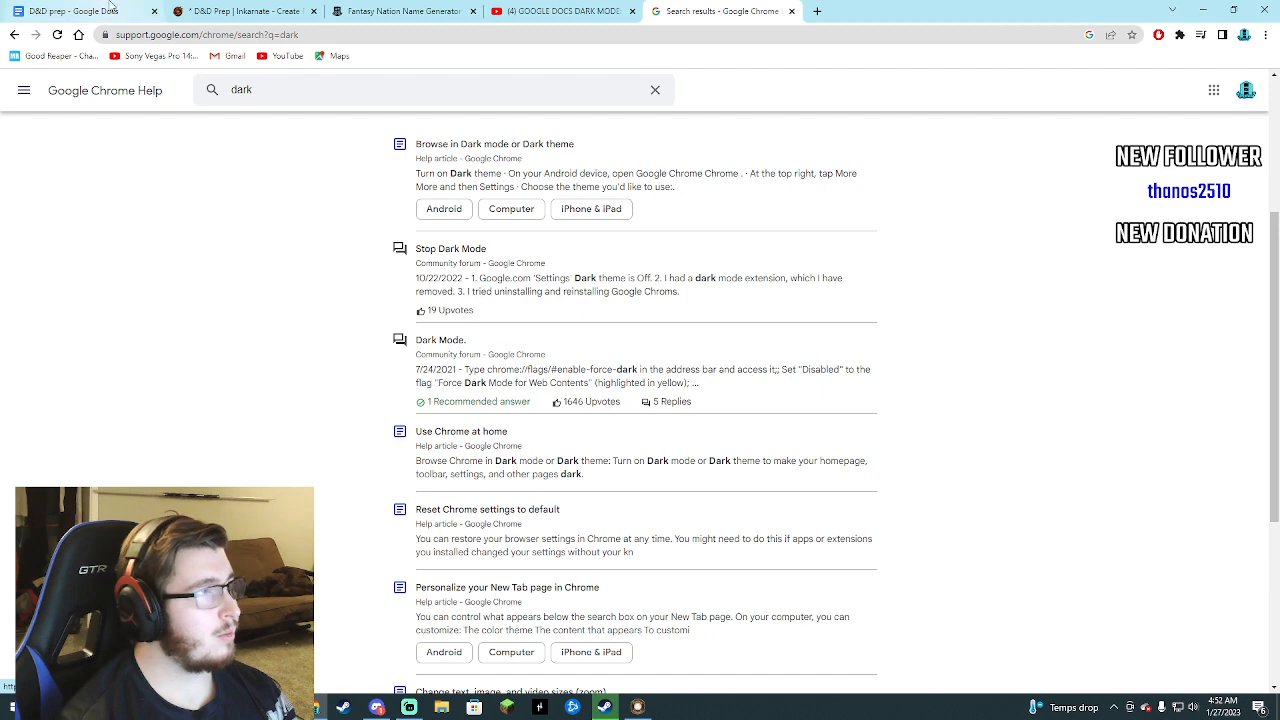
Return to the YouTube tutorial and replay the part that shows the exact Chrome flags address.
left_click(560, 11)
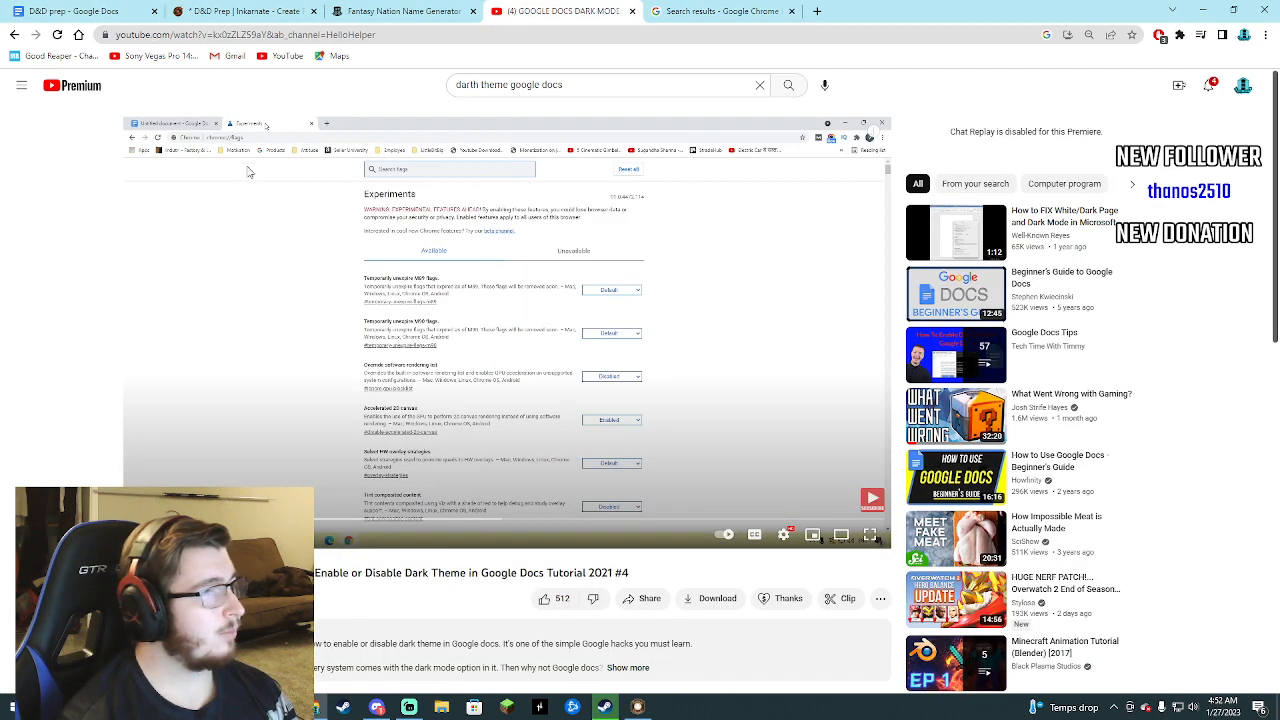
left_click(249, 172)
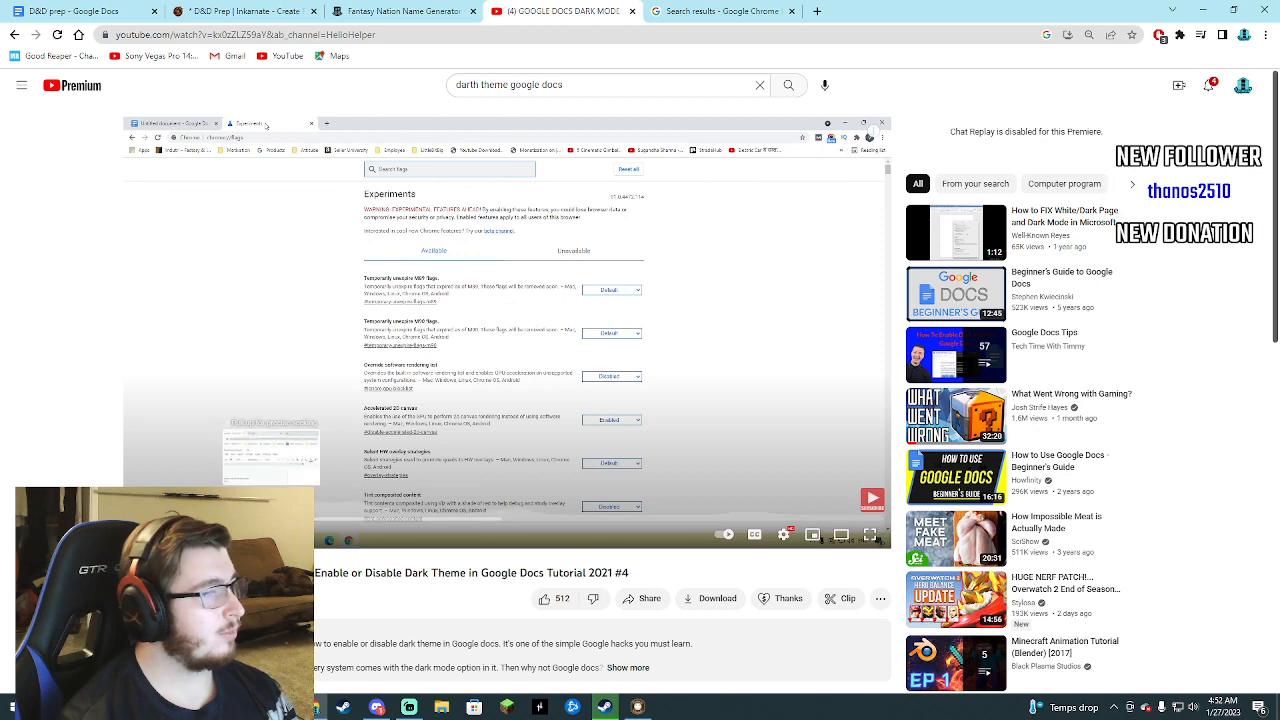
left_click(271, 519)
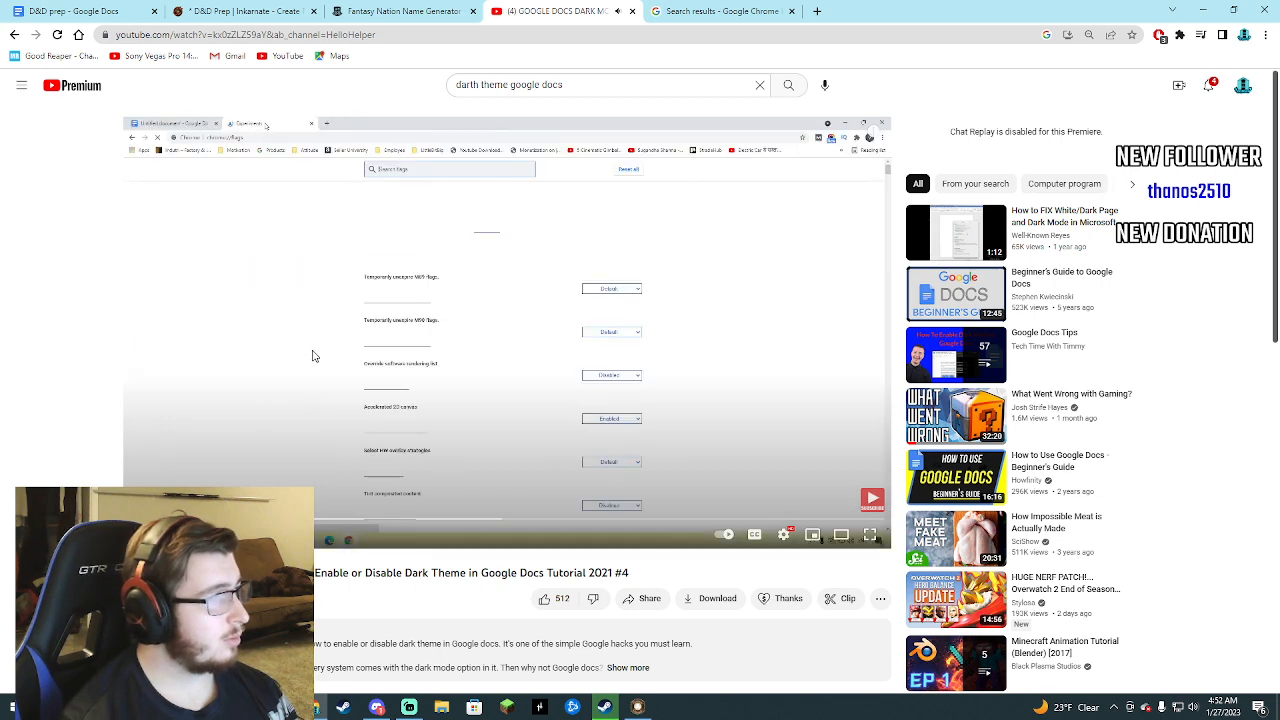
Open chrome://flags in the Chrome Help tab and search the experiments for "dark".
left_click(690, 11)
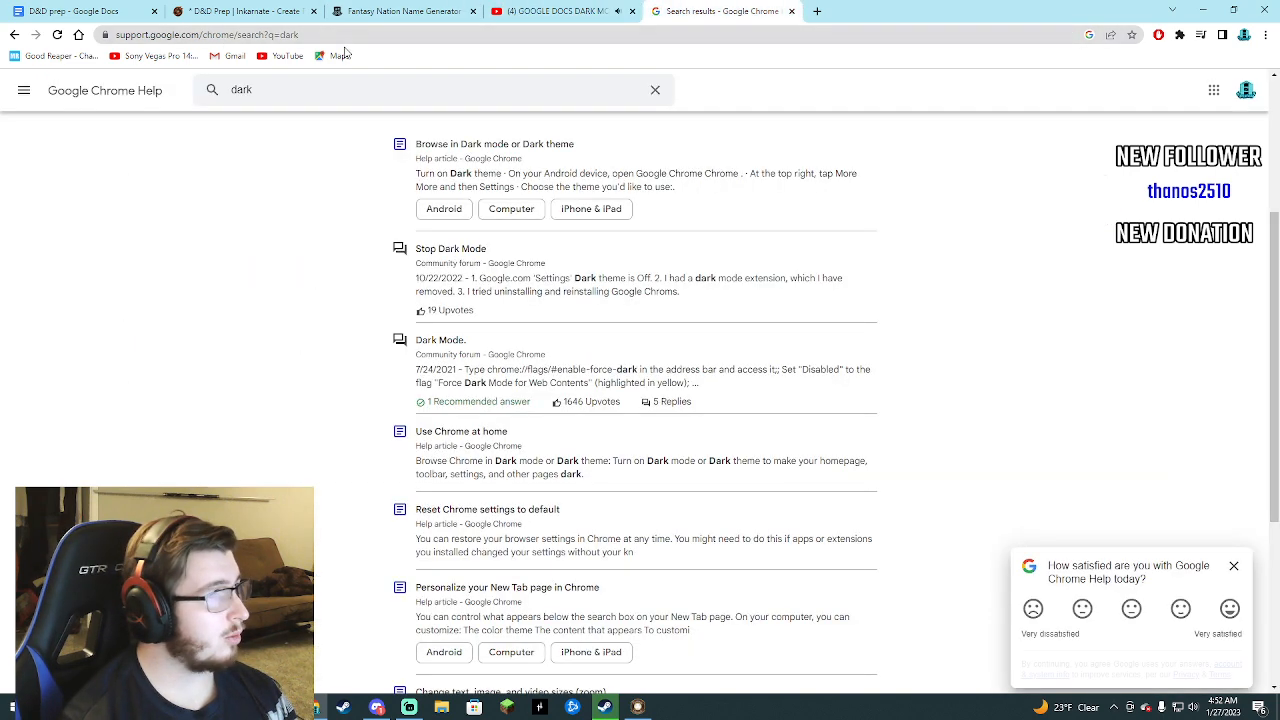
left_click(135, 36)
type("chrome")
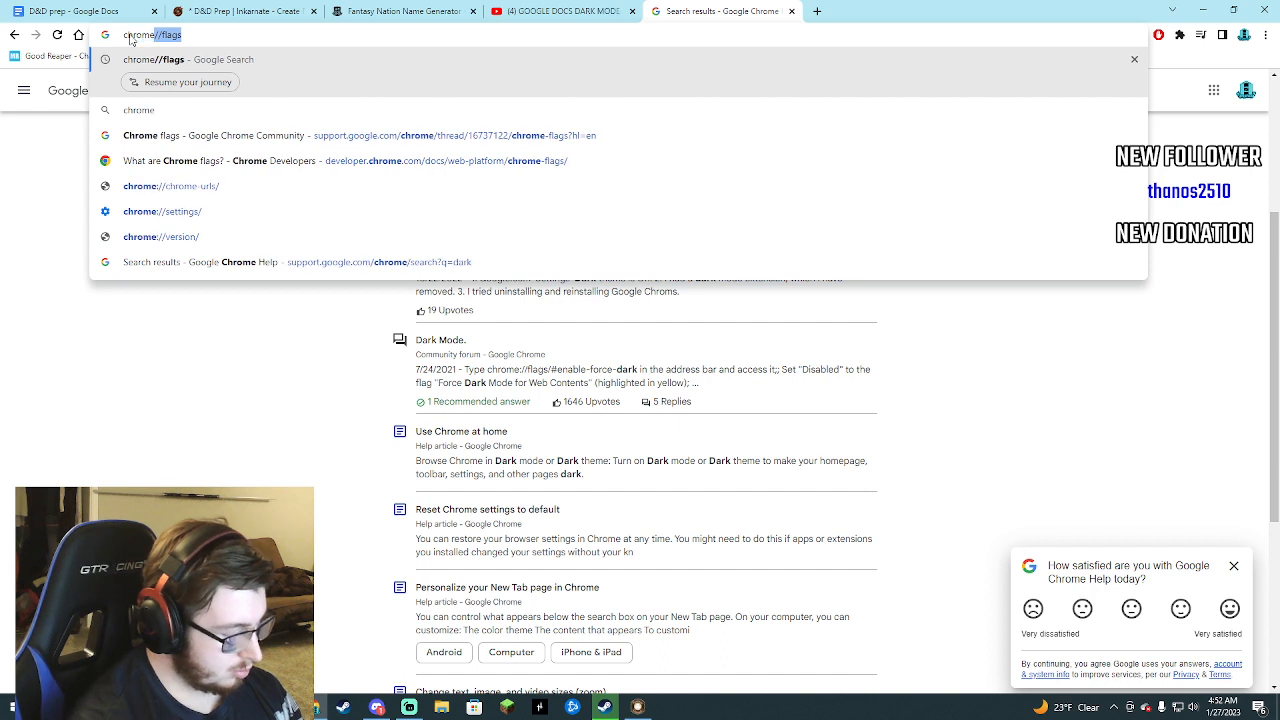
type("://flags")
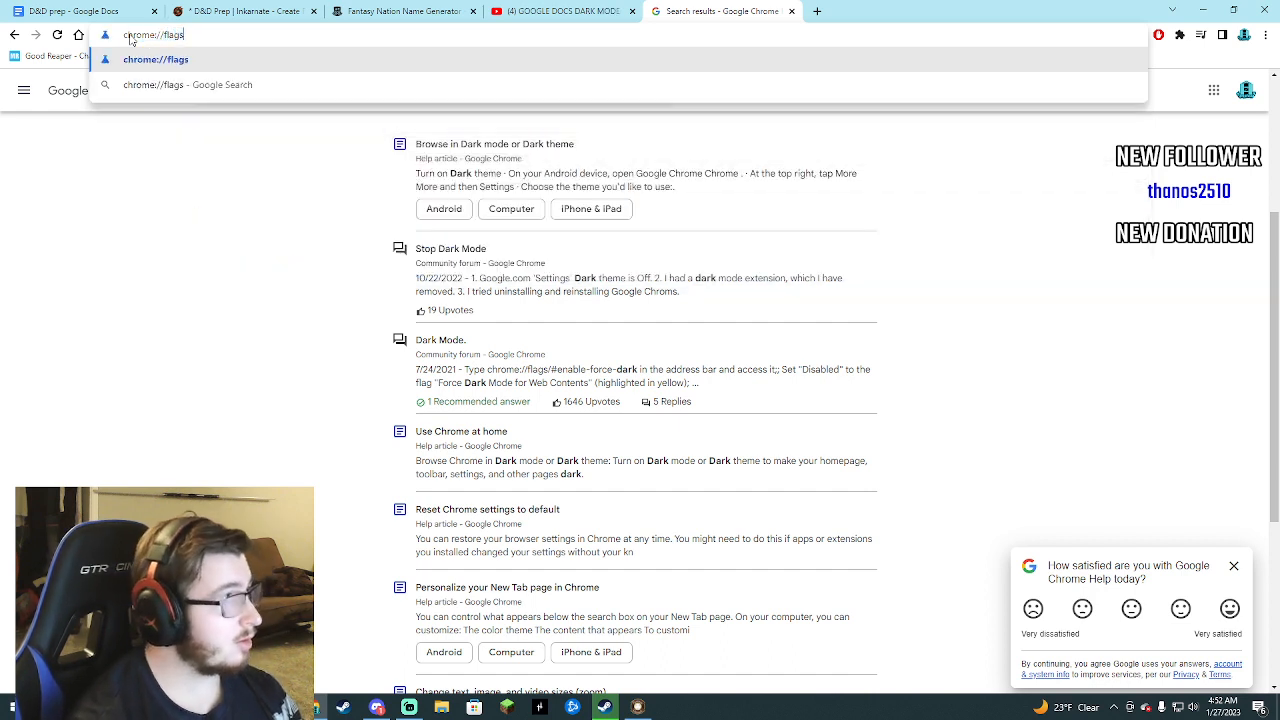
key("Return")
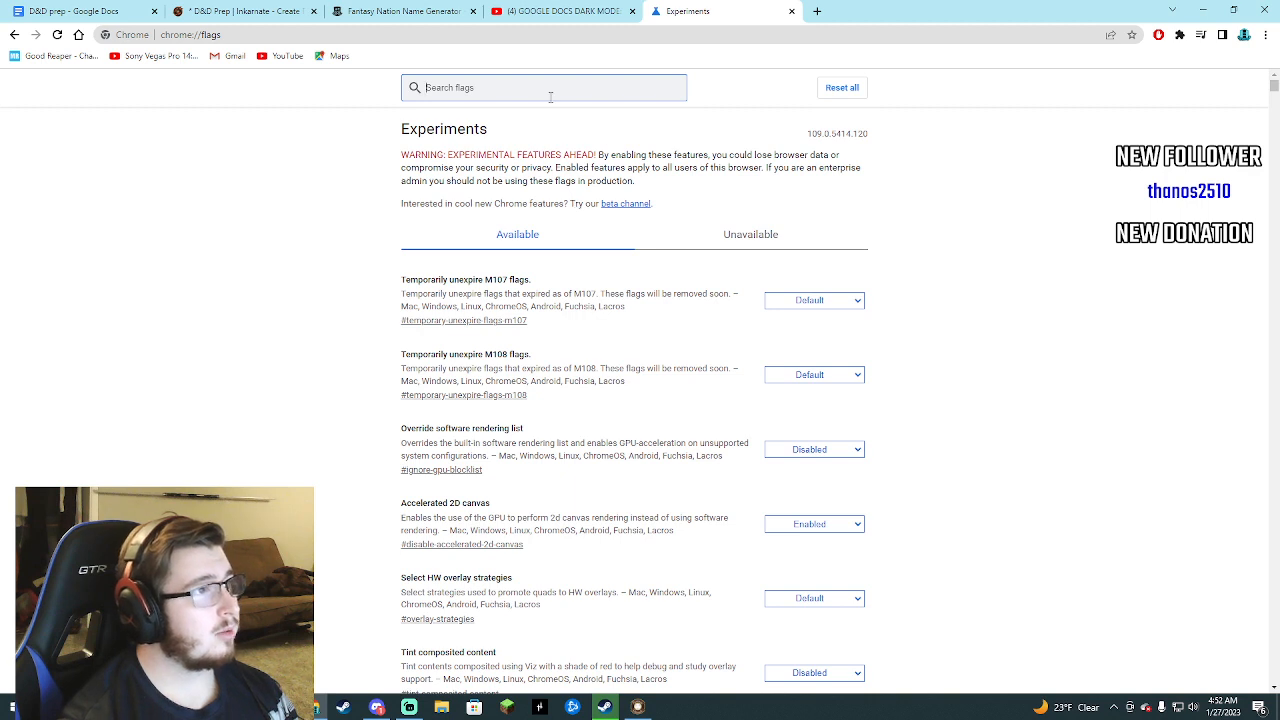
type("dark")
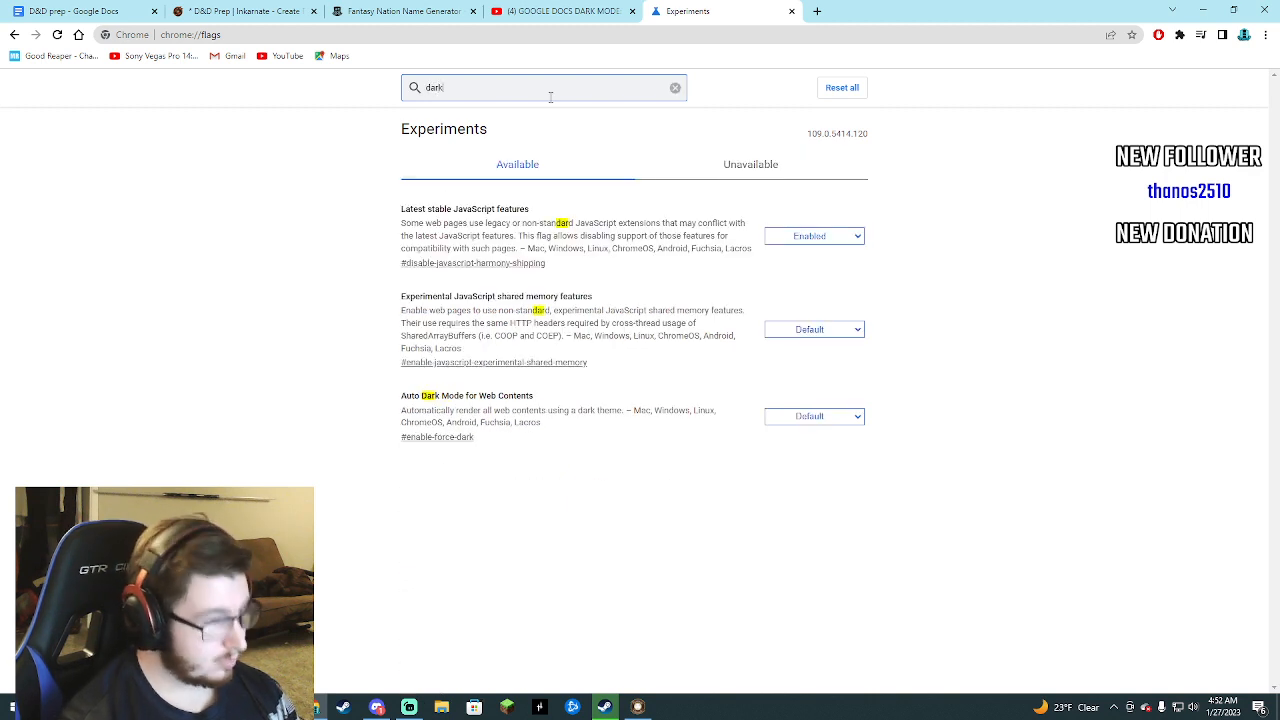
Set the Auto Dark Mode for Web Contents flag to Enabled and reload the D&D prep document to check for the dark theme.
left_click(801, 232)
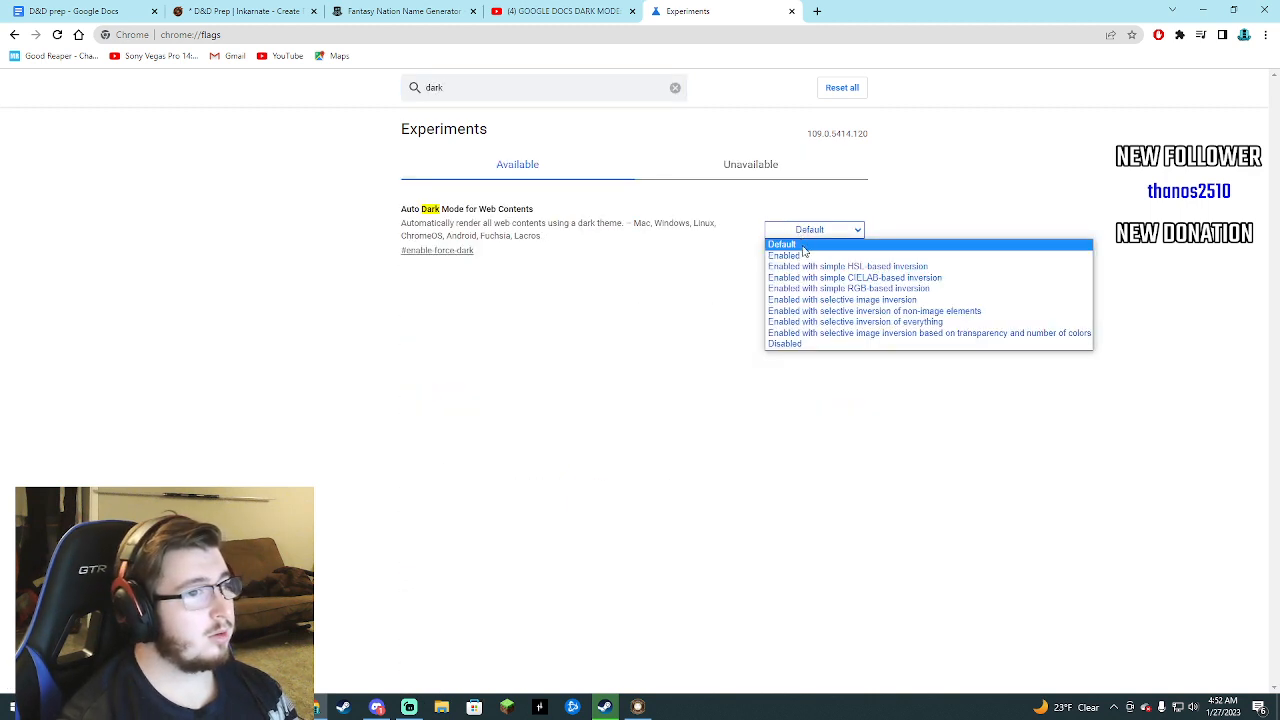
left_click(803, 255)
left_click(88, 10)
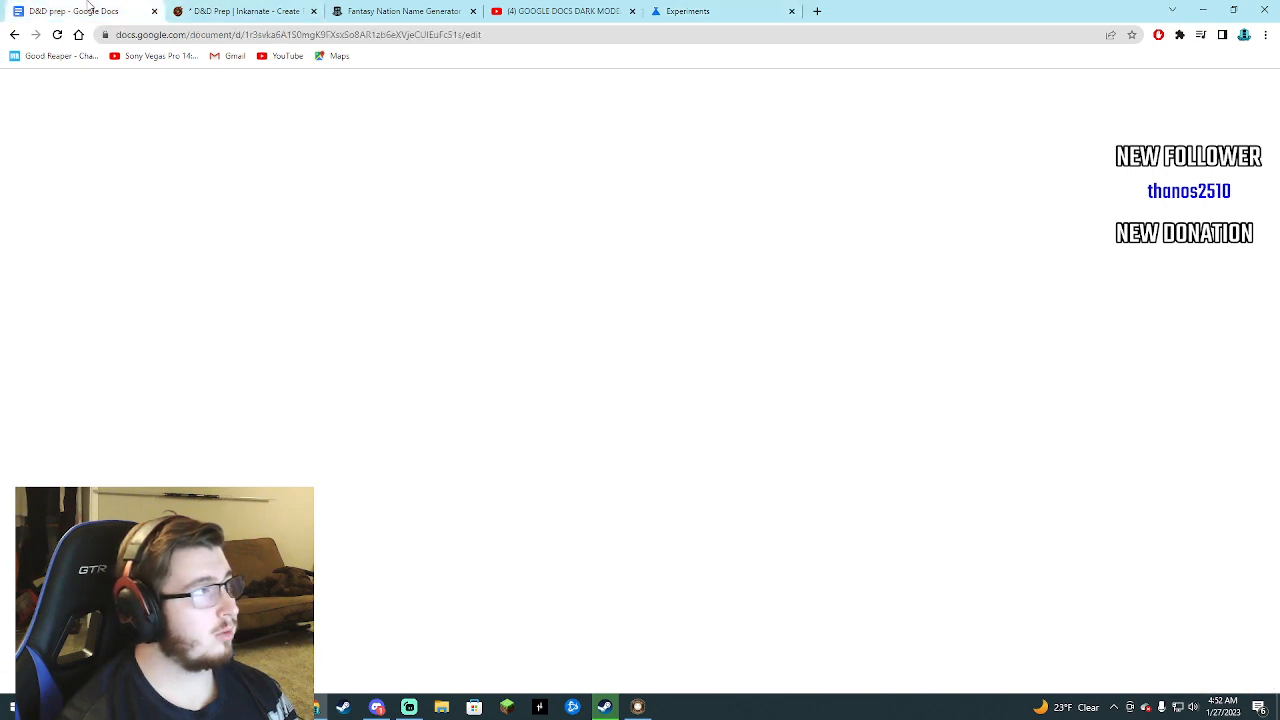
left_click(57, 35)
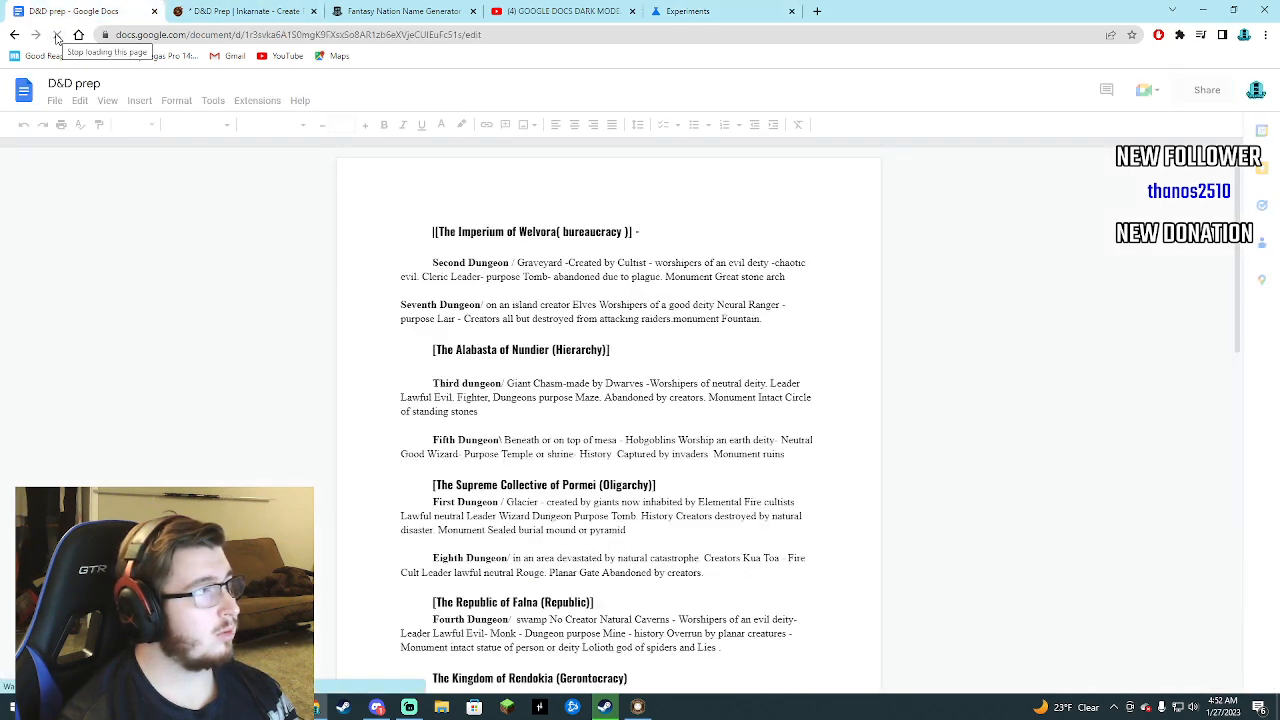
left_click(690, 10)
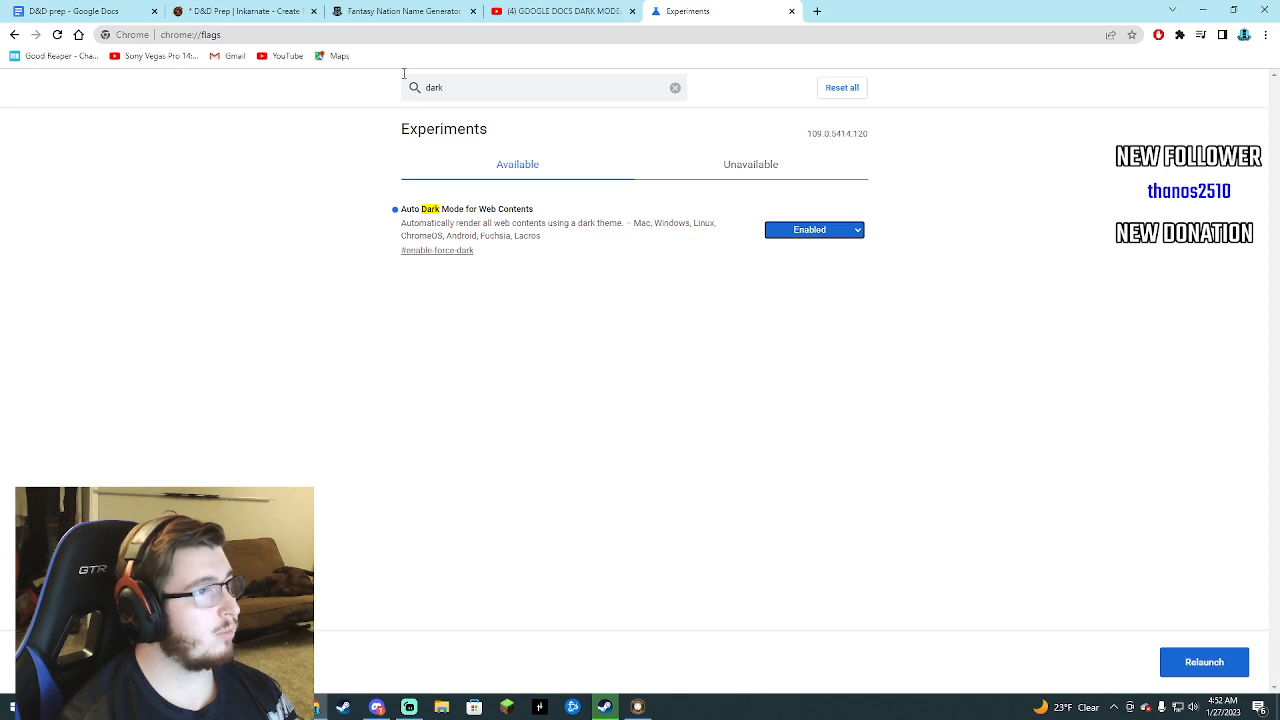
Watch the part of the YouTube tutorial showing what to do once the dark mode flag is enabled.
left_click(533, 14)
left_click(382, 222)
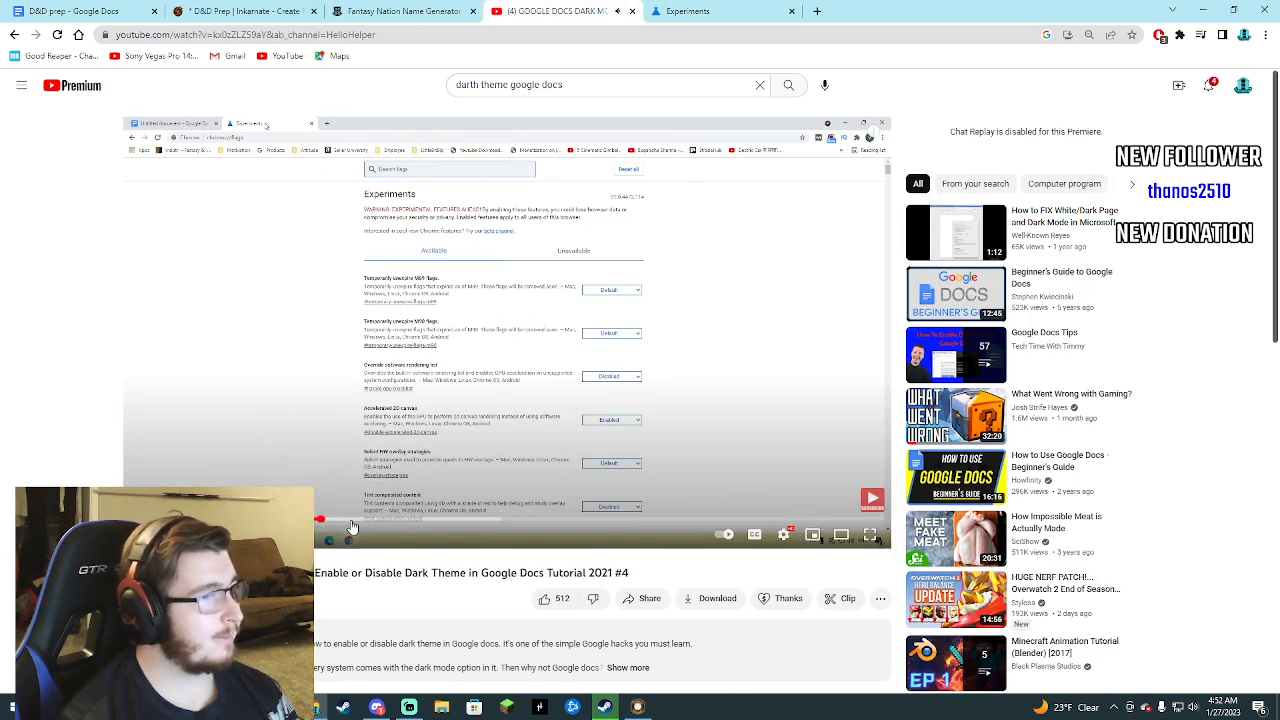
left_click(350, 520)
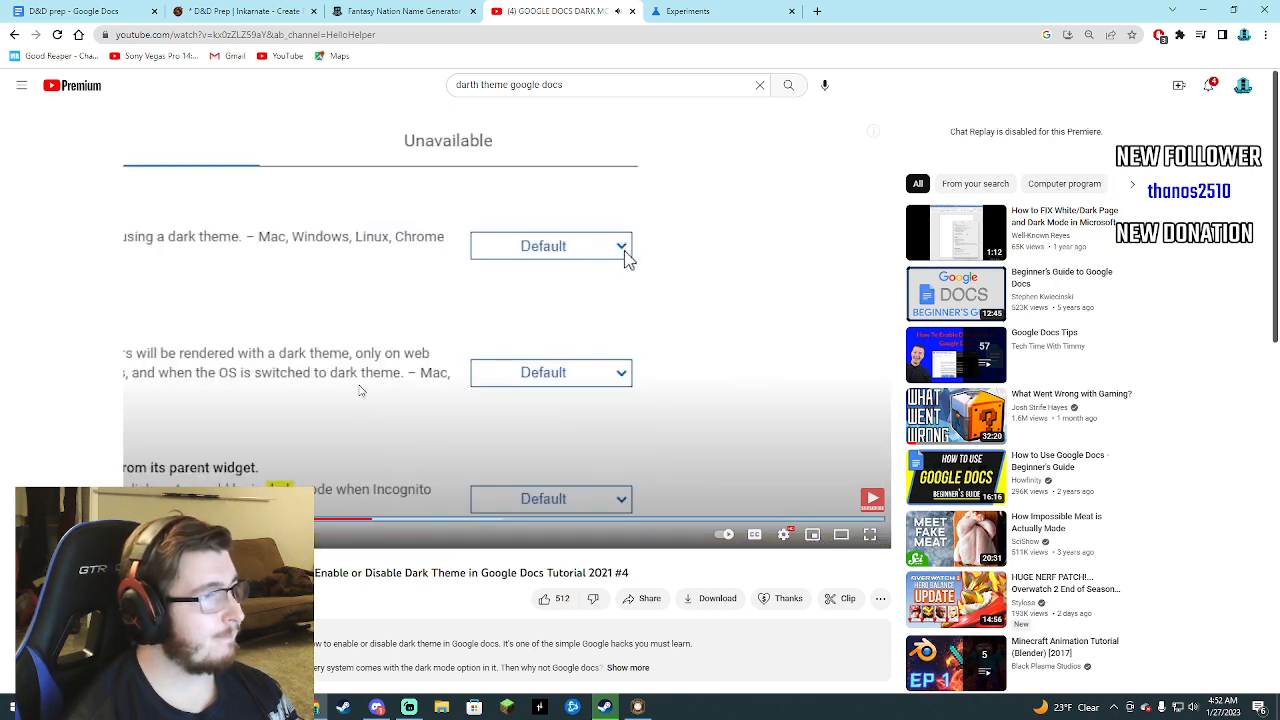
key("Right")
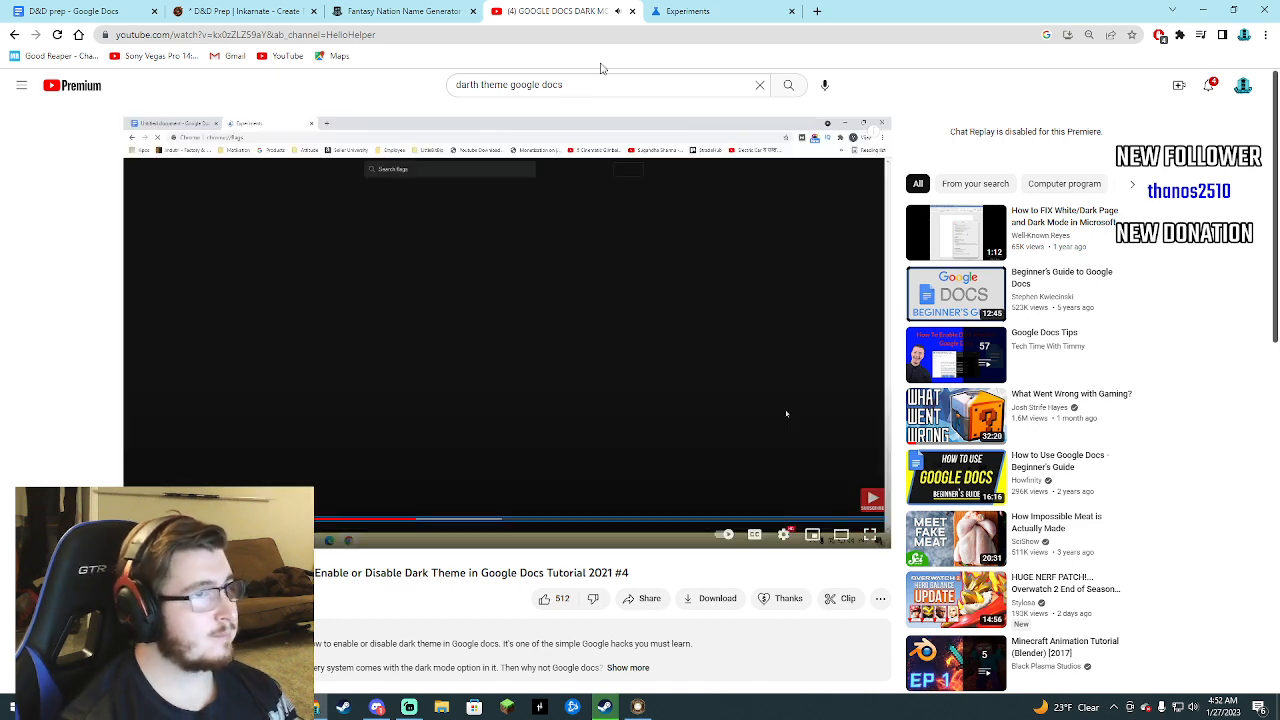
left_click(714, 18)
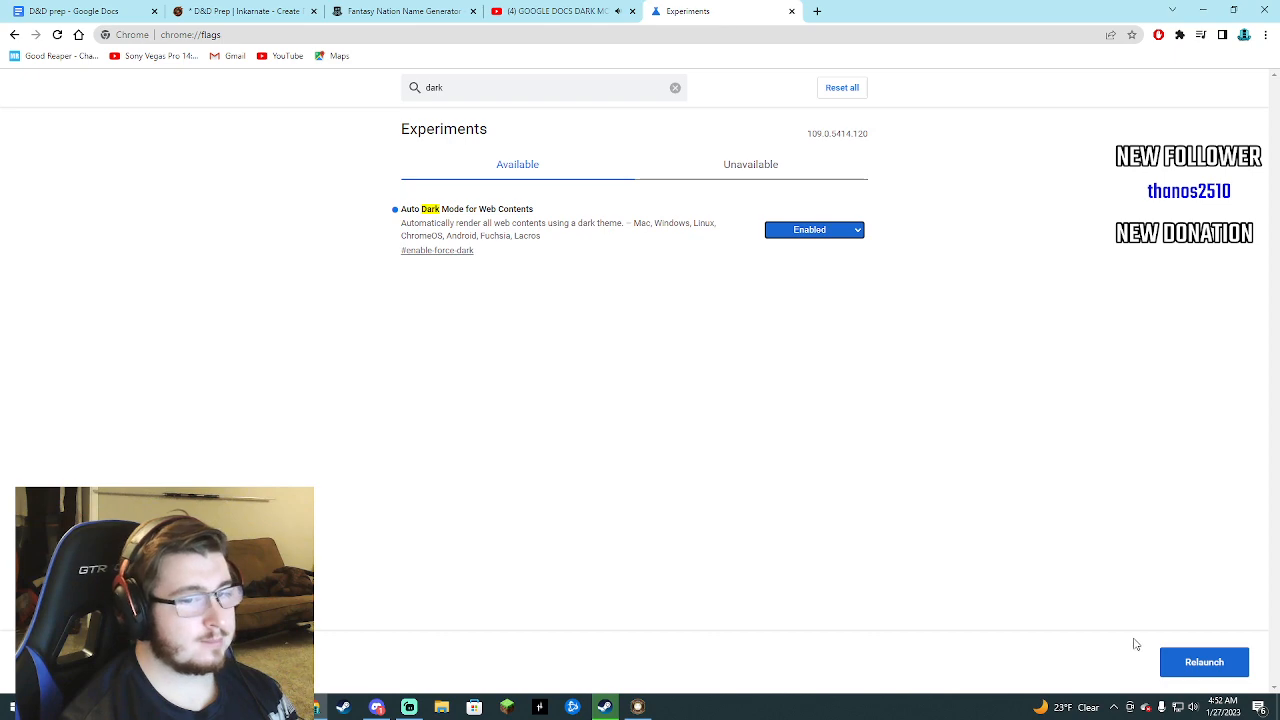
left_click(555, 11)
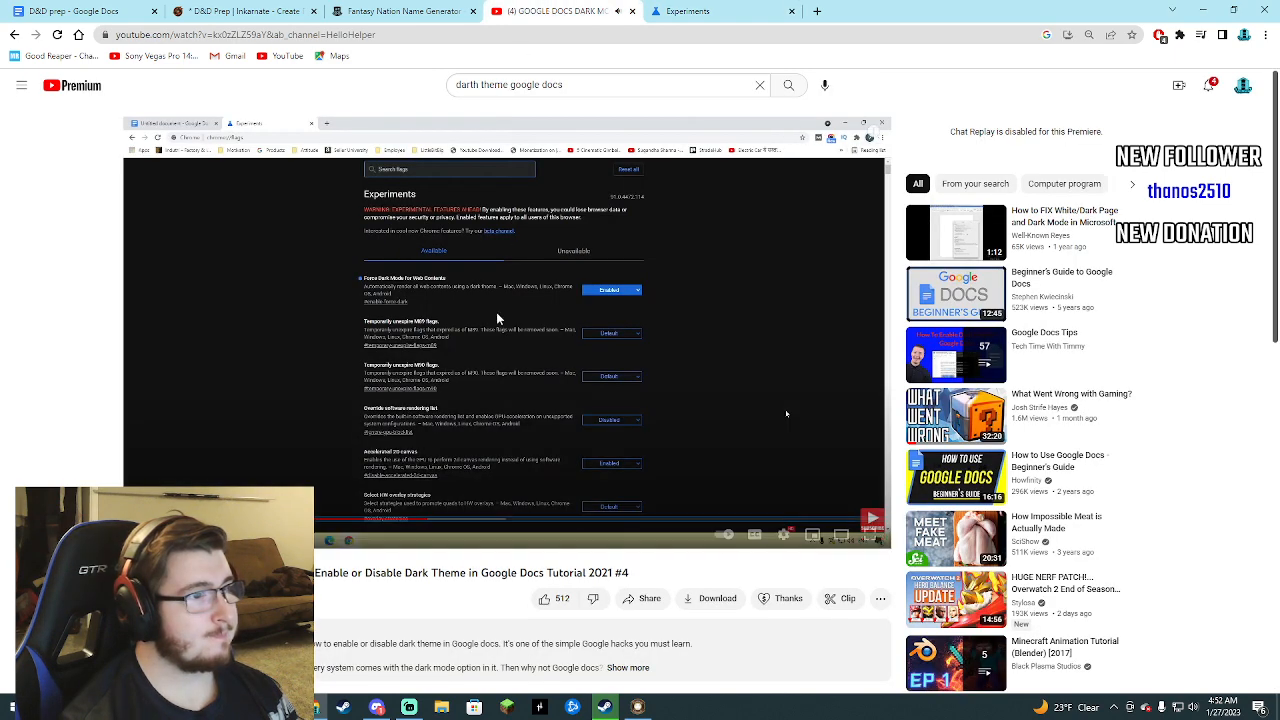
left_click(512, 346)
Start the Chrome relaunch, decline leaving the Inkarnate map with unsaved changes, and save the map.
left_click(690, 16)
left_click(1183, 669)
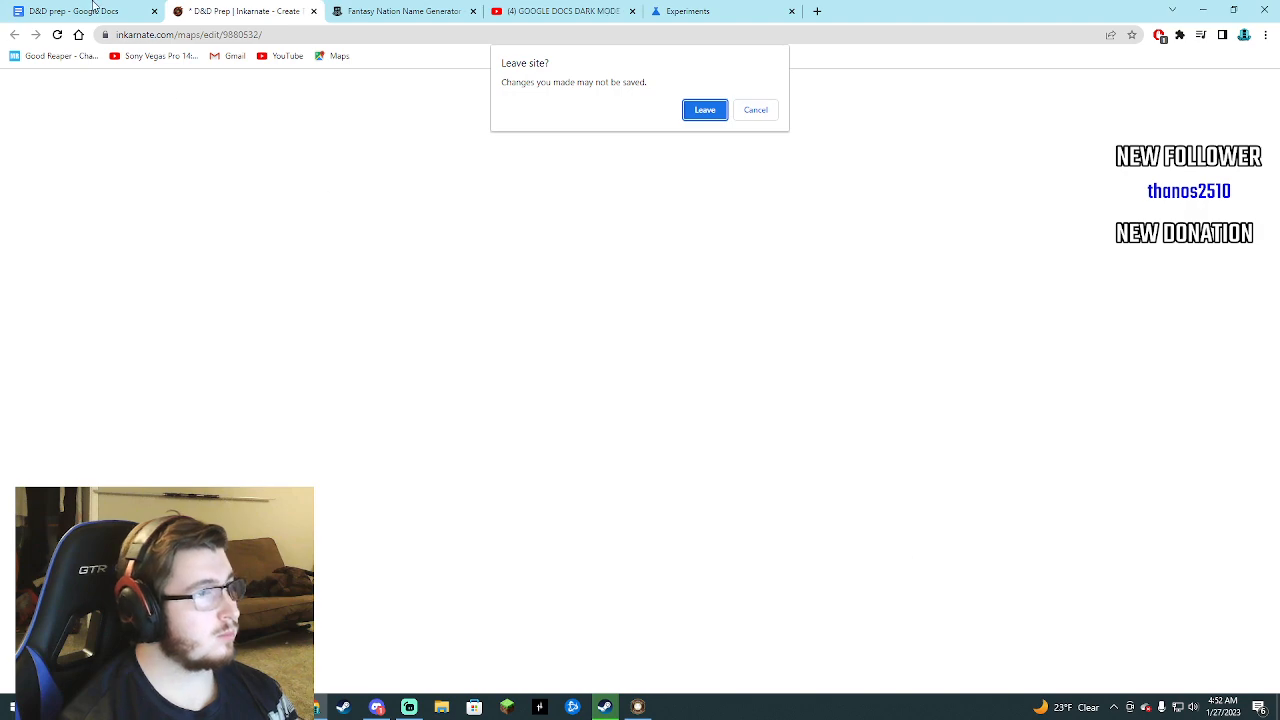
left_click(772, 116)
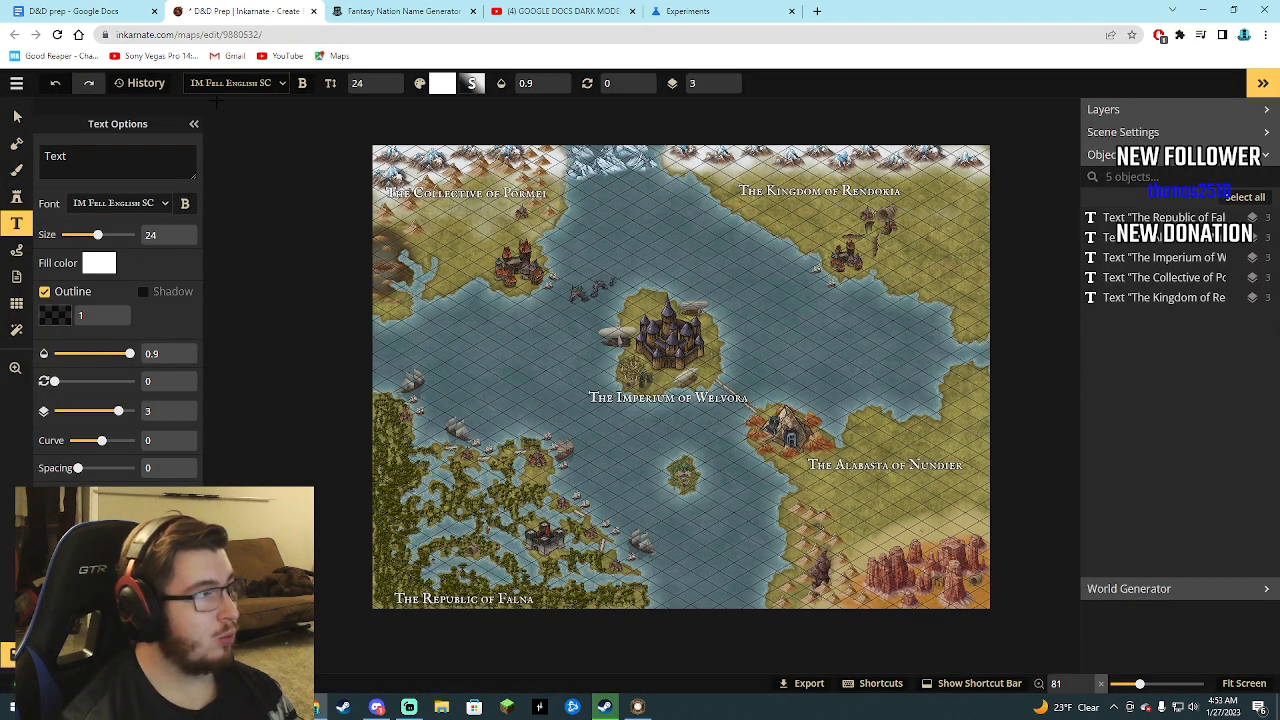
left_click(16, 83)
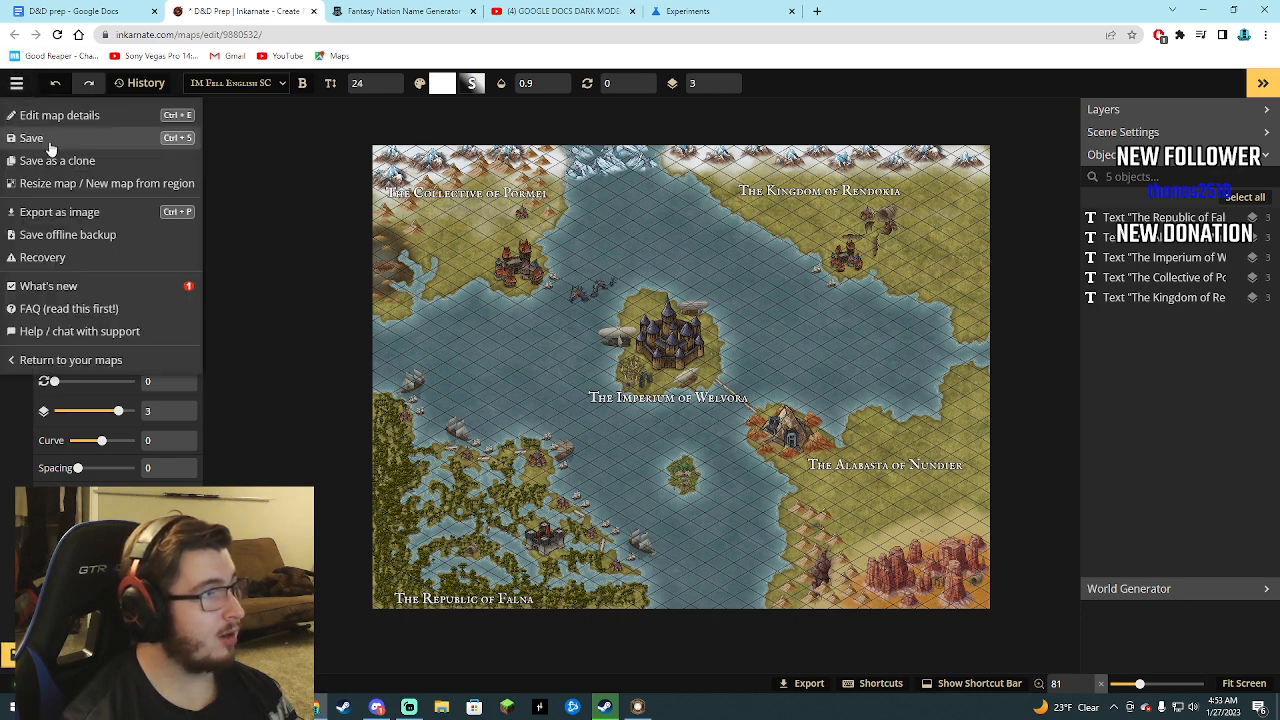
left_click(50, 140)
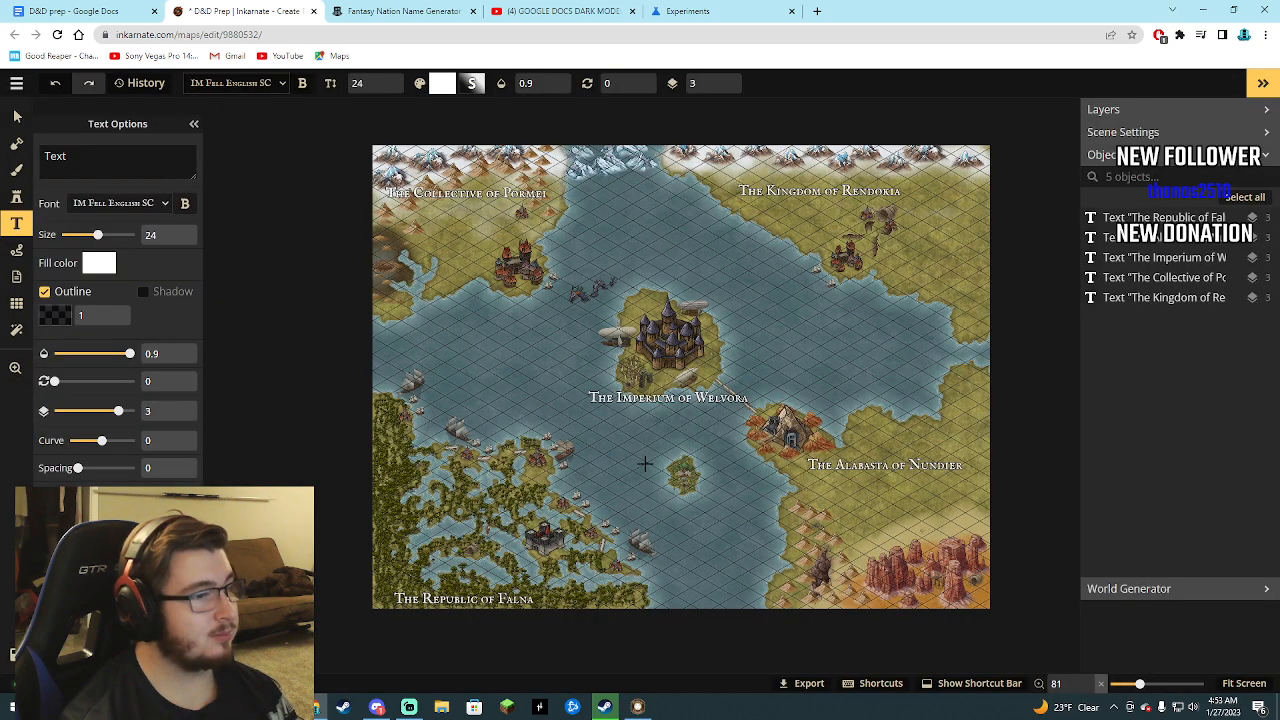
Copy the Inkarnate map's address.
left_click(252, 34)
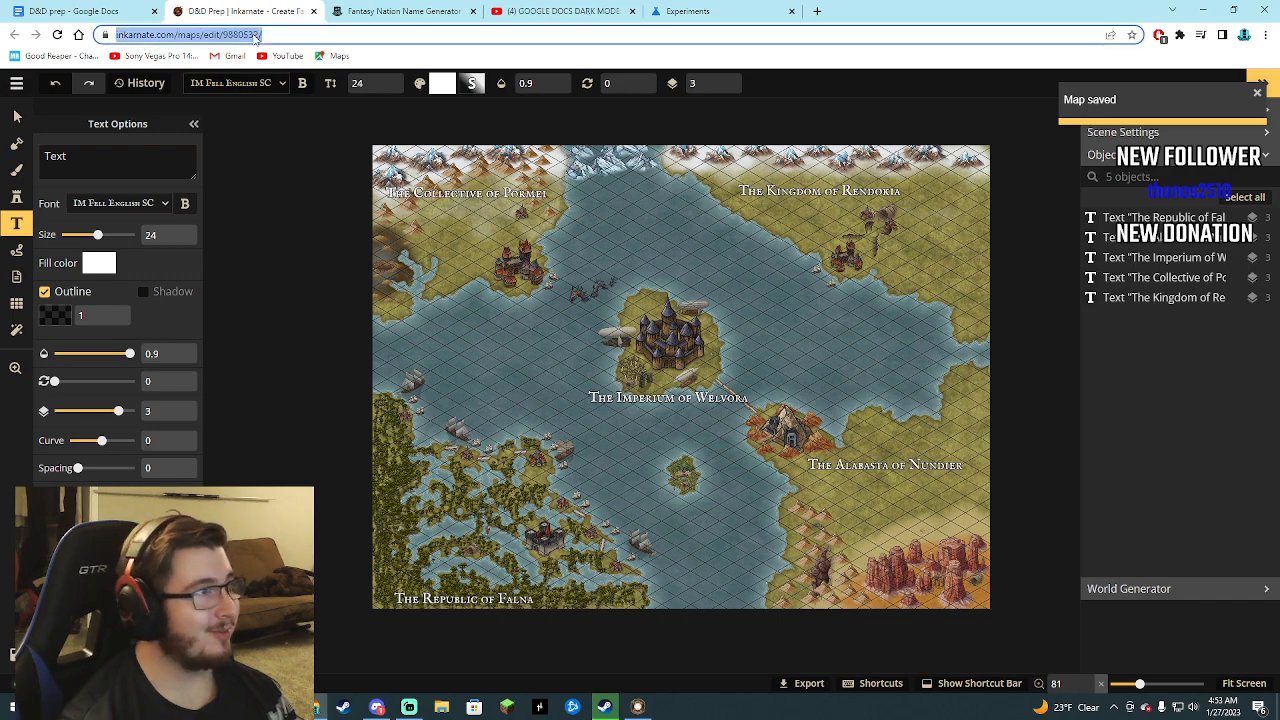
right_click(252, 34)
left_click(290, 103)
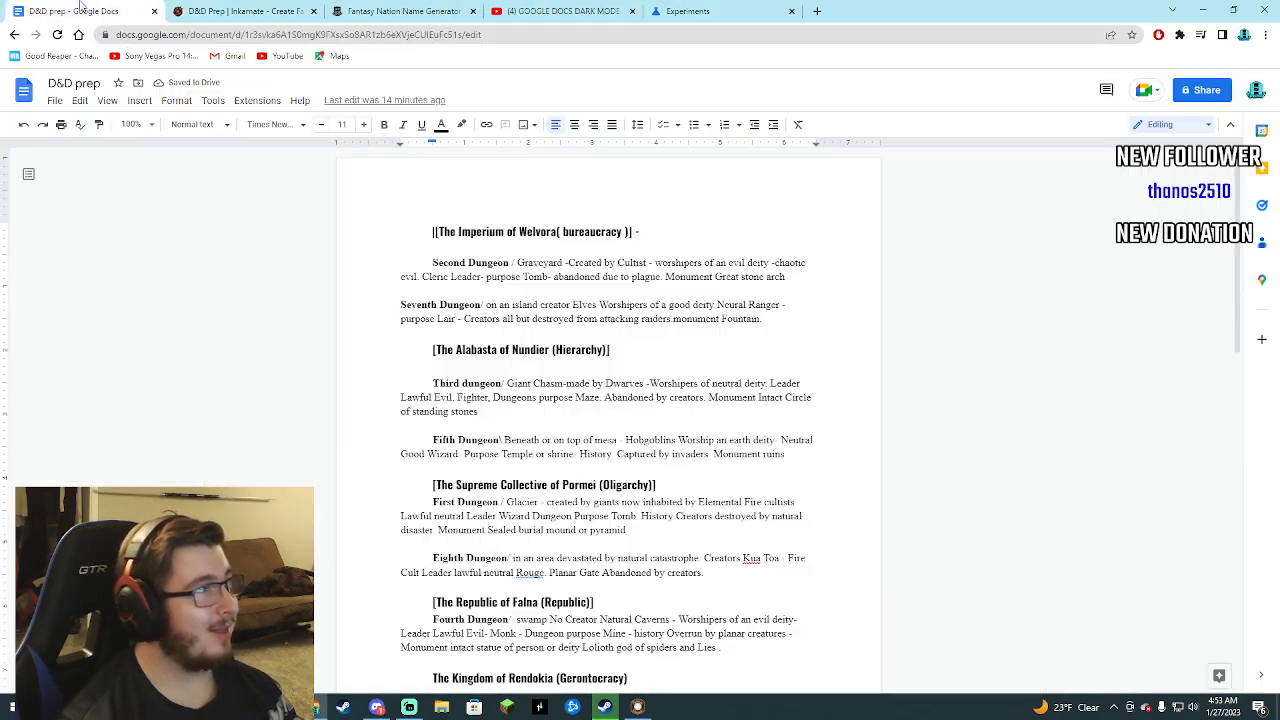
Check the existing Inkarnate map link near the end of the D&D prep document.
left_click(80, 11)
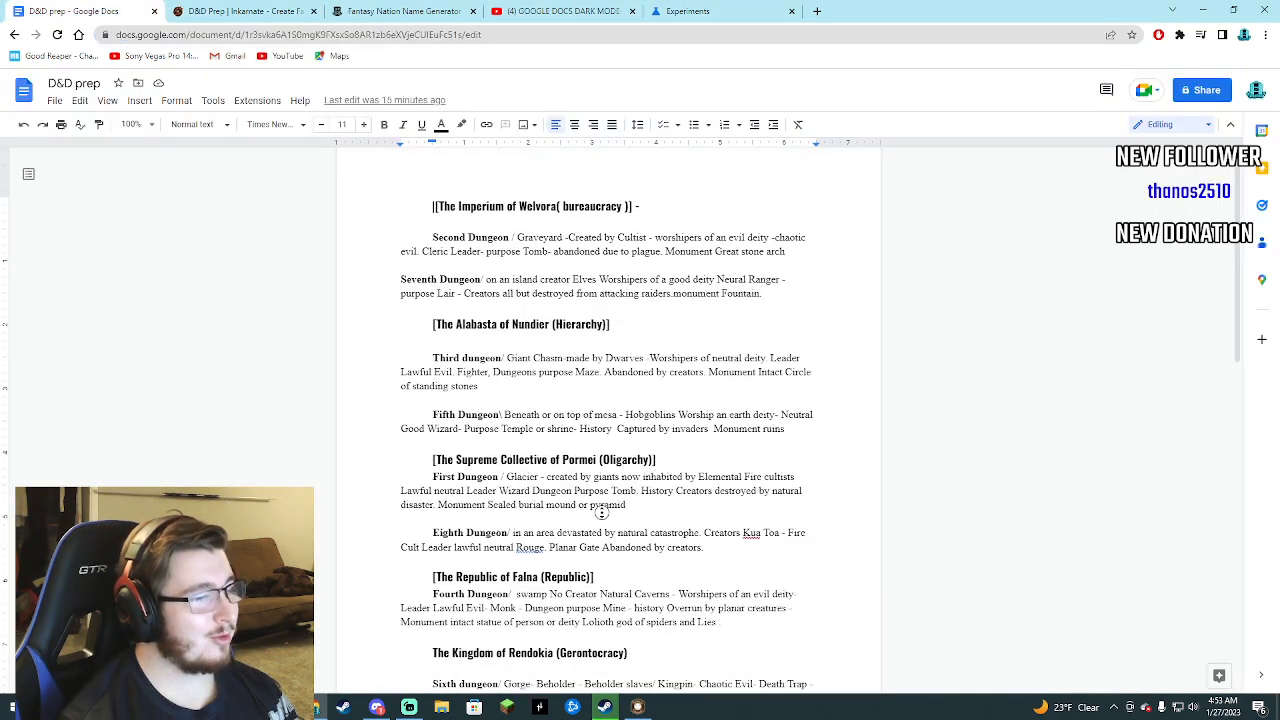
scroll(610, 530, "down", 10)
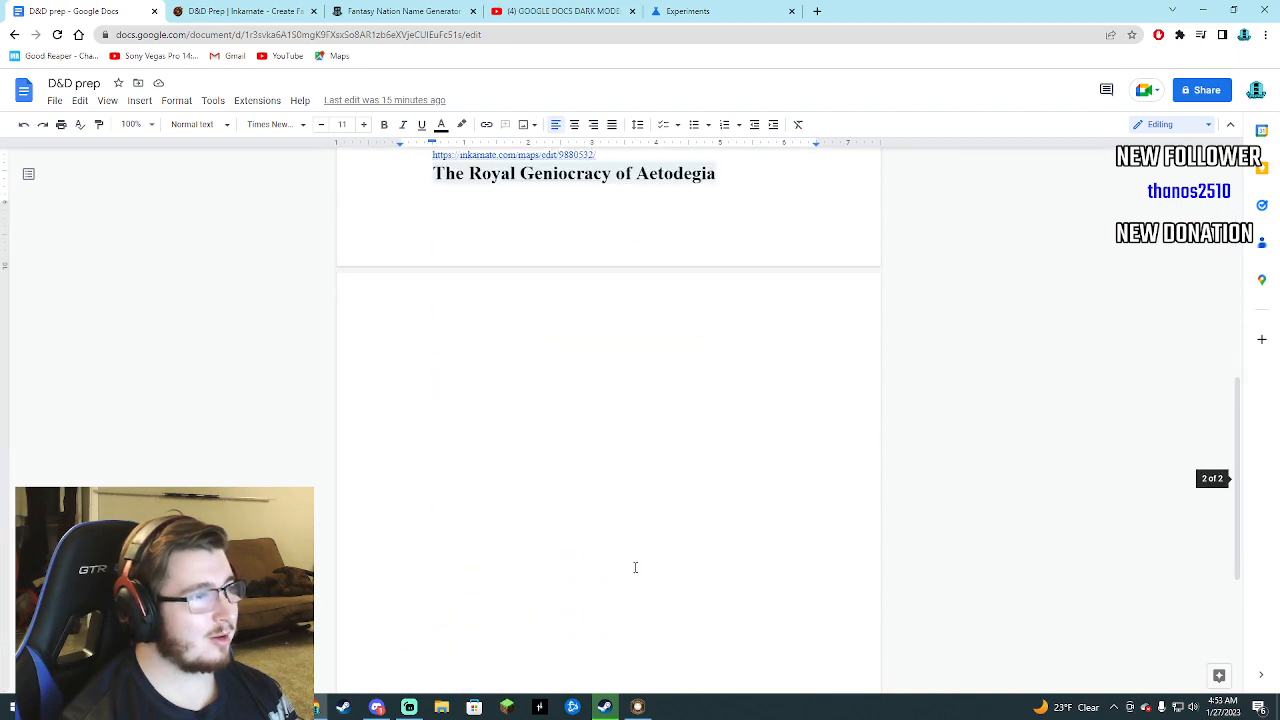
scroll(634, 567, "up", 2)
left_click_drag(598, 355, 424, 357)
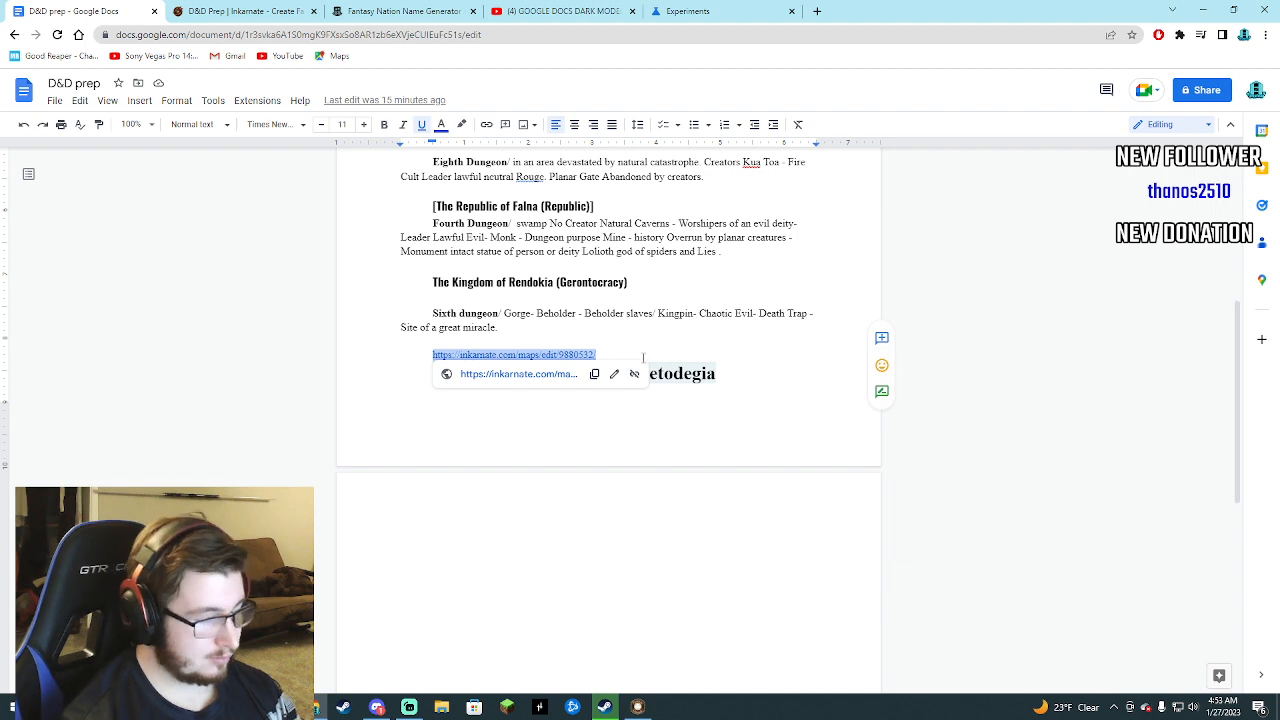
left_click_drag(619, 357, 423, 355)
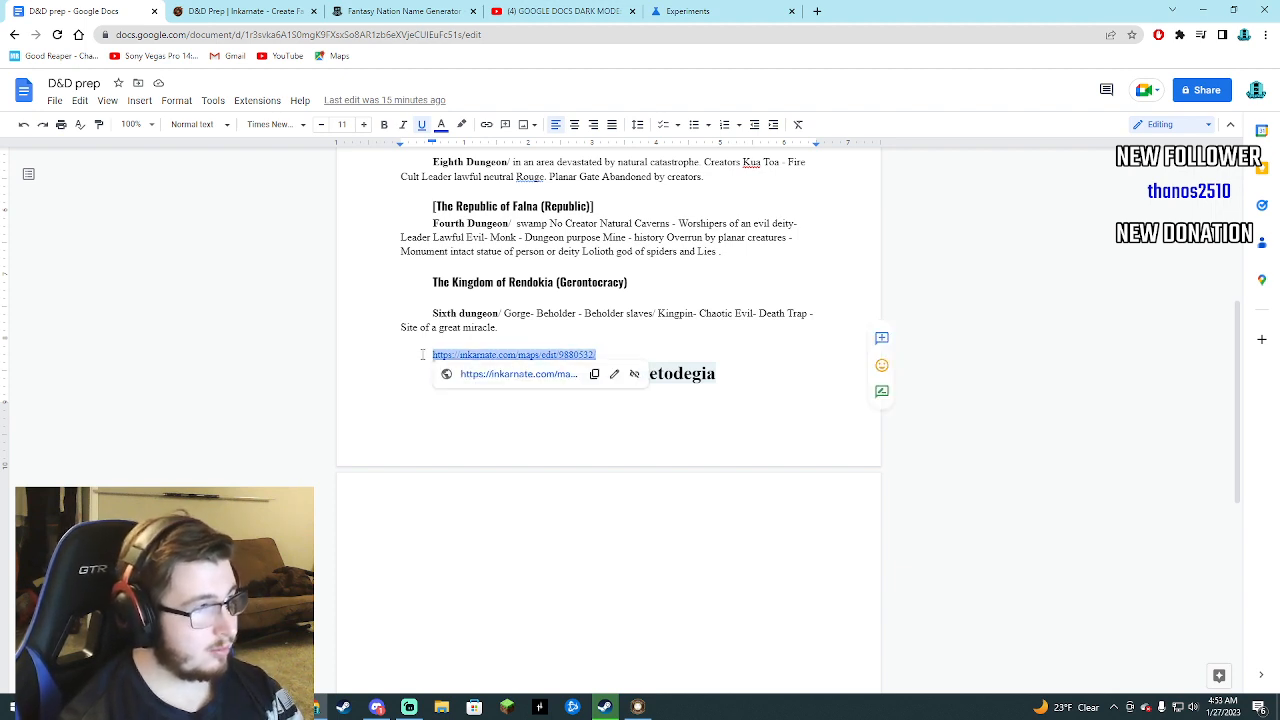
left_click(613, 352)
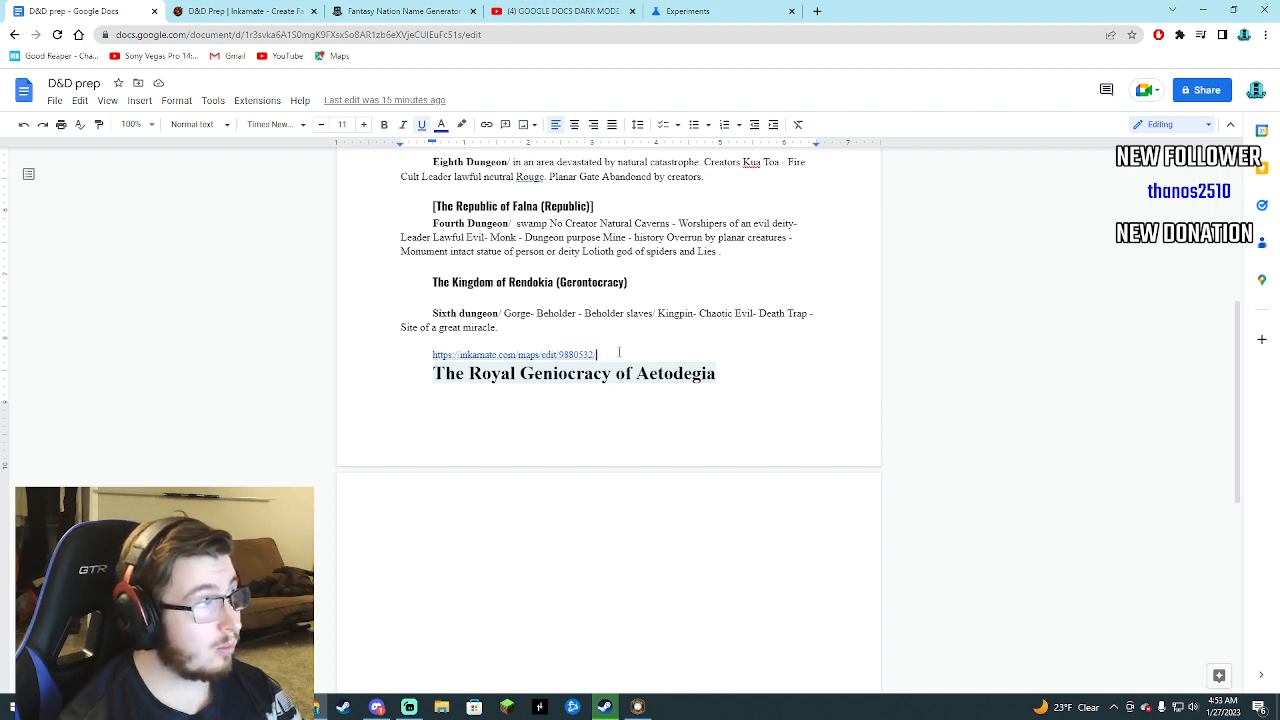
left_click(650, 407)
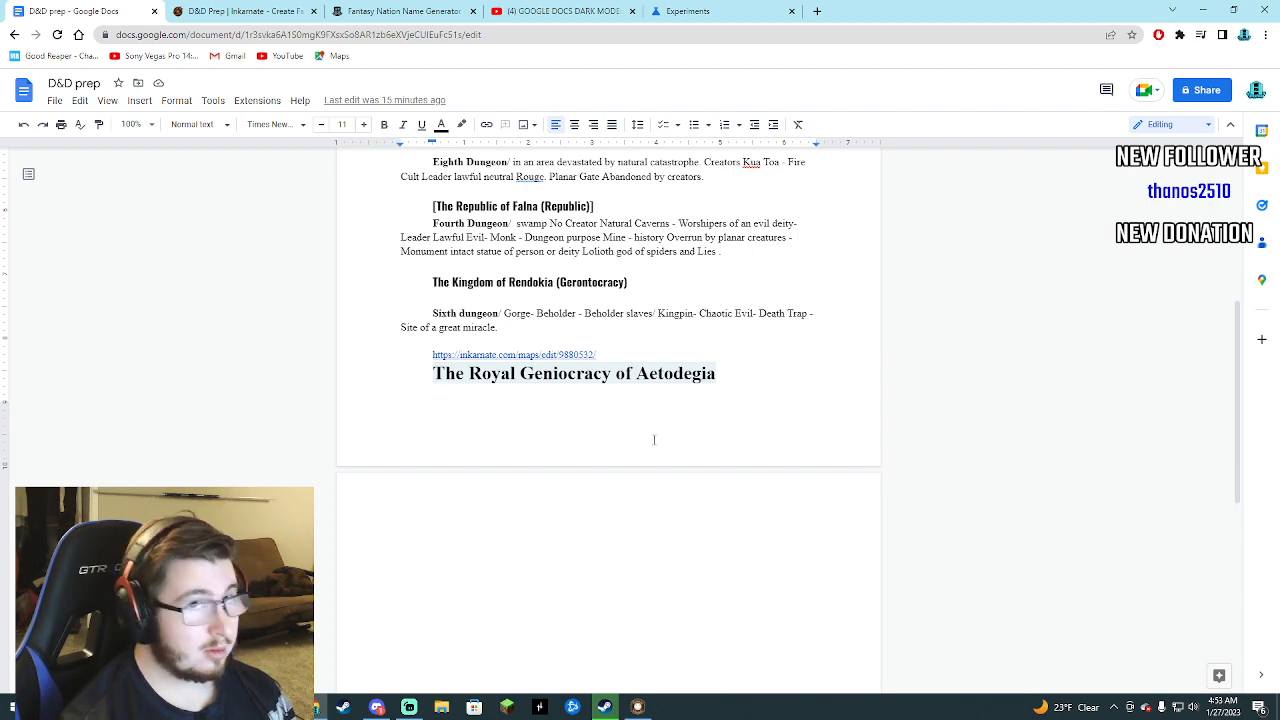
scroll(654, 440, "up", 4)
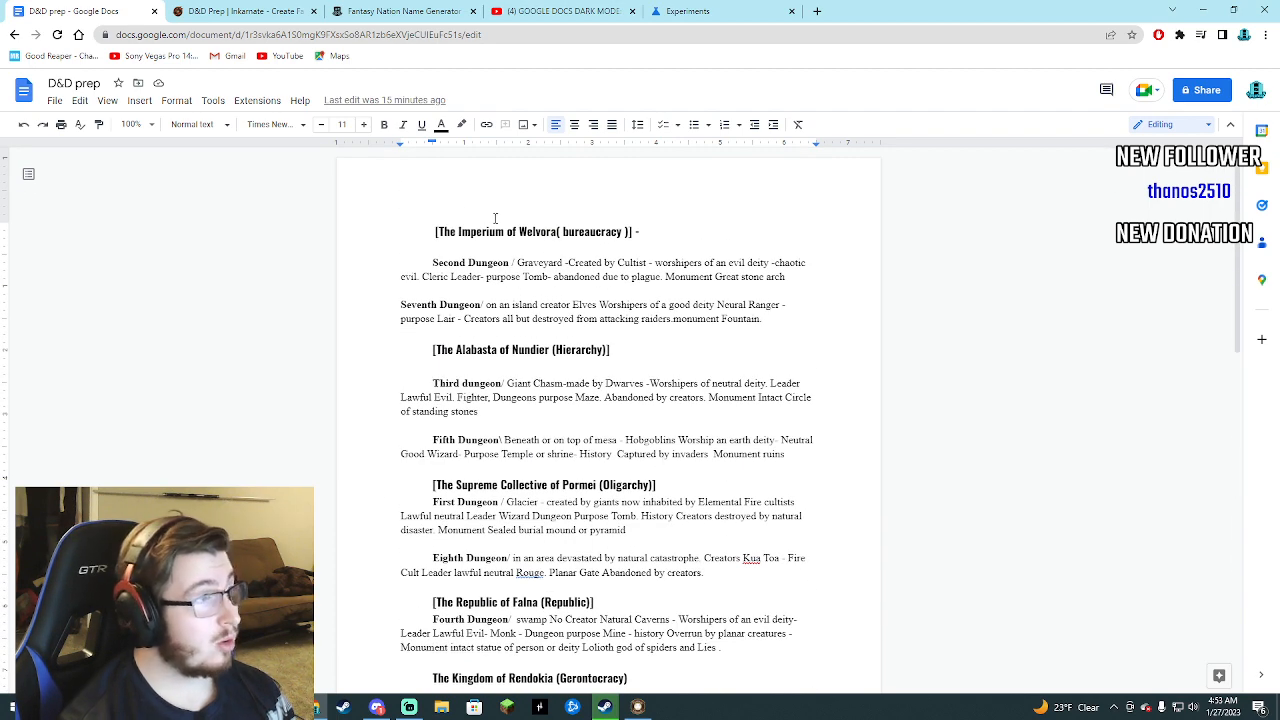
left_click(245, 11)
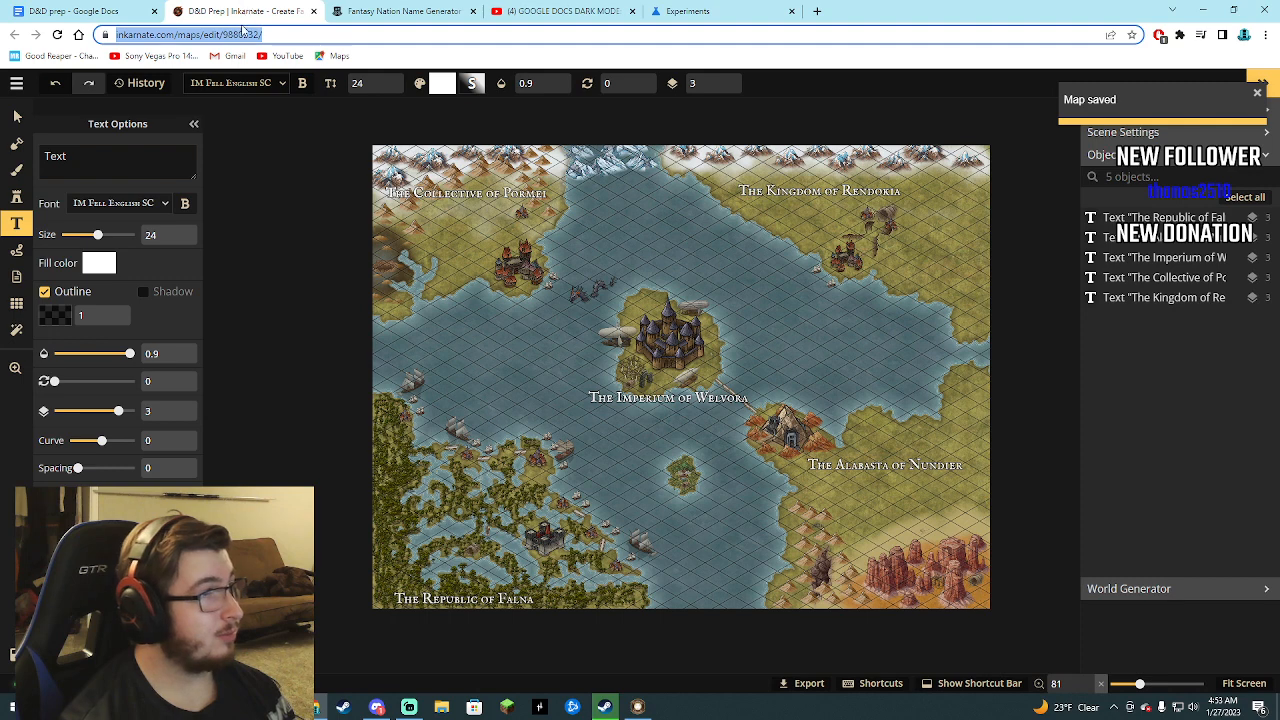
left_click(285, 35)
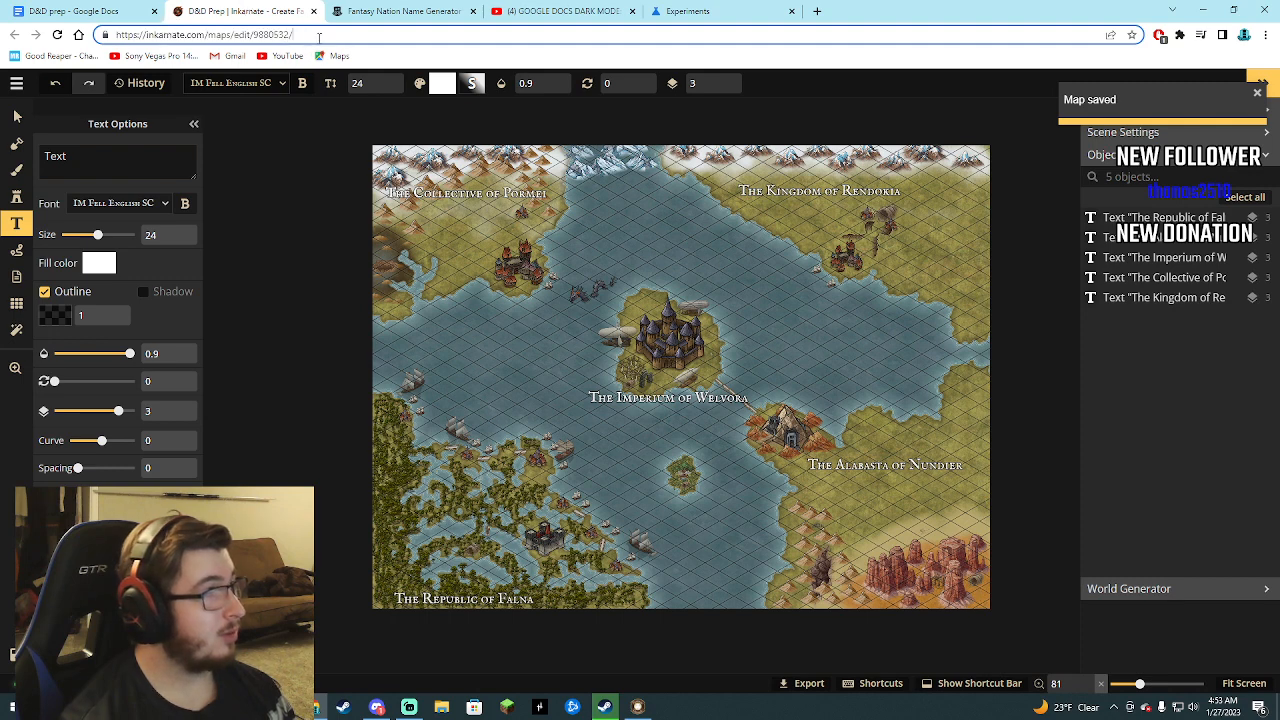
left_click_drag(307, 35, 108, 36)
right_click(160, 36)
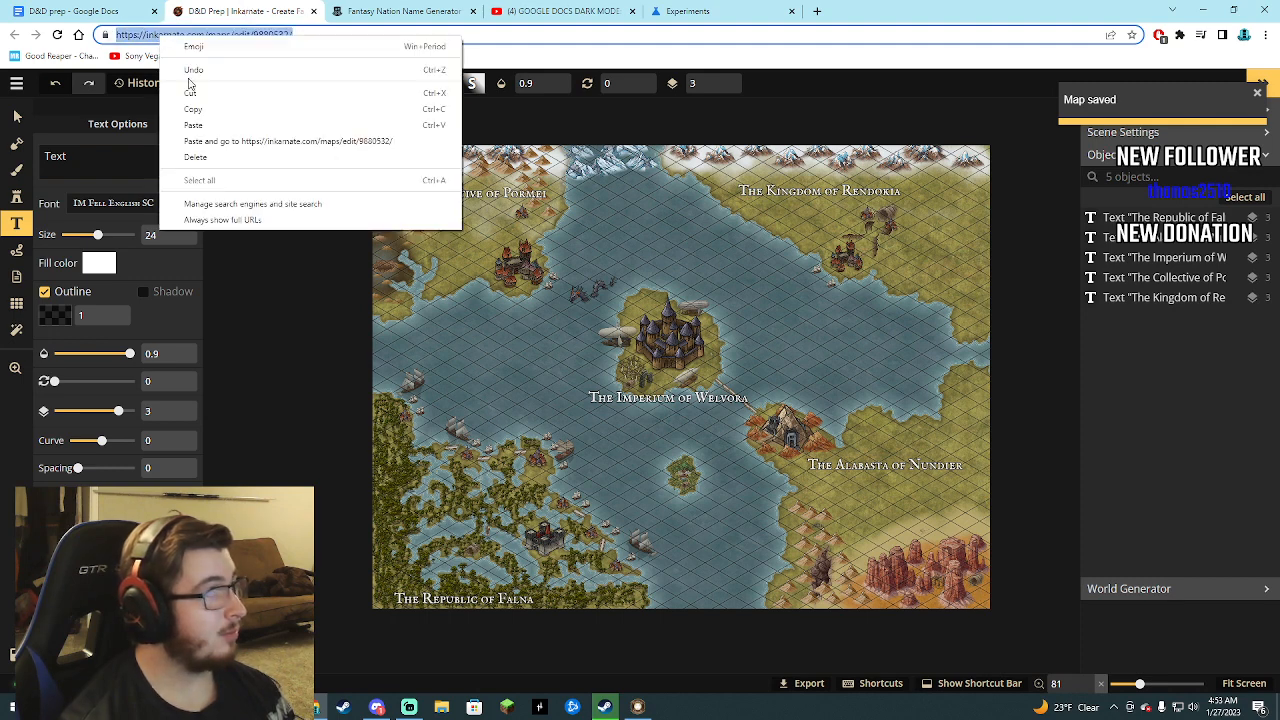
left_click(193, 109)
Relaunch Chrome to apply the enabled dark mode flag and check how the D&D prep document looks.
left_click(680, 11)
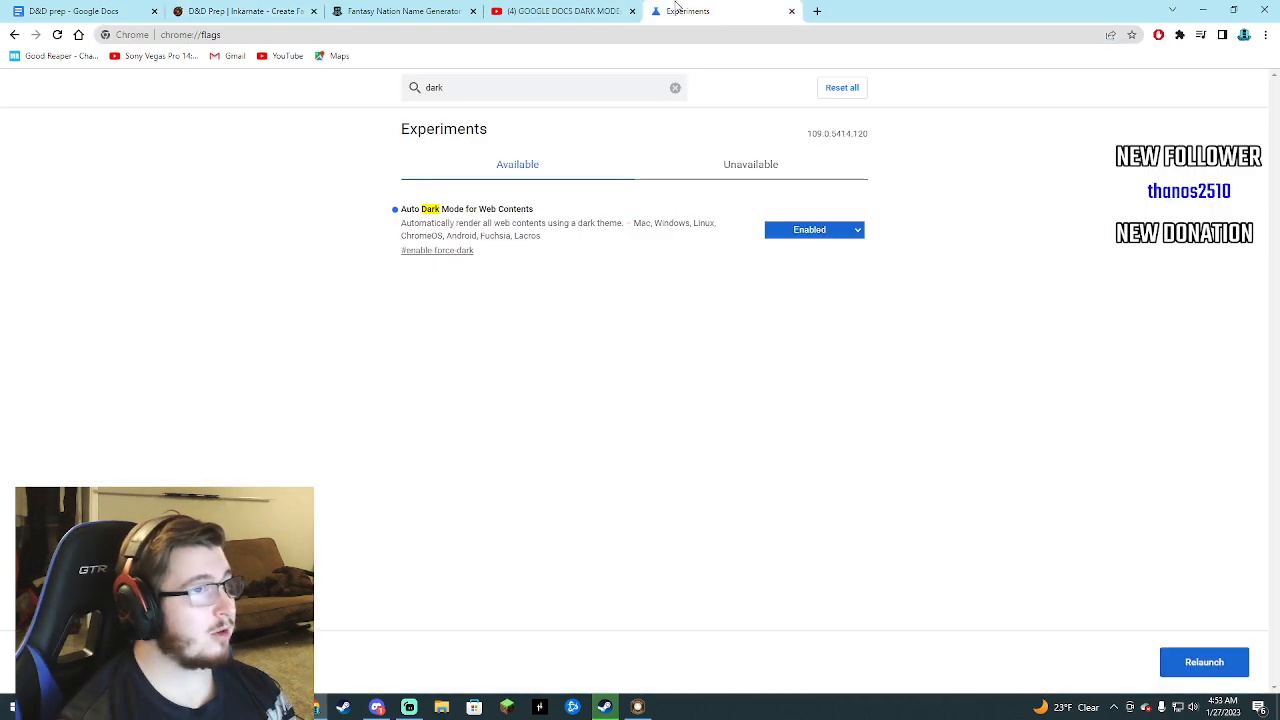
left_click(1190, 661)
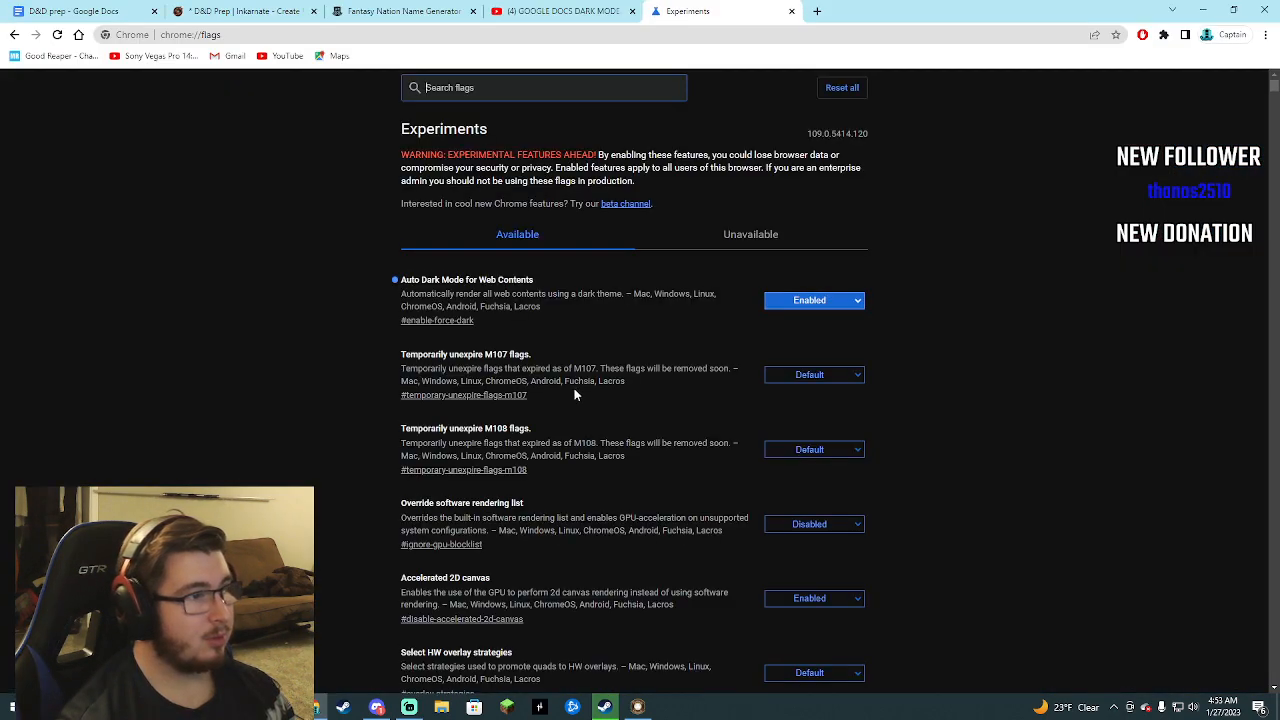
left_click(80, 11)
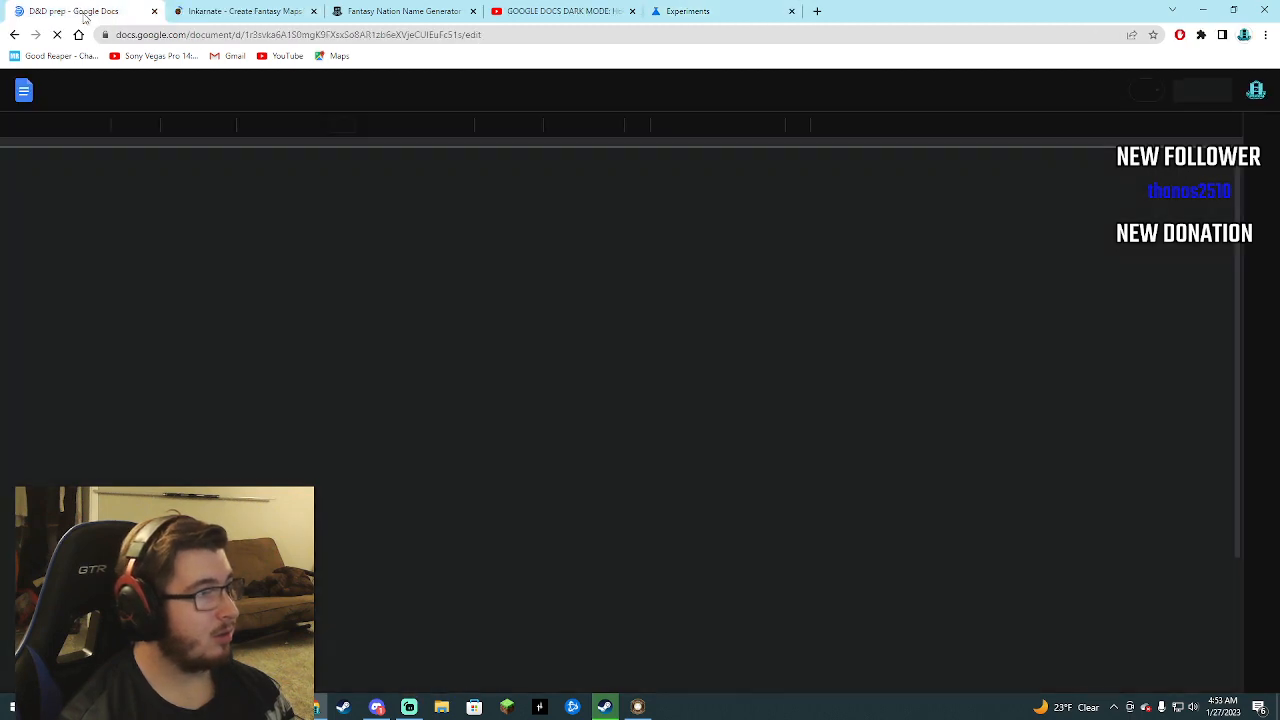
scroll(488, 432, "down", 9)
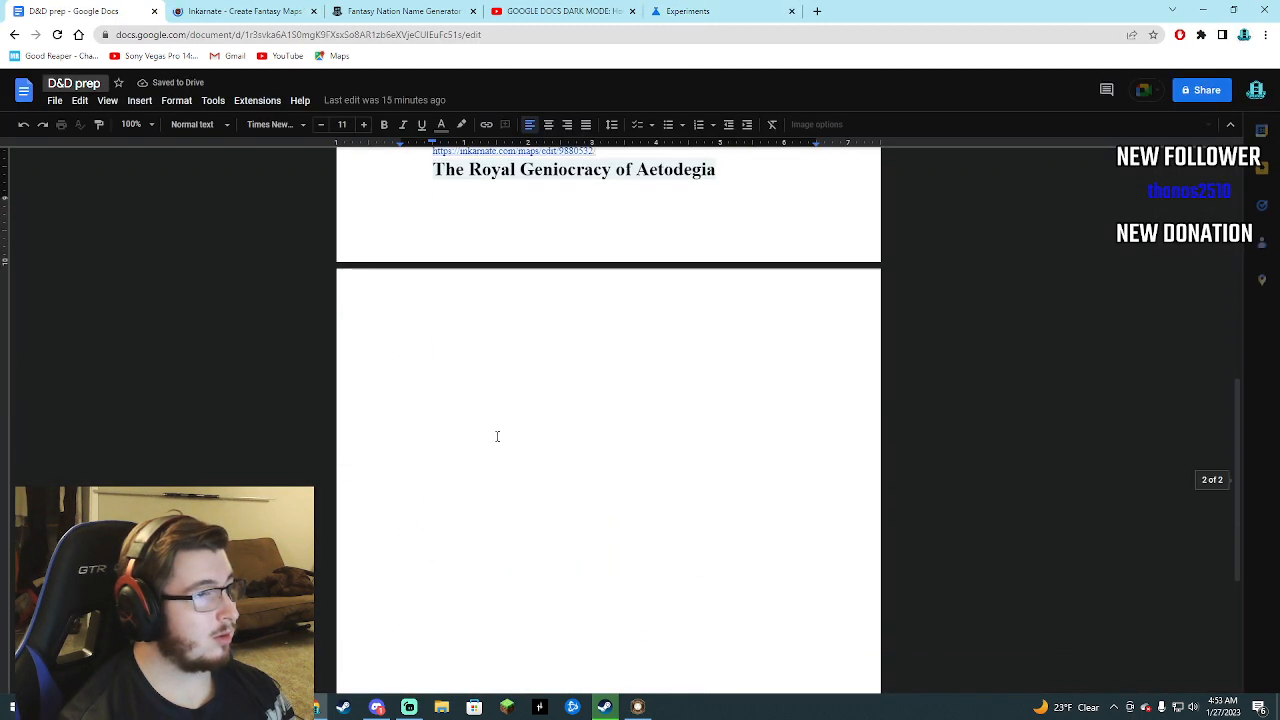
scroll(520, 420, "up", 3)
Replace the map link below the Sixth dungeon entry with the copied Inkarnate address, followed by a line break.
left_click(511, 323)
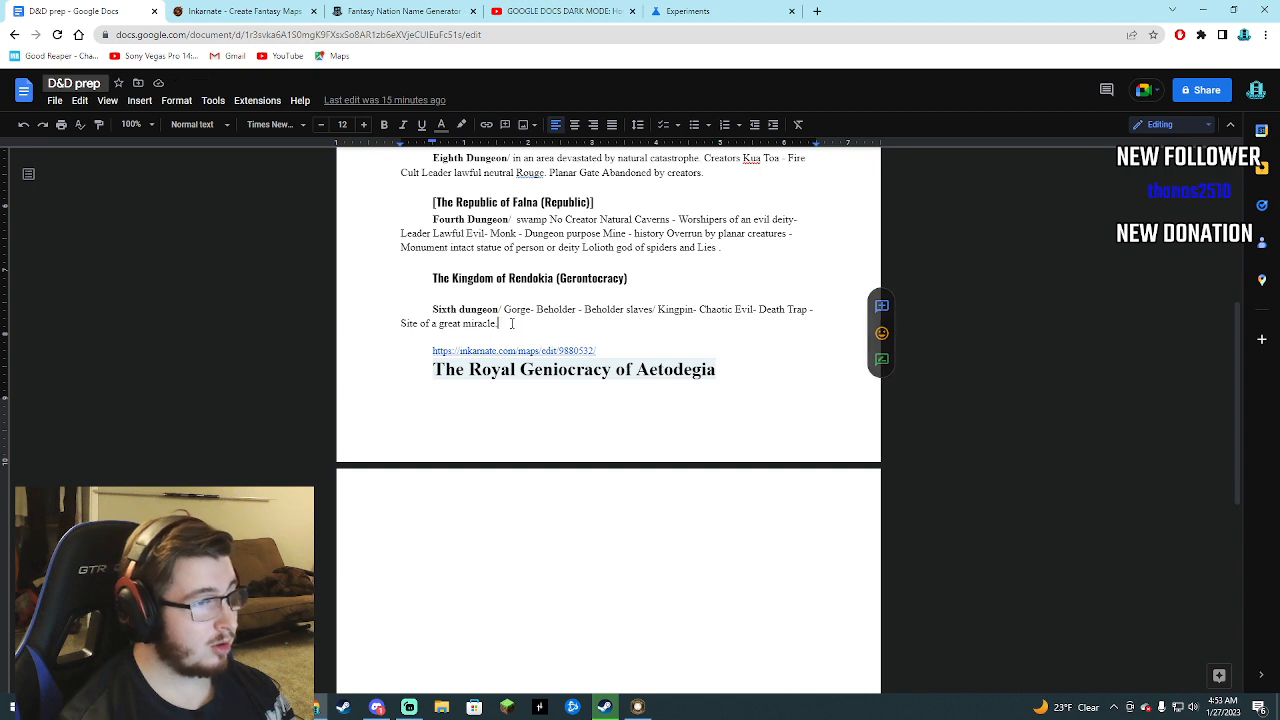
key("BackSpace")
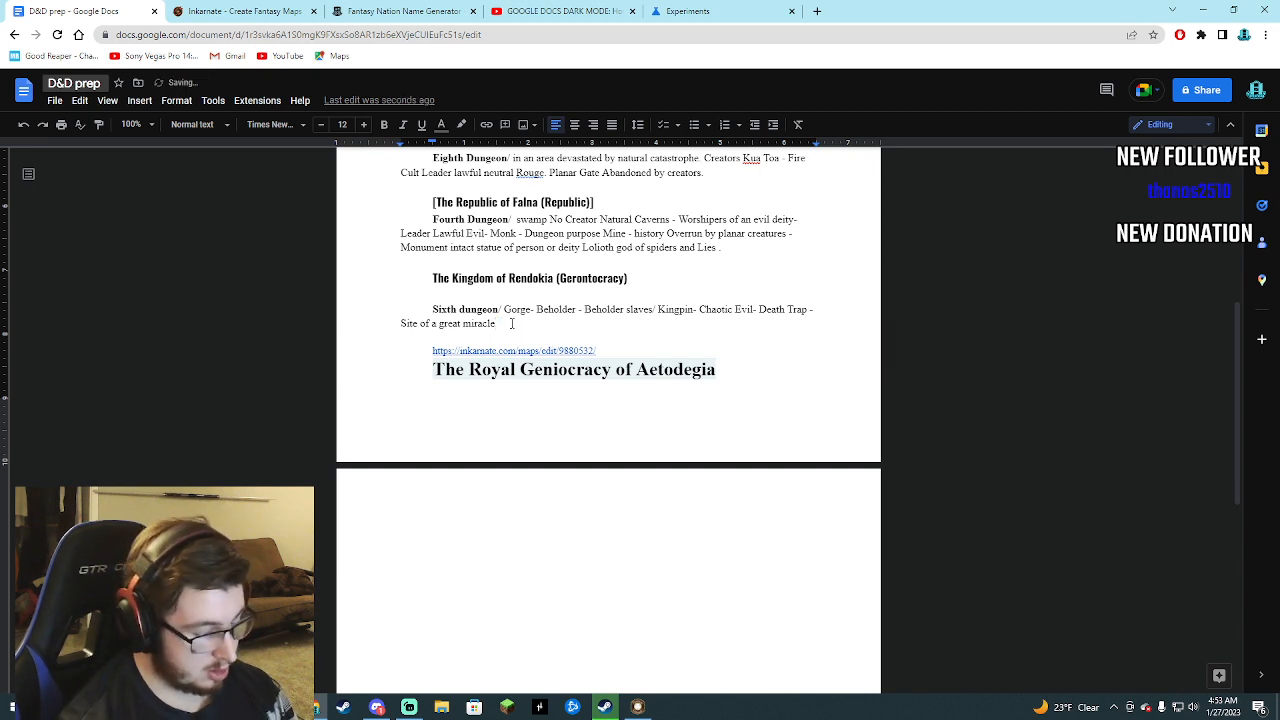
left_click_drag(598, 352, 427, 355)
key("ctrl+v")
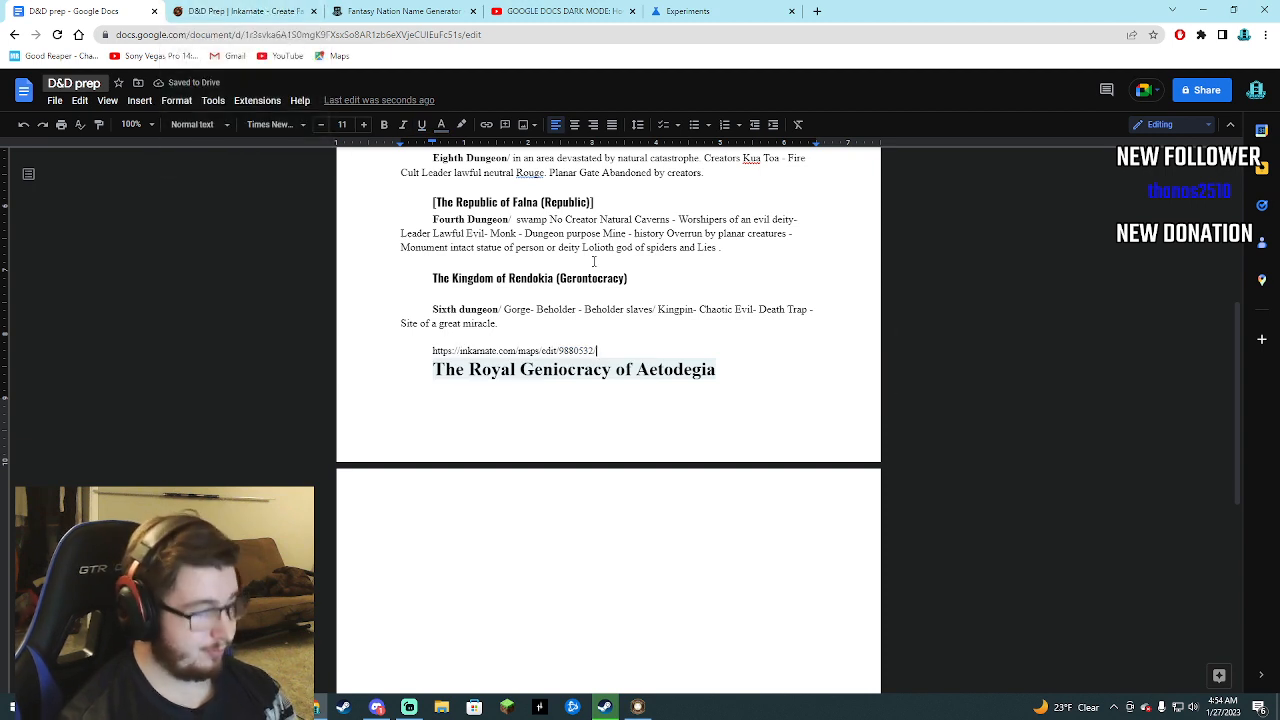
key("Return")
Look through the D&D prep document and switch back to the Inkarnate world map.
scroll(437, 434, "down", 2)
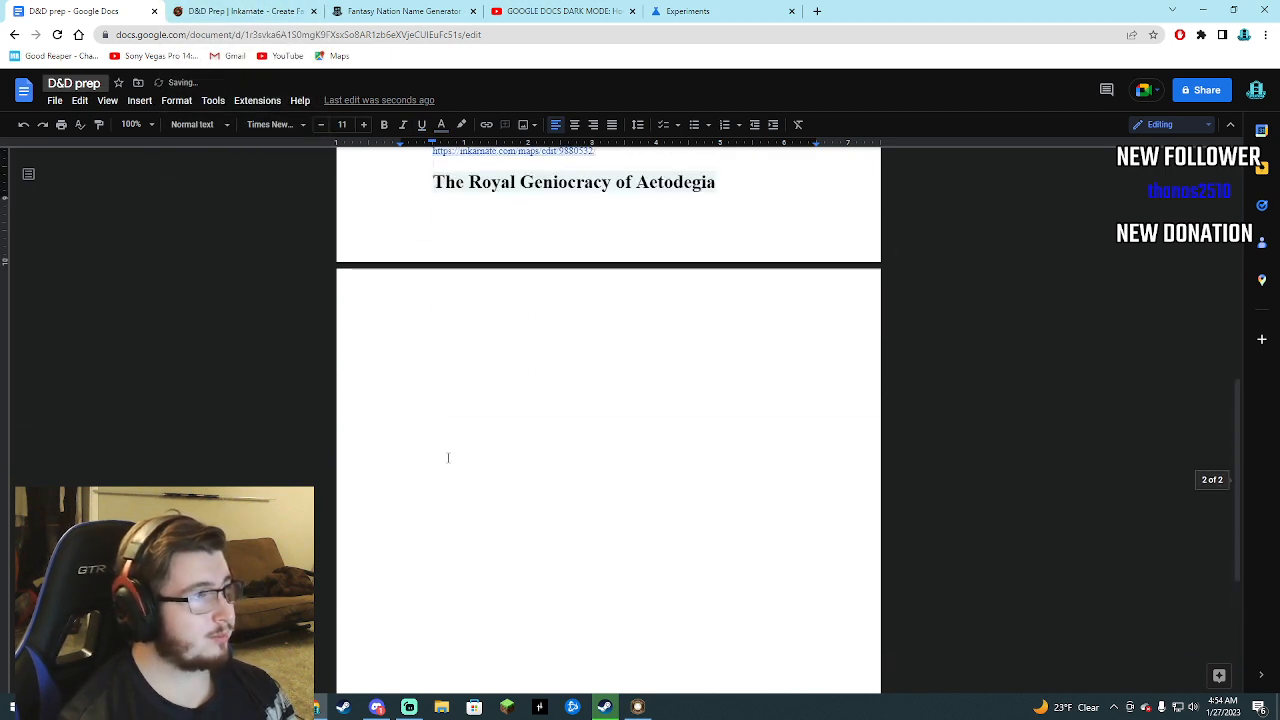
scroll(440, 440, "up", 6)
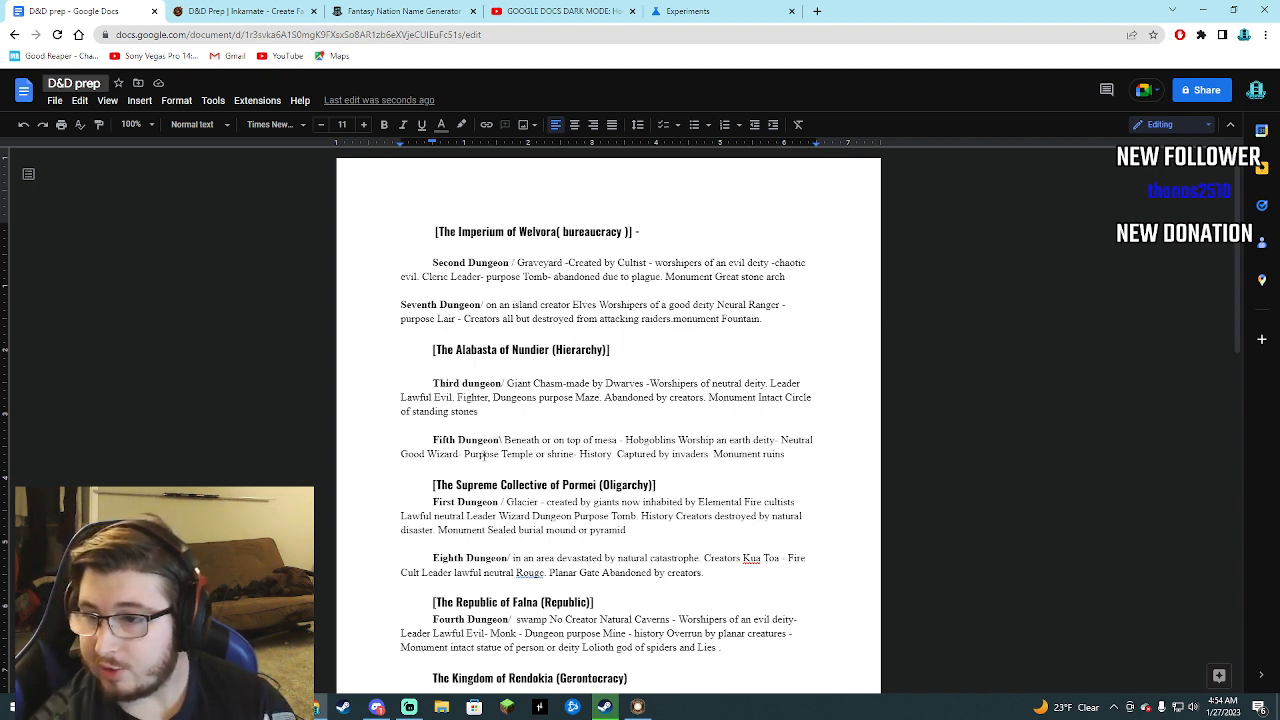
left_click(259, 9)
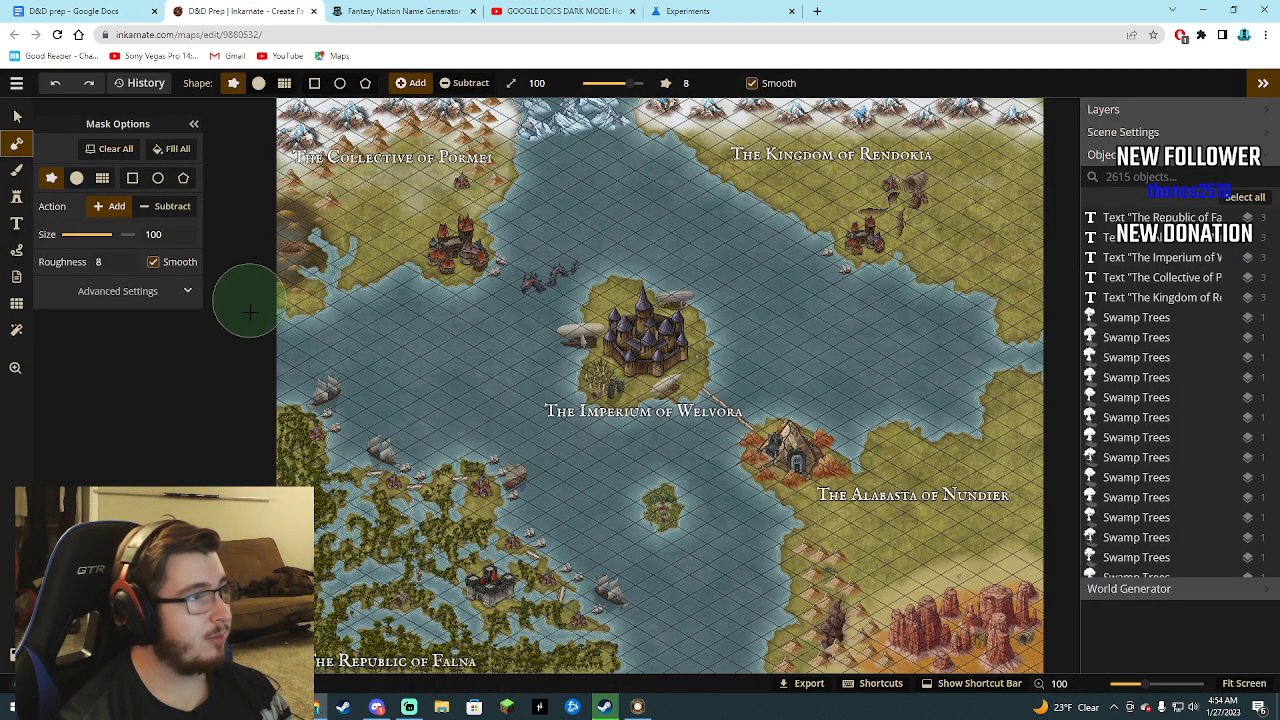
left_click(16, 170)
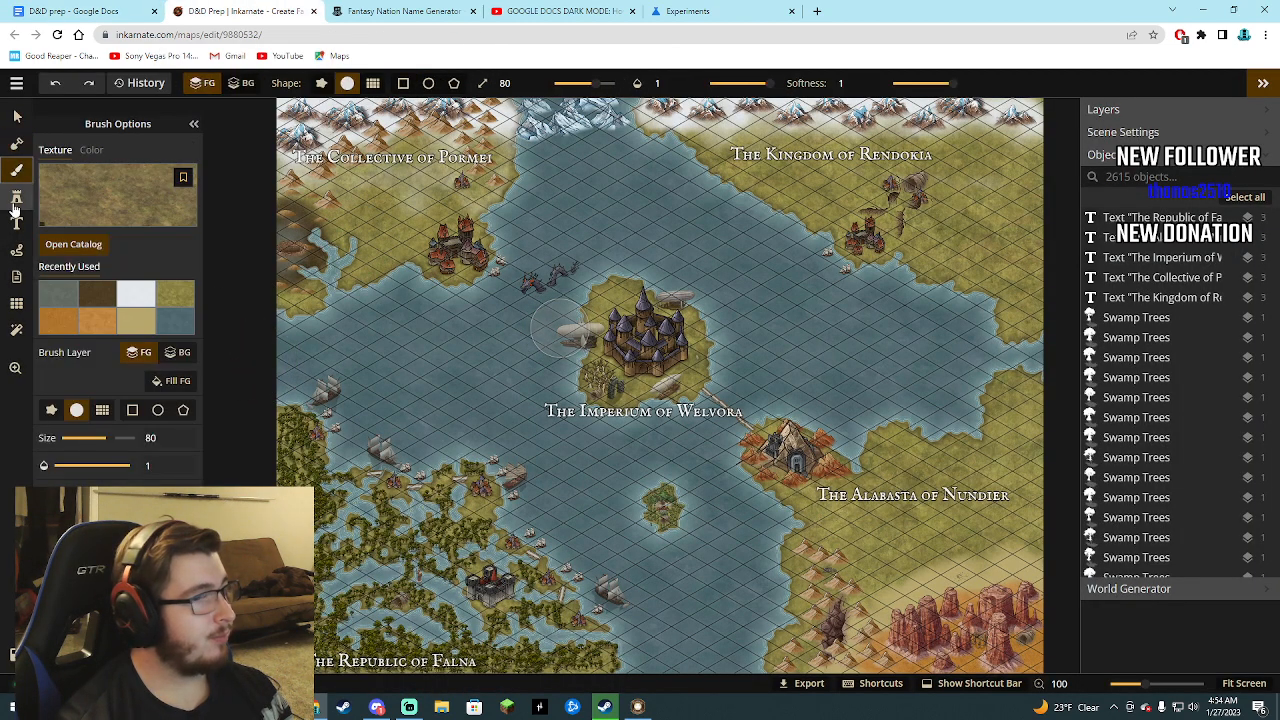
left_click(16, 197)
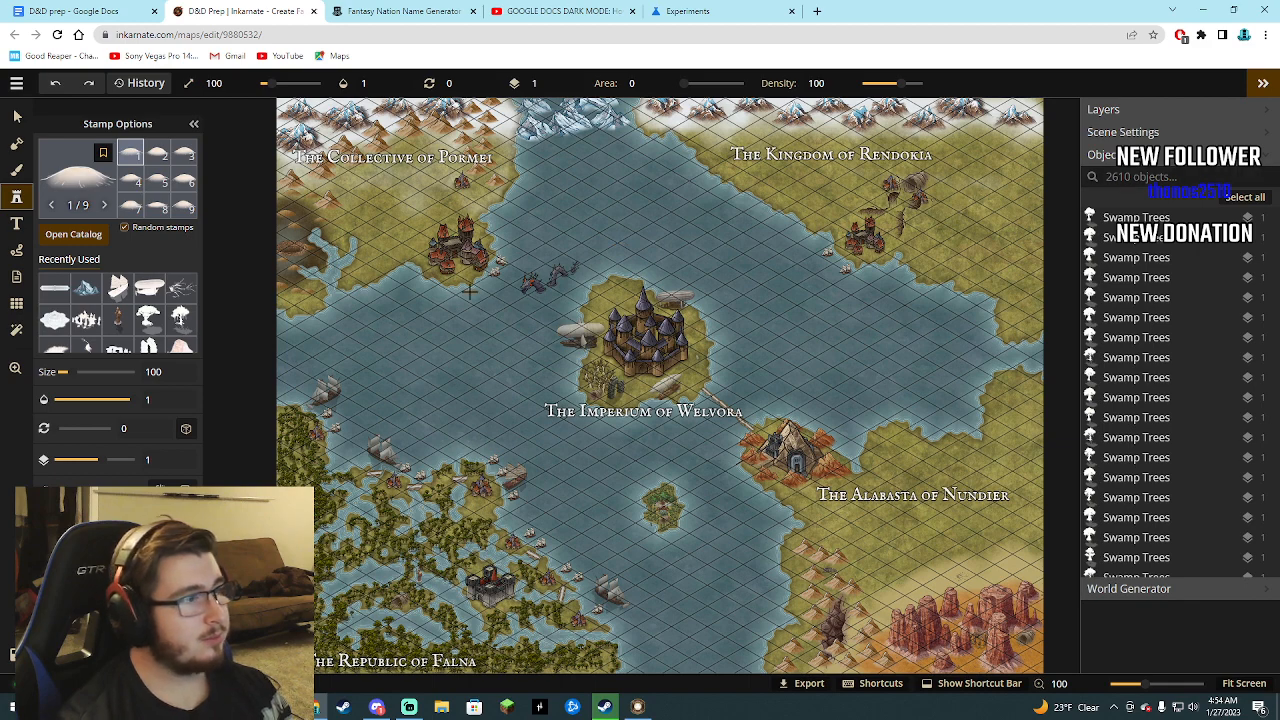
scroll(395, 284, "up", 1)
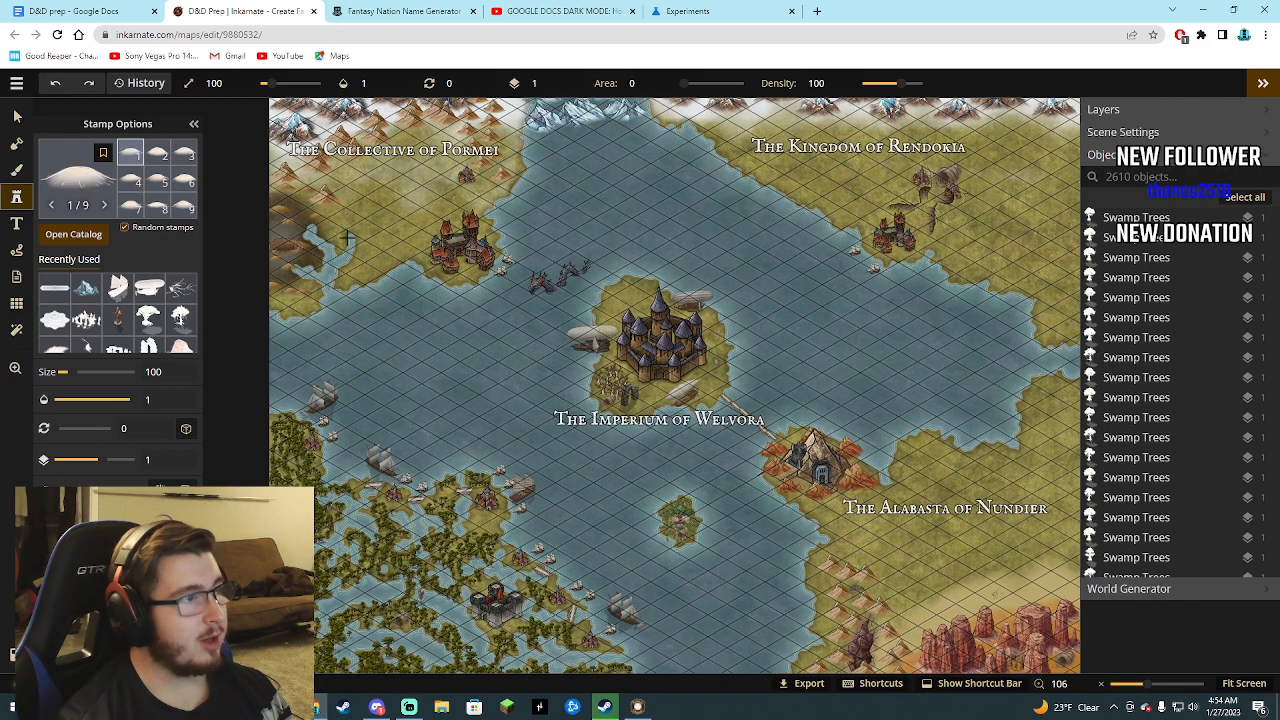
scroll(458, 388, "down", 2)
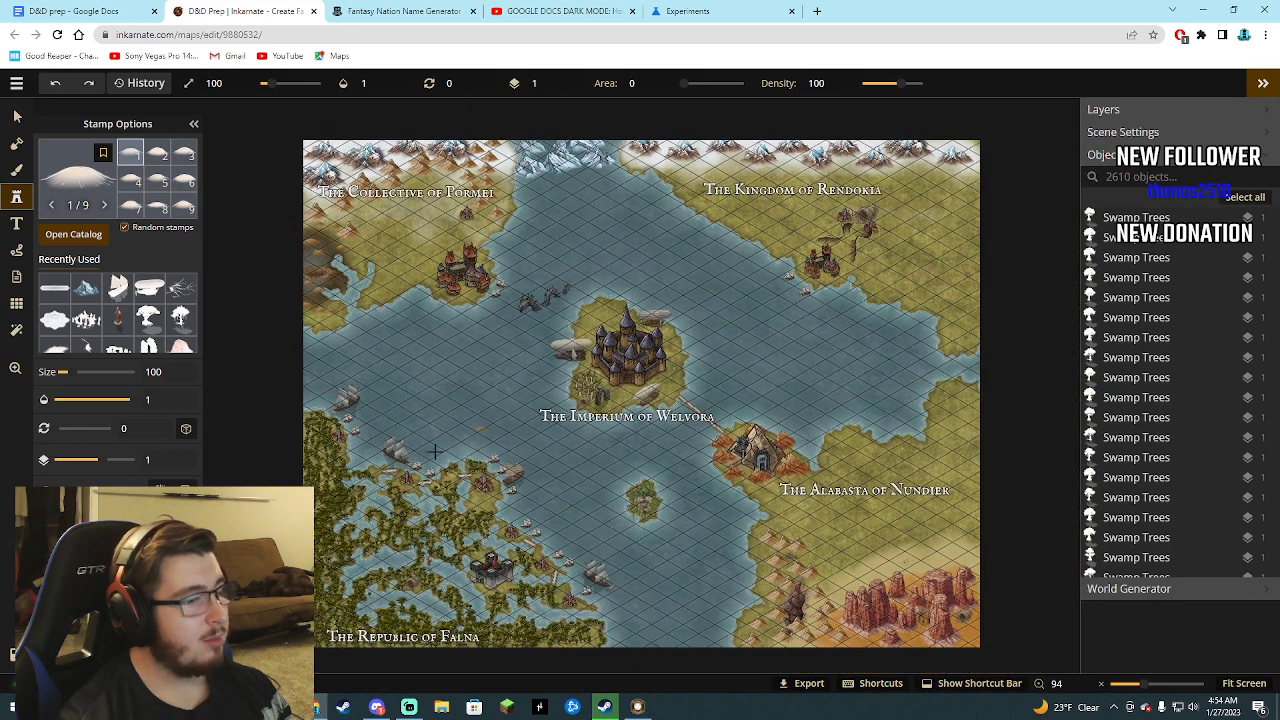
scroll(435, 452, "down", 1)
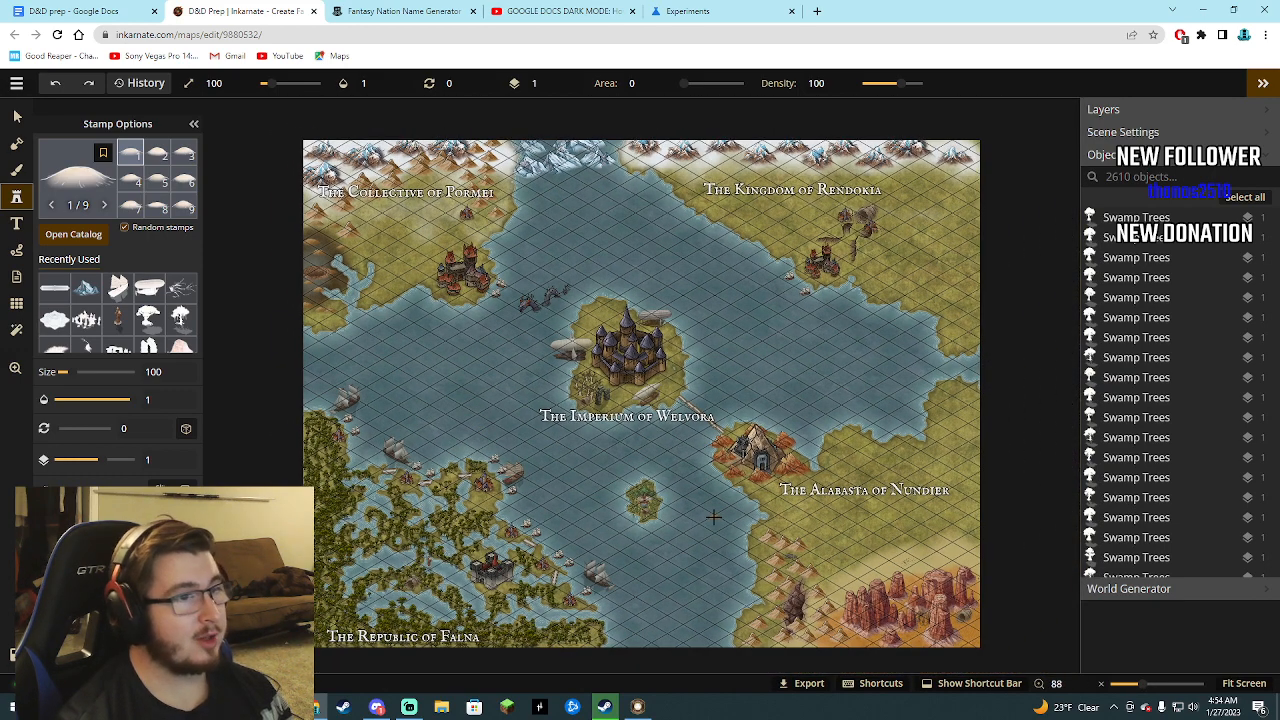
Switch to the D&D prep document and read through its nation headings and dungeon entries.
left_click(70, 11)
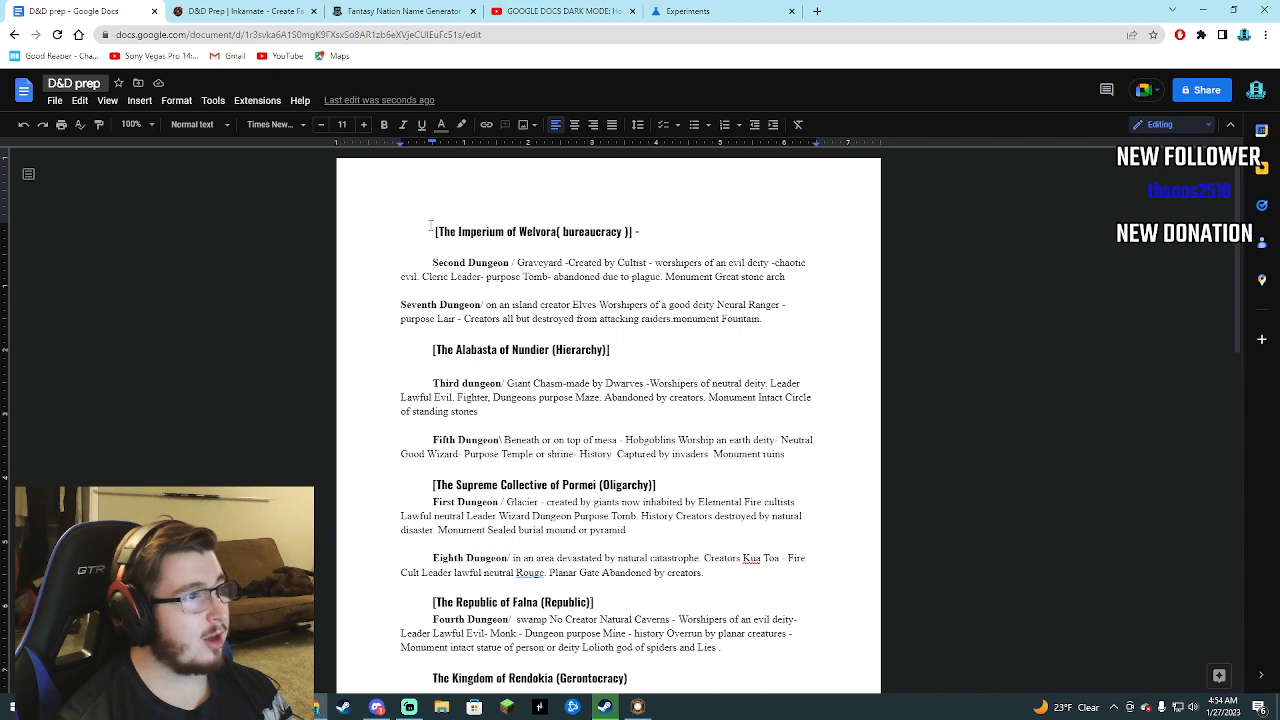
left_click_drag(430, 225, 640, 277)
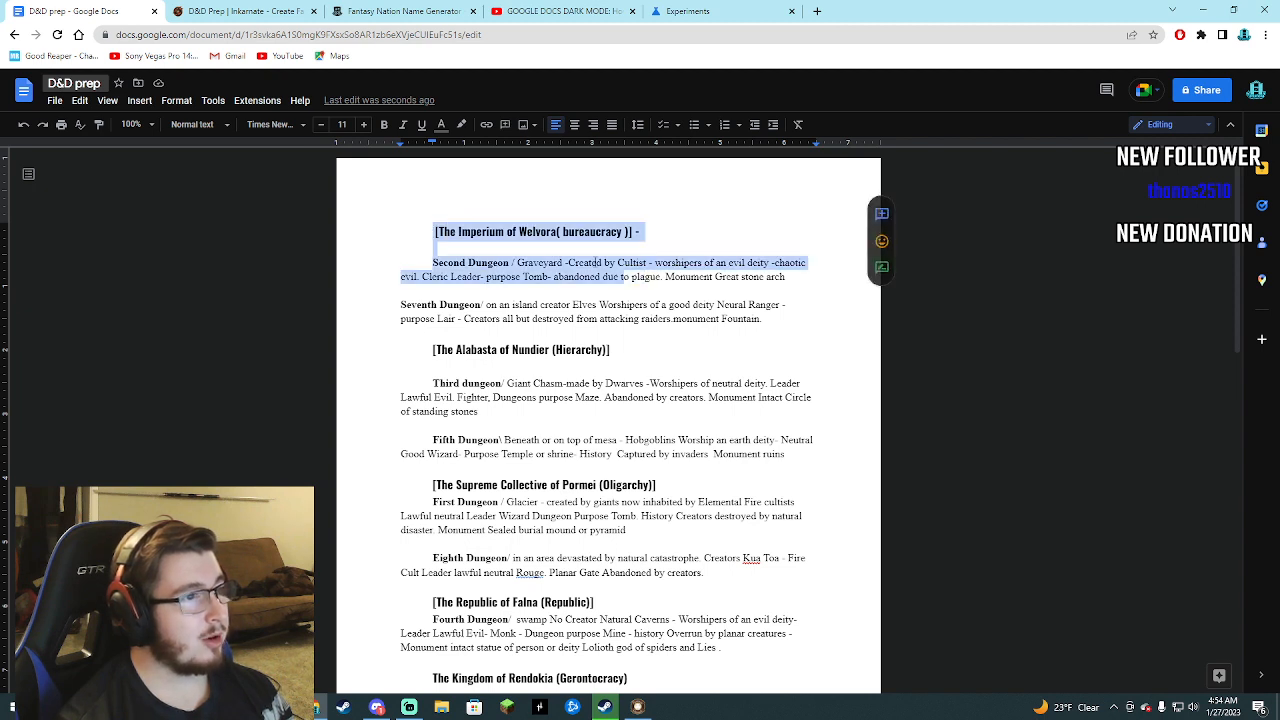
left_click(432, 231)
left_click(433, 232)
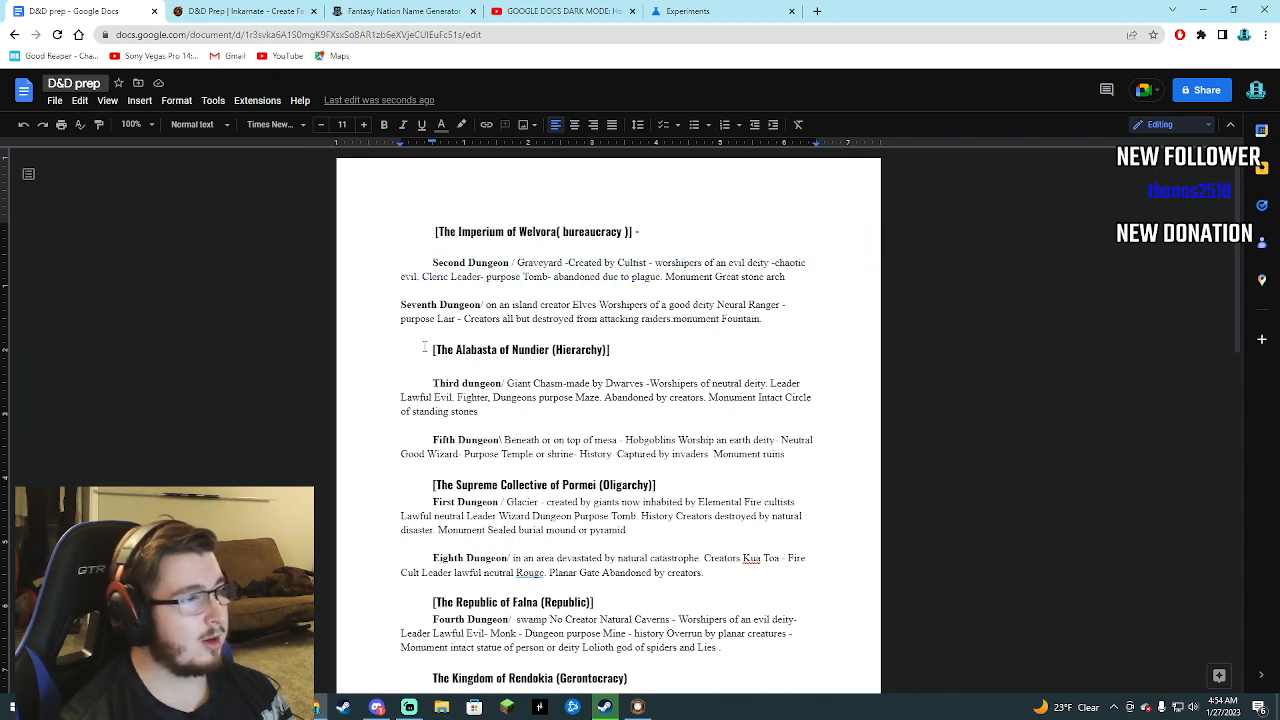
scroll(428, 350, "down", 1)
scroll(428, 350, "down", 1)
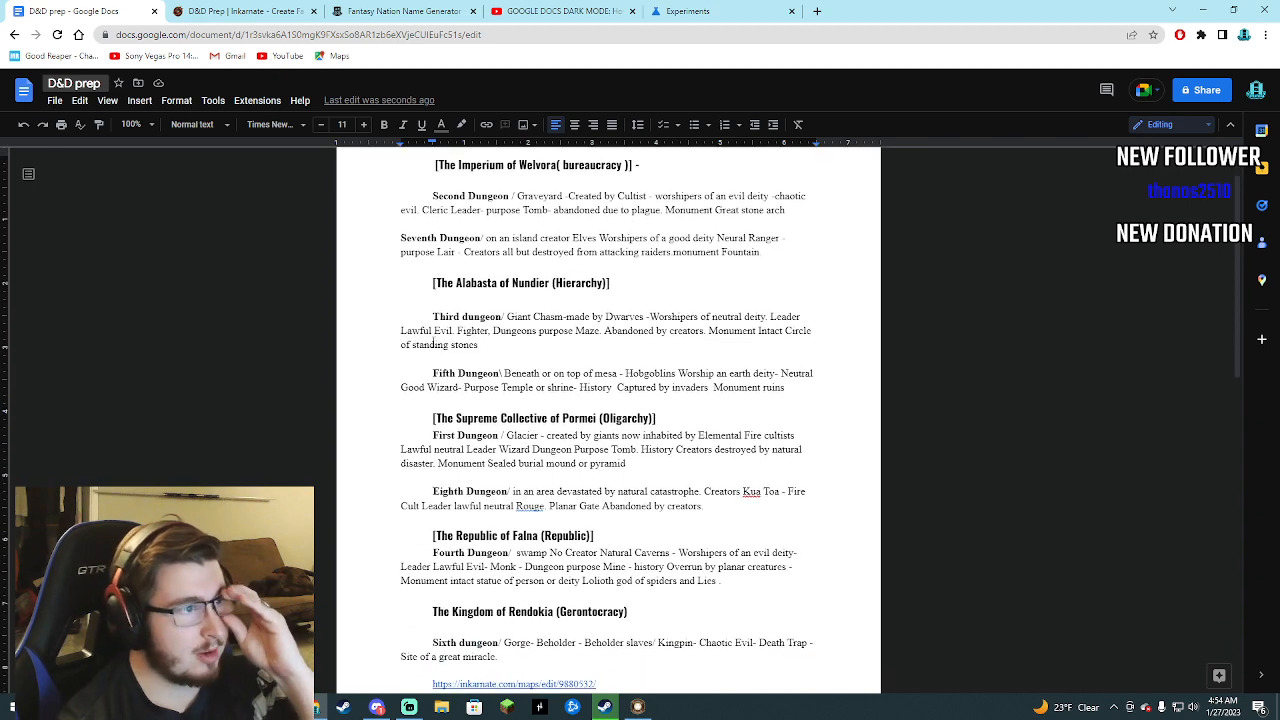
scroll(457, 362, "down", 1)
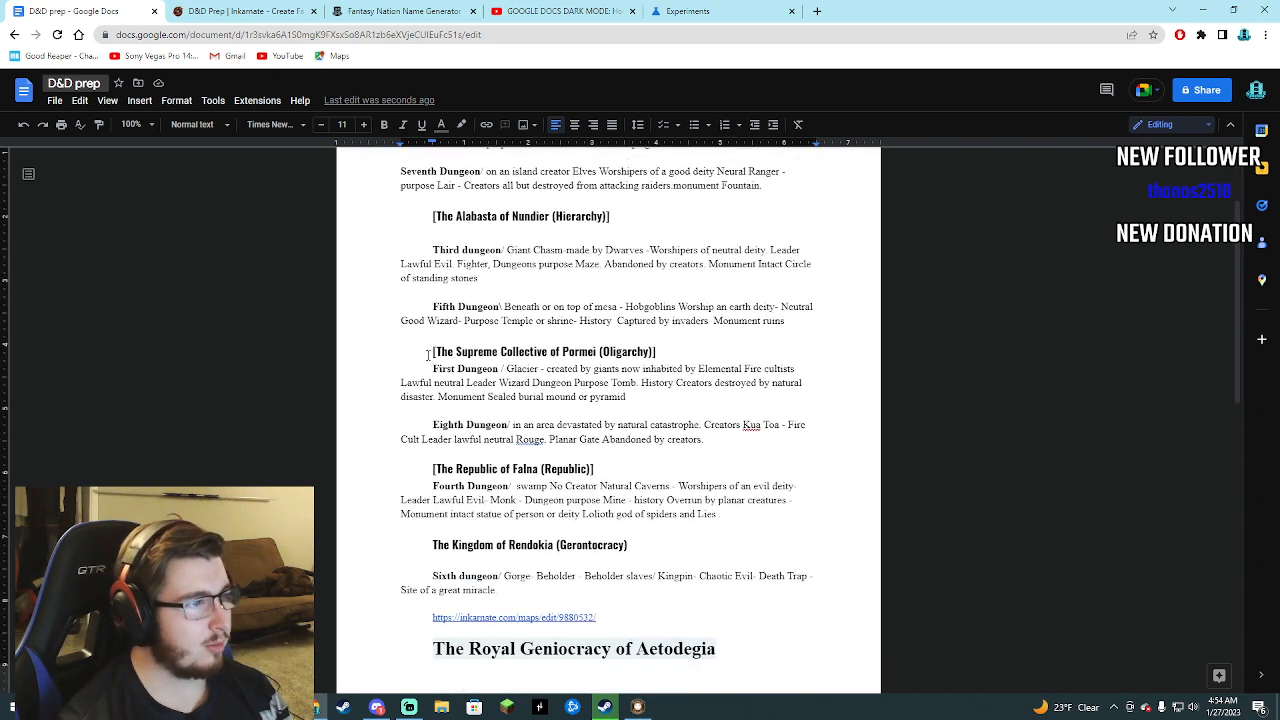
scroll(445, 380, "up", 2)
scroll(429, 397, "down", 1)
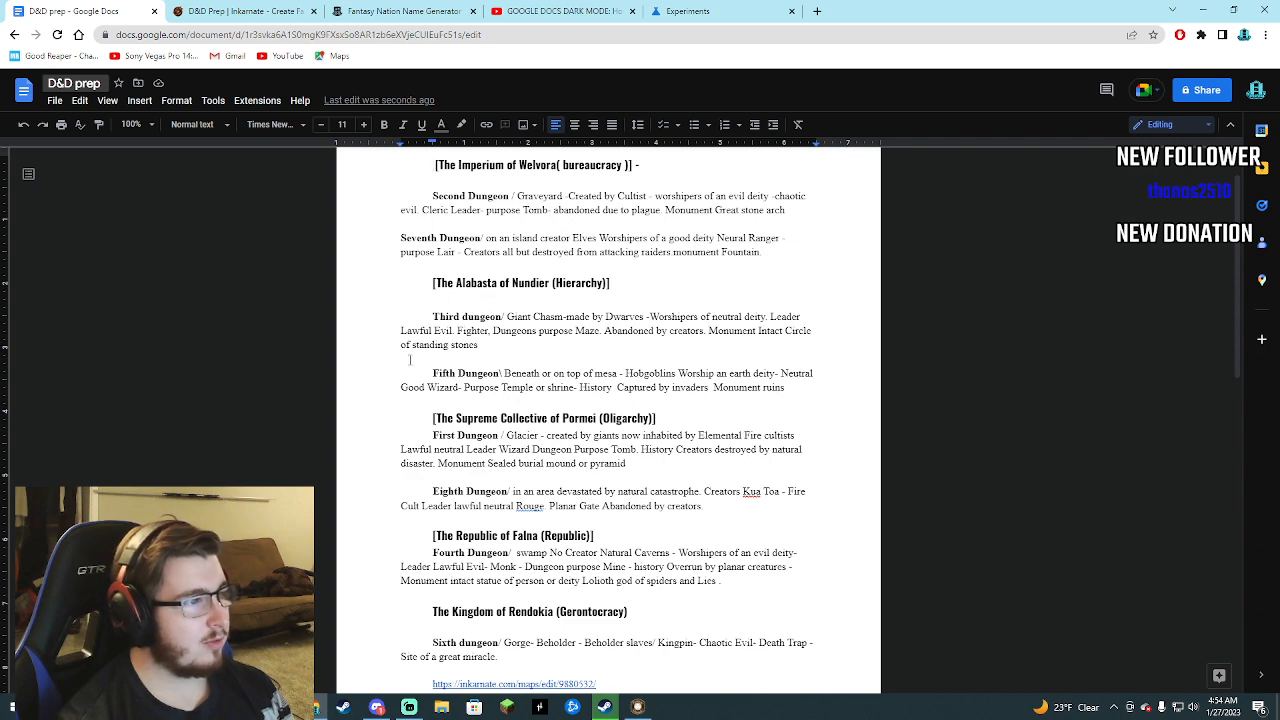
scroll(409, 359, "down", 3)
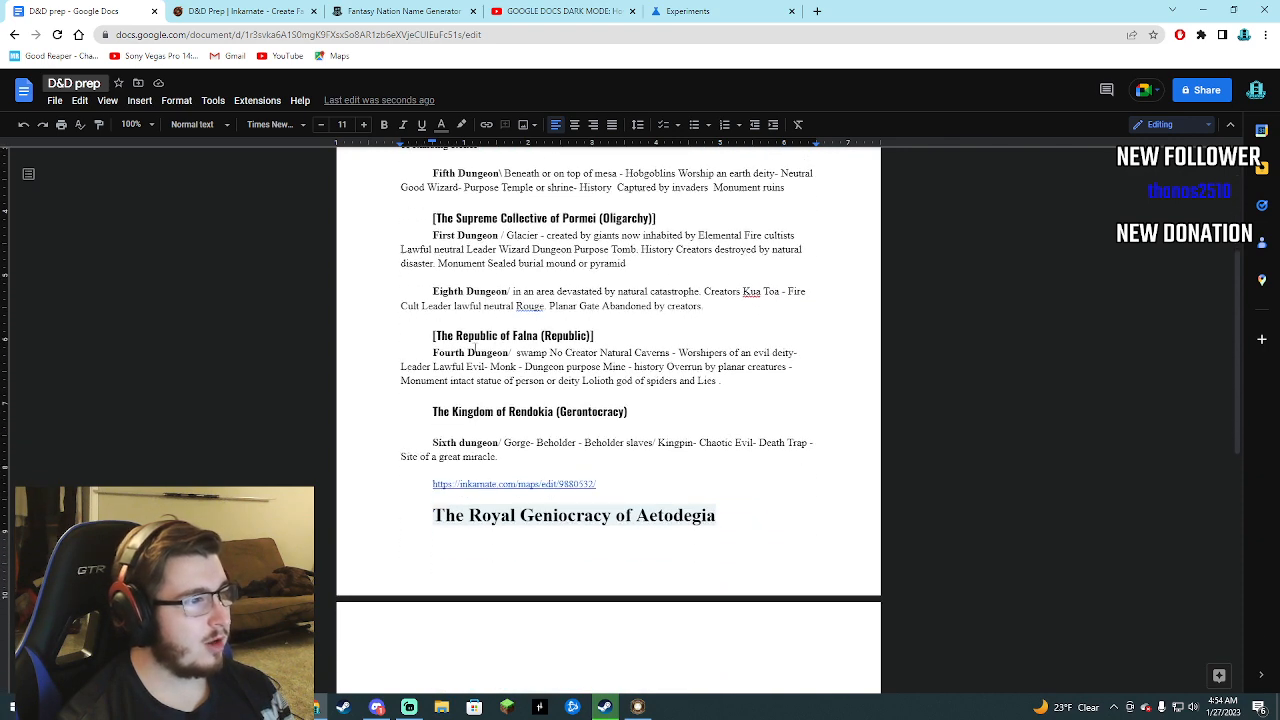
Correct the misspelled word "Rouge" in the Eighth Dungeon entry to the suggested "Rogue".
right_click(537, 306)
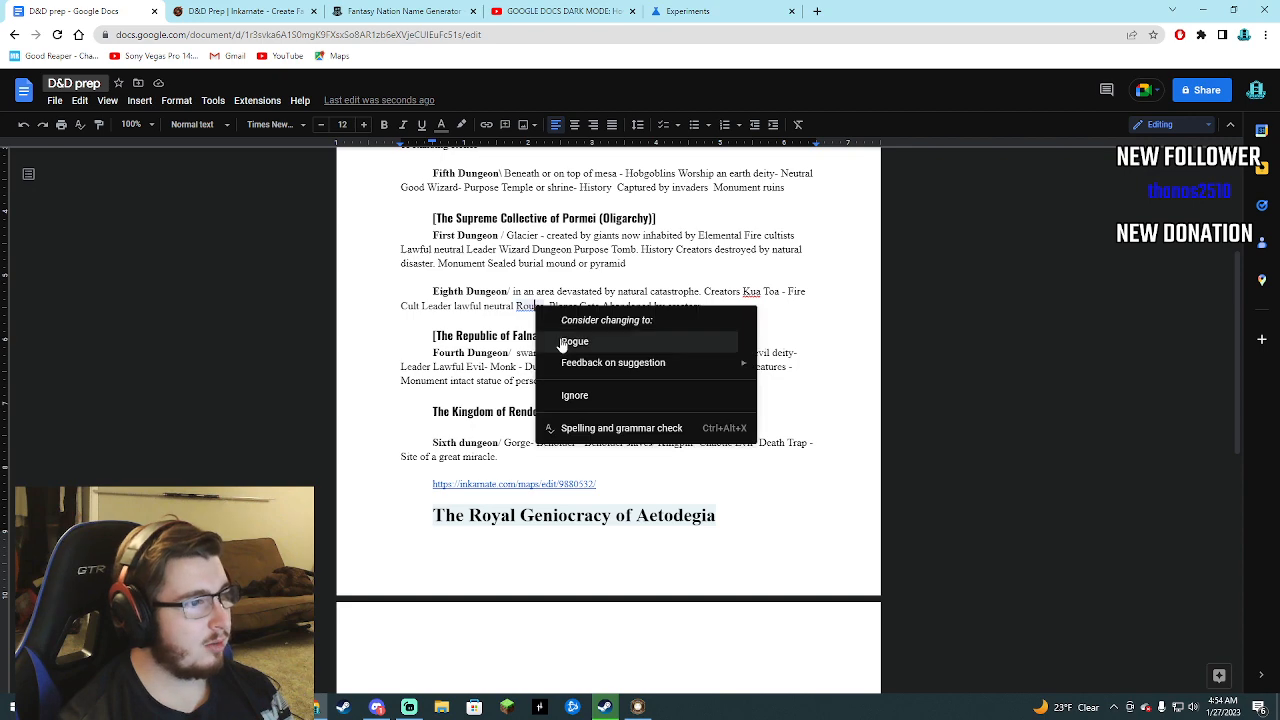
left_click(565, 340)
left_click(394, 345)
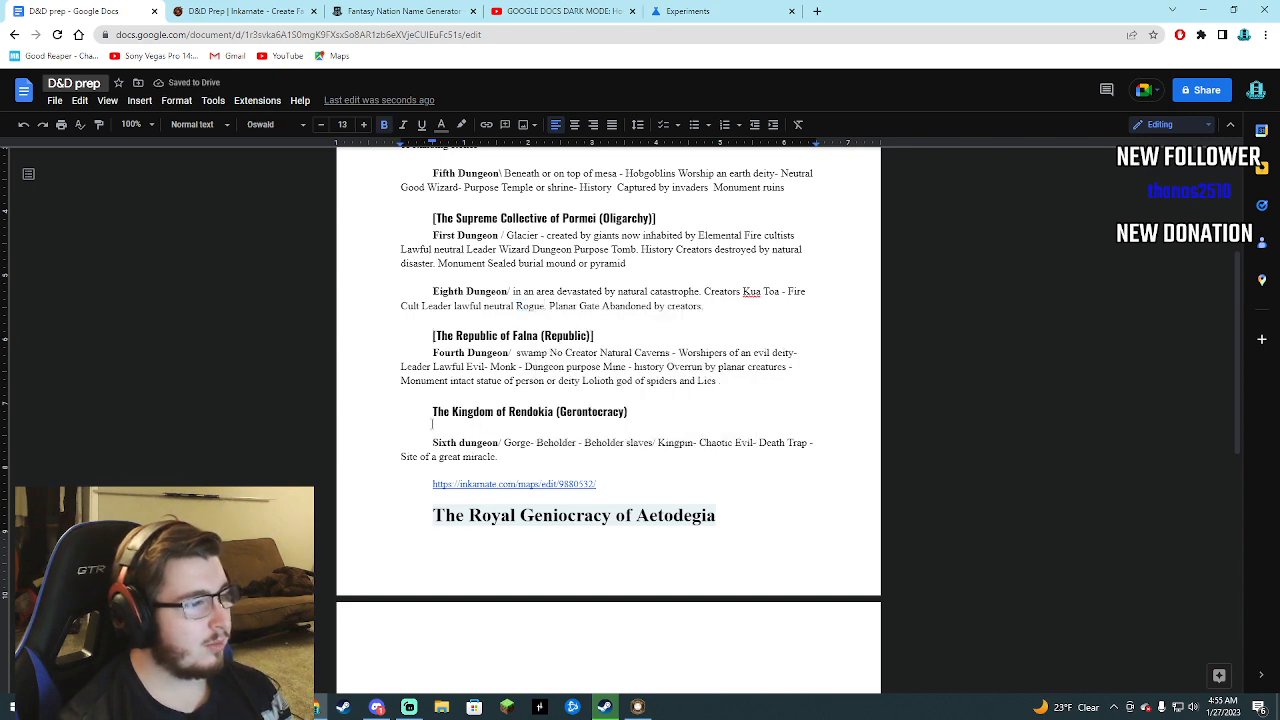
Delete the leftover heading "The Royal Geniocracy of Aetodegia" below the Inkarnate map link.
scroll(432, 423, "down", 3)
scroll(430, 424, "up", 1)
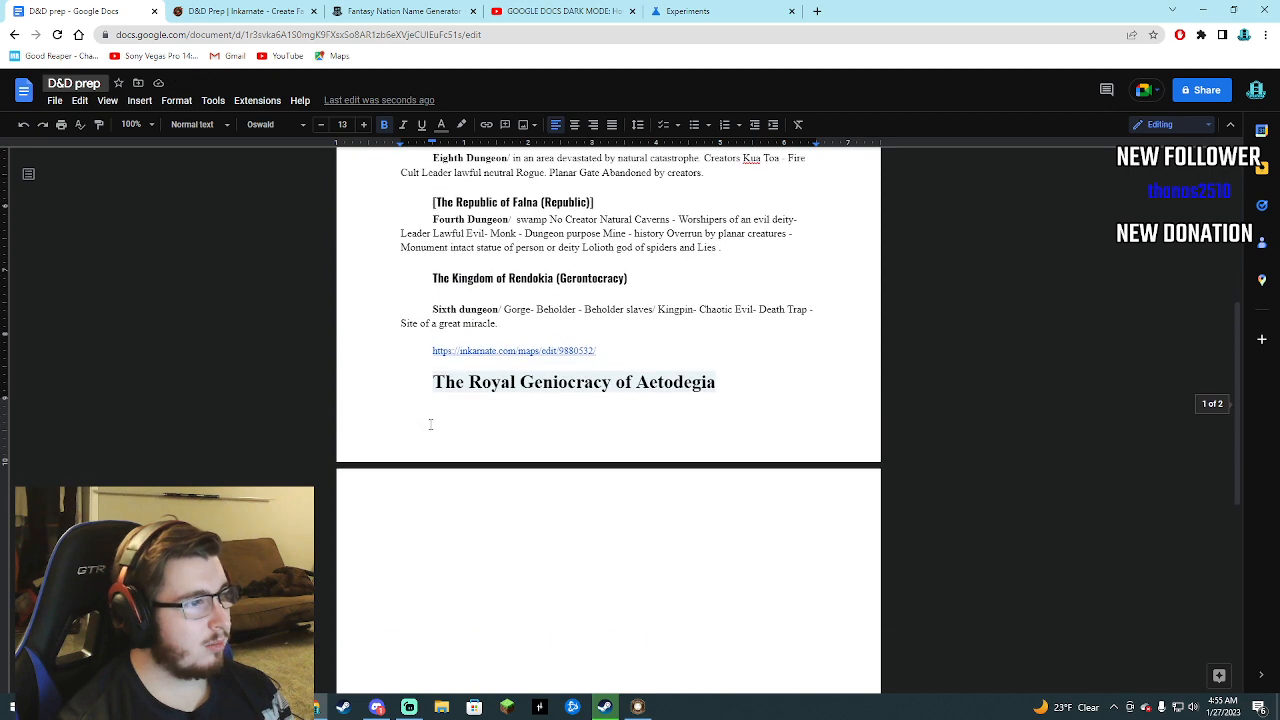
scroll(430, 424, "up", 1)
left_click(427, 450)
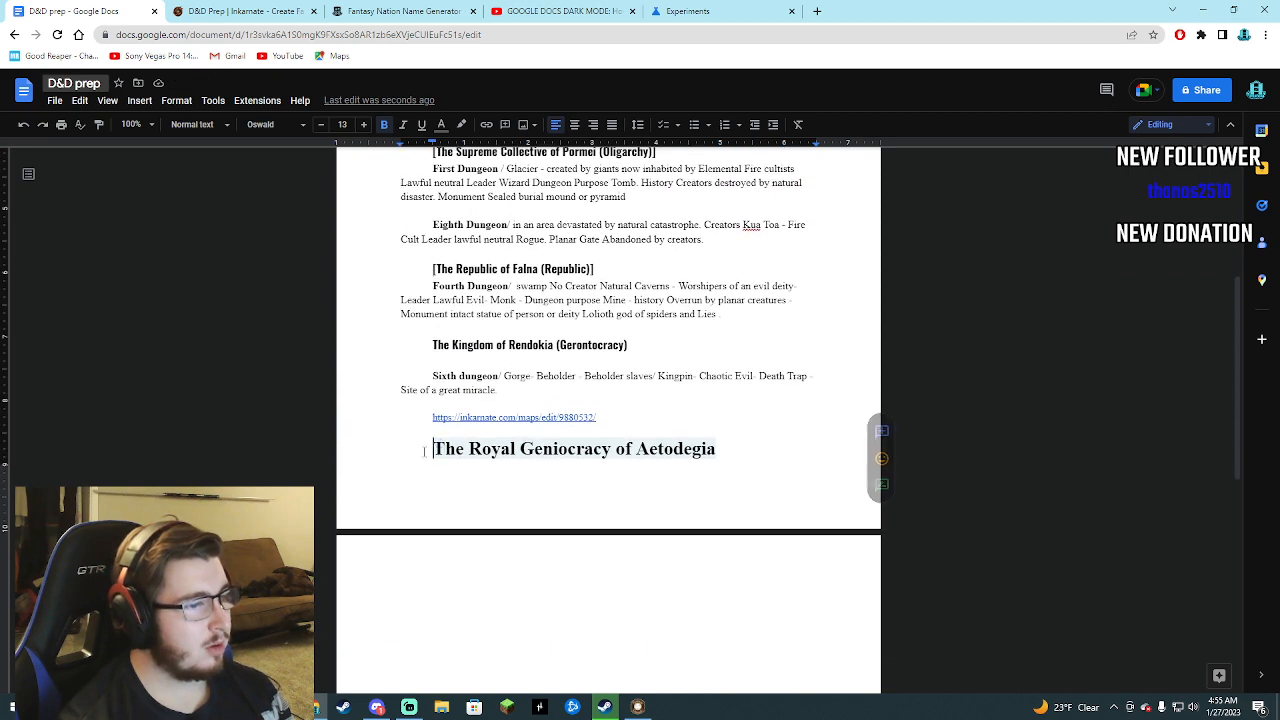
left_click_drag(430, 452, 708, 464)
key("BackSpace")
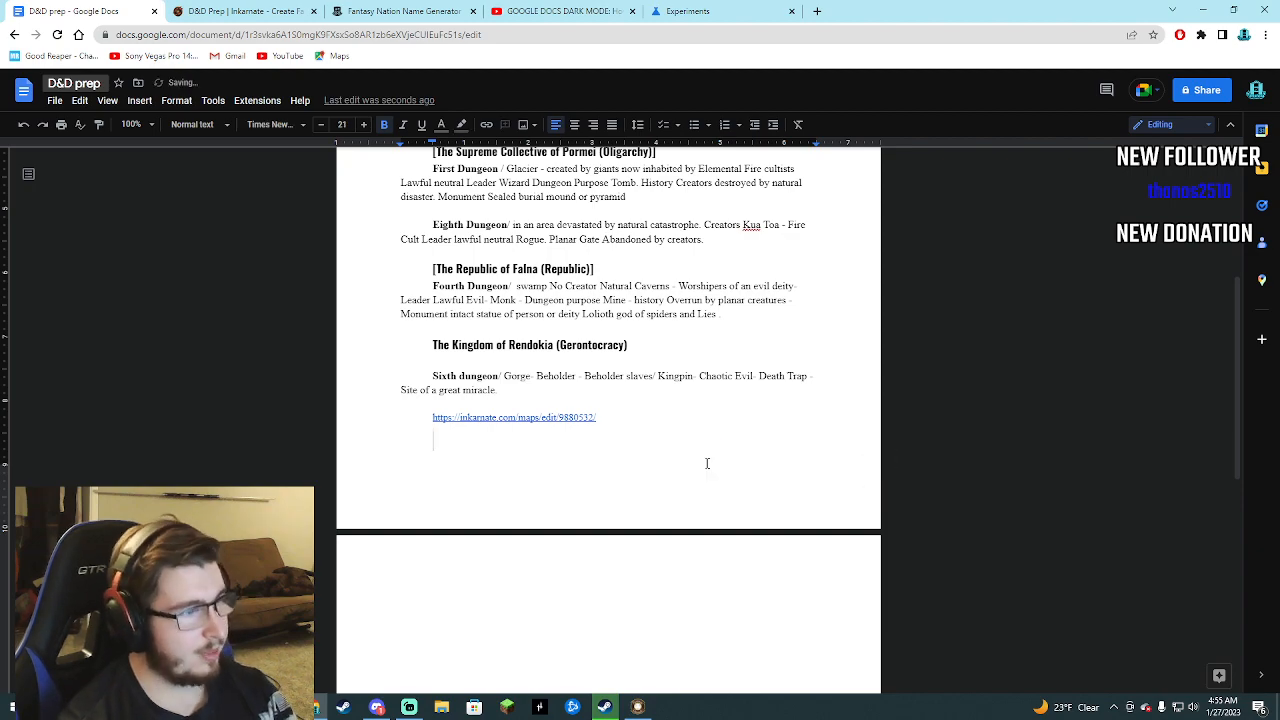
scroll(383, 427, "up", 5)
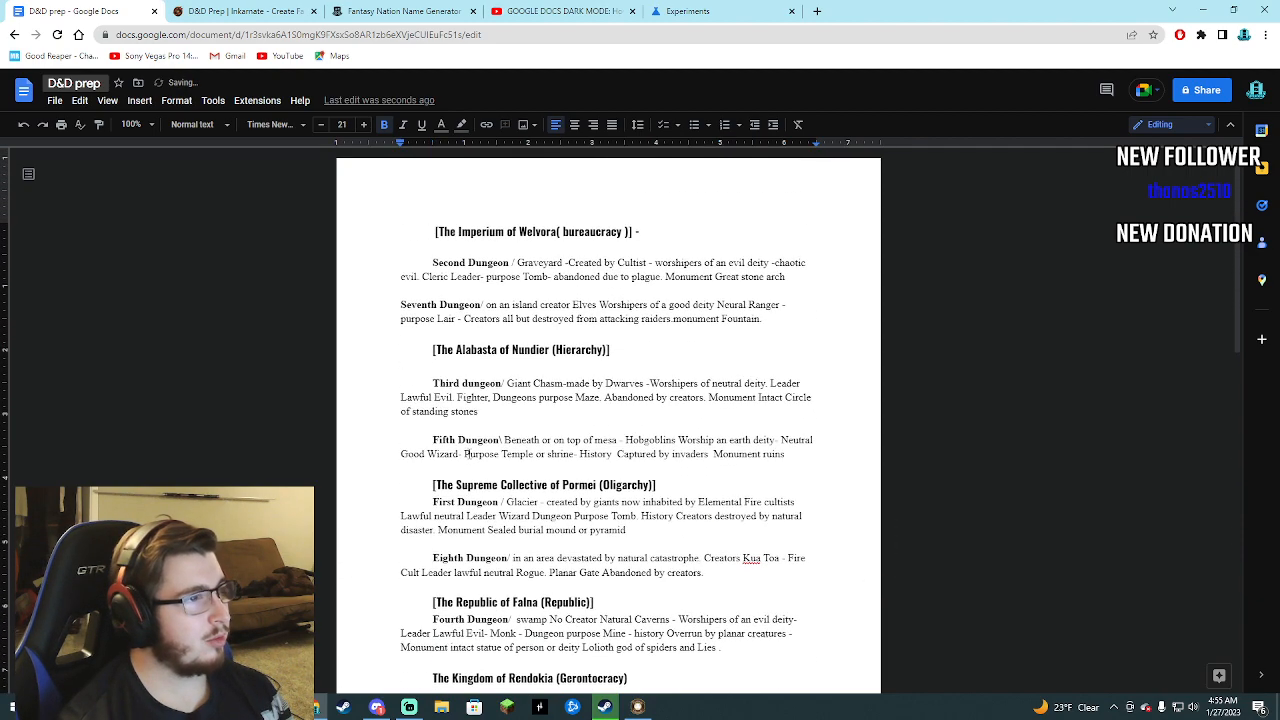
Close the Chrome Experiments page, the Google Docs dark mode video and the Fantasy Nation Name Generator, leaving the Inkarnate map open.
left_click(240, 11)
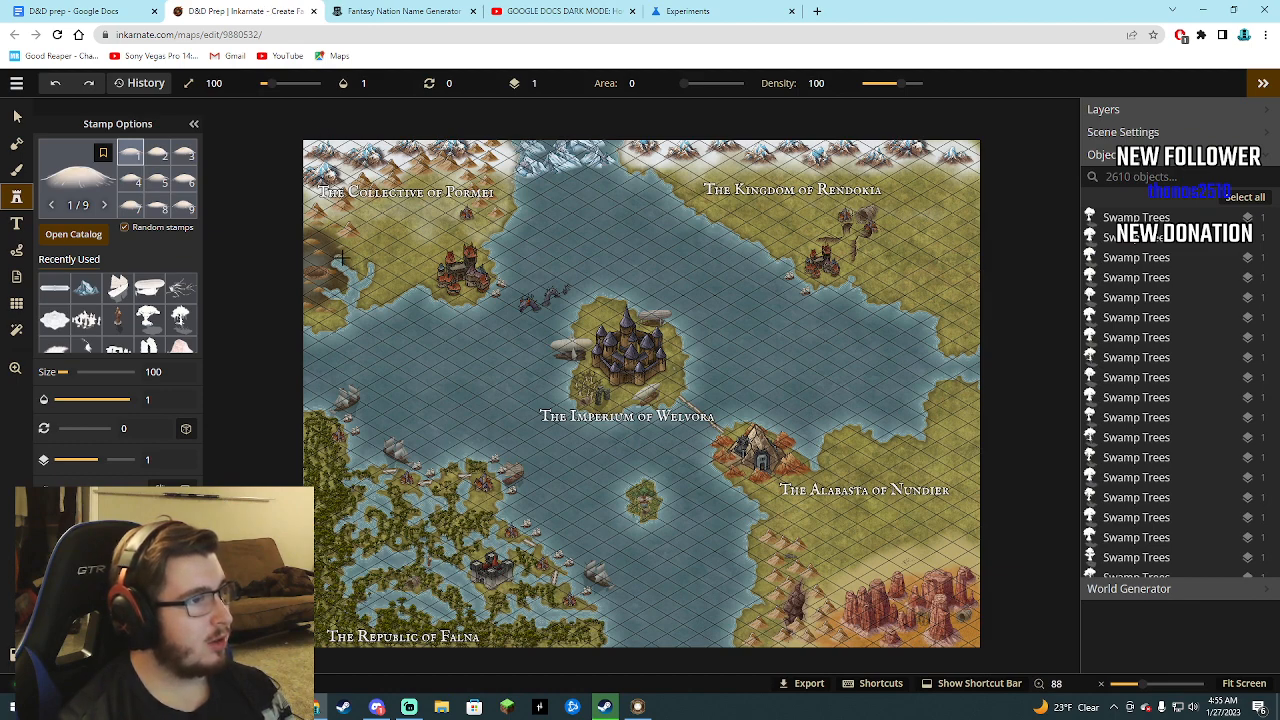
left_click(450, 12)
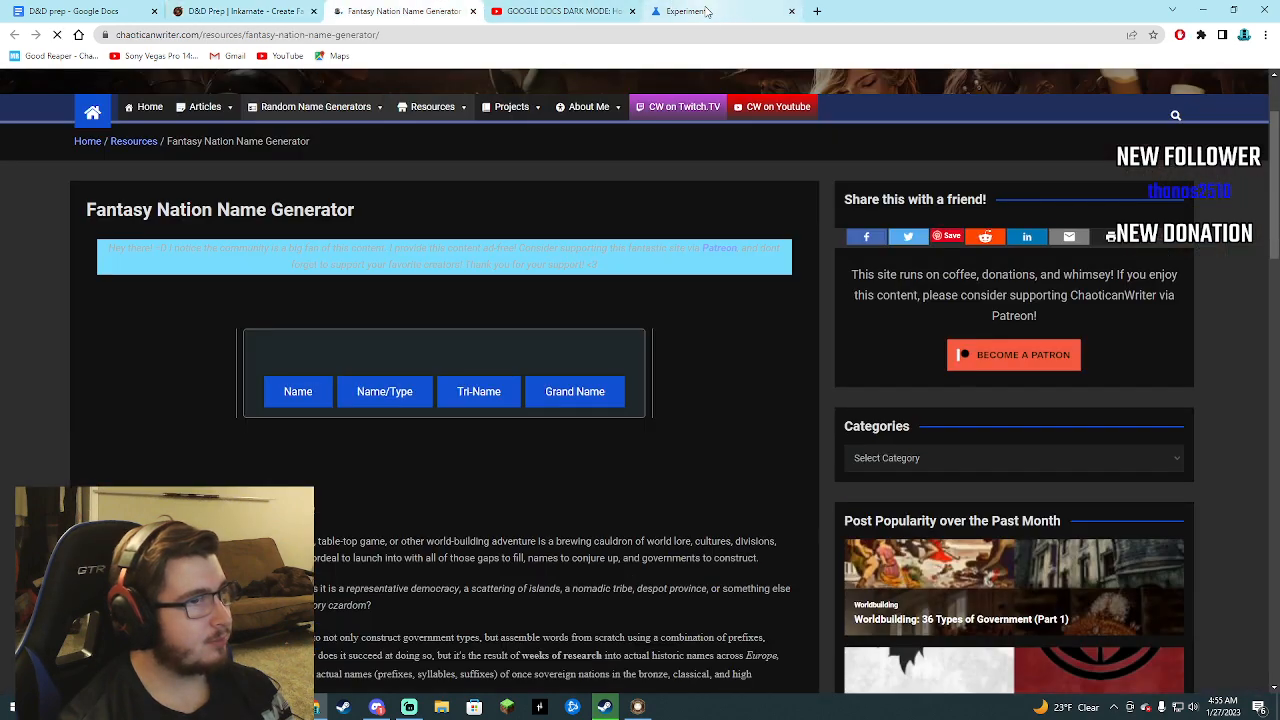
left_click(765, 12)
left_click(791, 12)
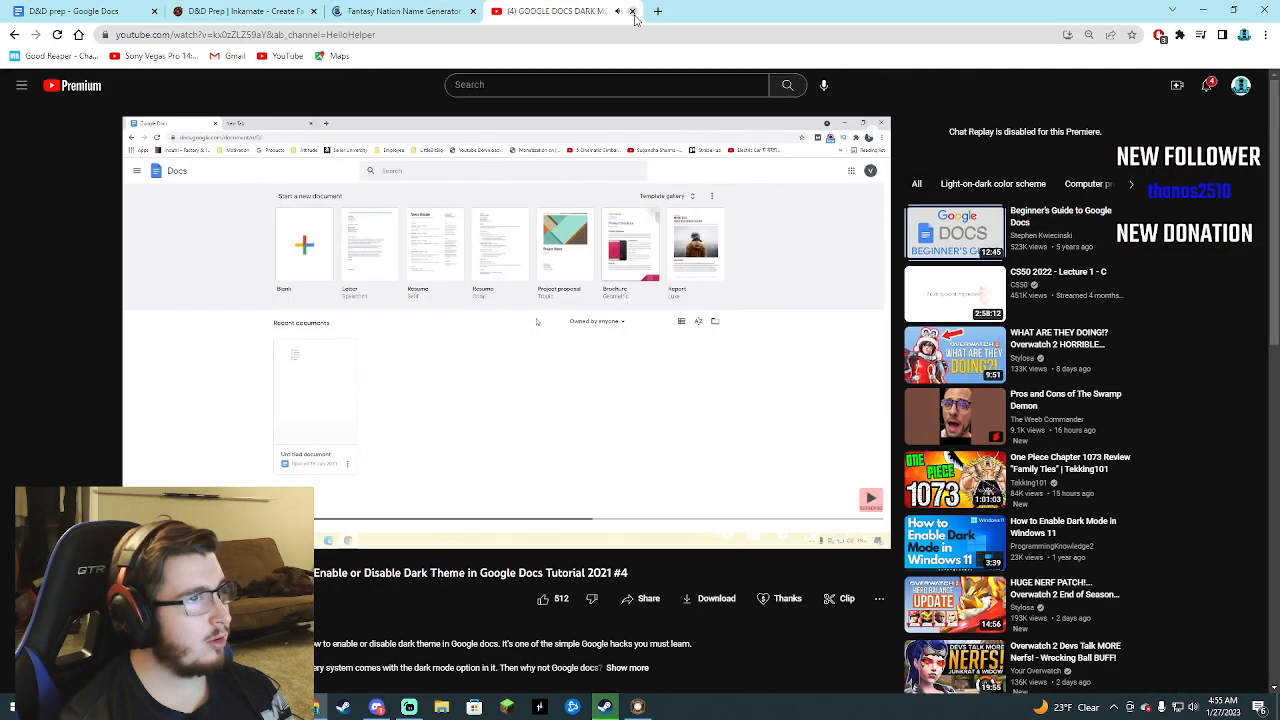
left_click(632, 12)
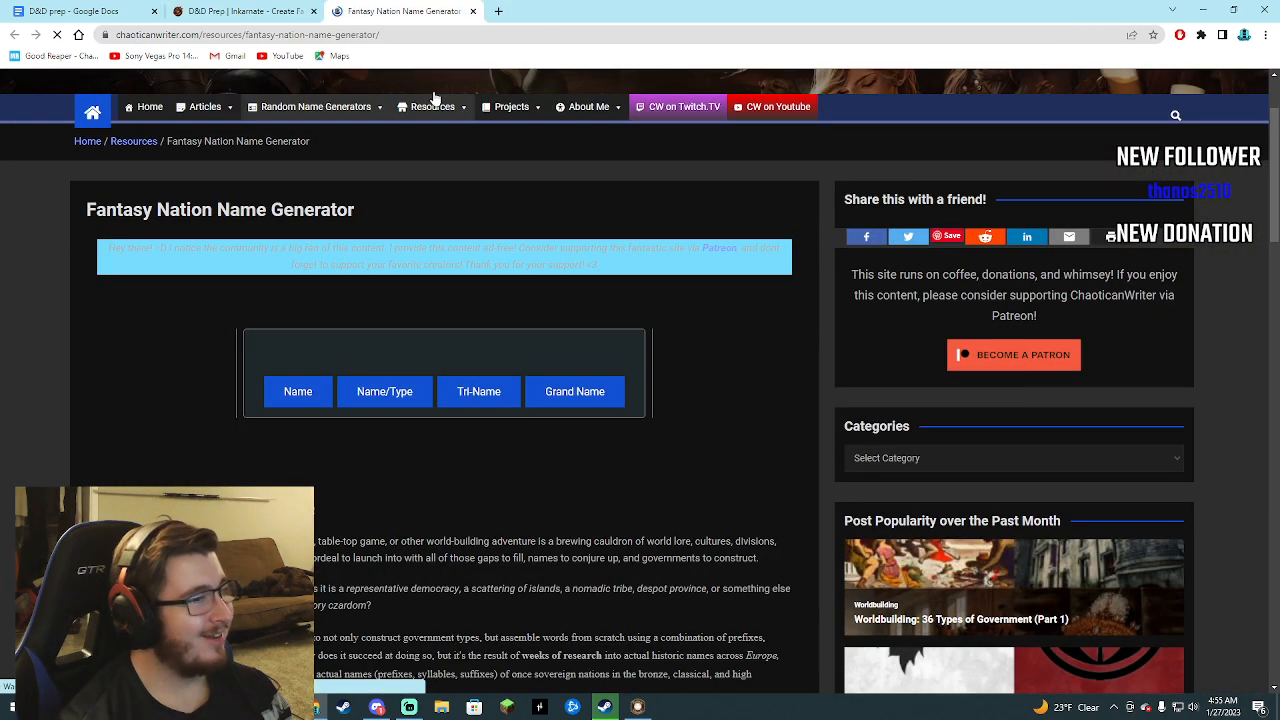
left_click(474, 12)
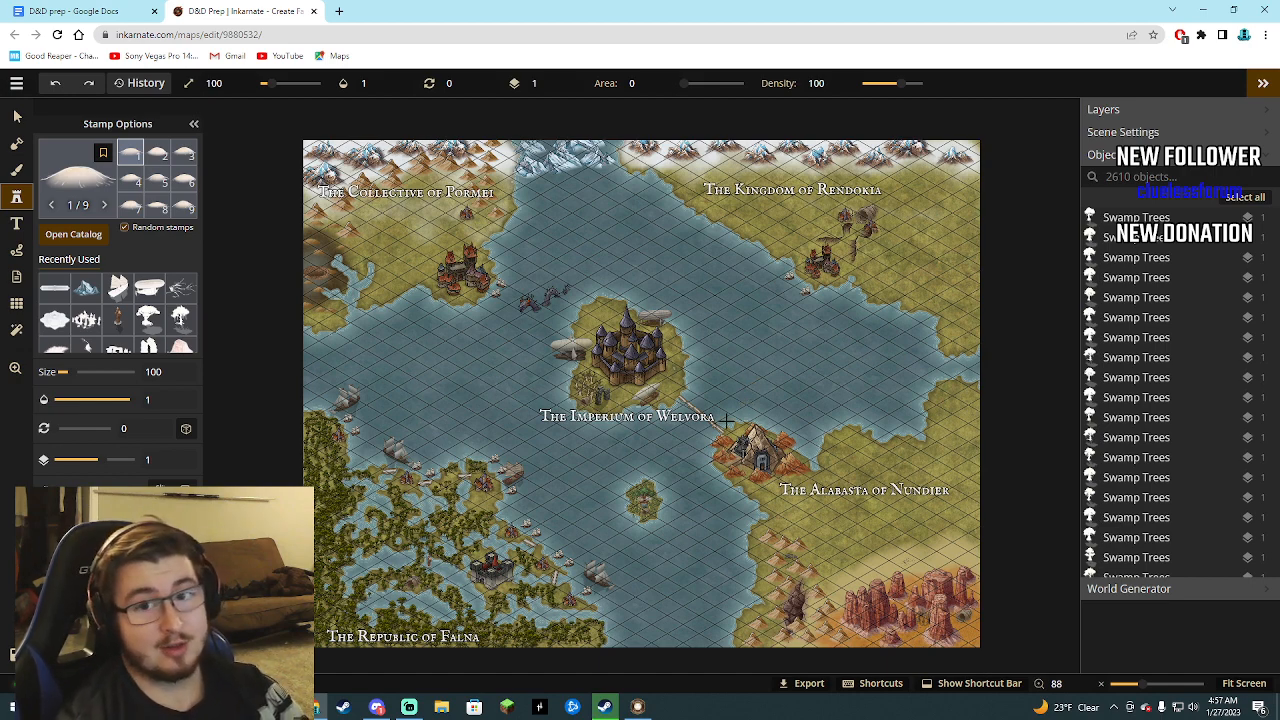
Examine the labelled nations, cities and terrain across the Inkarnate world map, both close up and as a whole.
scroll(726, 420, "up", 5)
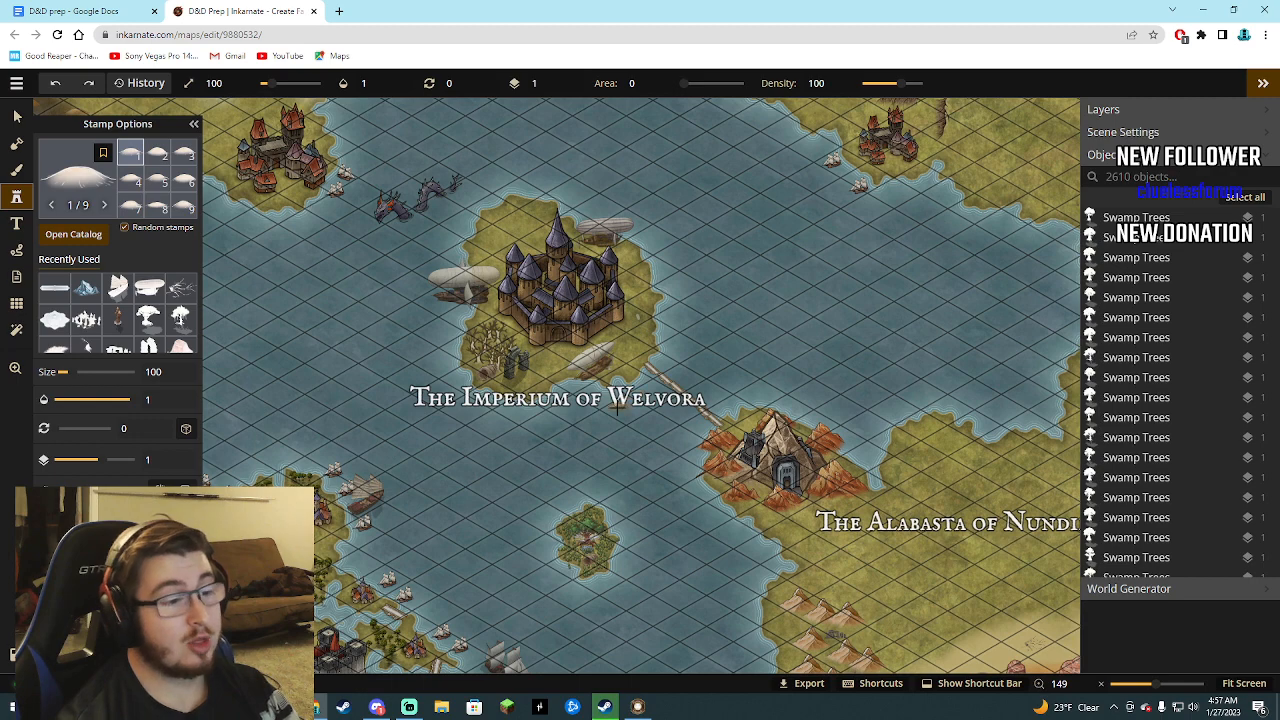
scroll(618, 407, "down", 4)
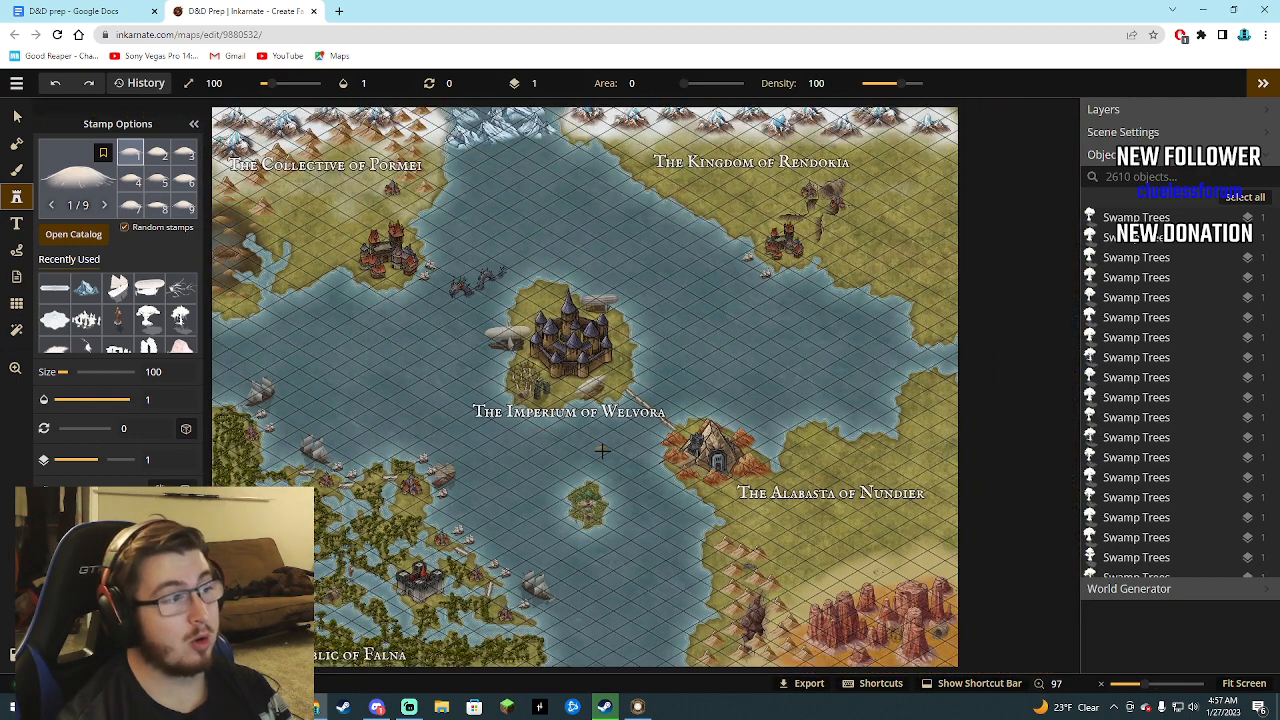
scroll(602, 451, "up", 2)
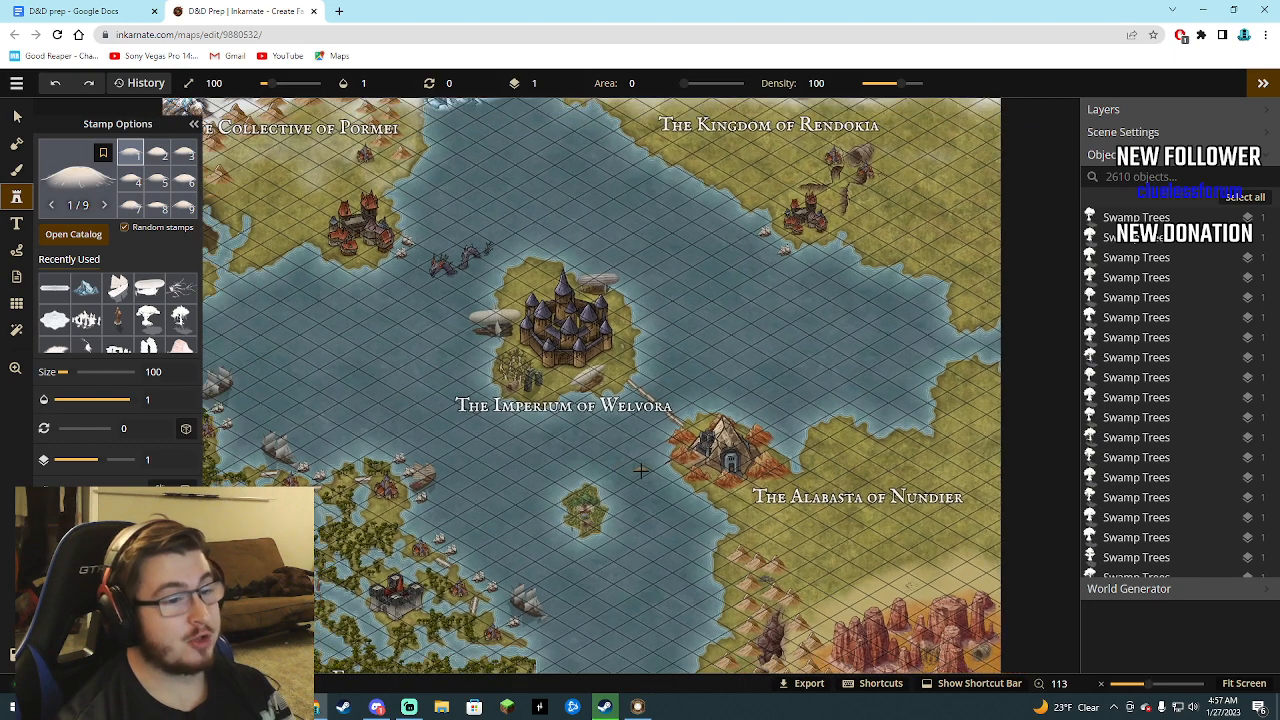
scroll(641, 470, "down", 1)
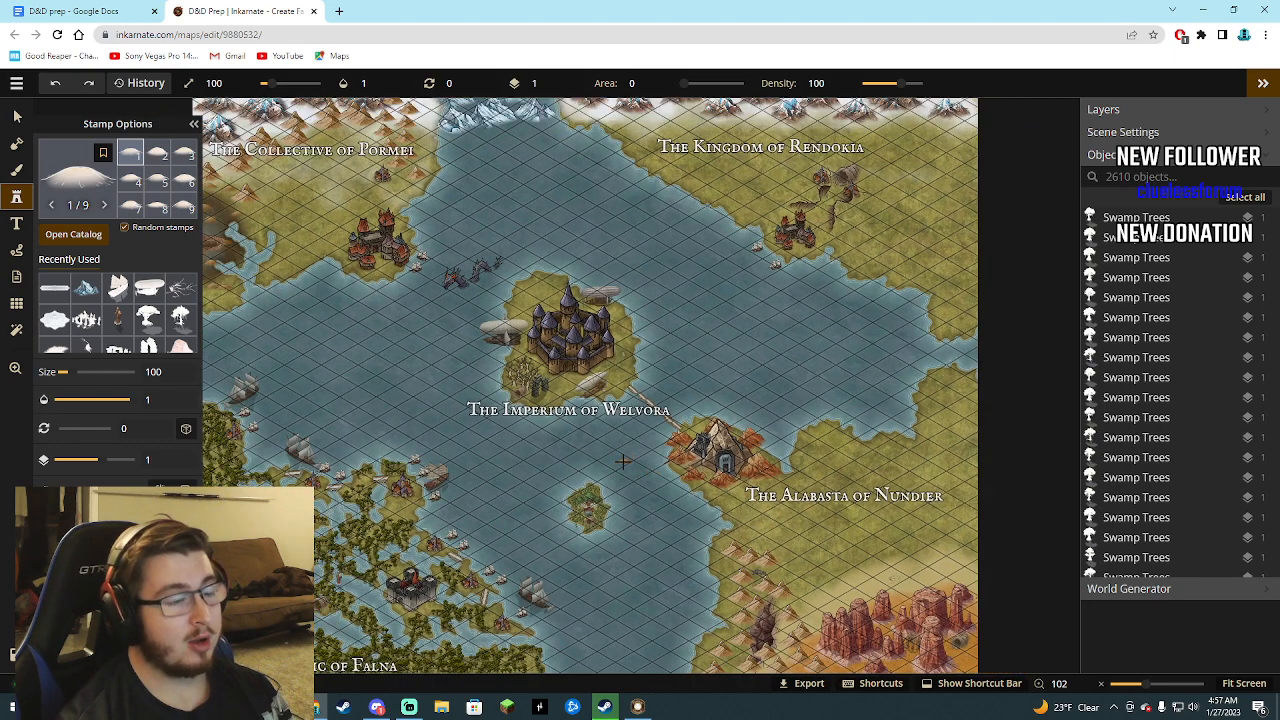
scroll(622, 461, "down", 2)
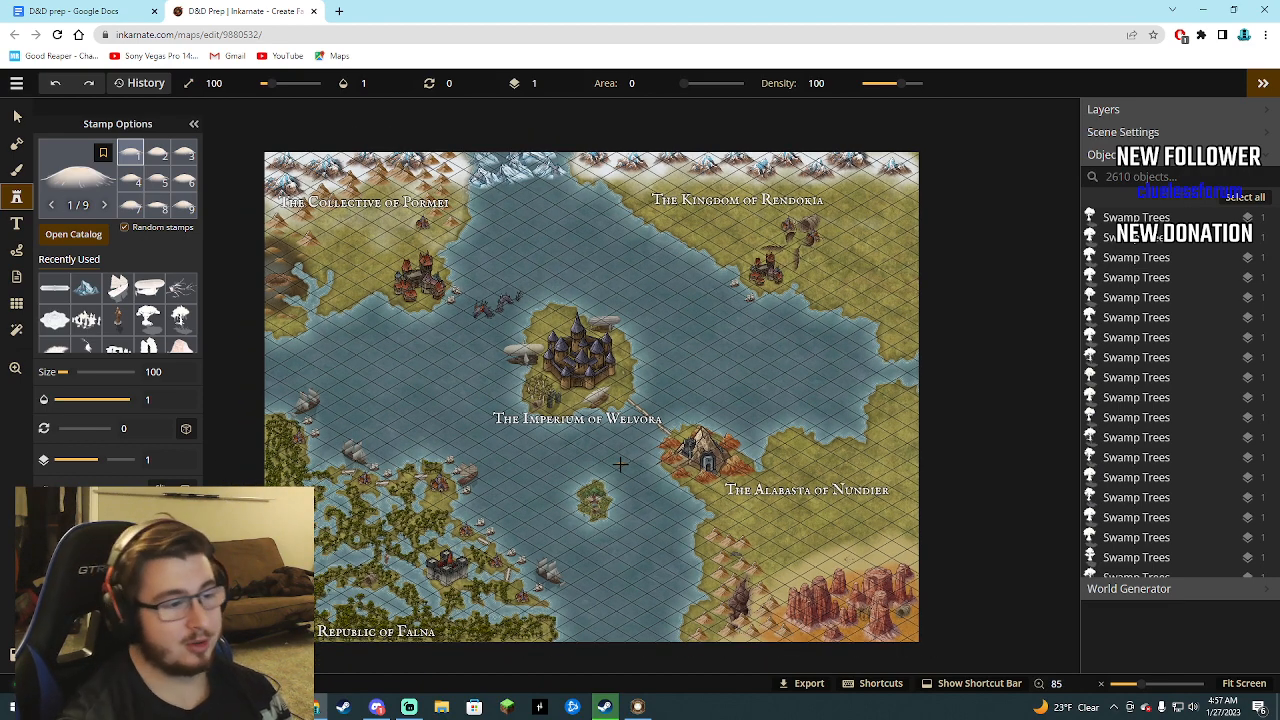
scroll(770, 512, "up", 1)
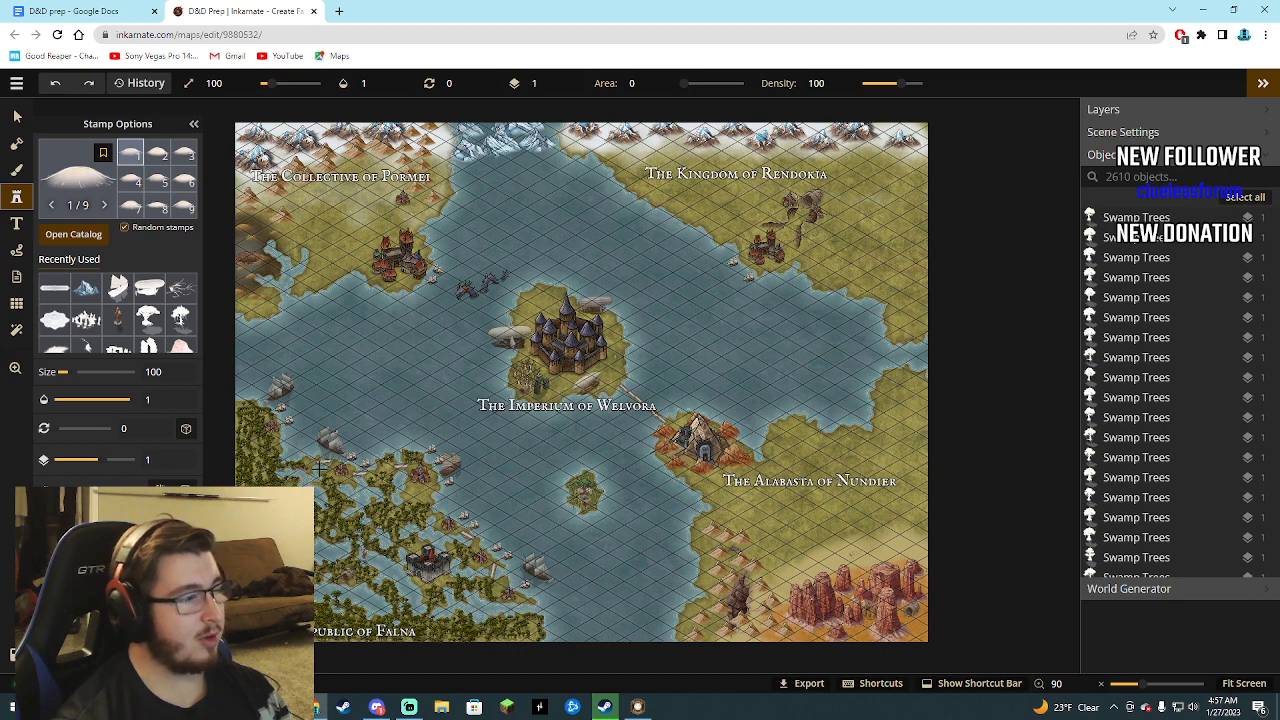
scroll(255, 615, "up", 1)
scroll(308, 598, "down", 1)
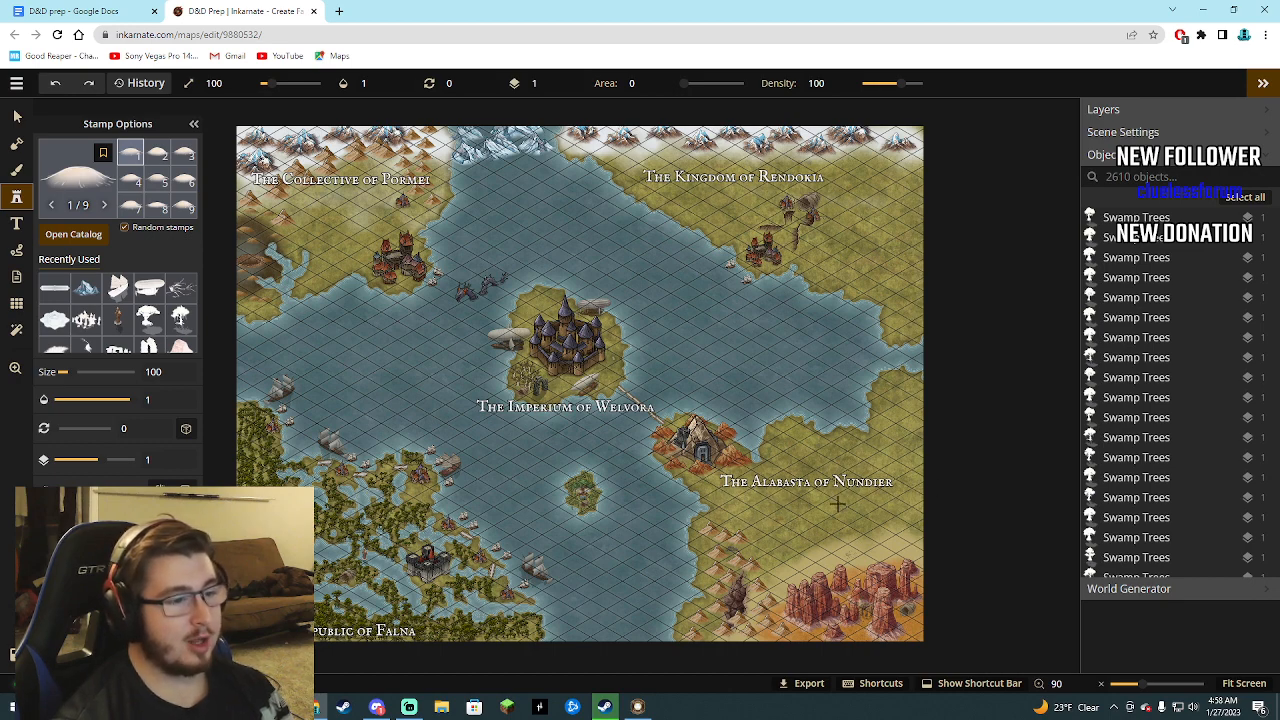
scroll(760, 541, "up", 1)
scroll(760, 541, "down", 2)
scroll(760, 541, "down", 2)
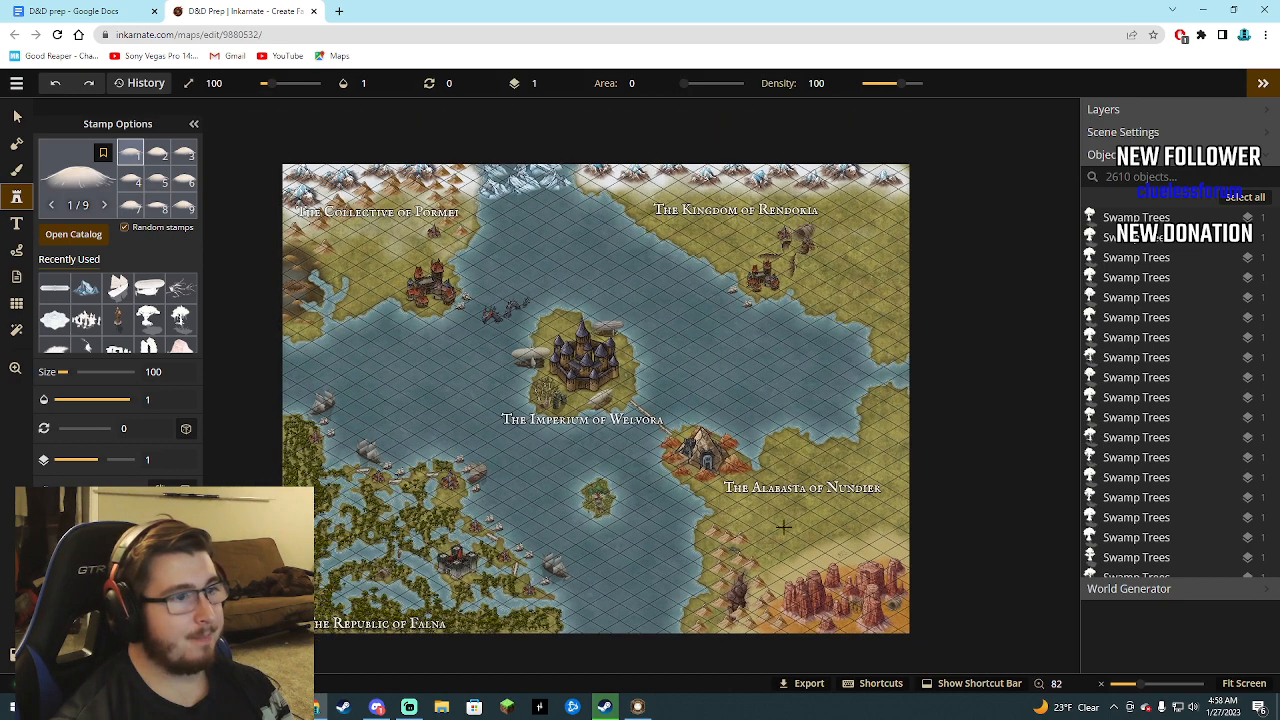
scroll(668, 484, "up", 2)
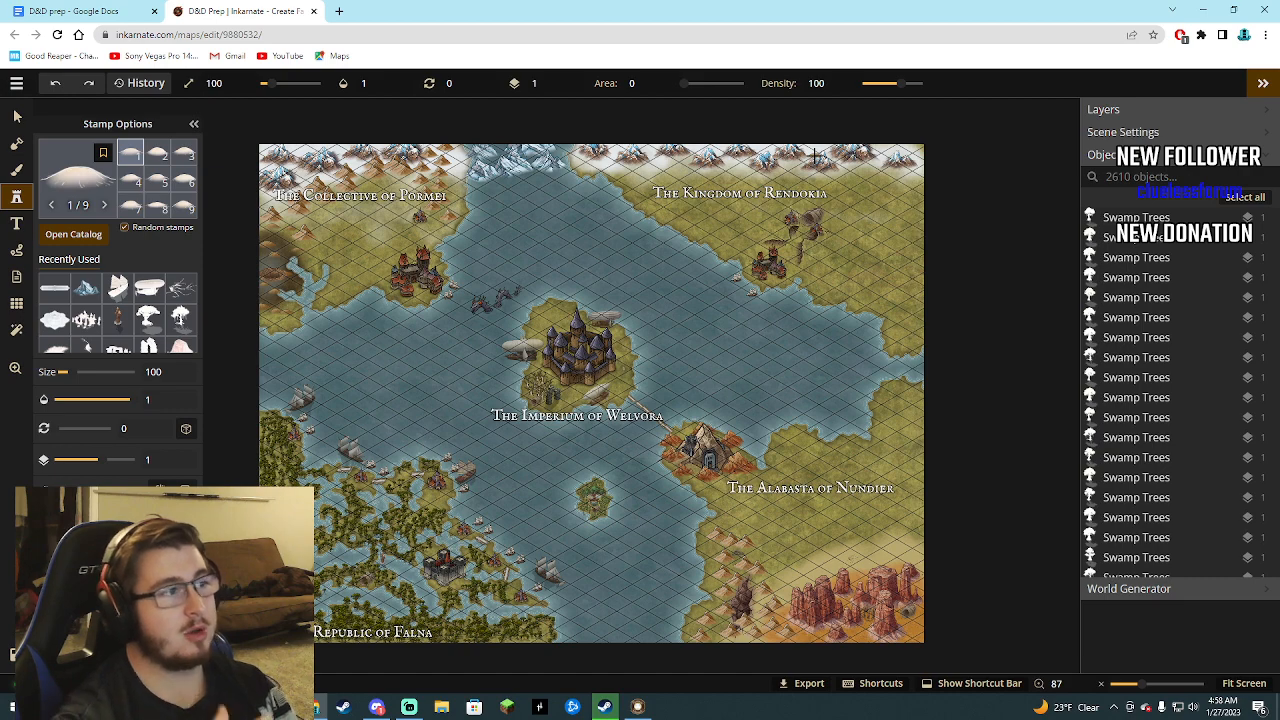
Review the dungeon entries and map link in the D&D prep document, and return to the Inkarnate map.
left_click(95, 8)
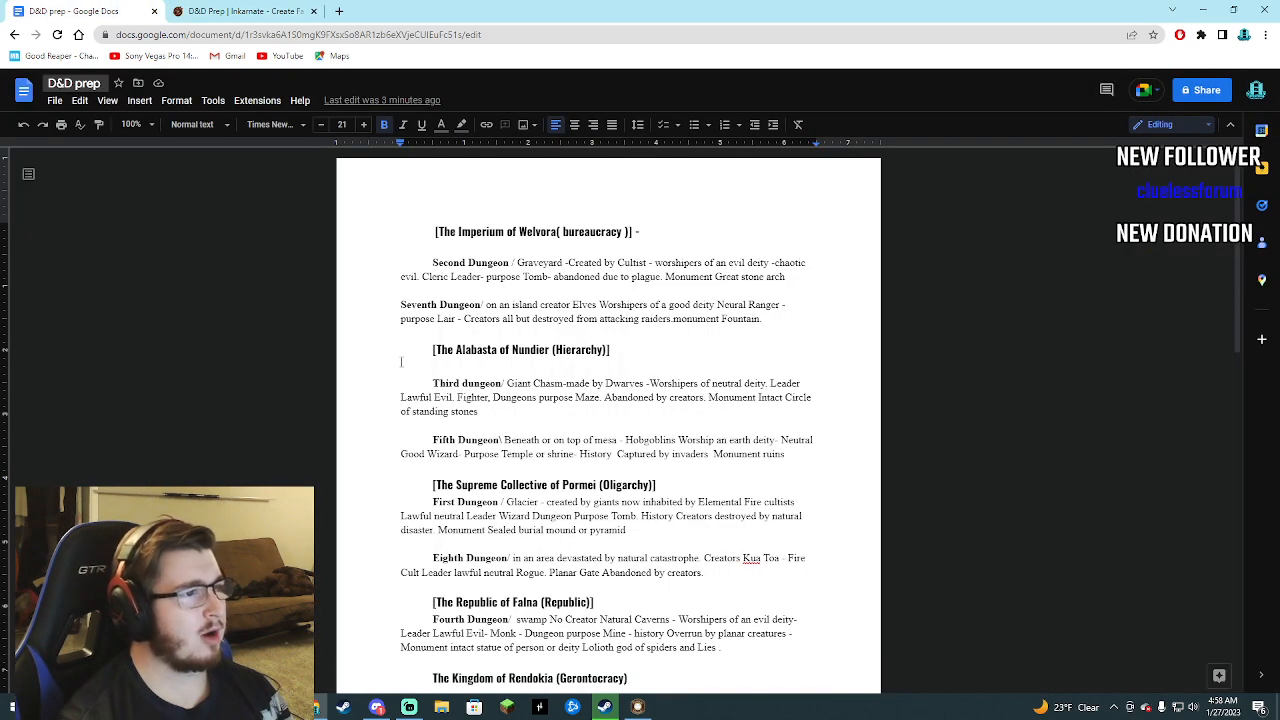
scroll(449, 372, "down", 3)
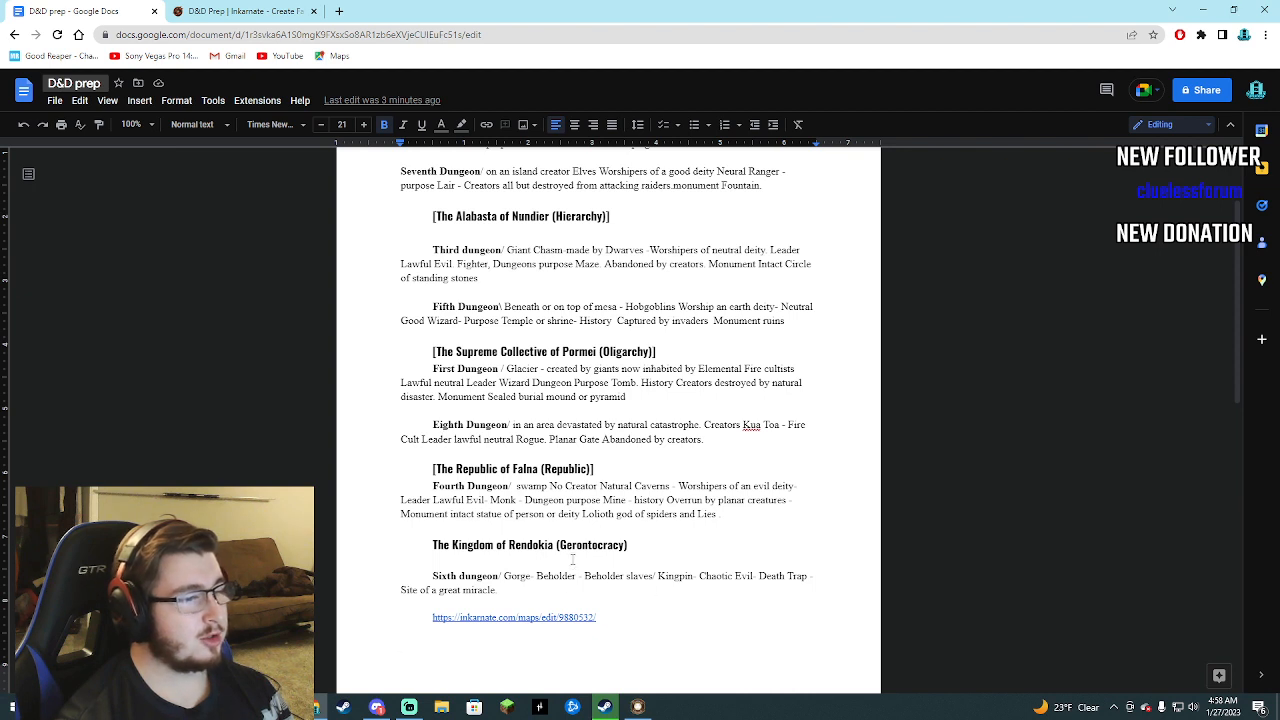
left_click(262, 7)
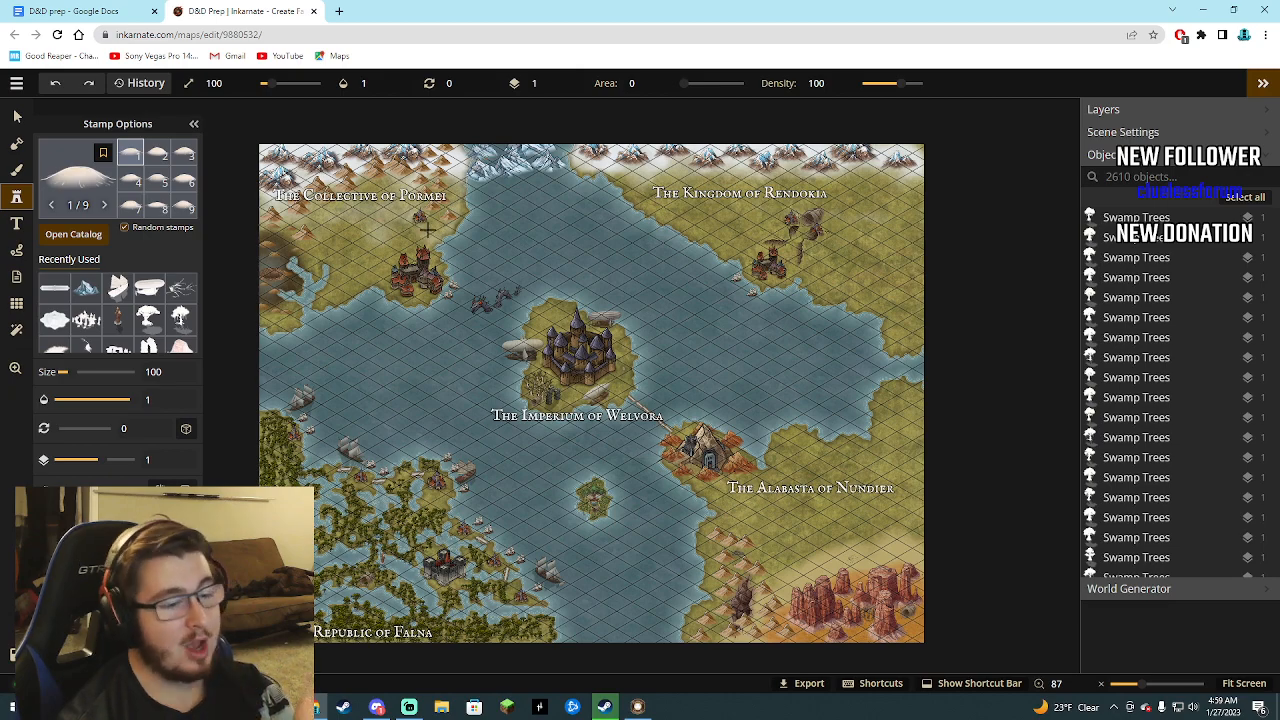
Inspect the small forested island south of the Imperium of Welvora, and fit the whole map in view.
scroll(580, 535, "up", 1)
scroll(580, 535, "up", 6)
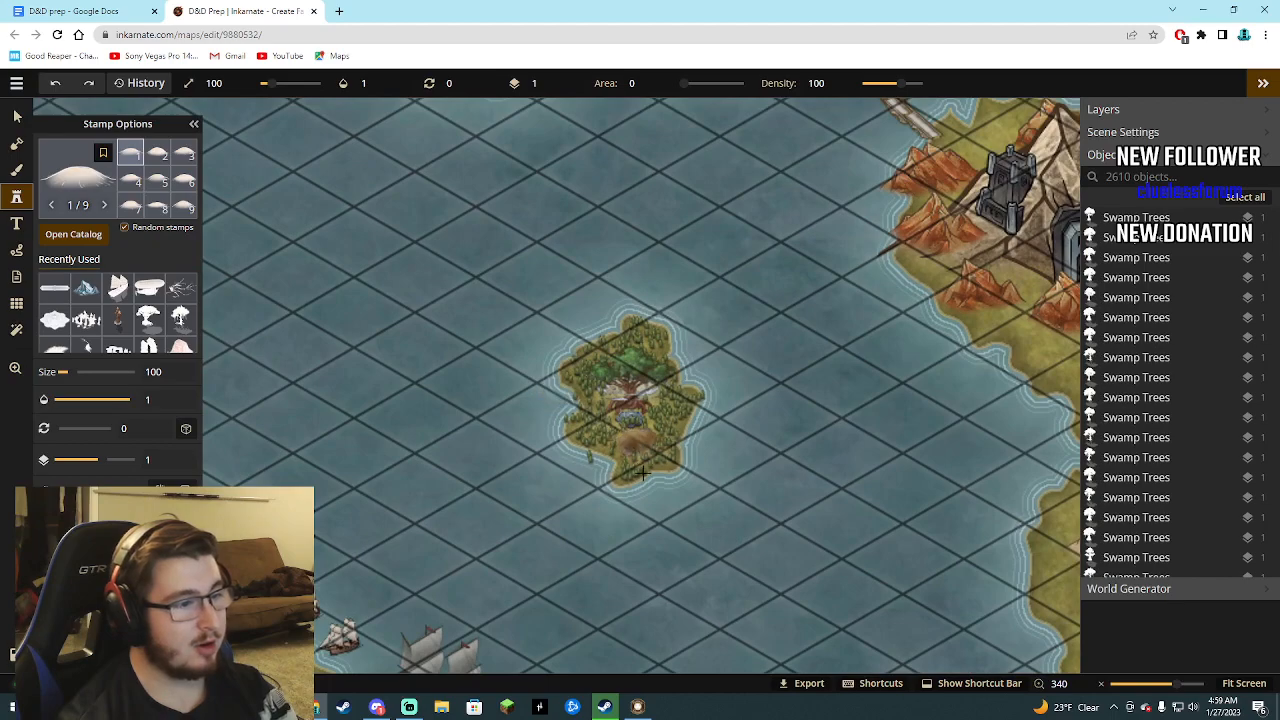
scroll(646, 465, "down", 3)
scroll(697, 414, "down", 4)
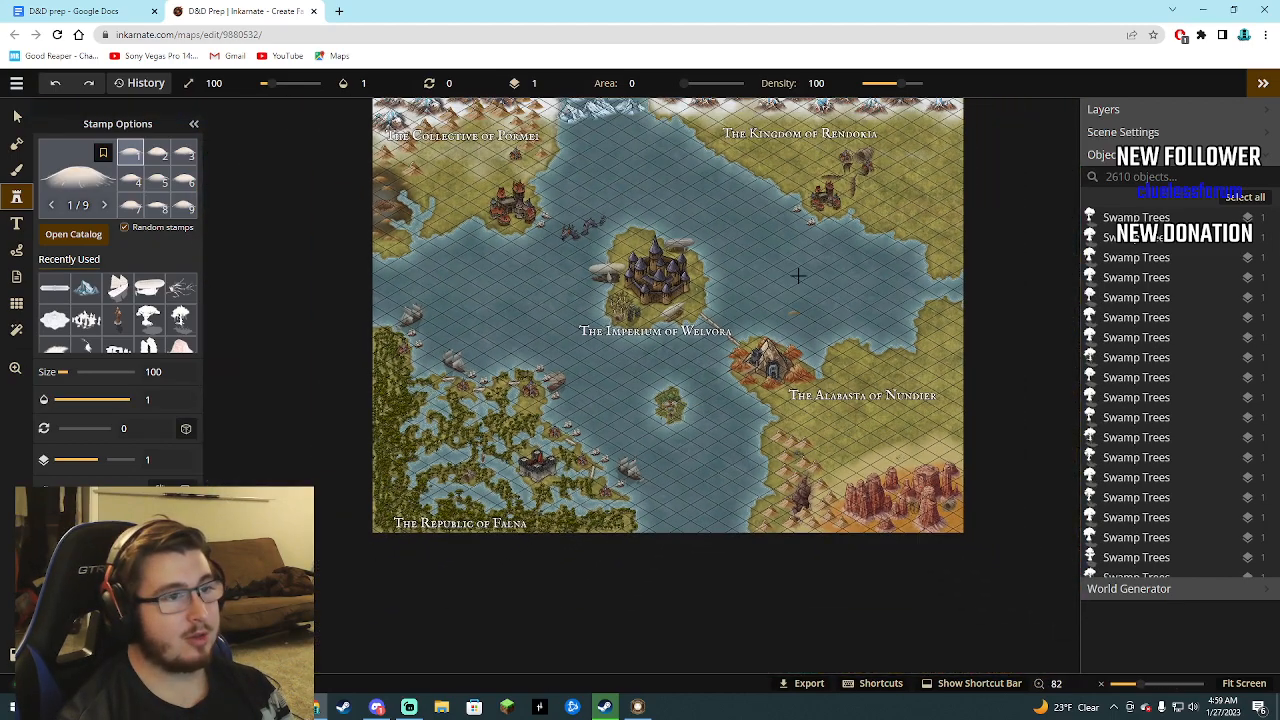
left_click(1240, 685)
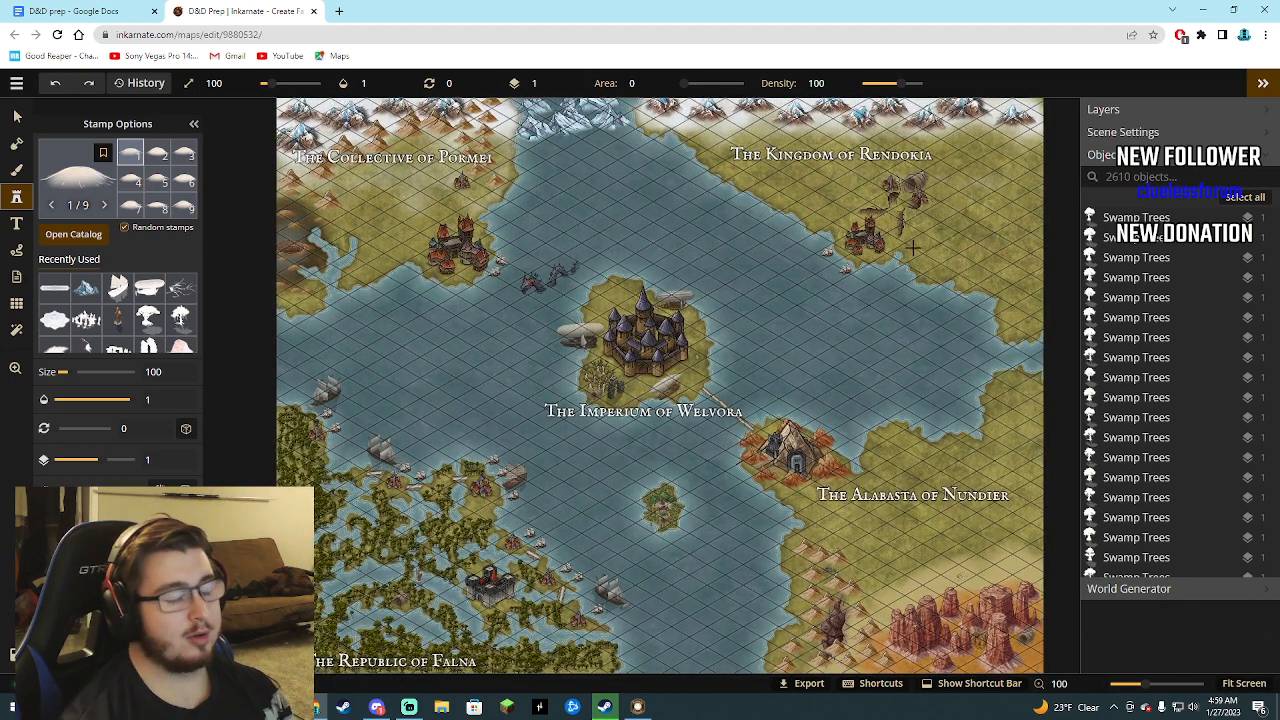
Review the dungeon entries of each nation in the D&D prep document, comparing them with the Inkarnate map.
left_click(75, 11)
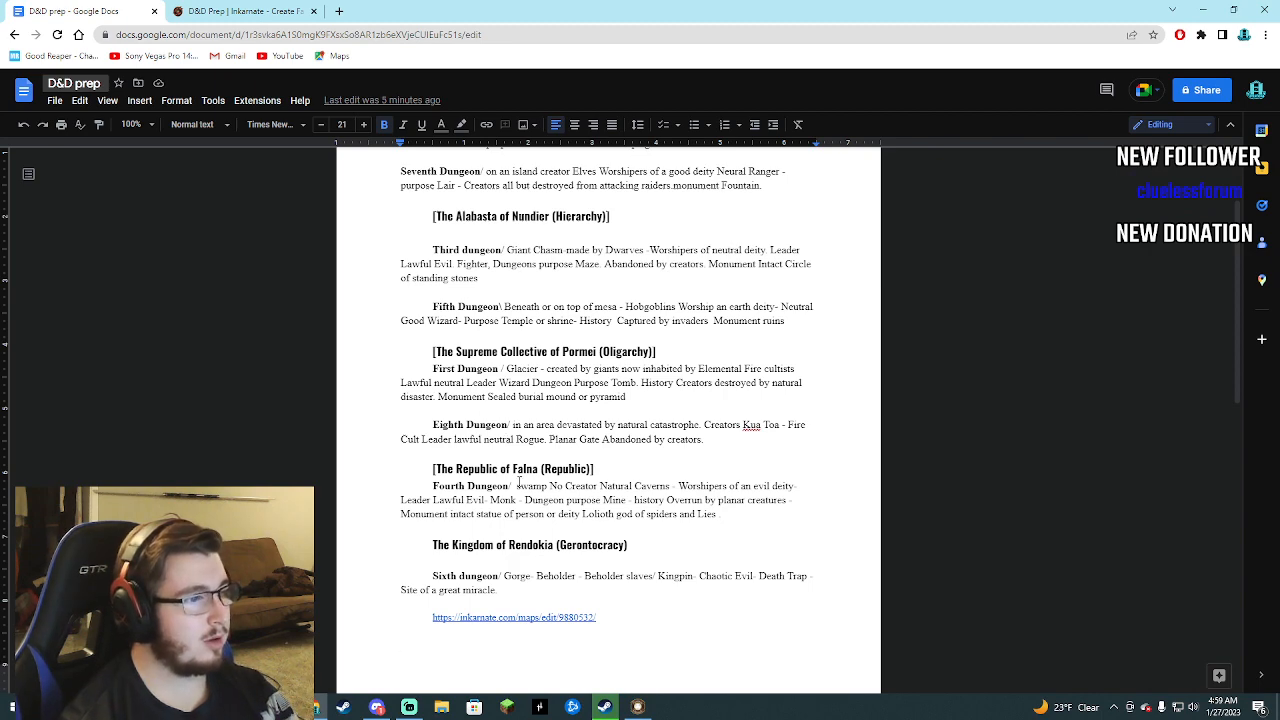
scroll(543, 528, "up", 3)
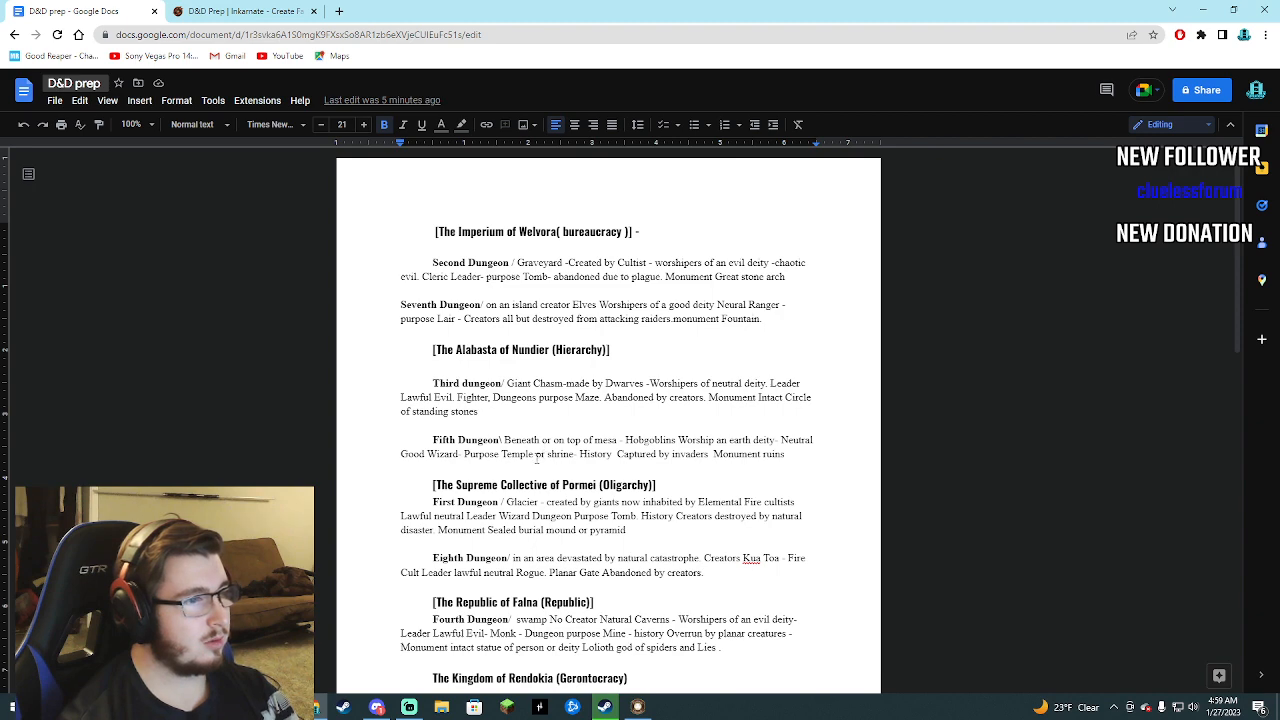
scroll(537, 457, "down", 3)
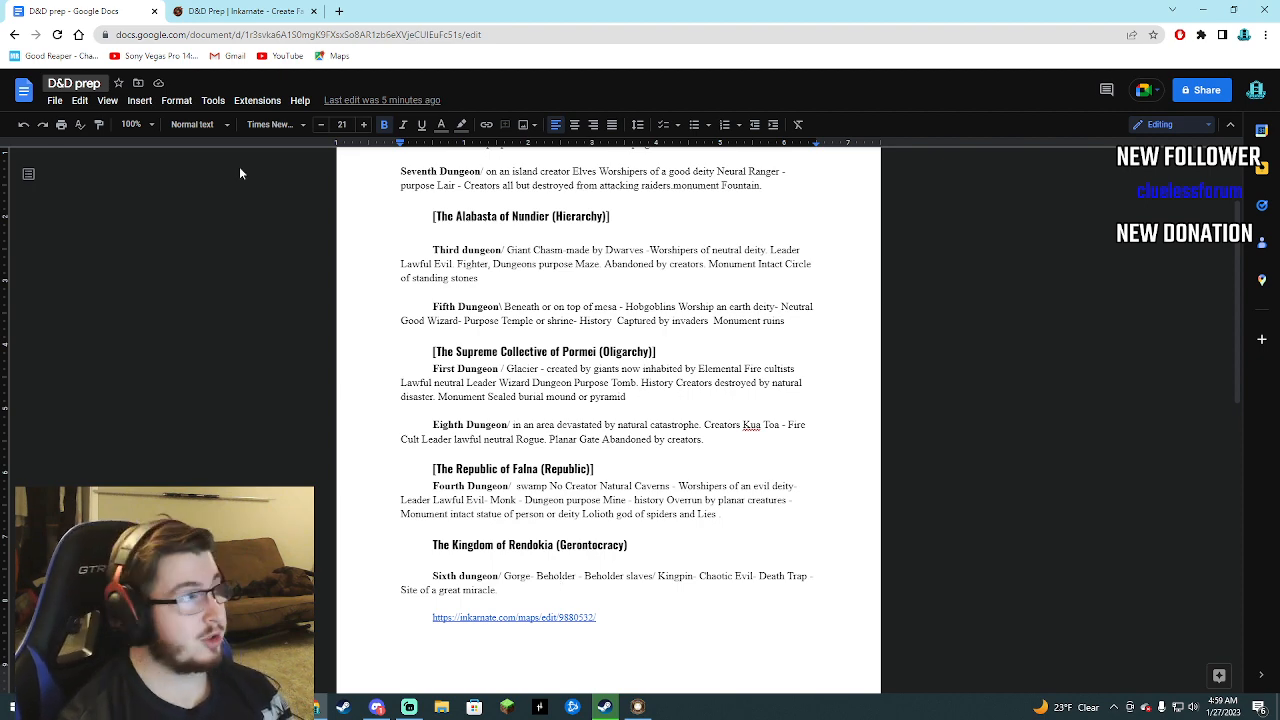
left_click(240, 11)
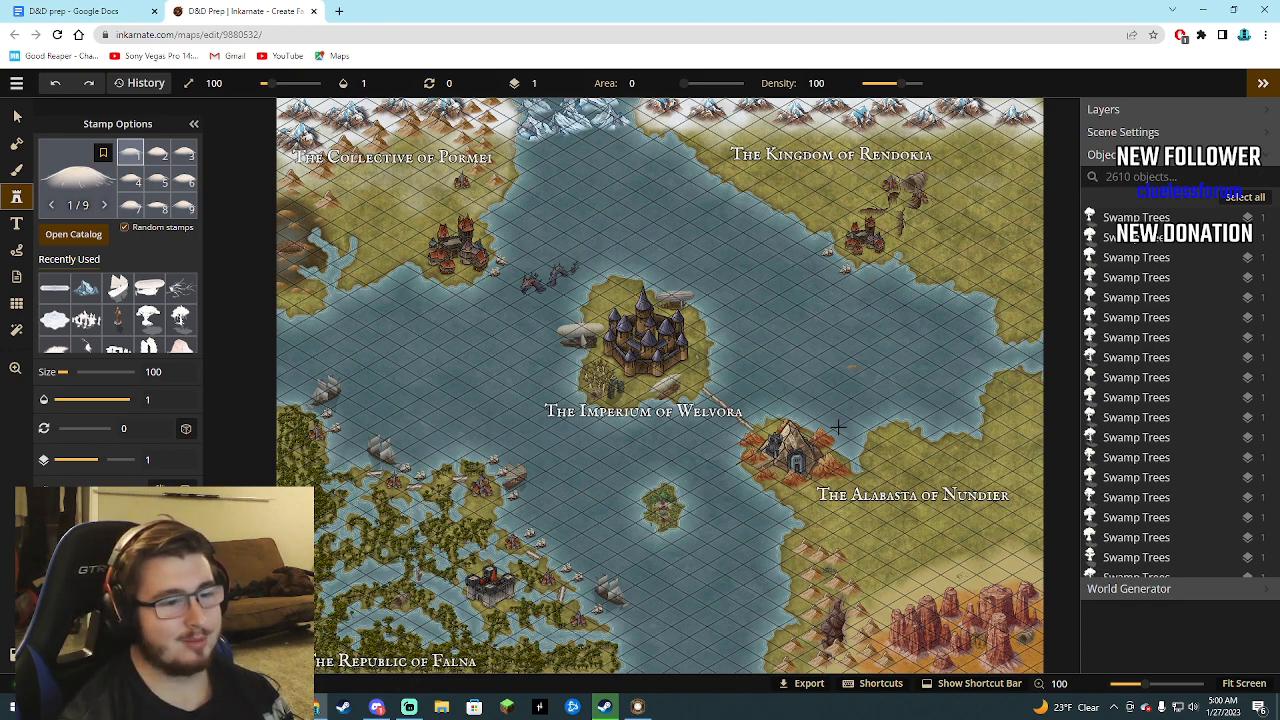
scroll(544, 412, "down", 1)
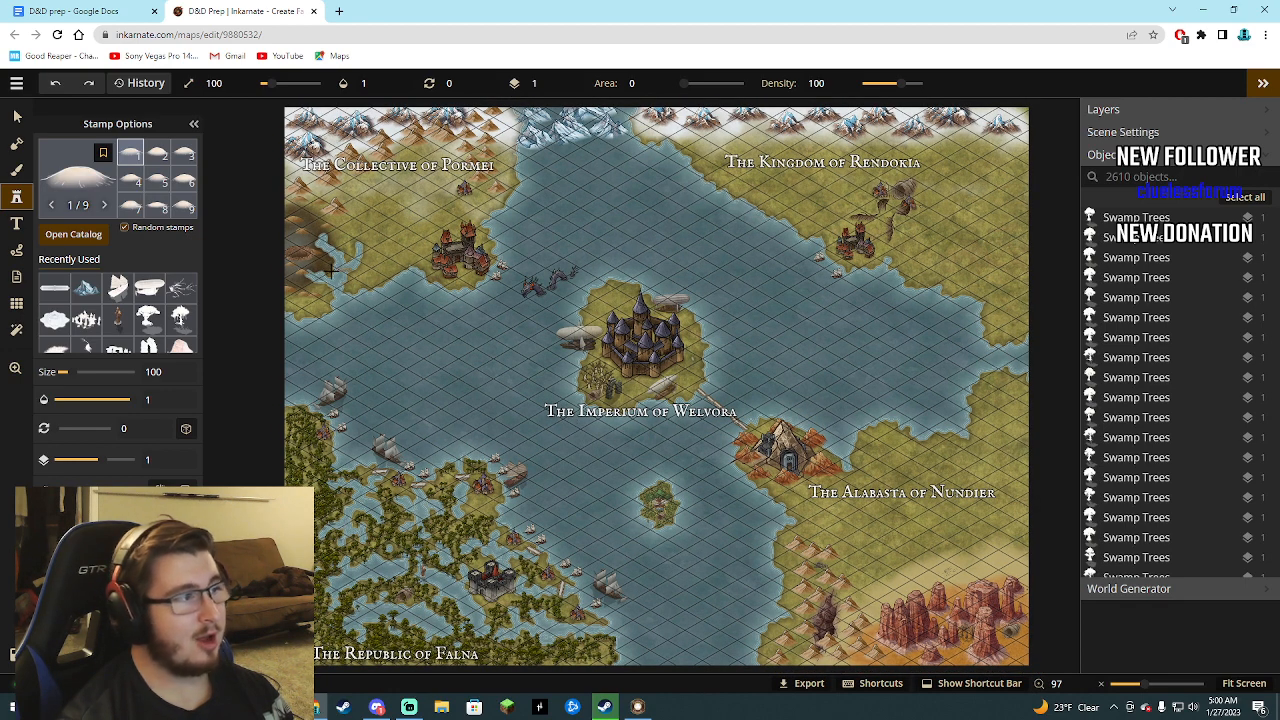
scroll(331, 270, "up", 6)
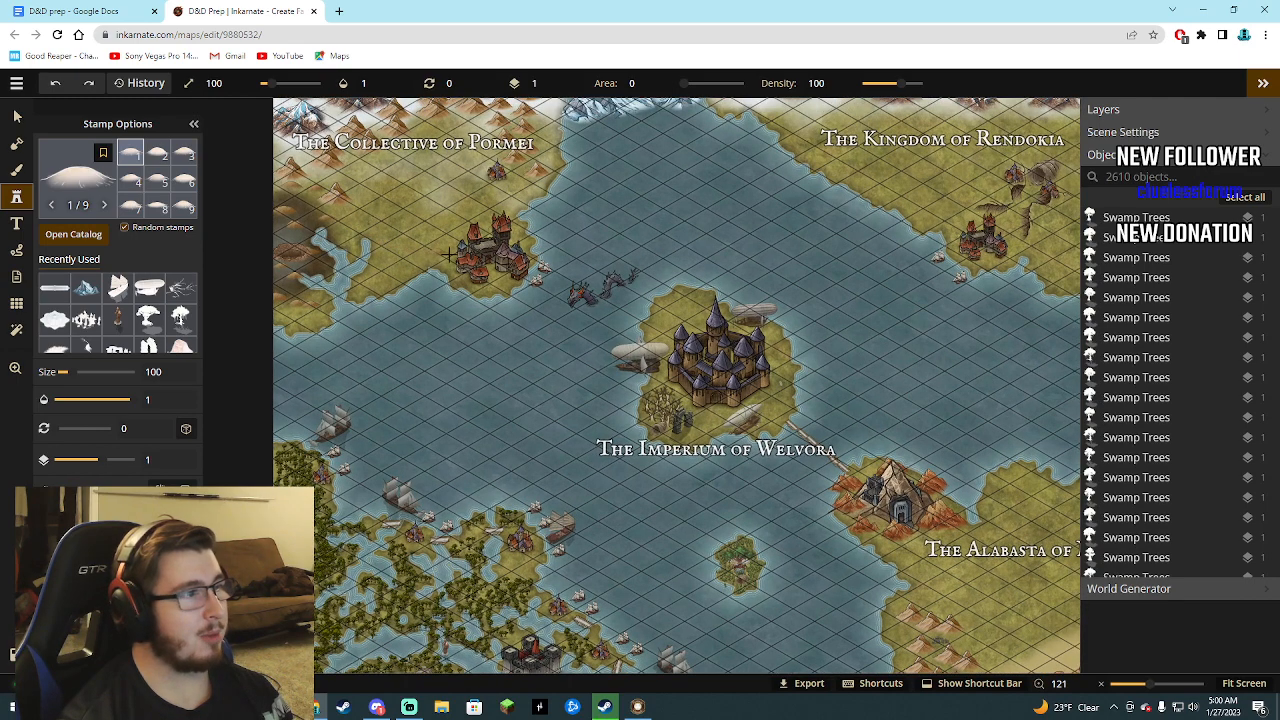
key("ctrl+shift+Tab")
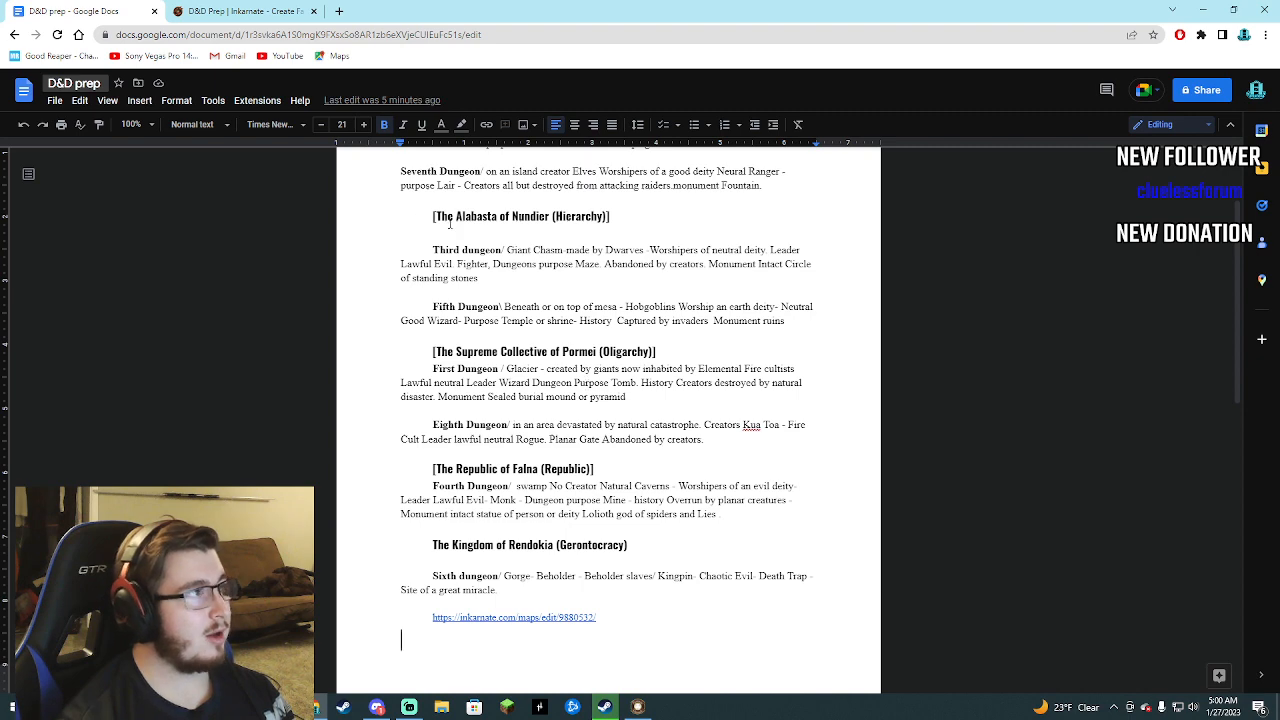
key("ctrl+Tab")
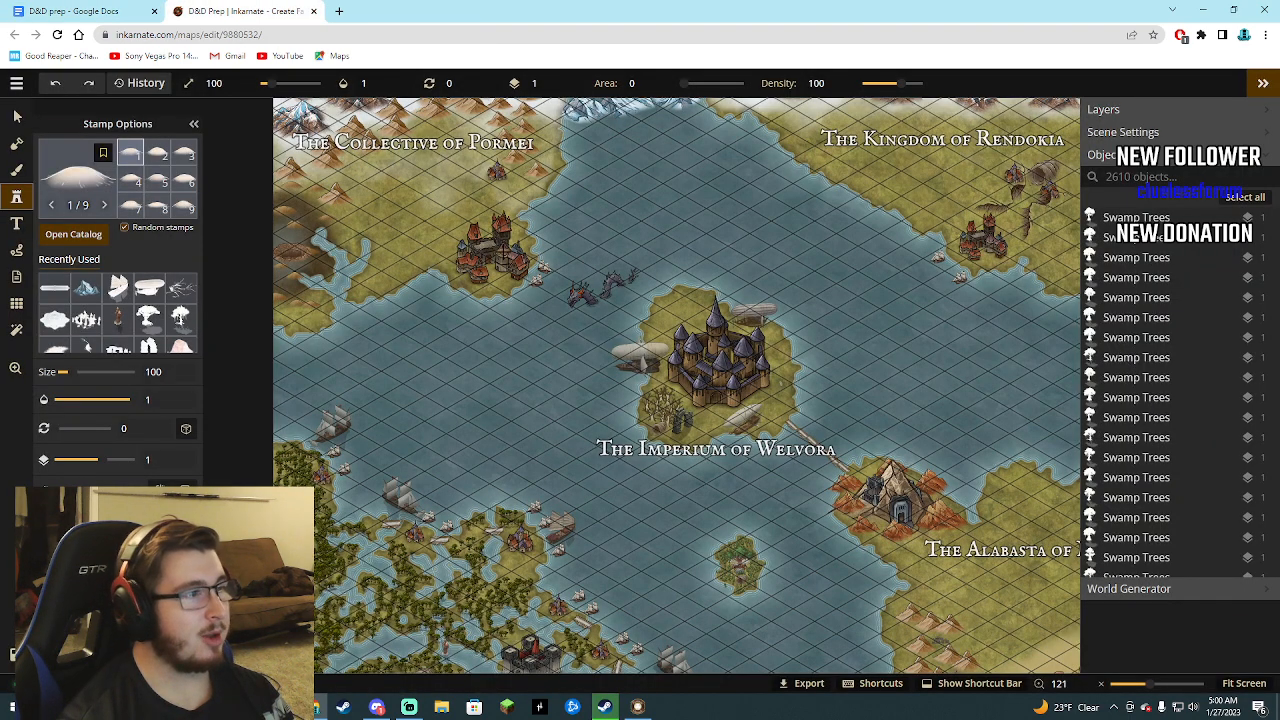
key("ctrl+shift+Tab")
key("ctrl+Tab")
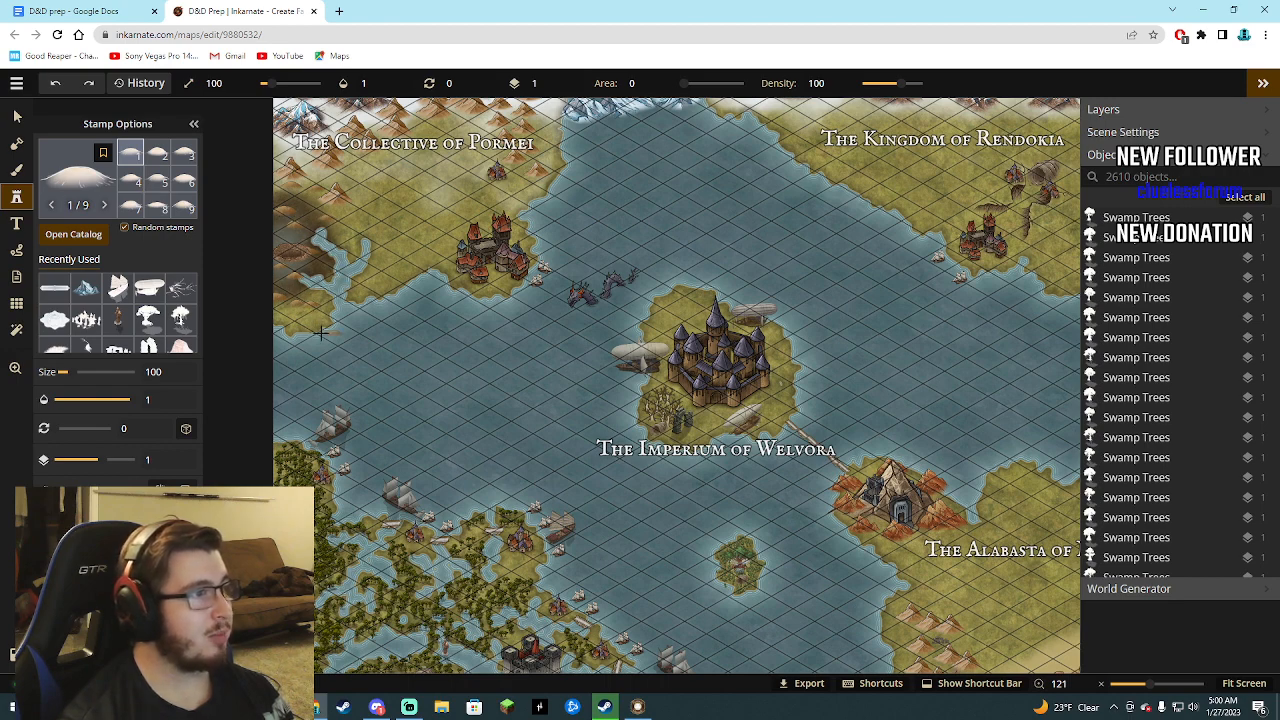
Examine the nations and central islands on the Inkarnate map up close, and fit the whole map in view.
scroll(370, 250, "down", 3)
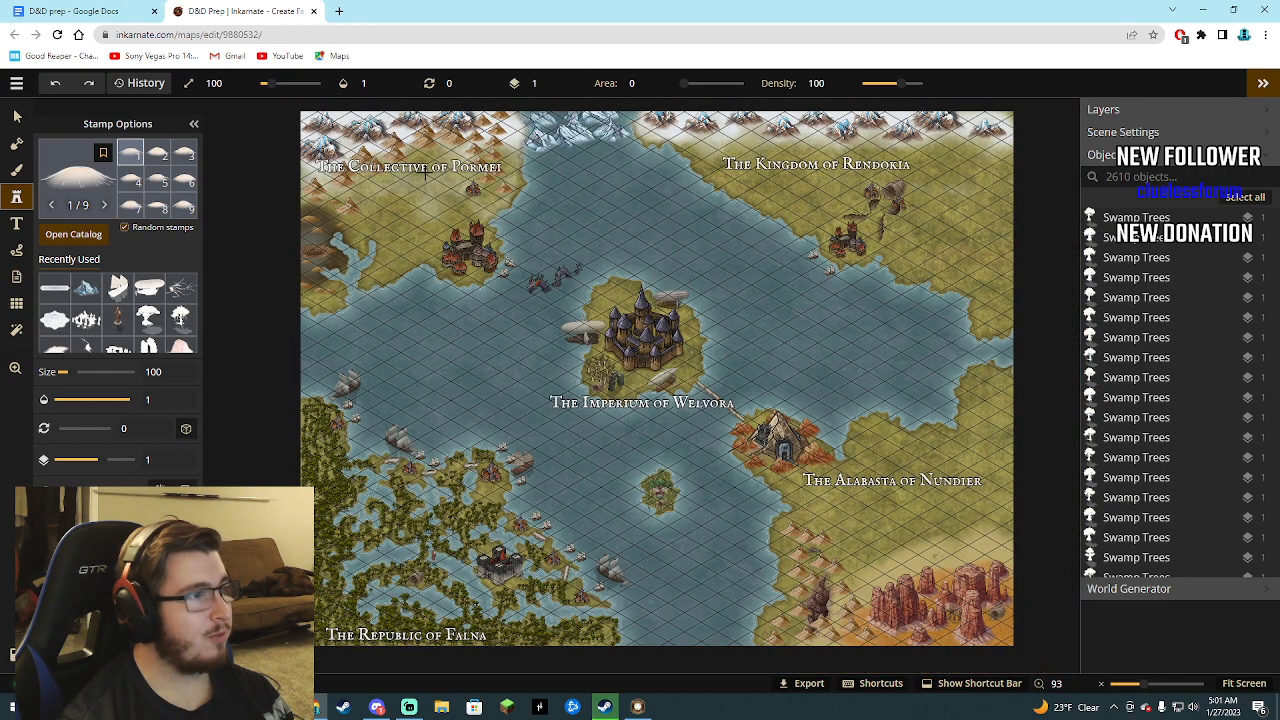
scroll(430, 279, "up", 1)
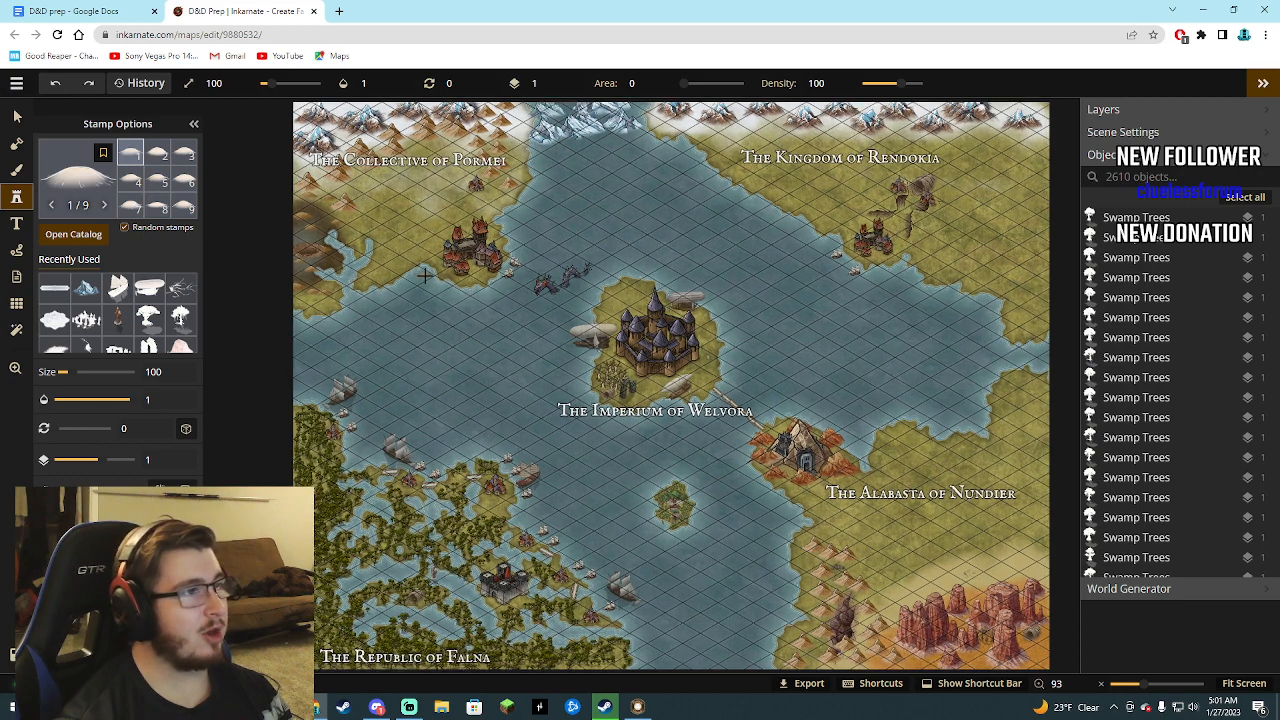
scroll(433, 280, "down", 2)
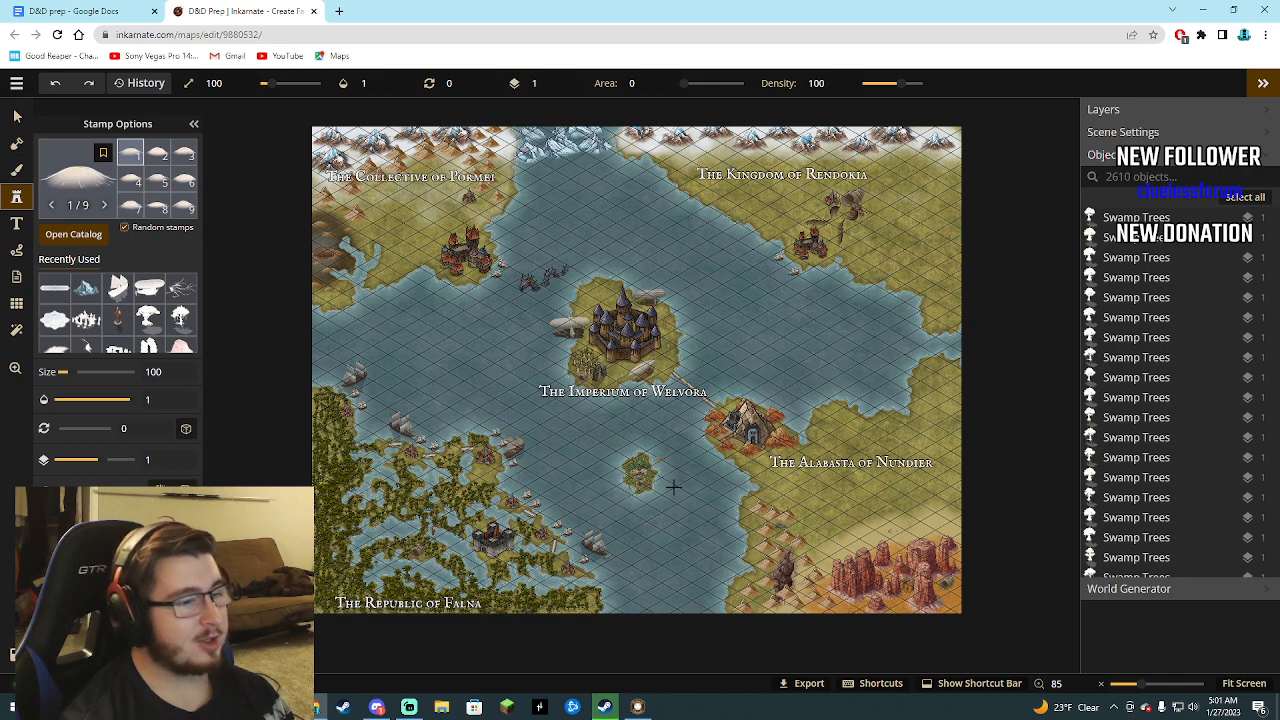
scroll(633, 513, "up", 3)
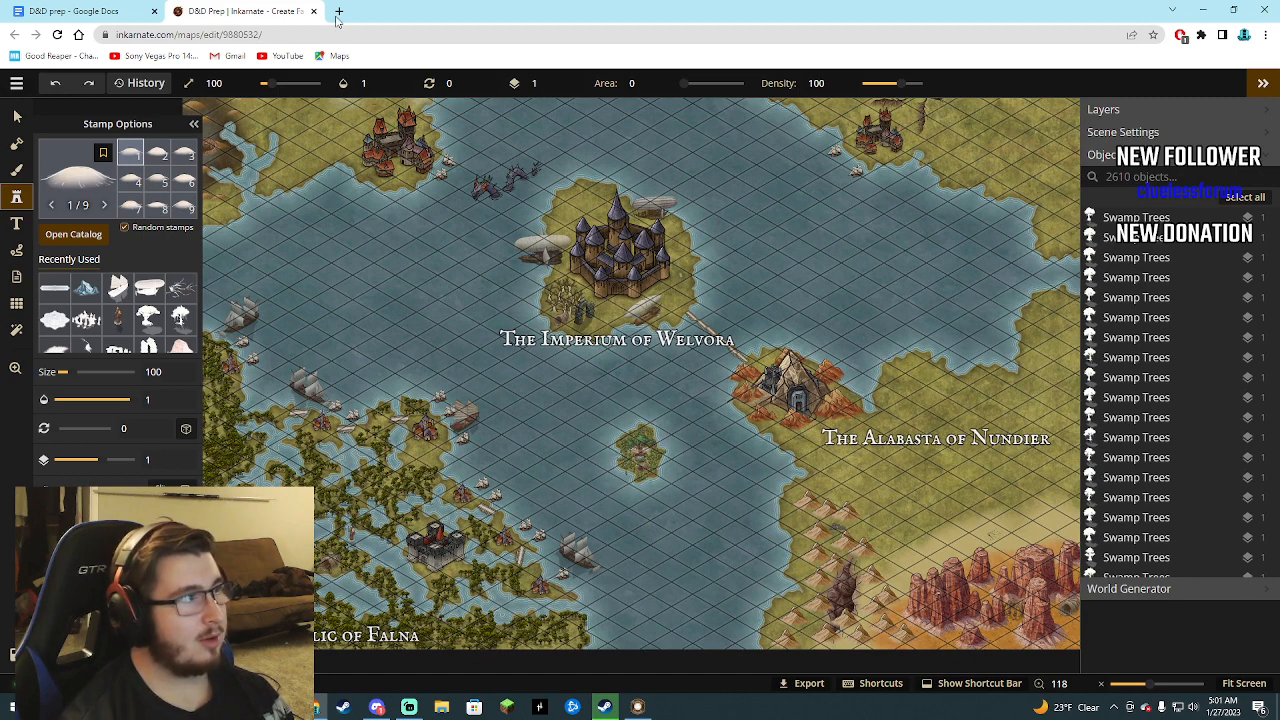
scroll(647, 461, "down", 1)
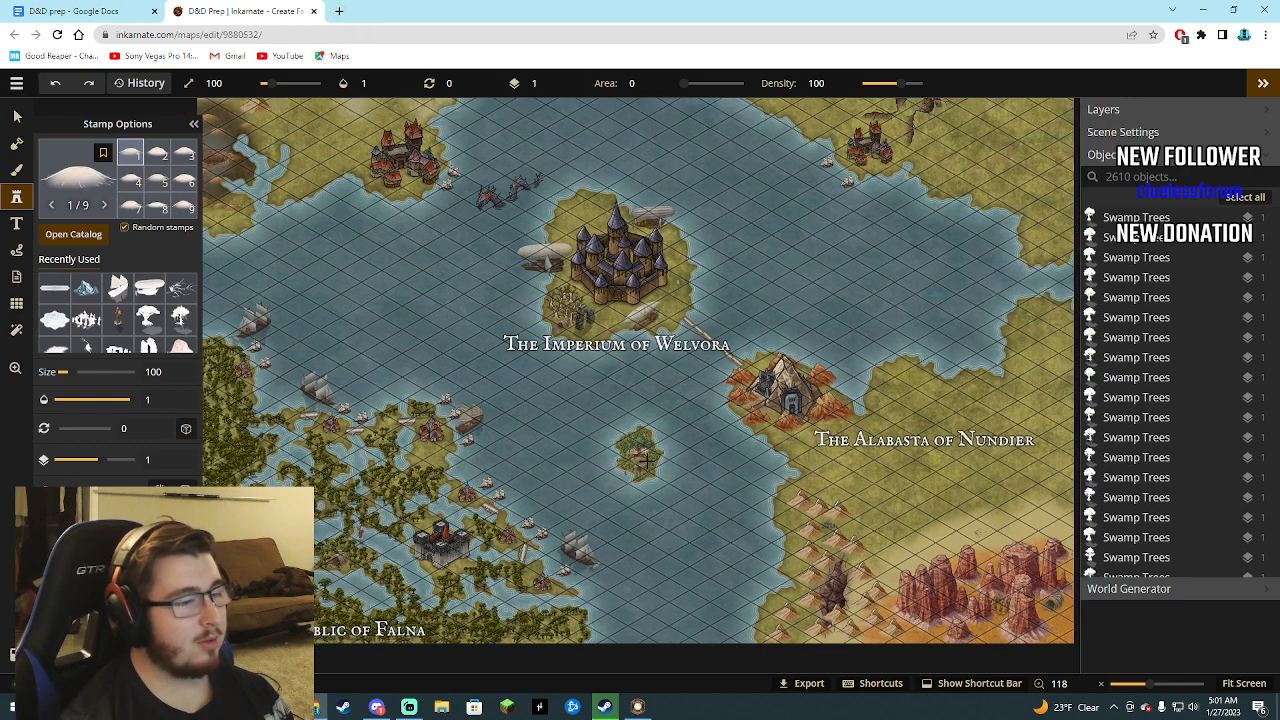
scroll(645, 458, "down", 3)
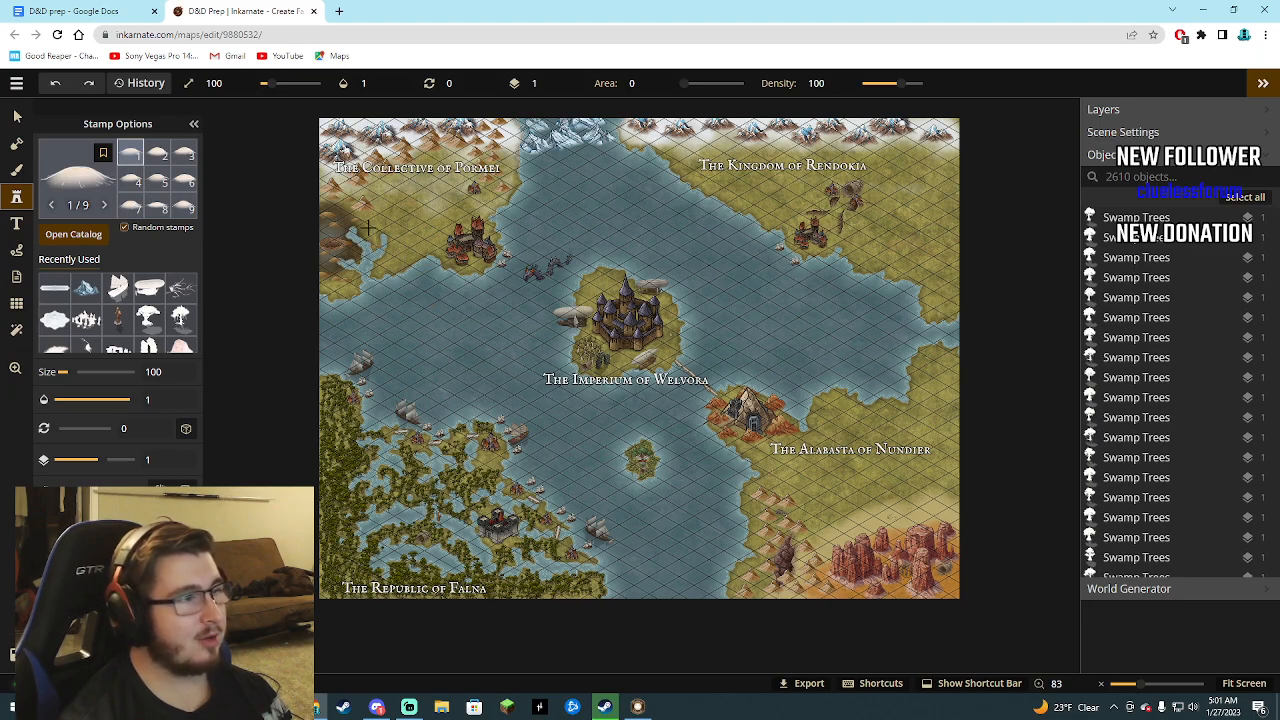
scroll(368, 228, "up", 4)
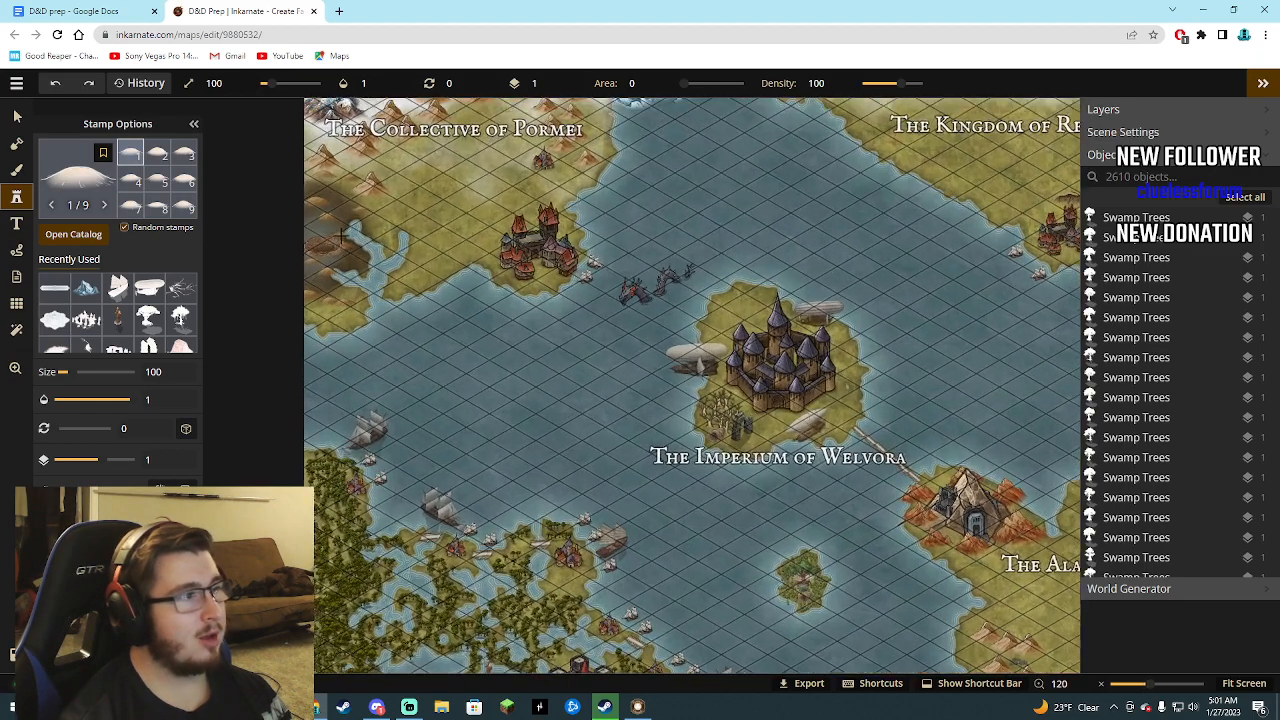
scroll(338, 230, "up", 2)
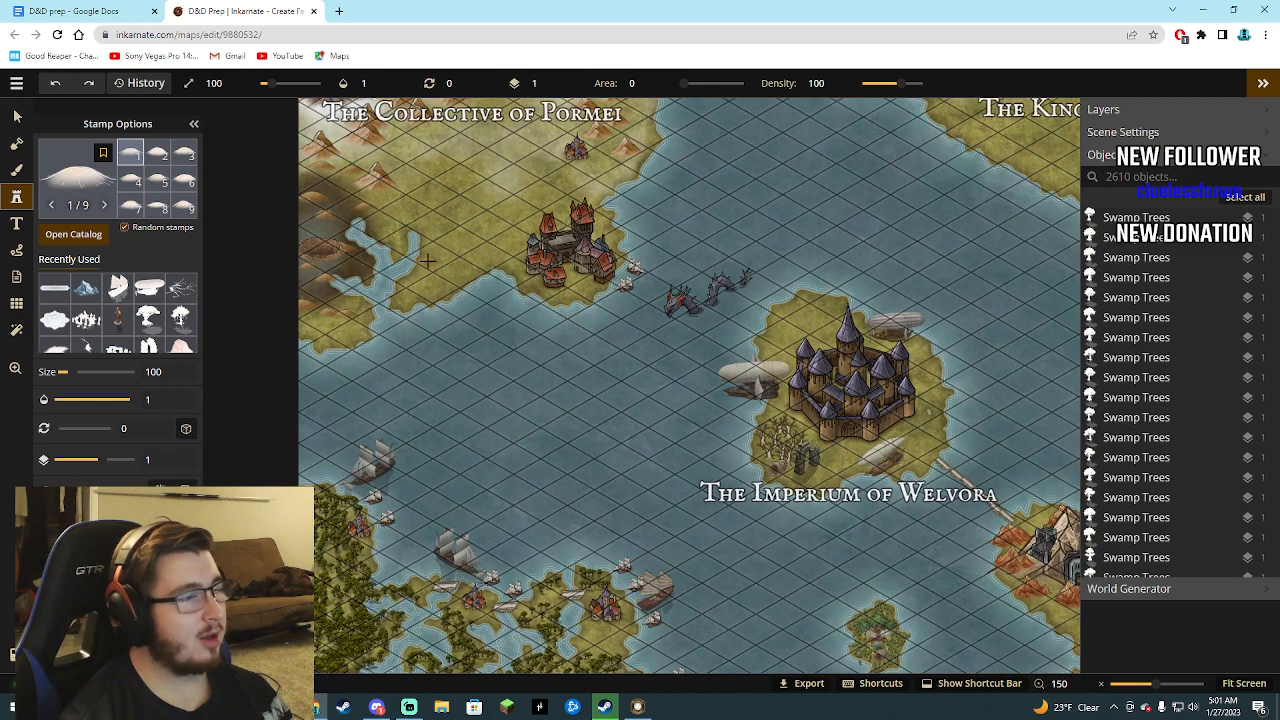
scroll(276, 144, "up", 1)
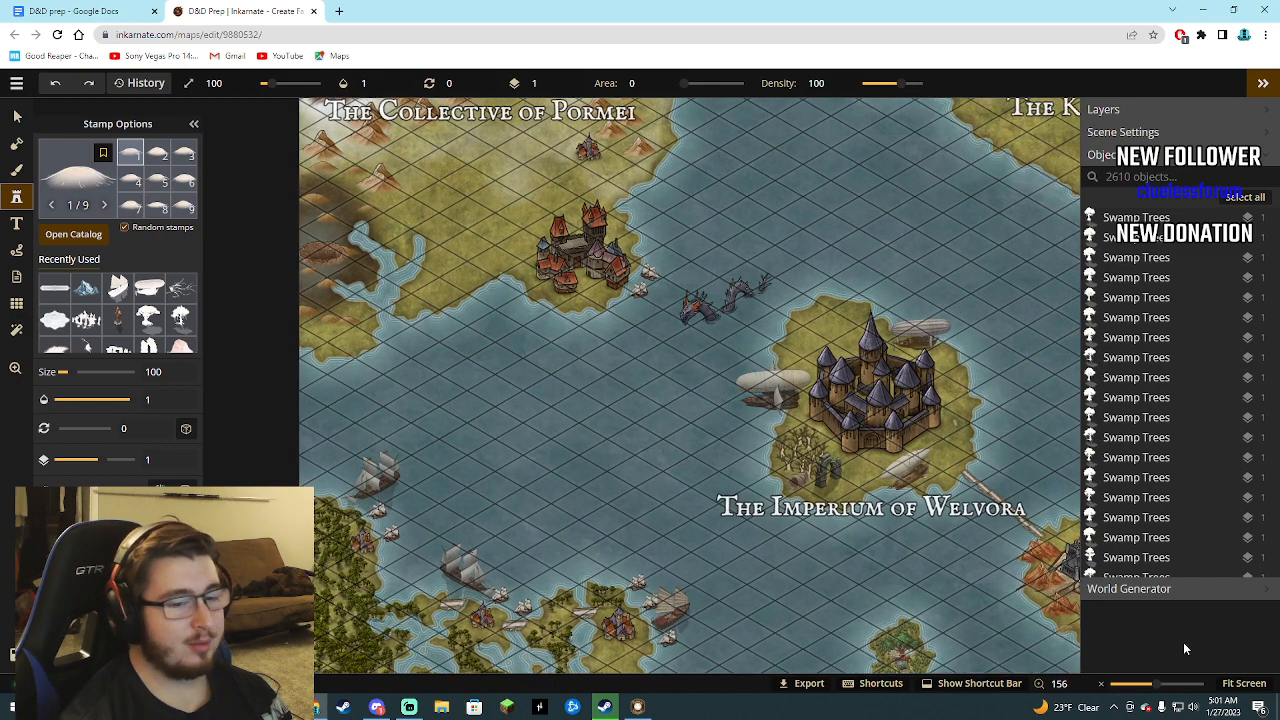
left_click(1240, 688)
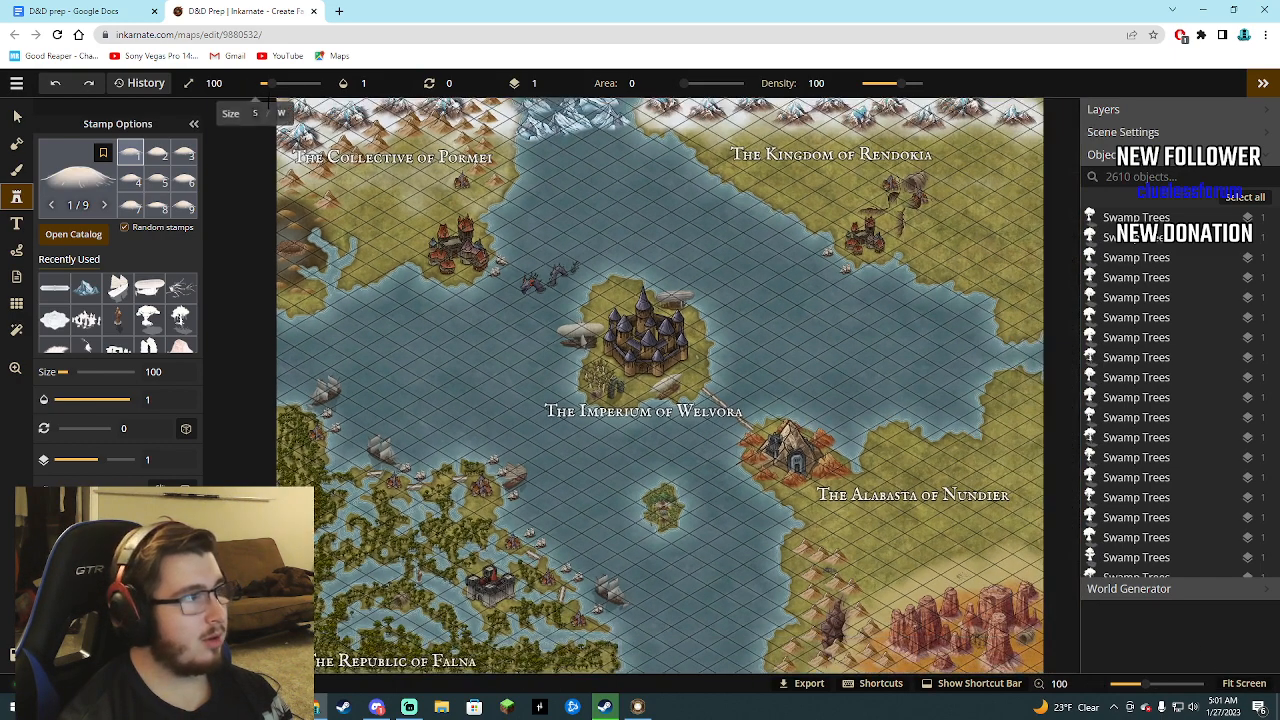
Carve a river from the northern mountains through the Collective of Pormei to its existing inlet, subtracting land with a size 10 mask brush.
scroll(270, 100, "up", 1)
scroll(270, 100, "up", 8)
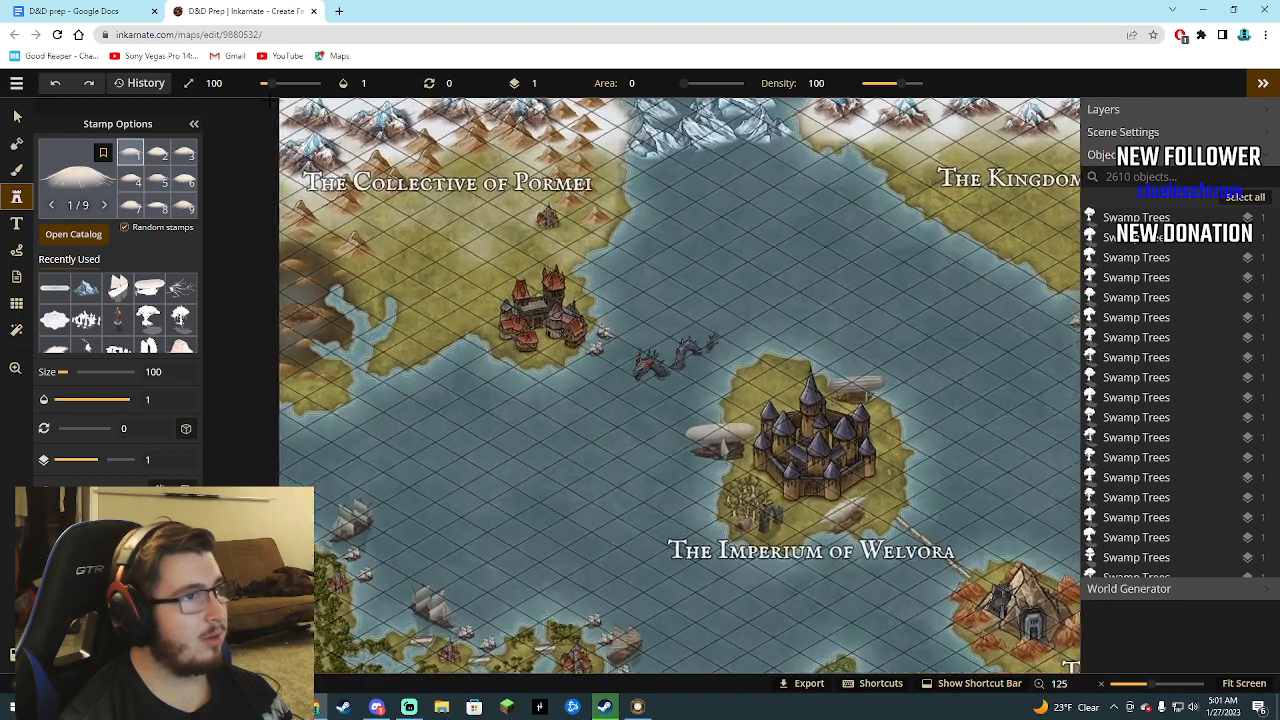
scroll(270, 100, "up", 7)
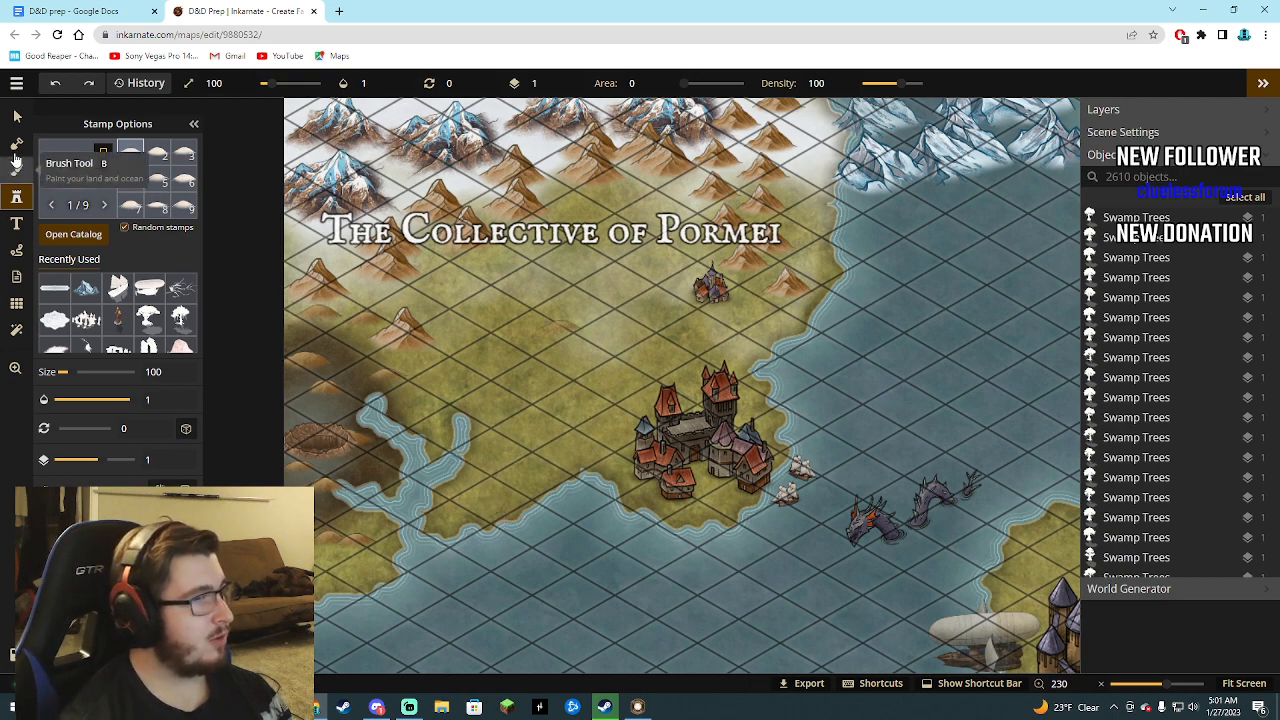
left_click(16, 145)
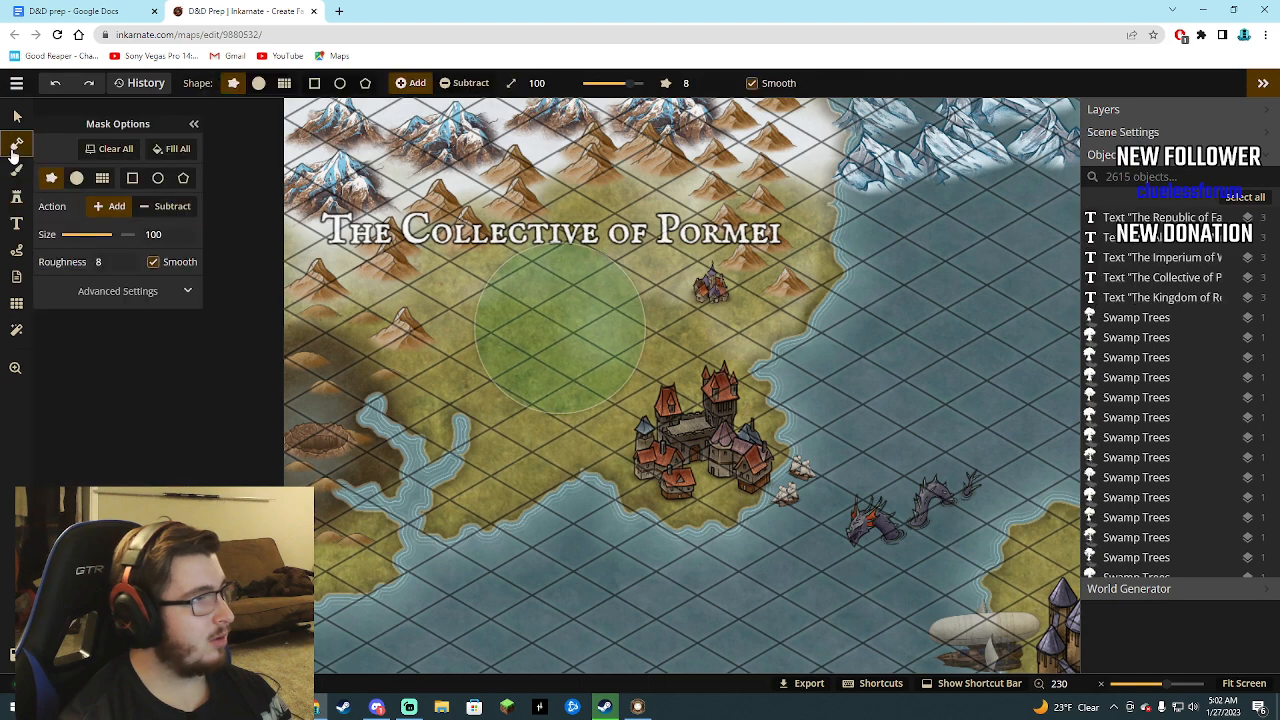
left_click(150, 206)
mouse_move(128, 234)
left_mouse_down()
mouse_move(84, 246)
mouse_move(70, 235)
left_mouse_up()
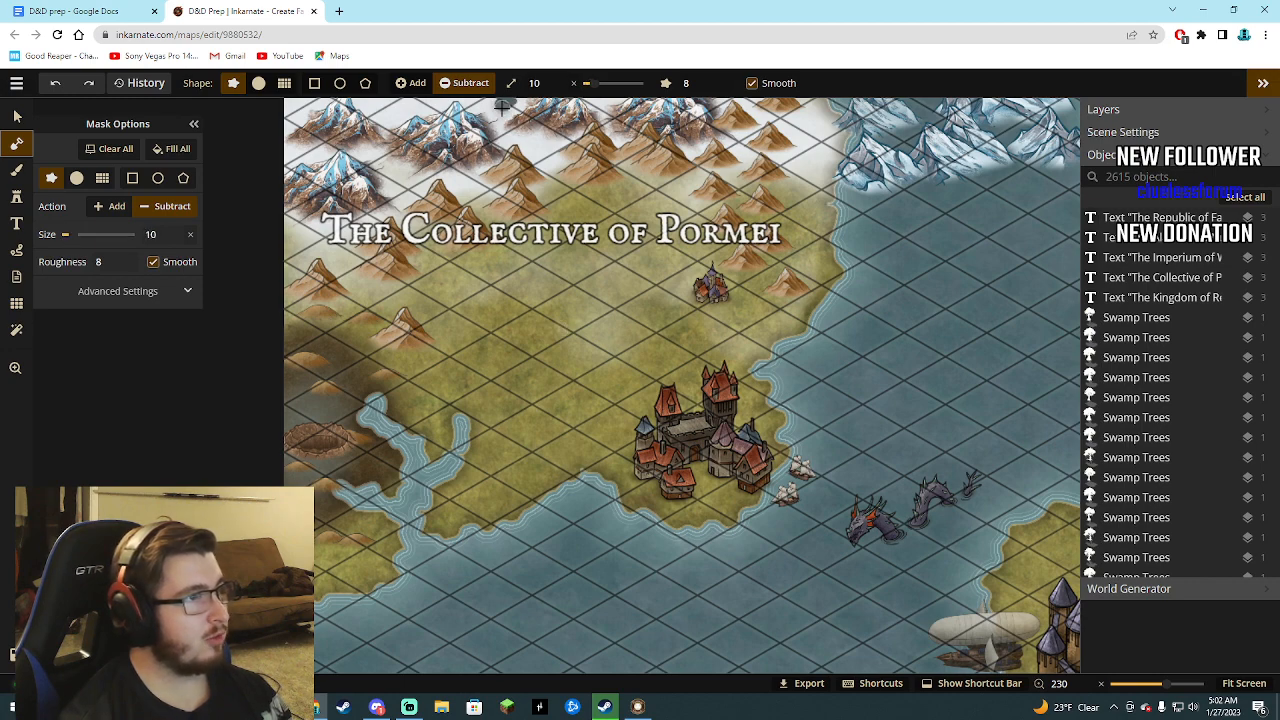
mouse_move(502, 108)
left_mouse_down()
mouse_move(561, 218)
mouse_move(549, 271)
mouse_move(477, 370)
mouse_move(465, 418)
left_mouse_up()
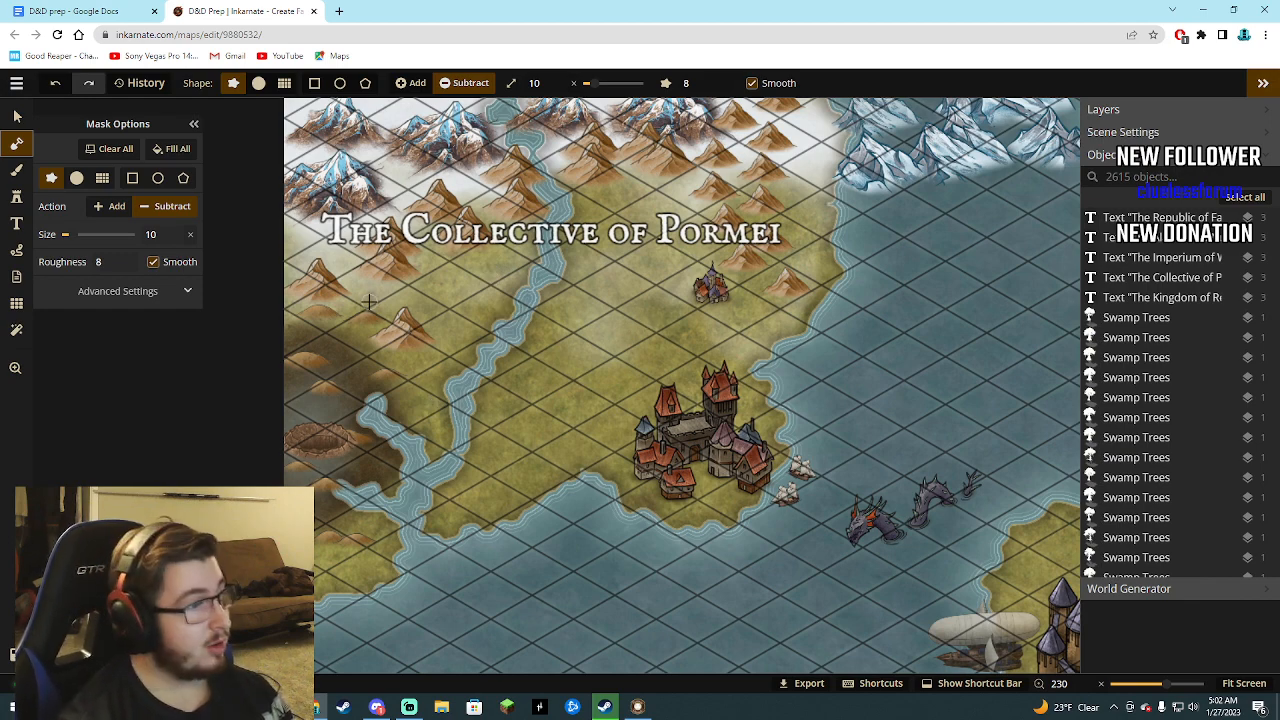
Search the stamp catalog for "bri" and browse the bridge stamps in the Fantasy World and Fantasy Regional HD collections.
left_click(17, 202)
left_click(80, 239)
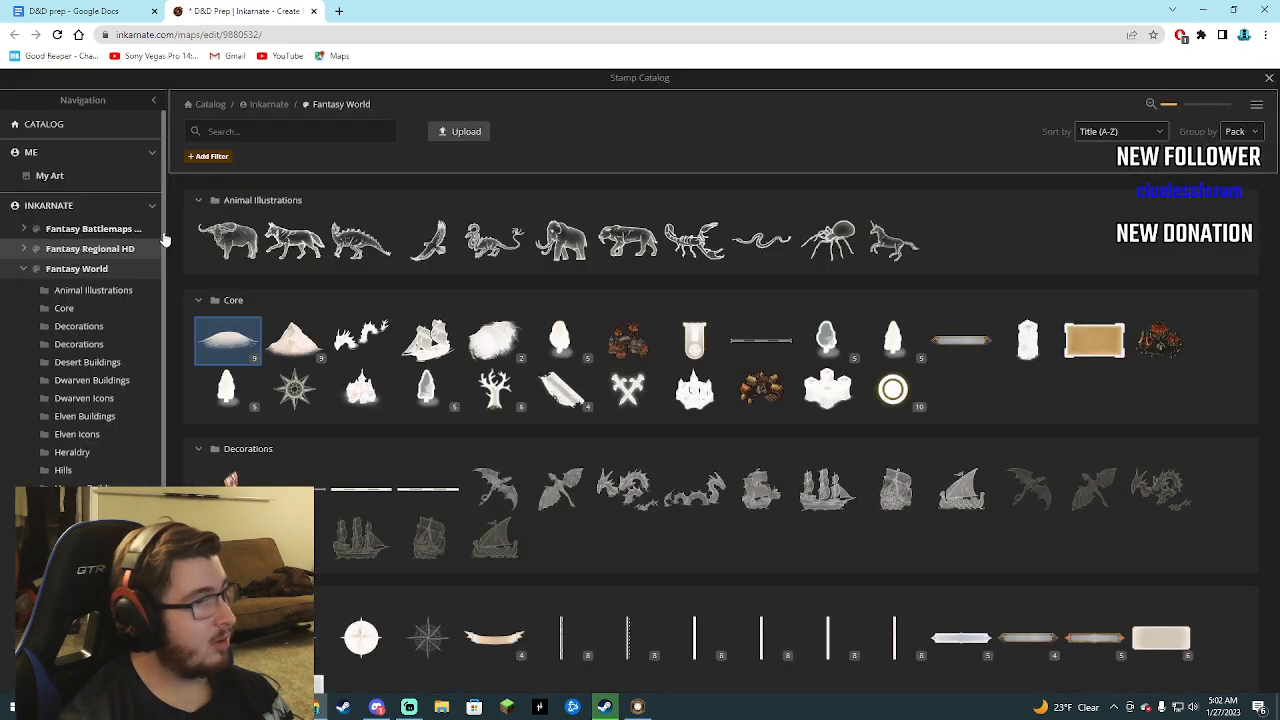
left_click(285, 135)
type("hri")
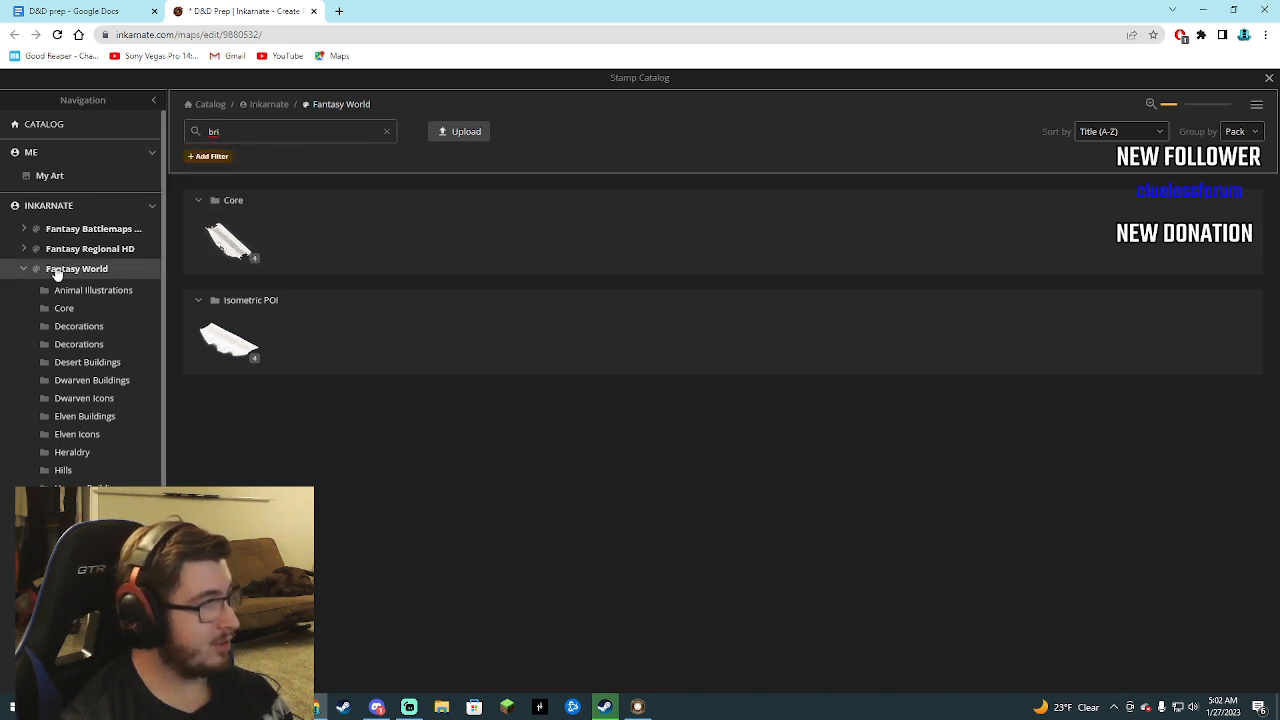
left_click(88, 249)
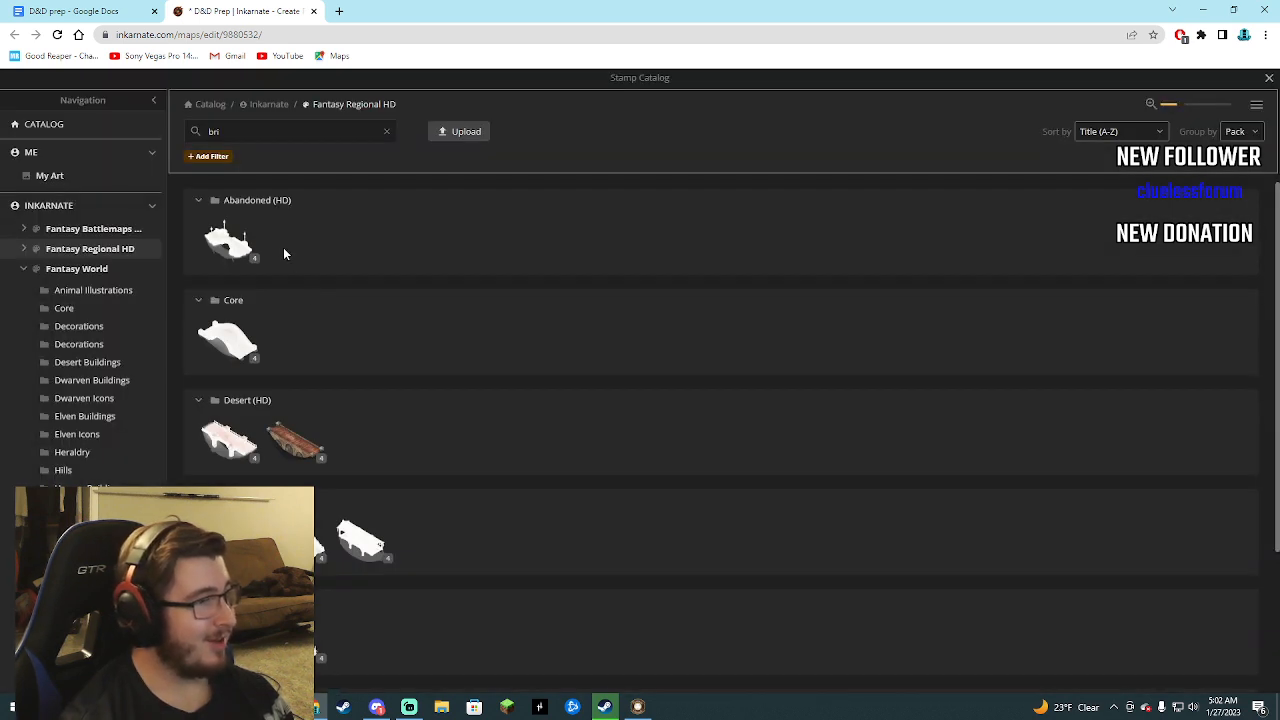
scroll(308, 455, "down", 2)
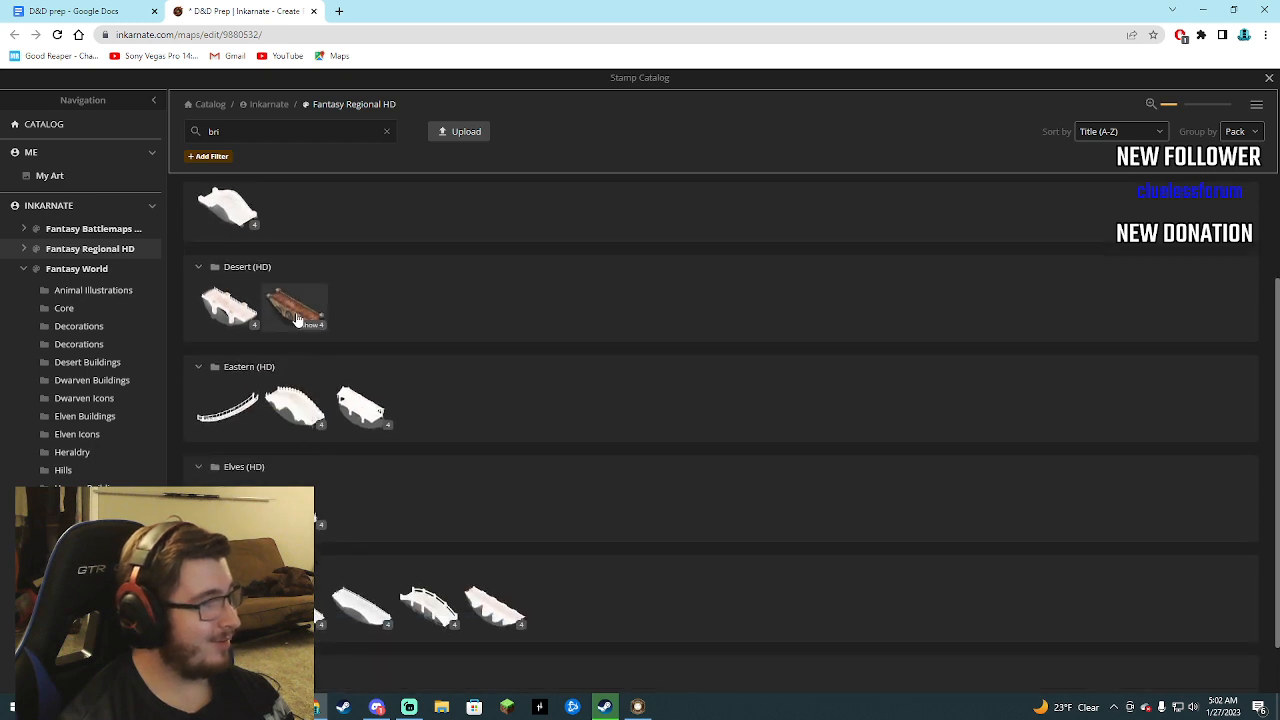
scroll(300, 420, "down", 1)
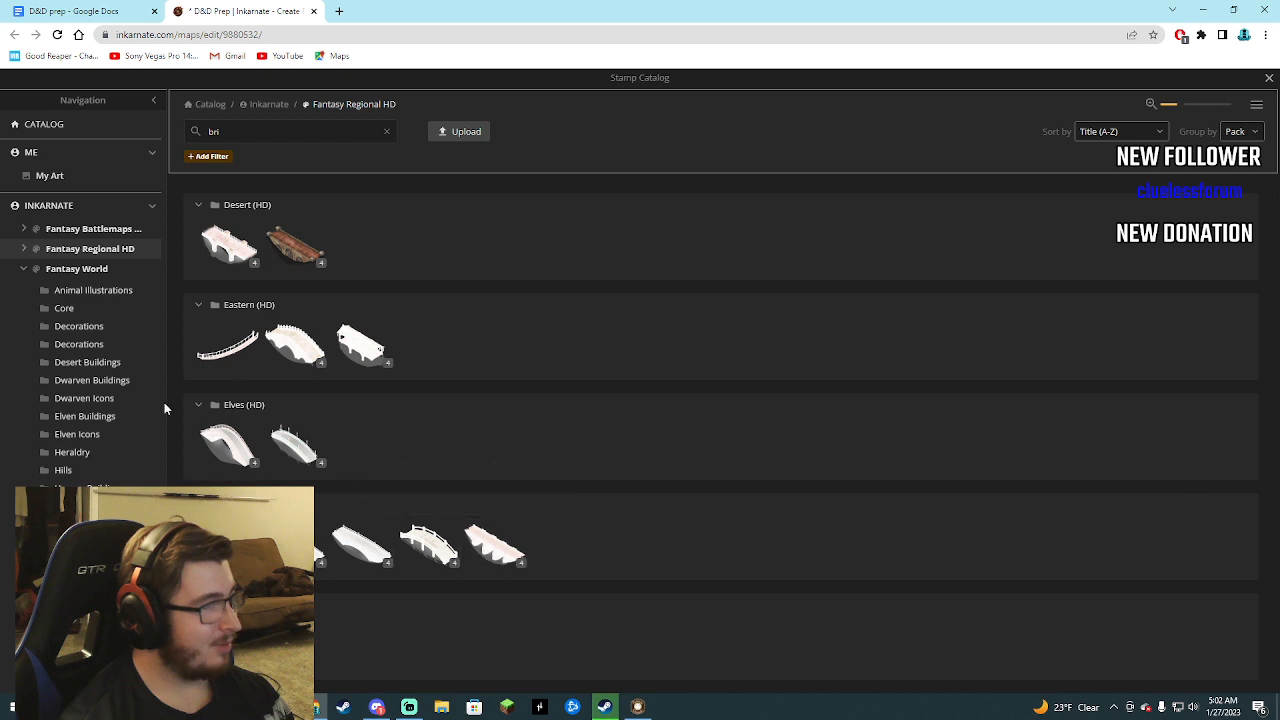
Check the Fantasy Battlemaps 2.0 collection for a suitable bridge stamp, including the Sewers group.
left_click(61, 233)
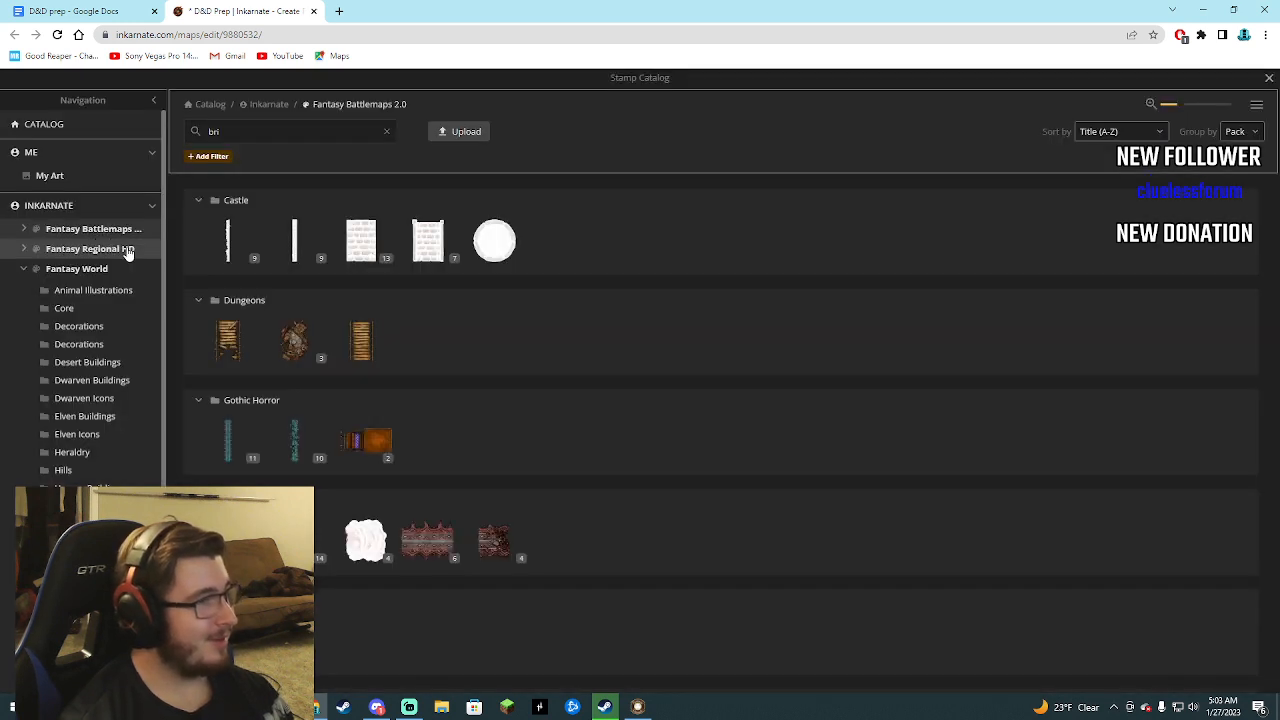
scroll(366, 330, "down", 4)
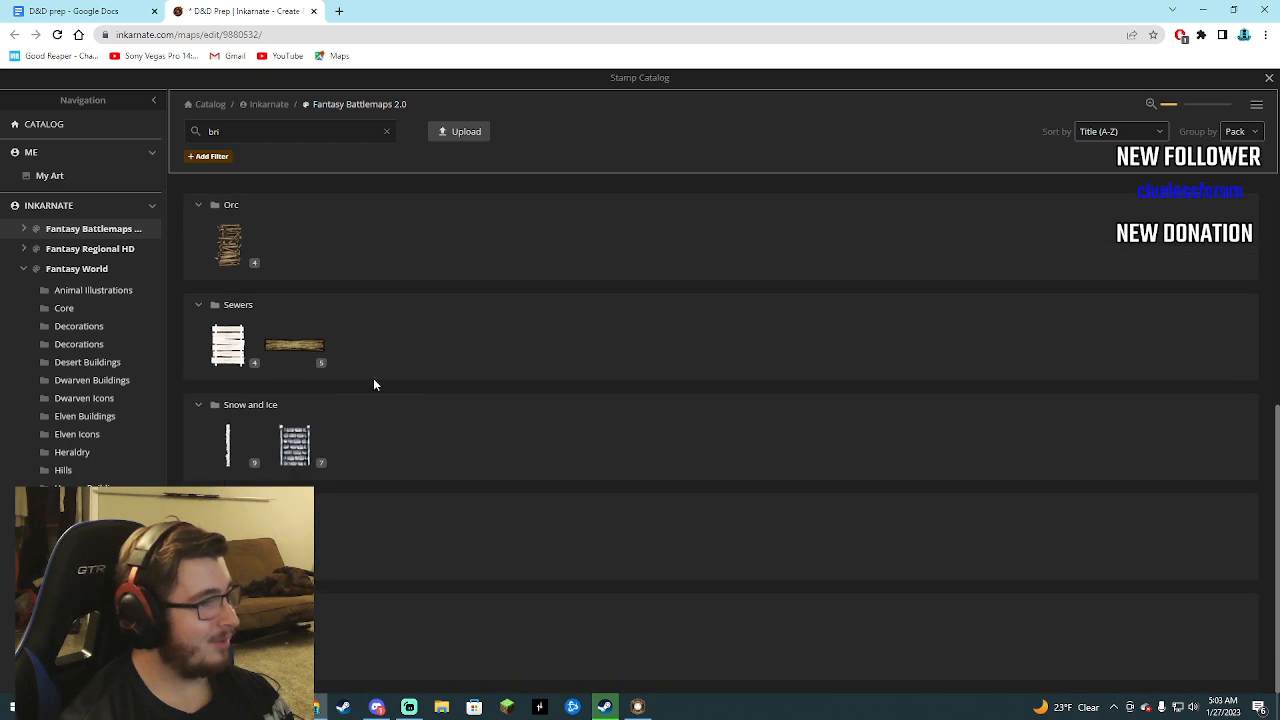
mouse_move(217, 357)
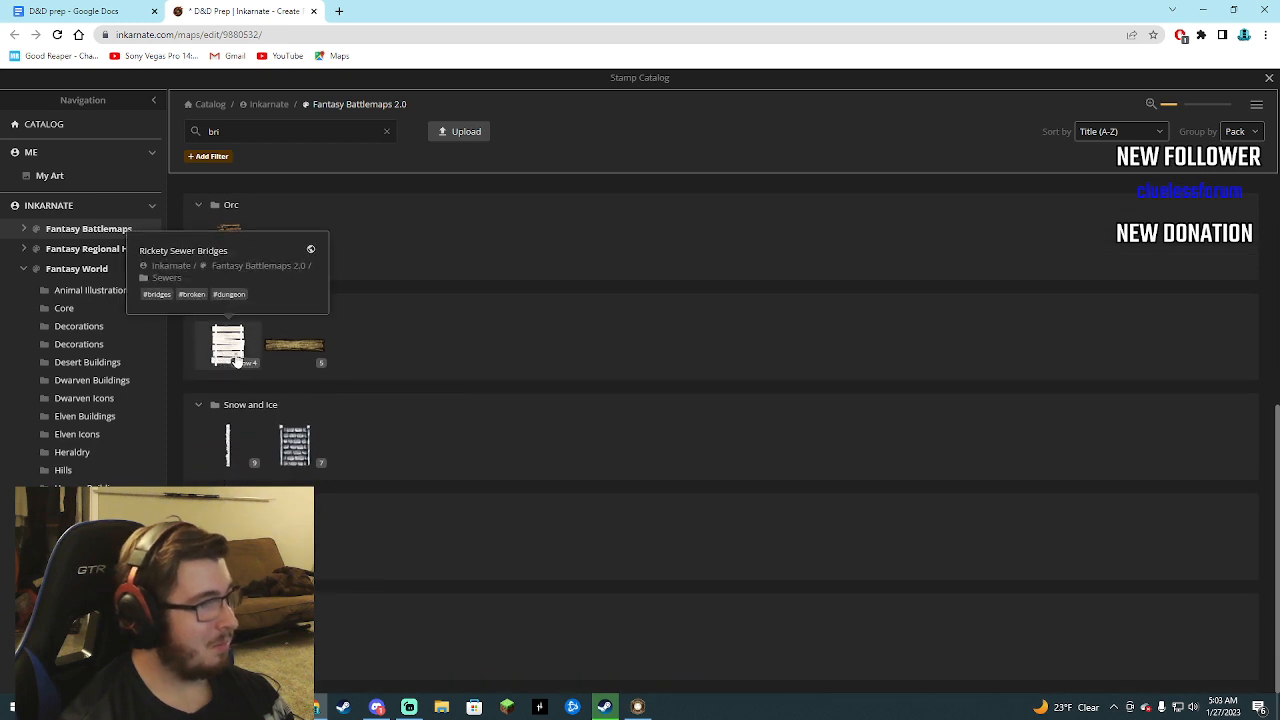
scroll(230, 445, "up", 4)
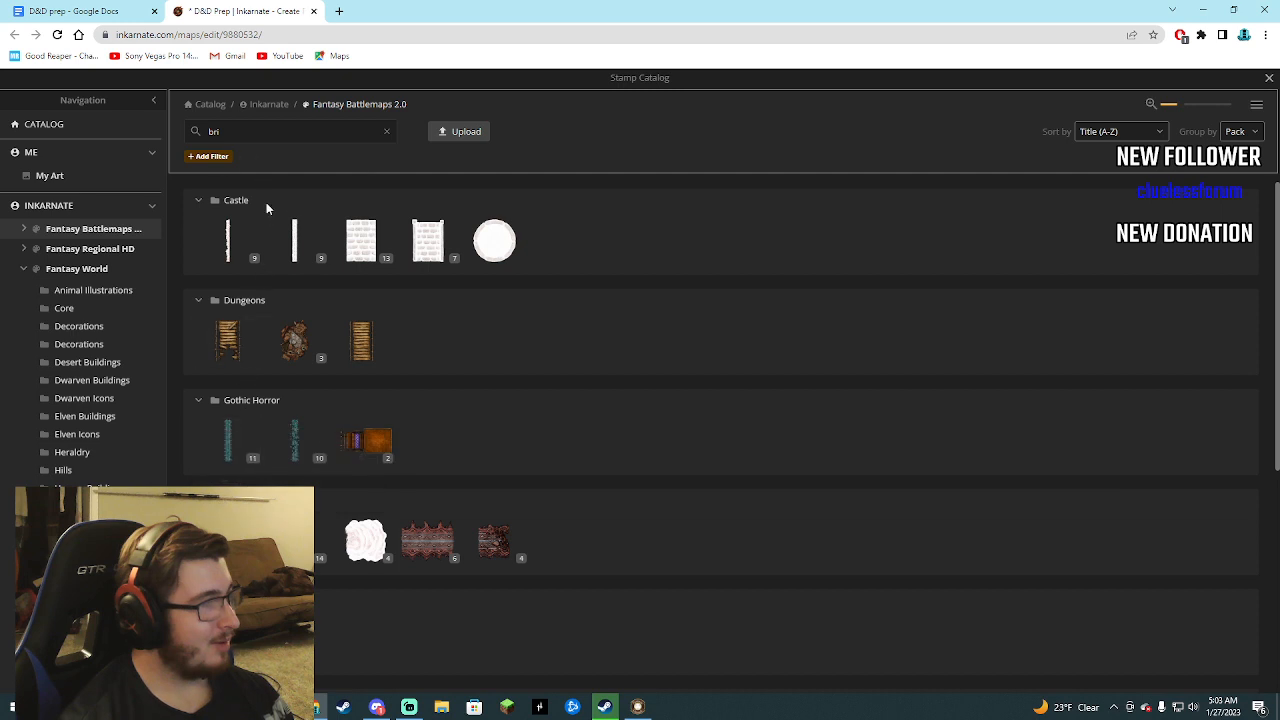
Choose the Stone Bridges 2 stamp from the Fantasy Regional HD collection.
left_click(69, 250)
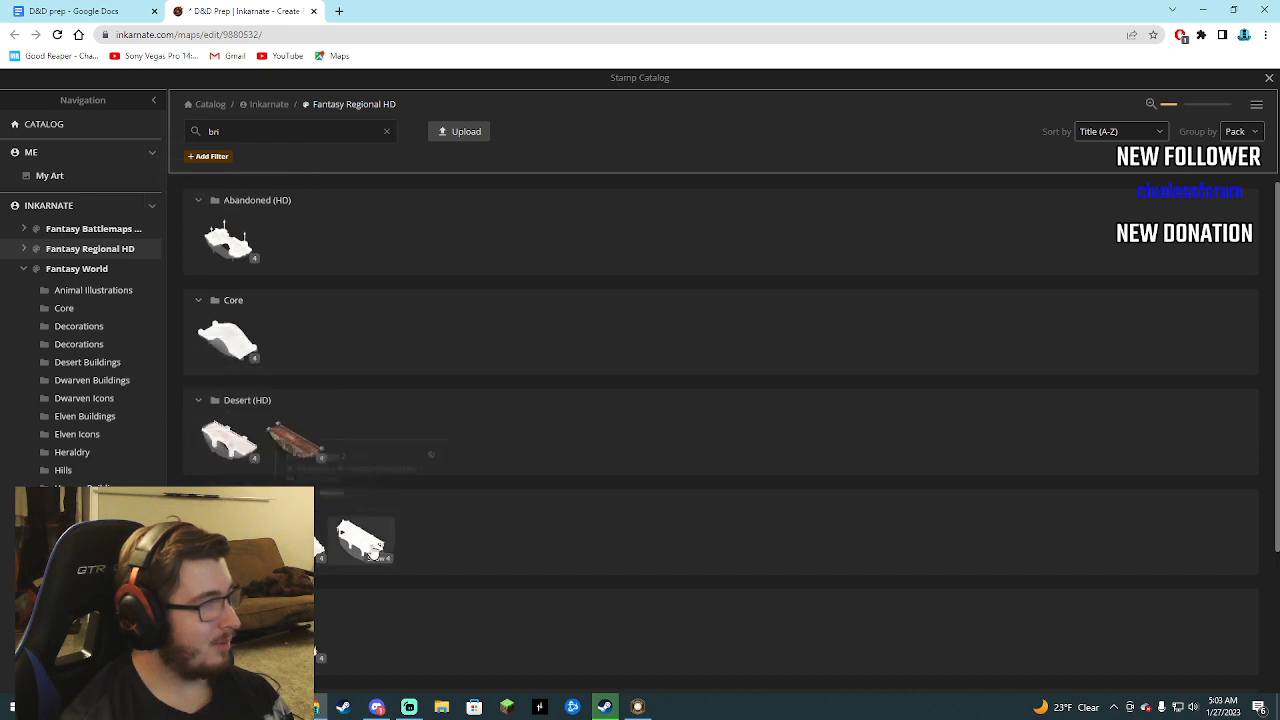
scroll(316, 547, "down", 1)
scroll(315, 555, "down", 1)
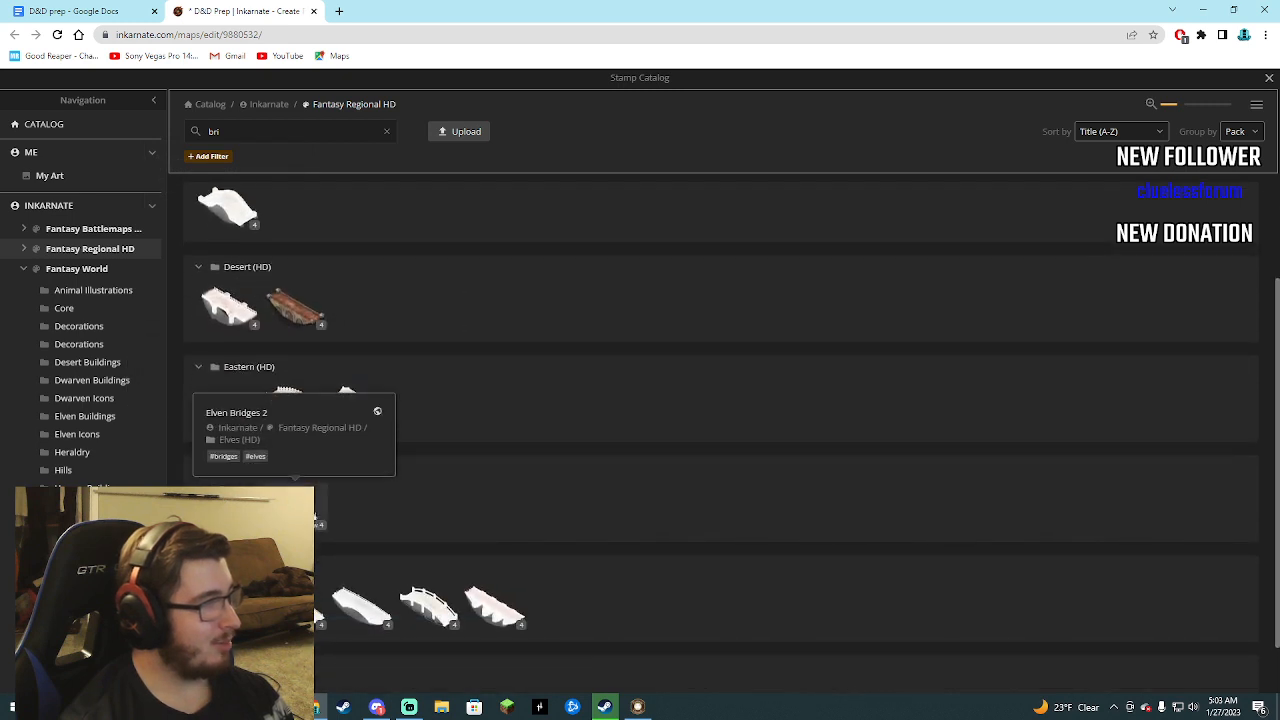
scroll(318, 555, "down", 1)
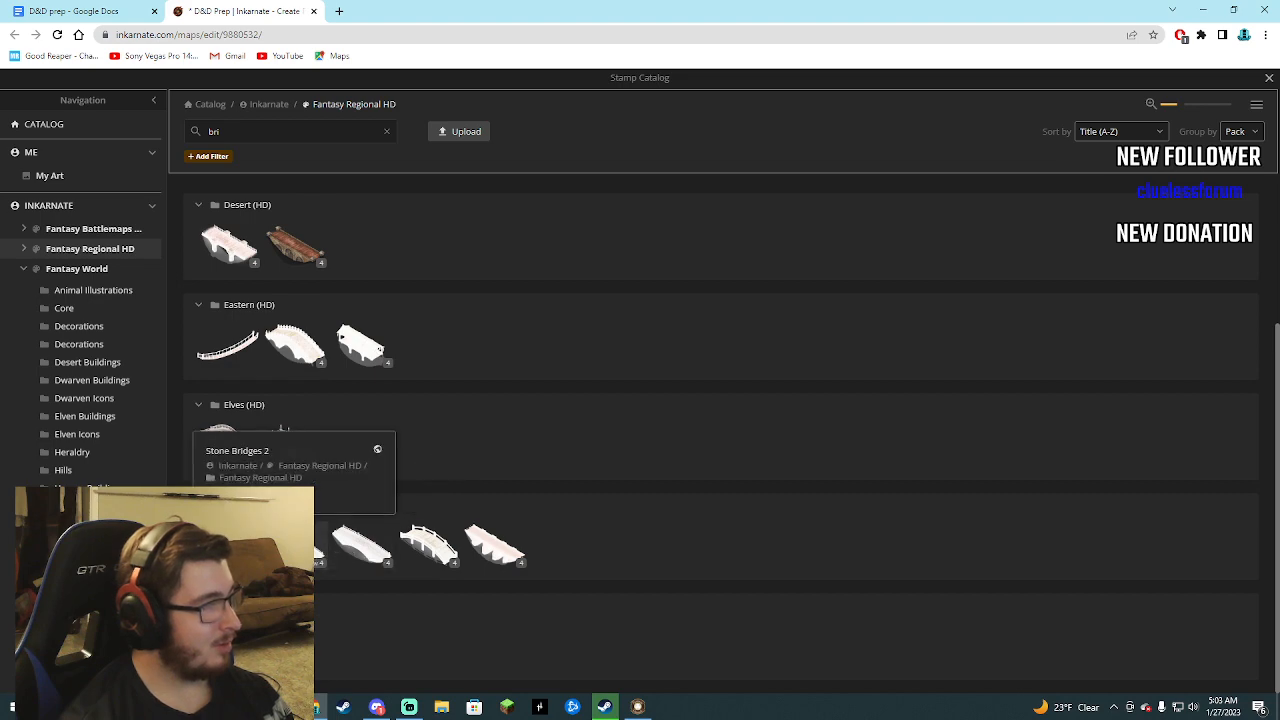
left_click(225, 435)
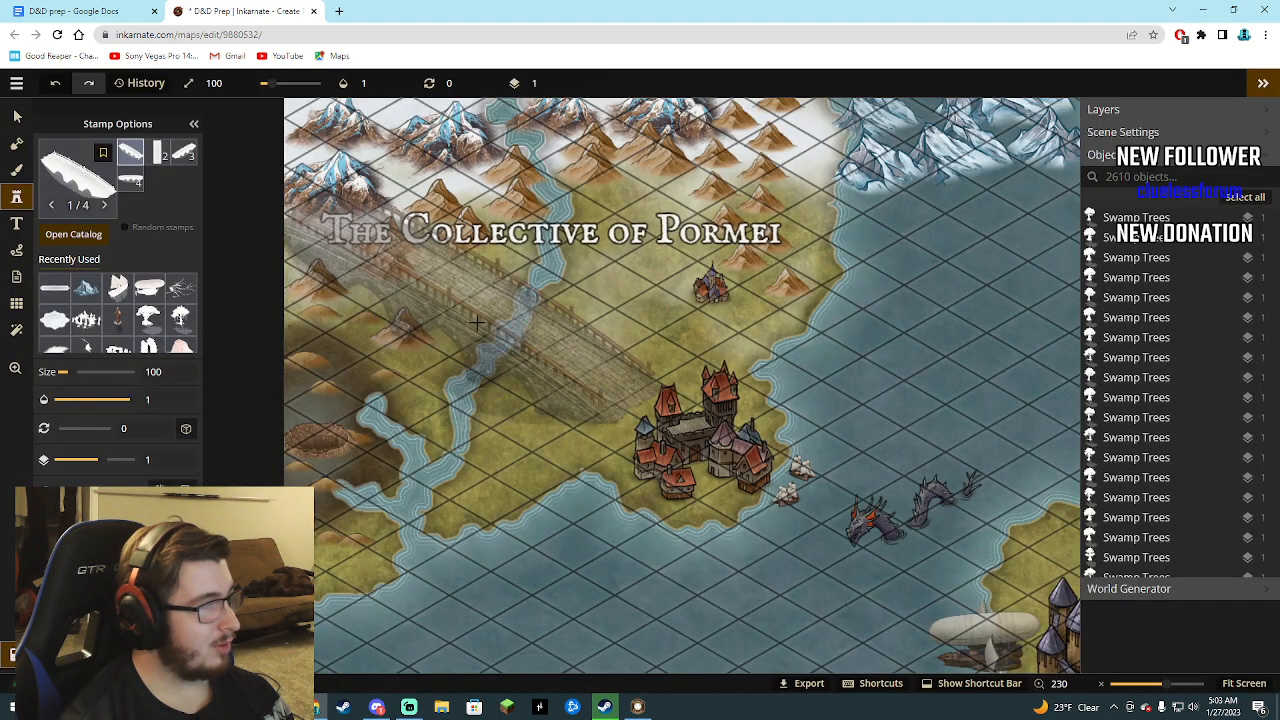
Place the stone bridge at size 10 across the Pormei river, just below the Collective of Pormei title.
left_click(543, 340)
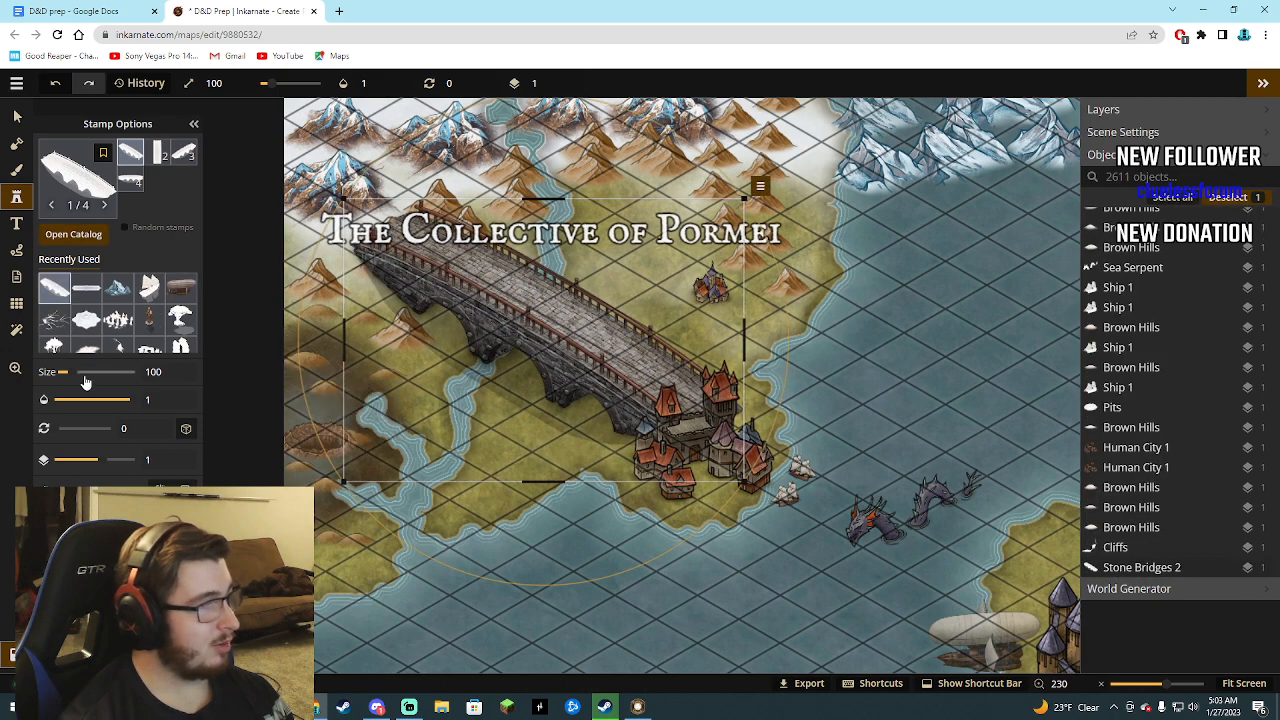
left_click_drag(70, 371, 48, 372)
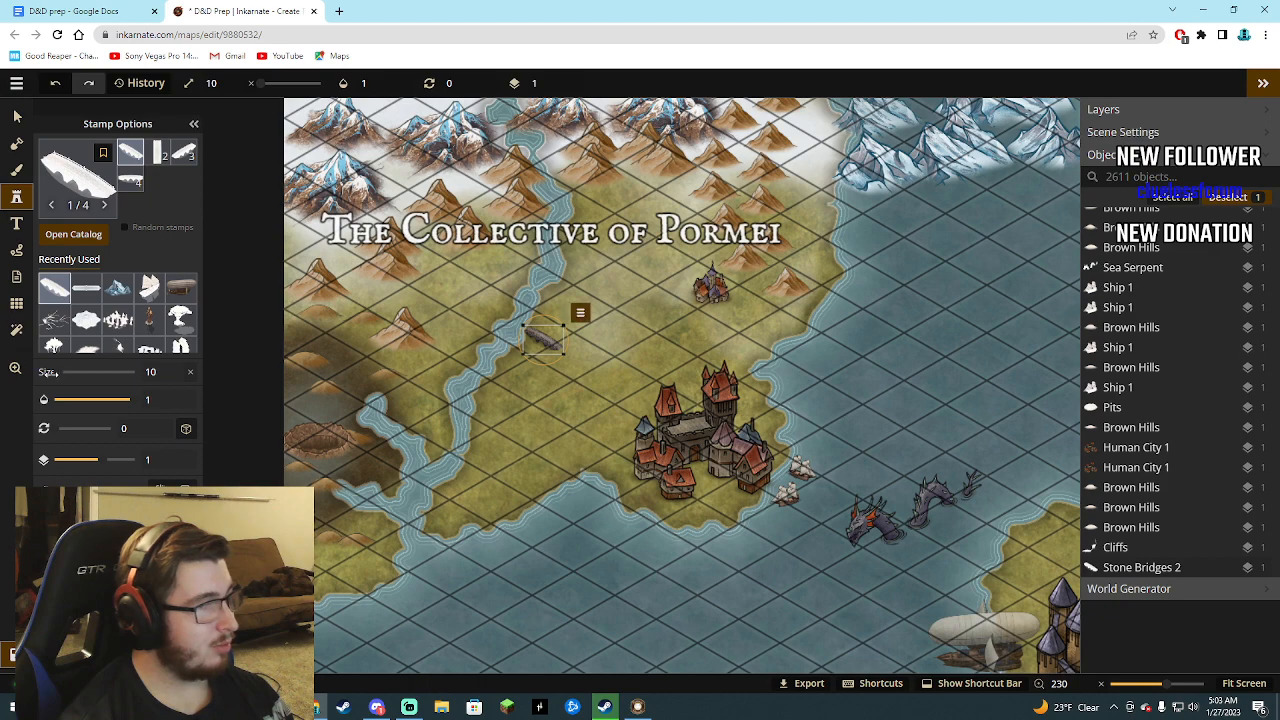
left_click_drag(543, 340, 540, 288)
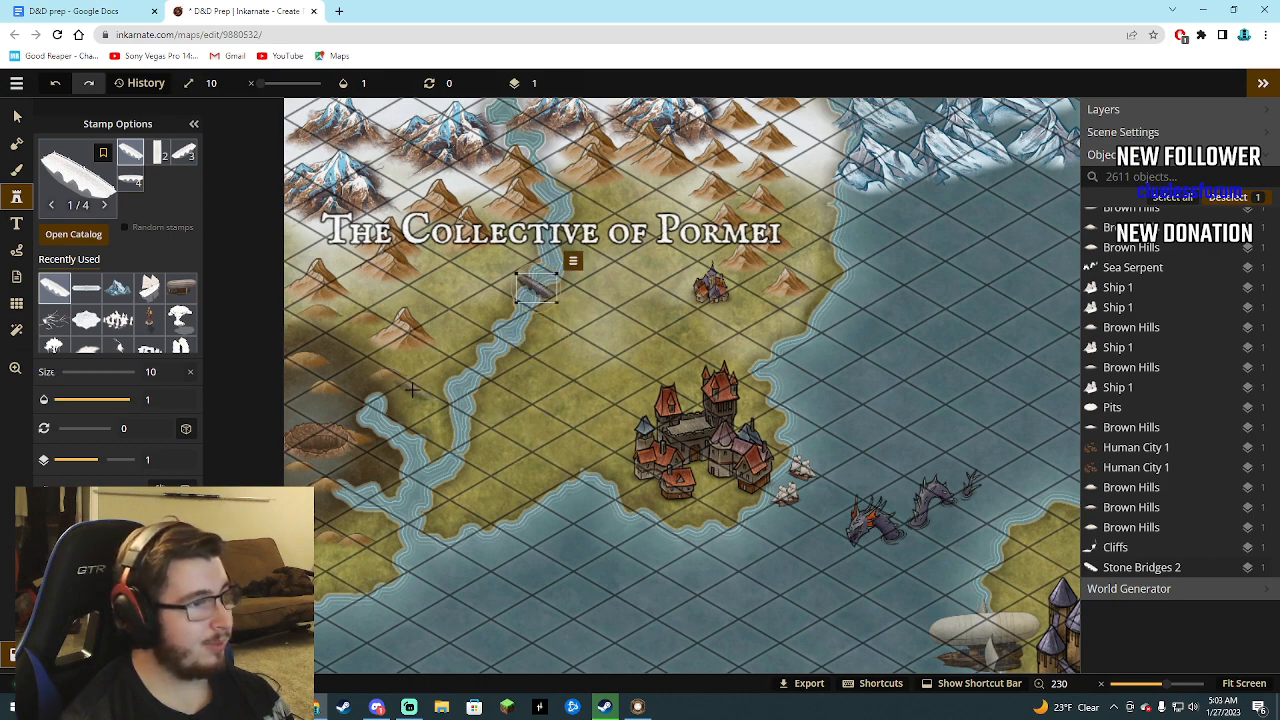
Clear the catalog's bridge search and browse all stamps in Fantasy Regional HD and Fantasy Battlemaps 2.0.
left_click(73, 234)
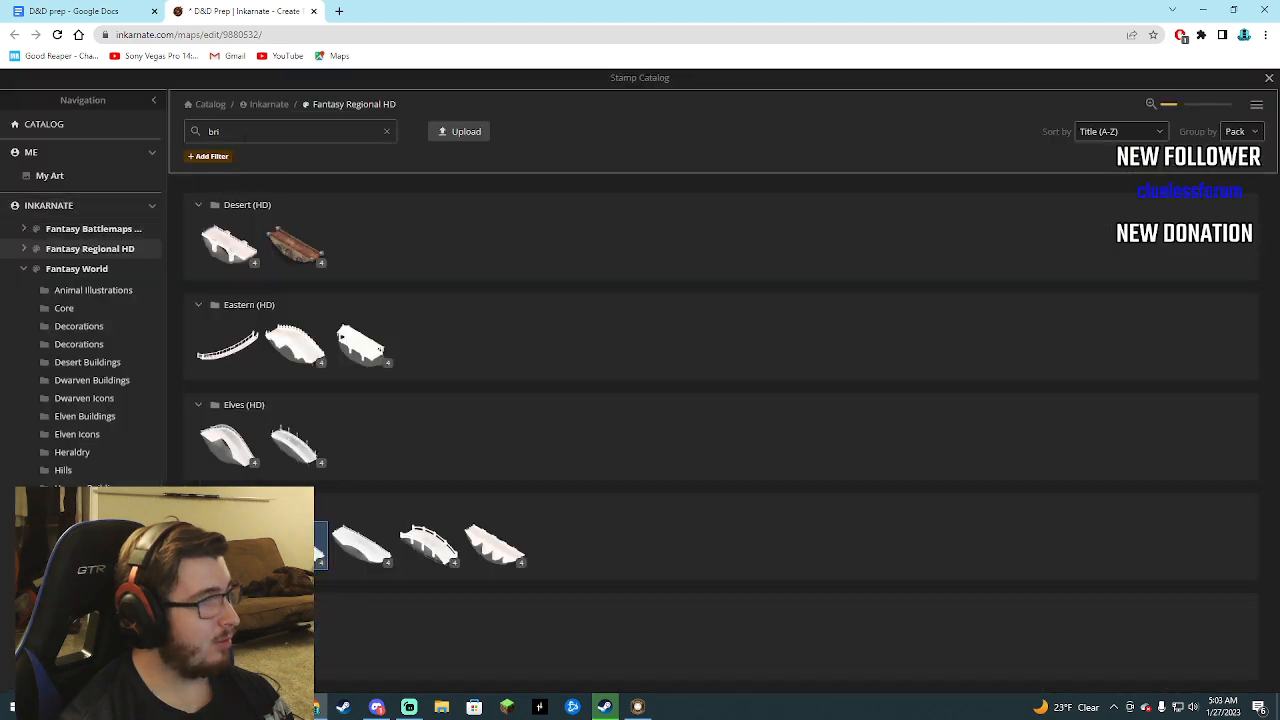
key("BackSpace")
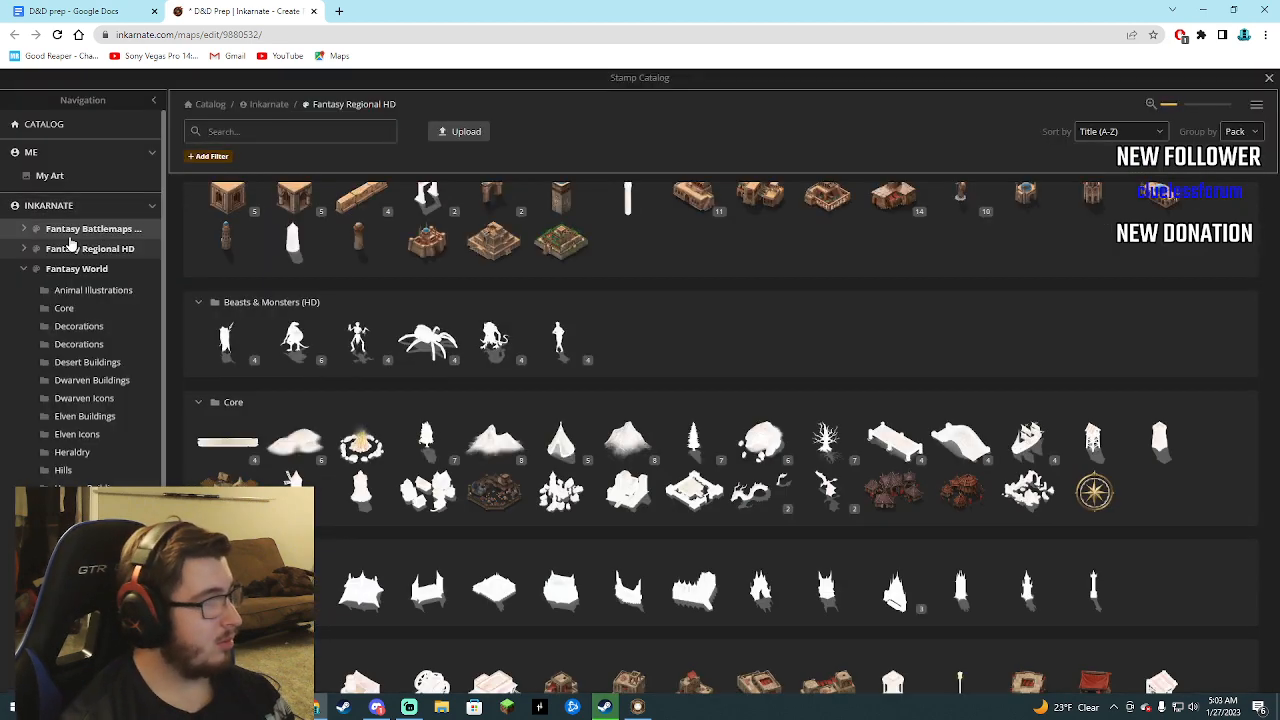
scroll(452, 494, "down", 5)
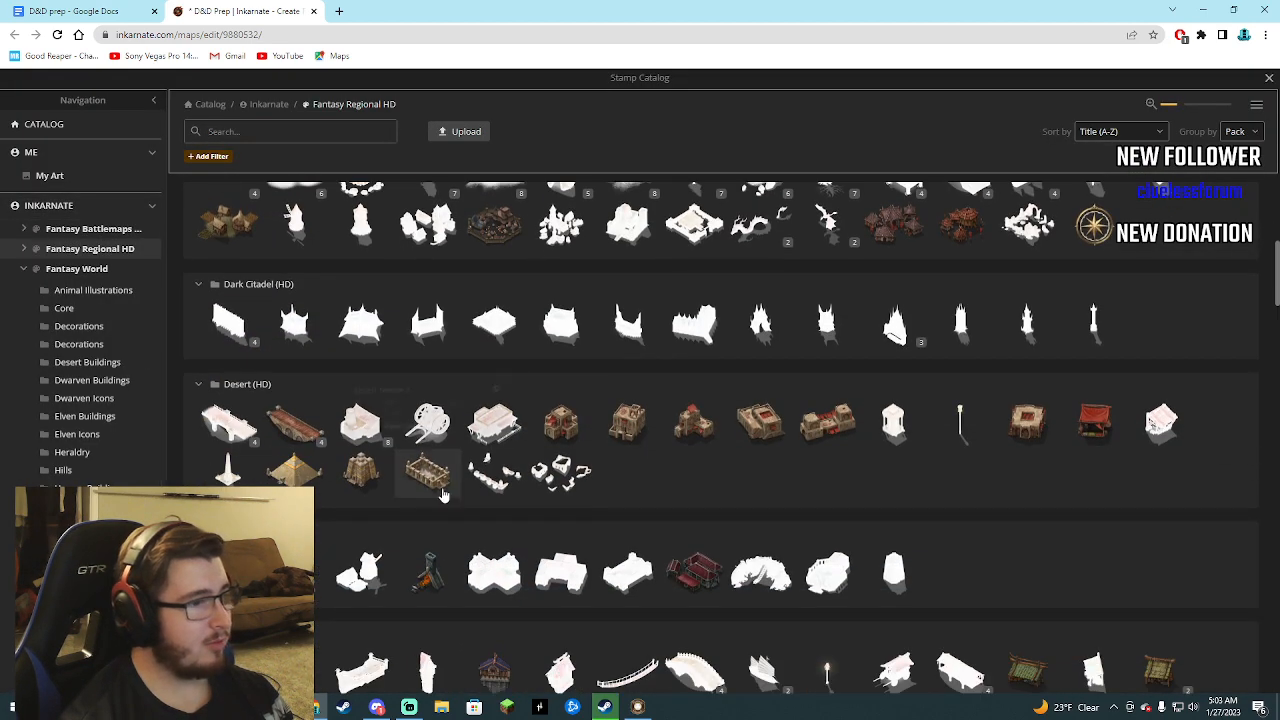
scroll(468, 496, "down", 15)
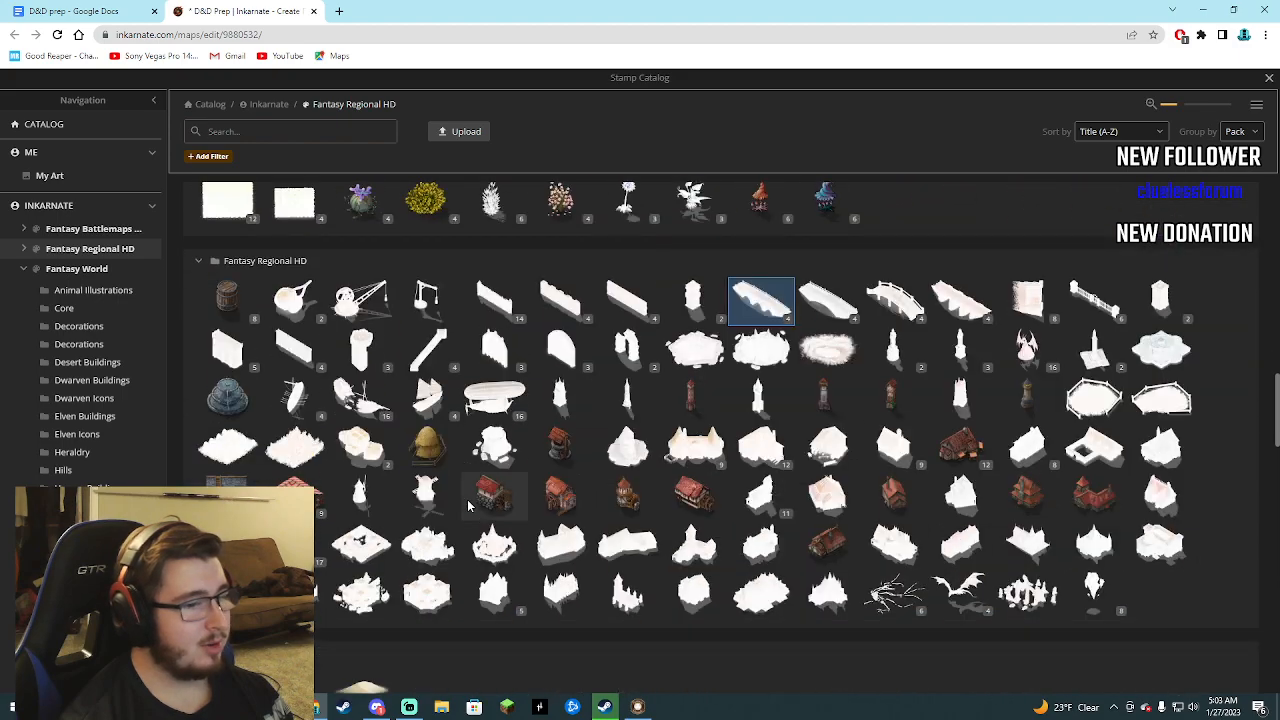
scroll(467, 499, "down", 10)
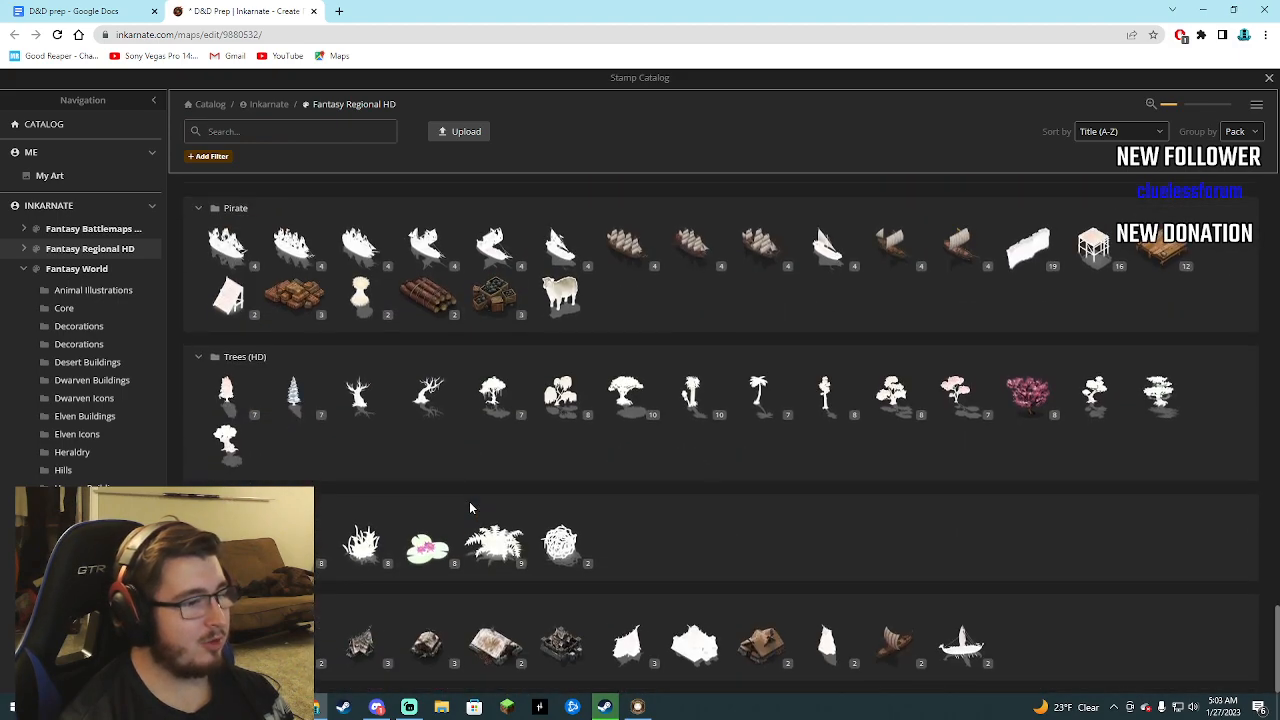
scroll(468, 516, "up", 20)
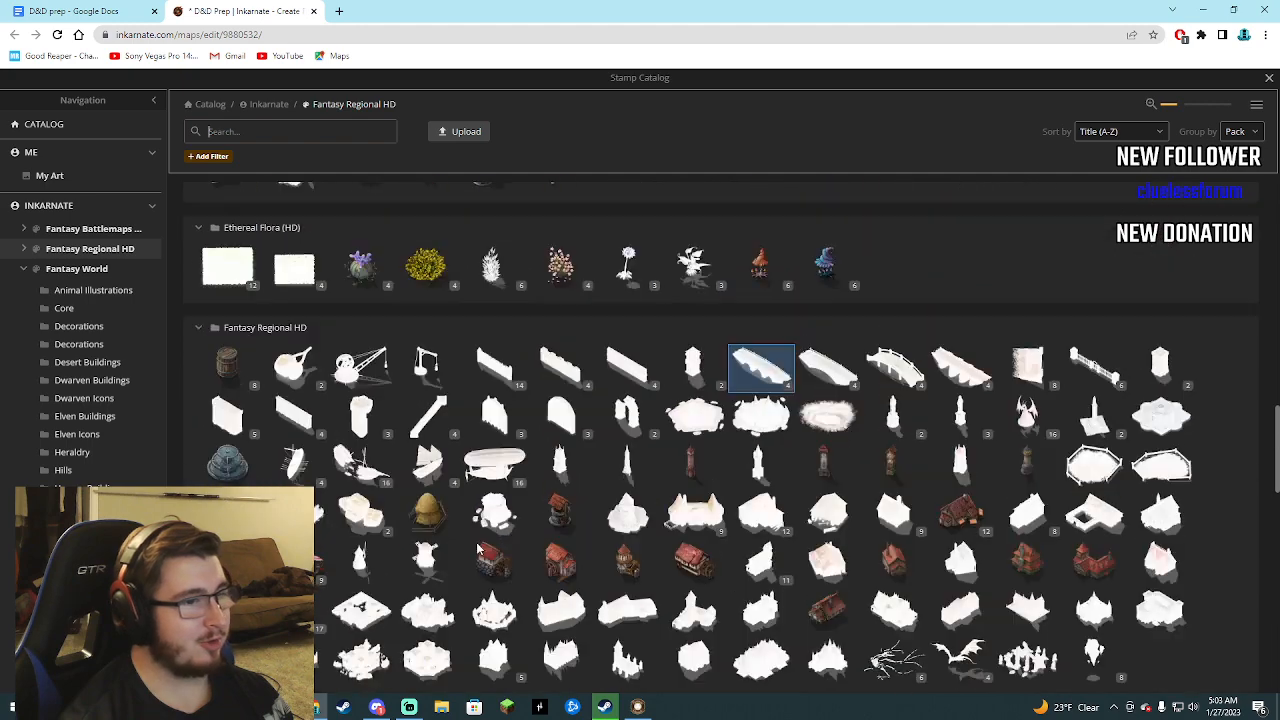
scroll(505, 525, "up", 10)
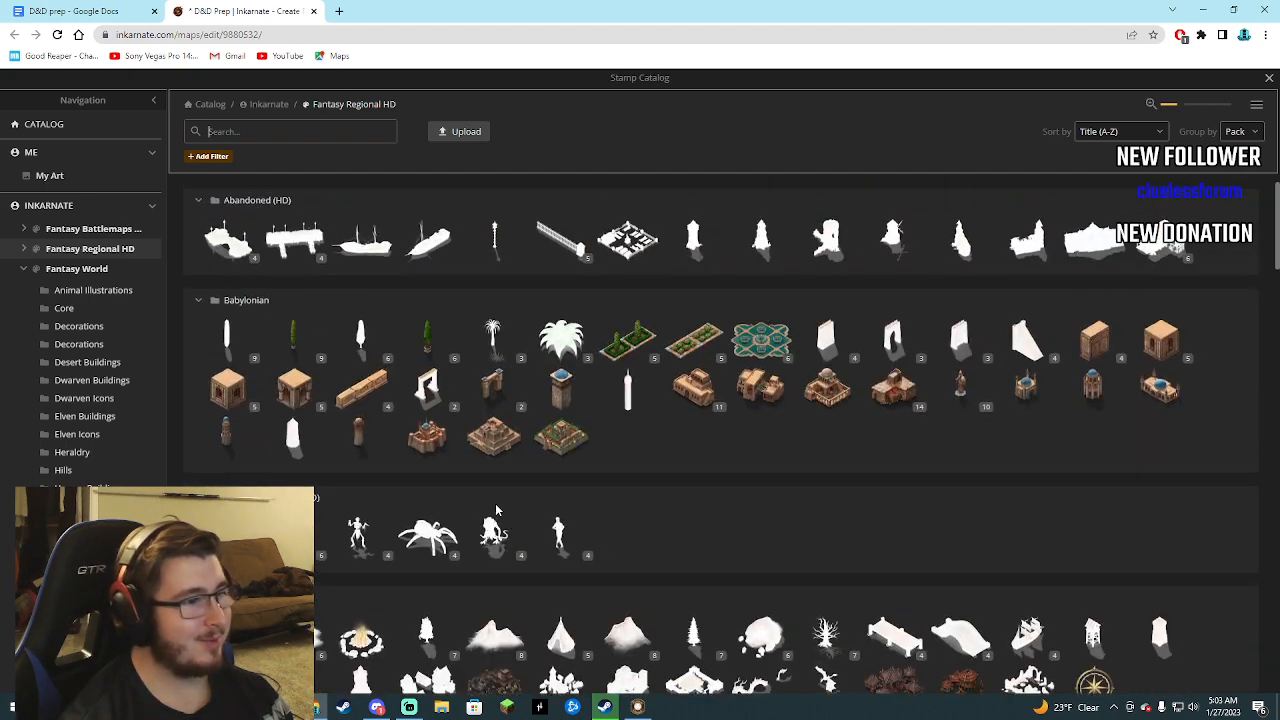
left_click(95, 228)
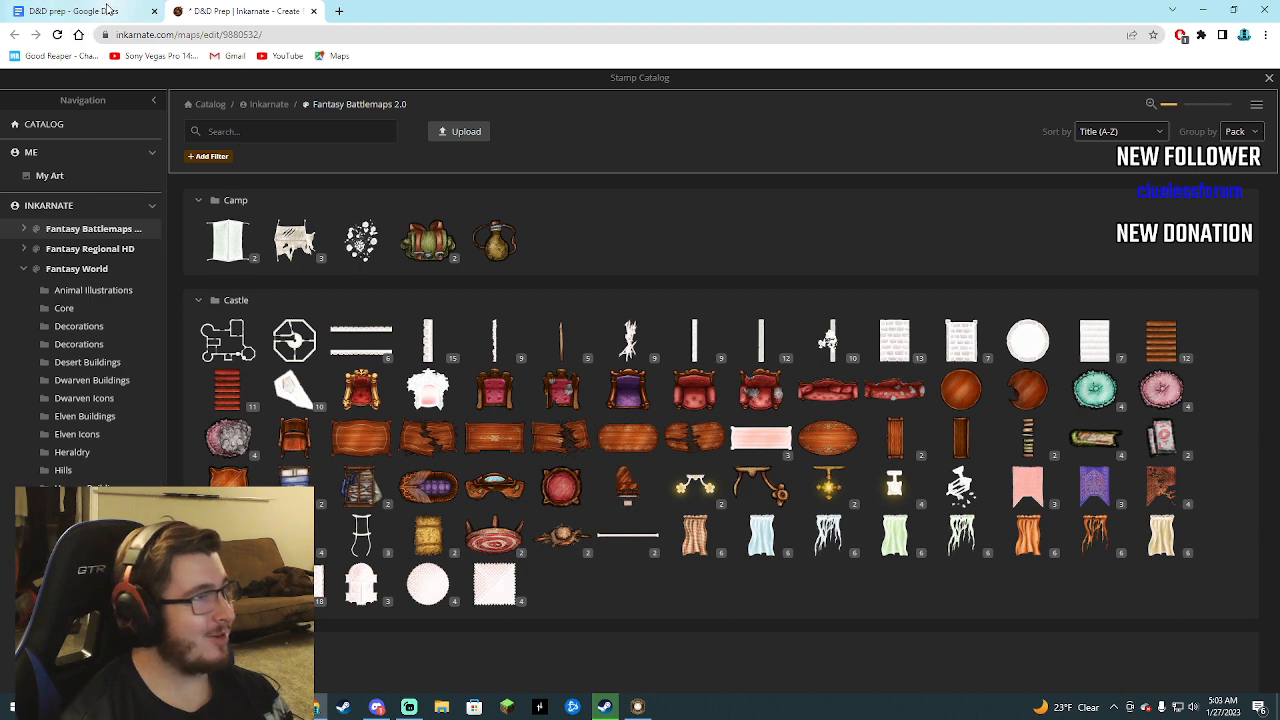
Glance at the D&D prep document and open a blank browser tab.
left_click(107, 10)
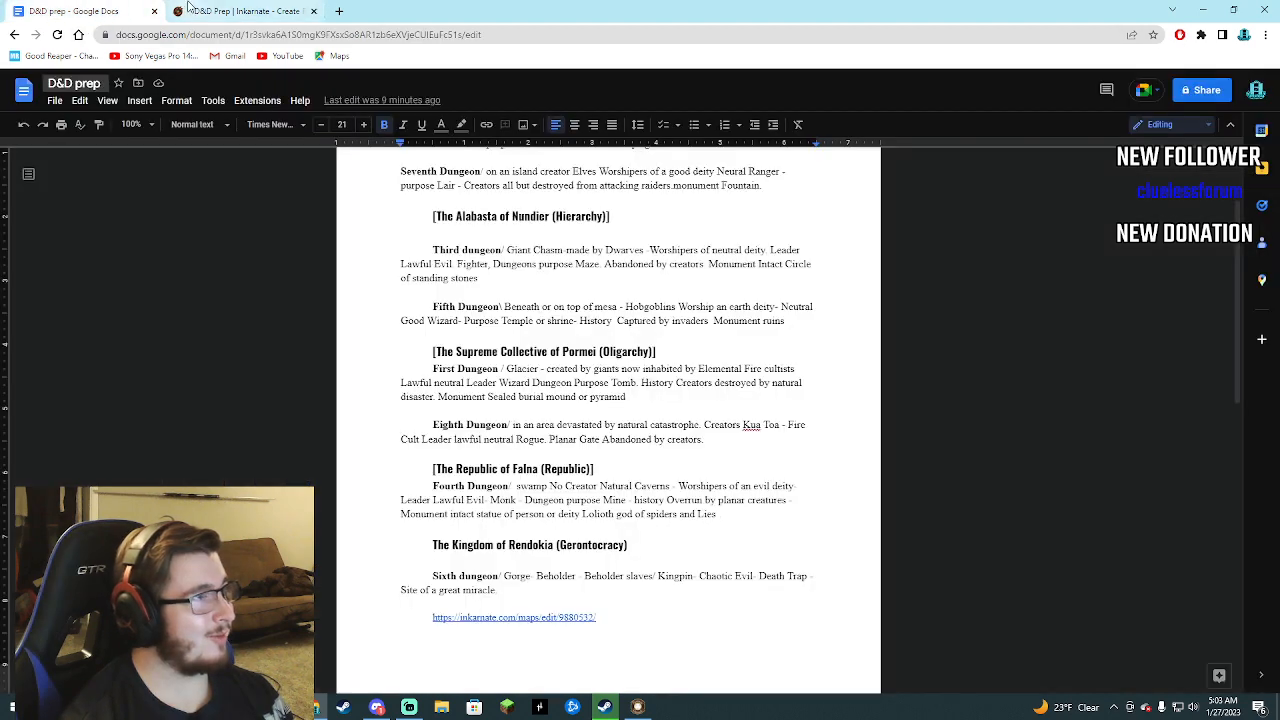
left_click(215, 14)
left_click(338, 11)
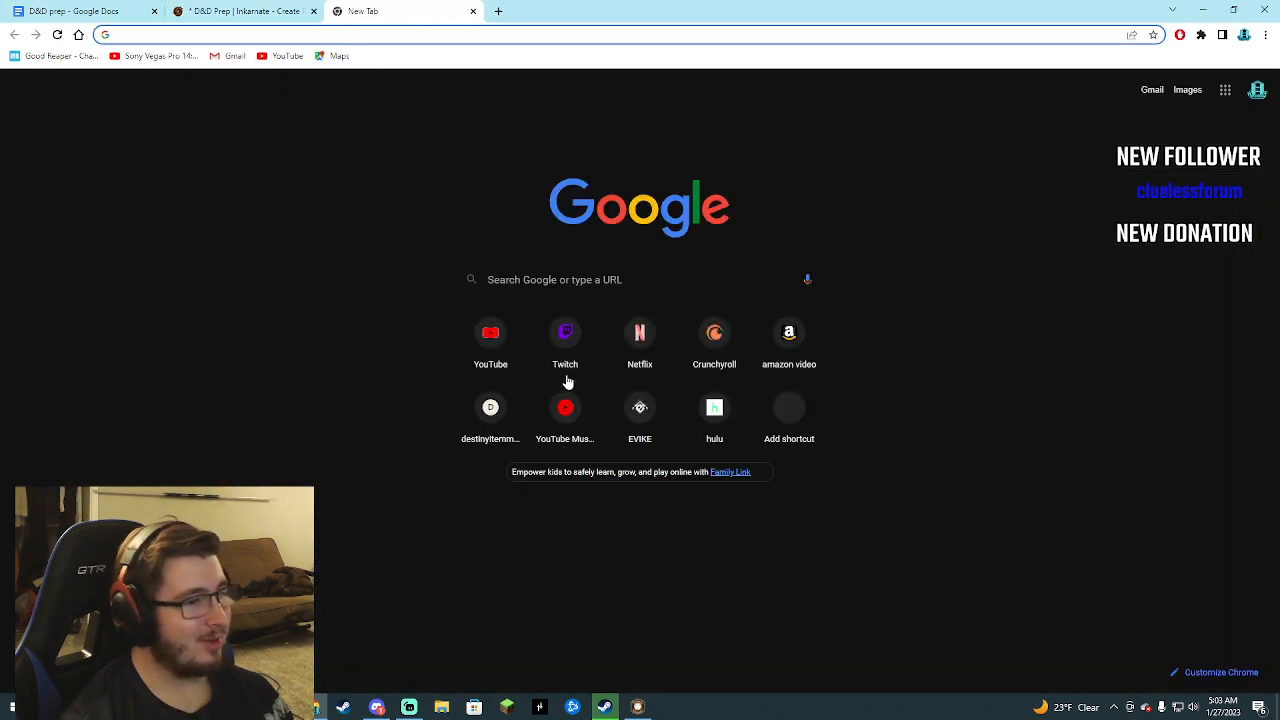
Open the Inkarnate map link from the D&D prep document in another tab and activate the Stamp tool there.
left_click(93, 12)
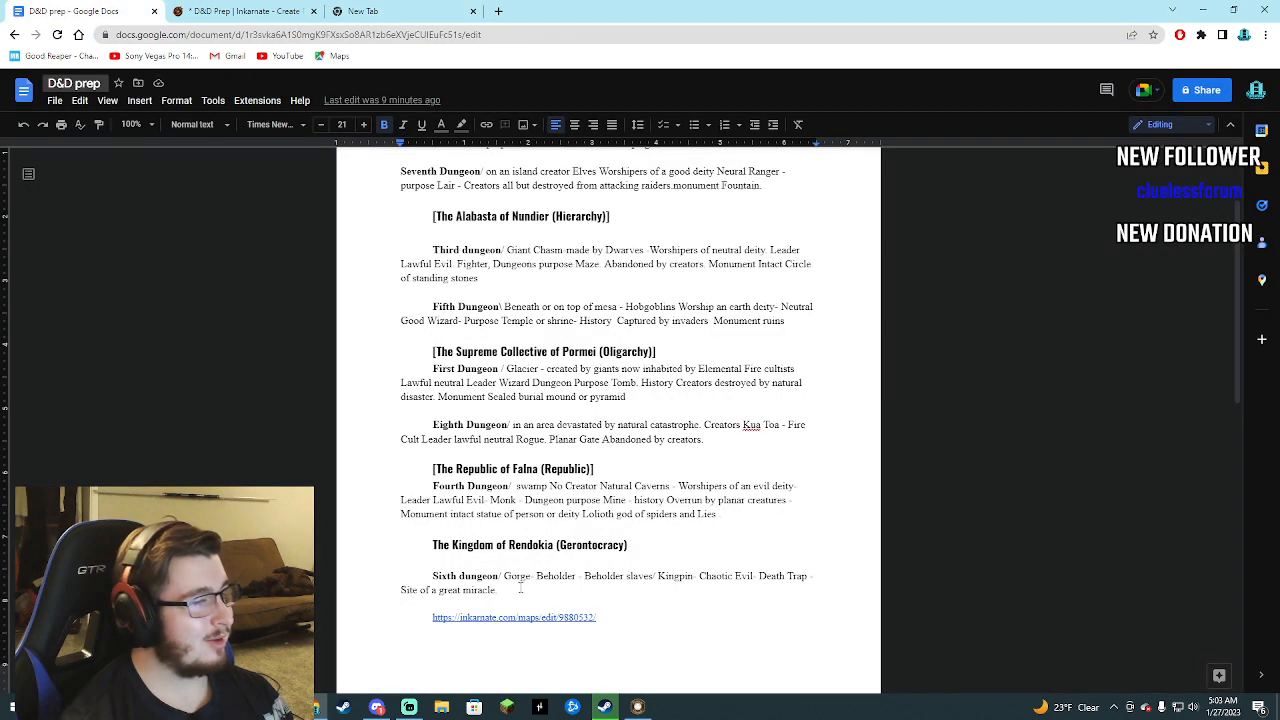
left_click_drag(611, 617, 440, 604)
right_click(511, 618)
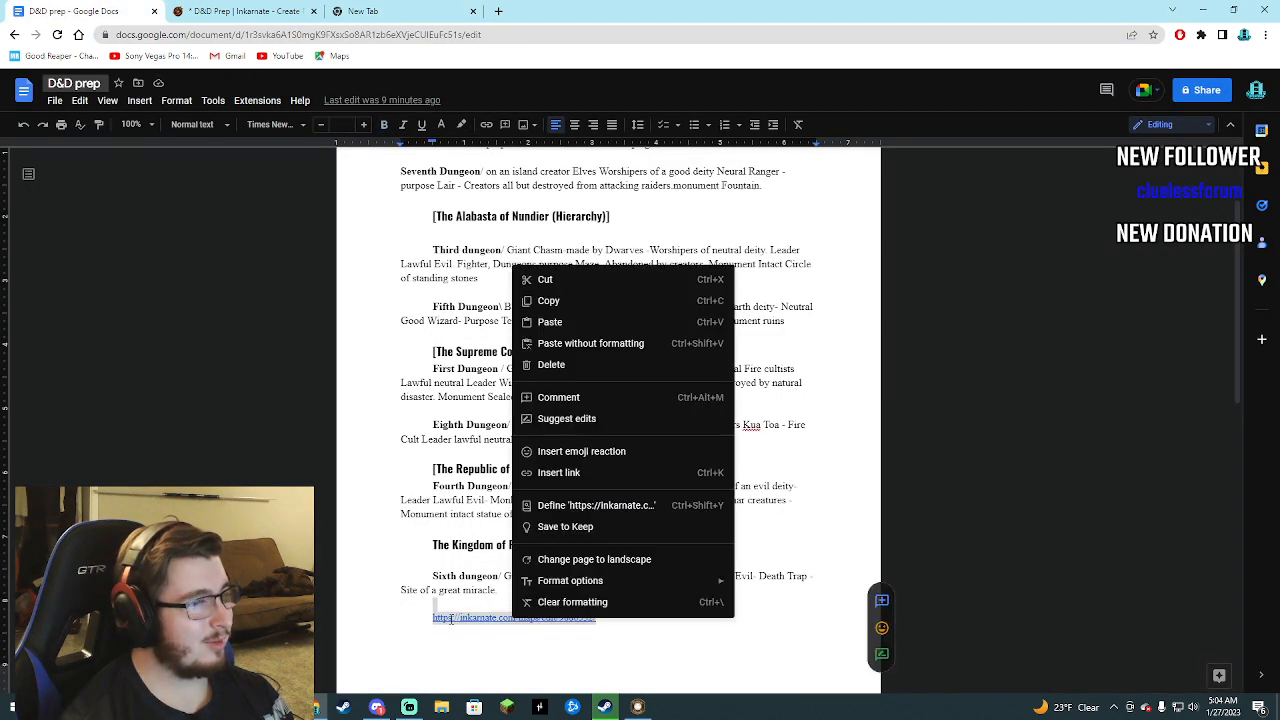
left_click(500, 618)
right_click(500, 634)
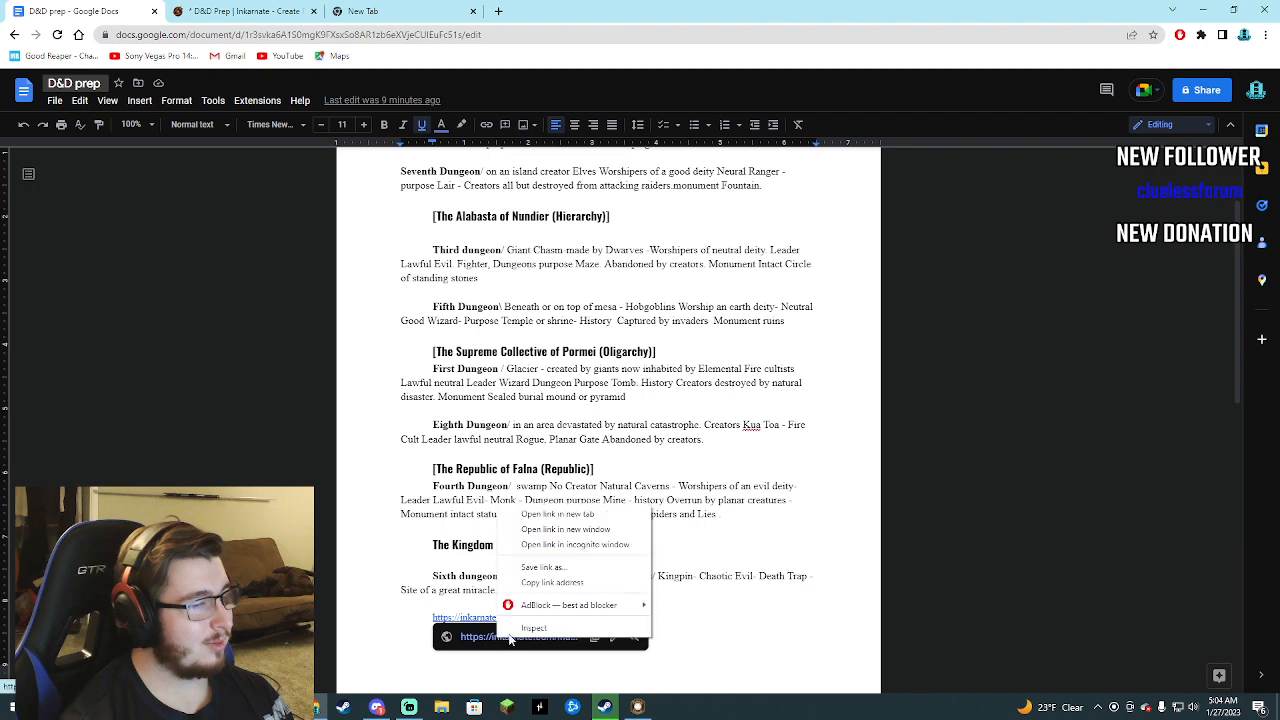
left_click(560, 512)
left_click(240, 11)
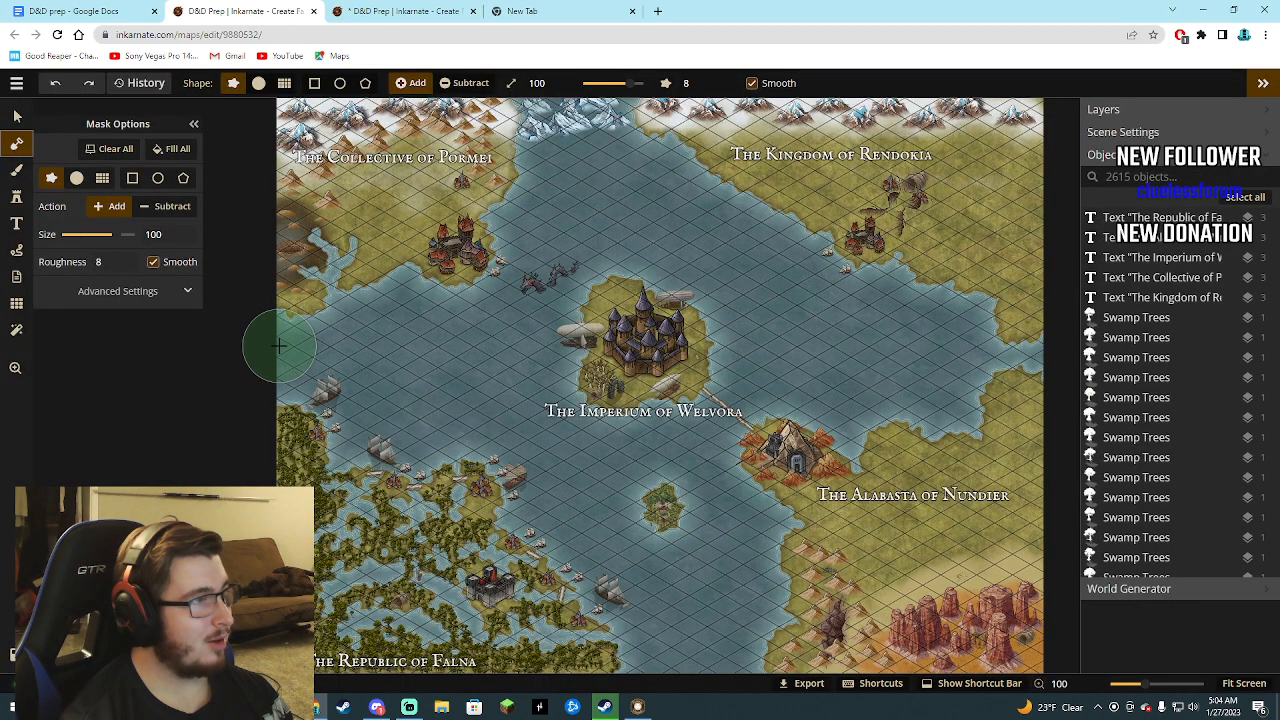
left_click(18, 199)
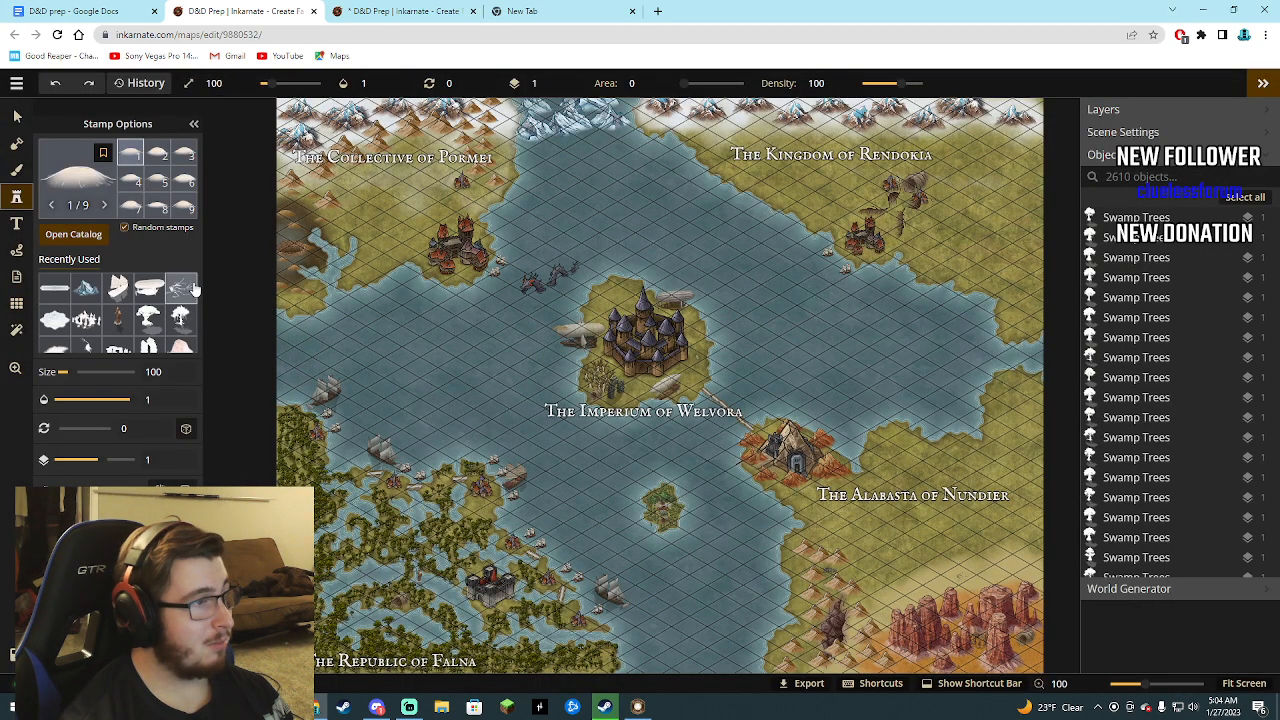
Open chrome://flags in the blank browser tab.
left_click(522, 11)
left_click(399, 34)
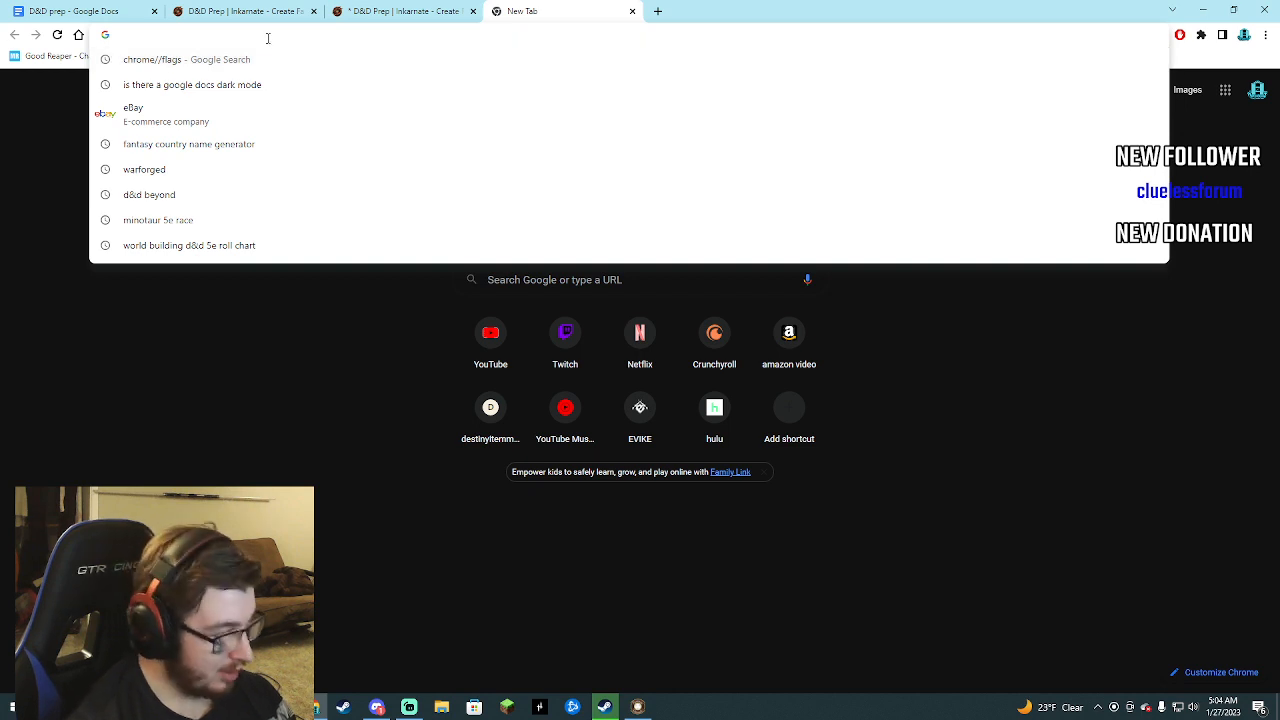
type("Chrome")
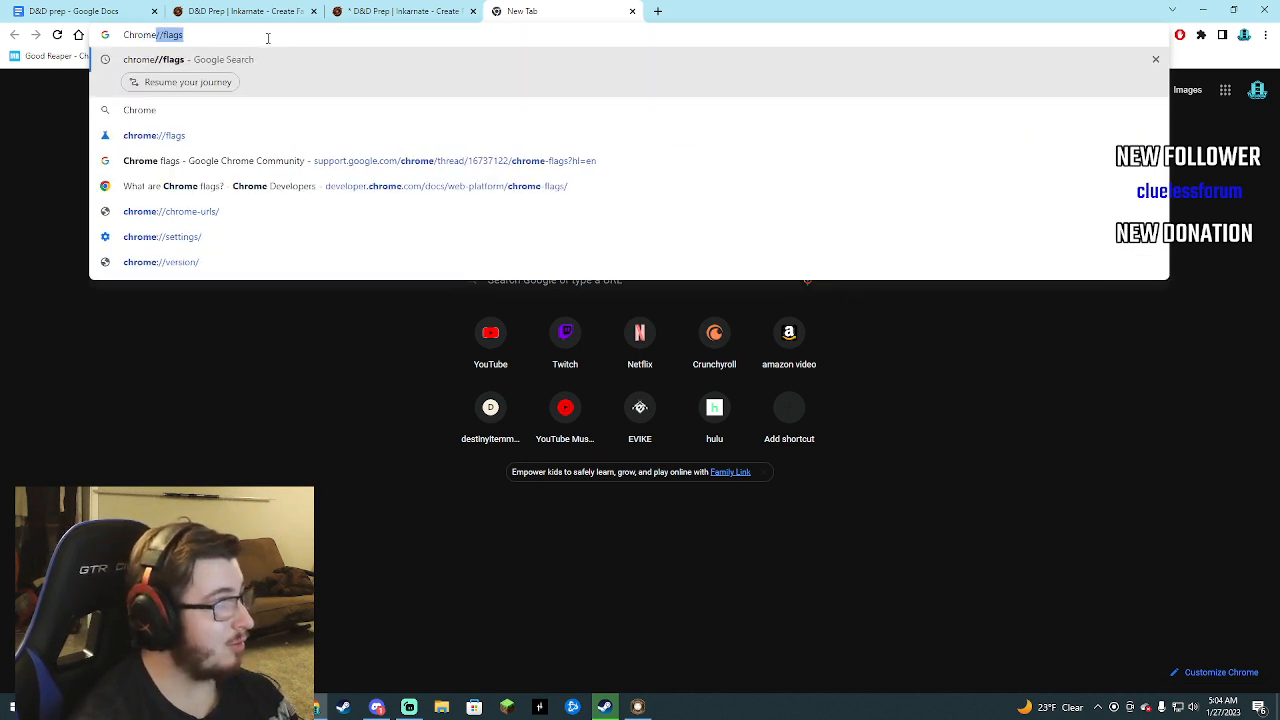
type(":")
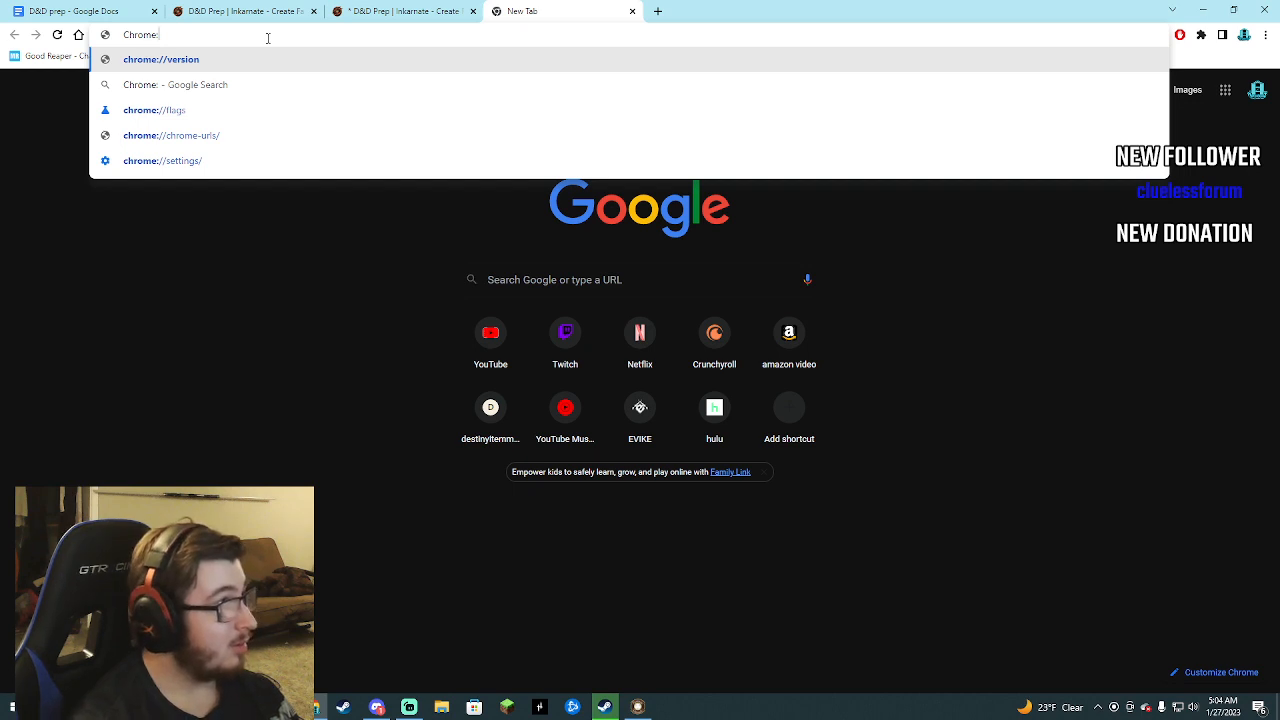
type("//flags")
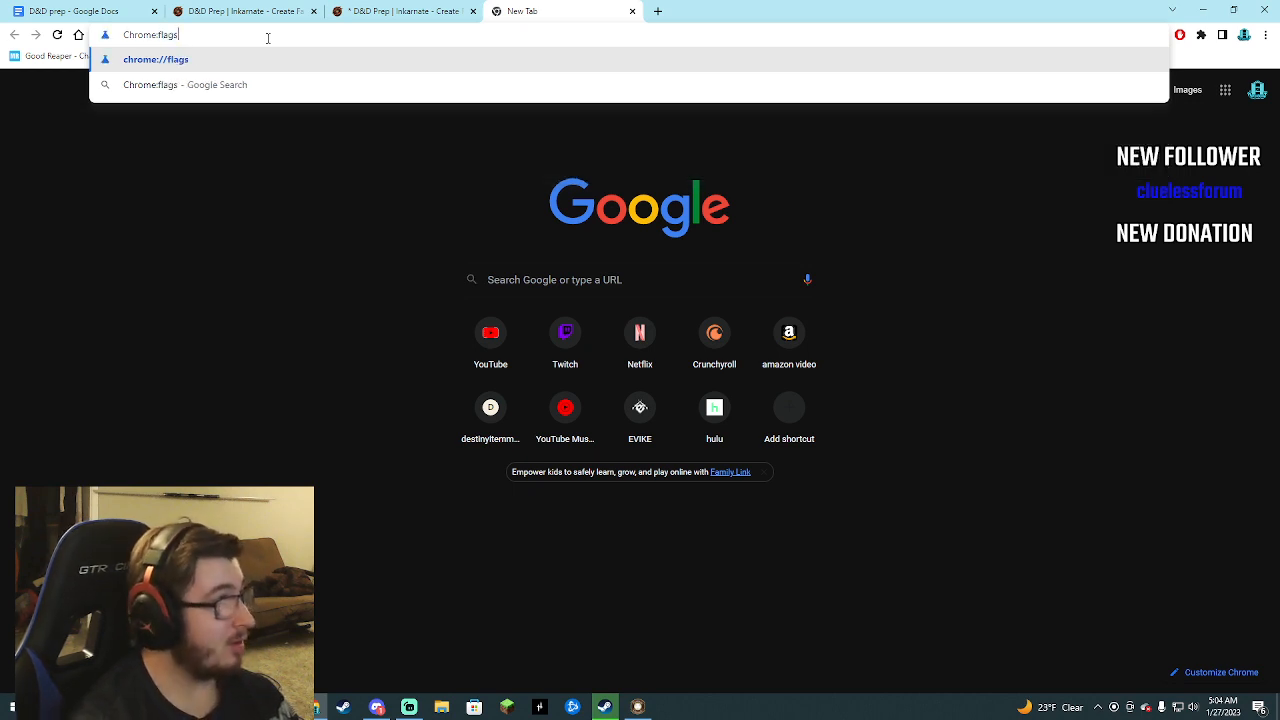
key("Return")
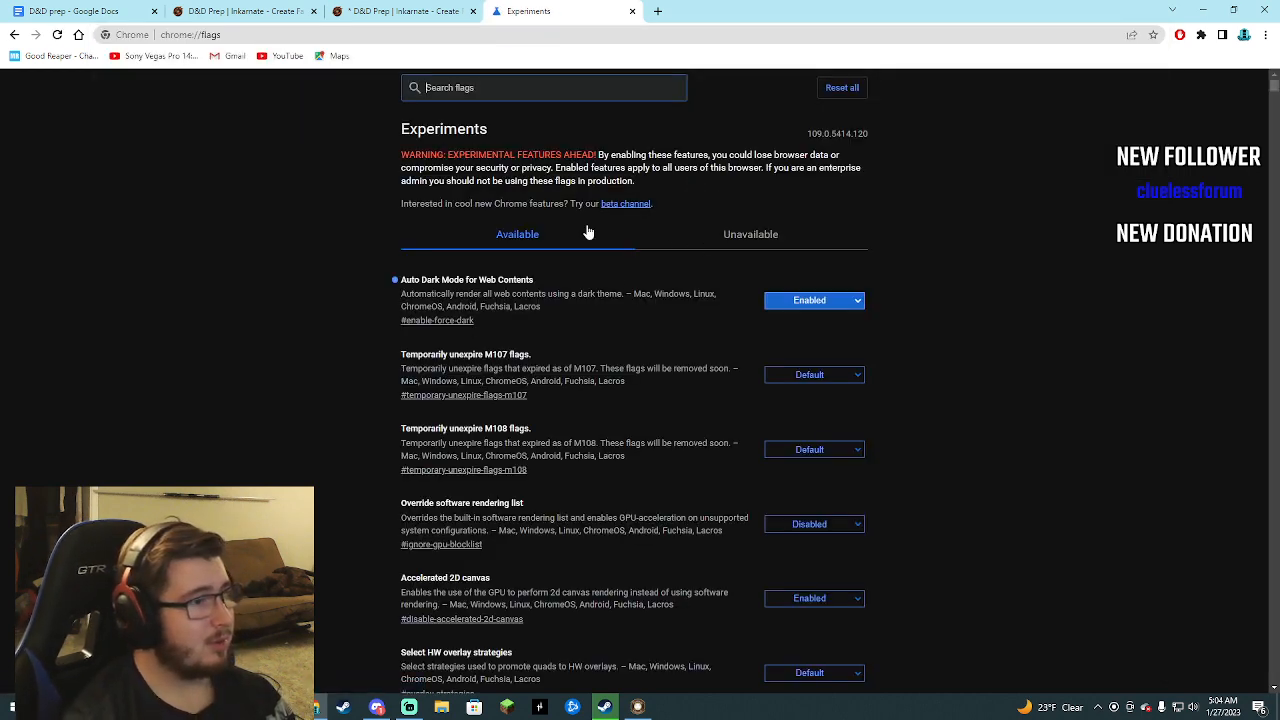
Set Auto Dark Mode for Web Contents to Default and try to relaunch the browser.
left_click(771, 302)
left_click(781, 318)
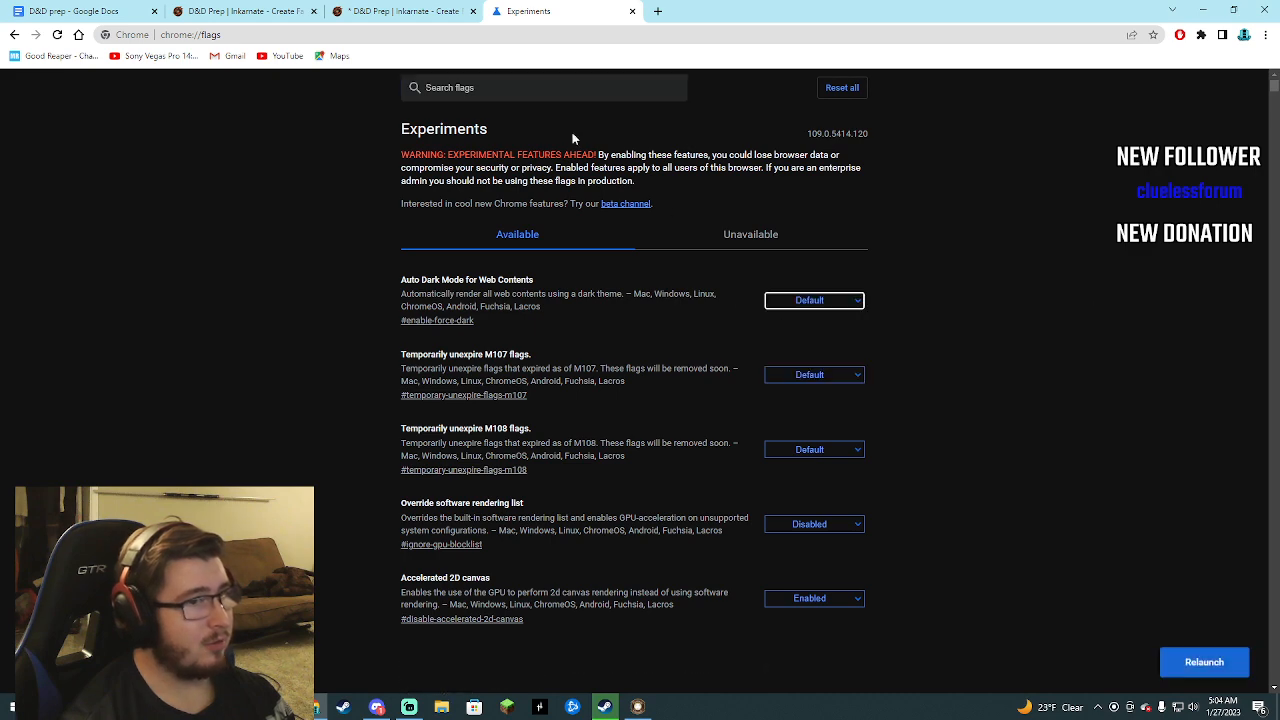
left_click(1204, 662)
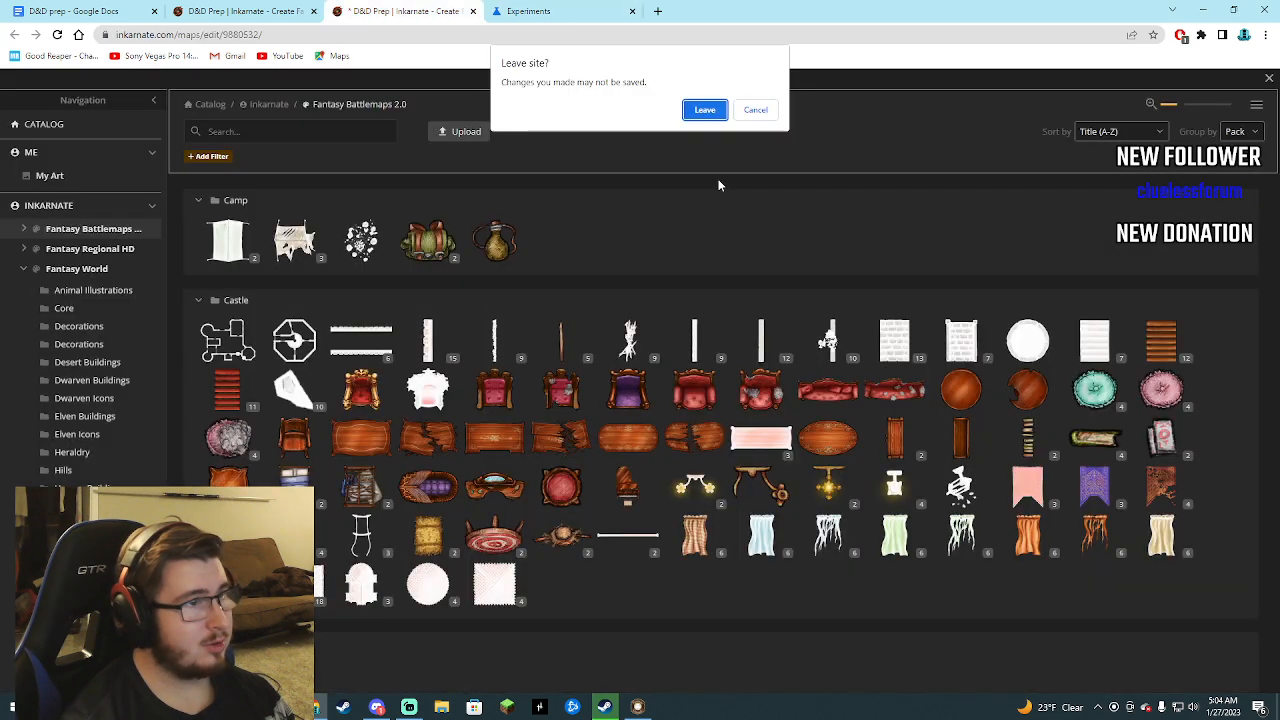
left_click(756, 112)
Return to the Inkarnate map tab with the unsaved river and bridge edits, close its stamp catalog and save the map.
left_click(137, 8)
left_click(249, 9)
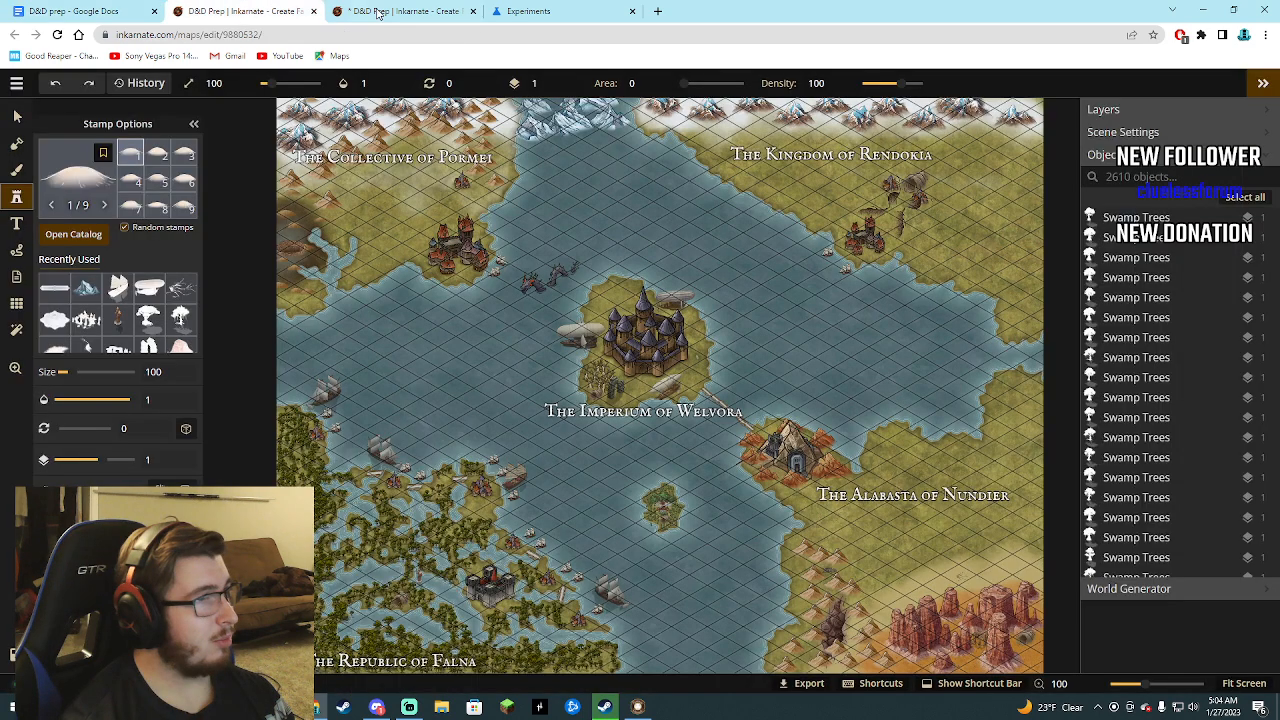
left_click(378, 12)
left_click(1250, 88)
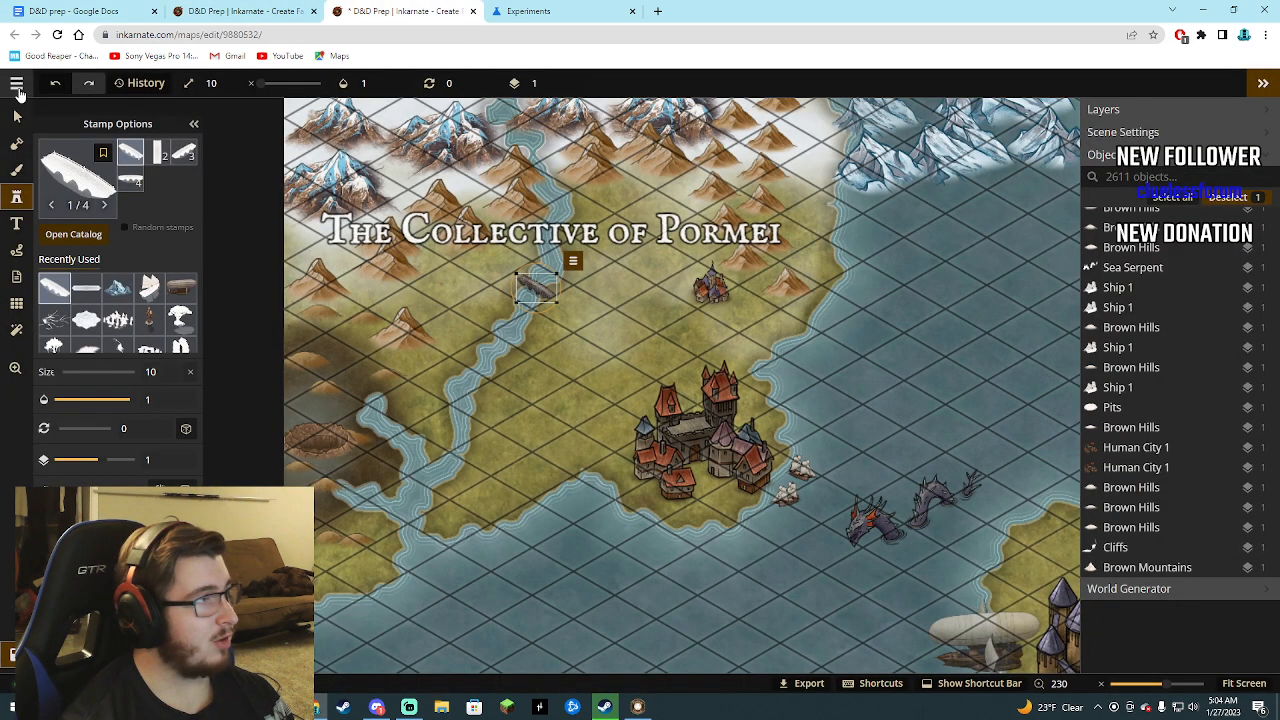
left_click(17, 86)
left_click(32, 138)
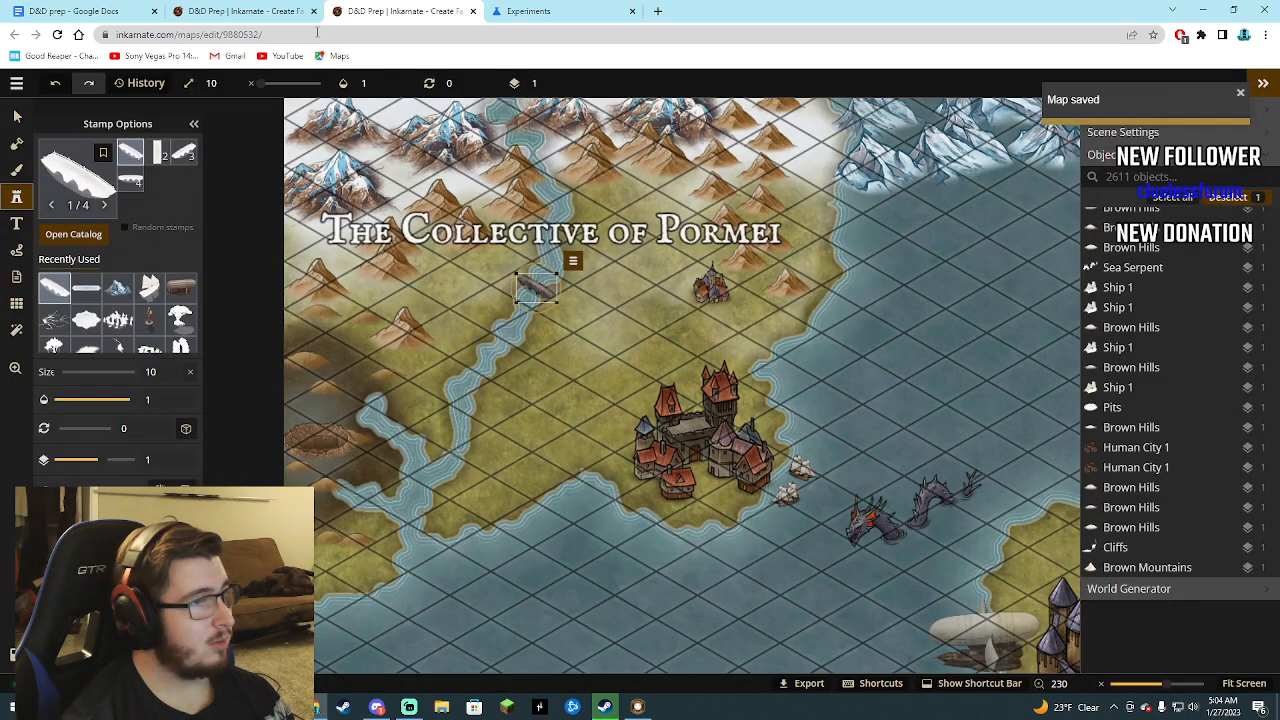
Copy the saved map's web address and close the duplicate Inkarnate map tab.
left_click(258, 36)
right_click(258, 37)
left_click(289, 108)
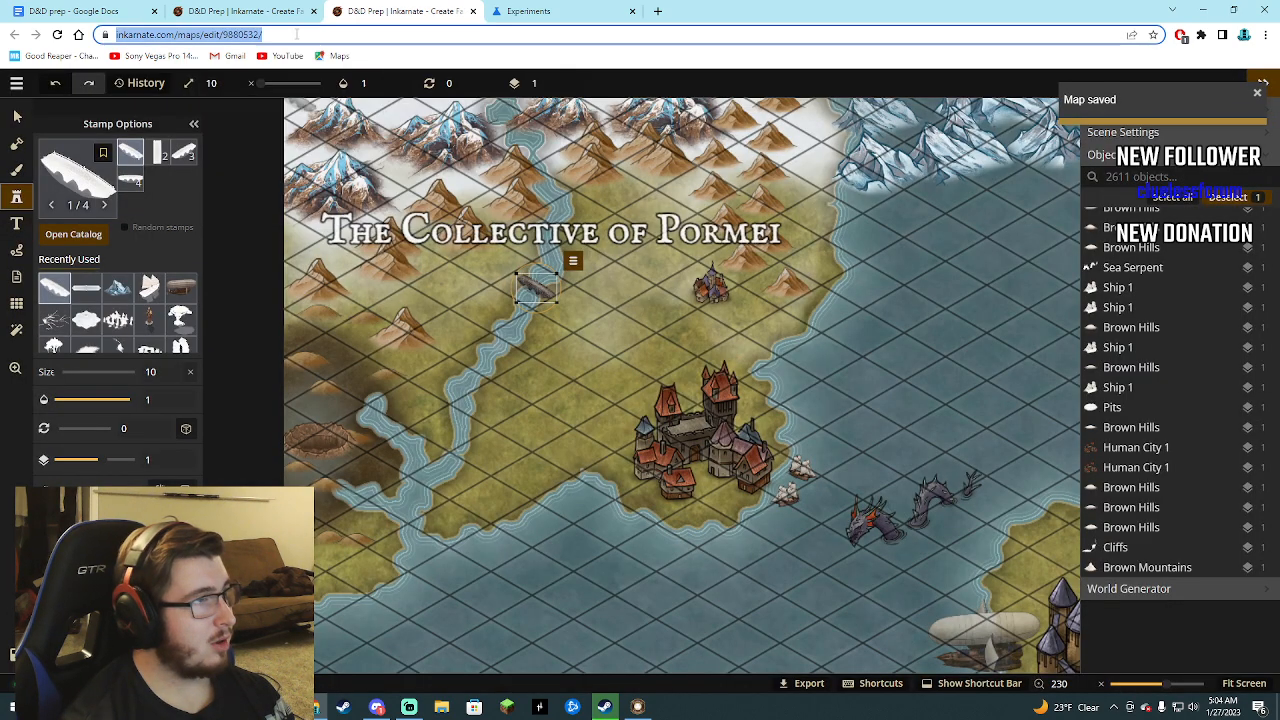
left_click(314, 11)
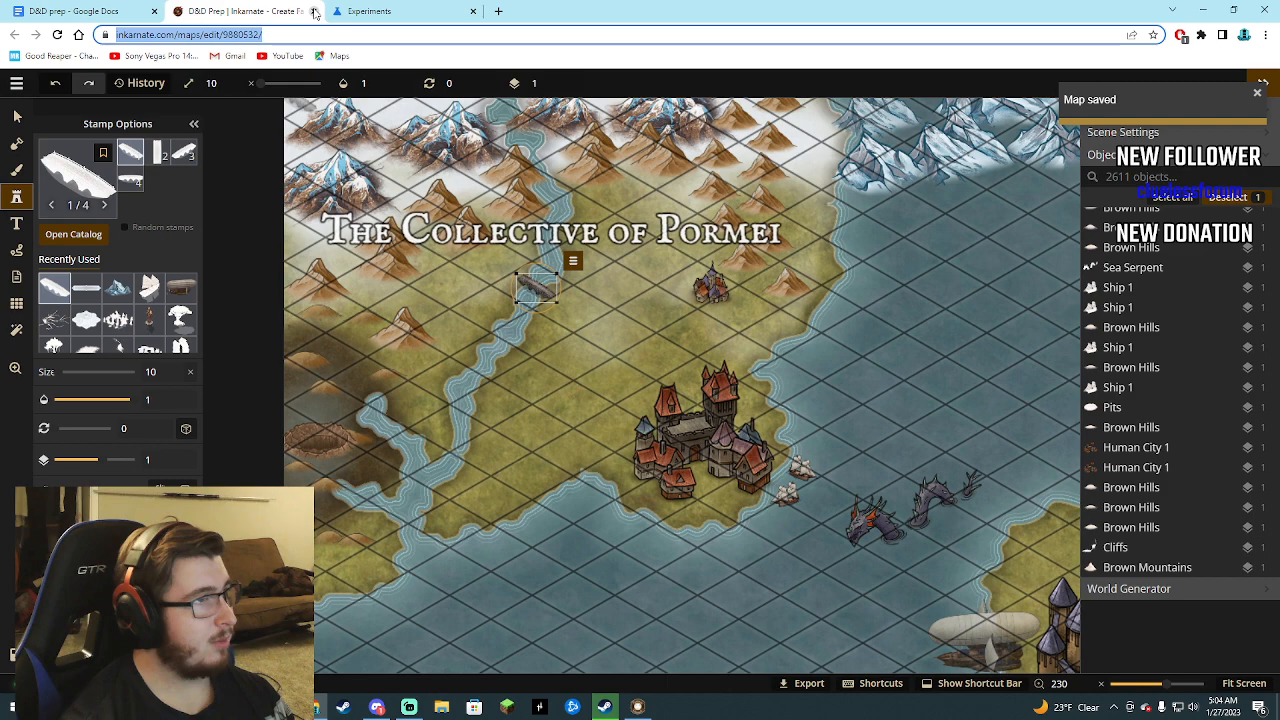
Relaunch the browser from the flags page to apply the dark mode change and go back to the Inkarnate map tab.
left_click(367, 11)
left_click(1168, 661)
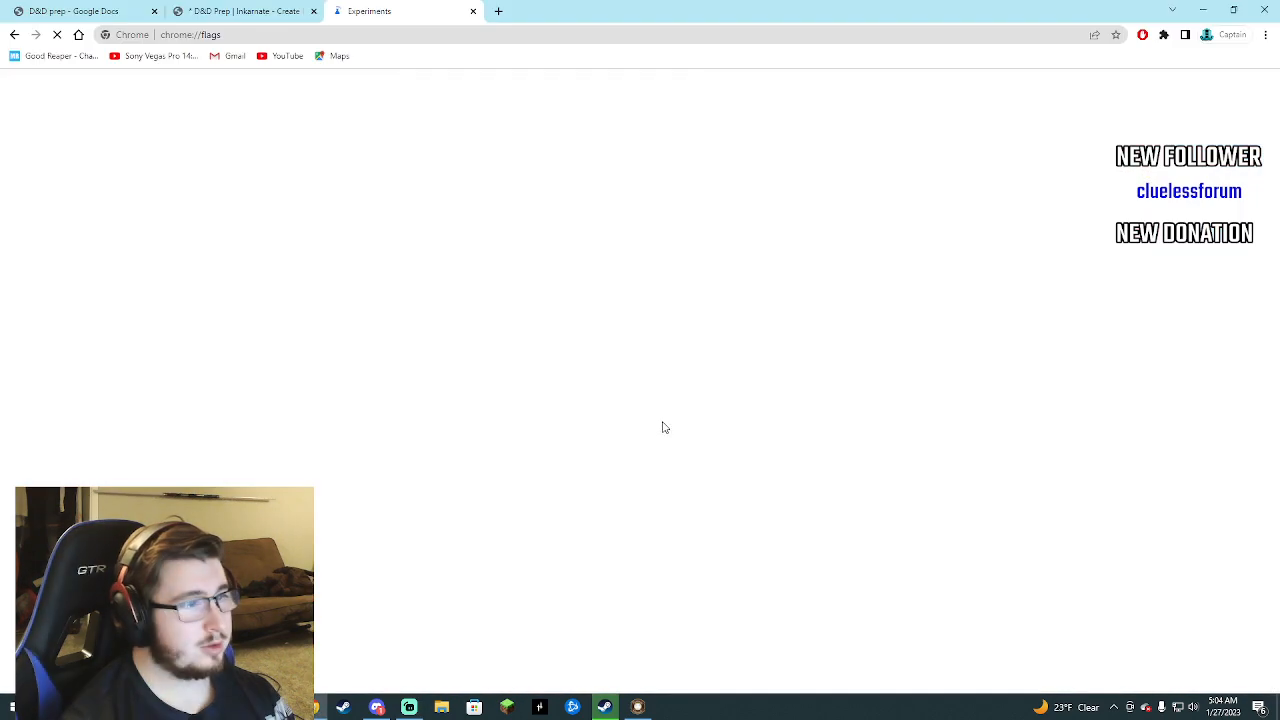
left_click(275, 11)
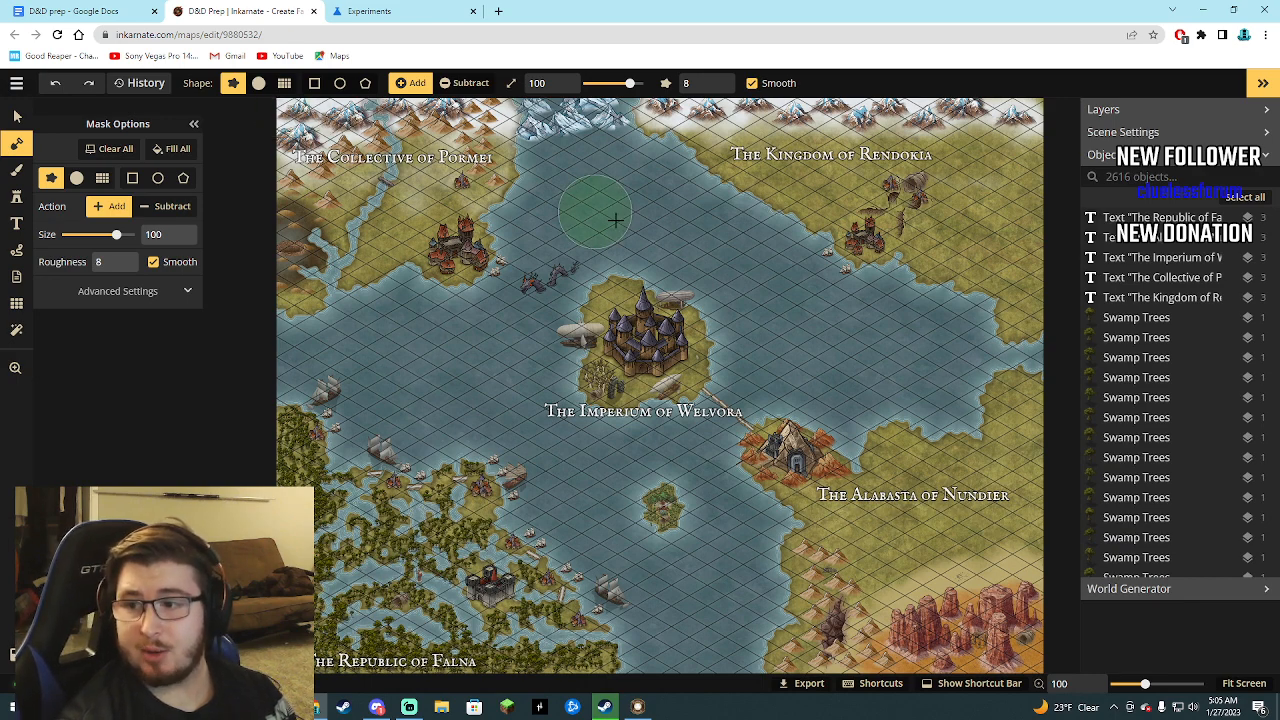
key("shift")
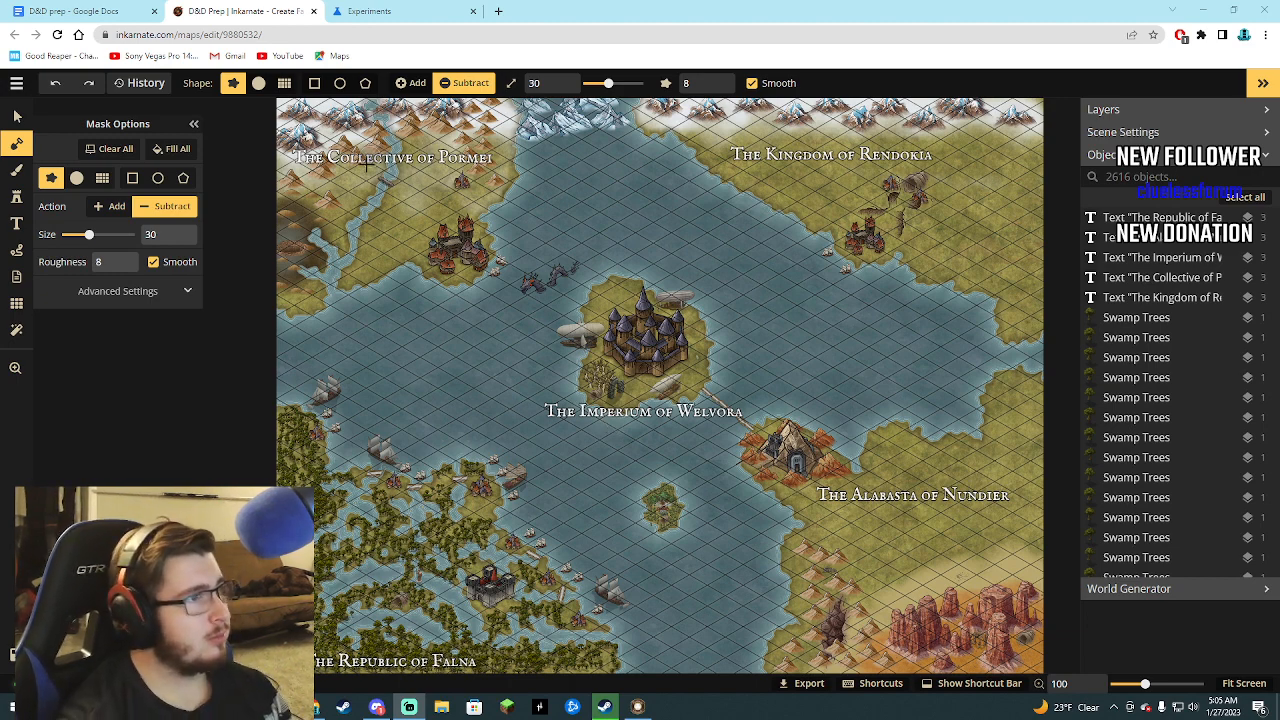
Search the stamp catalog for village across Fantasy World, Fantasy Regional HD and Fantasy Battlemaps 2.0, ending in Fantasy Regional HD.
left_click(16, 196)
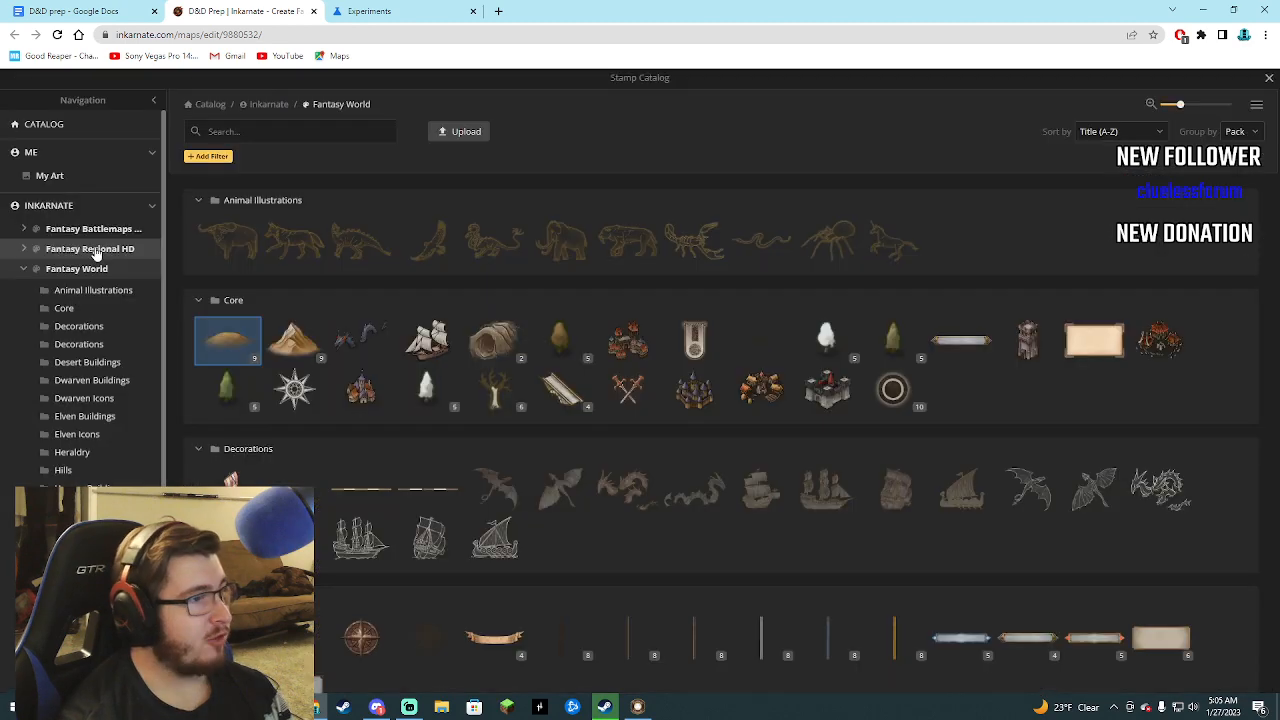
left_click(84, 240)
left_click(278, 133)
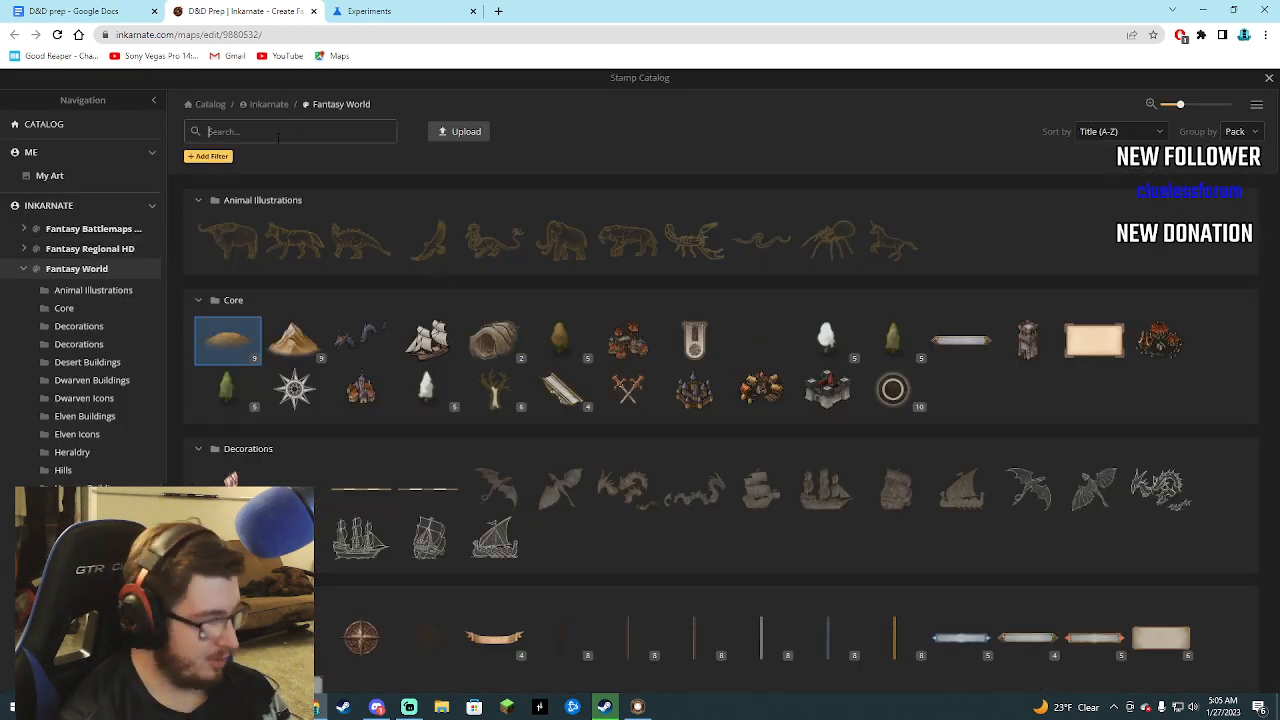
type("village")
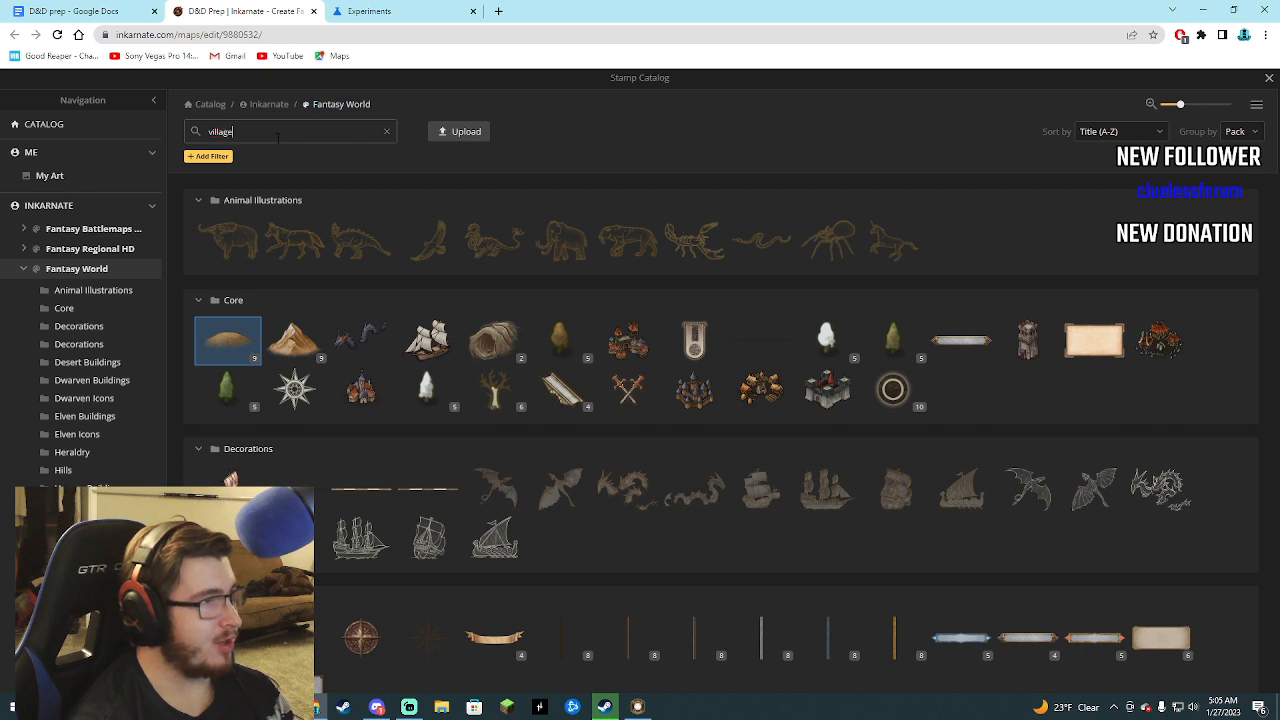
scroll(223, 327, "down", 5)
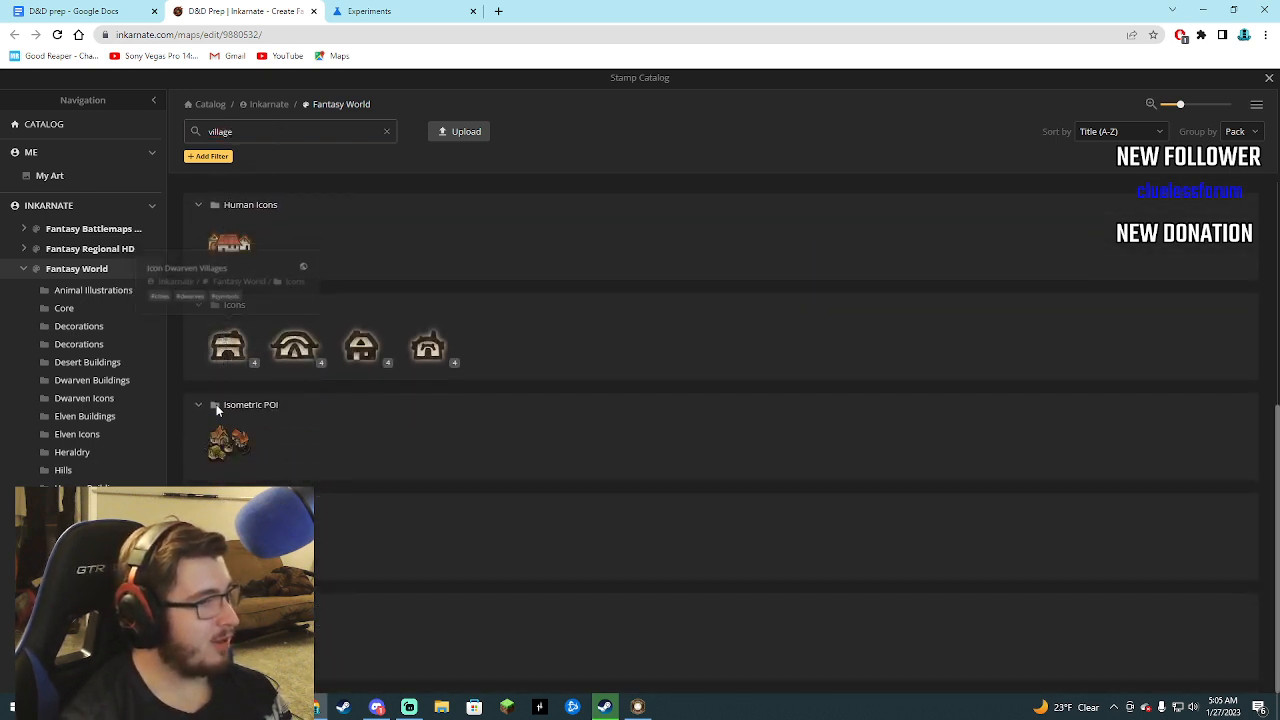
left_click(118, 251)
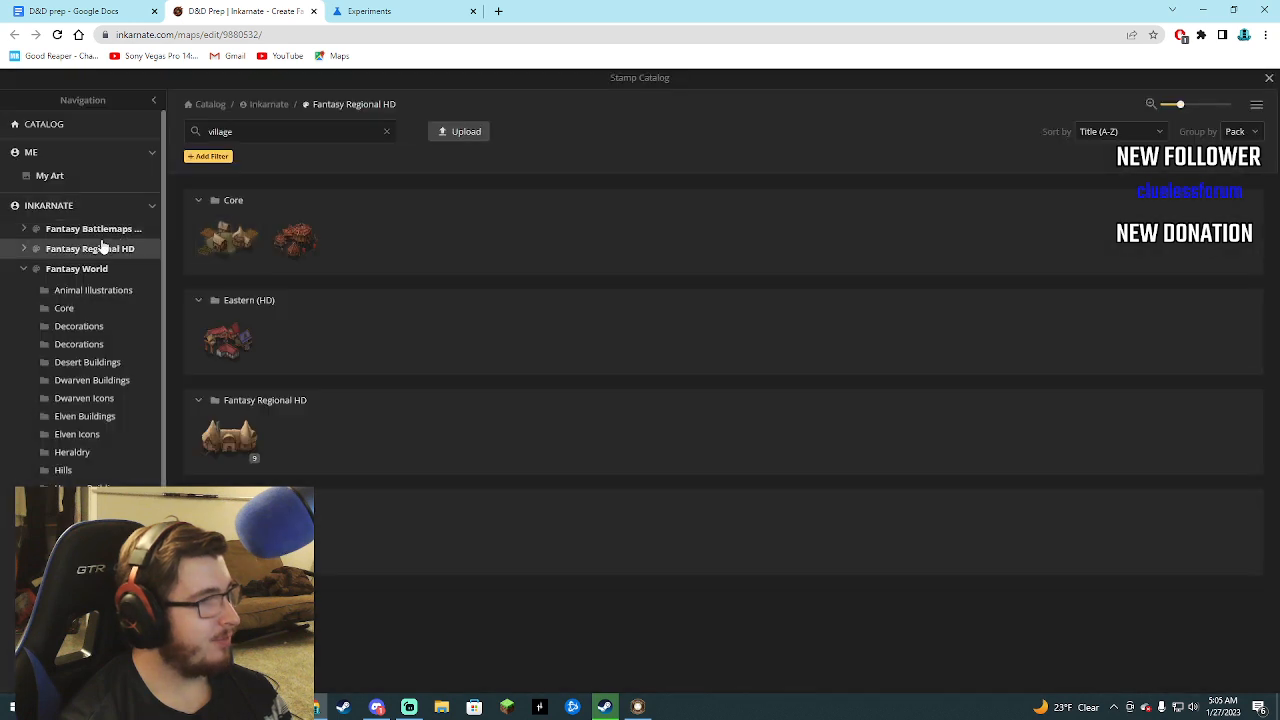
left_click(83, 231)
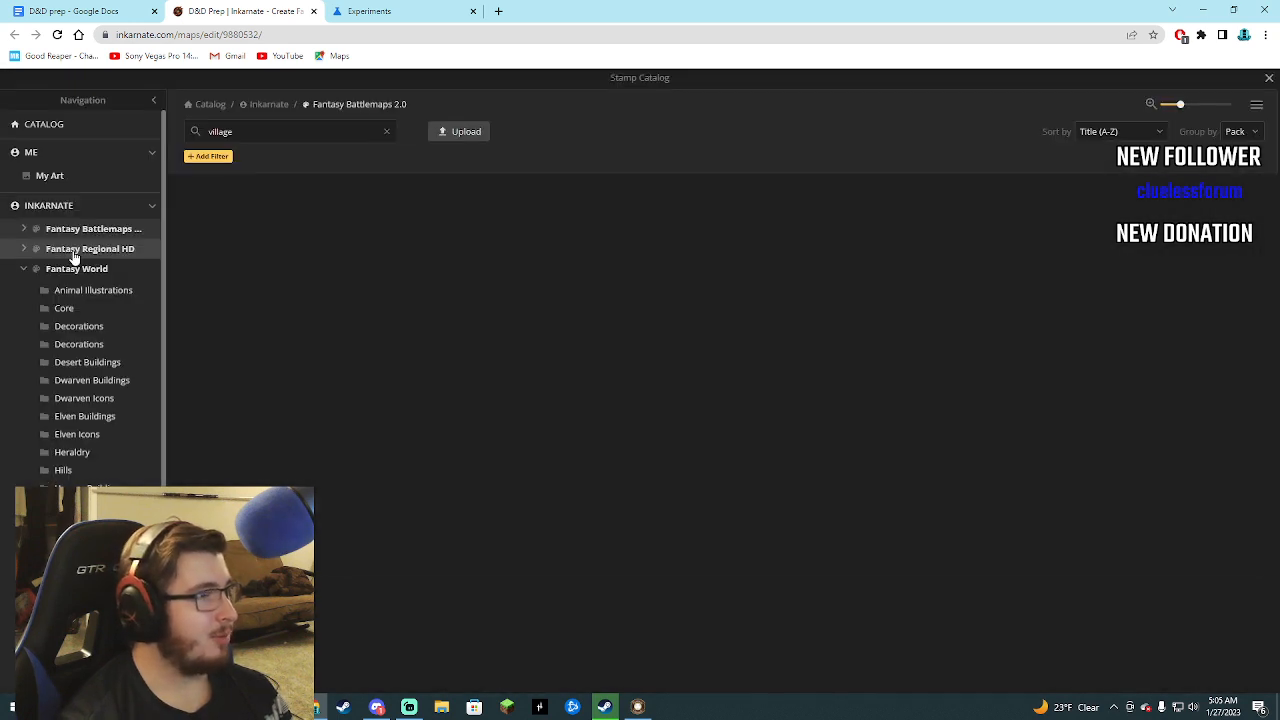
left_click(74, 252)
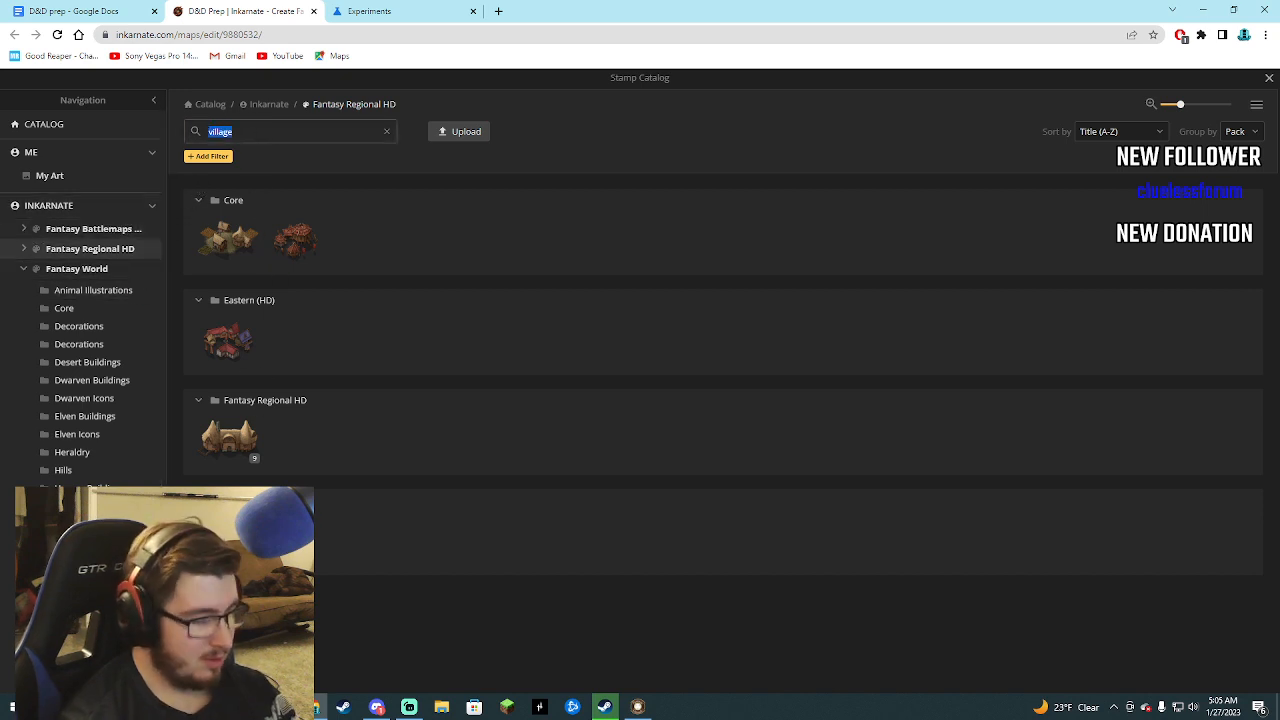
Clear the village search and pick the Village stamp from the Core pack of Fantasy Regional HD.
key("BackSpace")
scroll(230, 278, "down", 3)
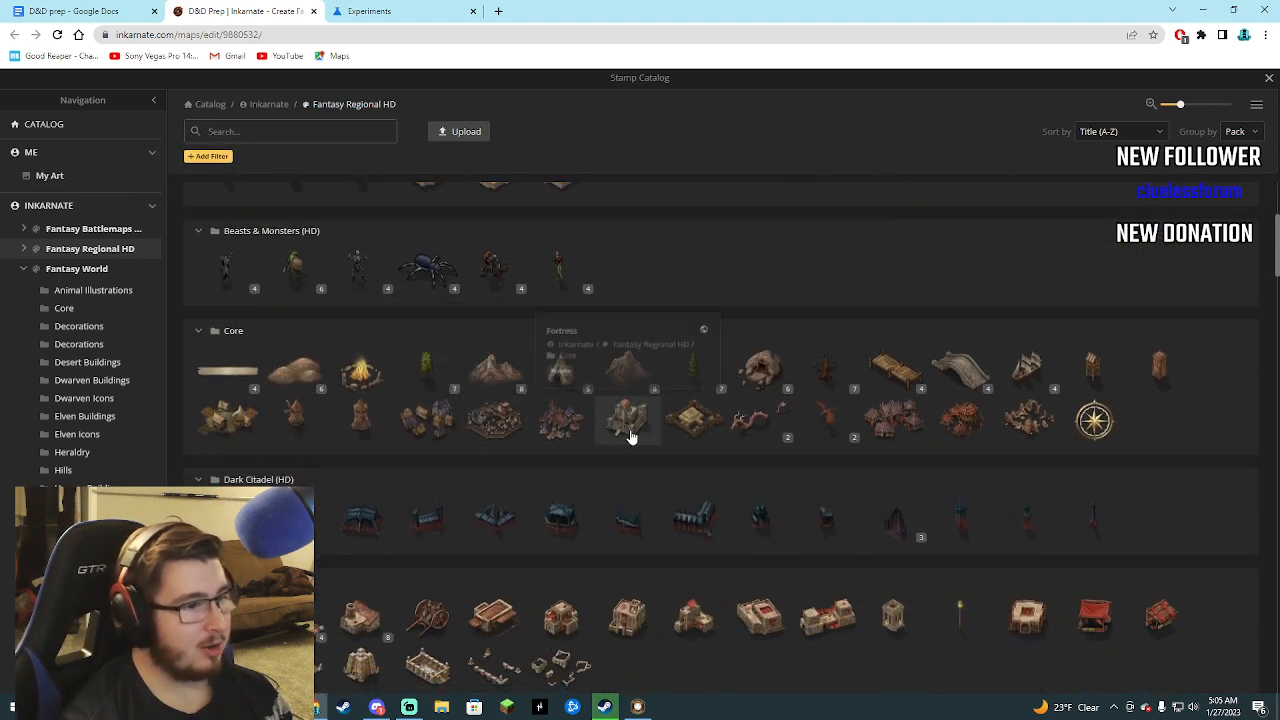
scroll(600, 425, "down", 2)
mouse_move(428, 307)
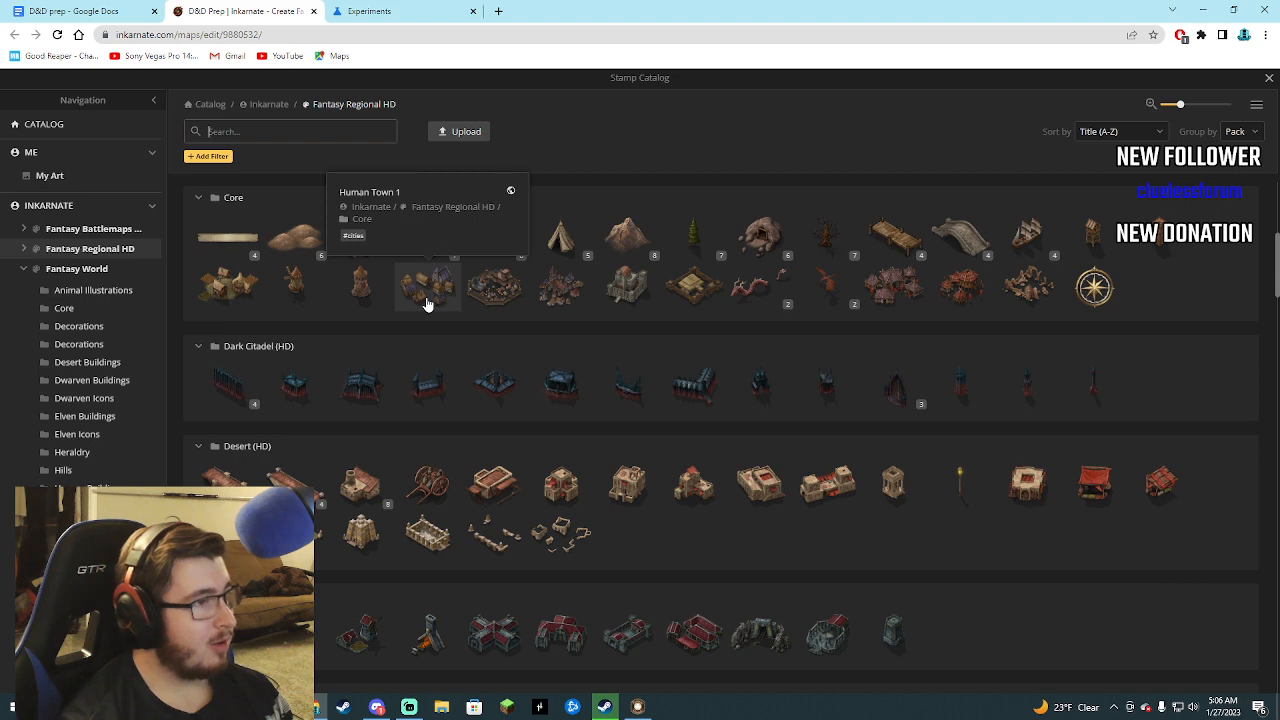
mouse_move(224, 289)
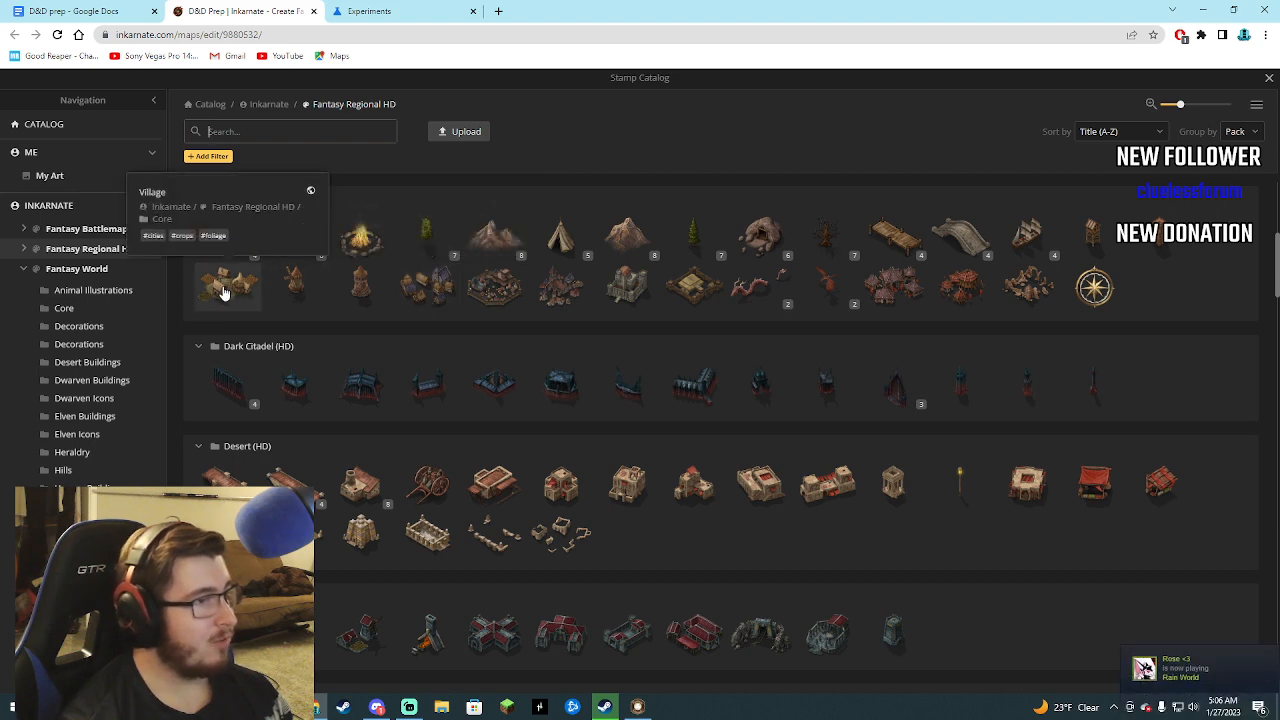
left_click(224, 291)
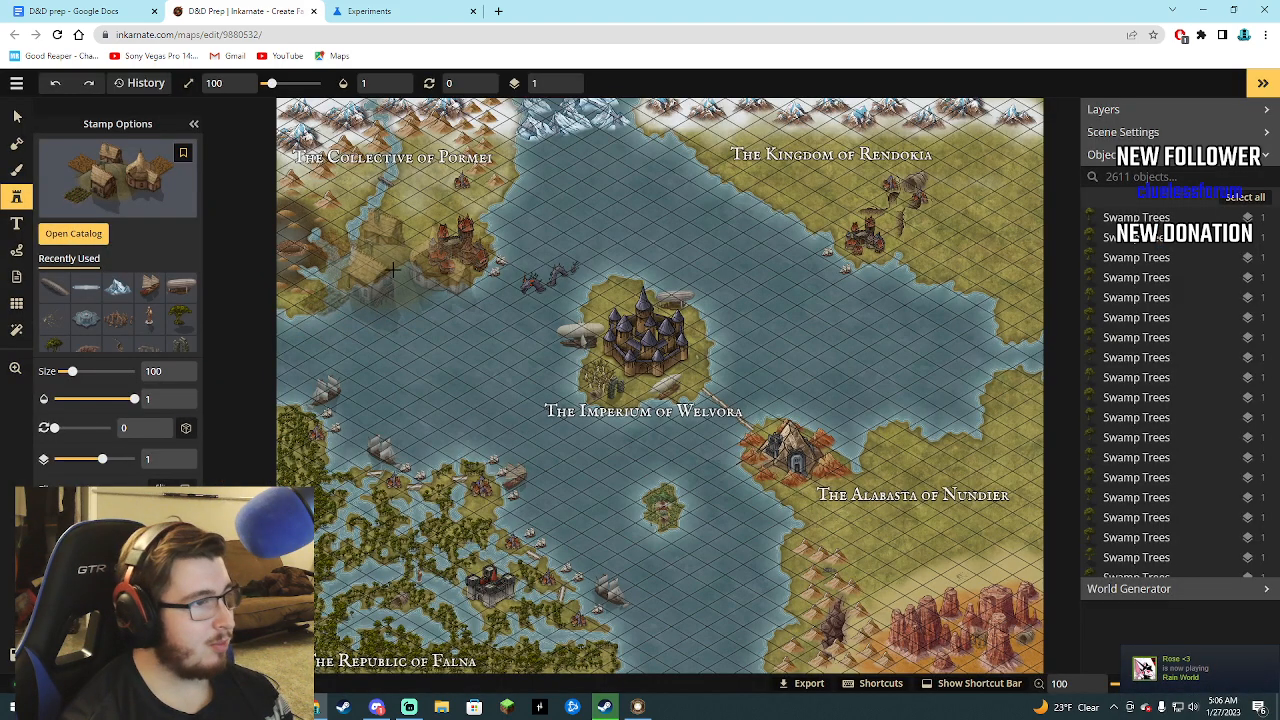
Place the Village stamp at size 10 beside the stone bridge, just below the Collective of Pormei title.
left_click(405, 210)
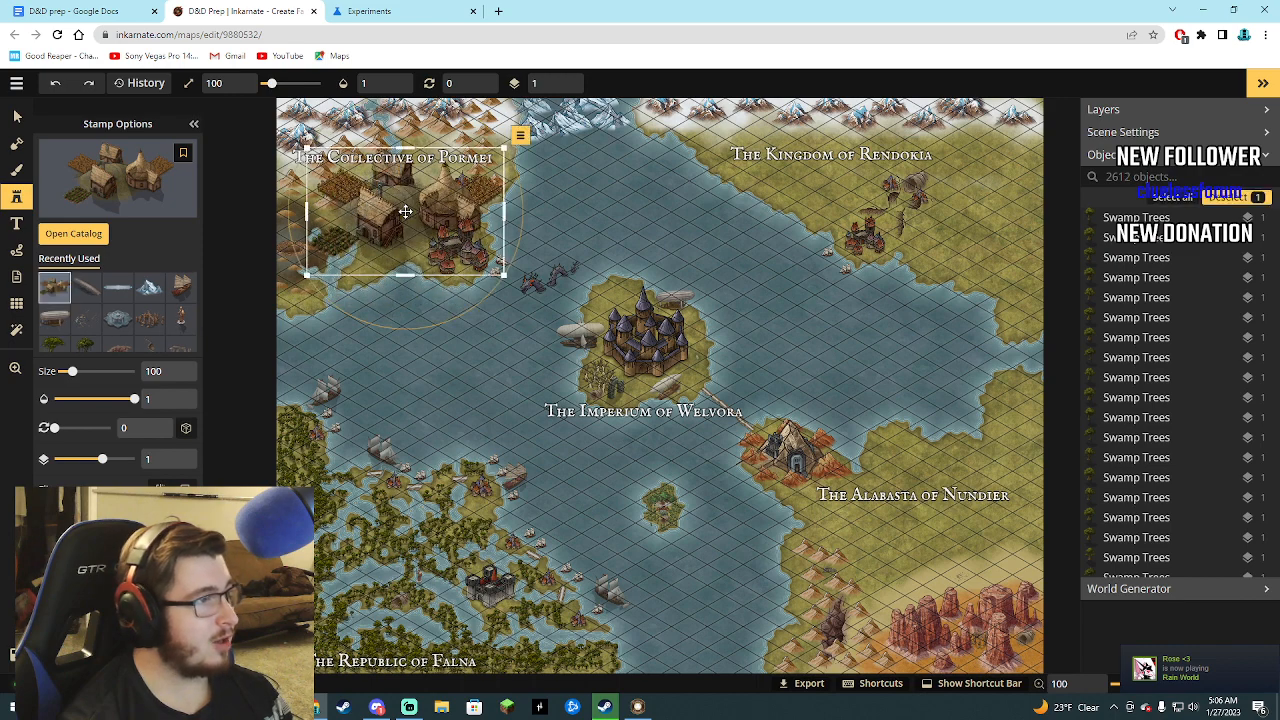
left_click_drag(72, 371, 56, 371)
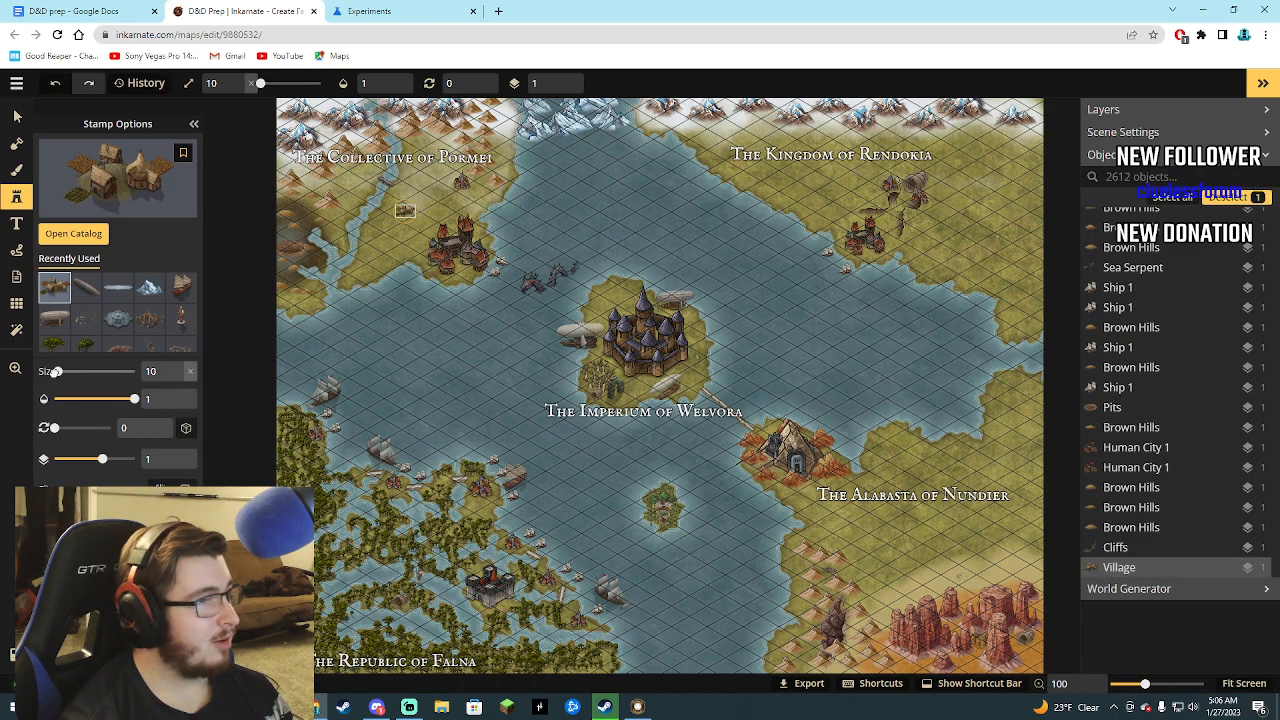
left_click_drag(410, 209, 359, 178)
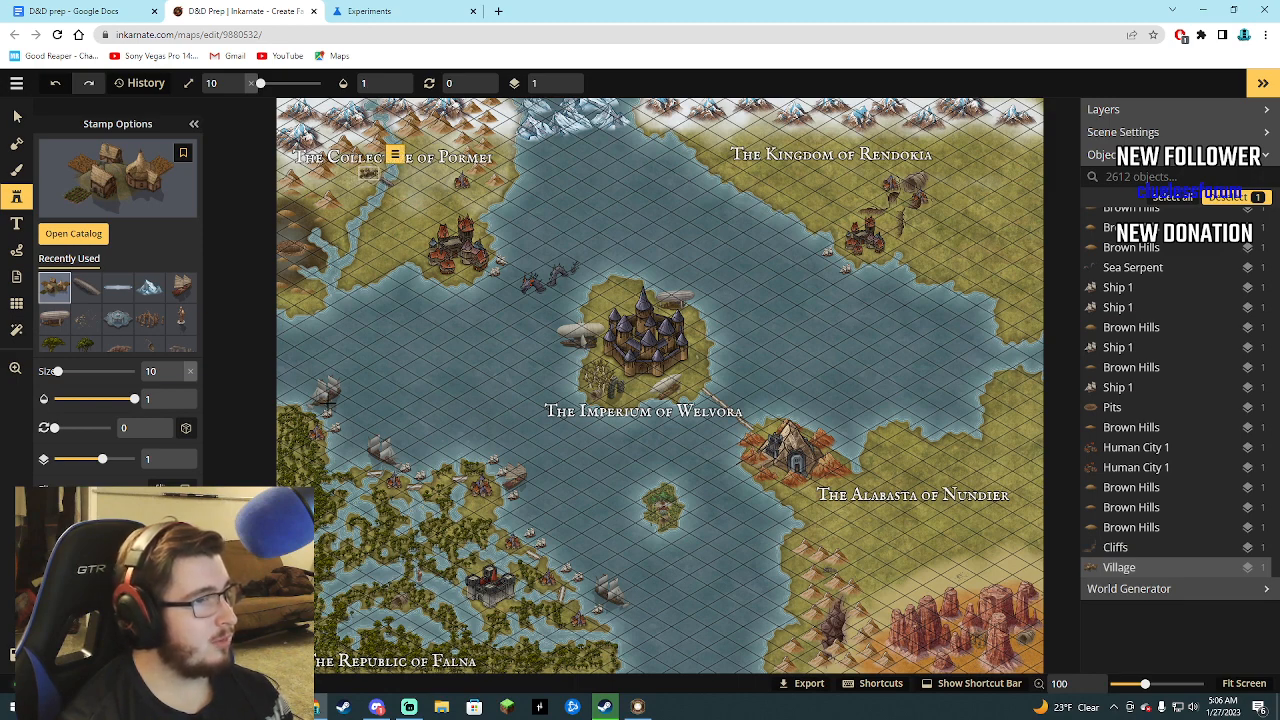
scroll(405, 300, "up", 3)
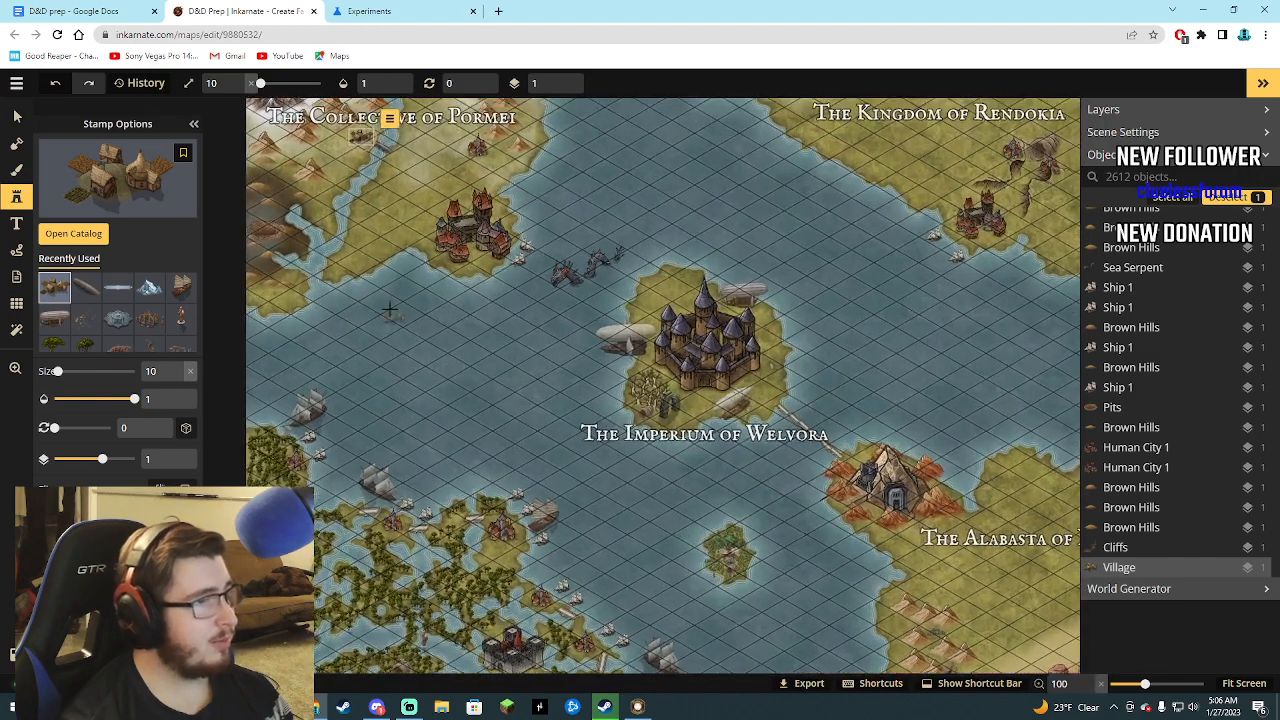
scroll(232, 128, "down", 4)
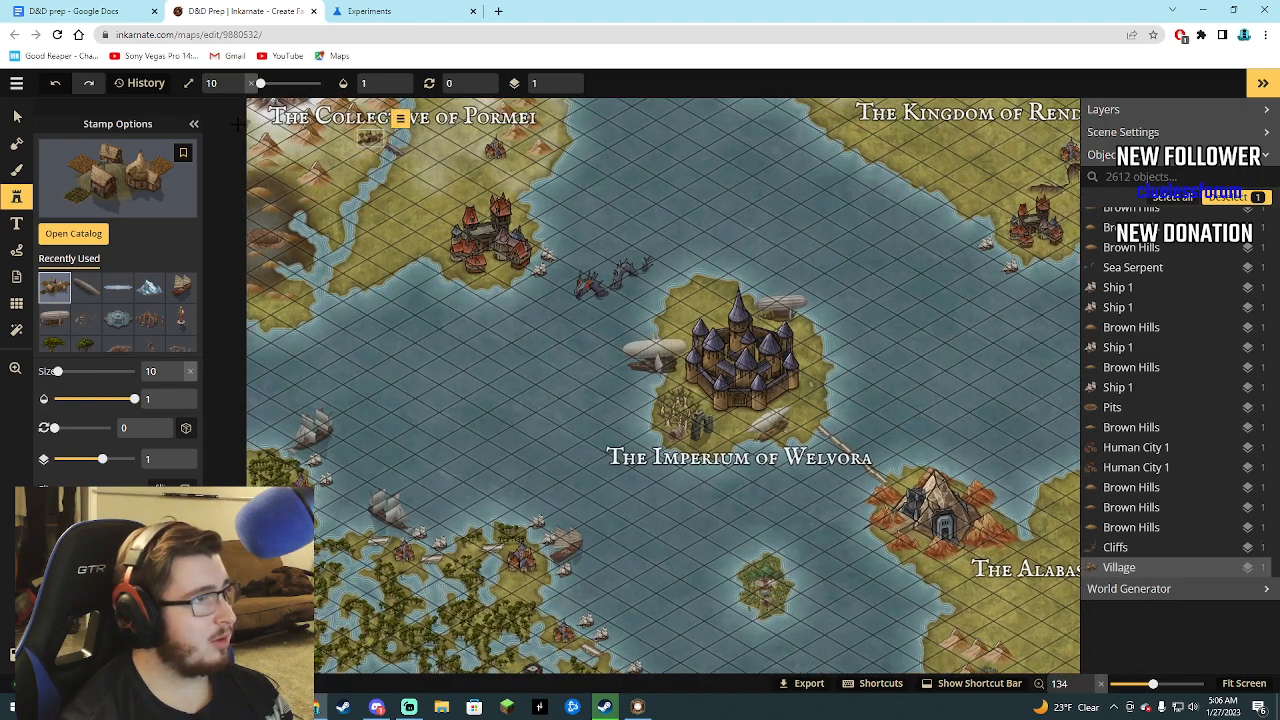
scroll(230, 130, "down", 6)
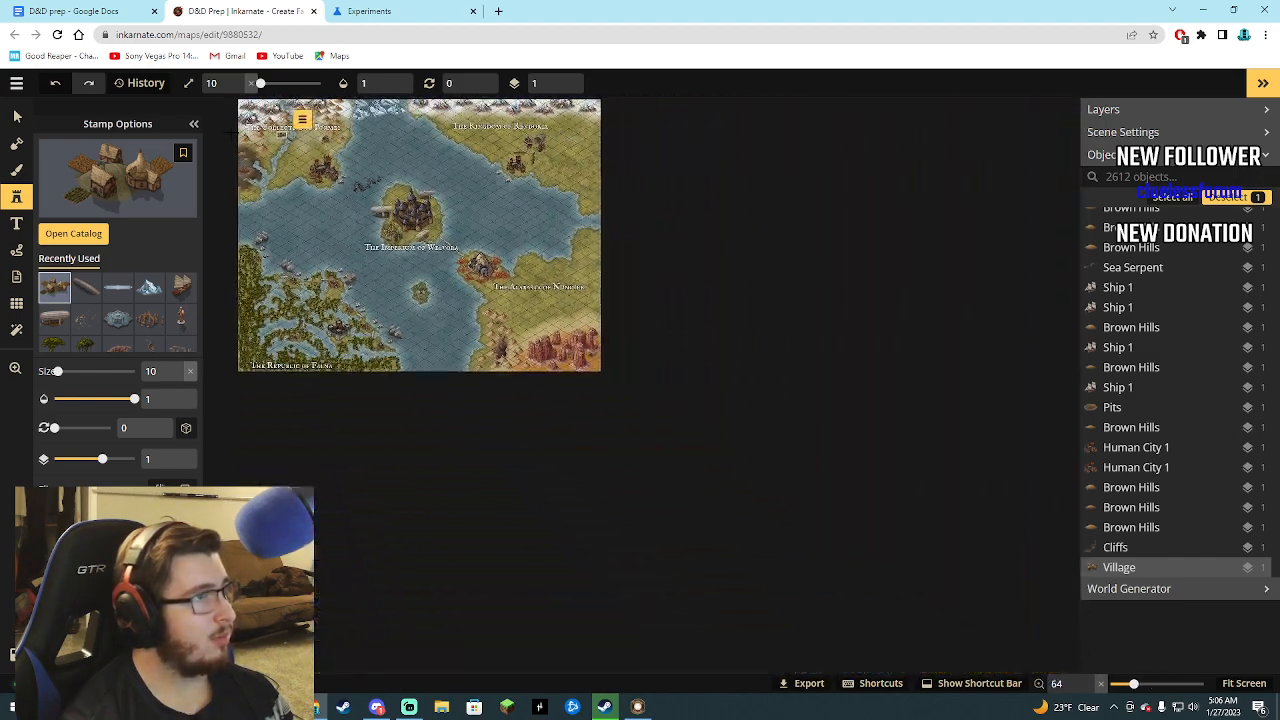
scroll(232, 105, "up", 3)
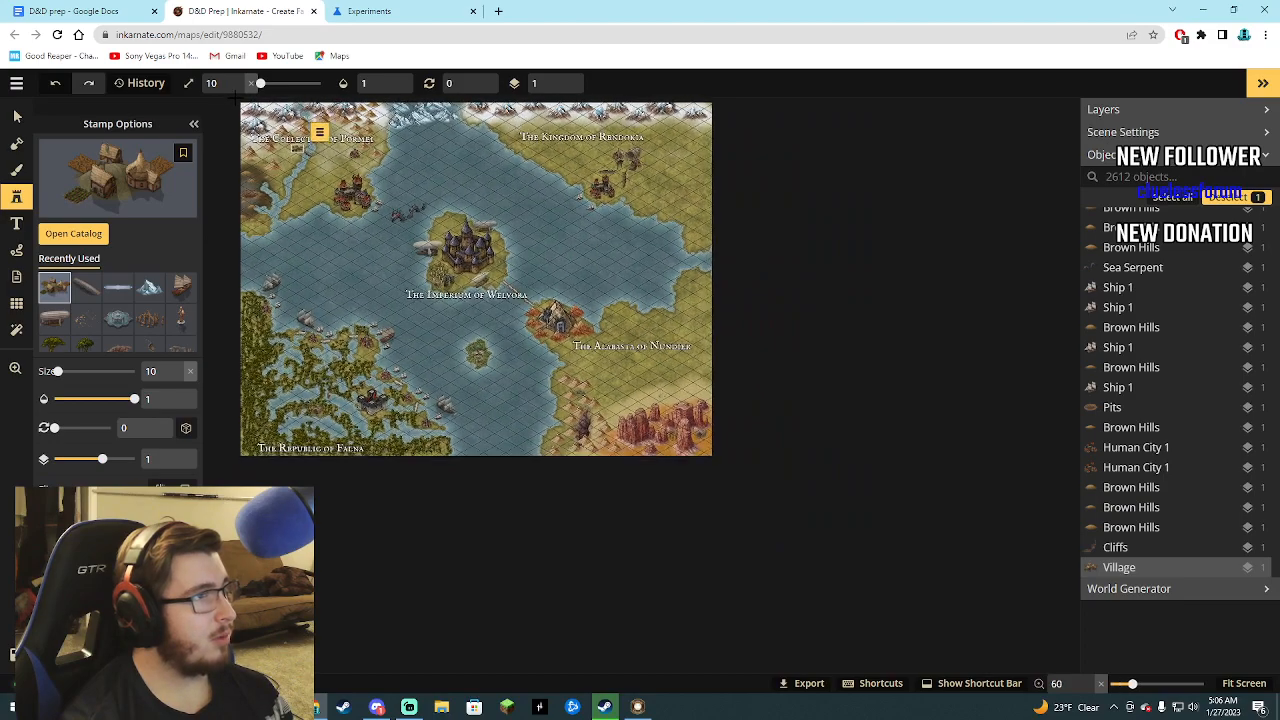
scroll(232, 106, "up", 2)
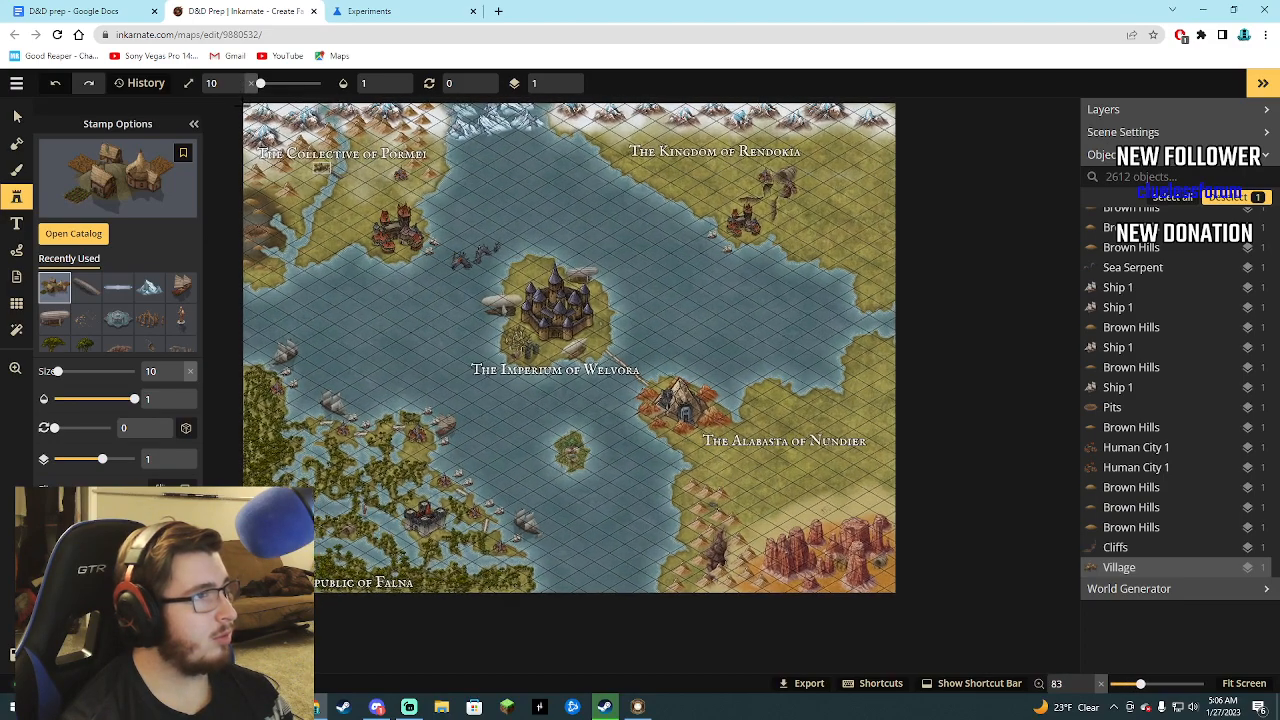
scroll(232, 104, "up", 1)
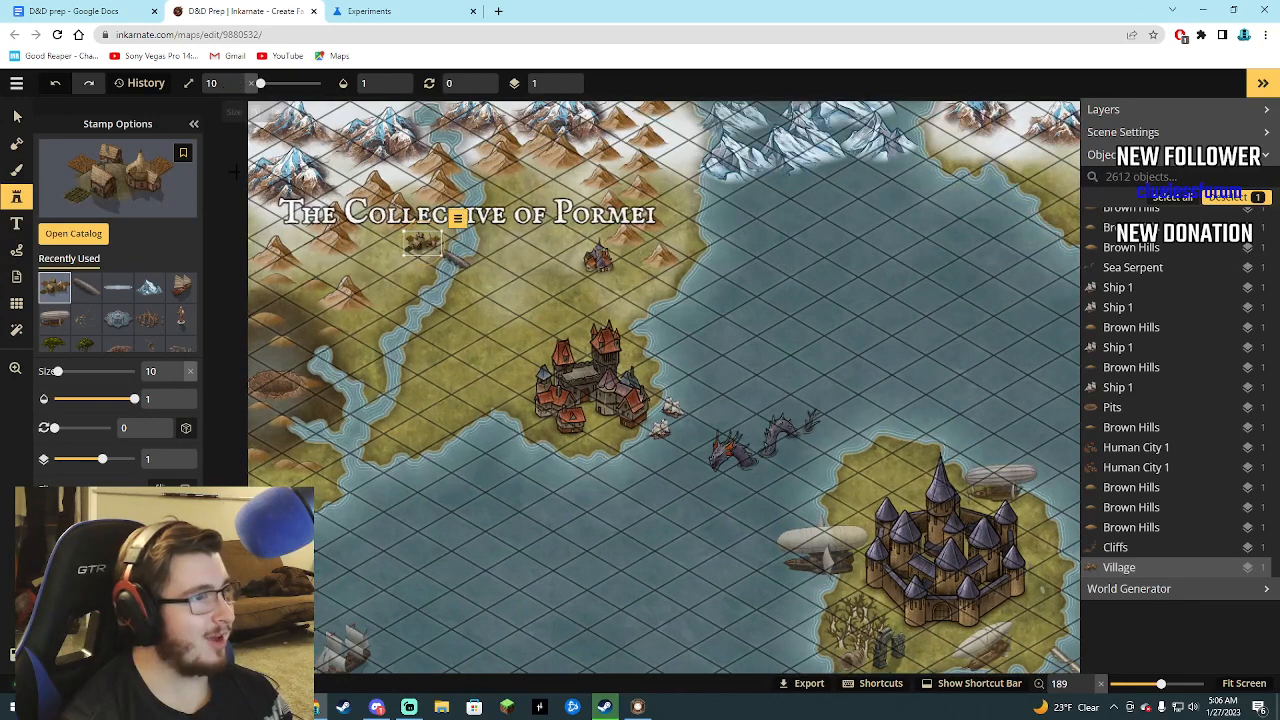
Place a size 10 Caves stamp from Fantasy Regional HD's Core pack just west of the Pormei village and close the Experiments tab.
scroll(220, 110, "up", 4)
scroll(216, 113, "up", 1)
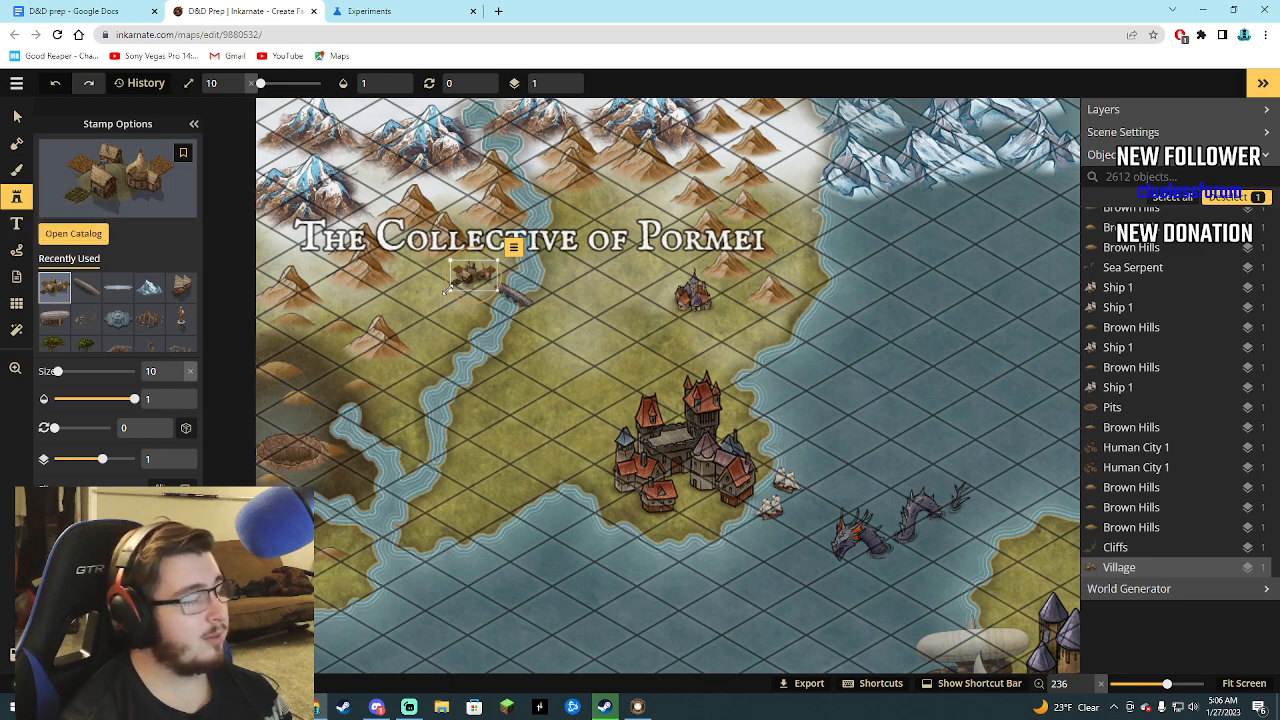
scroll(463, 318, "up", 3)
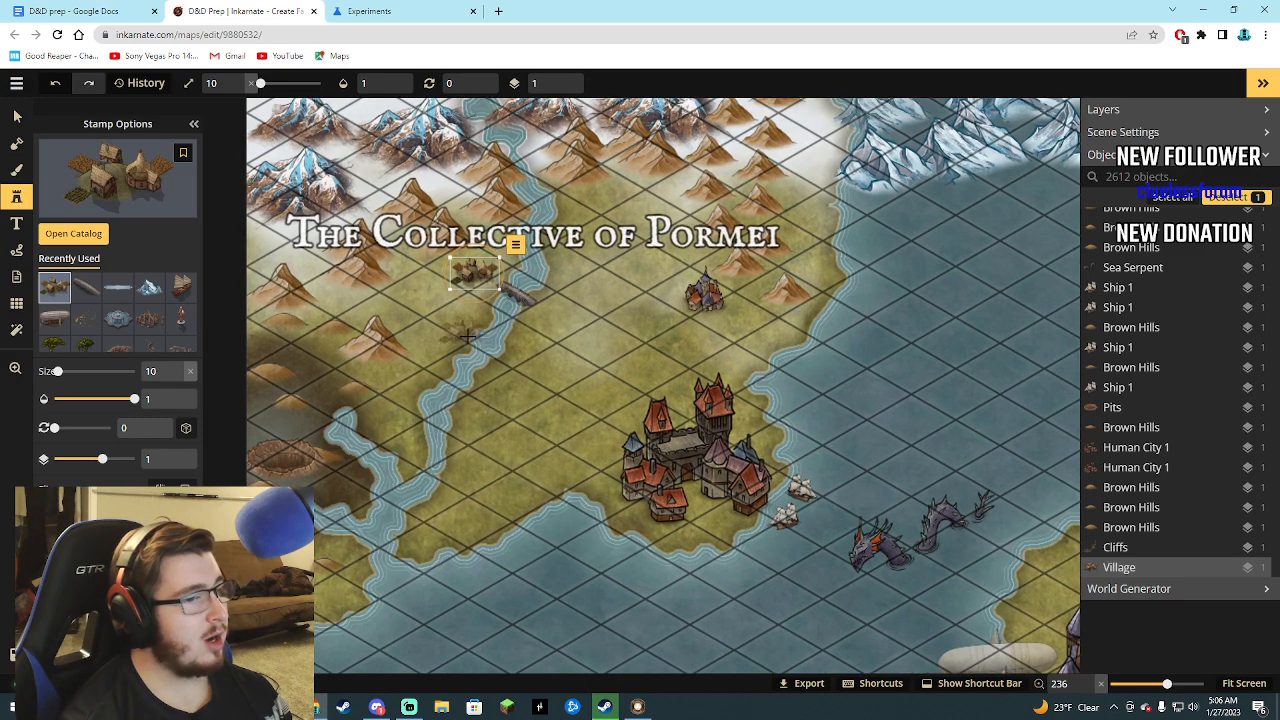
scroll(469, 338, "down", 3)
scroll(469, 339, "down", 2)
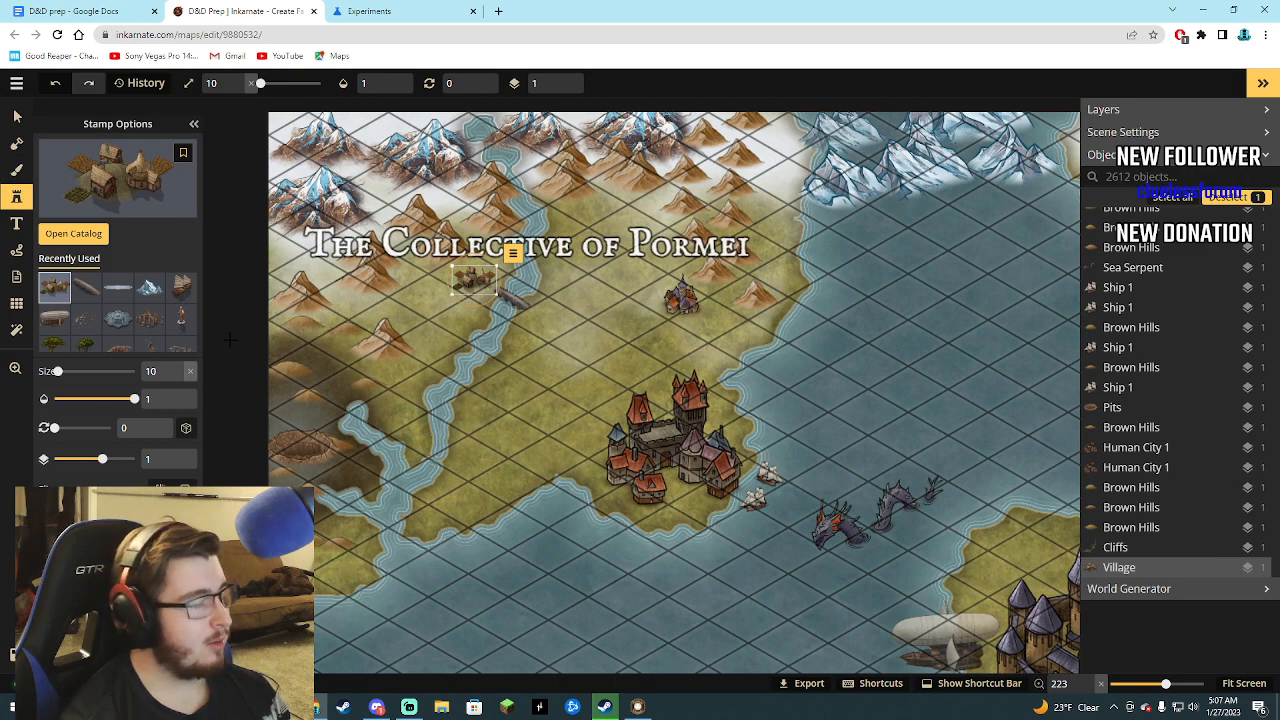
left_click(73, 233)
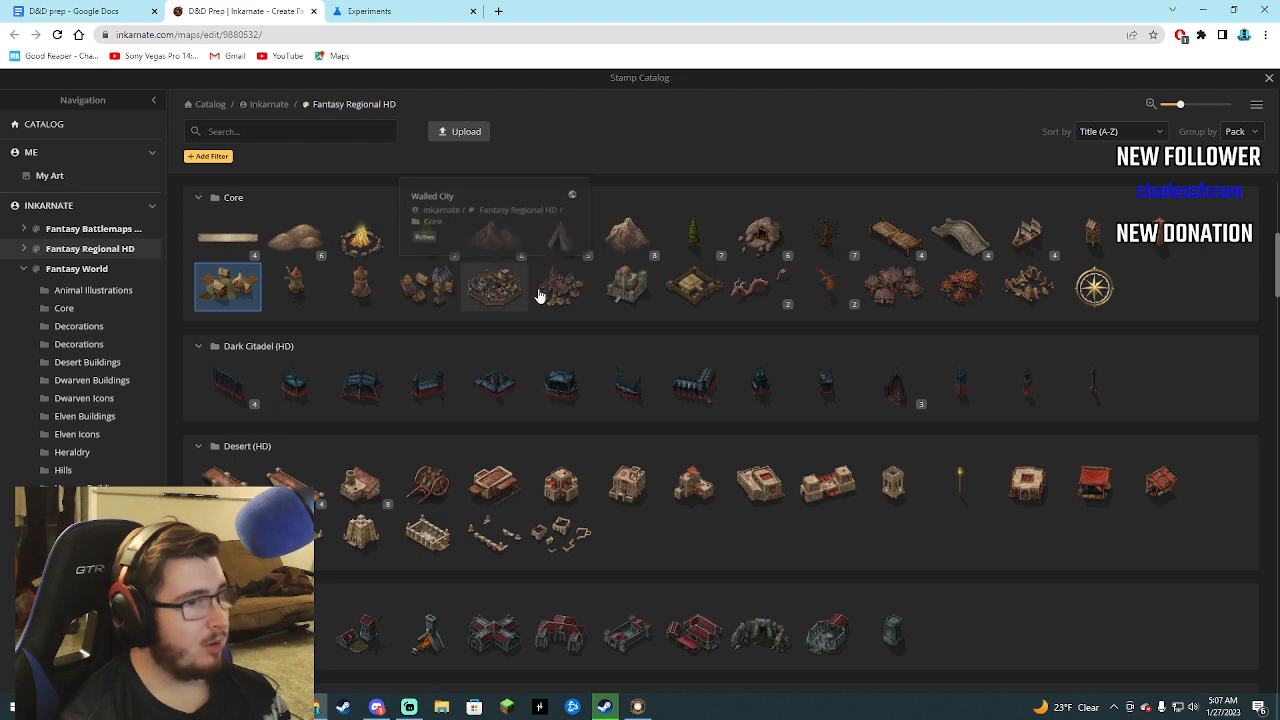
left_click(767, 245)
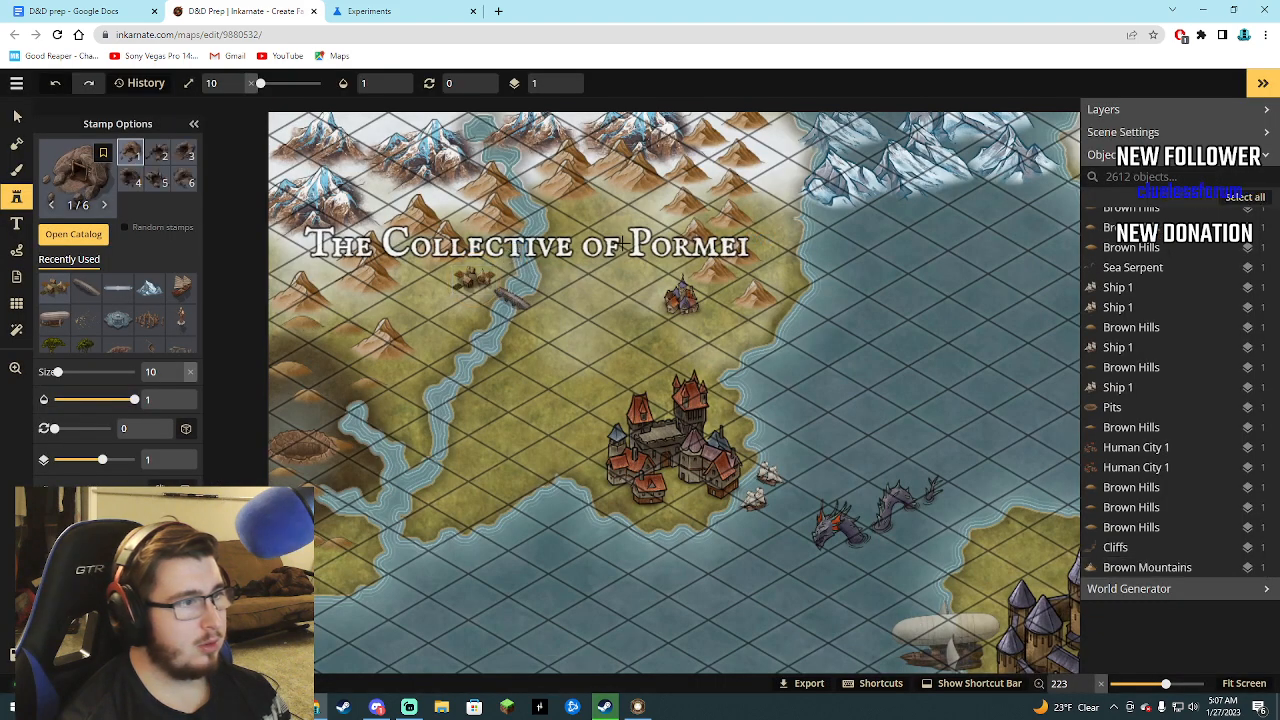
left_click(447, 258)
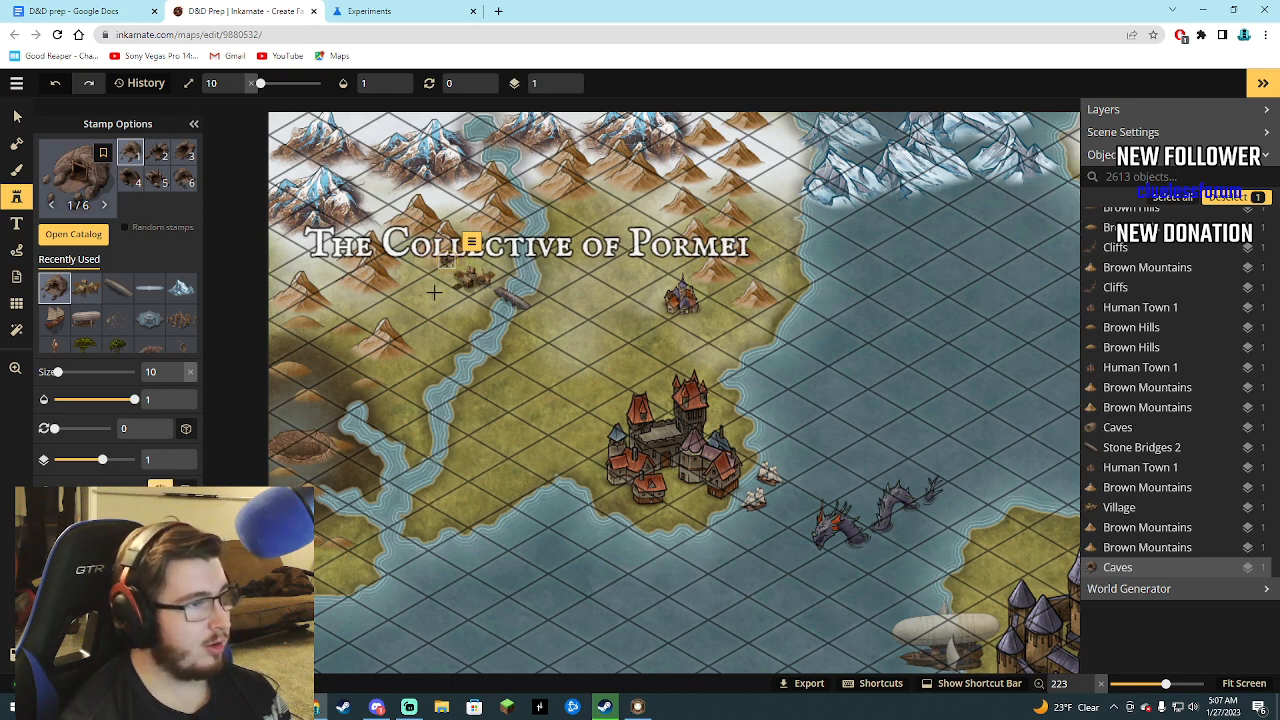
left_click(473, 11)
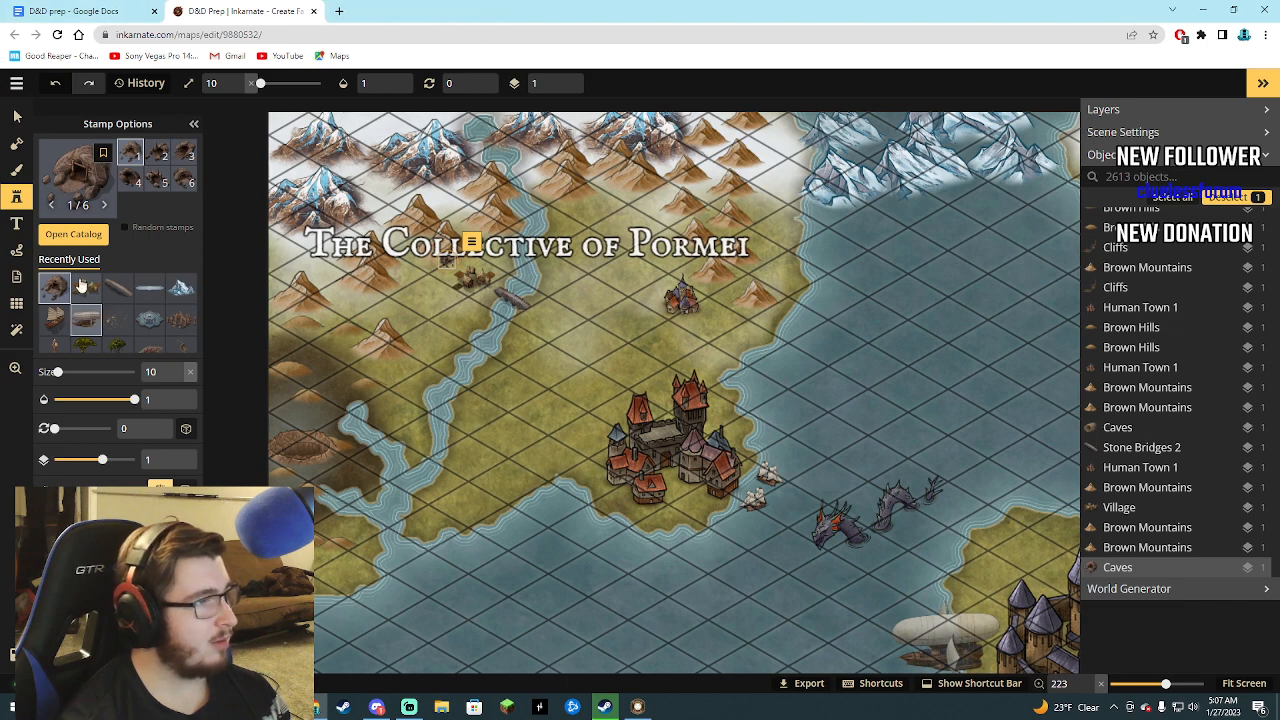
Browse the Fantasy Regional HD stamp packs, from Abandoned through Elves, for more decorations suited to the Pormei region.
left_click(73, 234)
mouse_move(547, 403)
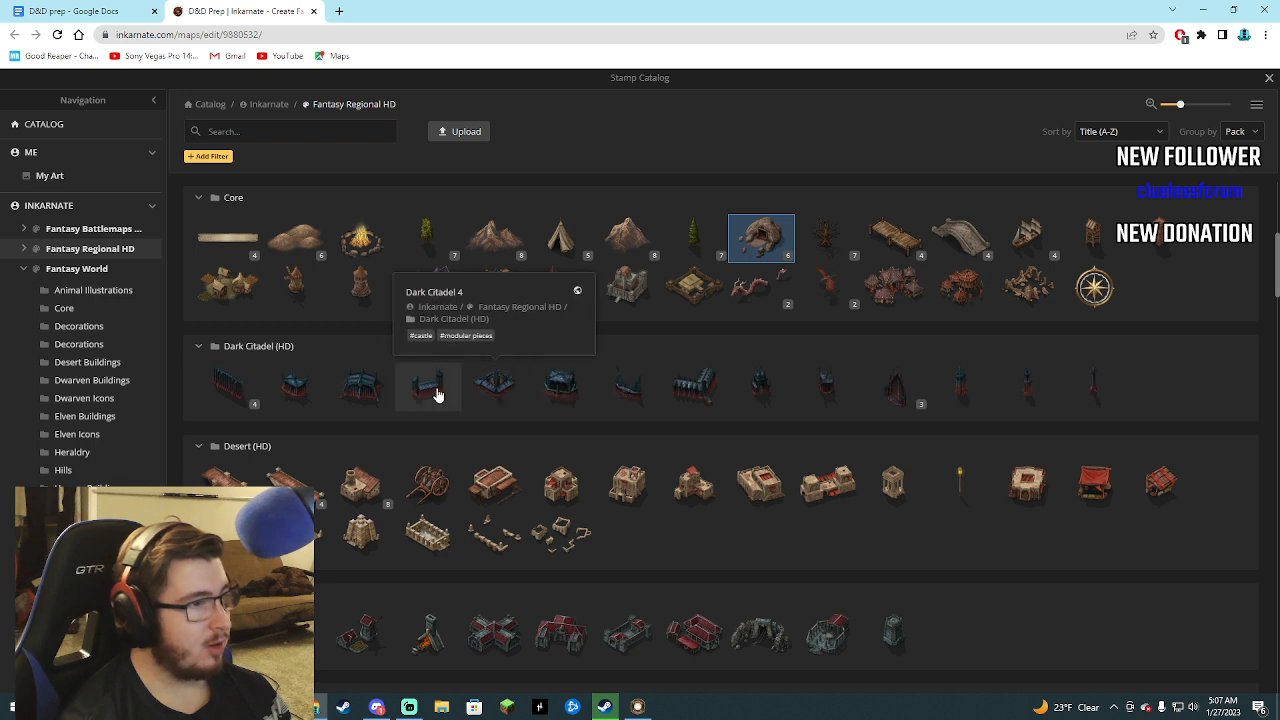
scroll(310, 380, "down", 1)
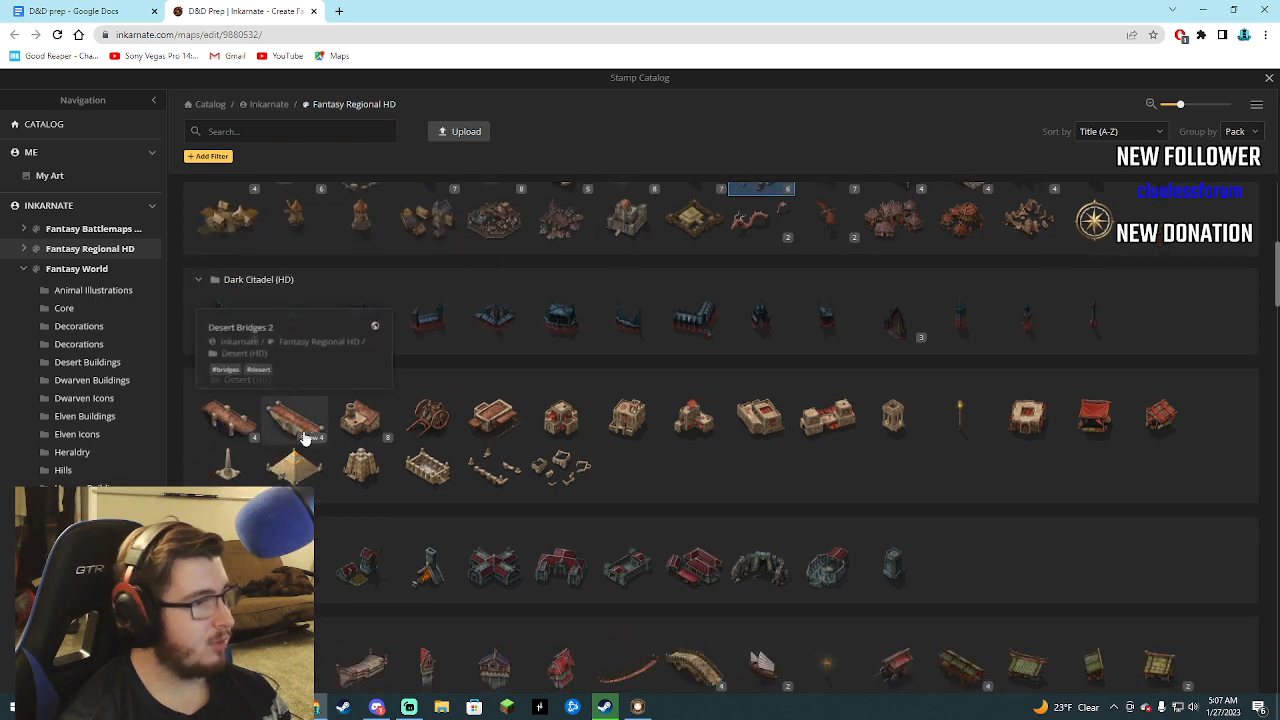
mouse_move(365, 432)
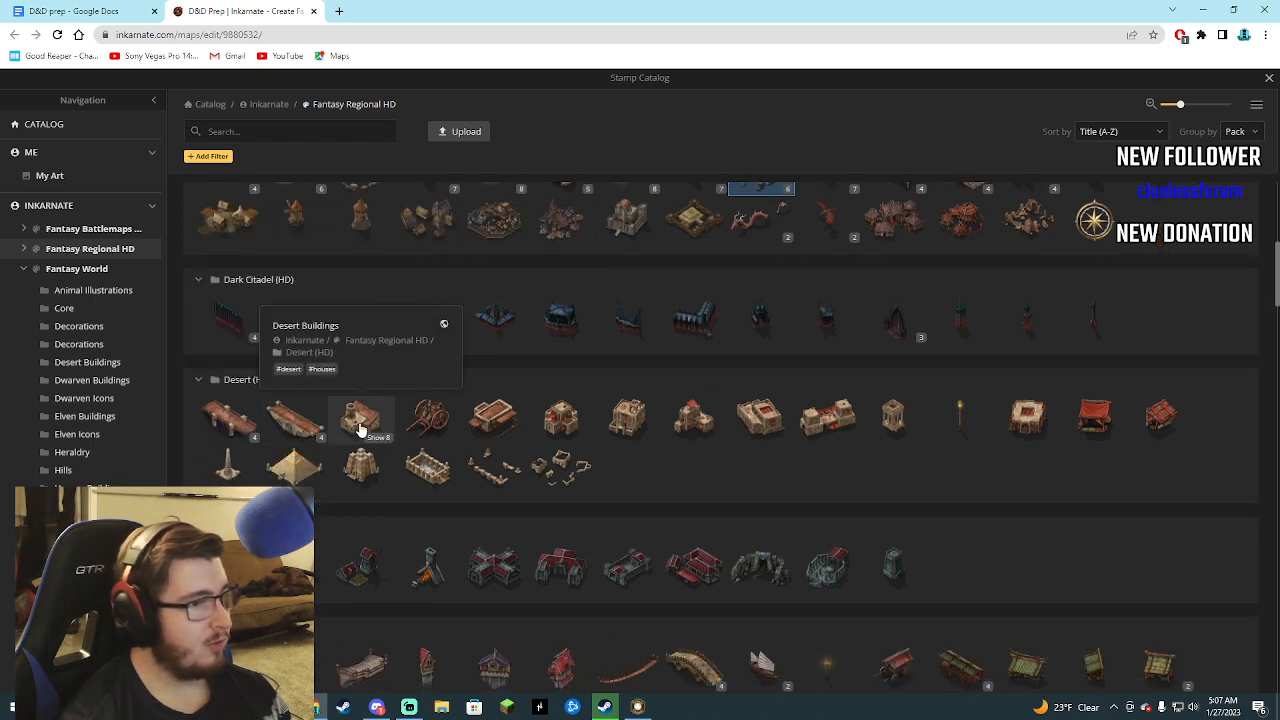
scroll(555, 428, "down", 1)
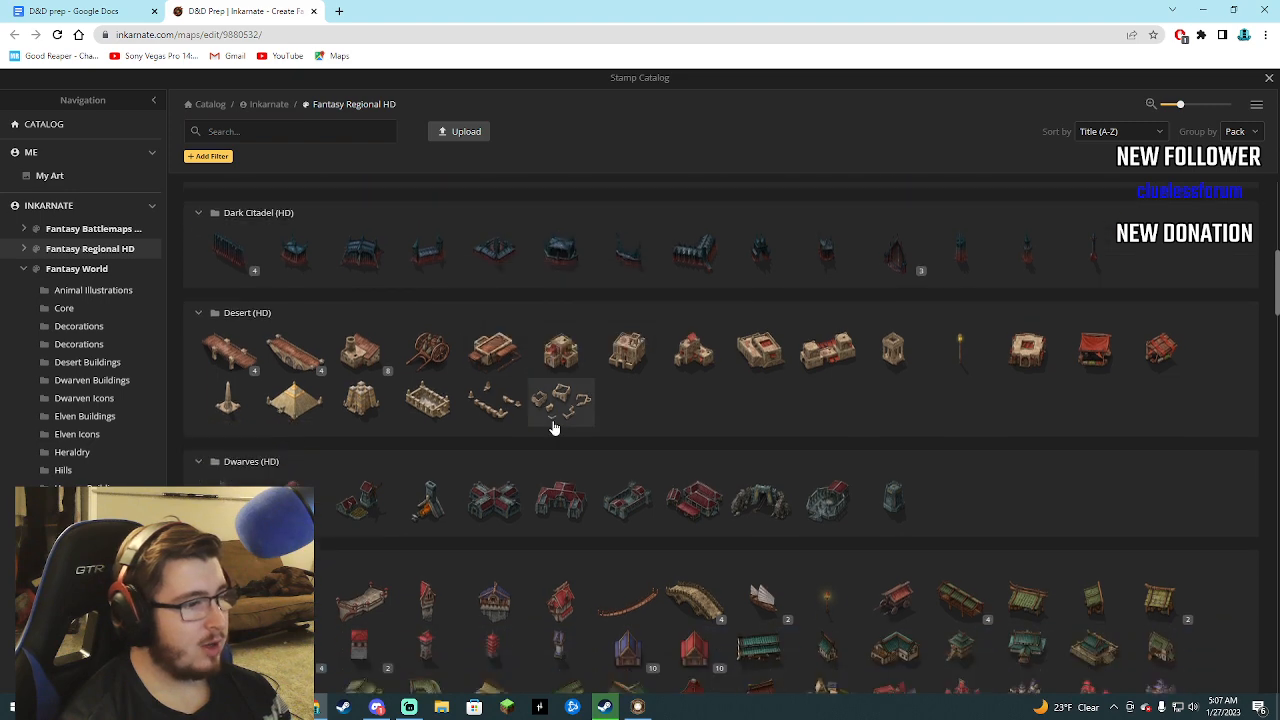
scroll(555, 428, "down", 1)
mouse_move(815, 283)
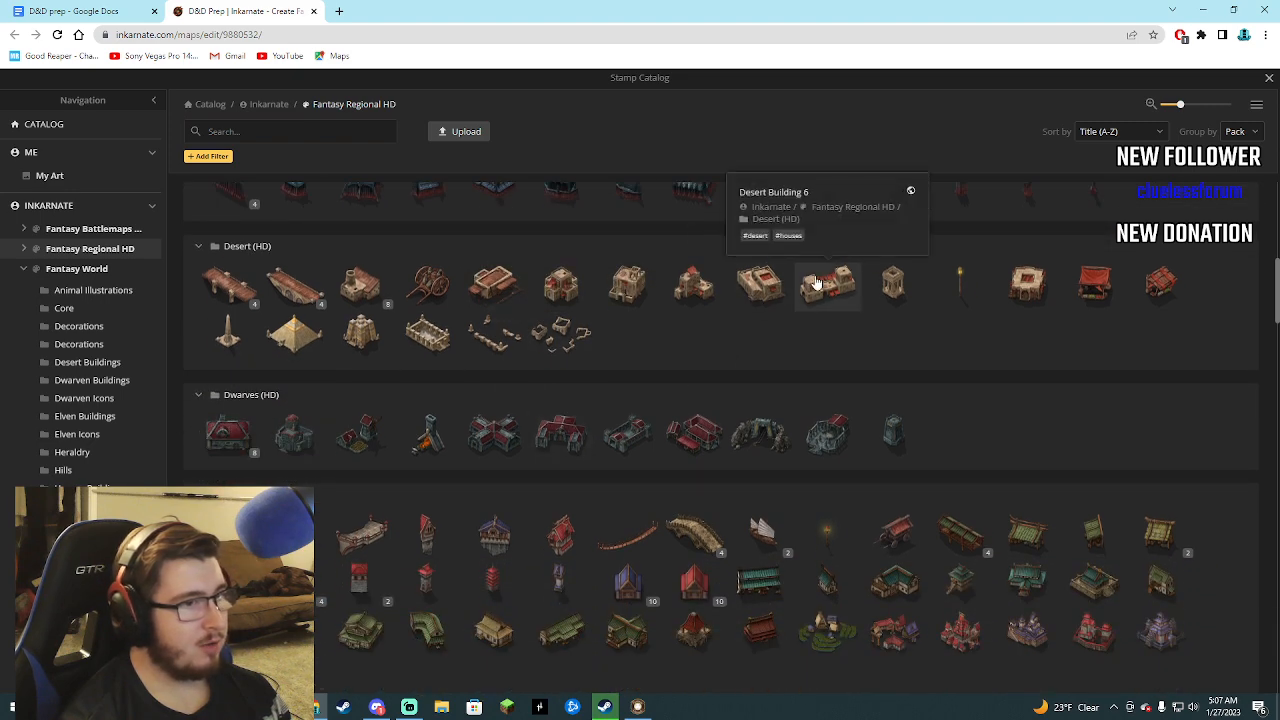
scroll(531, 434, "up", 5)
scroll(529, 460, "down", 2)
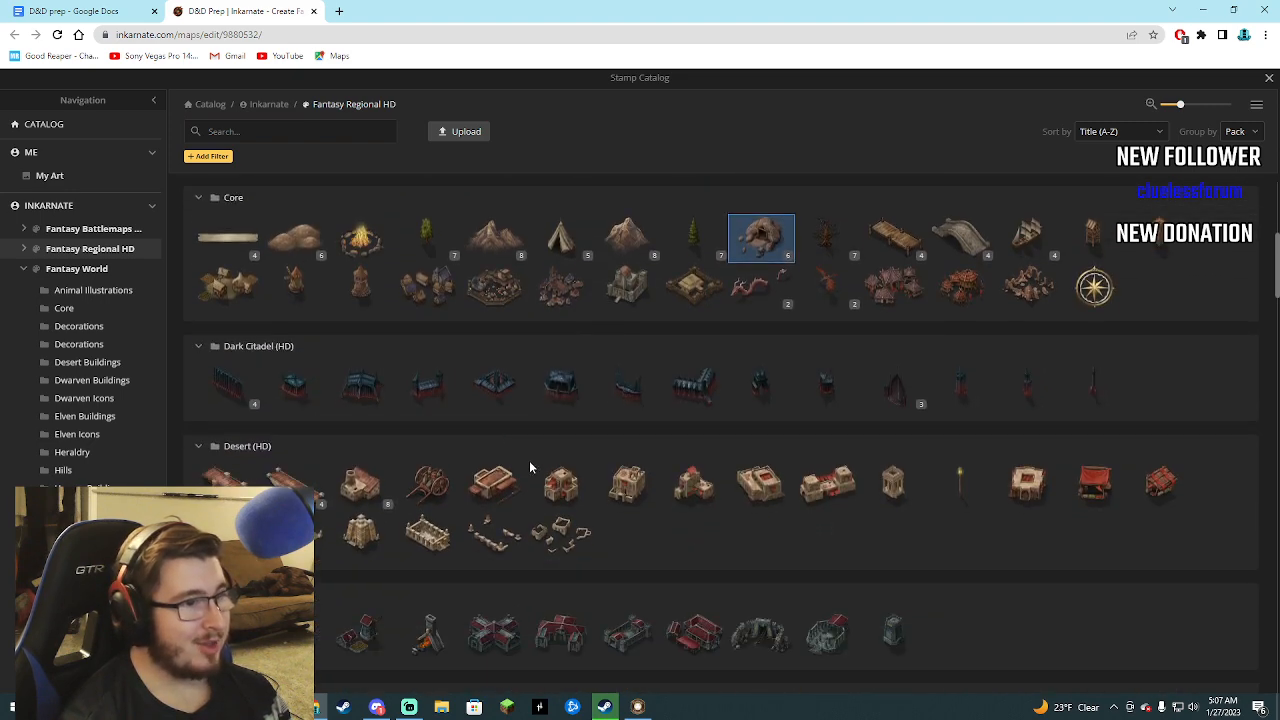
scroll(530, 467, "up", 1)
scroll(560, 456, "down", 10)
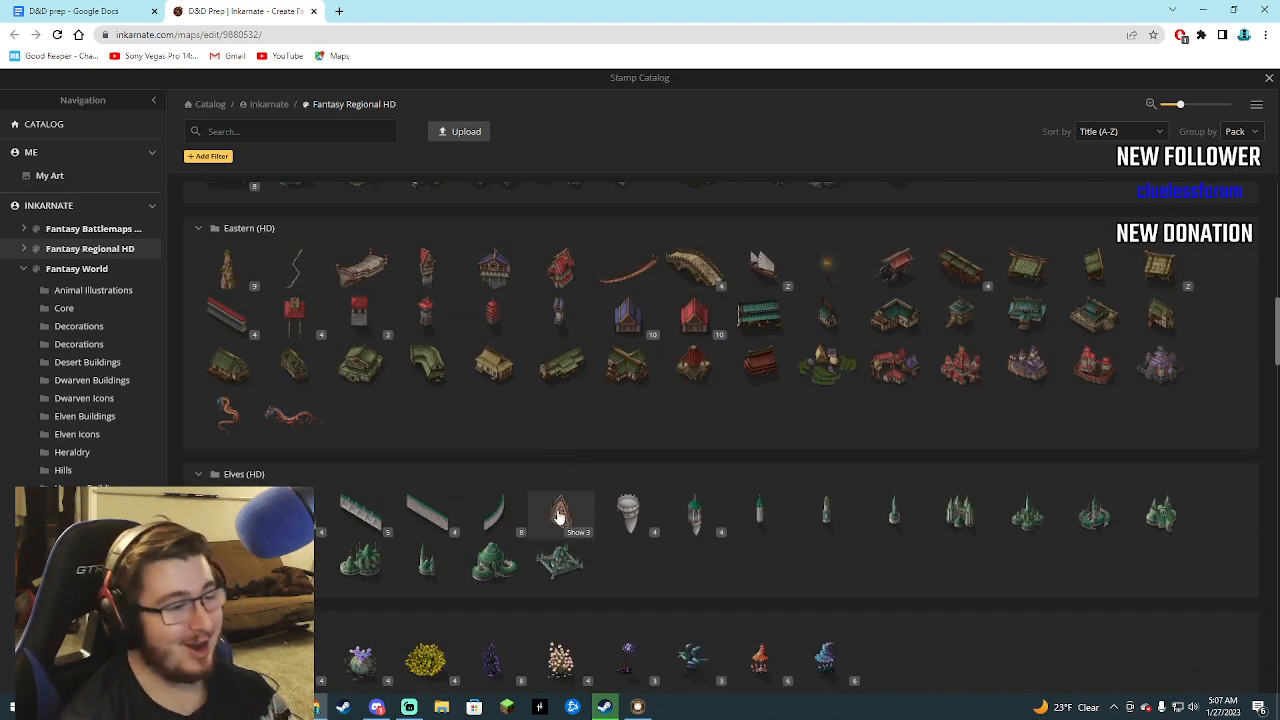
mouse_move(631, 365)
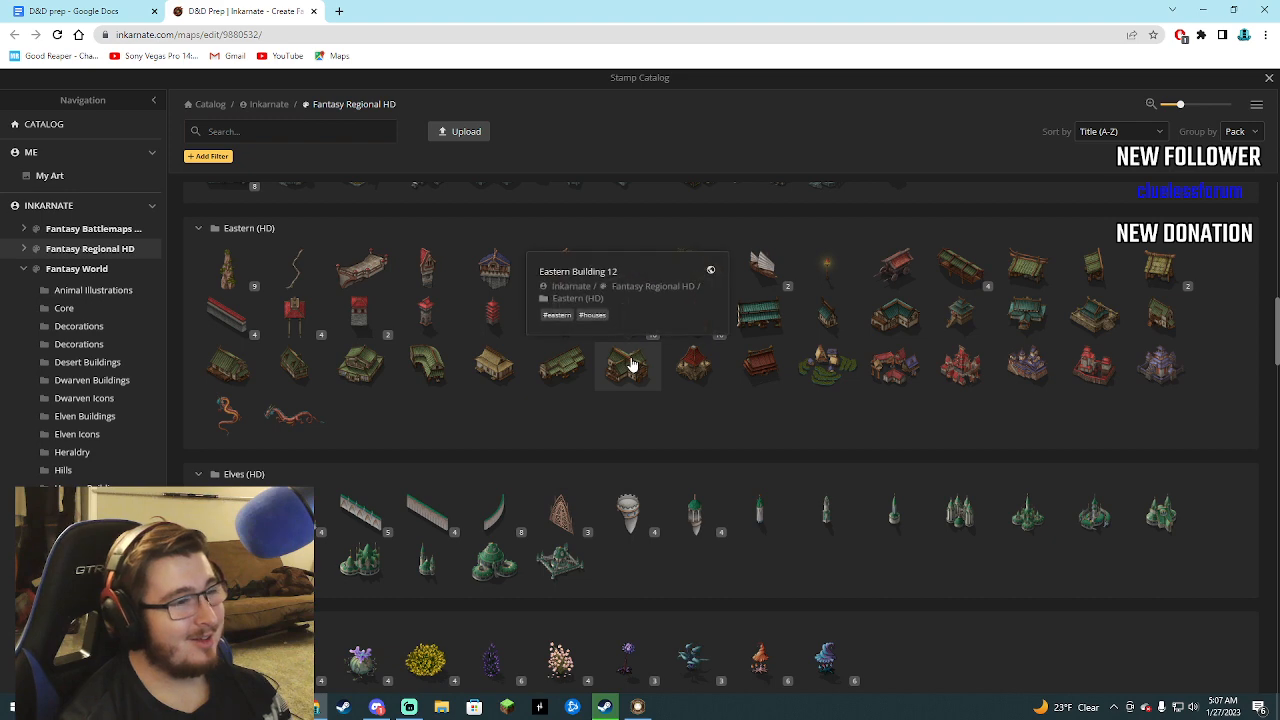
scroll(574, 404, "up", 2)
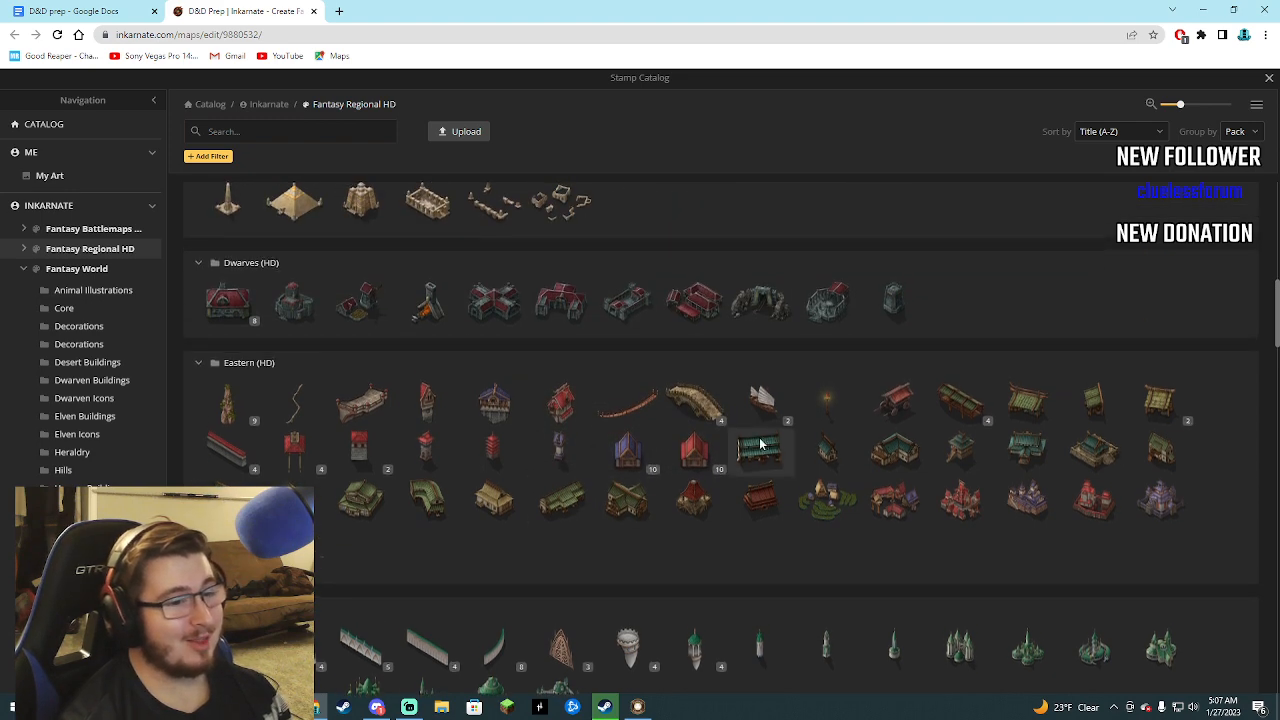
scroll(760, 444, "up", 1)
left_click(75, 11)
left_click(262, 10)
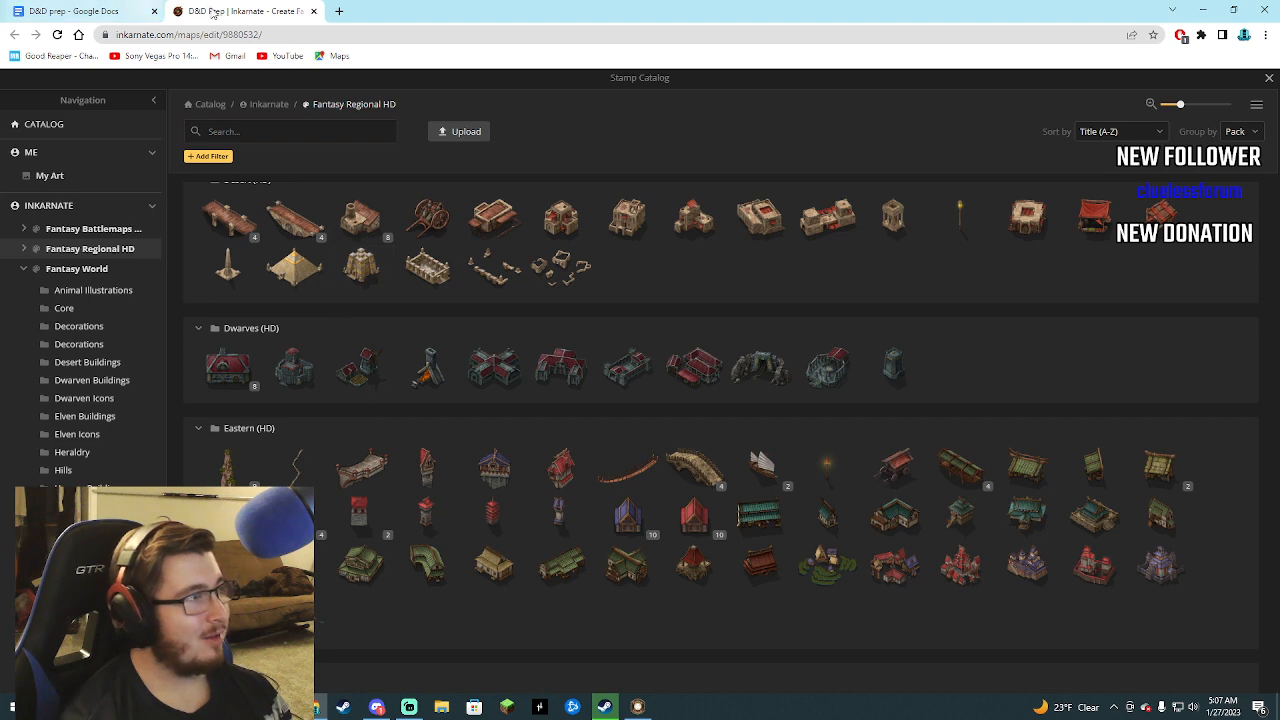
scroll(317, 390, "up", 6)
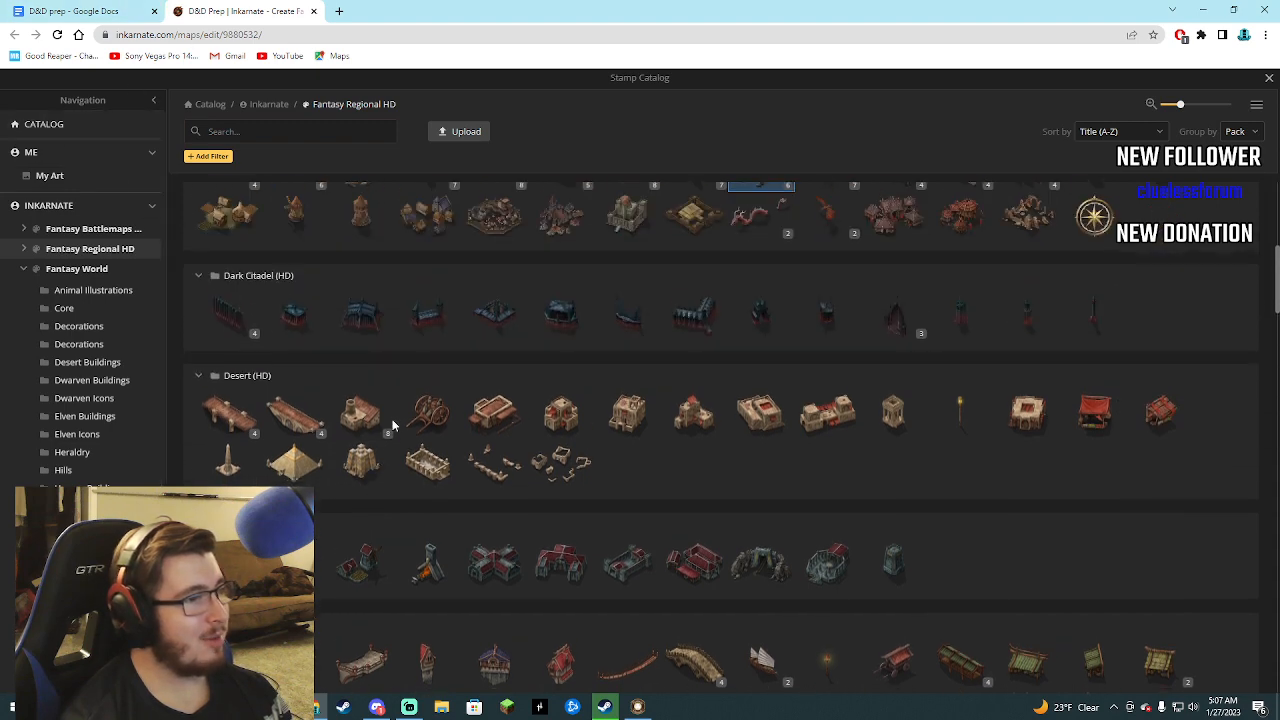
scroll(575, 455, "up", 5)
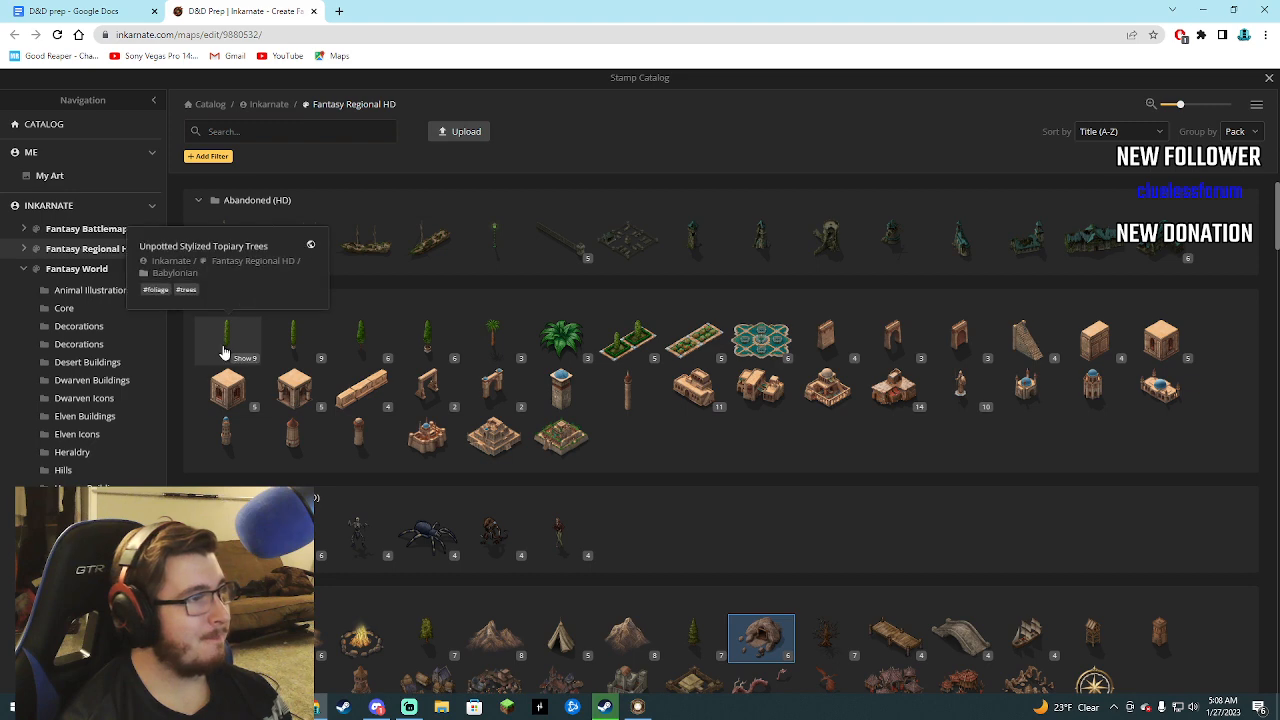
Scatter size 10 Deciduous Trees from the Core pack around the Pormei village and along the west side of the castle city.
scroll(503, 408, "down", 3)
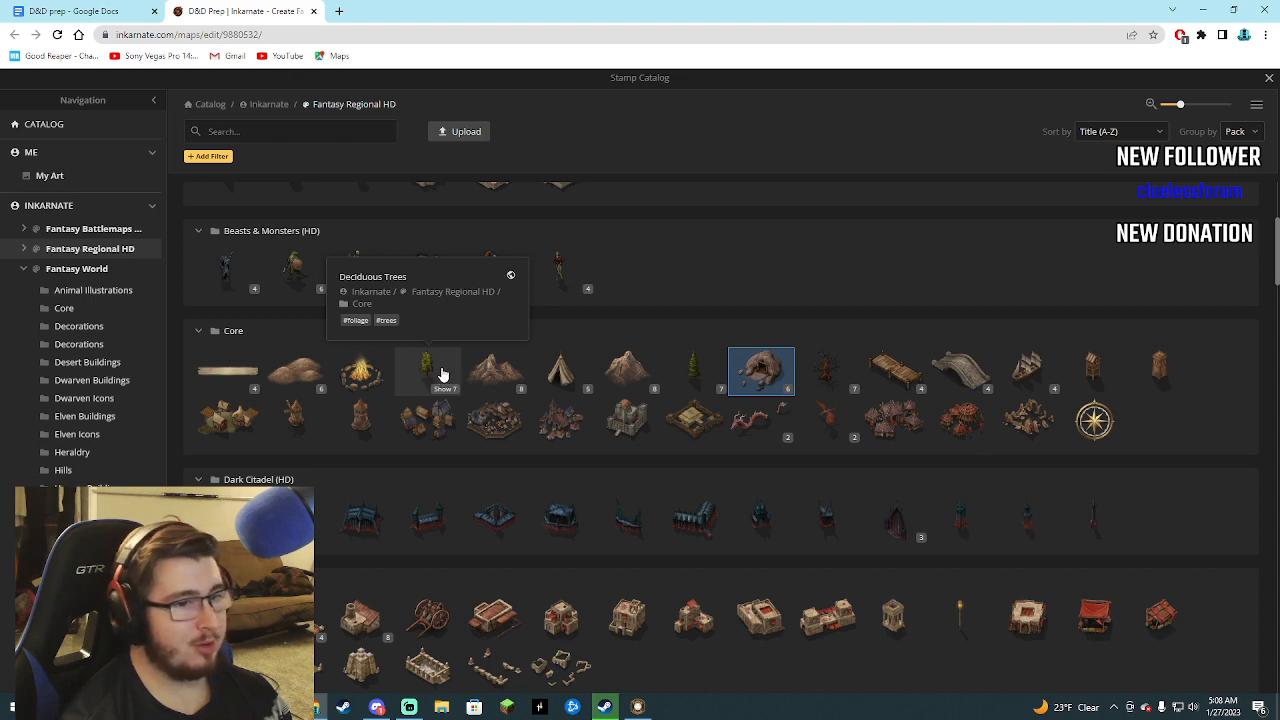
left_click(443, 374)
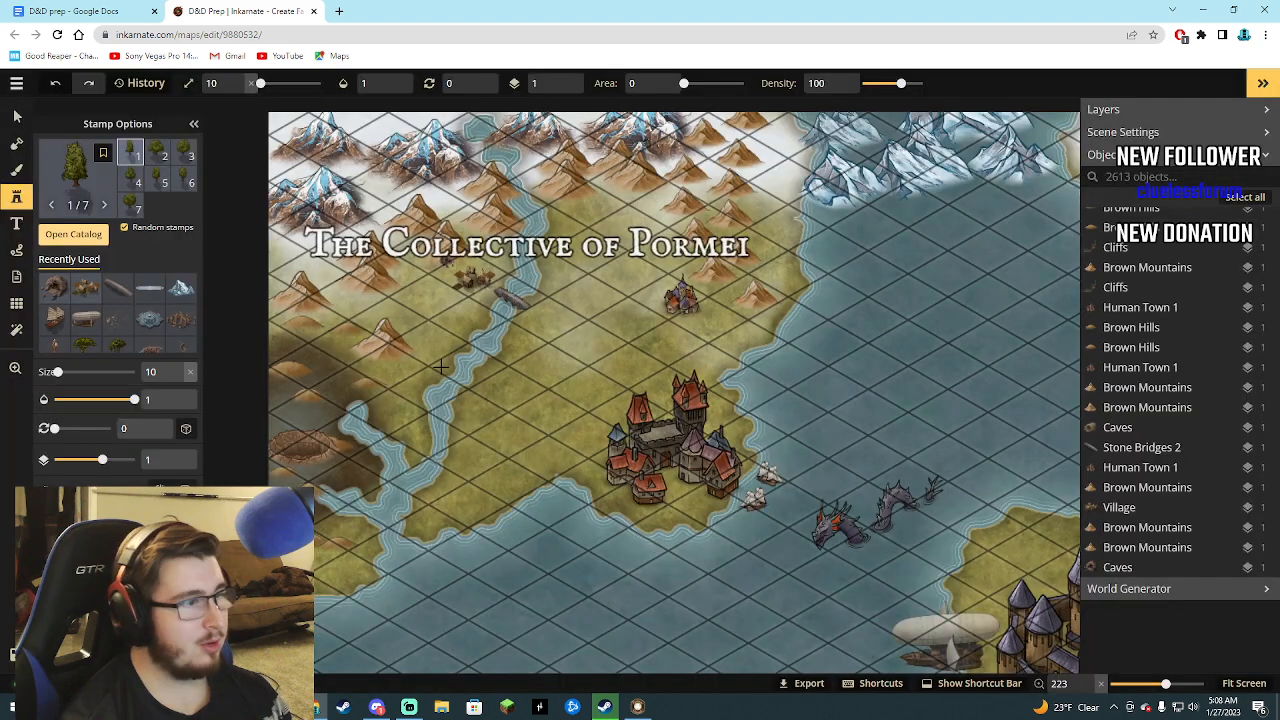
left_click(445, 274)
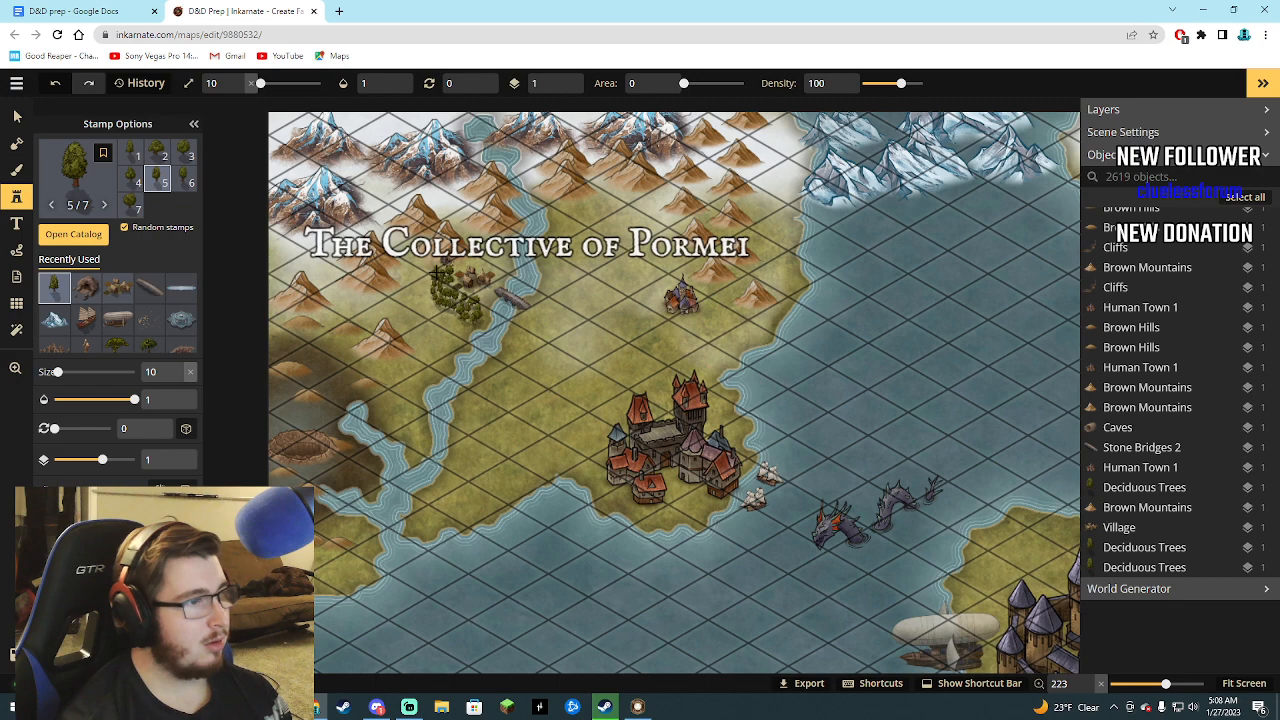
left_click(437, 273)
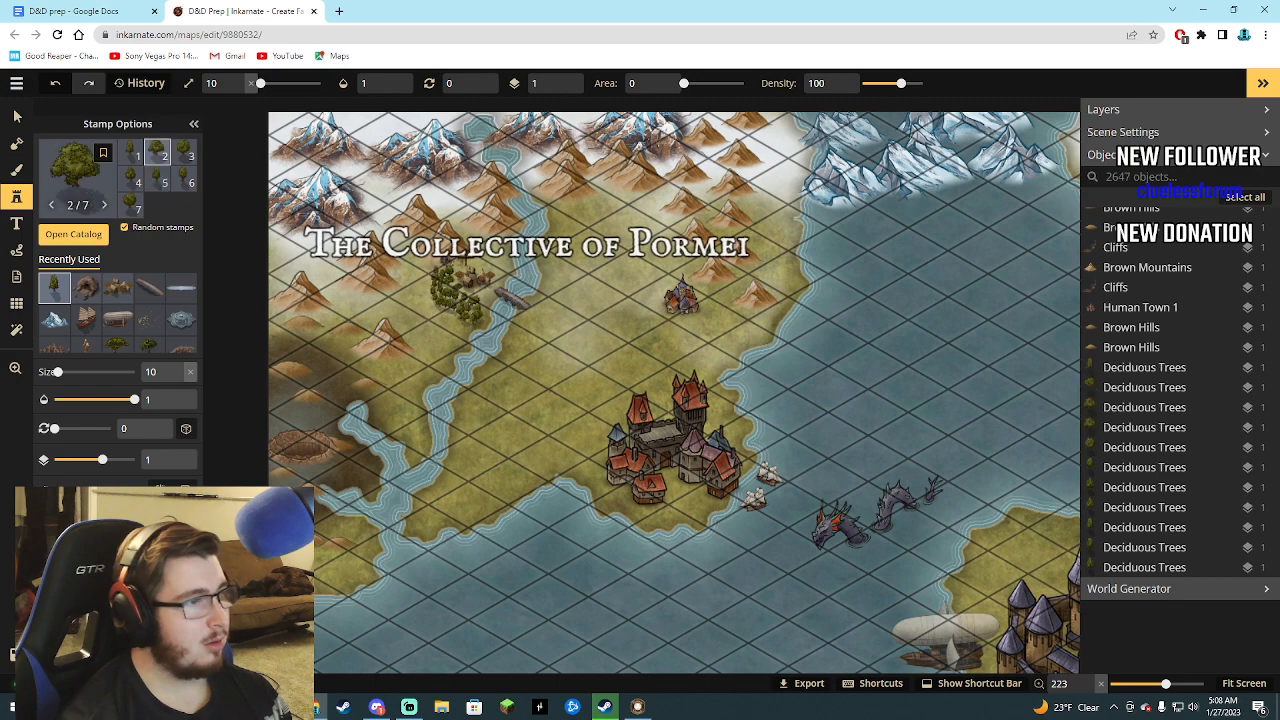
left_click(490, 250)
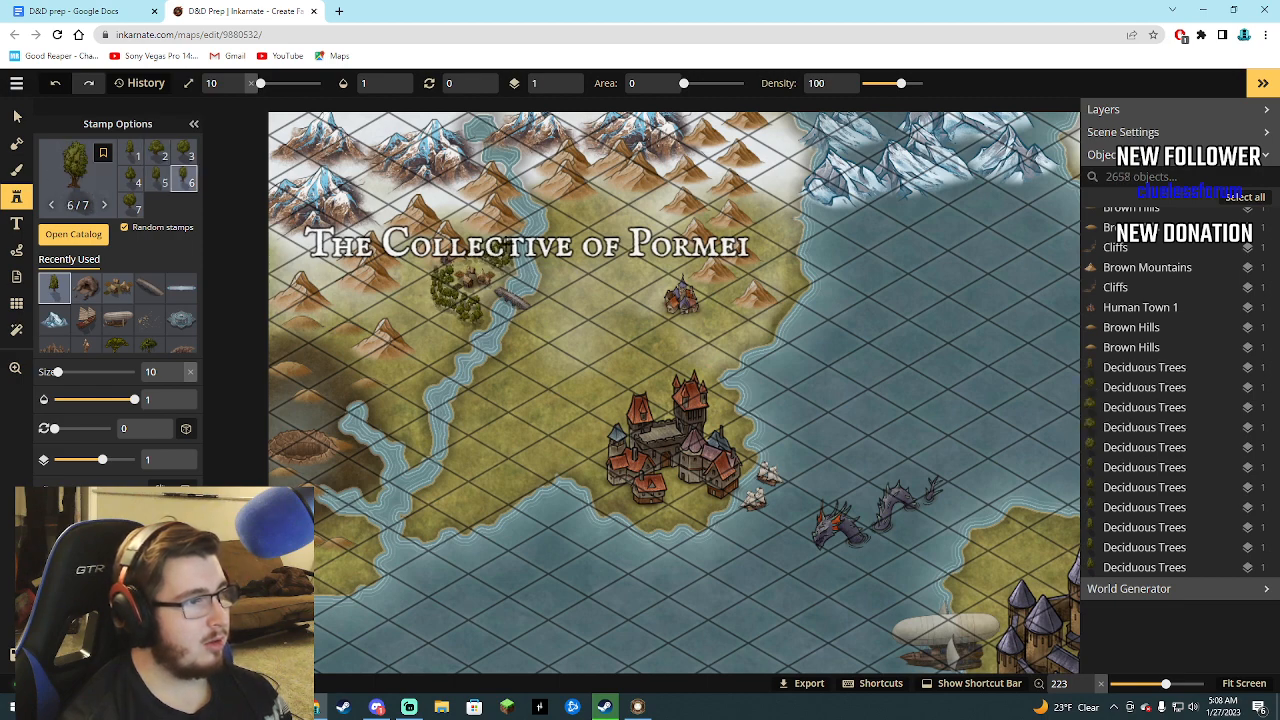
left_click(505, 252)
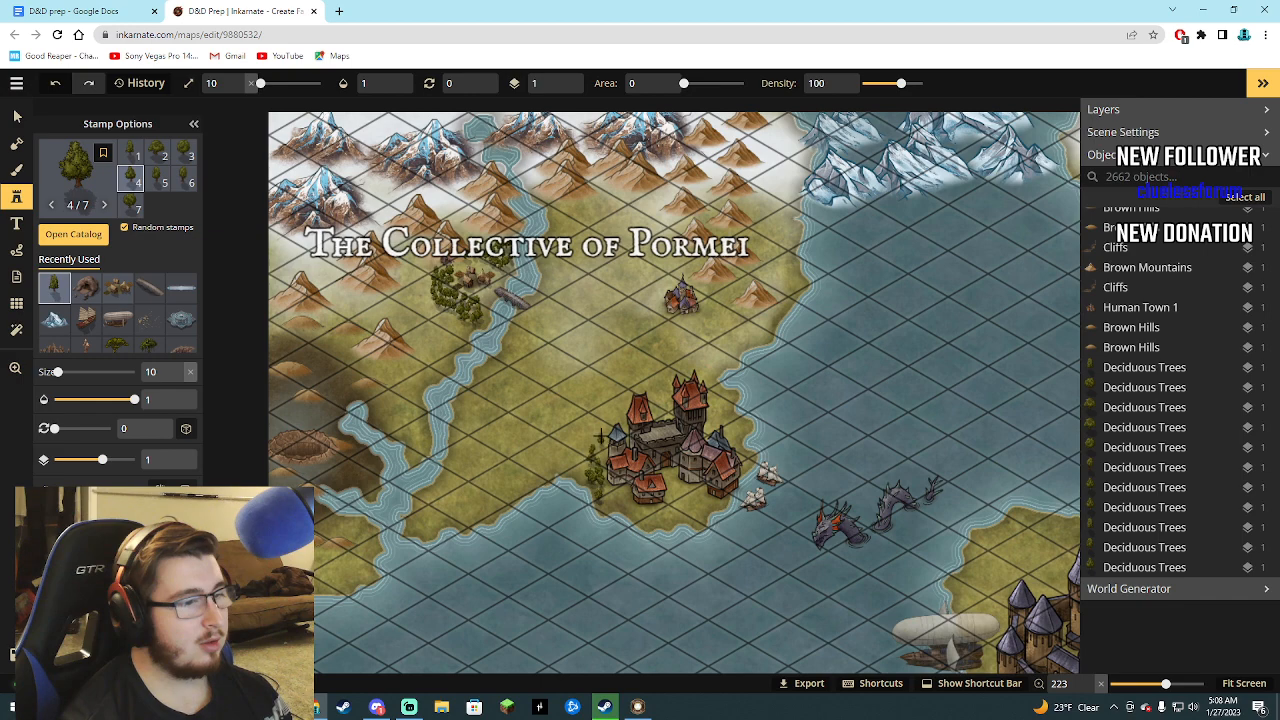
left_click(560, 332)
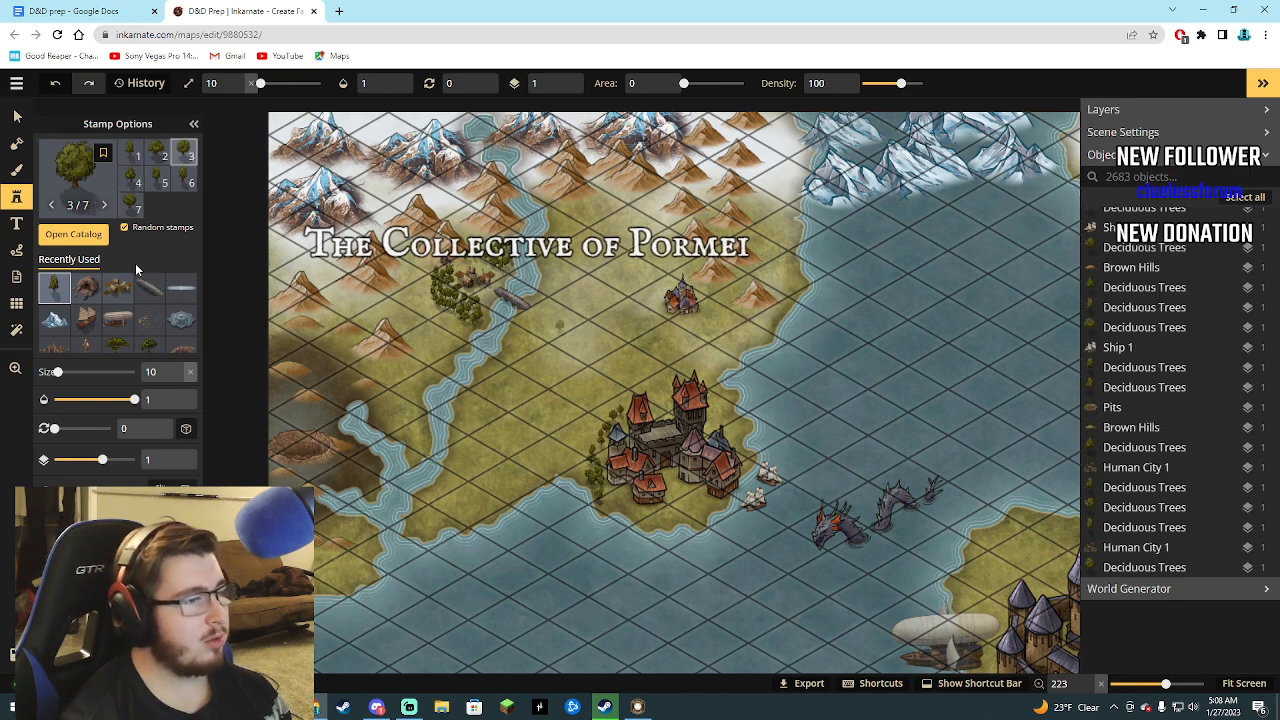
Set up the foreground Brush with the pale yellow land texture from Fantasy World's Core pack at size 6.
left_click(80, 236)
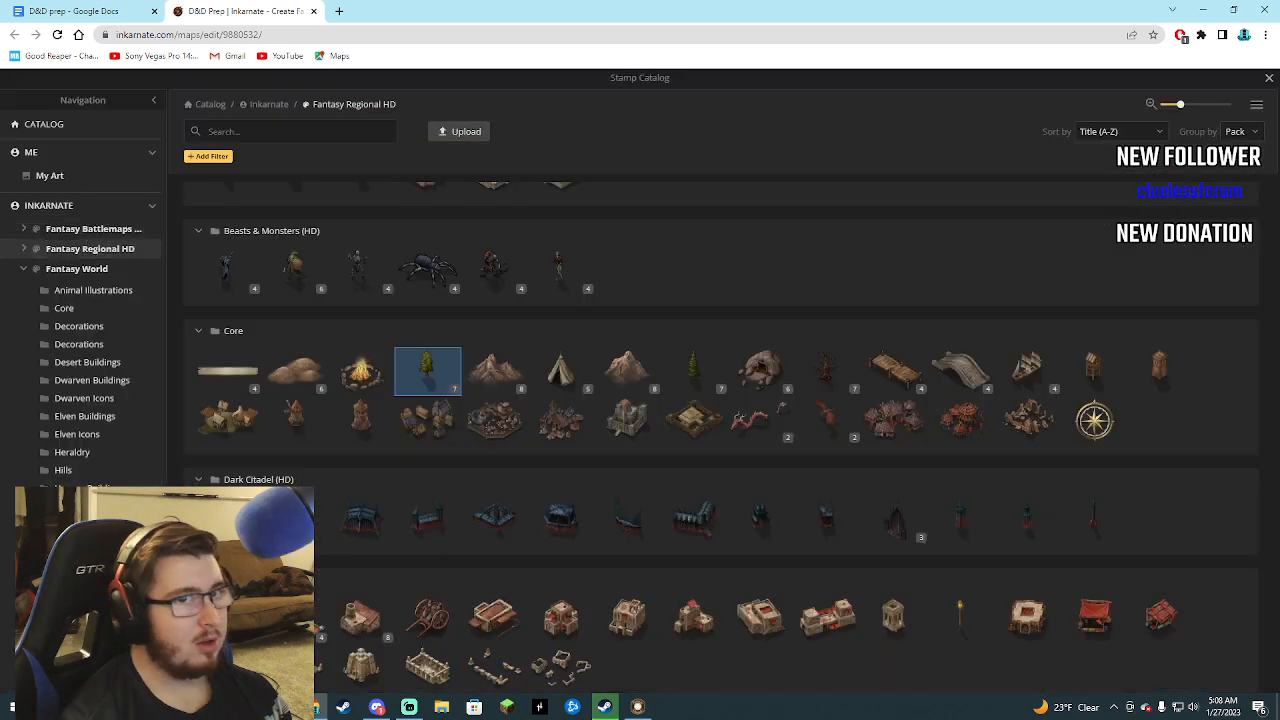
left_click(1268, 80)
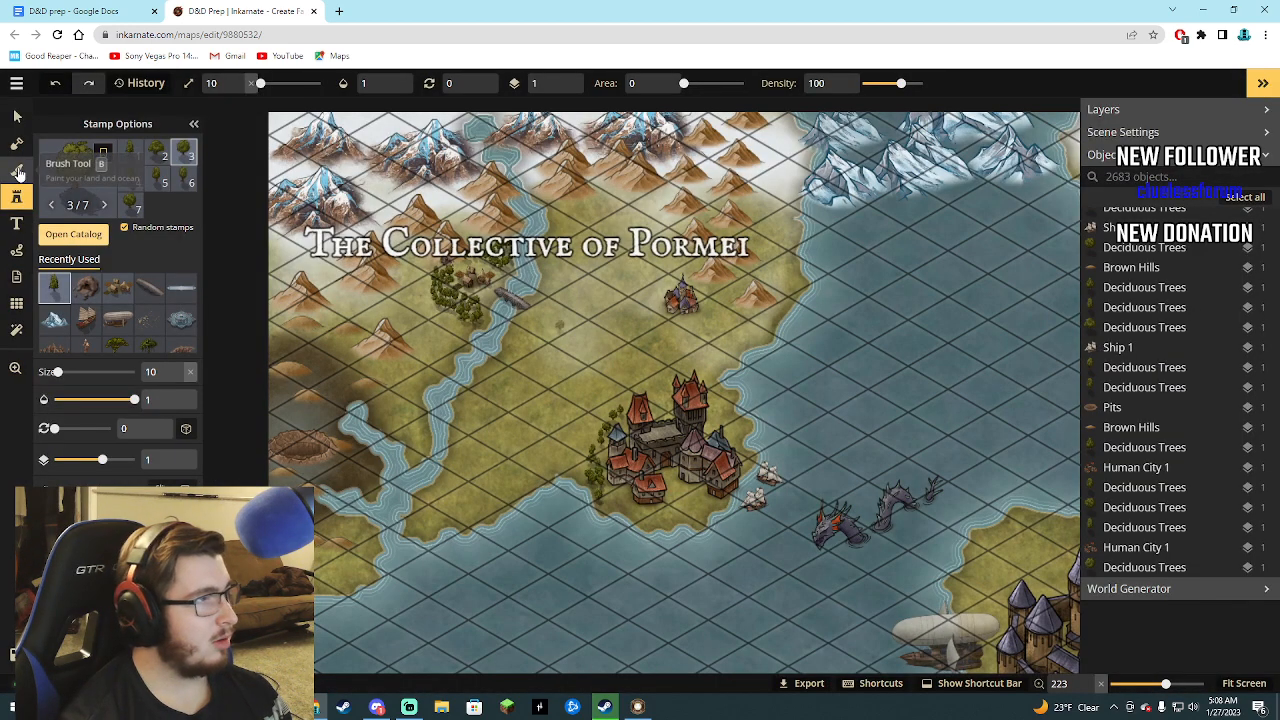
left_click(17, 172)
left_click(17, 144)
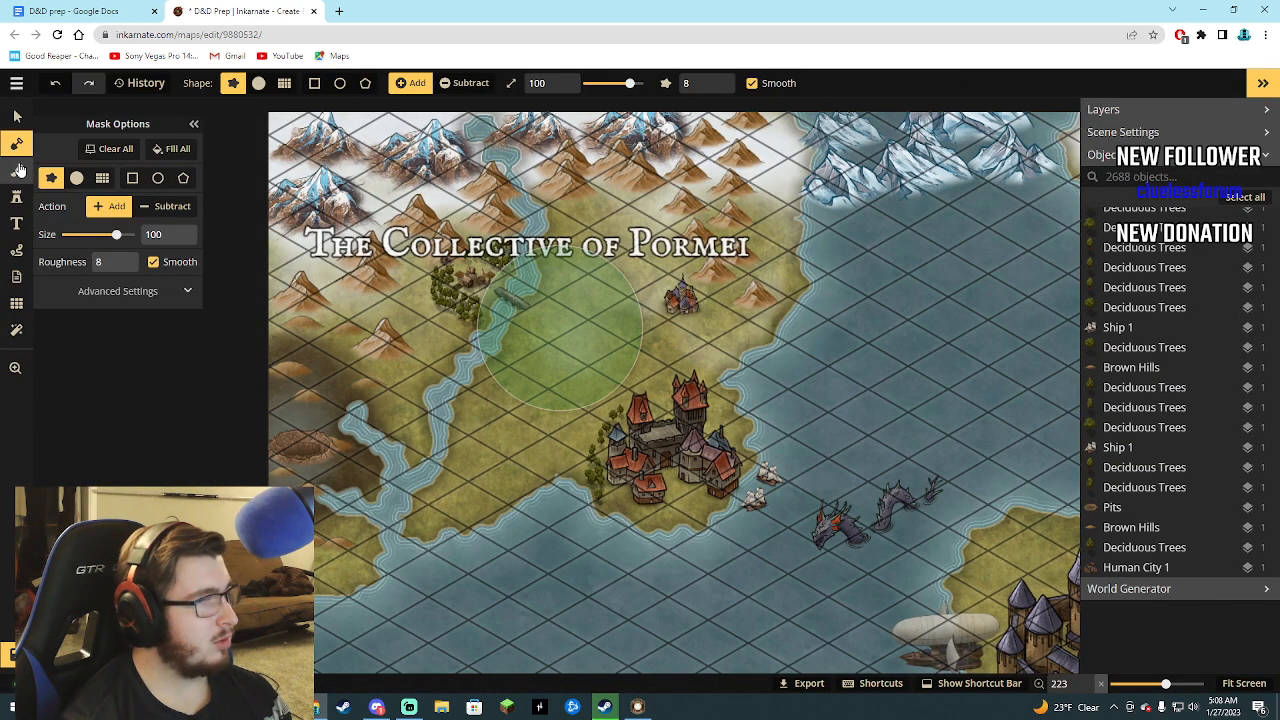
left_click(18, 172)
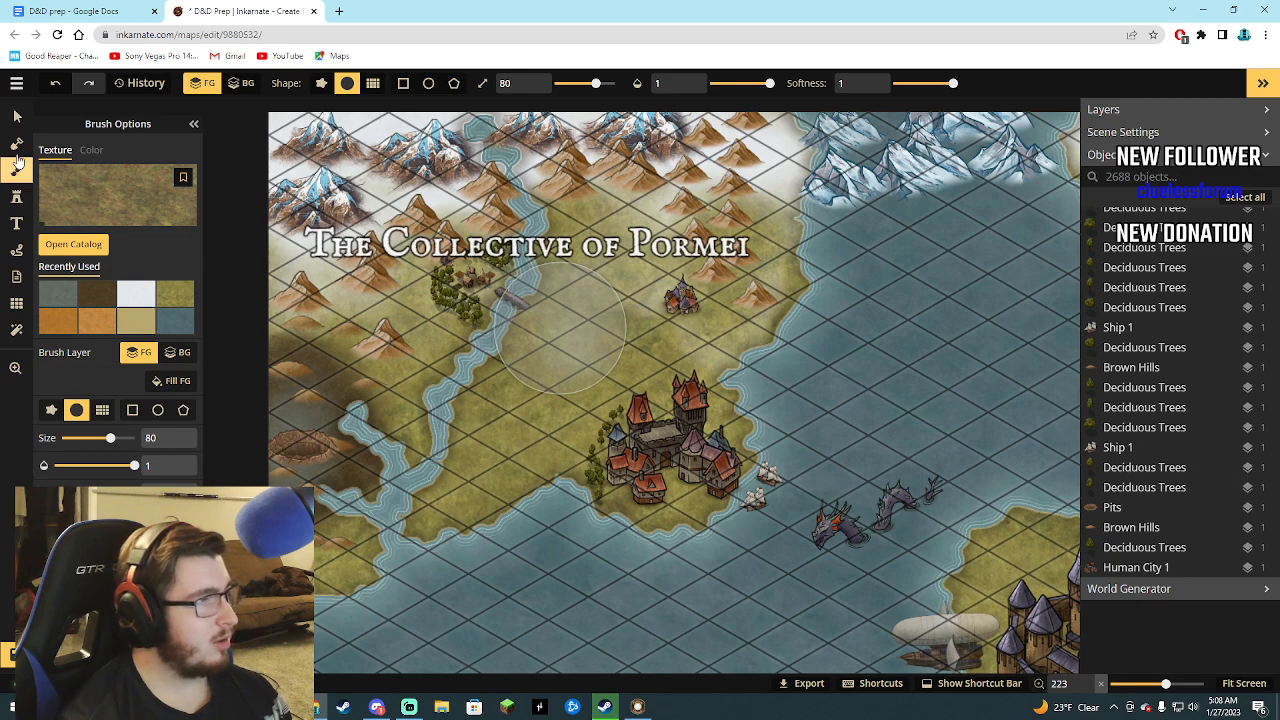
left_click(74, 246)
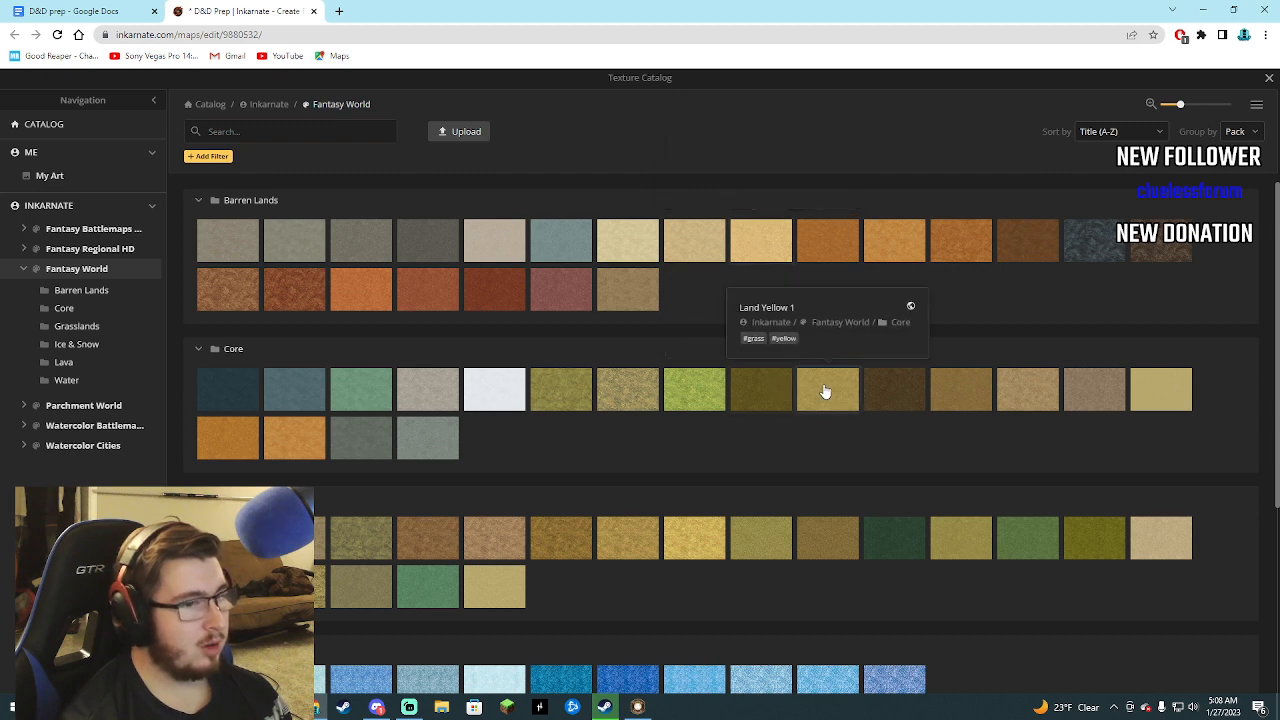
left_click(1158, 398)
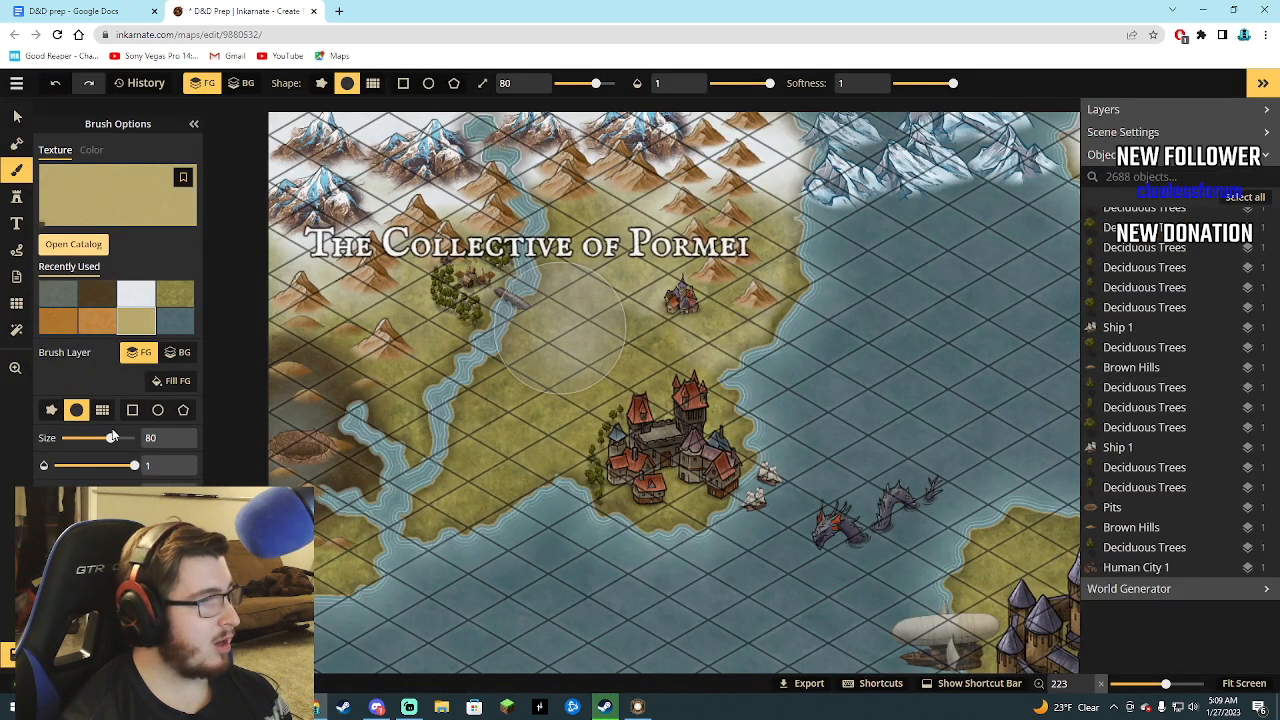
left_click_drag(103, 438, 68, 438)
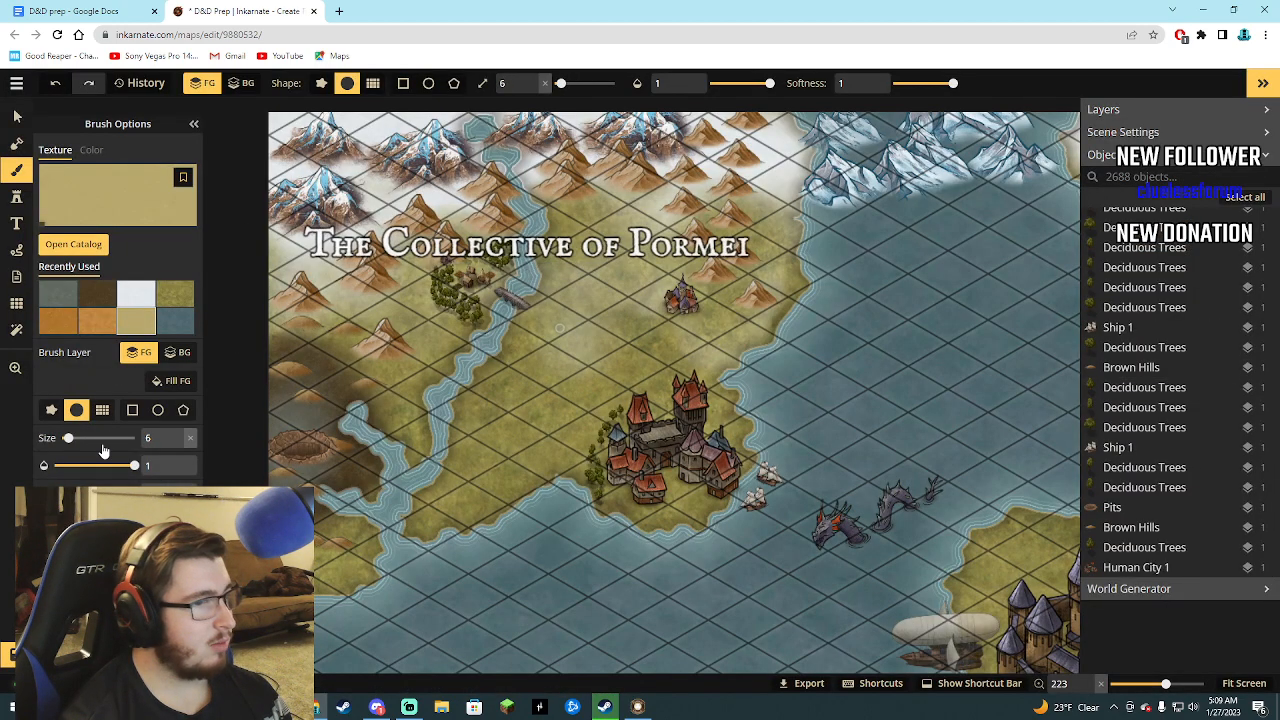
Change the brush texture to the light yellow-orange sand from Fantasy World's Barren Lands pack for painting near the stone bridge.
scroll(493, 297, "up", 5)
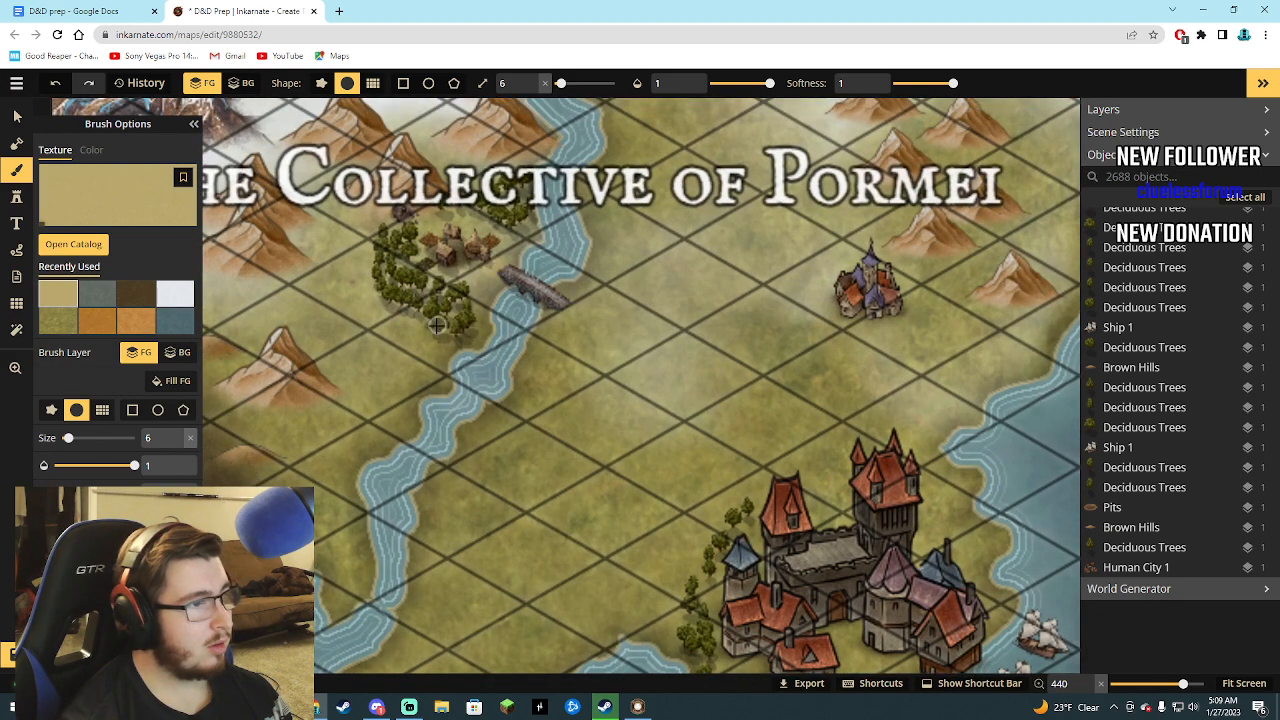
left_click(70, 246)
left_click(740, 238)
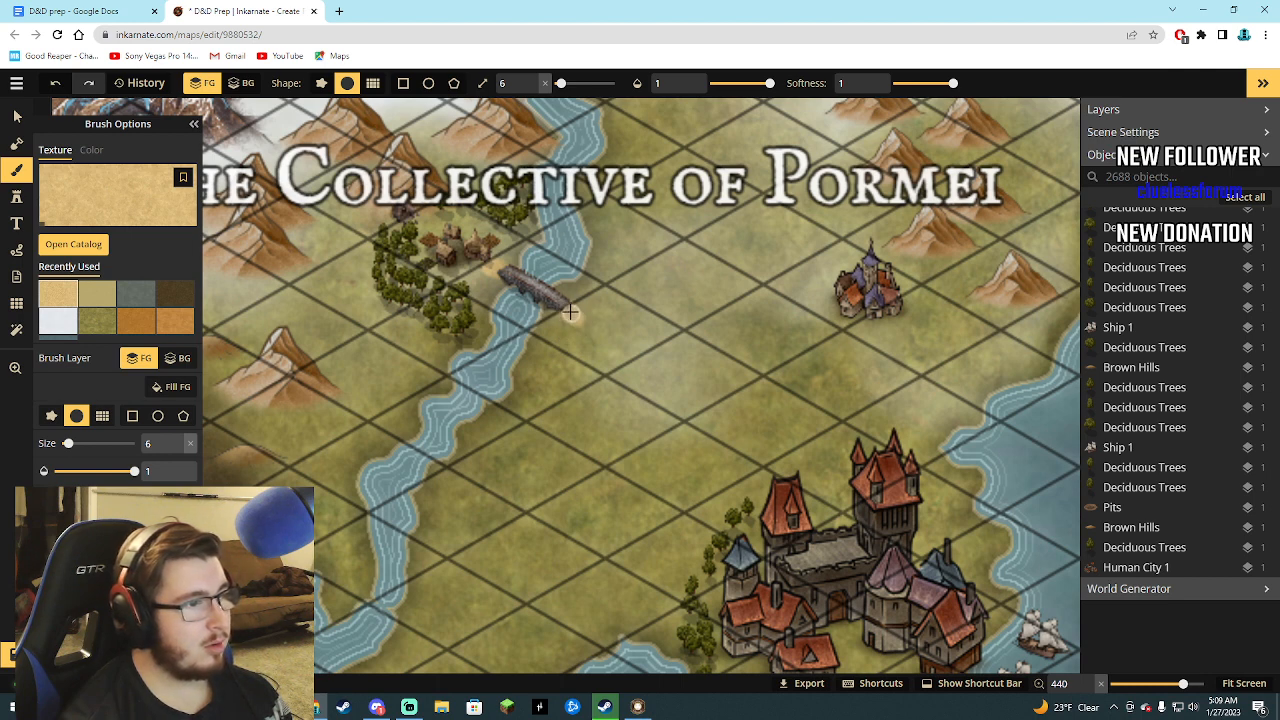
Paint a winding sand path from the stone bridge's east end southeast to the Pormei castle city with the size 6 Brush.
left_click(572, 316)
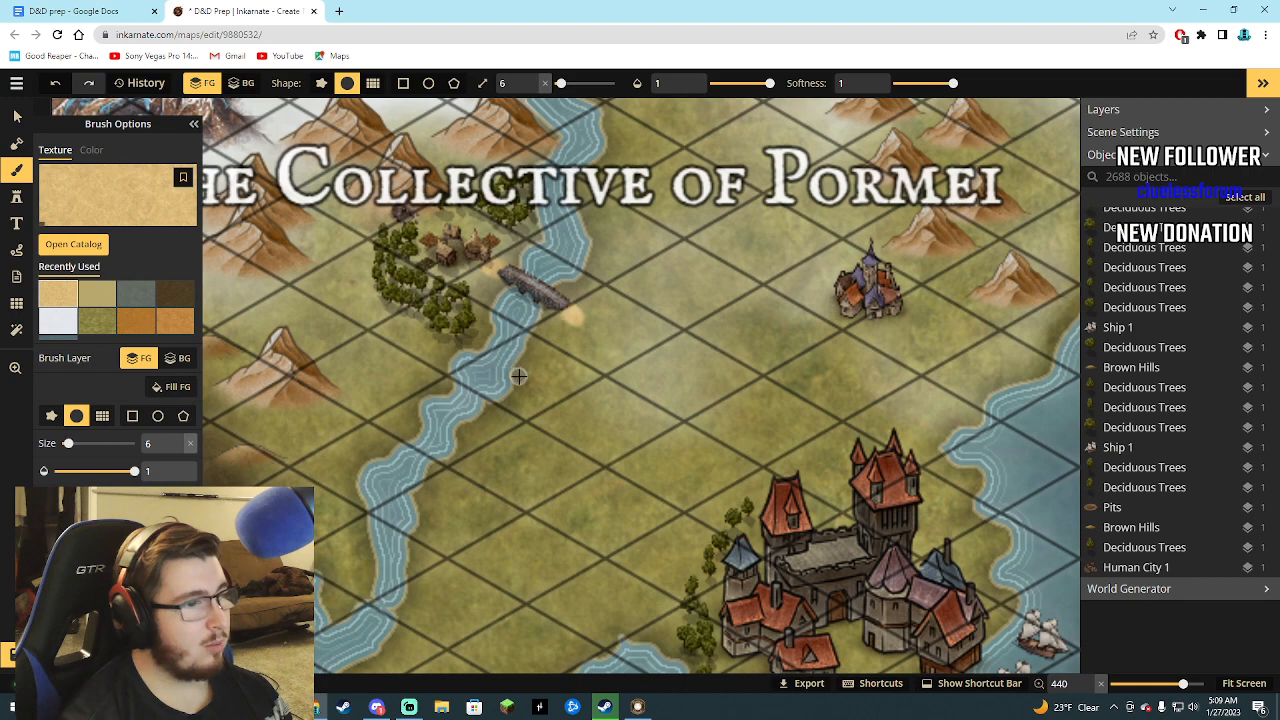
scroll(520, 378, "down", 4)
scroll(545, 384, "down", 1)
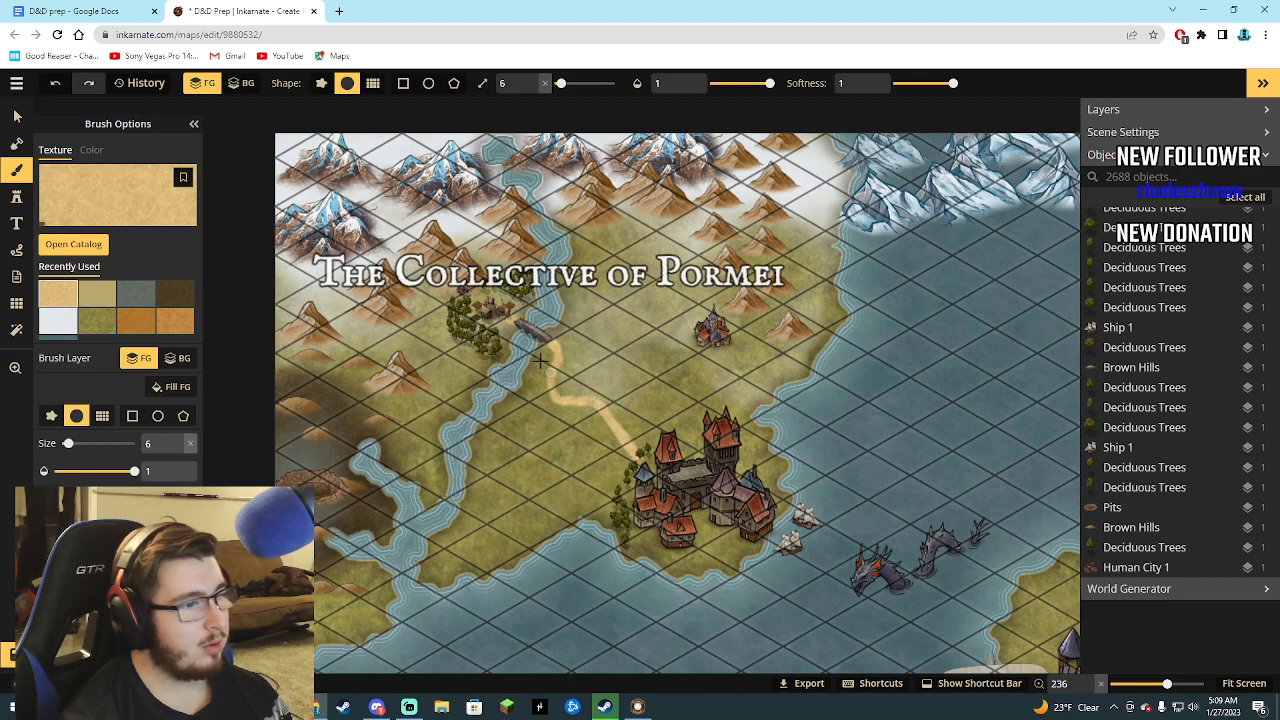
Stamp a size 10 Mountains (Small) from Fantasy Regional HD's Core pack beside the path's bend, and raise the stamp size to 55.
left_click(16, 196)
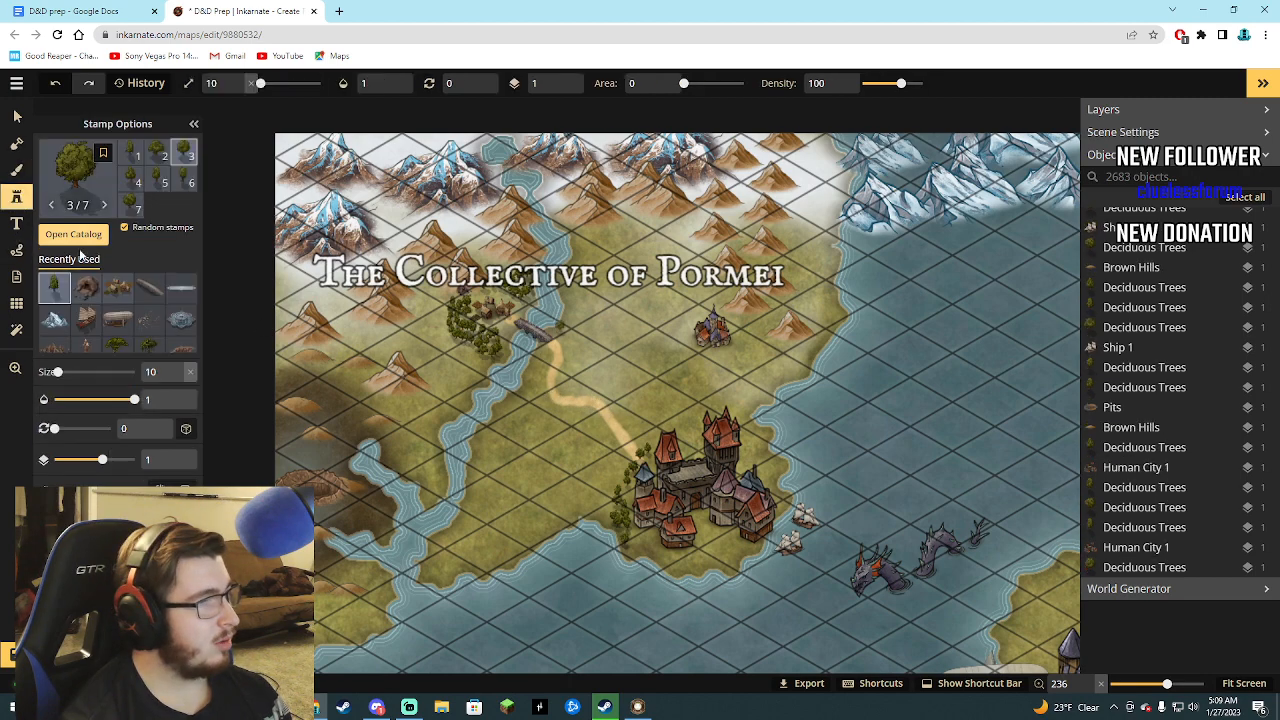
left_click(88, 240)
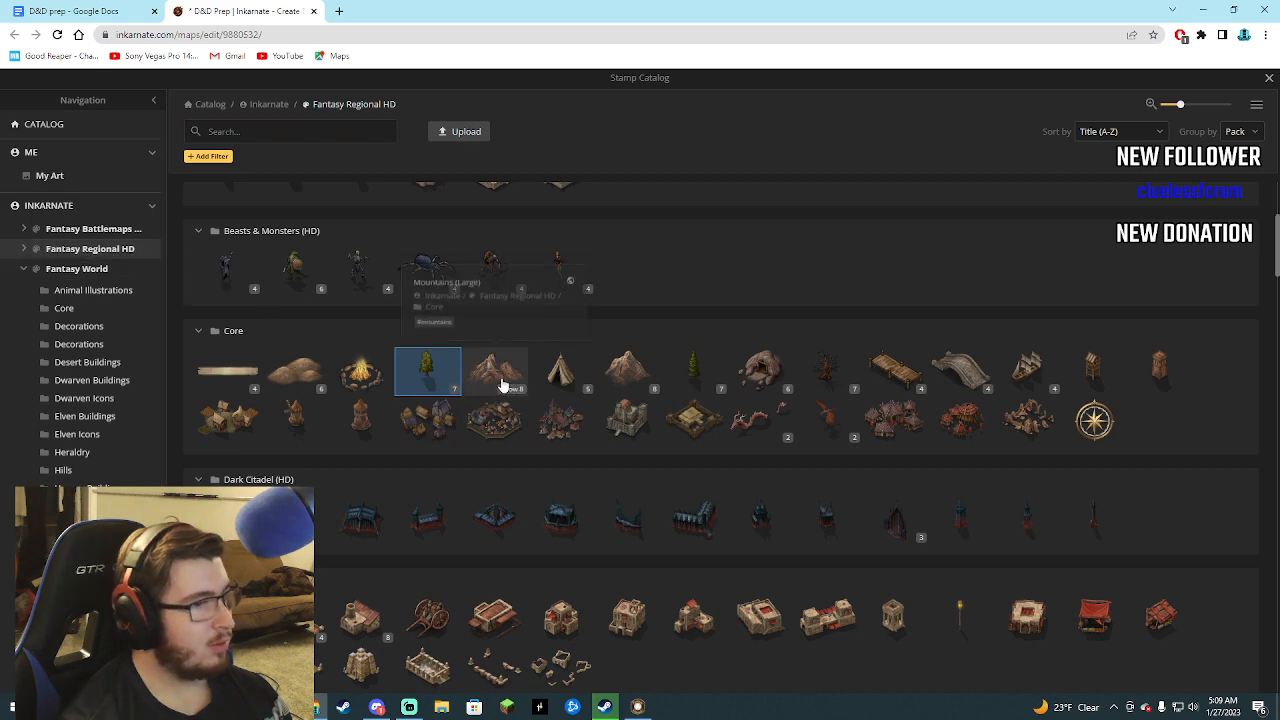
left_click(628, 372)
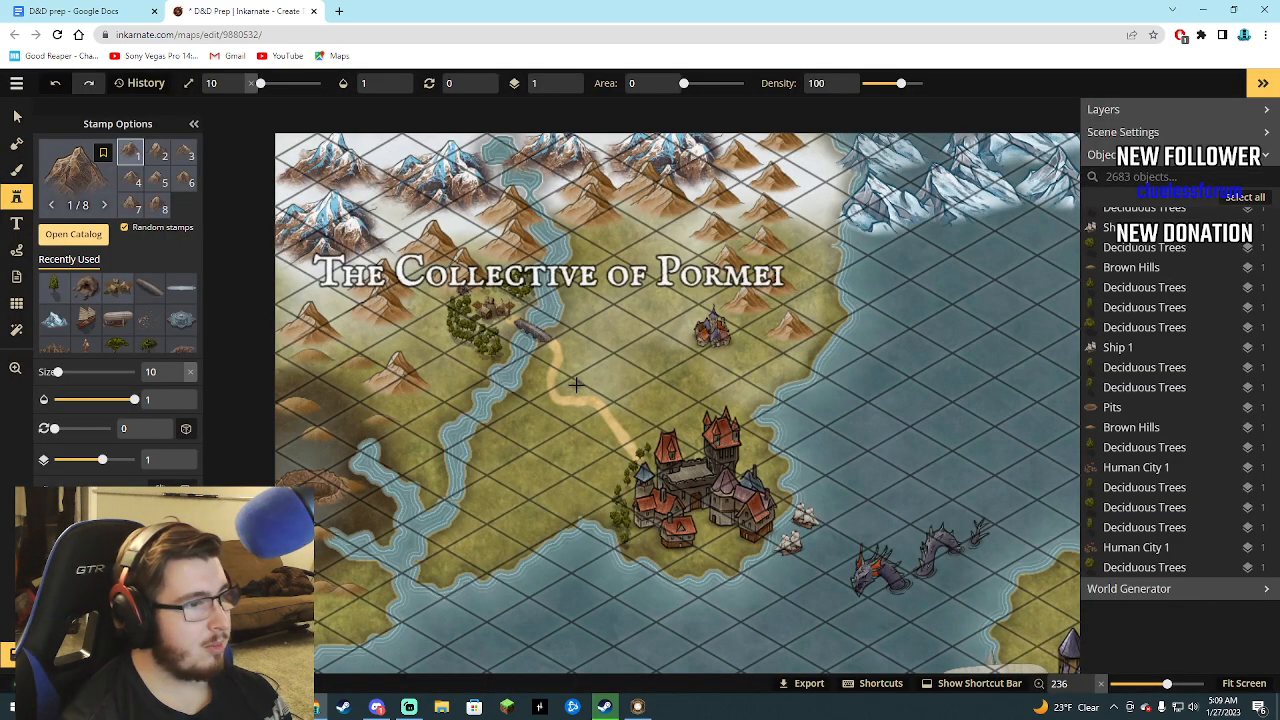
left_click(576, 384)
left_click_drag(57, 371, 65, 371)
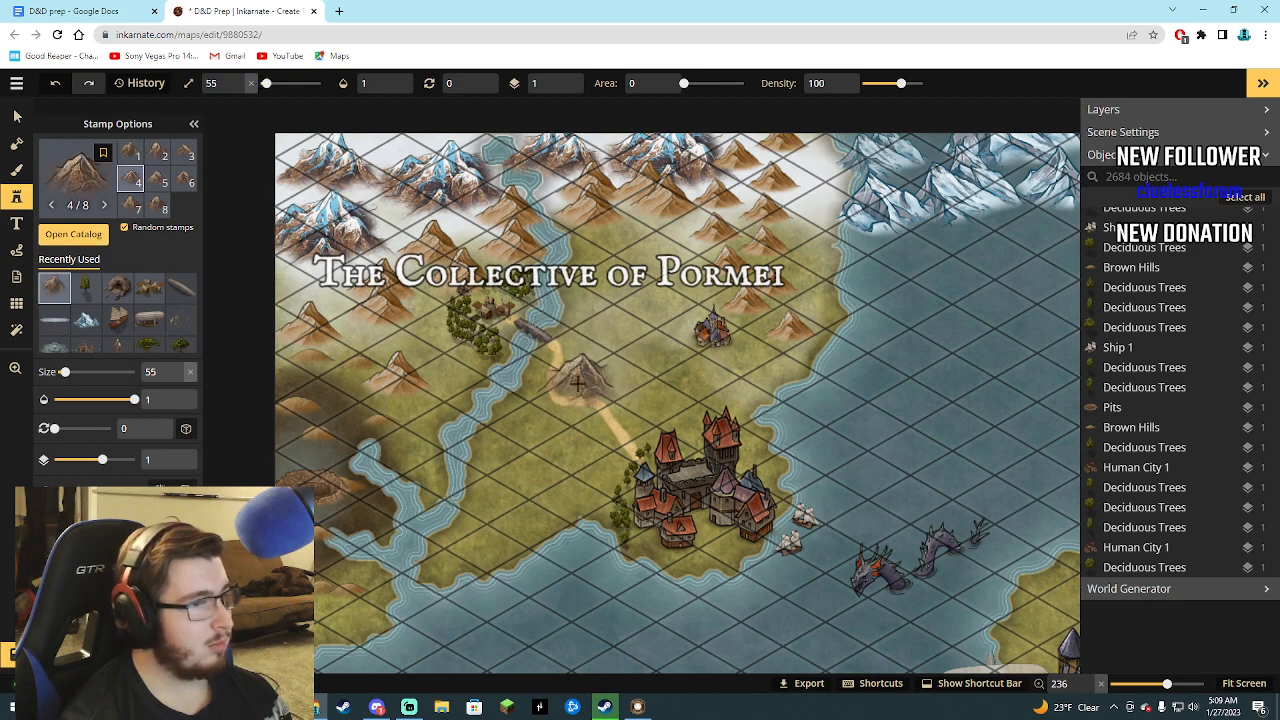
Filter the scene's object list by "moun" and look through the matching mountain objects.
scroll(578, 384, "up", 5)
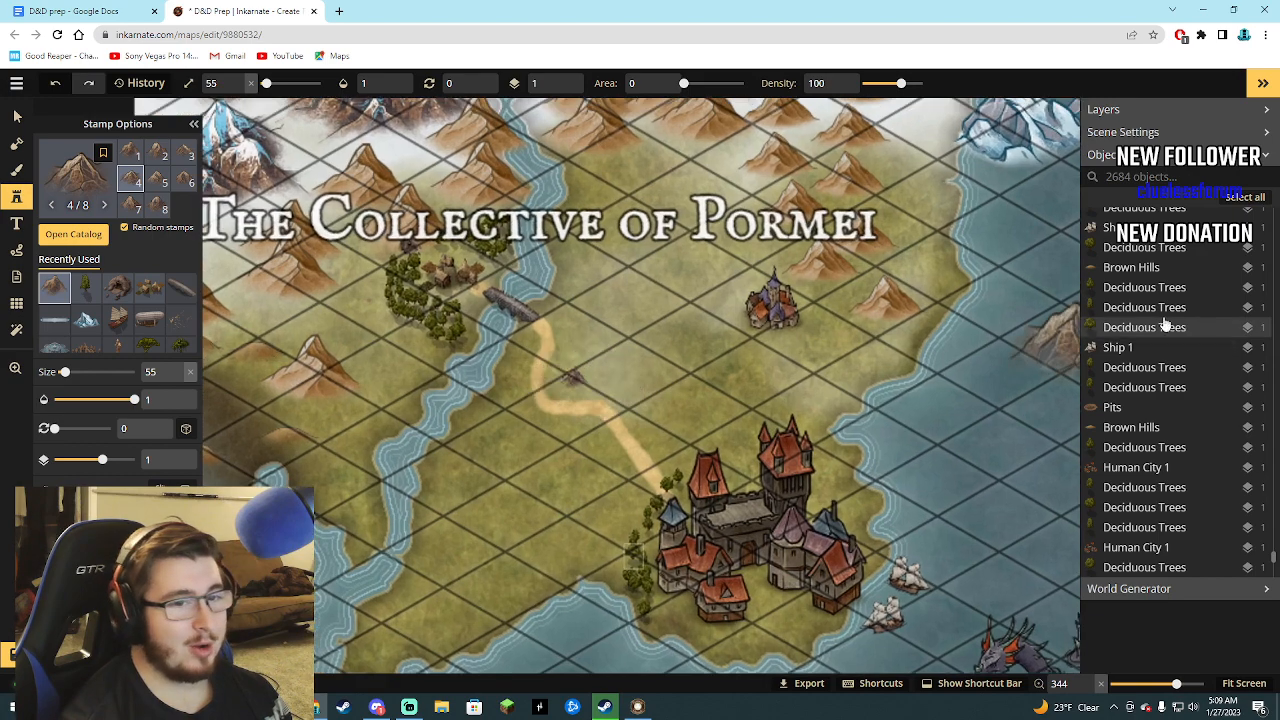
scroll(1110, 543, "up", 2)
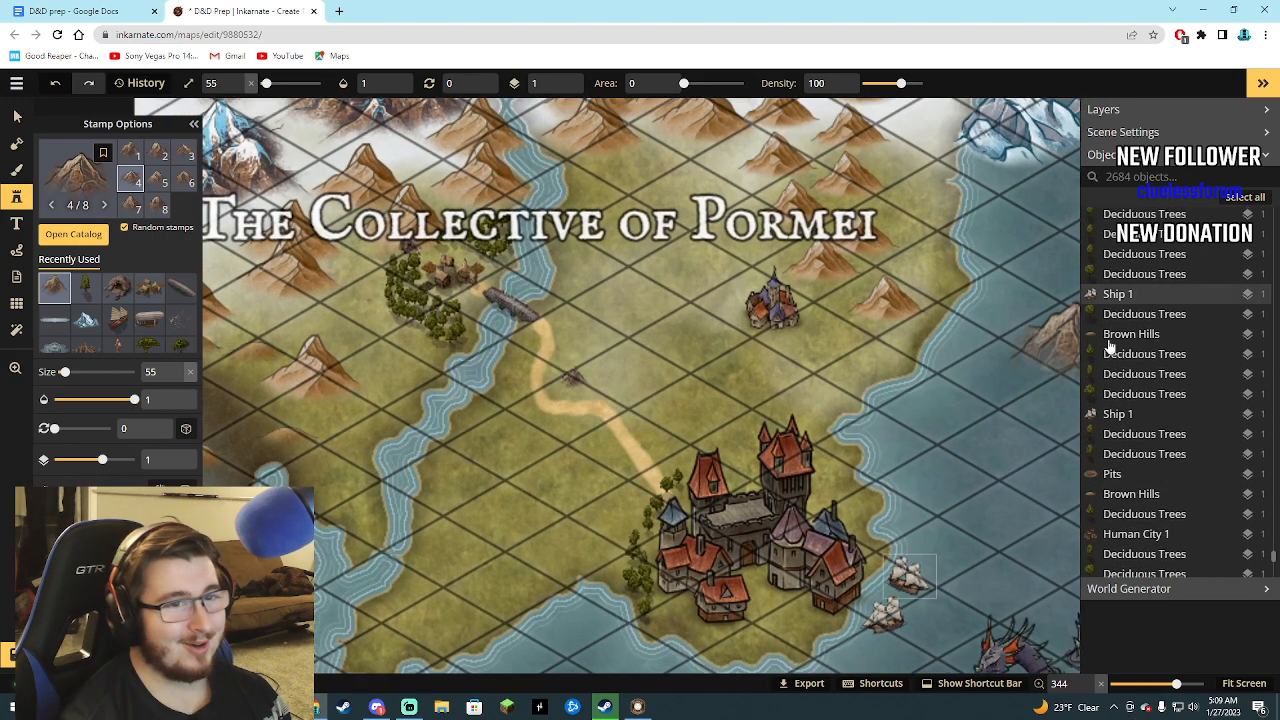
scroll(1110, 345, "up", 5)
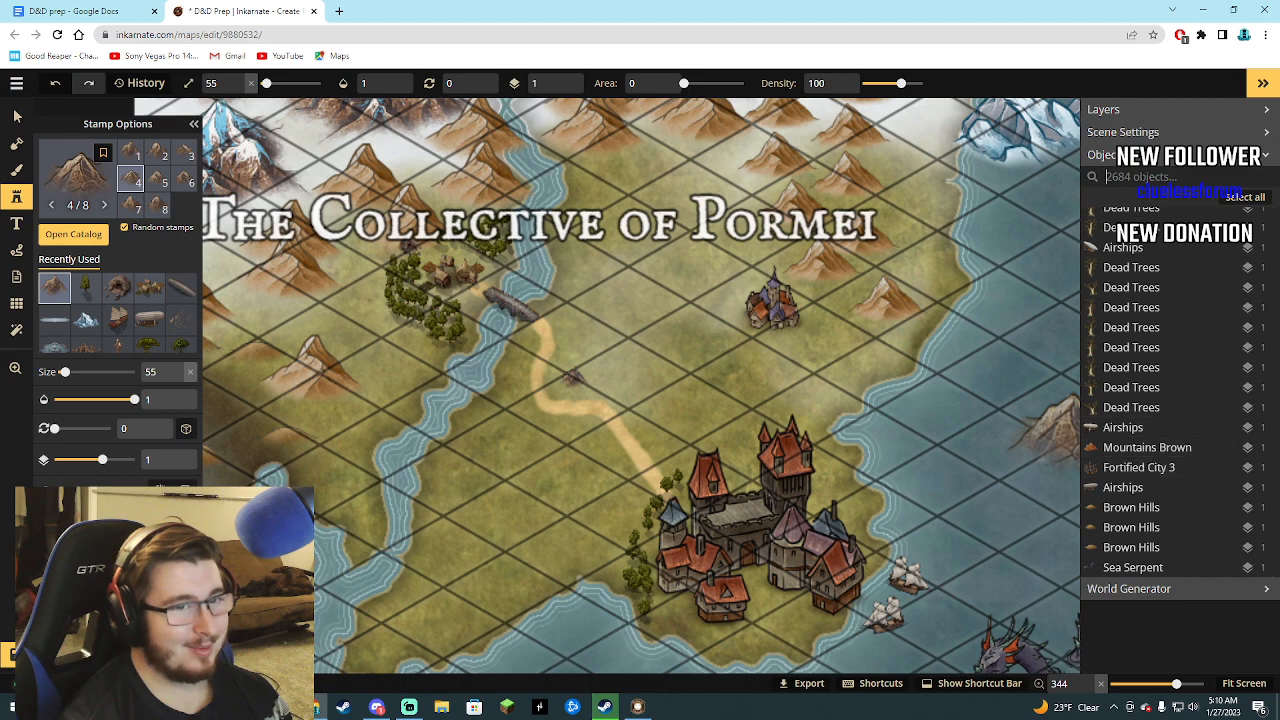
type("moun")
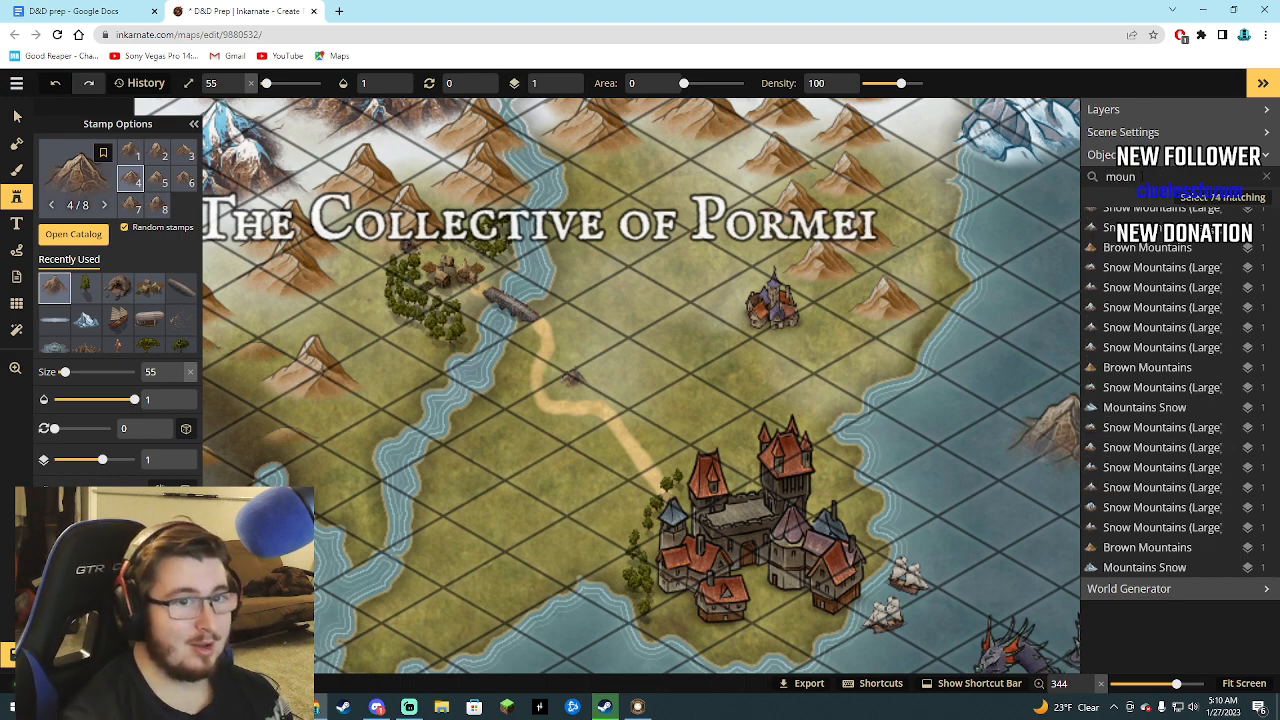
scroll(1155, 293, "down", 6)
scroll(1160, 290, "up", 5)
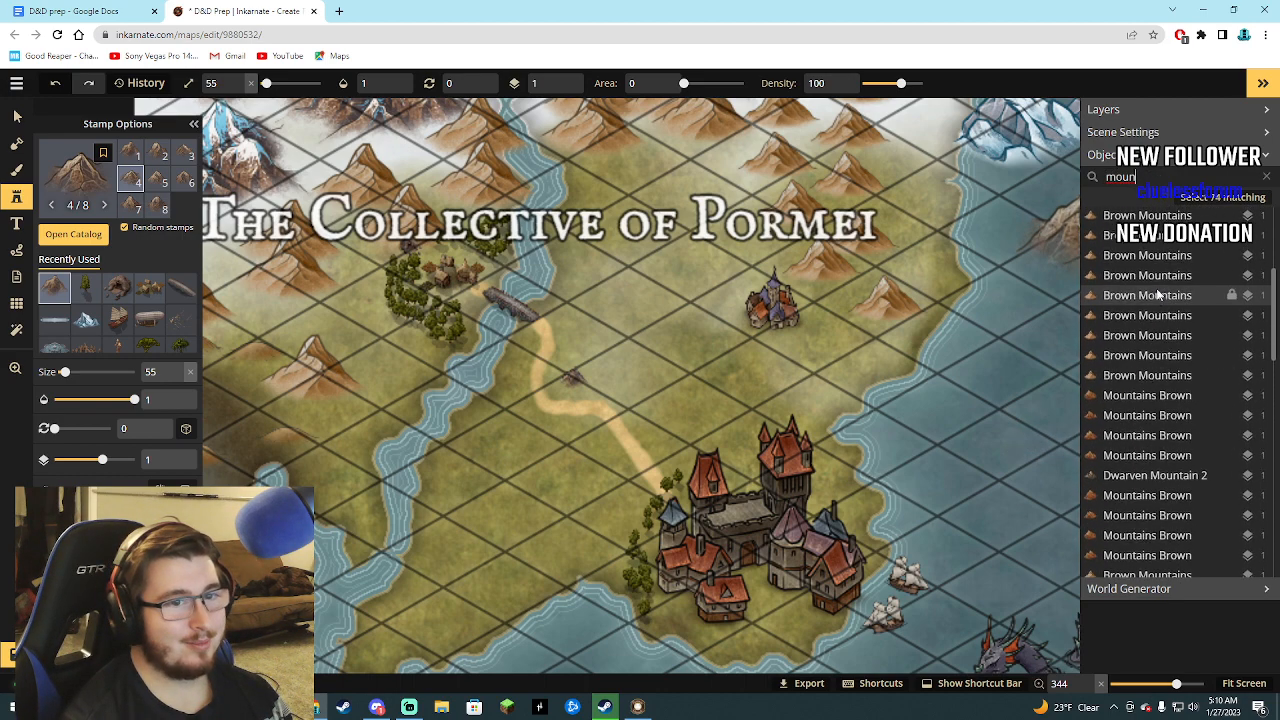
scroll(1136, 340, "down", 10)
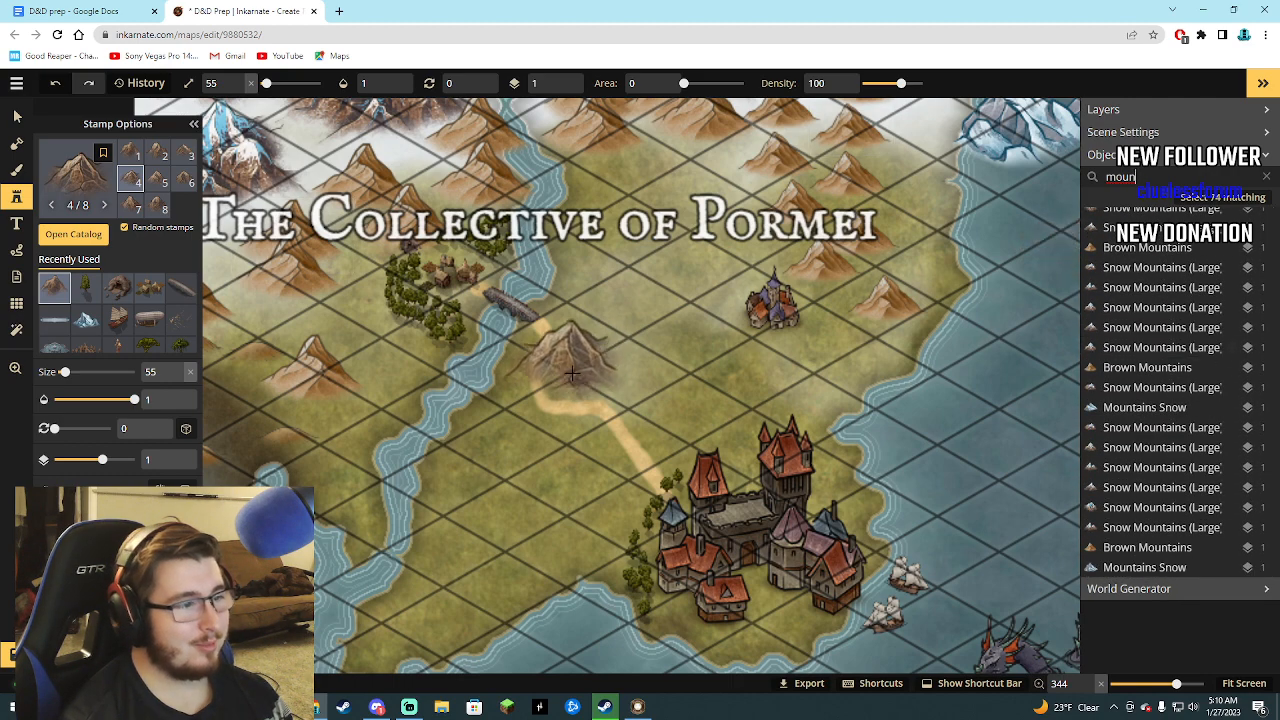
Reduce the Mountains (Small) stamp to size 31 and place it inside the bend of the path southeast of the bridge.
scroll(578, 380, "down", 1)
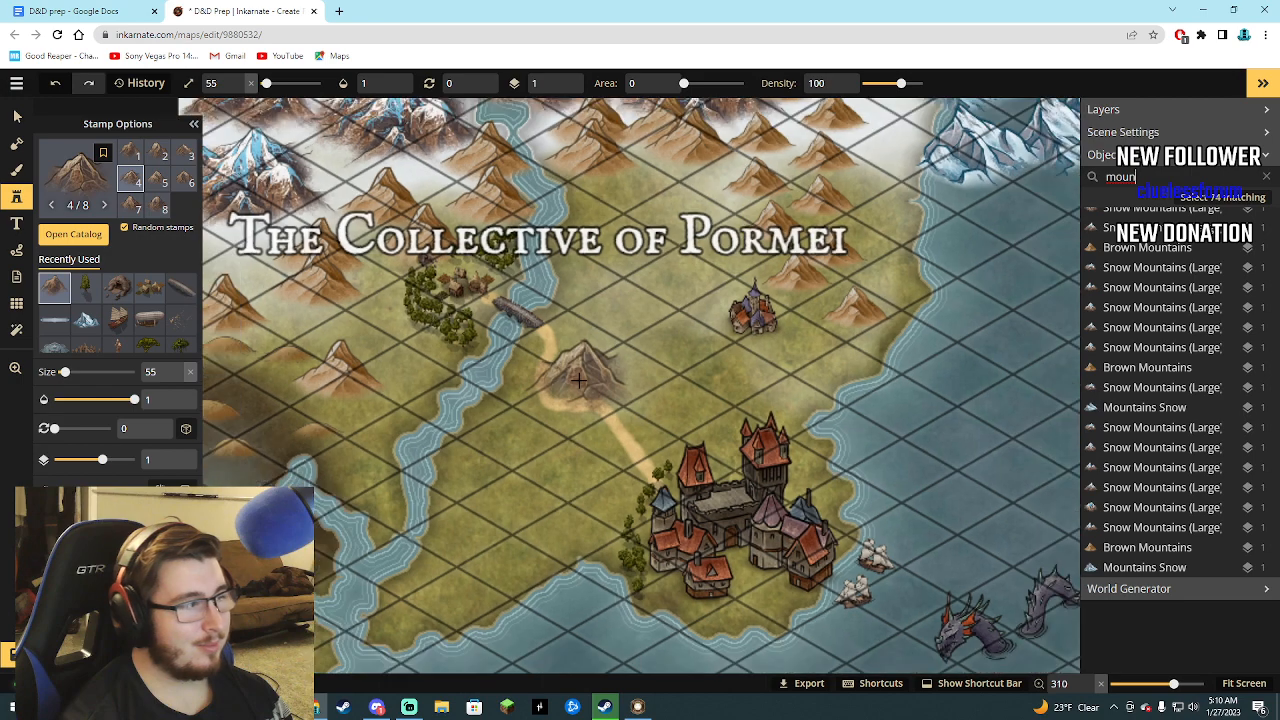
left_click_drag(64, 372, 60, 372)
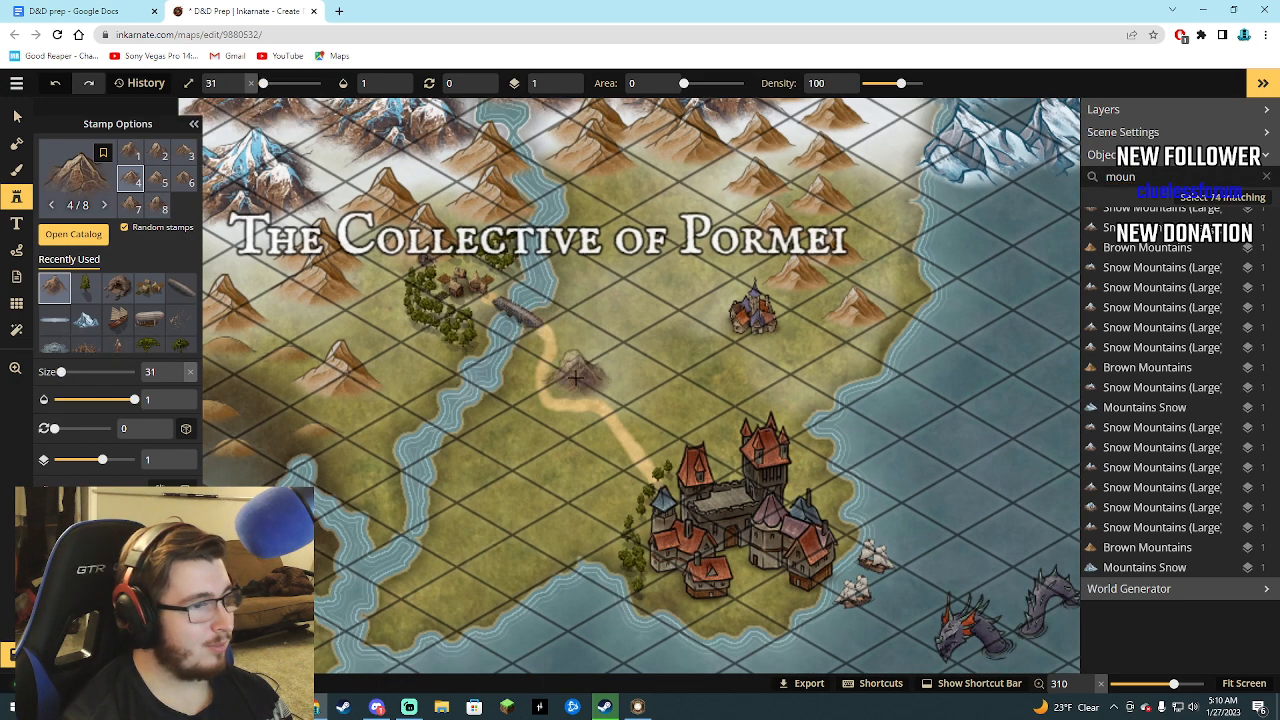
left_click(574, 384)
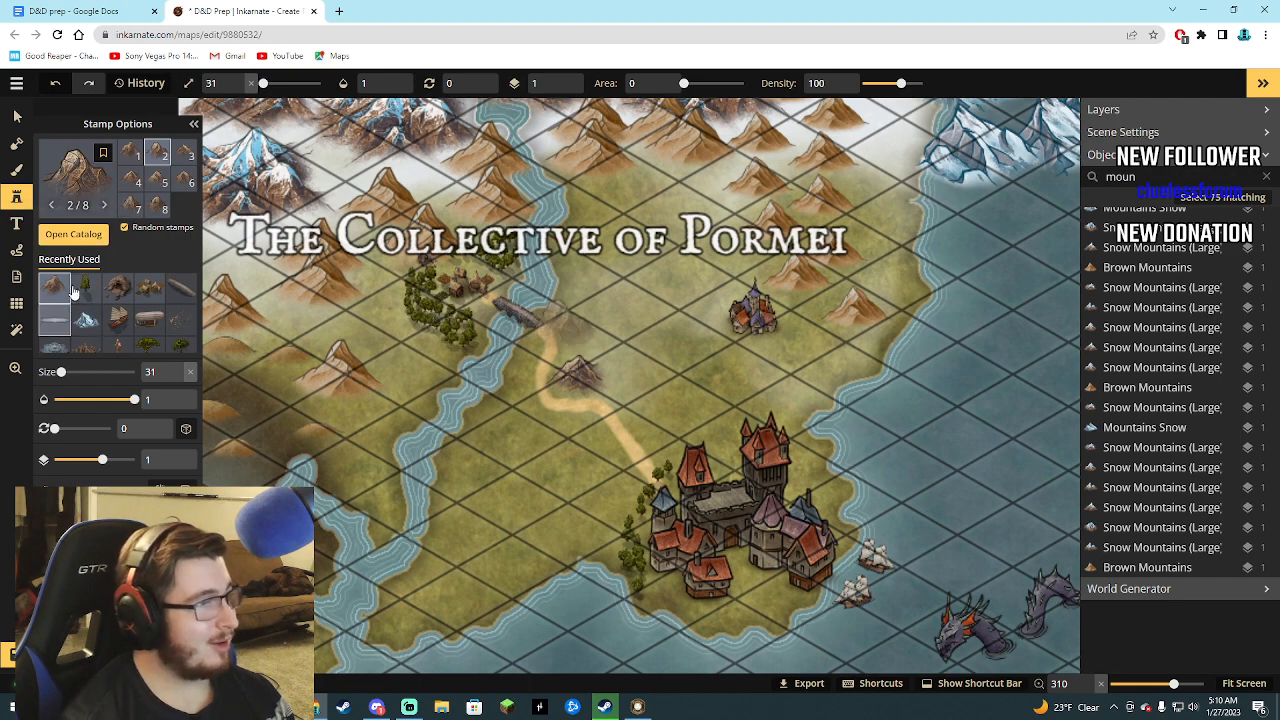
Paint a size 5 sand path from the castle city's west side toward the land's southwest corner.
left_click(16, 170)
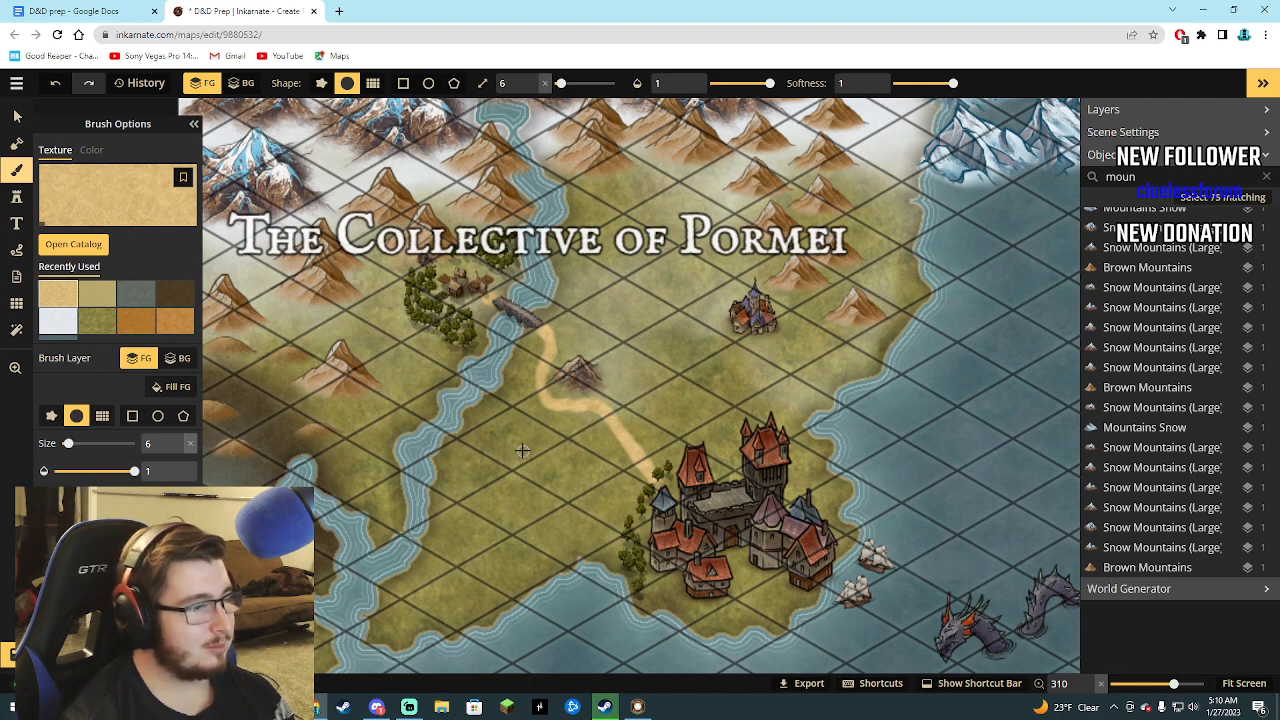
scroll(522, 450, "down", 3)
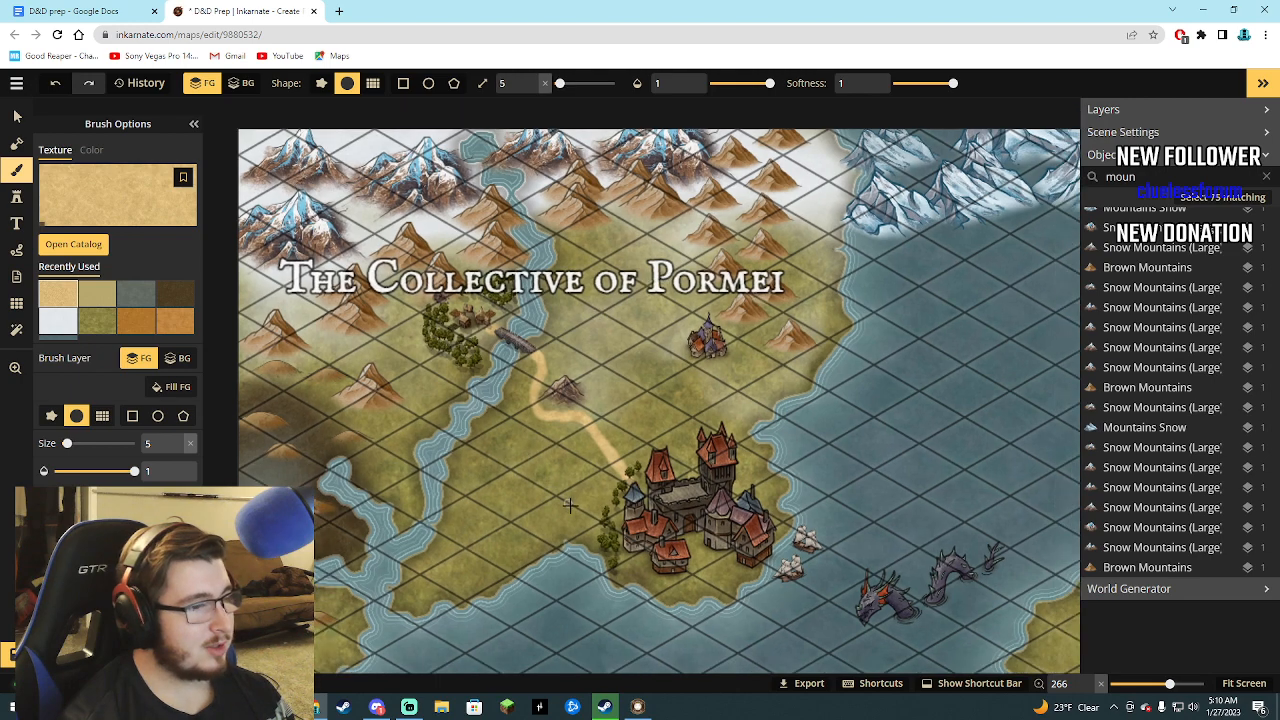
scroll(603, 518, "down", 1)
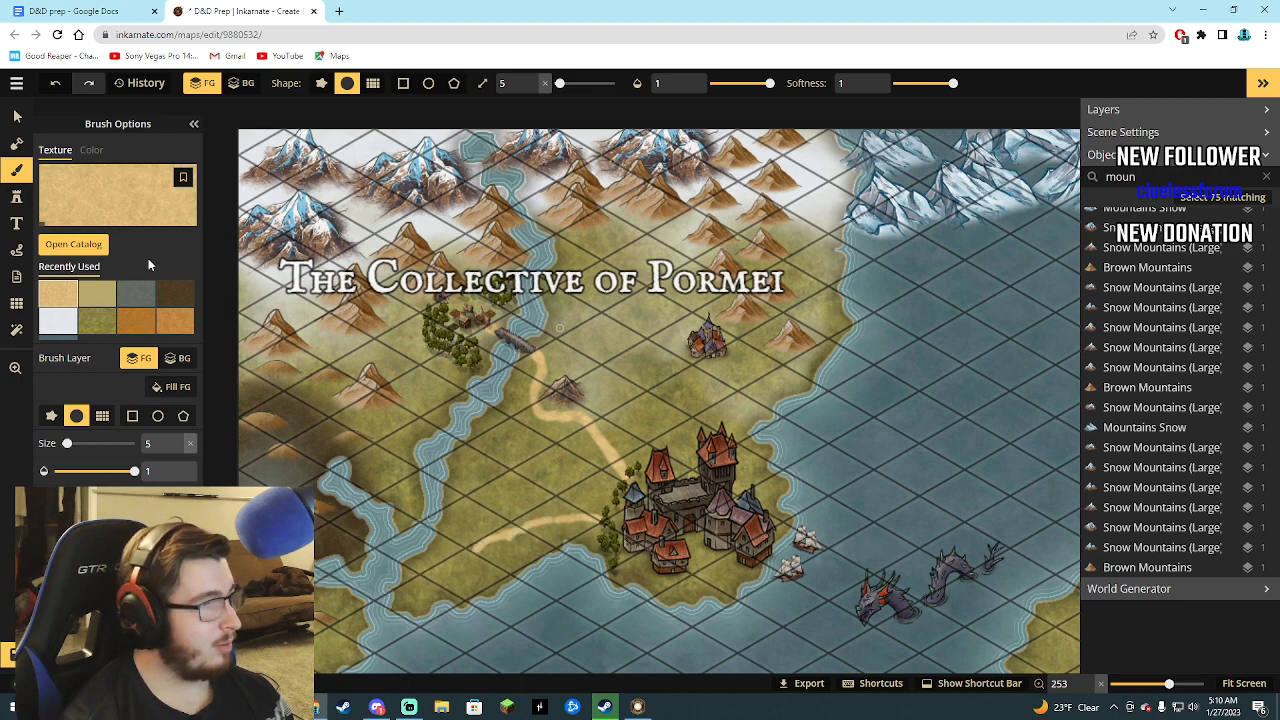
Place the Core pack's Walled City stamp at the west end of the new path and resize it to 10.
left_click(16, 197)
left_click(75, 236)
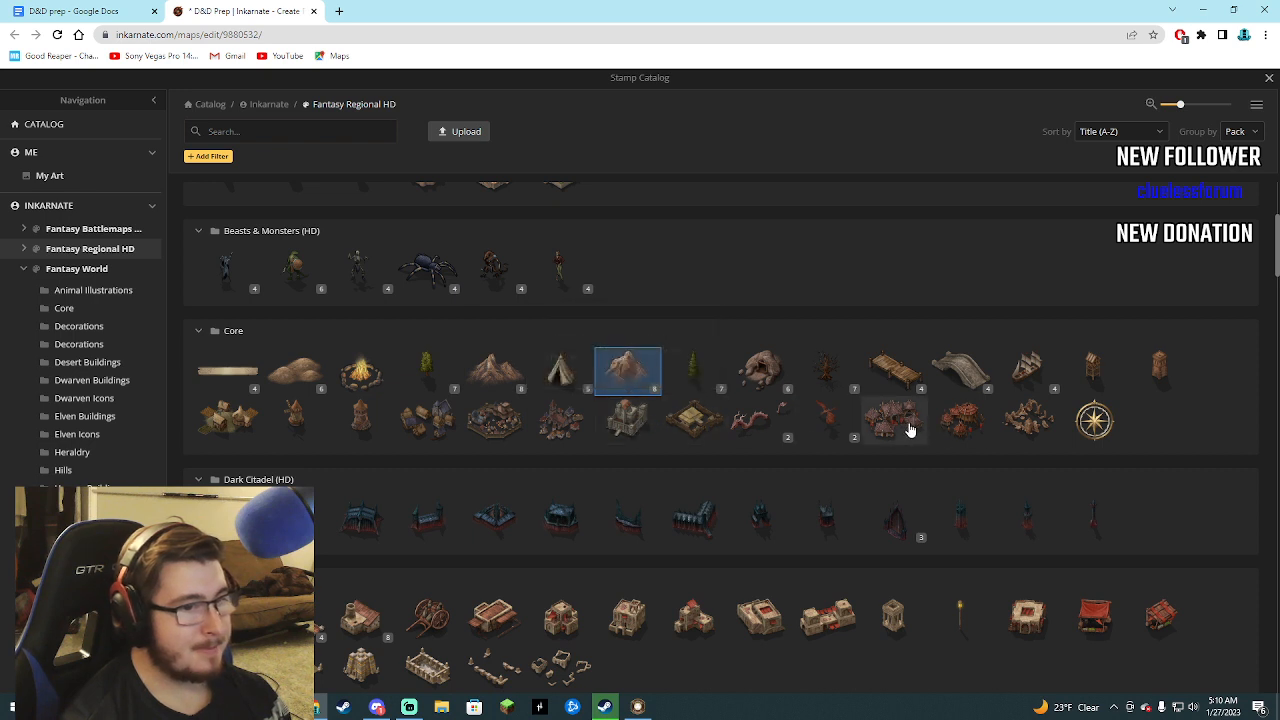
left_click(500, 422)
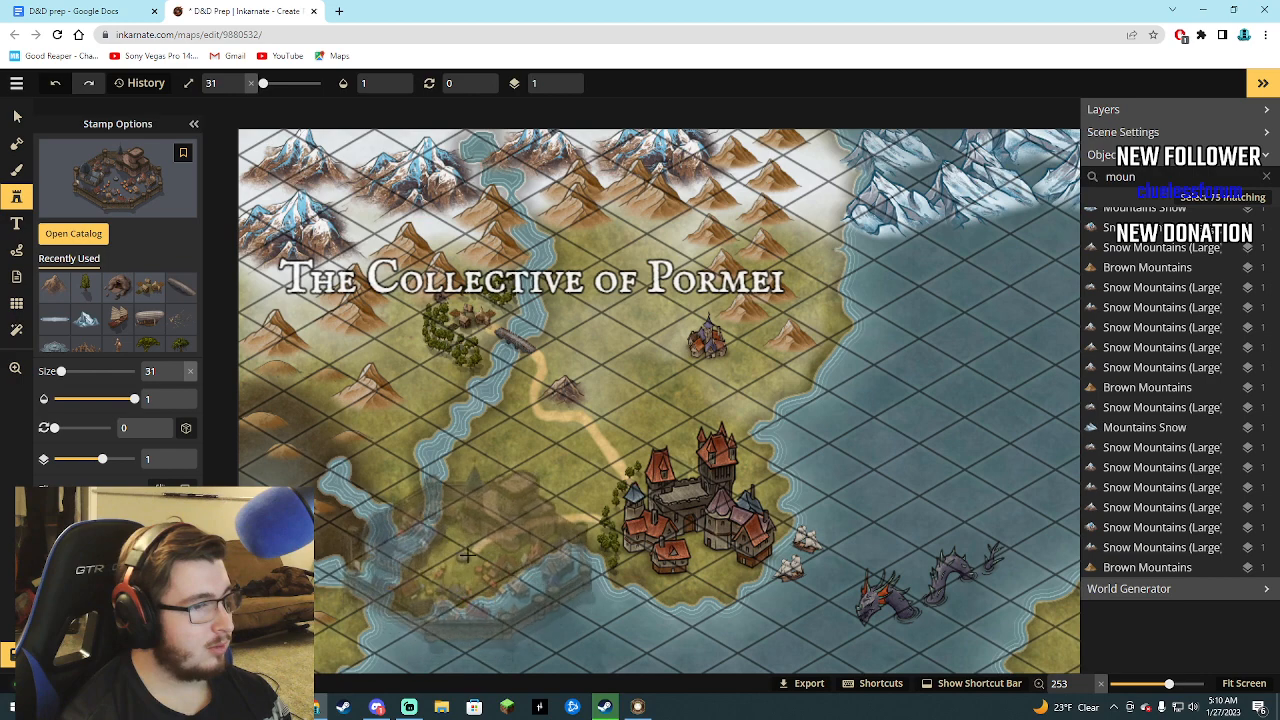
left_click(468, 556)
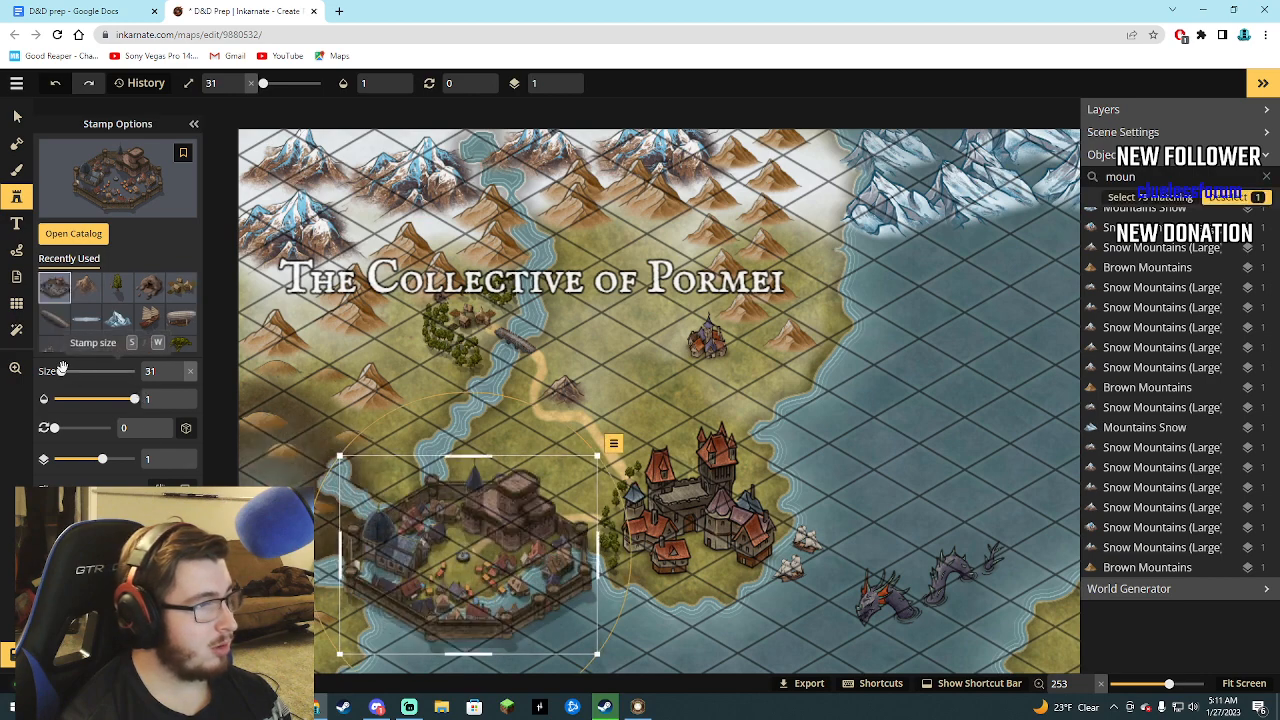
left_click_drag(61, 371, 56, 372)
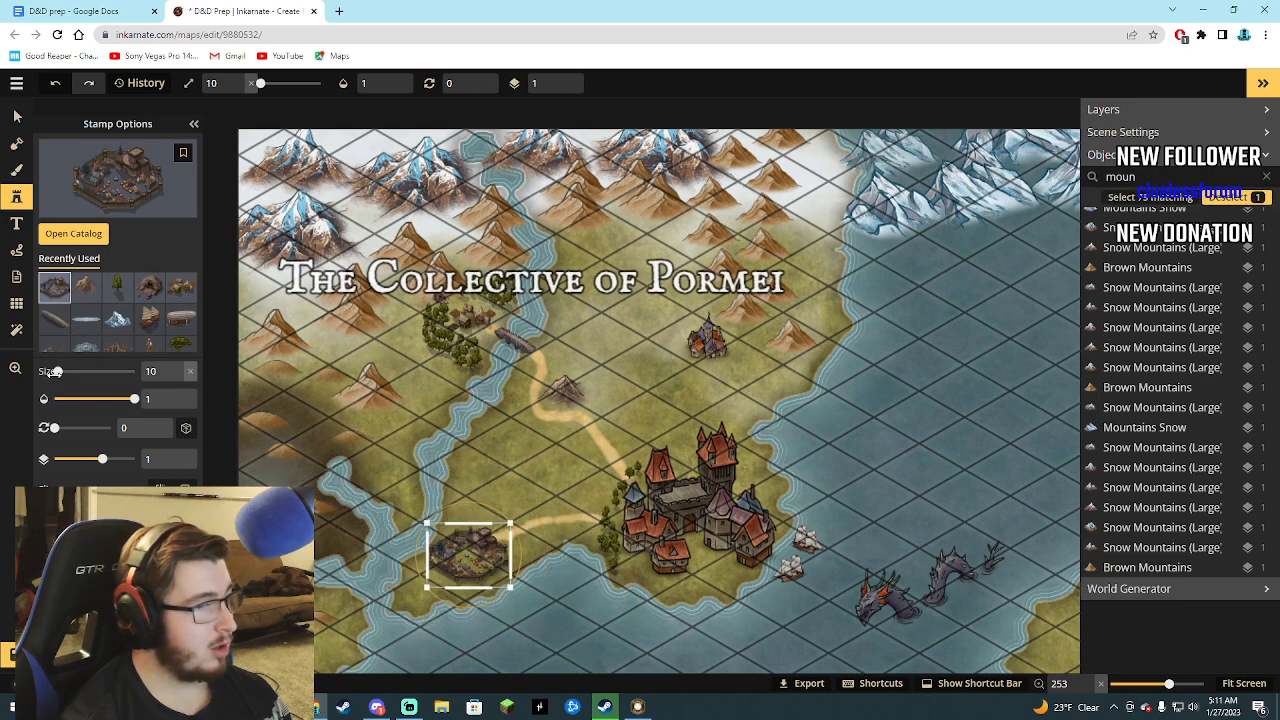
scroll(418, 560, "up", 3)
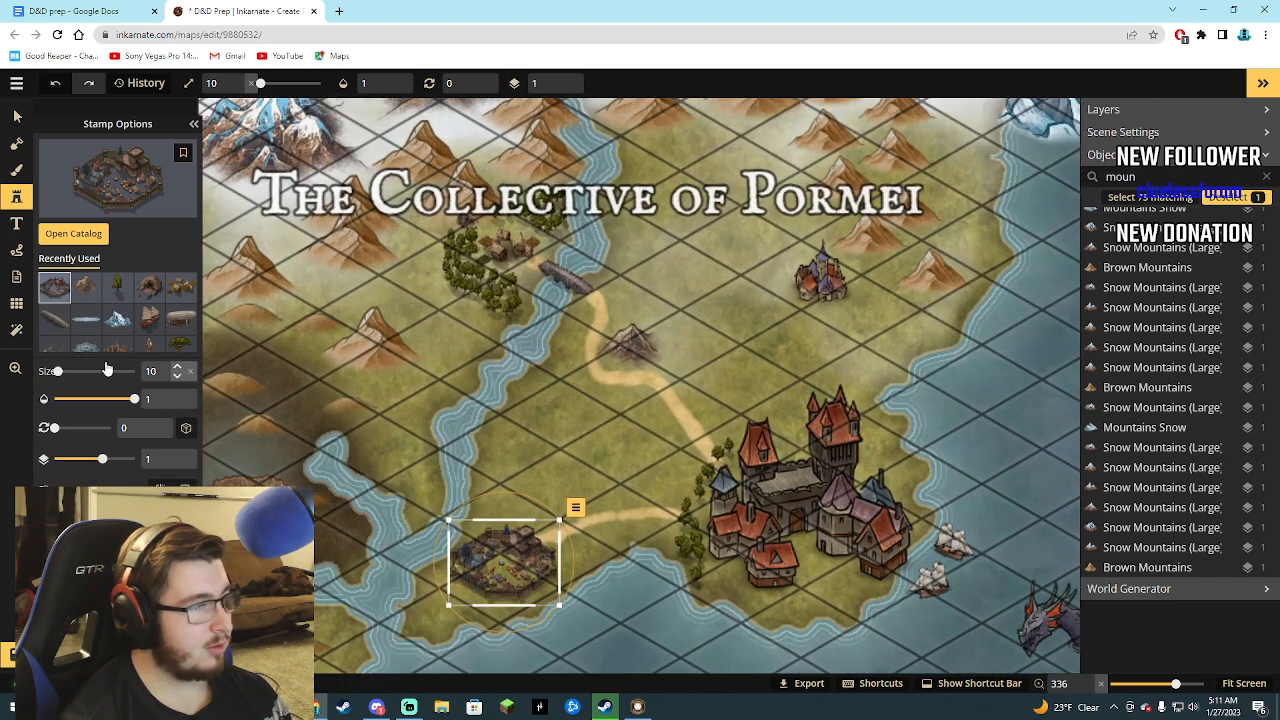
Return to the sand-textured foreground Brush and reduce its size to 4.
left_click(16, 170)
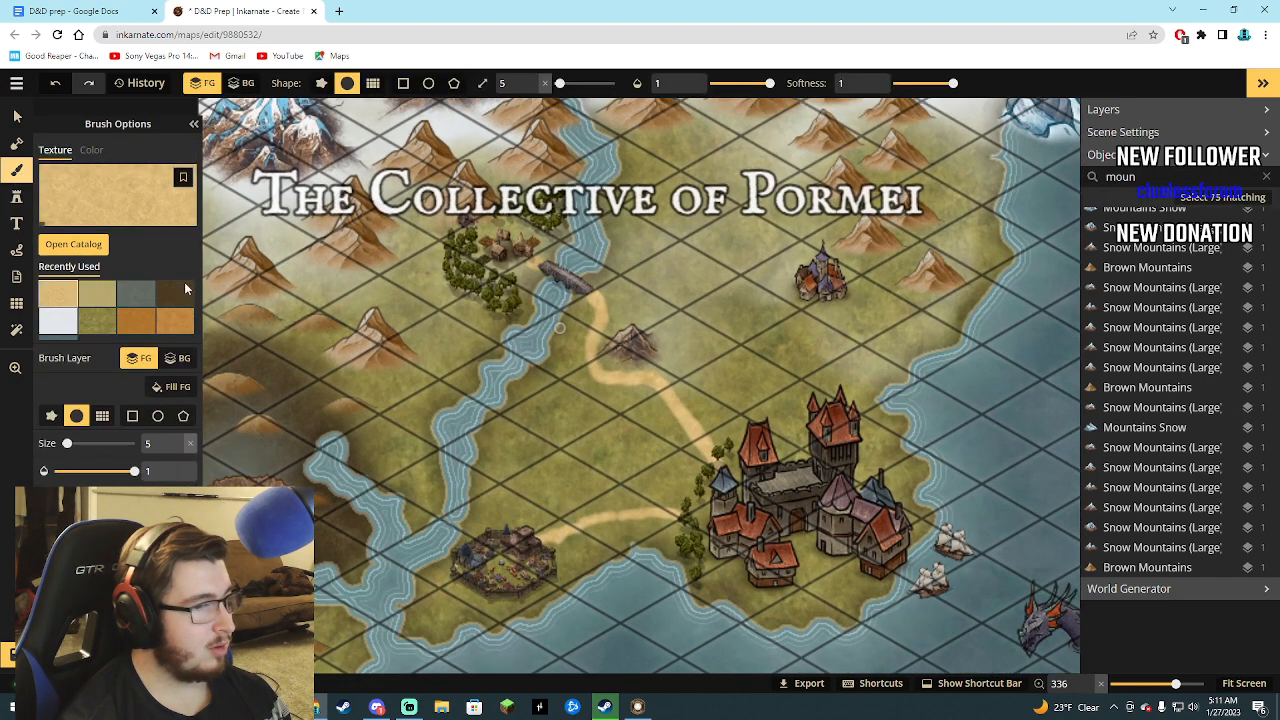
scroll(500, 578, "down", 3)
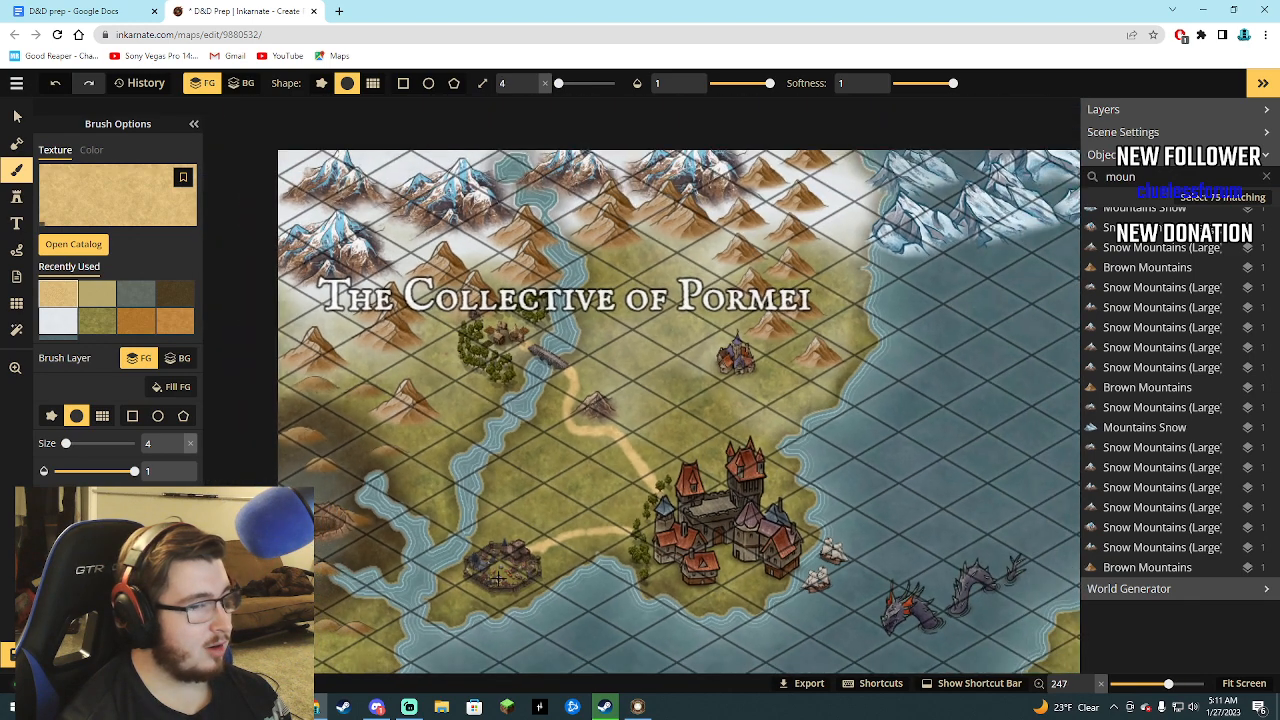
Place three size 10 sailing ships from the Core pack around the walled city: two in the southern water and one in the western river.
left_click(16, 196)
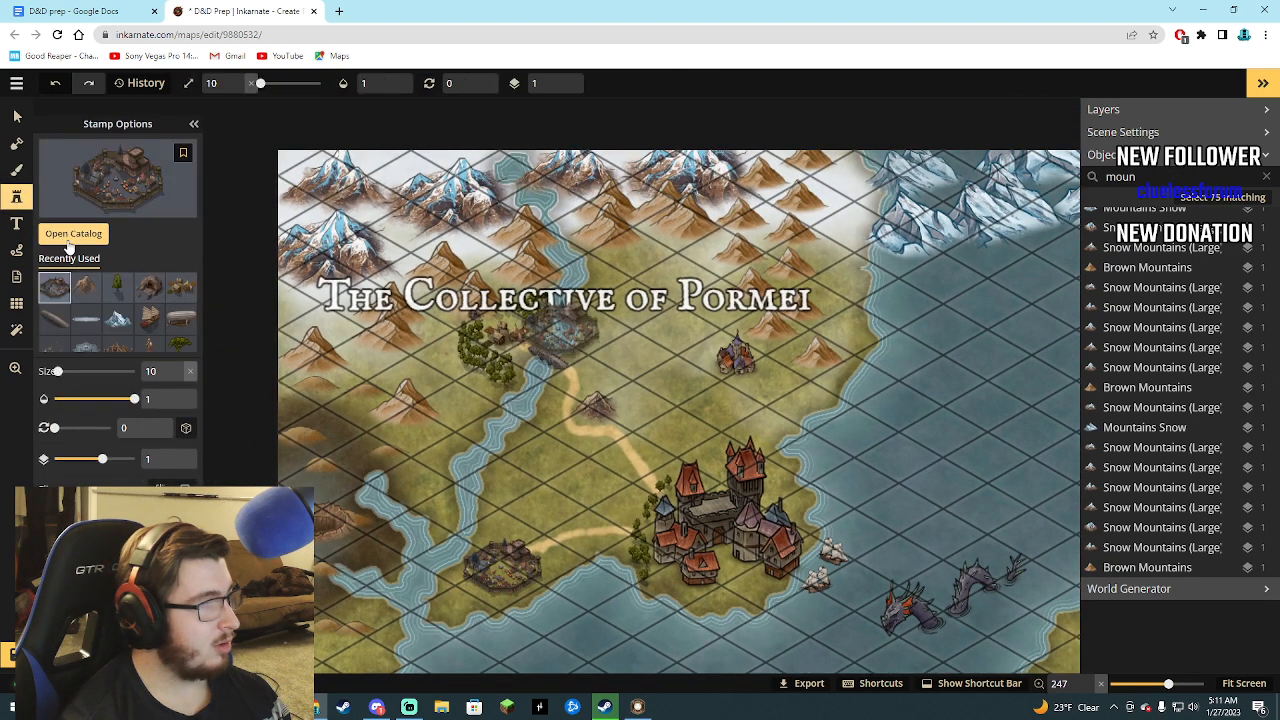
left_click(60, 236)
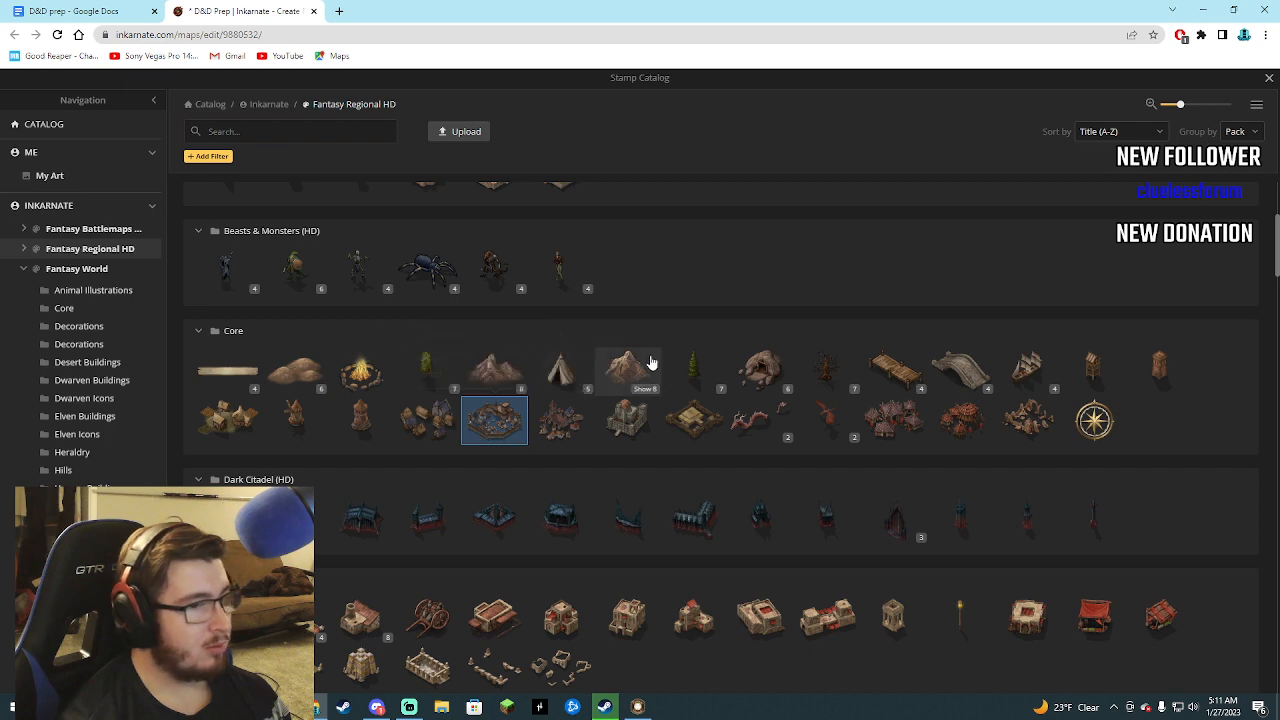
left_click(1028, 372)
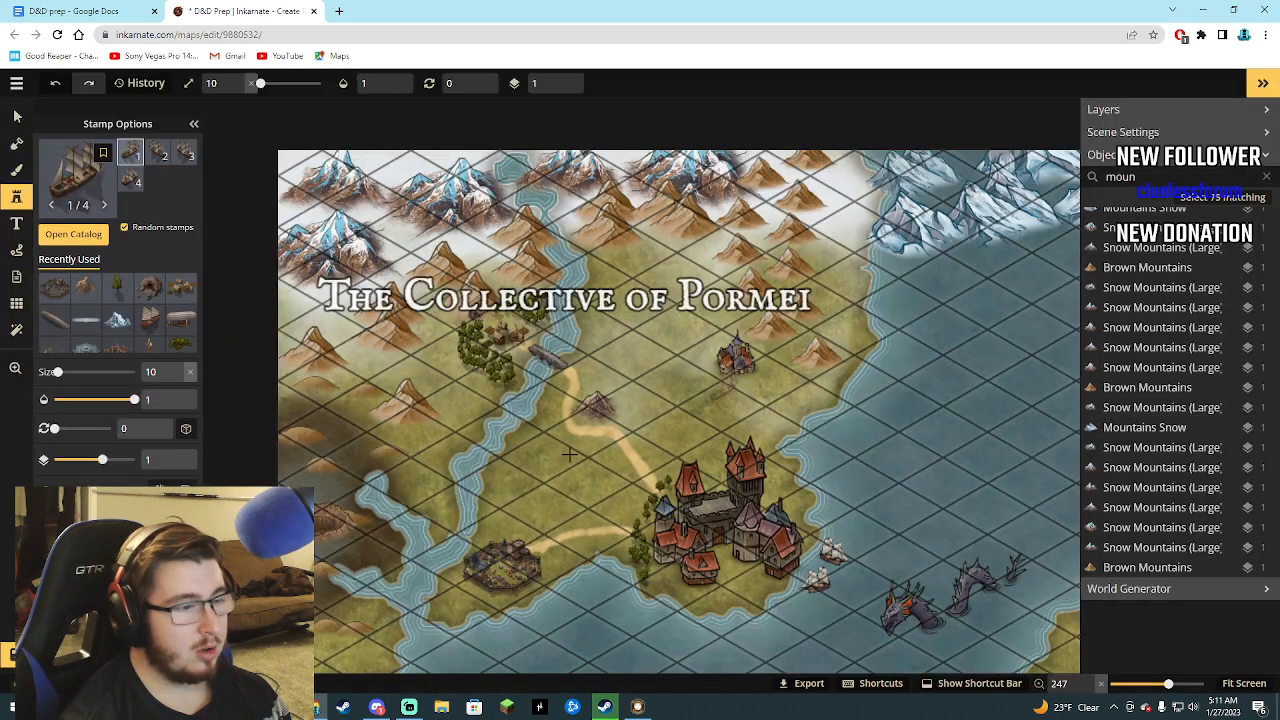
left_click(481, 623)
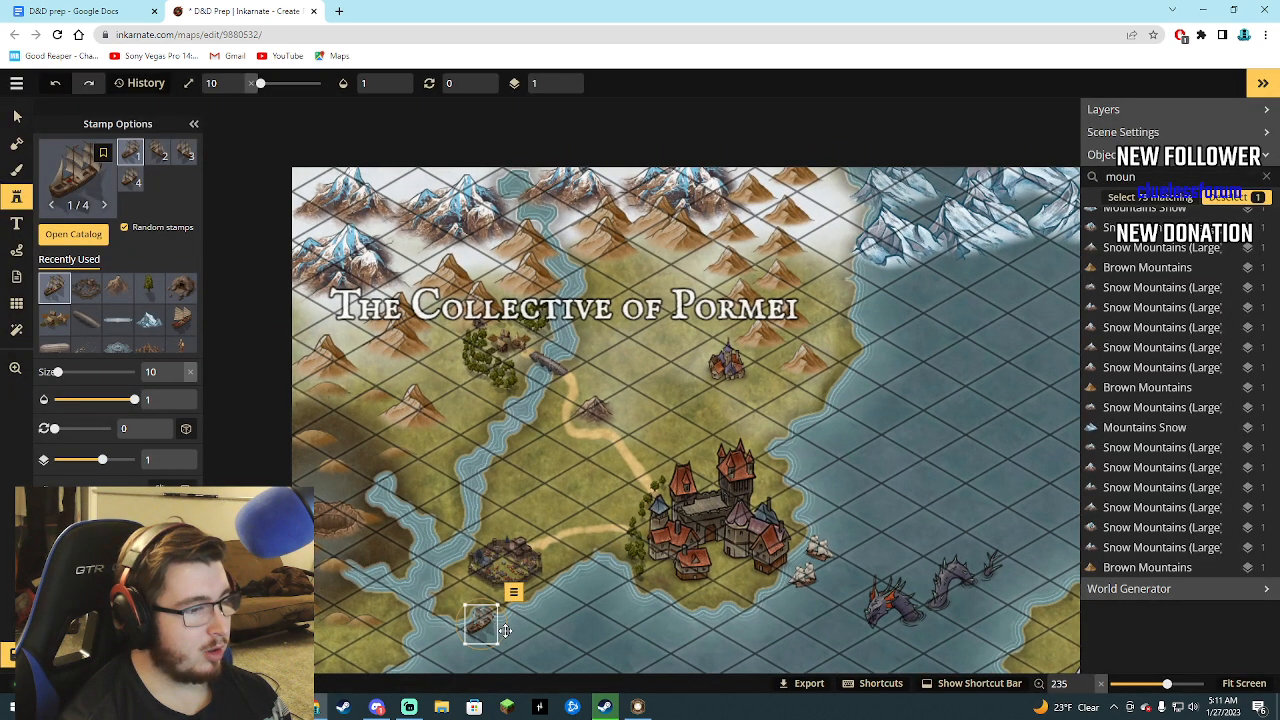
left_click(527, 622)
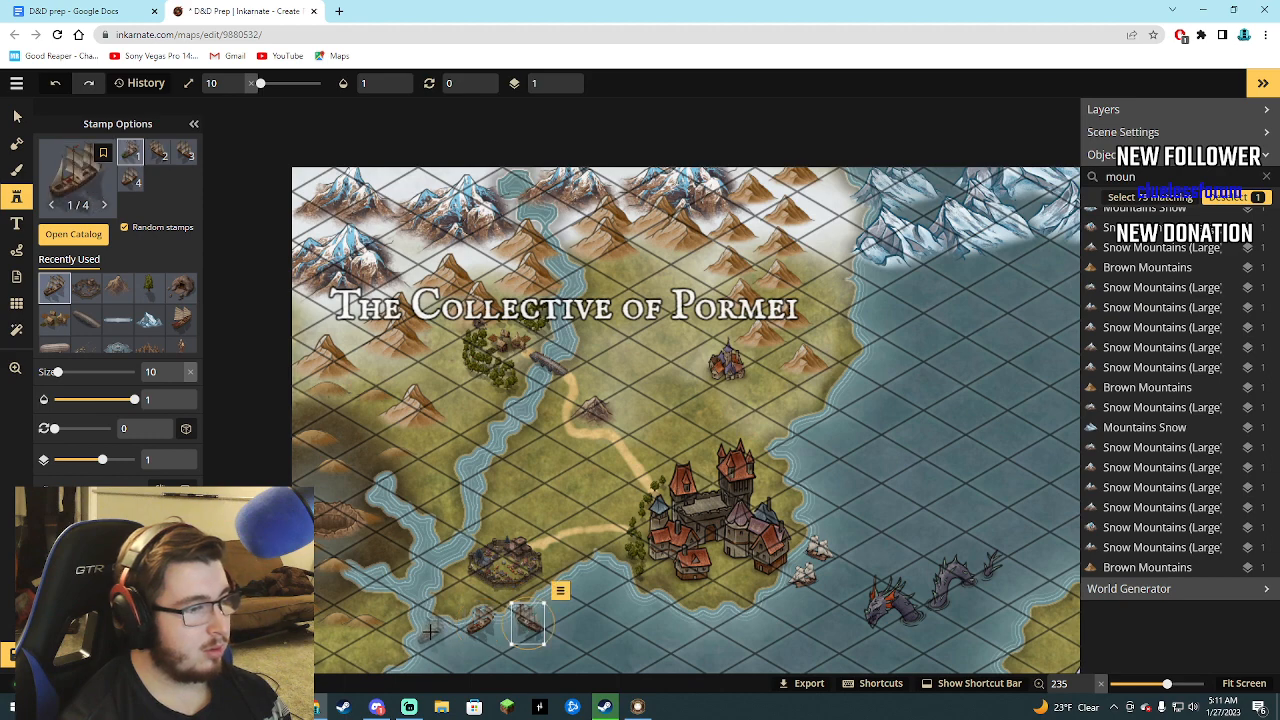
left_click(453, 549)
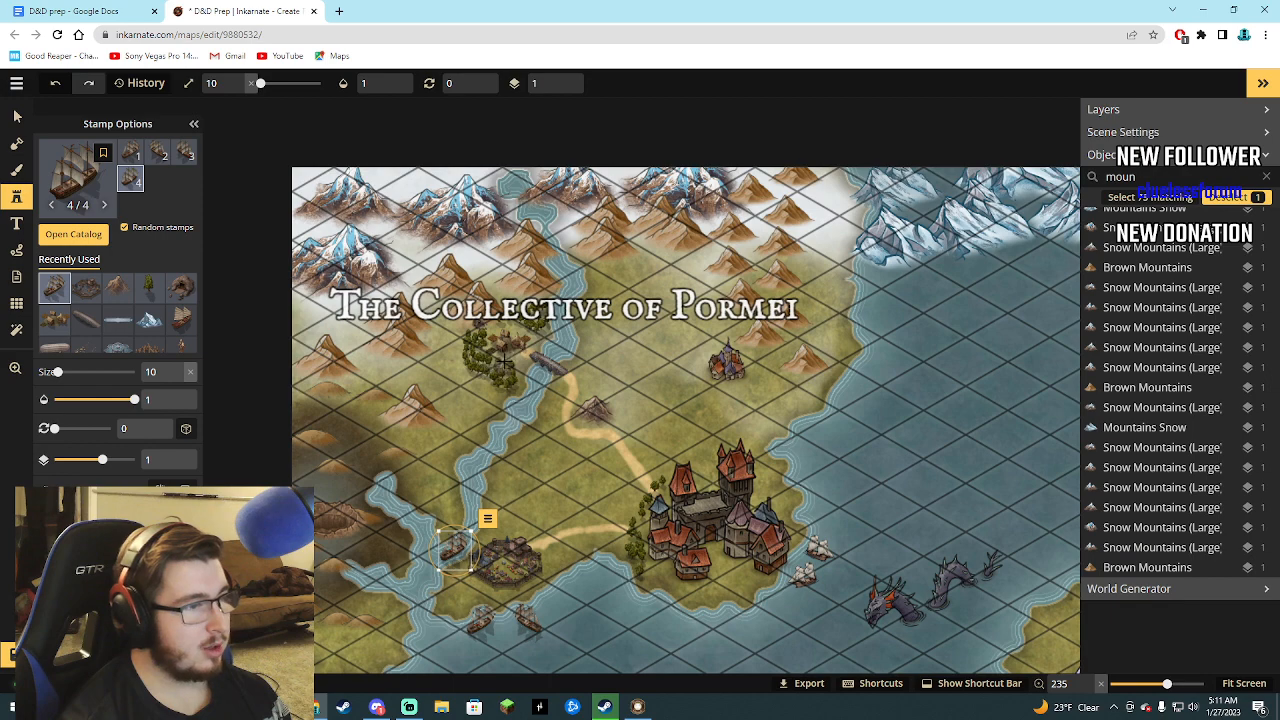
Scatter size 10 Deciduous Trees into a forest directly north of the walled city, between the river and the castle city.
scroll(452, 556, "down", 3)
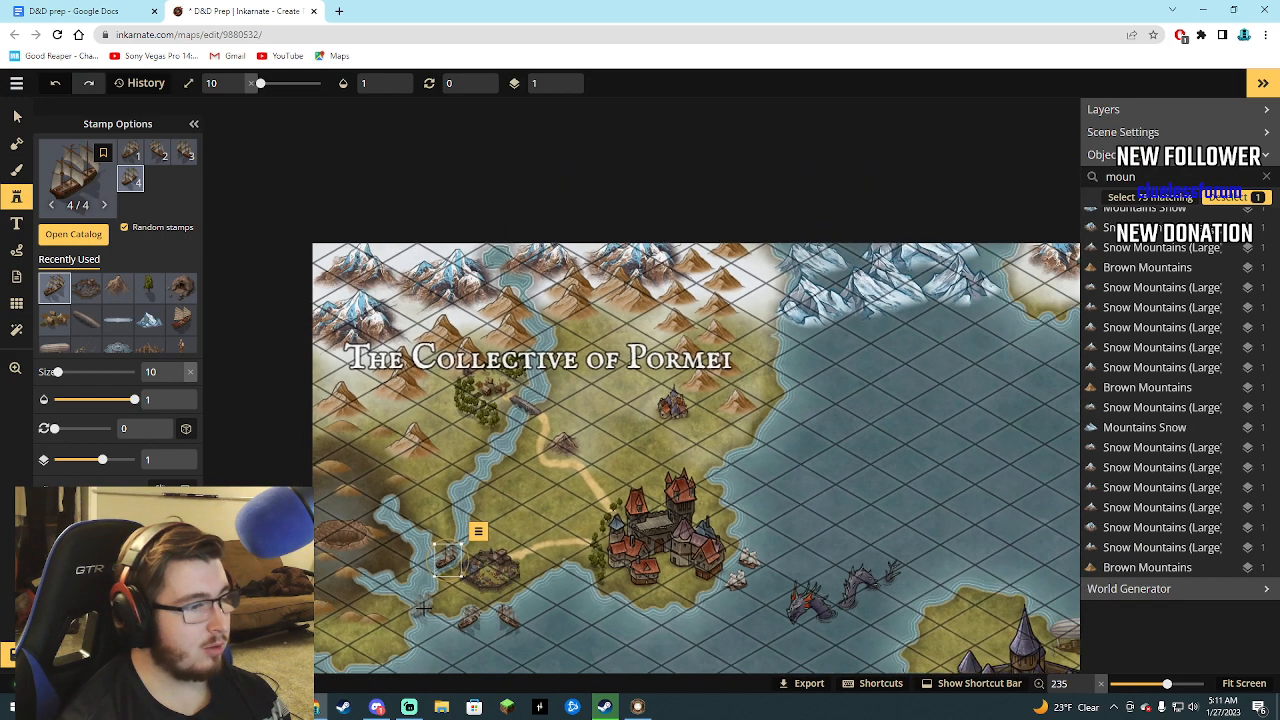
scroll(424, 607, "down", 3)
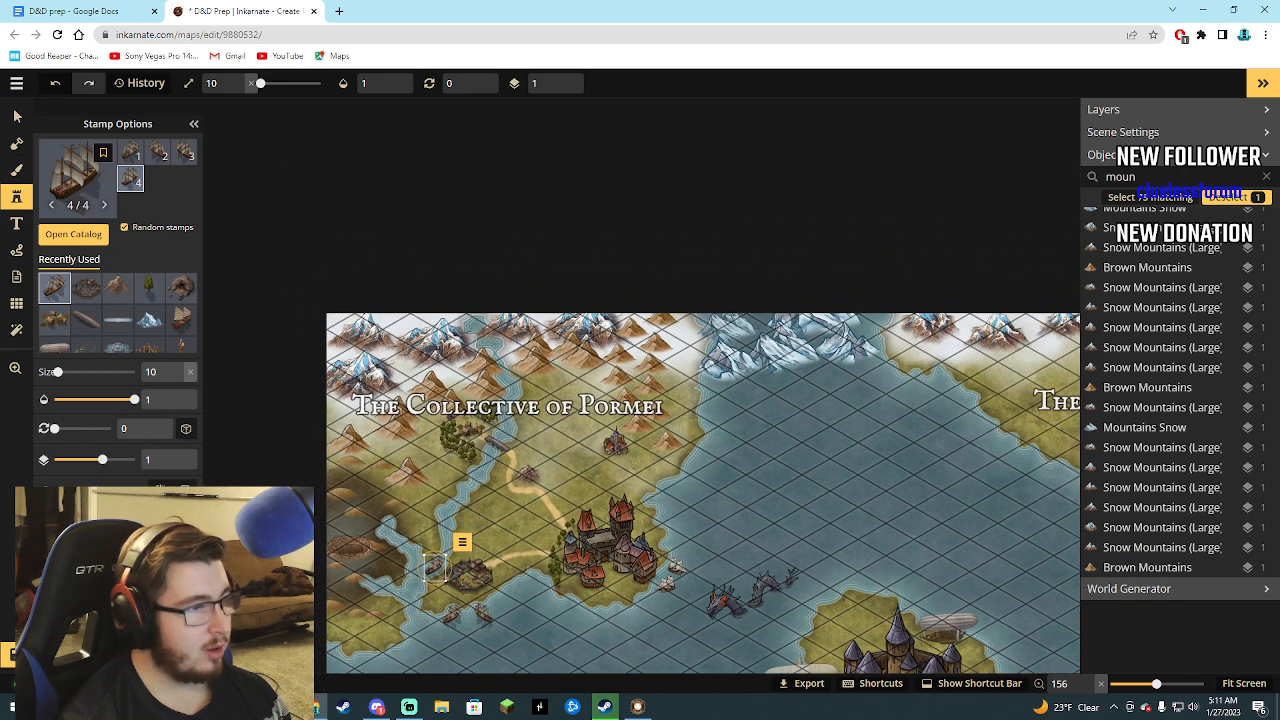
scroll(300, 530, "up", 3)
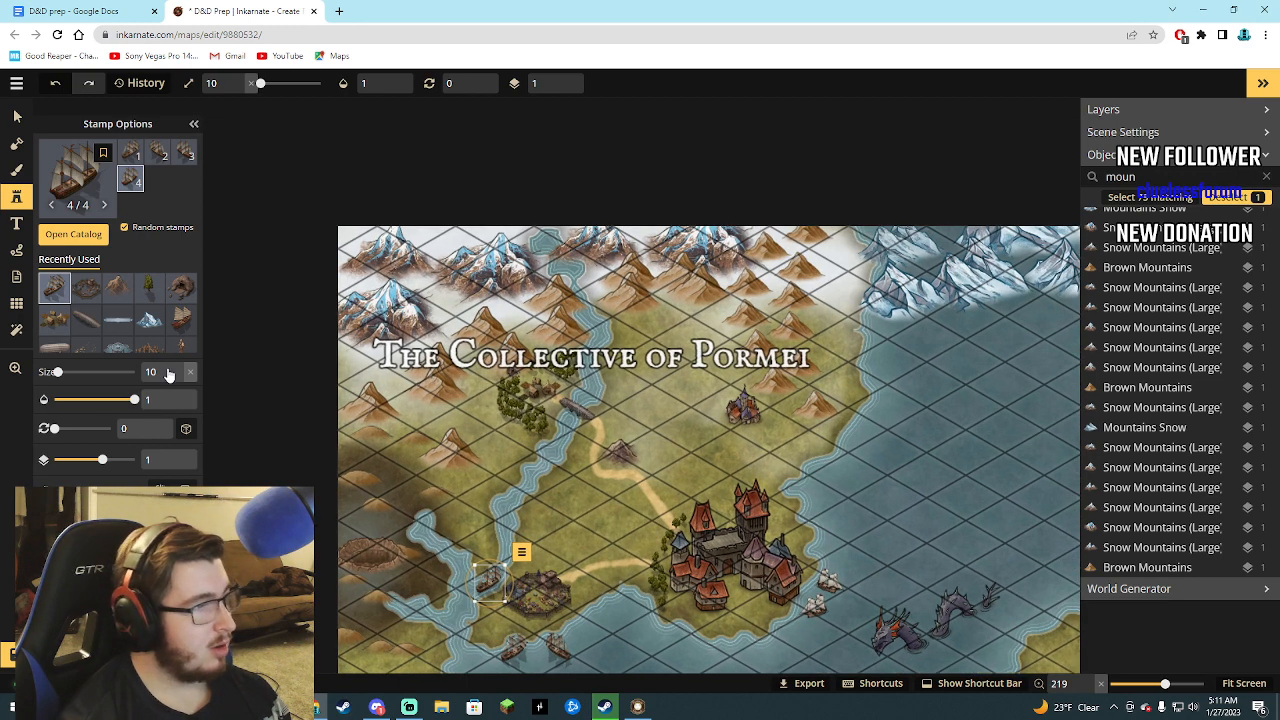
left_click(149, 288)
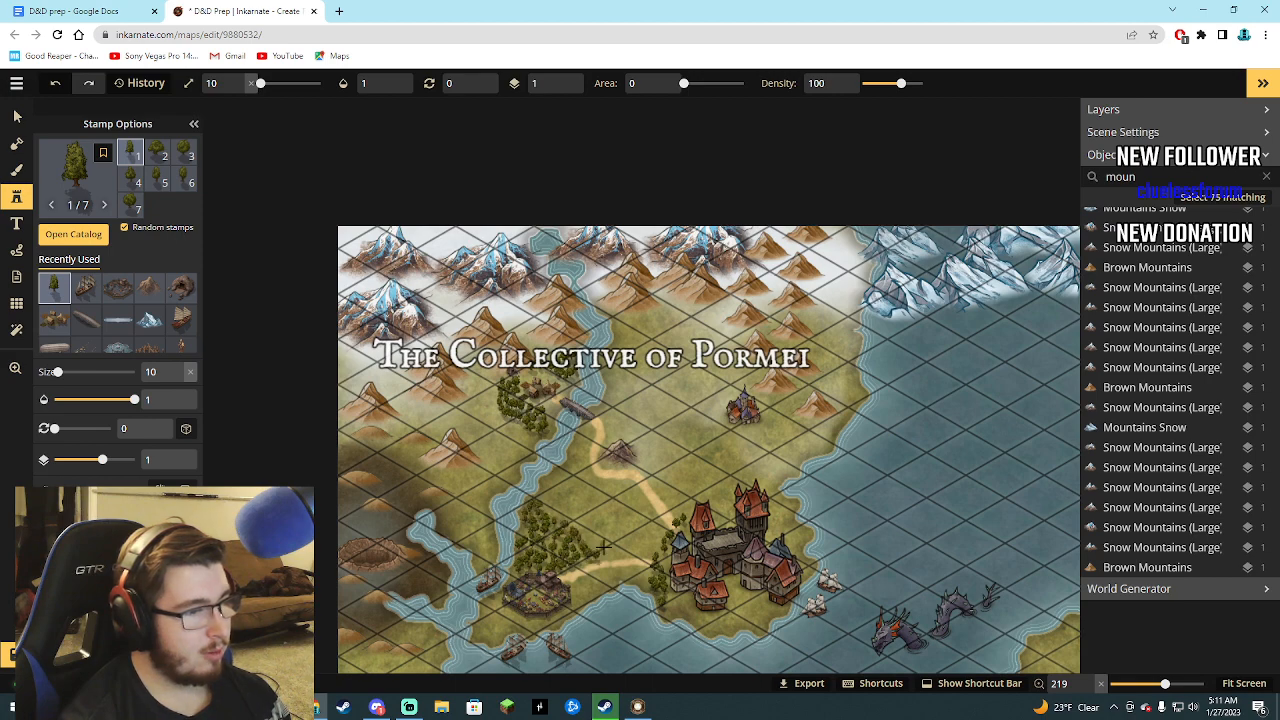
Extend the size 10 deciduous forest north to the bridge, filling the land between the river and the sandy path.
left_click(588, 428)
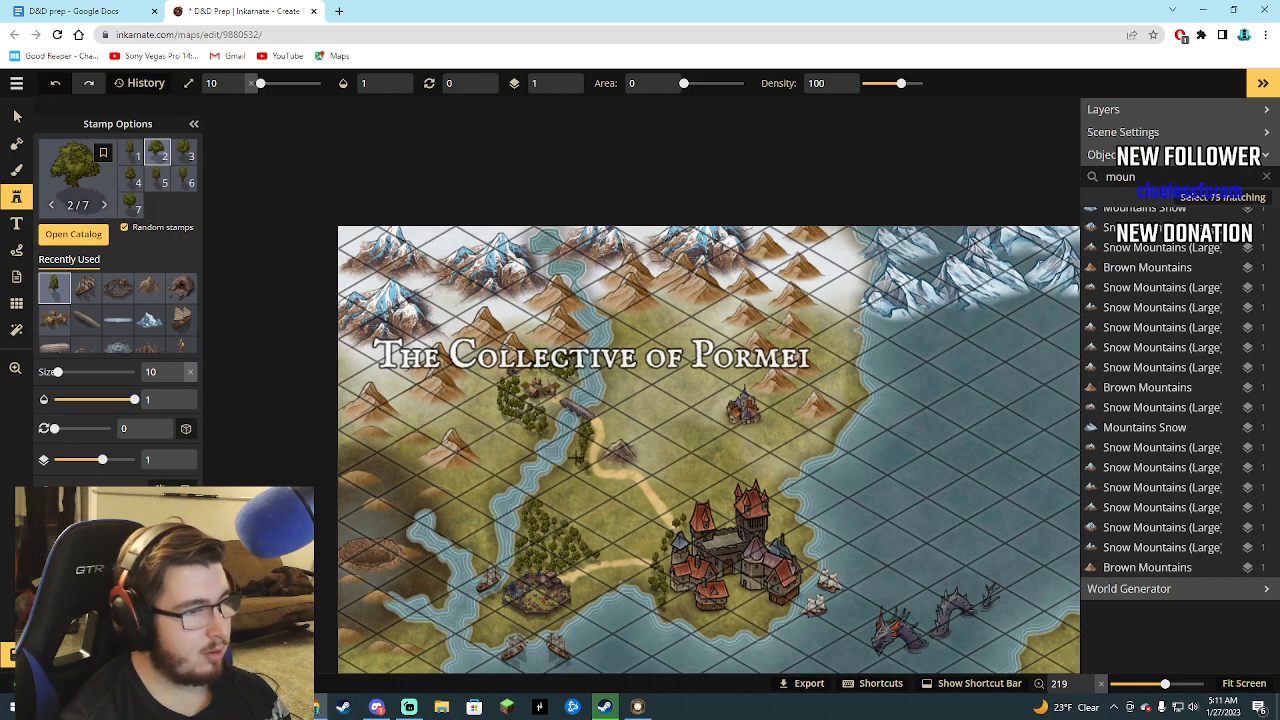
left_click(586, 472)
left_click_drag(600, 479, 634, 484)
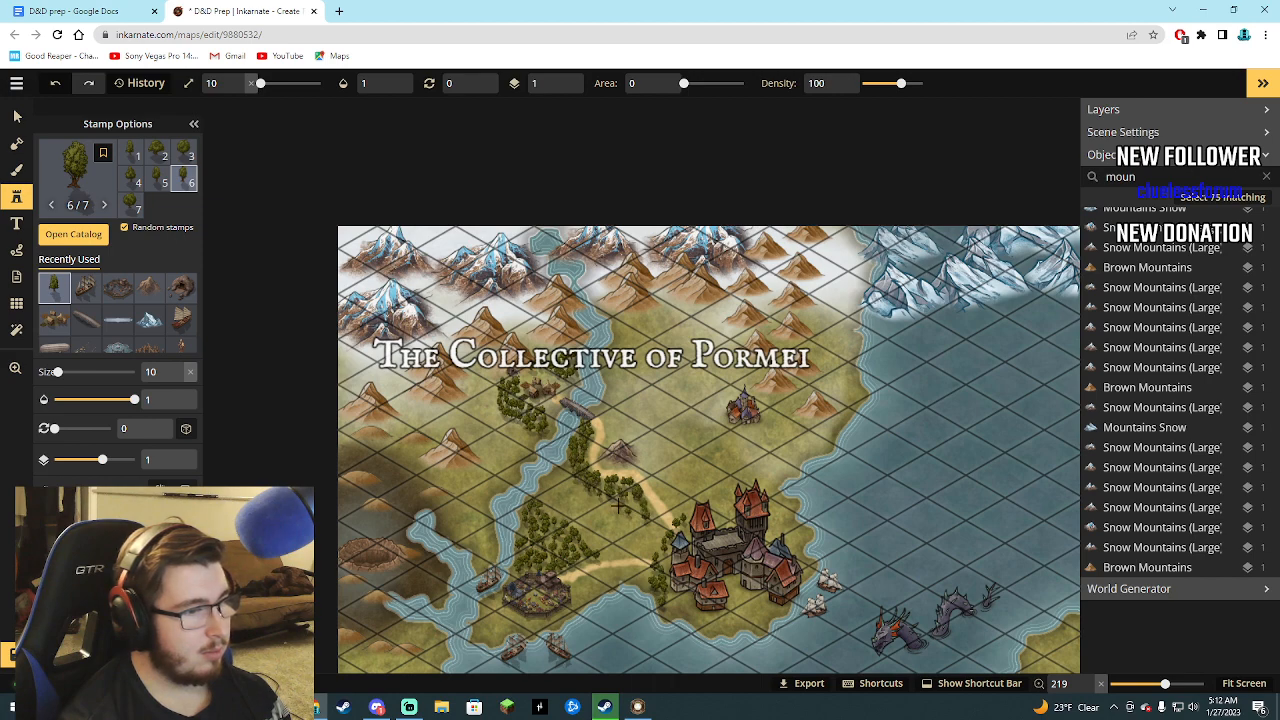
mouse_move(566, 470)
left_mouse_down()
mouse_move(643, 508)
mouse_move(662, 535)
mouse_move(649, 510)
mouse_move(646, 548)
mouse_move(596, 547)
mouse_move(605, 554)
mouse_move(646, 543)
mouse_move(589, 535)
mouse_move(658, 533)
mouse_move(629, 508)
mouse_move(586, 522)
mouse_move(557, 470)
left_mouse_up()
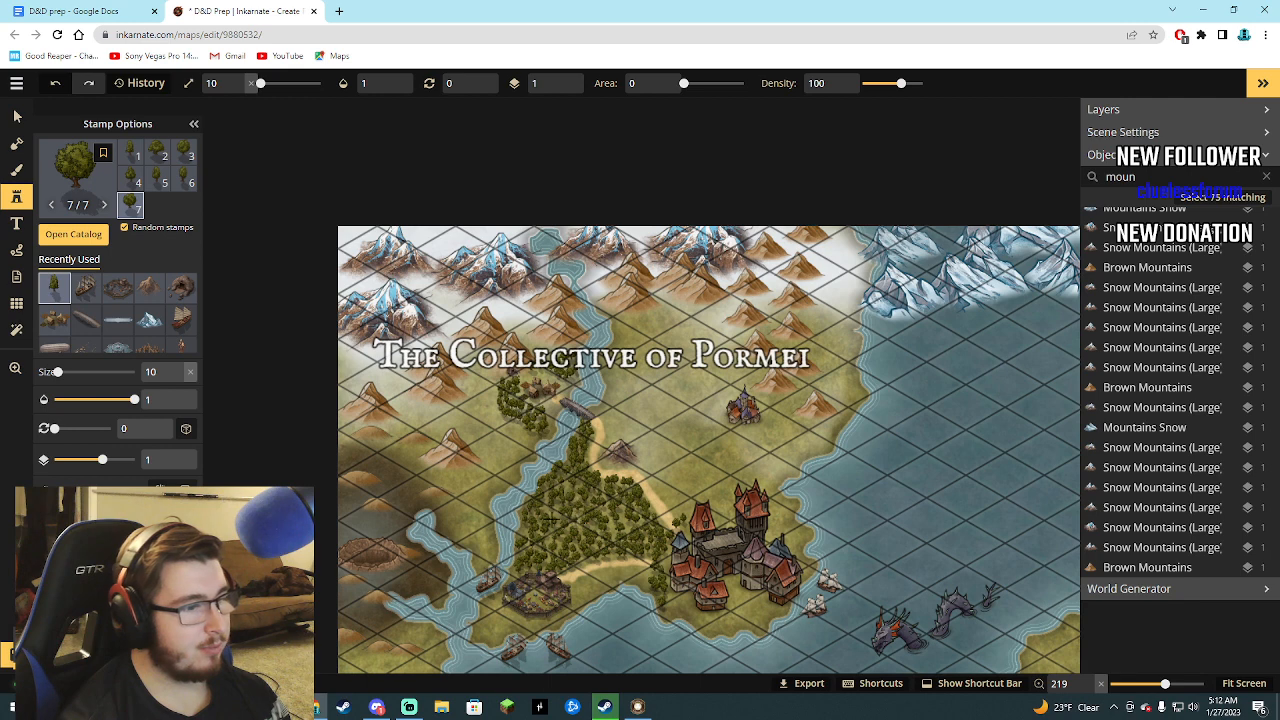
left_click(552, 519)
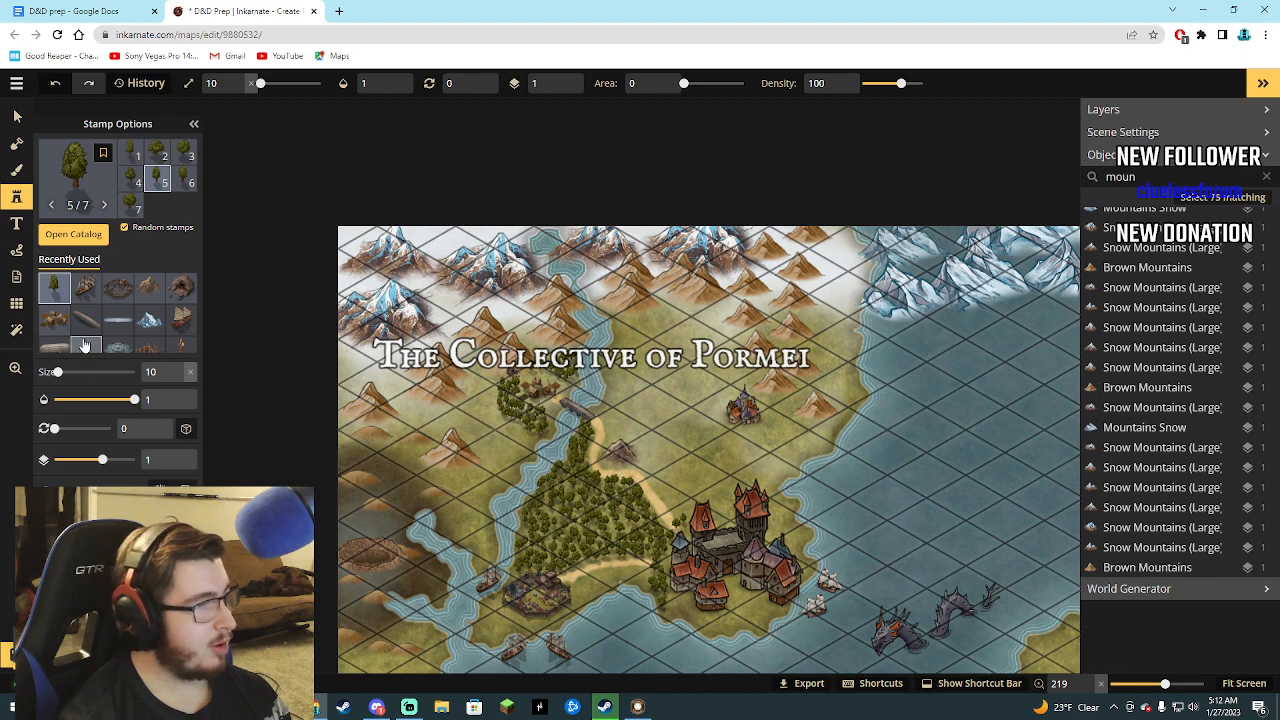
Place the Core pack's small farming village stamp at size 10 beside the castle, in the forest, and at two spots along the northern path.
scroll(103, 331, "down", 2)
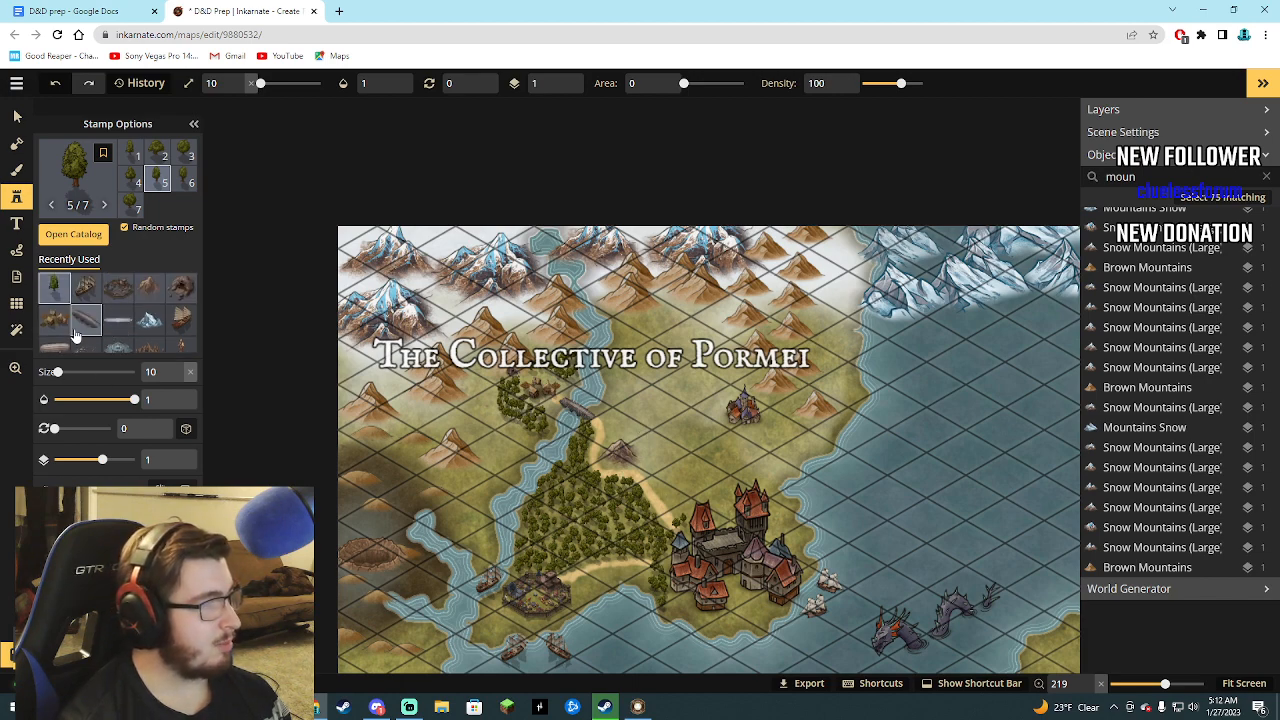
left_click(80, 240)
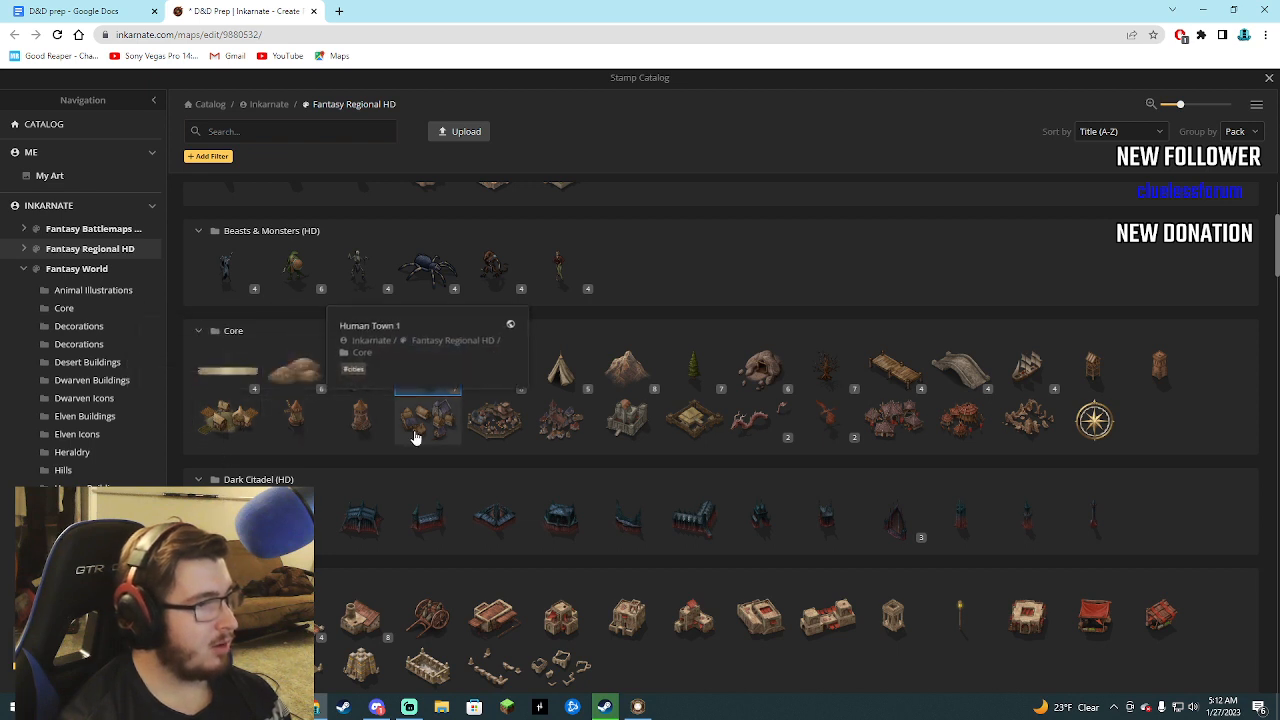
left_click(232, 421)
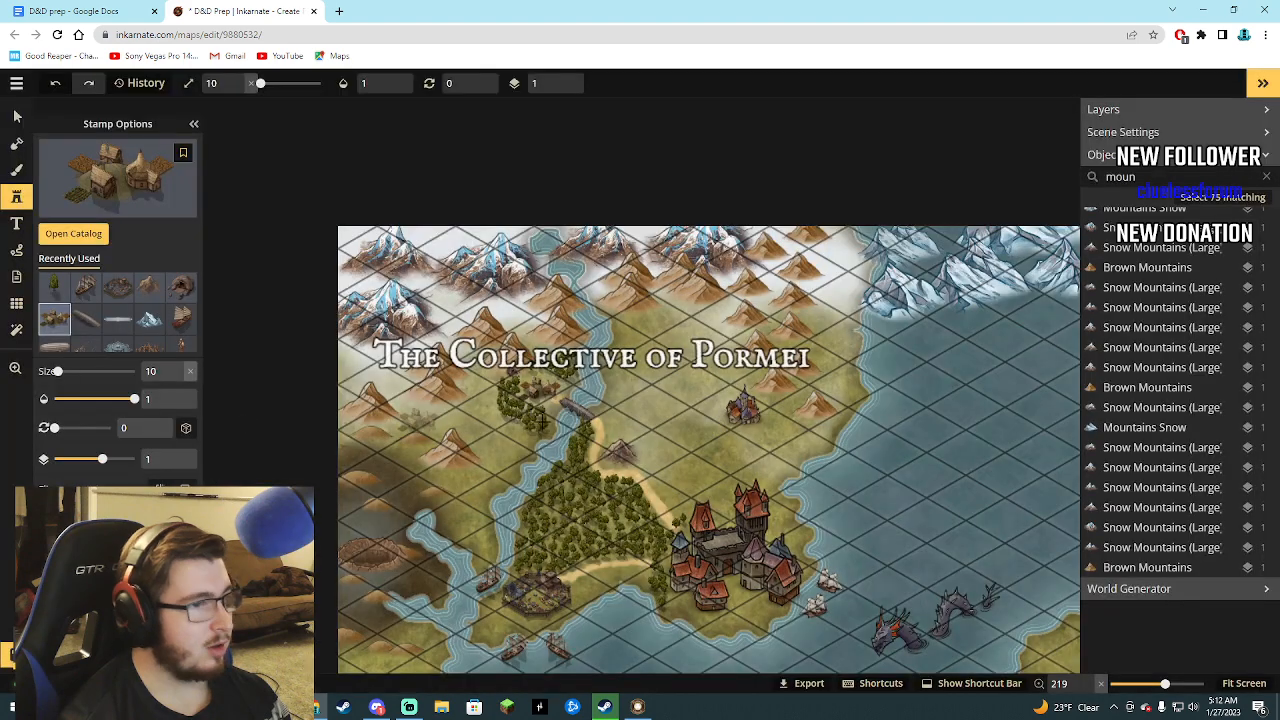
left_click(678, 502)
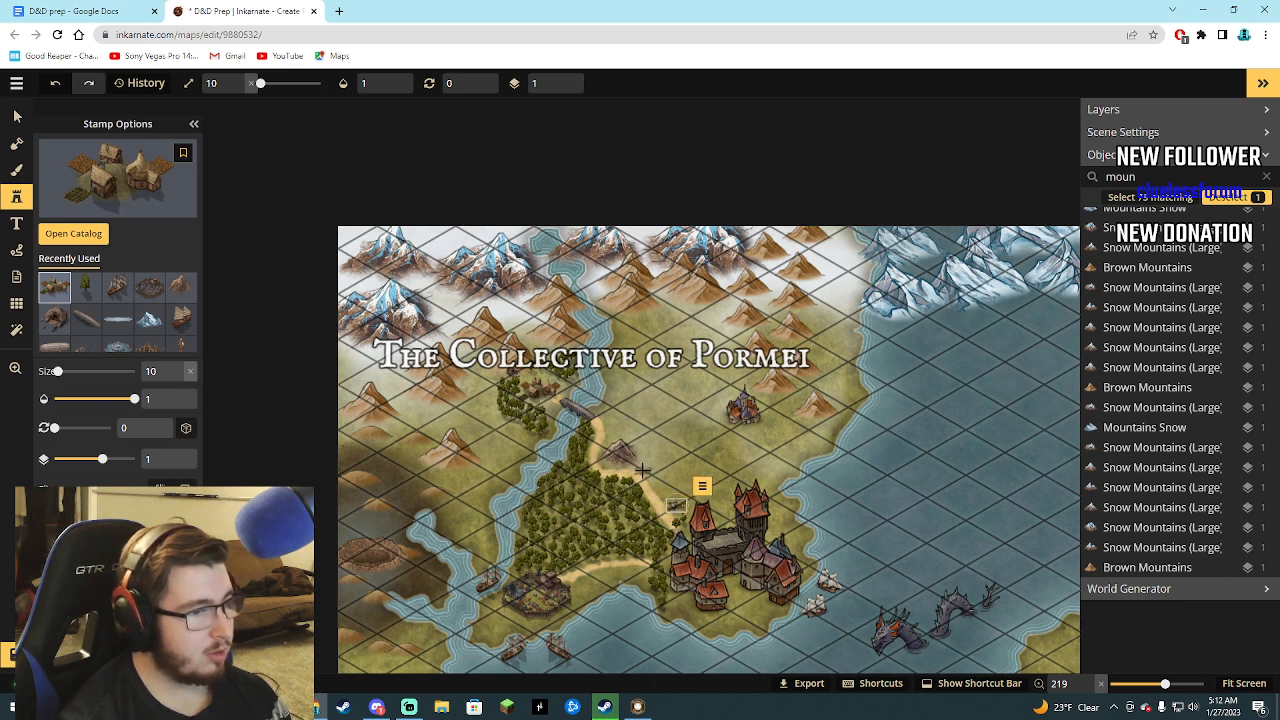
left_click(616, 531)
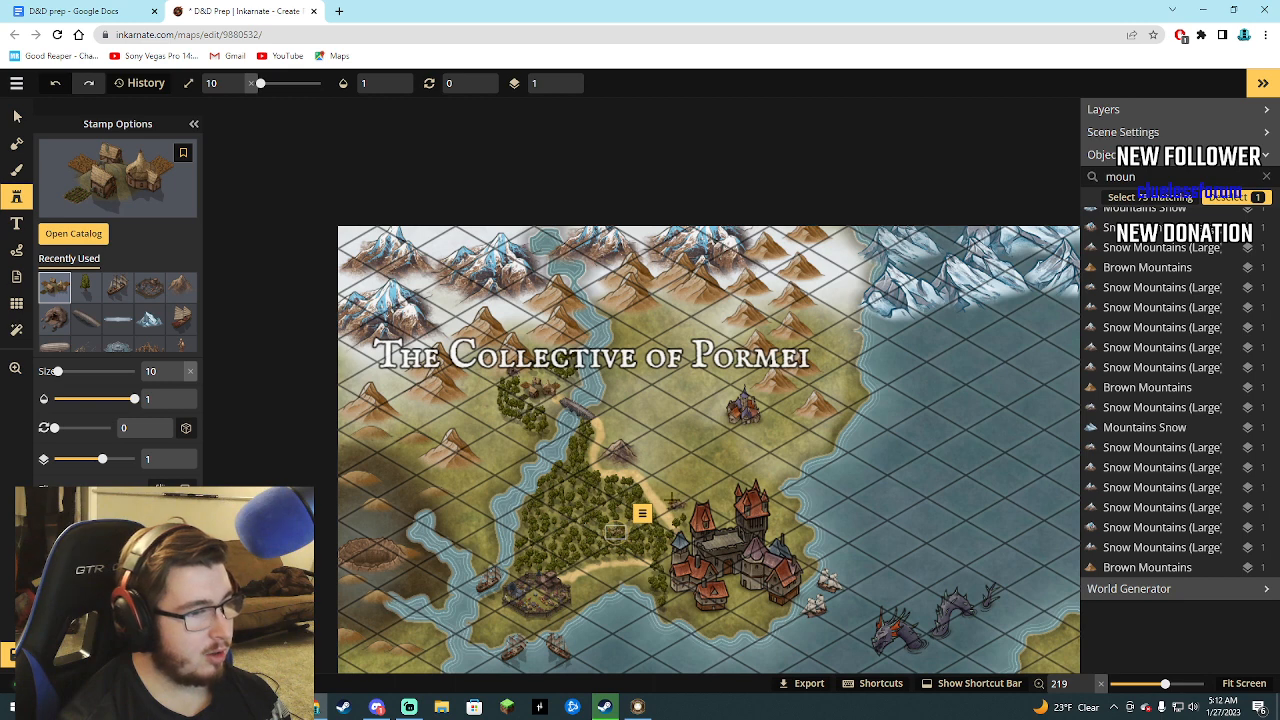
left_click(610, 433)
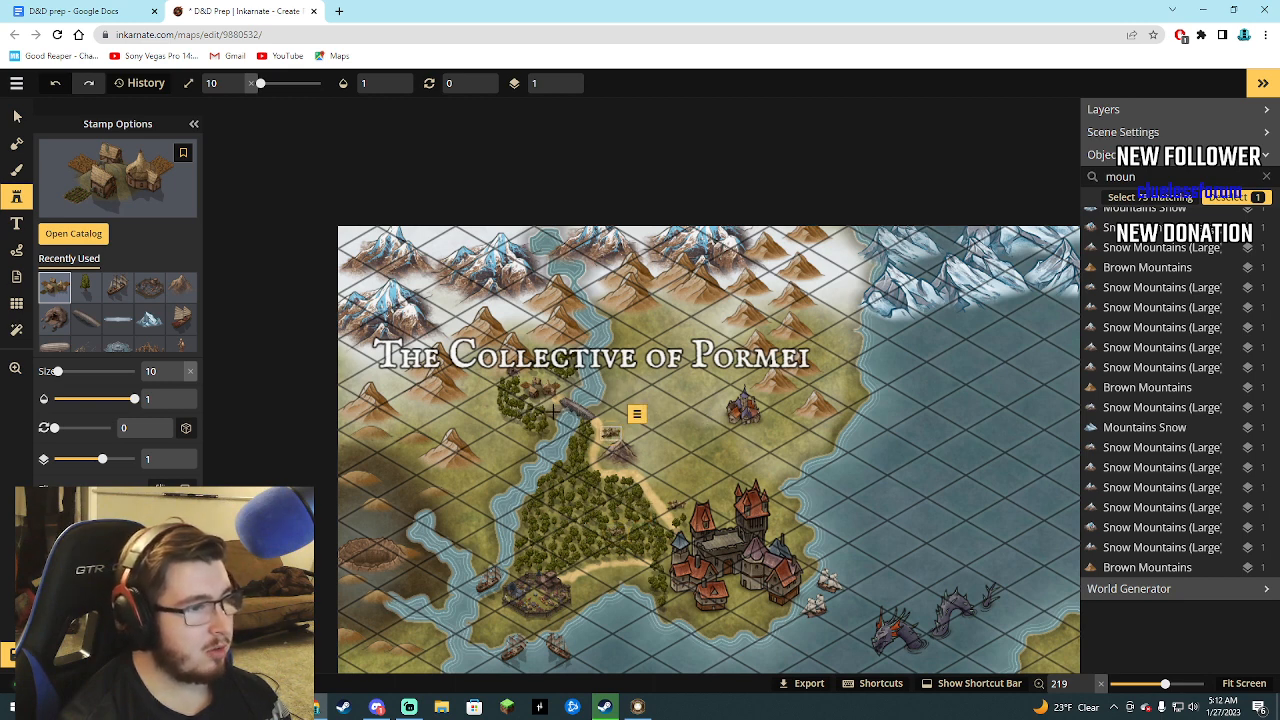
left_click(644, 468)
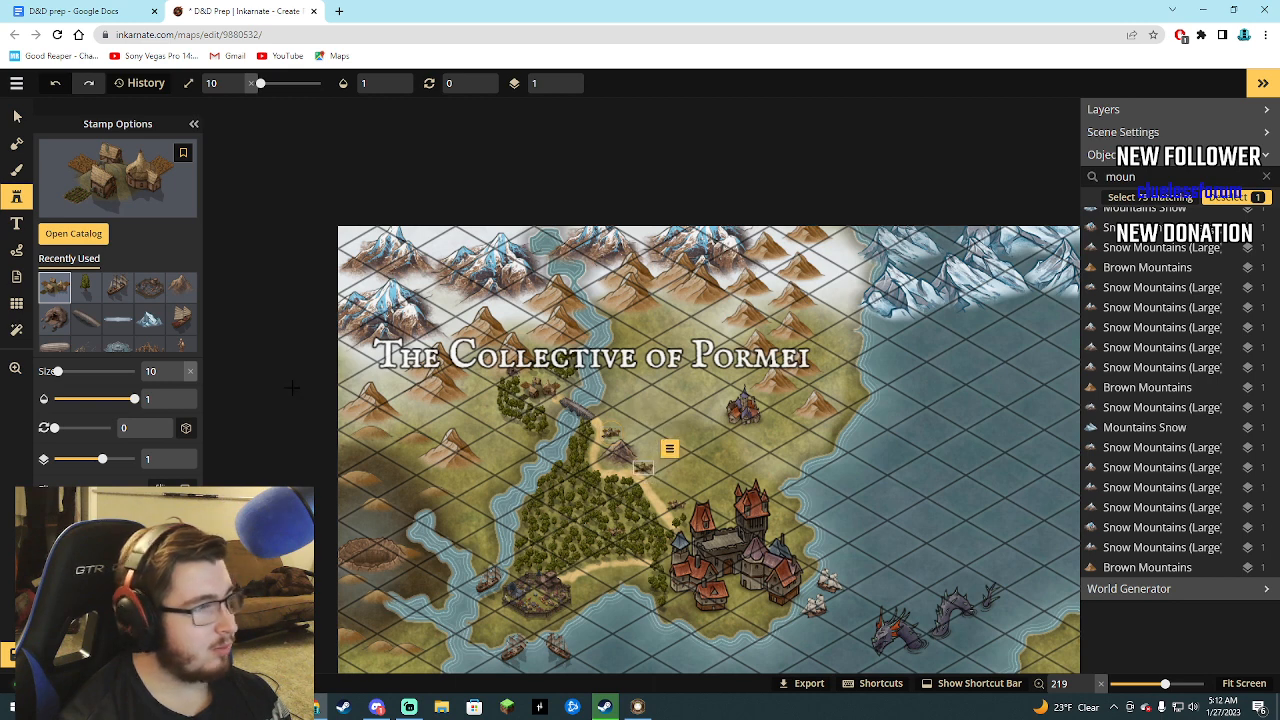
Scatter size 10 deciduous trees along the path's east side, from the riverbank by the bridge down toward the castle city.
left_click(85, 287)
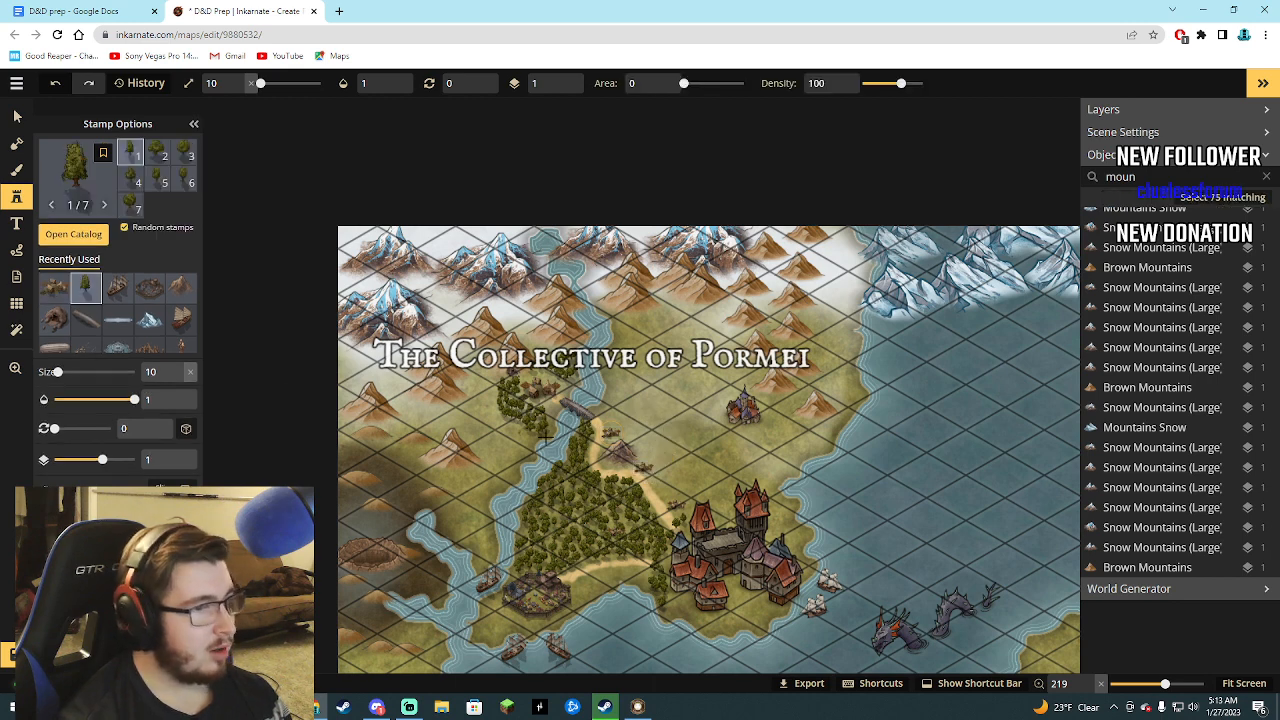
left_click(597, 412)
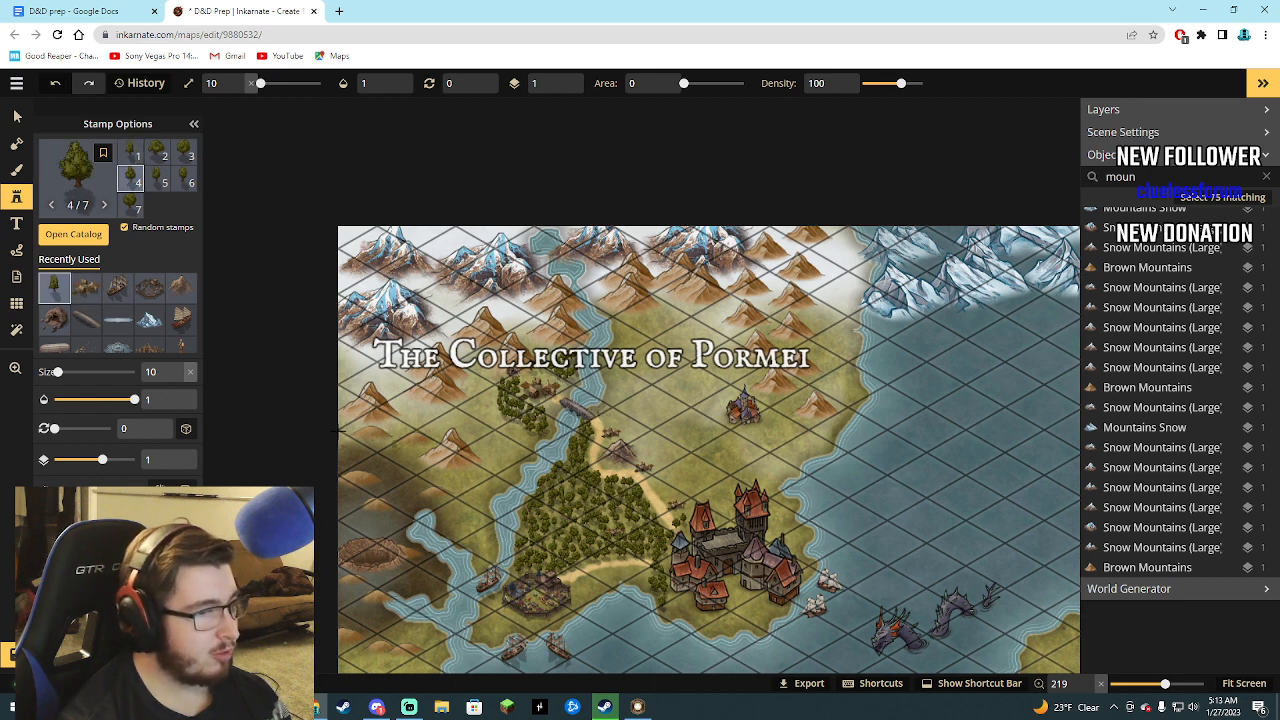
left_click_drag(57, 371, 57, 371)
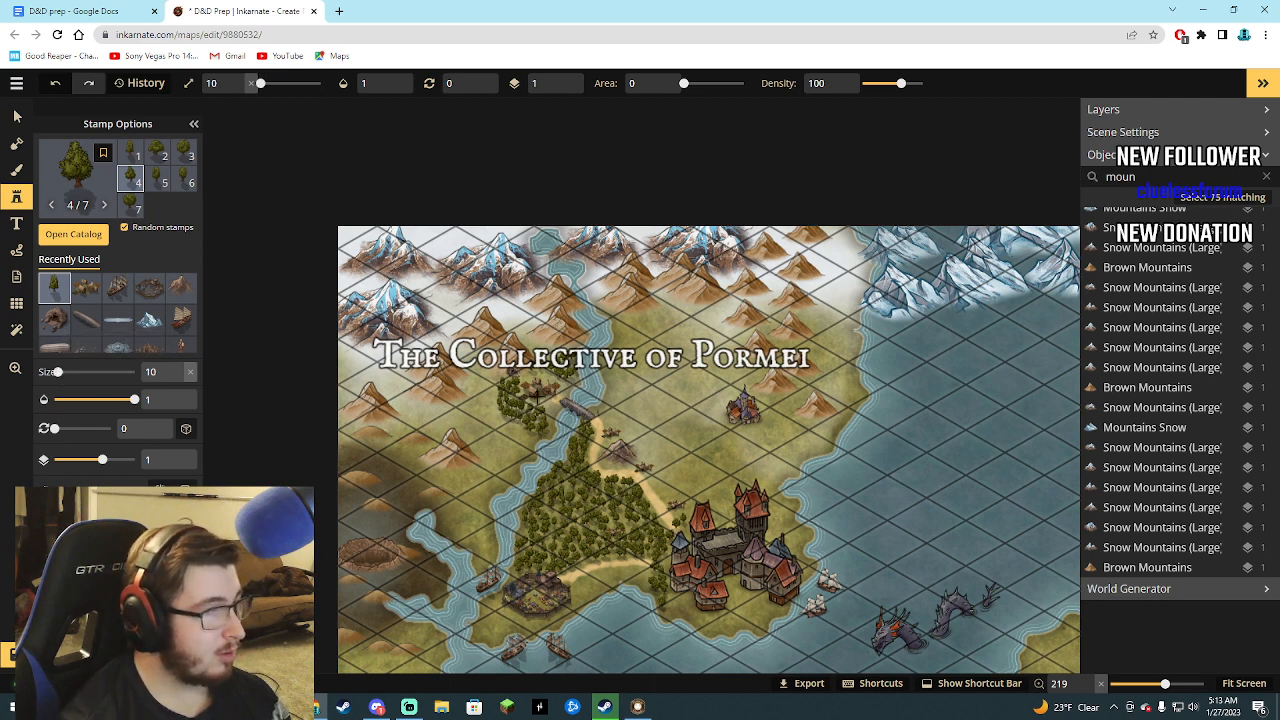
left_click(596, 412)
left_click(605, 426)
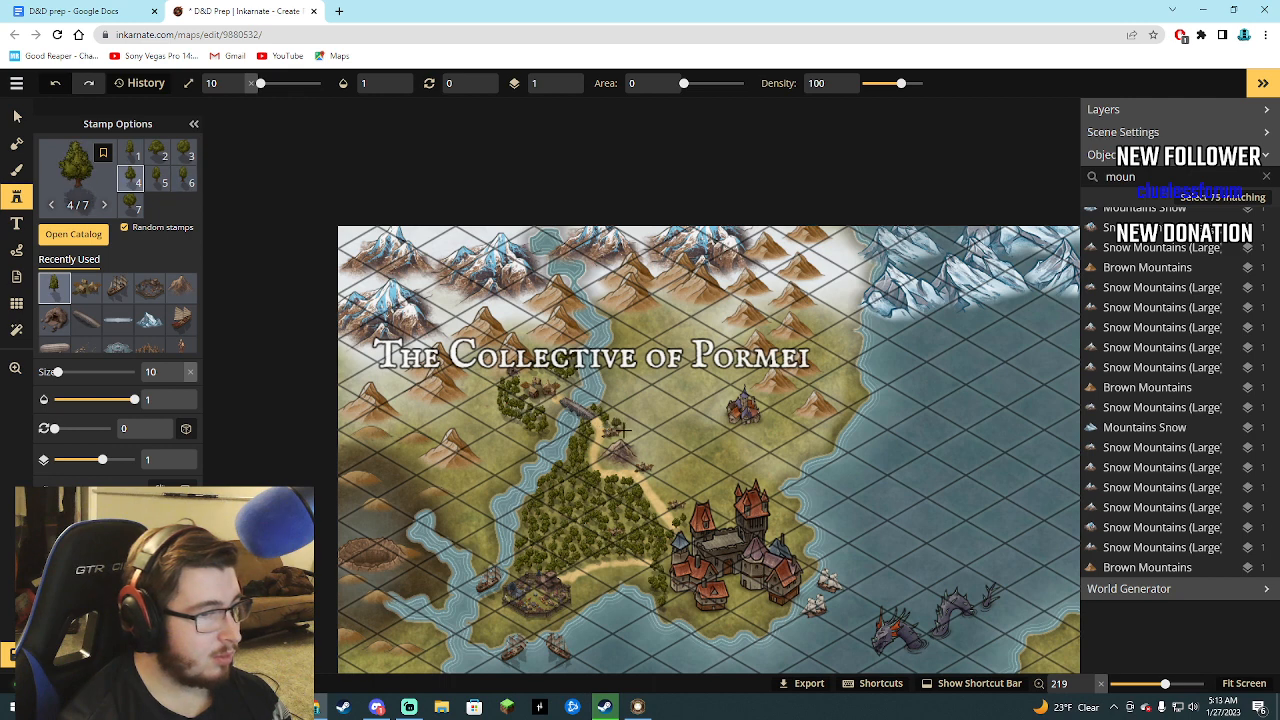
left_click(622, 430)
left_click(628, 440)
left_click(632, 440)
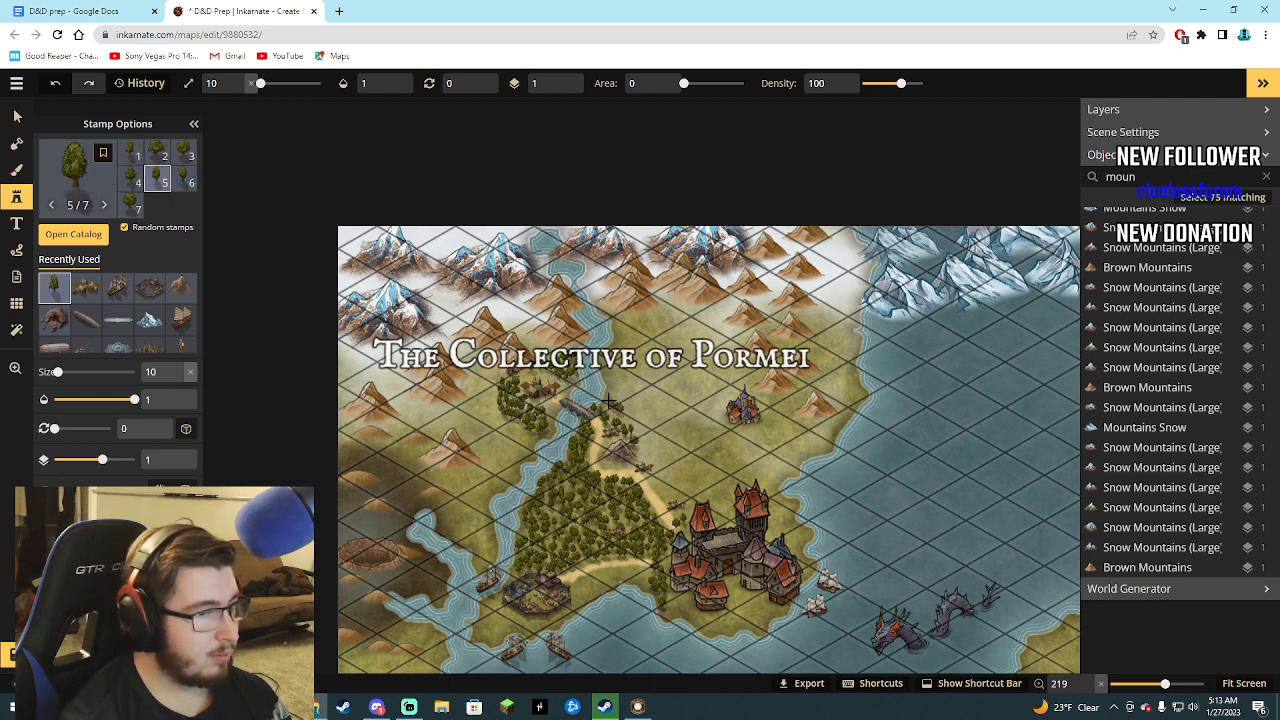
left_click(612, 402)
left_click(624, 414)
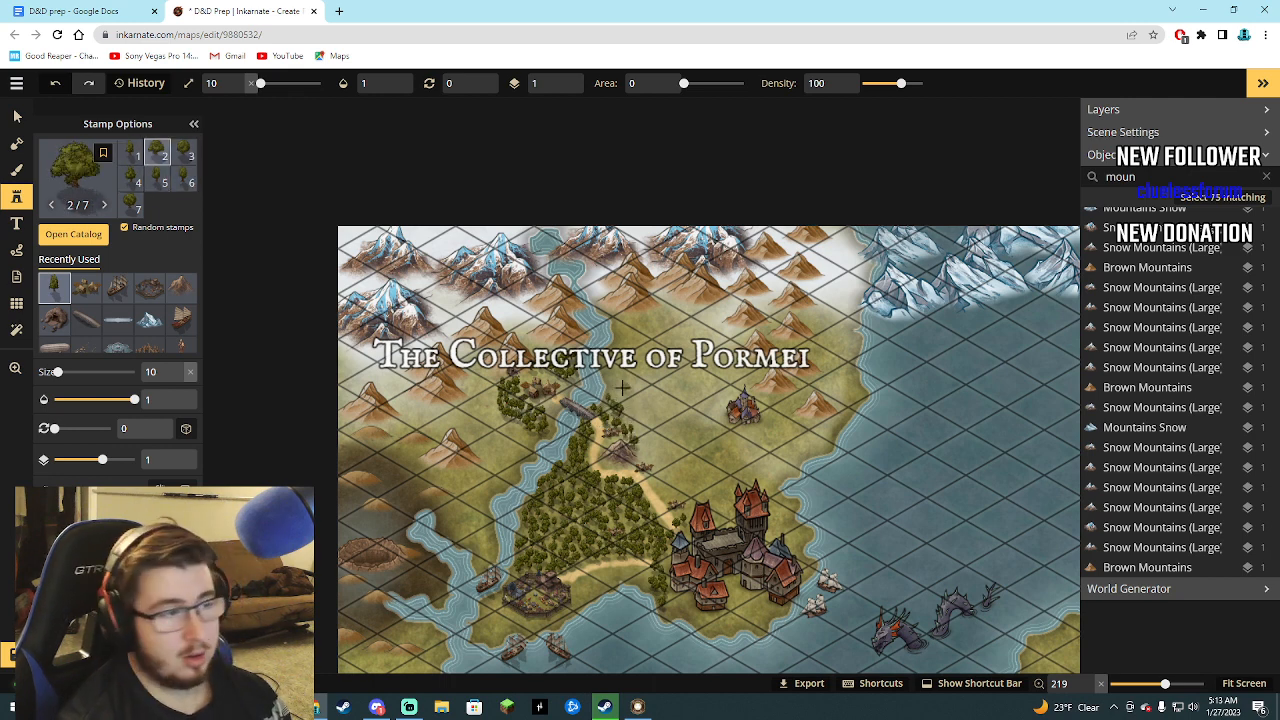
left_click(607, 374)
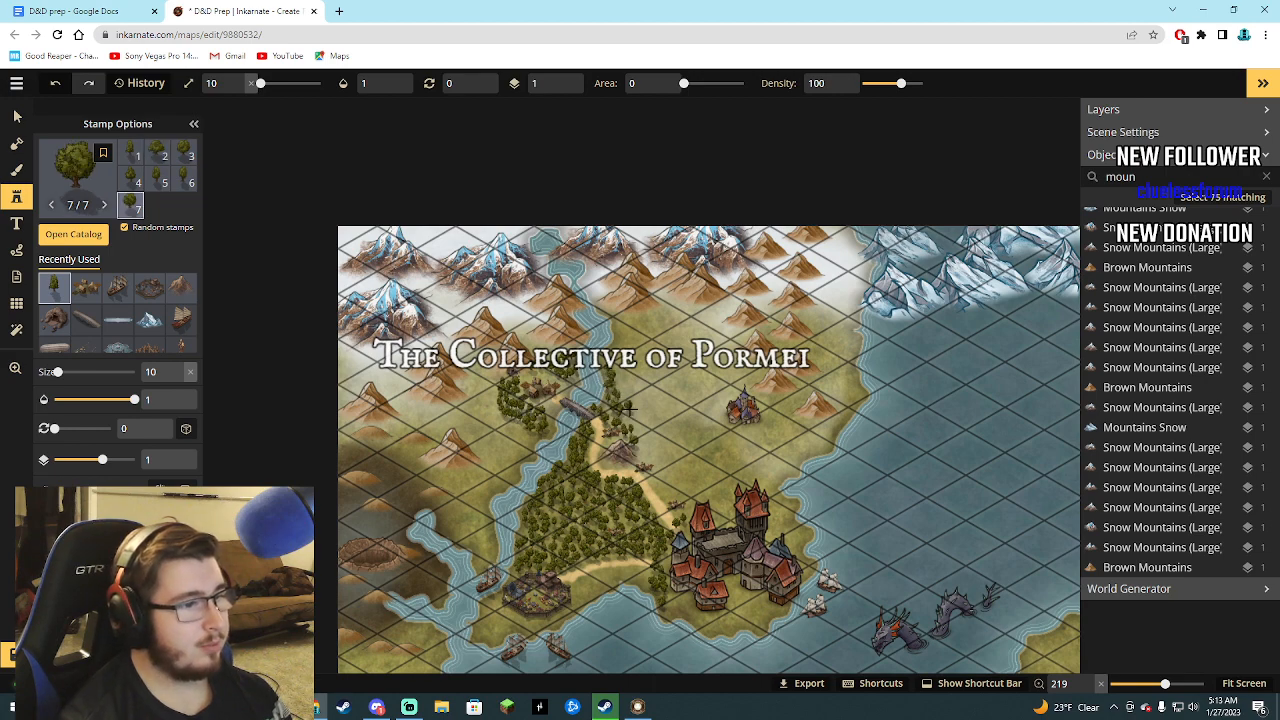
left_click(639, 434)
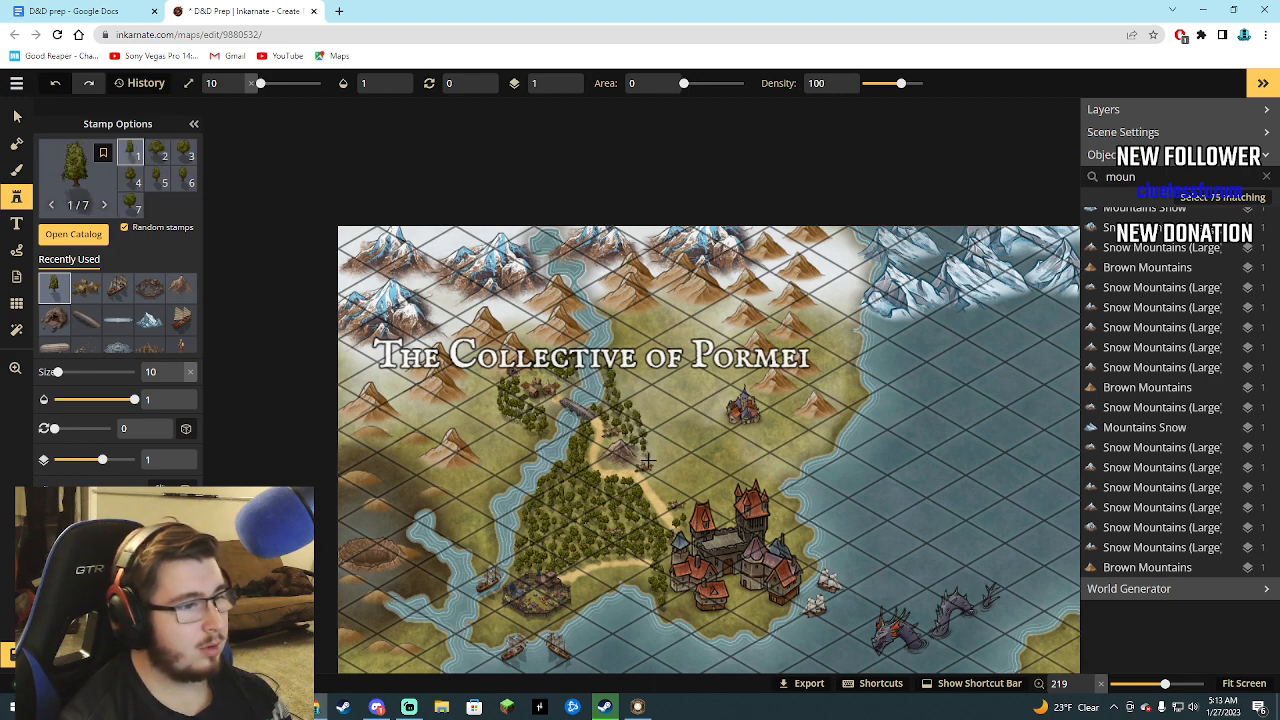
left_click(657, 482)
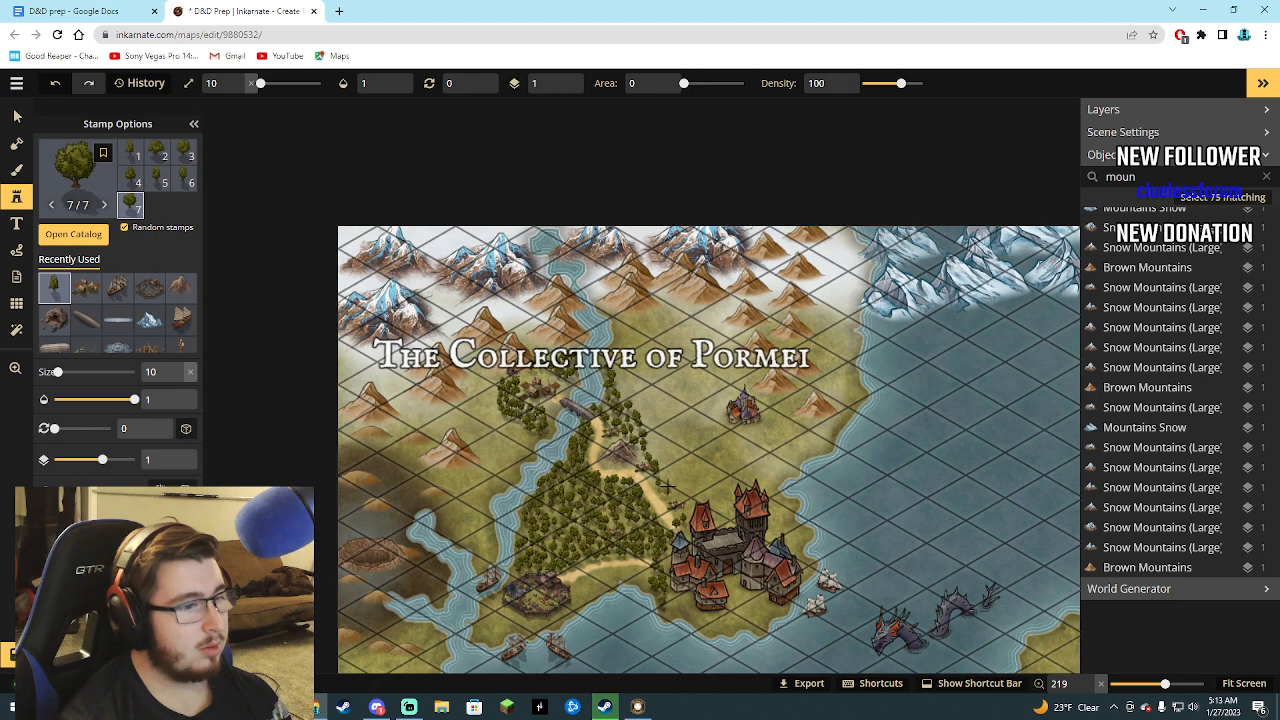
Switch back to the foreground Brush with the sand texture at size 4.
left_click(16, 170)
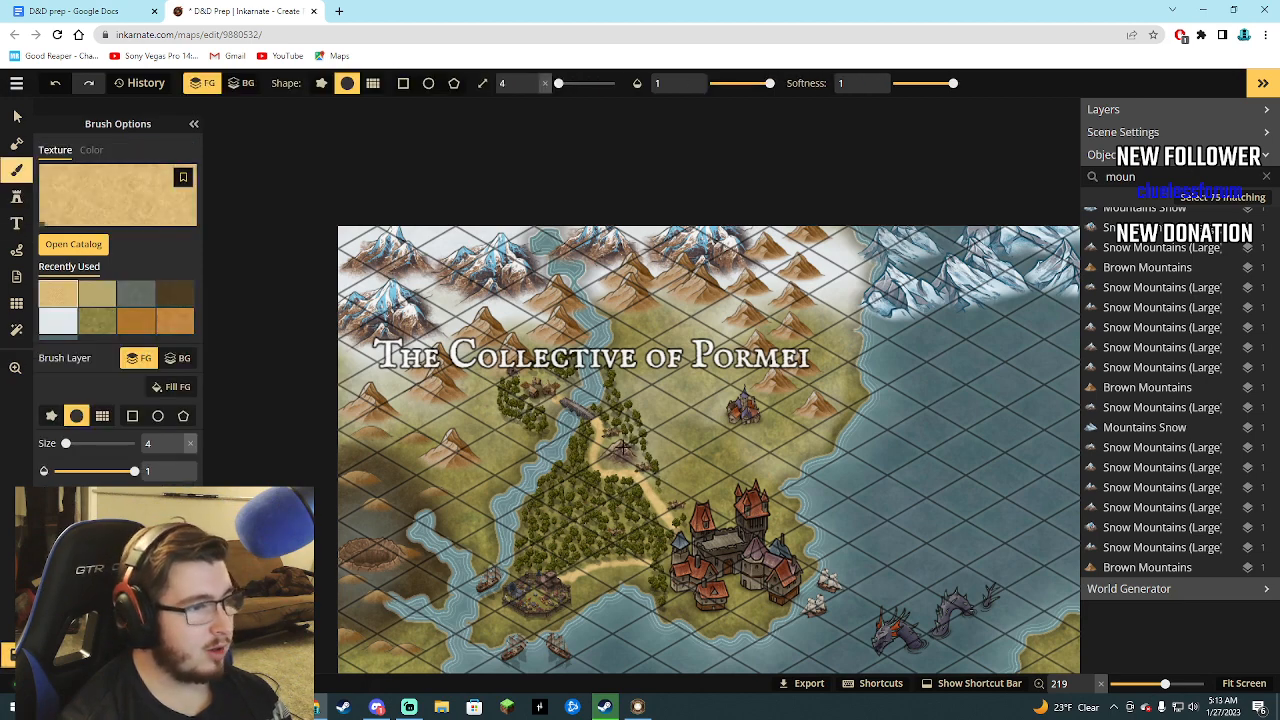
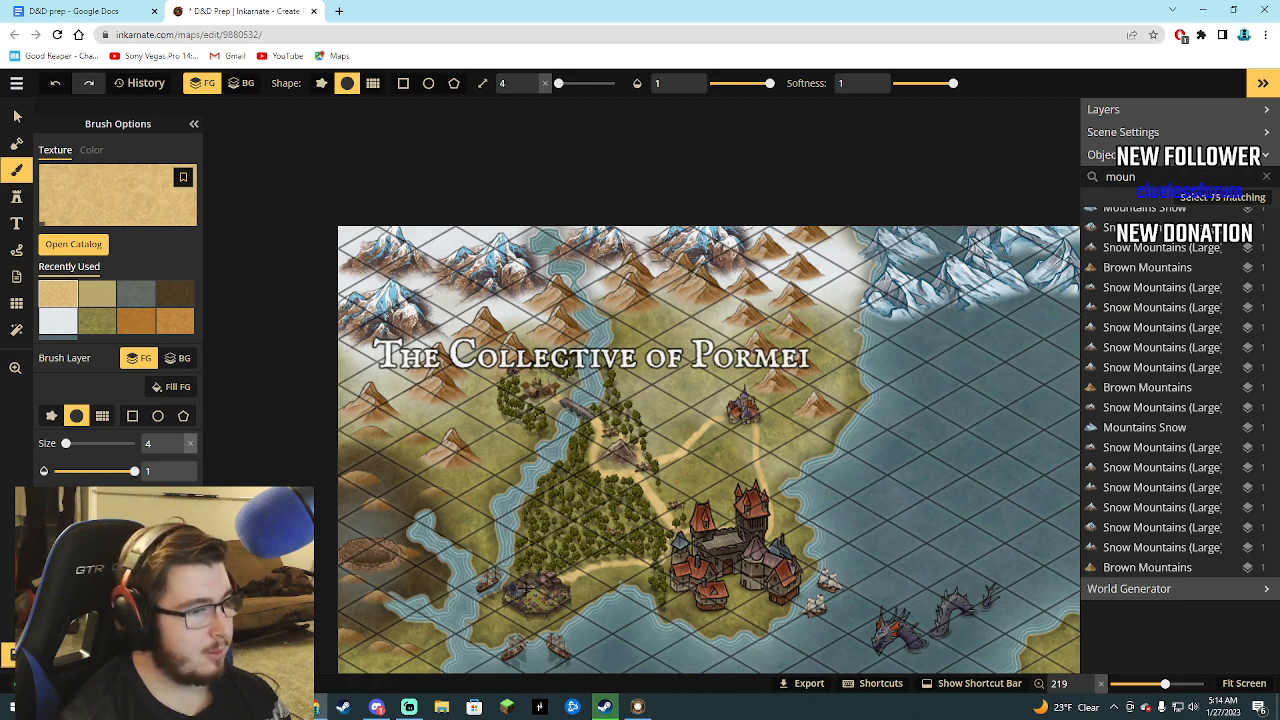
scroll(515, 580, "down", 2)
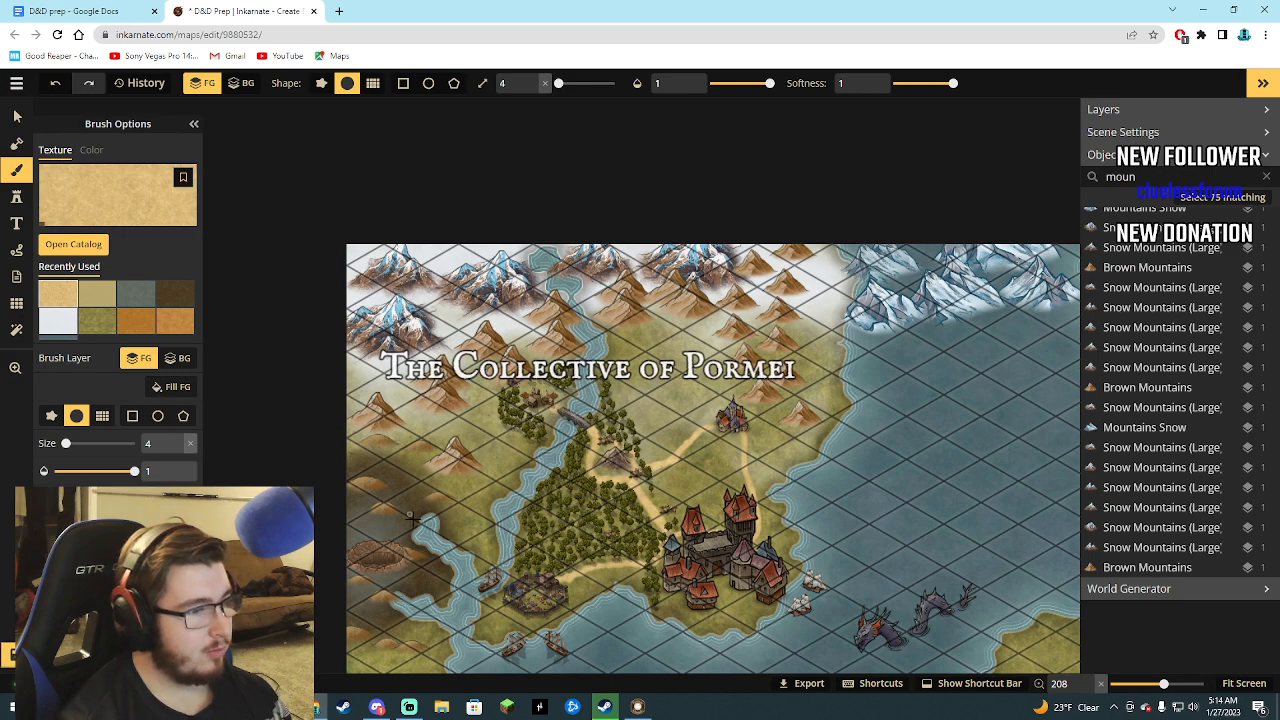
scroll(449, 492, "down", 4)
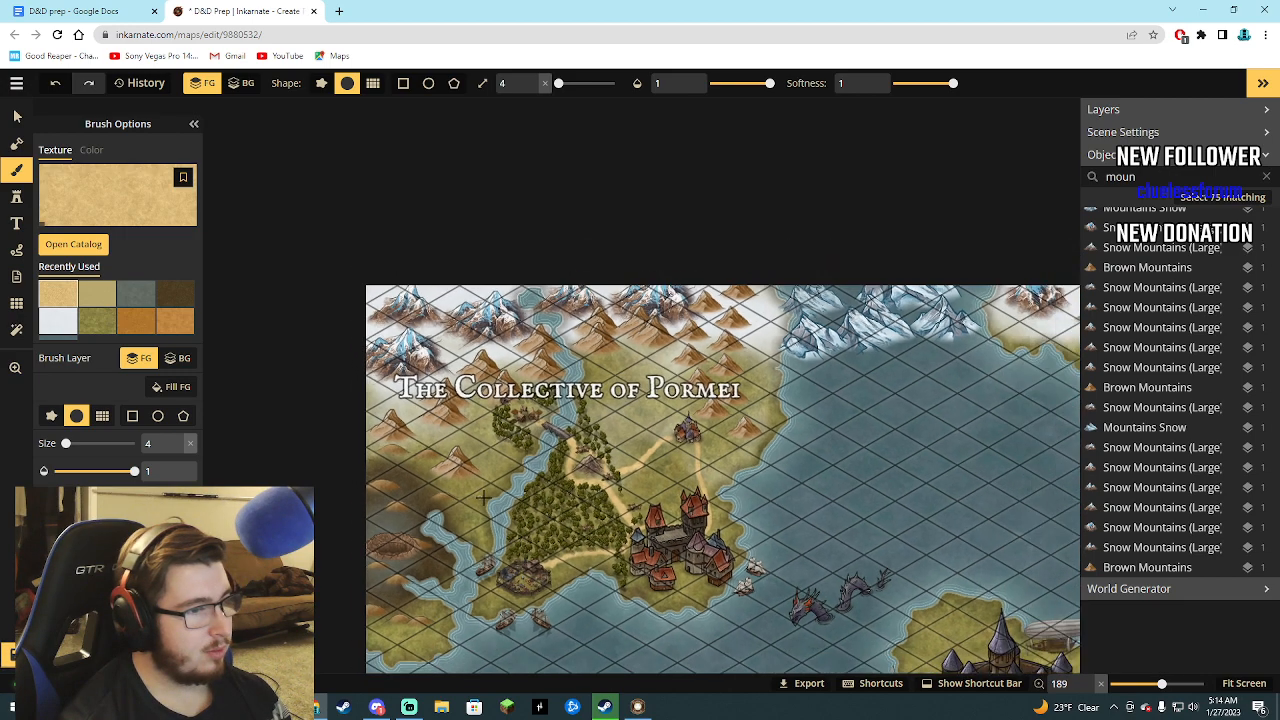
scroll(418, 504, "up", 5)
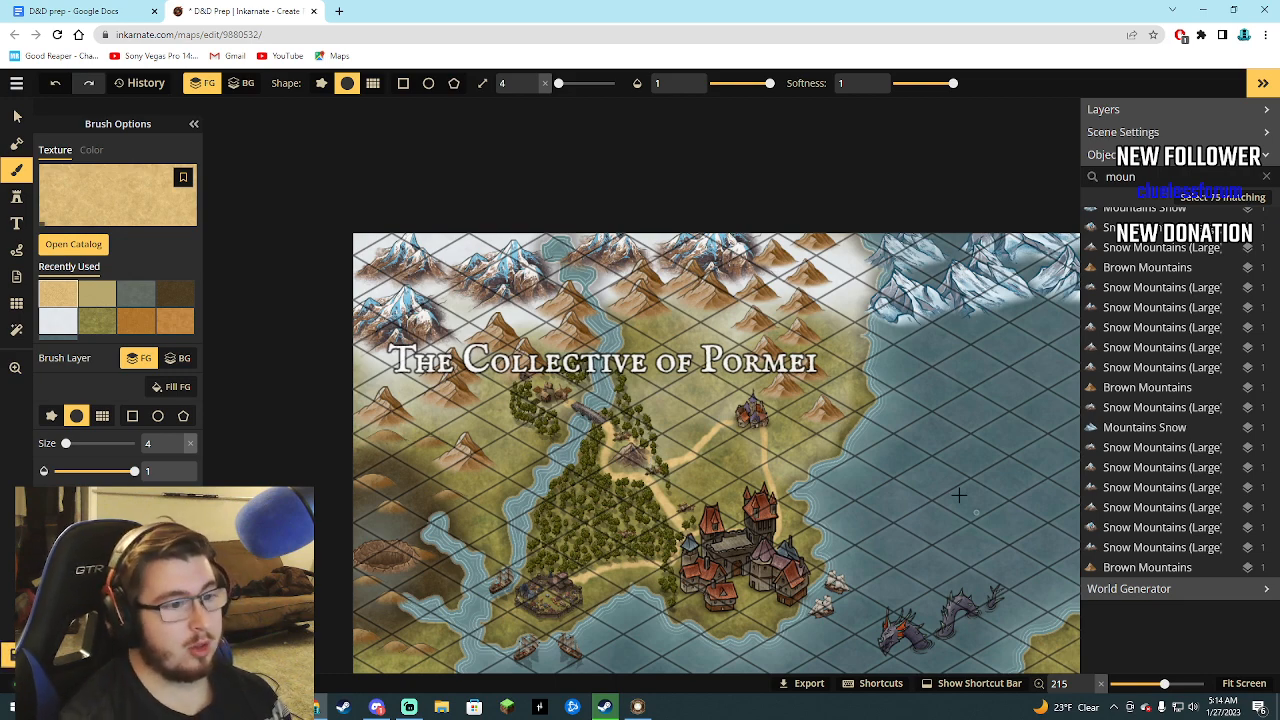
scroll(790, 434, "down", 3)
scroll(855, 533, "down", 3)
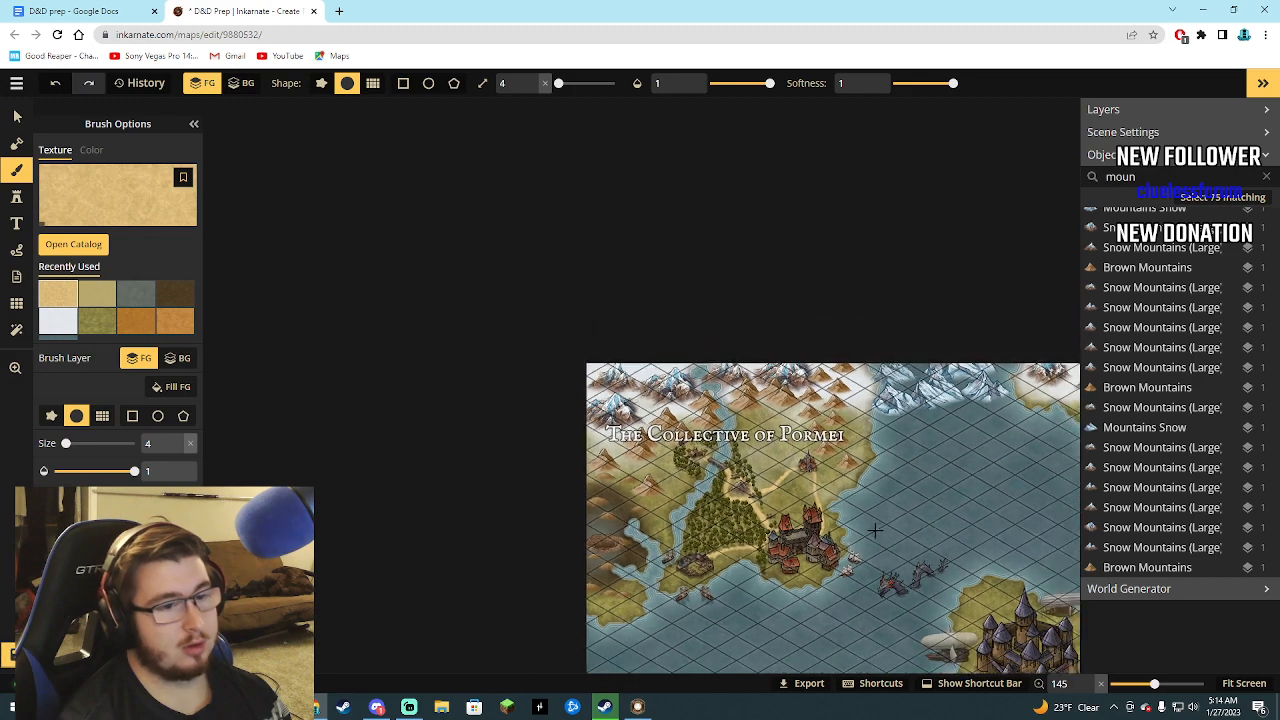
scroll(764, 490, "up", 1)
scroll(764, 490, "up", 5)
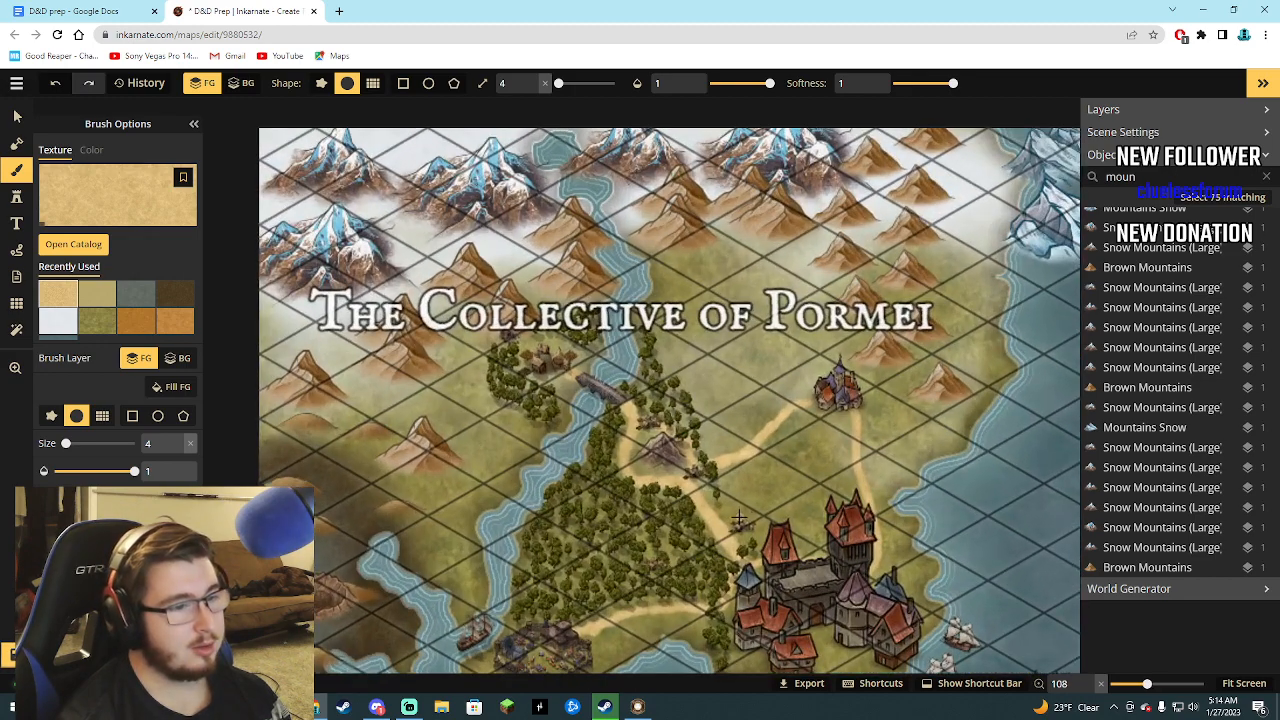
scroll(743, 513, "down", 1)
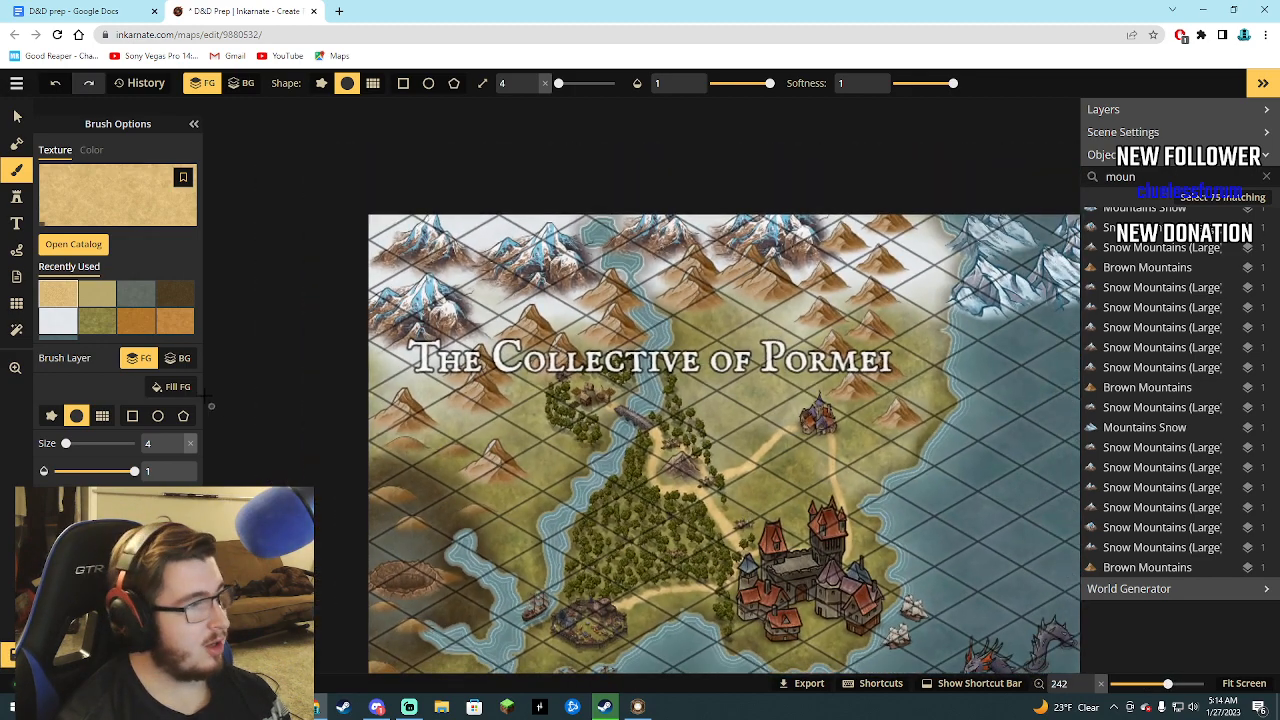
Place two size-10 village stamps, one below the northern mountains and one on the east coast, and paint a road to the coastal one.
left_click(16, 197)
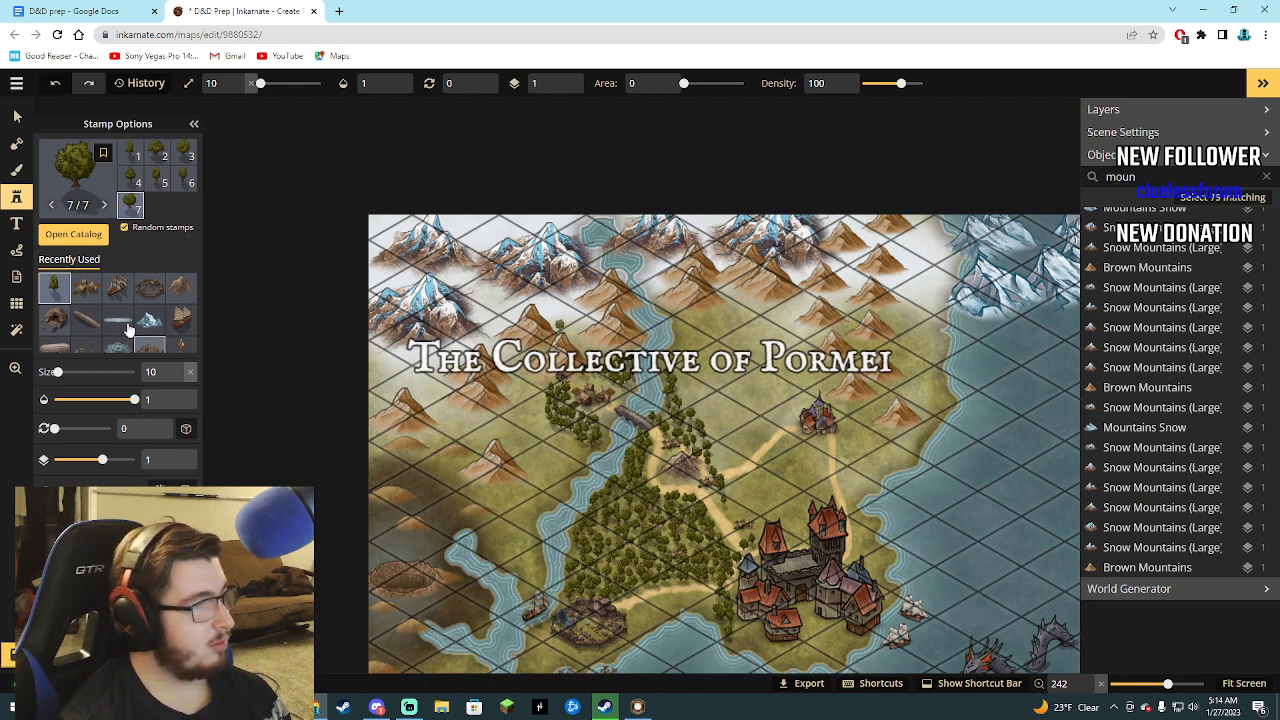
left_click(84, 289)
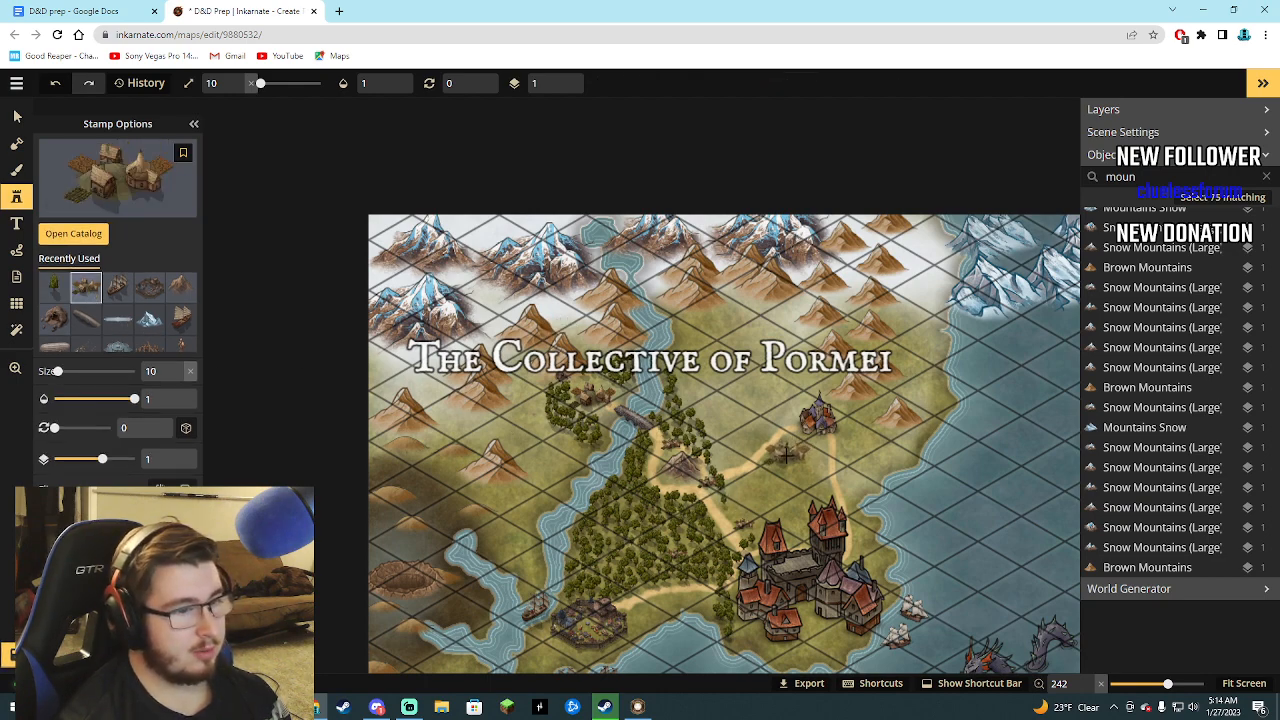
left_click(740, 325)
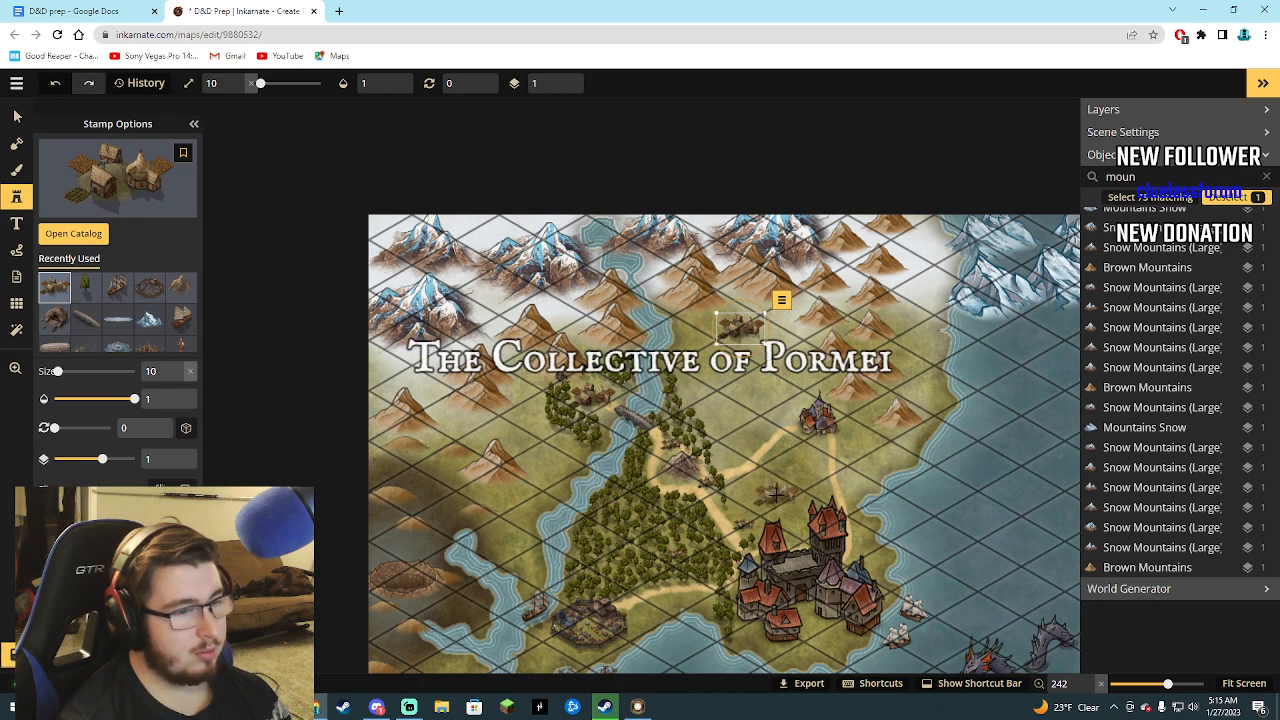
left_click(890, 457)
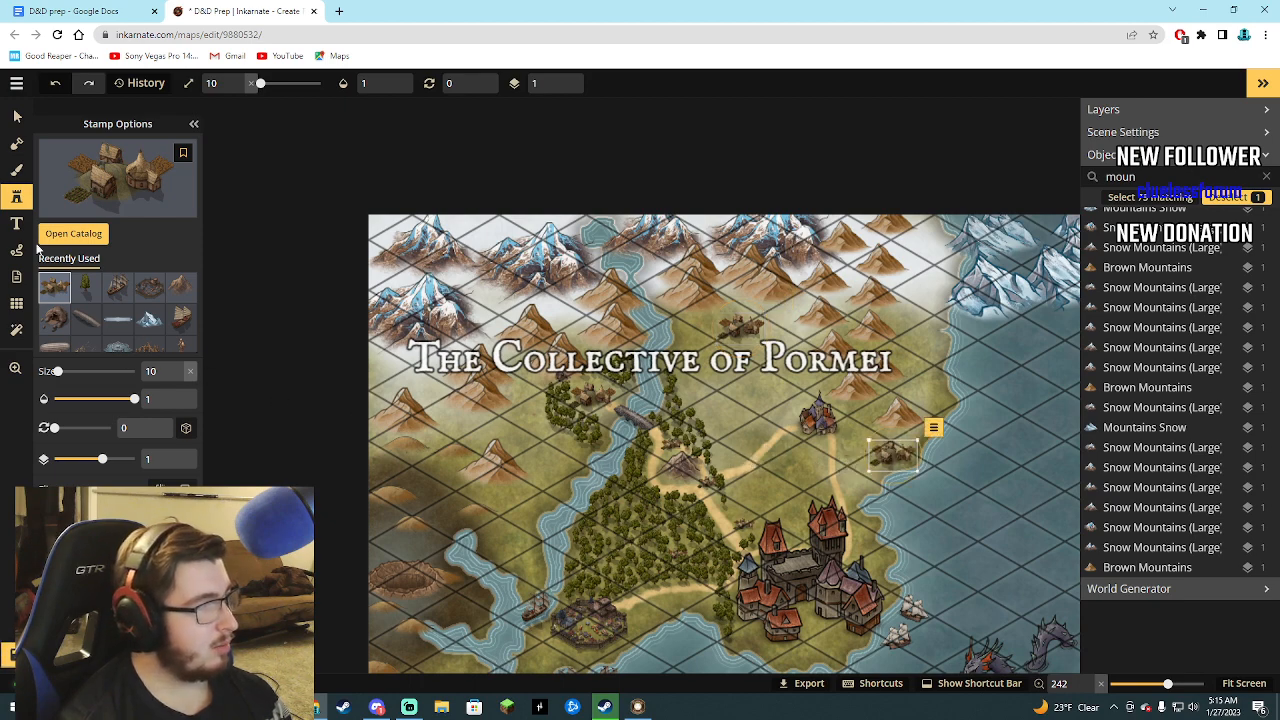
left_click(16, 170)
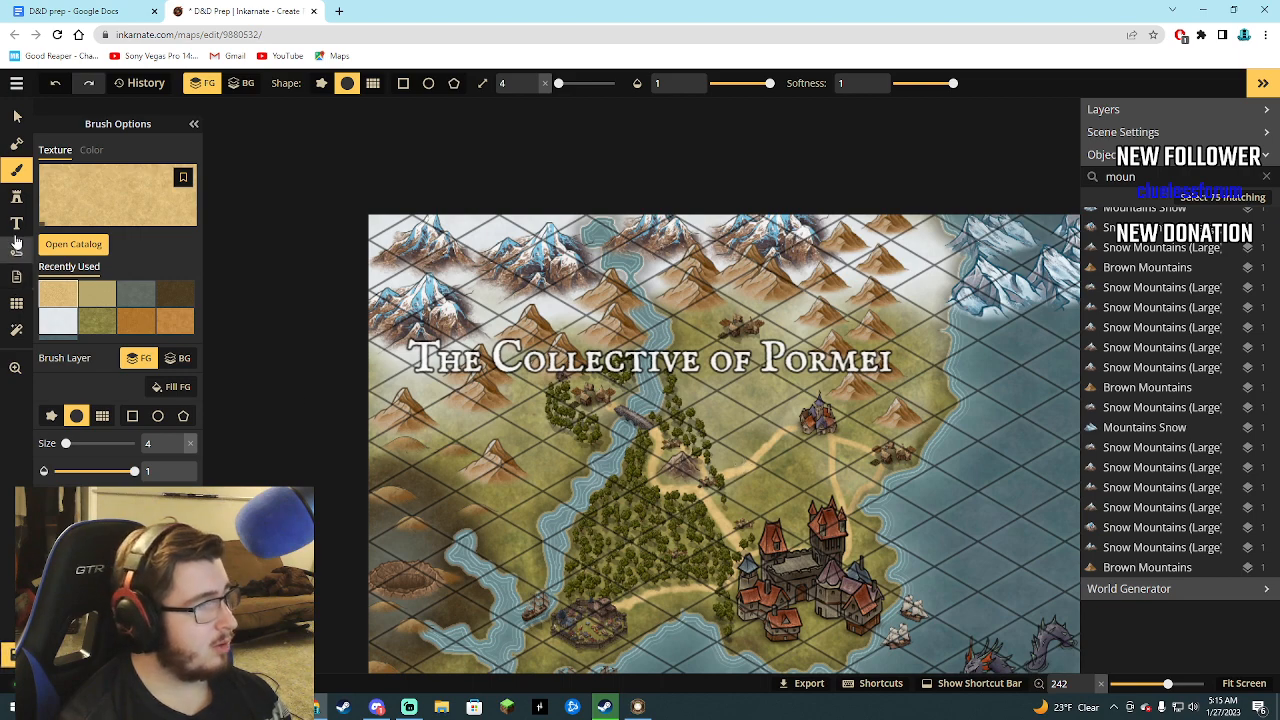
Stamp trees north and east of the small grey mountain, and paint a branch road up to the northern village.
left_click(16, 196)
left_click(85, 287)
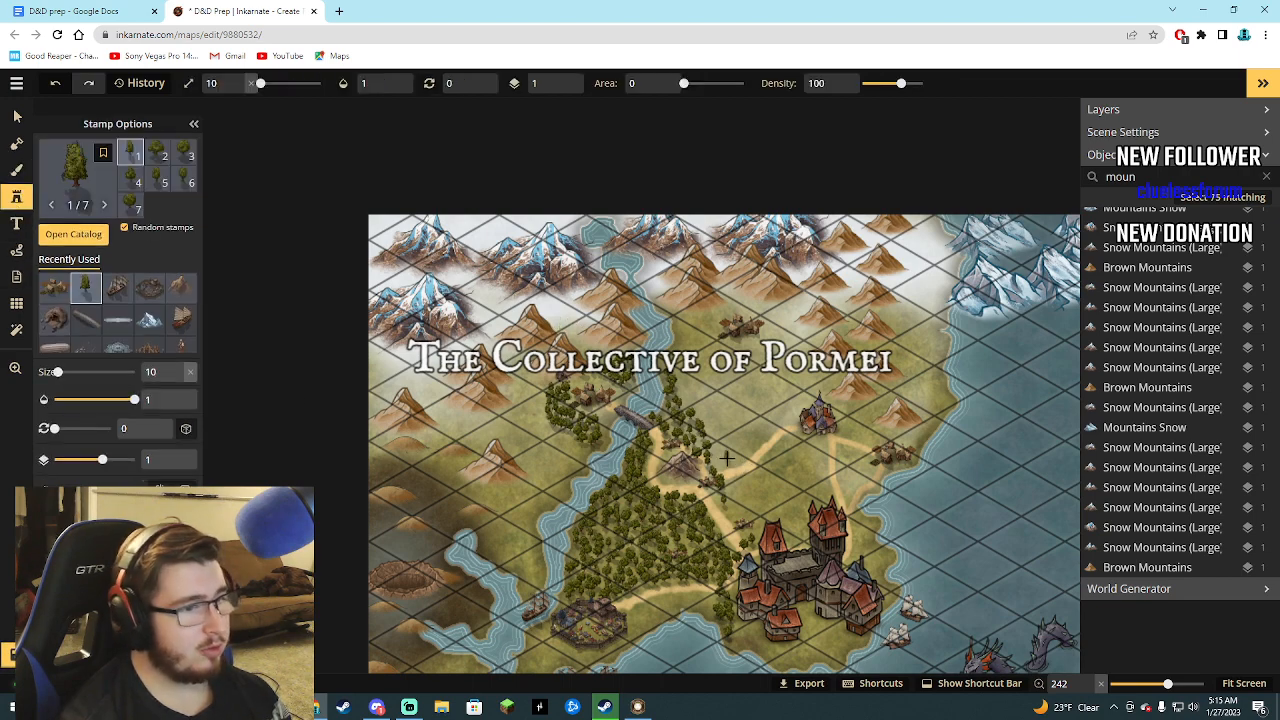
mouse_move(717, 459)
left_mouse_down()
mouse_move(707, 416)
mouse_move(684, 398)
left_mouse_up()
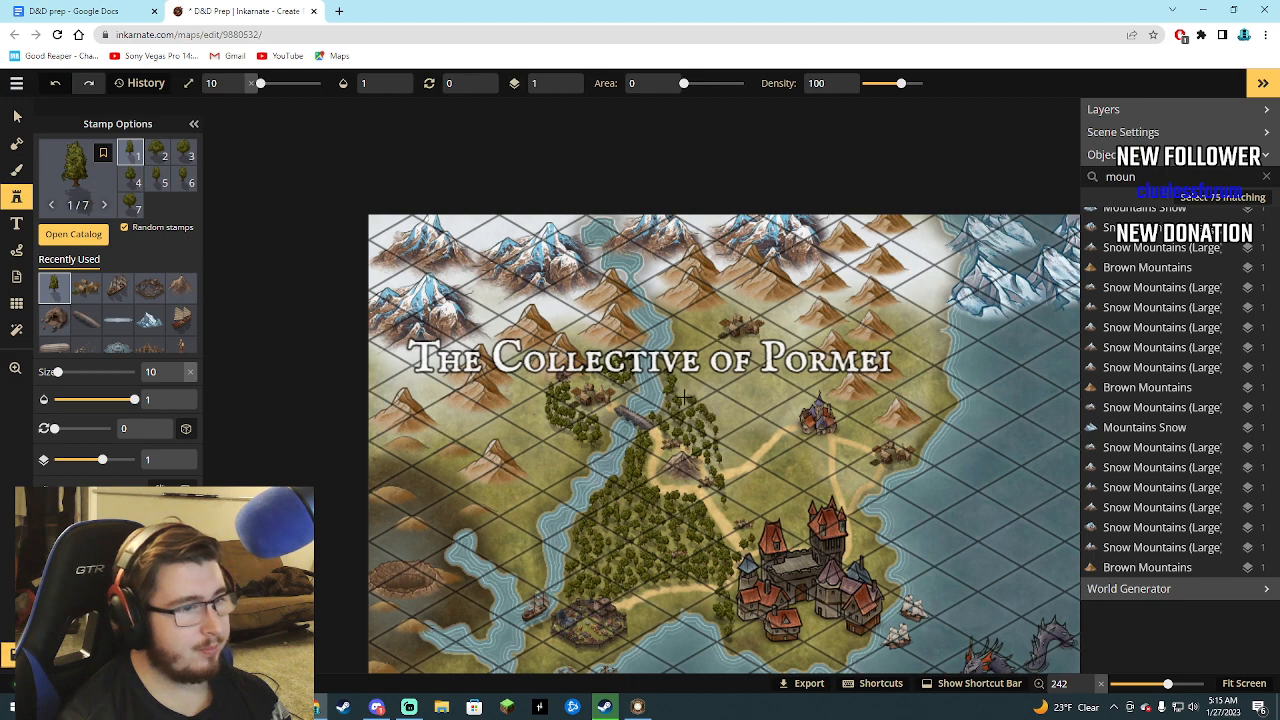
left_click(16, 170)
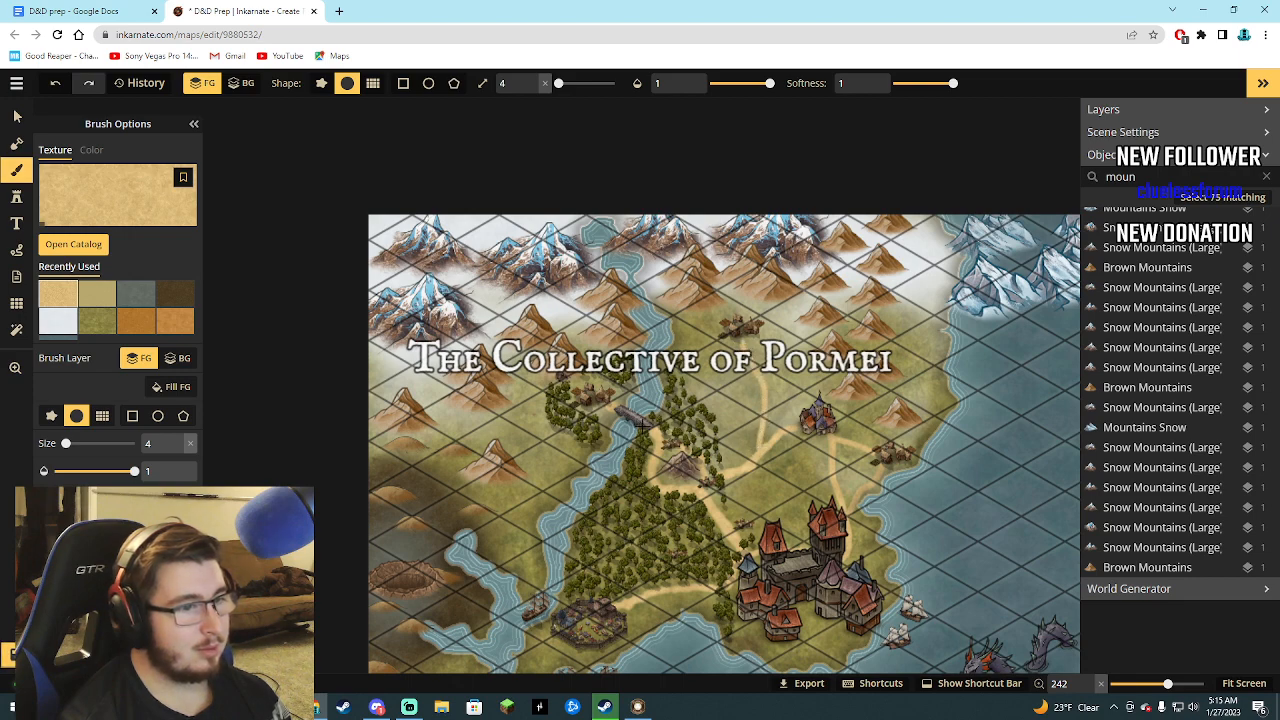
Stamp size-10 trees along both sides of the road between the small grey mountain and the small castle, north of the large castle.
left_click(16, 197)
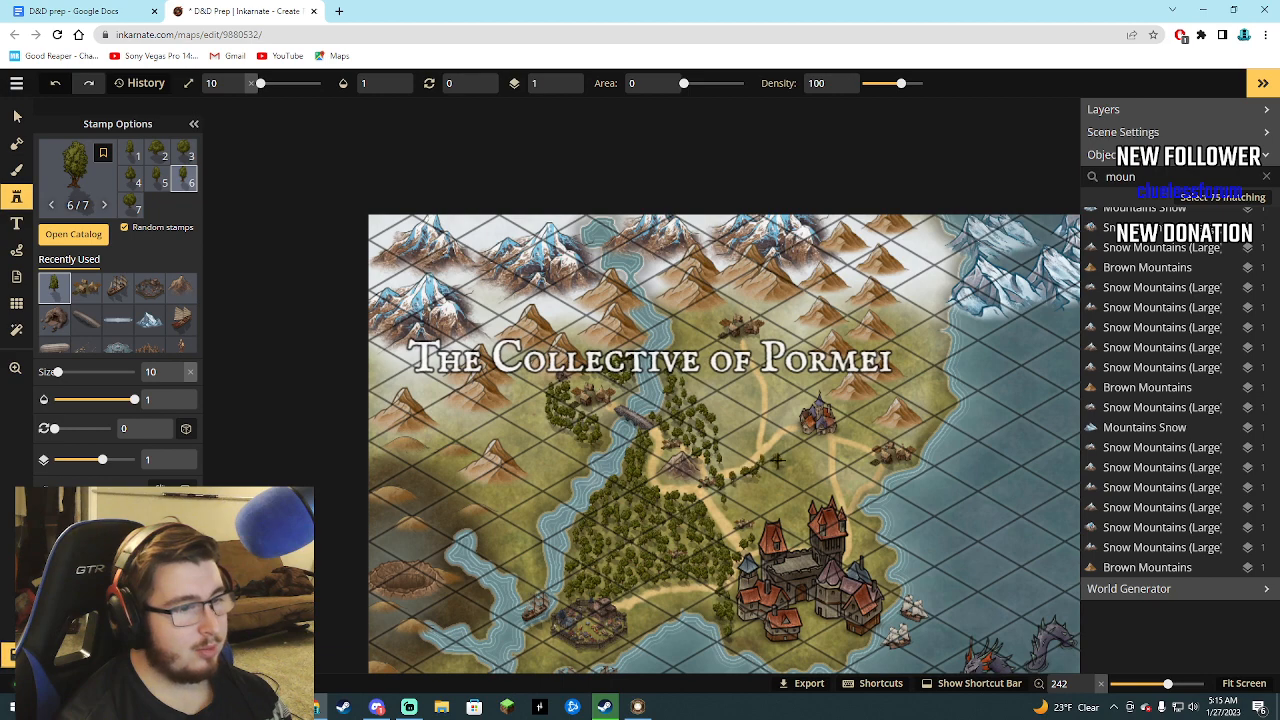
mouse_move(781, 444)
left_mouse_down()
mouse_move(800, 432)
mouse_move(823, 462)
mouse_move(789, 454)
mouse_move(736, 492)
mouse_move(732, 515)
mouse_move(742, 506)
left_mouse_up()
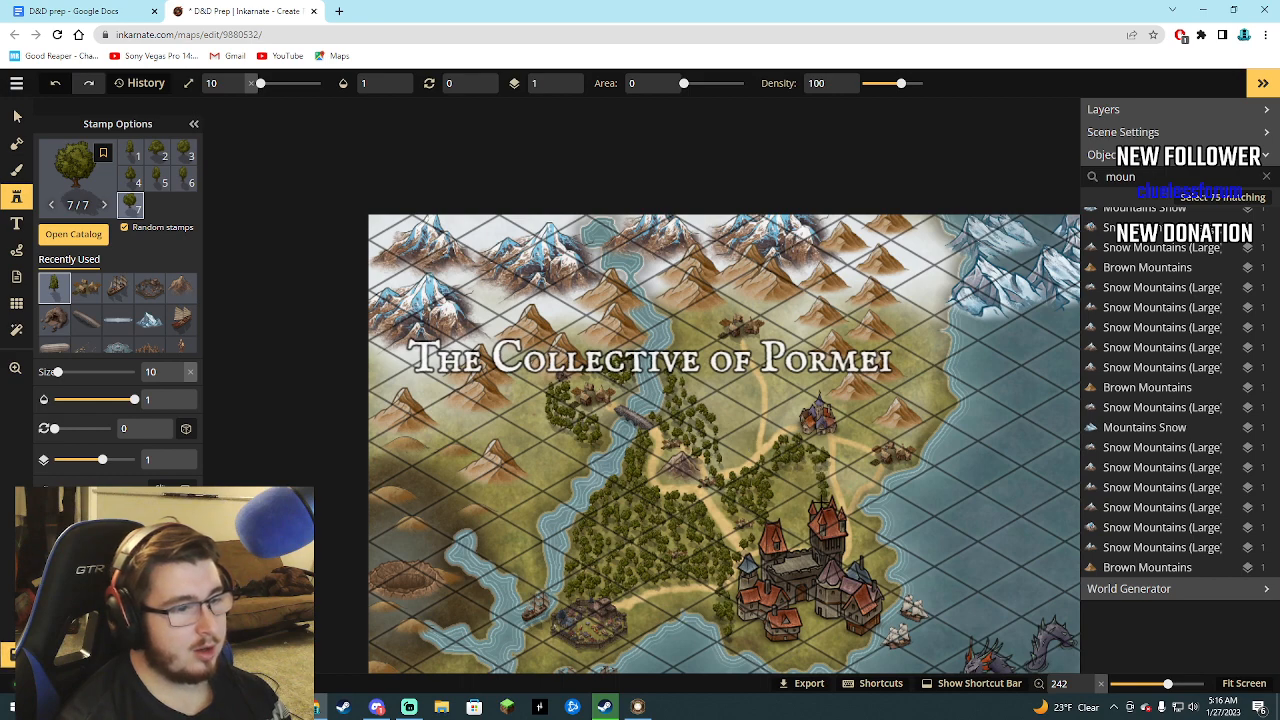
left_click(795, 468)
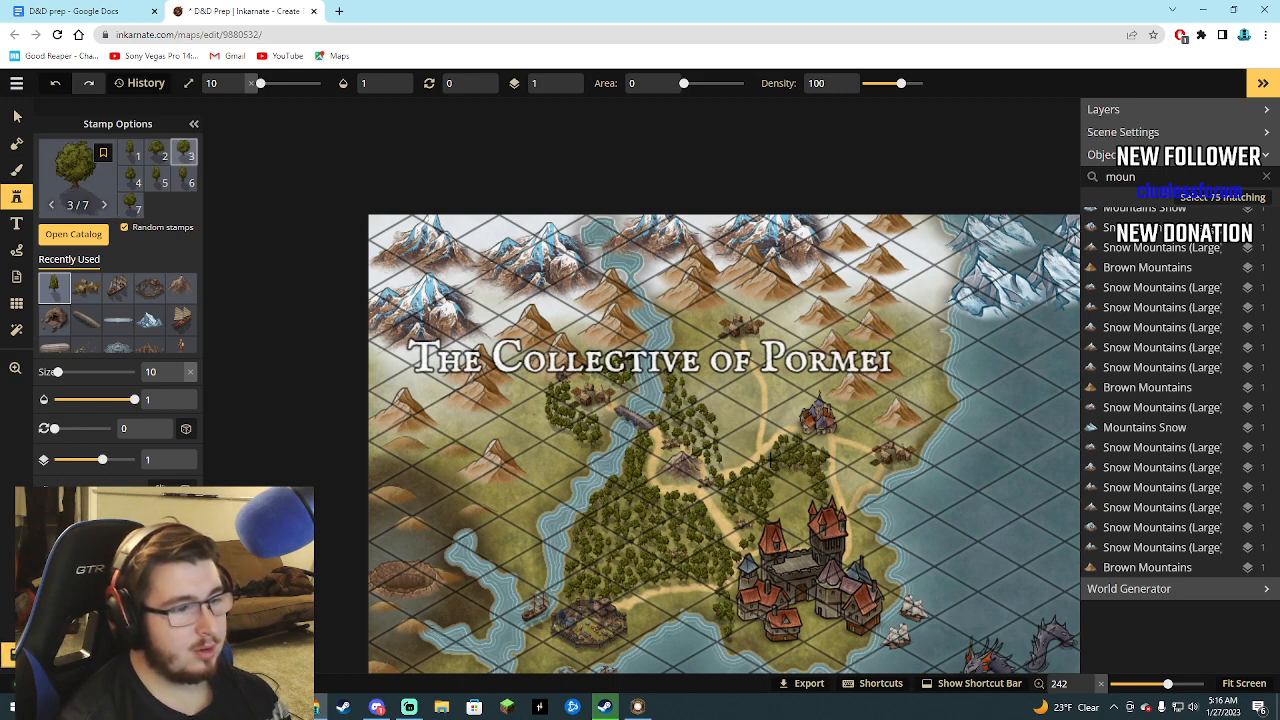
left_click(800, 447)
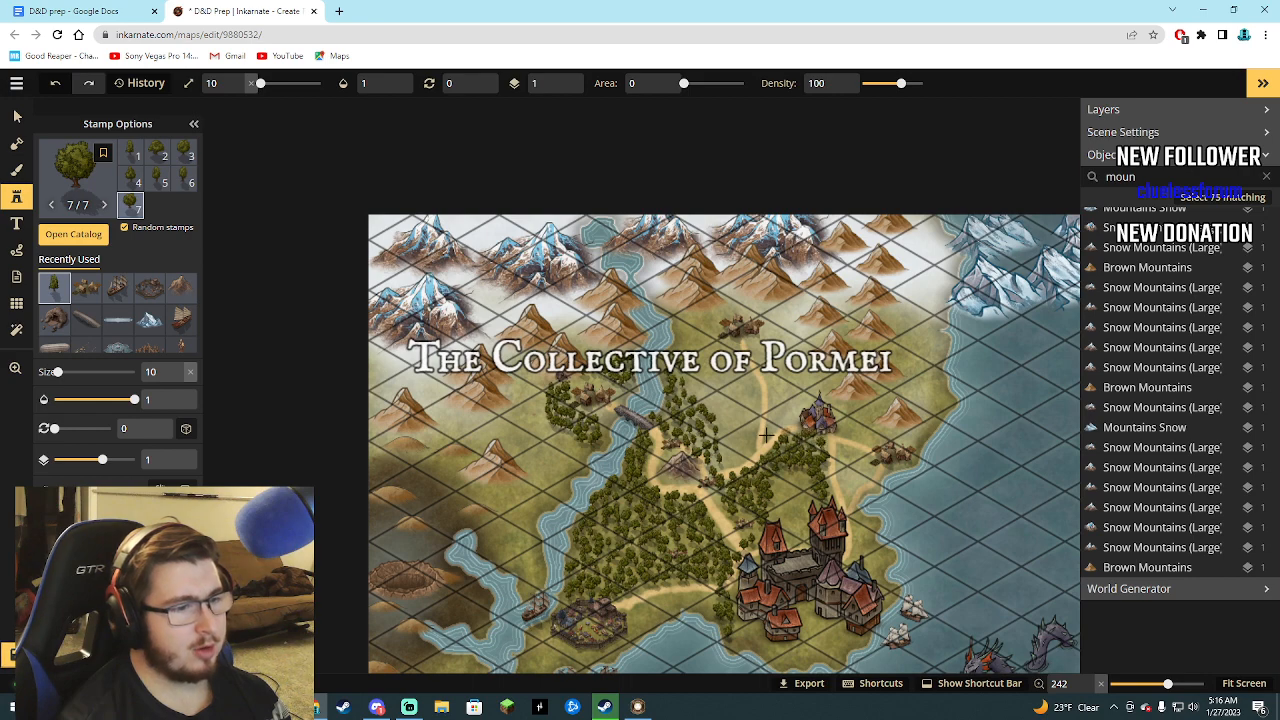
left_click(745, 460)
left_click(746, 448)
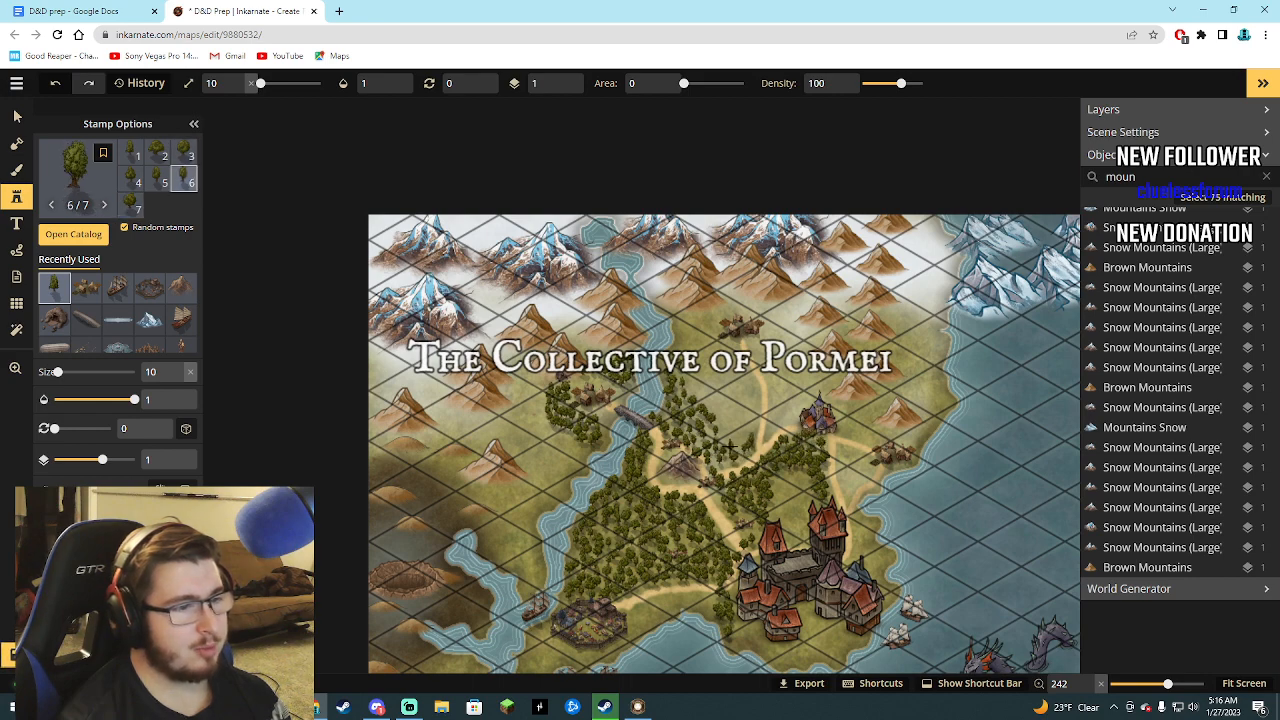
Fill the land between the river and the northern road with tree stamps, up to and around the northern village.
left_click(756, 412)
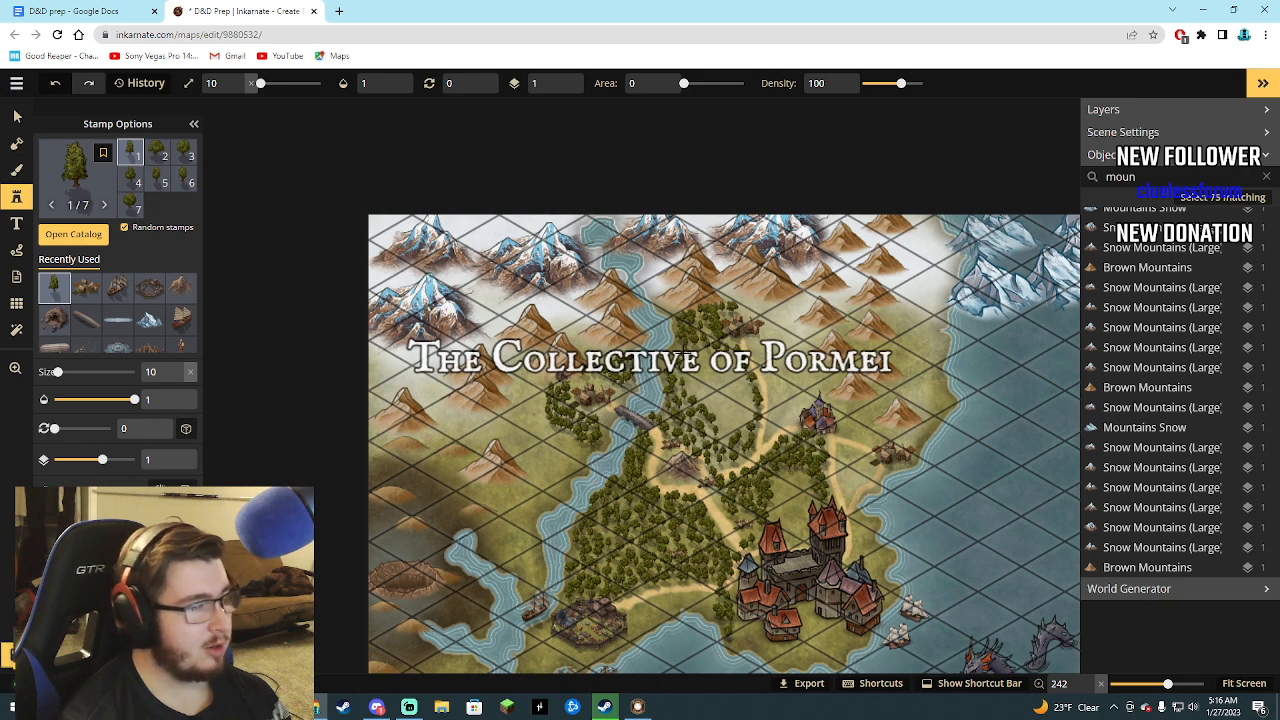
left_click(712, 388)
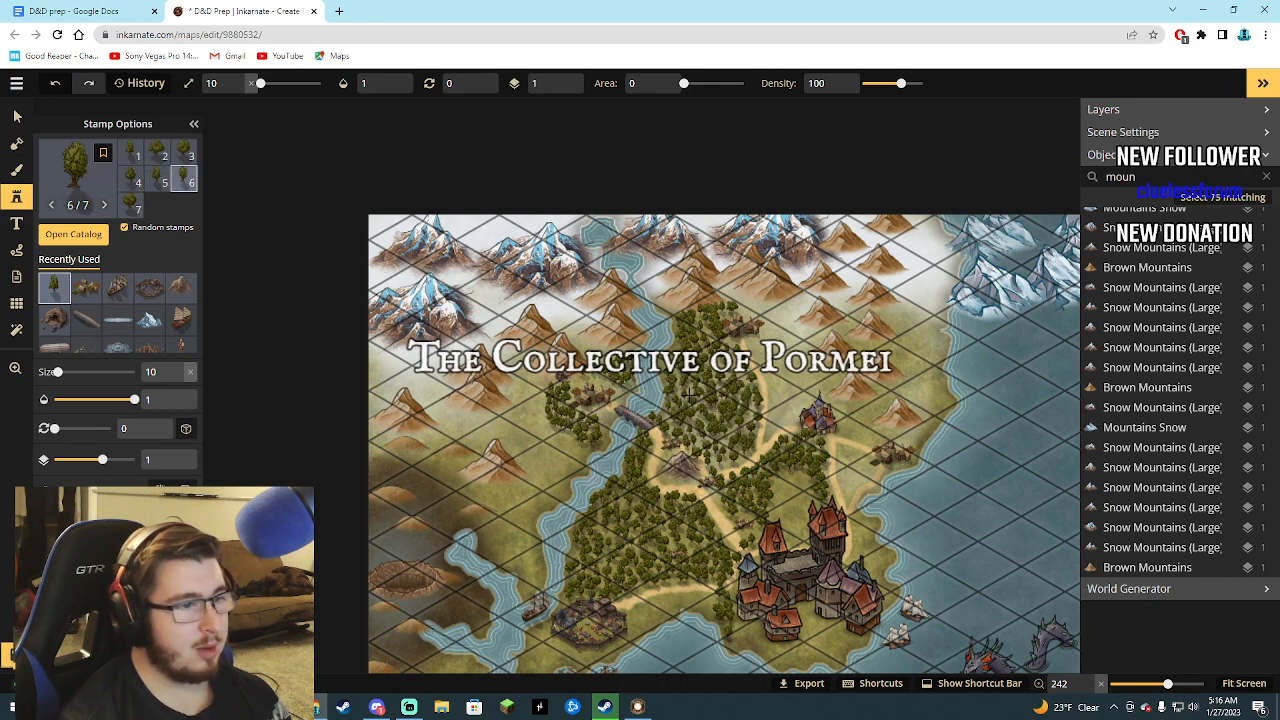
left_click(740, 318)
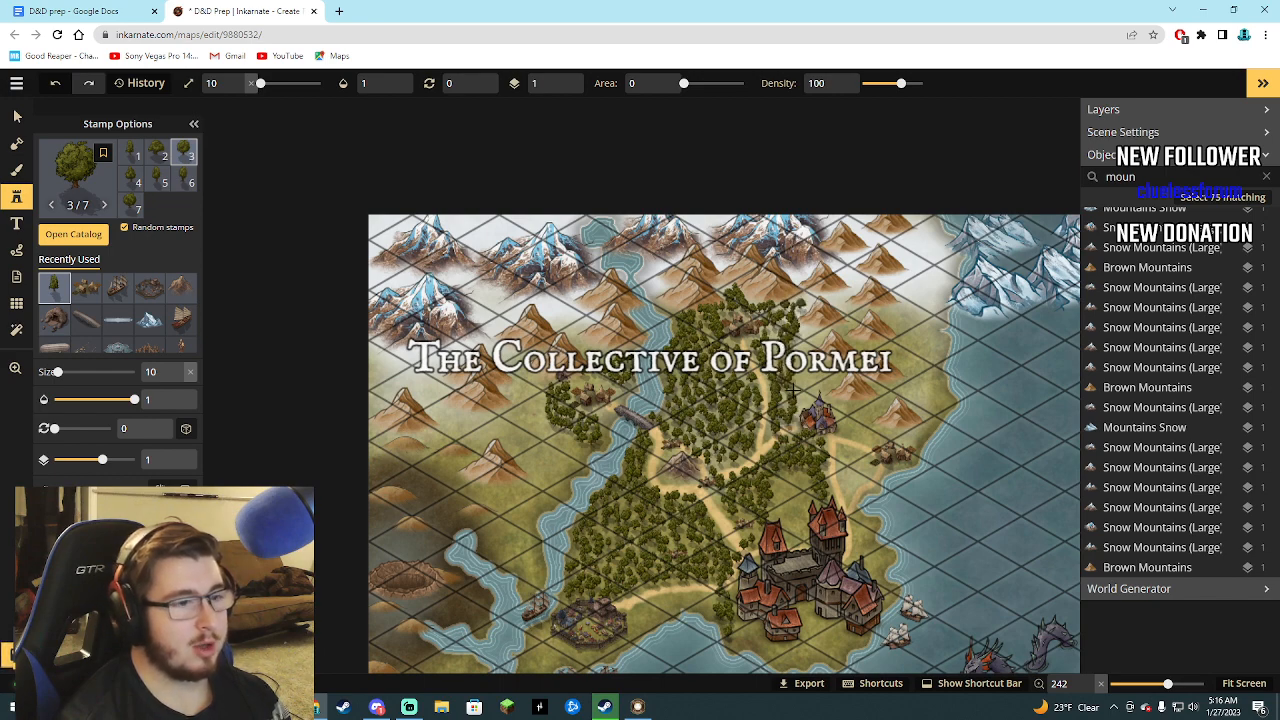
Extend the forest from east of the northern village down around the small castle, the east-coast village and the nearby mountain.
left_click(808, 335)
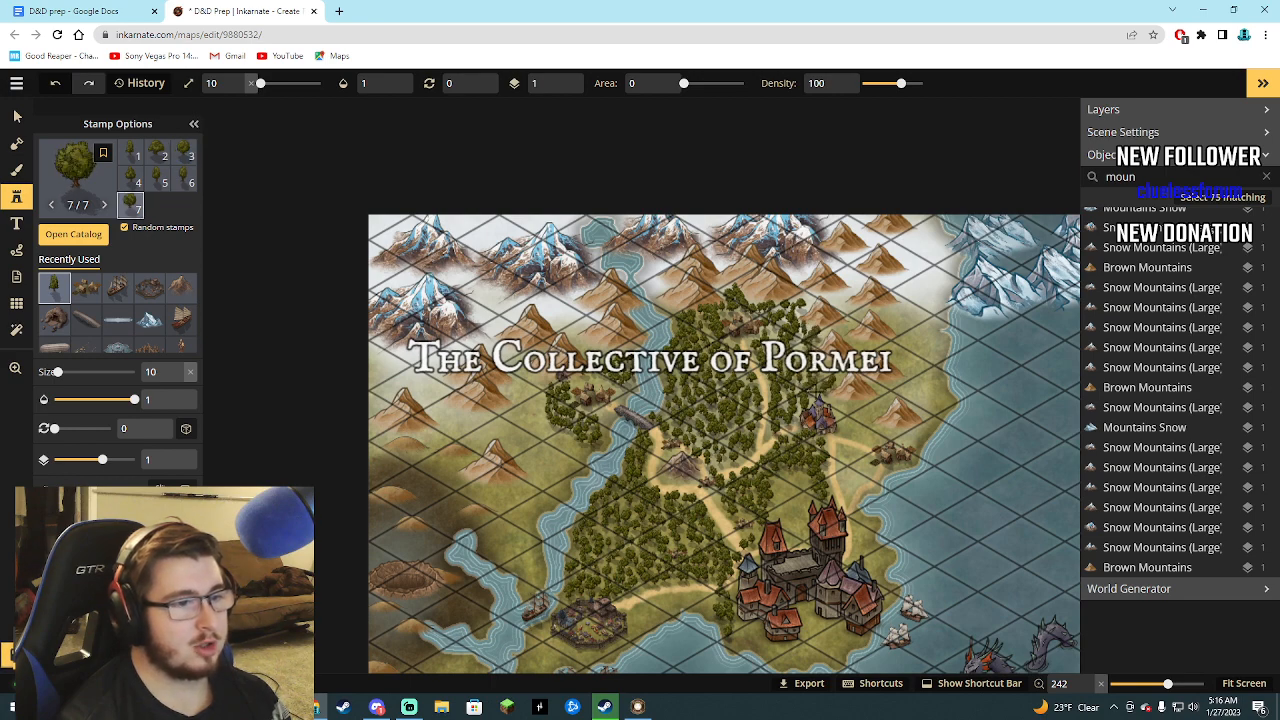
left_click(800, 405)
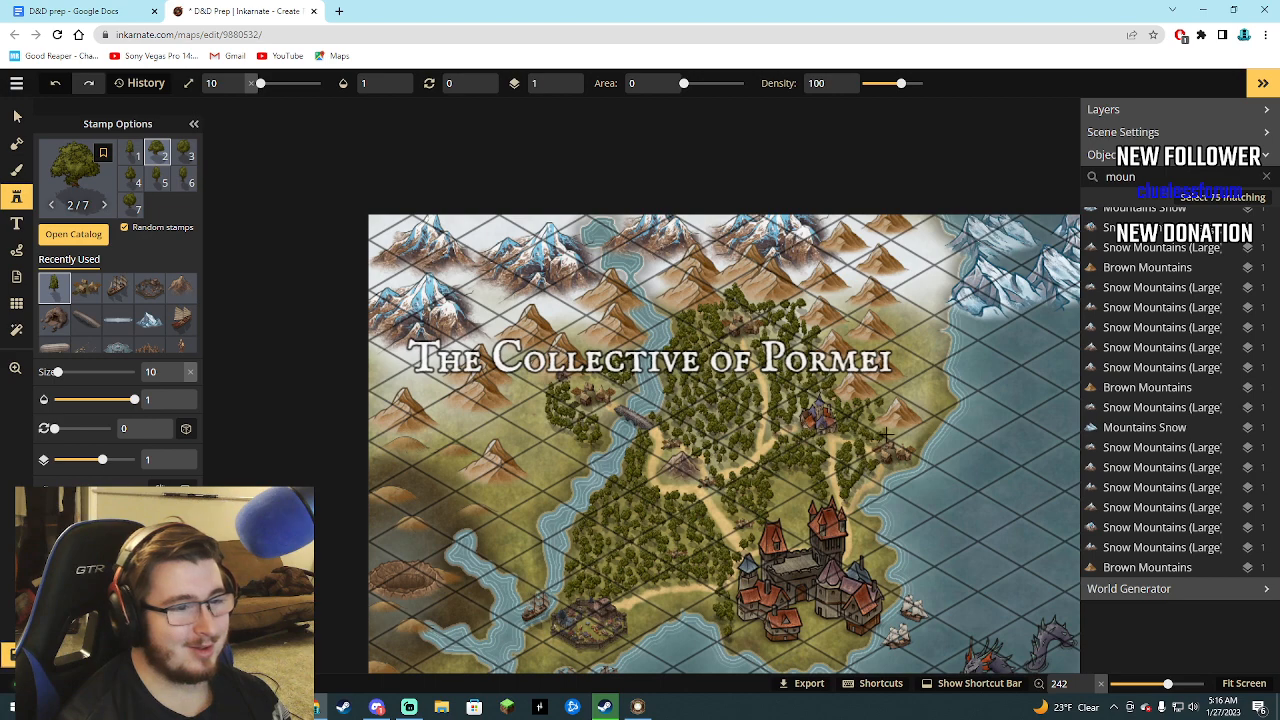
mouse_move(886, 434)
left_mouse_down()
mouse_move(905, 434)
mouse_move(878, 420)
mouse_move(903, 399)
mouse_move(920, 421)
mouse_move(908, 441)
mouse_move(862, 408)
left_mouse_up()
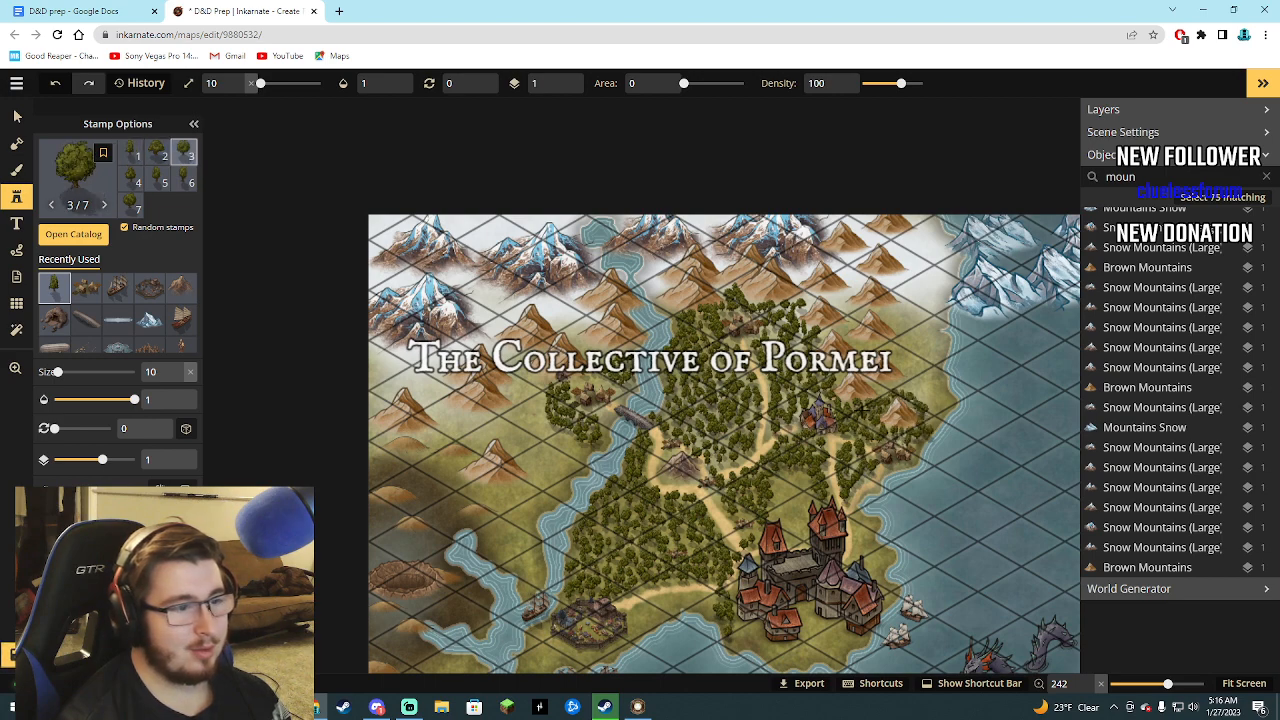
Stamp trees along the southern coast between the large castle and the round walled town.
scroll(629, 448, "down", 5)
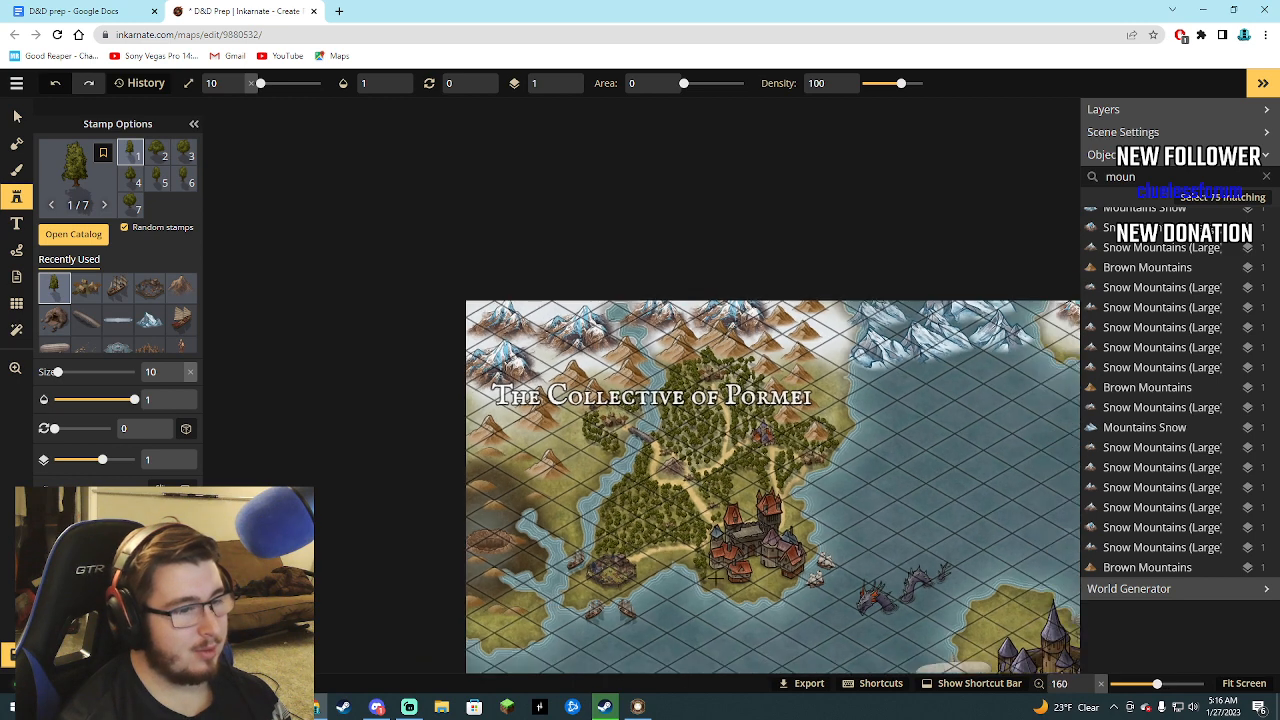
left_click(704, 586)
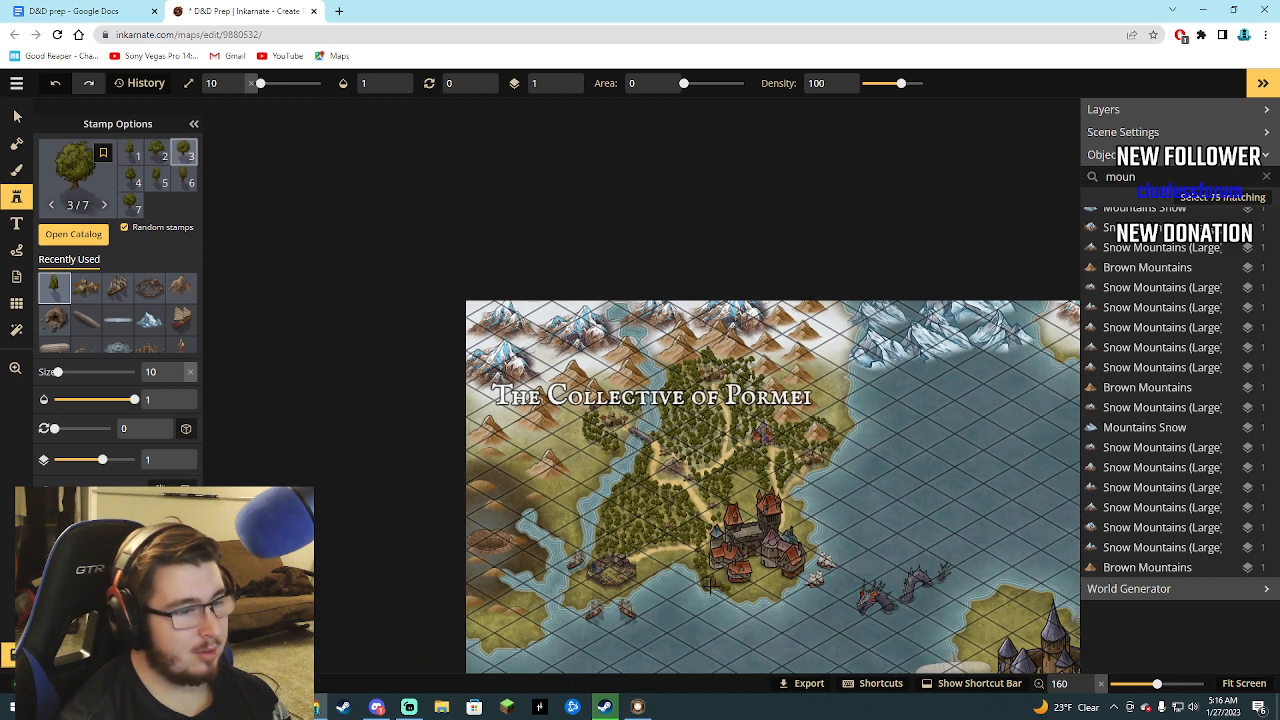
left_click(708, 585)
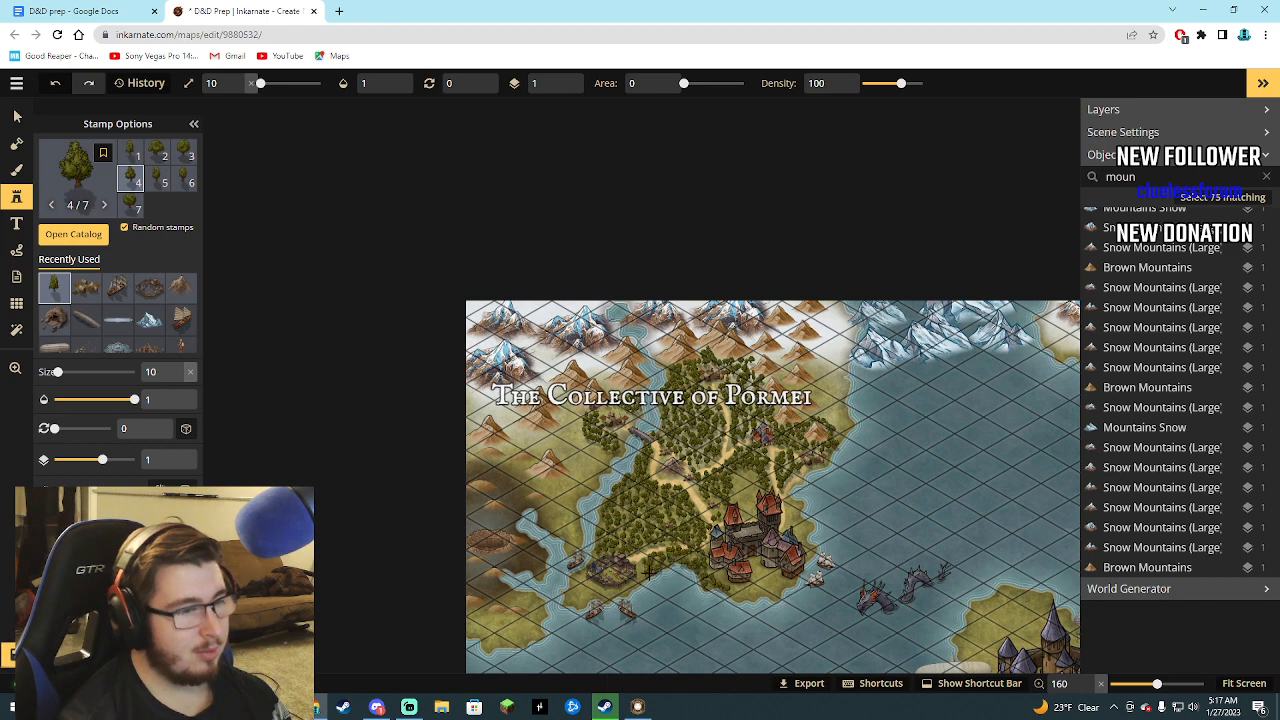
left_click(649, 568)
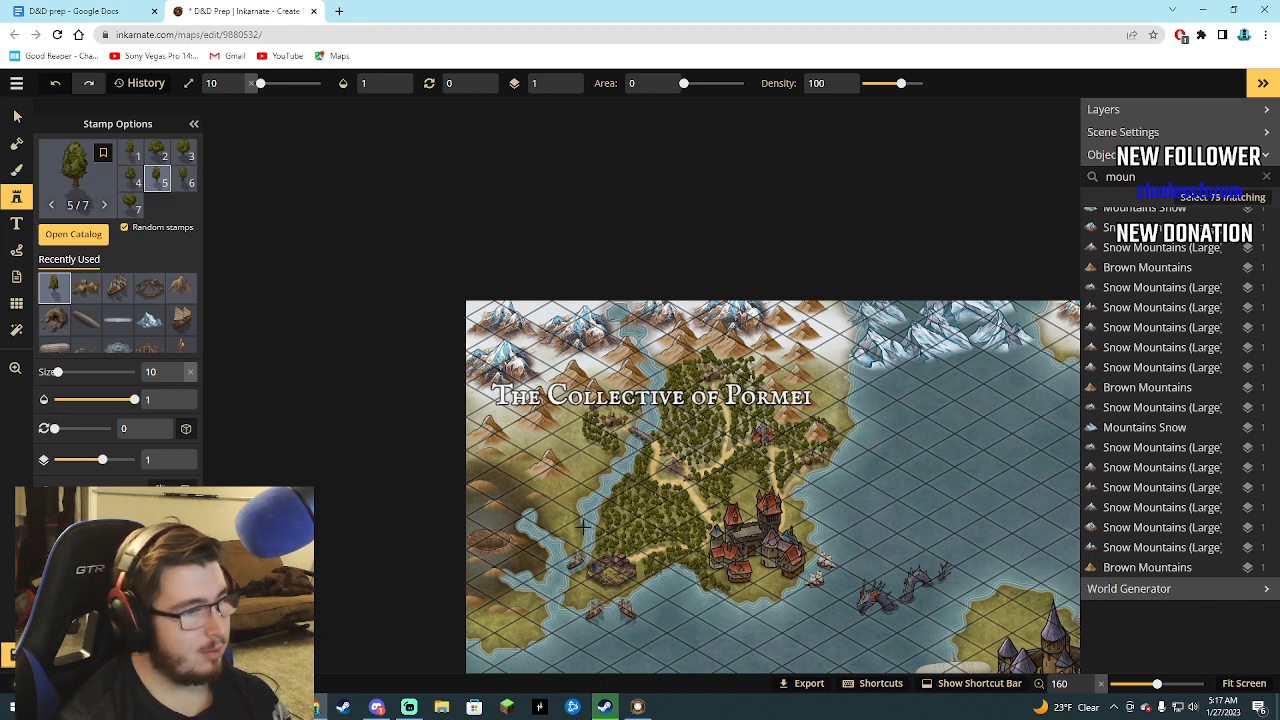
Expand the forest west of the river with tree stamps around the village by the bridge and south along the riverbank.
scroll(563, 537, "up", 2)
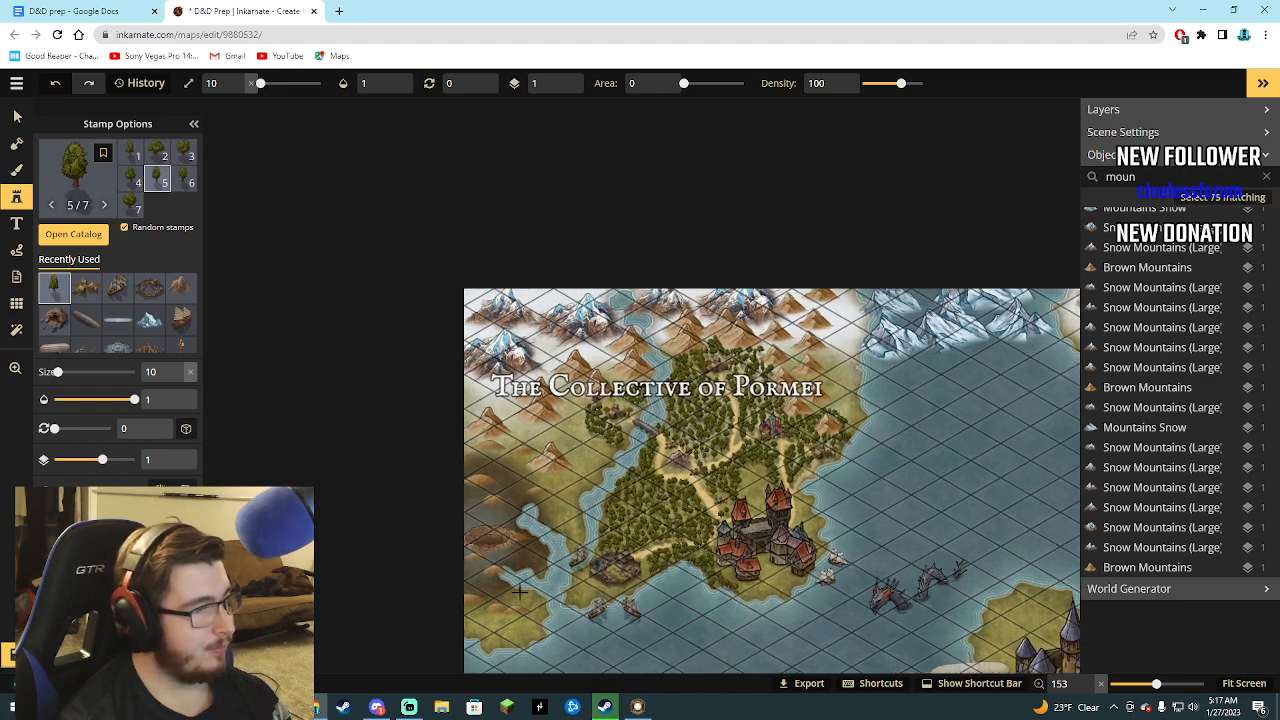
scroll(527, 590, "down", 2)
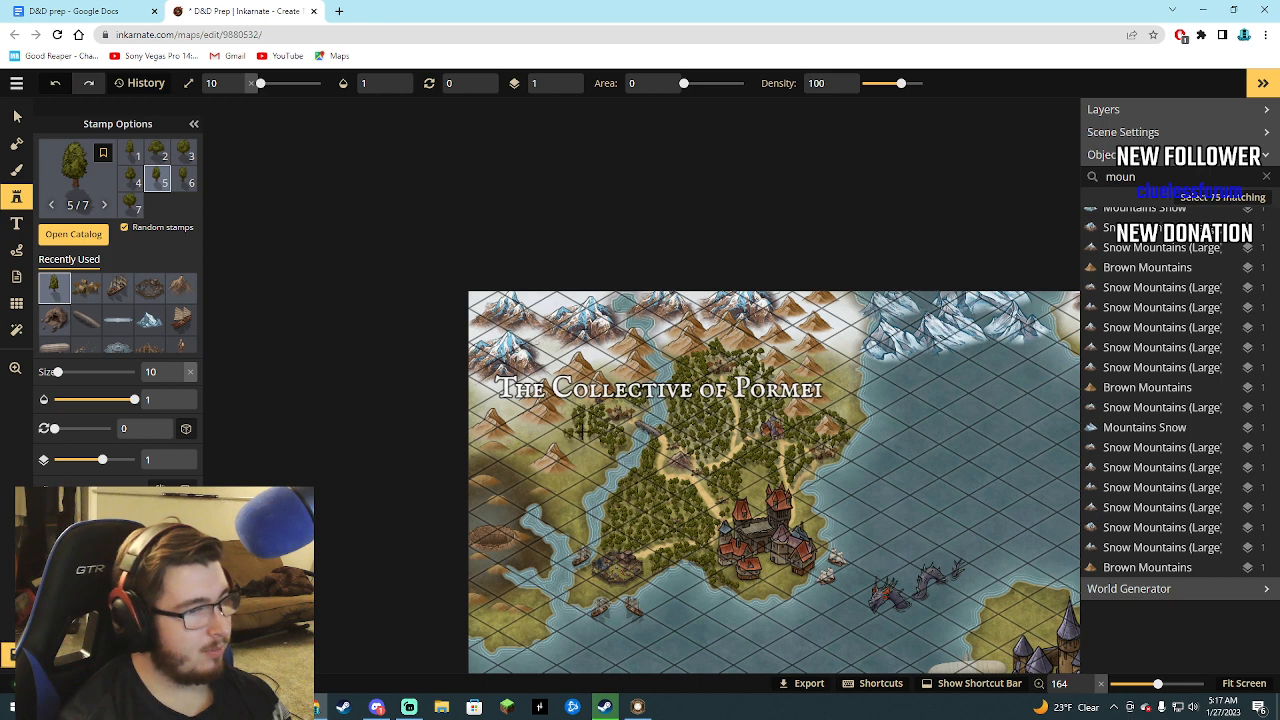
left_click(603, 446)
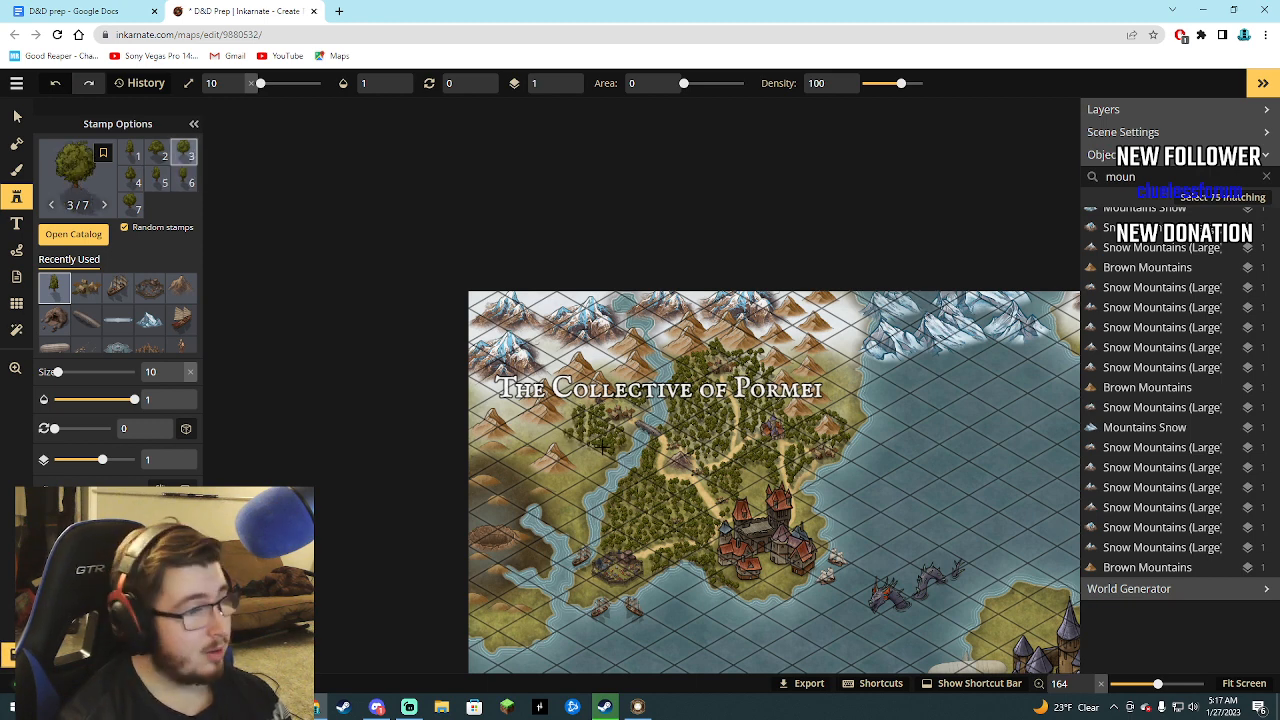
left_click(596, 447)
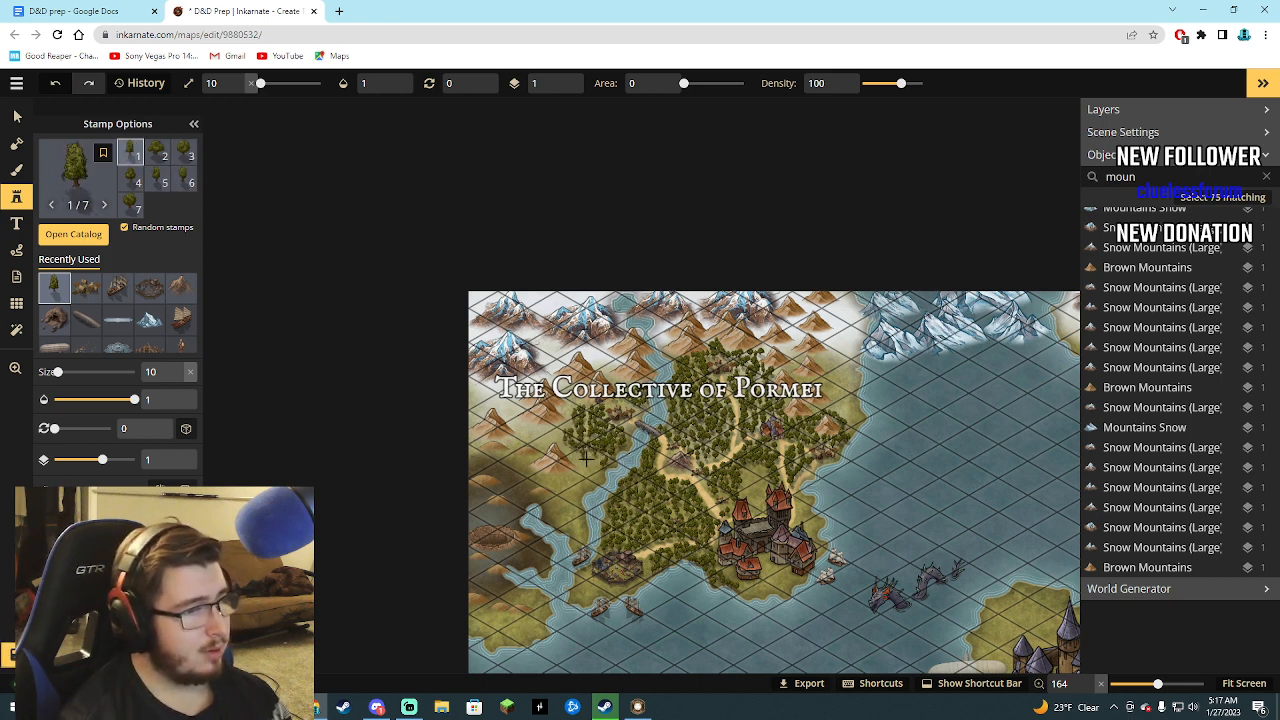
left_click(596, 458)
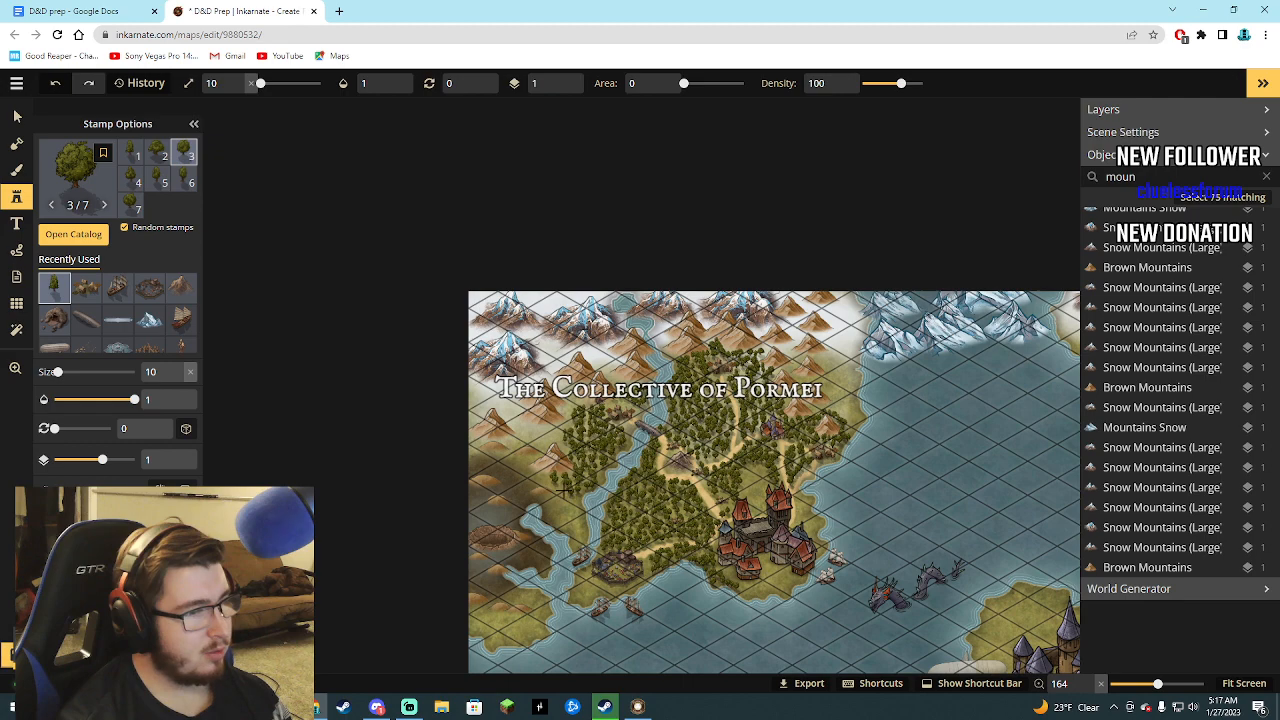
left_click(616, 485)
scroll(680, 486, "up", 3)
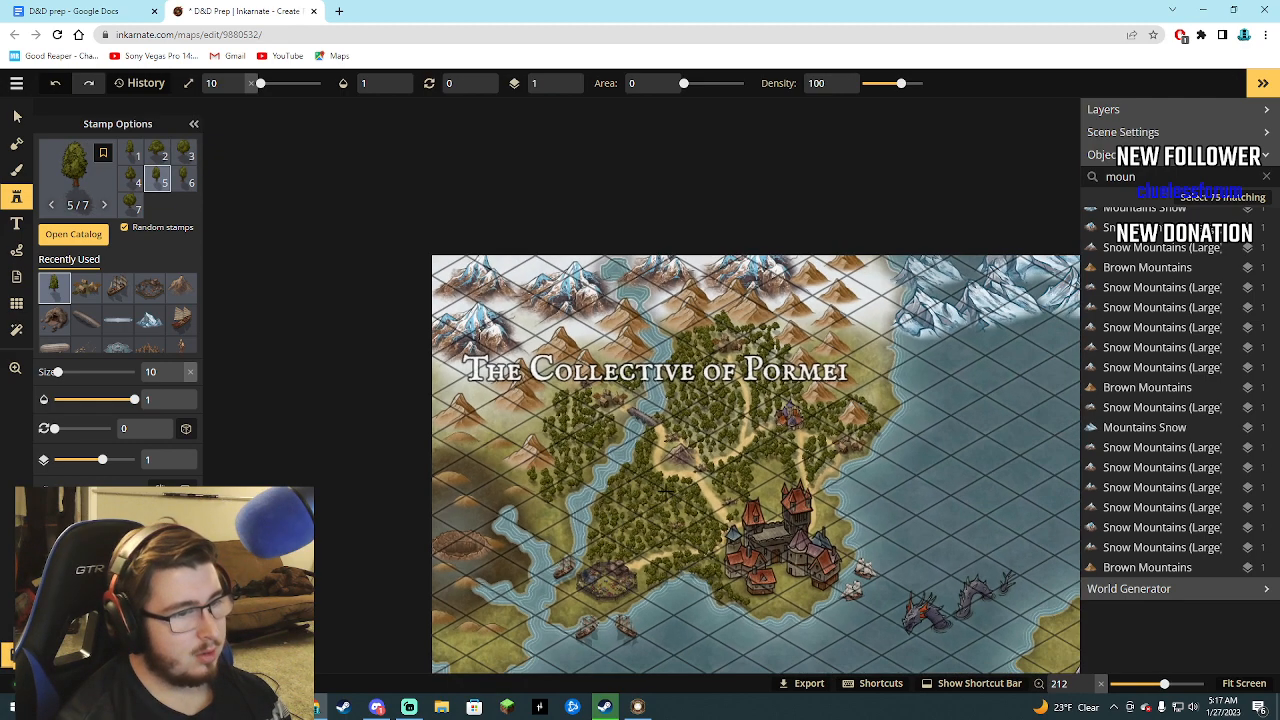
Inspect the finished forests and roads of The Collective of Pormei up close, then view the whole map.
scroll(666, 490, "down", 1)
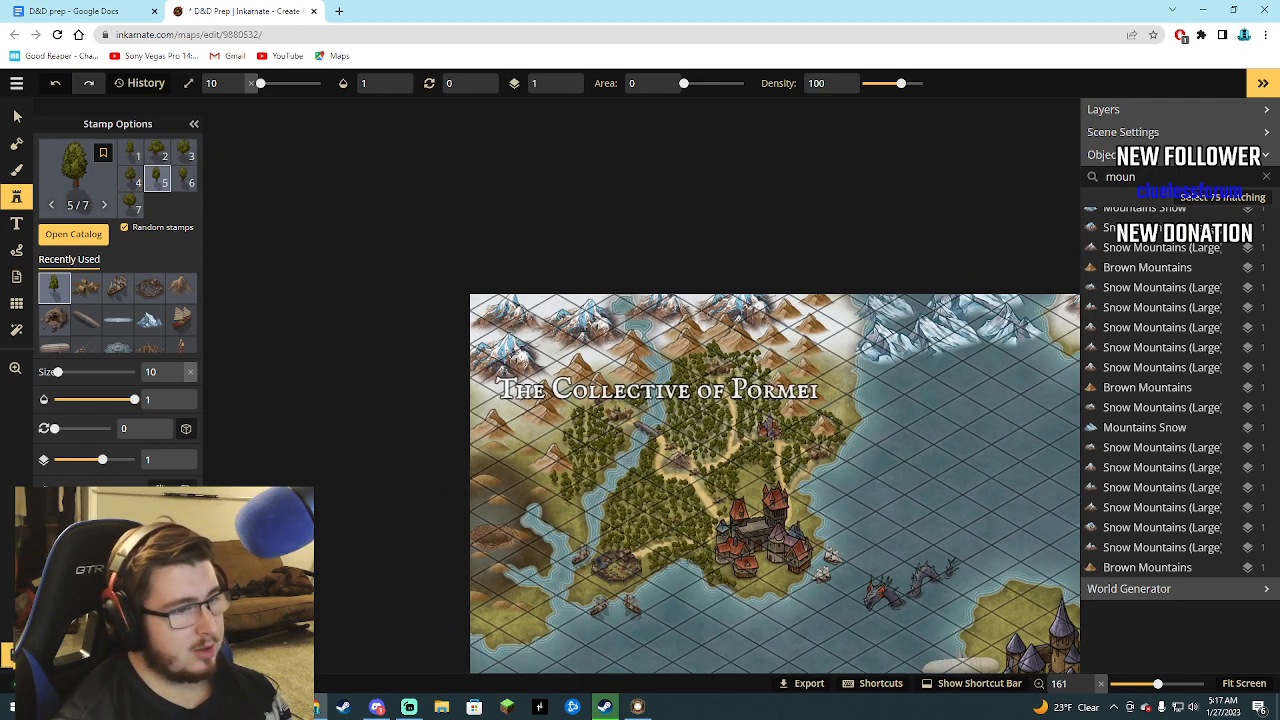
scroll(747, 531, "down", 1)
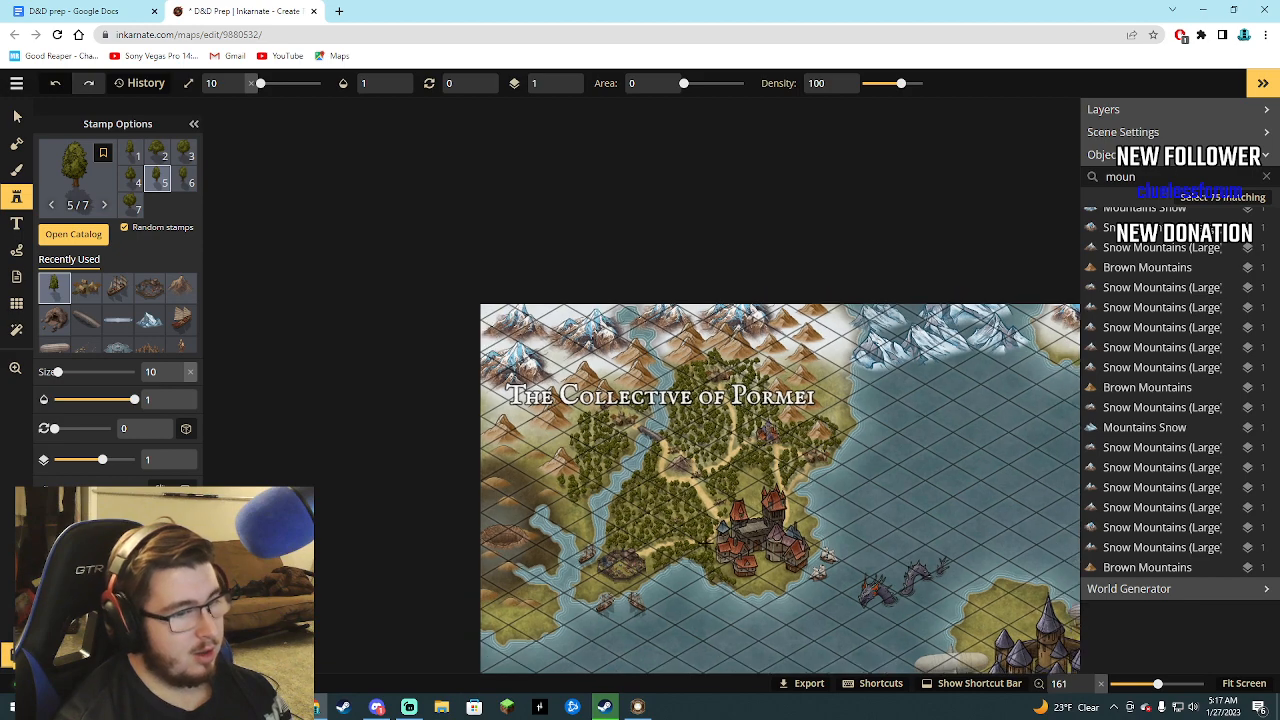
scroll(739, 510, "down", 1)
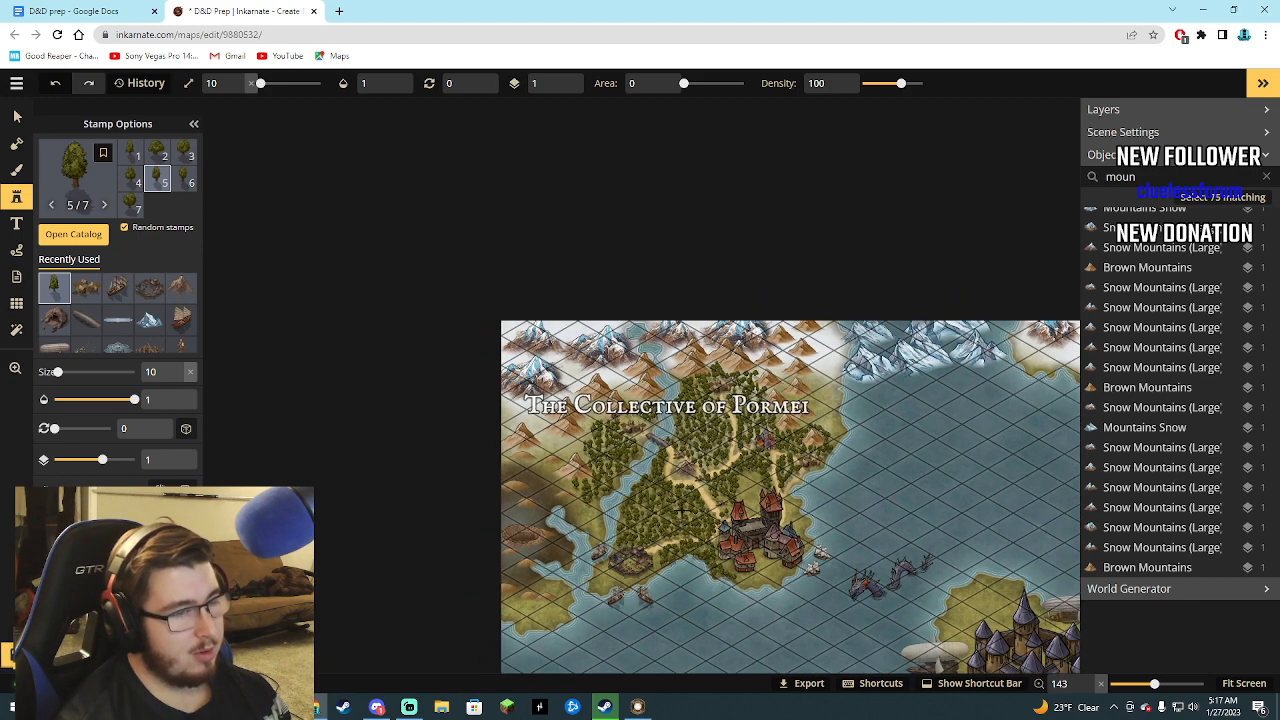
scroll(618, 499, "up", 3)
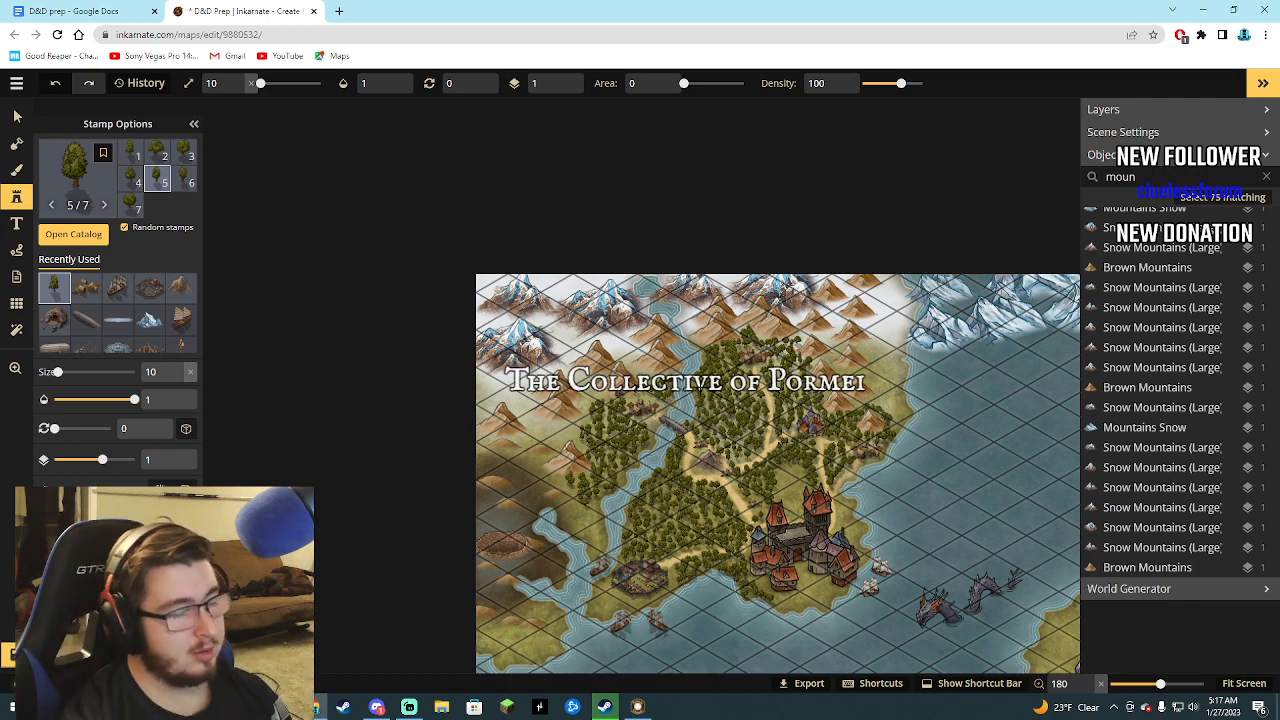
scroll(786, 466, "up", 4)
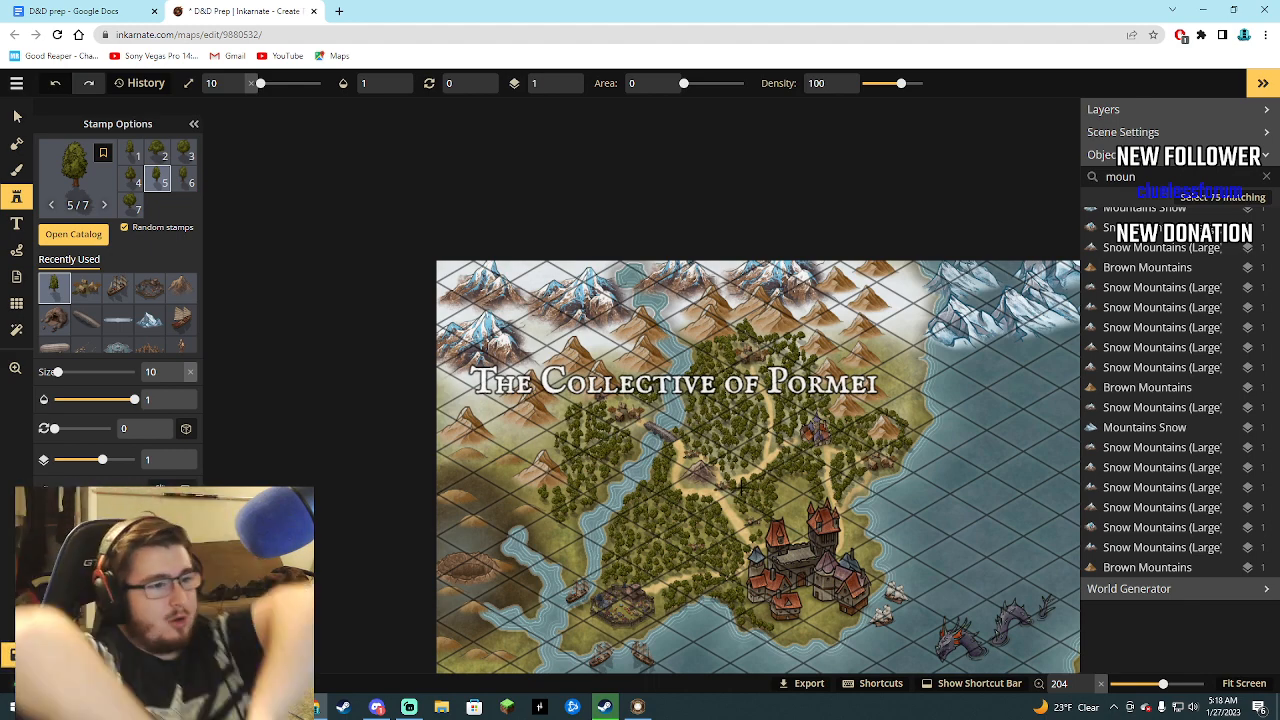
scroll(694, 522, "down", 1)
scroll(694, 522, "down", 5)
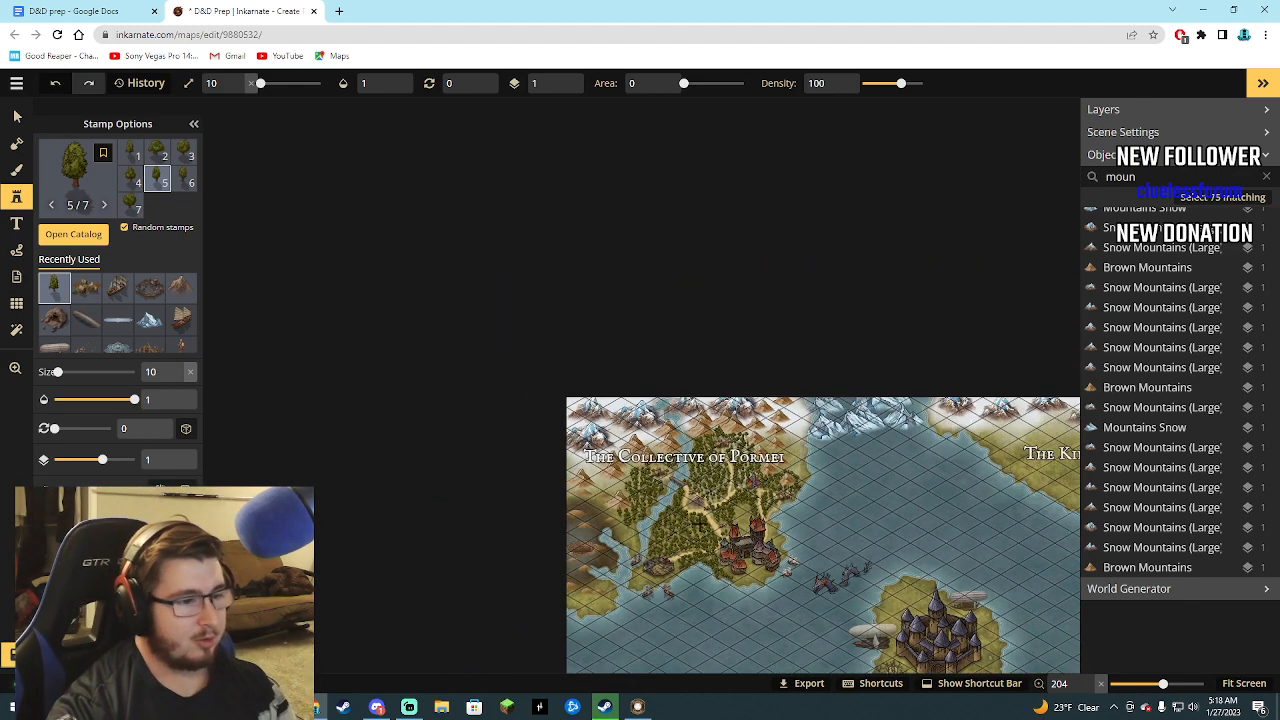
left_click(1243, 685)
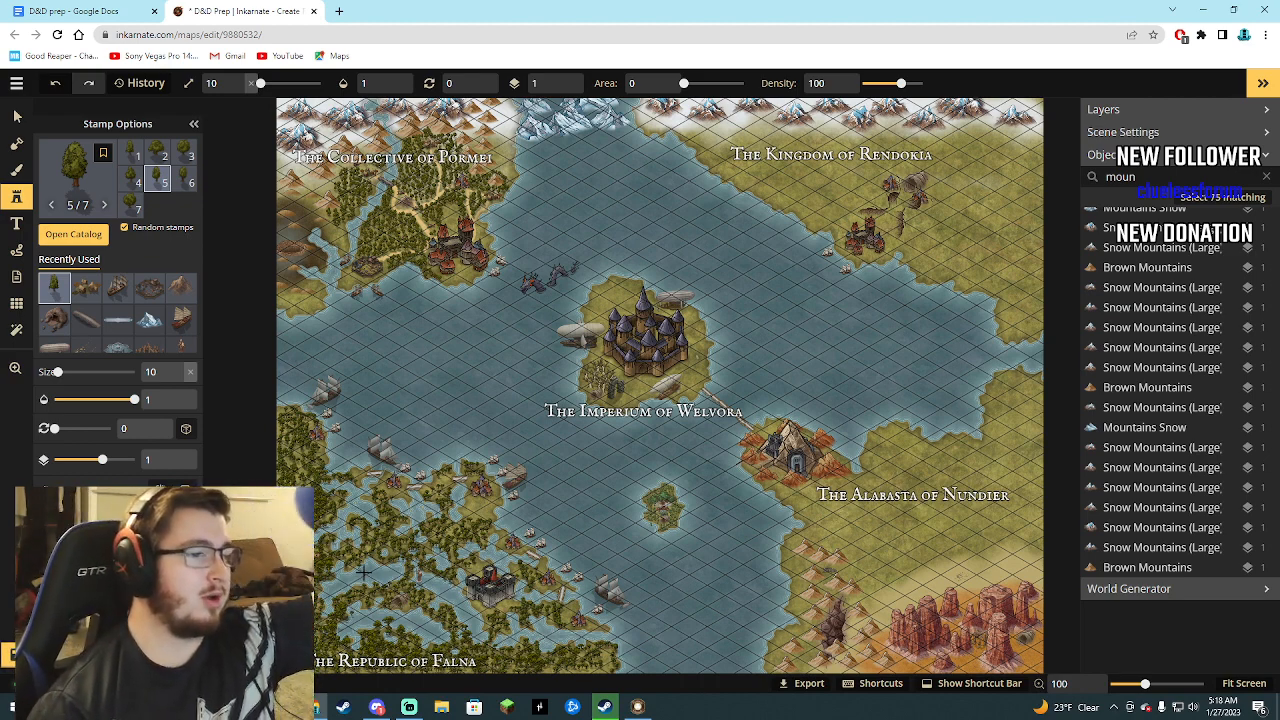
Find the round domed stone building in the catalog's Jungle (HD) set and stamp it on the western edge of The Republic of Falna.
left_click(54, 242)
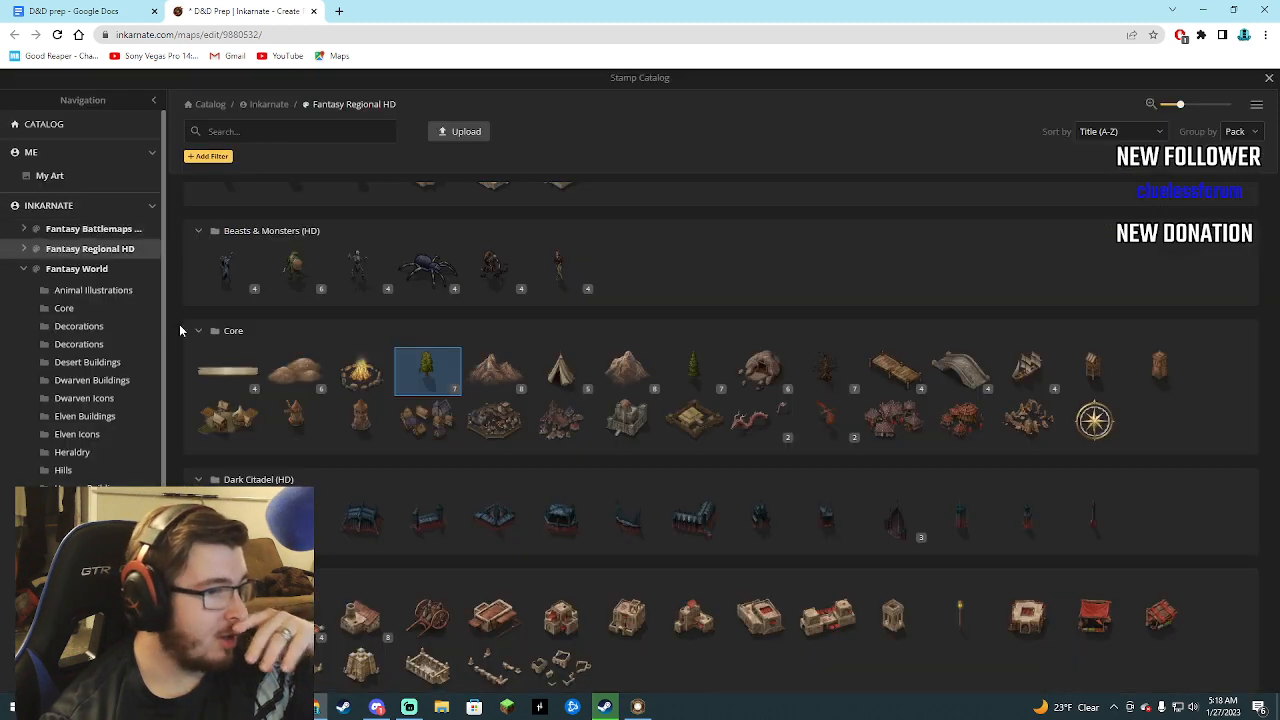
scroll(478, 401, "down", 2)
scroll(529, 415, "up", 1)
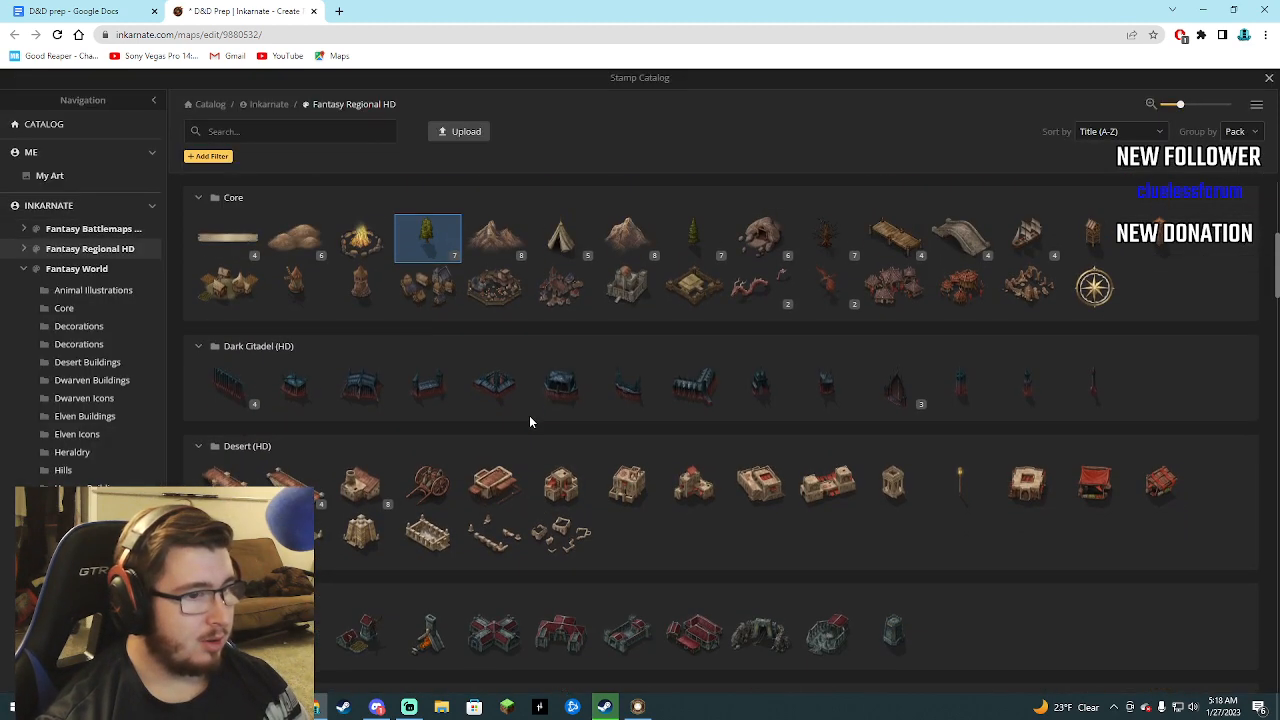
scroll(531, 415, "down", 6)
scroll(536, 418, "down", 8)
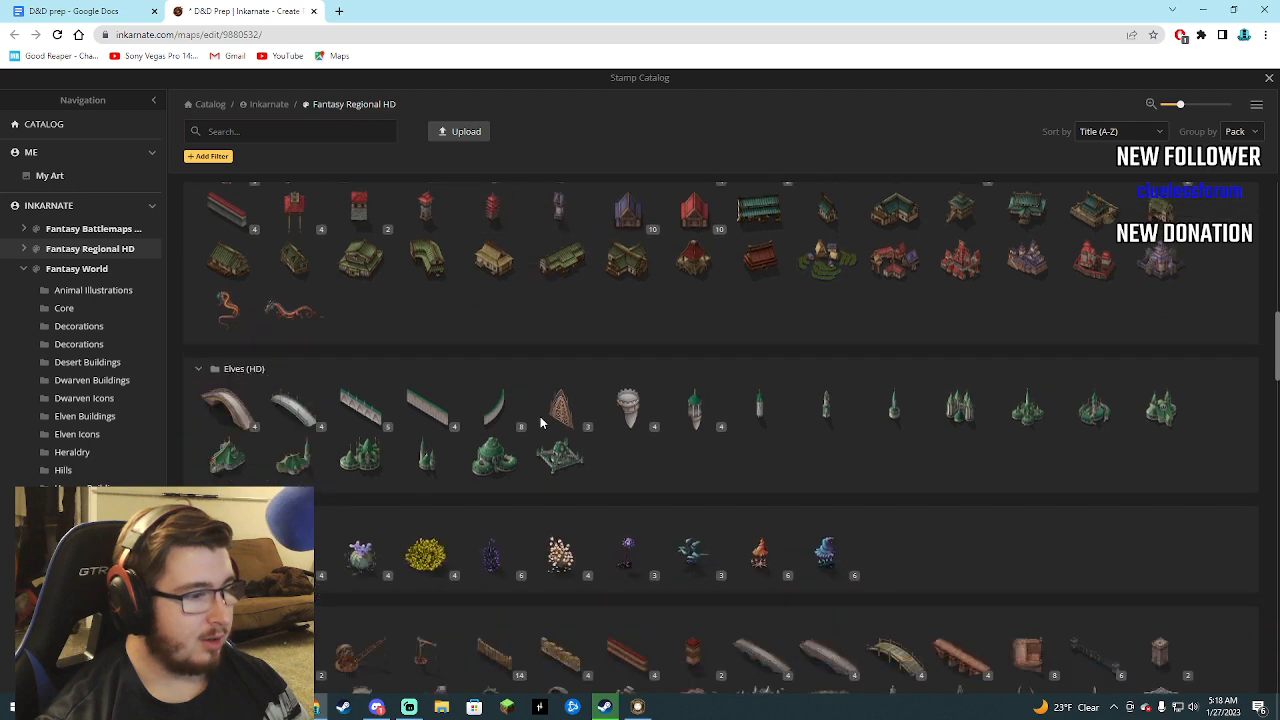
scroll(540, 424, "down", 10)
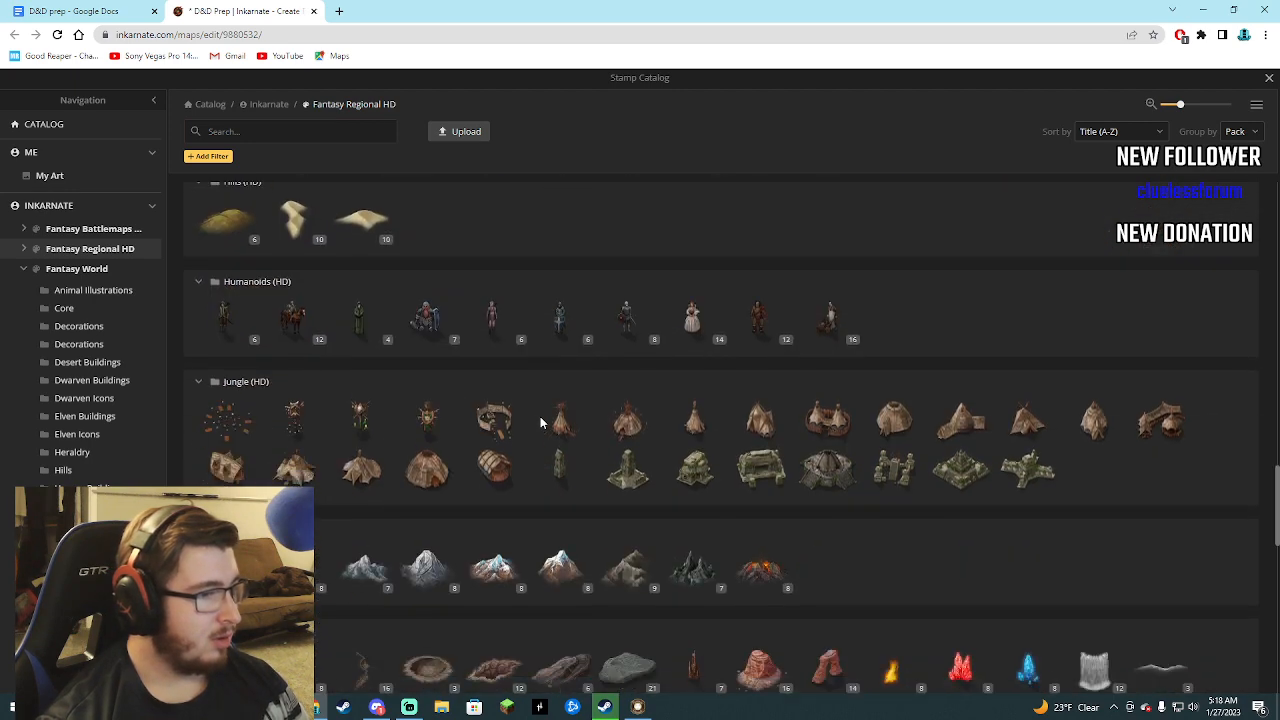
scroll(540, 424, "down", 5)
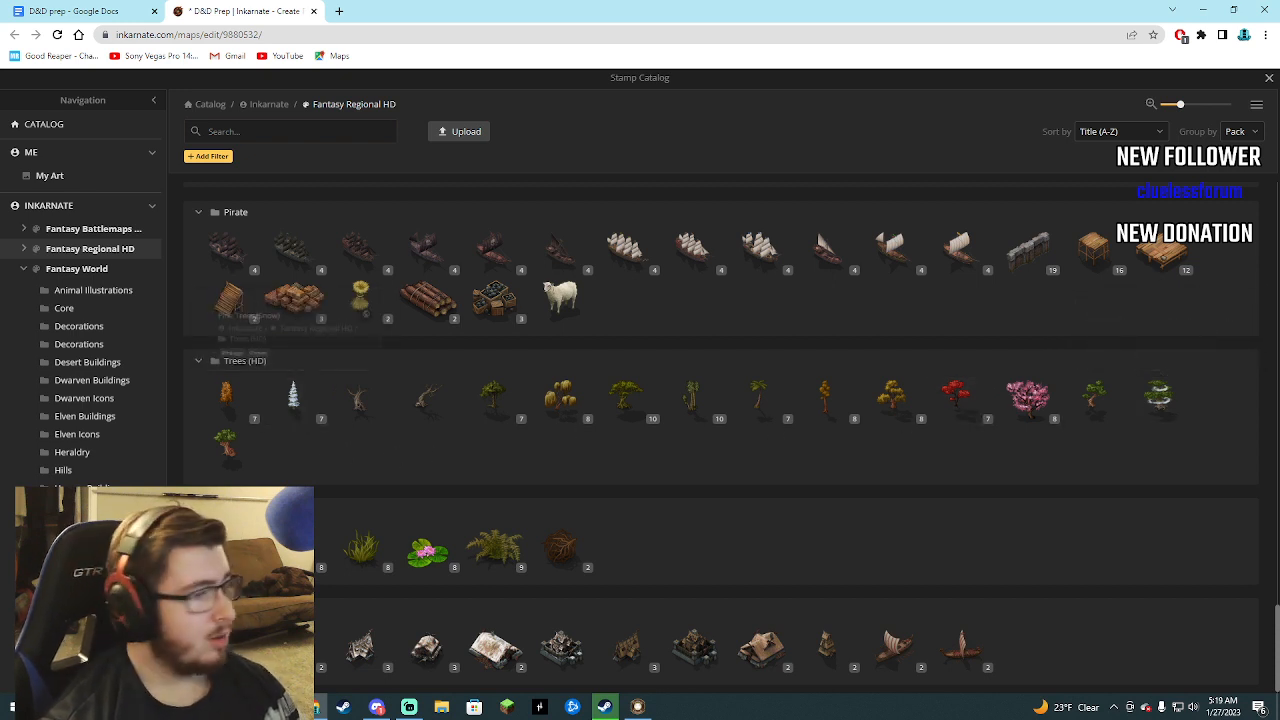
scroll(300, 540, "down", 1)
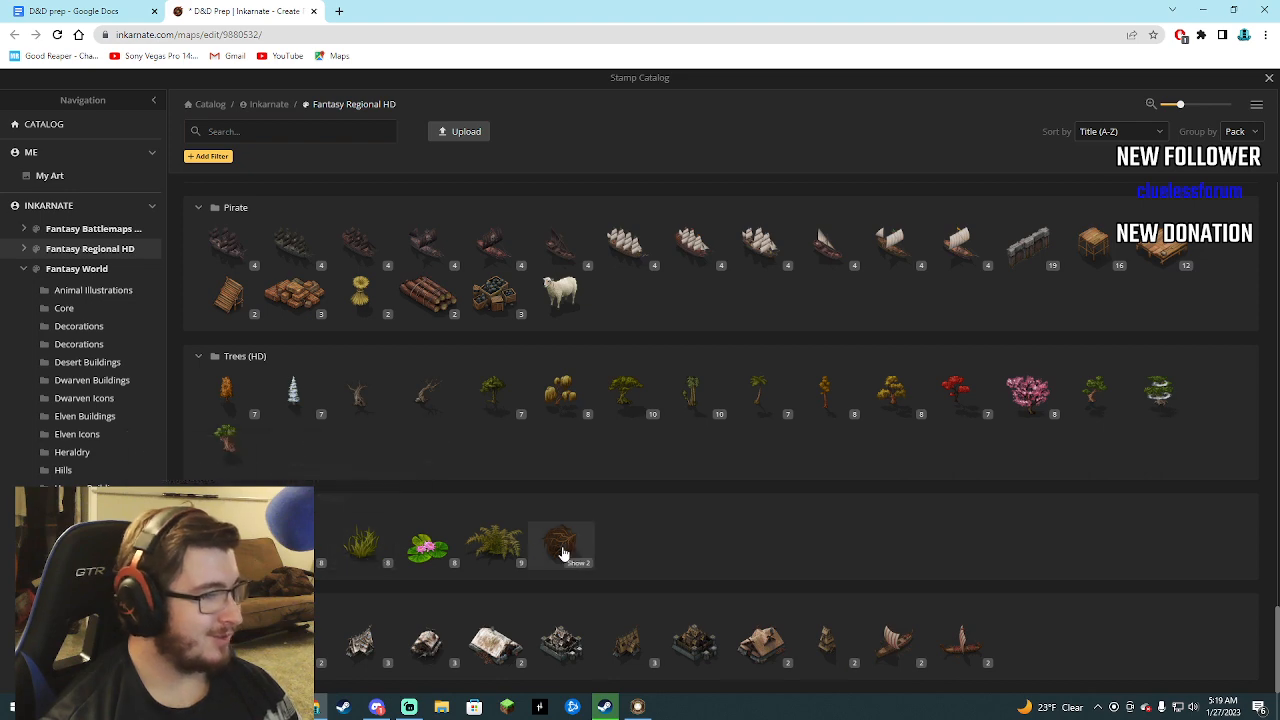
scroll(443, 517, "up", 3)
scroll(418, 513, "up", 4)
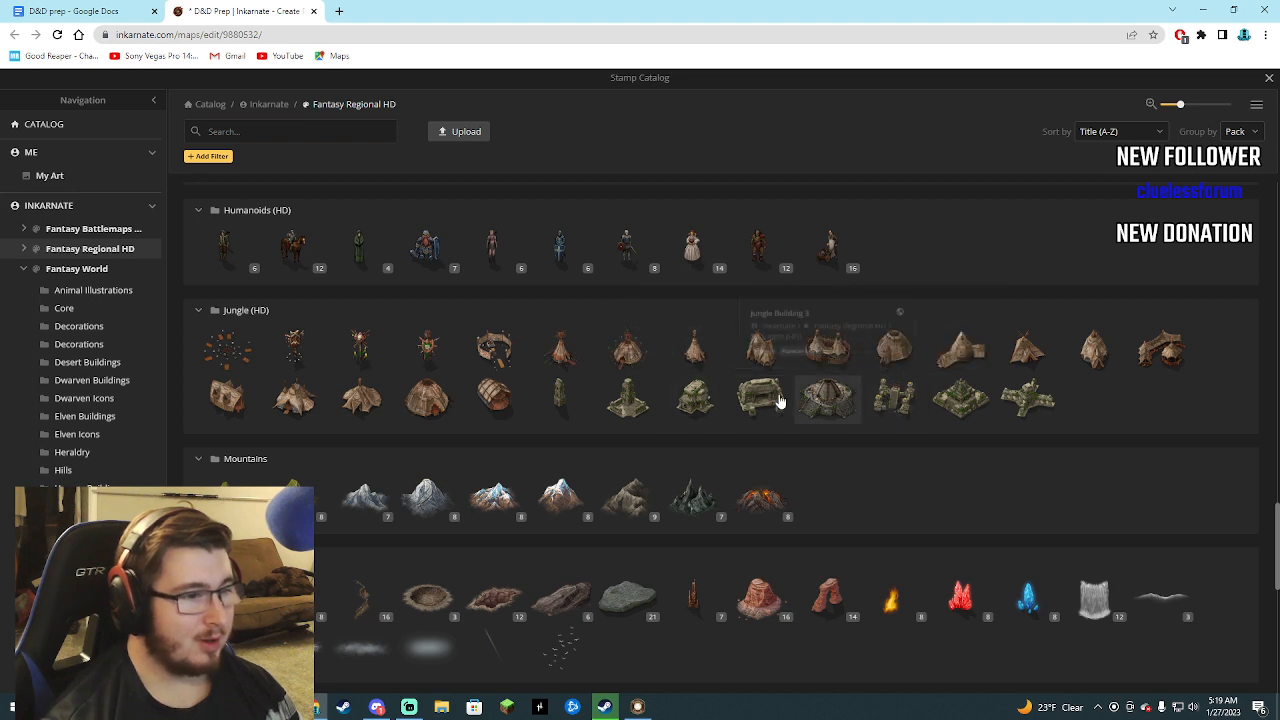
left_click(828, 401)
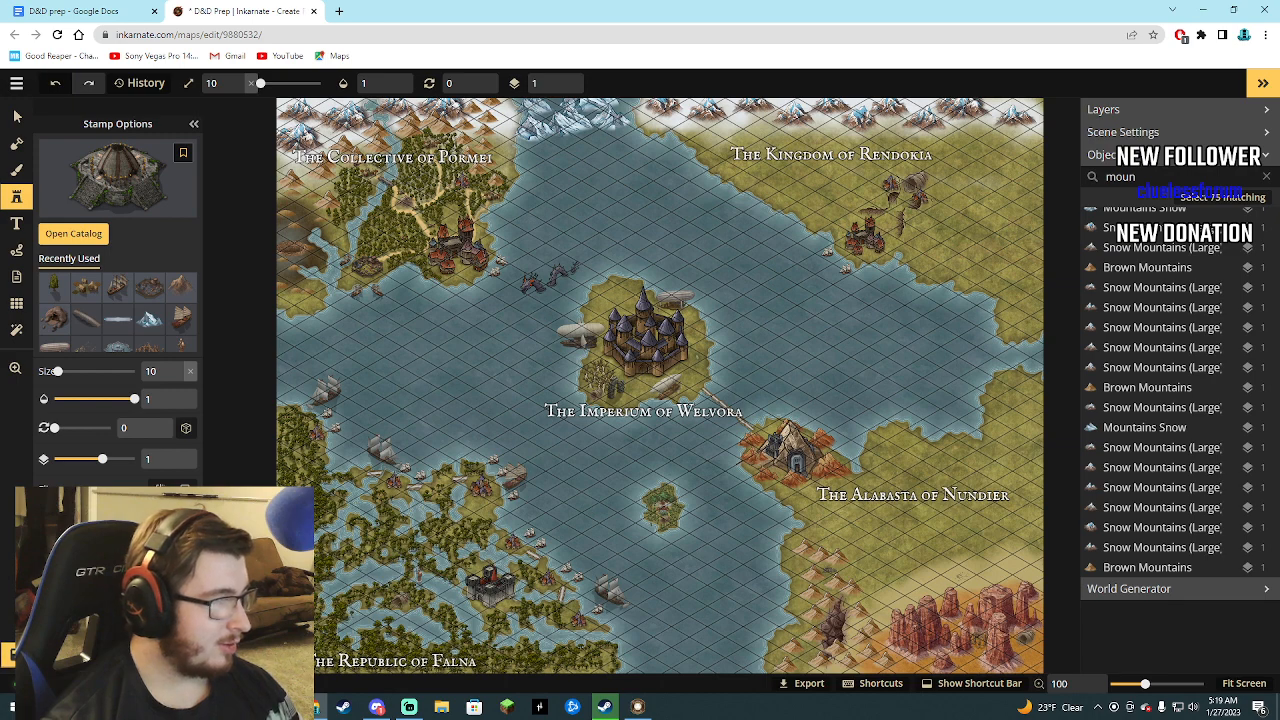
left_click(301, 477)
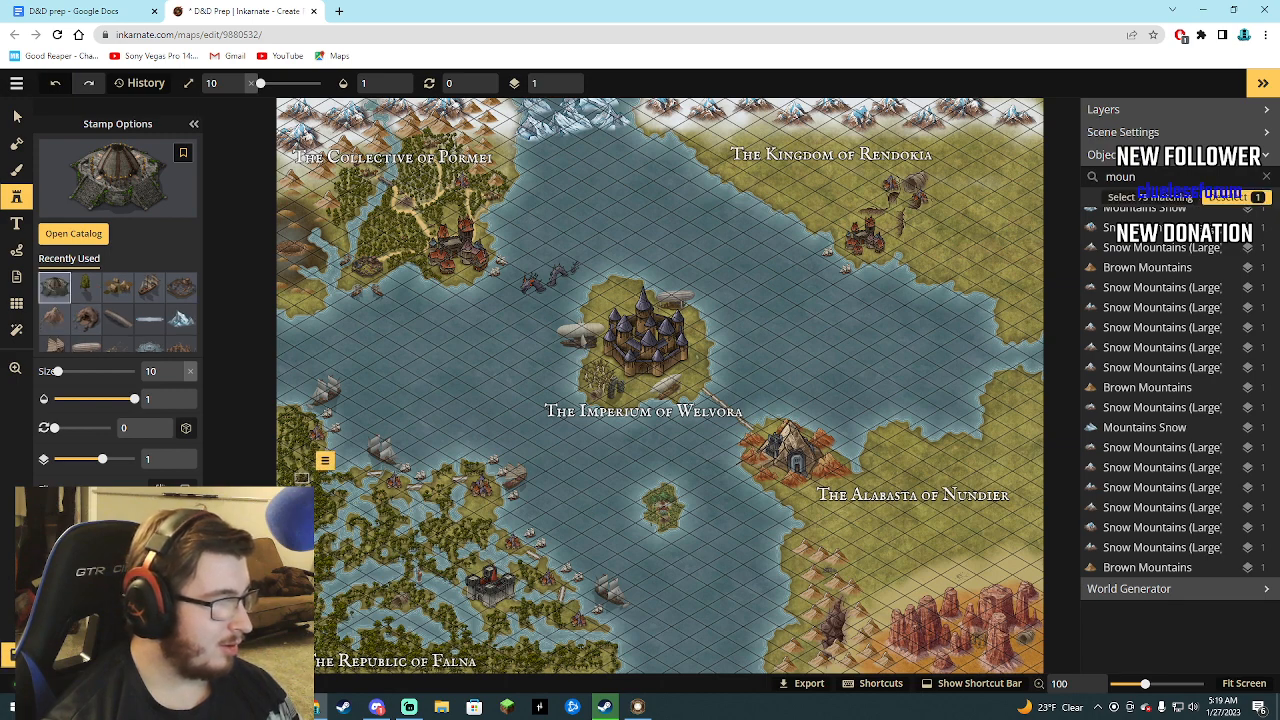
Stamp the stepped jungle pyramid and the stone statue ruins from the Jungle (HD) set in the southwestern forest of The Republic of Falna.
left_click(73, 233)
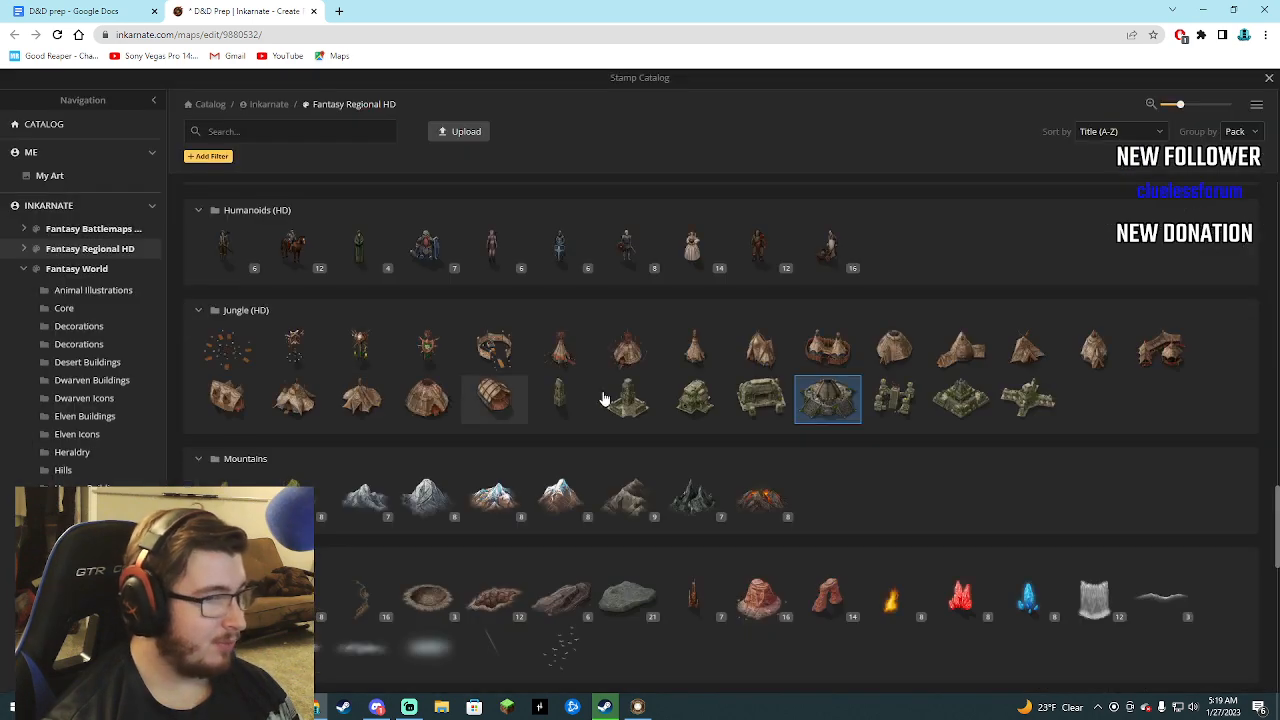
left_click(956, 401)
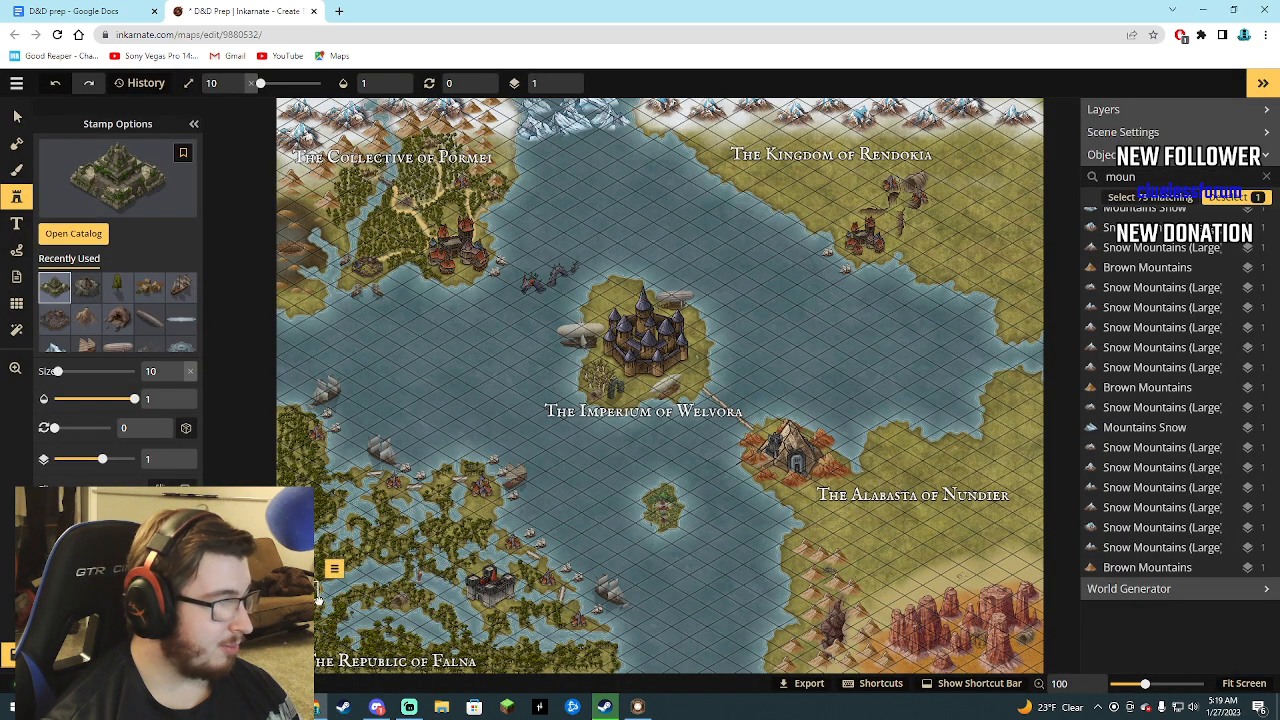
left_click(92, 236)
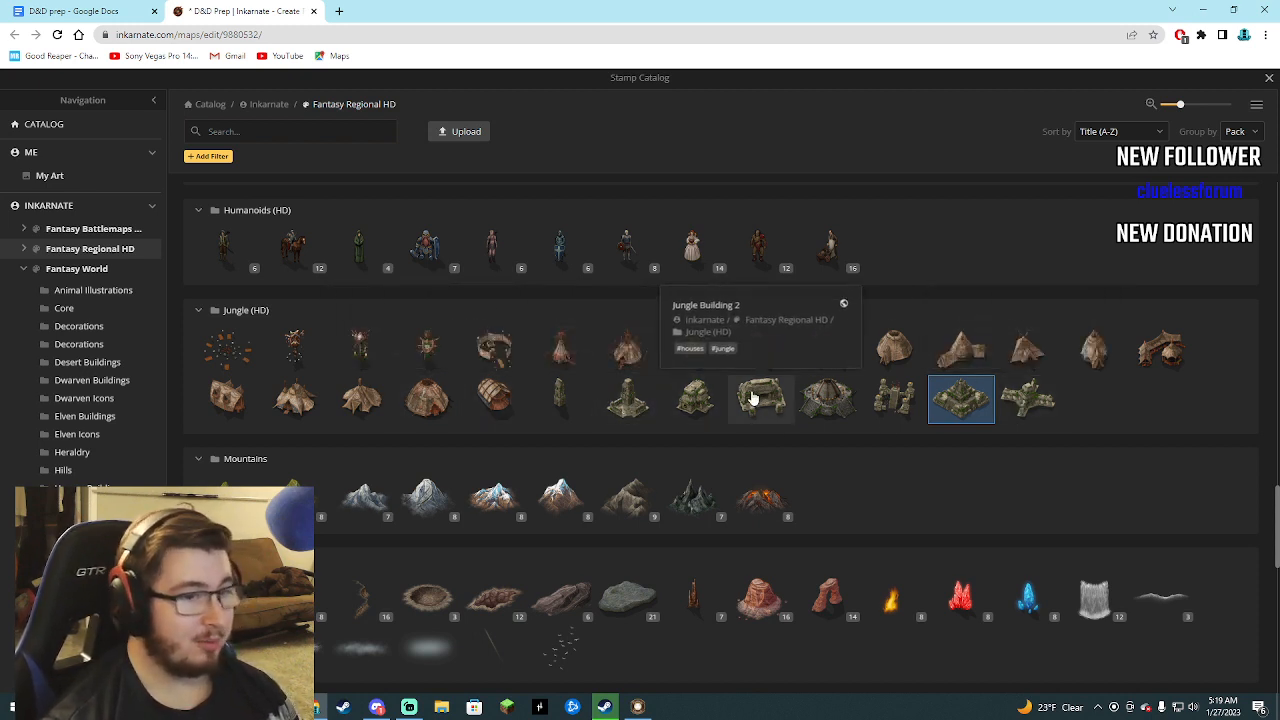
left_click(884, 402)
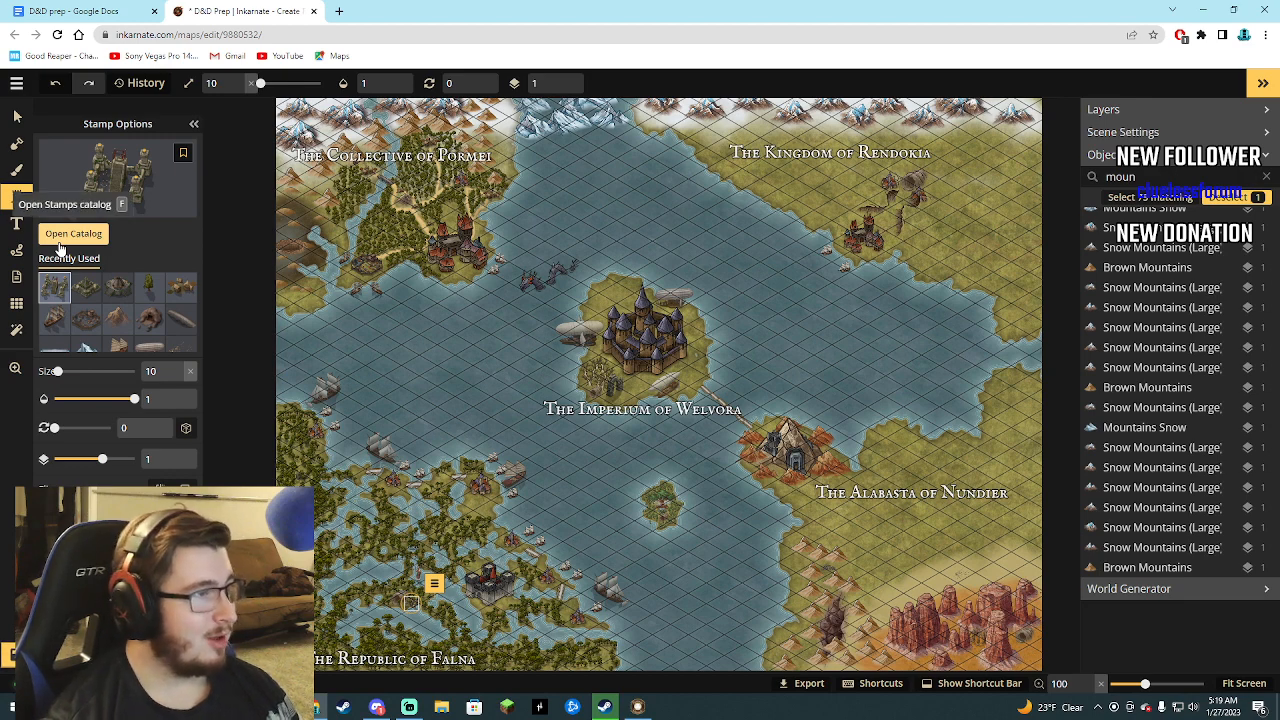
Leave the stamp catalog without choosing another stamp and save the map.
left_click(62, 238)
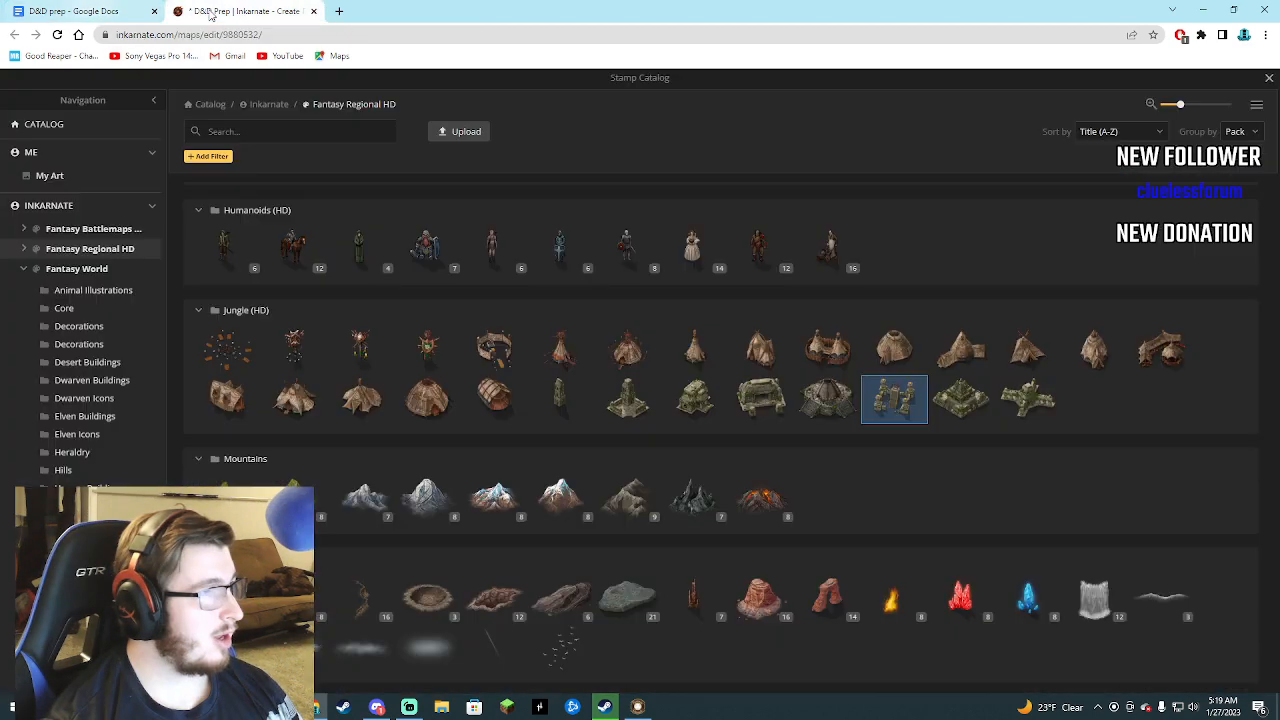
left_click(1269, 79)
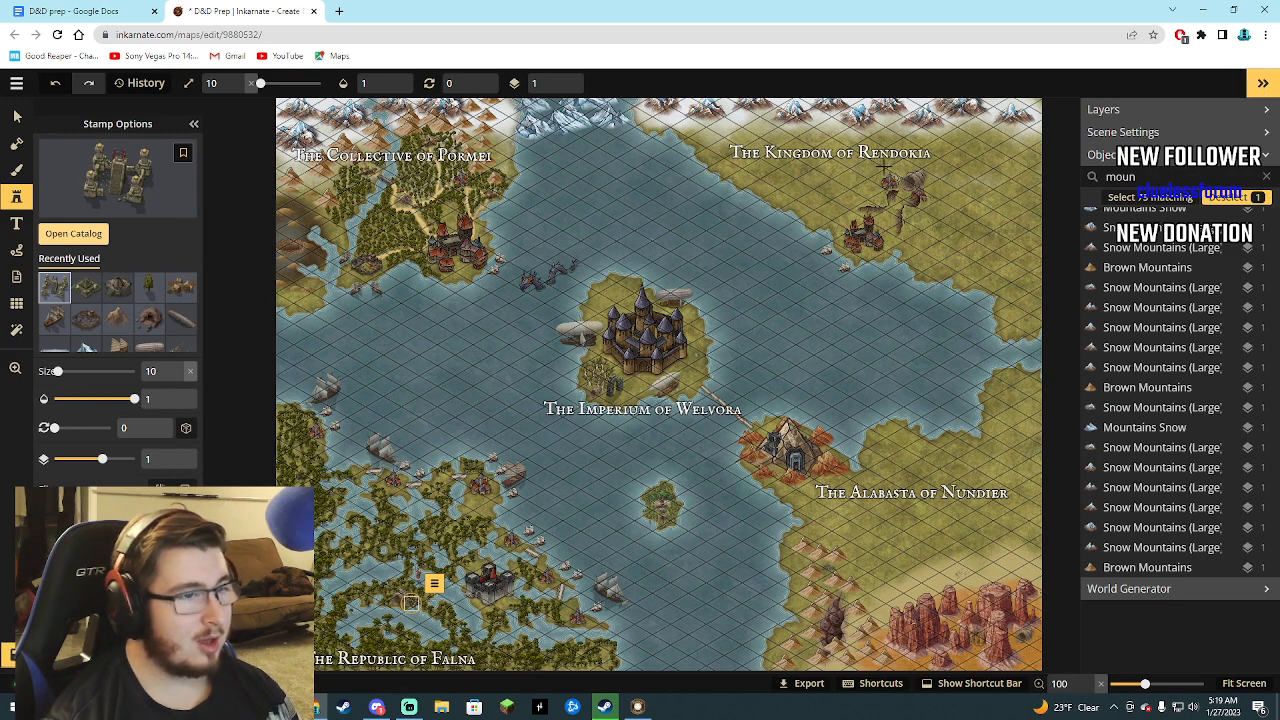
left_click(14, 87)
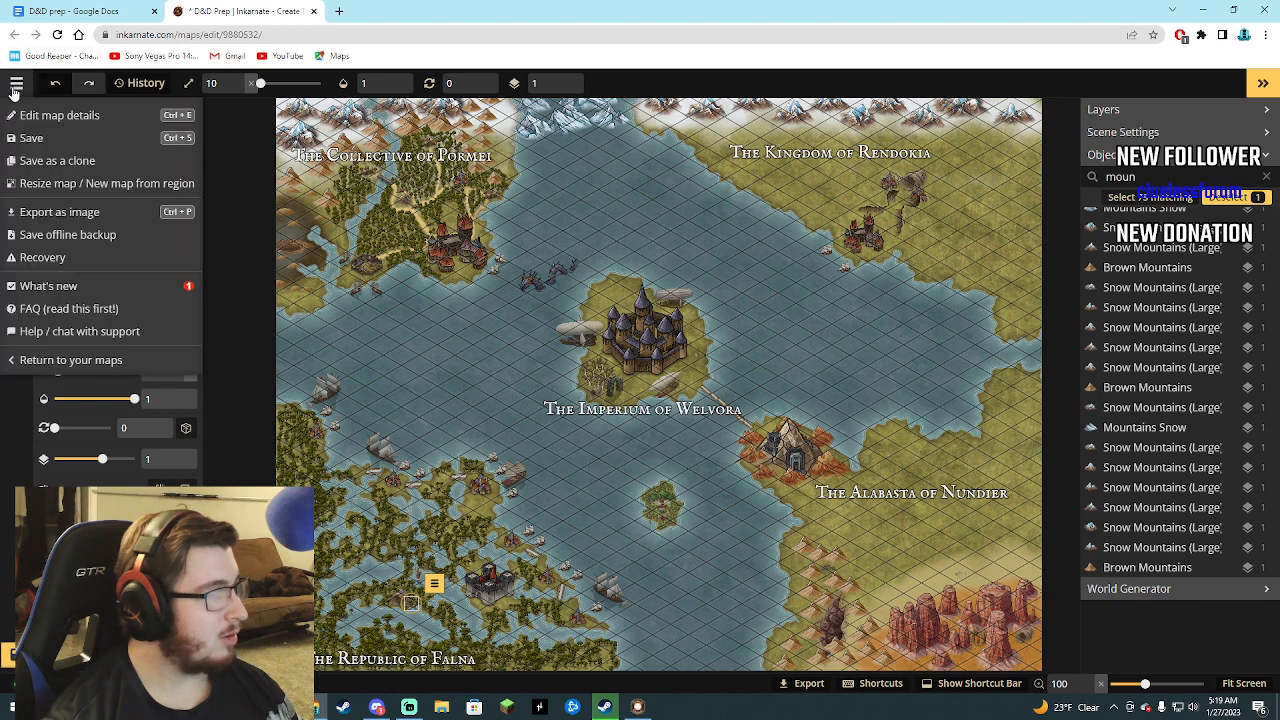
left_click(34, 139)
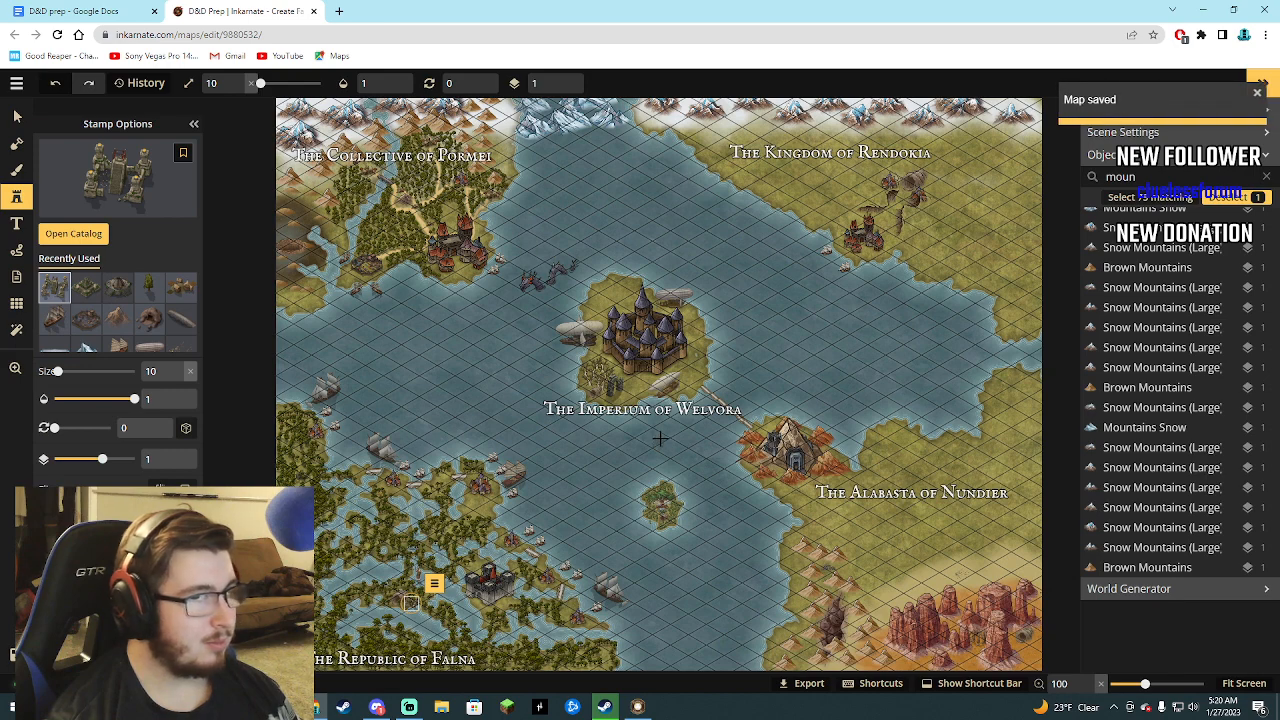
Copy the map's web address over the existing map link in the D&D prep Google Doc, then return to Inkarnate.
left_click(170, 36)
key("ctrl+c")
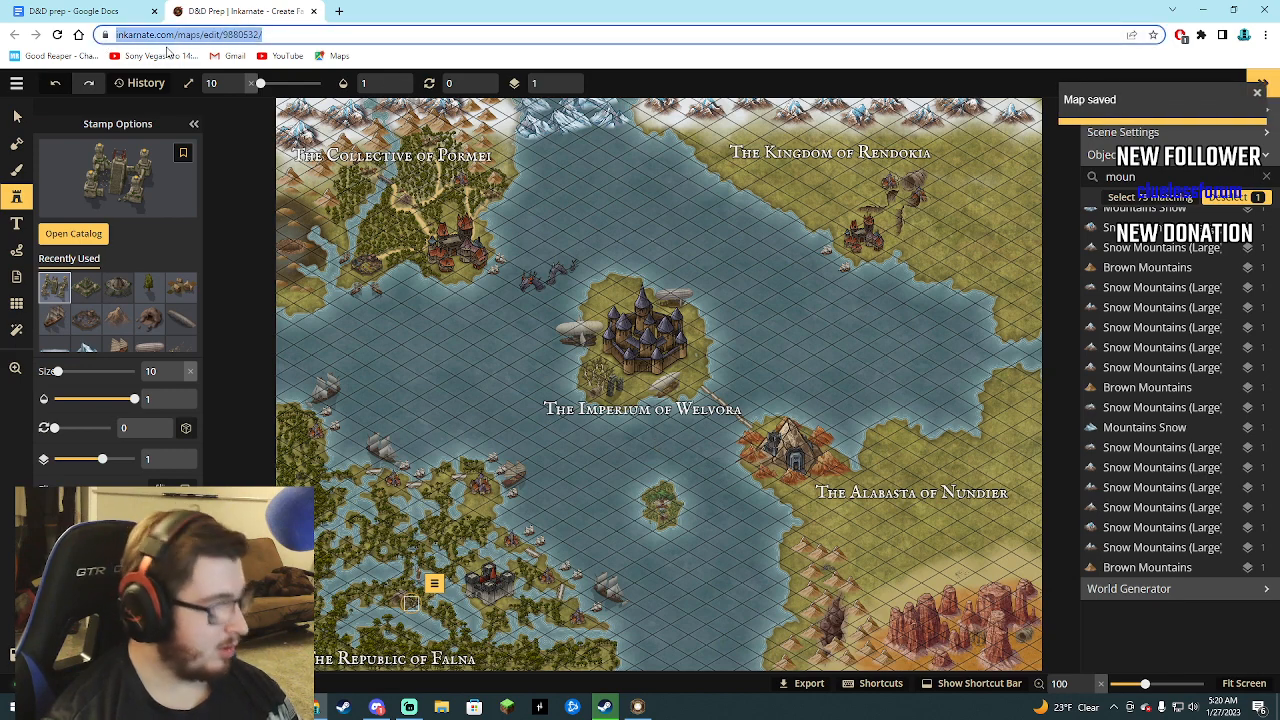
left_click(70, 11)
scroll(629, 491, "down", 10)
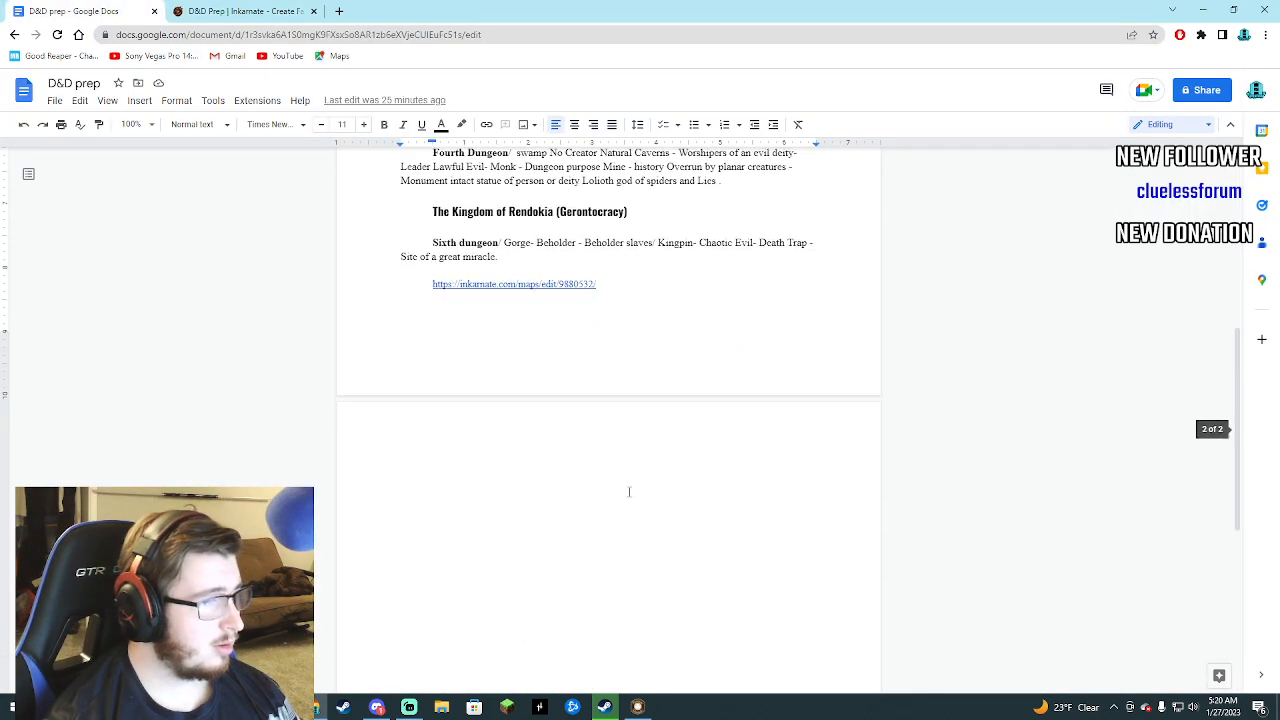
left_click_drag(611, 284, 416, 284)
key("ctrl+v")
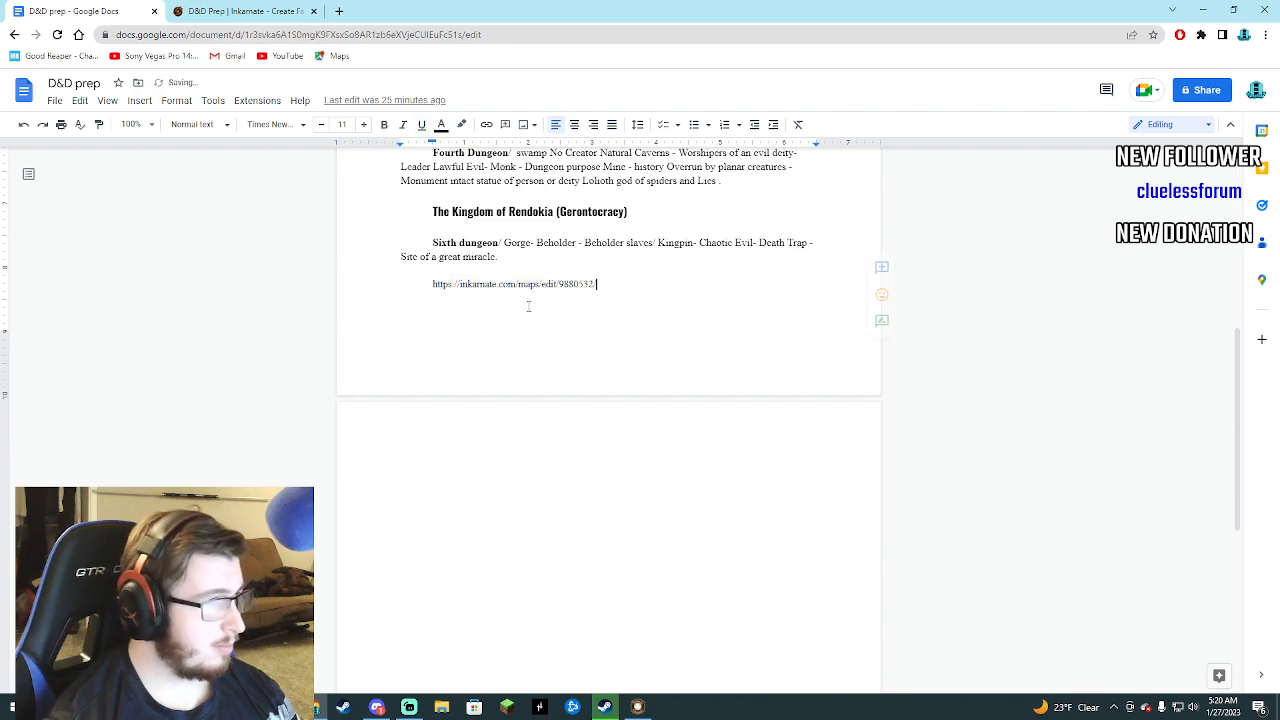
key("Return")
left_click(240, 11)
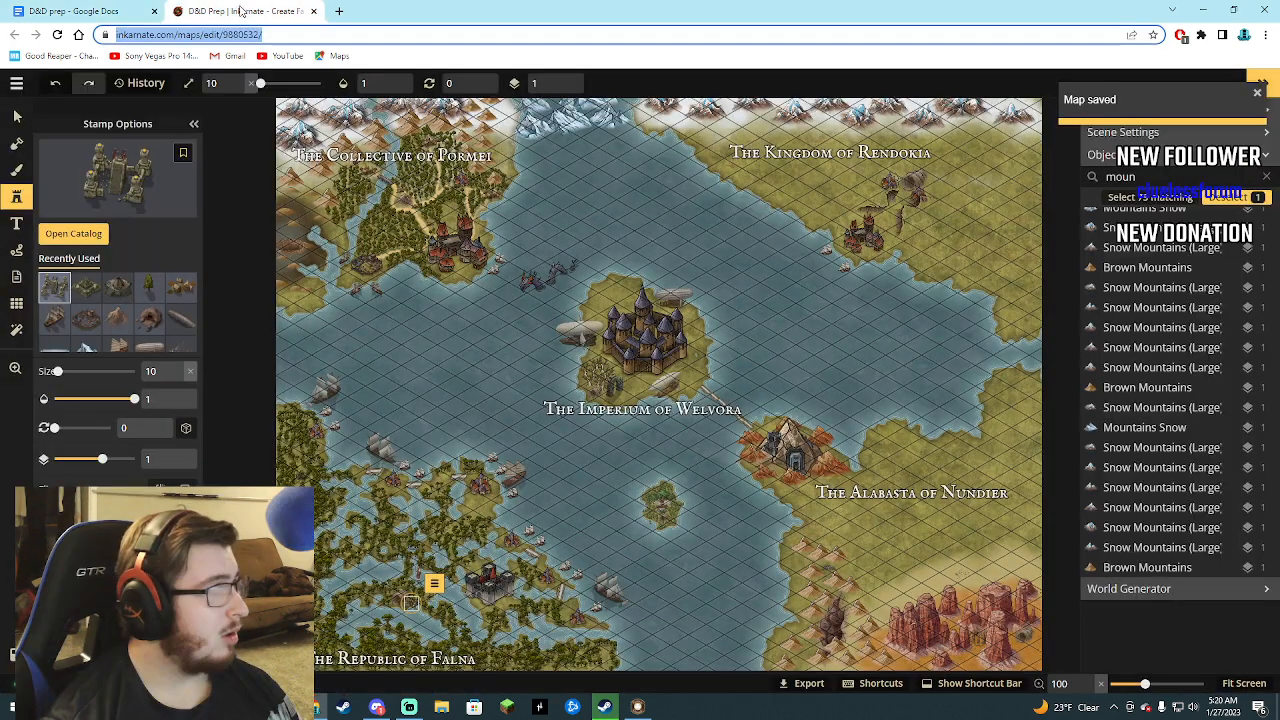
left_click(334, 35)
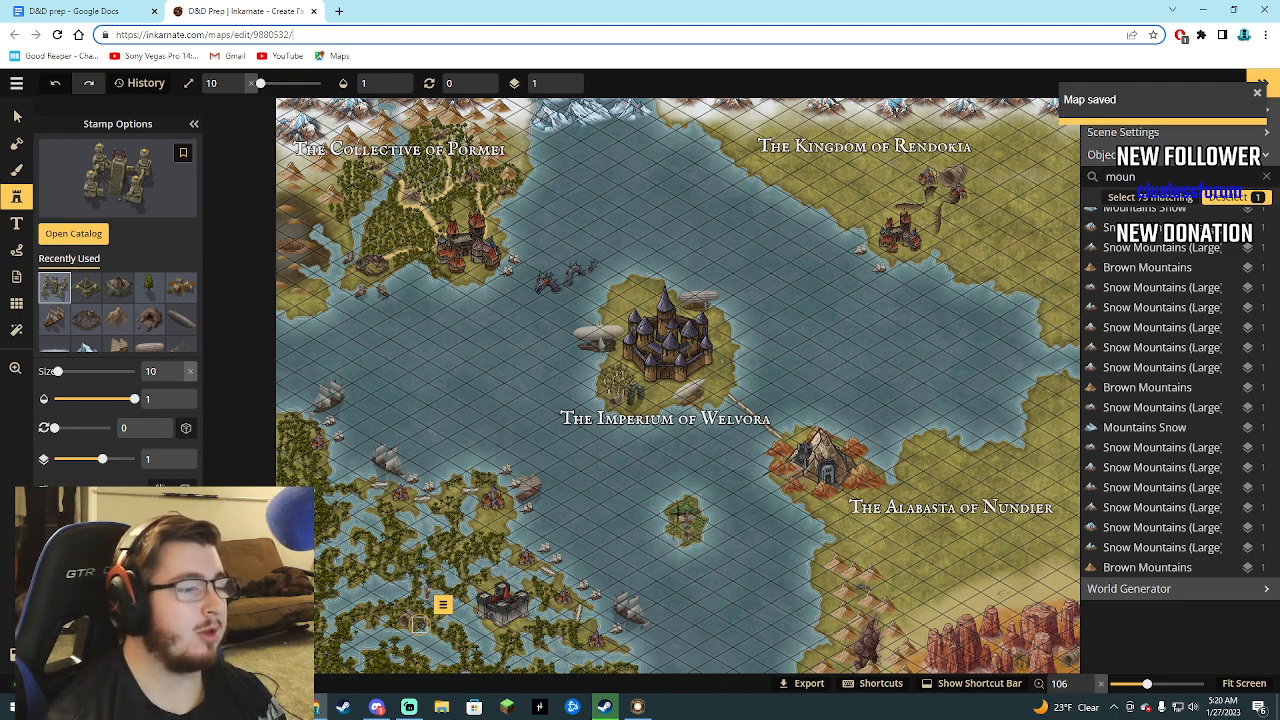
scroll(435, 393, "down", 2)
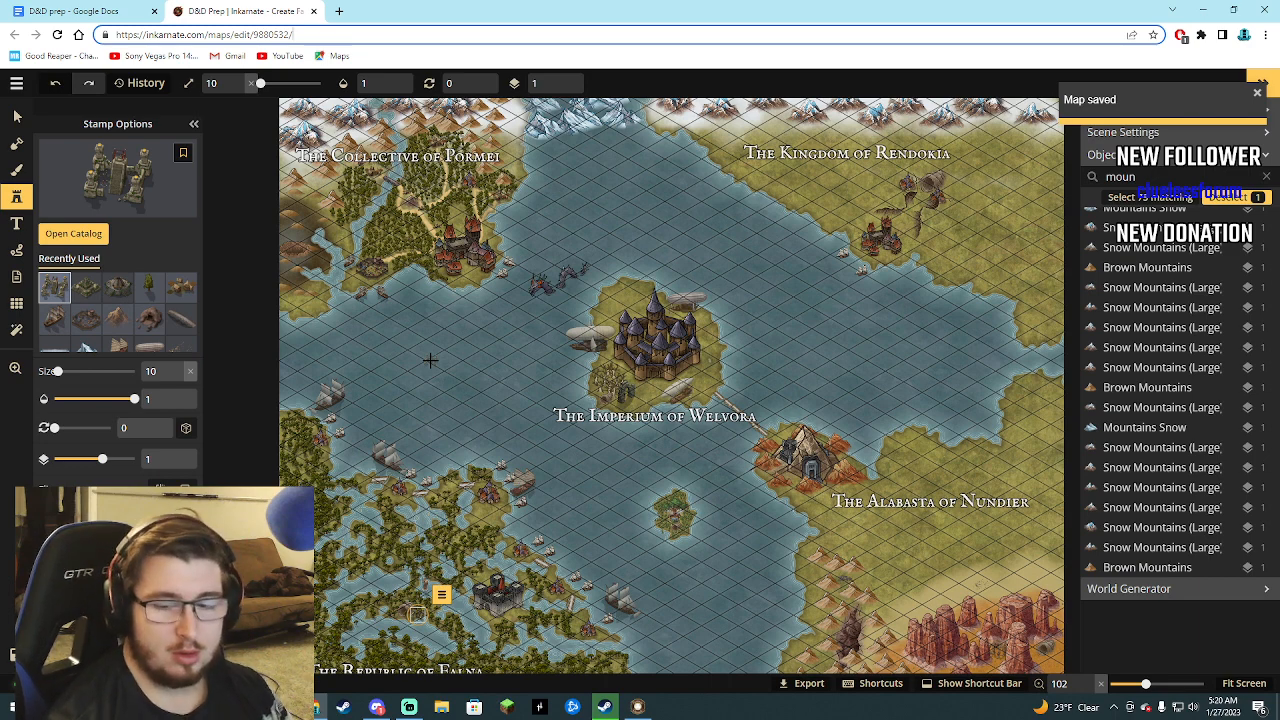
Export the map as an image at 2048 x 1536 px (2K), leaving the experimental HD export off.
left_click(16, 83)
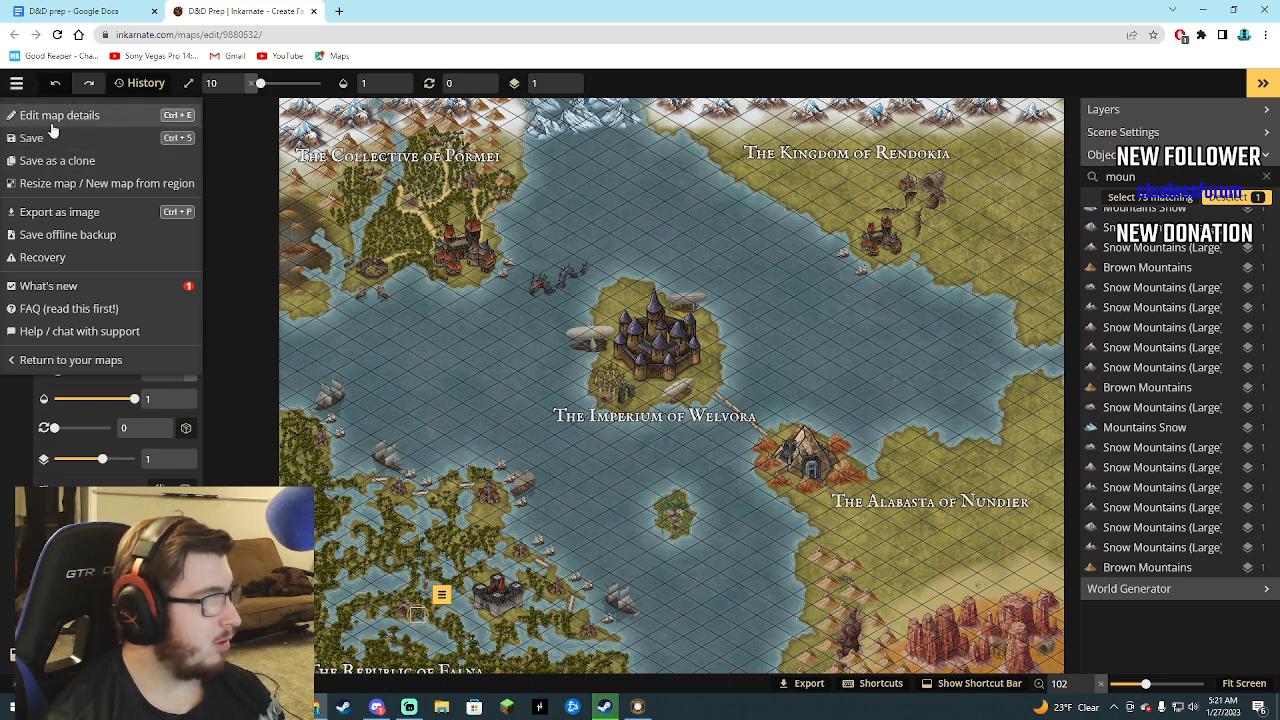
left_click(72, 214)
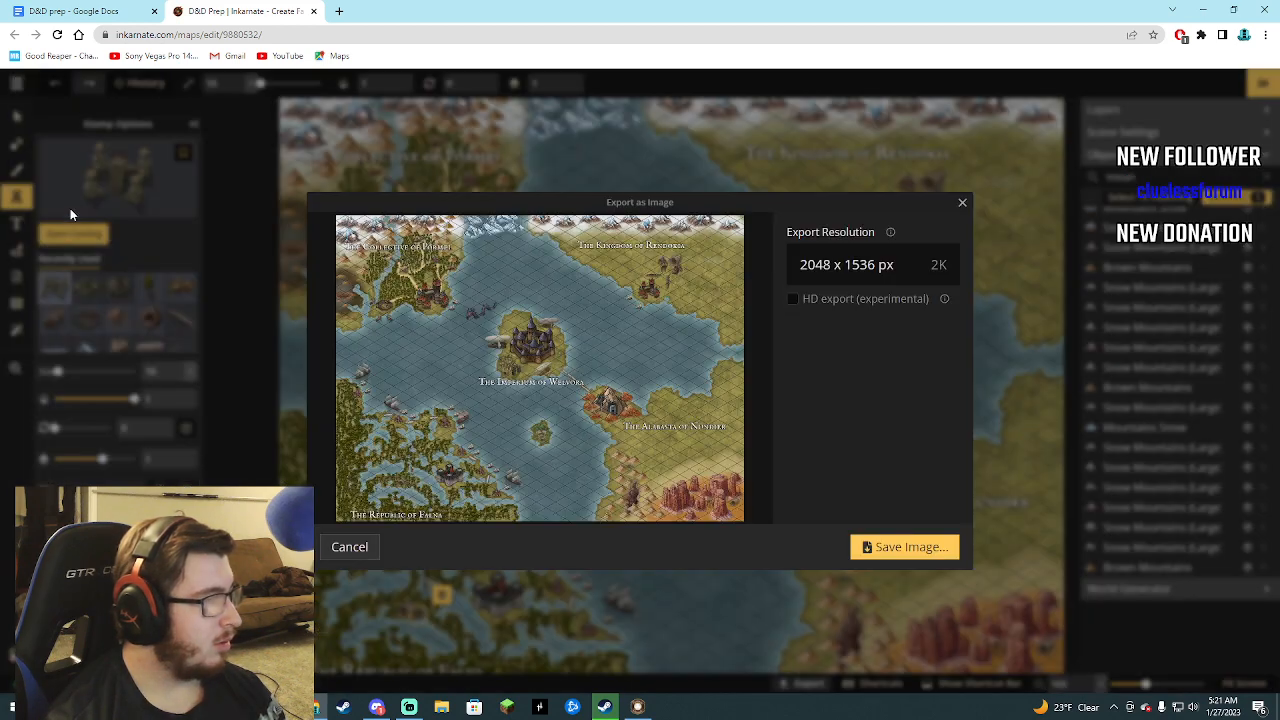
left_click(793, 299)
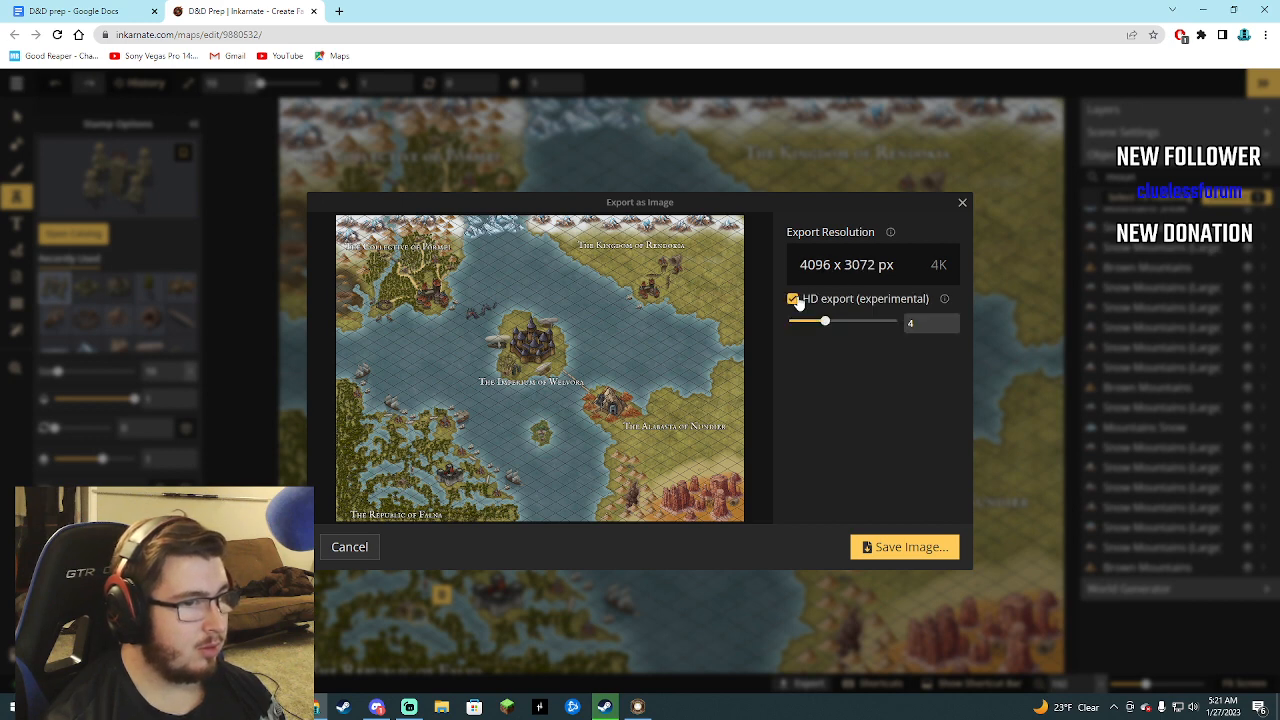
left_click(795, 300)
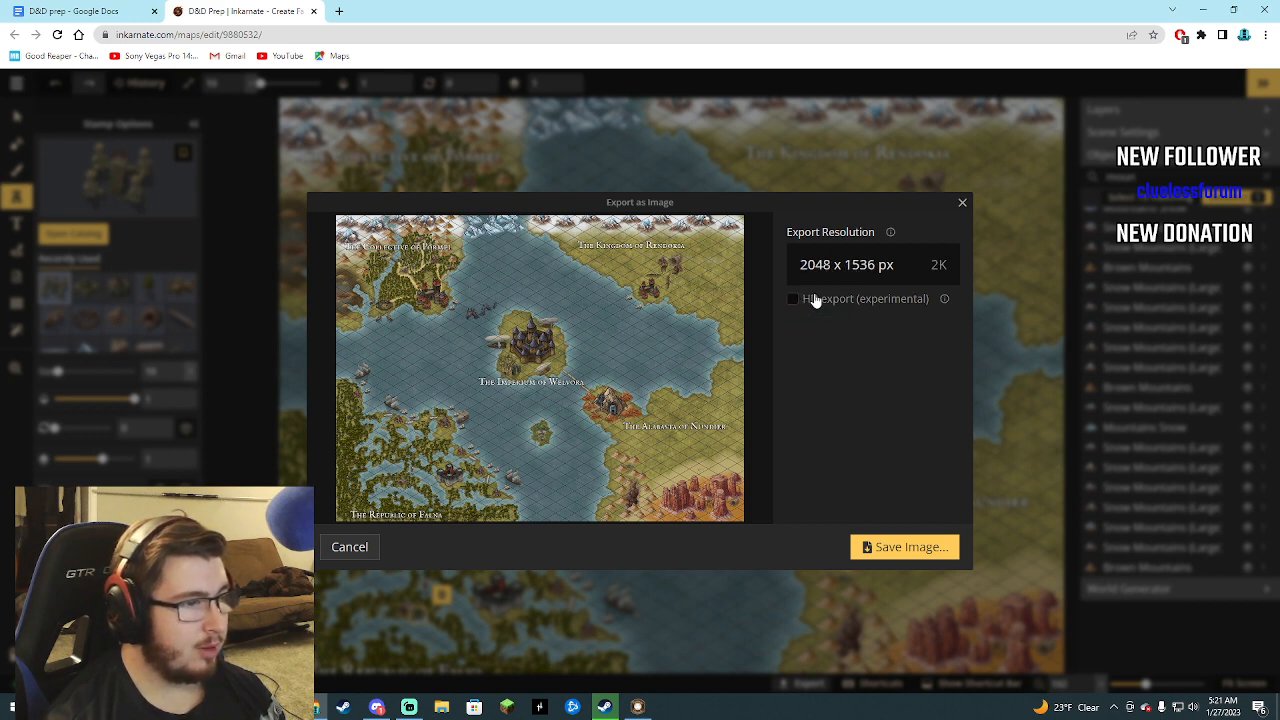
left_click(812, 300)
left_click(812, 301)
left_click(811, 303)
left_click(810, 301)
left_click(806, 302)
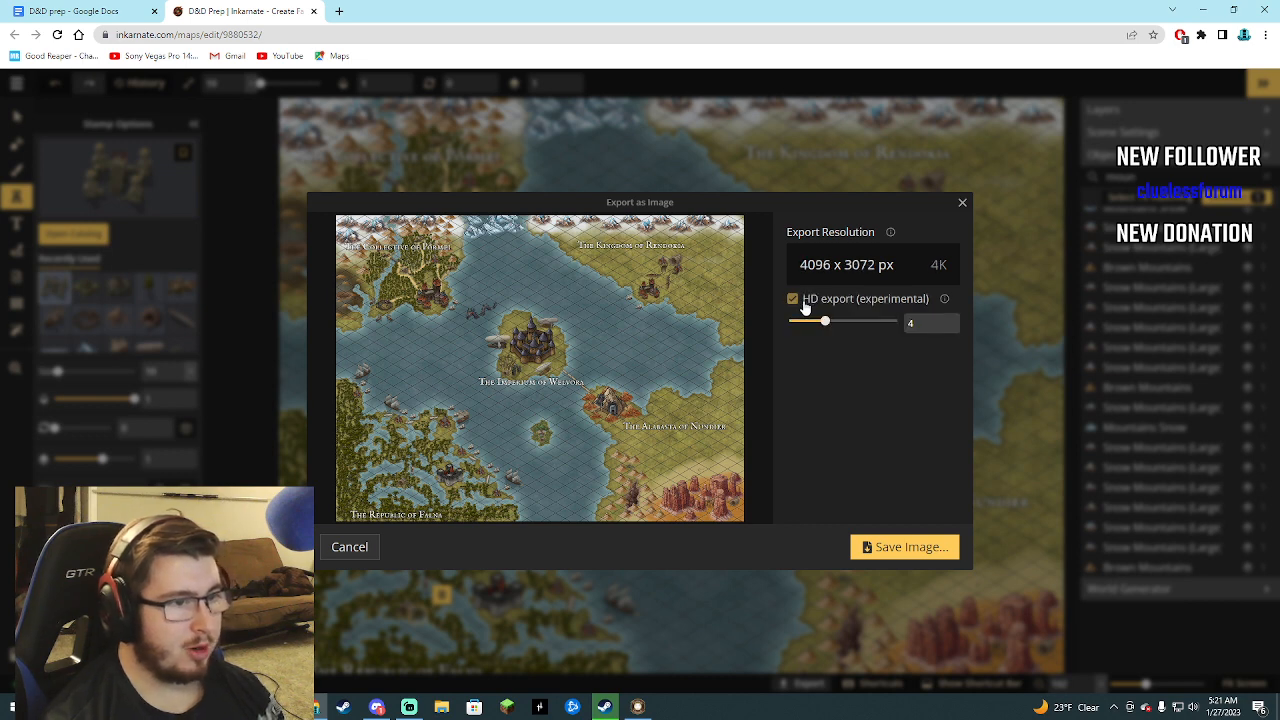
left_click(936, 549)
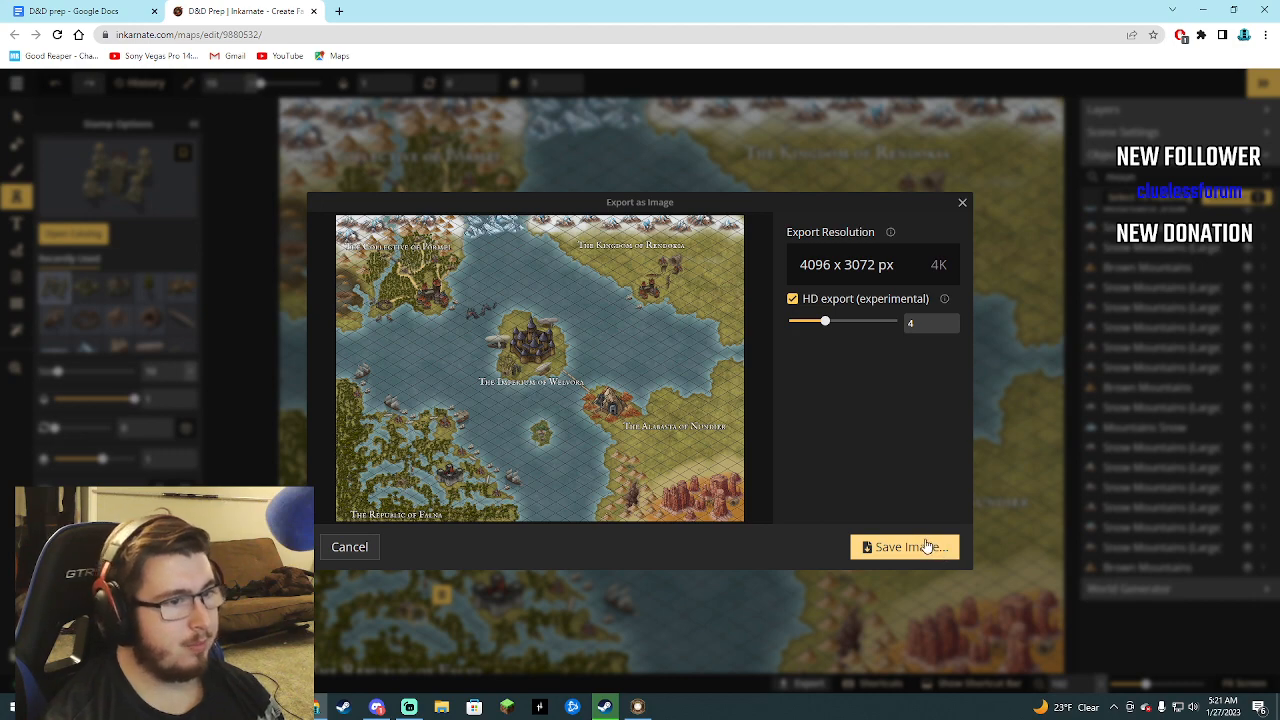
left_click(792, 298)
left_click(862, 547)
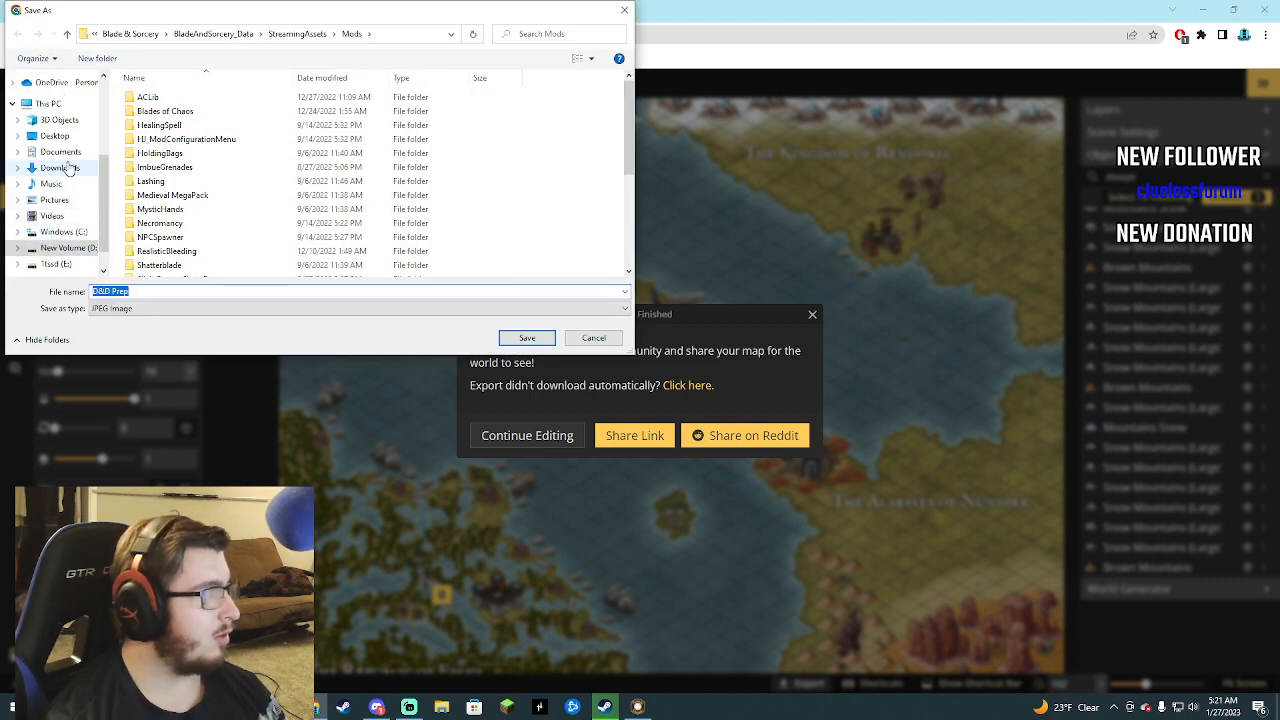
Save the exported JPEG image as D&D Prep in the Camera Roll folder under Pictures and dismiss the export dialog.
left_click(54, 178)
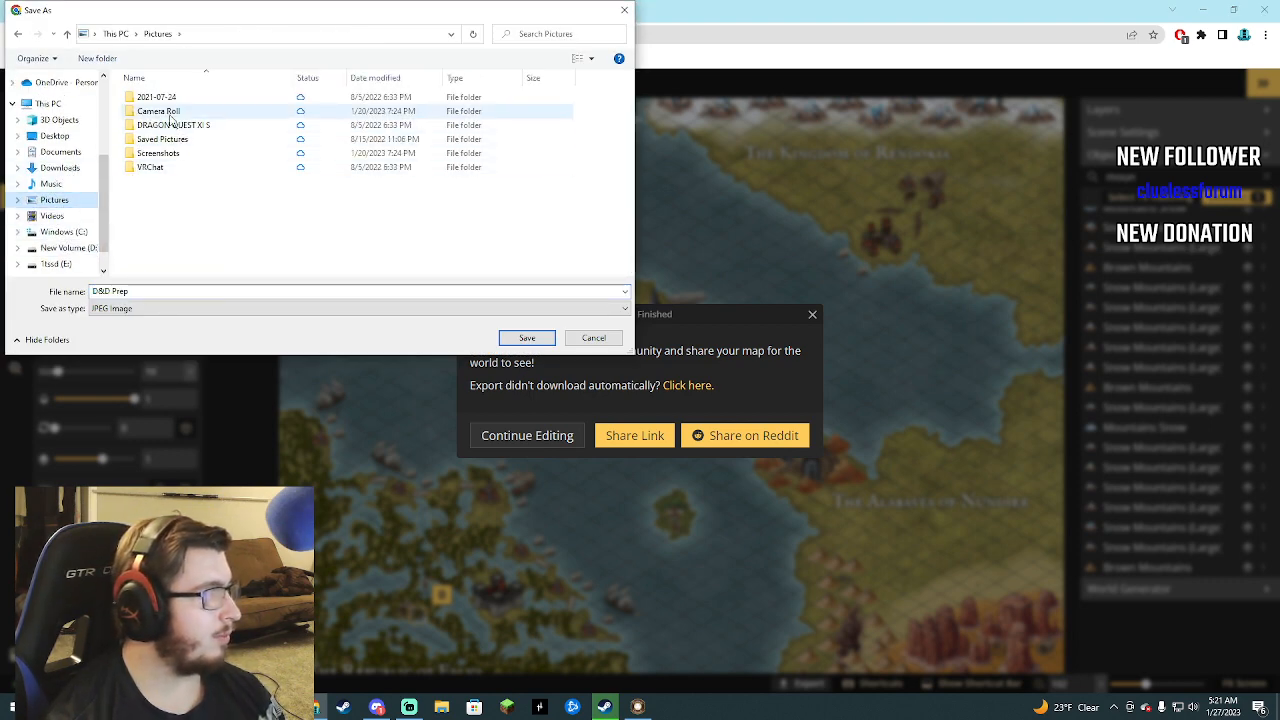
double_click(170, 115)
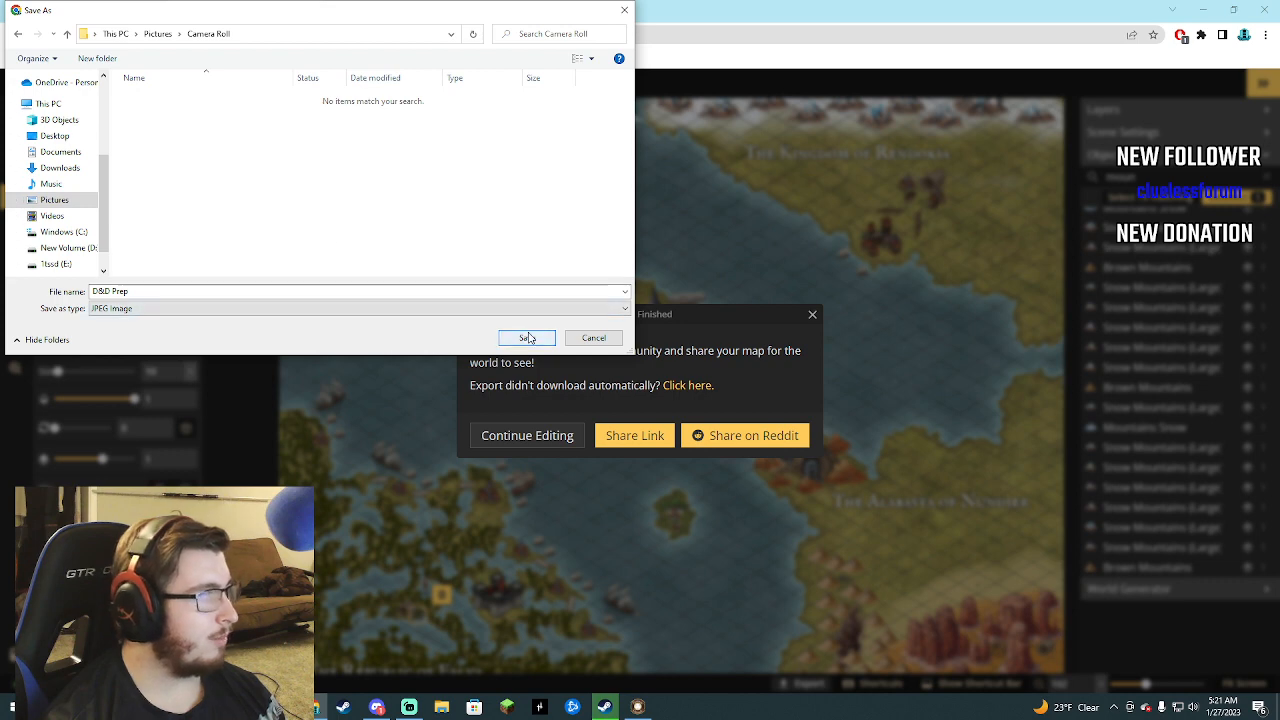
left_click(527, 338)
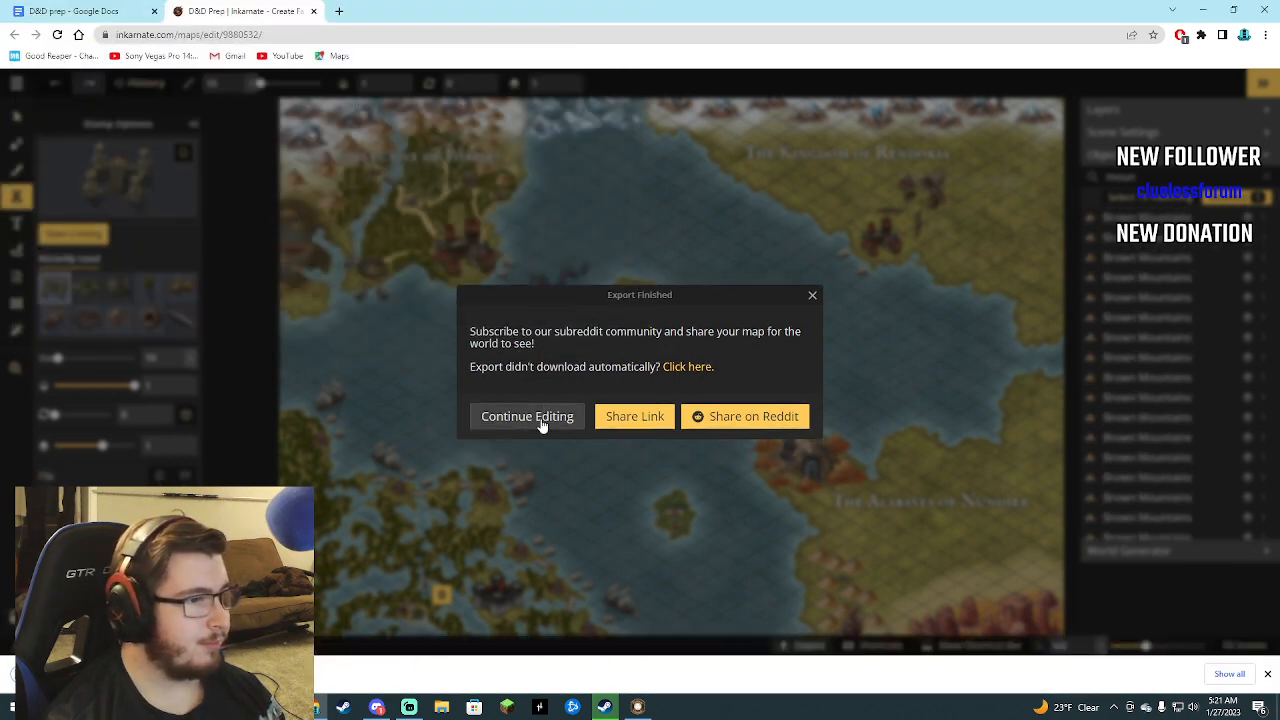
left_click(812, 297)
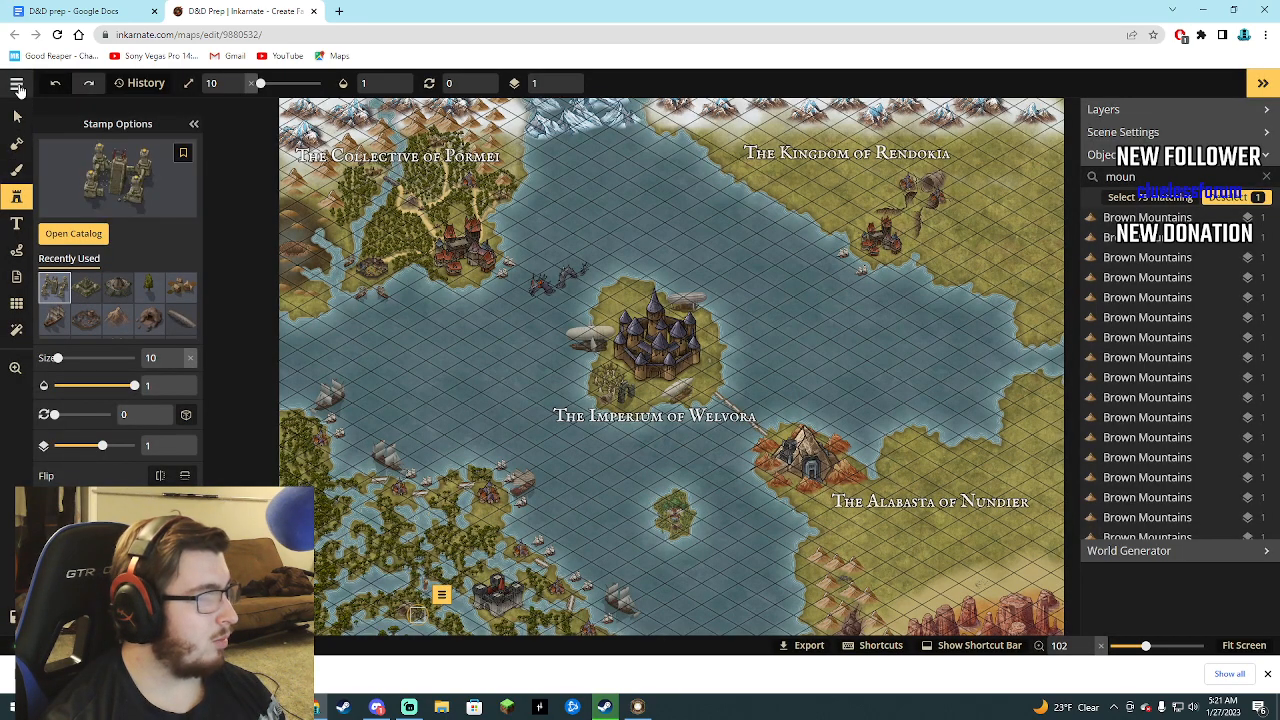
Export the map as an image again with HD export enabled, and save it as D&D Prep HD in the Camera Roll folder.
left_click(16, 83)
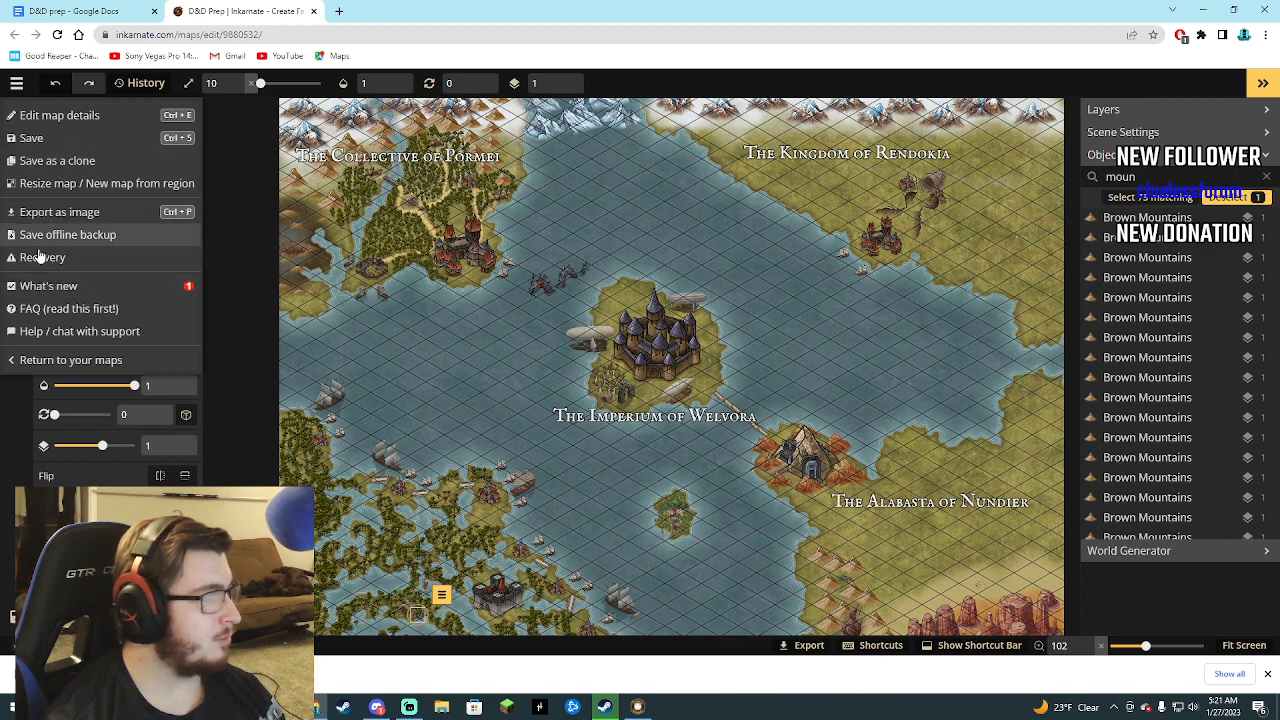
left_click(60, 218)
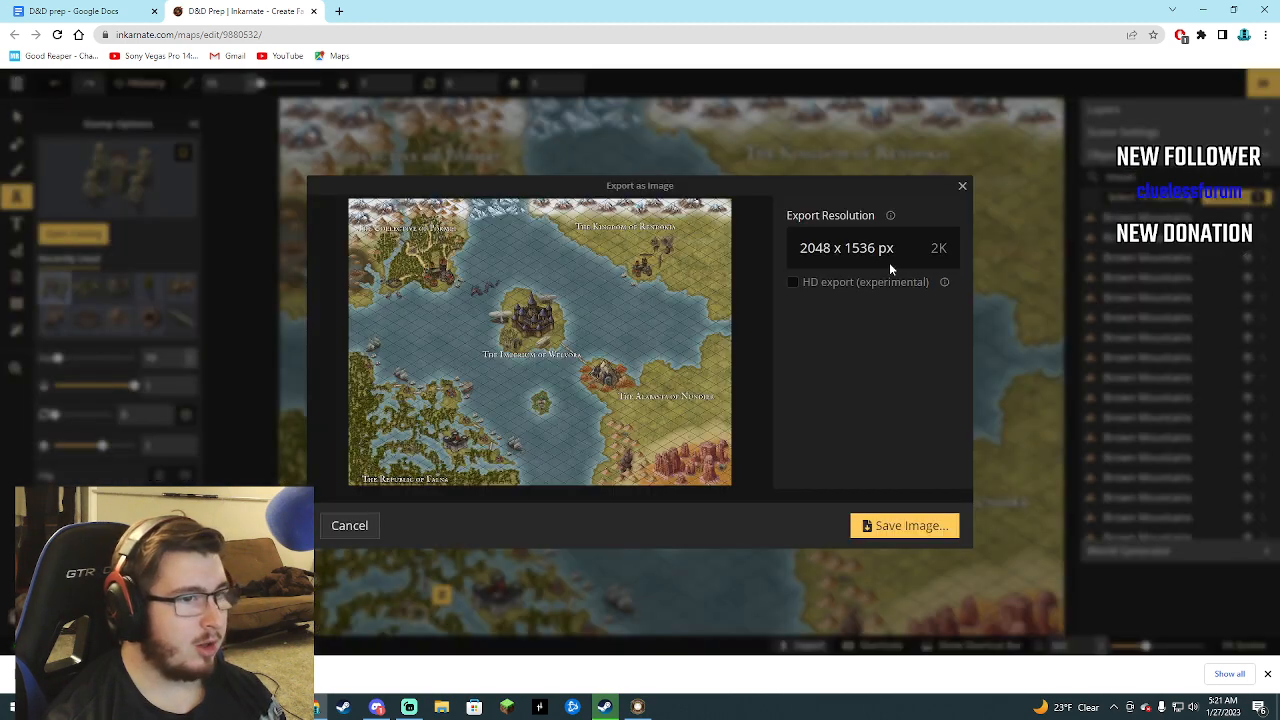
left_click(800, 282)
left_click(906, 525)
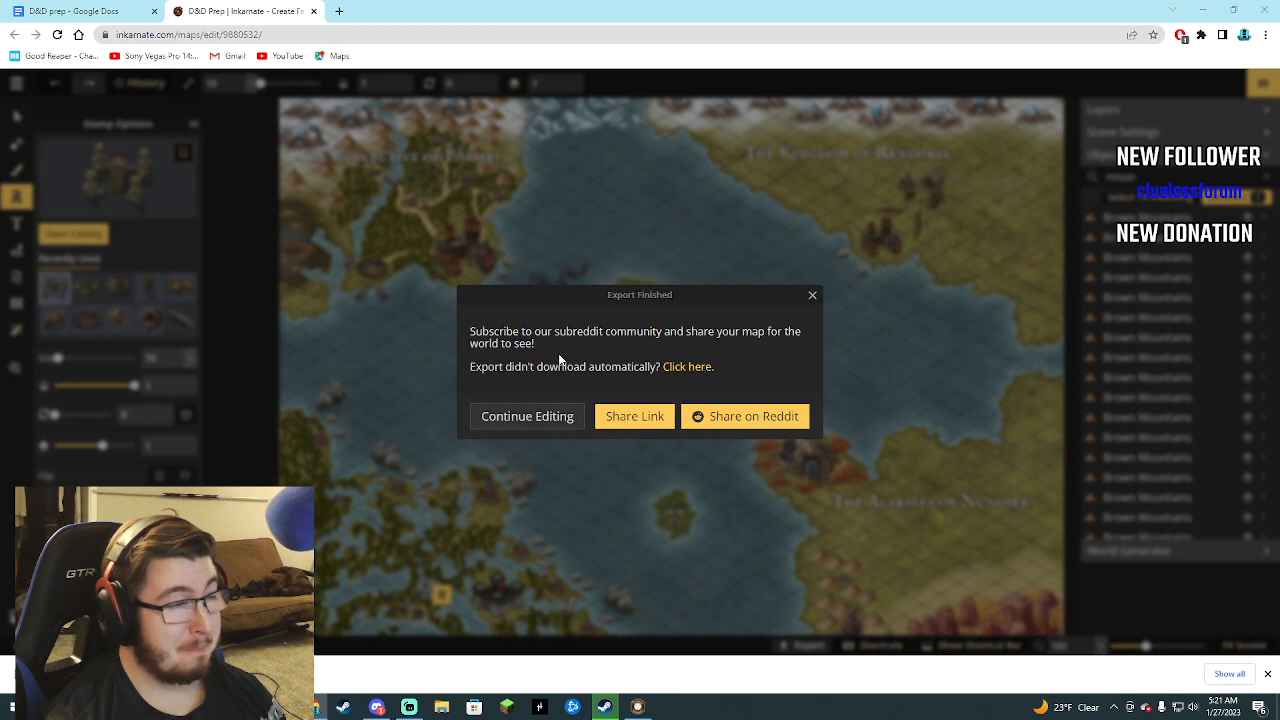
left_click(187, 290)
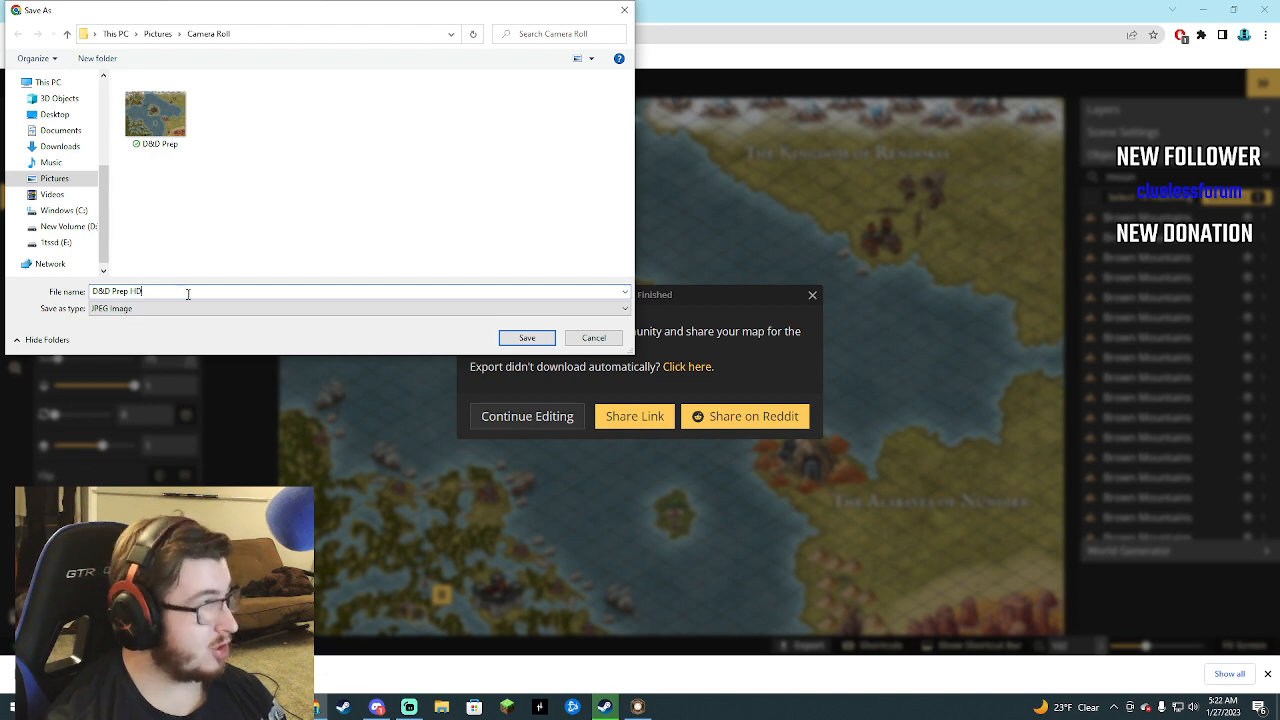
type("HD")
left_click(527, 338)
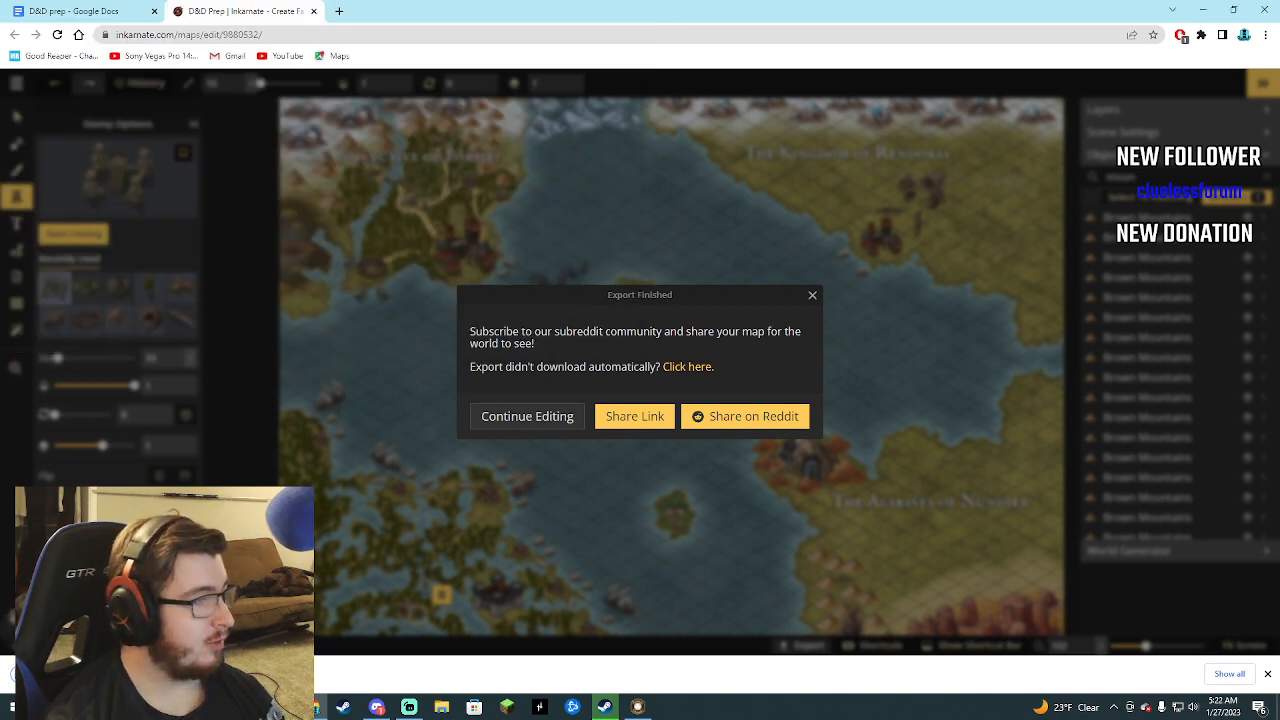
left_click(812, 295)
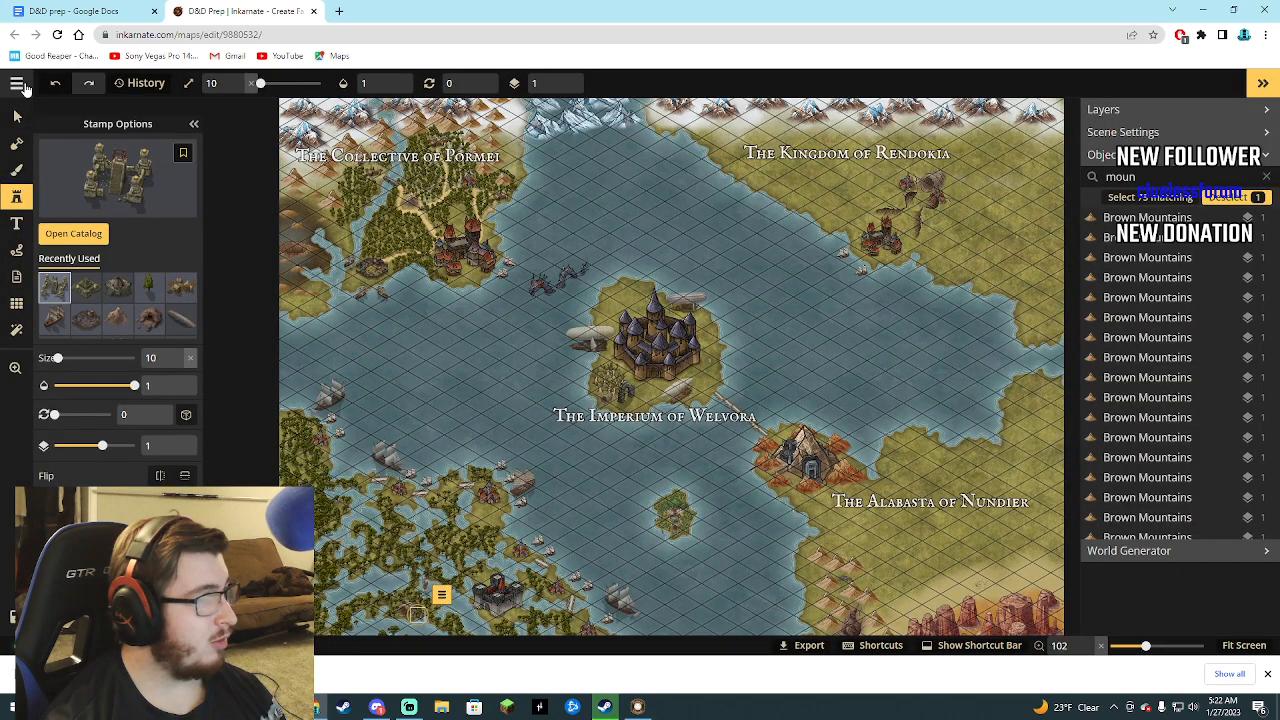
left_click(17, 84)
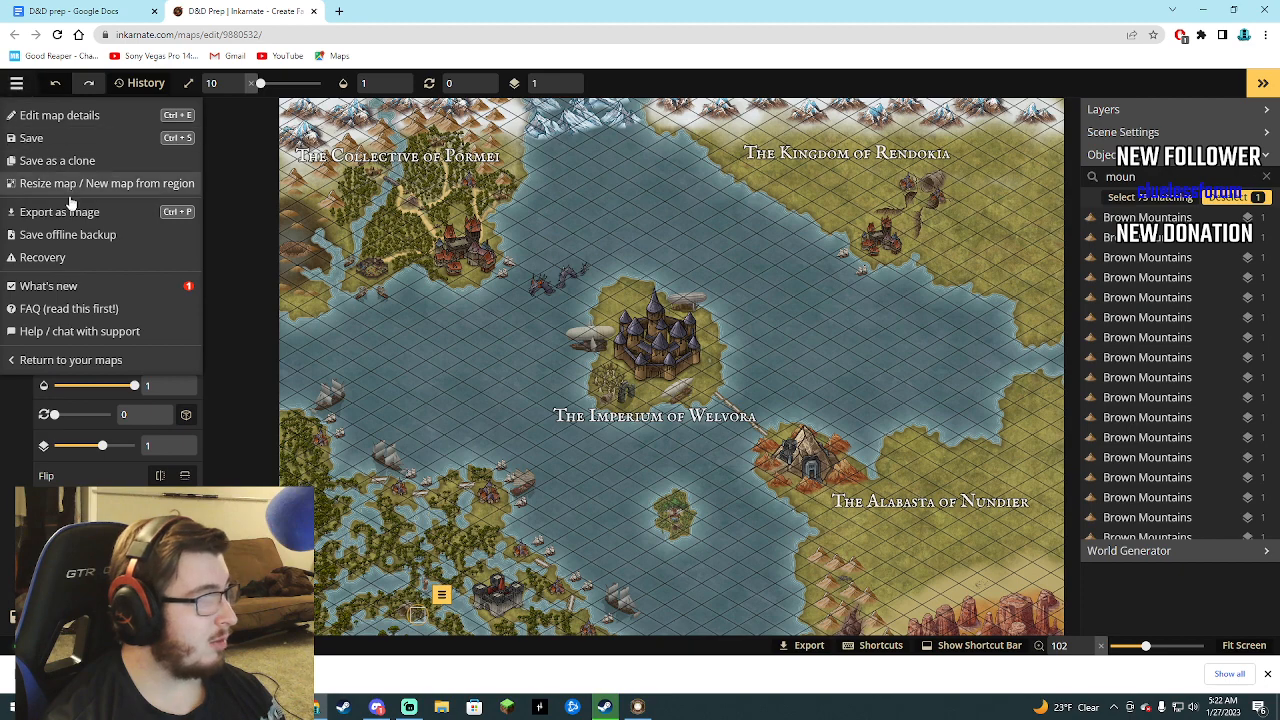
left_click(69, 117)
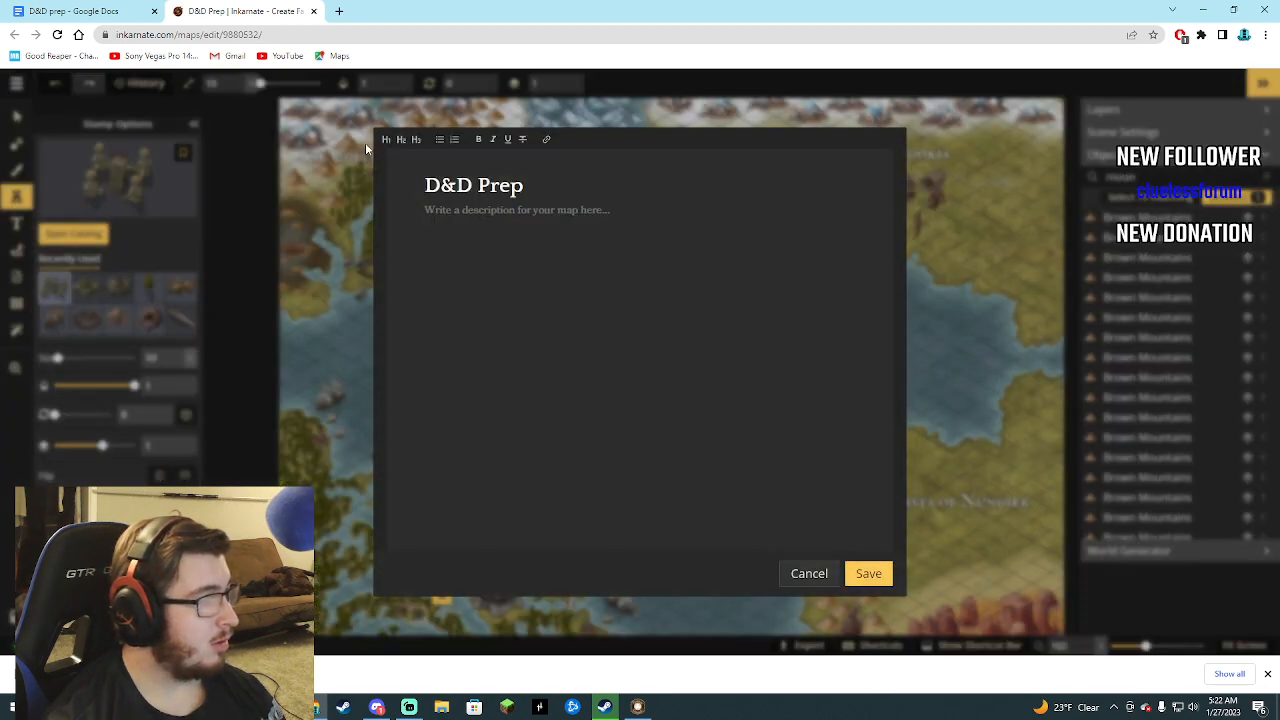
left_click(808, 574)
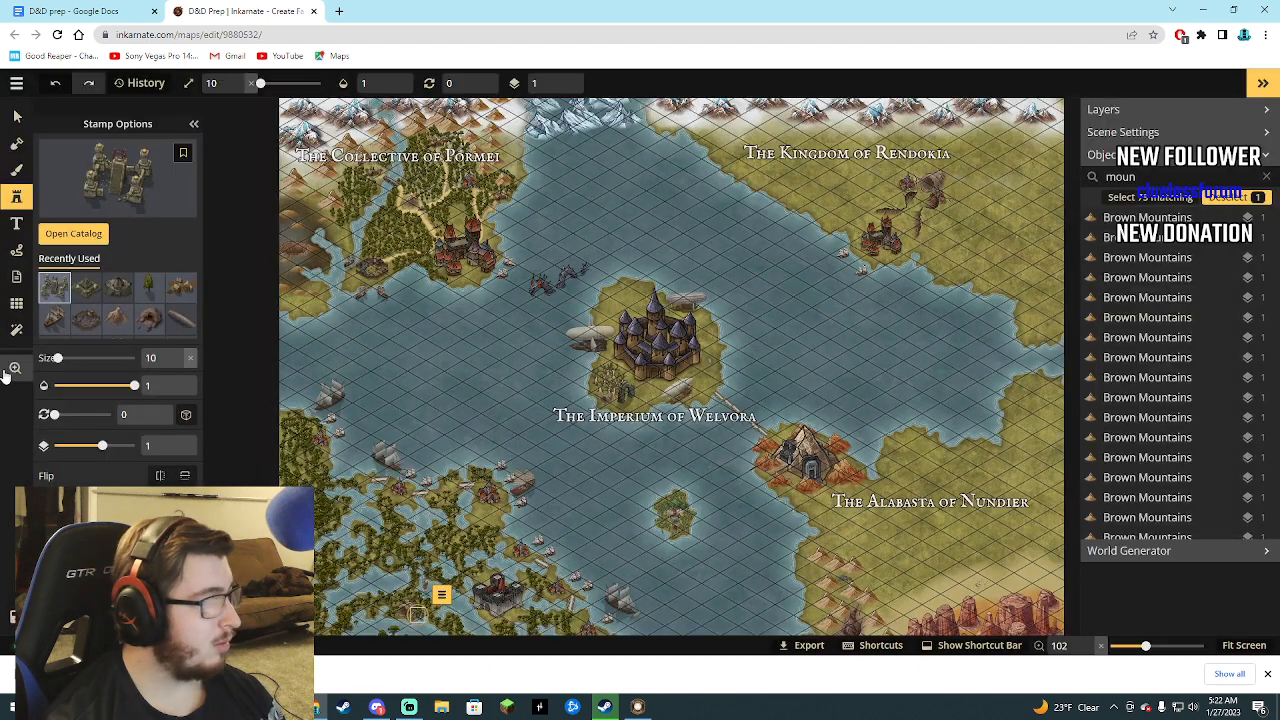
Add the first Old Paper texture filter to the whole map.
left_click(15, 331)
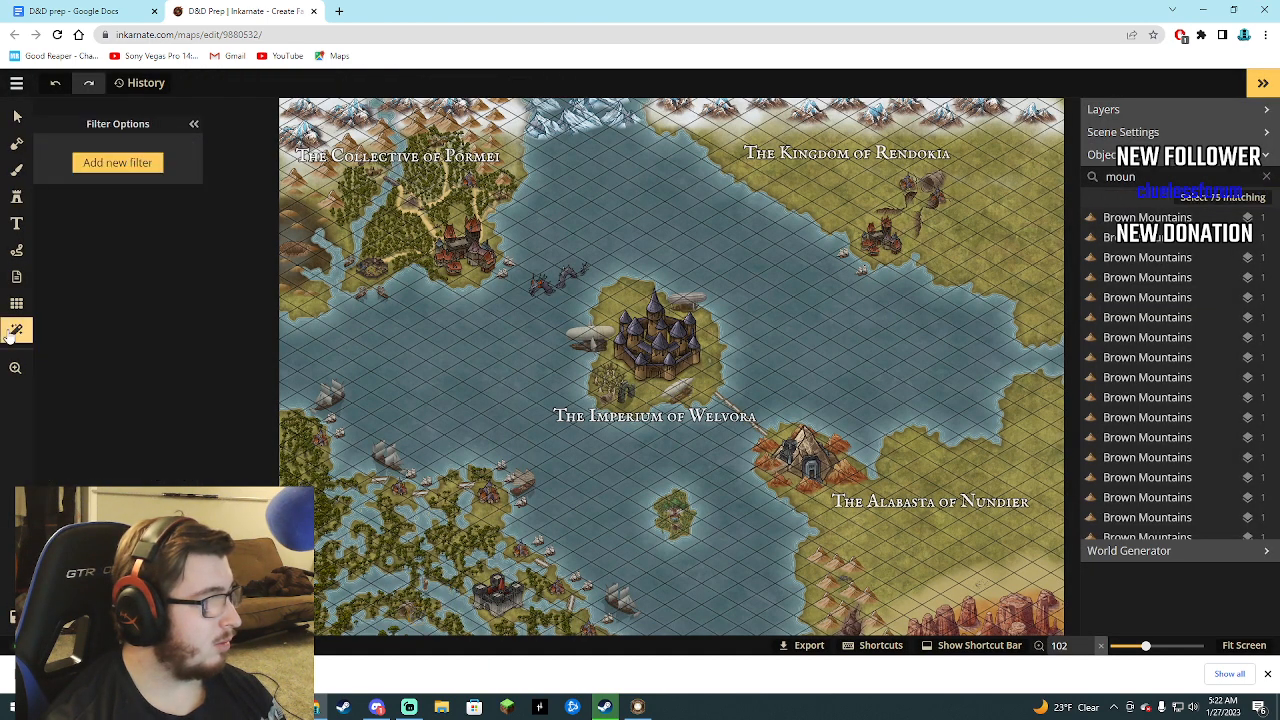
left_click(121, 165)
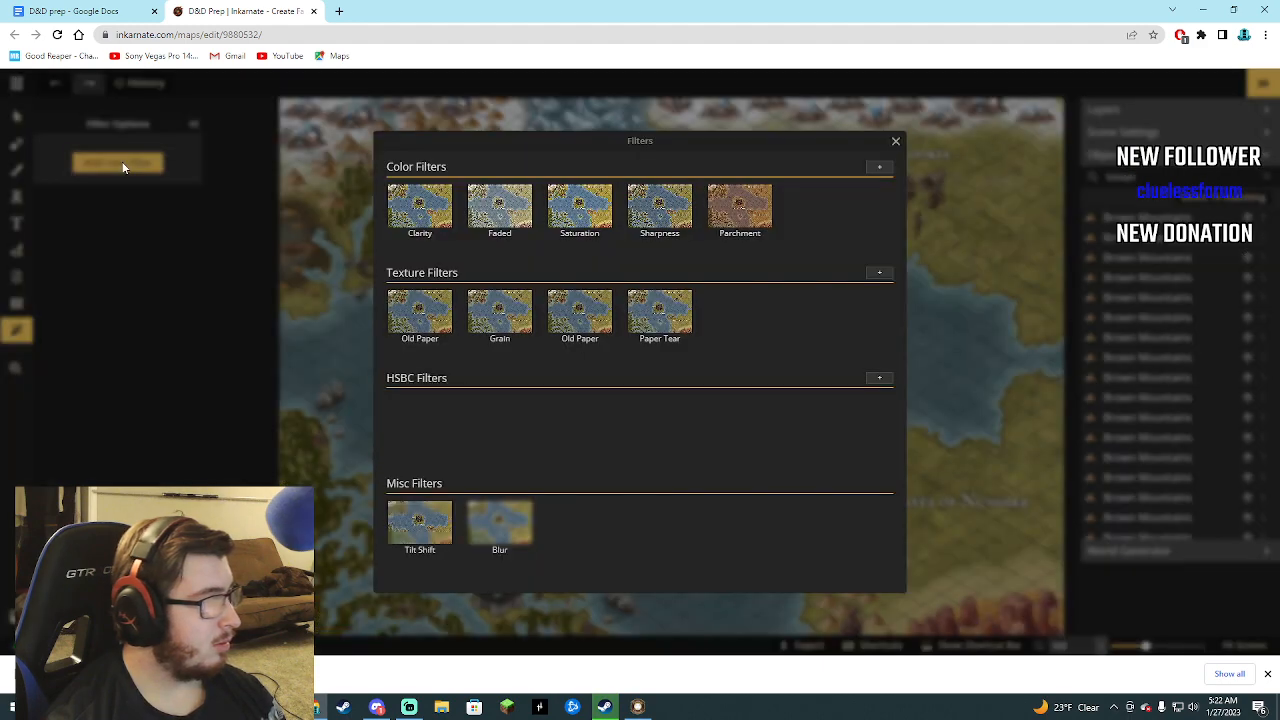
left_click(441, 320)
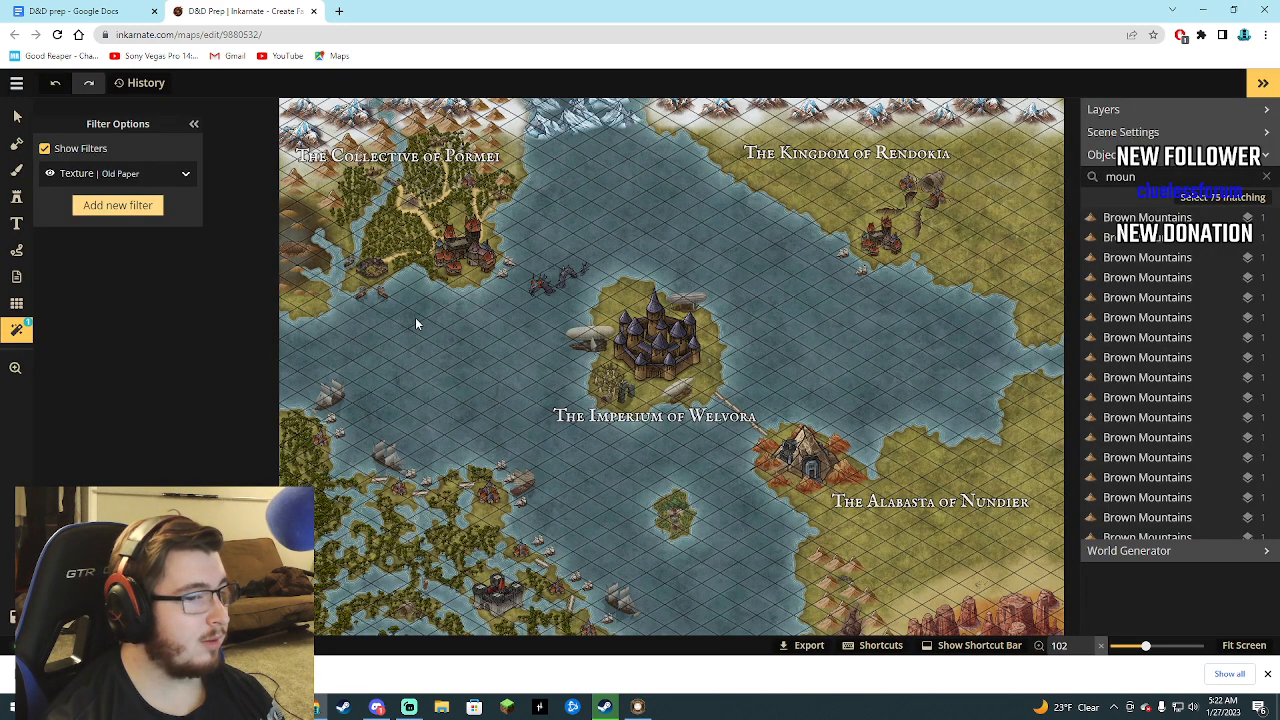
left_click(20, 302)
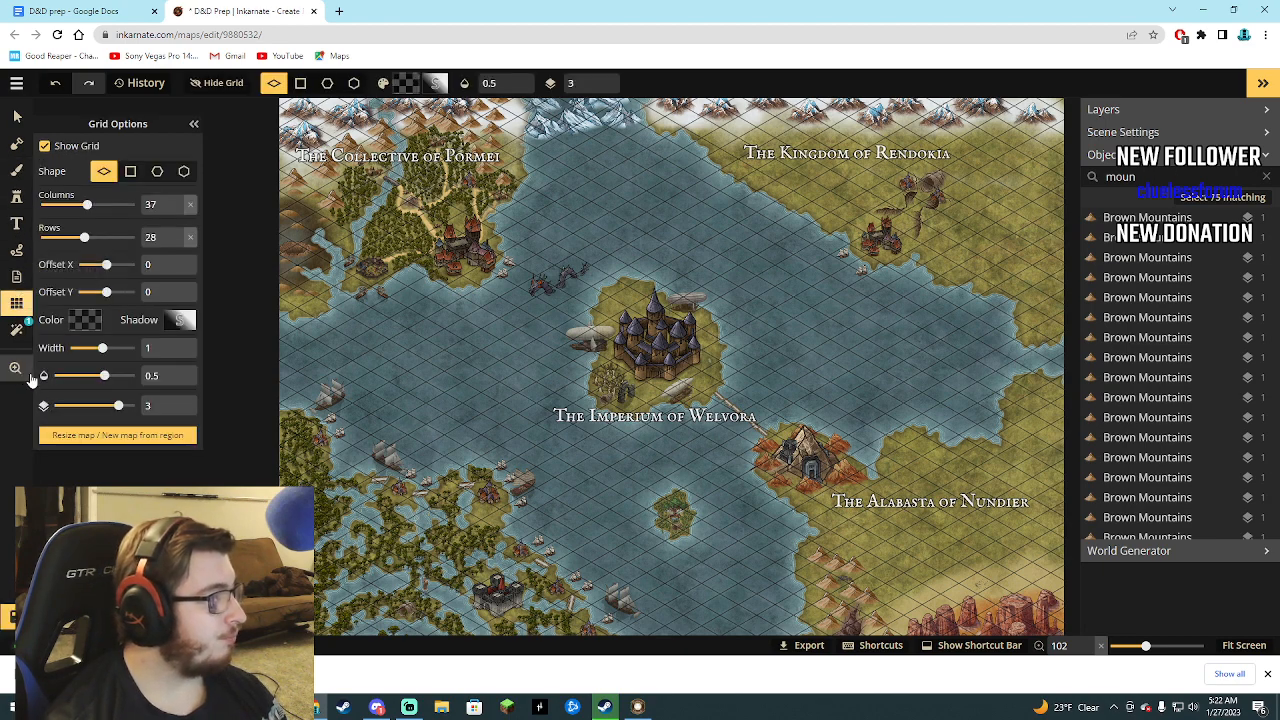
left_click(16, 276)
left_click(22, 246)
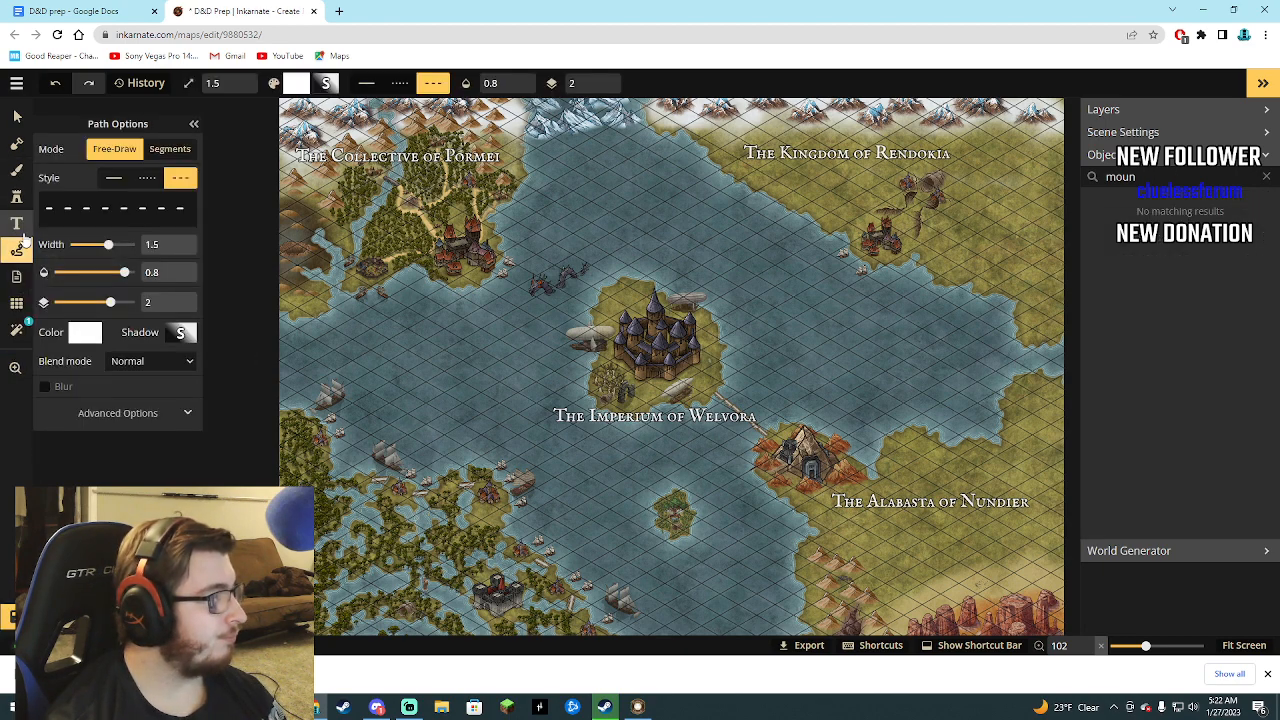
left_click(17, 223)
left_click(17, 196)
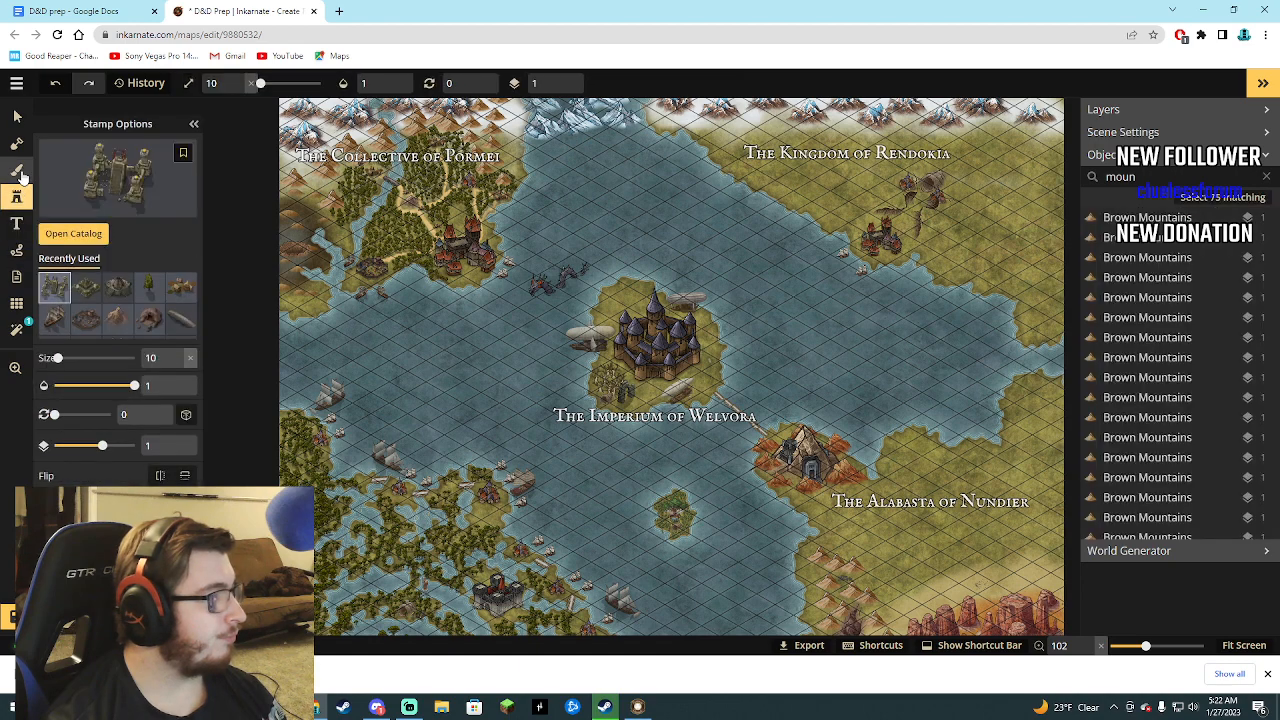
left_click(20, 172)
left_click(20, 144)
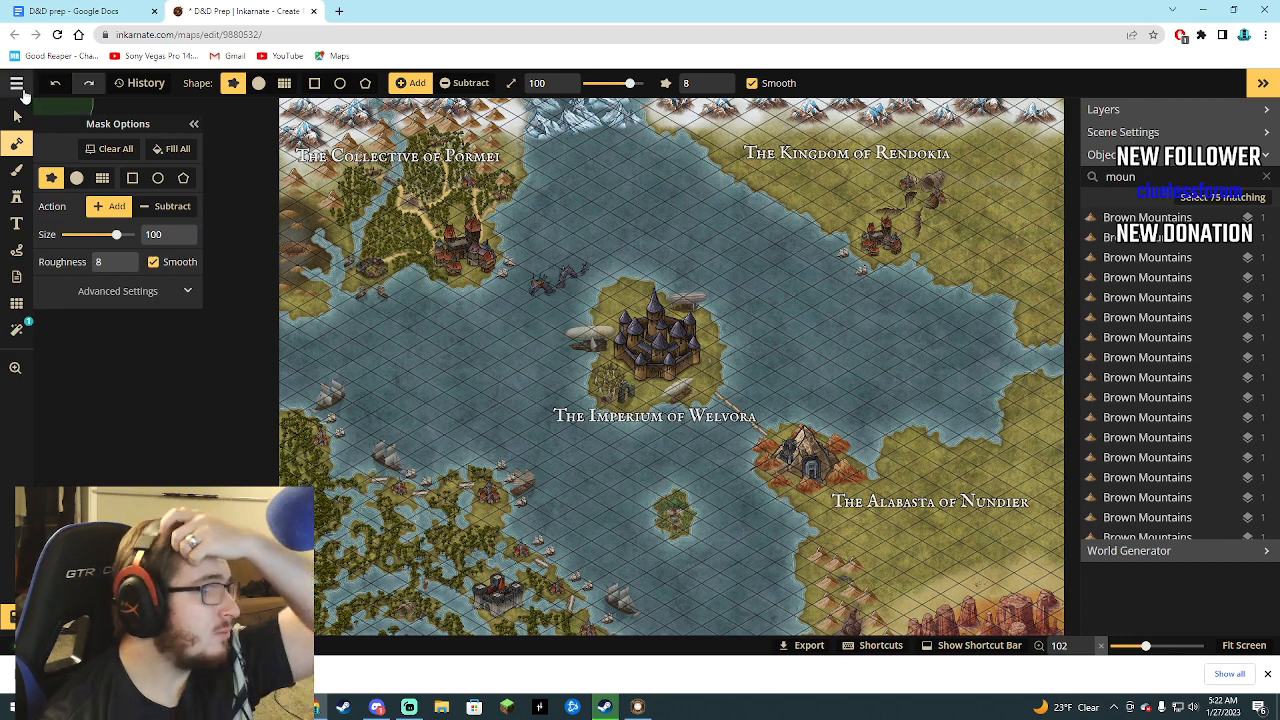
left_click(17, 85)
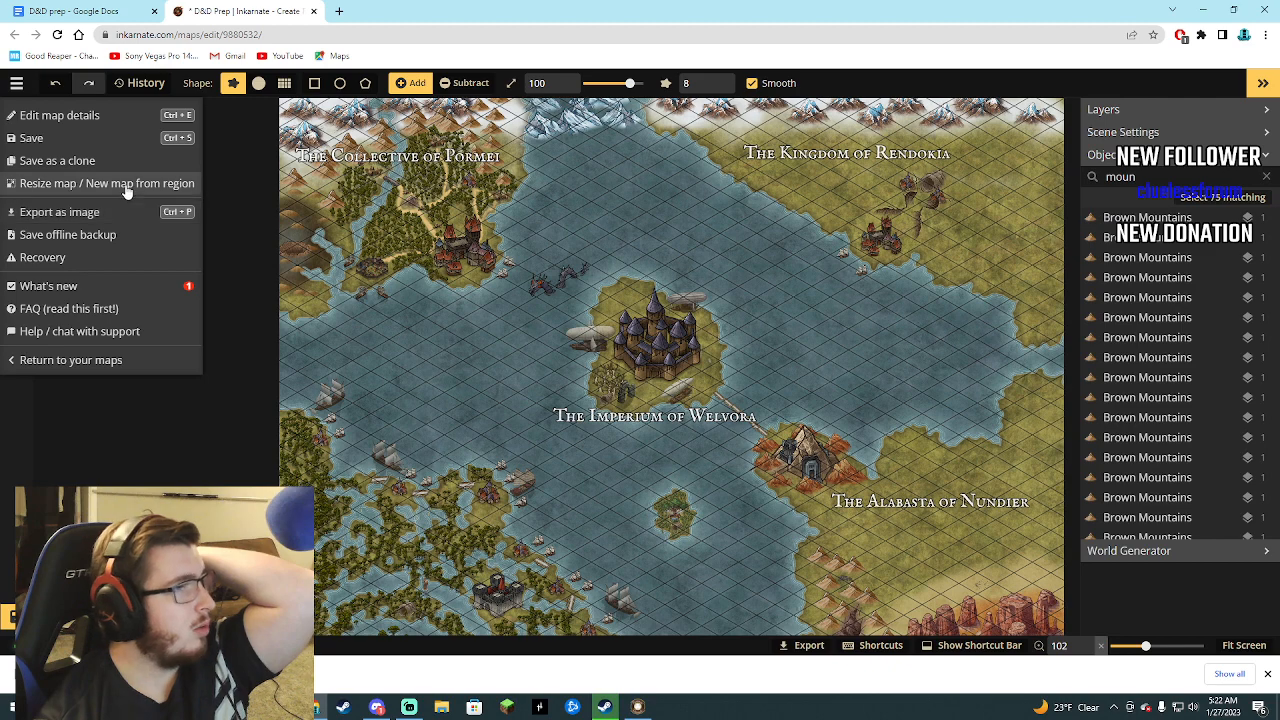
Find Inkarnate through a Google search for inkarnate in a new browser tab and start a new map from its maps page.
left_click(338, 12)
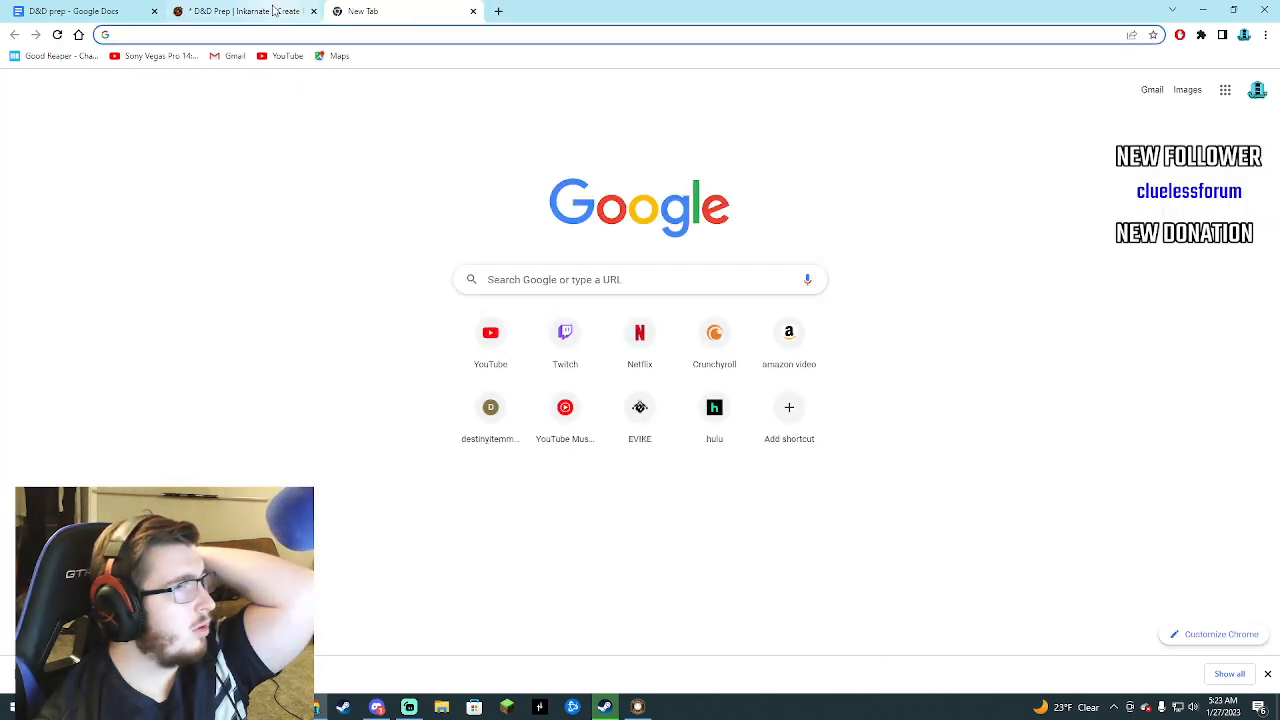
left_click(273, 14)
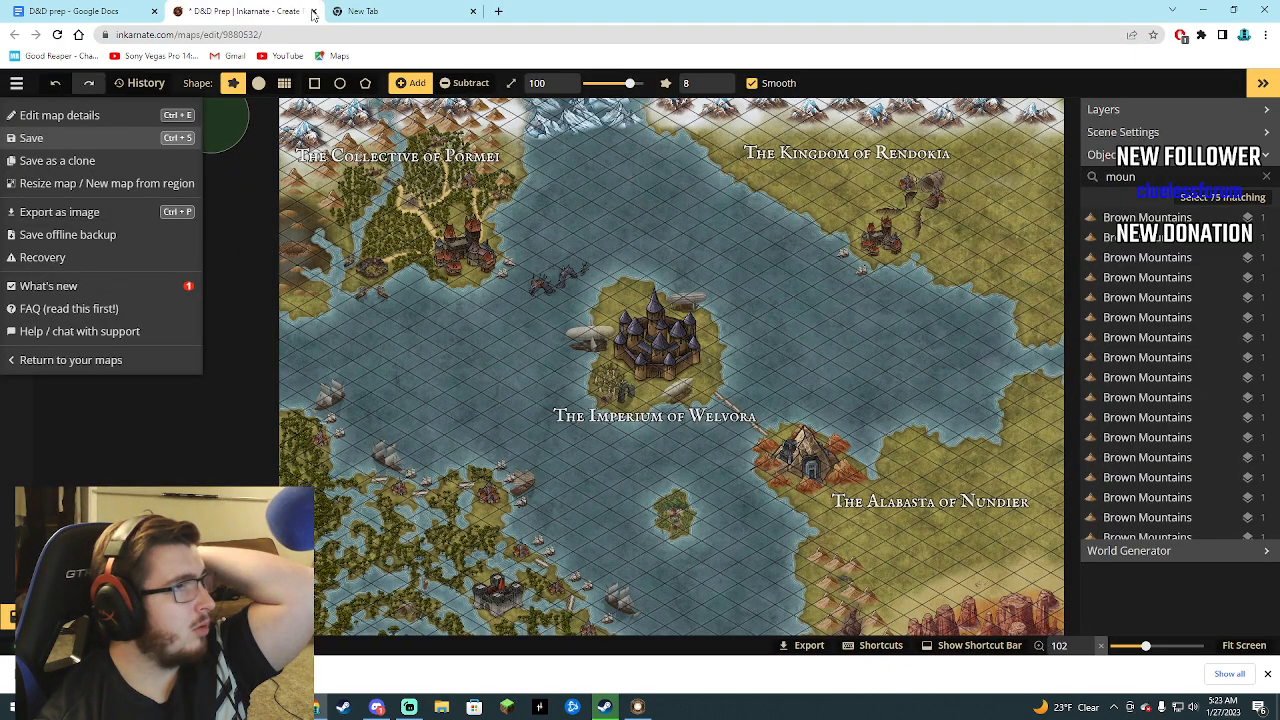
left_click(375, 12)
left_click(537, 288)
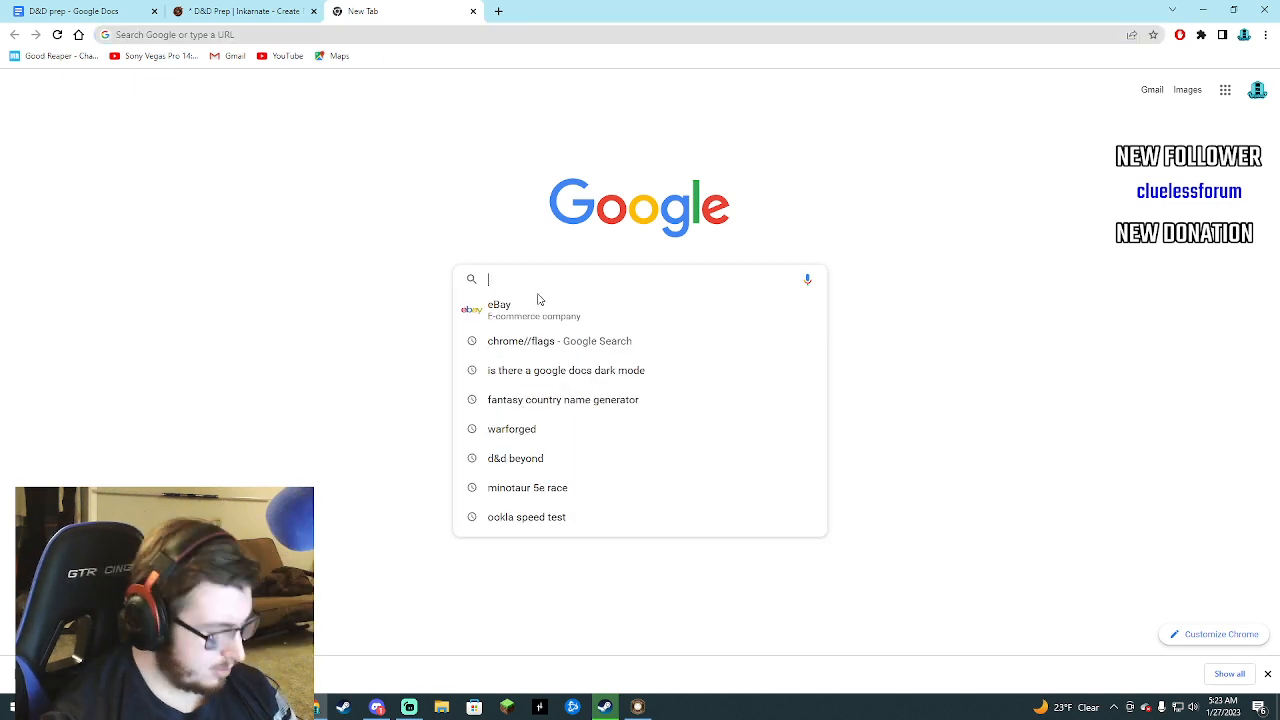
type("inkarnate")
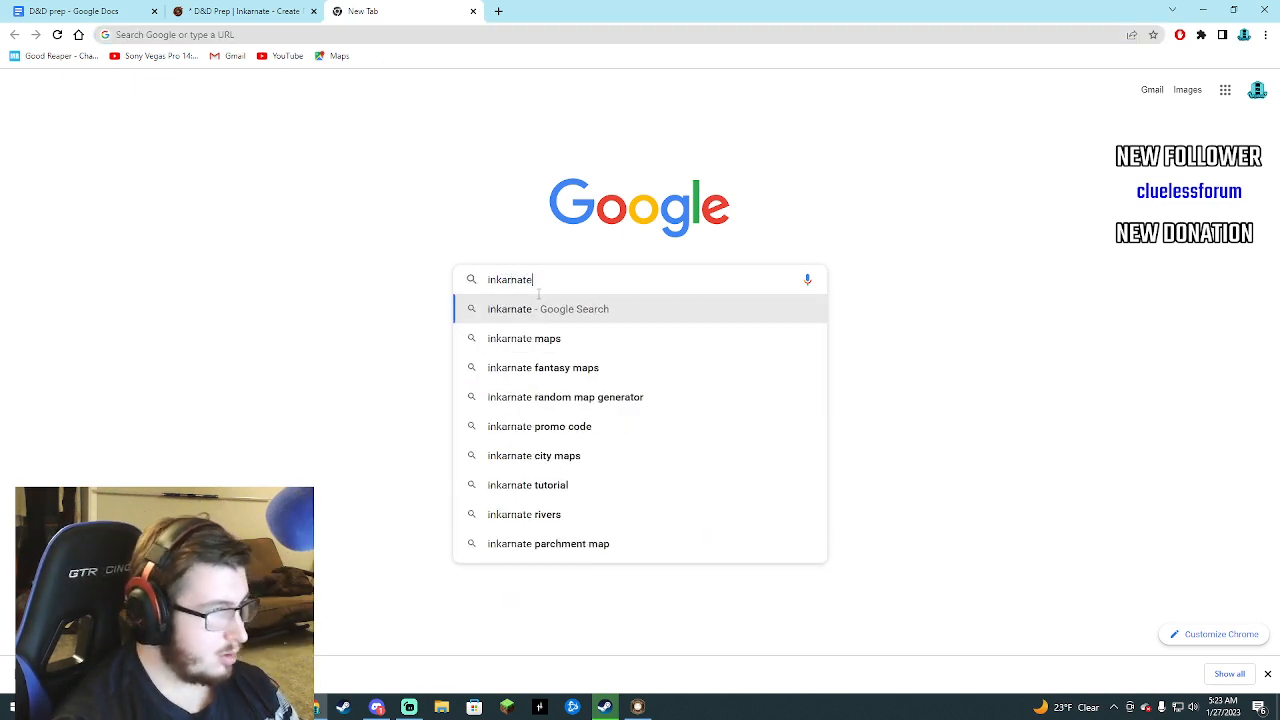
left_click(540, 314)
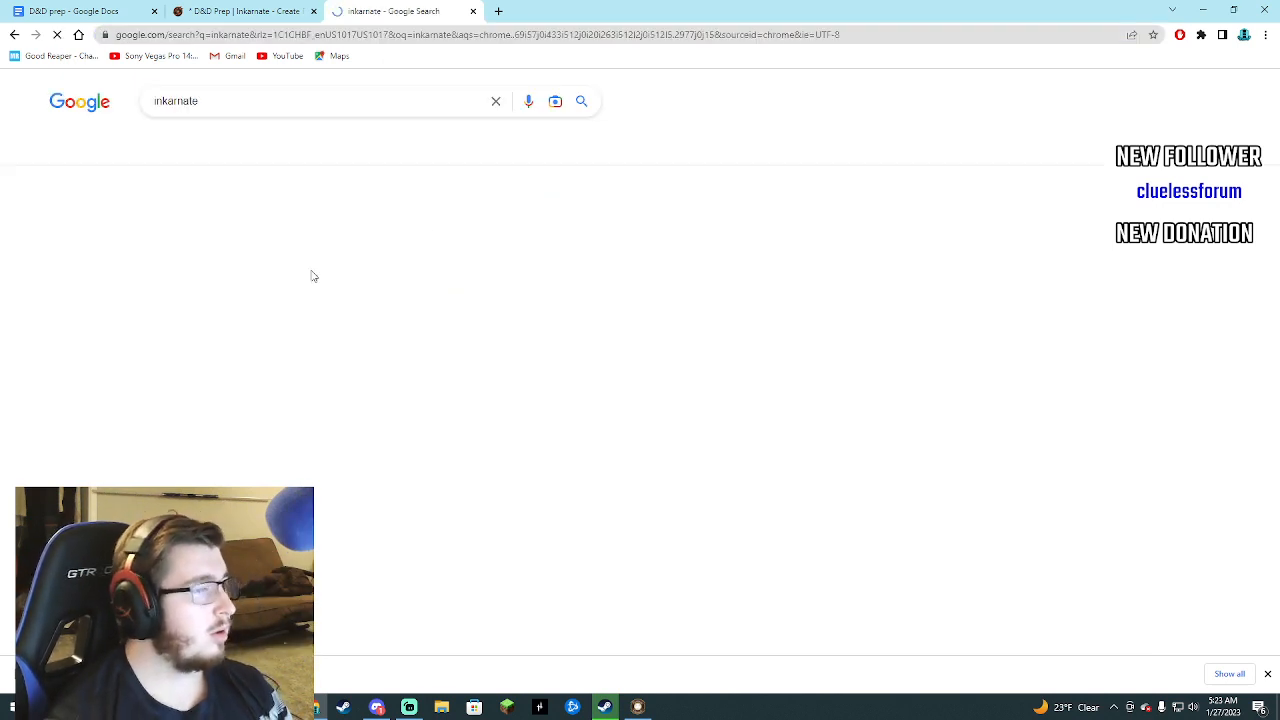
left_click(260, 224)
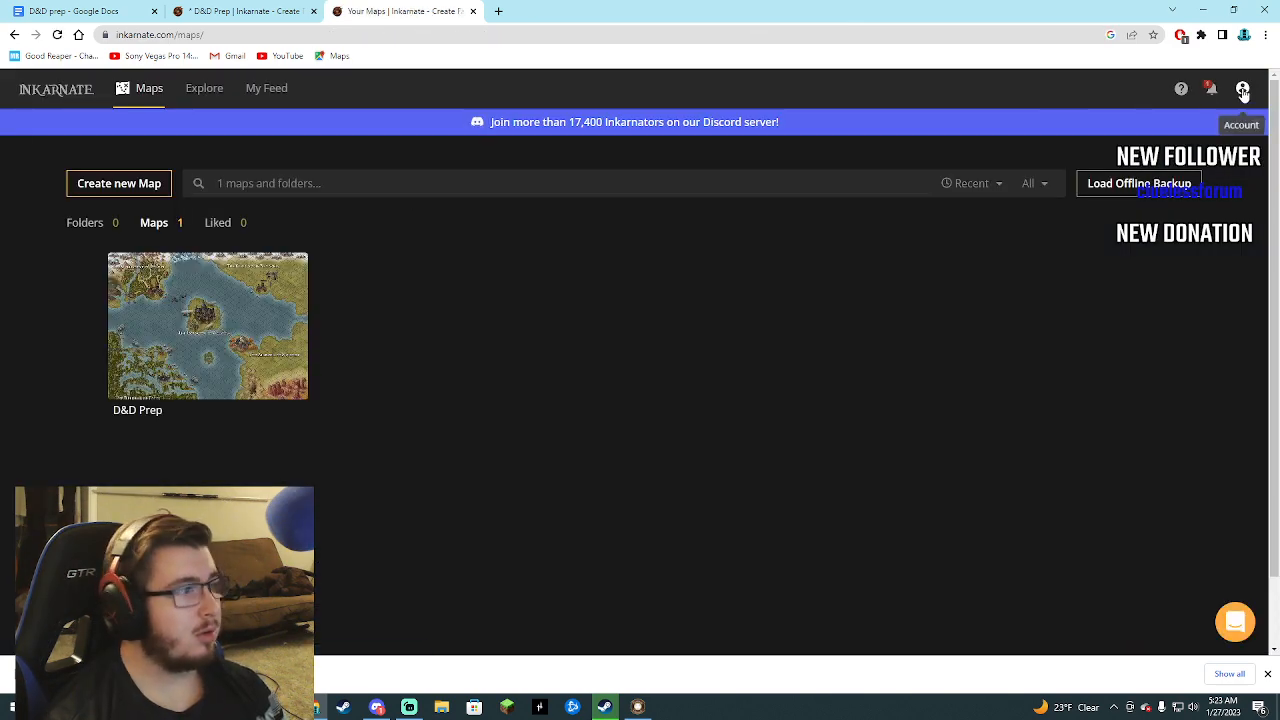
left_click(130, 184)
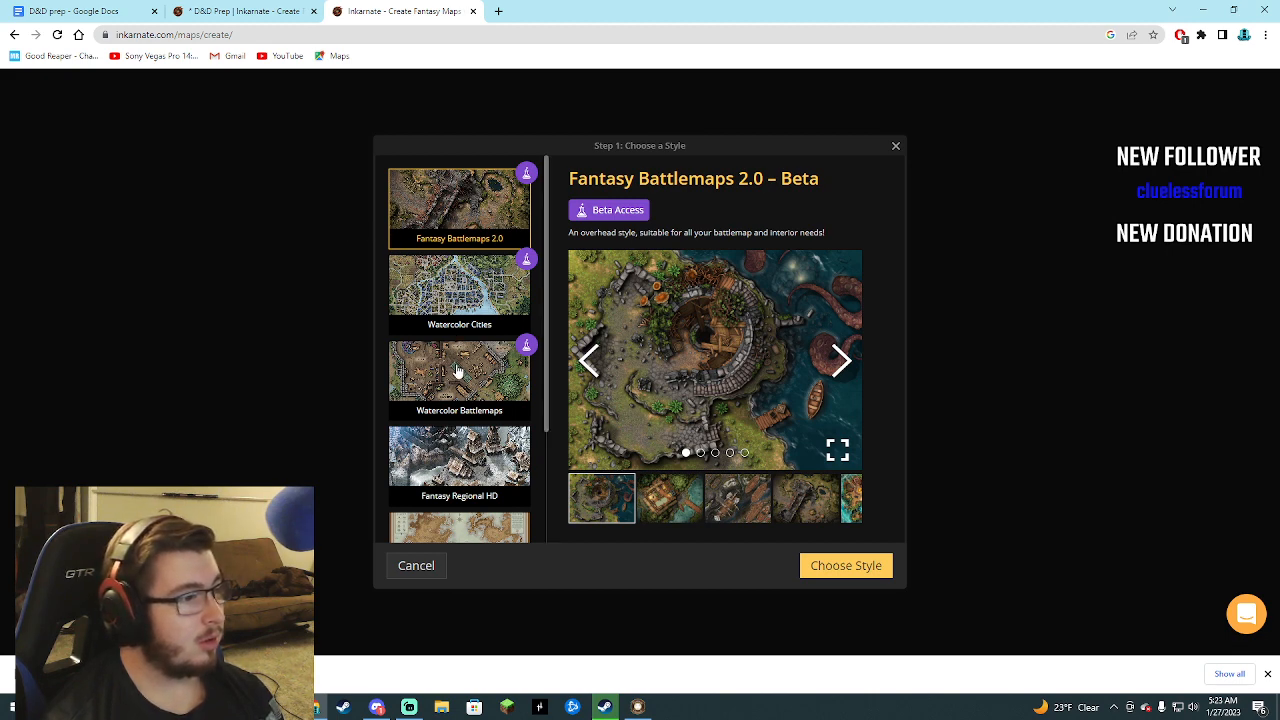
Browse the sample images of the Fantasy Regional HD map style.
scroll(460, 380, "down", 1)
left_click(492, 404)
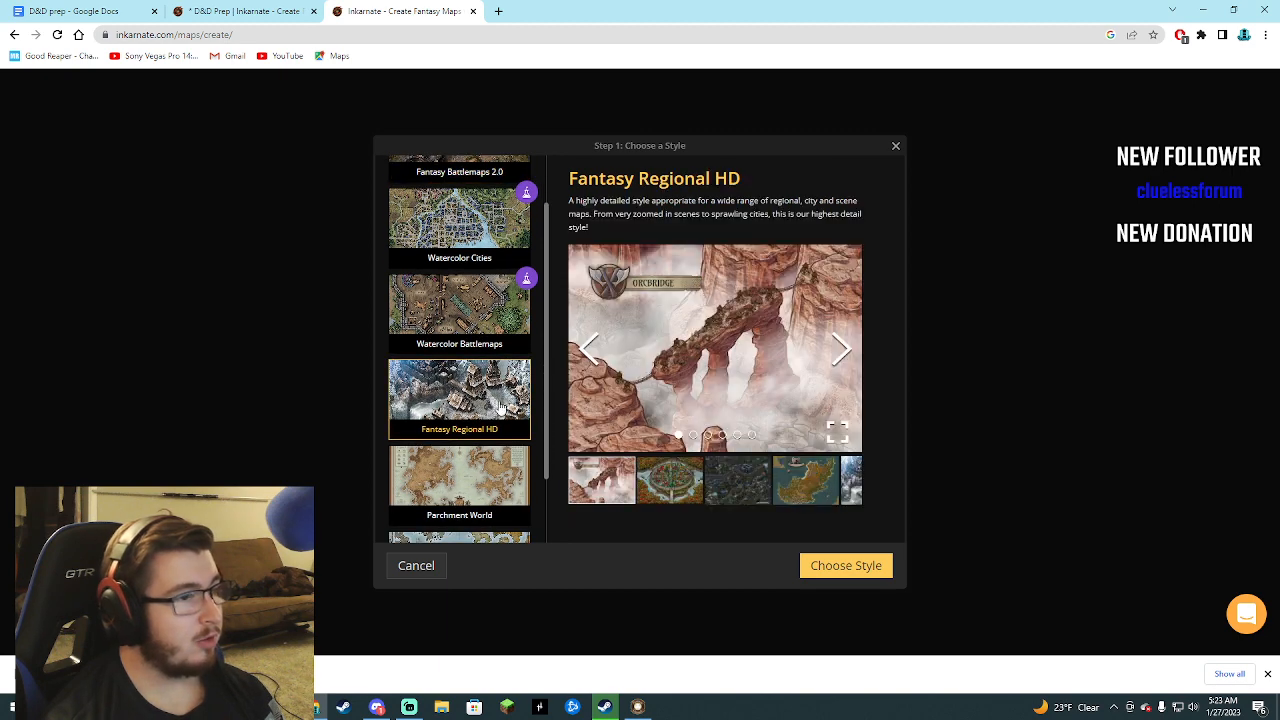
left_click(841, 352)
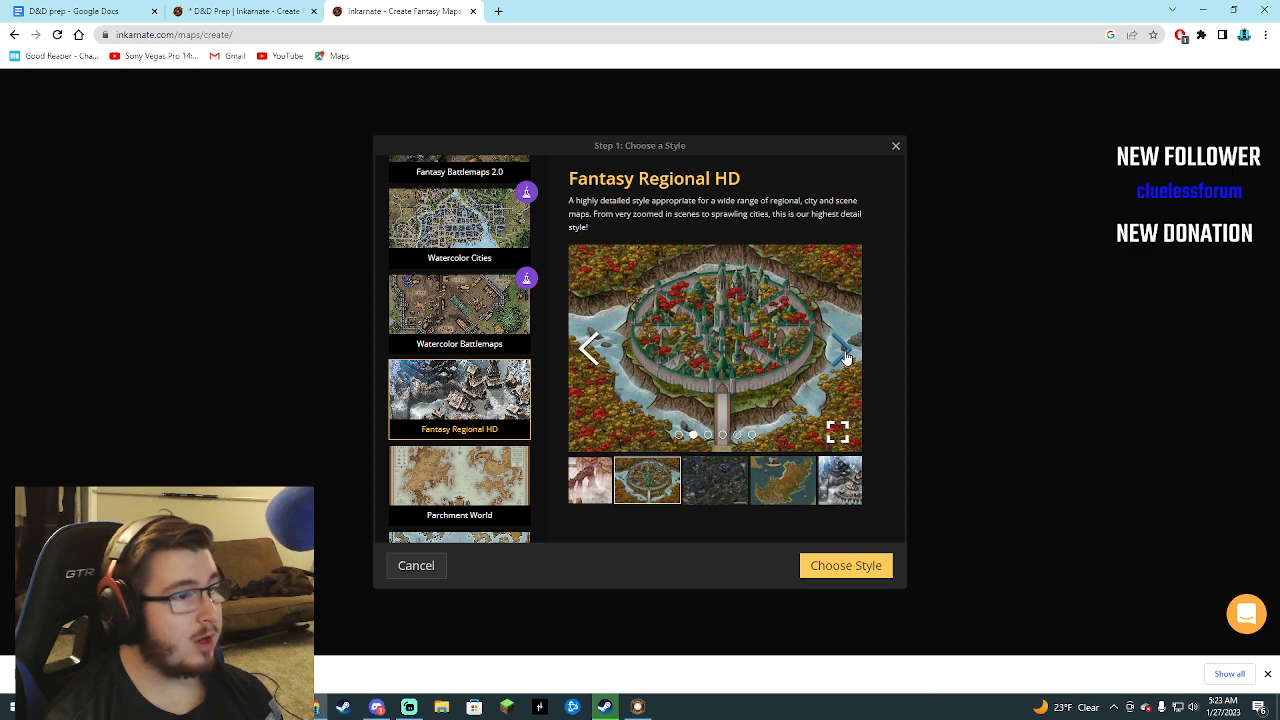
left_click(845, 355)
left_click(845, 355)
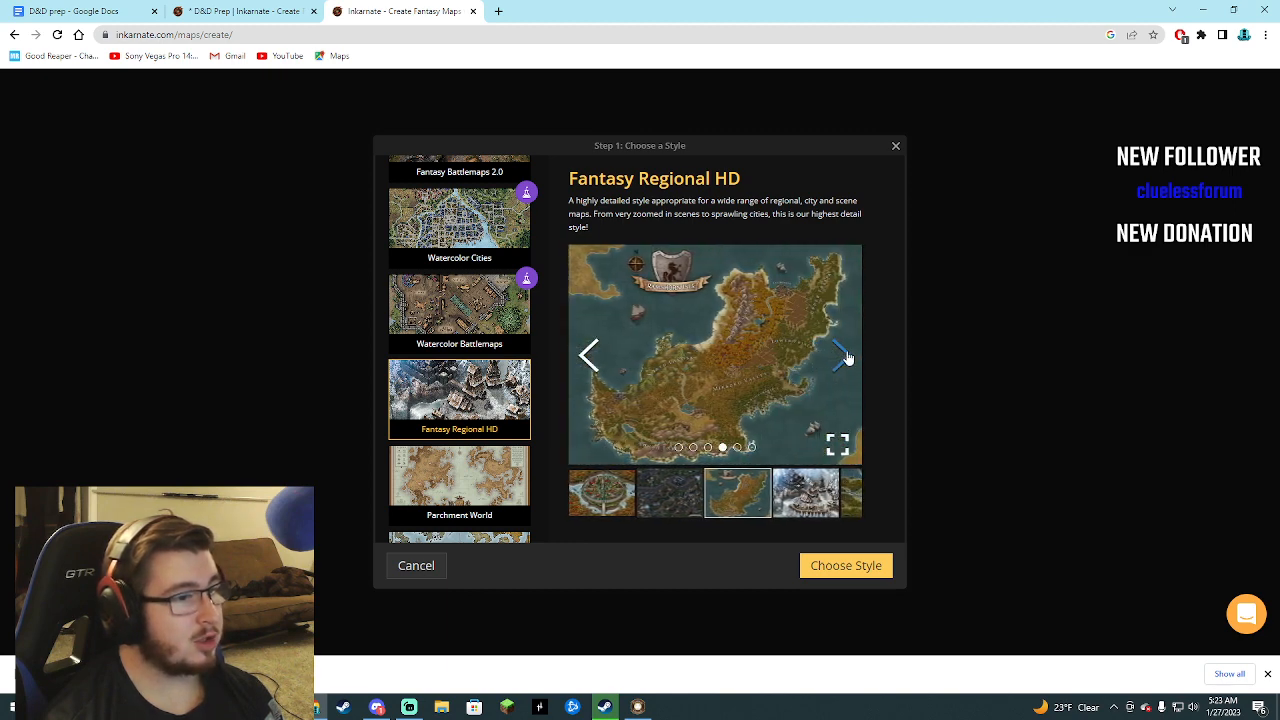
left_click(845, 357)
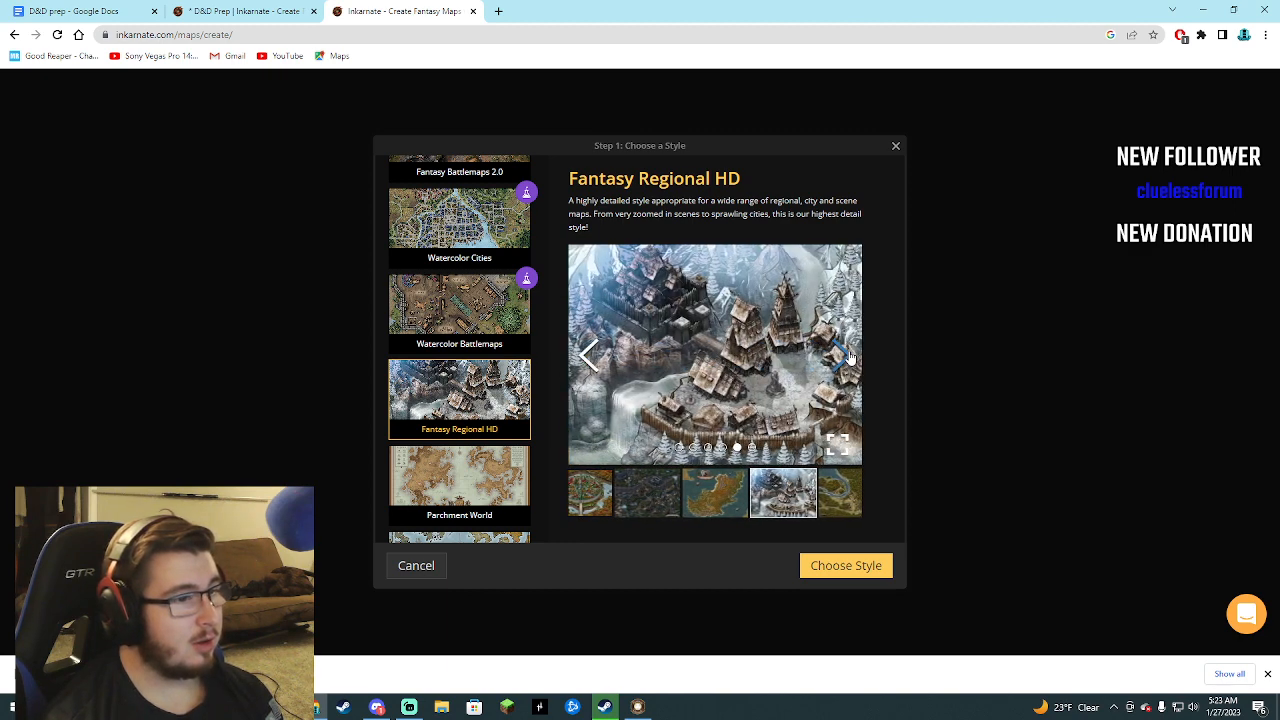
left_click(848, 357)
Create the new map in the Fantasy World style with Medium (2K) resolution and Landscape aspect ratio.
scroll(479, 403, "down", 2)
left_click(488, 485)
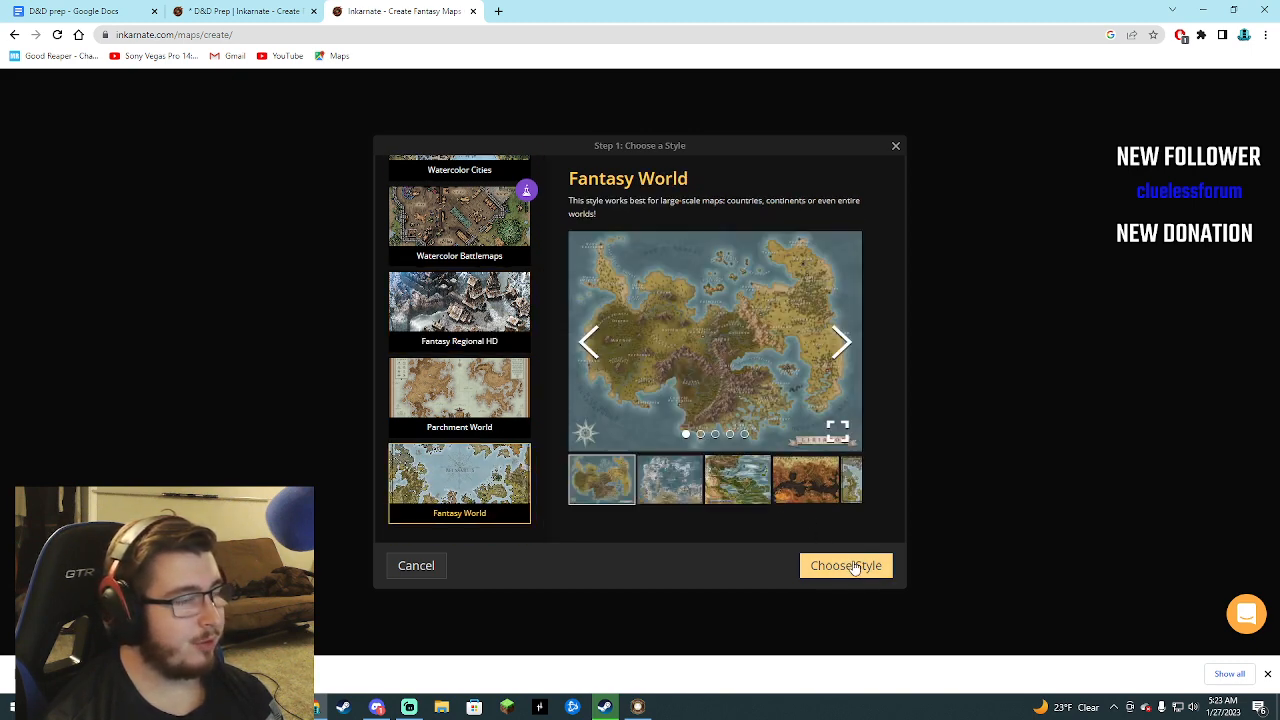
left_click(855, 566)
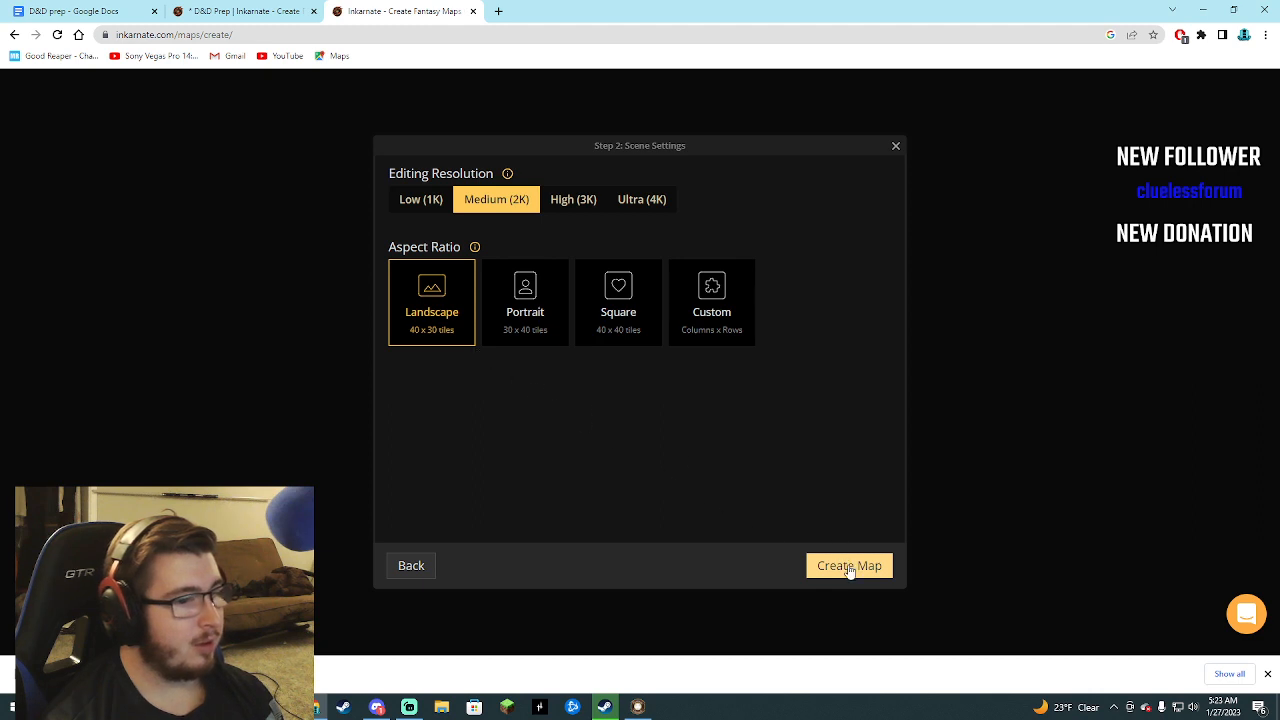
left_click(849, 566)
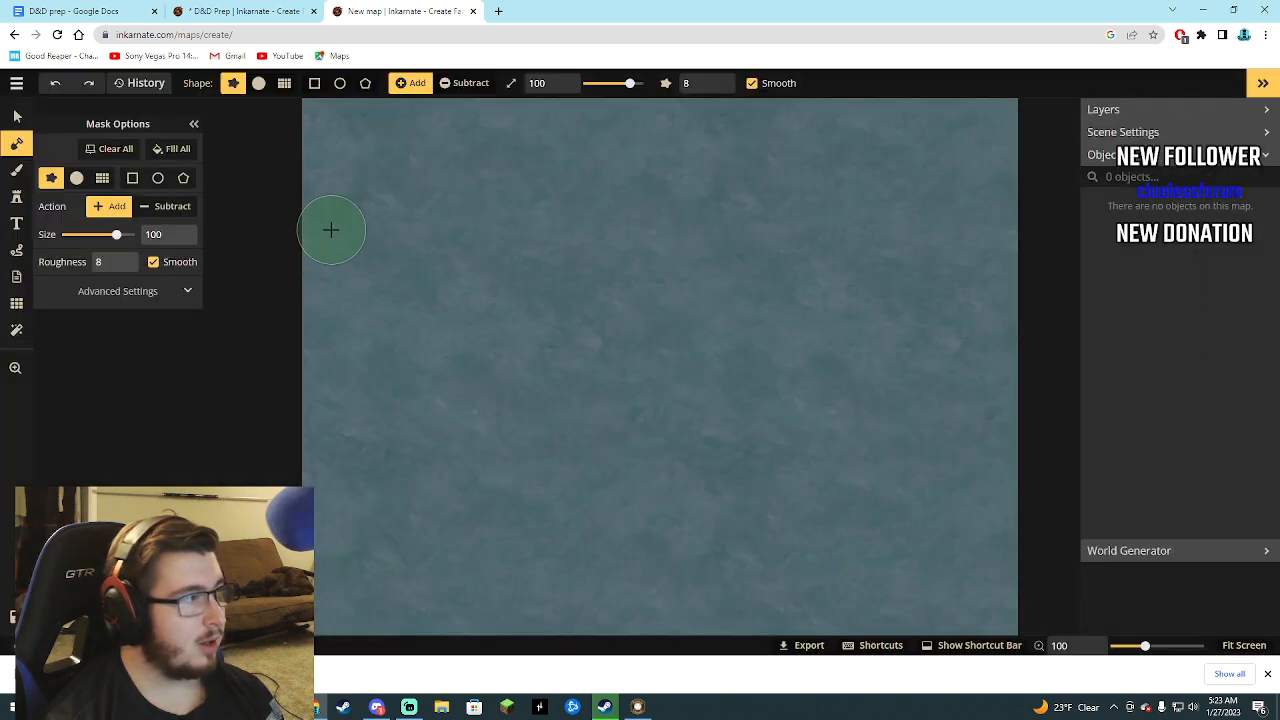
Compare the finished D&D Prep map with the blank new map in the other browser tab.
key("ctrl+shift+Tab")
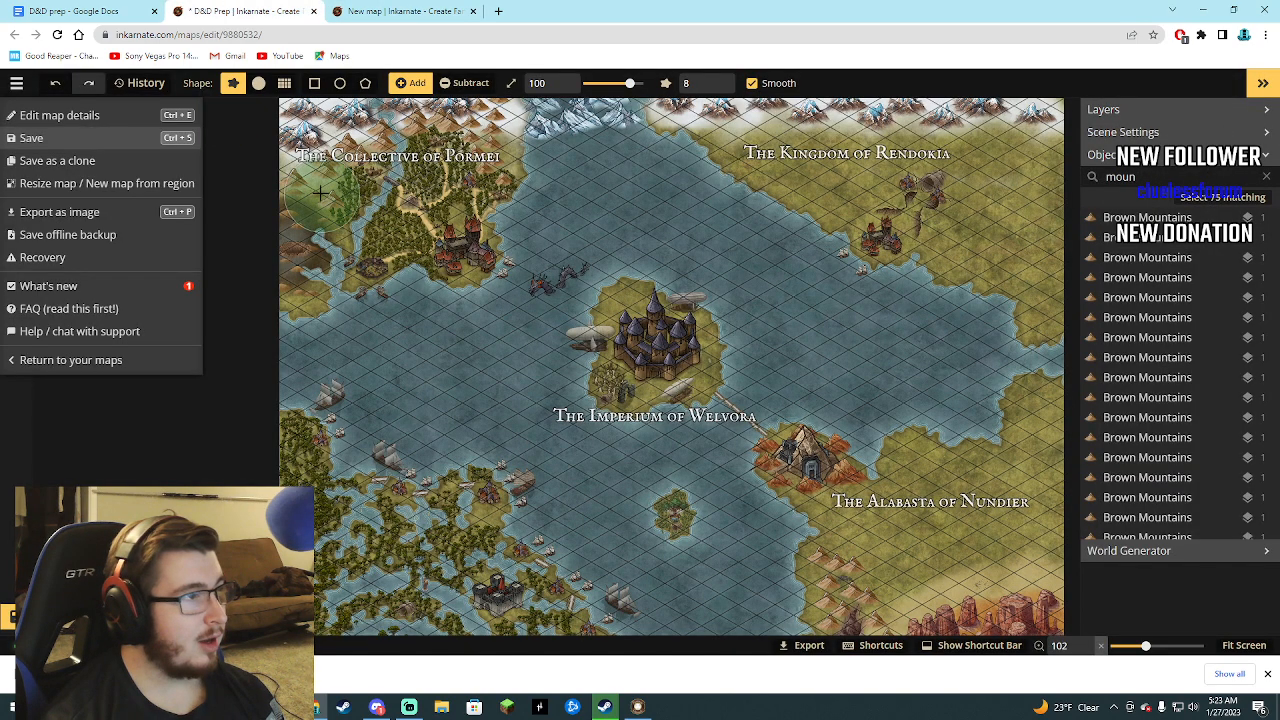
left_click(397, 9)
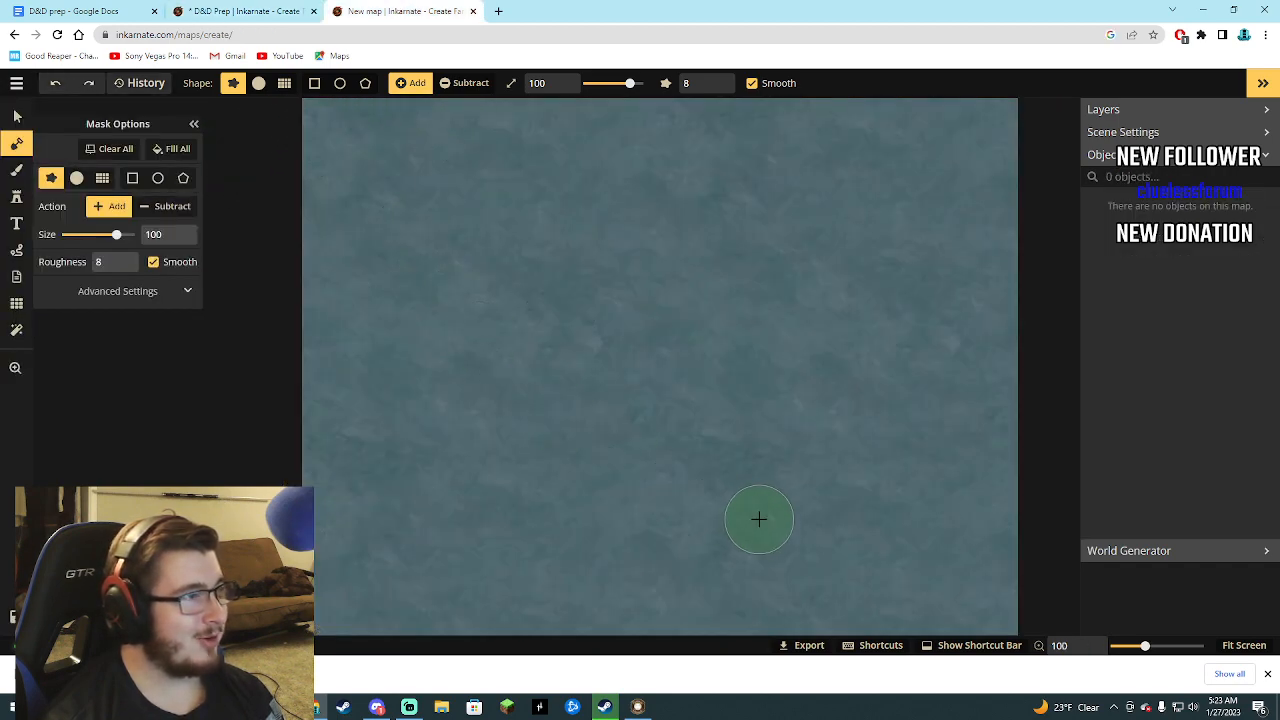
left_click(230, 10)
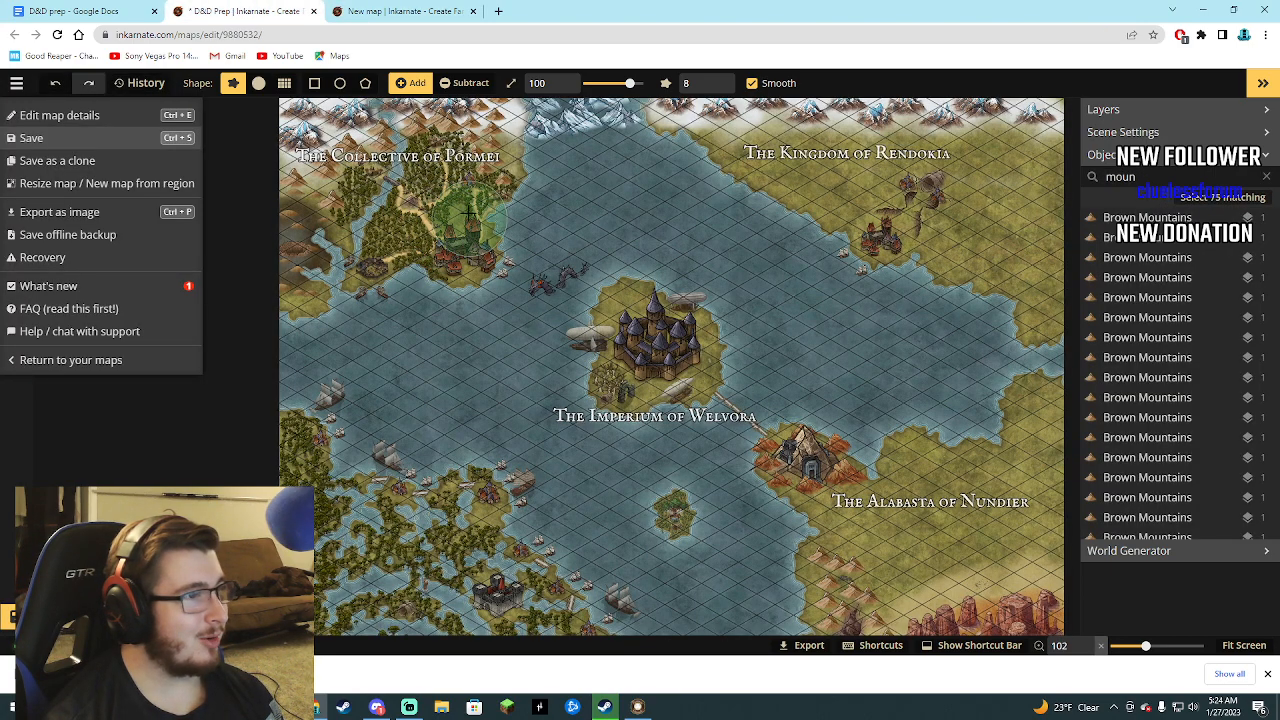
left_click(400, 11)
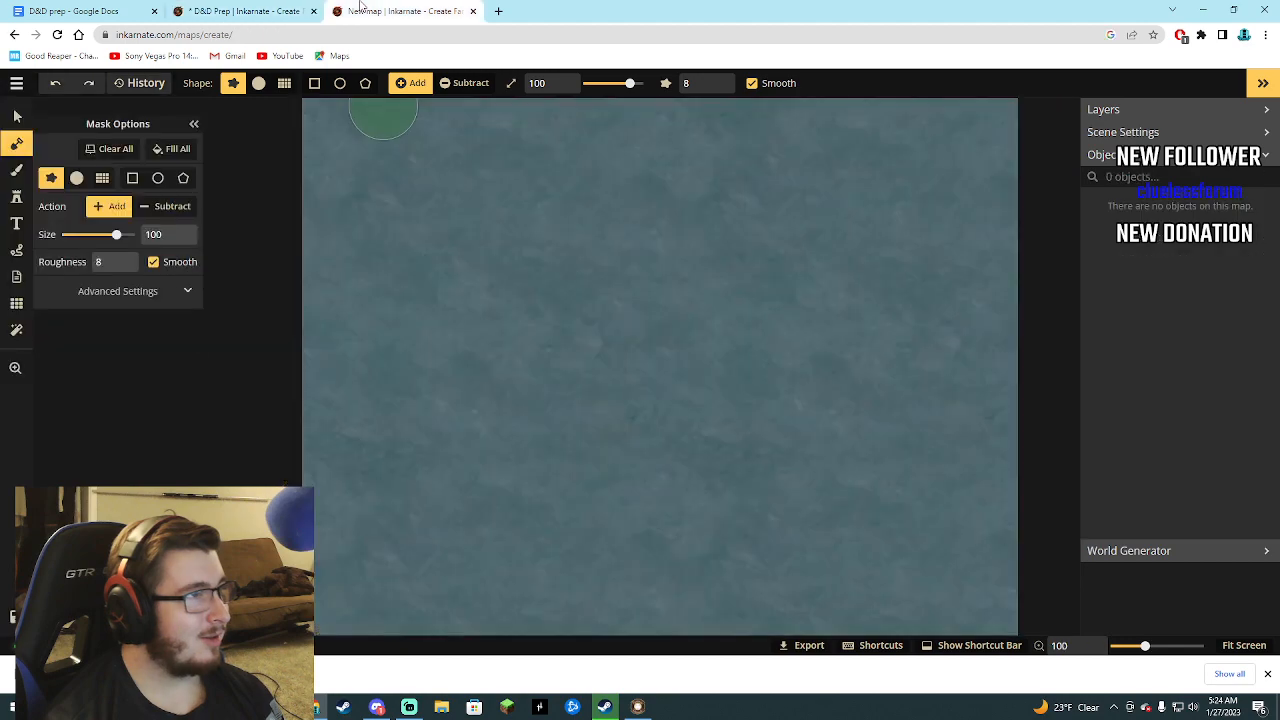
left_click(300, 12)
left_click(400, 11)
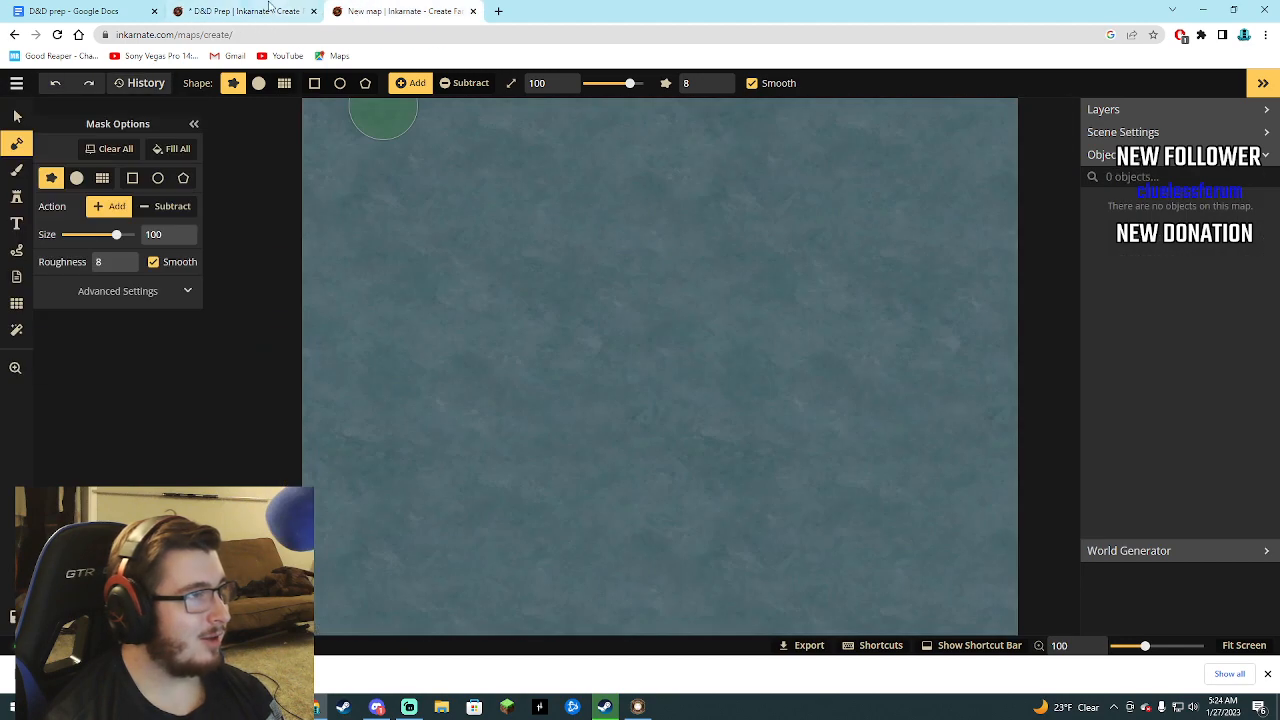
mouse_move(258, 8)
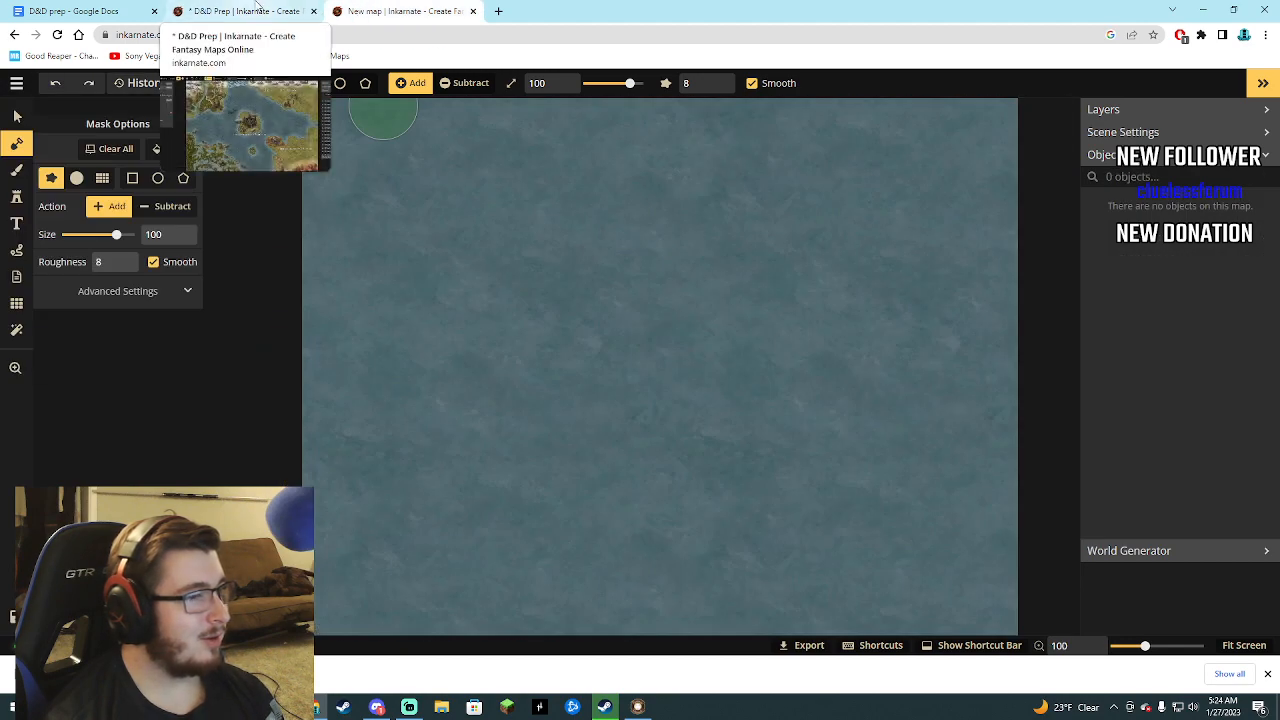
left_click(260, 6)
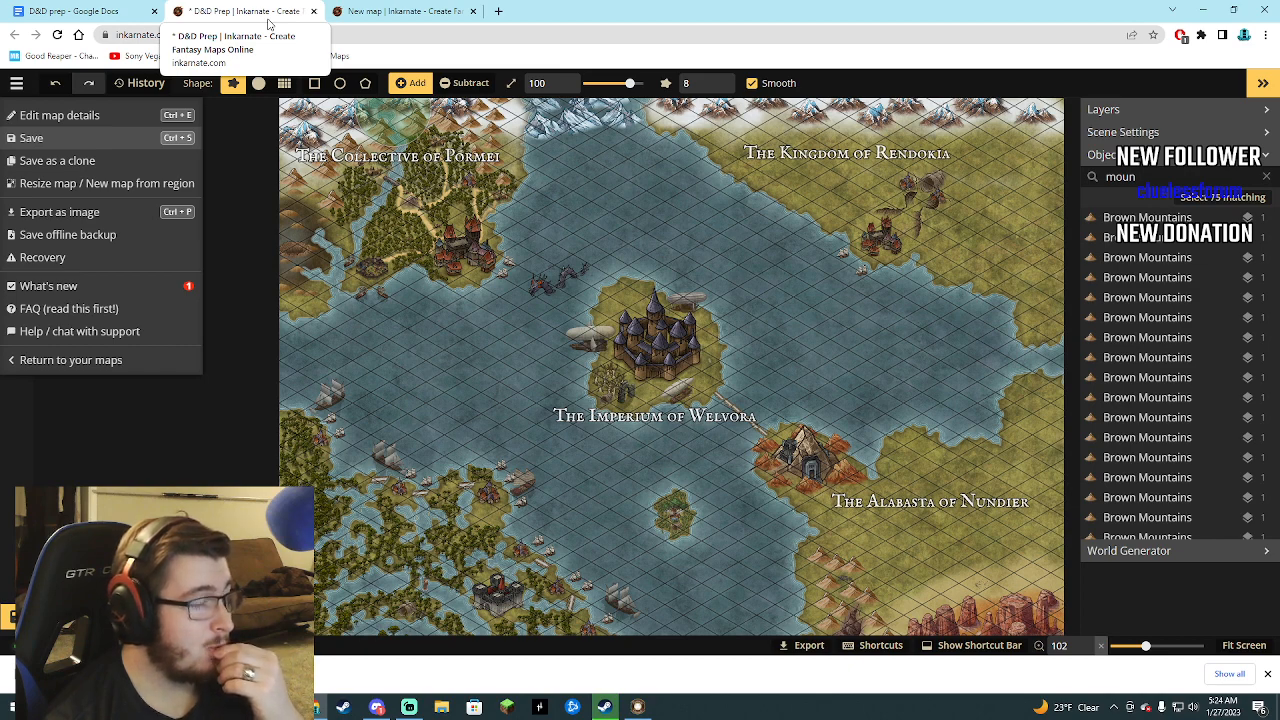
Return to the new map and cover its whole canvas with land using the add mask brush at size 100.
left_click(352, 10)
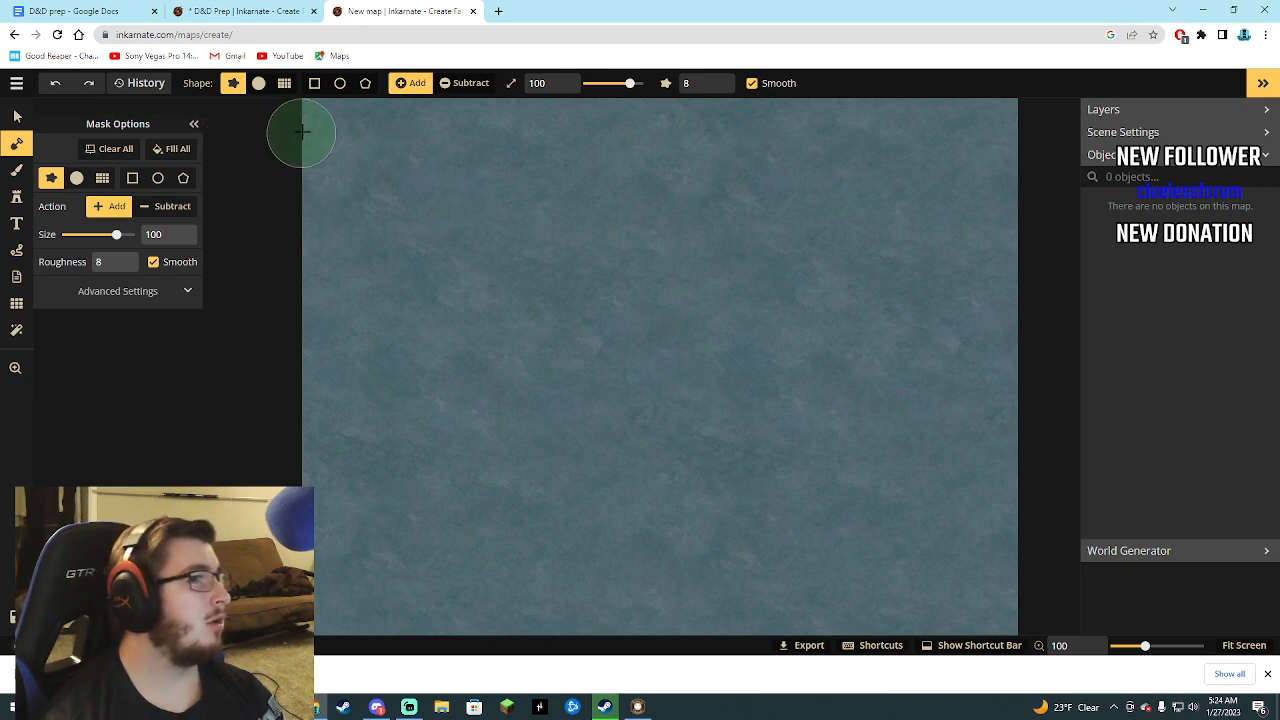
mouse_move(313, 118)
left_mouse_down()
mouse_move(1002, 159)
mouse_move(839, 112)
mouse_move(491, 104)
mouse_move(1110, 115)
left_mouse_up()
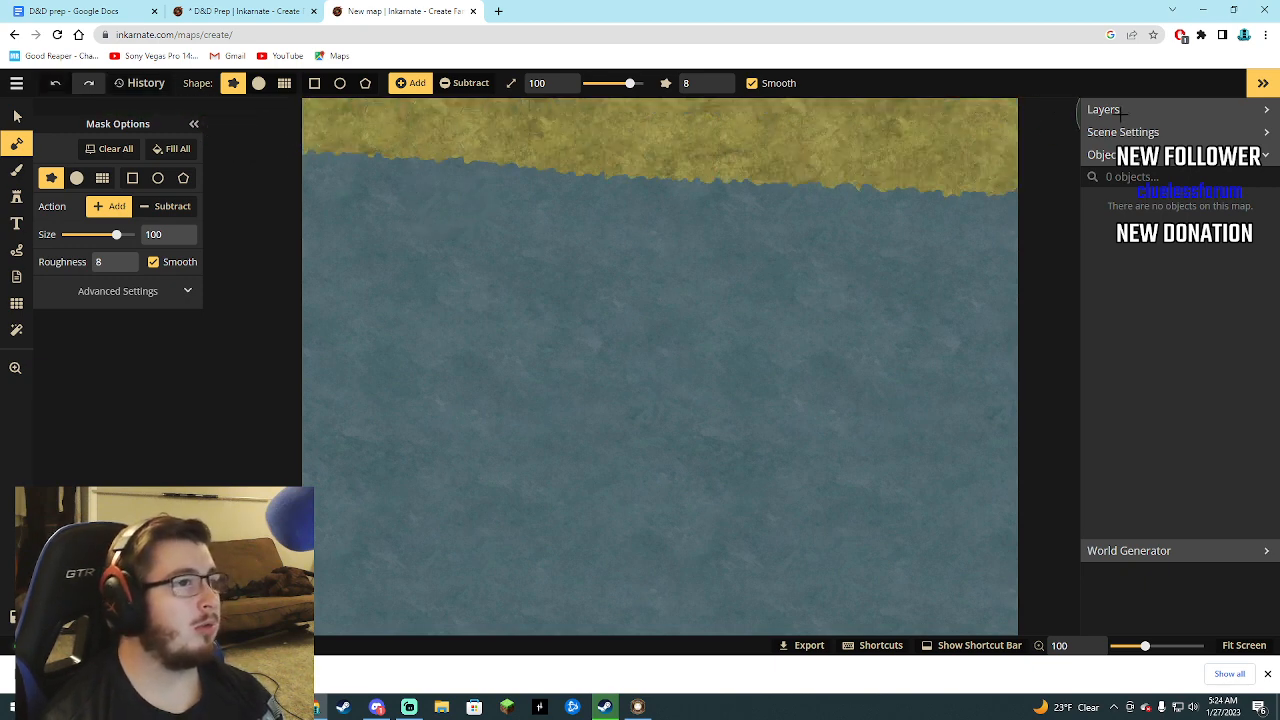
mouse_move(328, 144)
left_mouse_down()
mouse_move(813, 171)
mouse_move(955, 196)
mouse_move(352, 196)
mouse_move(860, 219)
mouse_move(264, 176)
mouse_move(635, 254)
mouse_move(1115, 282)
mouse_move(721, 236)
mouse_move(758, 234)
mouse_move(554, 274)
mouse_move(236, 270)
mouse_move(354, 256)
mouse_move(290, 404)
mouse_move(322, 491)
mouse_move(381, 515)
mouse_move(438, 603)
mouse_move(568, 504)
mouse_move(626, 499)
mouse_move(706, 403)
mouse_move(754, 369)
mouse_move(744, 385)
mouse_move(904, 346)
mouse_move(781, 327)
mouse_move(935, 289)
mouse_move(855, 364)
mouse_move(819, 462)
mouse_move(722, 599)
mouse_move(776, 677)
mouse_move(900, 622)
mouse_move(1000, 618)
mouse_move(1008, 663)
left_mouse_up()
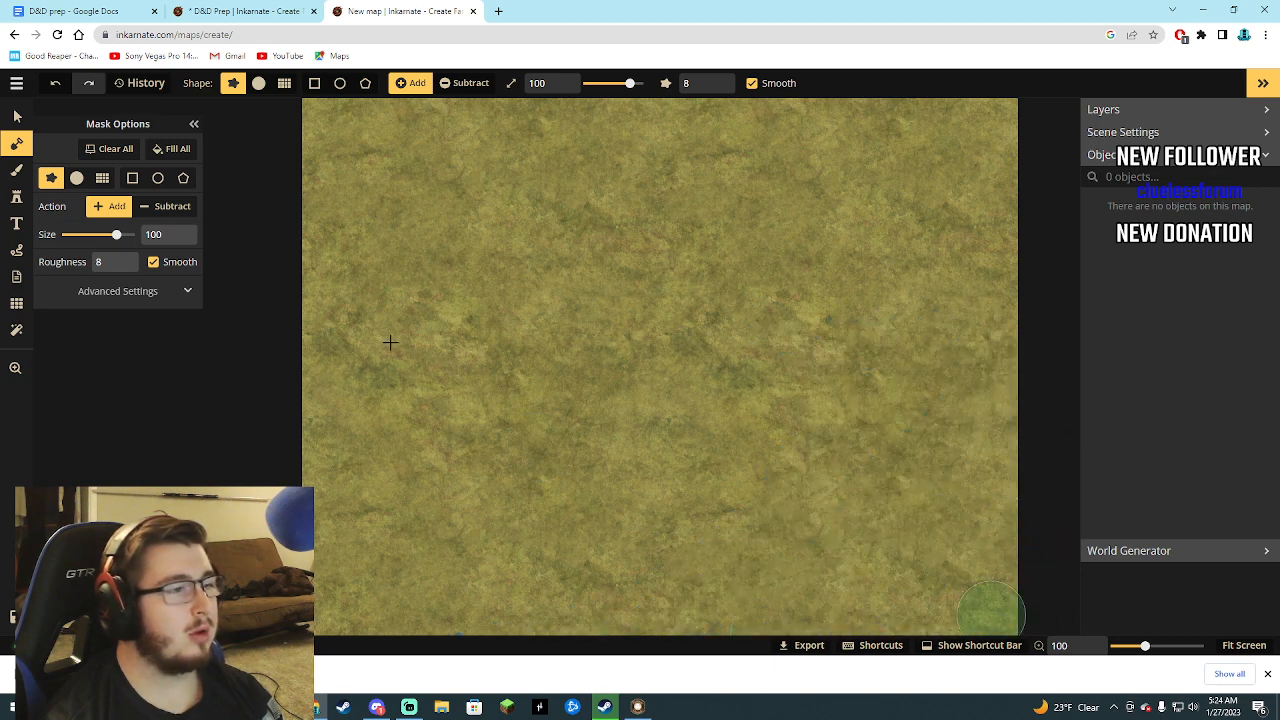
Choose the grey Stone Walls stamp from the Fantasy Regional HD wall stamps in the catalog.
left_click(17, 197)
left_click(105, 178)
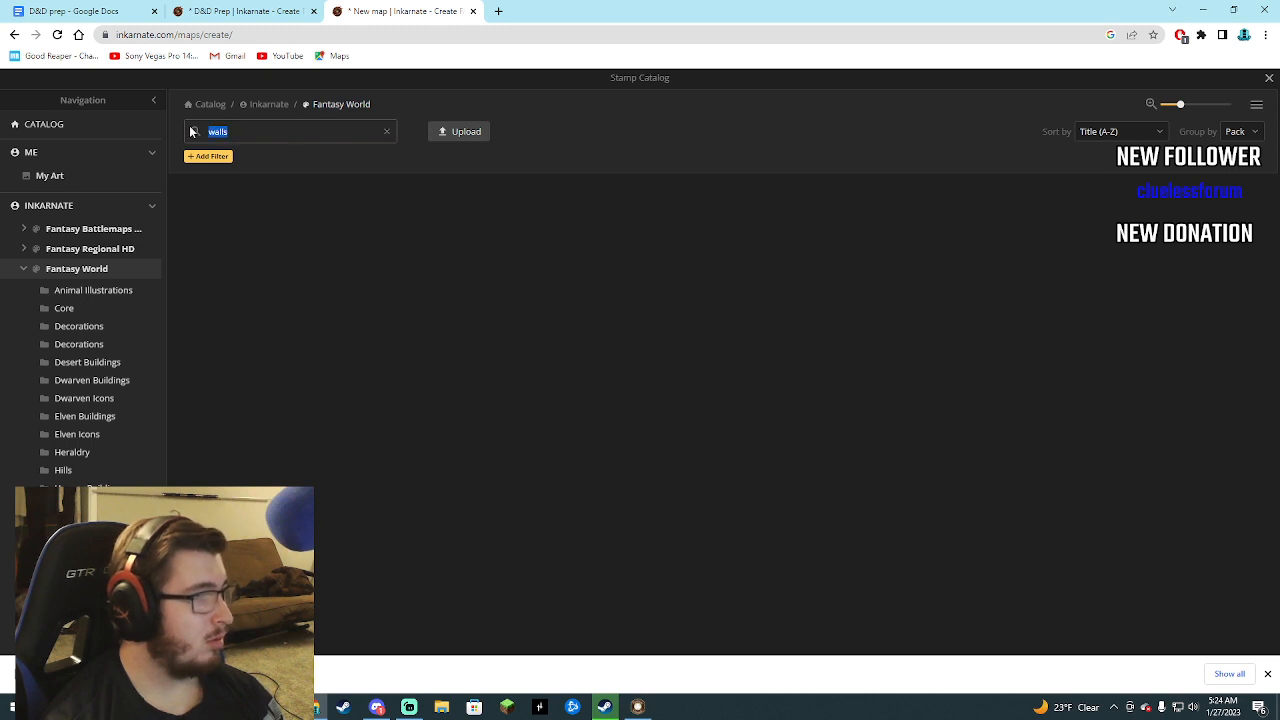
left_click(97, 248)
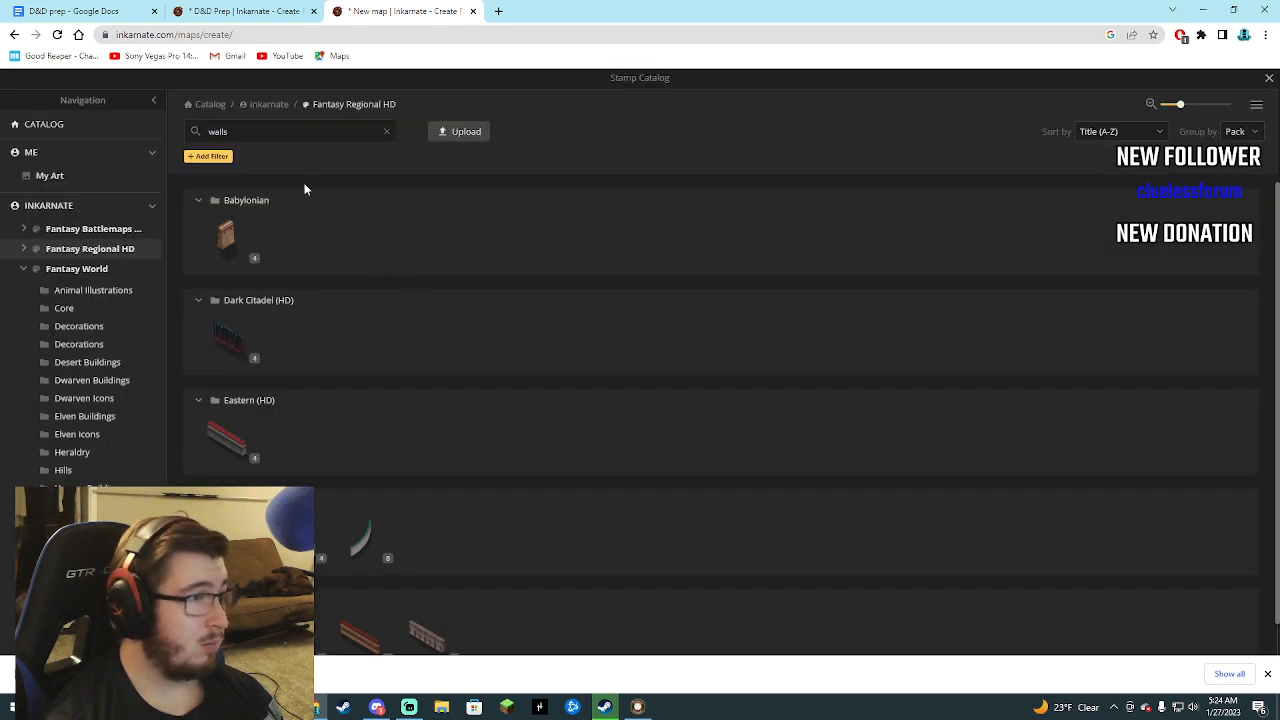
scroll(240, 354, "down", 1)
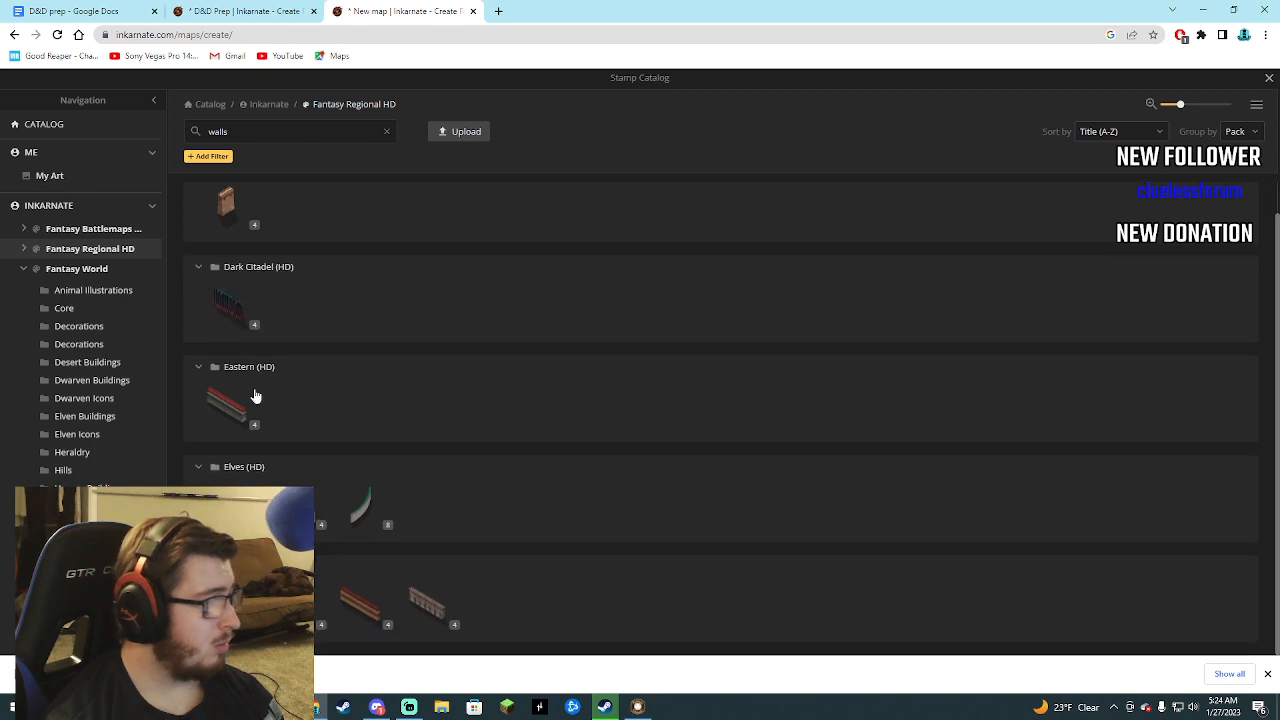
left_click(425, 608)
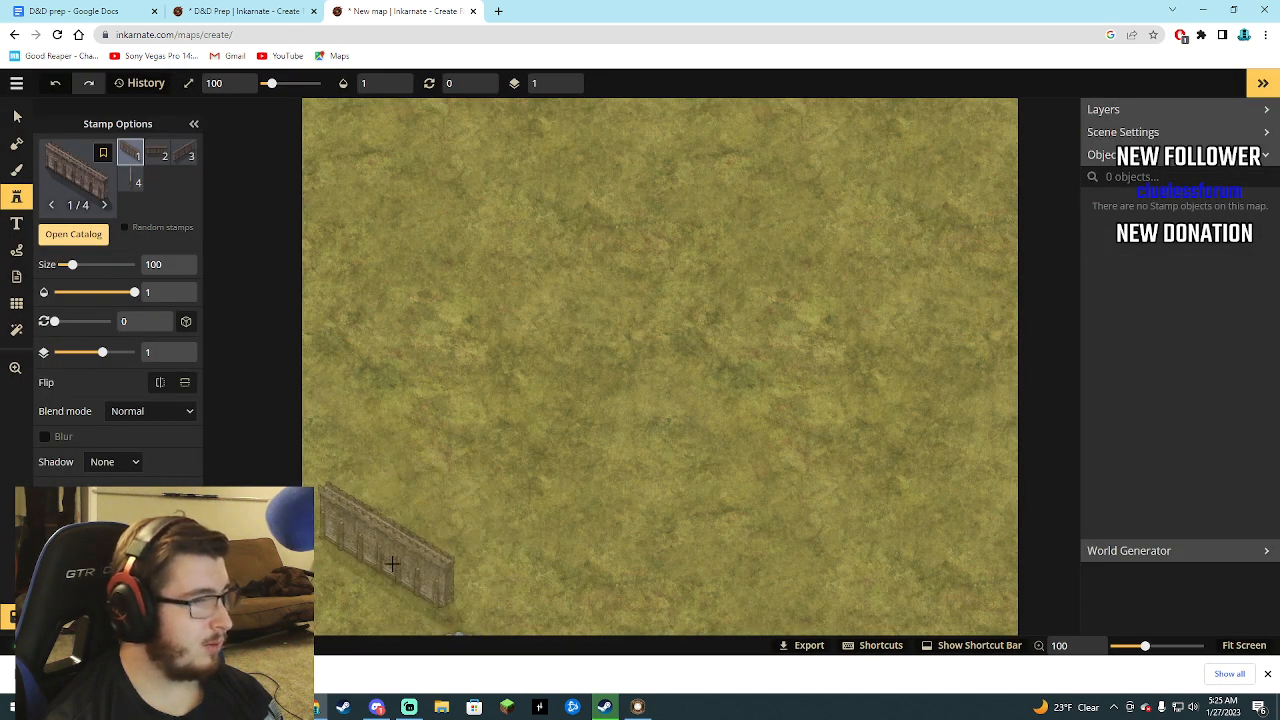
Place two Stone Walls stamps near the map's lower edge, then rotate the second to 342 and move it up.
left_click(389, 548)
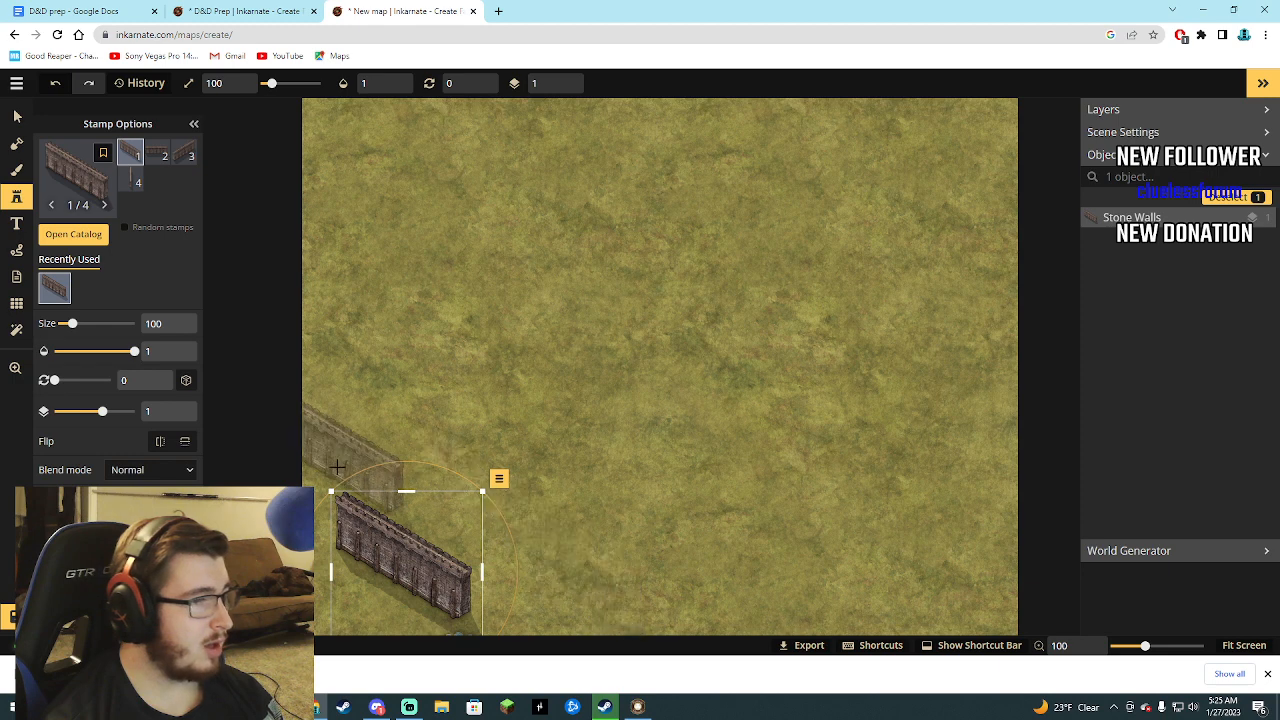
left_click(552, 618)
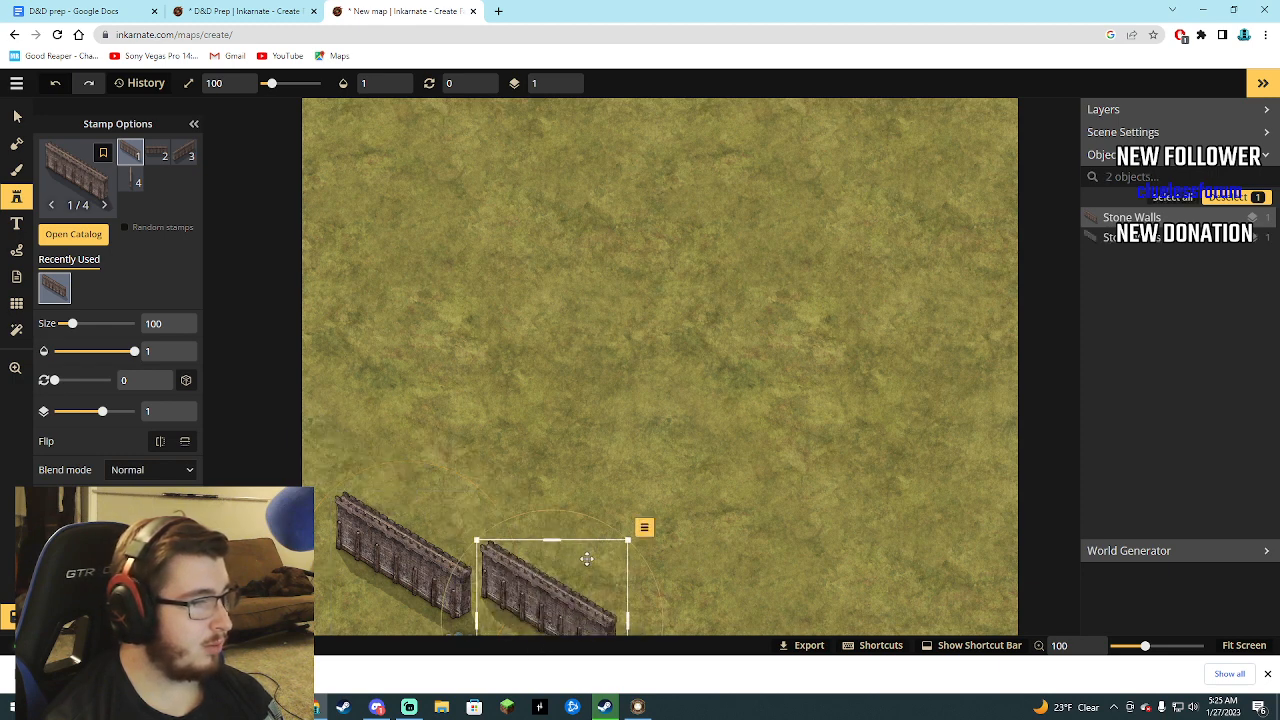
left_click_drag(597, 516, 563, 519)
left_click_drag(525, 606, 521, 408)
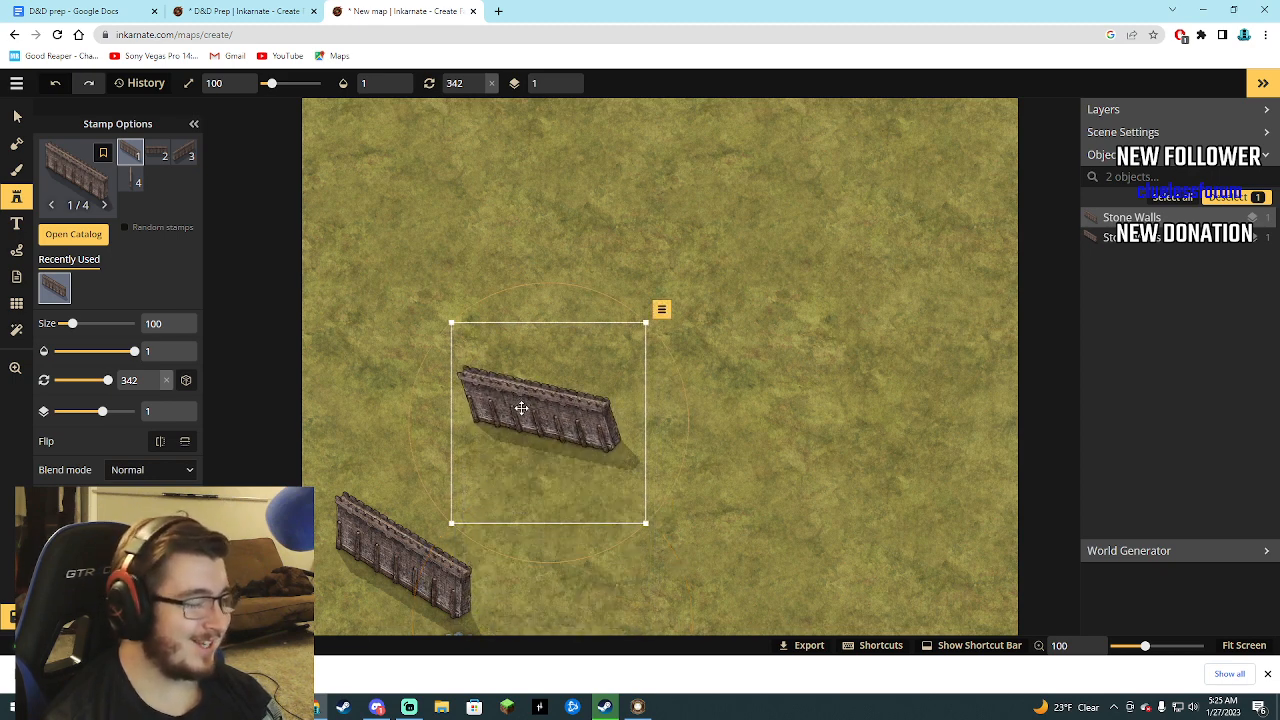
Delete both Stone Walls stamps from the map.
key("Delete")
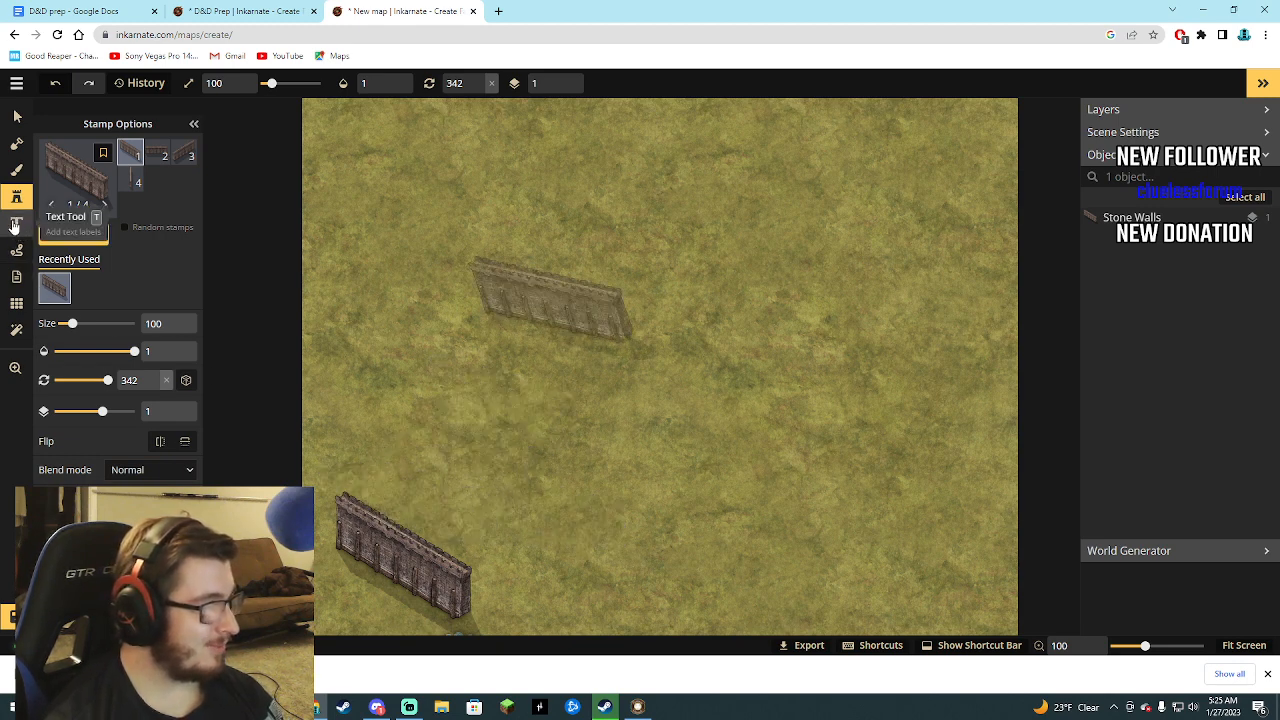
left_click(1148, 215)
key("Delete")
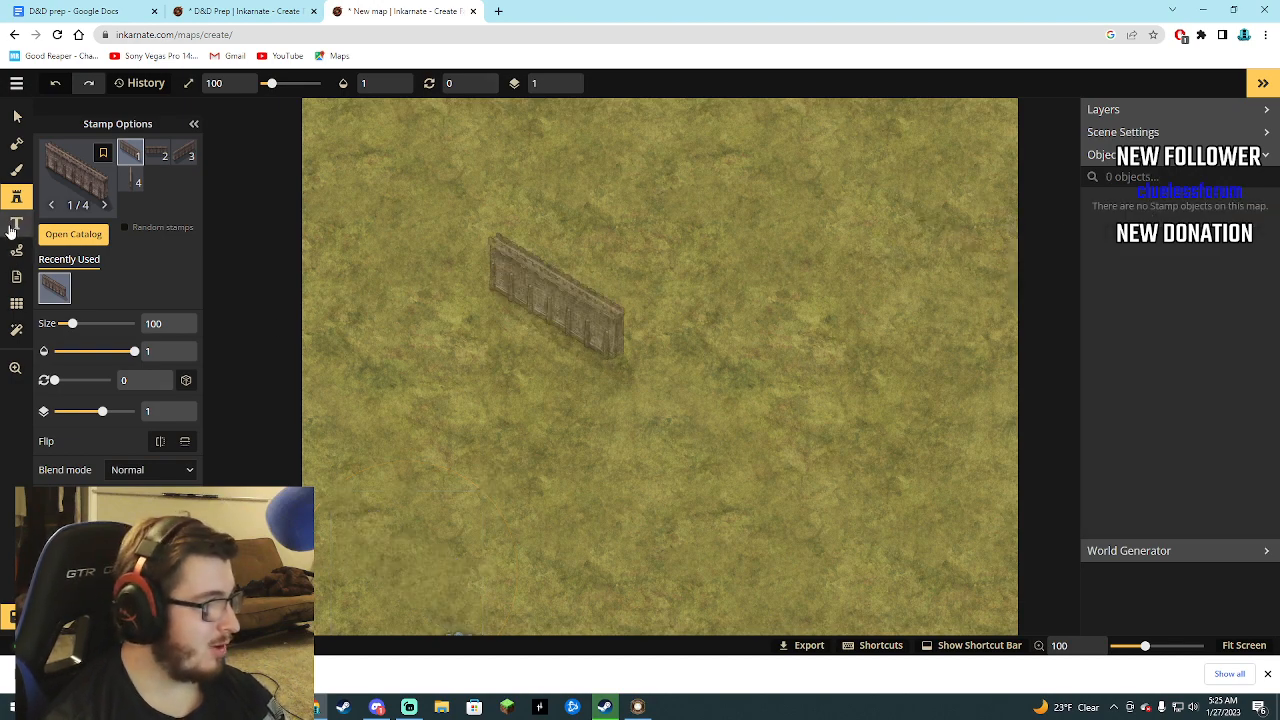
Search the Fantasy Regional HD stamp catalog for "building" and look through the building stamps.
left_click(14, 205)
left_click(12, 205)
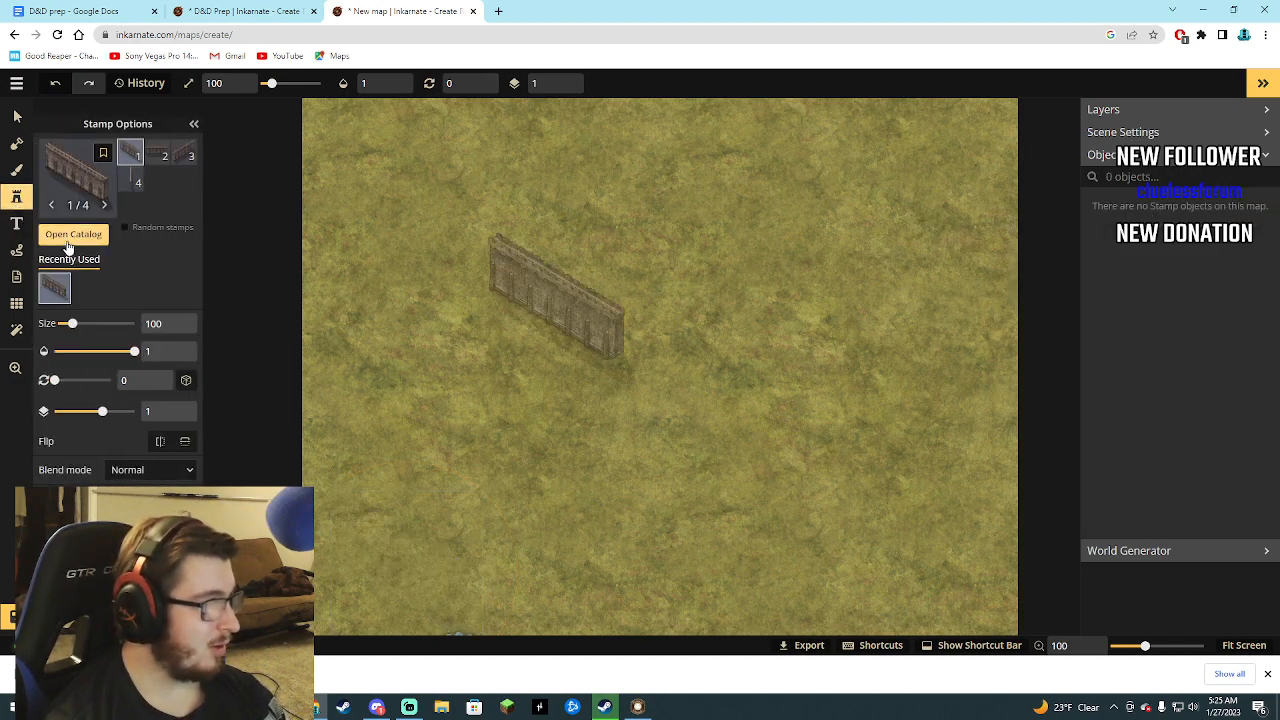
left_click(70, 238)
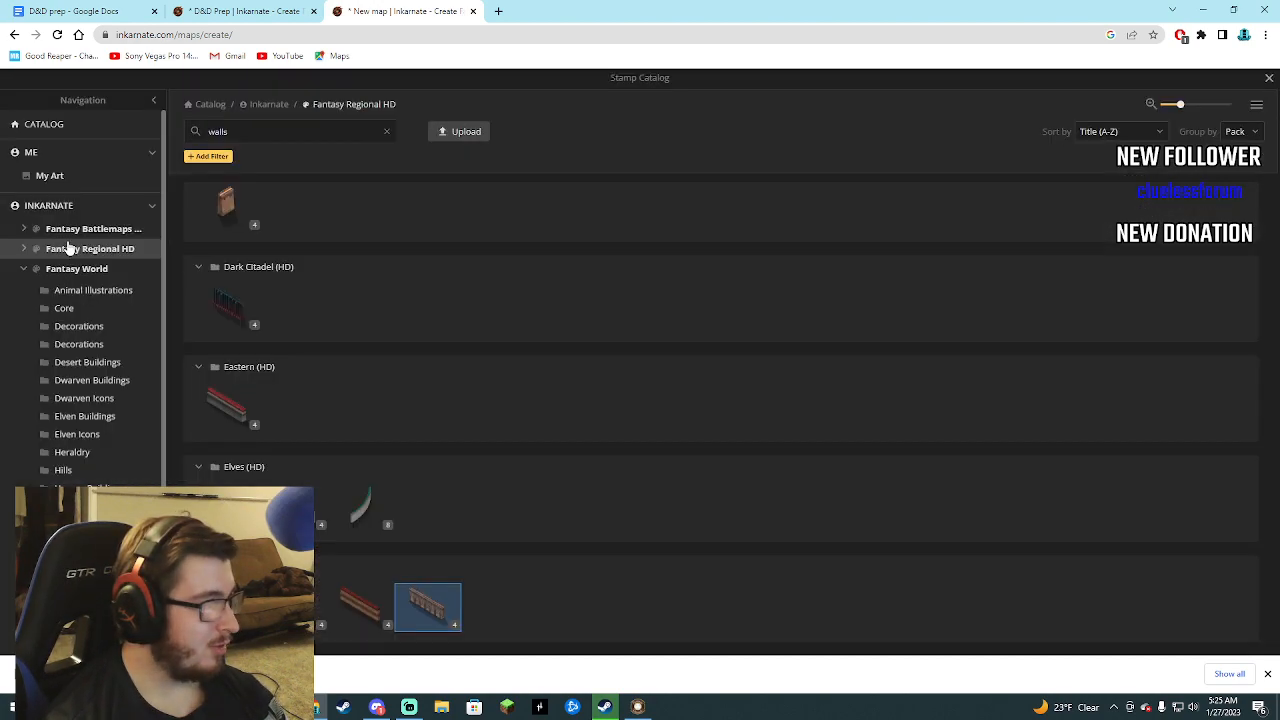
left_click(195, 135)
type("build")
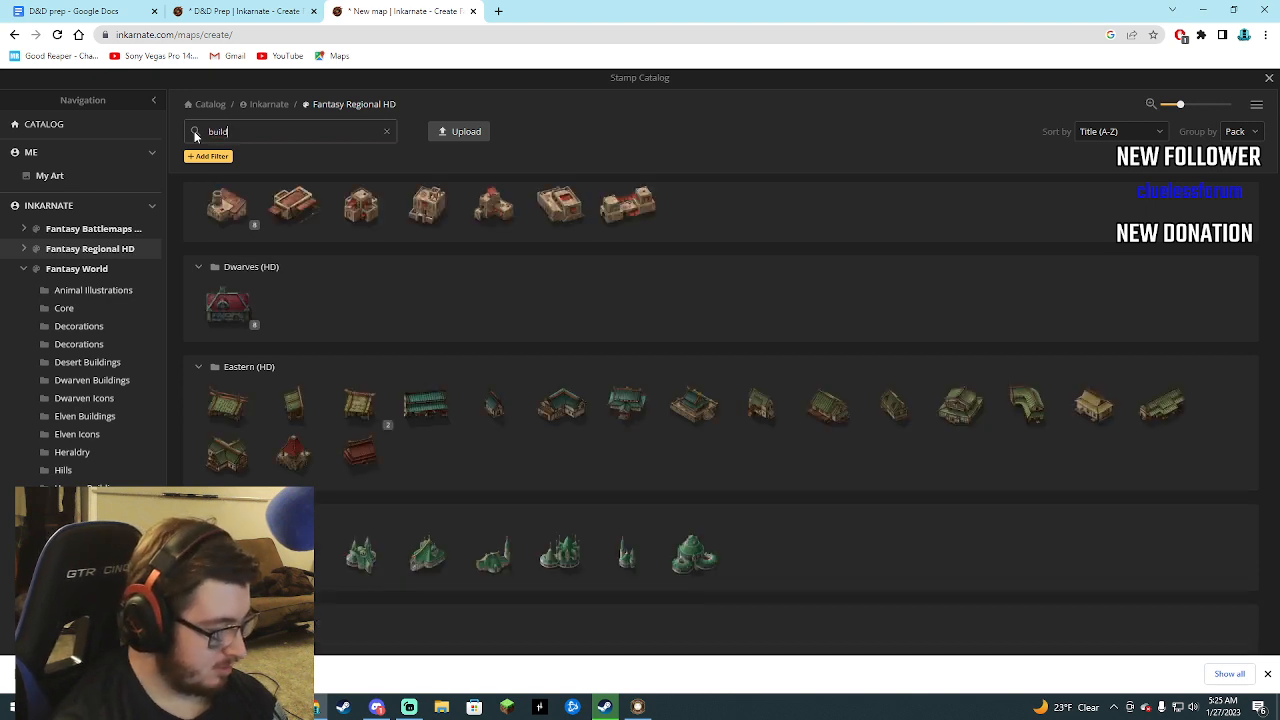
type("ings")
key("BackSpace")
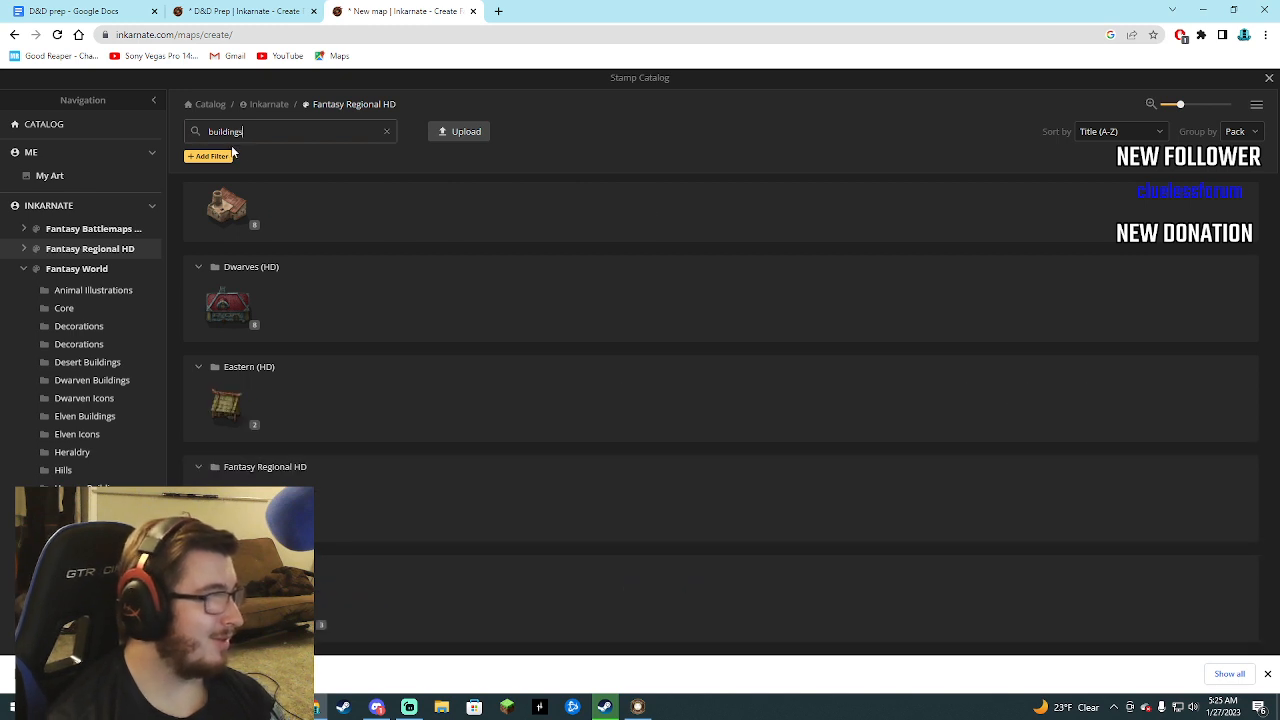
key("BackSpace")
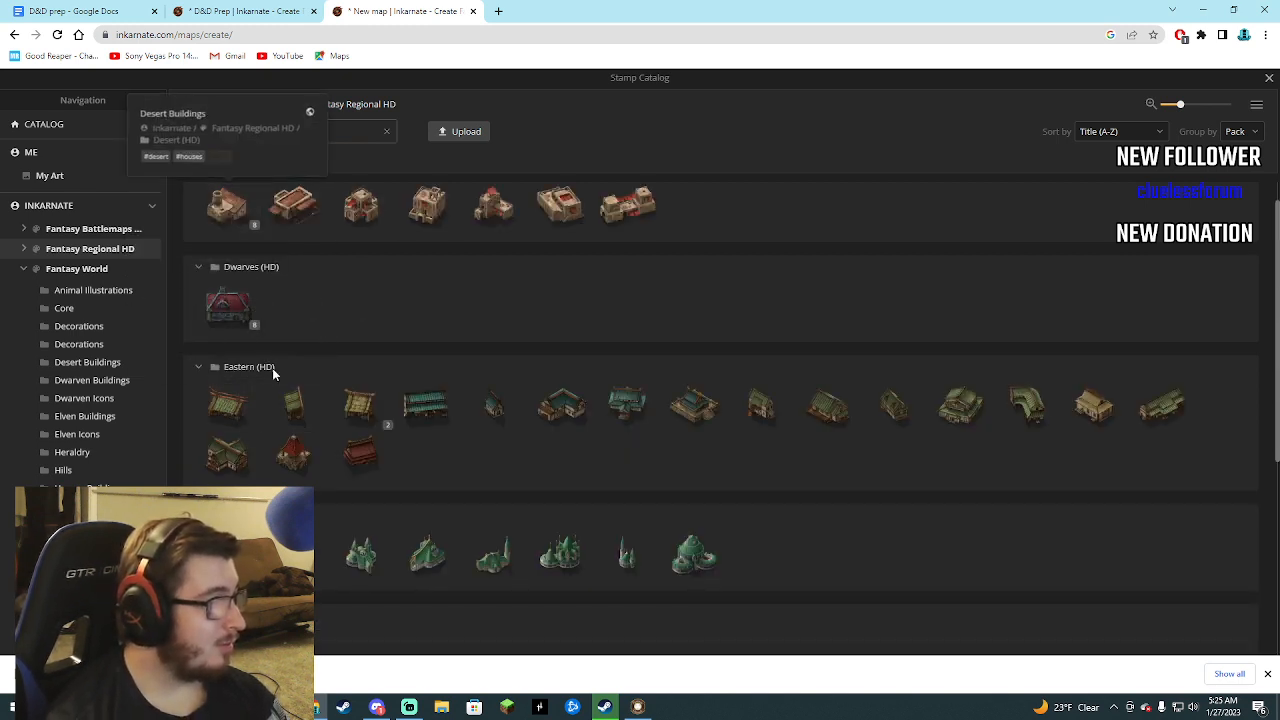
scroll(298, 438, "down", 2)
scroll(298, 438, "down", 2)
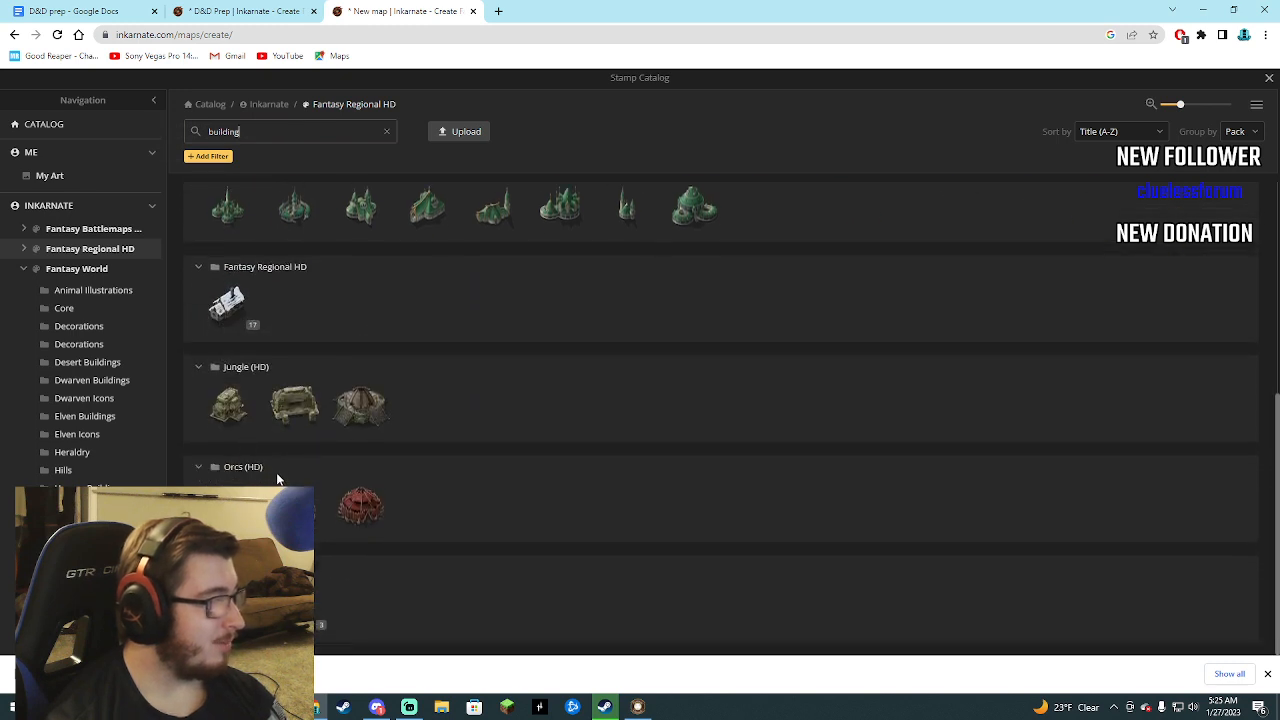
Look through the building stamps in the Fantasy World pack.
left_click(92, 272)
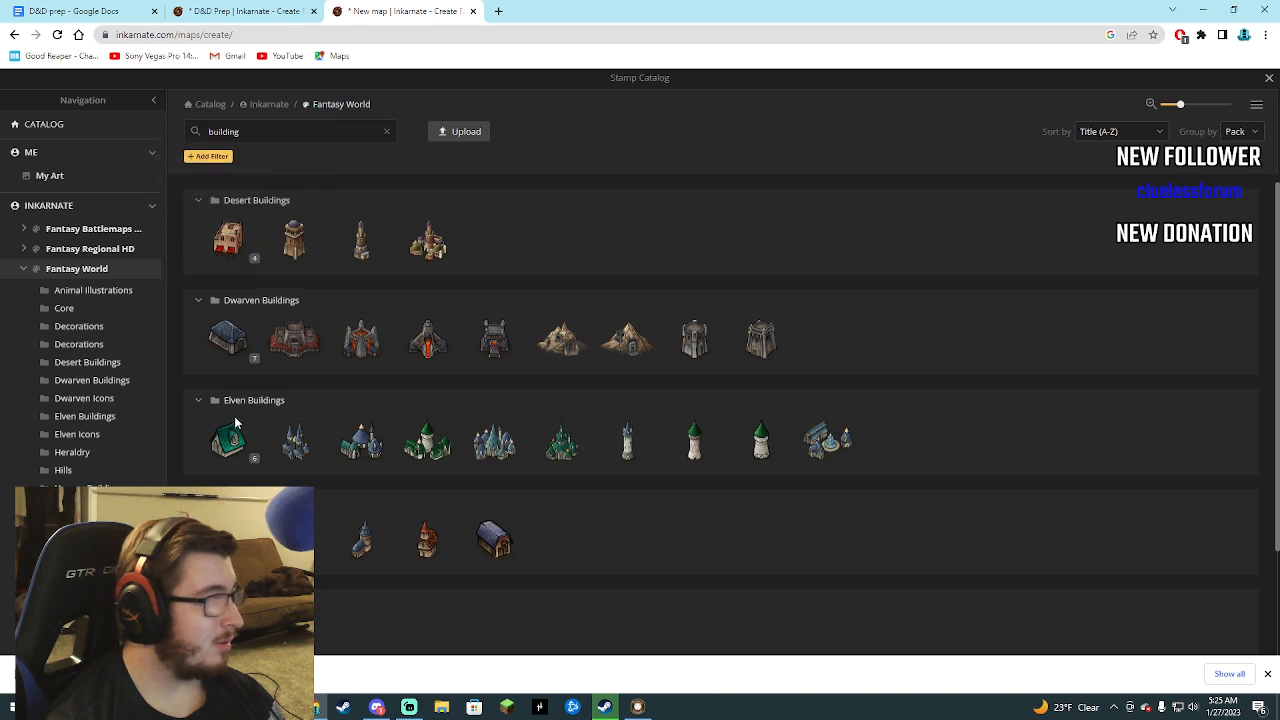
scroll(233, 390, "down", 1)
scroll(229, 408, "down", 1)
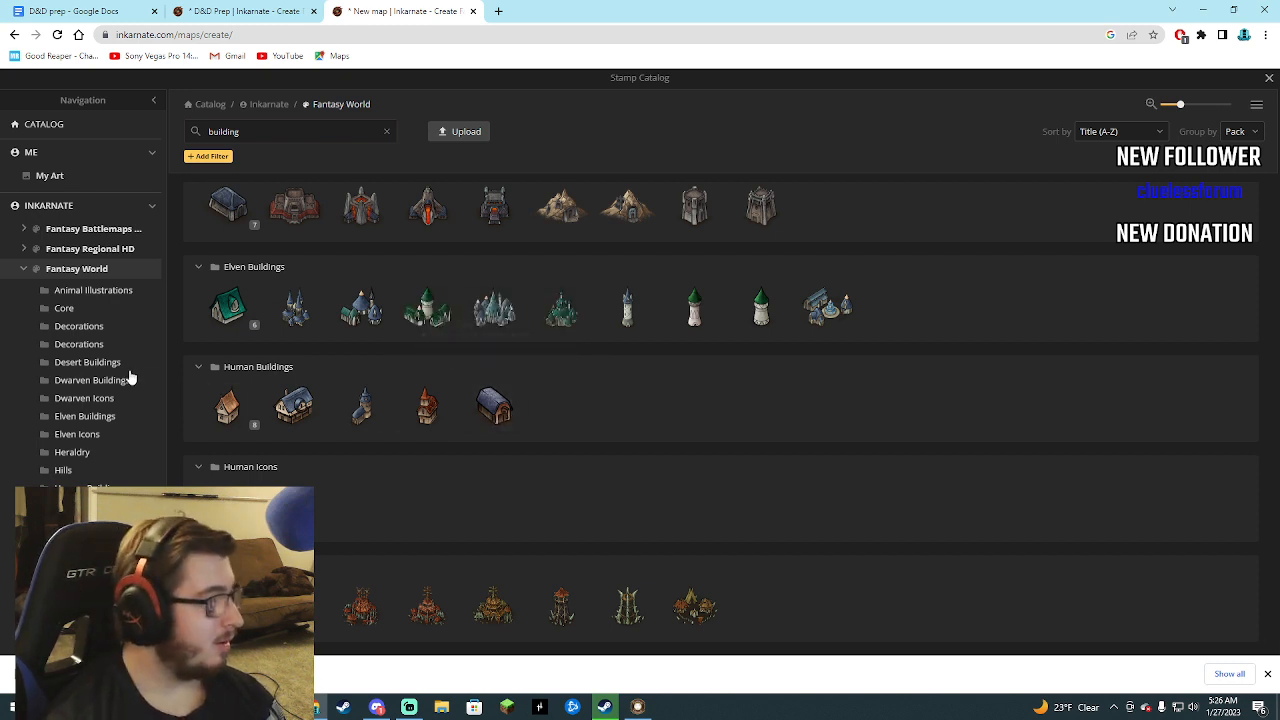
scroll(48, 318, "down", 1)
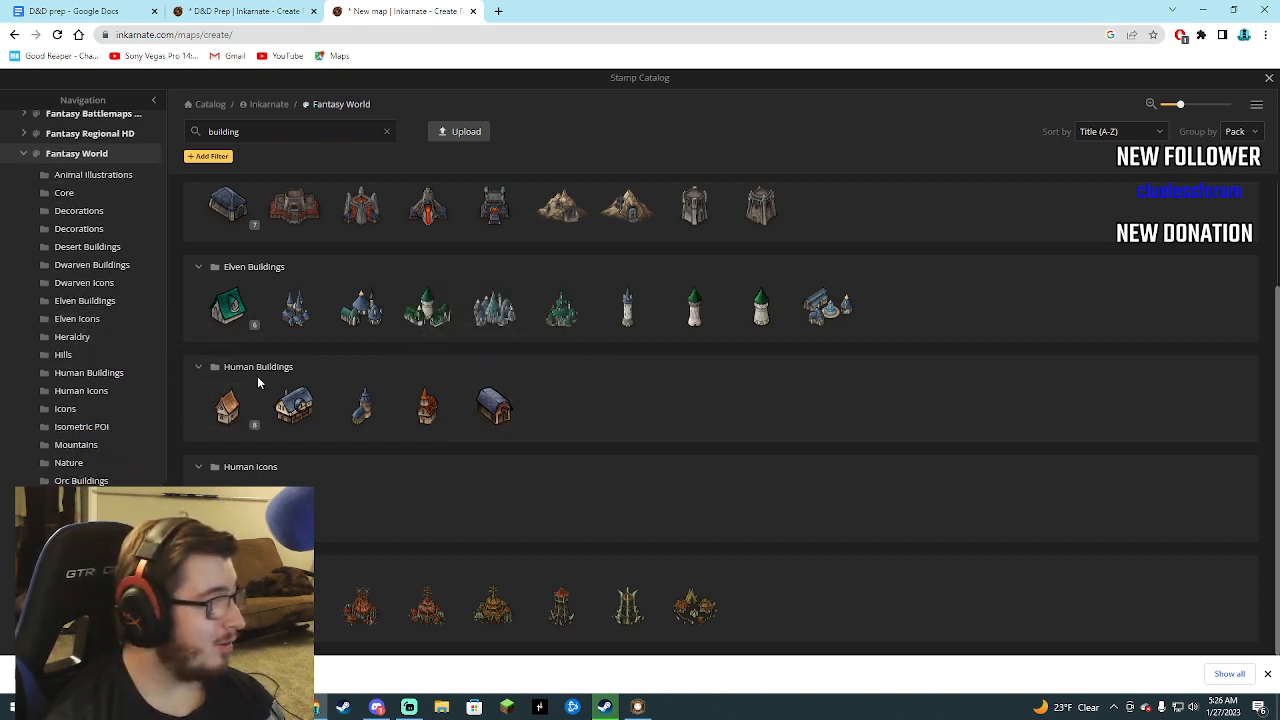
Clear the catalog search and browse all Fantasy World stamp categories for a suitable city stamp.
double_click(224, 131)
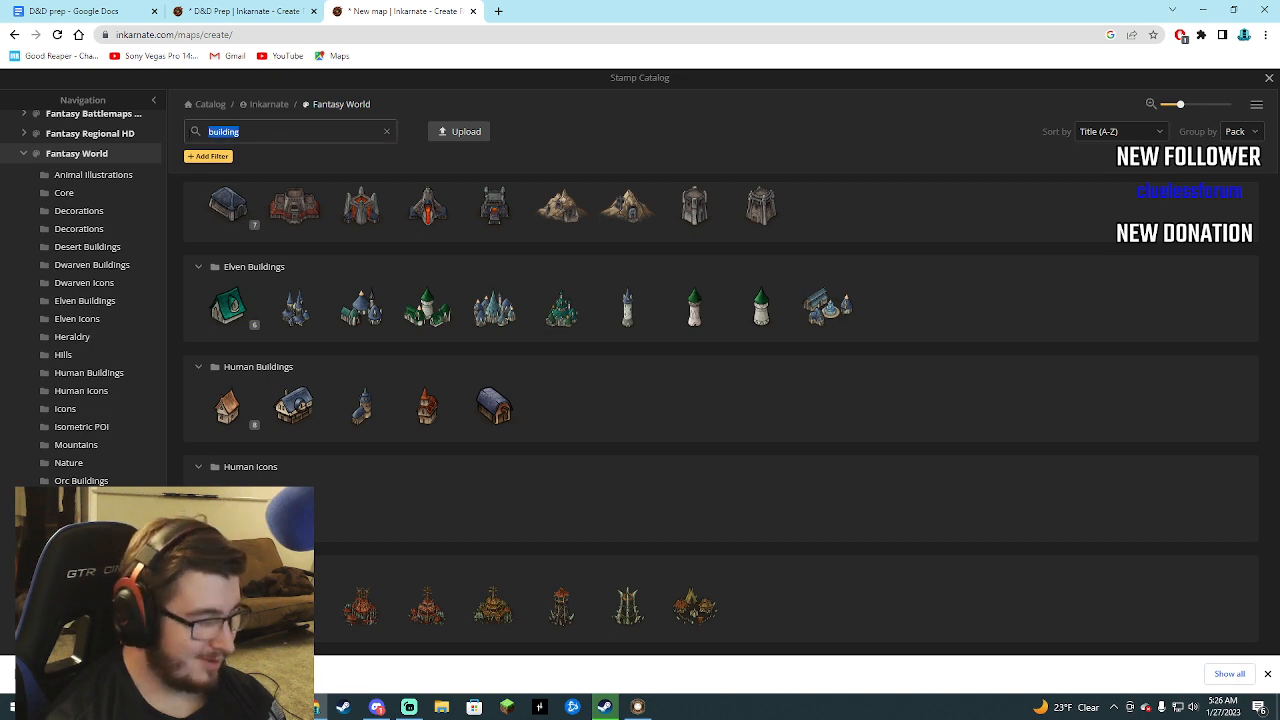
key("BackSpace")
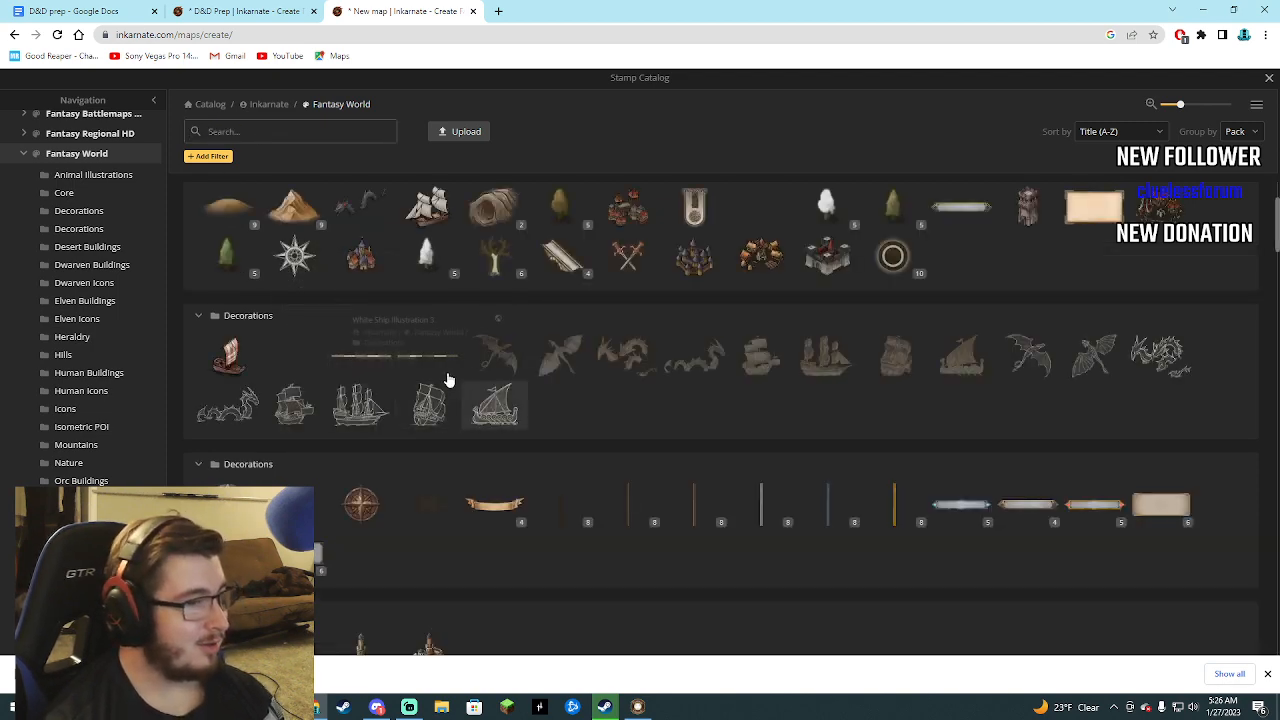
scroll(508, 394, "down", 8)
scroll(529, 428, "up", 1)
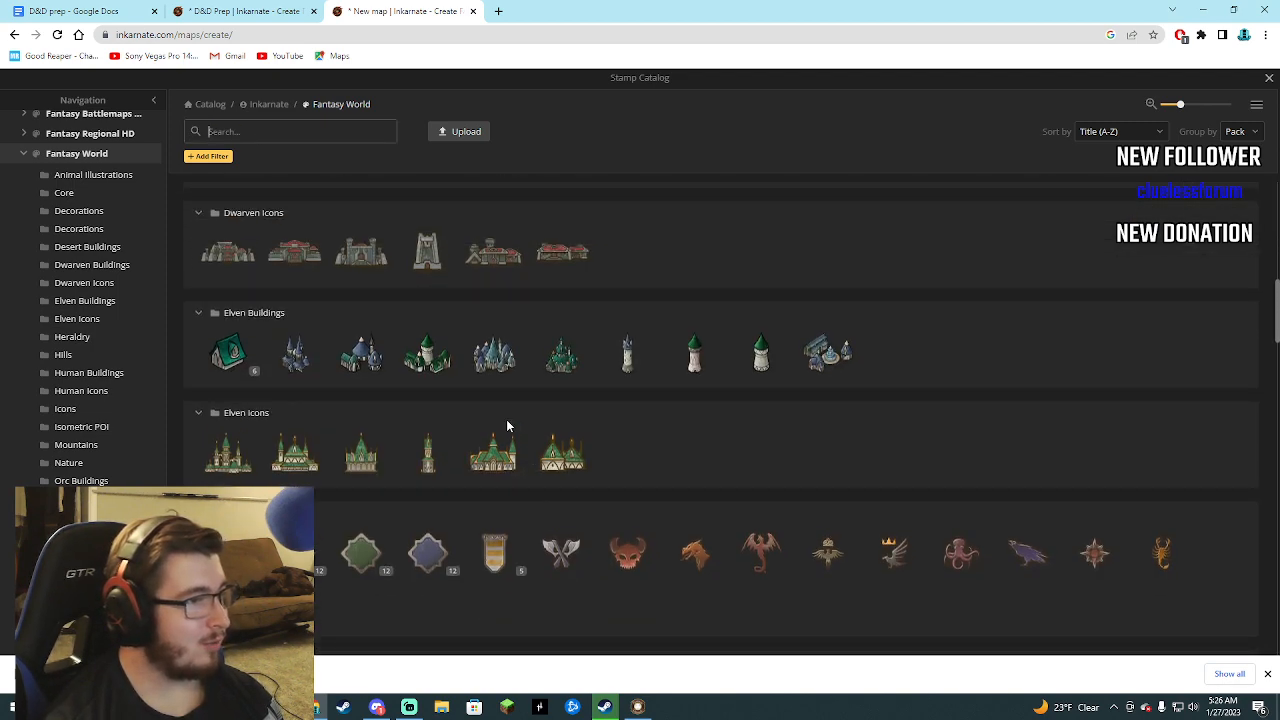
scroll(505, 424, "down", 4)
scroll(495, 428, "down", 4)
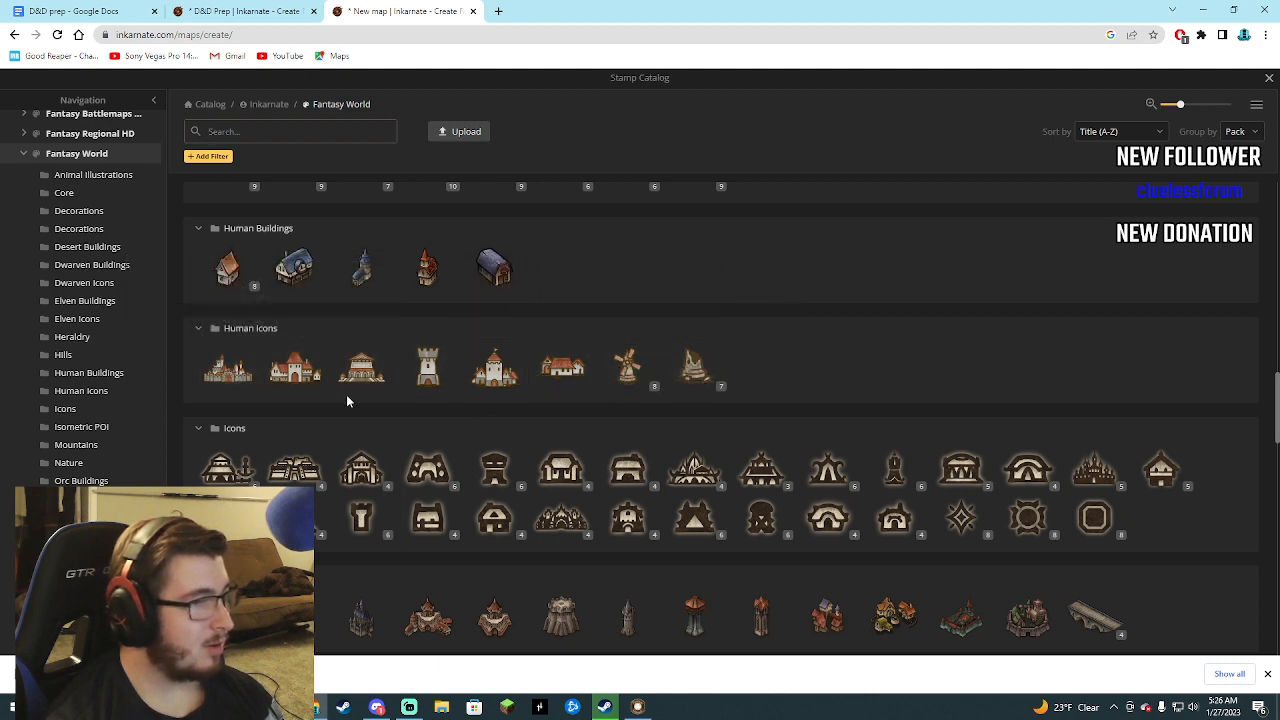
scroll(243, 376, "down", 1)
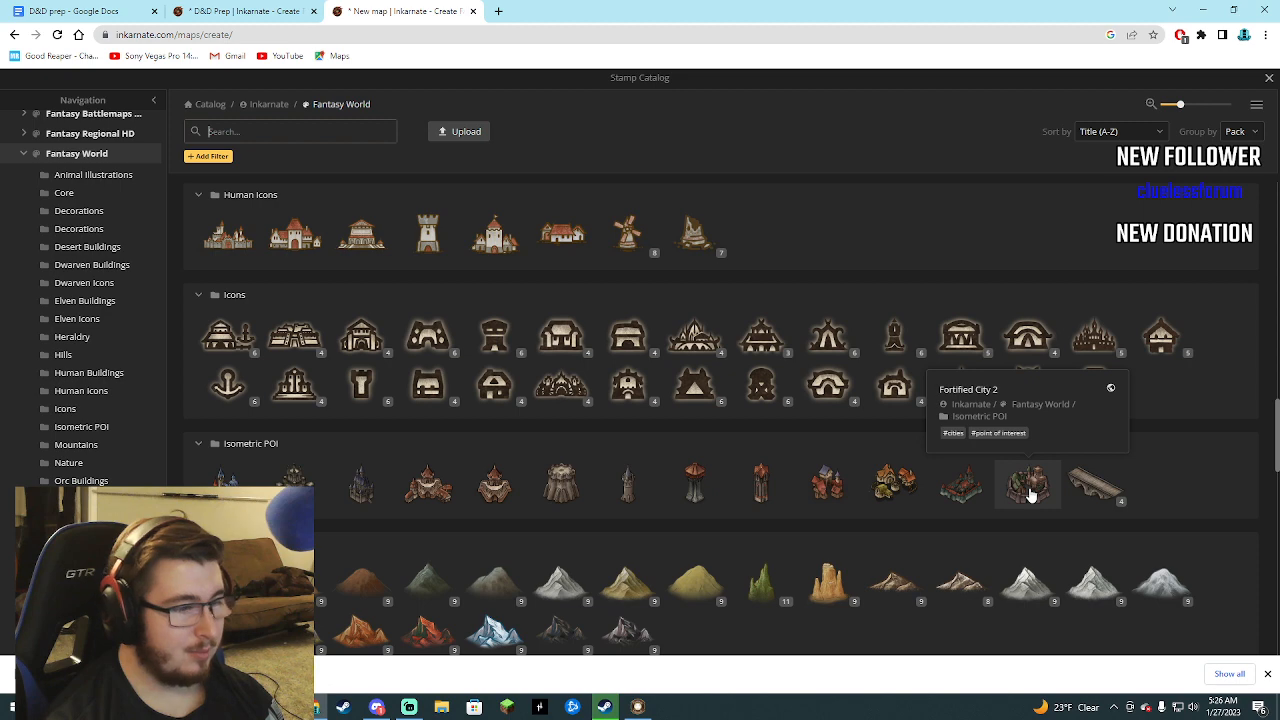
scroll(560, 494, "down", 5)
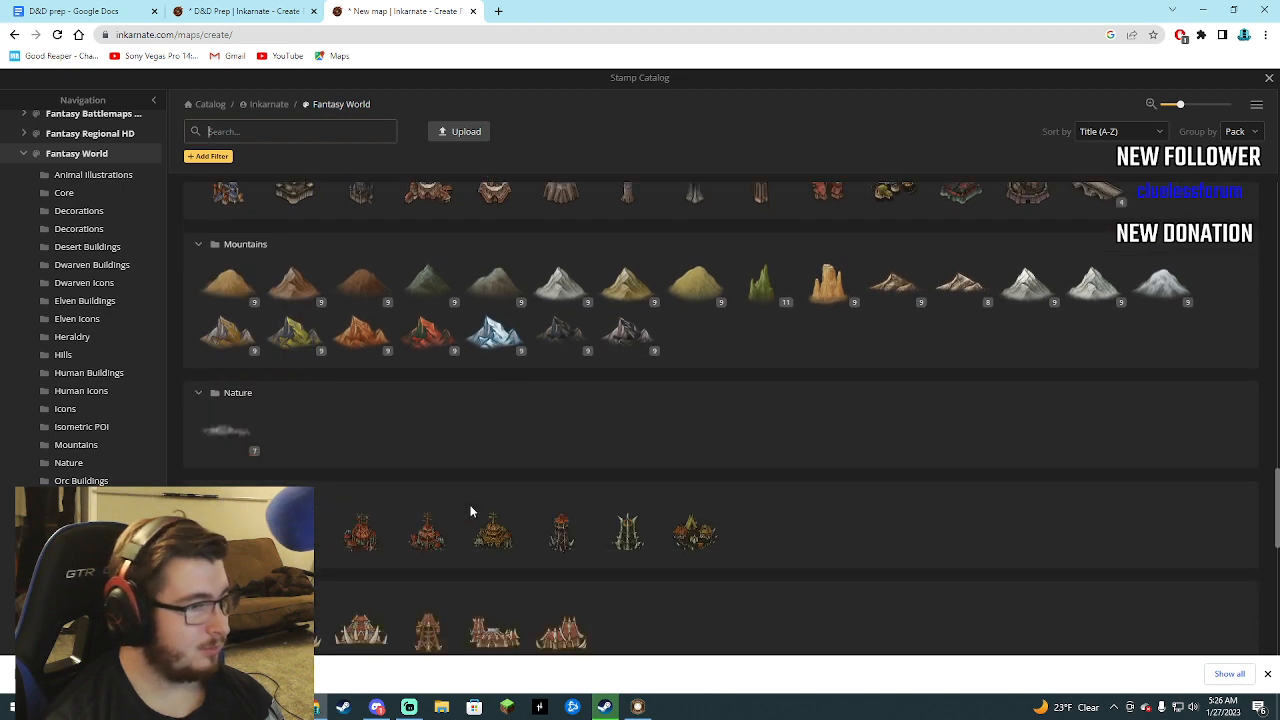
scroll(380, 491, "down", 2)
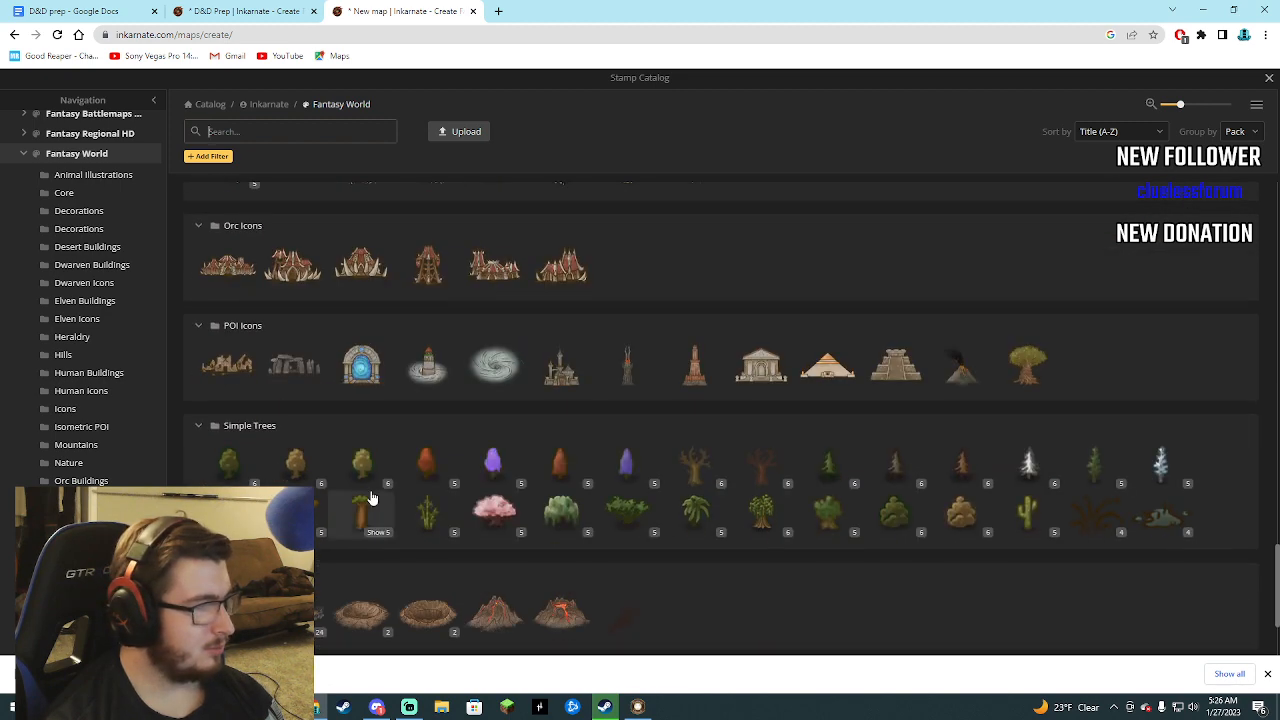
scroll(423, 491, "down", 2)
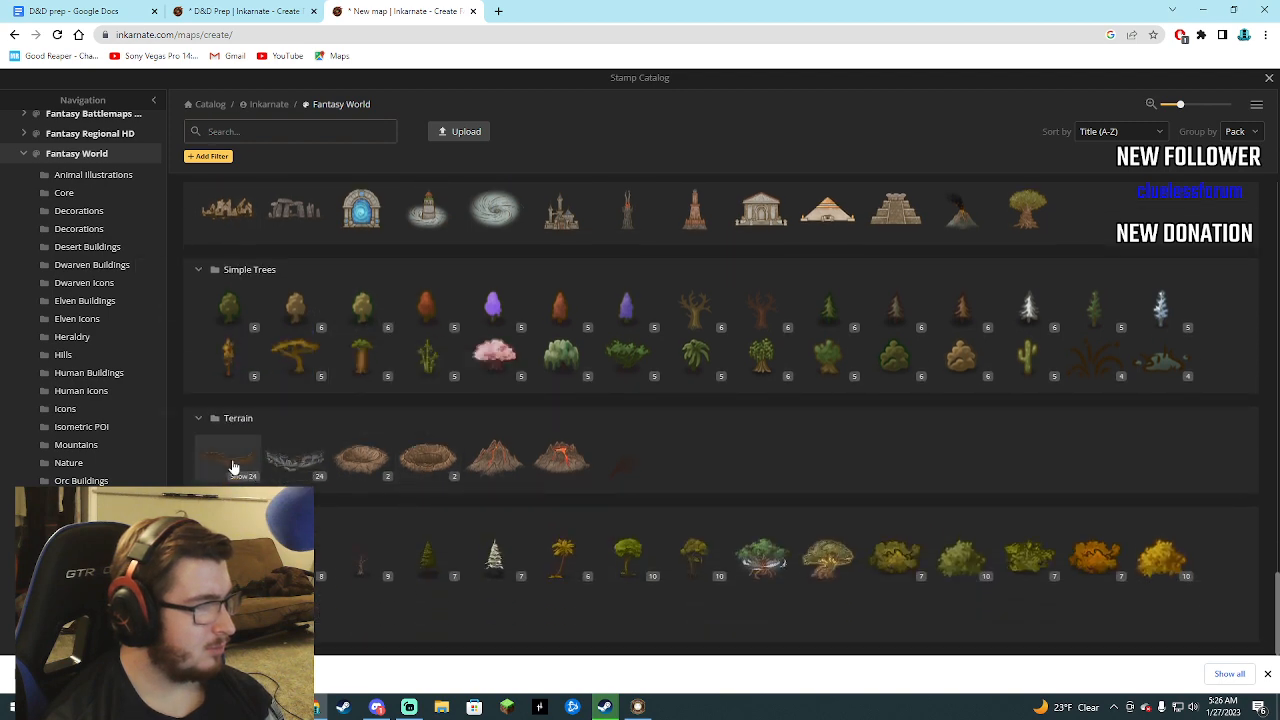
scroll(693, 530, "up", 4)
scroll(763, 534, "up", 2)
scroll(763, 534, "down", 2)
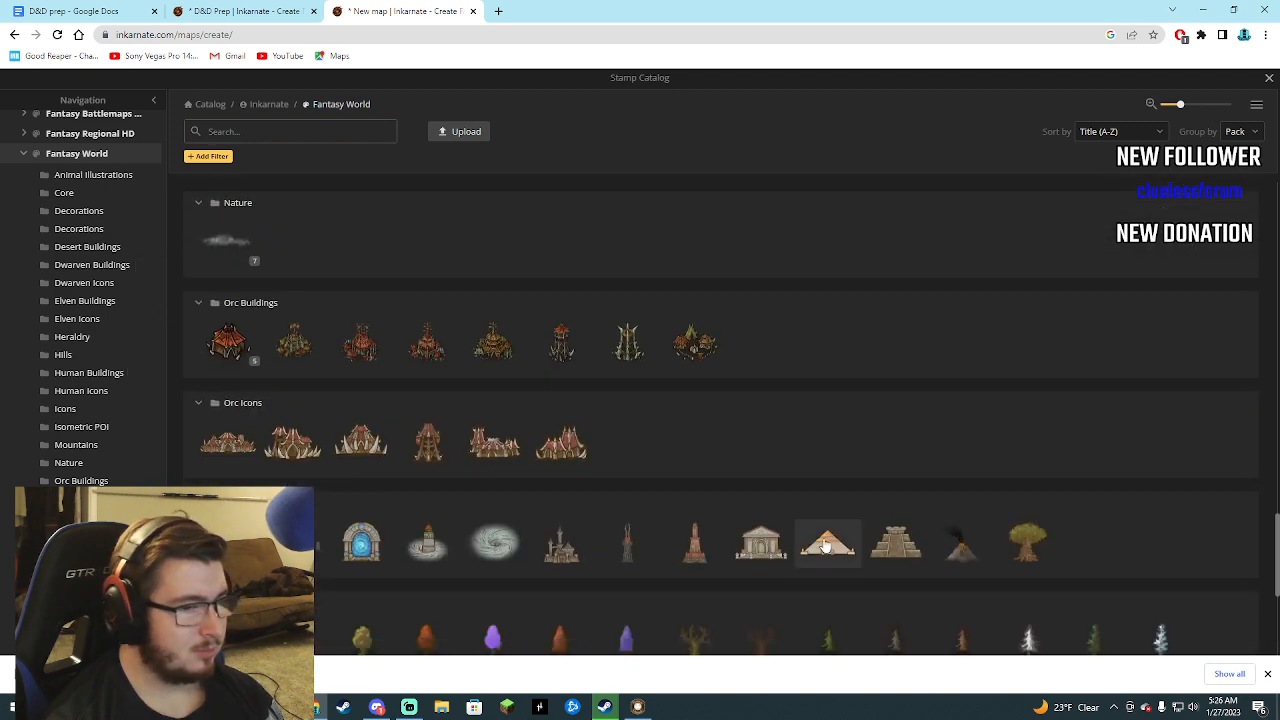
scroll(790, 525, "up", 6)
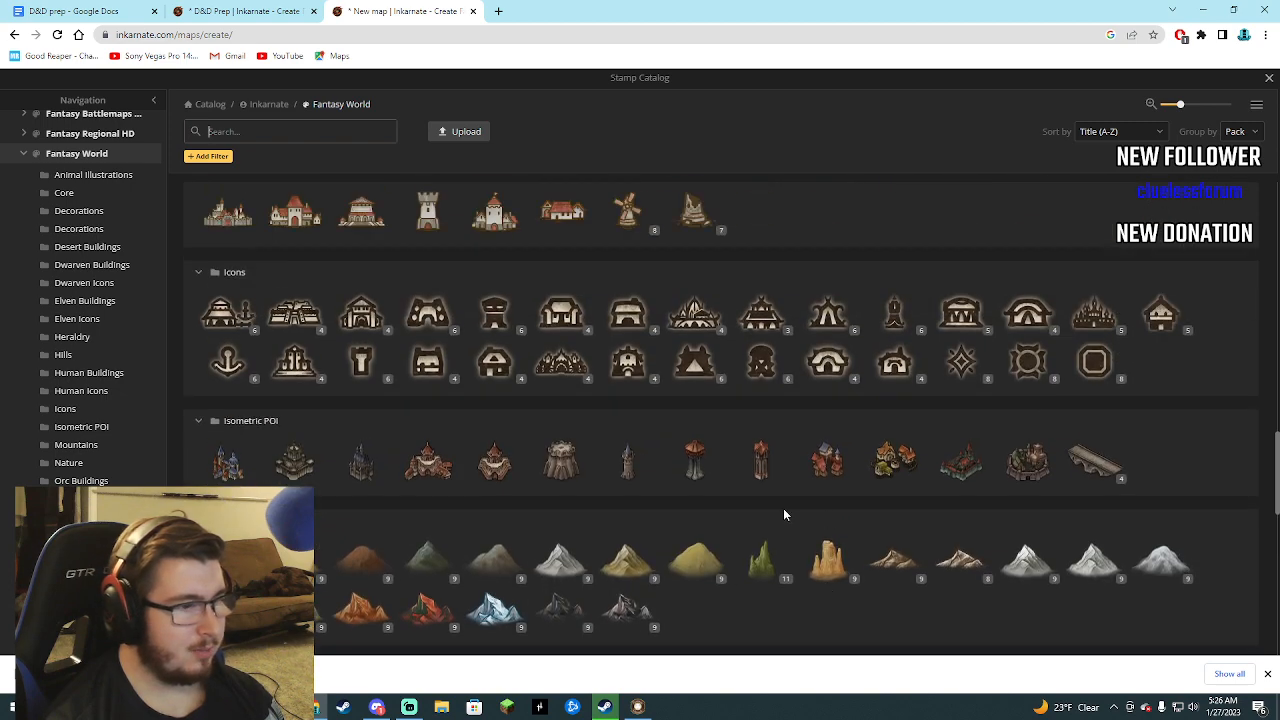
Place the Fortified City 2 stamp from Isometric POI near the middle of the map and enlarge it to size 333.
left_click(1028, 461)
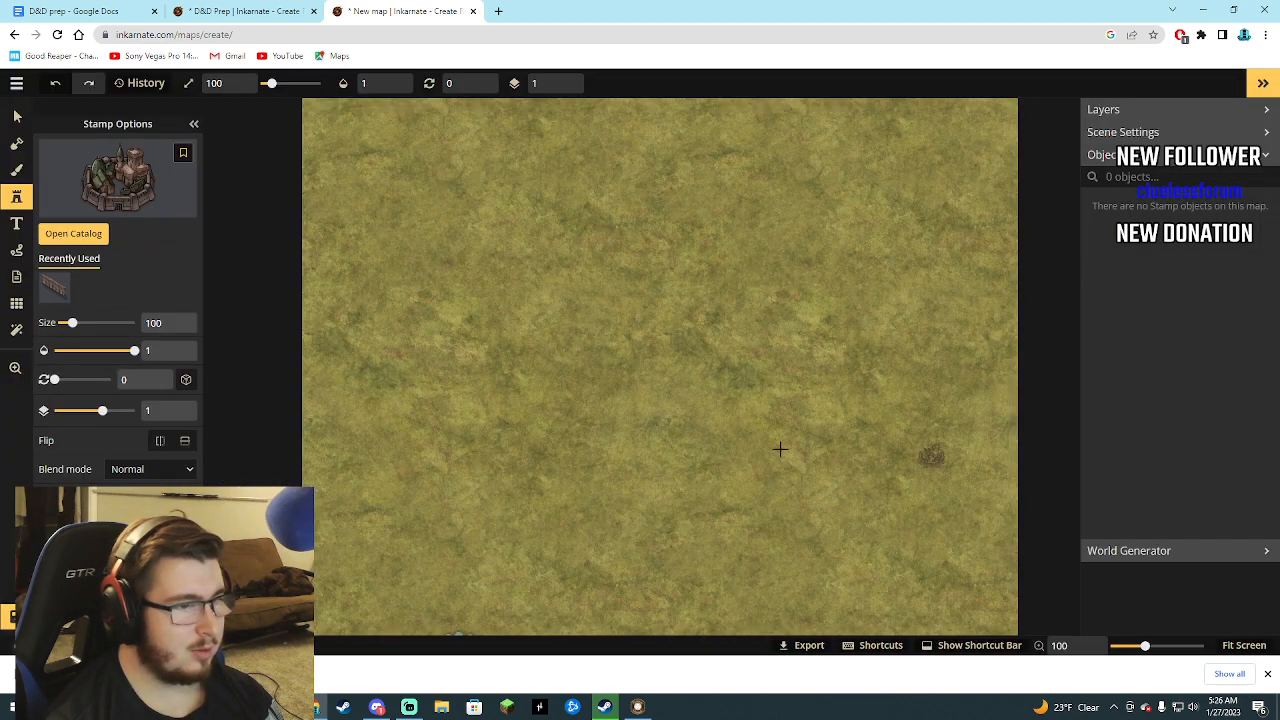
left_click(623, 365)
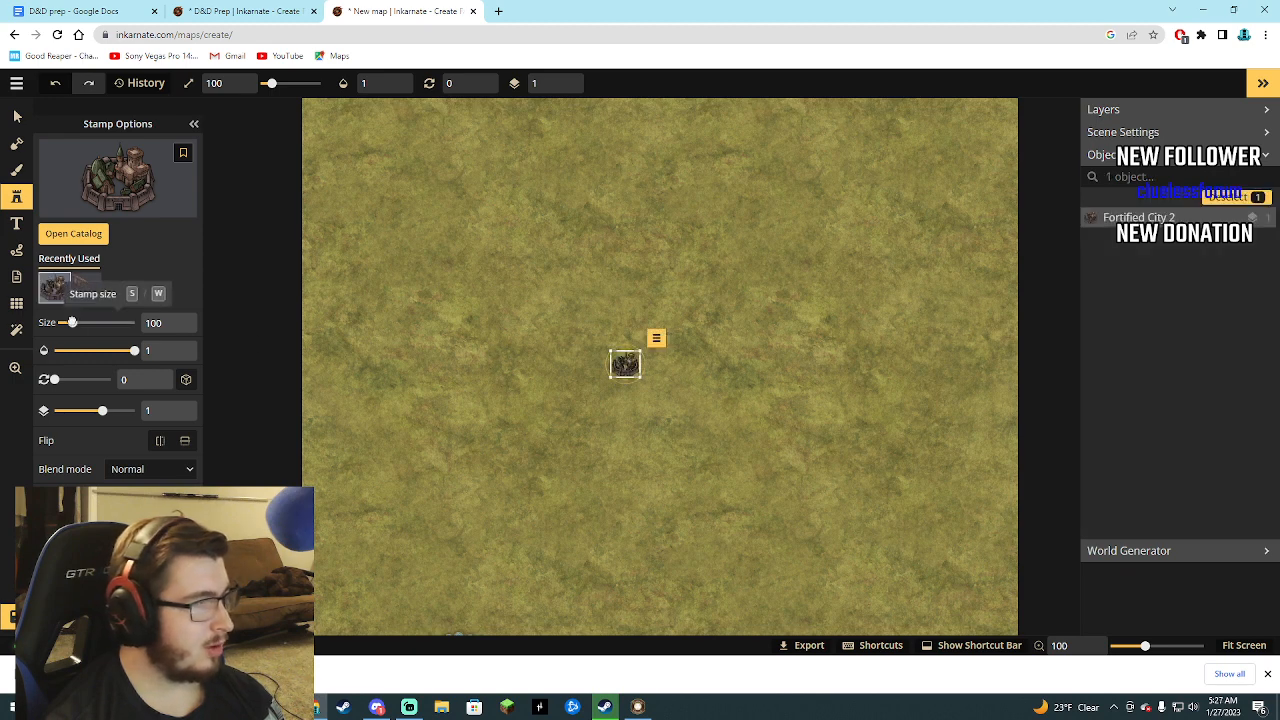
left_click_drag(72, 322, 110, 322)
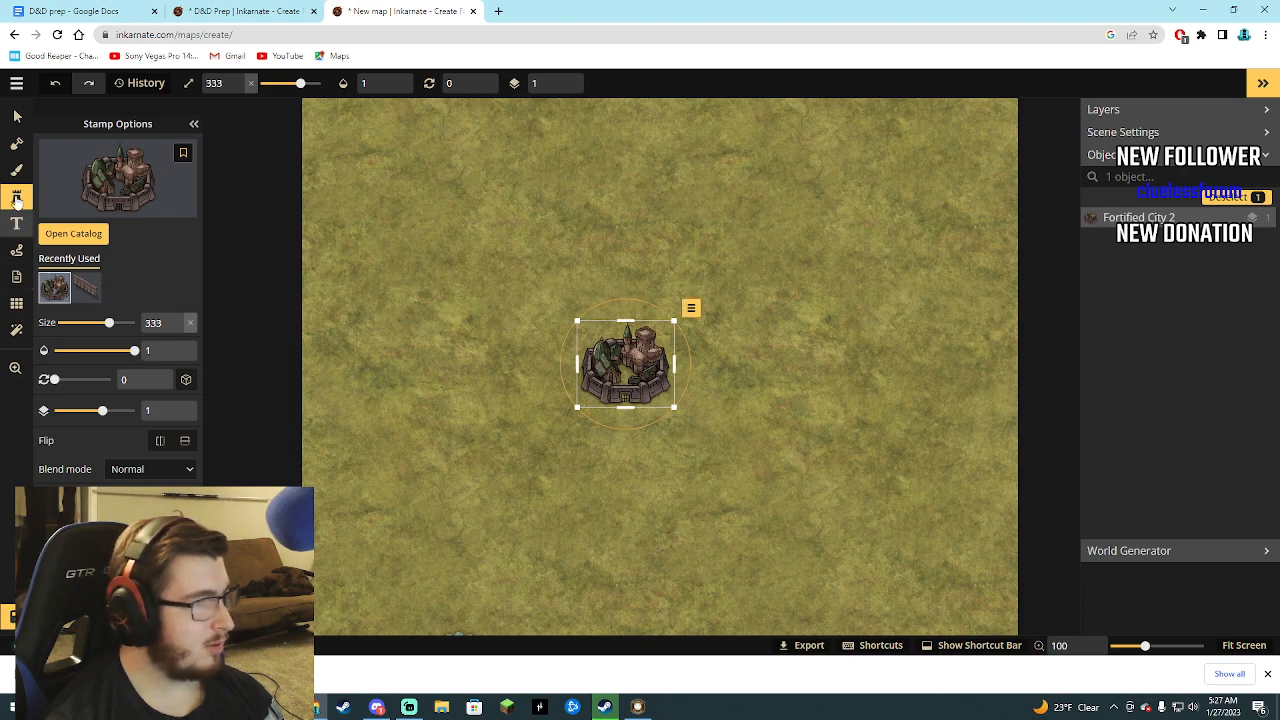
Set up the brush with a light sandy texture from the Fantasy World Barren Lands textures.
left_click(16, 170)
left_click(91, 150)
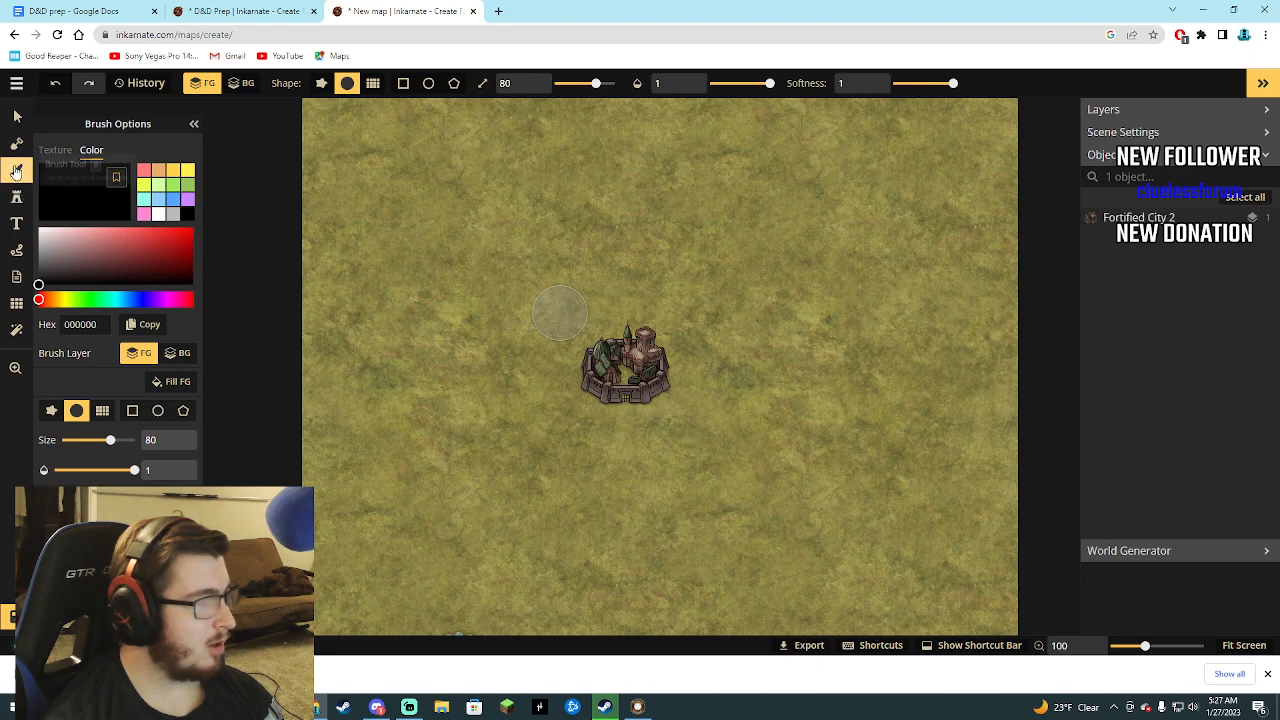
left_click(55, 150)
left_click(73, 244)
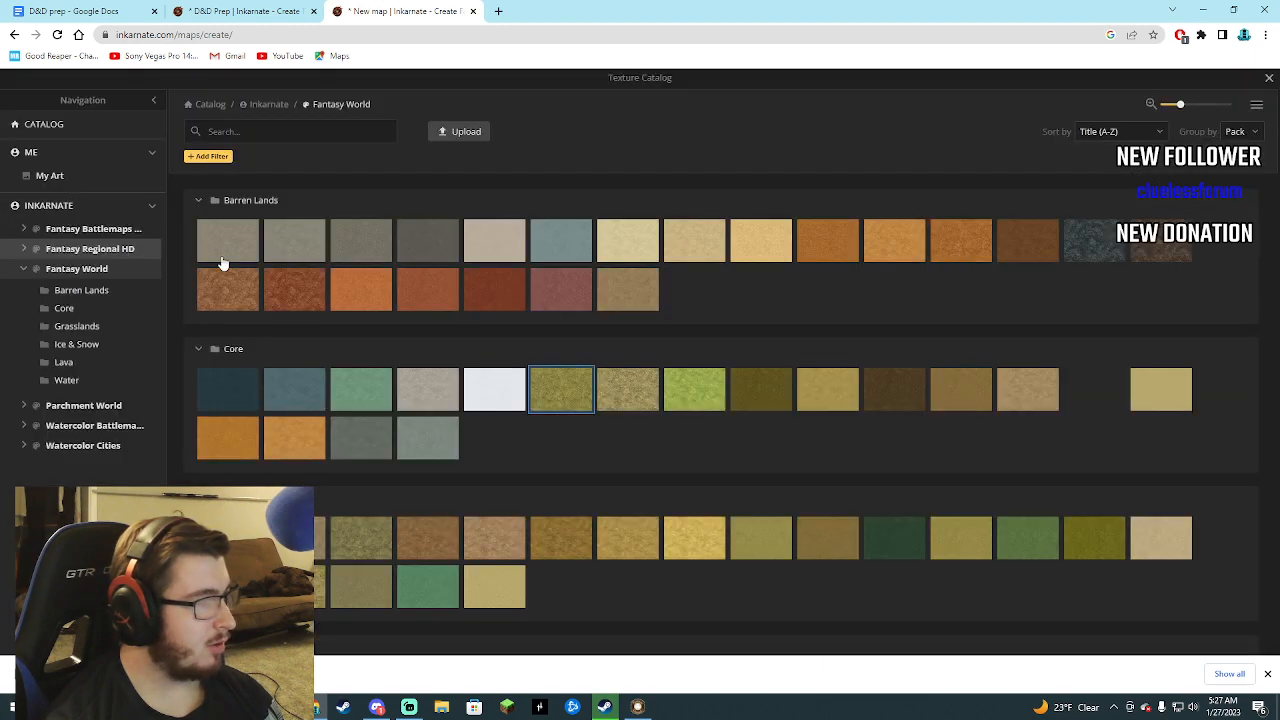
left_click(742, 244)
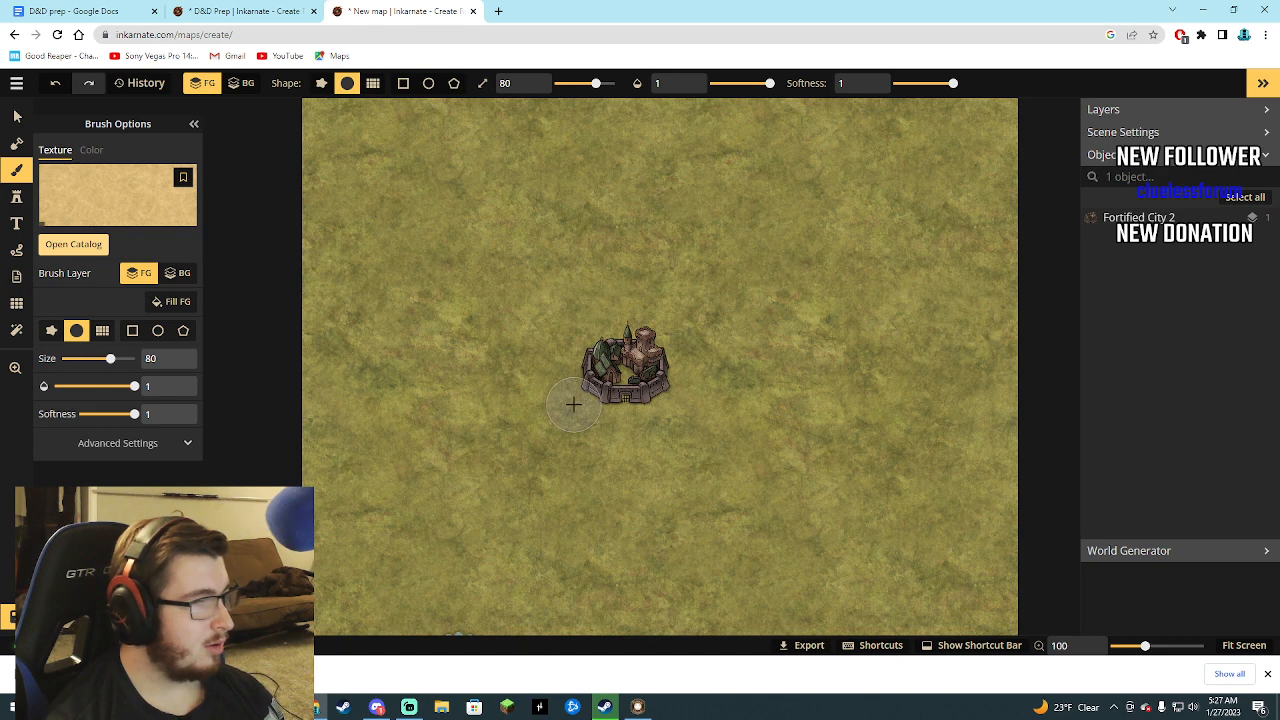
With the brush at size 12, paint a sand path south from the city gate and a ring around the city.
left_click_drag(108, 358, 64, 358)
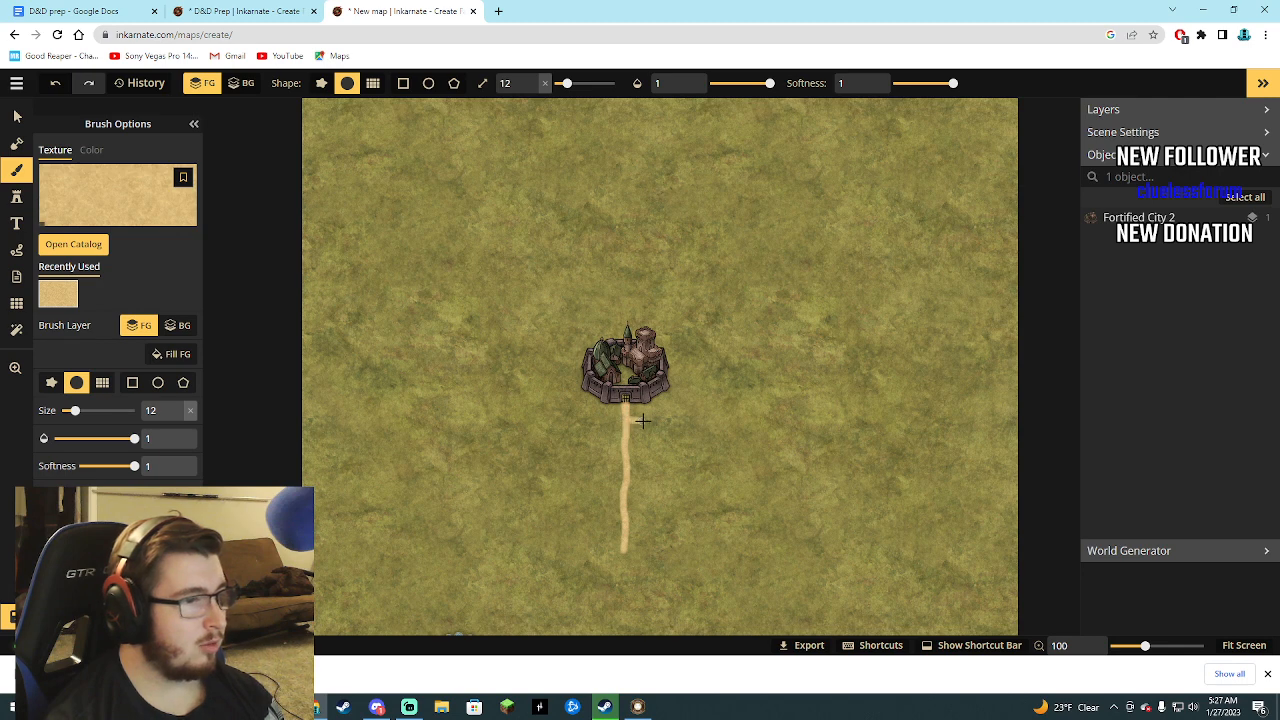
mouse_move(703, 377)
left_mouse_down()
mouse_move(685, 326)
mouse_move(601, 311)
mouse_move(546, 355)
left_mouse_up()
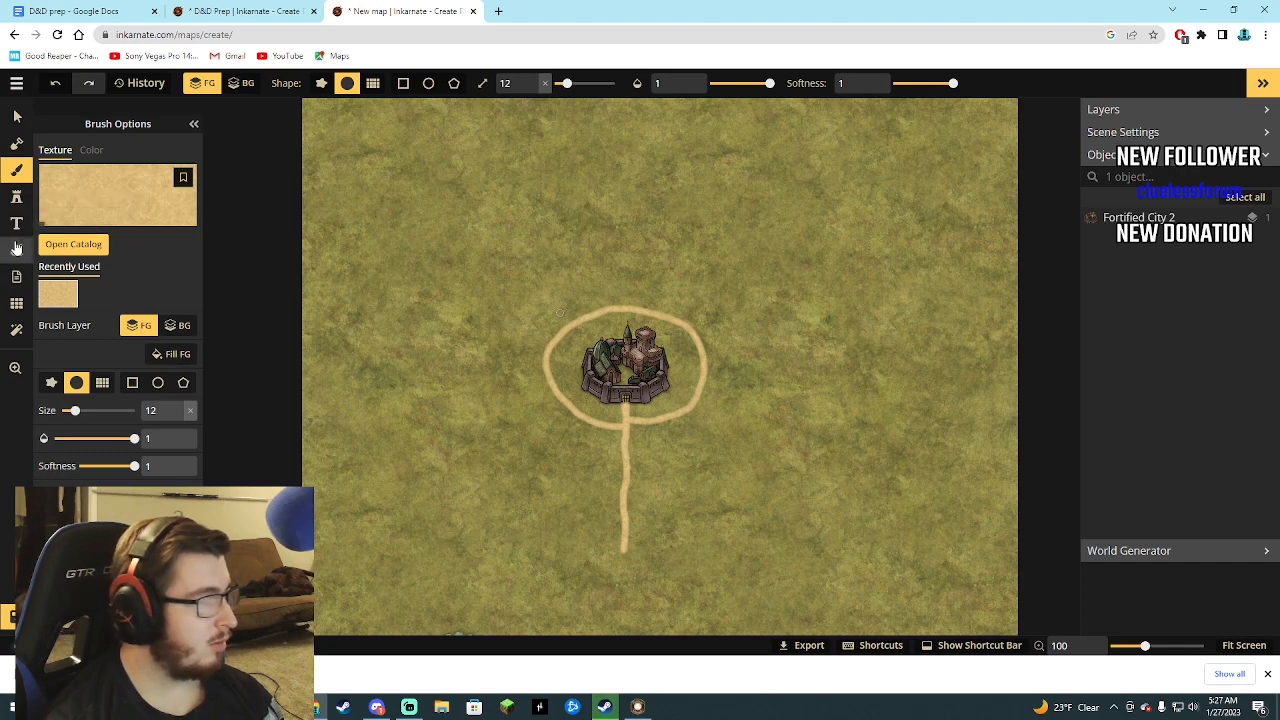
Choose the brown Cliffs stamp from the Fantasy World Terrain category.
left_click(16, 198)
left_click(74, 238)
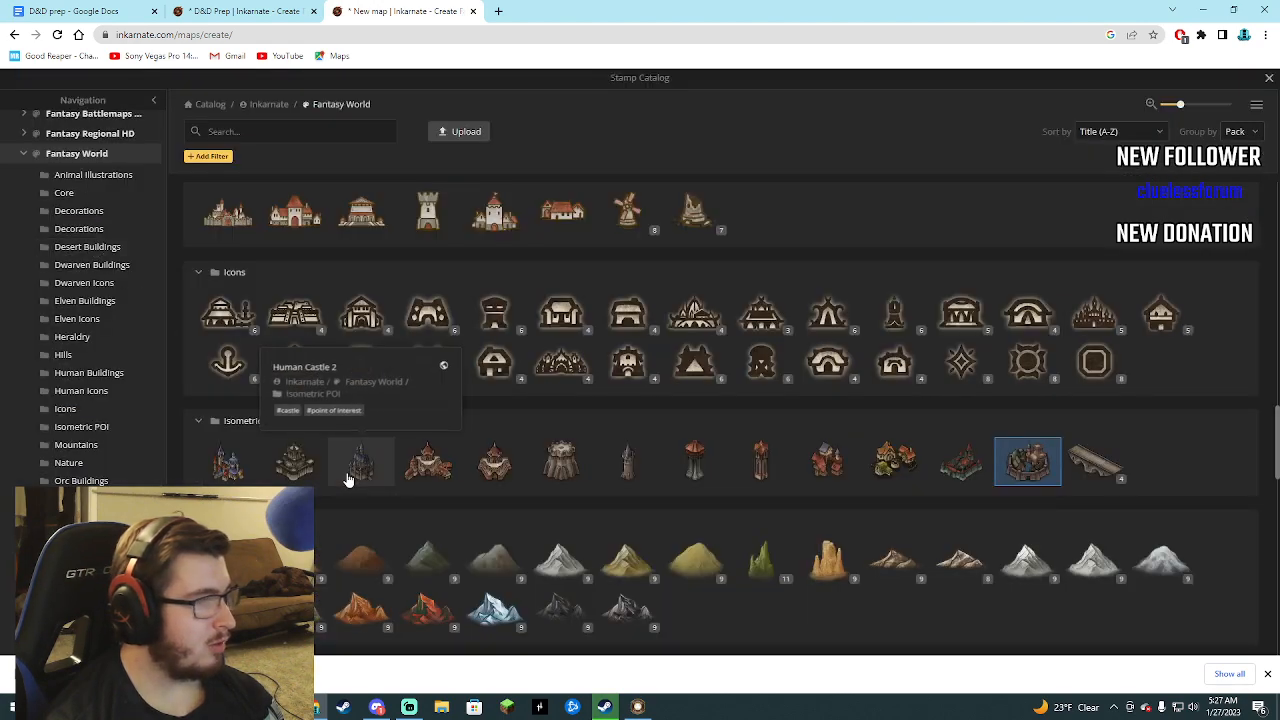
scroll(347, 481, "down", 7)
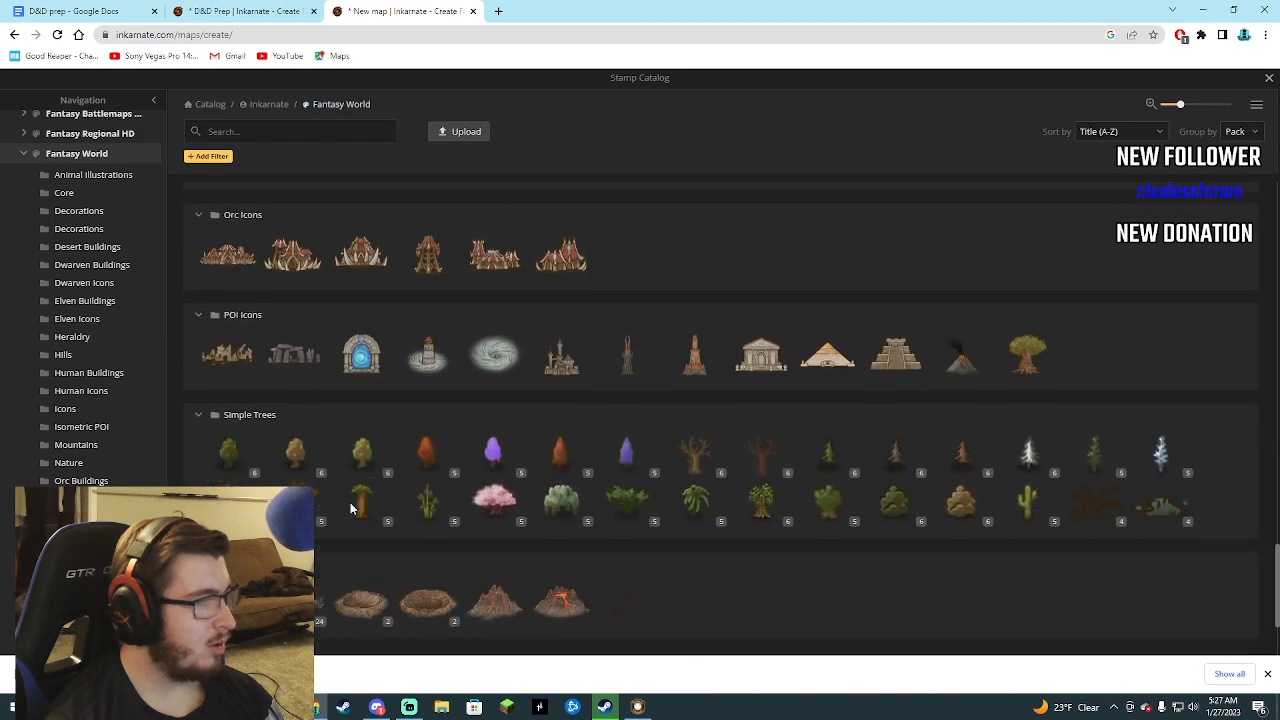
scroll(350, 508, "down", 3)
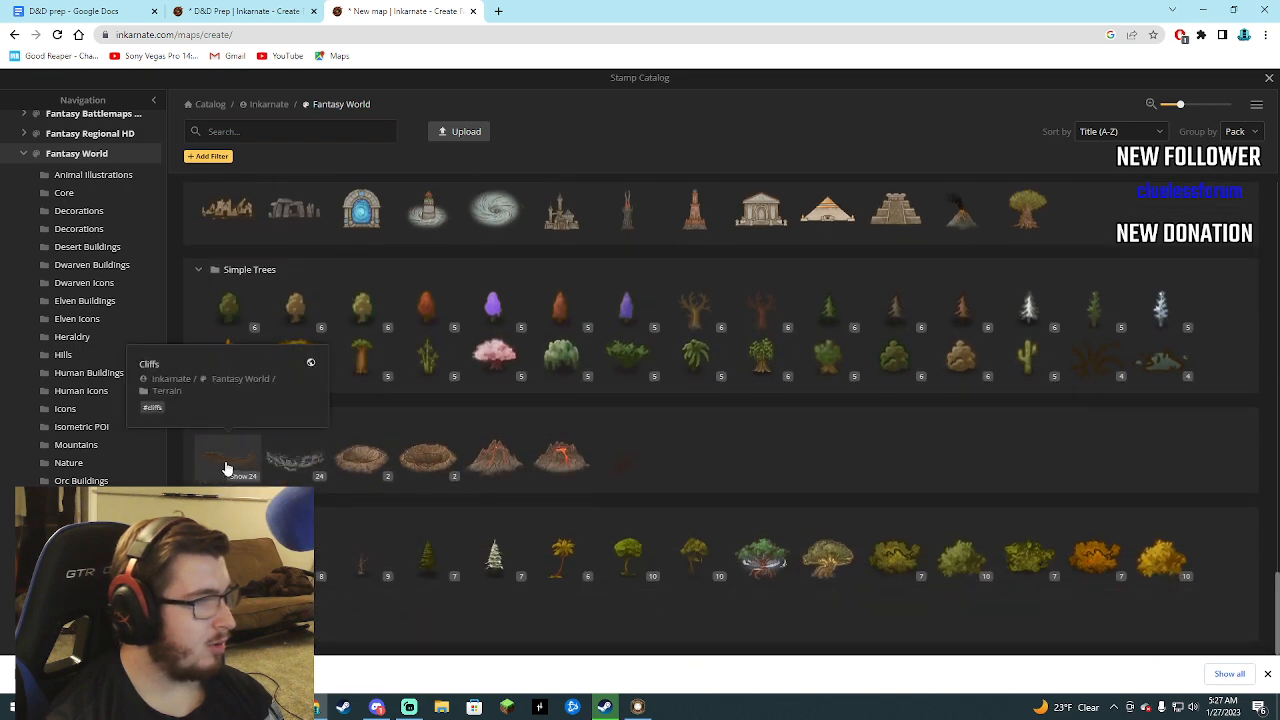
left_click(226, 468)
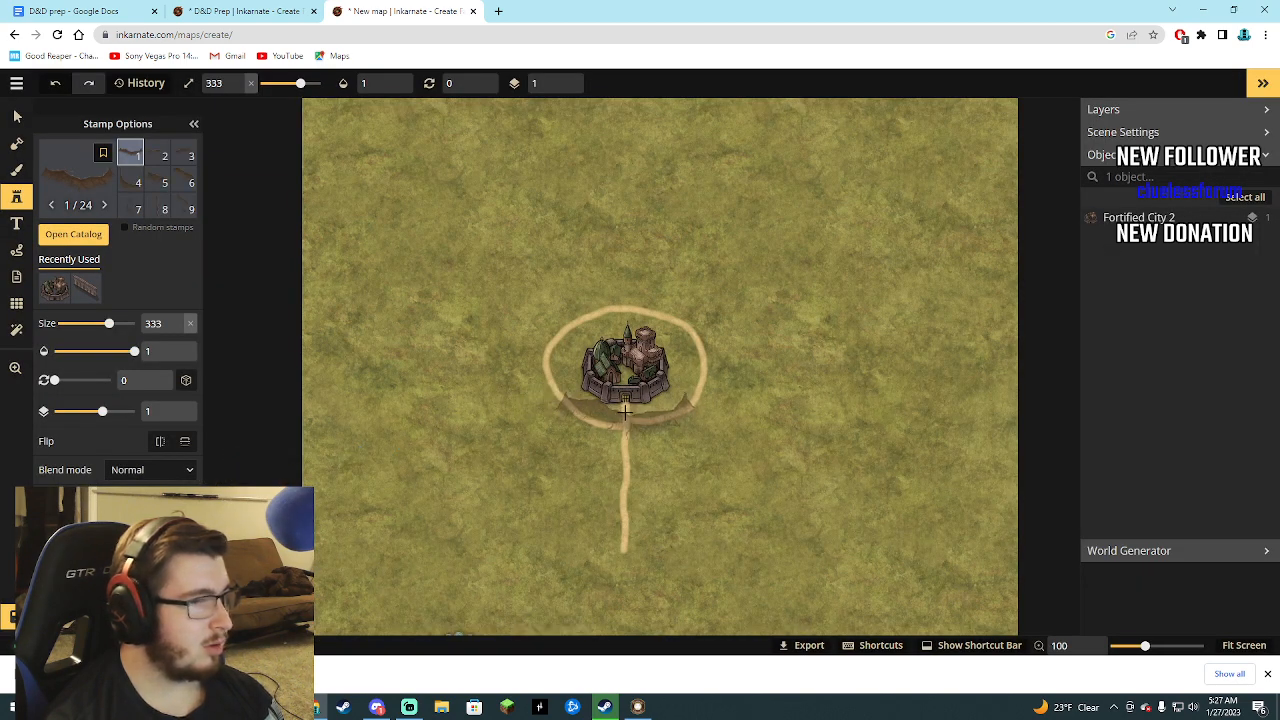
Place a Cliffs stamp rotated to 78 and scaled to size 205 between the city's west side and the path ring.
left_click(580, 366)
left_click_drag(580, 292, 751, 331)
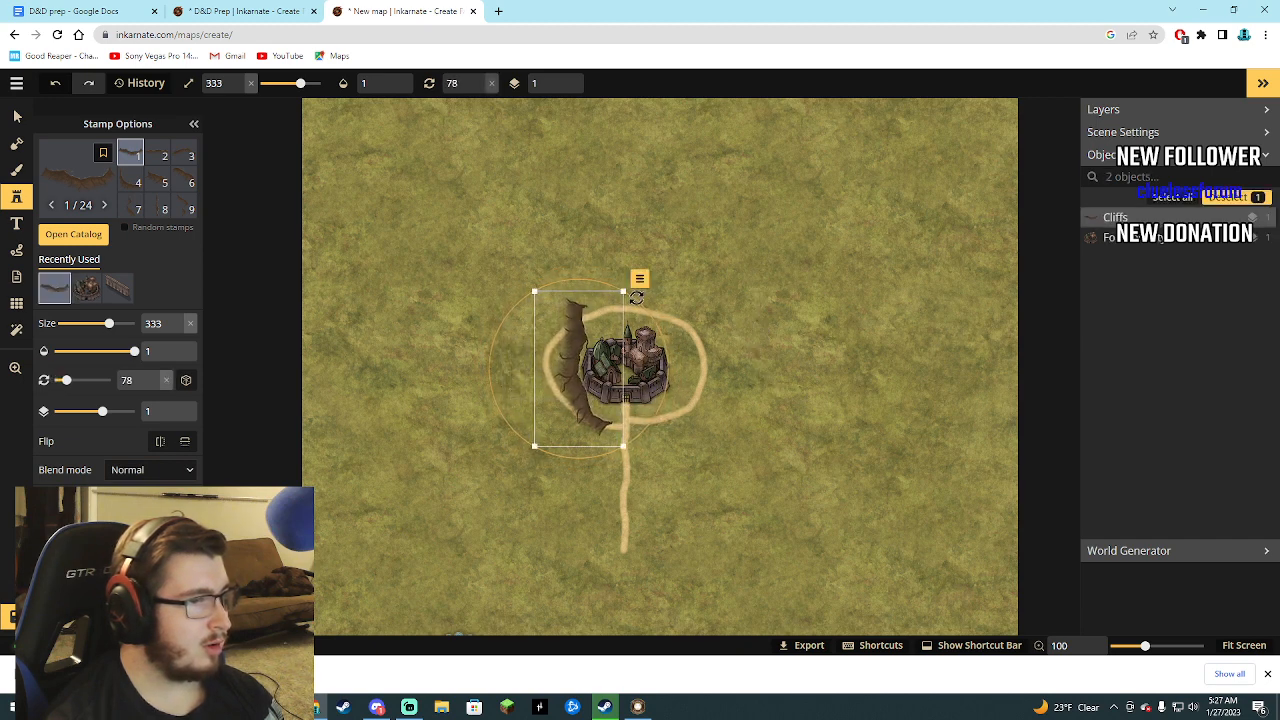
left_click_drag(623, 291, 589, 351)
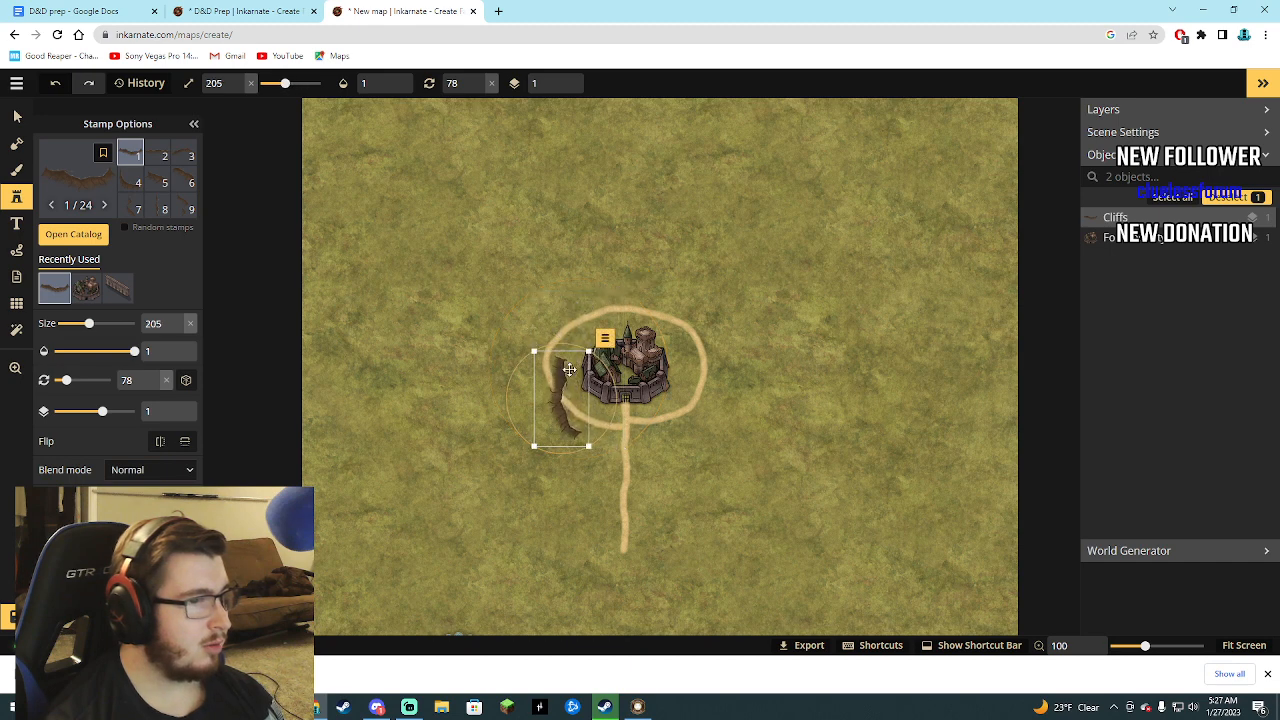
left_click_drag(563, 404, 574, 378)
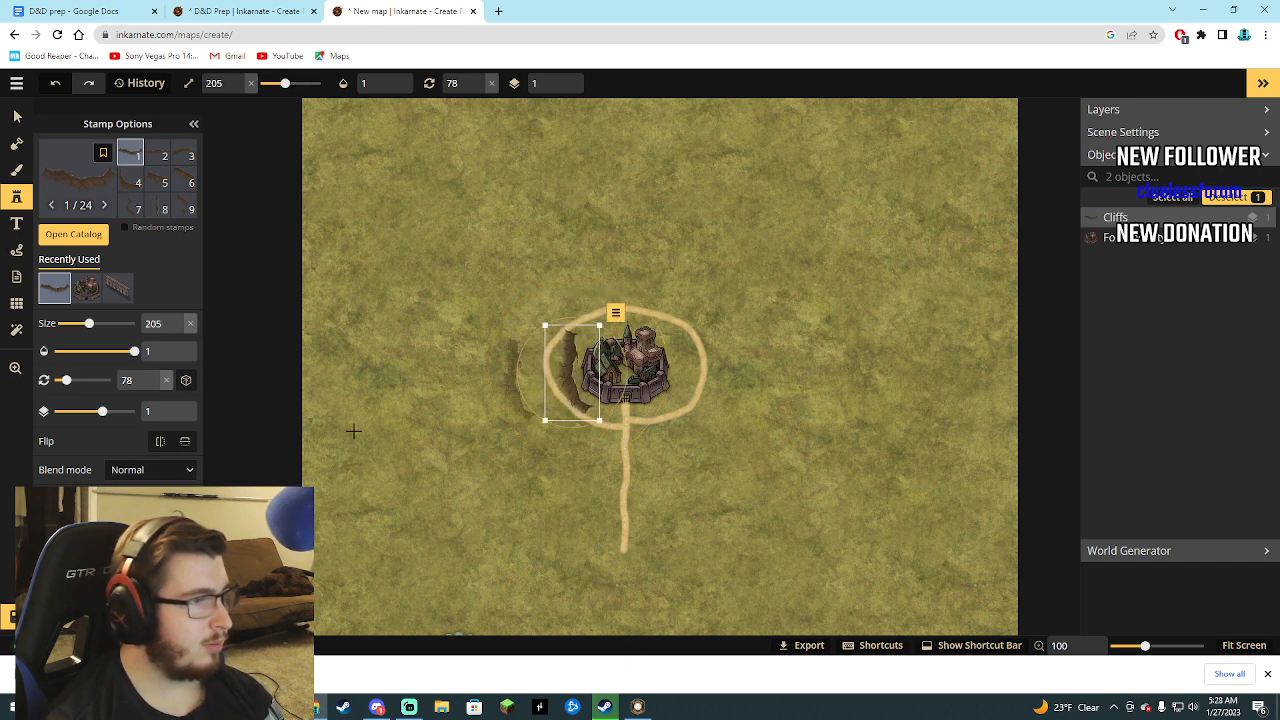
Place a second Cliffs stamp on the city's east side and flip it horizontally.
left_click(681, 367)
left_click(160, 441)
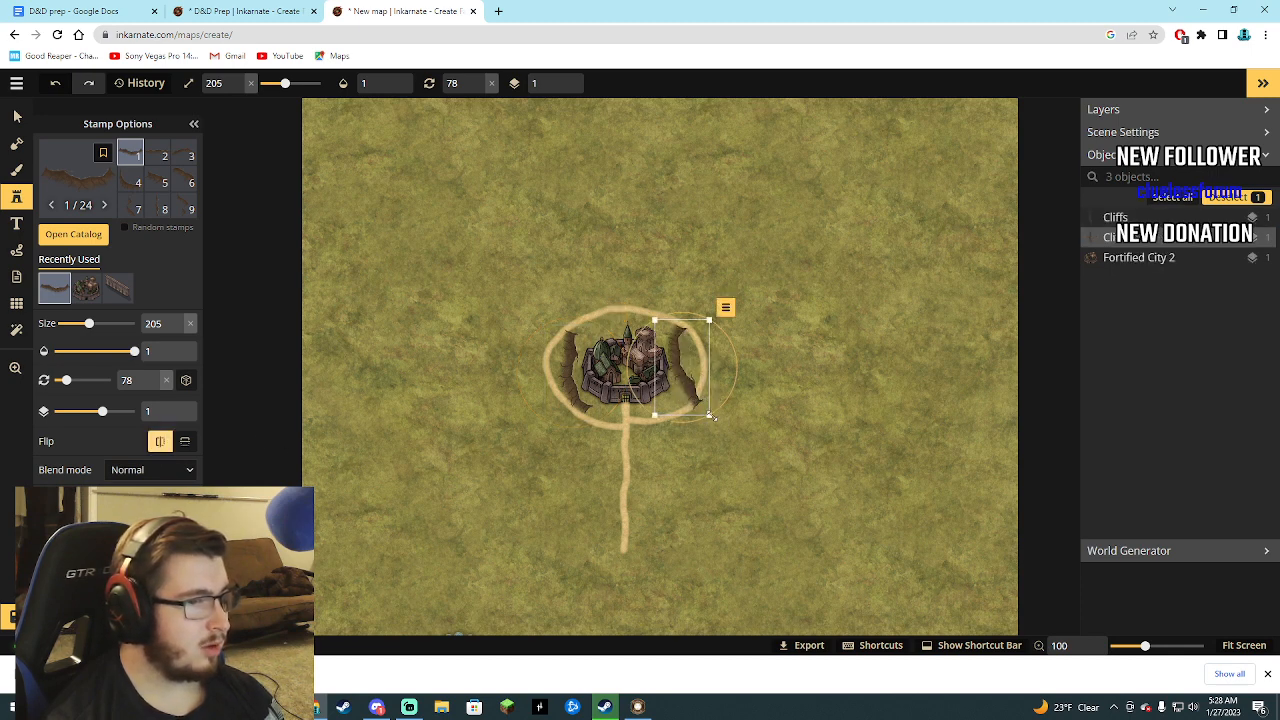
Rotate the east Cliffs stamp to 273 and add a third Cliffs stamp, rotated to 174, along the city's north side.
left_click_drag(728, 398, 613, 290)
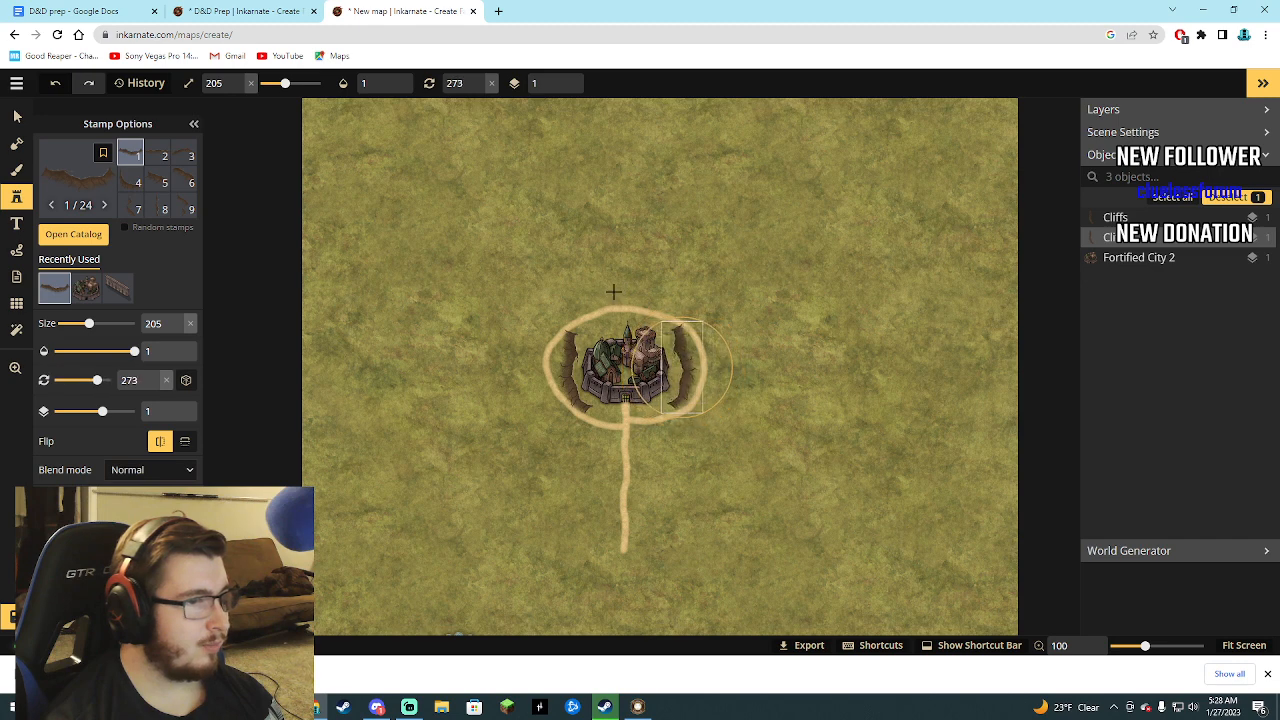
left_click(626, 312)
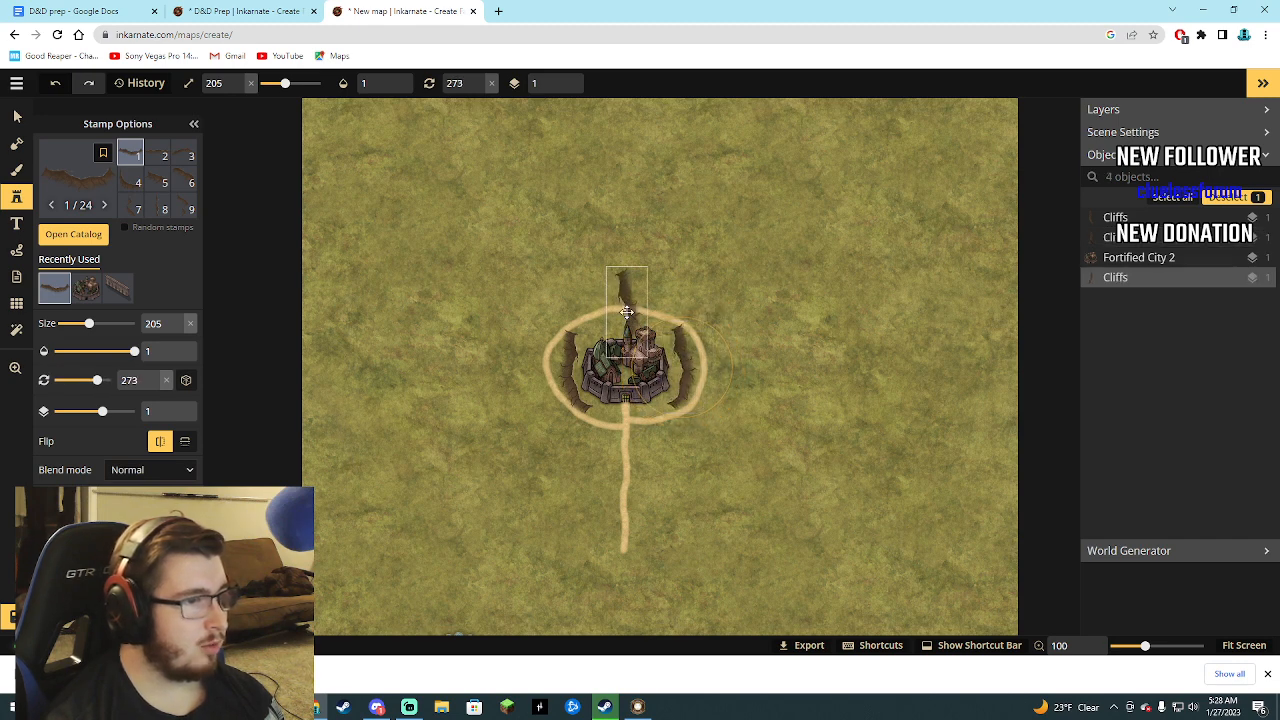
left_click_drag(650, 268, 598, 288)
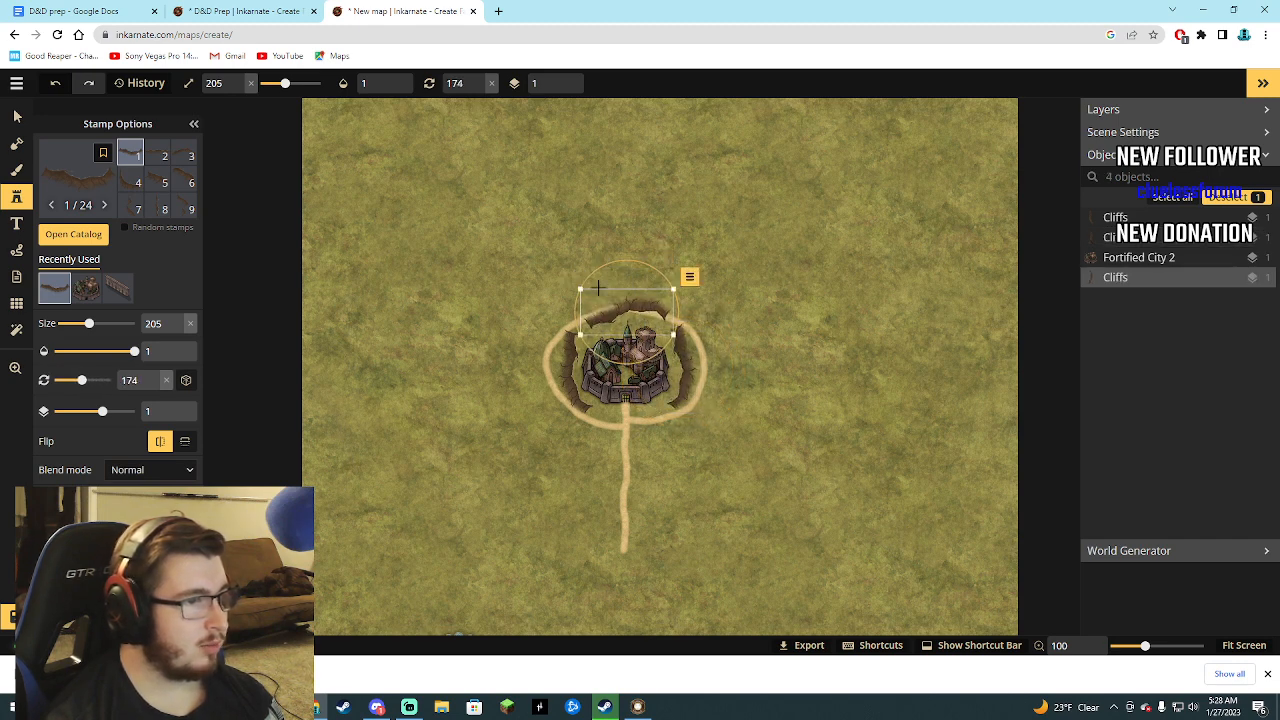
left_click_drag(603, 339, 608, 349)
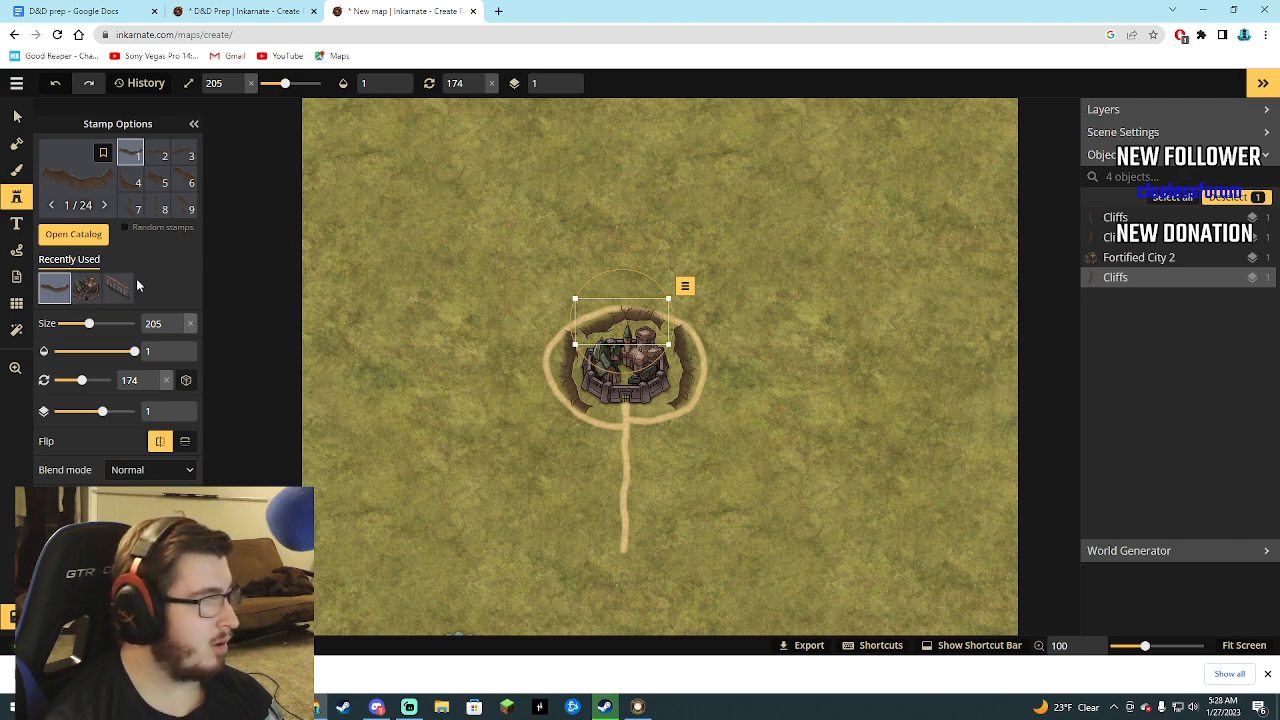
Choose the blue-roofed barn stamp from the Fantasy World Human Buildings category.
left_click(62, 238)
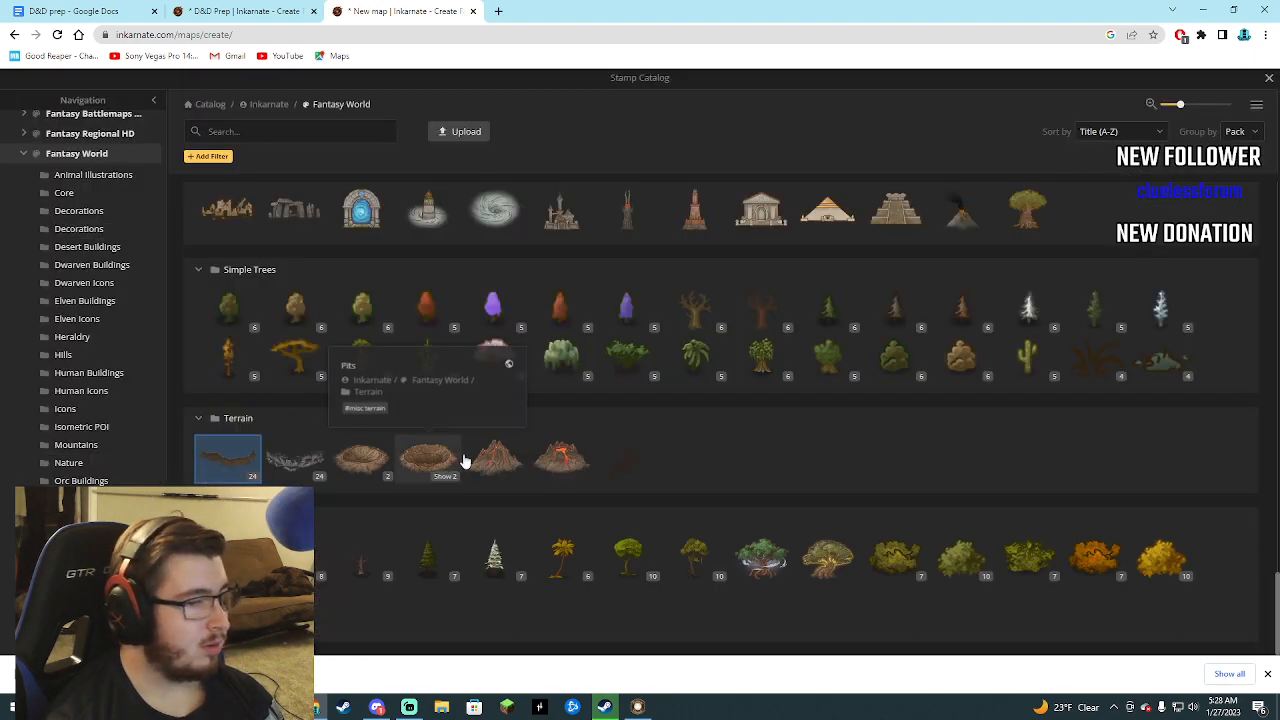
scroll(499, 488, "up", 1)
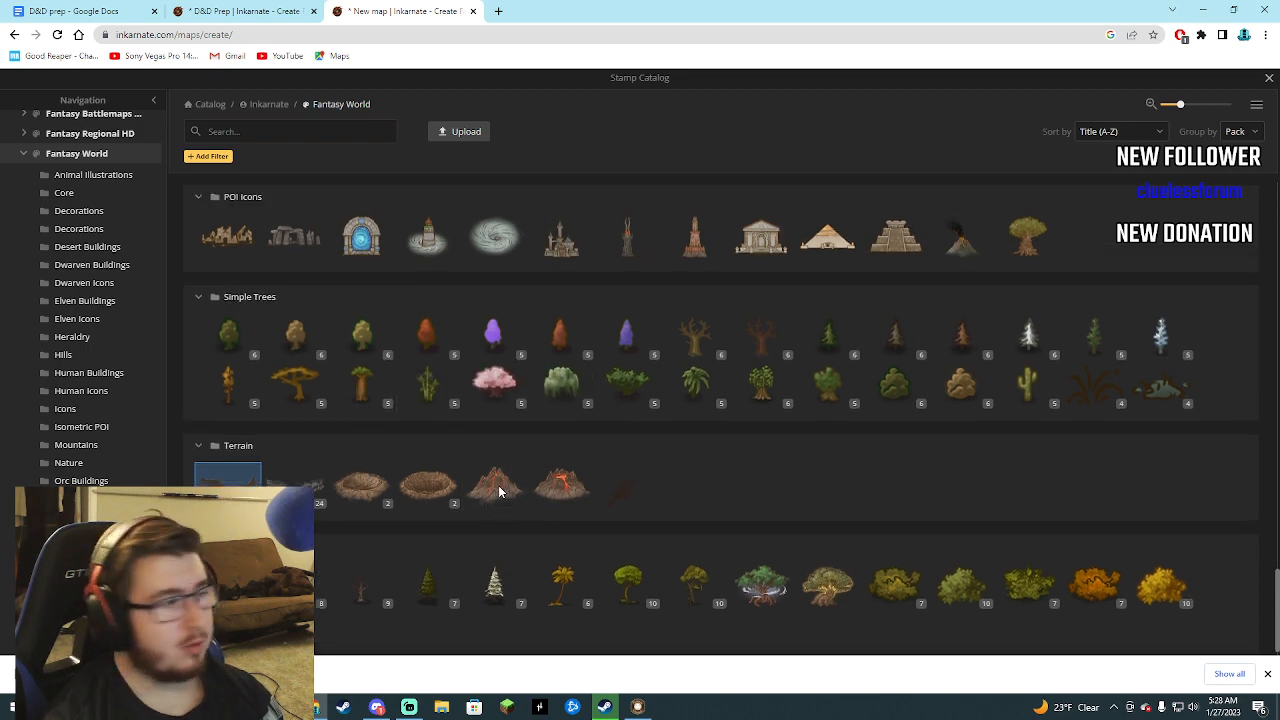
scroll(499, 490, "up", 5)
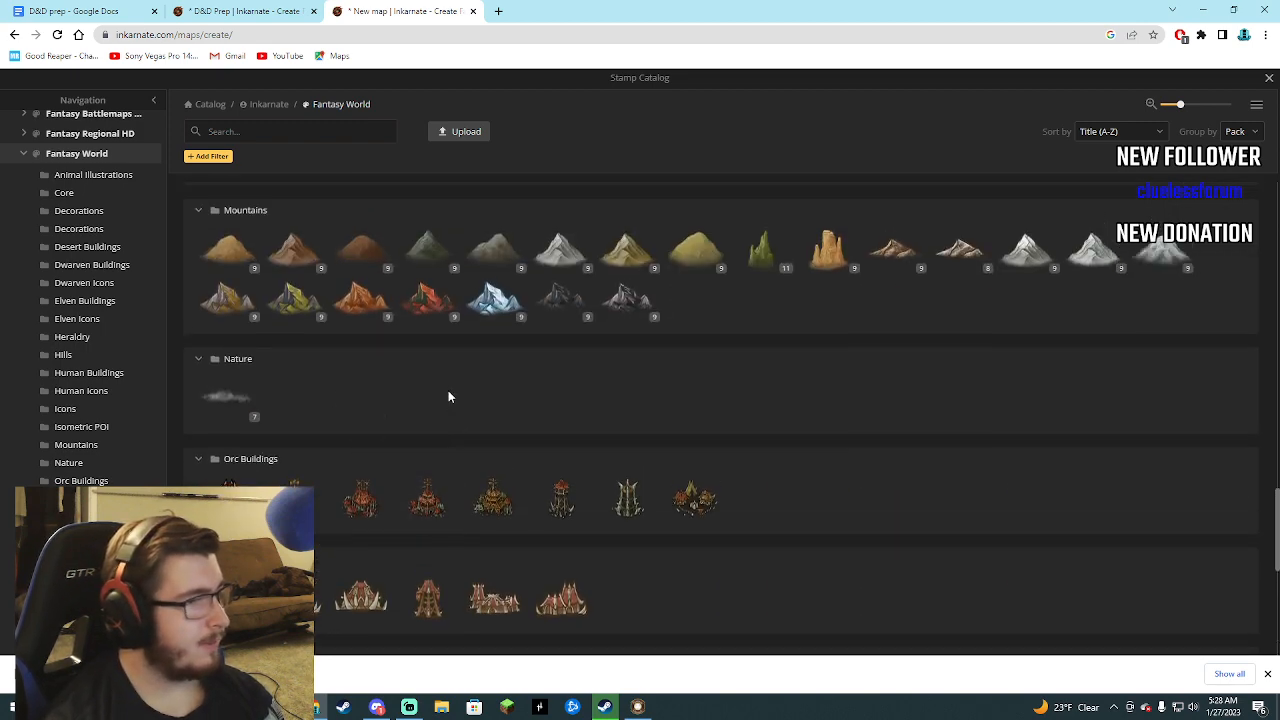
scroll(448, 397, "up", 5)
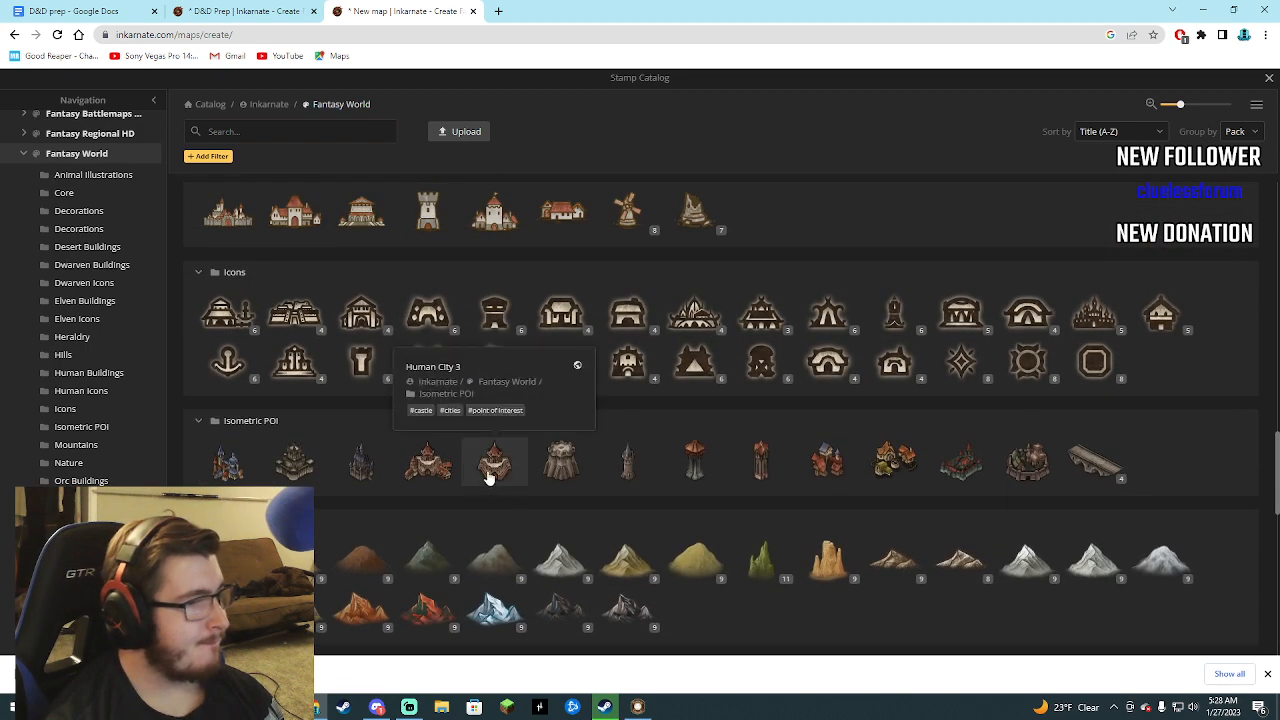
scroll(714, 500, "up", 2)
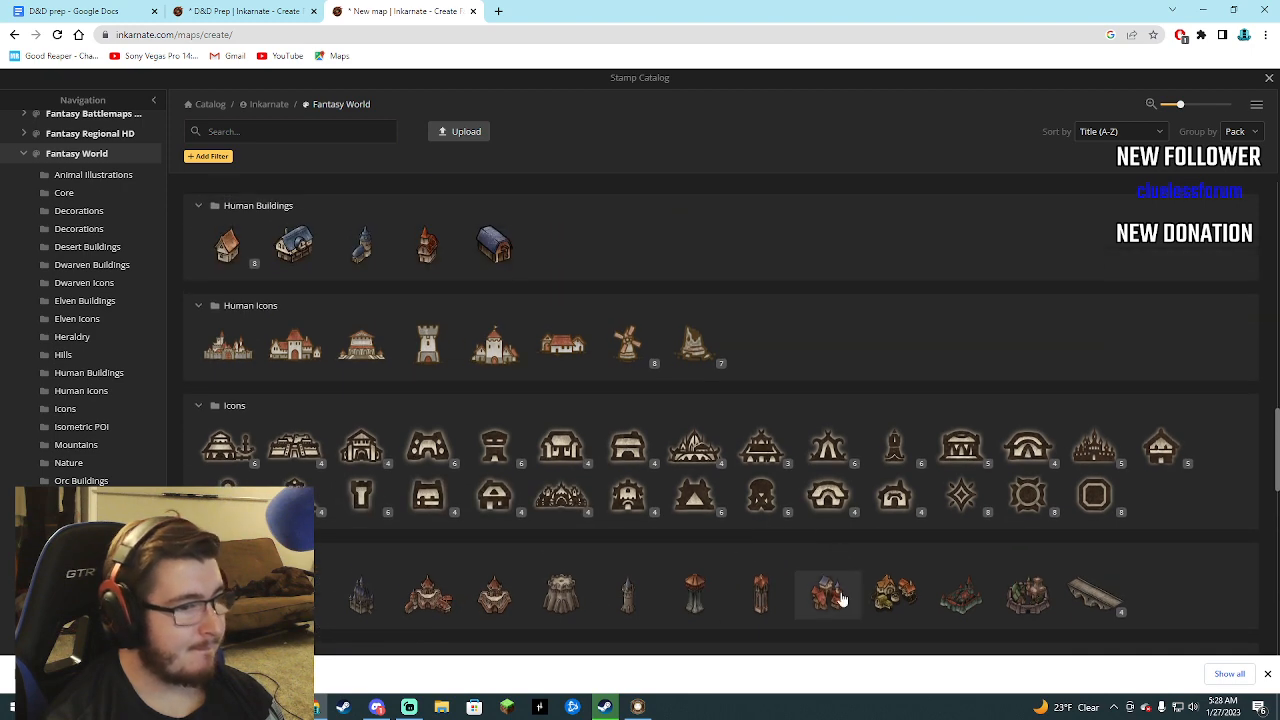
scroll(443, 514, "up", 3)
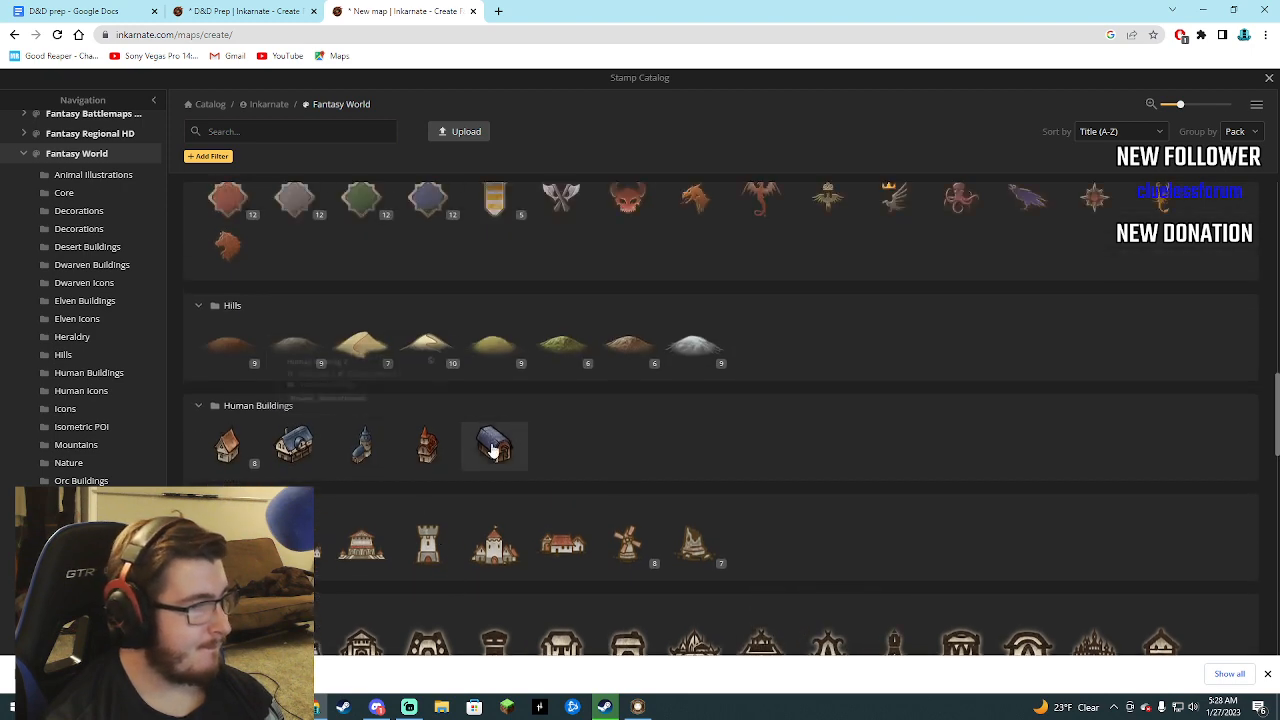
left_click(493, 450)
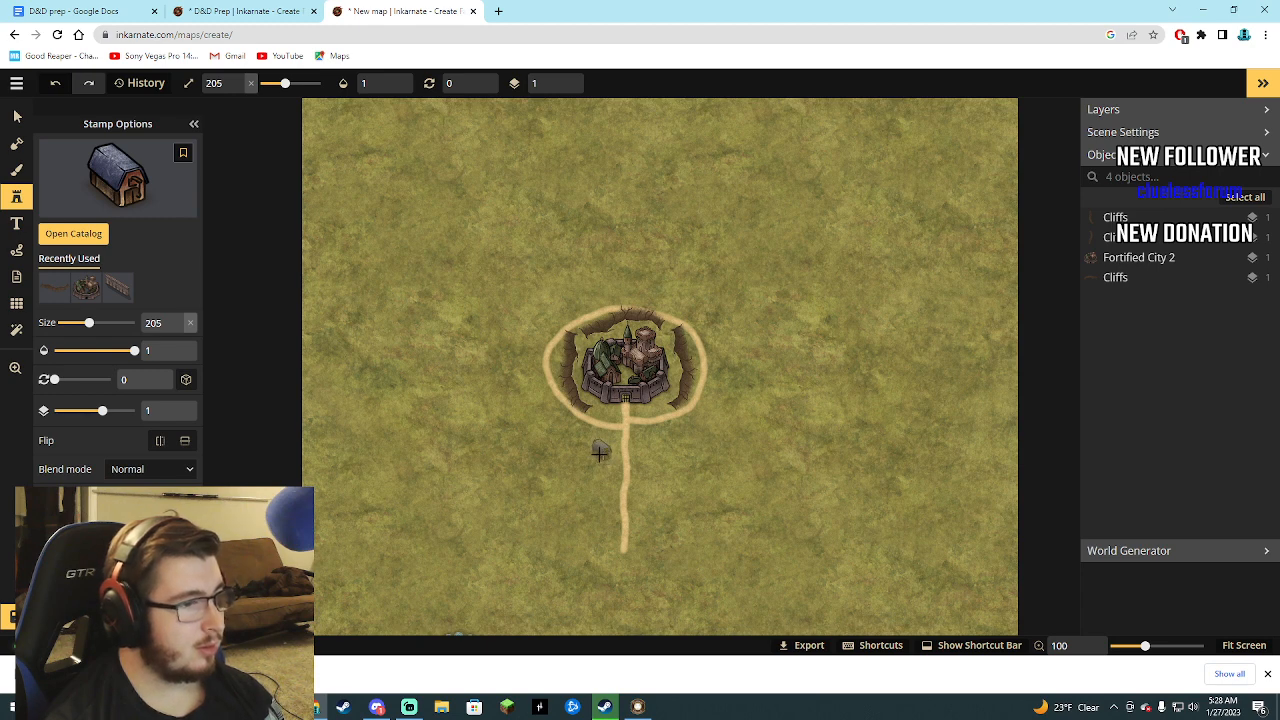
Try to clear the path south of the ring by subtracting the land mask at size 30 and adding the land back.
left_click(17, 172)
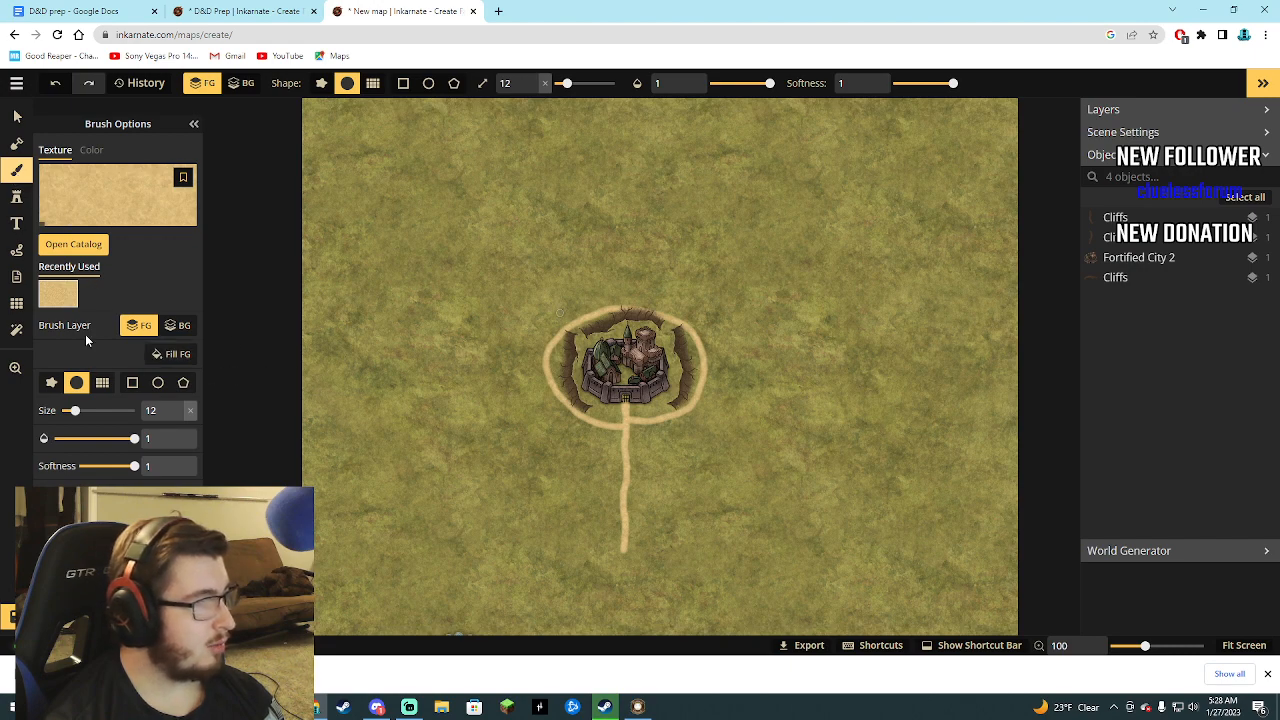
left_click(15, 147)
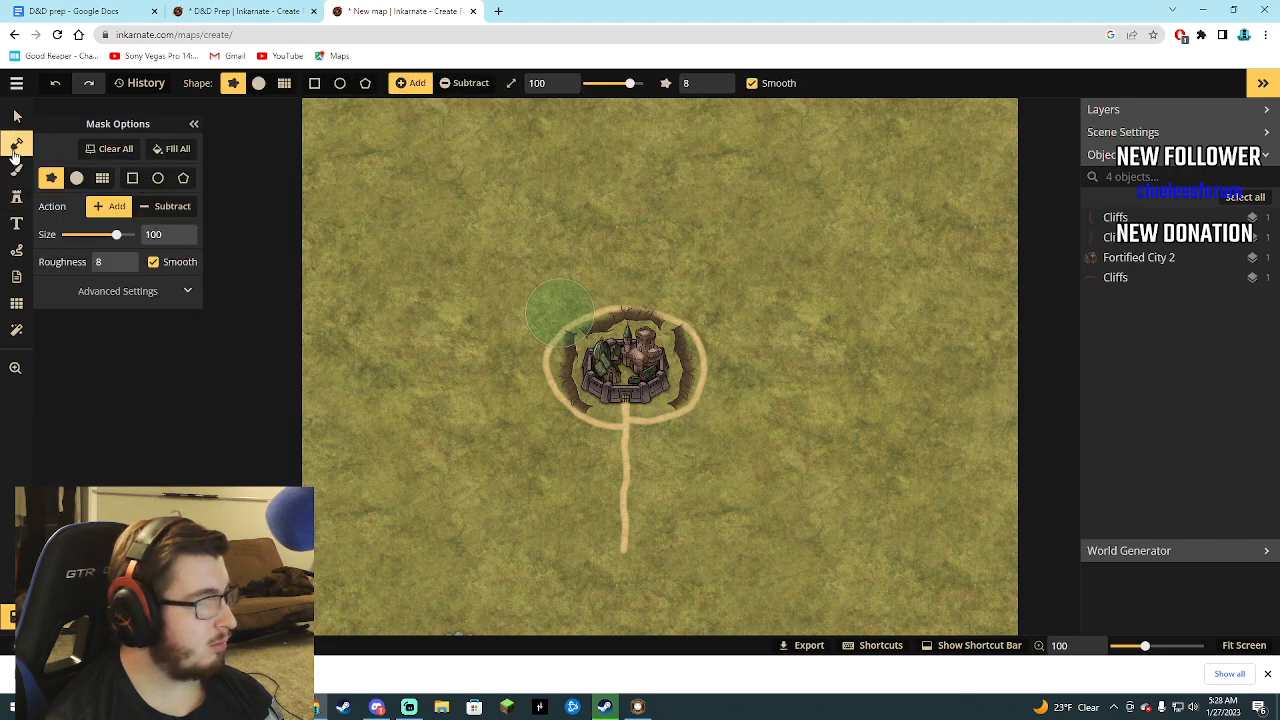
left_click(157, 218)
mouse_move(627, 445)
left_mouse_down()
mouse_move(629, 514)
mouse_move(627, 441)
left_mouse_up()
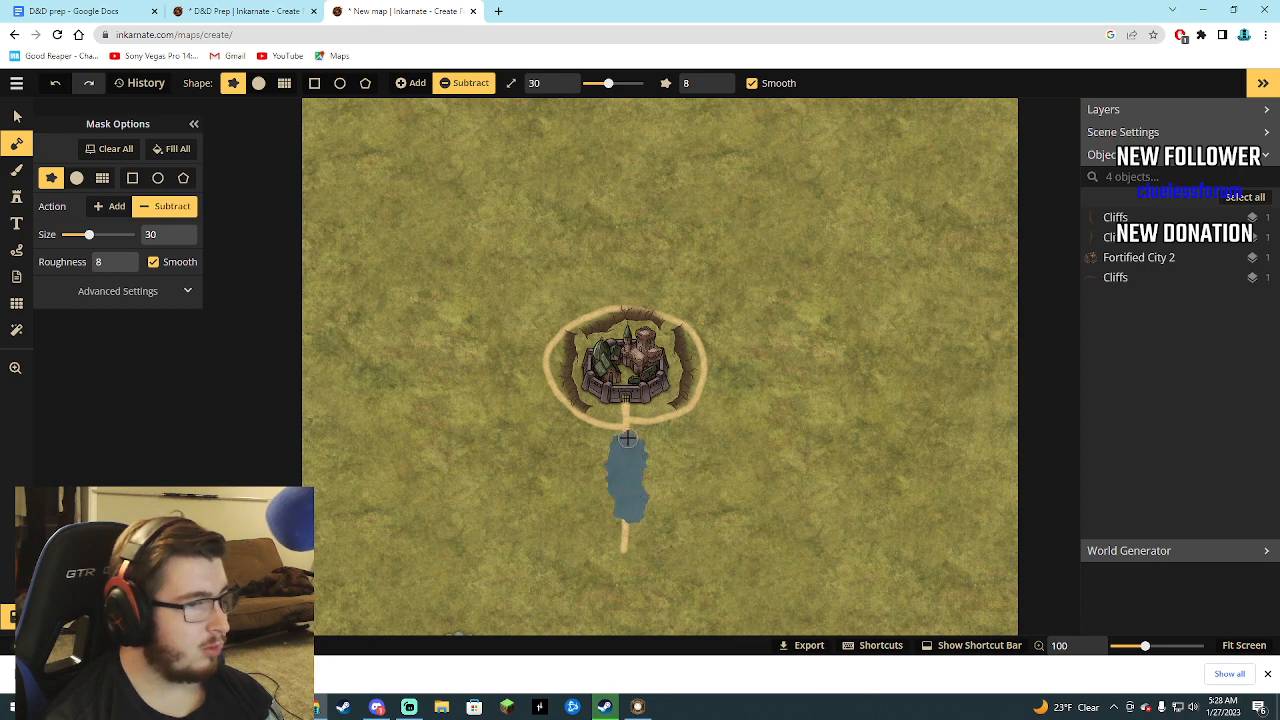
left_click_drag(628, 436, 620, 563)
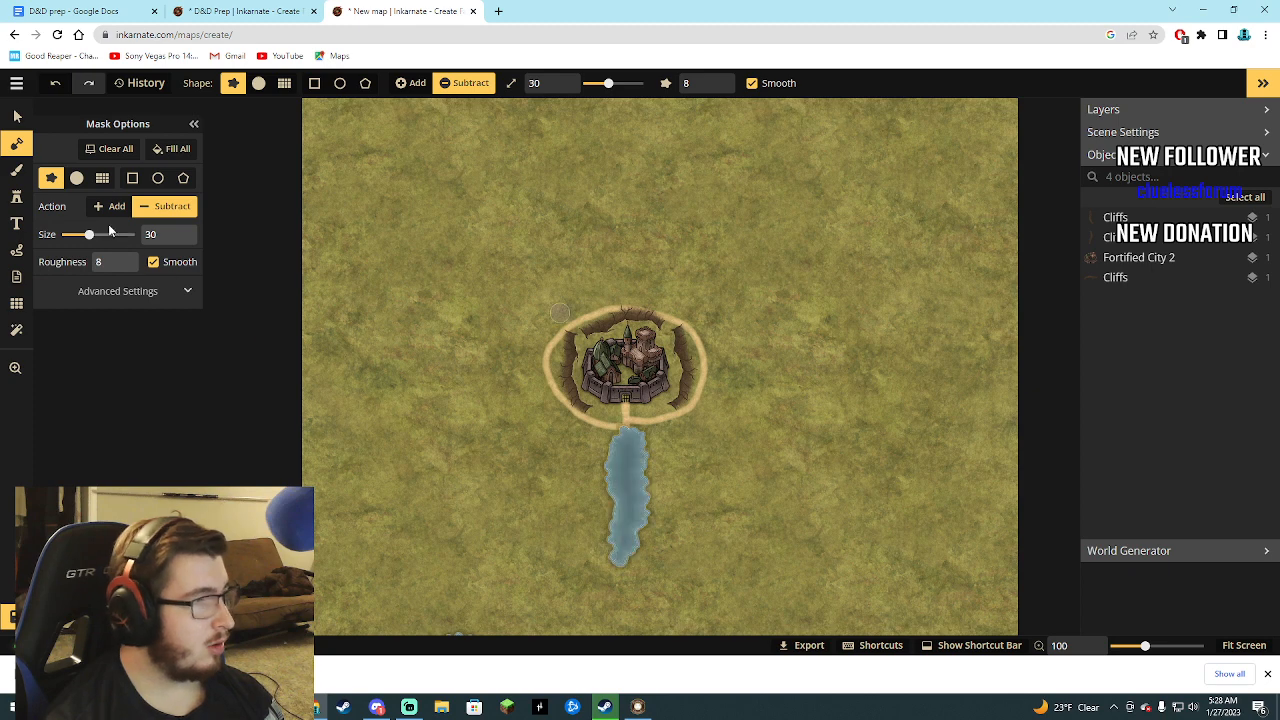
left_click(117, 206)
mouse_move(623, 449)
left_mouse_down()
mouse_move(606, 477)
mouse_move(603, 495)
mouse_move(628, 558)
left_mouse_up()
Paint over the sand path south of the ring with the olive-green grass texture from Fantasy World Core at brush size 12.
left_click(17, 178)
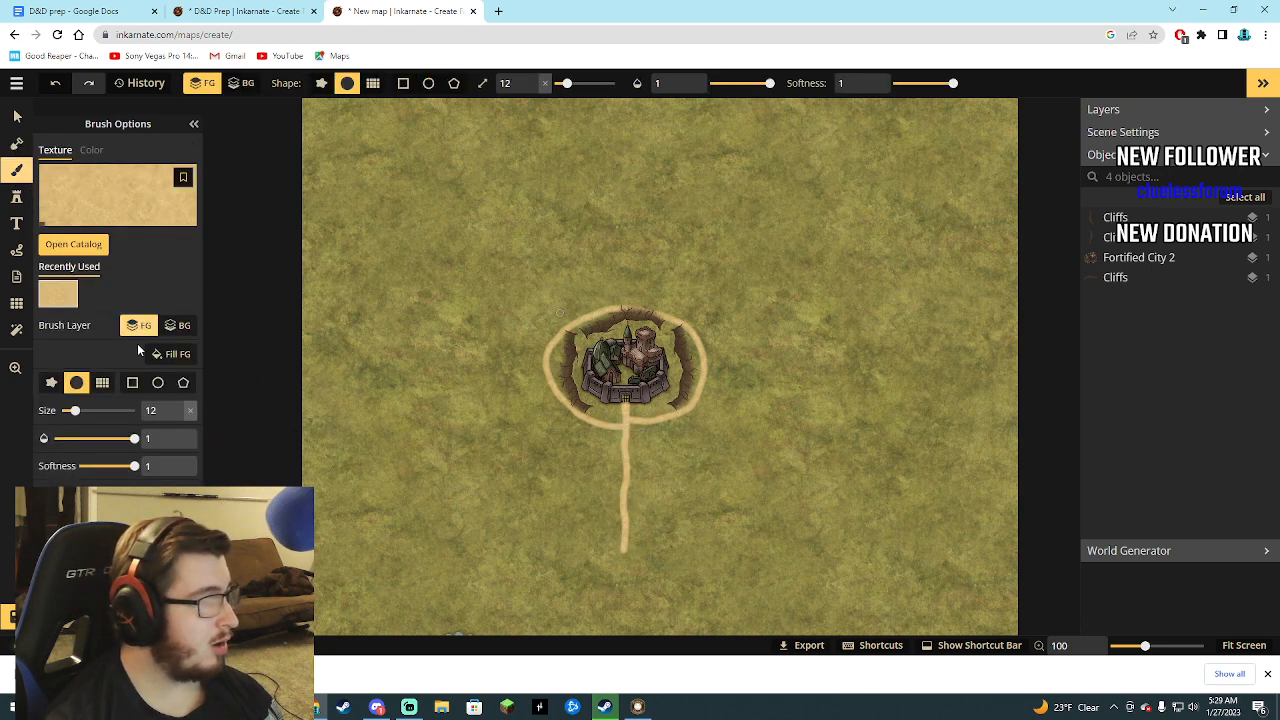
left_click(77, 247)
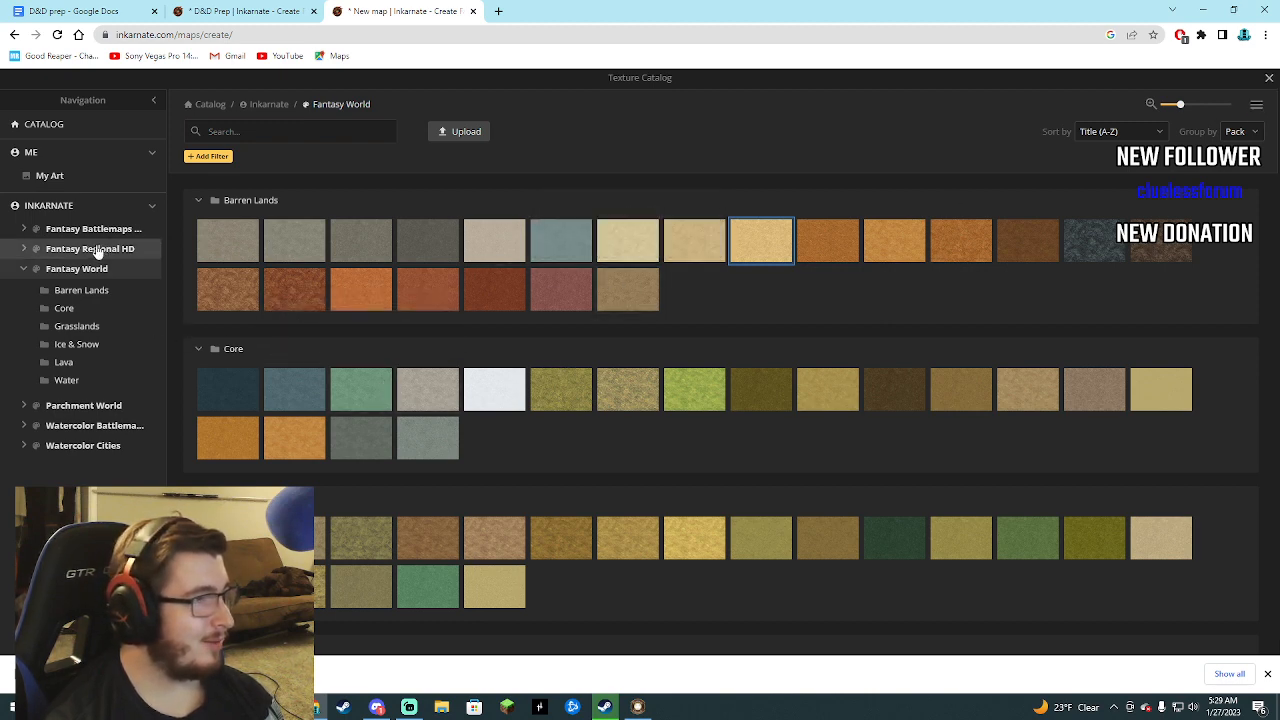
left_click(615, 398)
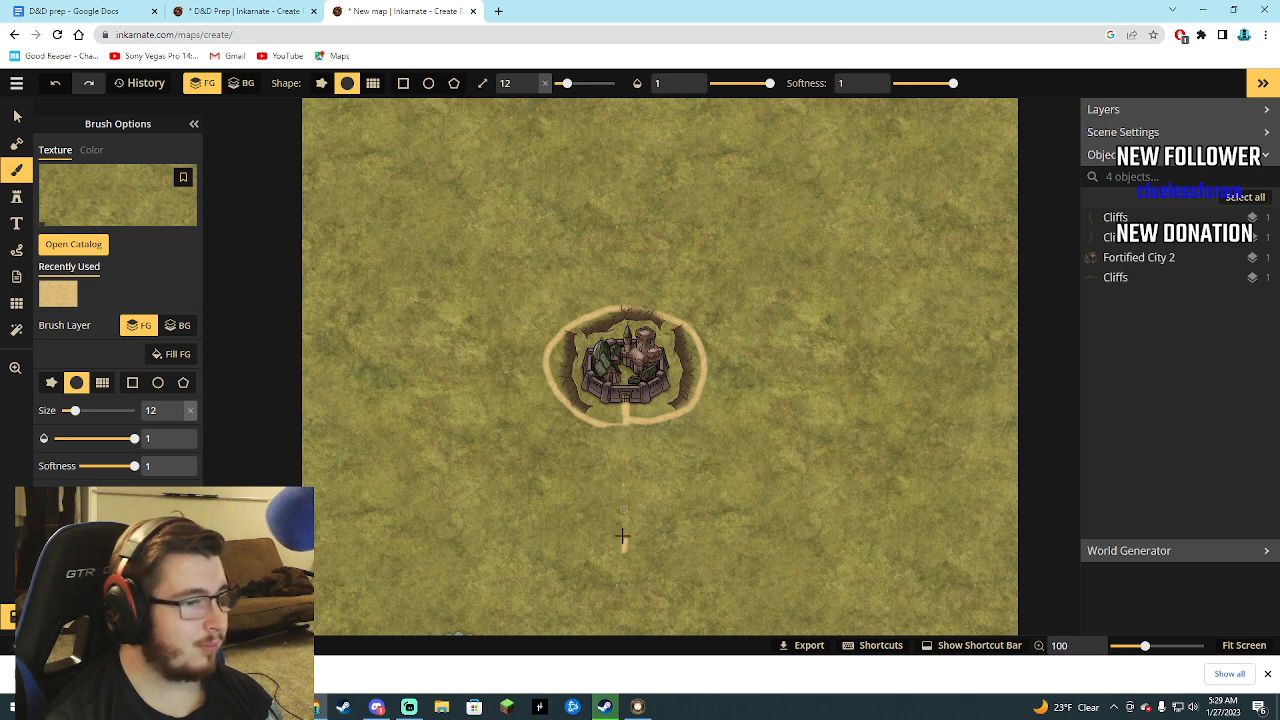
Touch up the ring's south edge with the sand texture and paint short sand spurs pointing outward around the ring.
left_click(97, 293)
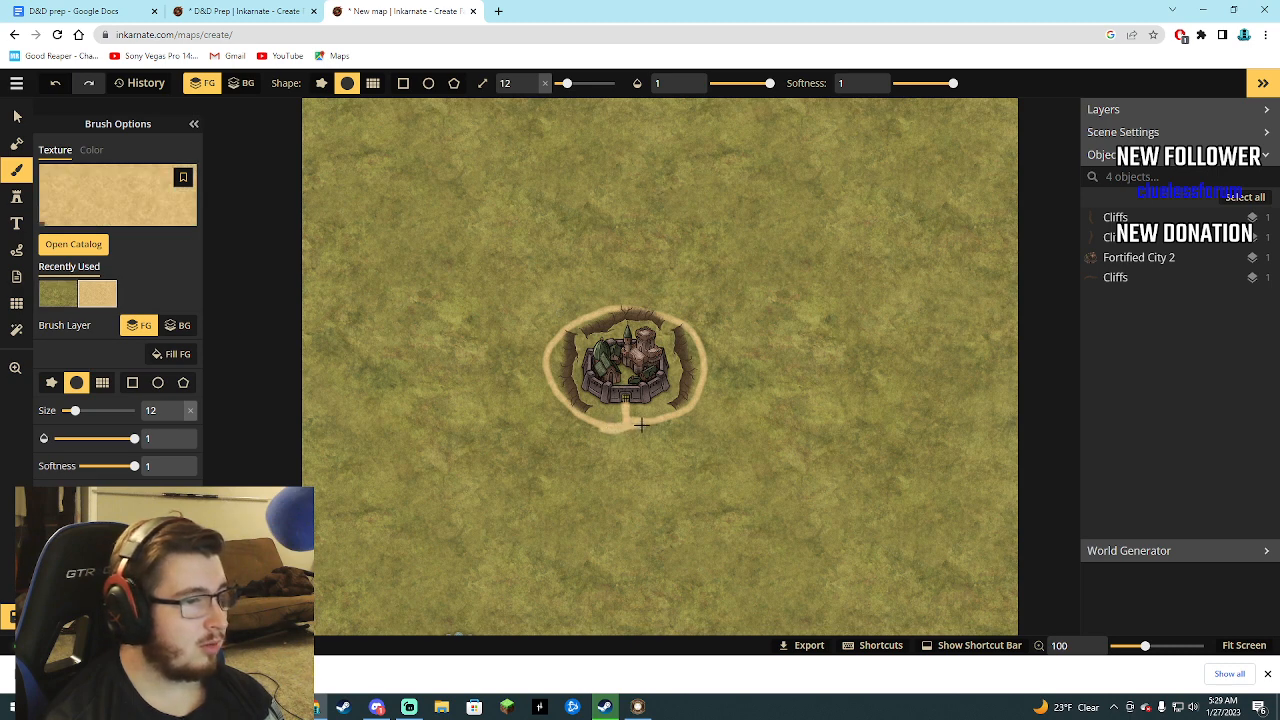
left_click_drag(601, 427, 624, 436)
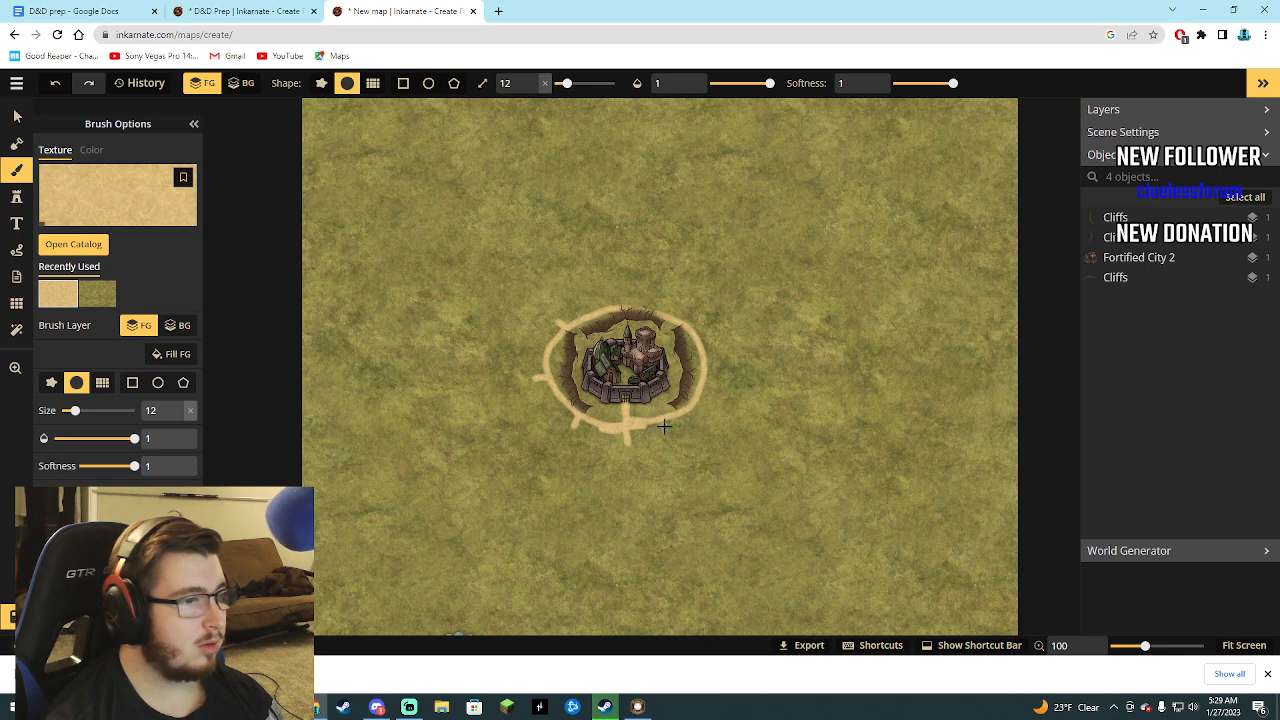
left_click(73, 244)
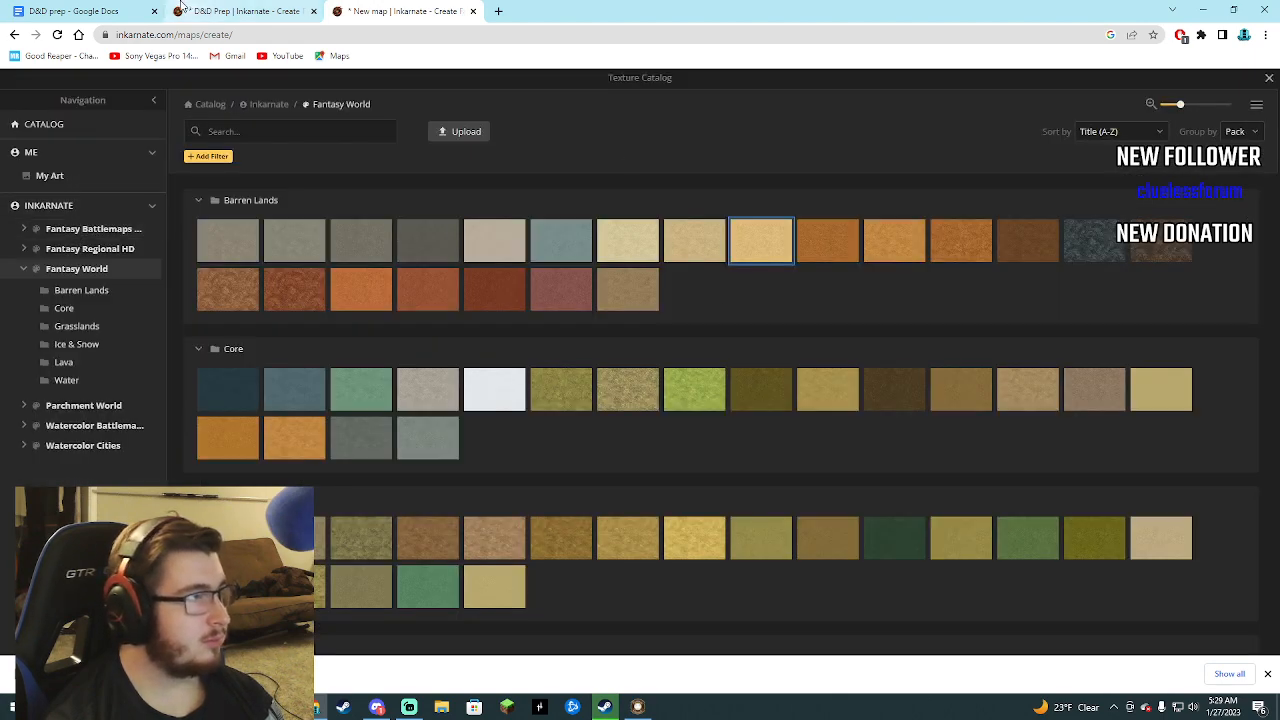
left_click(235, 11)
key("ctrl+Tab")
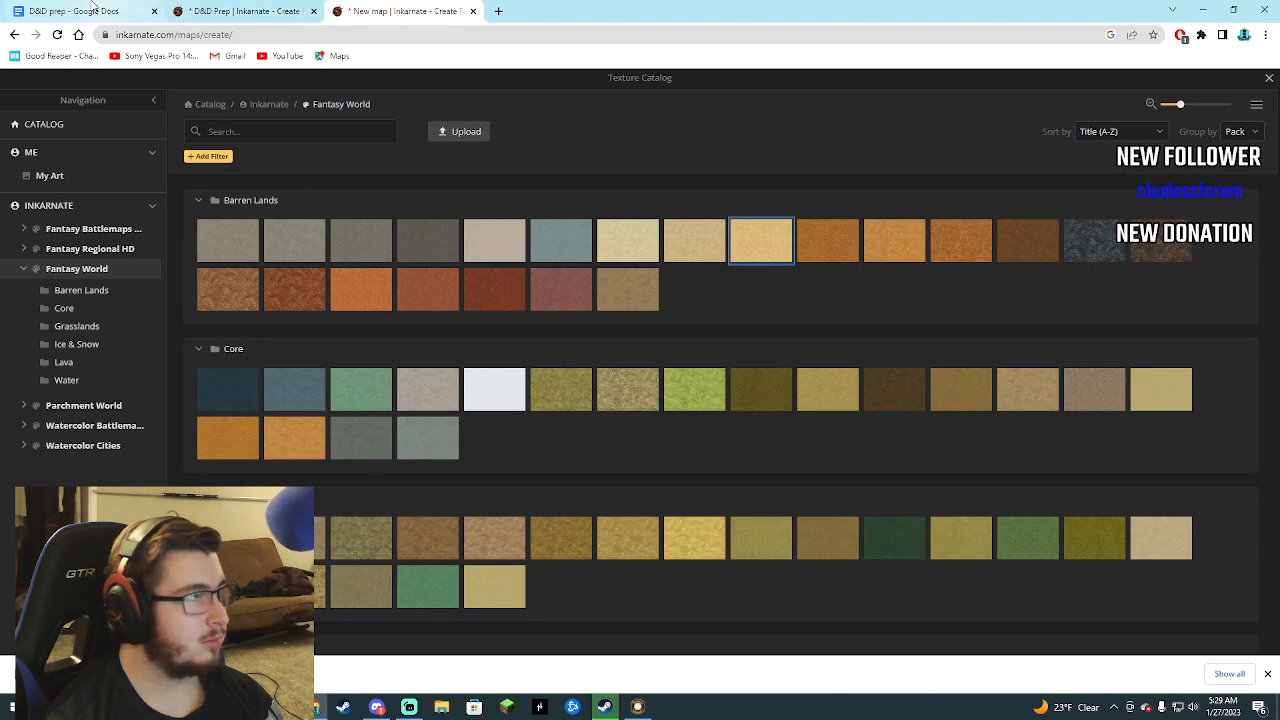
key("ctrl+Tab")
key("ctrl+Tab")
left_click(400, 12)
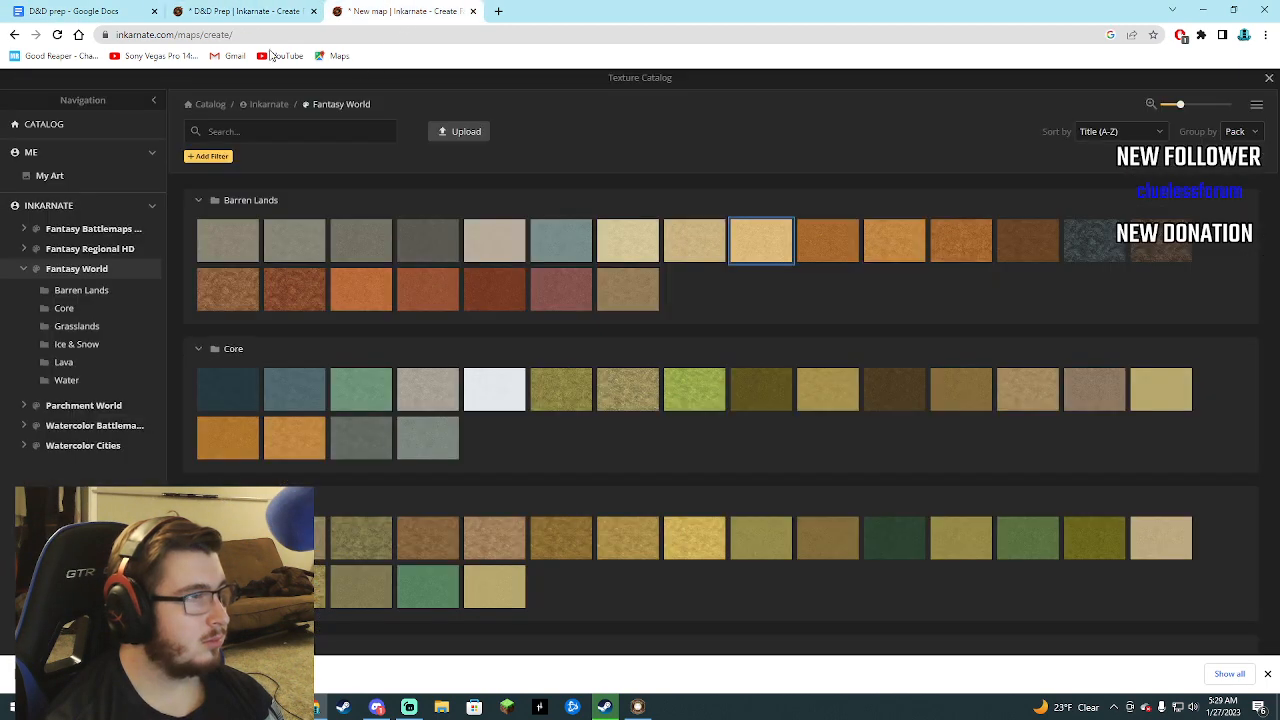
left_click(1268, 78)
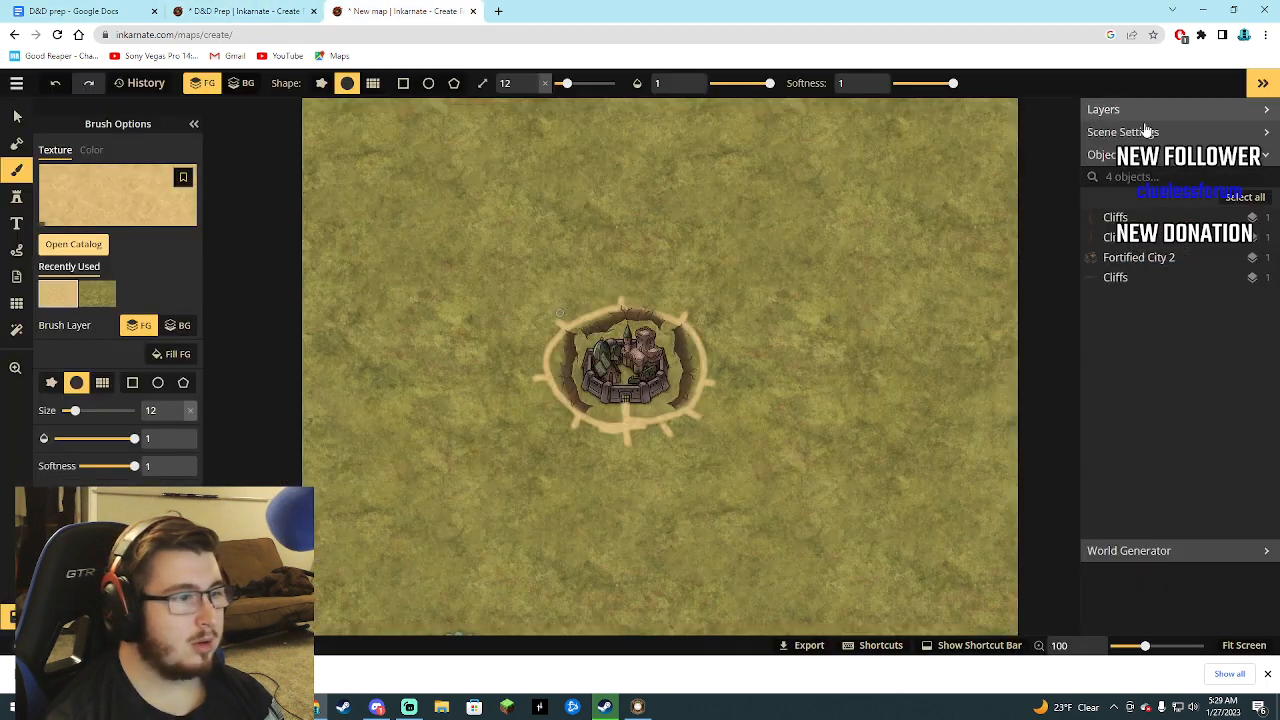
Place the blue-roofed barn stamp at the end of the ring's south spur and scale it to size 220.
left_click(16, 197)
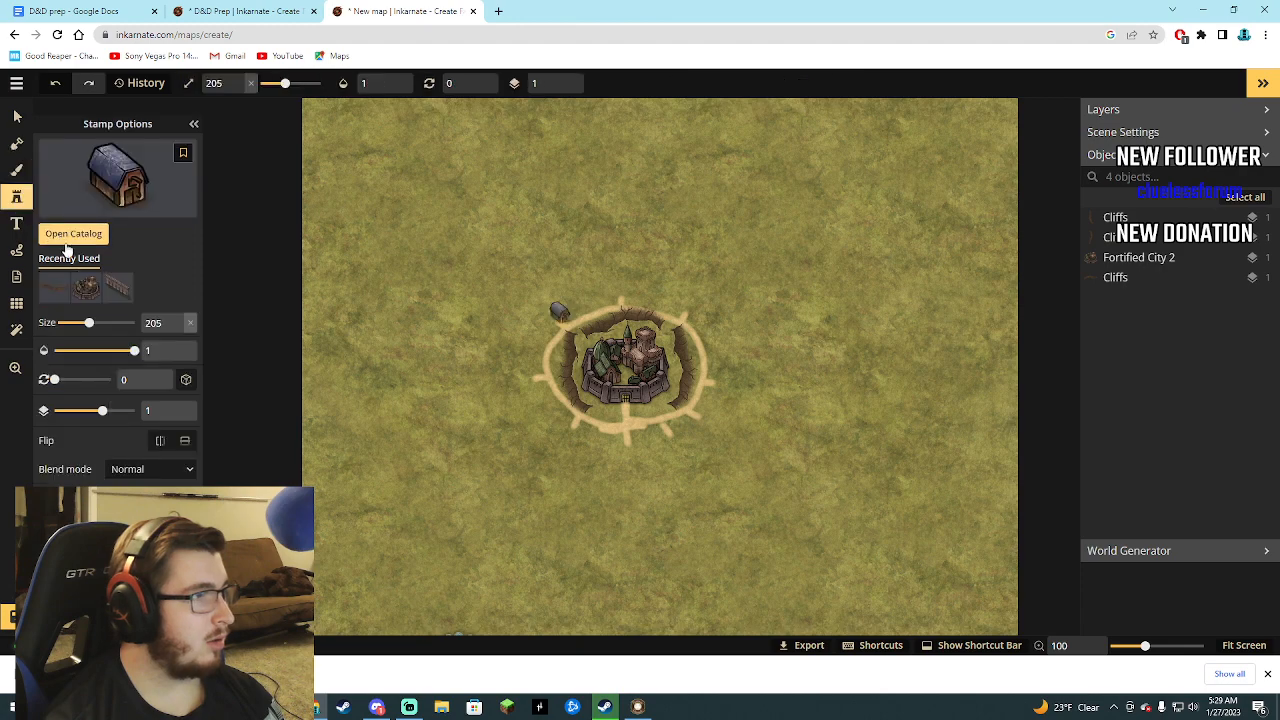
left_click(70, 242)
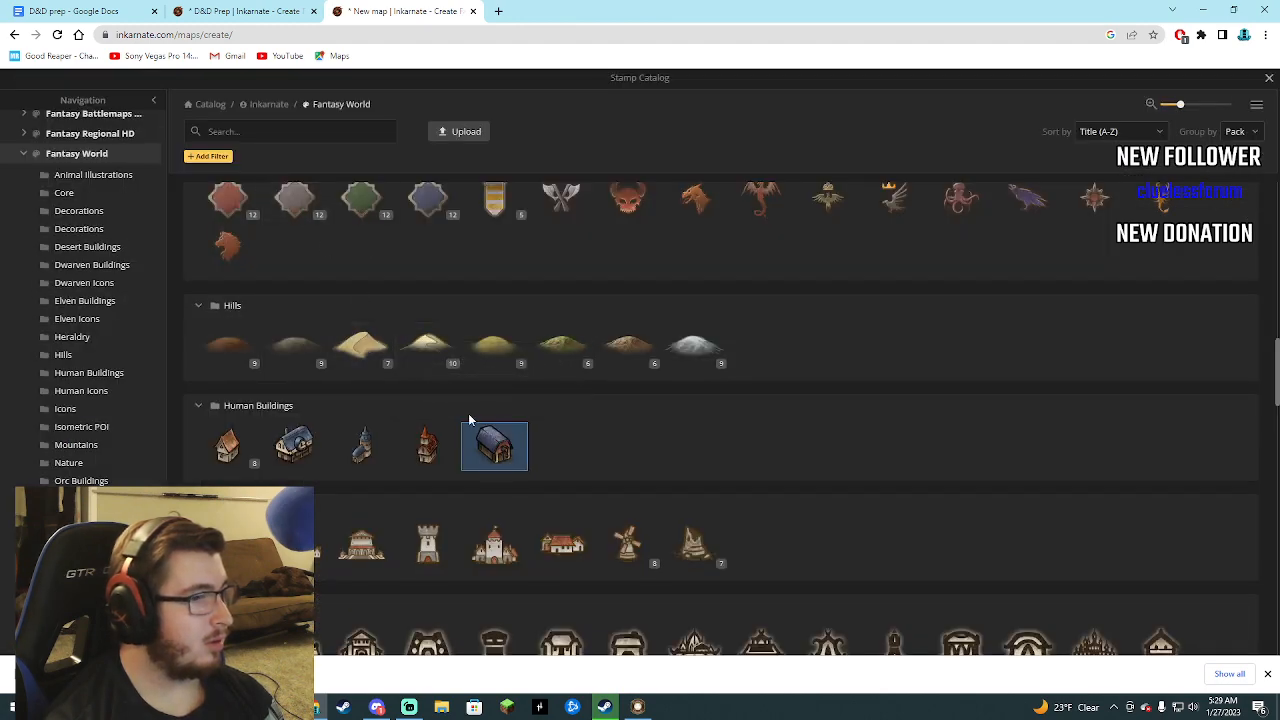
left_click(494, 450)
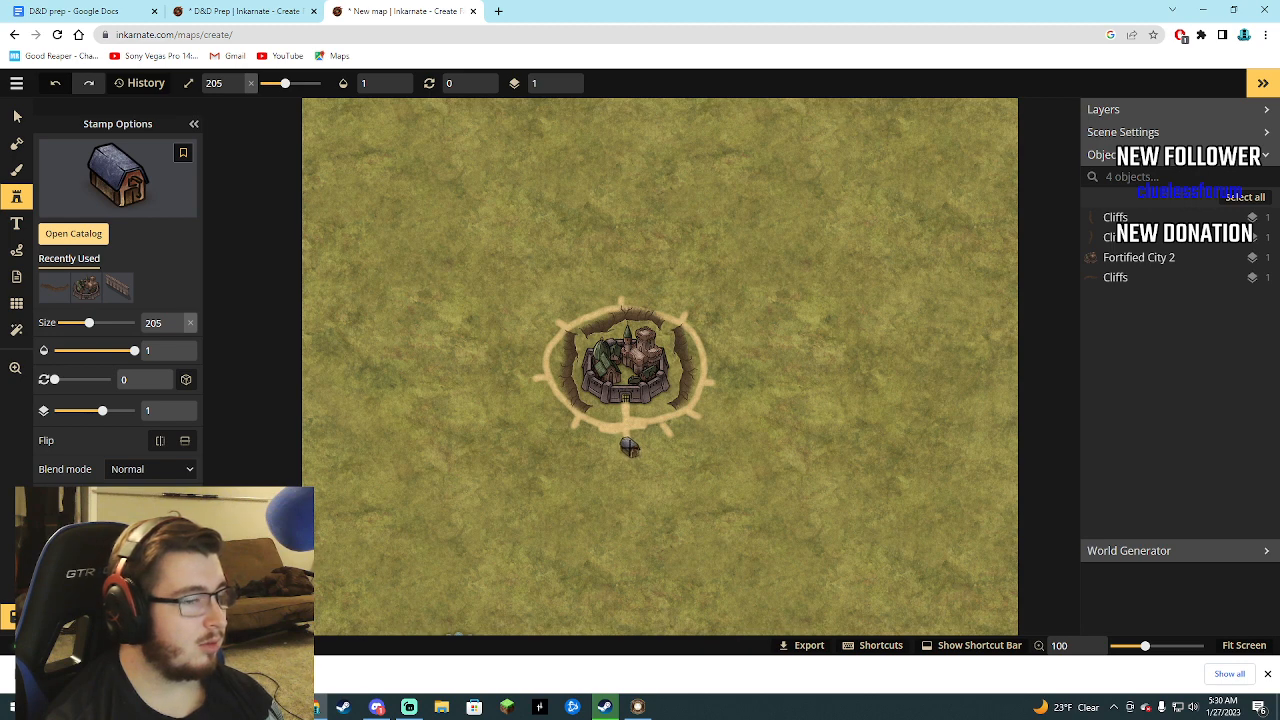
left_click(629, 448)
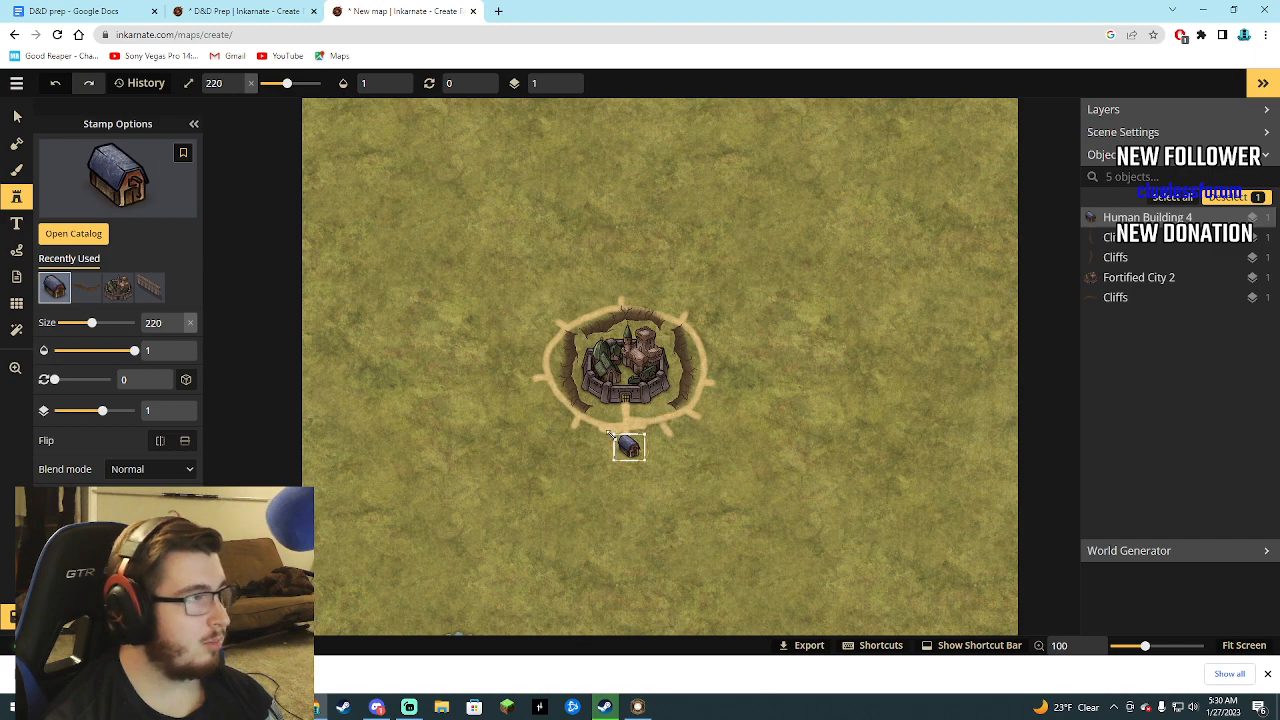
Place the red-roofed church stamp at the southwest spur and the blue-towered Human Building 2 stamp at the west spur.
left_click(84, 240)
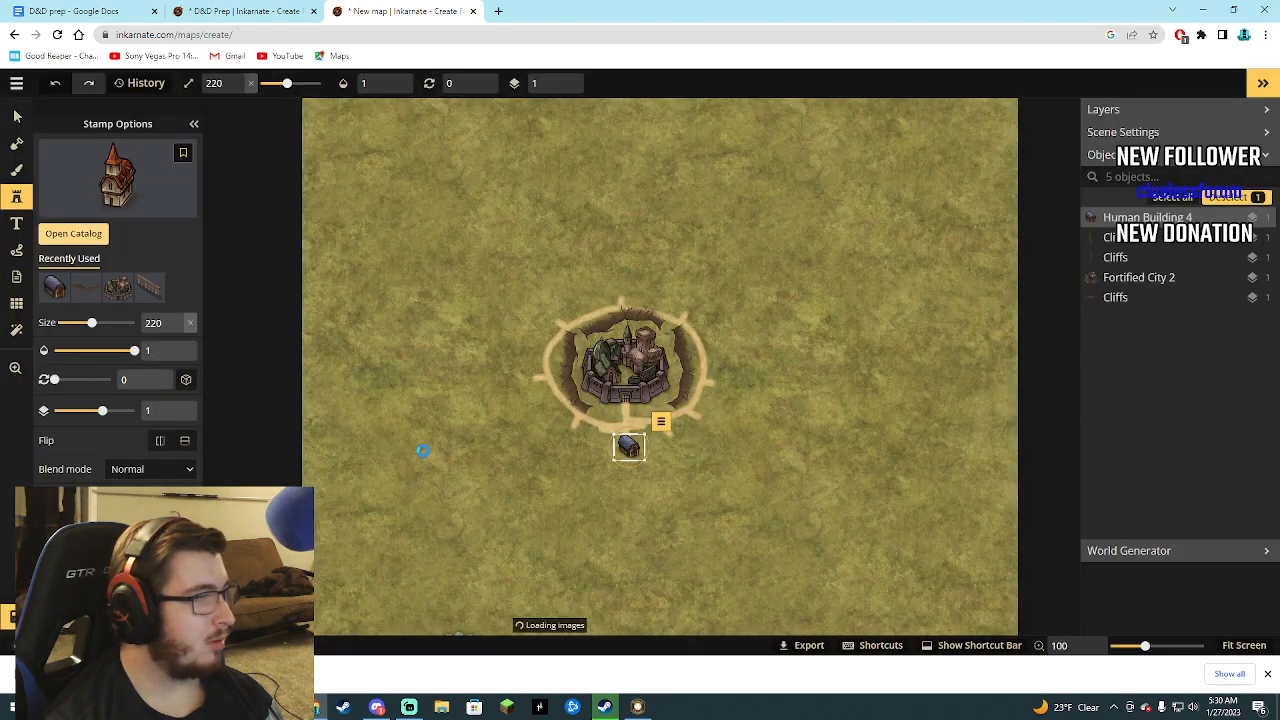
left_click(425, 450)
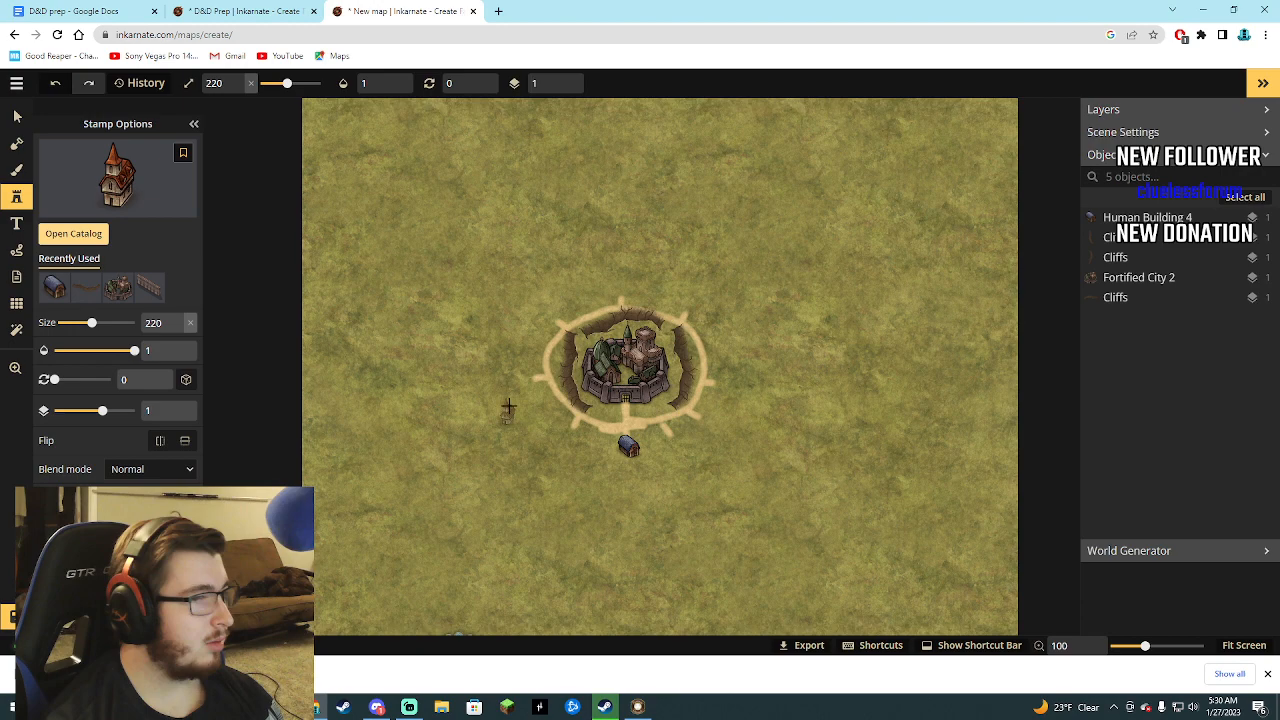
left_click(568, 429)
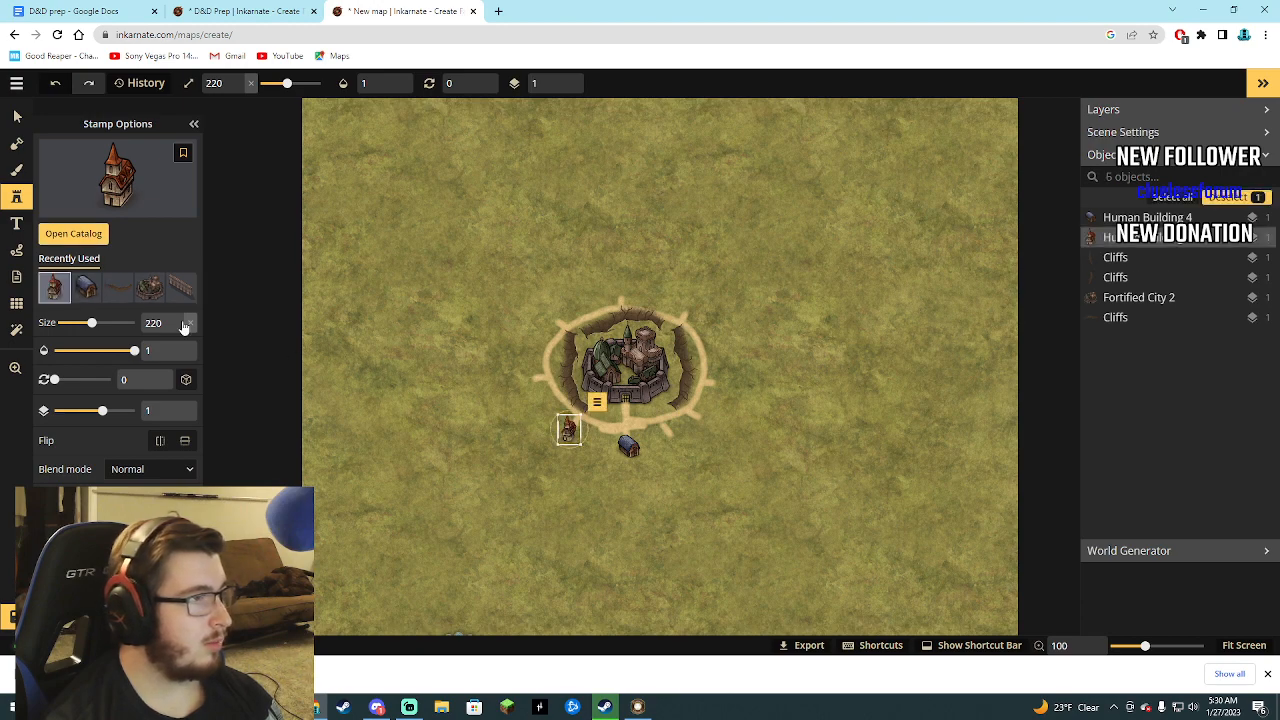
left_click(73, 233)
left_click(360, 446)
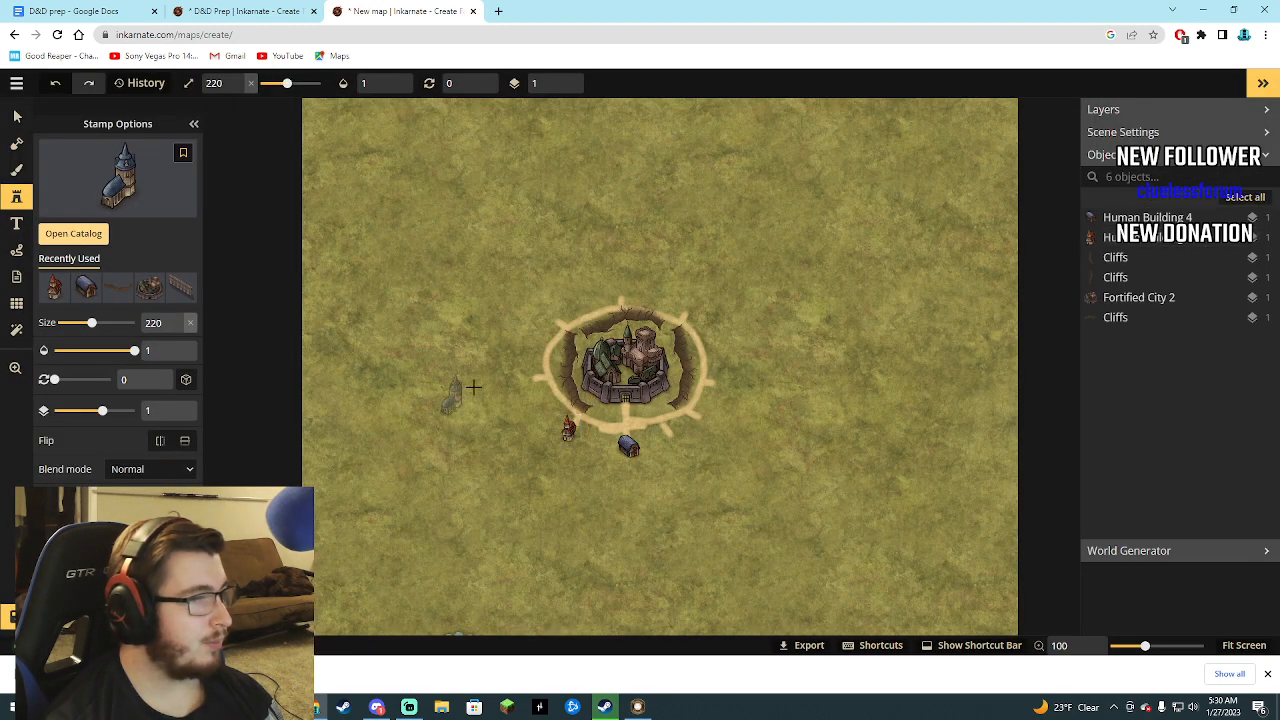
left_click(525, 372)
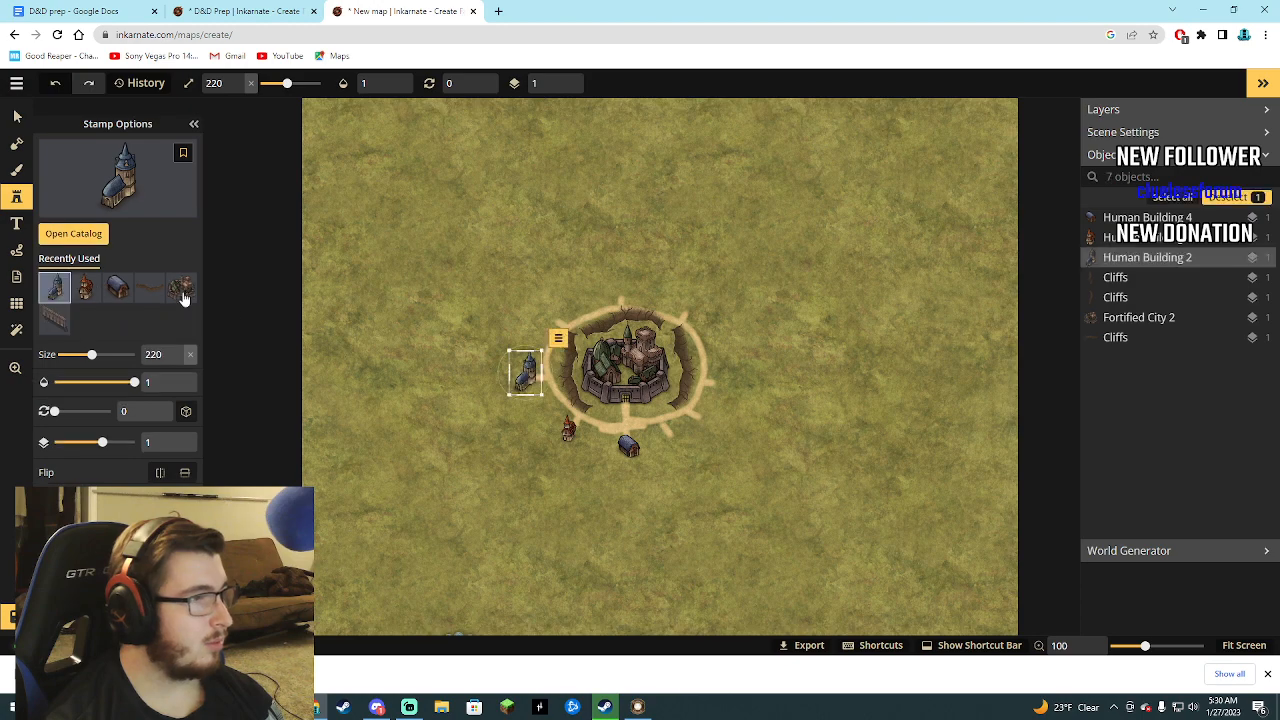
Place the blue-roofed Human Building 1 house stamp at size 220 just above the ring's north spur.
left_click(99, 240)
left_click(294, 445)
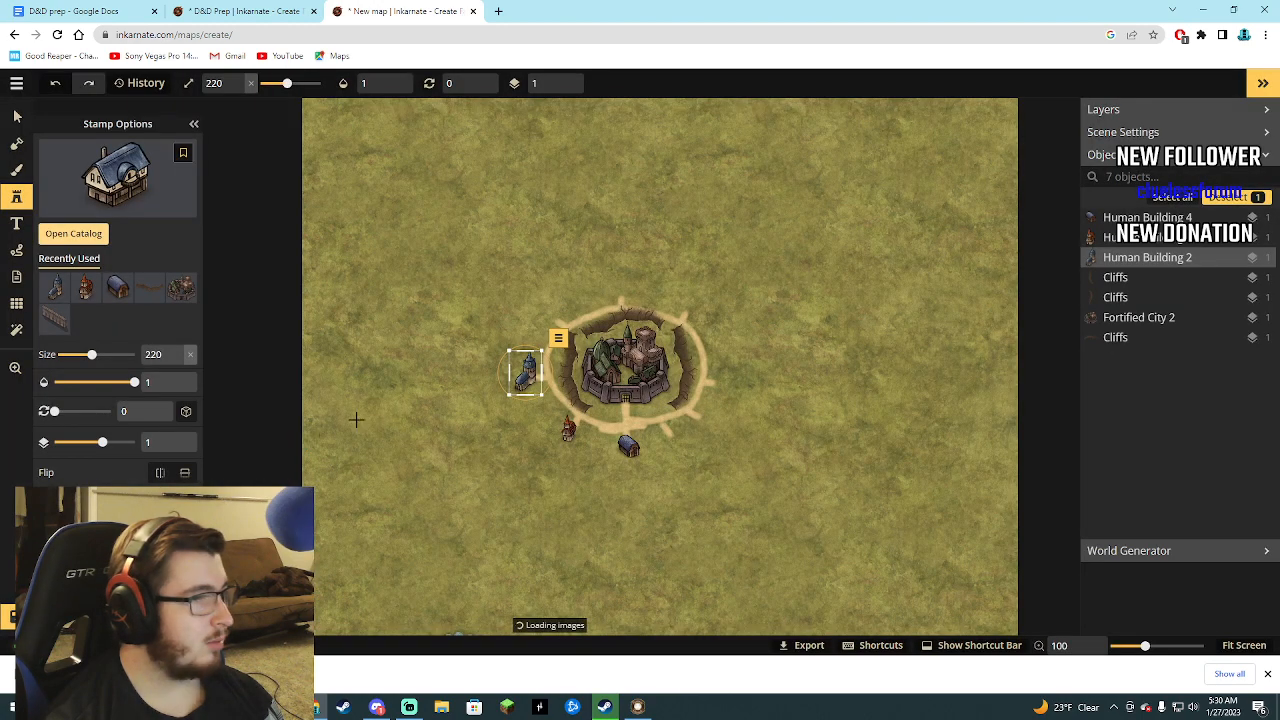
left_click(619, 289)
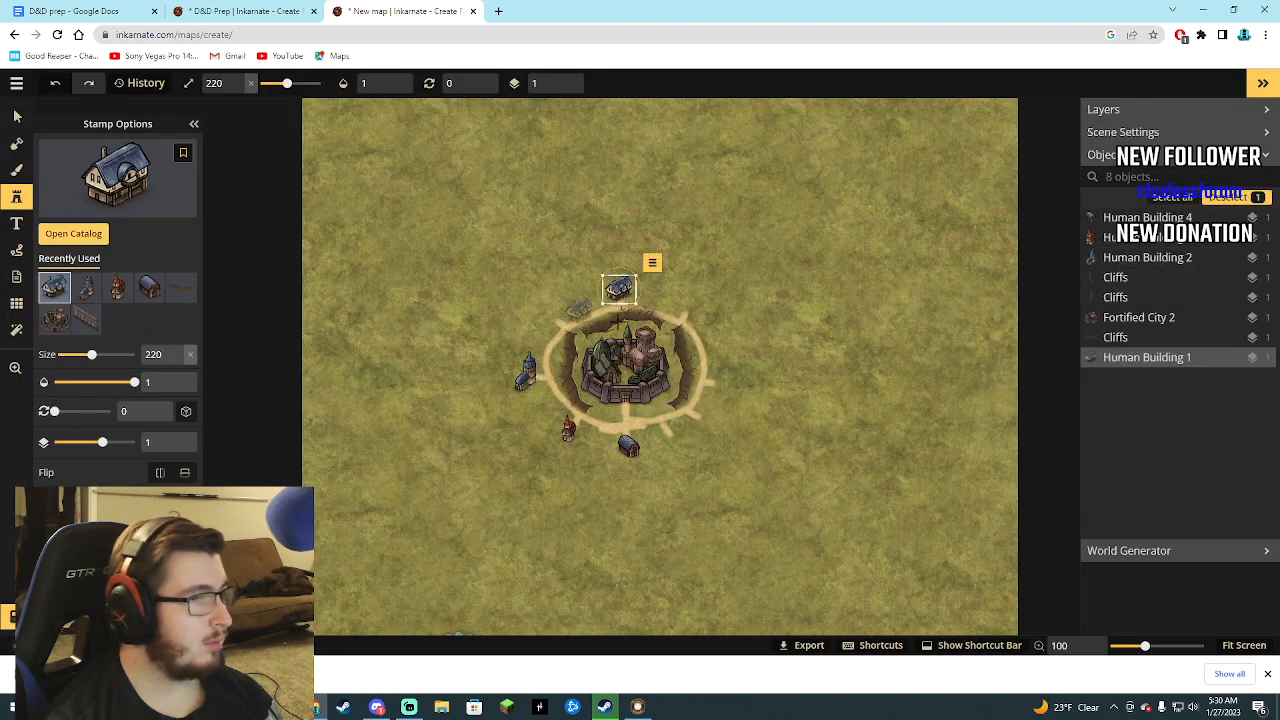
Place the Human Building 1 house at the ring's east spur and orange-roofed Human Buildings houses at the northwest and southeast spurs.
left_click(95, 234)
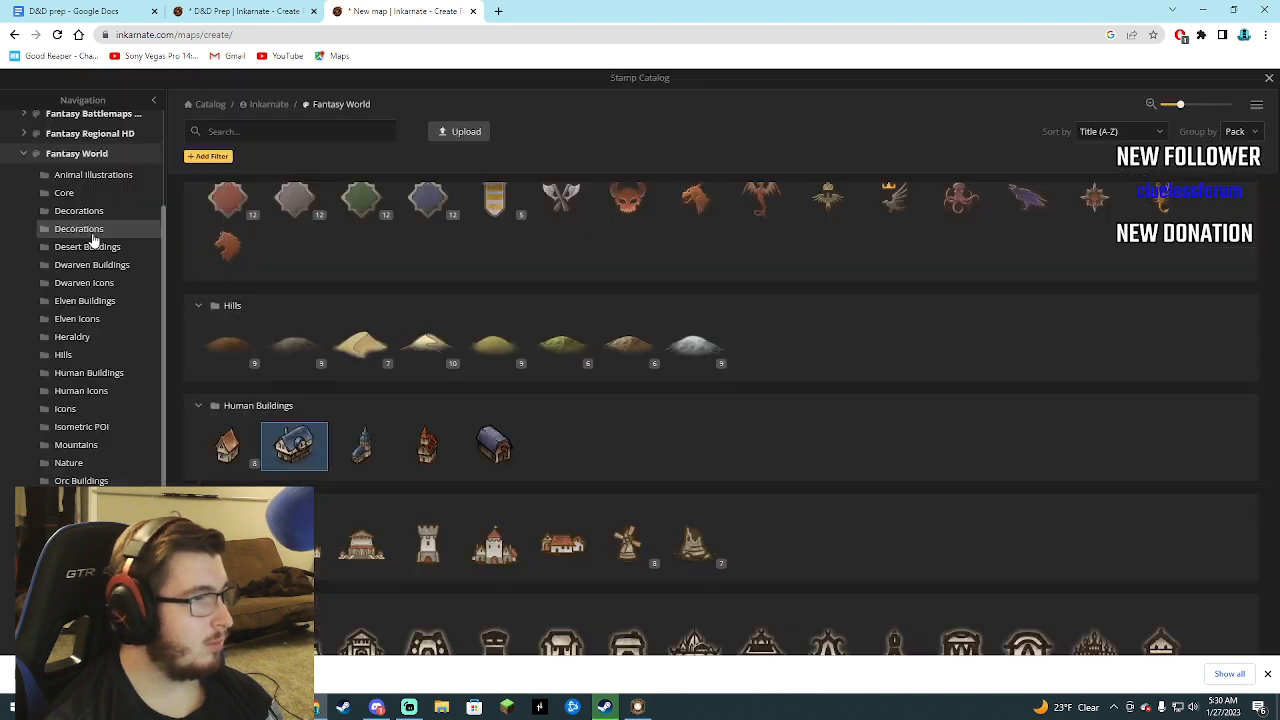
left_click(228, 441)
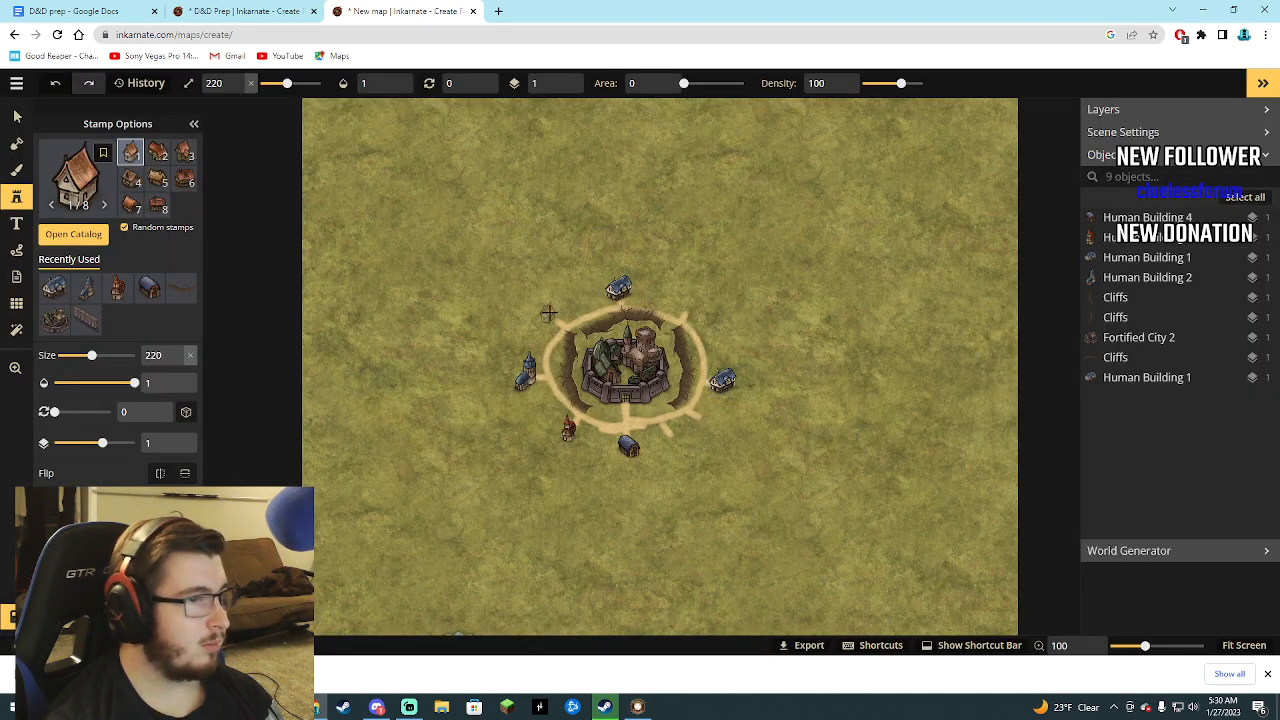
left_click(548, 313)
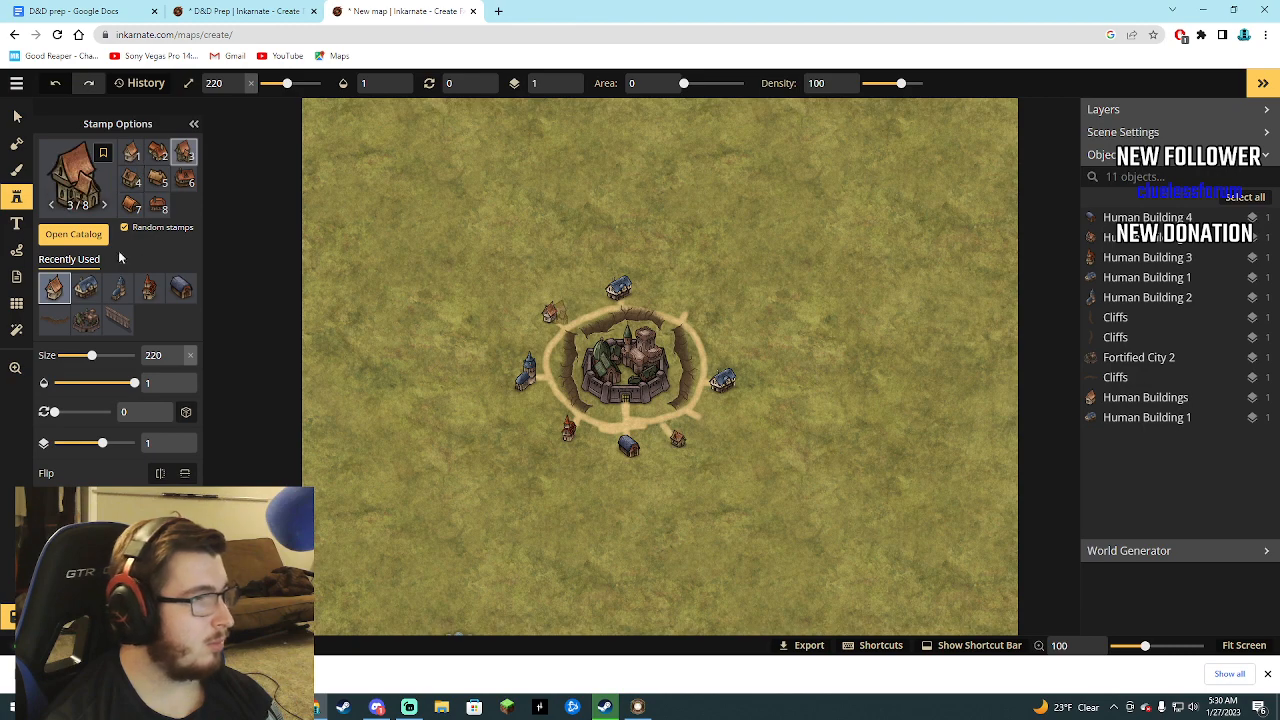
Examine the mountain, landmark, tree and terrain stamps in the Fantasy World catalog.
left_click(73, 234)
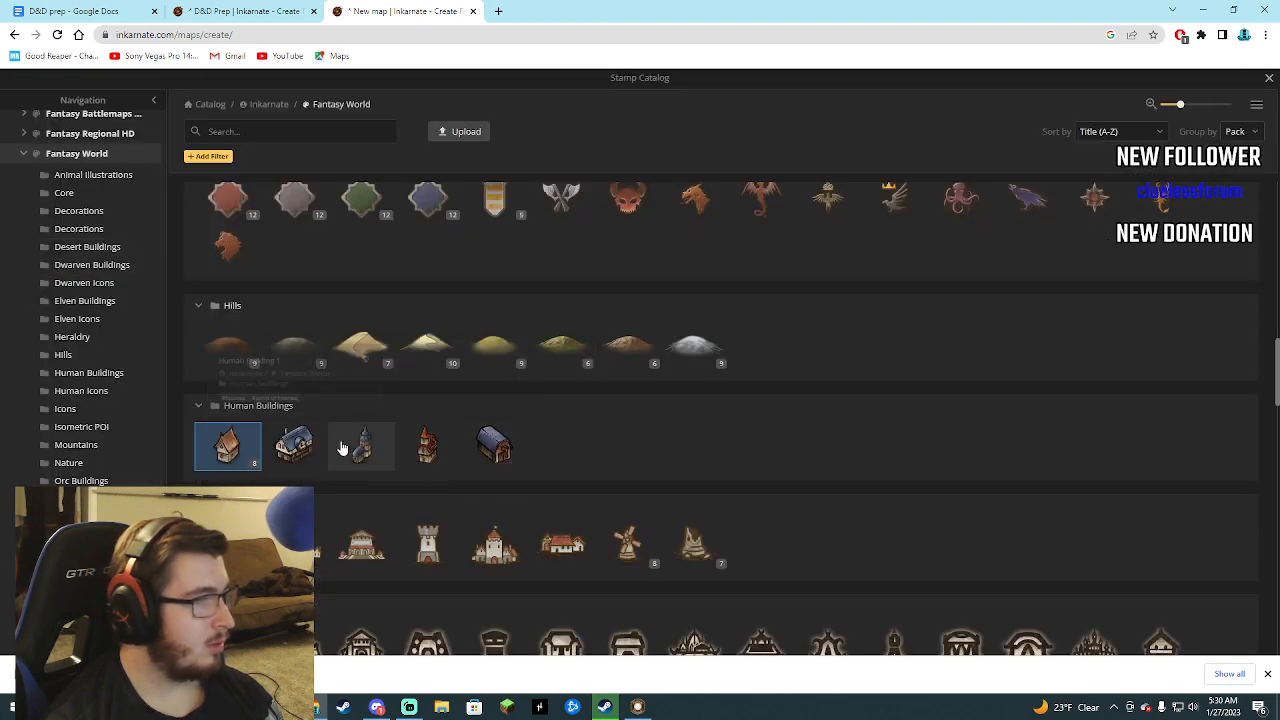
scroll(385, 450, "down", 4)
scroll(394, 426, "down", 6)
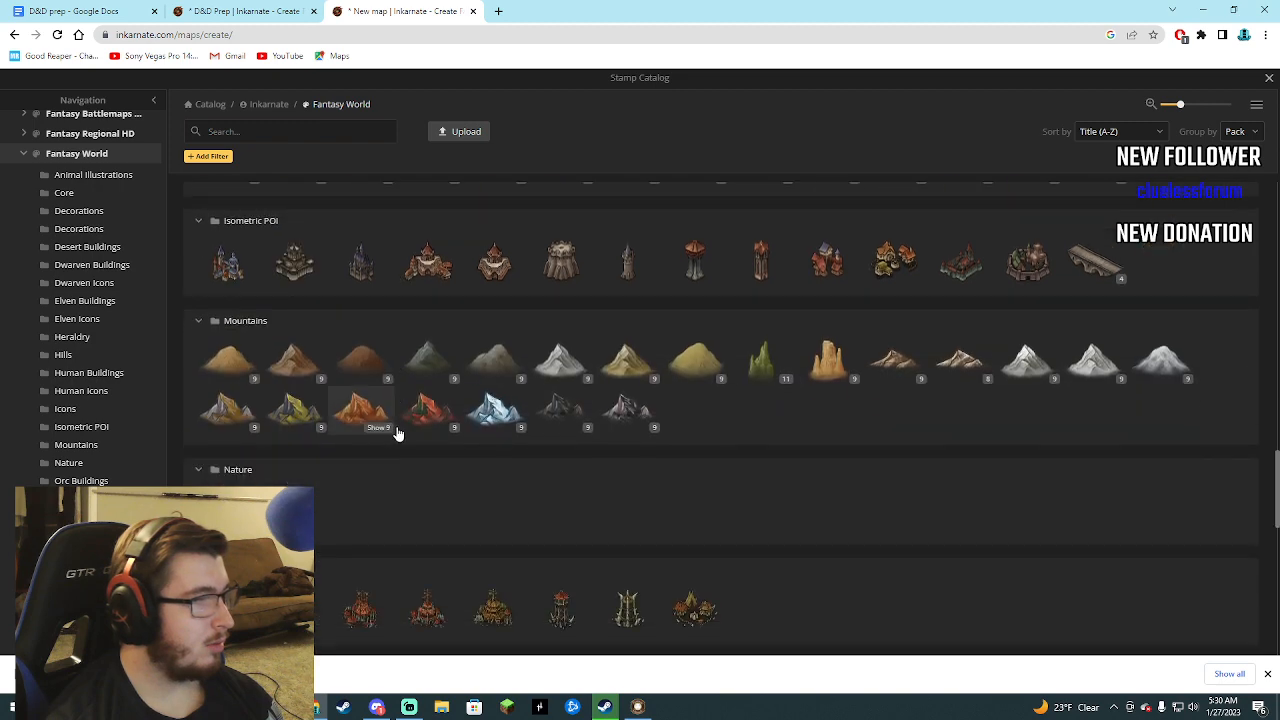
scroll(375, 421, "down", 1)
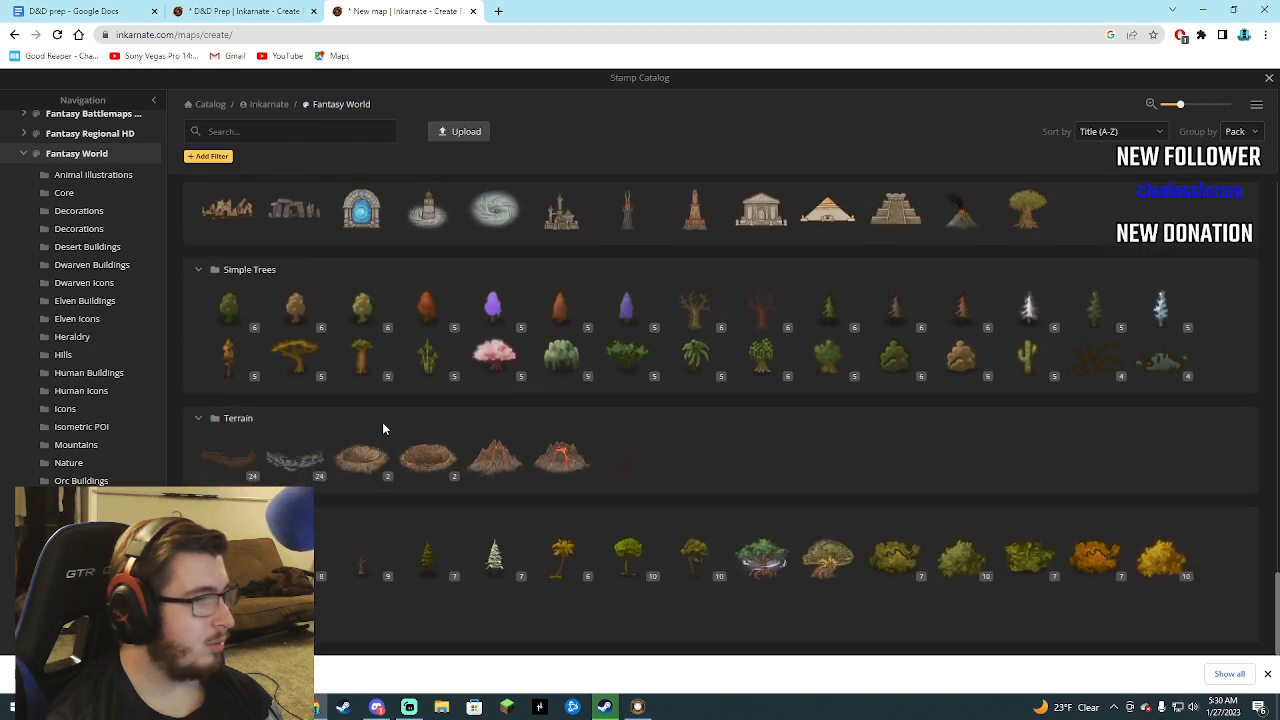
scroll(300, 424, "up", 4)
scroll(82, 270, "up", 2)
Examine the stamp categories of the Fantasy Battlemaps 2.0 pack, from Camp and Castle through to Wizard.
left_click(80, 230)
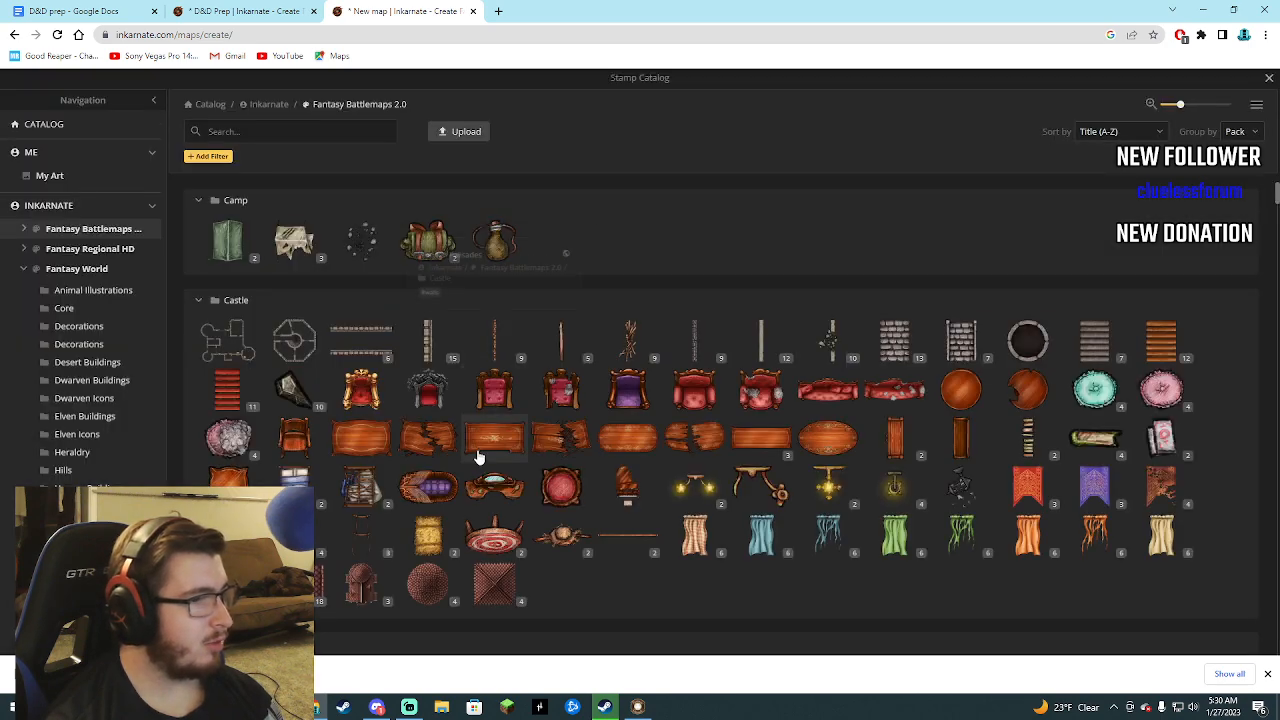
scroll(486, 459, "down", 15)
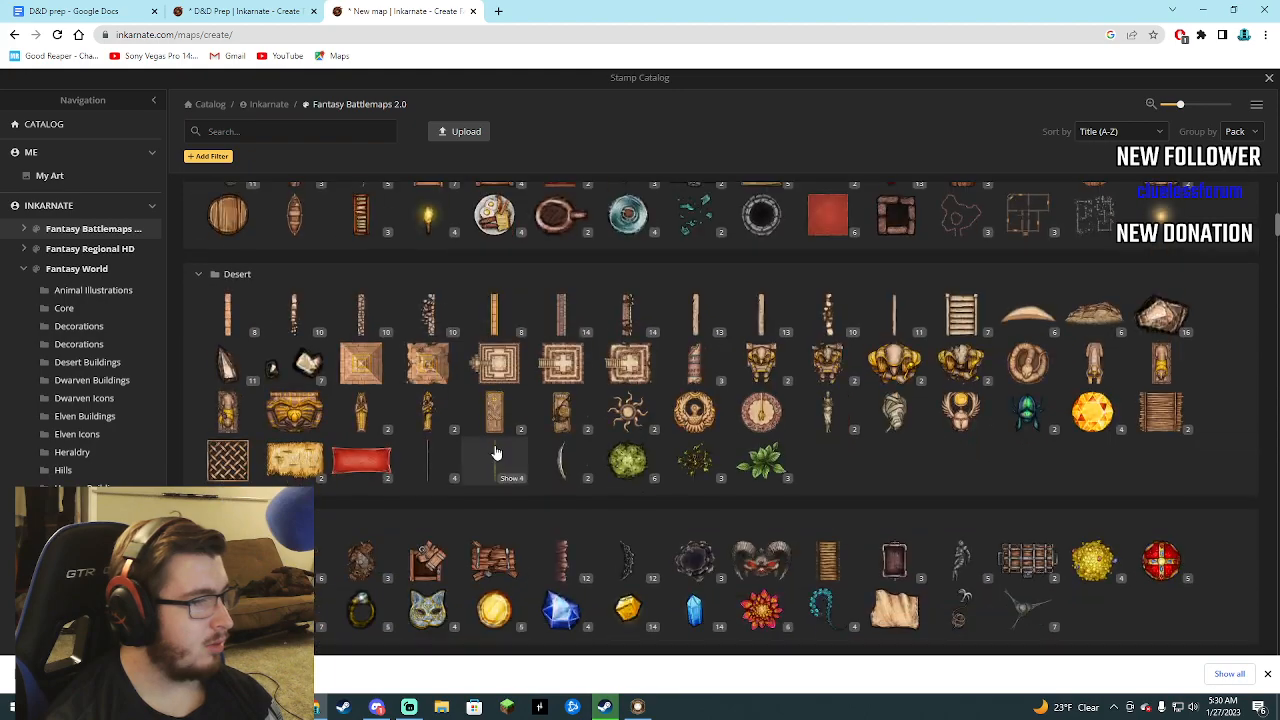
scroll(501, 458, "up", 2)
scroll(508, 458, "down", 5)
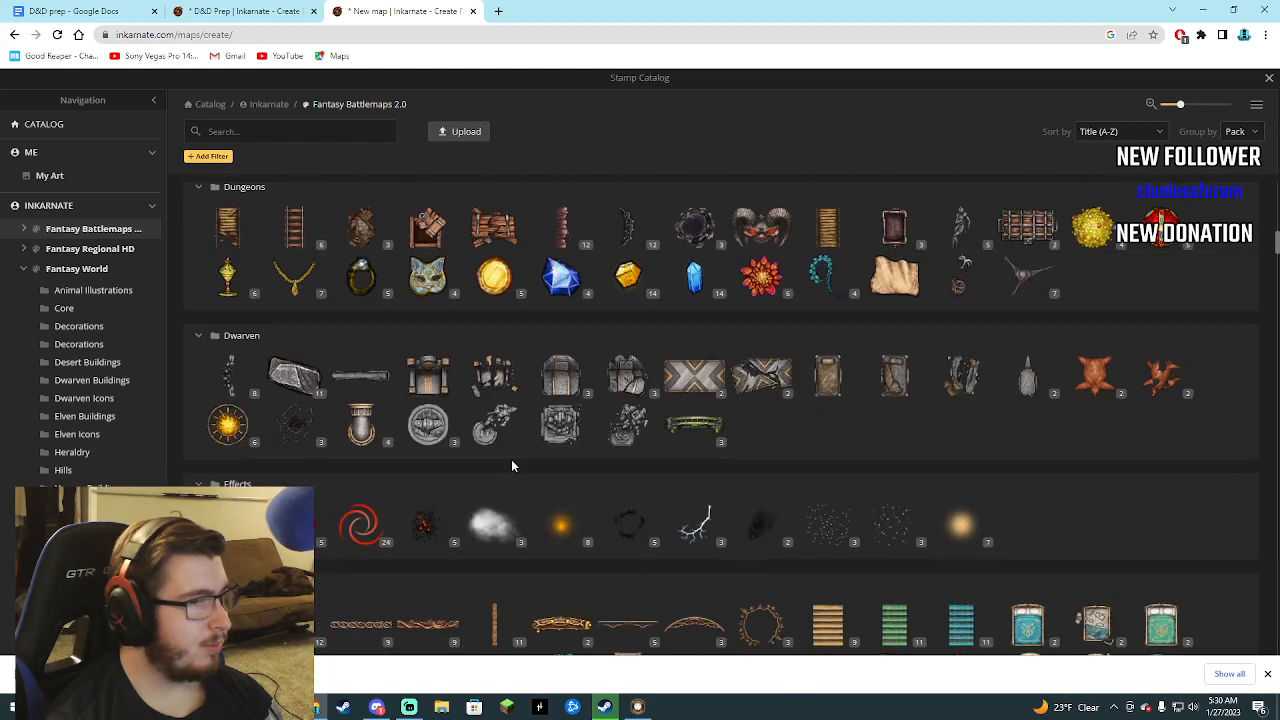
scroll(515, 463, "down", 12)
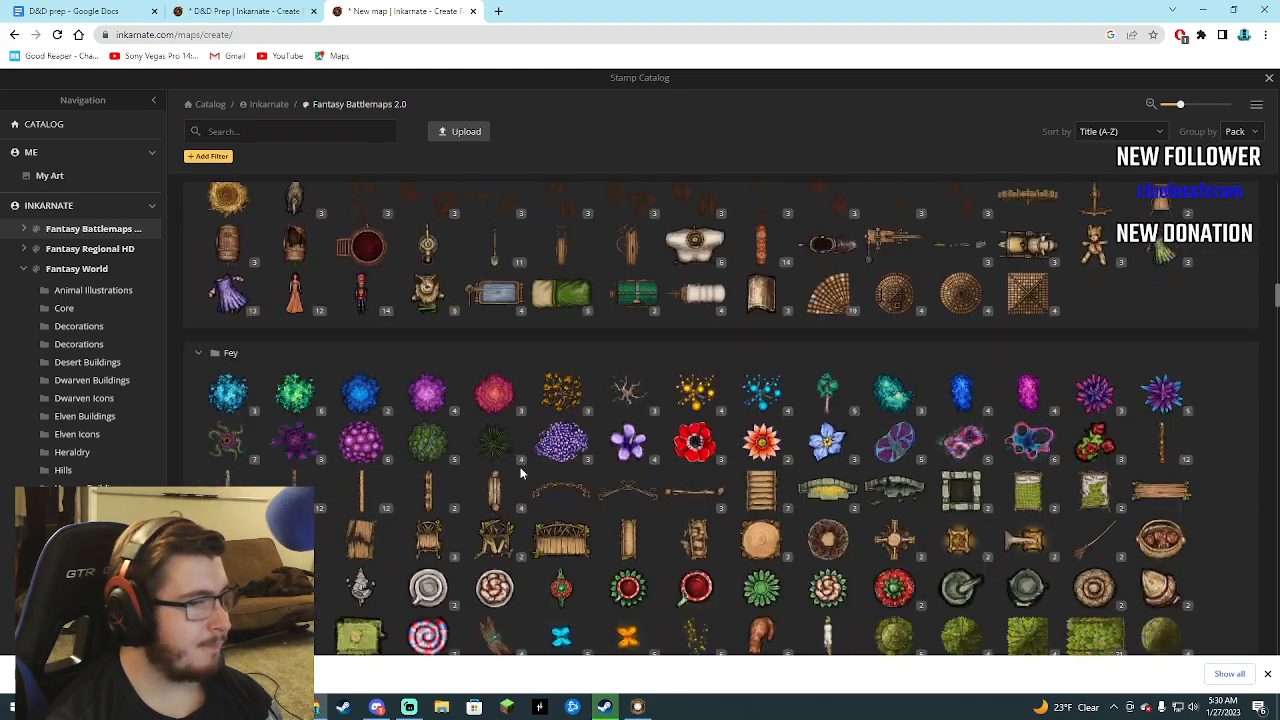
scroll(519, 470, "down", 8)
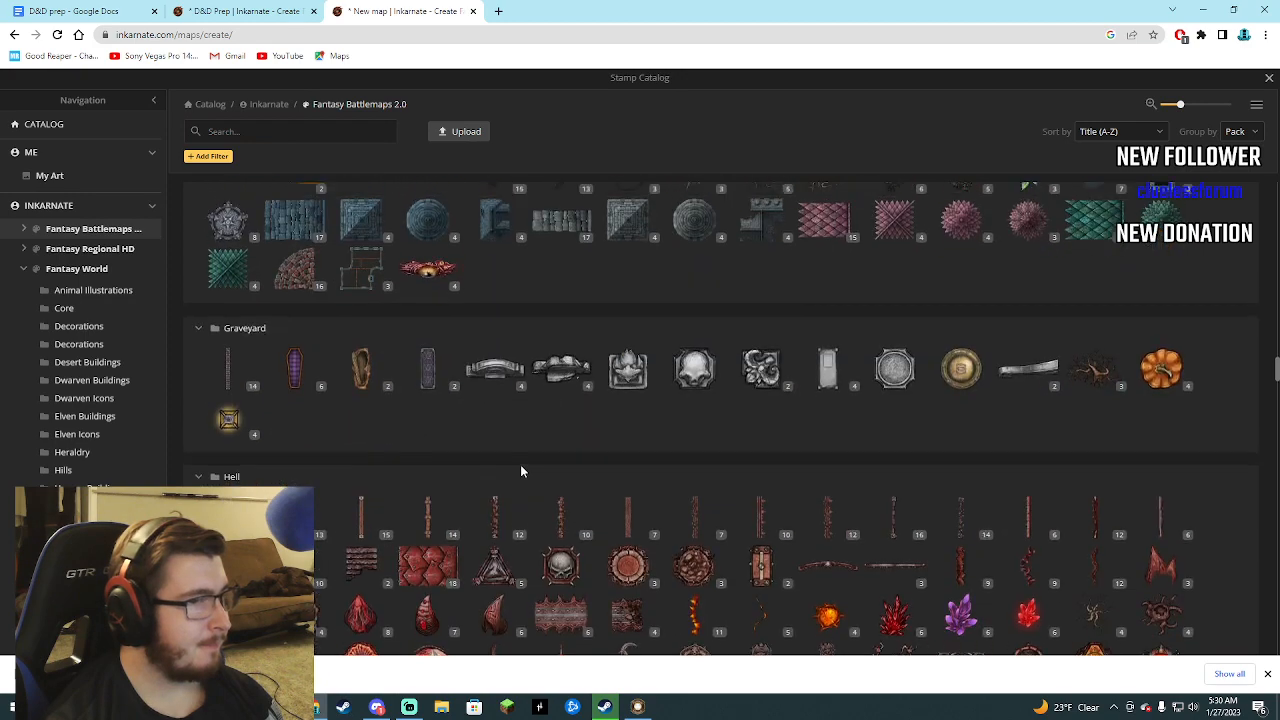
scroll(522, 466, "up", 1)
scroll(526, 472, "down", 4)
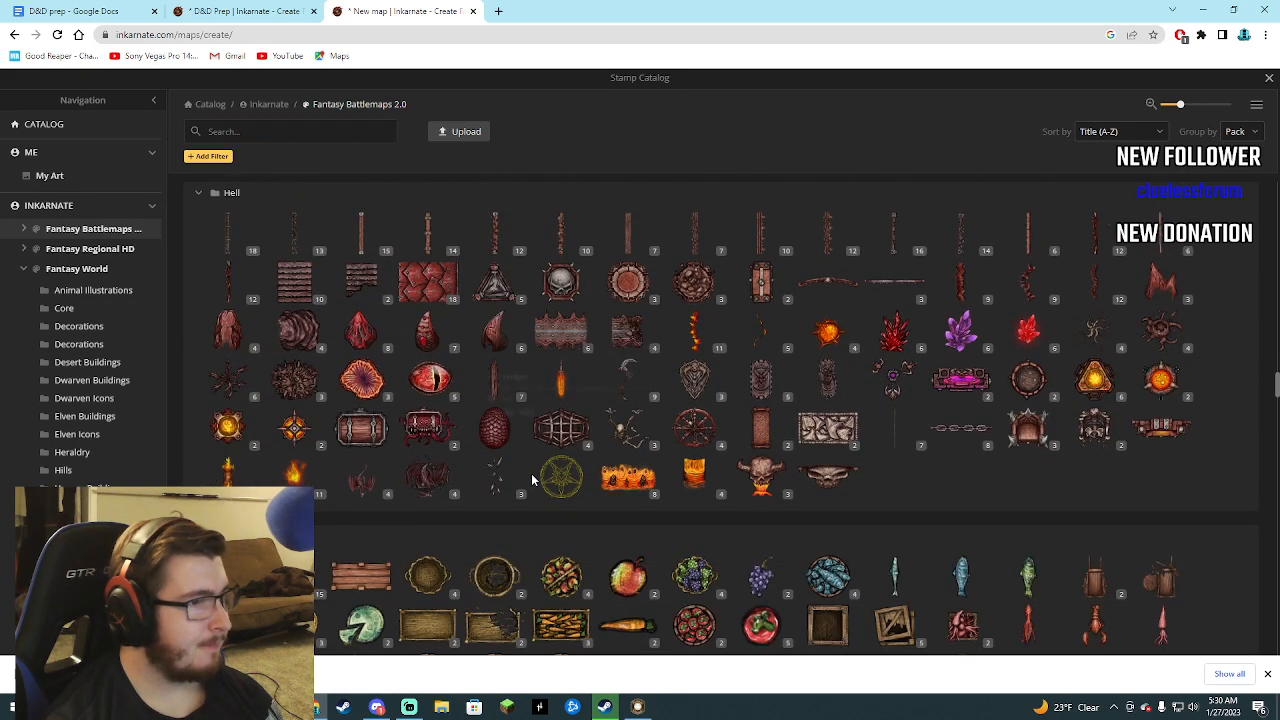
mouse_move(435, 304)
scroll(470, 370, "down", 7)
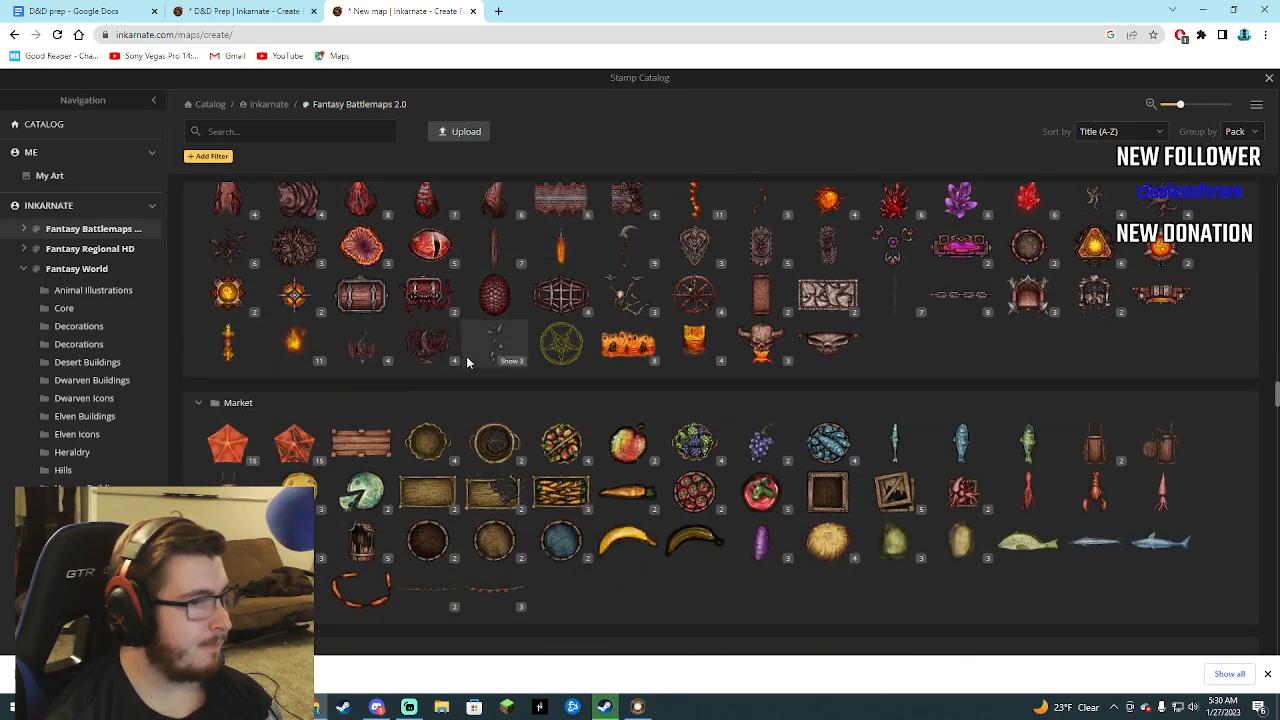
scroll(477, 385, "down", 6)
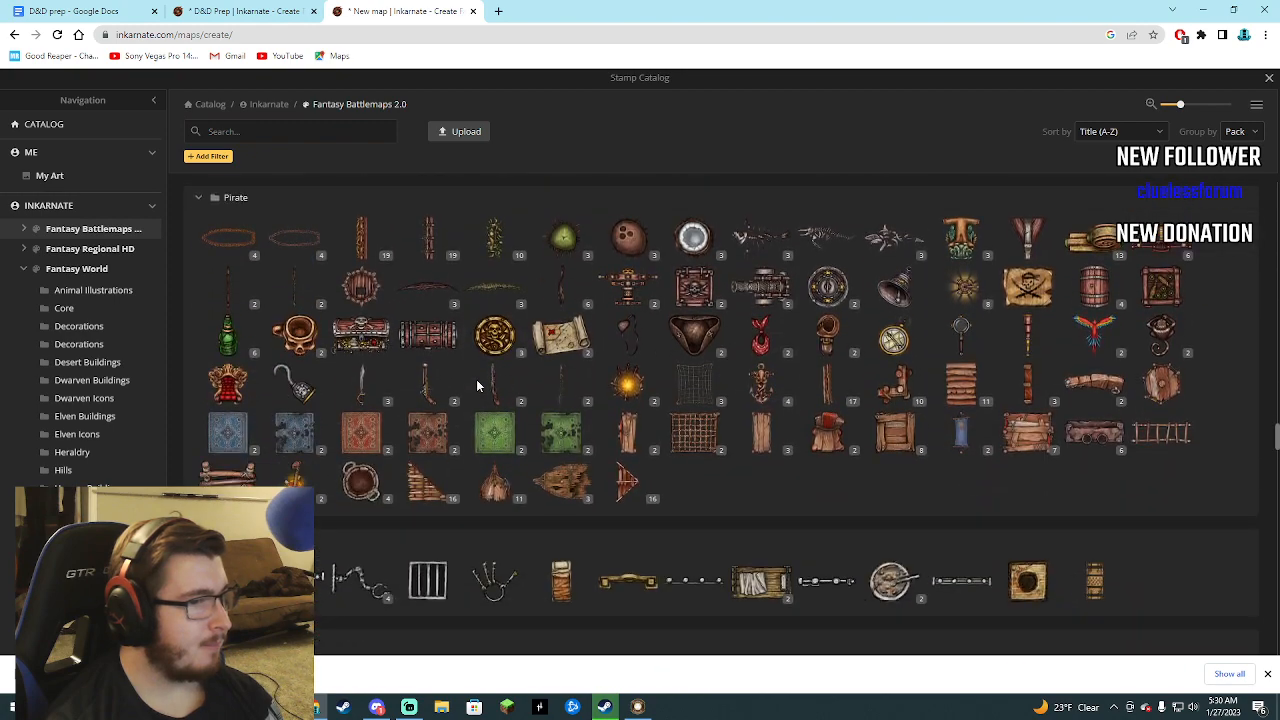
scroll(479, 385, "down", 6)
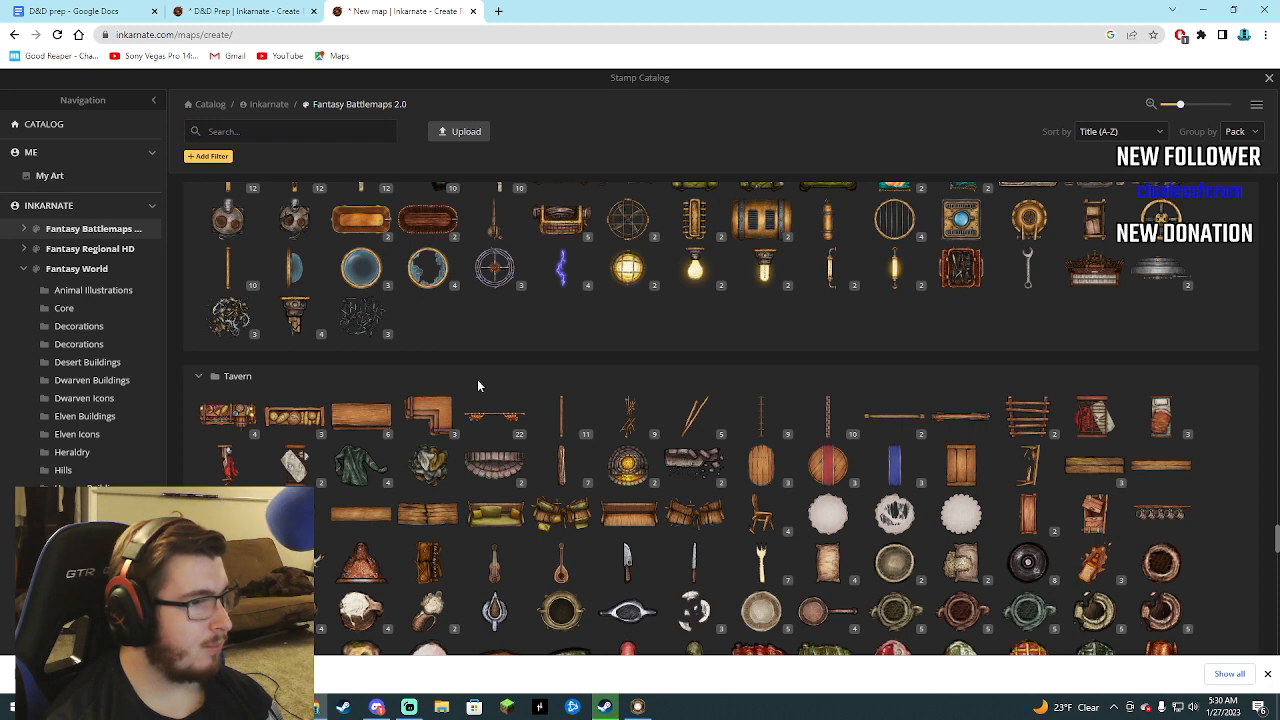
scroll(477, 385, "down", 2)
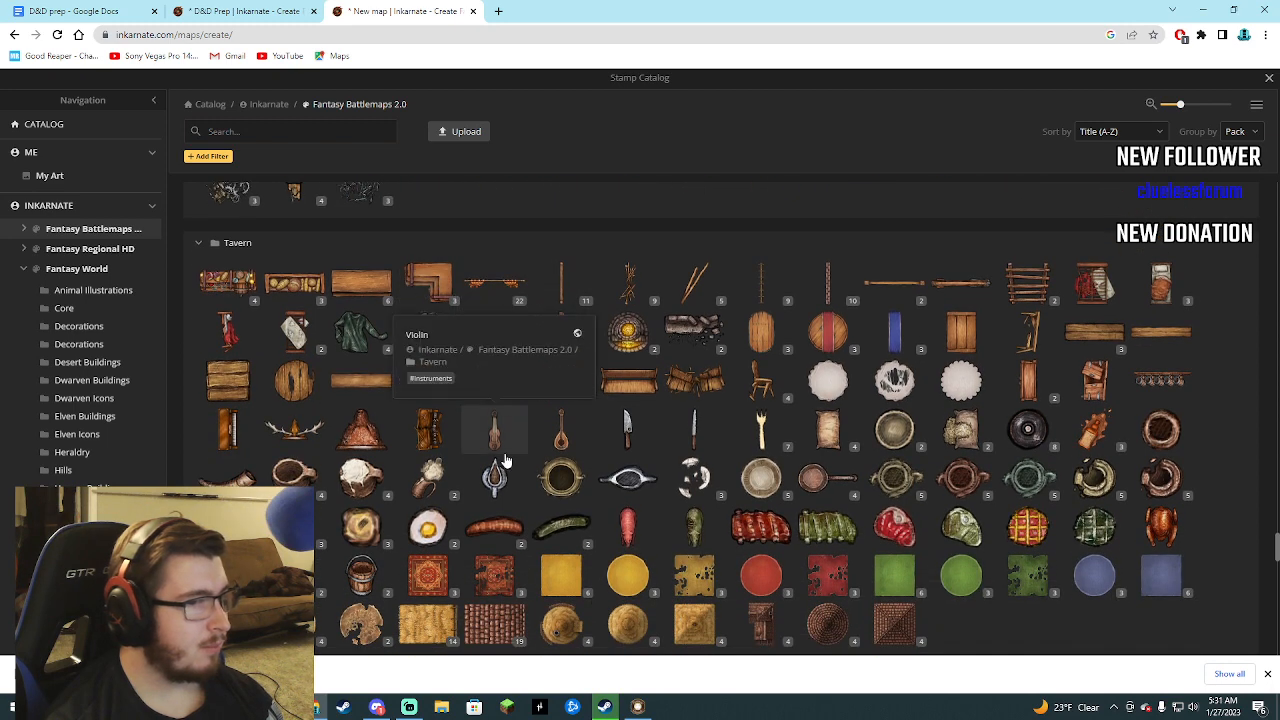
scroll(505, 452, "down", 4)
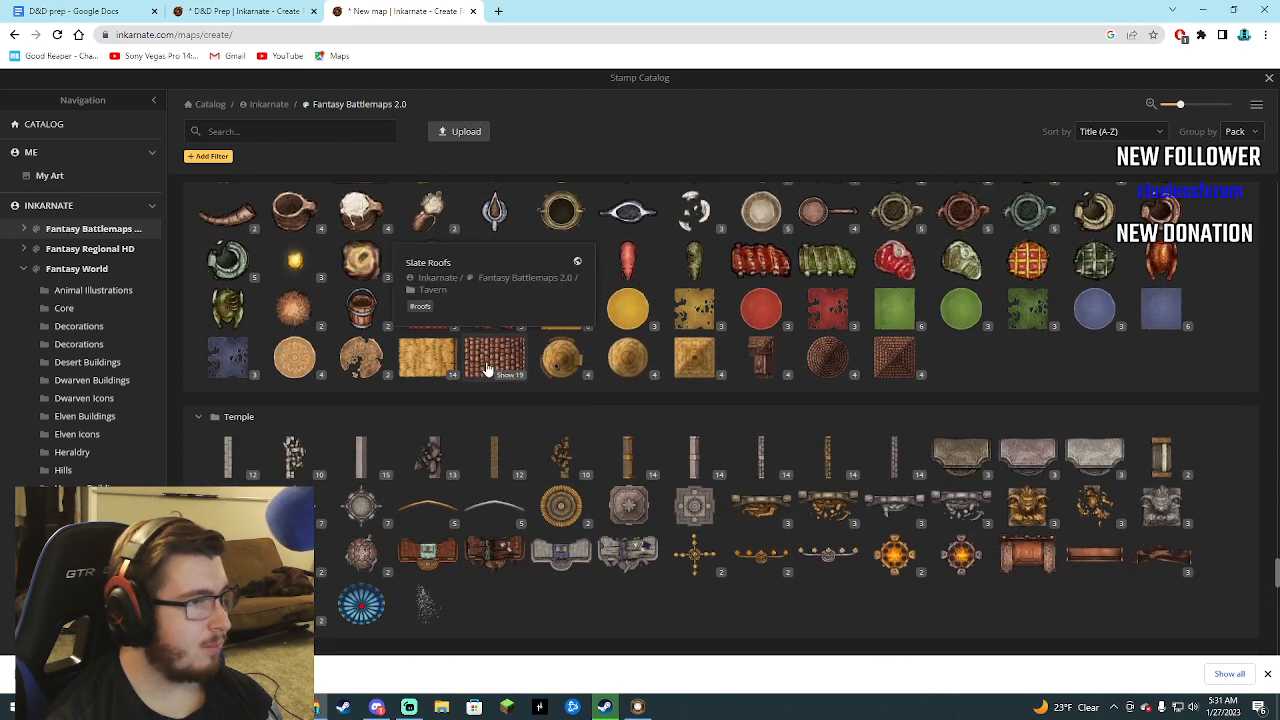
scroll(492, 460, "down", 4)
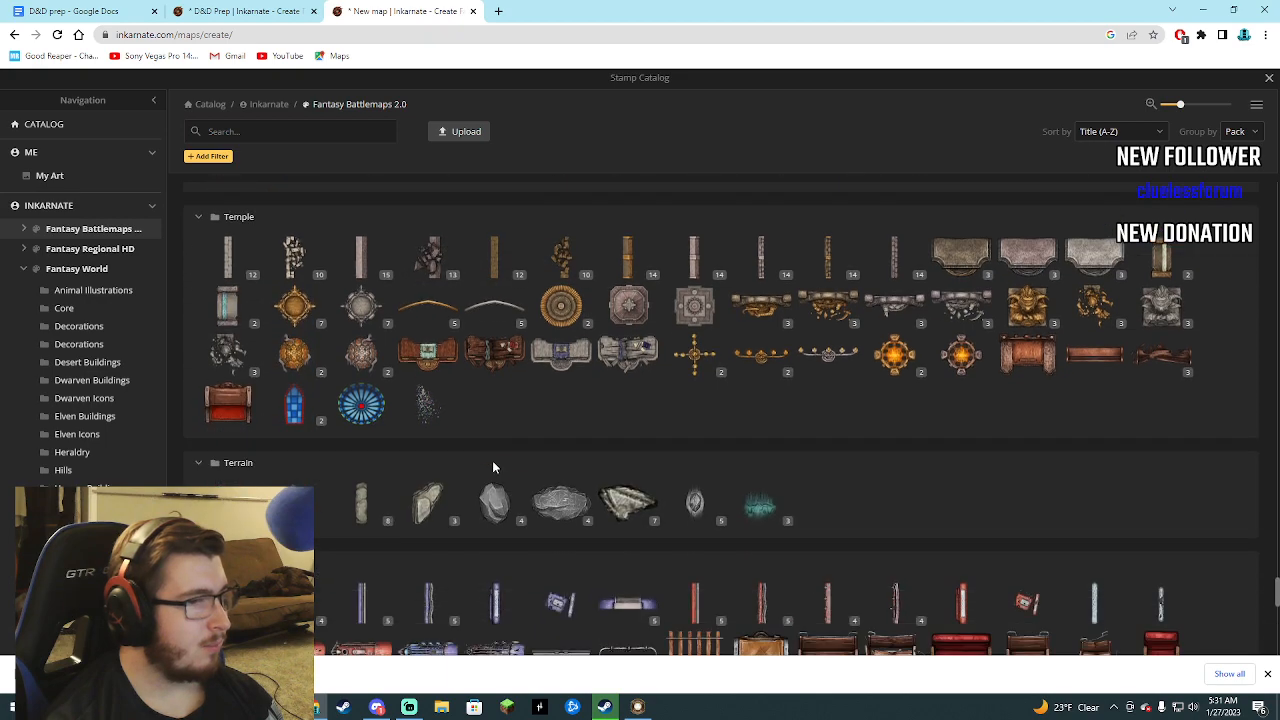
scroll(493, 465, "down", 5)
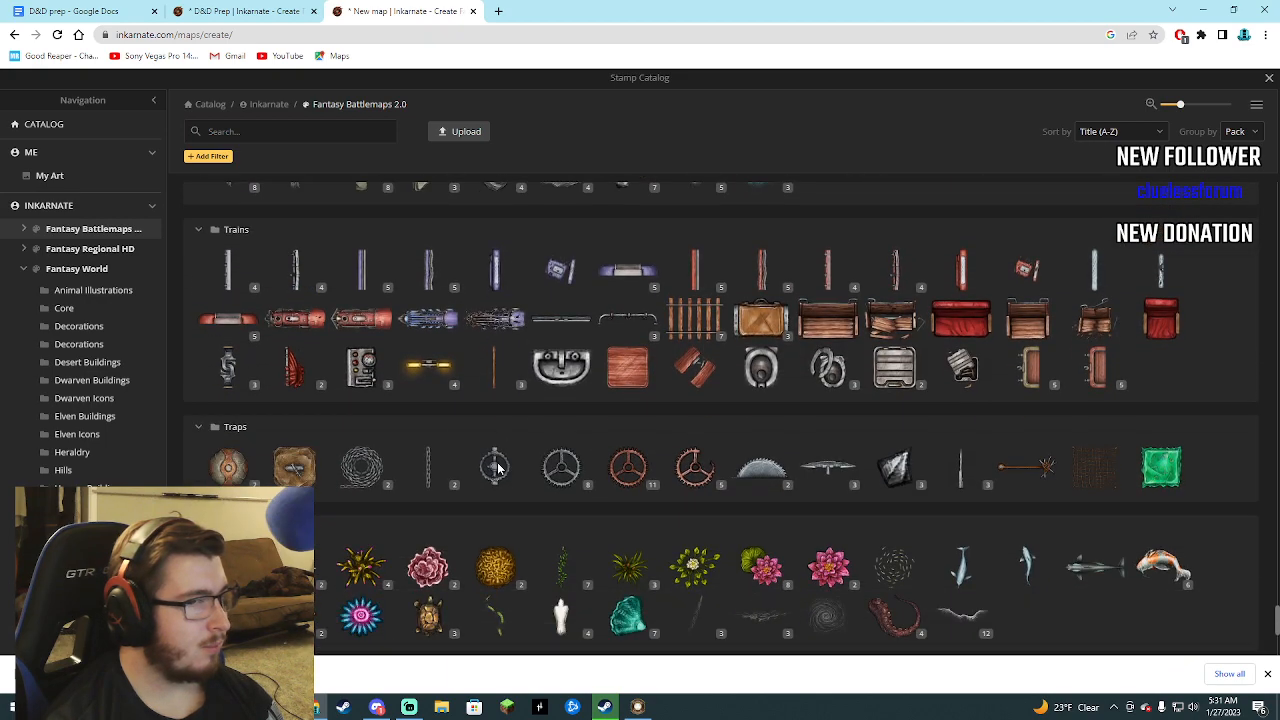
scroll(500, 466, "down", 3)
Search the Fantasy Battlemaps 2.0 stamps for "build" and clear the search term.
left_click(316, 137)
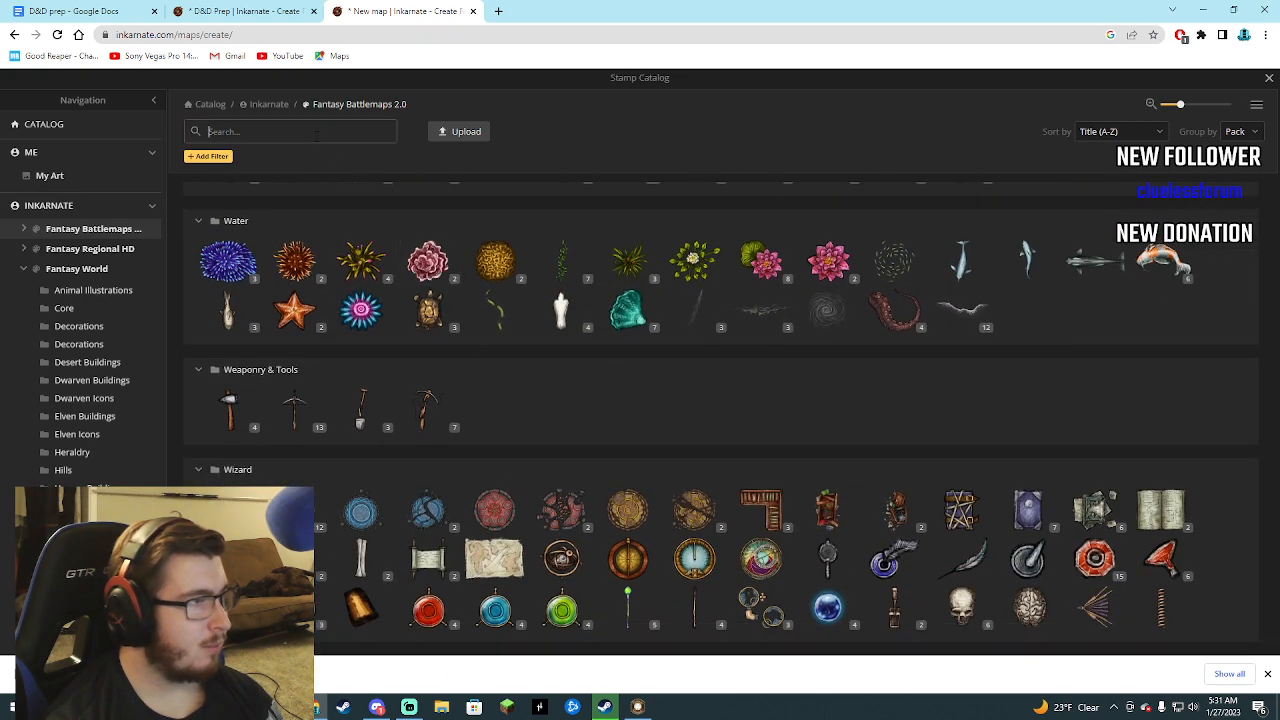
type("bu")
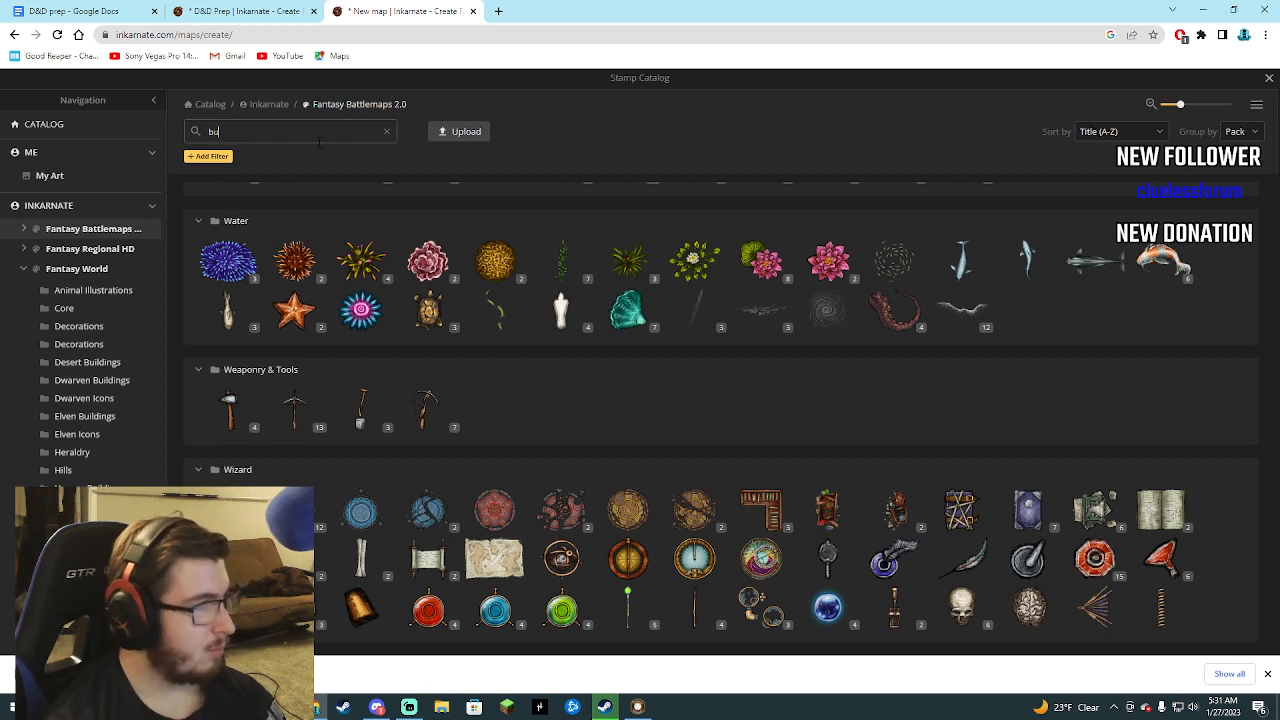
mouse_move(338, 209)
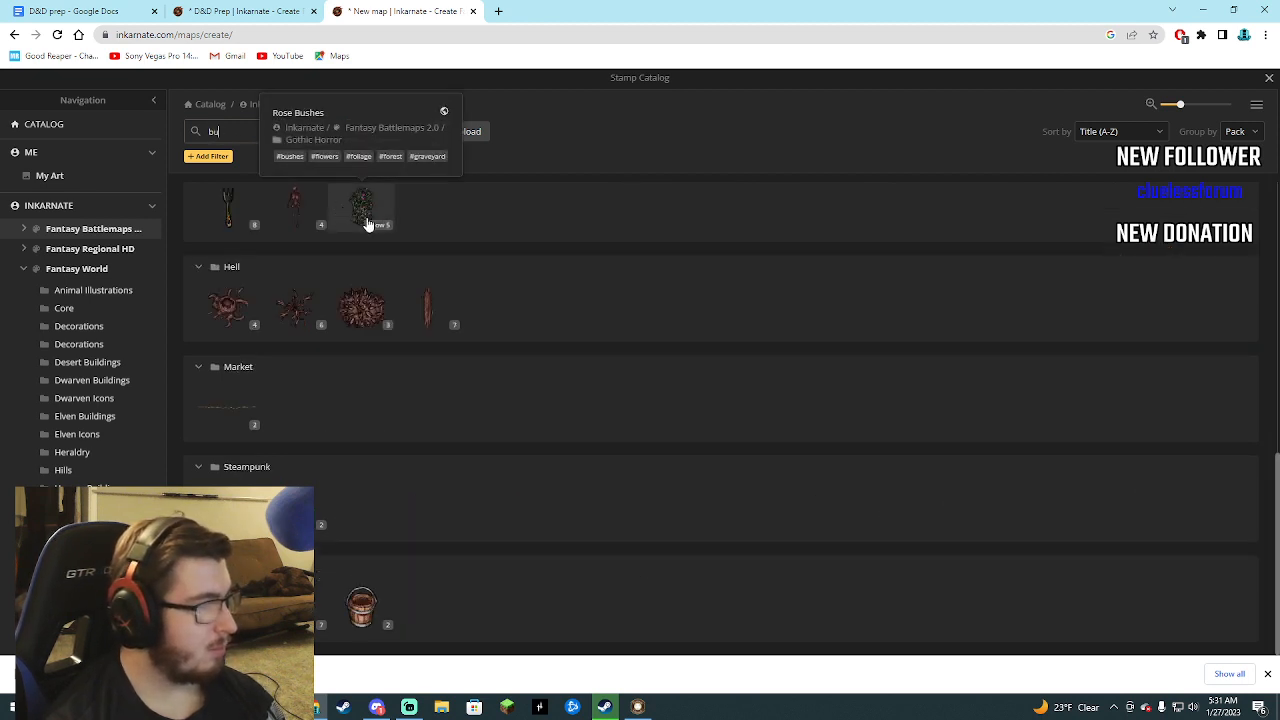
type("il")
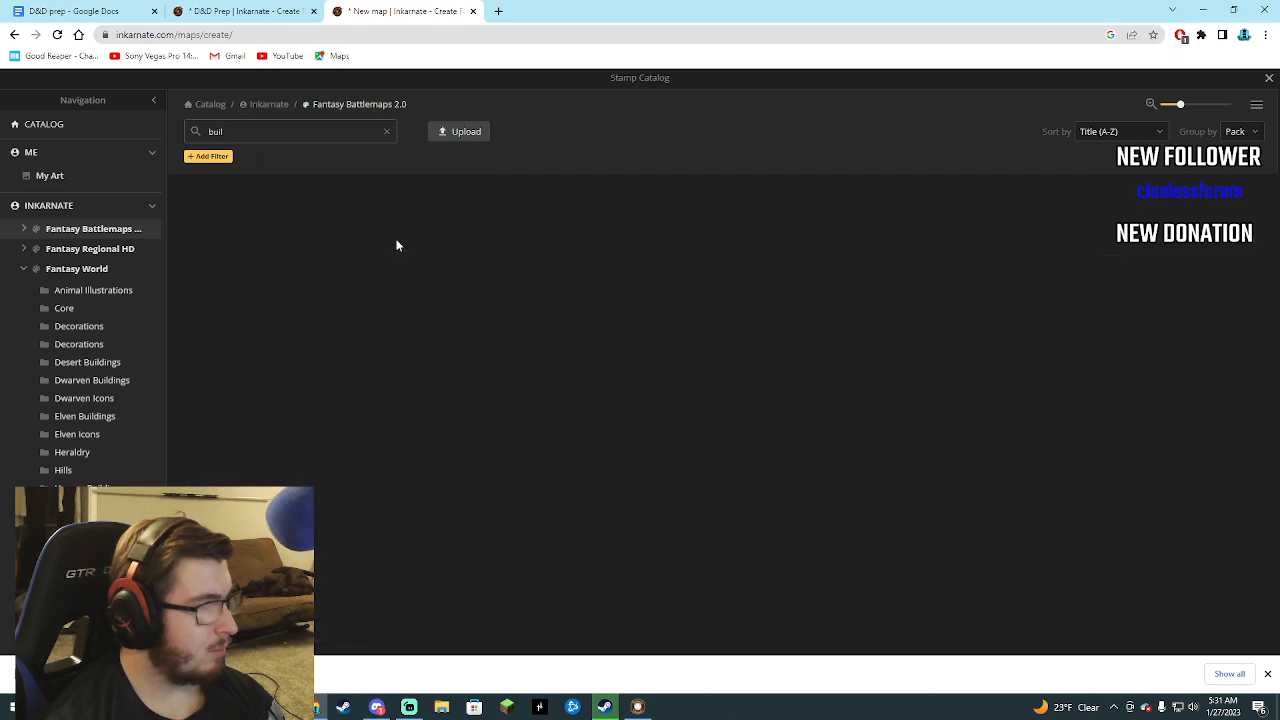
type("d")
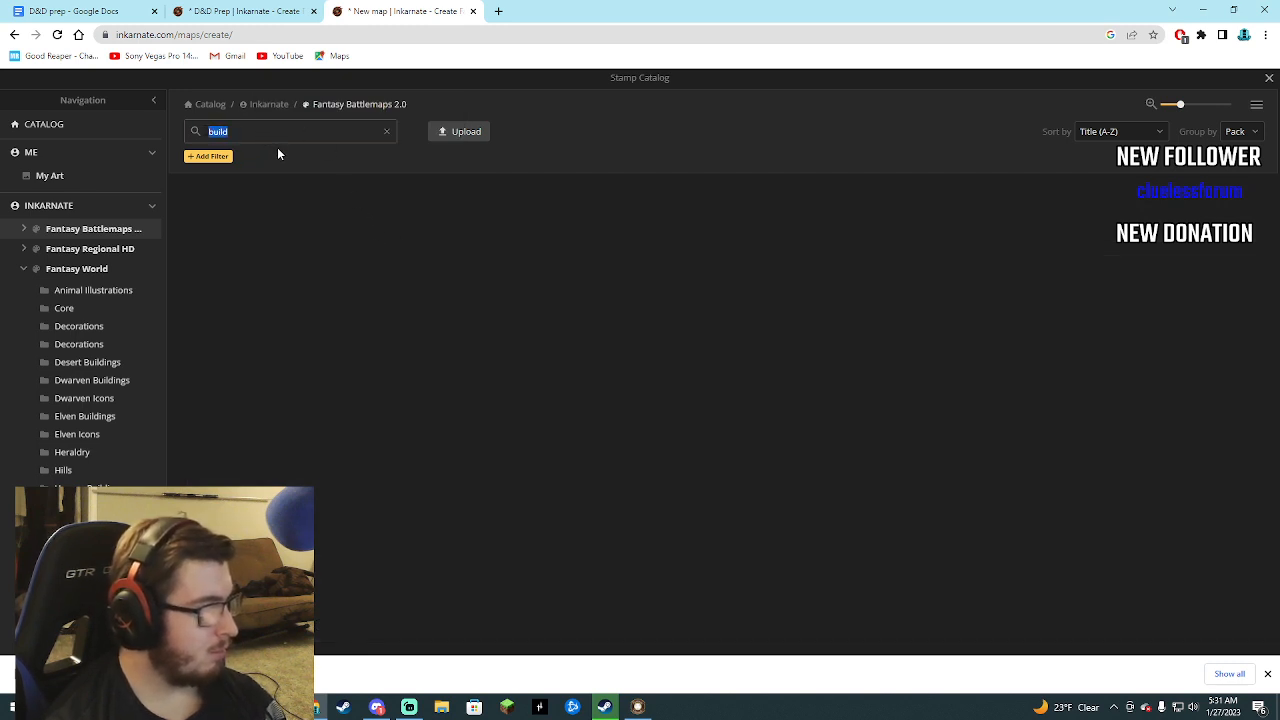
key("BackSpace")
Show the Market category of the Fantasy Battlemaps 2.0 pack and glance at the D&D Prep map for comparison.
left_click(22, 230)
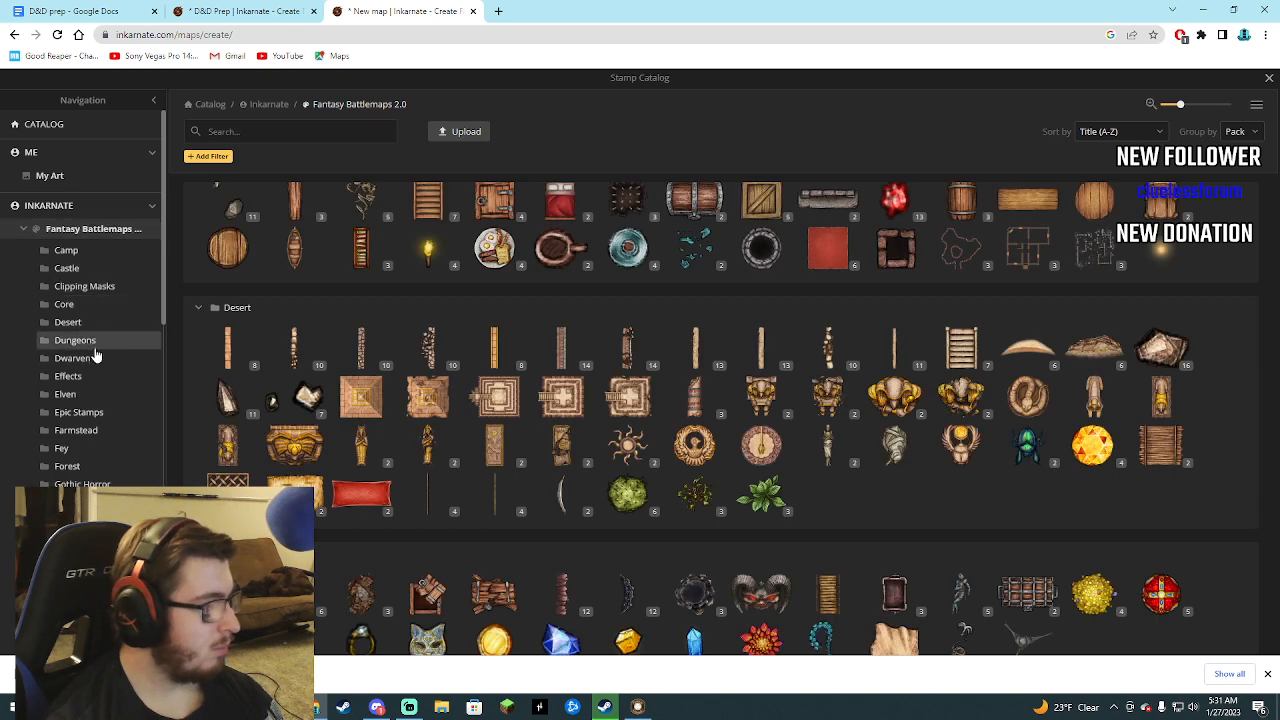
scroll(103, 440, "down", 1)
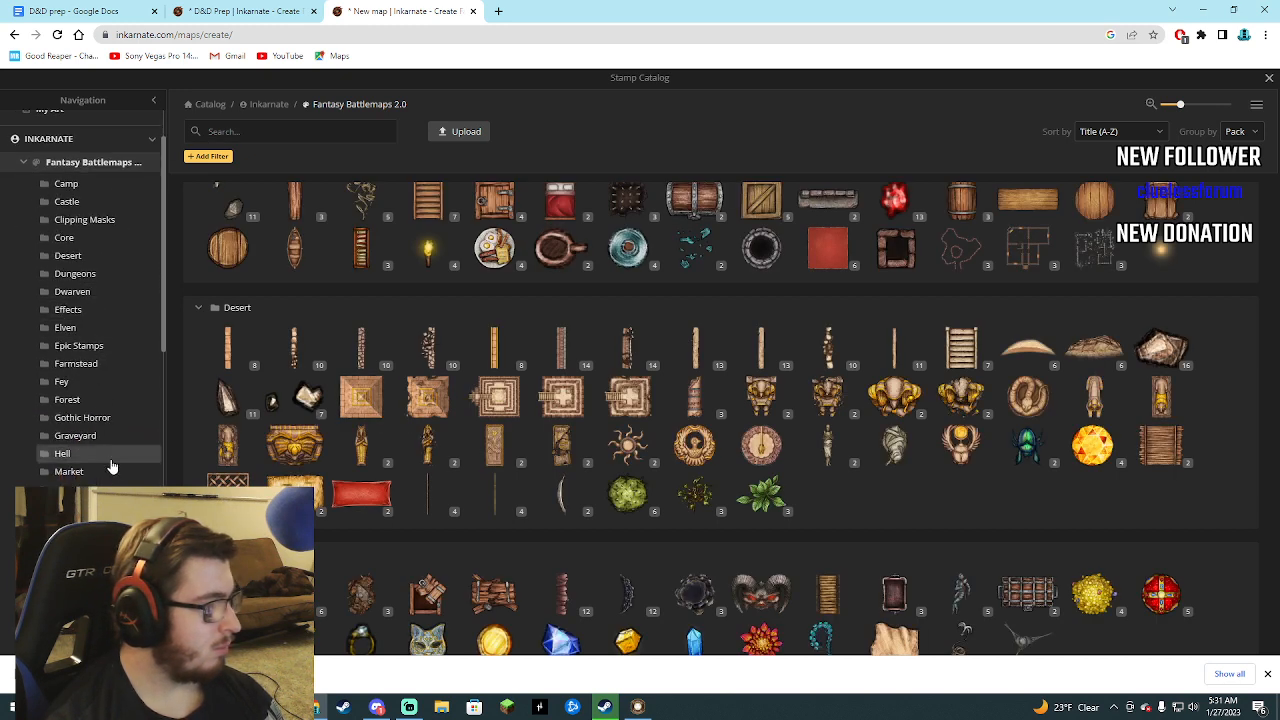
left_click(89, 474)
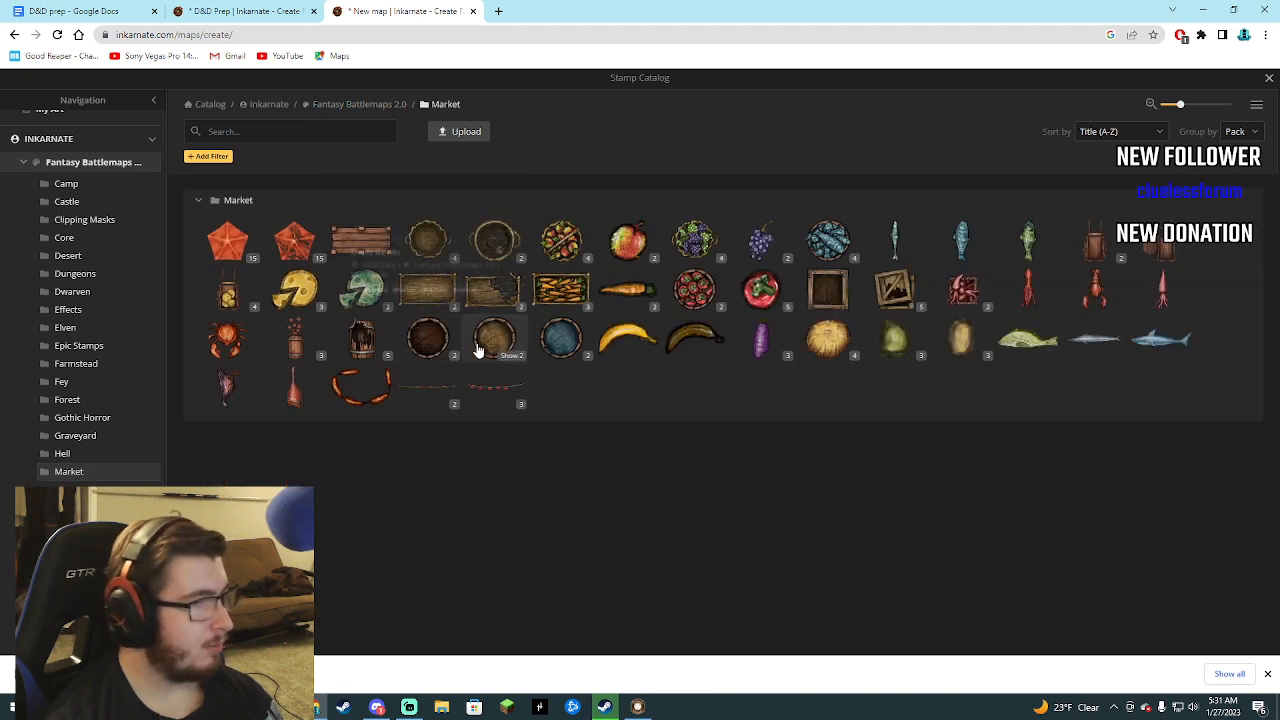
left_click(232, 10)
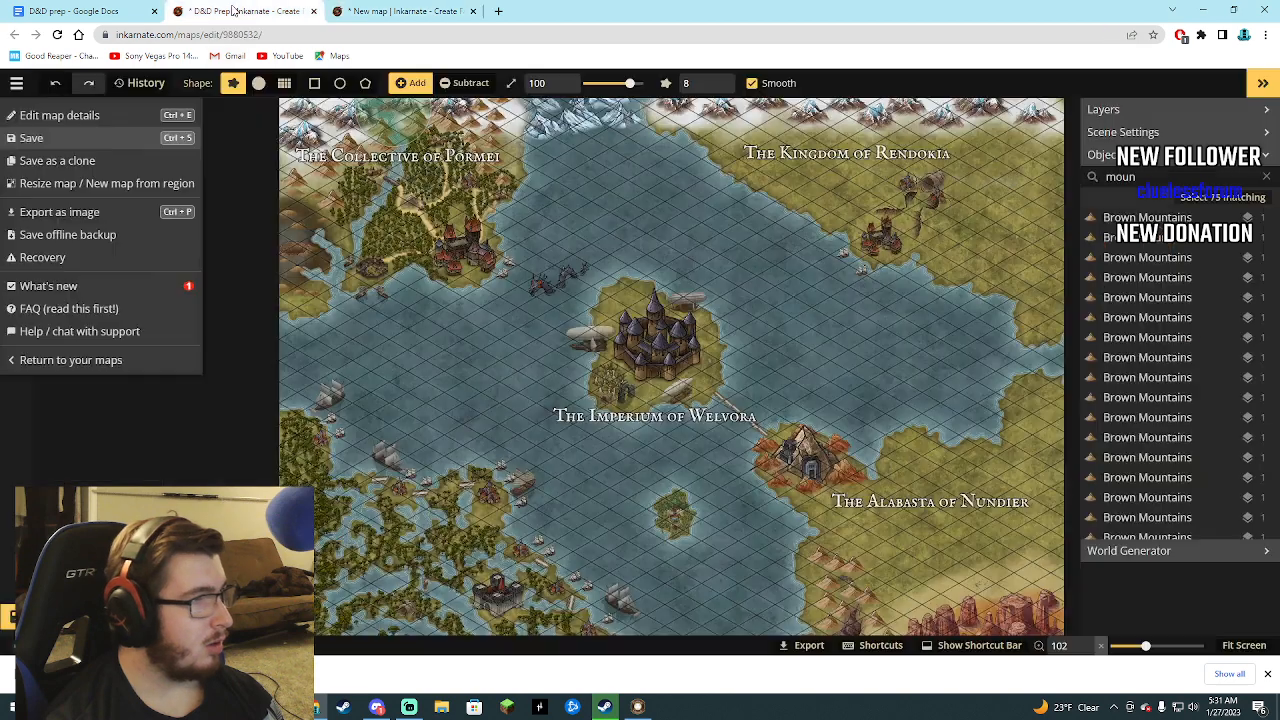
left_click(400, 12)
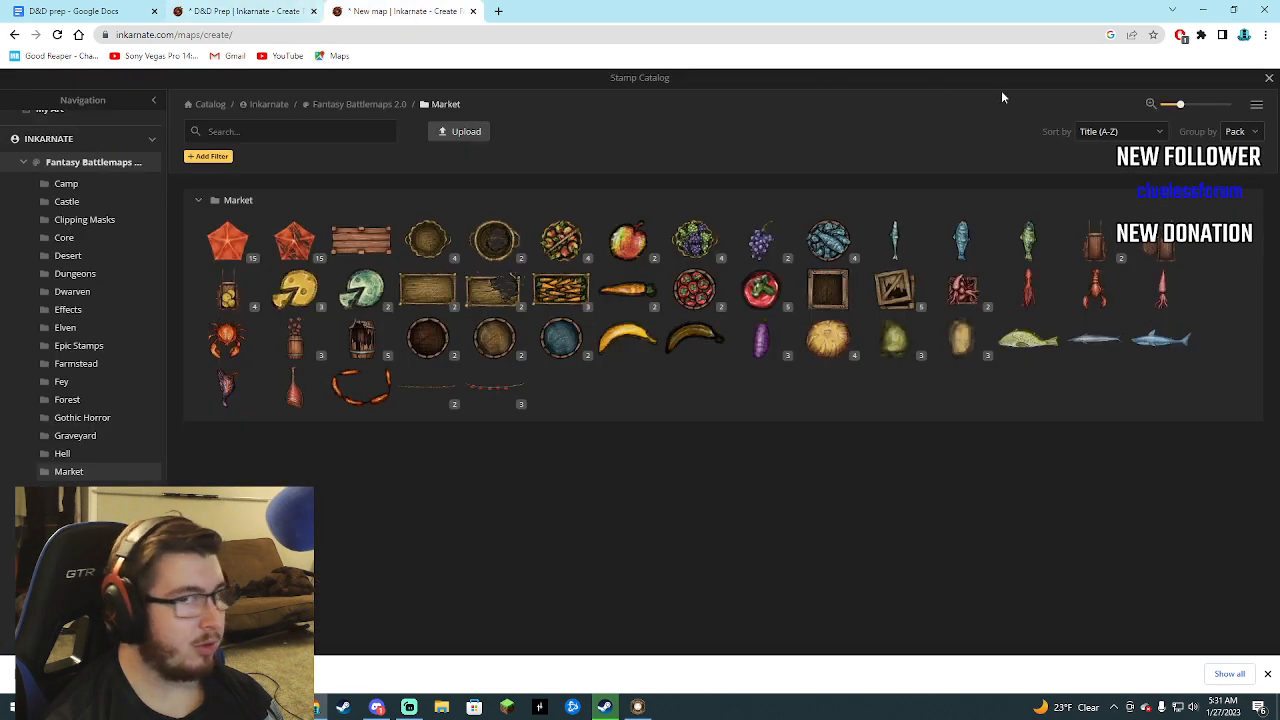
Choose the red Market Stalls stamp from the Fantasy Battlemaps 2.0 Market category.
left_click(1270, 79)
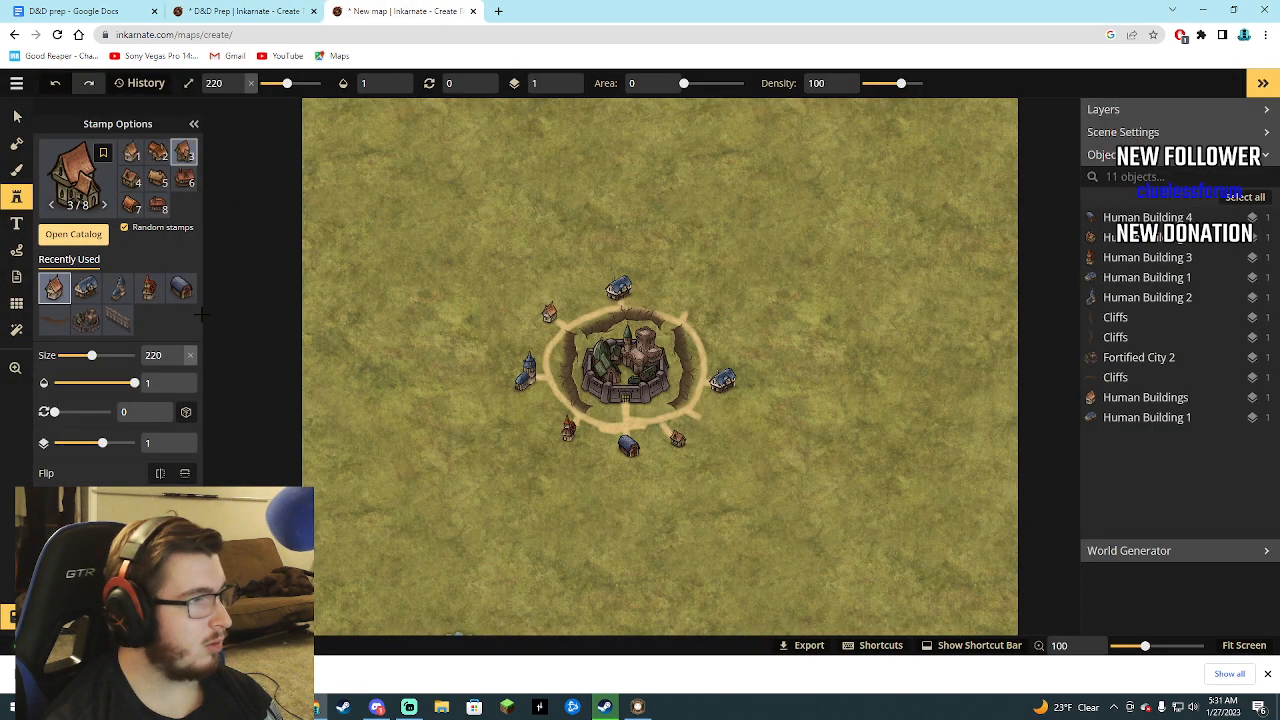
left_click(73, 234)
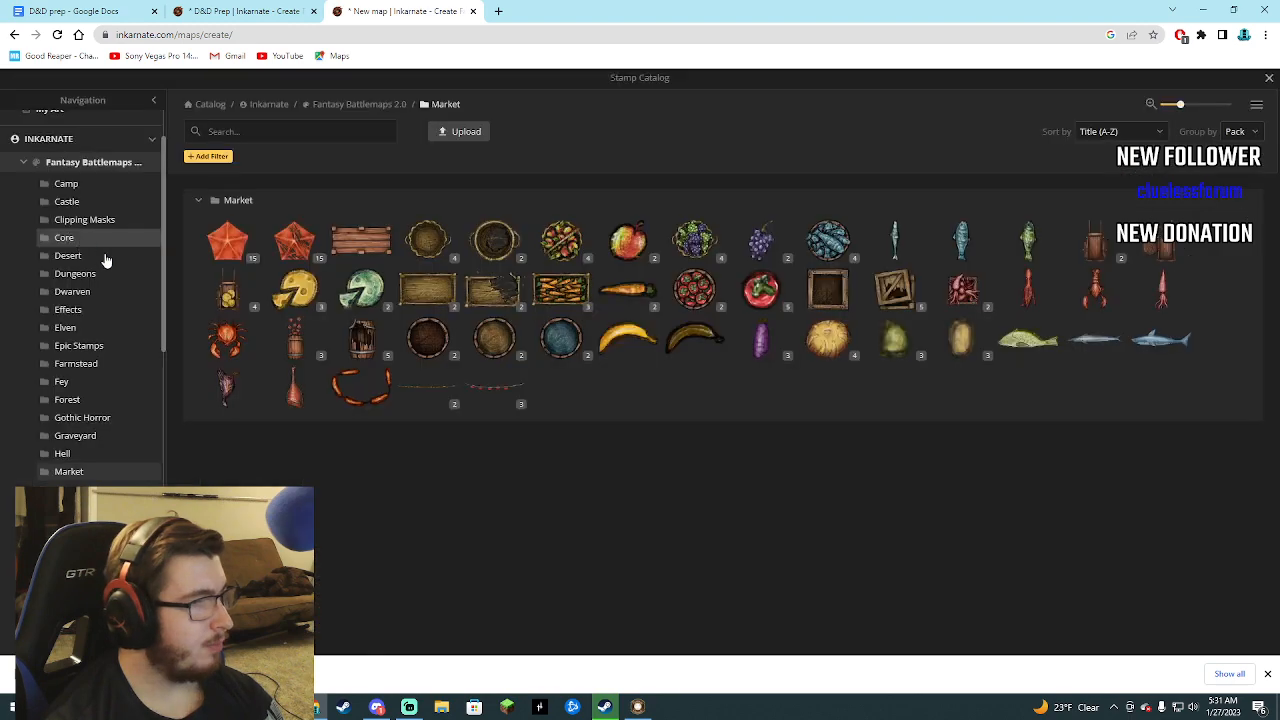
left_click(230, 248)
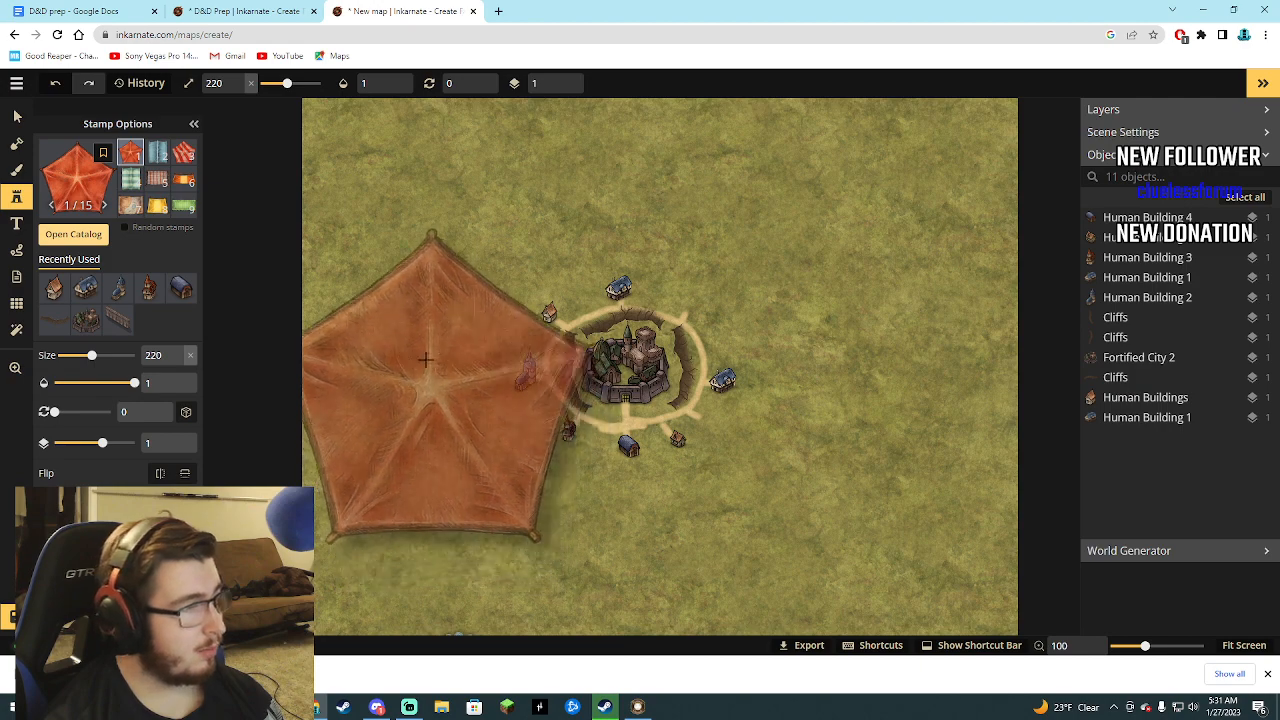
Delete every placed stamp from the map, including all human buildings, the cliffs and Fortified City 2.
left_click(1157, 222)
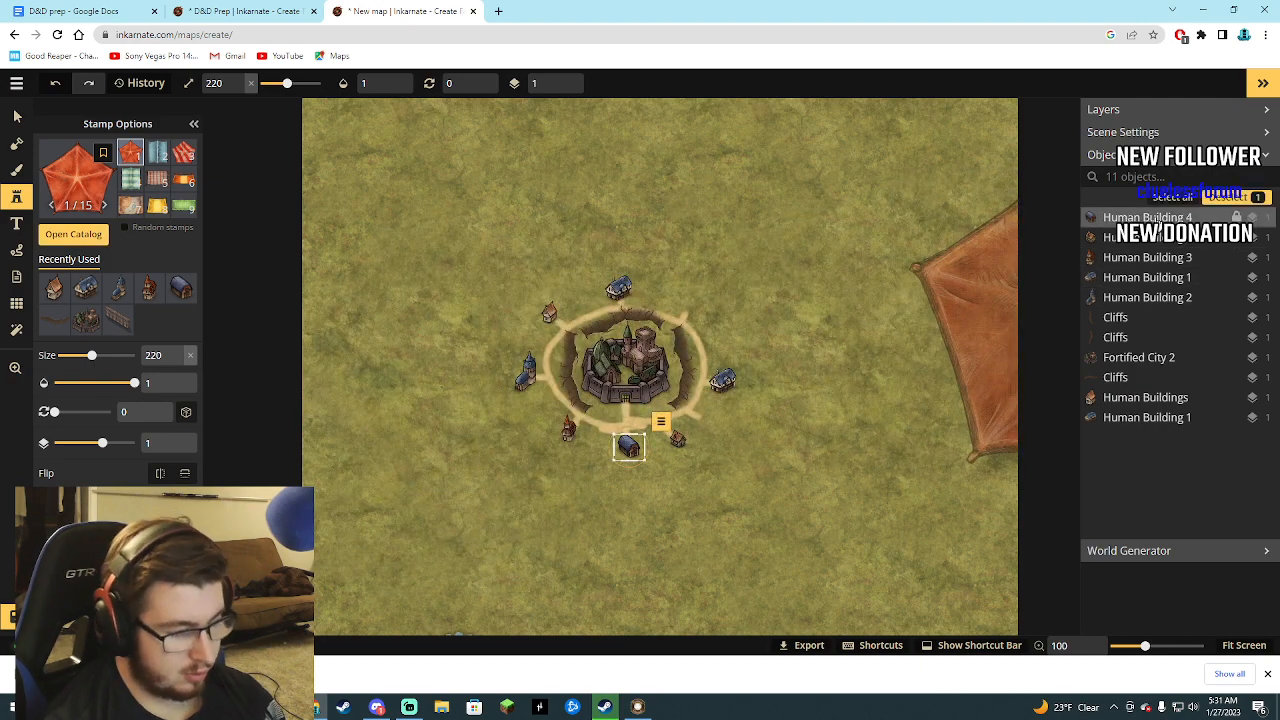
key("Delete")
left_click(1155, 220)
key("Delete")
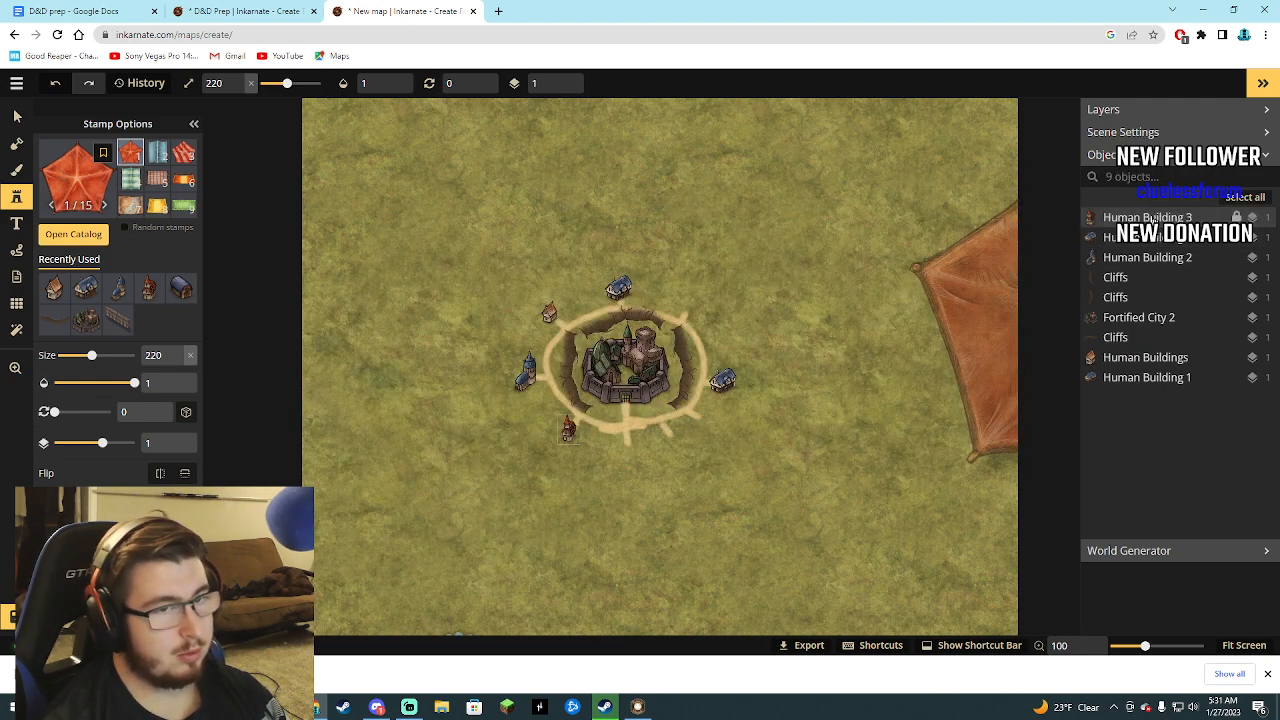
left_click(1153, 222)
key("Delete")
left_click(1153, 222)
key("Delete")
left_click(1153, 222)
key("Delete")
left_click(1153, 222)
key("Delete")
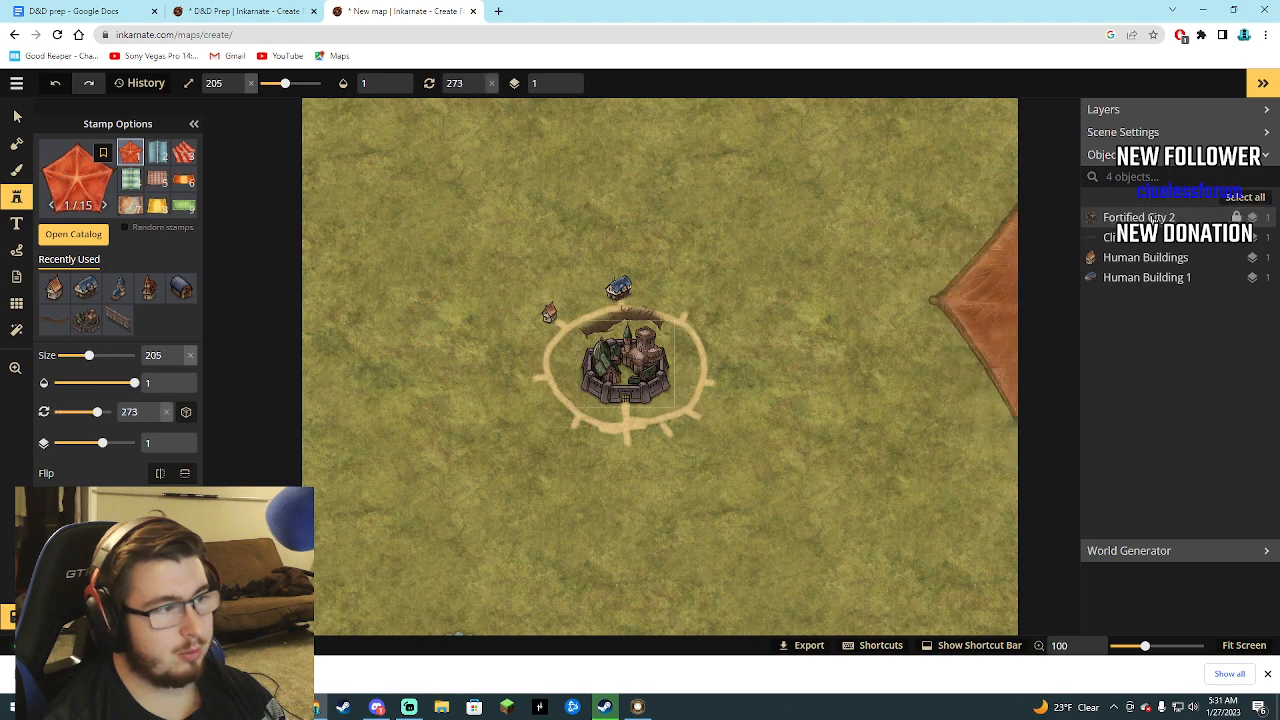
left_click(1153, 220)
key("Delete")
left_click(1153, 220)
key("Delete")
left_click(1153, 220)
key("Delete")
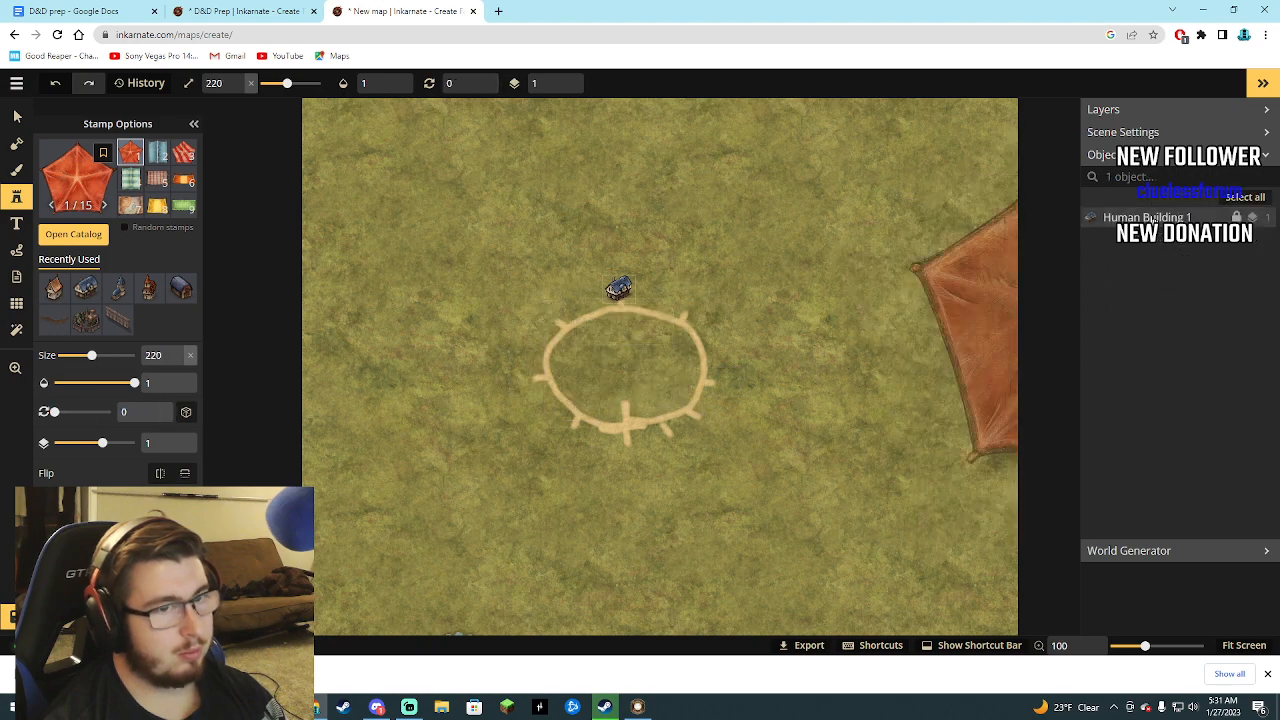
left_click(1153, 220)
key("Delete")
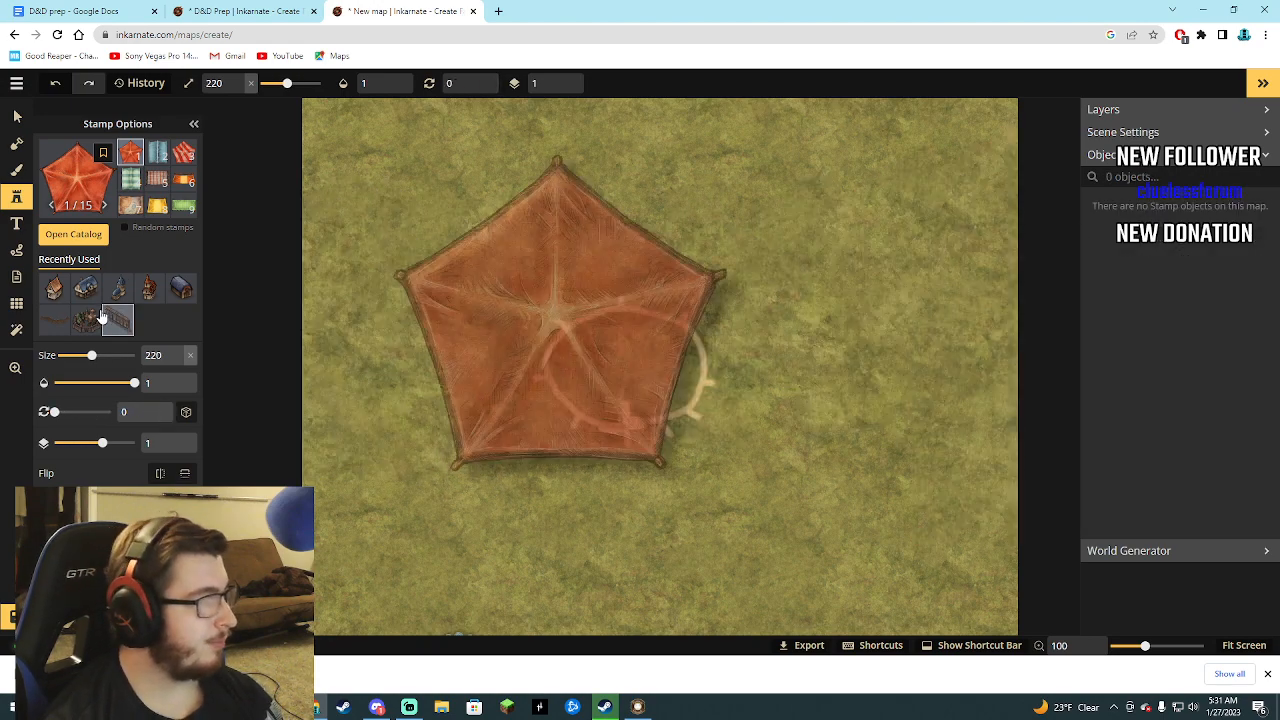
Place the Fortified City 2 stamp inside the path ring, enlarge it to size 344 and centre it in the ring.
left_click(98, 317)
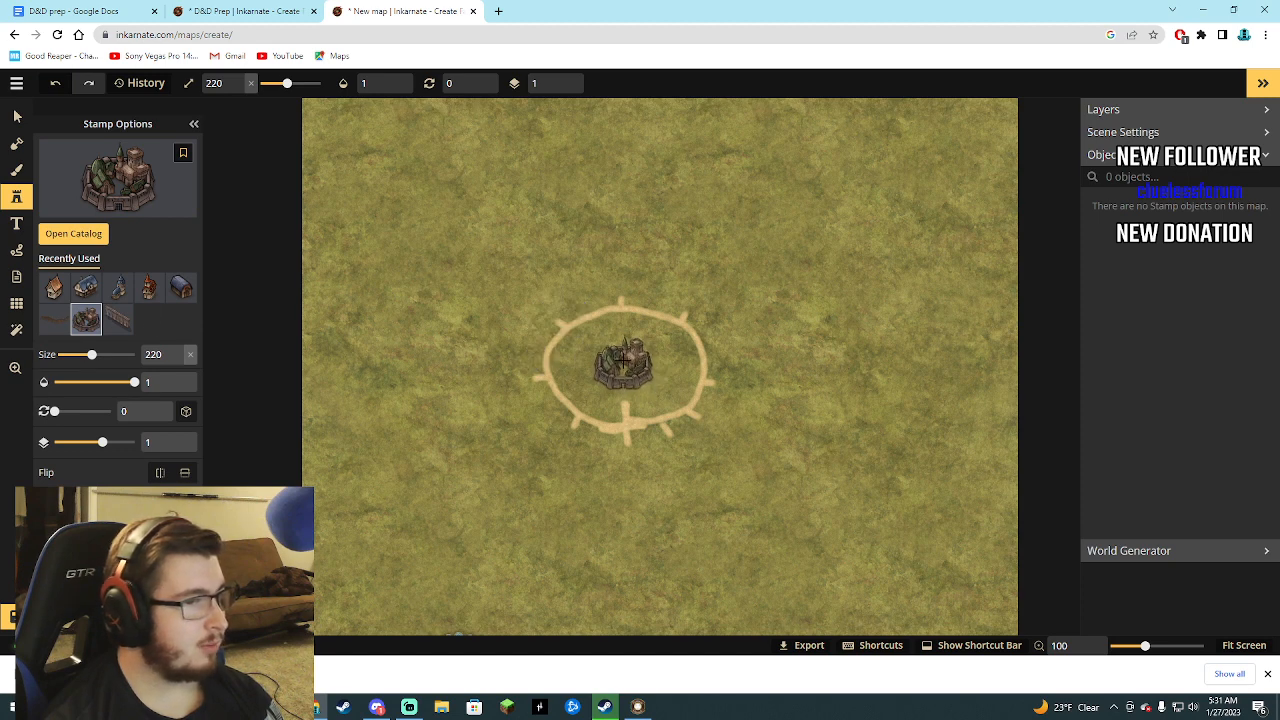
left_click(622, 358)
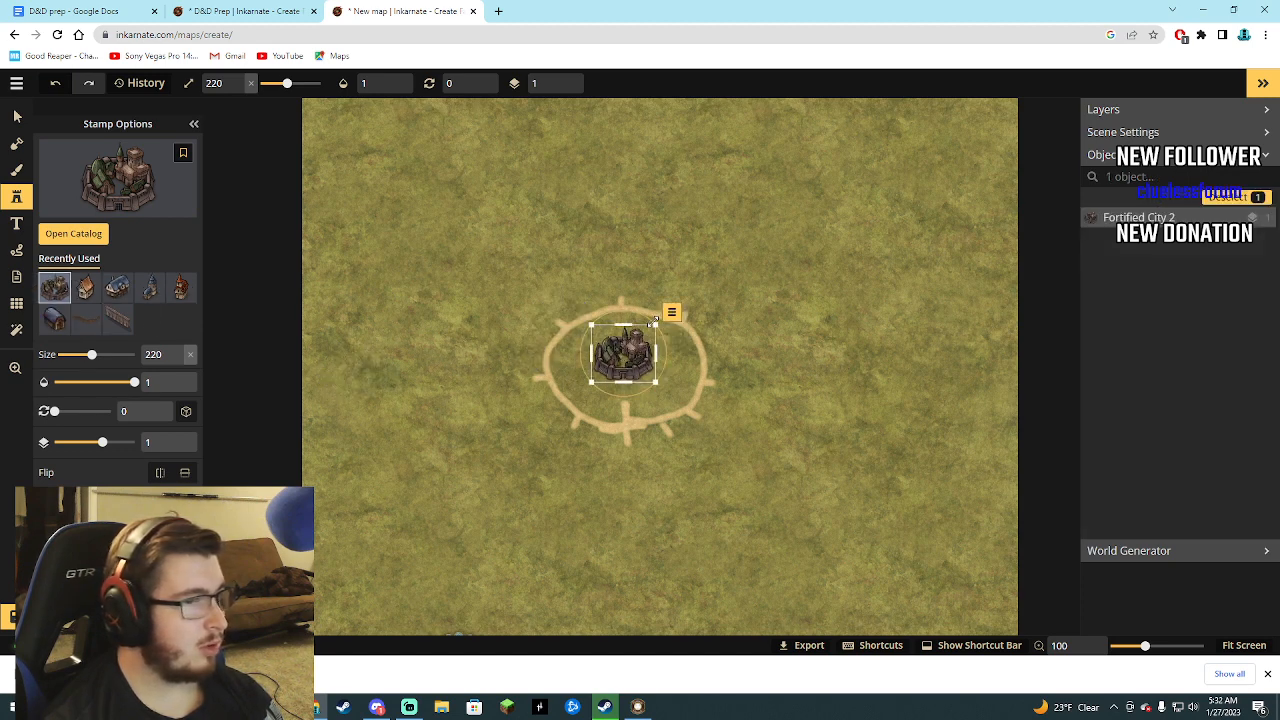
left_click_drag(658, 322, 693, 290)
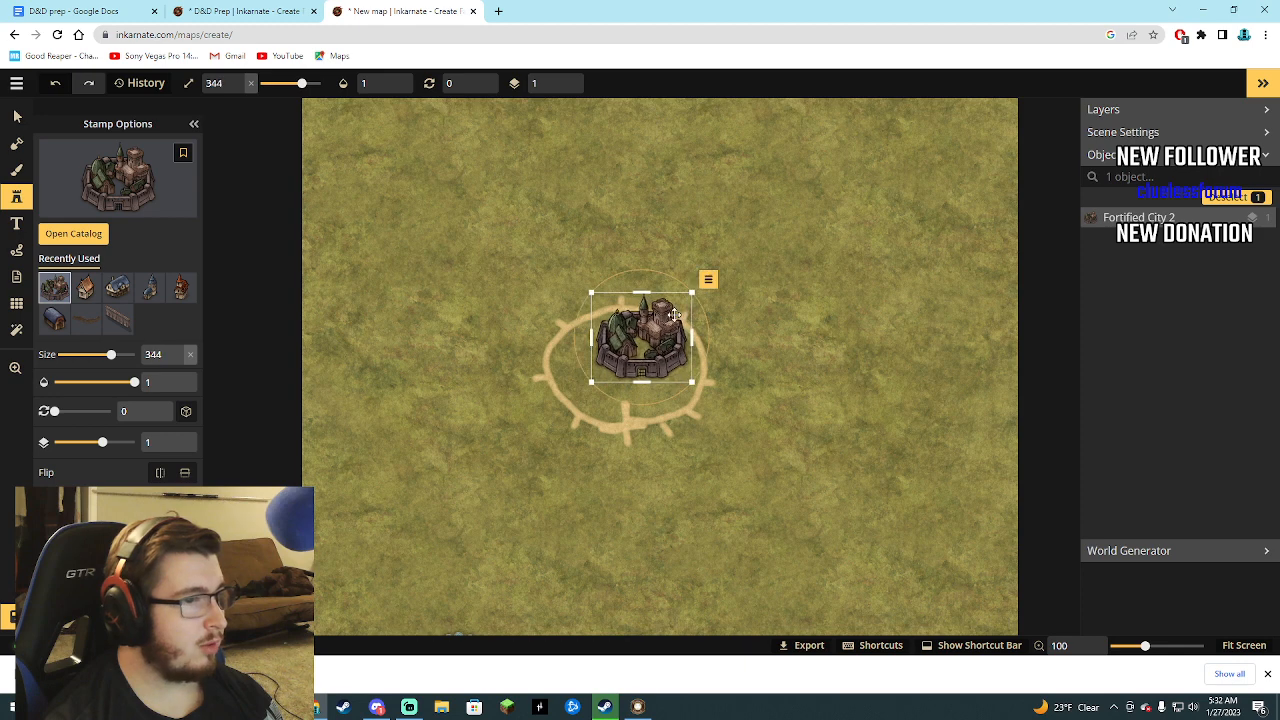
left_click_drag(641, 345, 626, 370)
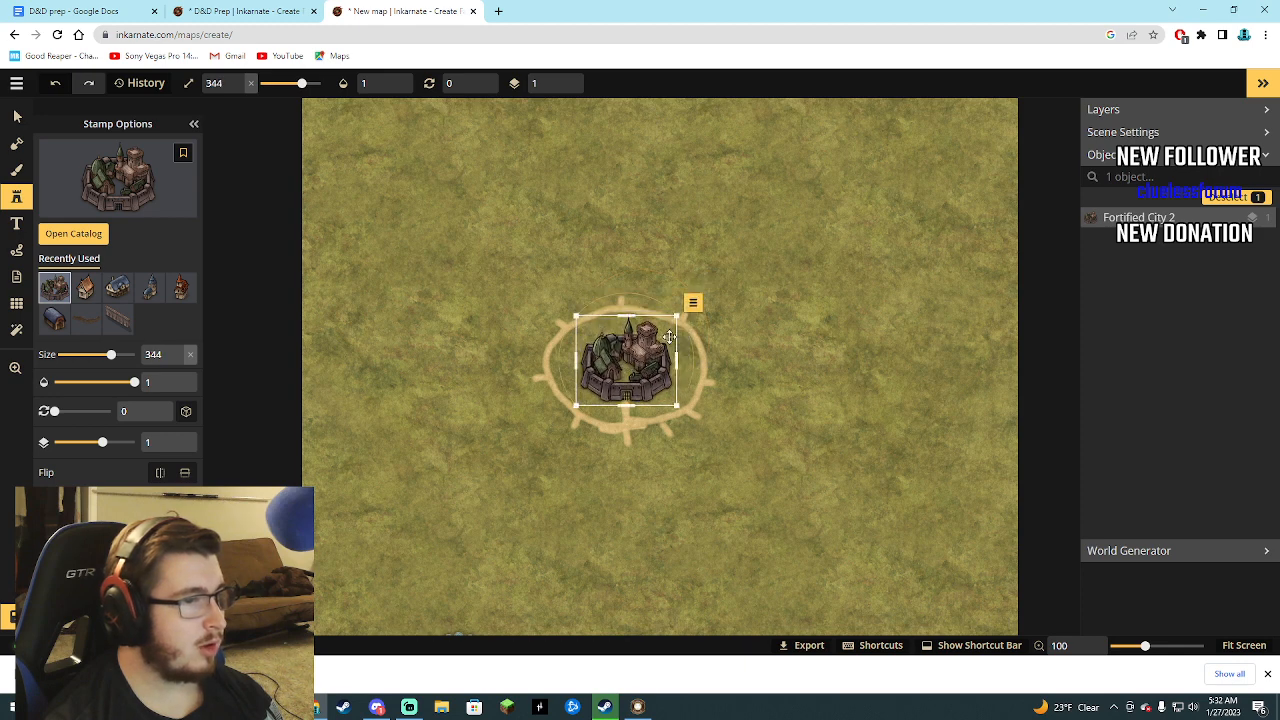
Add a Cliffs stamp along the city's west side, scaled to size 191 and rotated to 89 degrees.
left_click(86, 319)
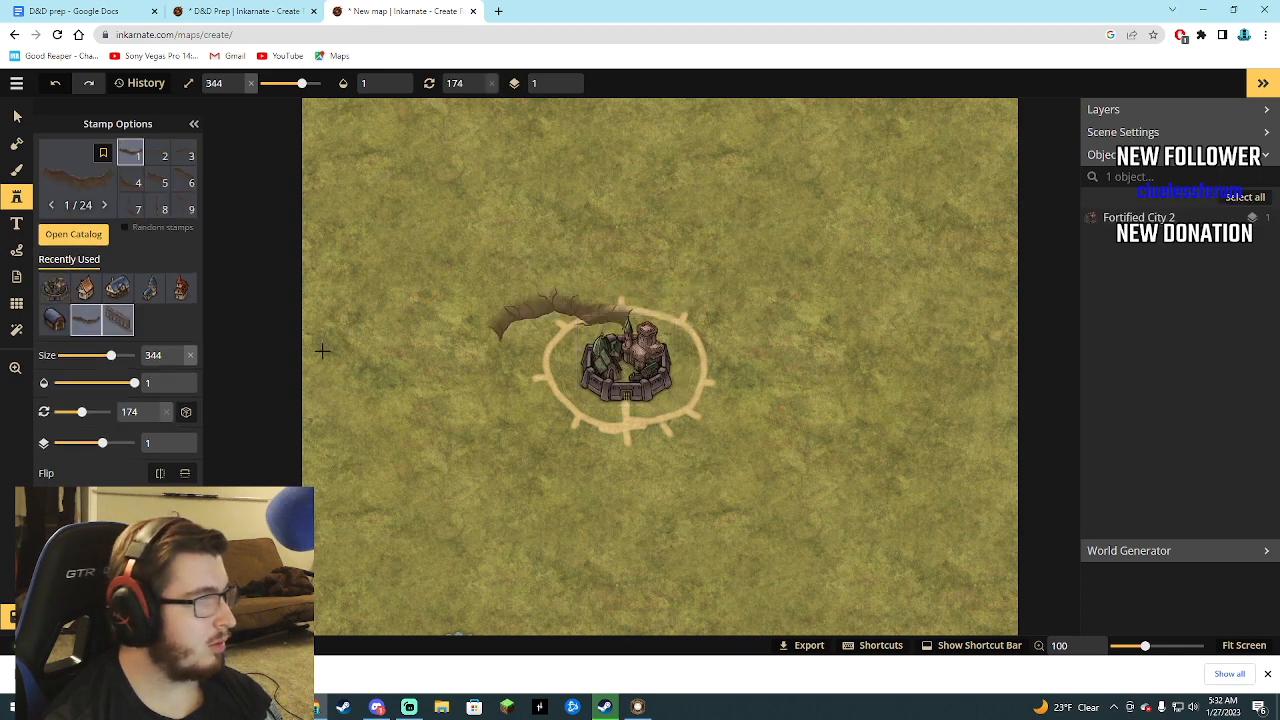
left_click(576, 352)
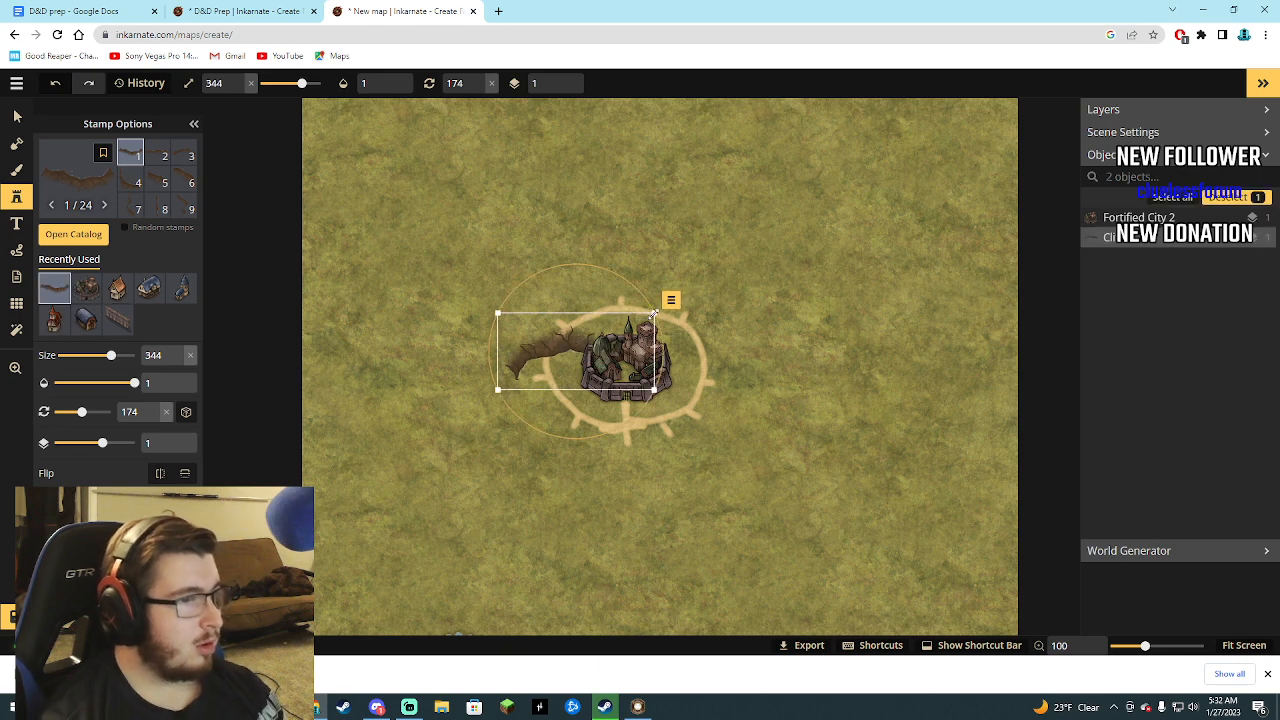
left_click_drag(653, 314, 610, 332)
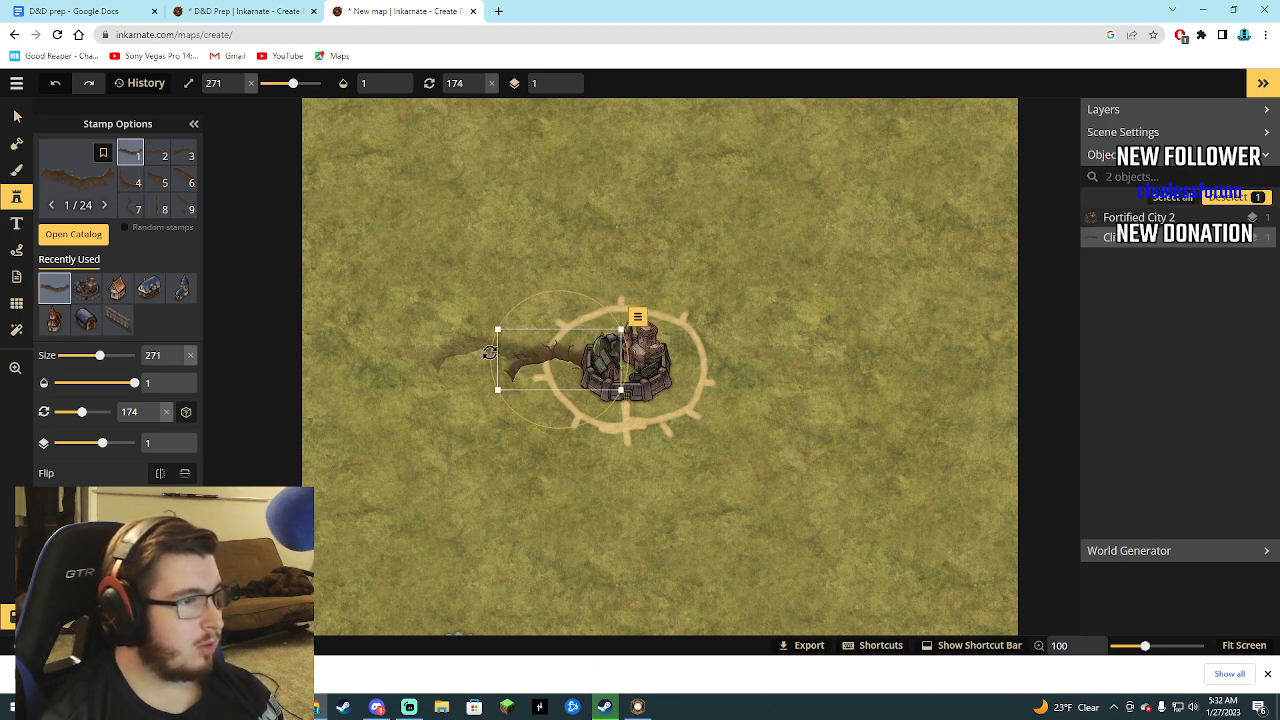
left_click_drag(494, 354, 550, 411)
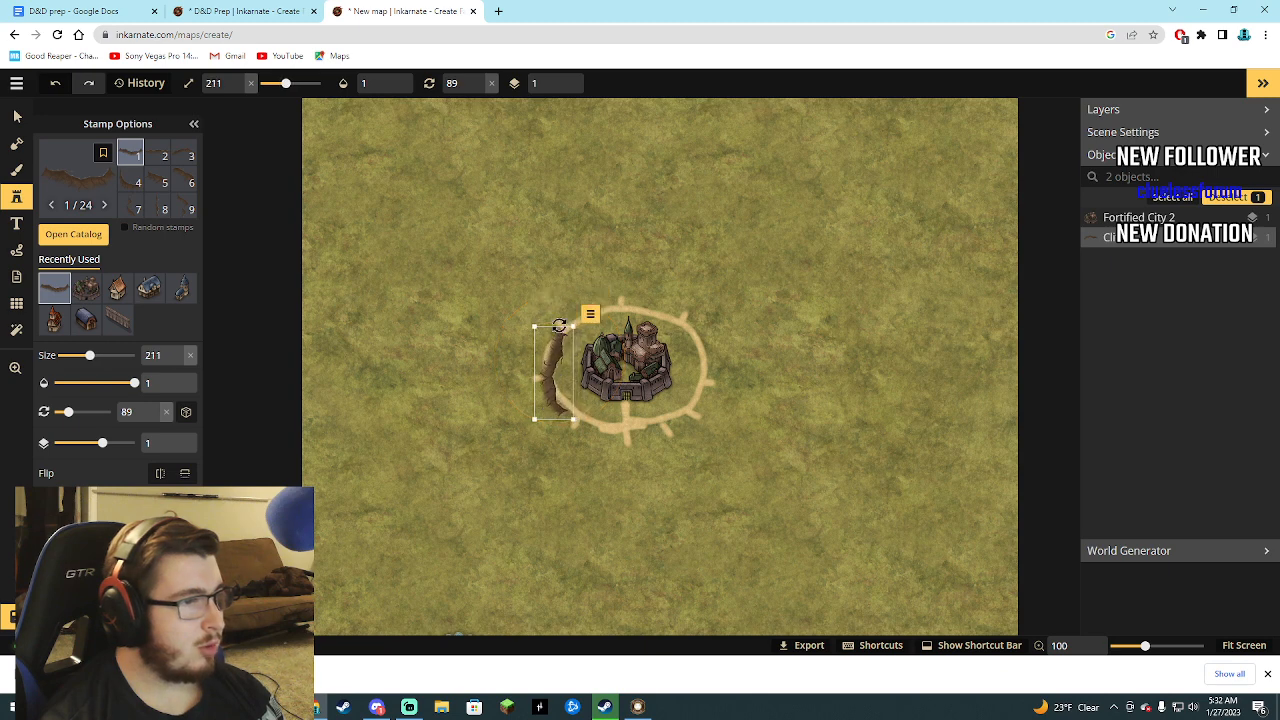
left_click_drag(566, 358, 569, 355)
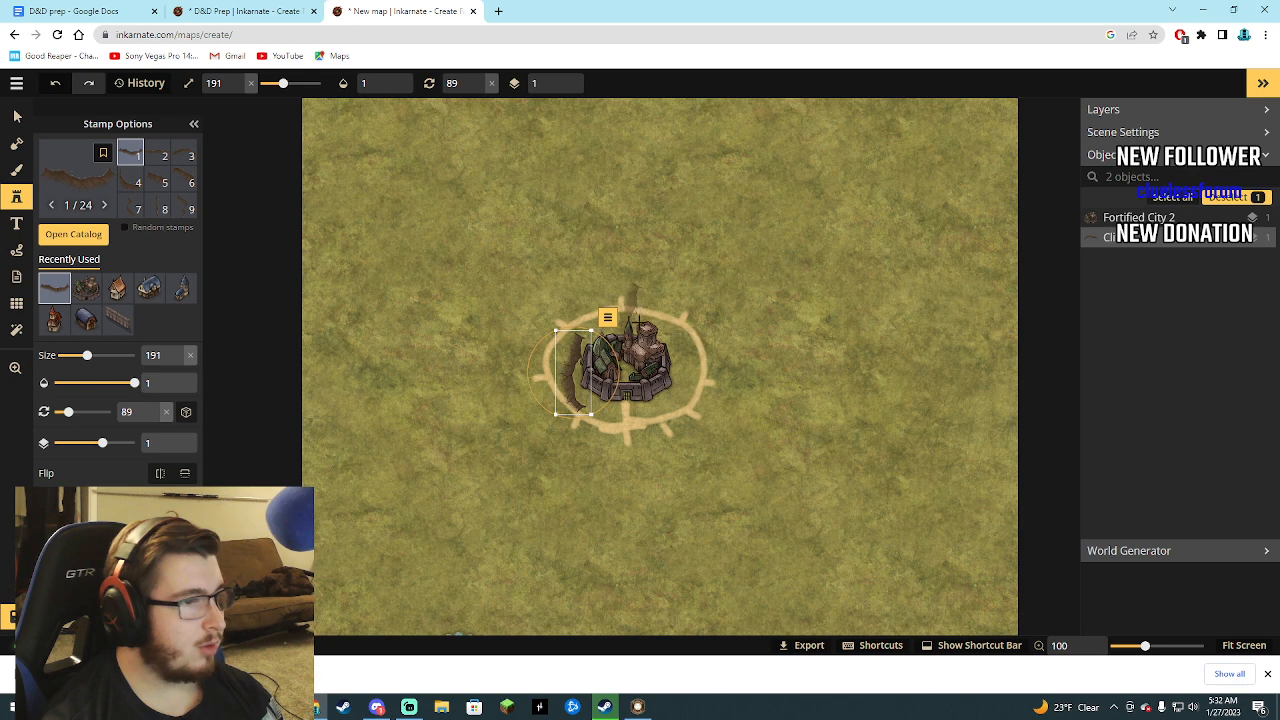
Add size 191 cliffs on the city's other sides, one to the east rotated to 261 degrees and one to the north rotated to 168.
left_click(682, 364)
left_click_drag(722, 342, 586, 438)
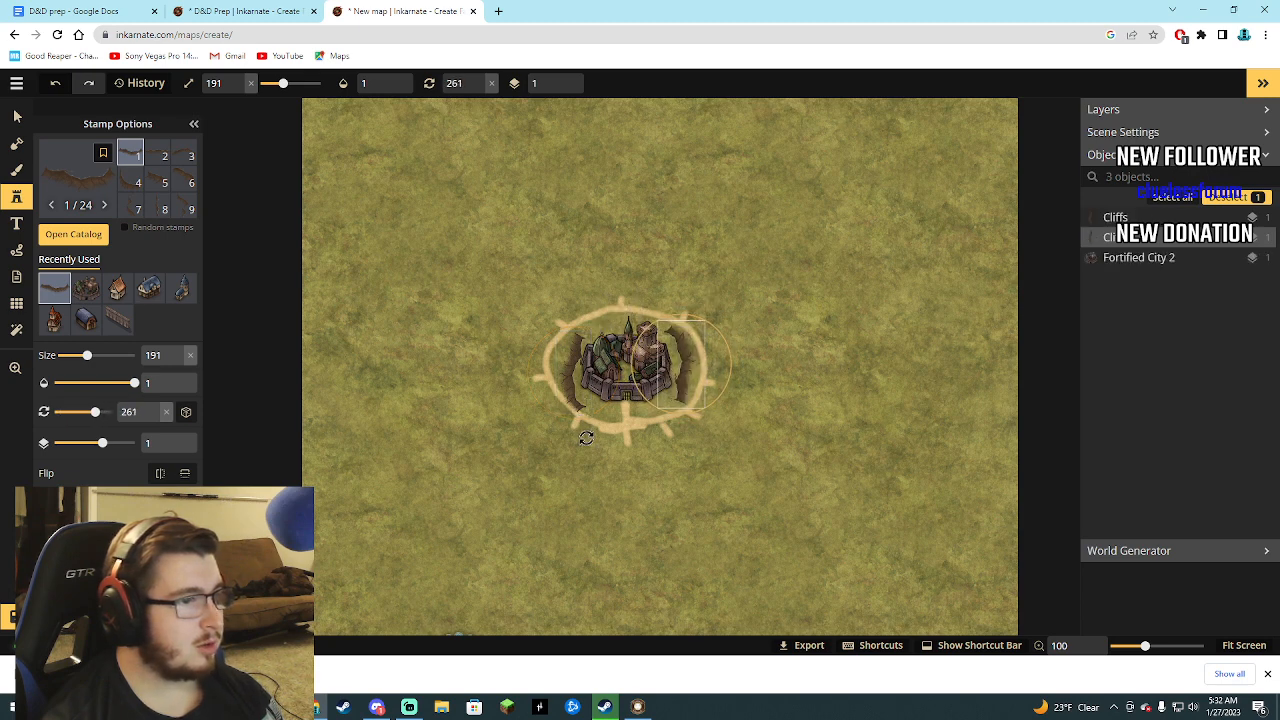
left_click(620, 315)
left_click_drag(649, 279, 621, 323)
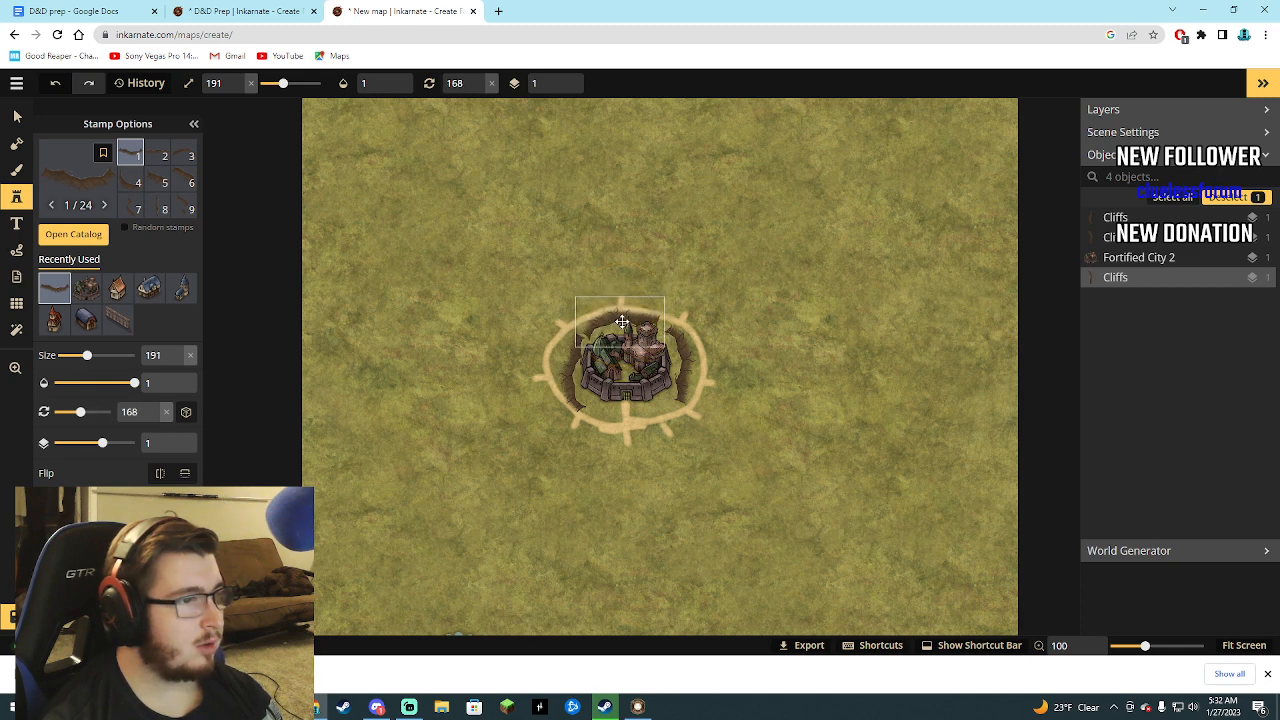
Try a fourth cliff south of the city gate, rotated to 352 degrees, and delete it.
left_click(631, 413)
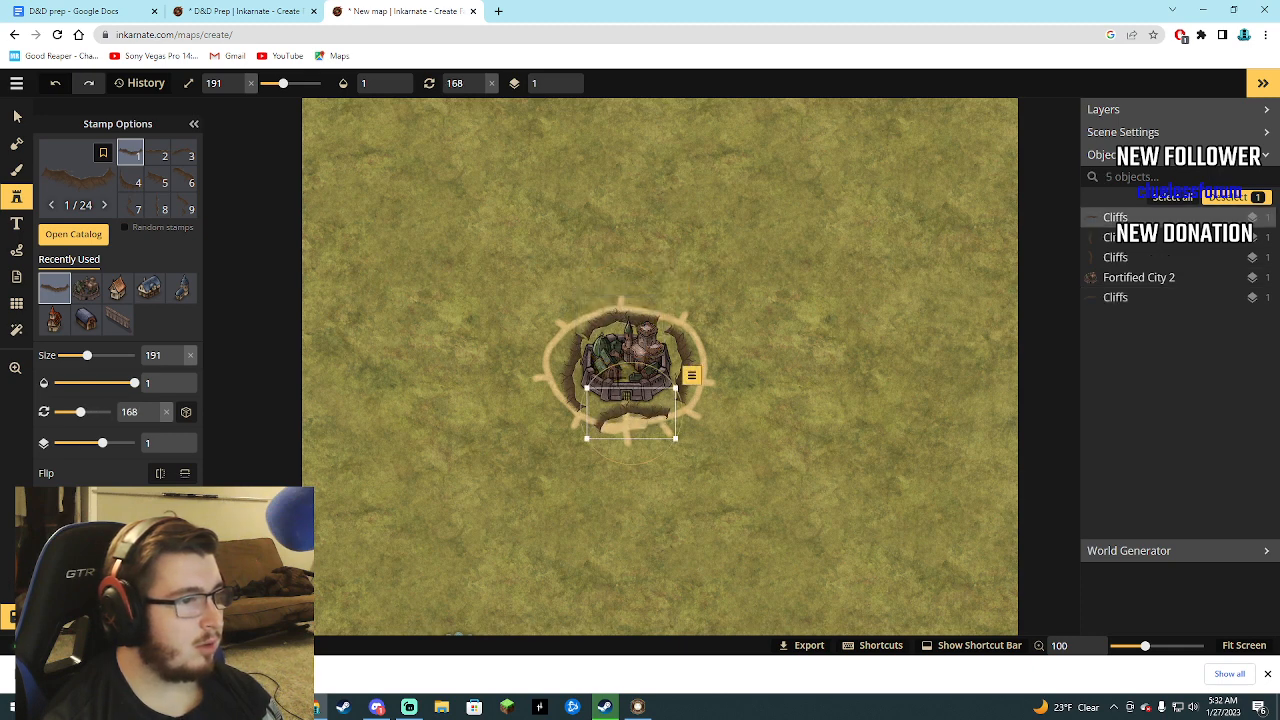
left_click_drag(630, 363, 630, 466)
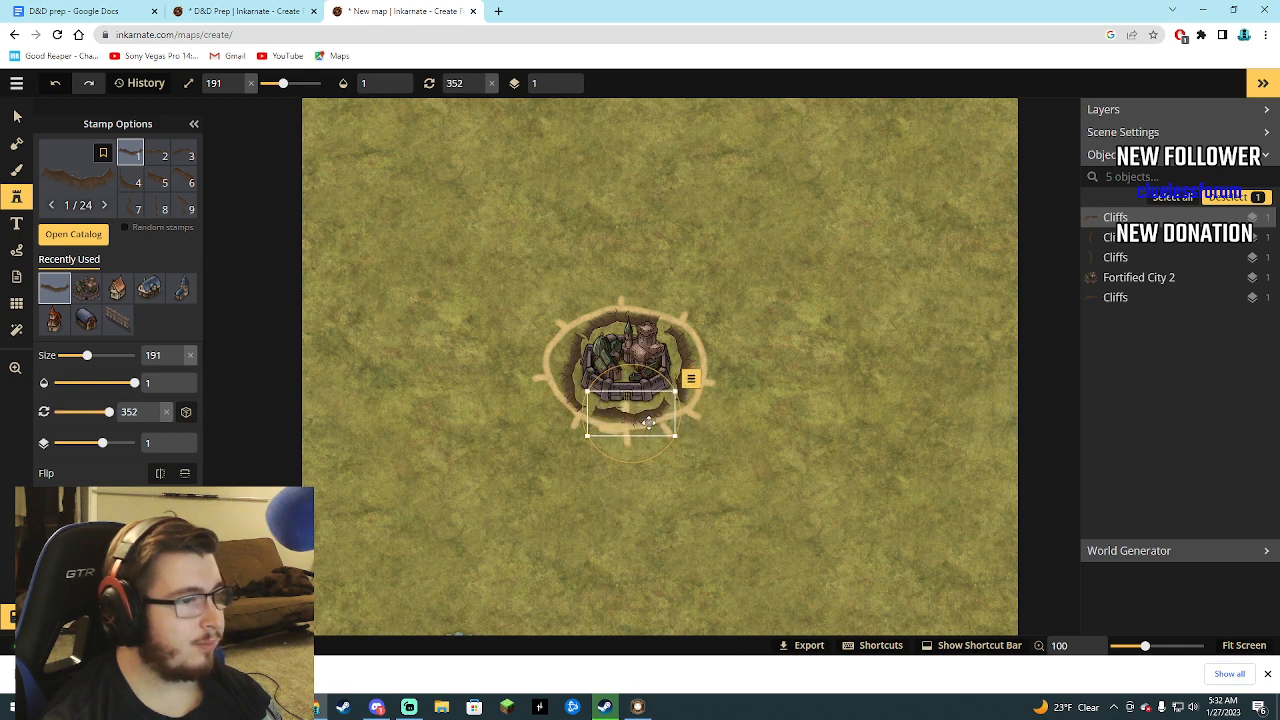
left_click_drag(648, 423, 860, 402)
key("Delete")
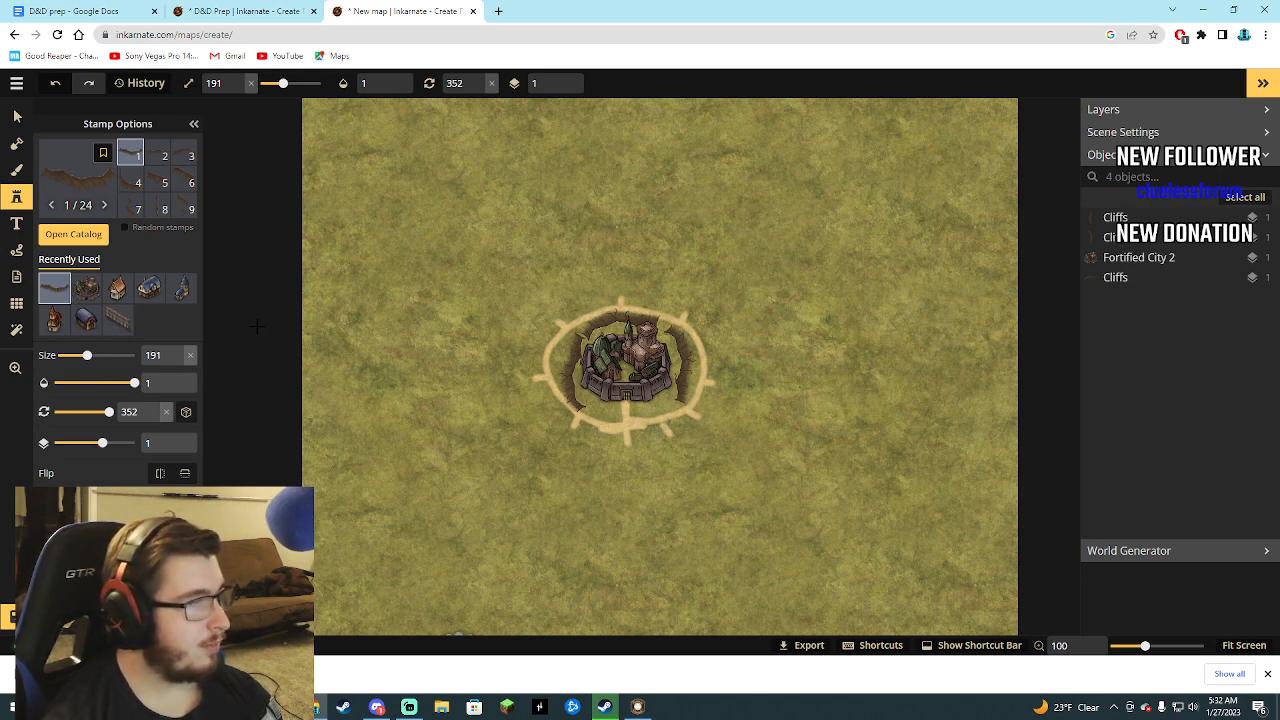
Nudge the eastern cliff slightly closer to the city and delete the stray cliff stamped over the northern wall.
left_click(1112, 238)
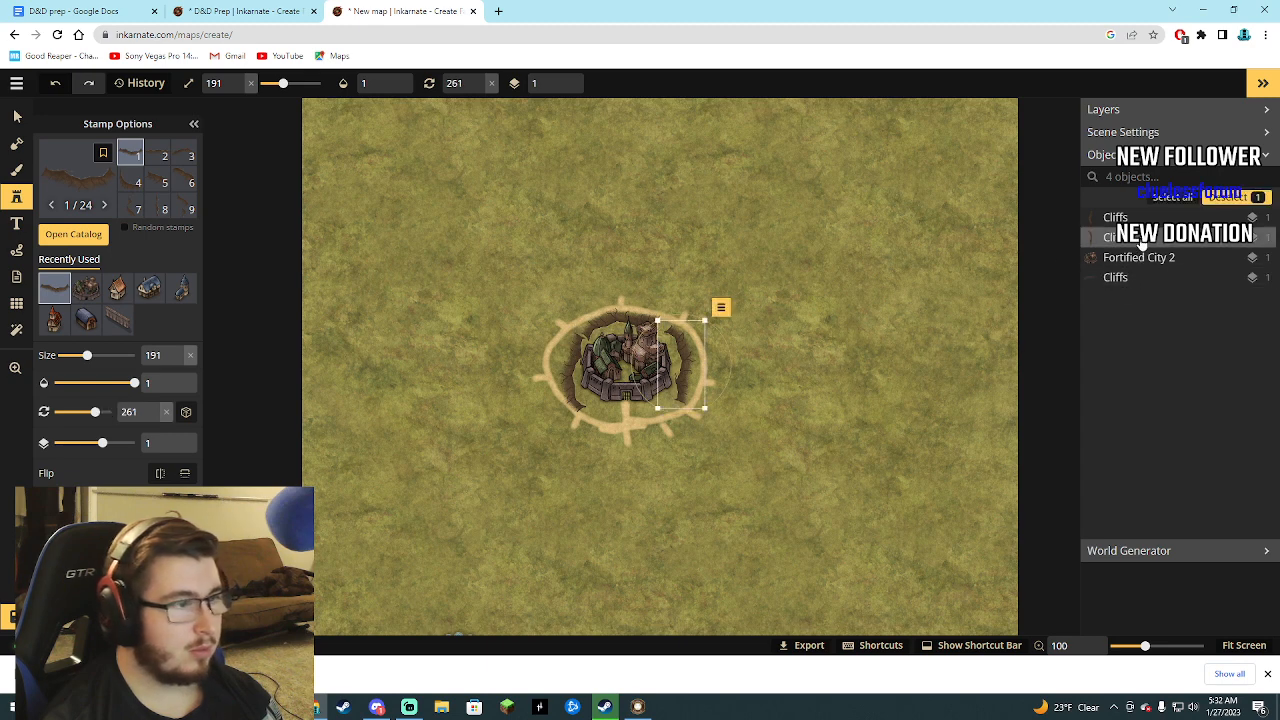
left_click_drag(686, 368, 684, 367)
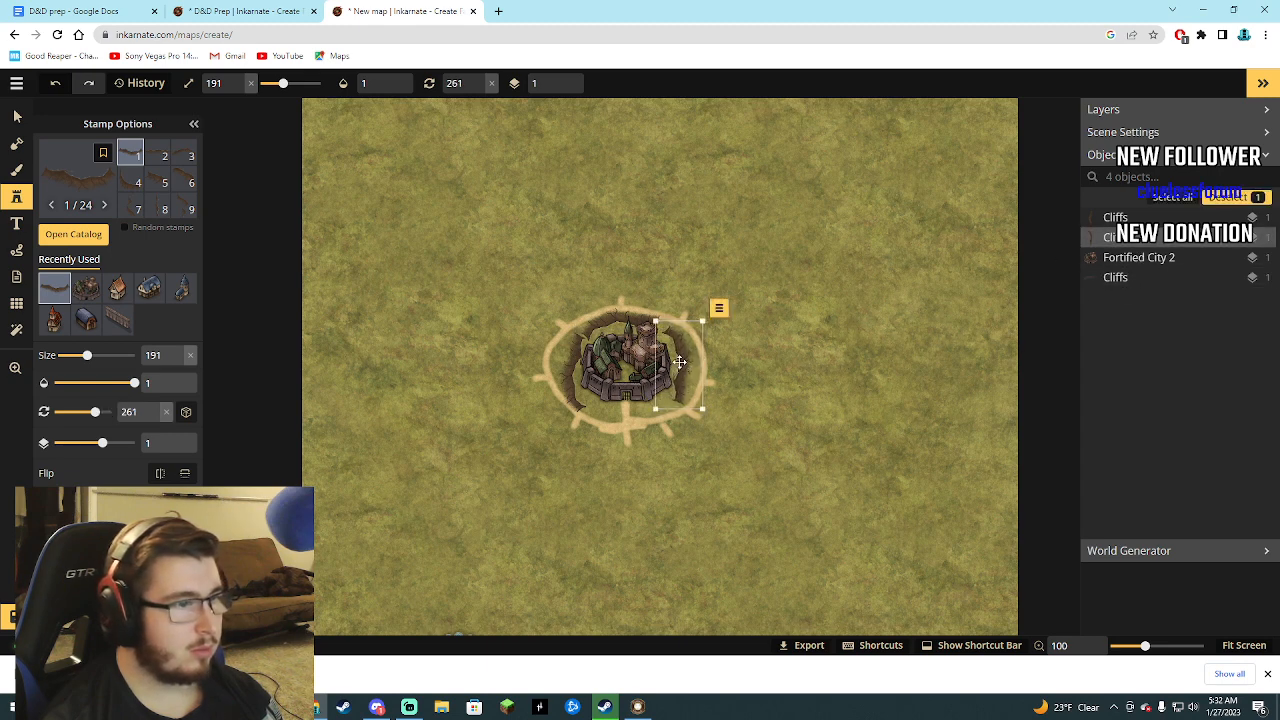
left_click(640, 318)
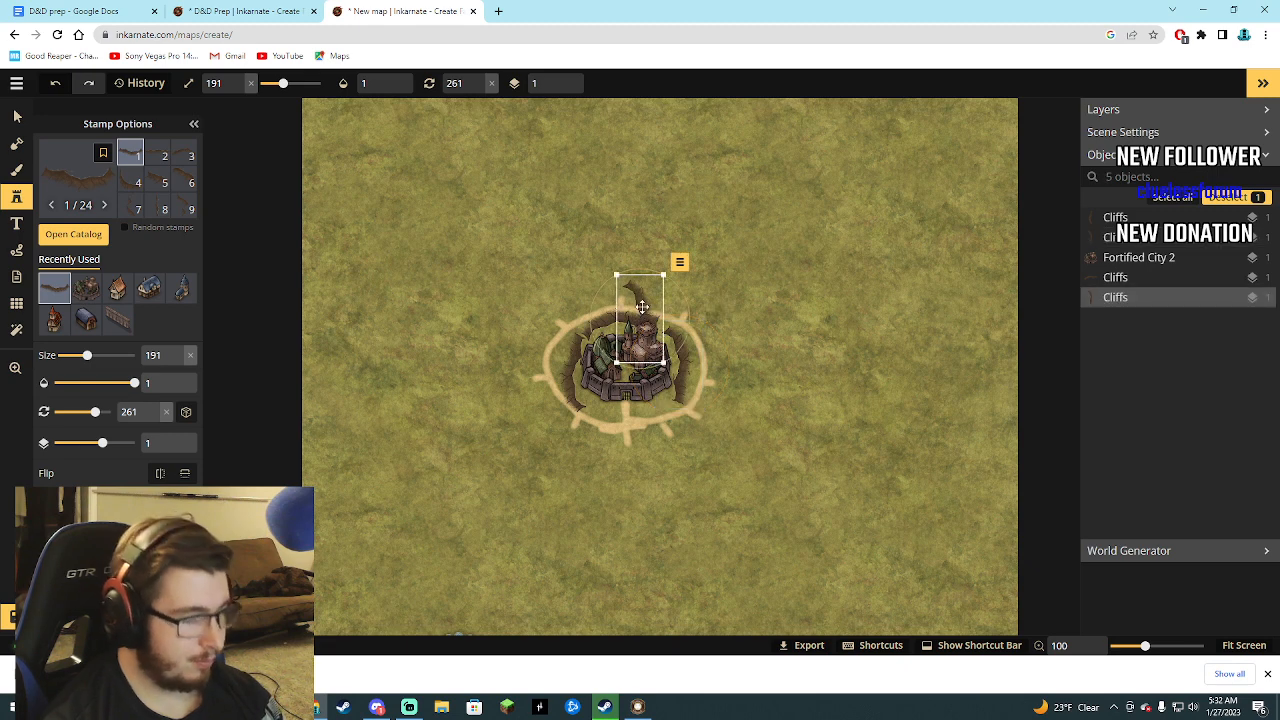
key("Delete")
Adjust the northern cliff to size 202 and a rotation of 176 degrees, fitting it along the city's north side.
left_click(1121, 219)
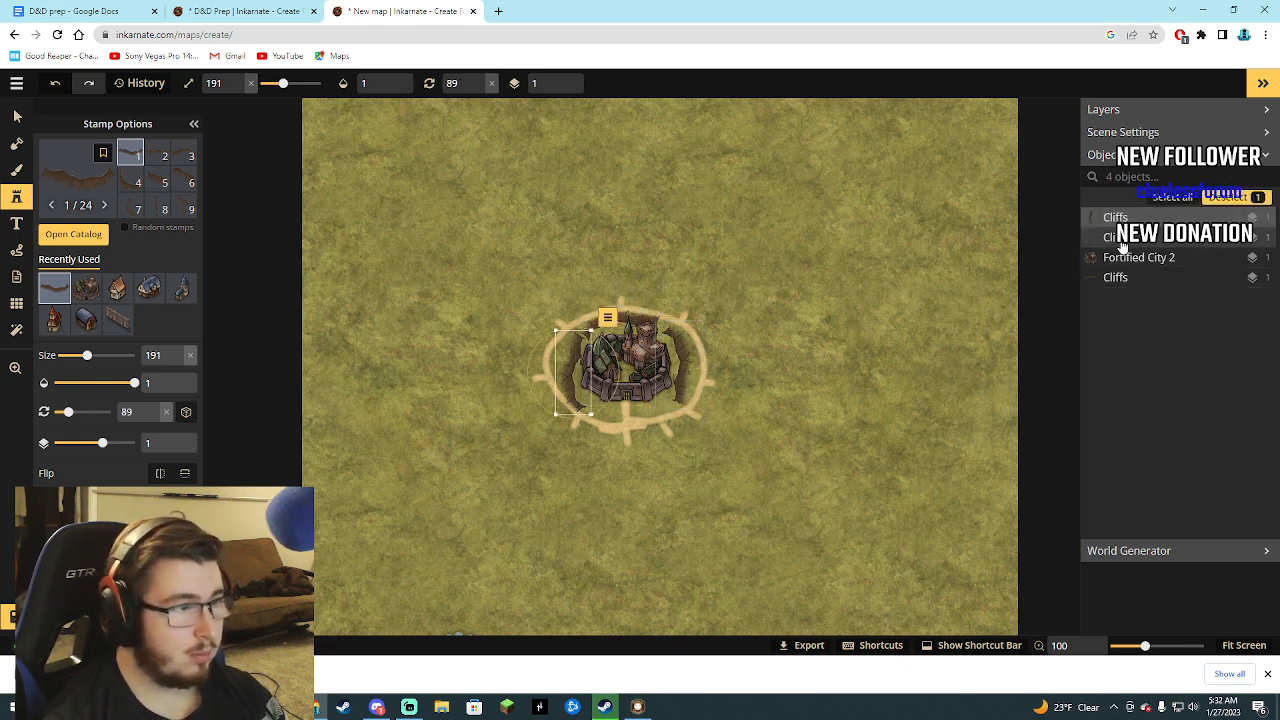
left_click(1116, 278)
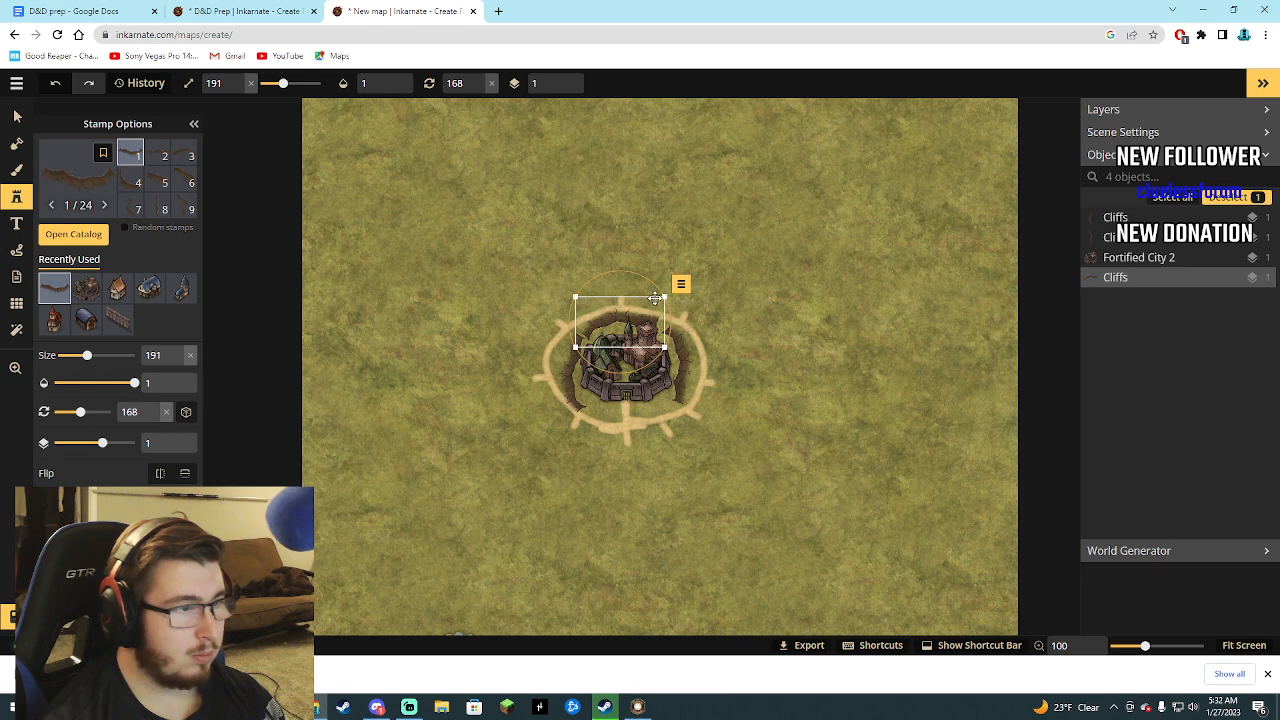
left_click_drag(663, 297, 613, 318)
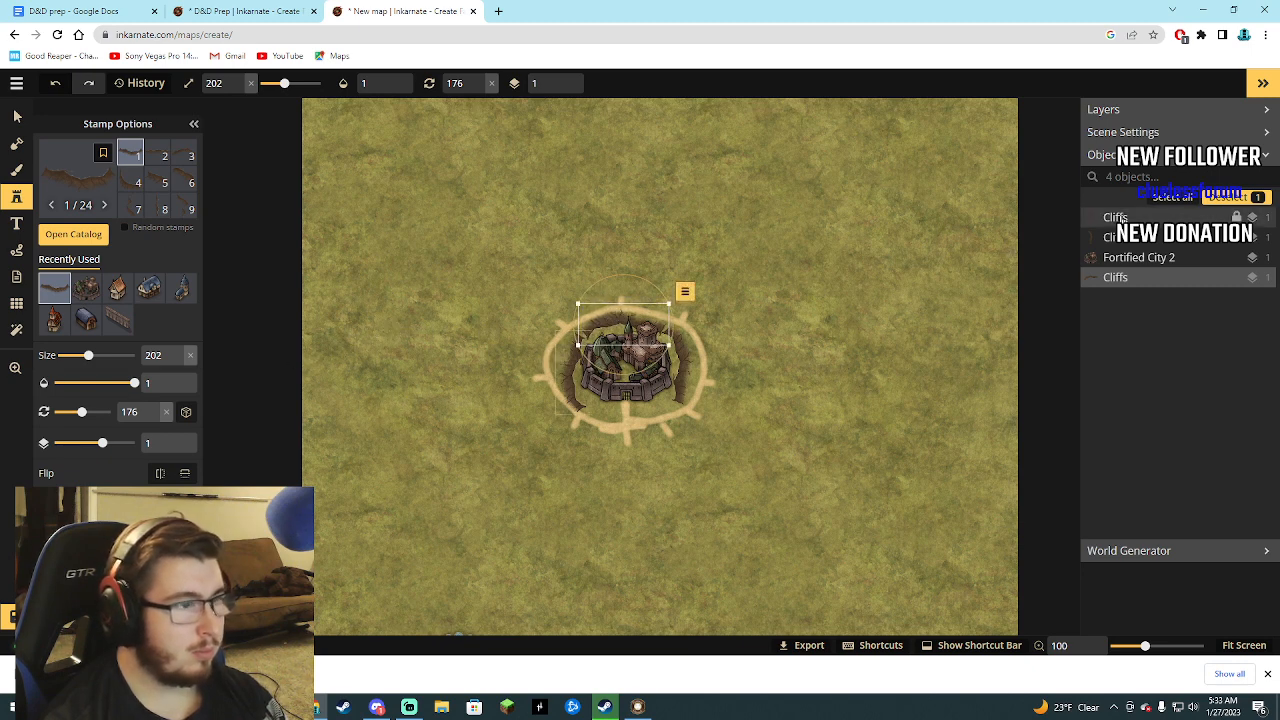
Rotate the western cliff to 78 degrees and the eastern cliff to 267 degrees, moving both closer against the city walls.
left_click(1100, 218)
left_click_drag(577, 417, 588, 388)
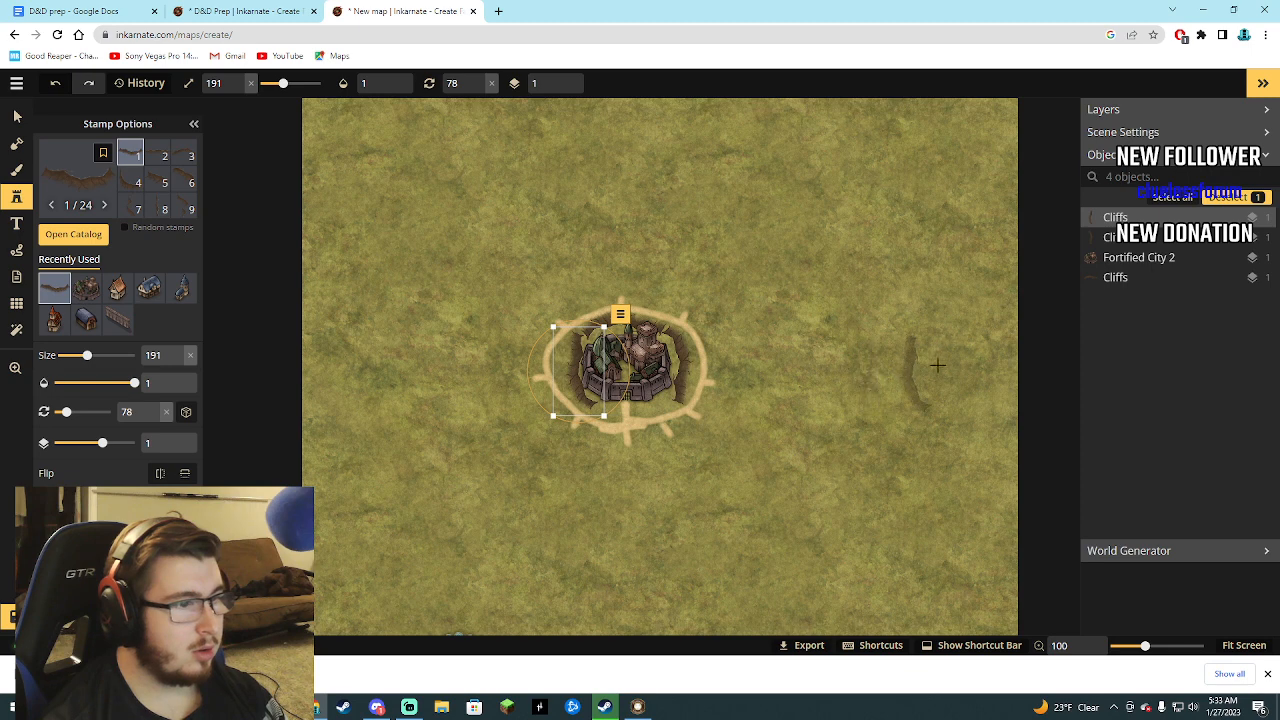
left_click(1116, 240)
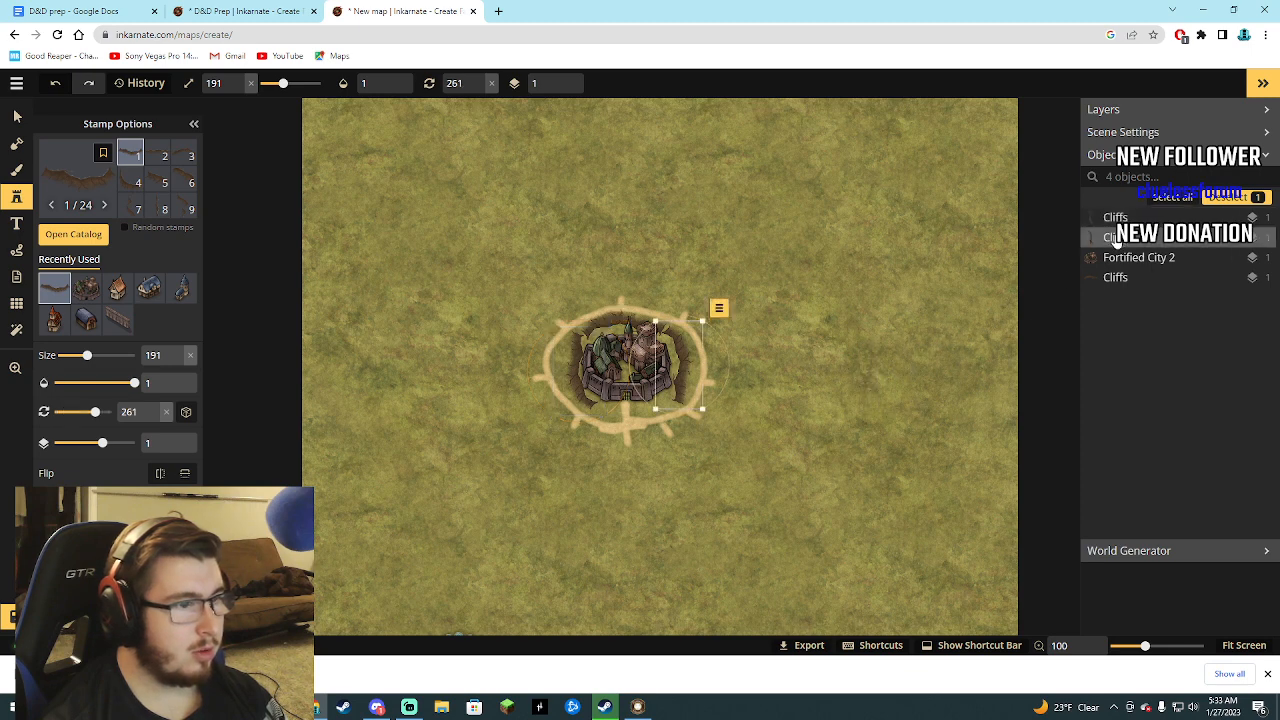
left_click_drag(717, 399, 707, 394)
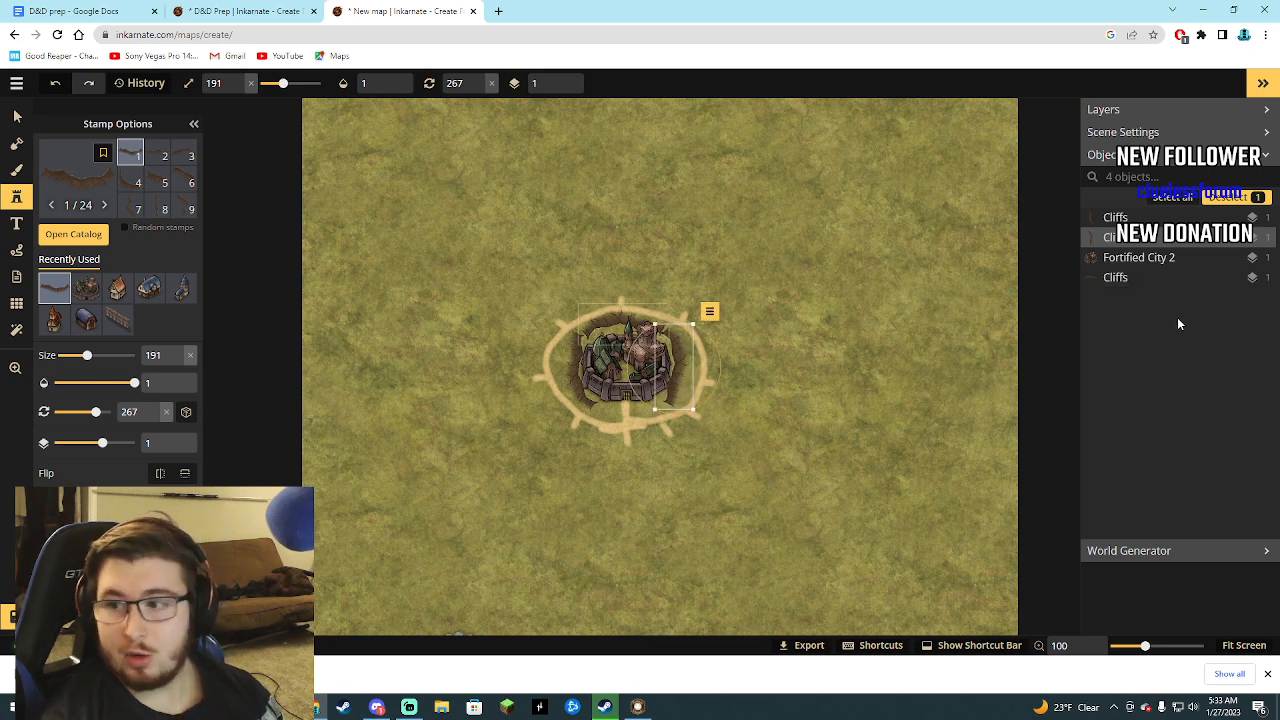
Open the stamp catalog and look through the Fantasy Battlemaps 2.0 folders for a category suited to the city map.
left_click(80, 236)
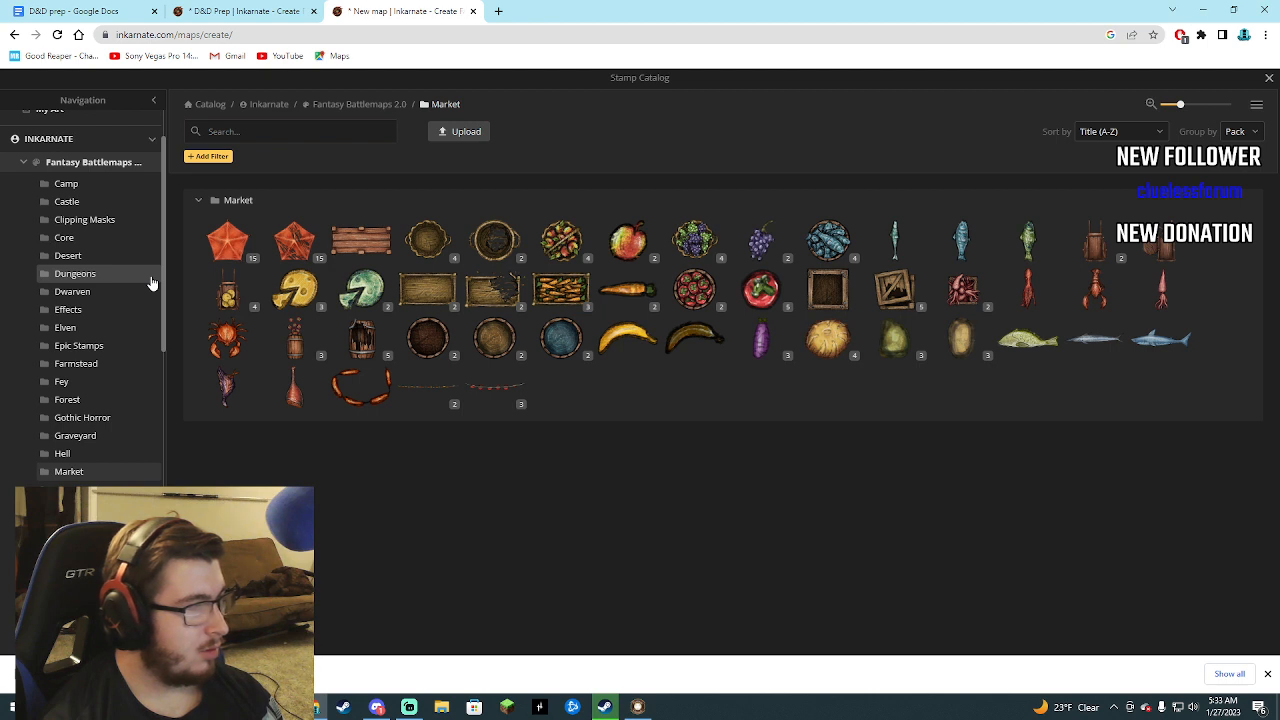
left_click(243, 132)
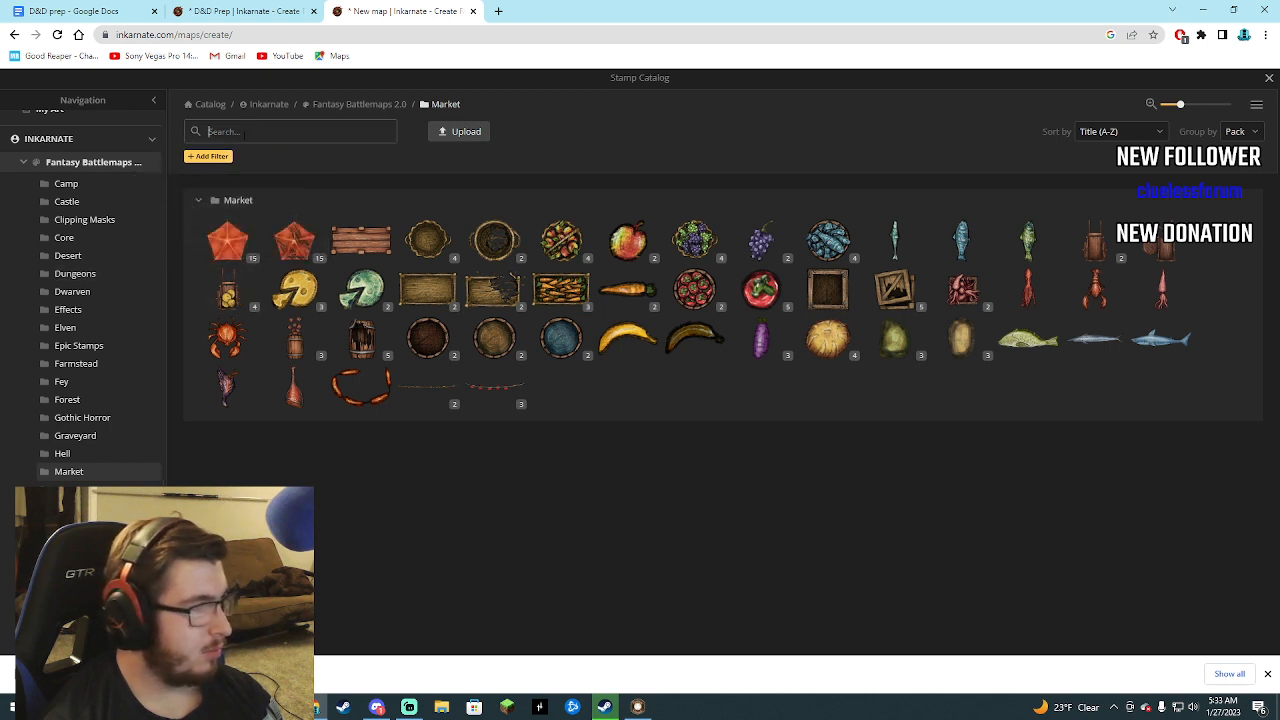
scroll(52, 410, "down", 2)
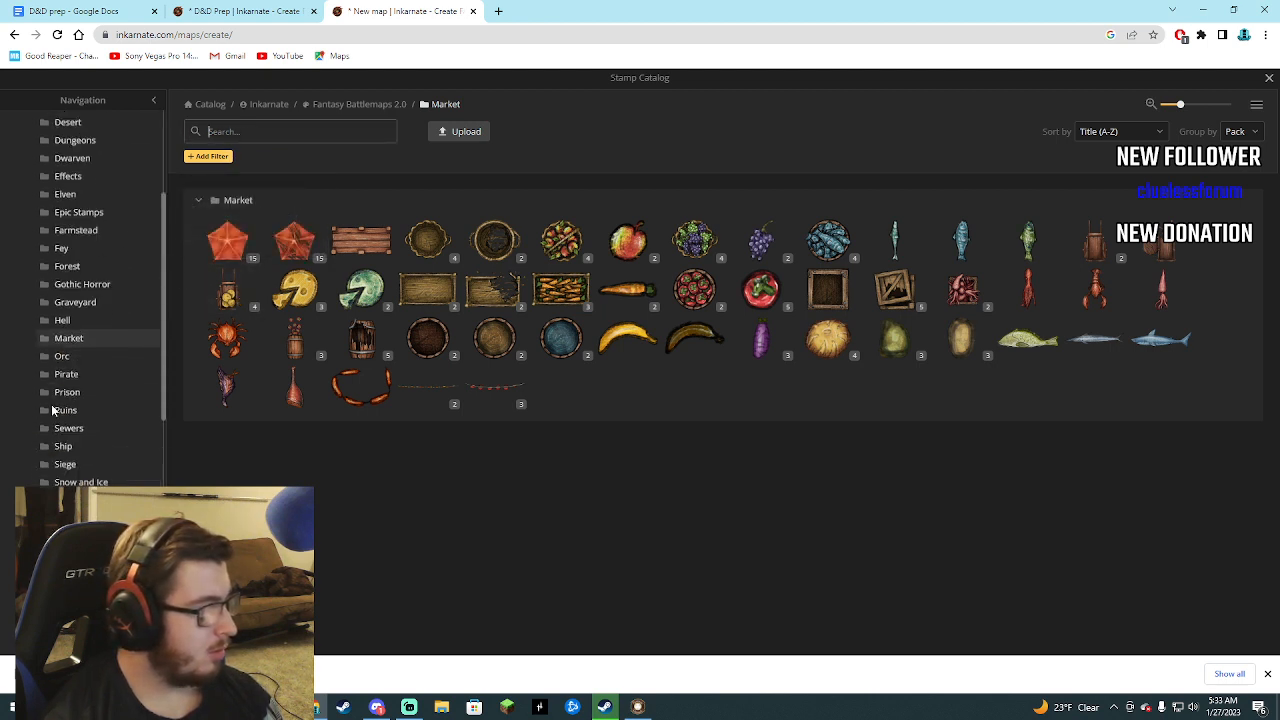
scroll(53, 405, "down", 4)
scroll(54, 402, "up", 1)
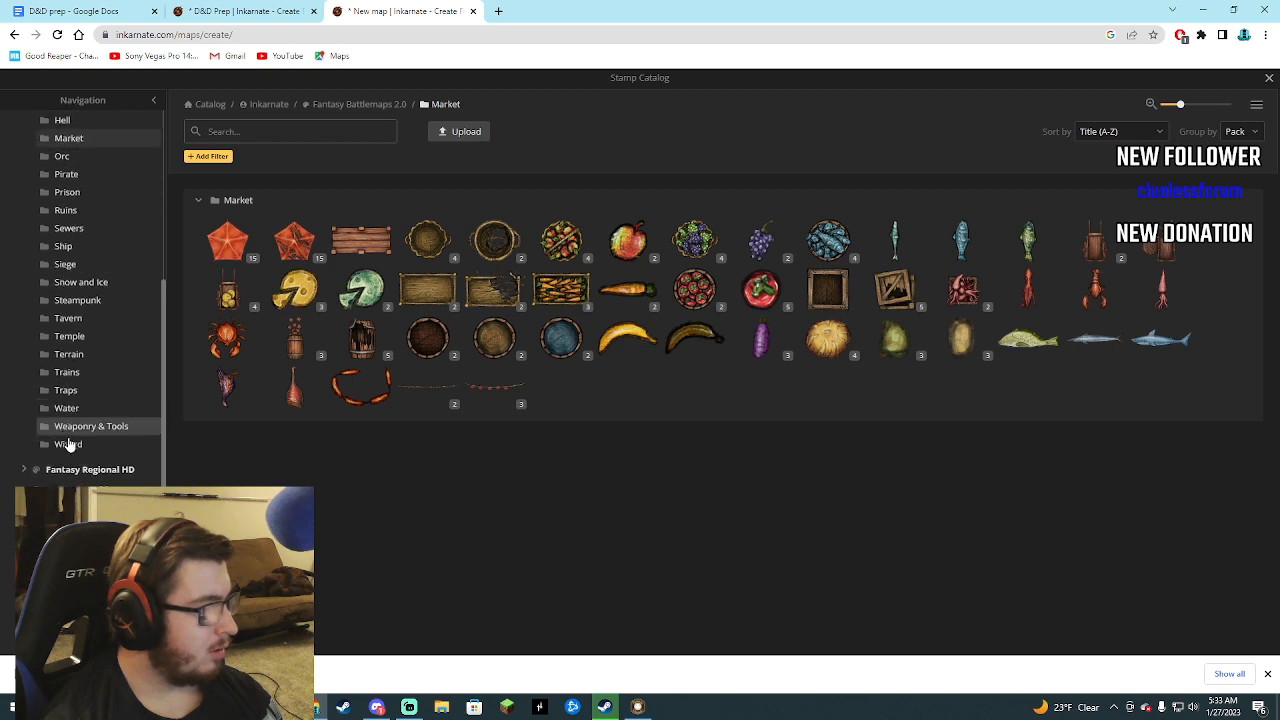
scroll(71, 443, "up", 1)
scroll(74, 449, "down", 1)
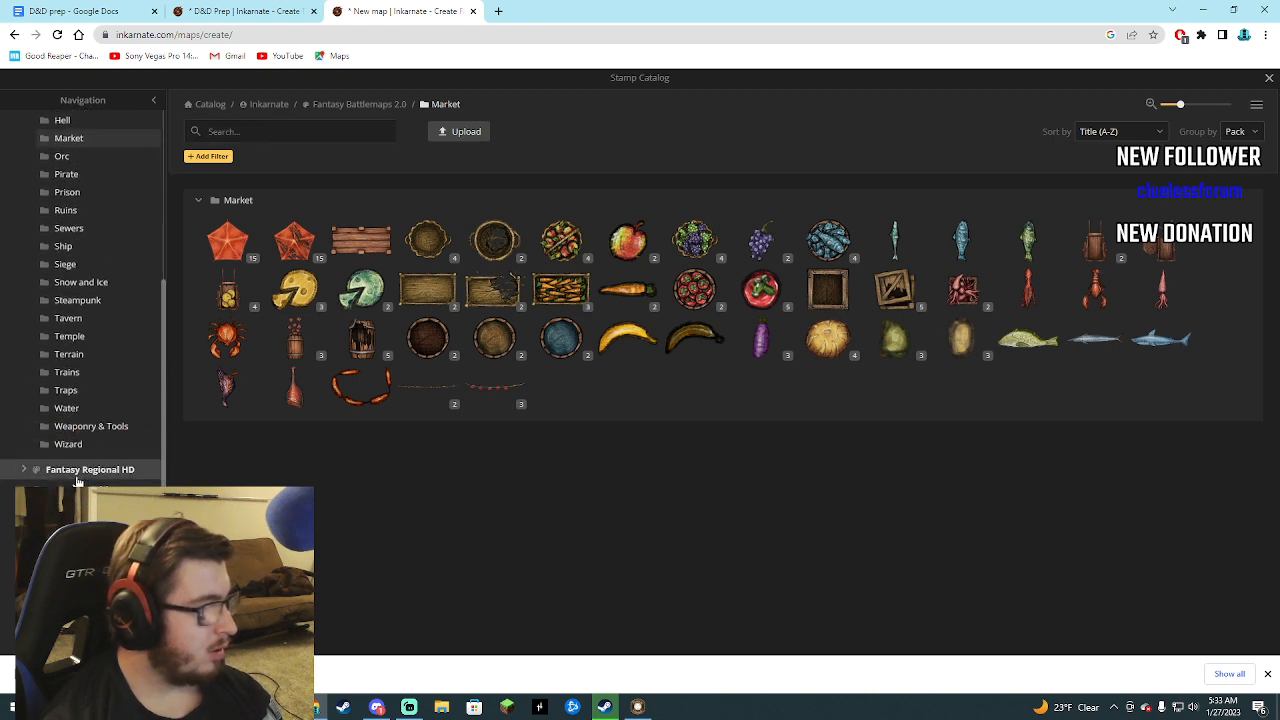
scroll(137, 414, "up", 5)
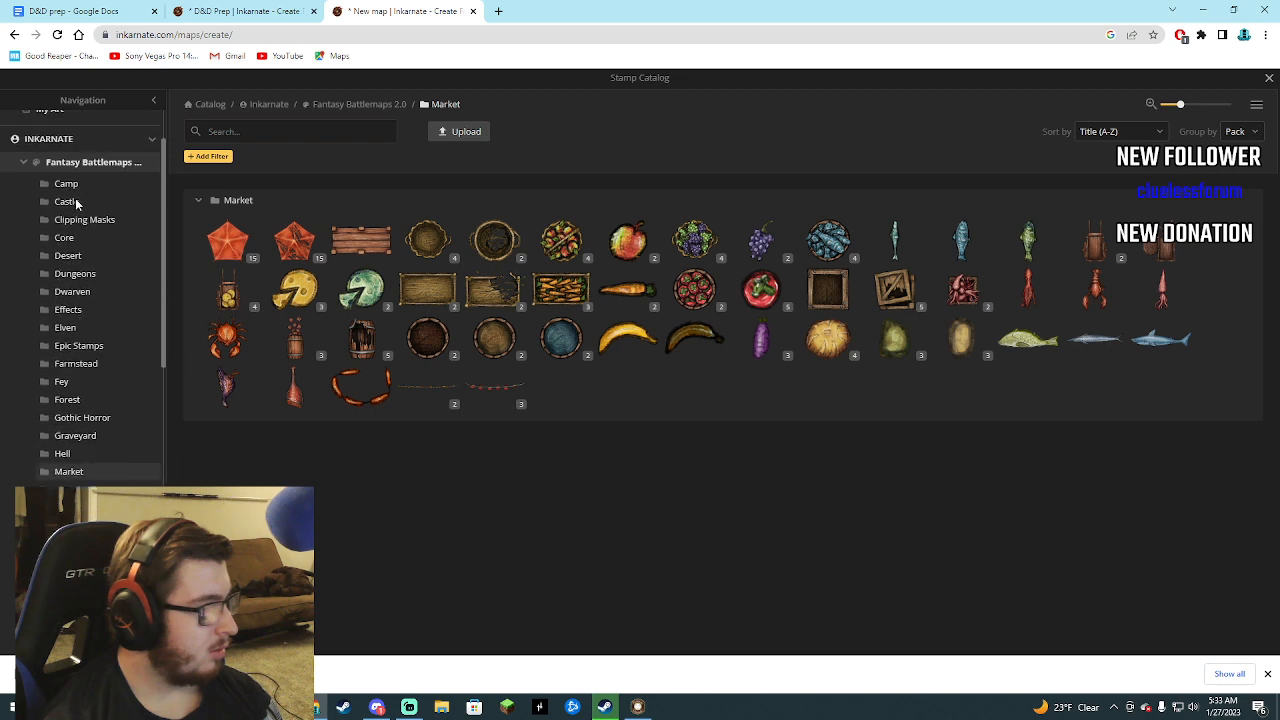
Collapse the Fantasy Battlemaps folder list and look over the Fantasy World and Parchment World stamp packs.
left_click(23, 168)
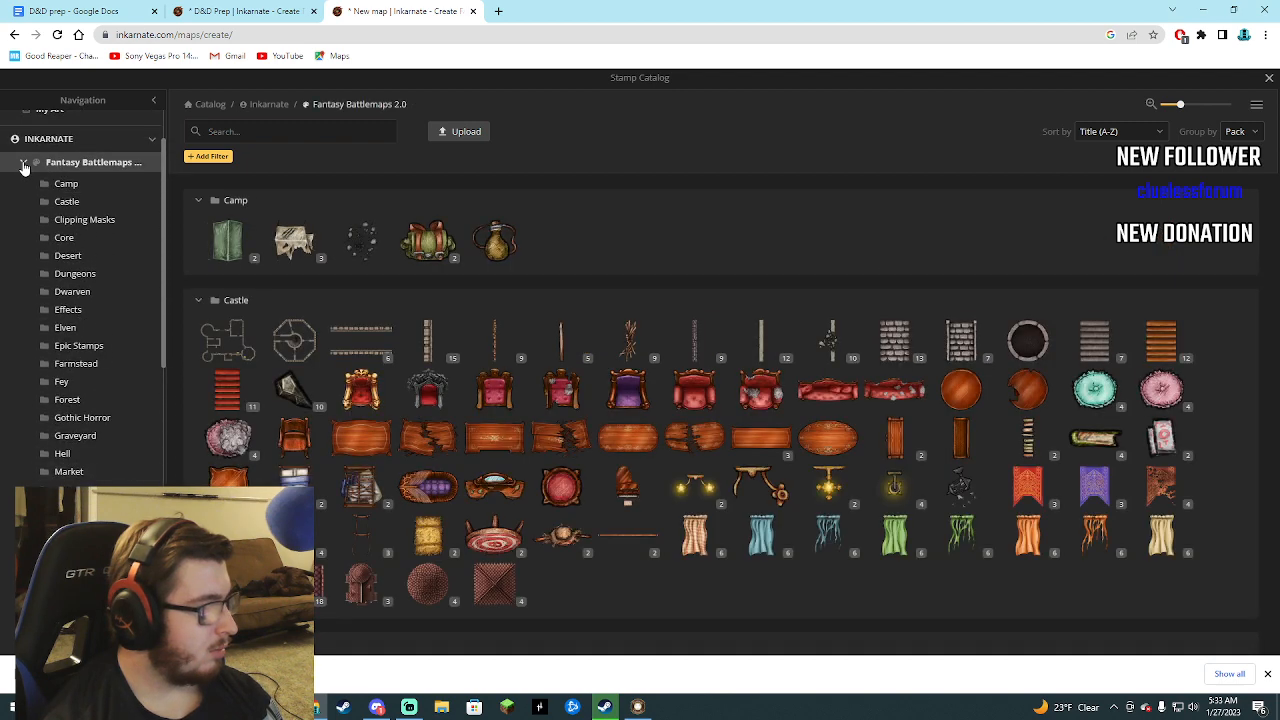
left_click(23, 168)
left_click(23, 203)
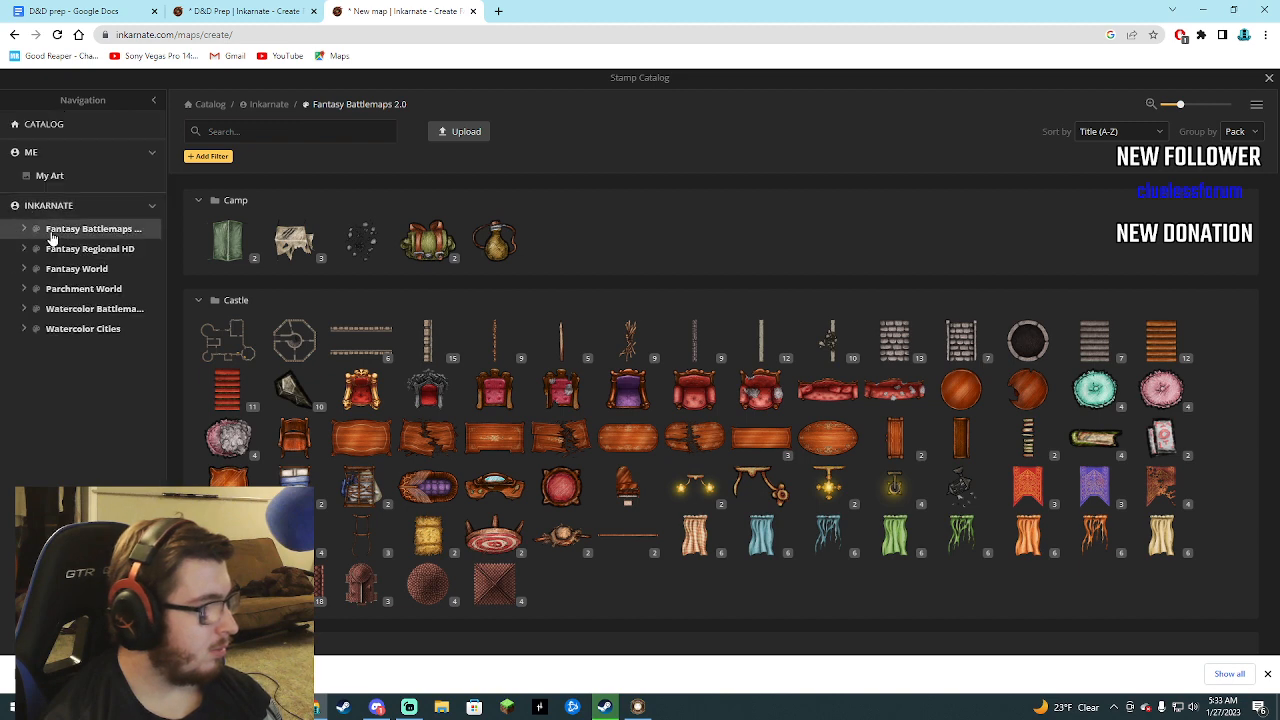
left_click(70, 270)
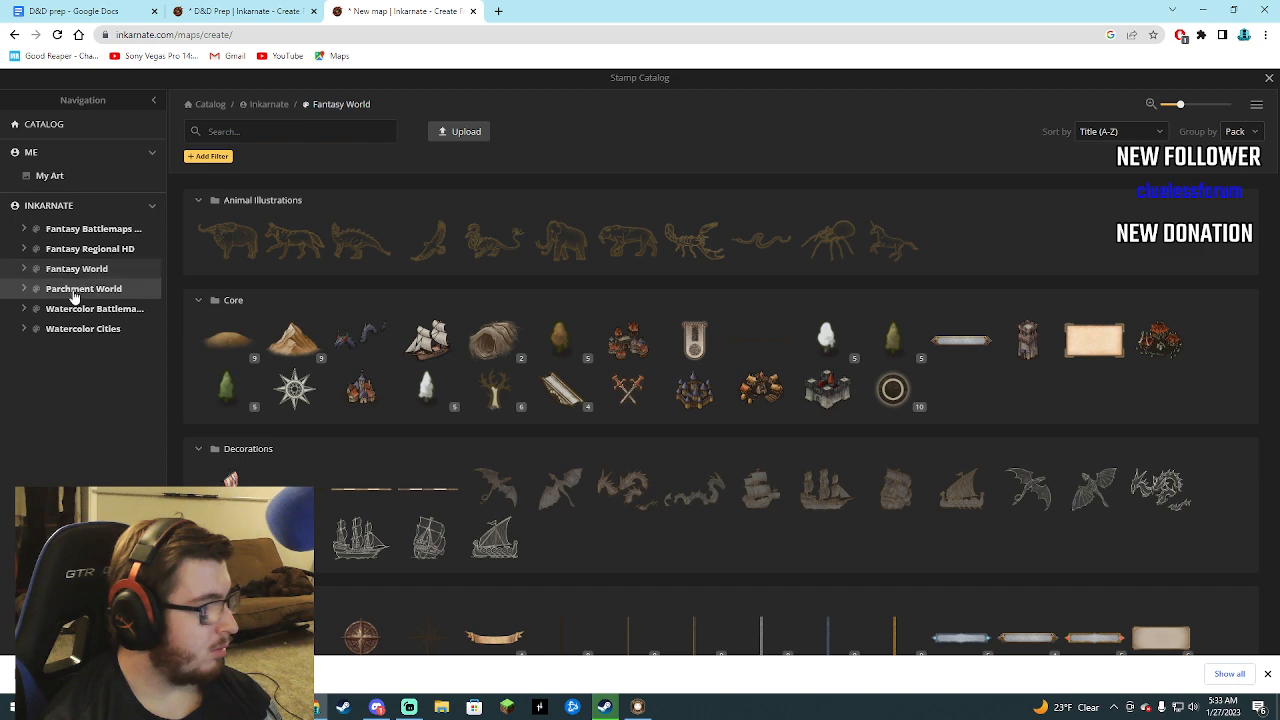
left_click(72, 289)
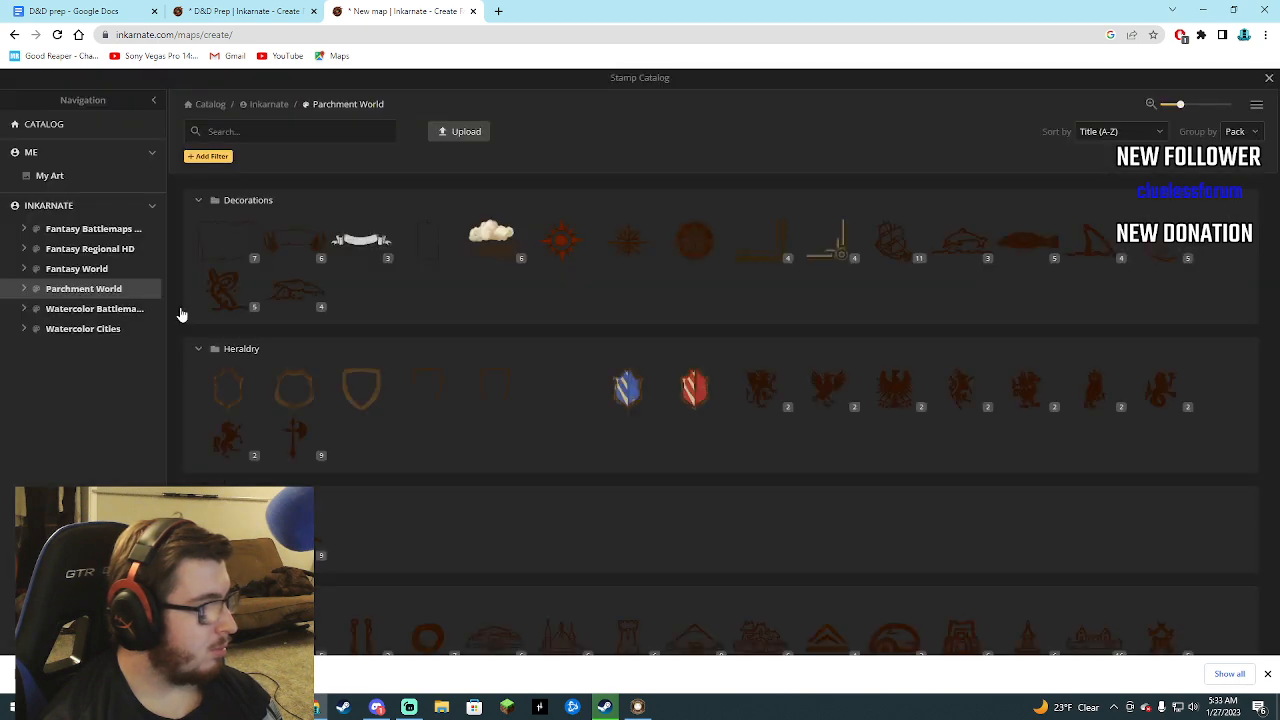
scroll(360, 356, "down", 7)
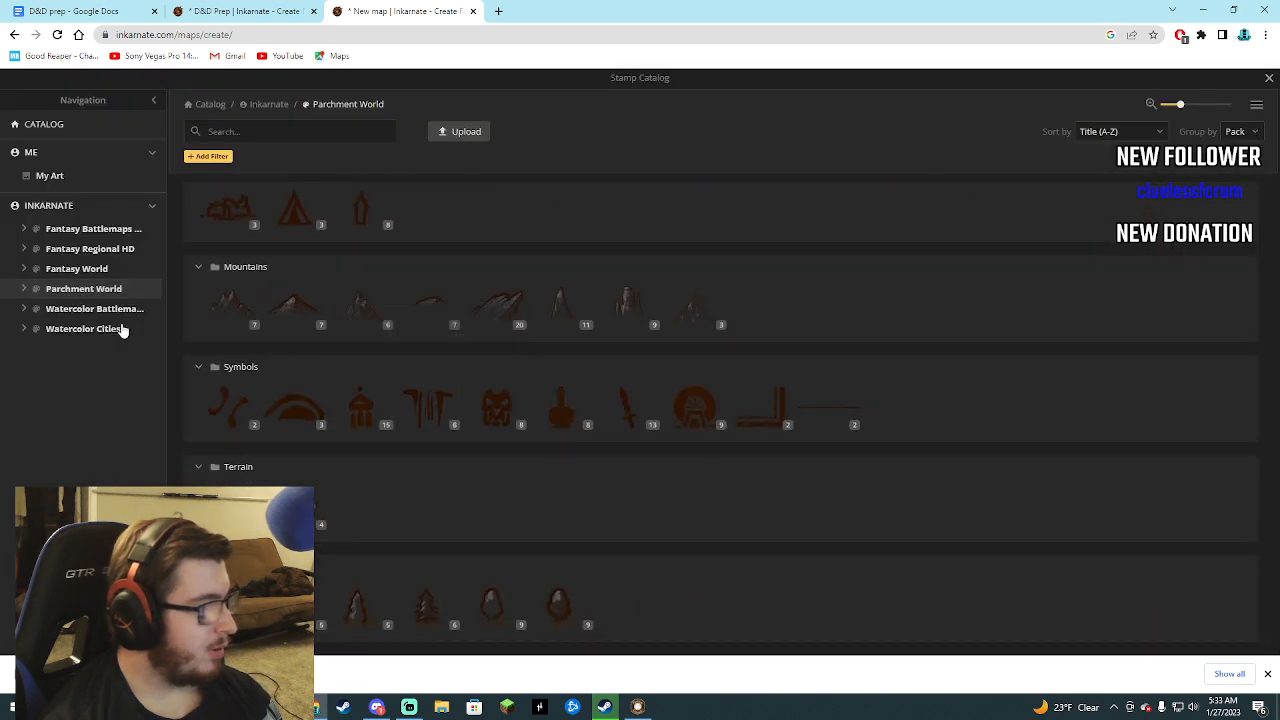
Examine the Watercolor Battlemaps pack through to its Wizard category for stamps suited to the city map.
left_click(115, 310)
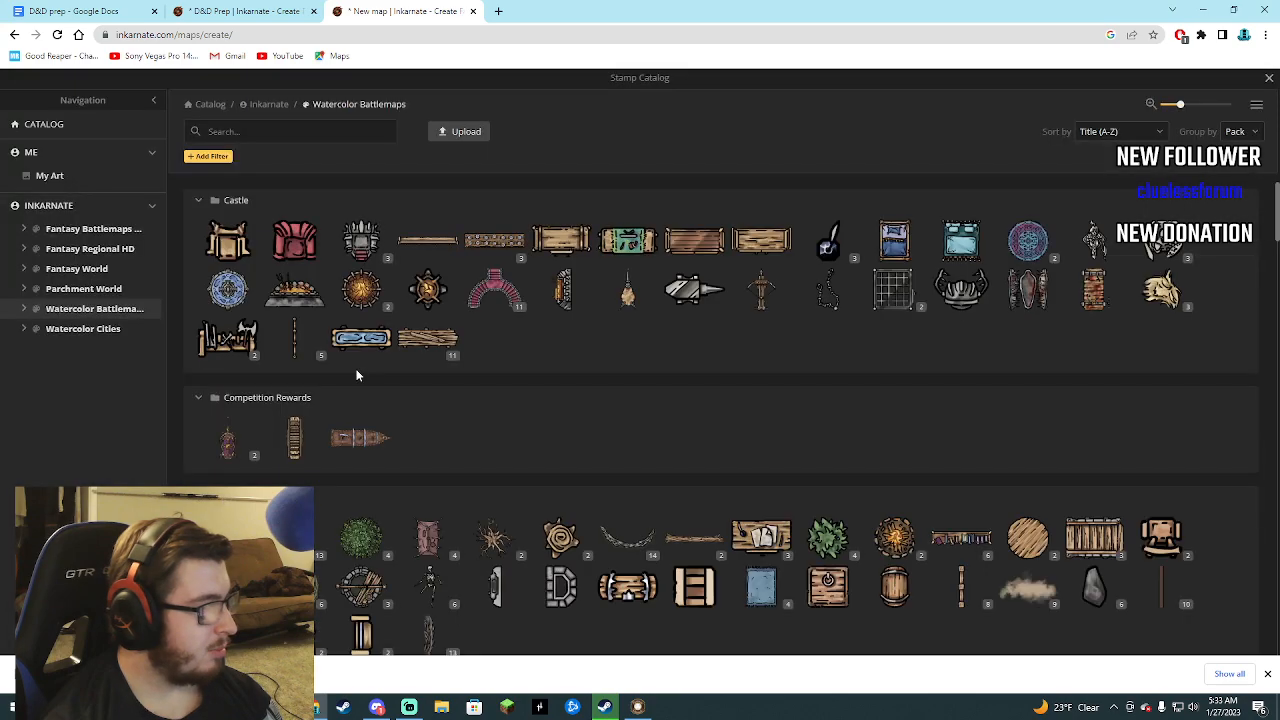
scroll(370, 390, "down", 10)
scroll(400, 408, "up", 6)
scroll(402, 406, "up", 3)
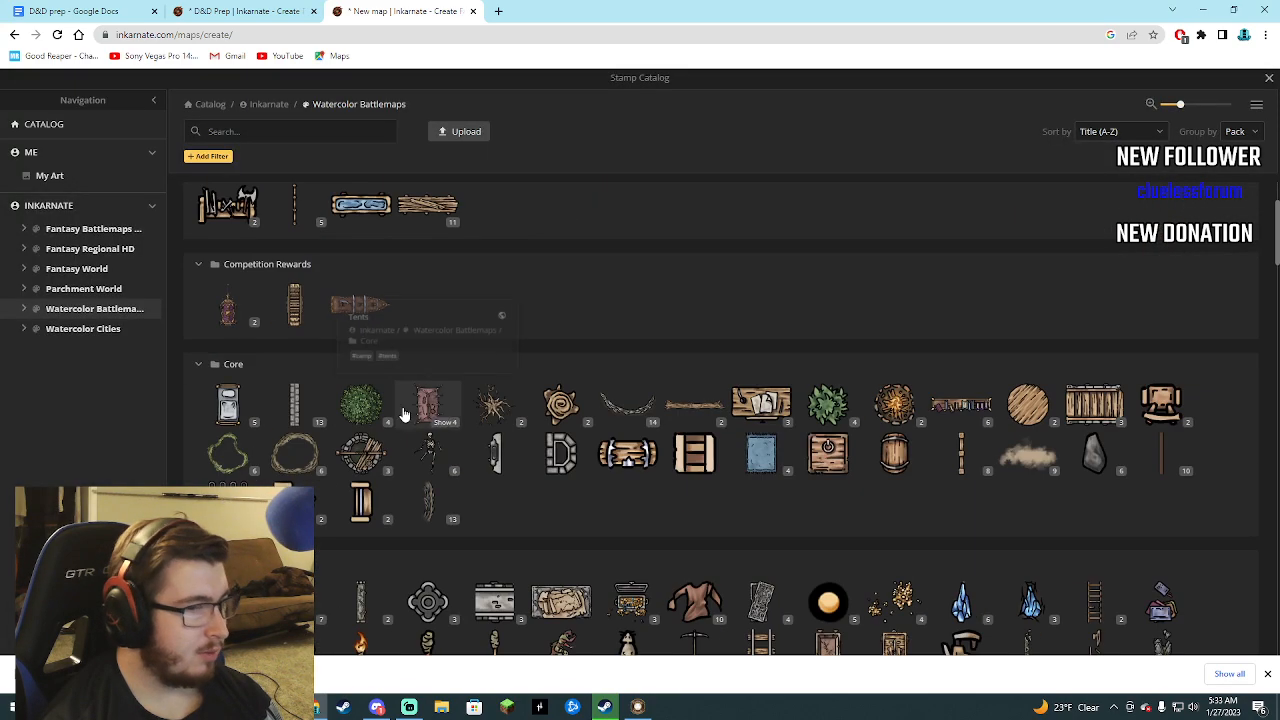
scroll(404, 407, "down", 12)
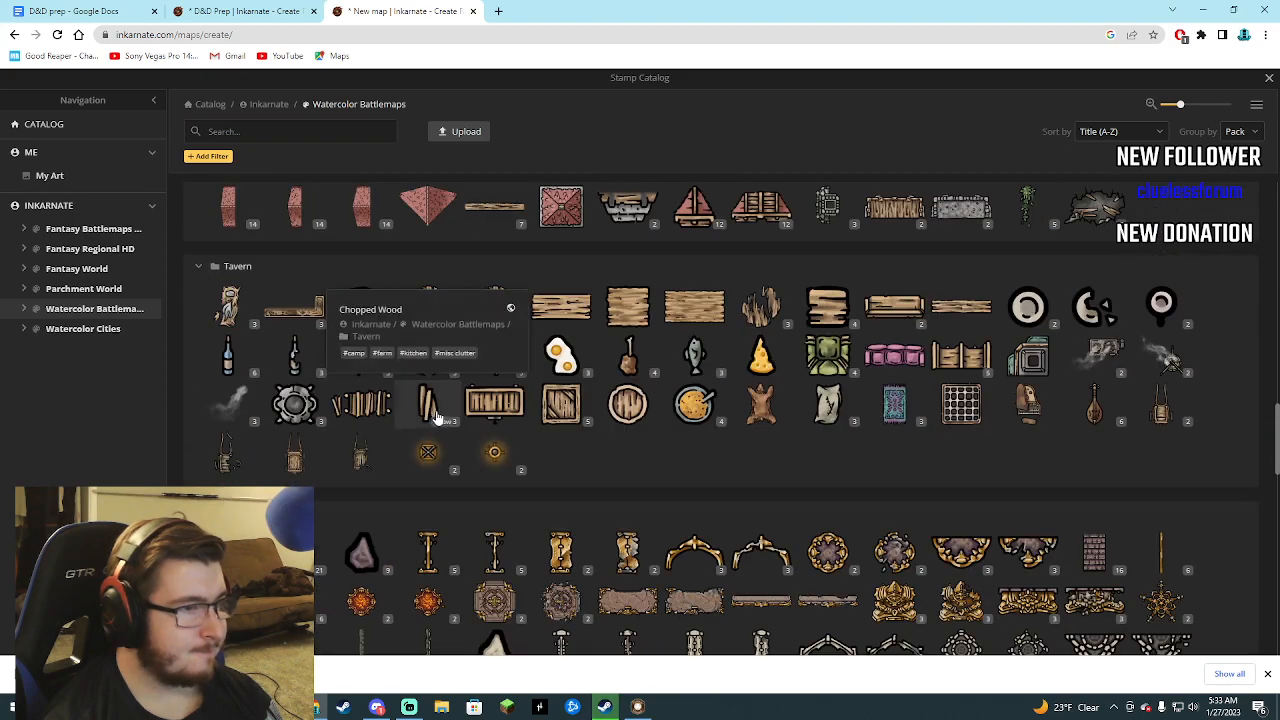
scroll(440, 414, "down", 5)
scroll(445, 413, "down", 5)
scroll(448, 412, "down", 2)
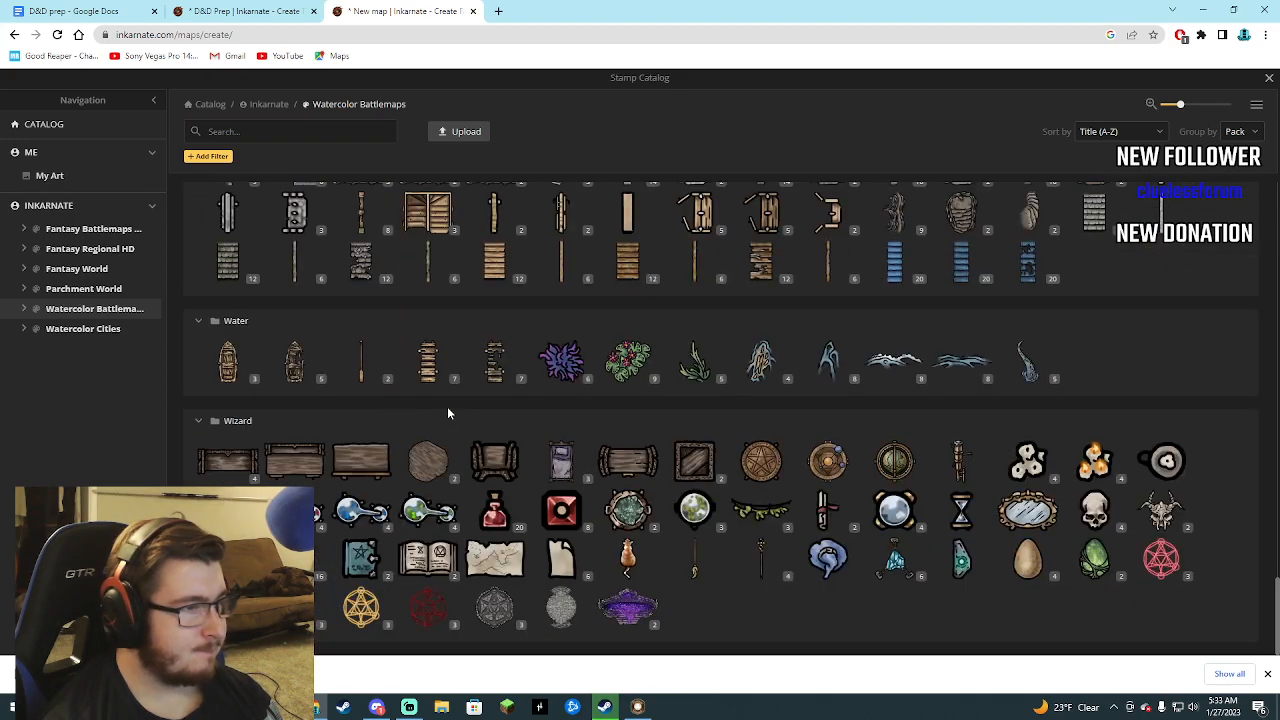
scroll(456, 411, "up", 1)
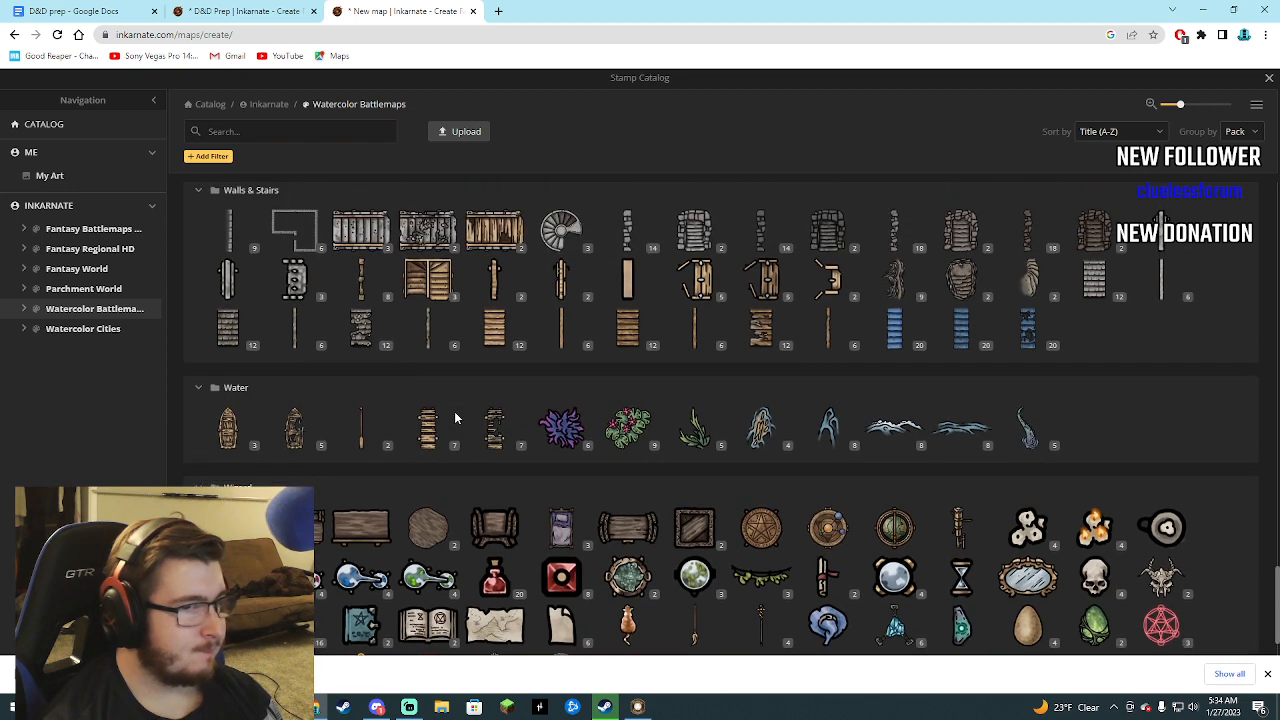
Examine the Watercolor Cities pack, including its Castles & Bridges, Core and Desert categories, for usable city buildings.
left_click(80, 329)
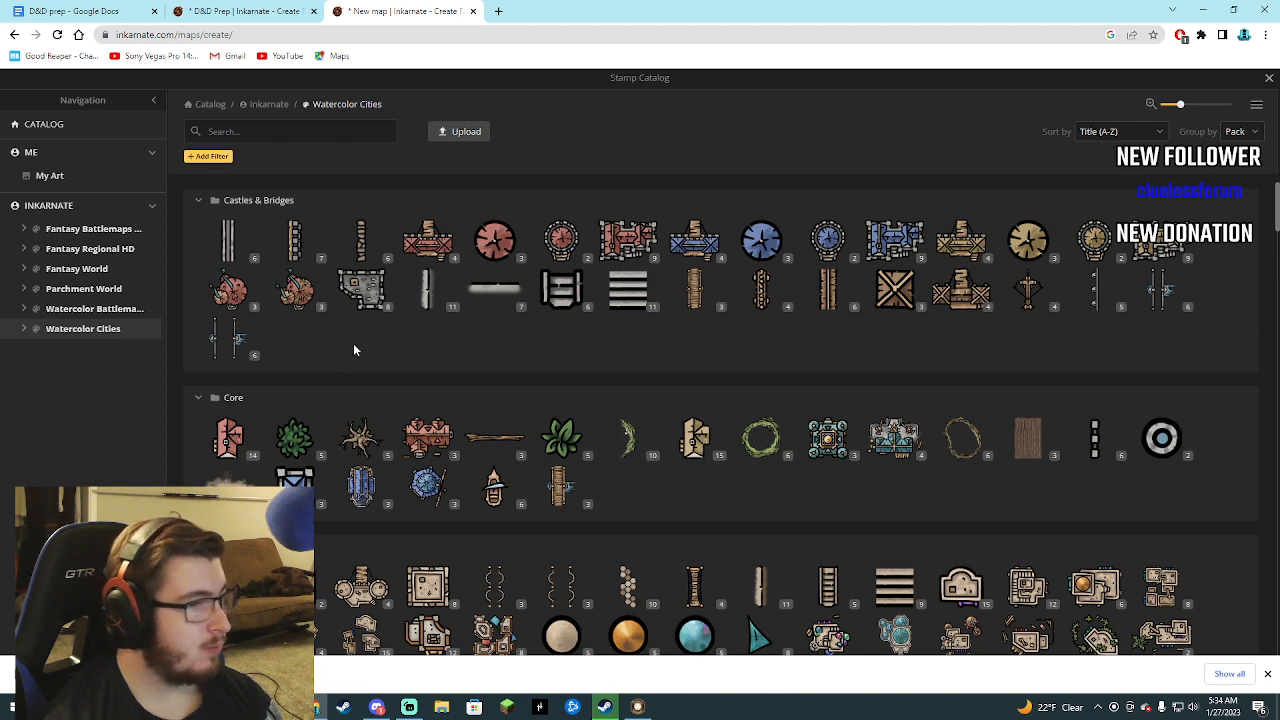
scroll(353, 349, "down", 3)
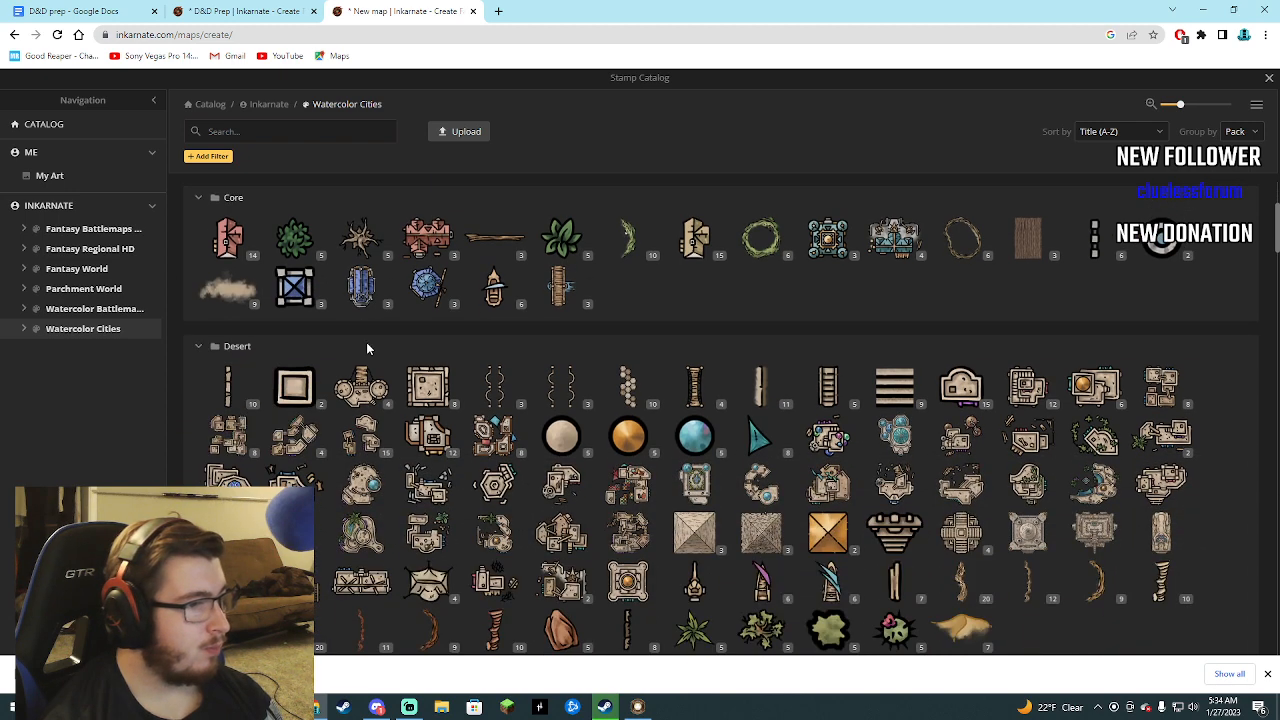
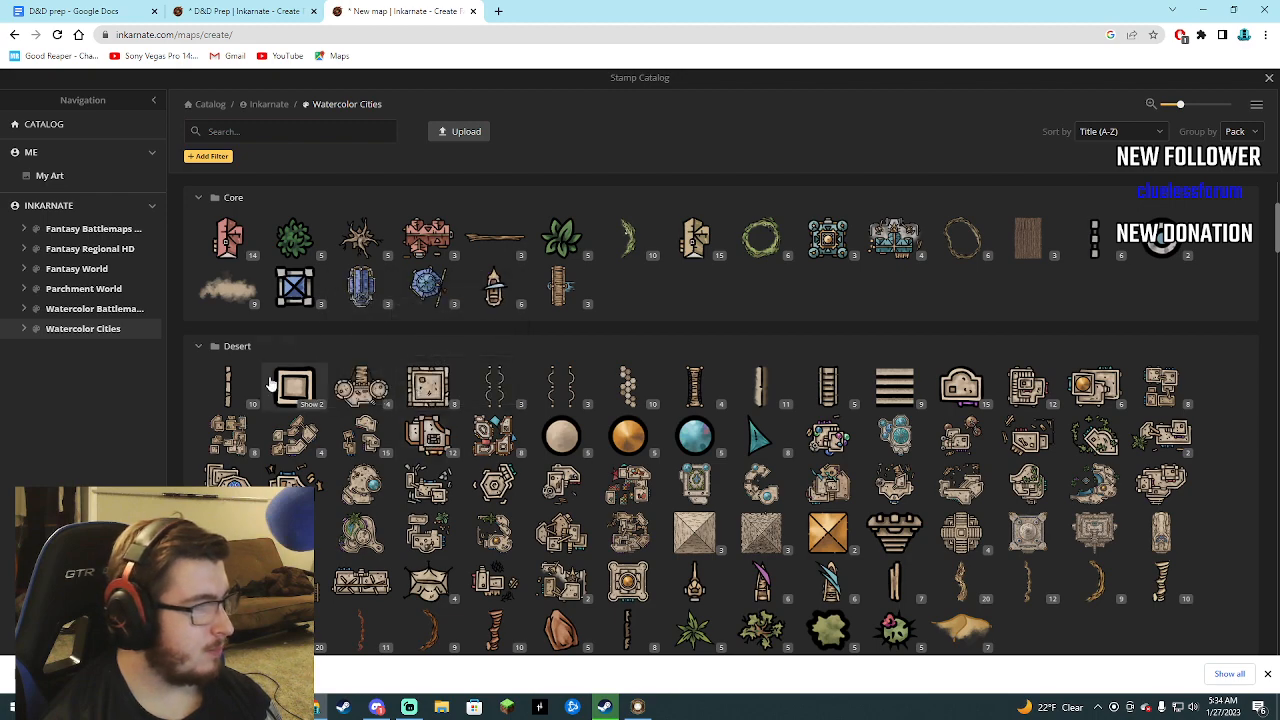
Pick the red-roofed Inn stamp from the Core category of the Watercolor Cities pack.
scroll(240, 423, "down", 2)
scroll(265, 470, "up", 3)
scroll(265, 470, "up", 2)
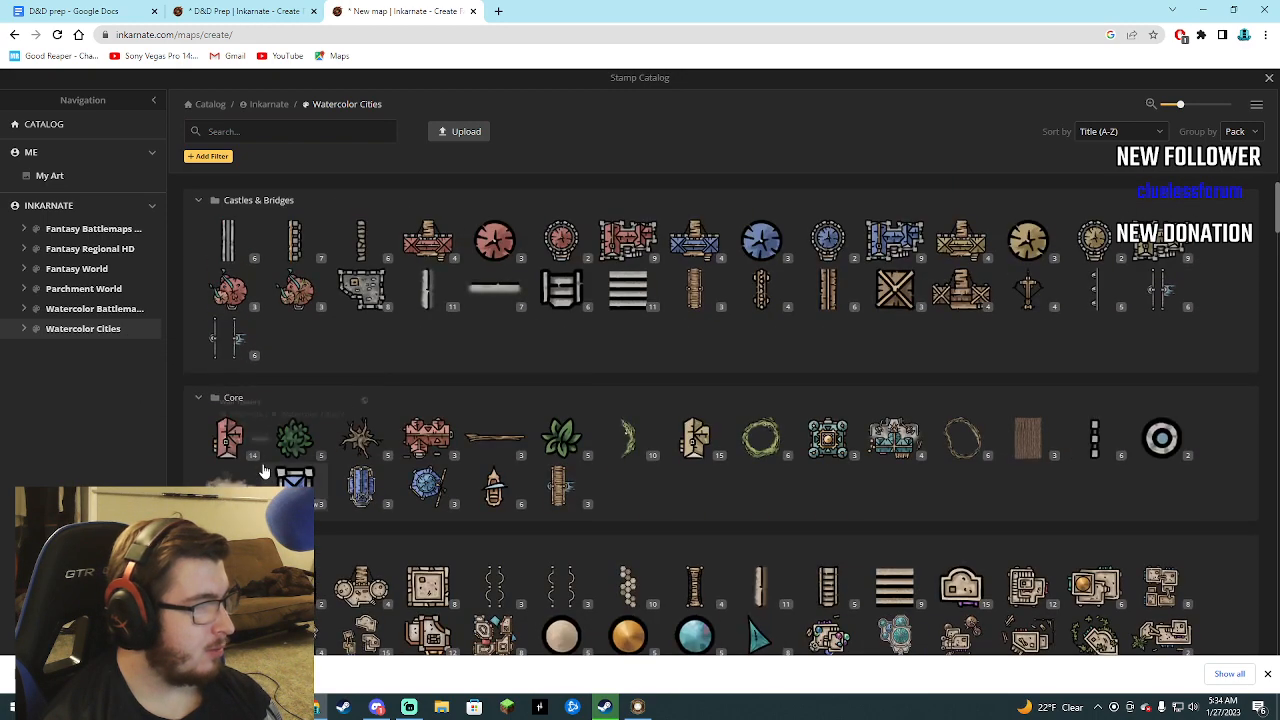
left_click(432, 441)
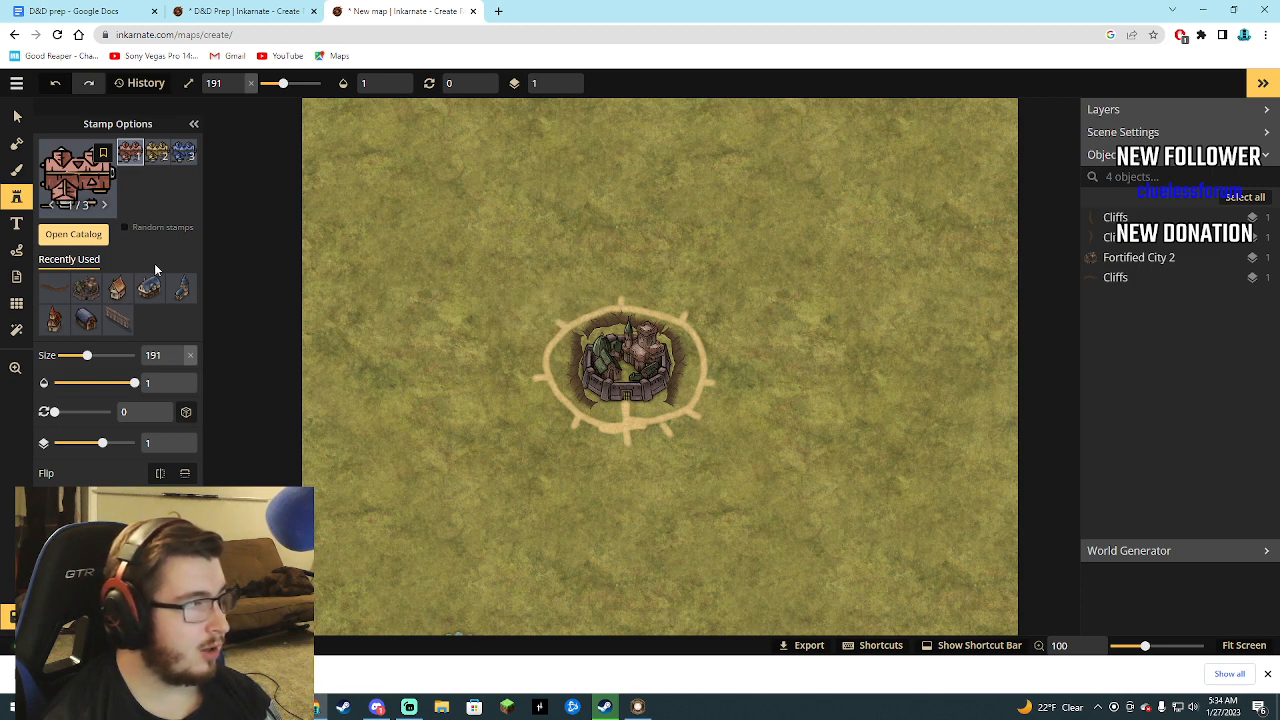
Paint over the sandy road ring around the fortified city with the foreground grass texture, using a round brush of size 87.
left_click(20, 146)
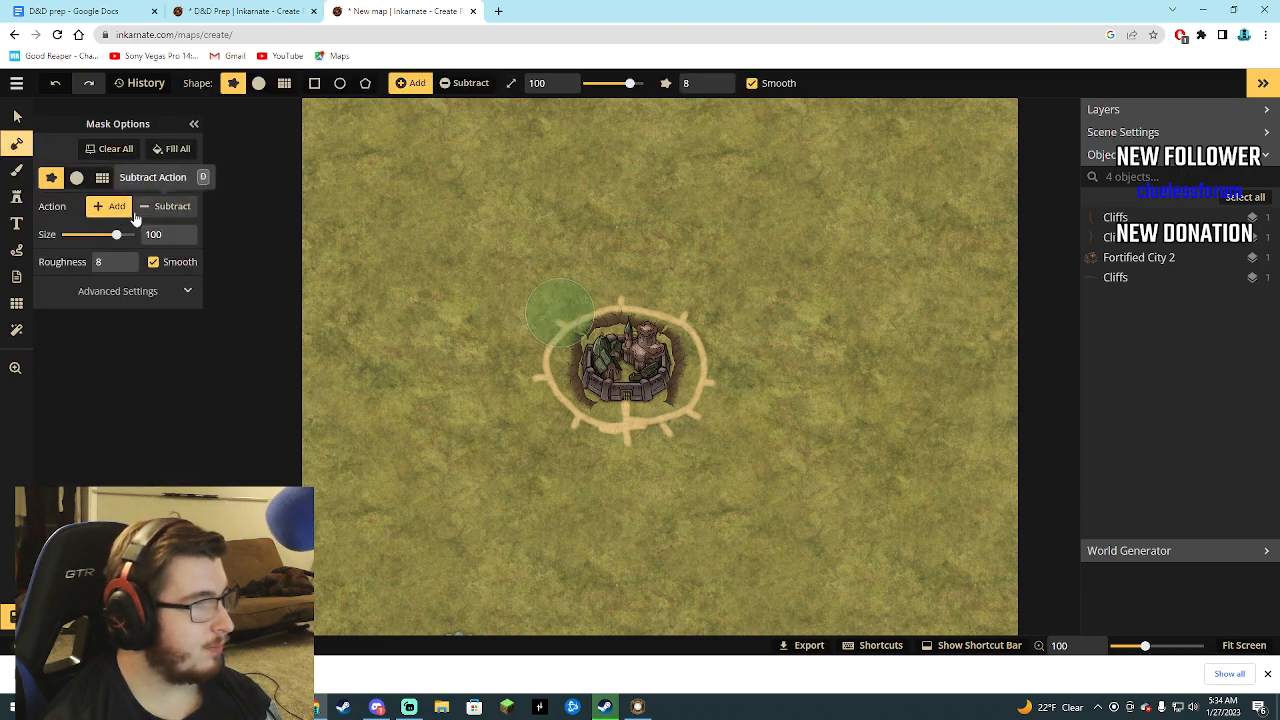
left_click(15, 223)
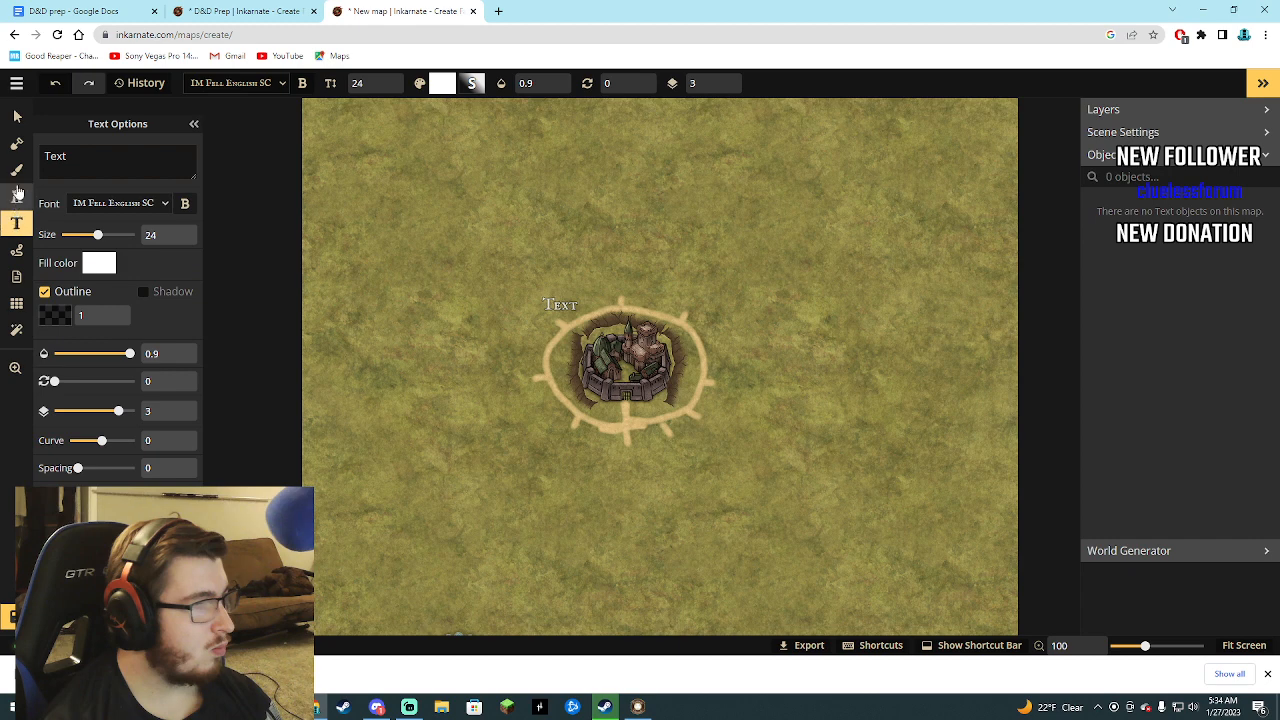
left_click(16, 170)
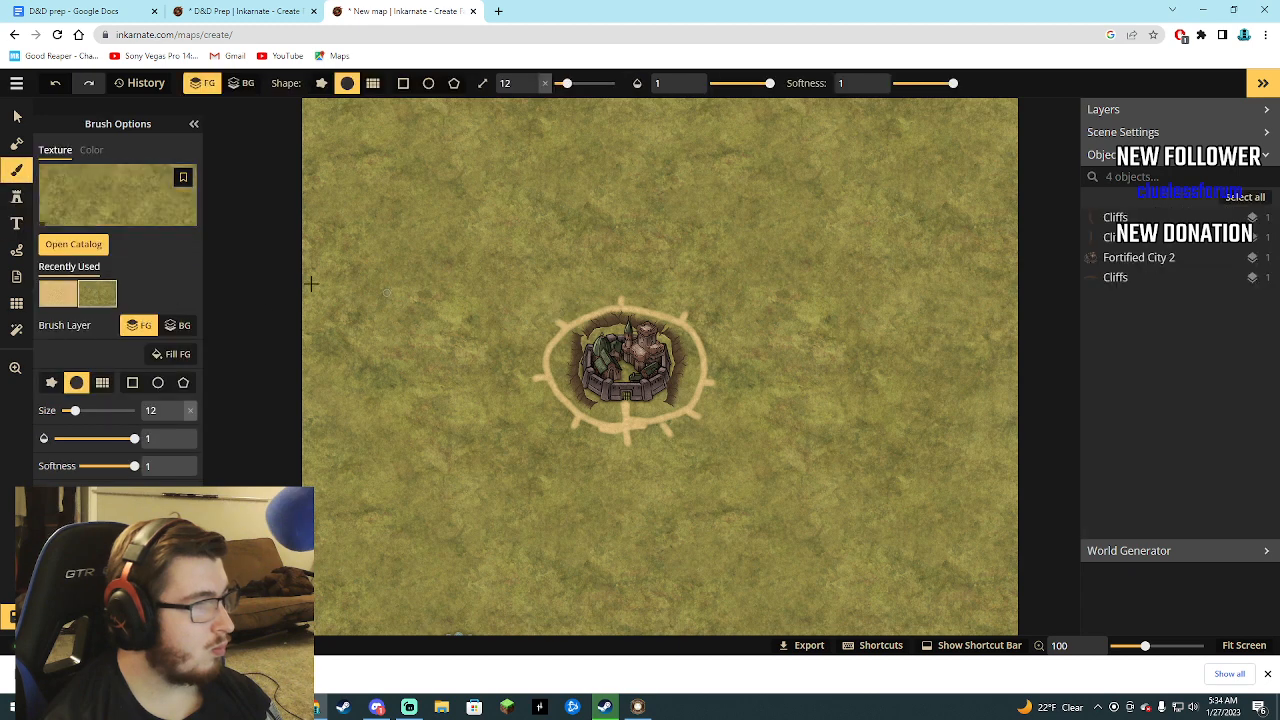
left_click_drag(73, 410, 112, 410)
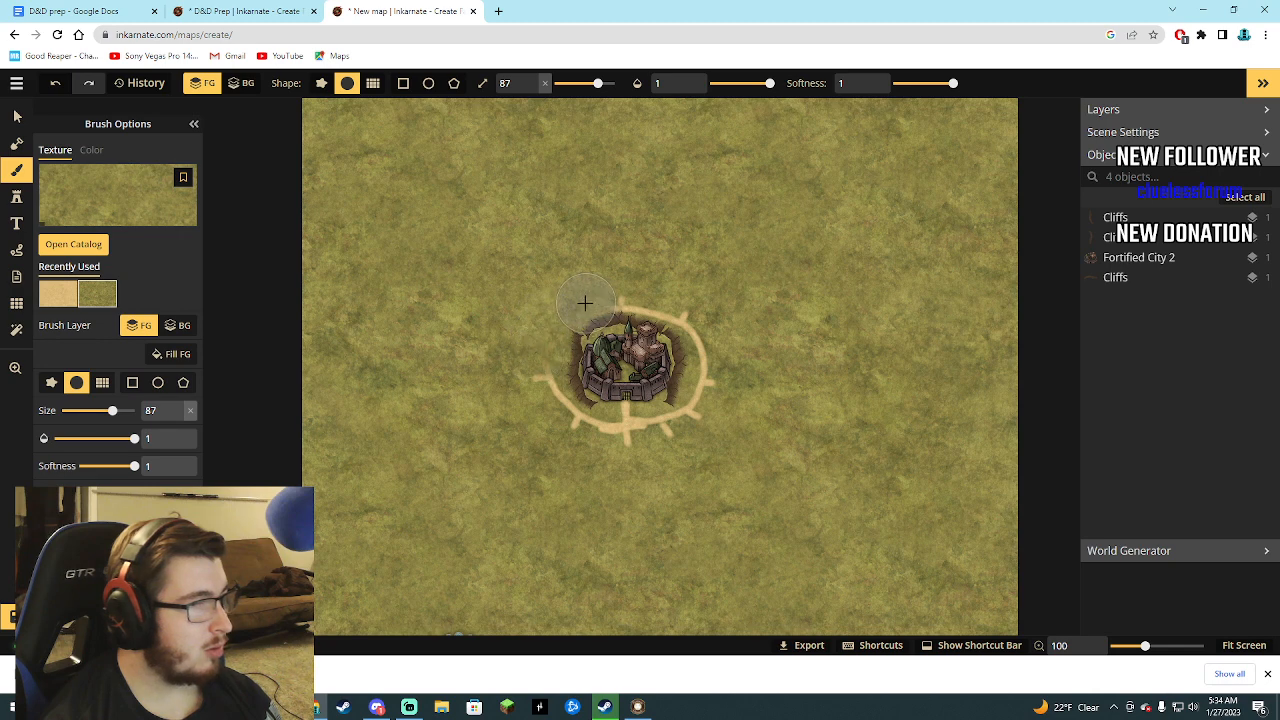
mouse_move(657, 300)
left_mouse_down()
mouse_move(696, 320)
mouse_move(709, 366)
left_mouse_up()
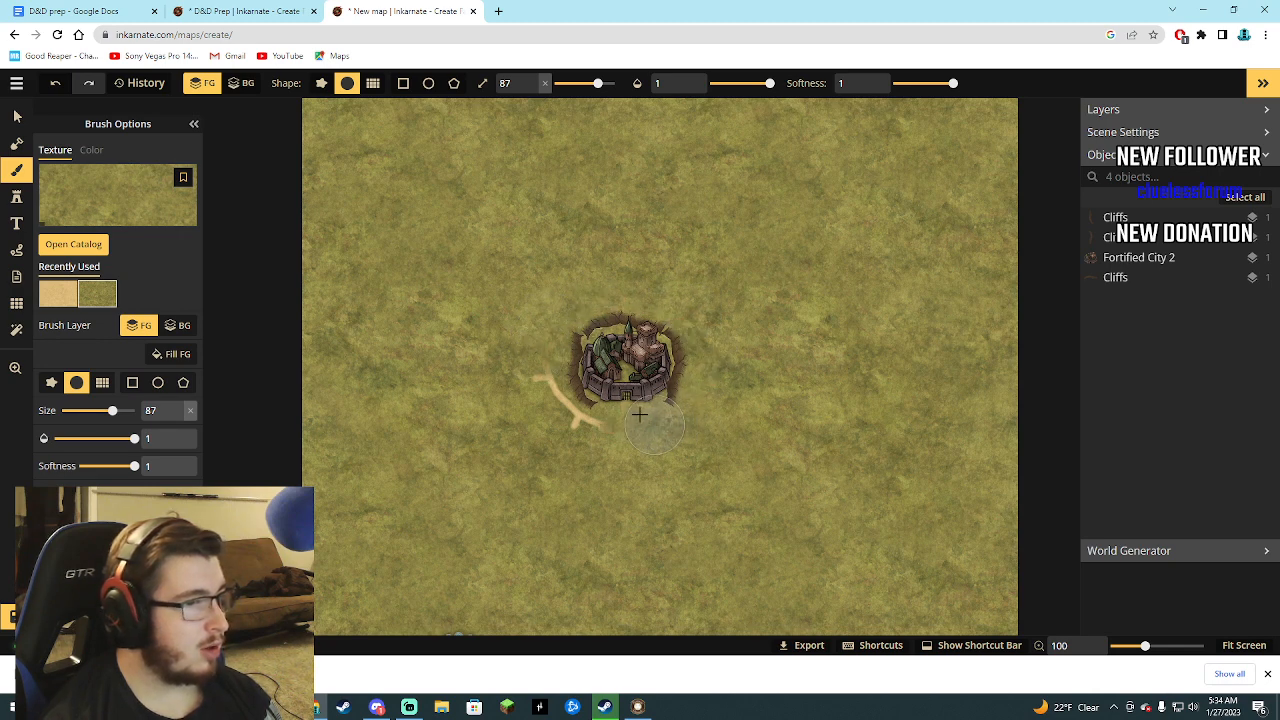
left_click_drag(508, 382, 482, 406)
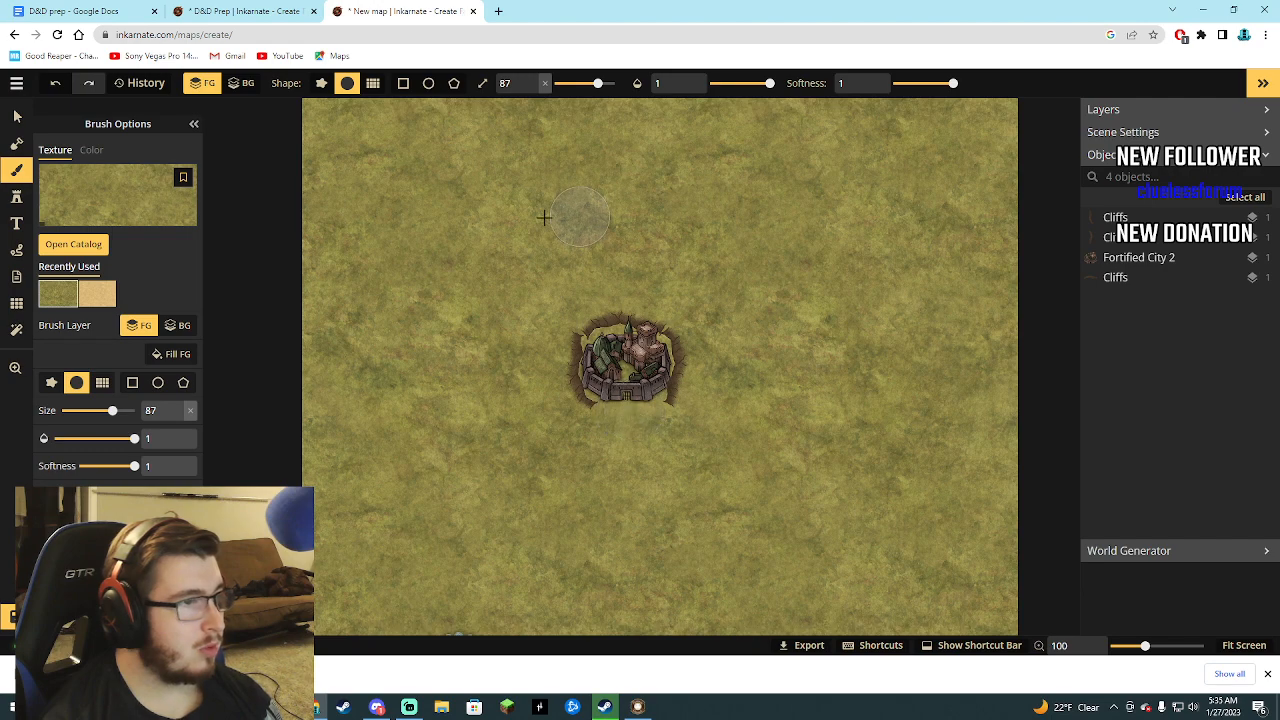
Subtract land from the mask at size 200 to carve sea around the north, west and east of the city, using the D&D Prep map as reference.
left_click(86, 155)
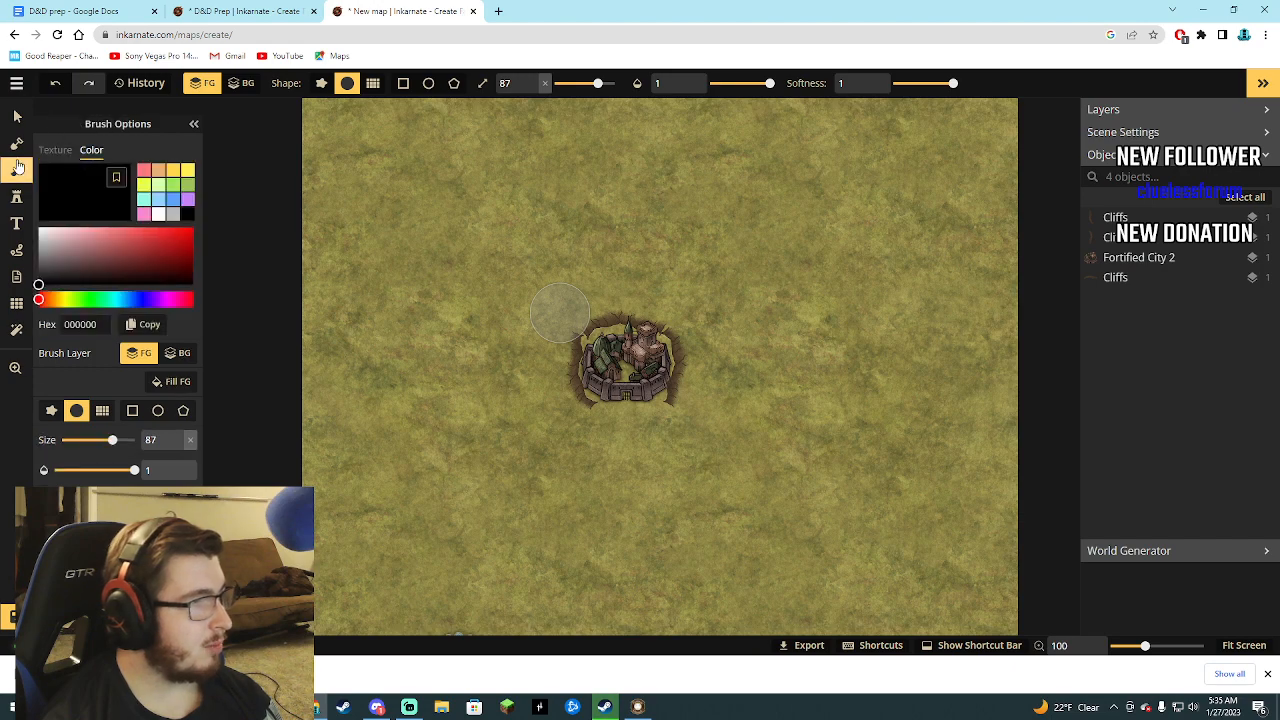
left_click(16, 143)
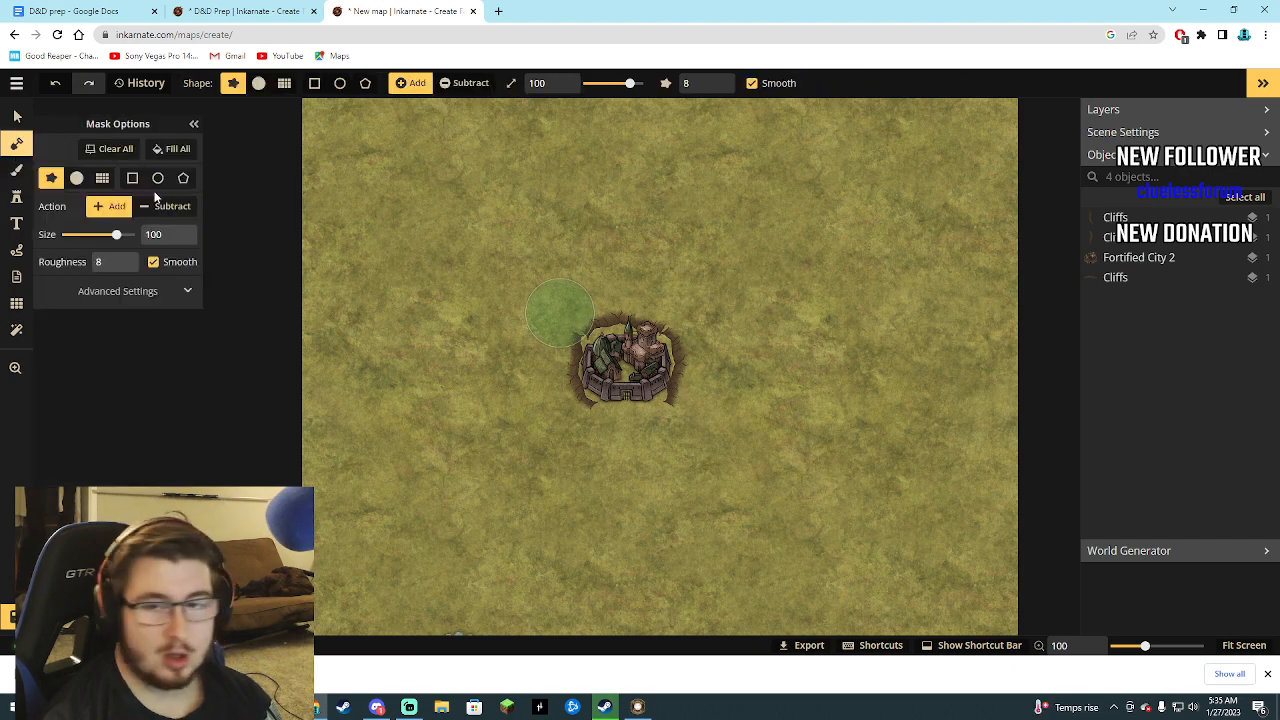
left_click(240, 11)
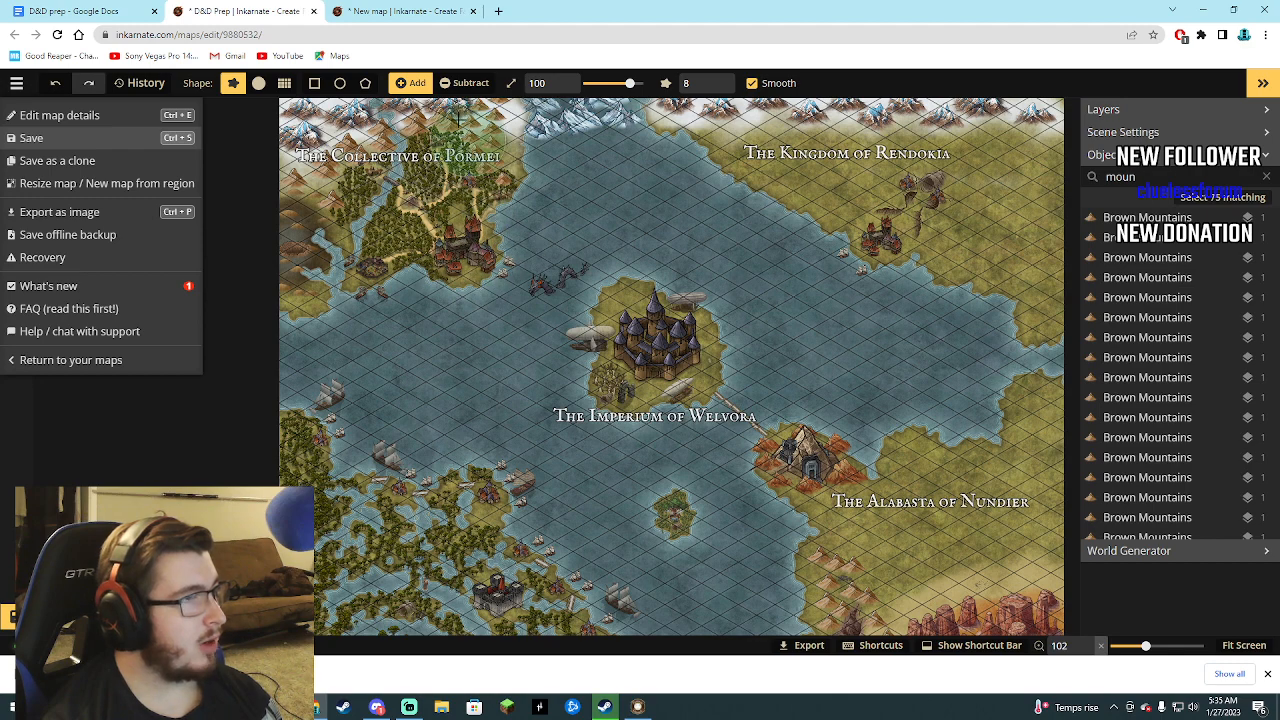
left_click(398, 11)
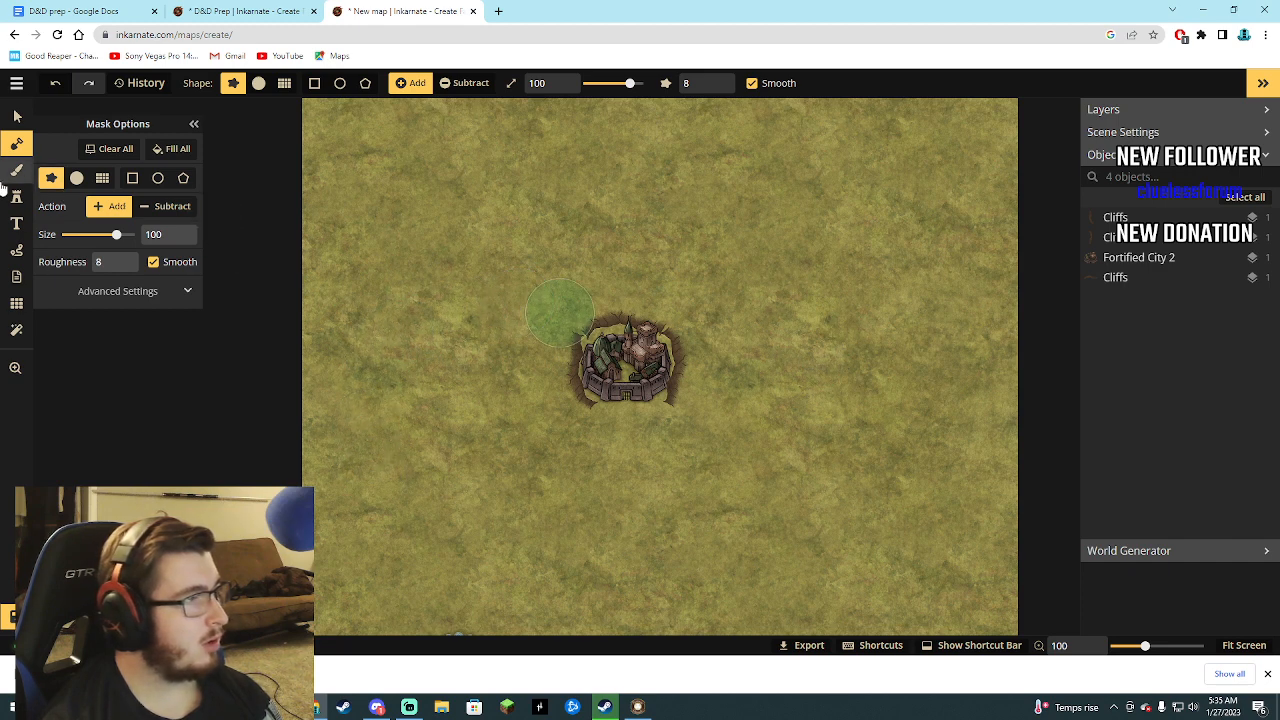
left_click(163, 206)
mouse_move(116, 234)
left_mouse_down()
mouse_move(92, 235)
mouse_move(186, 249)
left_mouse_up()
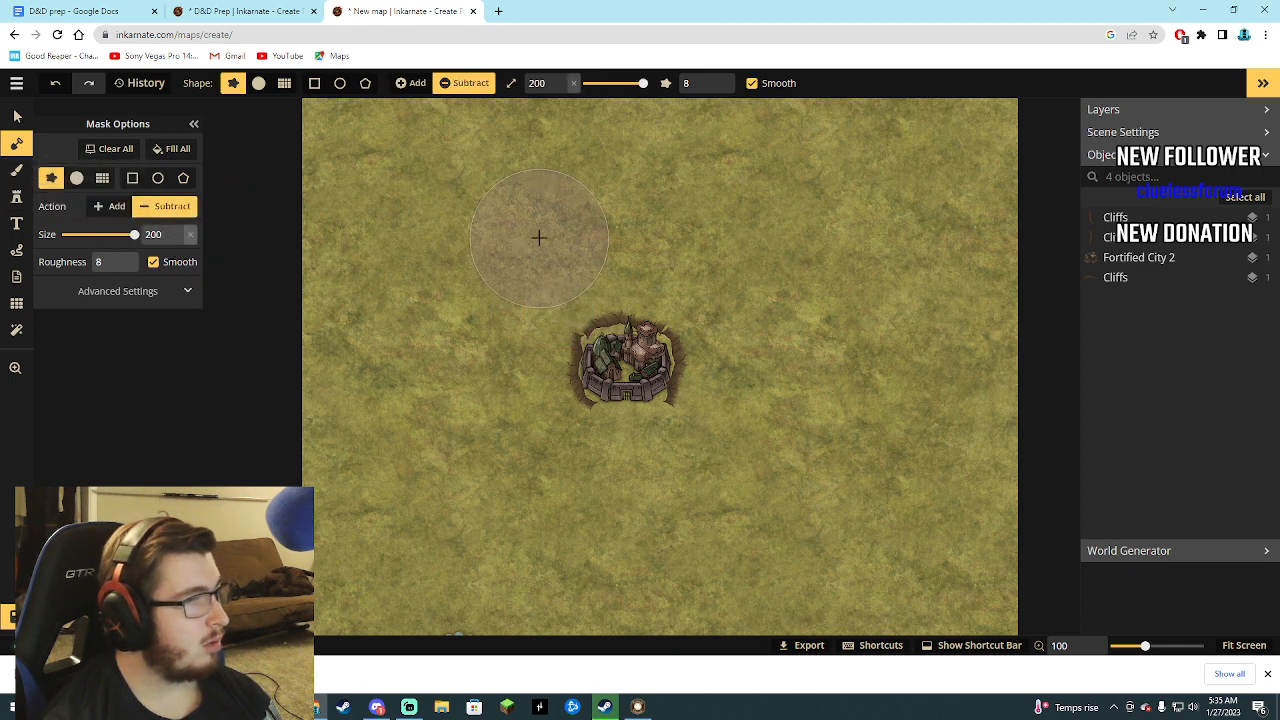
mouse_move(522, 212)
left_mouse_down()
mouse_move(343, 340)
mouse_move(317, 442)
mouse_move(331, 214)
mouse_move(350, 159)
mouse_move(399, 131)
mouse_move(871, 110)
mouse_move(947, 121)
mouse_move(991, 155)
mouse_move(1006, 204)
mouse_move(317, 75)
mouse_move(765, 197)
mouse_move(636, 182)
mouse_move(825, 217)
mouse_move(945, 276)
mouse_move(1000, 402)
left_mouse_up()
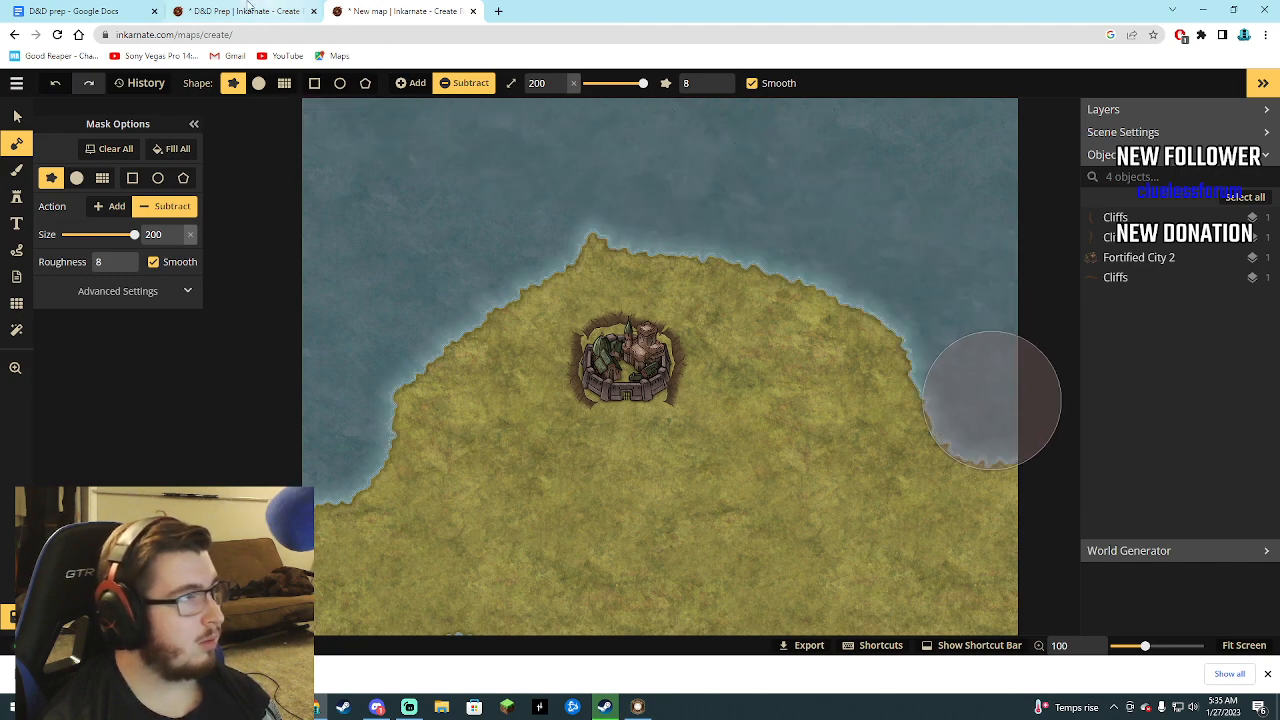
Compare the new map's coastline with the D&D Prep world map and look at the D&D prep document.
left_click(222, 11)
left_click(352, 14)
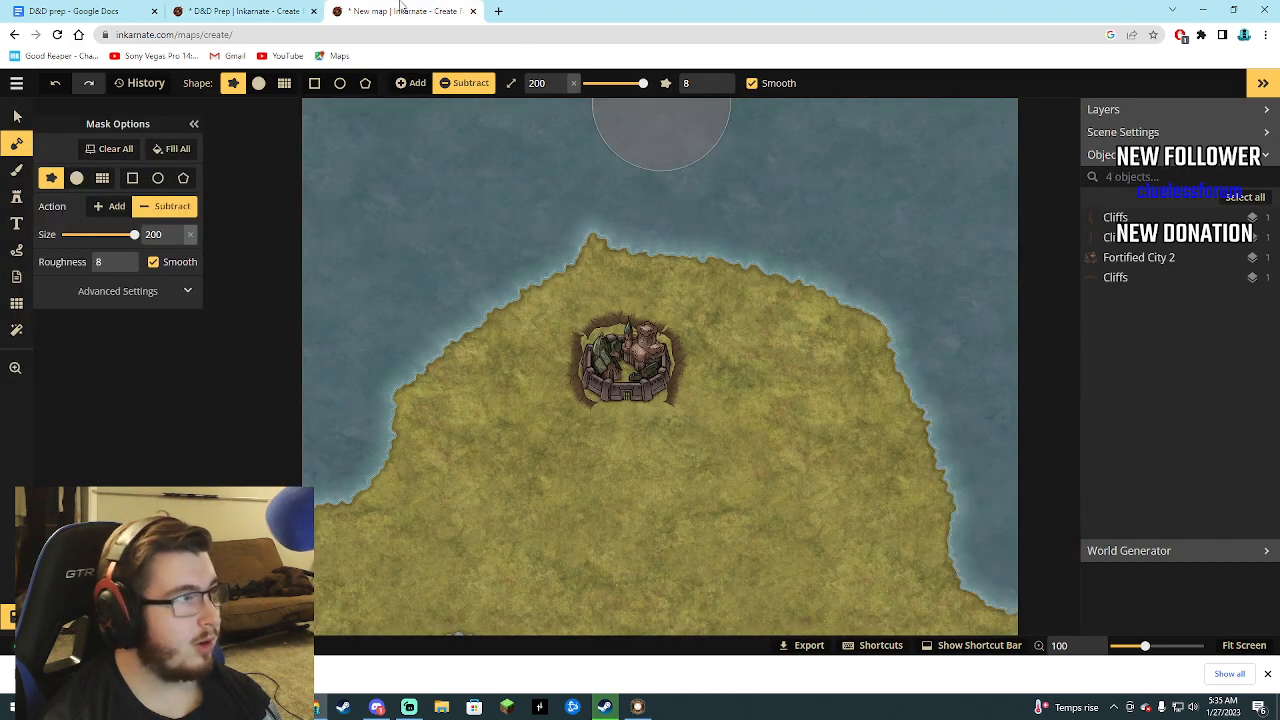
left_click(263, 8)
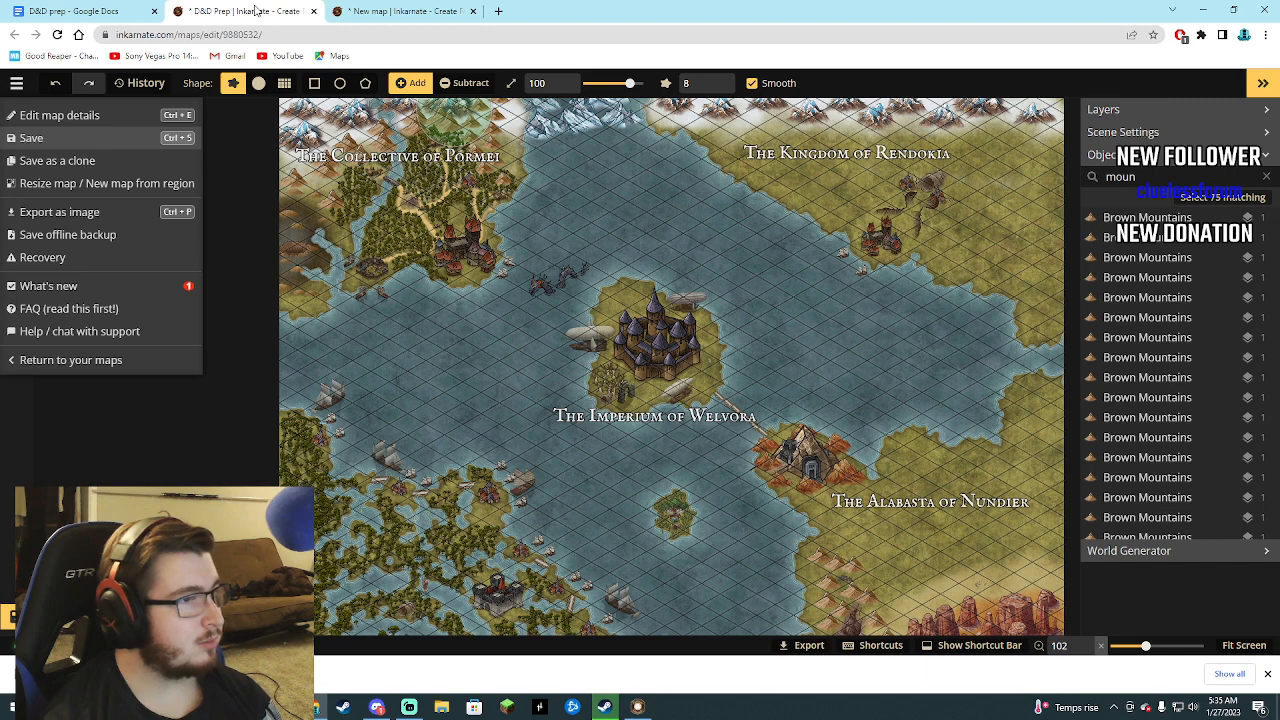
left_click(384, 10)
left_click(240, 8)
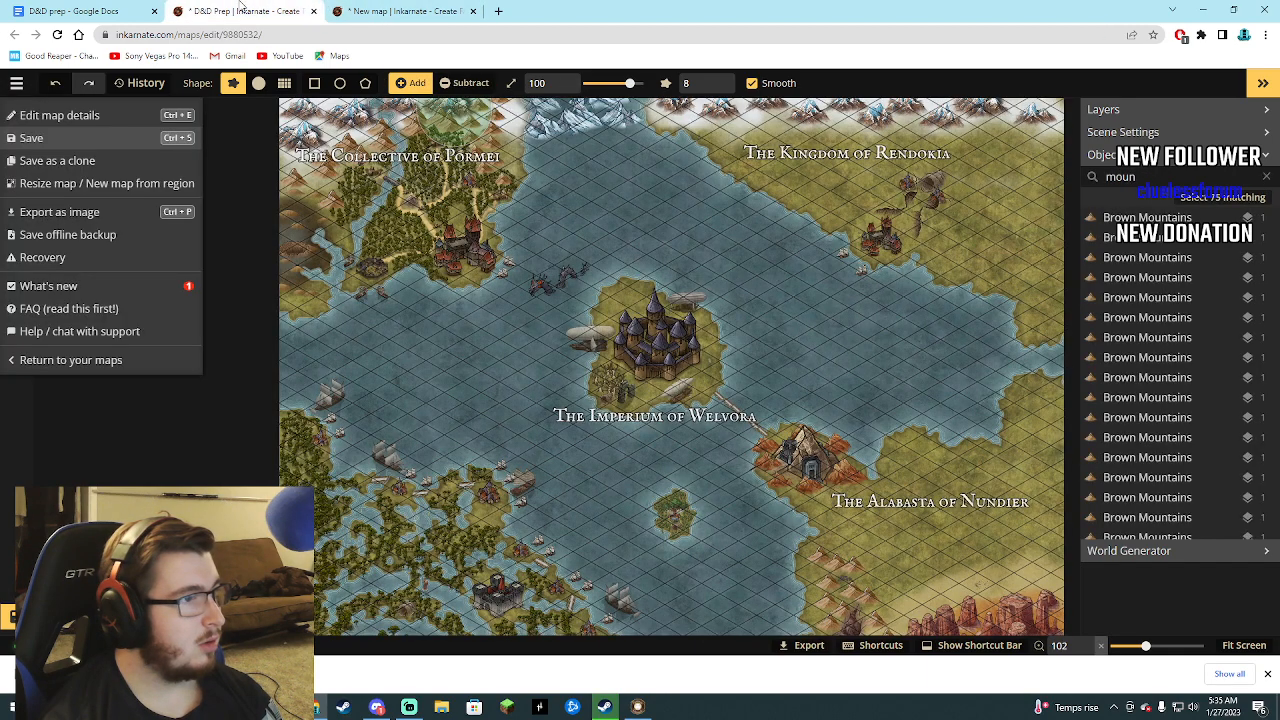
left_click(415, 8)
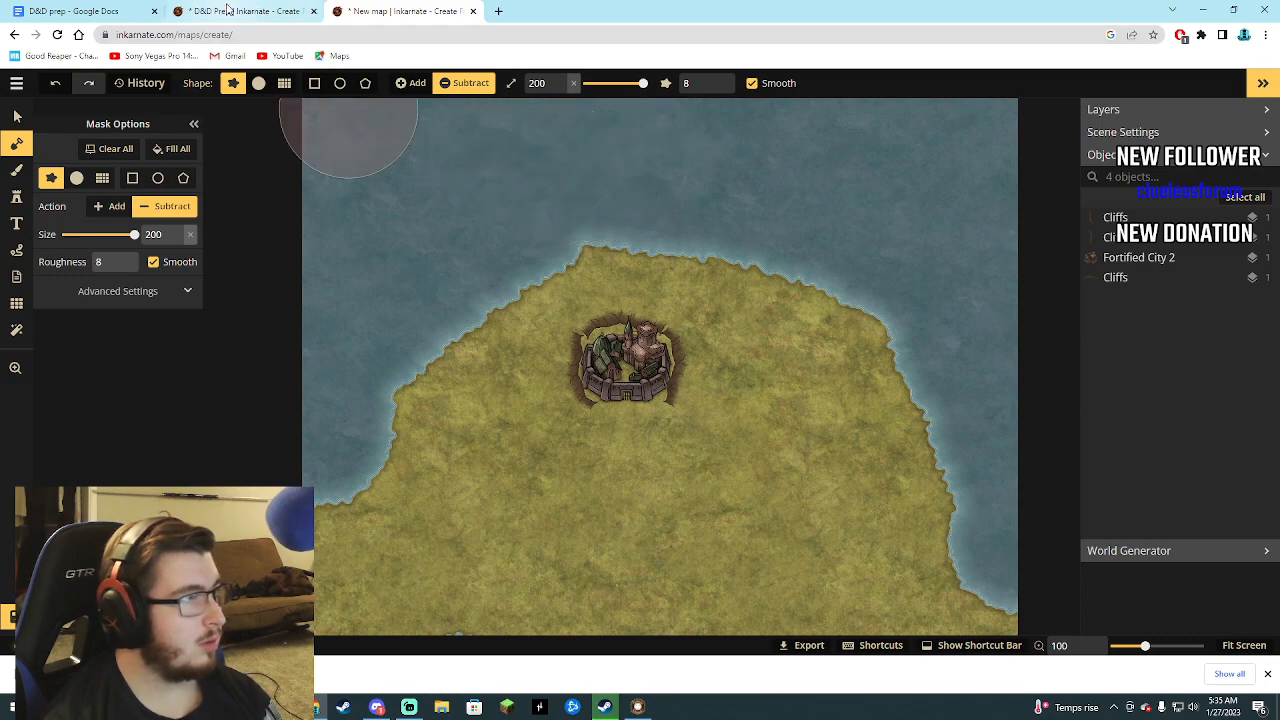
left_click(228, 9)
left_click(80, 10)
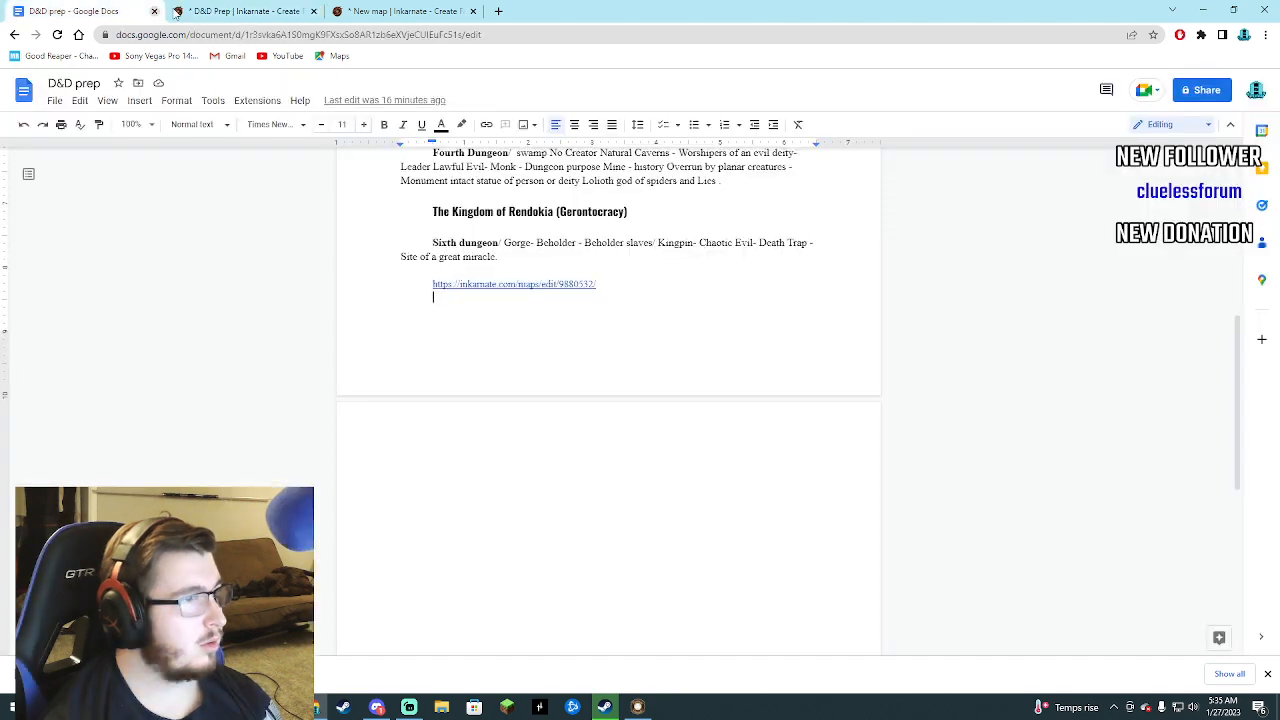
left_click(230, 10)
left_click(420, 10)
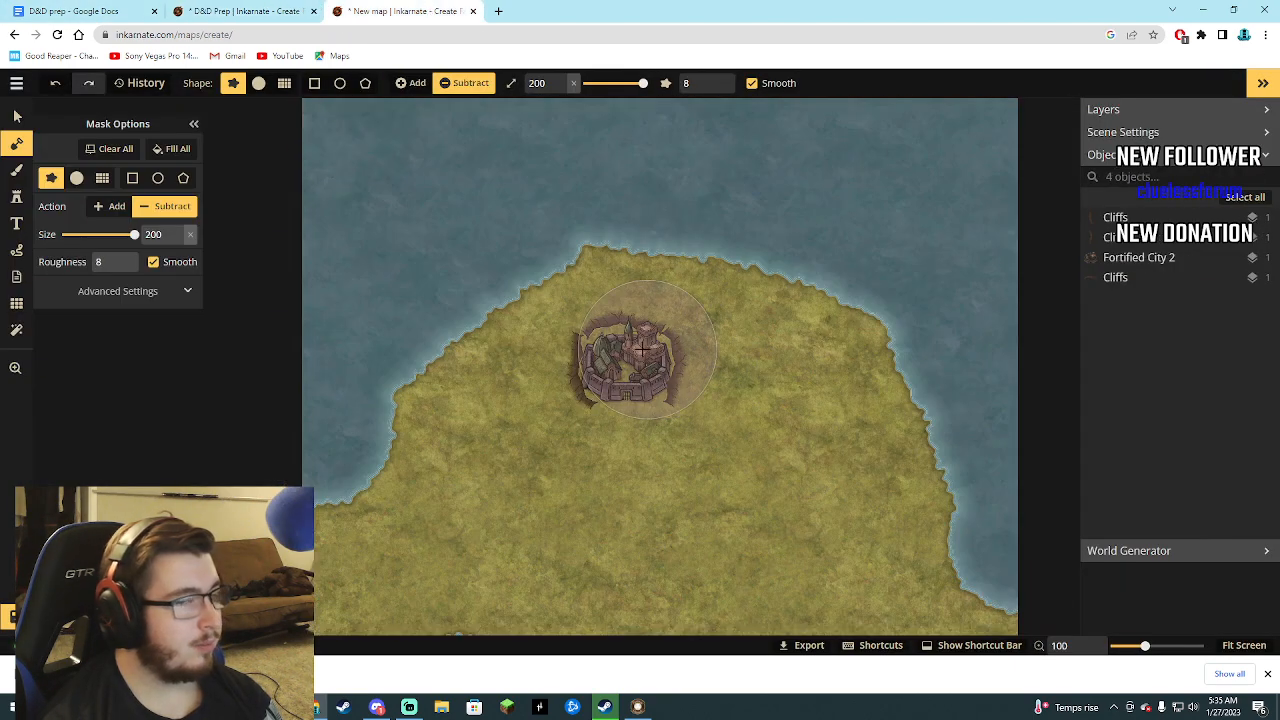
Reduce the mask brush to size 34, then place the Inn stamp at size 123 just west of the fortified city.
left_click_drag(132, 234, 97, 245)
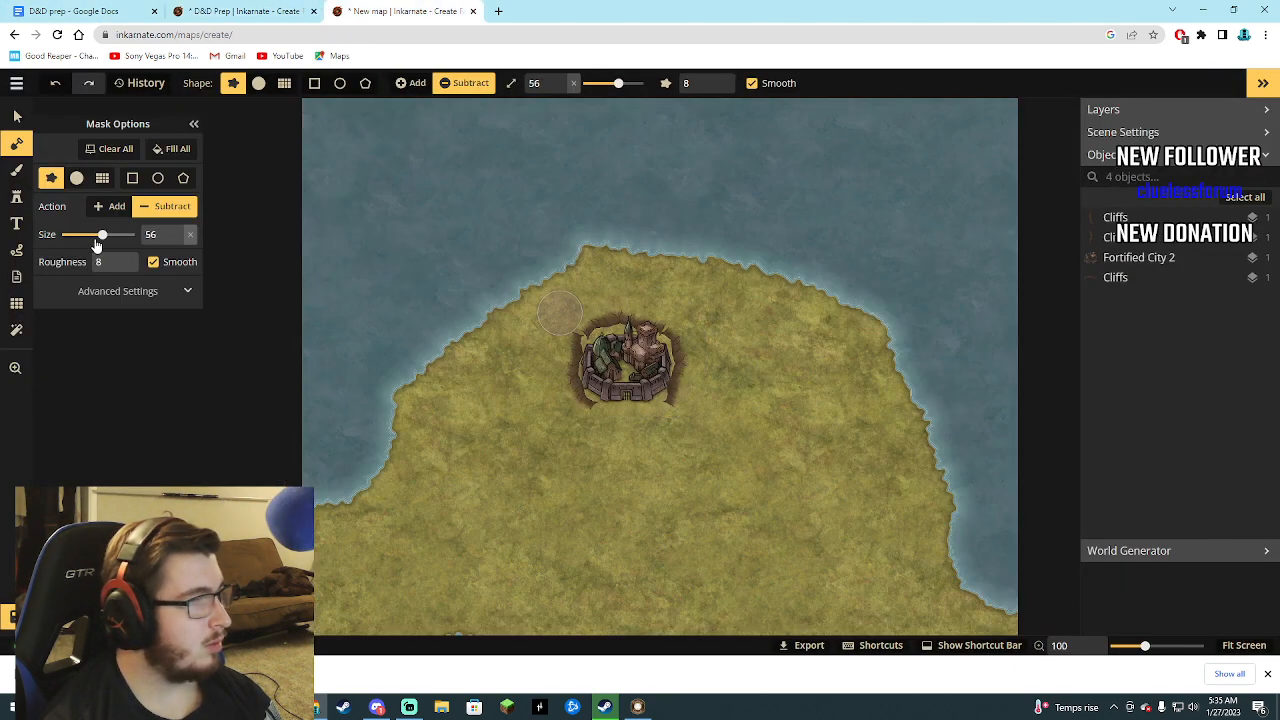
left_click(16, 197)
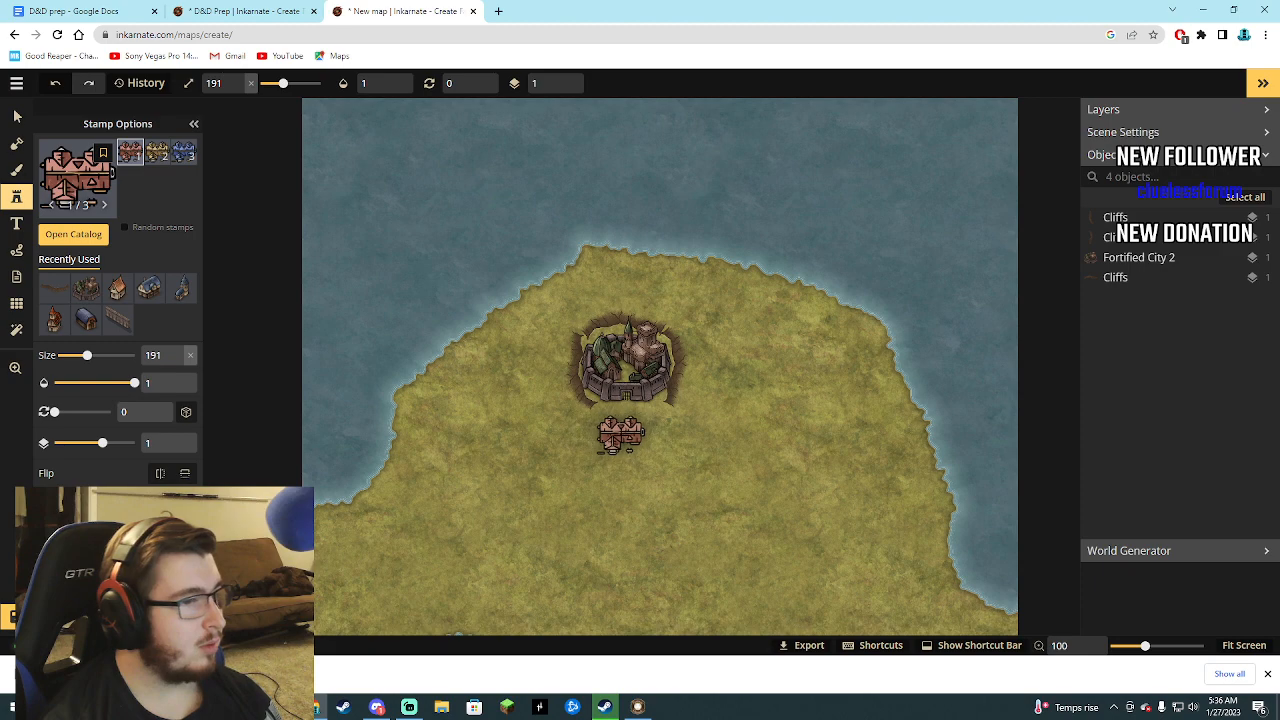
scroll(606, 434, "up", 1)
scroll(616, 492, "up", 1)
scroll(626, 505, "up", 2)
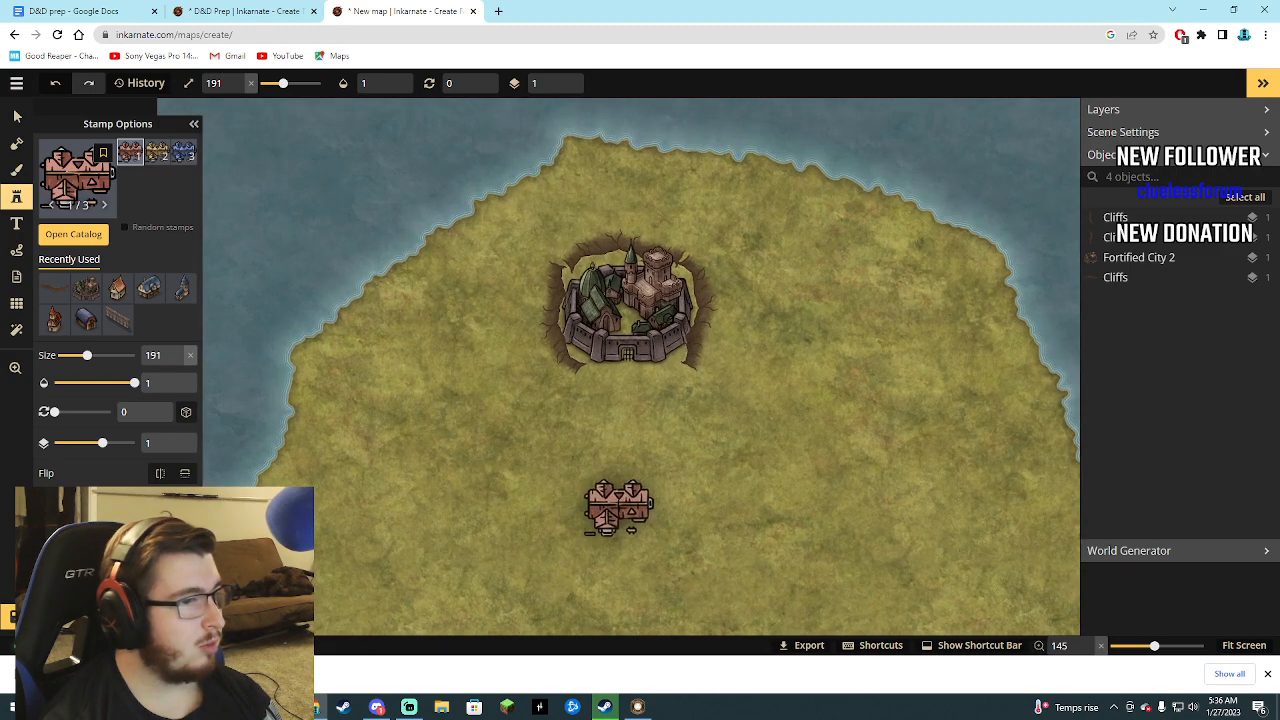
left_click(555, 312)
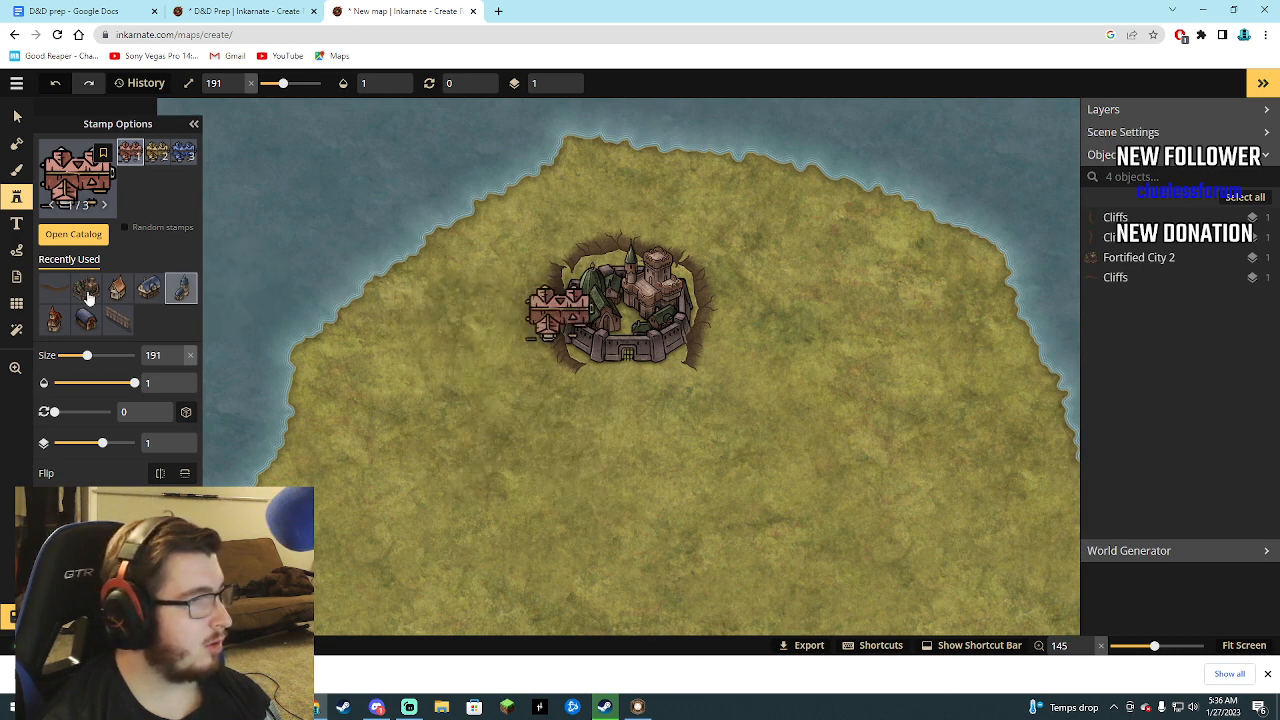
left_click_drag(88, 355, 75, 355)
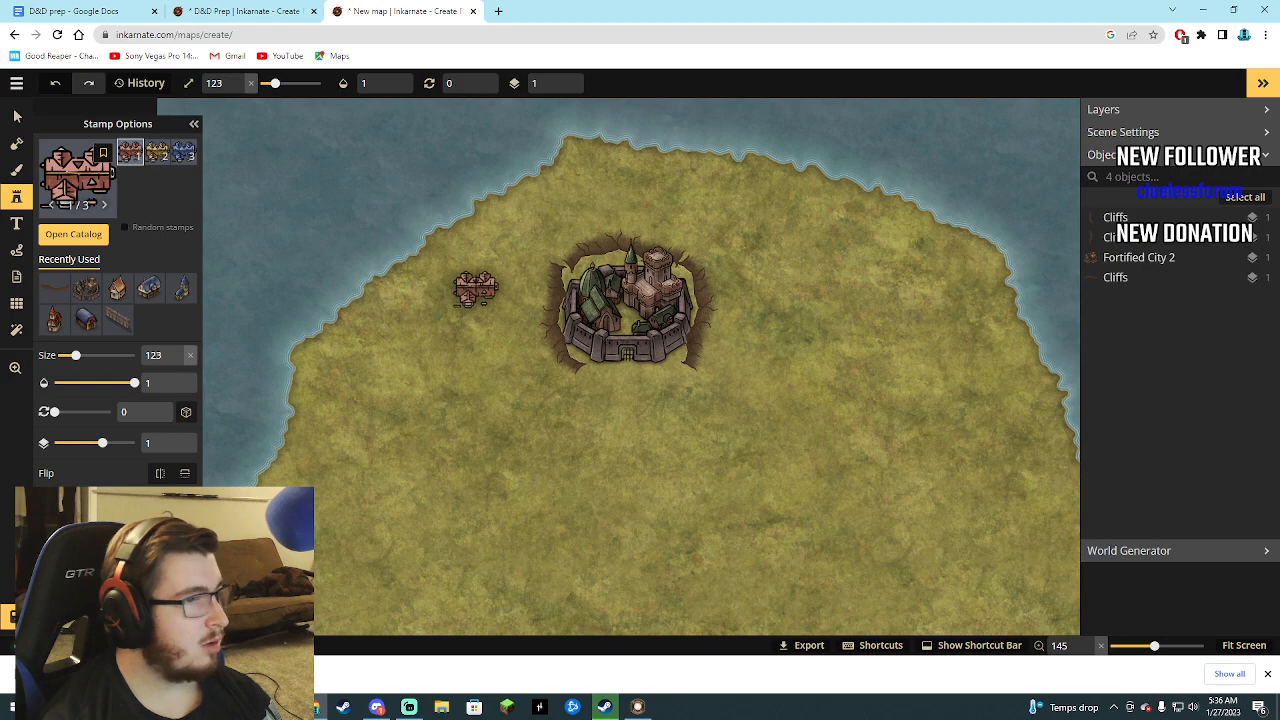
left_click(470, 273)
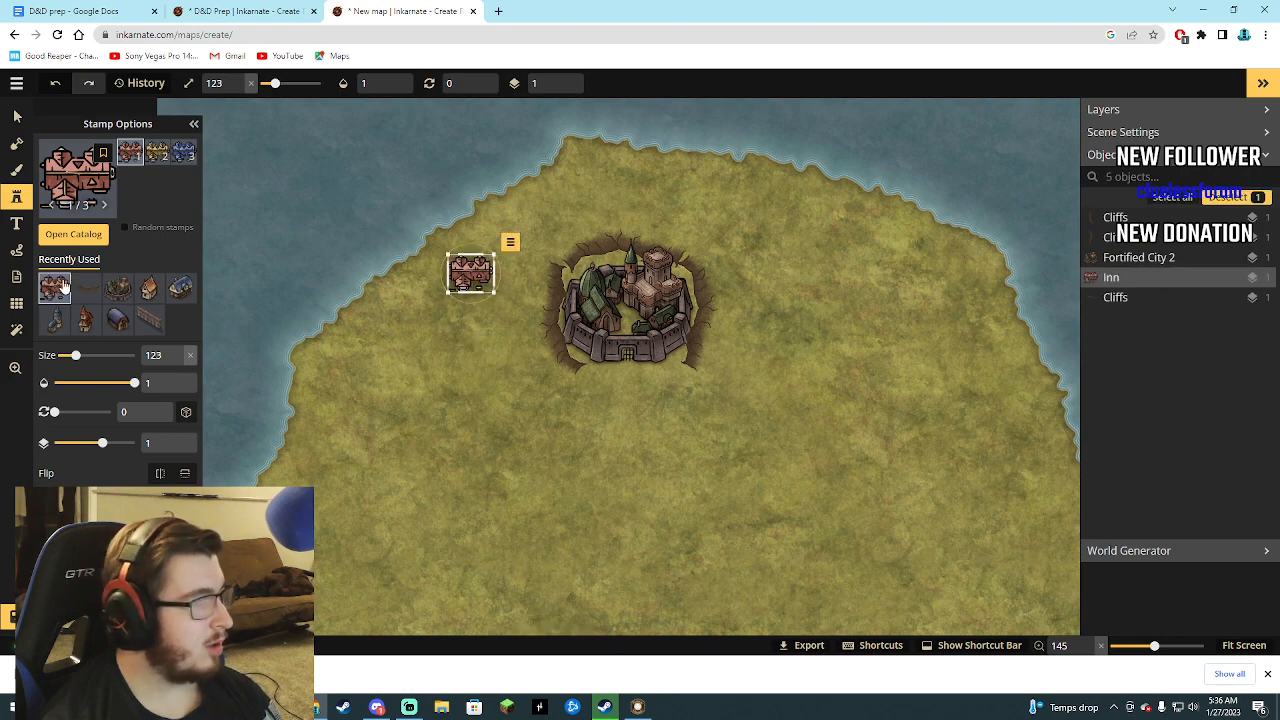
Choose the Wall Towers stamp from Watercolor Cities Core and place ten towers at size 123 along the west, north and east coast.
left_click(71, 236)
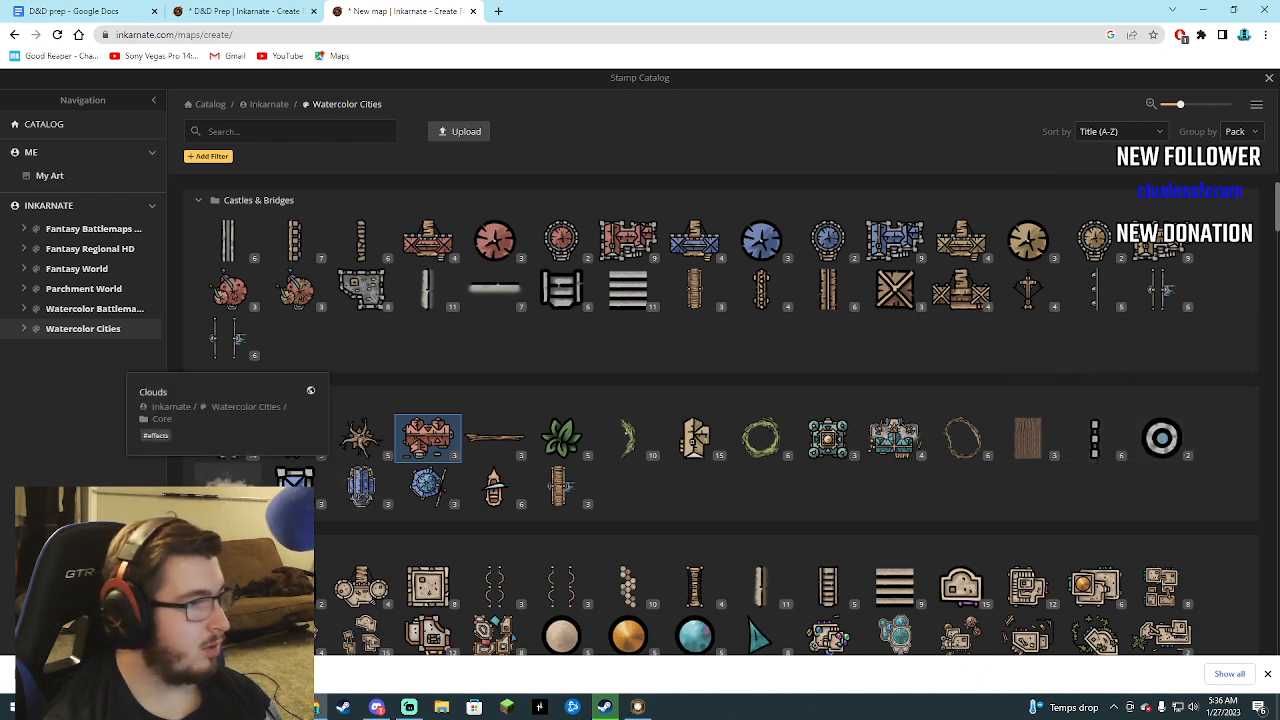
left_click(428, 440)
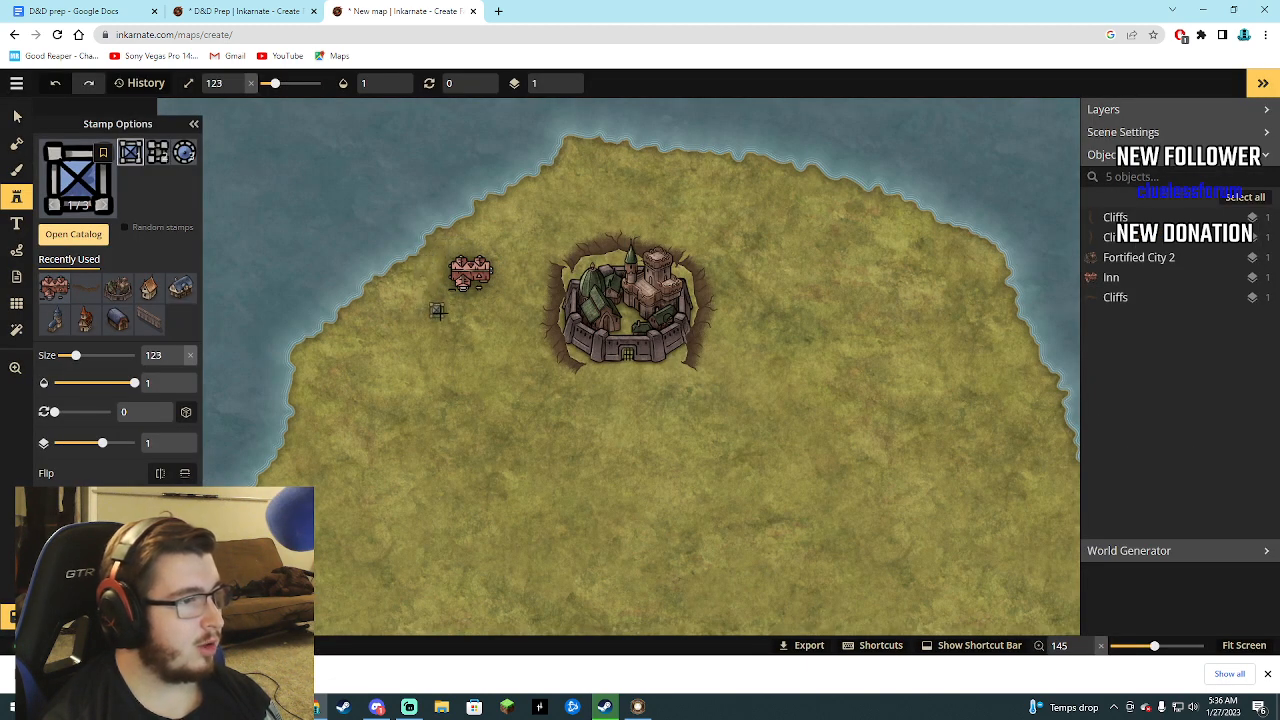
left_click(441, 247)
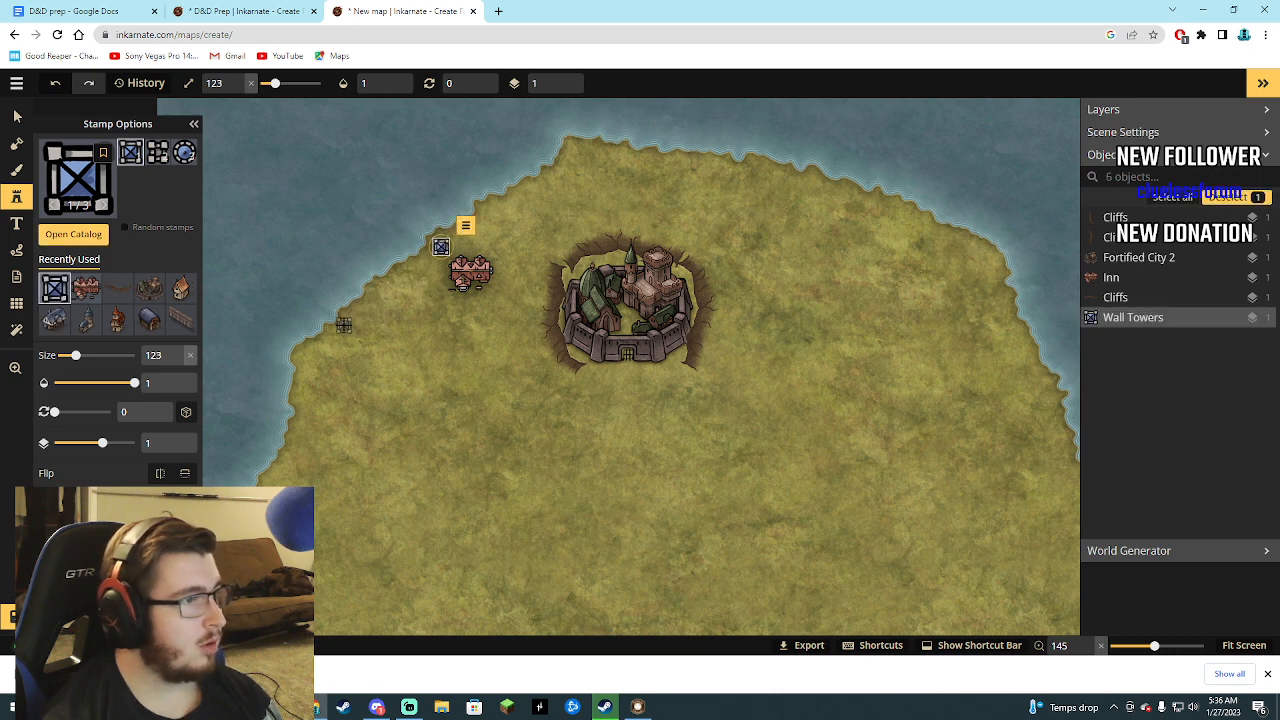
left_click(343, 325)
left_click(578, 152)
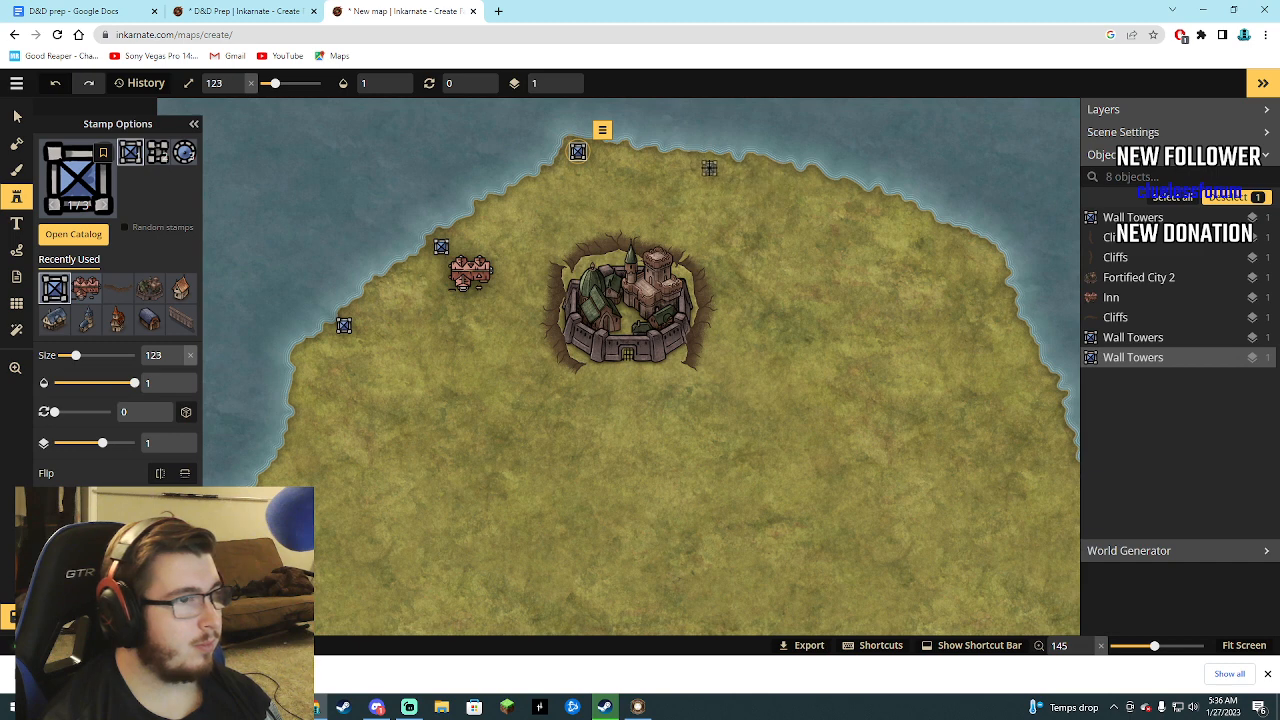
left_click(709, 168)
left_click(828, 197)
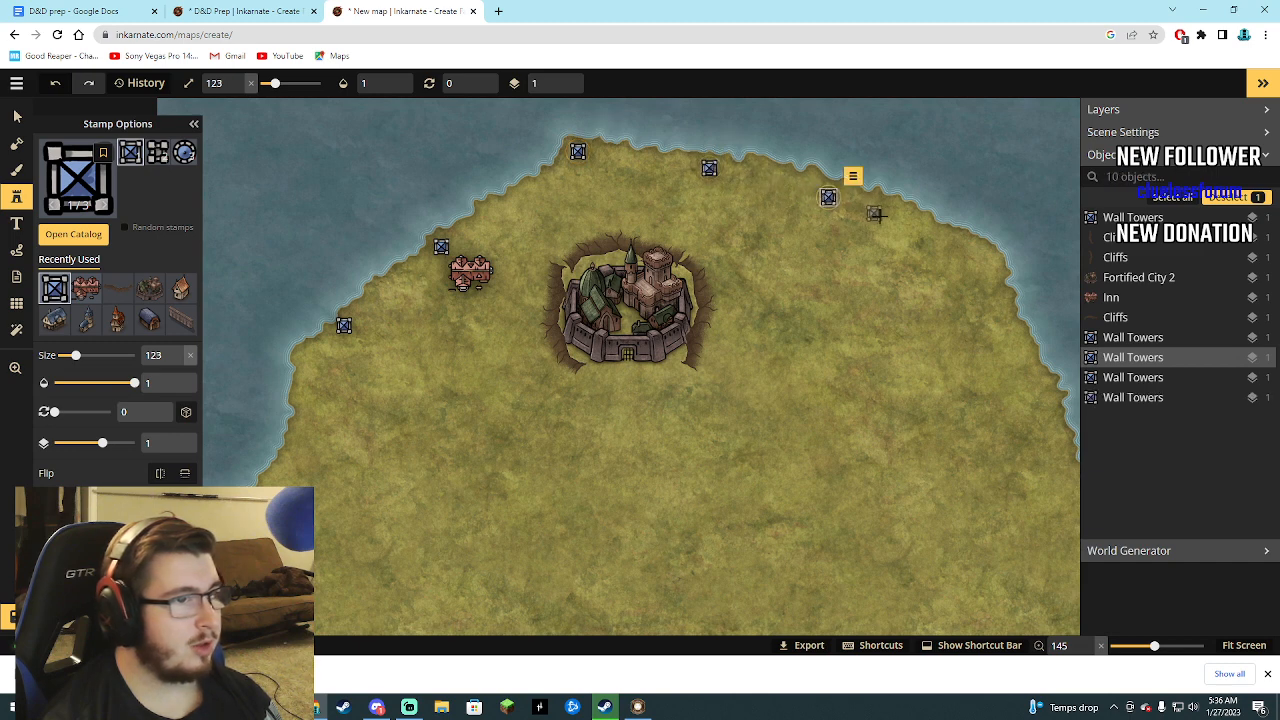
left_click(919, 238)
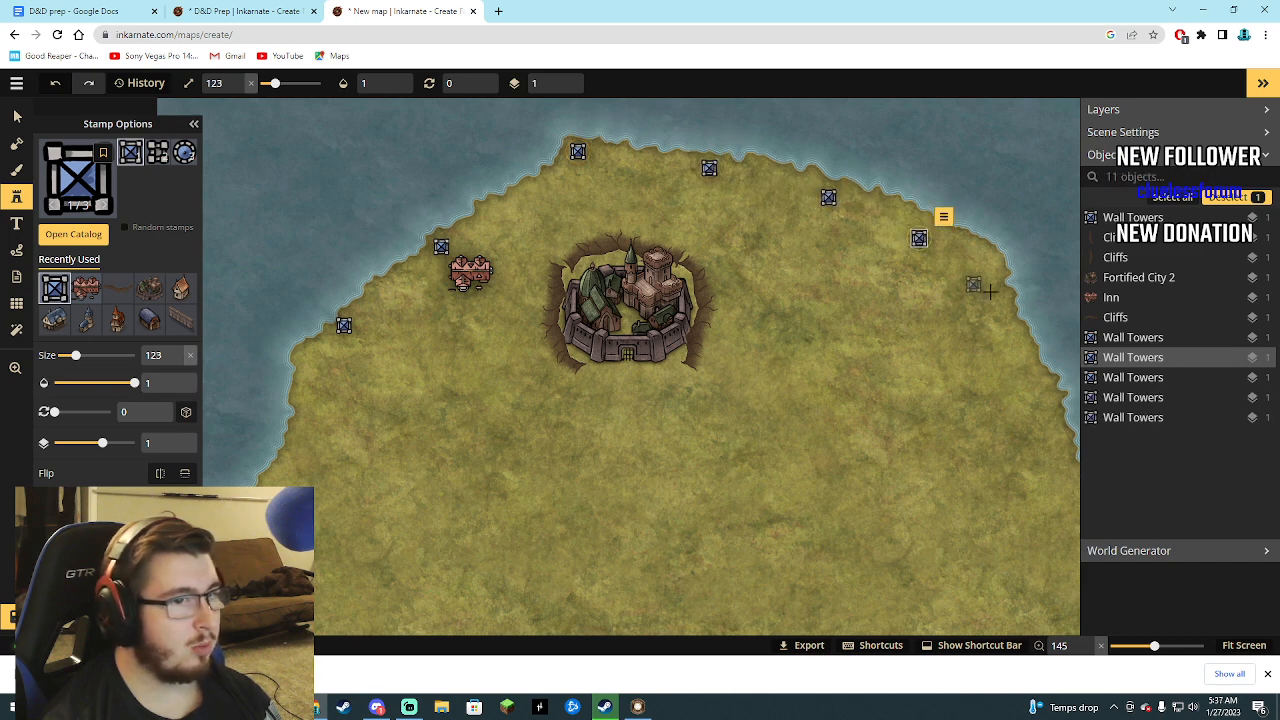
left_click(984, 297)
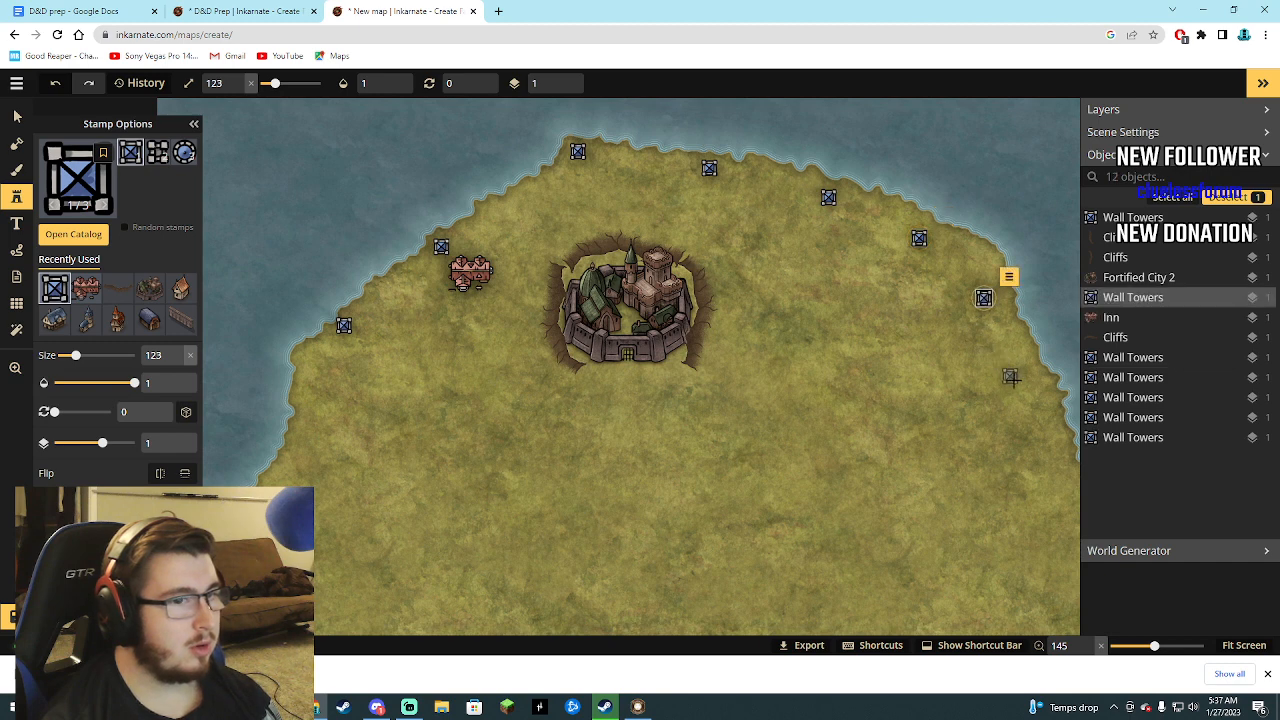
left_click(1026, 392)
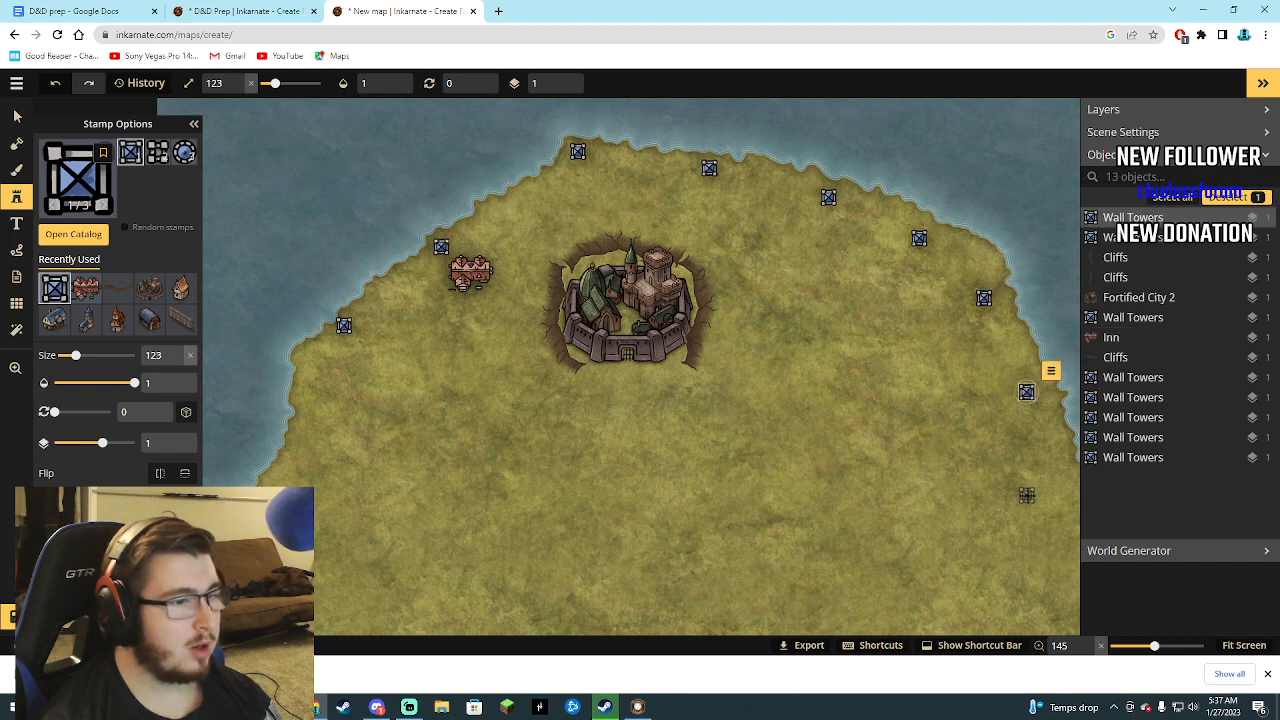
left_click(1026, 494)
left_click(293, 455)
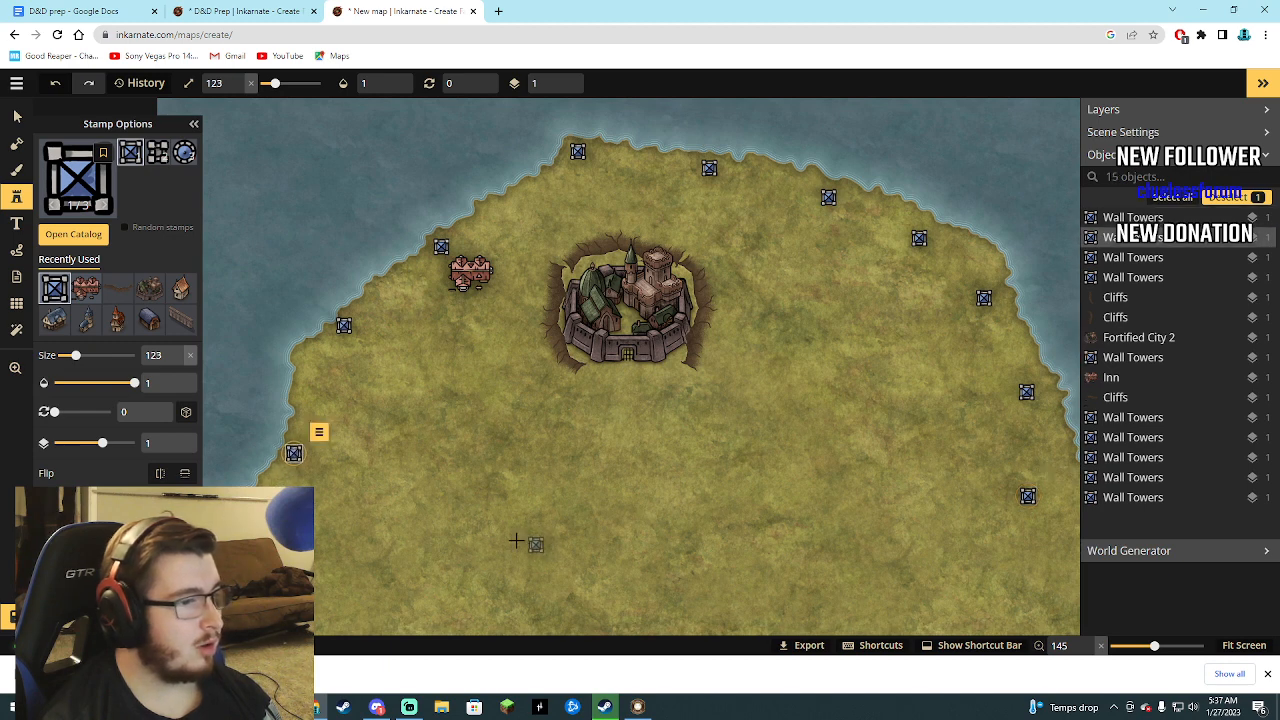
Place five more Wall Towers stamps at size 123: four in an arc south of the city and one on the northwest coast.
left_click(398, 513)
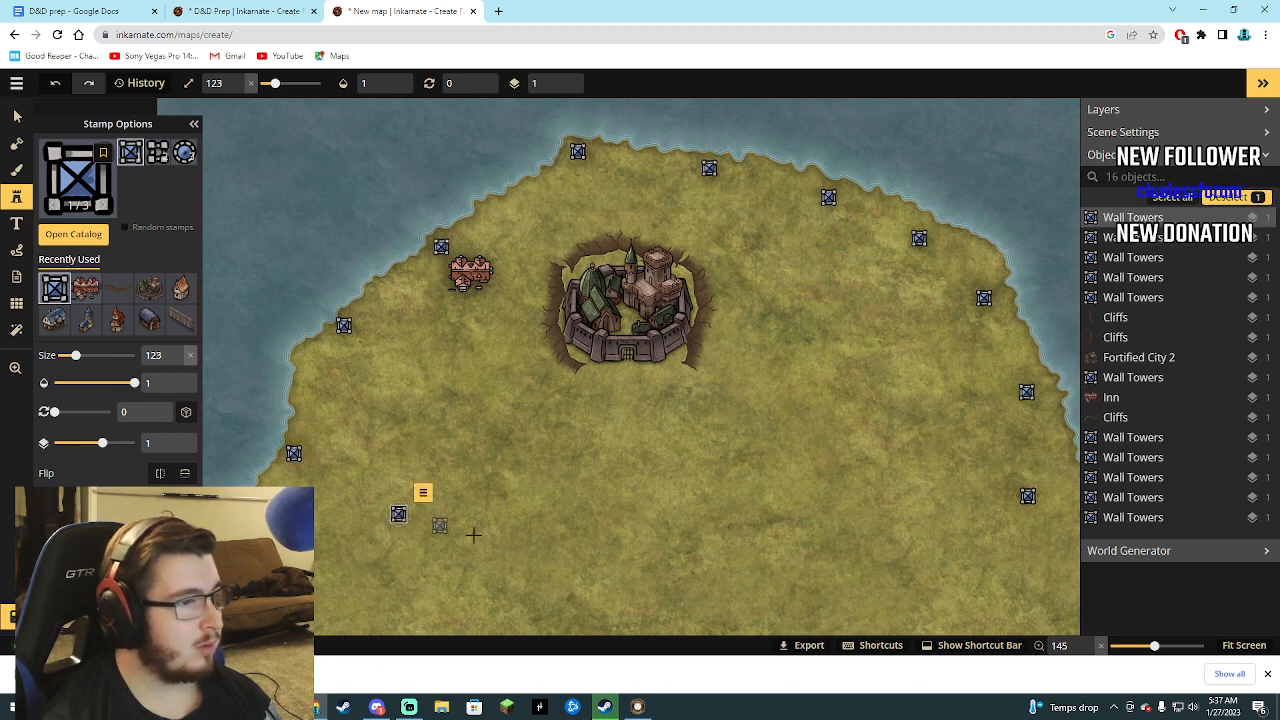
left_click(525, 567)
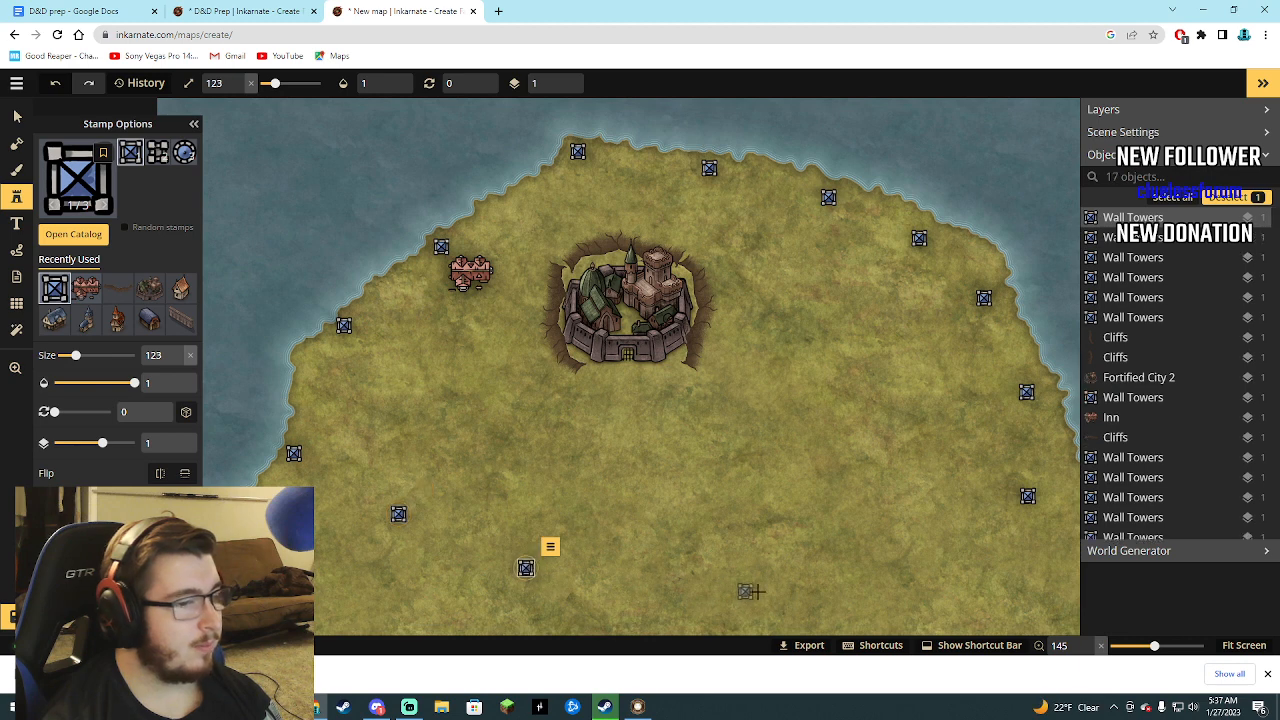
left_click(756, 584)
left_click(920, 554)
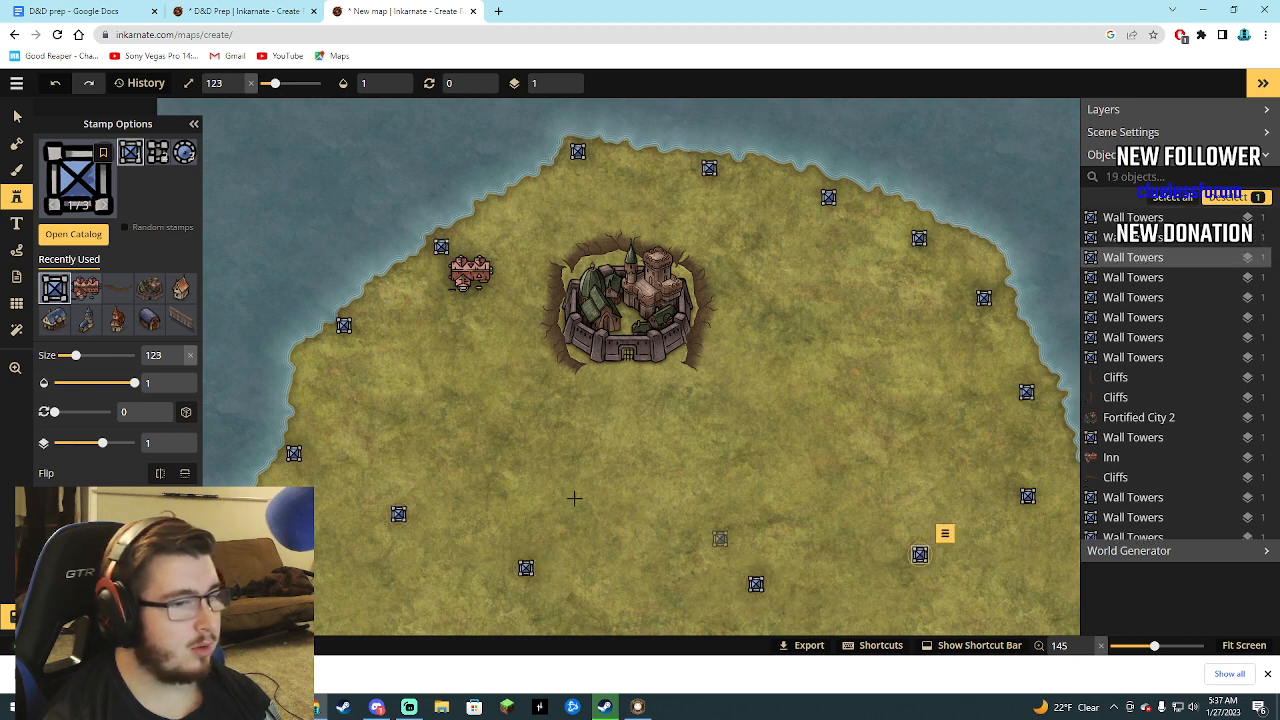
left_click(514, 204)
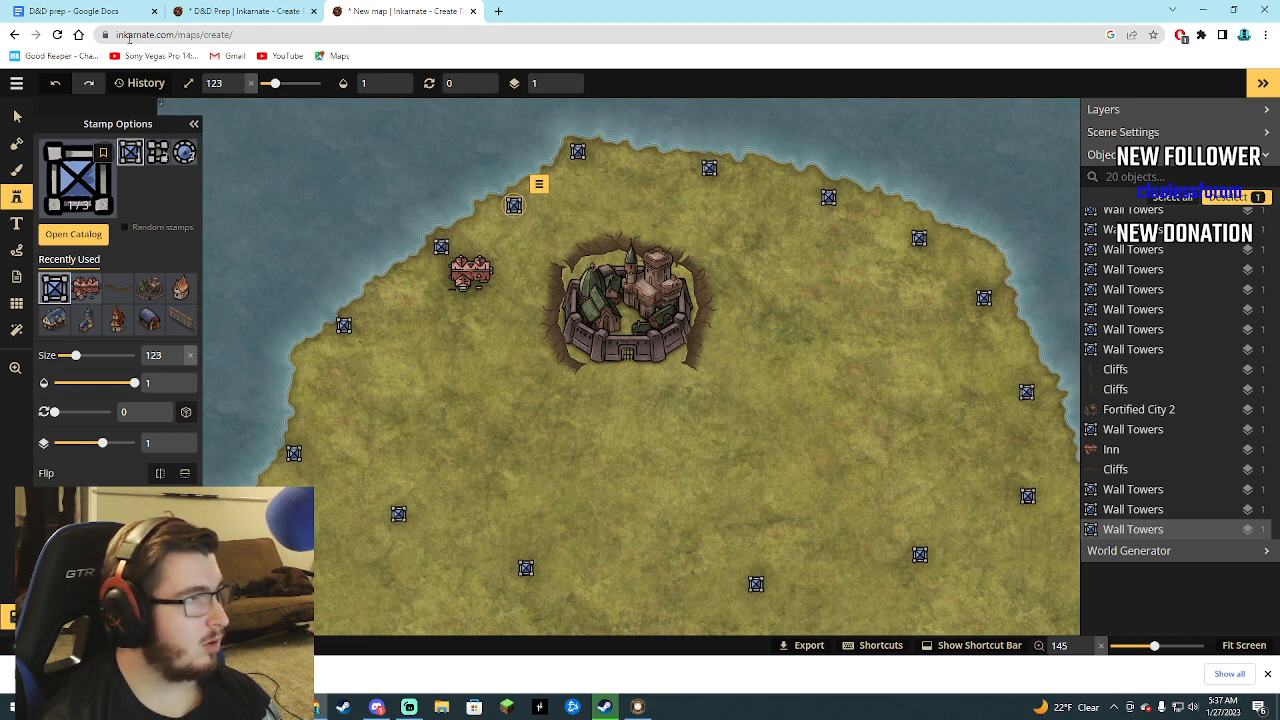
Choose the Thin Walls stamp from Watercolor Cities Core and place a segment rotated 35° beside the tower west of the inn.
left_click(73, 236)
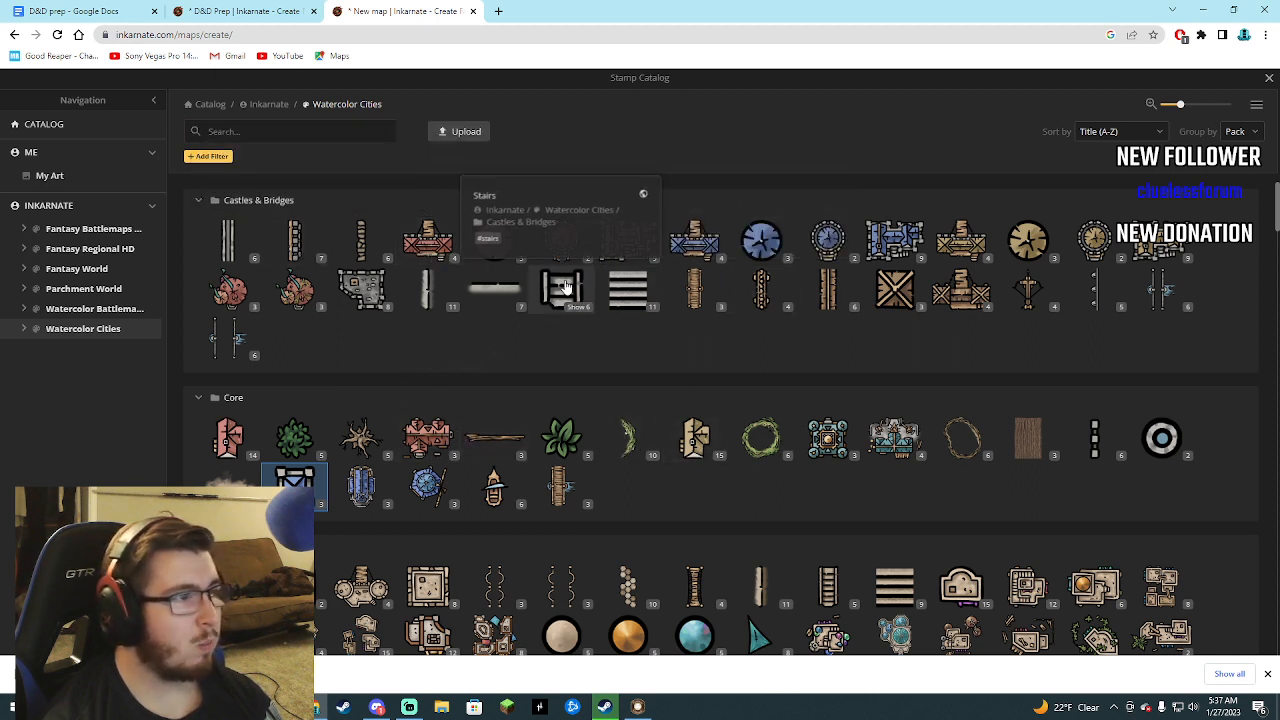
left_click(1094, 438)
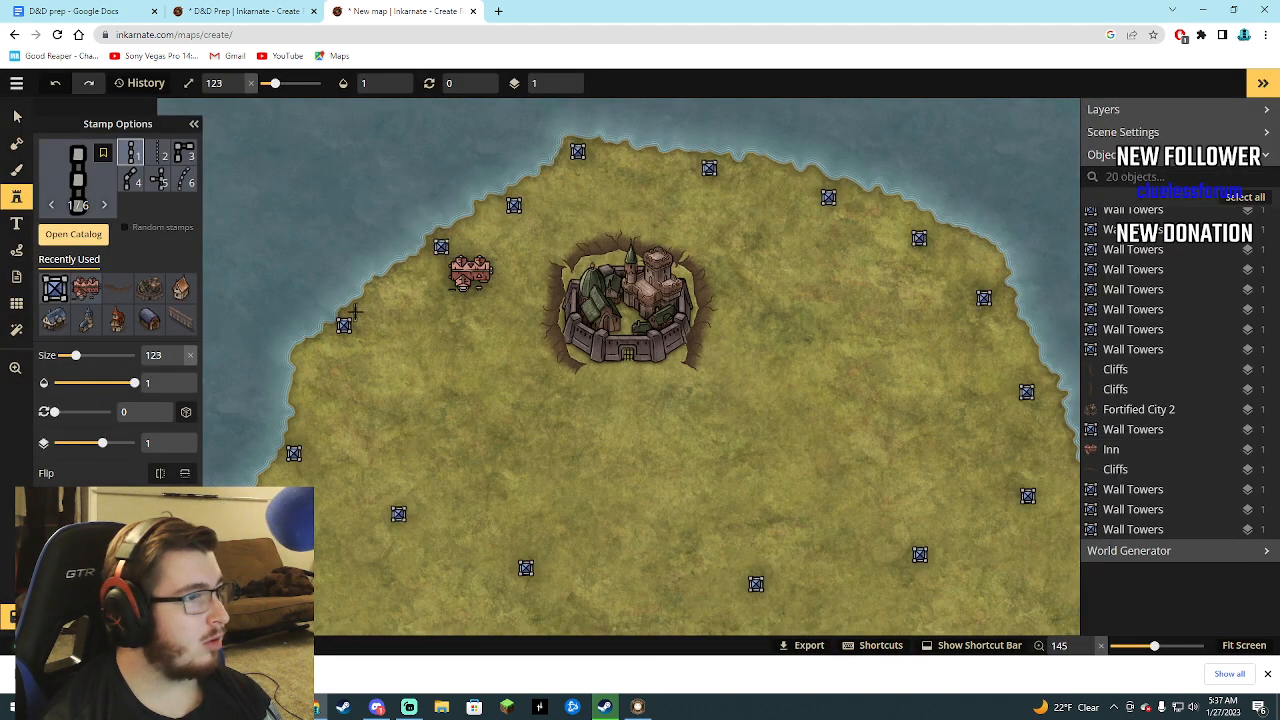
left_click(352, 312)
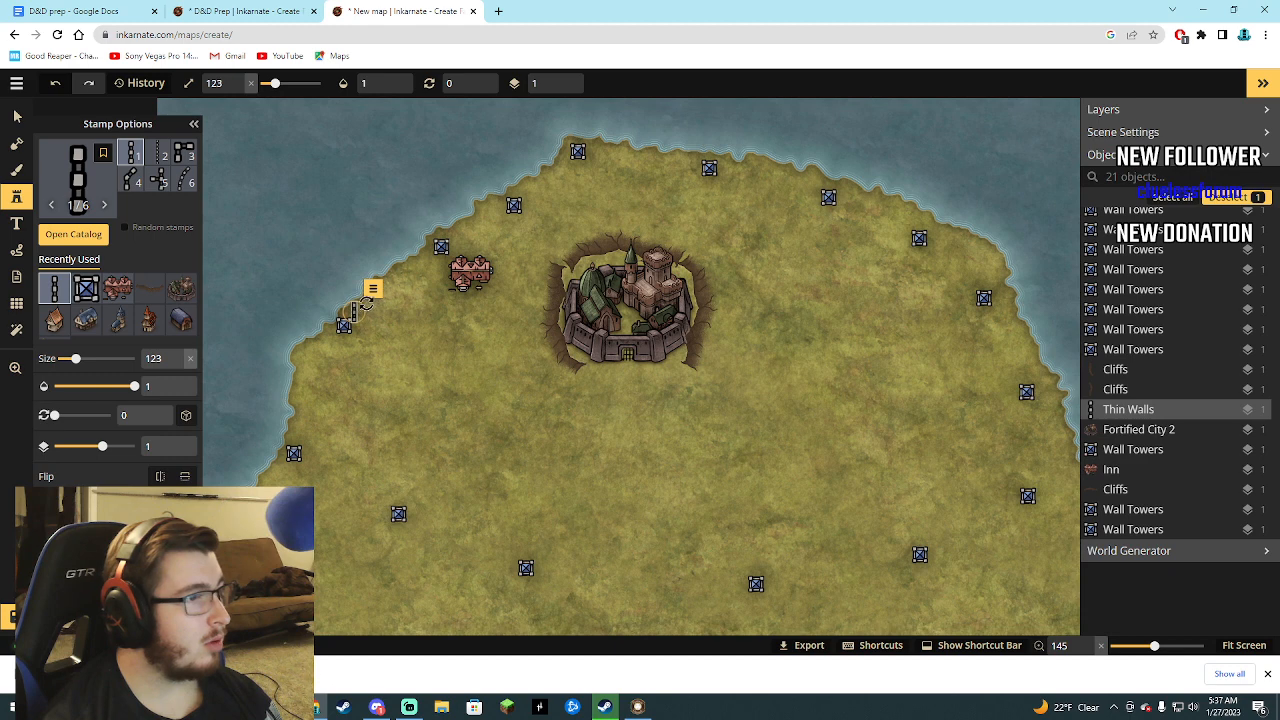
mouse_move(367, 302)
left_mouse_down()
mouse_move(380, 312)
mouse_move(356, 314)
left_mouse_up()
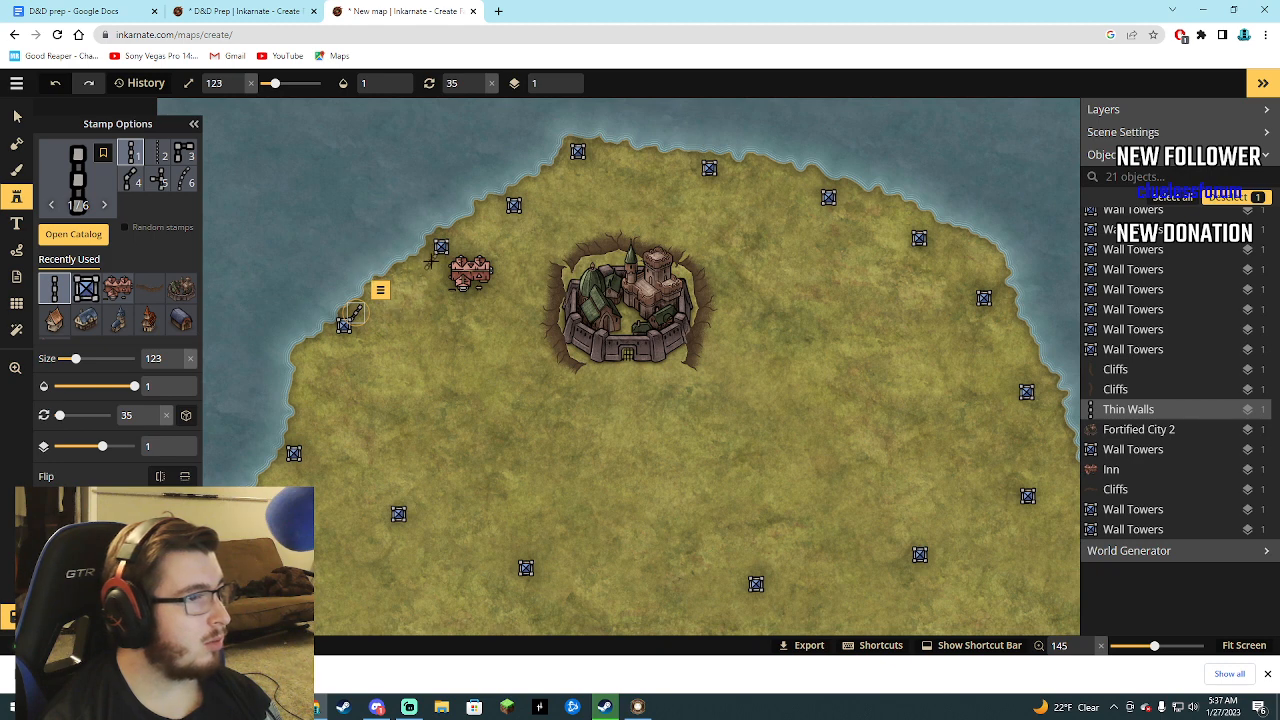
Place six Thin Walls segments rotated 46° in a line running southwest from the tower just northwest of the inn.
left_click(427, 260)
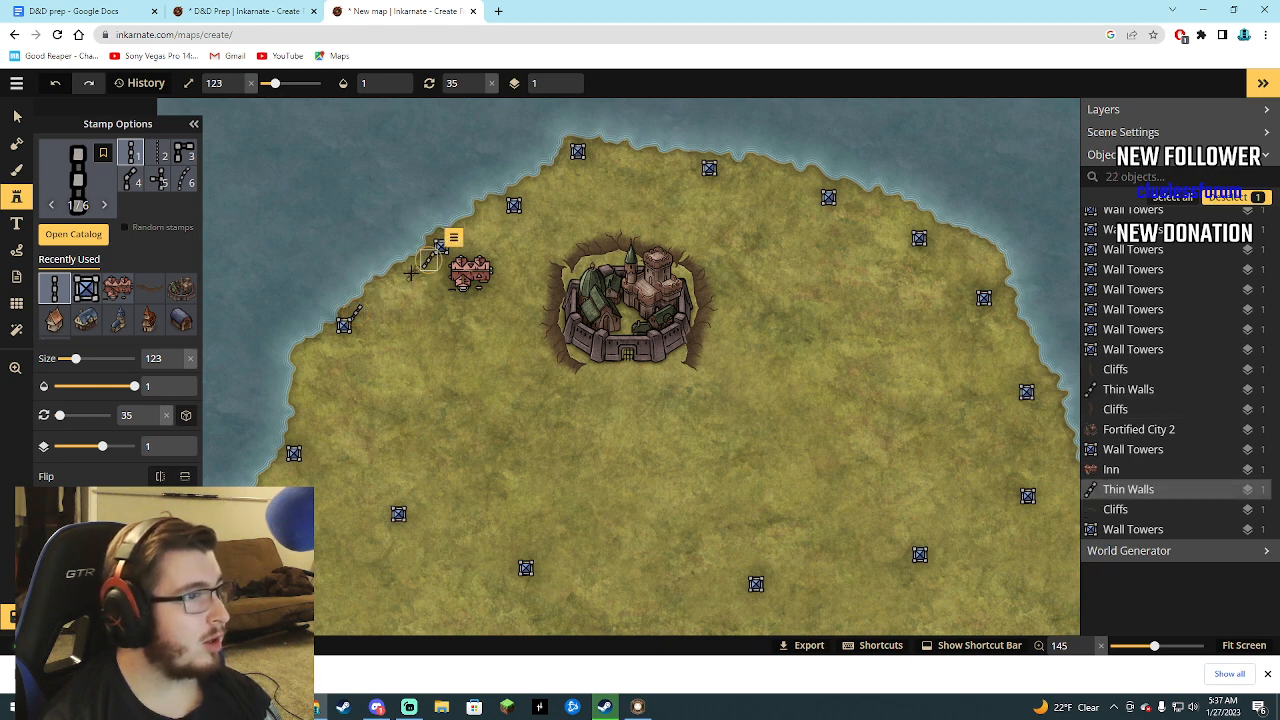
left_click_drag(422, 272, 403, 275)
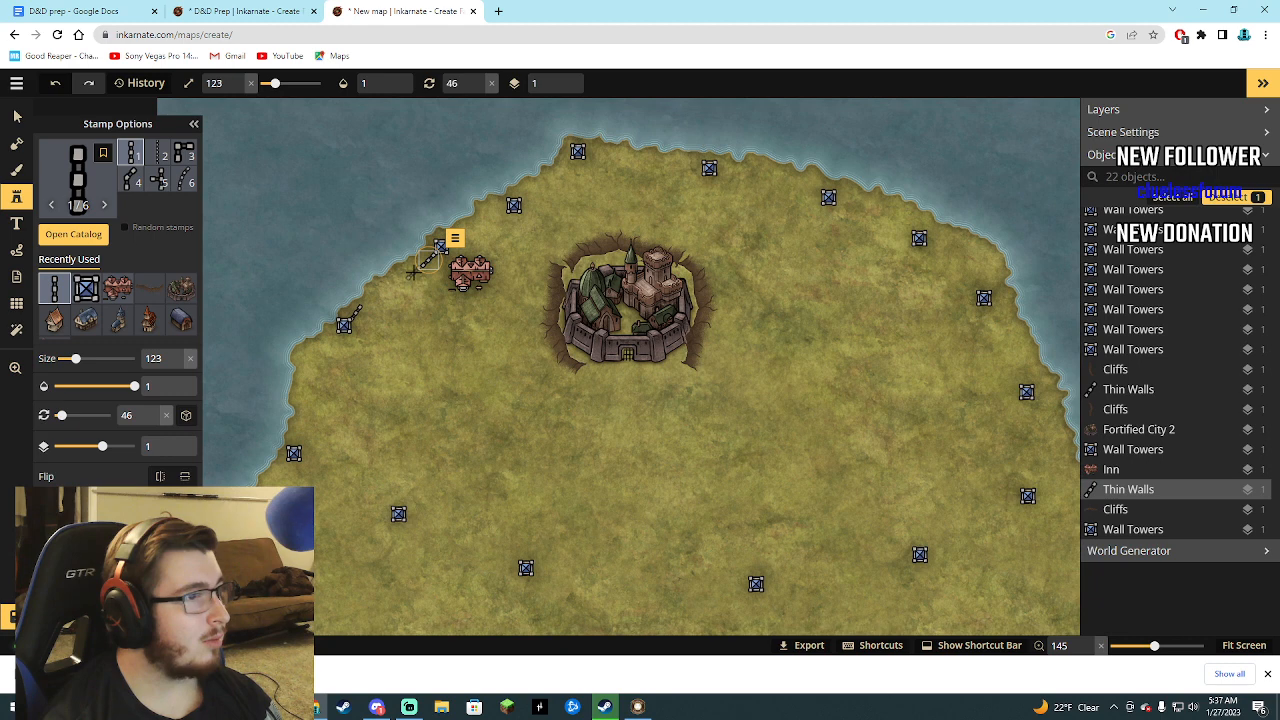
left_click(410, 275)
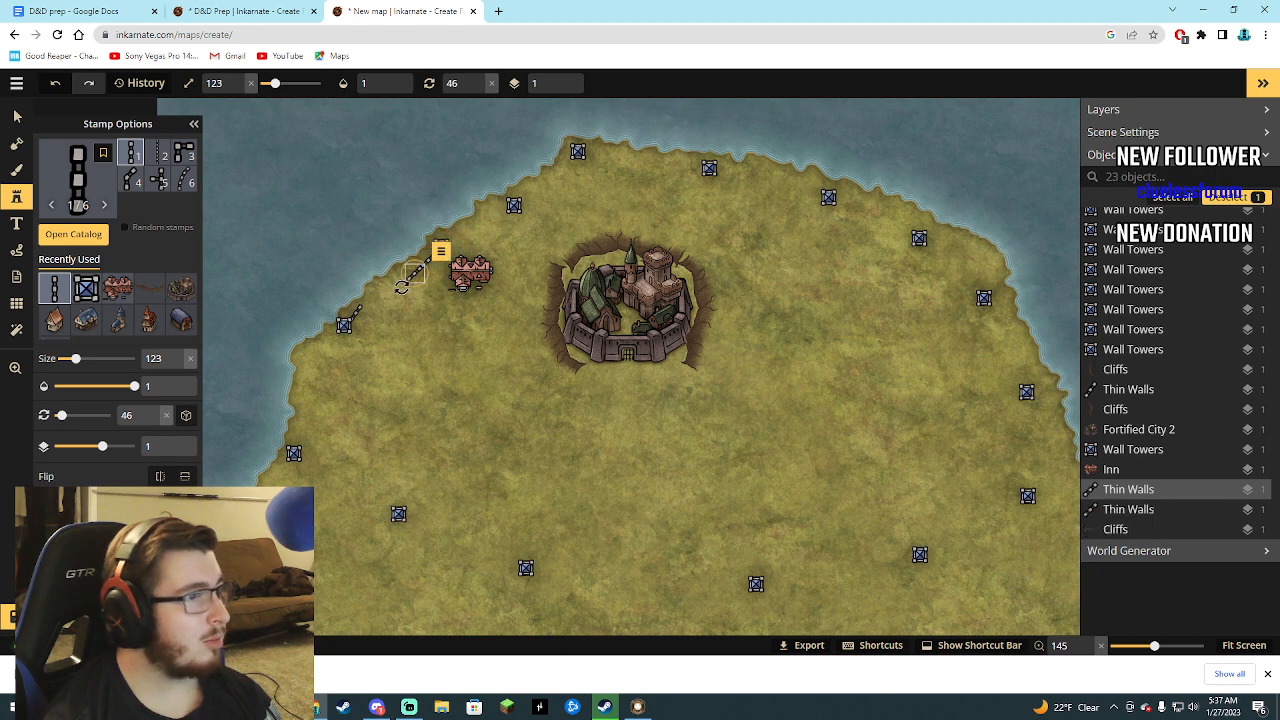
left_click(400, 287)
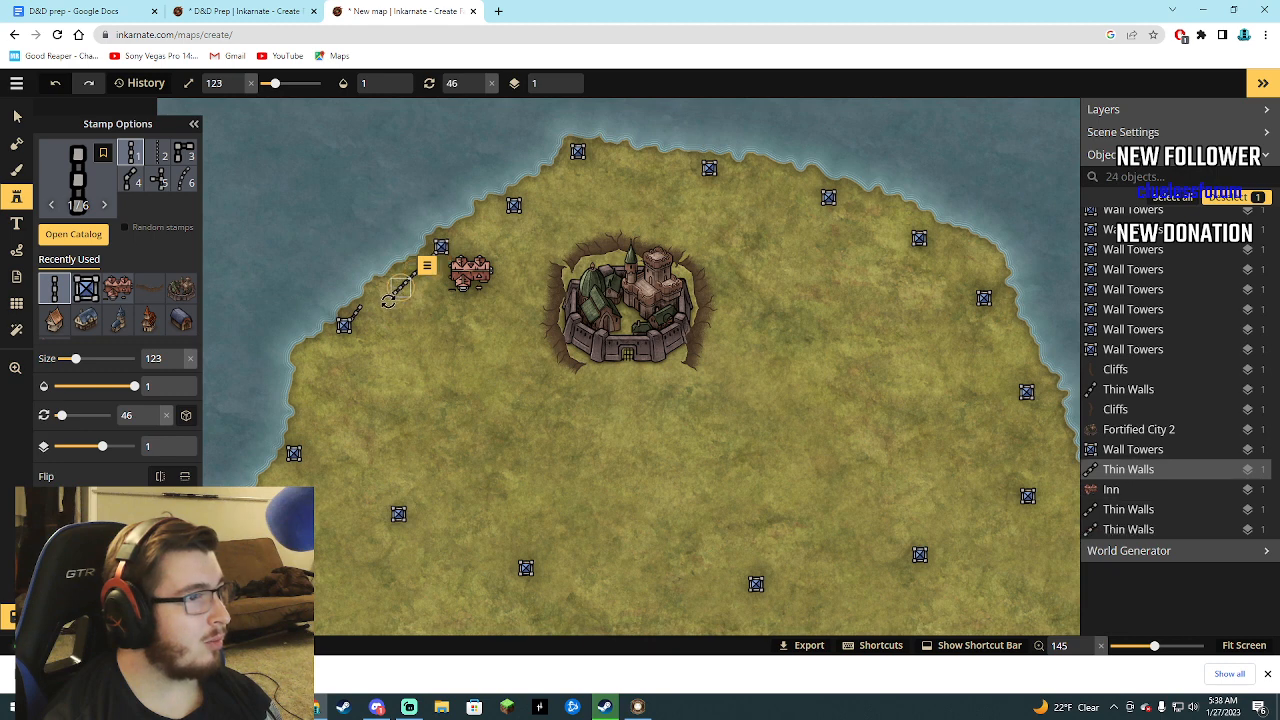
left_click(385, 301)
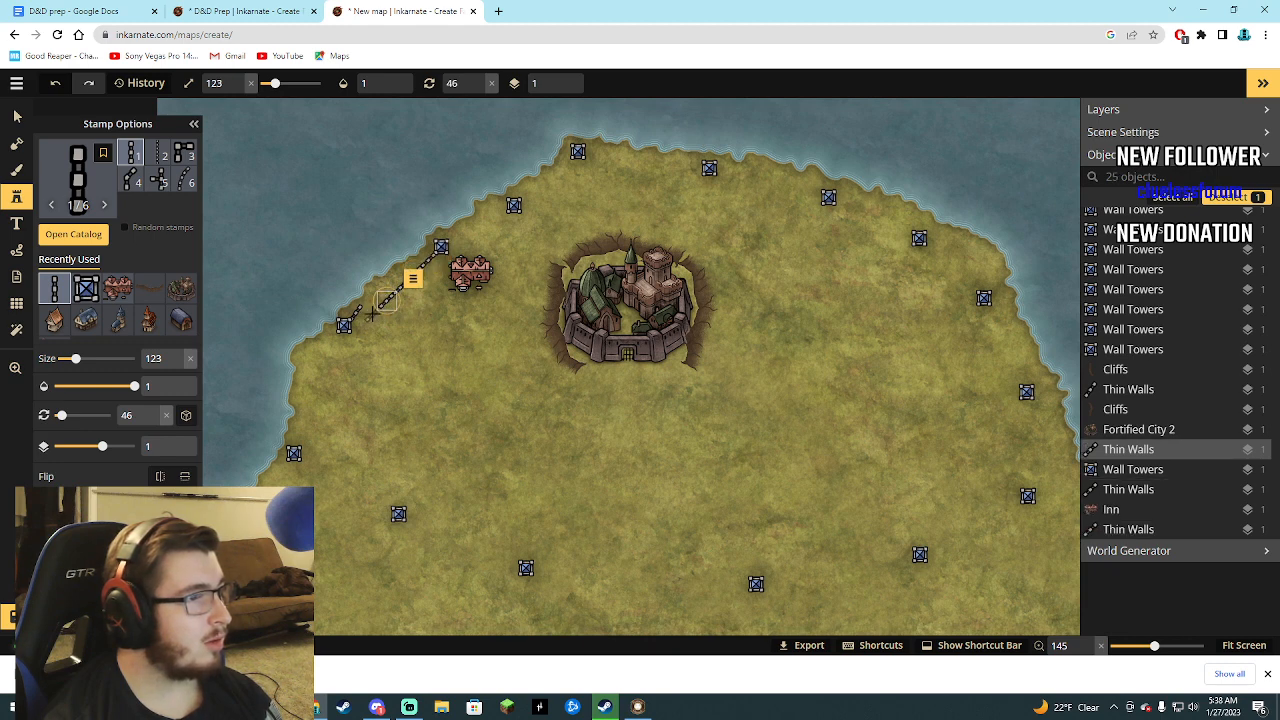
left_click(372, 314)
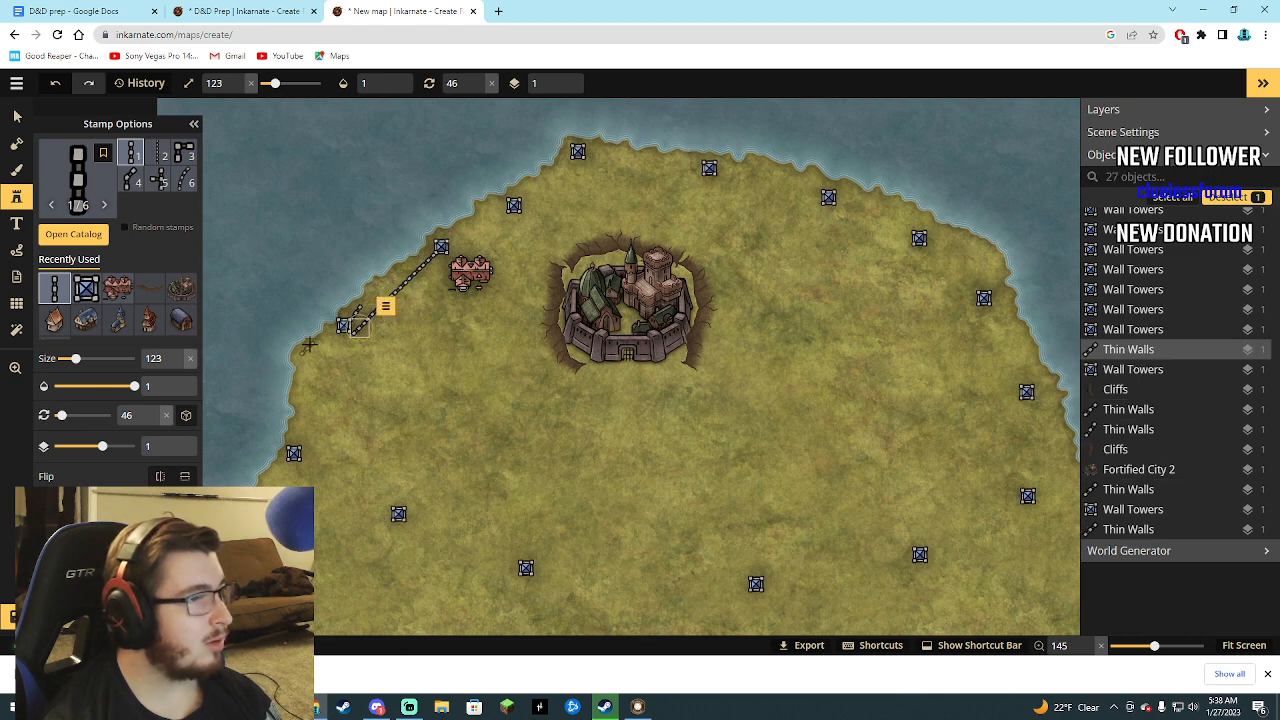
left_click(356, 327)
Delete the misaligned wall tower and the stray 35° Thin Walls segment near the southwest end of the new wall line.
left_click(1148, 268)
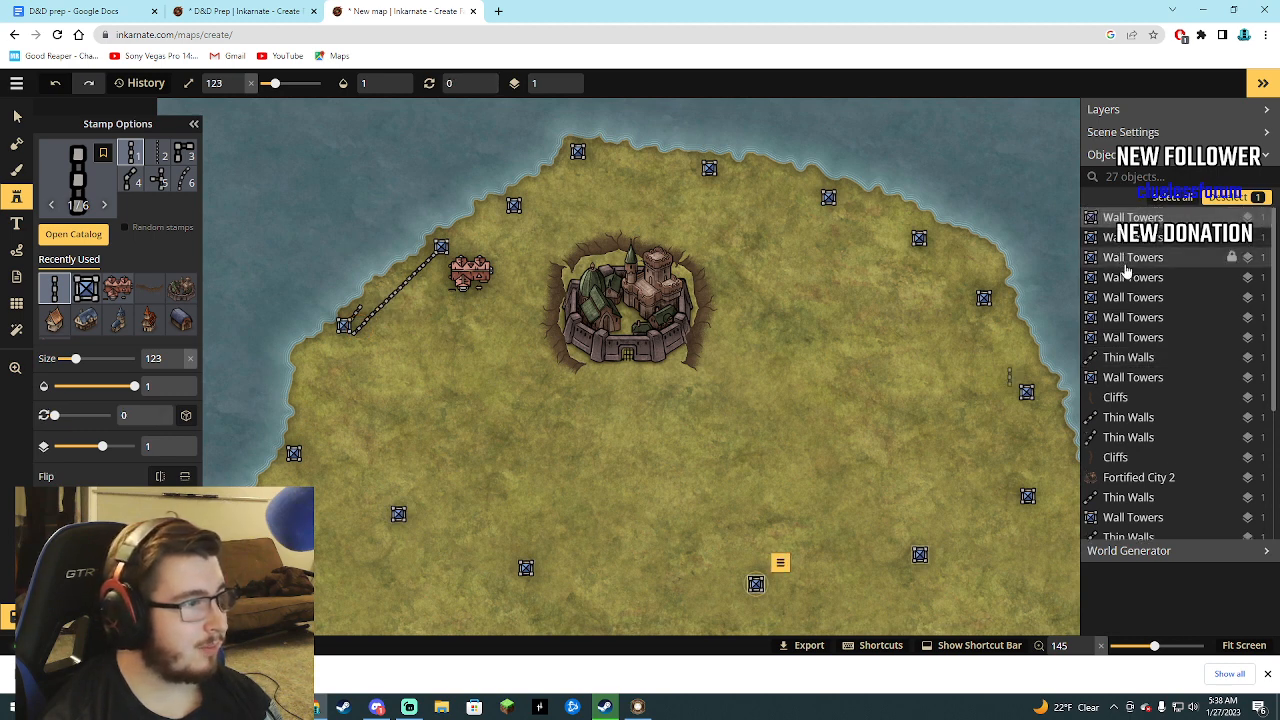
left_click(1159, 384)
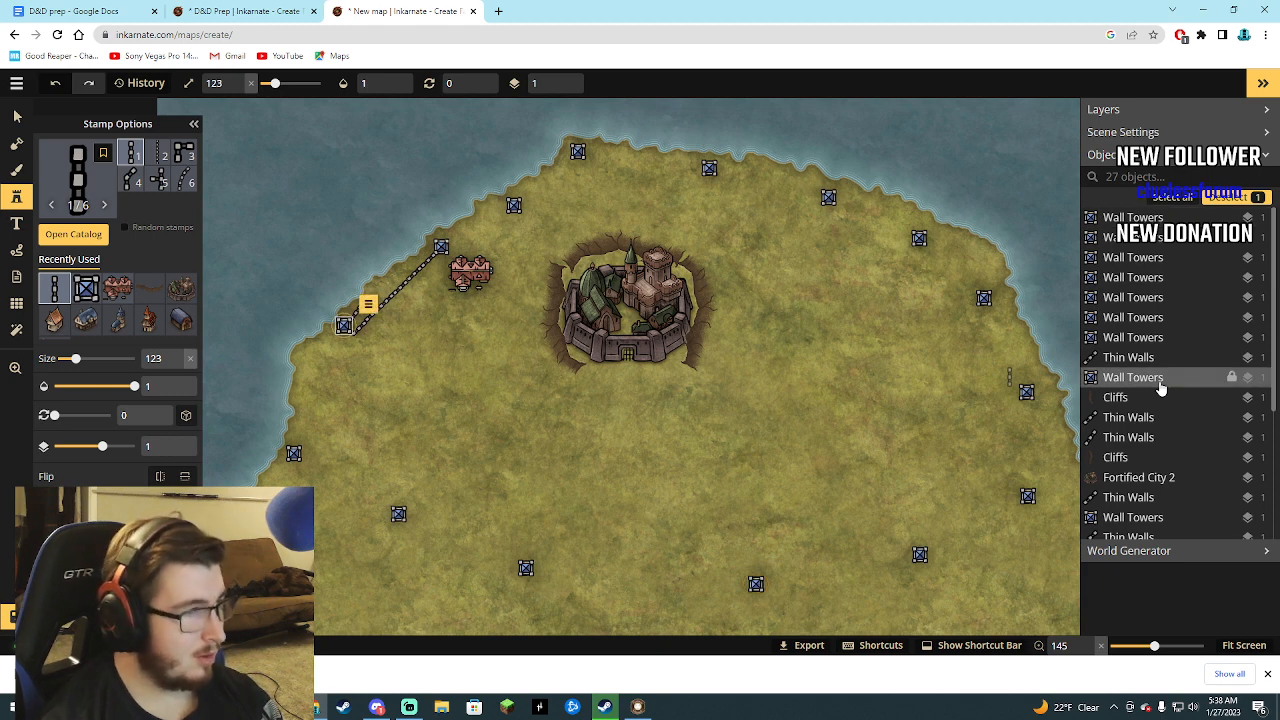
key("Delete")
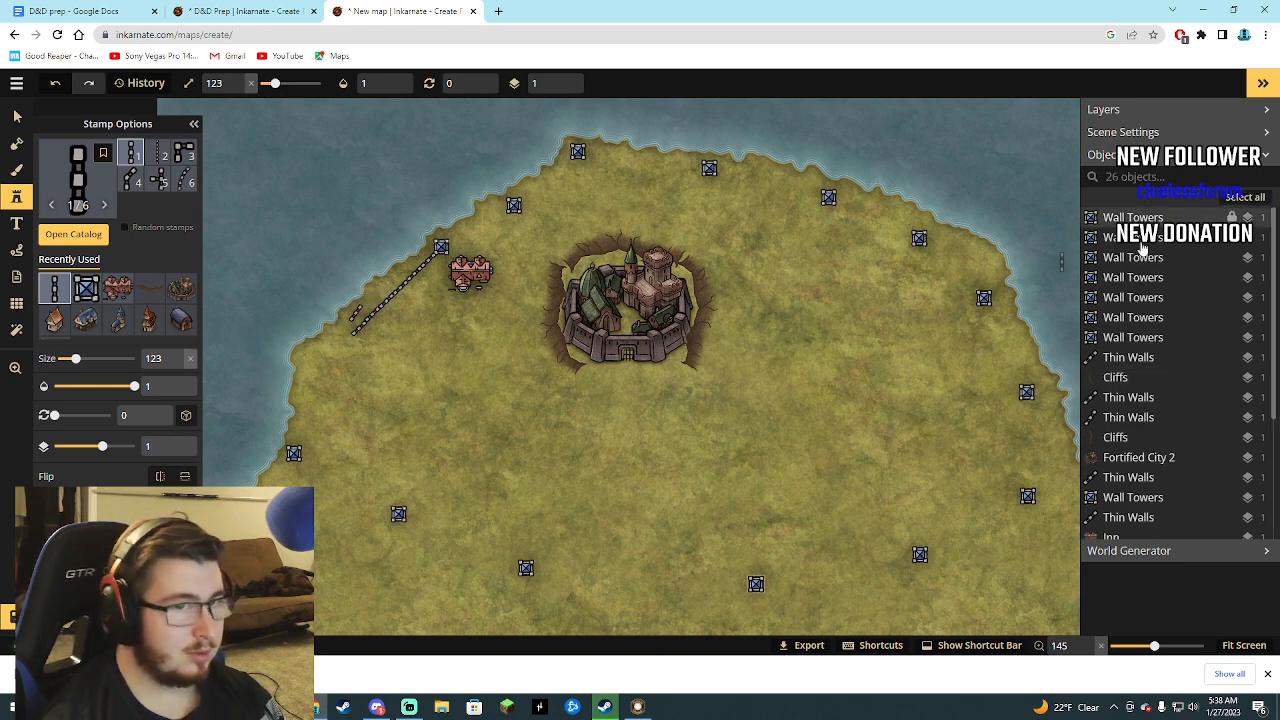
left_click(1128, 418)
key("Delete")
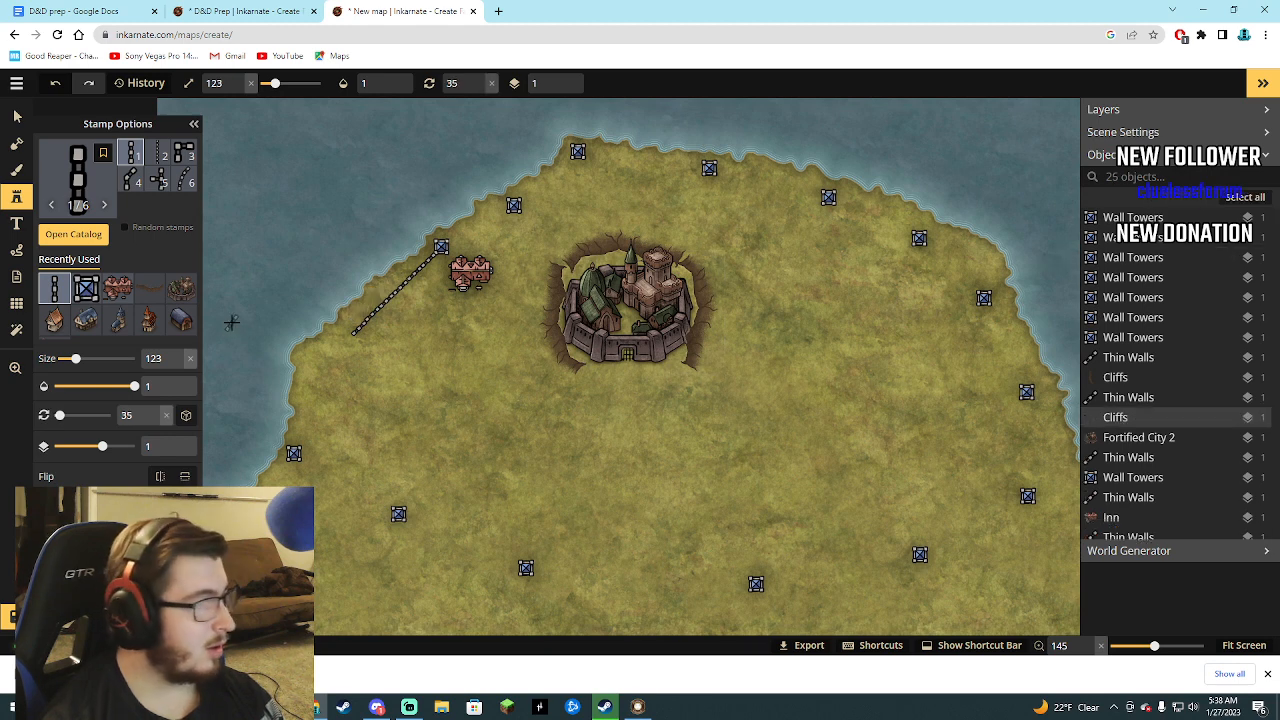
Place a Wall Towers stamp at size 123 on the southwest end of the wall line, and reselect the Thin Walls stamp.
left_click(86, 288)
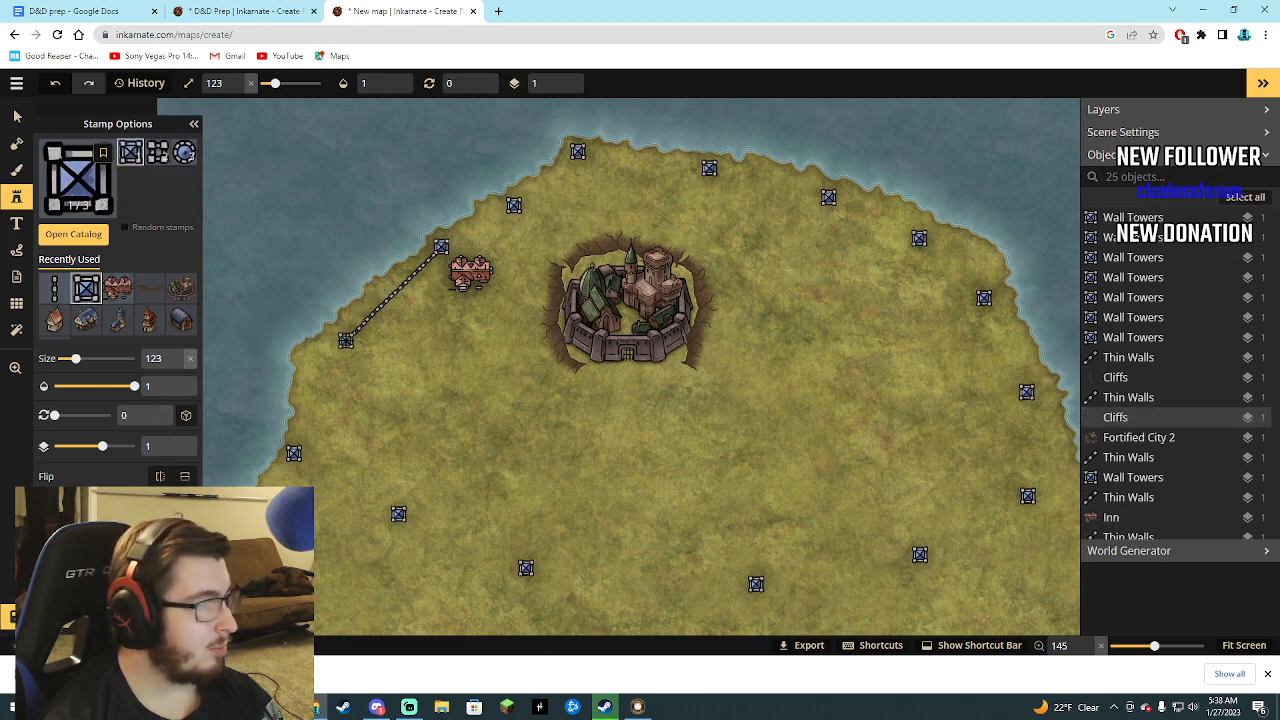
left_click(344, 342)
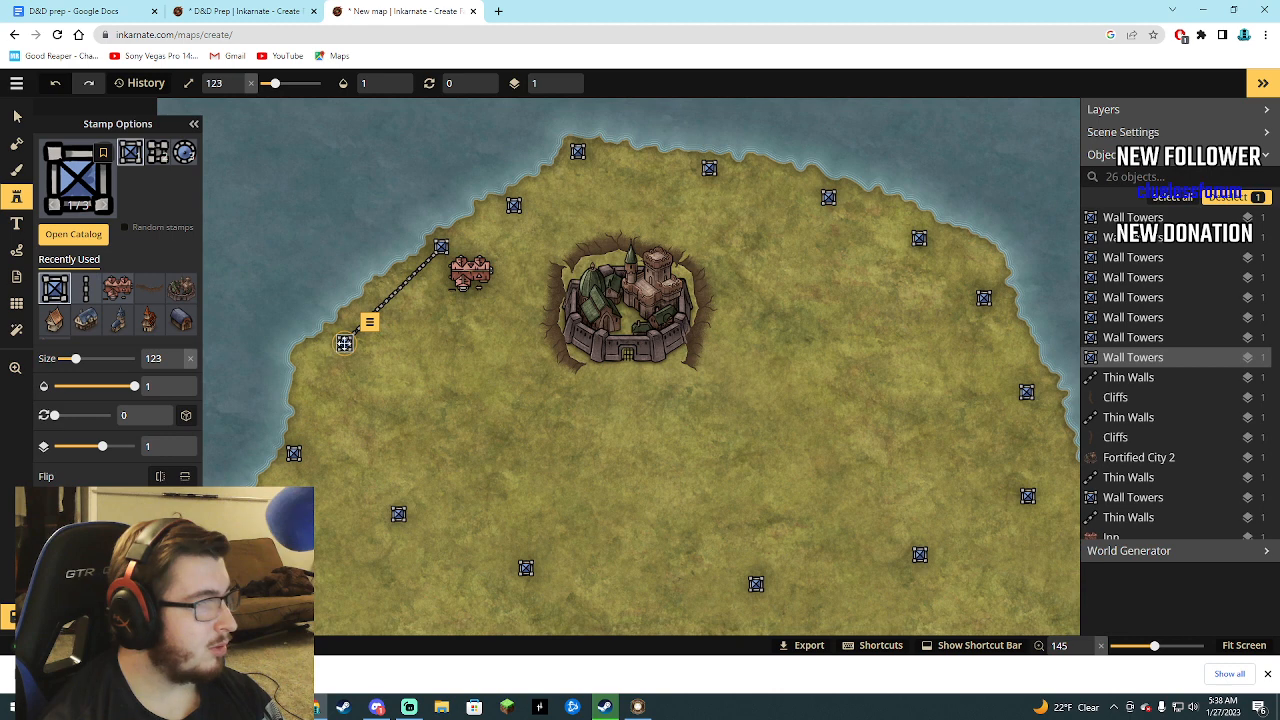
left_click_drag(344, 343, 346, 340)
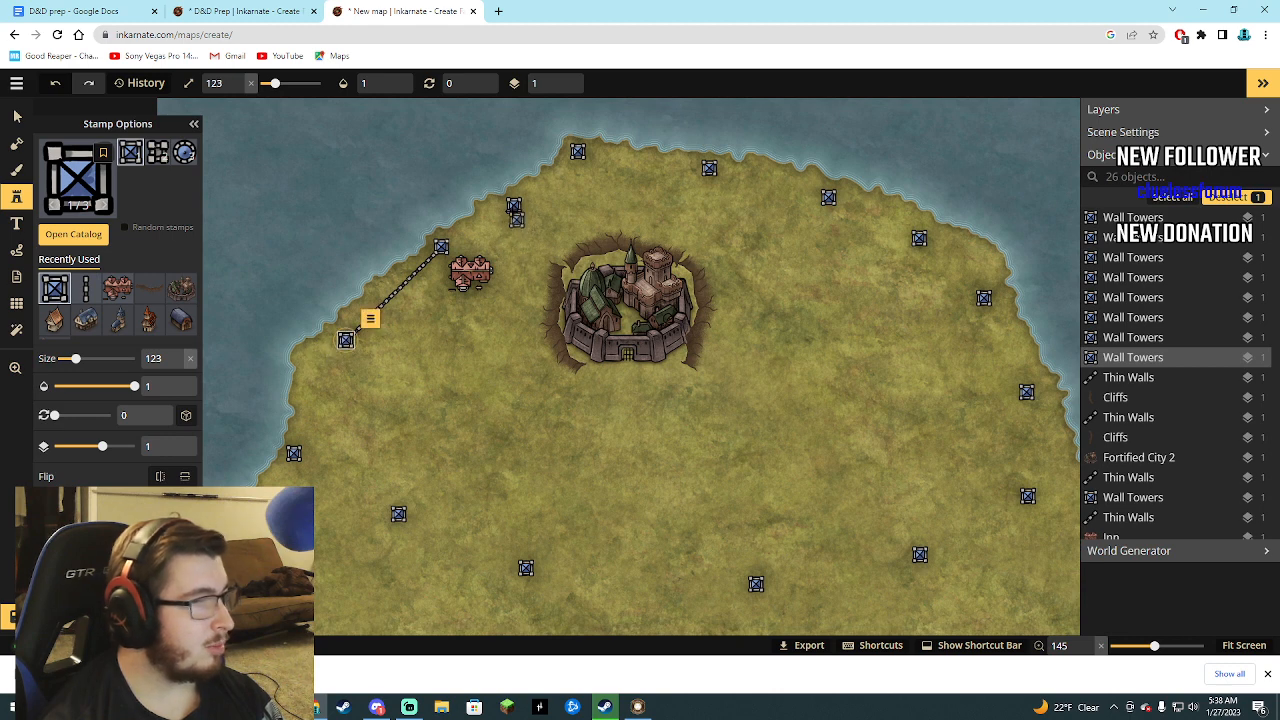
left_click(293, 454)
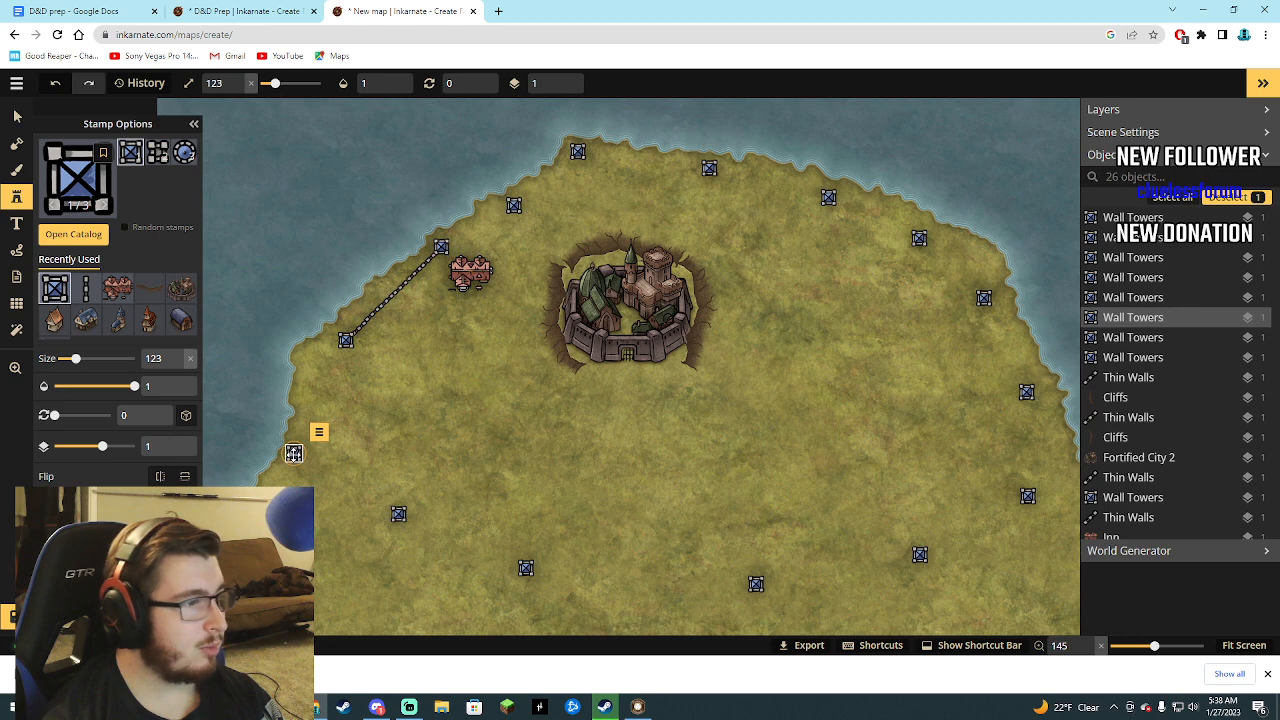
left_click(92, 296)
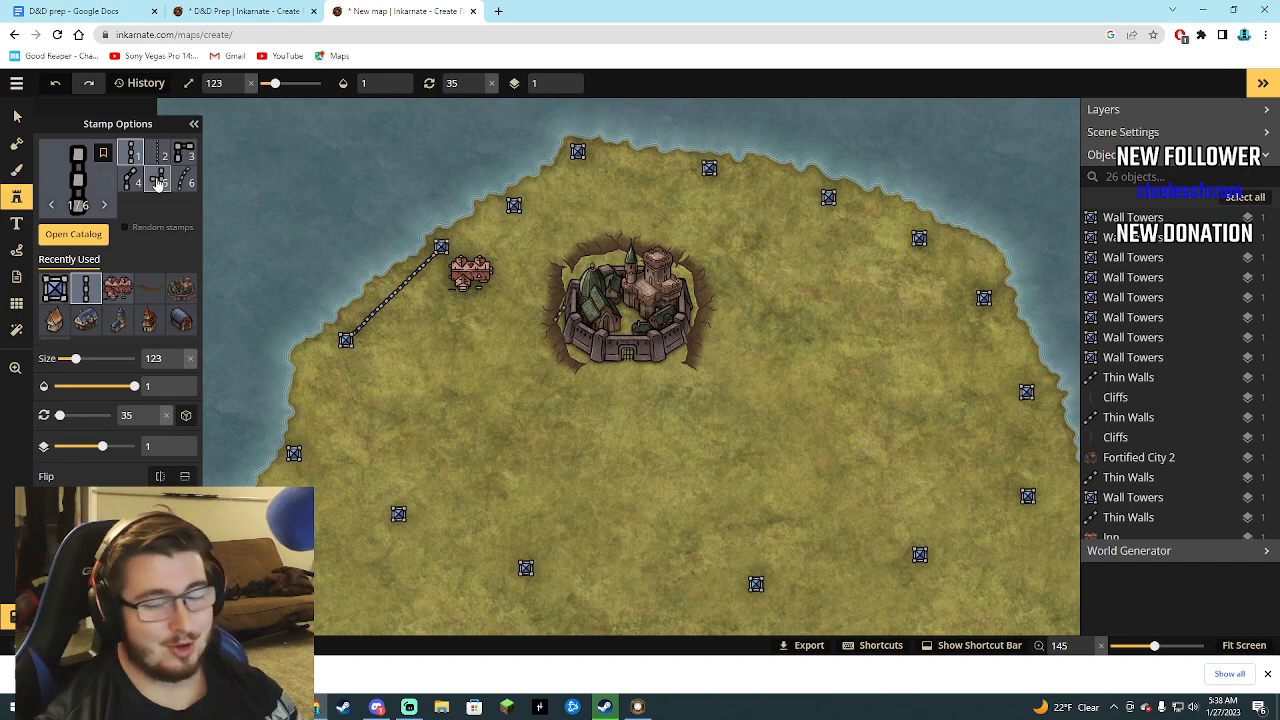
Compare the D&D Prep world map with the new map and read the kingdom and dungeon notes in the D&D prep document.
left_click(226, 10)
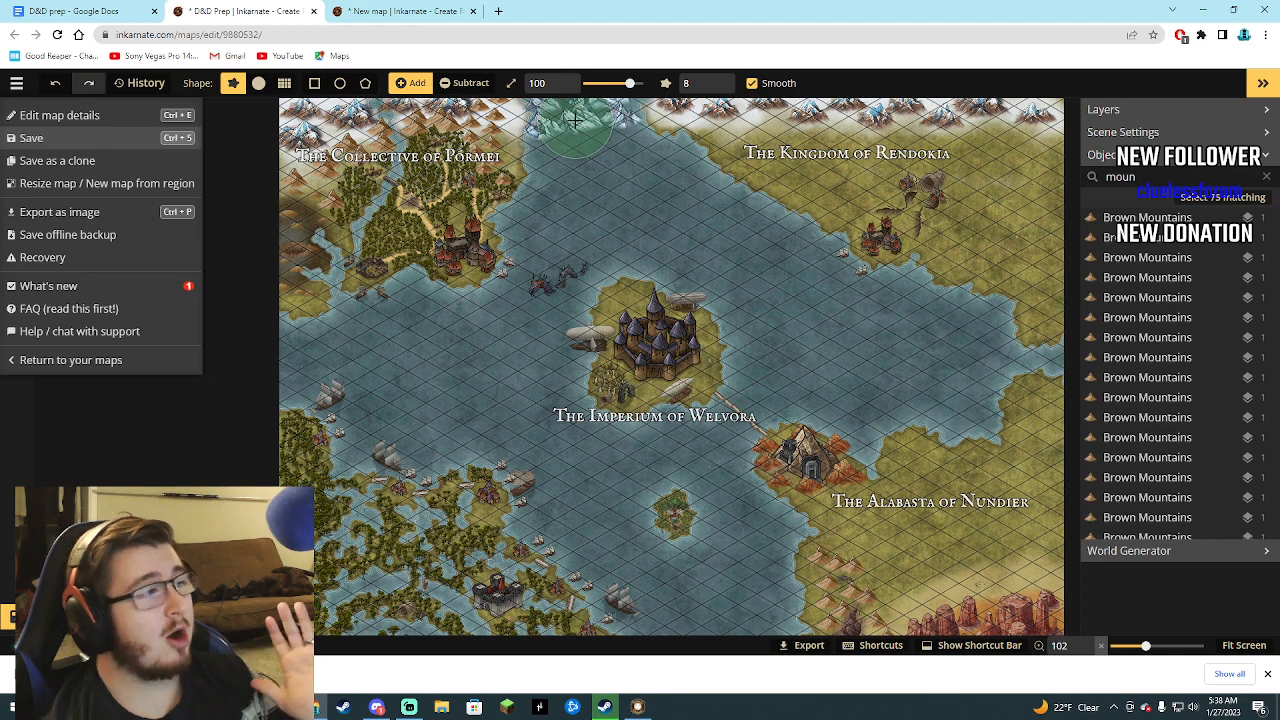
left_click(408, 11)
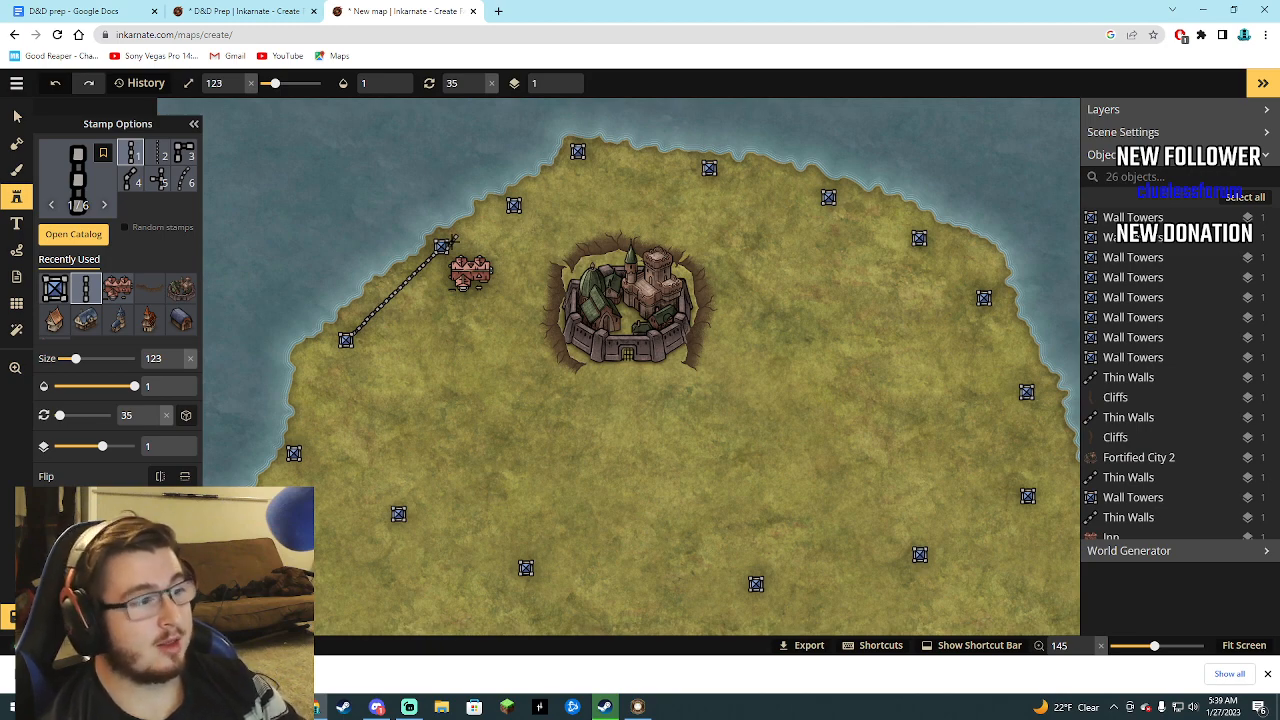
left_click(256, 8)
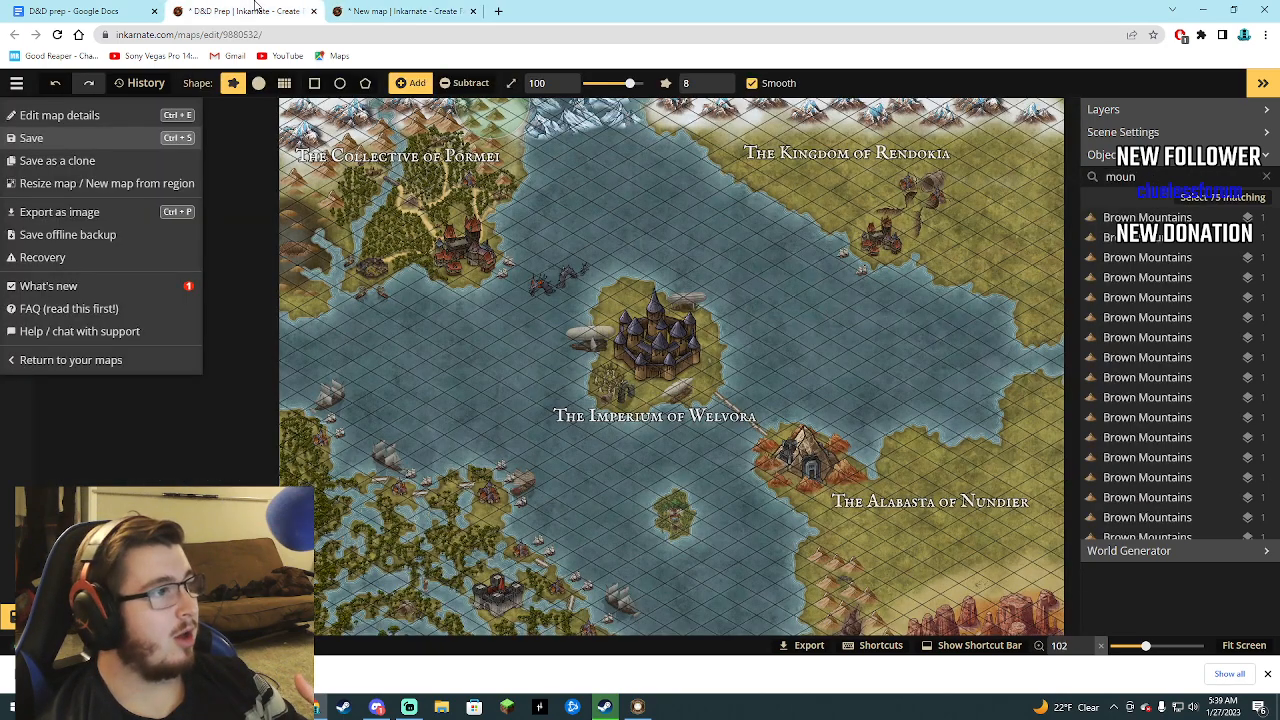
left_click(375, 11)
left_click(80, 11)
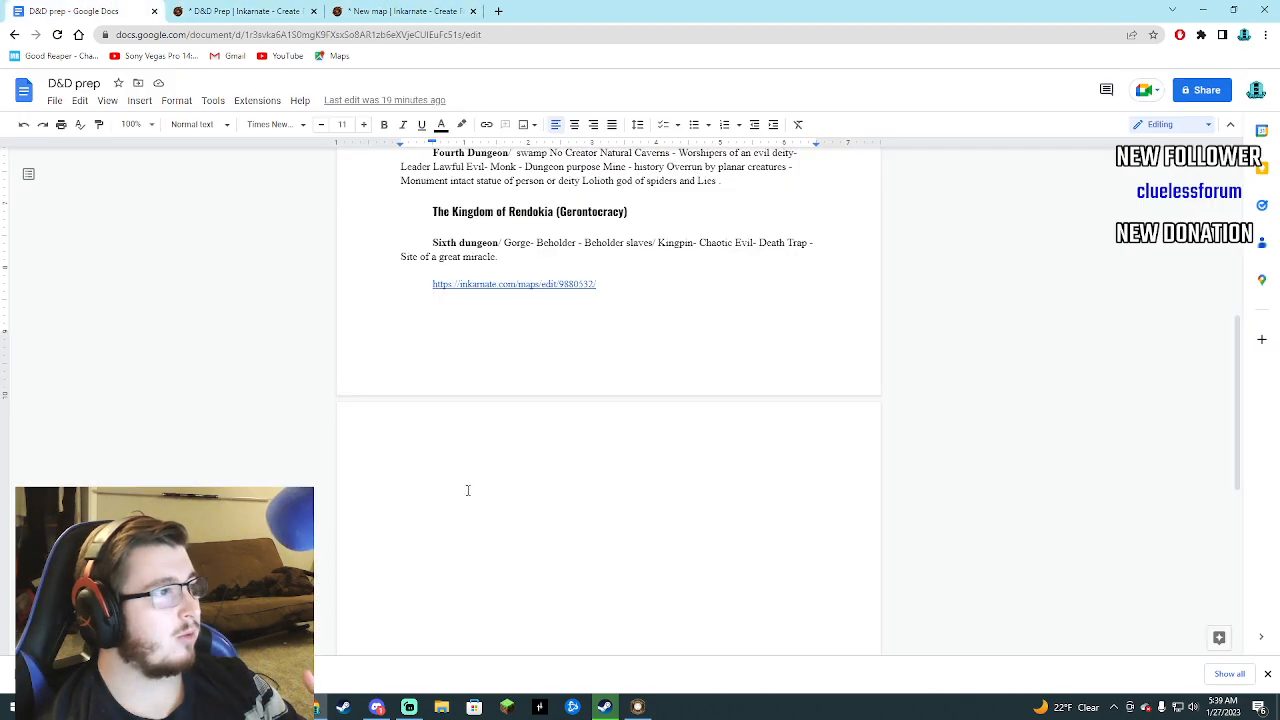
scroll(556, 390, "up", 3)
scroll(566, 396, "down", 2)
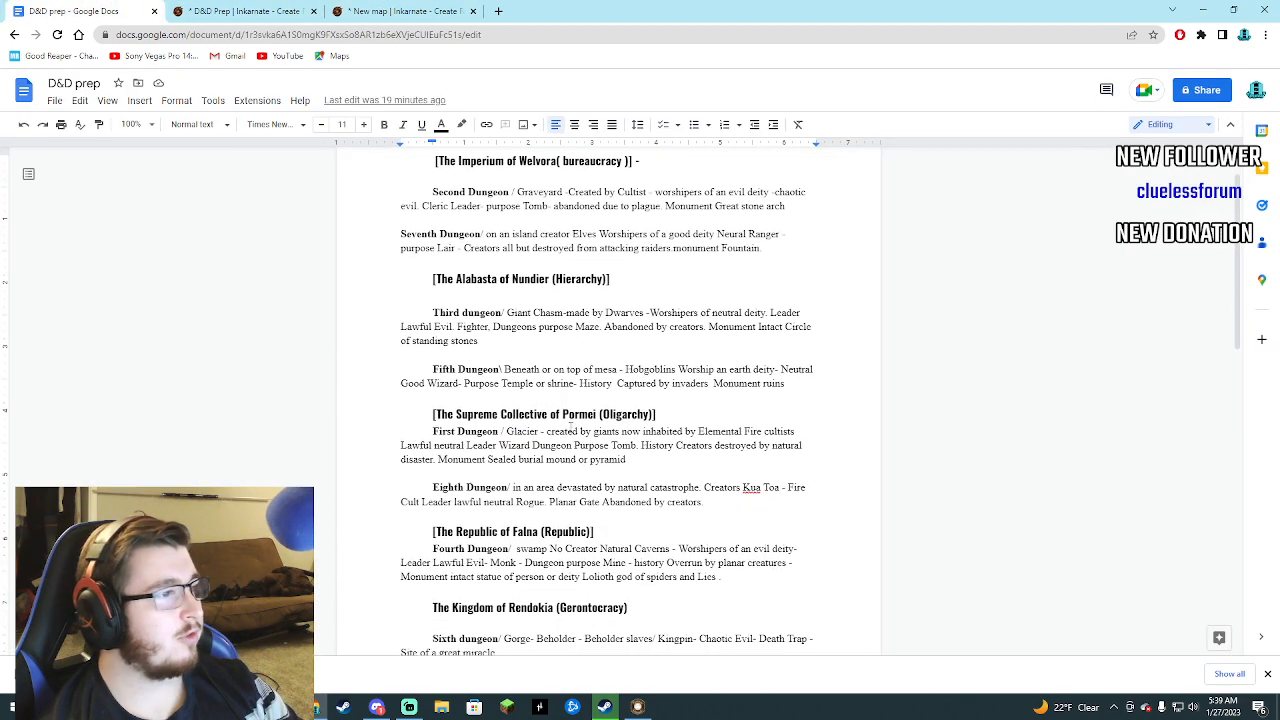
scroll(566, 432, "down", 1)
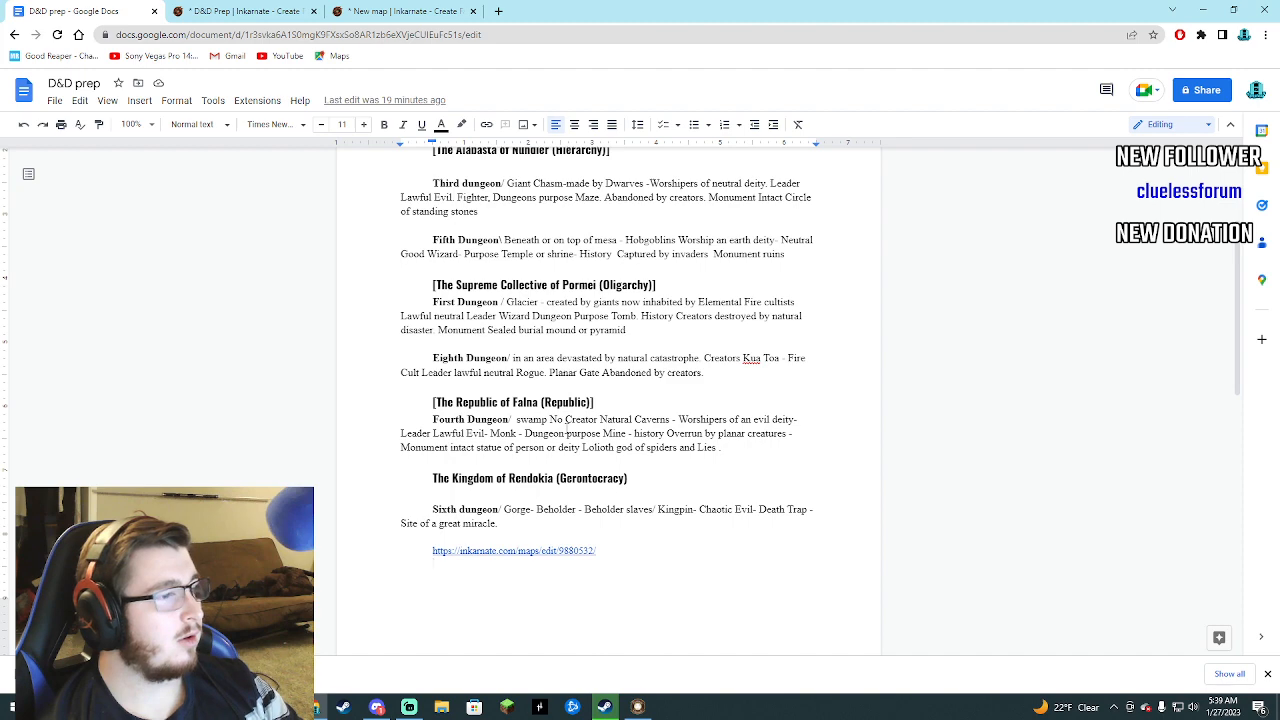
scroll(566, 432, "up", 2)
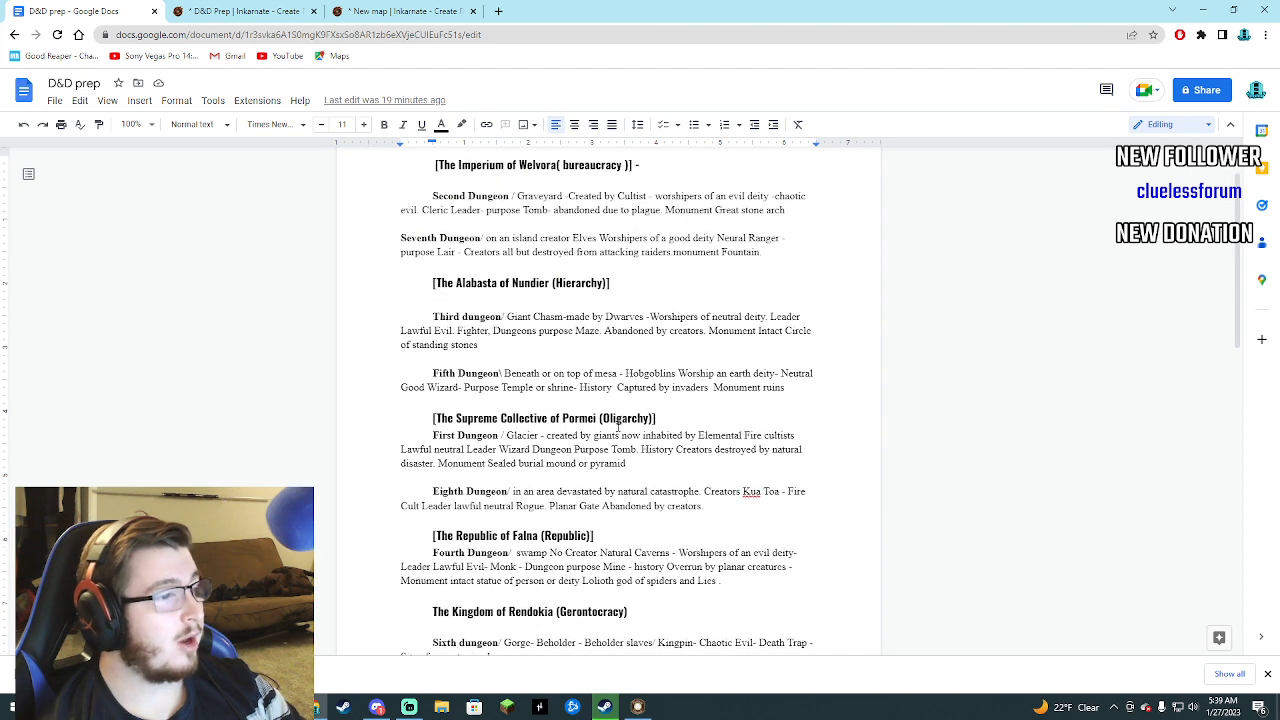
left_click(237, 11)
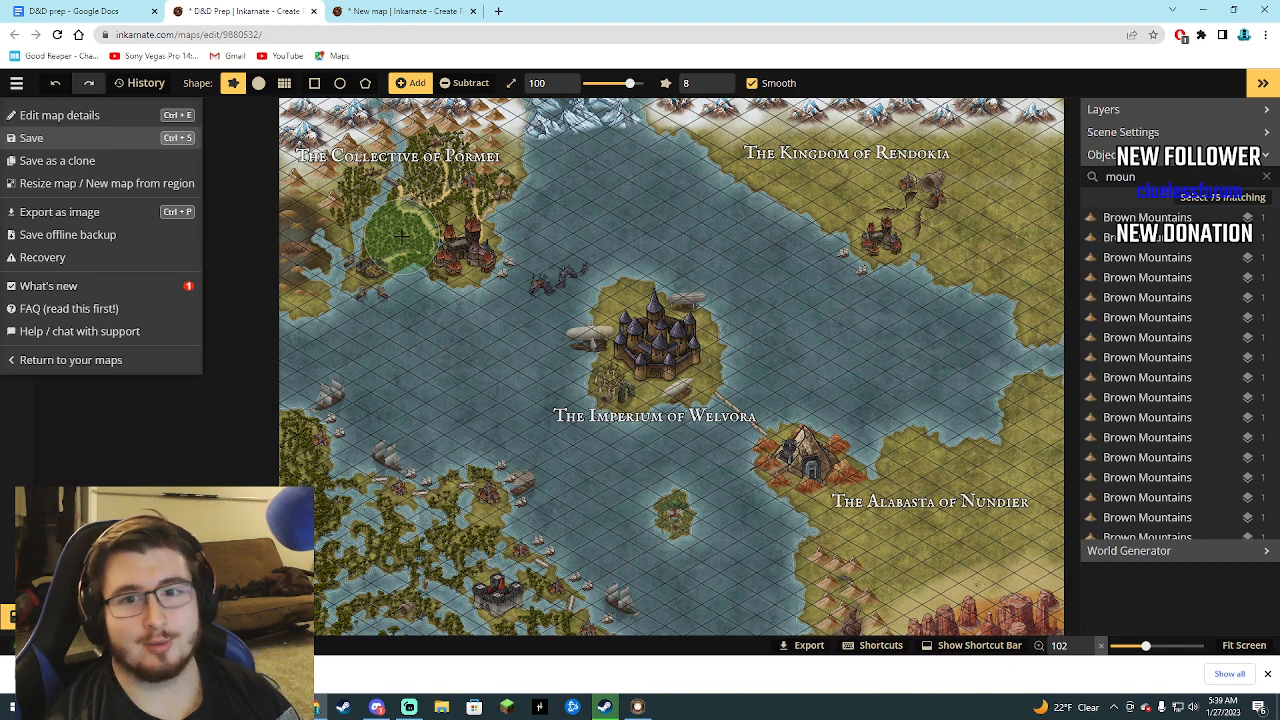
On the new map, place three Thin Walls segments rotated 54° from the tower beside the inn toward the next tower northeast.
left_click(395, 10)
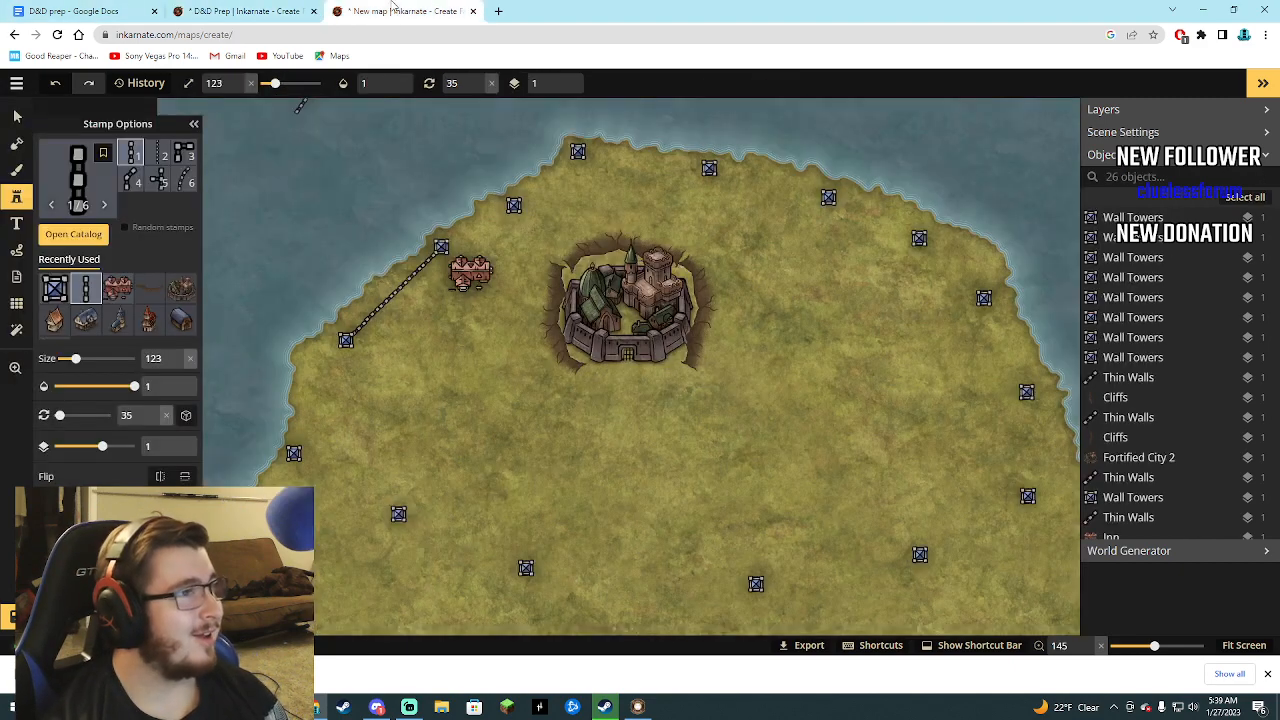
left_click(453, 231)
left_click_drag(464, 225, 469, 229)
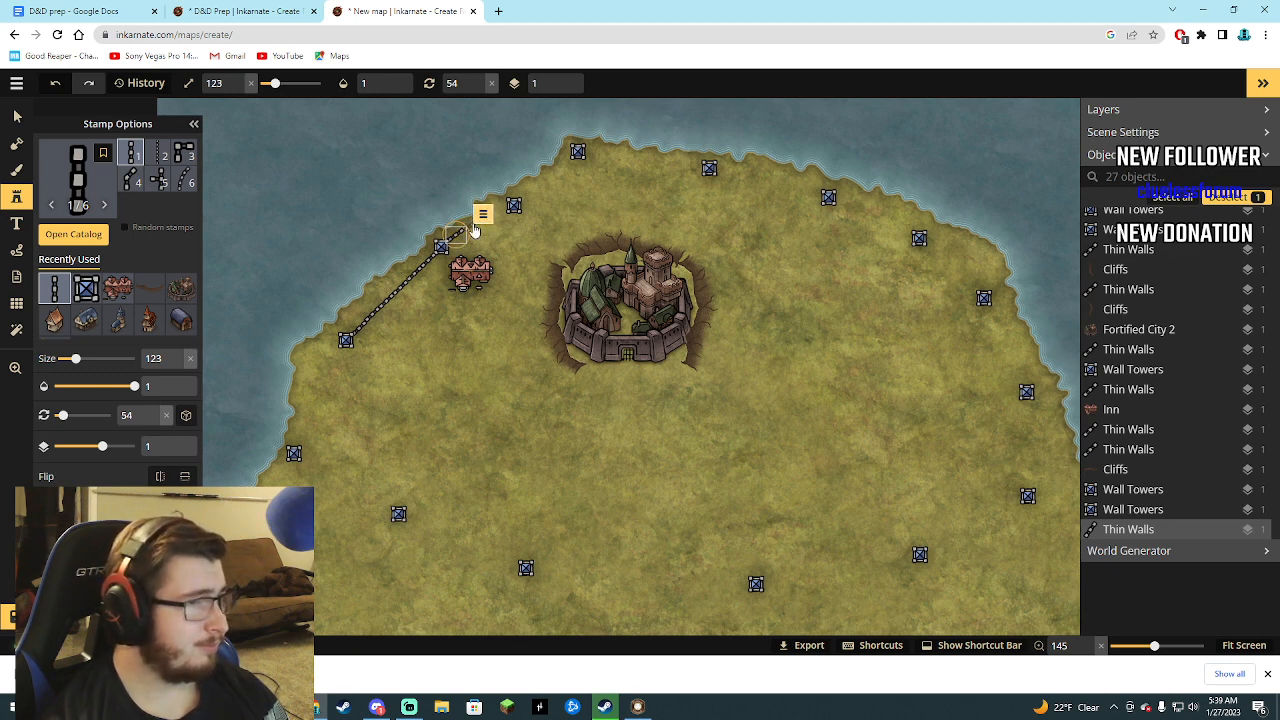
left_click(488, 222)
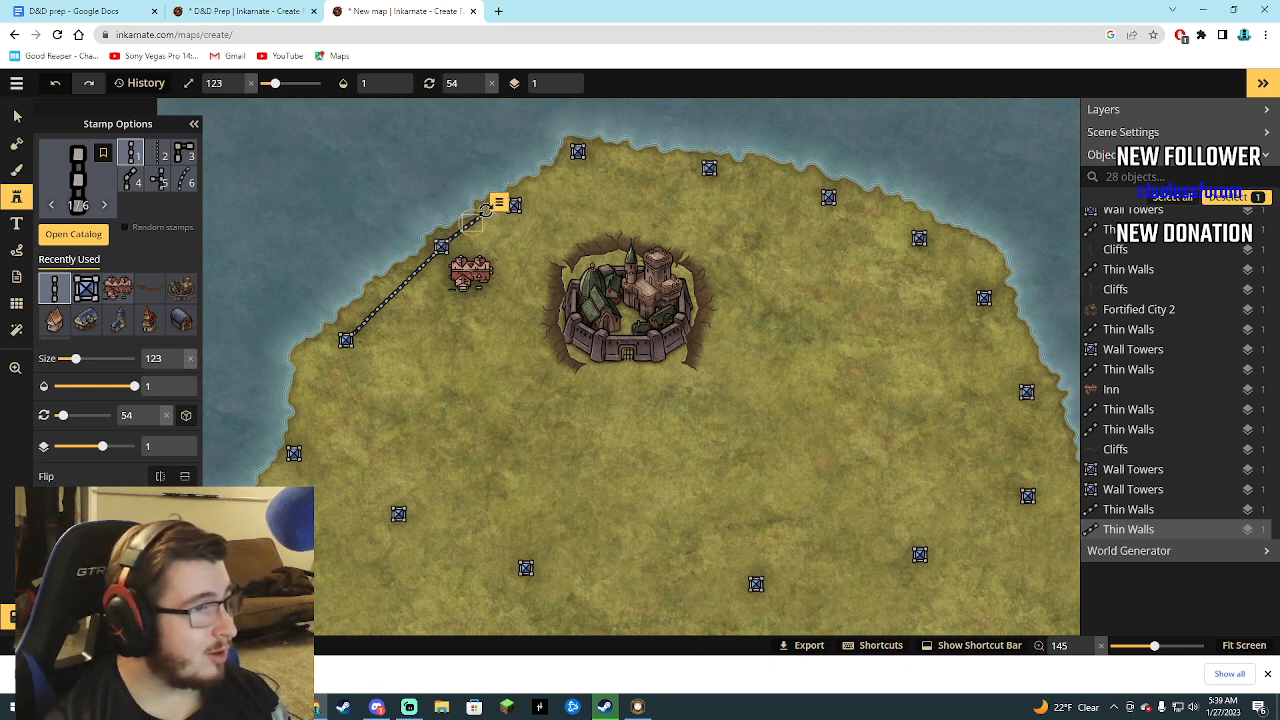
left_click_drag(487, 212, 511, 208)
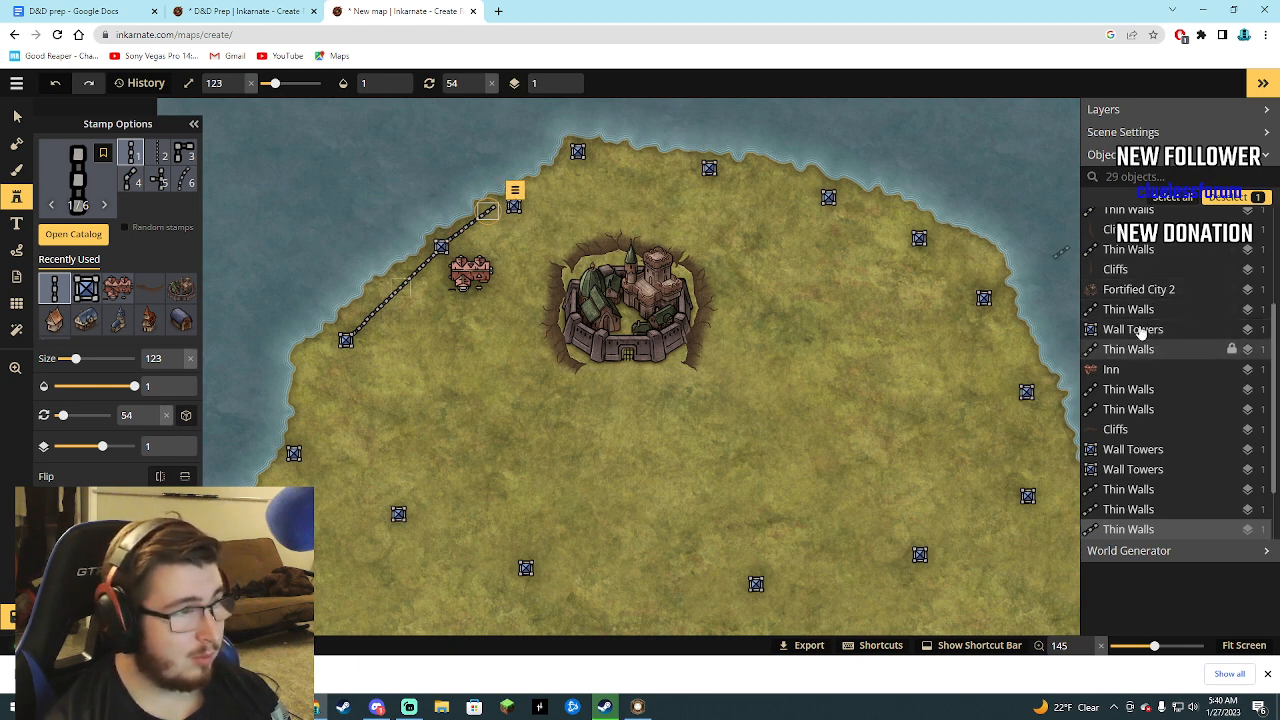
Move the Wall Towers stamp northeast of the inn slightly west so it sits on the end of the thin wall line.
scroll(1140, 320, "up", 3)
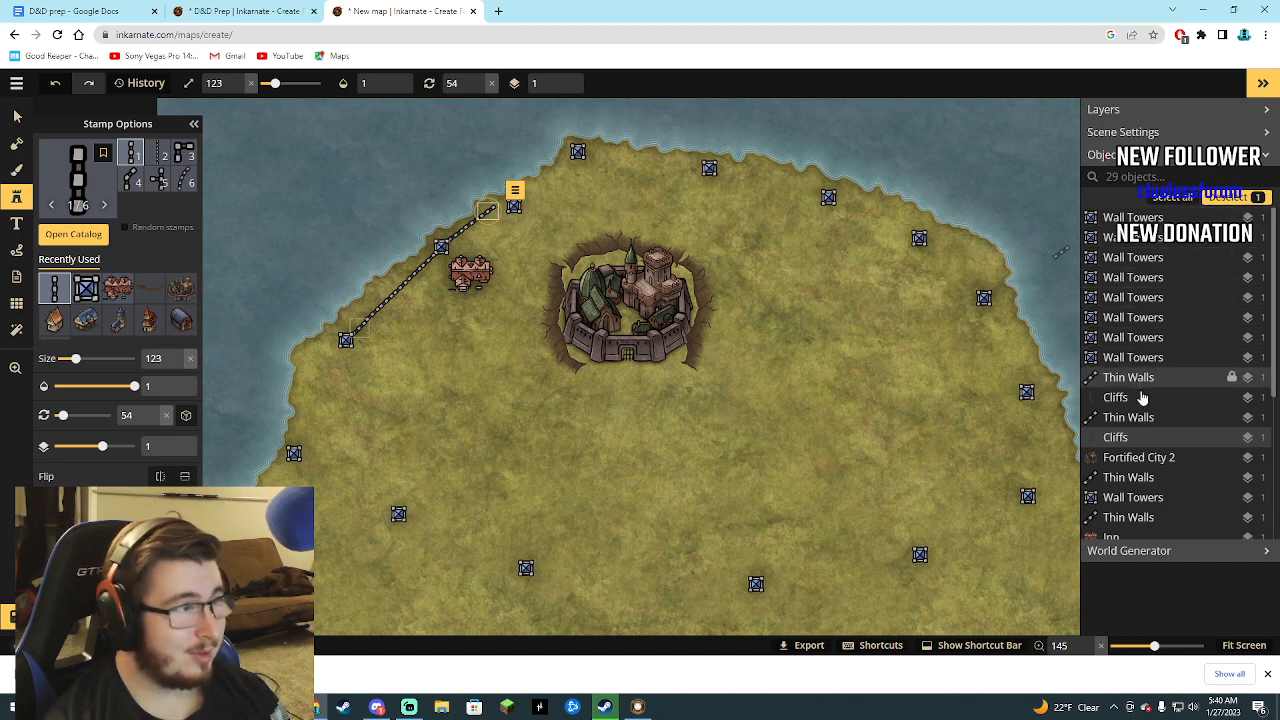
scroll(1148, 444, "down", 3)
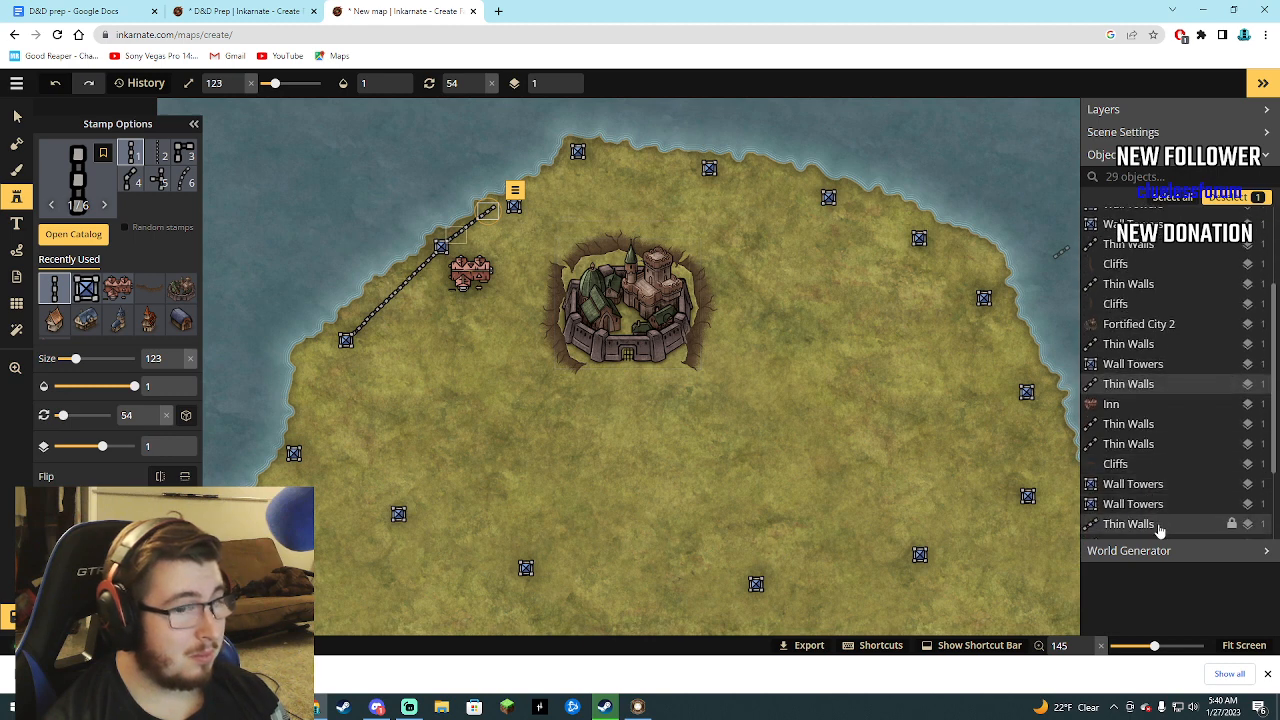
scroll(1152, 512, "down", 2)
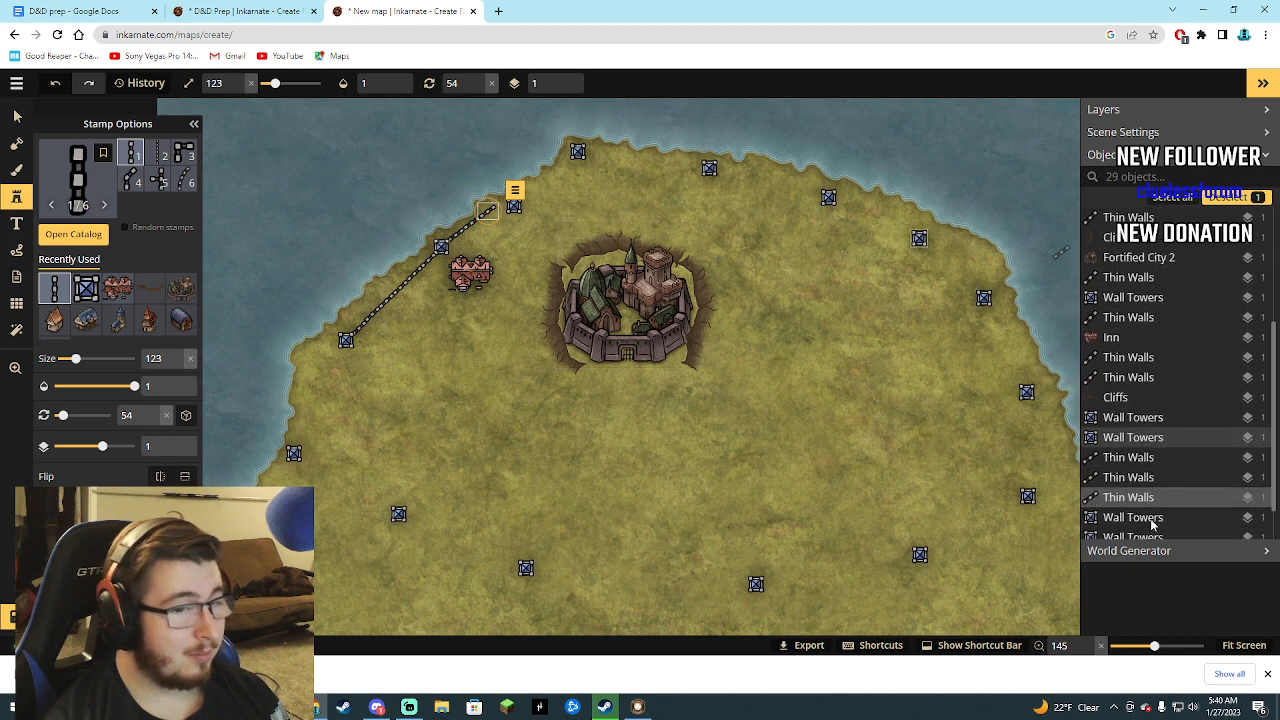
scroll(1148, 530, "down", 2)
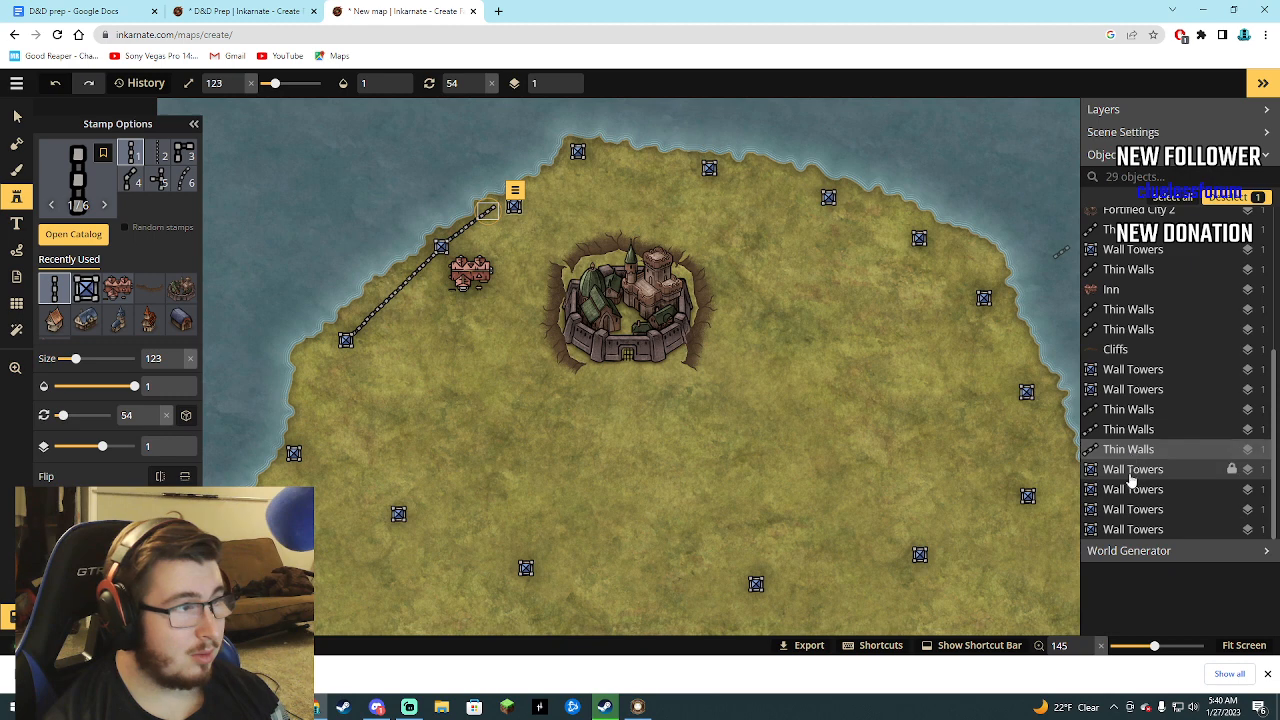
left_click(1131, 477)
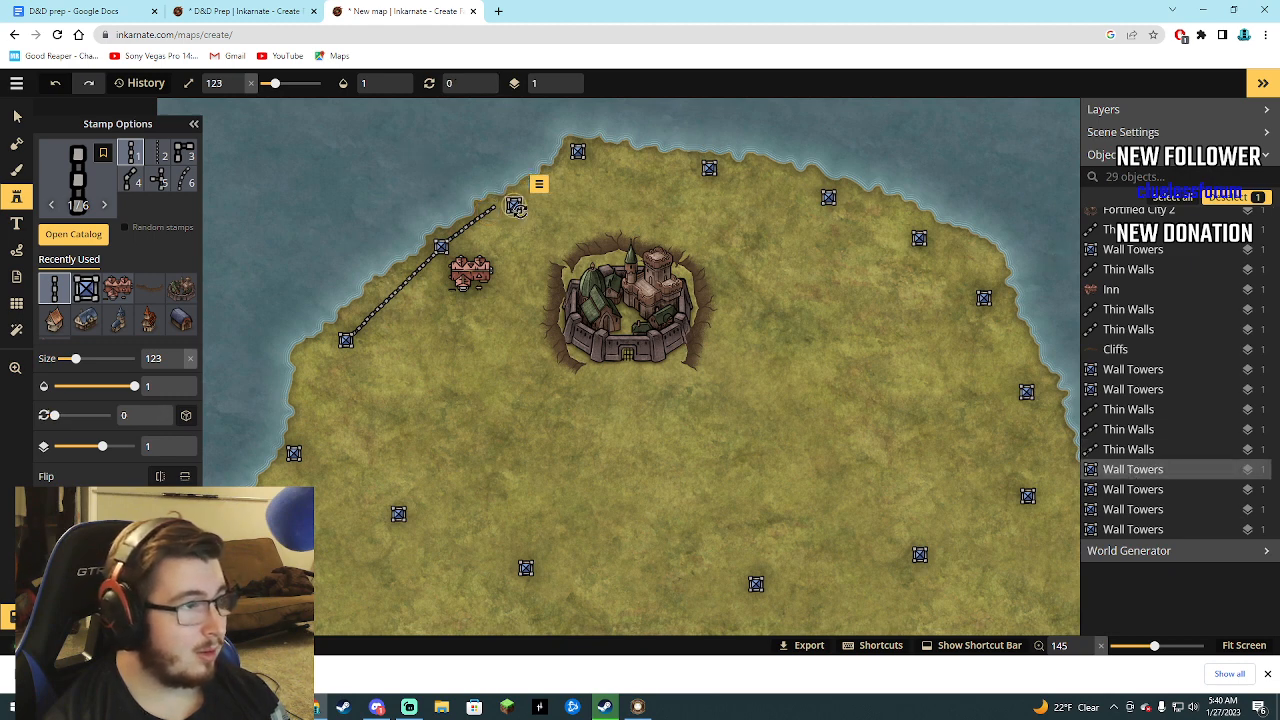
left_click_drag(514, 205, 501, 203)
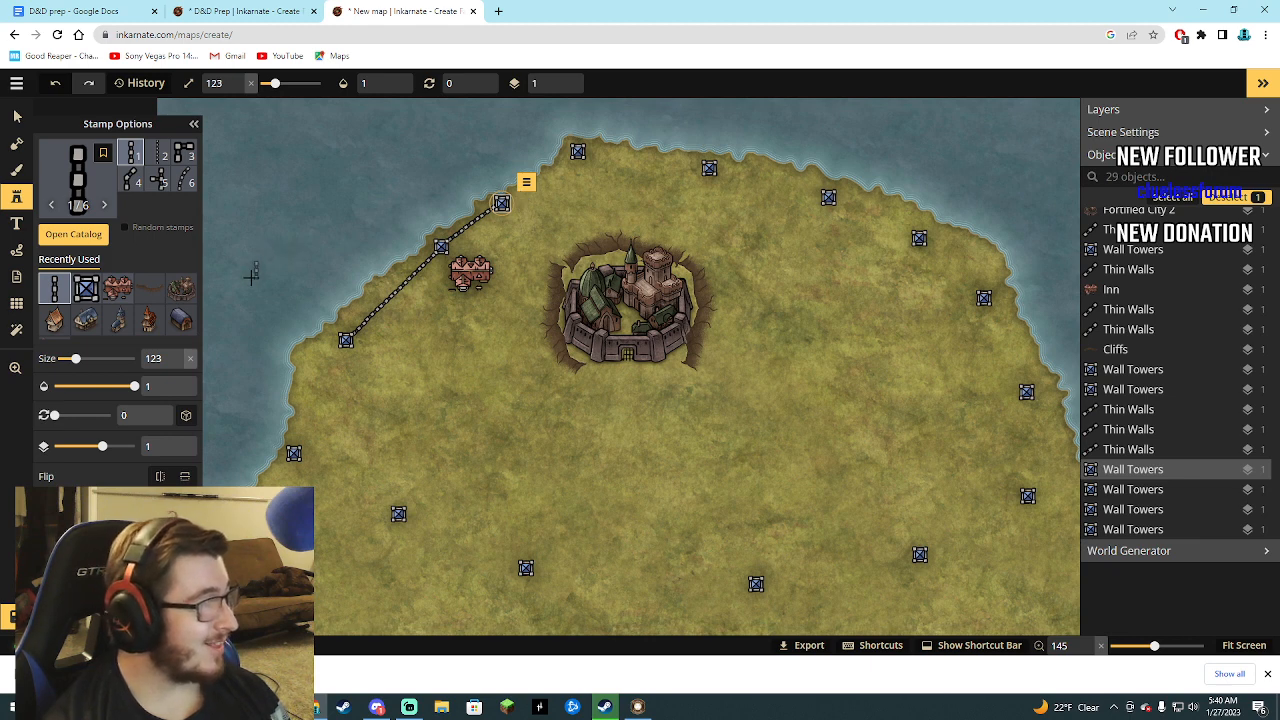
Place four Thin Walls segments rotated 55° from the tower northeast of the inn up to the northernmost tower.
left_click(464, 333)
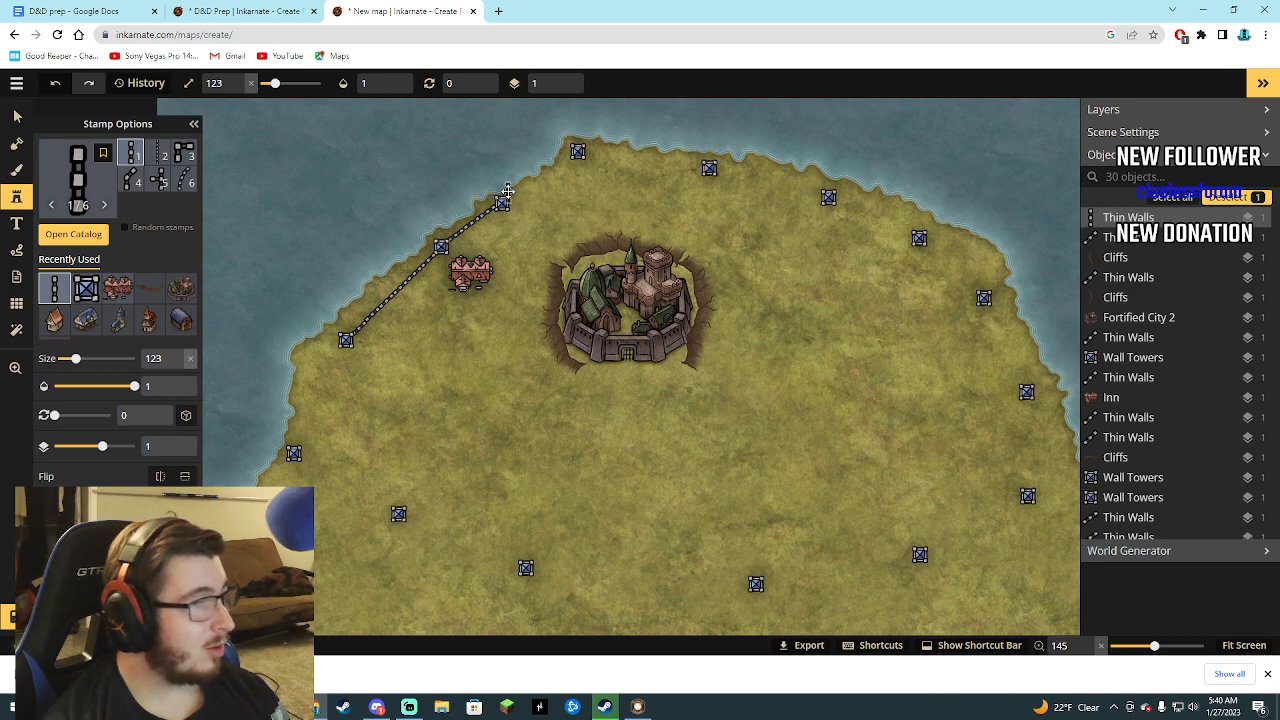
left_click_drag(519, 178, 527, 190)
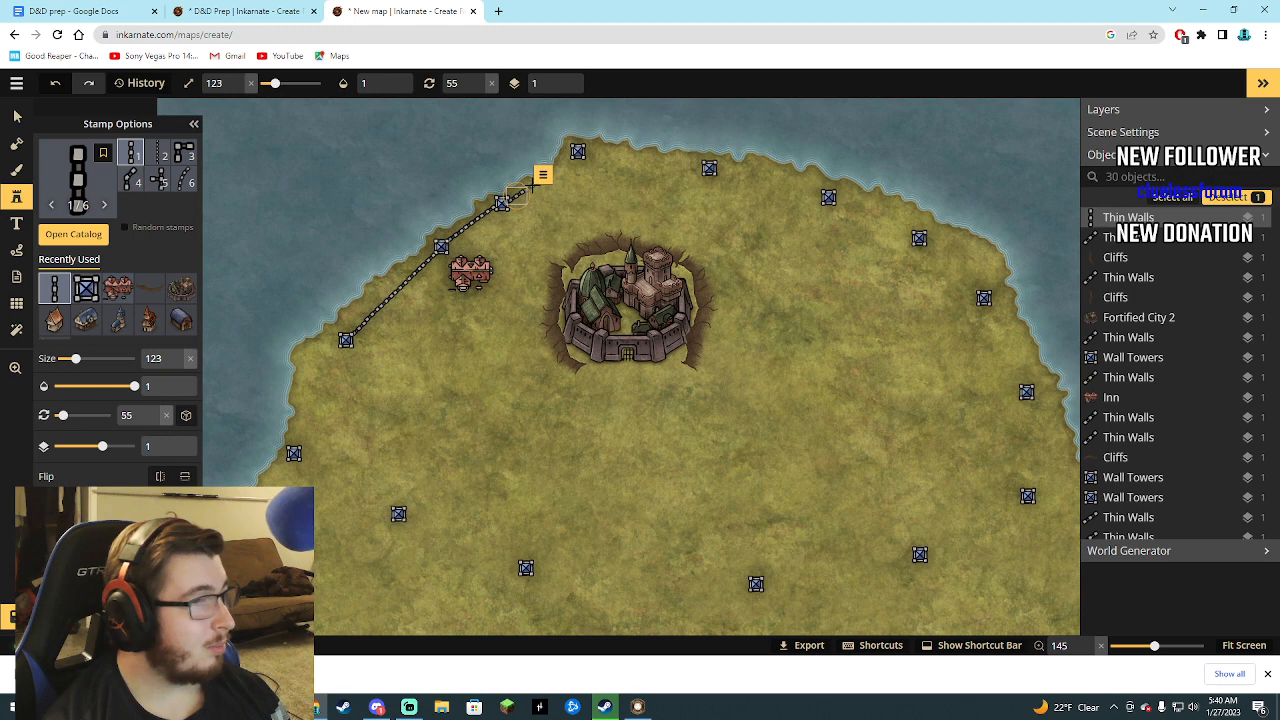
left_click(532, 186)
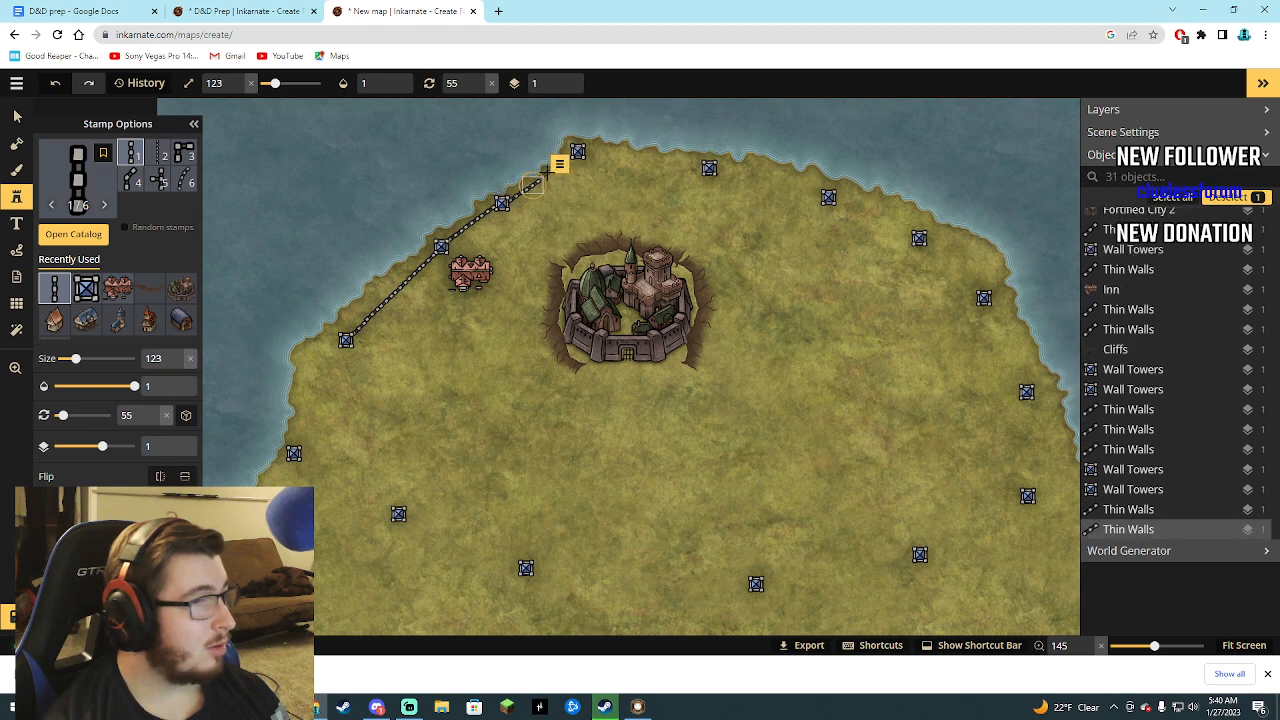
left_click(546, 177)
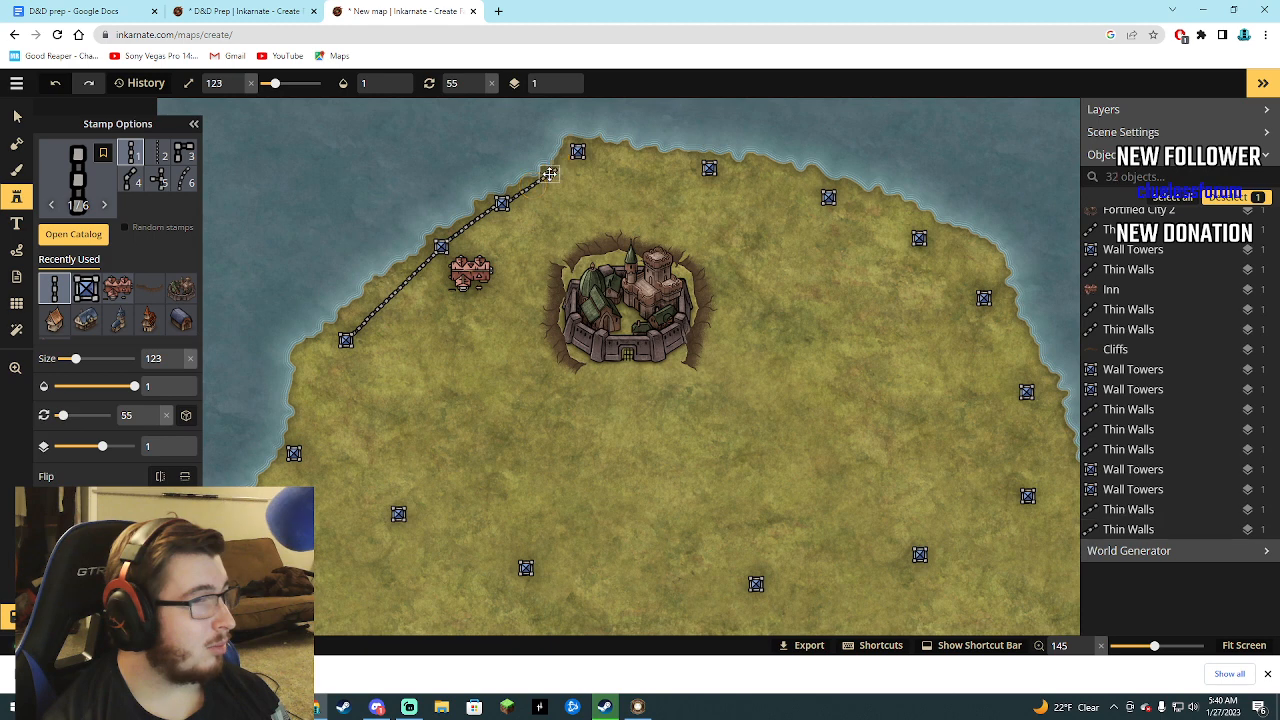
left_click(572, 158)
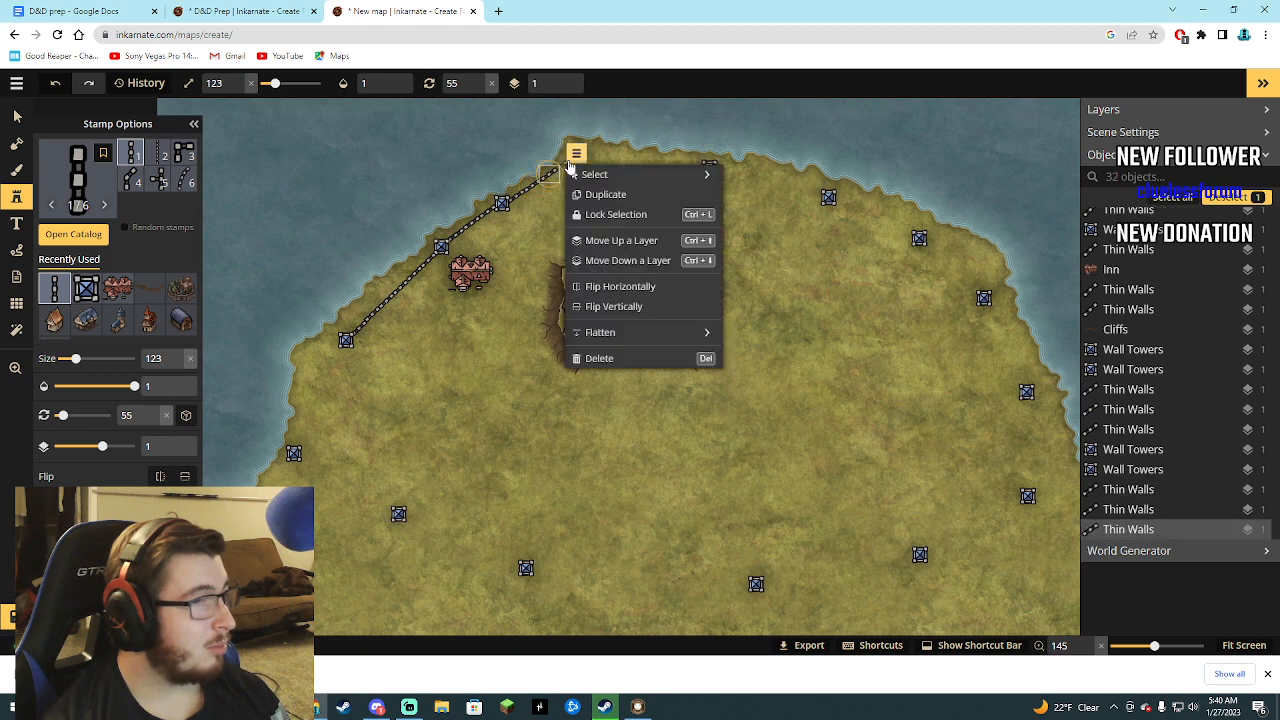
left_click(574, 158)
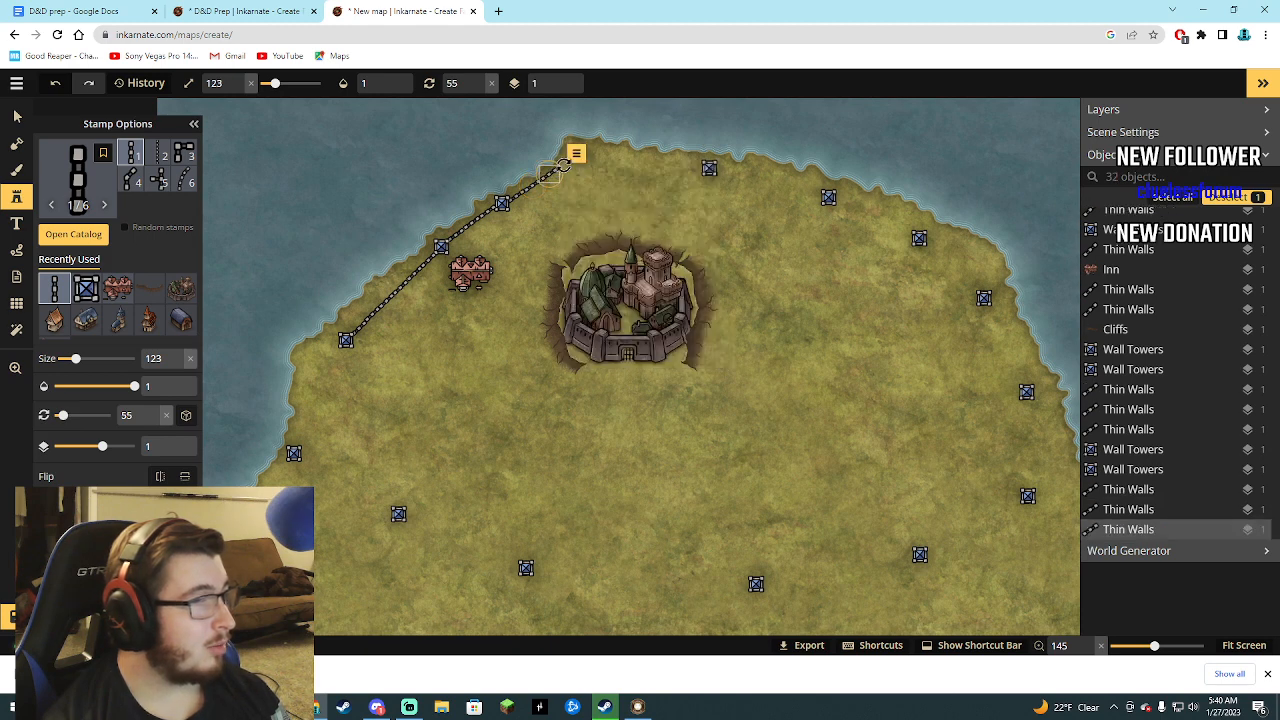
left_click(578, 151)
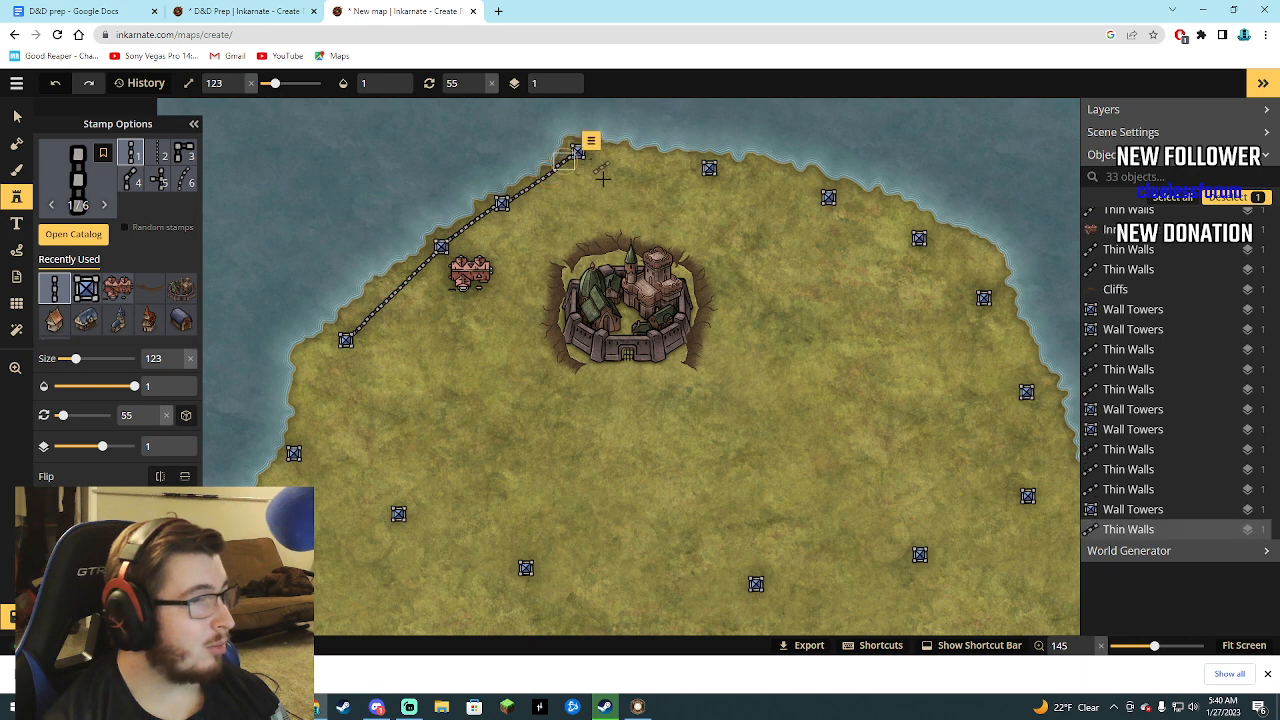
Place six Thin Walls segments rotated 100° from the northernmost tower to the next tower east along the coast.
scroll(596, 157, "down", 1)
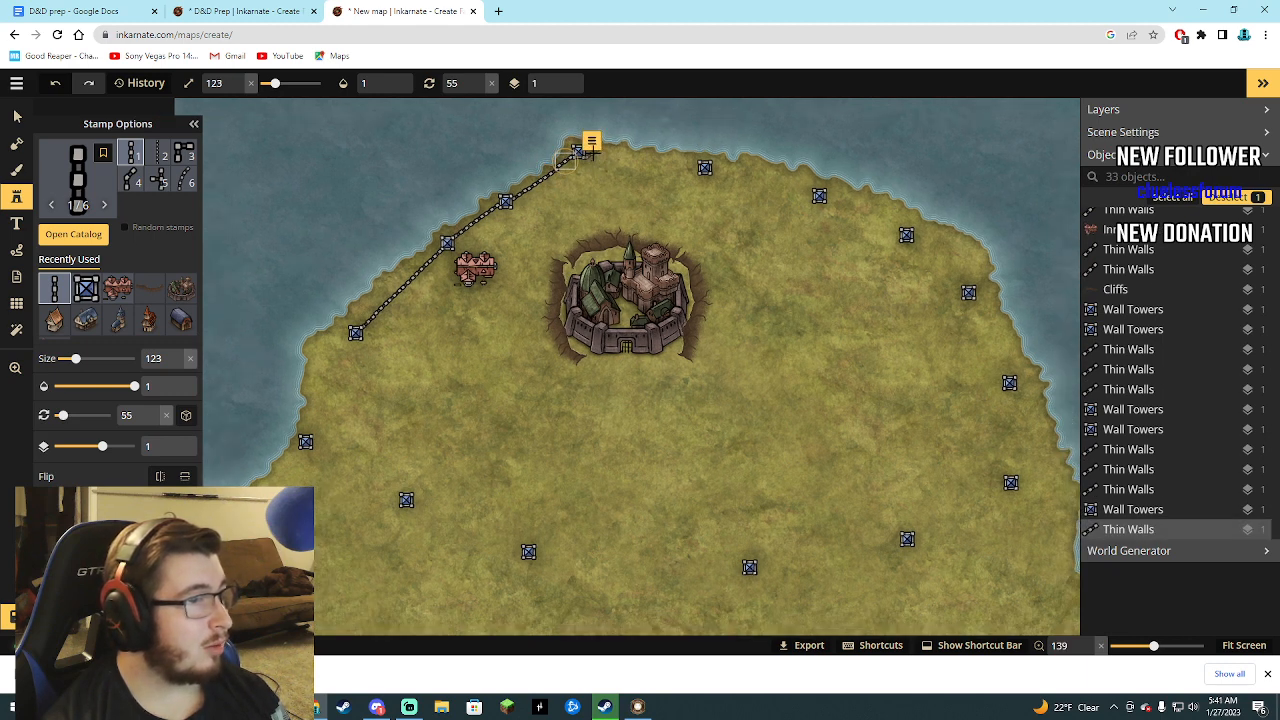
left_click(596, 149)
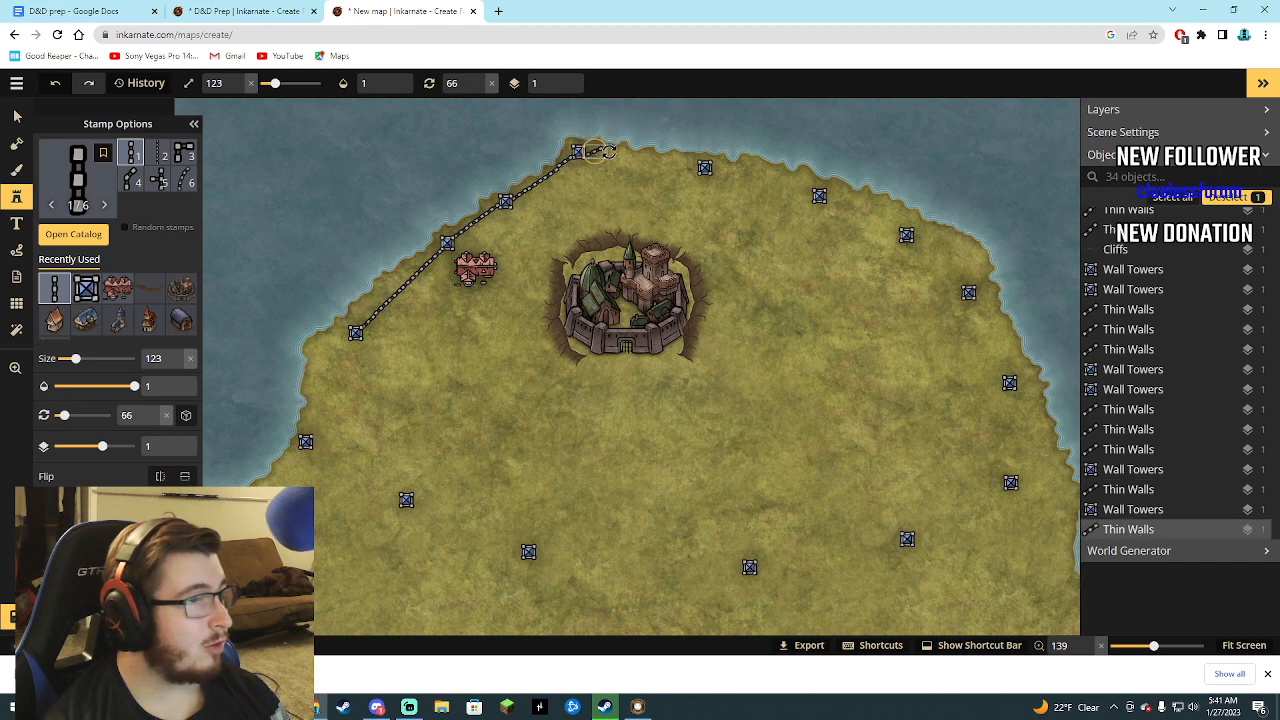
left_click_drag(609, 152, 611, 159)
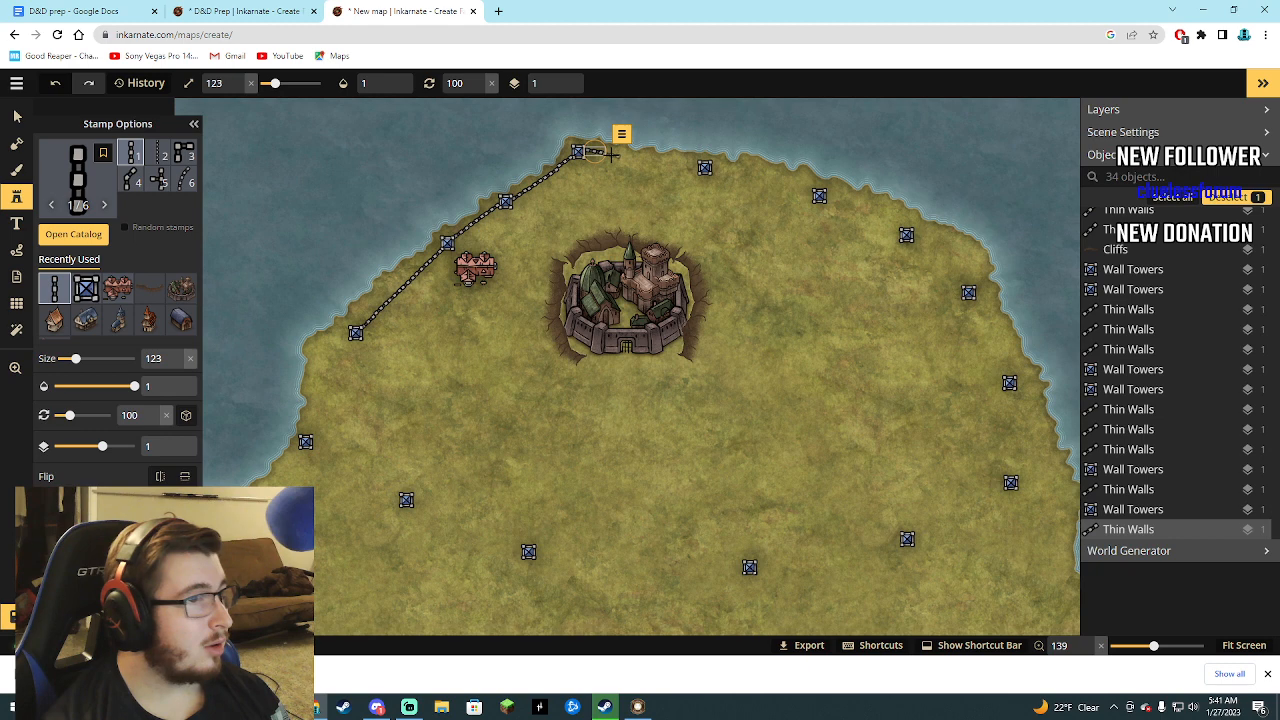
left_click(613, 153)
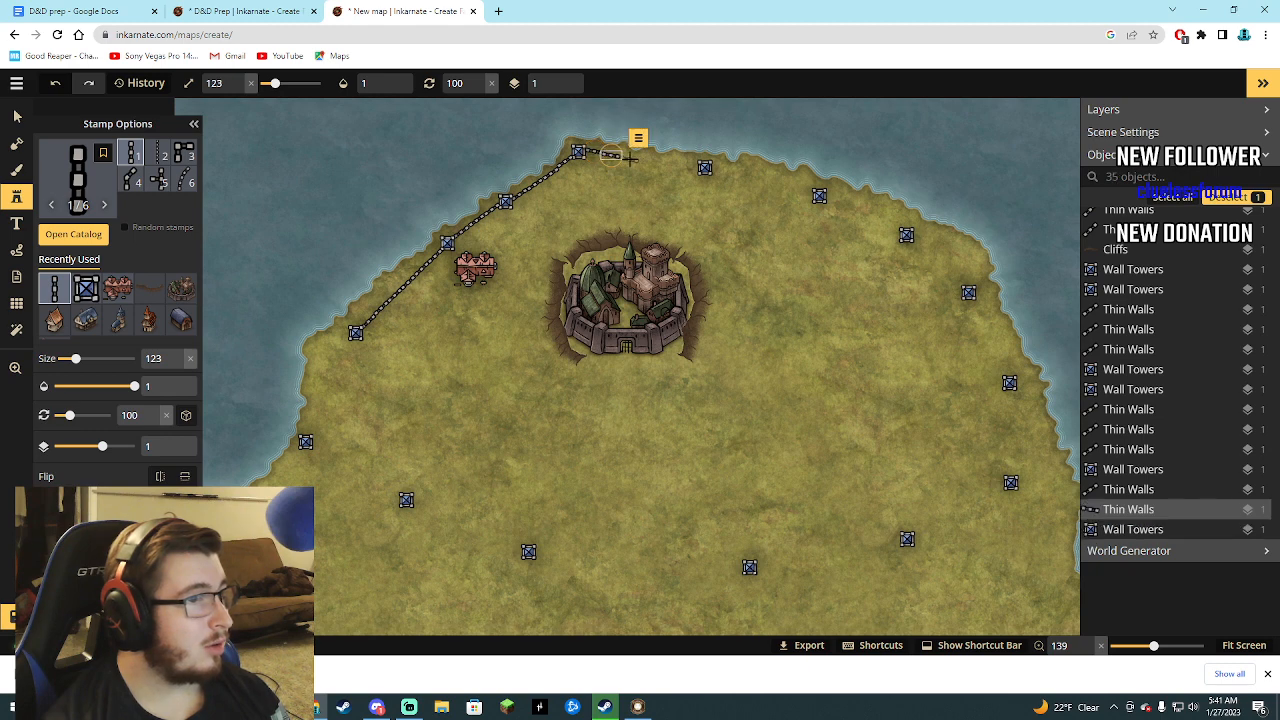
left_click(632, 158)
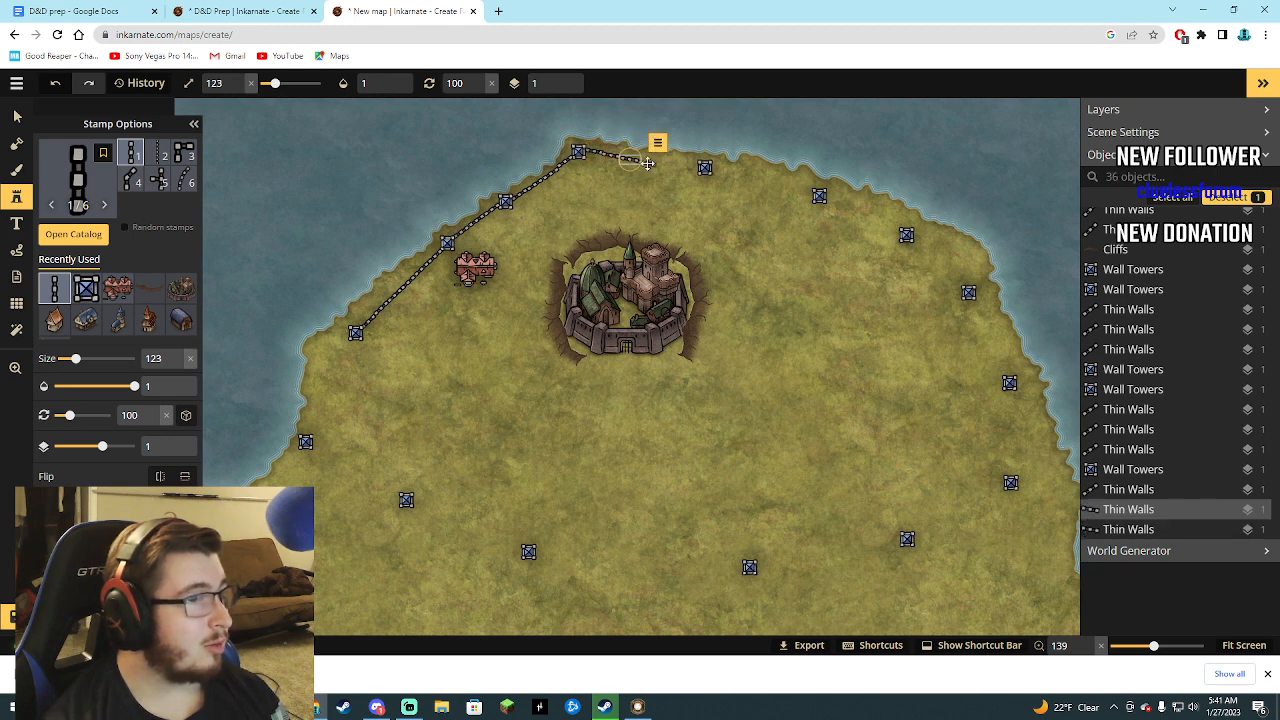
left_click(650, 163)
left_click(668, 167)
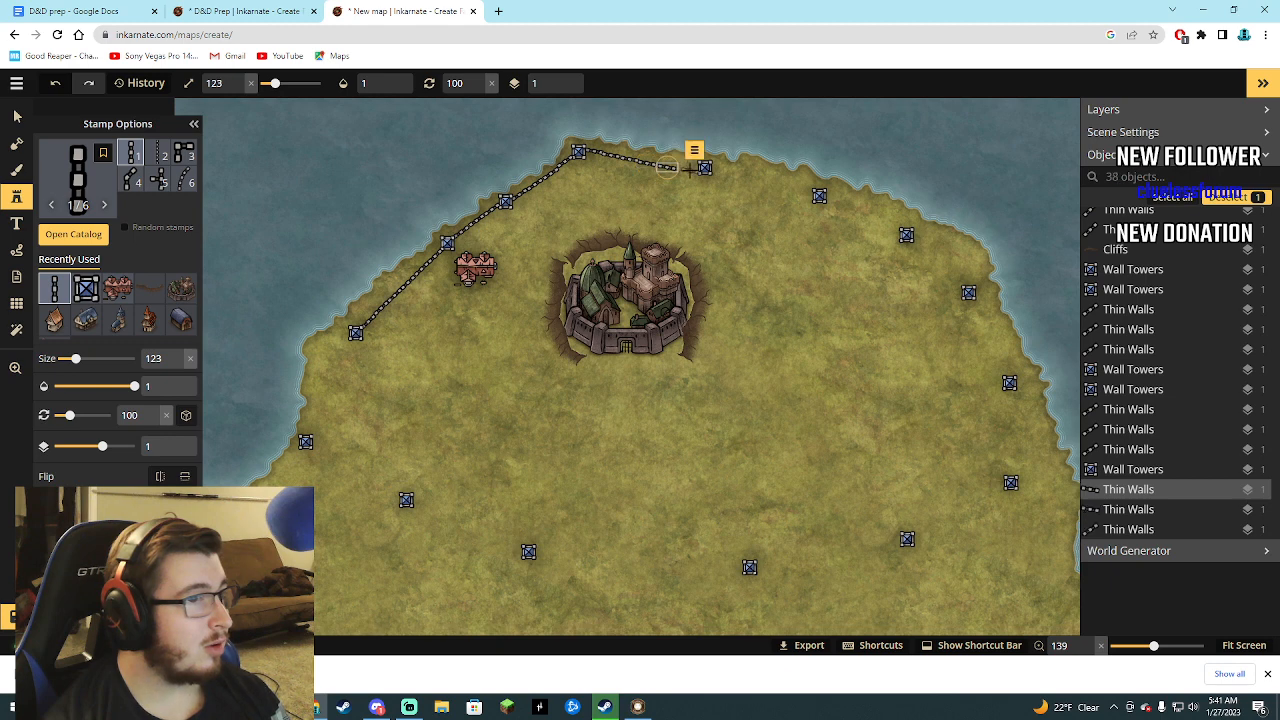
left_click(686, 170)
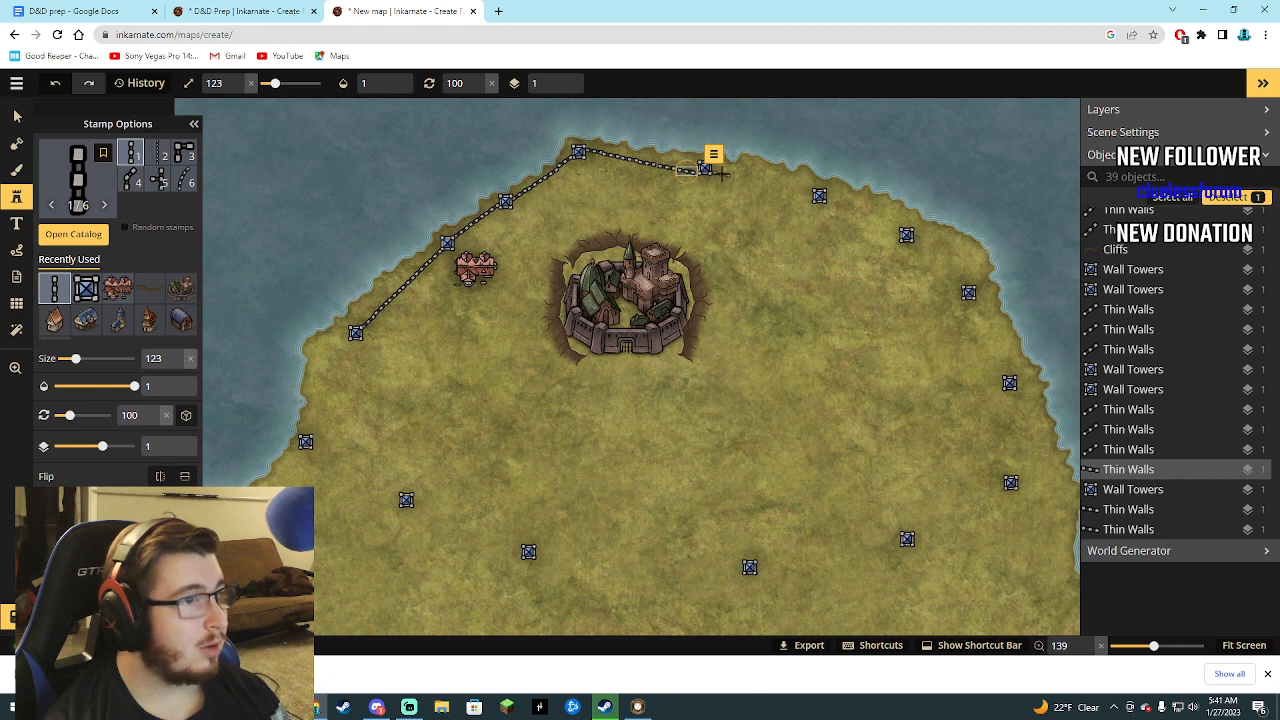
Extend the wall with six more 100° Thin Walls segments from the tower north of the fortified city to the next tower east.
left_click(724, 175)
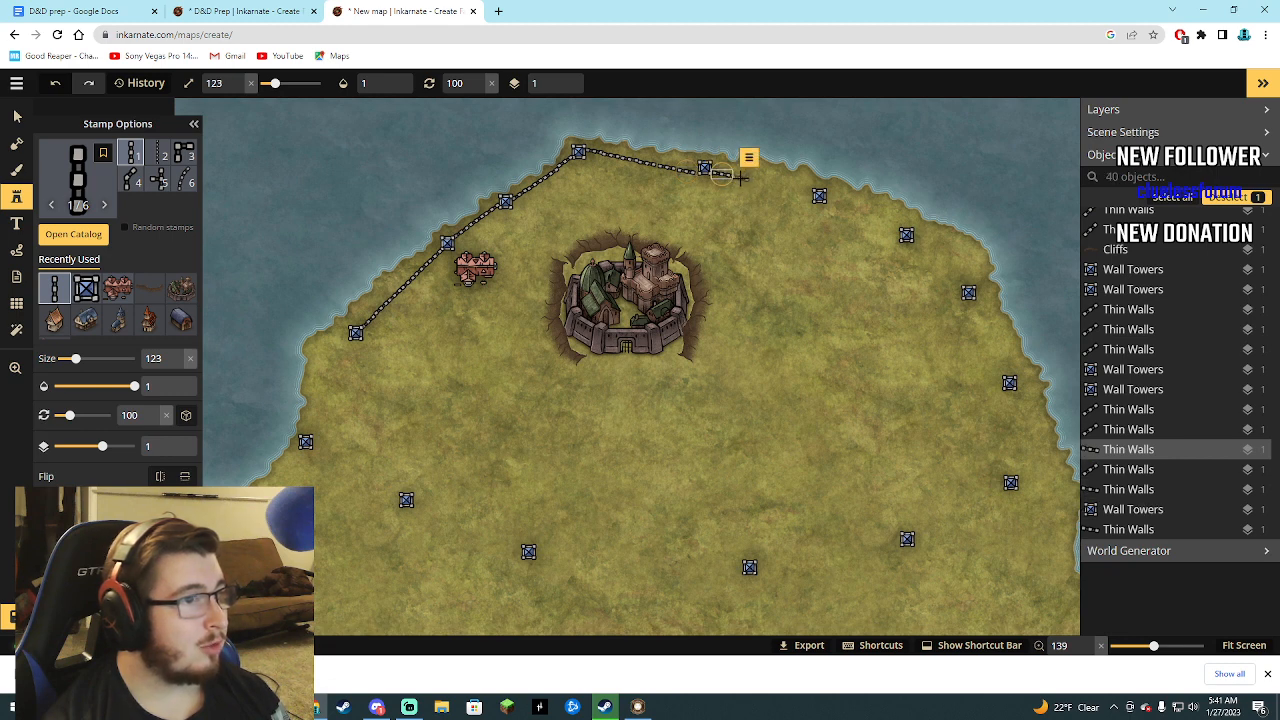
left_click(740, 177)
left_click(774, 186)
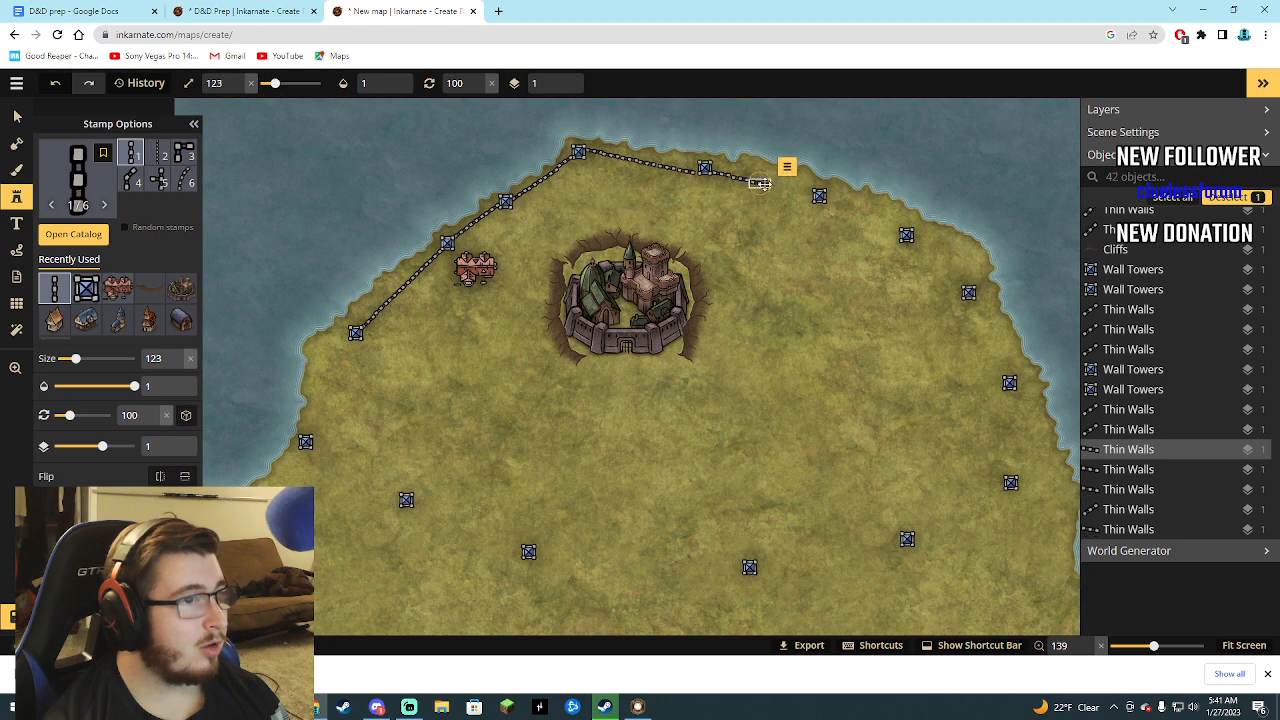
left_click(786, 190)
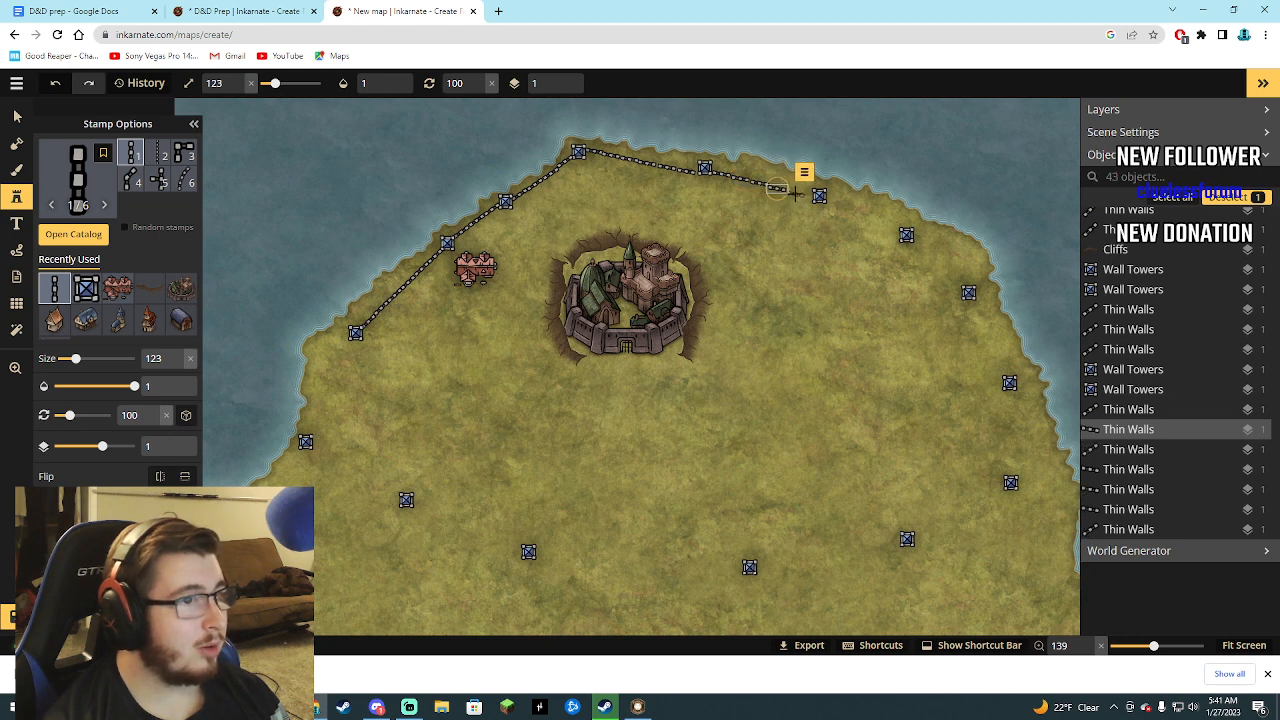
left_click(803, 195)
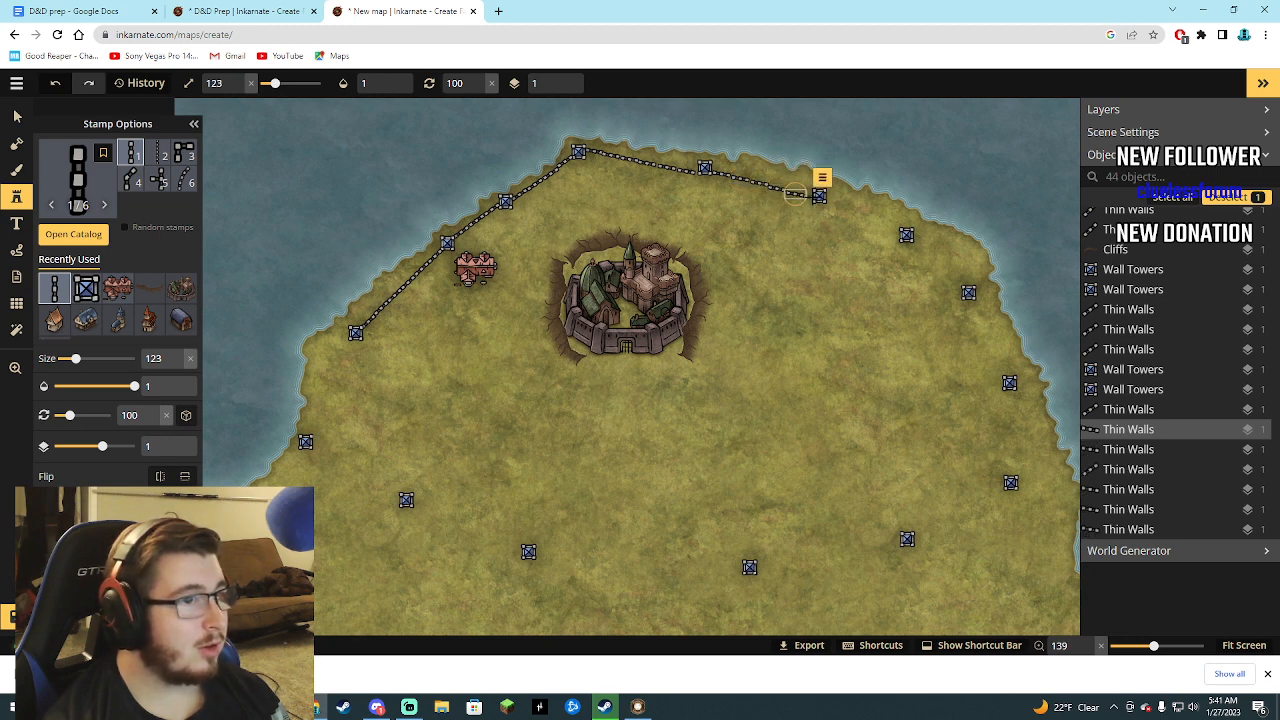
left_click(817, 196)
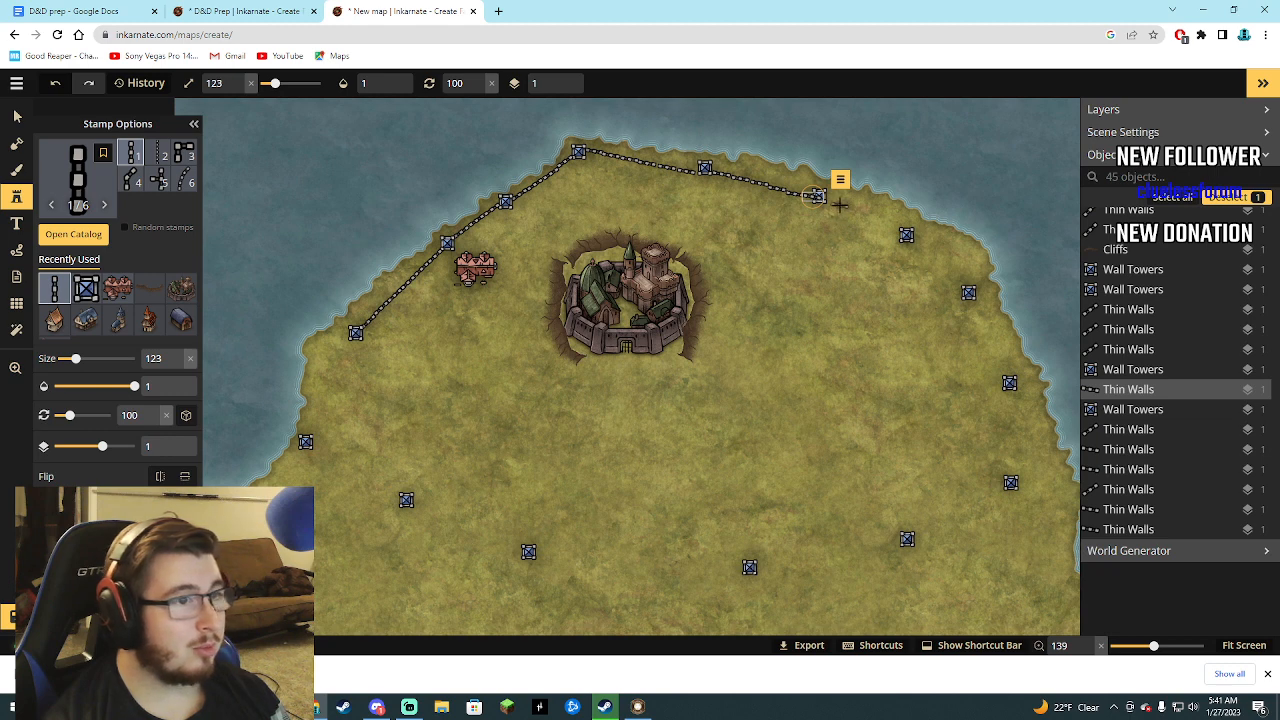
Curve the wall down to the next tower southeast with four Thin Walls segments, rotated 100°, 109°, 120° and 120°.
left_click(836, 203)
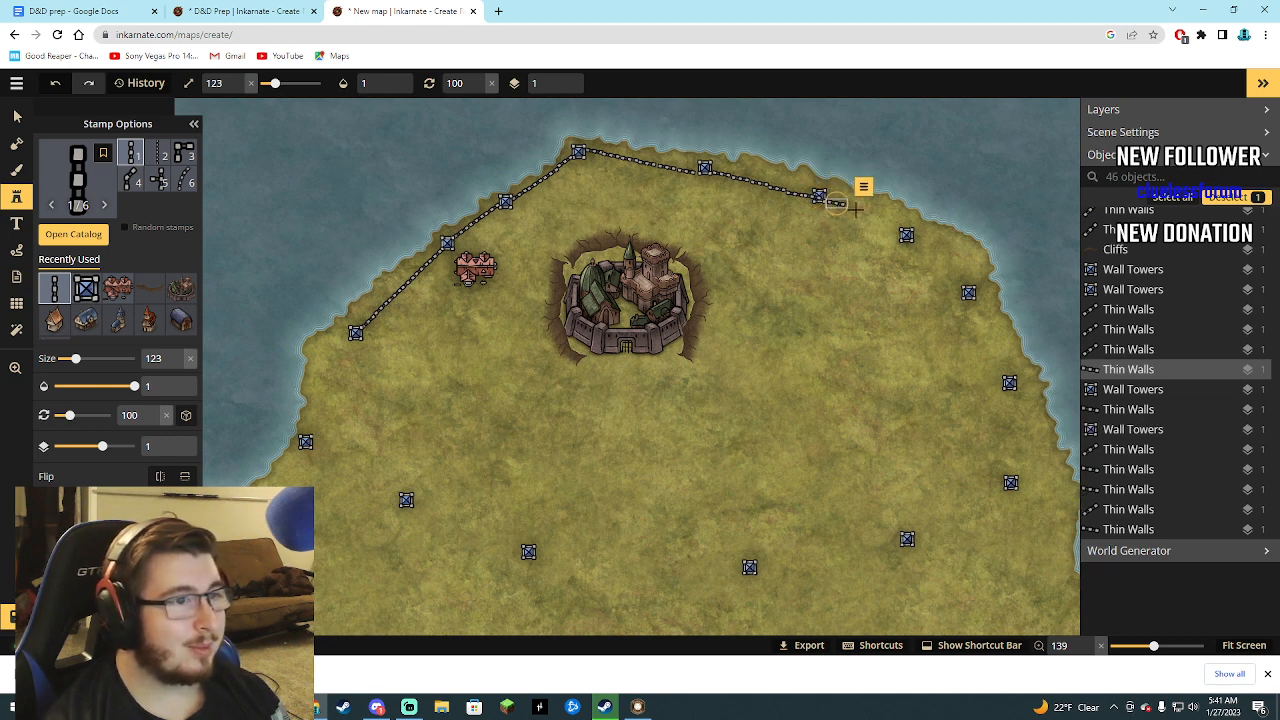
left_click(855, 207)
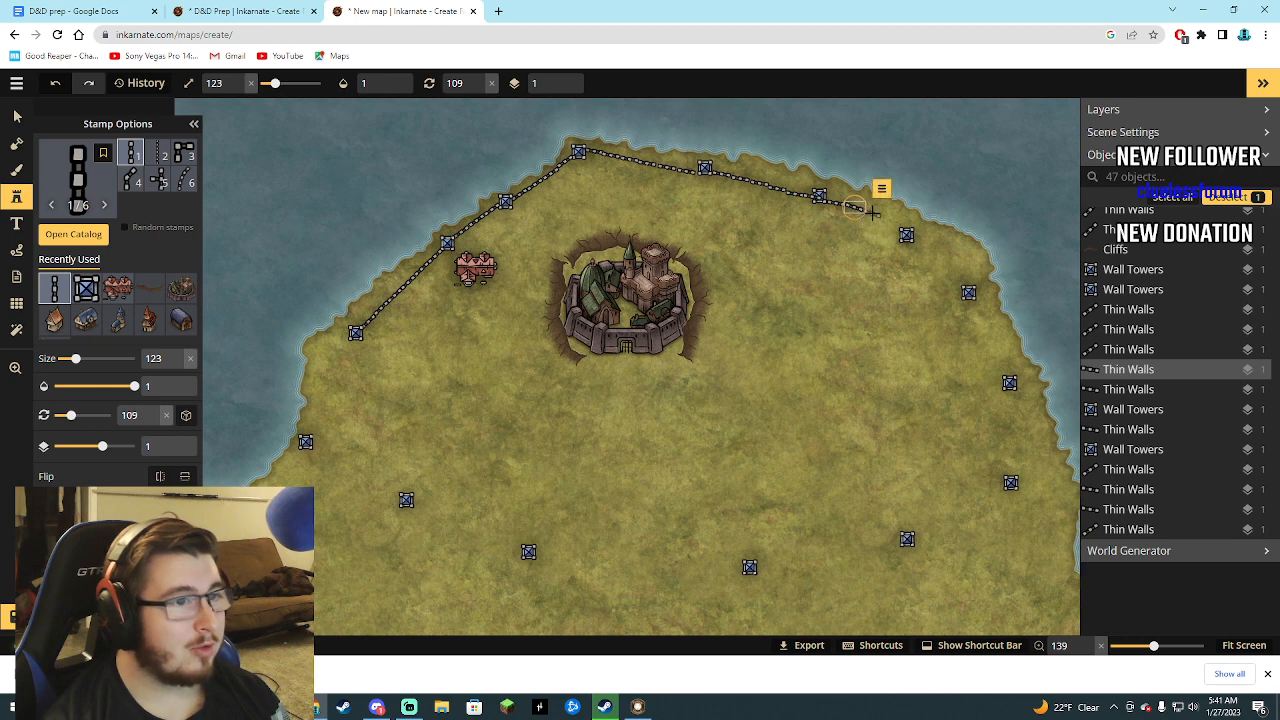
left_click(872, 212)
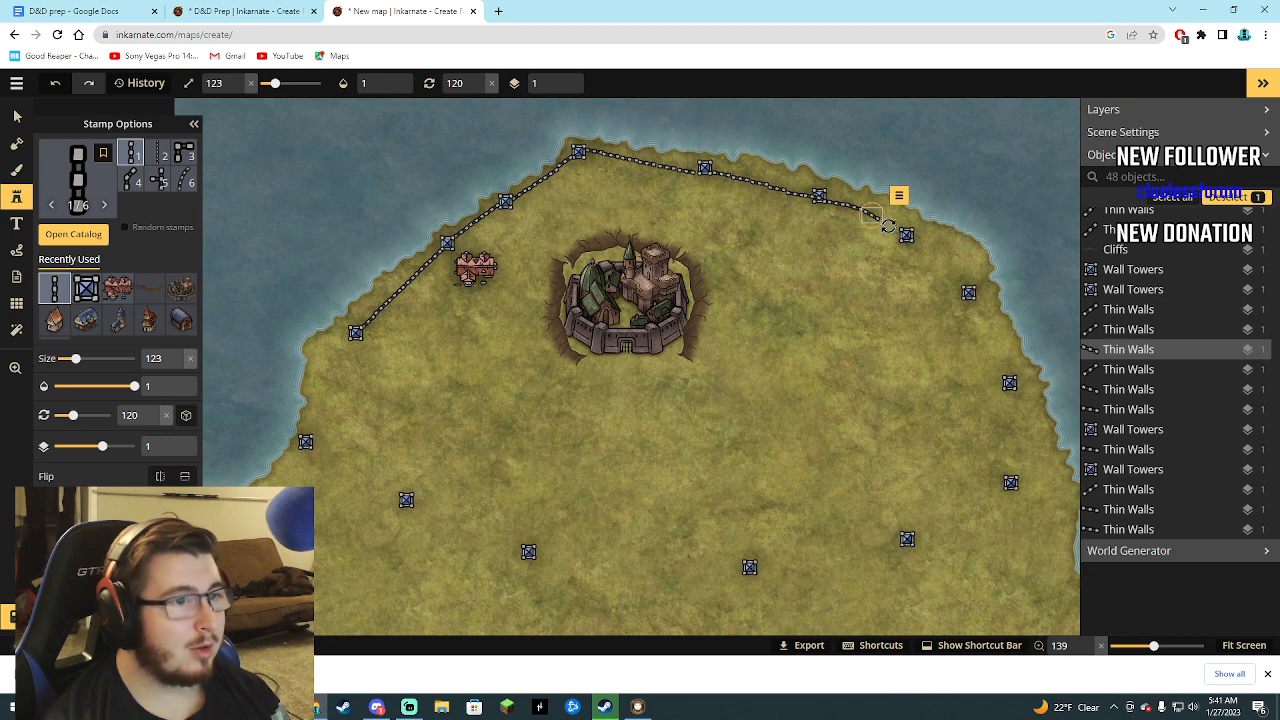
left_click(896, 228)
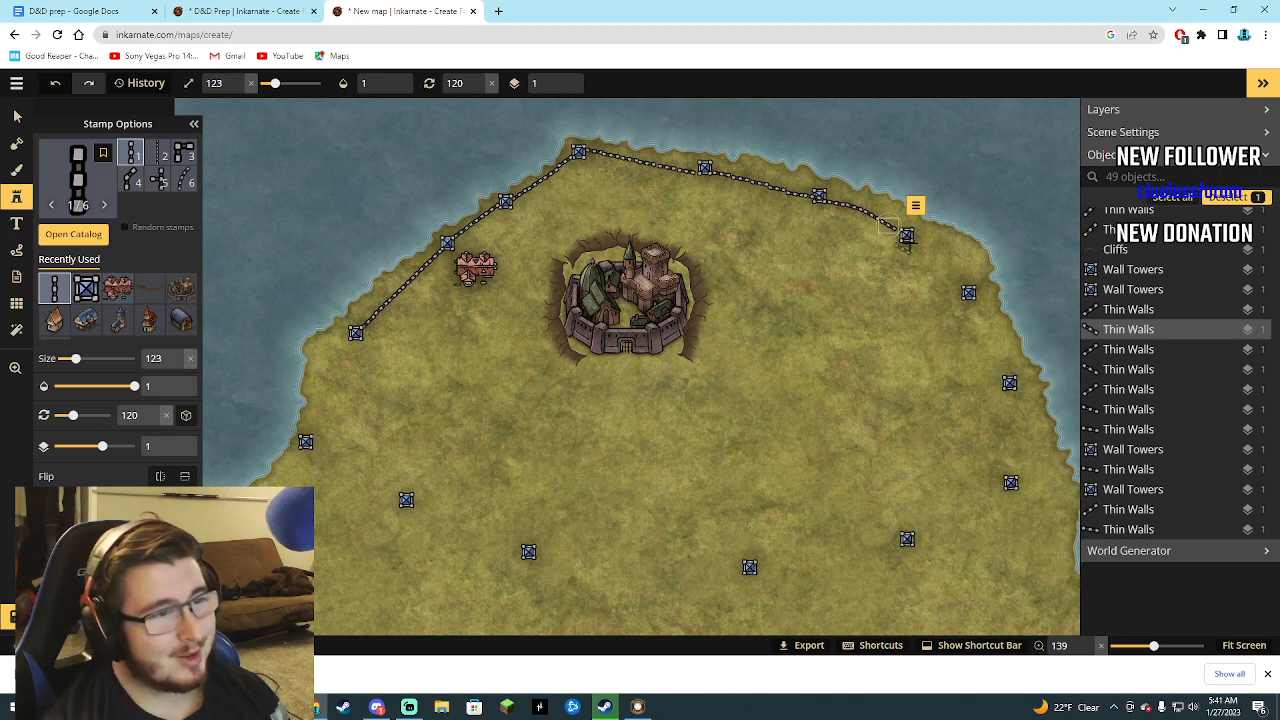
Continue the wall southeast to the following tower with four Thin Walls segments, rotated 120°, 128°, 137° and 137°.
left_click(922, 249)
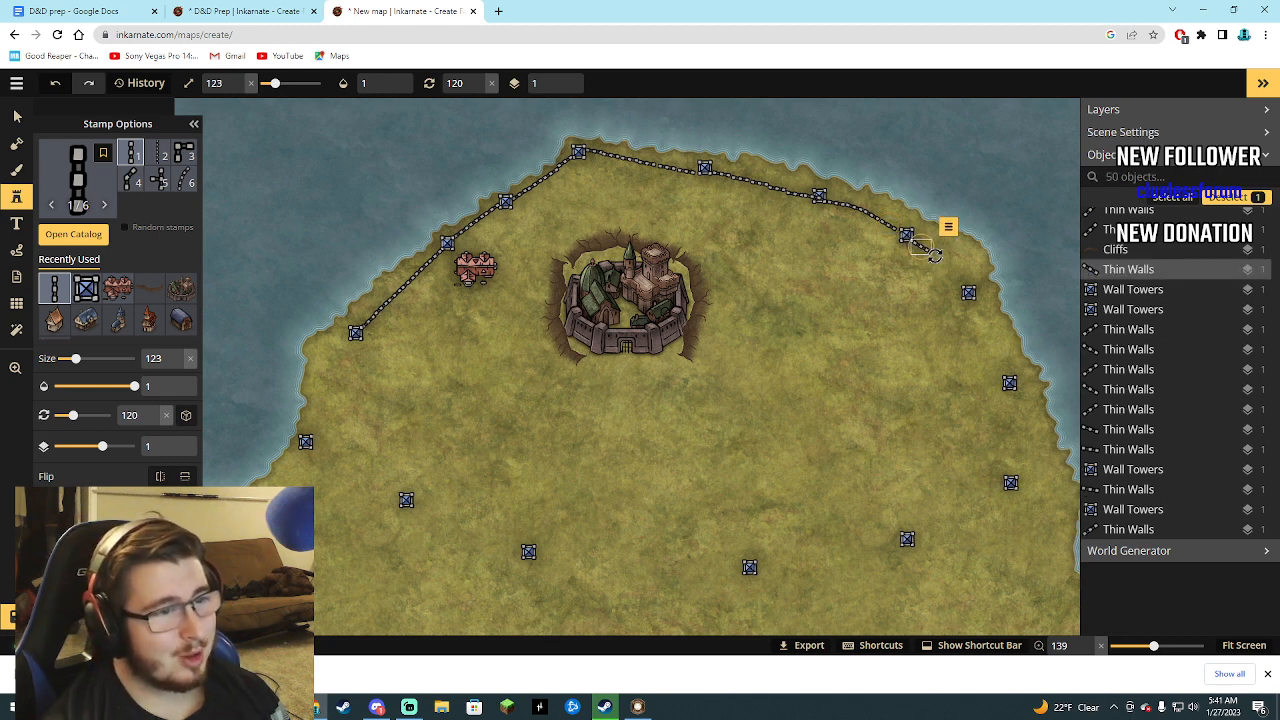
left_click(934, 257)
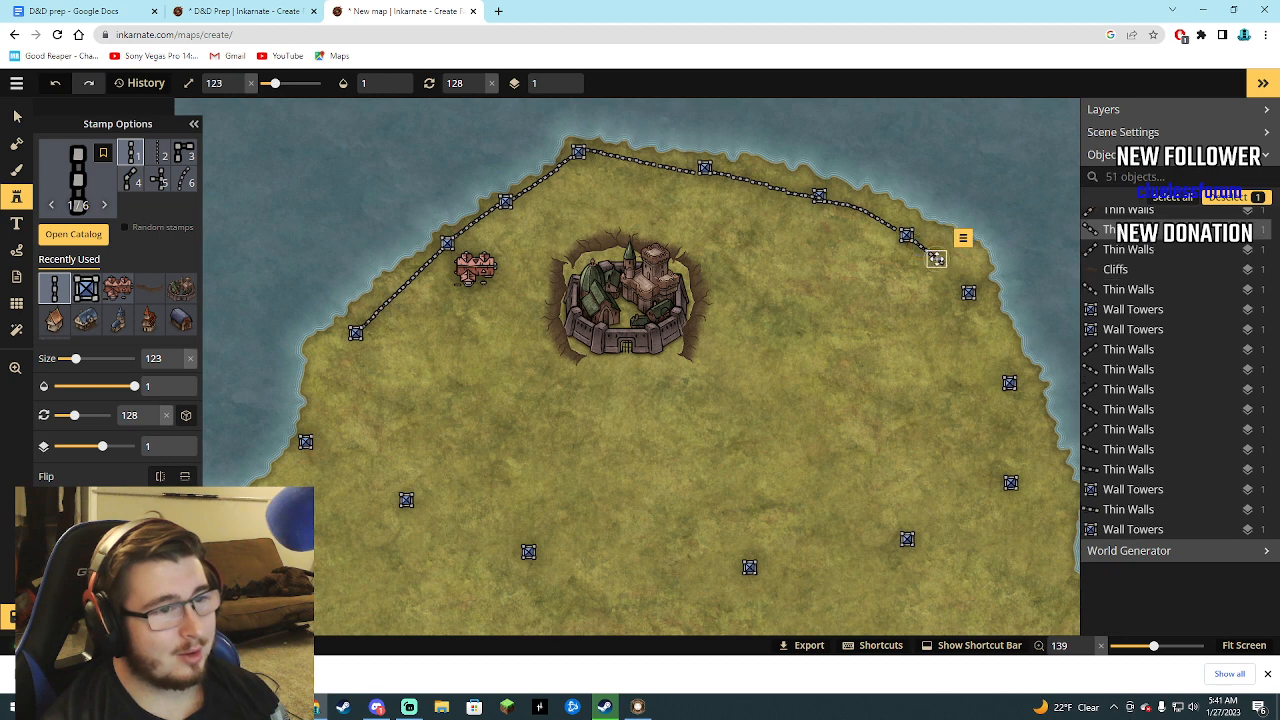
left_click(950, 271)
left_click(965, 287)
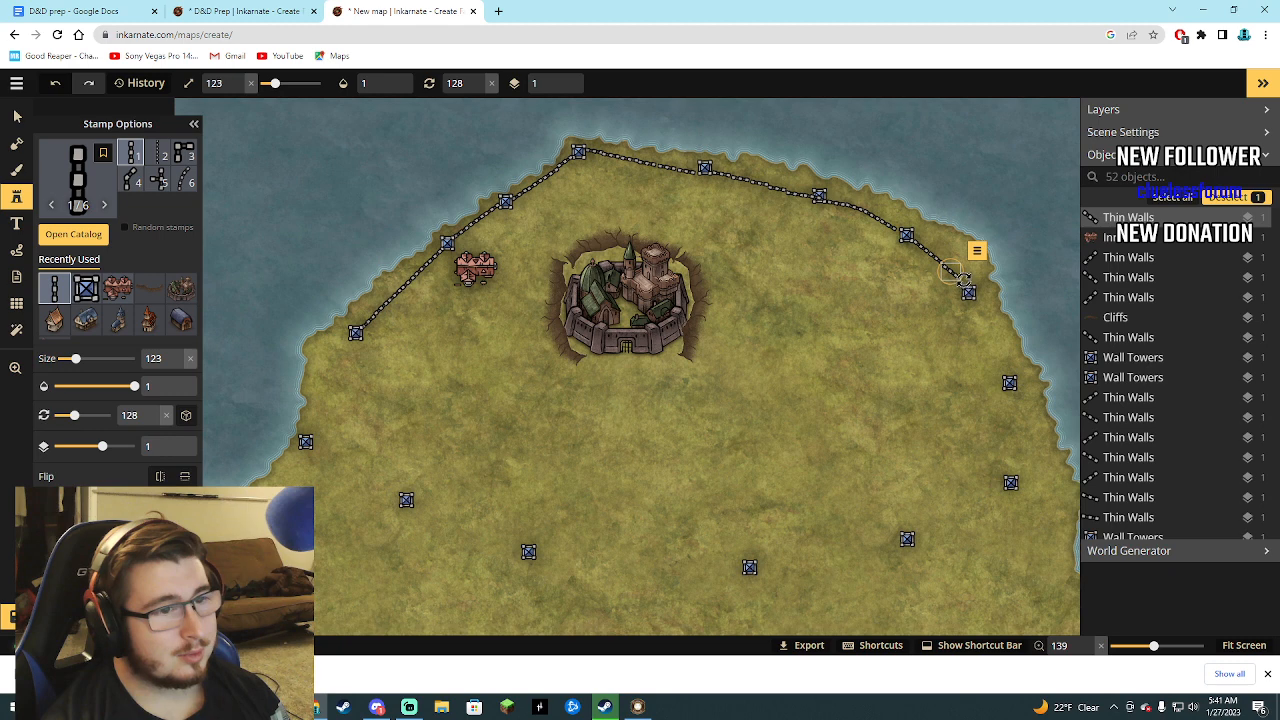
left_click_drag(964, 280, 962, 284)
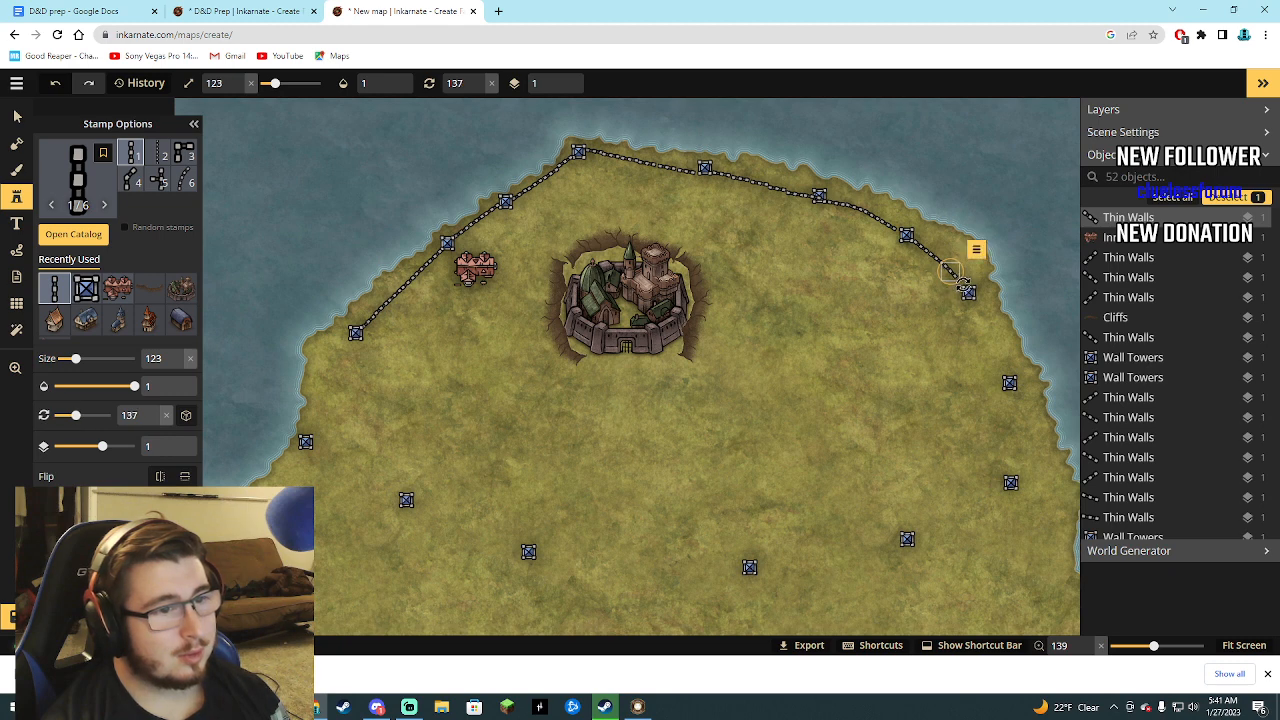
left_click(966, 289)
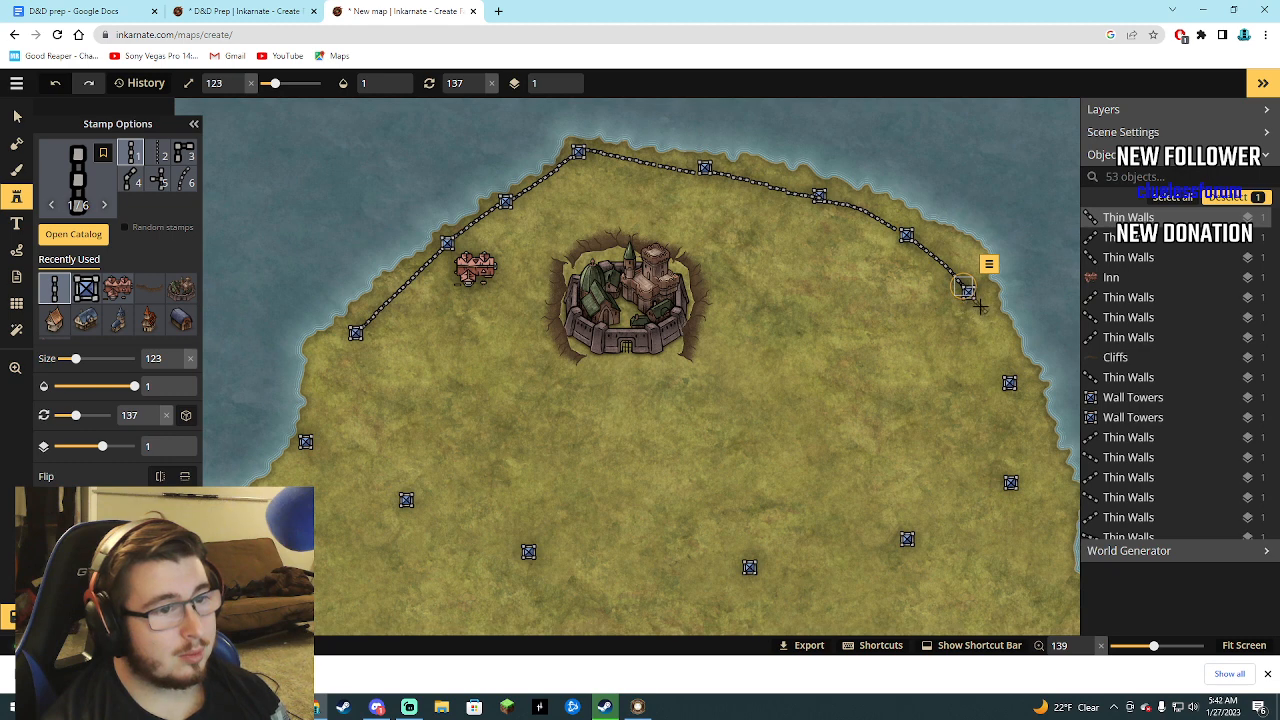
Continue the wall south-southeast along the east coast to the next tower with four Thin Walls segments rotated 158°.
left_click(979, 306)
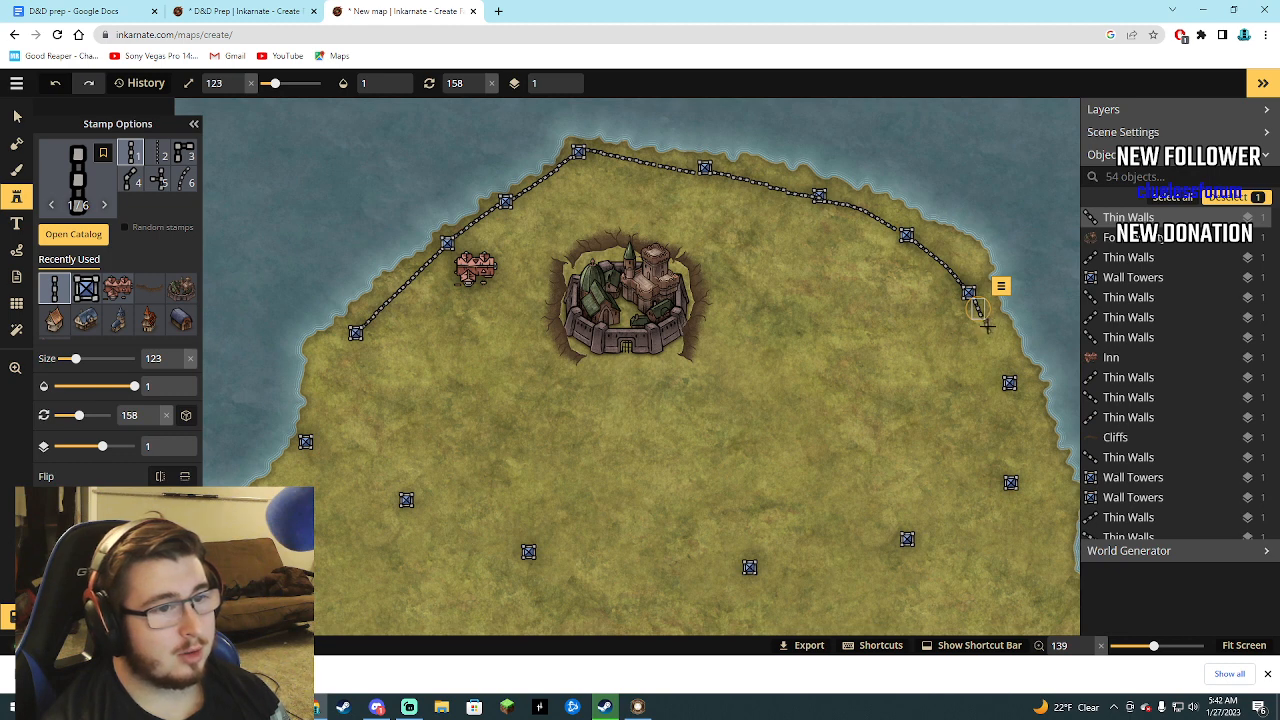
left_click(989, 330)
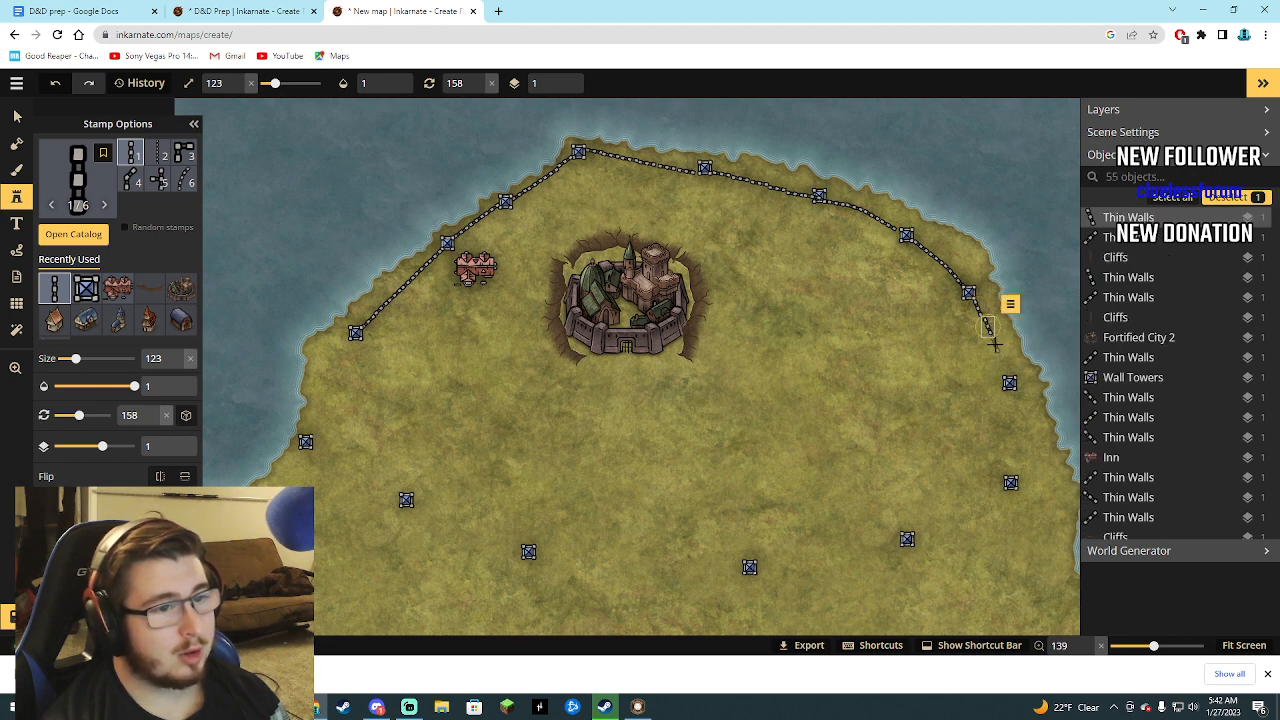
left_click(996, 348)
left_click(1002, 362)
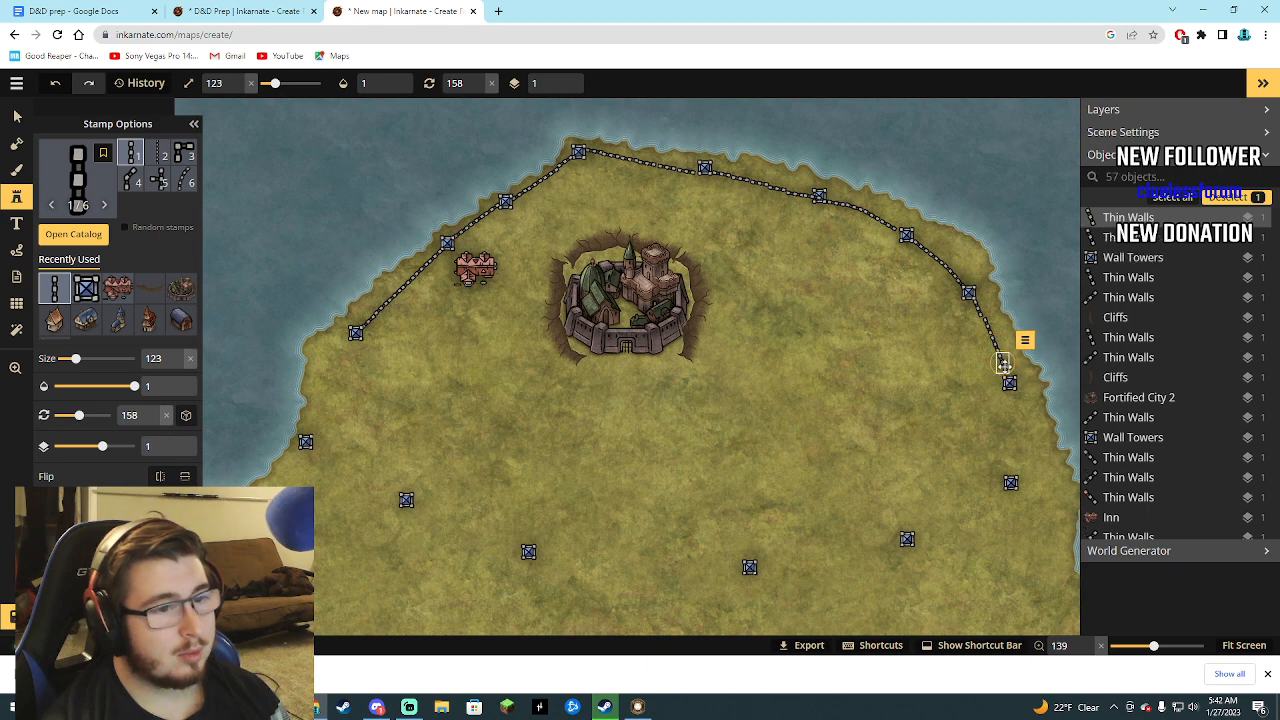
Run Thin Walls segments rotated 175° and 180° south to the next east-coast tower, adding one at 175° just above the starting tower.
left_click(1012, 398)
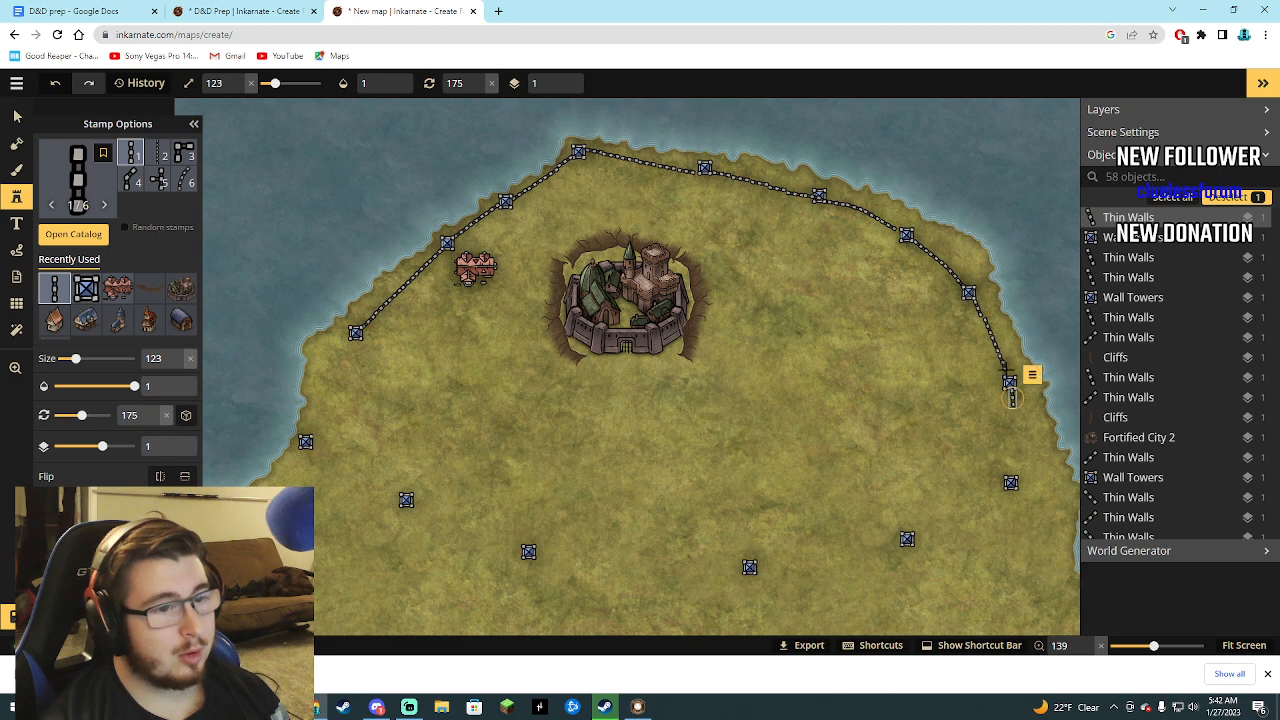
left_click(1006, 368)
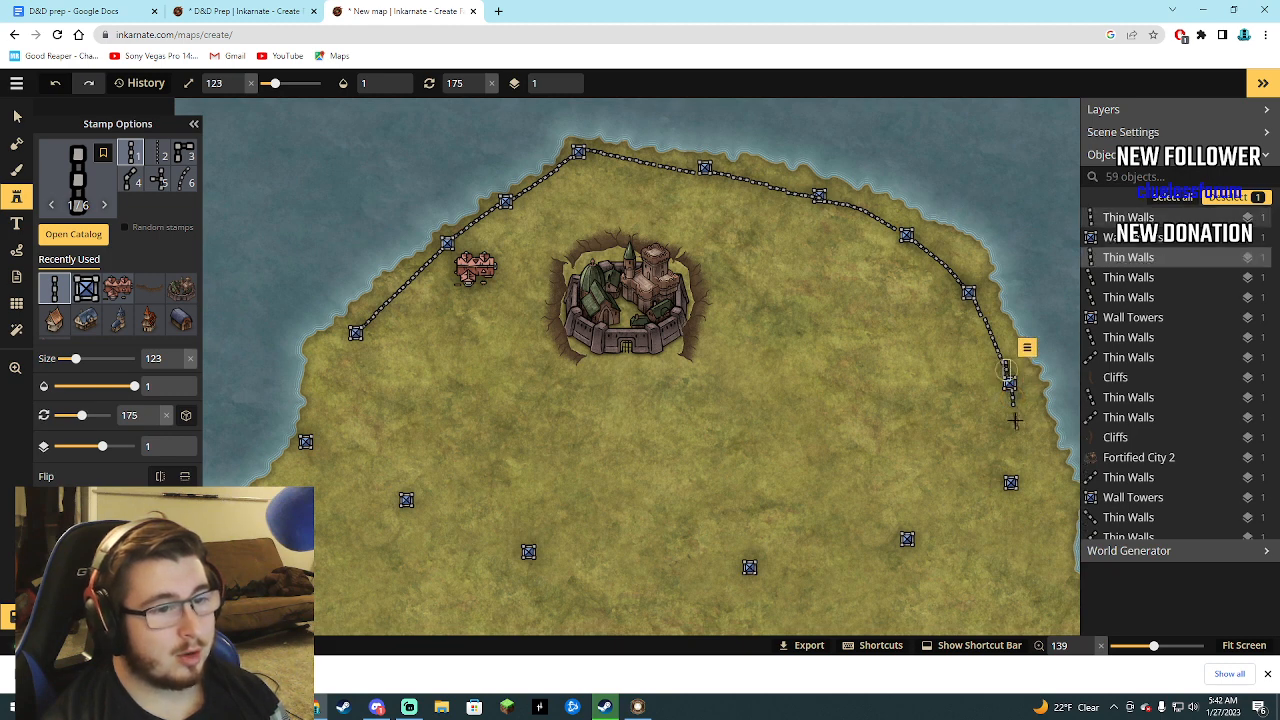
left_click(1013, 415)
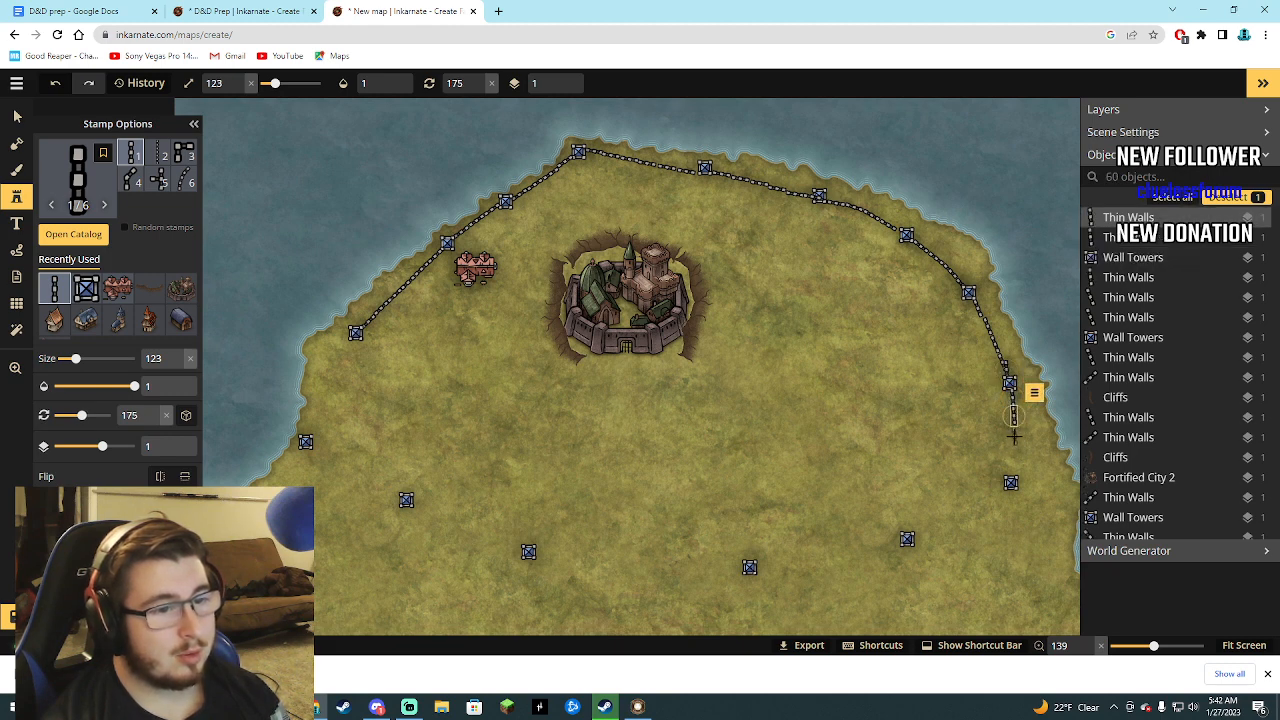
left_click(1013, 436)
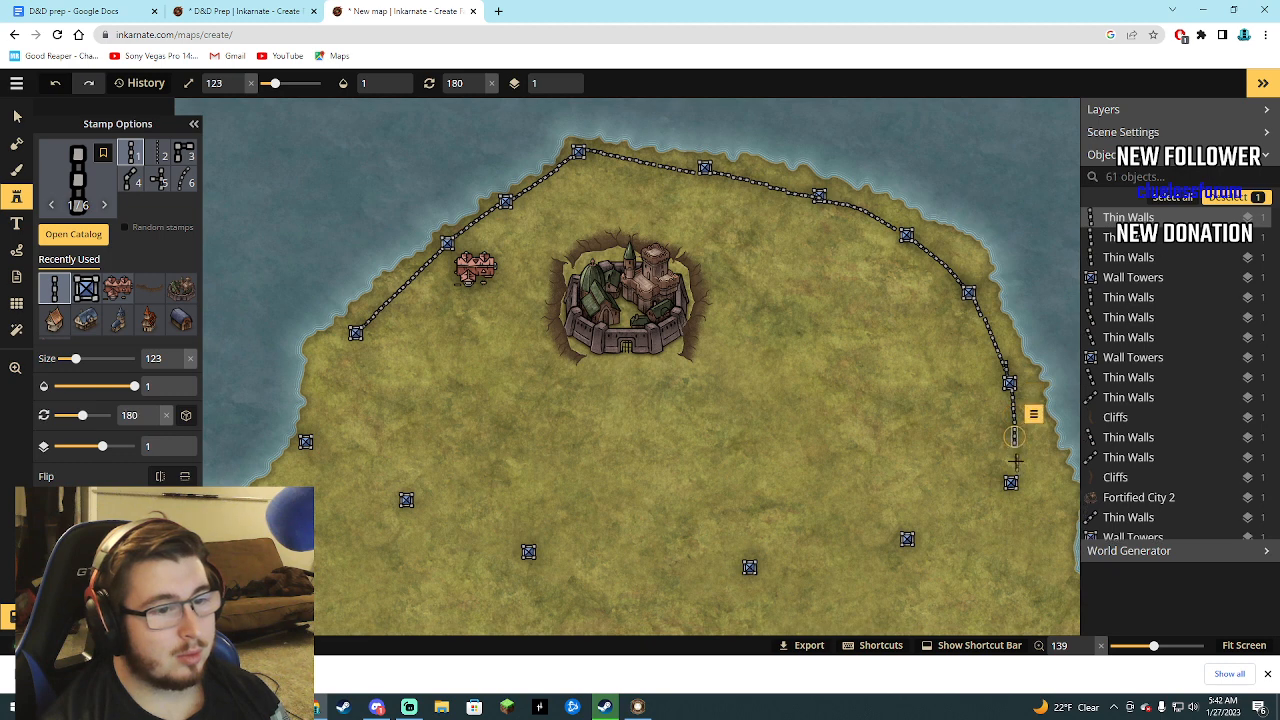
left_click(1012, 456)
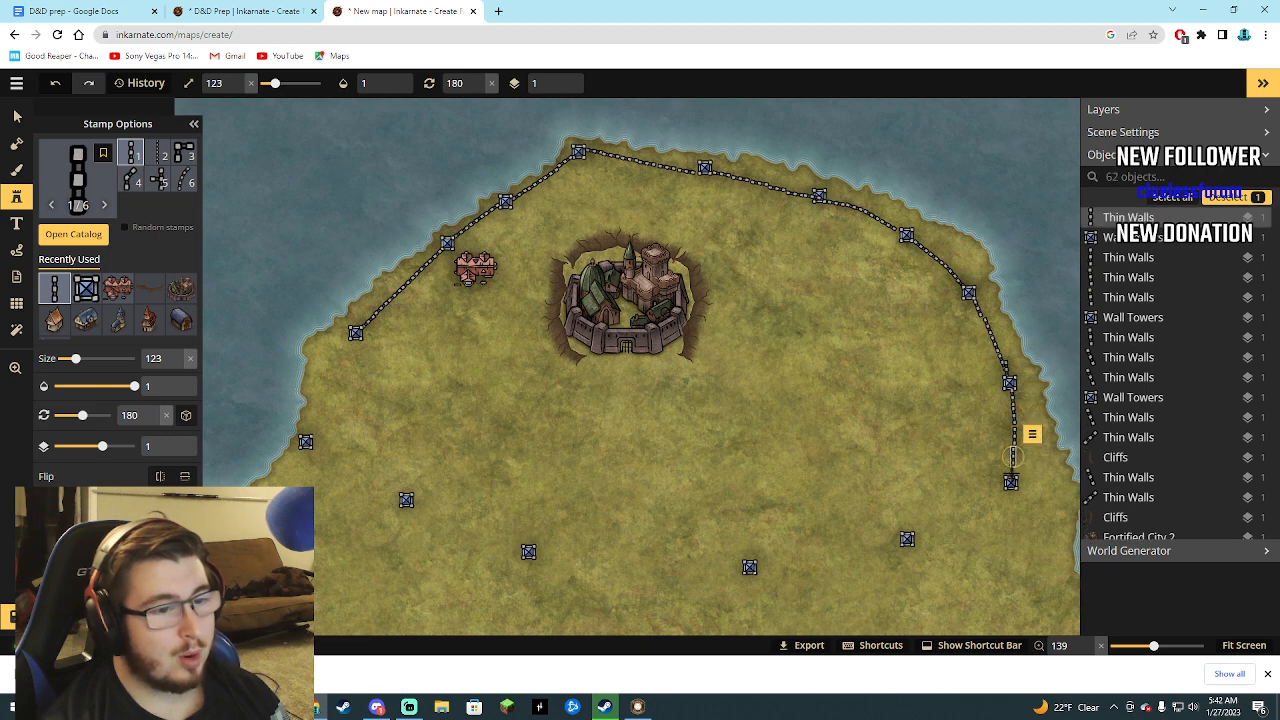
left_click(1011, 476)
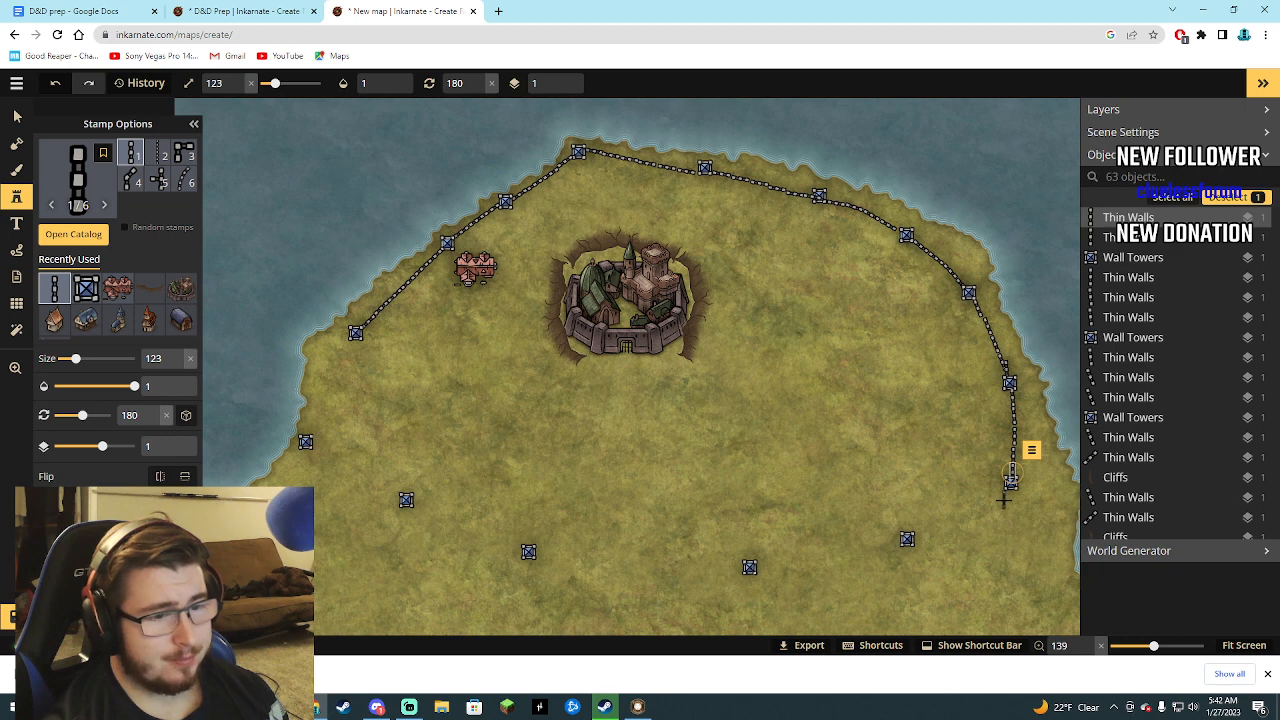
Curve the wall southwest to the next tower with six Thin Walls segments, rotated 219°, 219°, 240°, 247°, 265° and 265°.
left_click(1004, 497)
left_click_drag(997, 508, 1000, 498)
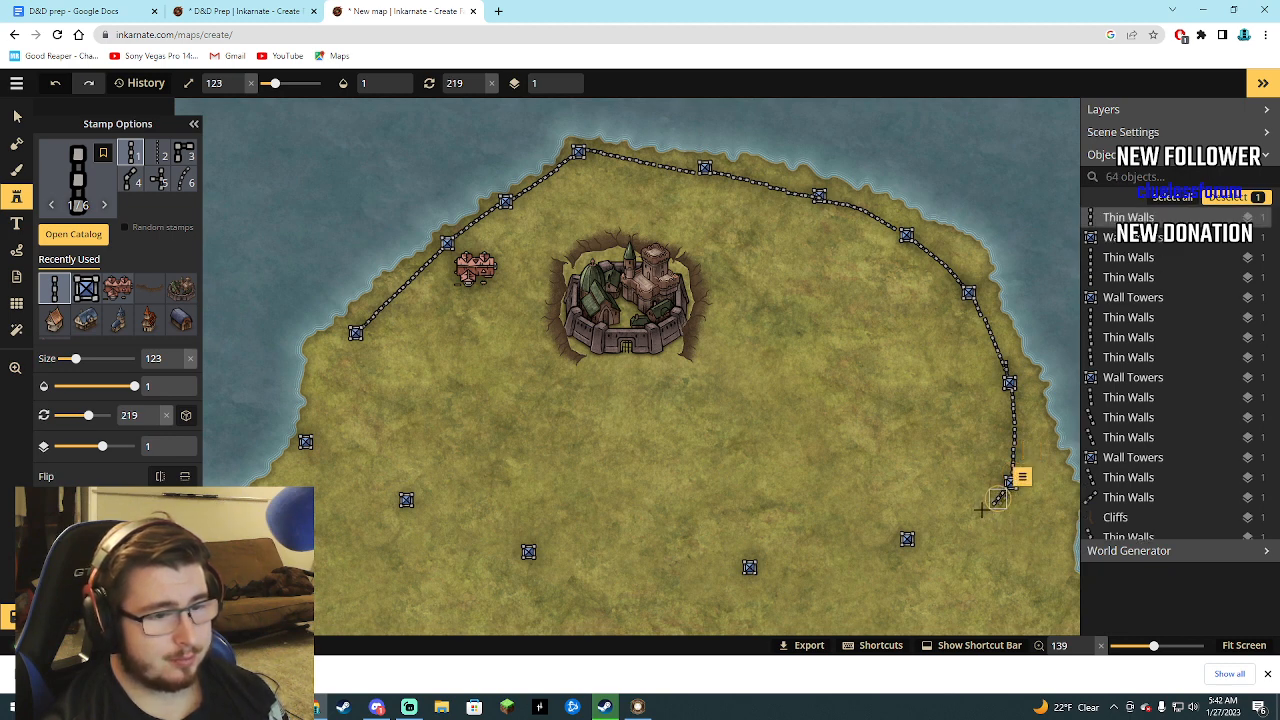
left_click(985, 513)
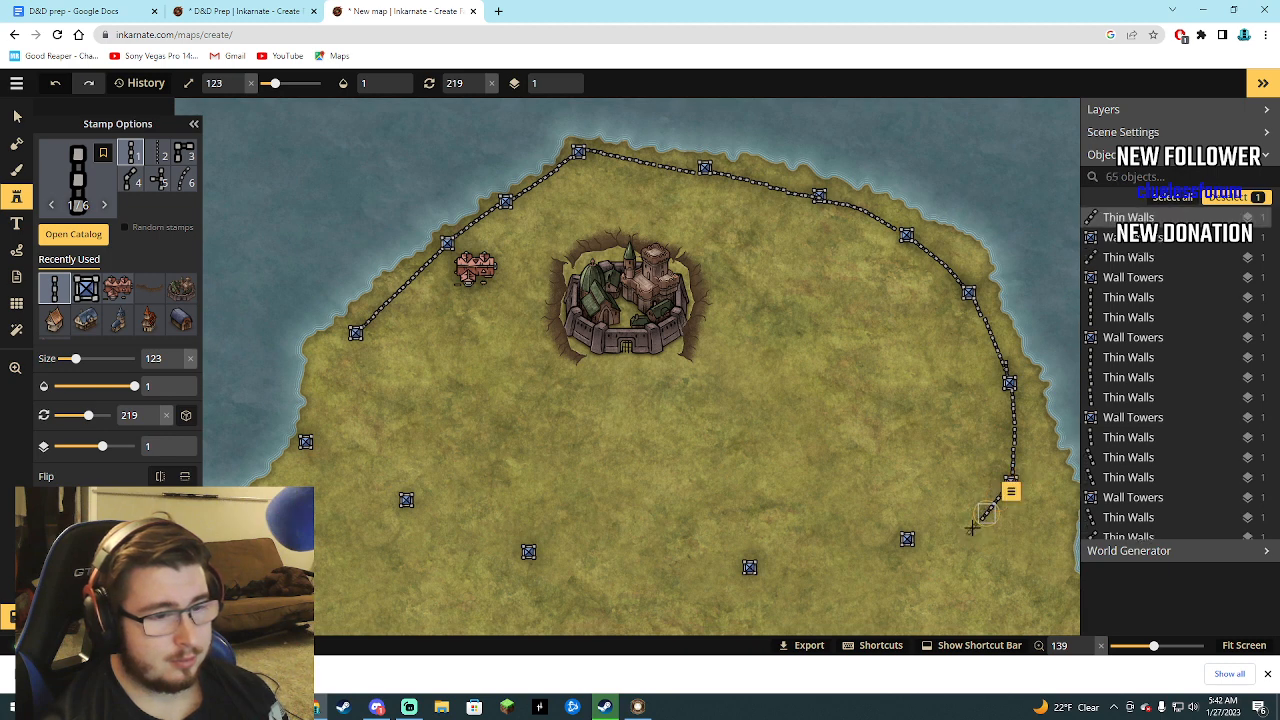
left_click(972, 528)
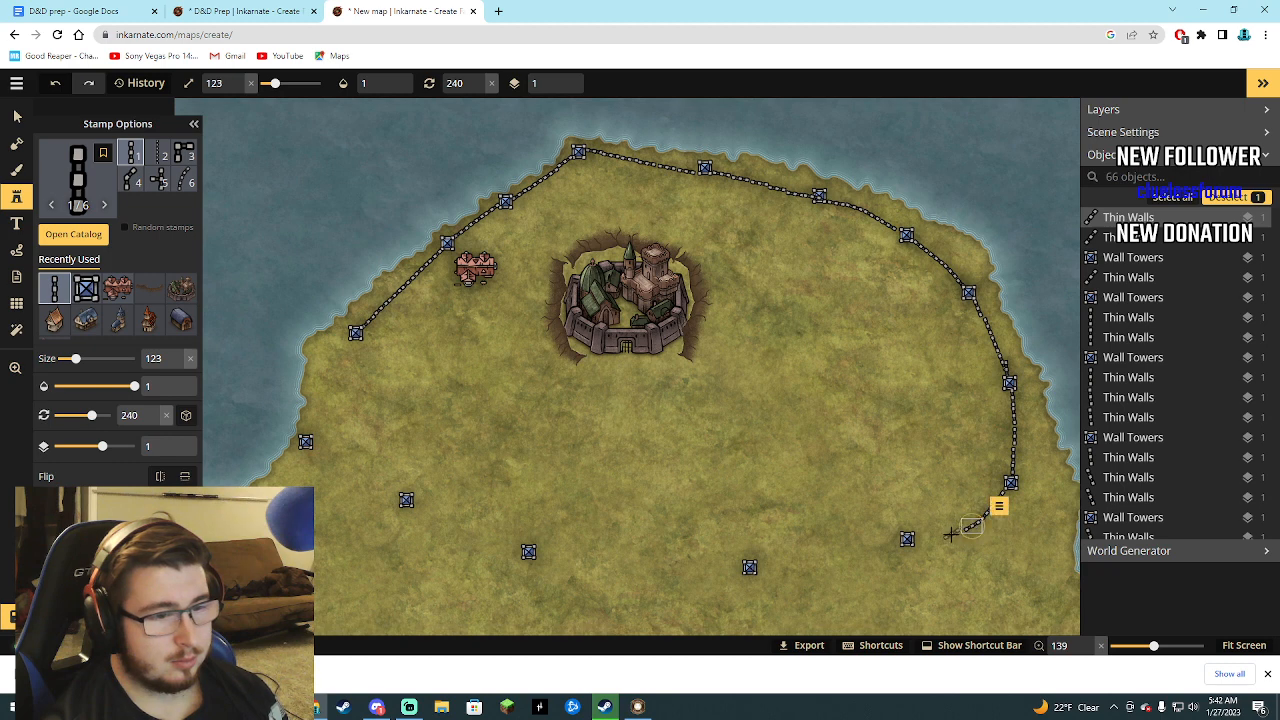
left_click(954, 536)
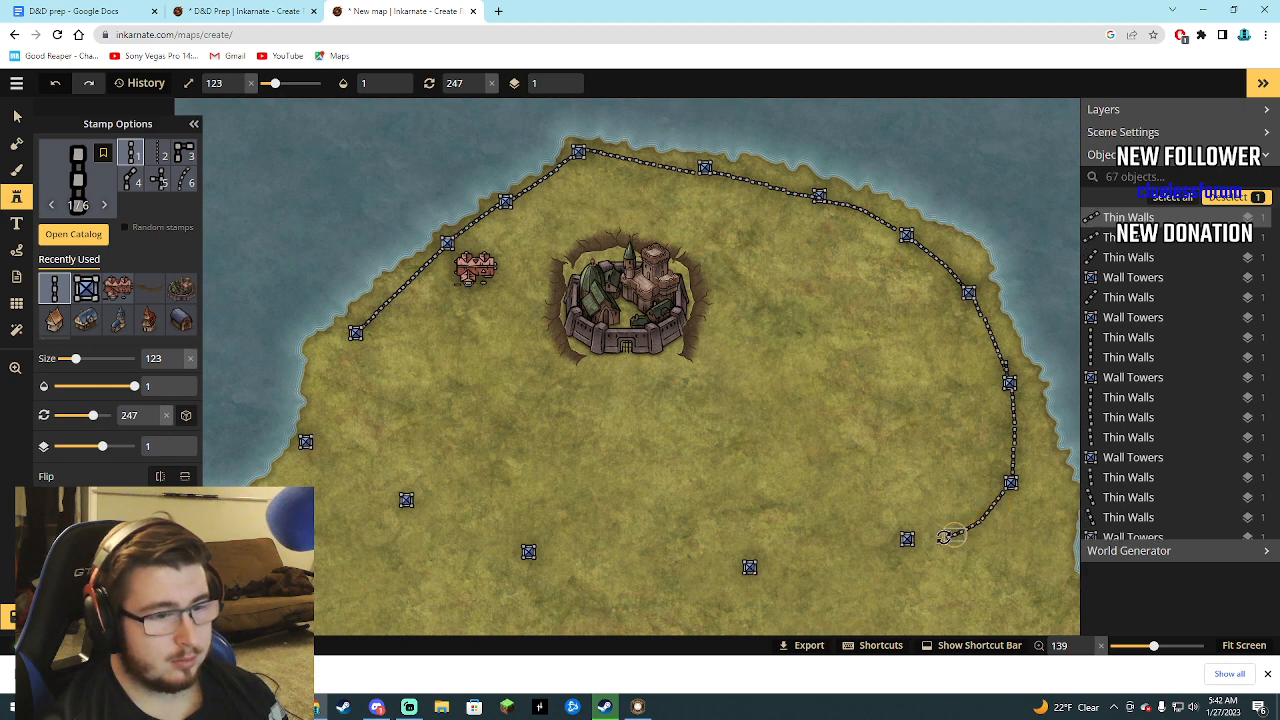
left_click(933, 540)
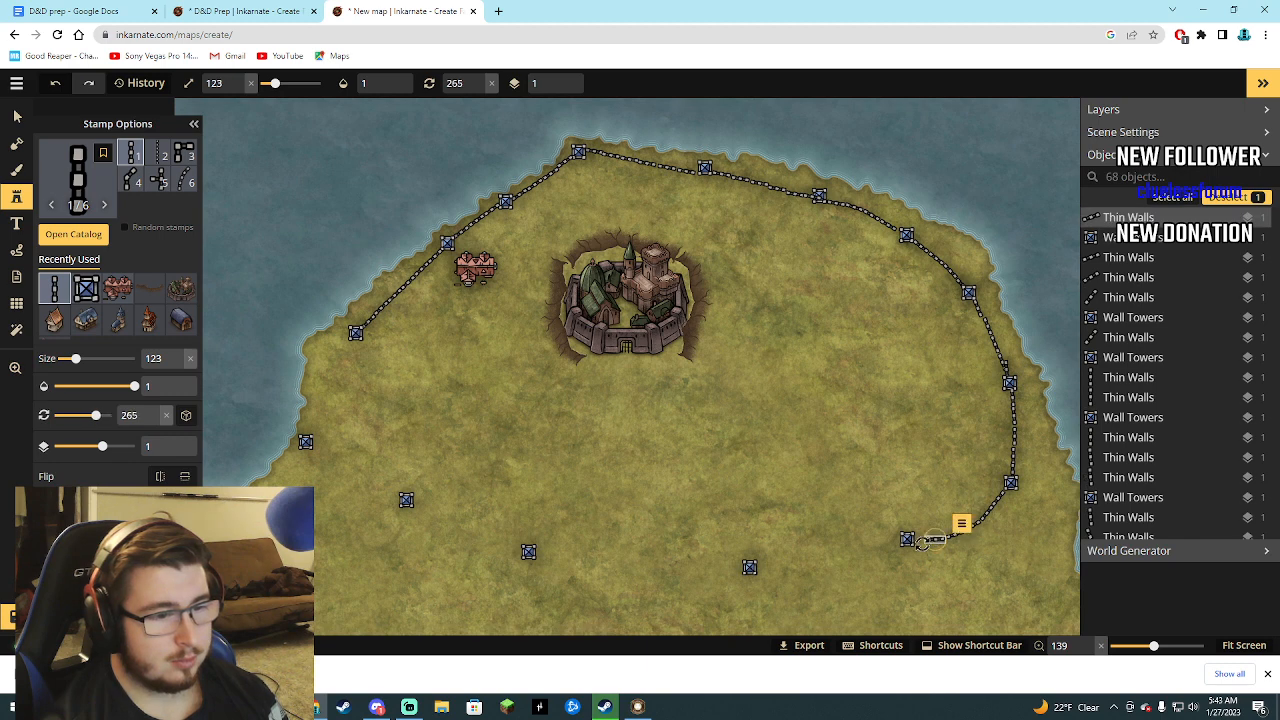
left_click(908, 540)
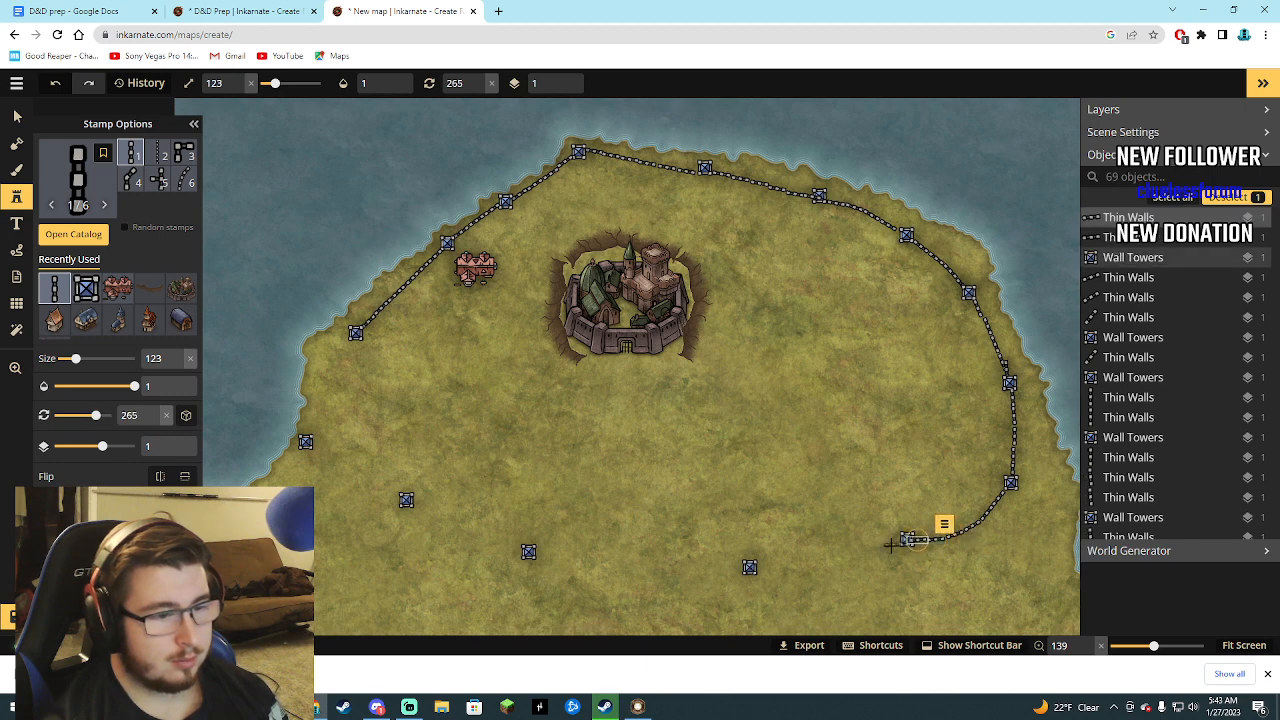
Extend the wall west from the southeast tower with two Thin Walls segments rotated 265° and four rotated 250°.
left_click(884, 546)
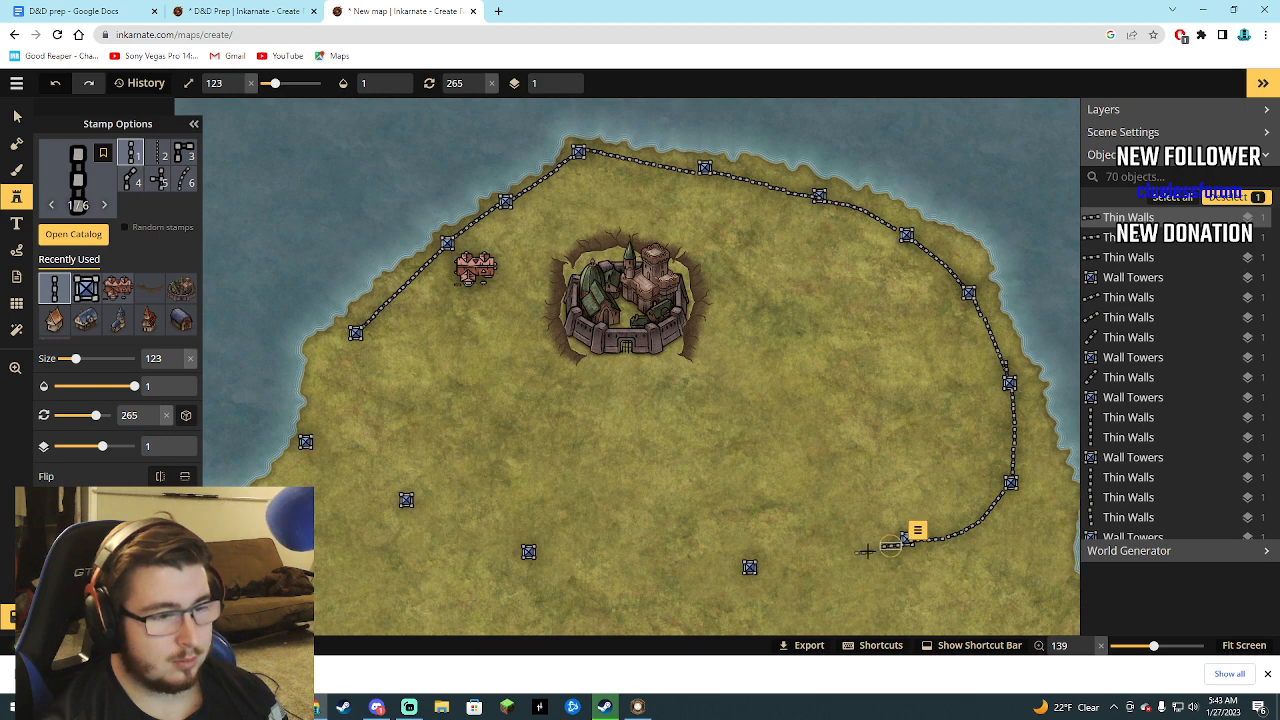
left_click(868, 547)
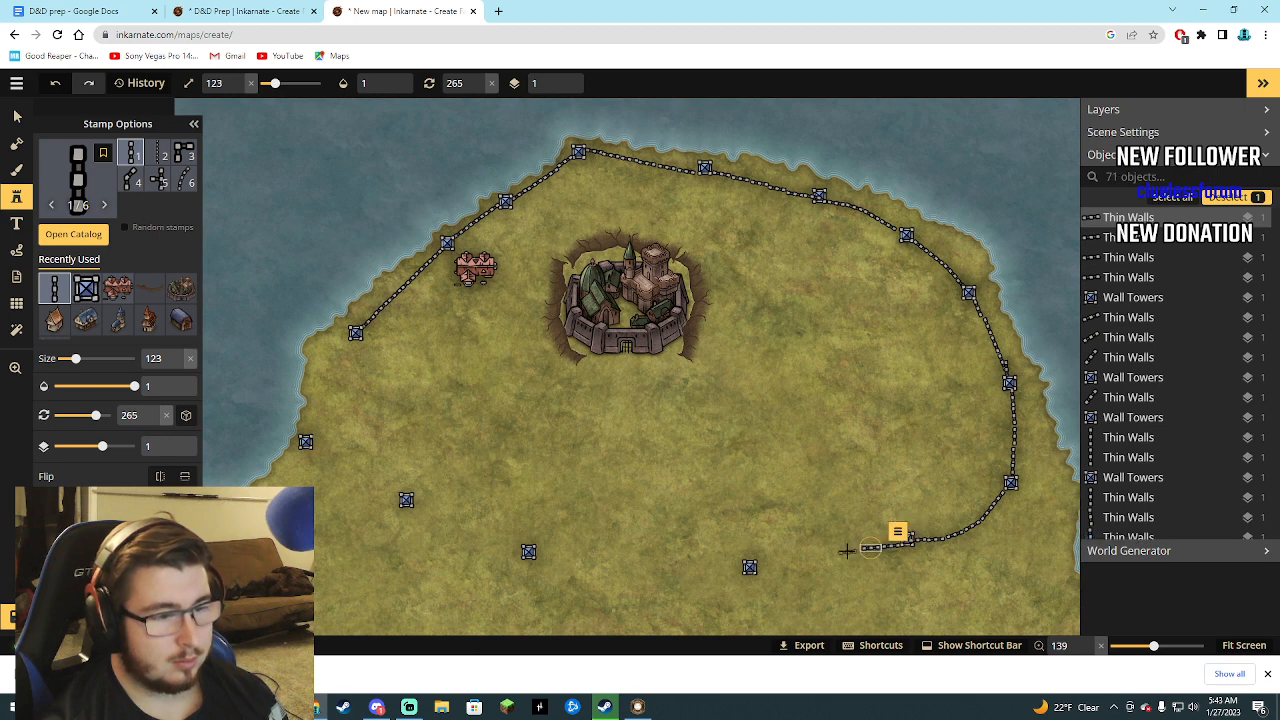
left_click(851, 549)
scroll(848, 550, "down", 3)
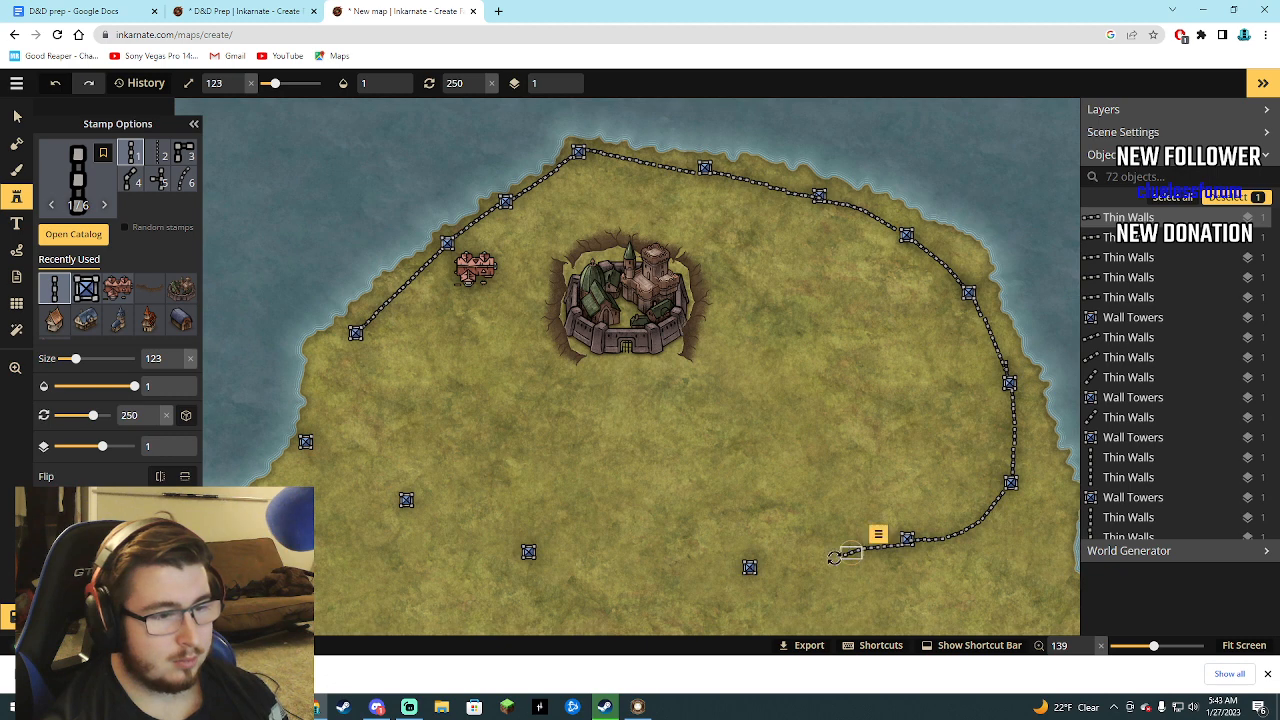
left_click(832, 560)
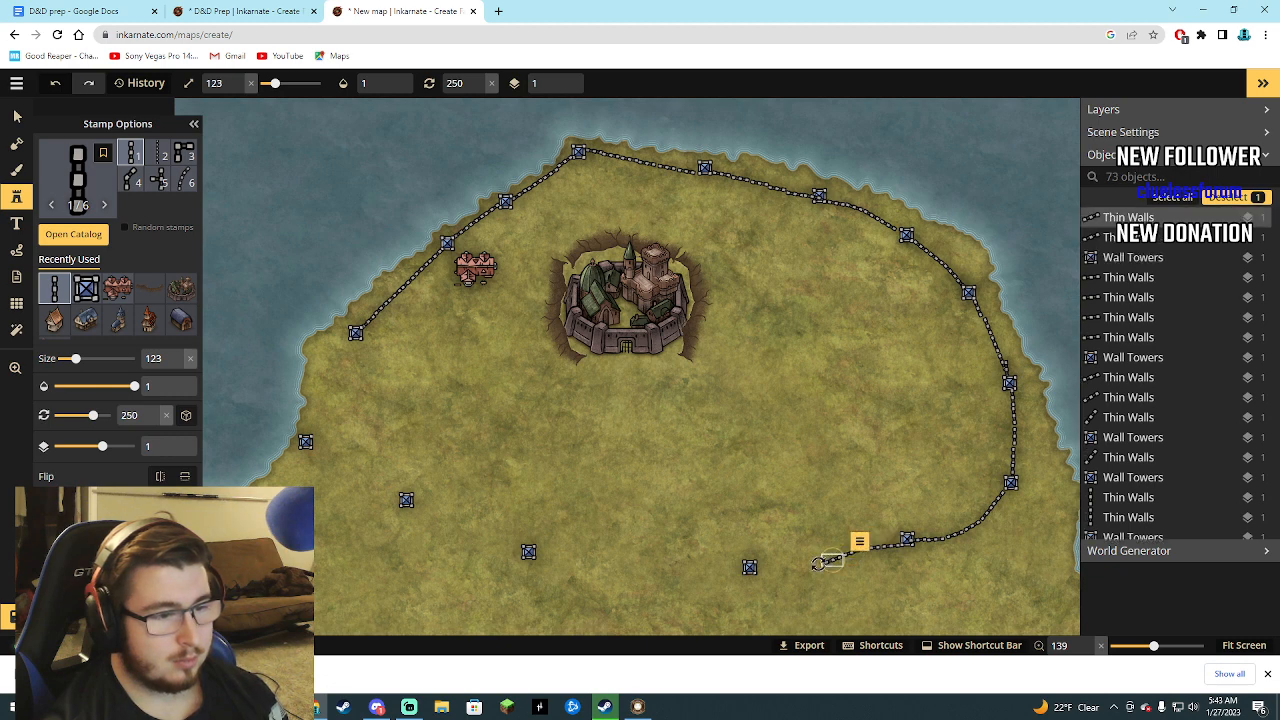
left_click(810, 567)
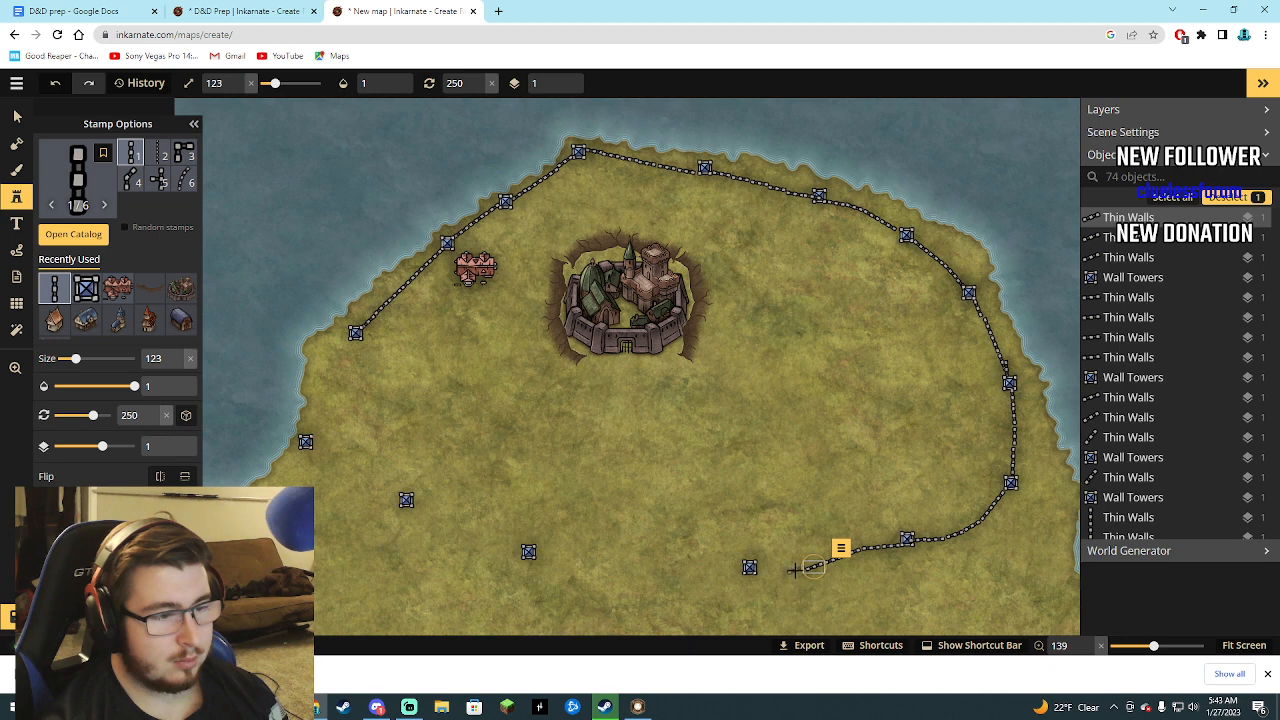
left_click(791, 572)
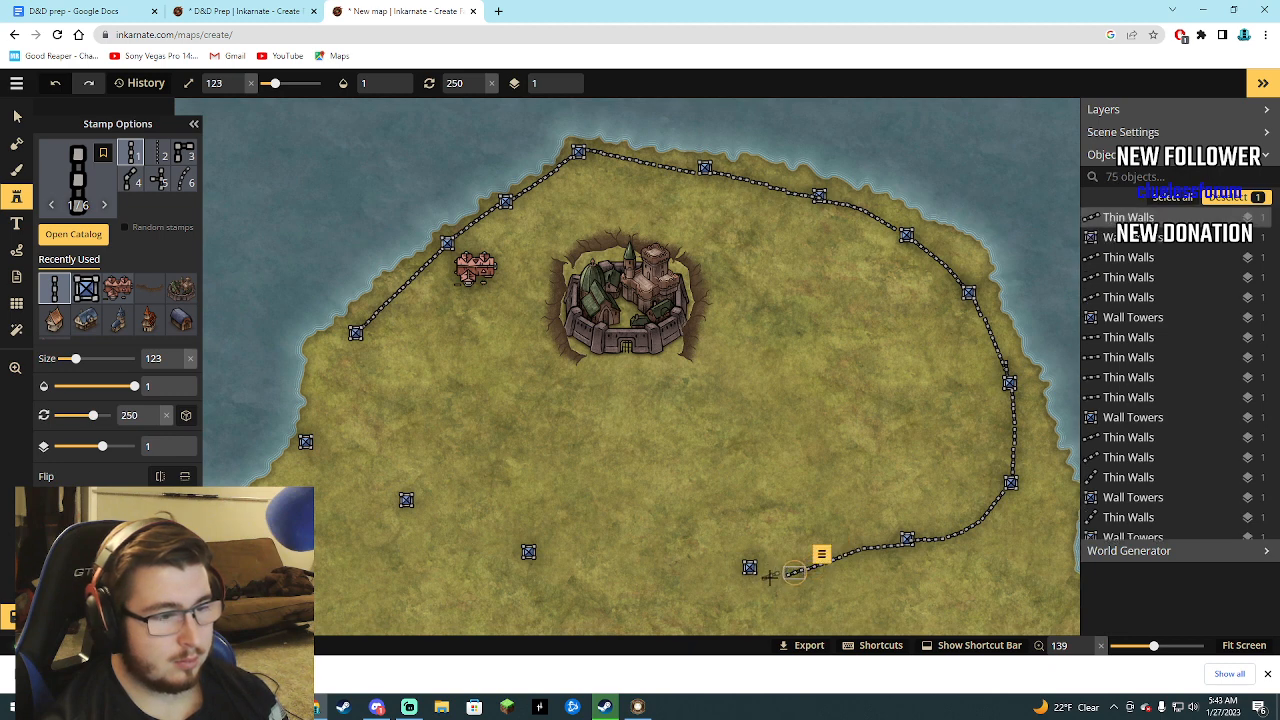
Join the wall to the southernmost tower with three Thin Walls segments, rotated 265°, 283° and 283°.
left_click(775, 577)
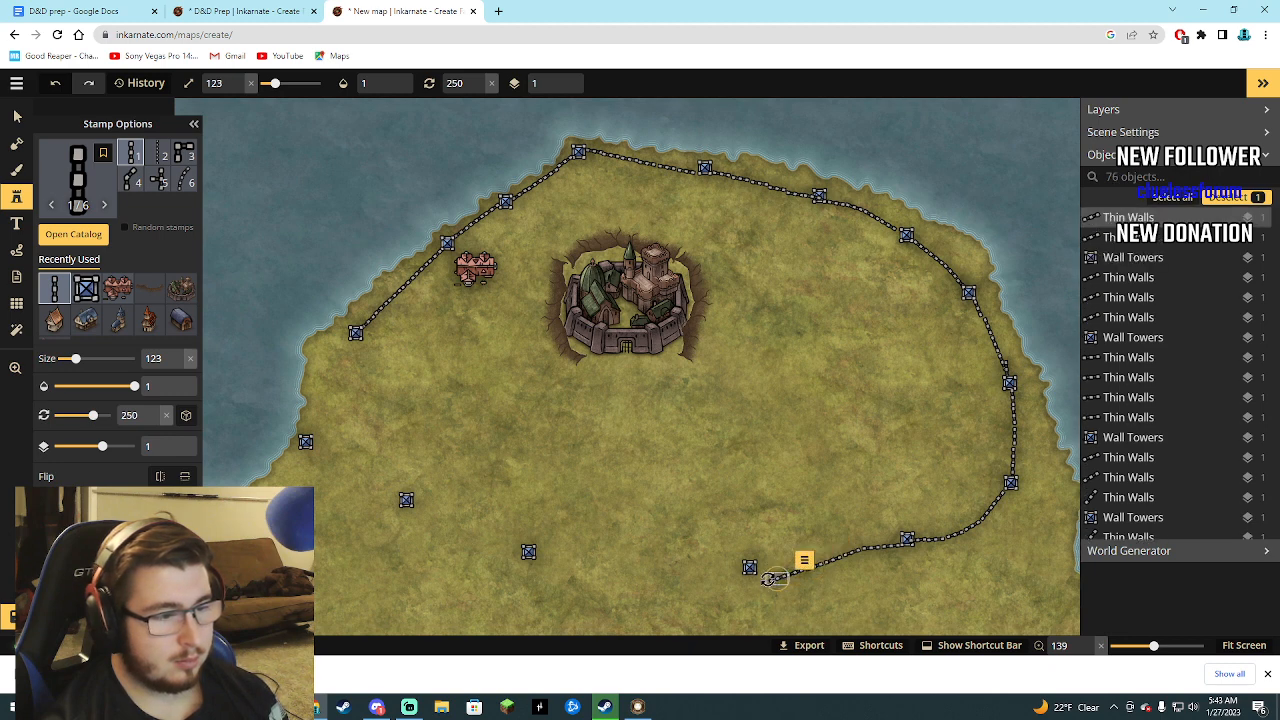
scroll(775, 577, "up", 1)
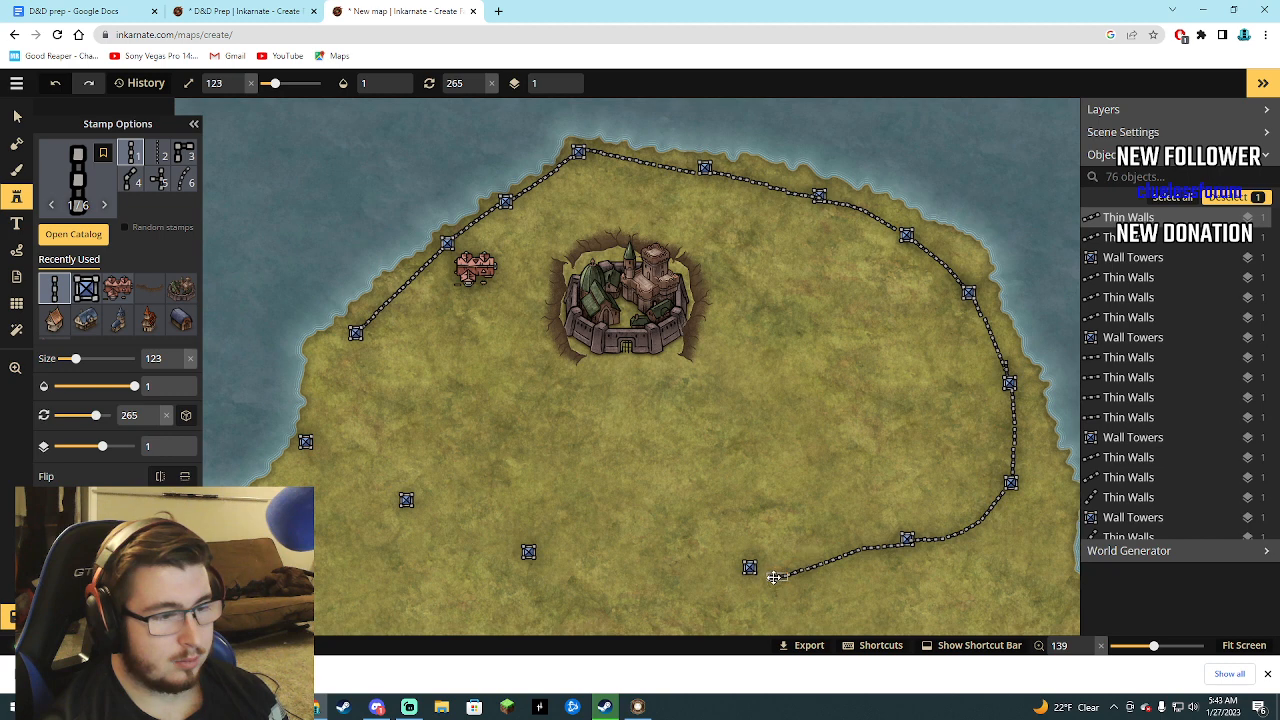
left_click(775, 577)
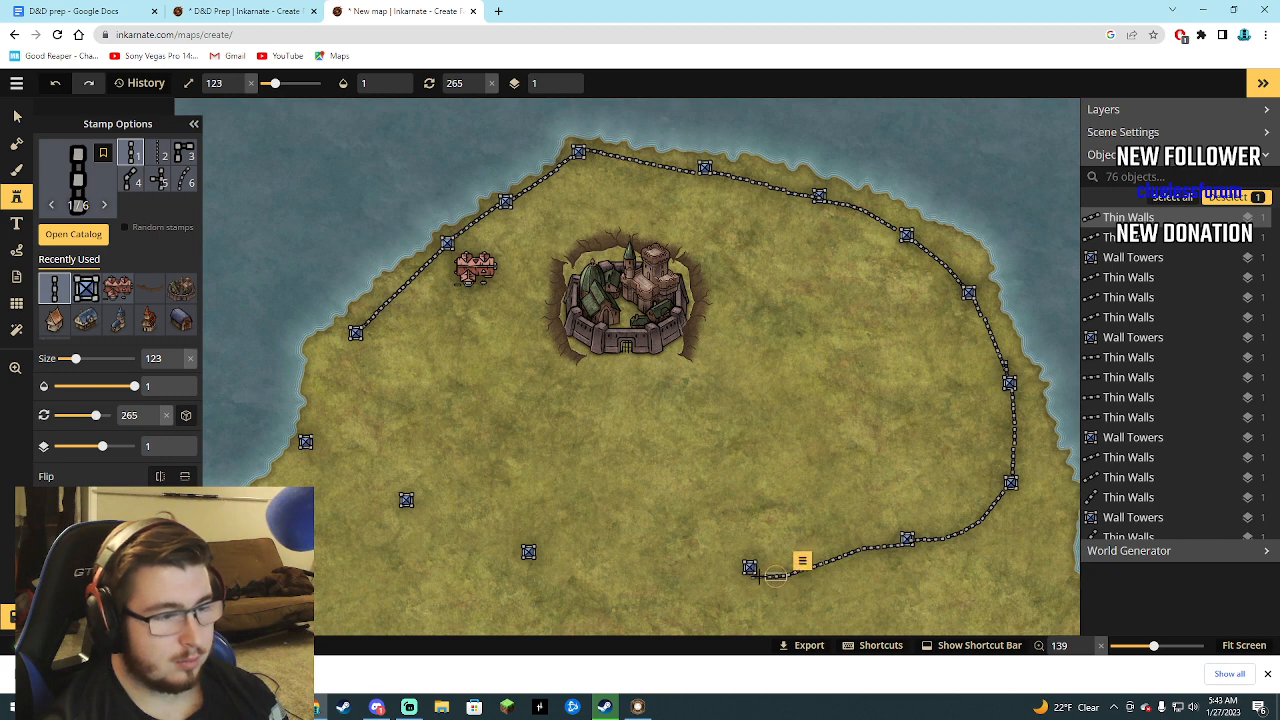
left_click(758, 575)
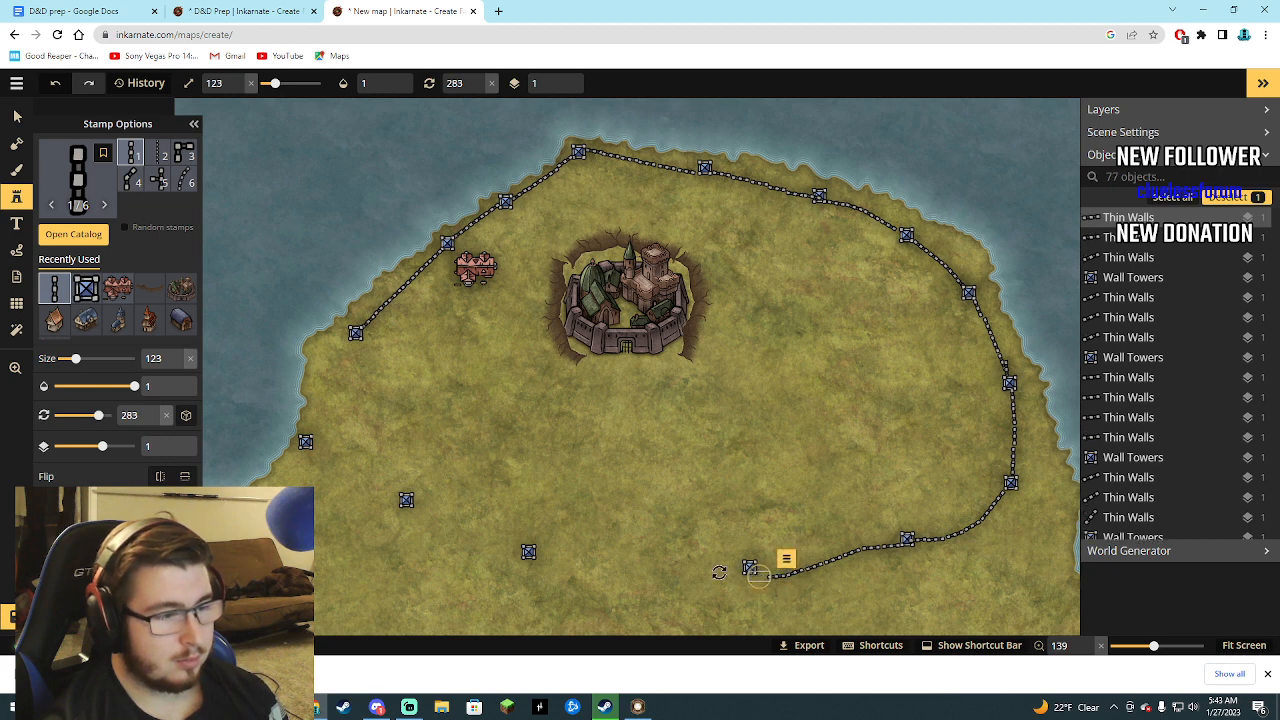
left_click(768, 553)
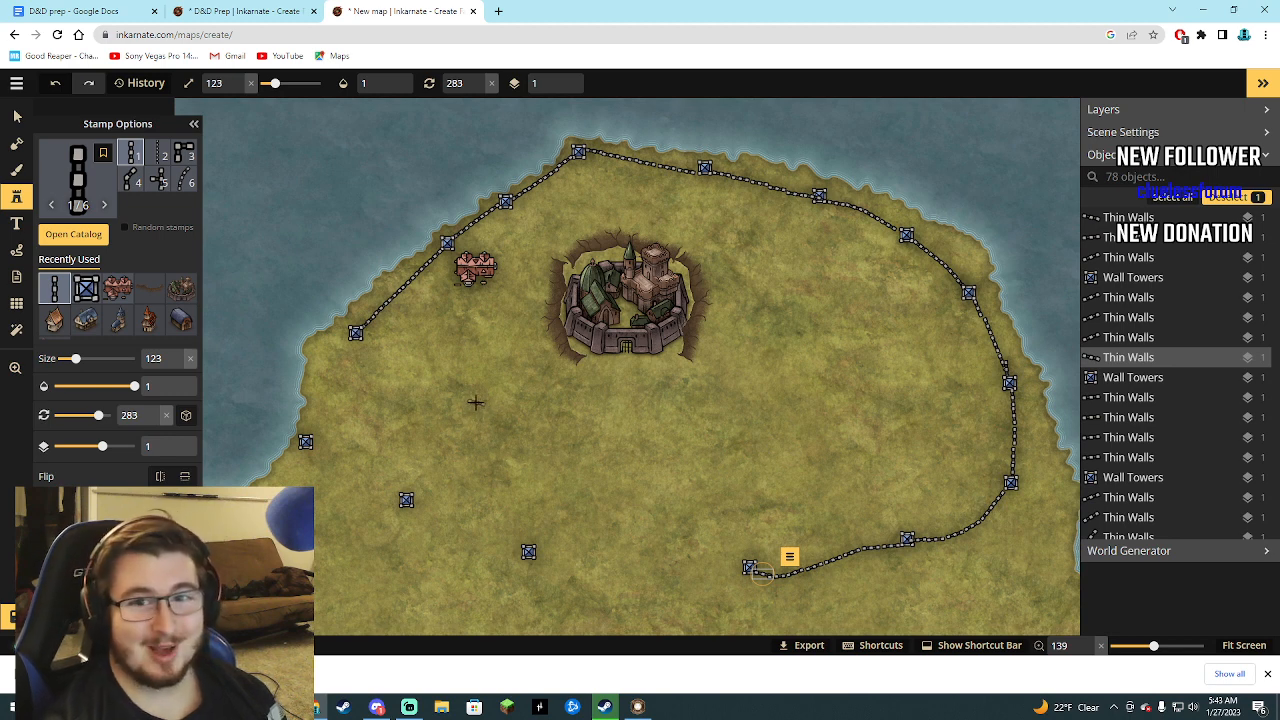
Connect the tower southwest of the inn to the westernmost tower with five Thin Walls segments, rotated 214°, 214°, 199°, 199° and 197°.
left_click(343, 348)
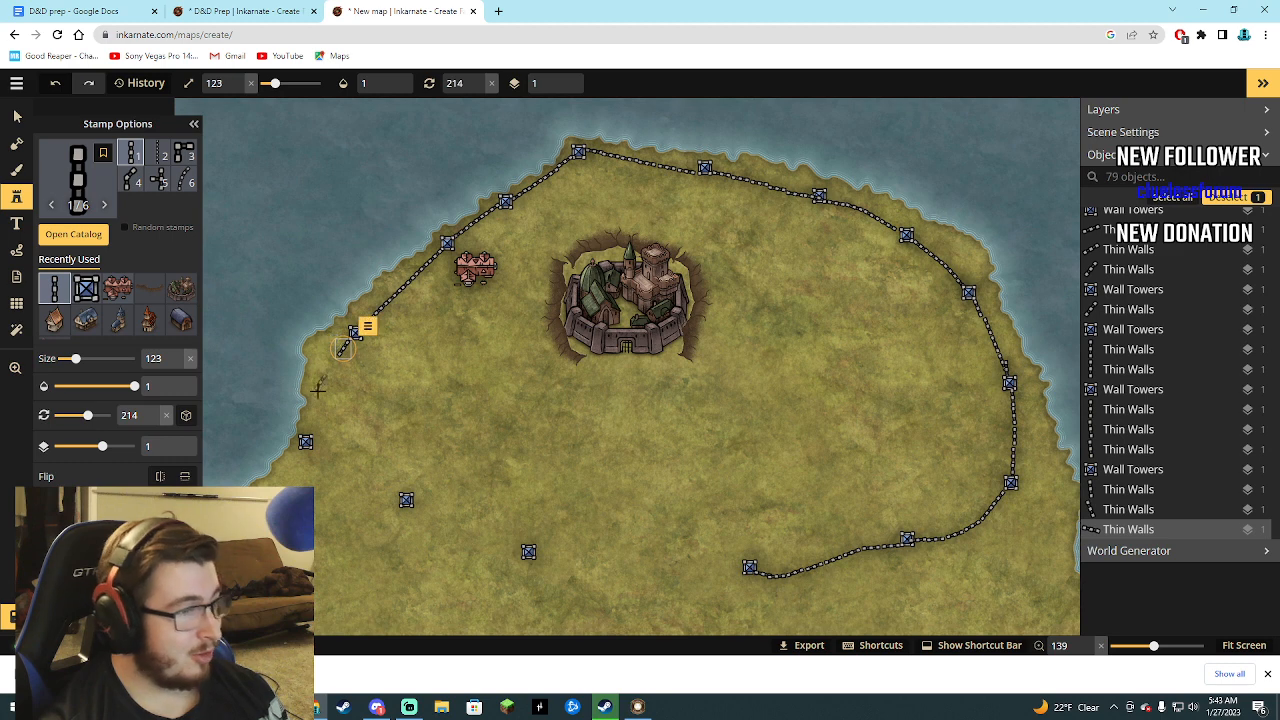
left_click(332, 365)
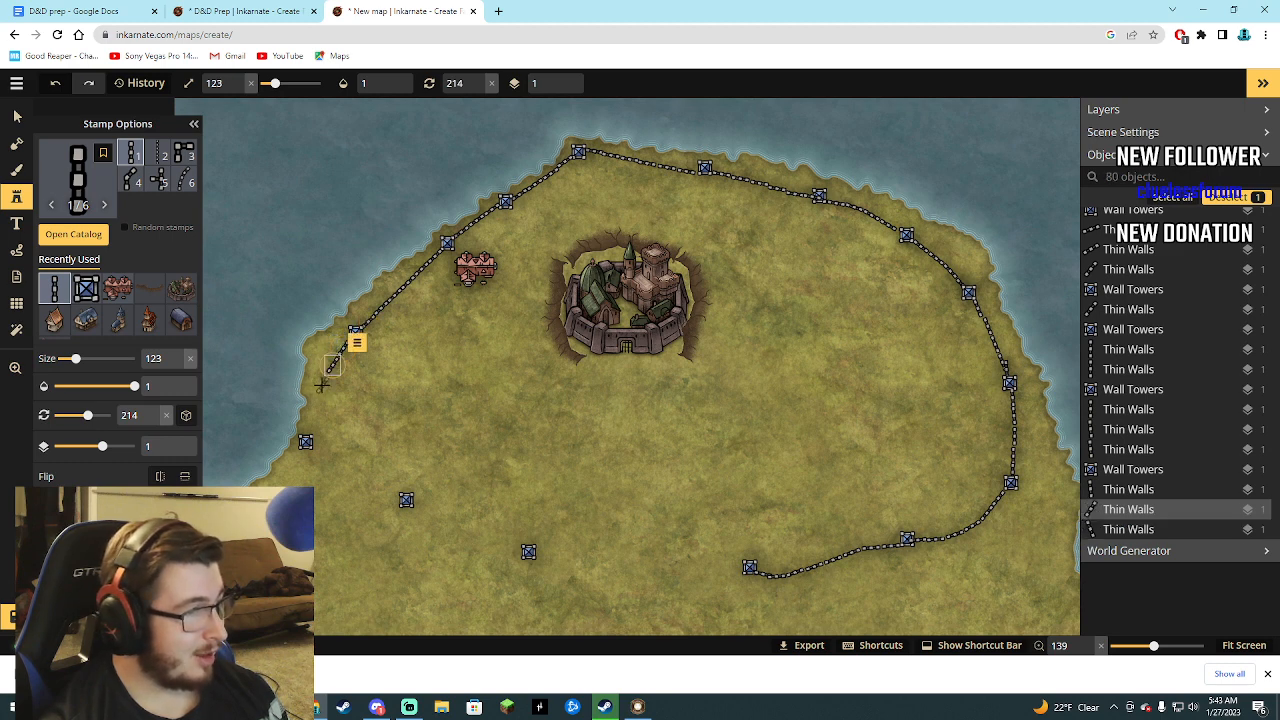
left_click(321, 383)
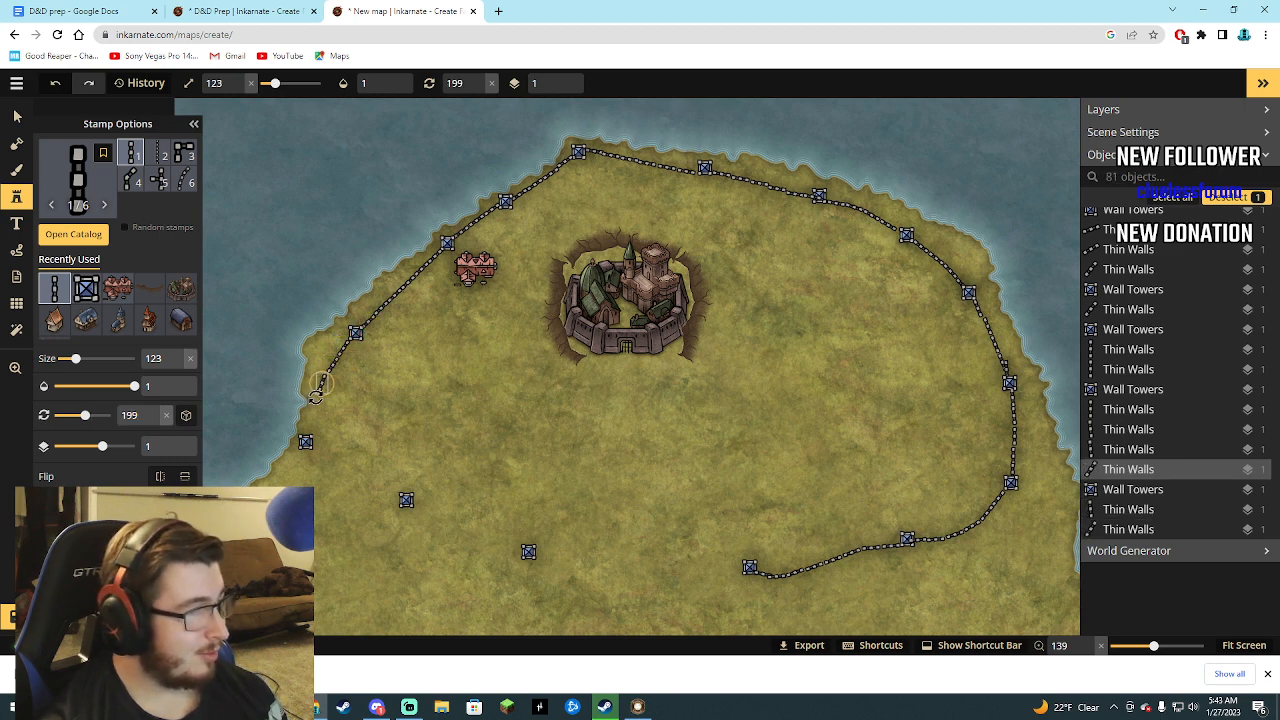
left_click(315, 402)
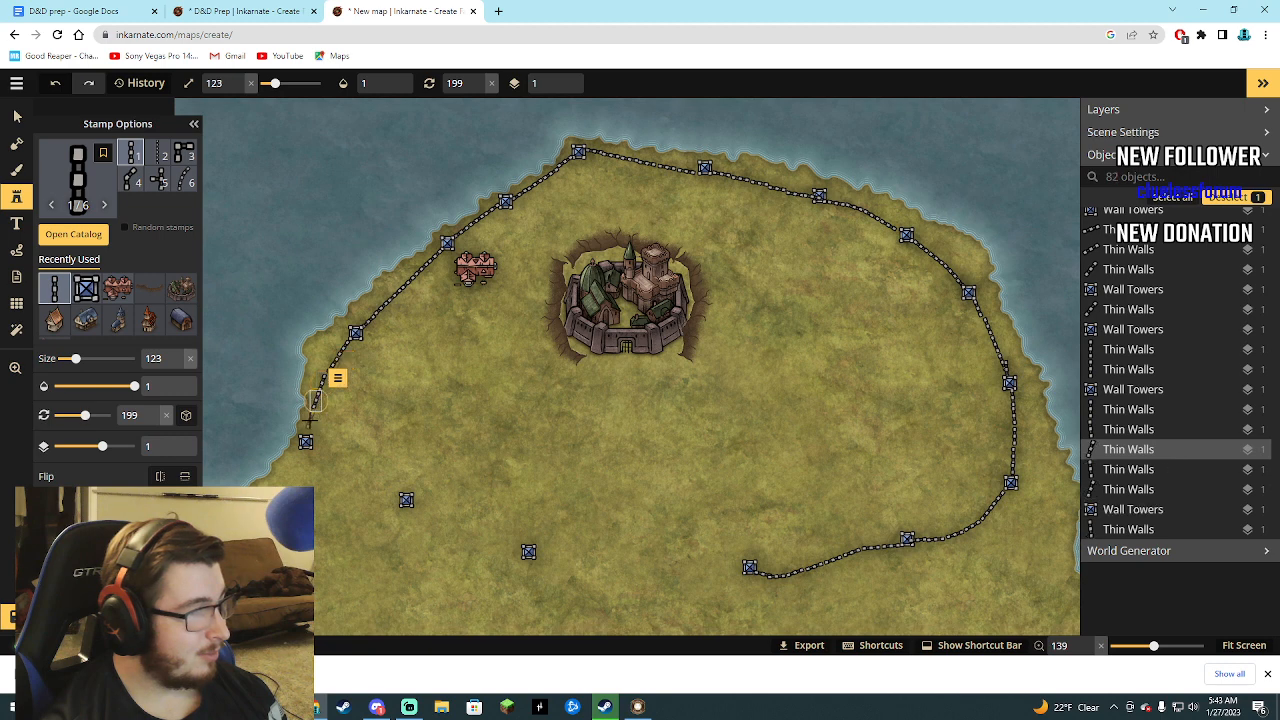
left_click(309, 421)
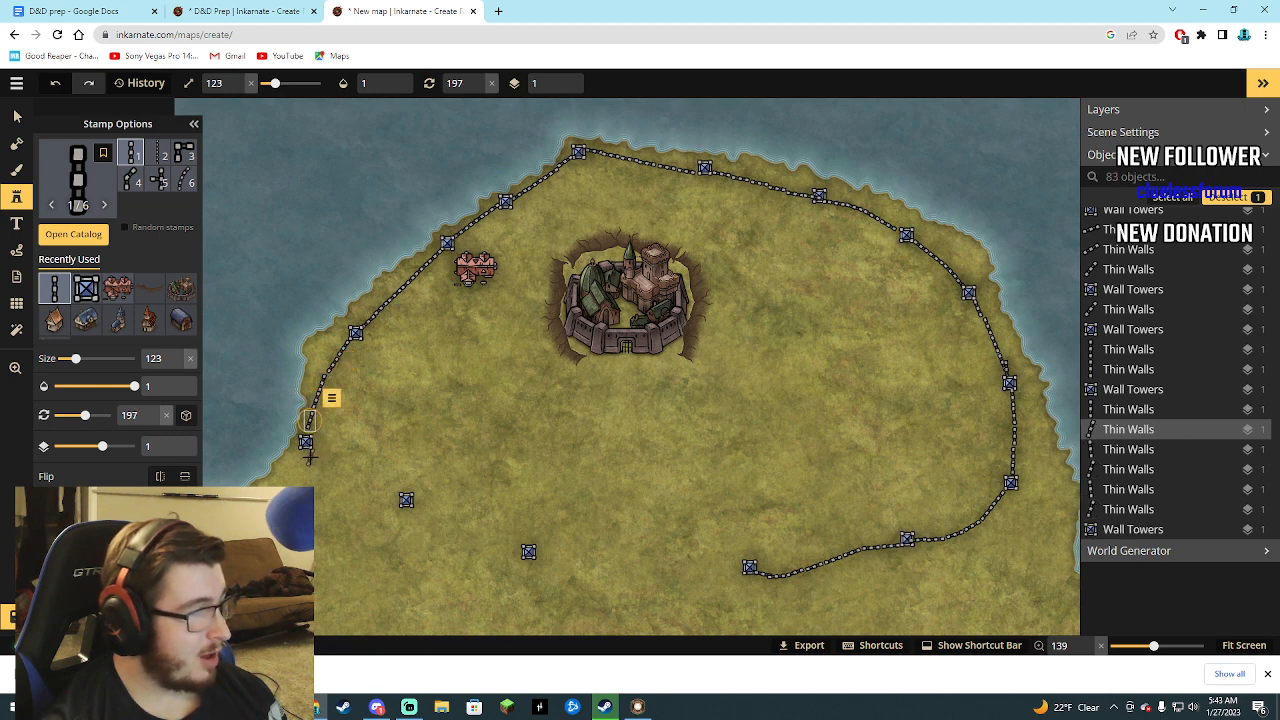
Connect the westernmost tower to the next tower southeast with six Thin Walls segments, rotated 148°, 148°, 126°, 126°, 106° and 82°.
left_click(309, 455)
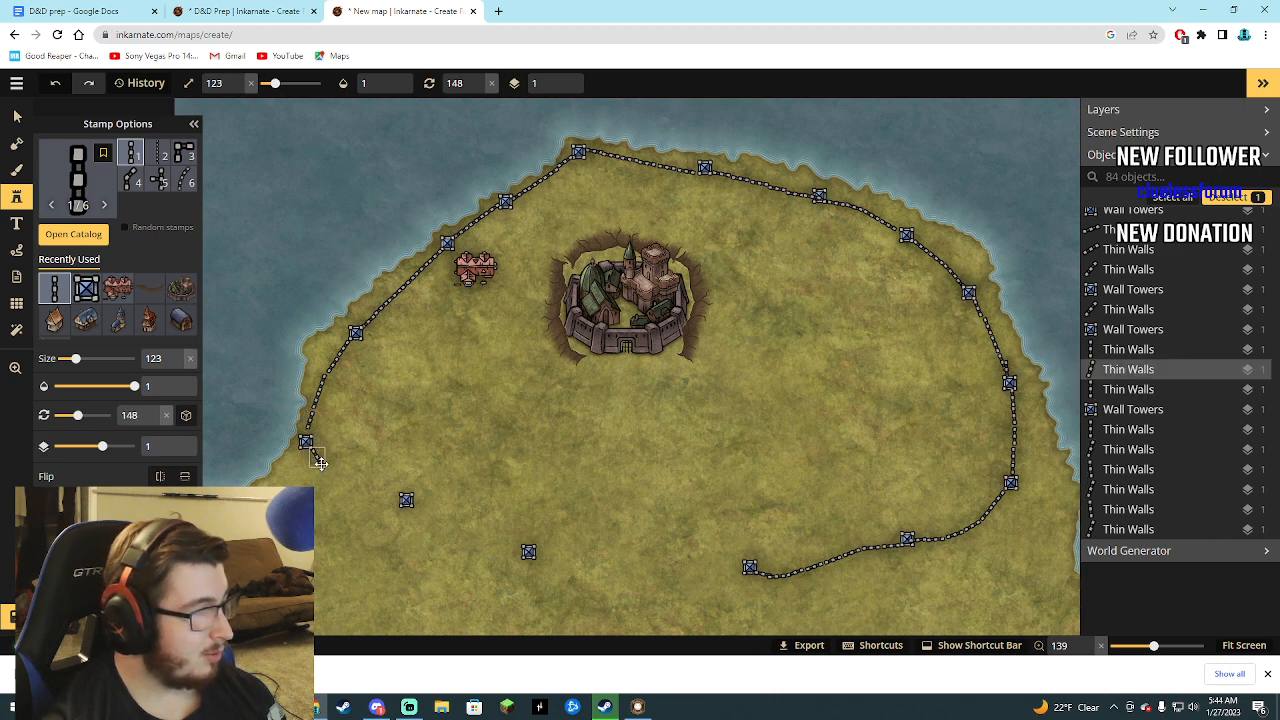
left_click(327, 474)
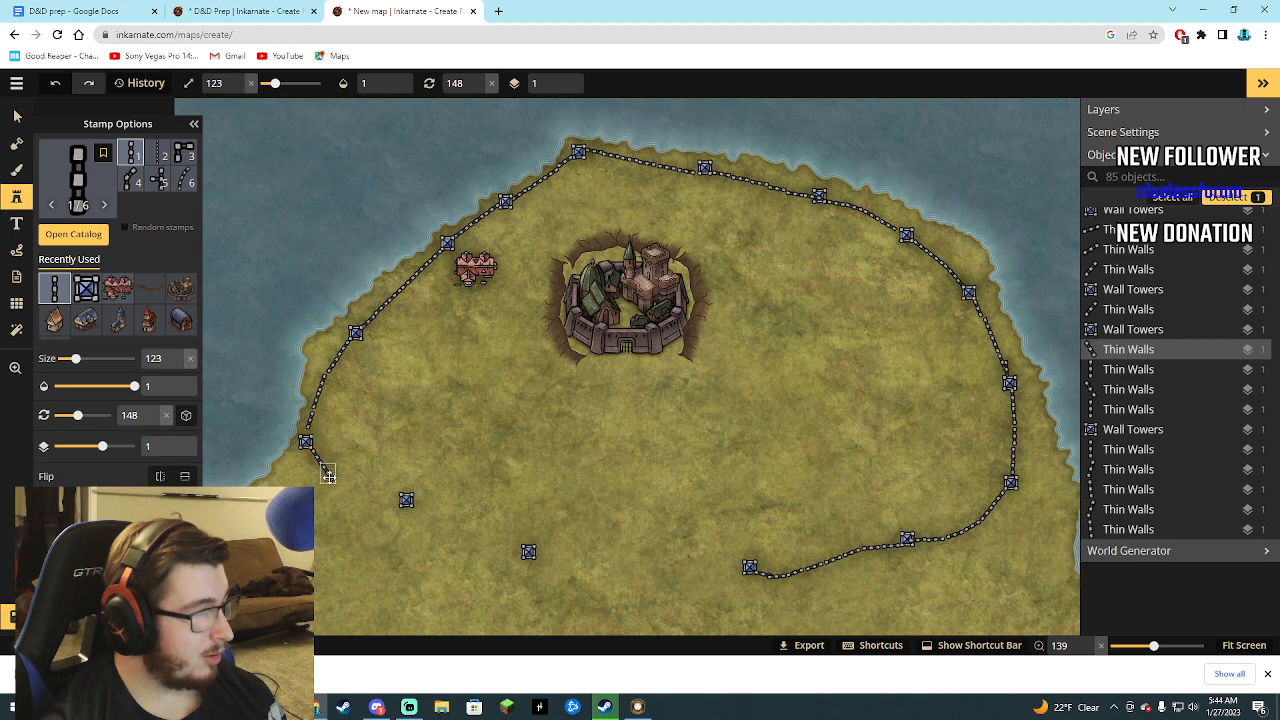
left_click(338, 487)
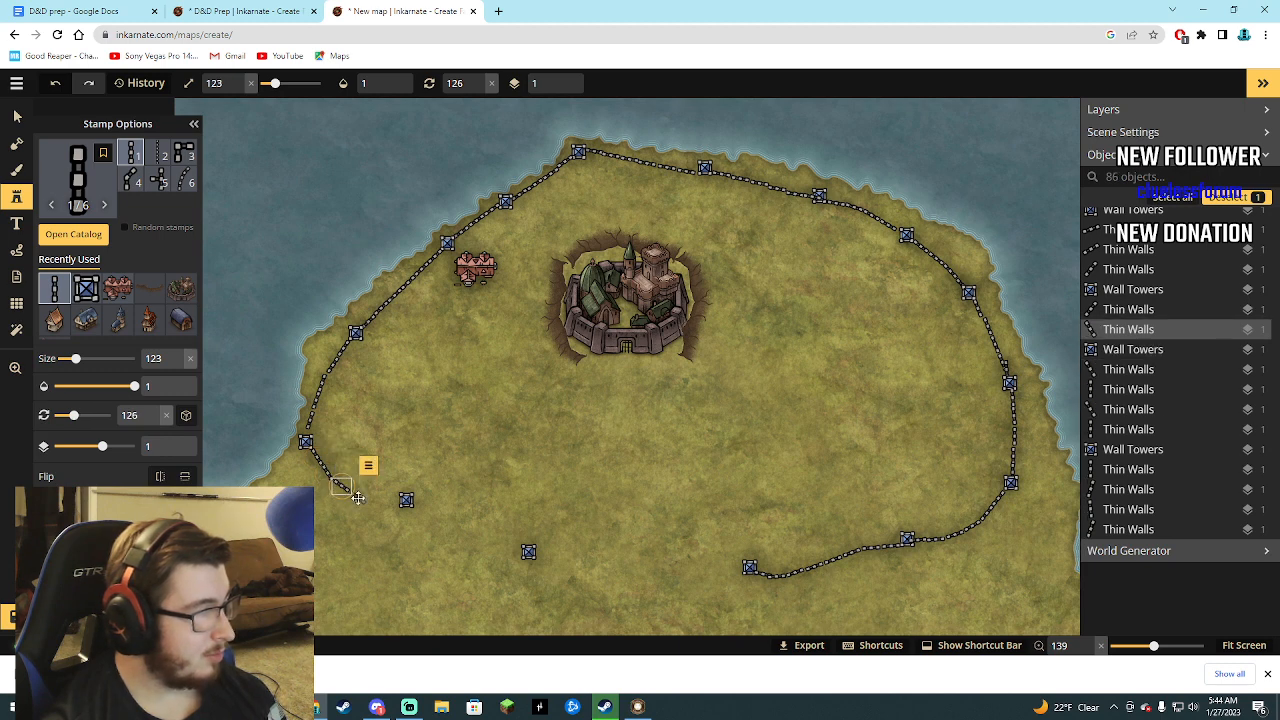
left_click(358, 497)
left_click(375, 508)
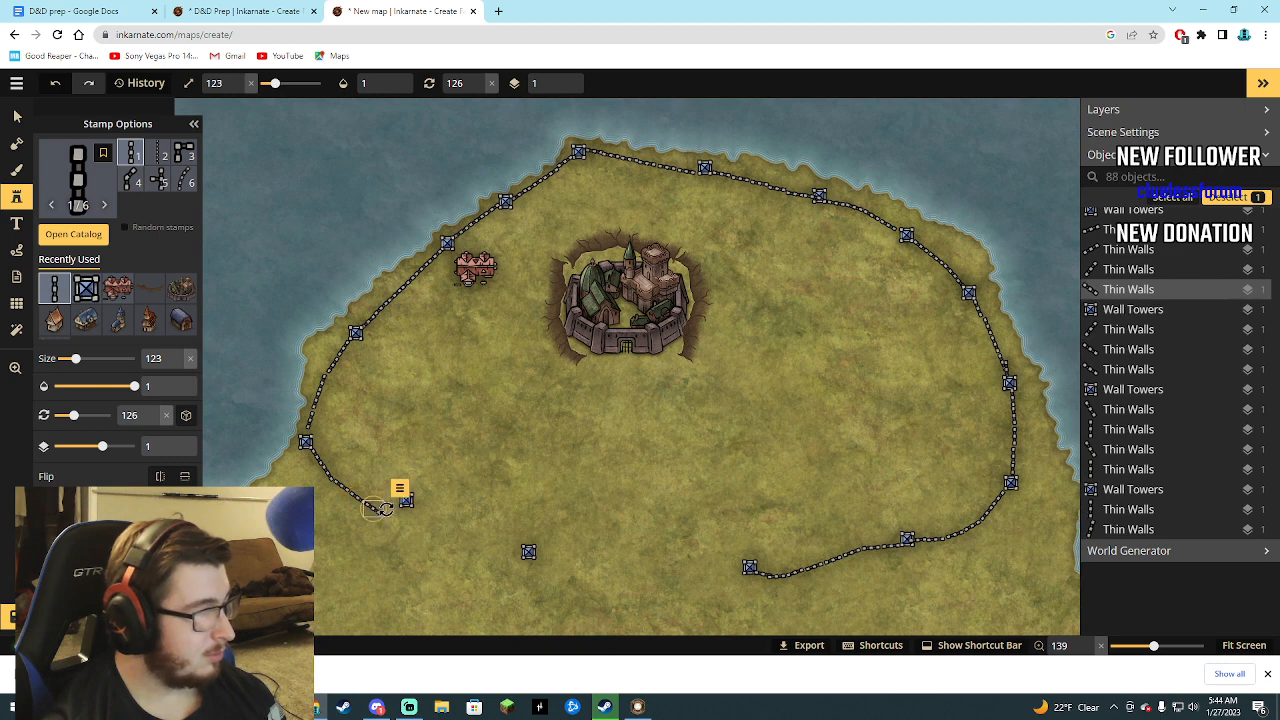
scroll(380, 509, "down", 10)
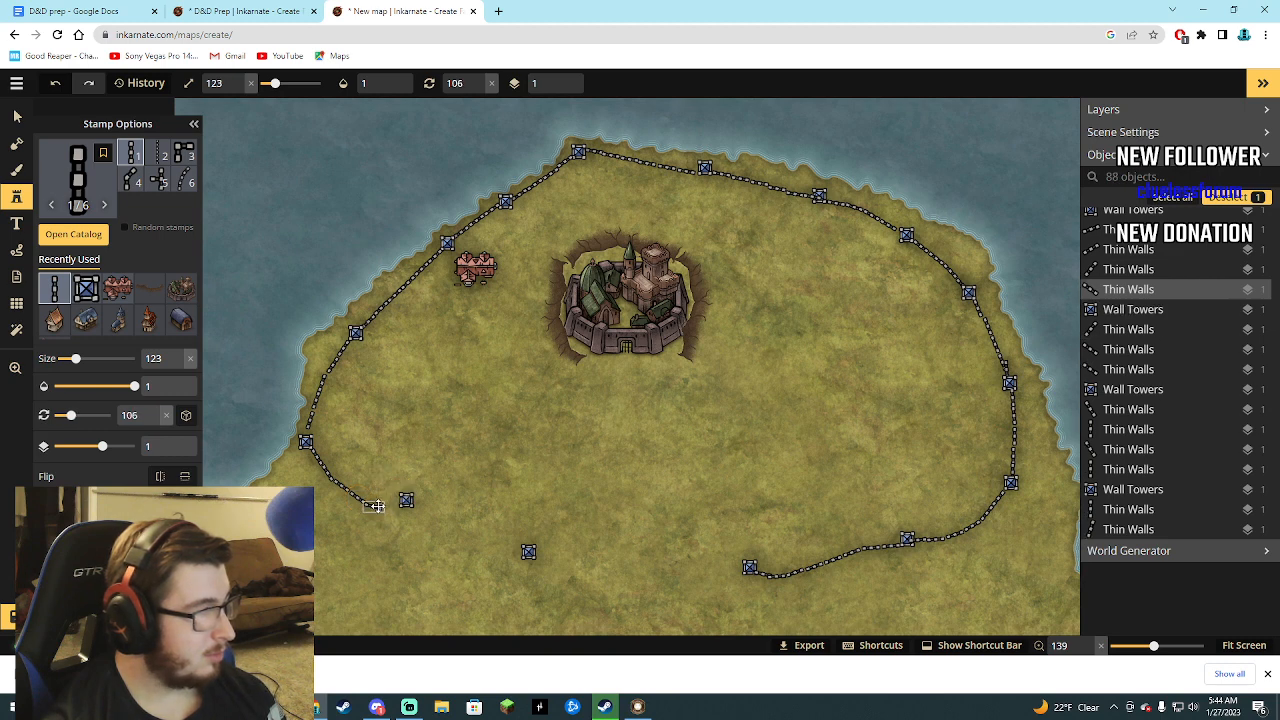
left_click(378, 506)
scroll(400, 503, "down", 7)
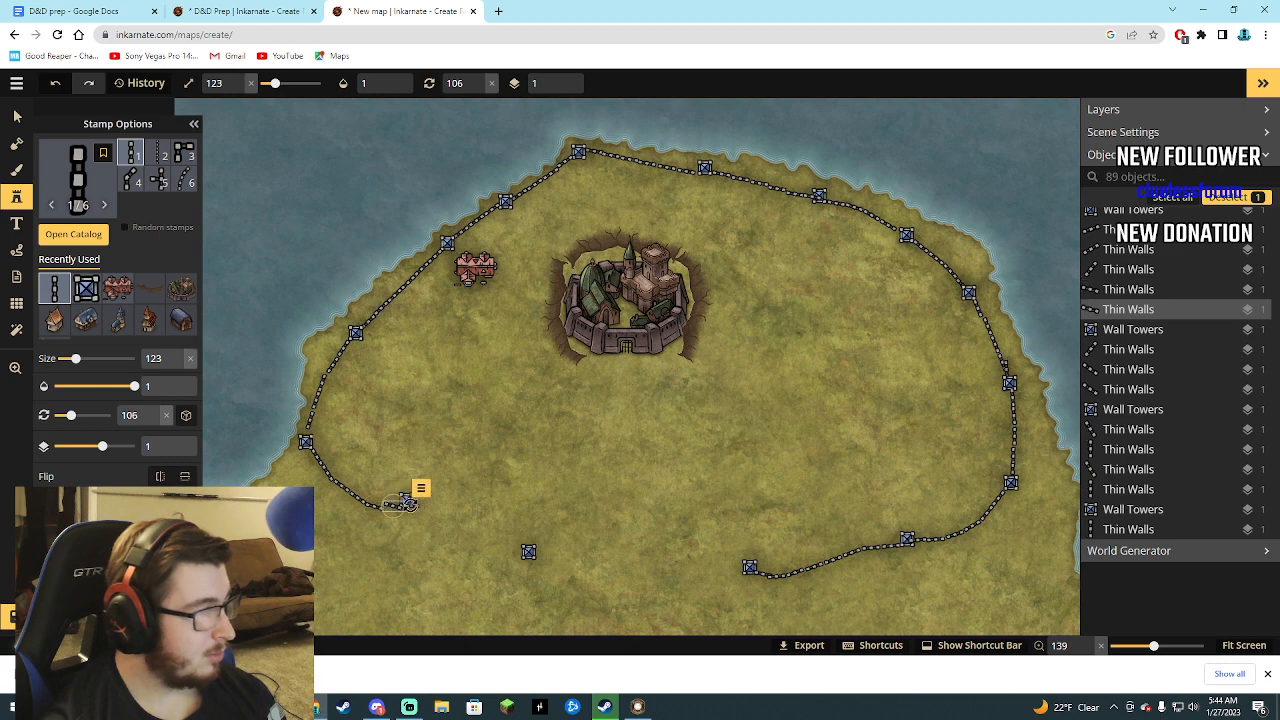
scroll(405, 503, "down", 5)
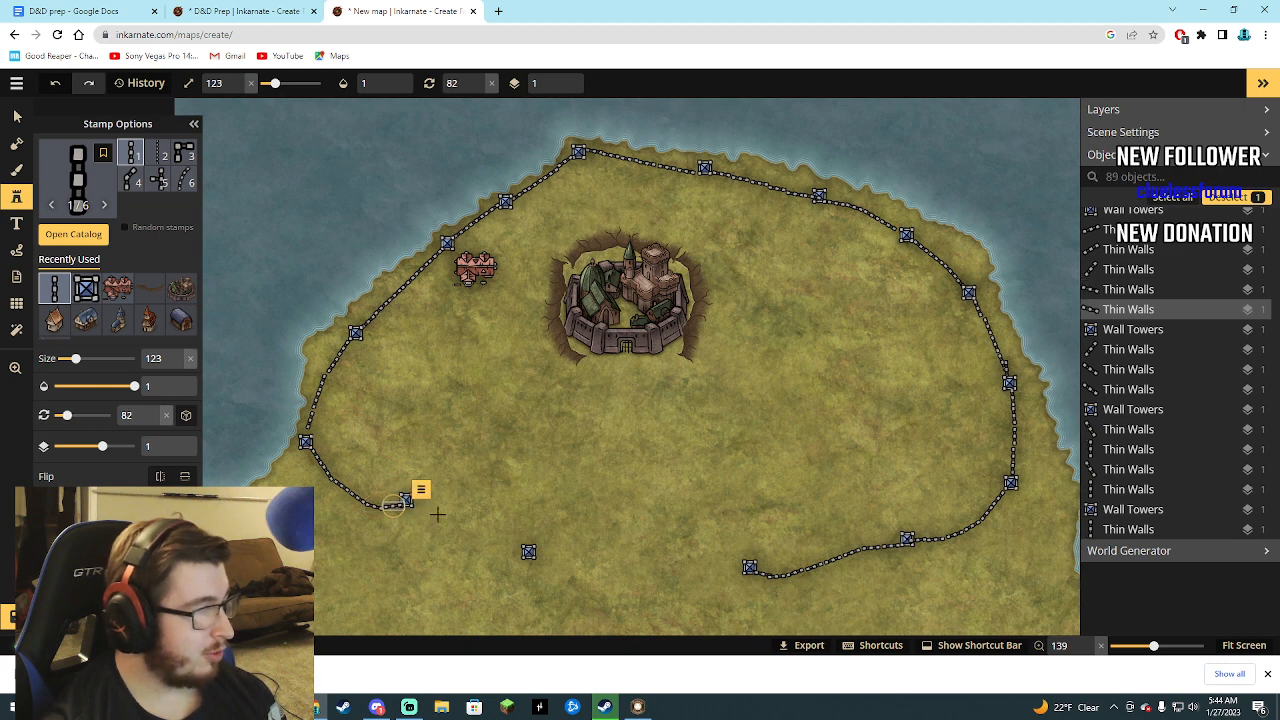
Extend the wall southeast to the next tower with five Thin Walls segments rotated 115° and a last one rotated 101°.
left_click(422, 504)
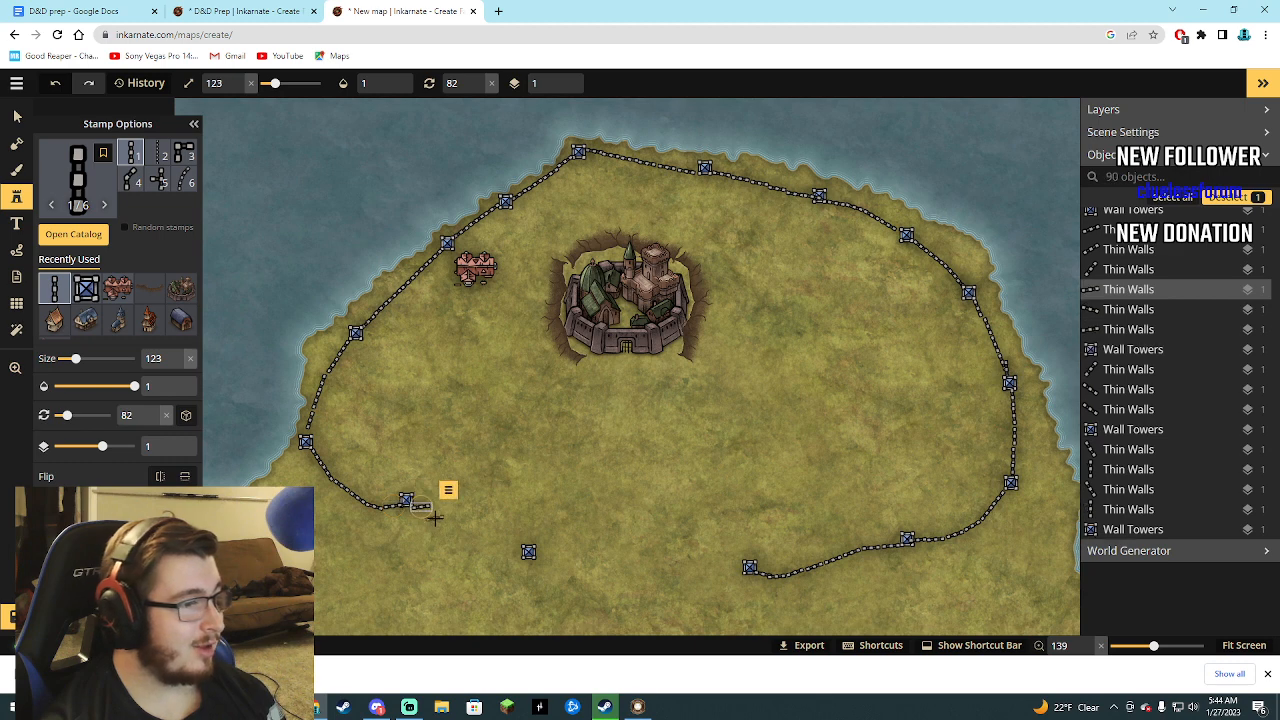
scroll(426, 510, "up", 15)
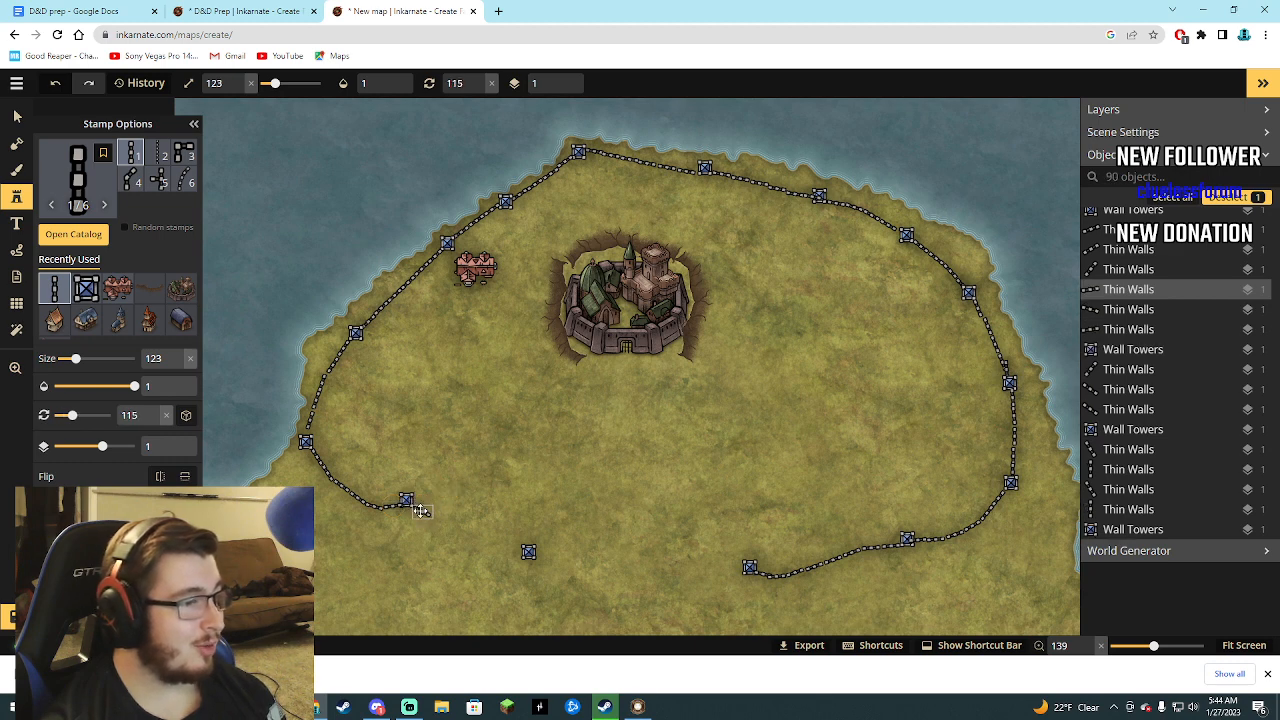
scroll(432, 518, "up", 1)
left_click(441, 521)
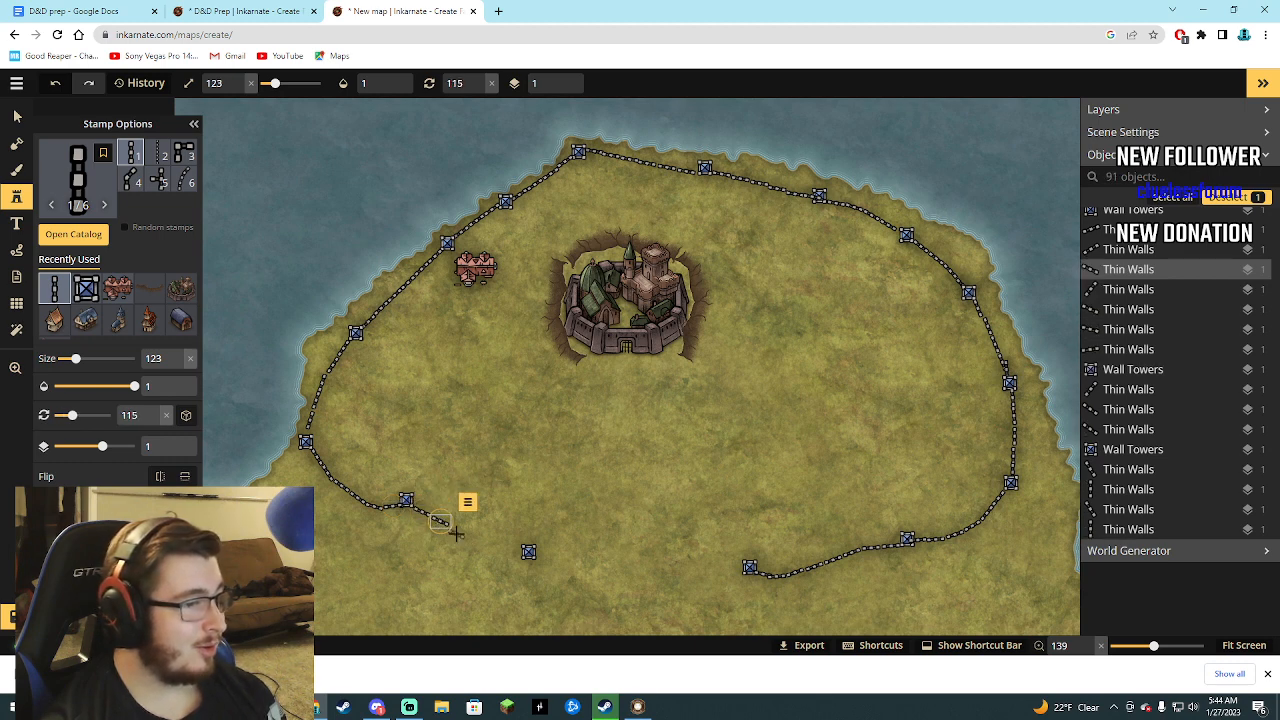
left_click(456, 529)
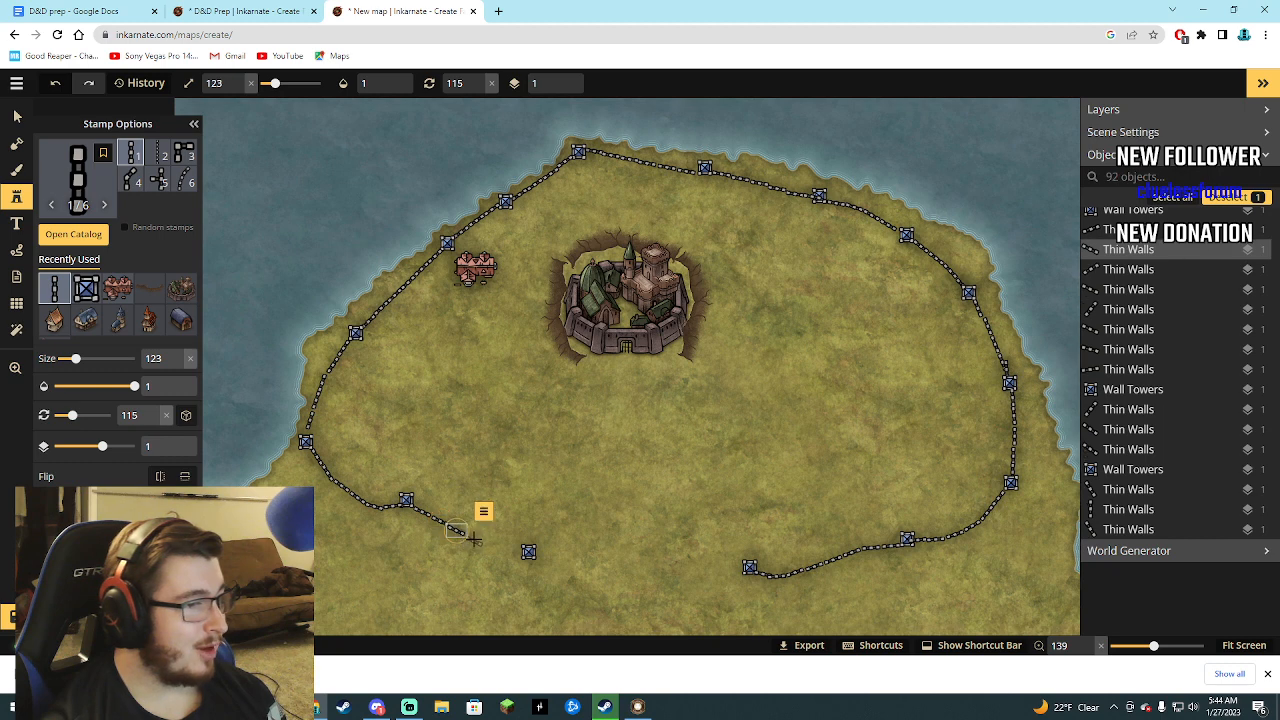
left_click(474, 540)
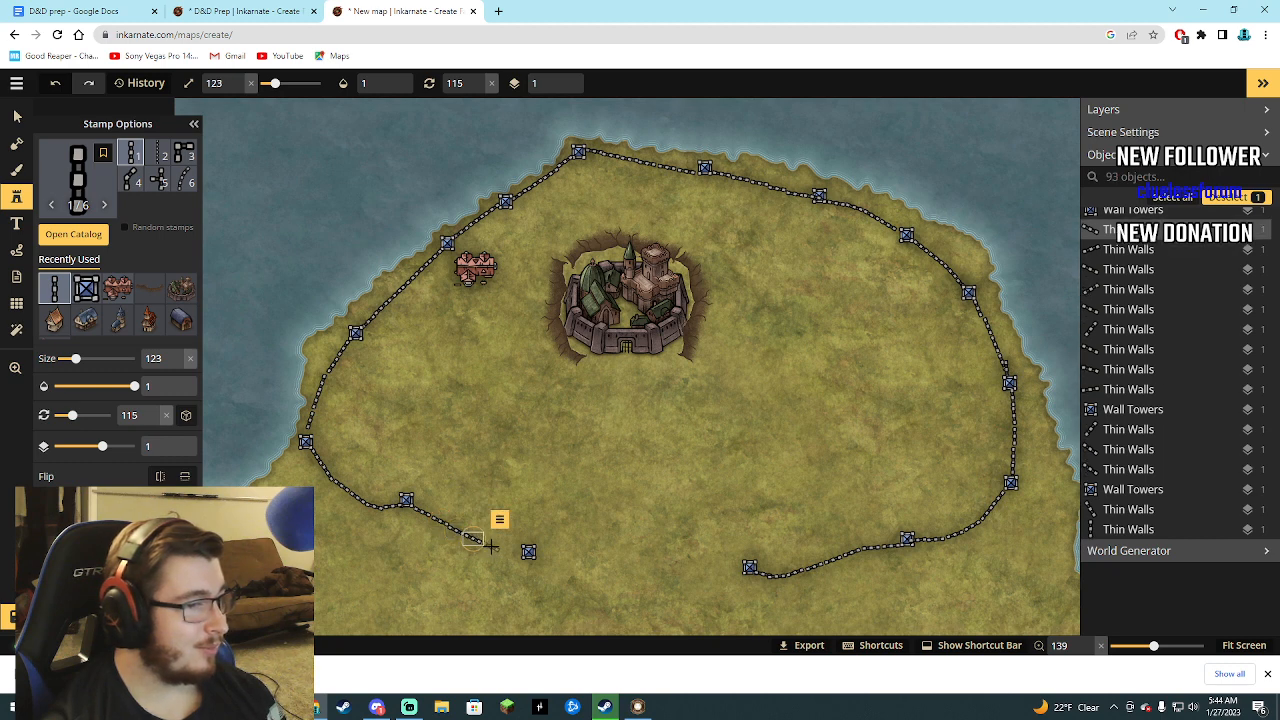
left_click(492, 547)
left_click(510, 555)
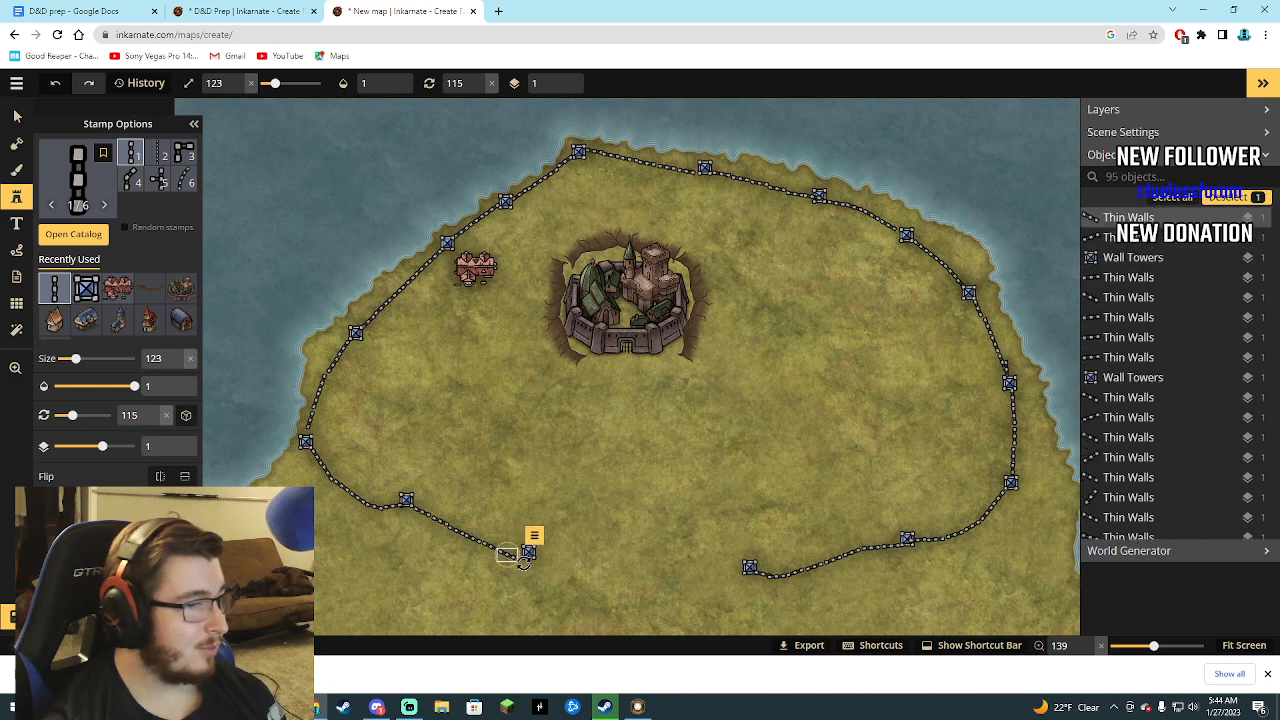
left_click_drag(523, 562, 526, 557)
left_click_drag(507, 555, 510, 553)
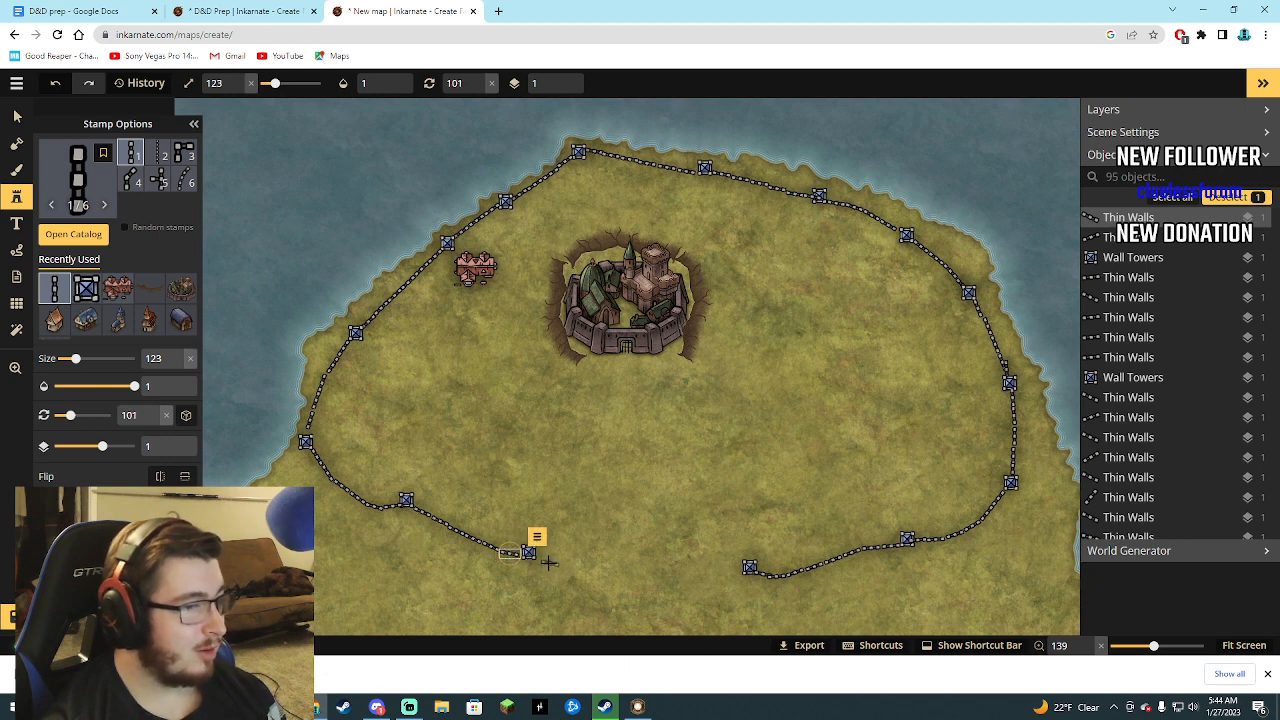
Narrow the southern wall gap with Thin Walls segments, three at 101° and one at 100° from the west, three at 82° from the southernmost tower.
left_click(545, 560)
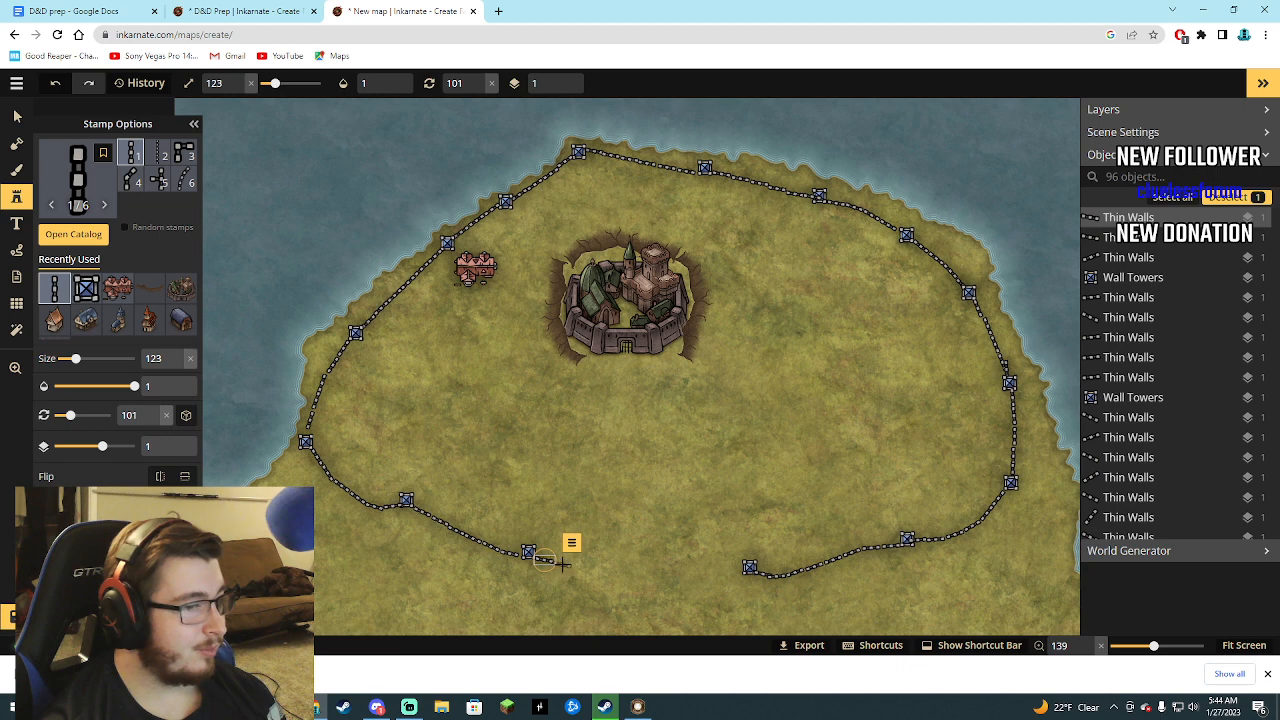
left_click(564, 563)
left_click(582, 570)
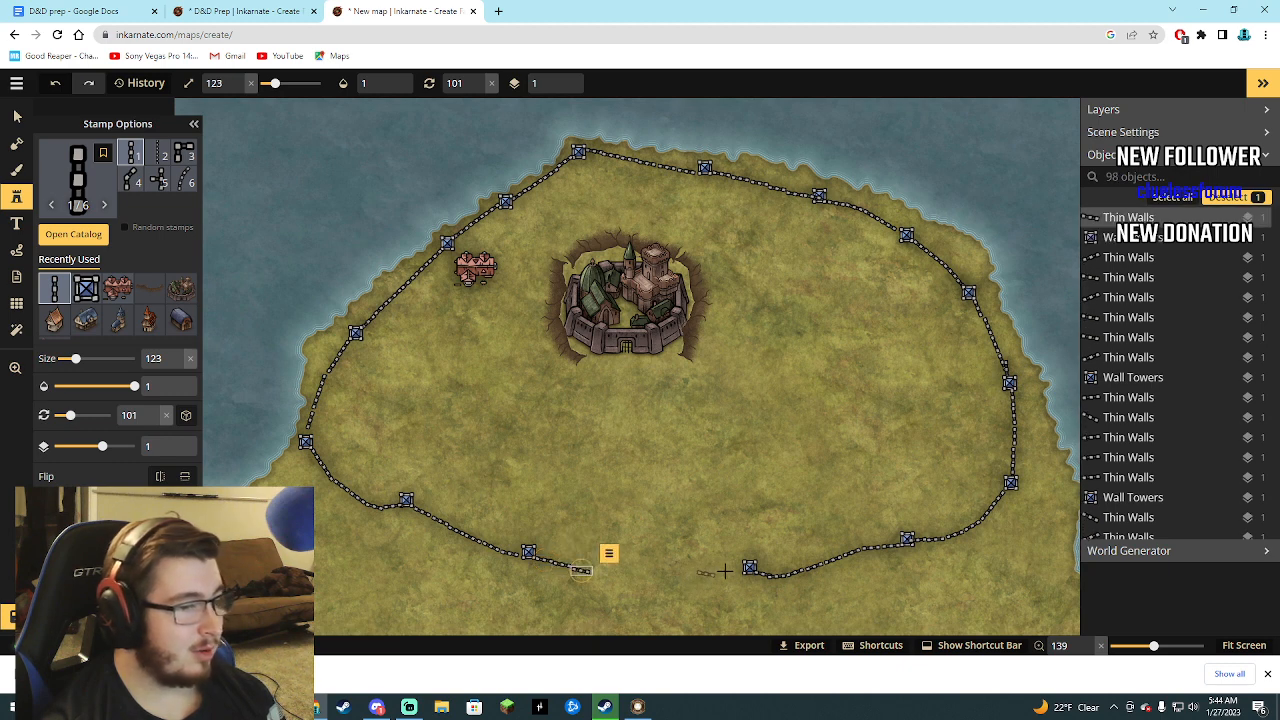
left_click(745, 569)
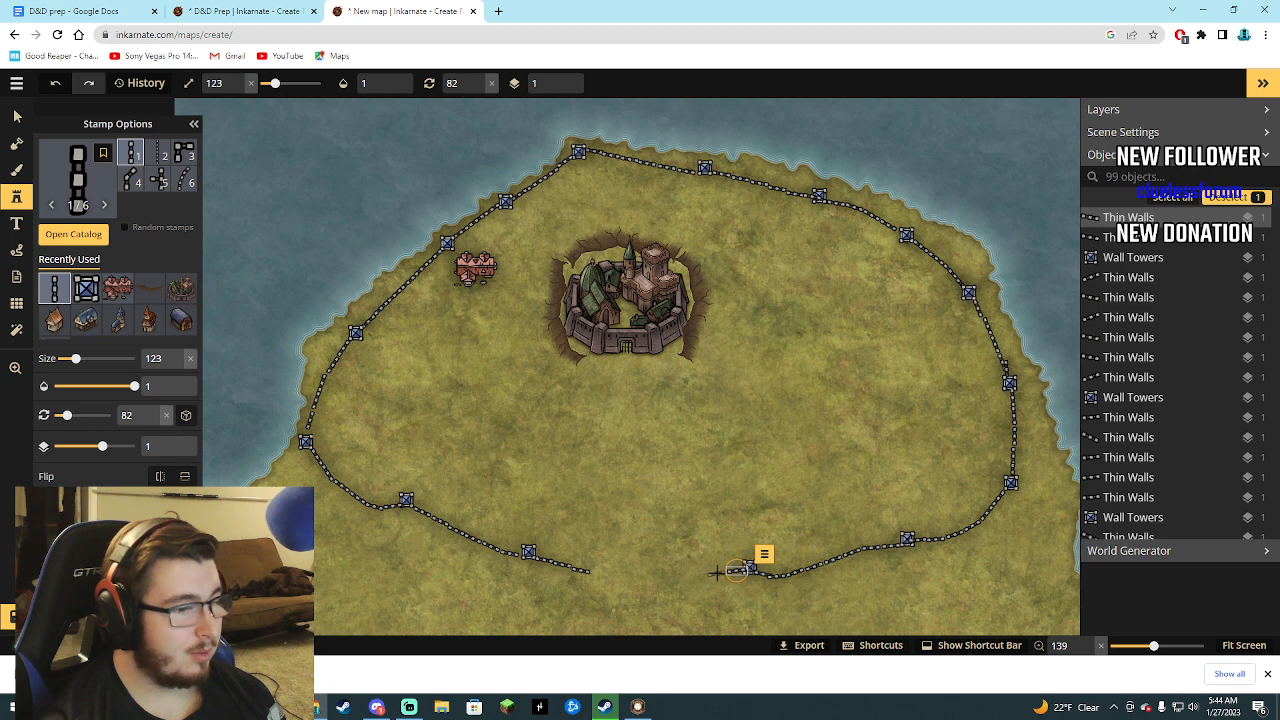
left_click(708, 576)
left_click(698, 574)
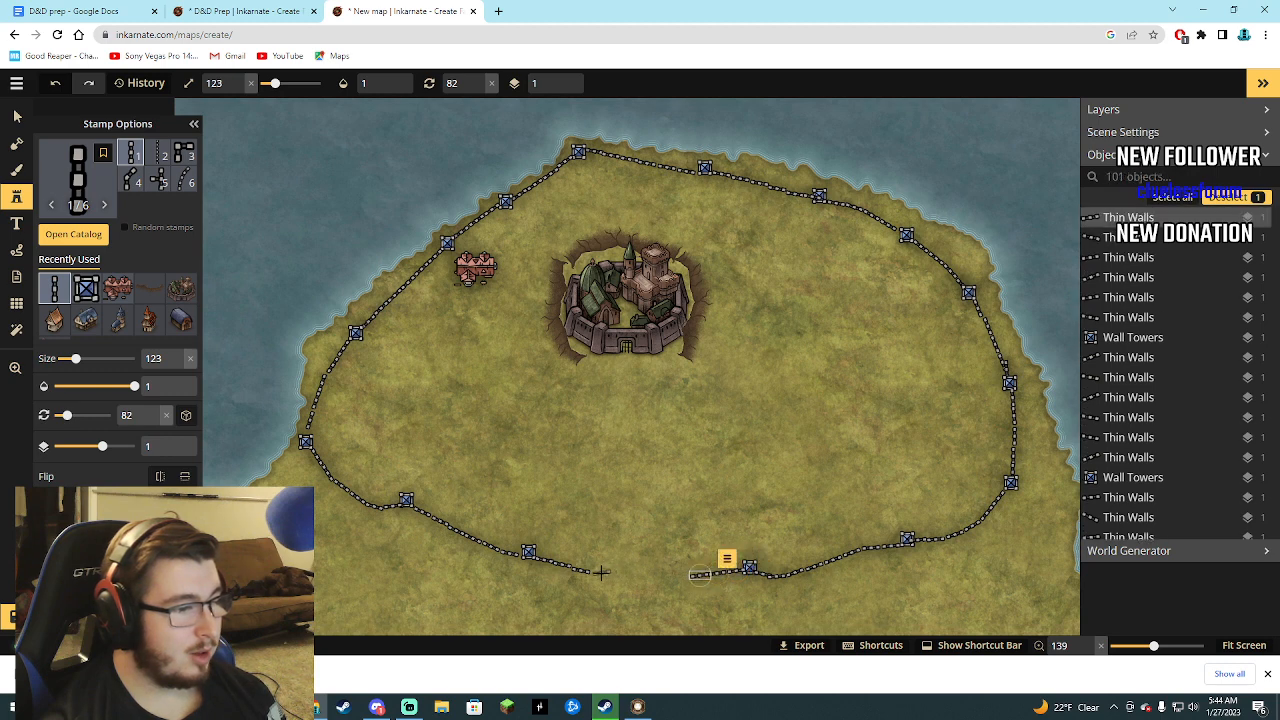
left_click(600, 571)
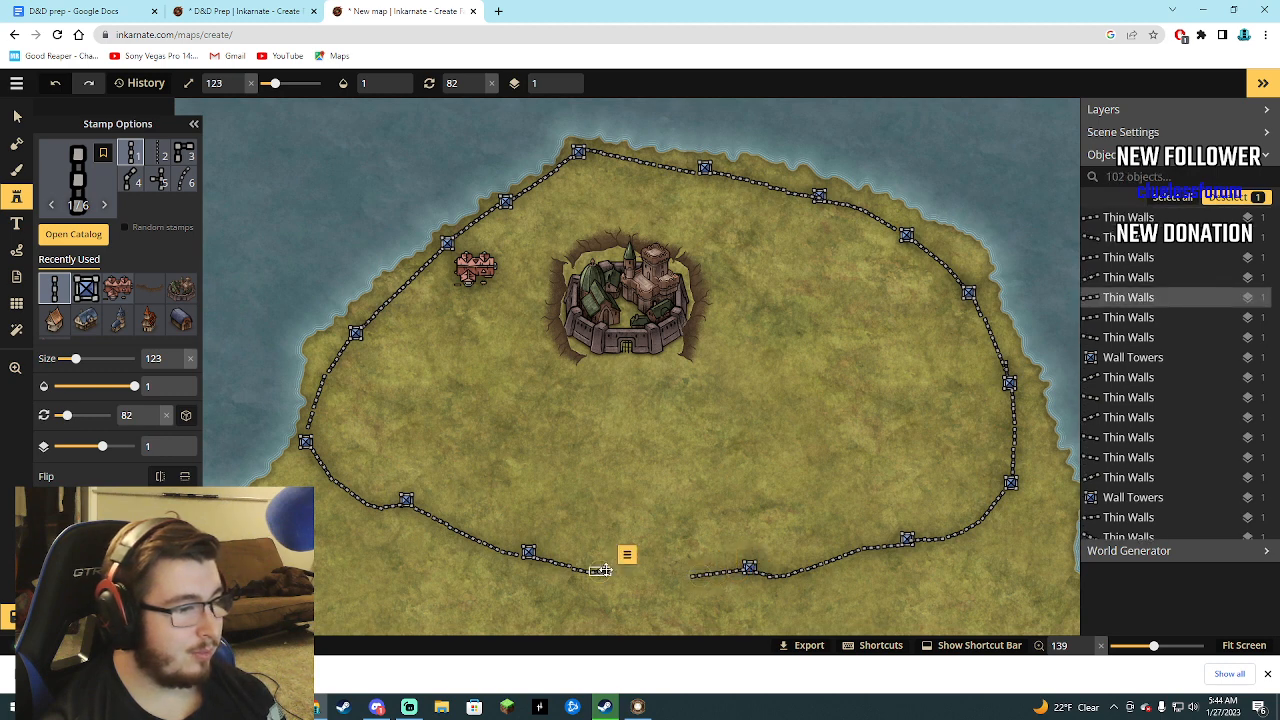
left_click_drag(611, 571, 600, 574)
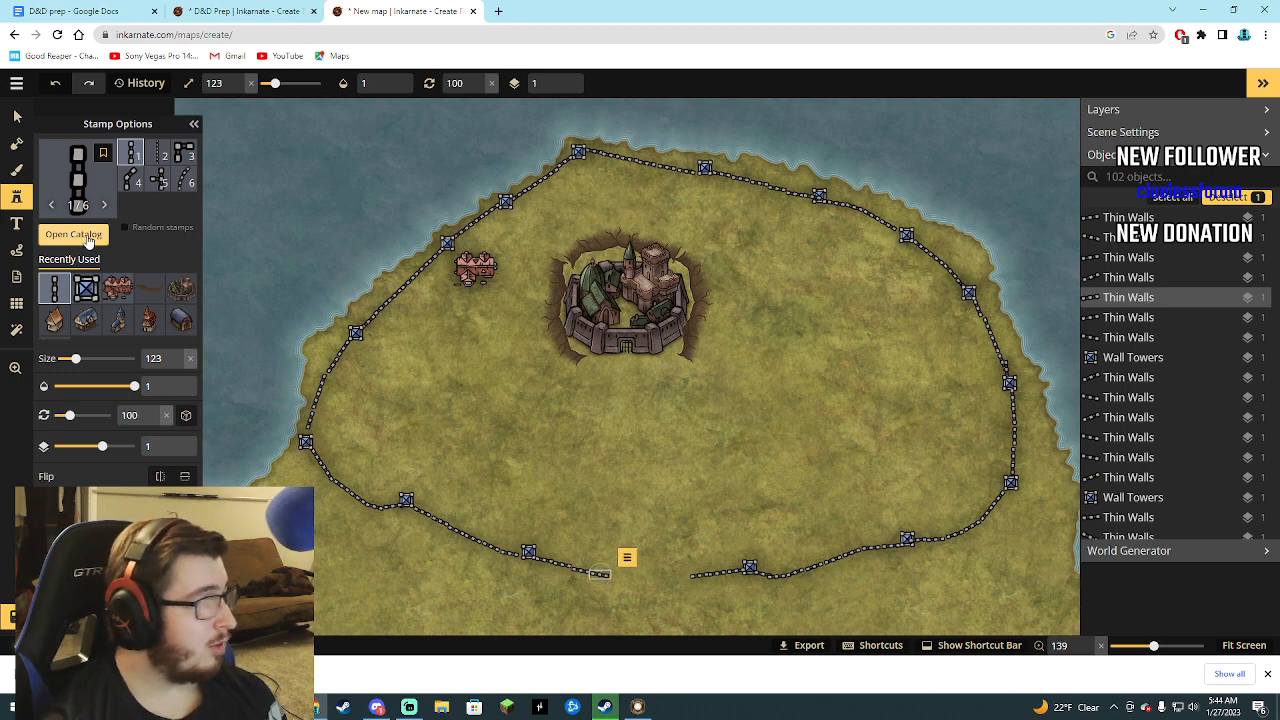
left_click(73, 235)
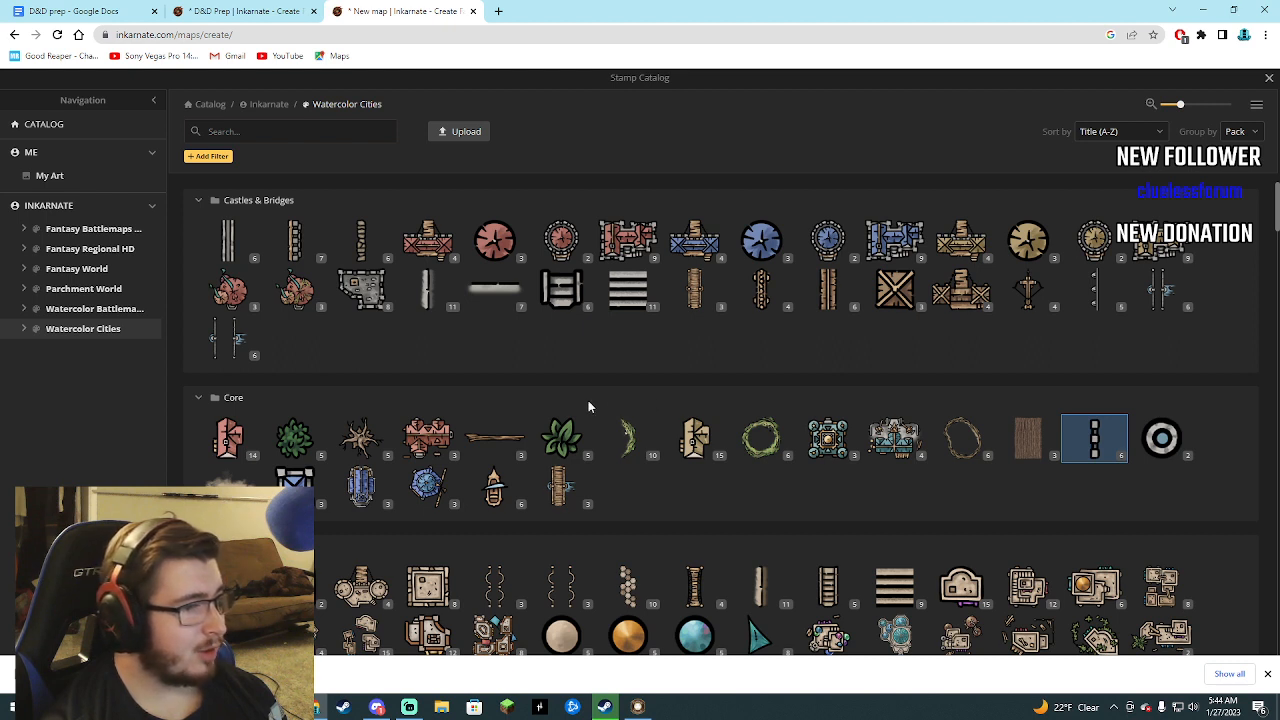
left_click(240, 11)
left_click(80, 11)
left_click(350, 10)
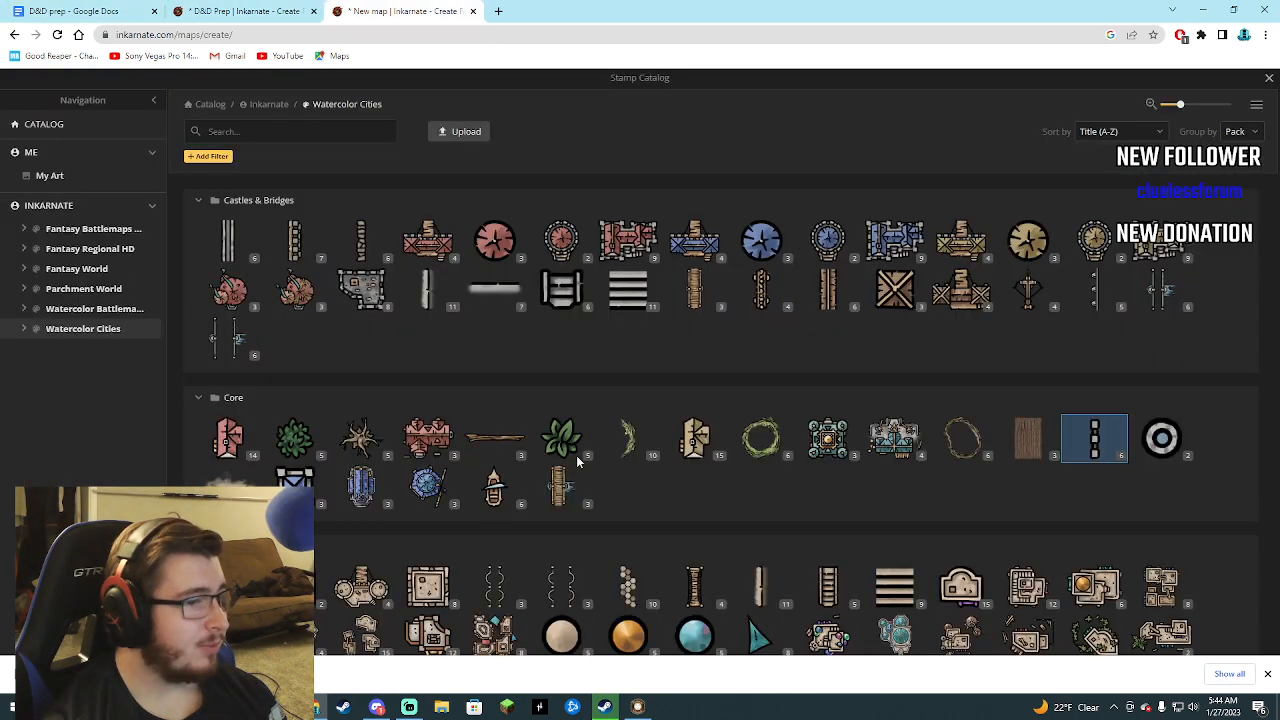
left_click(231, 8)
left_click(403, 9)
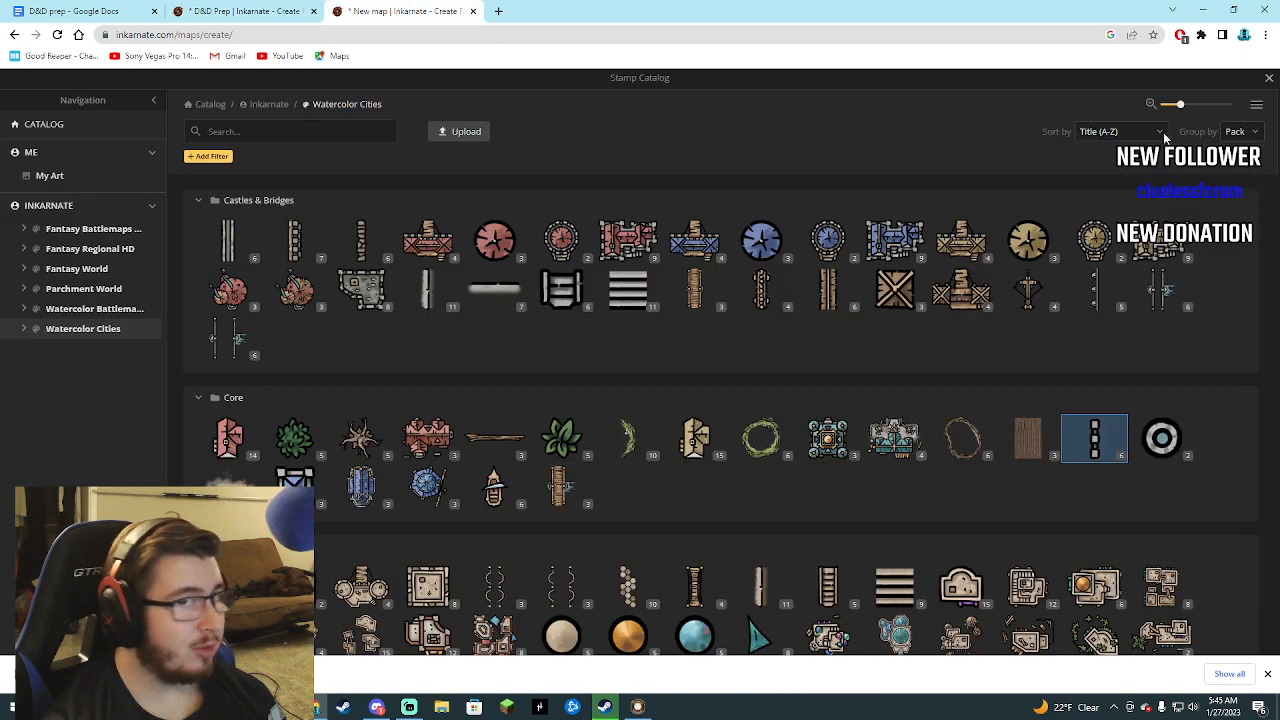
left_click(1266, 80)
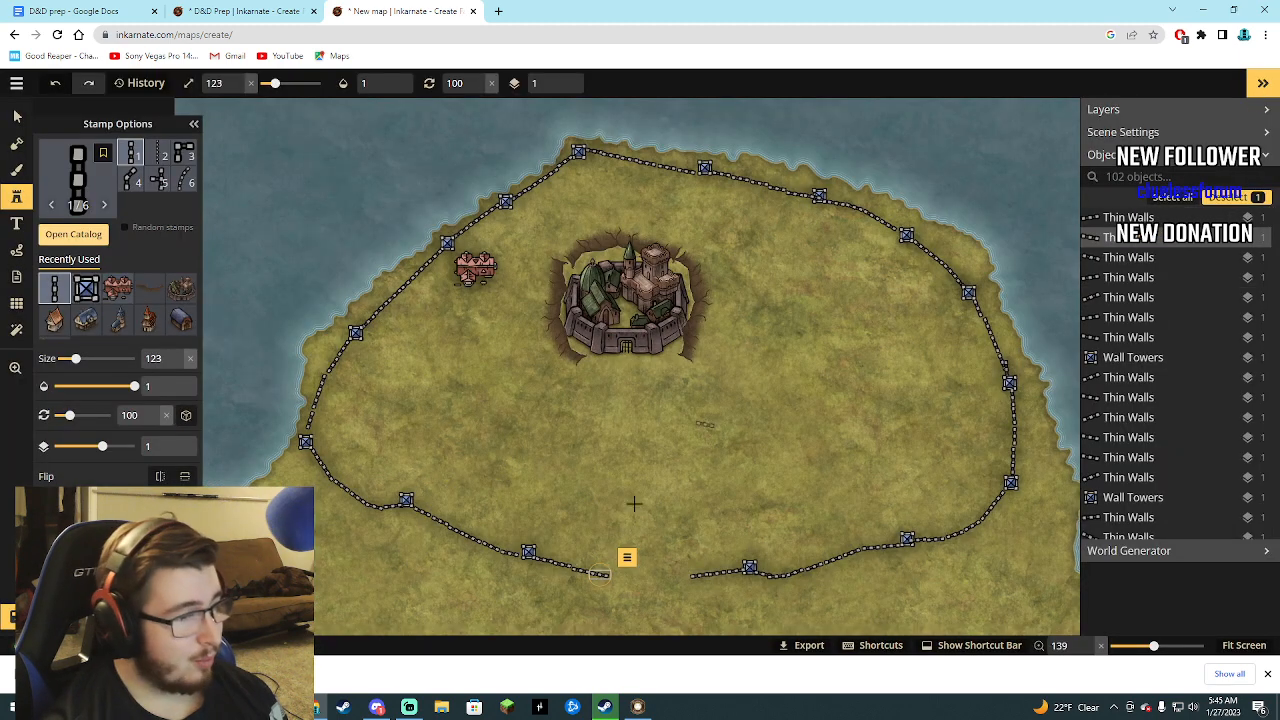
Close the remaining southern wall gap with Thin Walls segments, two rotated 100° and three rotated 90°.
left_click(616, 576)
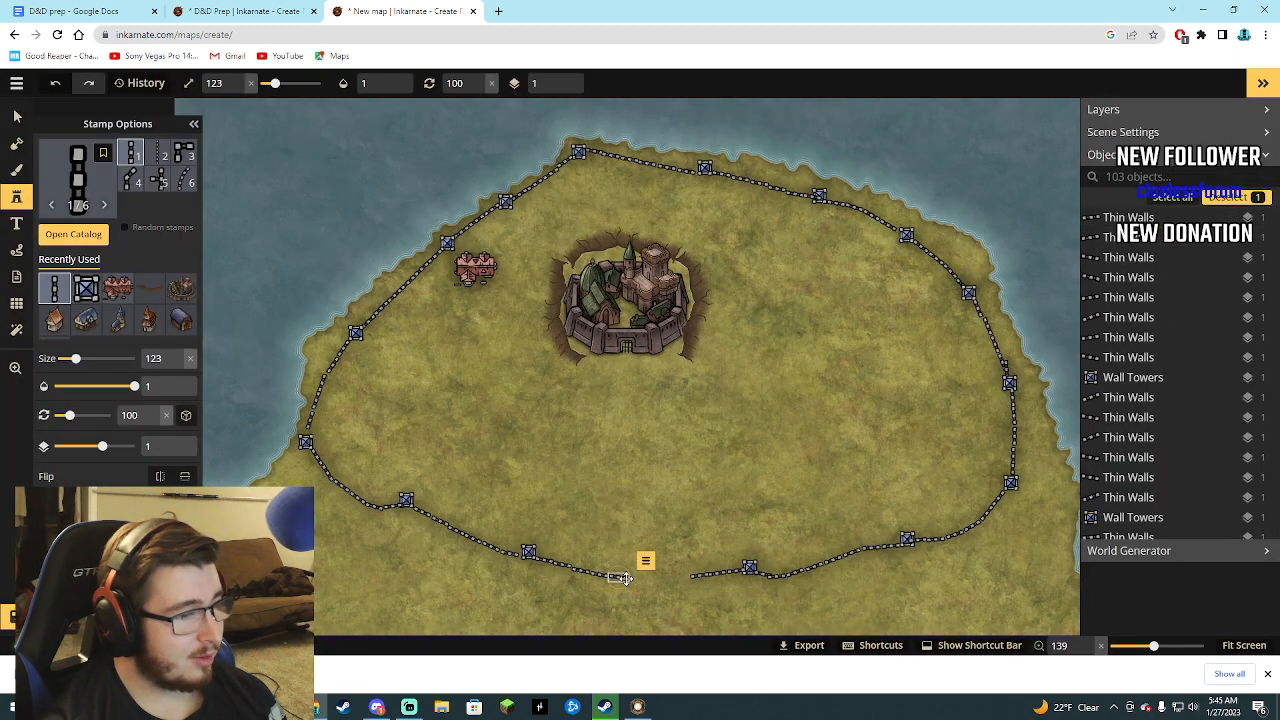
left_click(636, 579)
left_click_drag(649, 582, 650, 579)
left_click(664, 579)
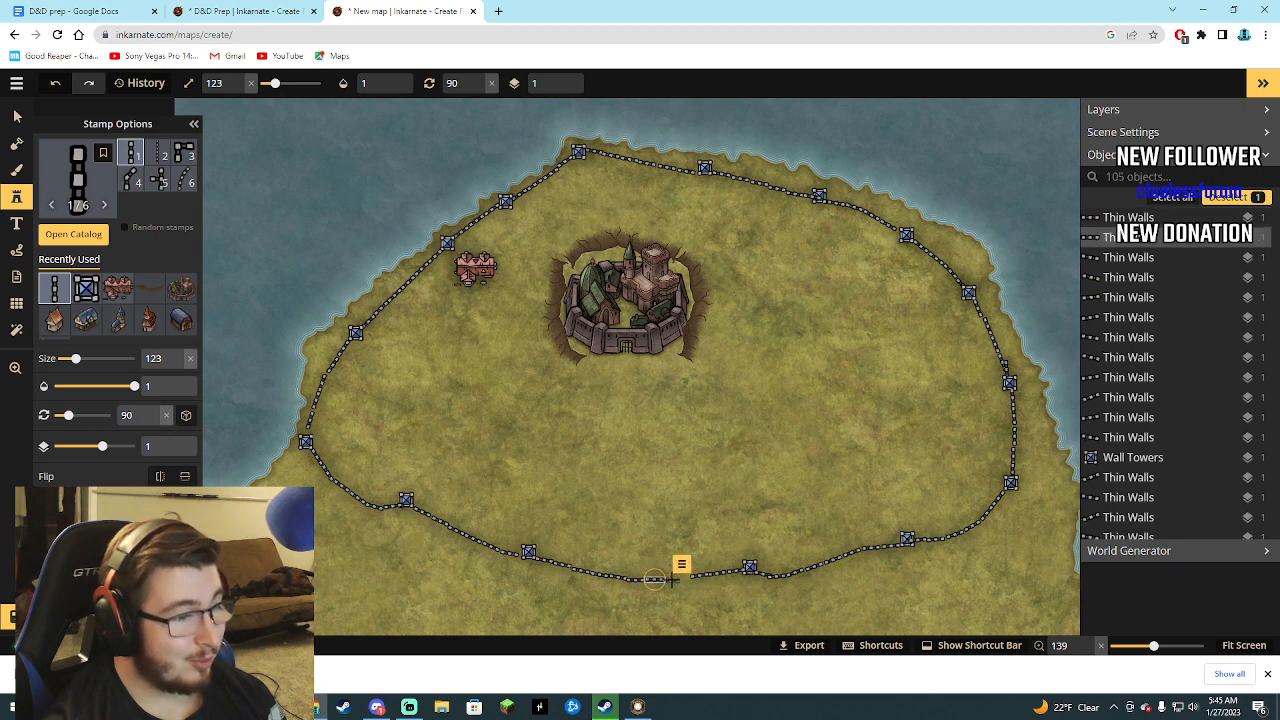
left_click(683, 579)
left_click(683, 577)
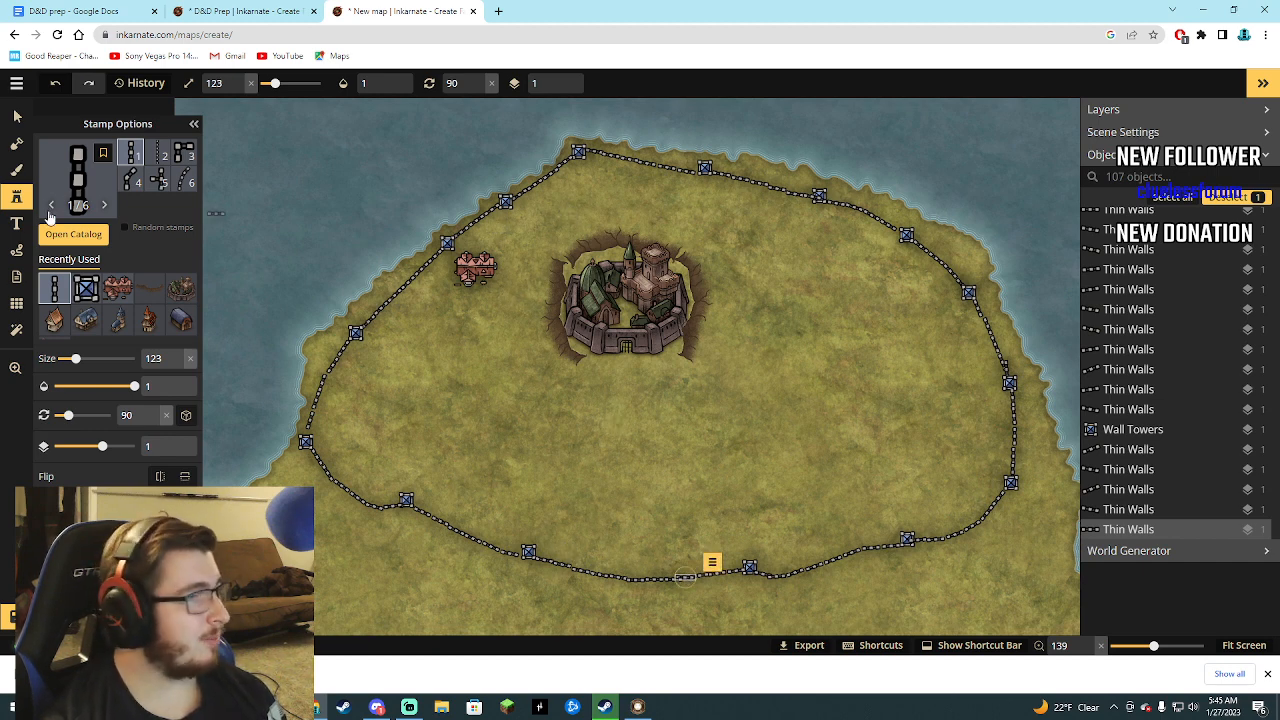
Place four Wooden Bridges stamps at size 123 as docks along the coast, two north, one northwest and one northeast.
left_click(72, 234)
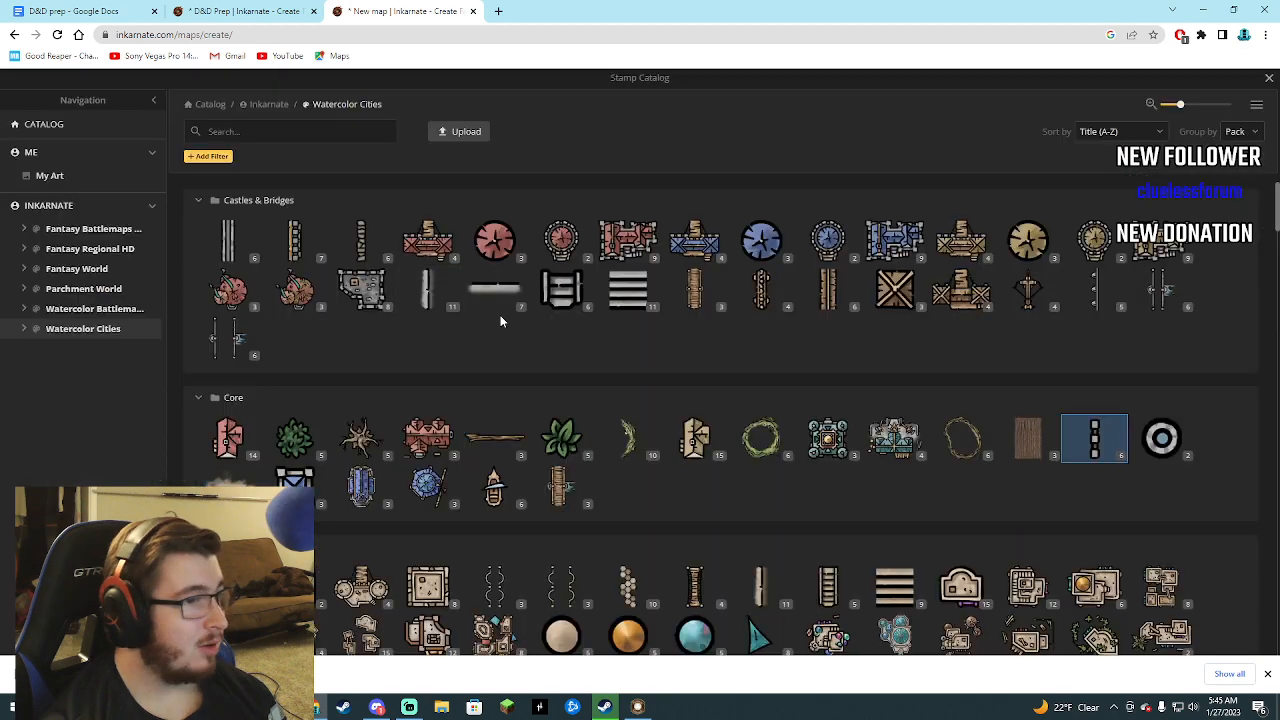
left_click(688, 300)
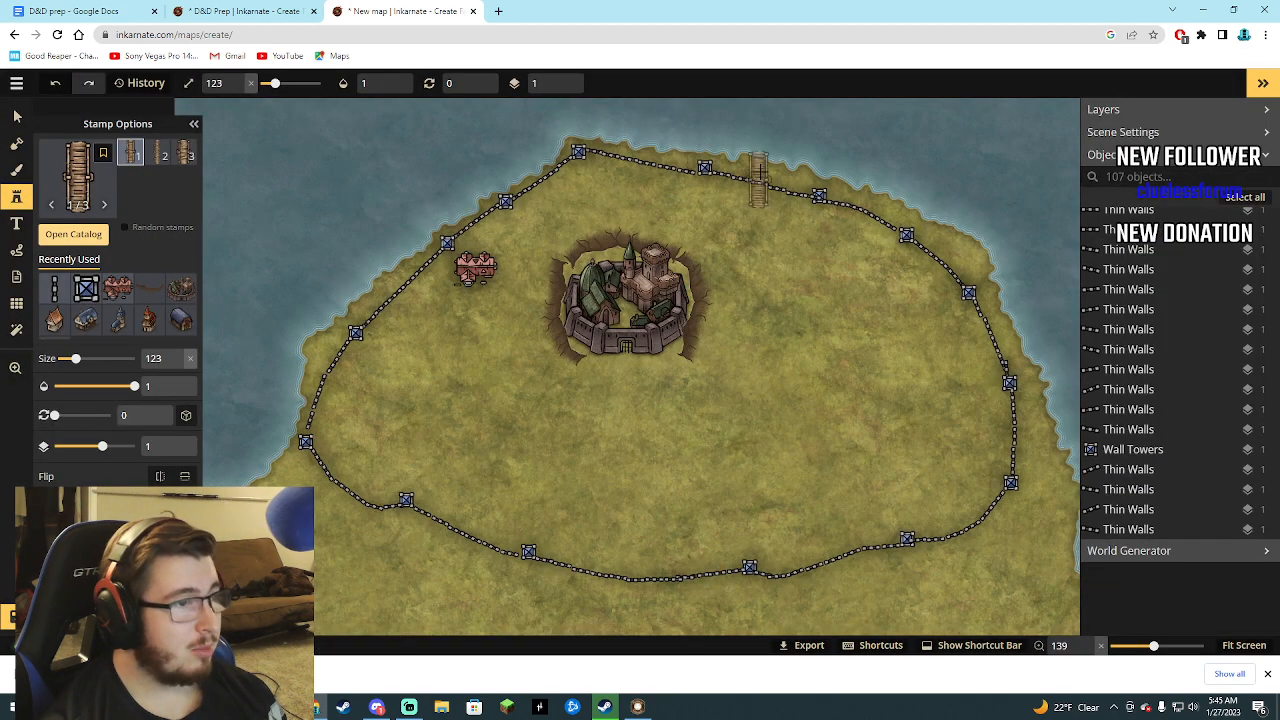
left_click(748, 130)
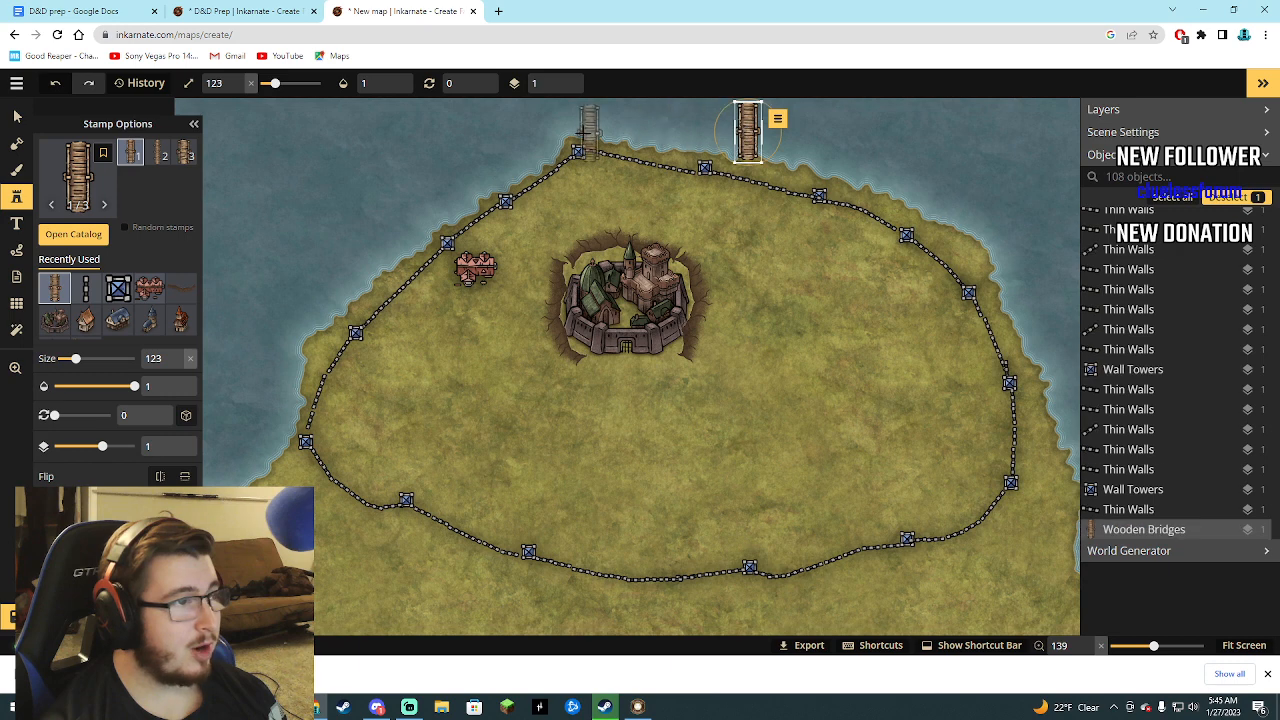
left_click(586, 120)
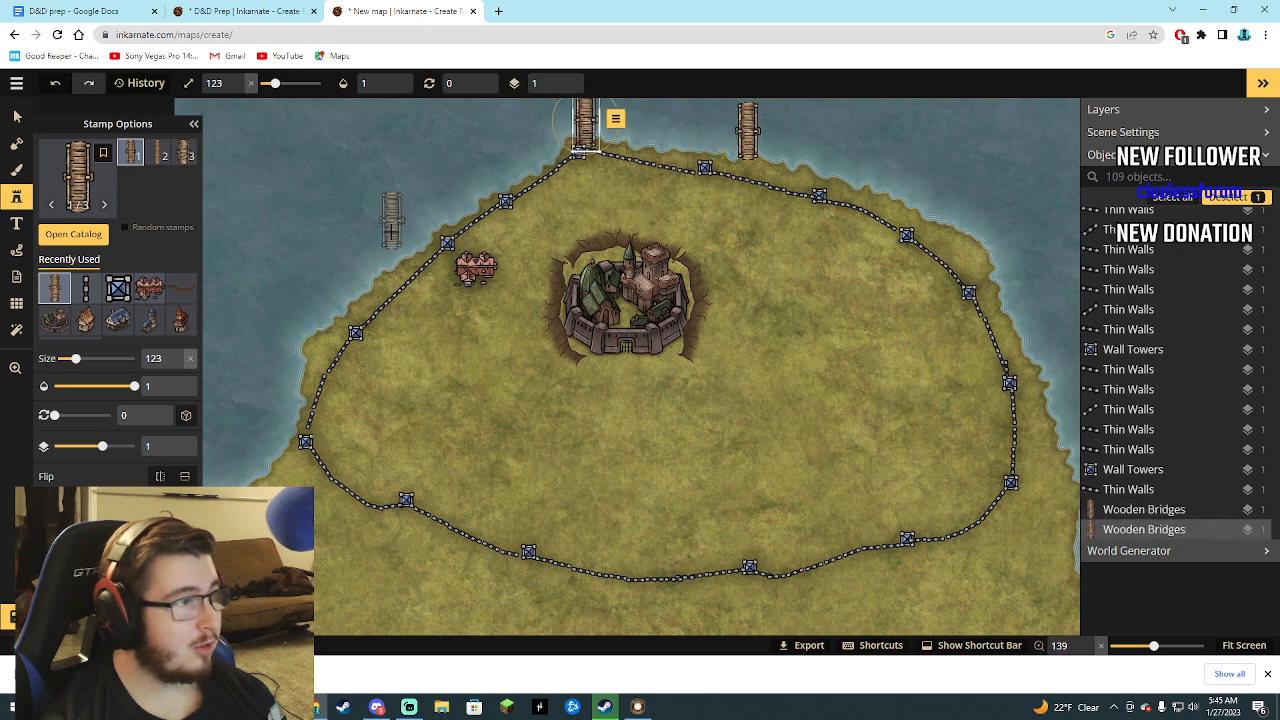
left_click(386, 250)
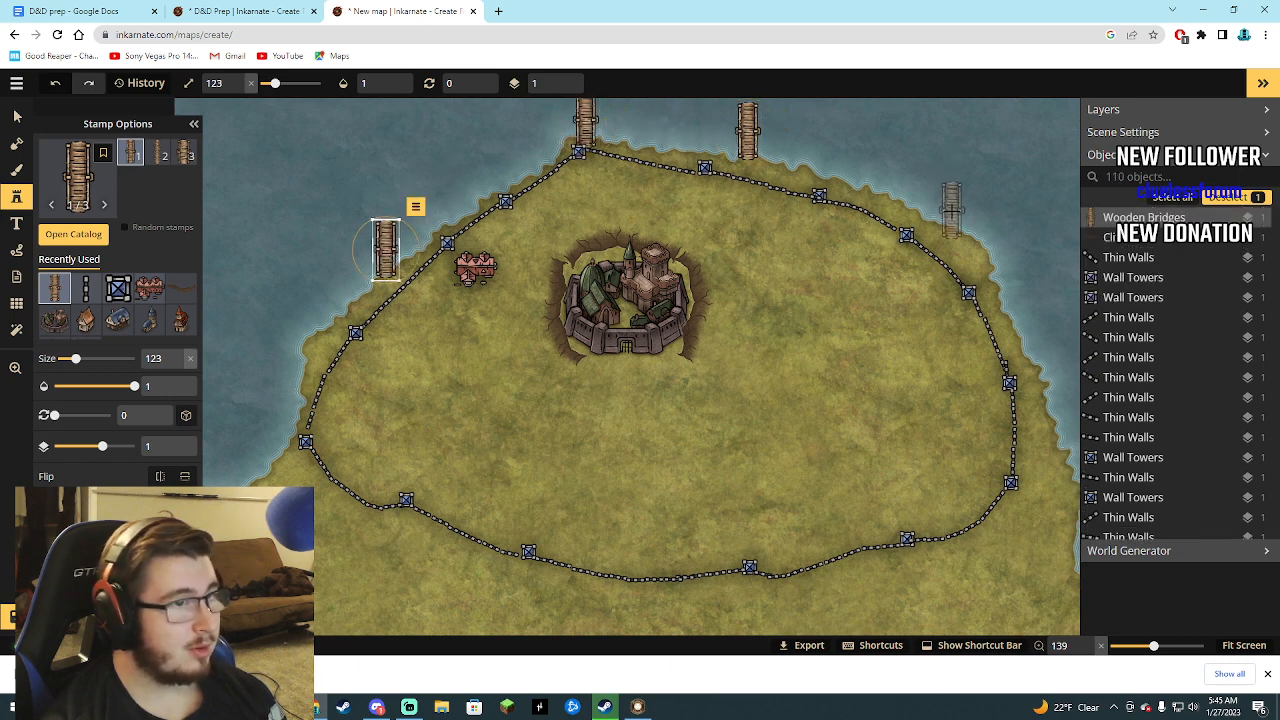
left_click(953, 208)
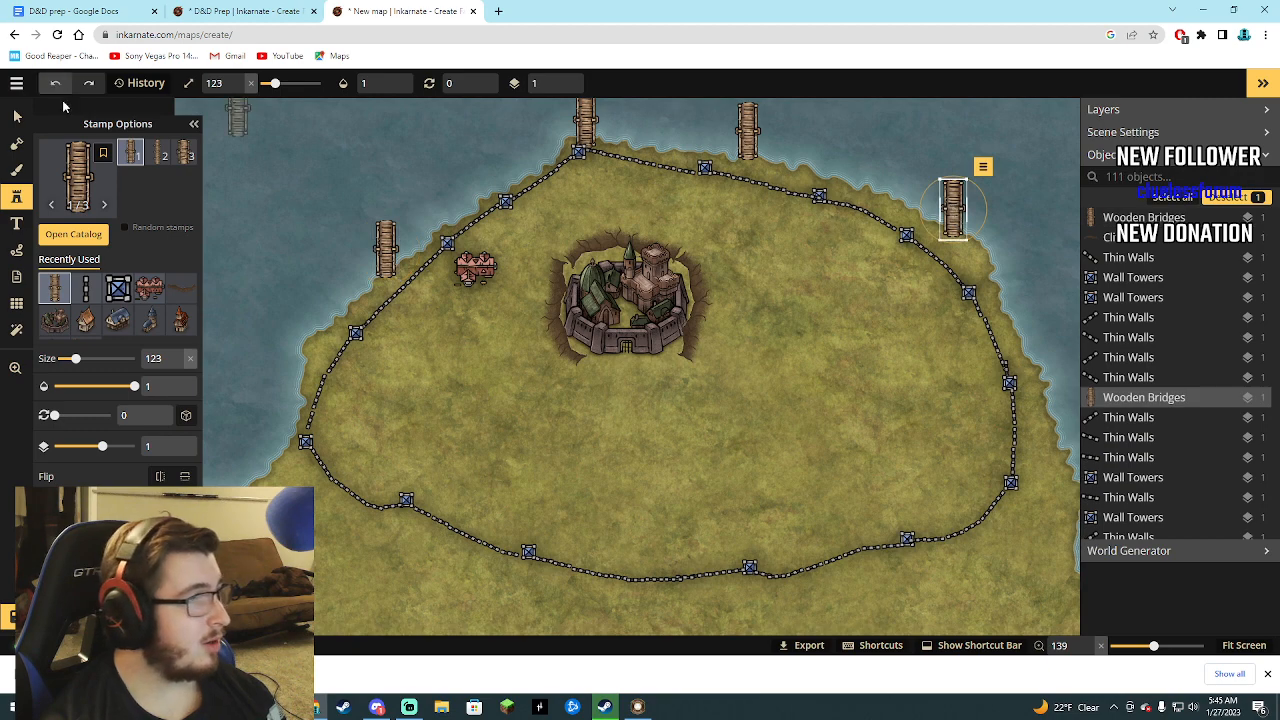
Place a Wells stamp at size 123 just southwest of the inn.
left_click(70, 235)
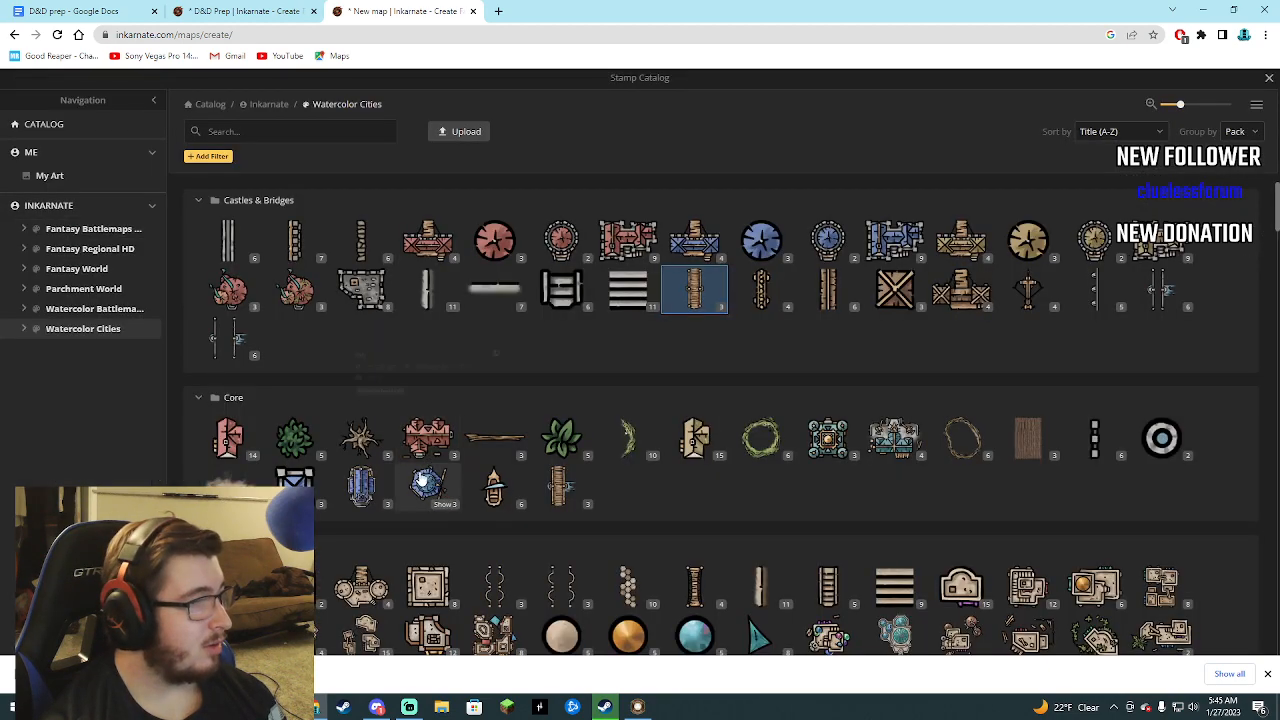
scroll(406, 470, "down", 1)
scroll(408, 470, "up", 1)
scroll(410, 470, "down", 4)
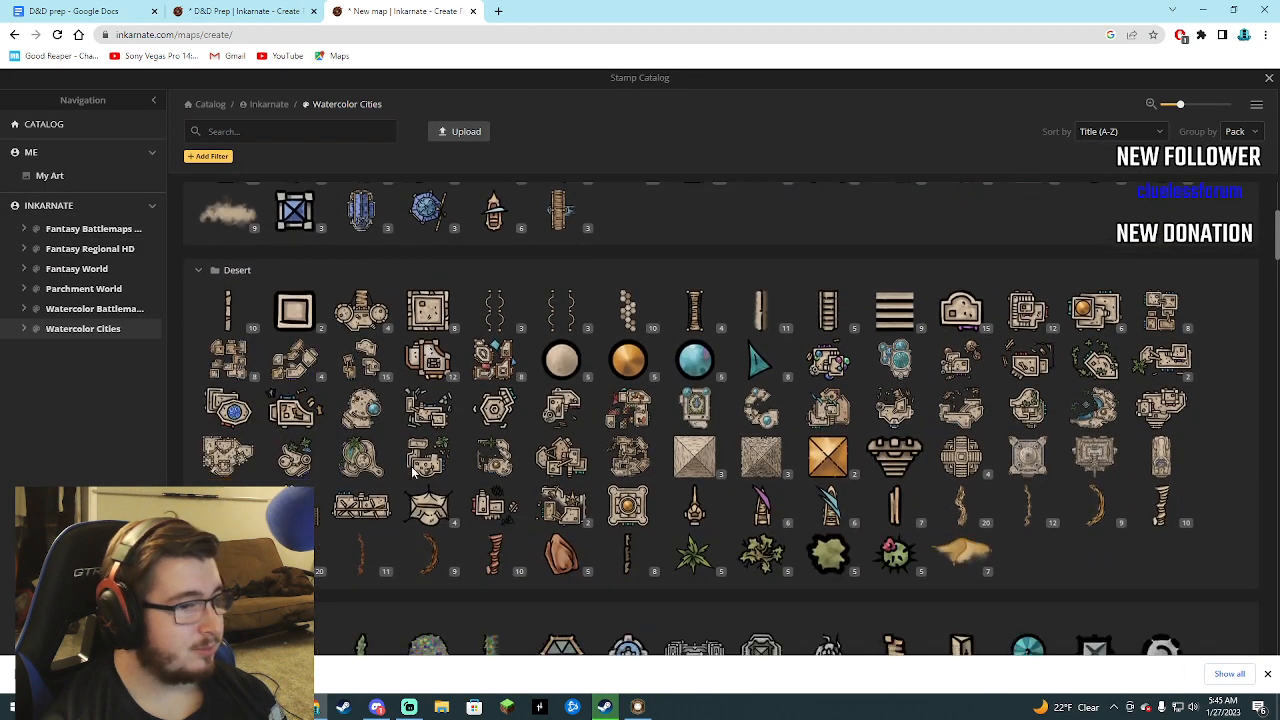
scroll(420, 470, "up", 2)
scroll(420, 470, "up", 2)
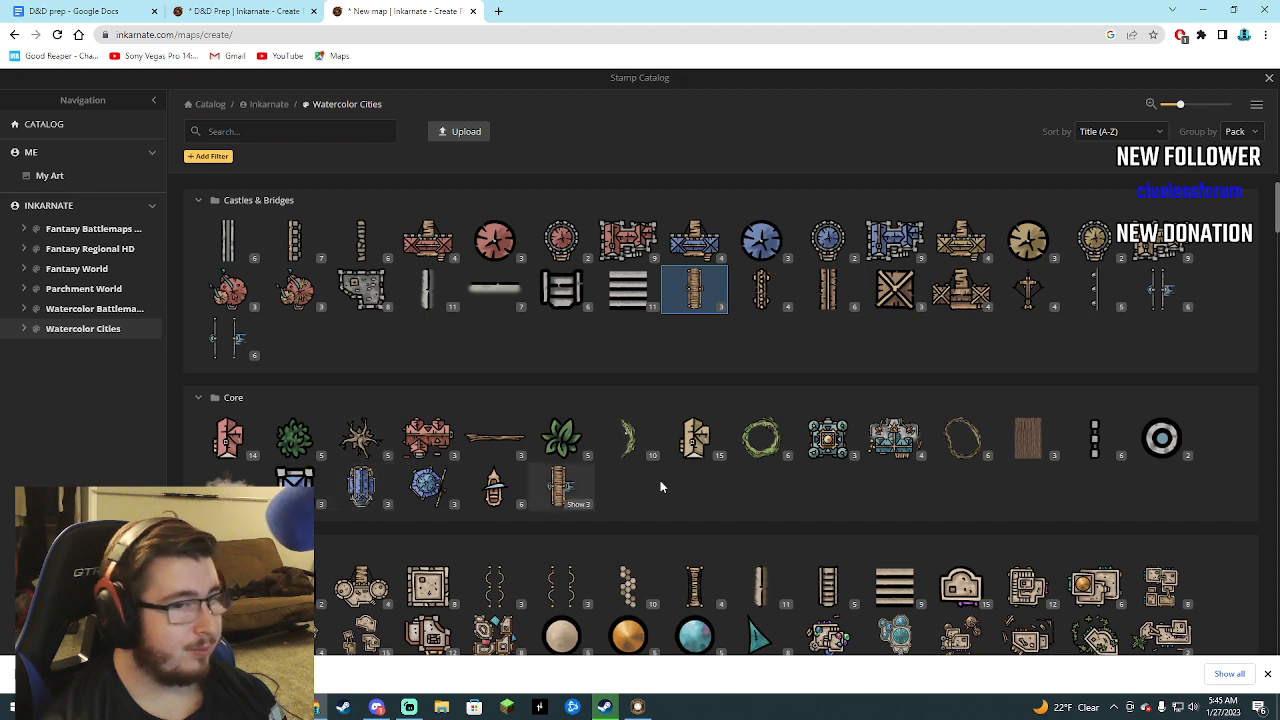
left_click(1161, 437)
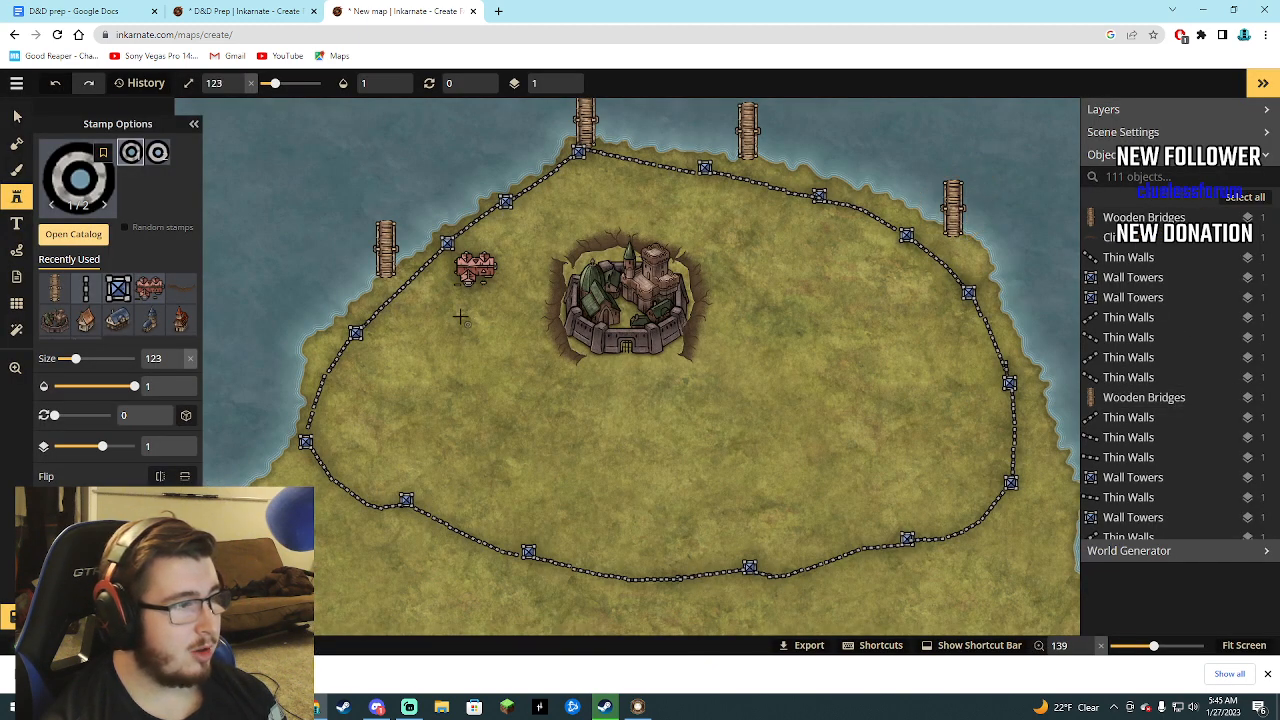
left_click(447, 282)
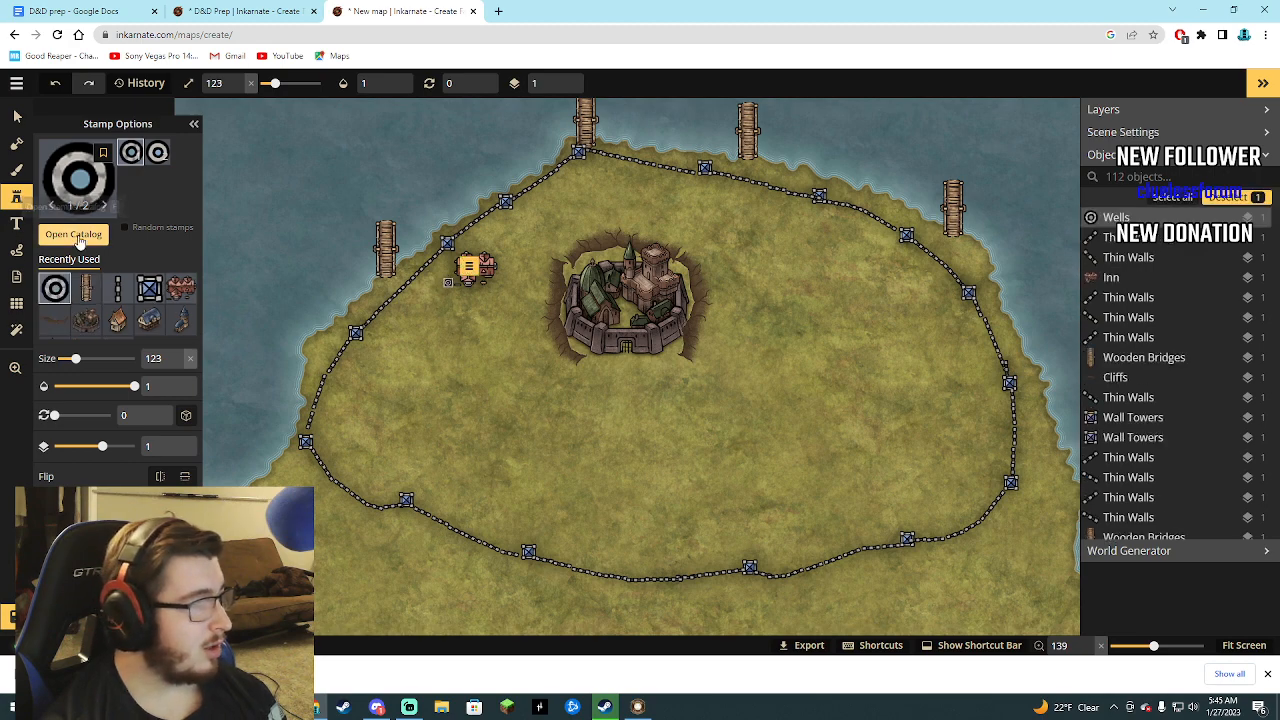
Place two Red Fortified Towers stamps at size 123, one on the east and one on the west side of the castle.
left_click(73, 233)
mouse_move(695, 250)
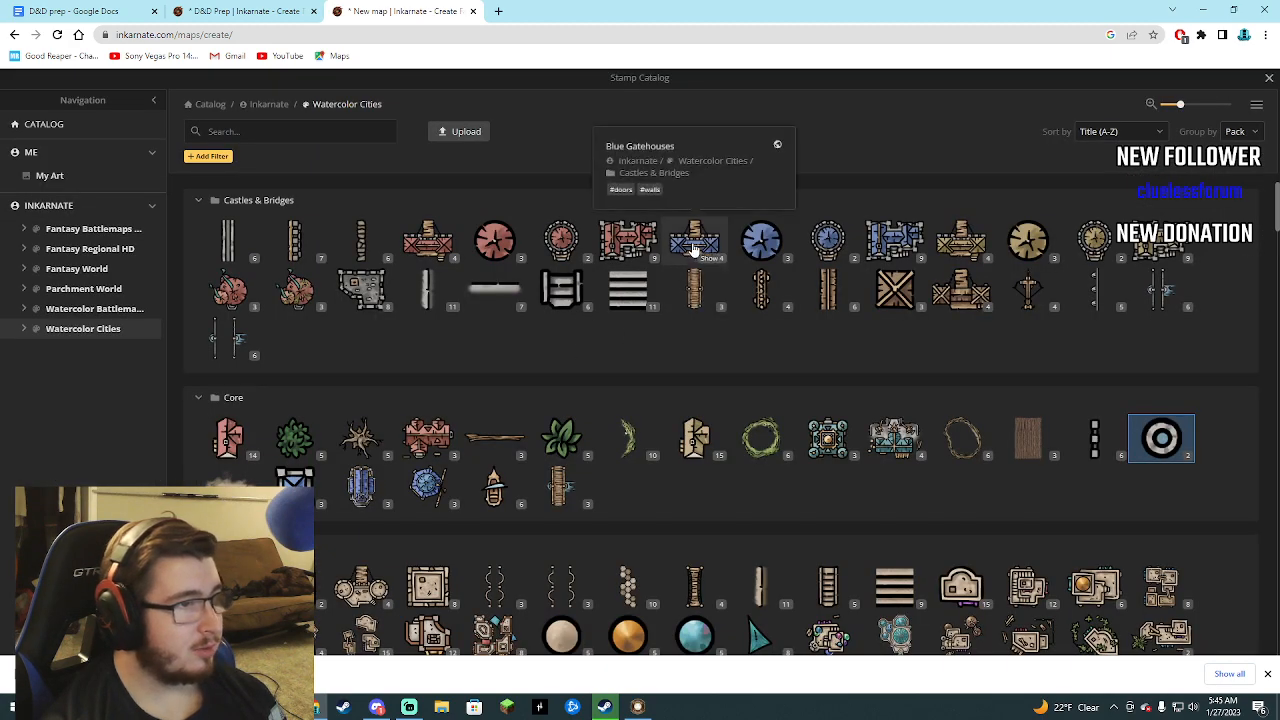
mouse_move(647, 240)
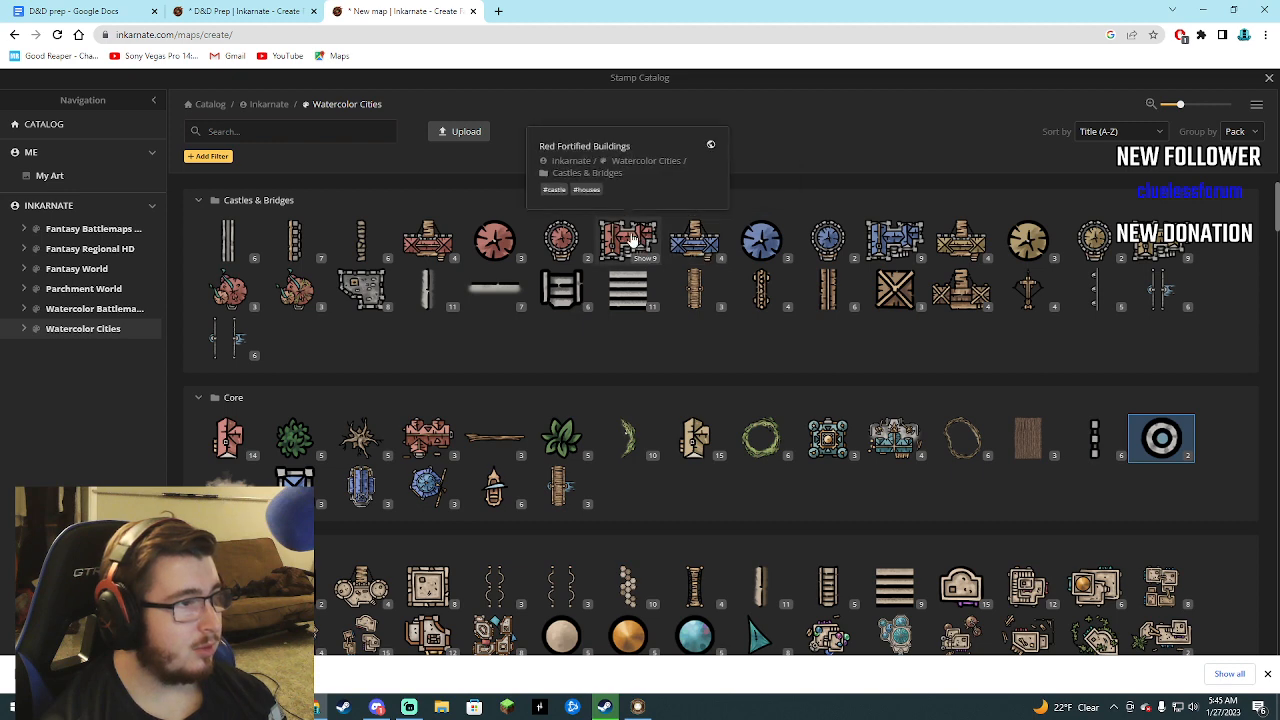
left_click(570, 240)
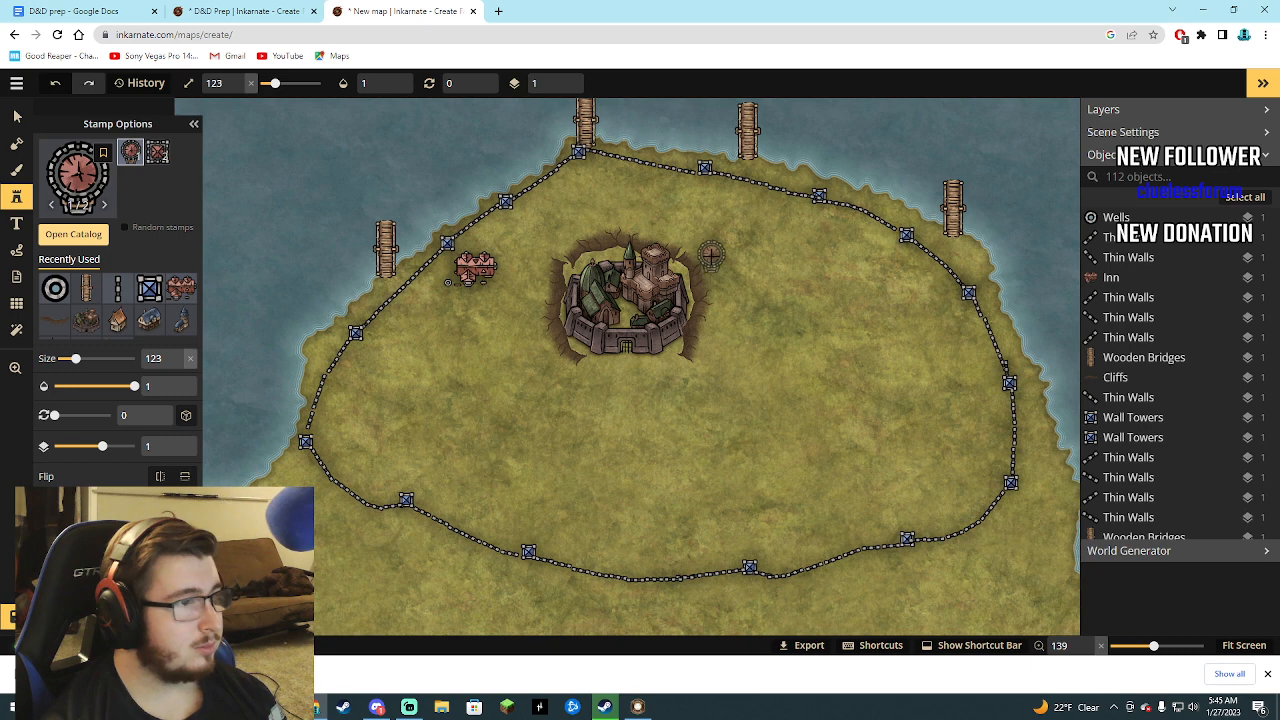
left_click(711, 255)
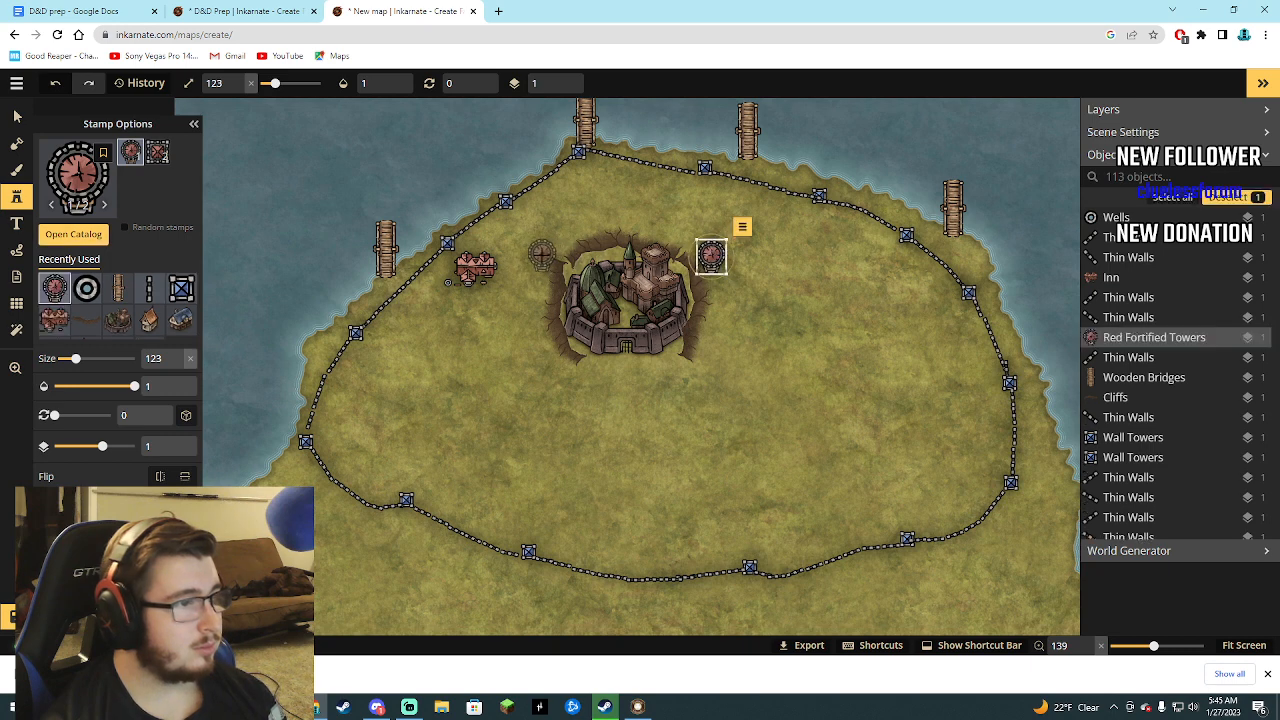
left_click(541, 255)
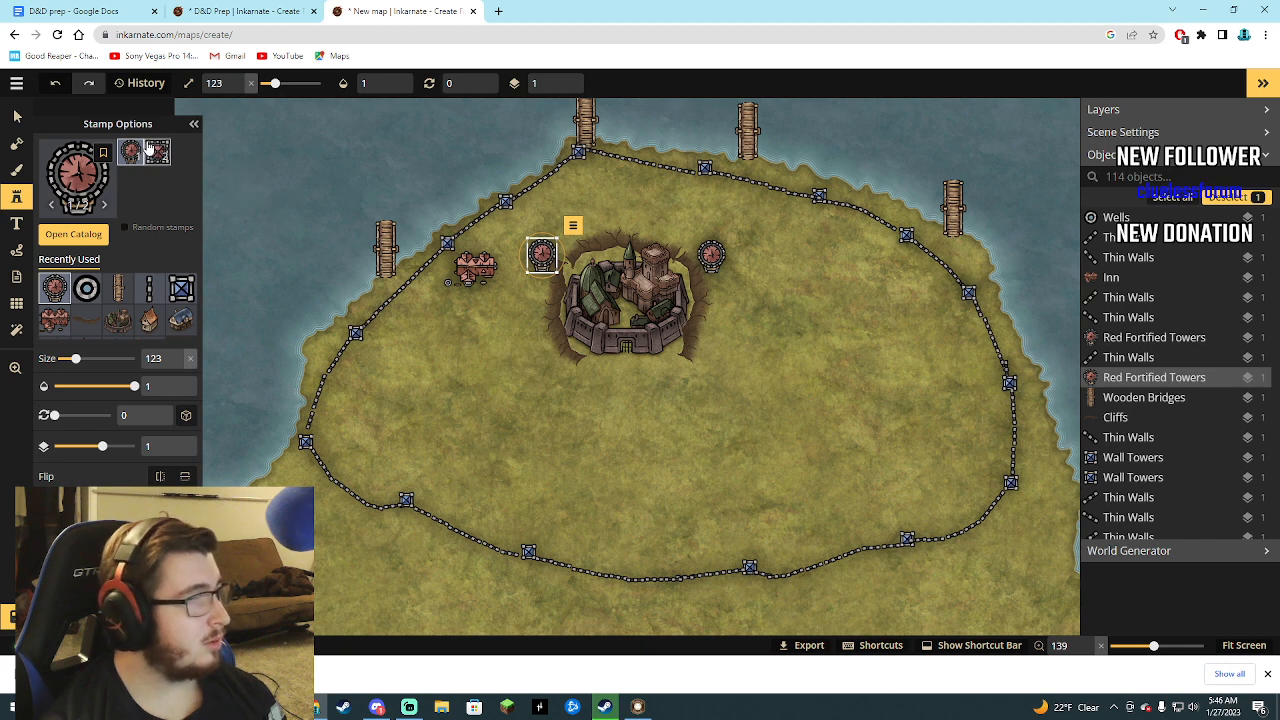
Flip the two Red Fortified Towers beside the castle vertically.
left_click(184, 476)
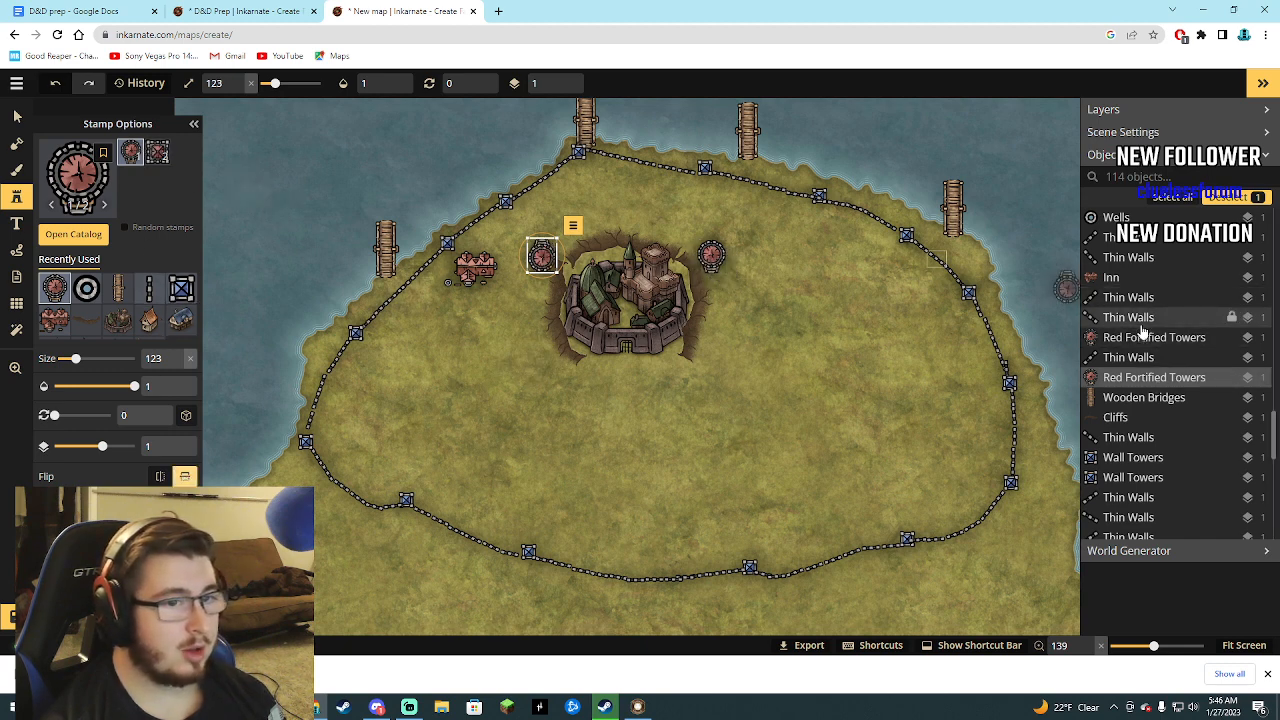
left_click(1143, 337)
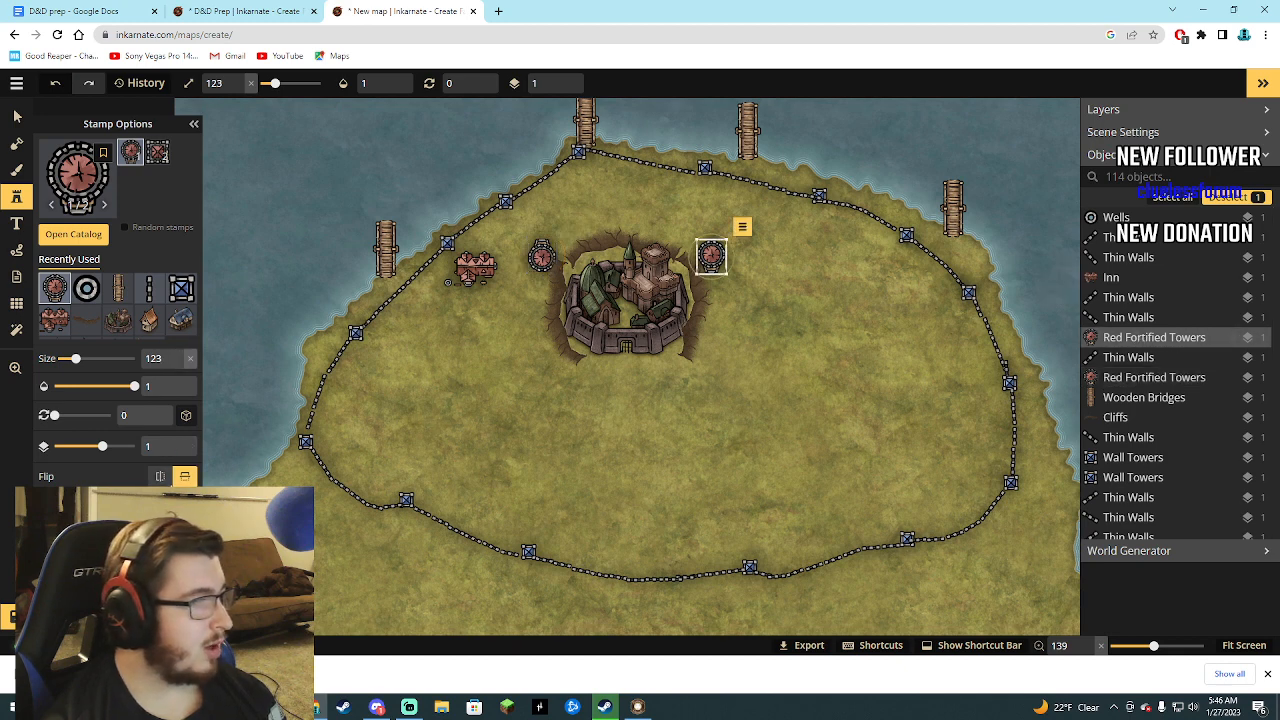
left_click(182, 477)
left_click(183, 478)
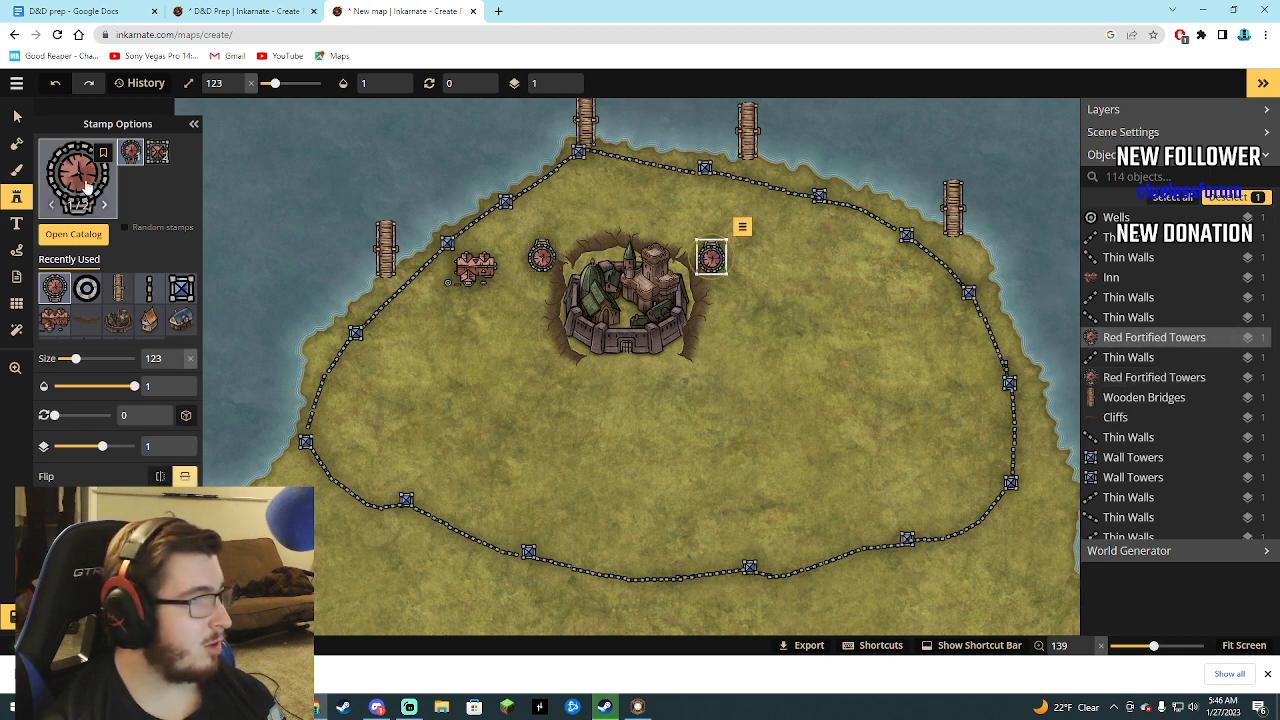
Place four random Trees stamps at size 123 around the inn, one on its east side and three on its west side.
left_click(95, 240)
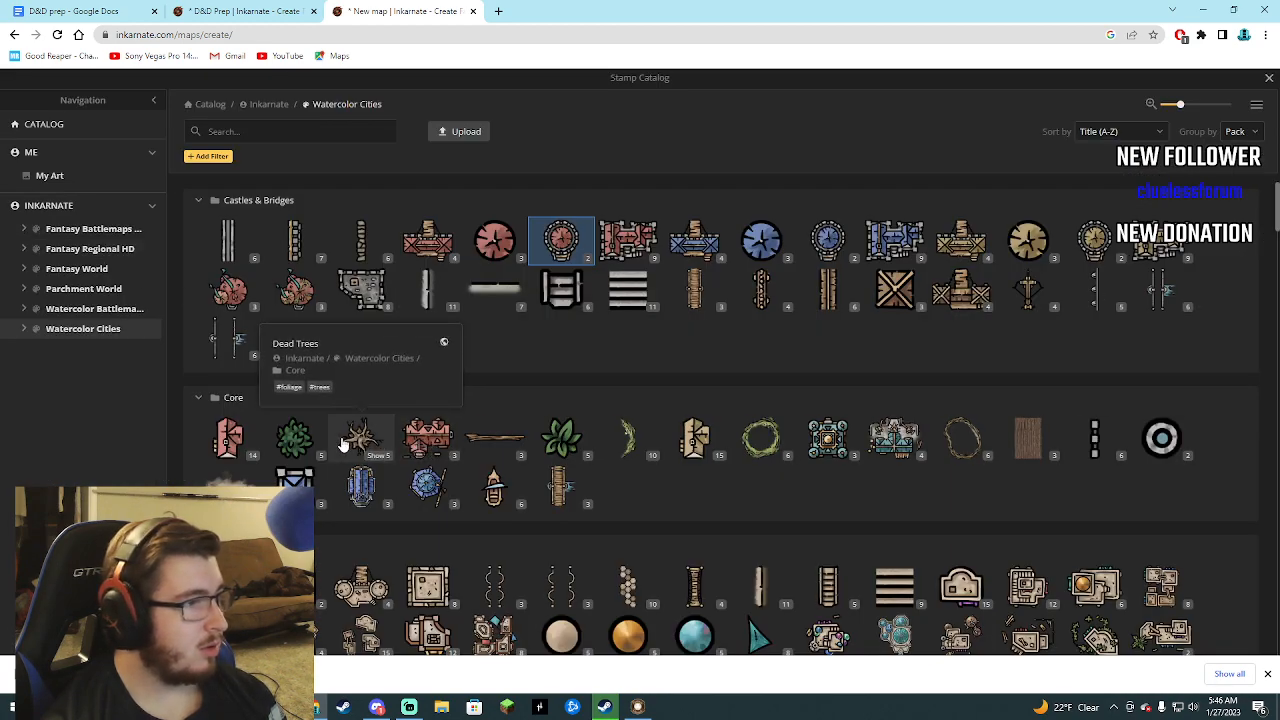
left_click(295, 440)
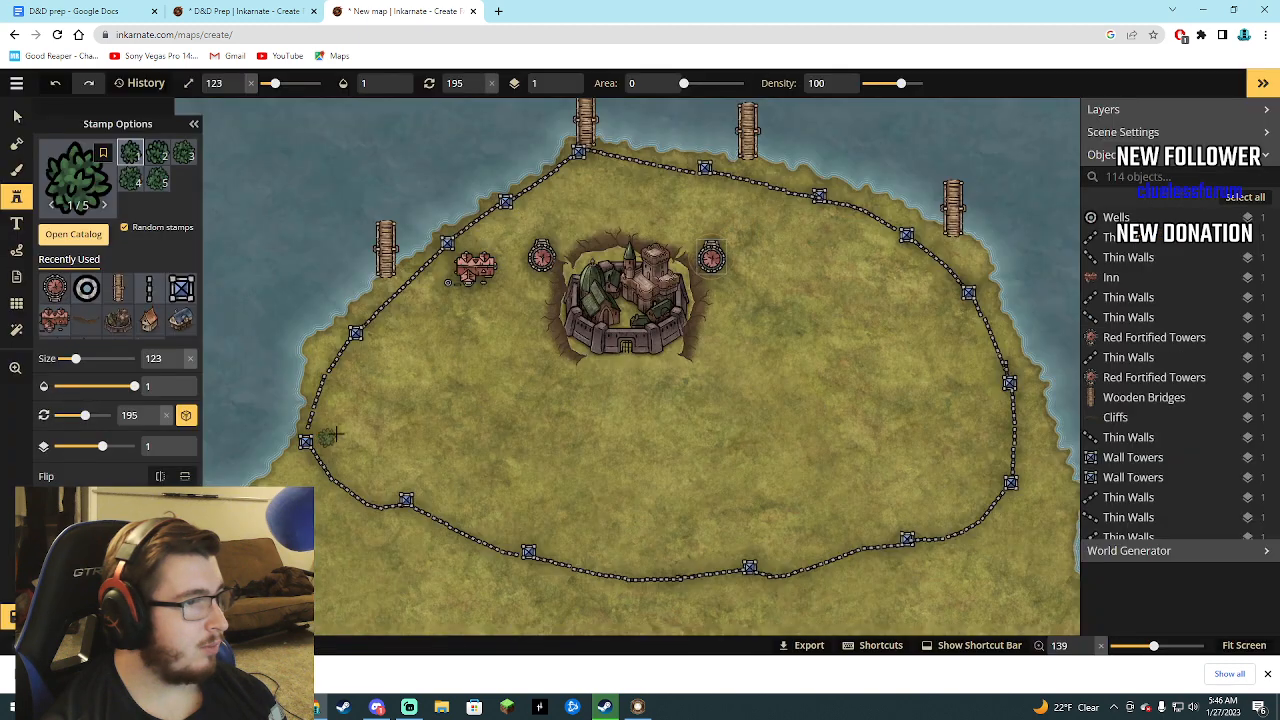
left_click(505, 260)
left_click(443, 266)
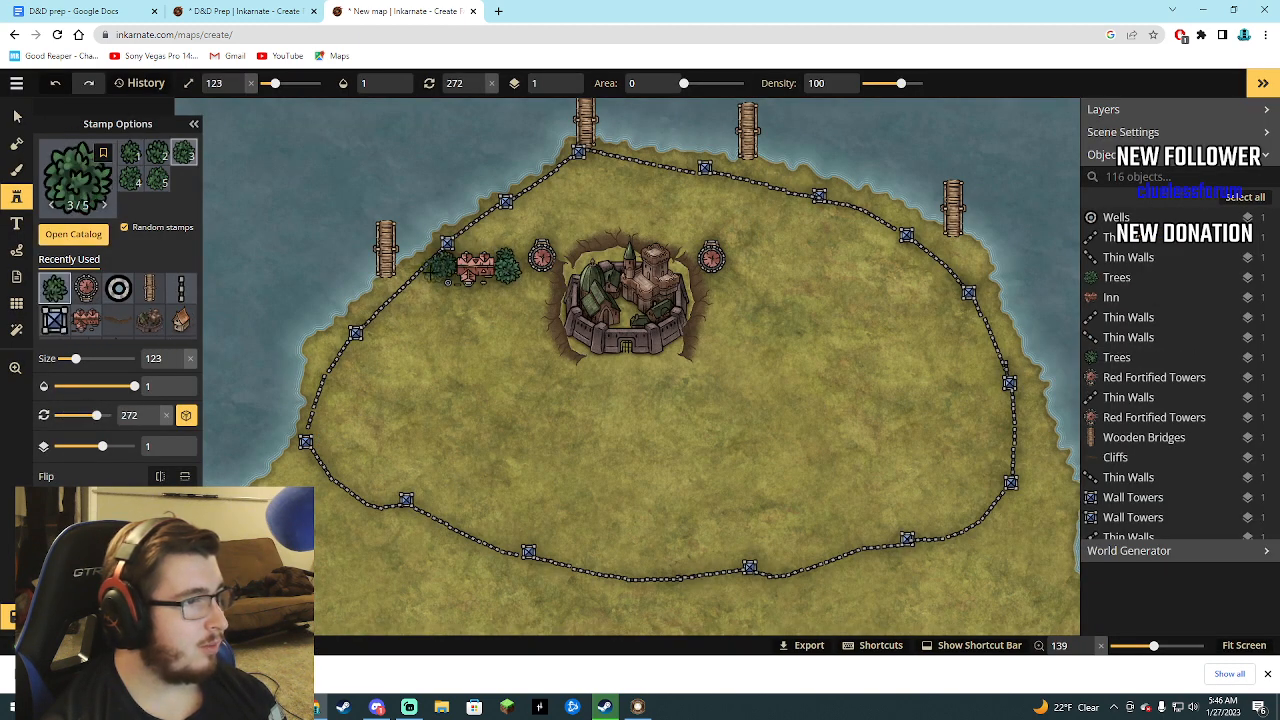
left_click(431, 274)
left_click(427, 281)
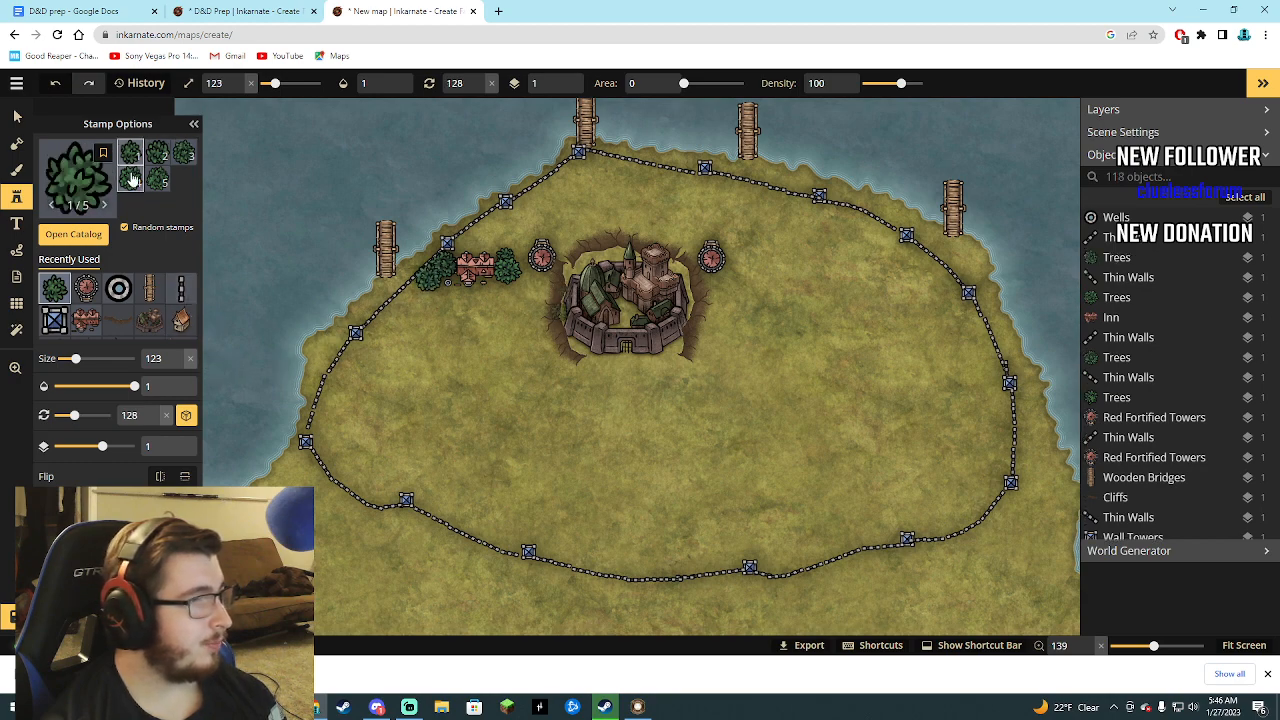
Place seven Ships stamps at size 123 beside the docks, one west of the northernmost dock and two at each of the other three.
left_click(73, 234)
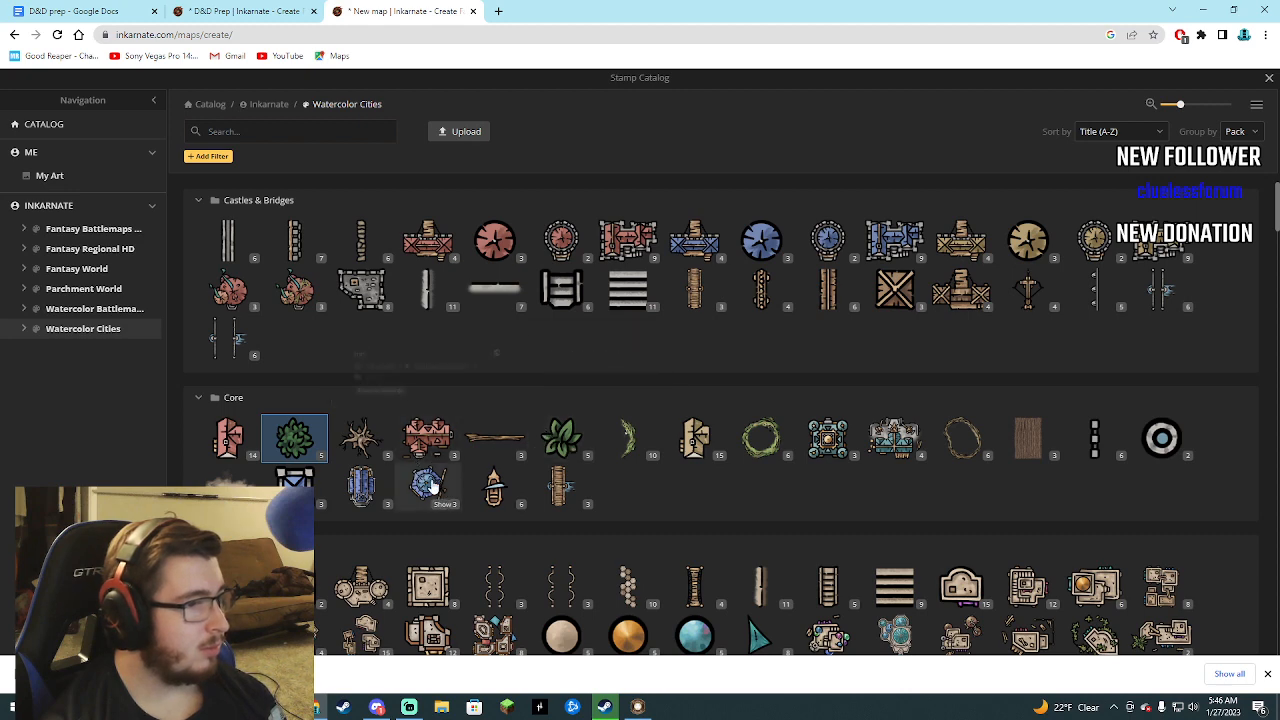
scroll(428, 479, "down", 1)
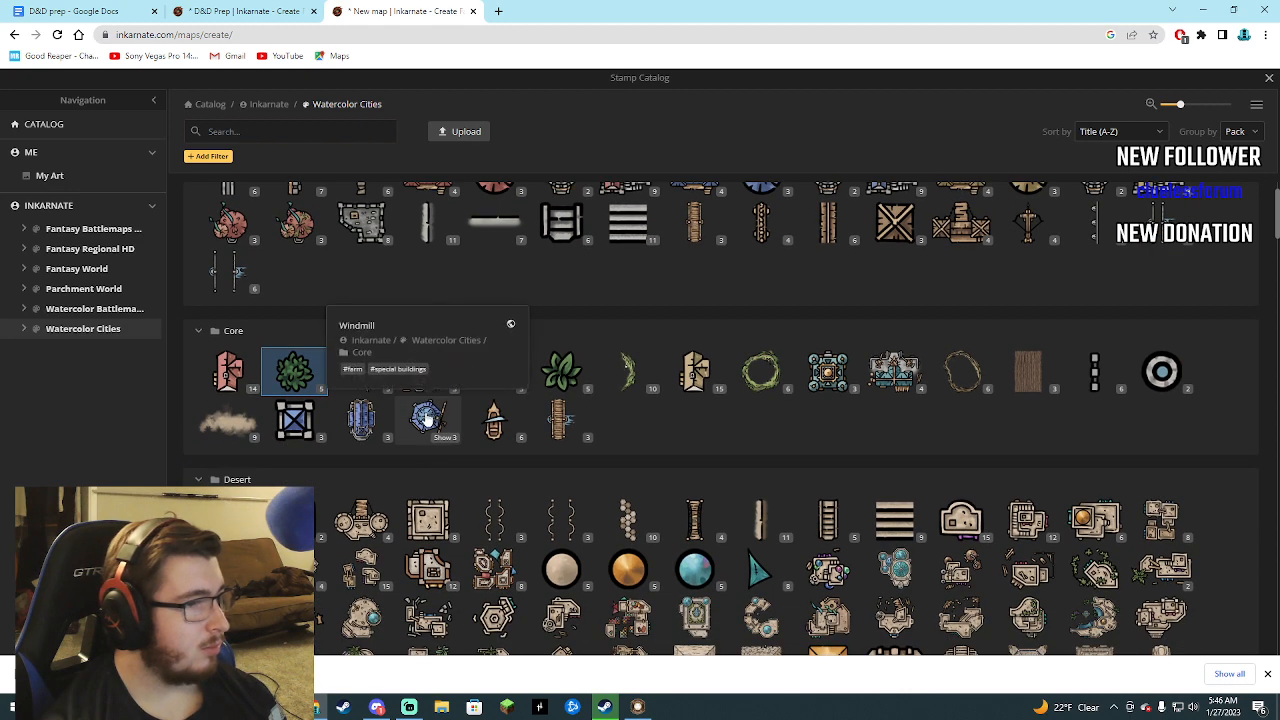
left_click(488, 416)
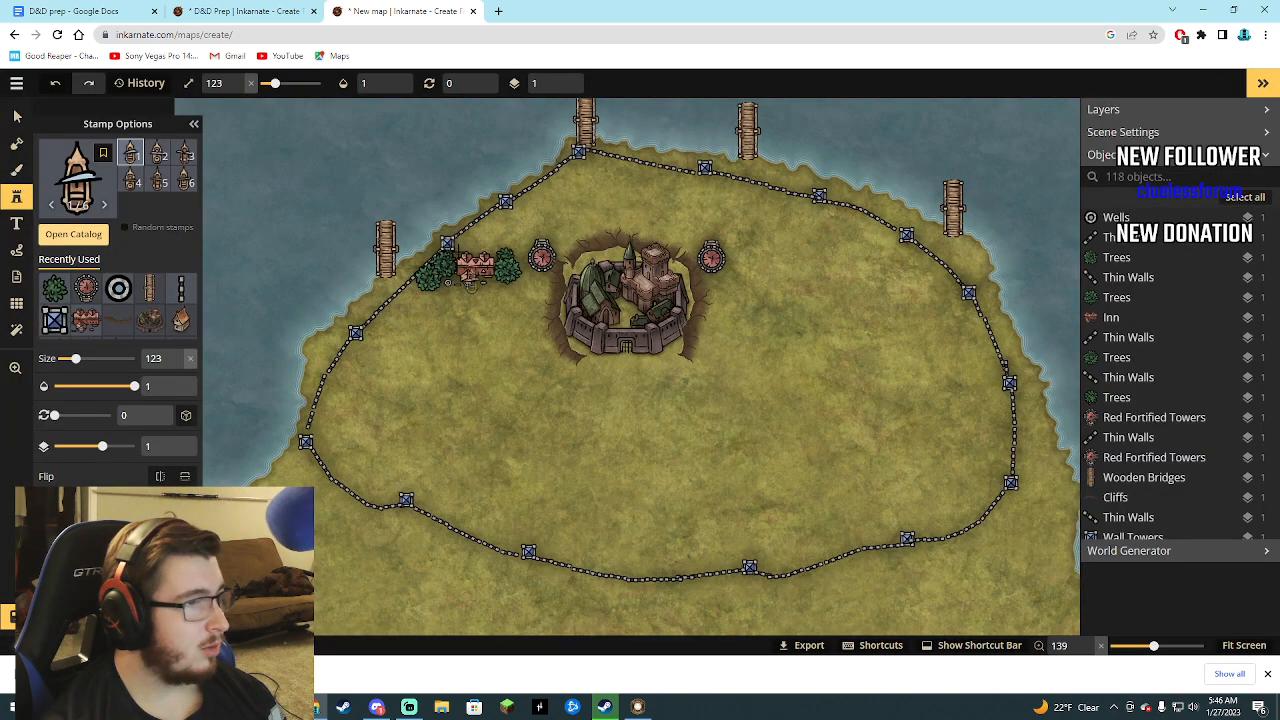
left_click(405, 230)
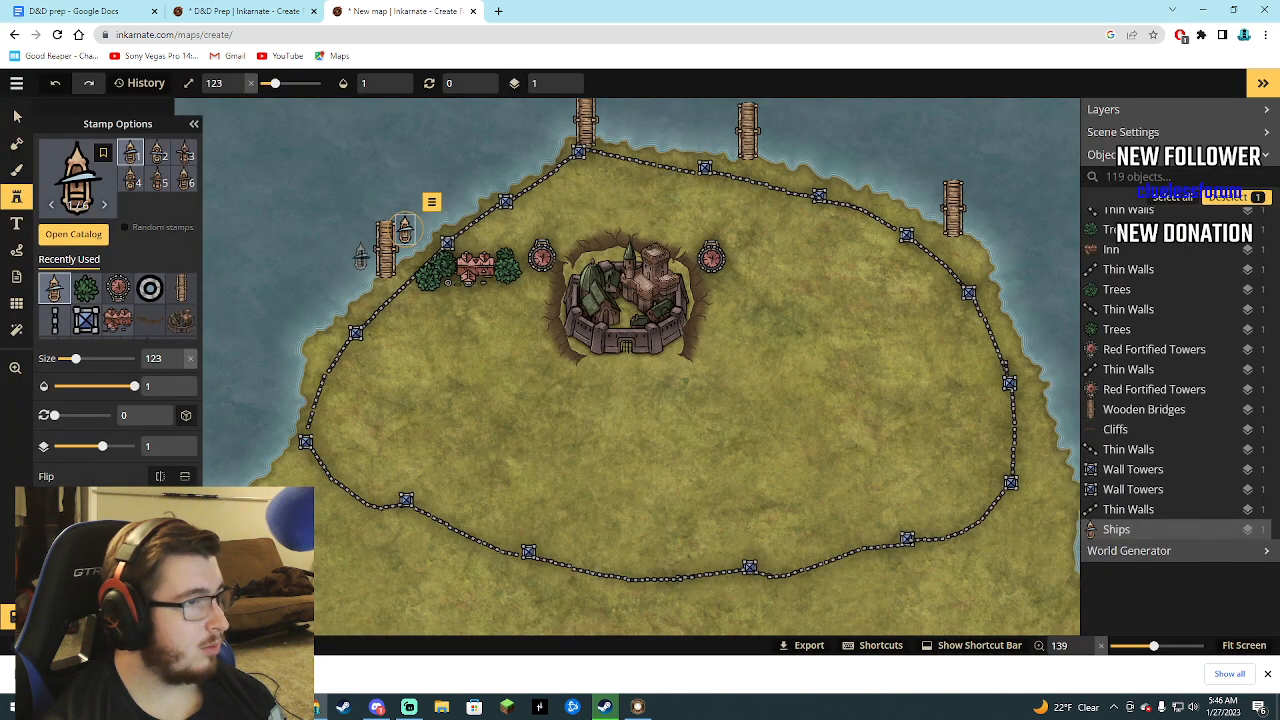
left_click(363, 260)
left_click(562, 121)
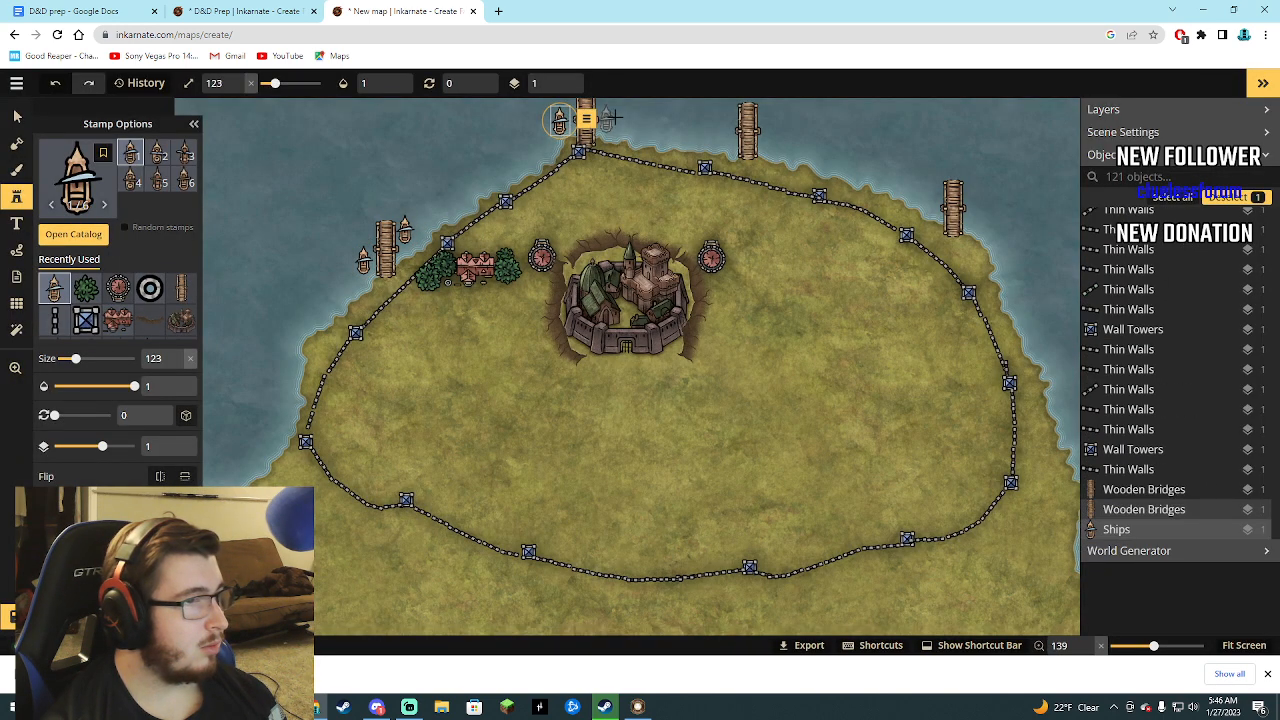
left_click(768, 124)
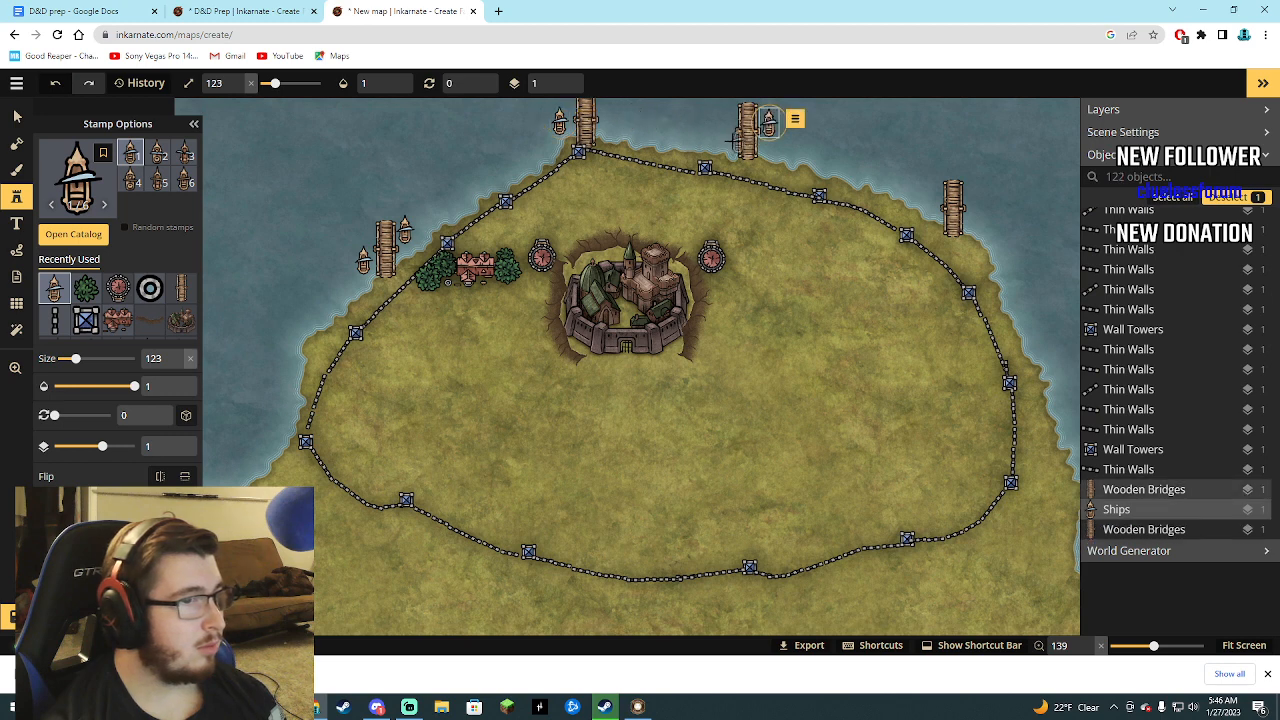
left_click(730, 140)
left_click(939, 186)
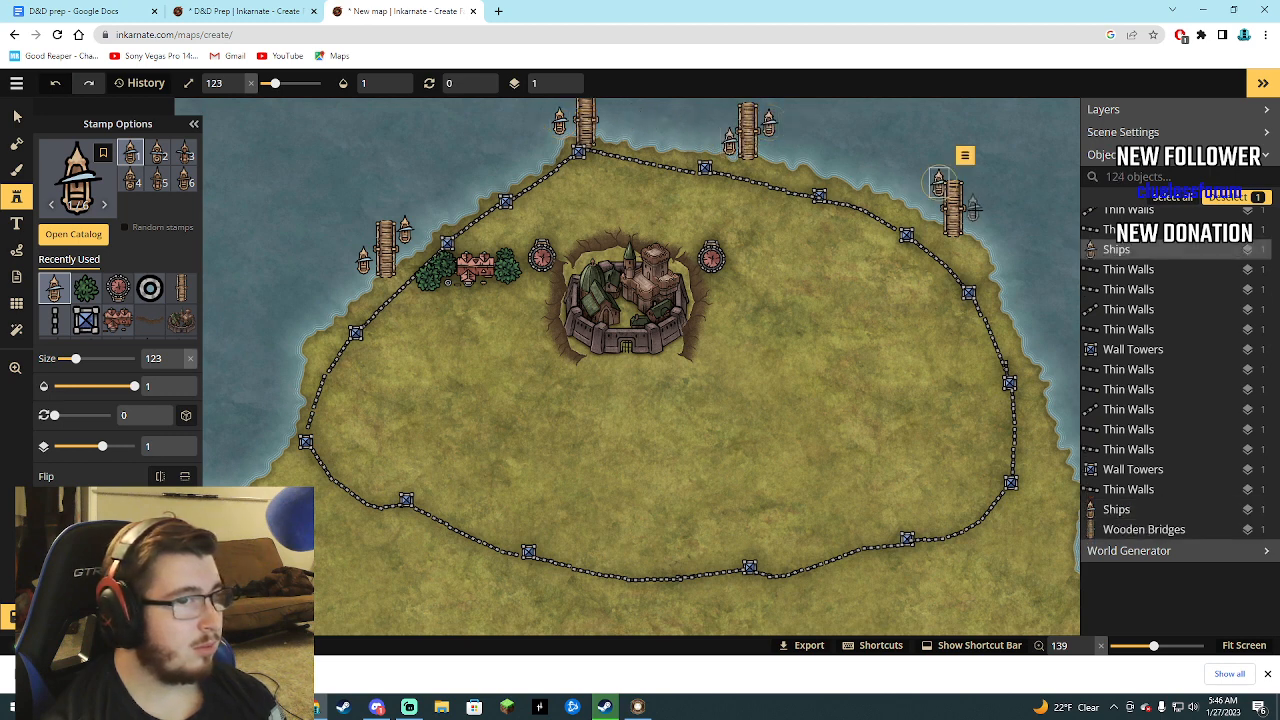
left_click(975, 222)
Place three Small Bare Fields stamps at size 123 inside the eastern wall, two stacked north-south and one west of the southern field.
left_click(73, 236)
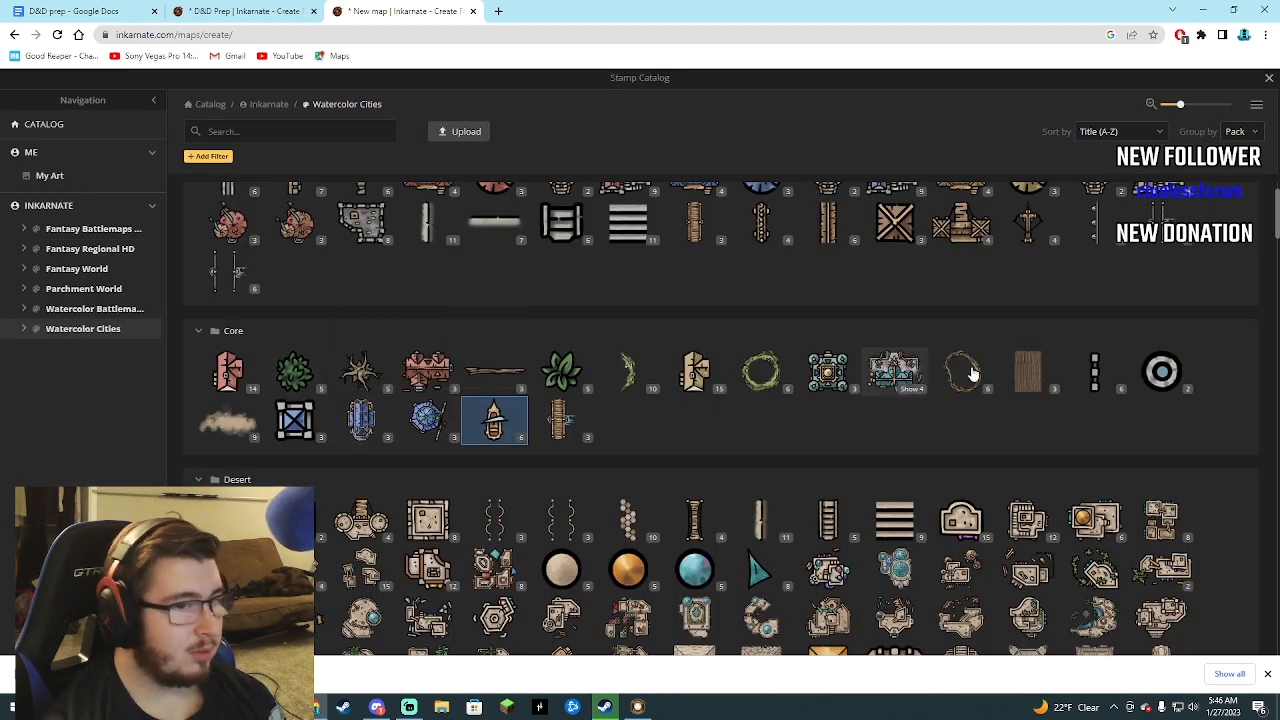
left_click(1026, 375)
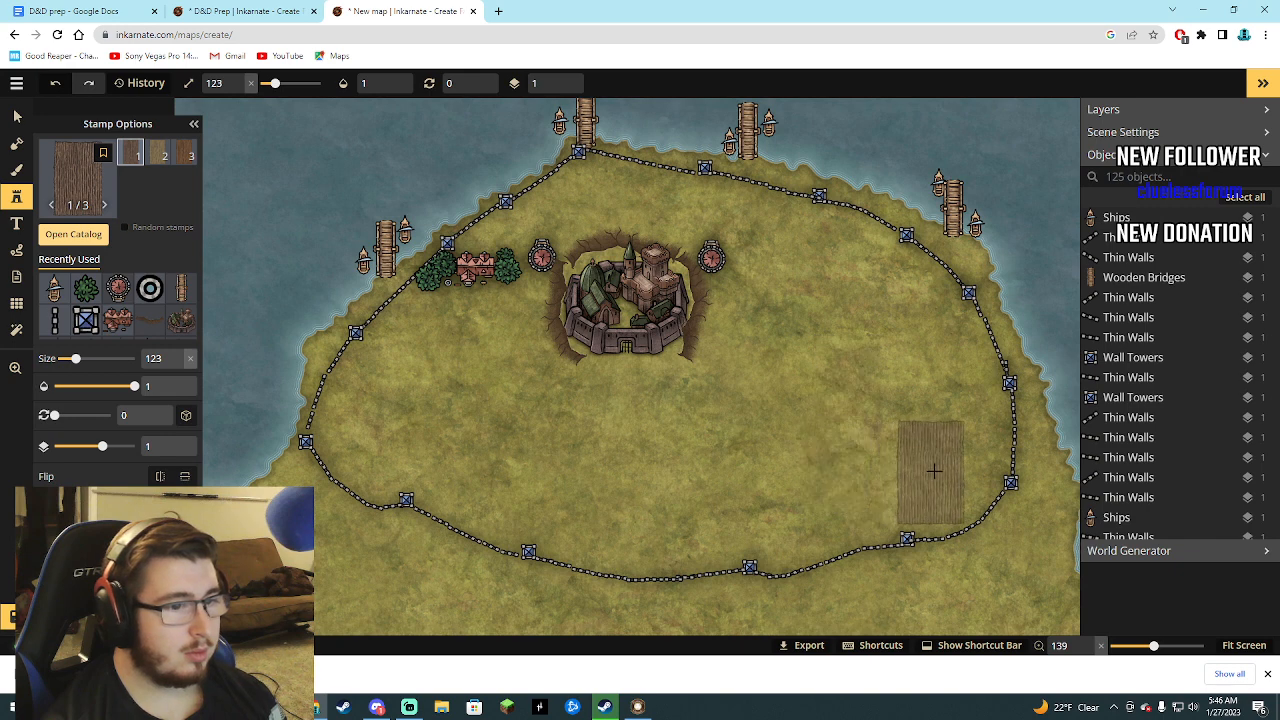
left_click(943, 460)
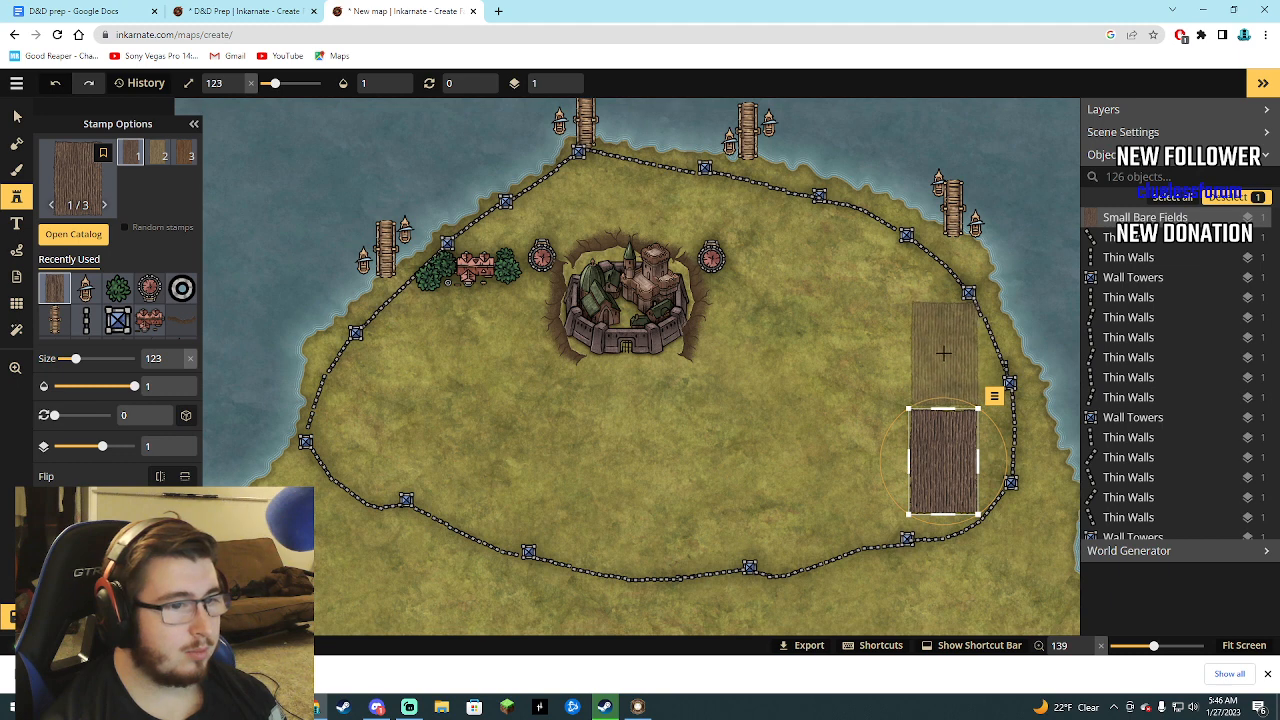
left_click(943, 352)
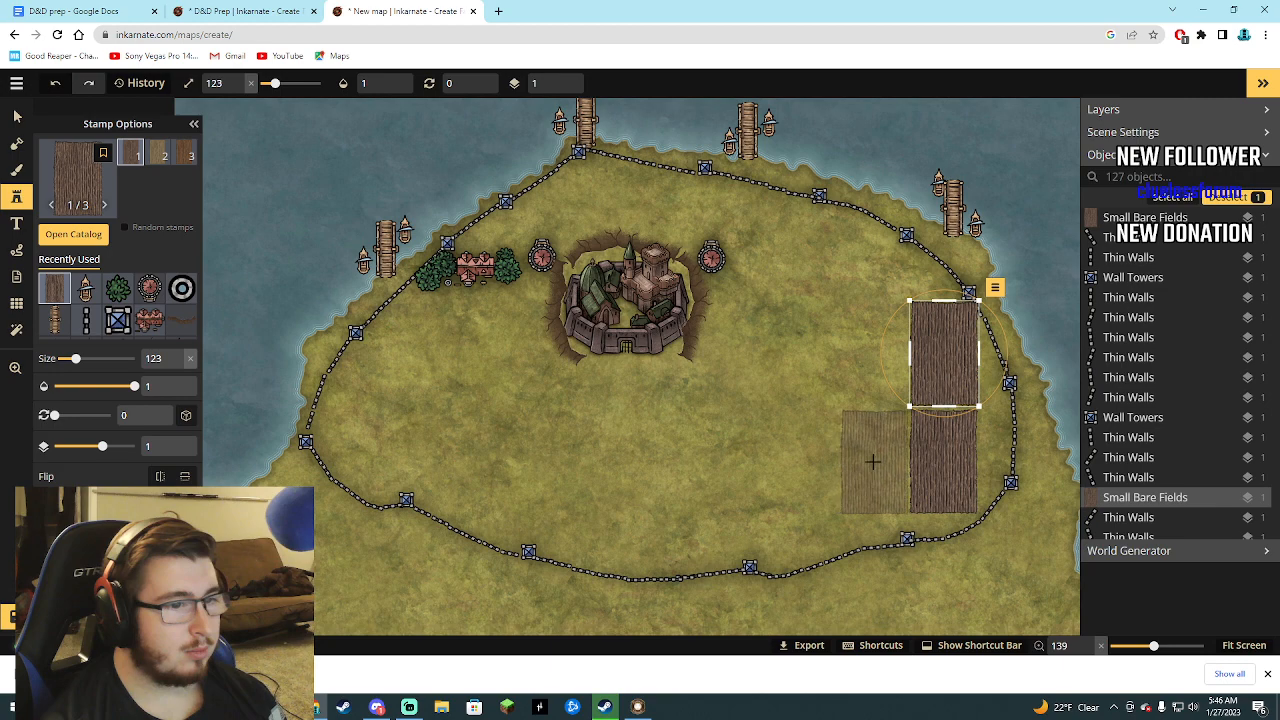
left_click(872, 461)
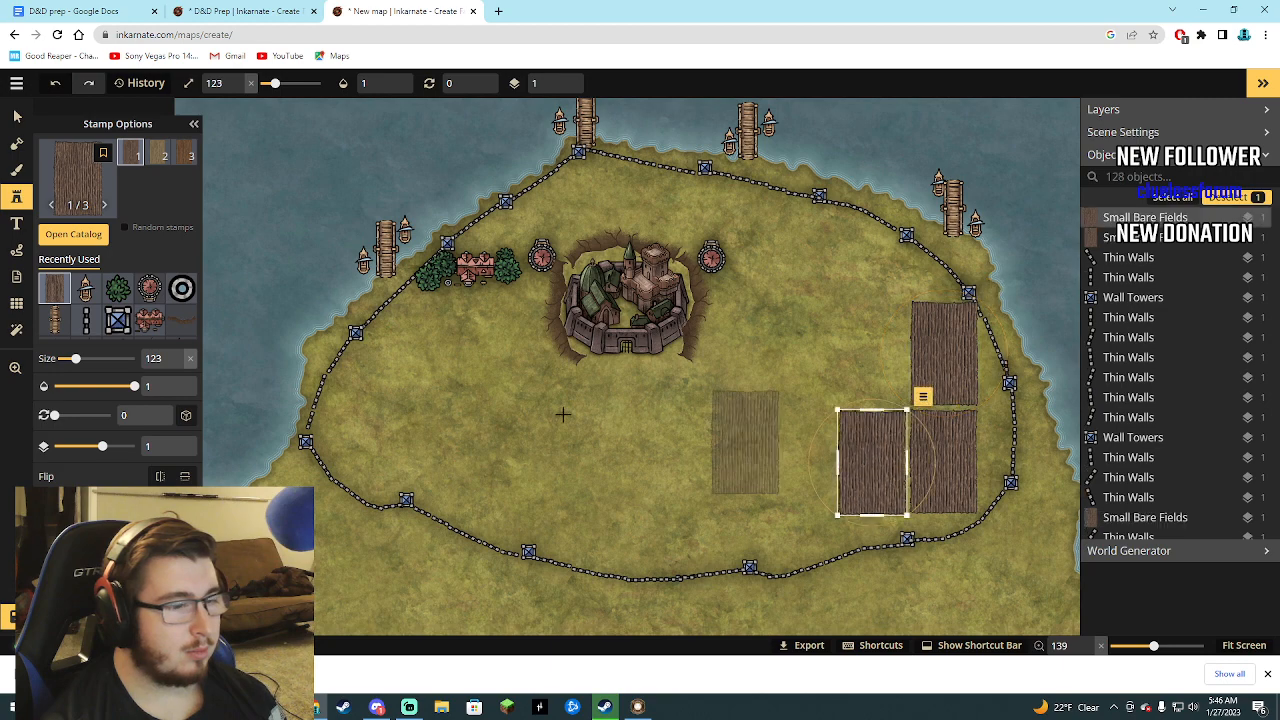
Place six random Small Yellow Buildings stamps at size 123 in two columns west of the northern field.
left_click(72, 235)
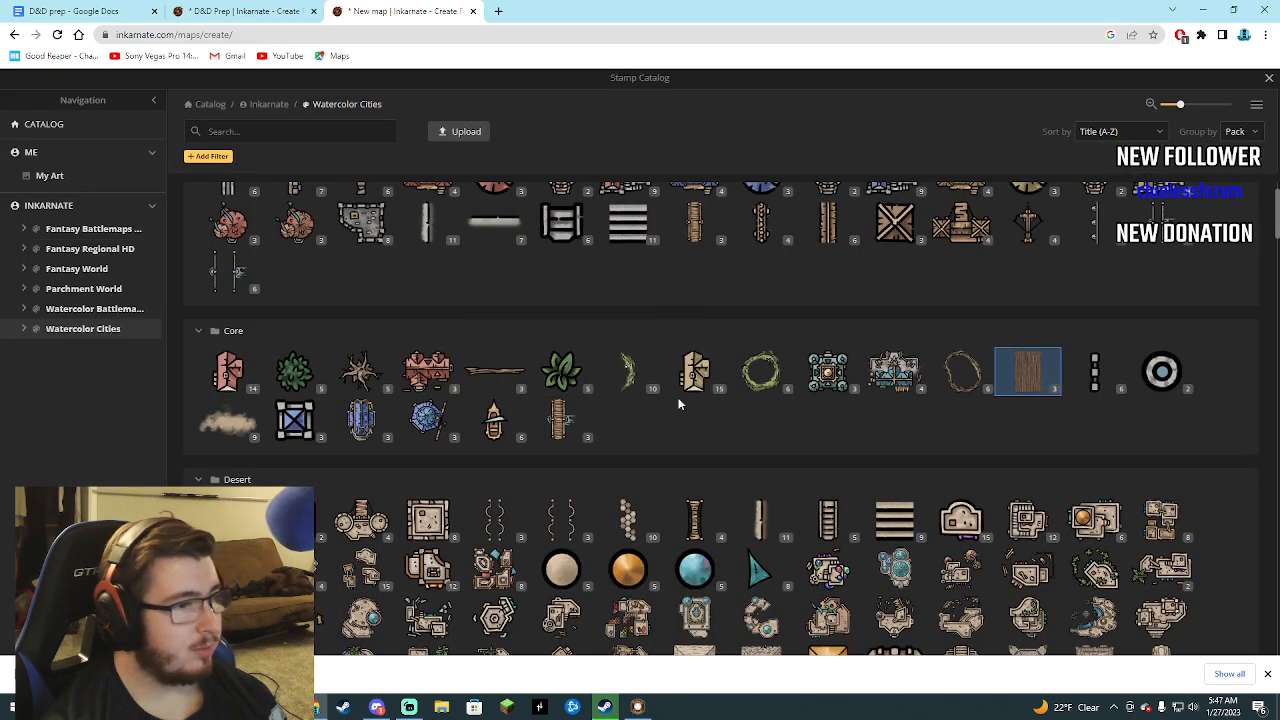
left_click(697, 372)
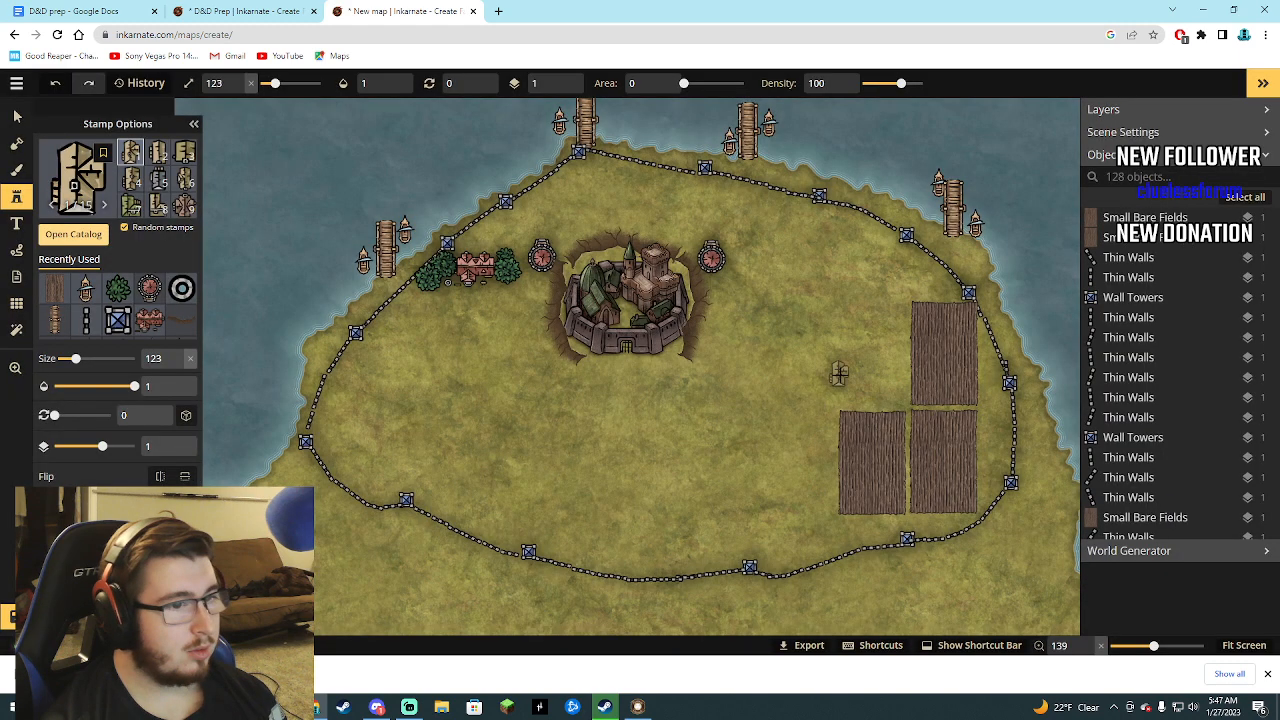
left_click(853, 383)
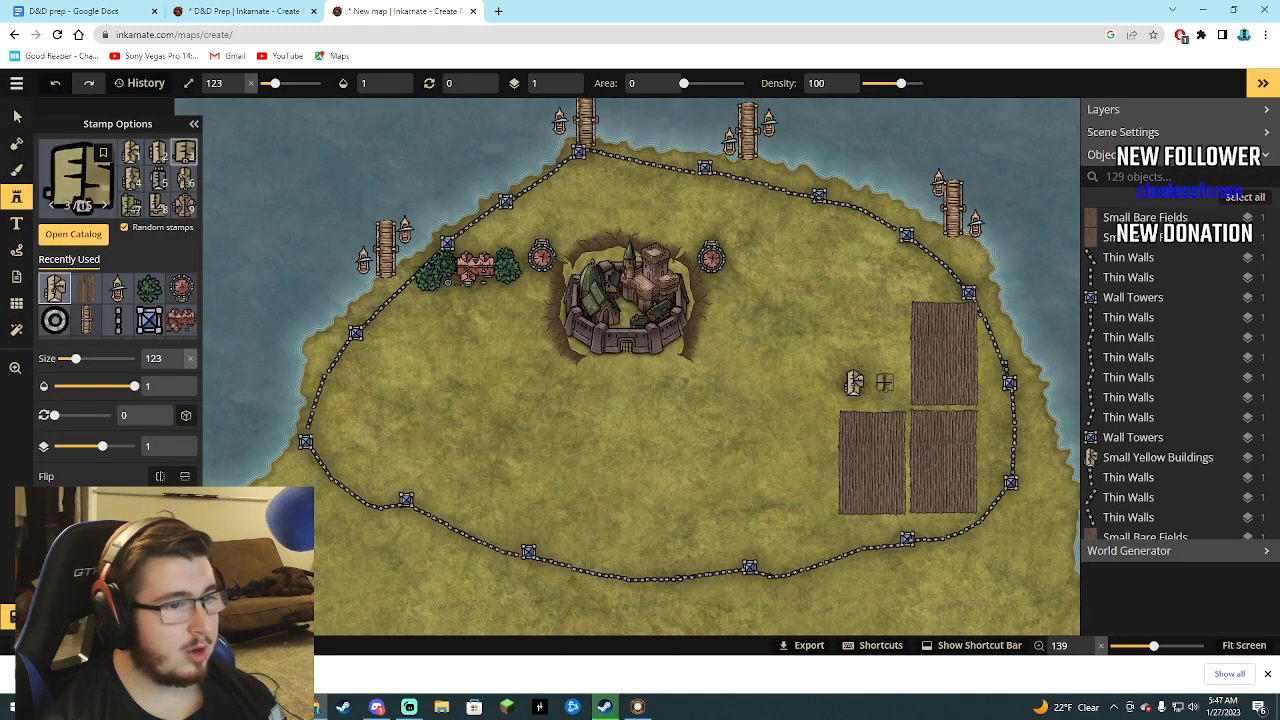
left_click(888, 385)
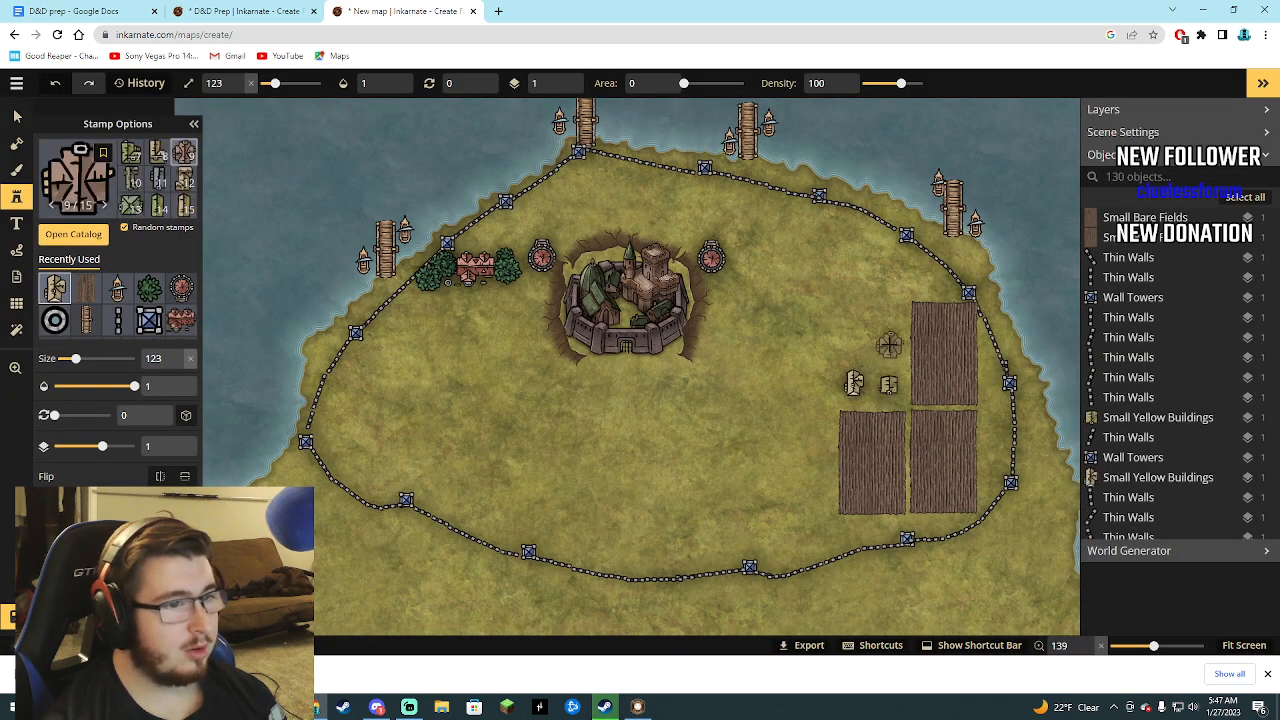
left_click(888, 344)
left_click(855, 315)
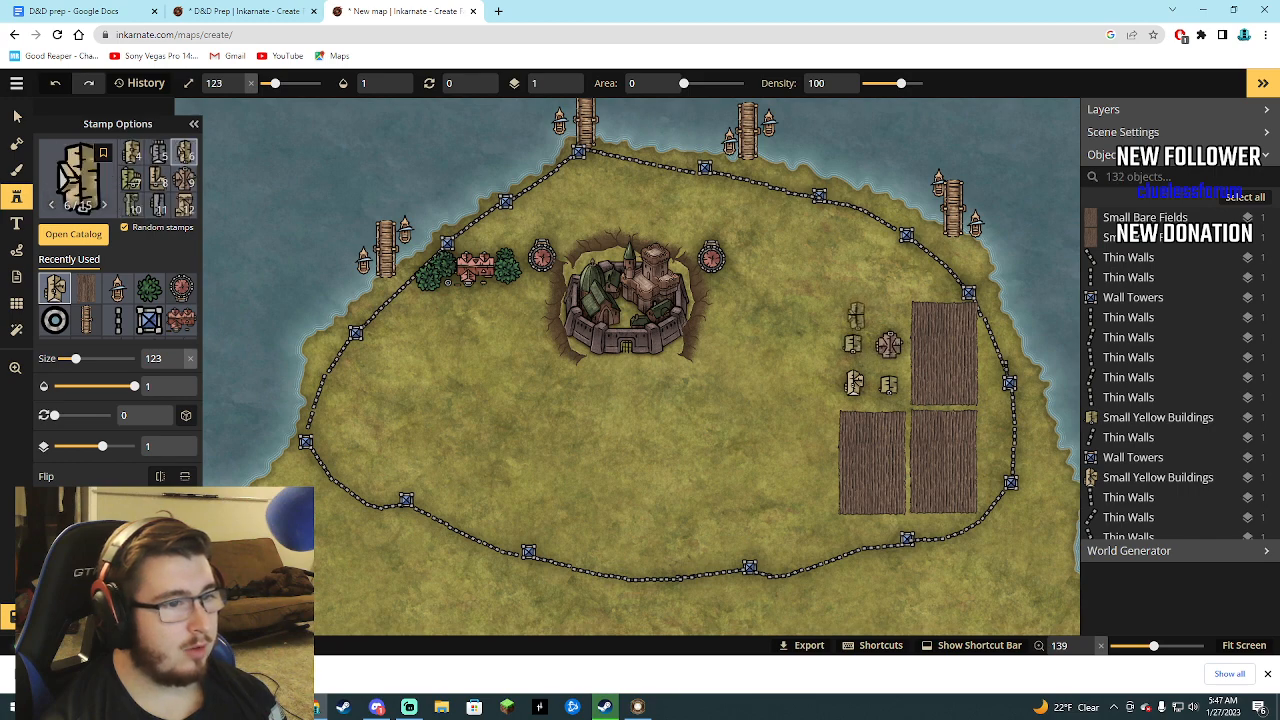
left_click(884, 313)
left_click(884, 310)
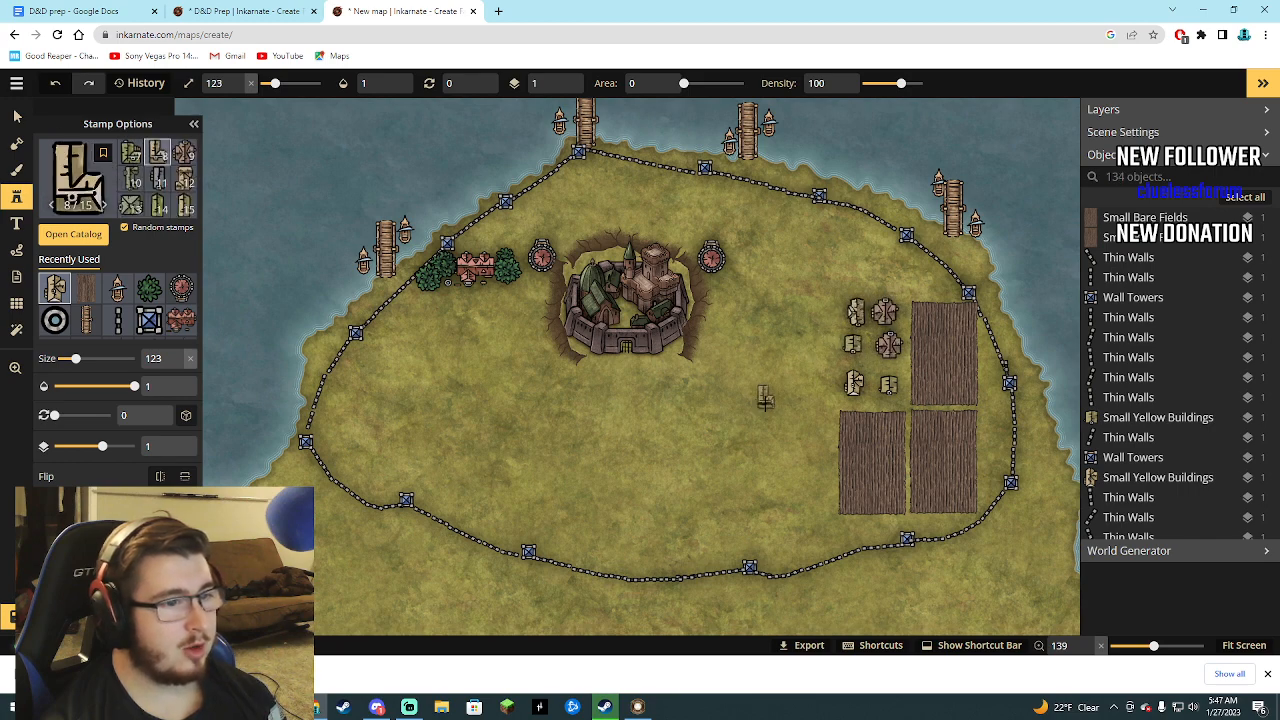
Place a Shipyard 2 stamp at size 123 inside the northern wall above the castle and rotate it to 15 degrees.
left_click(92, 234)
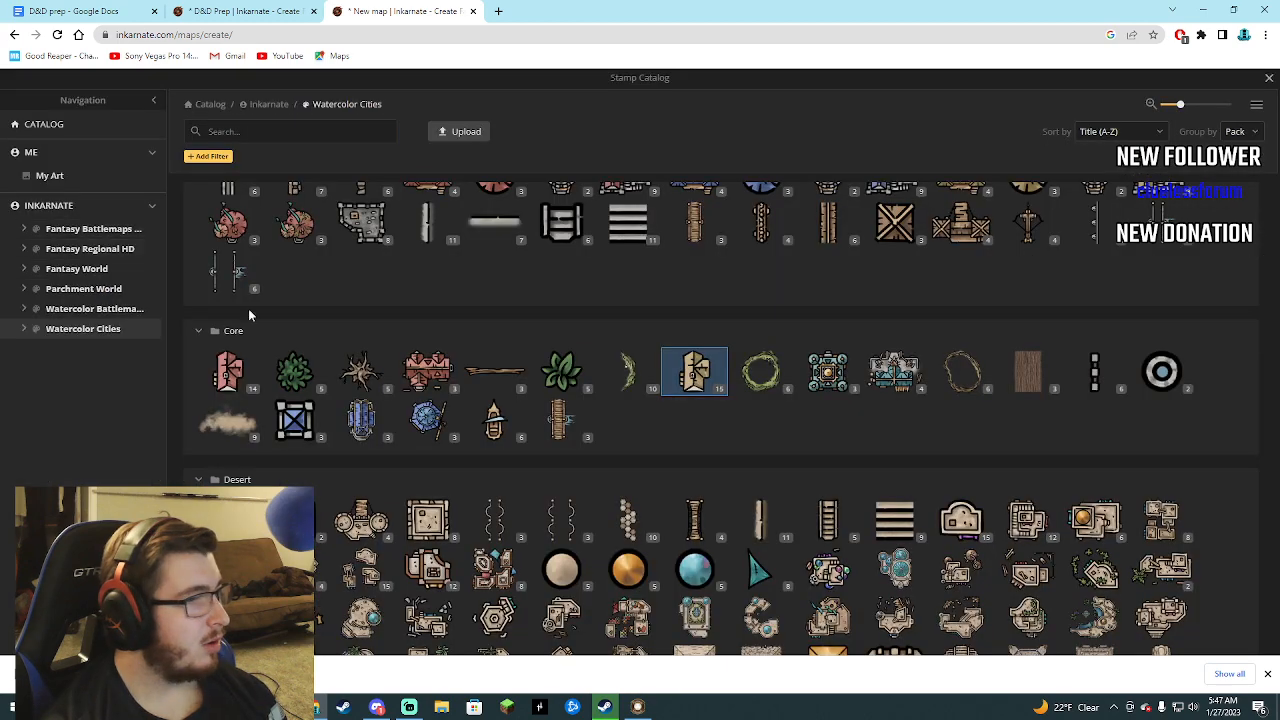
left_click(884, 372)
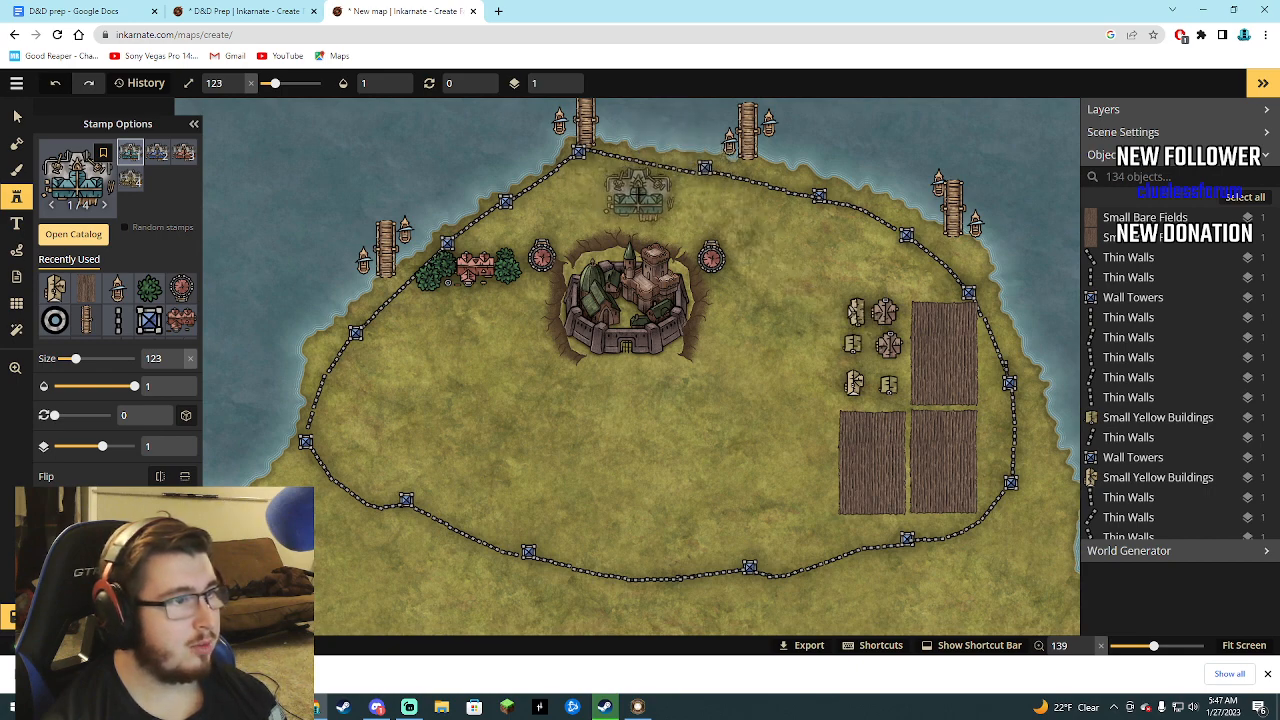
left_click(638, 190)
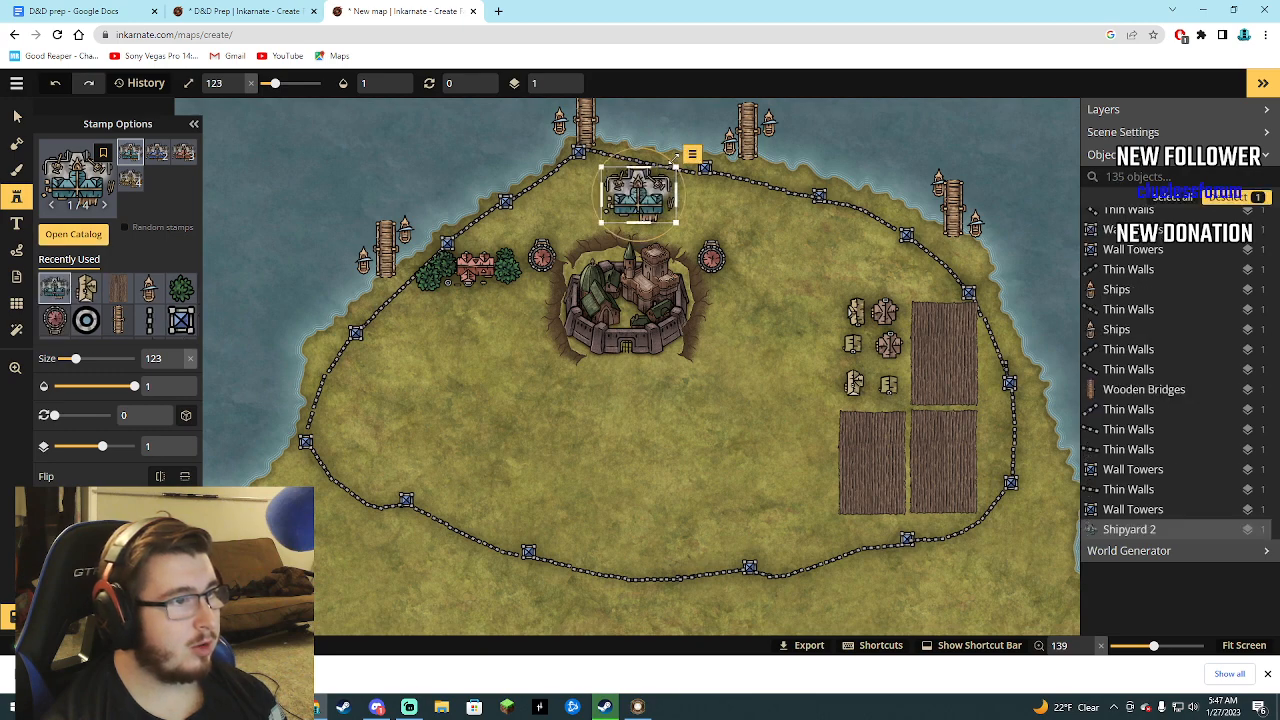
left_click_drag(668, 157, 680, 162)
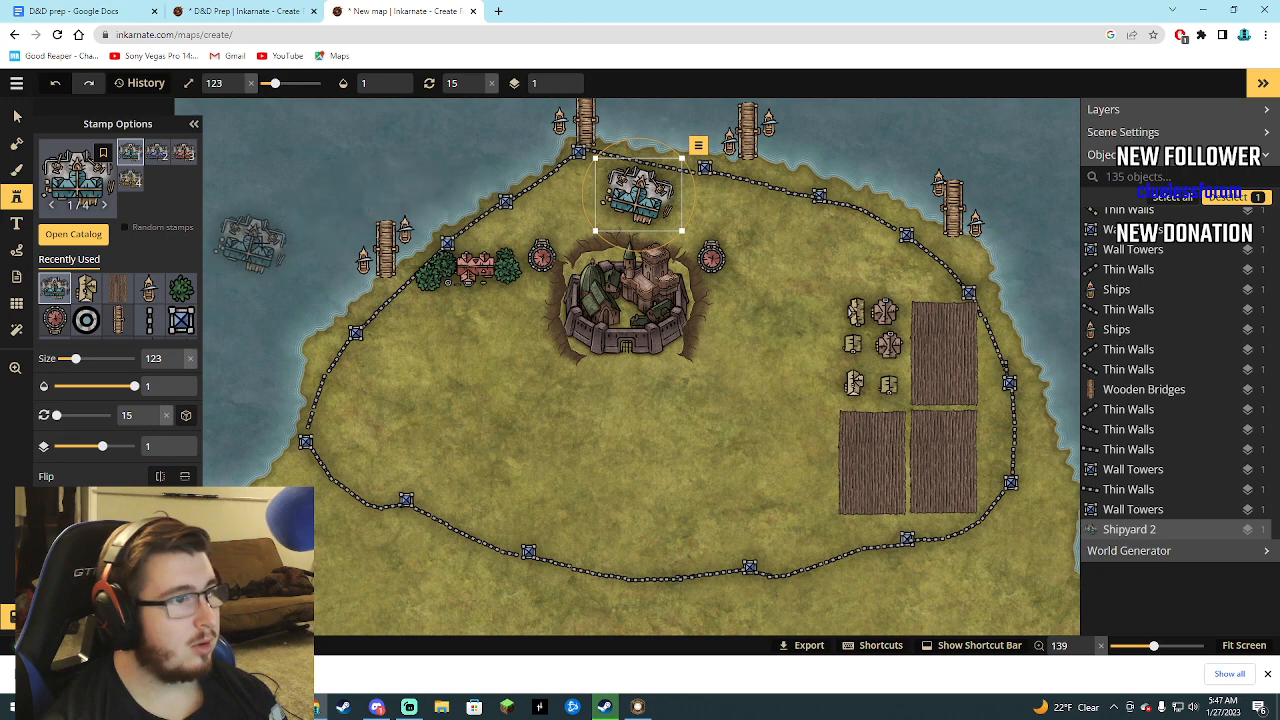
Place a blue-roofed Church stamp at size 123 between the castle and the small yellow buildings.
left_click(74, 238)
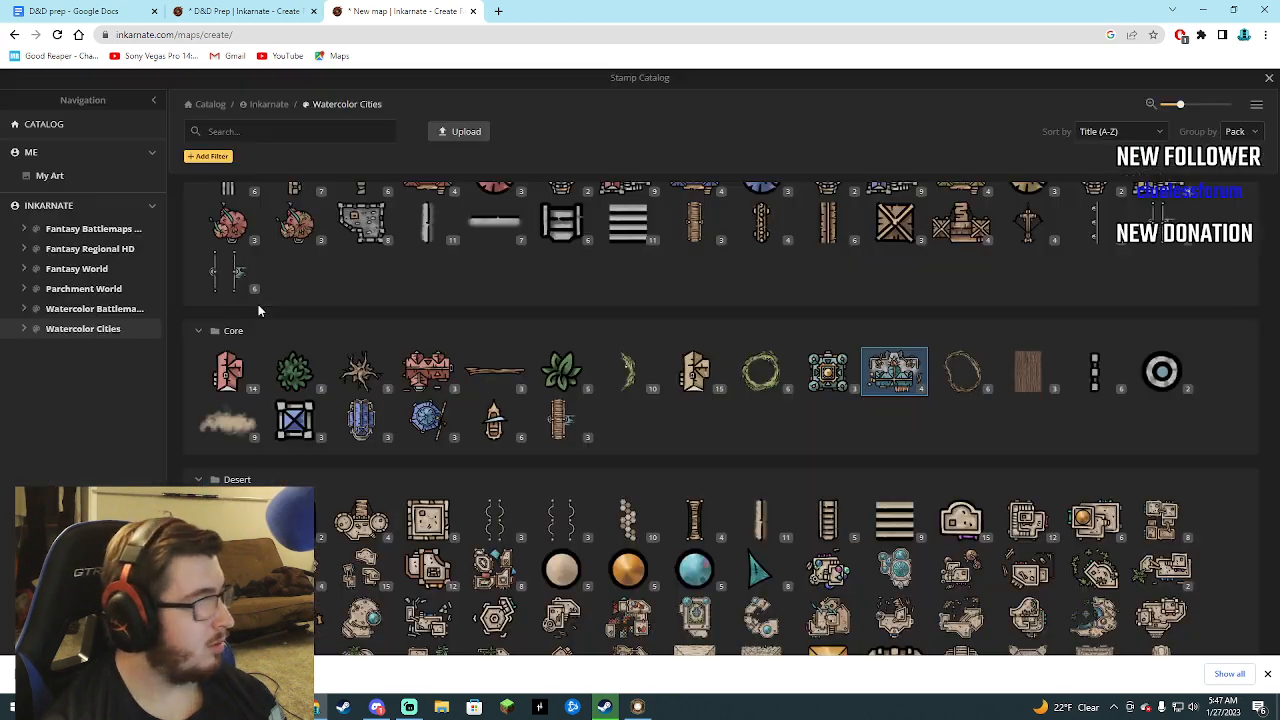
left_click(360, 423)
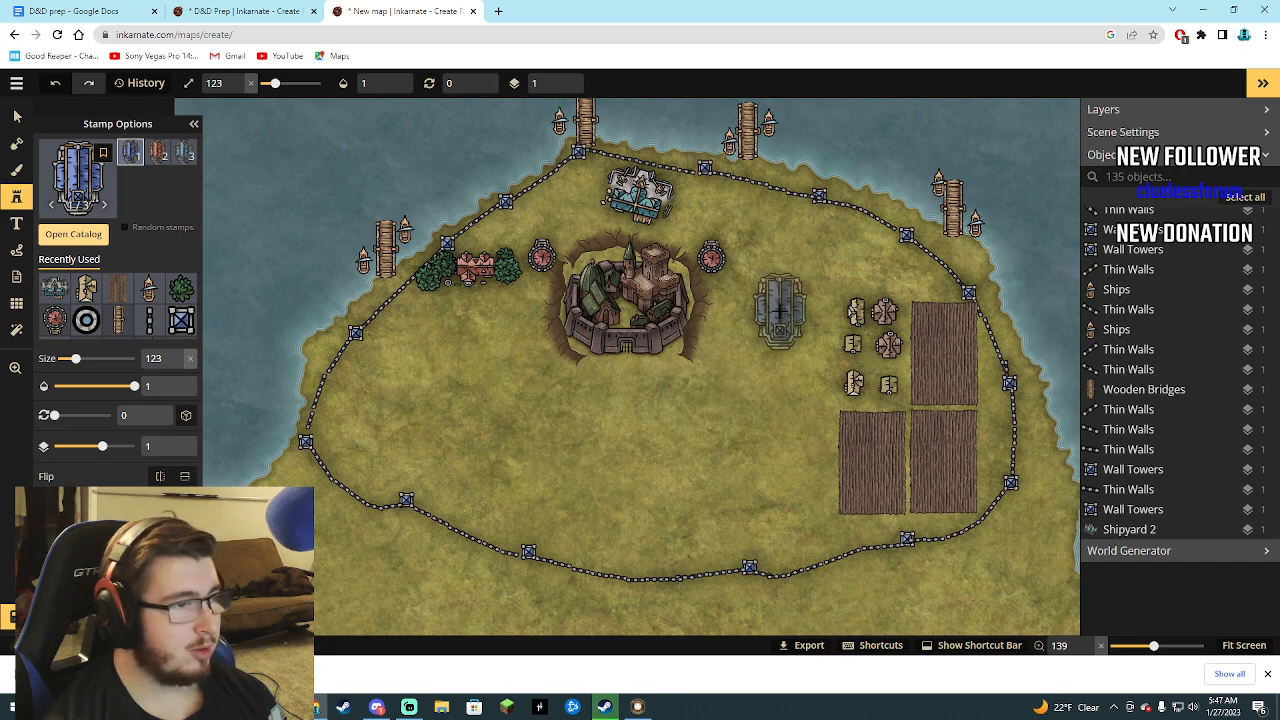
left_click(778, 310)
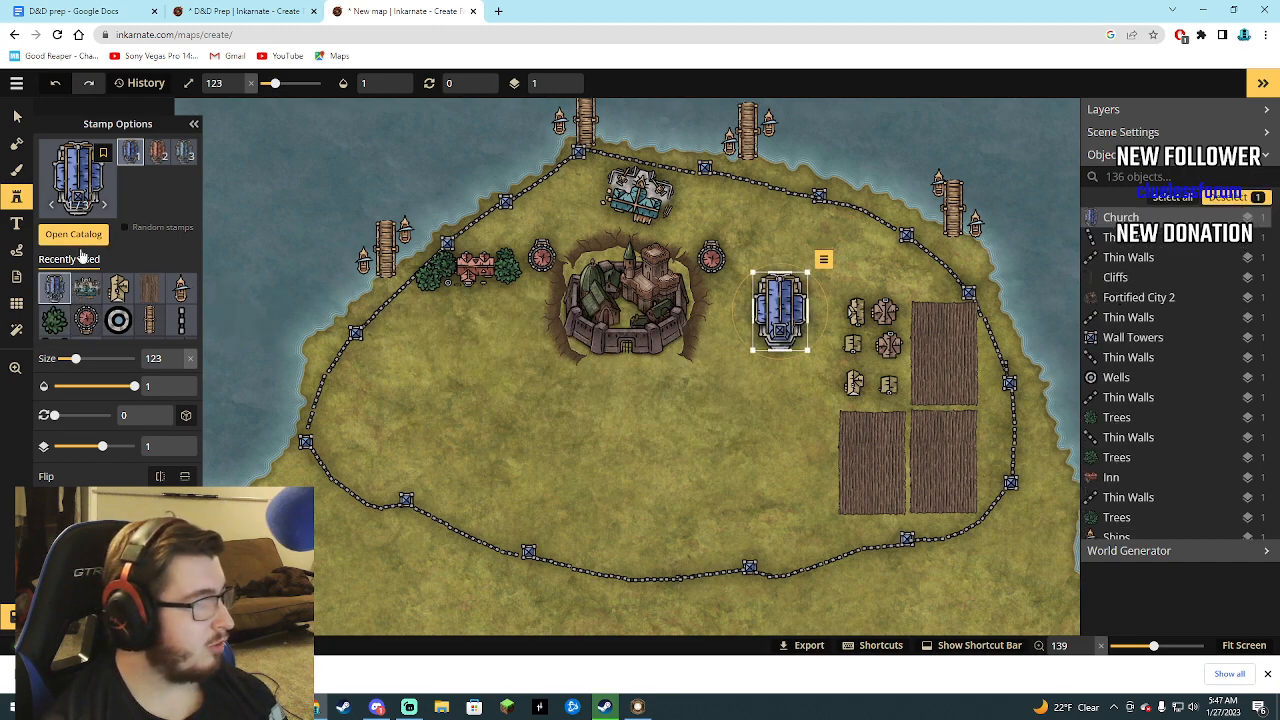
Place four random Medium Teal Noble Buildings at size 123, one west of the shipyard and three in a column south of the inn.
left_click(78, 238)
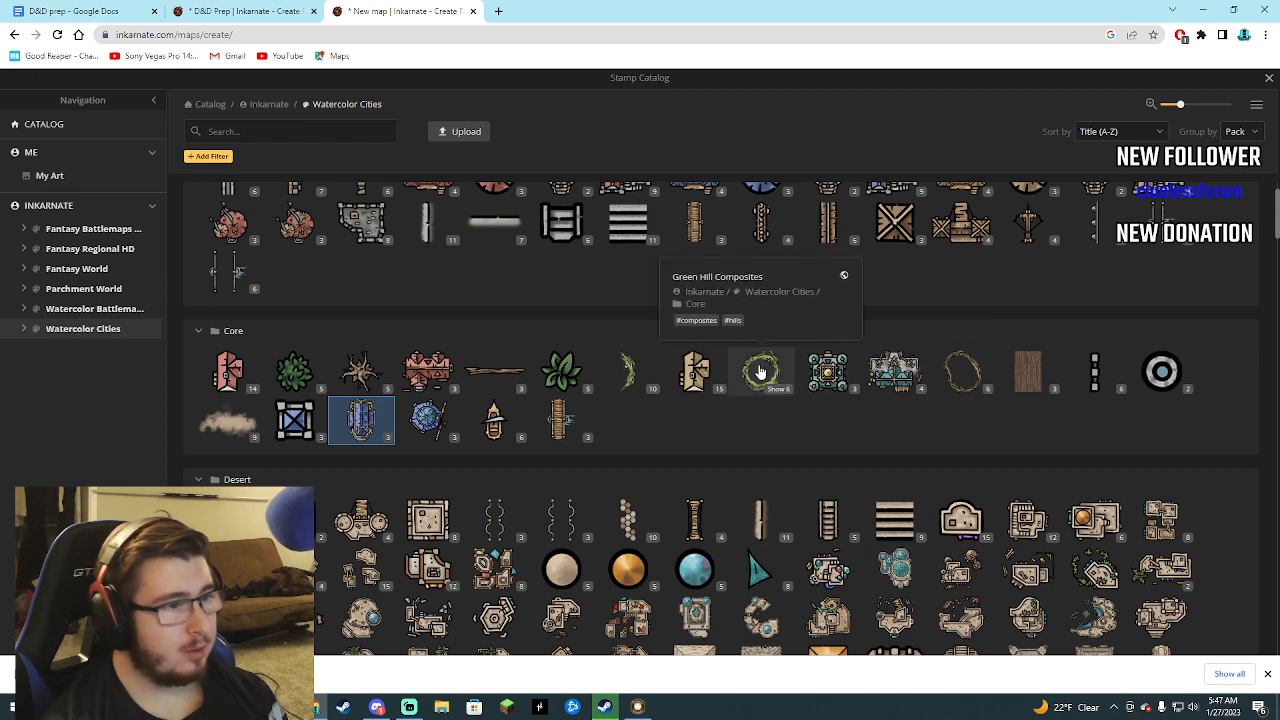
left_click(826, 377)
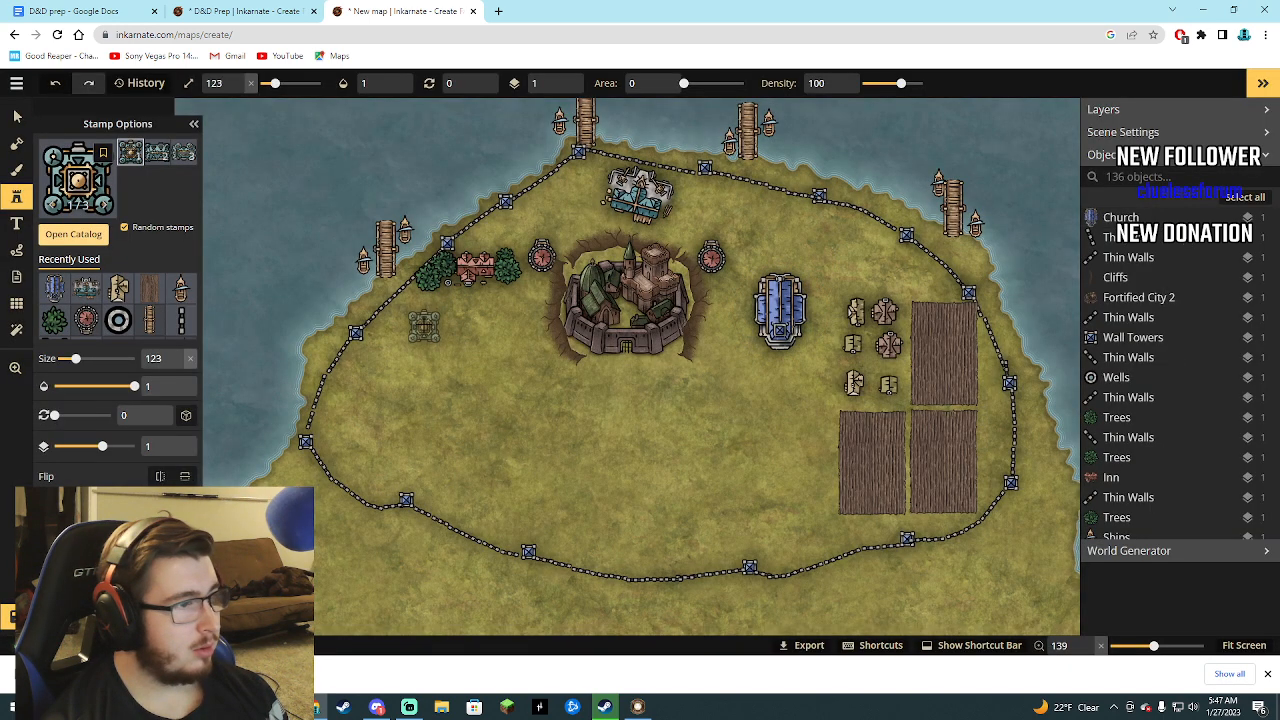
left_click(437, 316)
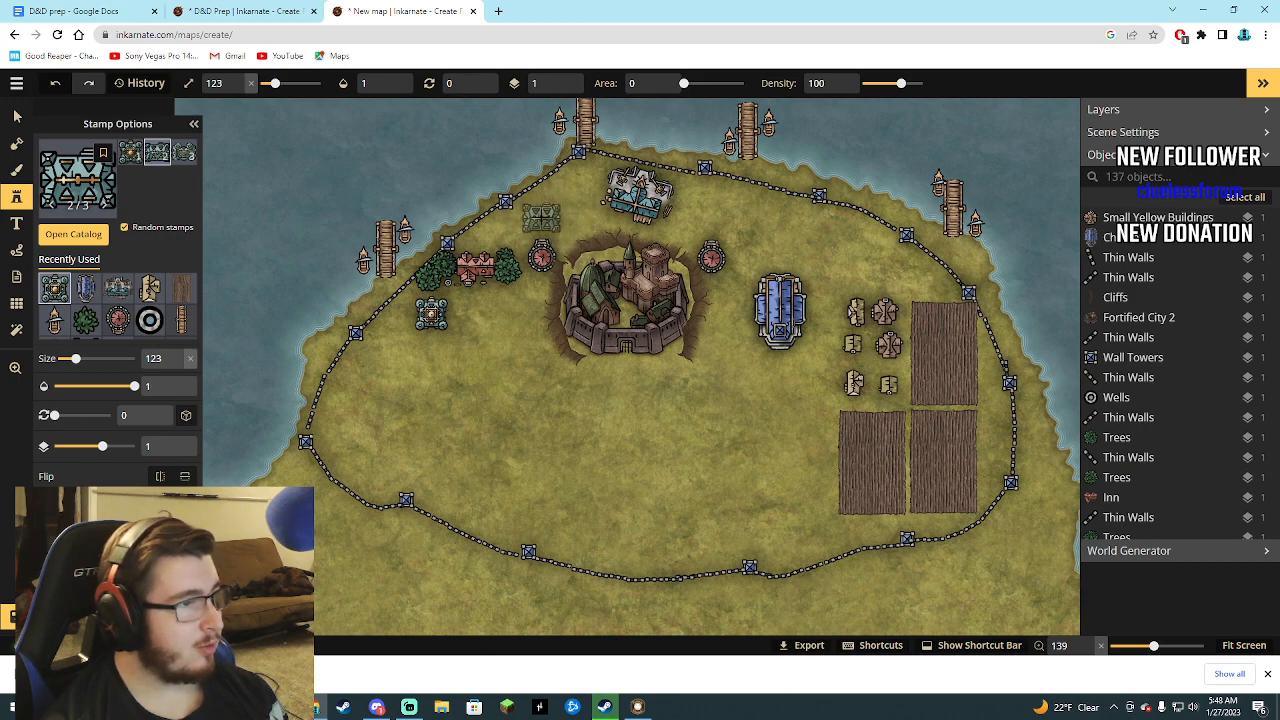
left_click(563, 207)
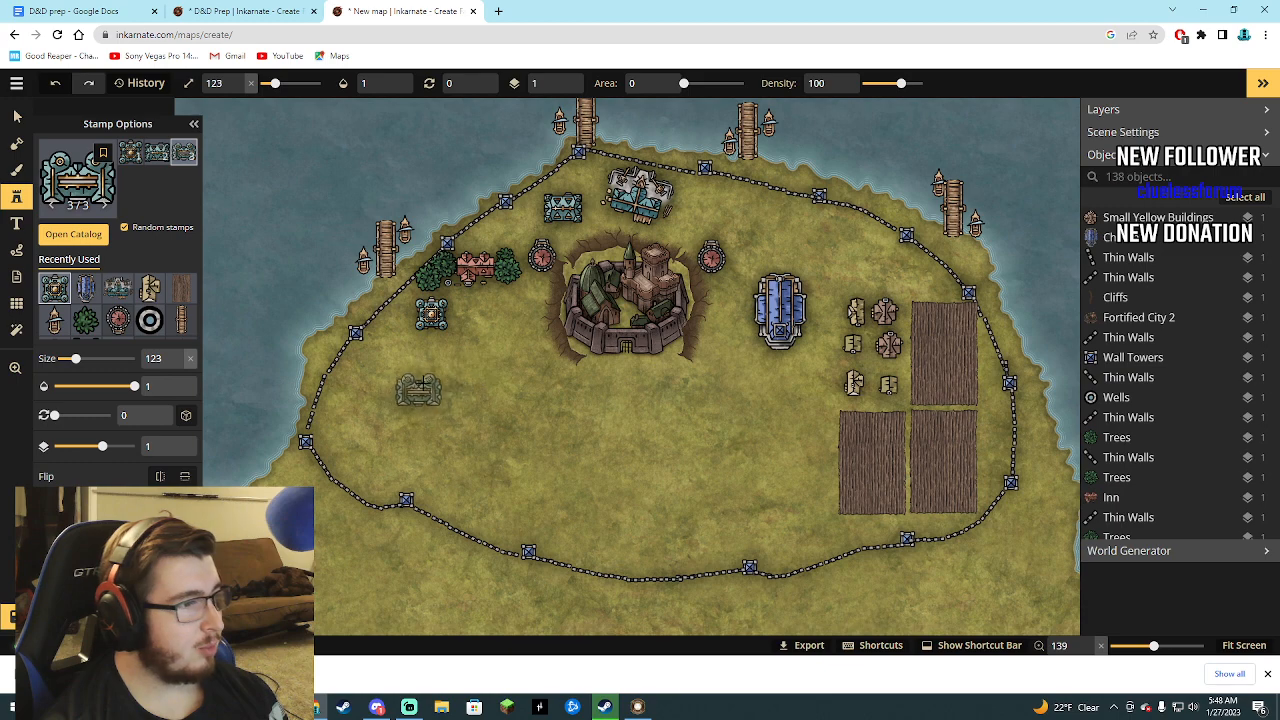
left_click(432, 363)
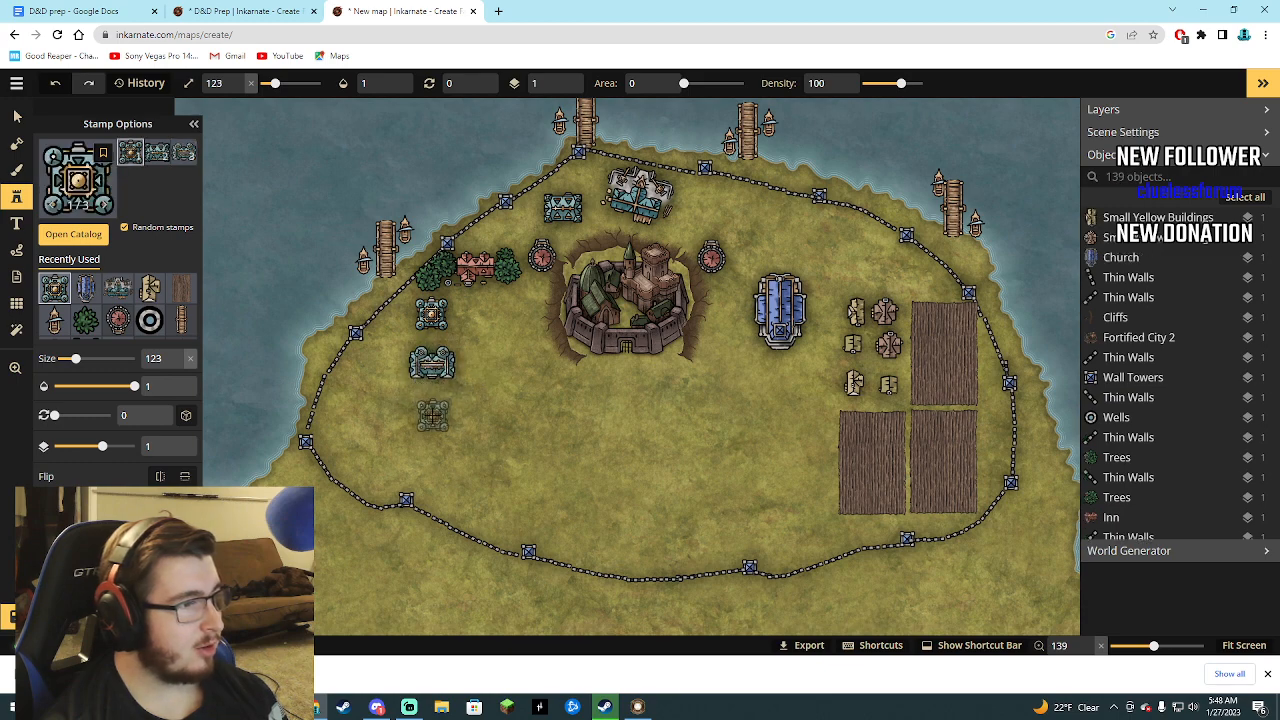
left_click(432, 415)
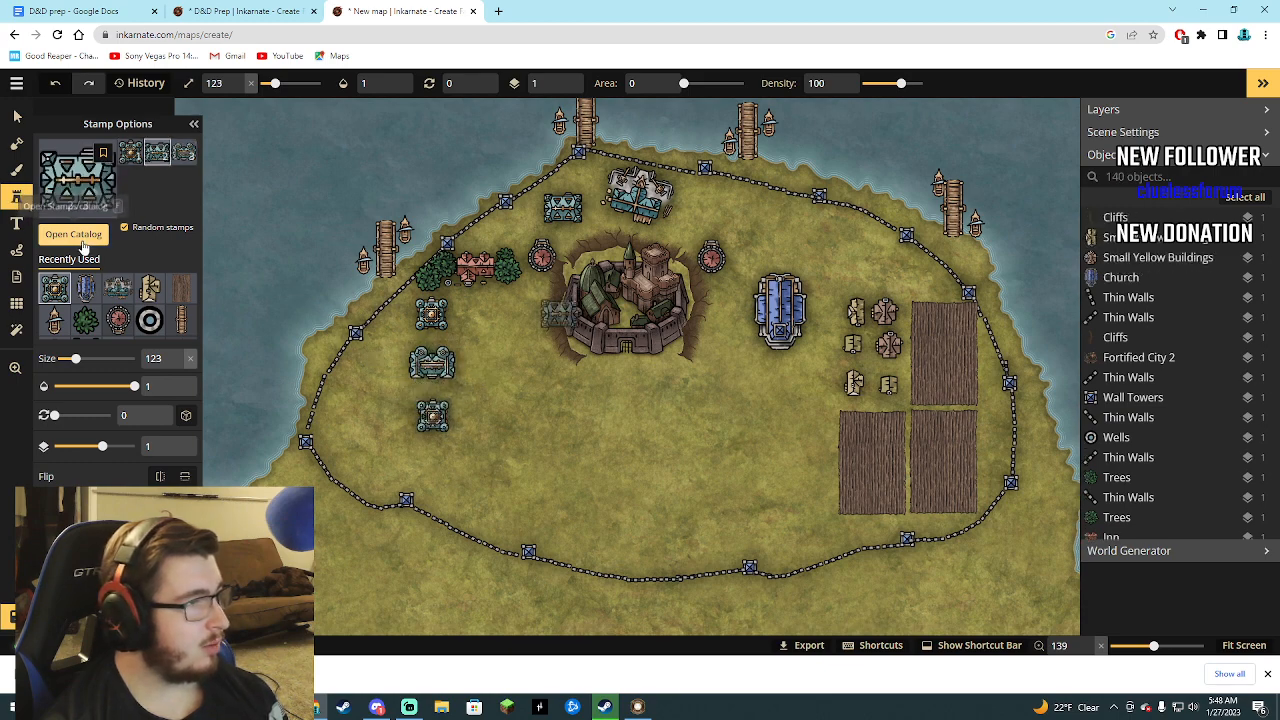
Place five random Red Fortified Buildings at size 123, two stacked west of the castle and three in a row along the northeastern wall.
left_click(73, 234)
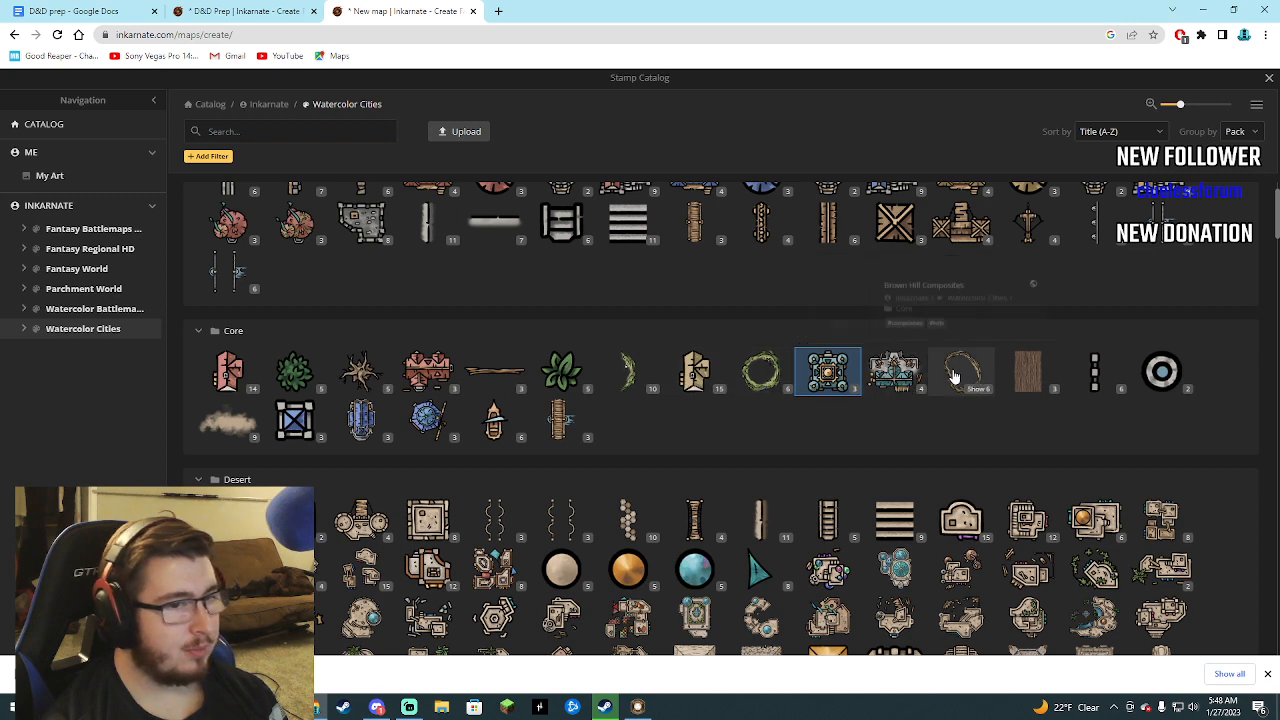
scroll(780, 423, "down", 1)
scroll(700, 410, "up", 2)
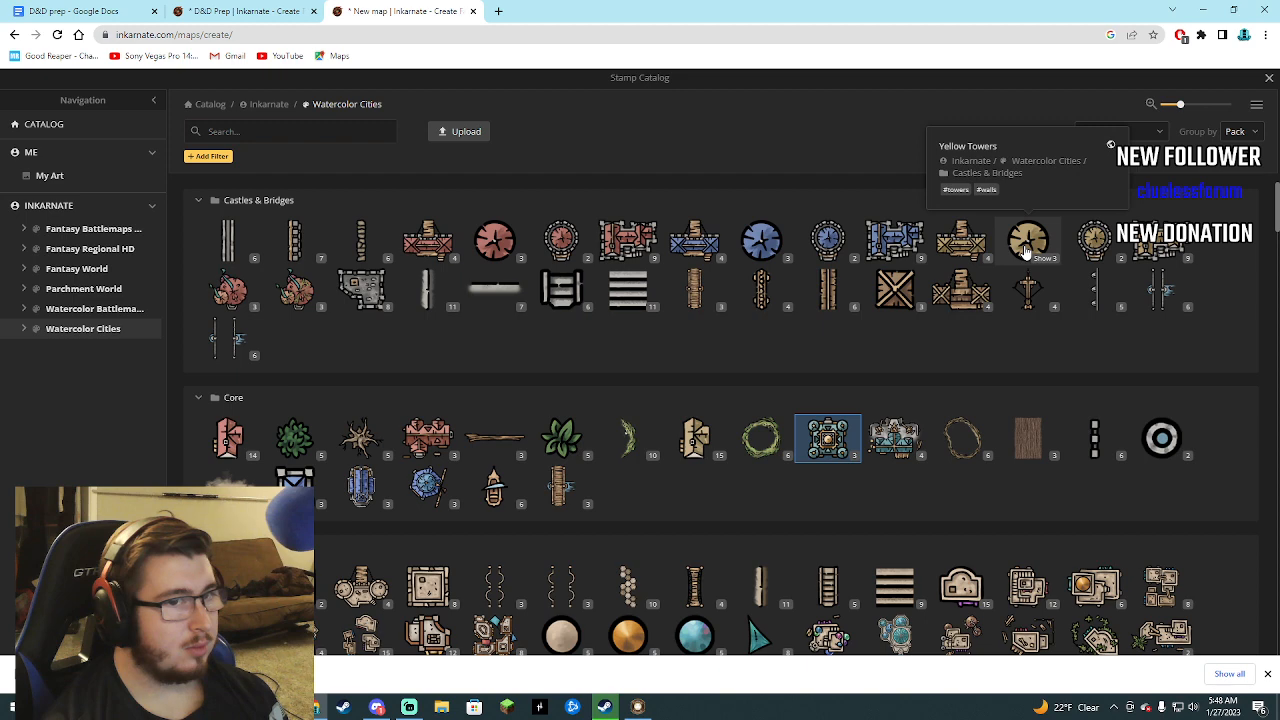
left_click(697, 243)
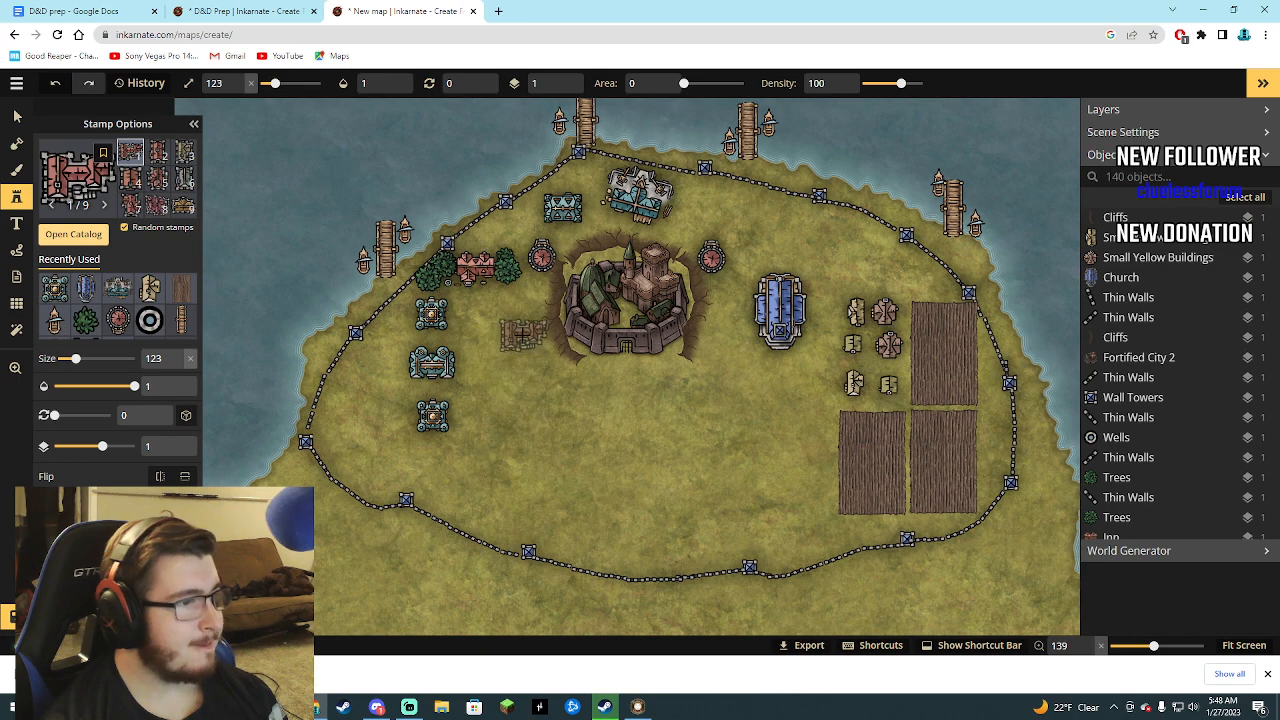
left_click(515, 315)
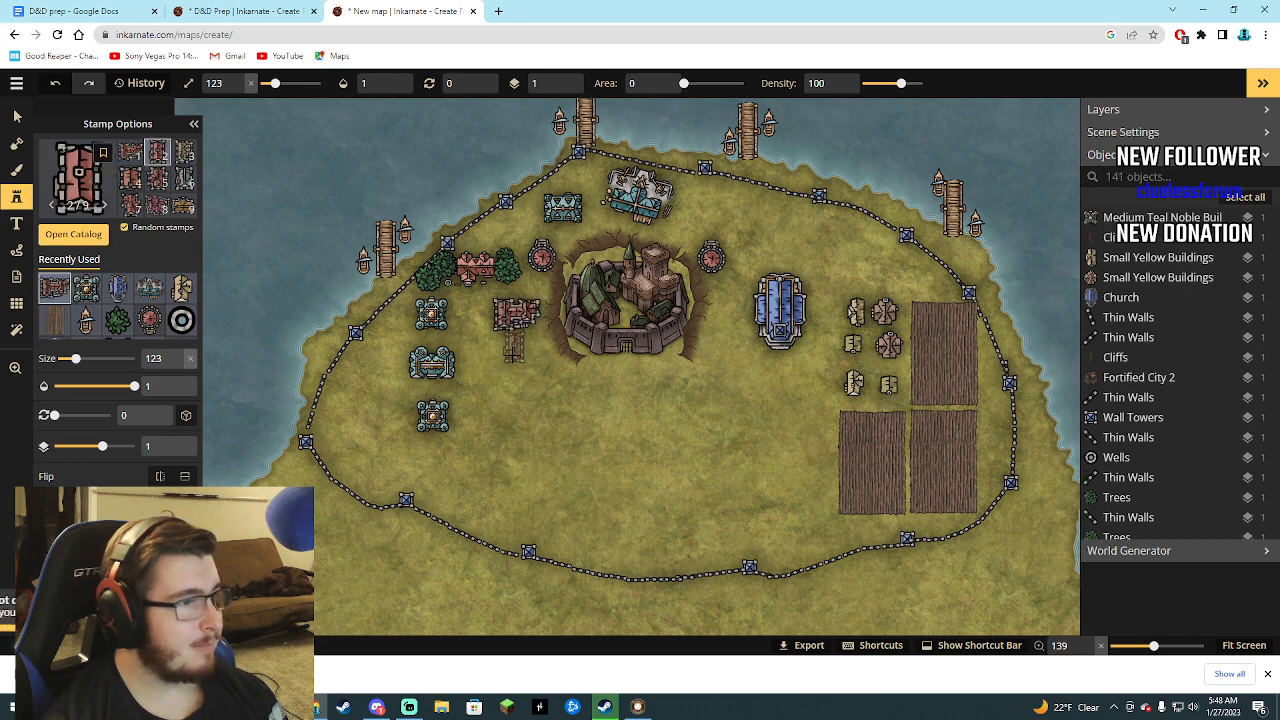
left_click(514, 368)
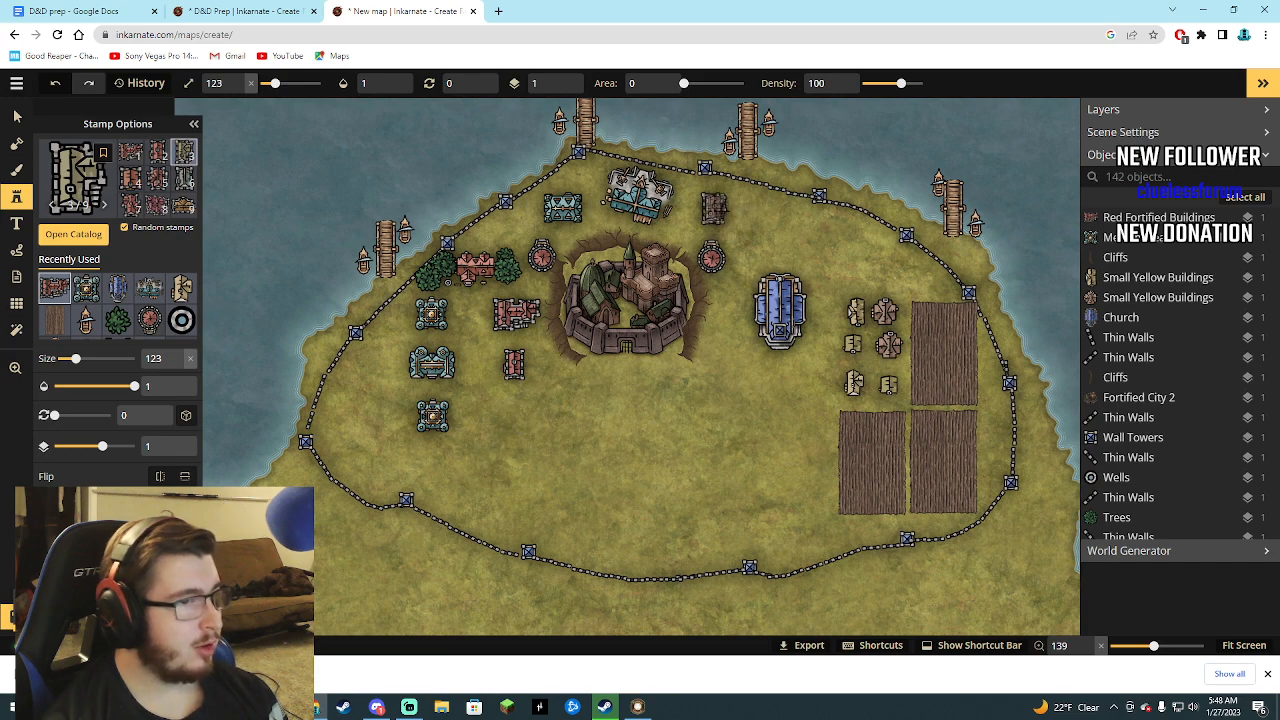
left_click(713, 207)
left_click(775, 228)
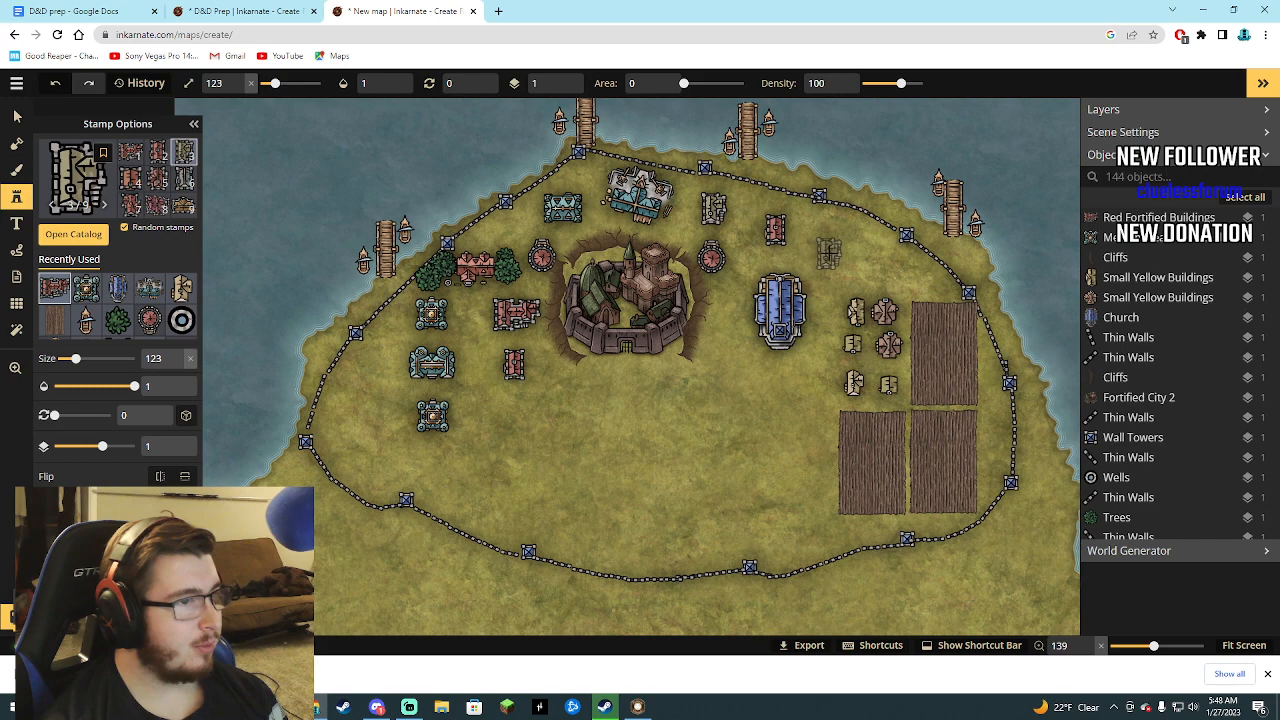
left_click(829, 250)
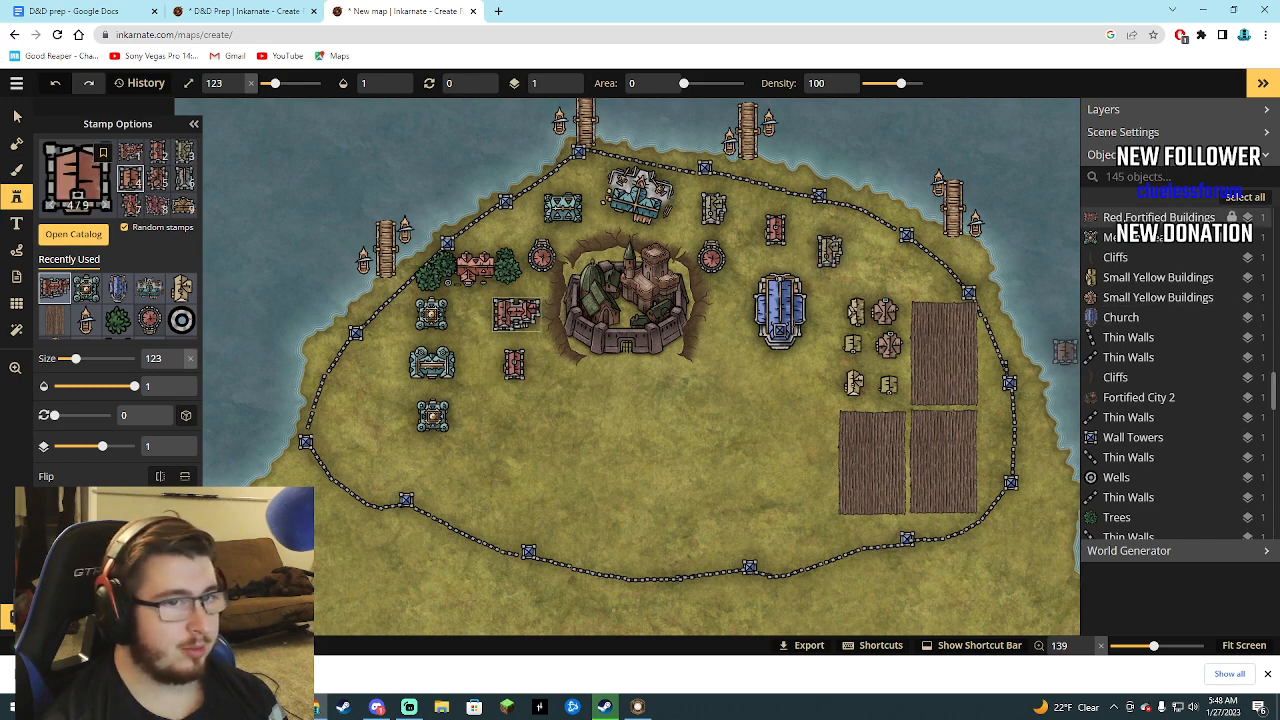
Delete the two Red Fortified Buildings west of the castle.
left_click(1127, 219)
key("Delete")
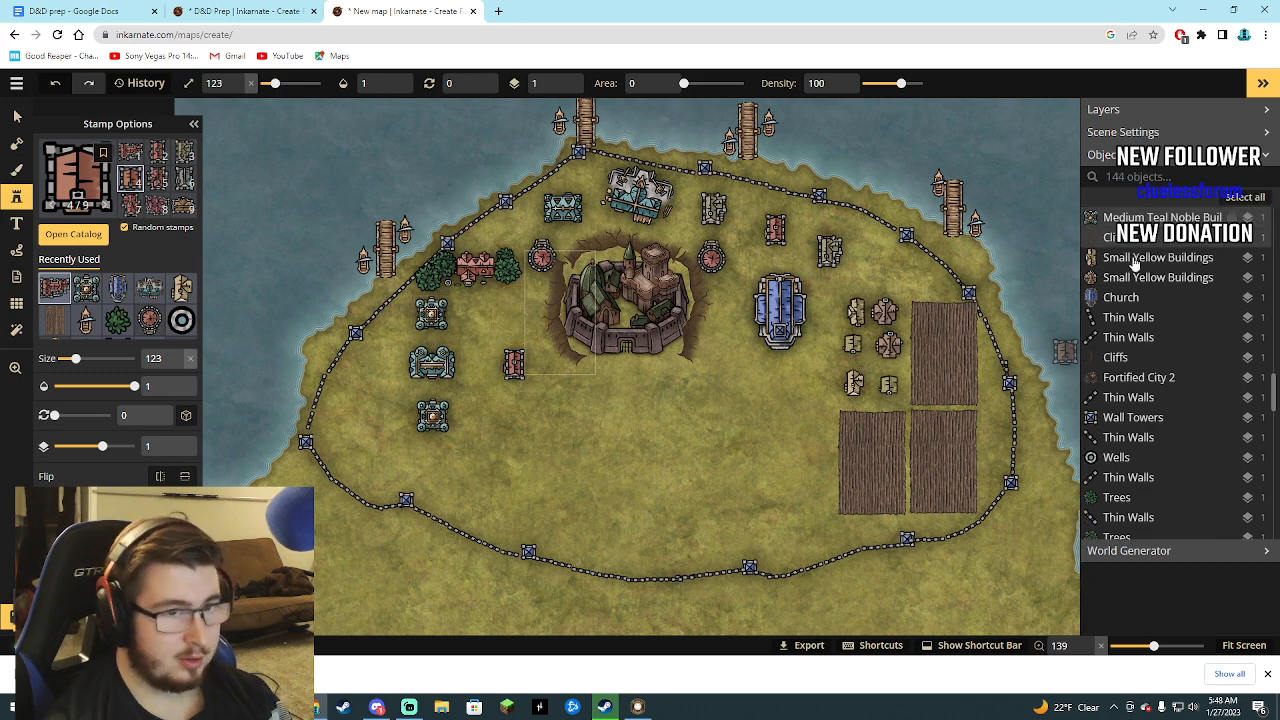
scroll(1123, 292, "up", 3)
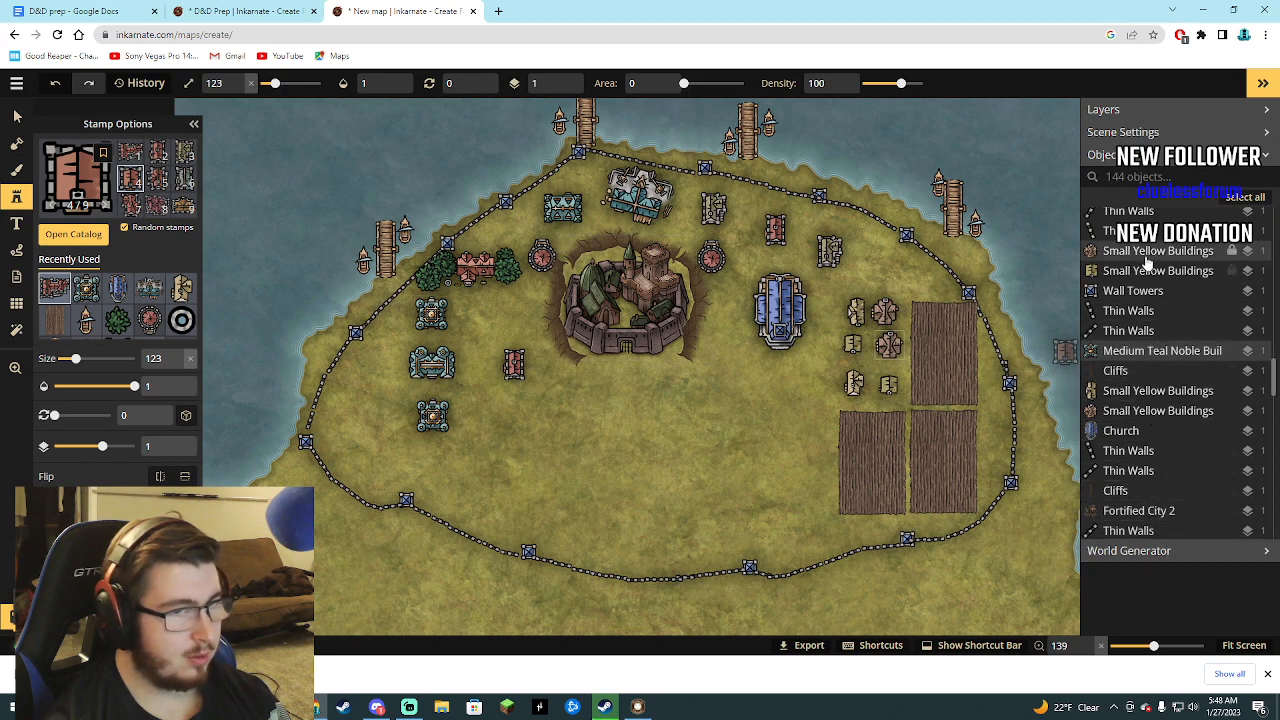
scroll(1148, 254, "up", 3)
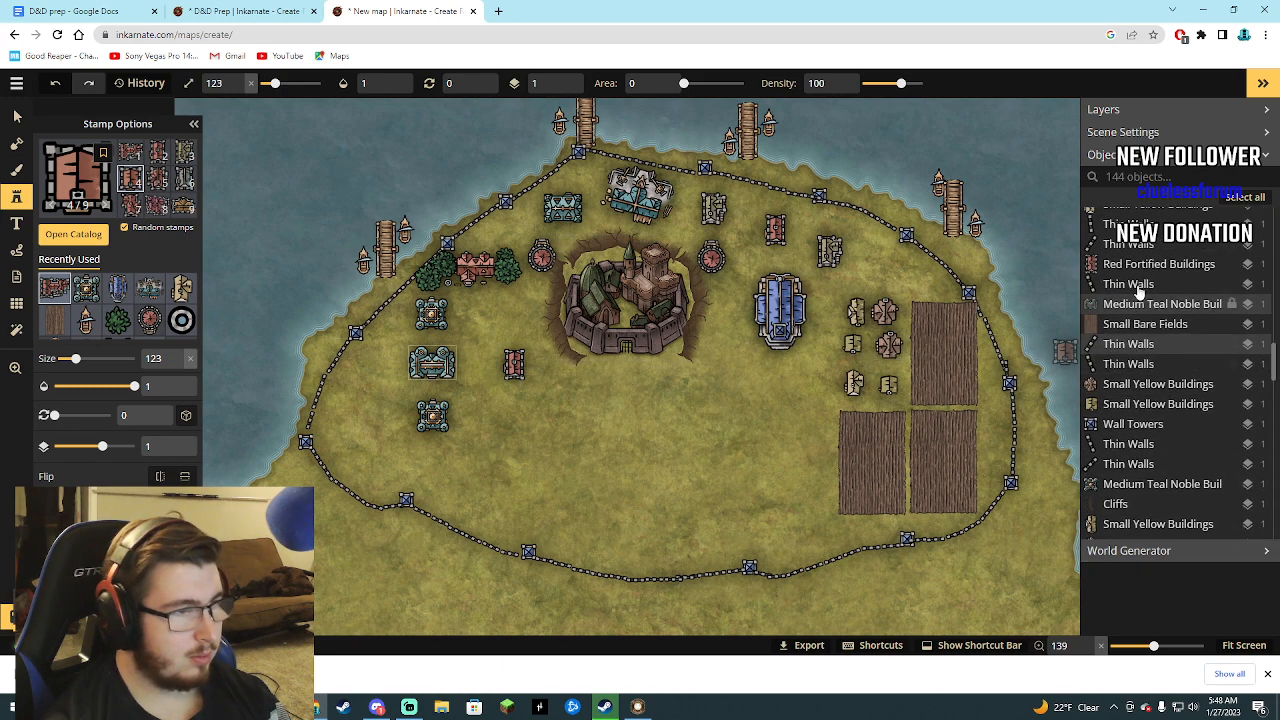
left_click(1150, 264)
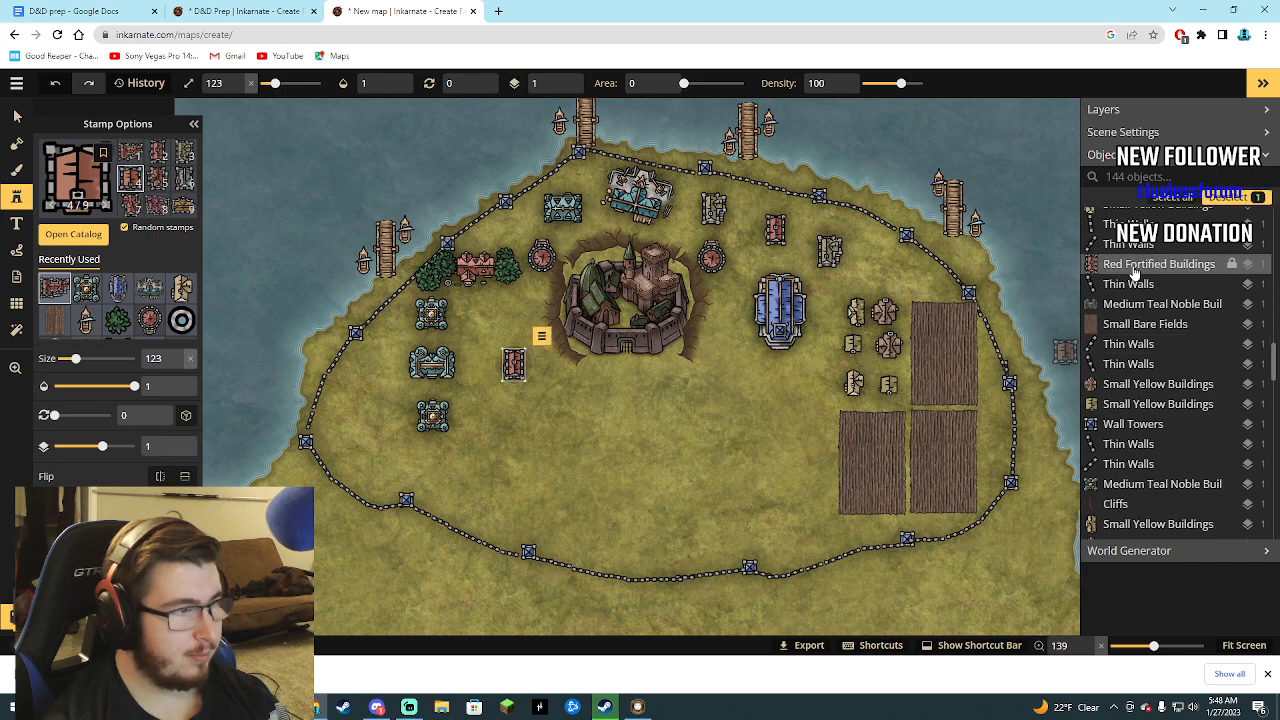
key("Delete")
Place an Alchemist stamp from the Watercolor Cities Special Buildings at size 123 between the castle and the noble buildings west of it.
left_click(80, 238)
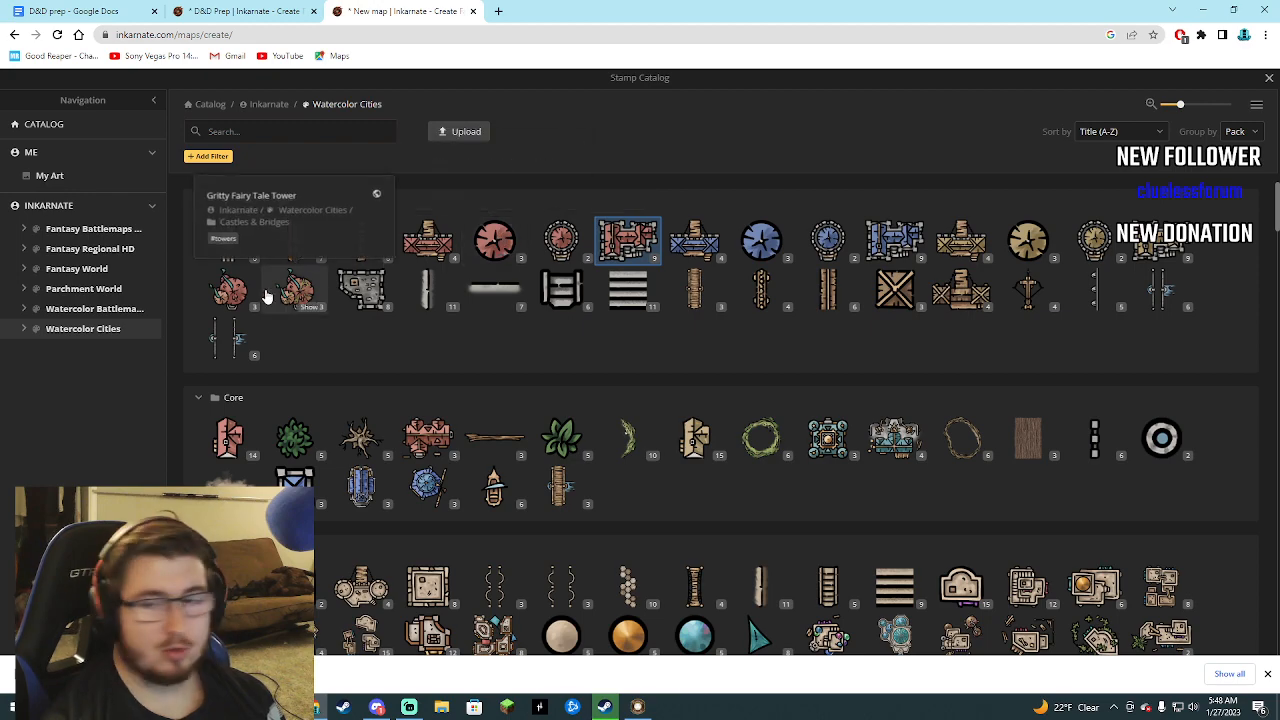
scroll(332, 336, "down", 4)
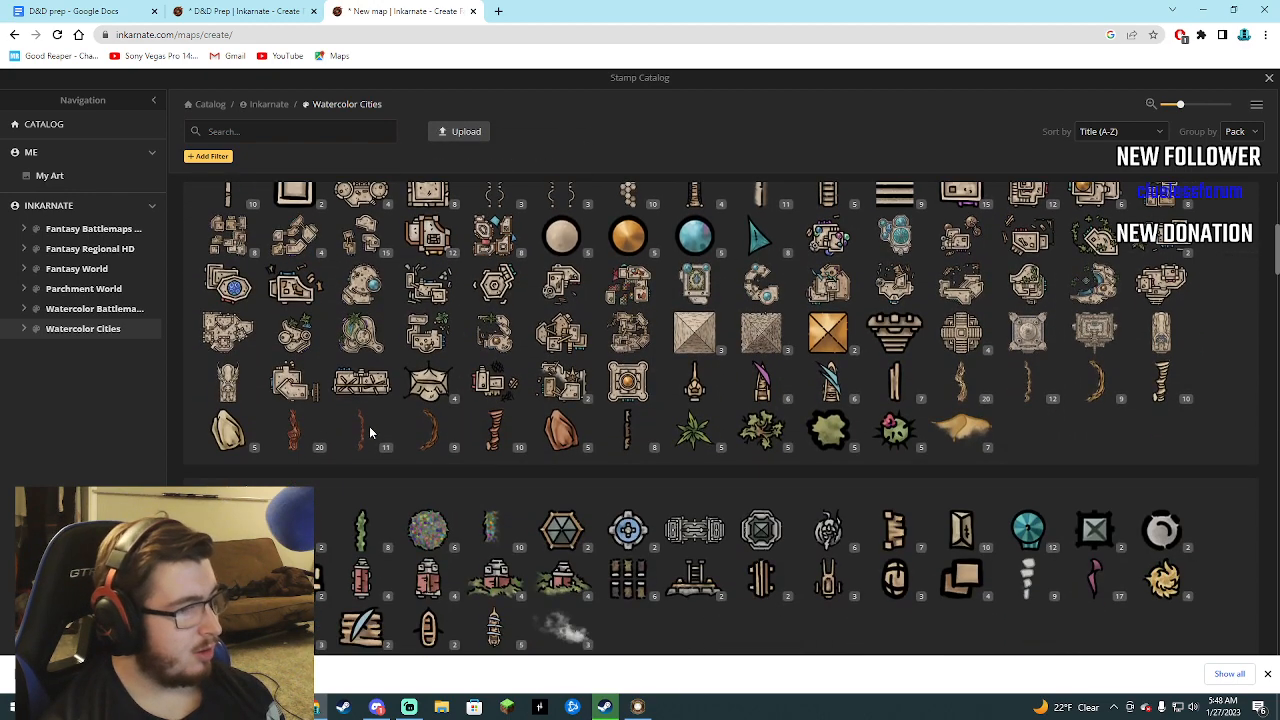
scroll(434, 451, "down", 1)
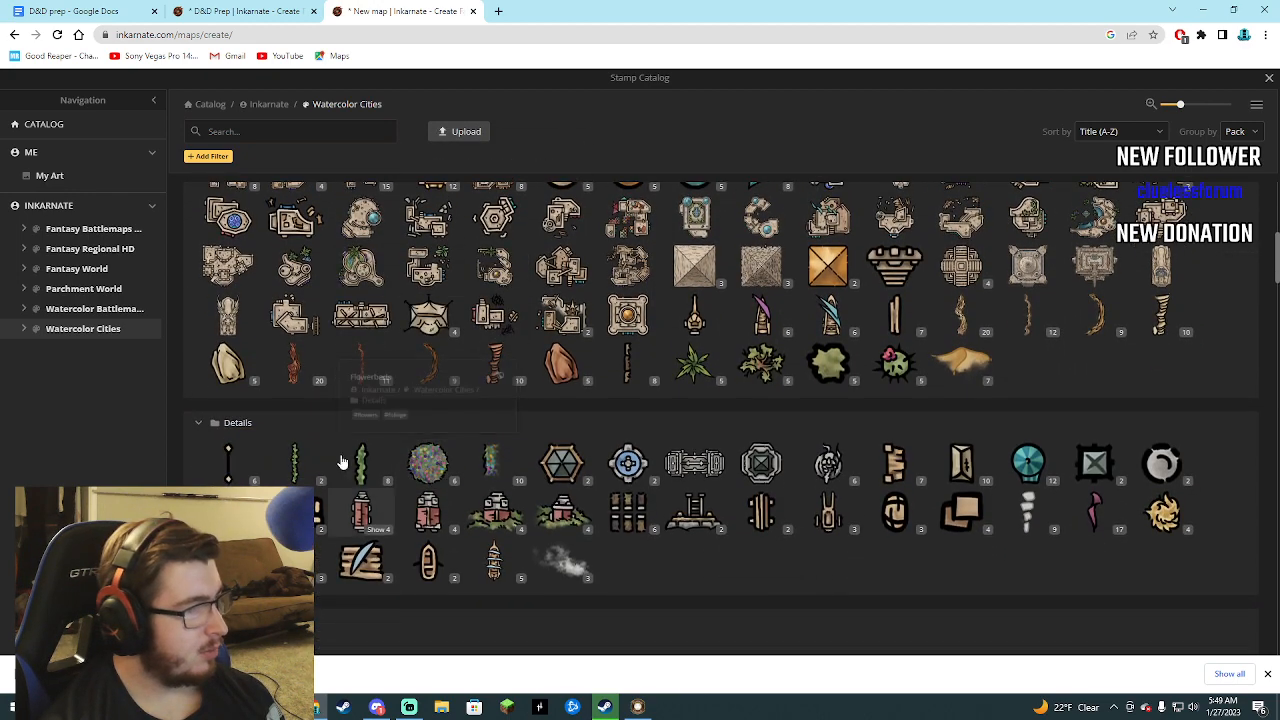
left_click(265, 131)
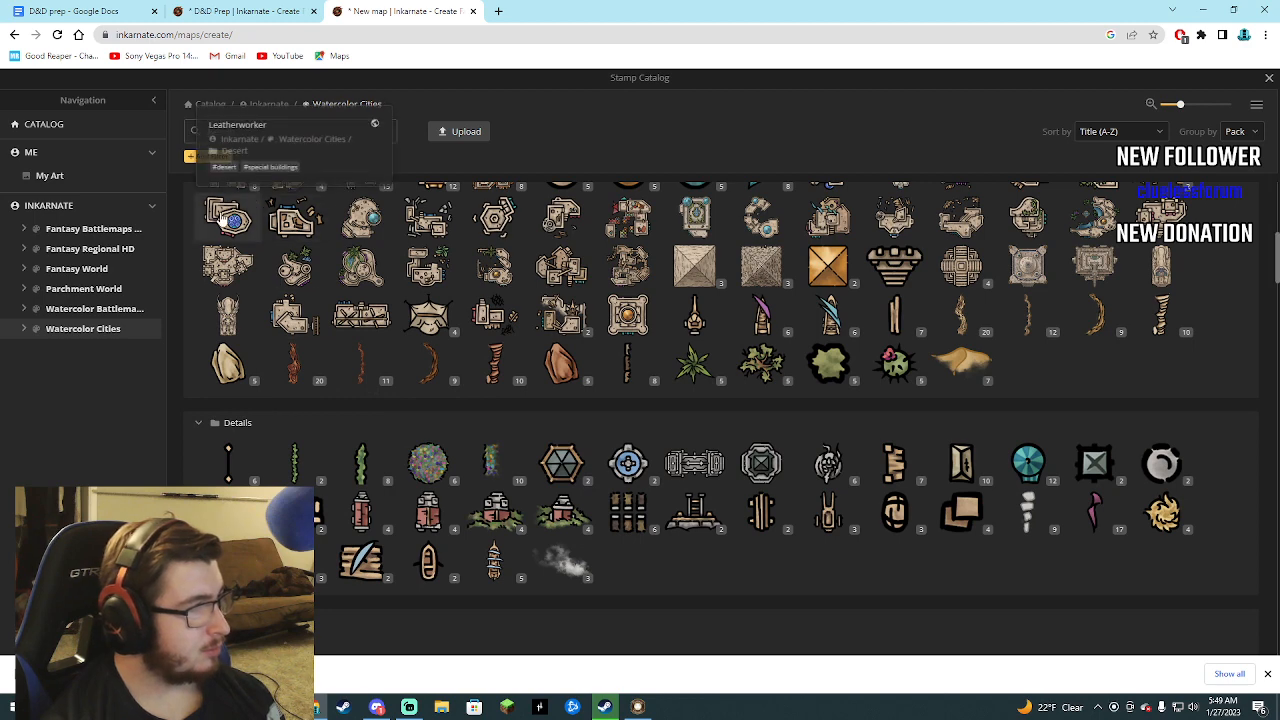
scroll(230, 248, "up", 3)
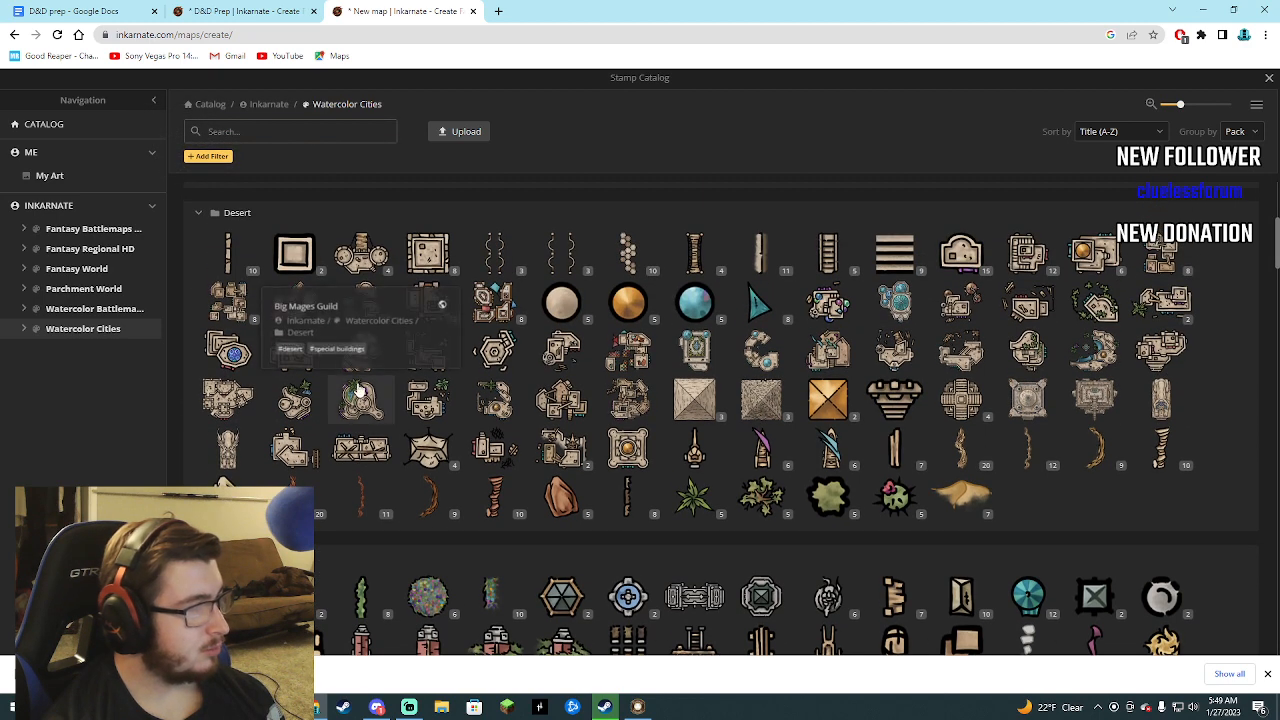
scroll(320, 360, "down", 4)
scroll(311, 366, "down", 10)
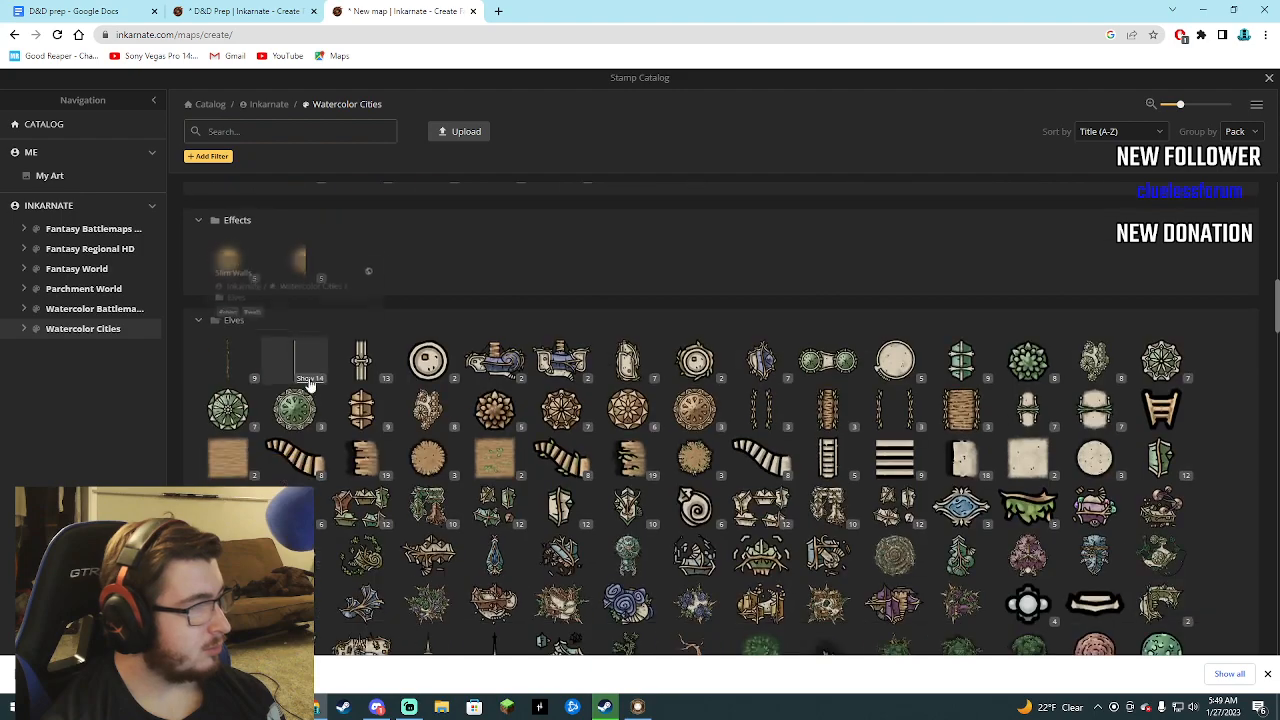
scroll(270, 395, "down", 3)
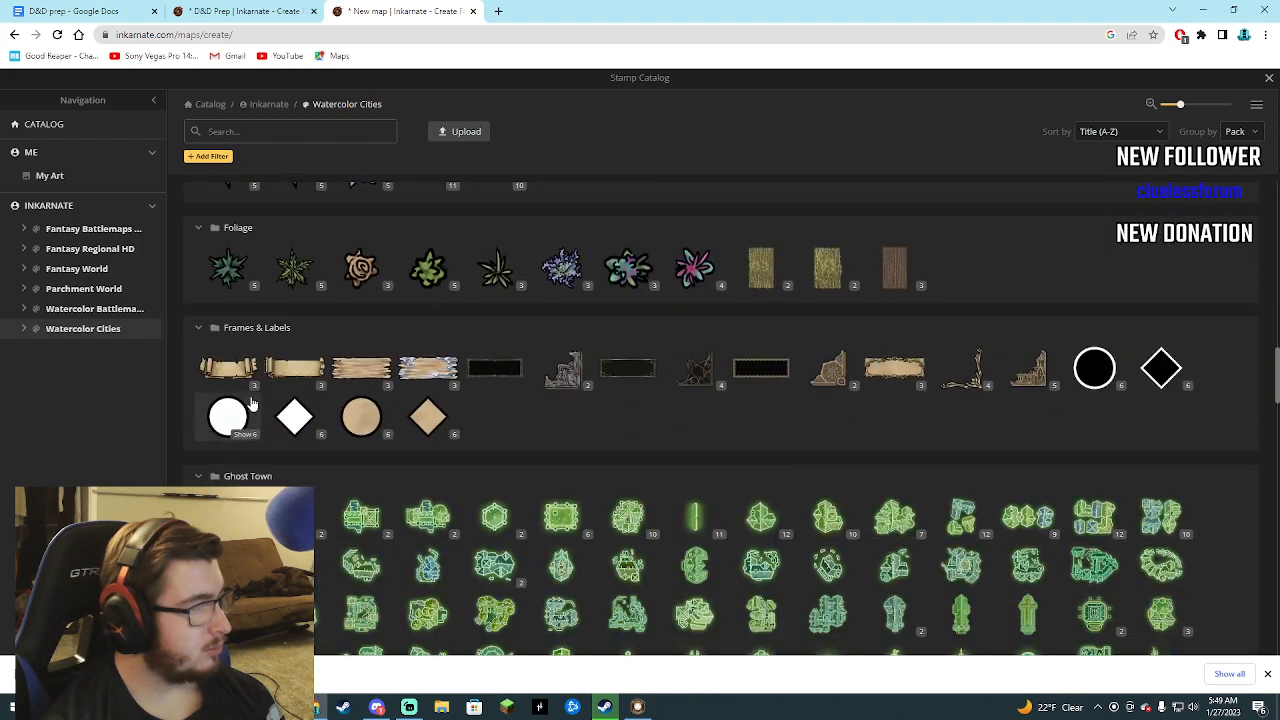
scroll(228, 388, "down", 2)
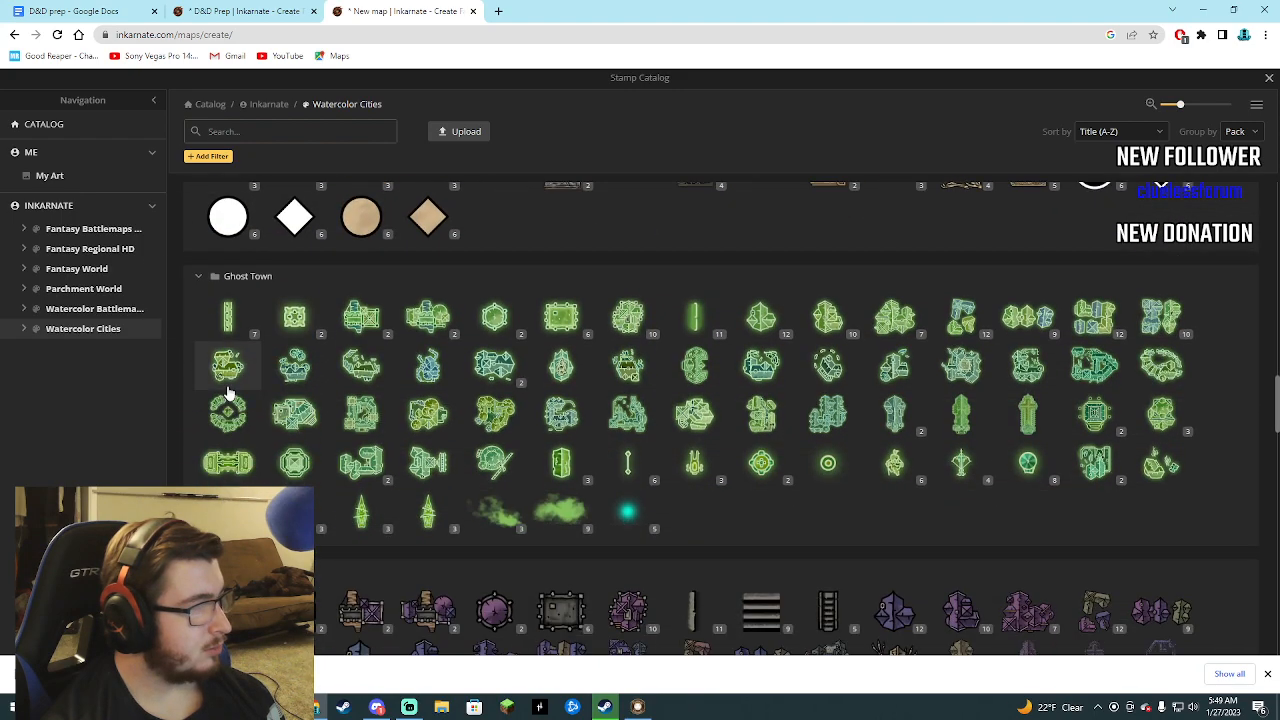
scroll(212, 378, "down", 3)
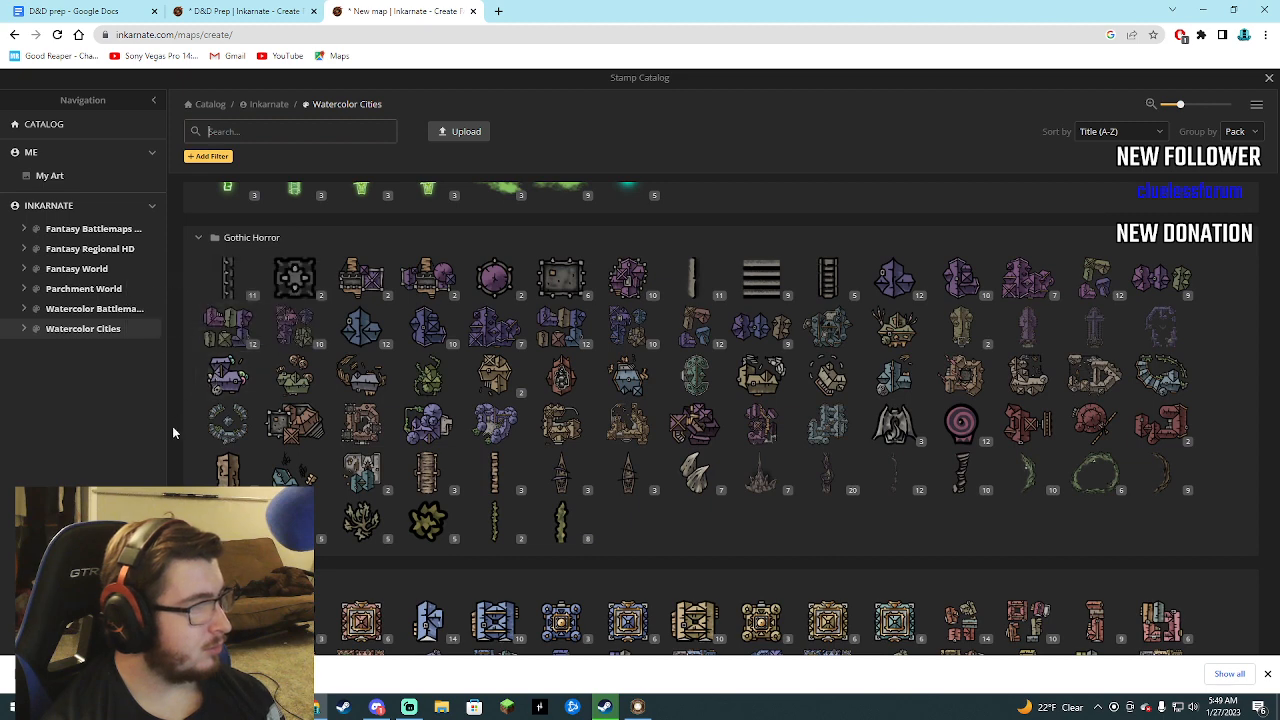
scroll(201, 450, "down", 2)
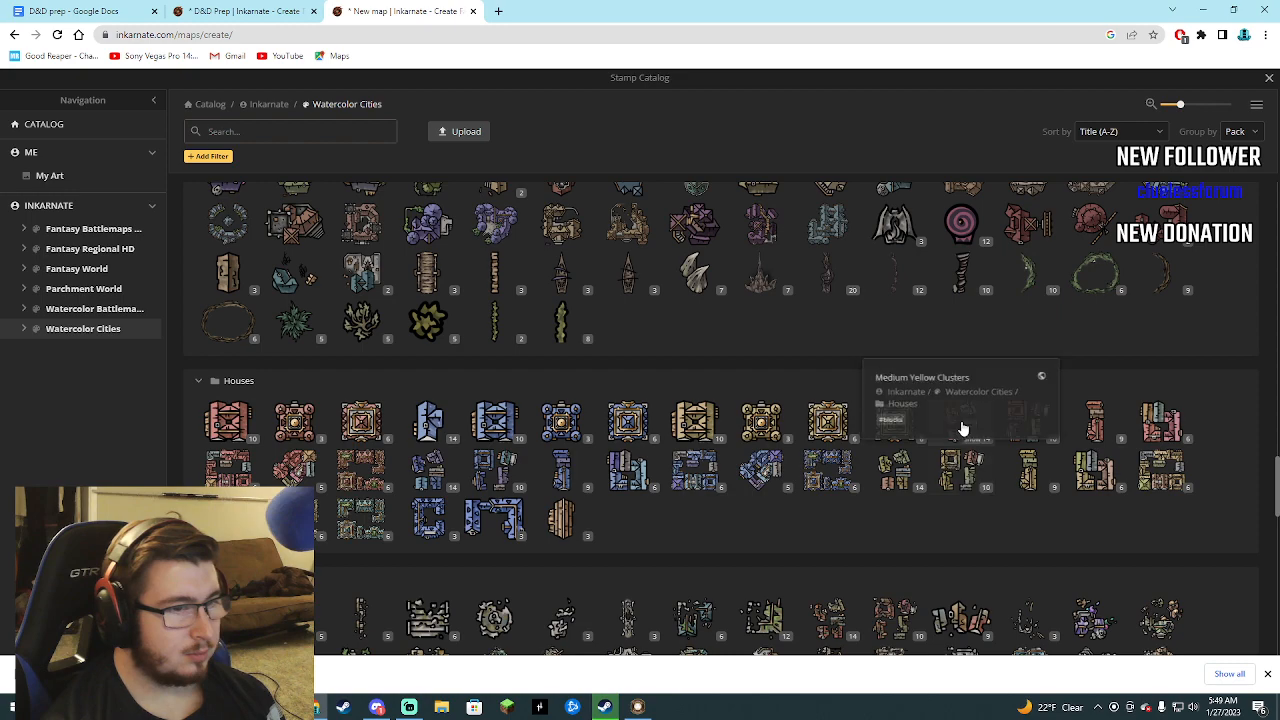
scroll(700, 460, "down", 3)
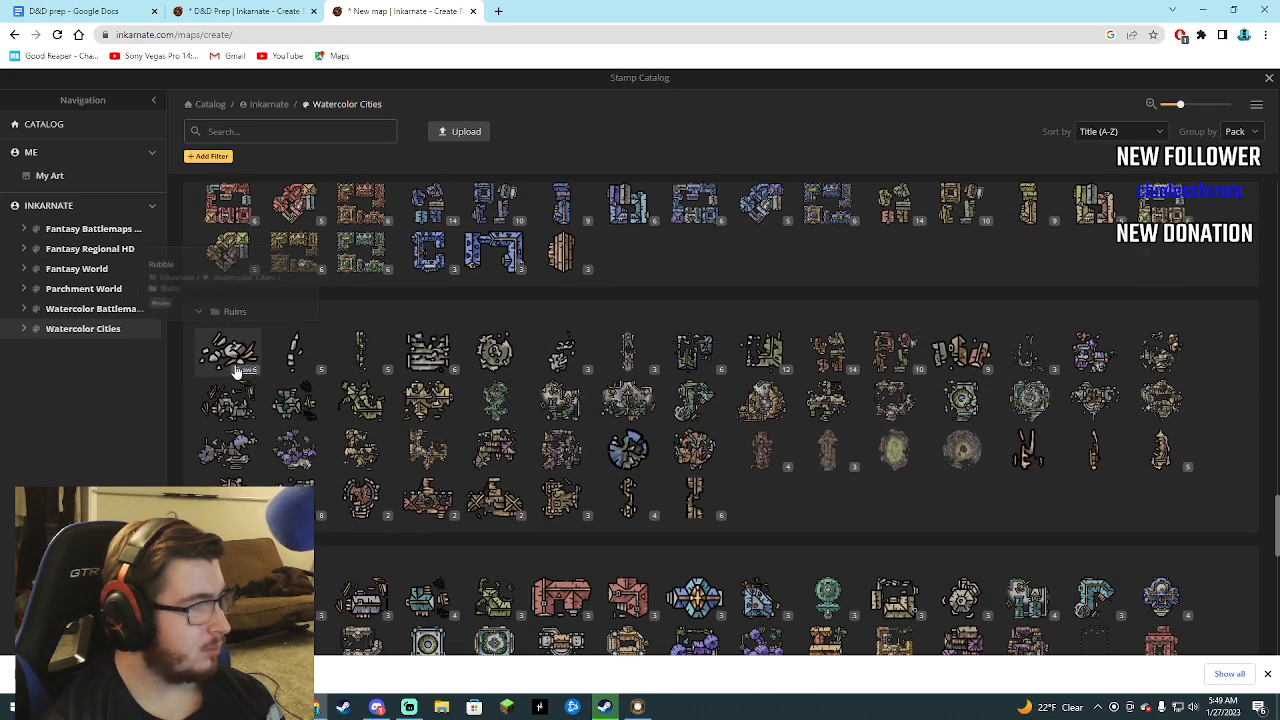
scroll(186, 385, "down", 3)
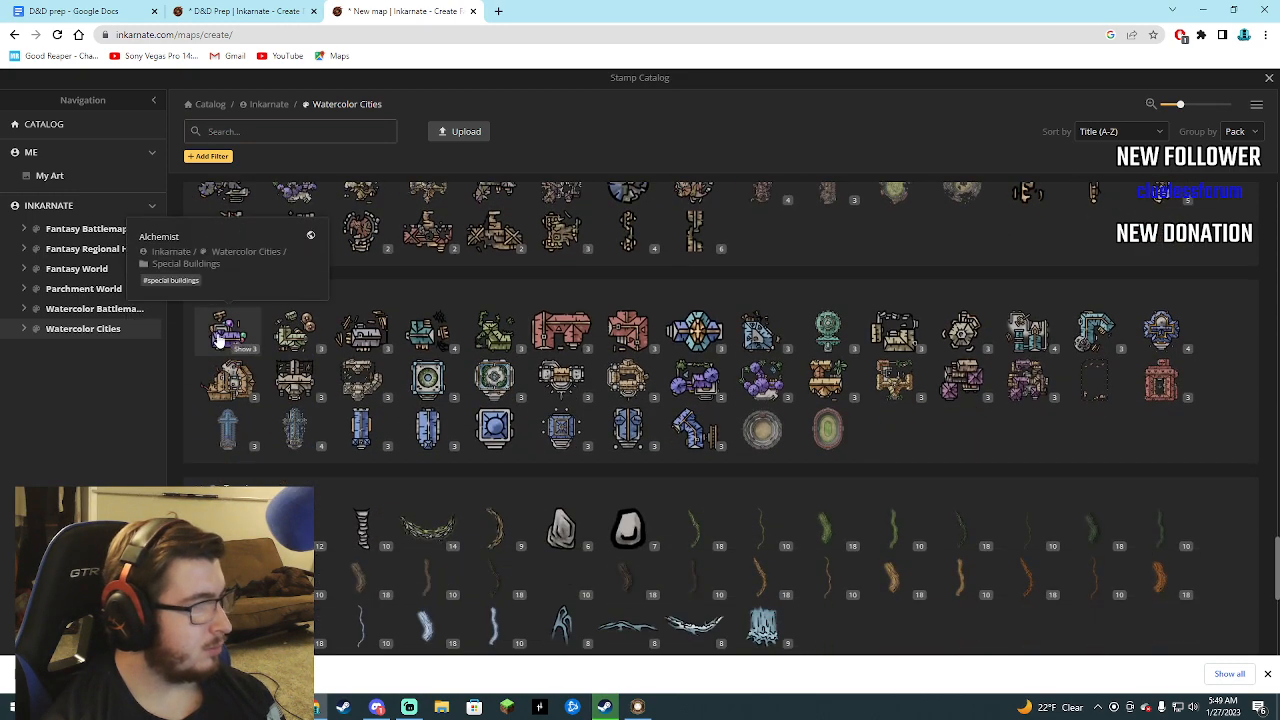
left_click(228, 336)
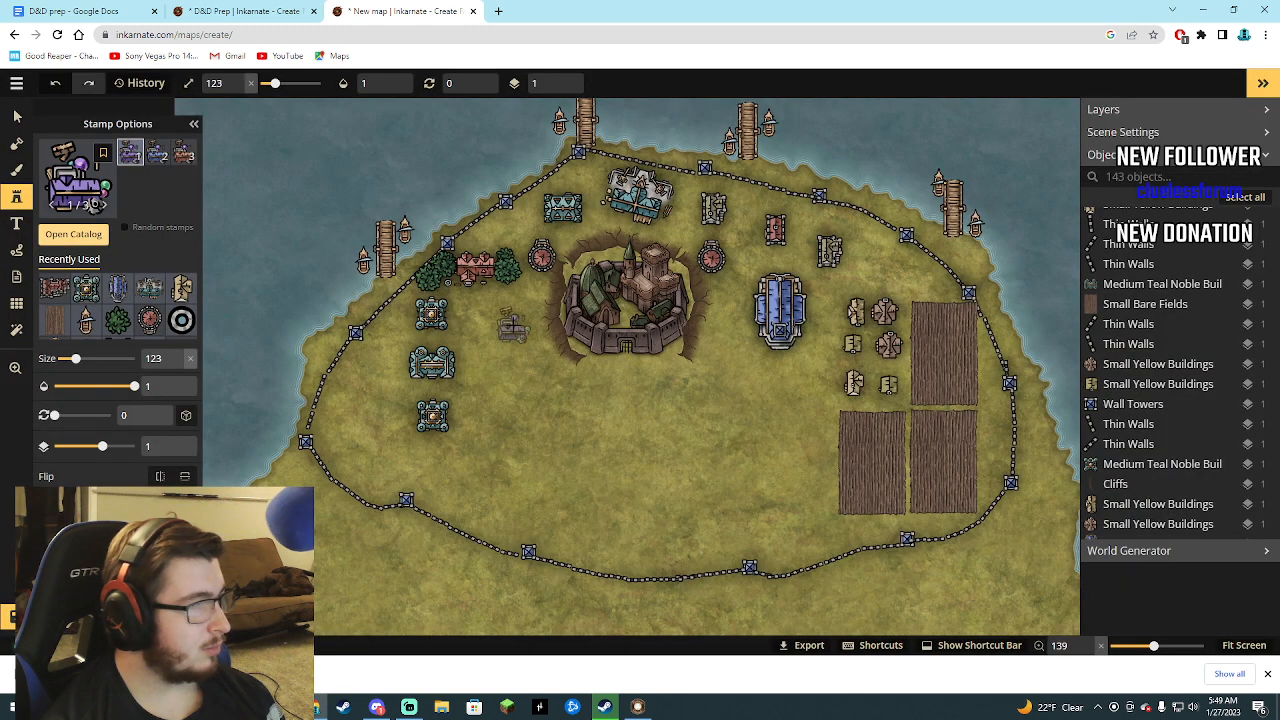
left_click(515, 318)
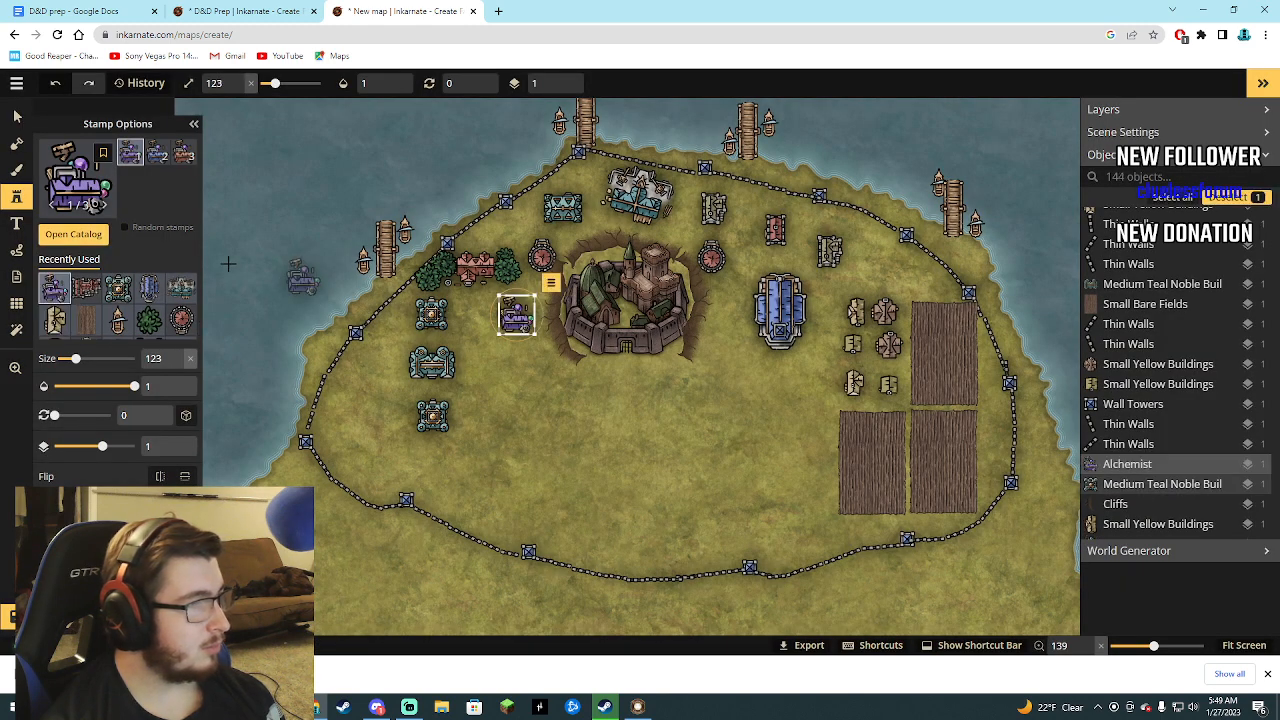
Place a Brewery at size 123 just southeast of the castle and a Fishery outside the wall below the western dock.
left_click(86, 243)
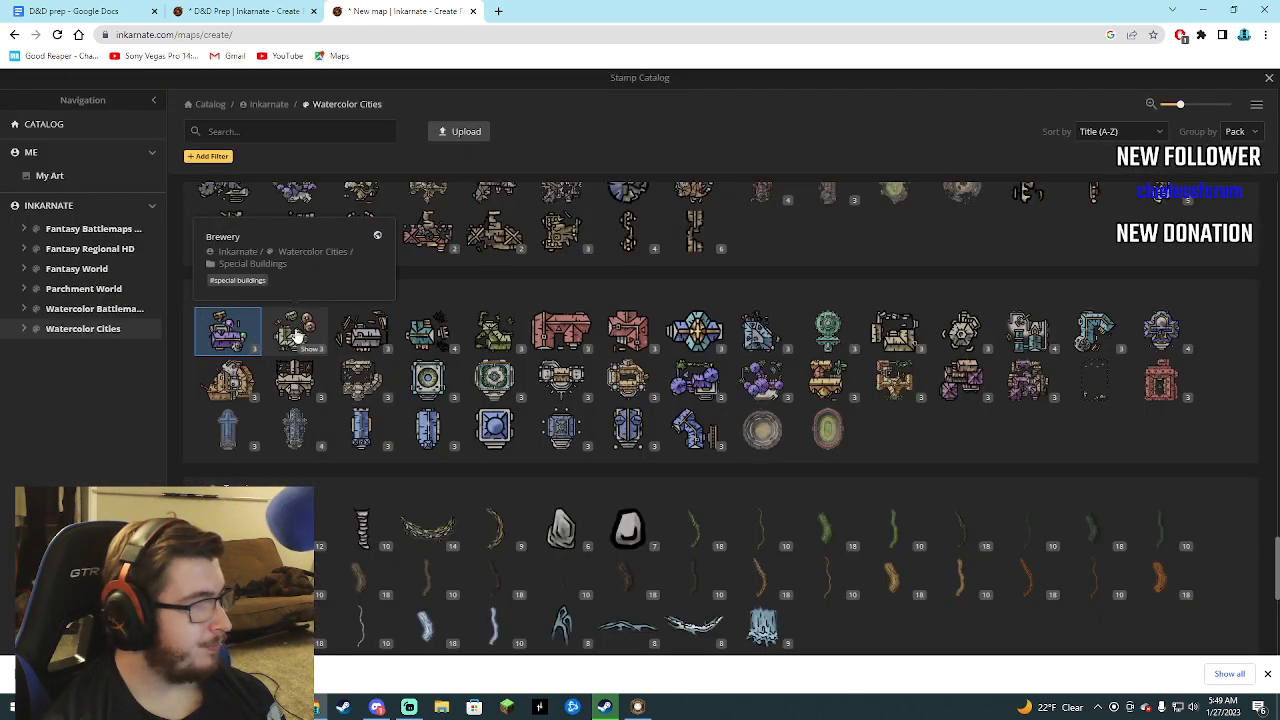
left_click(297, 336)
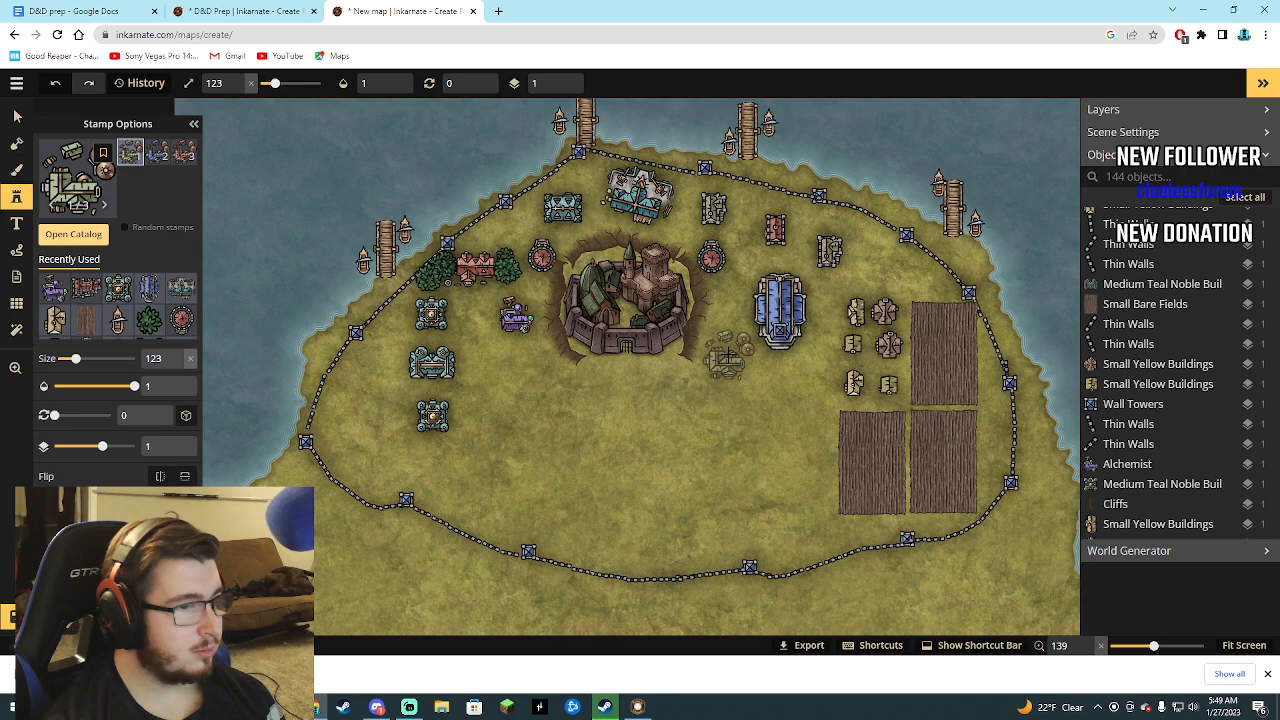
left_click(727, 357)
left_click(73, 234)
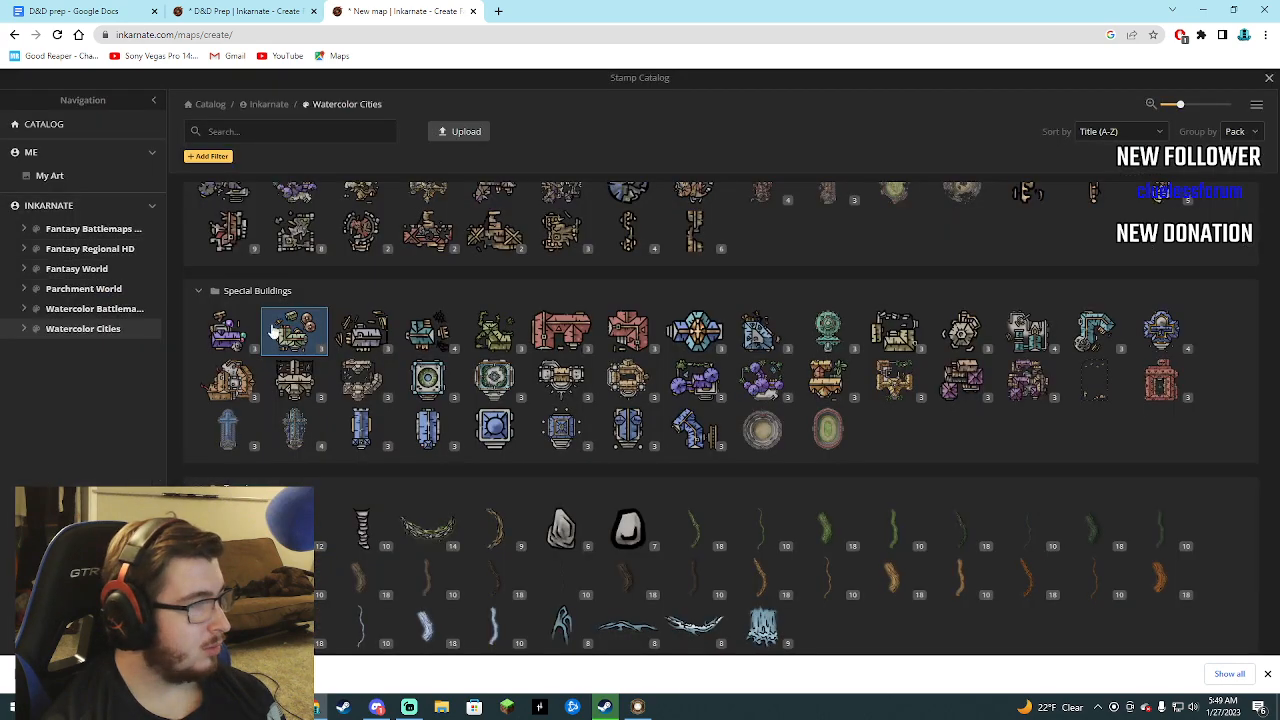
left_click(422, 340)
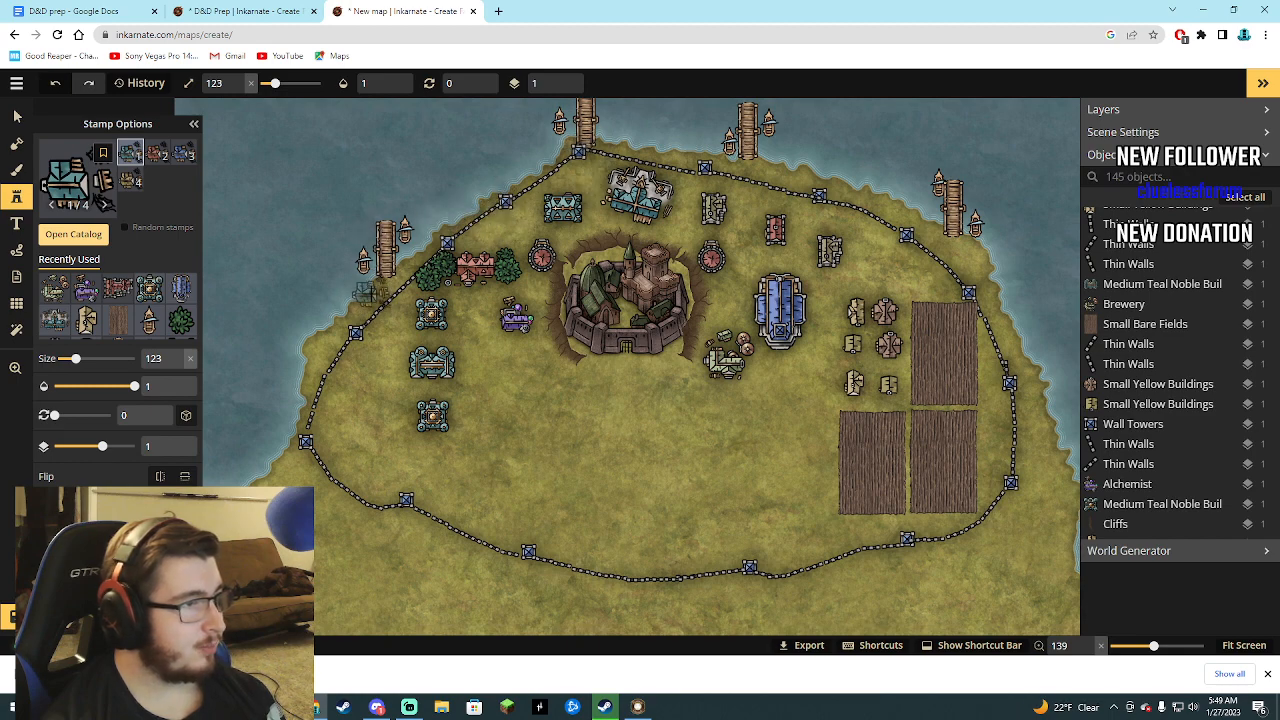
left_click(368, 298)
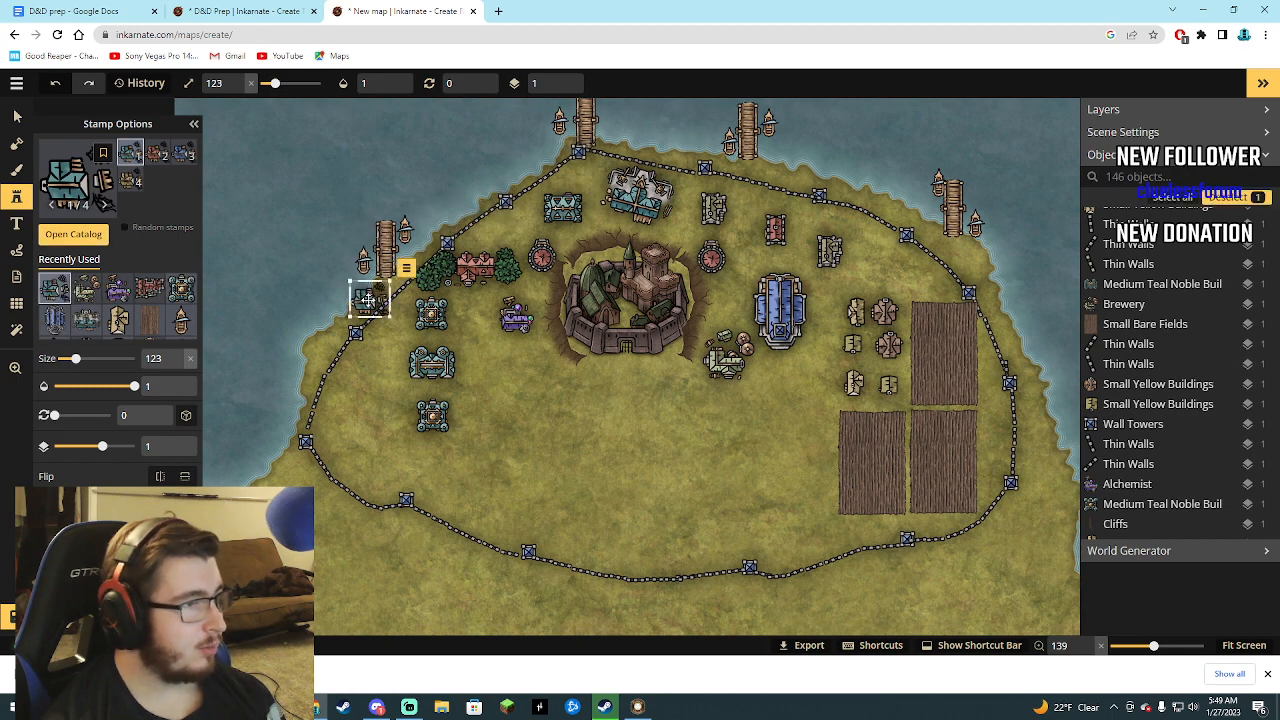
Place a green Herbalist stamp at size 123 directly south of the Alchemist.
left_click(78, 240)
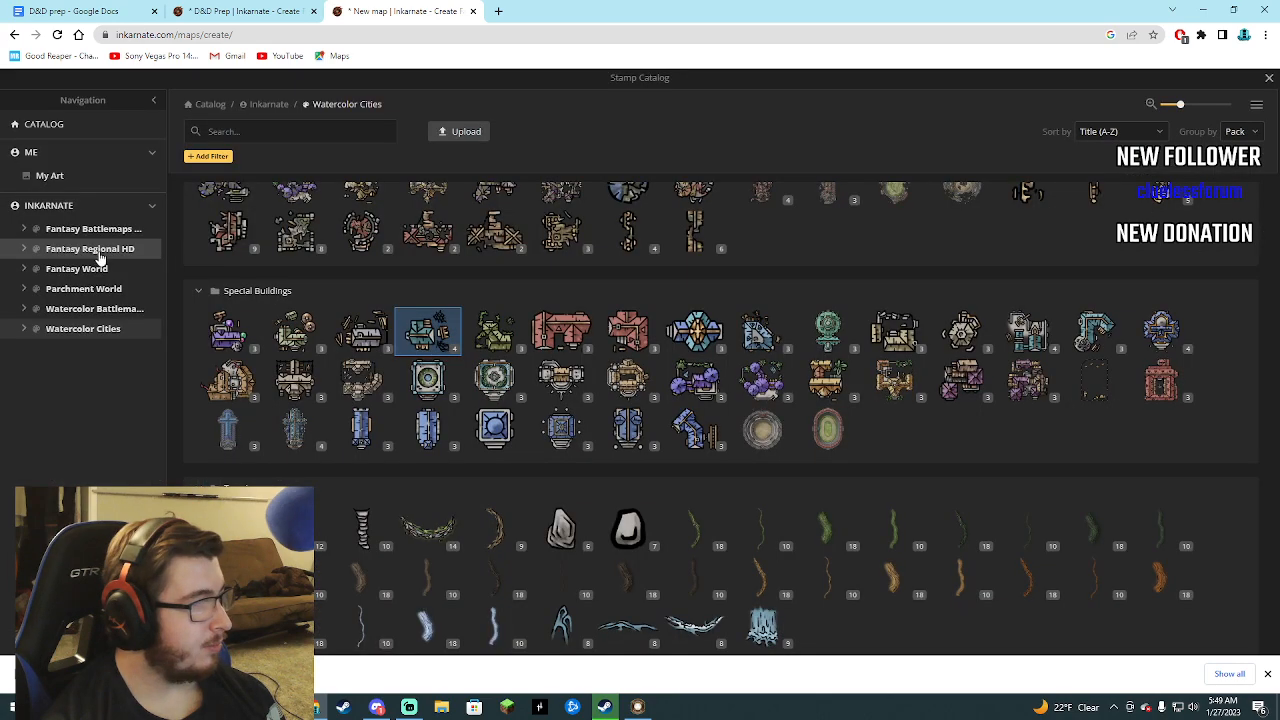
left_click(508, 343)
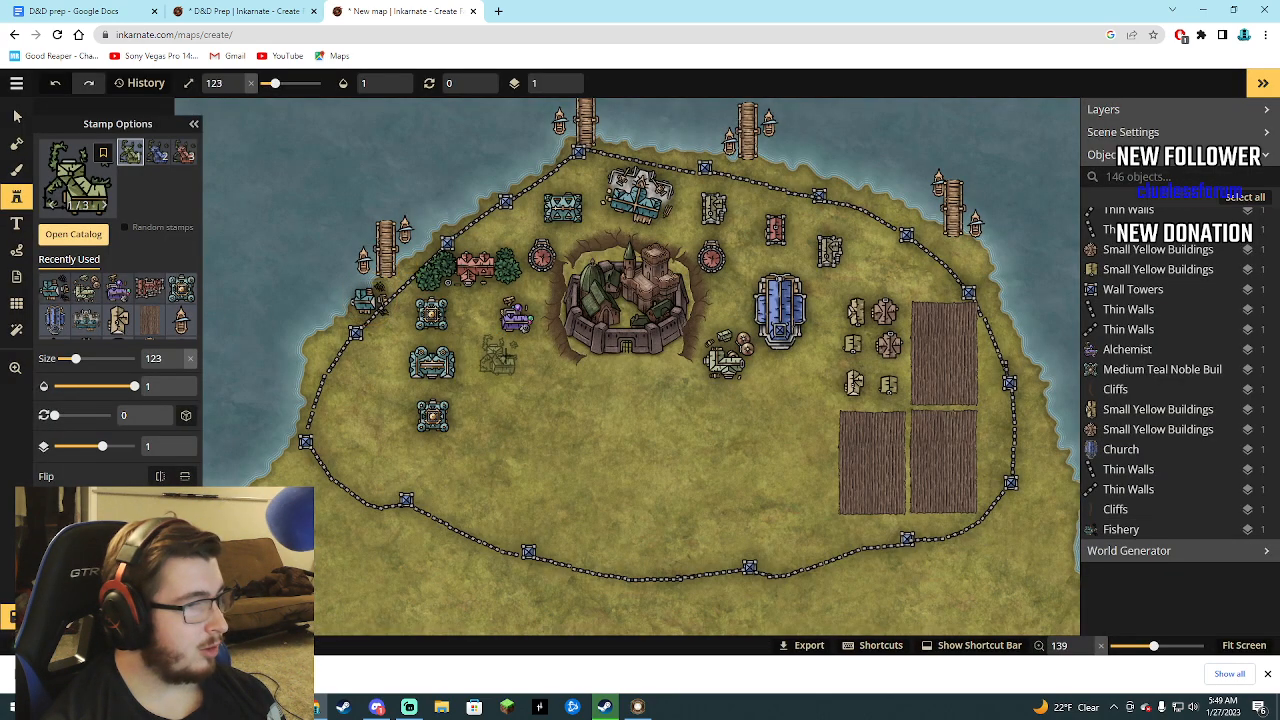
left_click(516, 358)
Place a red Inn 2 southeast of the lowest teal noble building and a red Inn 1 west of it near the wall, both size 123.
left_click(73, 234)
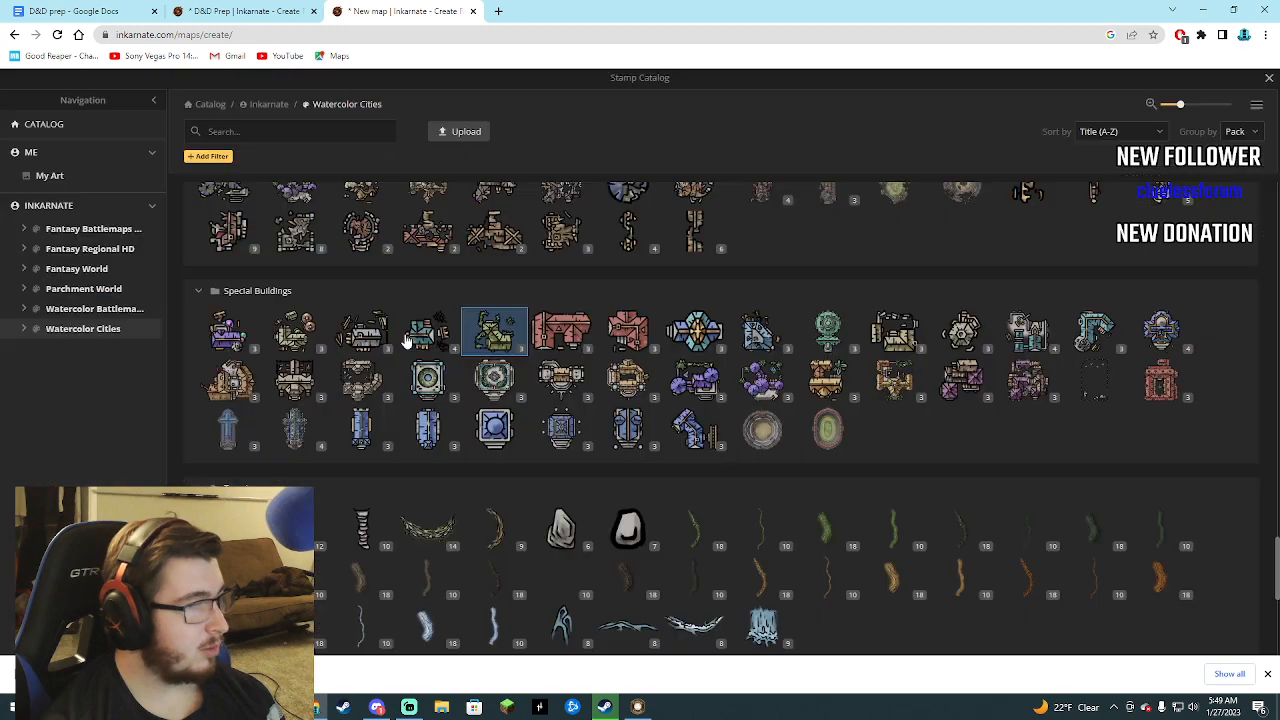
left_click(563, 334)
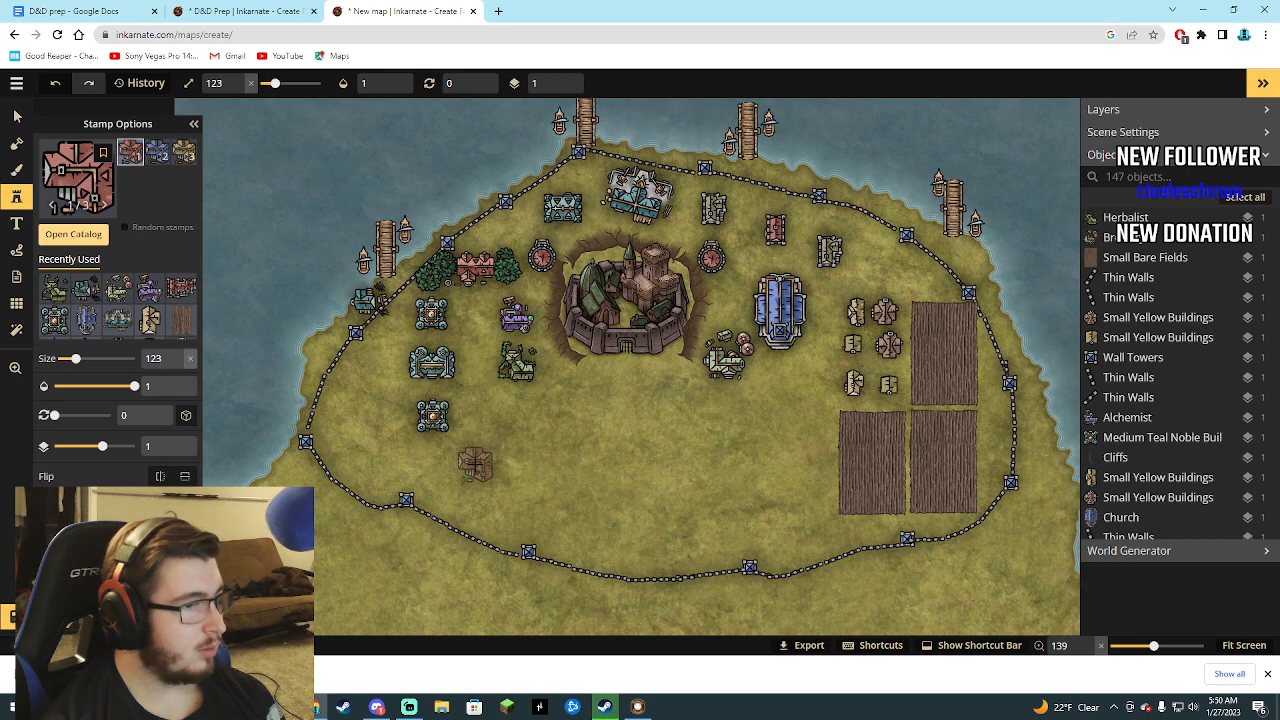
left_click(475, 463)
left_click(70, 242)
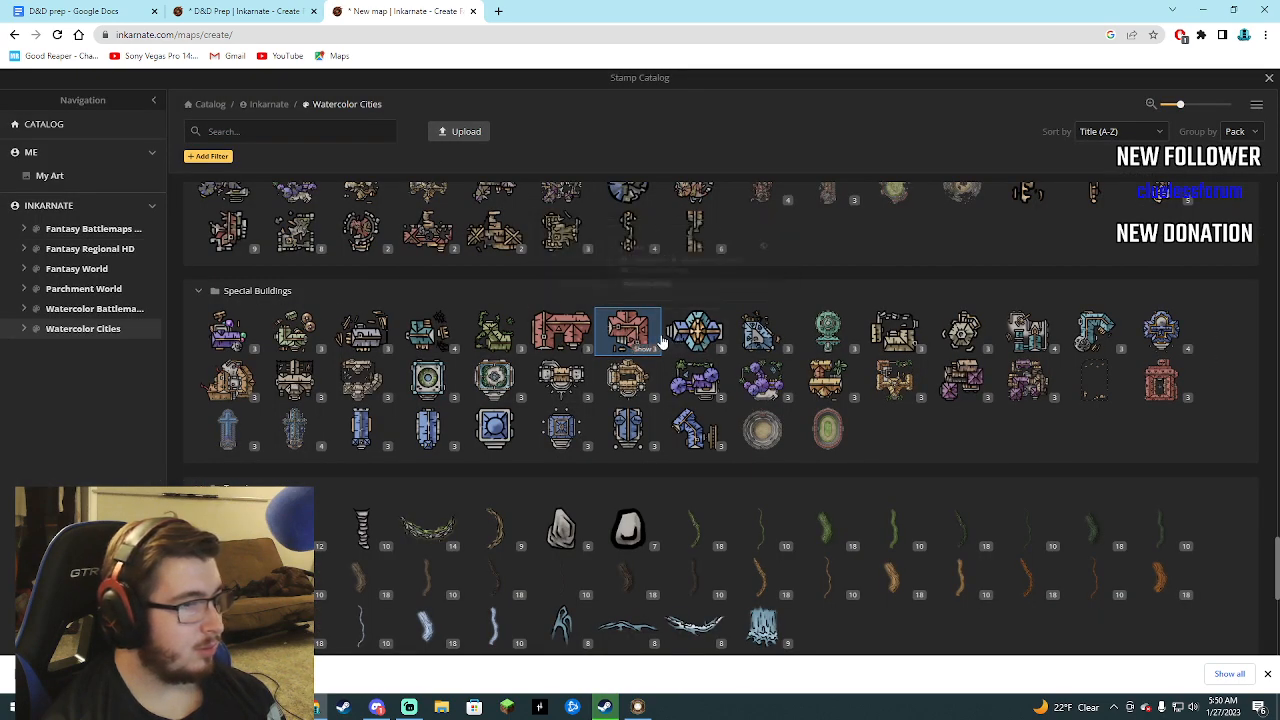
left_click(571, 330)
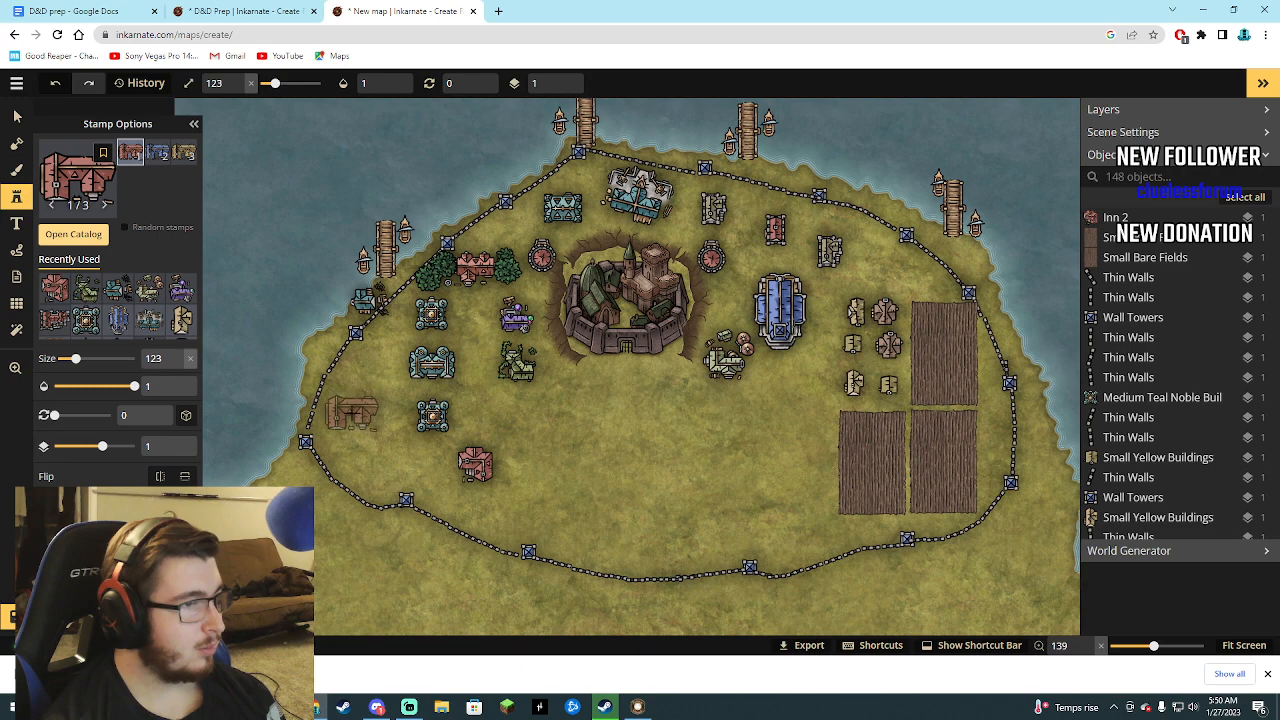
left_click(352, 412)
Choose the purple Mages Guild stamp from the Special Buildings for placement inside the walled city.
left_click(102, 238)
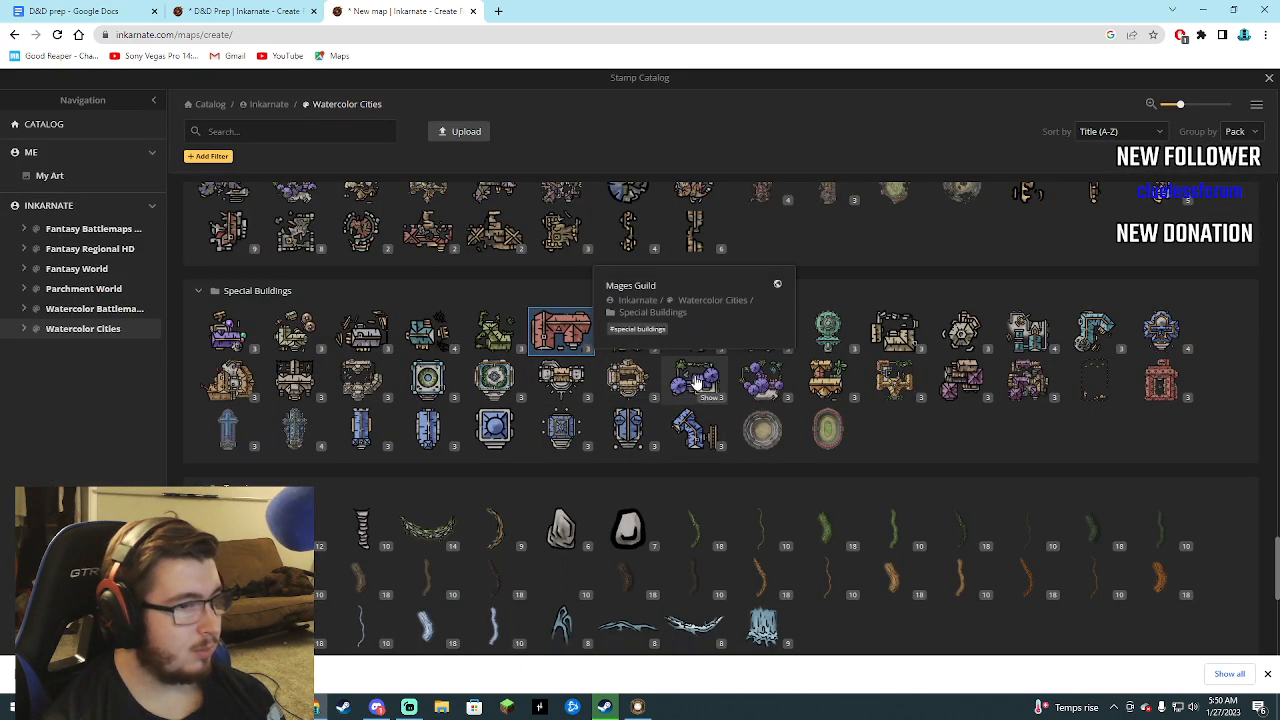
left_click(697, 383)
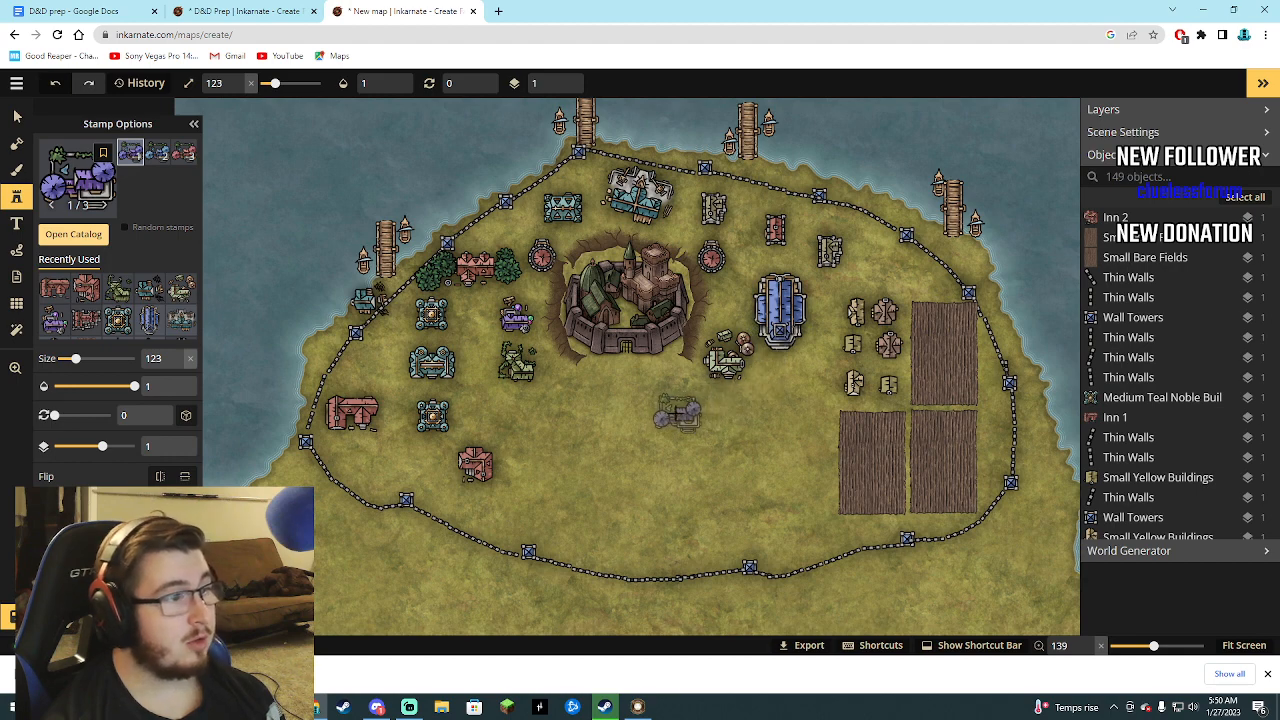
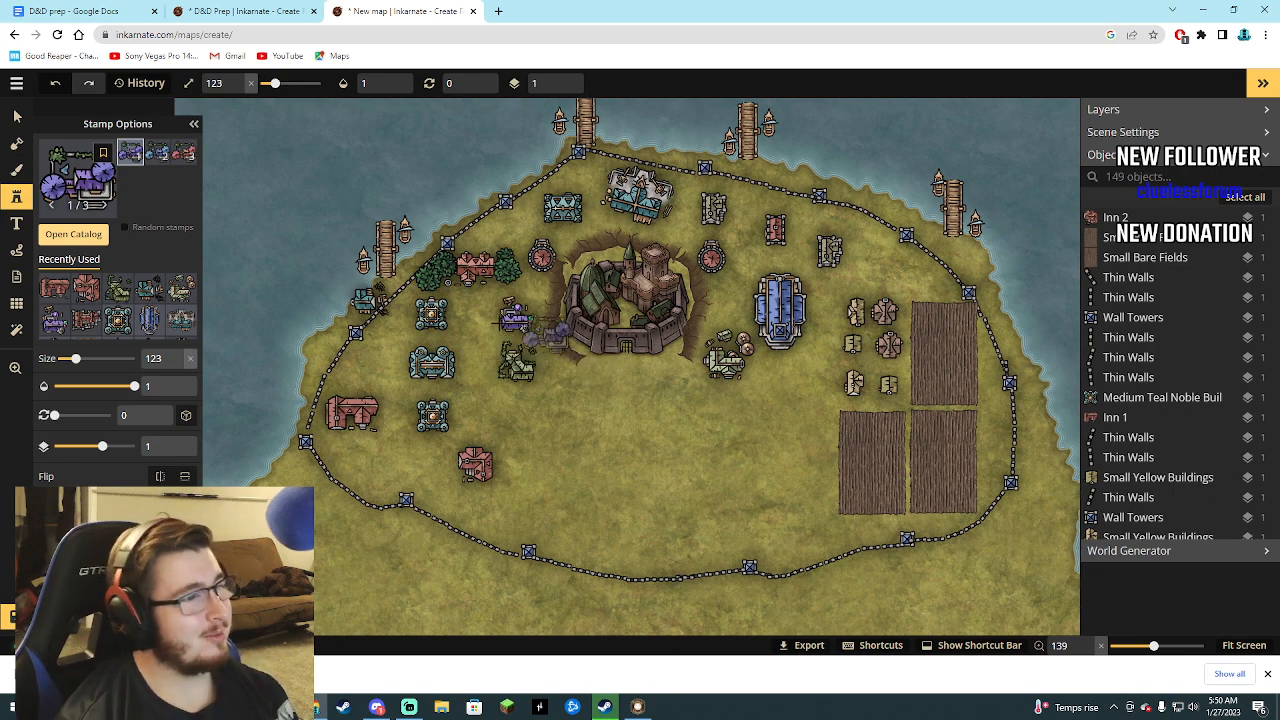
Choose the green Library stamp from the Special Buildings in the Watercolor Cities catalog.
left_click(91, 234)
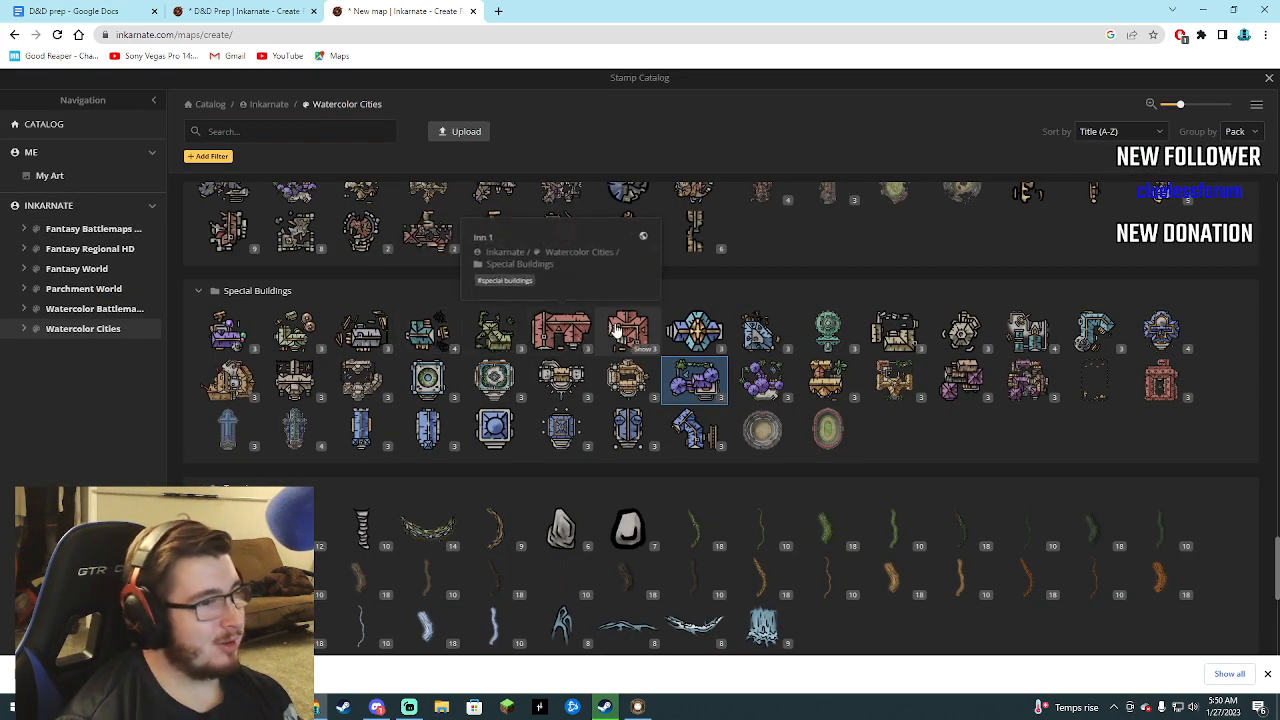
left_click(843, 331)
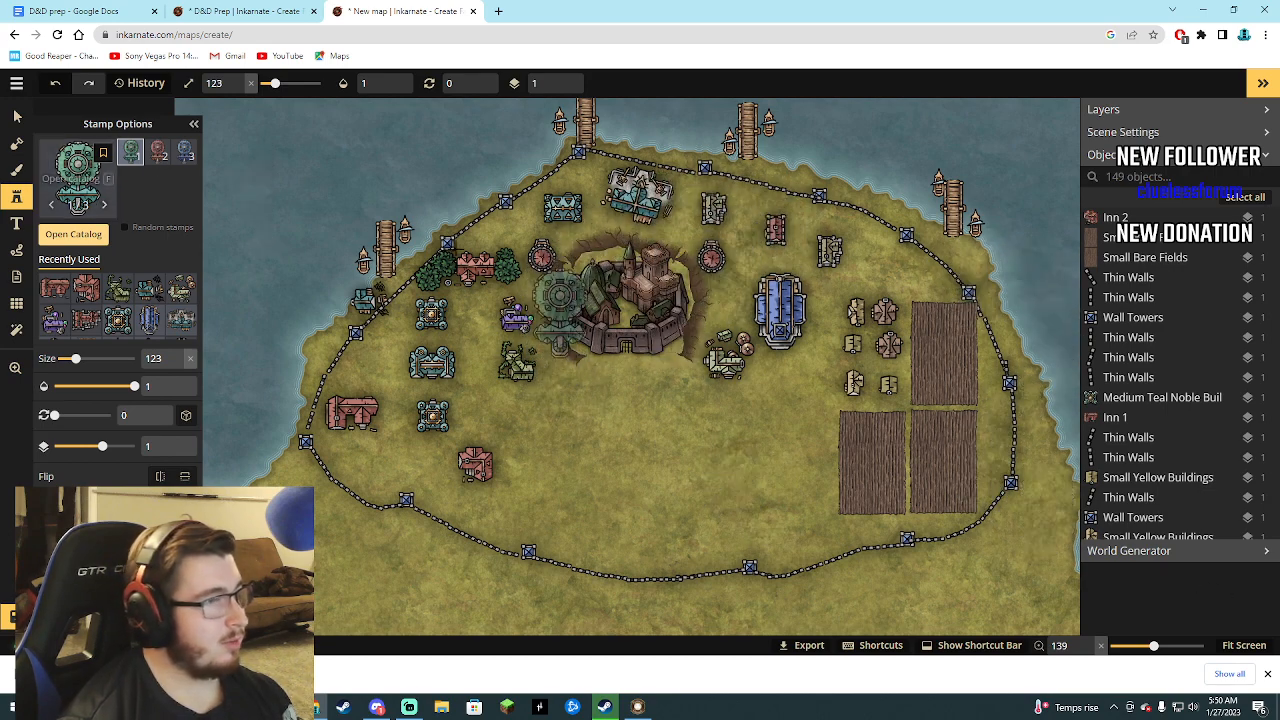
Find the easternmost Red Fortified Buildings object, northeast of the church, in the object list and delete it.
scroll(1143, 271, "up", 7)
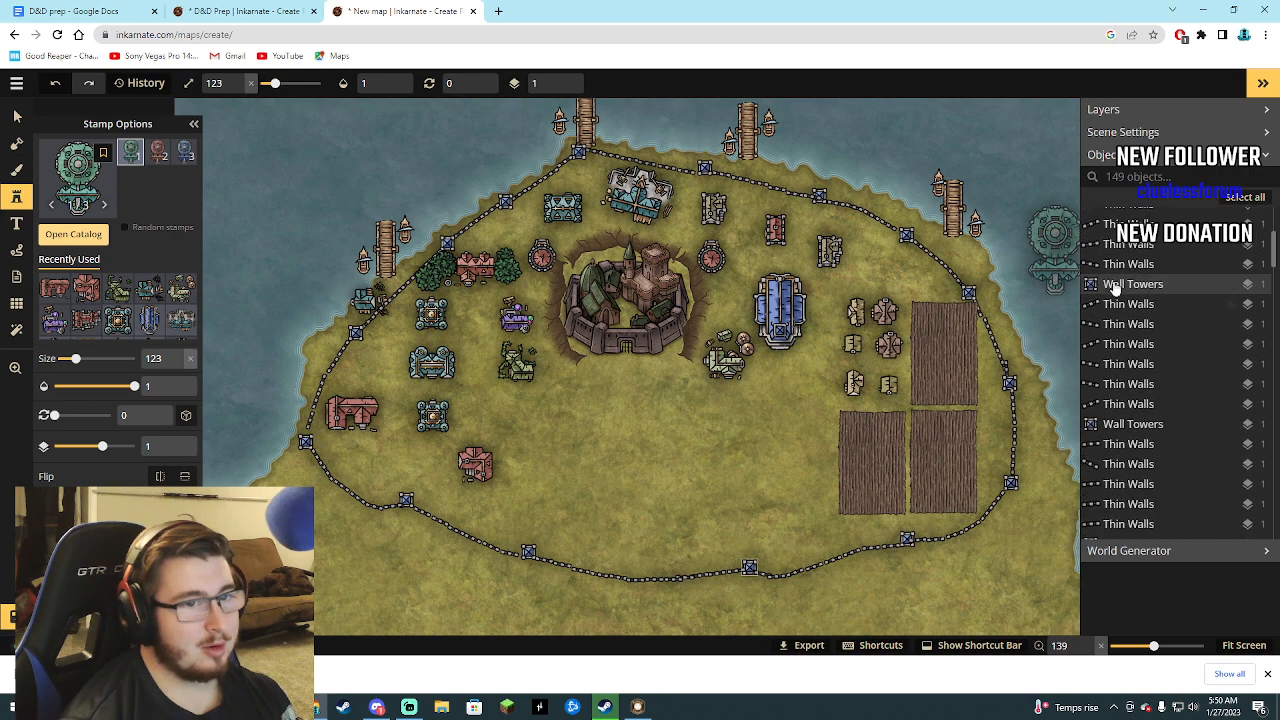
scroll(1115, 288, "down", 5)
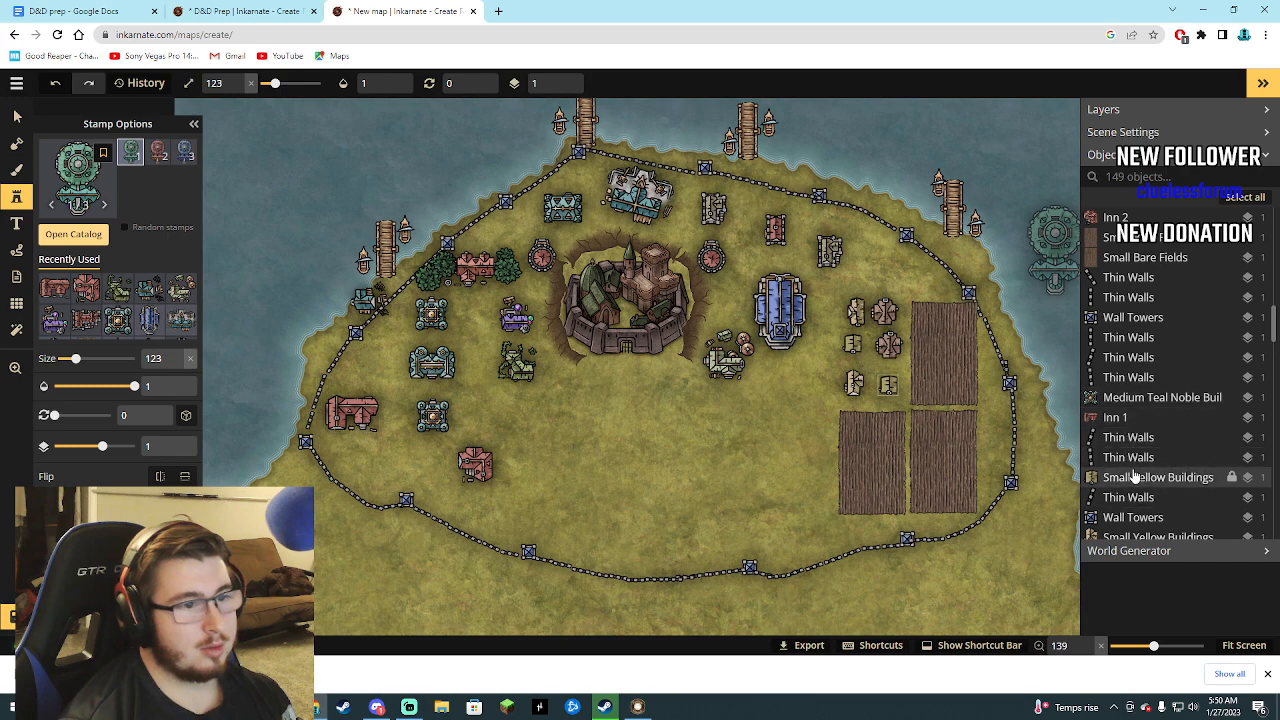
scroll(1134, 510, "down", 1)
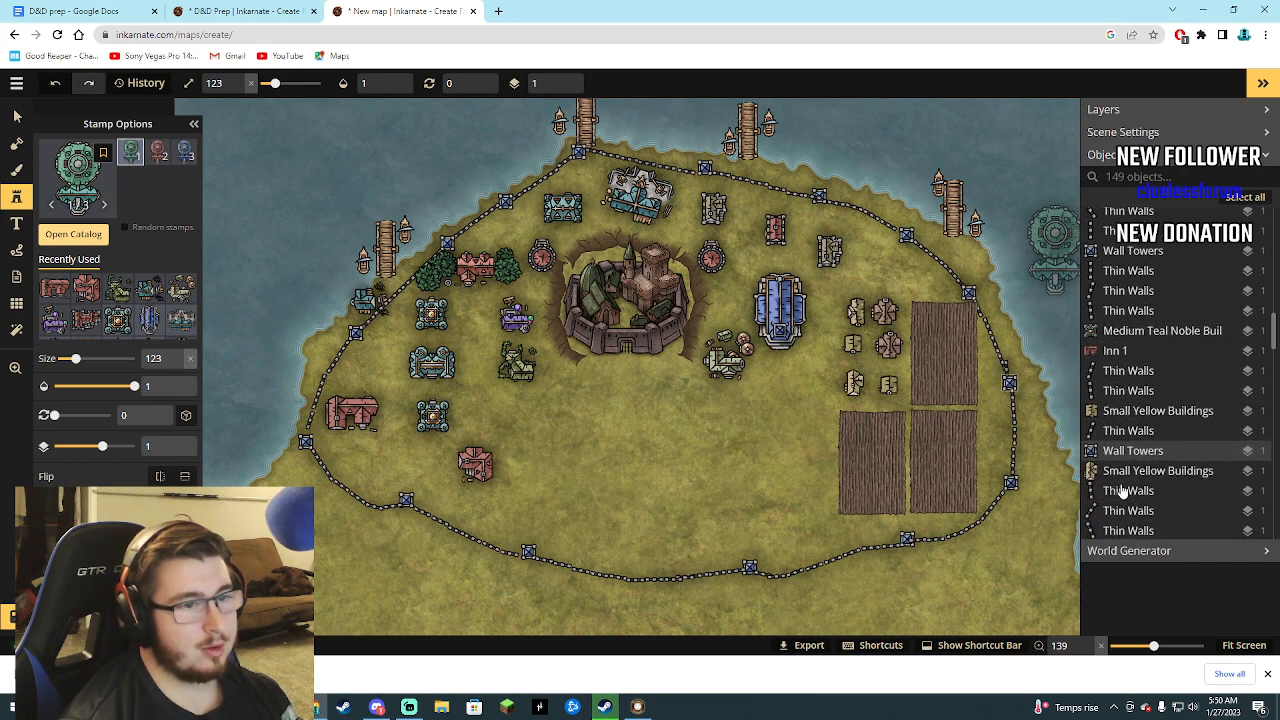
scroll(1122, 480, "down", 1)
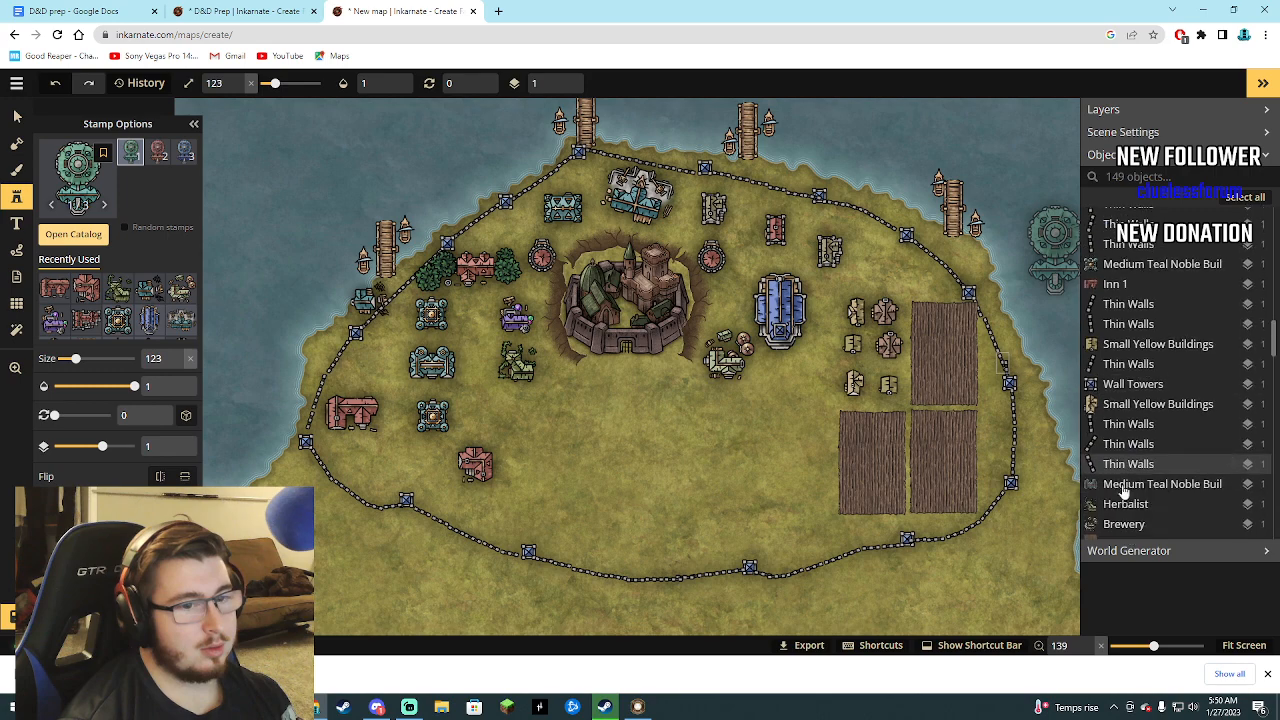
scroll(1129, 488, "down", 3)
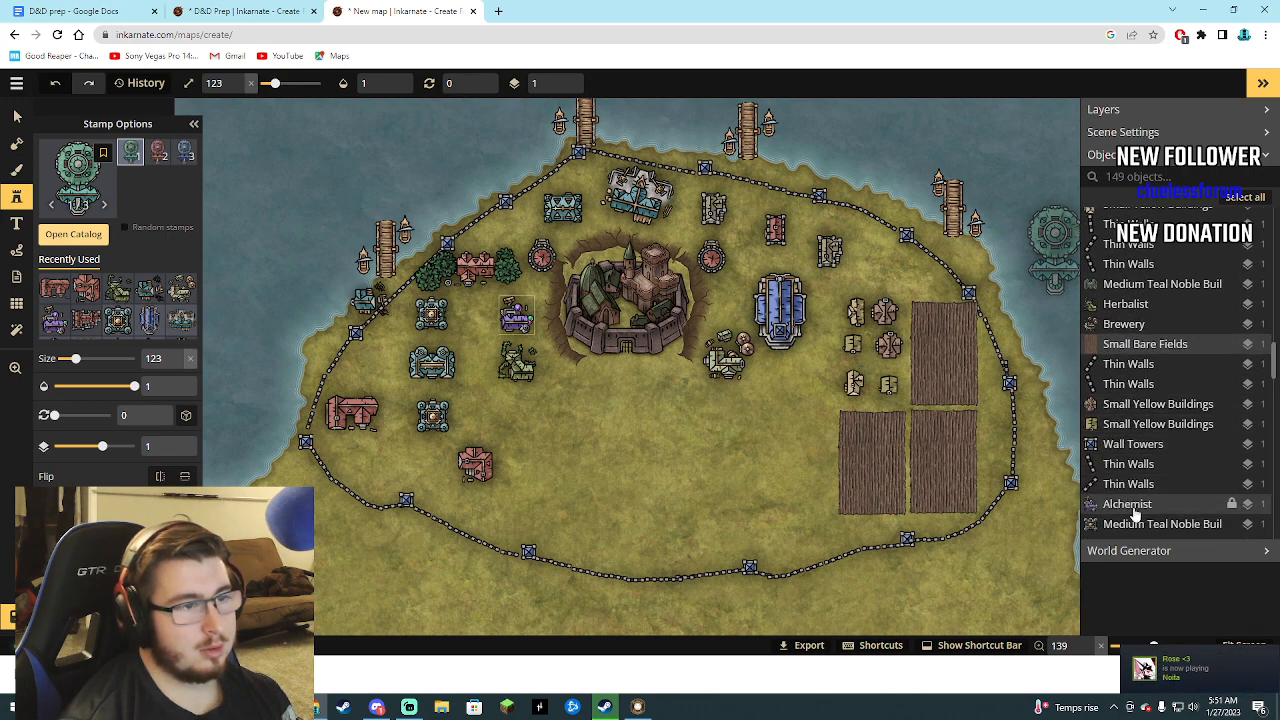
scroll(1135, 515, "down", 3)
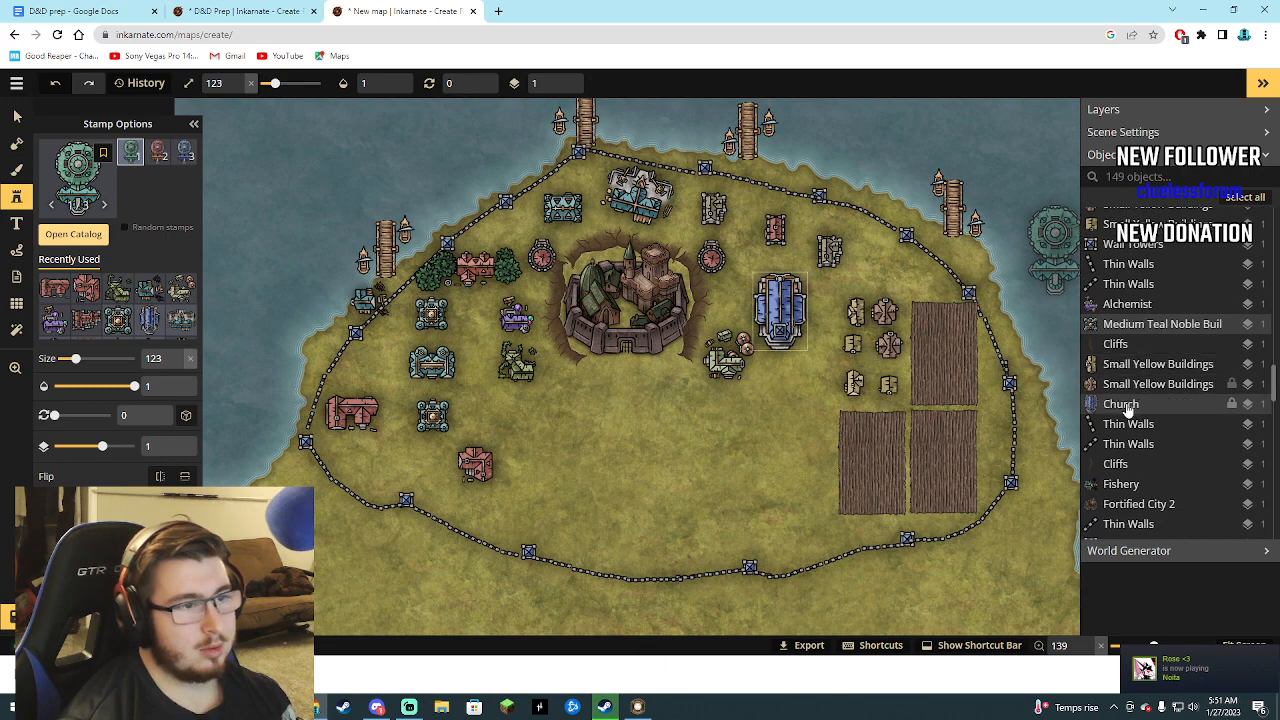
scroll(1140, 505, "down", 1)
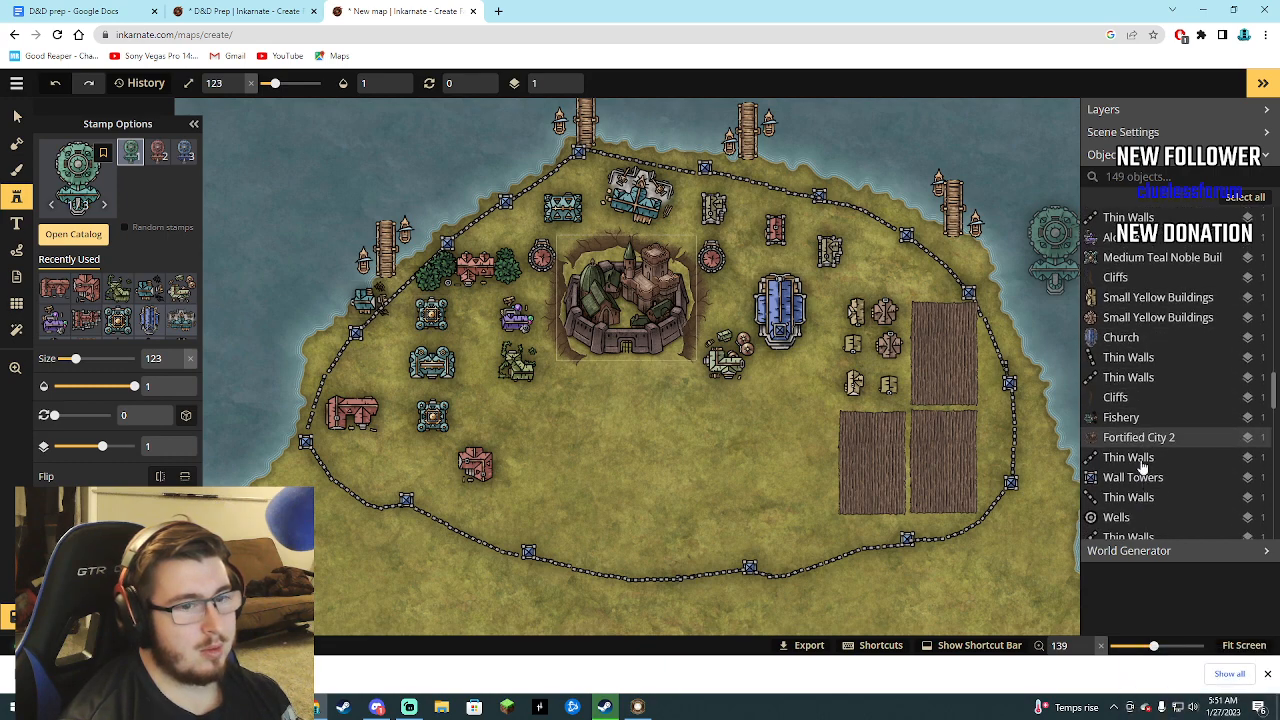
scroll(1135, 470, "down", 2)
scroll(1130, 440, "down", 1)
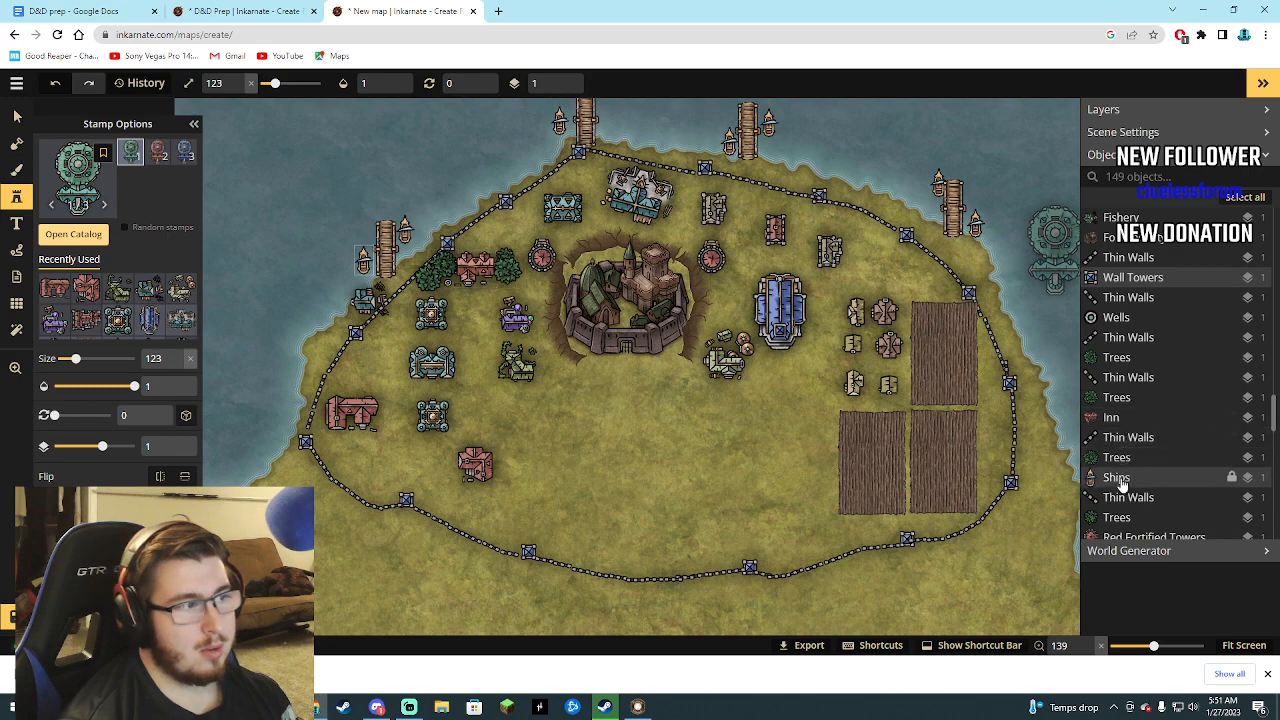
scroll(1120, 475, "down", 2)
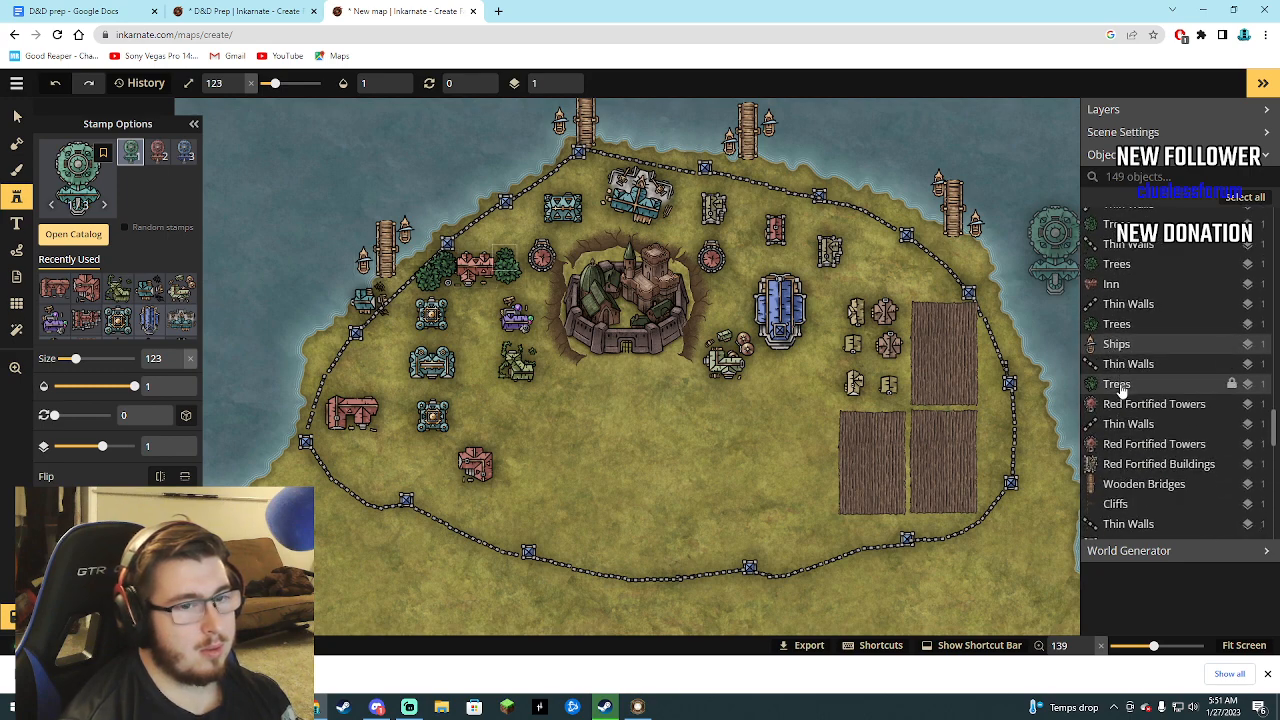
left_click(1122, 468)
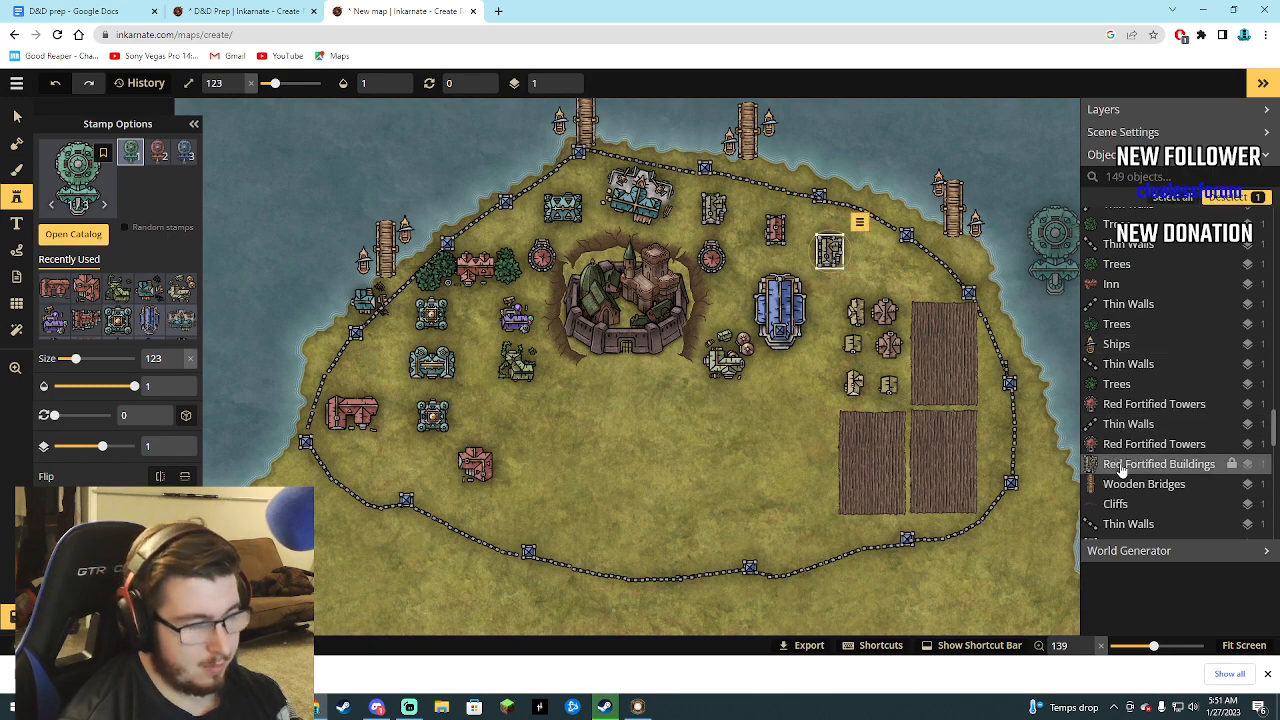
key("Delete")
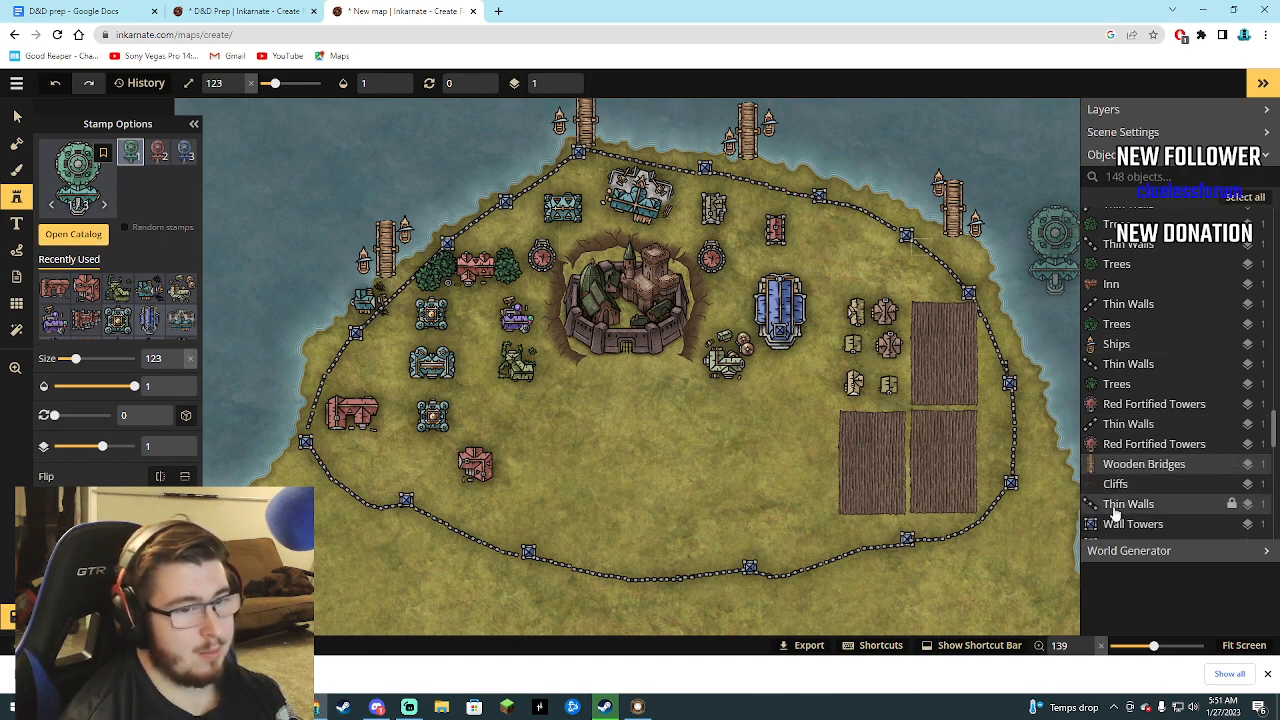
Delete the two remaining Red Fortified Buildings, one directly north of the church and one north of the castle's eastern tower.
scroll(1120, 476, "down", 3)
left_click(1122, 456)
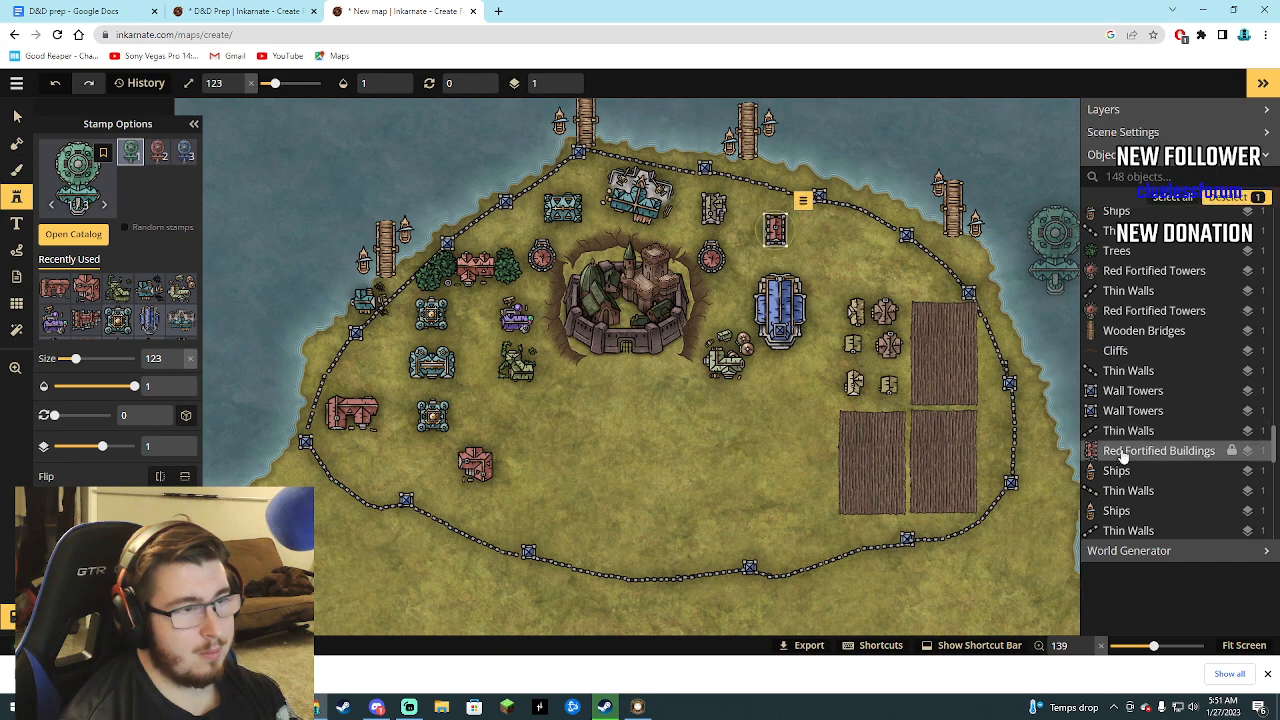
key("Delete")
scroll(1127, 491, "down", 3)
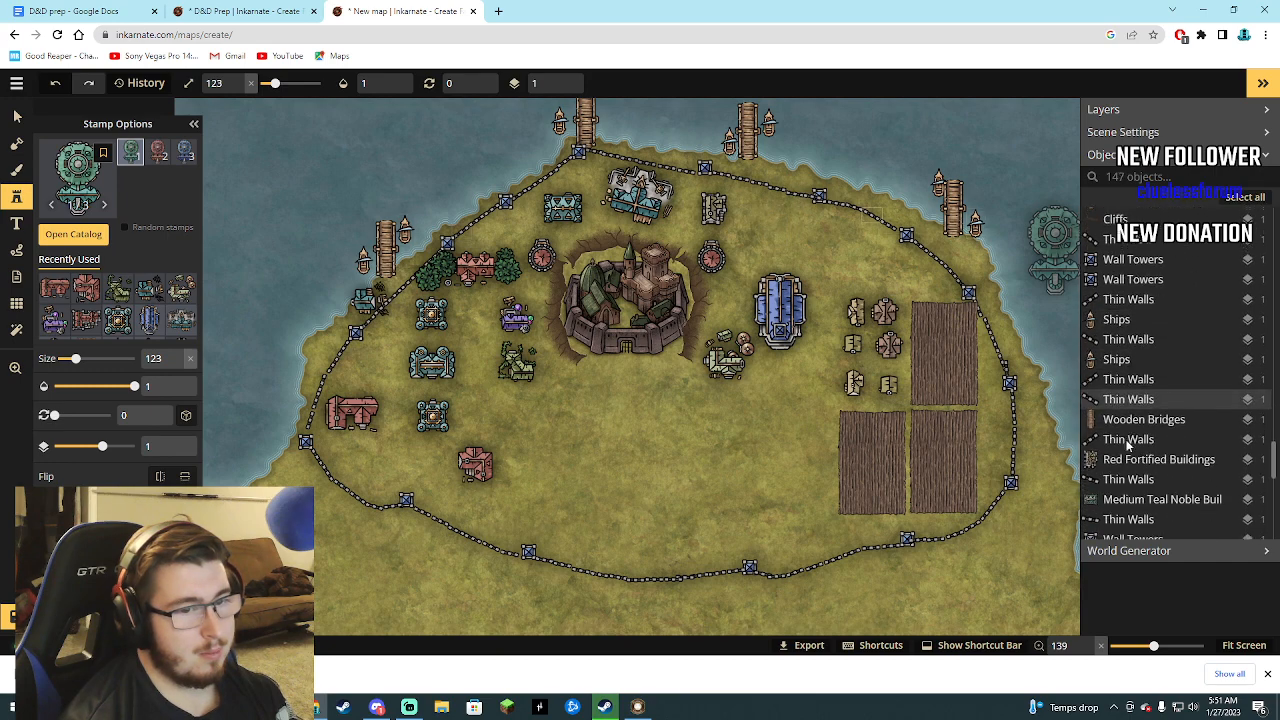
left_click(1134, 460)
key("Delete")
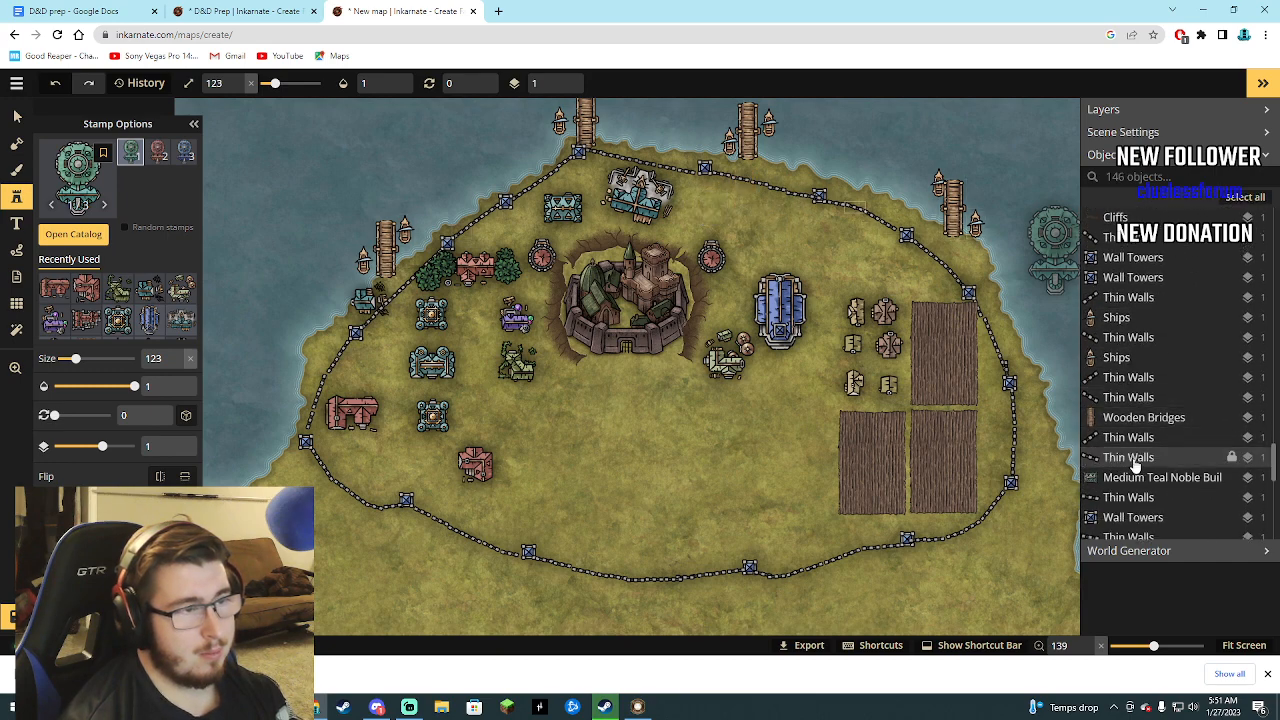
Delete the Medium Teal Noble Building northwest of the castle, just west of the shipyard.
scroll(1130, 452, "down", 2)
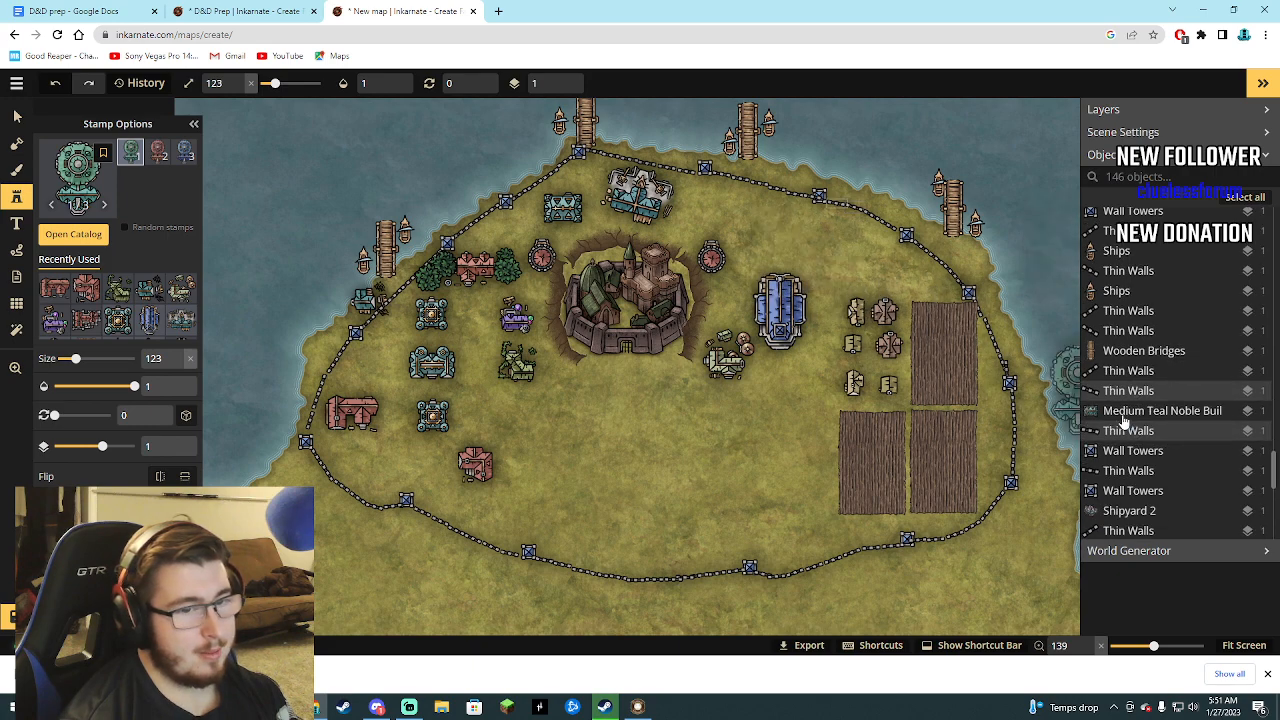
left_click(1120, 413)
key("Delete")
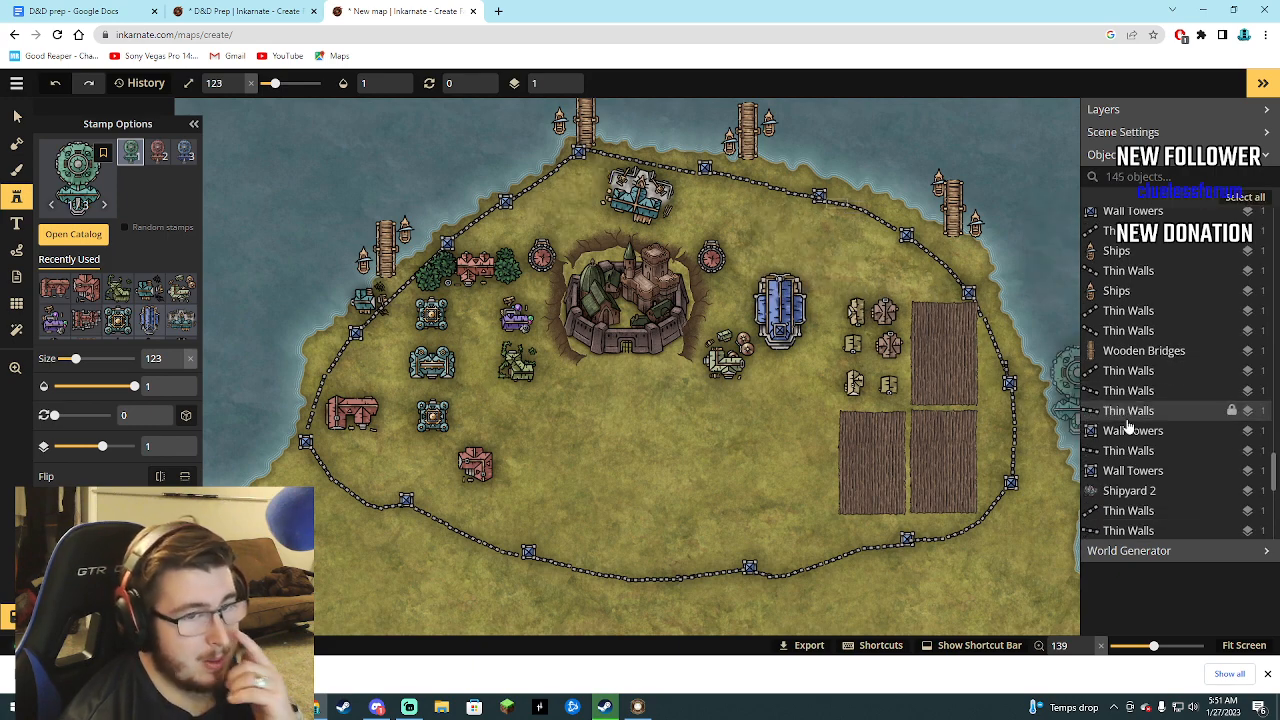
scroll(1120, 425, "down", 3)
scroll(1135, 427, "down", 7)
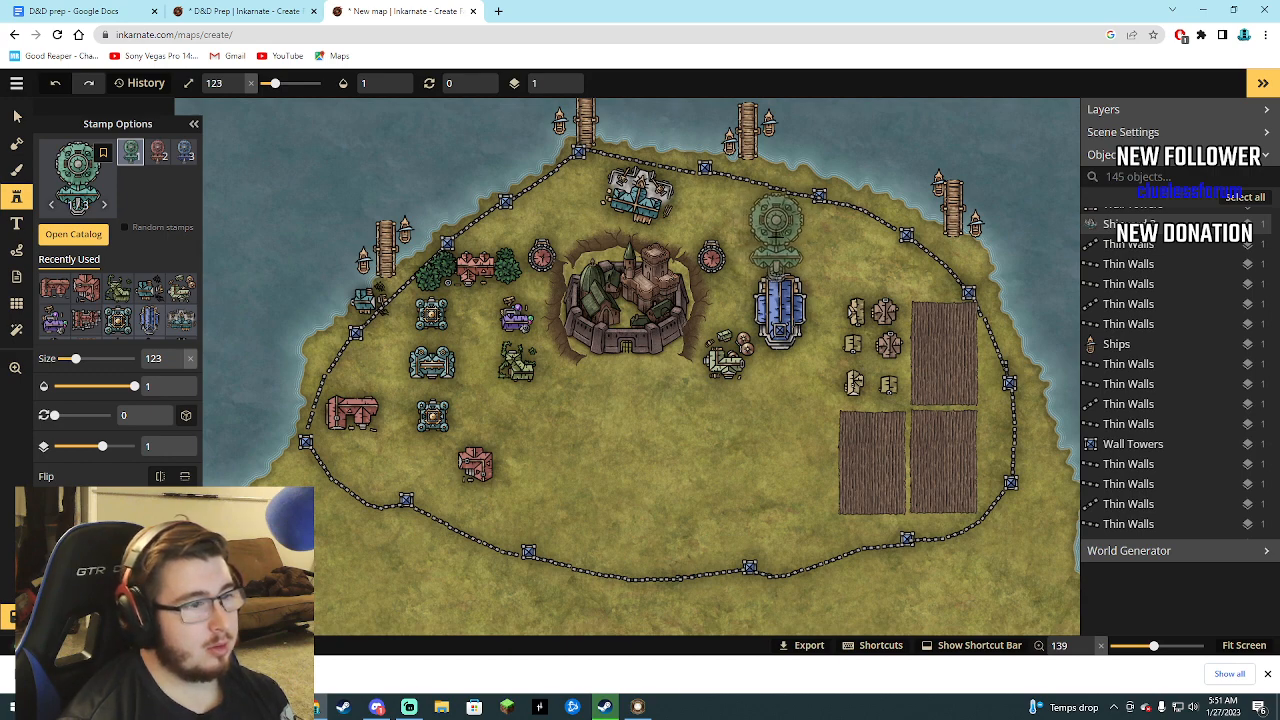
Place the Library at size 123 directly north of the church and rotate it to 272 degrees.
left_click(776, 225)
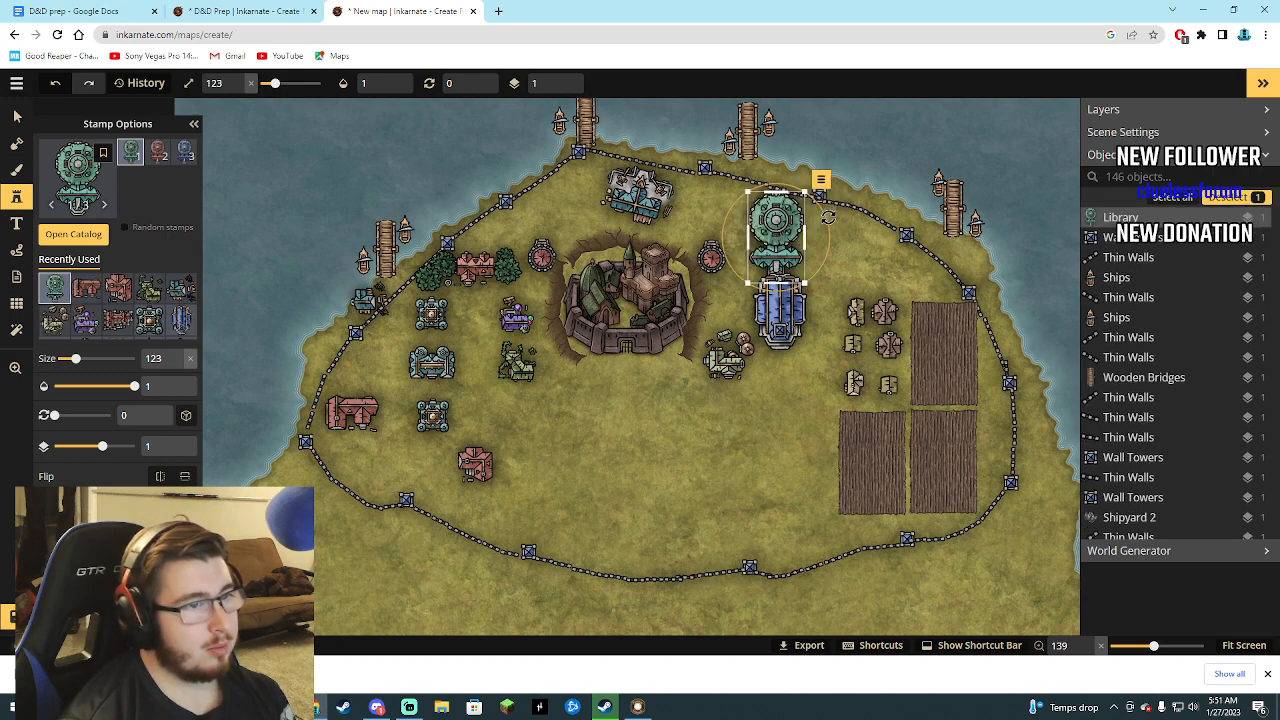
left_click_drag(828, 217, 765, 203)
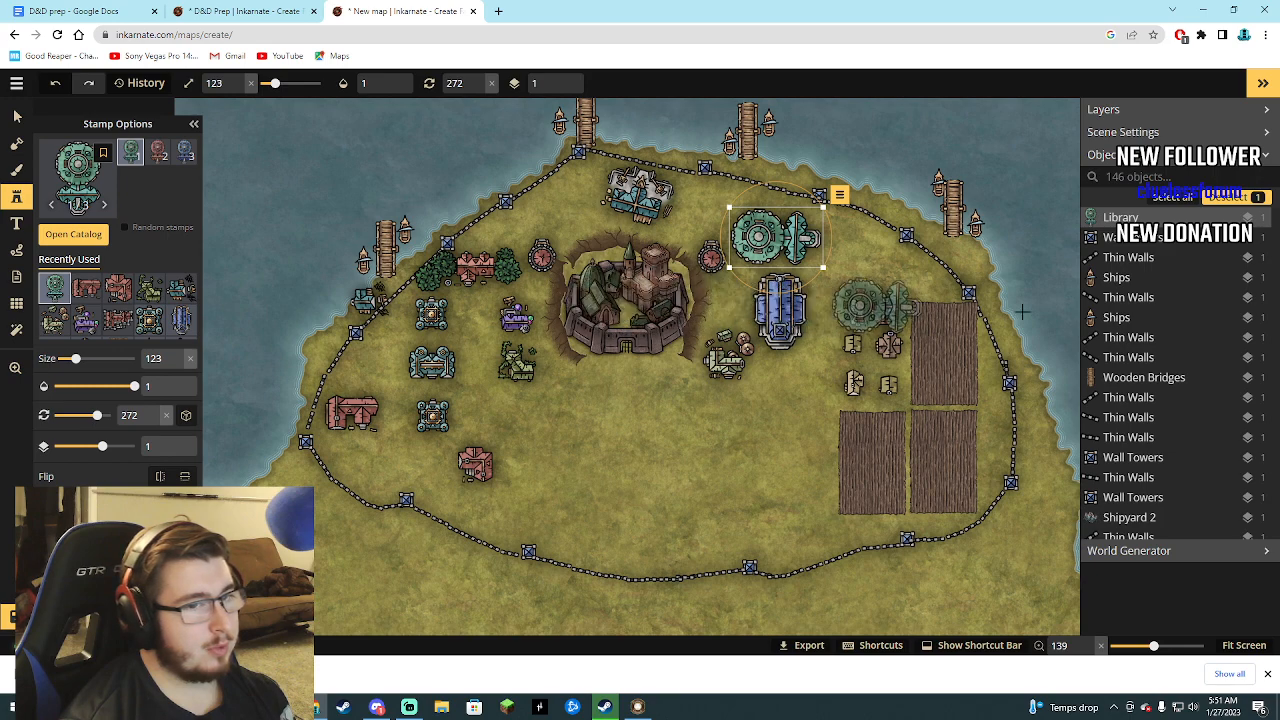
Search the placed objects for "chu", select the blue Church and rotate it to 269 degrees.
scroll(1128, 294, "down", 1)
scroll(1133, 345, "down", 3)
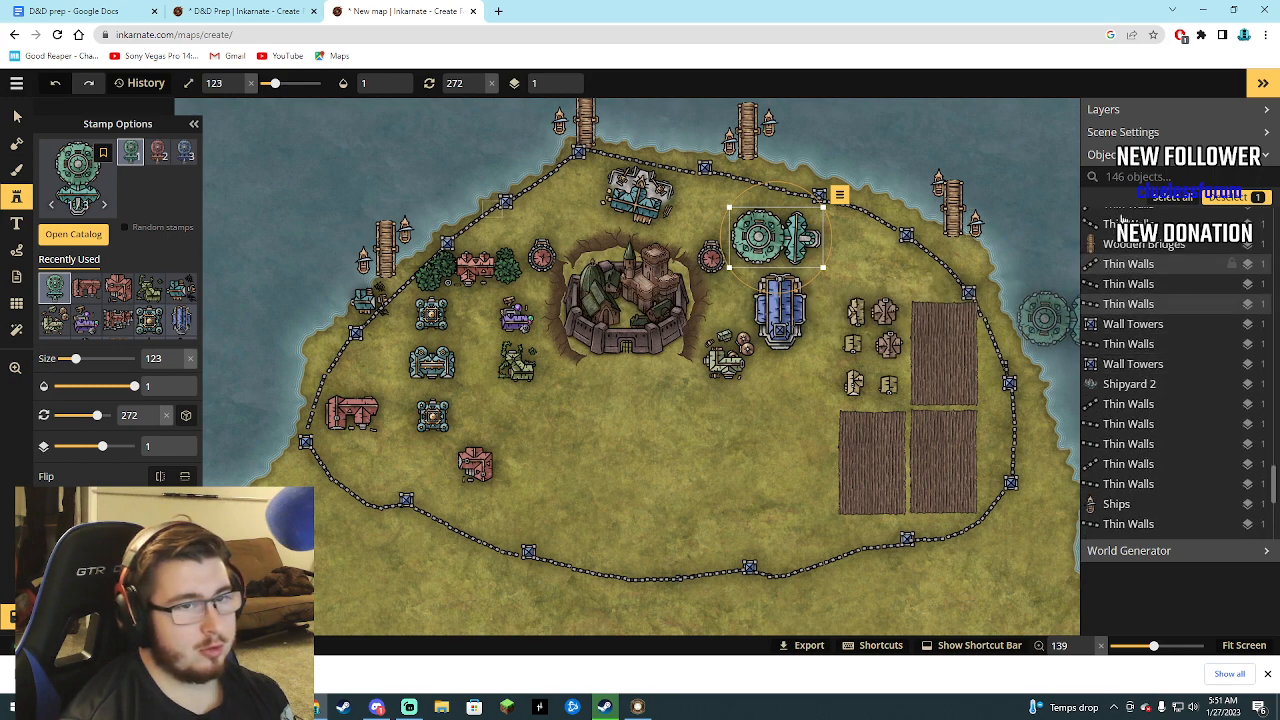
type("hu")
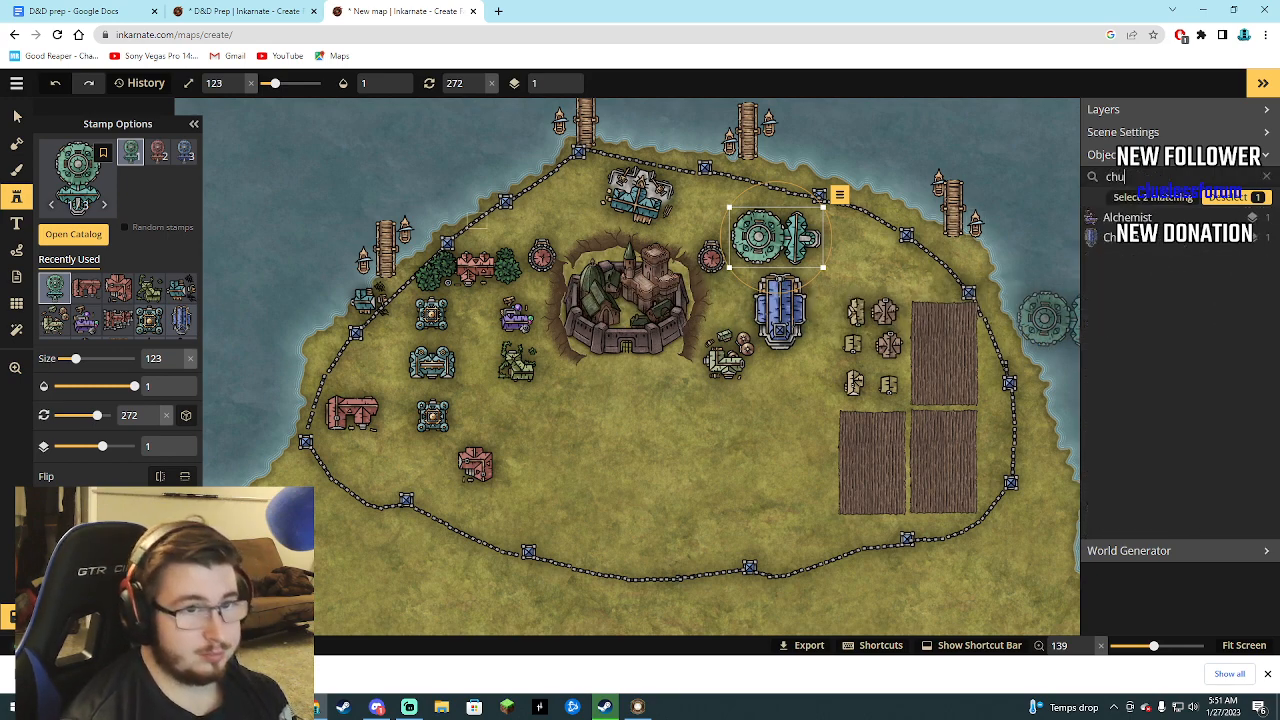
left_click(1135, 217)
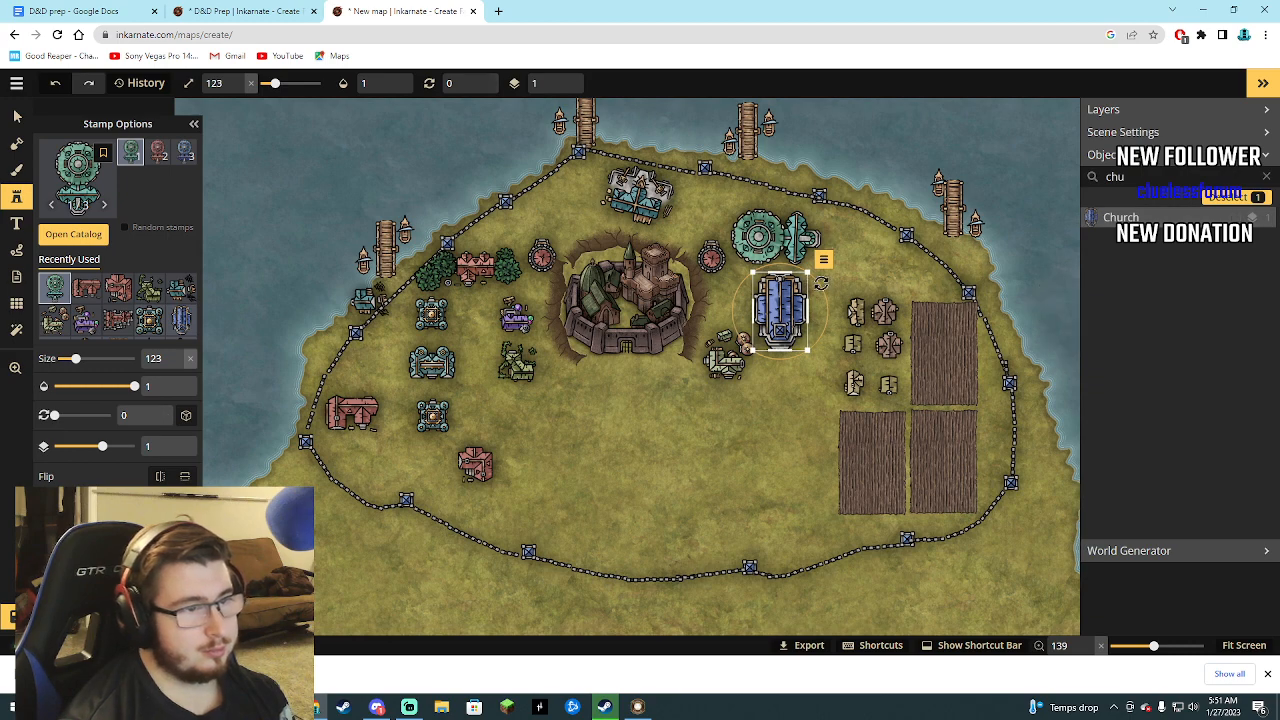
left_click_drag(816, 277, 787, 258)
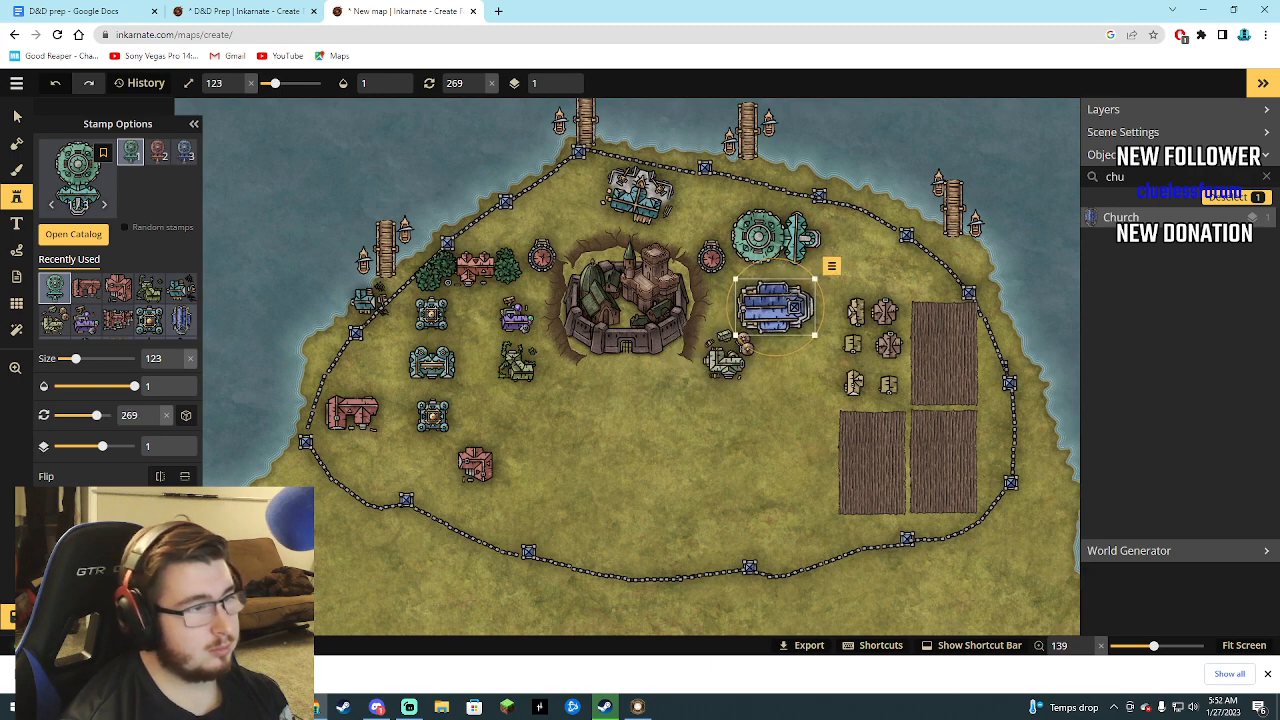
Place an Adventurers Guild stamp from the Special Buildings at size 123 just inside the southern city wall.
left_click(70, 236)
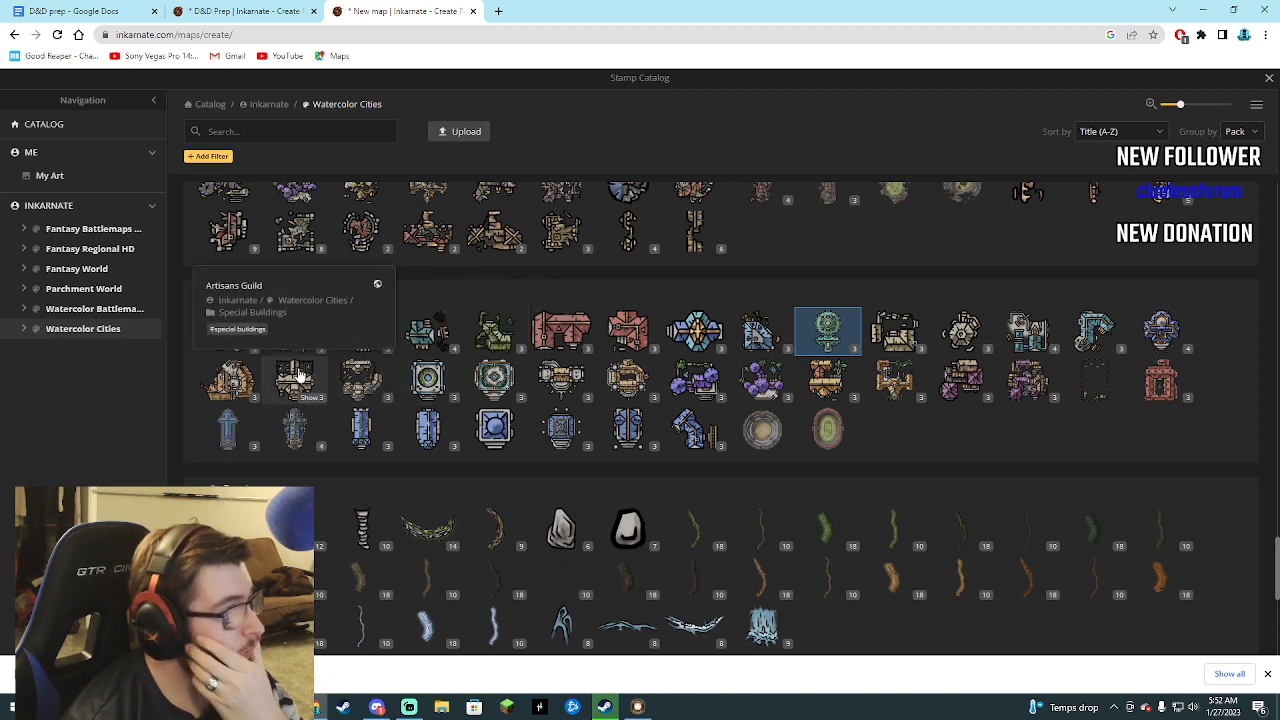
left_click(244, 372)
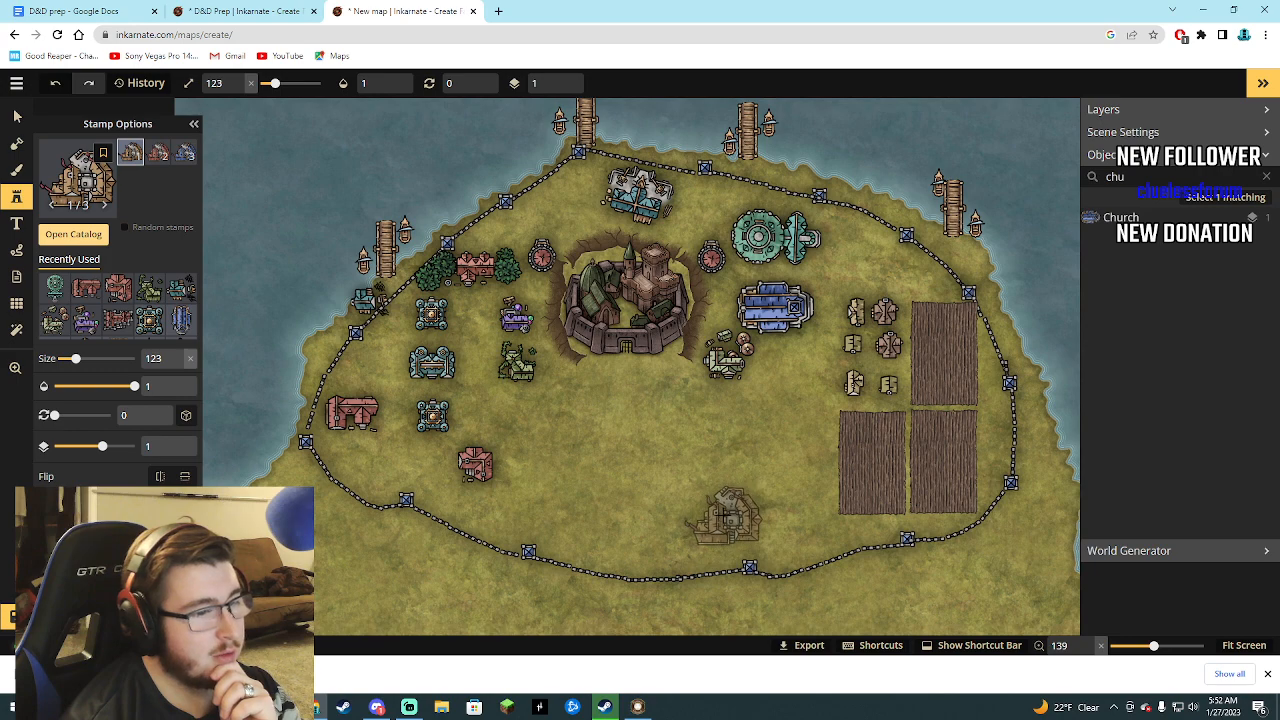
left_click(719, 513)
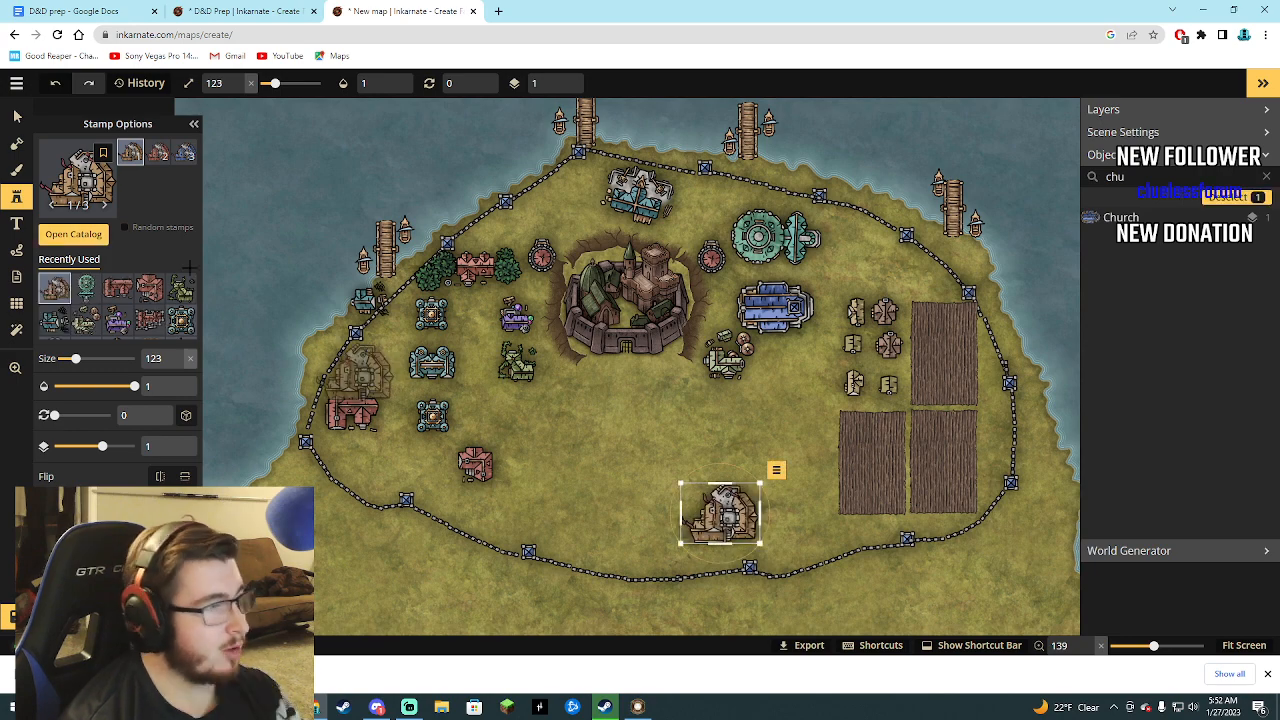
Place a teal Smithy stamp at size 123 inside the western wall, directly north of the red Inn 1.
left_click(73, 234)
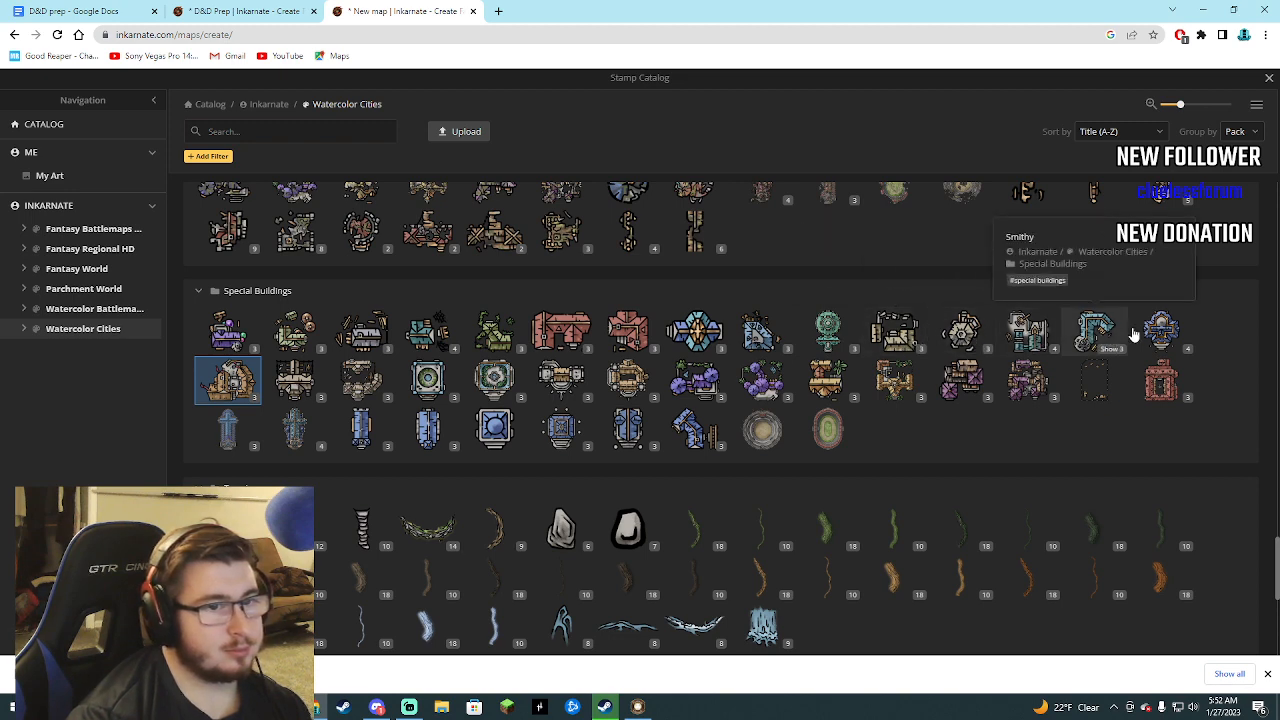
left_click(1096, 330)
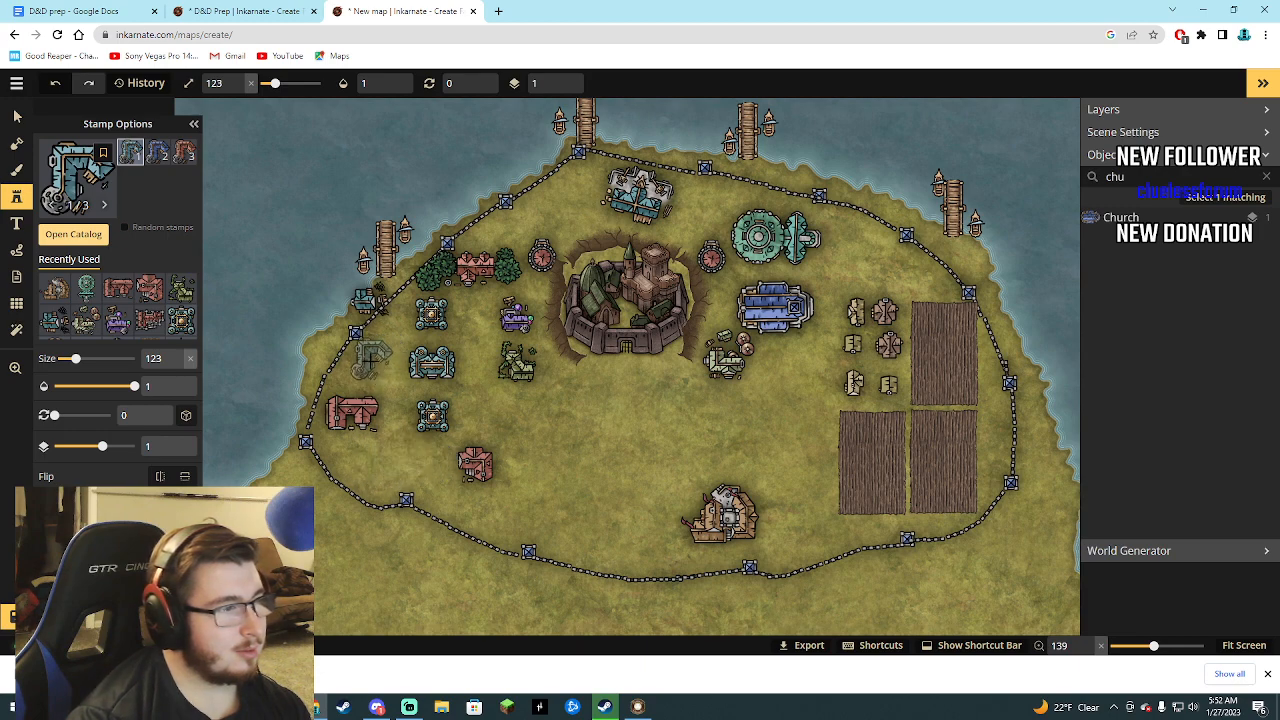
left_click(369, 366)
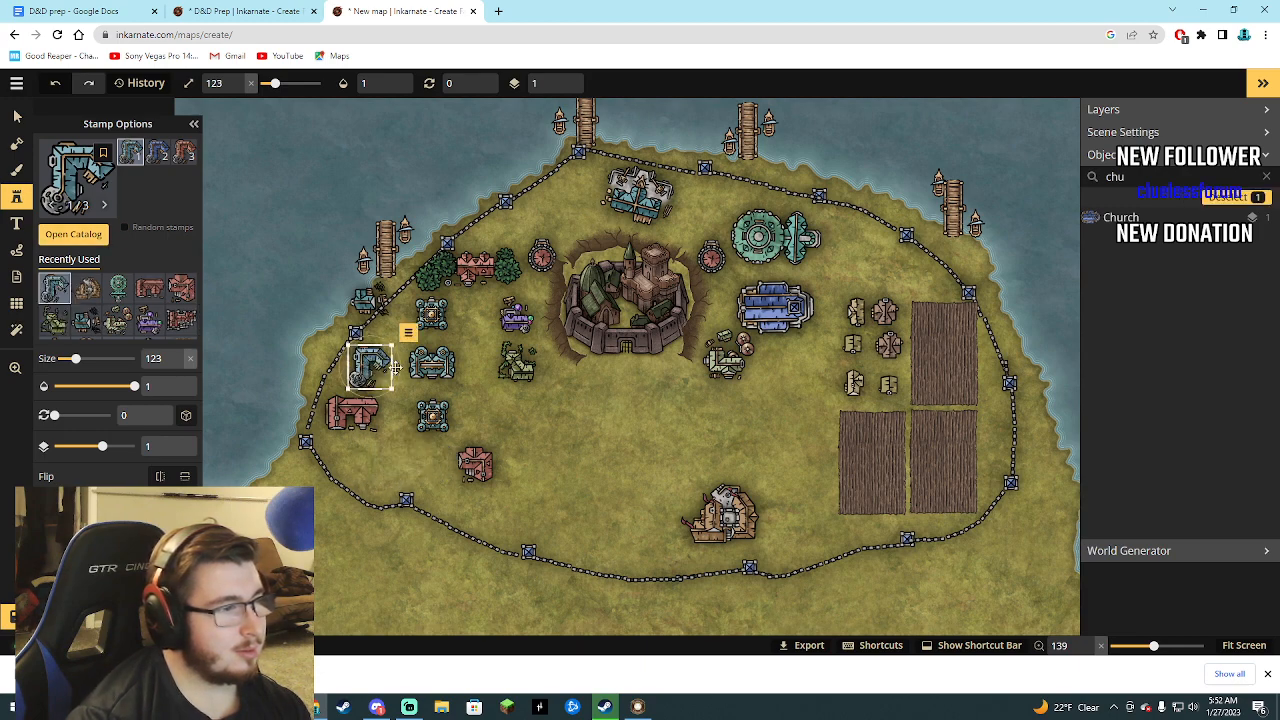
Place the blue special building listed directly after the Smithy at size 123, just east of the red Inn 2.
left_click(104, 238)
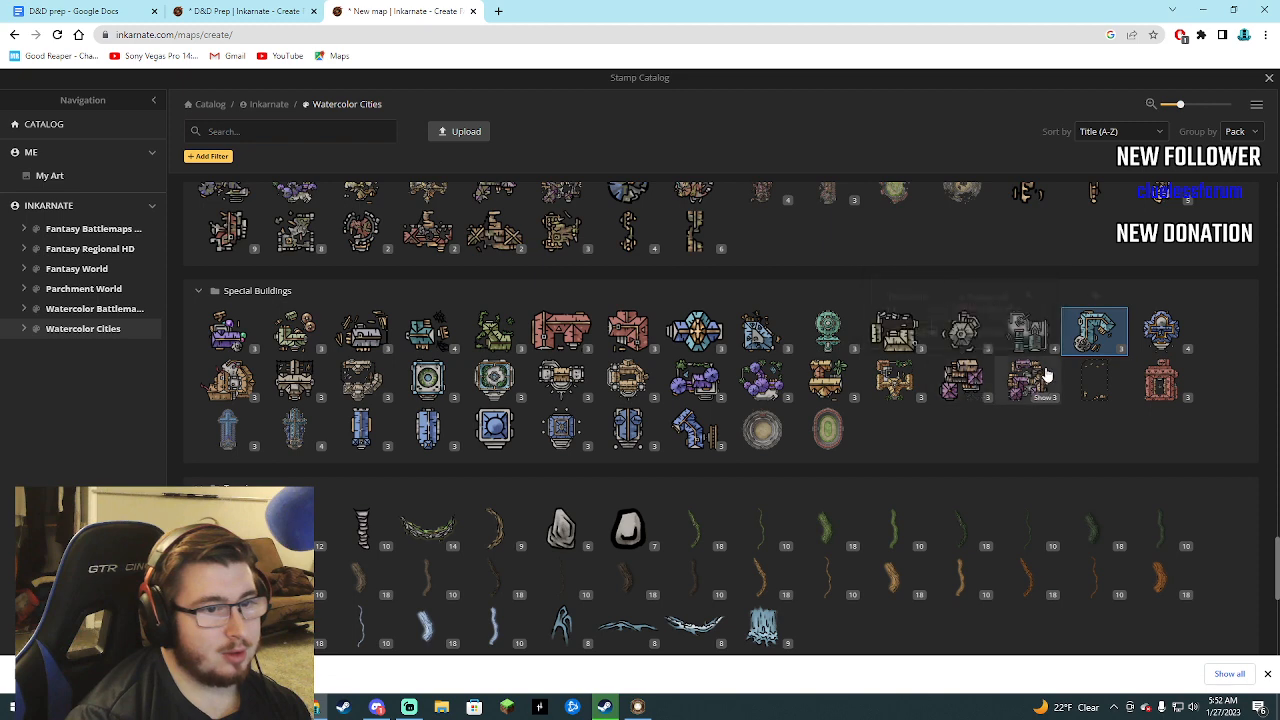
left_click(1158, 338)
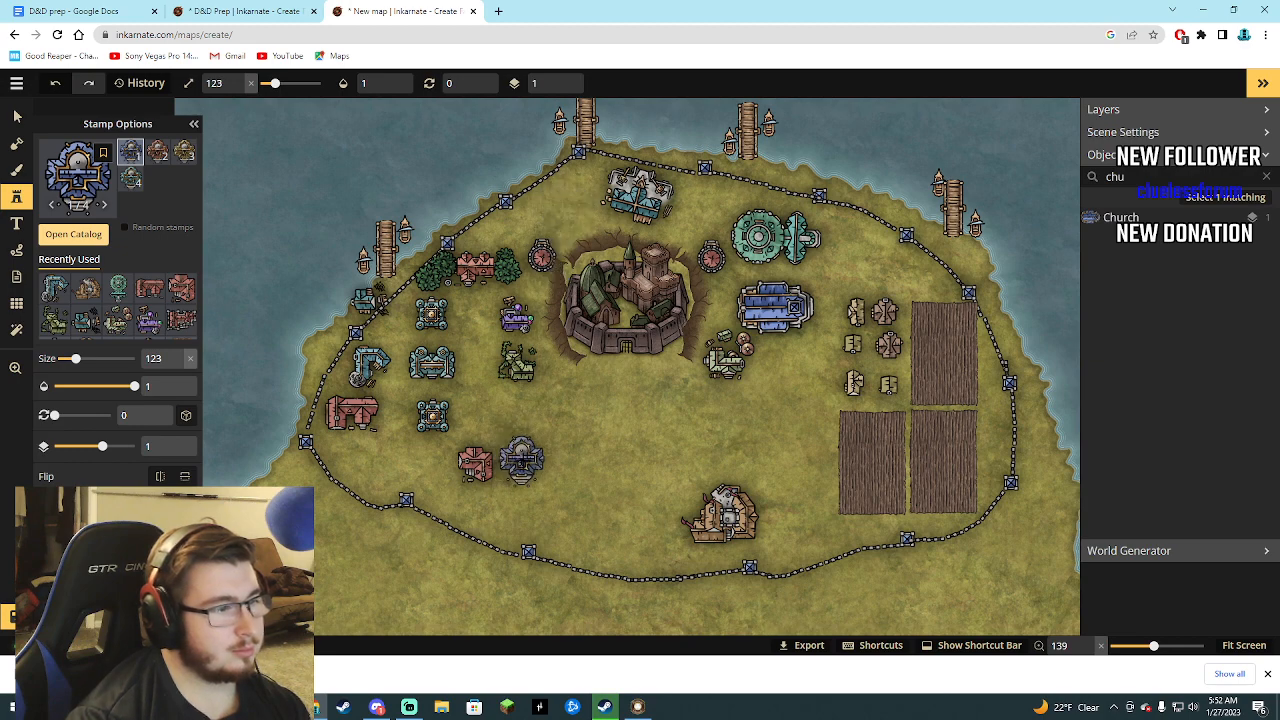
left_click(548, 467)
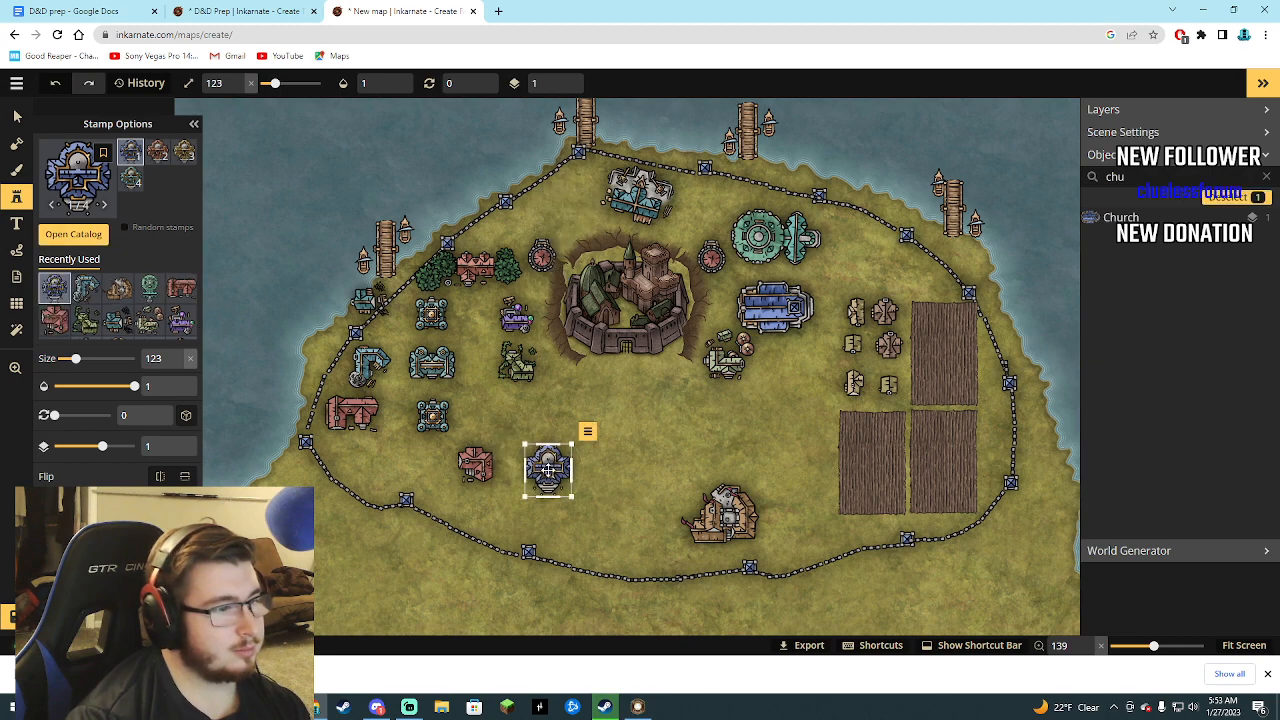
Place a Big Artisans Guild stamp at size 123 directly north of the Adventurers Guild and load the Big Mages Guild stamp.
left_click(72, 240)
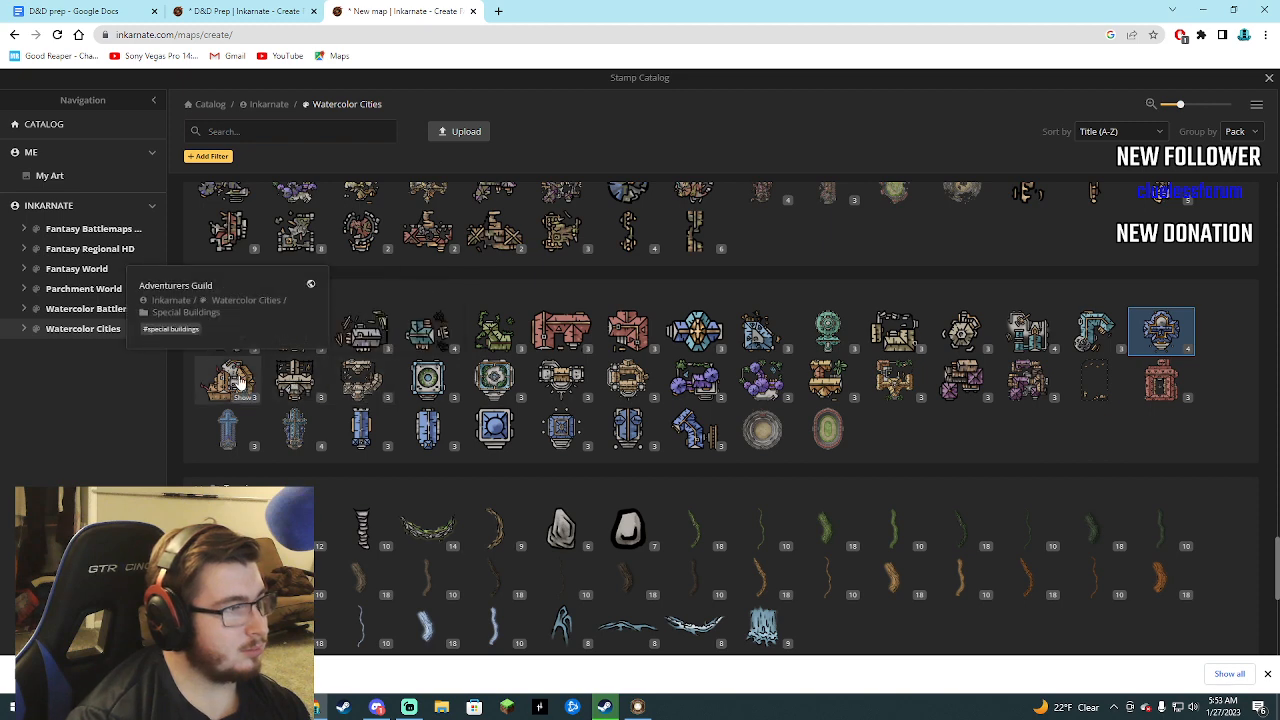
left_click(361, 380)
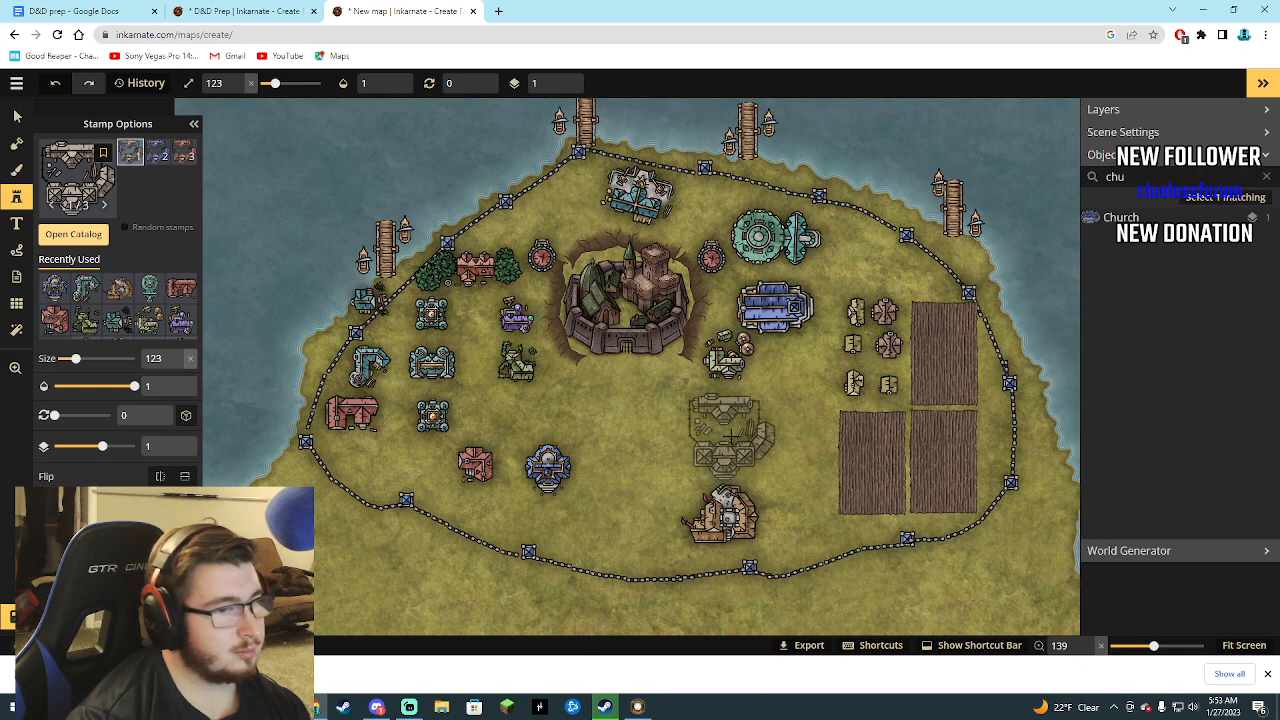
left_click(730, 437)
left_click(97, 240)
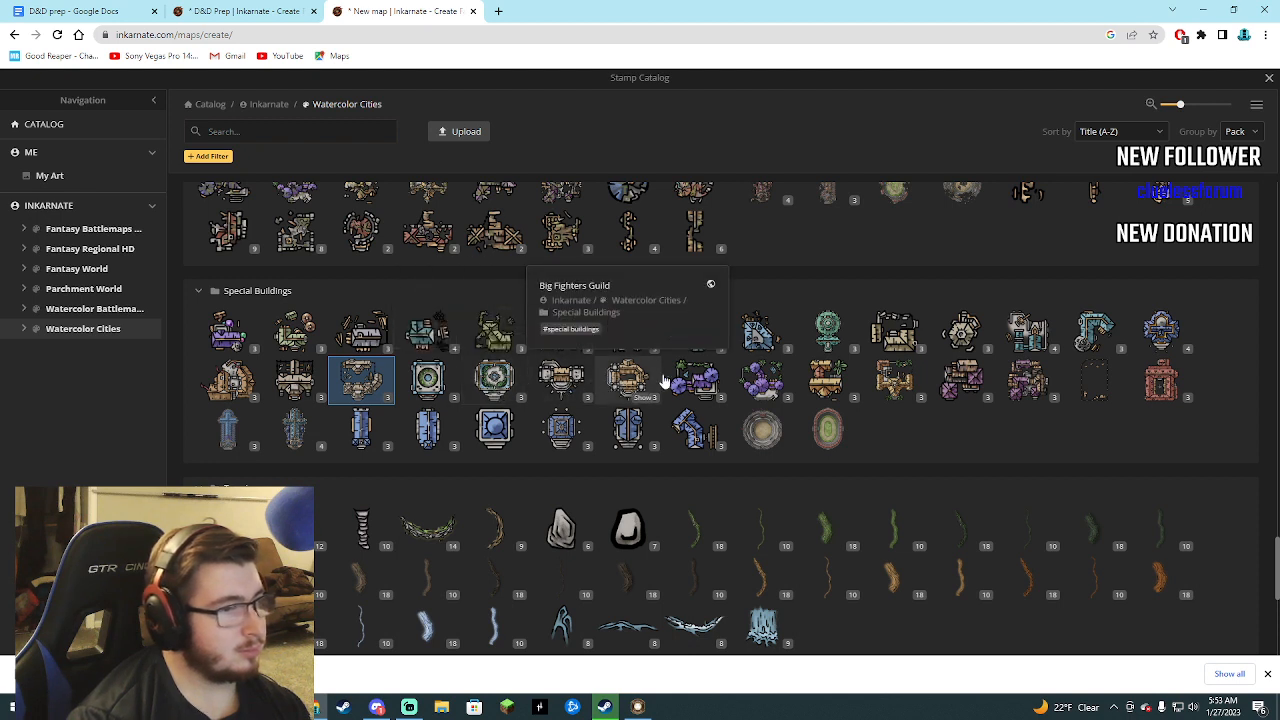
left_click(765, 380)
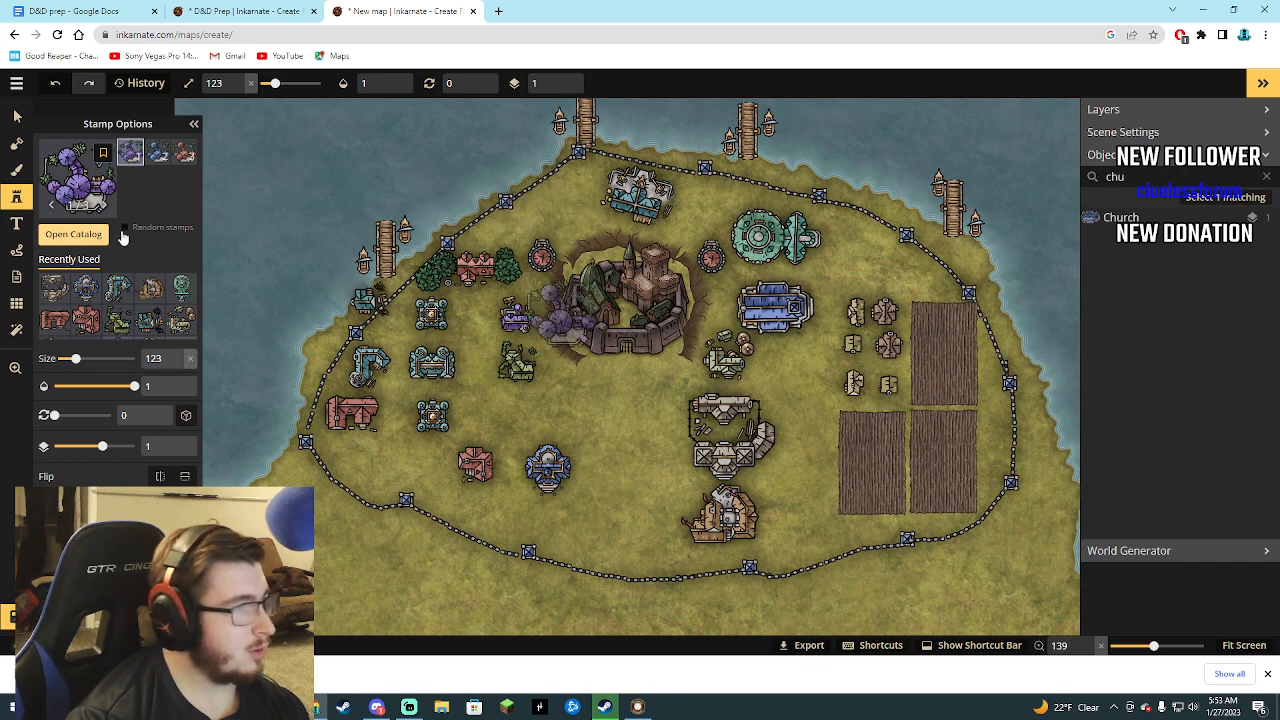
Search the placed objects for "red" and delete both Red Fortified Towers flanking the central fortified city.
double_click(1114, 176)
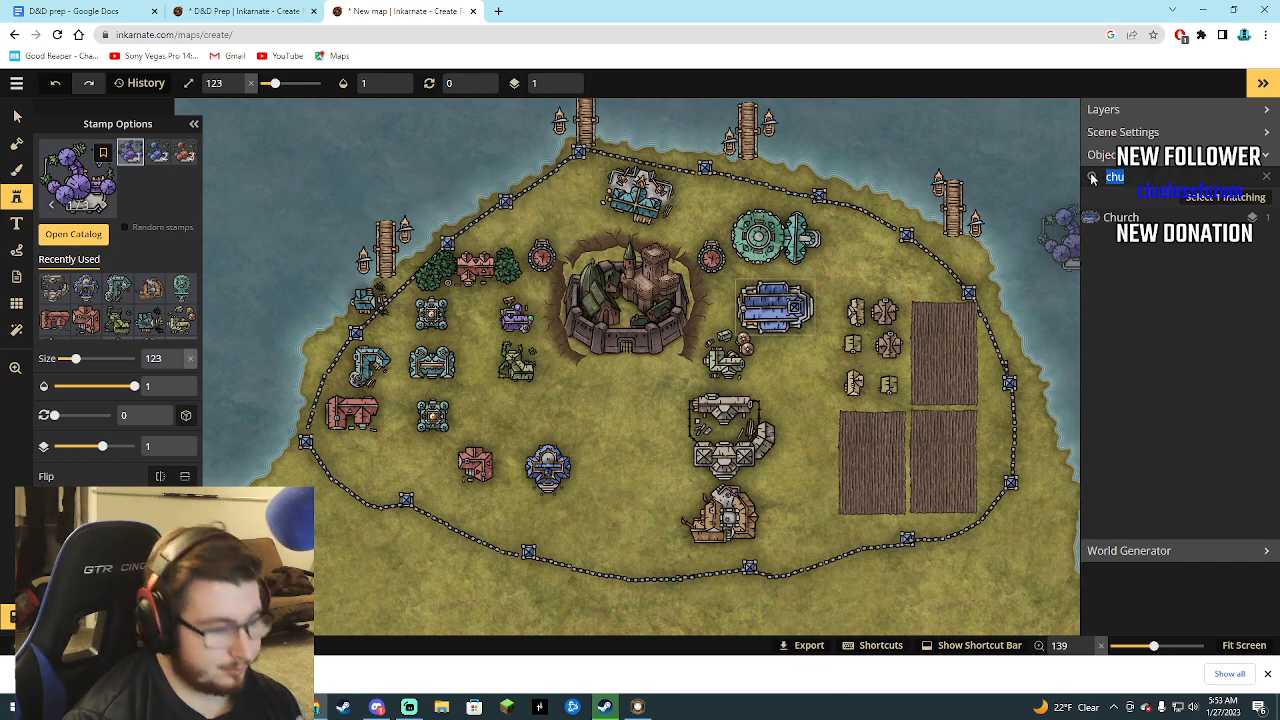
type("red")
left_click(1150, 218)
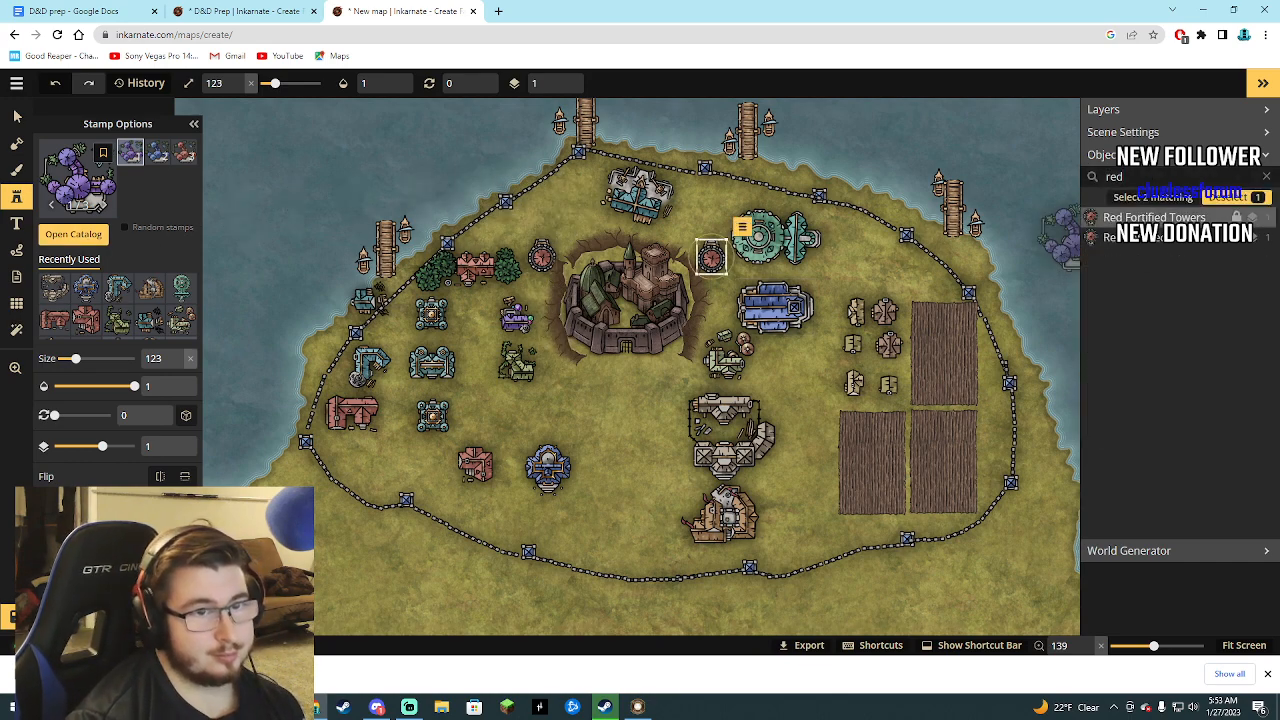
key("Delete")
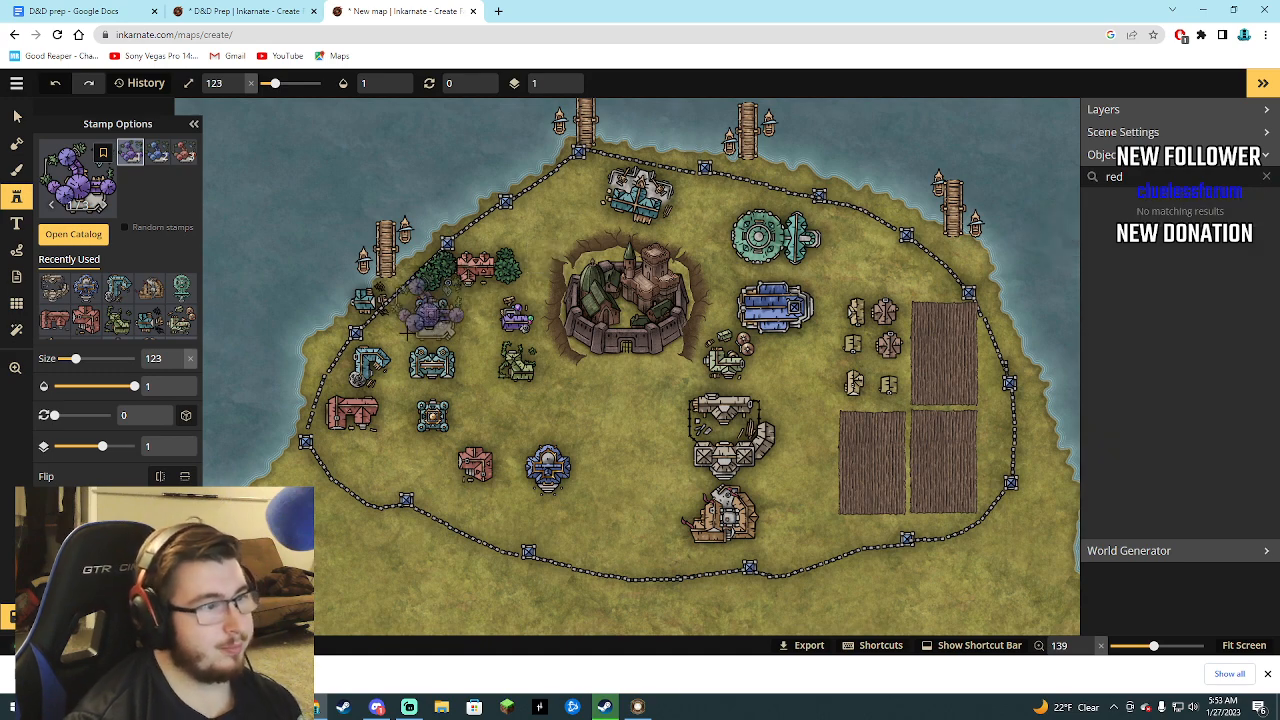
Set up the foreground brush with the recently used sand texture at size 11.
left_click(16, 172)
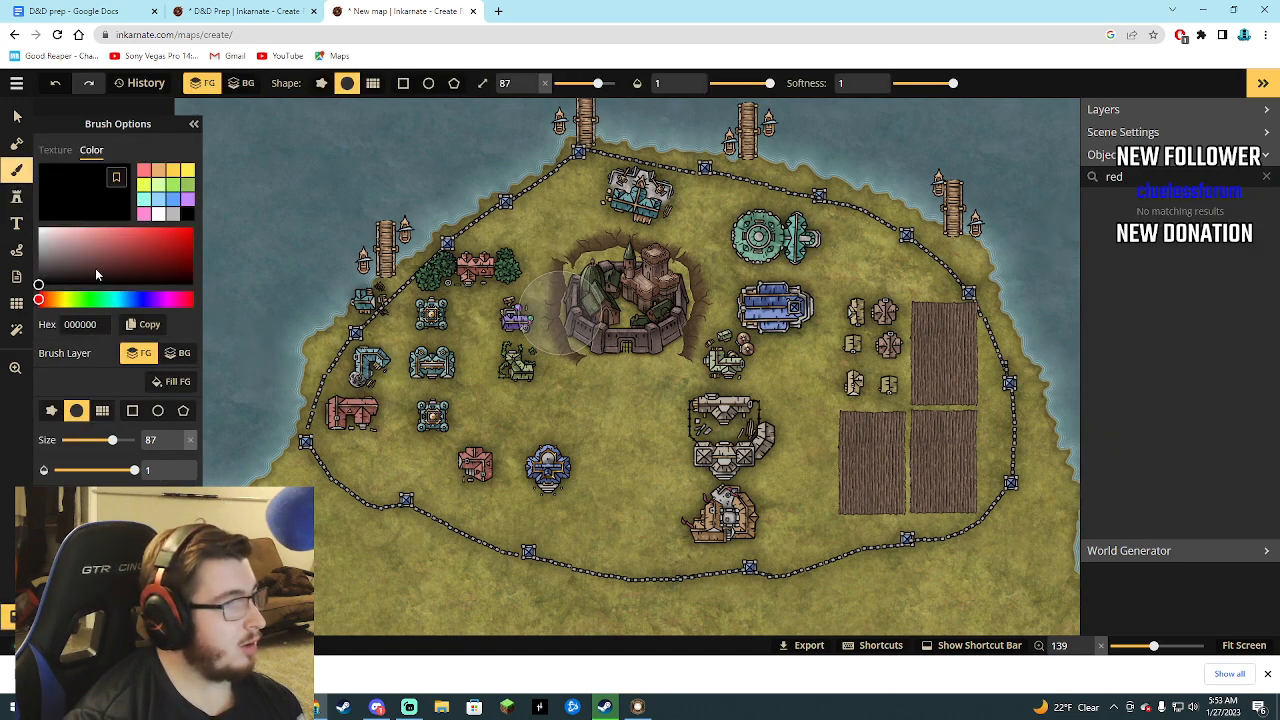
left_click(16, 143)
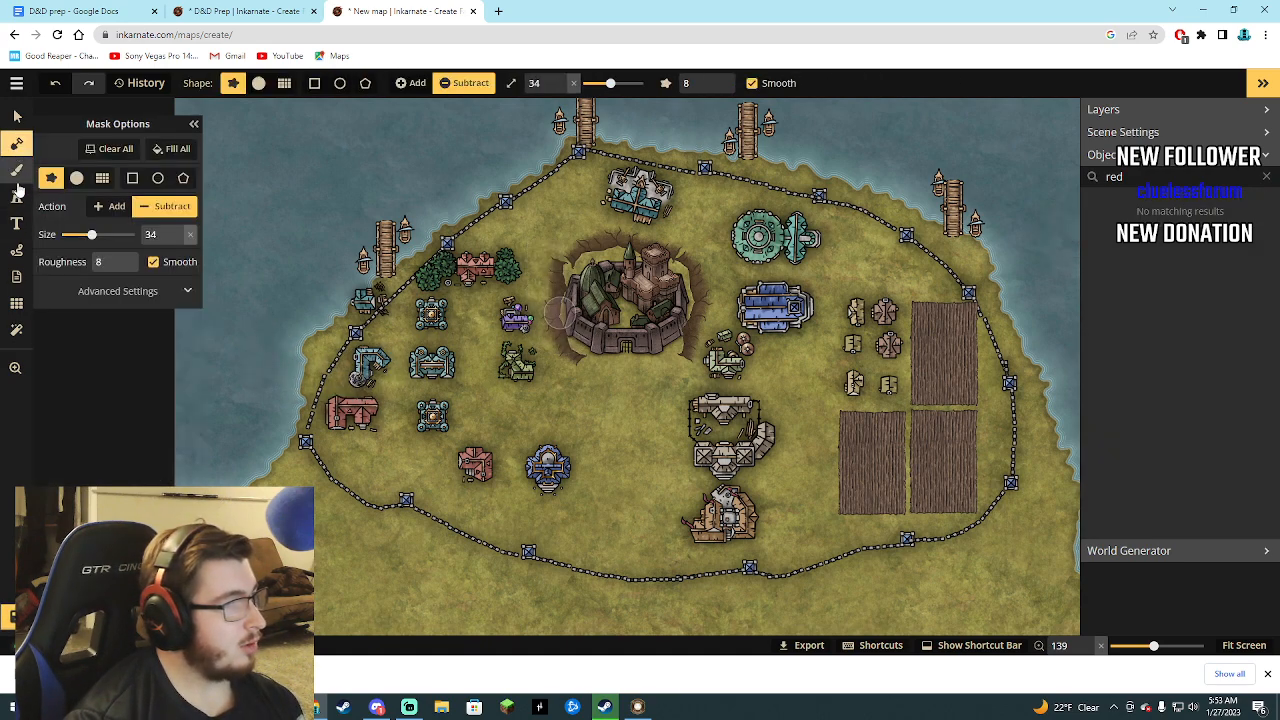
left_click(16, 172)
left_click(56, 150)
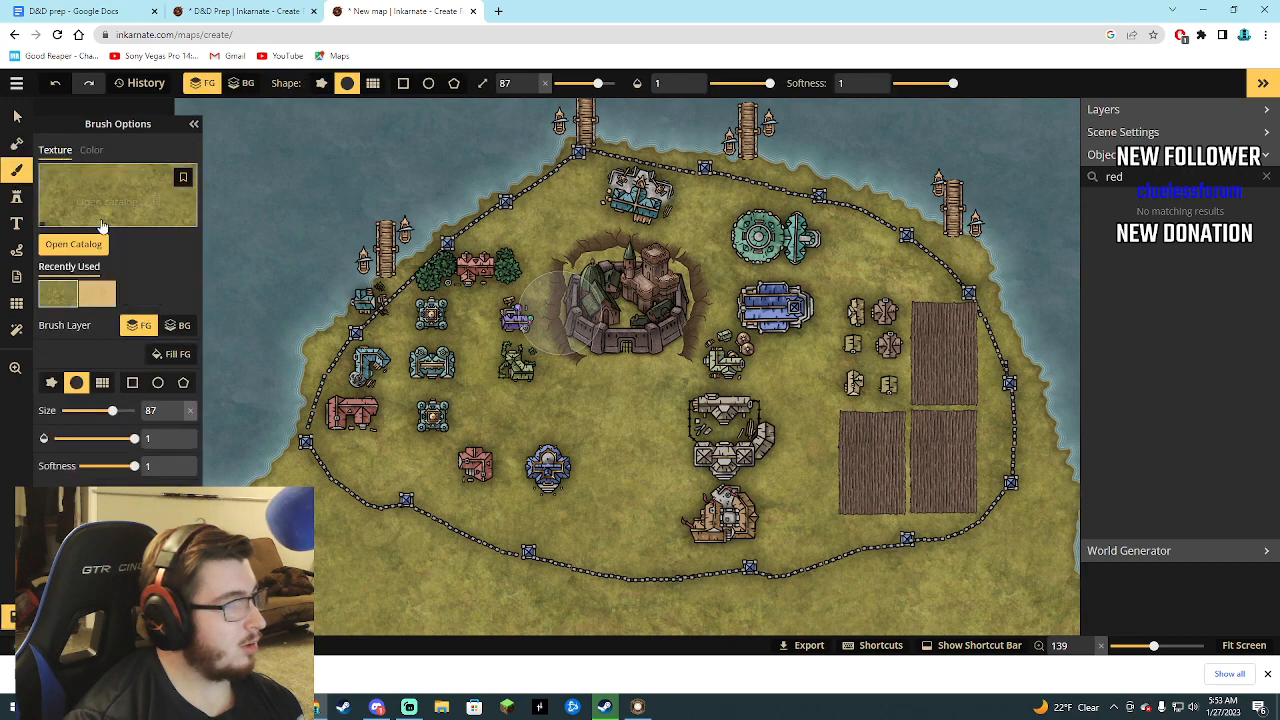
left_click(98, 293)
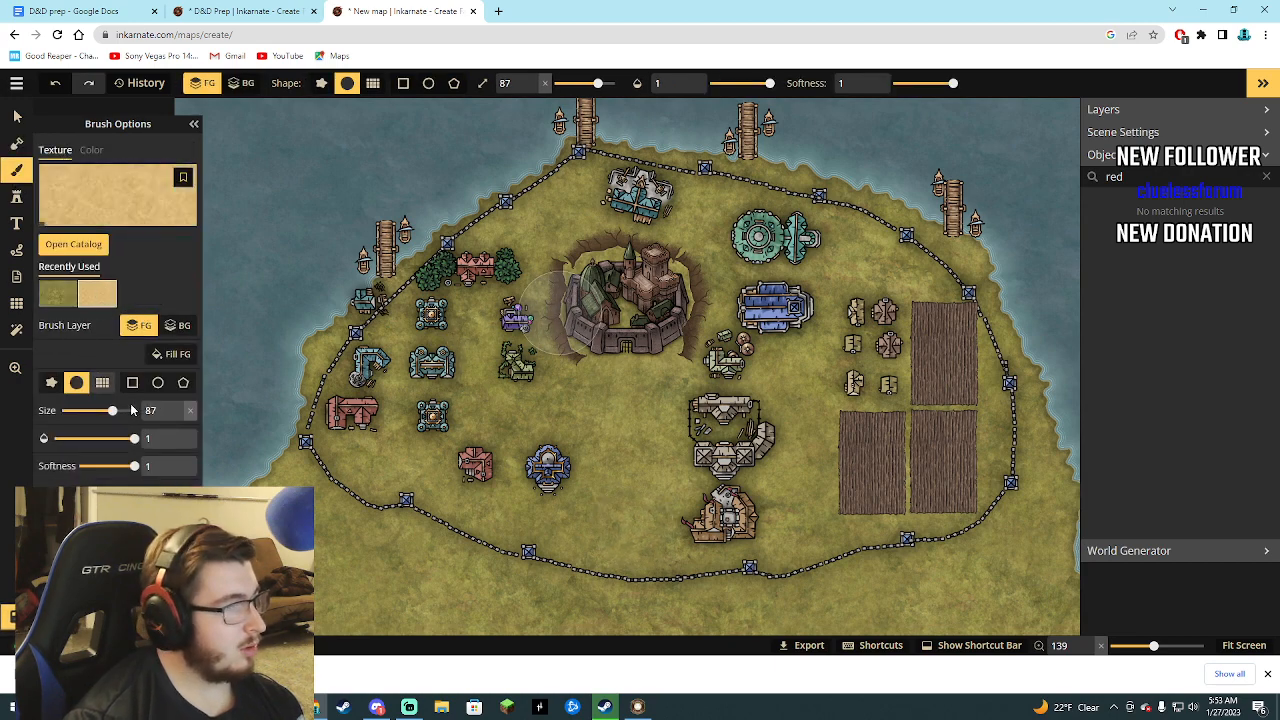
left_click_drag(112, 410, 78, 411)
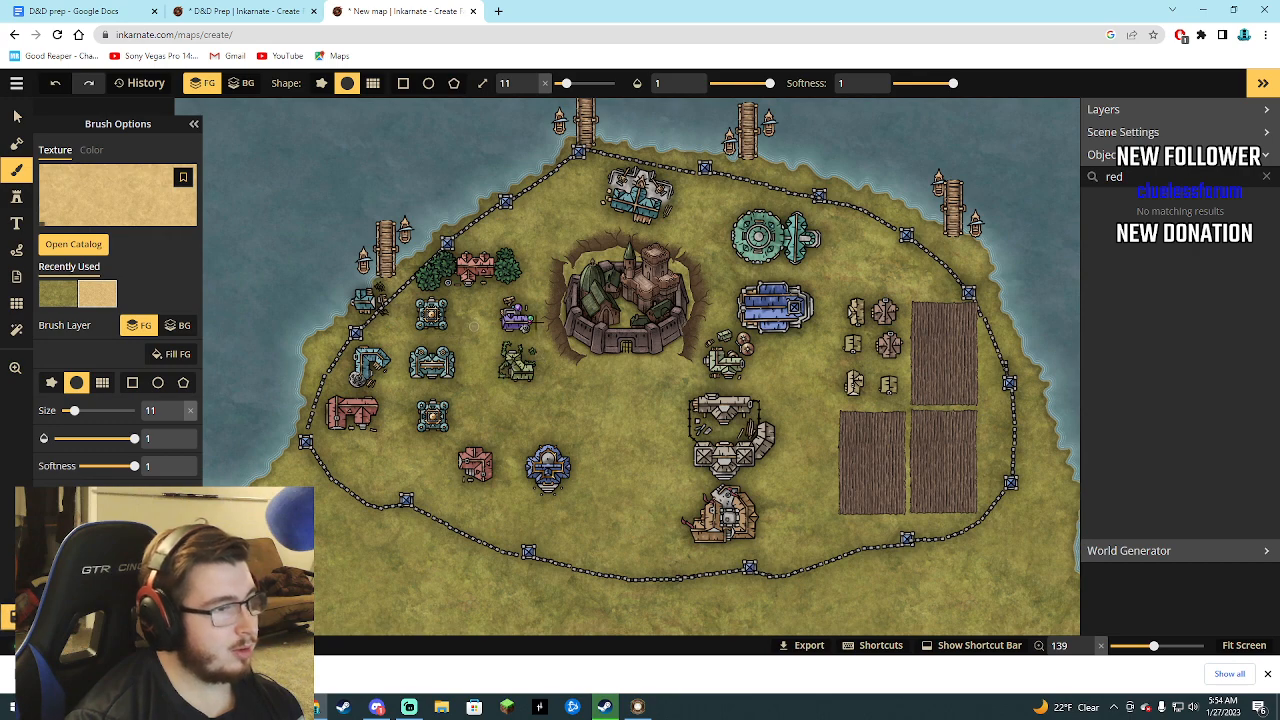
Search the placed objects for "alch", select the purple Alchemist and shift it slightly southwest.
left_click_drag(1130, 177, 1075, 173)
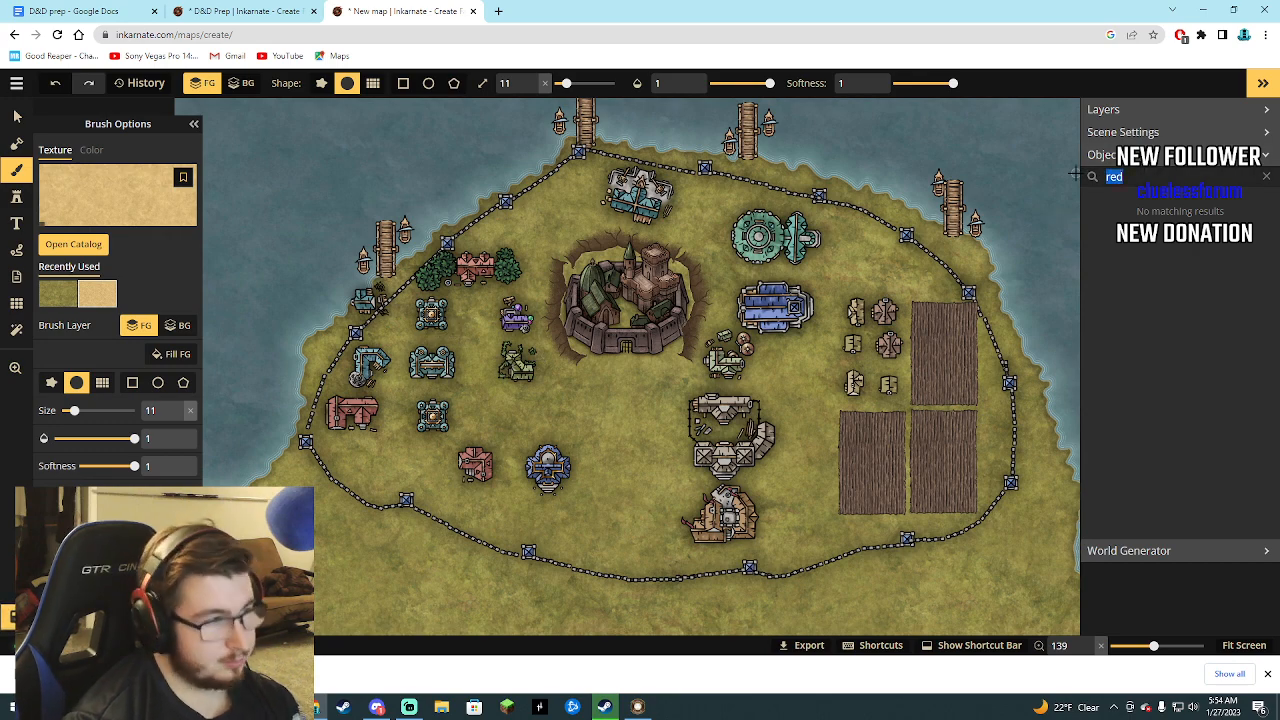
key("BackSpace")
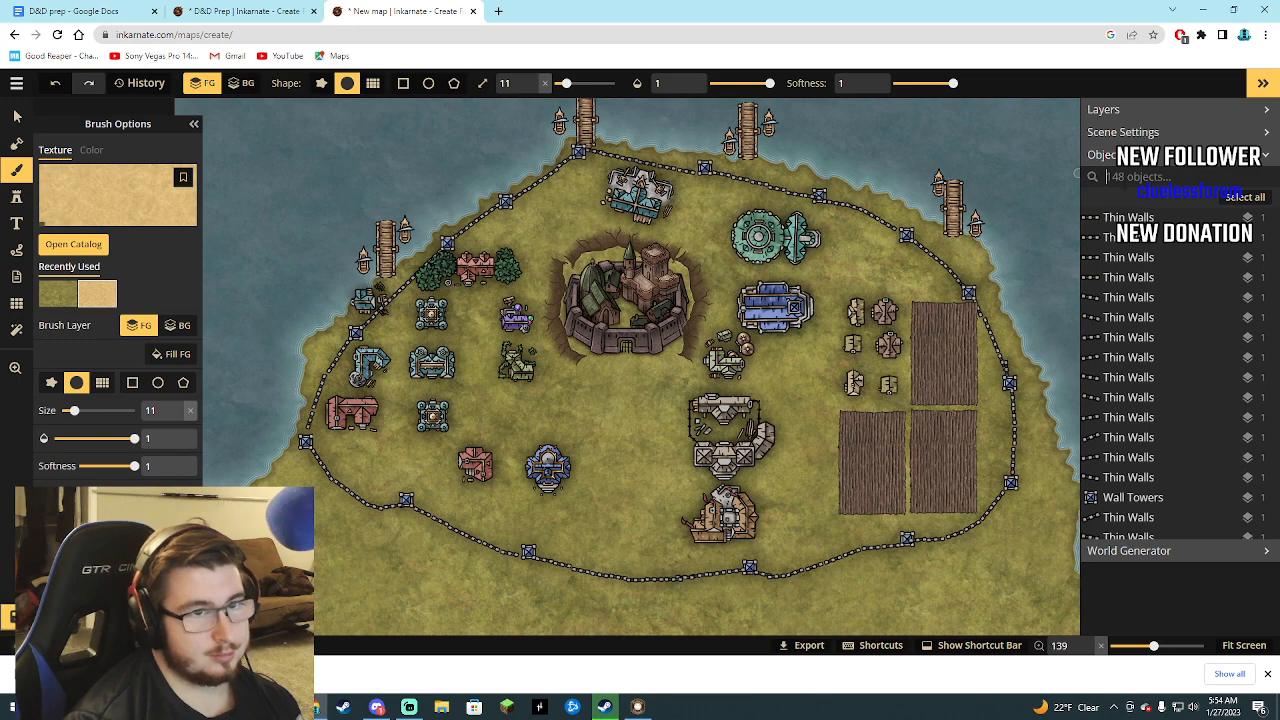
type("a")
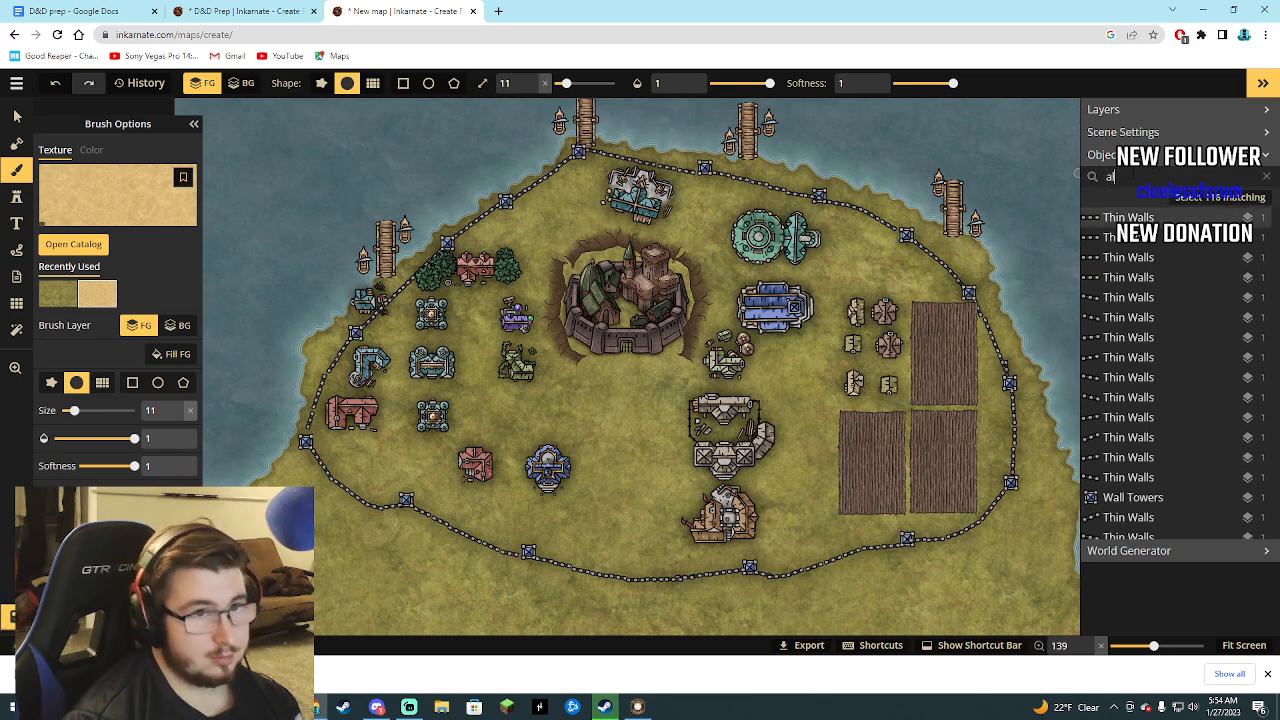
type("l")
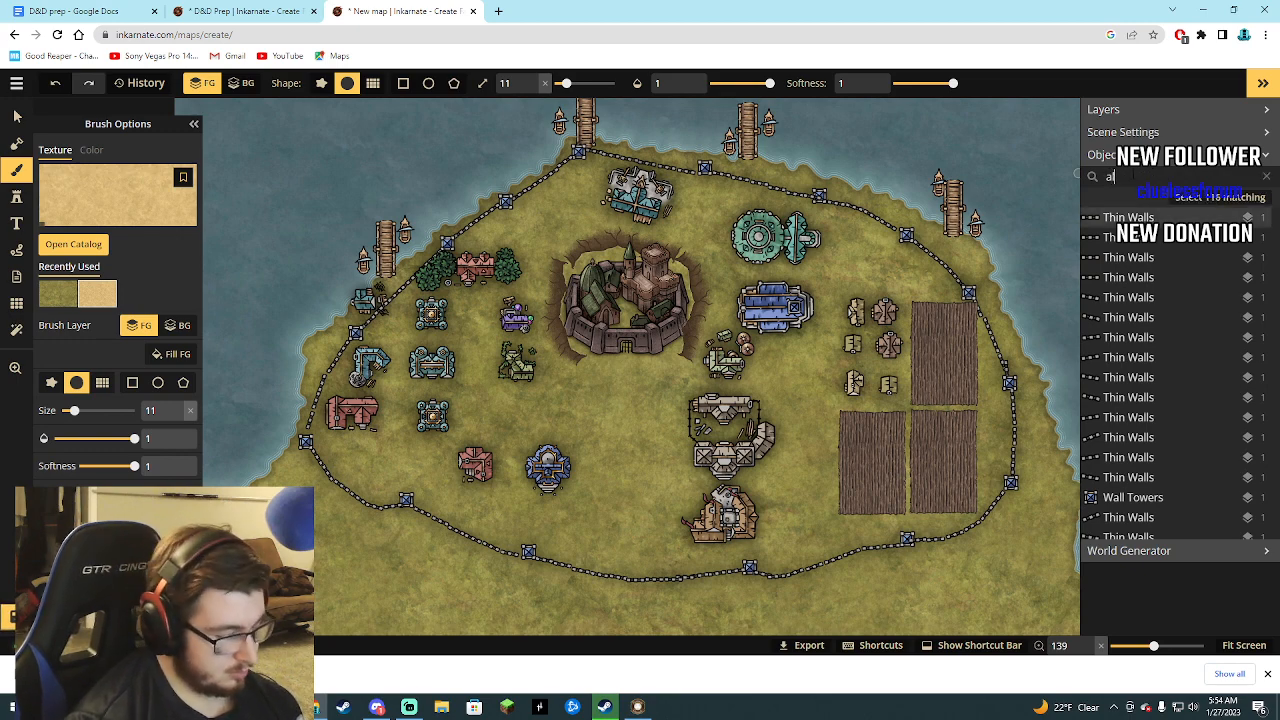
type("ch")
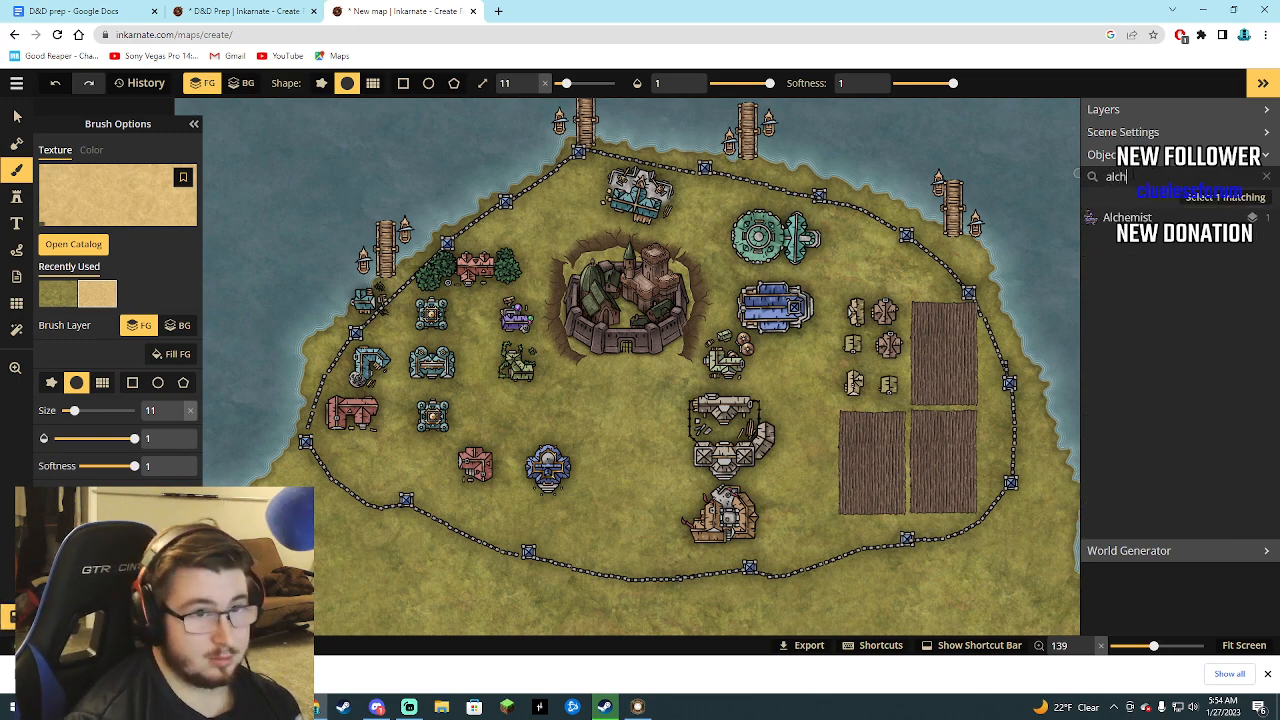
left_click(1145, 218)
left_click_drag(508, 310, 499, 318)
Shift the green building below the Alchemist slightly west and align the column of three teal buildings slightly further east.
left_click_drag(515, 372, 503, 374)
left_click_drag(430, 320, 443, 360)
left_click(432, 413)
left_click_drag(432, 413, 446, 413)
Line up the red Inn 2 and Inn 1 directly west of the blue Theatre and delete the southernmost teal building.
left_click_drag(480, 468, 503, 470)
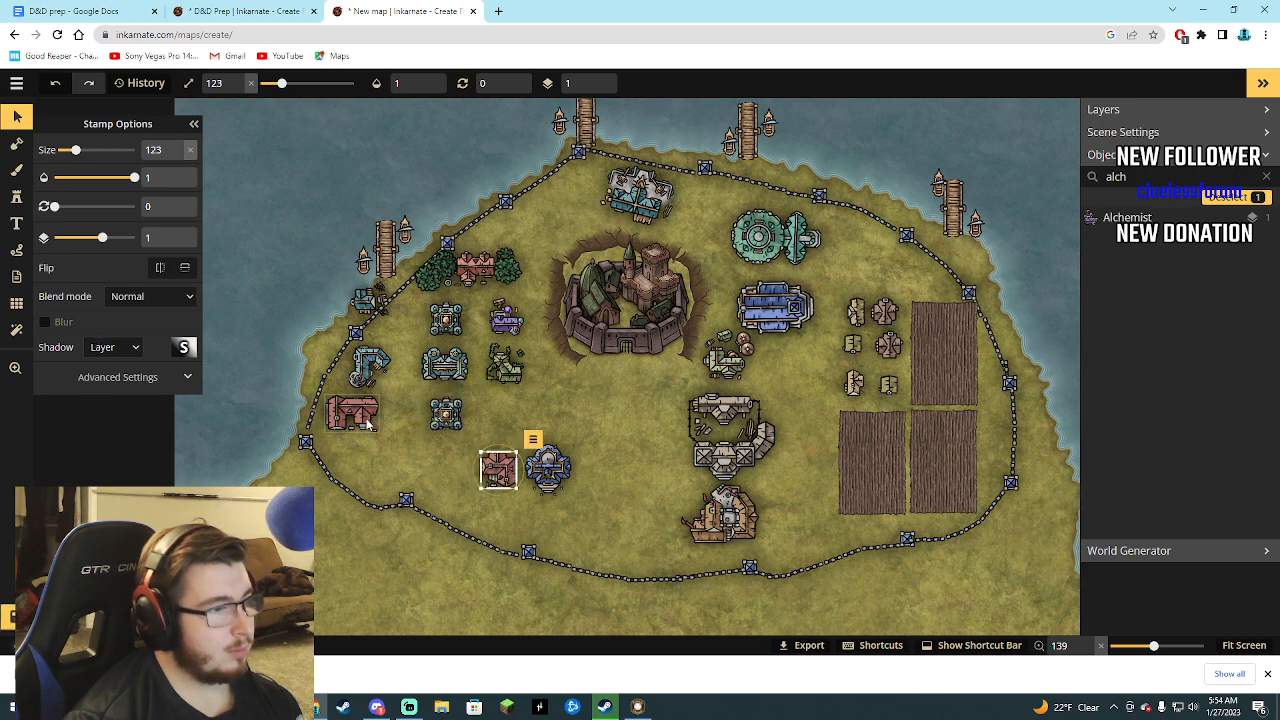
left_click_drag(370, 424, 443, 468)
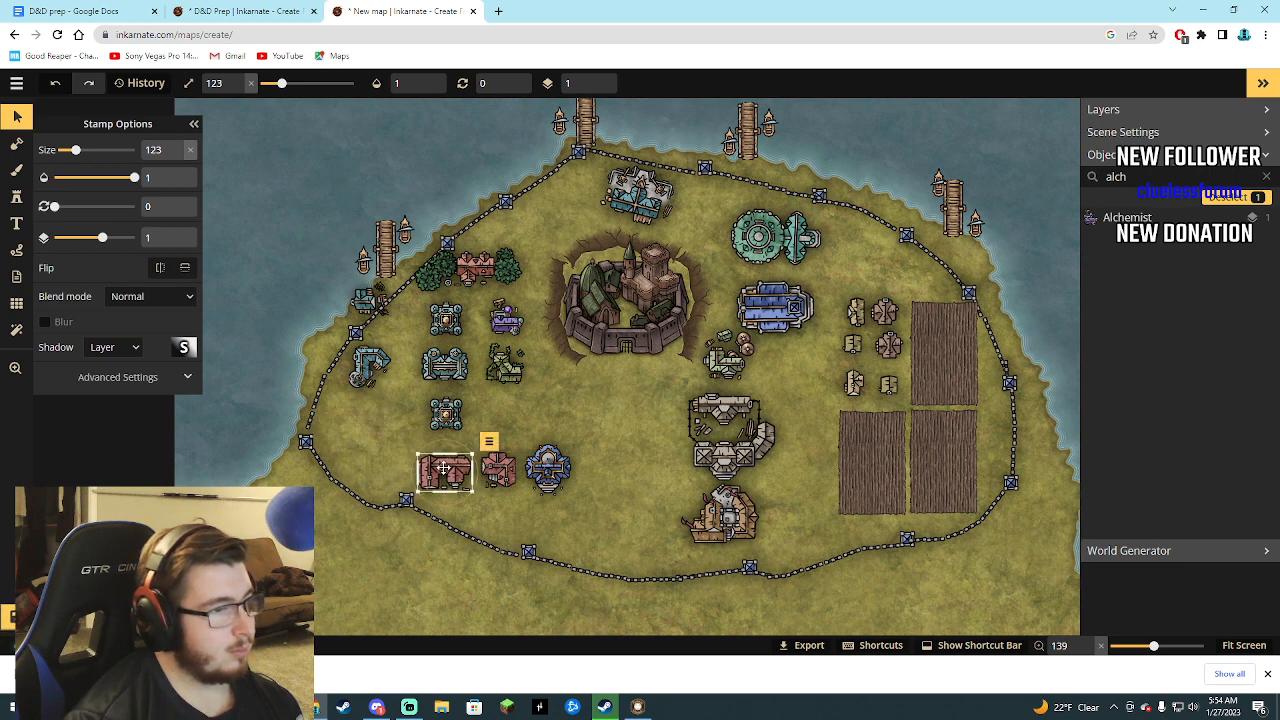
left_click(450, 415)
key("Delete")
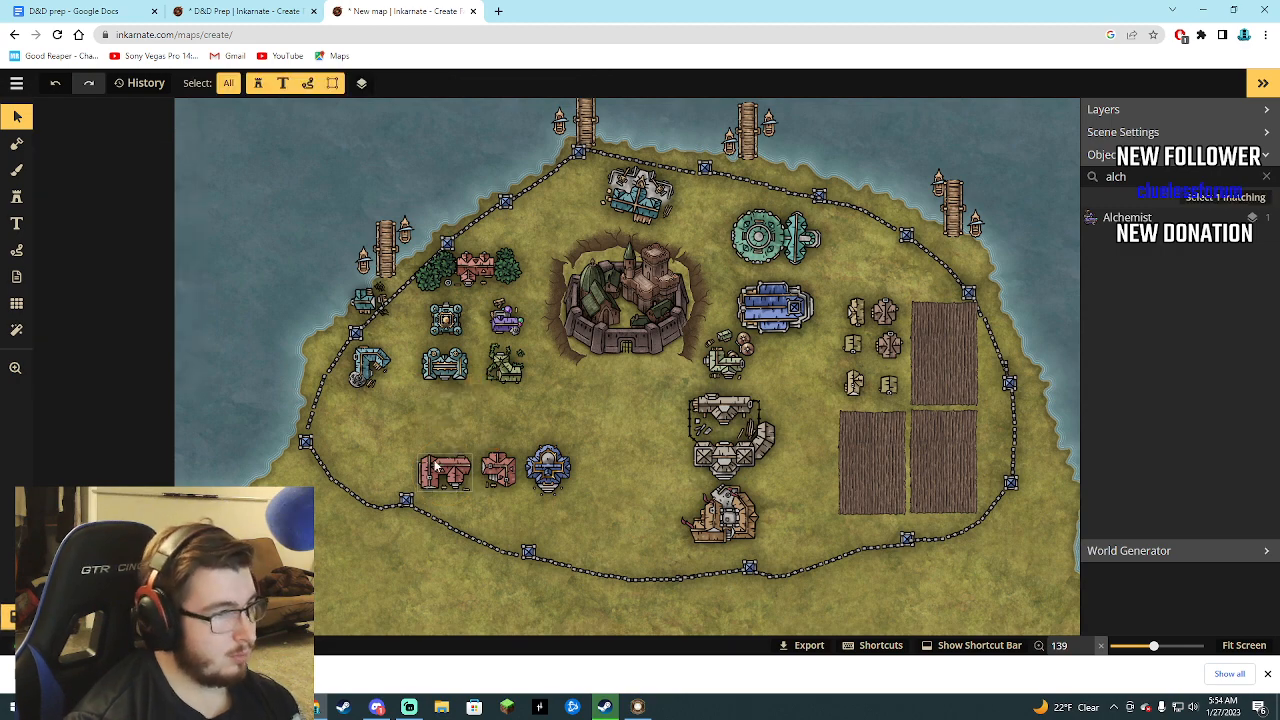
Select the teal Smithy inside the western wall and clear the object search.
left_click(368, 366)
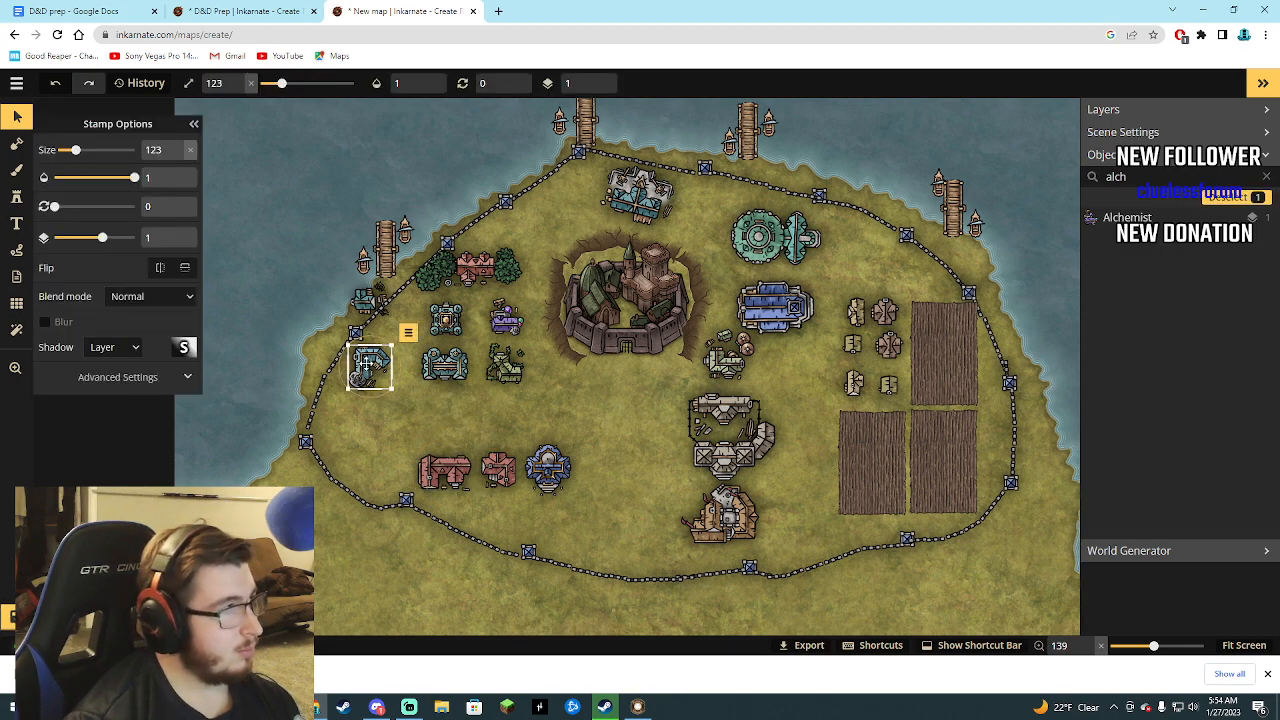
left_click_drag(1150, 177, 1079, 177)
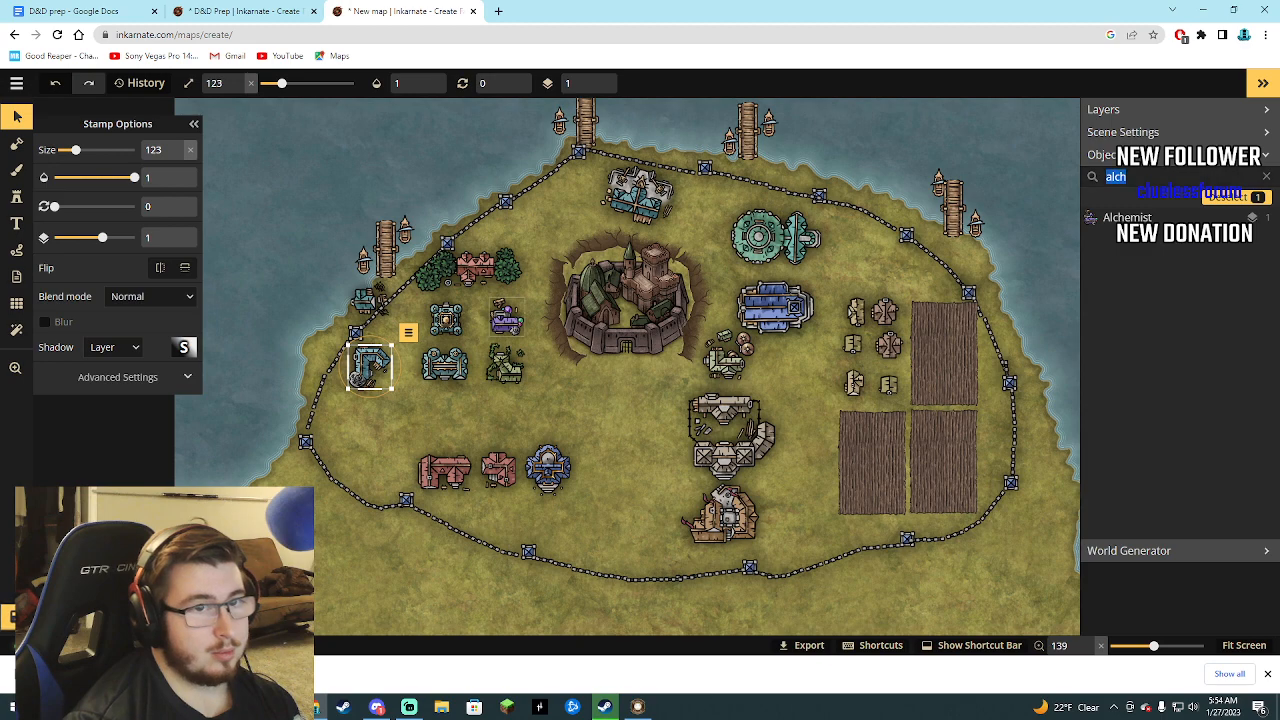
key("BackSpace")
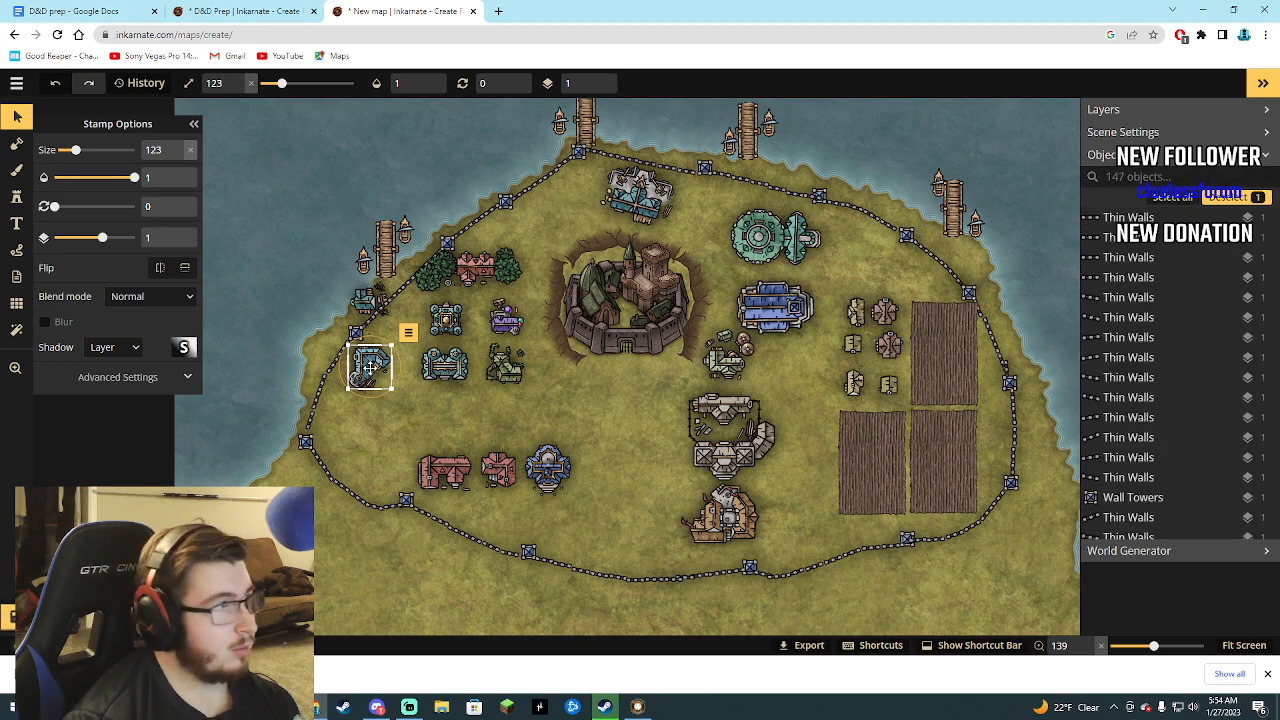
left_click(194, 124)
left_click(17, 197)
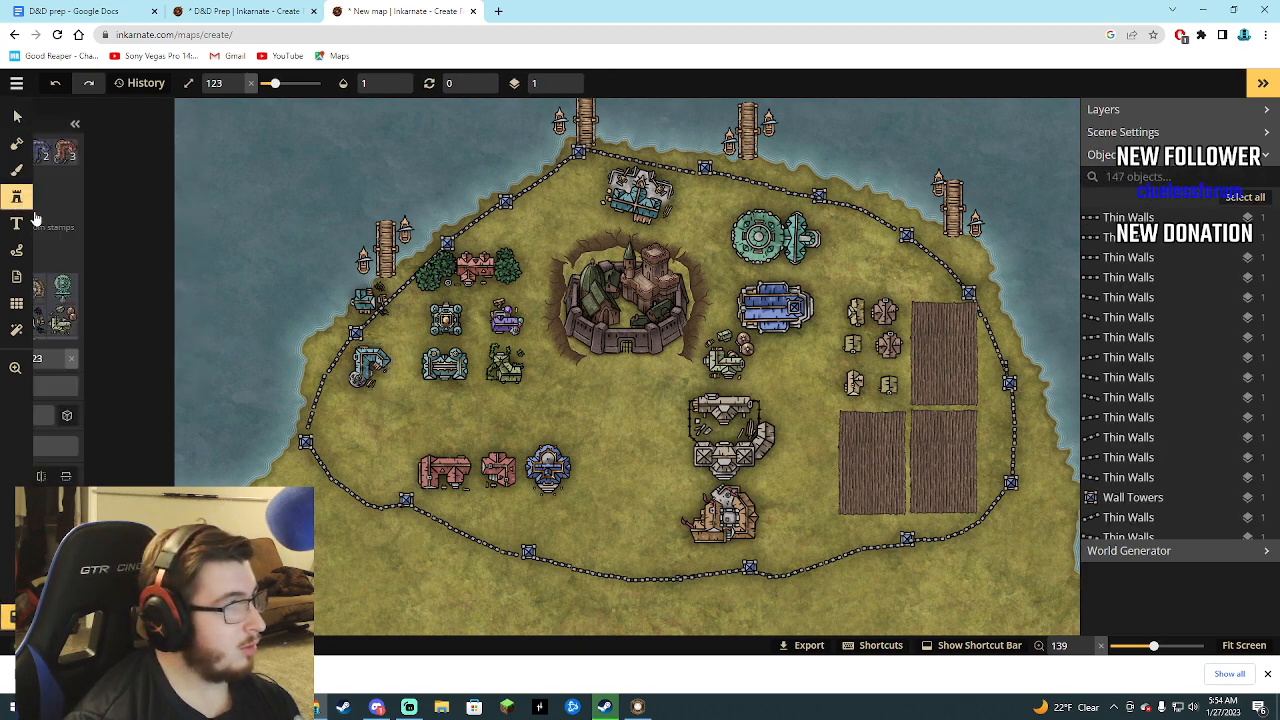
left_click(194, 124)
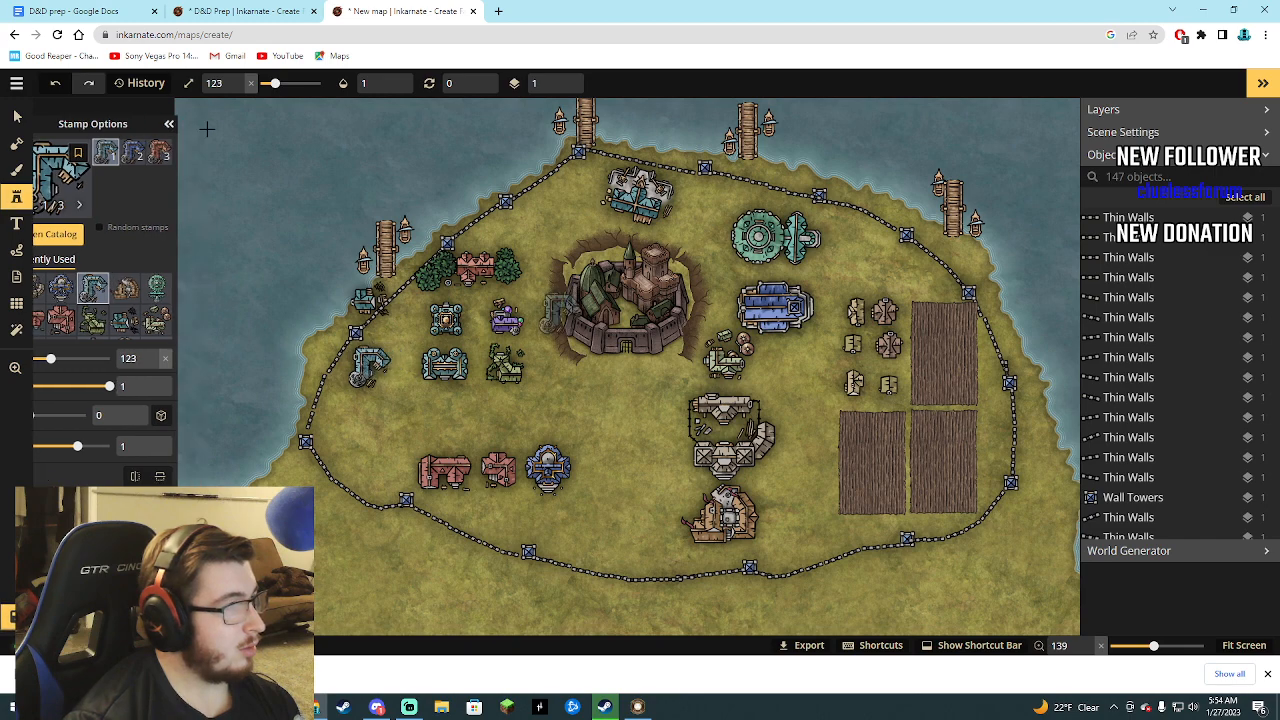
left_click(17, 143)
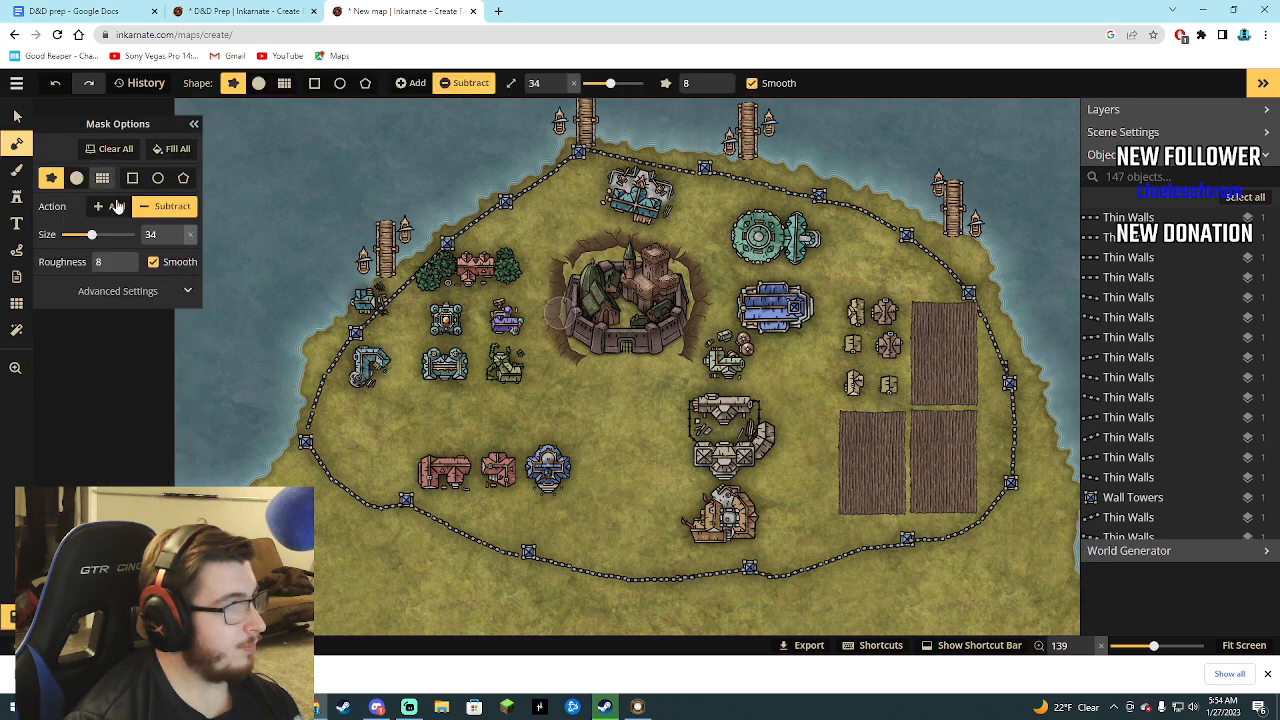
left_click(194, 125)
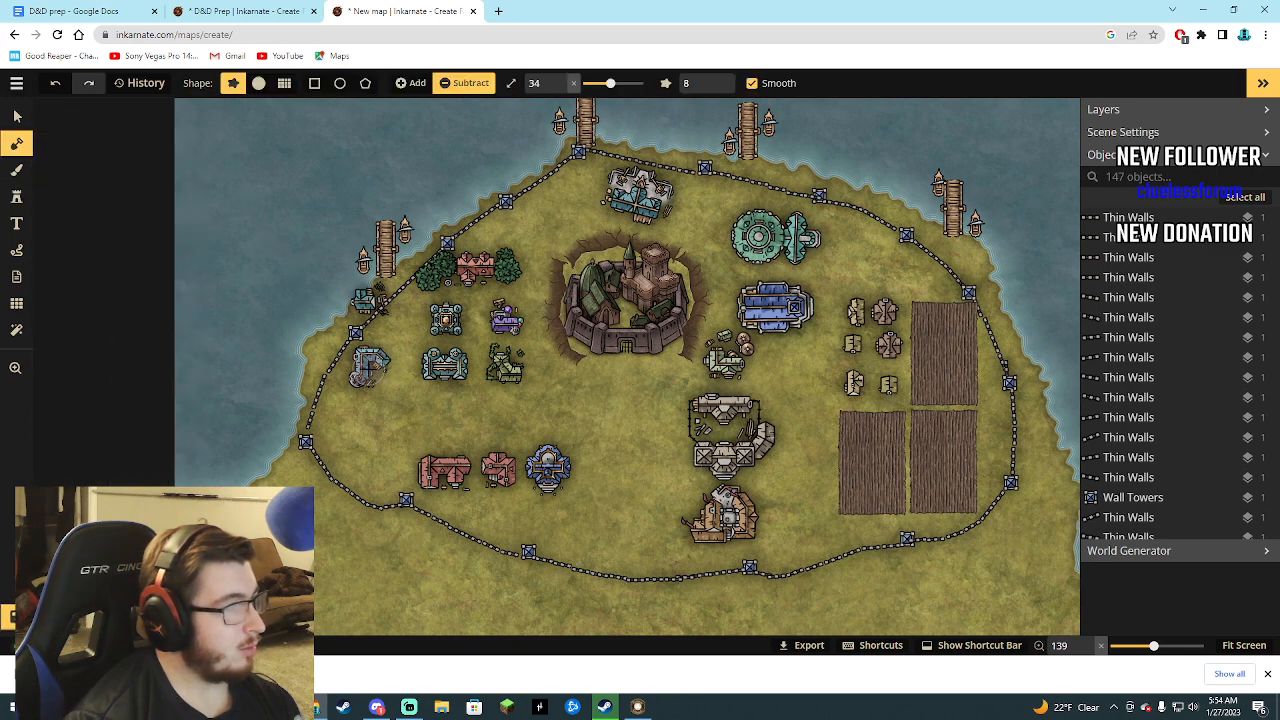
Move the Smithy east beside the lower teal building and nudge the red Inn 1 next to Inn 2.
left_click(18, 118)
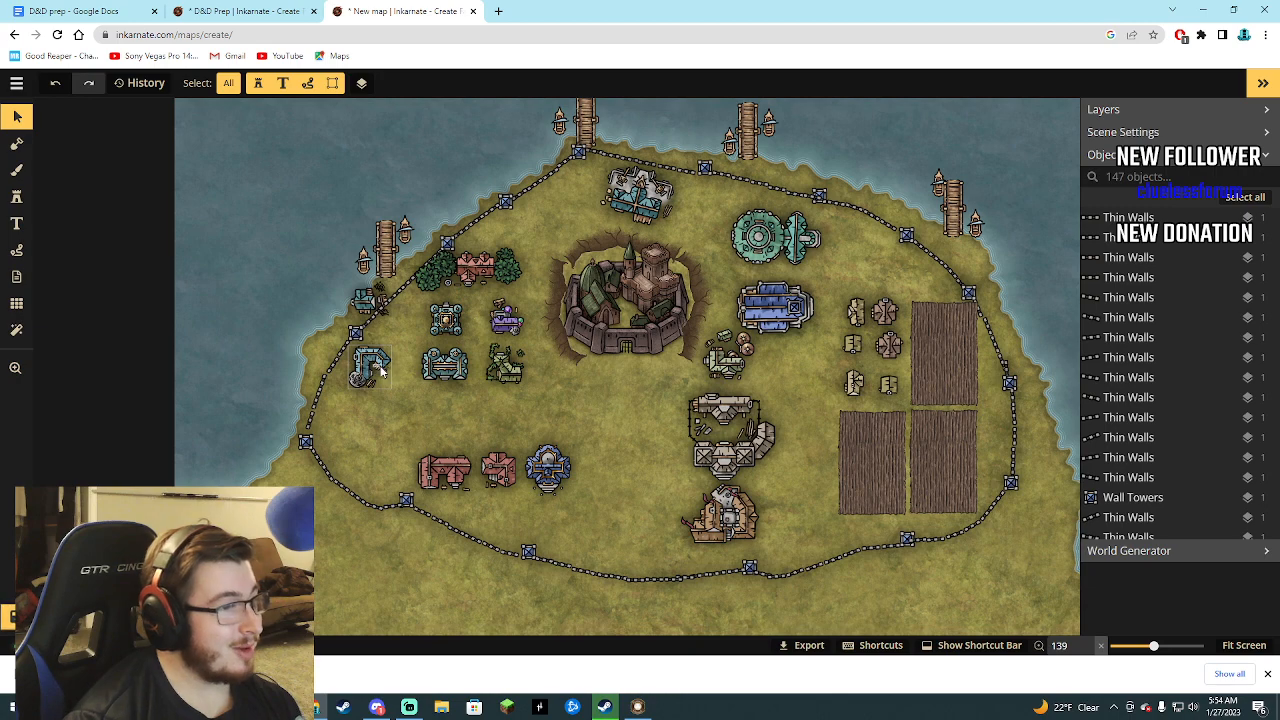
mouse_move(380, 370)
left_mouse_down()
mouse_move(398, 400)
mouse_move(437, 417)
mouse_move(382, 368)
left_mouse_up()
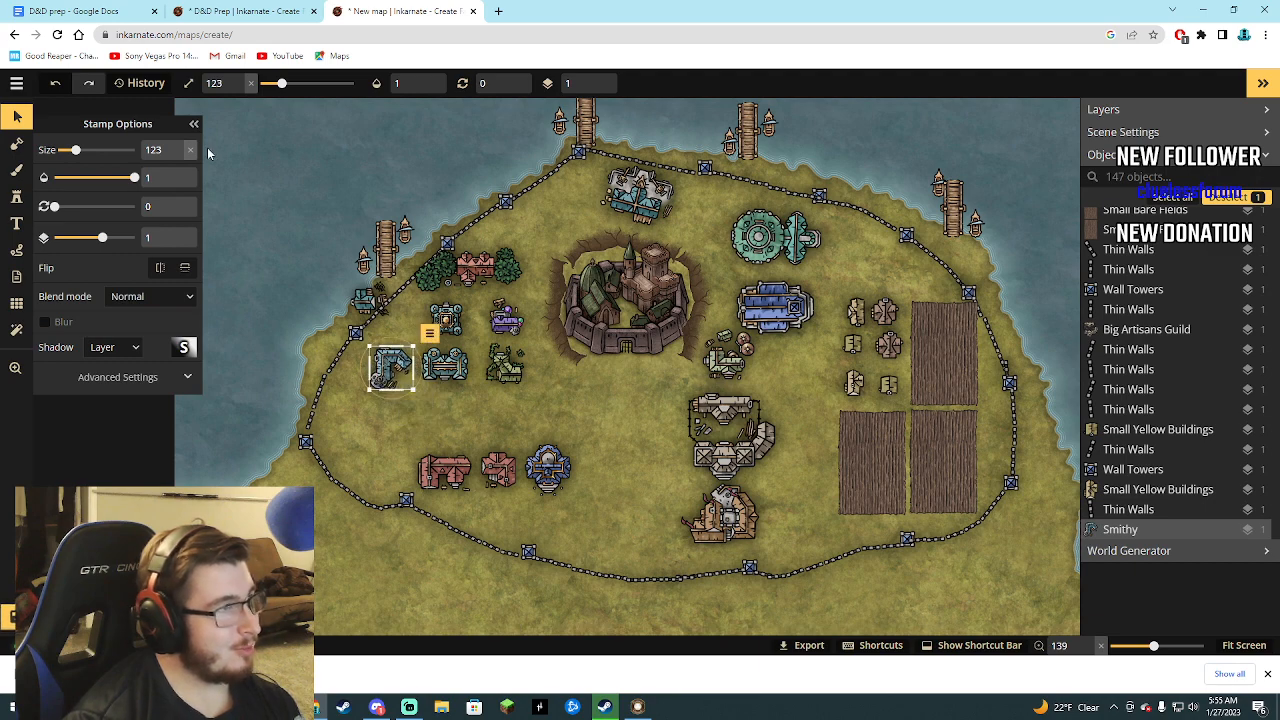
left_click(194, 124)
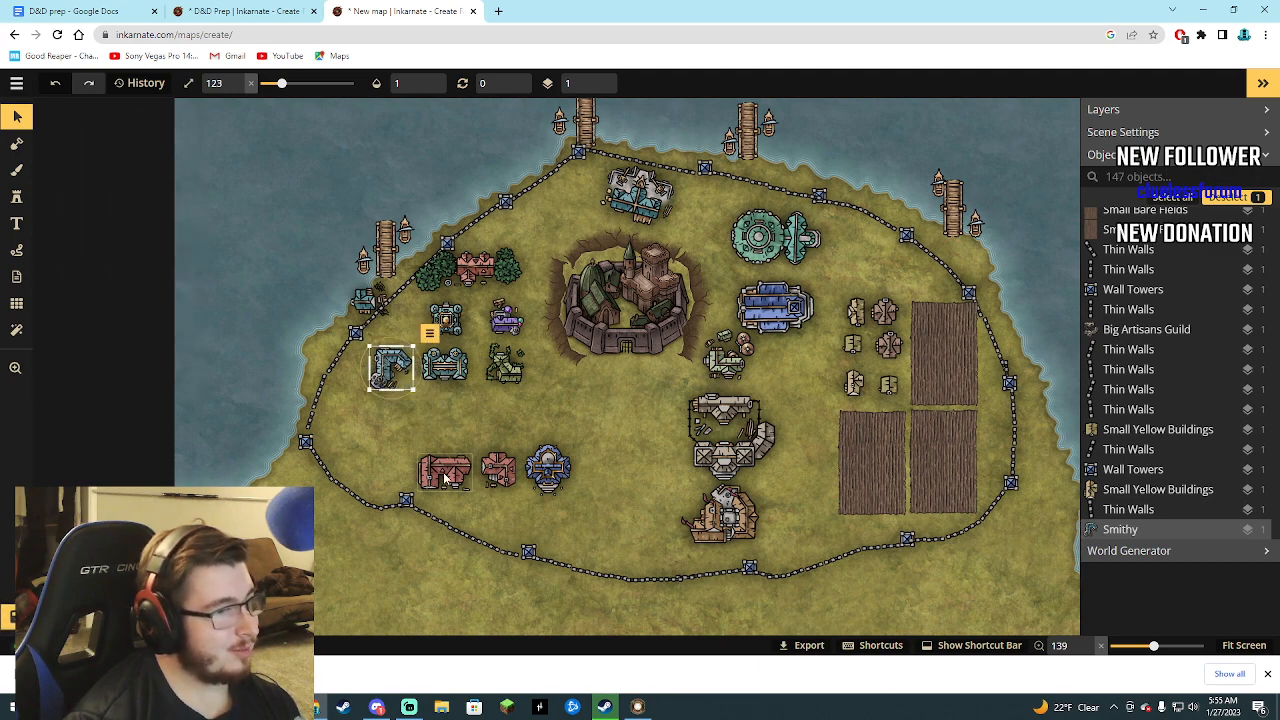
mouse_move(443, 463)
left_mouse_down()
mouse_move(441, 441)
mouse_move(448, 469)
left_mouse_up()
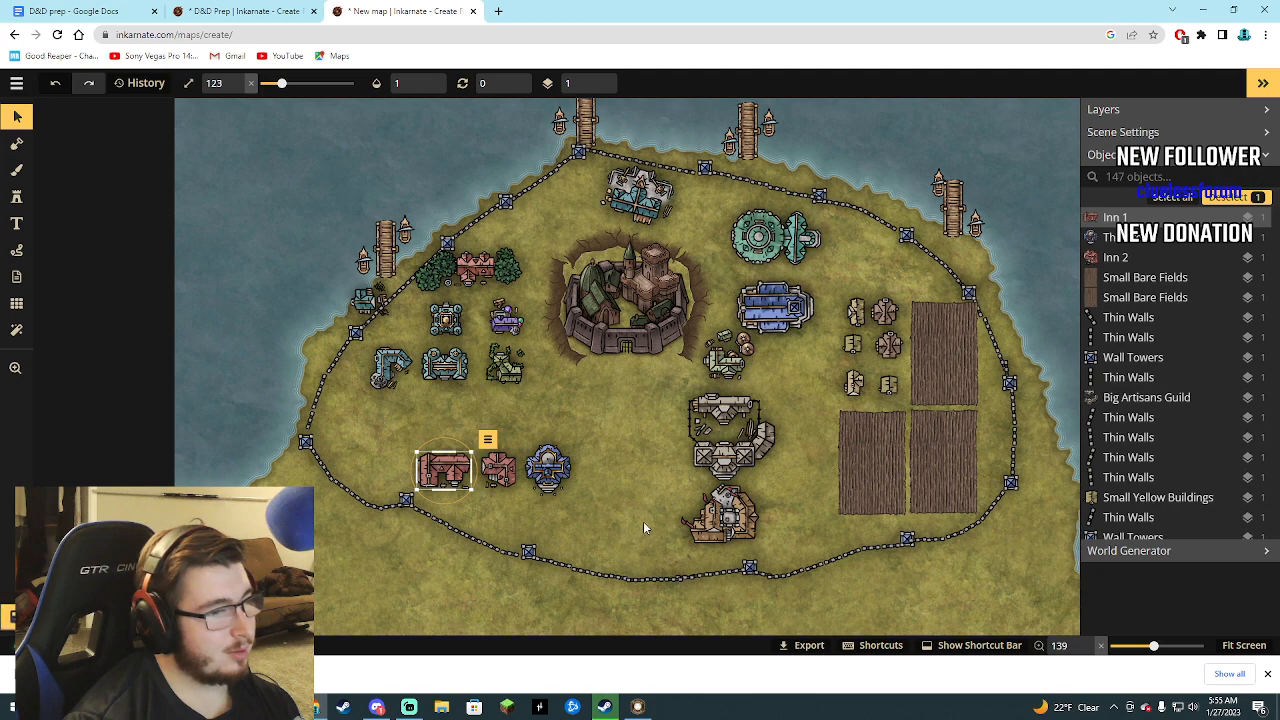
Shrink the Adventurers Guild to size 62 and the Big Artisans Guild to size 49, stacked just inside the southern wall.
mouse_move(696, 522)
left_mouse_down()
mouse_move(676, 534)
mouse_move(668, 504)
mouse_move(696, 529)
left_mouse_up()
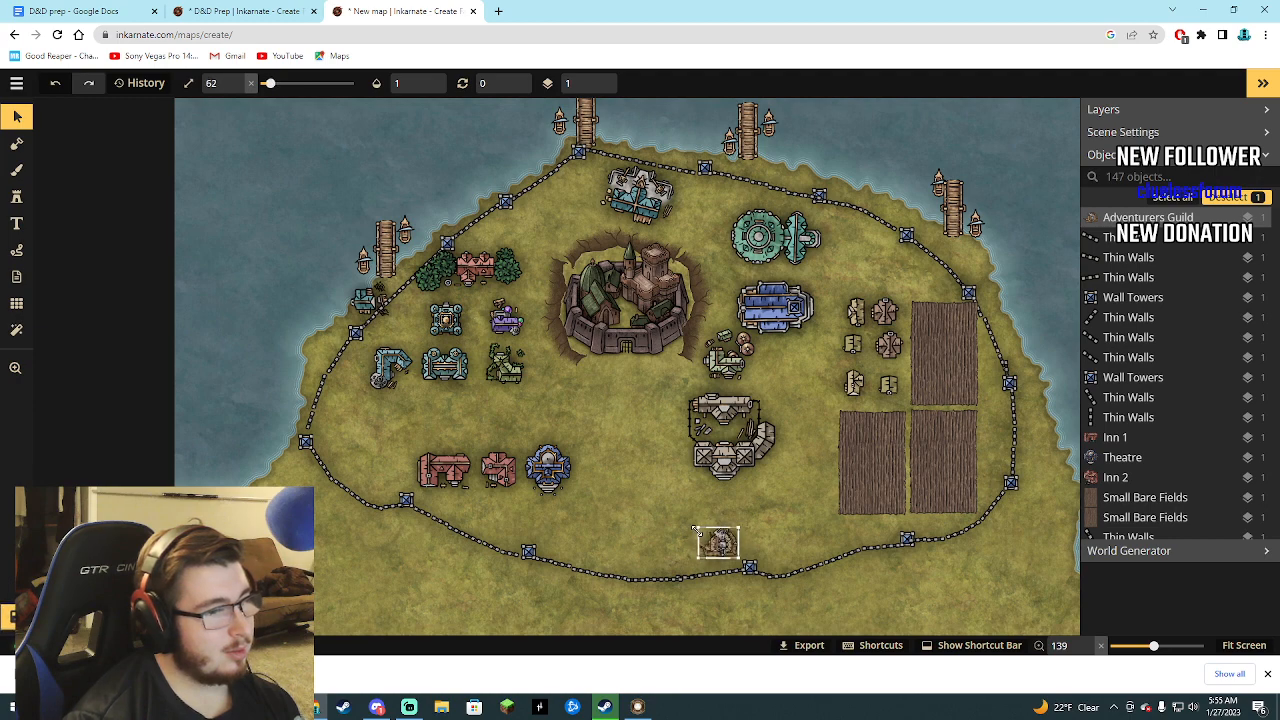
left_click(708, 412)
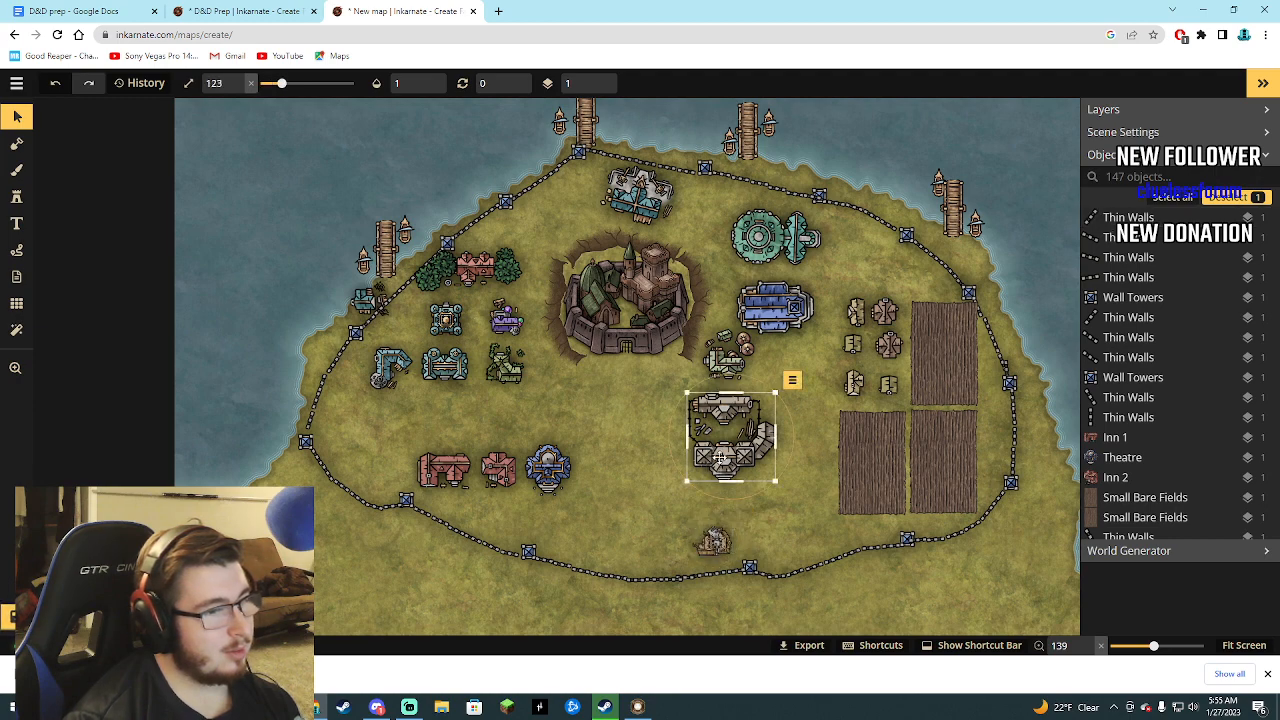
left_click_drag(686, 394, 696, 486)
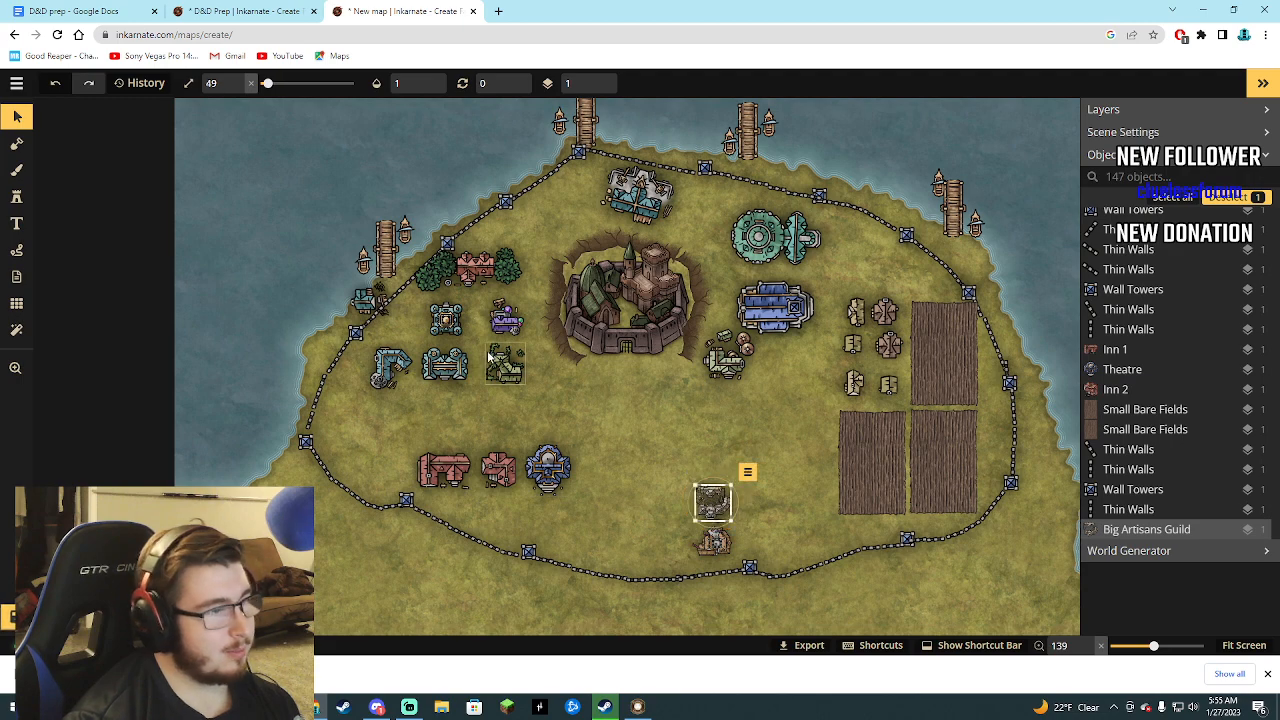
Shrink the red Inn between the northwestern trees to size 77, keeping it between them.
left_click(495, 260)
left_click_drag(498, 246, 470, 277)
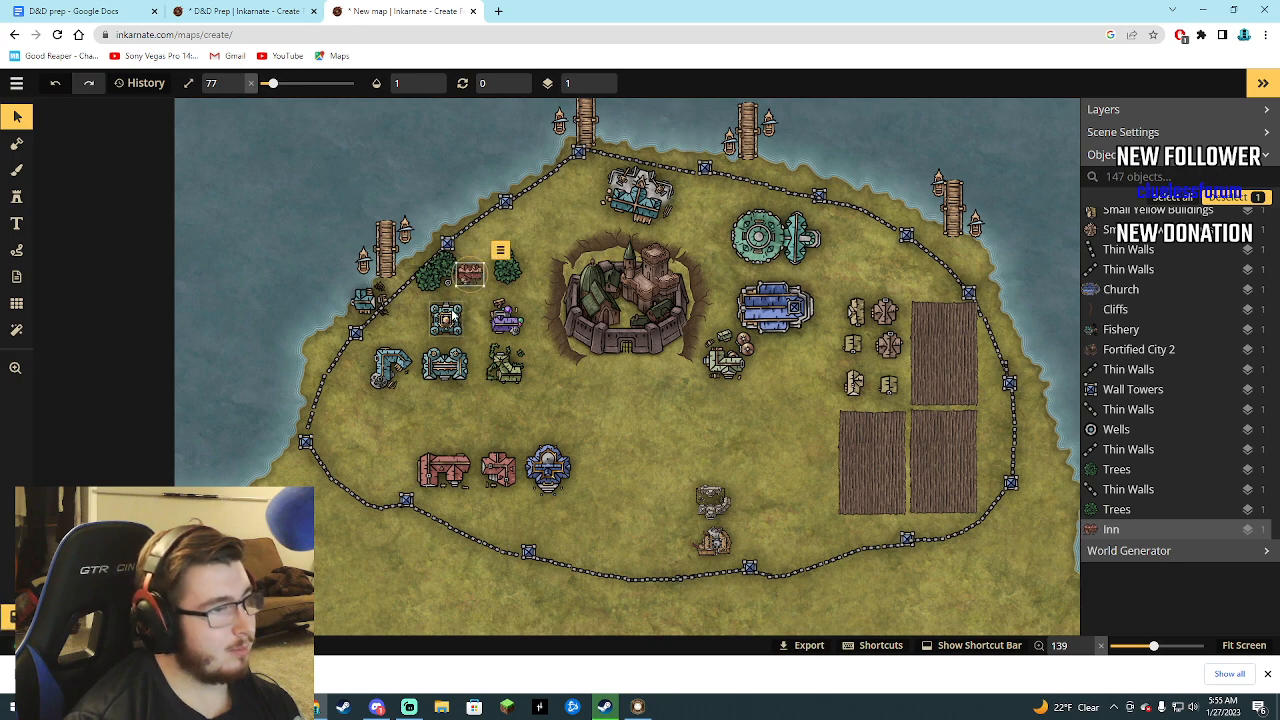
Tighten the block of two teal noble buildings, Alchemist and Herbalist, setting the lower teal building to size 90 and the Herbalist to 82.
left_click(452, 316)
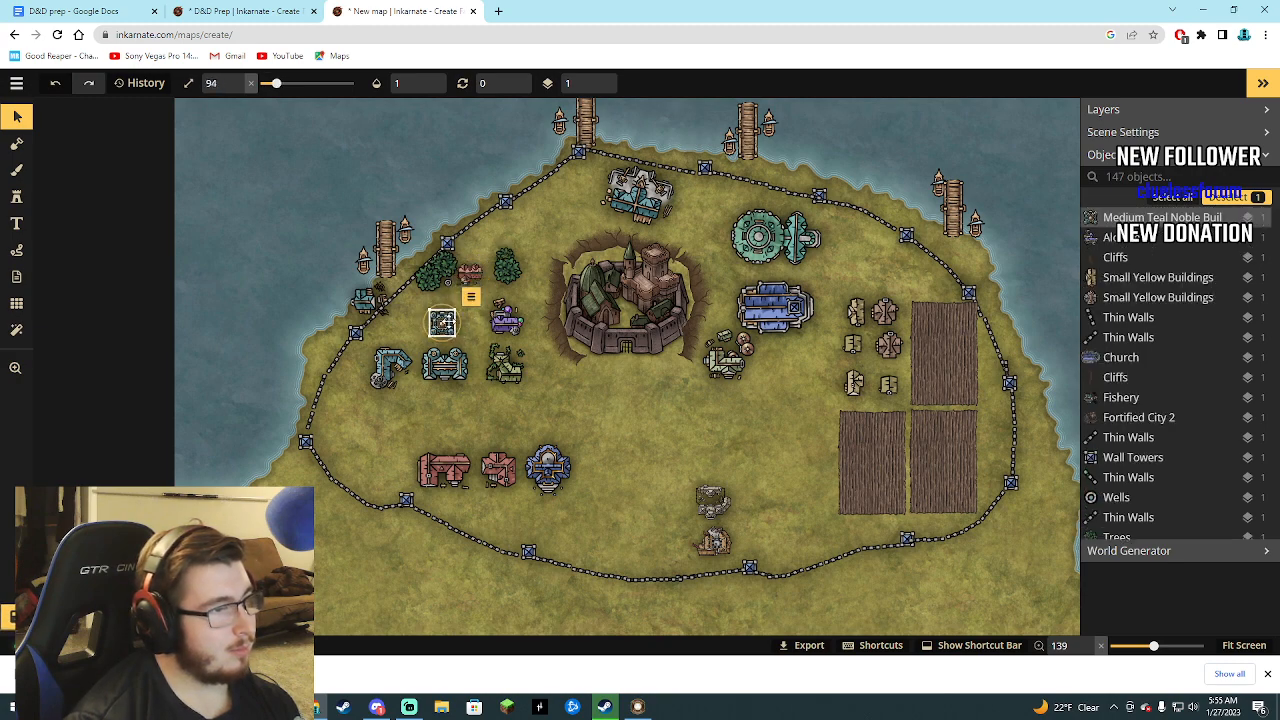
left_click_drag(446, 322, 504, 314)
left_click(508, 321)
left_click(450, 367)
left_click_drag(450, 367, 502, 347)
left_click(505, 364)
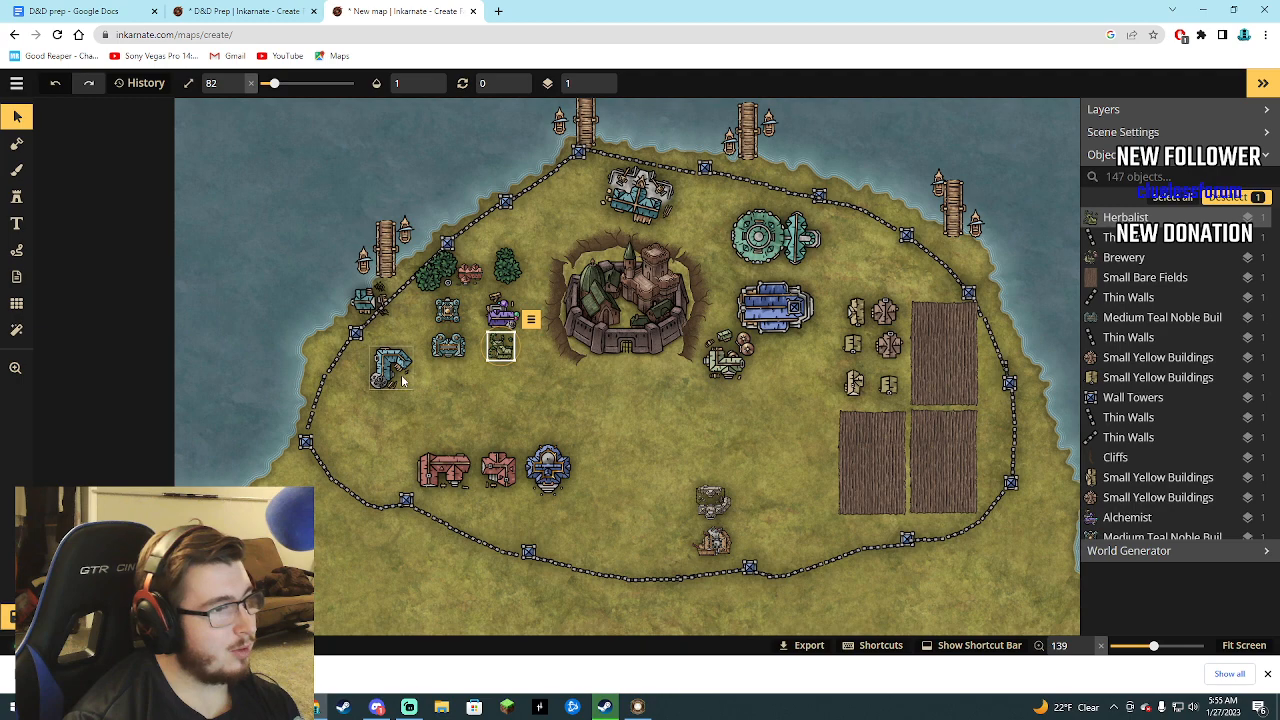
left_click(445, 347)
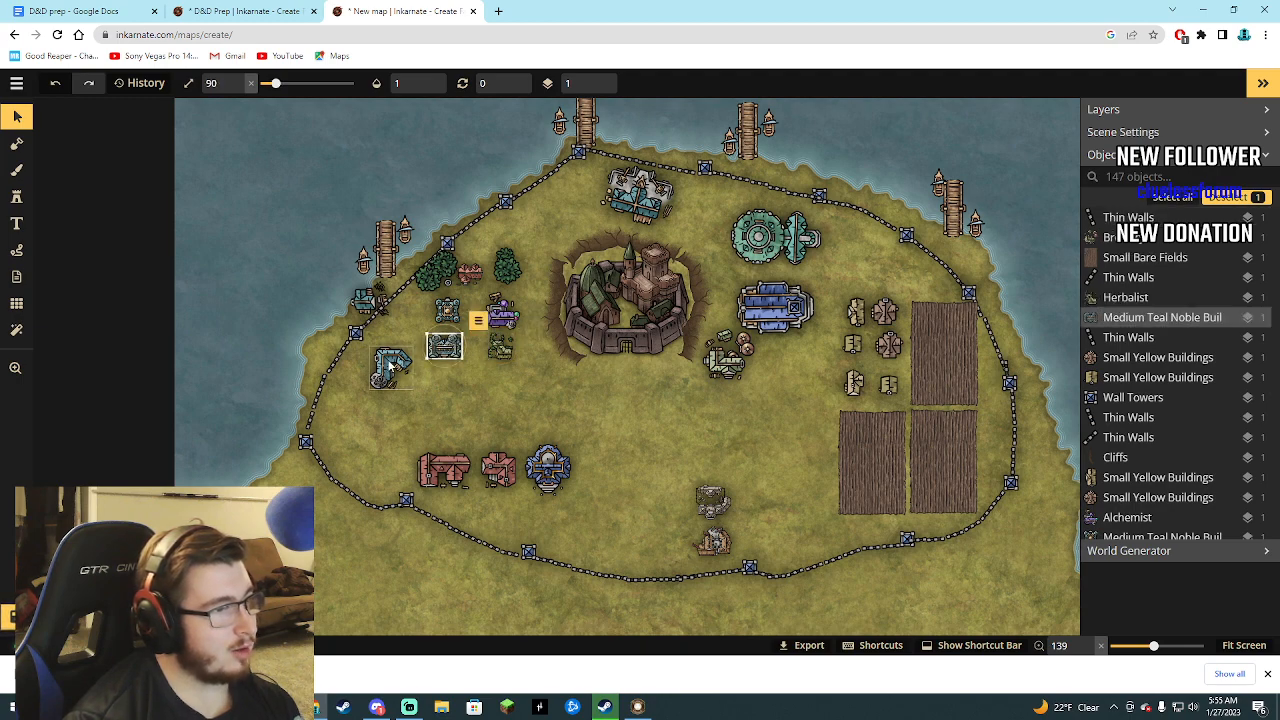
Arrange the Smithy at size 87, Inn 1, the Theatre and Inn 2 at size 123 in a curve inside the southwestern wall.
left_click(403, 368)
mouse_move(403, 362)
left_mouse_down()
mouse_move(419, 360)
mouse_move(416, 380)
left_mouse_up()
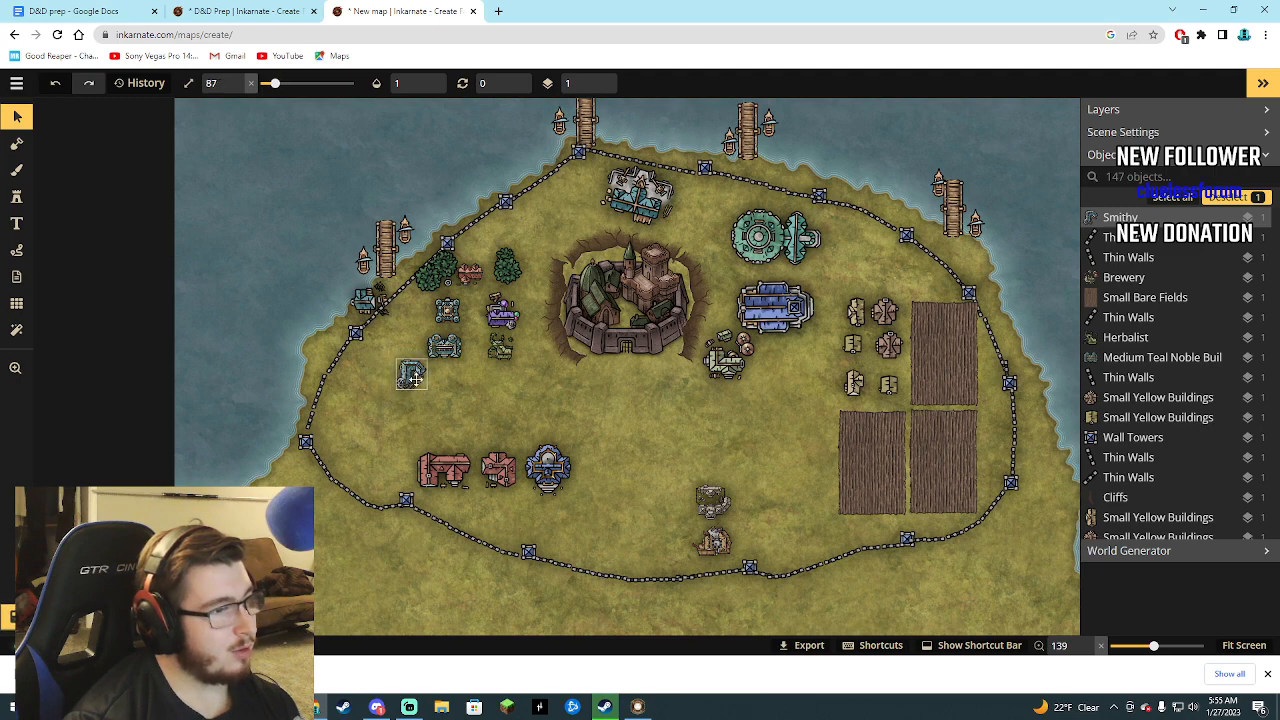
left_click(445, 471)
left_click_drag(470, 450, 365, 389)
left_click_drag(491, 470, 396, 437)
left_click(548, 474)
left_click(484, 498)
left_click_drag(484, 498, 463, 490)
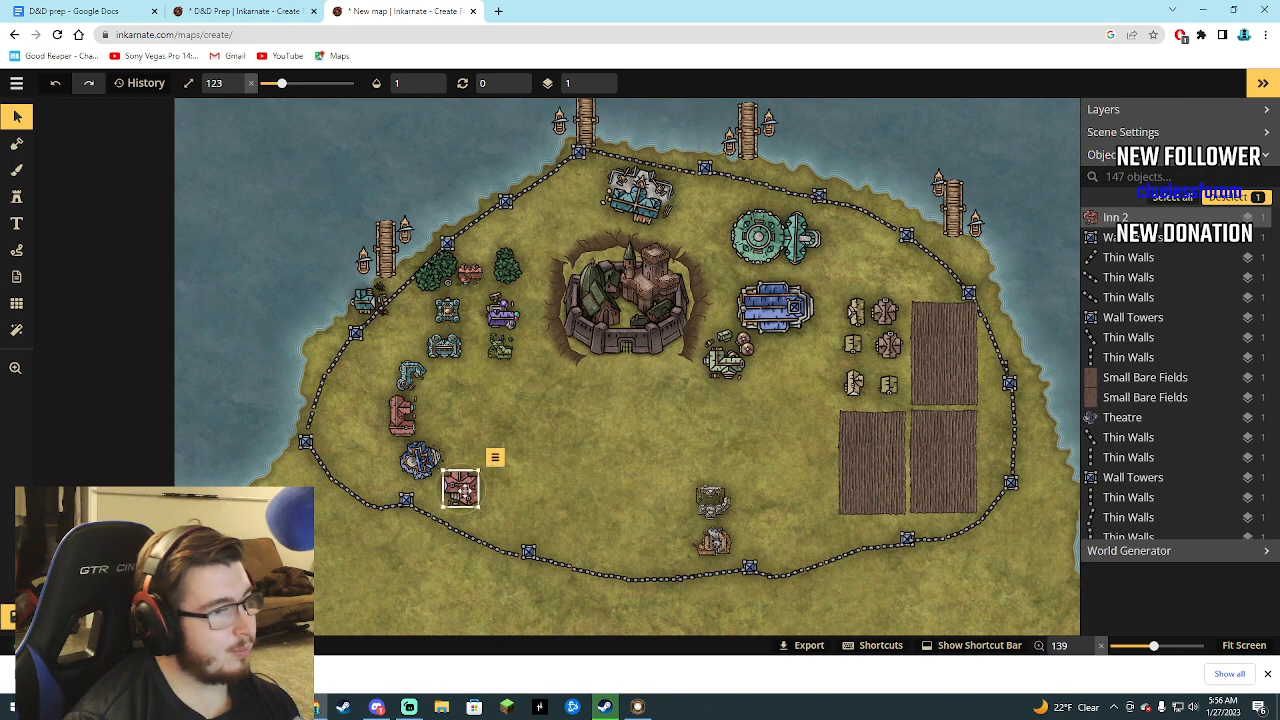
Move the Big Artisans Guild and Adventurers Guild northwest to below the Herbalist, rotated to 253 and 281, stacked opposite Inn 1.
left_click(675, 540)
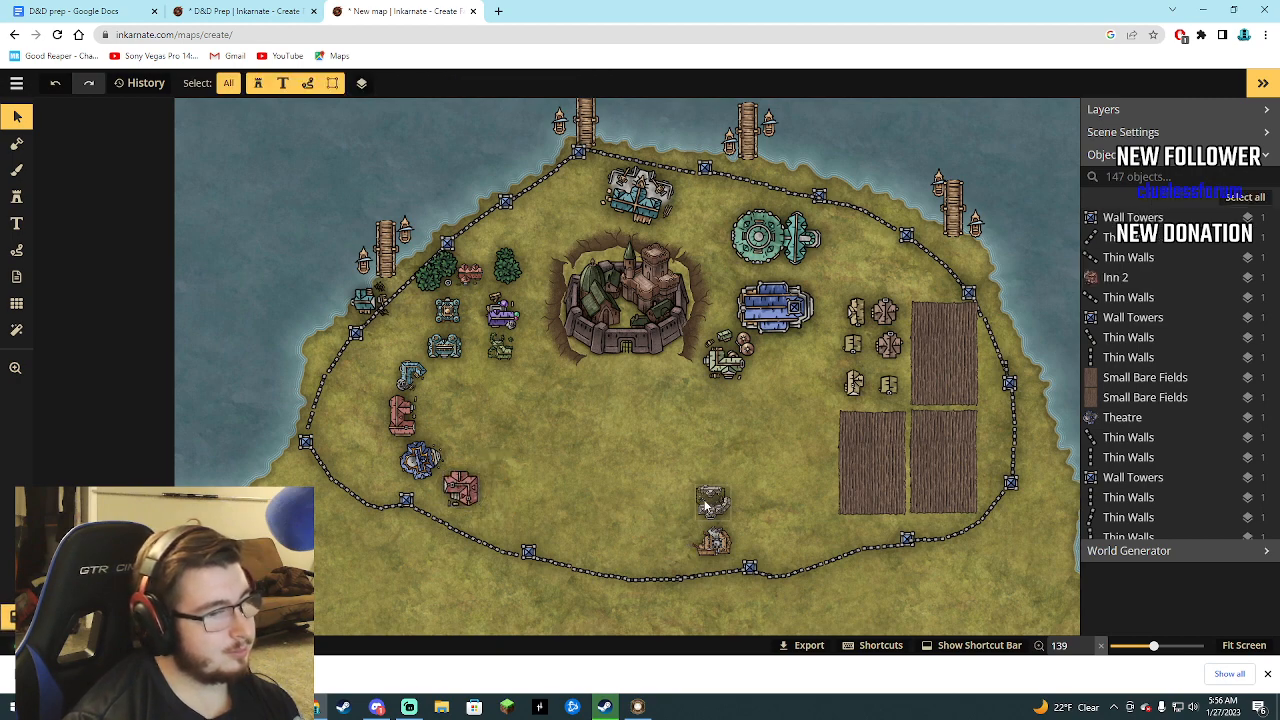
left_click_drag(706, 507, 435, 356)
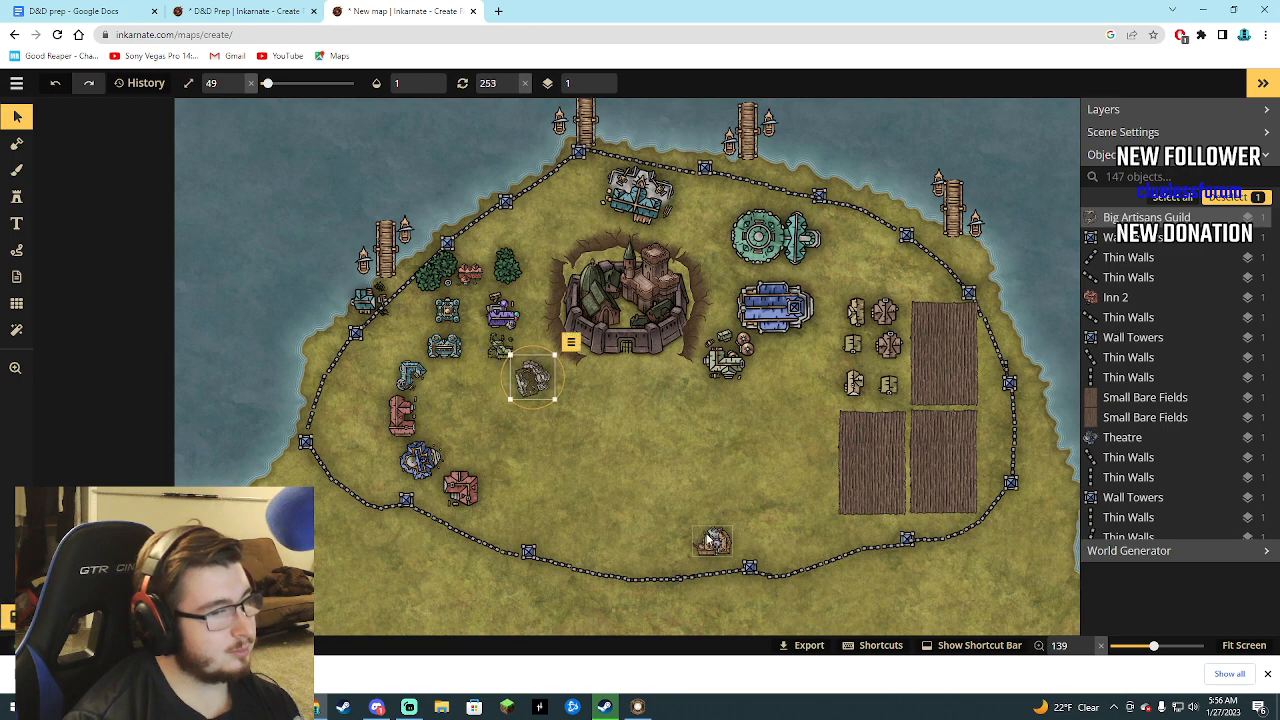
left_click_drag(707, 540, 545, 415)
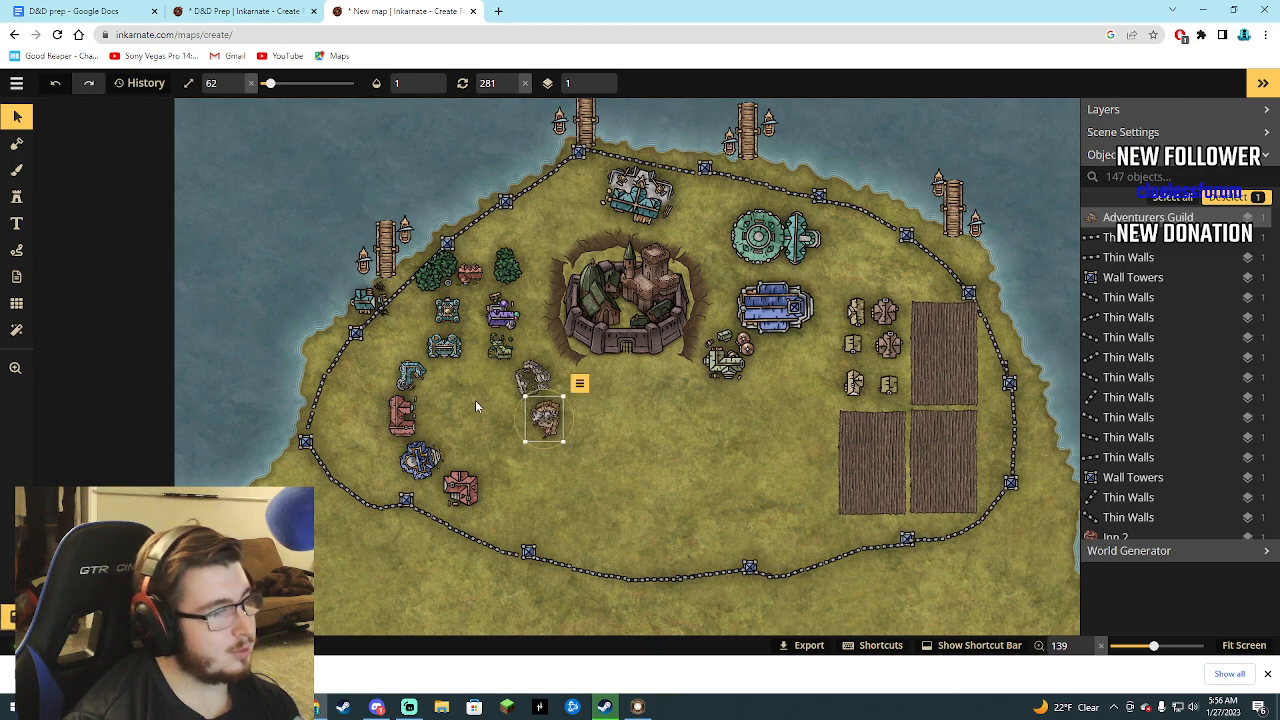
Find the blue fountain stamp by searching "fount" and place it at size 120 between Inn 1 and the Adventurers Guild.
left_click(16, 196)
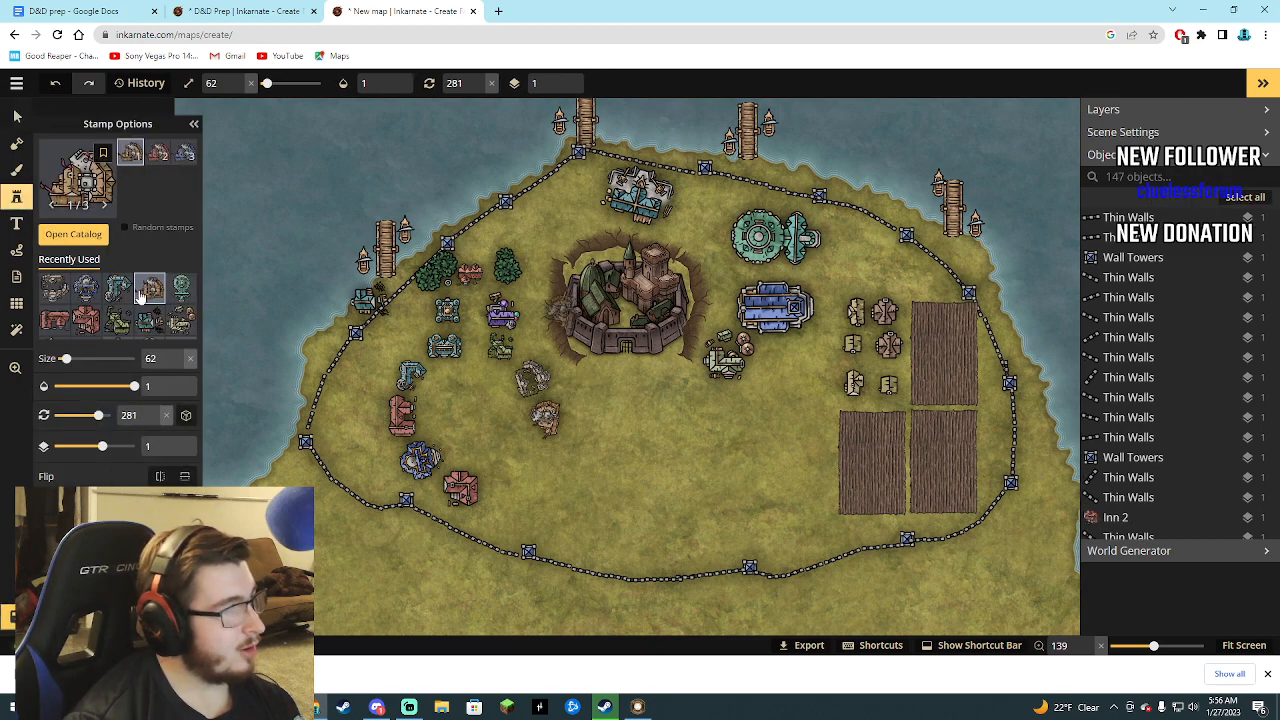
left_click(73, 234)
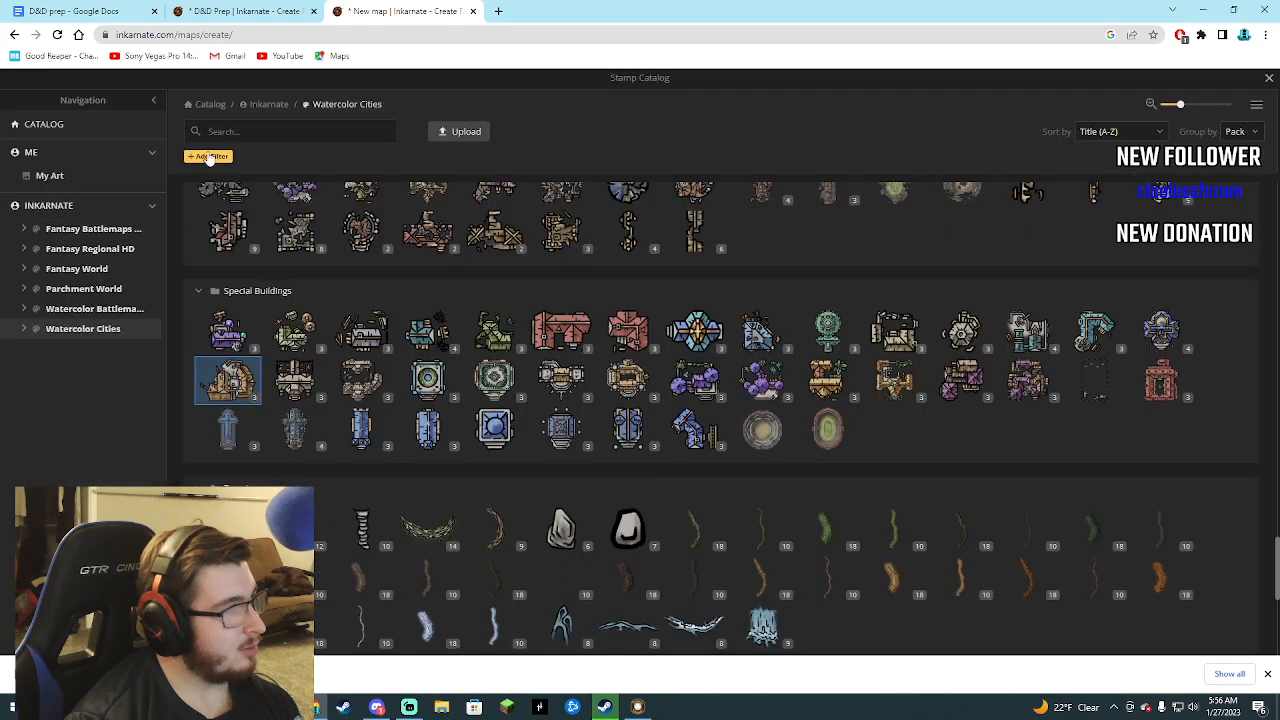
left_click(260, 131)
type("fount")
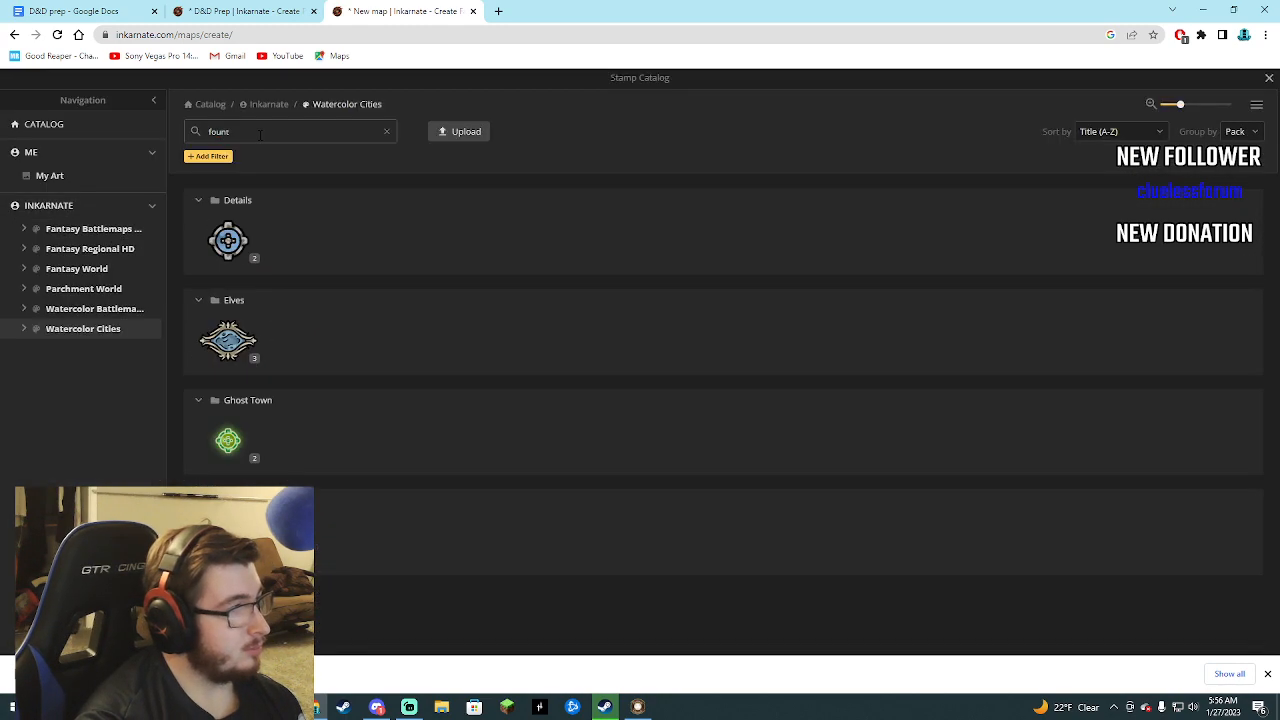
left_click(228, 240)
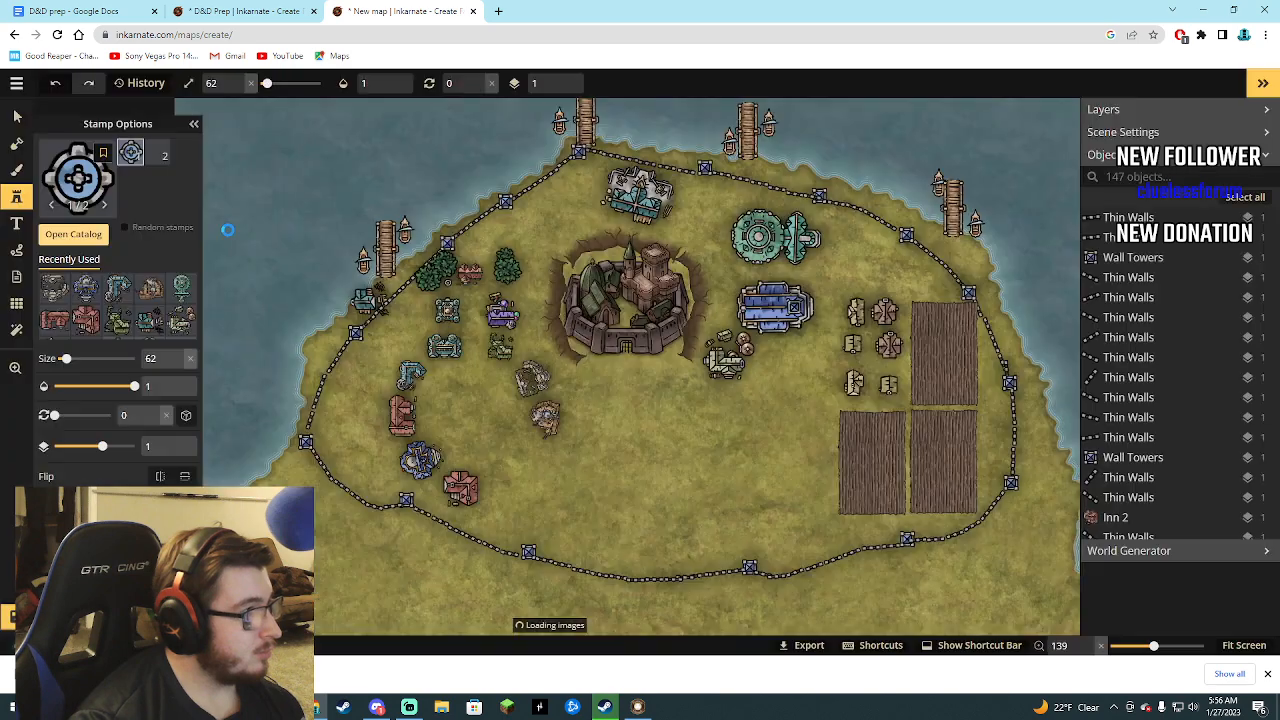
left_click(471, 410)
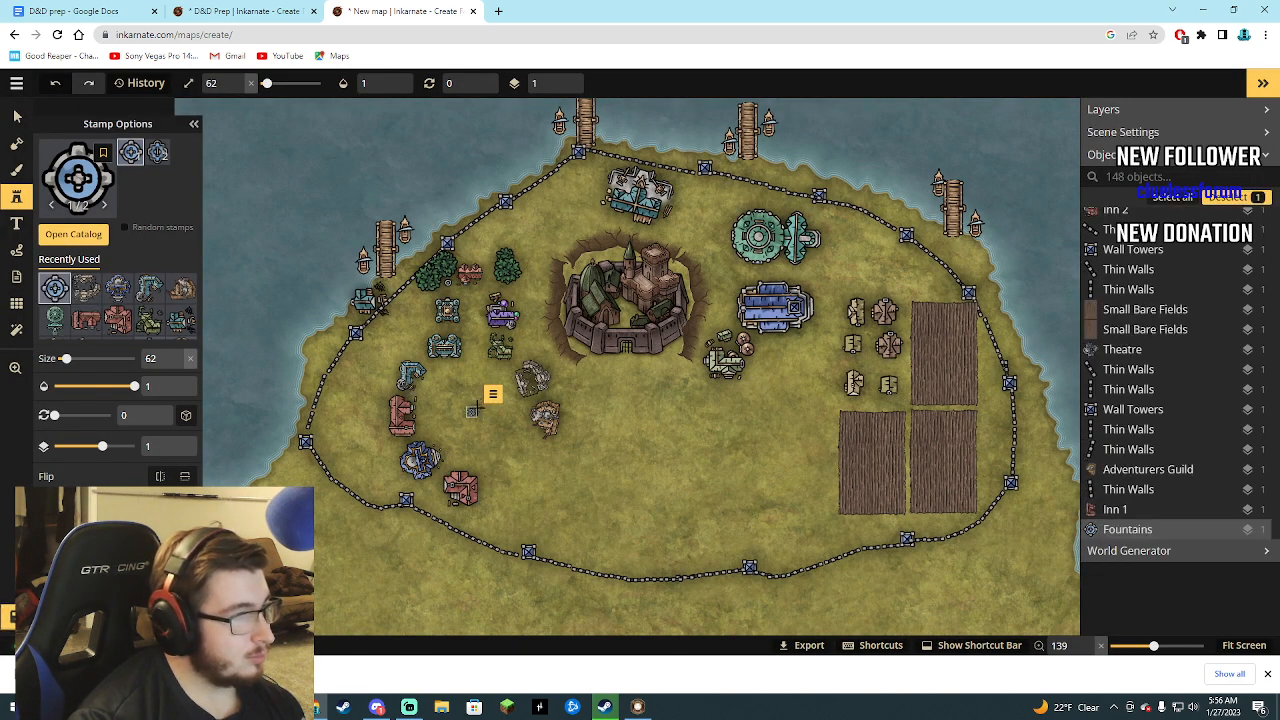
left_click_drag(66, 358, 76, 359)
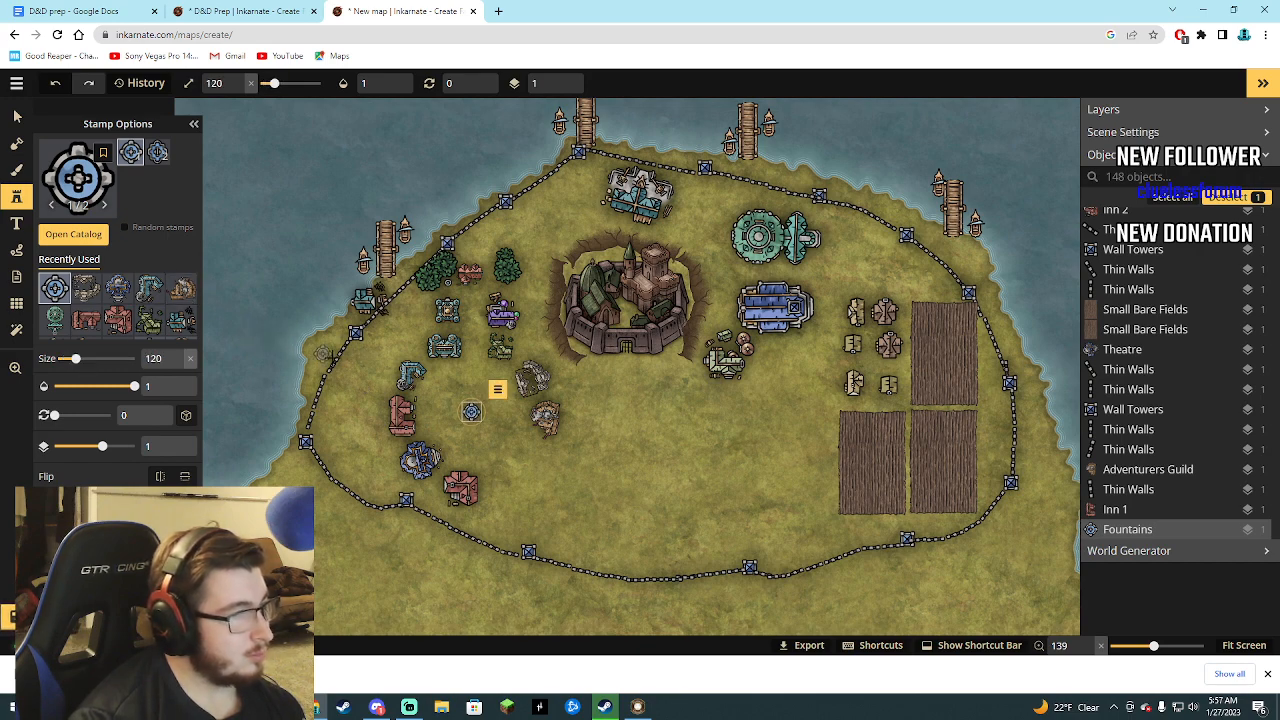
Clear the stamp search, choose the Big Leafs stamp from the Core group of Watercolor Cities and set its size to 62.
left_click(75, 236)
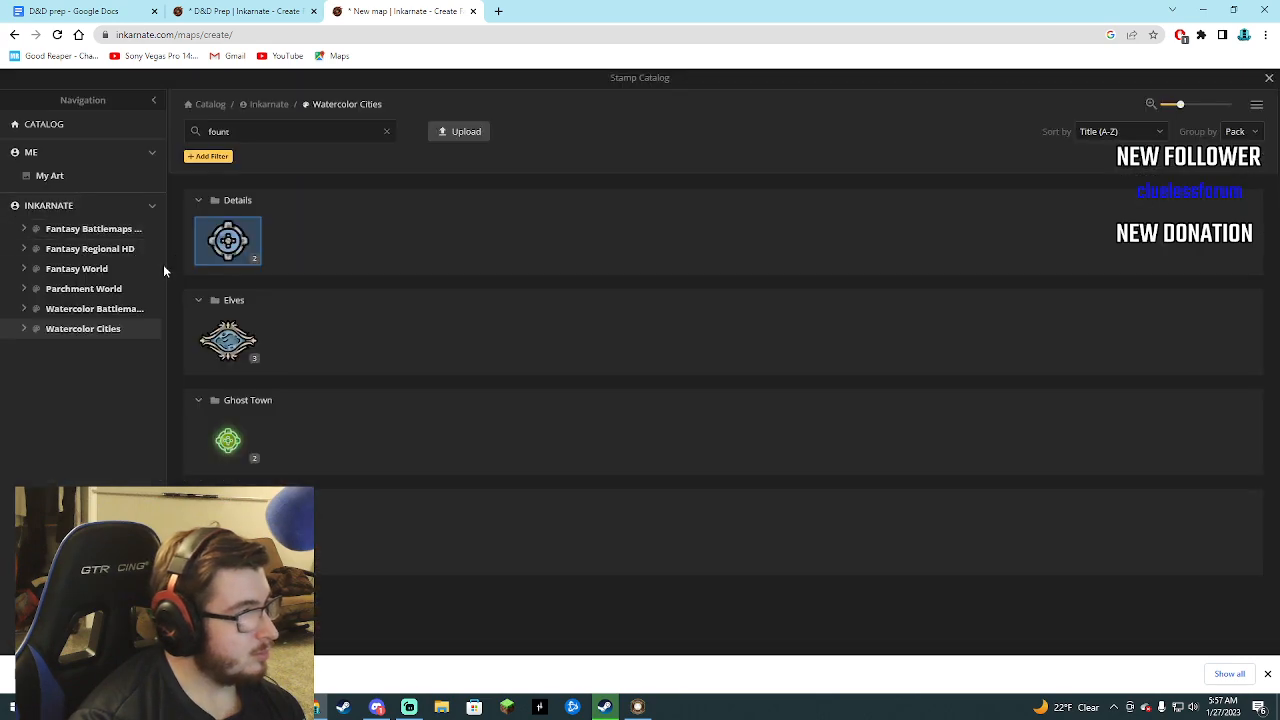
double_click(221, 130)
key("BackSpace")
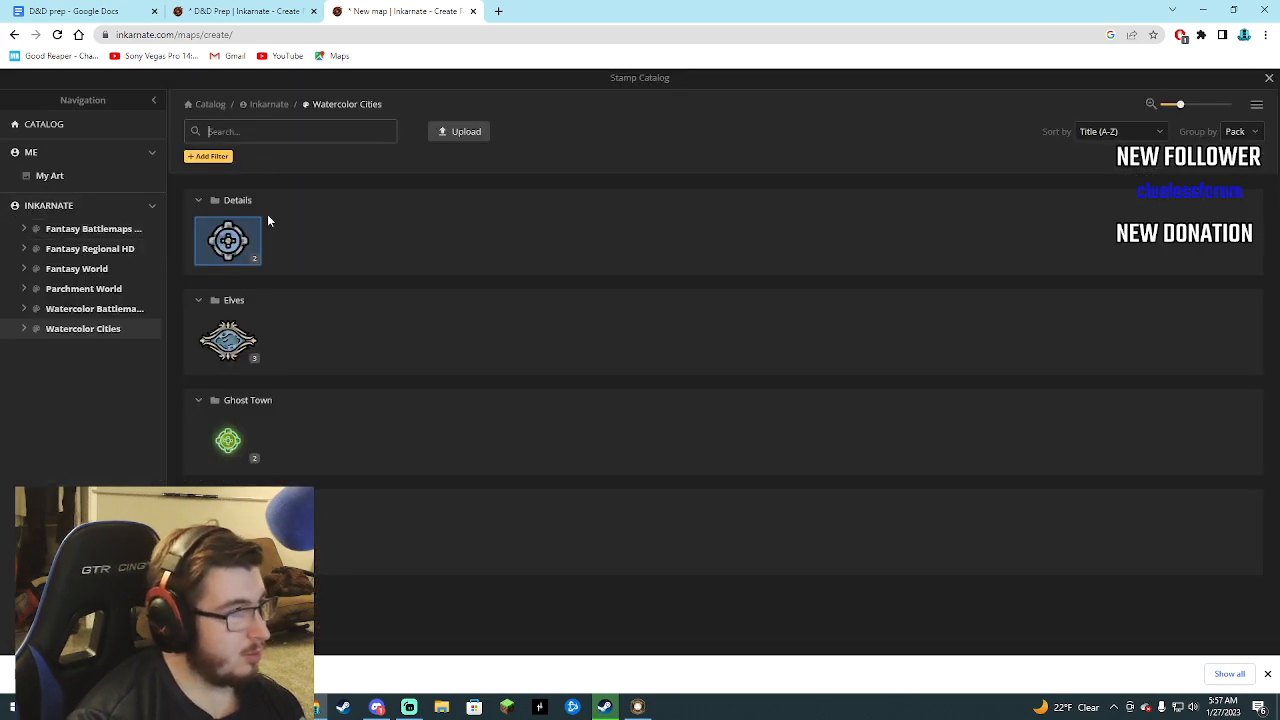
scroll(314, 449, "down", 2)
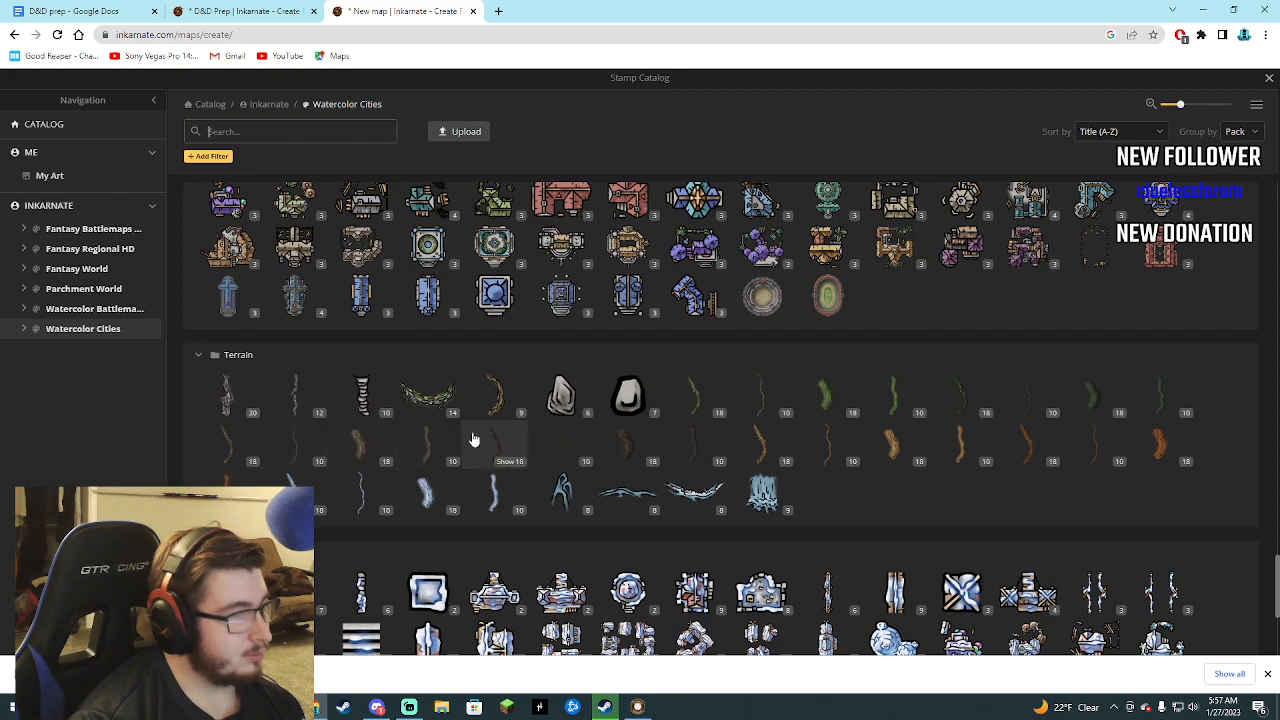
scroll(449, 456, "down", 2)
scroll(420, 430, "down", 2)
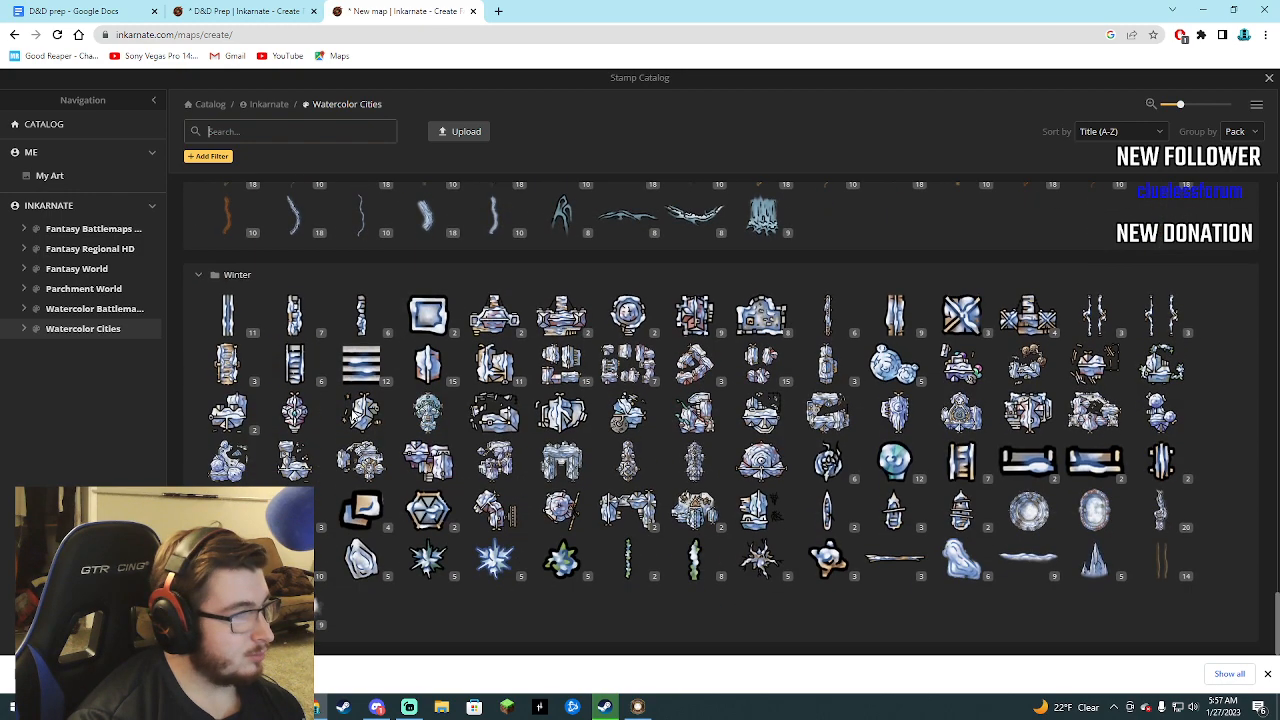
scroll(360, 435, "up", 8)
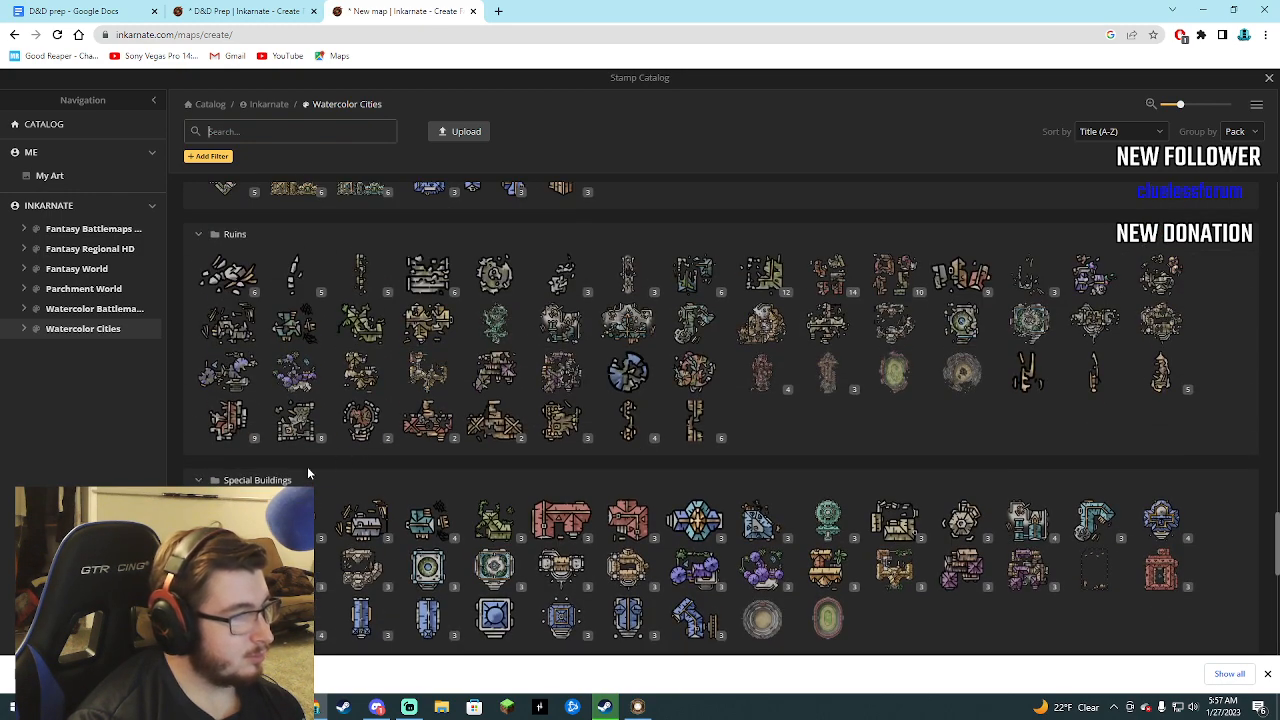
scroll(400, 466, "down", 1)
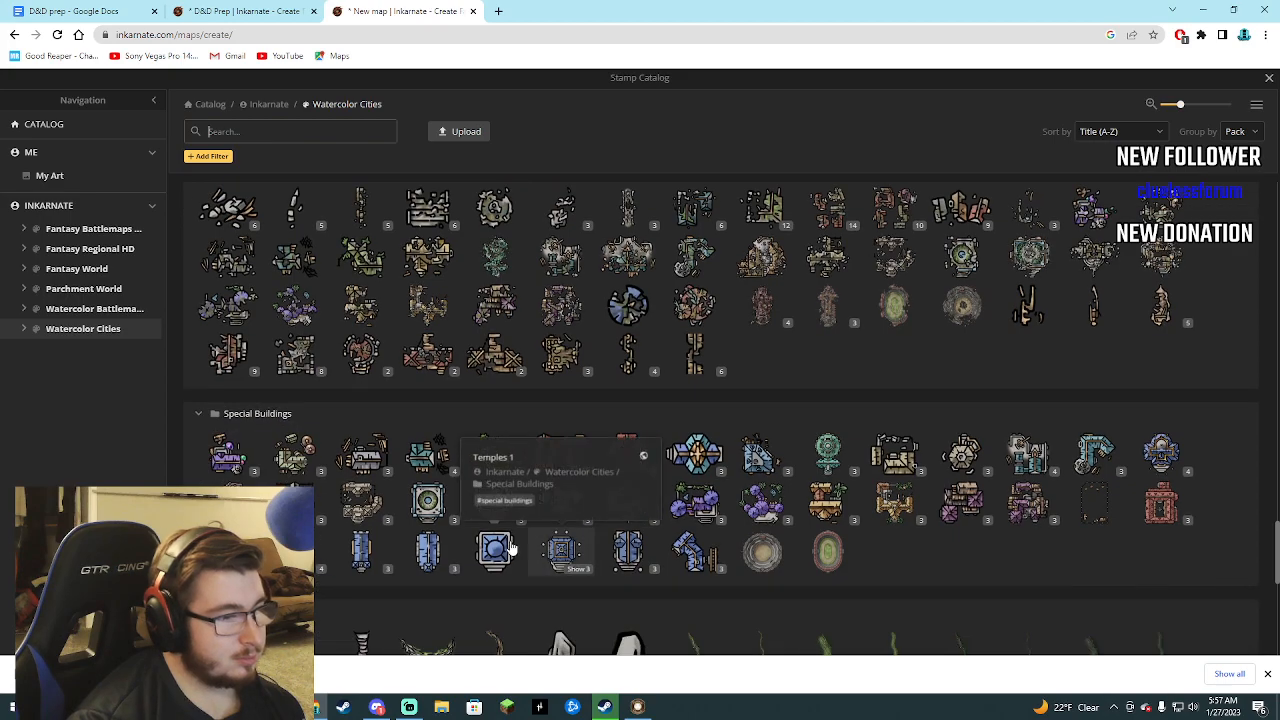
scroll(490, 540, "up", 10)
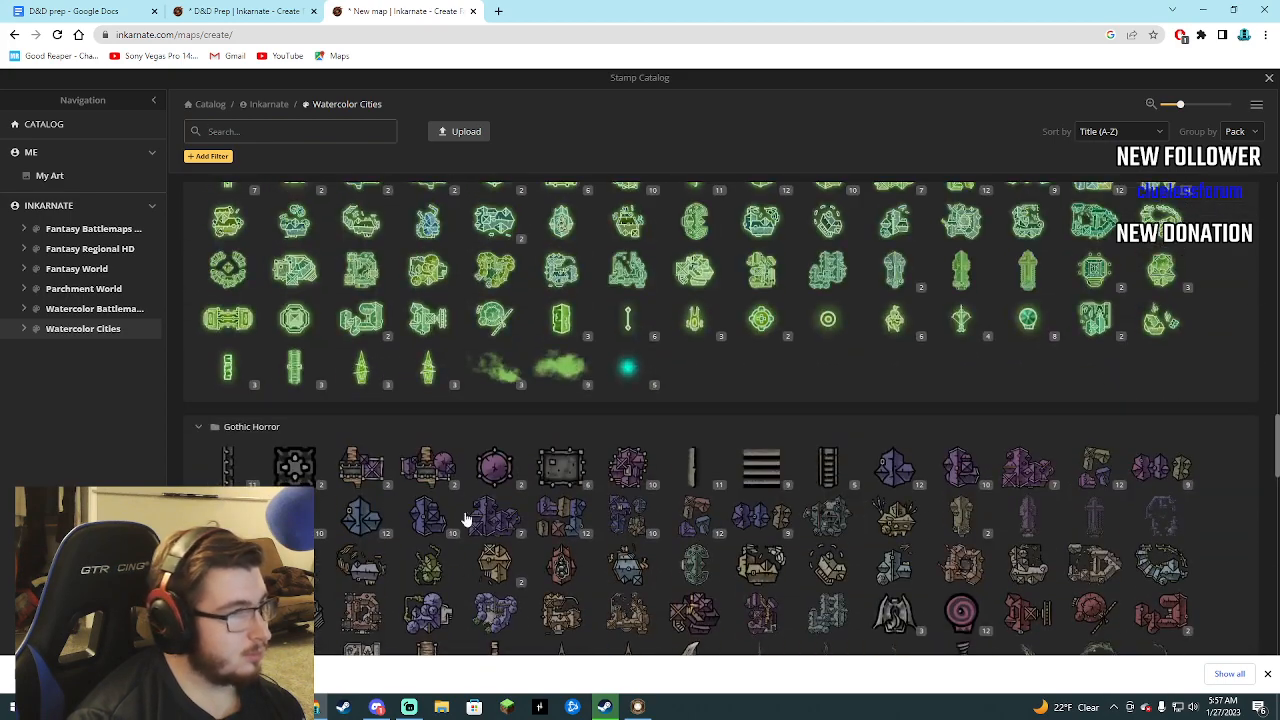
scroll(461, 505, "up", 10)
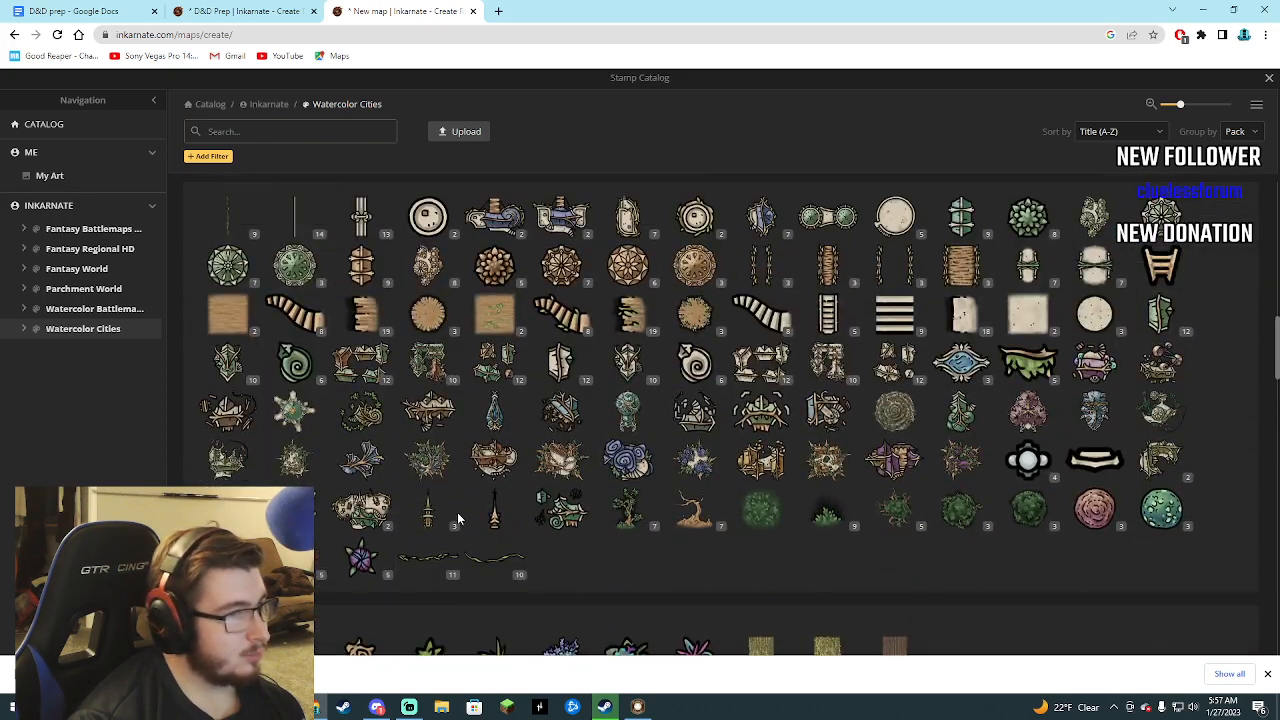
scroll(435, 495, "up", 5)
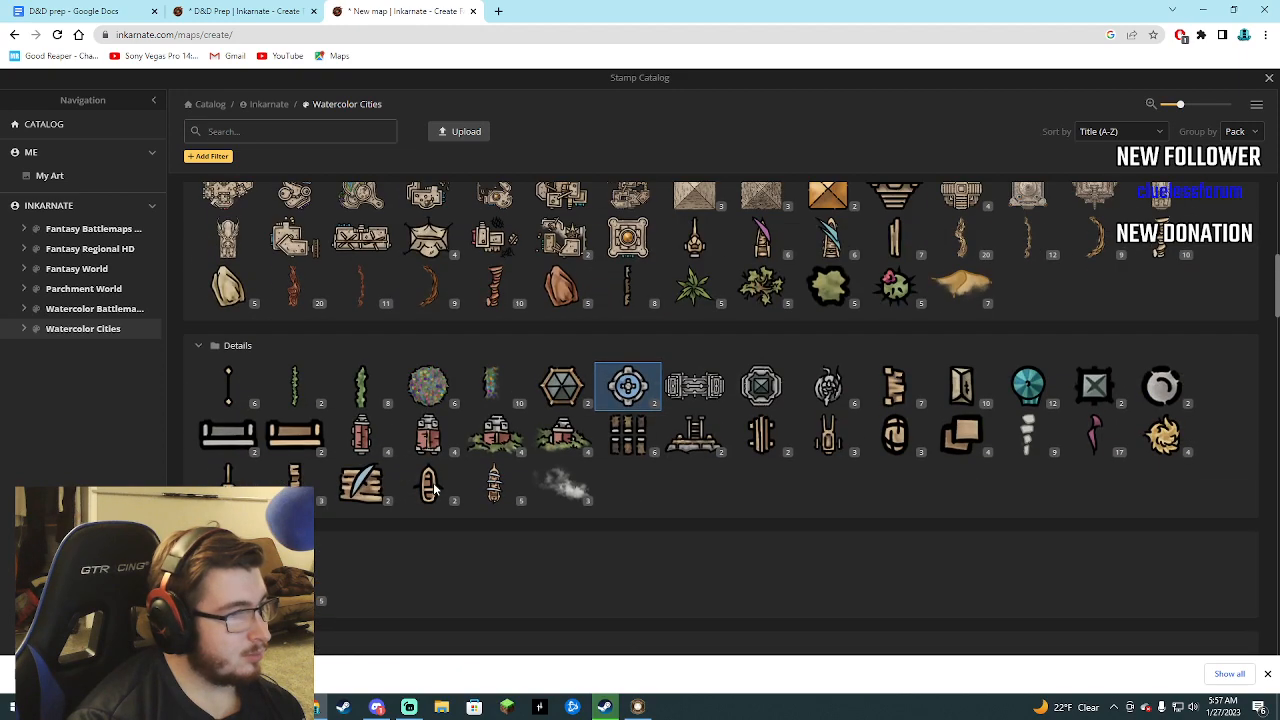
scroll(430, 491, "up", 5)
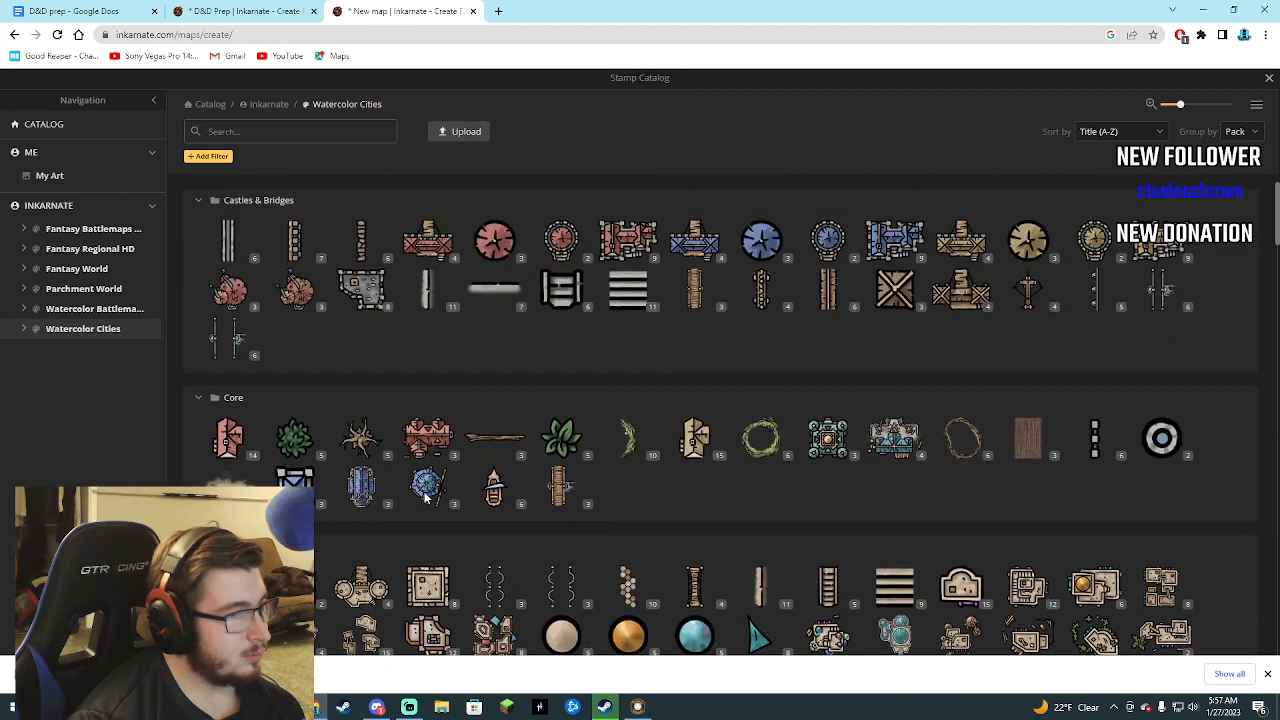
left_click(563, 441)
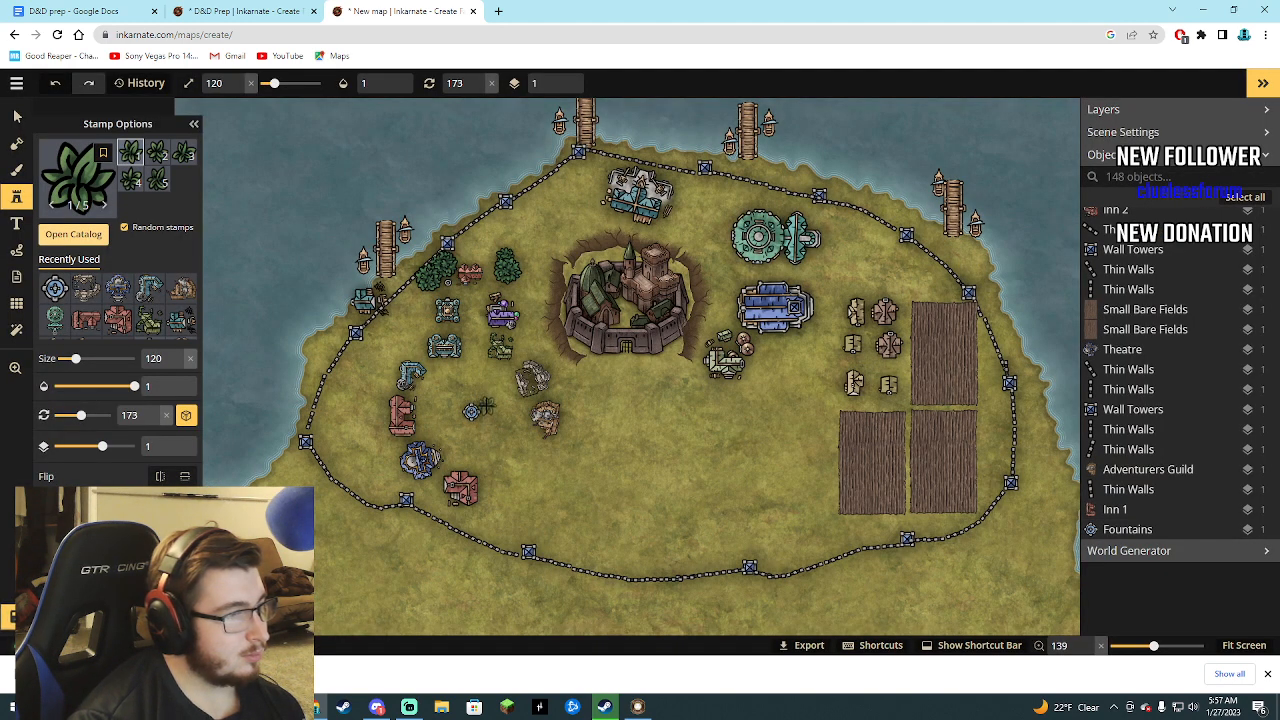
left_click_drag(75, 358, 66, 358)
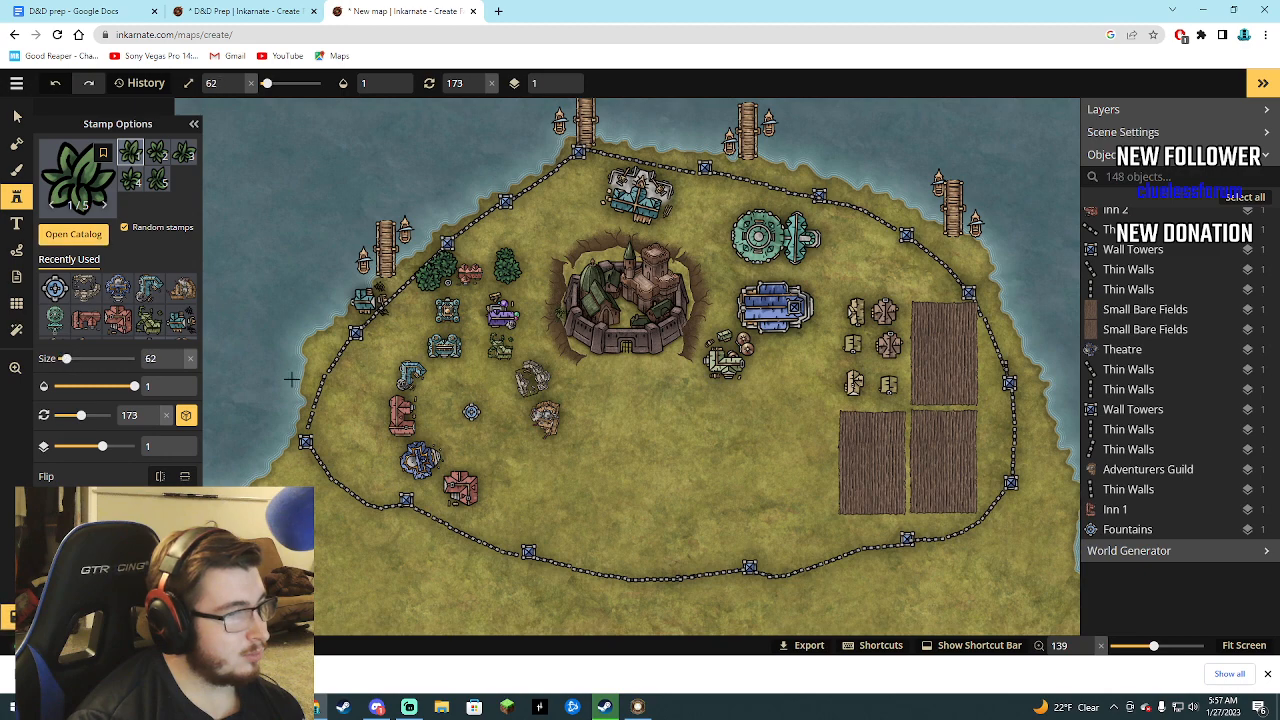
Surround the fountain with a ring of overlapping Big Leafs stamps.
left_click(468, 402)
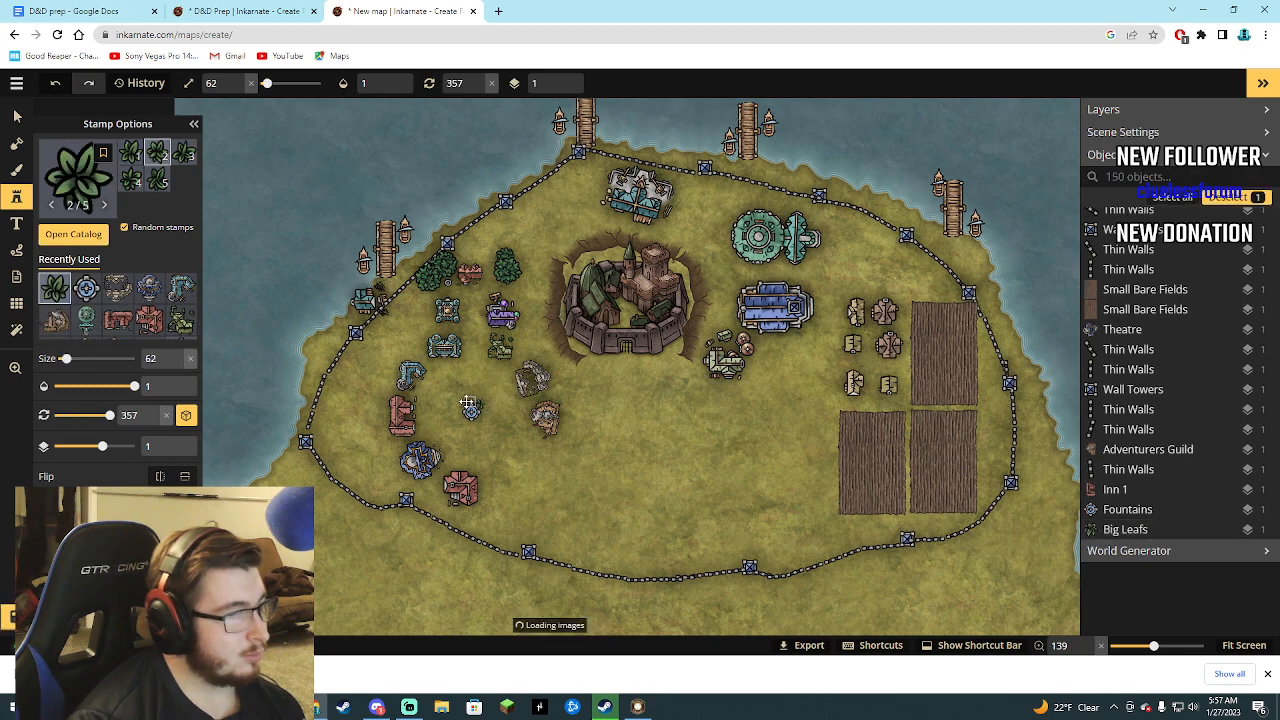
left_click(468, 402)
left_click(466, 410)
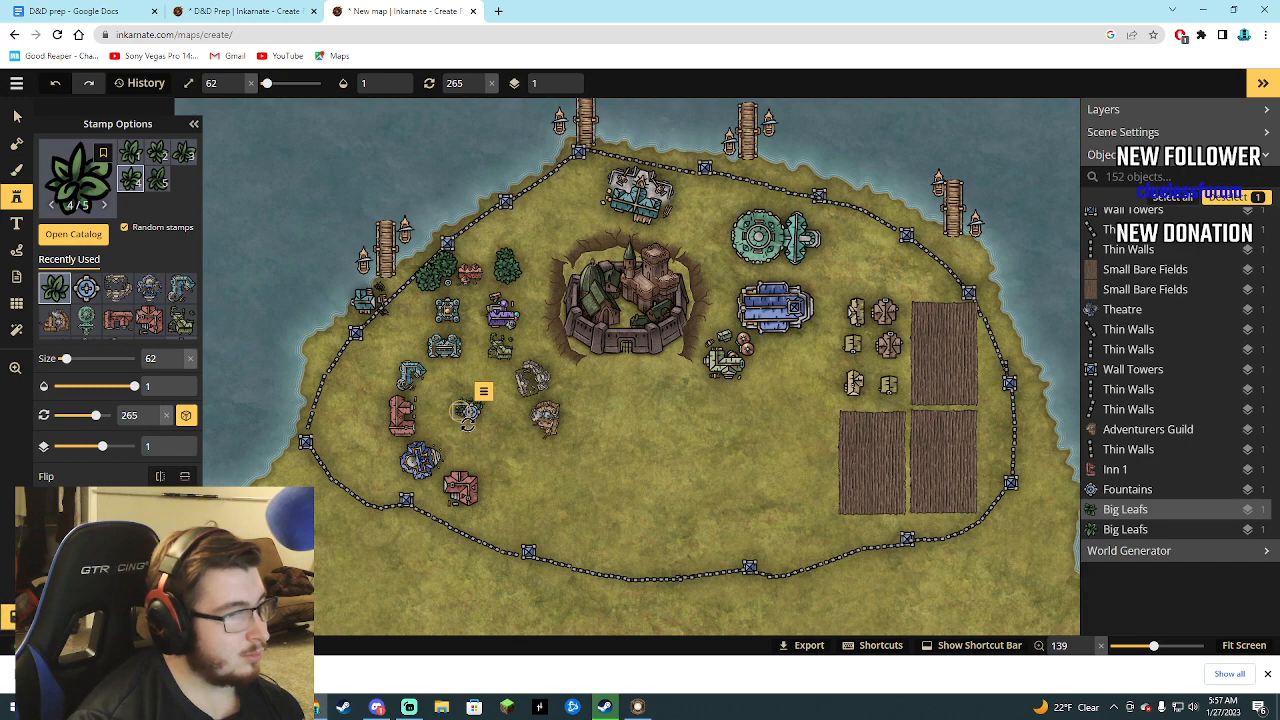
left_click(472, 424)
left_click(477, 422)
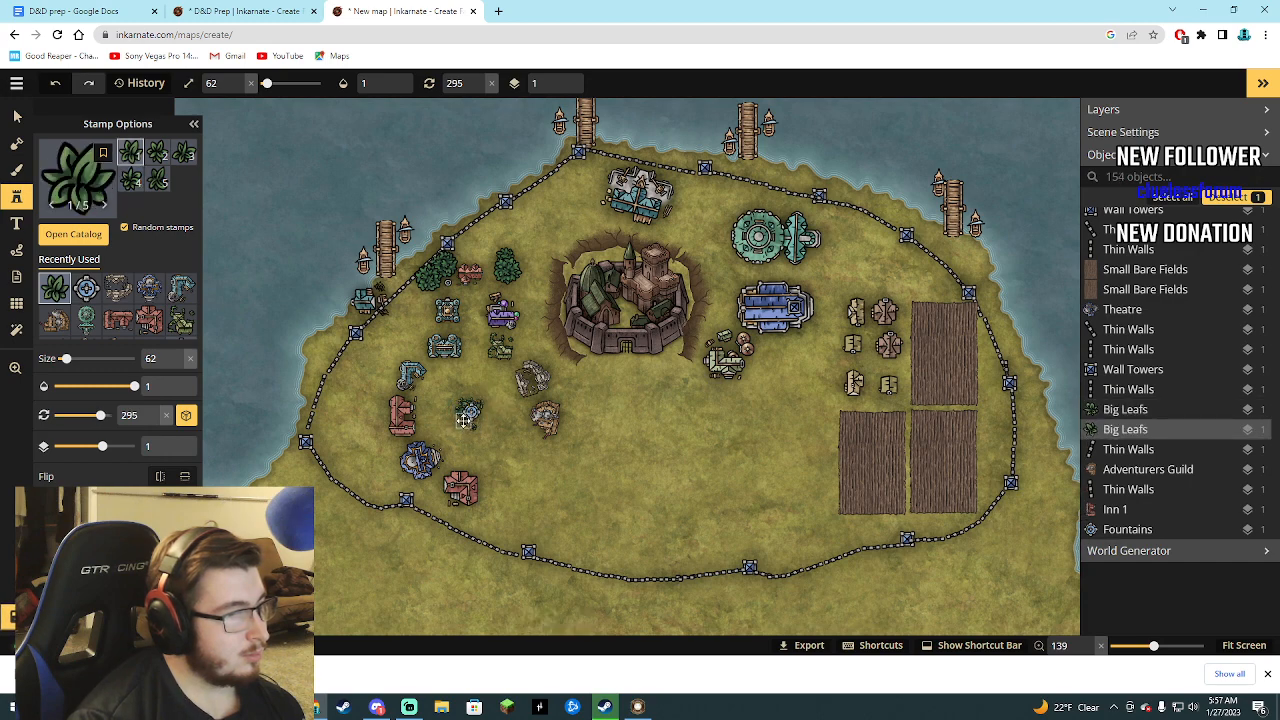
left_click(478, 420)
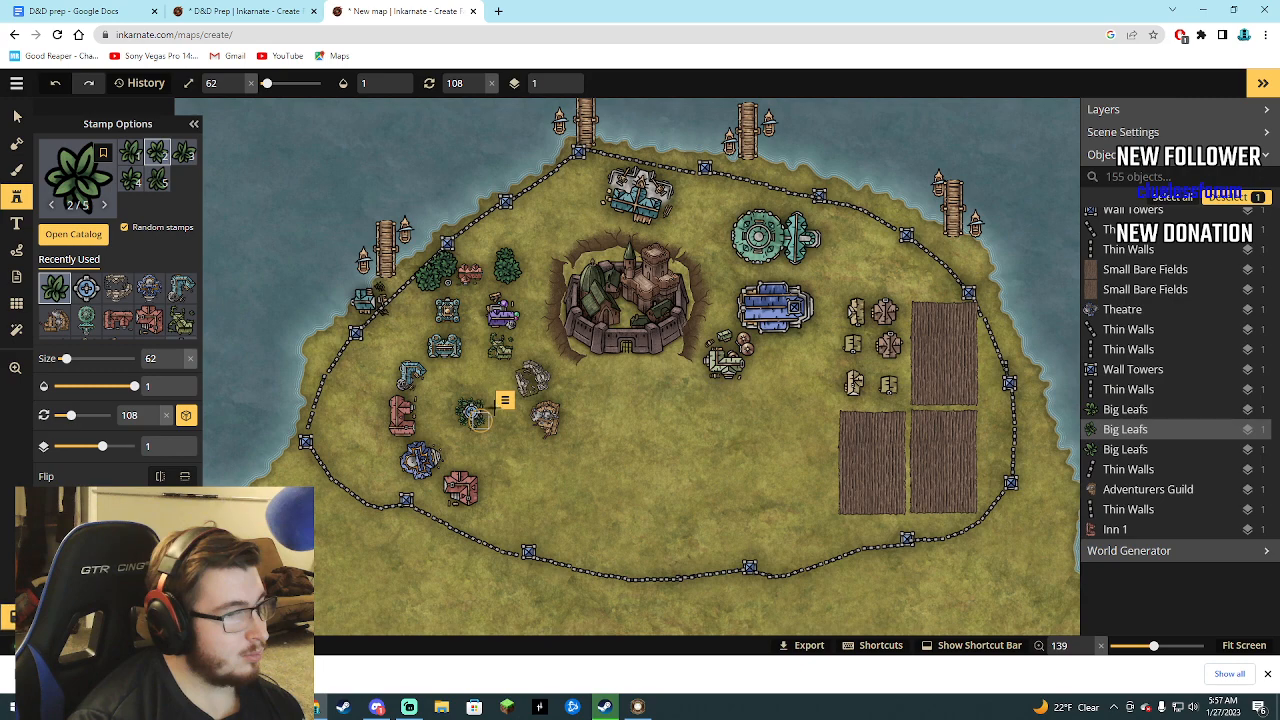
left_click(478, 418)
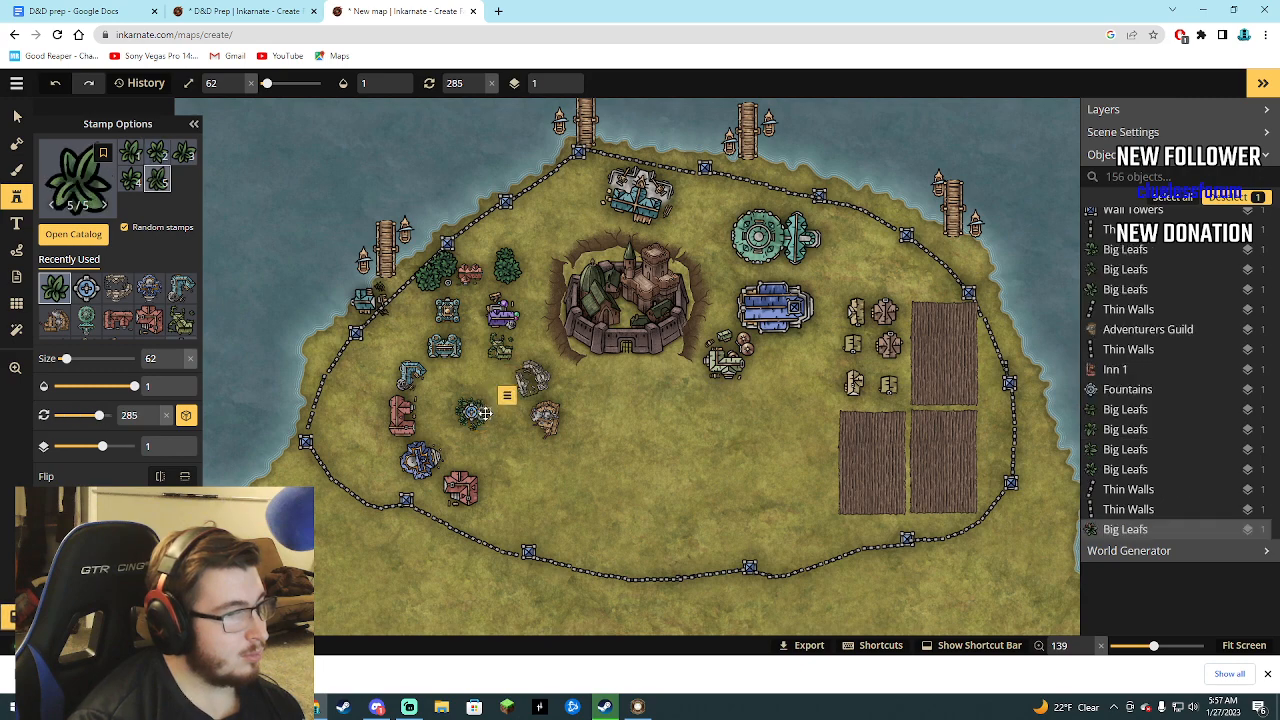
left_click(460, 431)
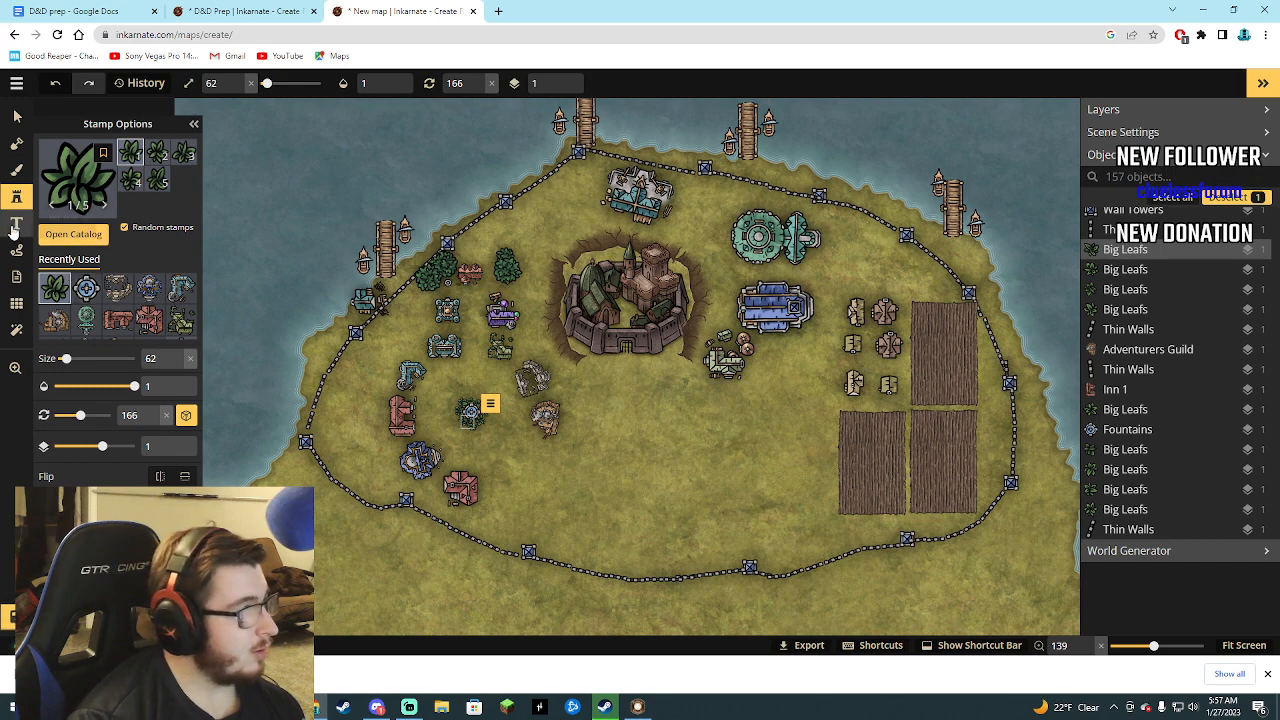
Paint a sandy disc on the foreground around the leaf-ringed fountain with a round brush of size 11.
left_click(14, 172)
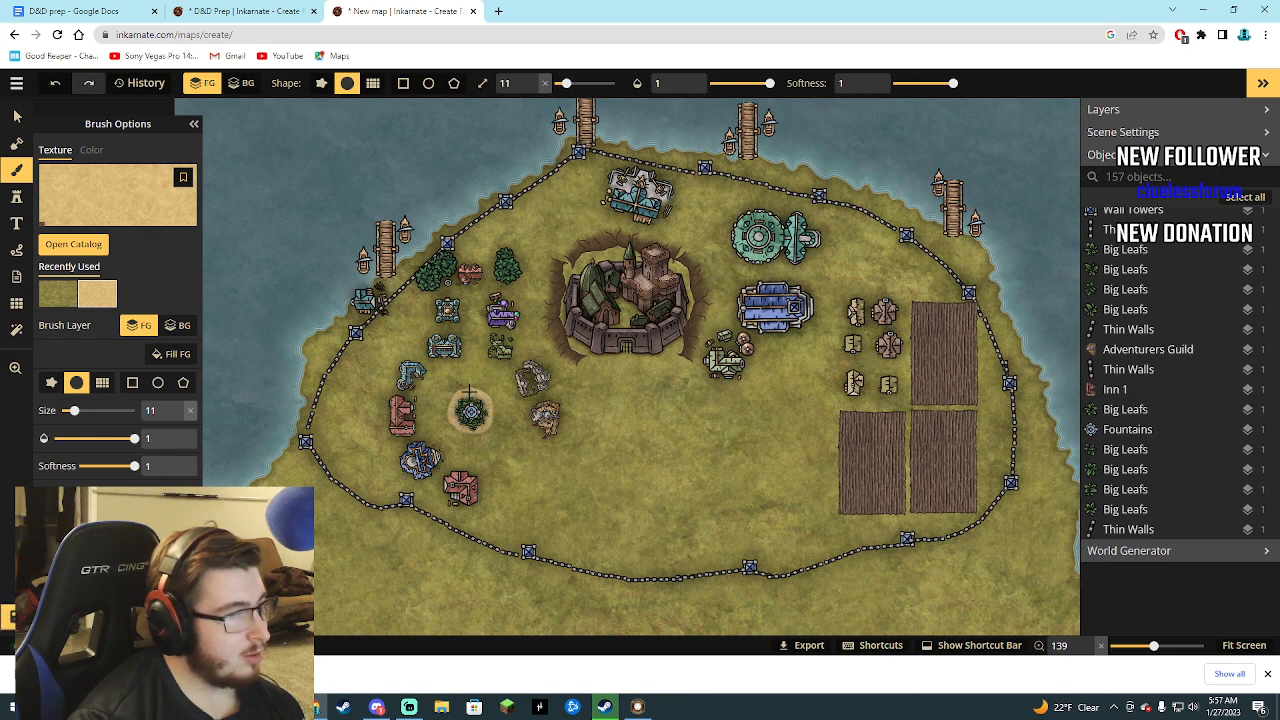
left_click_drag(469, 391, 470, 391)
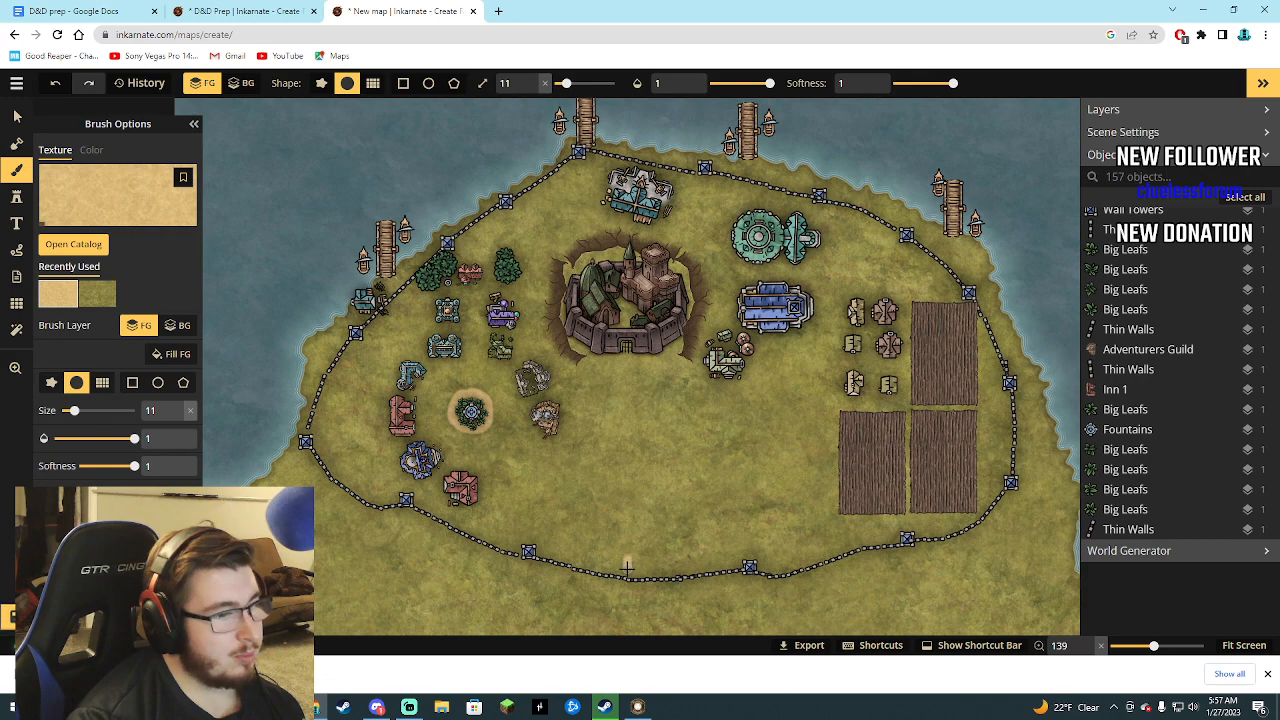
Load a dark grey stone texture from the Barren Lands group of Fantasy World into the ground brush.
left_click(73, 244)
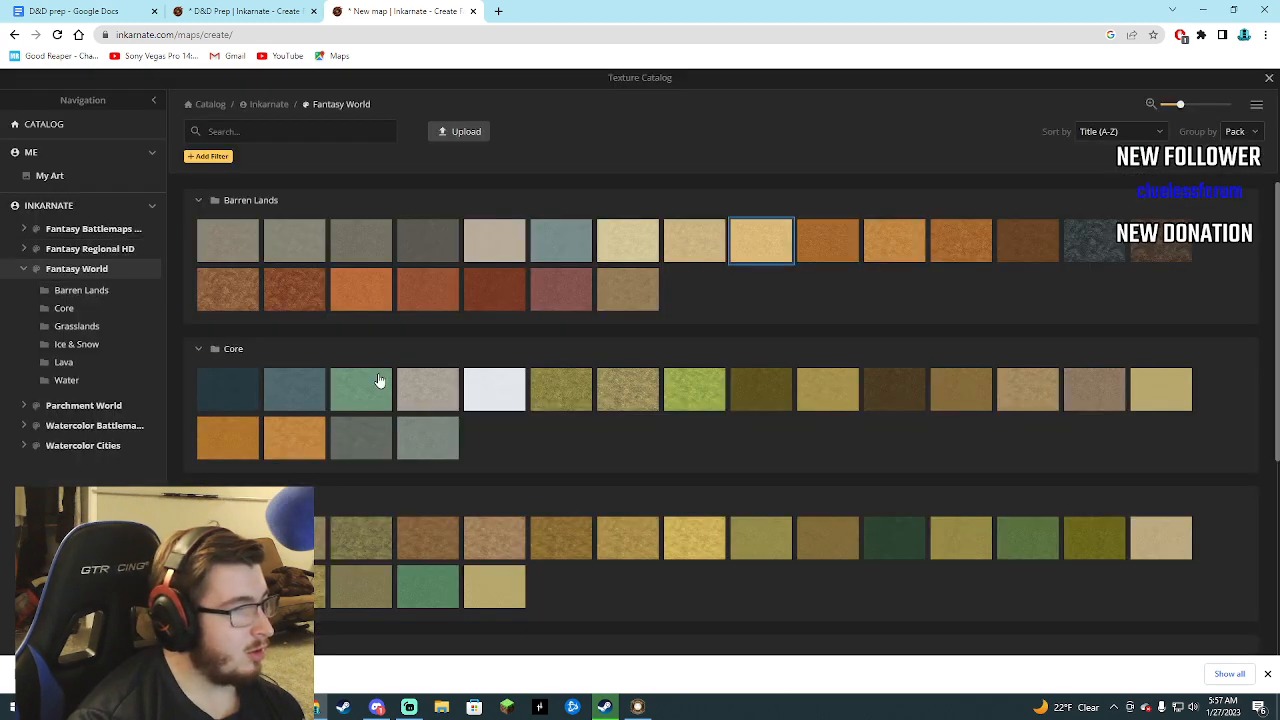
left_click(208, 232)
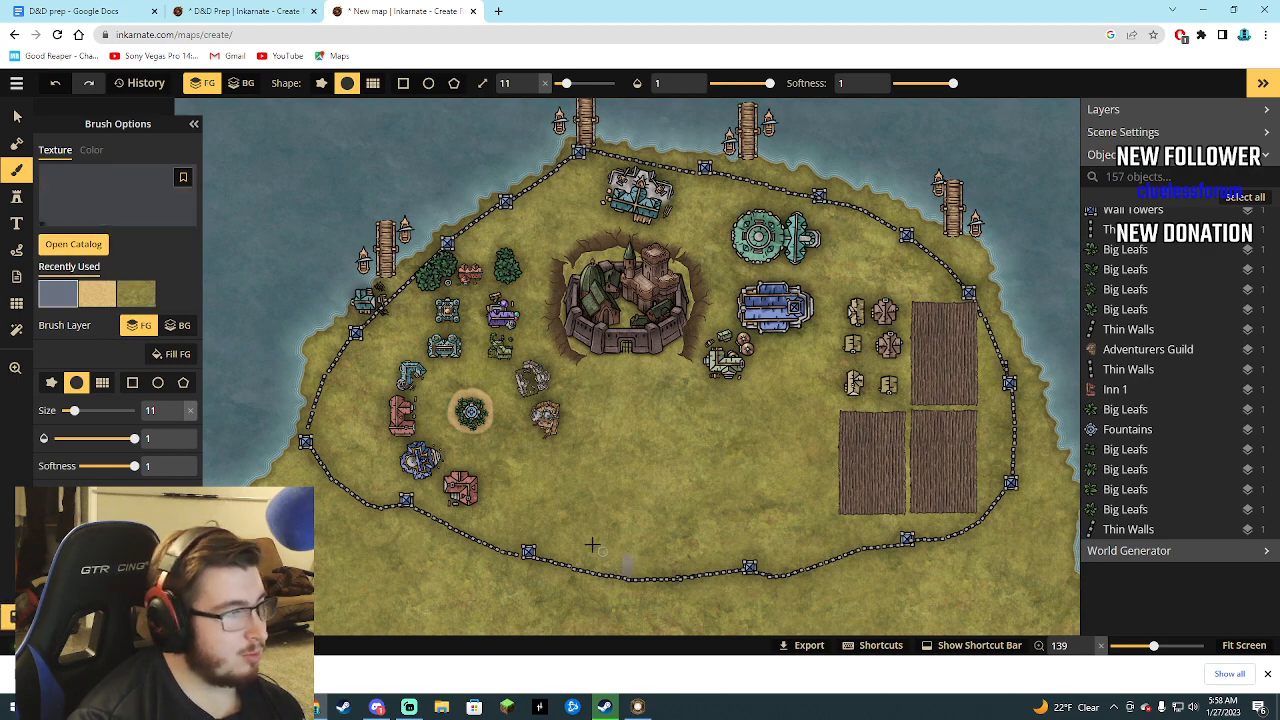
left_click(70, 244)
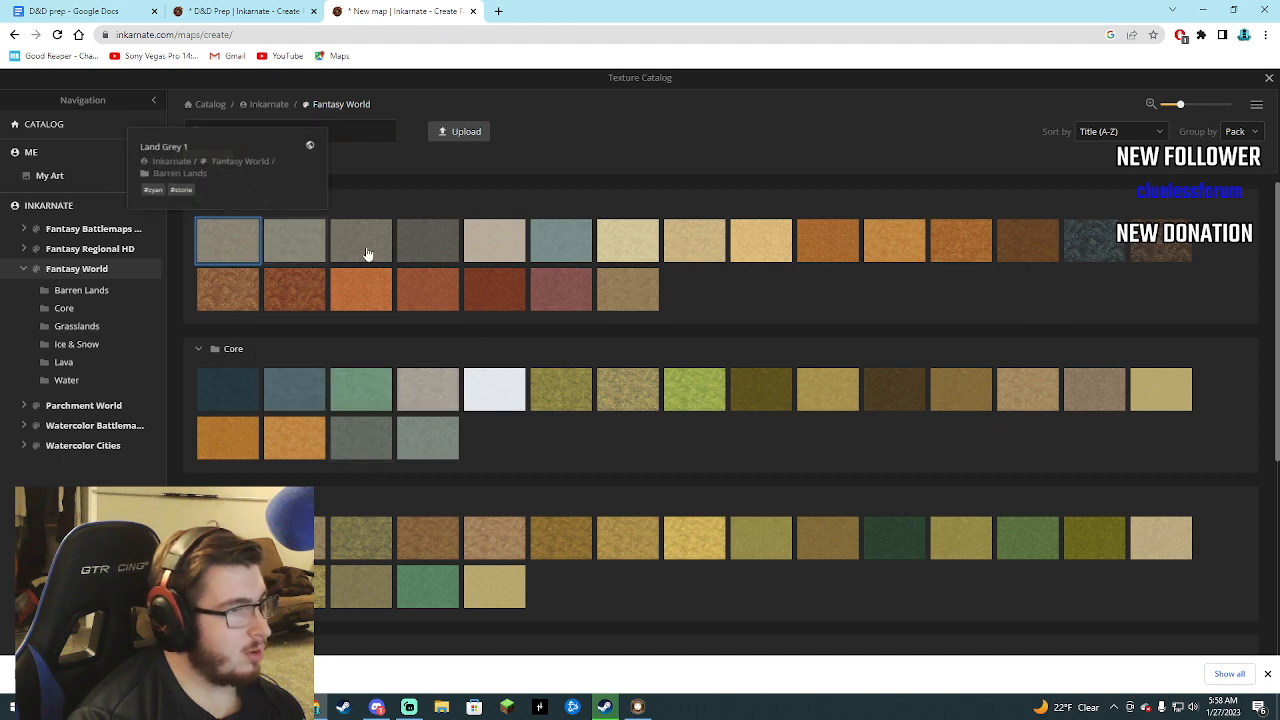
scroll(440, 491, "down", 3)
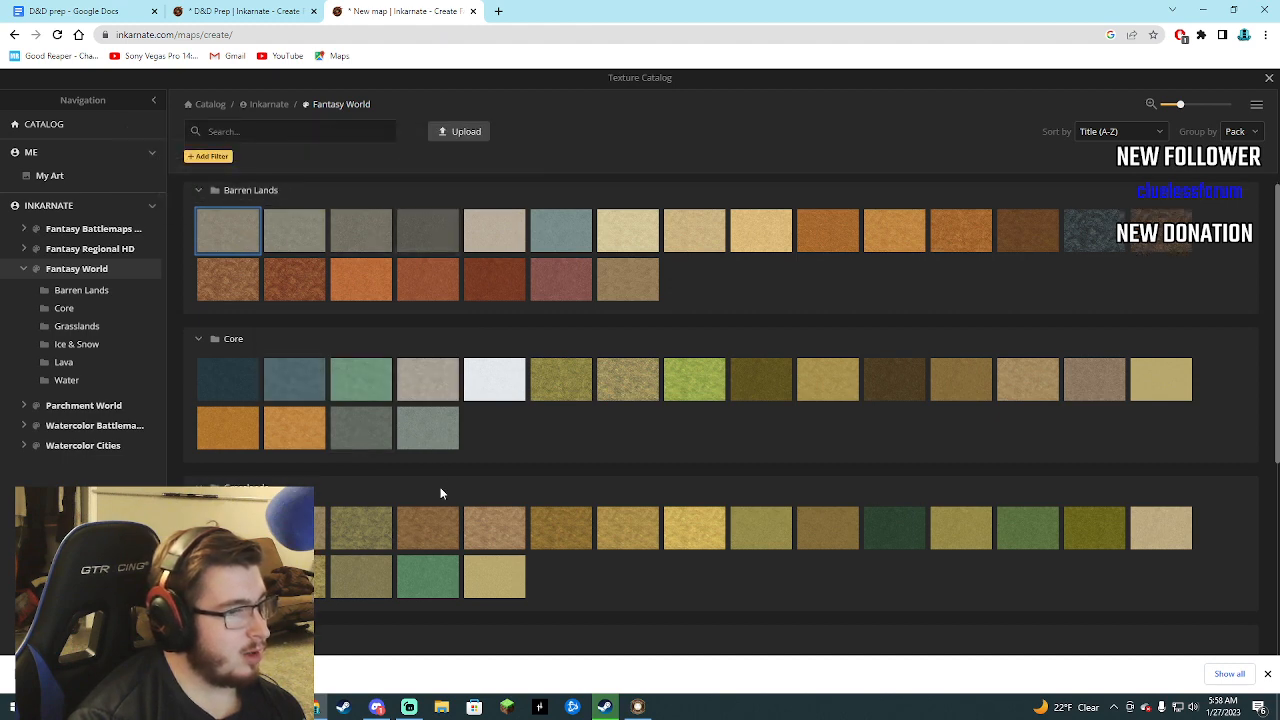
scroll(393, 515, "up", 2)
scroll(396, 525, "up", 2)
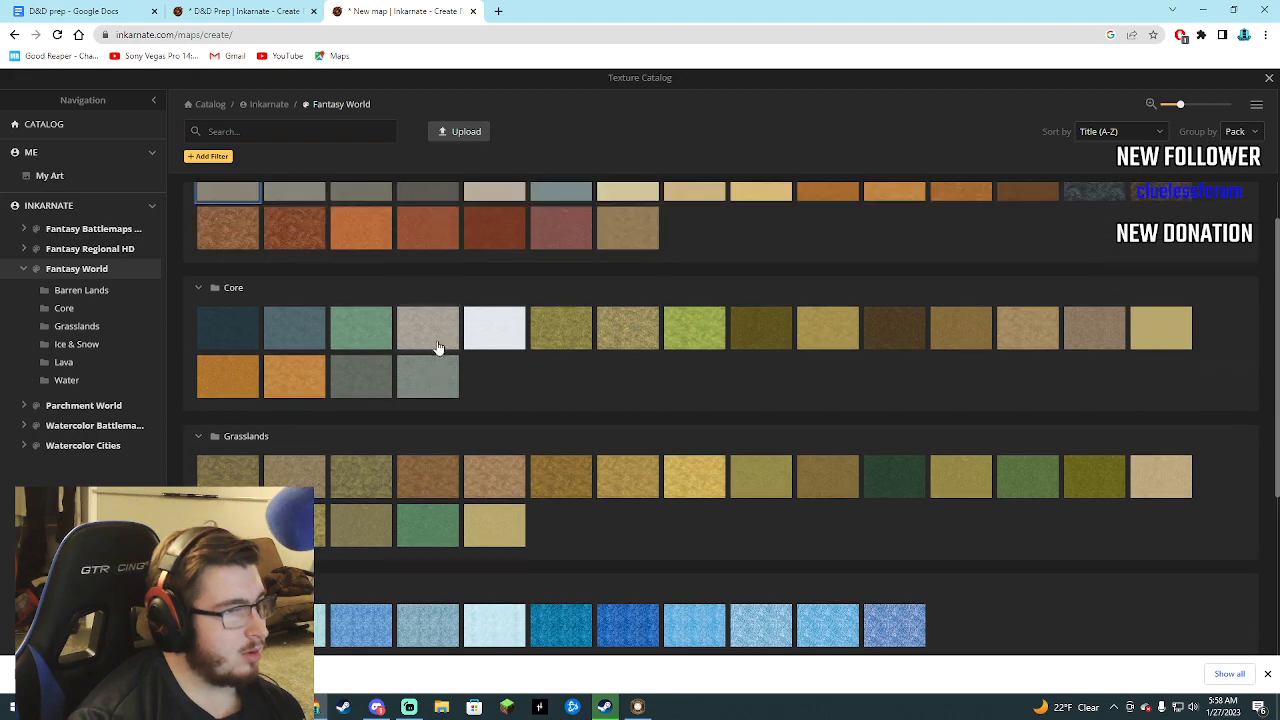
left_click(429, 266)
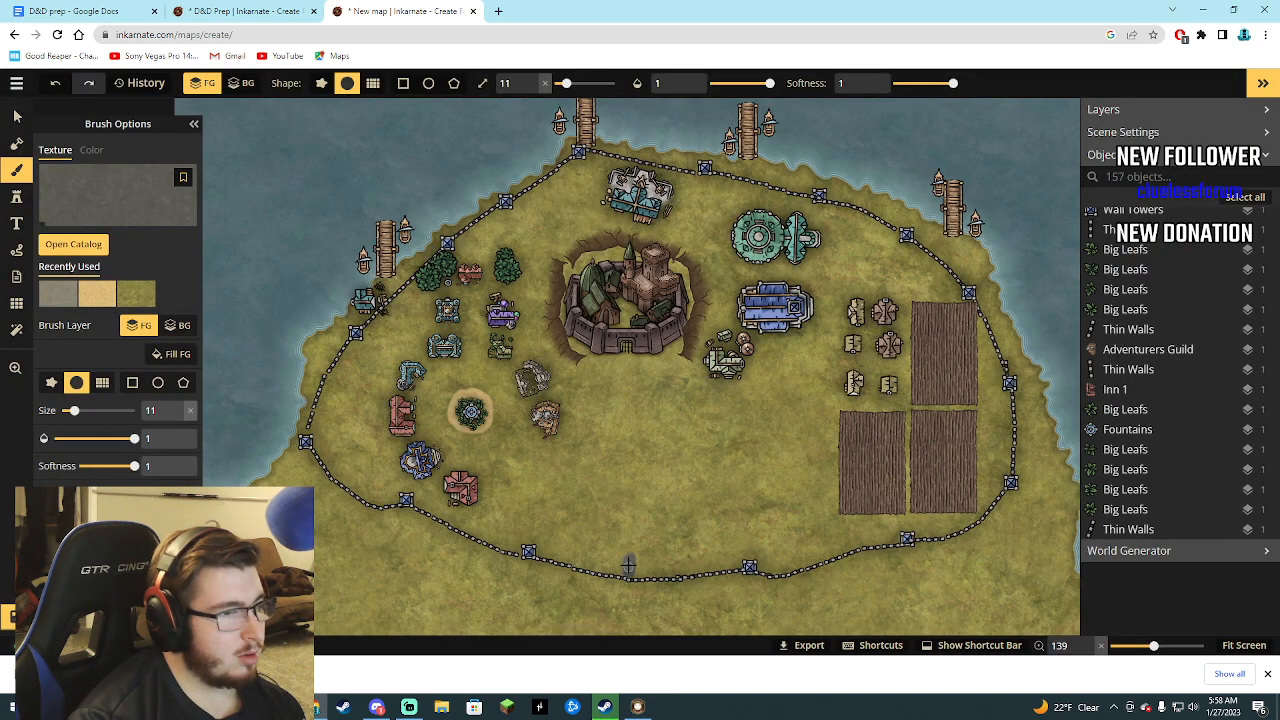
Paint a size 11 grey road from the southern wall to the castle gate, branching west into a fountain ring with a northern spur to the inn.
left_click_drag(628, 553, 627, 361)
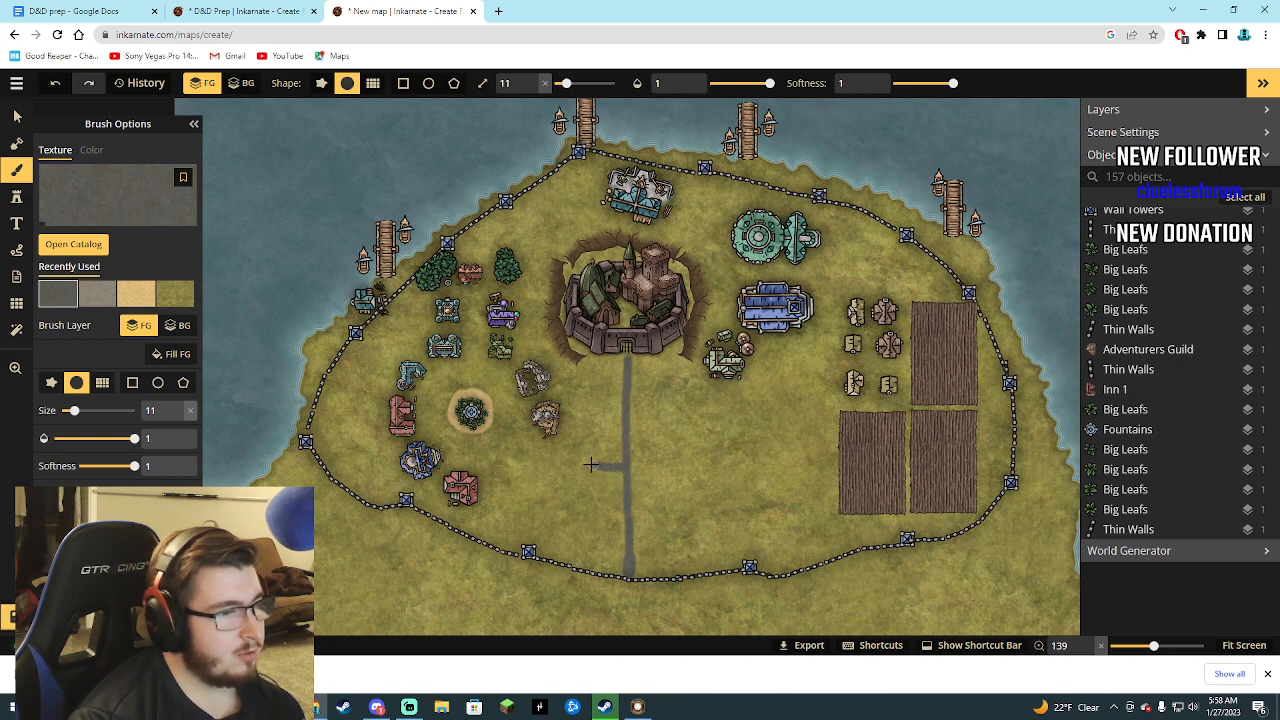
left_click_drag(570, 463, 511, 459)
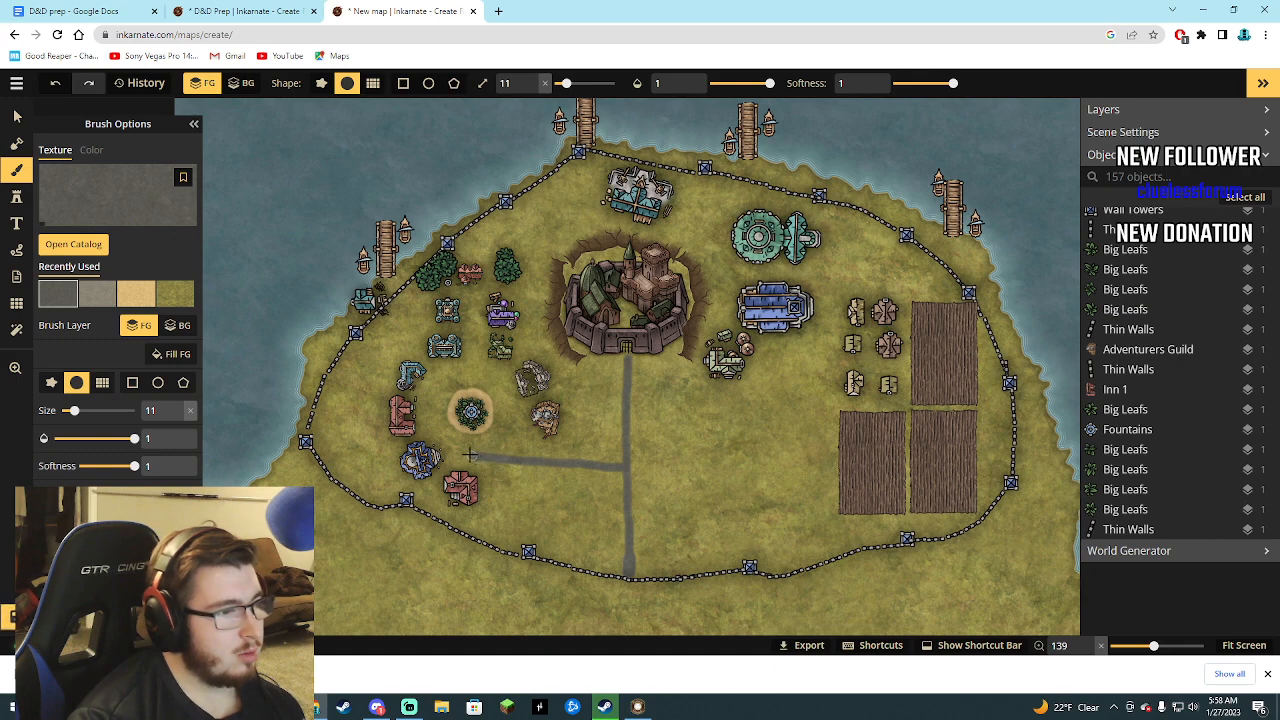
left_click_drag(470, 455, 452, 445)
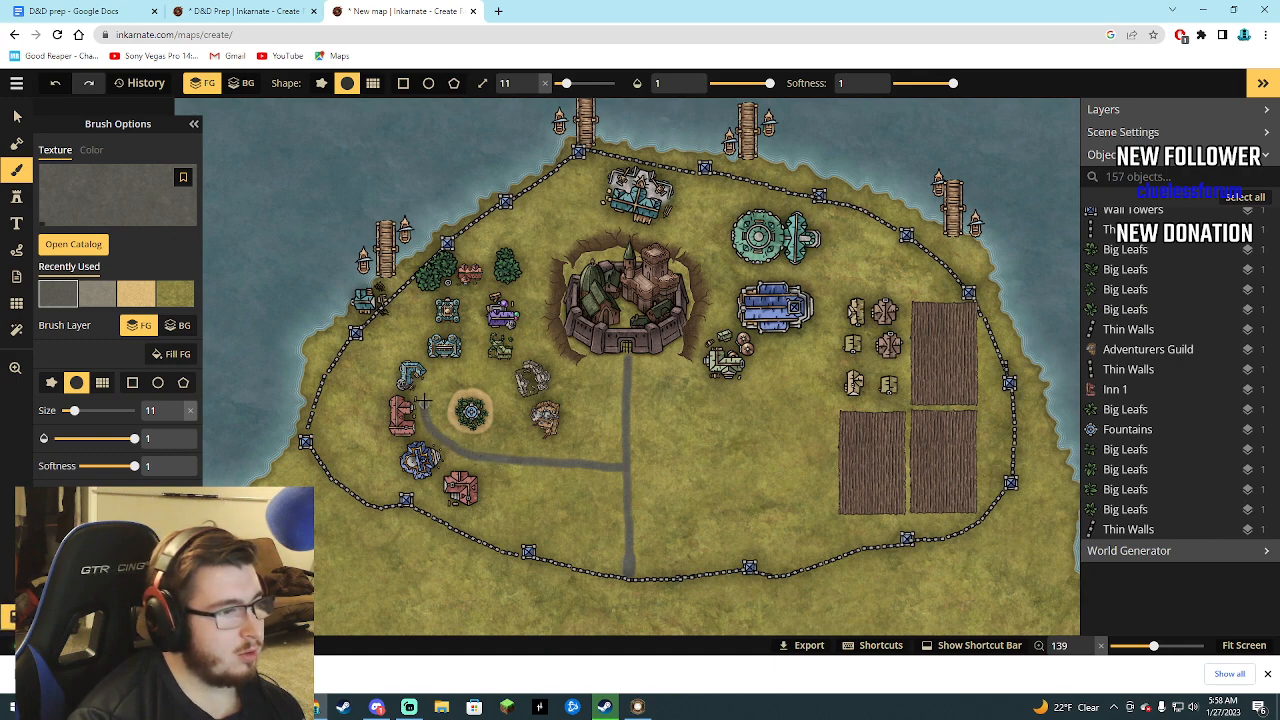
mouse_move(424, 401)
left_mouse_down()
mouse_move(432, 385)
mouse_move(493, 375)
mouse_move(510, 437)
left_mouse_up()
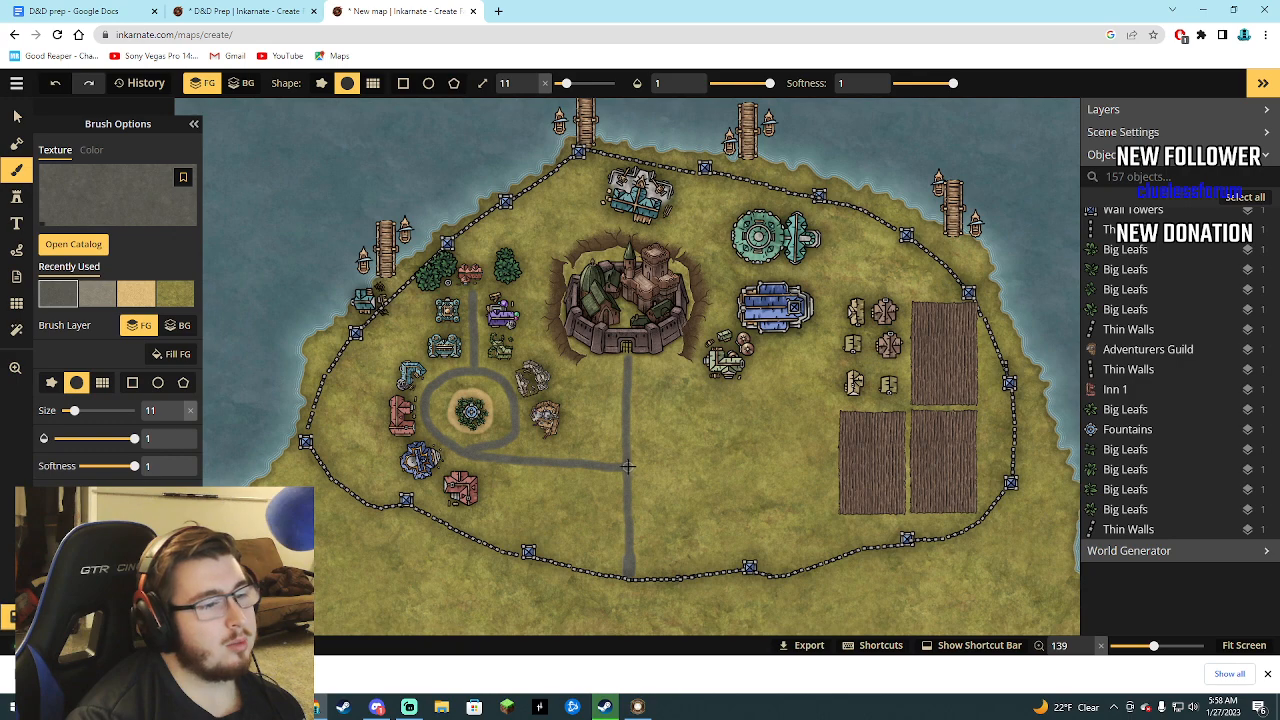
Extend the grey road east to the fields and up to the northern teal building, and curve another branch around the castle's west side.
left_click_drag(628, 466, 774, 463)
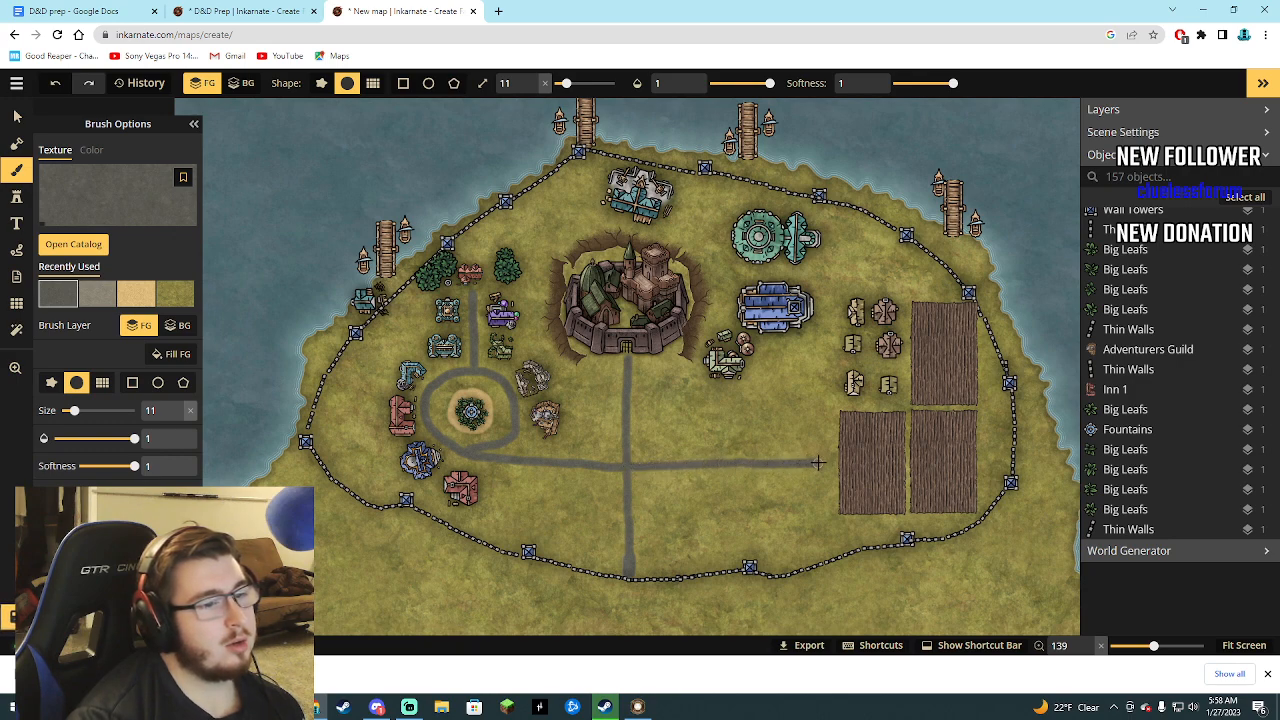
mouse_move(828, 456)
left_mouse_down()
mouse_move(829, 236)
mouse_move(791, 204)
mouse_move(670, 189)
left_mouse_up()
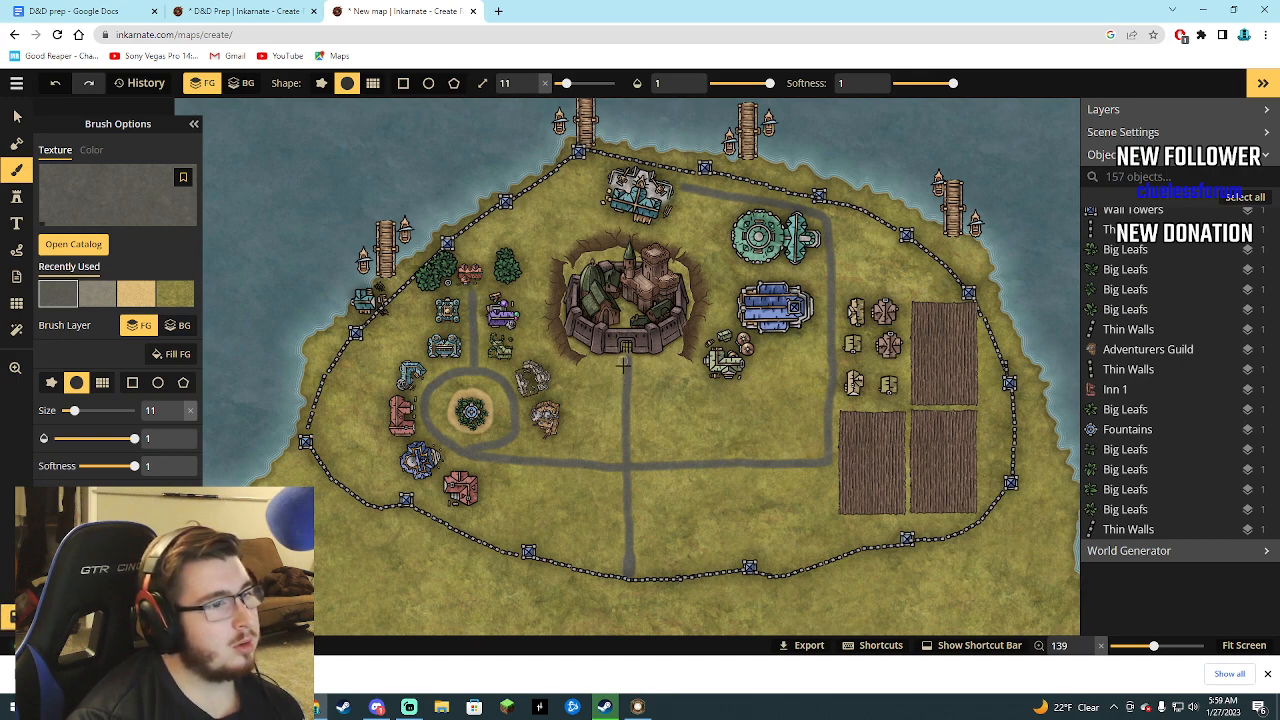
mouse_move(621, 384)
left_mouse_down()
mouse_move(552, 352)
mouse_move(535, 318)
mouse_move(538, 248)
mouse_move(603, 176)
left_mouse_up()
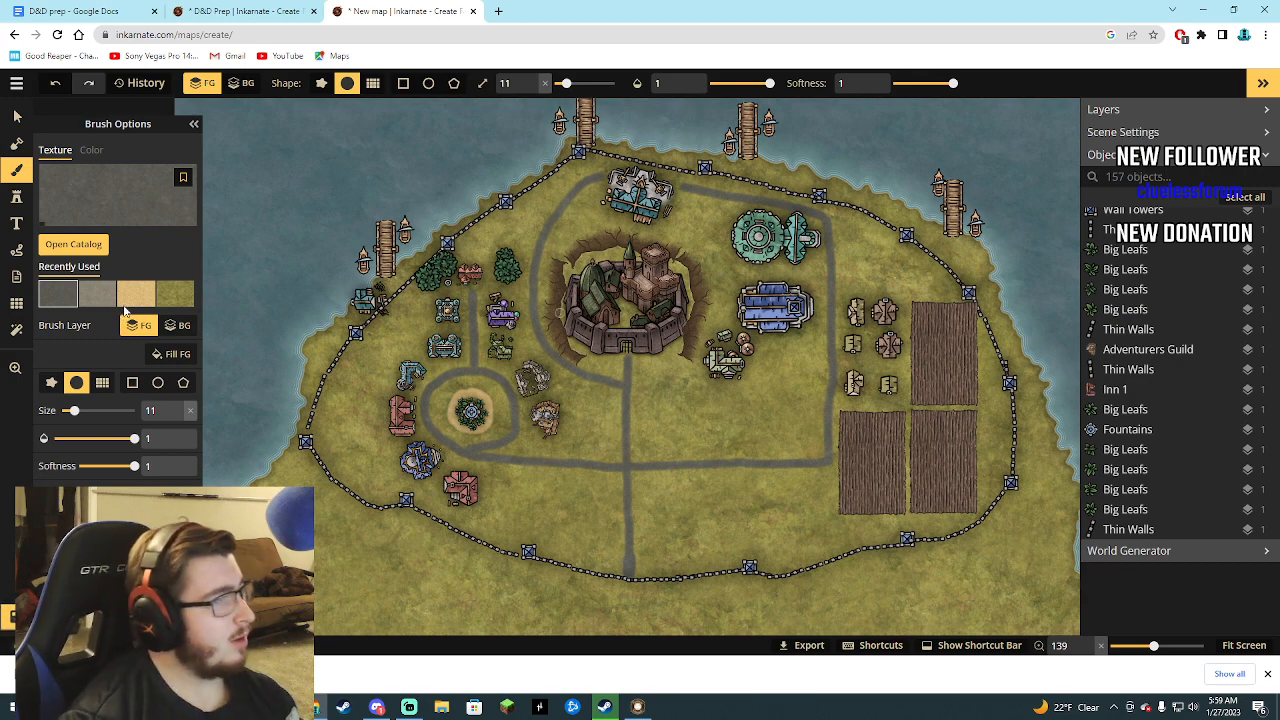
Paint sandy paths among the small yellow buildings, fields and fountain-side buildings, and repaint the ring road and its spur grey where sand overlaps.
left_click(136, 293)
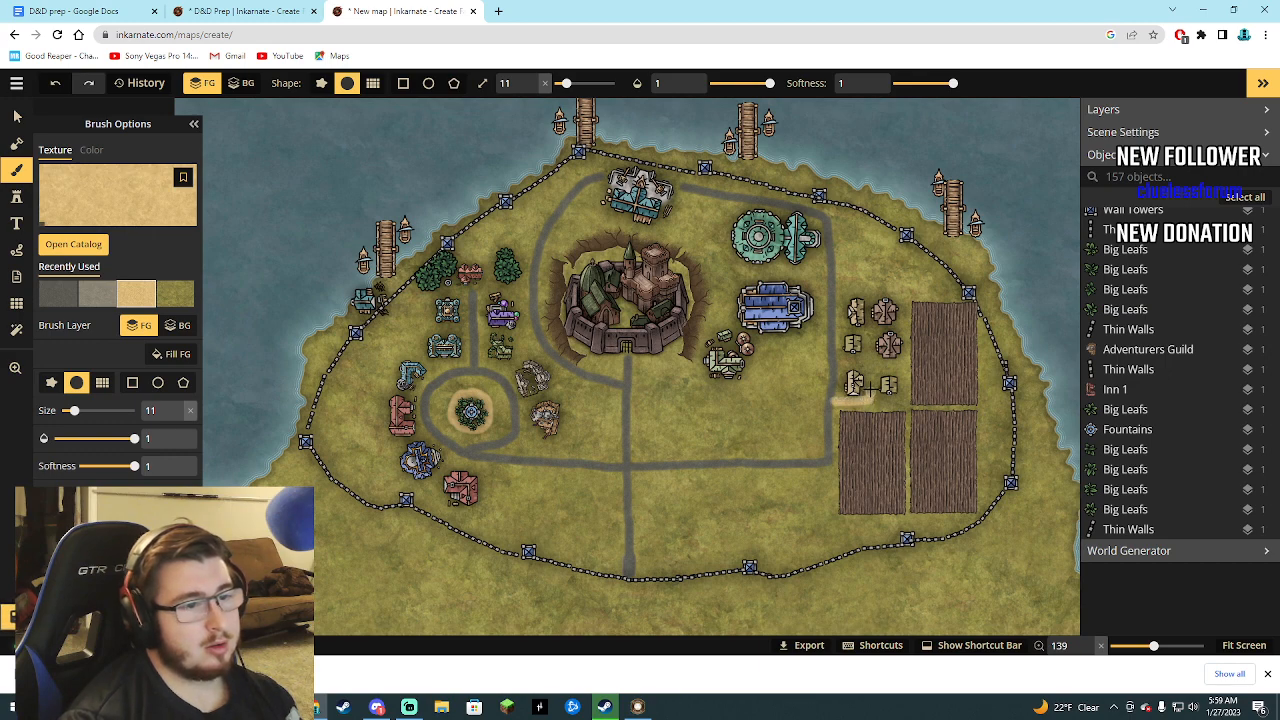
left_click_drag(869, 369, 866, 304)
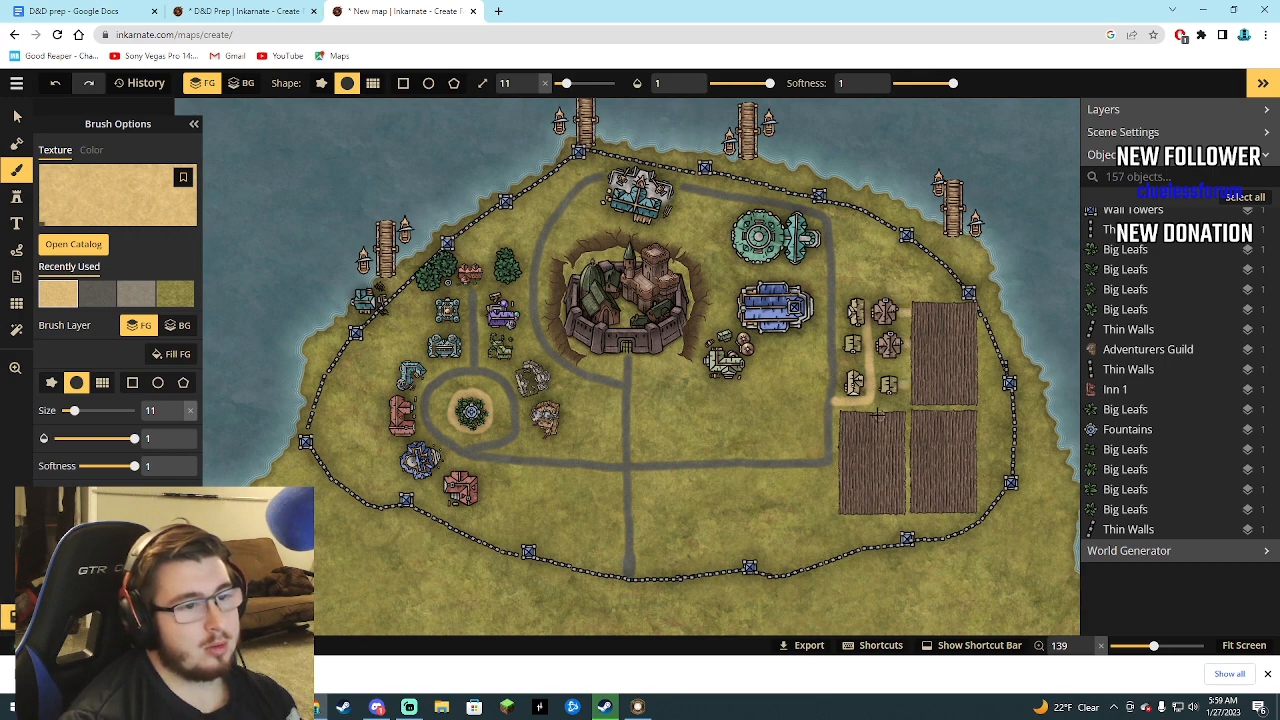
left_click_drag(873, 400, 905, 400)
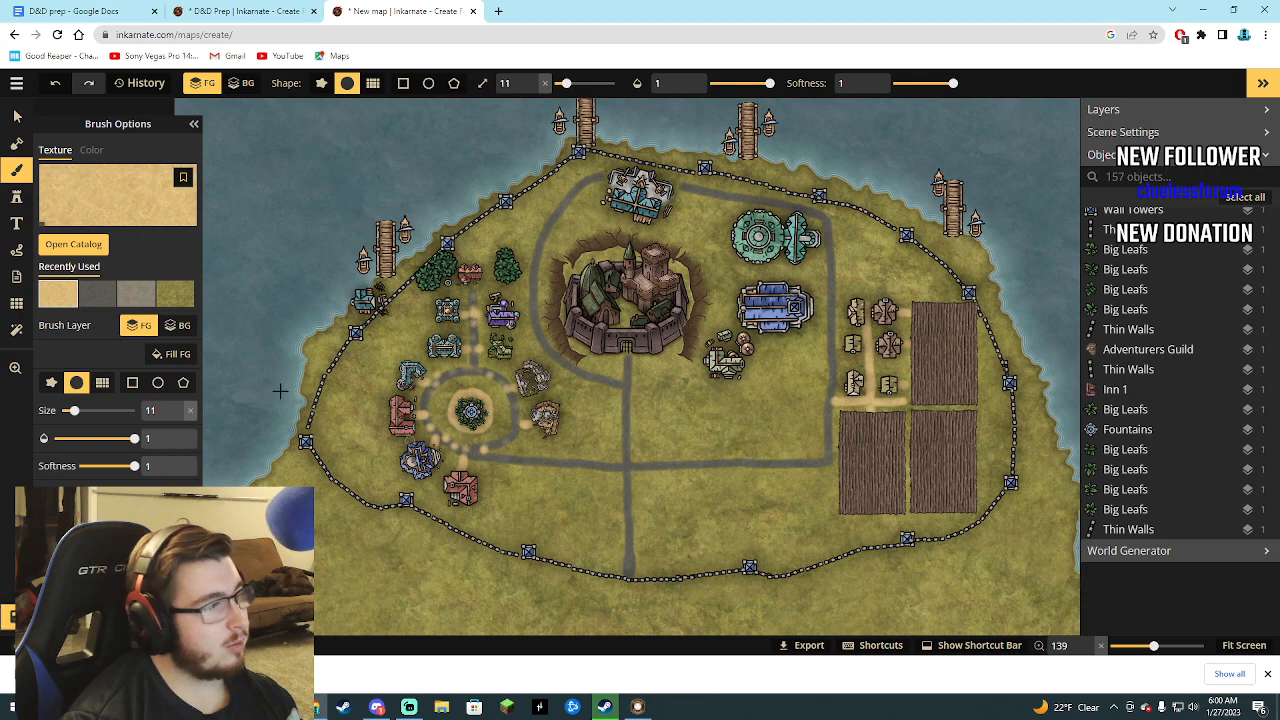
left_click(110, 303)
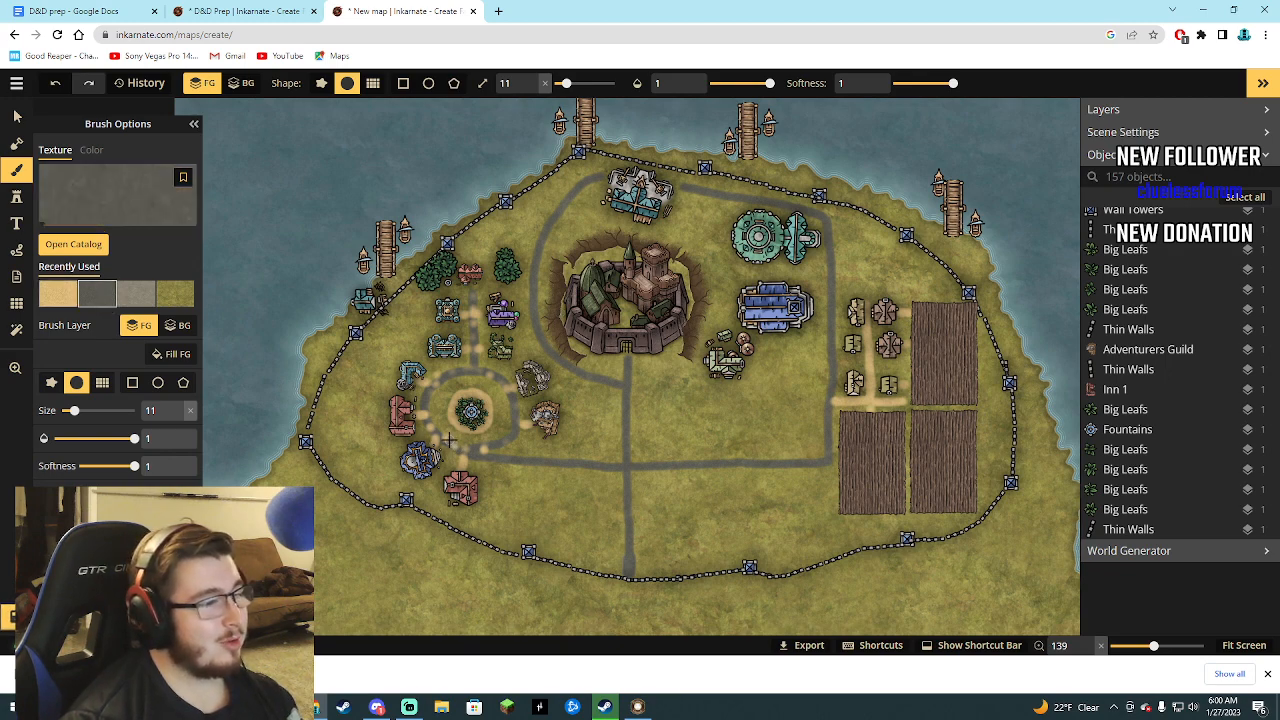
left_click_drag(448, 439, 443, 435)
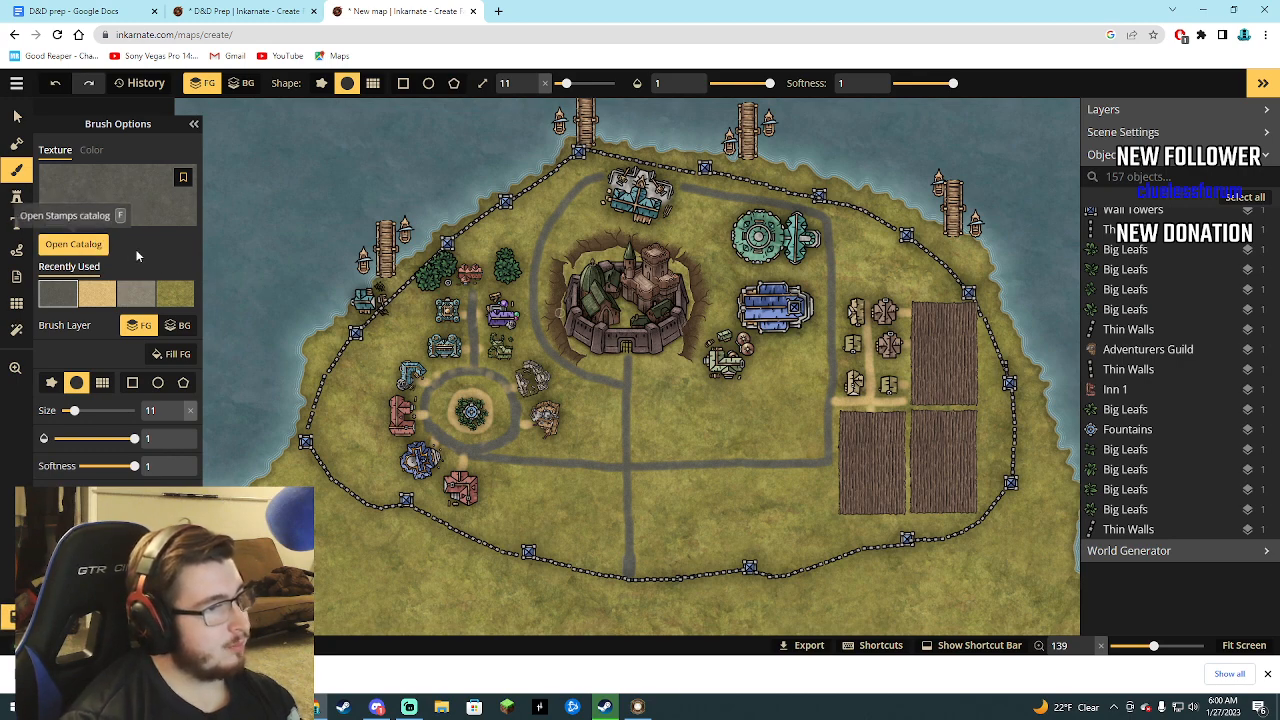
Start a text label in the IM Fell English SC font reading "Alchemest".
scroll(434, 310, "up", 4)
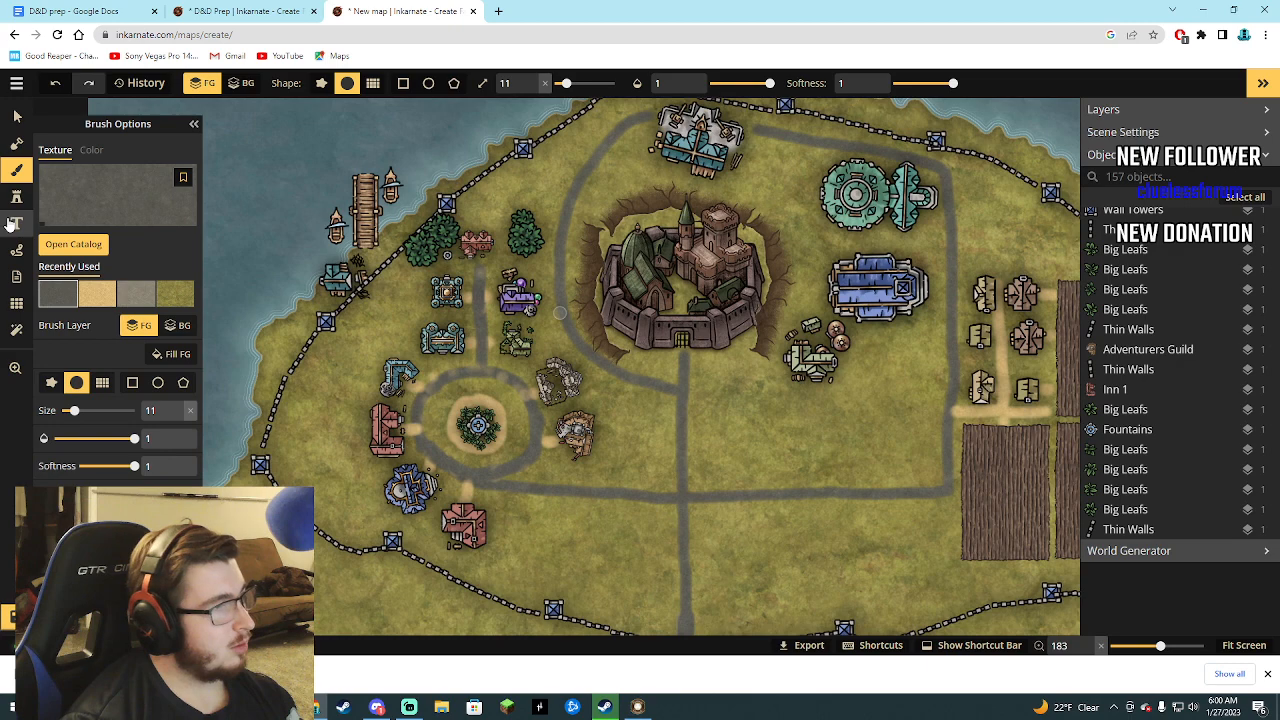
left_click(15, 223)
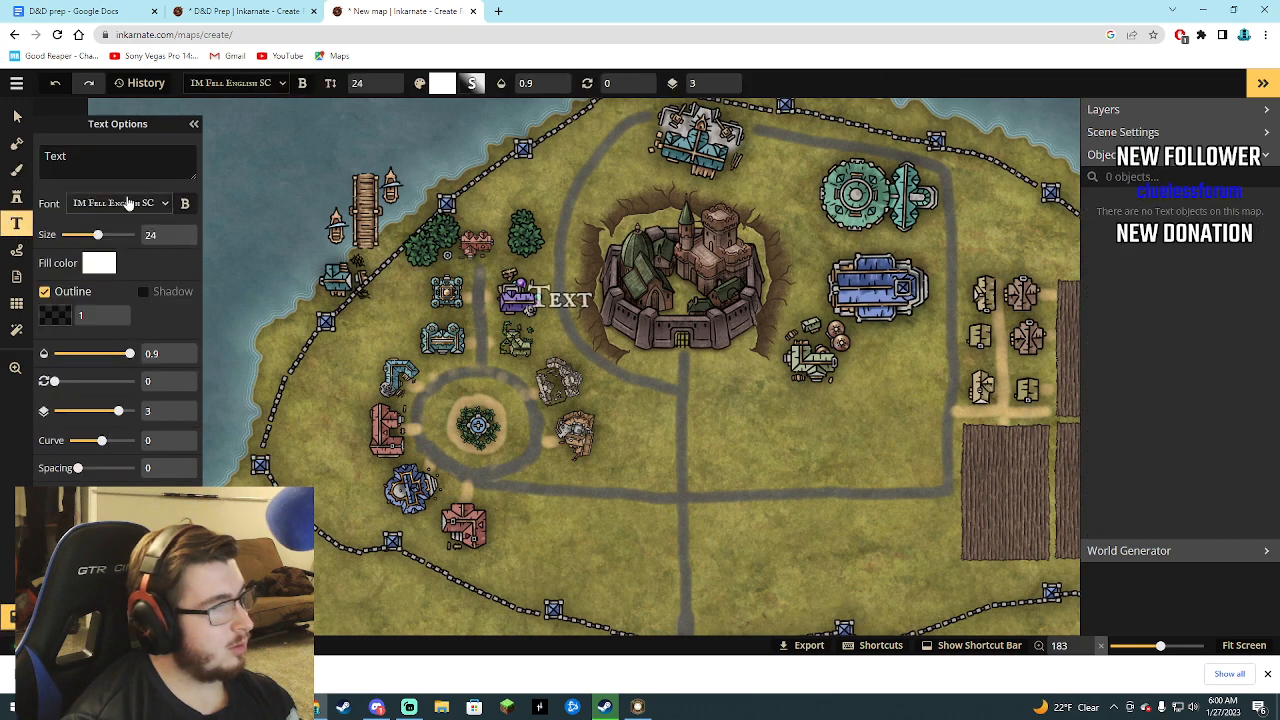
type("A")
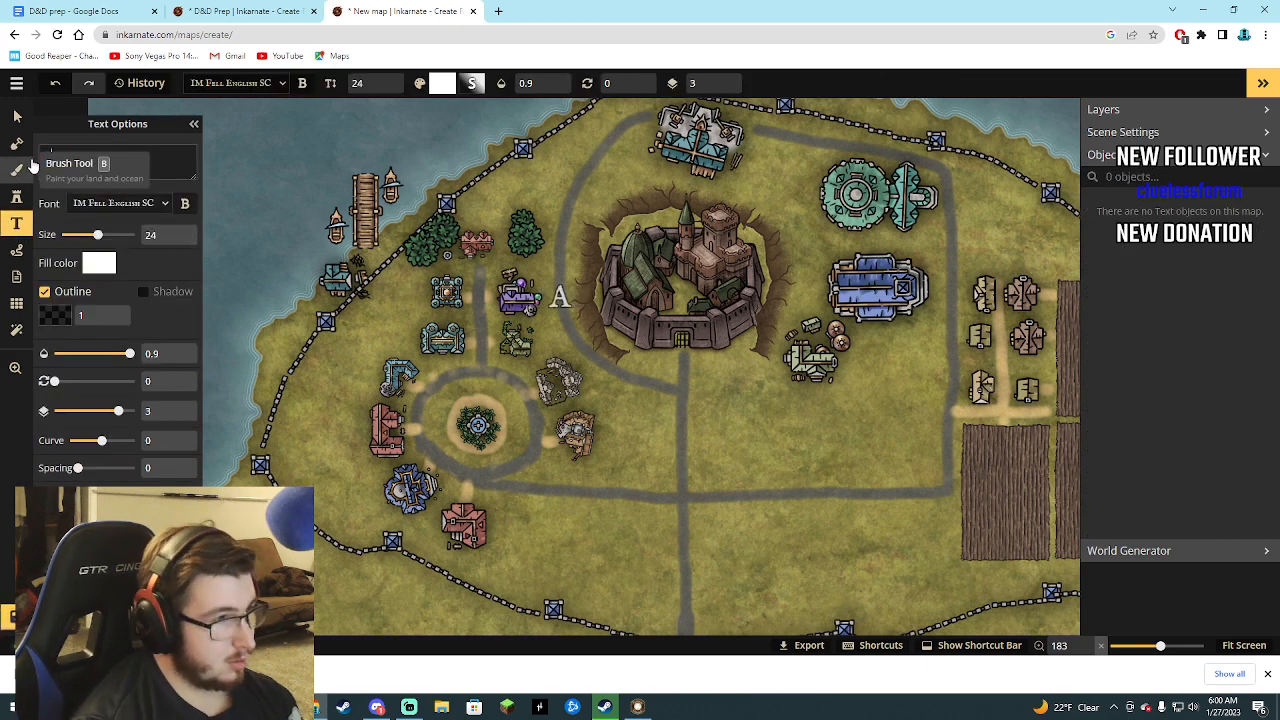
type("lchemist")
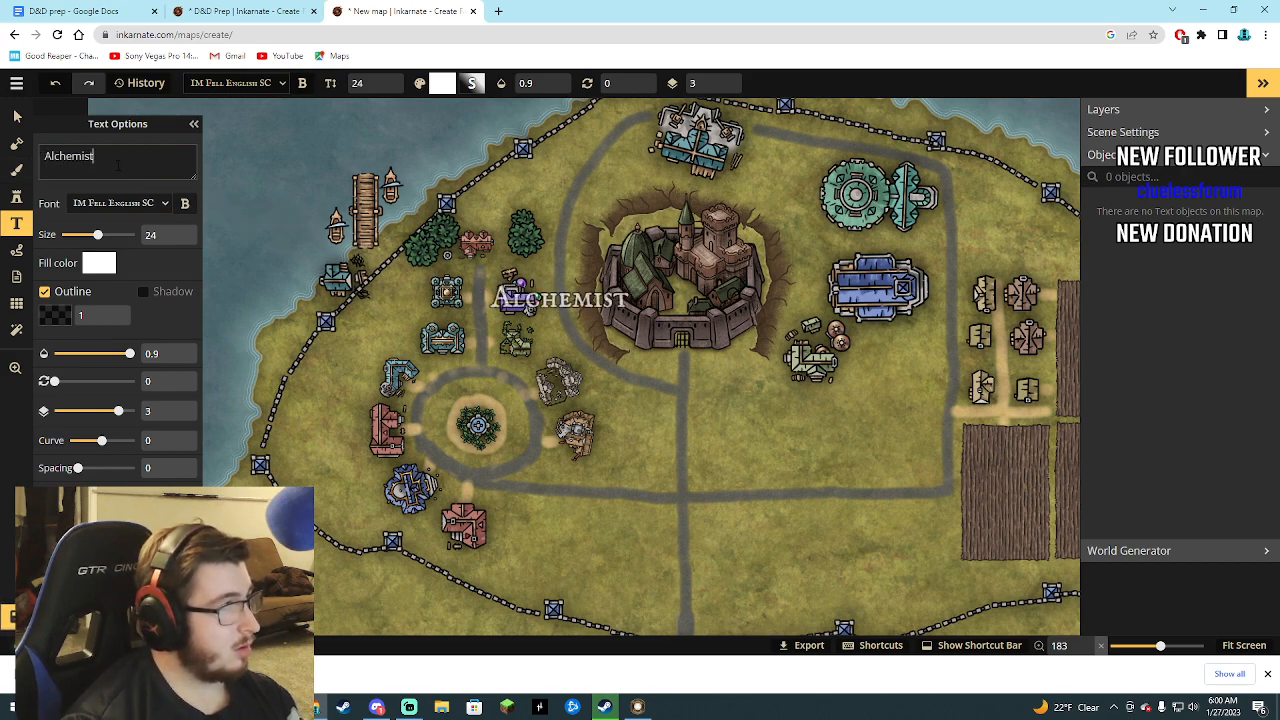
type("==")
key("BackSpace")
key("BackSpace")
key("BackSpace")
key("BackSpace")
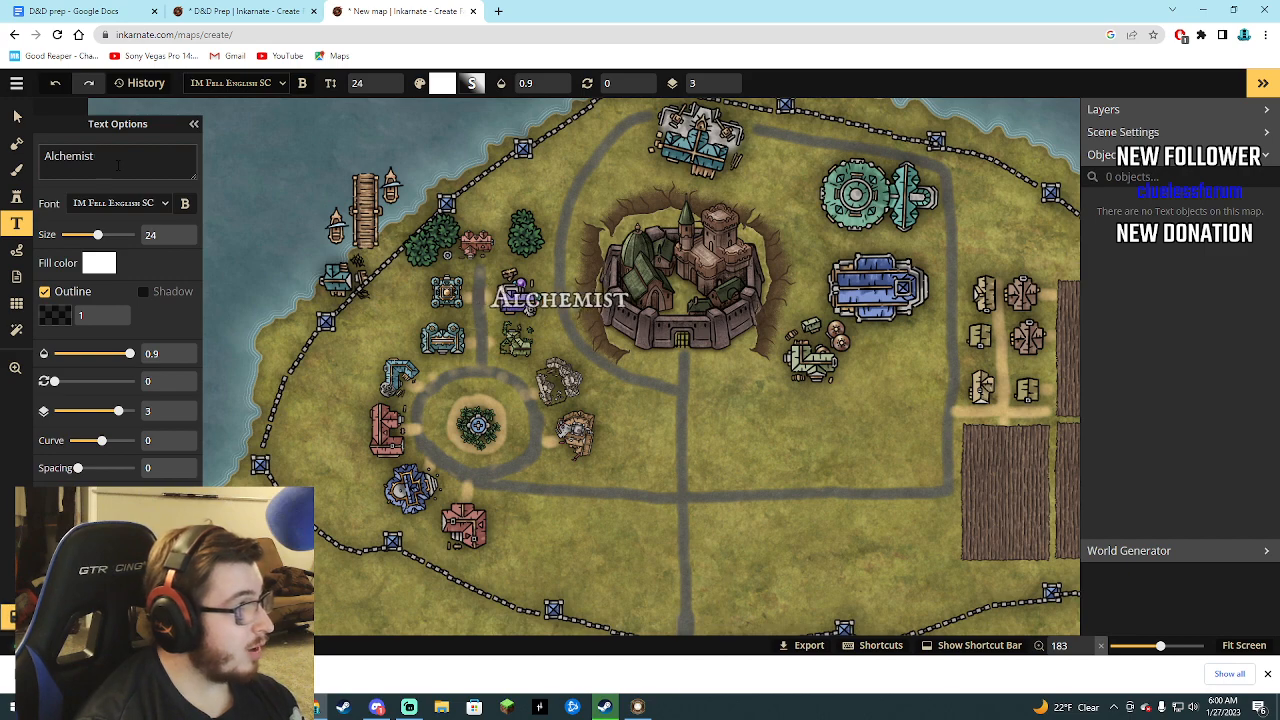
type("est")
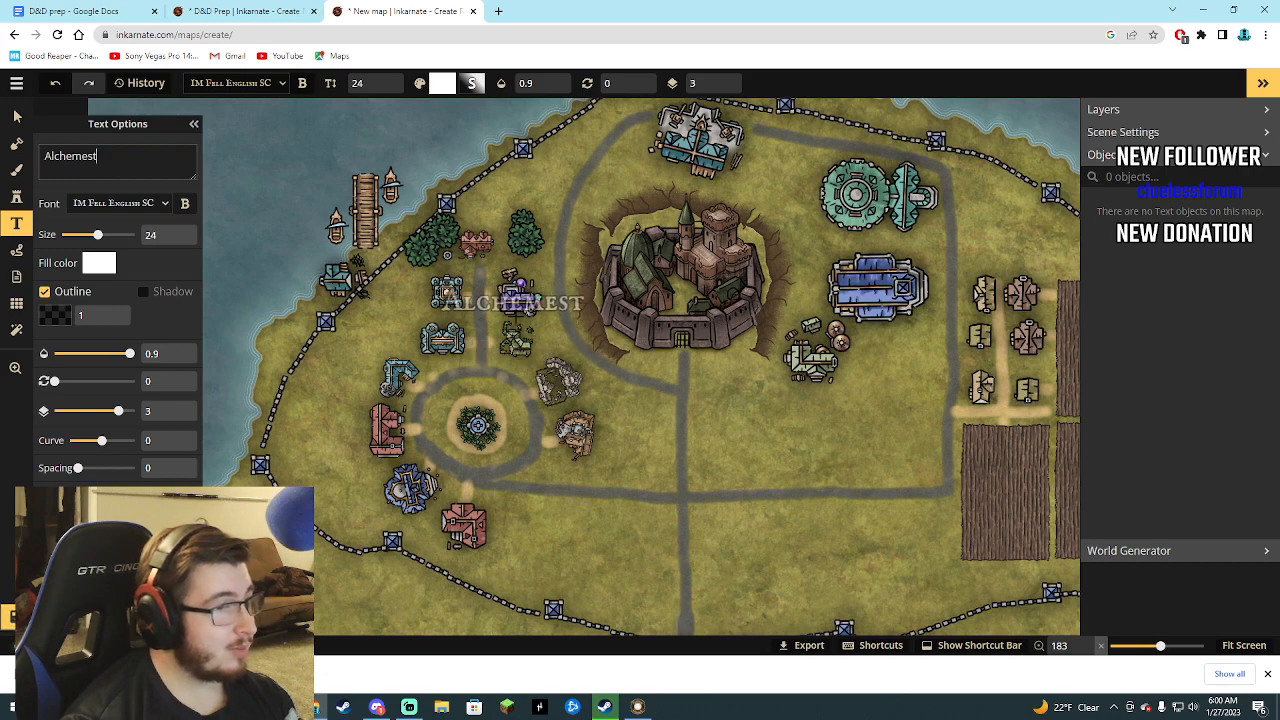
Place the "Alchemest" label at size 8 just above the purple alchemist building.
left_click(515, 303)
scroll(510, 305, "down", 8)
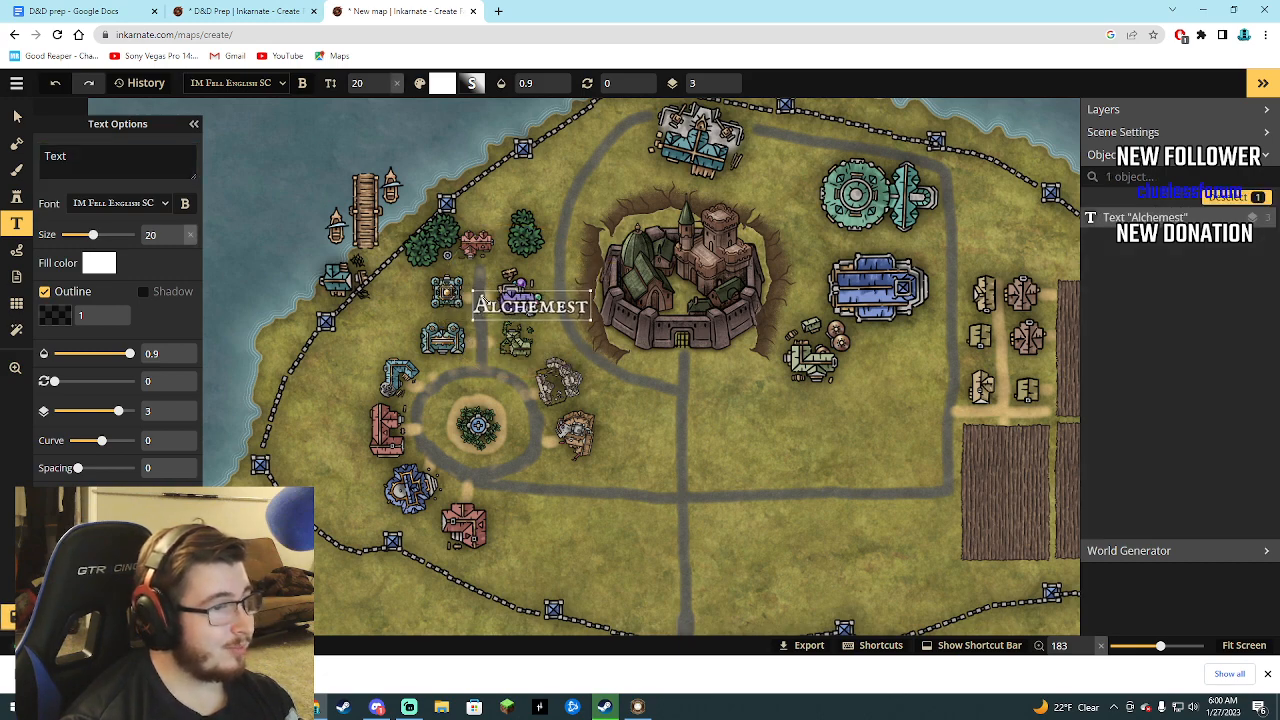
left_click_drag(566, 313, 516, 264)
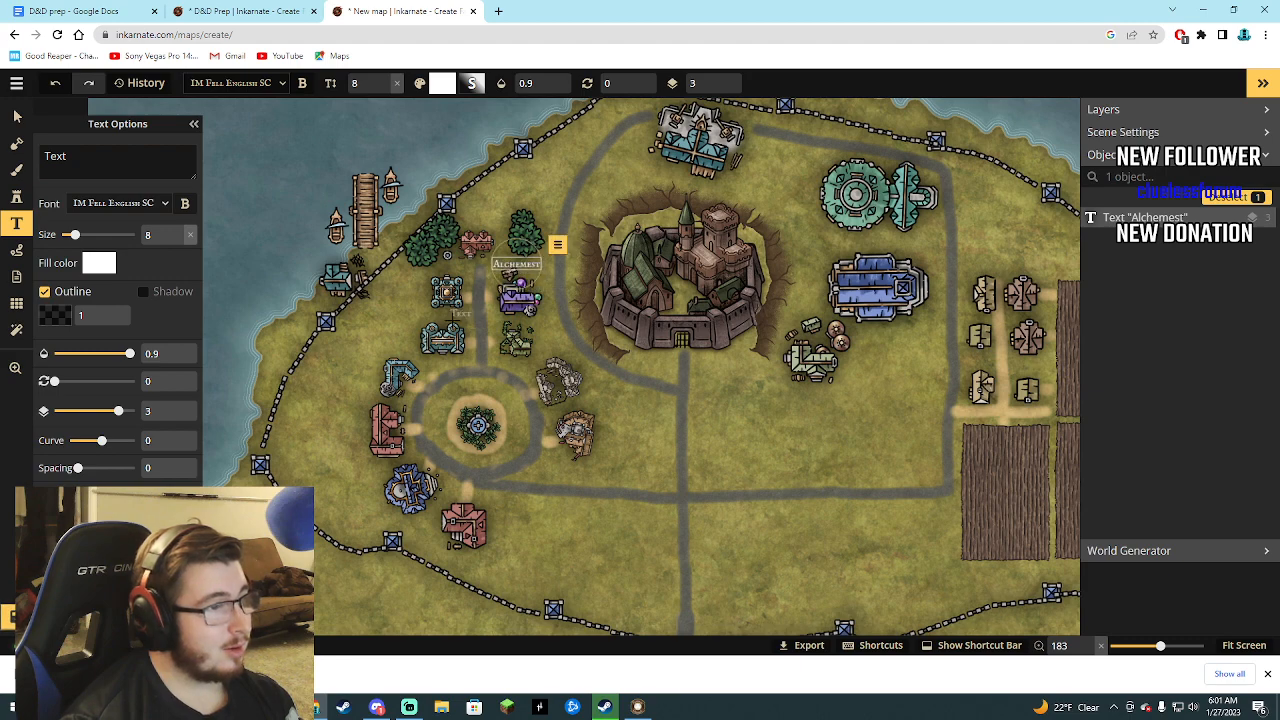
left_click(95, 162)
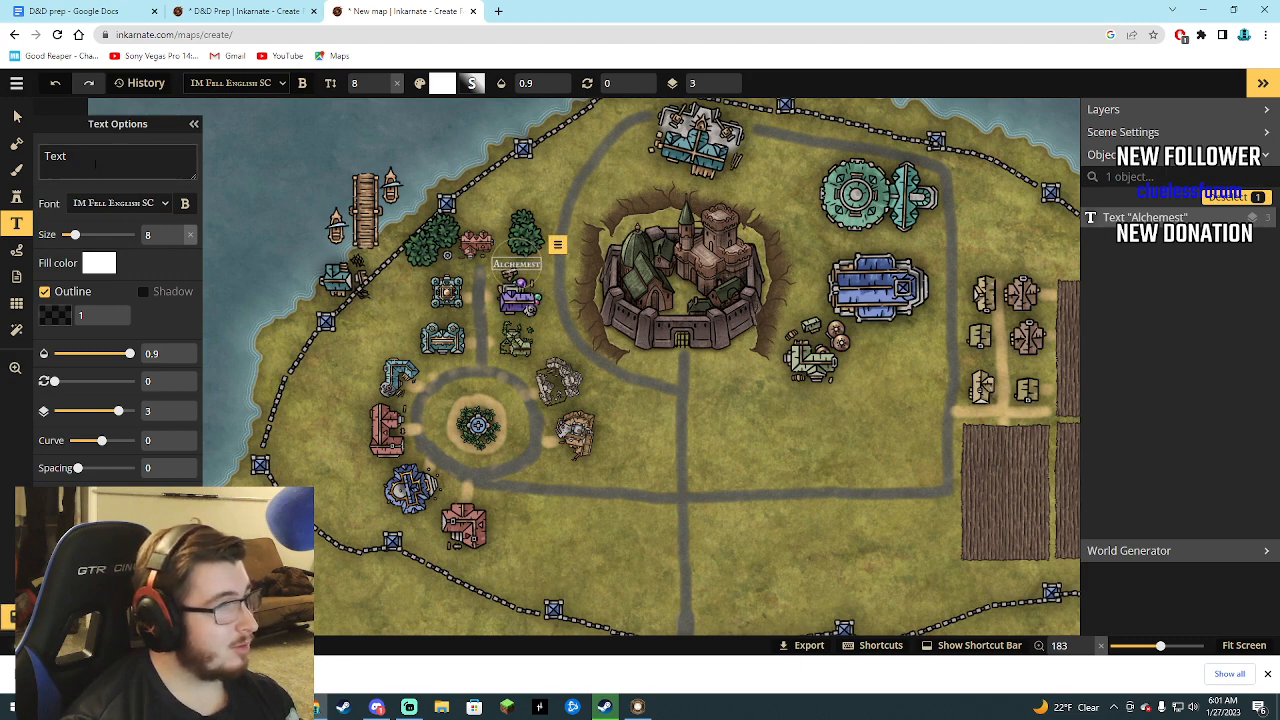
Enlarge the red inn stamp between the trees to size 116.
left_click(17, 116)
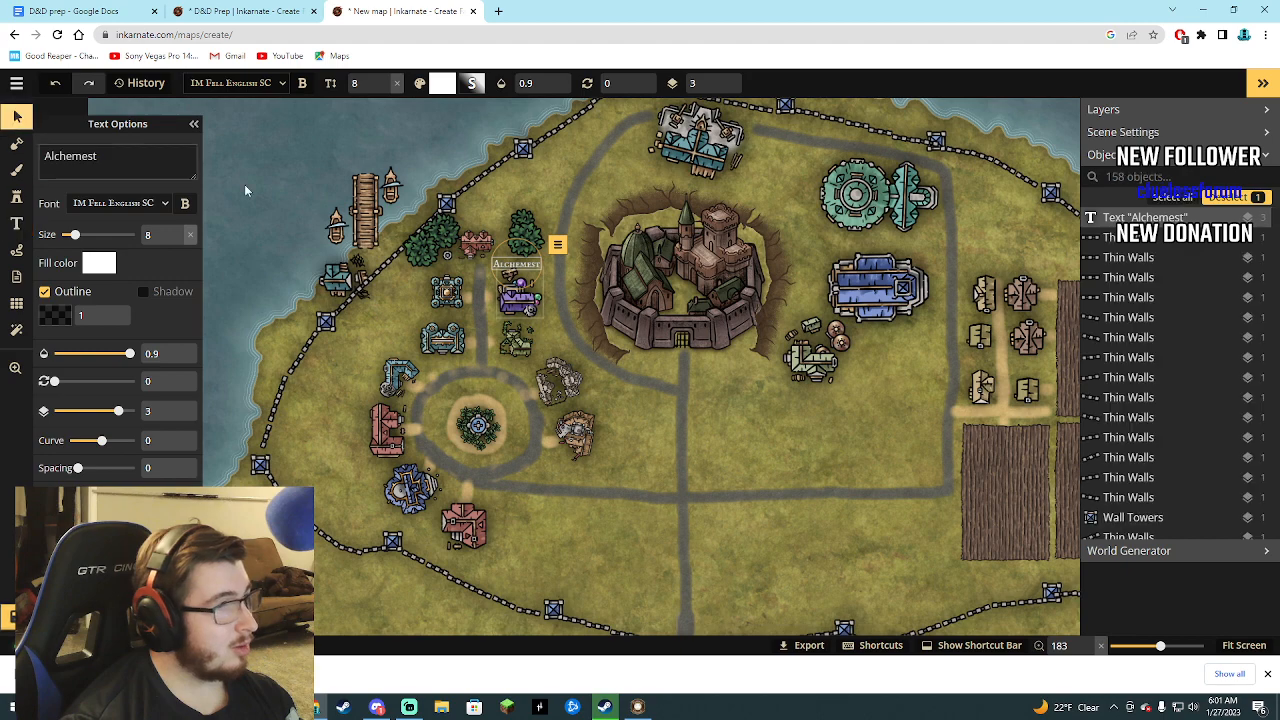
left_click(472, 238)
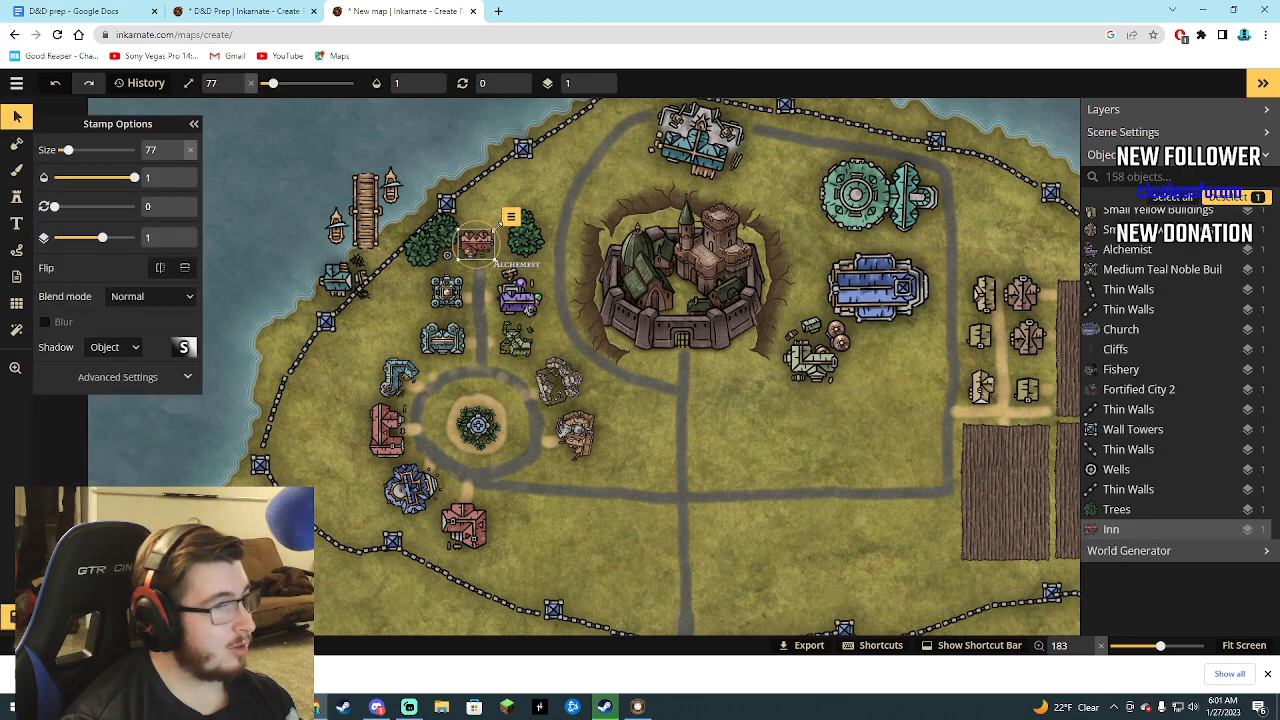
left_click_drag(497, 228, 517, 210)
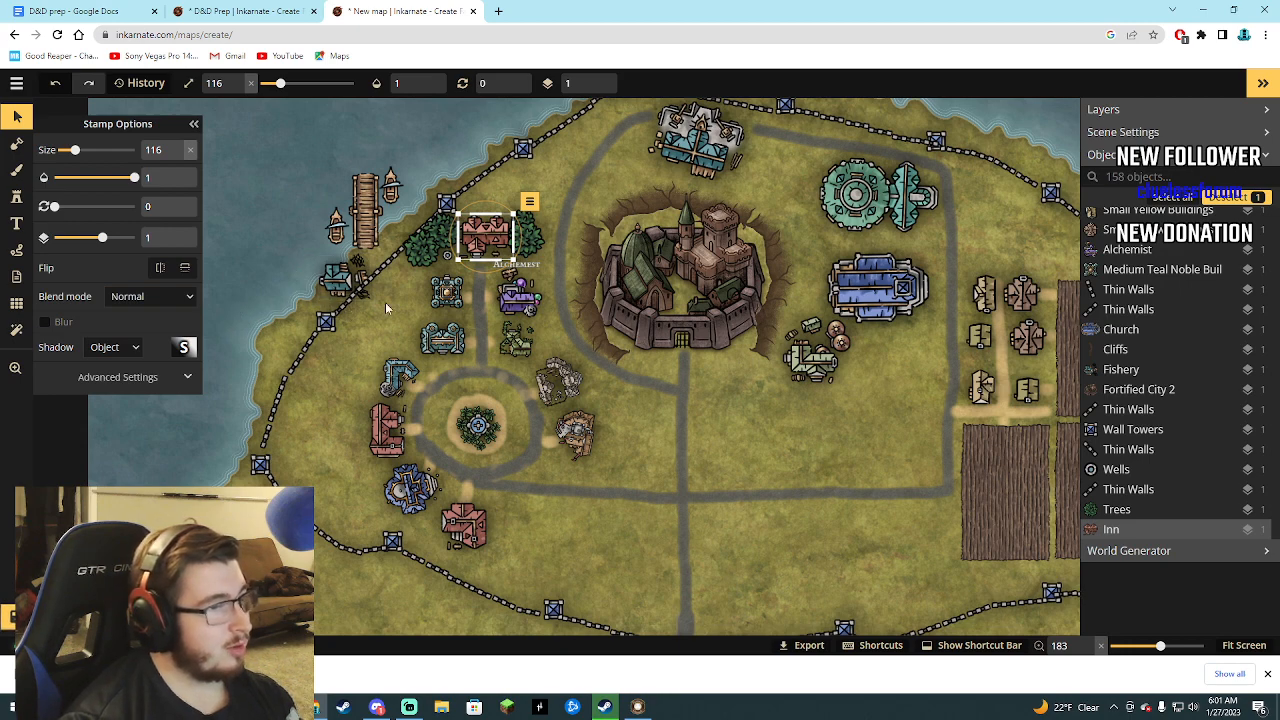
Move the "Alchemest" label to the lower edge of the purple building and change its text to "Herbelist".
left_click(528, 265)
left_click_drag(528, 265, 533, 314)
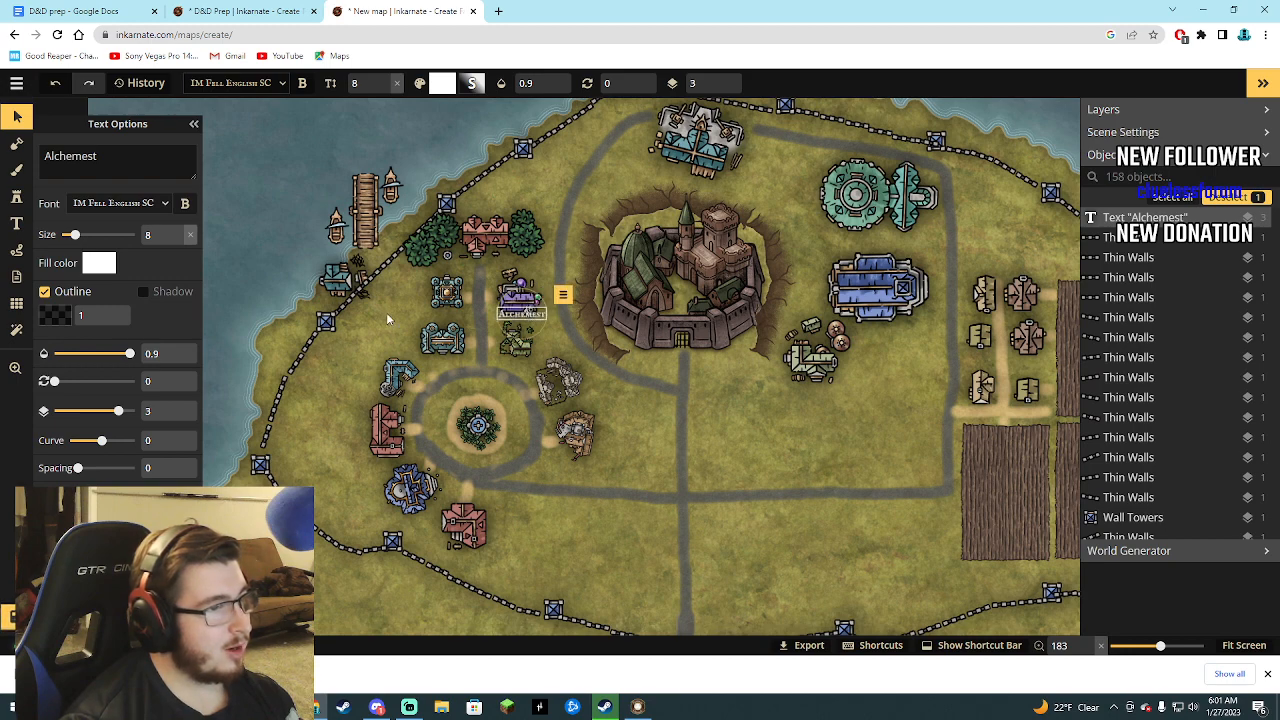
left_click_drag(97, 156, 46, 157)
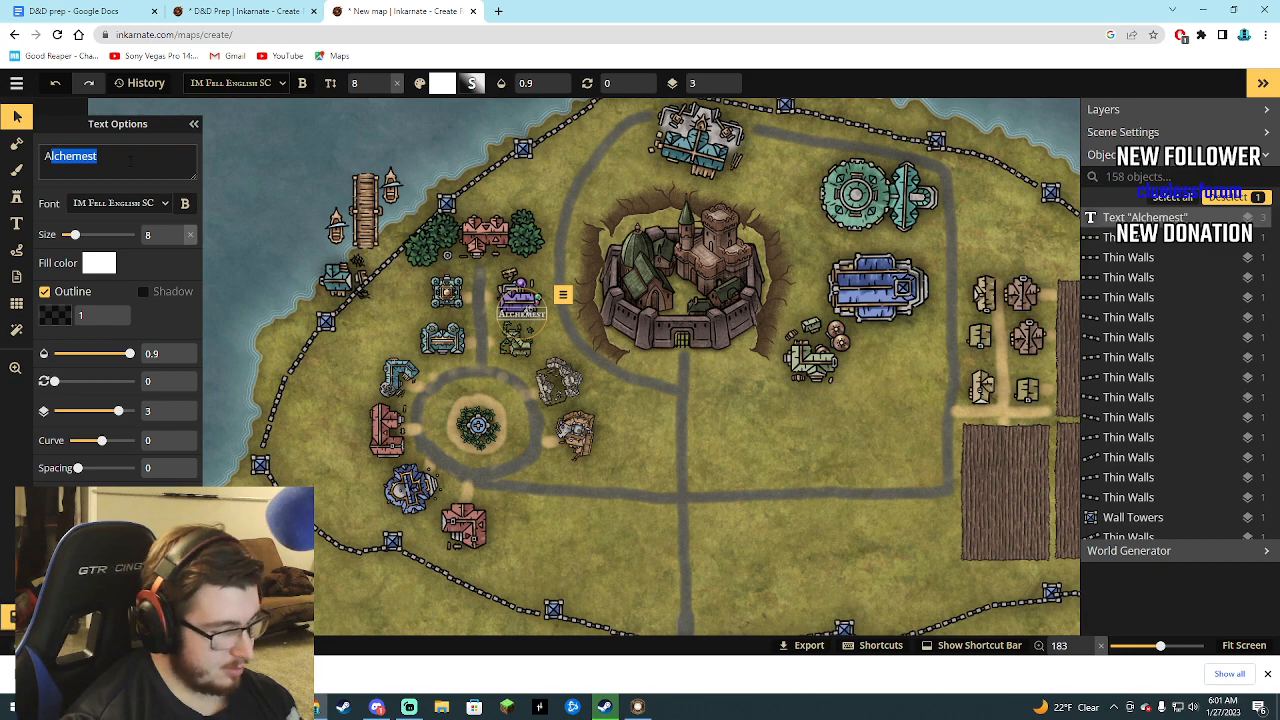
type("Her")
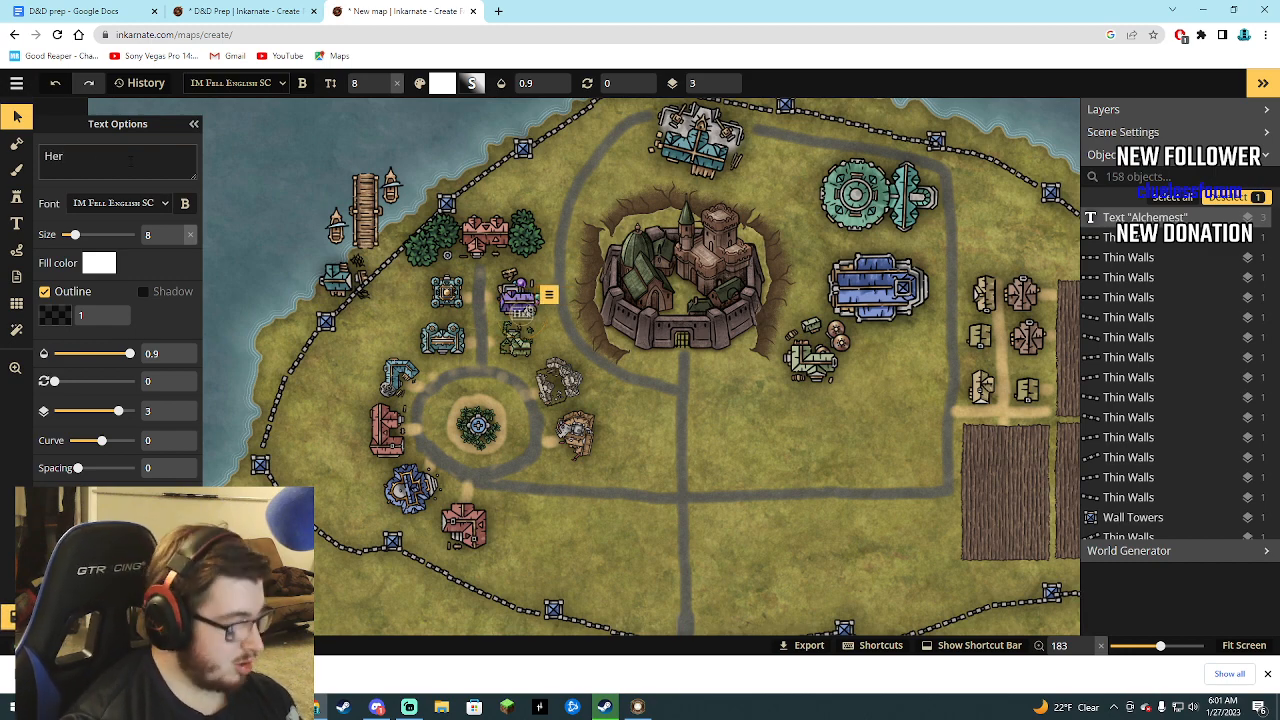
type("b")
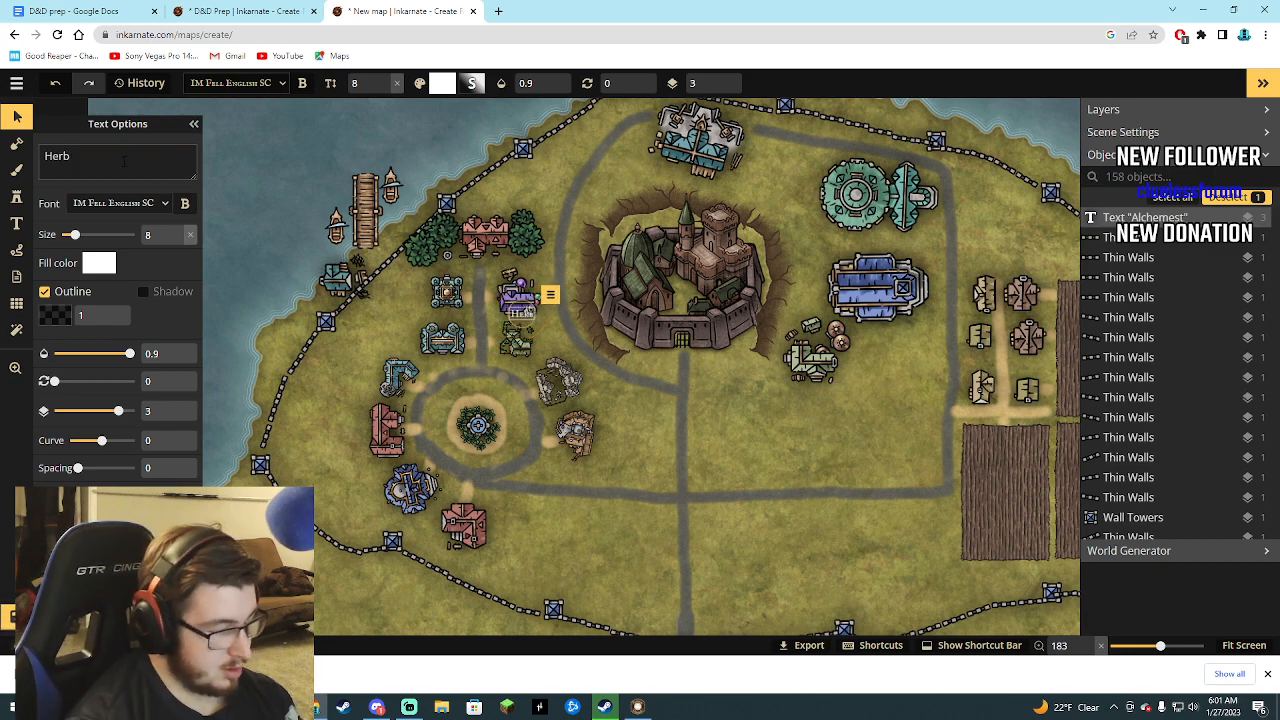
type("alist")
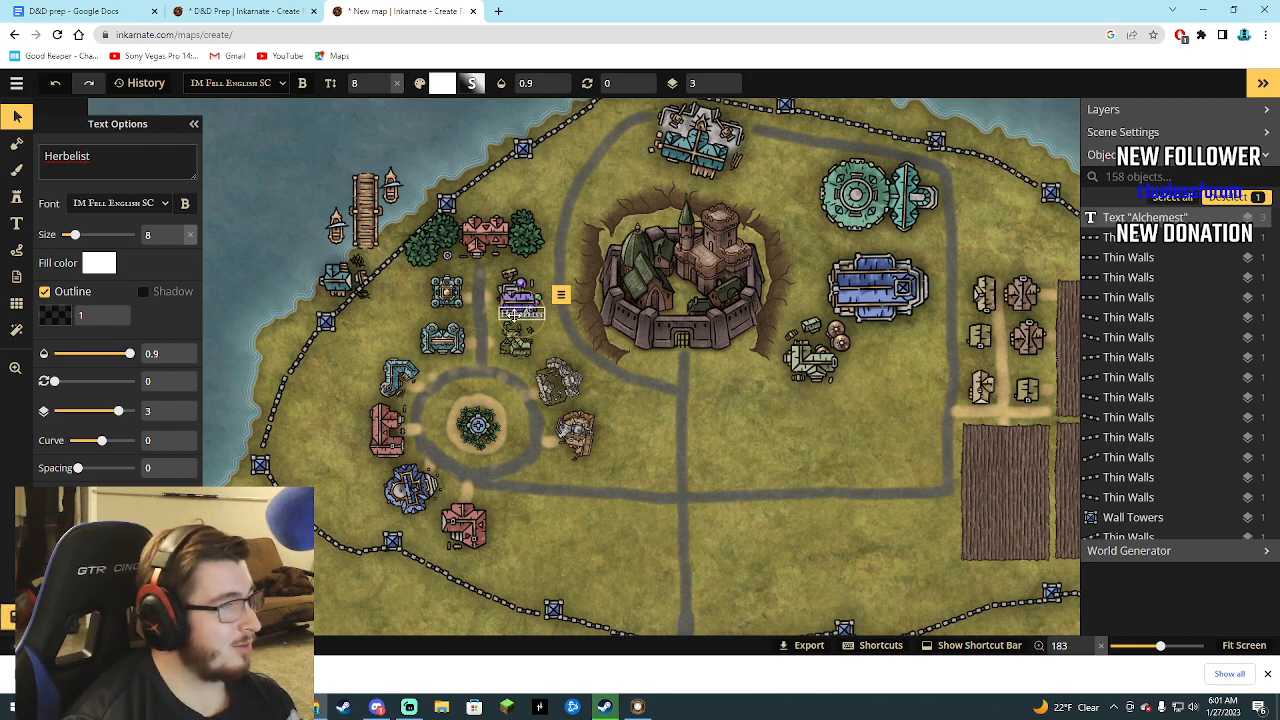
Change the text of the "Herbelist" label under the purple building back to "Alchemest".
left_click_drag(100, 157, 40, 157)
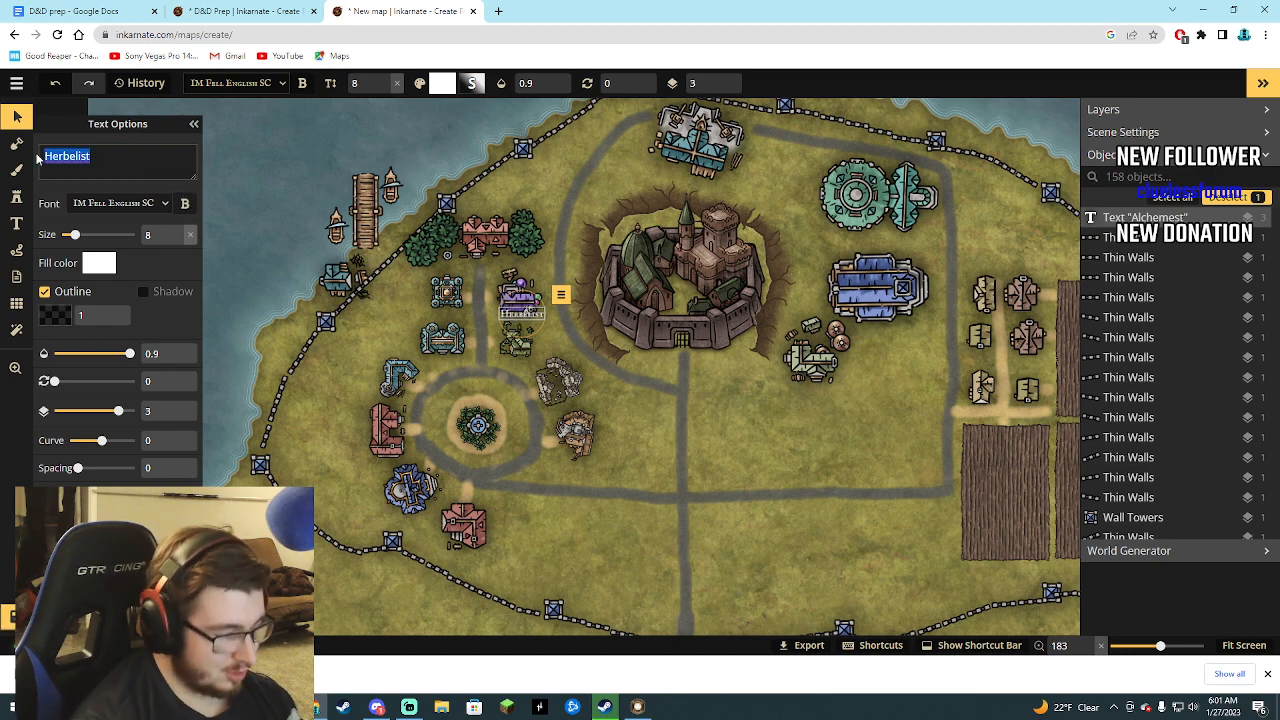
key("BackSpace")
type("Alchemest")
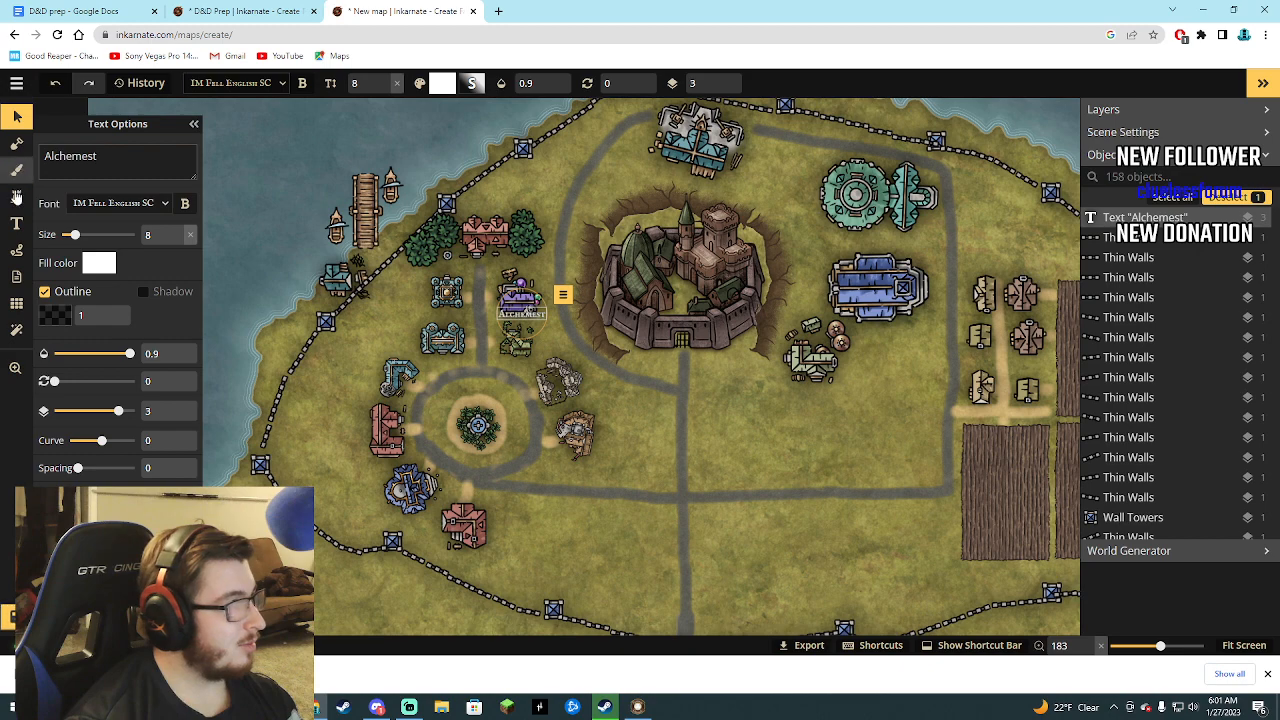
Add a text label reading "Herbelist" at the lower edge of the small green building below the alchemist.
left_click(15, 197)
left_click(16, 223)
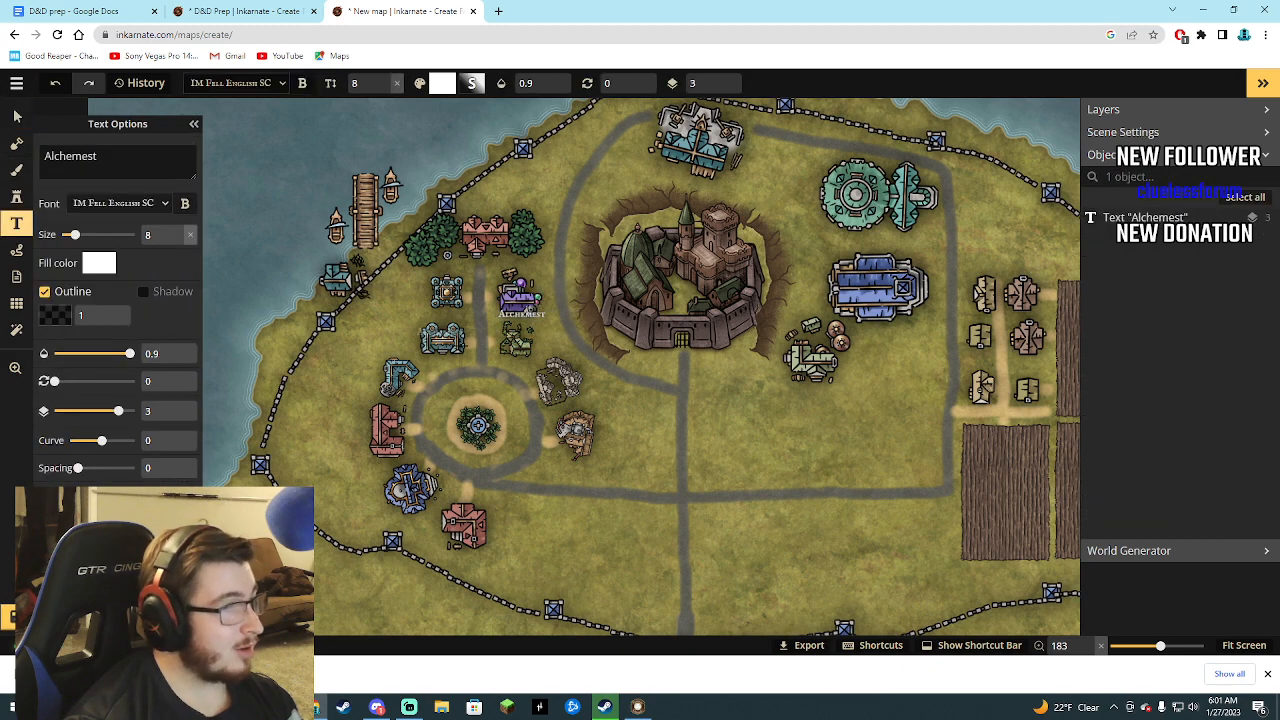
left_click(521, 354)
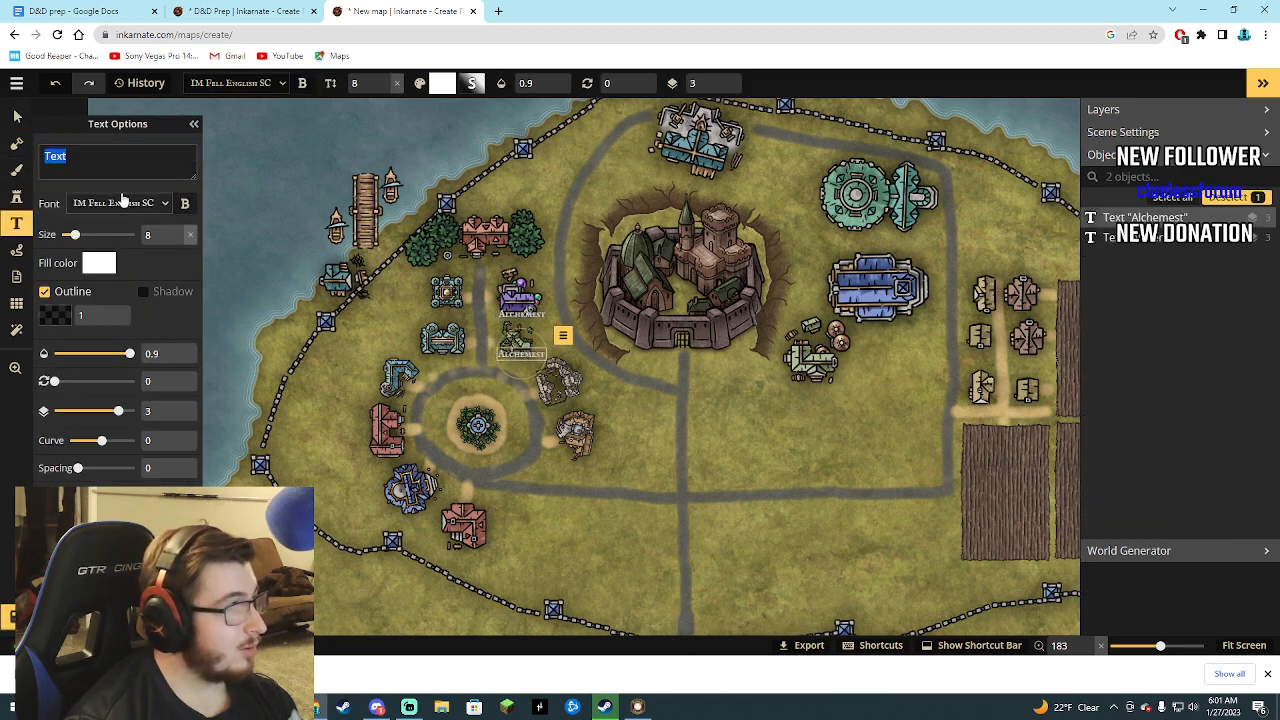
type("He")
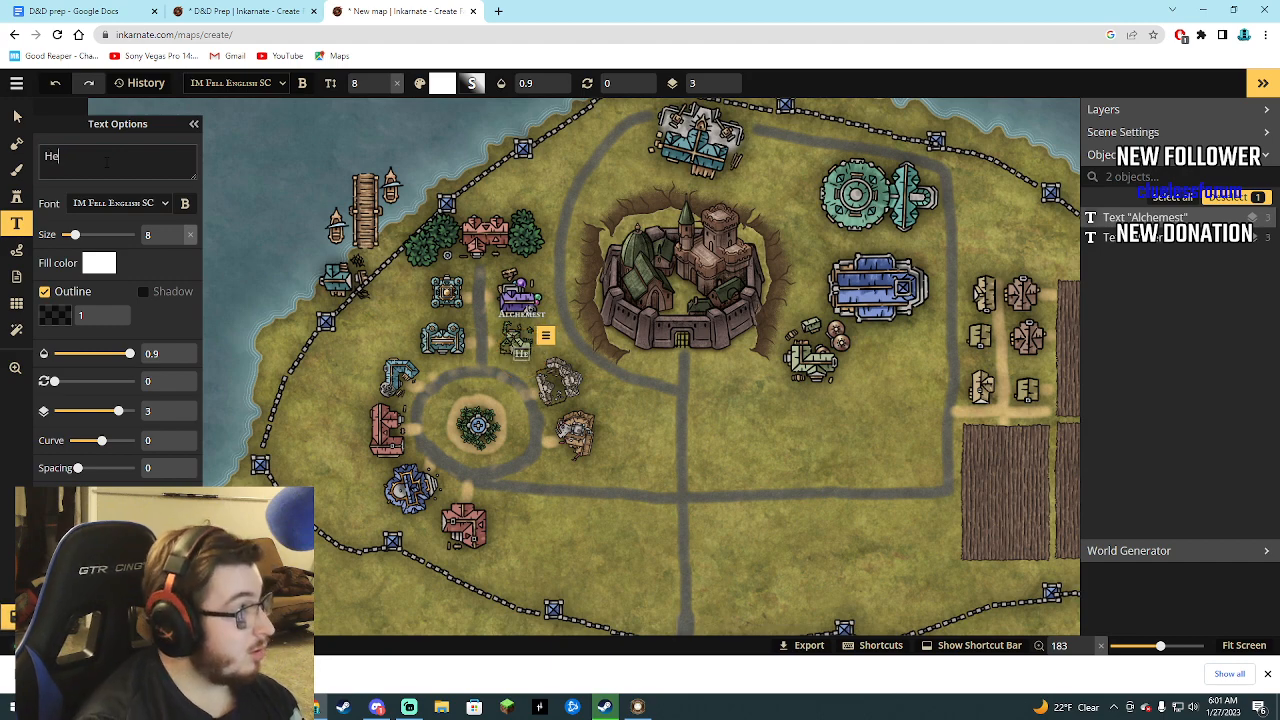
type("rbele")
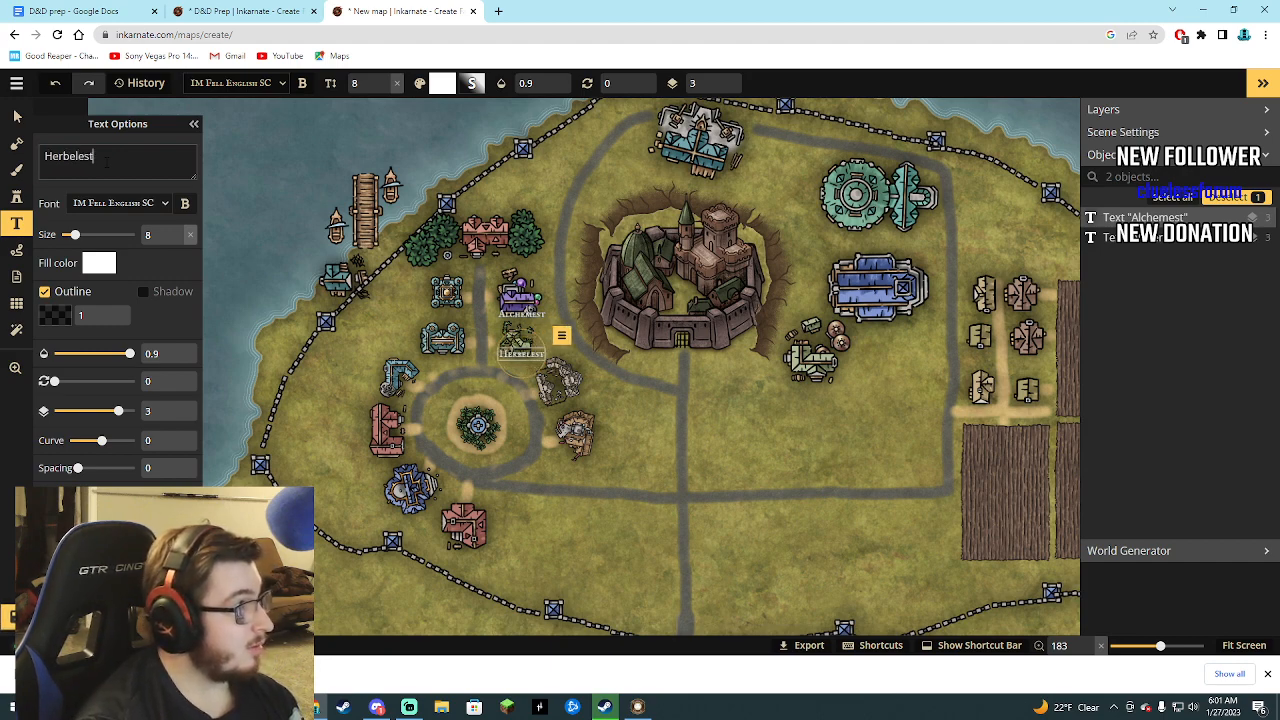
key("BackSpace")
type("ist")
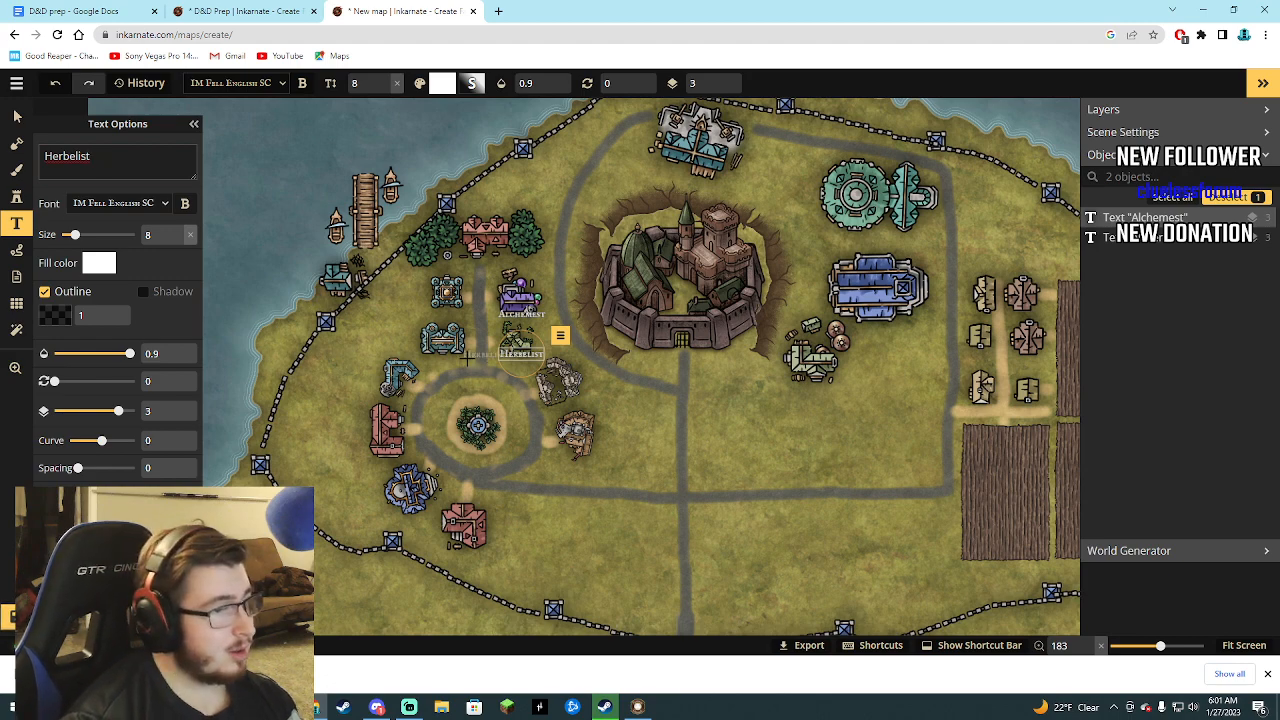
Add a text label reading "Blacksmith" just below the teal L-shaped building northwest of the round plaza.
left_click(17, 198)
left_click(18, 224)
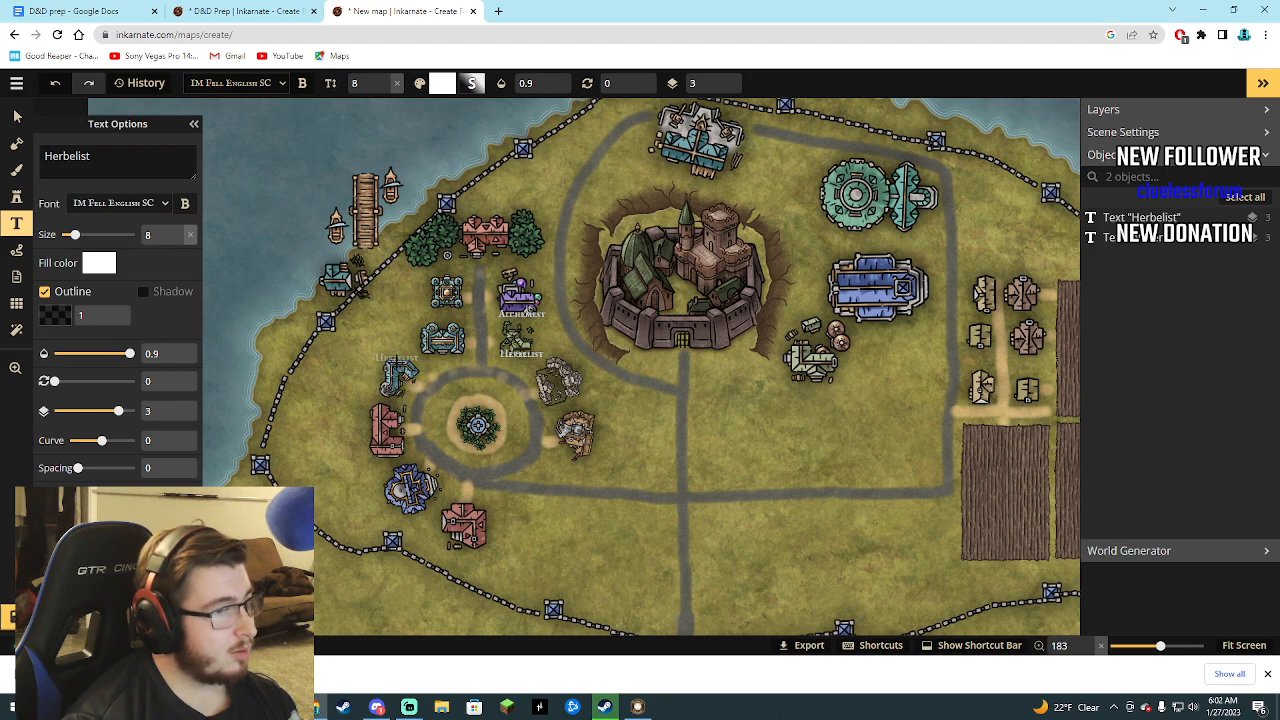
left_click(390, 395)
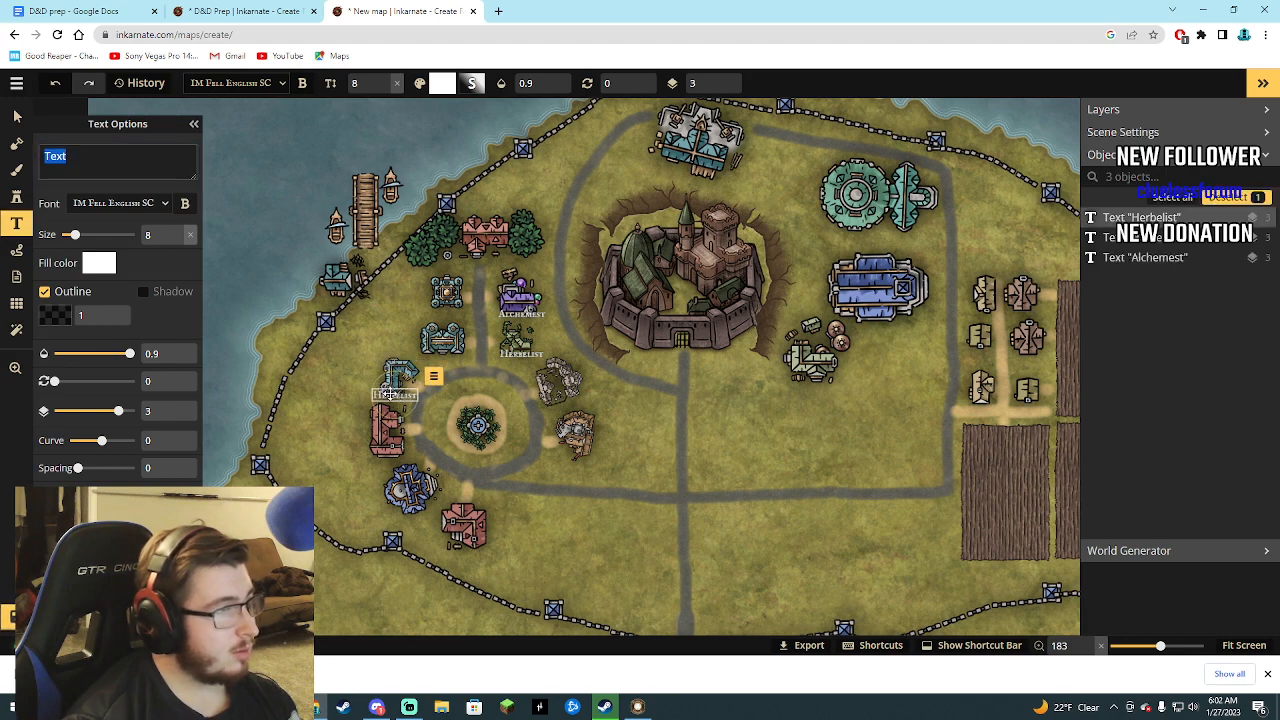
type("Black")
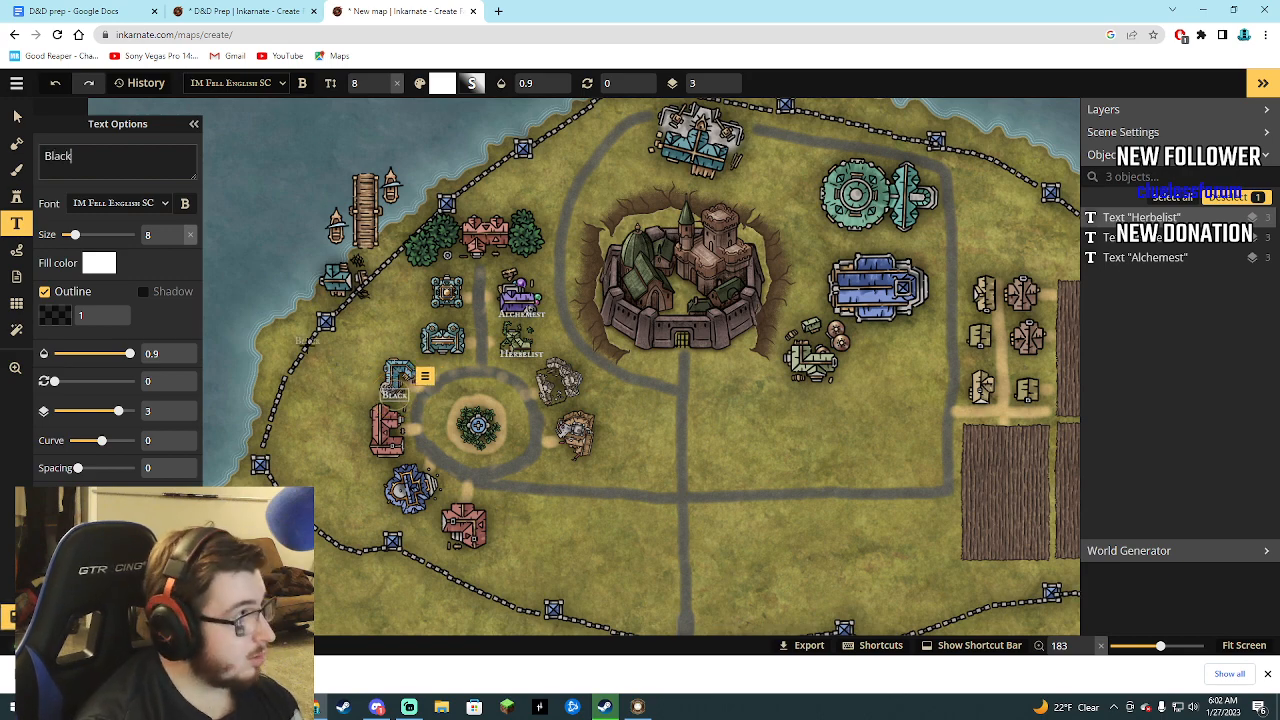
type("smith")
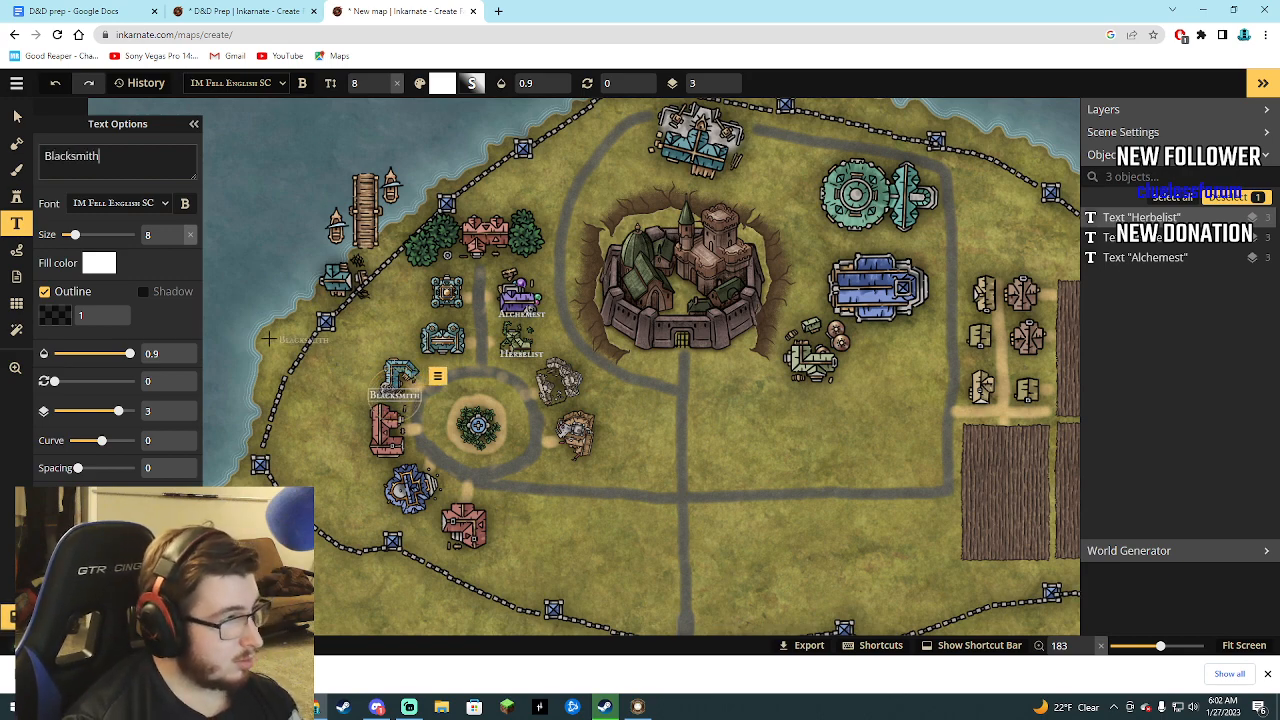
Add a text label reading "The Barons Stay Inn" just above the red inn between the trees.
left_click(17, 118)
left_click(18, 225)
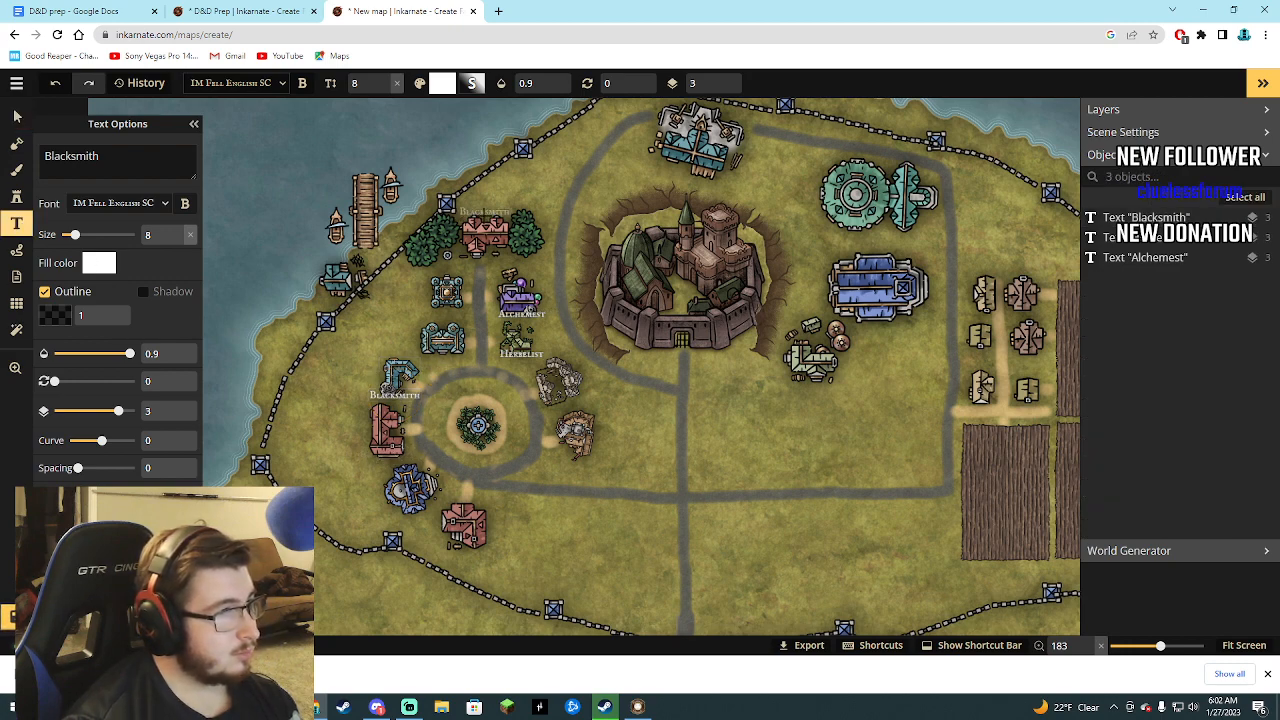
left_click(484, 213)
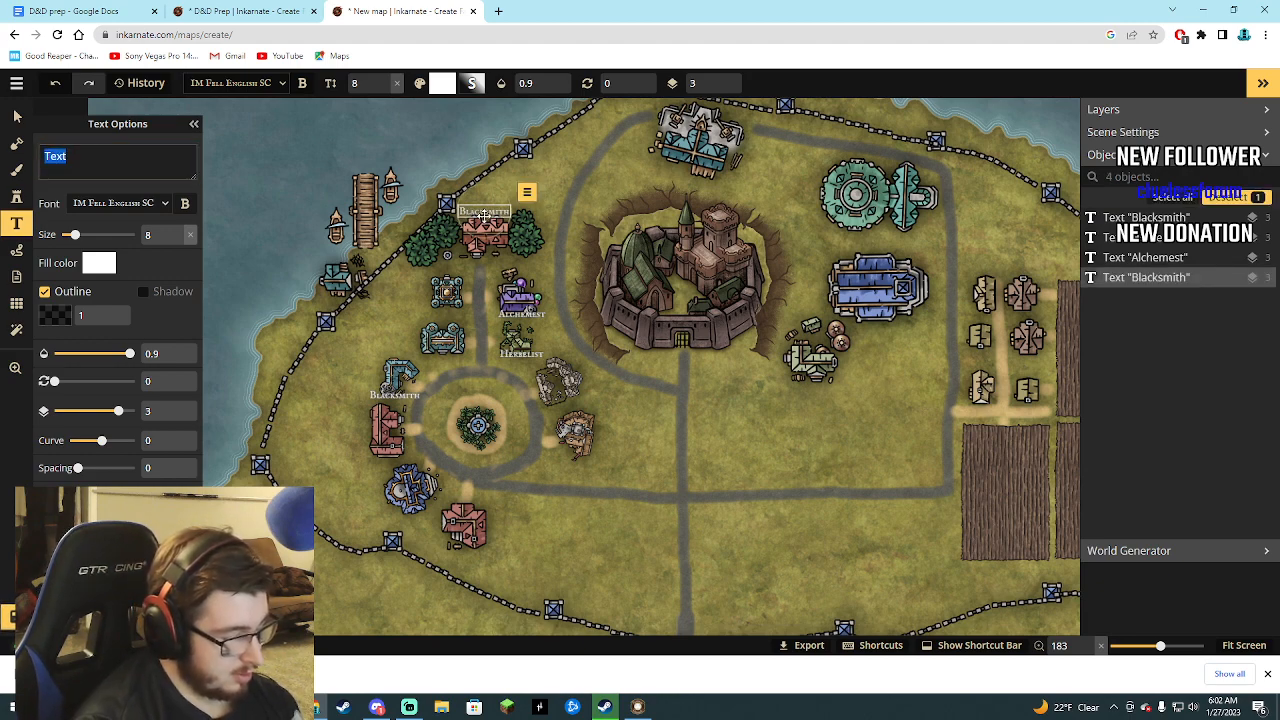
type("B")
key("BackSpace")
type("The")
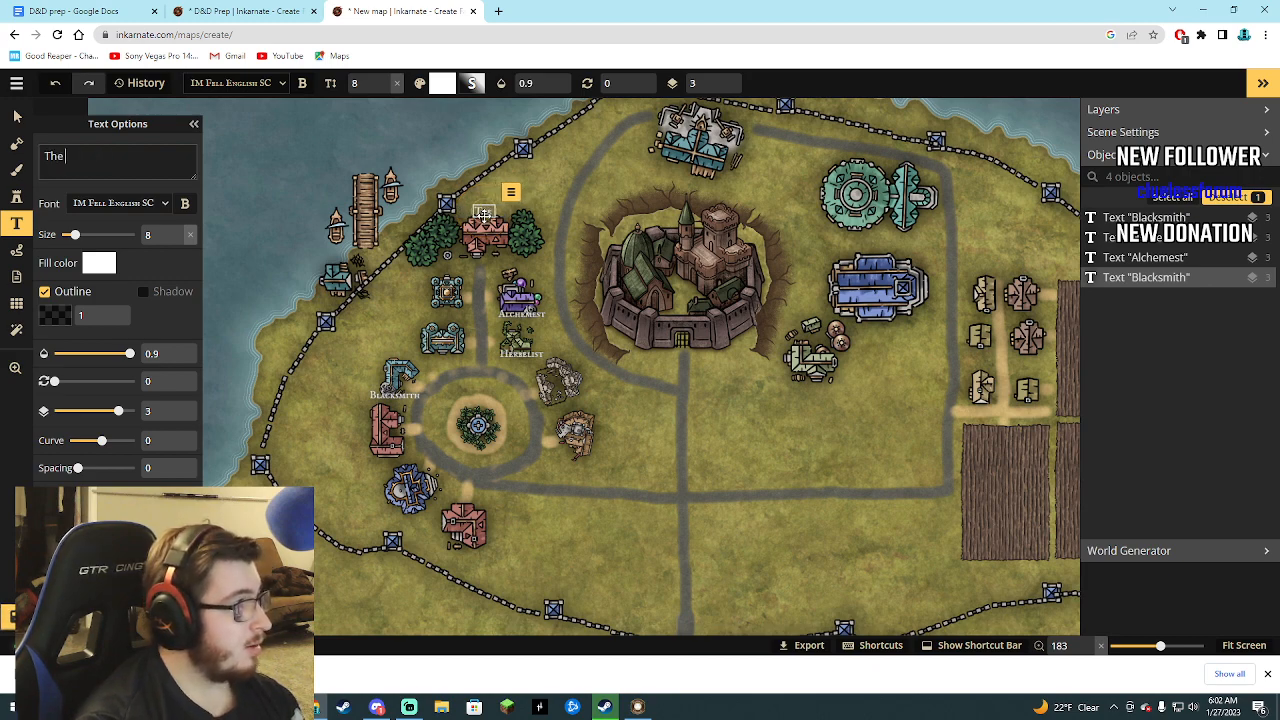
type(" Bar")
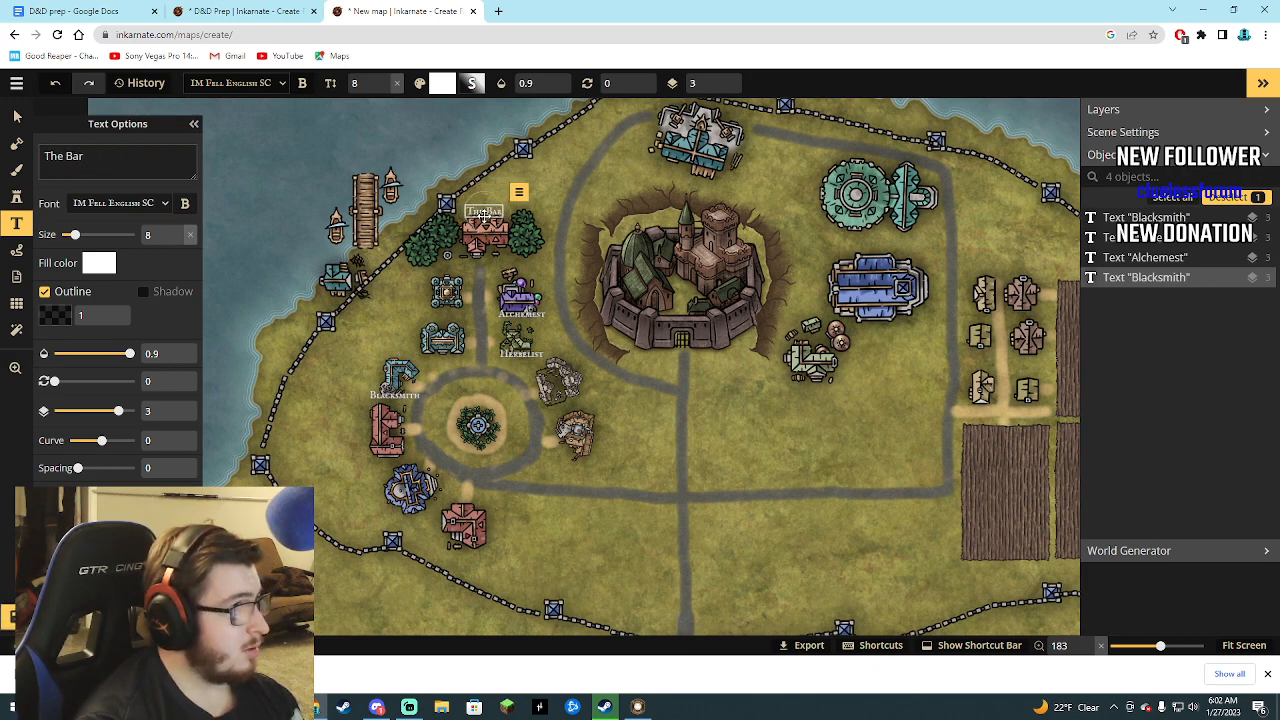
type("ons s")
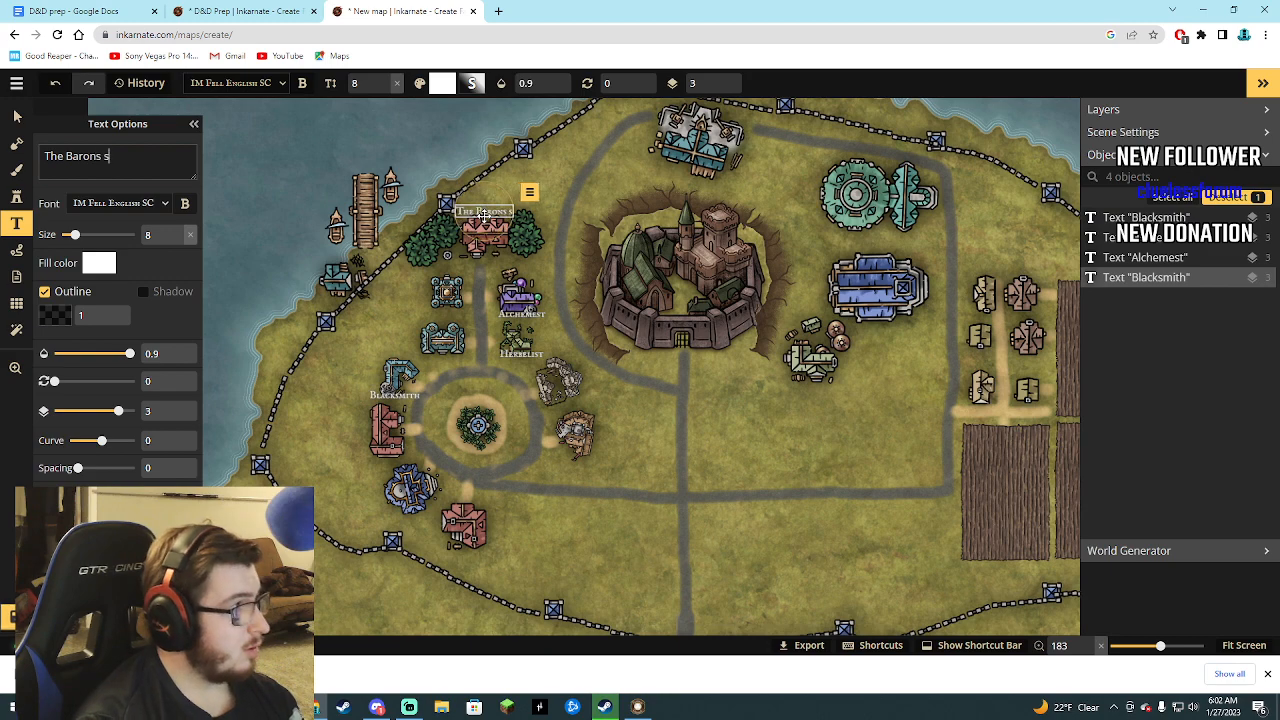
key("BackSpace")
type("Stay ")
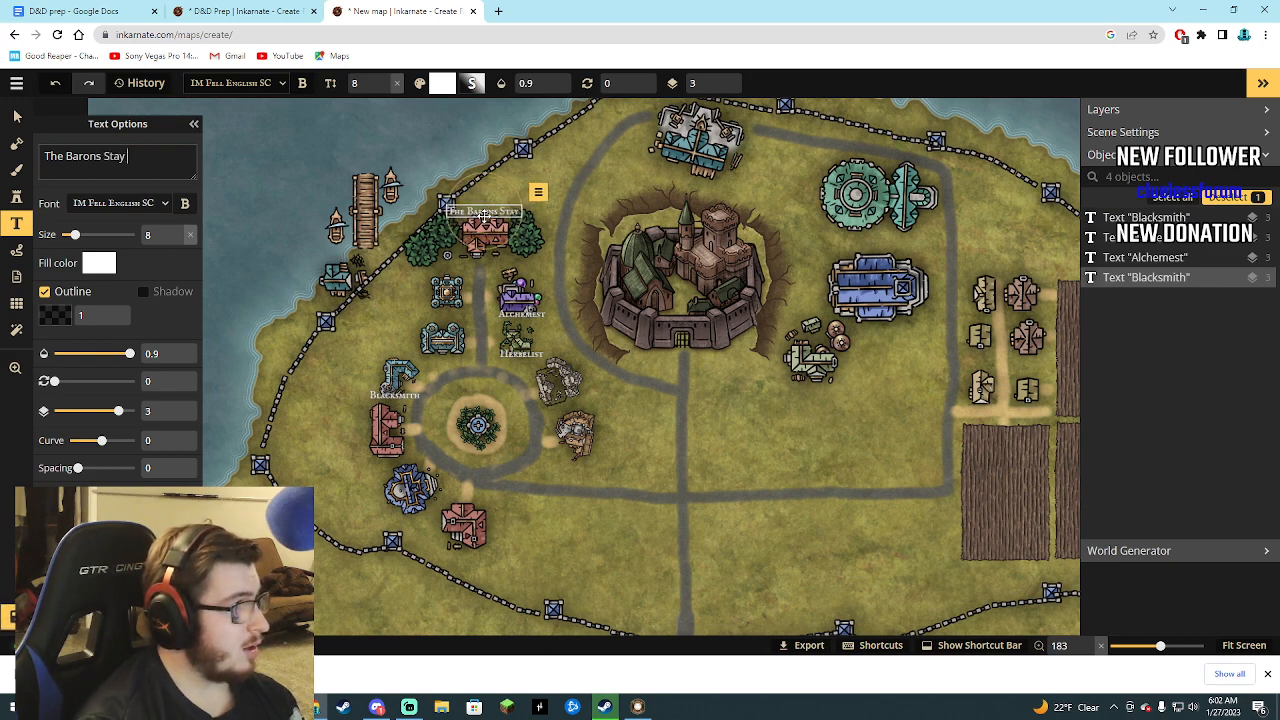
type("Inn")
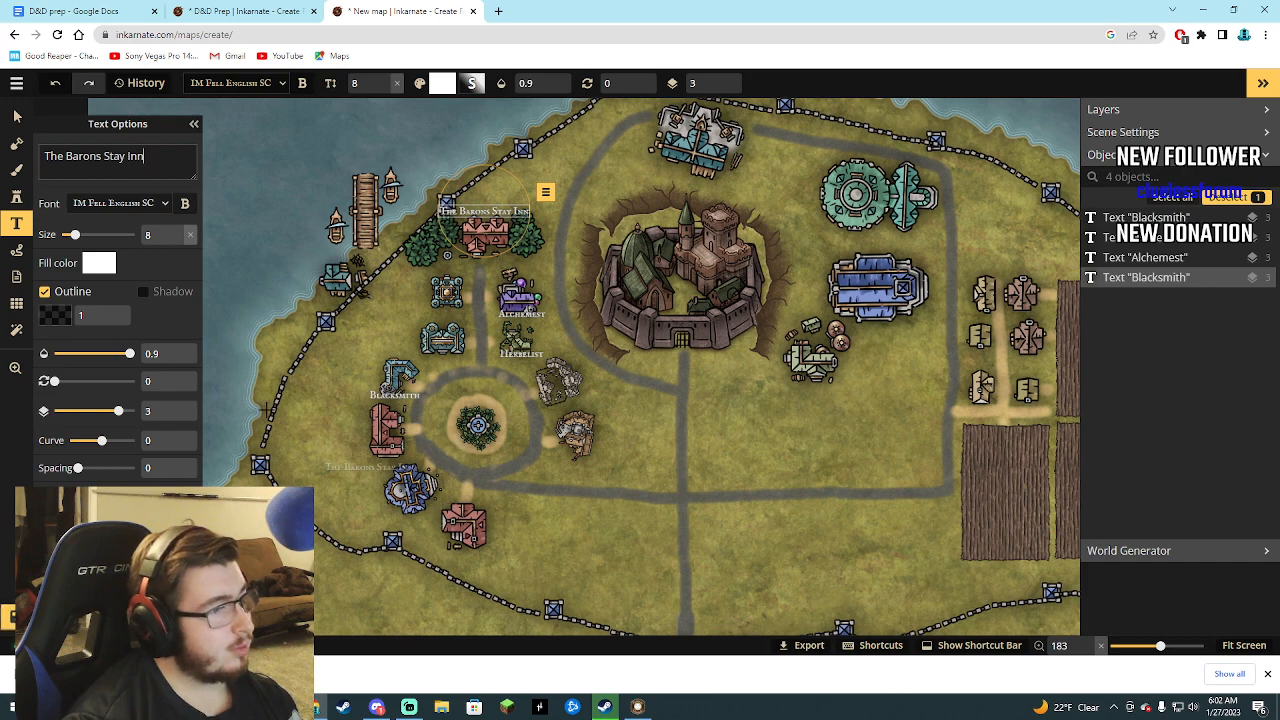
Add a text label reading "All Class Inn" just below the red building west of the round plaza.
left_click(18, 120)
left_click(16, 223)
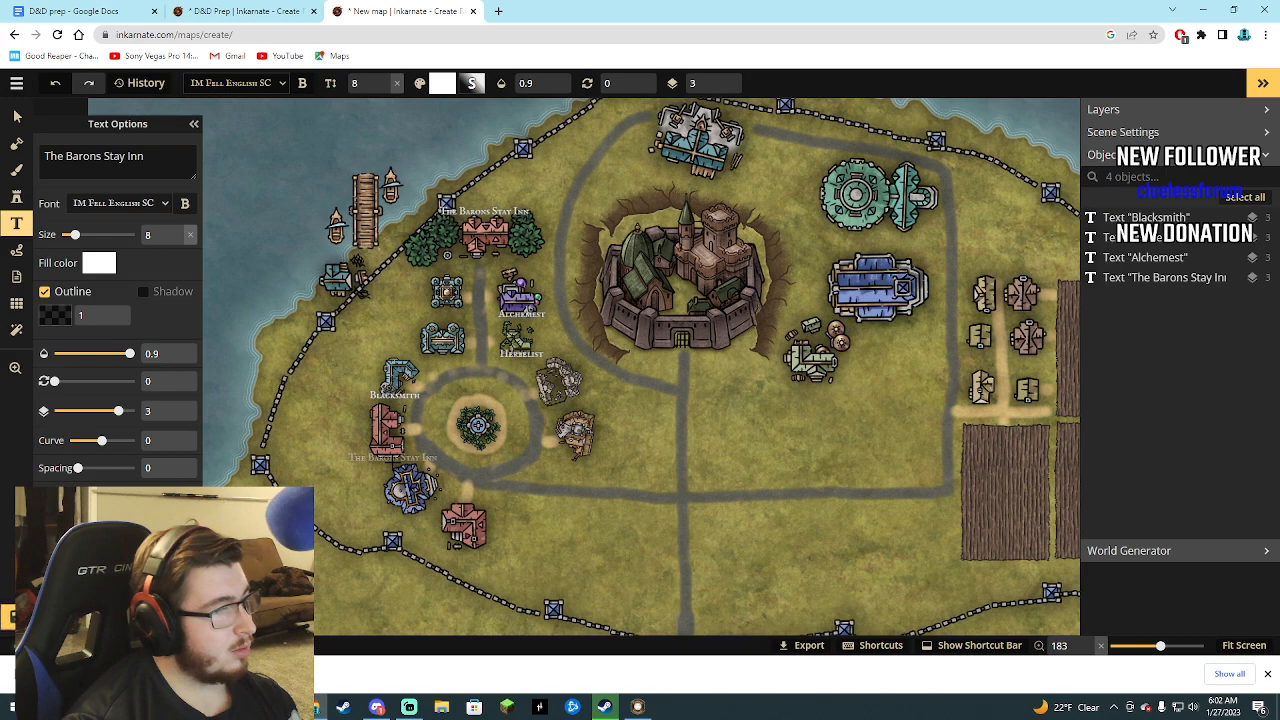
left_click(393, 458)
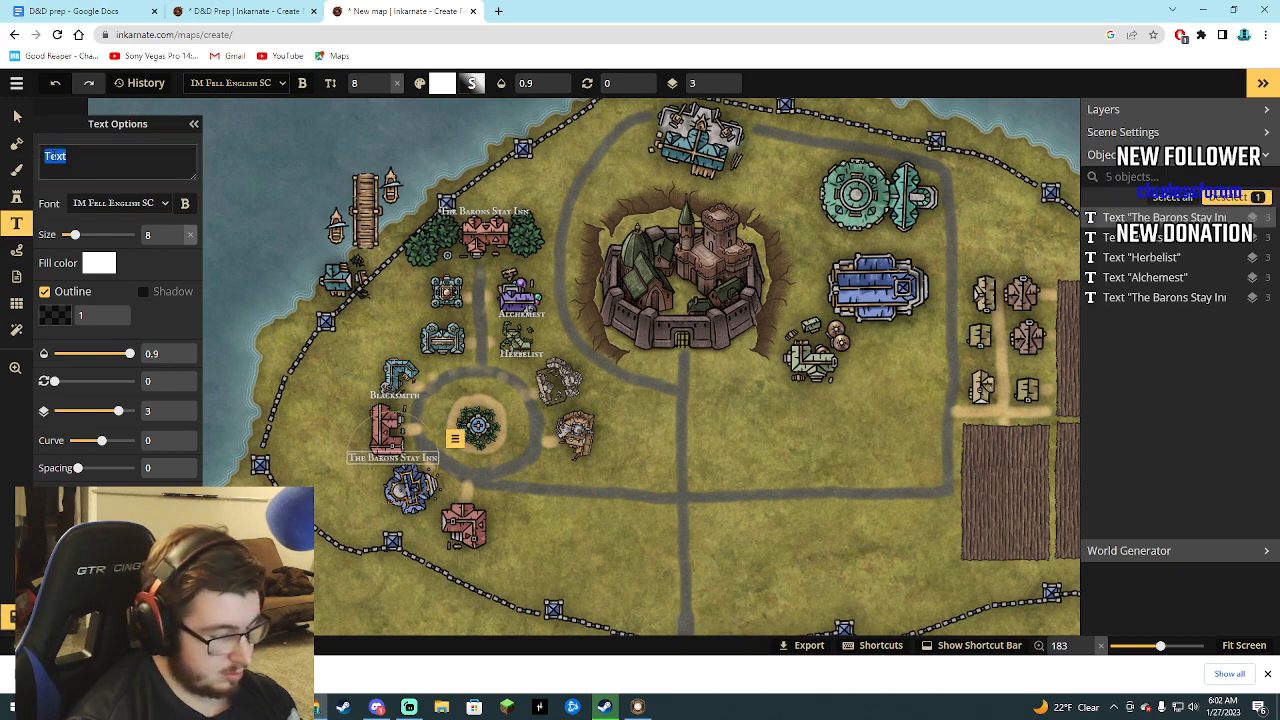
type("class")
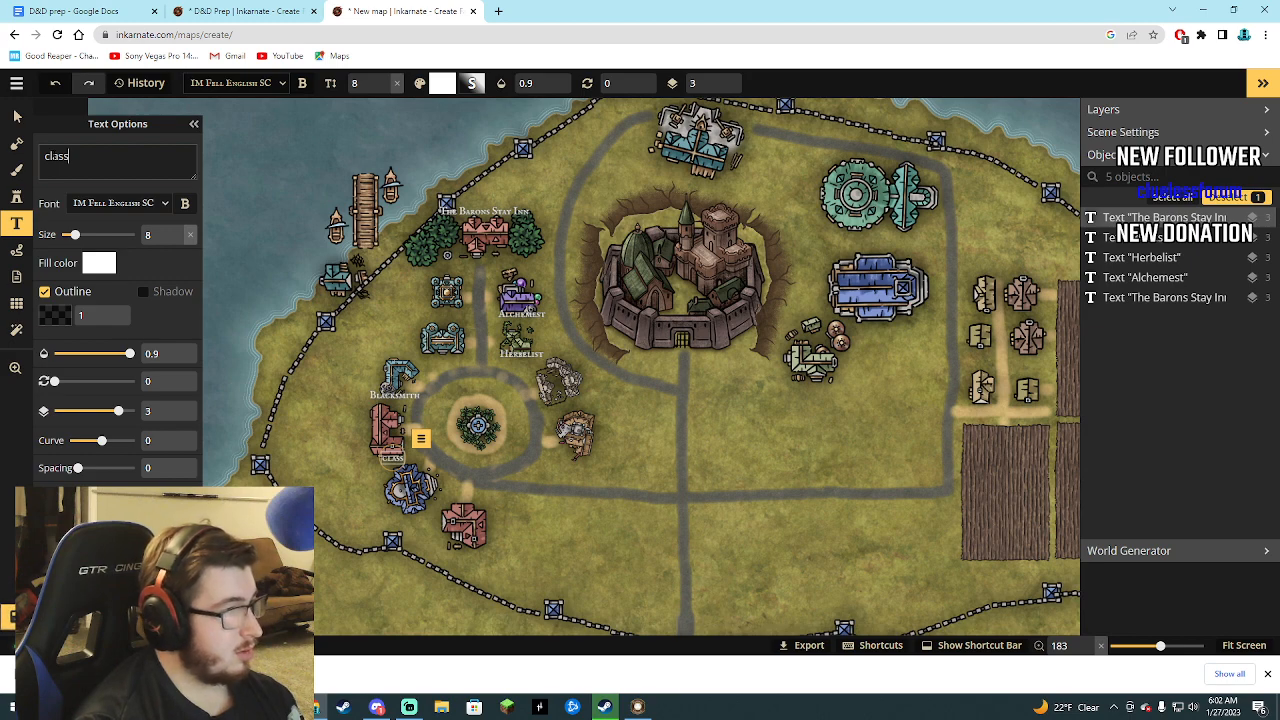
key("BackSpace")
key("BackSpace")
key("BackSpace")
key("BackSpace")
key("BackSpace")
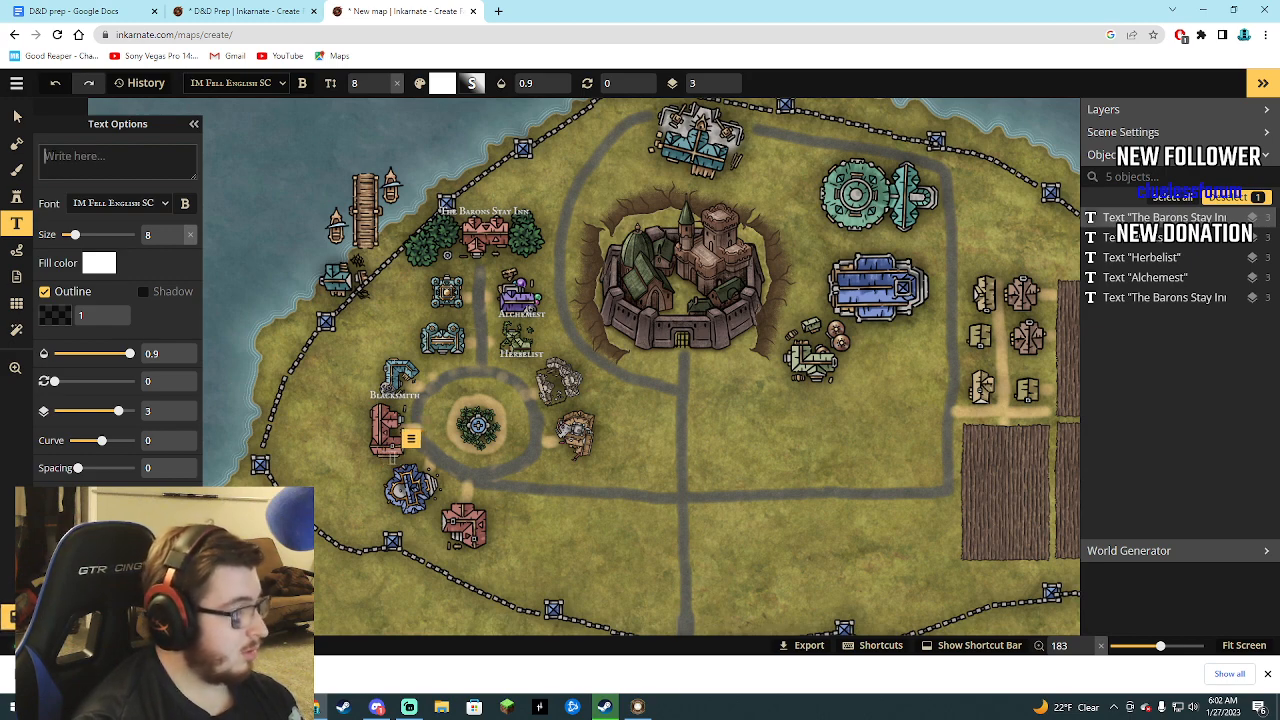
type("All C")
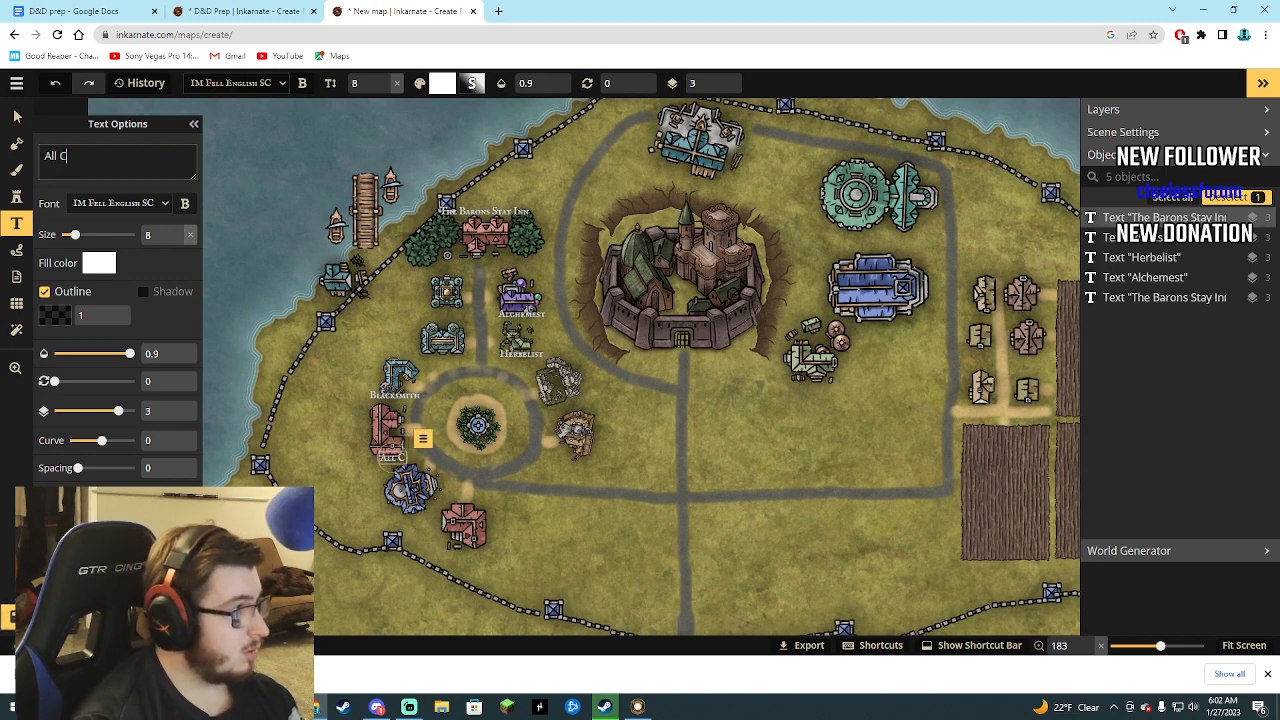
type("lass Inn")
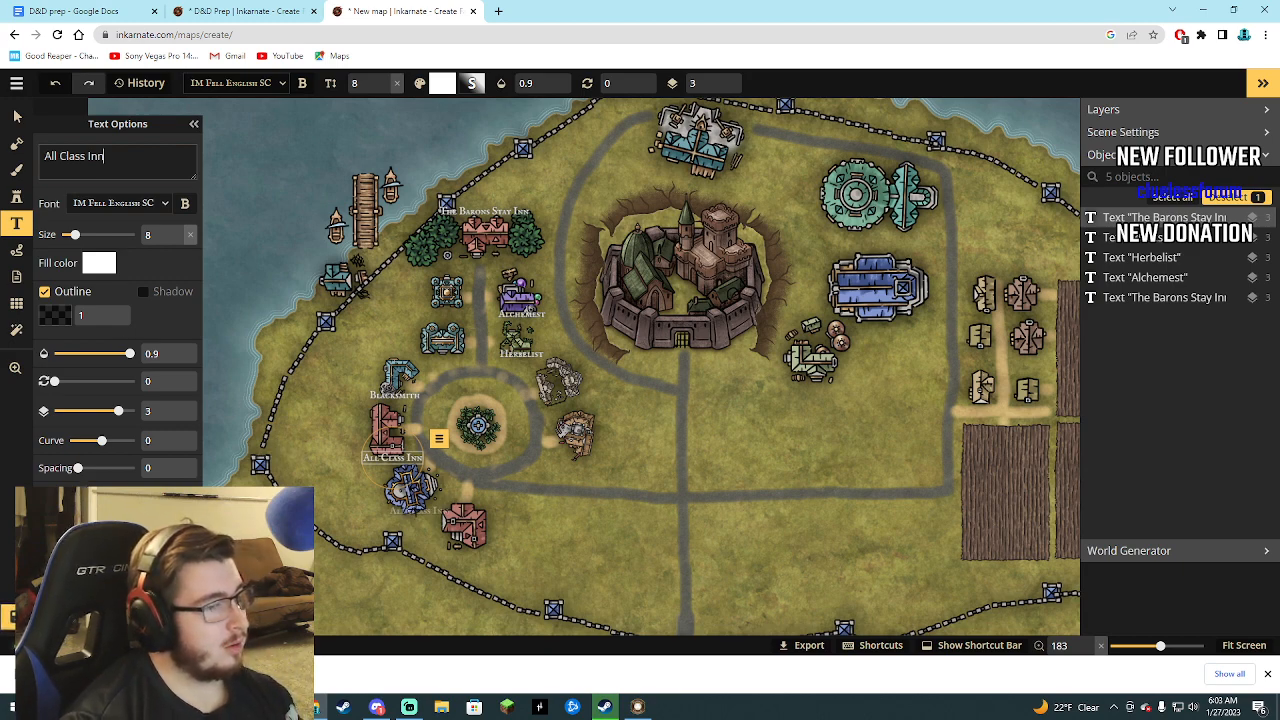
Examine the blue building stamp below the All Class Inn and browse the Watercolor Cities stamp catalog.
left_click(17, 117)
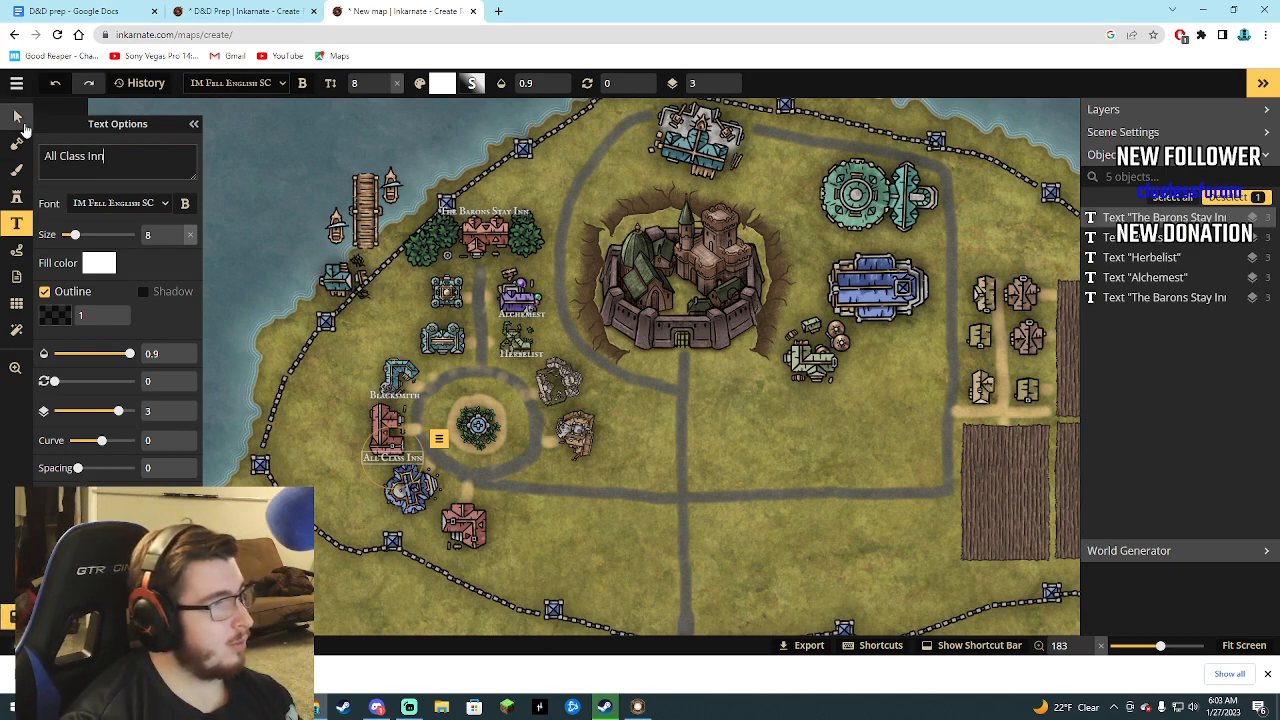
left_click(410, 488)
left_click(14, 200)
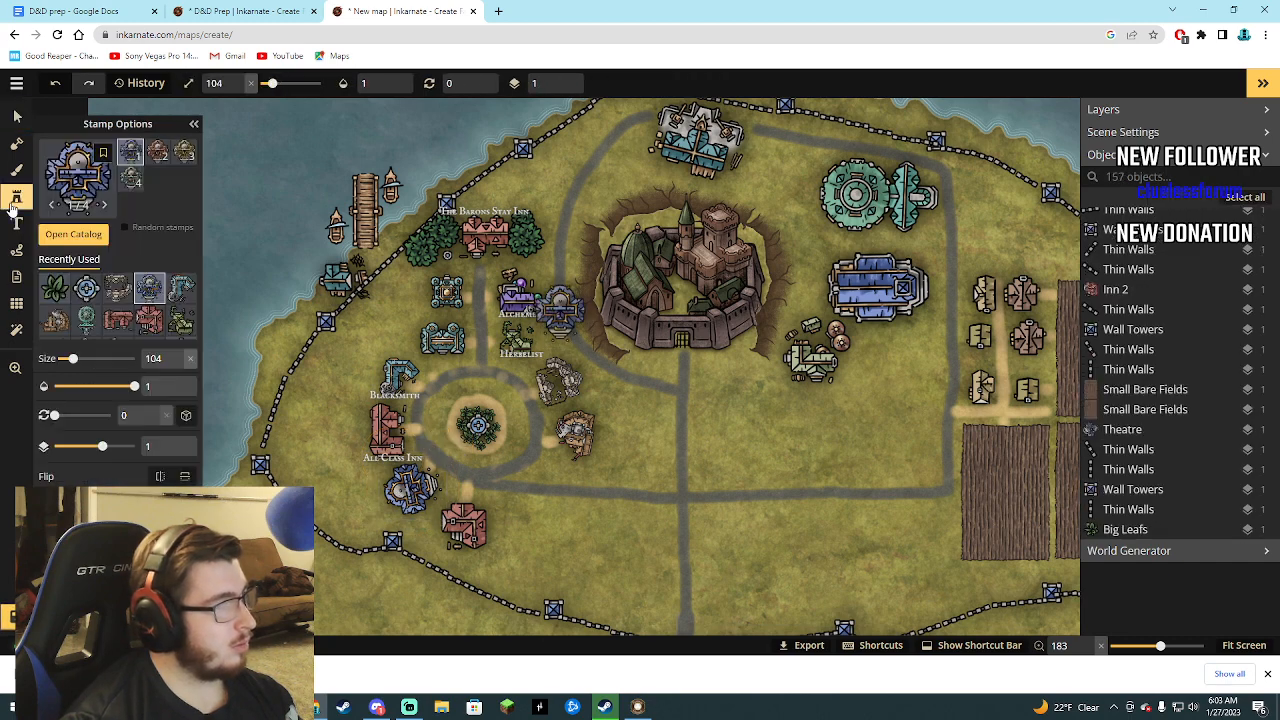
left_click(74, 236)
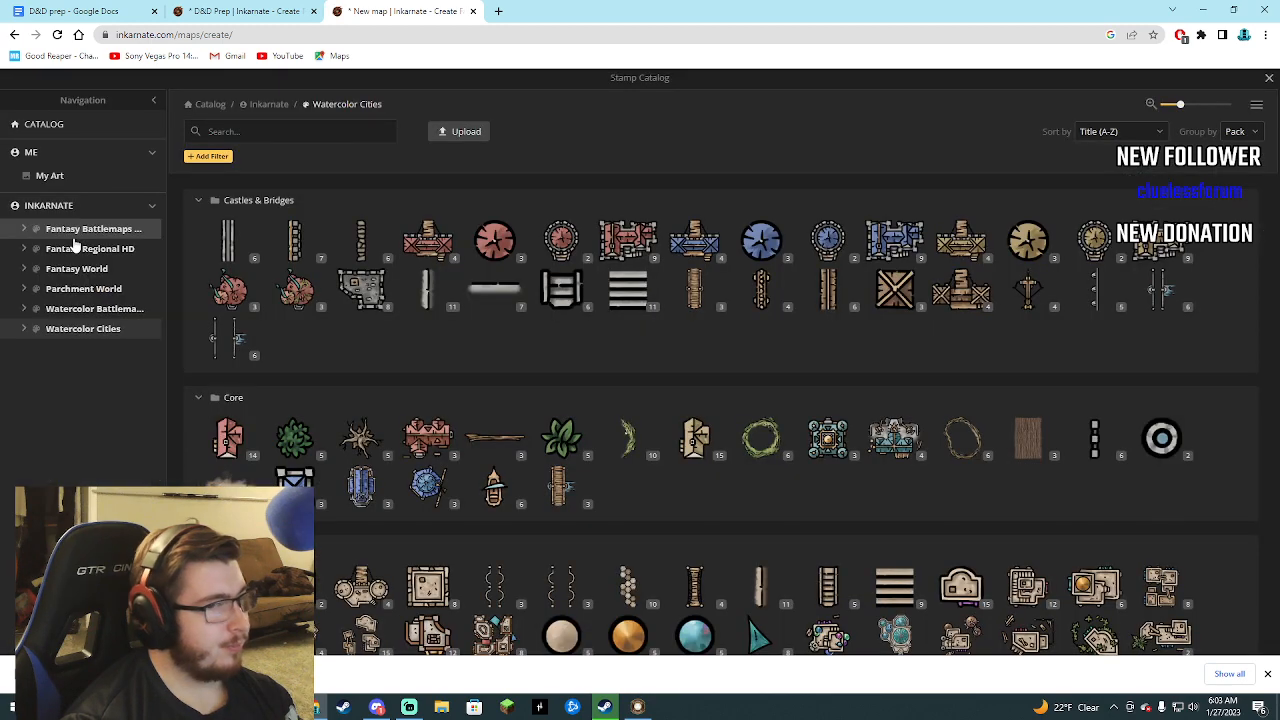
scroll(494, 434, "down", 4)
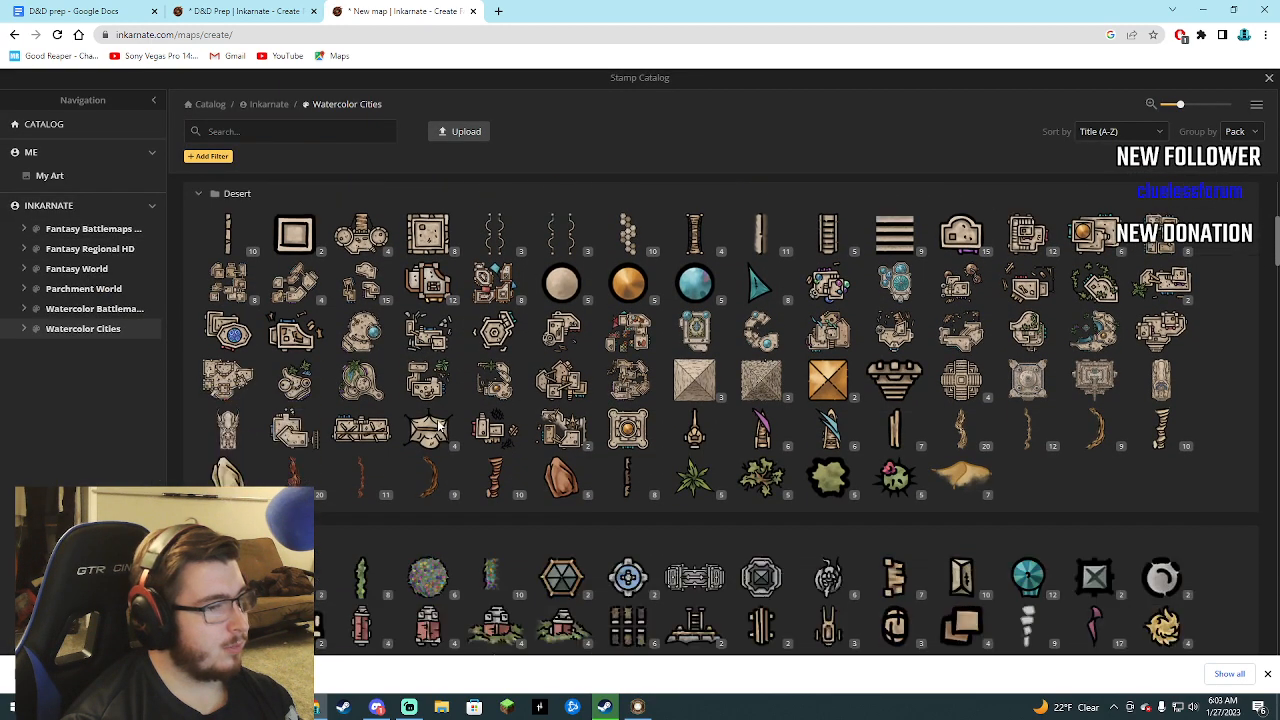
scroll(435, 422, "down", 3)
left_click(1267, 80)
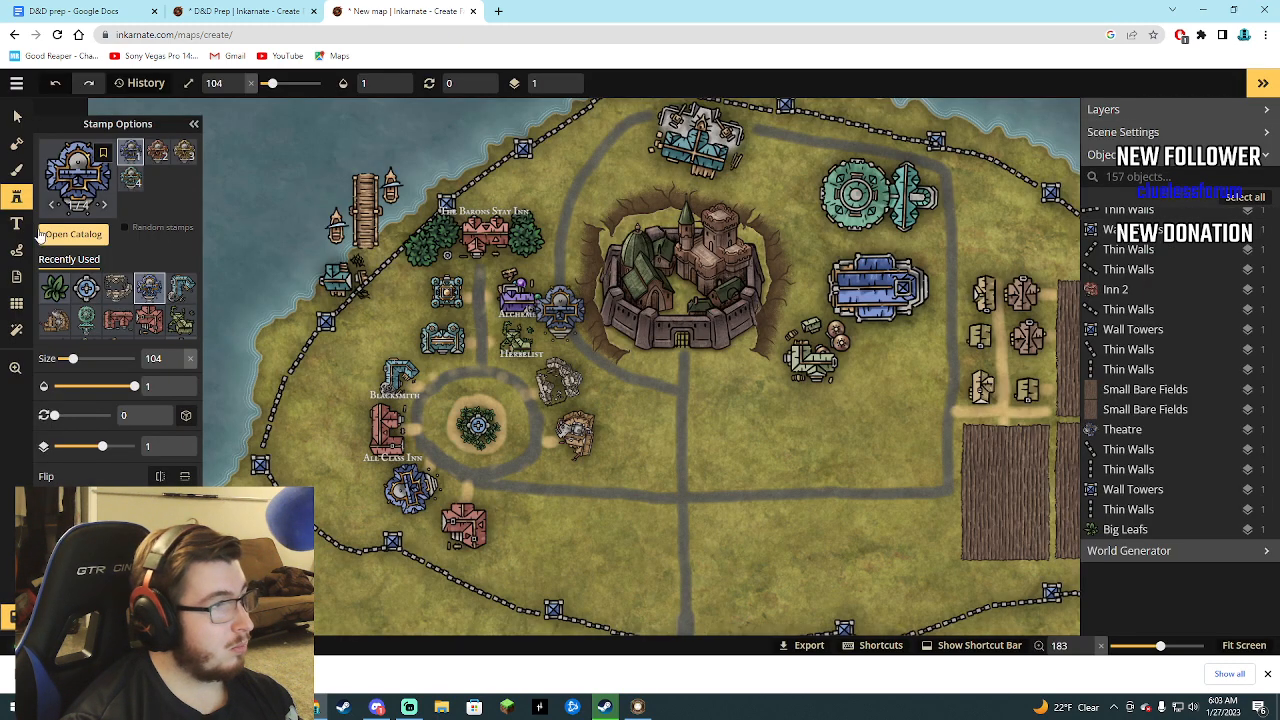
Add a text label reading "All Night Theater" at the lower edge of the blue building southwest of the round plaza.
left_click(16, 116)
left_click(410, 485)
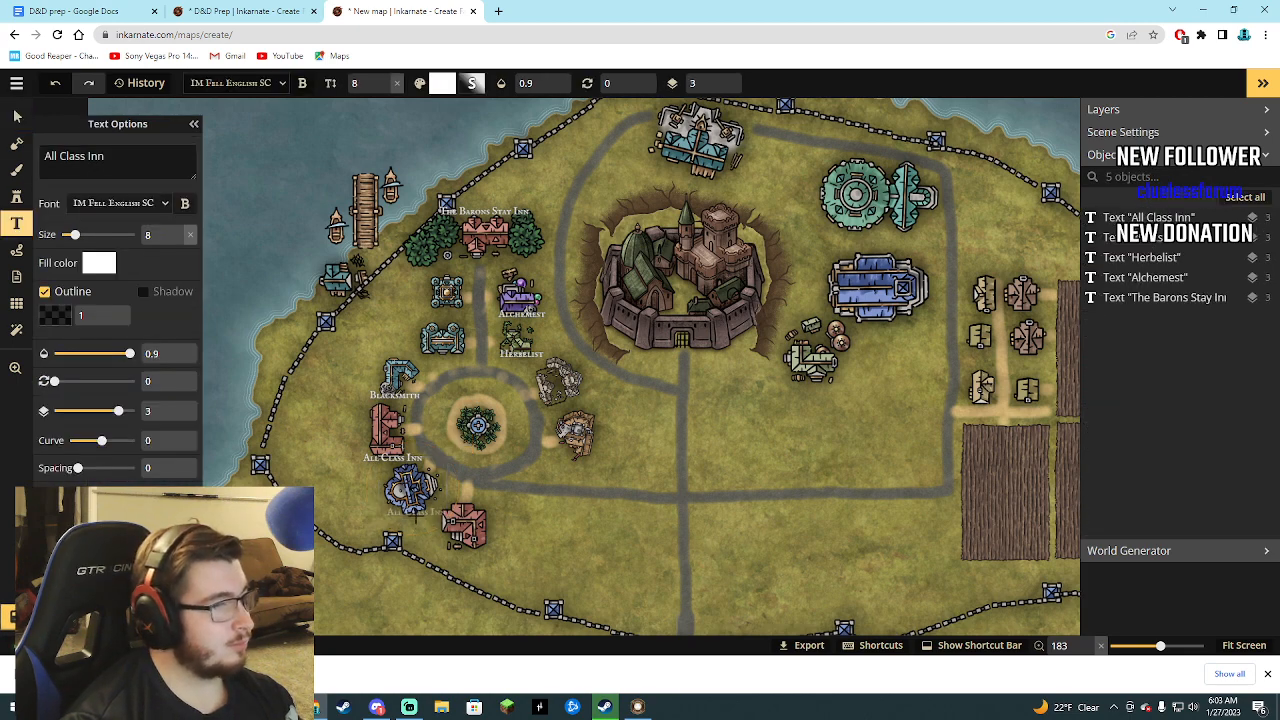
left_click(412, 513)
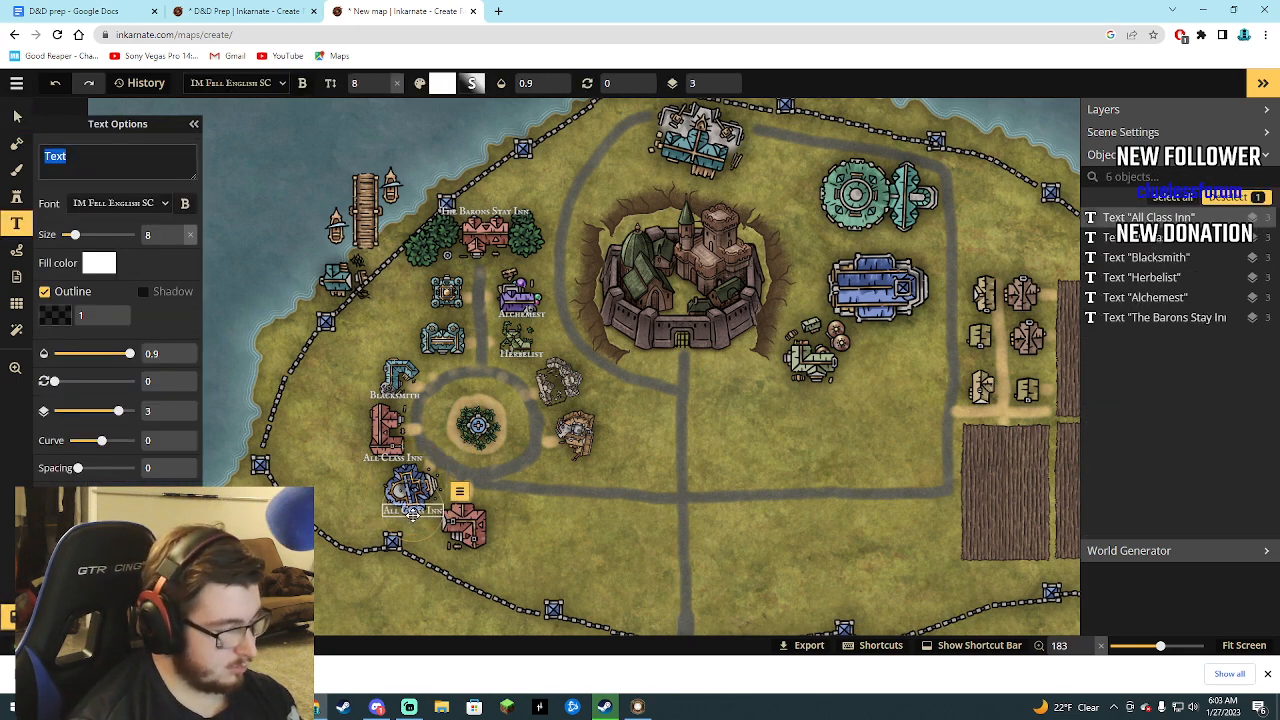
type("All")
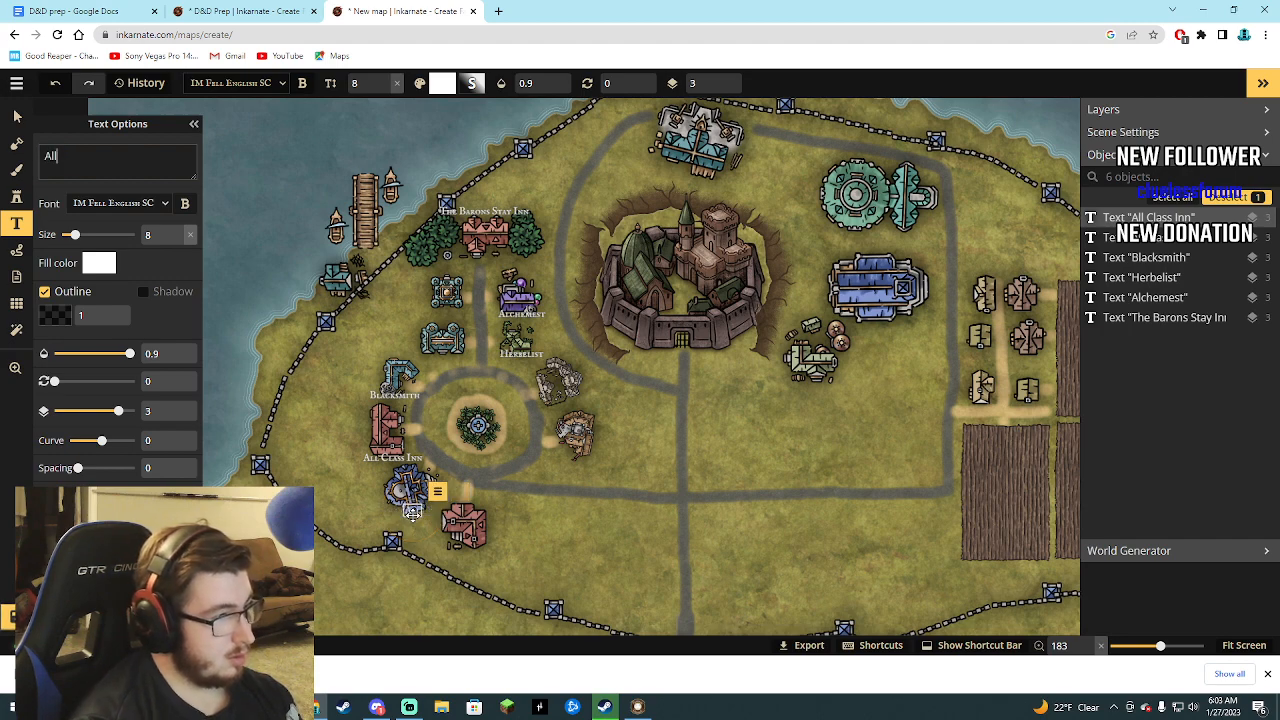
type(" Night")
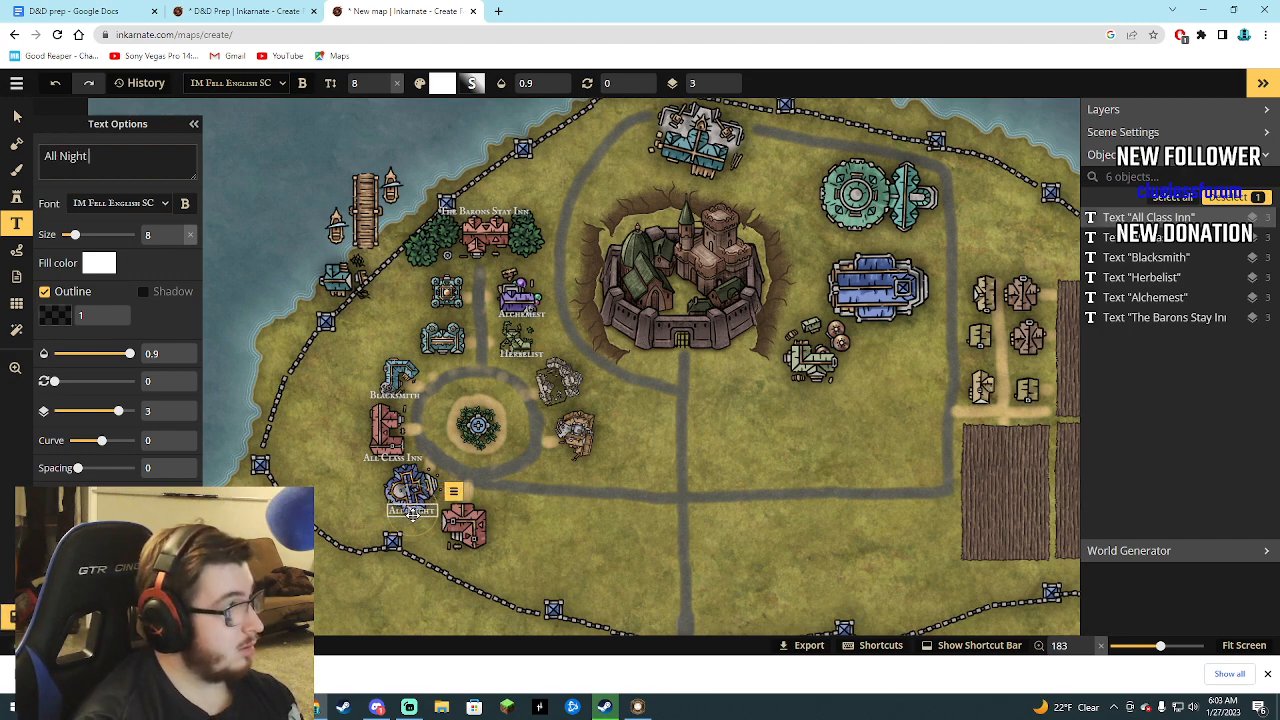
type(" Theater")
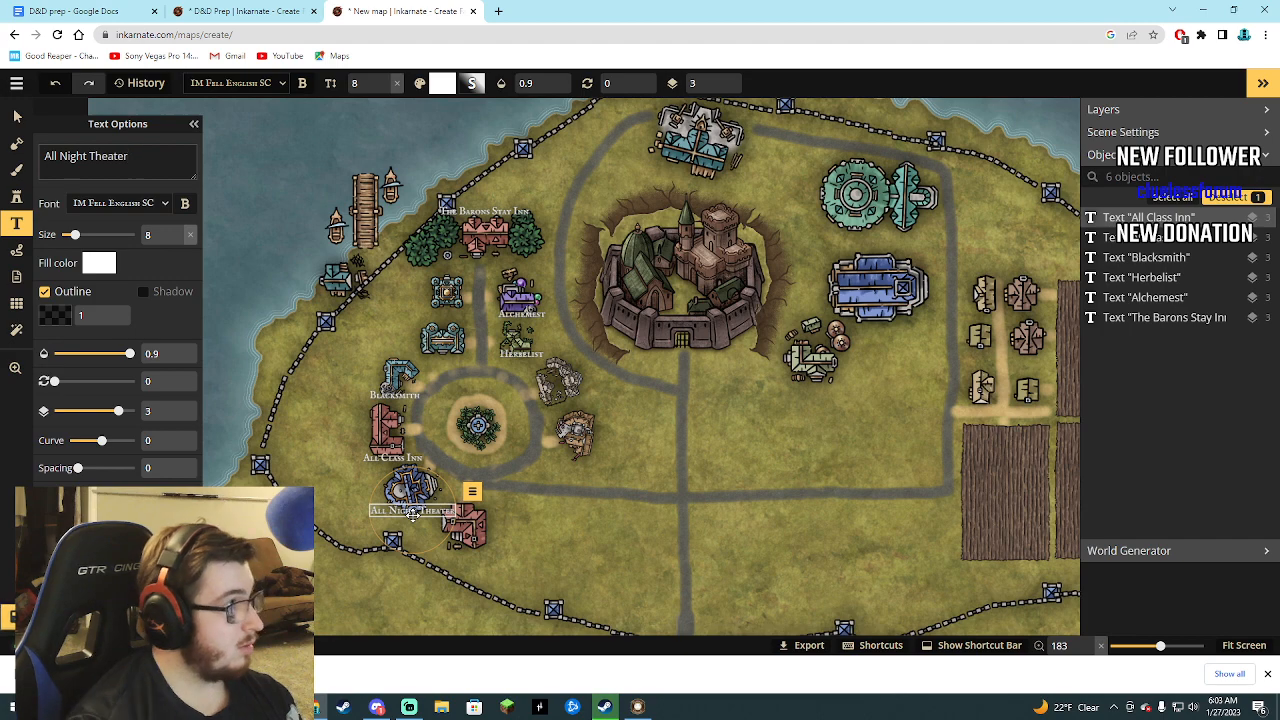
key("Escape")
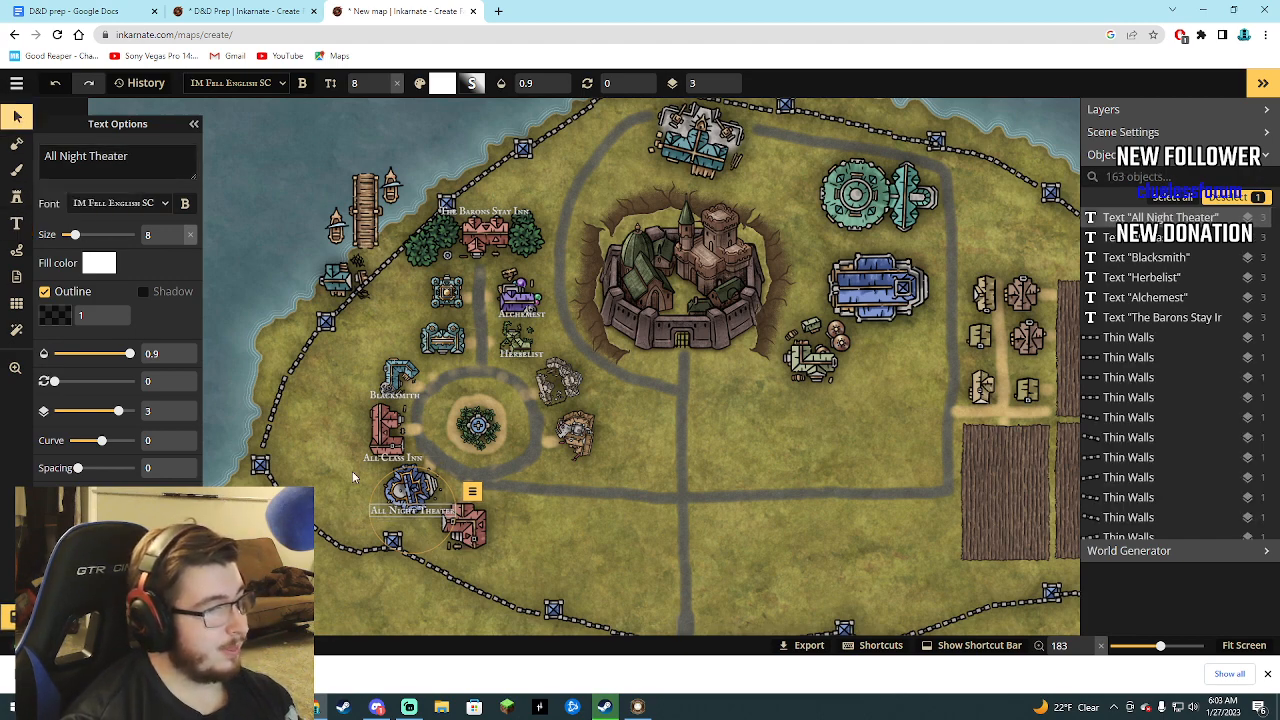
Add a text label reading "The Pormei" at the lower edge of the red building south of the round plaza.
key("t")
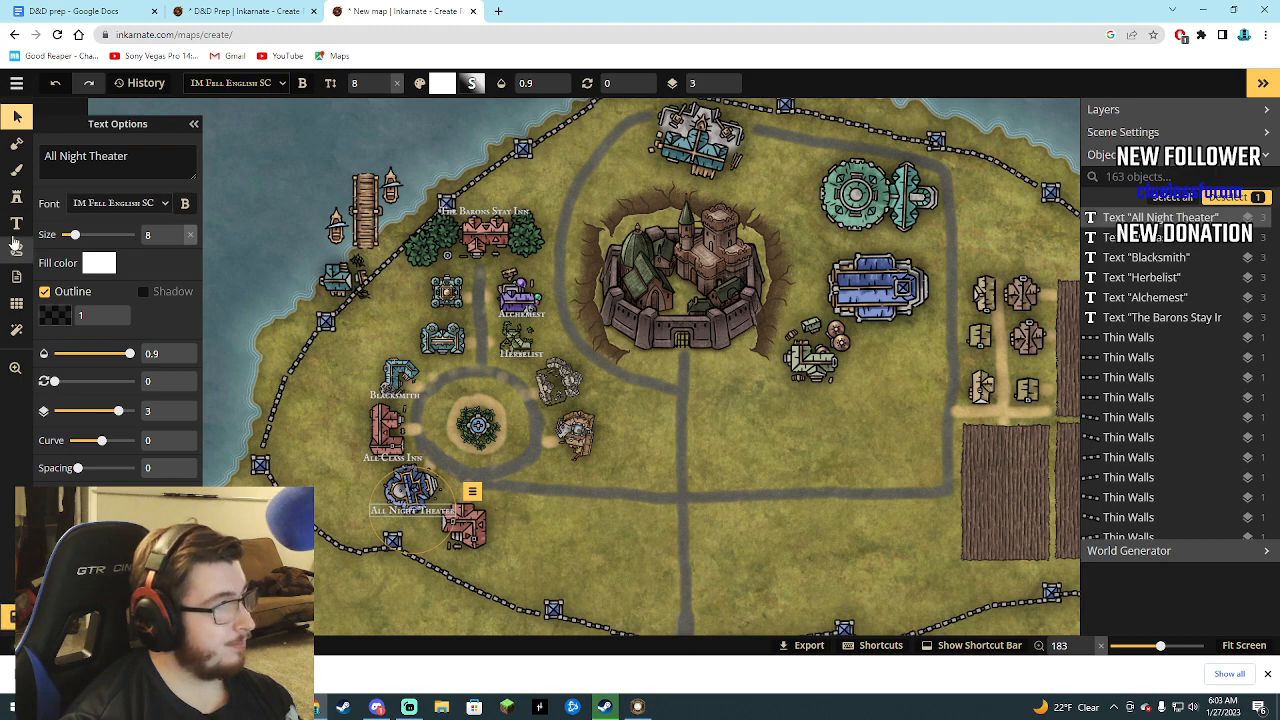
left_click(470, 550)
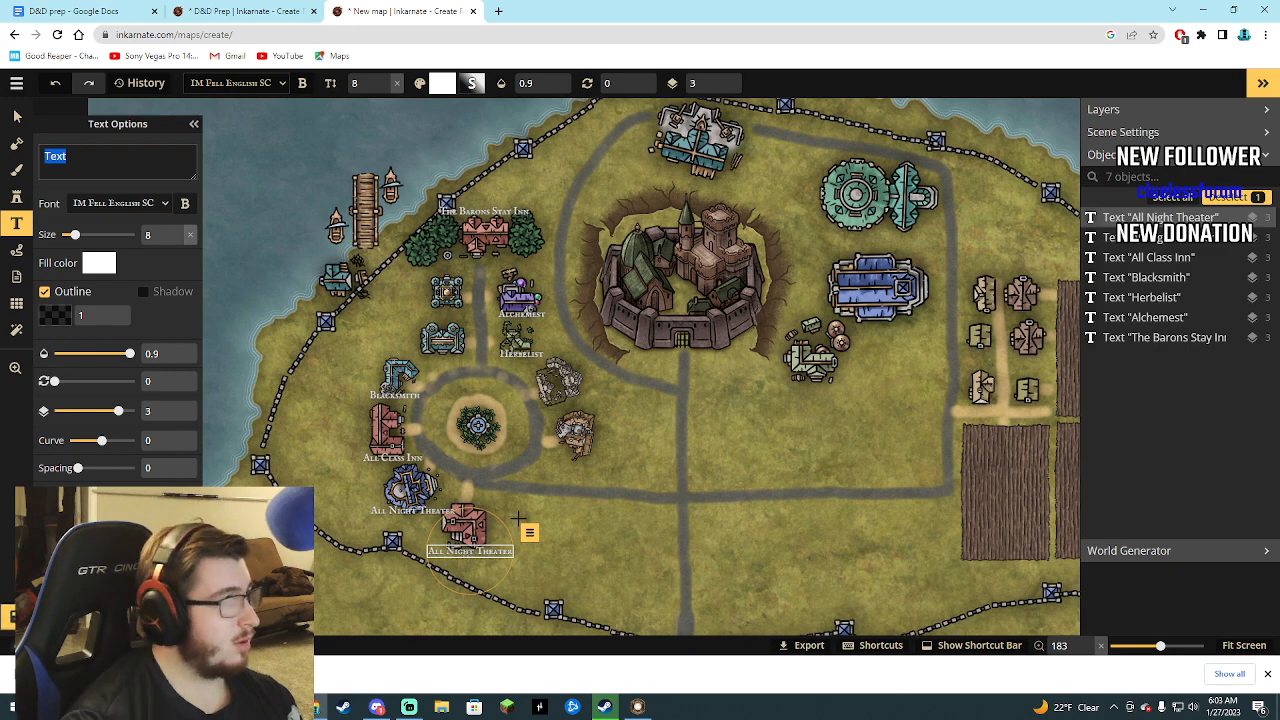
left_click(88, 11)
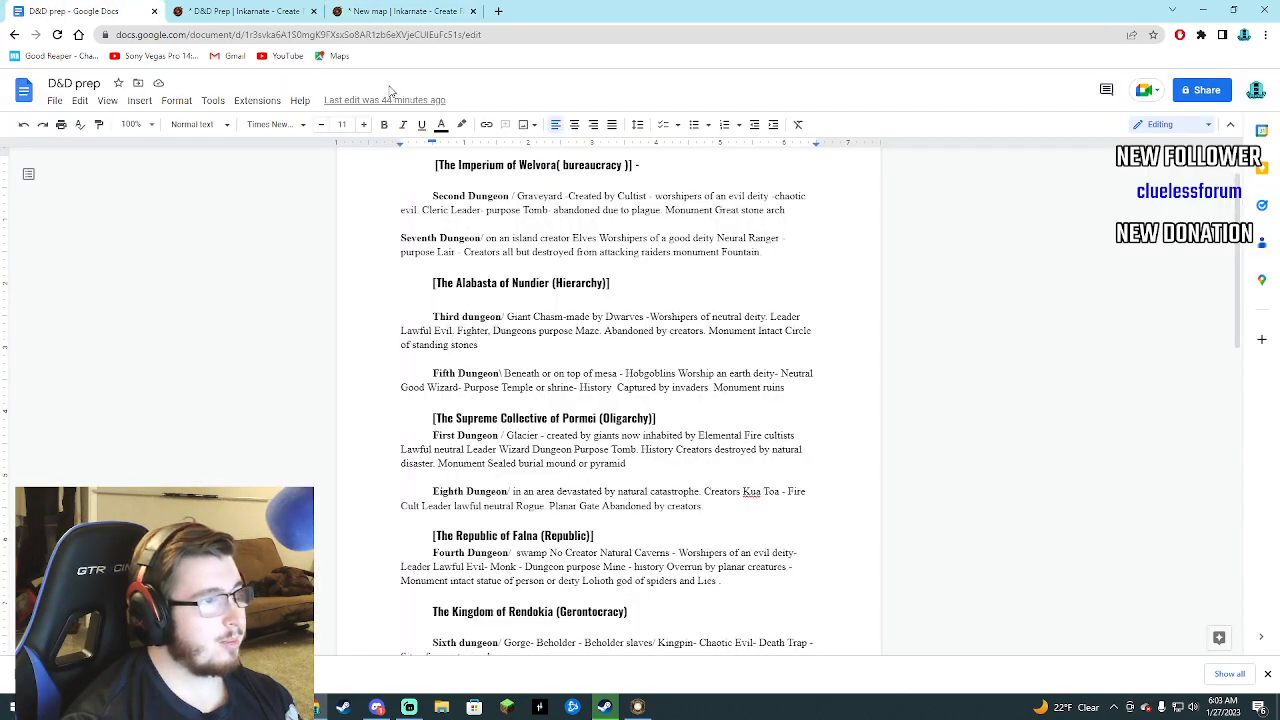
left_click(382, 12)
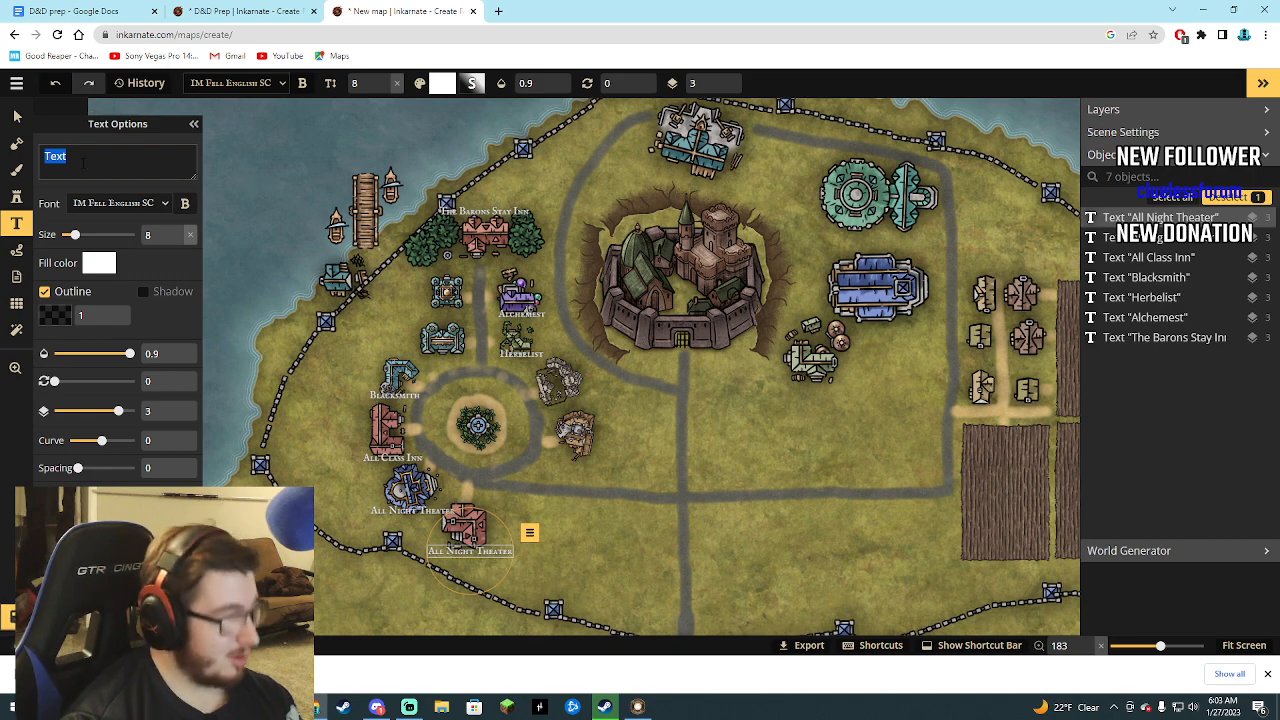
type("The Por")
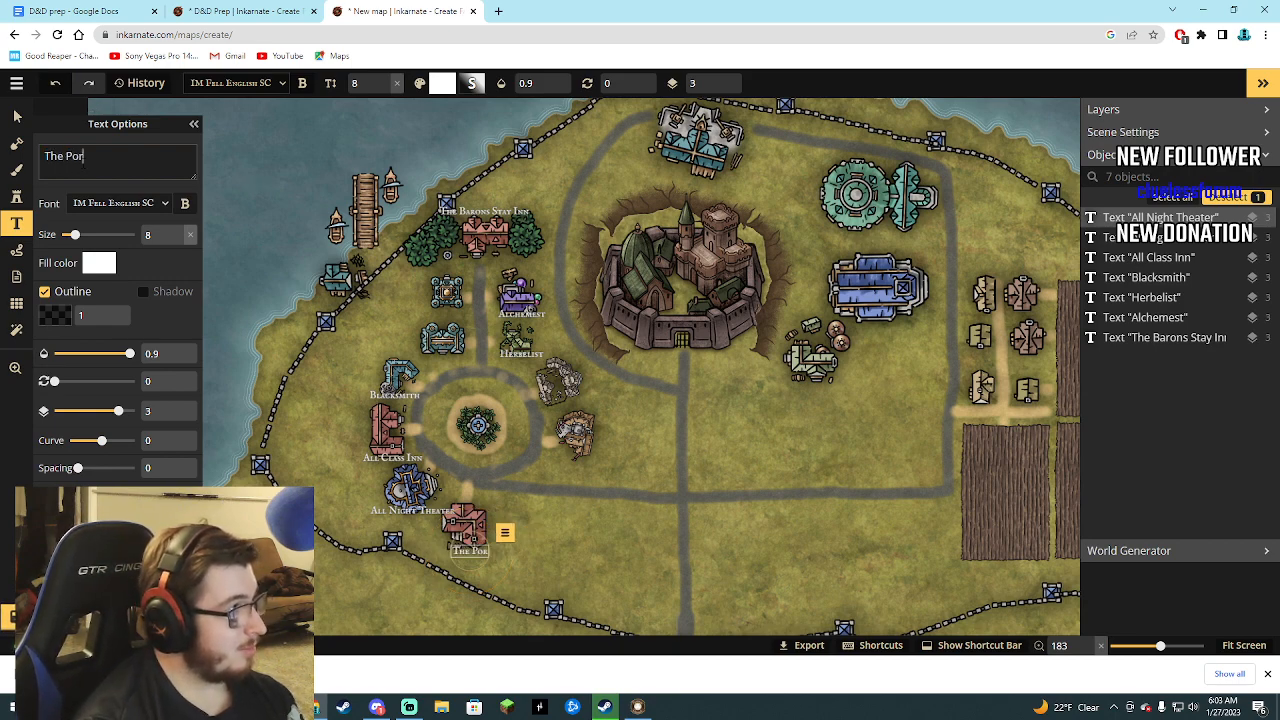
type("mei")
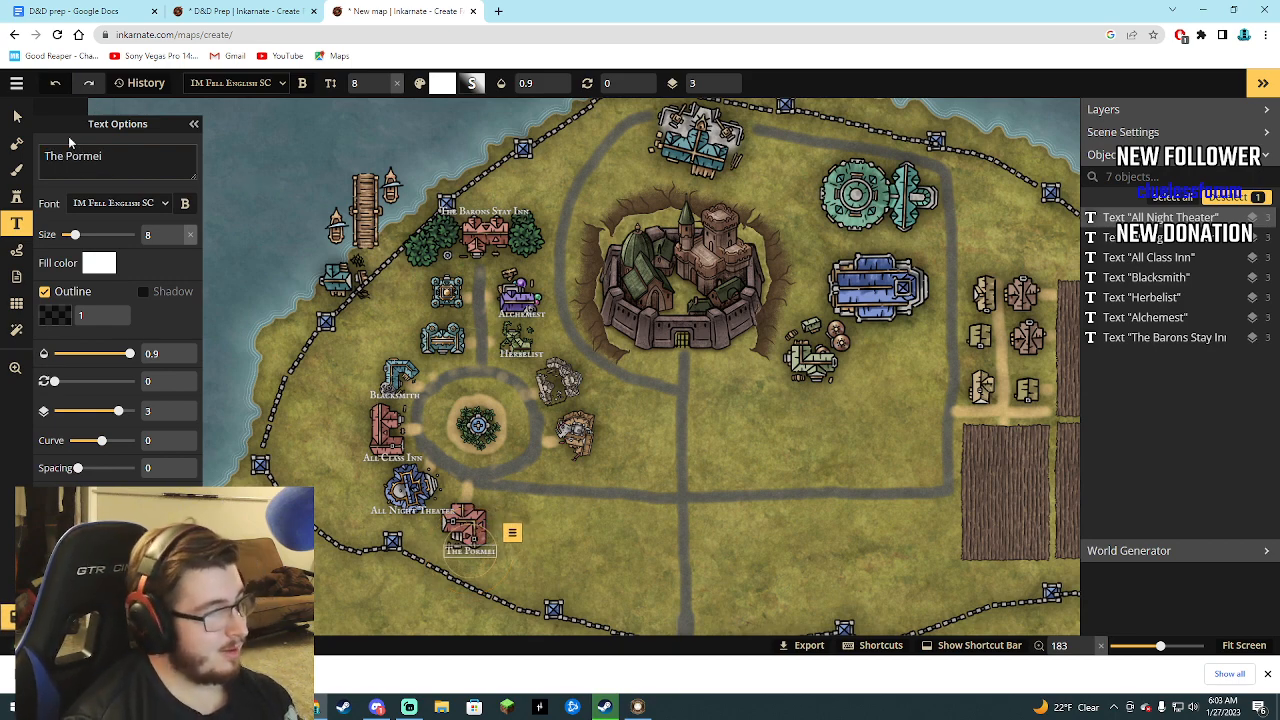
left_click(16, 120)
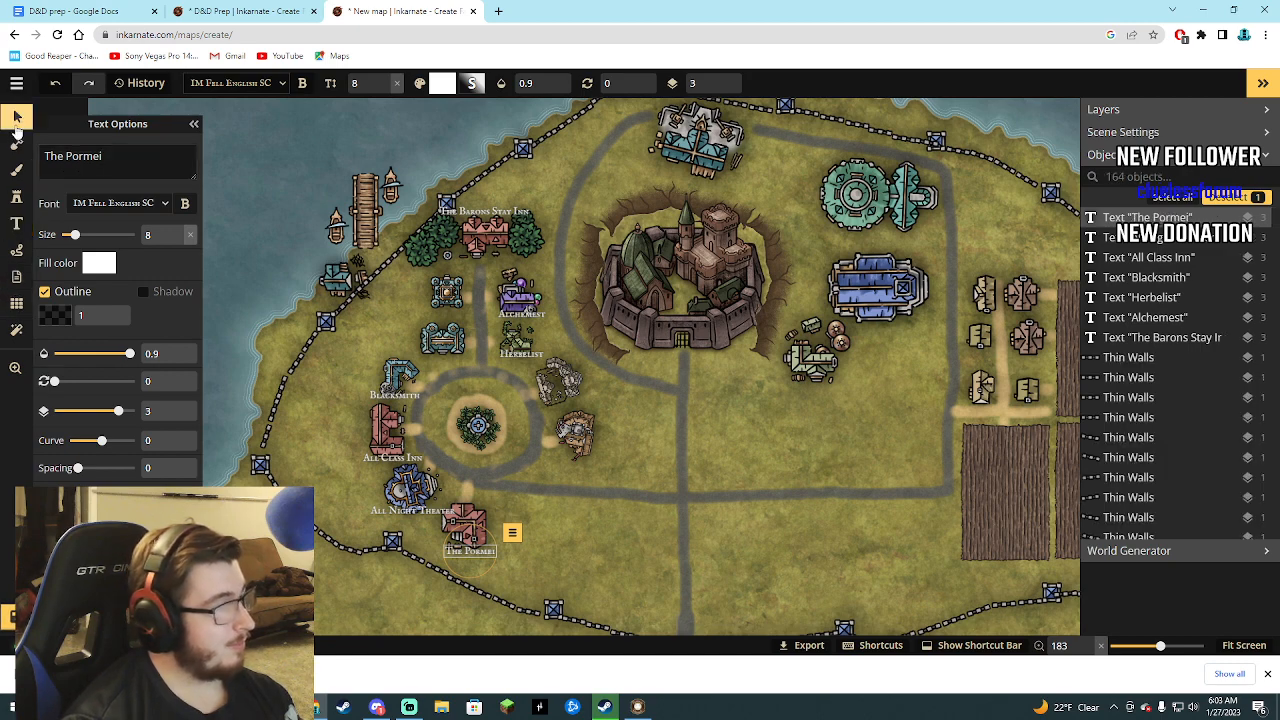
Add a text label reading "Adven Guild" just below the brown Adventurers Guild building east of the round plaza.
left_click(573, 432)
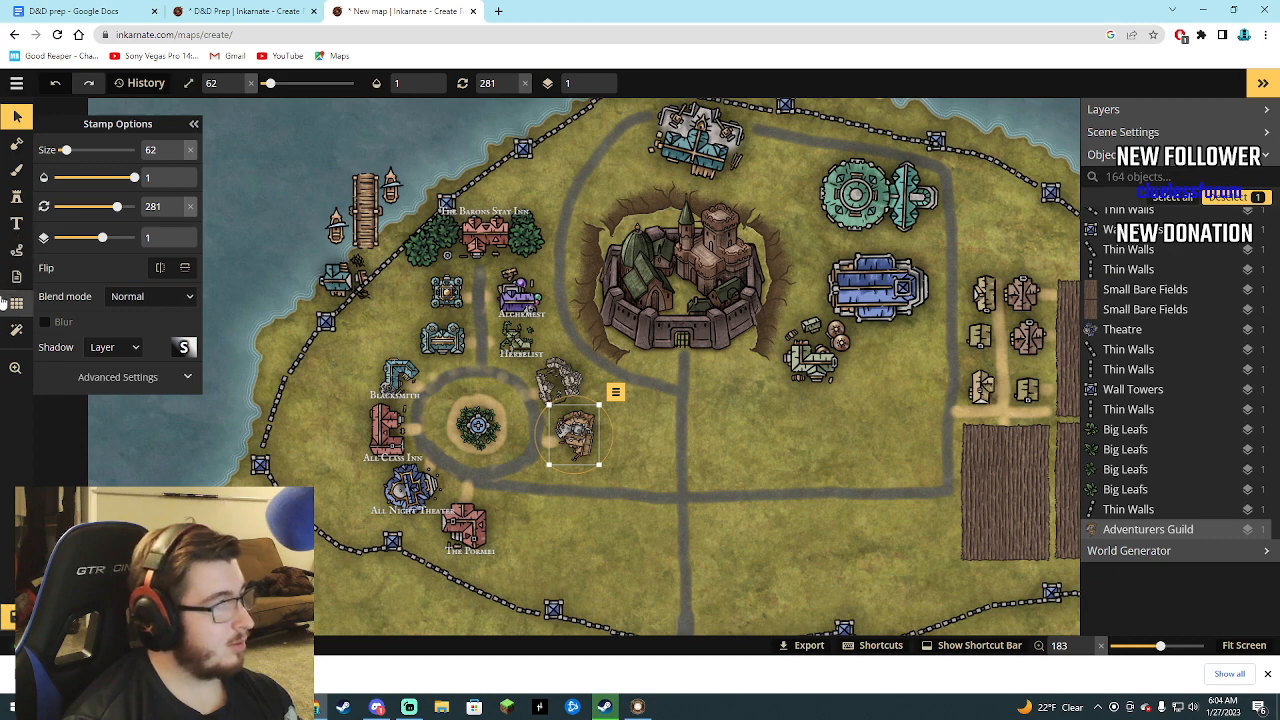
left_click(16, 223)
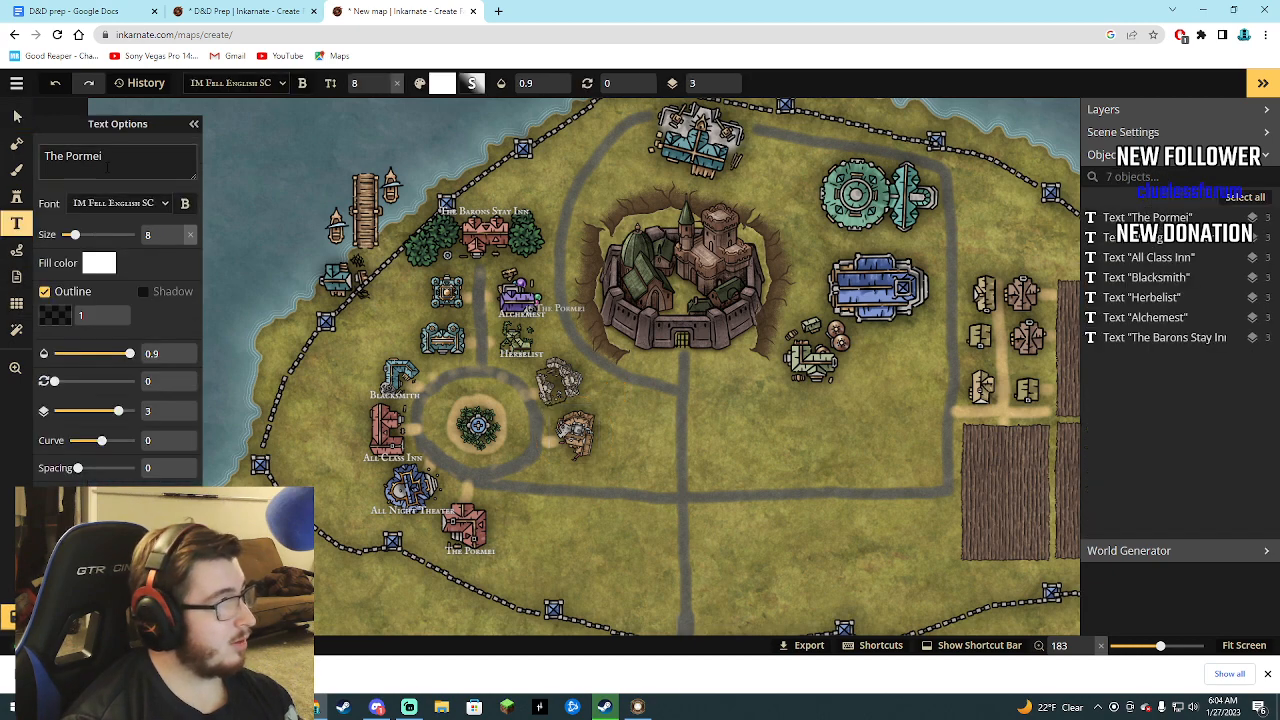
left_click_drag(104, 157, 56, 157)
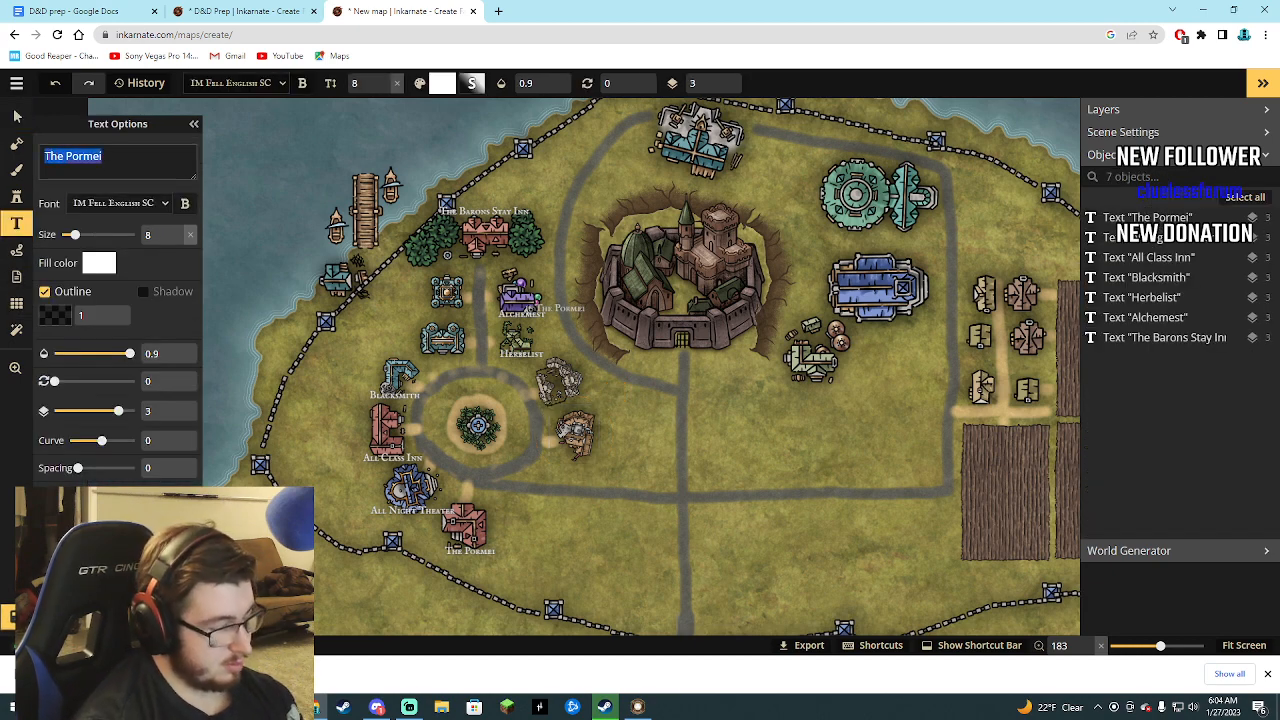
type("Adven Guild")
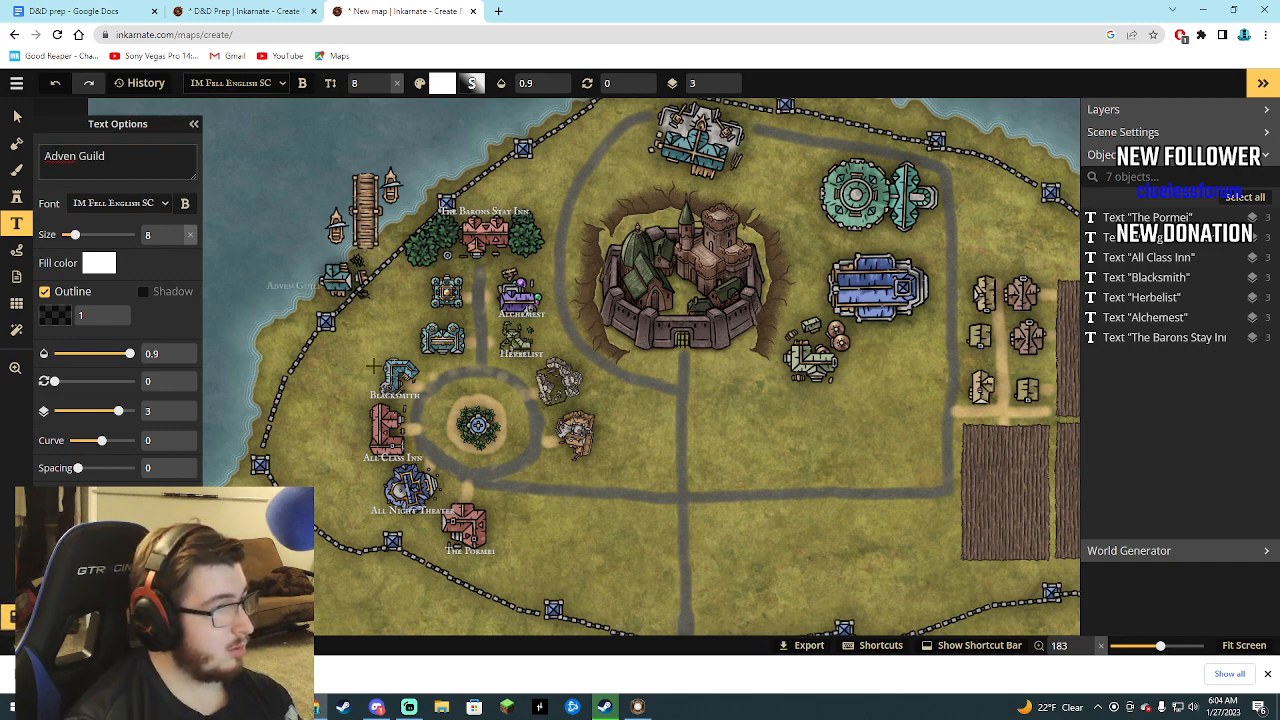
left_click(578, 458)
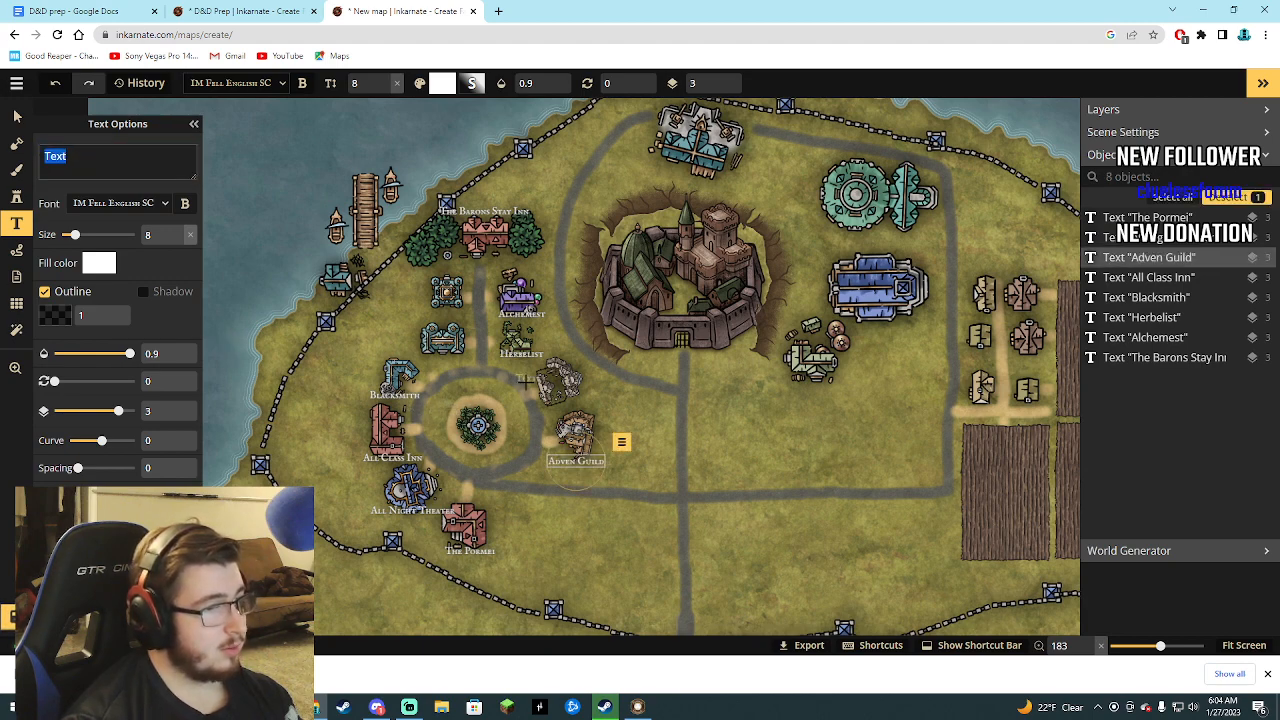
left_click(16, 116)
Identify the stamp of the grey building northeast of the round plaza and place a new text label at its lower edge.
left_click(562, 382)
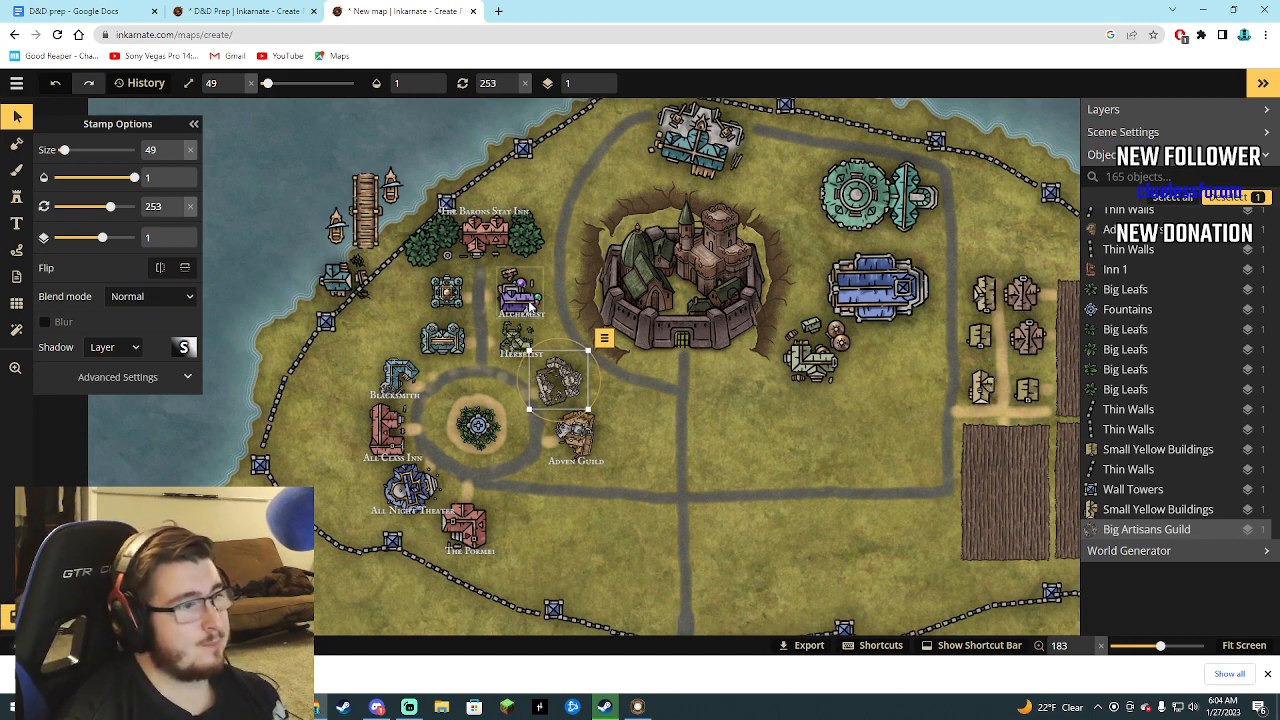
scroll(1128, 437, "up", 10)
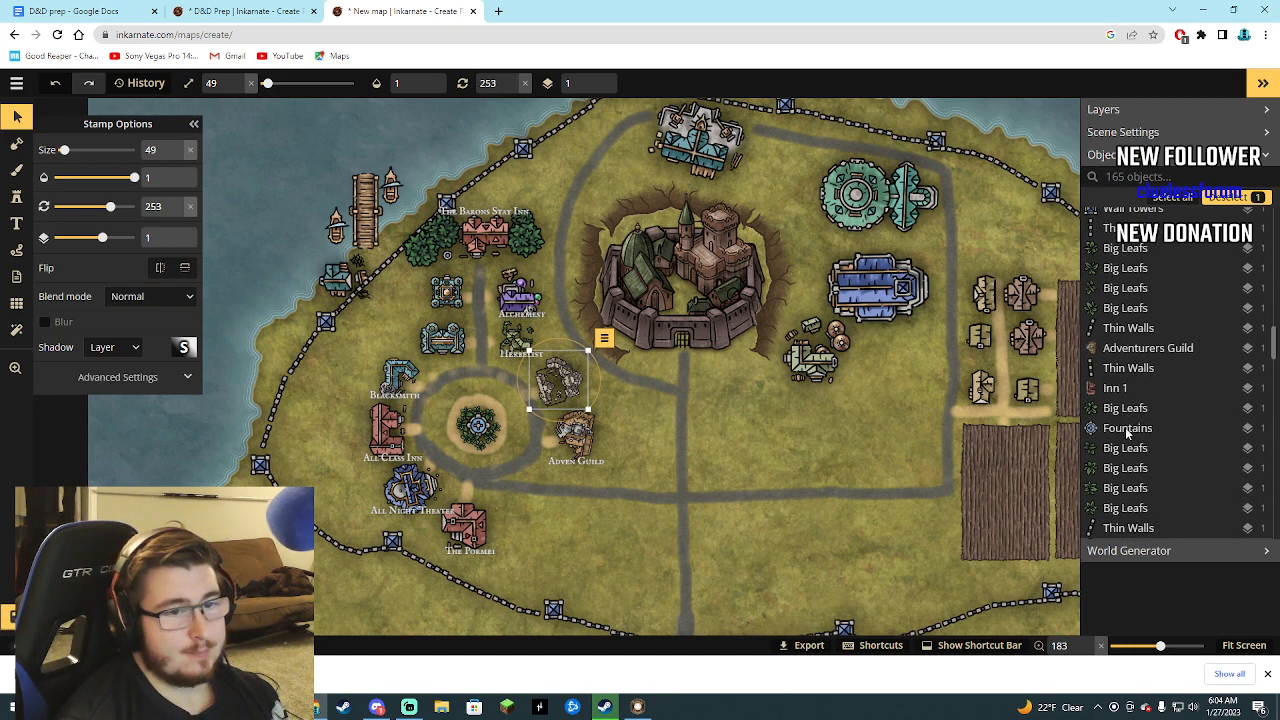
scroll(1128, 437, "up", 8)
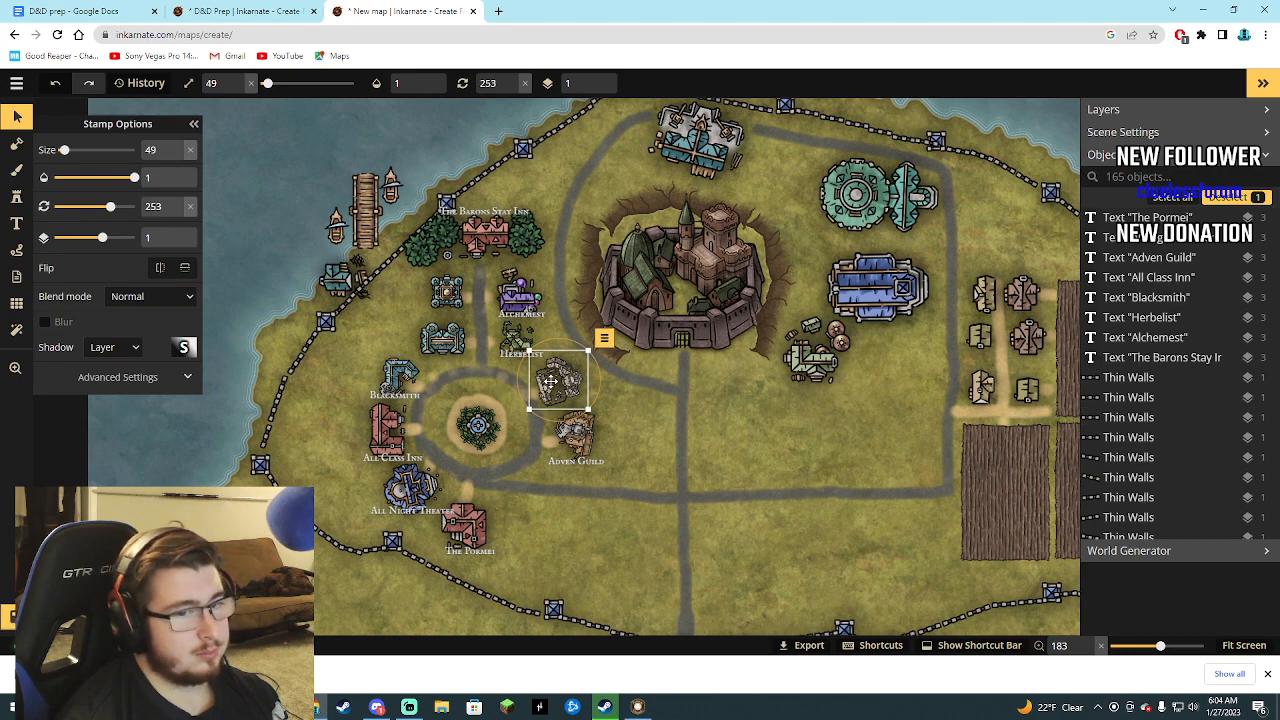
scroll(1128, 418, "down", 10)
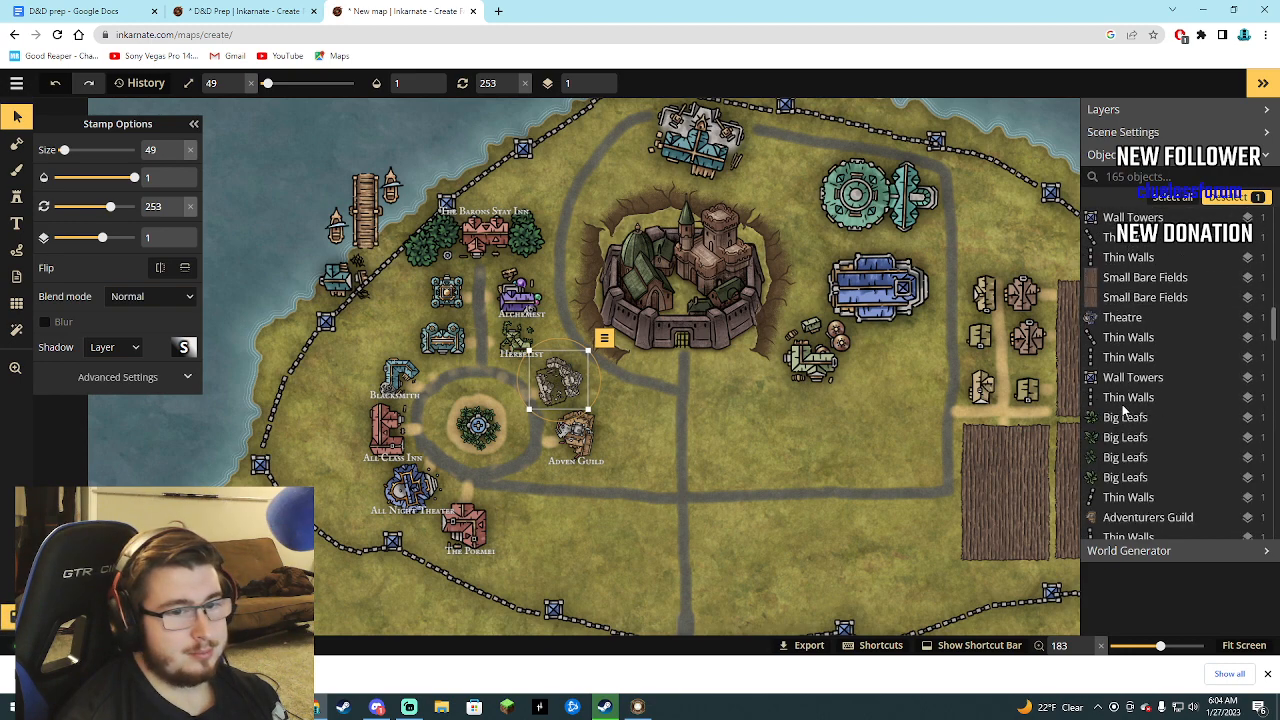
left_click(517, 338)
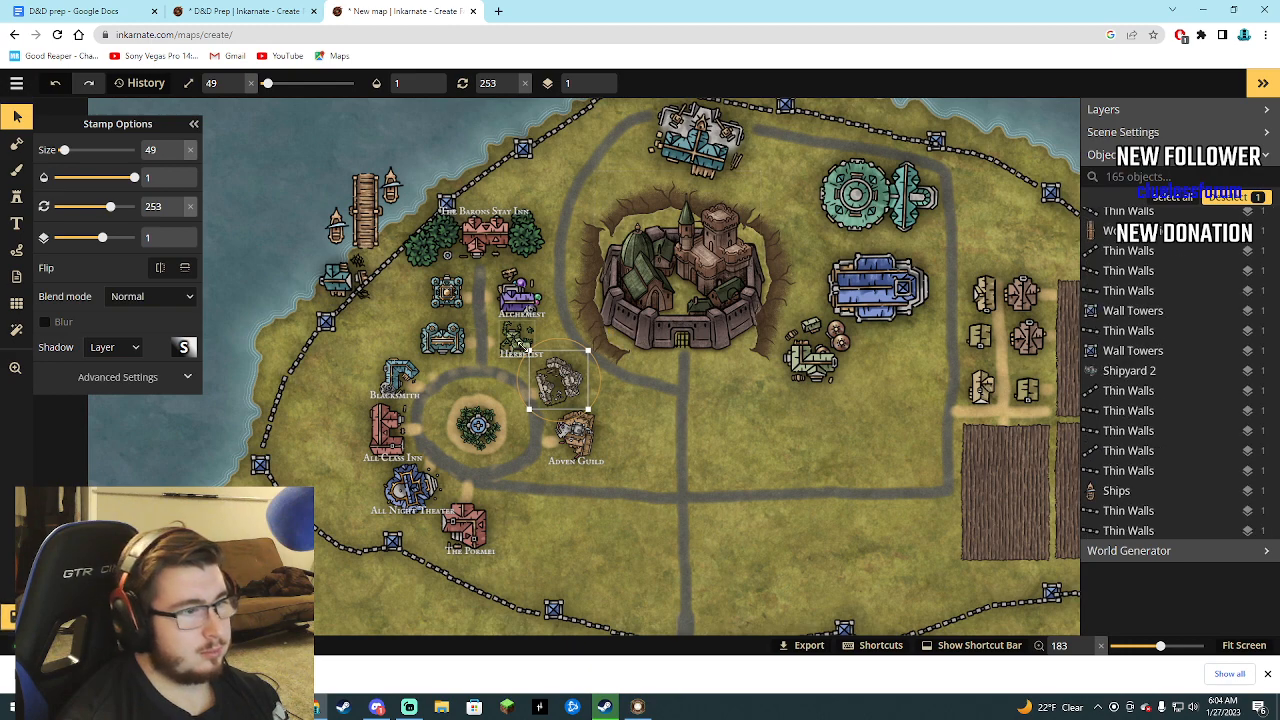
left_click(559, 382)
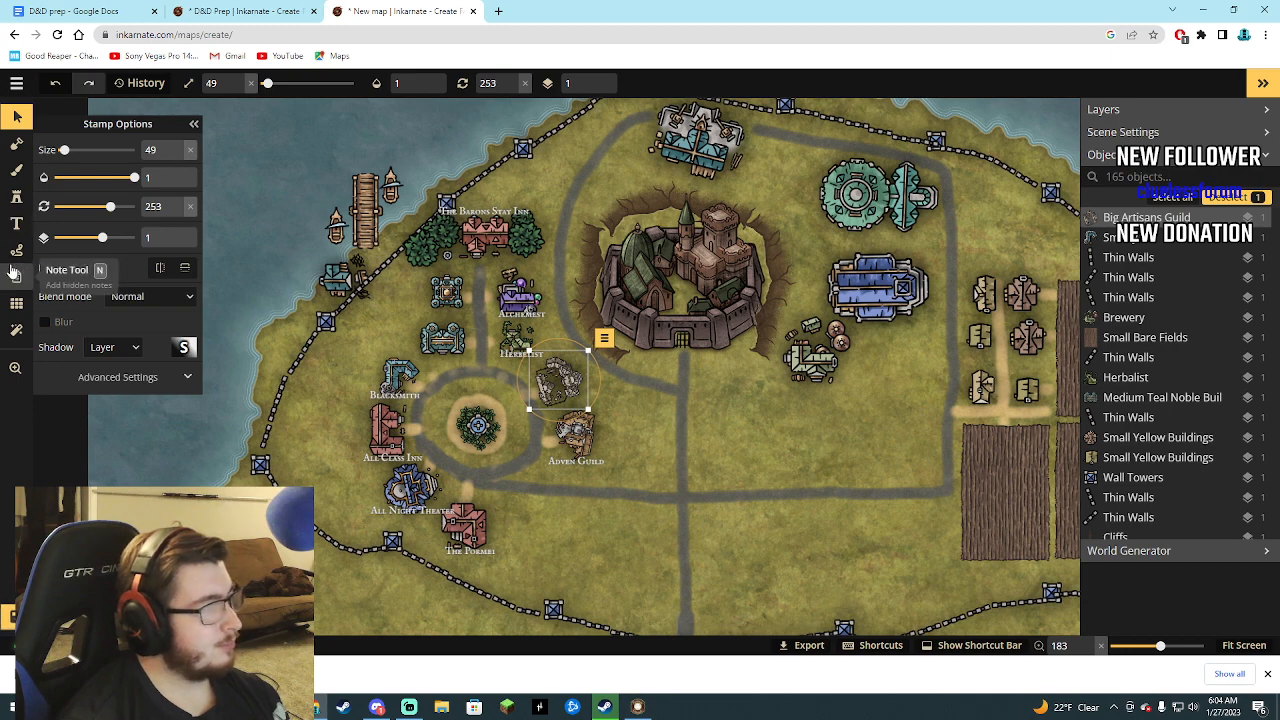
left_click(16, 223)
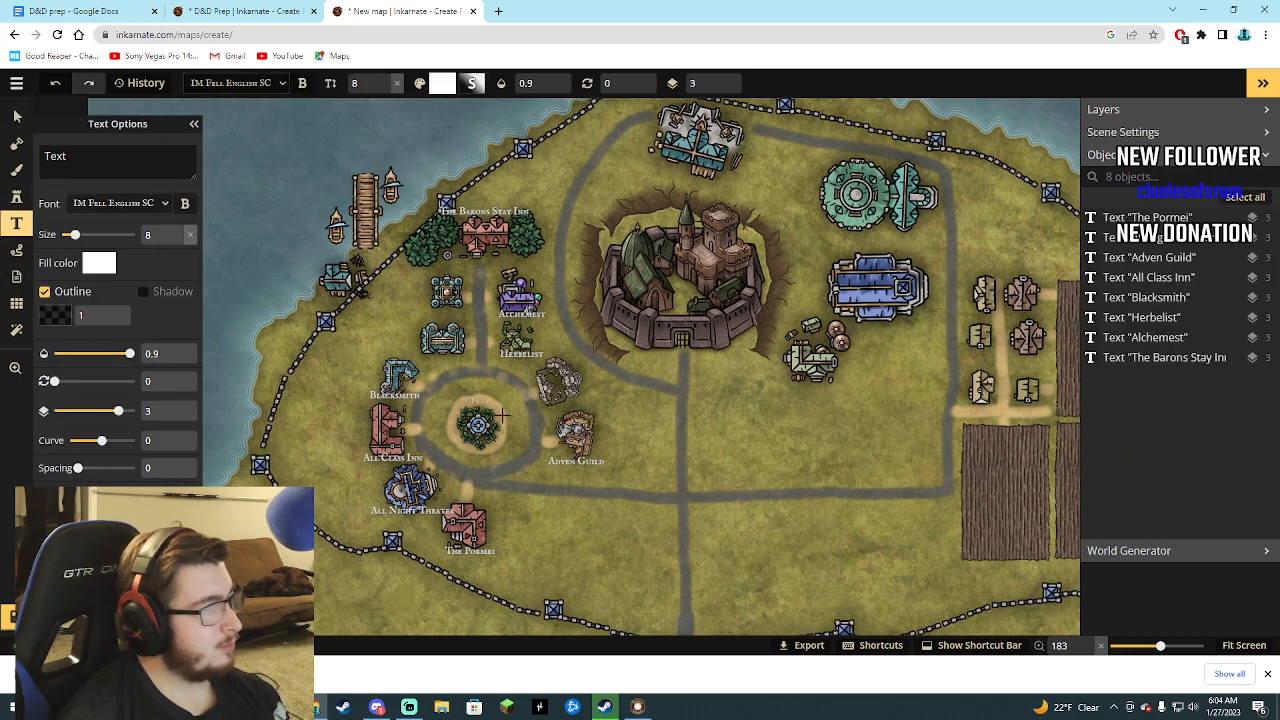
left_click(562, 408)
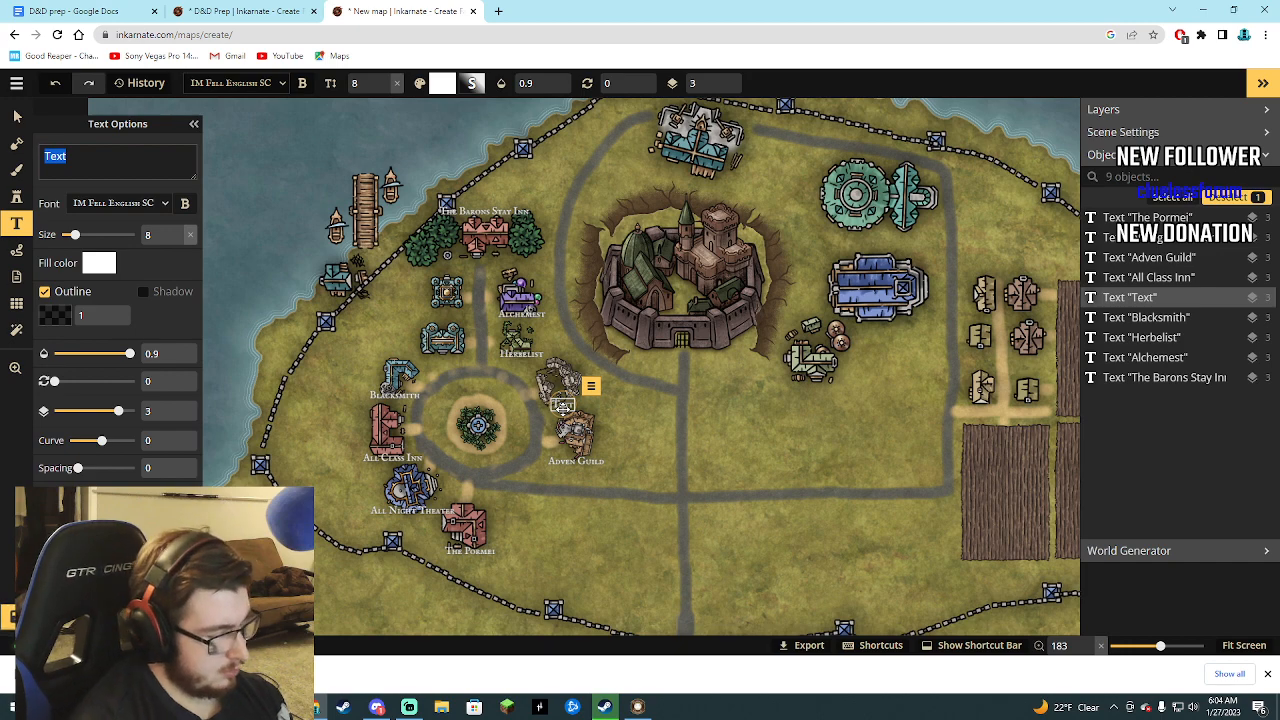
type("Arti")
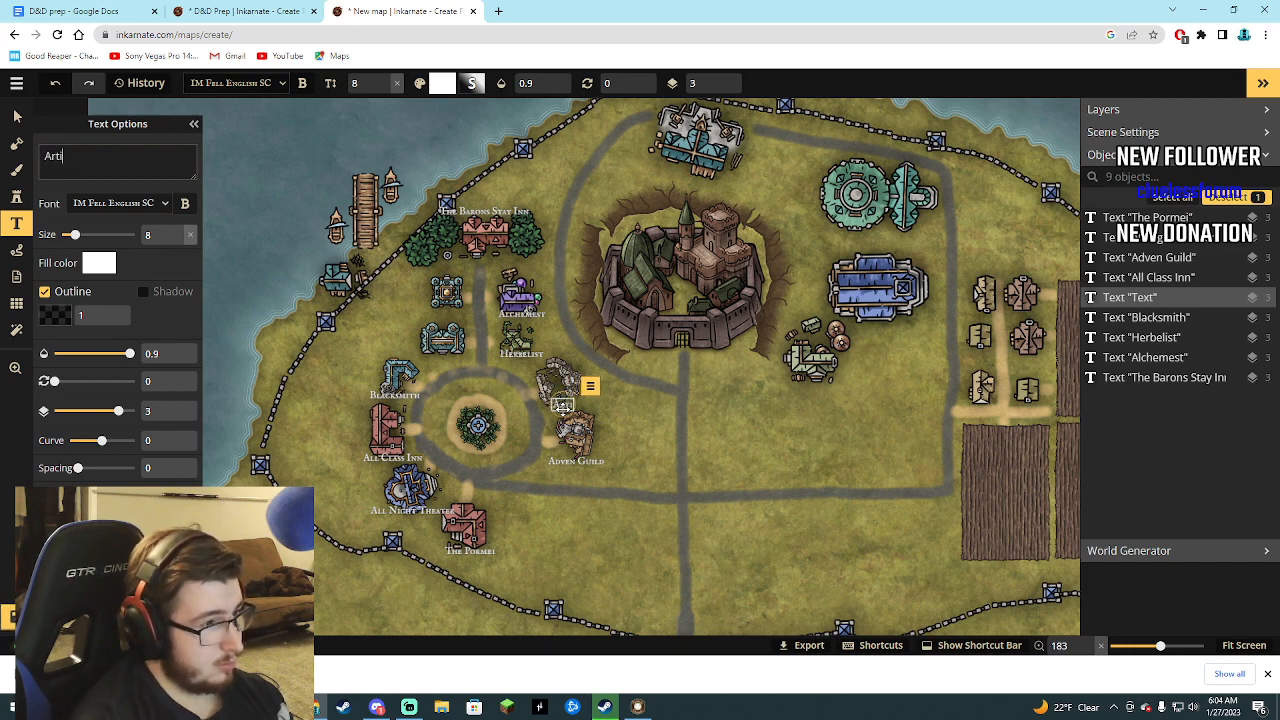
key("BackSpace")
key("BackSpace")
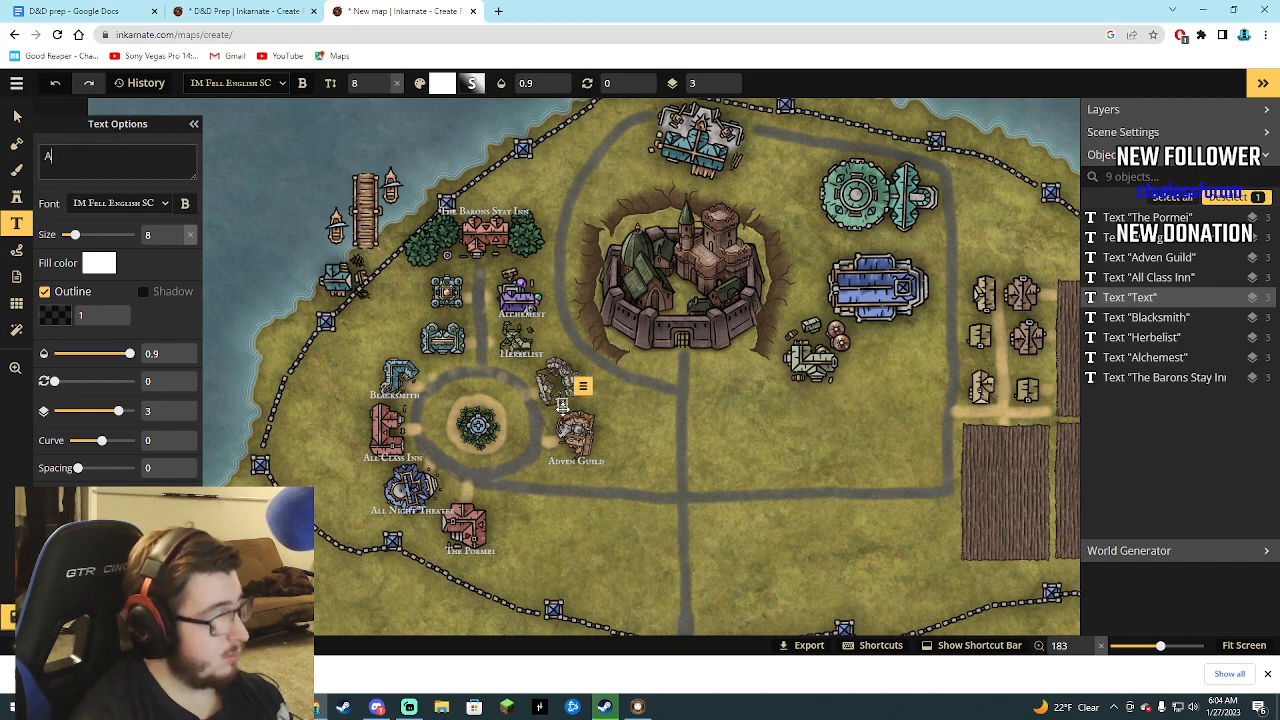
type("rch")
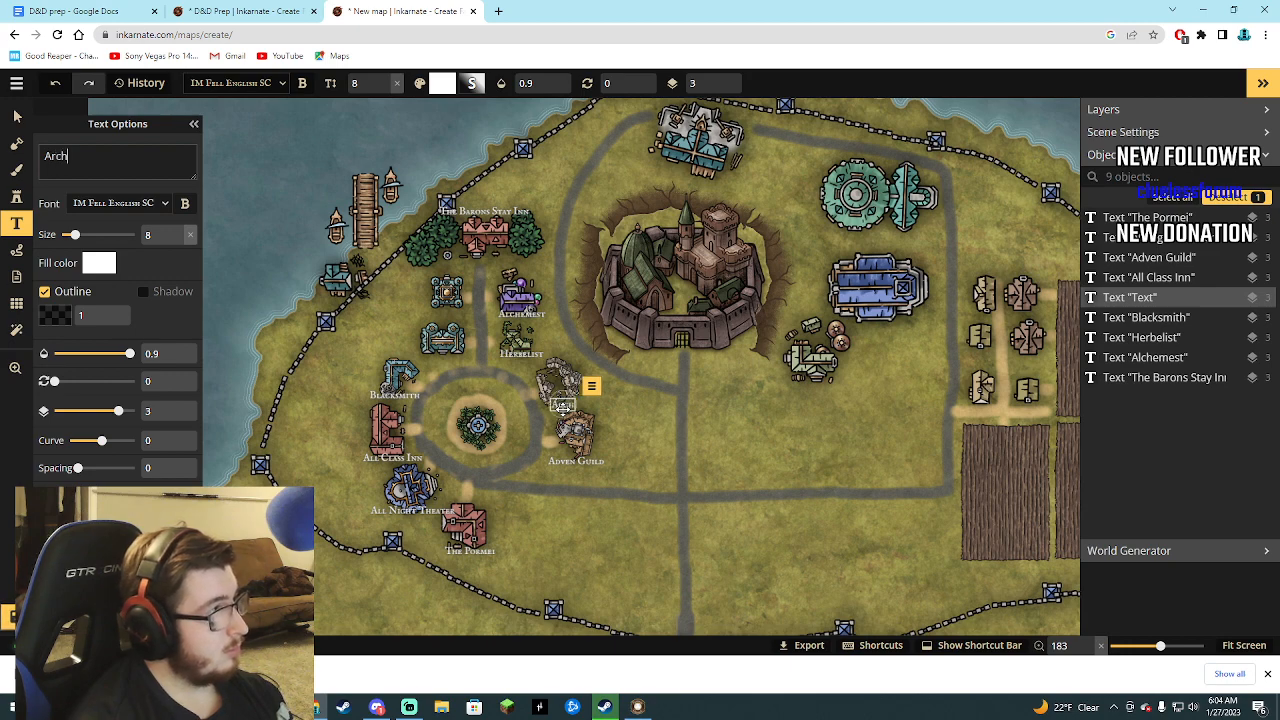
type("etectual")
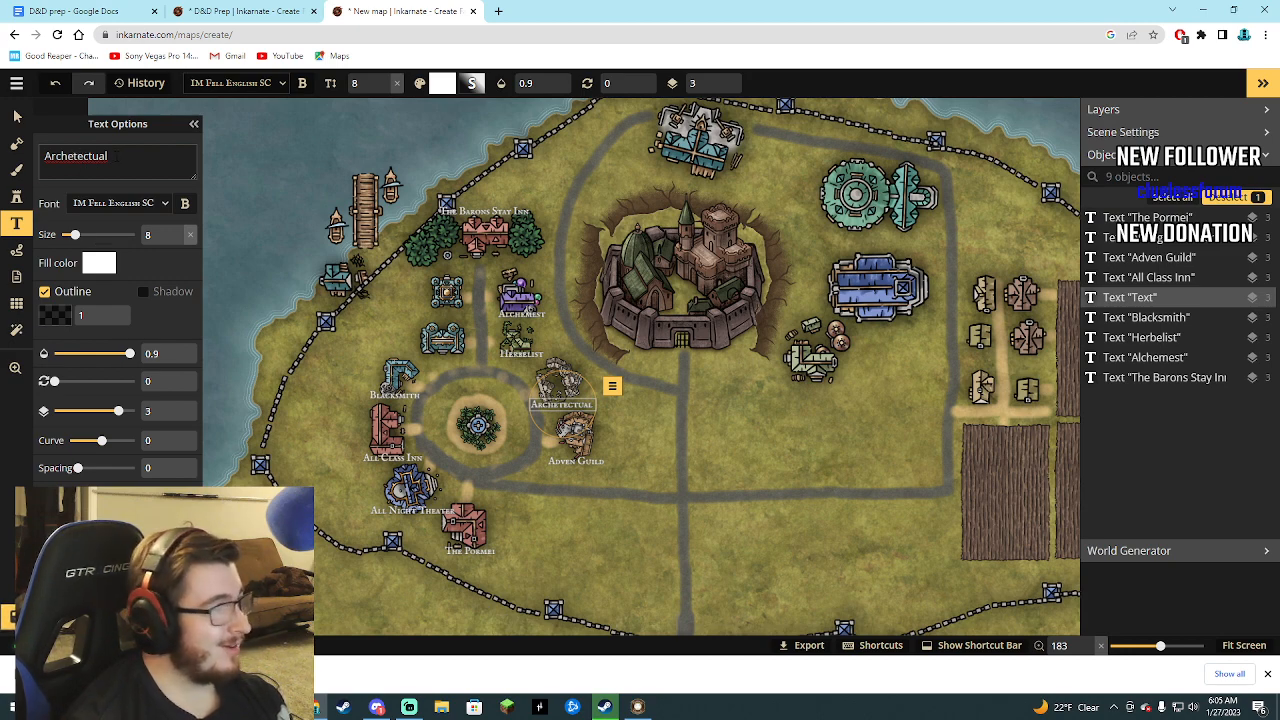
left_click_drag(116, 157, 74, 157)
type("A")
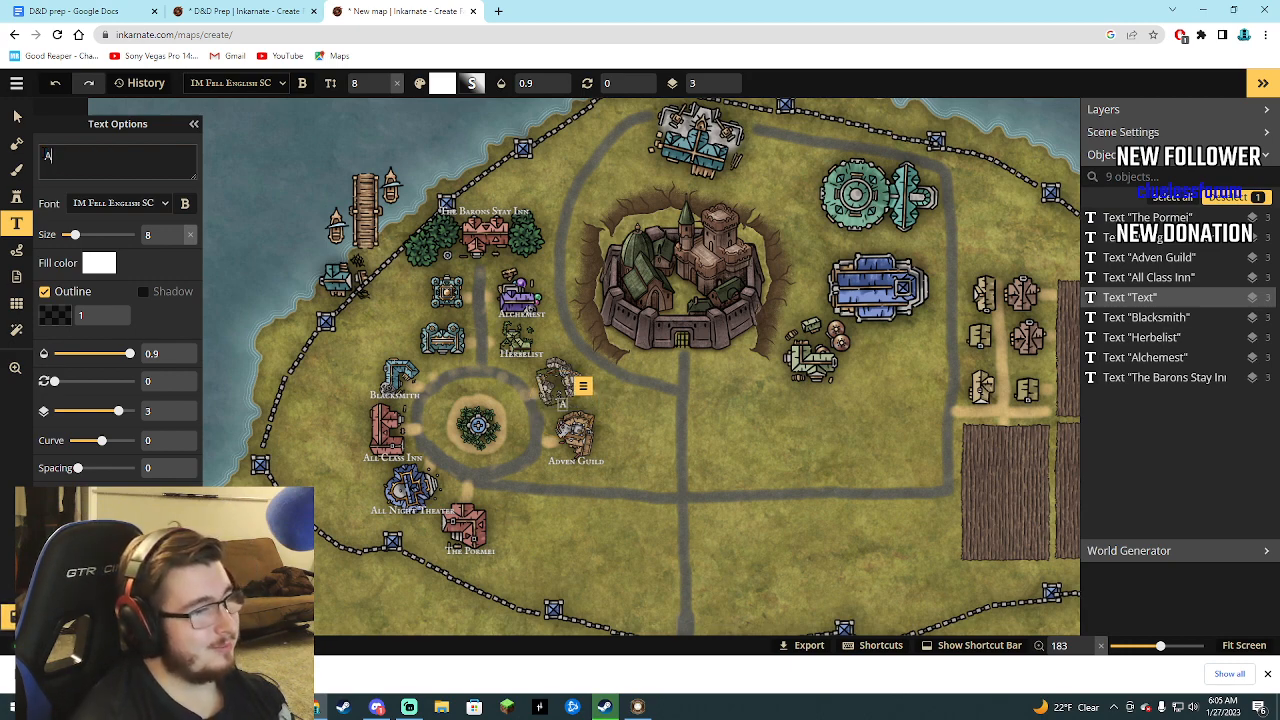
key("BackSpace")
Set the new label's text below the grey building northeast of the plaza to "Builders Guild".
type("Bui")
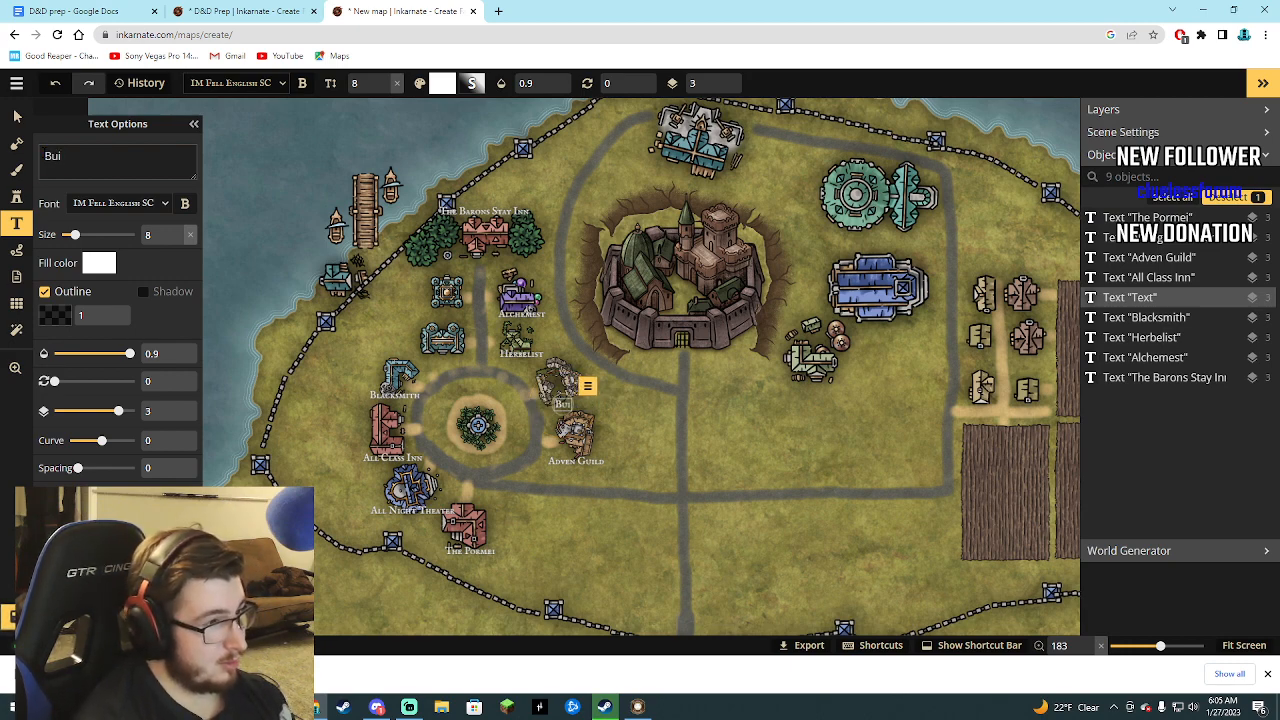
type("lders G")
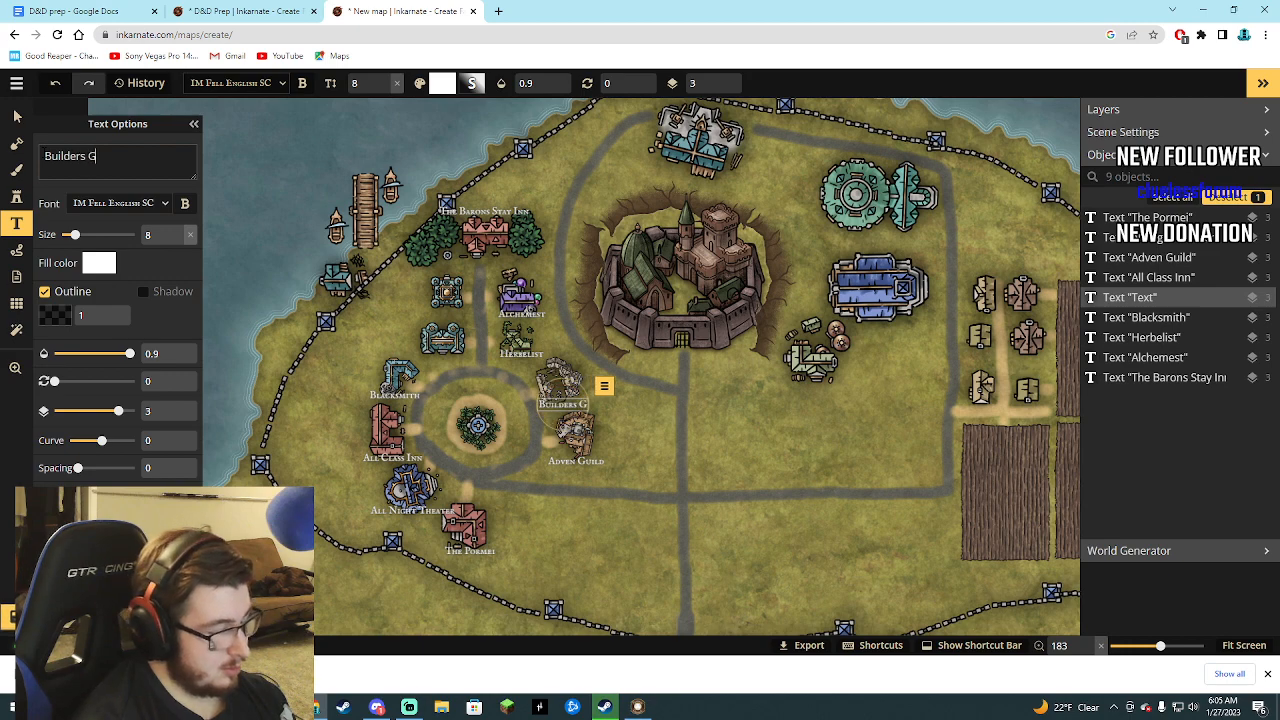
type("uild")
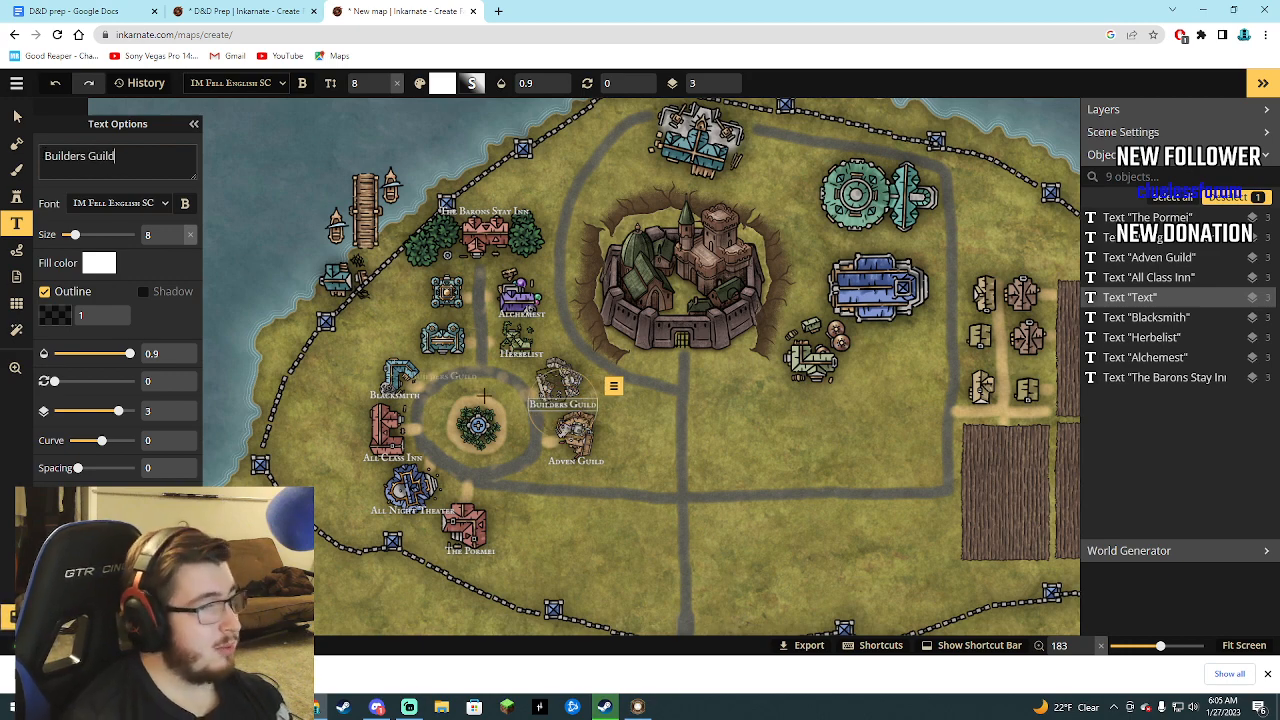
left_click(16, 116)
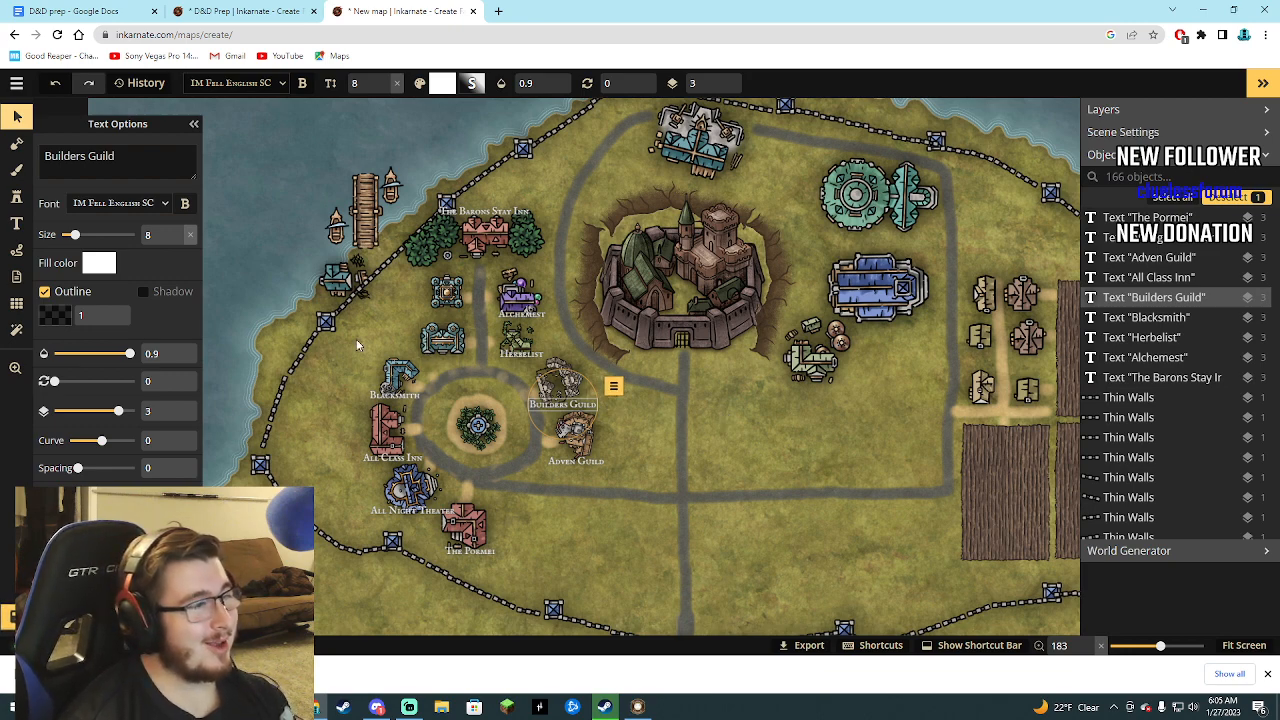
Add a text label reading "Fishery" just below the teal building on the coast beside the dock.
left_click(347, 284)
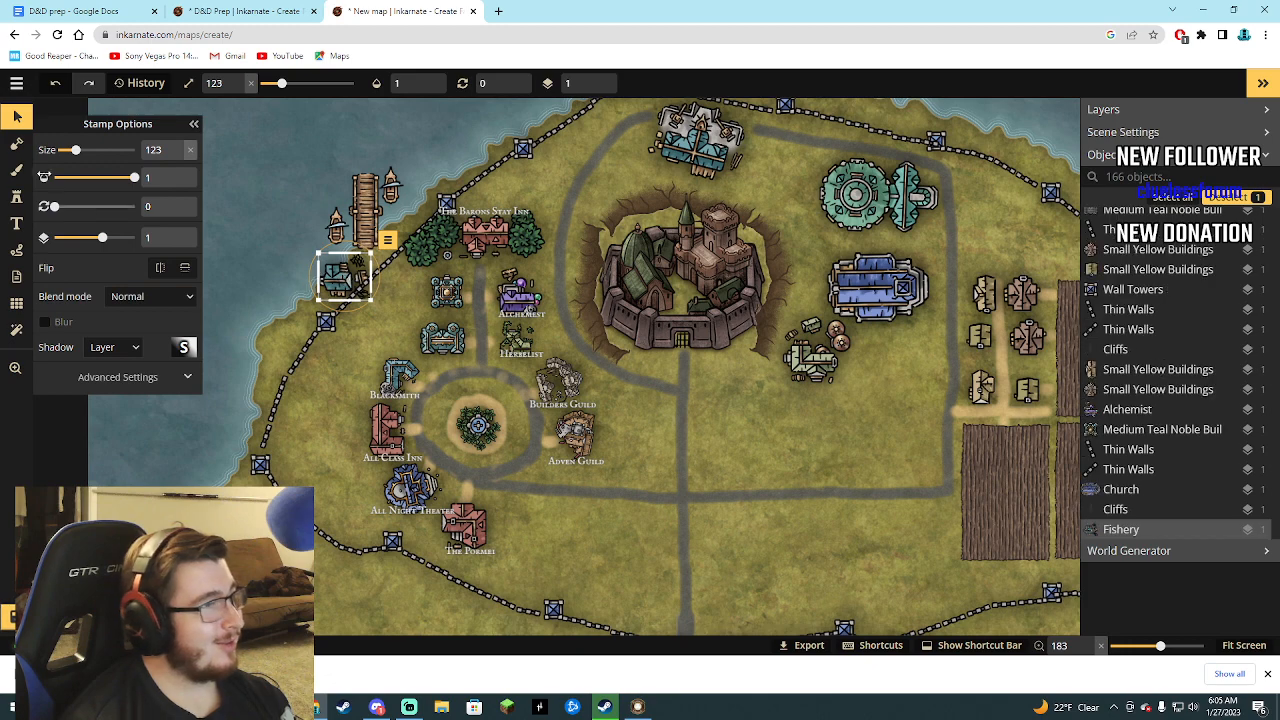
left_click(20, 225)
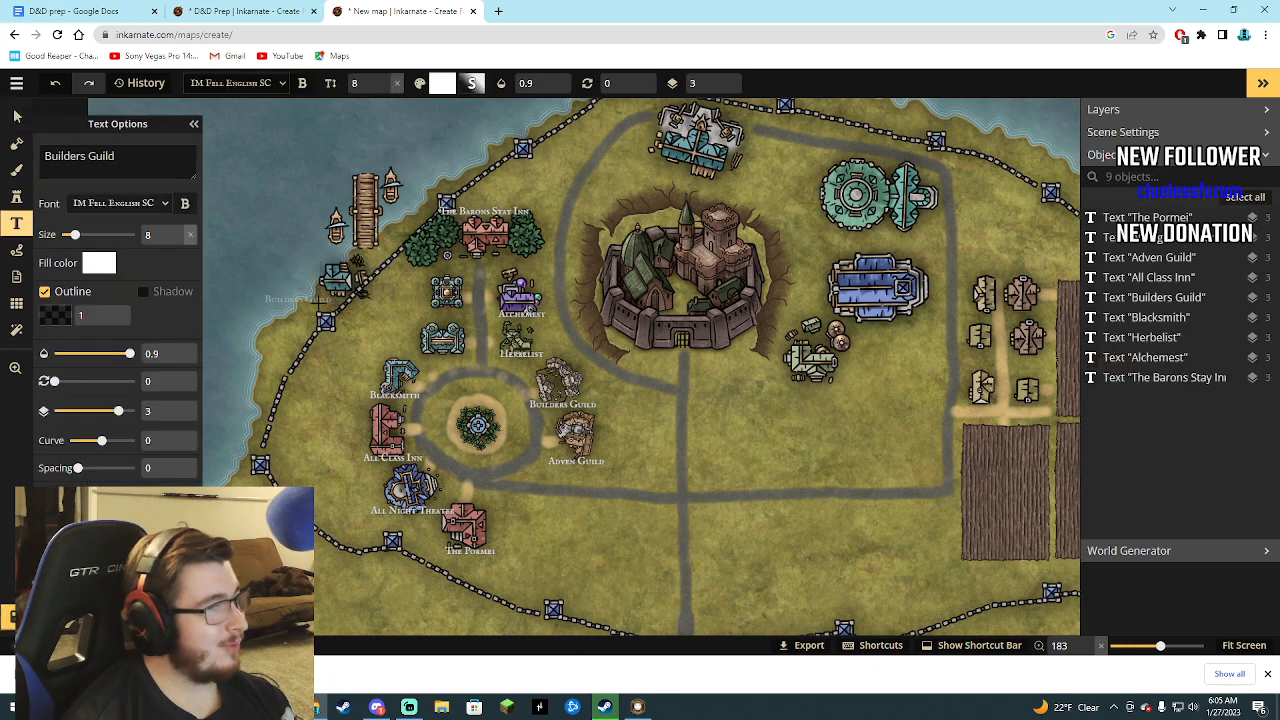
left_click(333, 302)
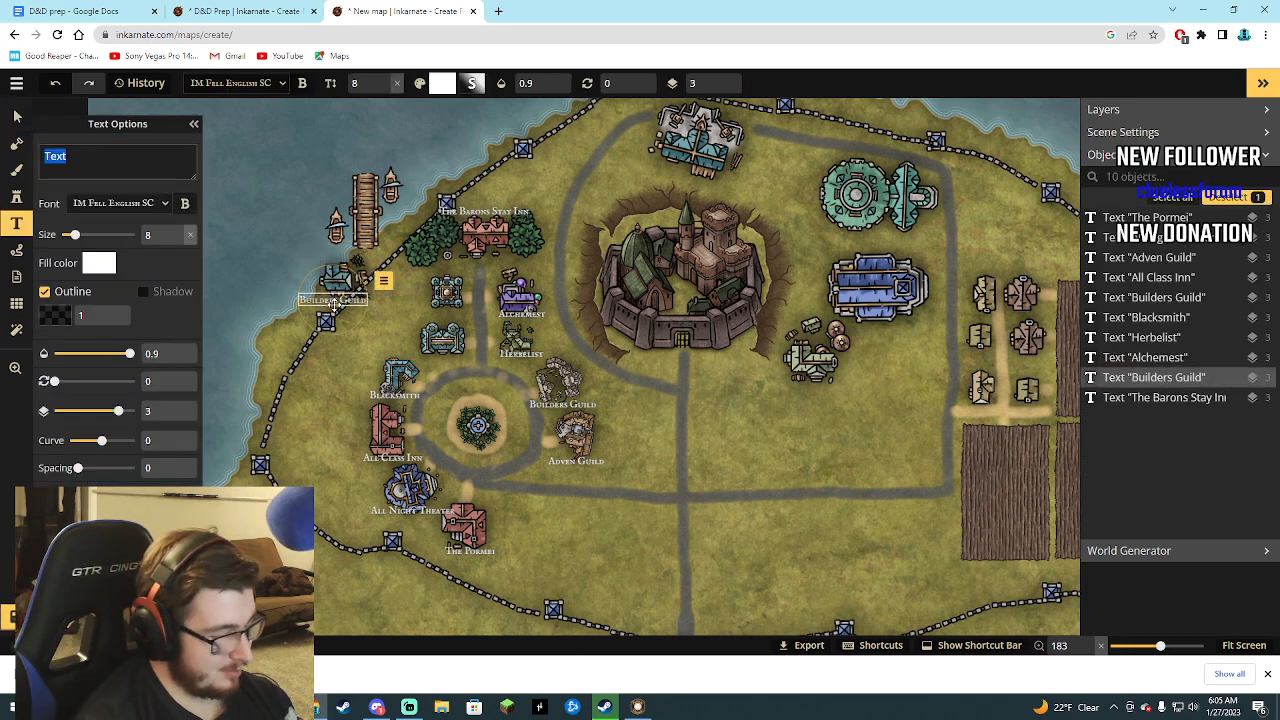
type("Fisher")
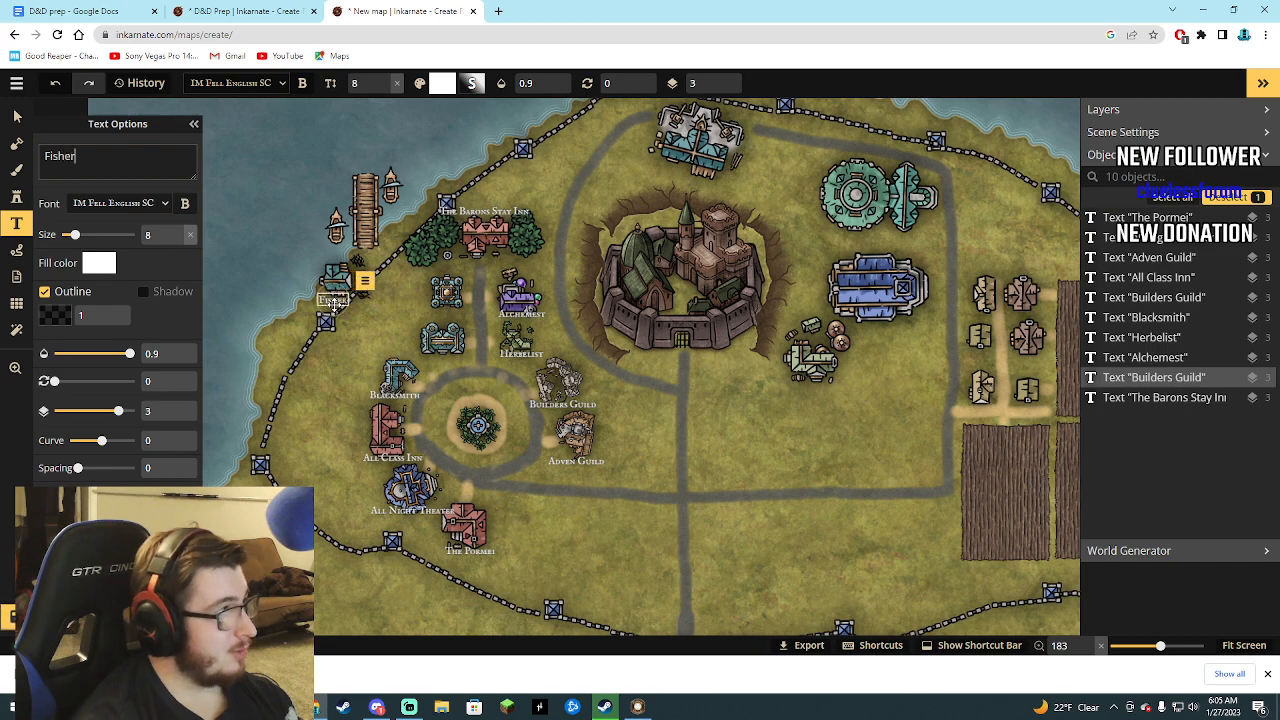
type("y")
left_click(17, 116)
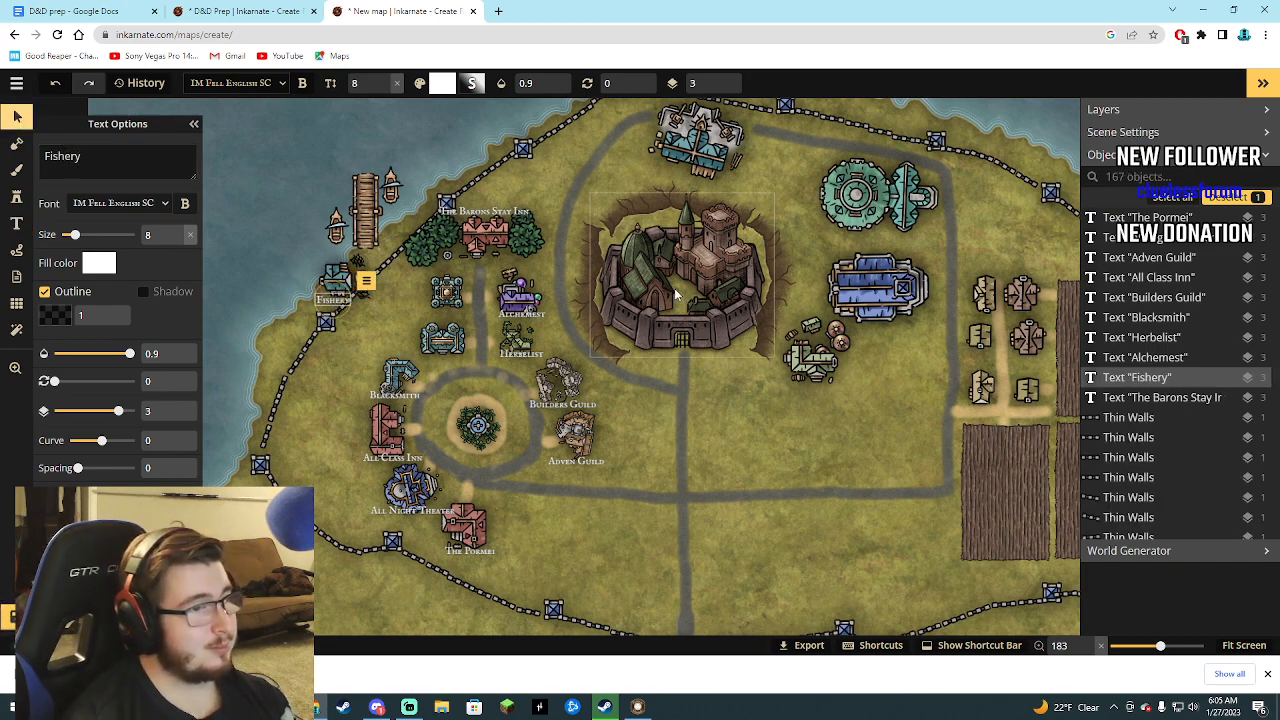
Add a text label reading "Capital of Pormei" just below the gate of the large castle in the city center.
left_click(16, 223)
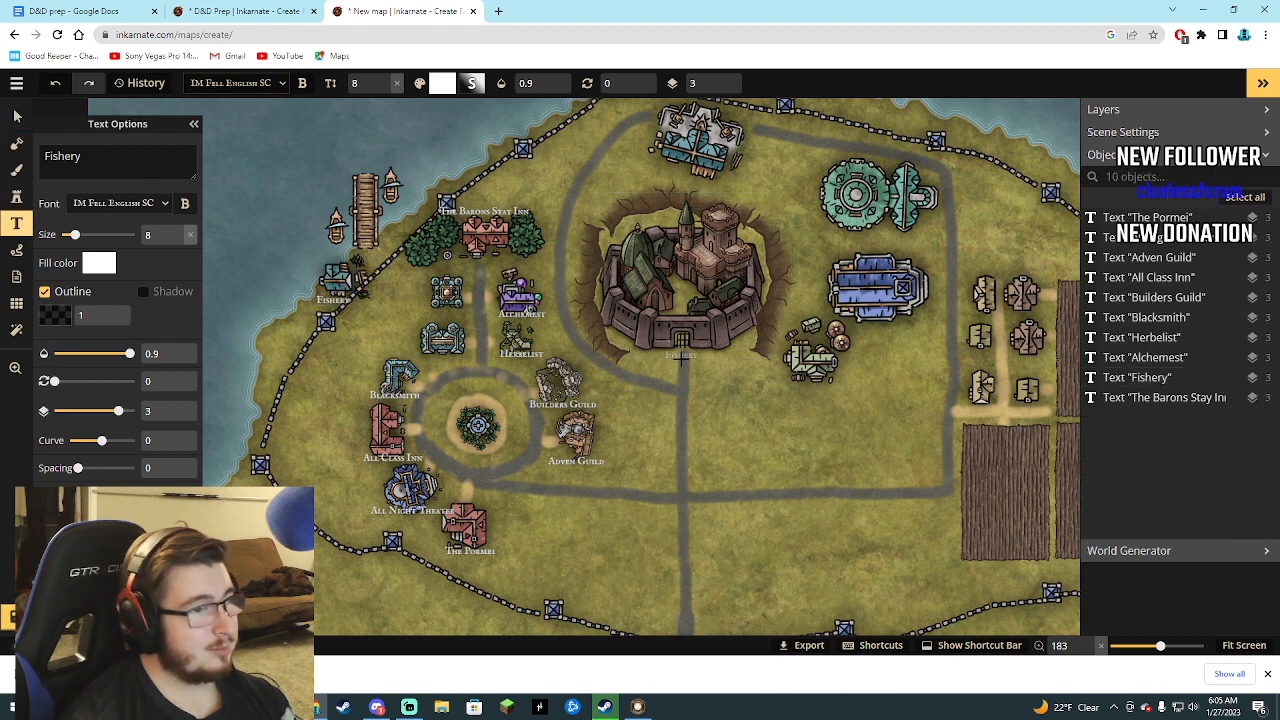
left_click(681, 359)
type("Capti")
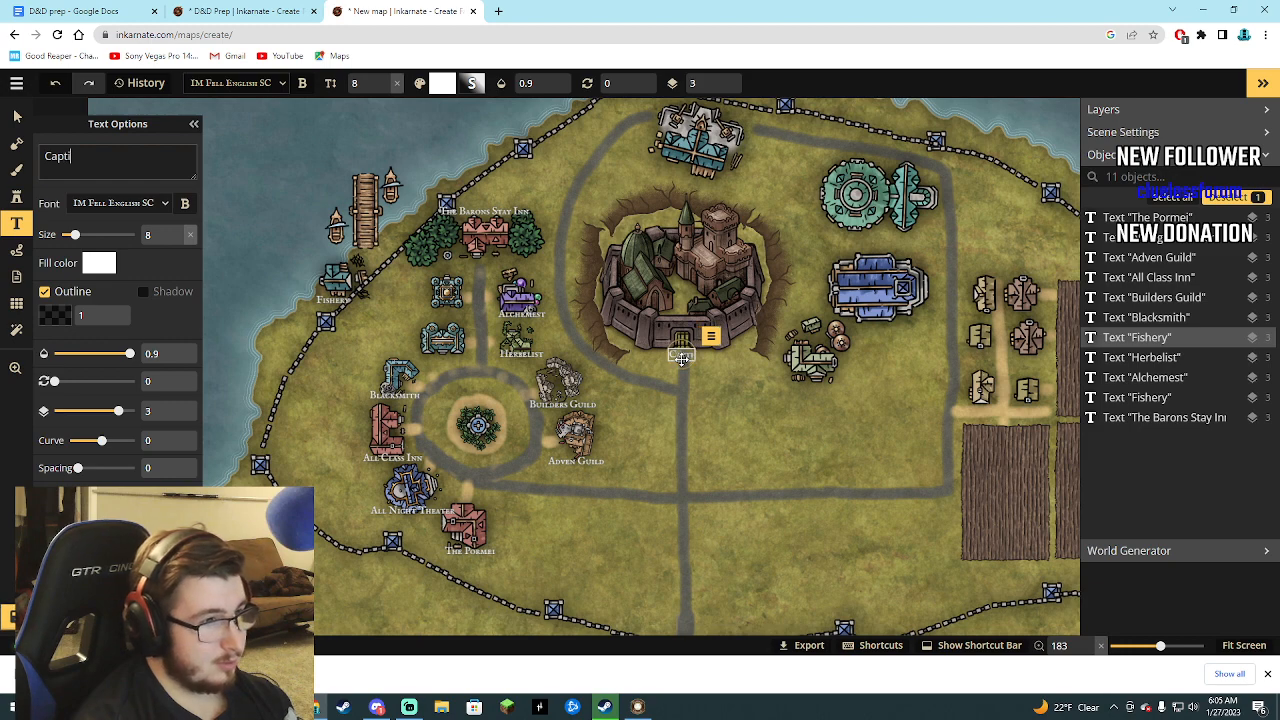
key("BackSpace")
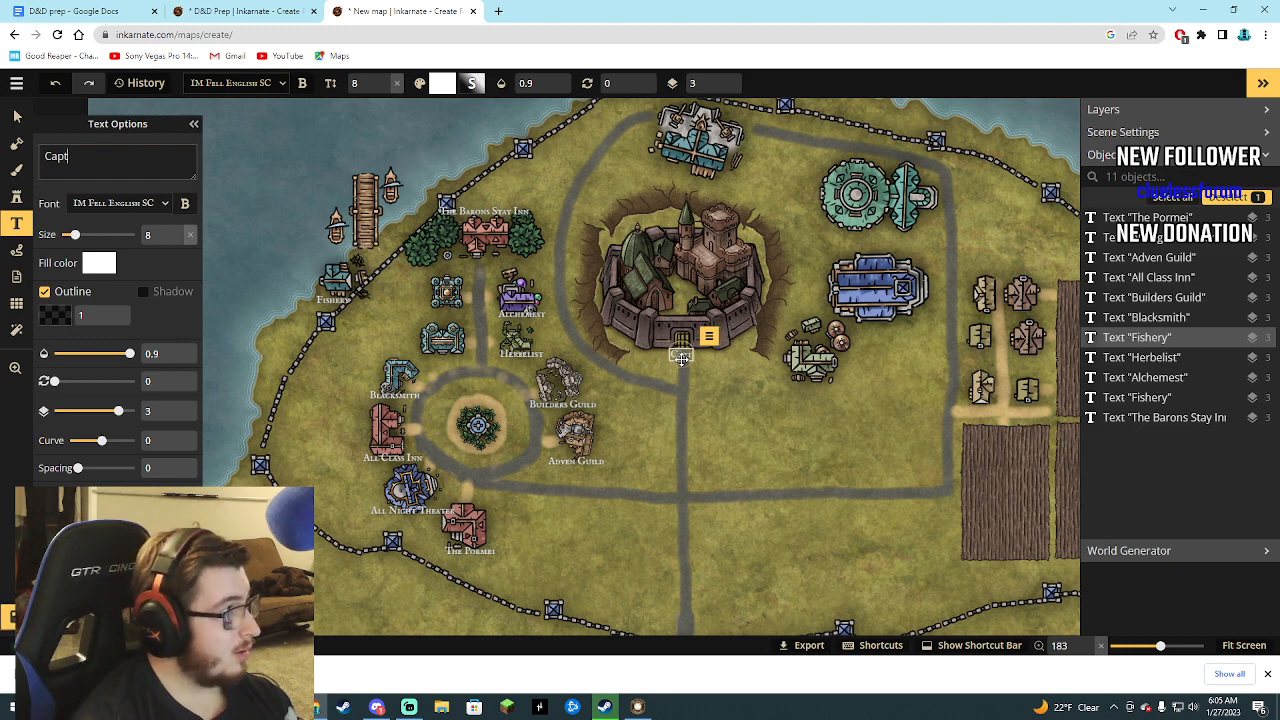
key("BackSpace")
type("ital Of")
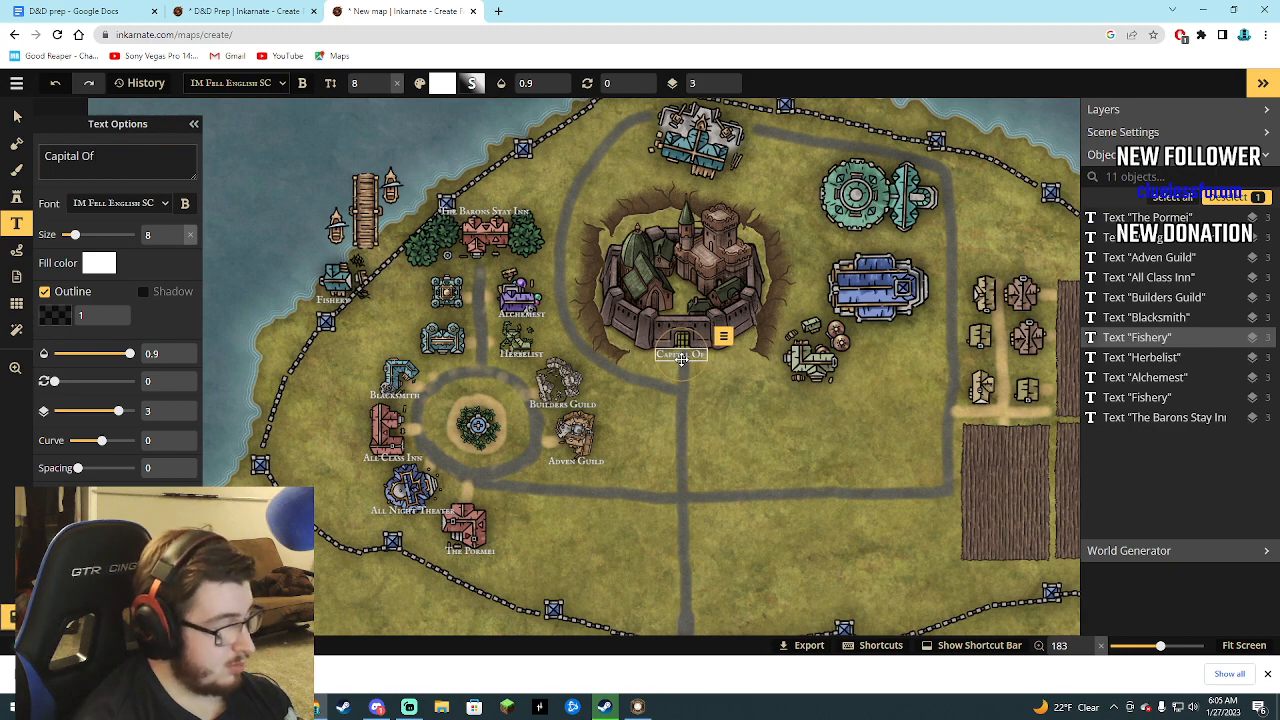
type(" Prm")
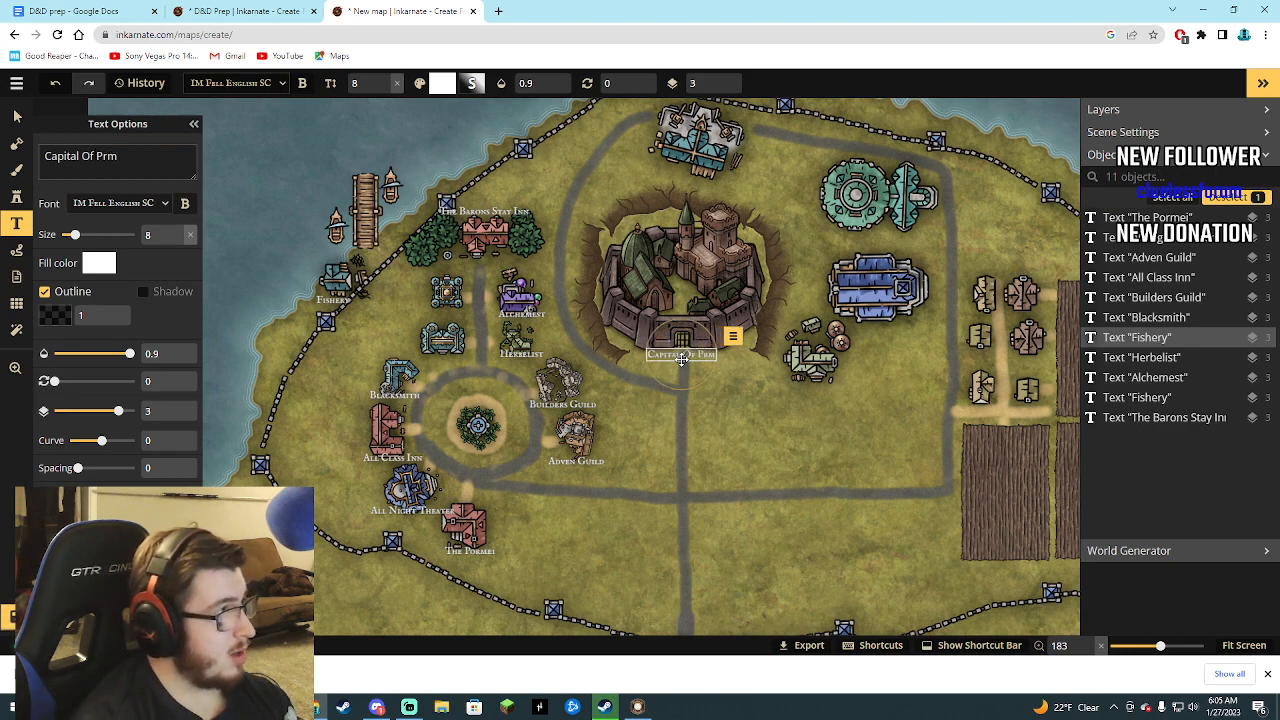
type("ei")
key("BackSpace")
key("BackSpace")
key("BackSpace")
key("BackSpace")
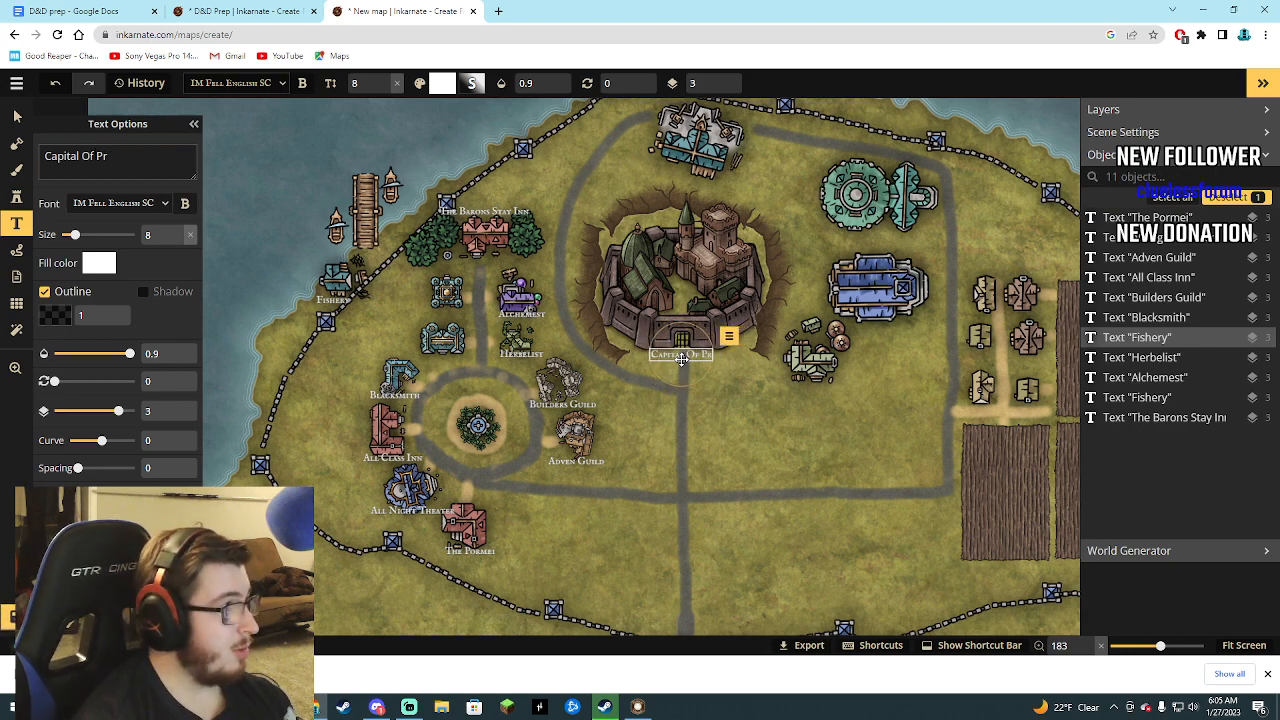
type("or")
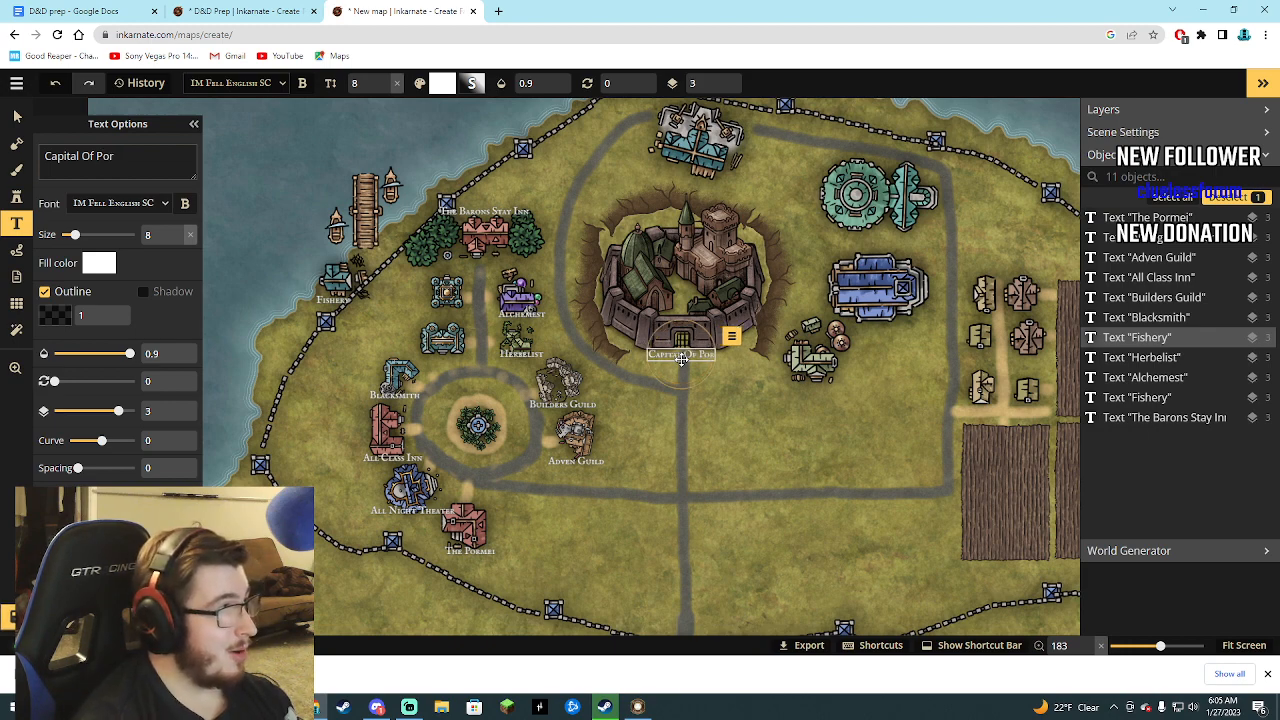
type("mei")
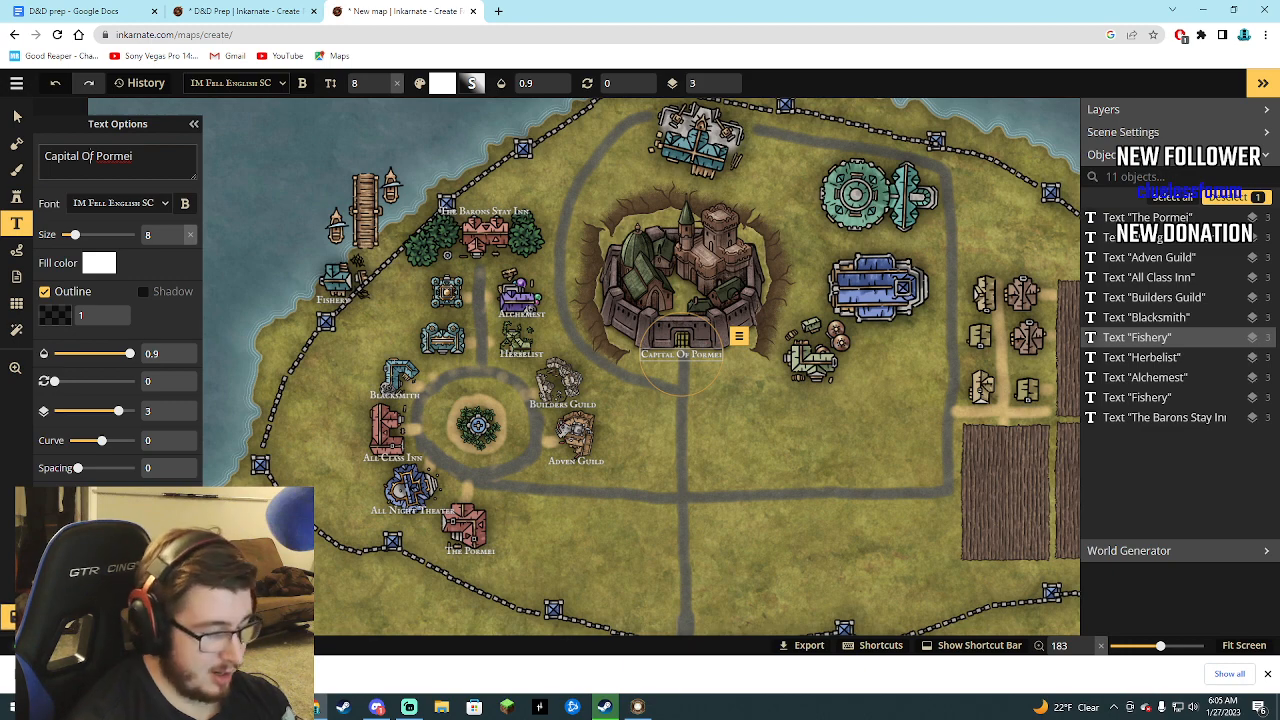
key("BackSpace")
type("o")
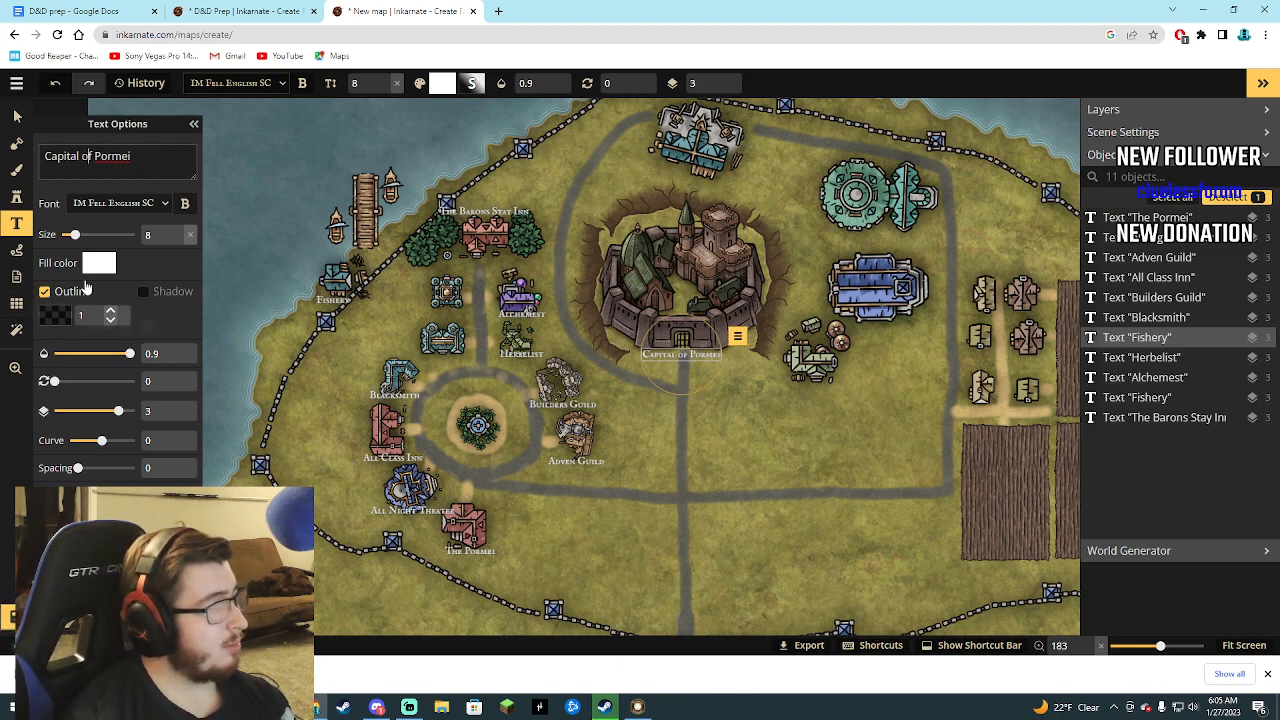
Set the "Capital of Pormei" label's size to 13 and move it slightly down, clear of the castle gate.
left_click_drag(74, 234, 85, 234)
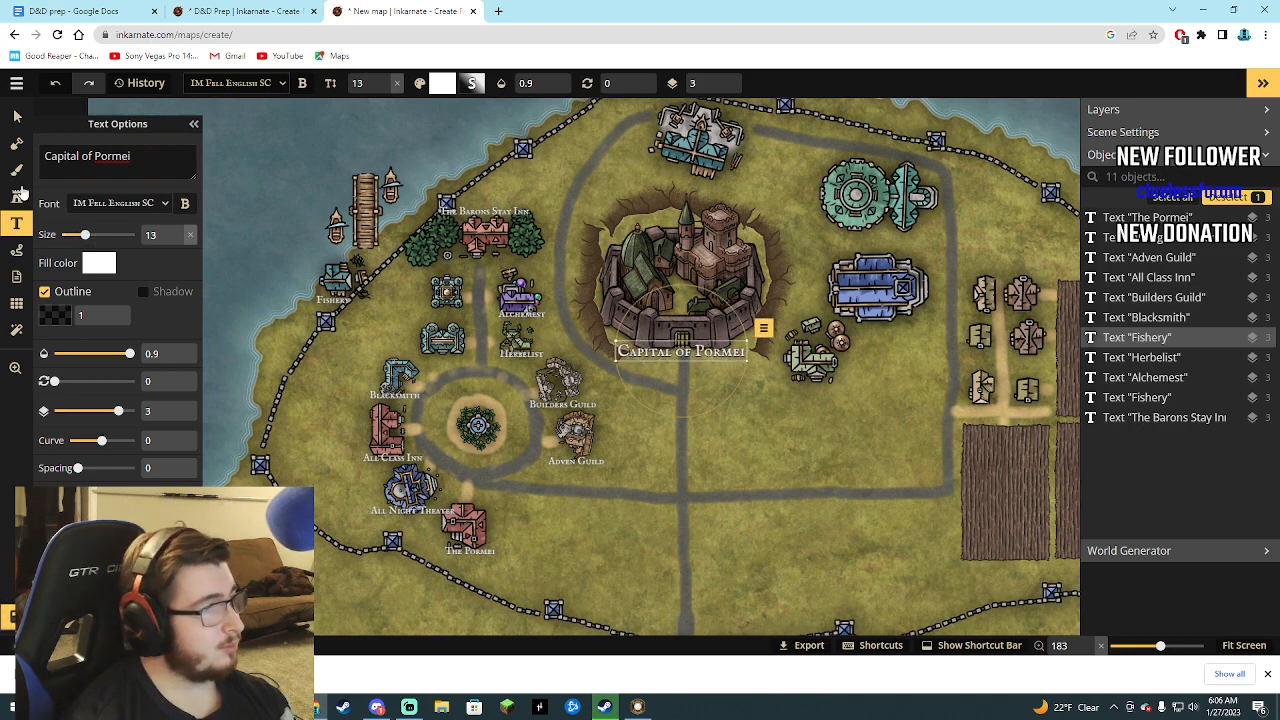
left_click(17, 117)
left_click_drag(678, 352, 682, 364)
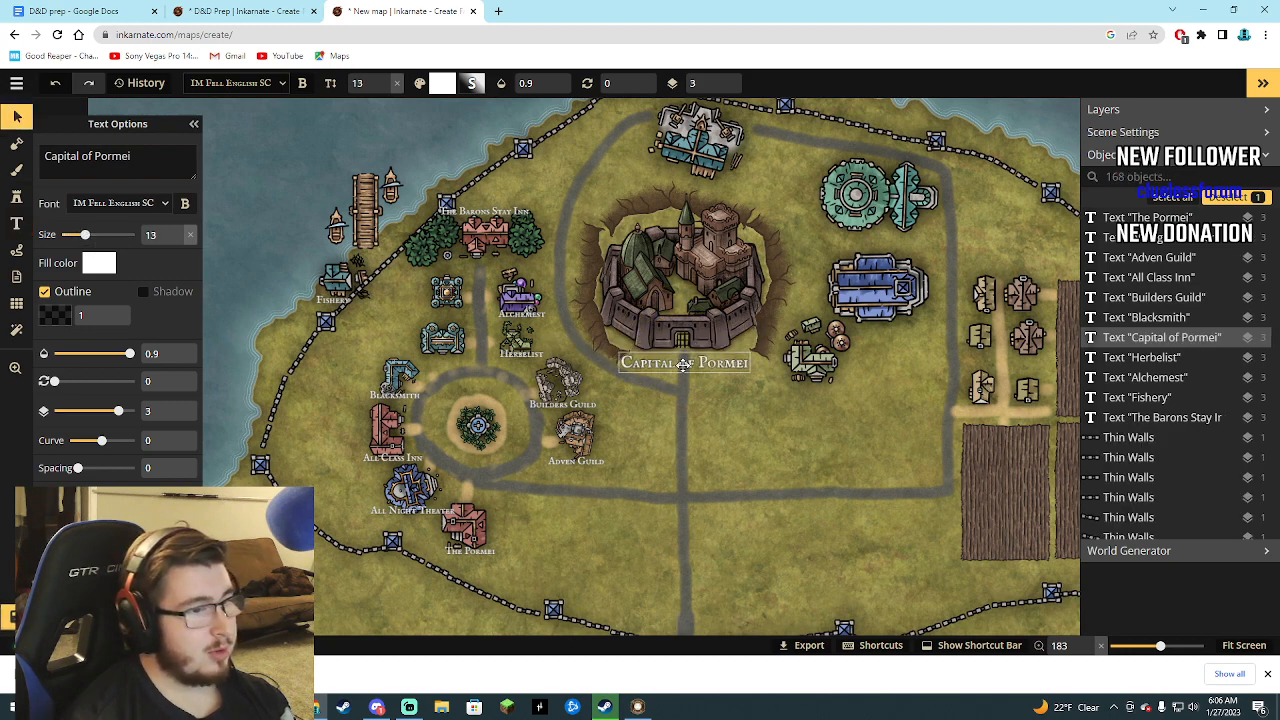
left_click(687, 452)
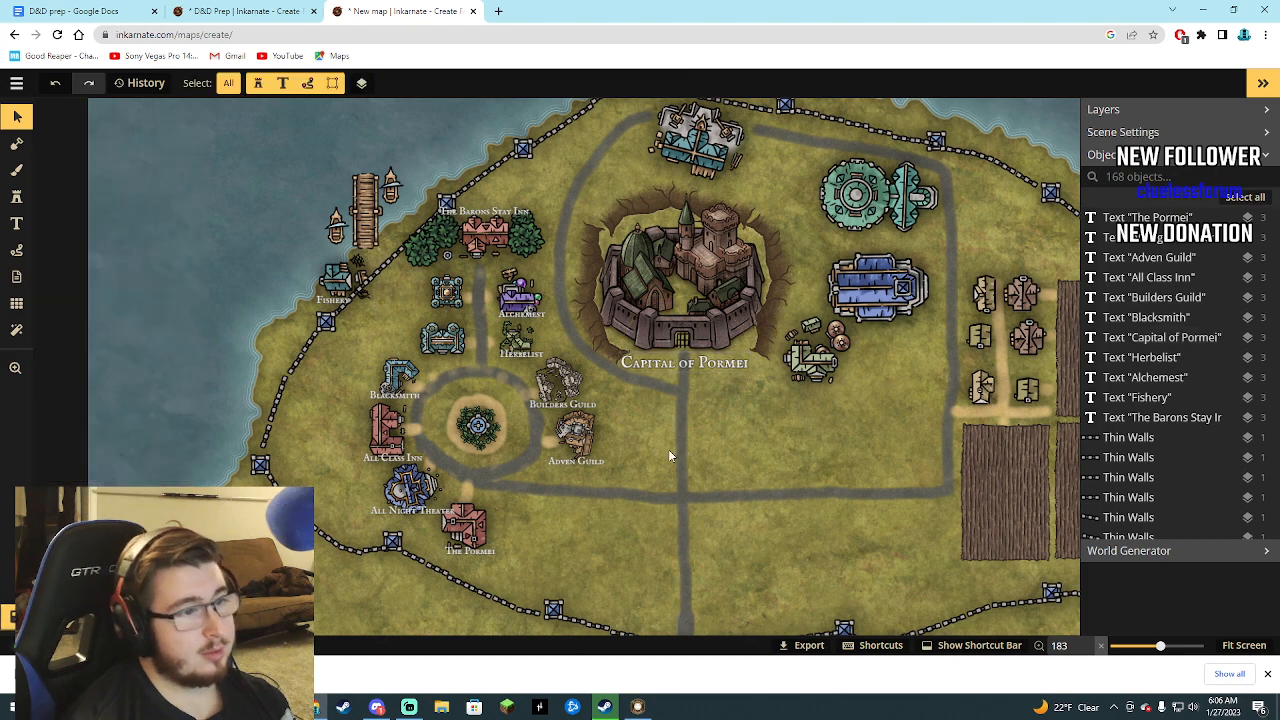
Browse the Watercolor Cities stamp catalog for more buildings and check the D&D Prep world map for reference.
scroll(656, 460, "down", 1)
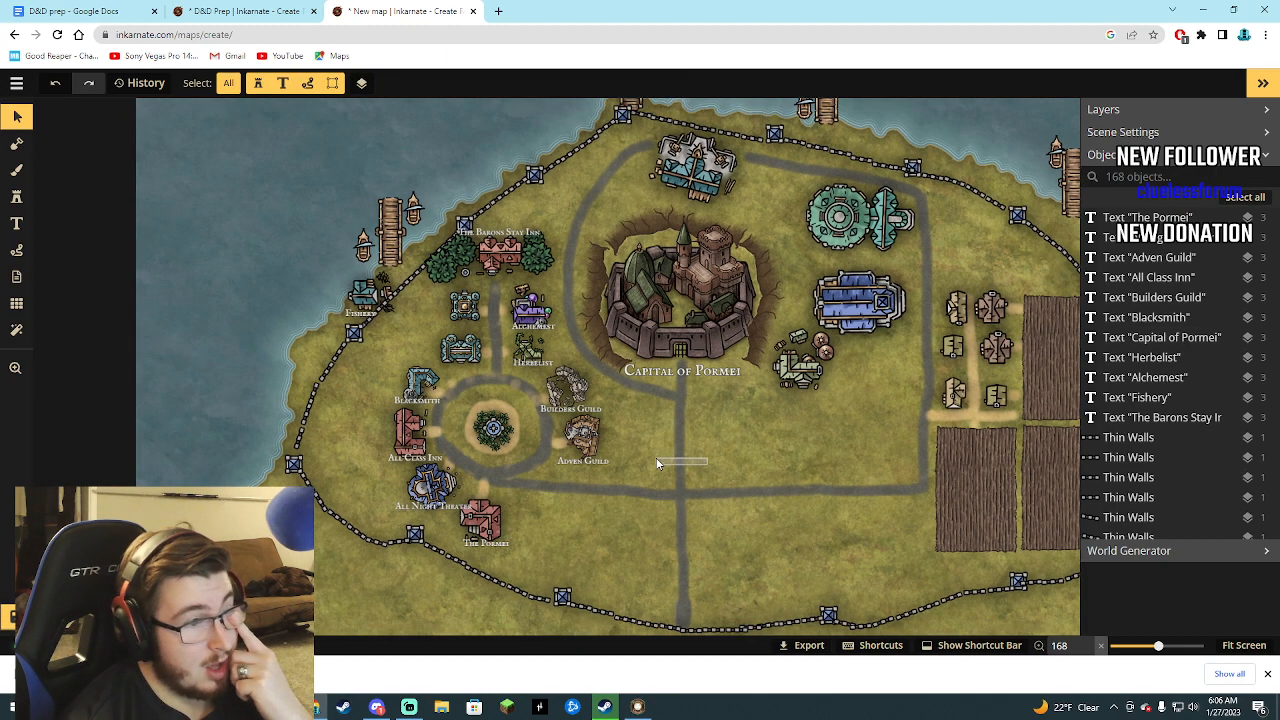
left_click(16, 197)
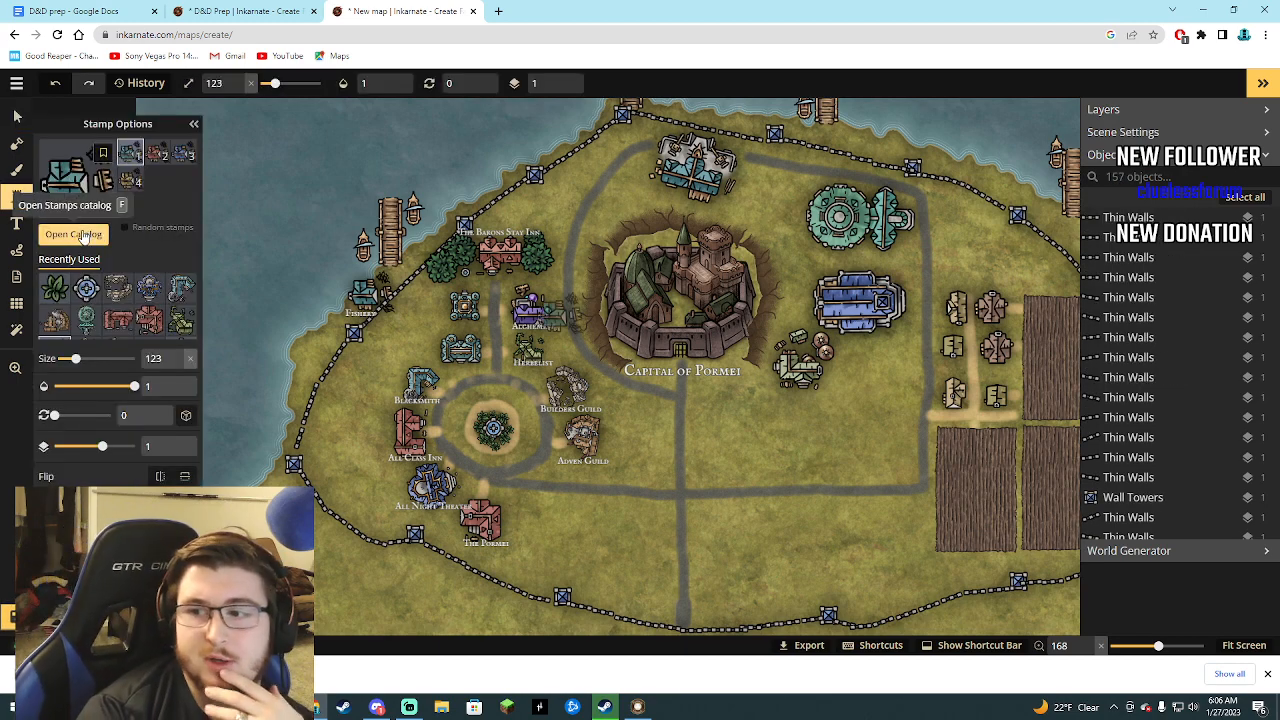
left_click(69, 240)
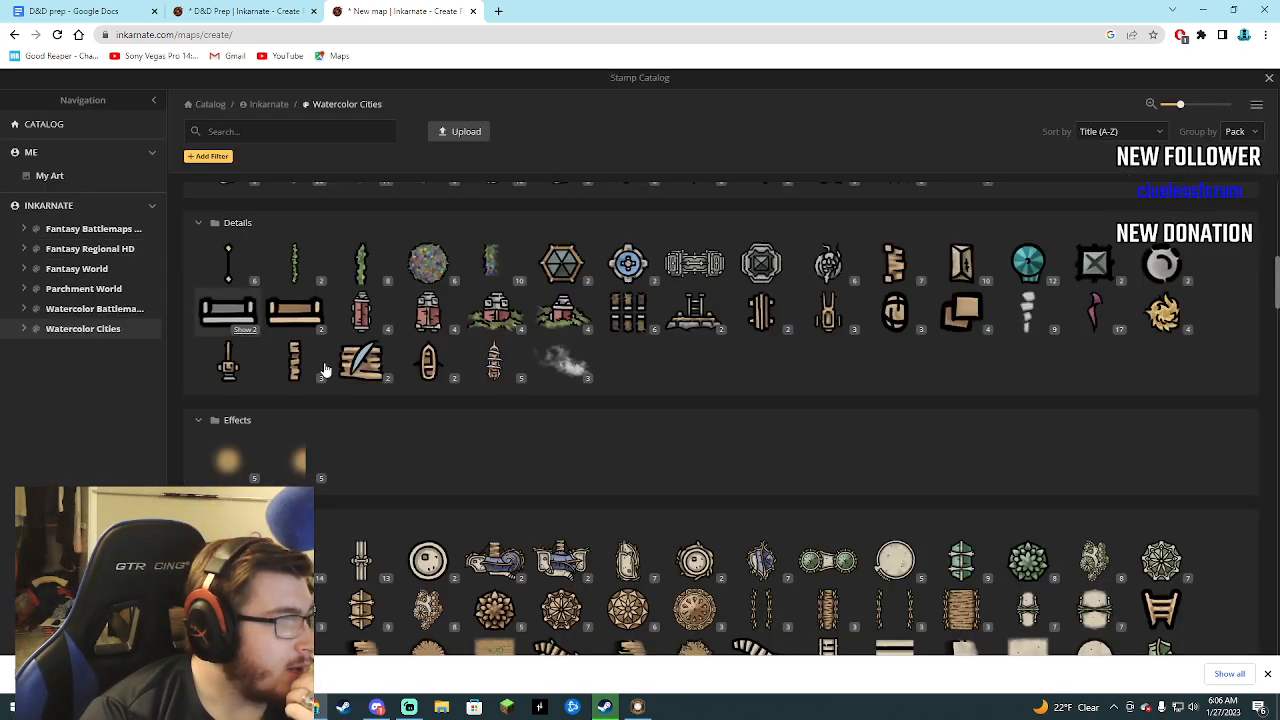
scroll(850, 520, "down", 1)
scroll(830, 522, "up", 8)
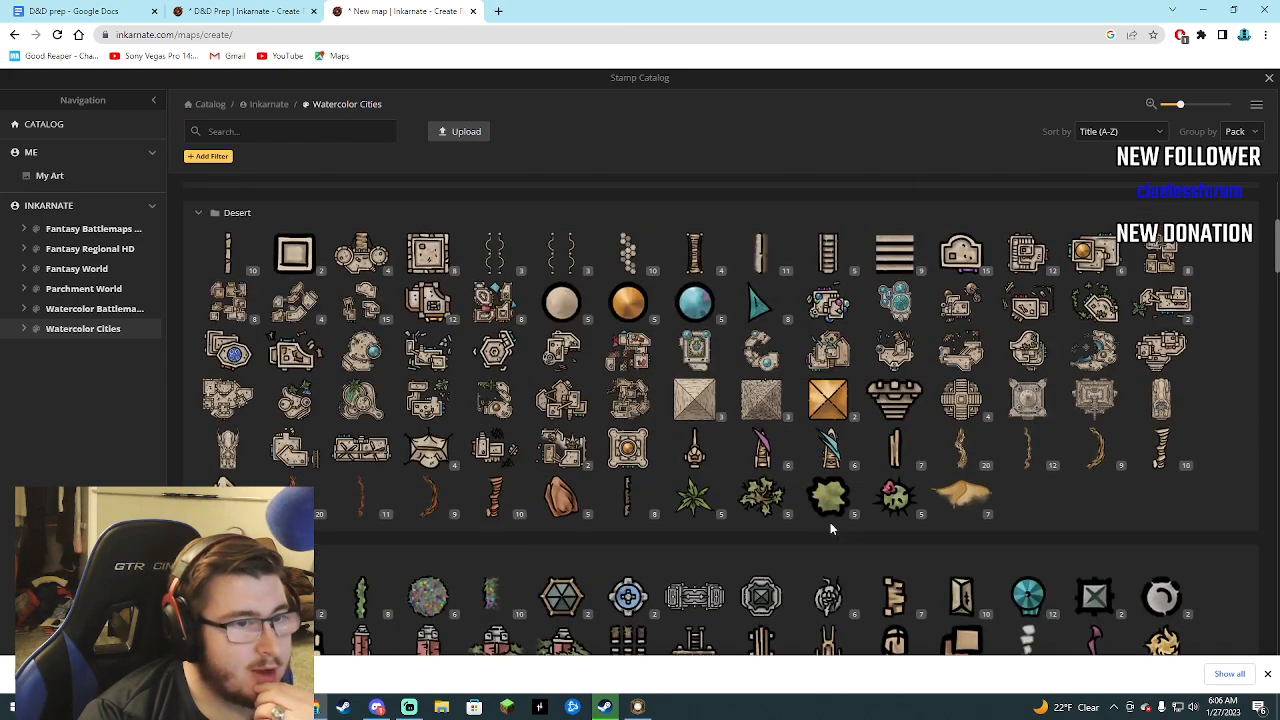
scroll(891, 530, "up", 3)
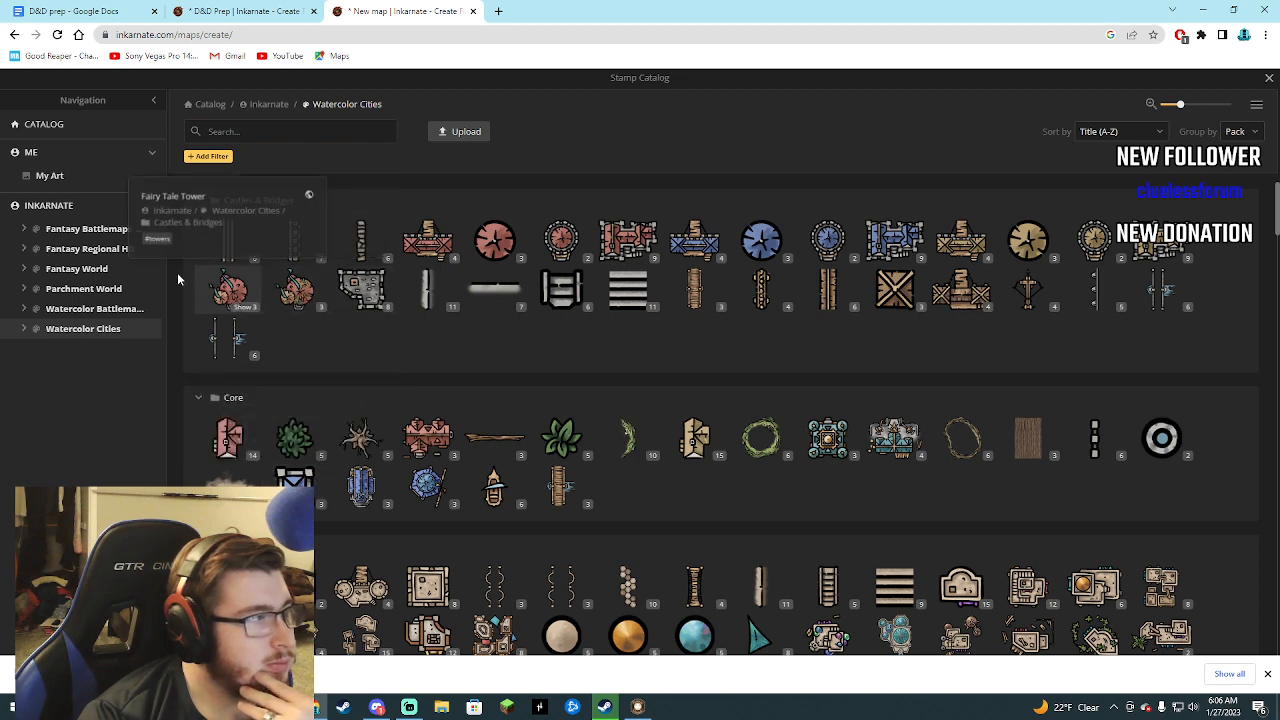
scroll(447, 515, "down", 4)
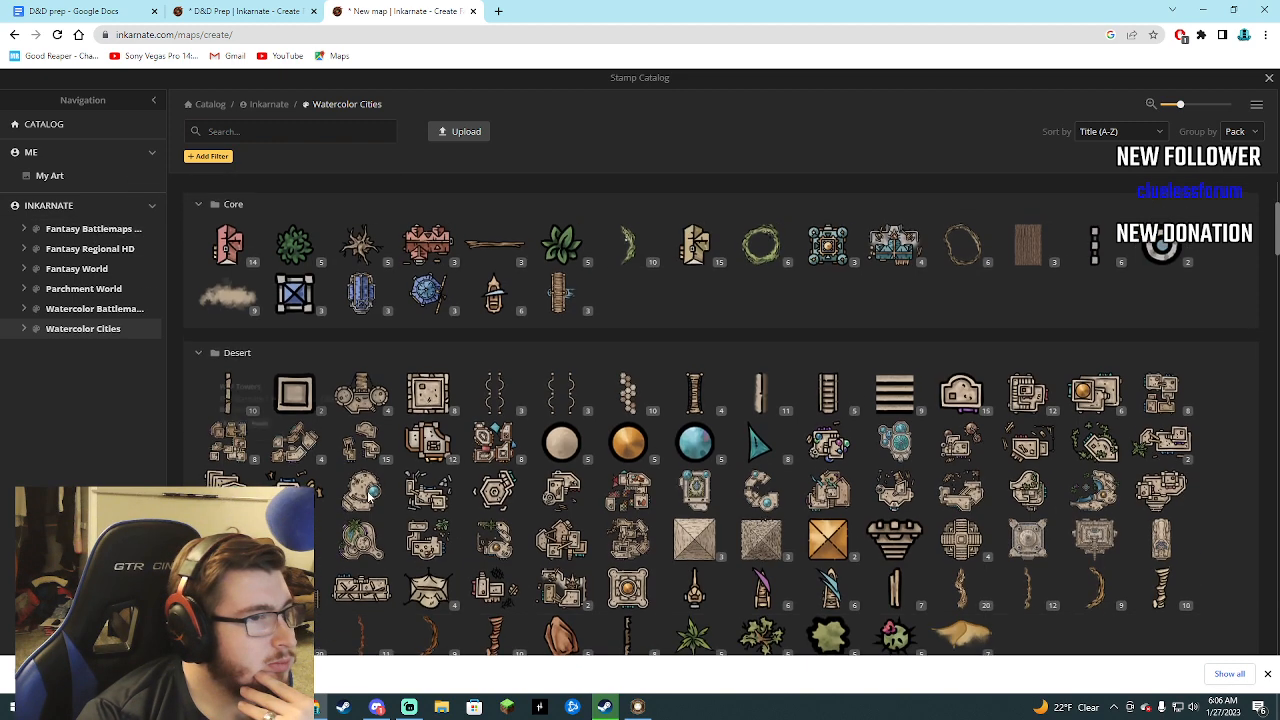
scroll(447, 515, "down", 8)
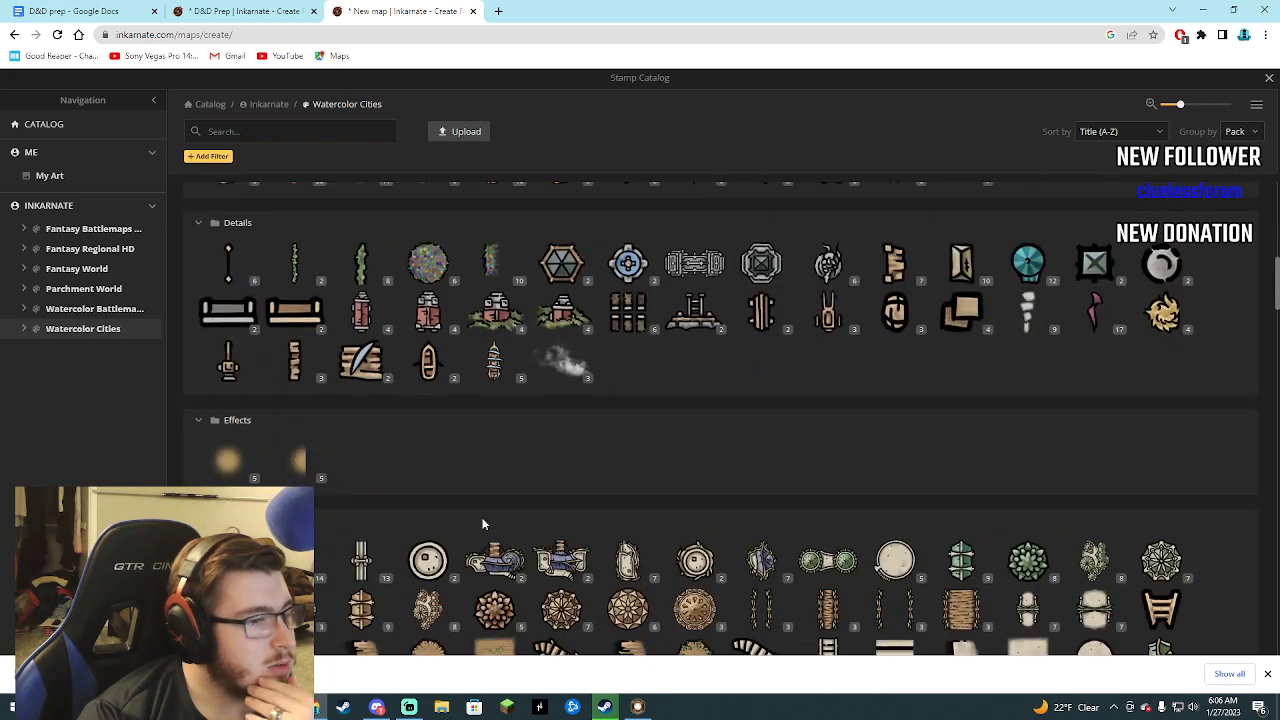
scroll(494, 525, "down", 8)
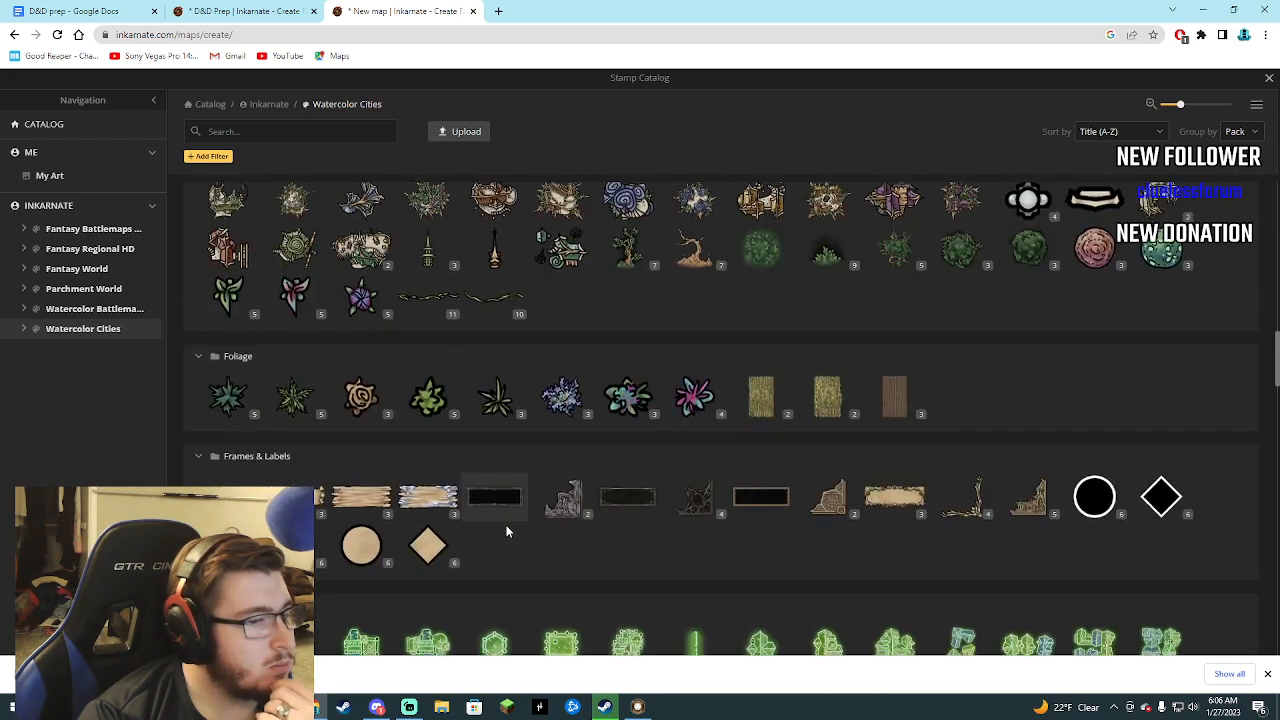
scroll(511, 535, "down", 5)
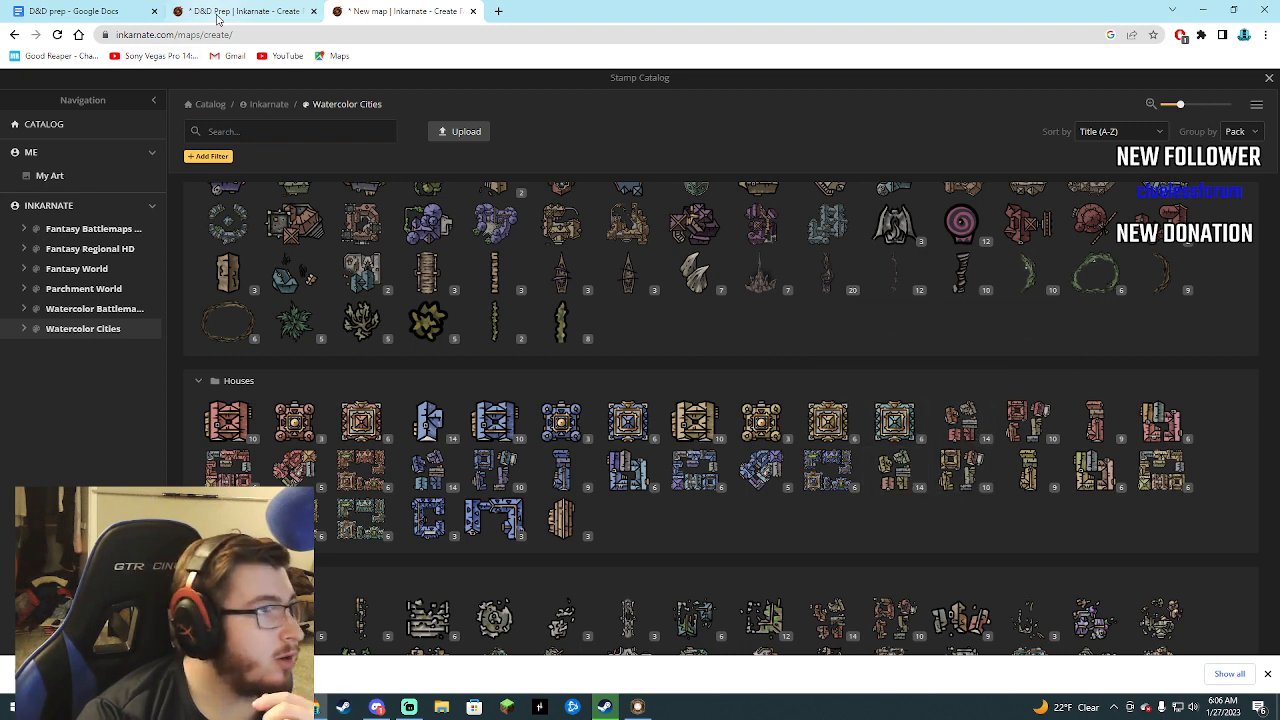
left_click(238, 11)
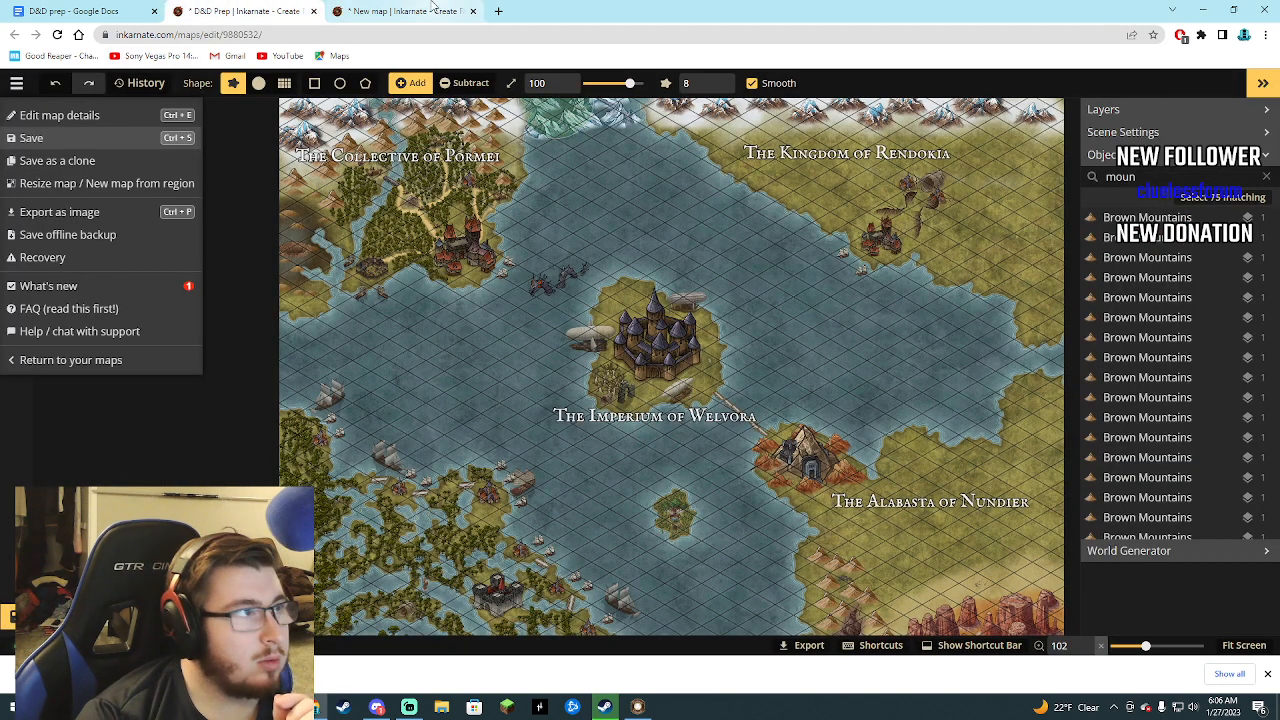
left_click(405, 11)
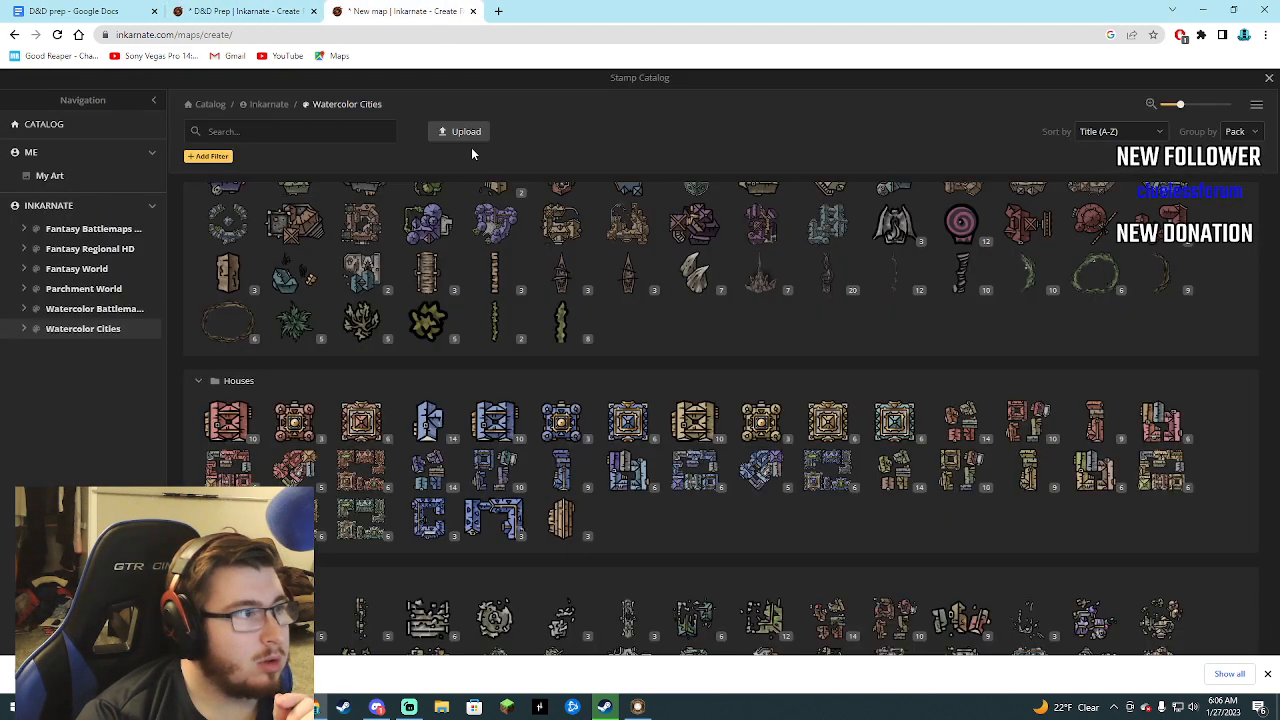
left_click(1268, 80)
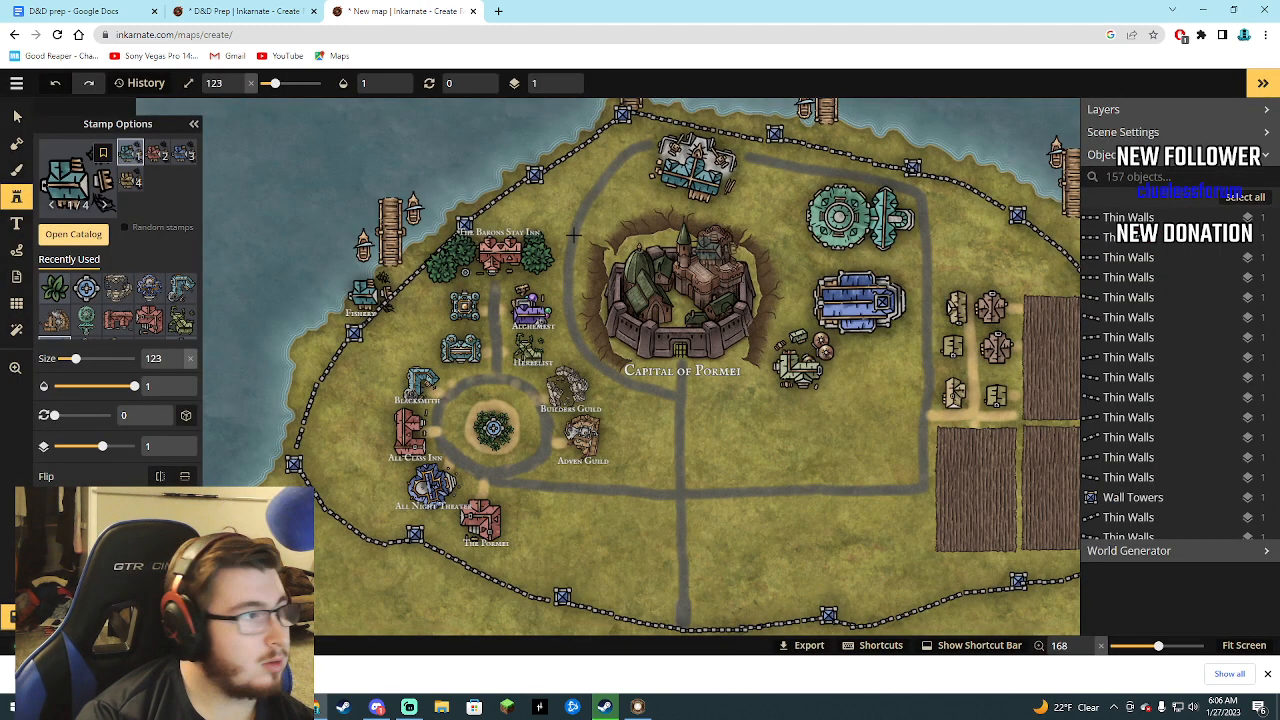
Delete the six small yellow buildings along the dirt paths beside the bare fields east of the main road.
left_click(17, 116)
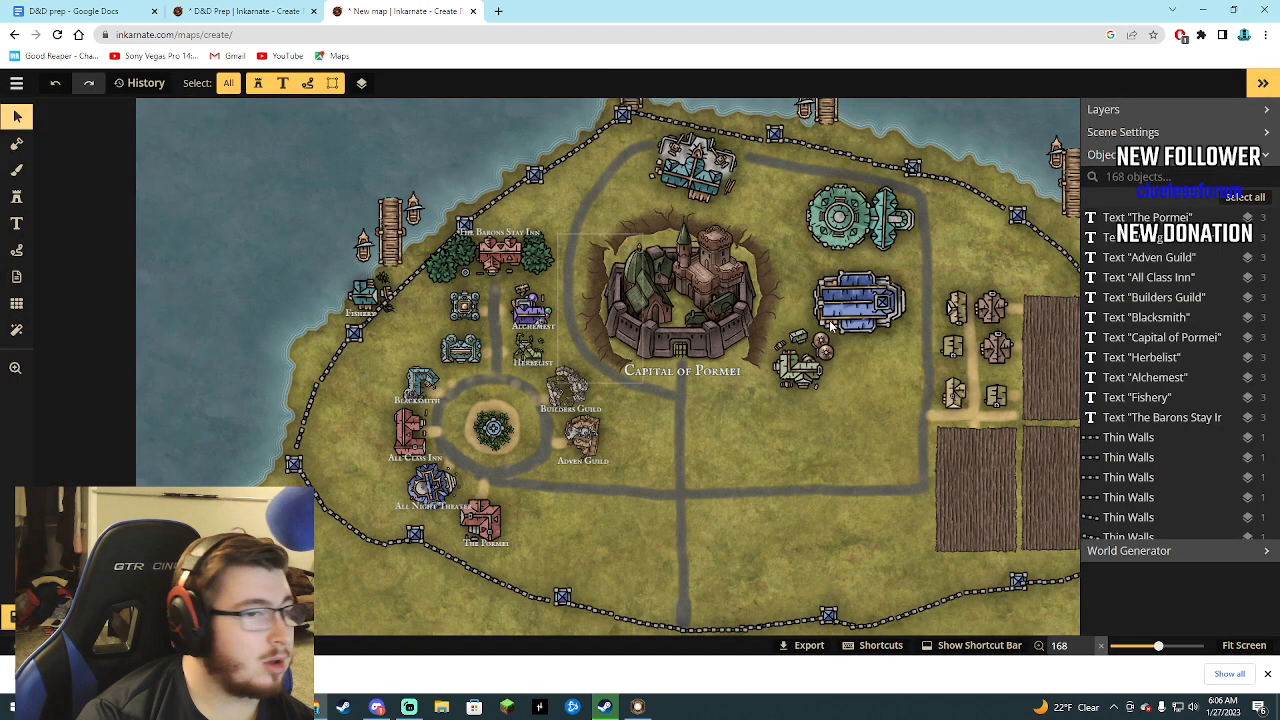
left_click(955, 311)
key("Delete")
left_click(991, 309)
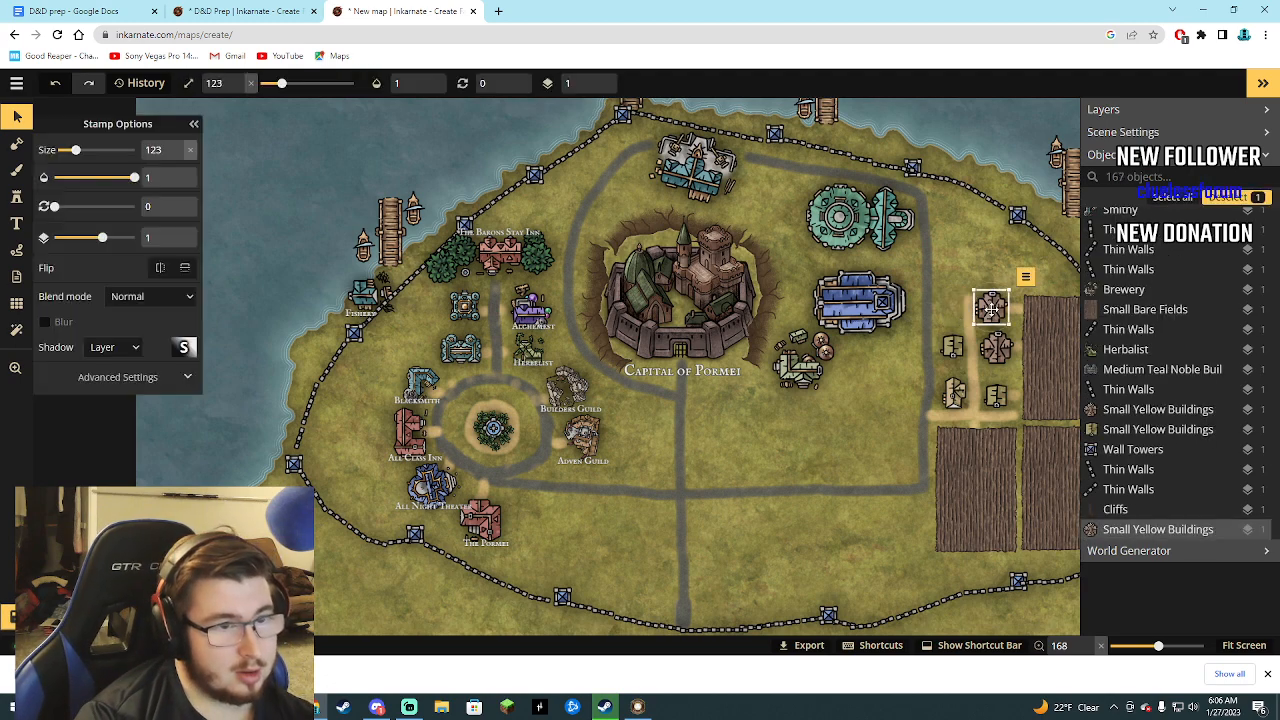
key("Delete")
left_click(996, 346)
key("Delete")
left_click(955, 390)
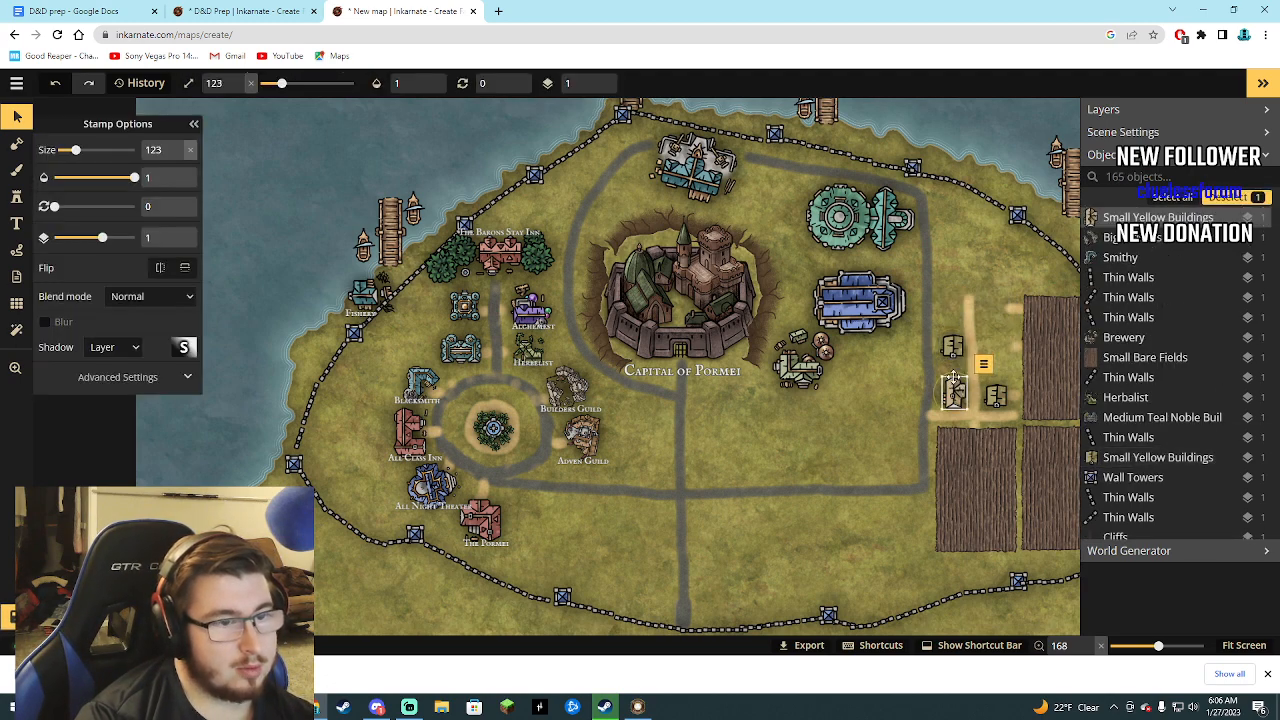
left_click(953, 348)
key("Delete")
left_click(953, 390)
key("Delete")
left_click(995, 400)
key("Delete")
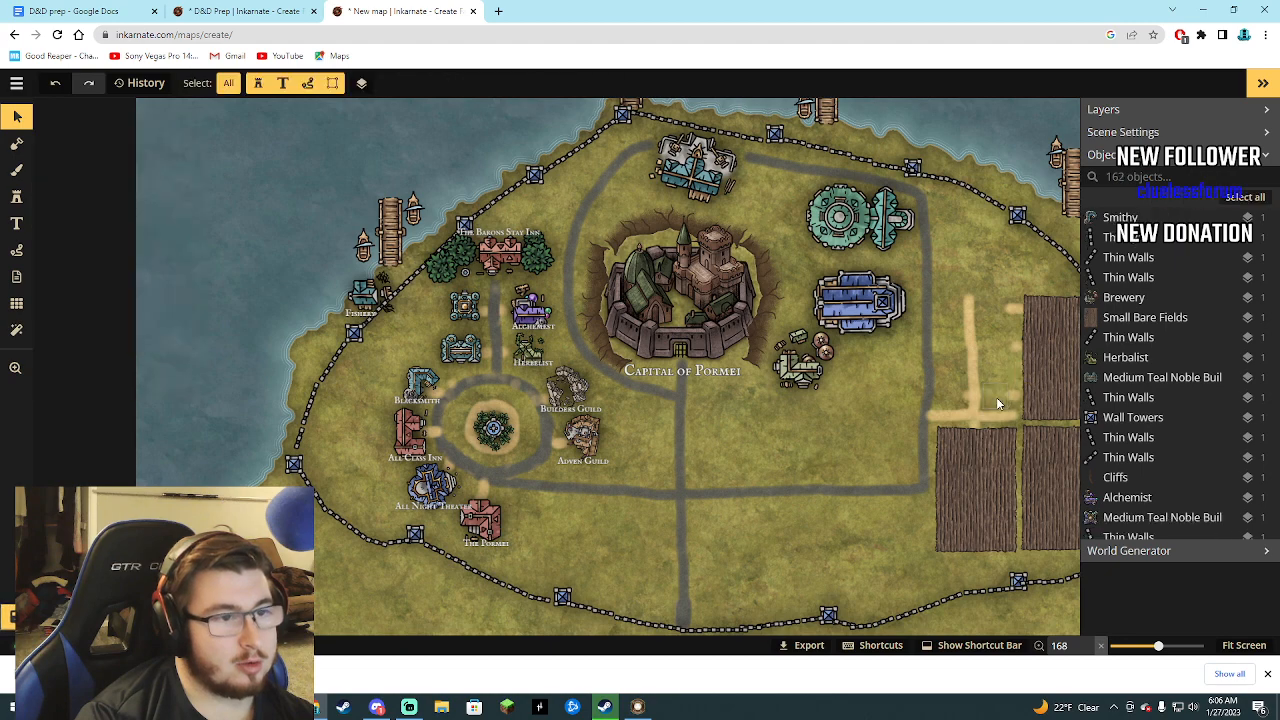
Shrink the library to size 60, the church to 64 and the brewery to 84, and stack them along the east road's inner side.
left_click(873, 297)
left_click_drag(907, 268, 873, 290)
left_click(843, 225)
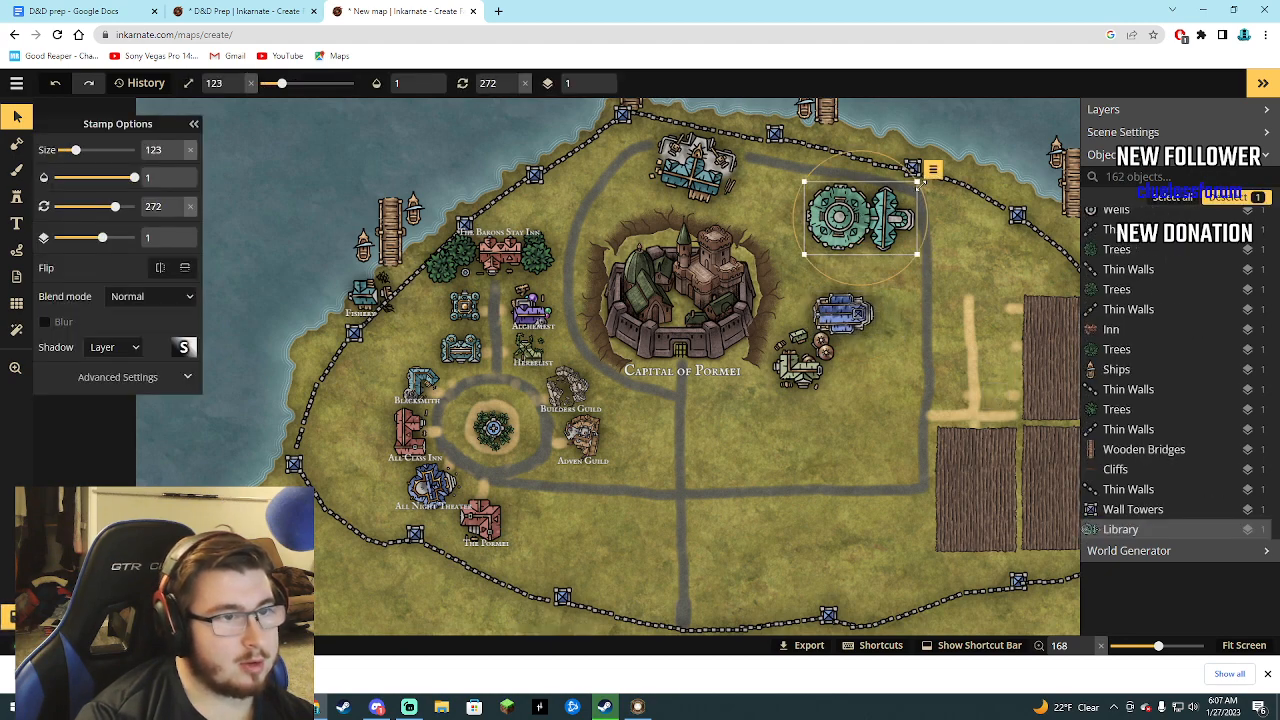
left_click_drag(916, 183, 906, 268)
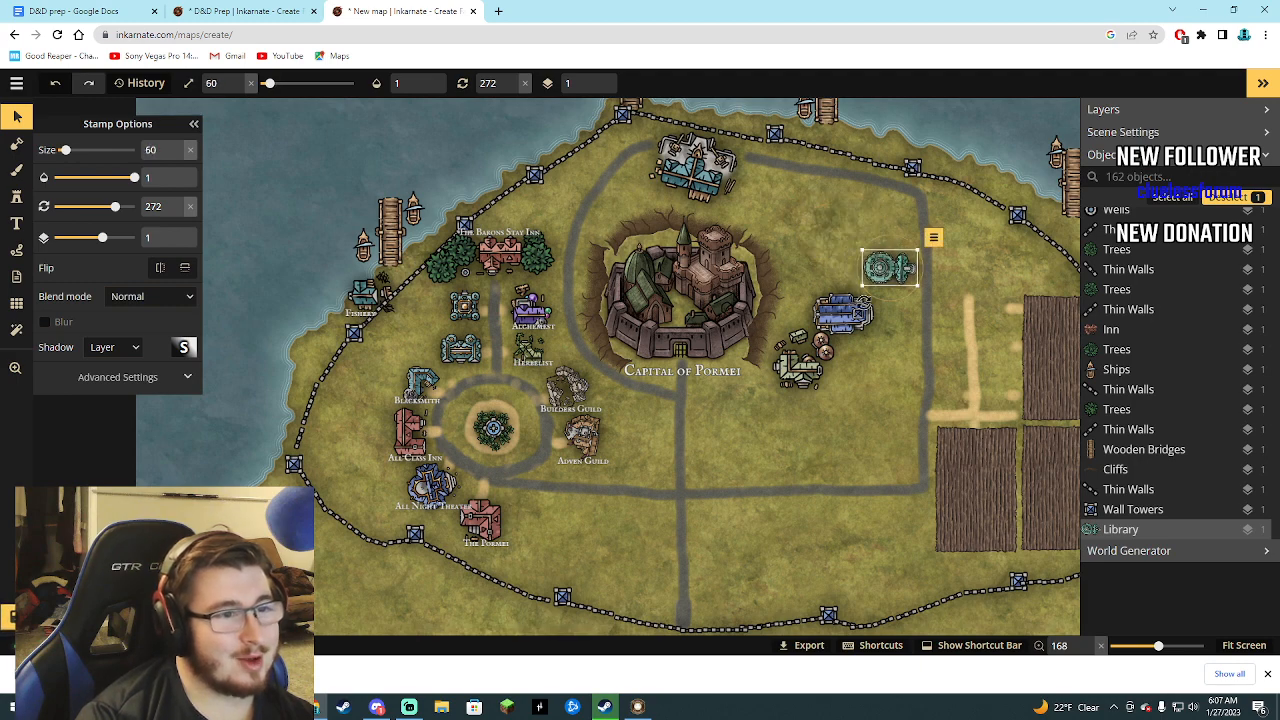
left_click_drag(848, 316, 898, 312)
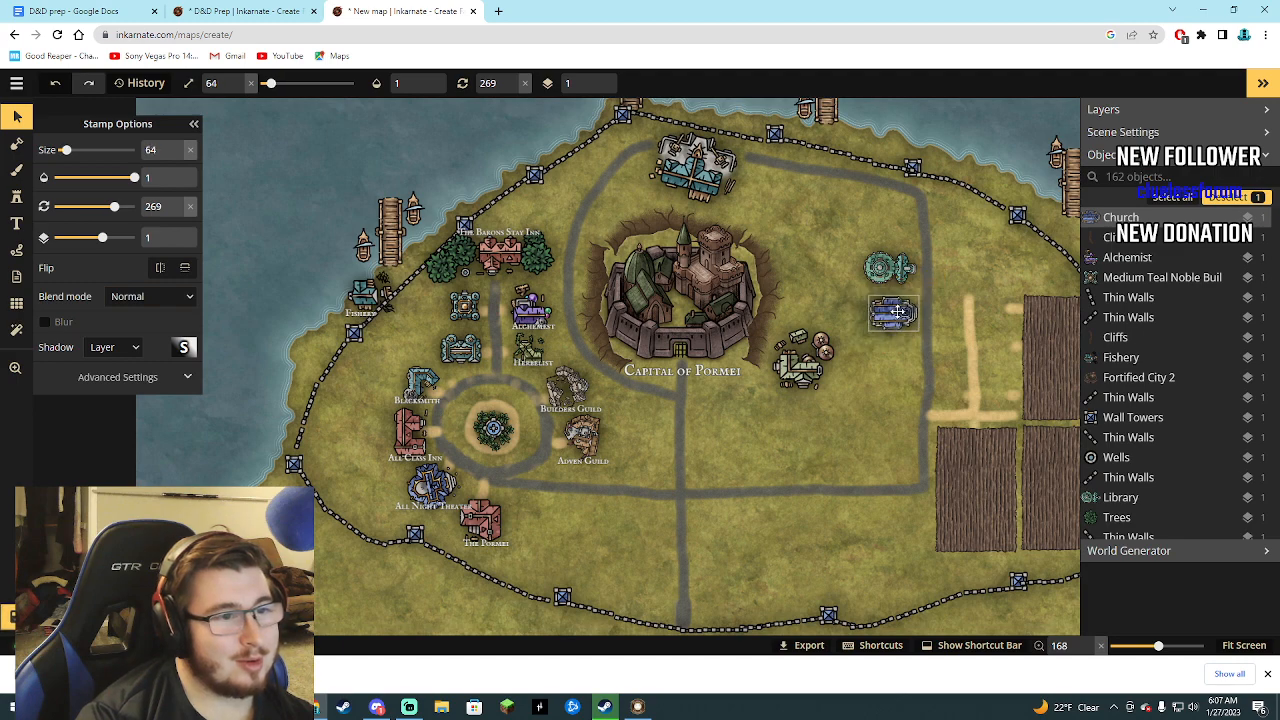
left_click(806, 358)
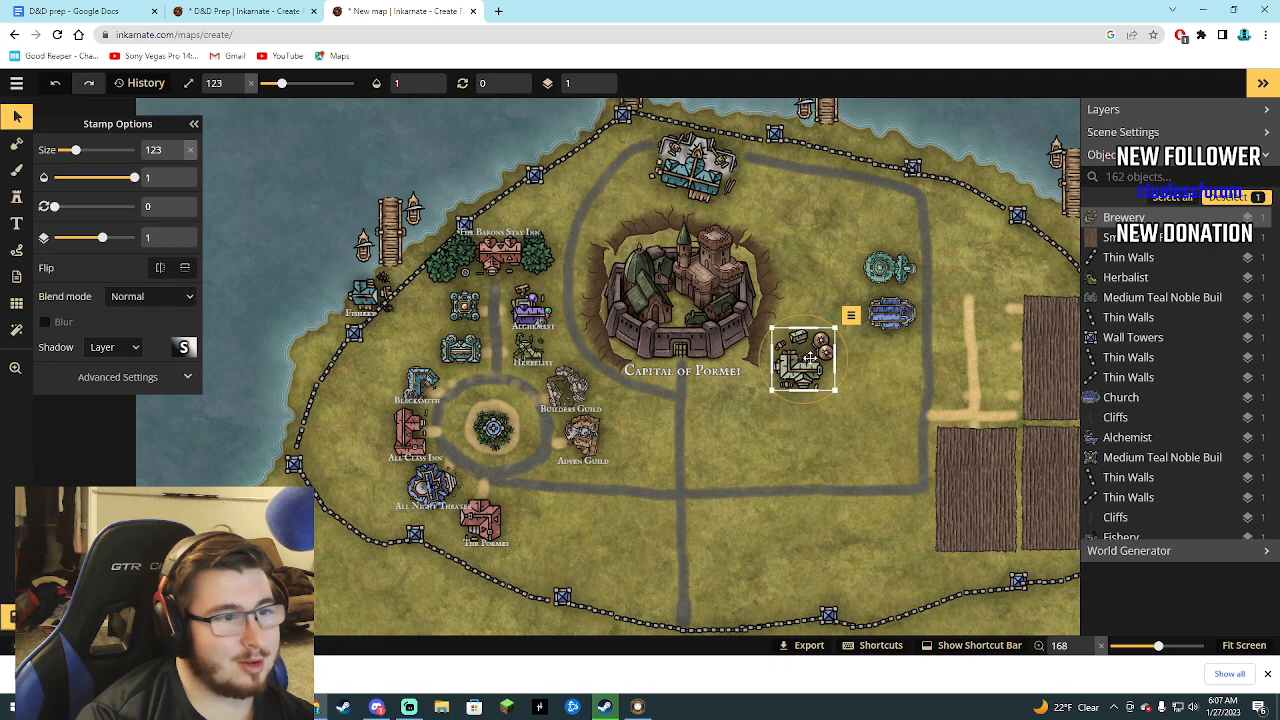
left_click_drag(810, 358, 917, 335)
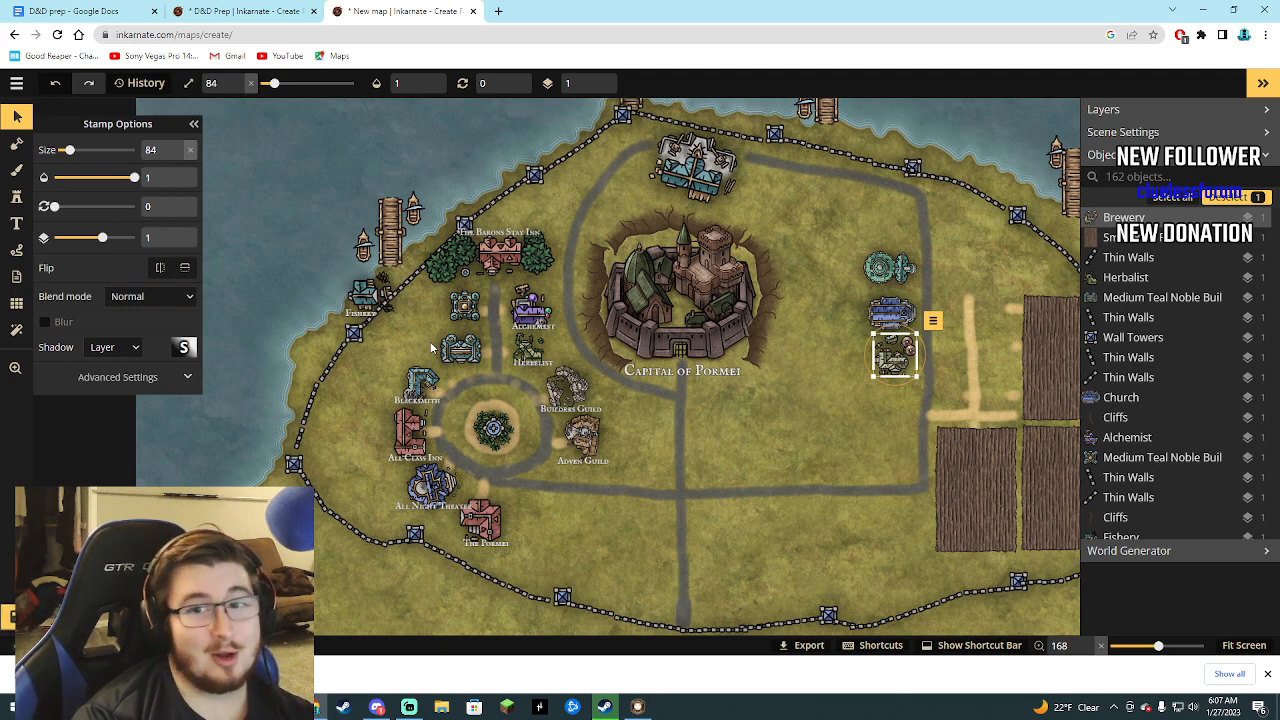
Review the whole D&D Prep world map and the kingdom and dungeon notes in the D&D prep document.
left_click(210, 10)
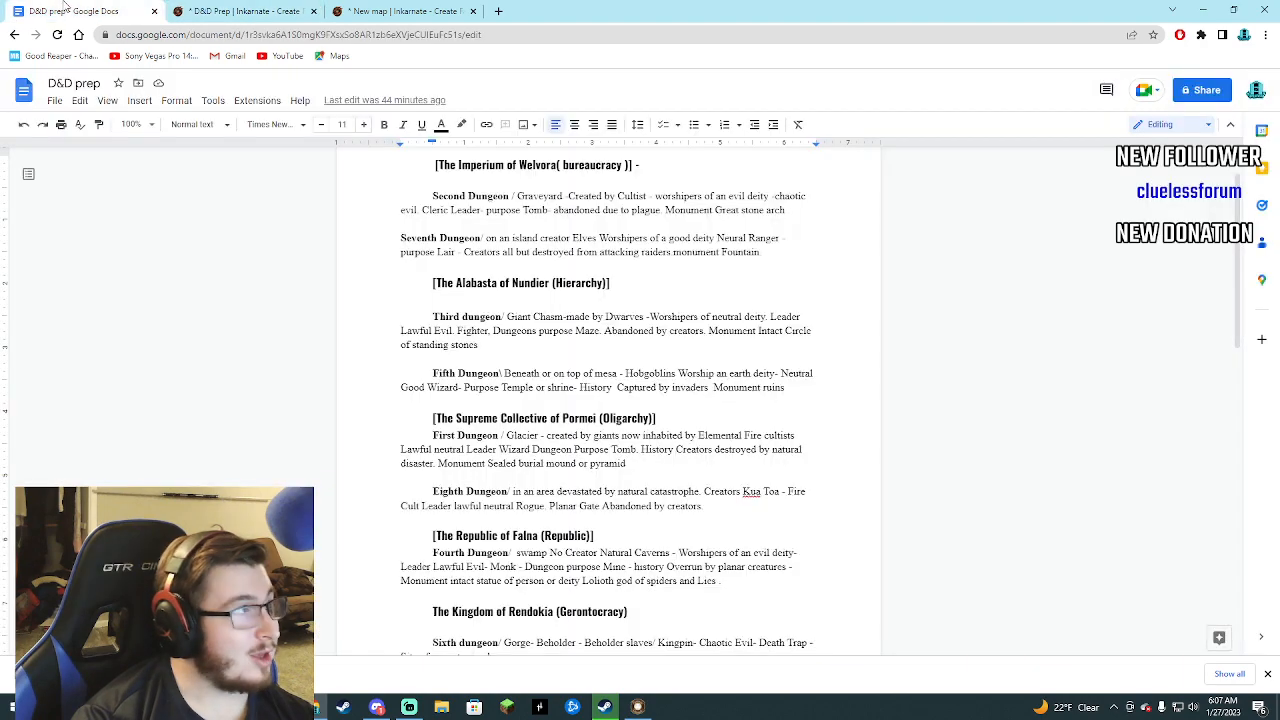
left_click(90, 11)
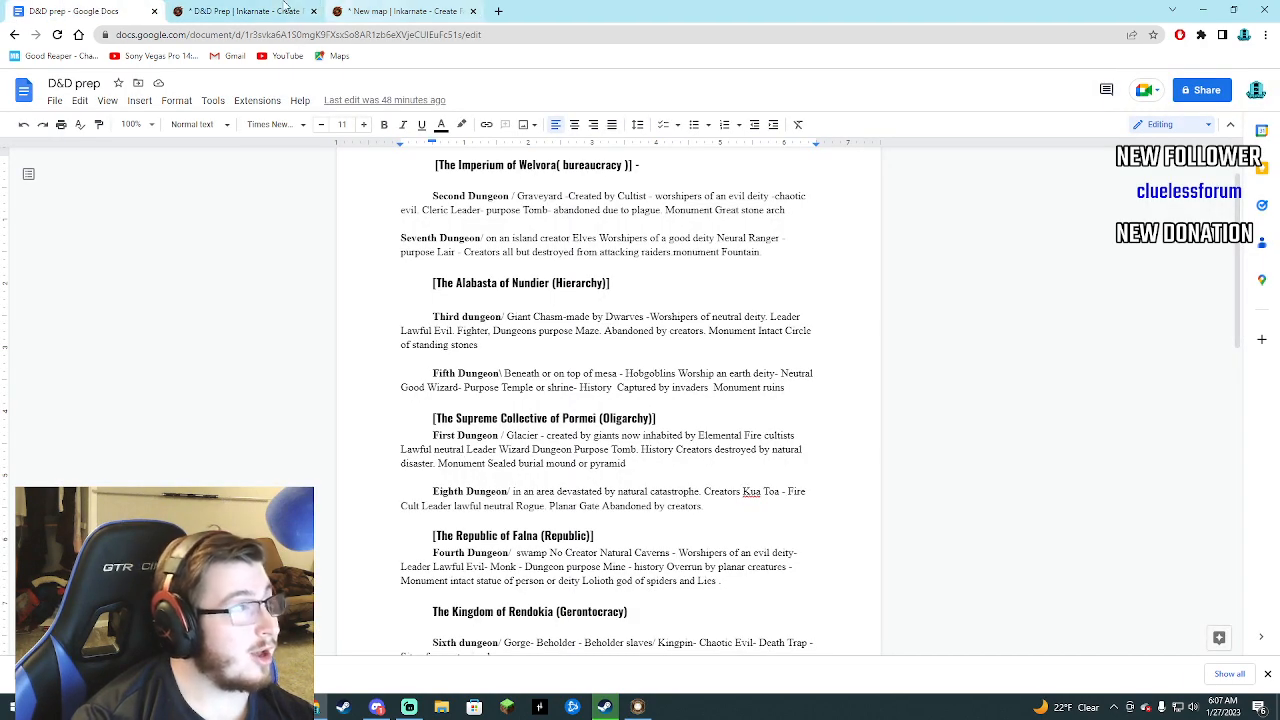
left_click(250, 11)
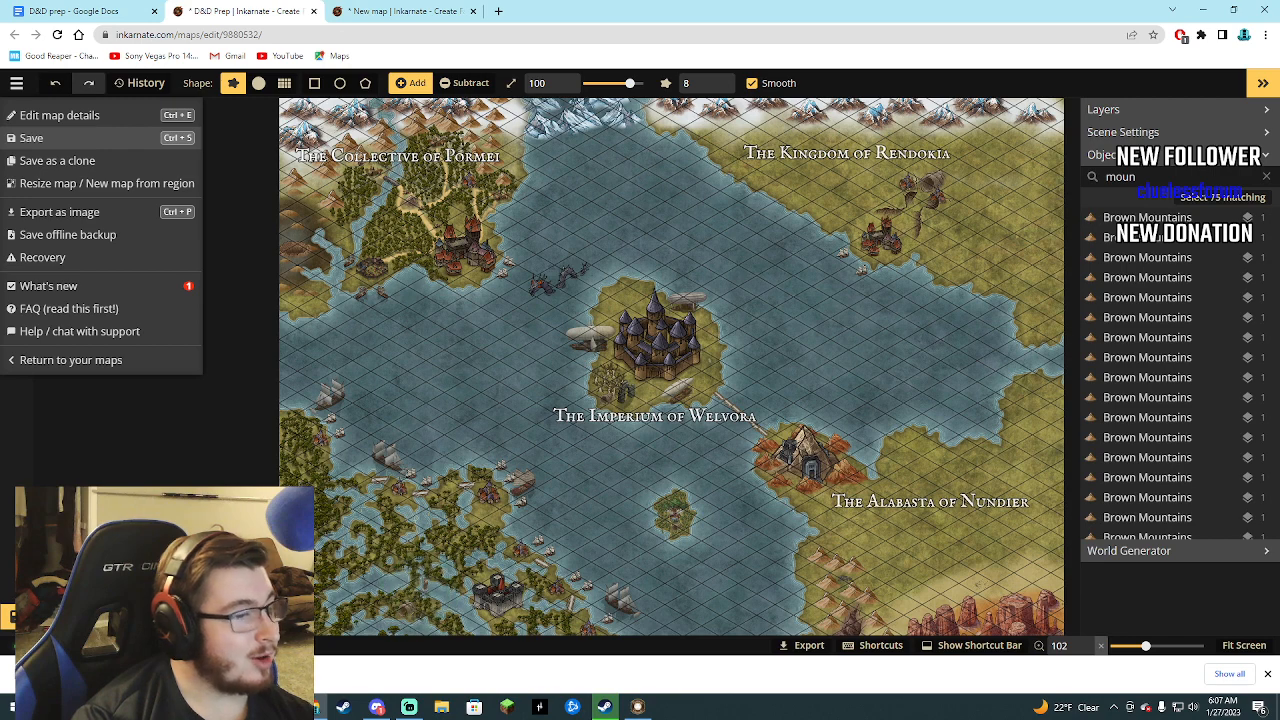
left_click(1245, 648)
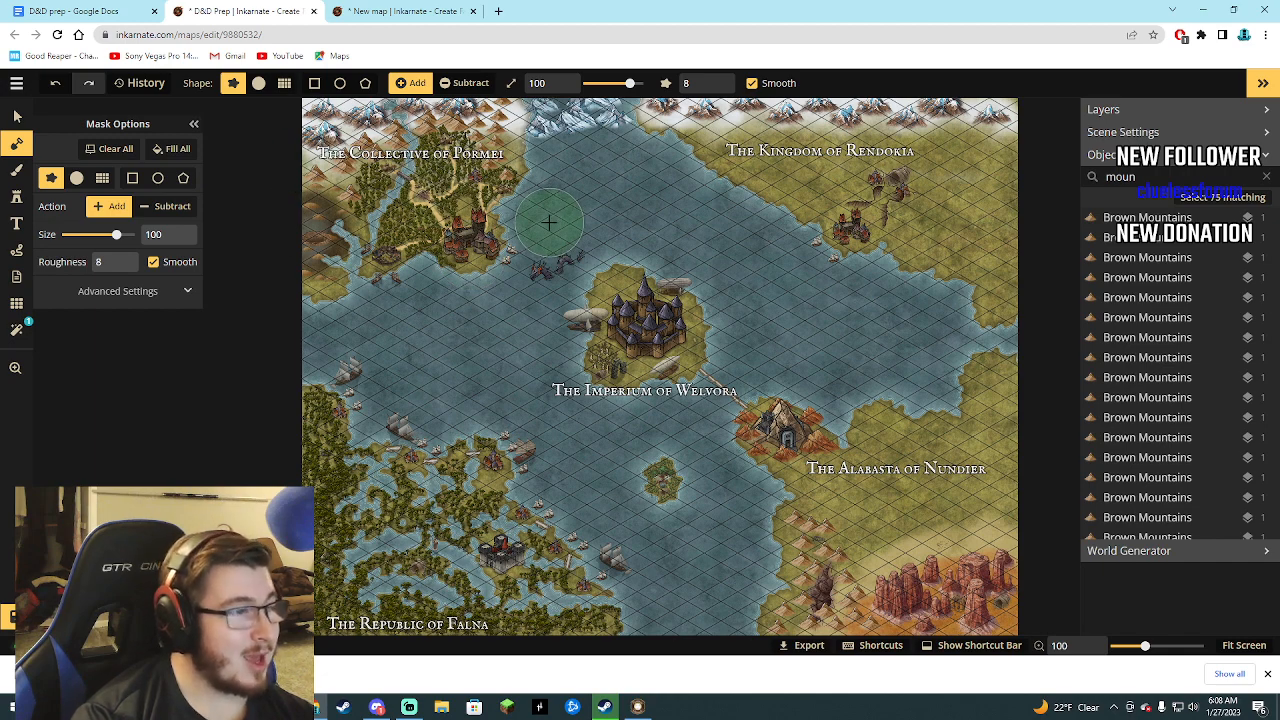
left_click(412, 12)
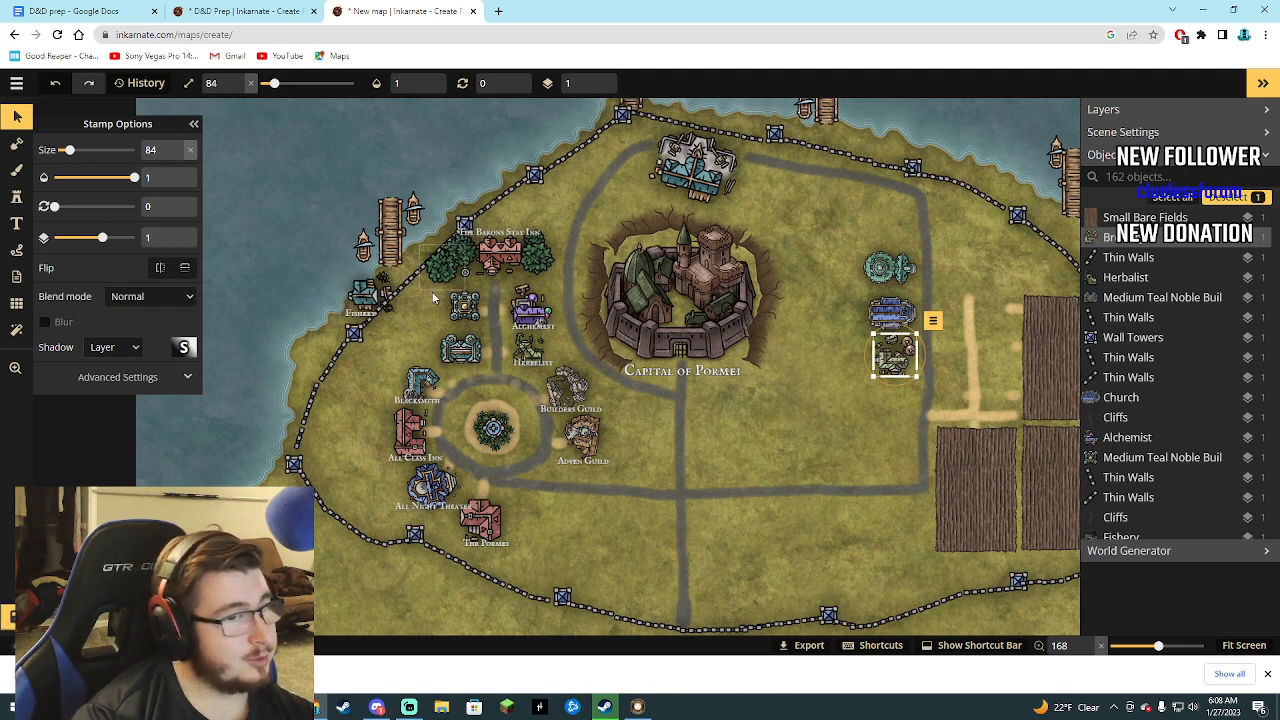
Reopen the Watercolor Cities stamp catalog for the city map.
left_click(16, 196)
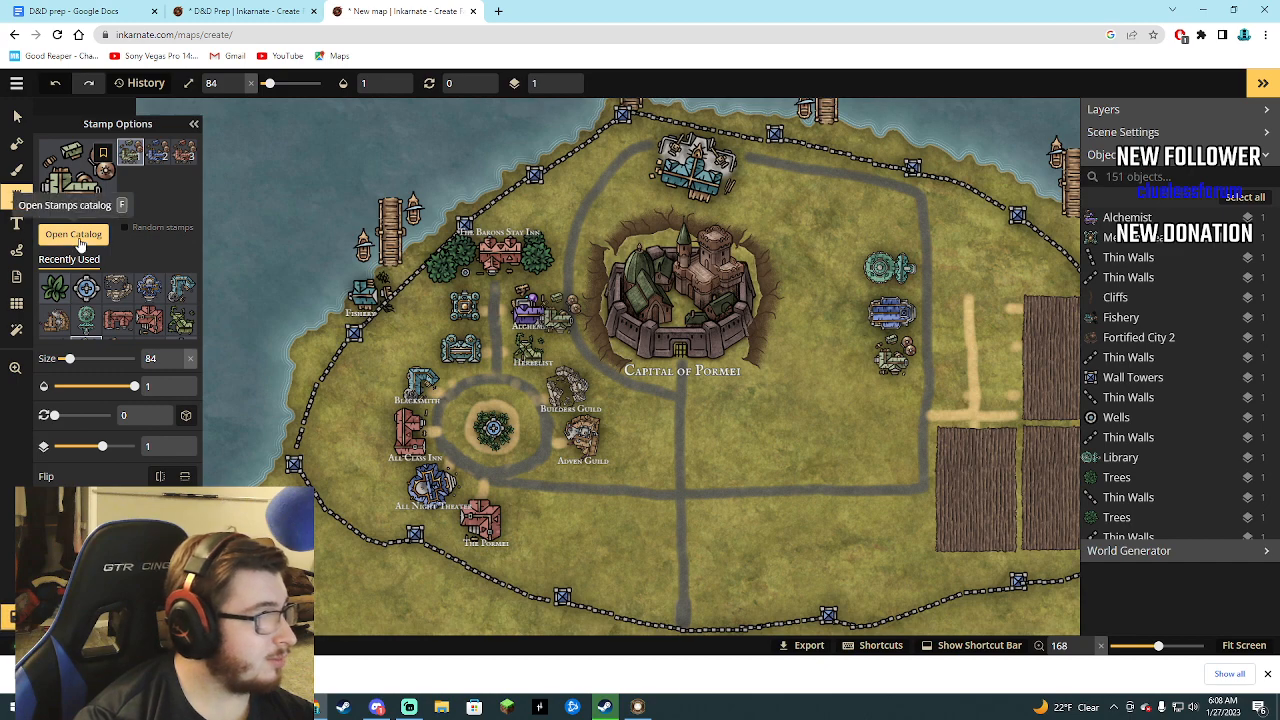
left_click(80, 244)
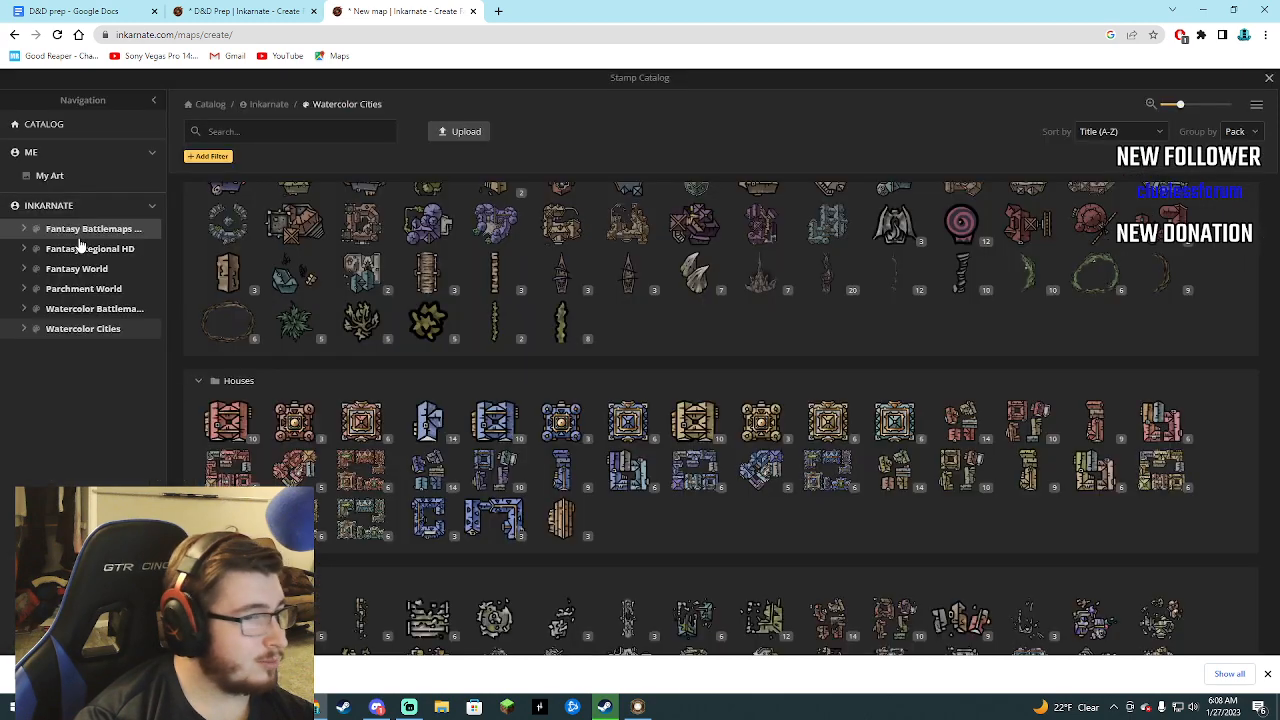
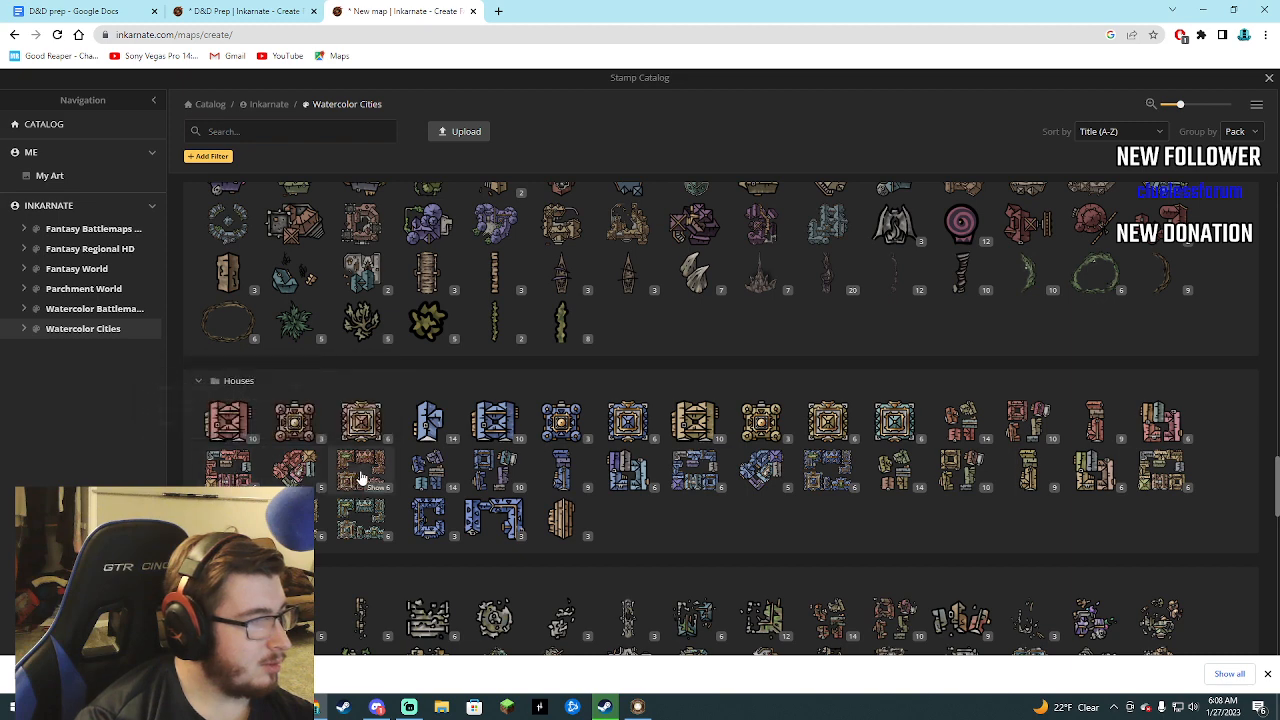
Stamp three Medium Red Blocks at size 84 around the east road, two beyond it and one over its lower stretch.
left_click(218, 467)
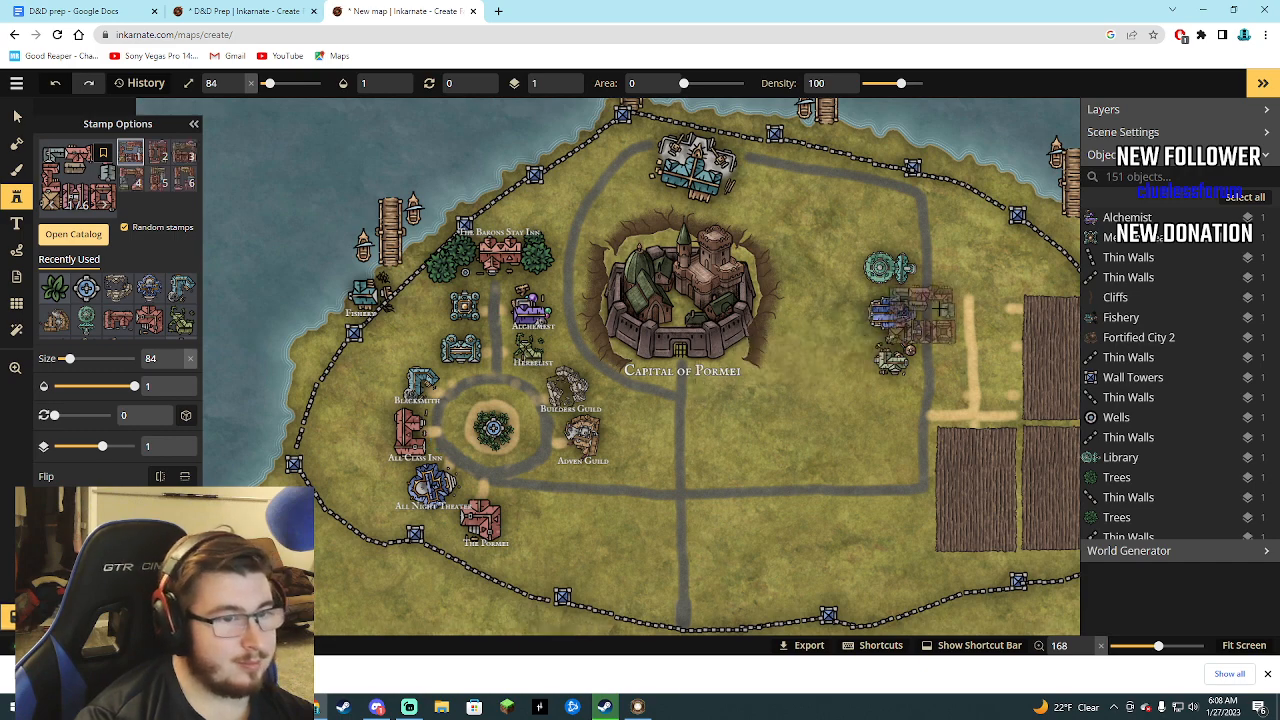
left_click(990, 310)
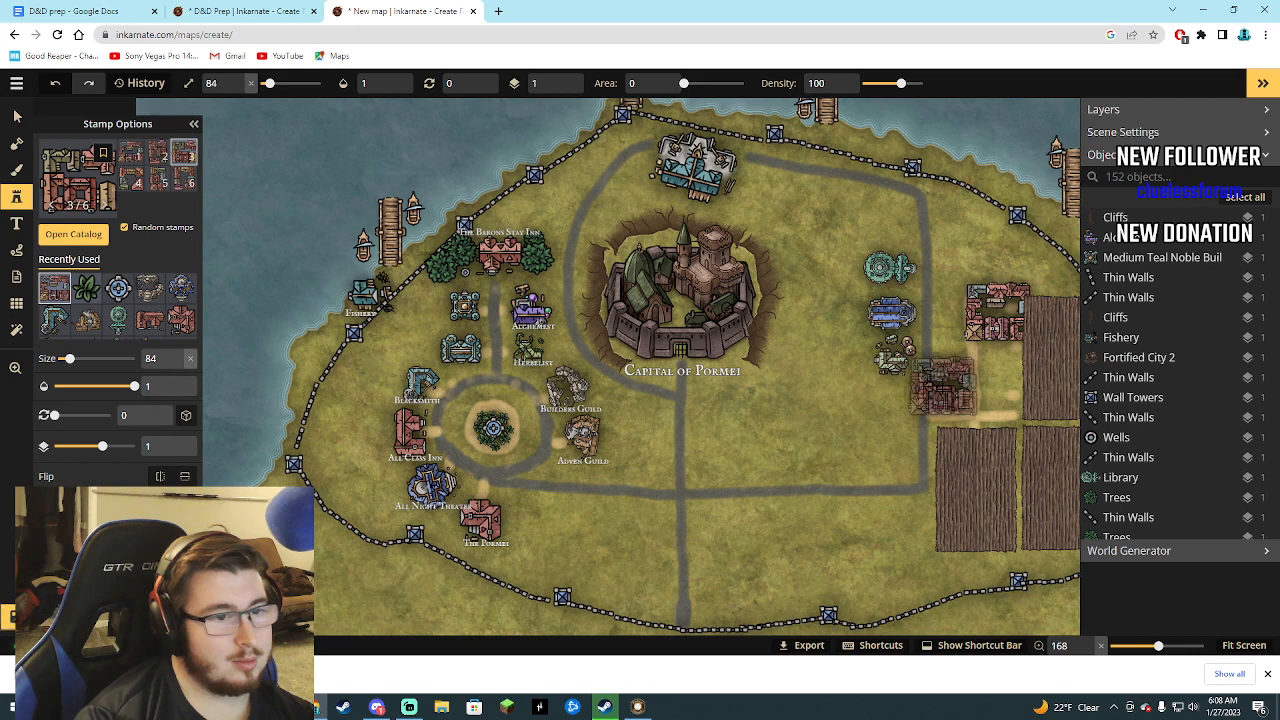
left_click(940, 382)
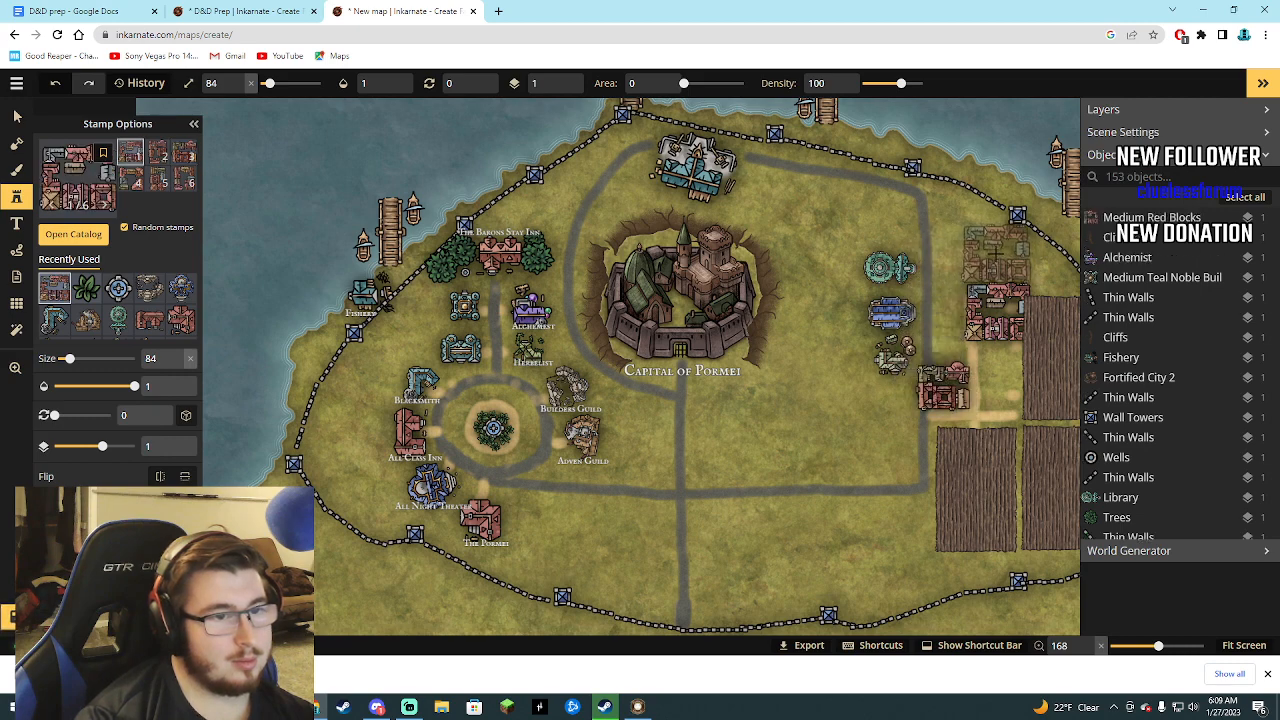
left_click(998, 255)
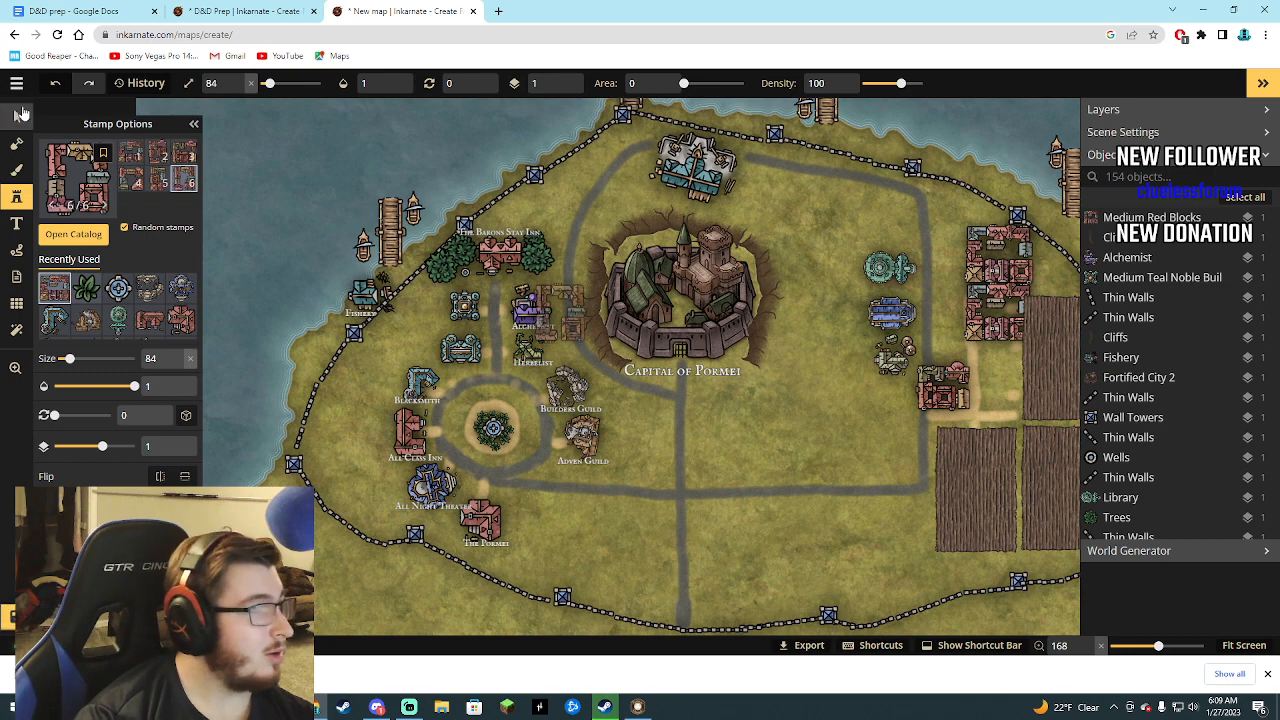
Line up the three red blocks in a tight column along the east road's outer side, above the dirt path.
left_click(16, 117)
left_click_drag(977, 313, 984, 314)
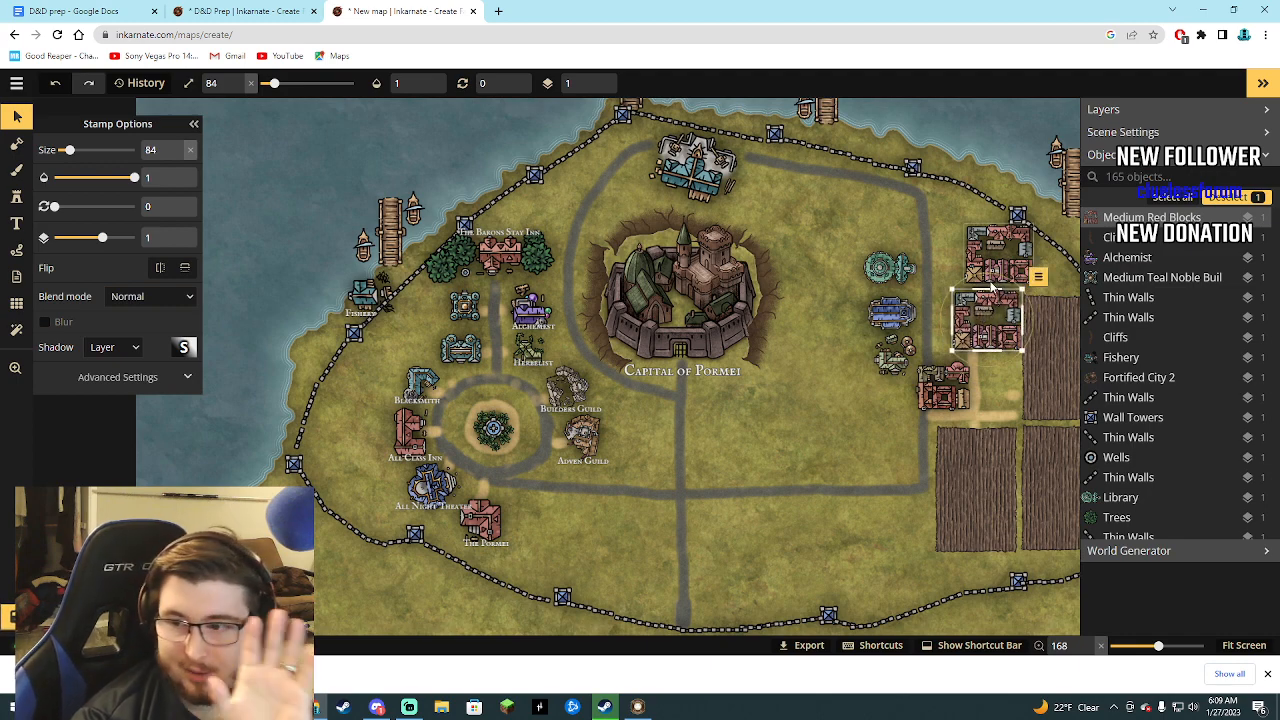
left_click(988, 250)
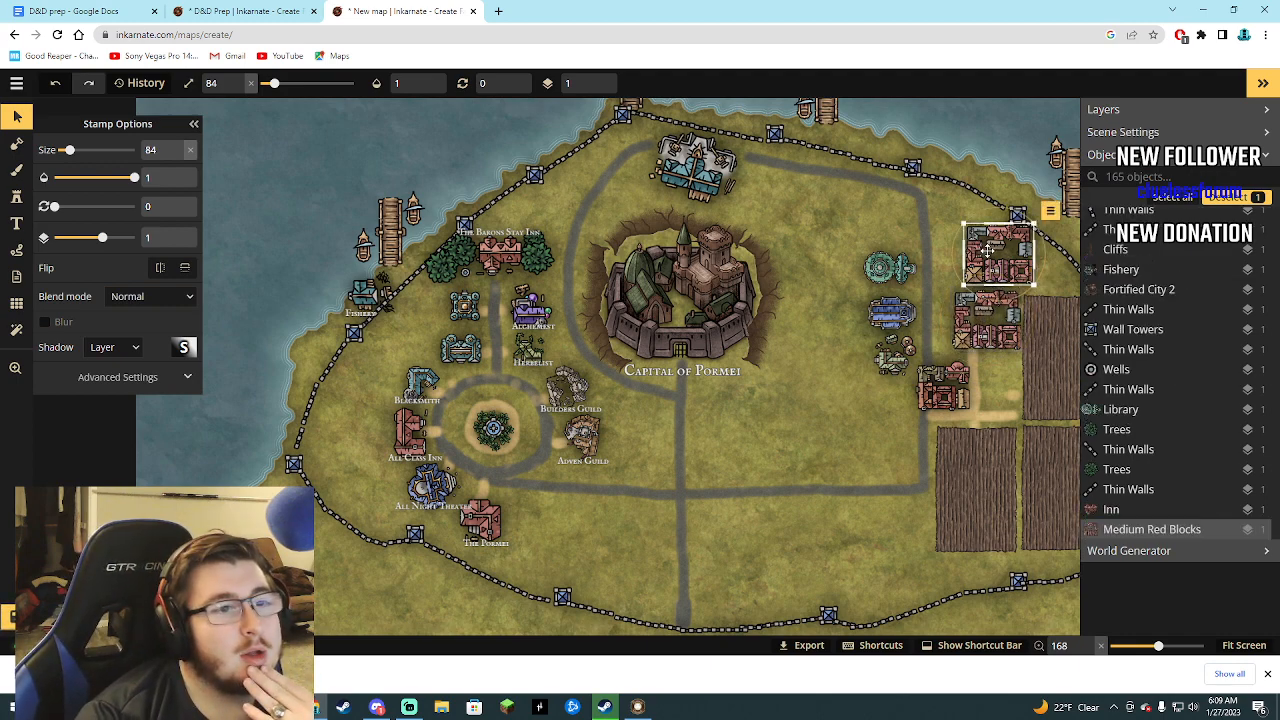
left_click_drag(988, 251, 975, 258)
left_click_drag(957, 378, 958, 260)
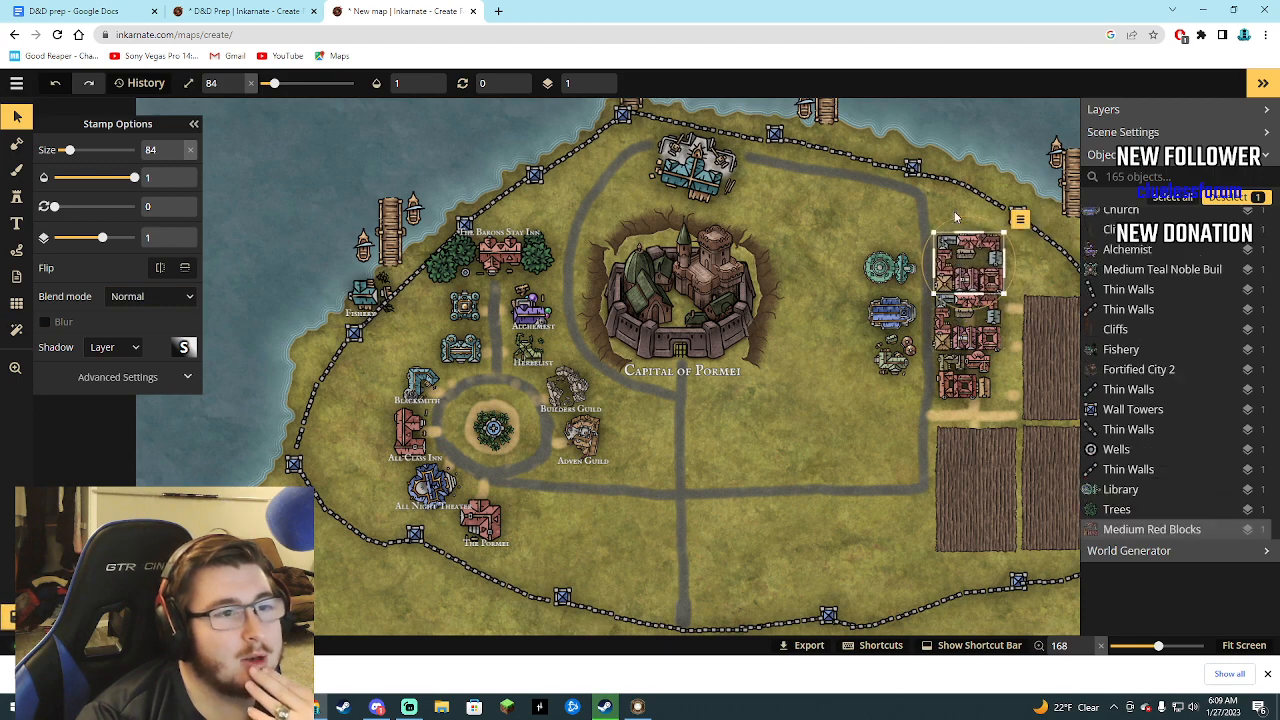
Fill the area south of the southern road, from the fields toward the central road, with two rows of Medium Red Blocks at size 84.
left_click(16, 196)
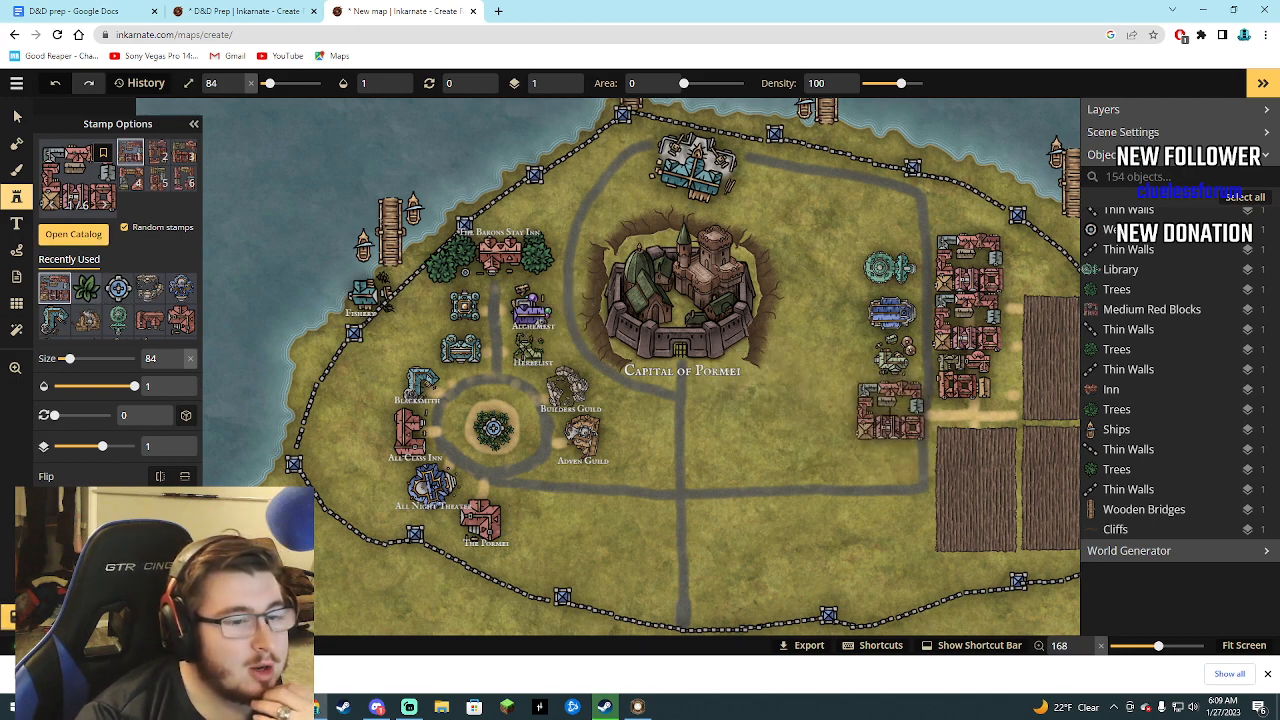
left_click(900, 520)
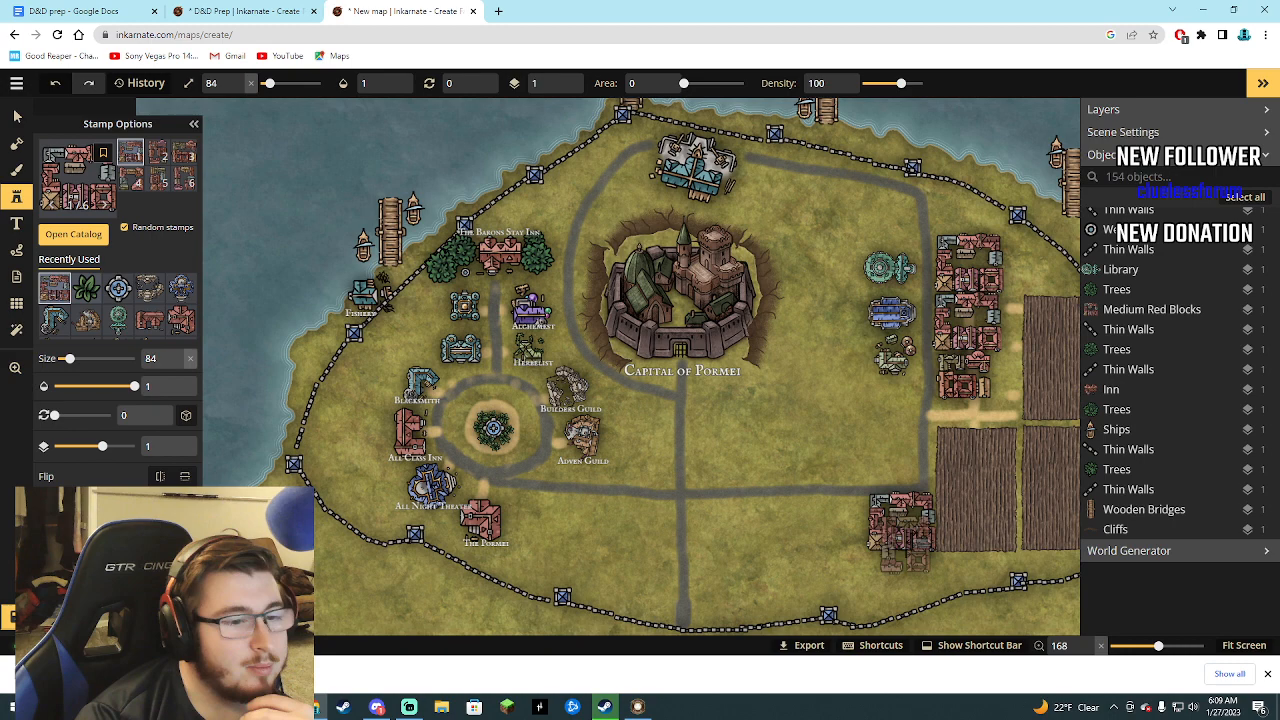
left_click(912, 572)
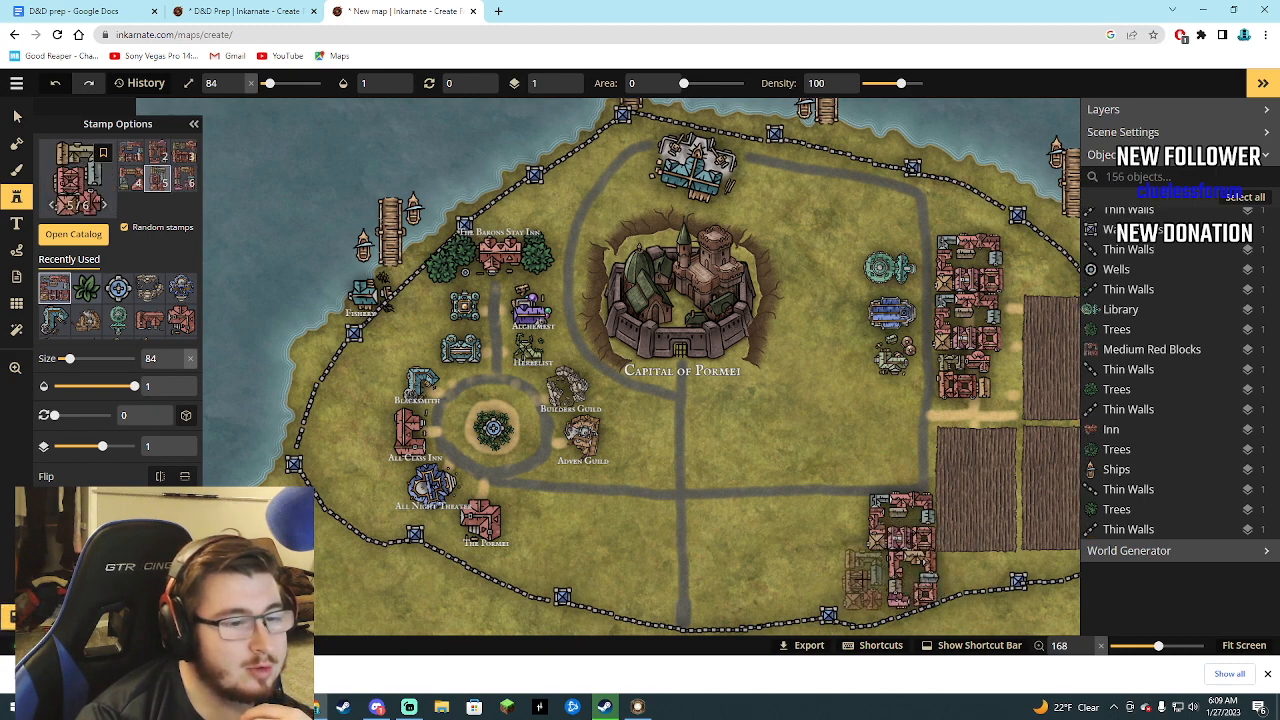
left_click(862, 577)
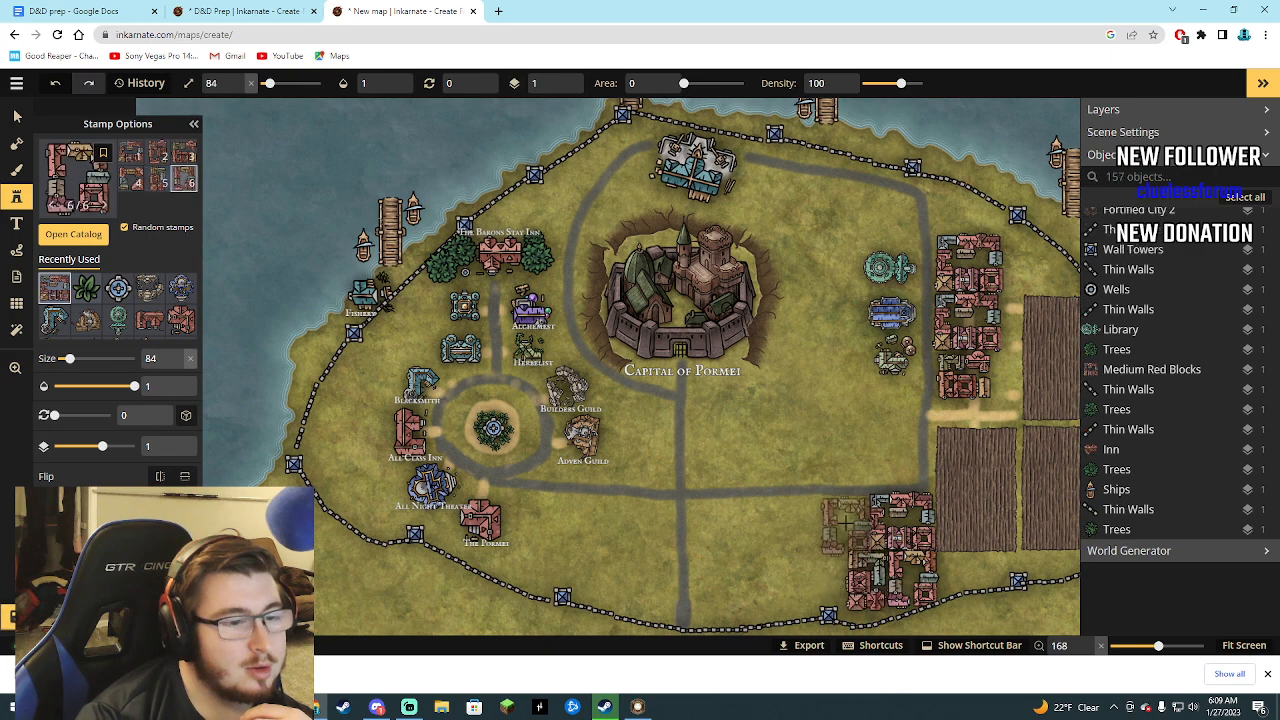
left_click(840, 521)
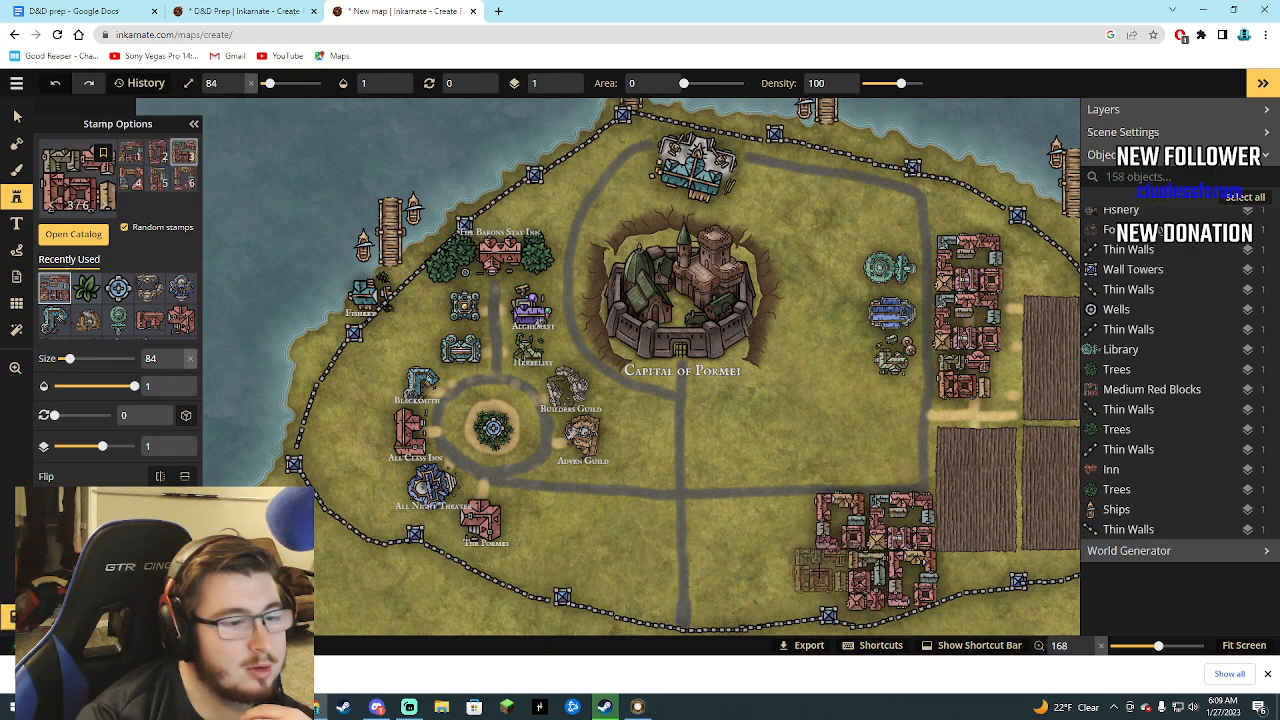
left_click(815, 582)
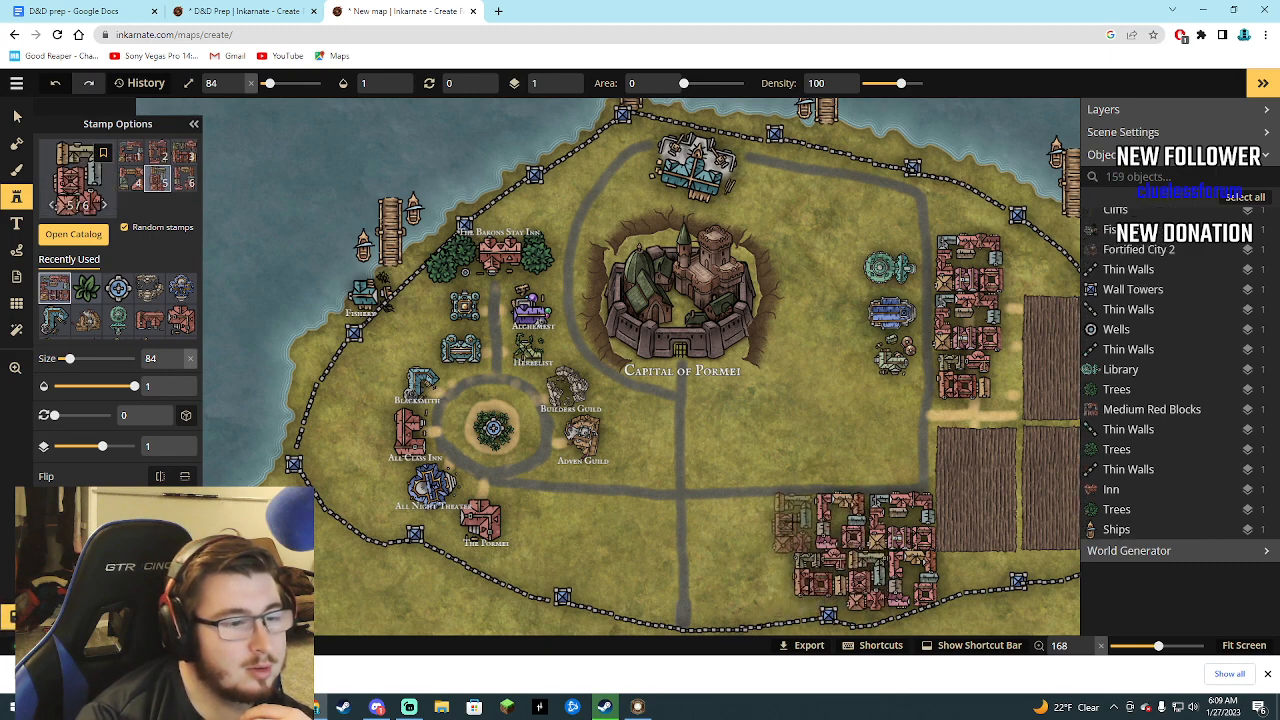
left_click(772, 530)
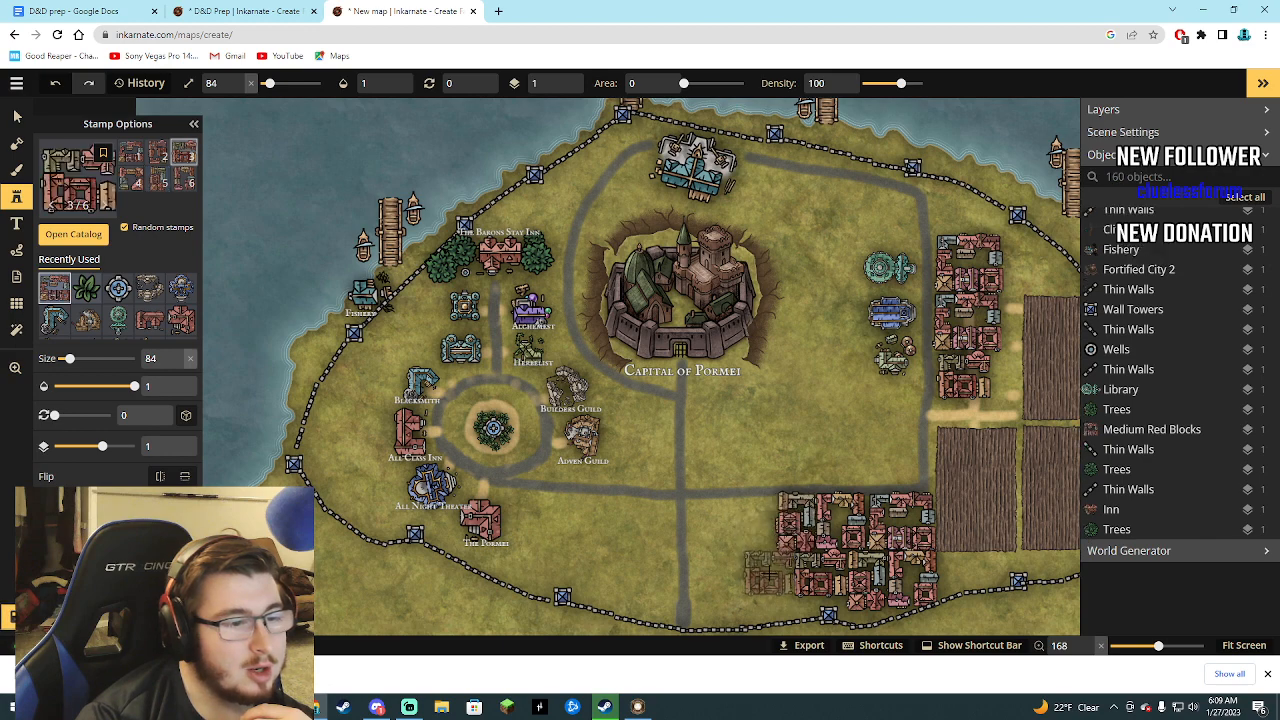
left_click(770, 572)
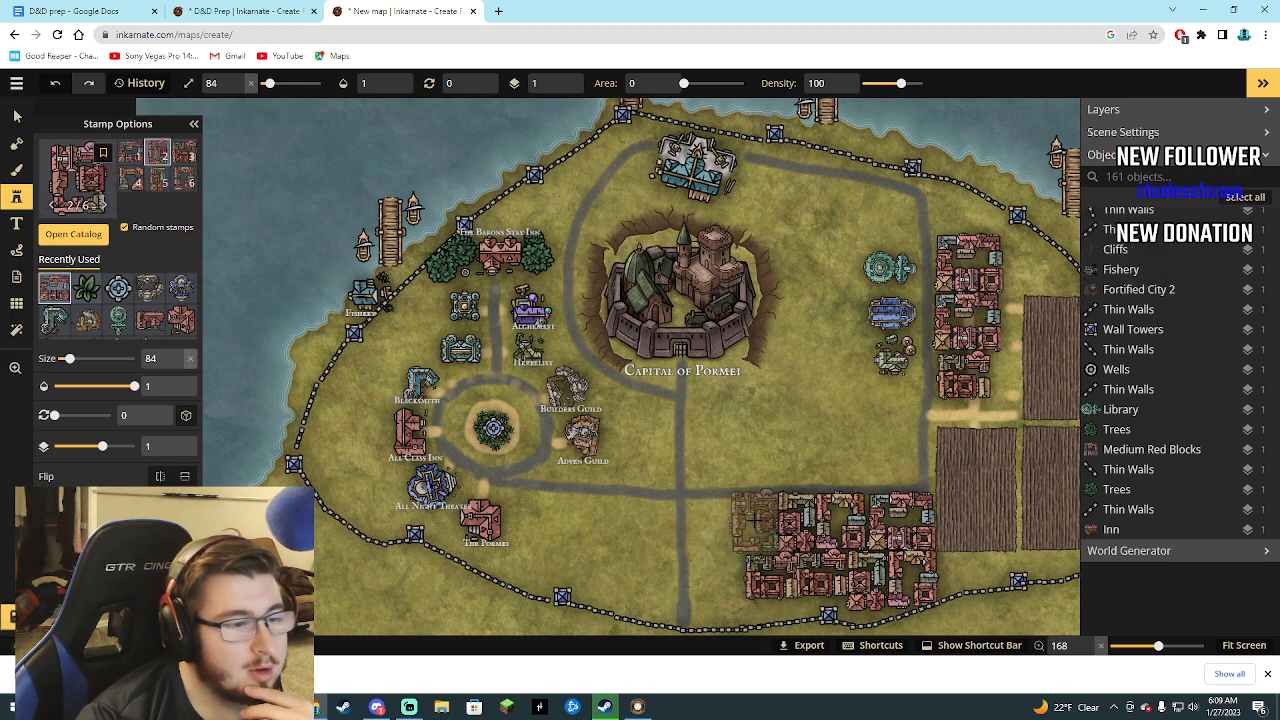
left_click(752, 525)
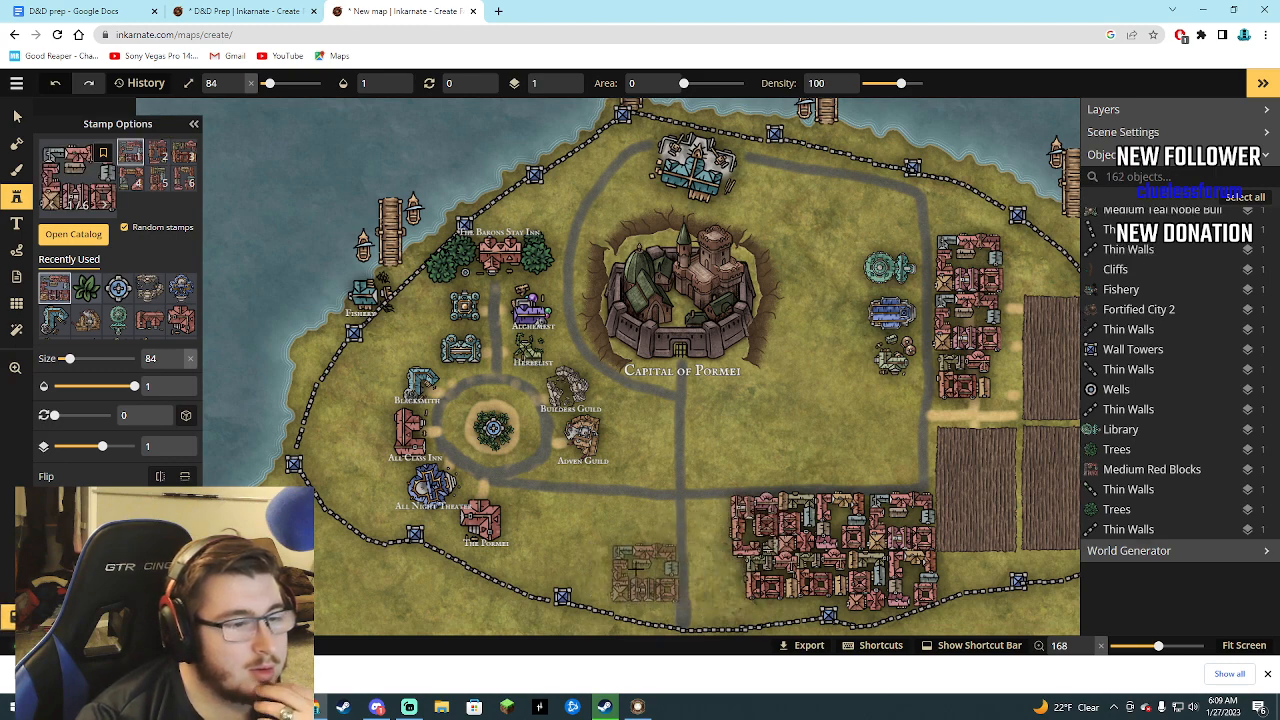
Stamp two rows of Medium Red Blocks just north of the southern road, between the central and east roads.
left_click(881, 450)
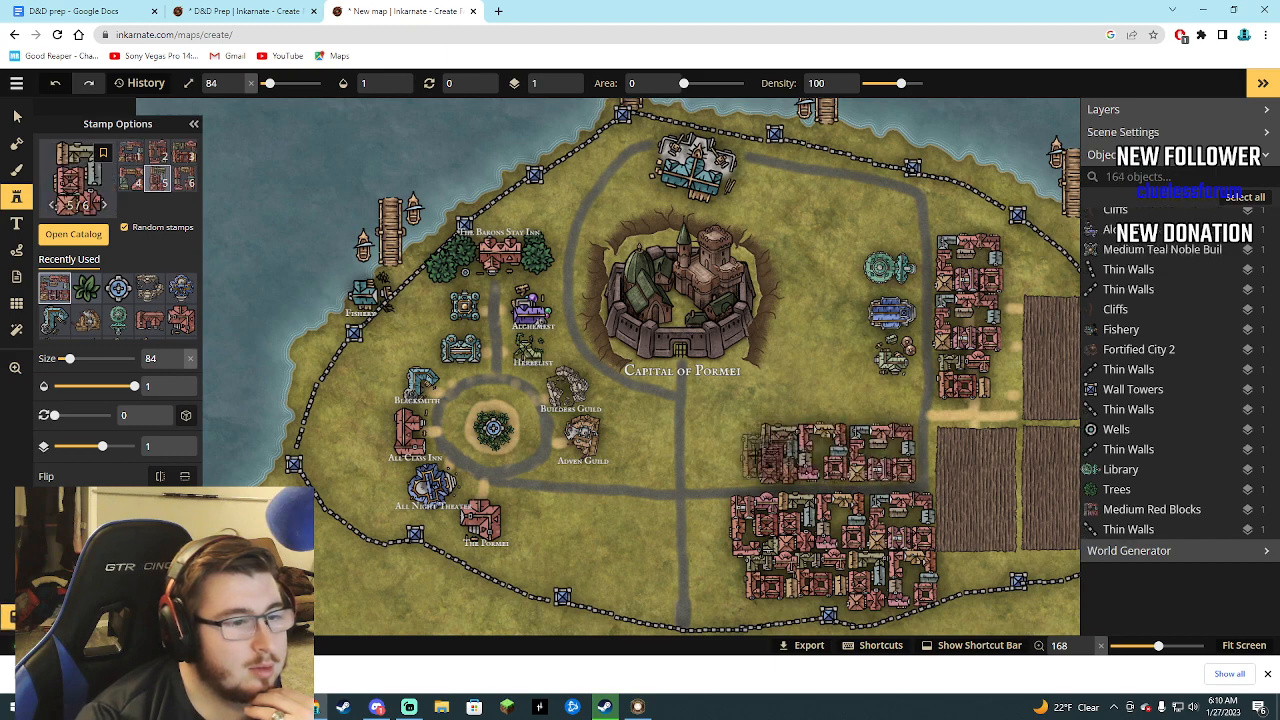
left_click(733, 458)
left_click(722, 440)
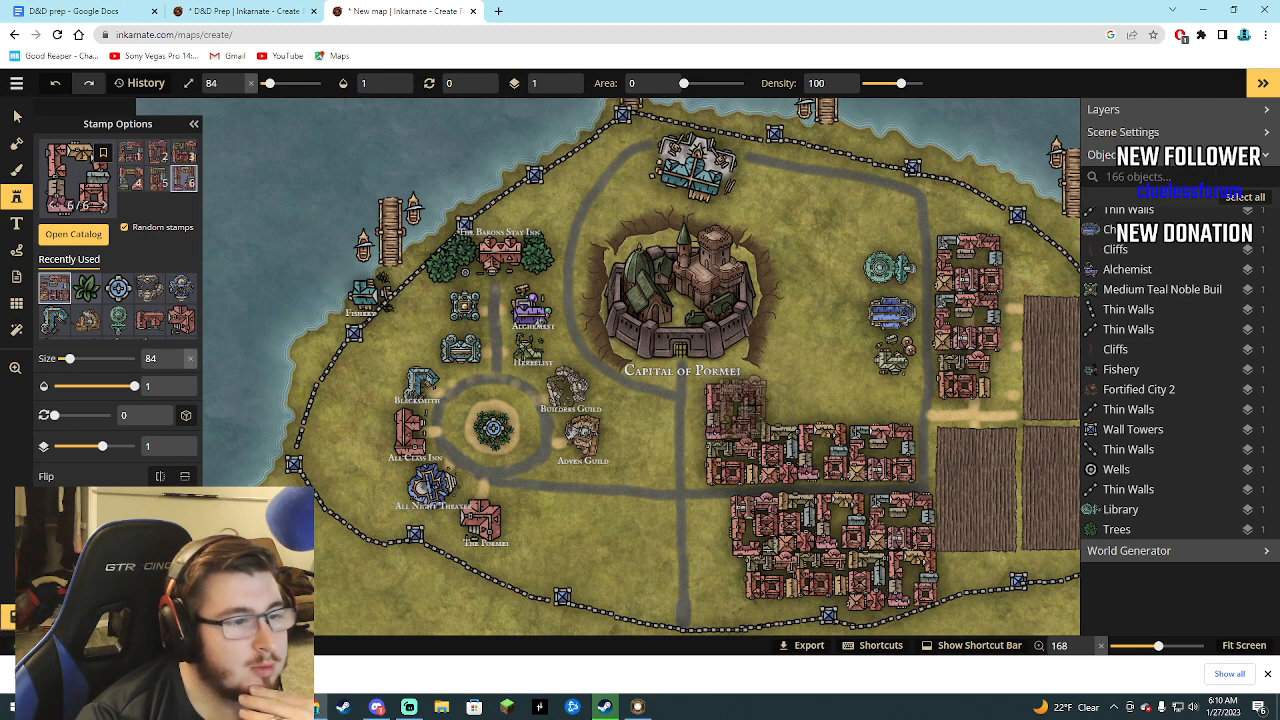
left_click(732, 412)
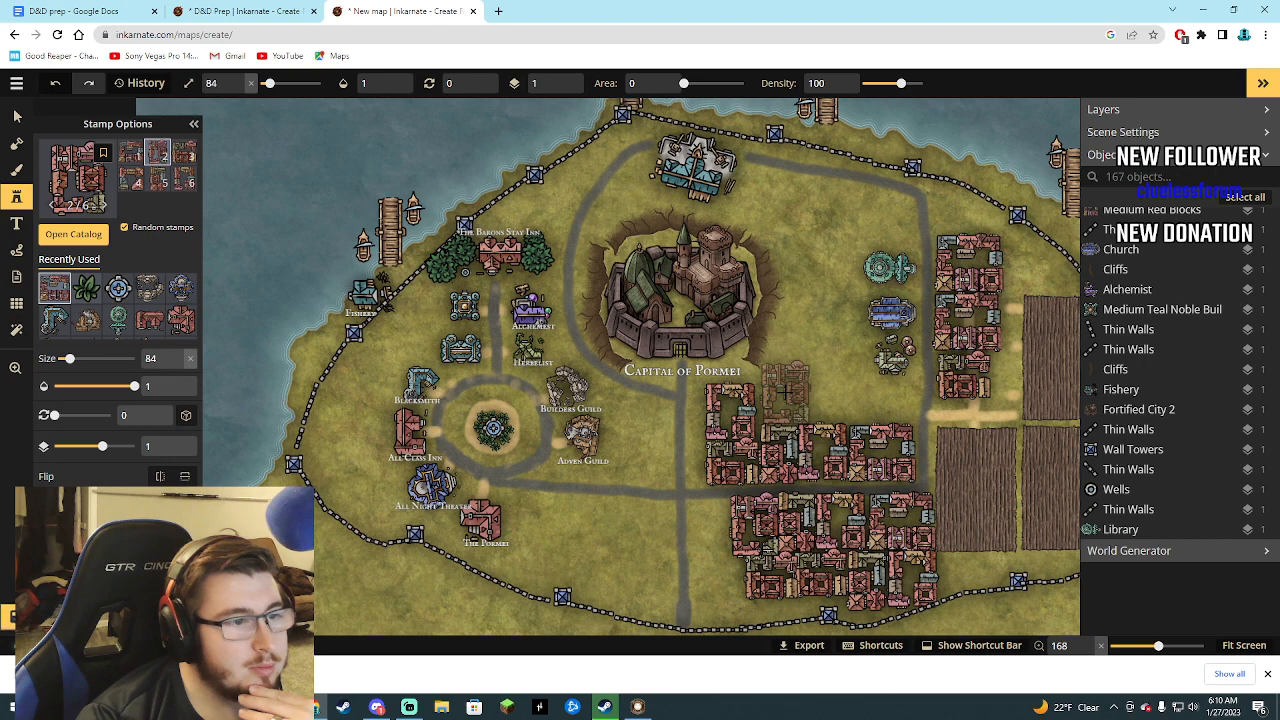
left_click(785, 392)
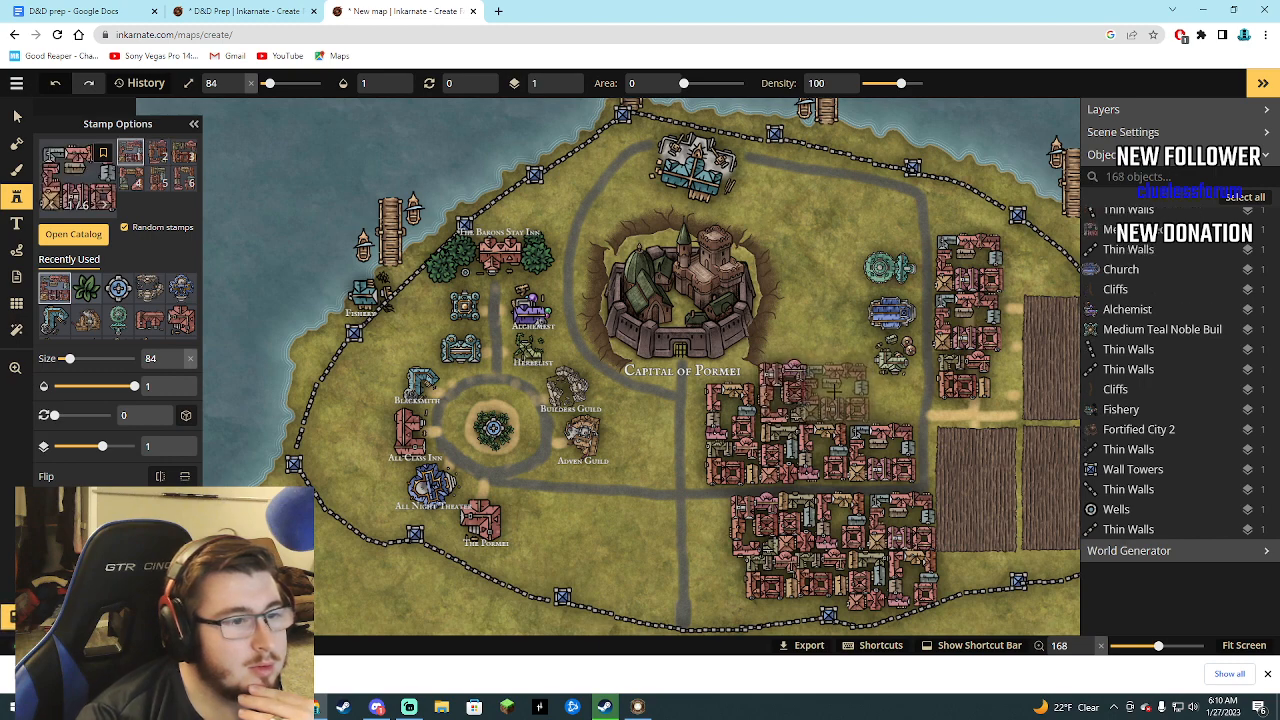
left_click(845, 395)
left_click(876, 393)
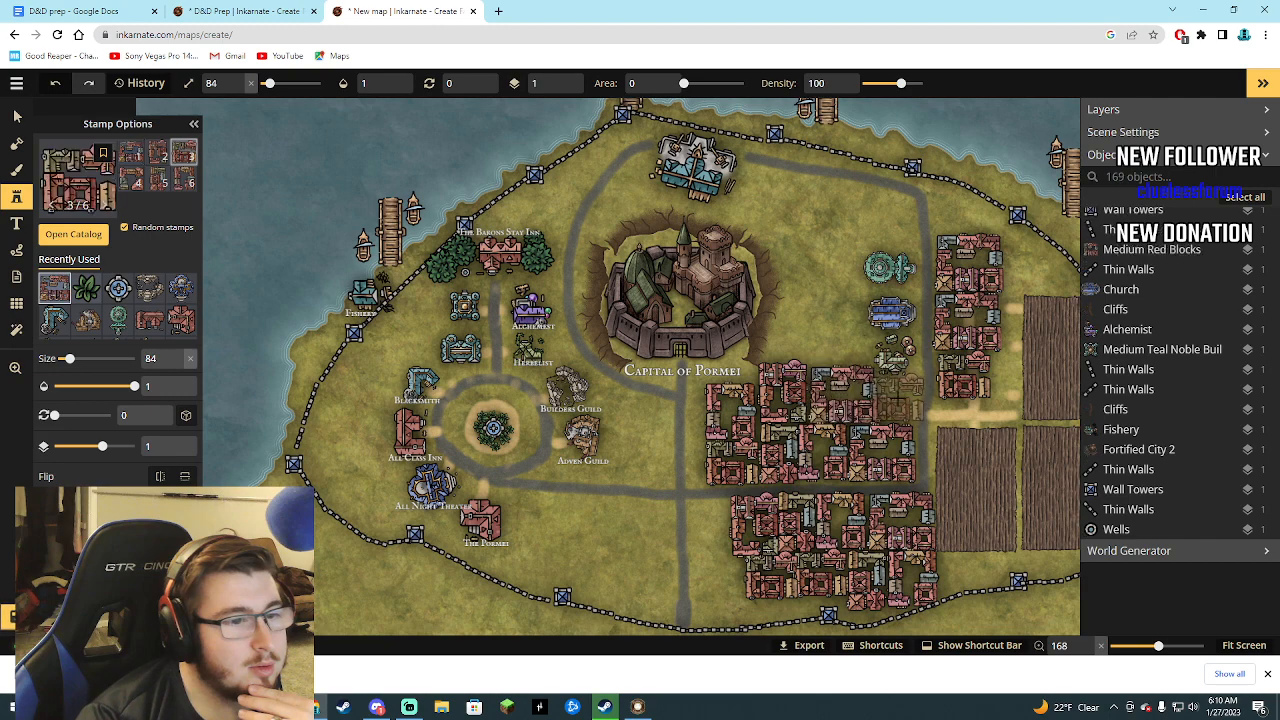
left_click(900, 400)
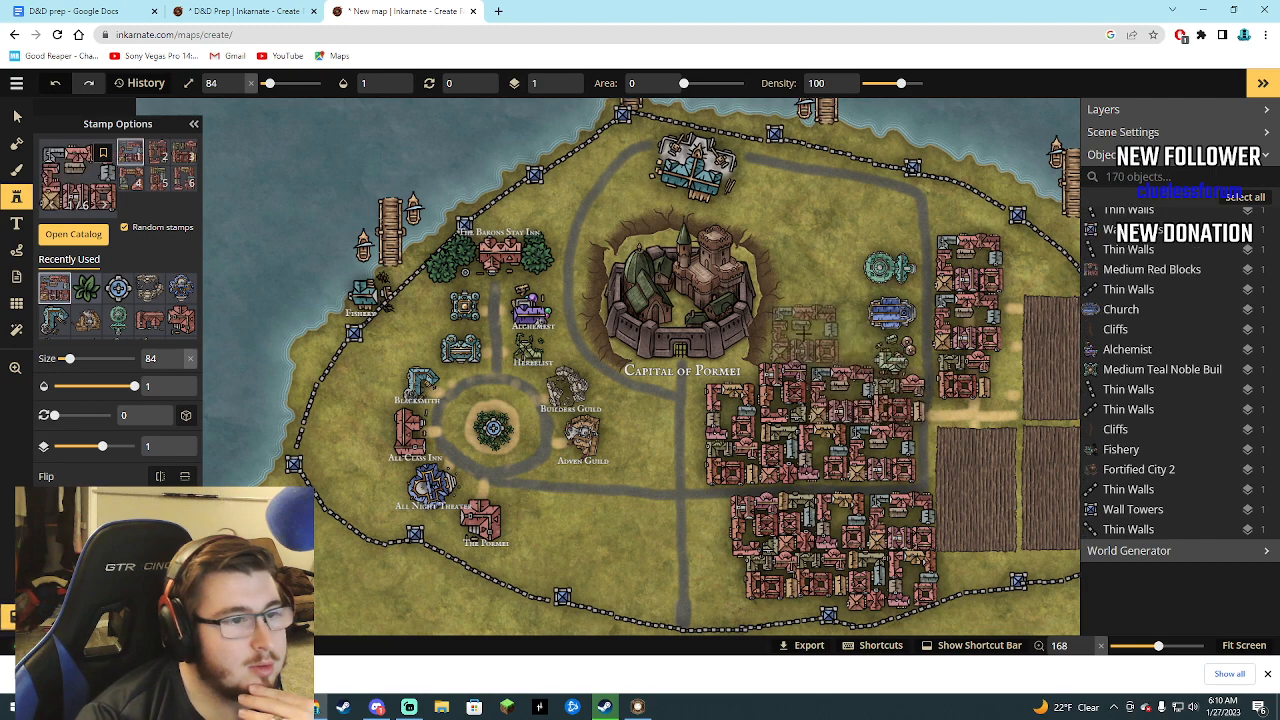
Add six Medium Red Blocks east of the castle, up to the northern road and around the library.
left_click(803, 333)
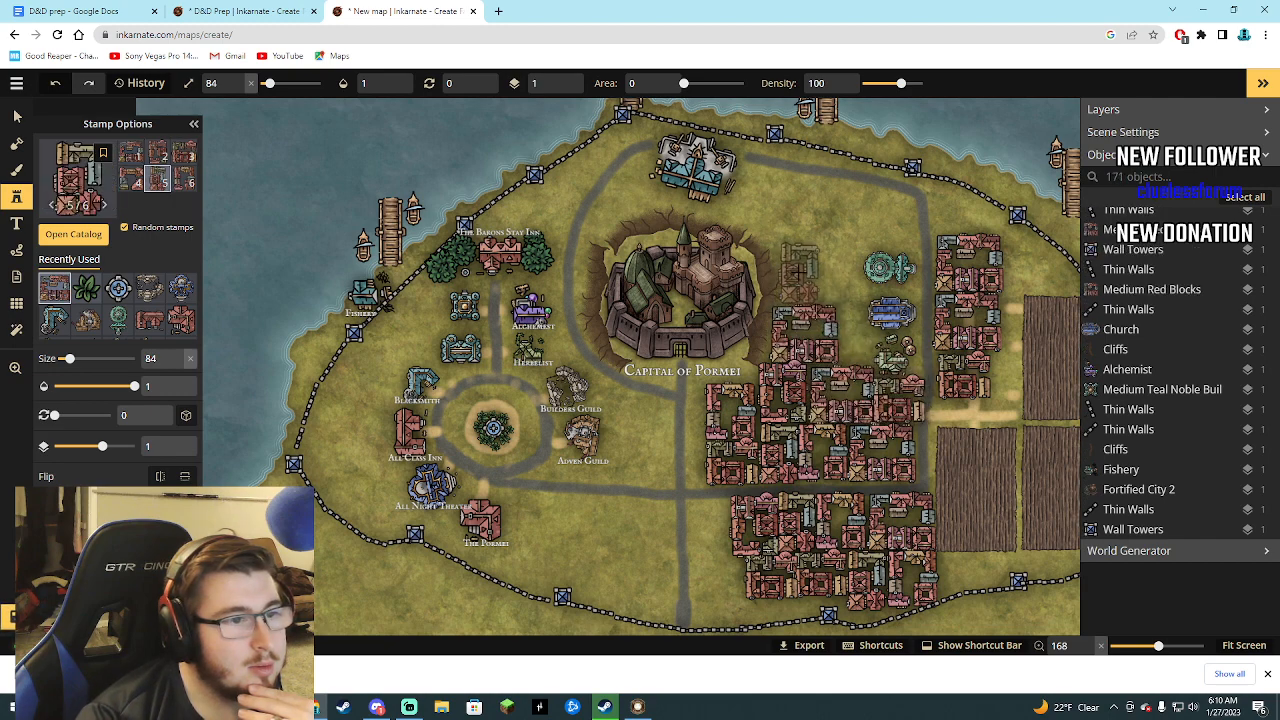
left_click(808, 270)
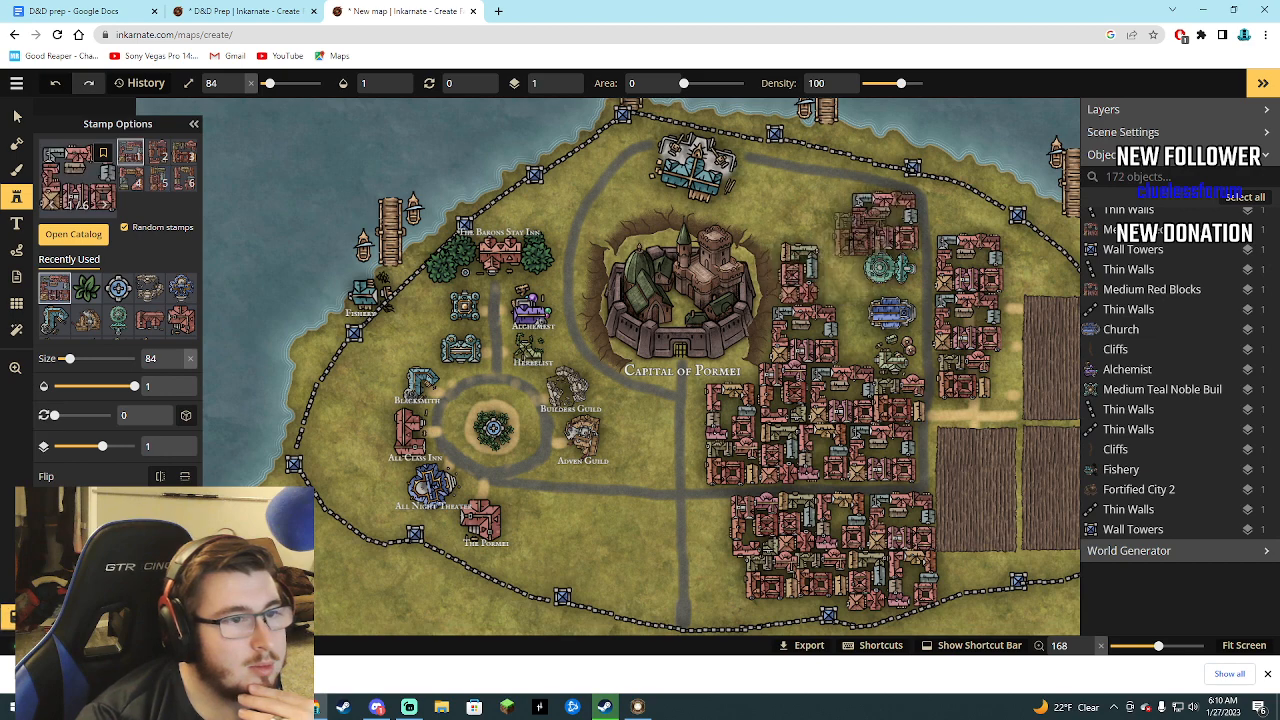
left_click(884, 221)
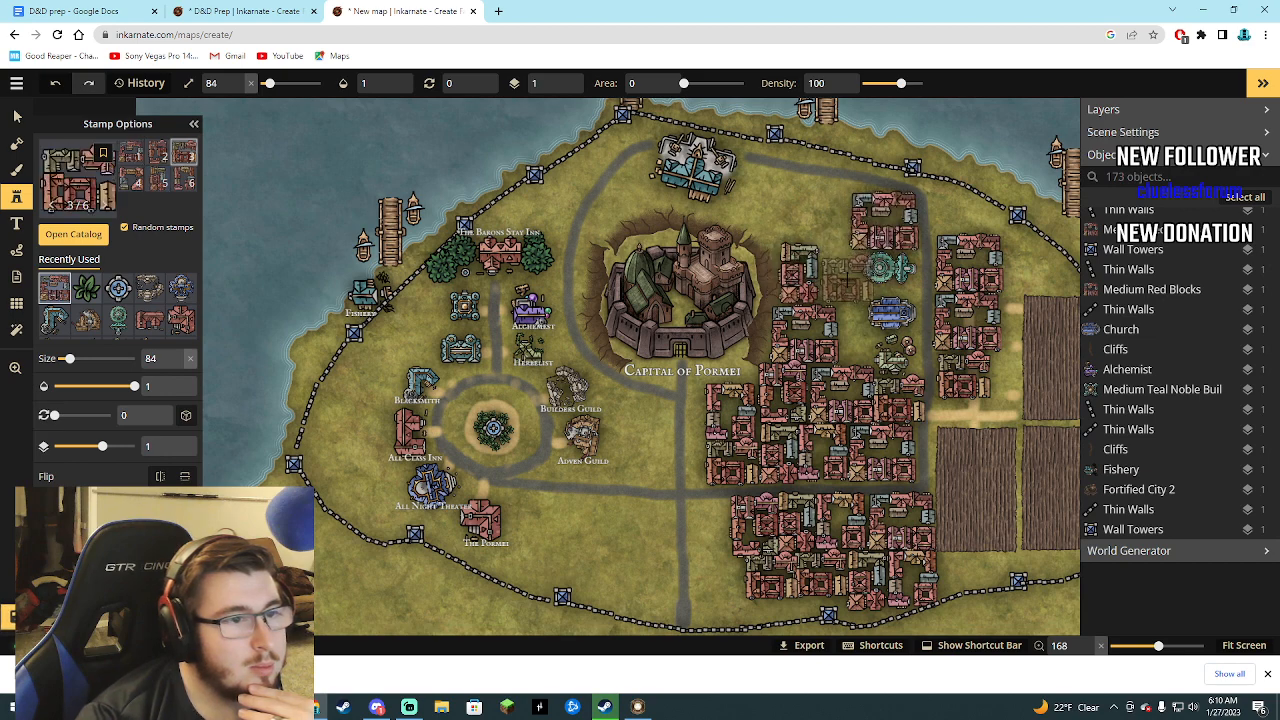
left_click(843, 274)
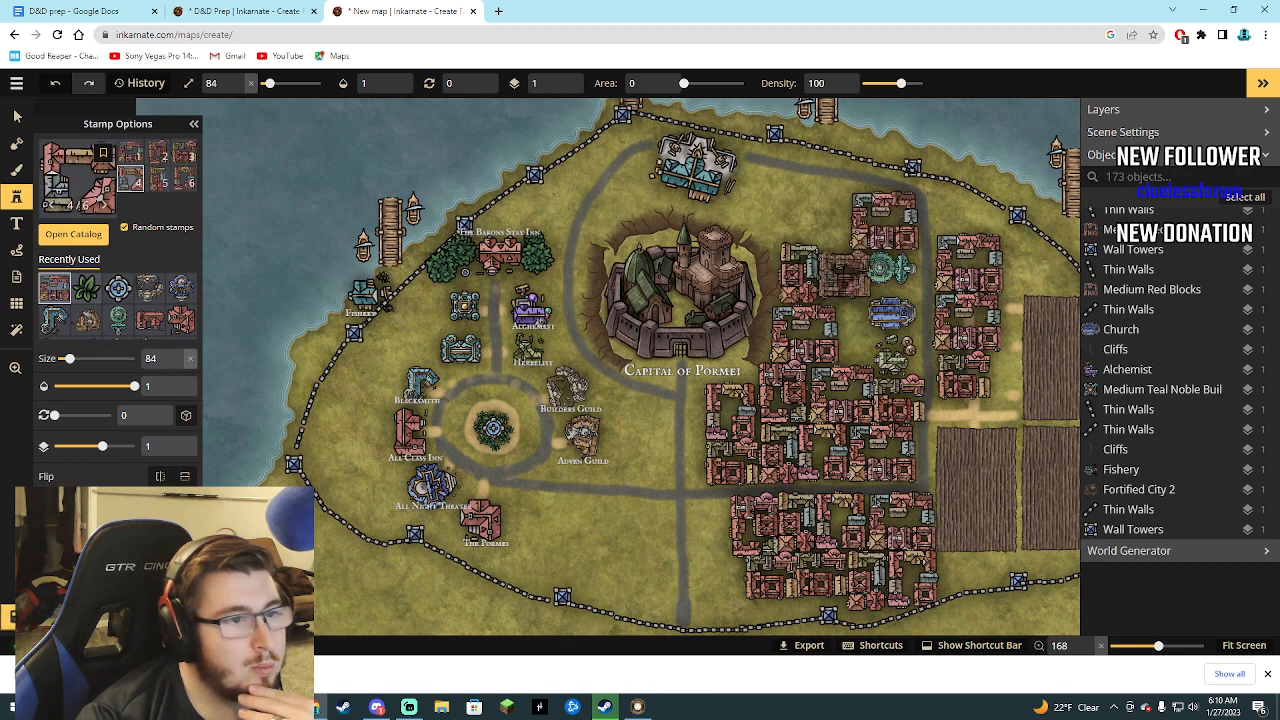
left_click(822, 215)
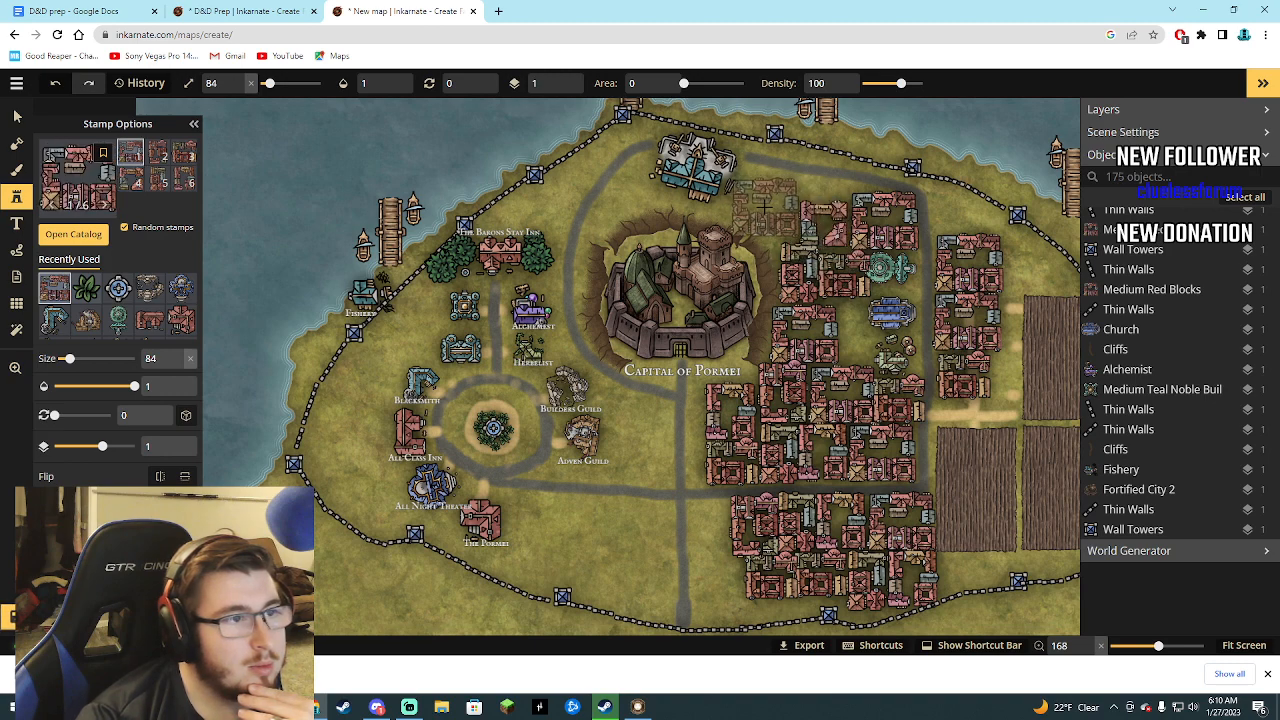
left_click(765, 207)
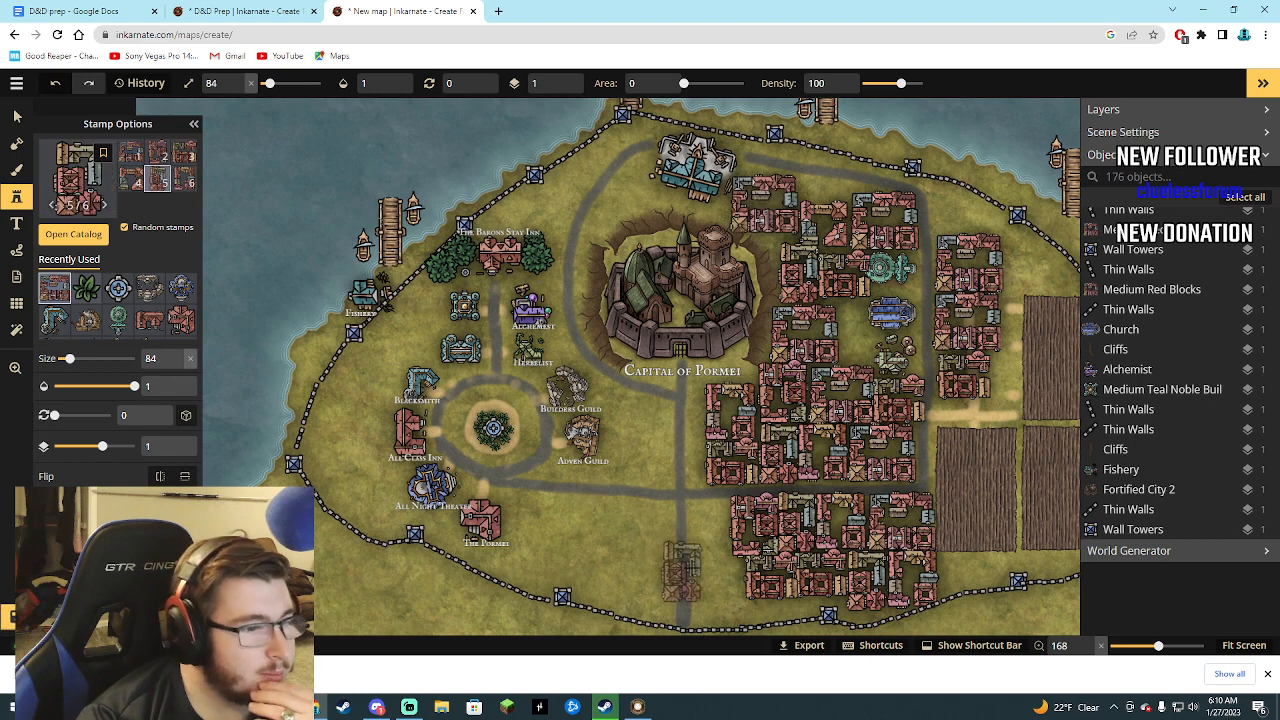
Add two red blocks in the gap east of the lower central road and a Big Leafs stamp on the nearest field's corner.
left_click(712, 528)
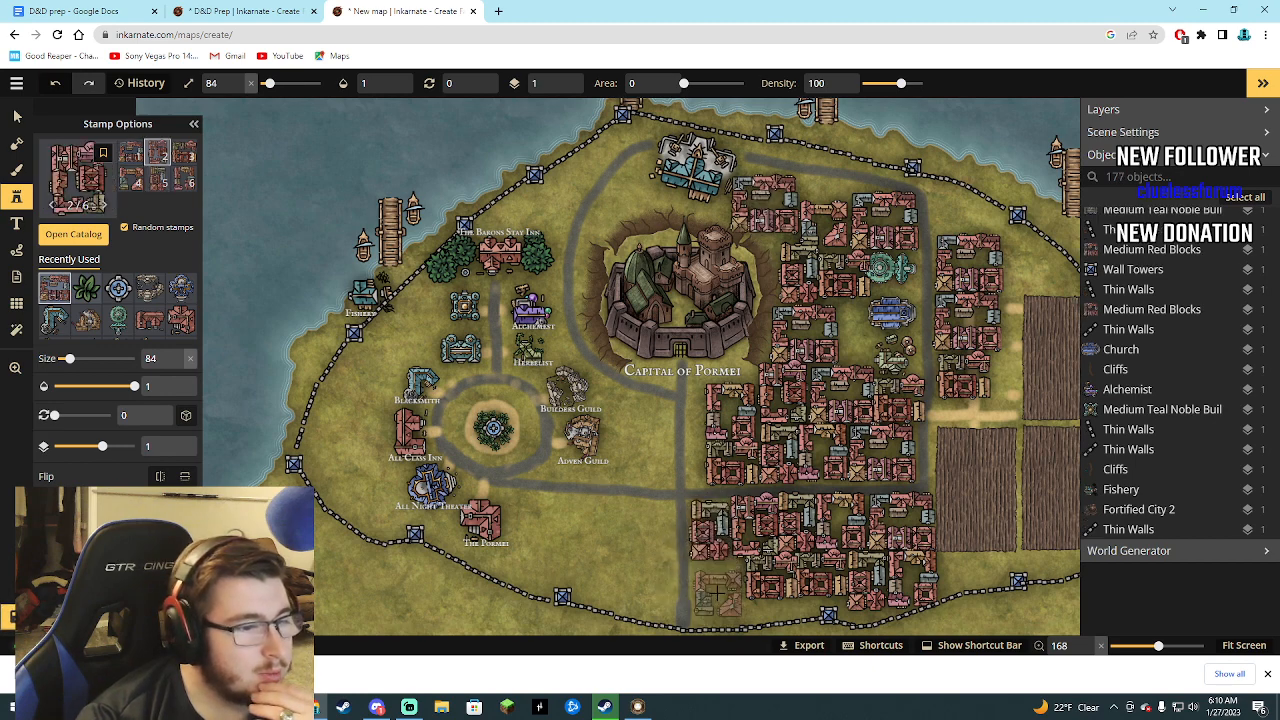
left_click(712, 588)
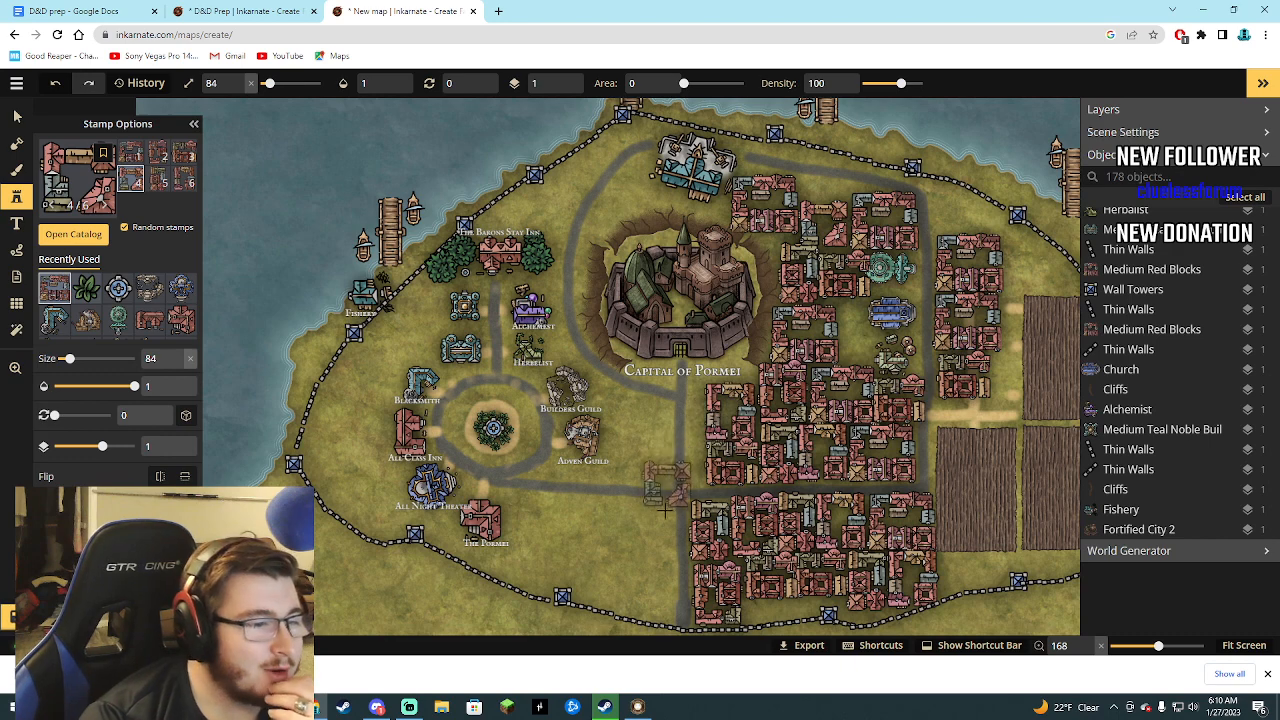
left_click(86, 288)
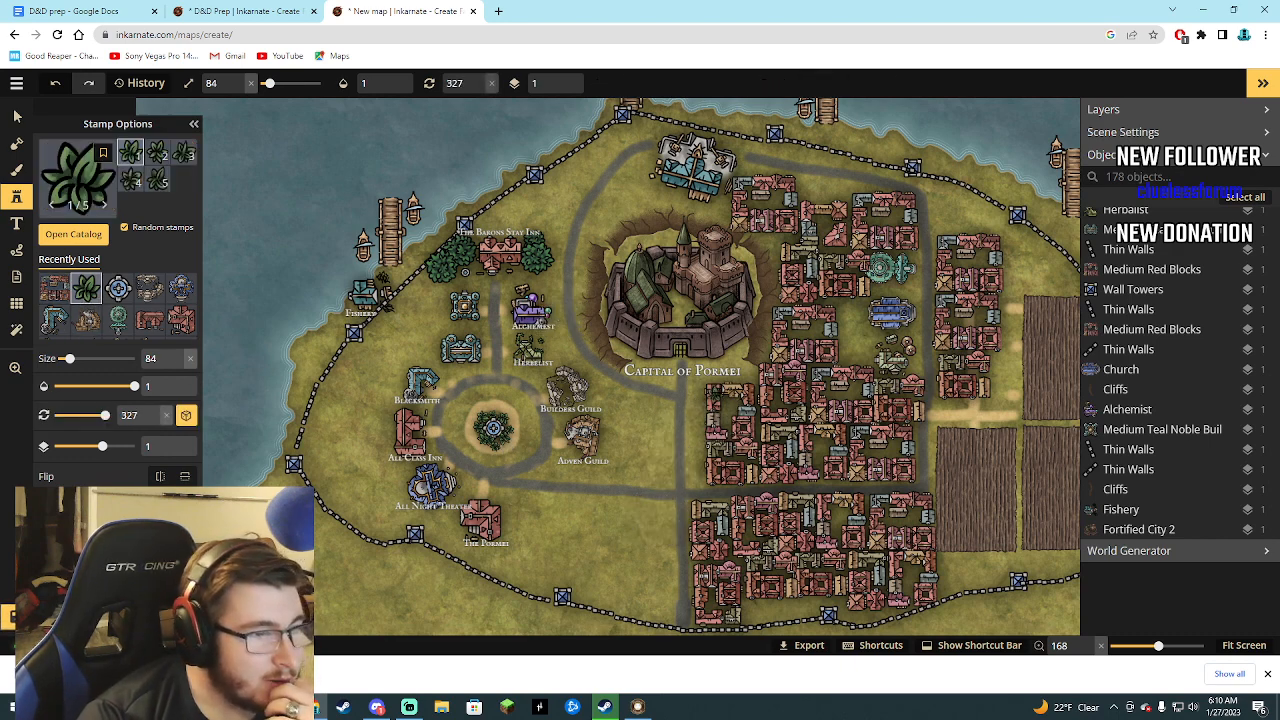
left_click(951, 440)
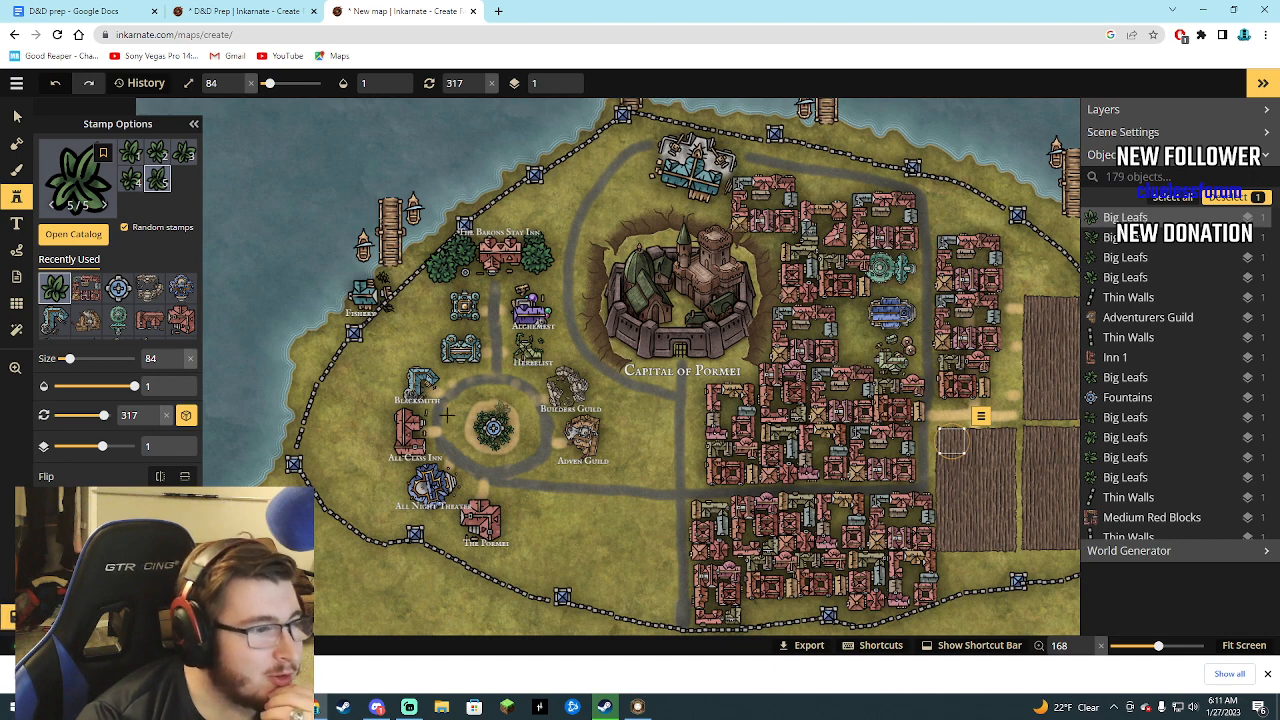
Fill the area between The Pormei and the central road with Medium Red Blocks, plus one block just north of the southern road.
left_click(74, 296)
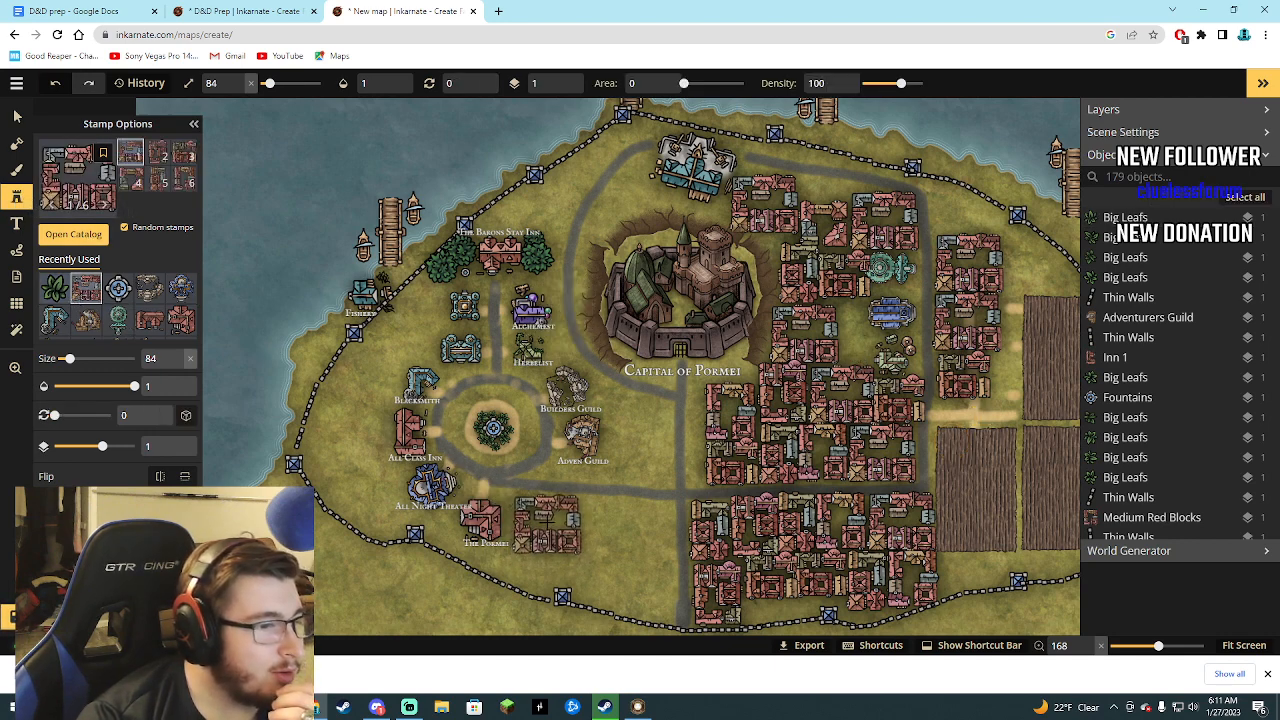
left_click(640, 590)
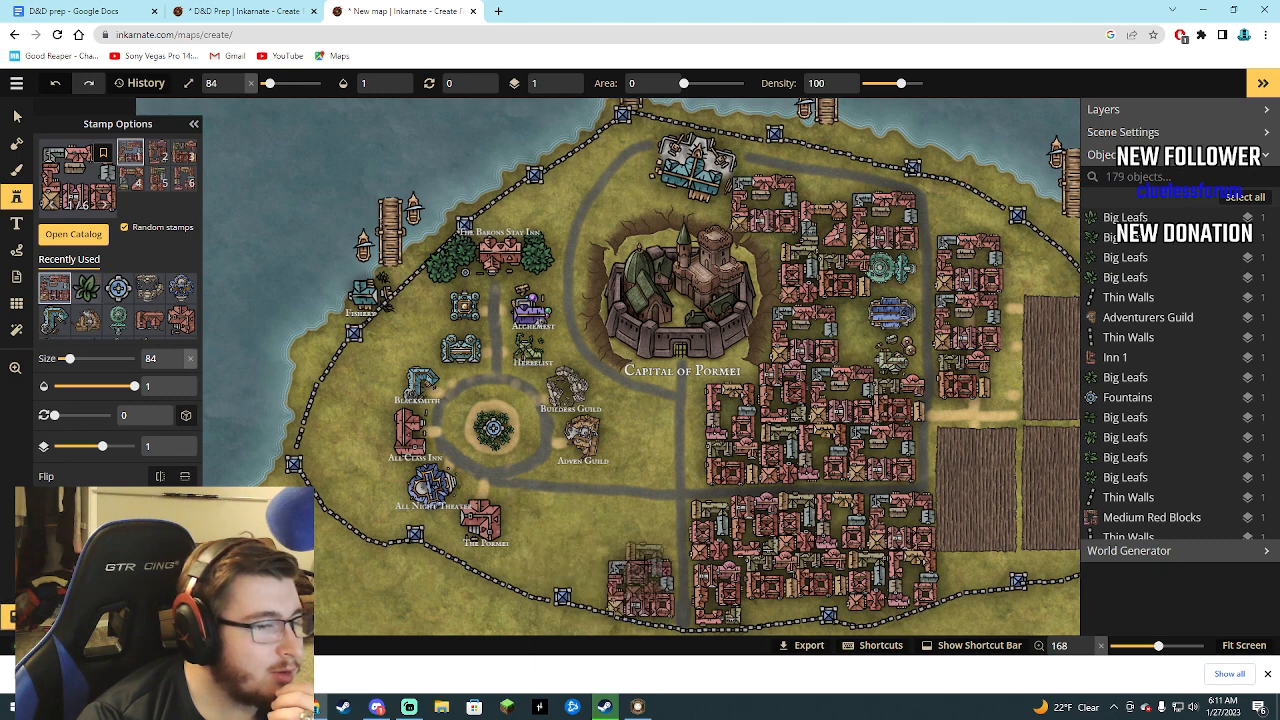
left_click(652, 530)
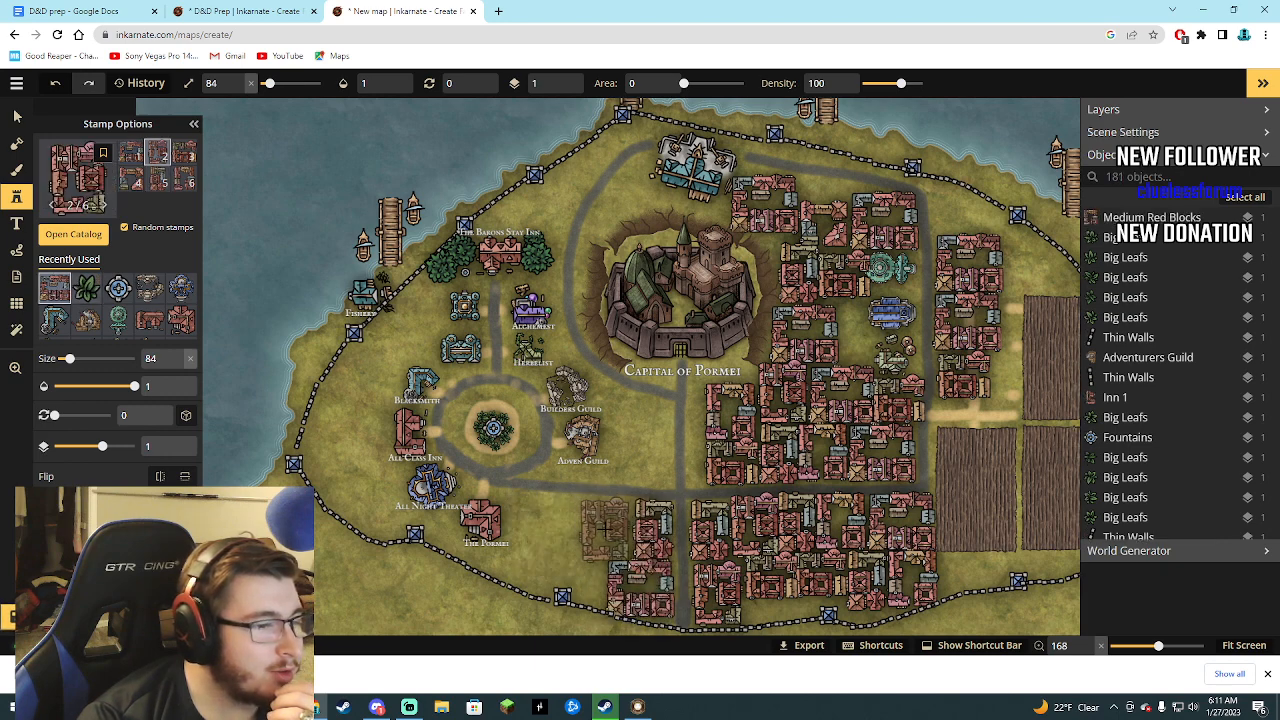
left_click(630, 528)
left_click(546, 518)
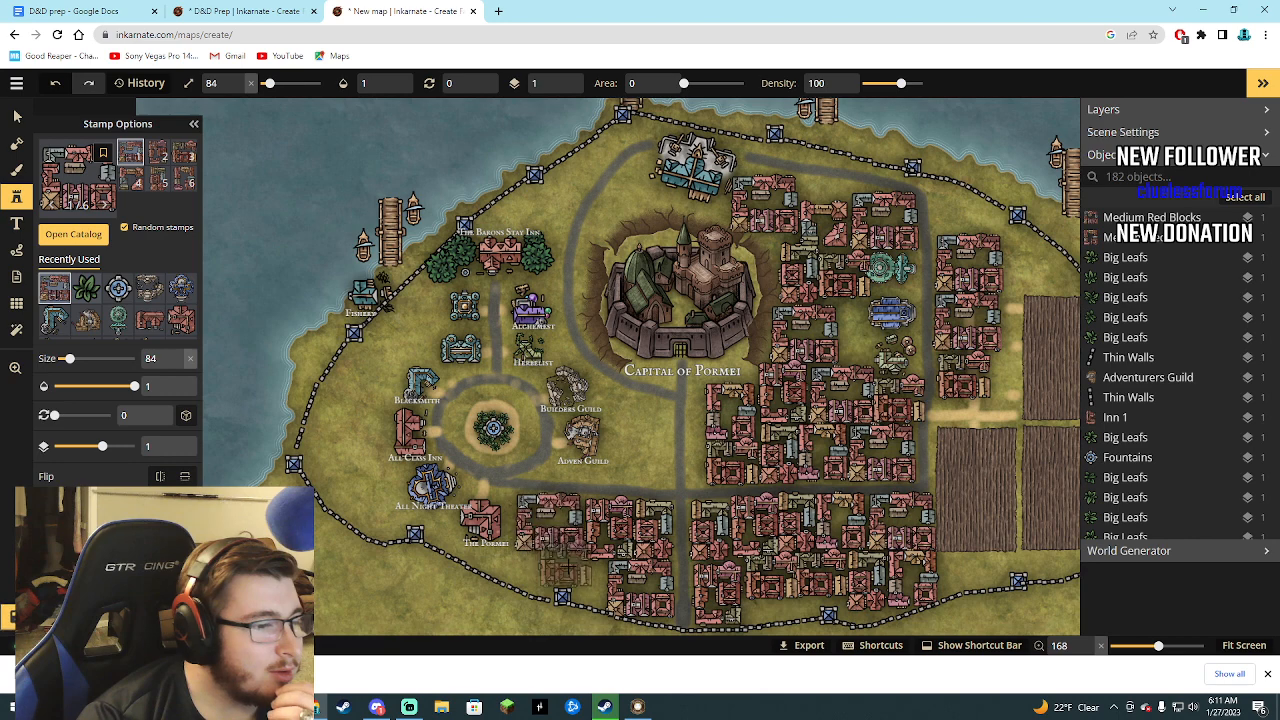
left_click(575, 578)
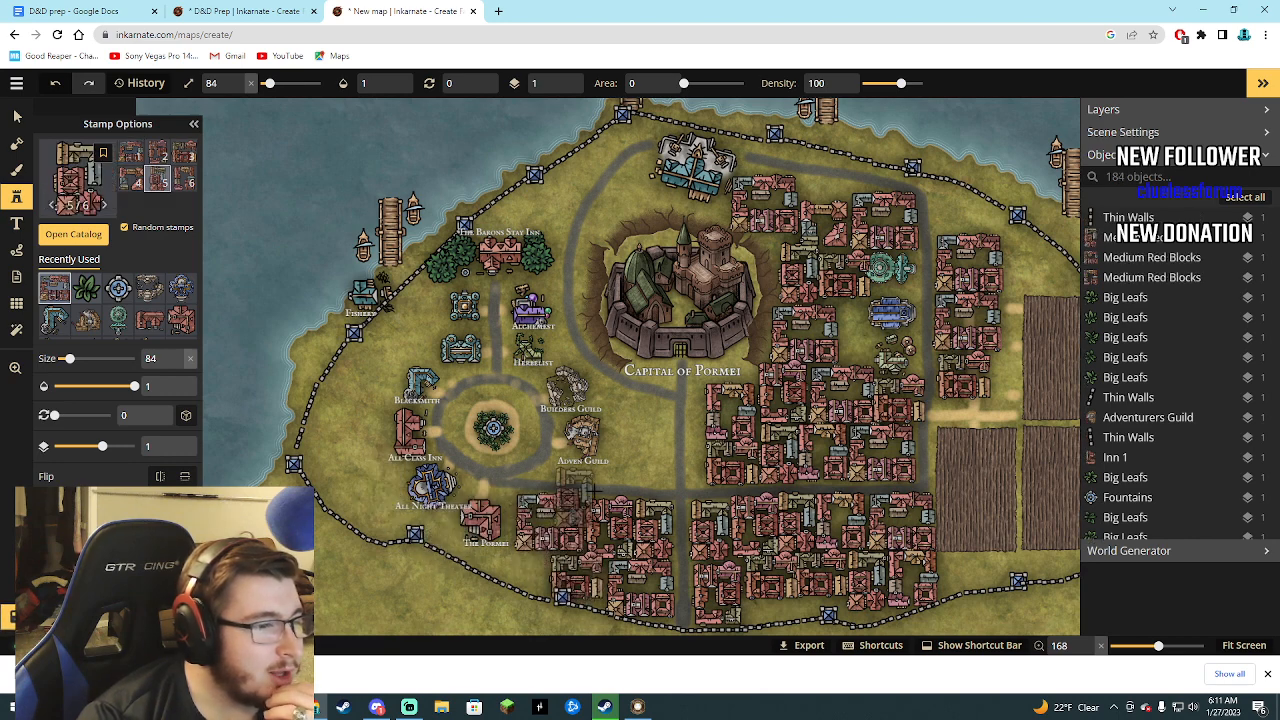
left_click(652, 452)
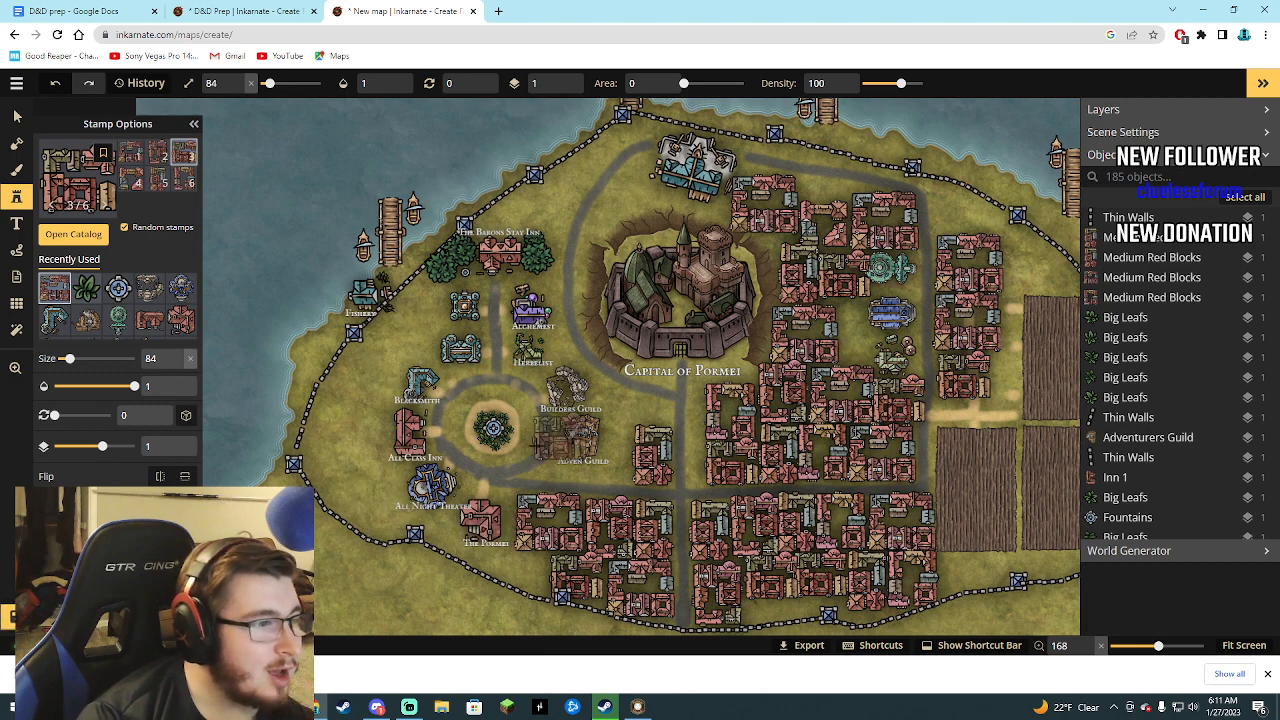
Choose the green Trees stamp from the Core pack of the Watercolor Cities catalog.
left_click(72, 233)
scroll(493, 428, "up", 10)
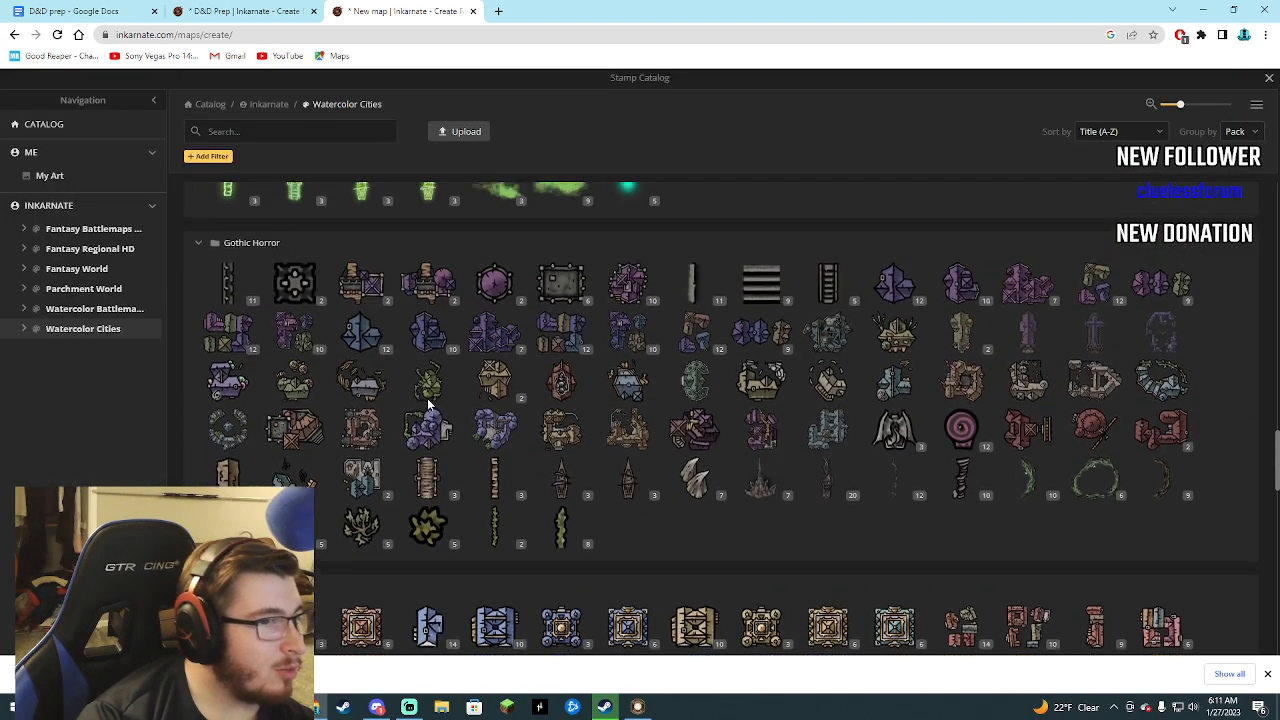
scroll(493, 428, "up", 6)
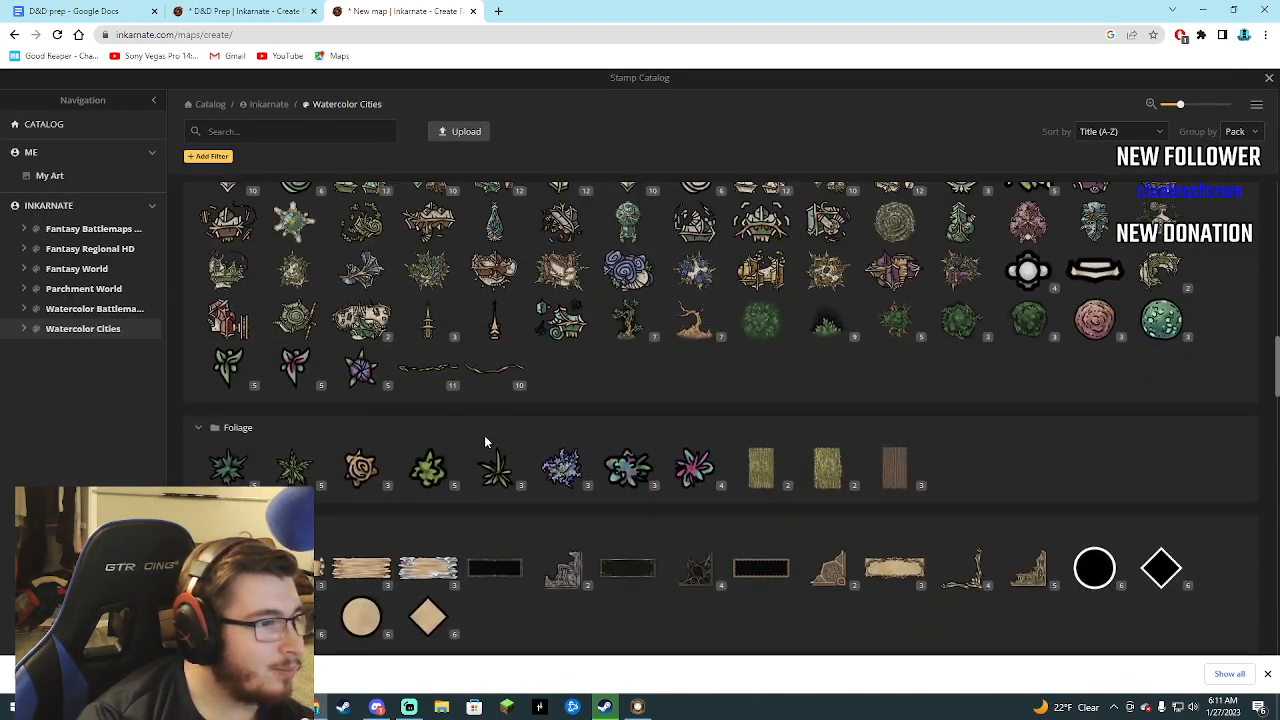
scroll(500, 455, "up", 8)
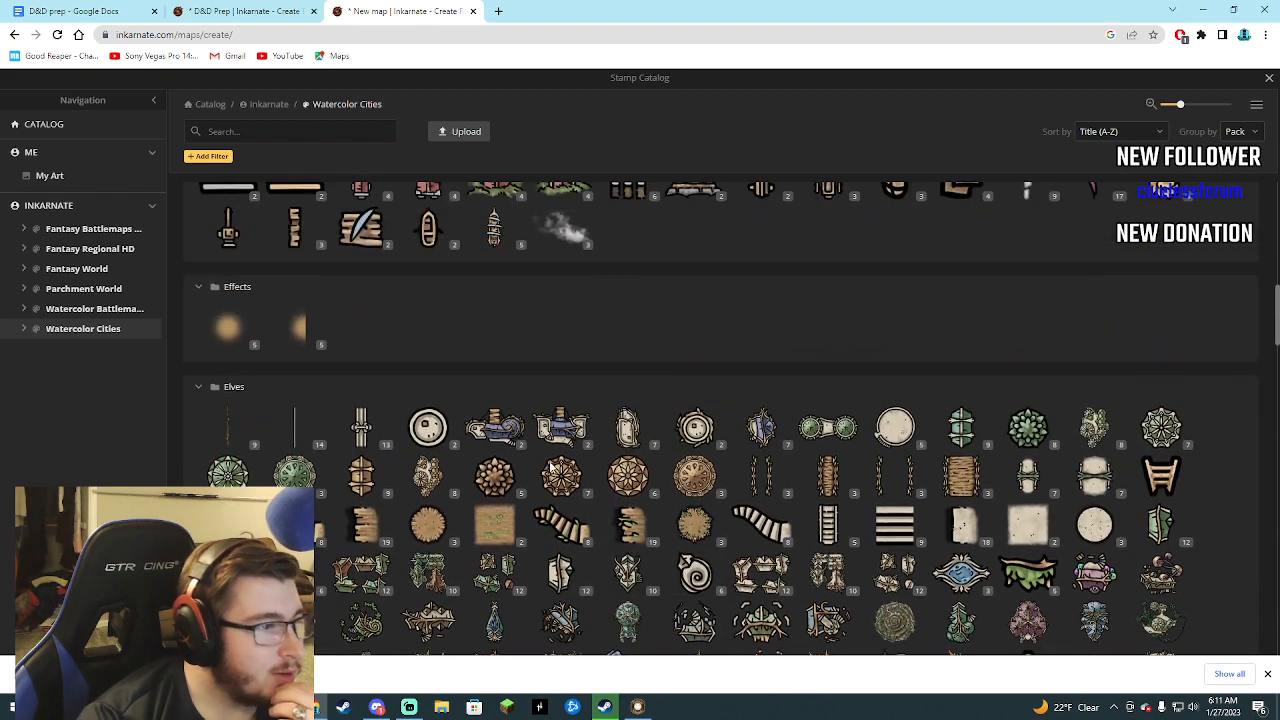
scroll(500, 478, "up", 5)
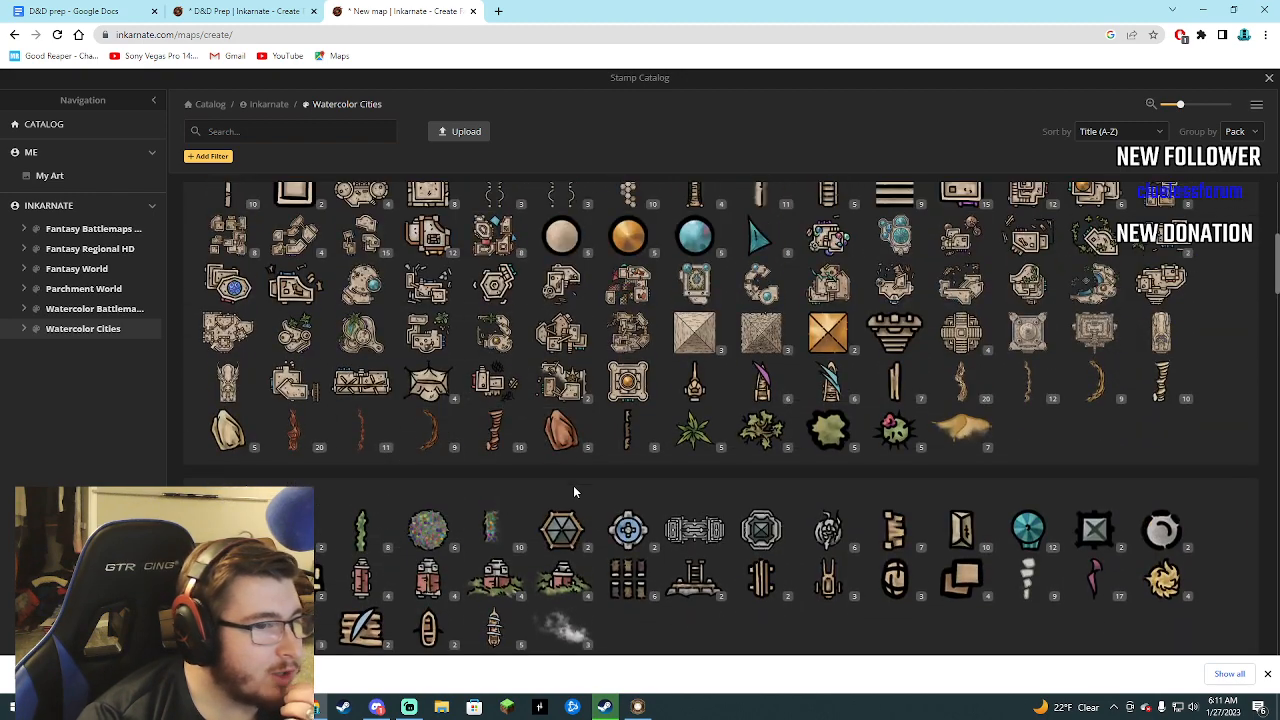
scroll(662, 467, "up", 2)
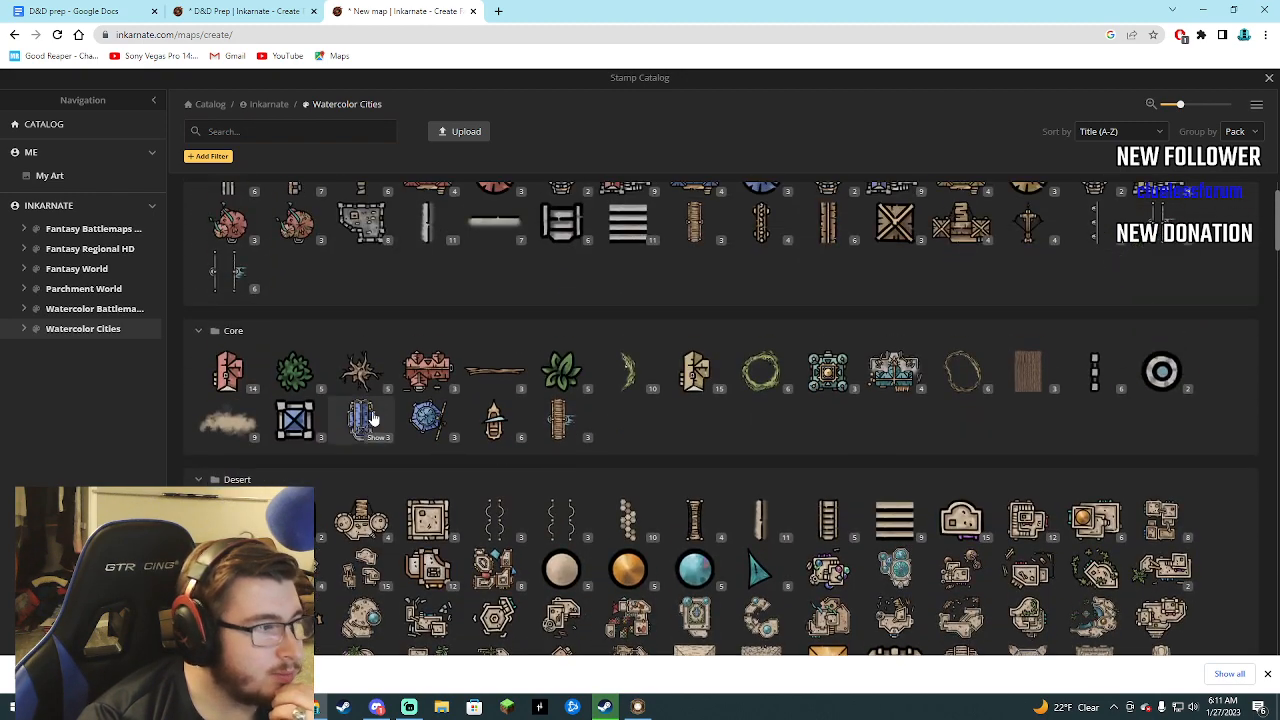
left_click(308, 380)
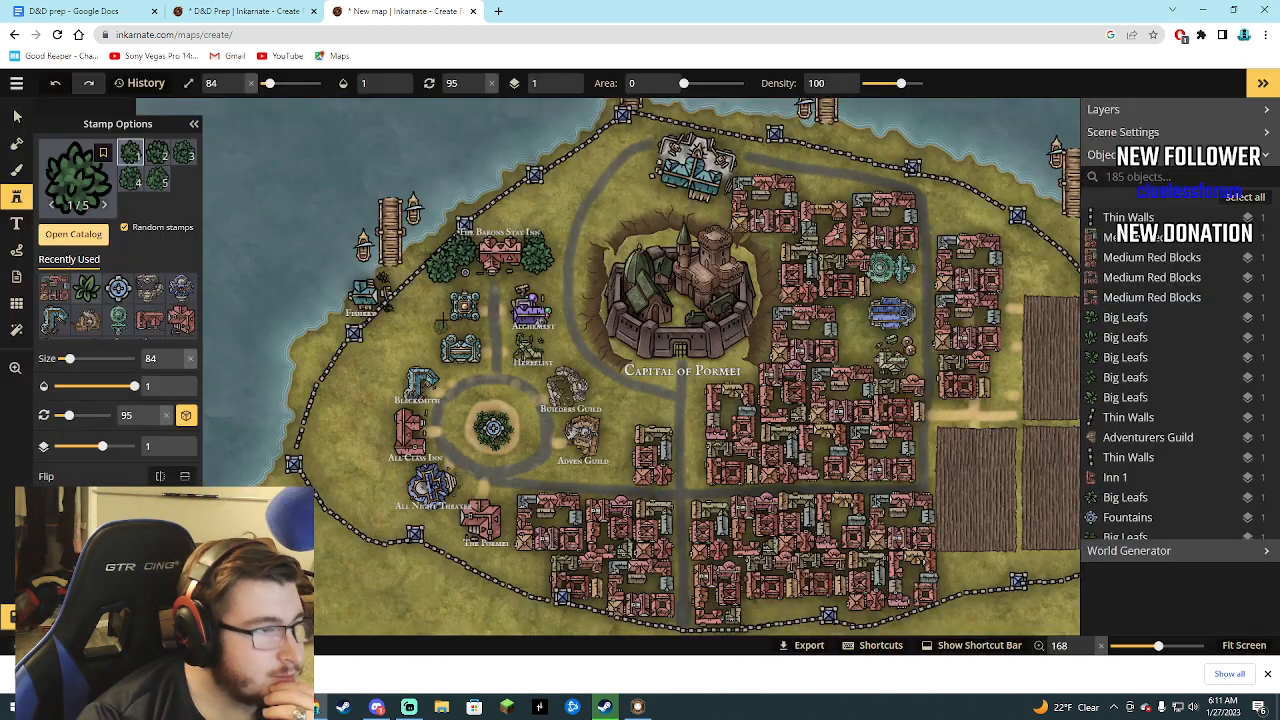
Plant size 84 Trees southwest of the Barons Stay Inn, extending toward the fisher's building by the western wall.
left_click(451, 286)
left_click(443, 298)
left_click(435, 302)
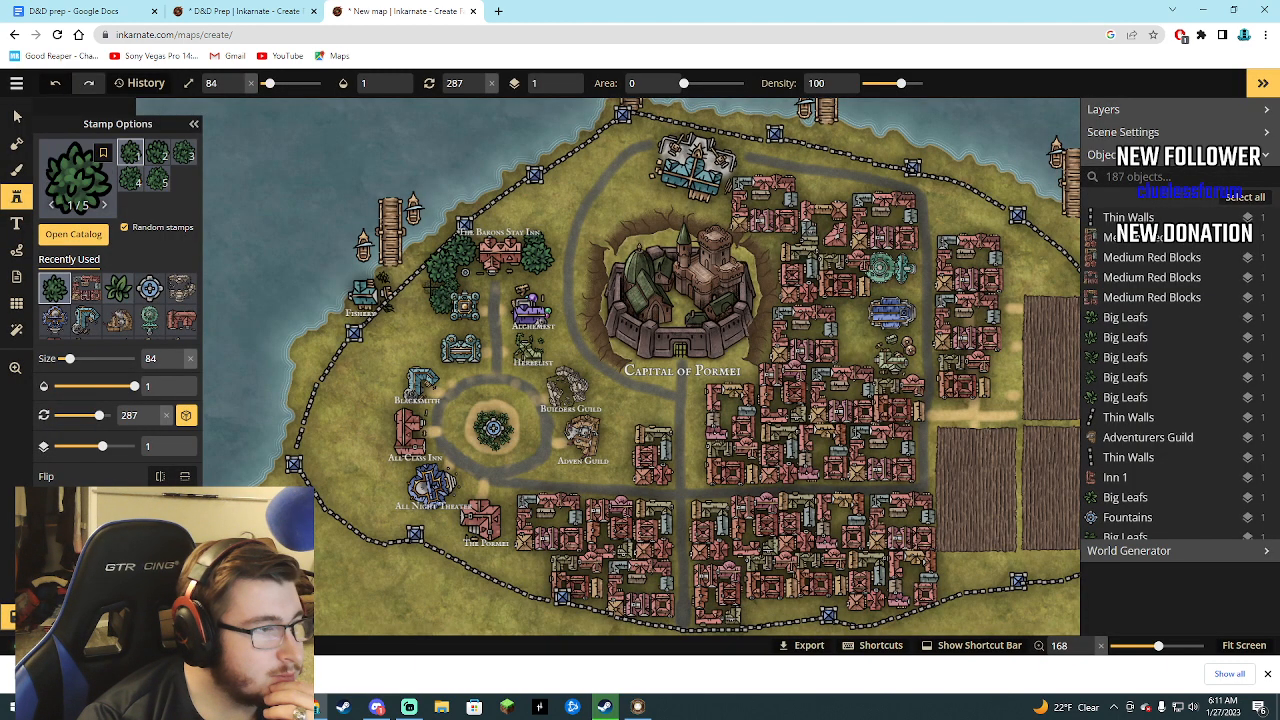
left_click(422, 286)
left_click(418, 308)
left_click(410, 300)
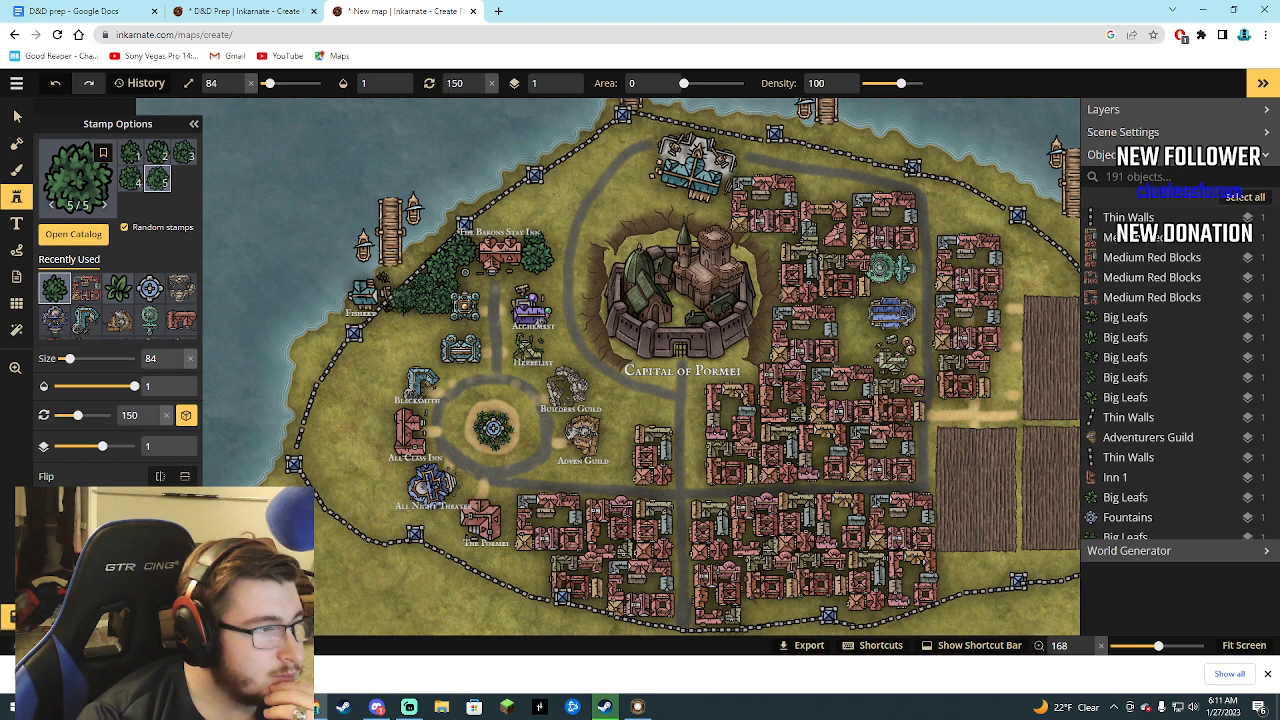
left_click(396, 316)
left_click(390, 319)
left_click(383, 322)
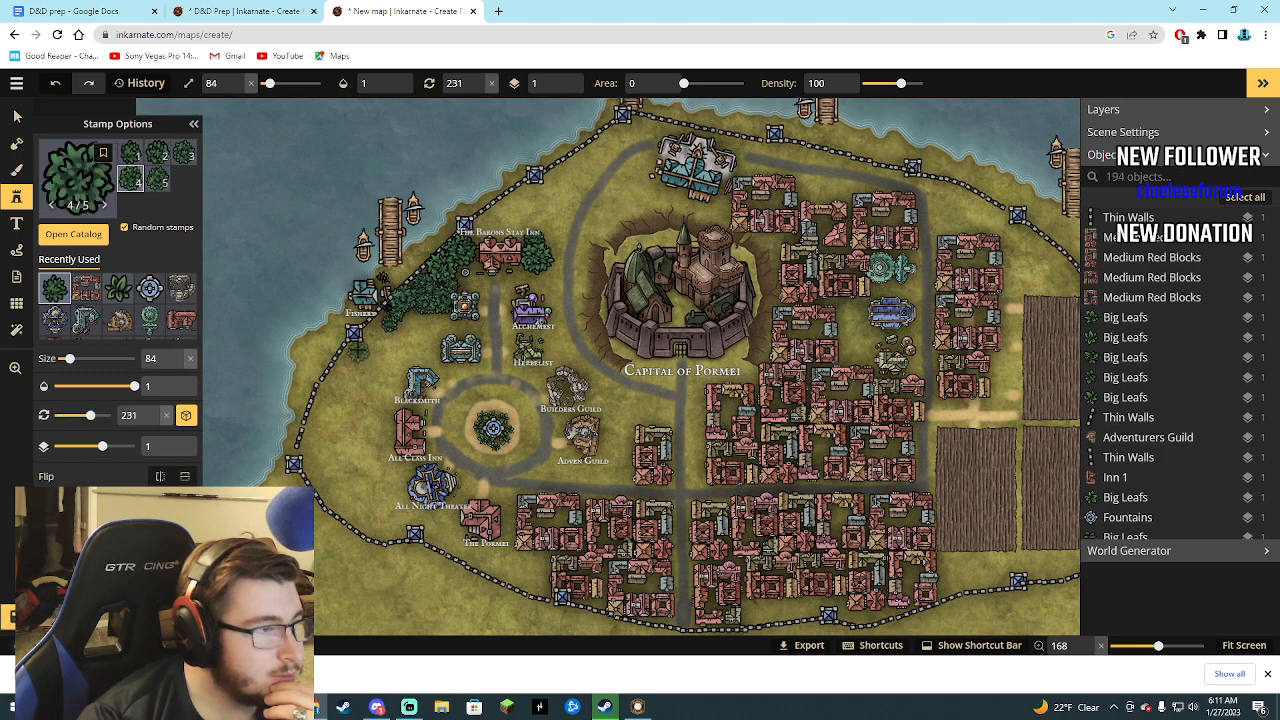
Plant Trees down the inside of the western wall and fill the southwestern corner as far as the red blocks.
left_click(355, 358)
left_click(354, 366)
left_click(339, 371)
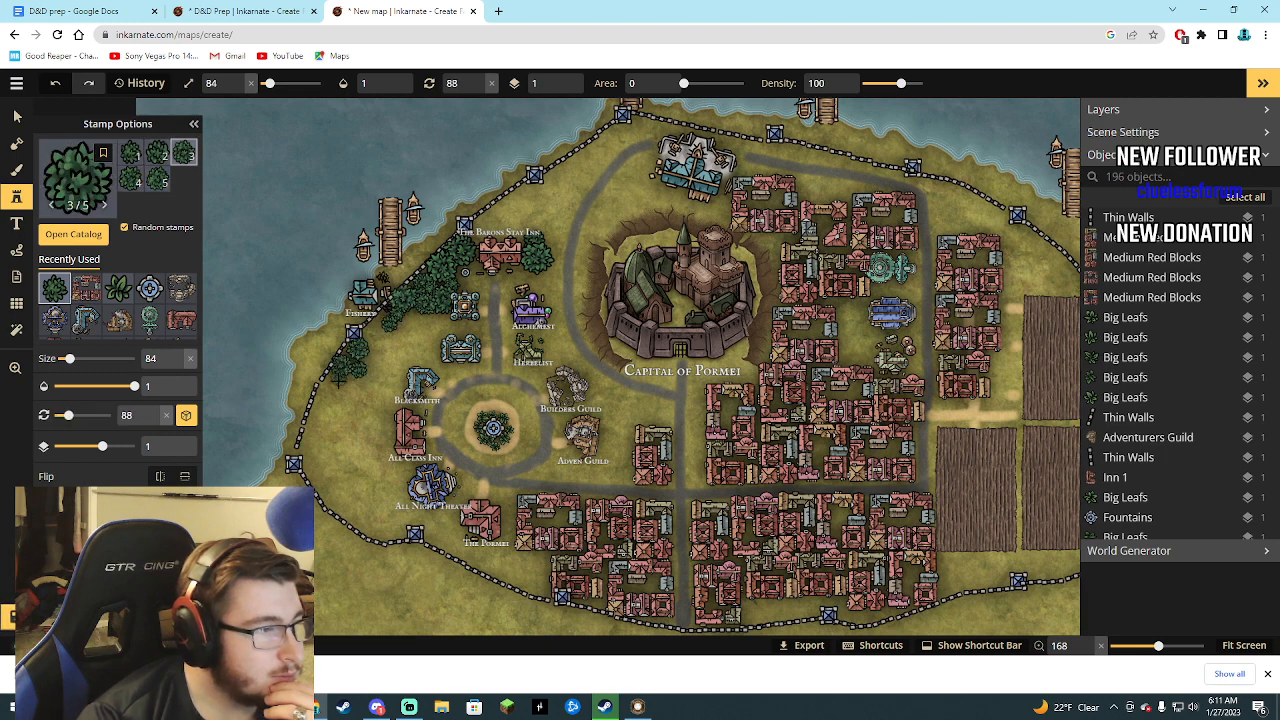
left_click(335, 388)
left_click(328, 396)
left_click(323, 409)
left_click(318, 420)
left_click(312, 432)
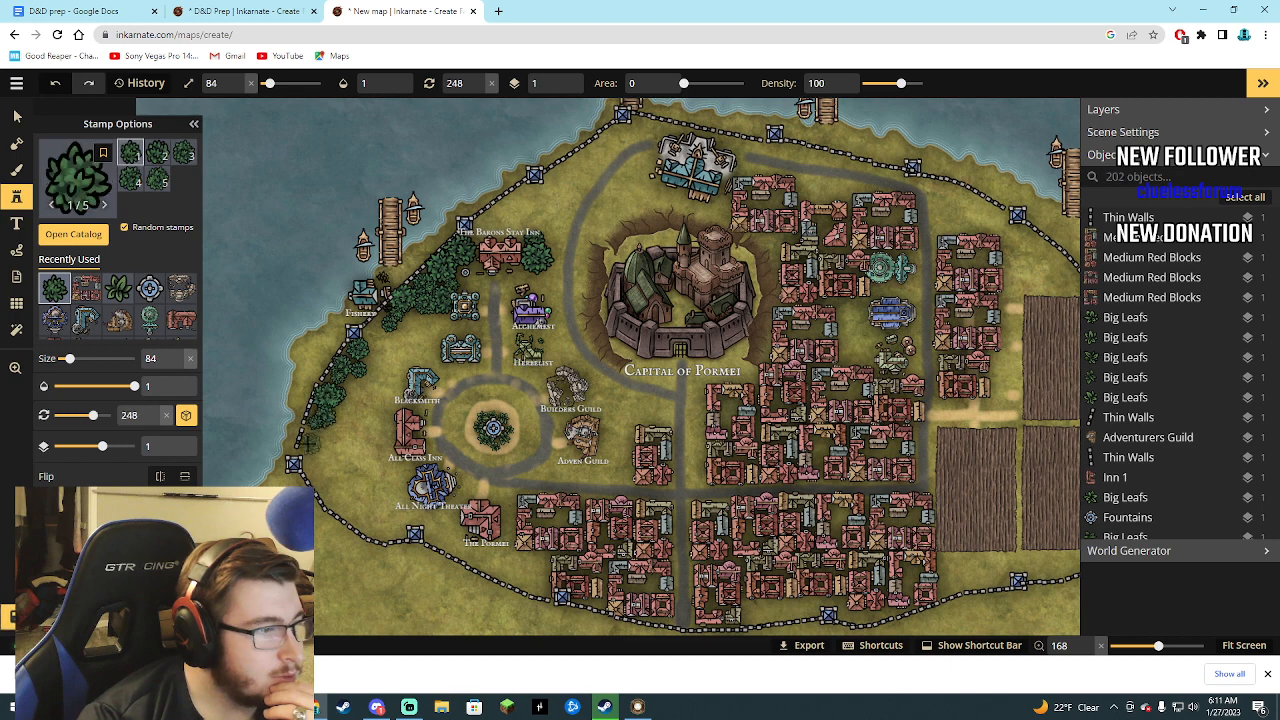
mouse_move(390, 528)
left_mouse_down()
mouse_move(336, 467)
mouse_move(338, 428)
mouse_move(379, 370)
mouse_move(359, 460)
mouse_move(383, 462)
mouse_move(390, 405)
mouse_move(398, 478)
mouse_move(422, 521)
mouse_move(534, 586)
left_mouse_up()
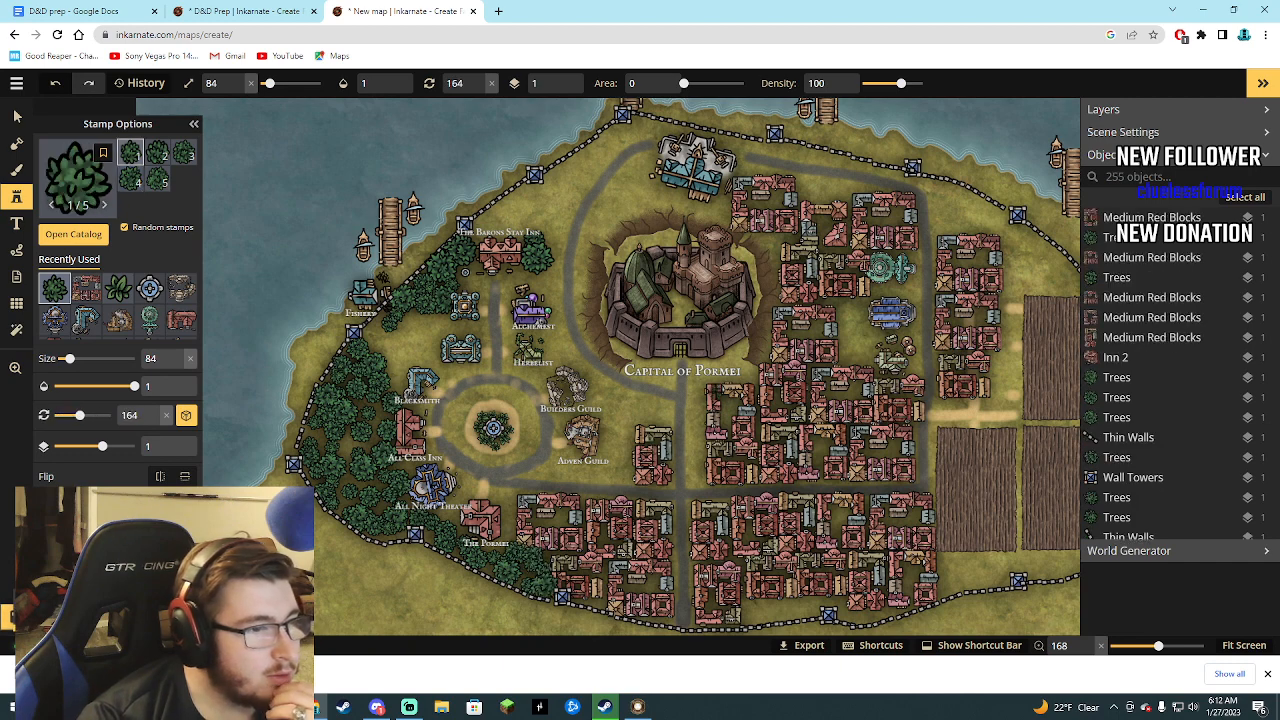
Add Trees east of the central road, beside the blue domed building, near the east gate road and above the northern field.
left_click(694, 430)
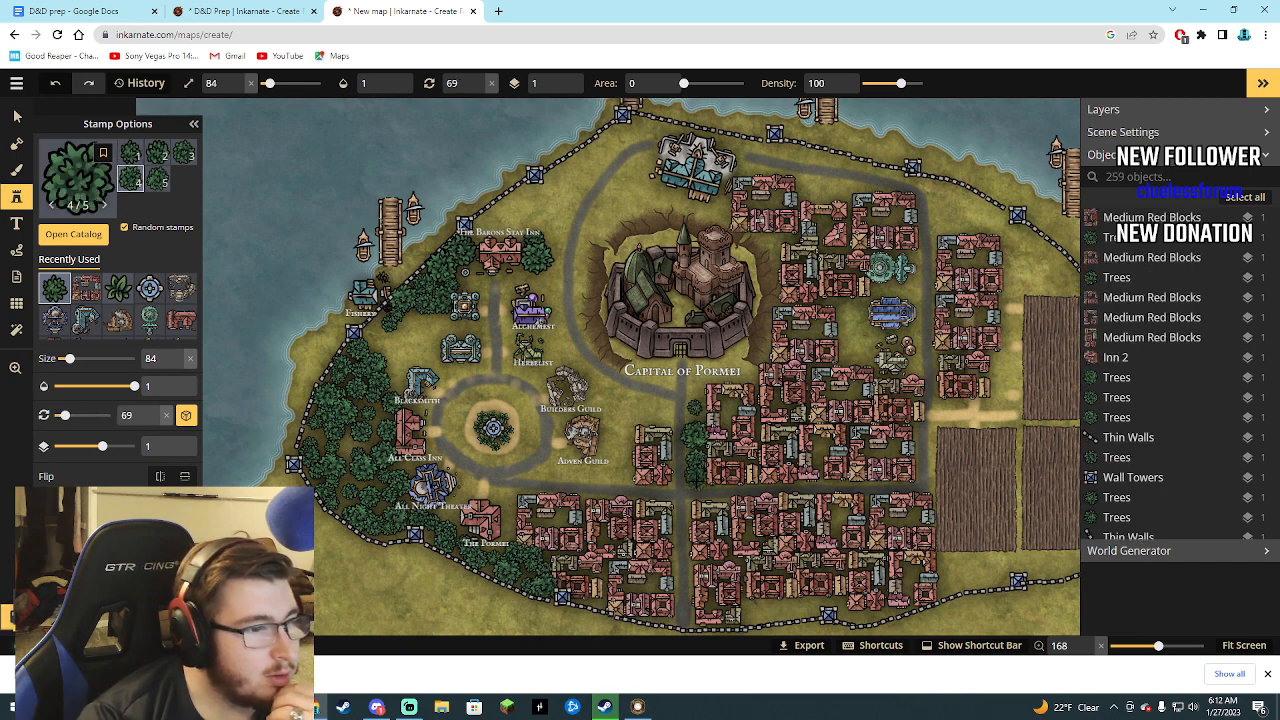
mouse_move(695, 399)
left_mouse_down()
mouse_move(773, 371)
mouse_move(851, 331)
mouse_move(848, 309)
mouse_move(845, 346)
mouse_move(948, 426)
mouse_move(939, 404)
mouse_move(1013, 399)
left_mouse_up()
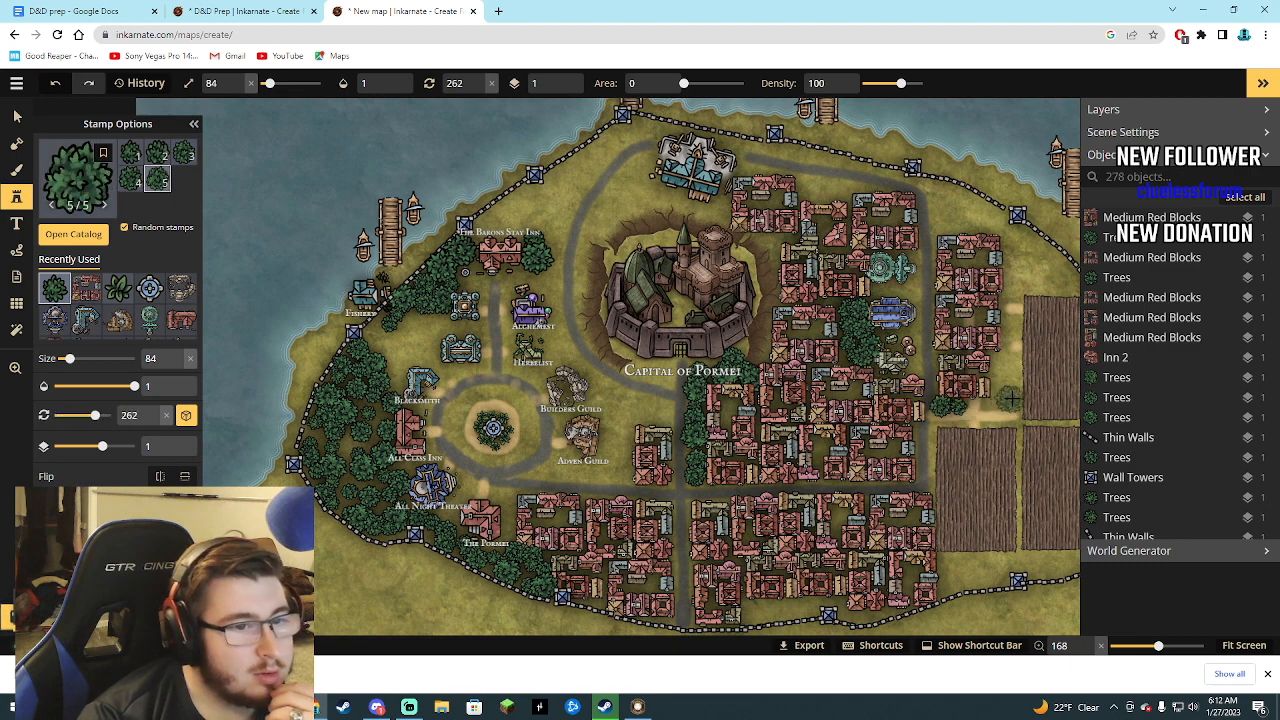
left_click_drag(1034, 282, 1065, 287)
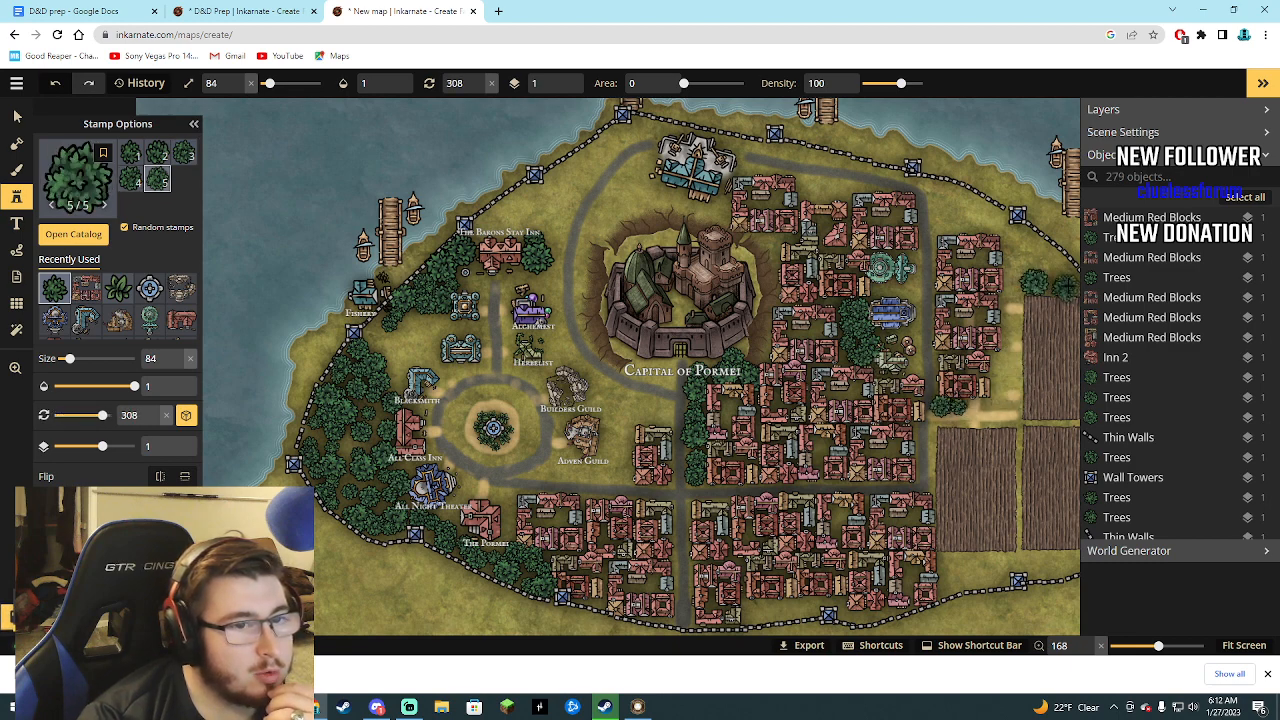
Line the inside of the southern wall with Trees, from below the fields to beneath the red blocks.
mouse_move(1058, 560)
left_mouse_down()
mouse_move(963, 565)
mouse_move(1003, 570)
left_mouse_up()
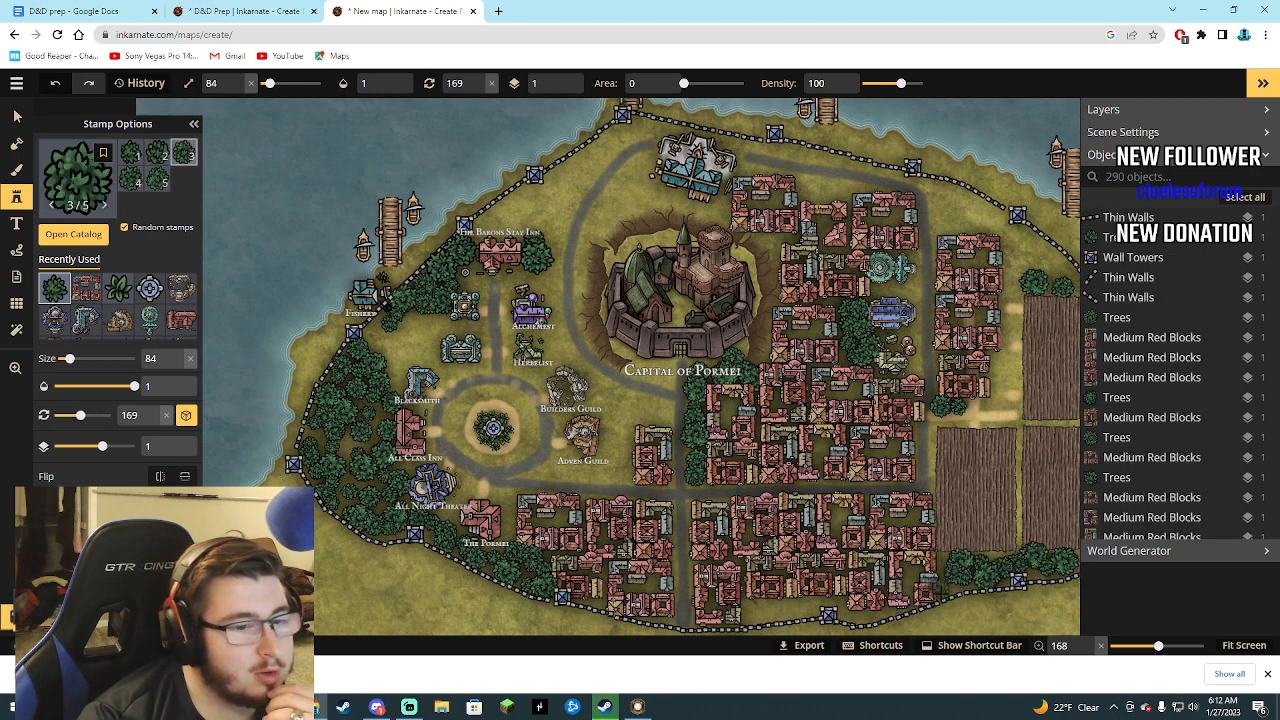
left_click(951, 590)
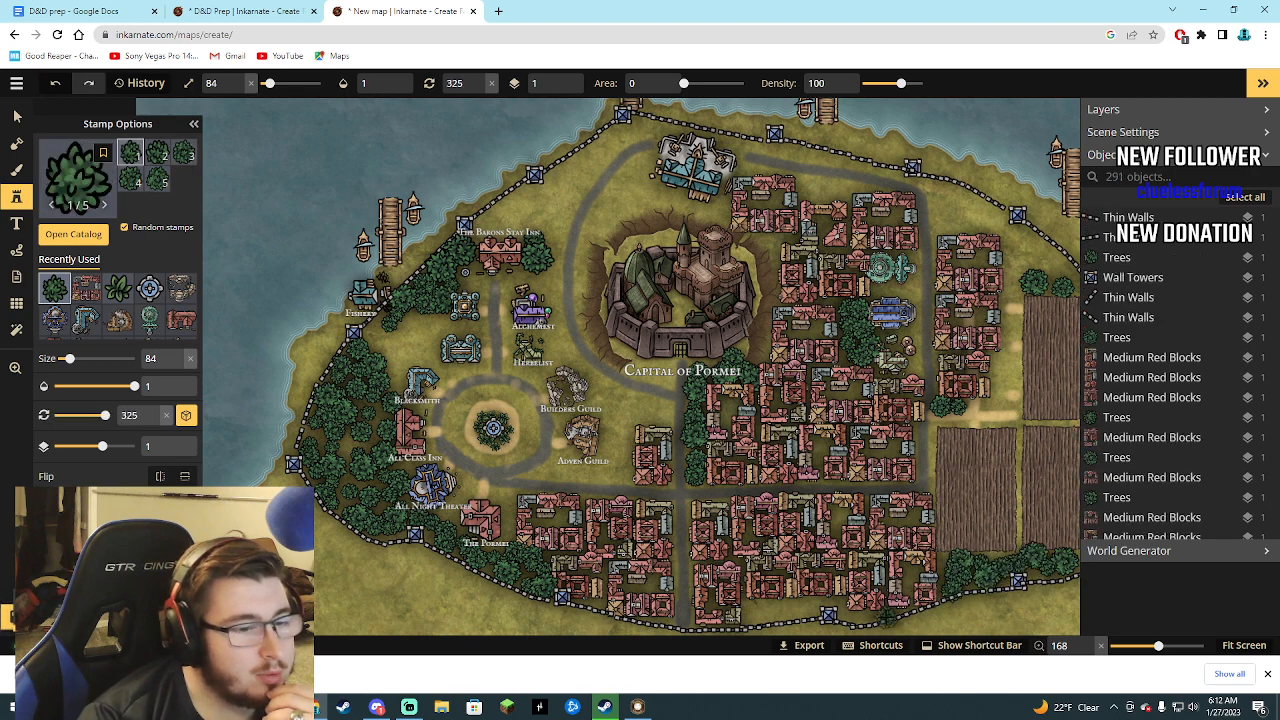
mouse_move(878, 620)
left_mouse_down()
mouse_move(838, 598)
mouse_move(741, 611)
left_mouse_up()
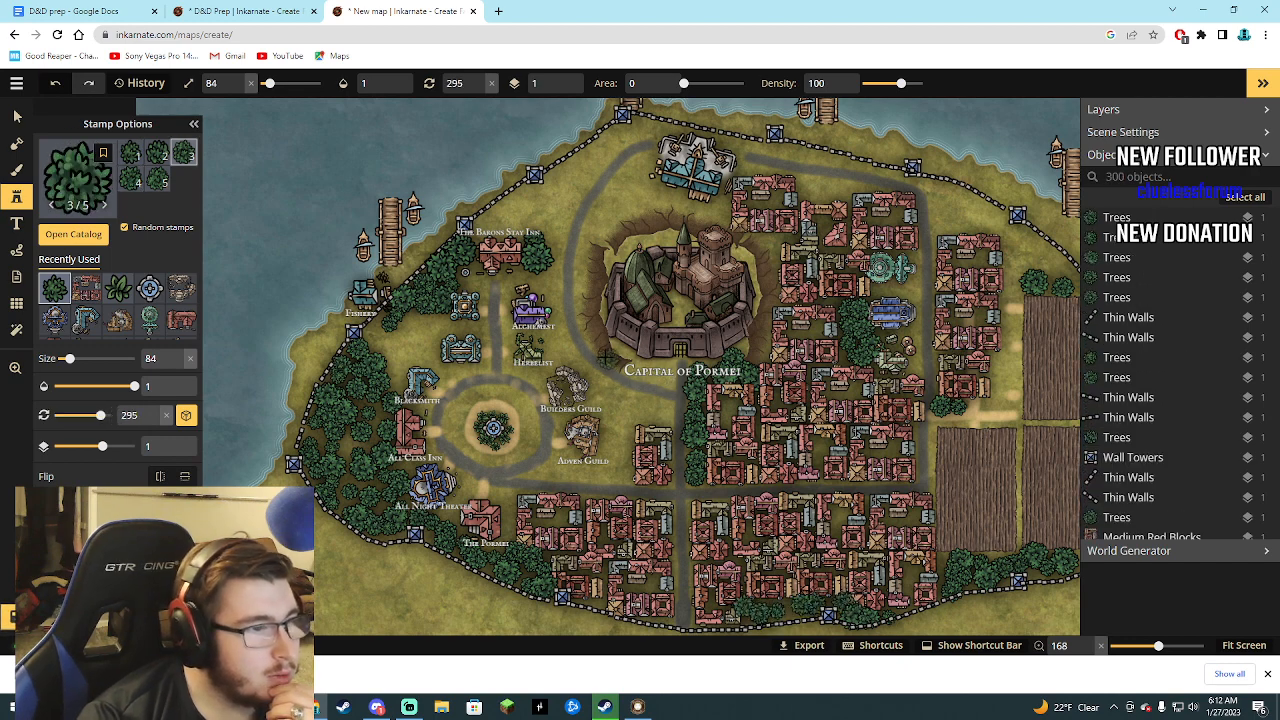
Plant Trees around the castle's west and north sides and in the gap between the northern red blocks.
mouse_move(588, 331)
left_mouse_down()
mouse_move(600, 230)
mouse_move(650, 207)
mouse_move(710, 215)
mouse_move(625, 205)
mouse_move(620, 182)
mouse_move(718, 212)
mouse_move(770, 246)
mouse_move(636, 280)
left_mouse_up()
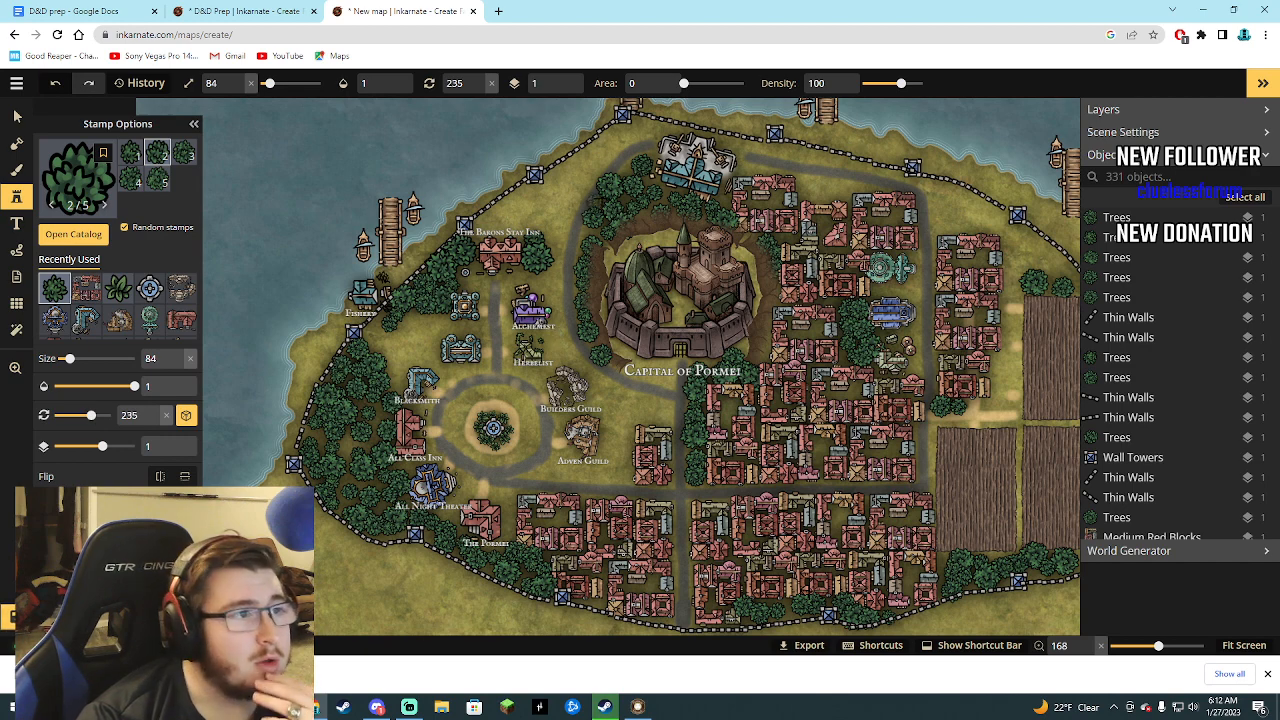
left_click_drag(626, 165, 658, 170)
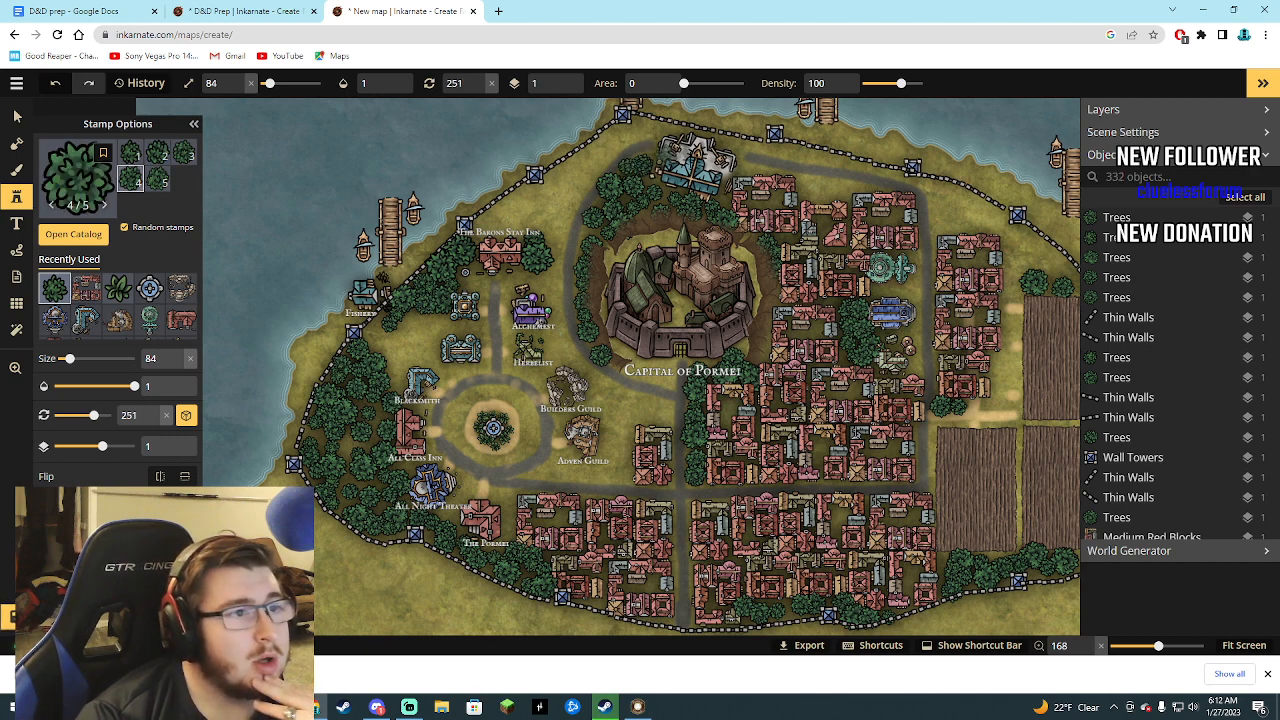
left_click_drag(808, 183, 843, 186)
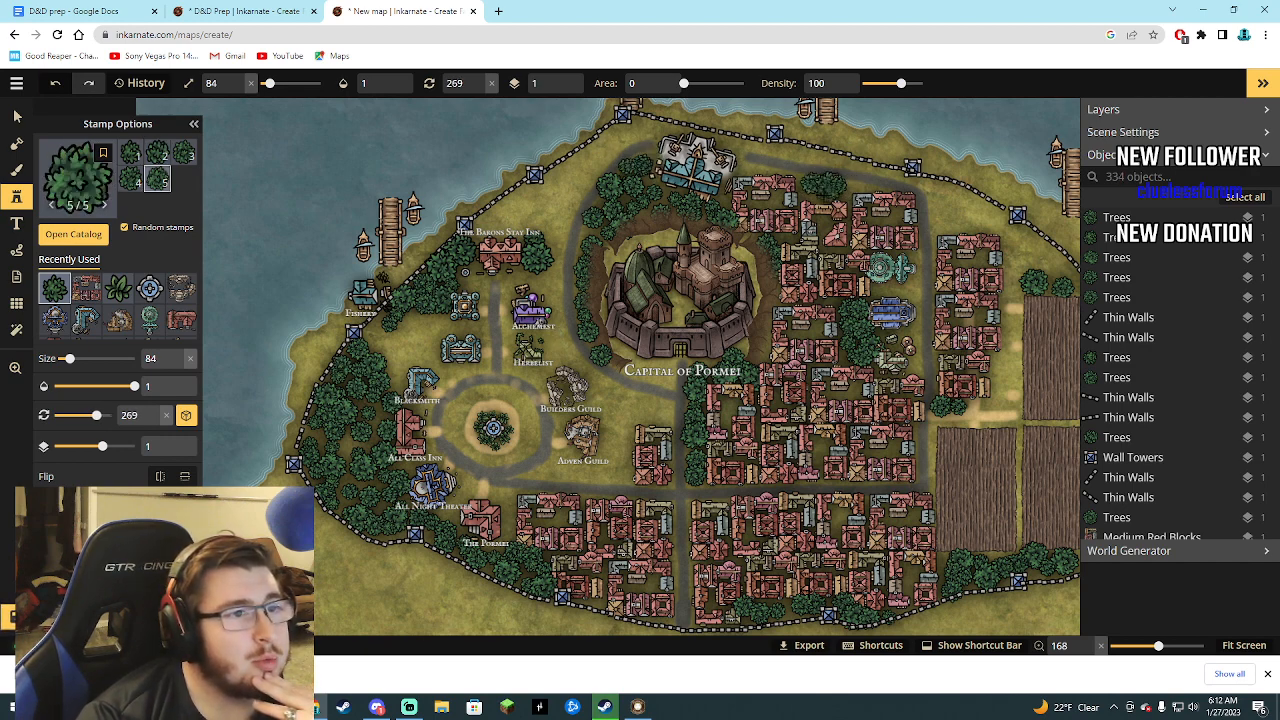
left_click(819, 194)
left_click(832, 196)
left_click(815, 190)
left_click(811, 188)
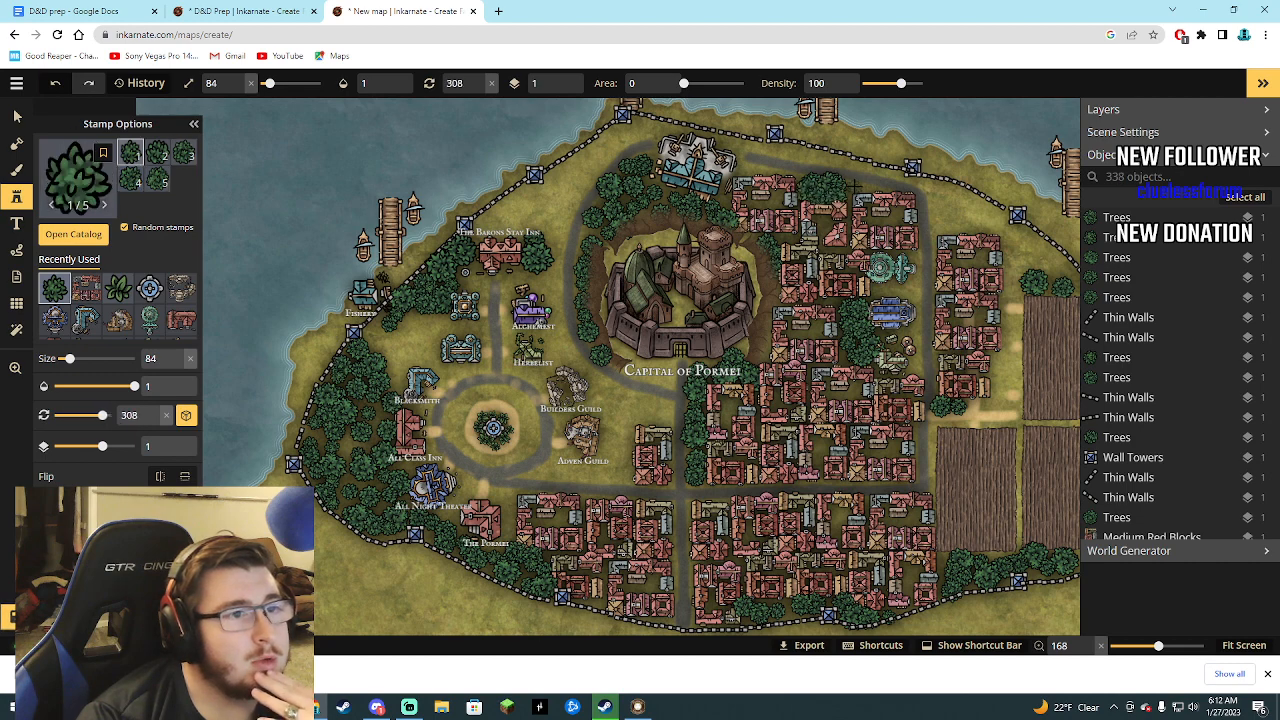
left_click(855, 189)
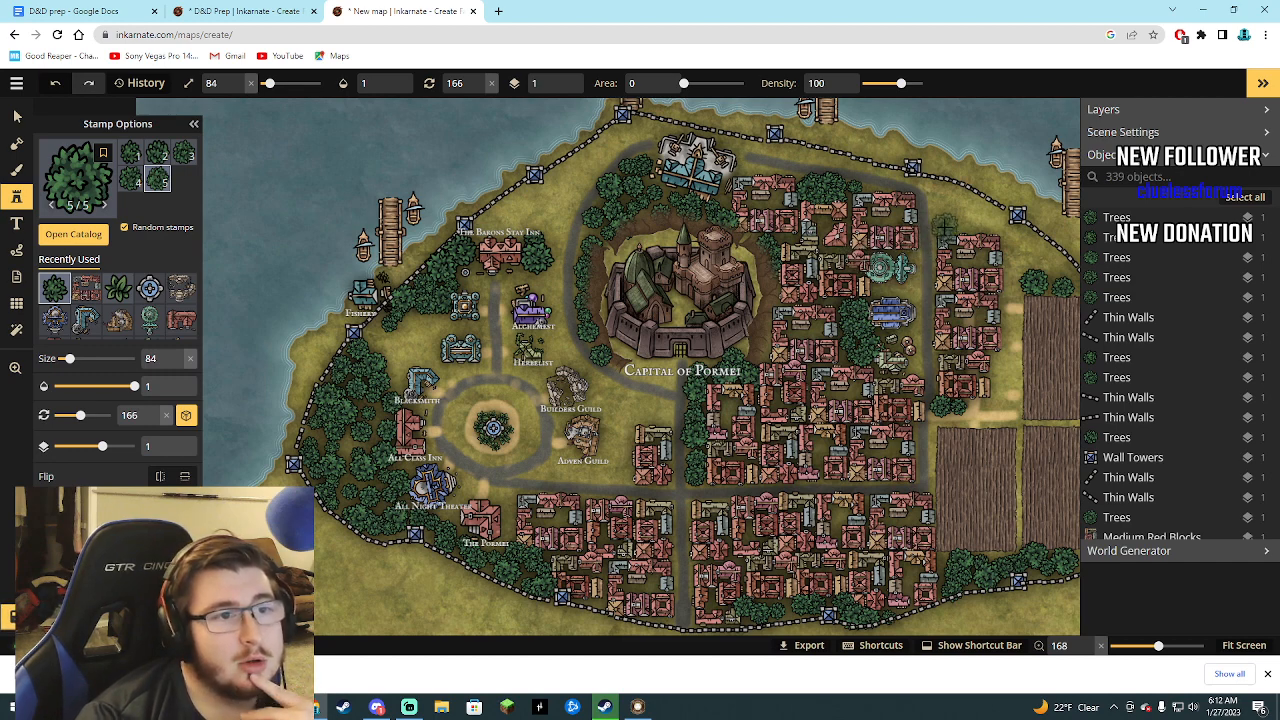
Fill the strip inside the northeastern wall with Trees, from above the eastern red blocks down to the northern field.
left_click(946, 225)
left_click(967, 223)
left_click(986, 222)
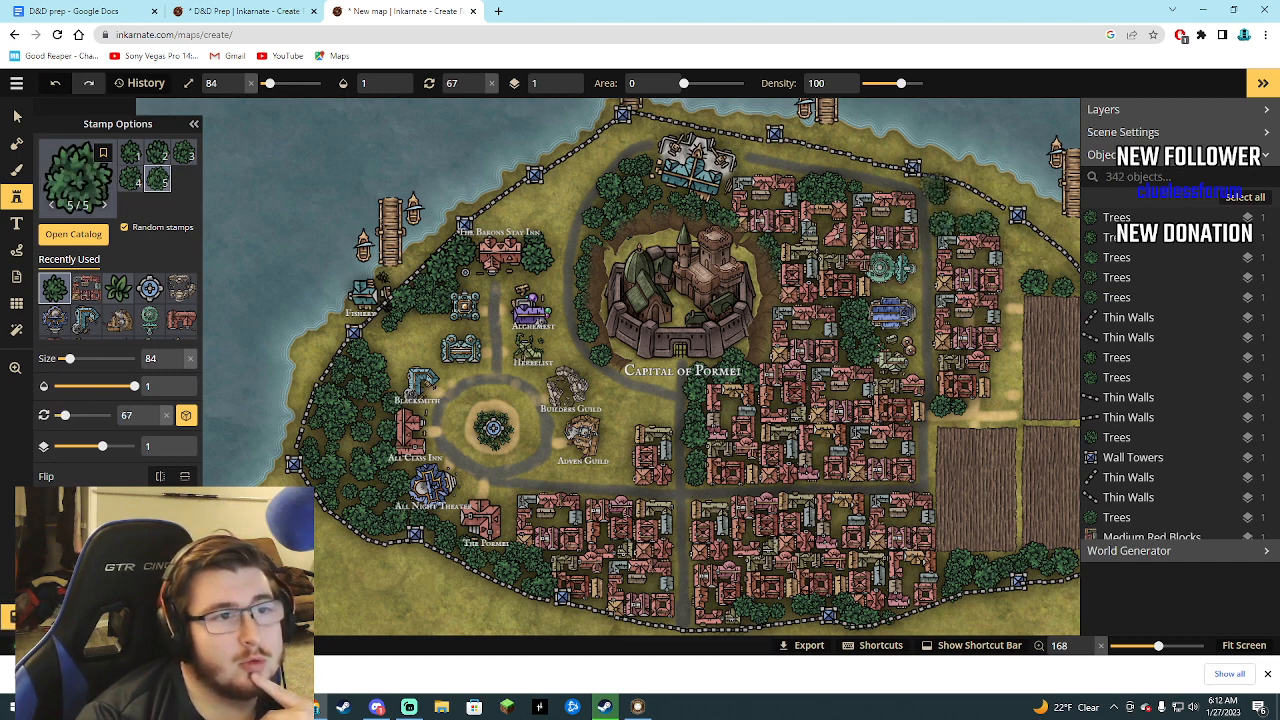
left_click(983, 208)
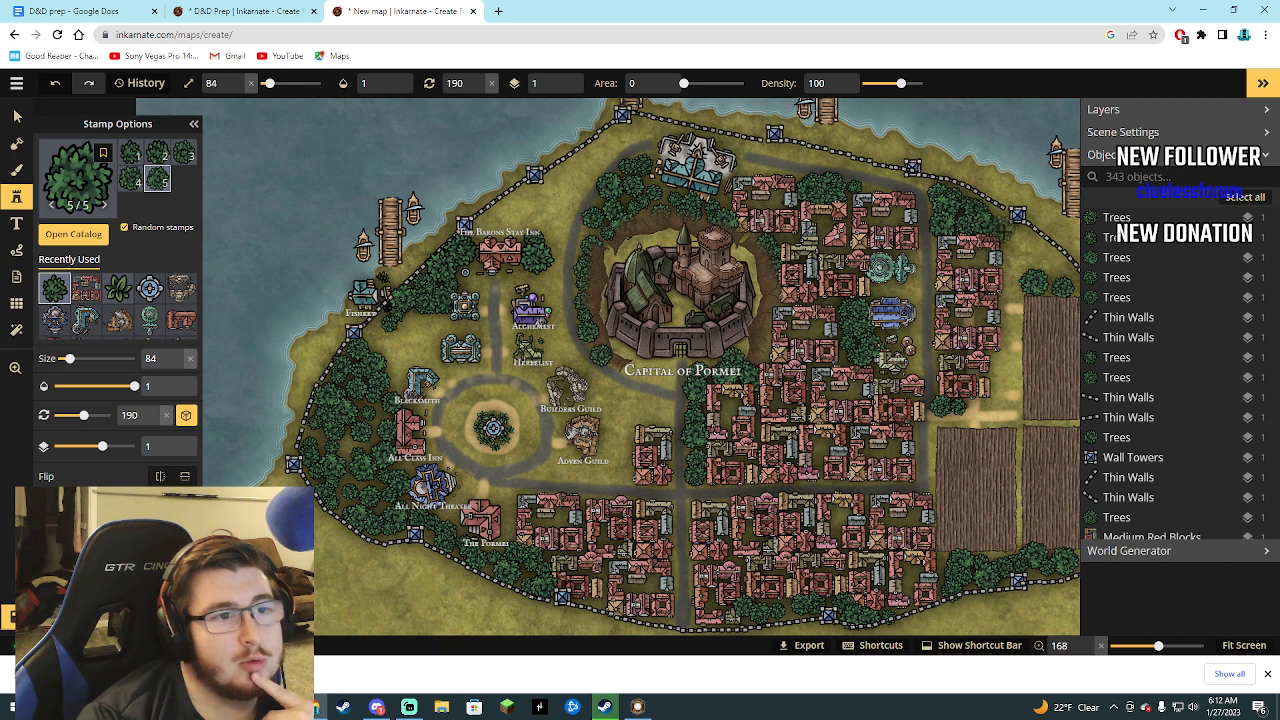
left_click(1022, 242)
left_click(1031, 258)
left_click(1020, 266)
left_click(1034, 264)
left_click(1046, 256)
left_click(1066, 279)
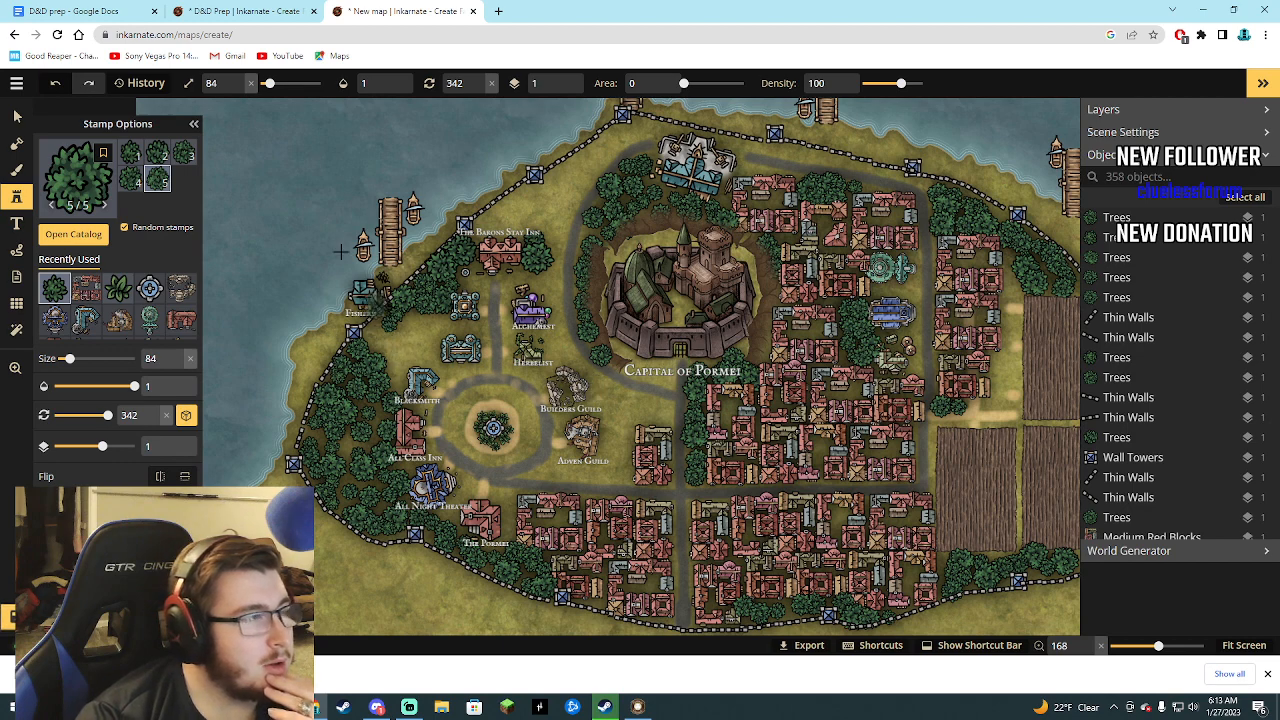
Paint a grey size 11 road from the western wall near the fisher's building to the fountain roundabout, then return to the Trees stamp.
left_click(17, 171)
left_click(100, 292)
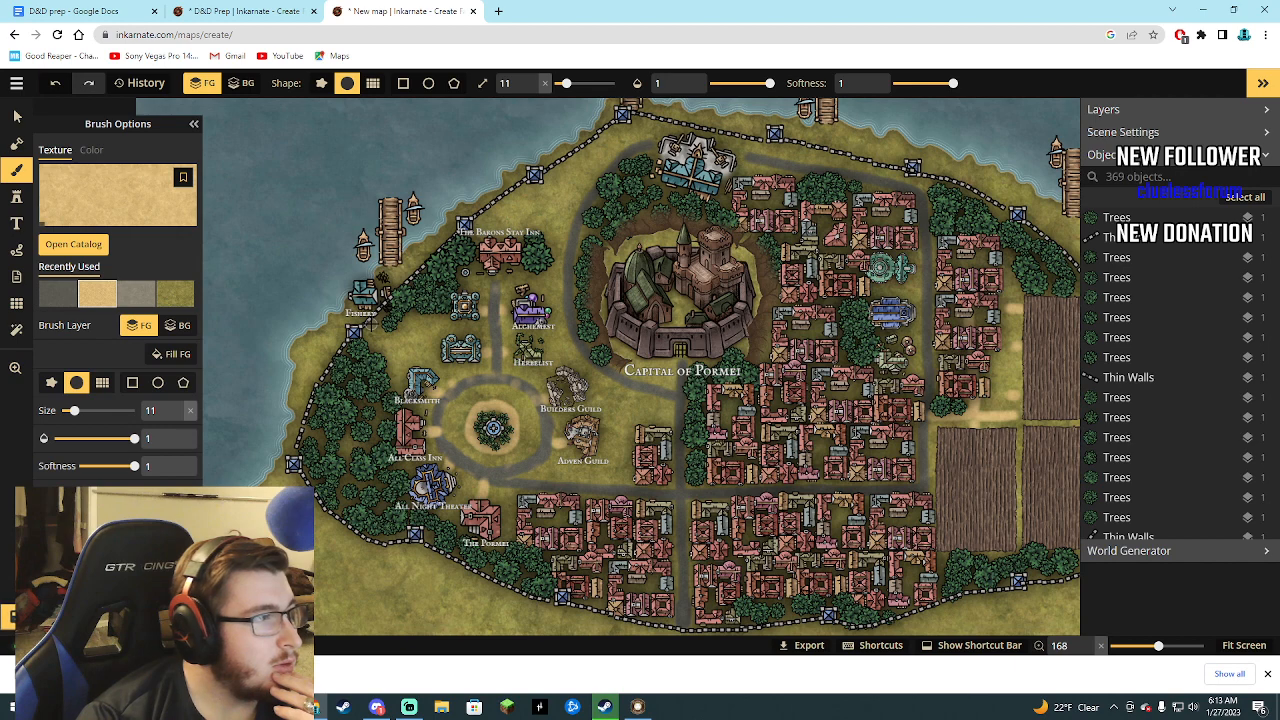
left_click(57, 293)
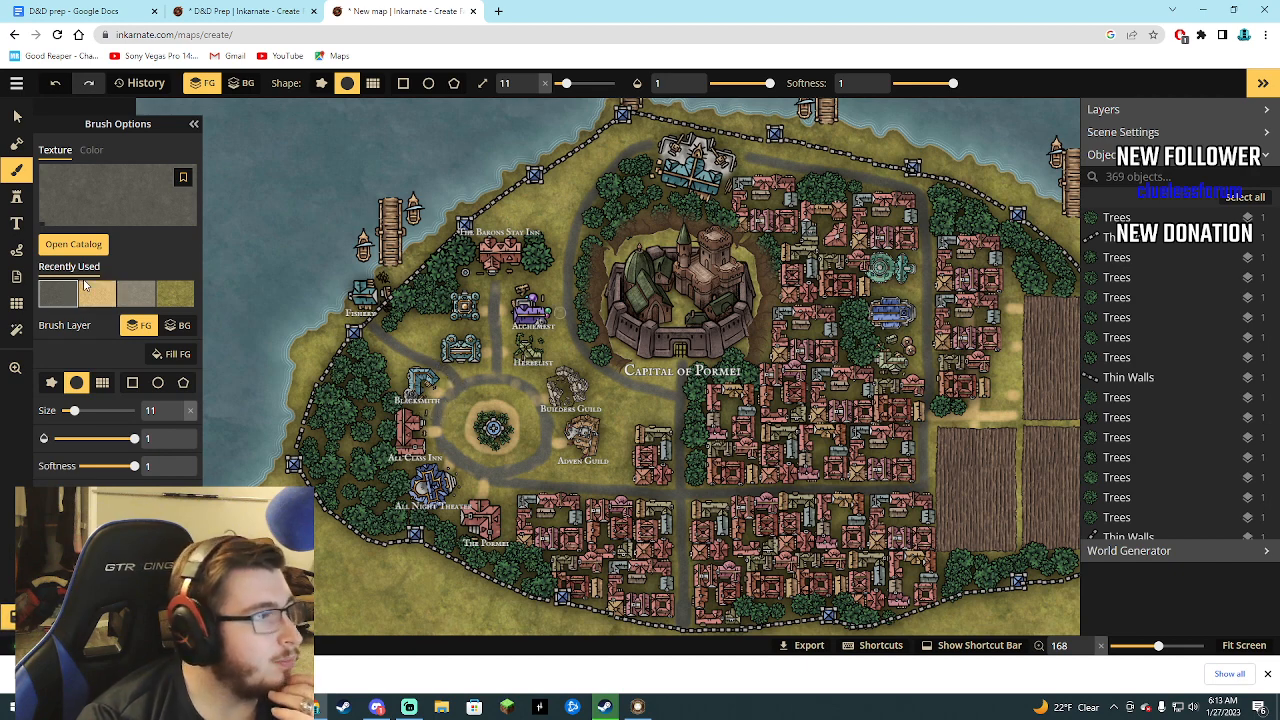
left_click(18, 200)
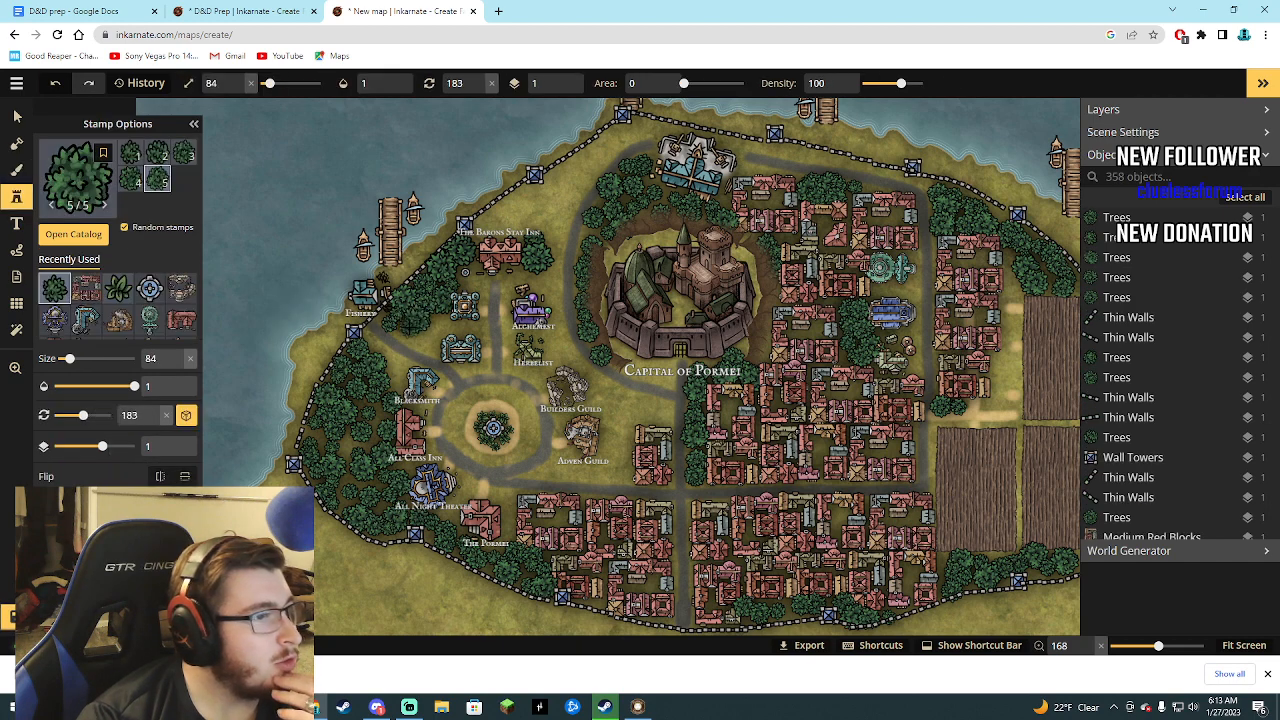
Plant Trees along the north side of the road running from the fisher's building to the fountain roundabout.
left_click(411, 329)
left_click(422, 341)
left_click(433, 341)
left_click(424, 338)
left_click(421, 342)
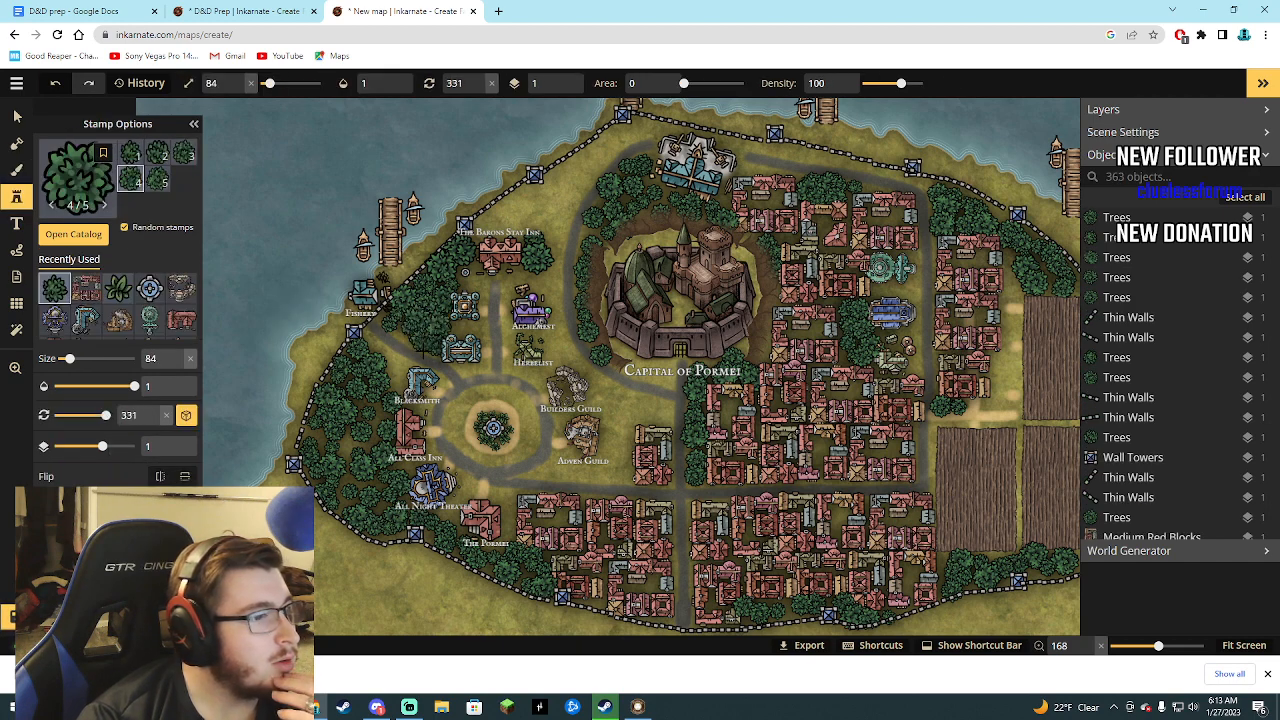
left_click(477, 385)
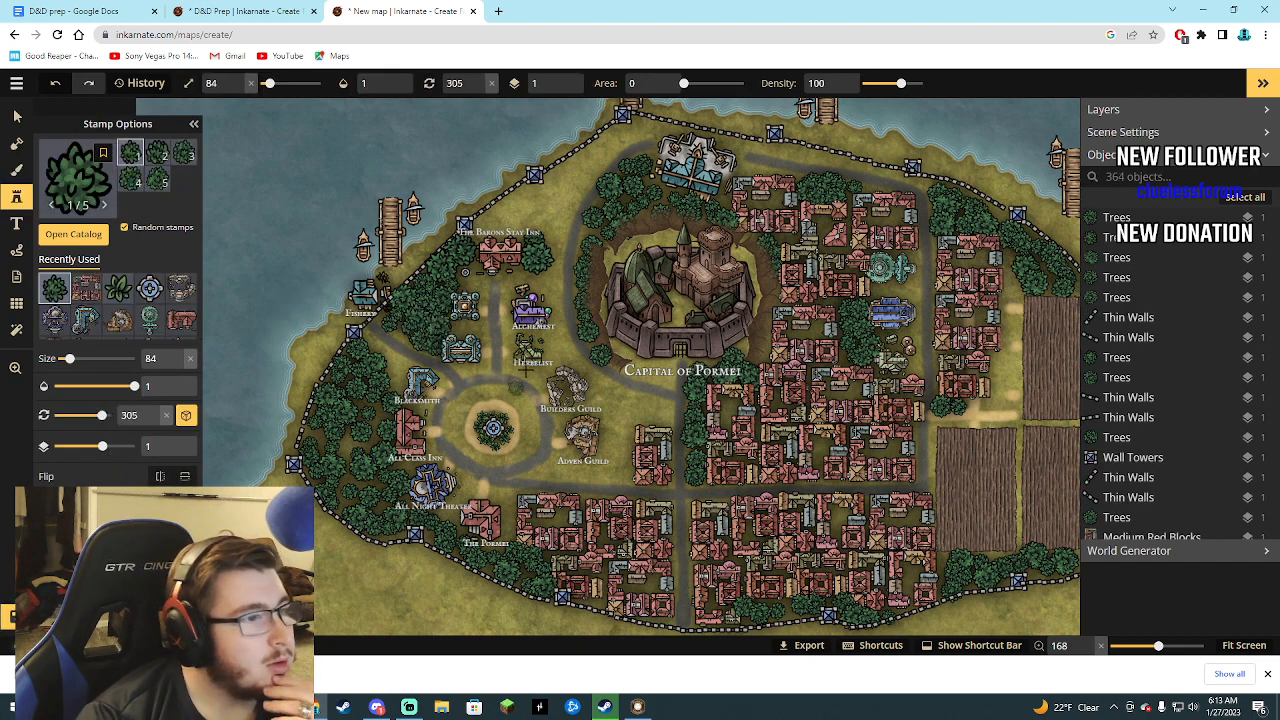
Plant Trees in the open ground just north of The Barons Stay Inn.
left_click(490, 222)
left_click(506, 212)
left_click(513, 207)
left_click(515, 220)
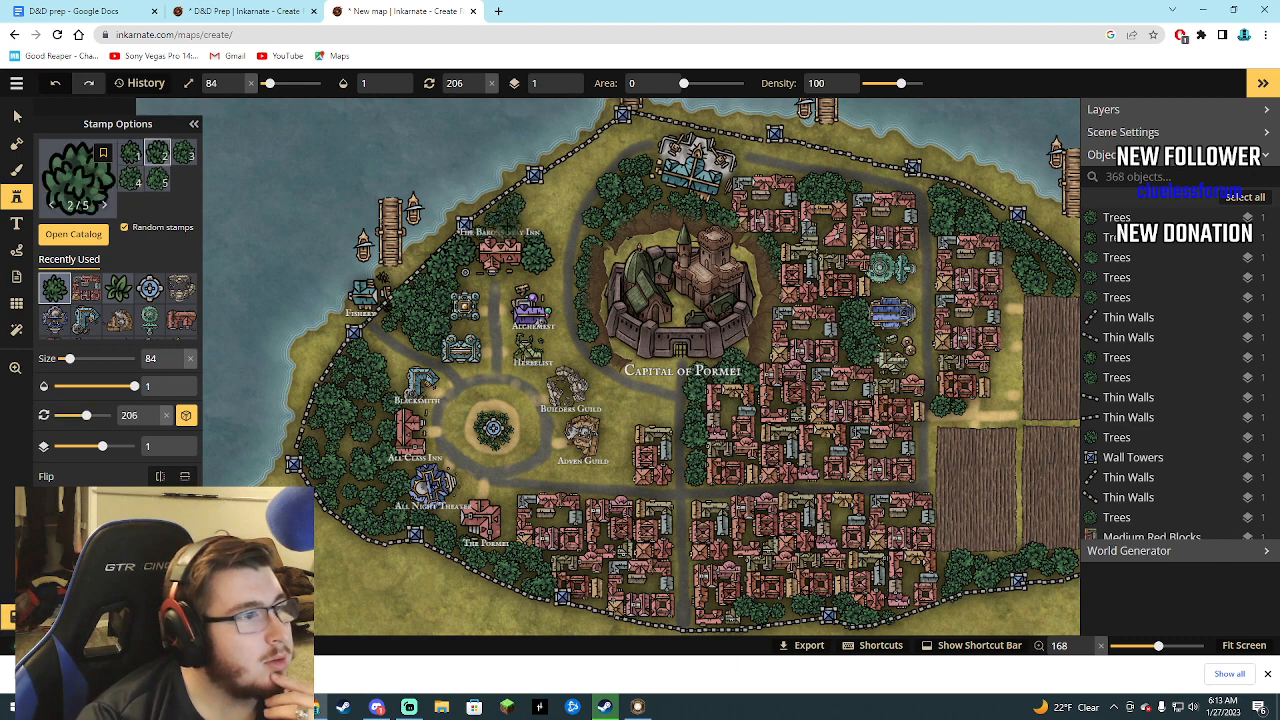
left_click(510, 224)
left_click(531, 217)
left_click(535, 214)
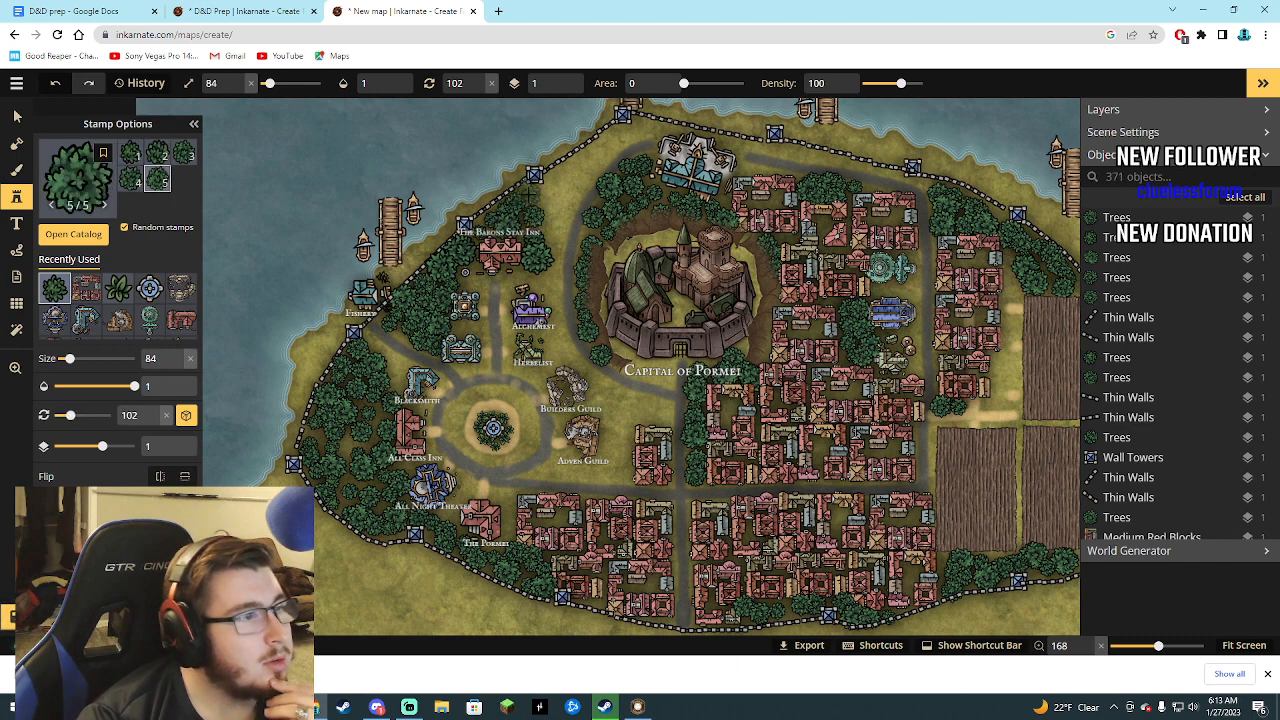
Line the west side of the castle road with Trees, from northeast of The Barons Stay Inn down past the Herbalist.
left_click(544, 192)
left_click(544, 202)
left_click(550, 222)
left_click(555, 245)
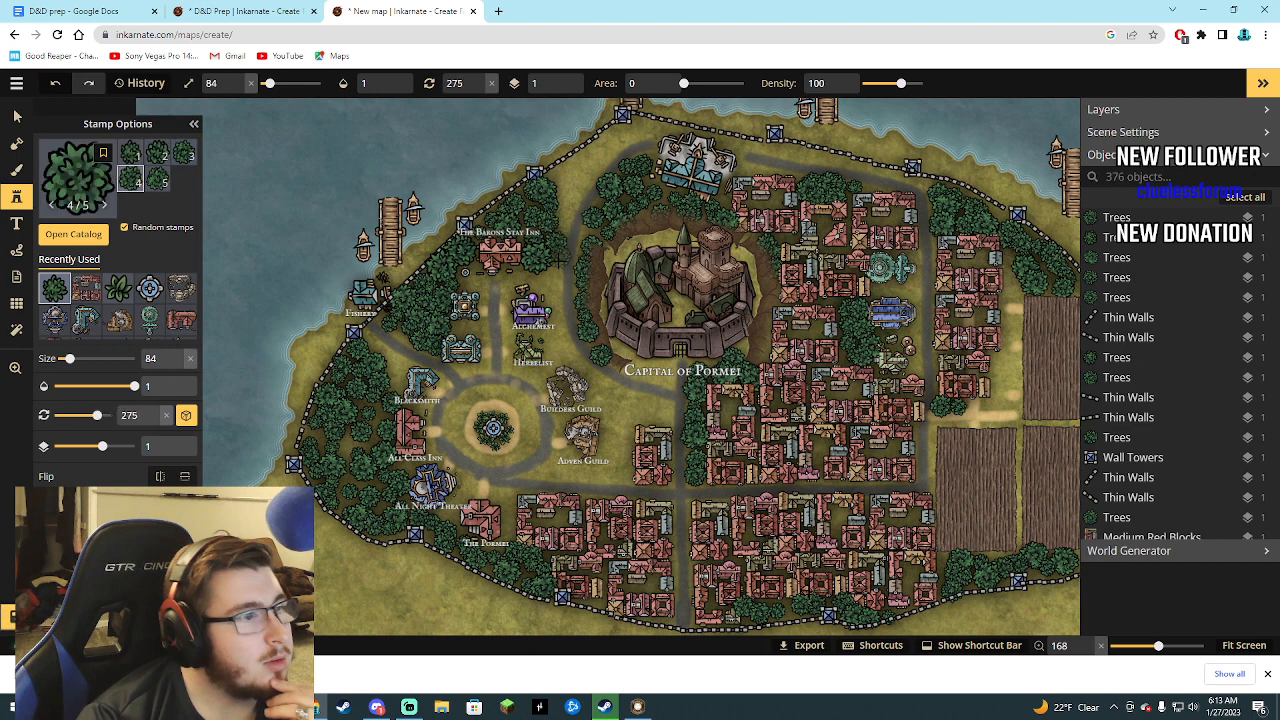
left_click(555, 272)
left_click(557, 300)
left_click(560, 323)
left_click(560, 338)
left_click(574, 354)
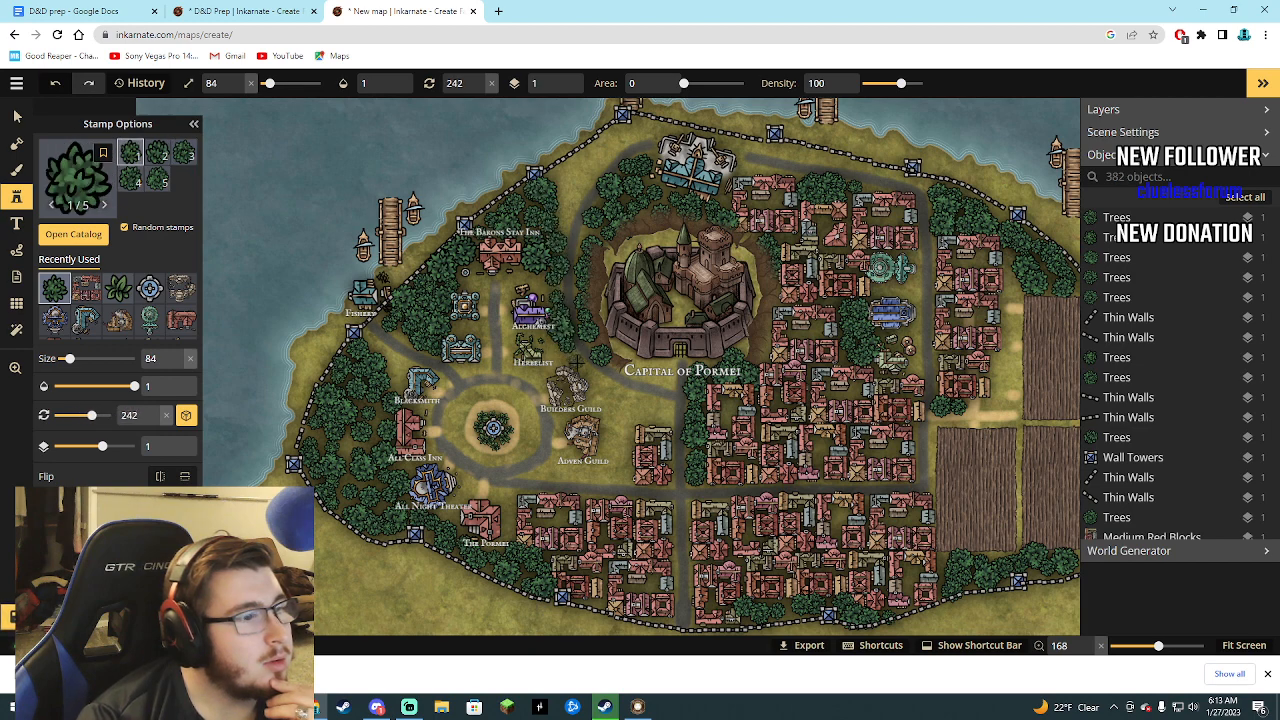
Continue the row of Trees along the south side of the castle road, from the Herbalist to the central north-south road.
left_click(581, 367)
left_click(590, 374)
left_click(602, 381)
left_click(615, 387)
left_click(625, 391)
left_click(637, 396)
left_click(650, 402)
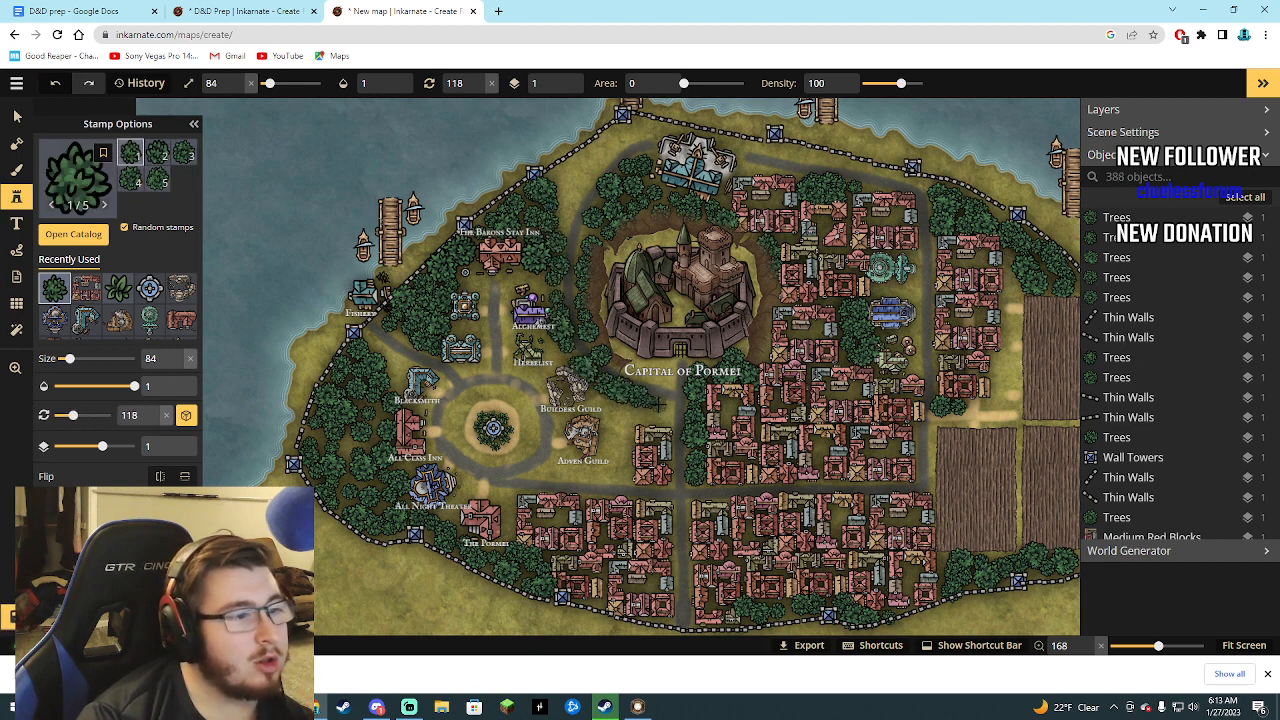
left_click(661, 408)
Fill the gap between the Builders and Adven Guilds and the red block to their east with Trees.
left_click(604, 406)
left_click(611, 421)
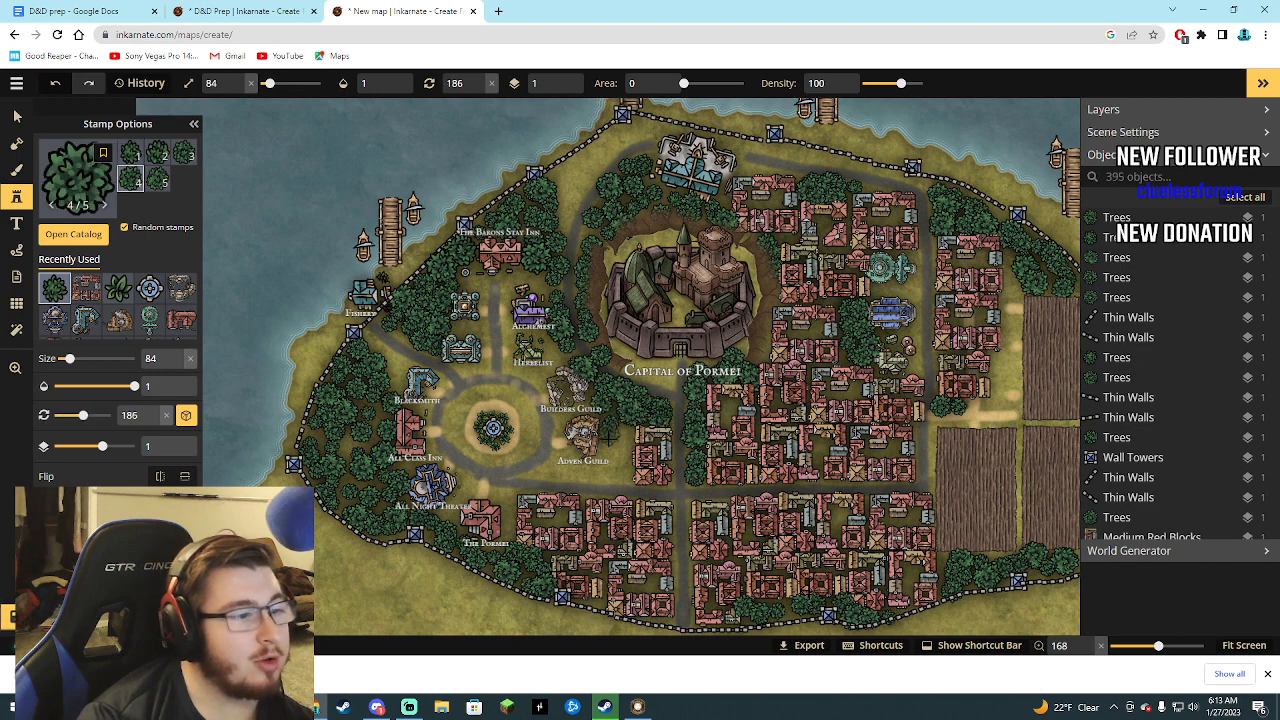
left_click(614, 436)
left_click(620, 446)
left_click(618, 459)
left_click(612, 470)
left_click(609, 477)
left_click(612, 450)
left_click(606, 451)
left_click(603, 457)
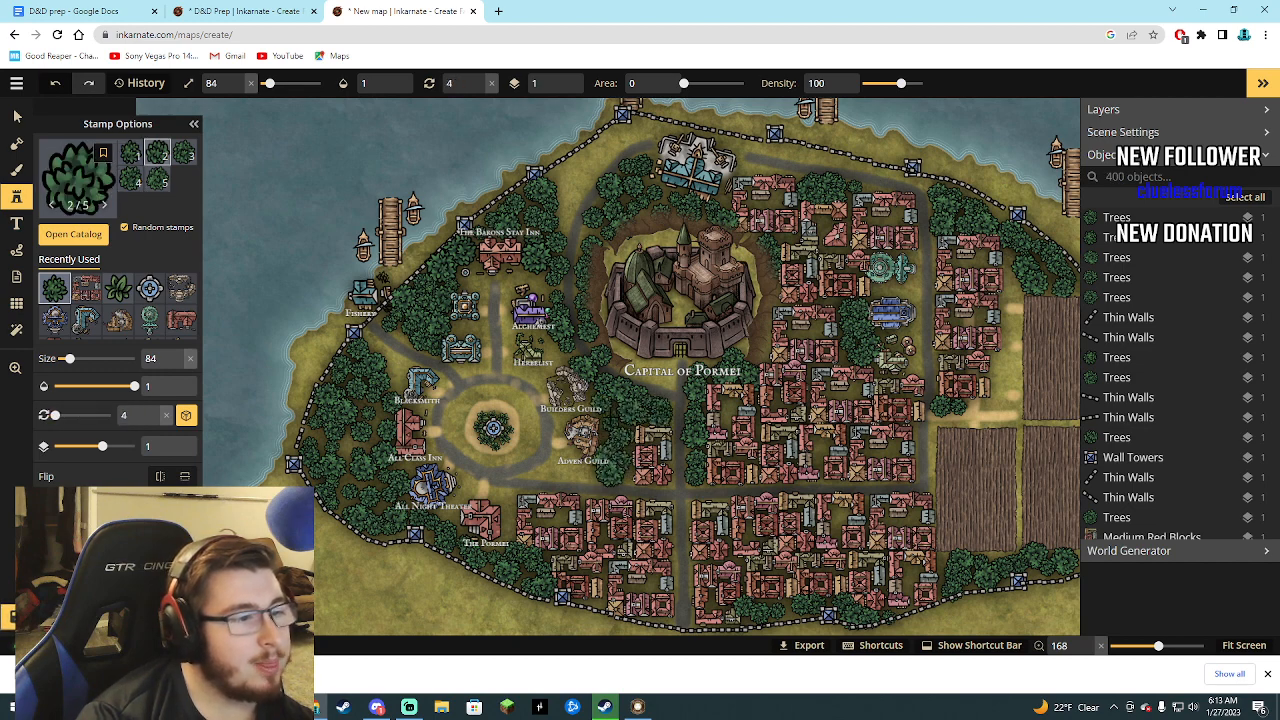
left_click(616, 420)
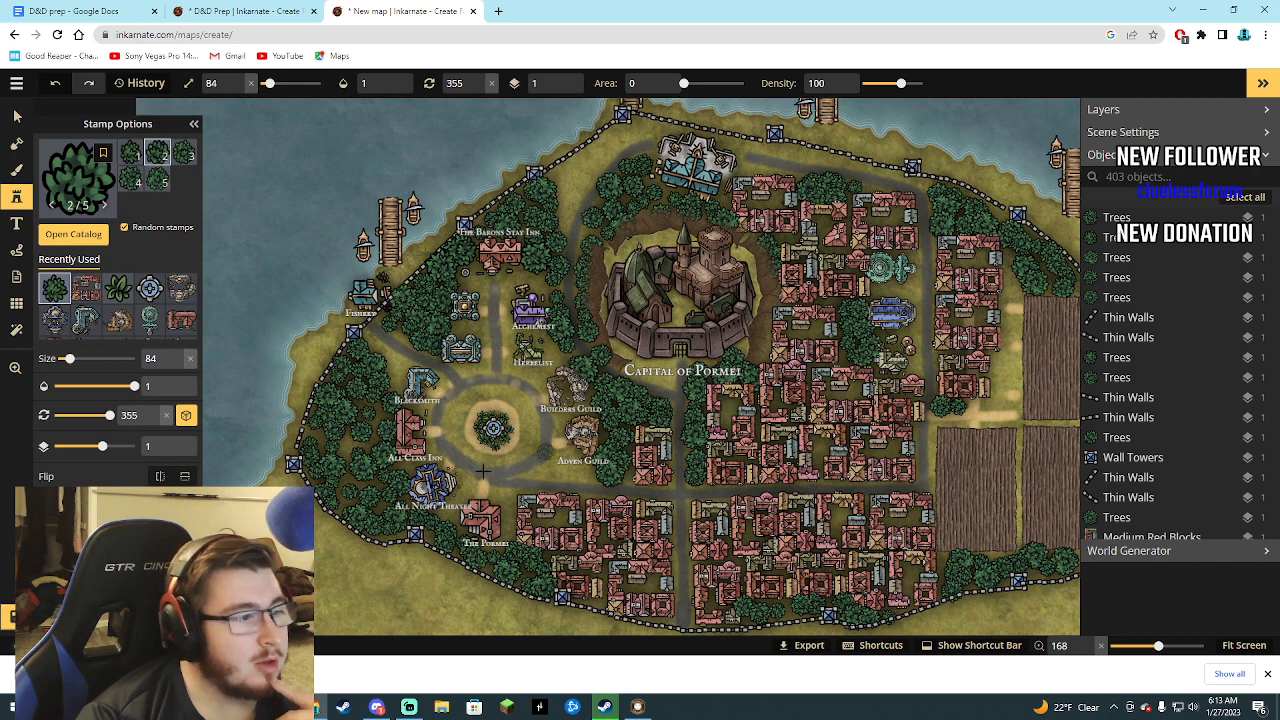
Fill the strip inside the northern wall and the gap between the farm fields and the eastern wall with Trees.
mouse_move(542, 285)
left_mouse_down()
mouse_move(568, 180)
mouse_move(640, 130)
mouse_move(693, 128)
mouse_move(925, 185)
left_mouse_up()
scroll(930, 395, "down", 5)
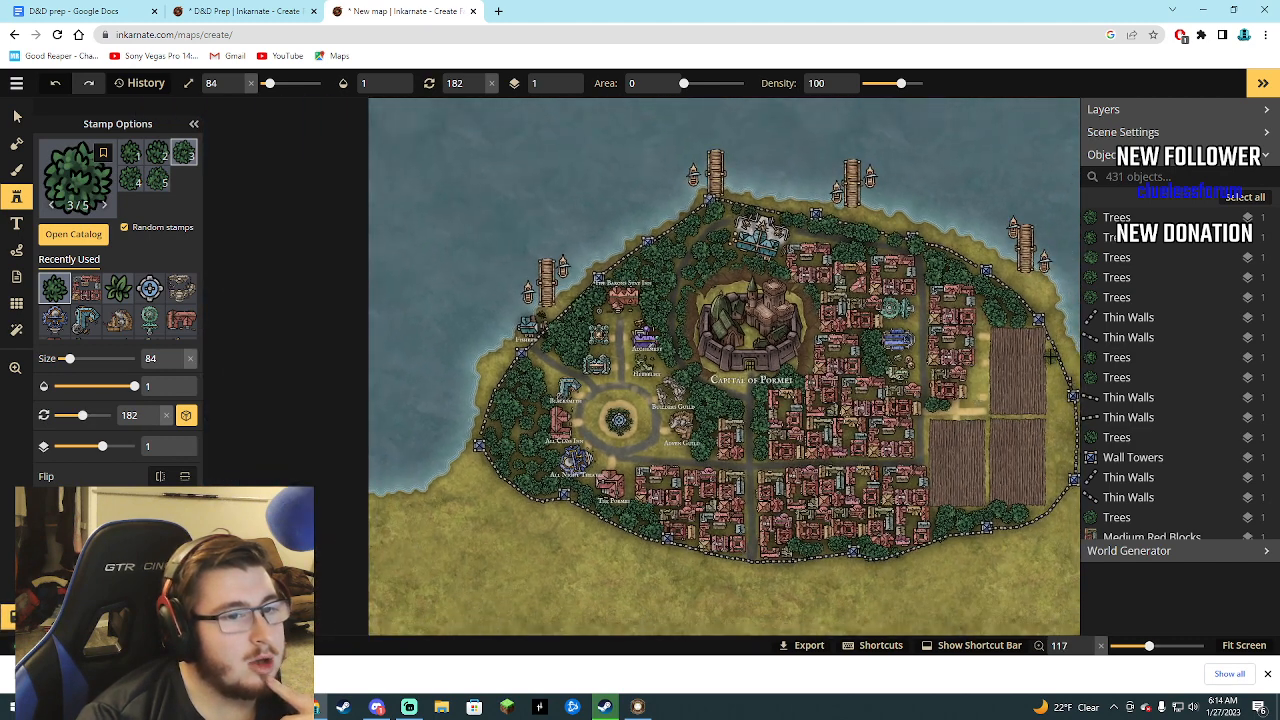
mouse_move(1050, 367)
left_mouse_down()
mouse_move(1060, 450)
mouse_move(1041, 495)
mouse_move(1065, 445)
mouse_move(1040, 351)
left_mouse_up()
left_click(1055, 390)
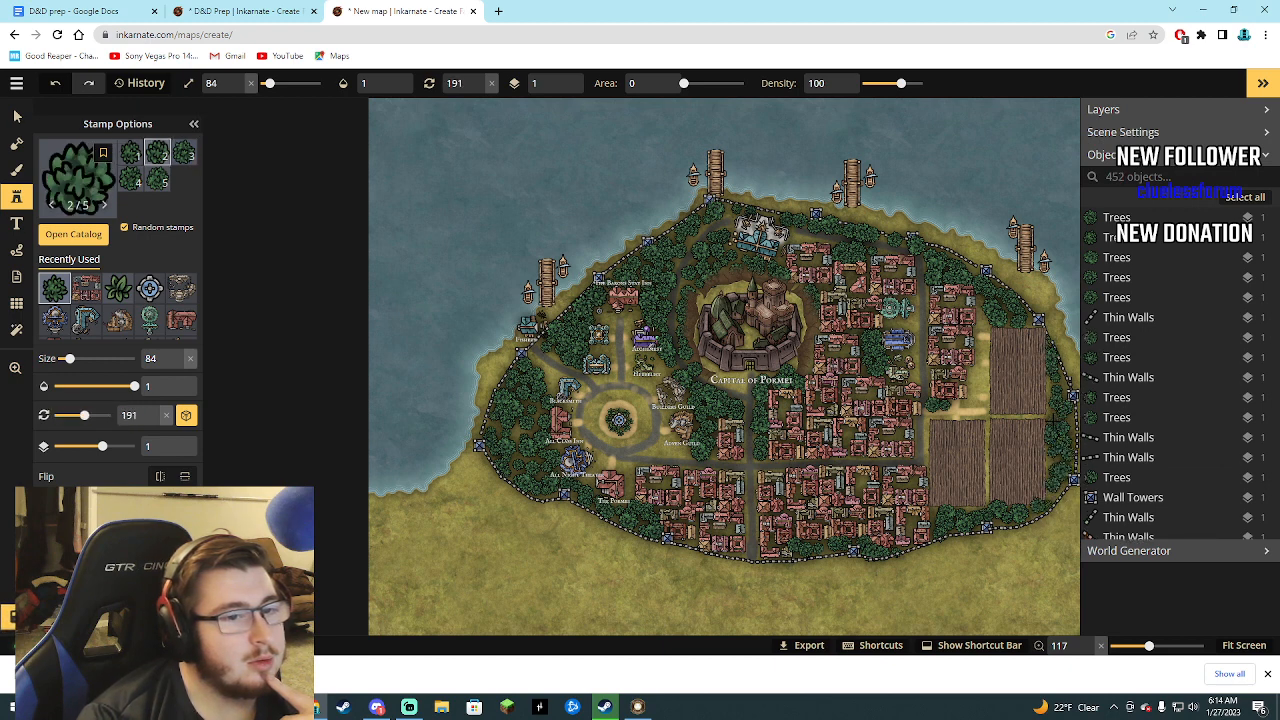
left_click(1052, 419)
left_click(1047, 420)
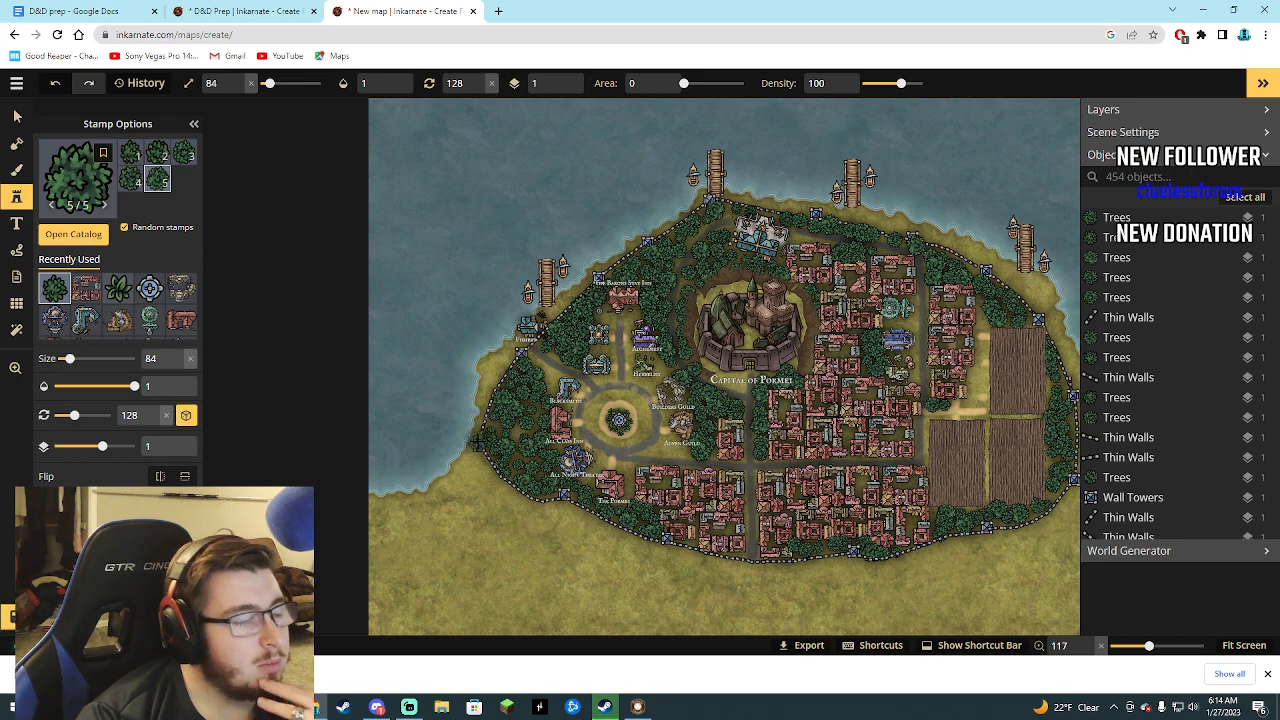
Line the southwestern shoreline outside the city wall with Trees, from the western wall tower towards the map's west edge.
scroll(482, 452, "down", 2)
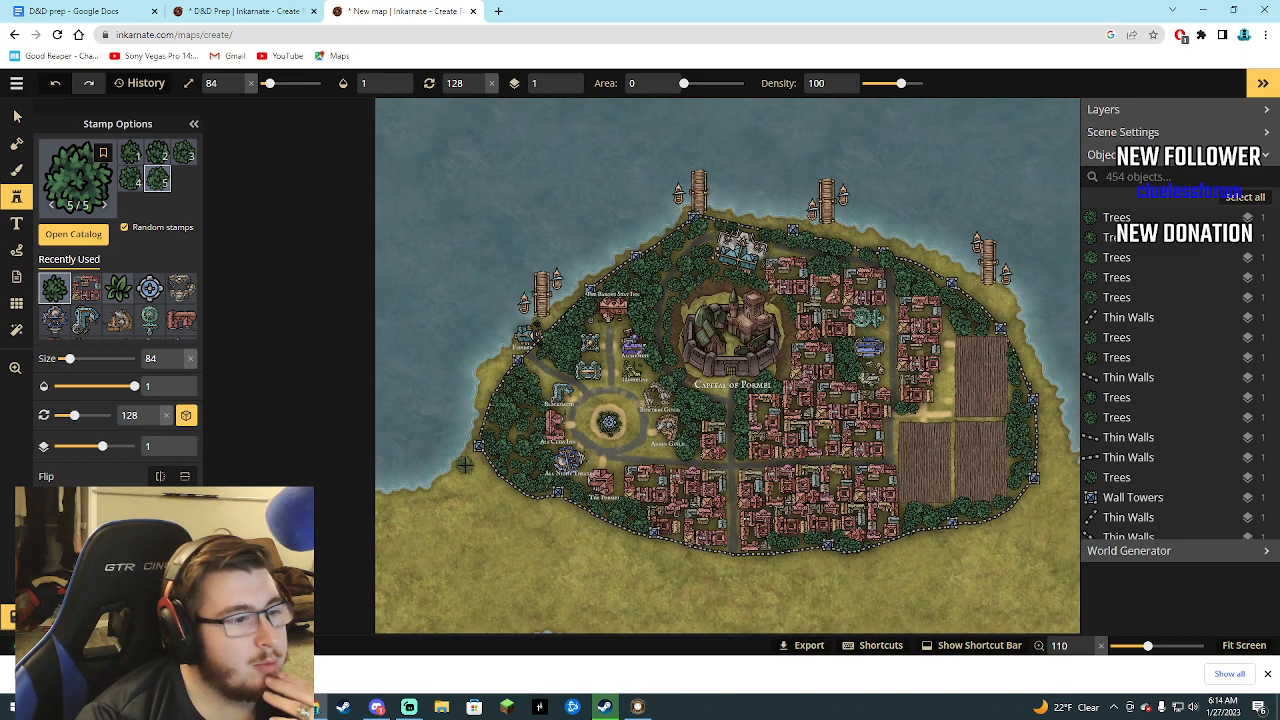
scroll(463, 469, "up", 3)
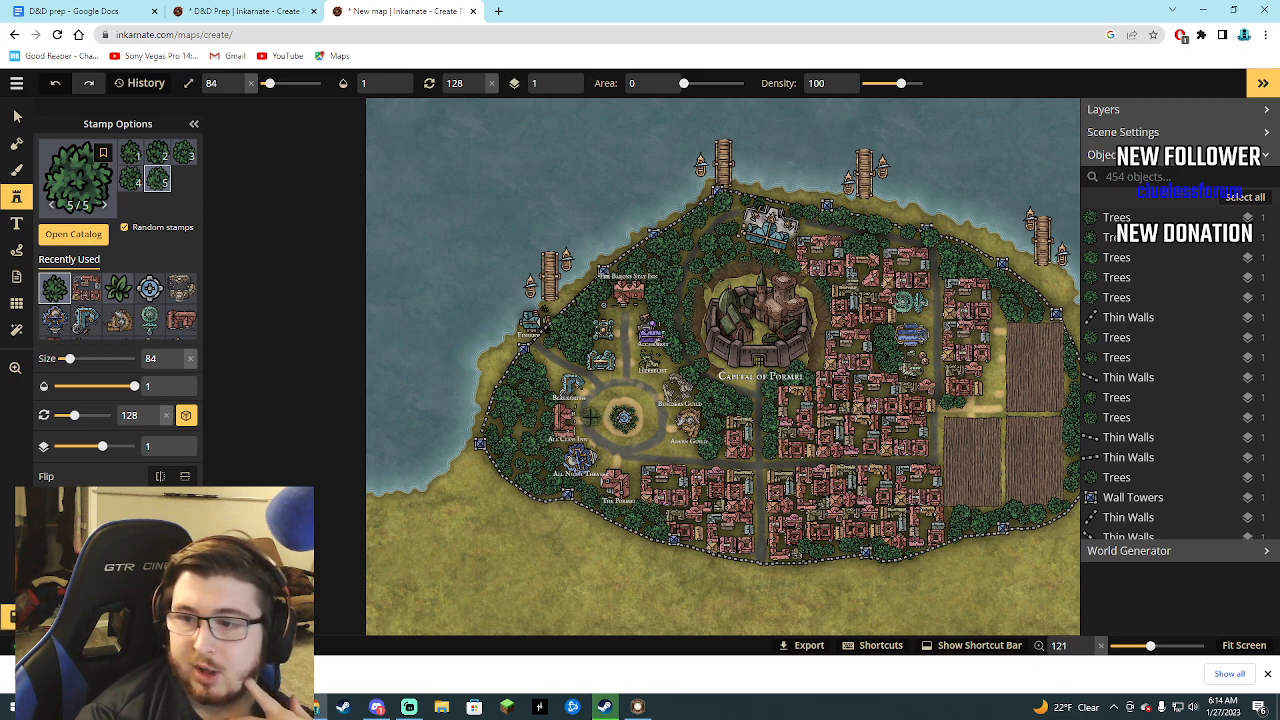
left_click(474, 457)
left_click(461, 476)
left_click(459, 466)
left_click(453, 478)
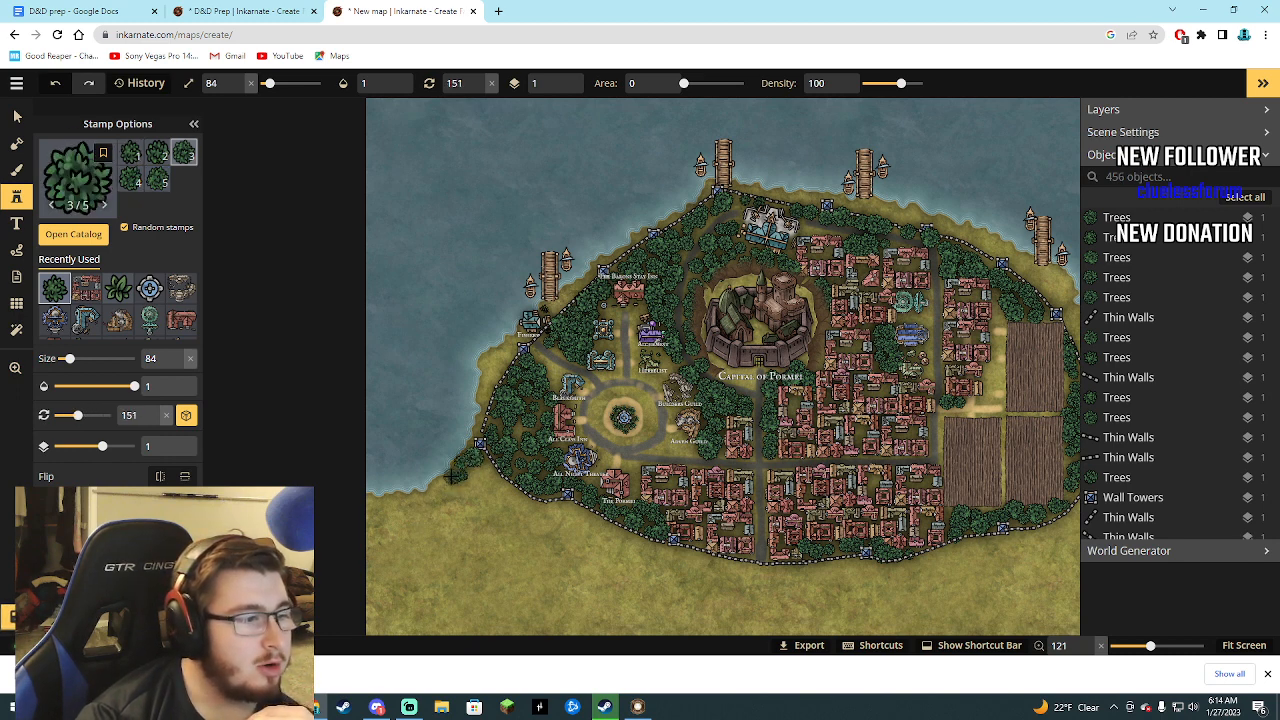
left_click(444, 490)
left_click(435, 497)
left_click(426, 500)
left_click(415, 501)
left_click(406, 499)
left_click(396, 500)
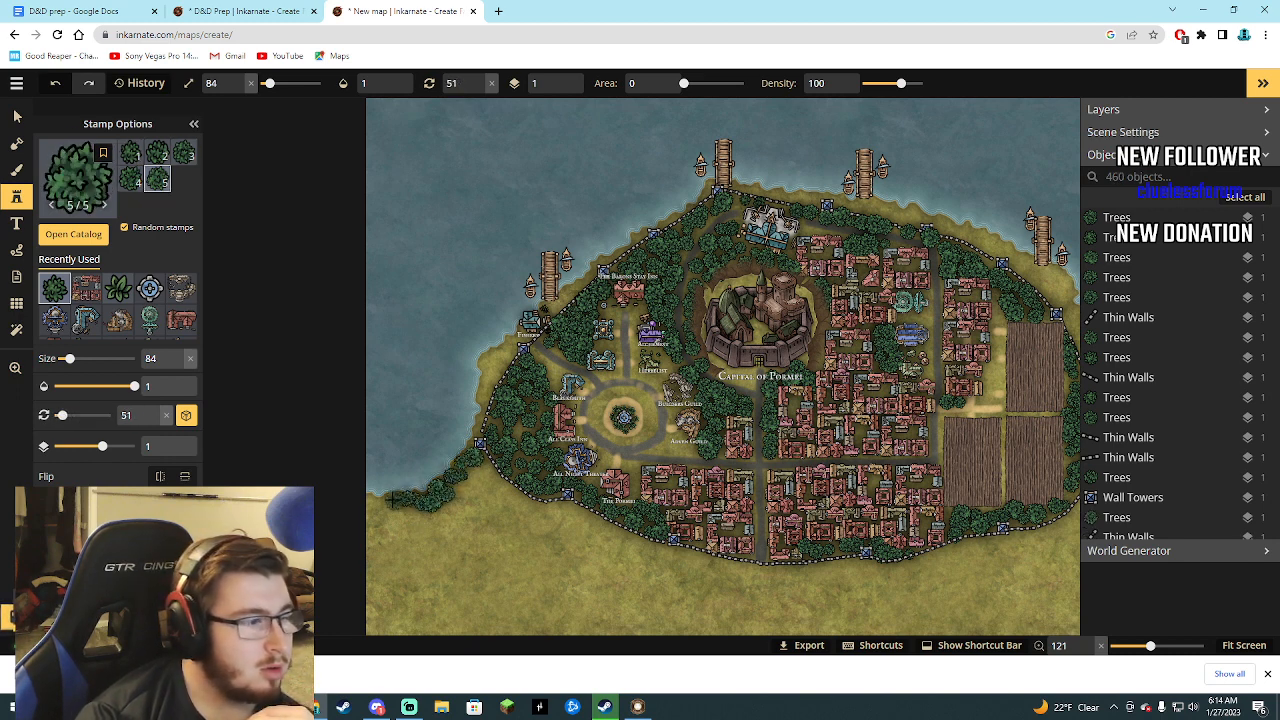
Extend the shoreline Trees to the map's west edge and thicken them back towards the southwestern wall.
left_click(388, 500)
left_click(376, 501)
left_click(370, 506)
left_click(384, 514)
left_click(404, 513)
left_click(427, 516)
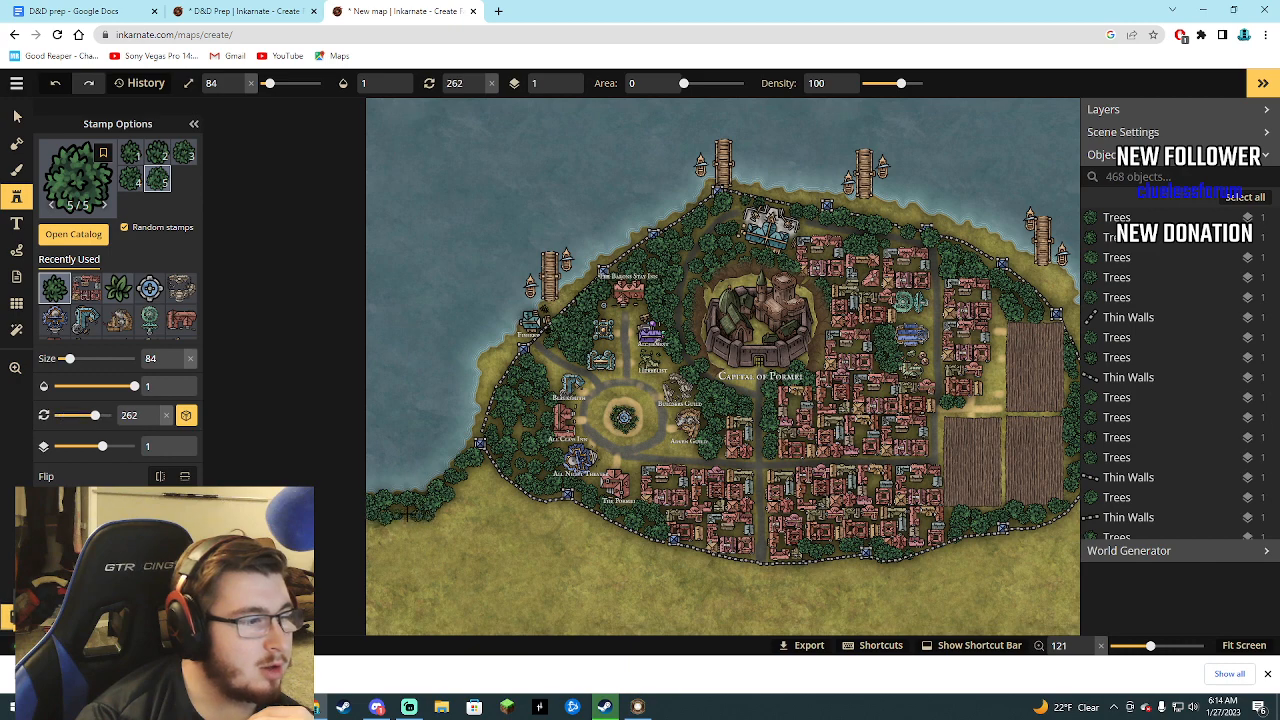
mouse_move(407, 513)
left_mouse_down()
mouse_move(448, 516)
mouse_move(492, 485)
left_mouse_up()
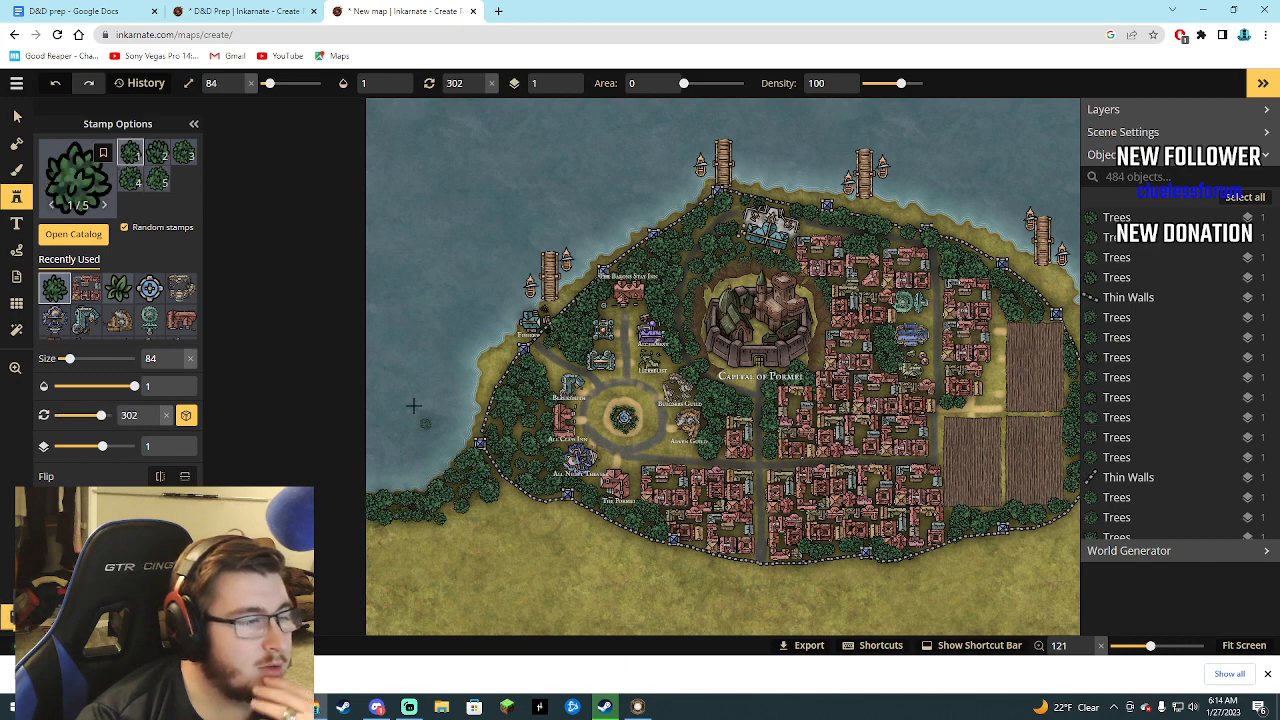
Consult the D&D Prep world map, then paint a tan size 11 path from the southwestern gate to the map's southwest edge.
left_click(222, 11)
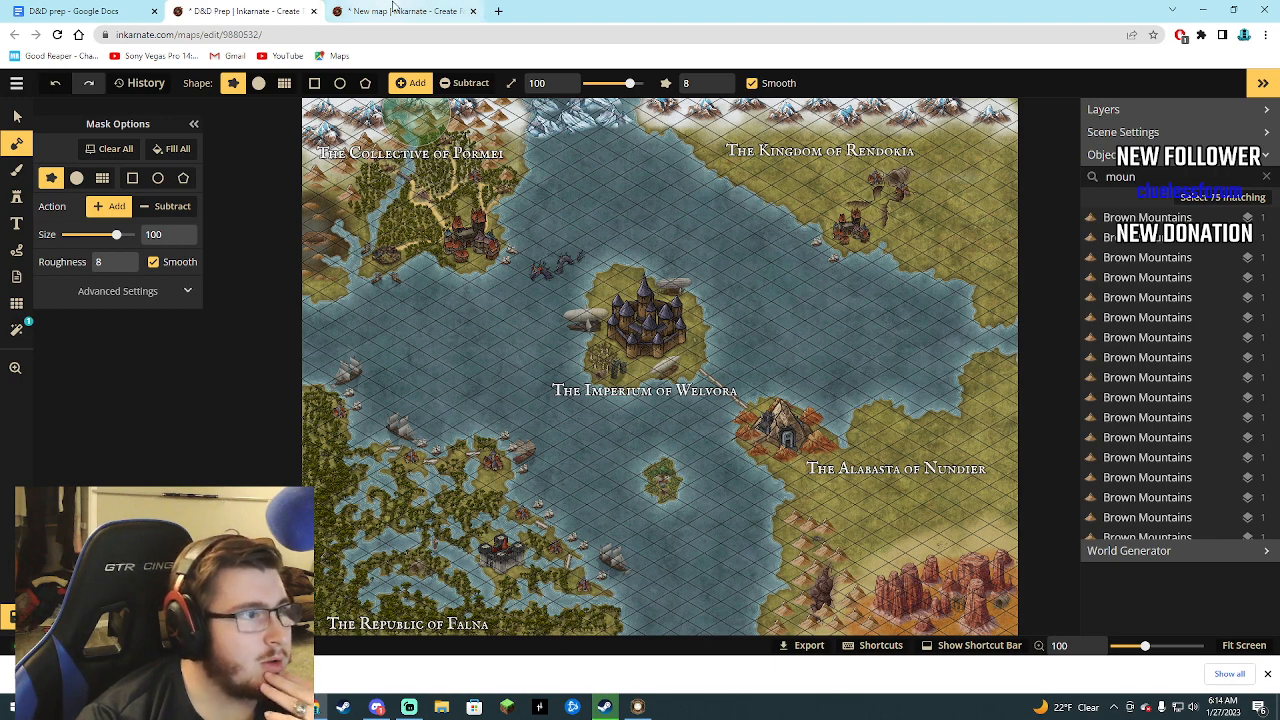
left_click(395, 10)
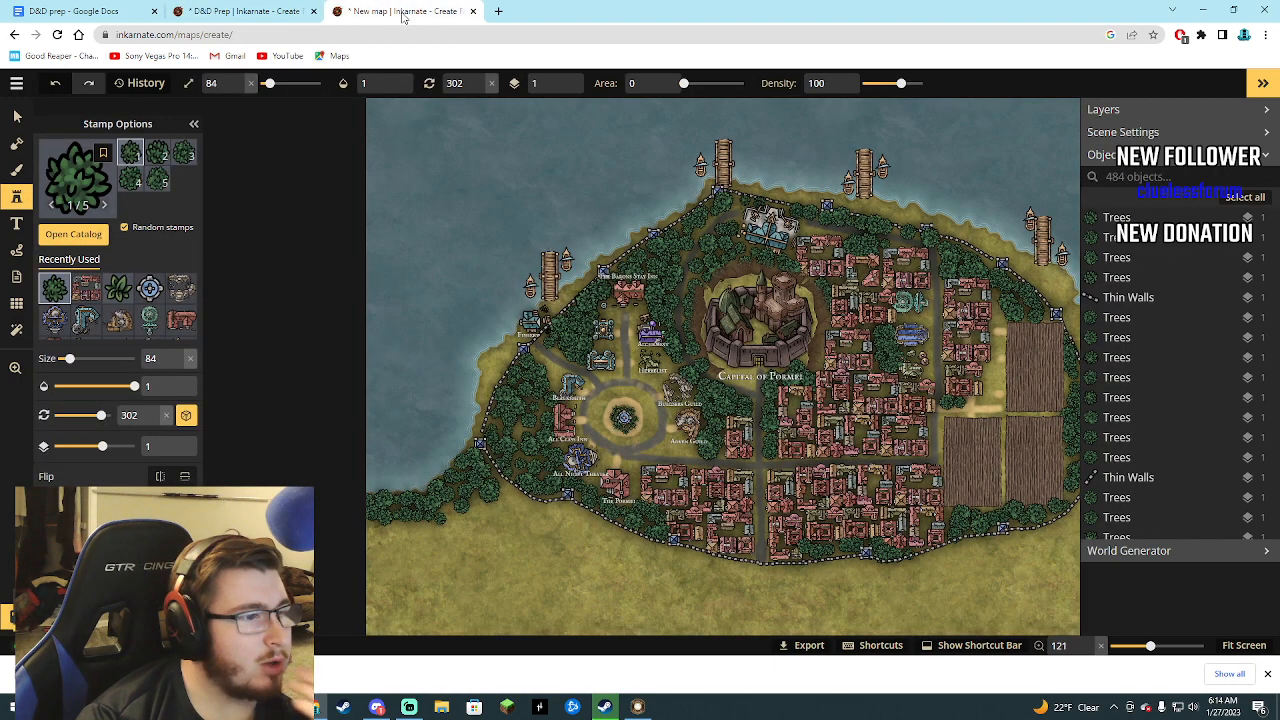
left_click(16, 170)
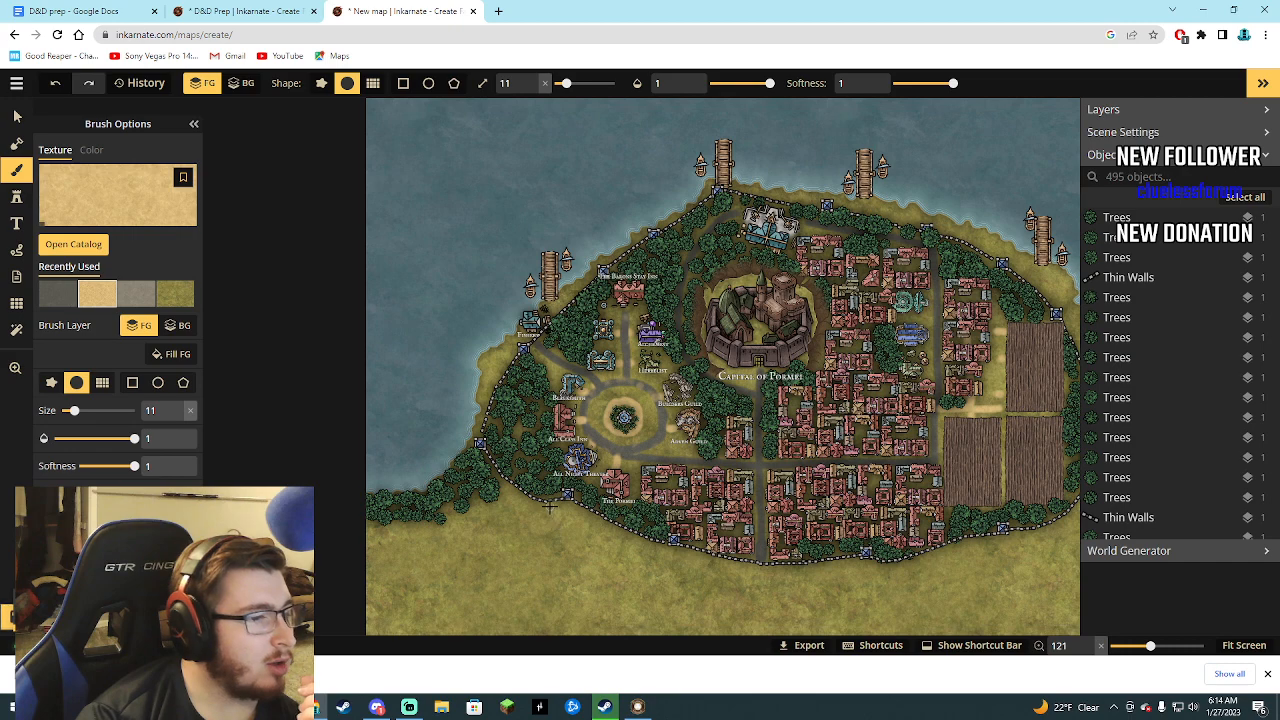
mouse_move(568, 506)
left_mouse_down()
mouse_move(540, 561)
mouse_move(438, 590)
left_mouse_up()
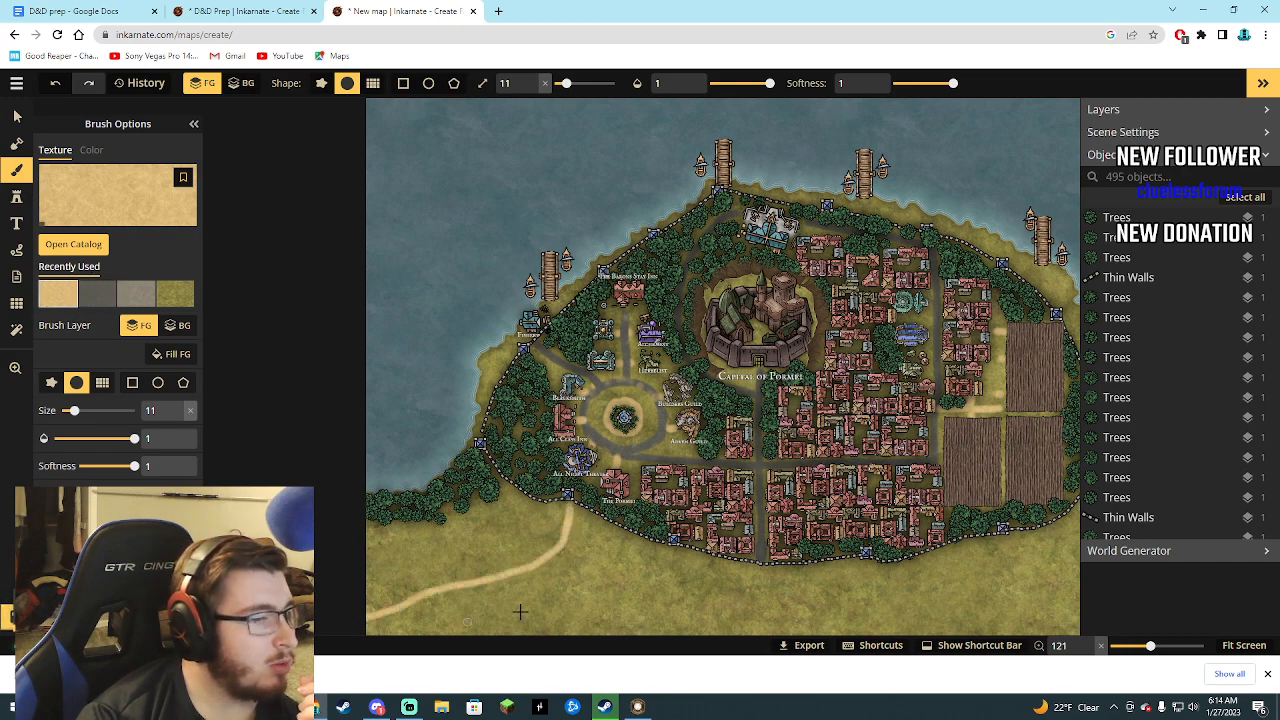
Paint a tan size 11 path from the southern gate with a branch towards the southeast coast, checking the world map for its route.
left_click(140, 11)
left_click(240, 11)
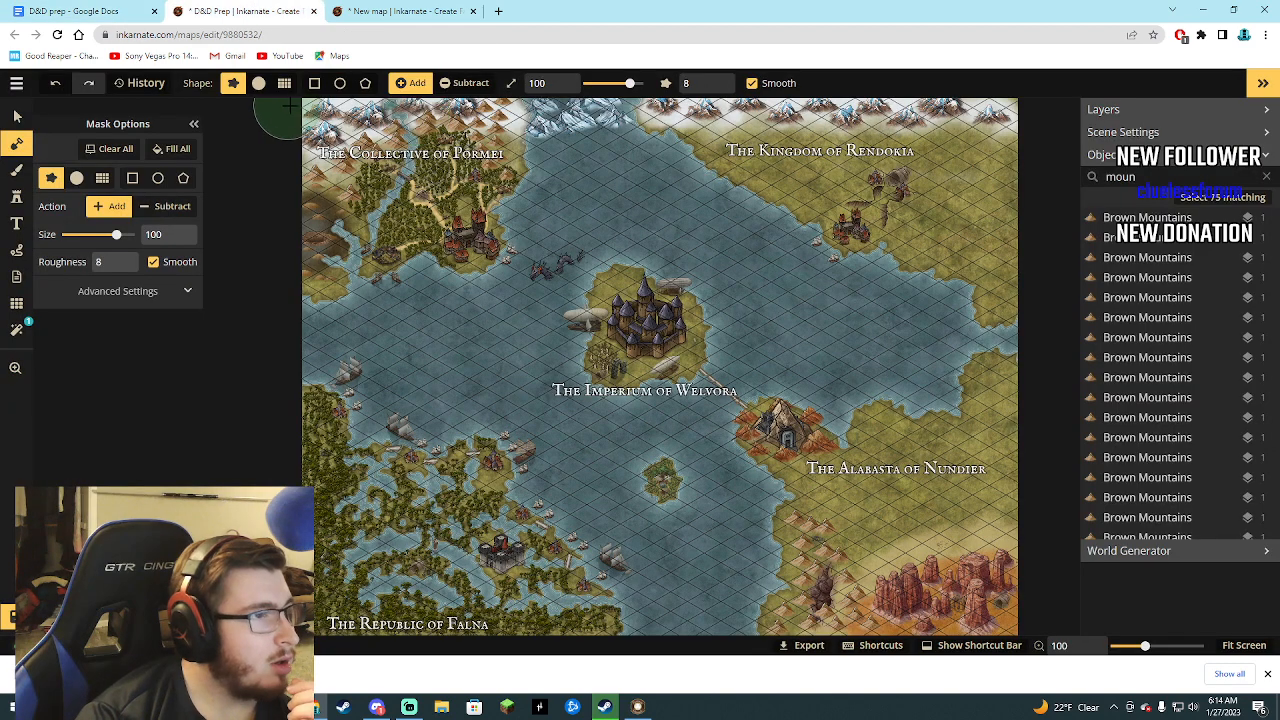
left_click(421, 12)
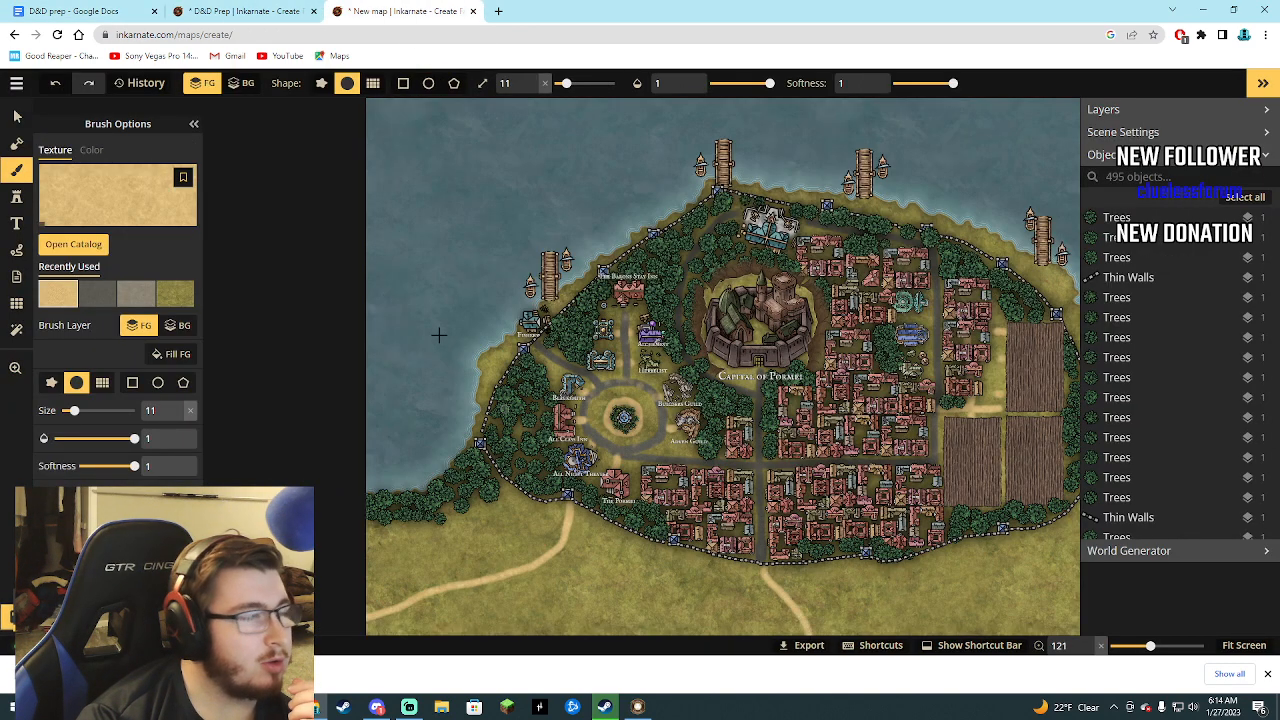
left_click(90, 11)
left_click(243, 11)
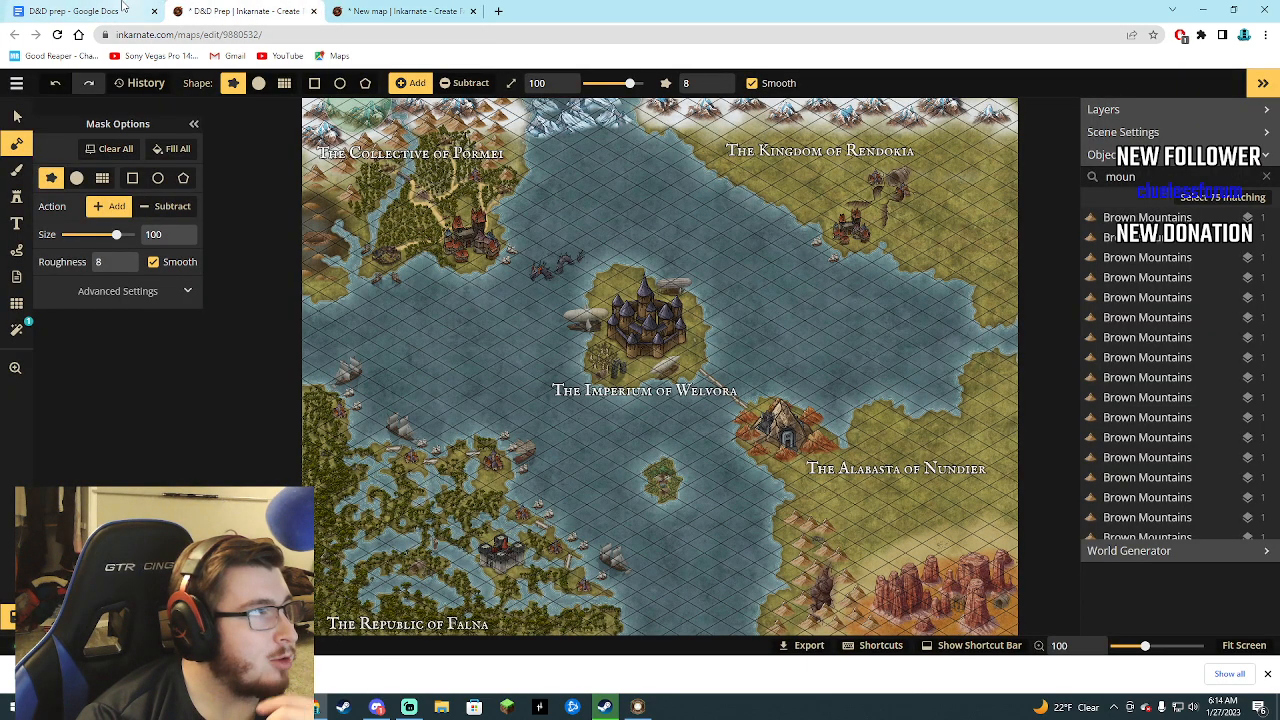
left_click(90, 11)
left_click(390, 11)
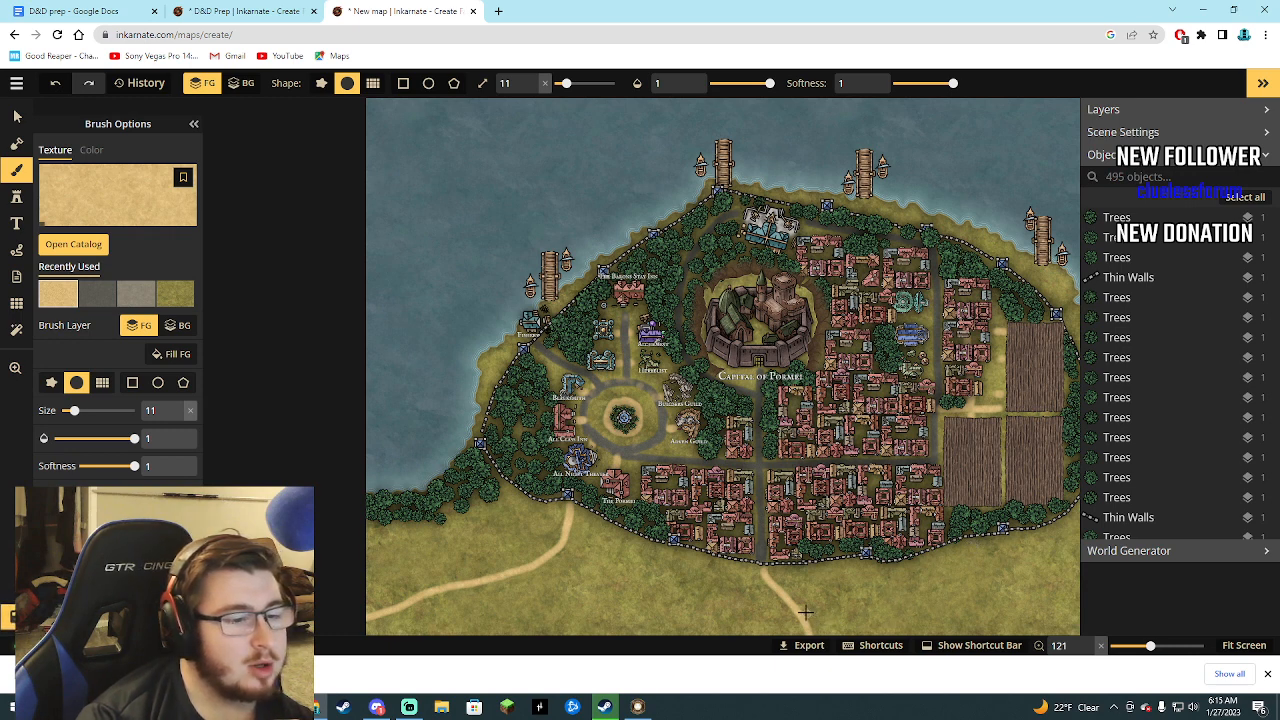
left_click_drag(955, 606, 1057, 617)
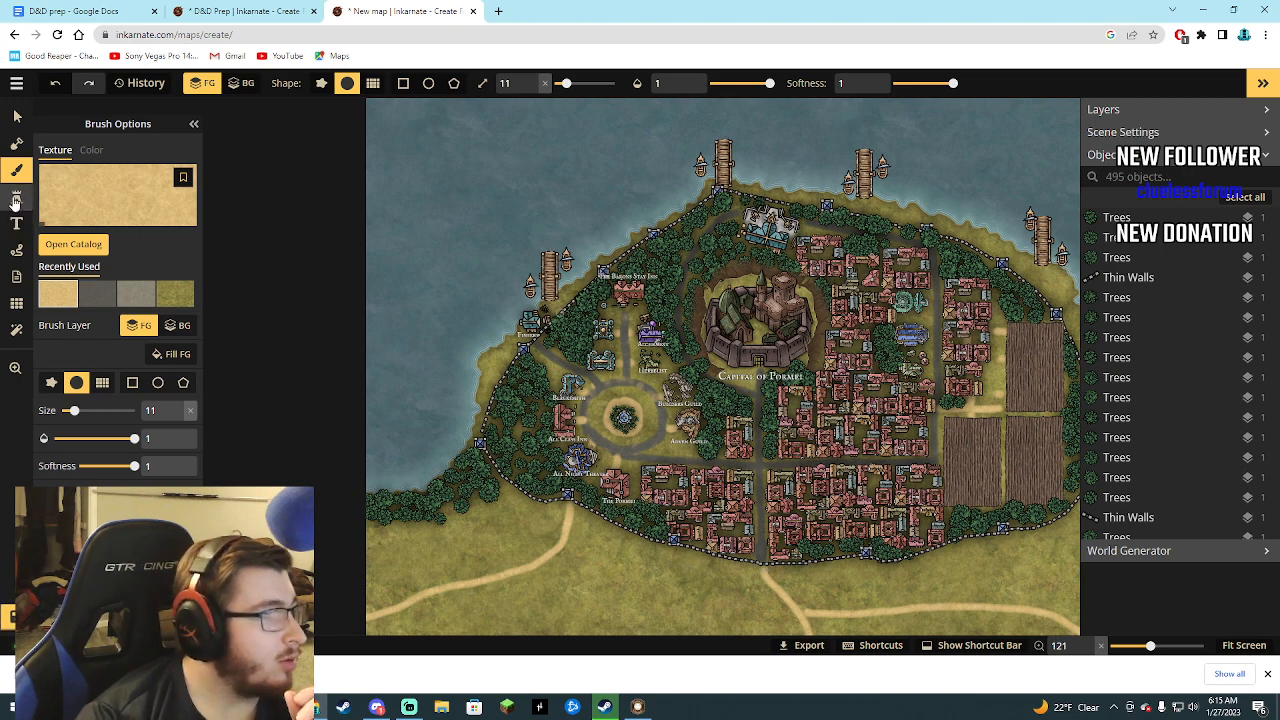
Cover the land outside the southern wall with Trees, keeping the tan paths clear.
left_click(16, 196)
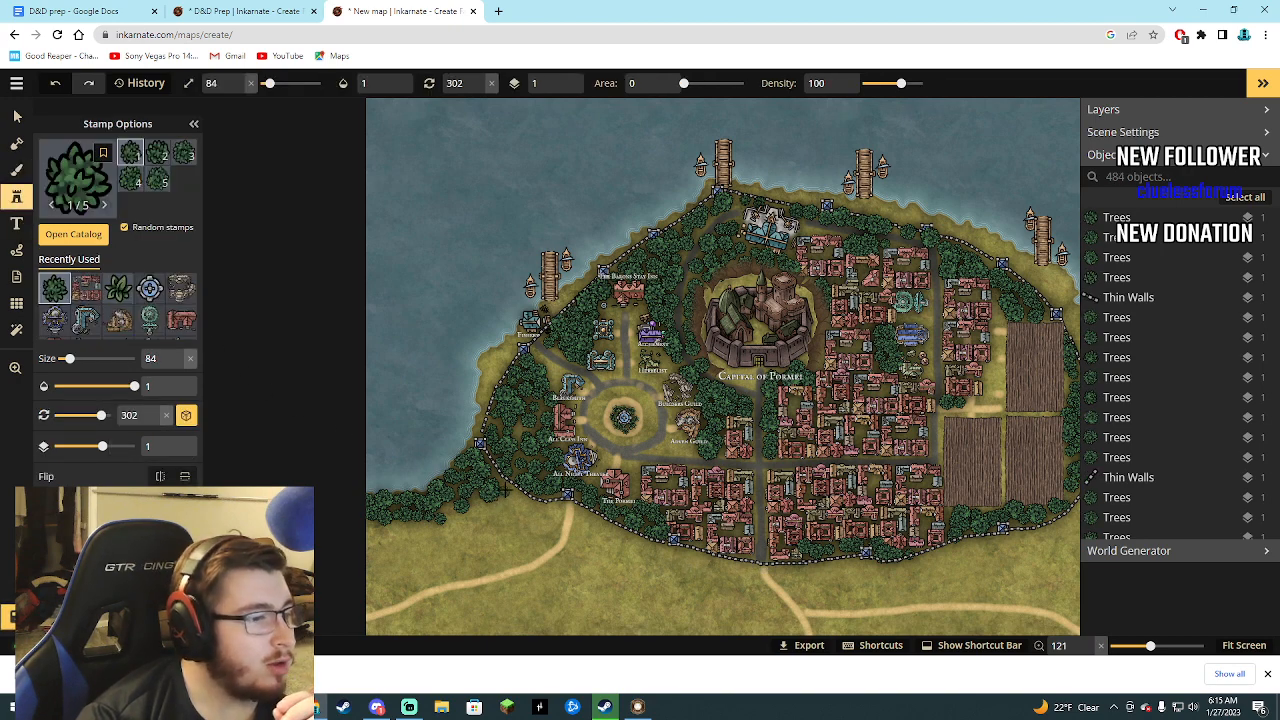
mouse_move(505, 493)
left_mouse_down()
mouse_move(476, 513)
mouse_move(495, 517)
mouse_move(482, 502)
mouse_move(458, 523)
mouse_move(447, 512)
mouse_move(446, 537)
mouse_move(385, 531)
mouse_move(375, 553)
mouse_move(540, 524)
mouse_move(393, 566)
mouse_move(372, 542)
mouse_move(464, 573)
mouse_move(588, 560)
mouse_move(608, 551)
mouse_move(600, 531)
mouse_move(591, 540)
mouse_move(623, 559)
mouse_move(741, 595)
mouse_move(693, 600)
mouse_move(577, 566)
mouse_move(547, 594)
mouse_move(454, 627)
mouse_move(466, 633)
mouse_move(541, 616)
mouse_move(598, 569)
mouse_move(527, 616)
mouse_move(559, 629)
mouse_move(598, 606)
mouse_move(606, 591)
mouse_move(519, 633)
mouse_move(586, 626)
mouse_move(632, 586)
mouse_move(650, 612)
mouse_move(672, 591)
mouse_move(586, 624)
mouse_move(638, 623)
mouse_move(614, 612)
mouse_move(690, 622)
mouse_move(655, 628)
mouse_move(785, 615)
mouse_move(725, 575)
mouse_move(620, 545)
mouse_move(628, 560)
mouse_move(655, 553)
mouse_move(625, 545)
mouse_move(582, 594)
left_mouse_up()
mouse_move(515, 620)
left_mouse_down()
mouse_move(495, 620)
mouse_move(567, 627)
left_mouse_up()
left_click_drag(683, 629, 686, 603)
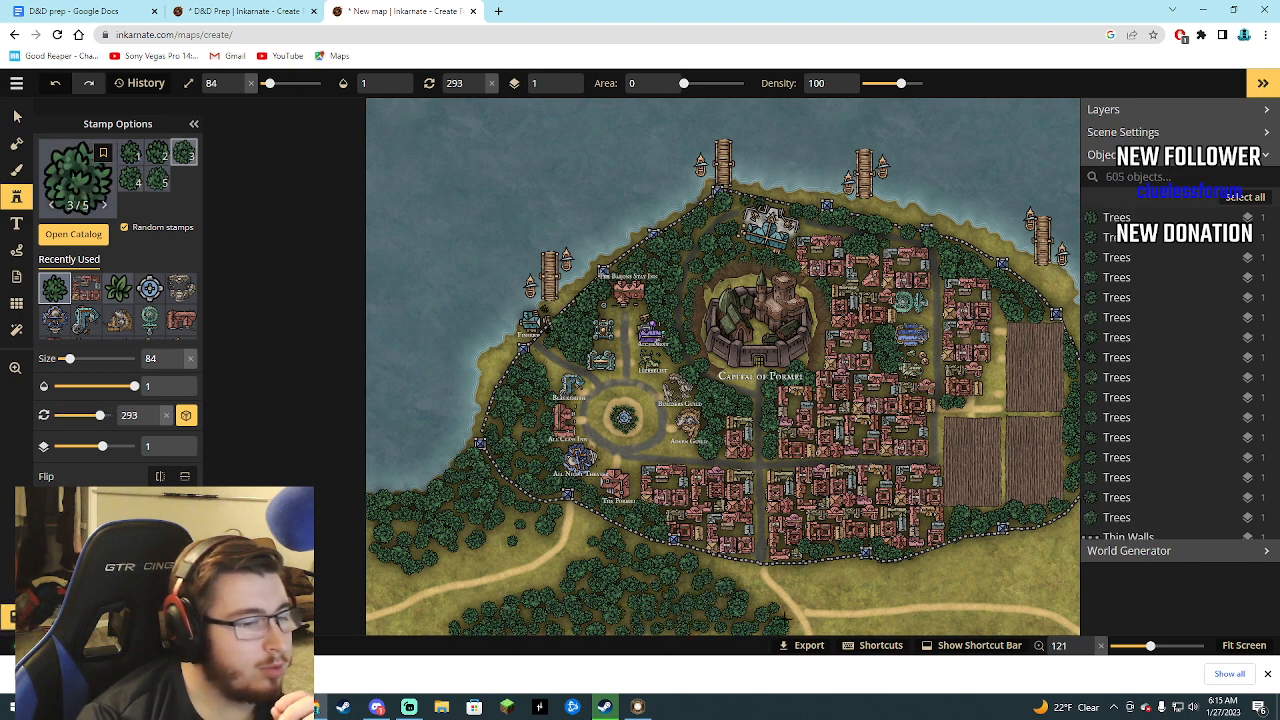
mouse_move(829, 604)
left_mouse_down()
mouse_move(1059, 555)
mouse_move(926, 593)
mouse_move(1044, 593)
mouse_move(999, 588)
mouse_move(1074, 569)
mouse_move(988, 587)
mouse_move(965, 573)
mouse_move(1058, 544)
mouse_move(1073, 519)
mouse_move(1066, 606)
mouse_move(895, 650)
mouse_move(918, 623)
mouse_move(1021, 629)
mouse_move(934, 631)
mouse_move(851, 601)
left_mouse_up()
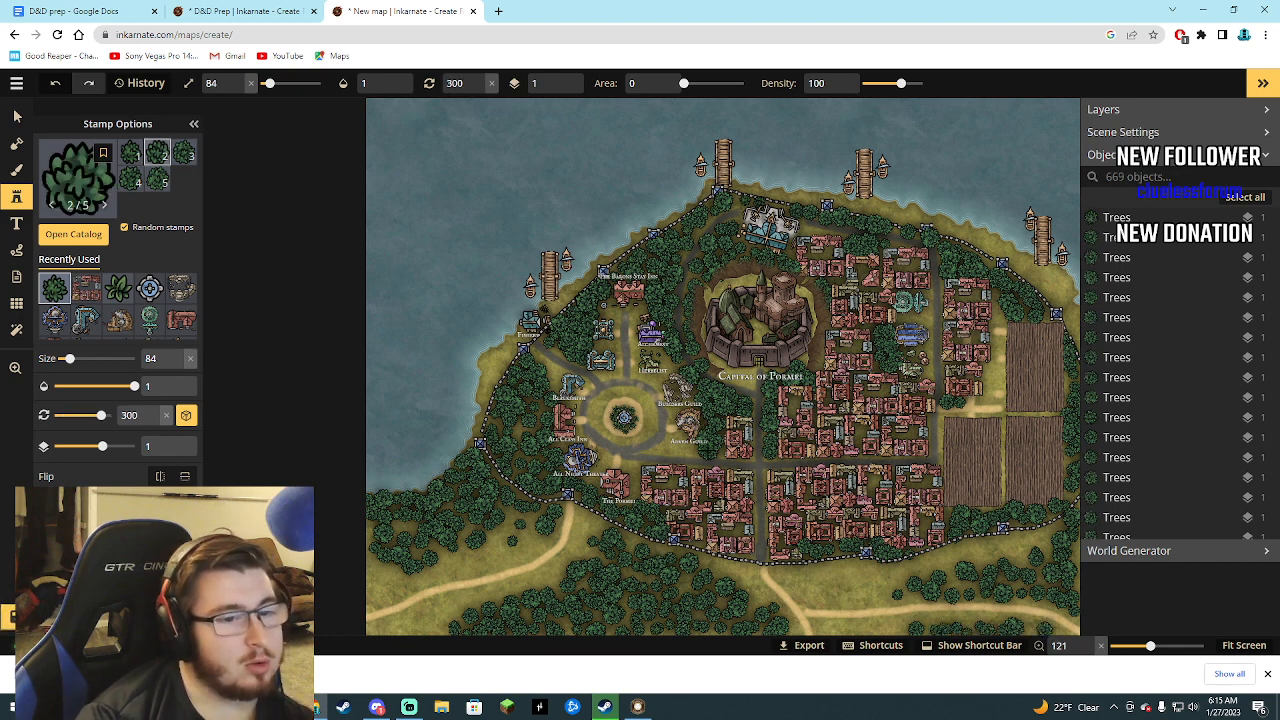
Fit the whole map in view and extend the Trees around the eastern path to the southeast coast.
left_click(1245, 648)
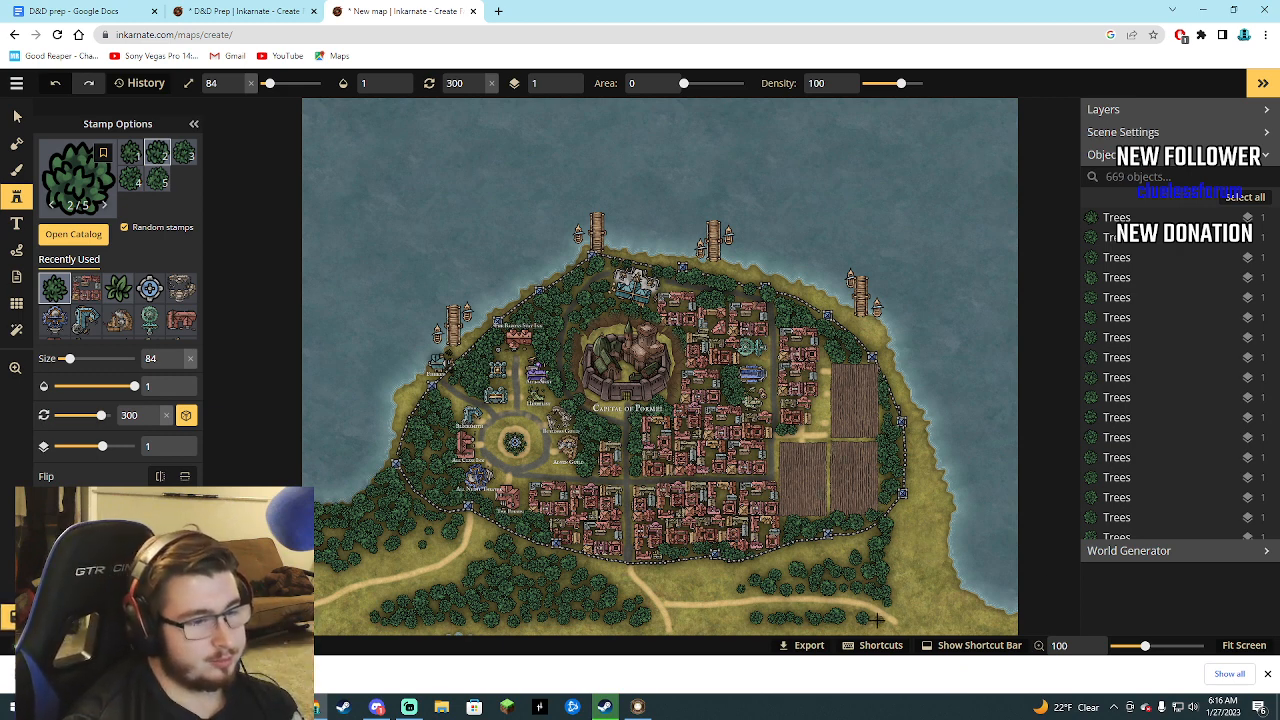
left_click_drag(862, 620, 845, 633)
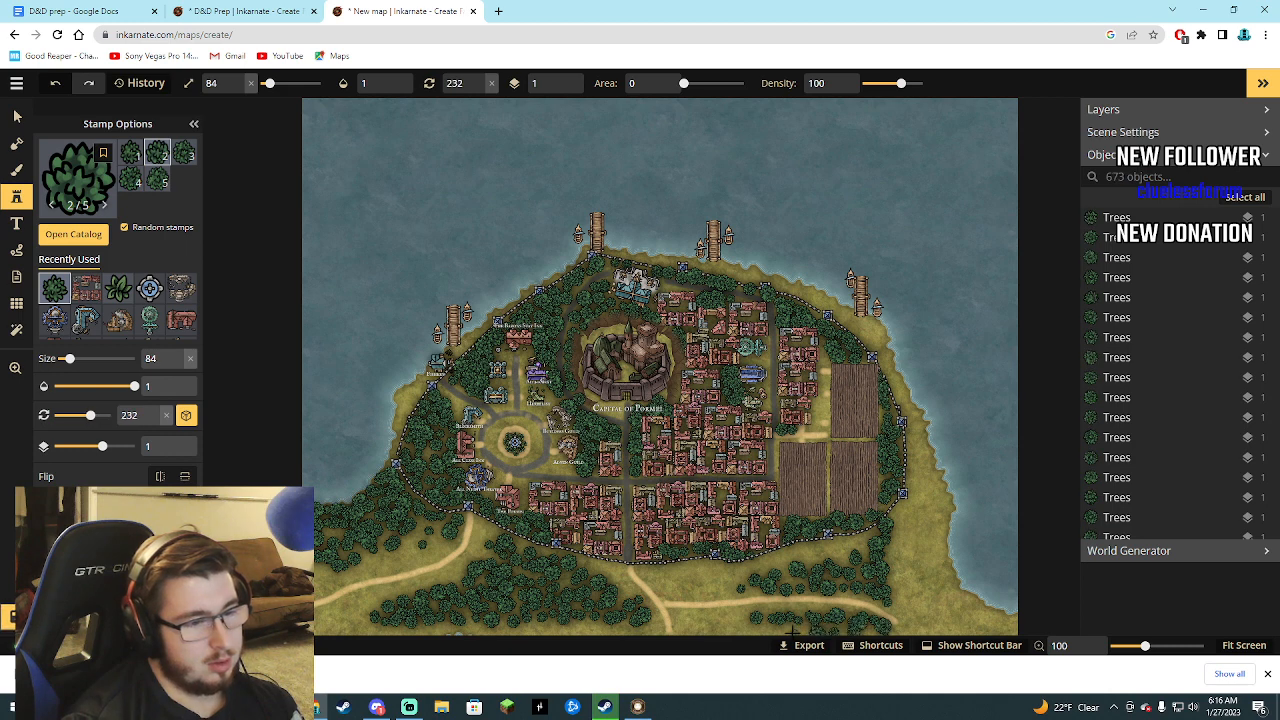
mouse_move(762, 628)
left_mouse_down()
mouse_move(903, 529)
mouse_move(898, 594)
mouse_move(933, 525)
mouse_move(905, 541)
mouse_move(920, 558)
mouse_move(933, 542)
mouse_move(914, 595)
mouse_move(932, 600)
mouse_move(936, 572)
mouse_move(923, 607)
mouse_move(942, 622)
mouse_move(952, 567)
mouse_move(962, 630)
mouse_move(922, 610)
mouse_move(934, 623)
mouse_move(957, 583)
mouse_move(935, 510)
left_mouse_up()
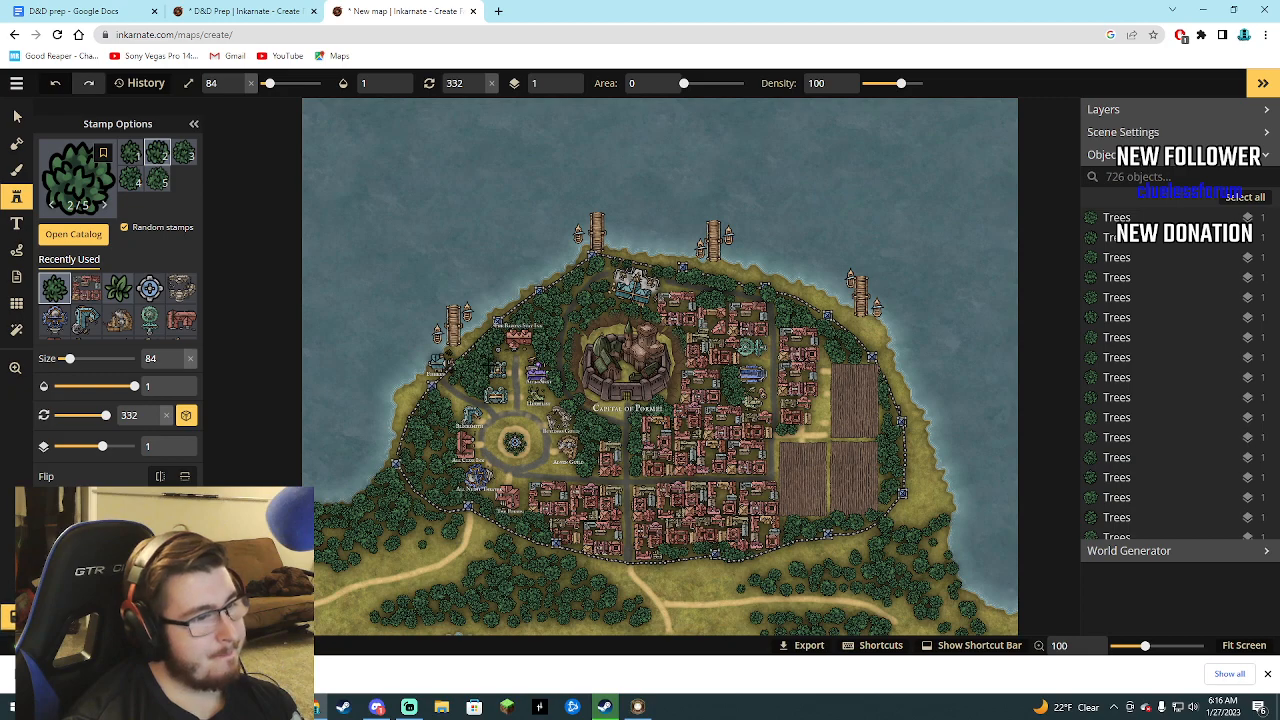
scroll(450, 398, "up", 5)
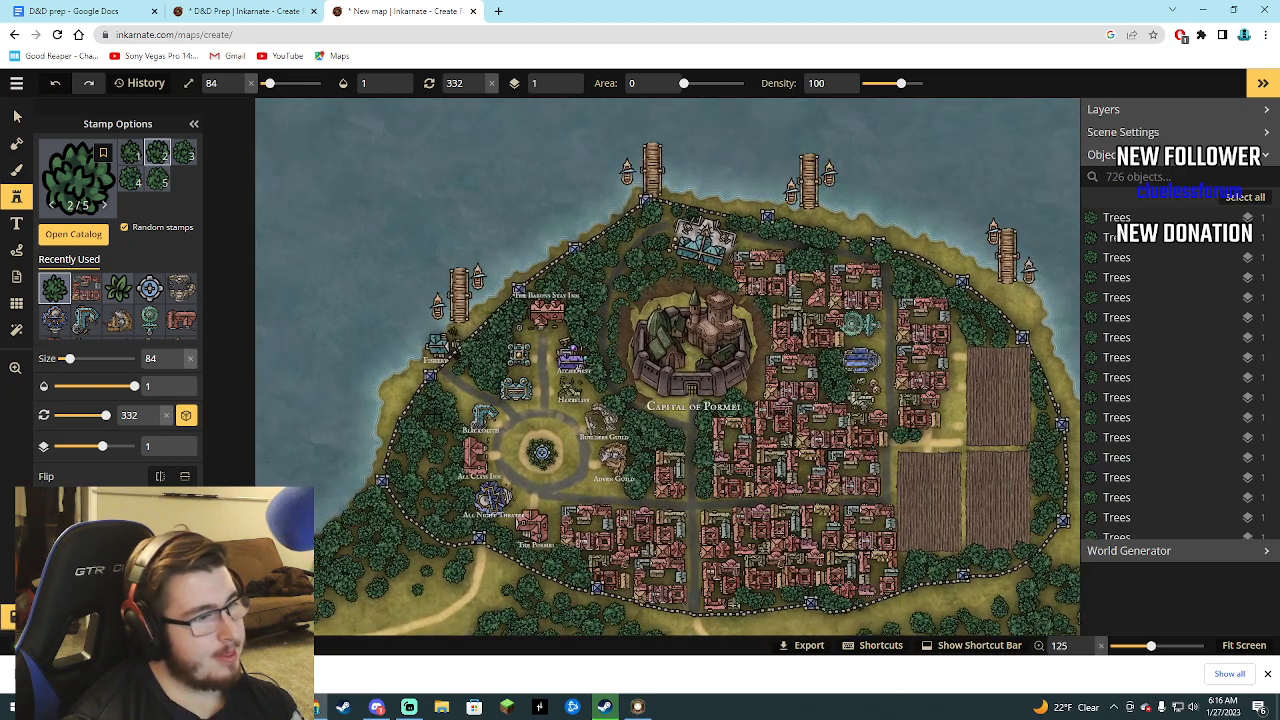
scroll(431, 408, "up", 1)
scroll(451, 440, "down", 5)
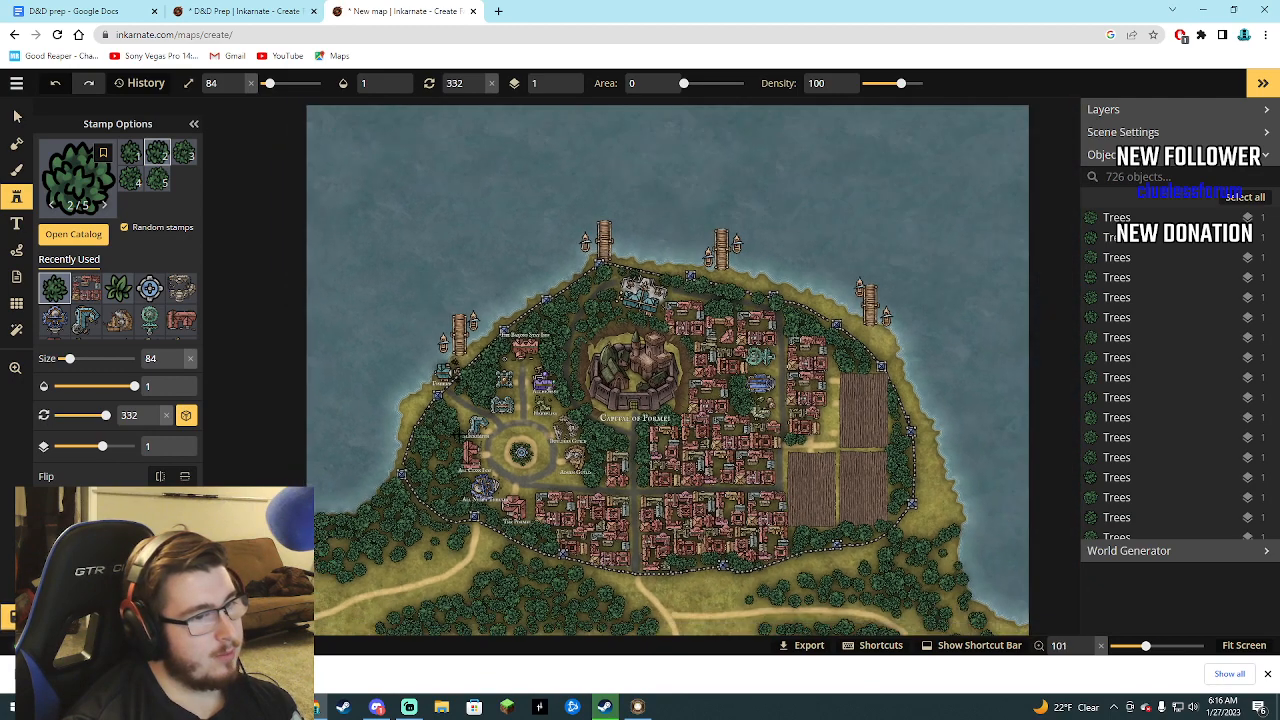
scroll(462, 432, "down", 1)
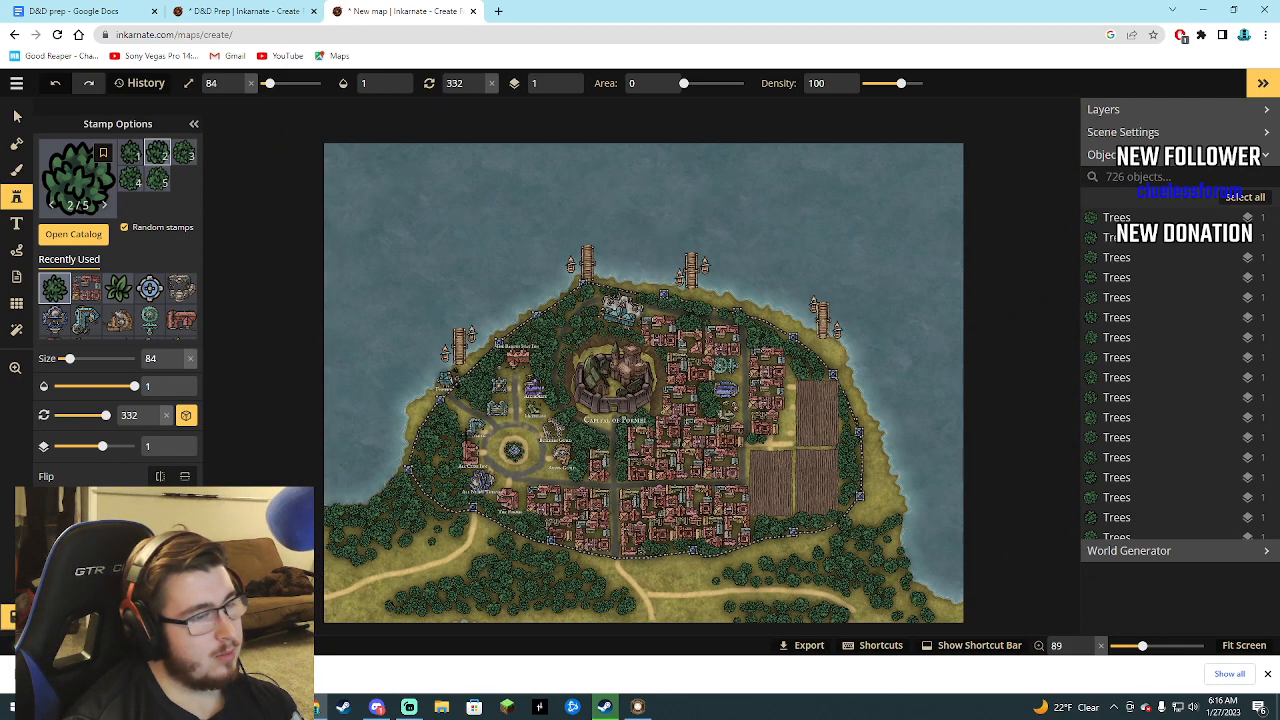
scroll(470, 438, "down", 1)
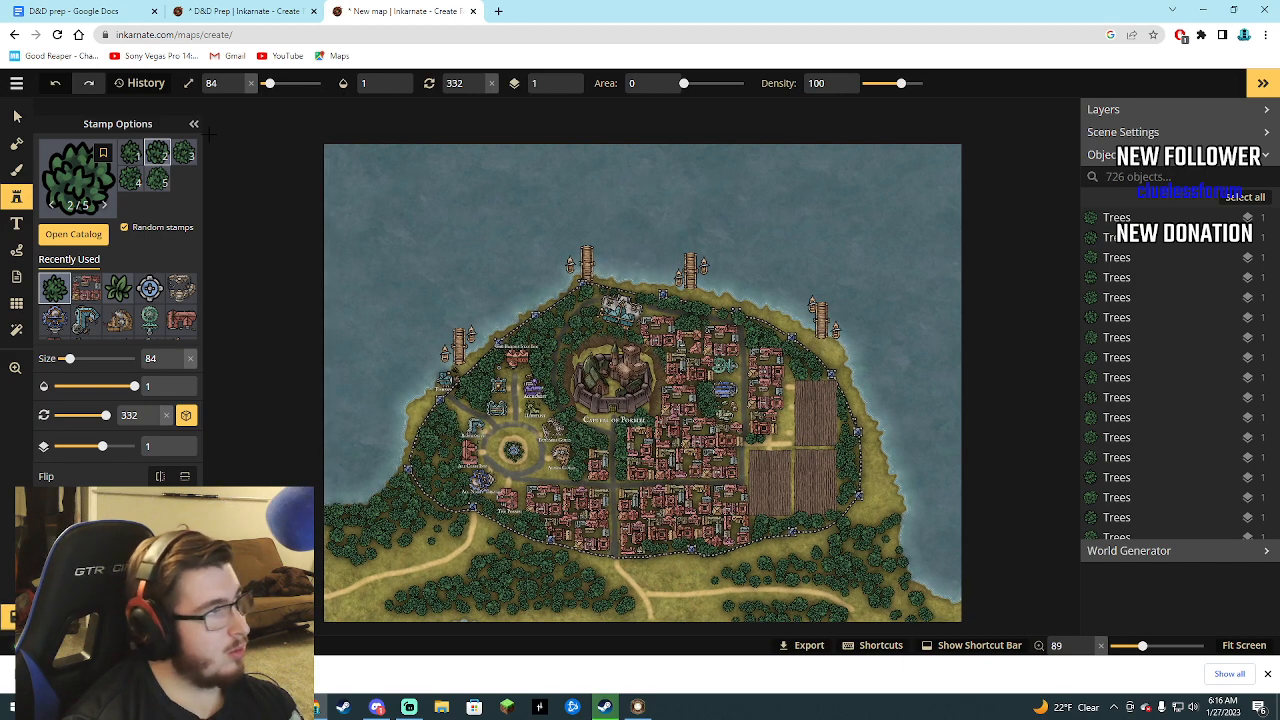
Edit the city map's details to name it "Map of Pormei" and save them.
left_click(20, 86)
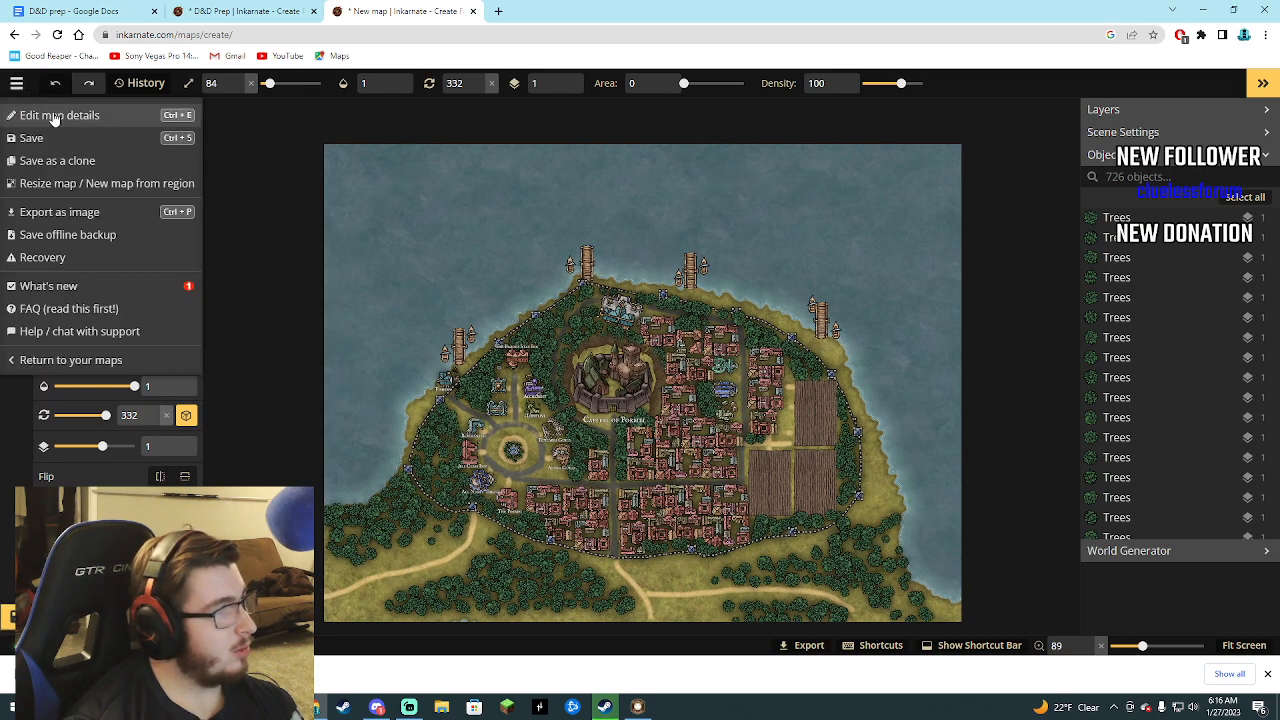
left_click(50, 114)
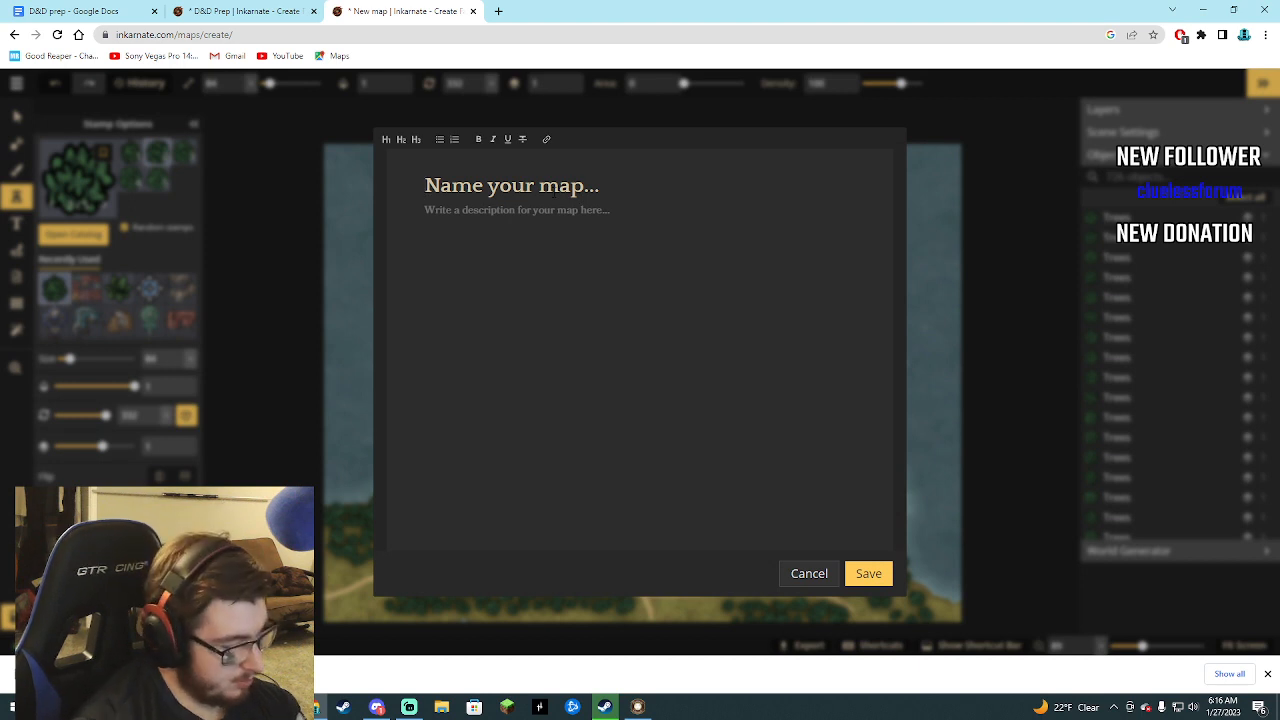
type("Map")
key("BackSpace")
key("BackSpace")
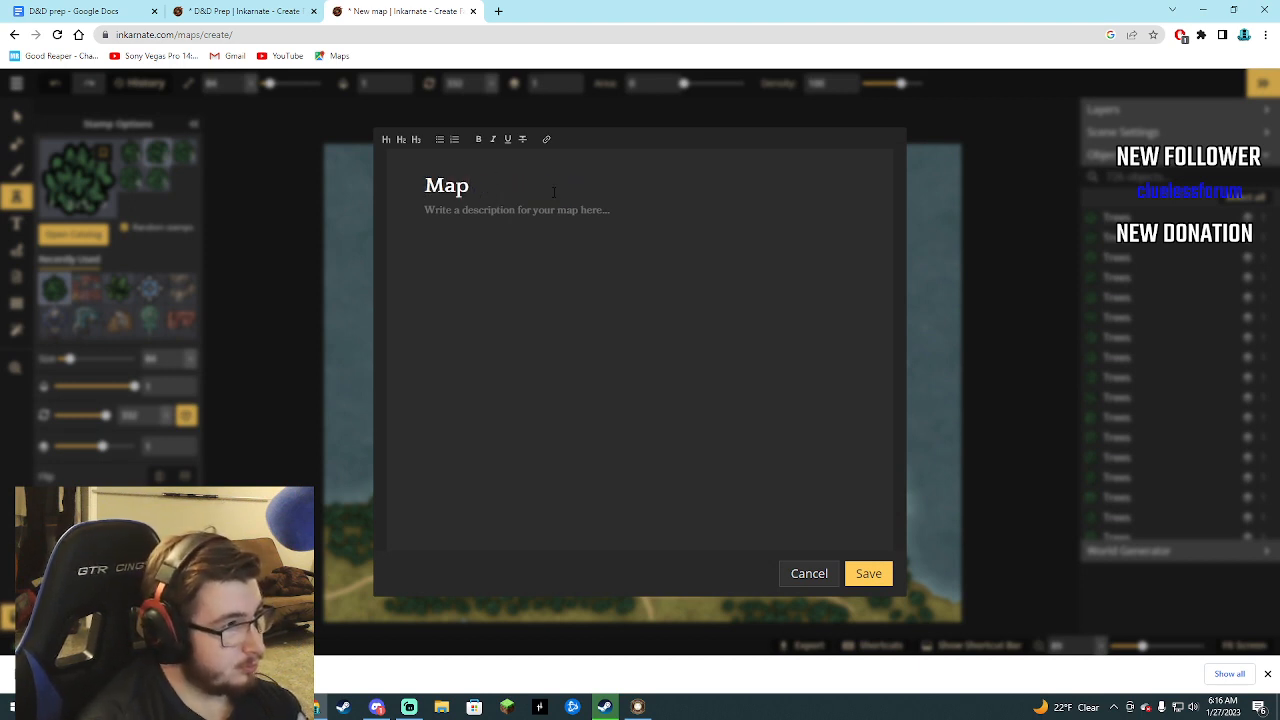
type("of Pormei")
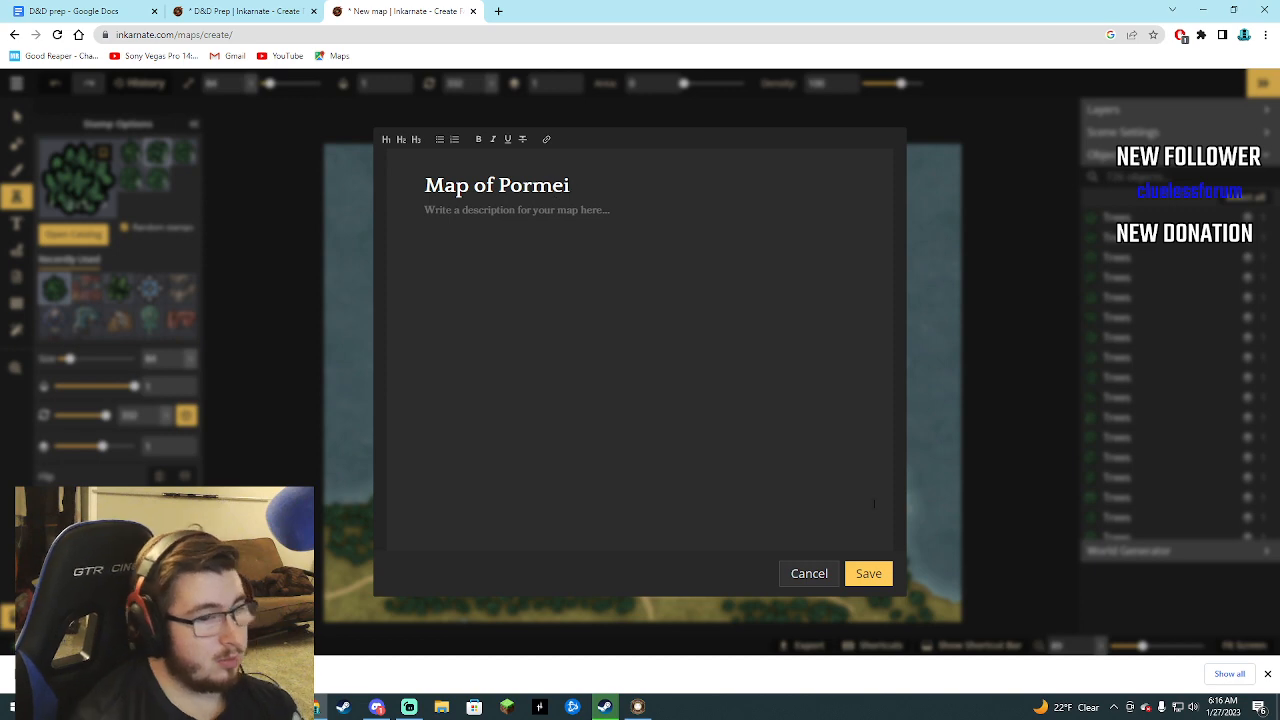
left_click(868, 573)
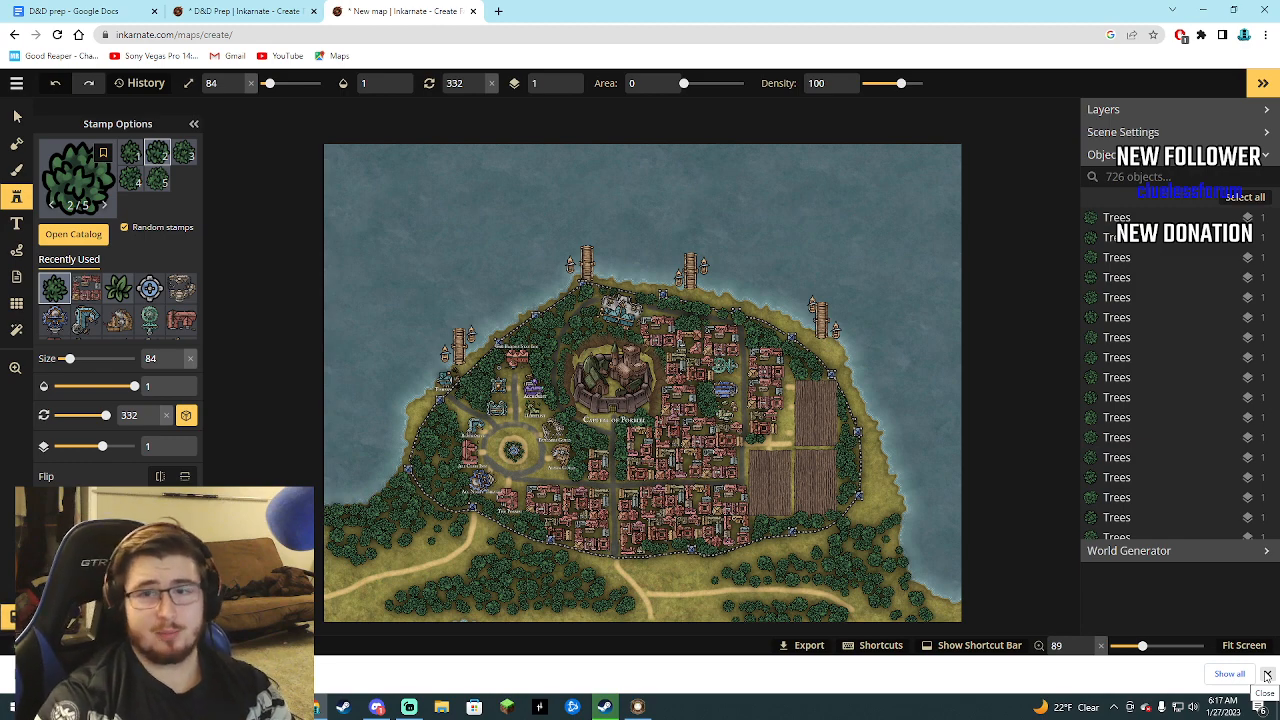
Save the newly named Pormei city map and switch to the D&D Prep world map.
left_click(238, 11)
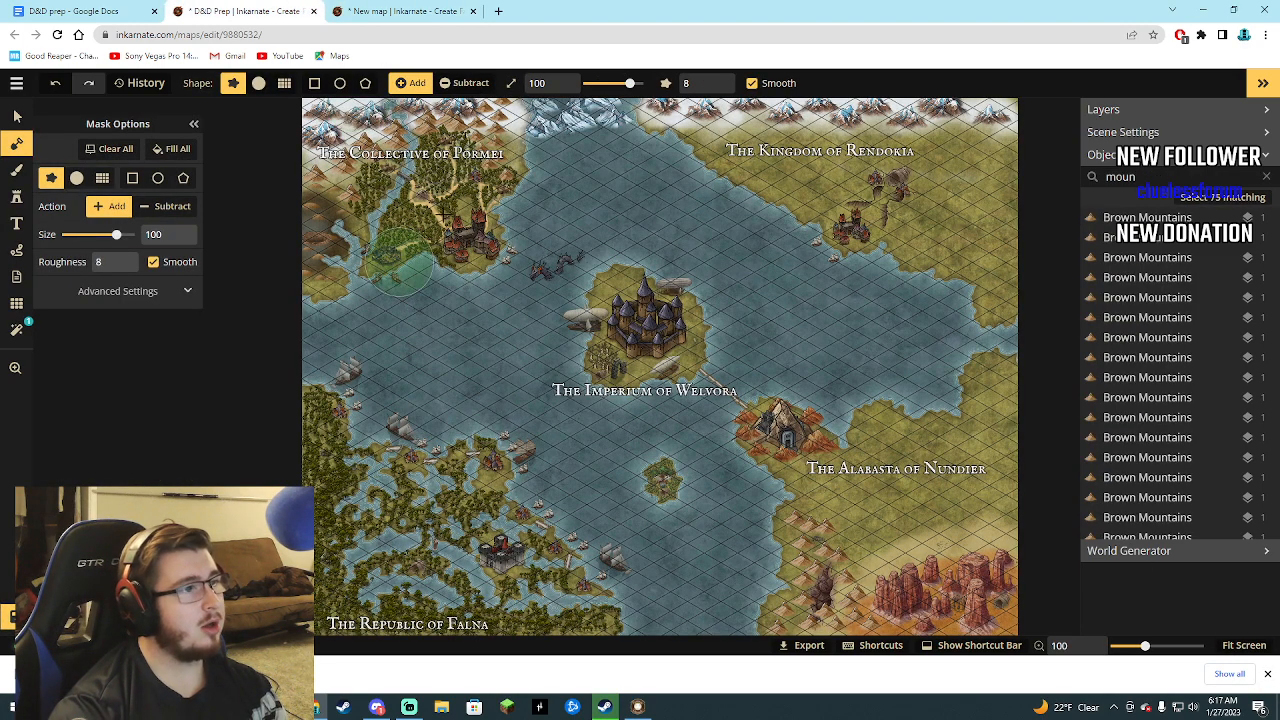
left_click(395, 10)
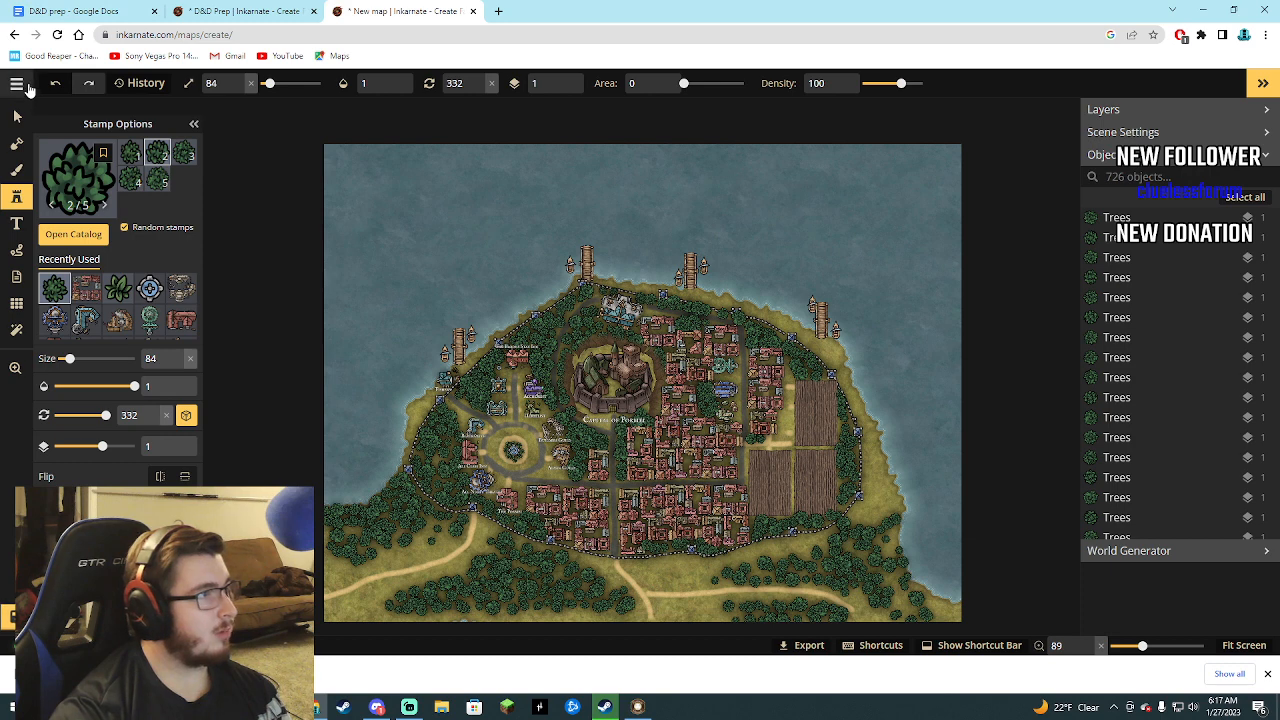
left_click(17, 84)
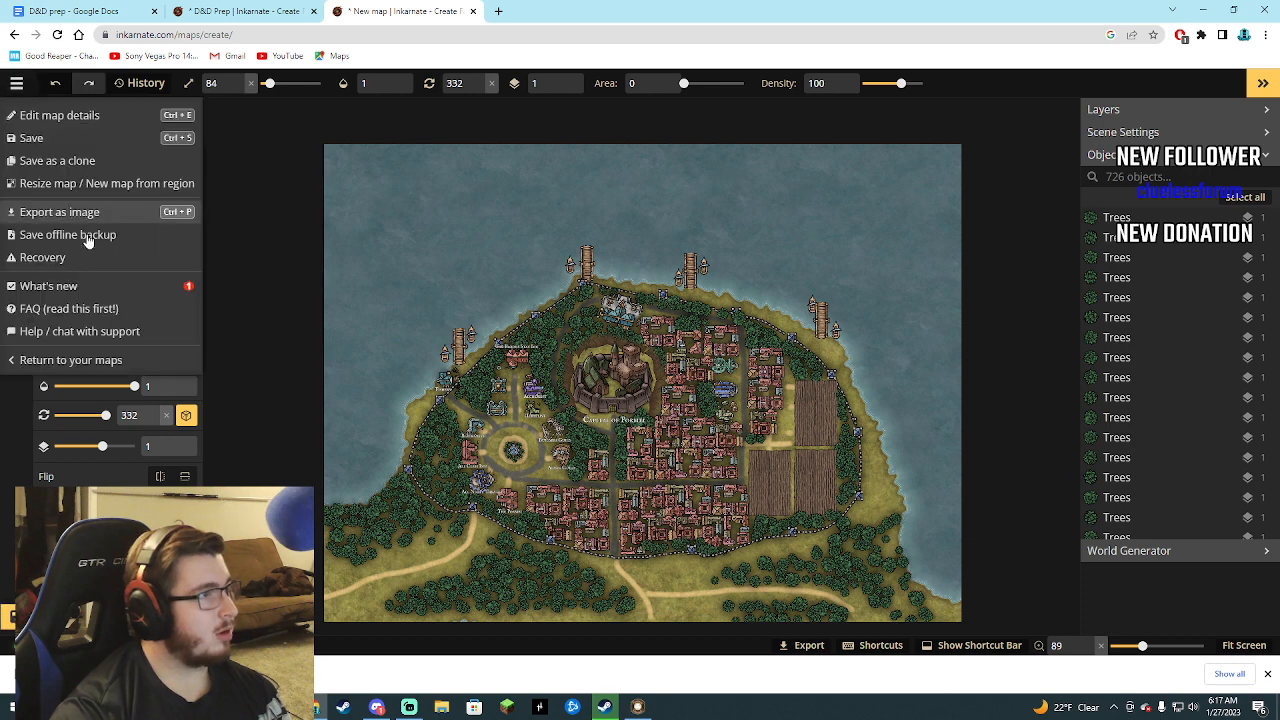
left_click(38, 138)
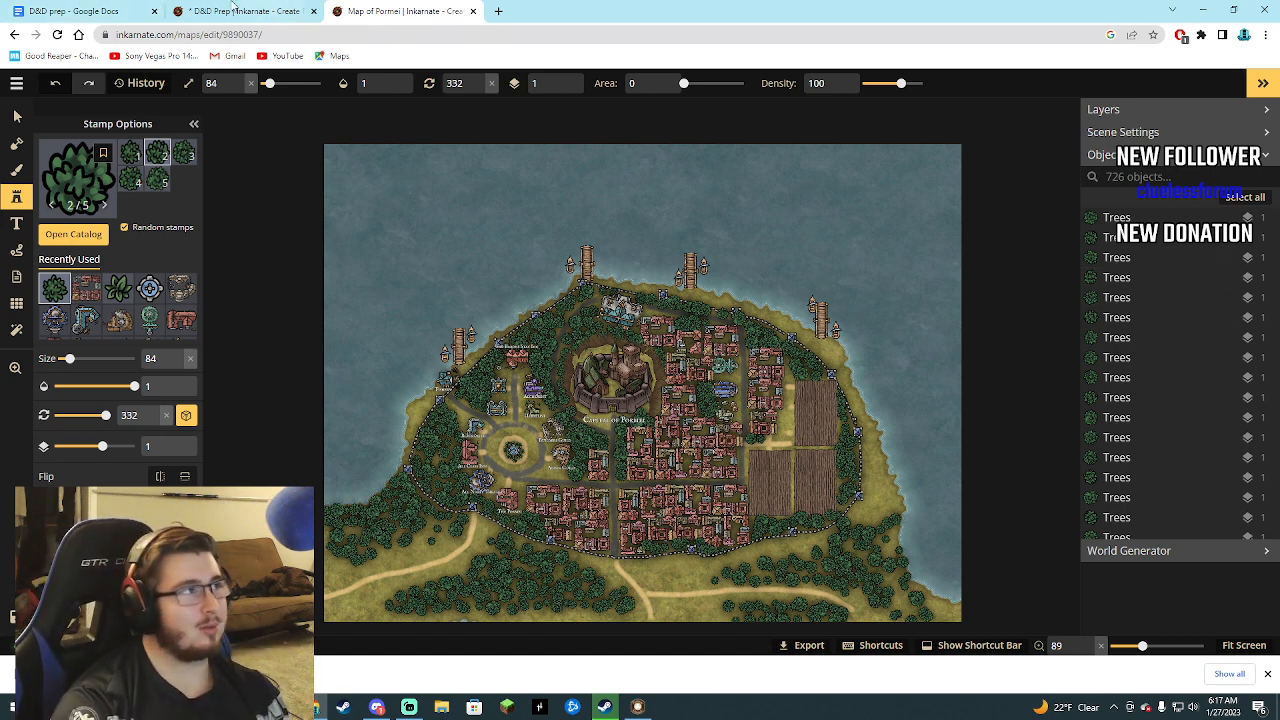
left_click(233, 10)
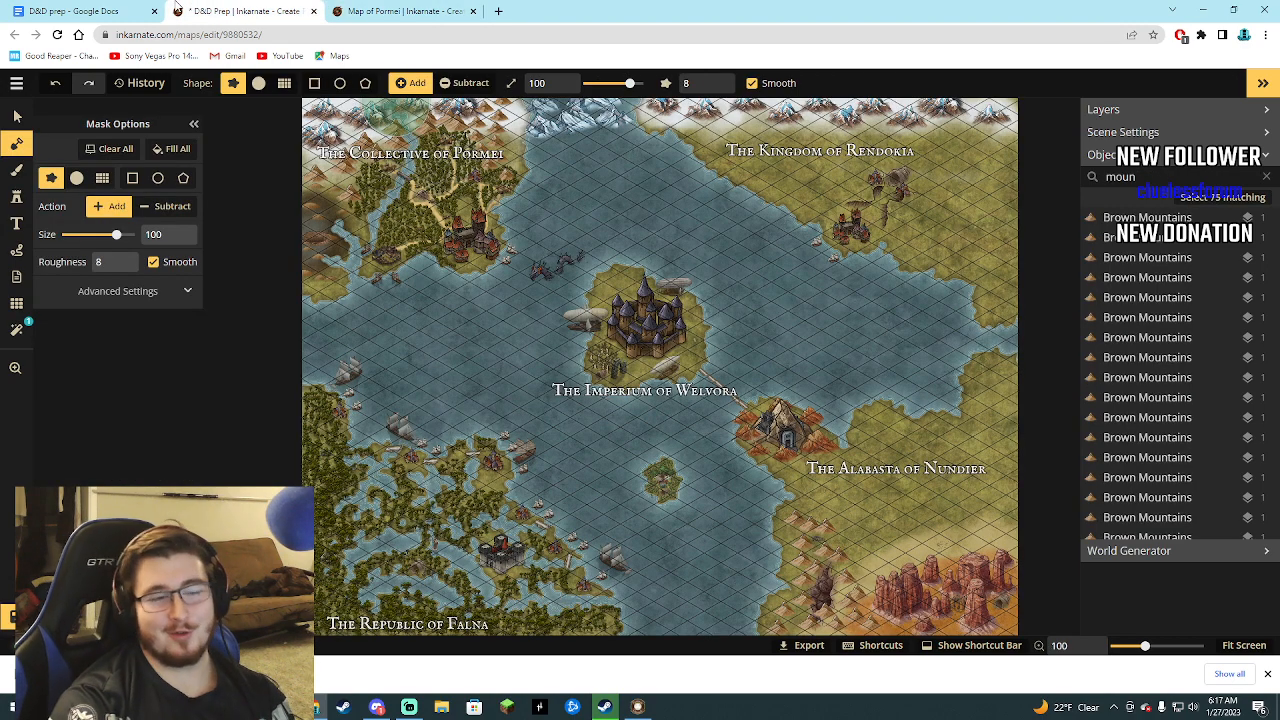